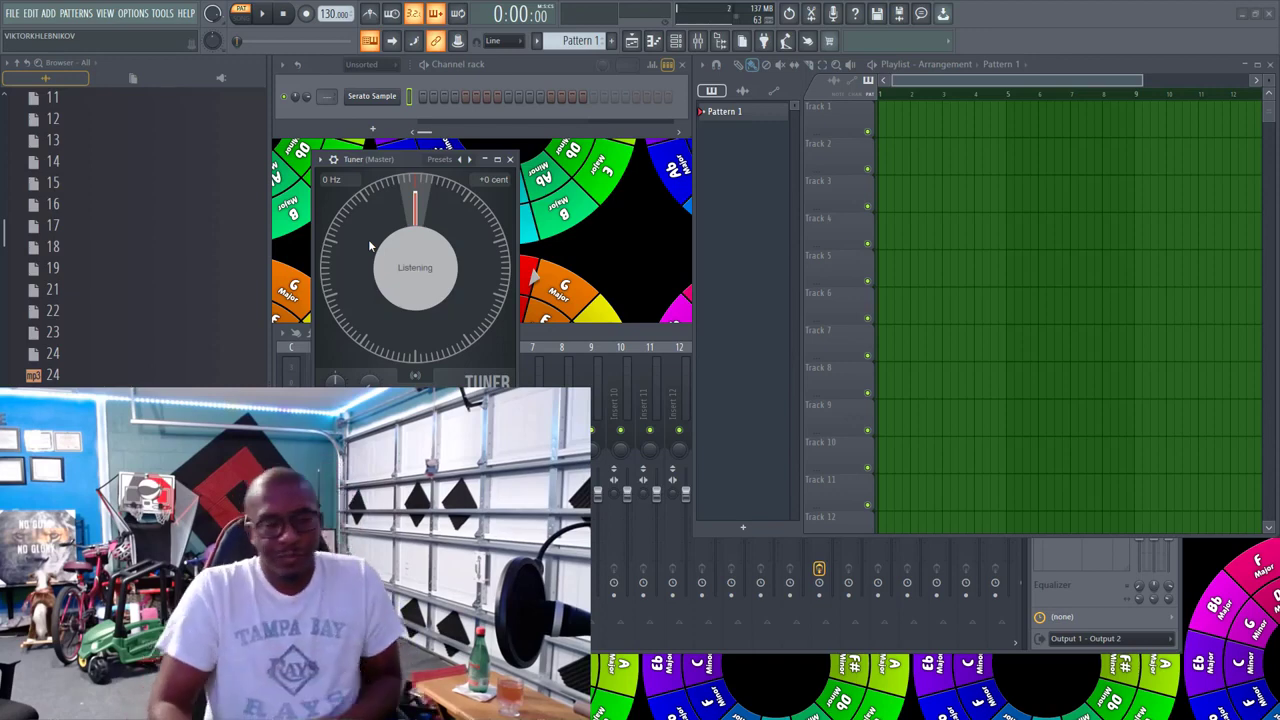
Step: Open project 70 from the browser and dismiss the Addictive Keys version messages while it loads
scroll(14, 330, down, 15)
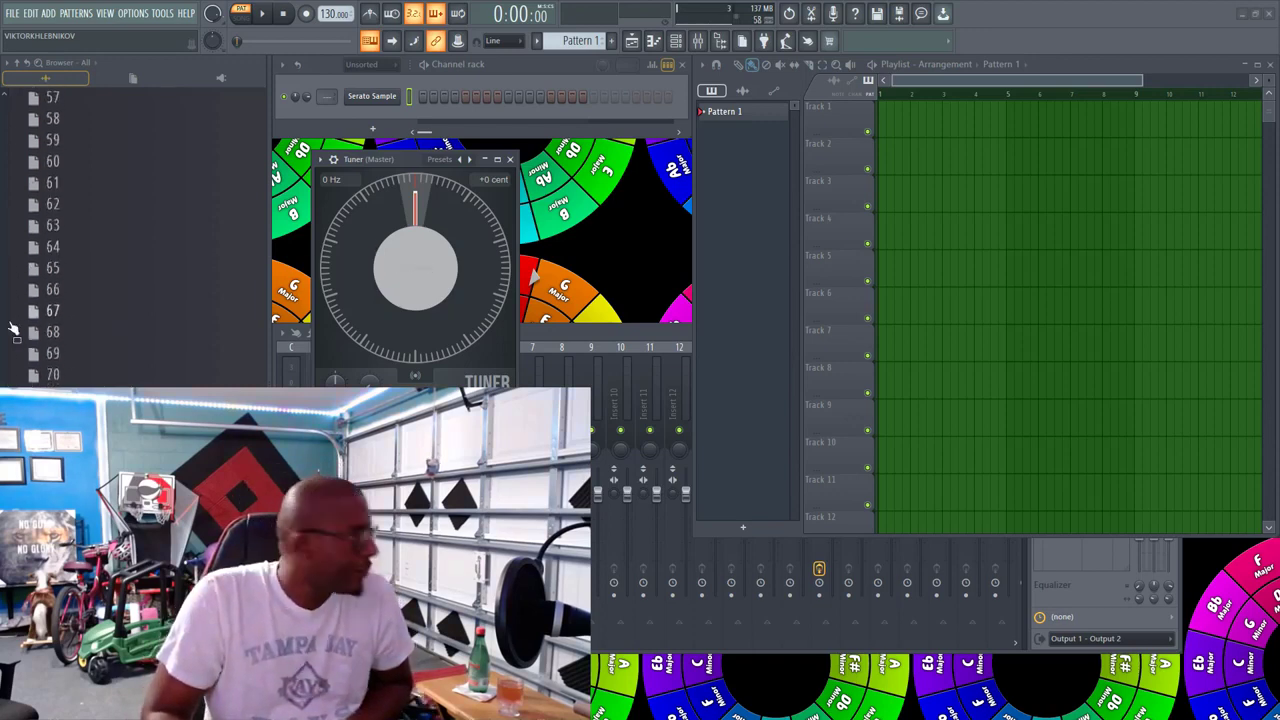
scroll(14, 330, down, 10)
scroll(14, 330, up, 10)
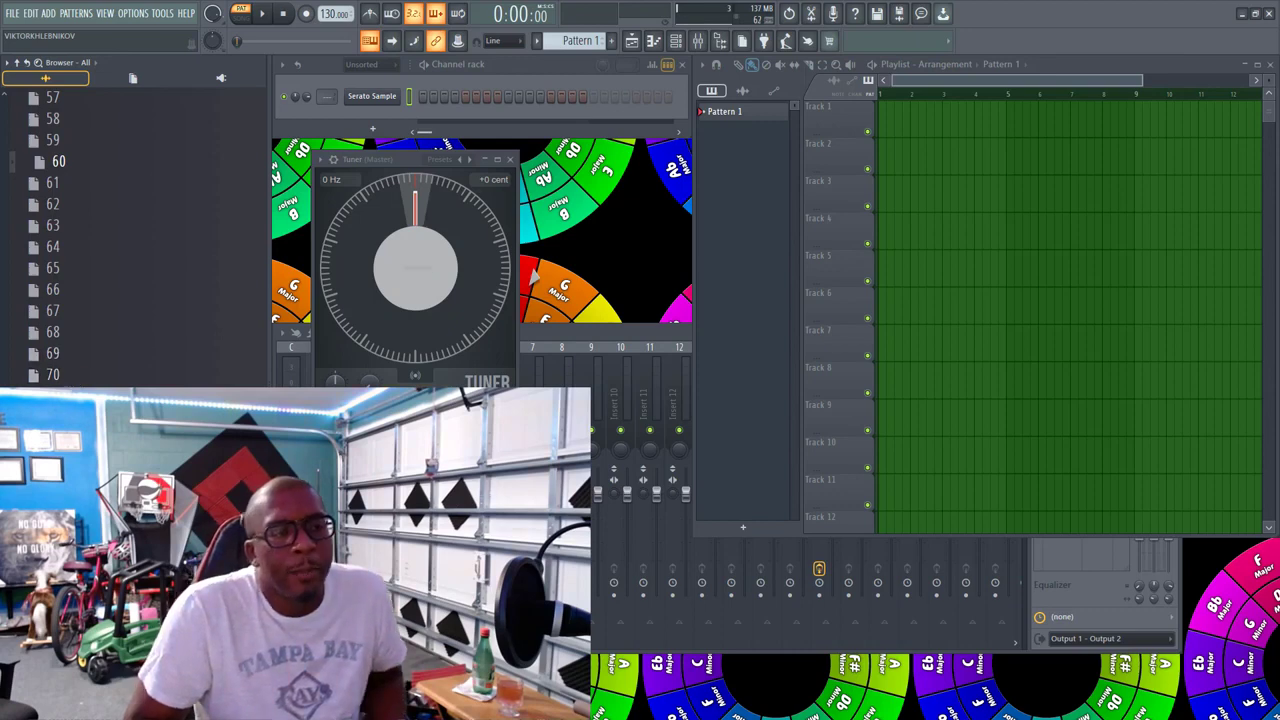
click(104, 377)
click(111, 378)
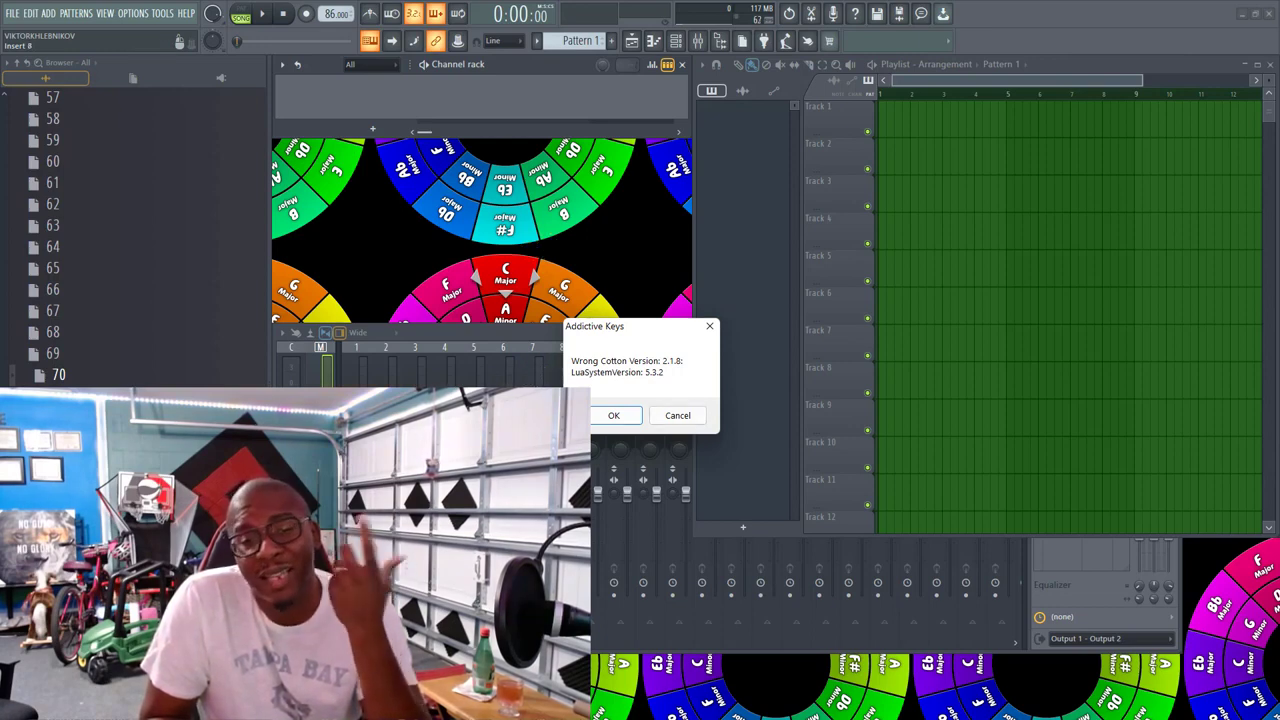
click(613, 415)
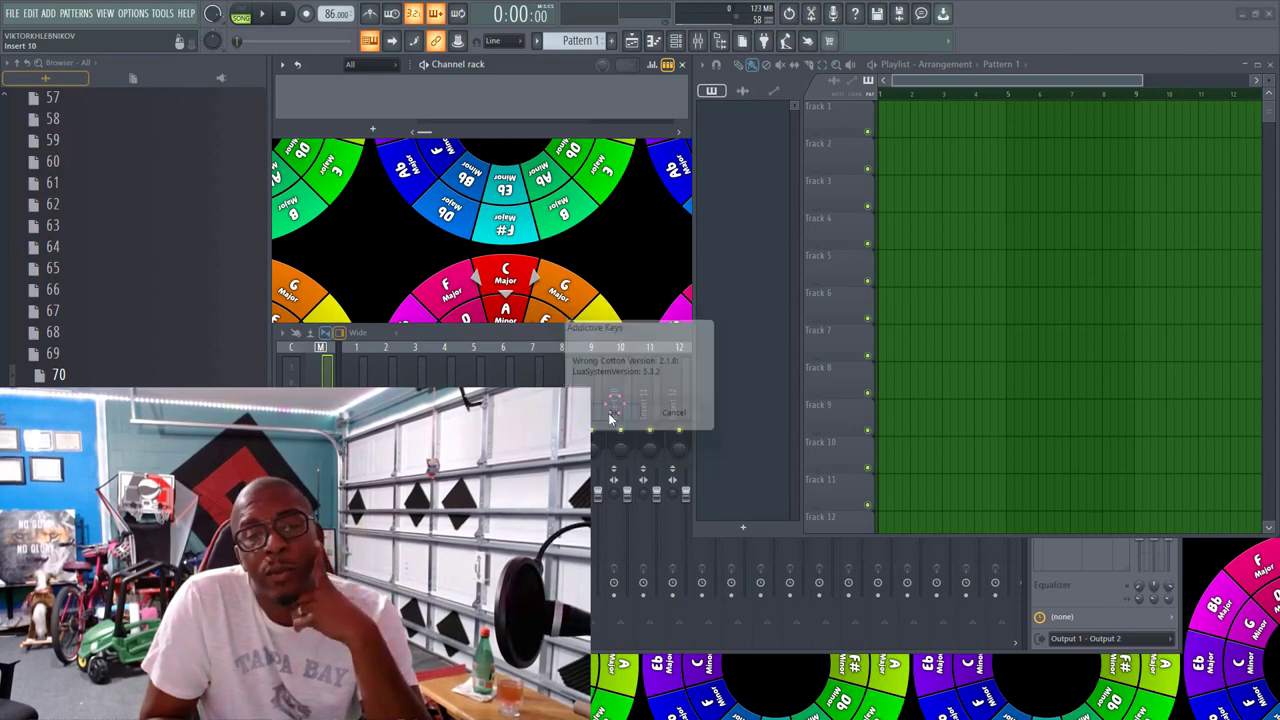
click(760, 506)
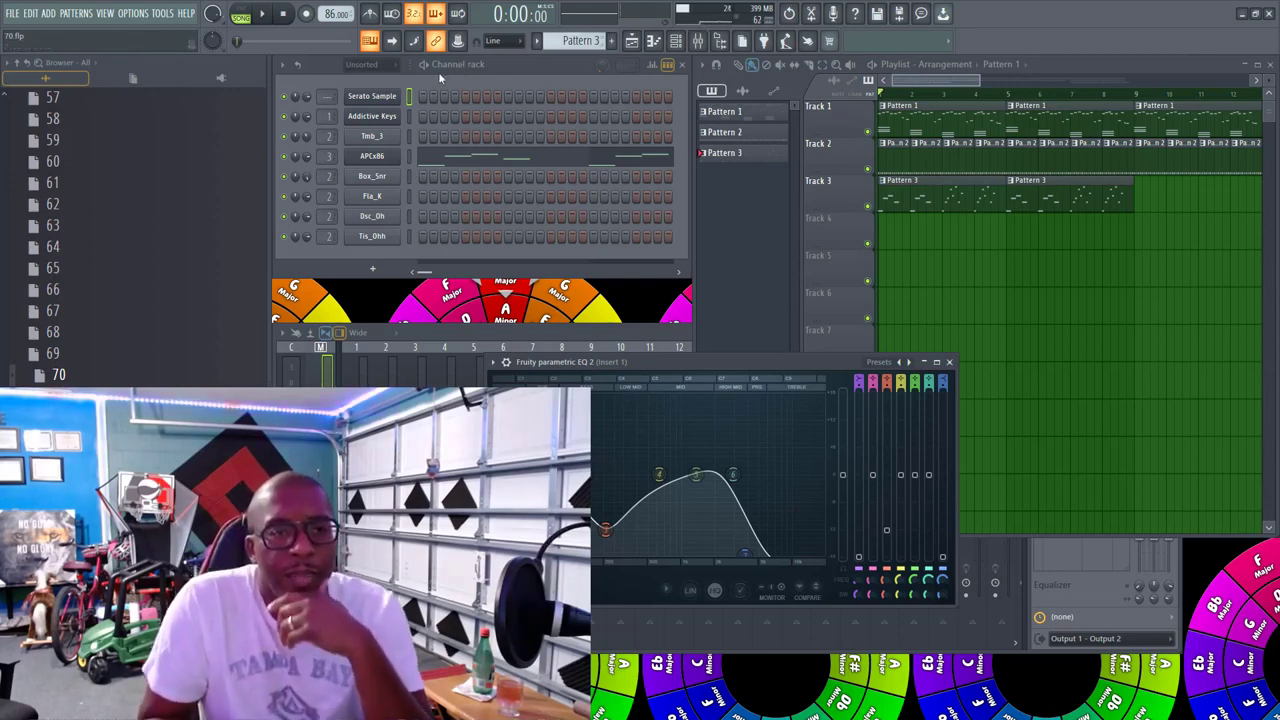
Step: Close the Fruity parametric EQ 2 window, move the mixer higher and show the full arrangement in the playlist
click(390, 67)
click(386, 76)
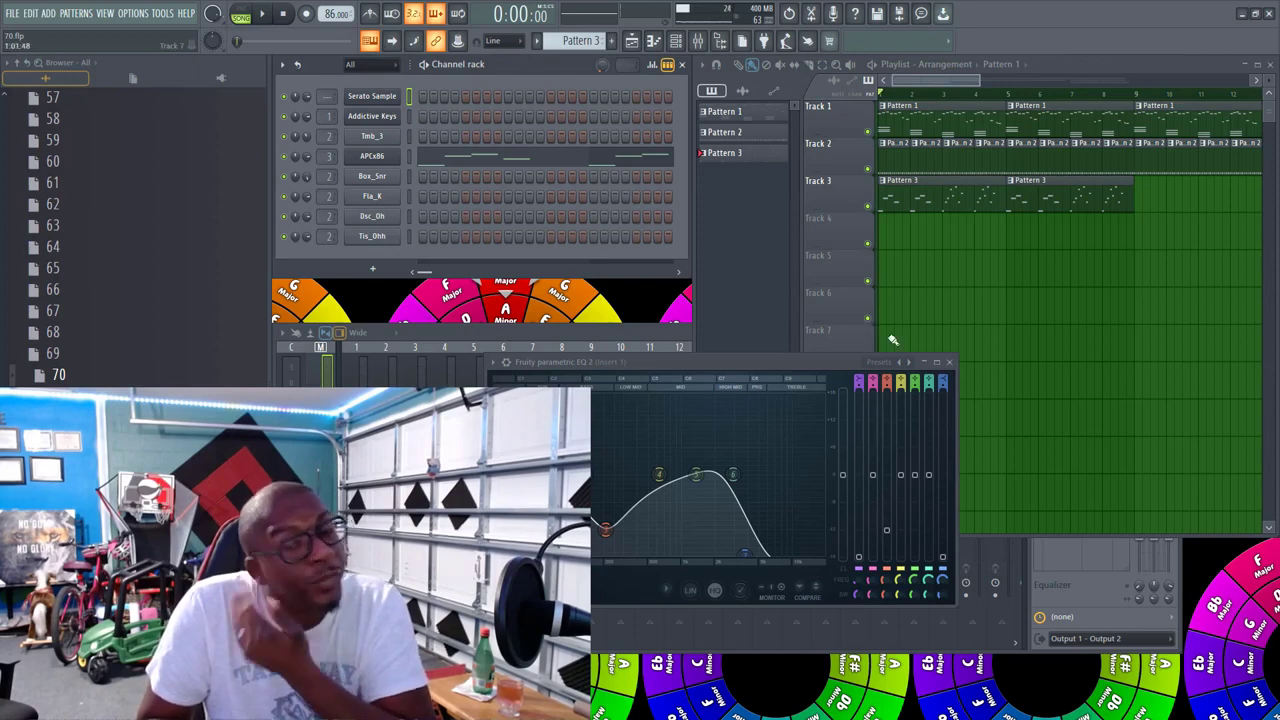
click(949, 362)
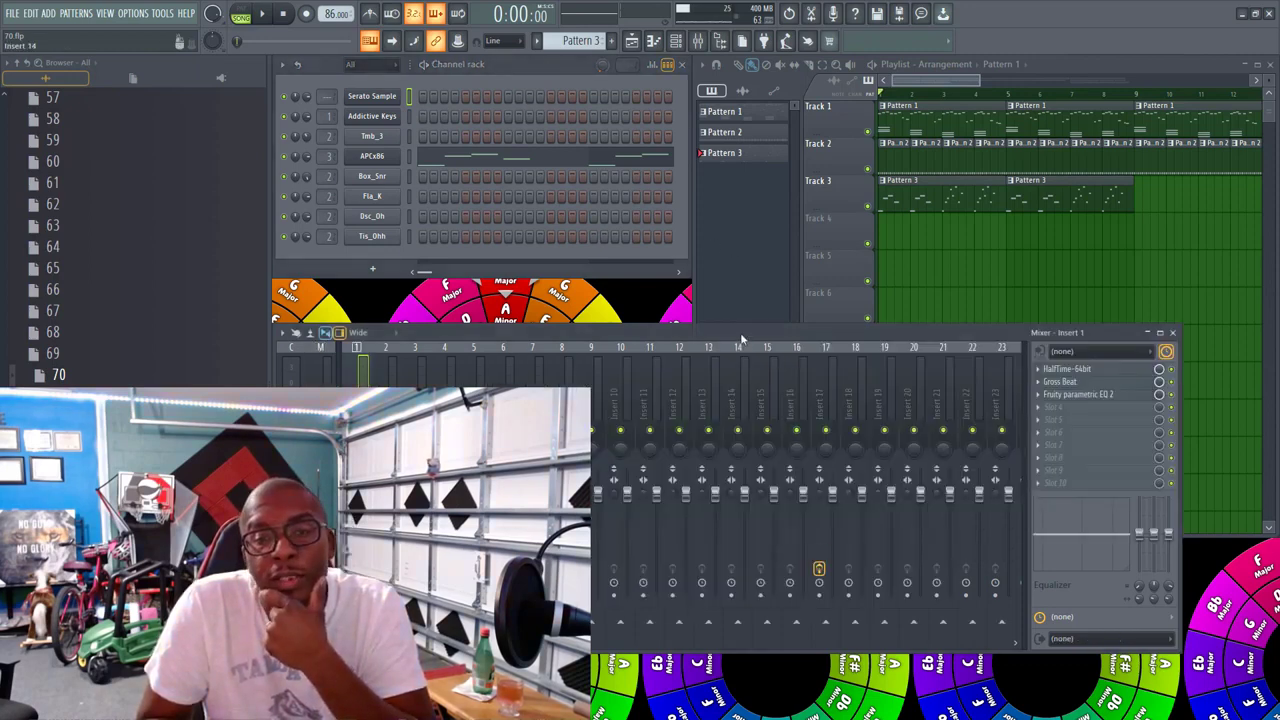
drag(741, 338, 742, 295)
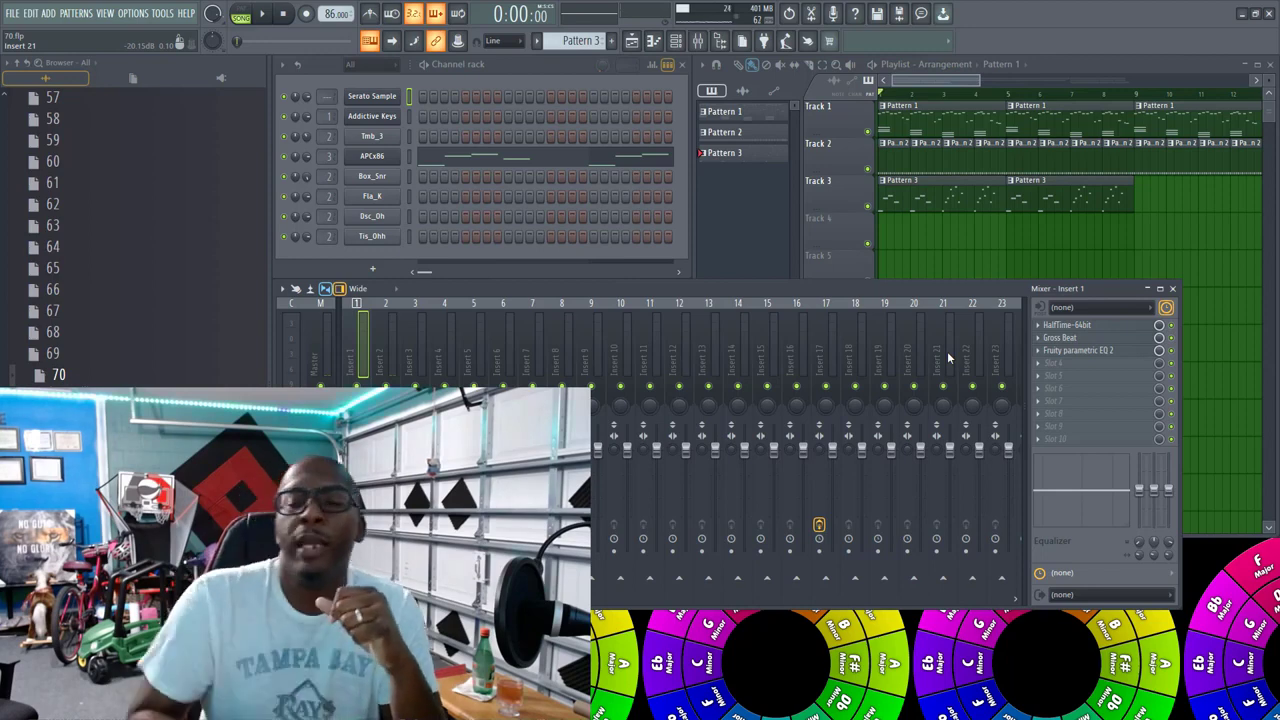
drag(985, 80, 1138, 93)
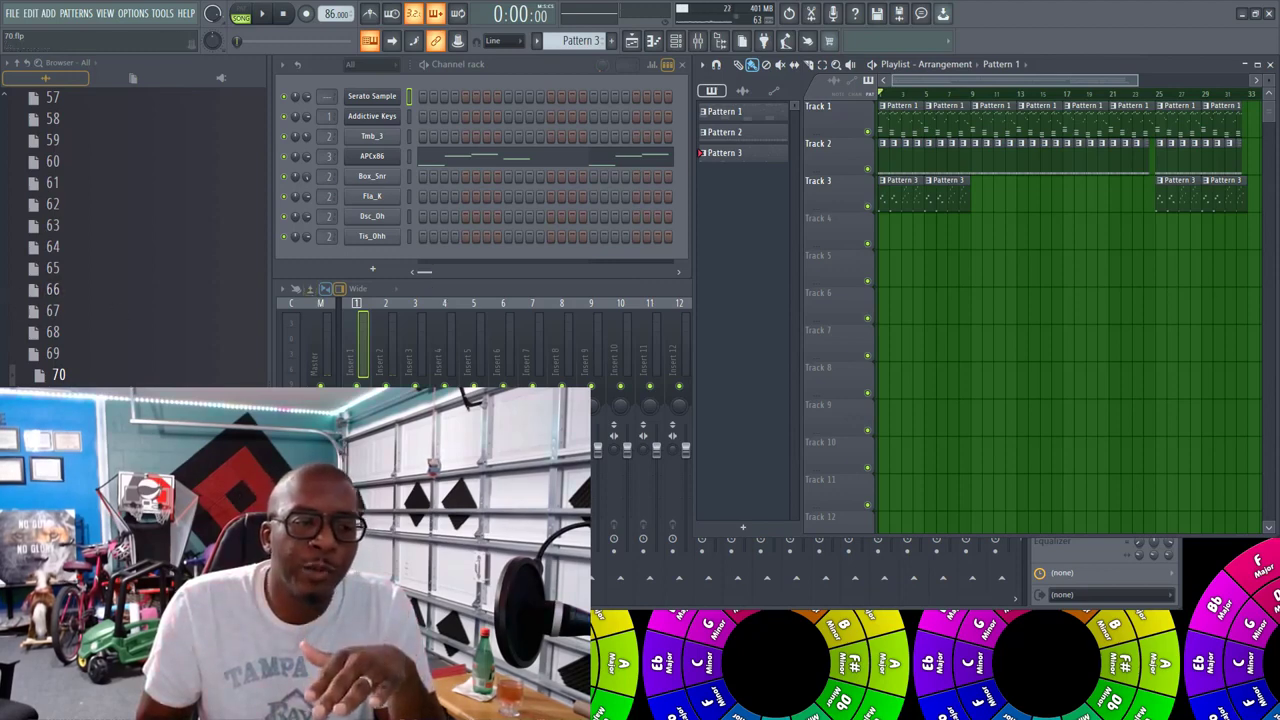
scroll(130, 240, down, 4)
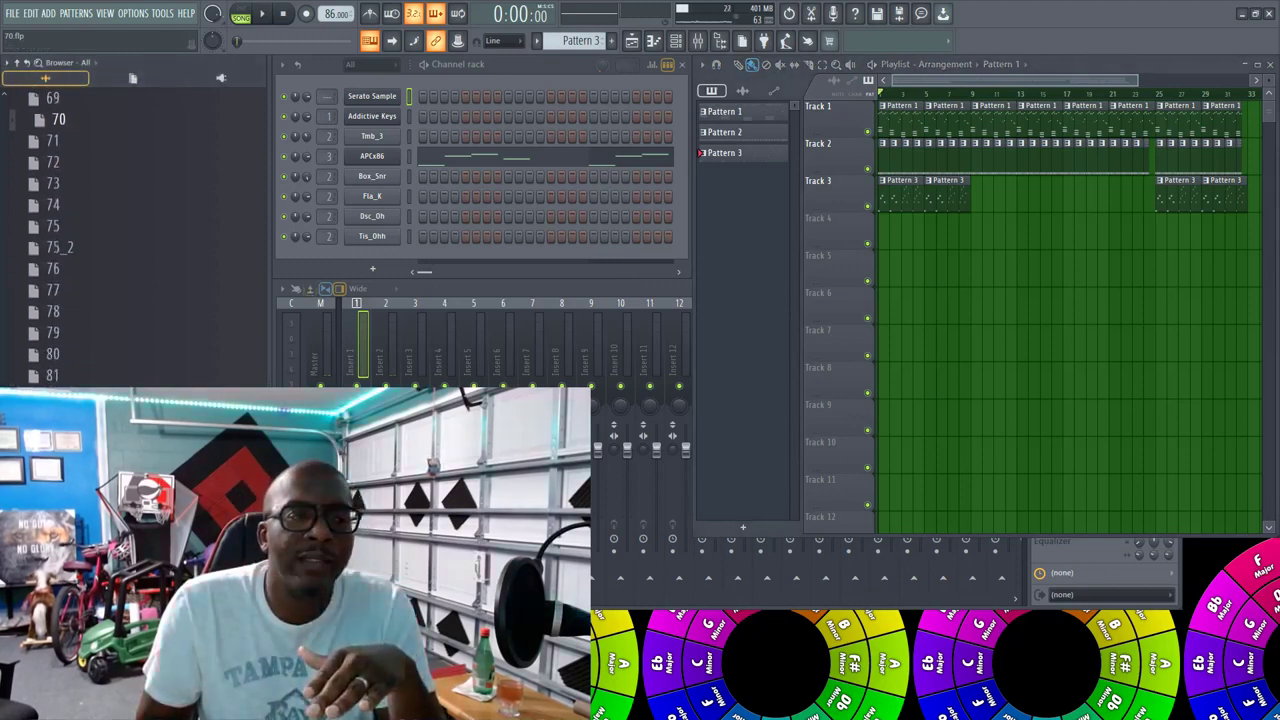
scroll(130, 240, down, 1)
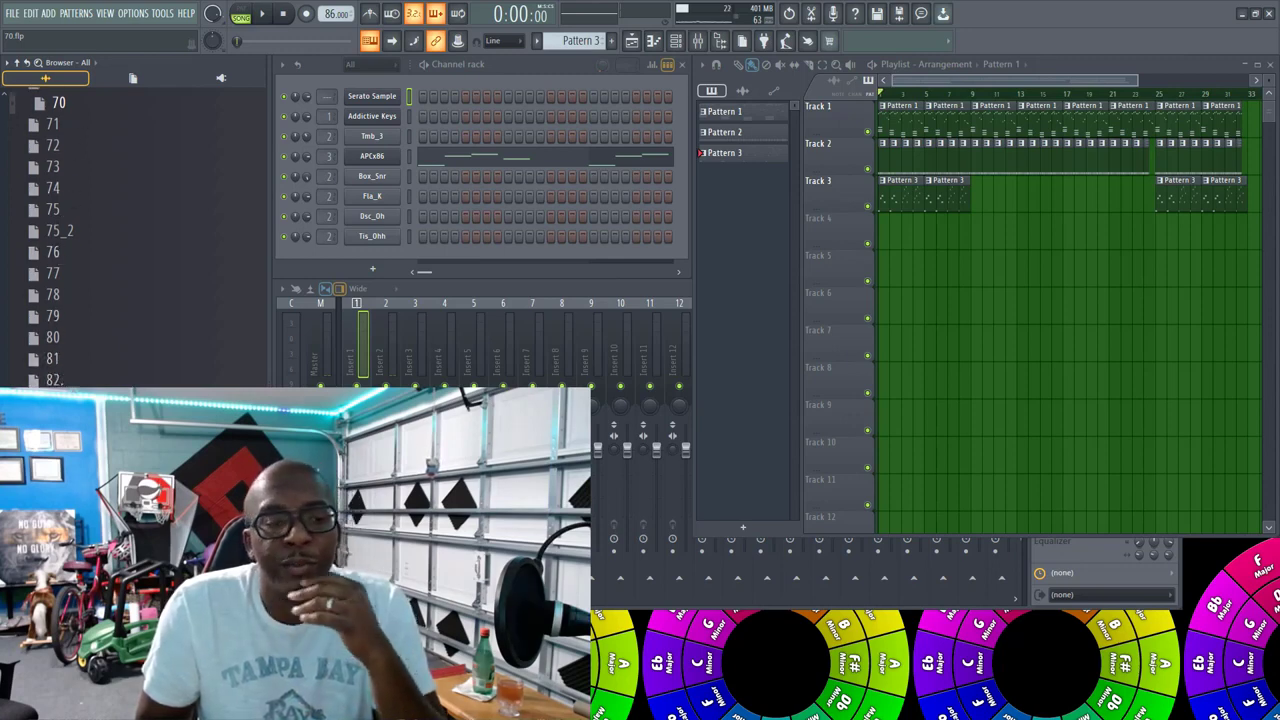
scroll(130, 240, down, 8)
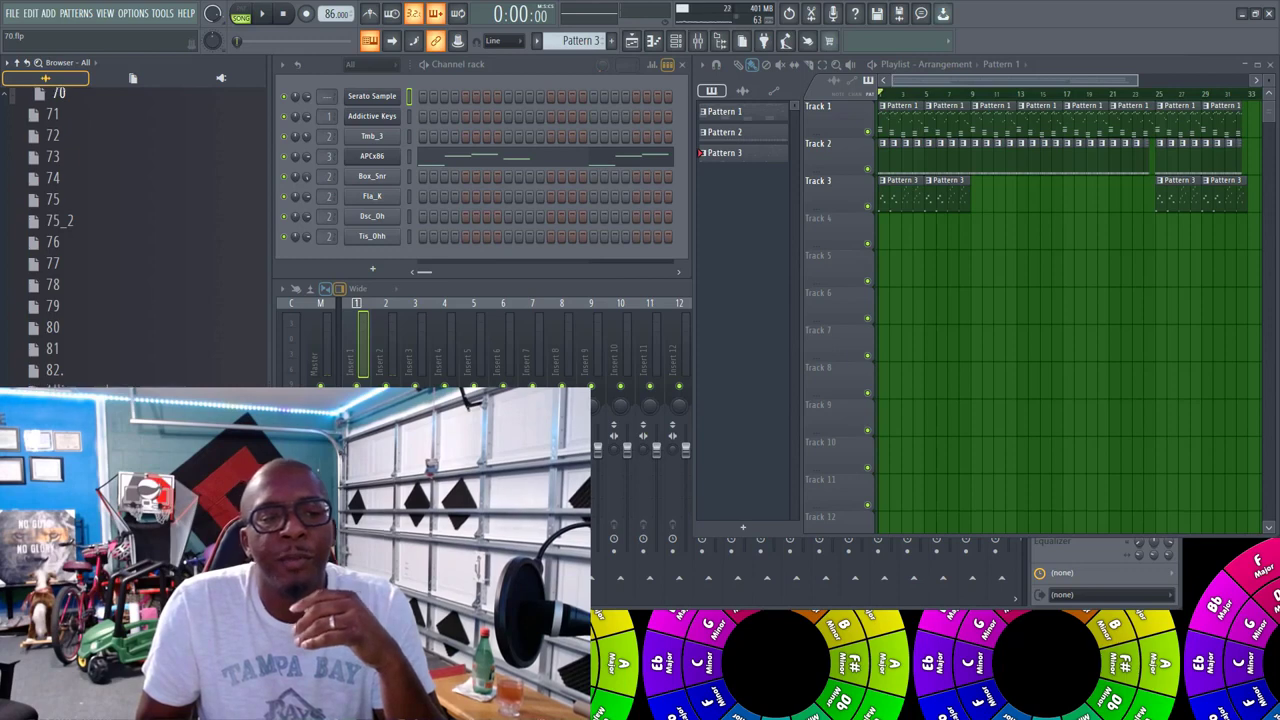
scroll(92, 217, up, 1)
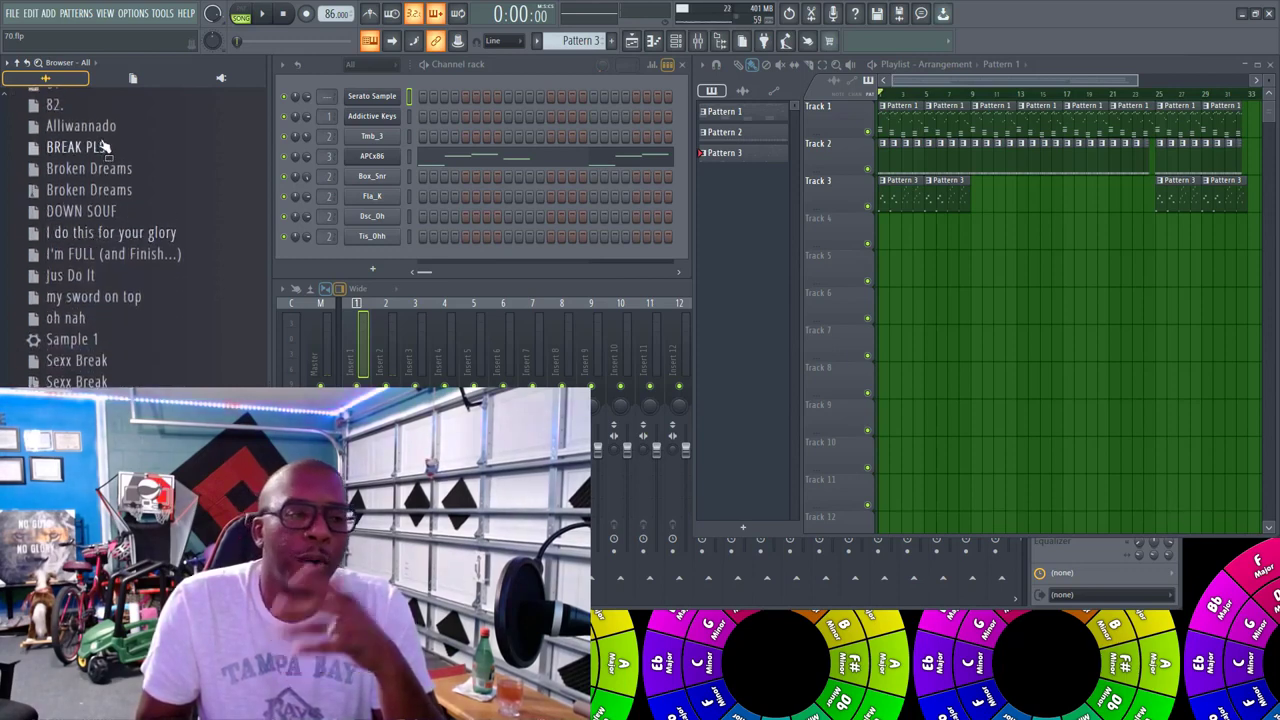
scroll(100, 240, up, 8)
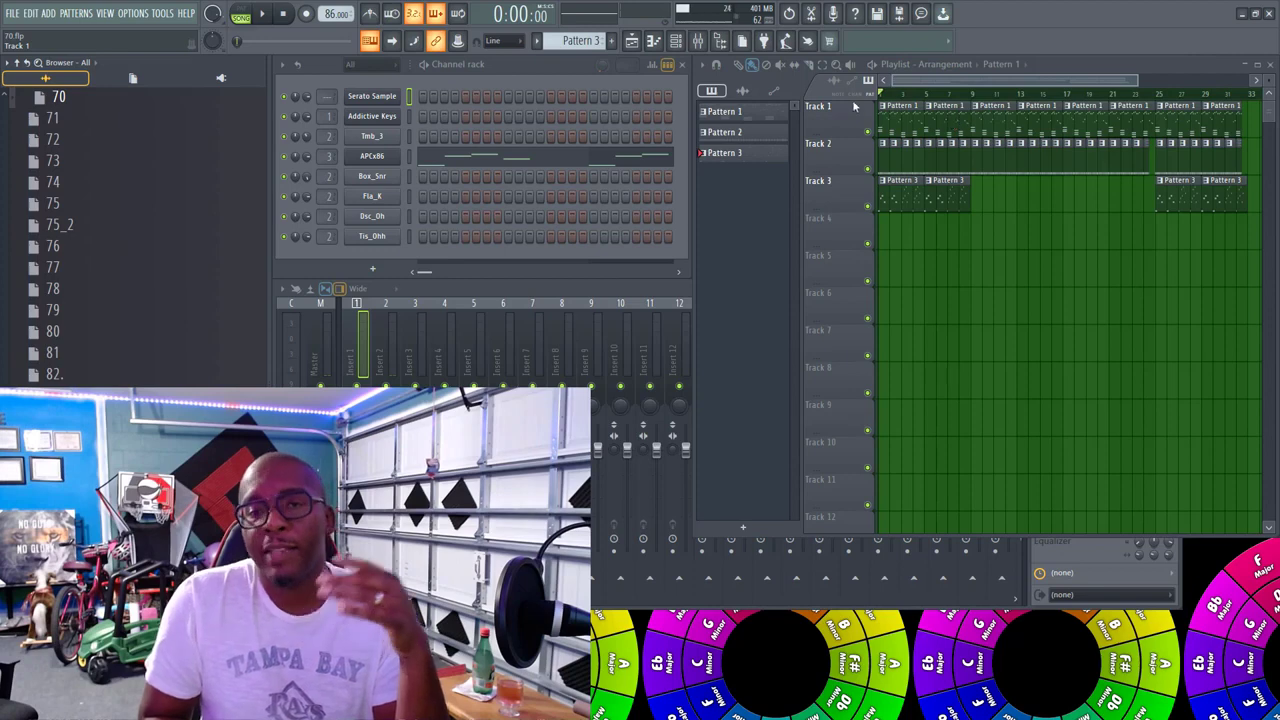
mouse_move(1107, 79)
mouse_down()
mouse_move(1250, 80)
mouse_move(1090, 79)
mouse_move(1110, 80)
mouse_up()
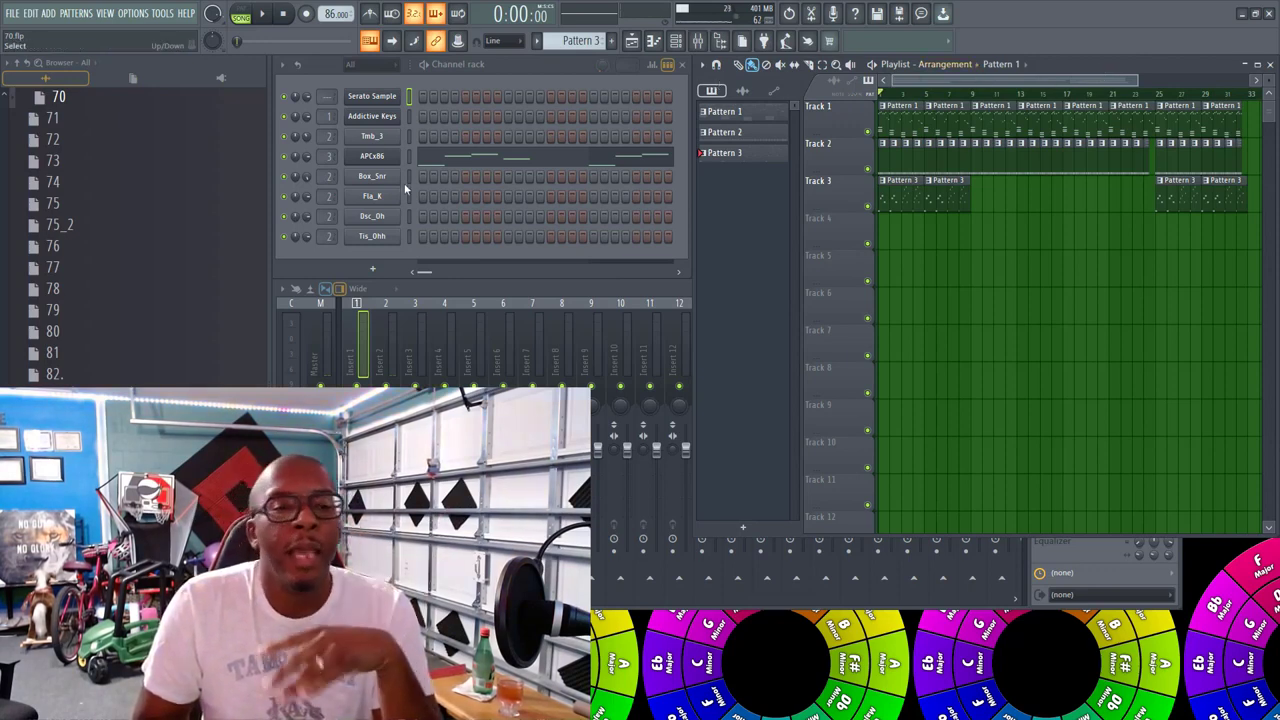
Step: Show the Master track in the mixer and view the effects available for slot 2 without adding one
click(447, 290)
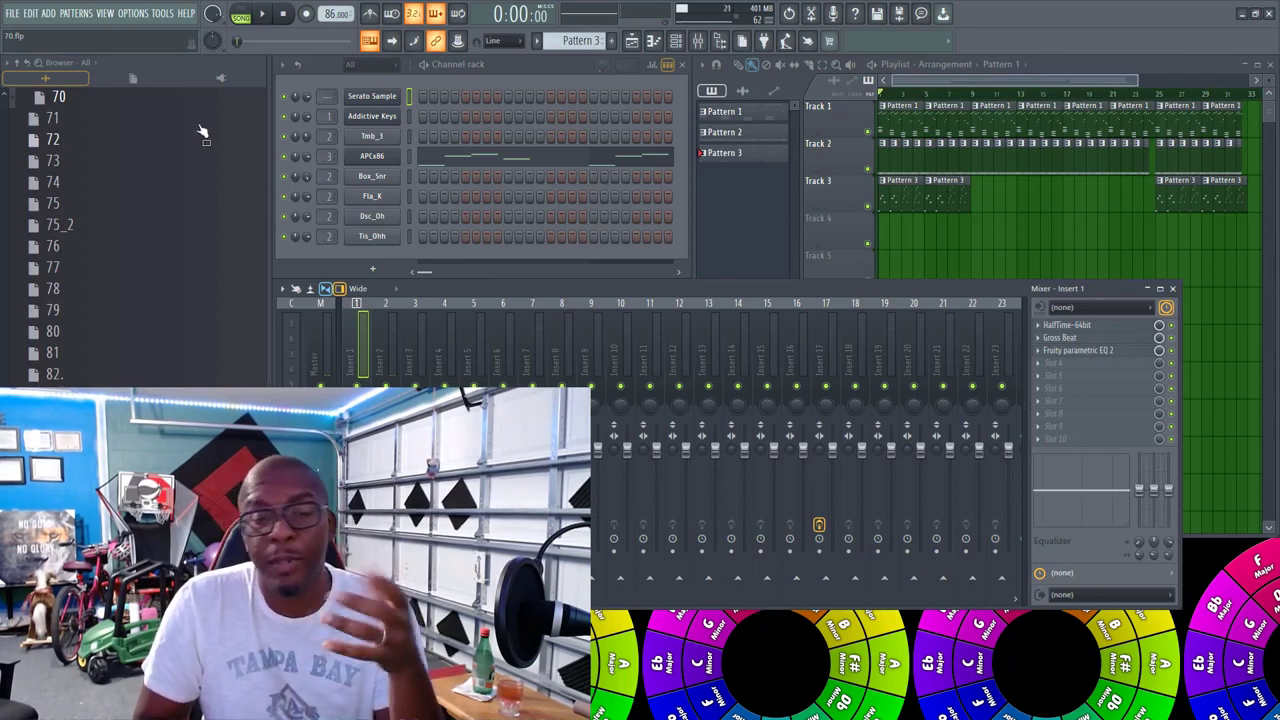
click(320, 360)
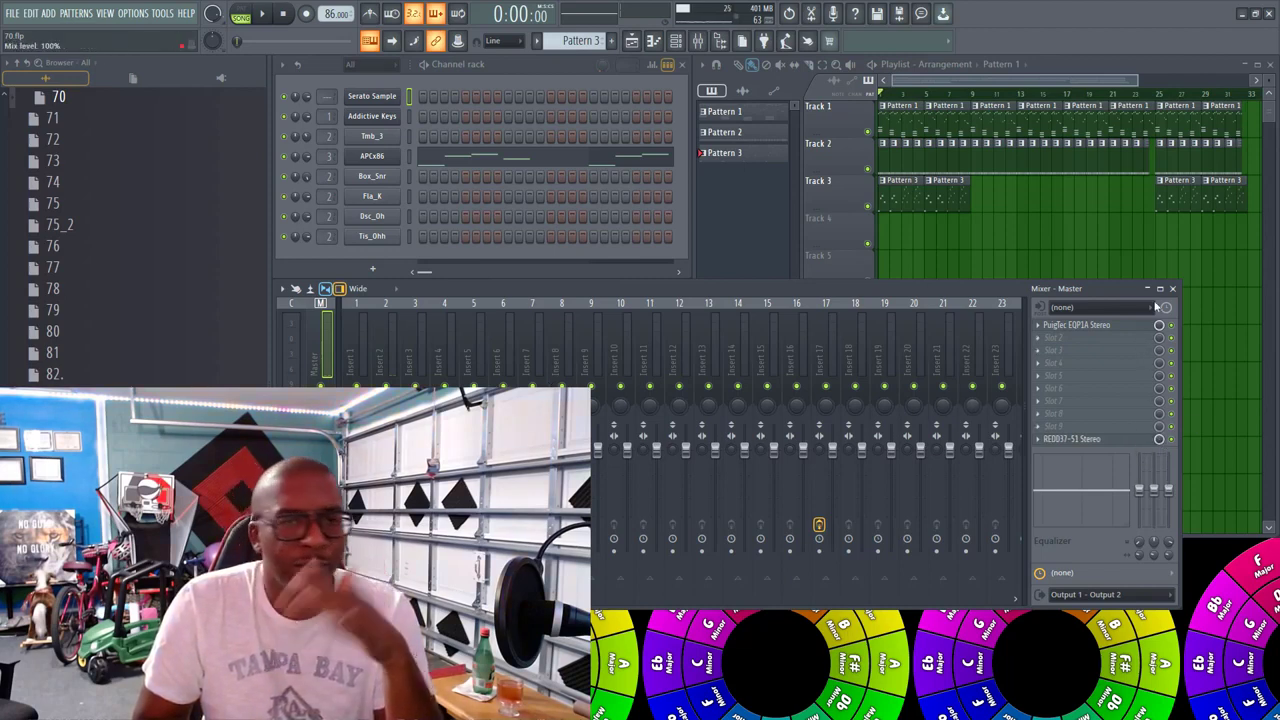
click(1040, 337)
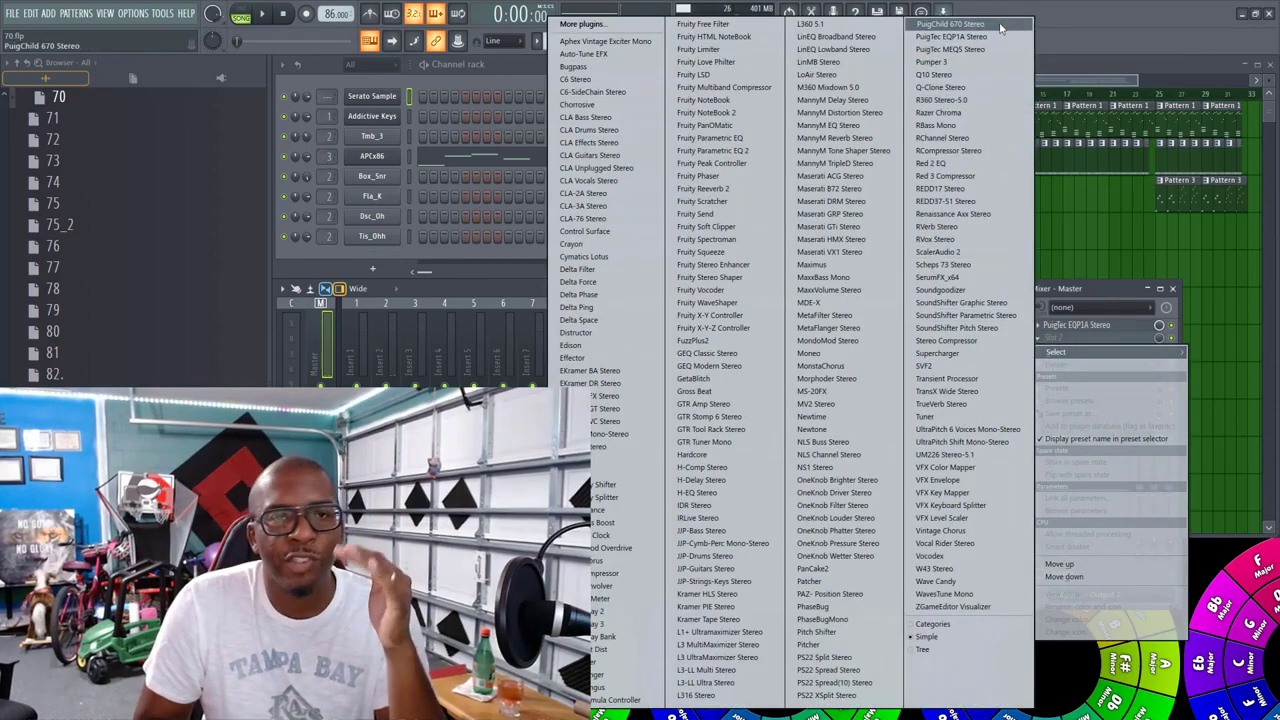
click(443, 297)
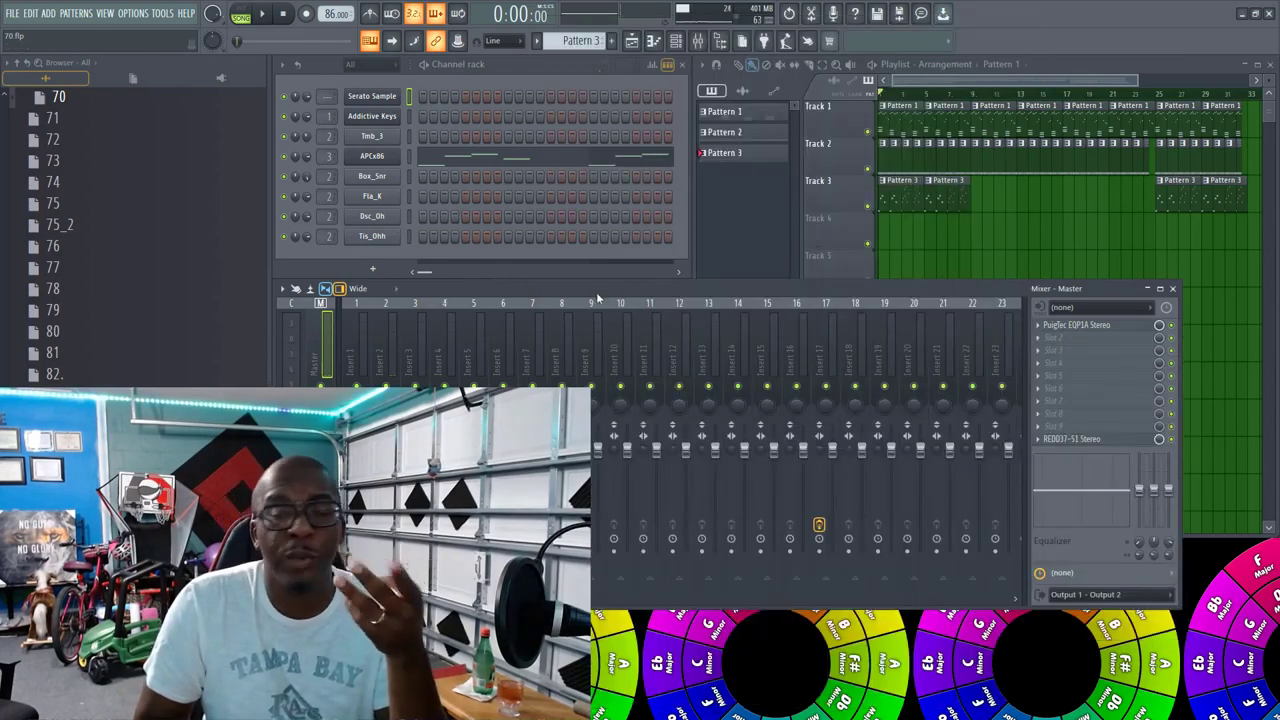
click(1043, 340)
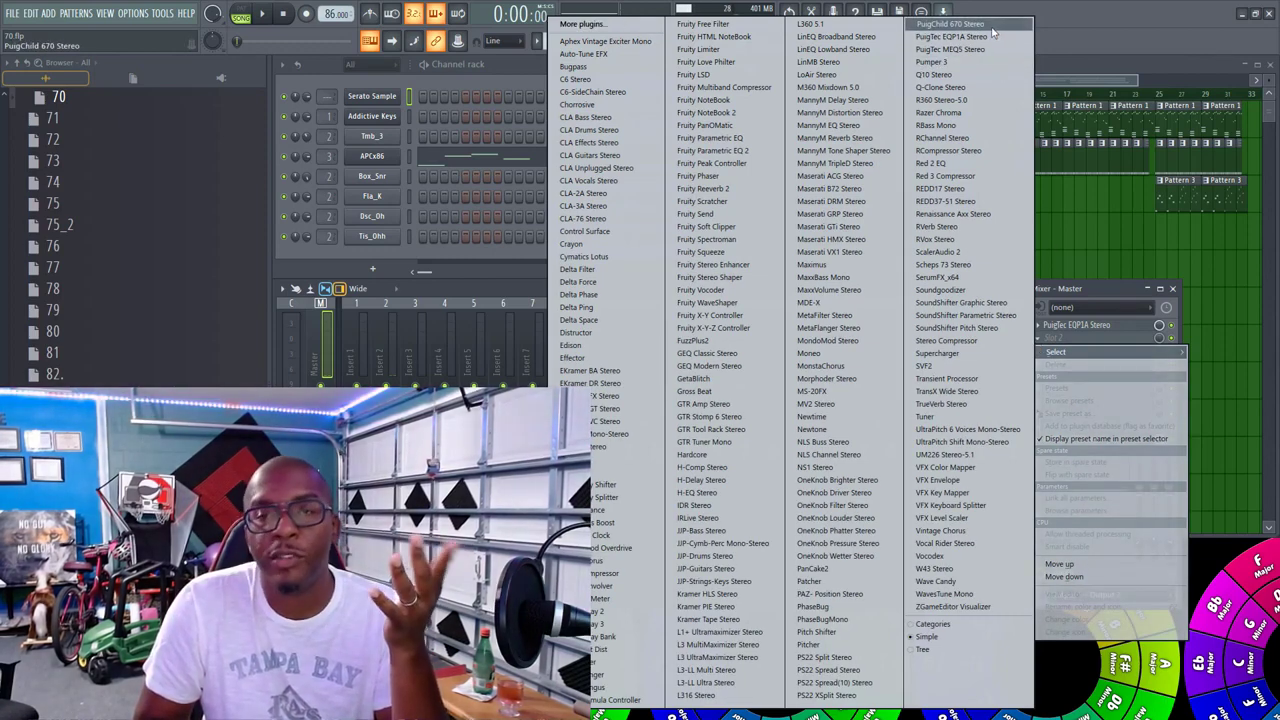
click(478, 290)
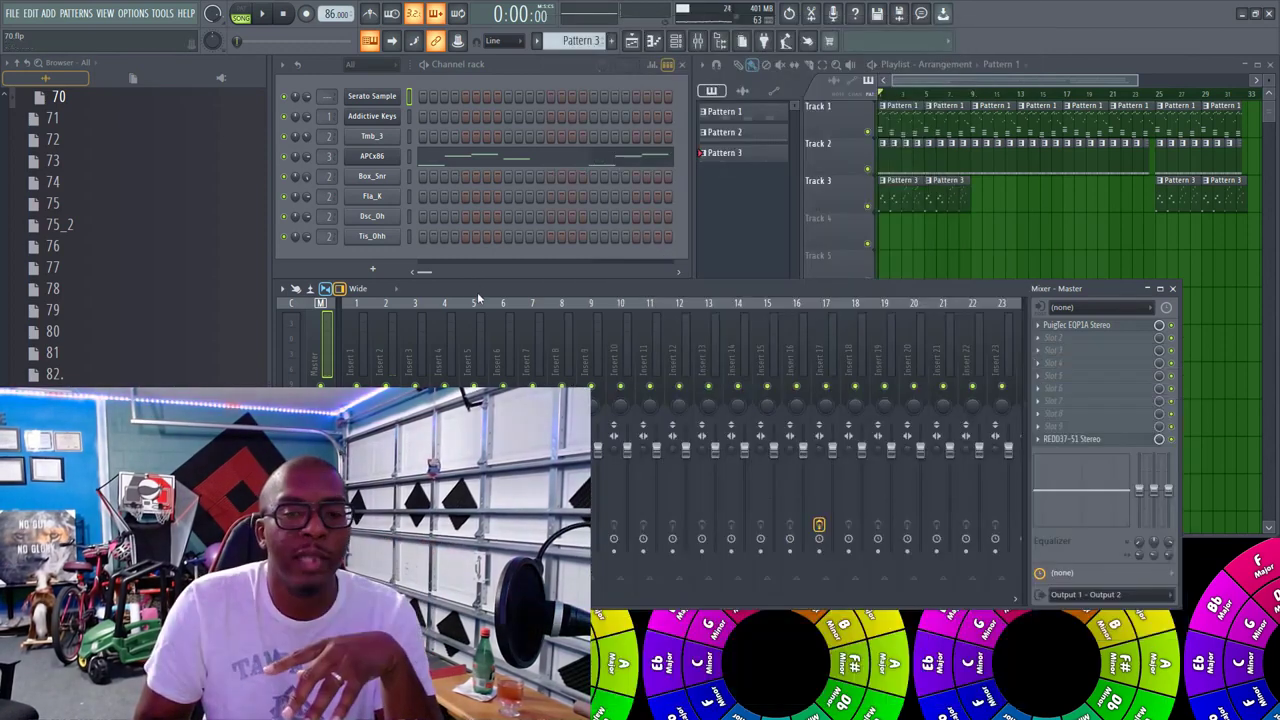
Step: Briefly open and close the REDD37-51 Stereo and PuigTec EQP1A Stereo effects on the Master track
click(1085, 441)
click(1085, 443)
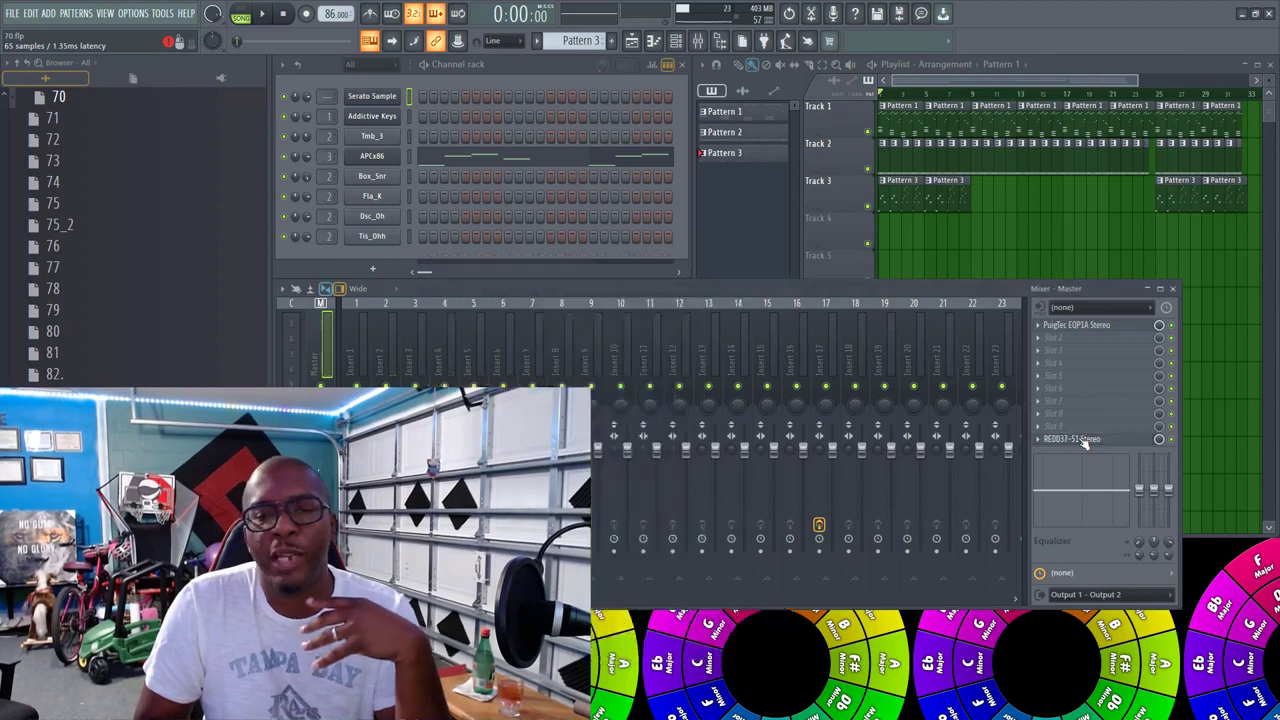
click(1088, 326)
click(1088, 326)
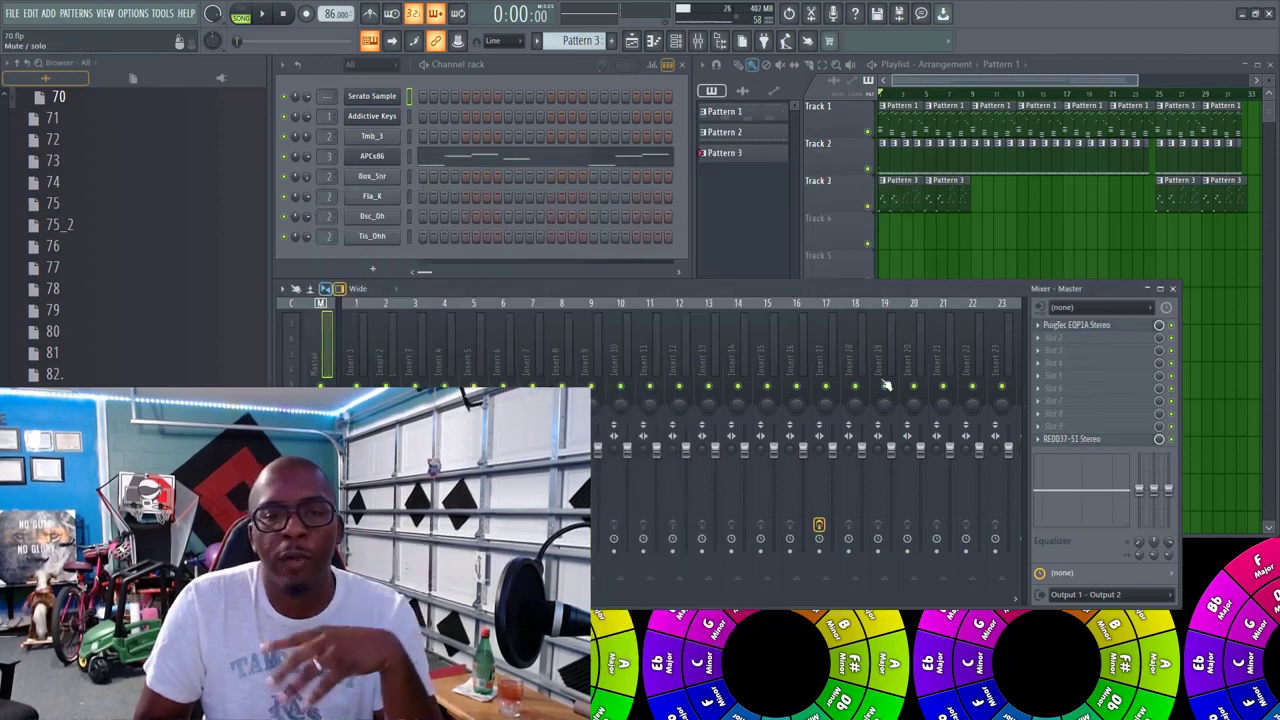
Step: Select mixer Insert 1 and examine its HalfTime effect settings, closing the plugin window when finished
click(360, 360)
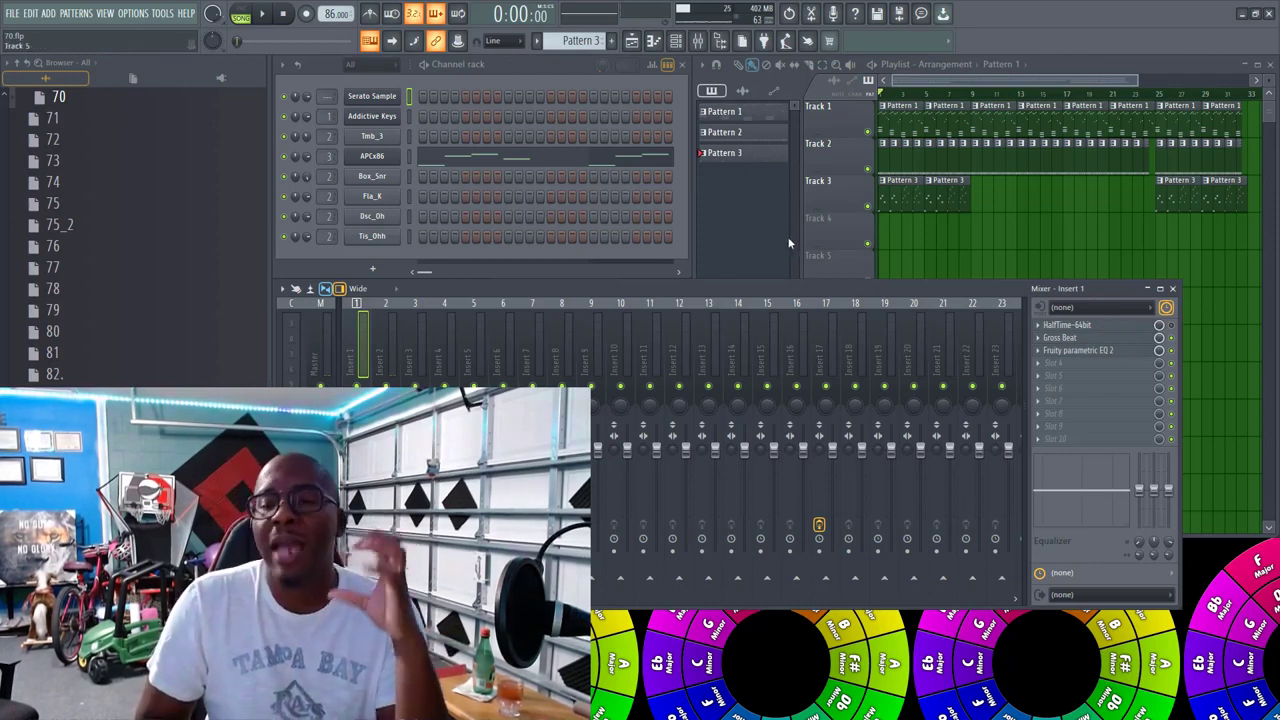
click(1062, 327)
click(1062, 327)
click(1062, 327)
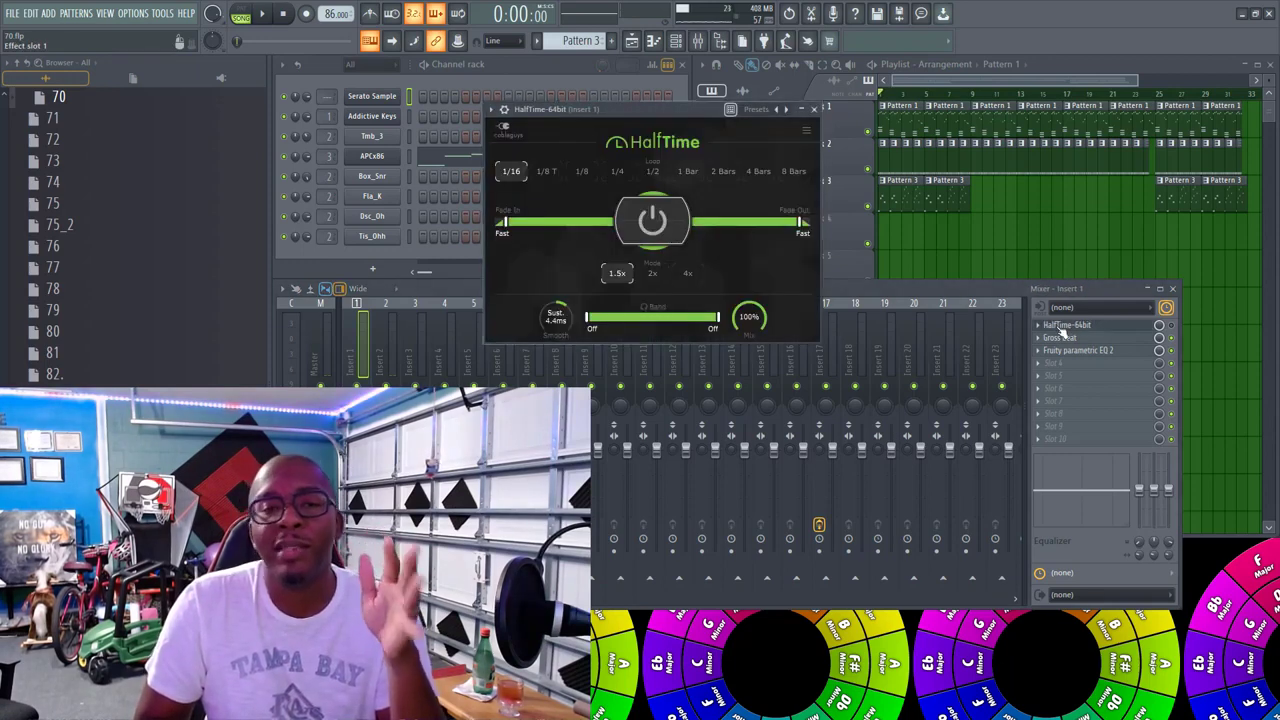
click(814, 109)
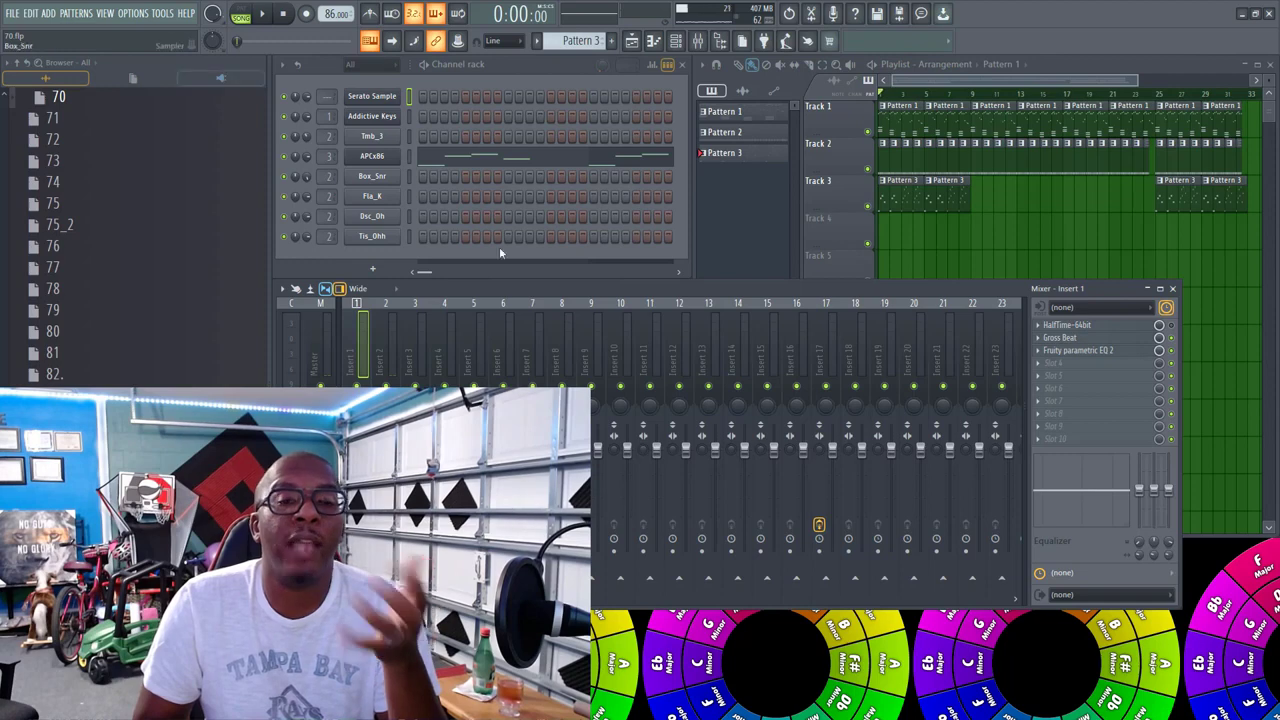
click(1097, 328)
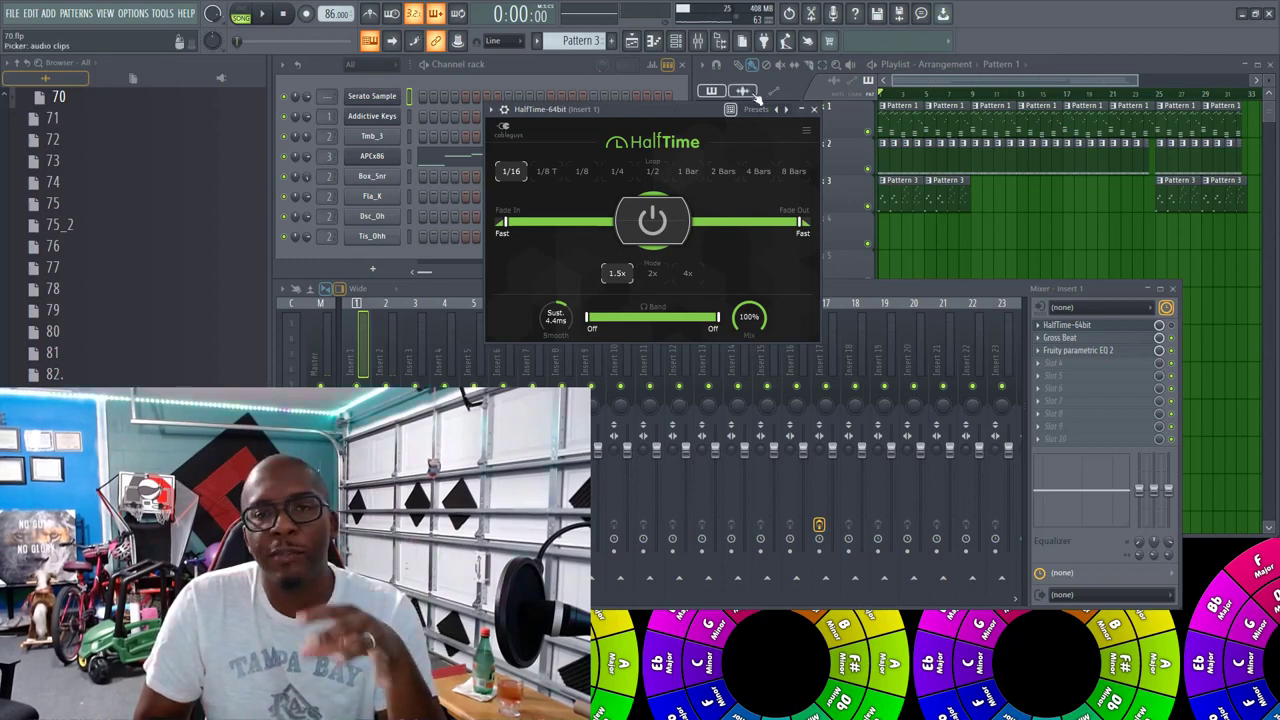
click(813, 108)
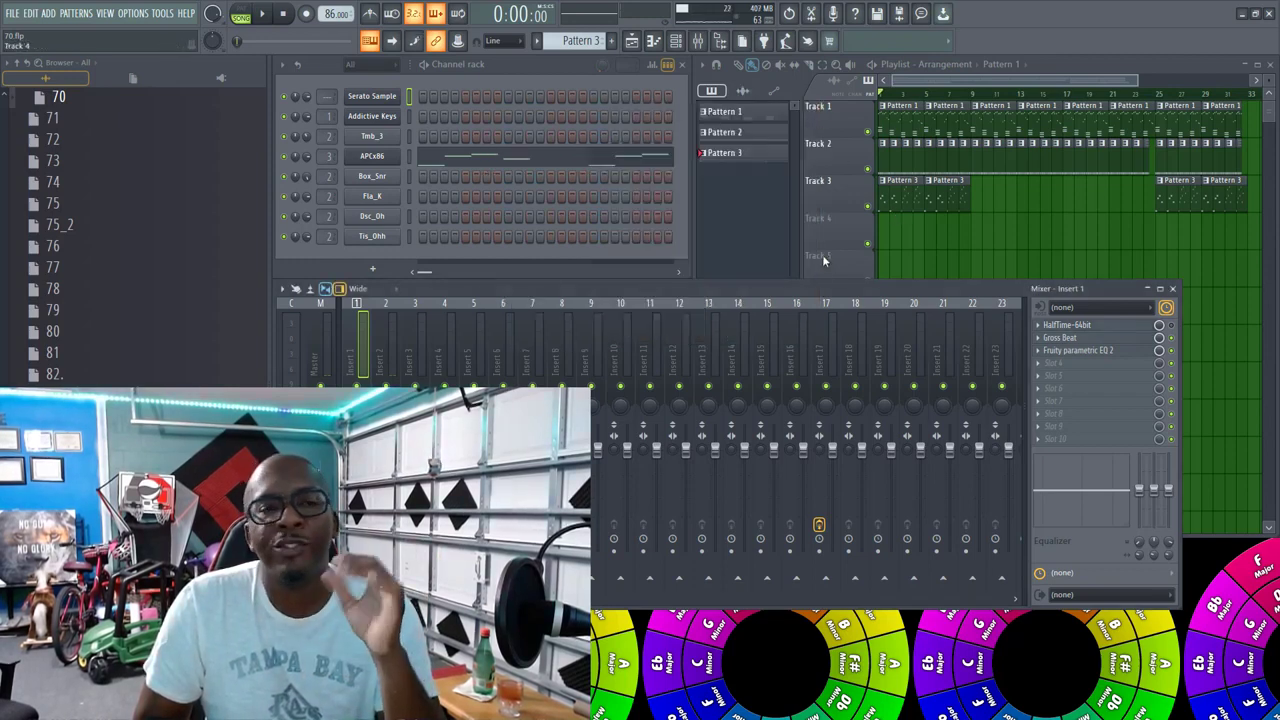
click(1080, 326)
click(1080, 326)
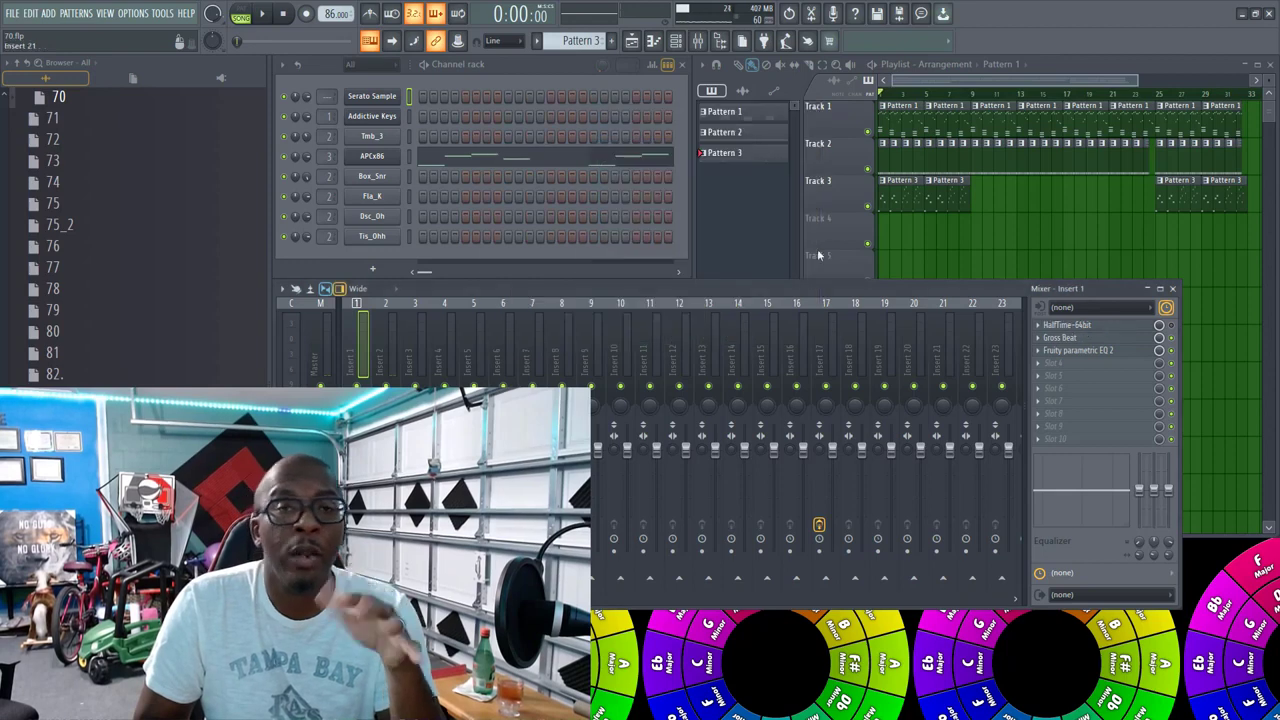
click(15, 17)
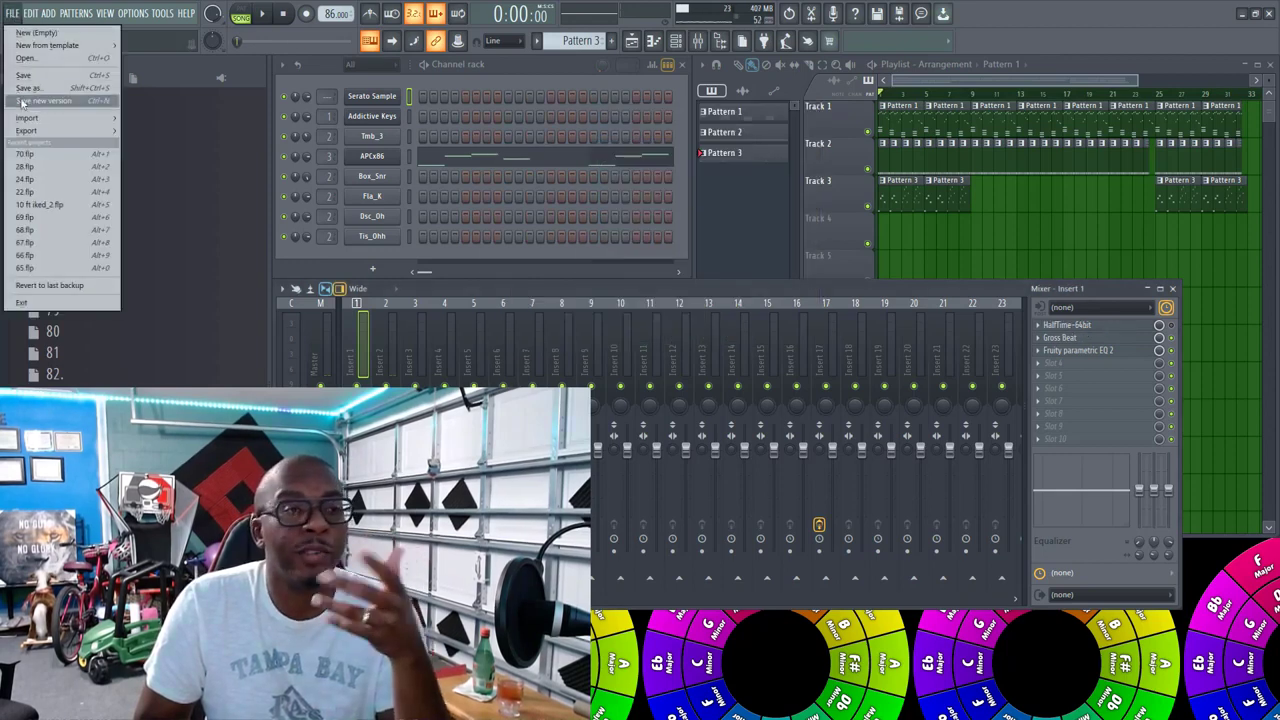
click(488, 78)
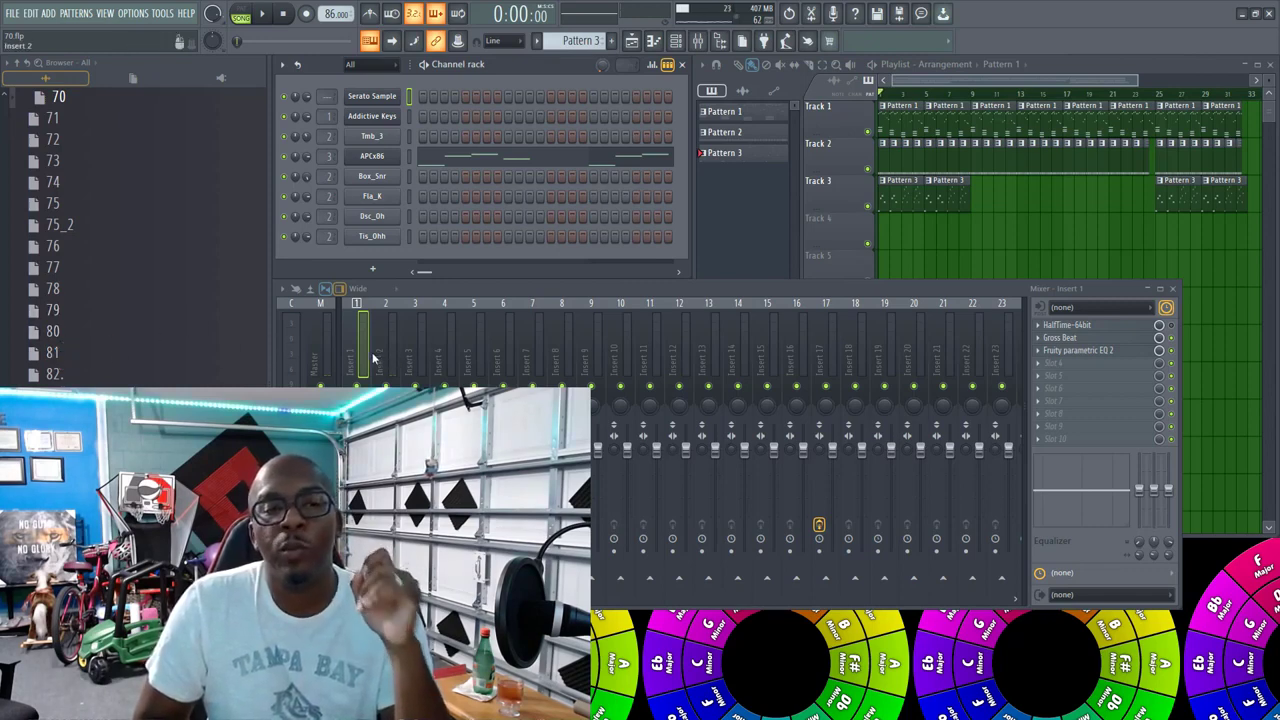
Step: Play the song from the start and stop it, then replay it with the effects of mixer Insert 3 shown
click(261, 13)
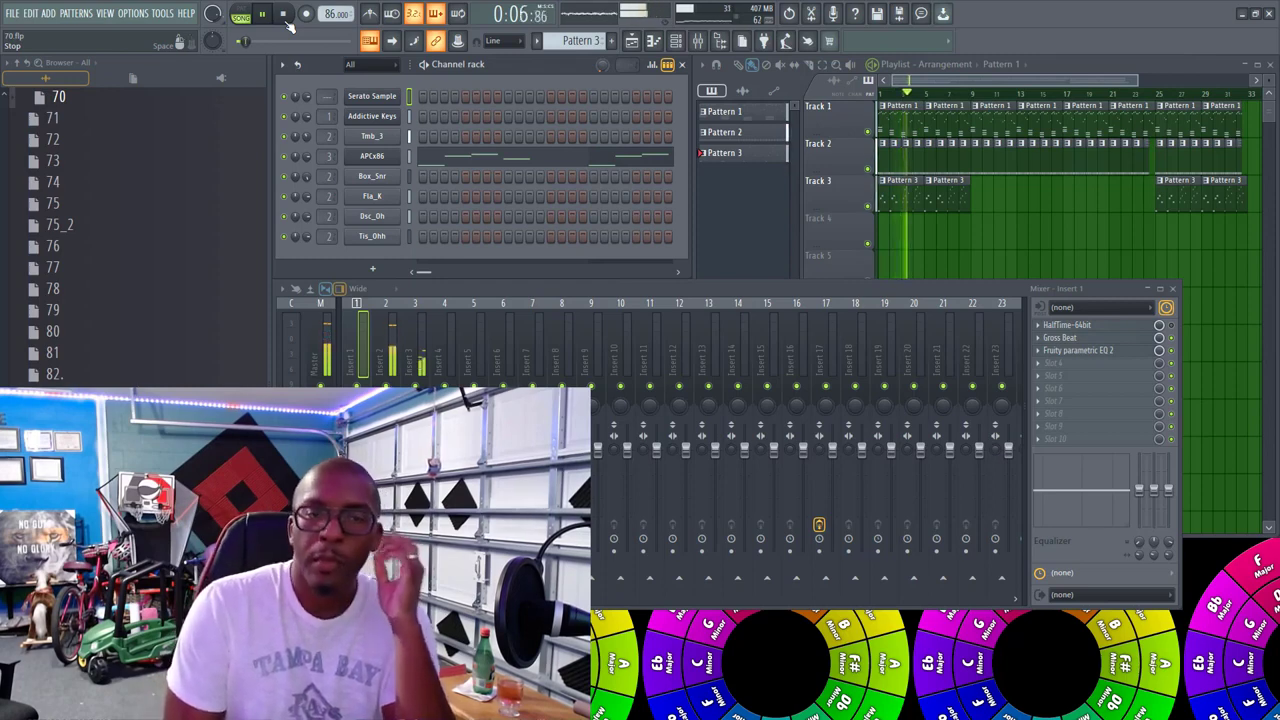
click(285, 15)
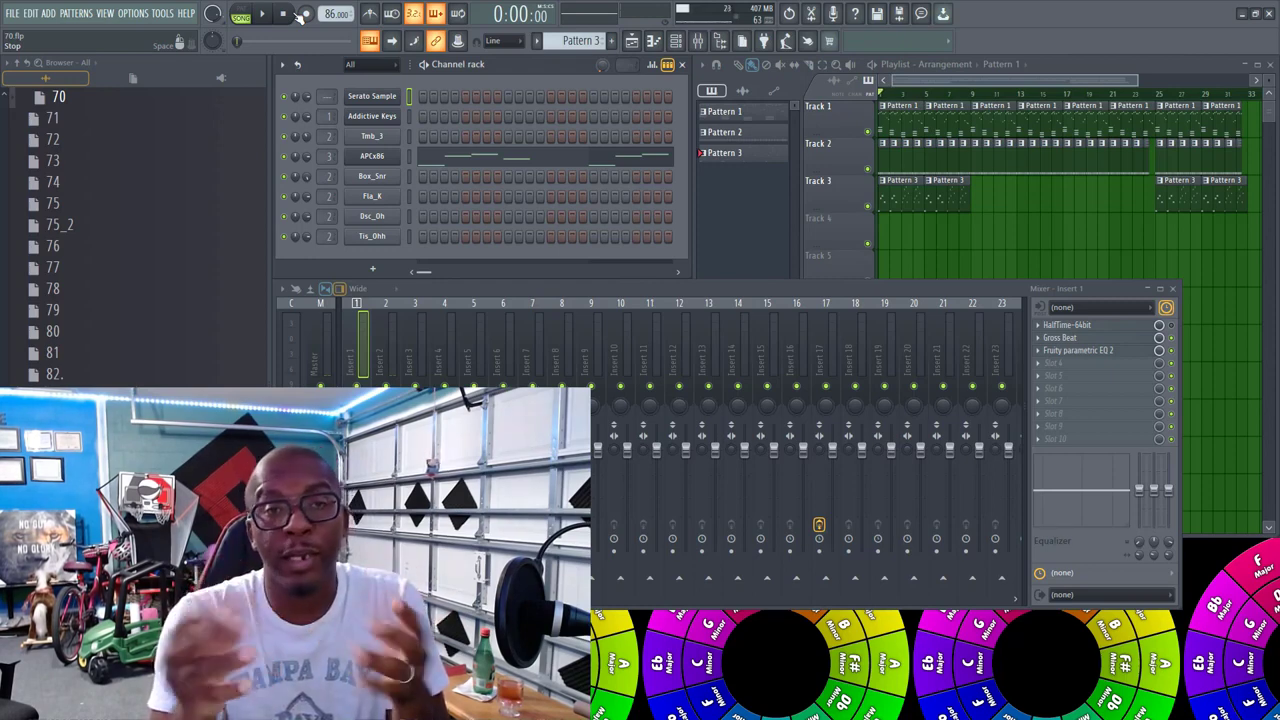
key(space)
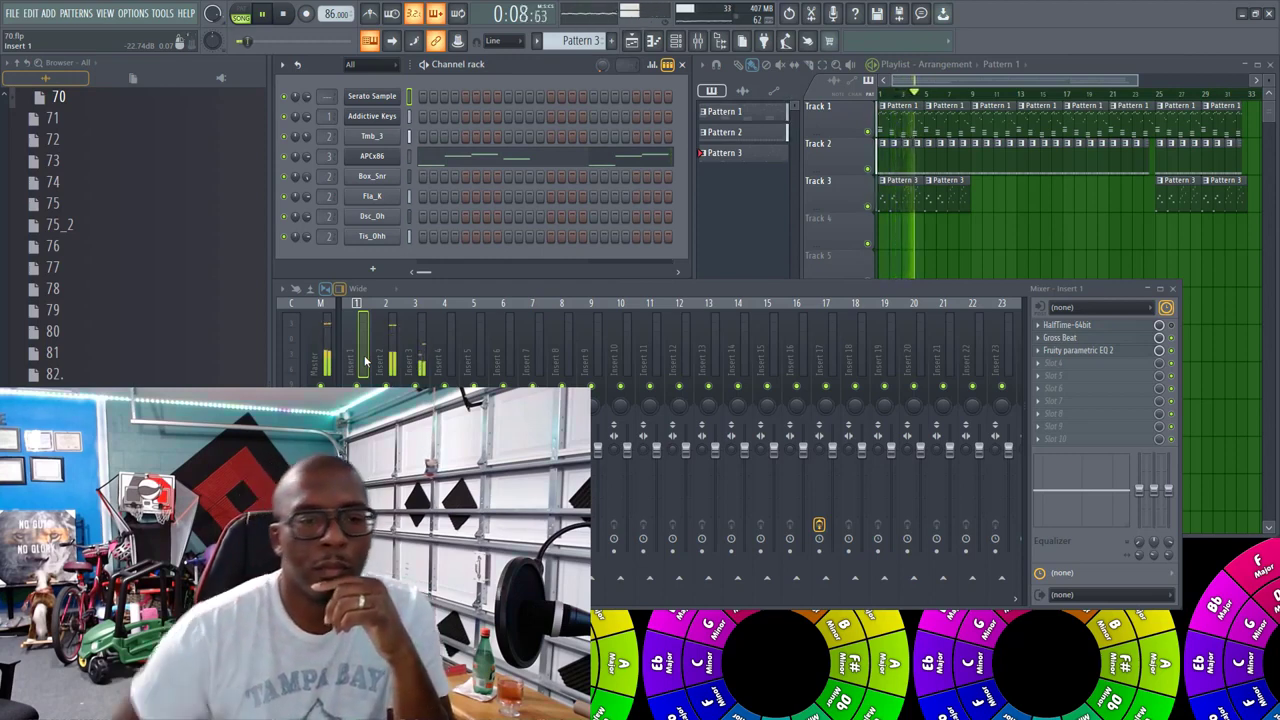
click(418, 340)
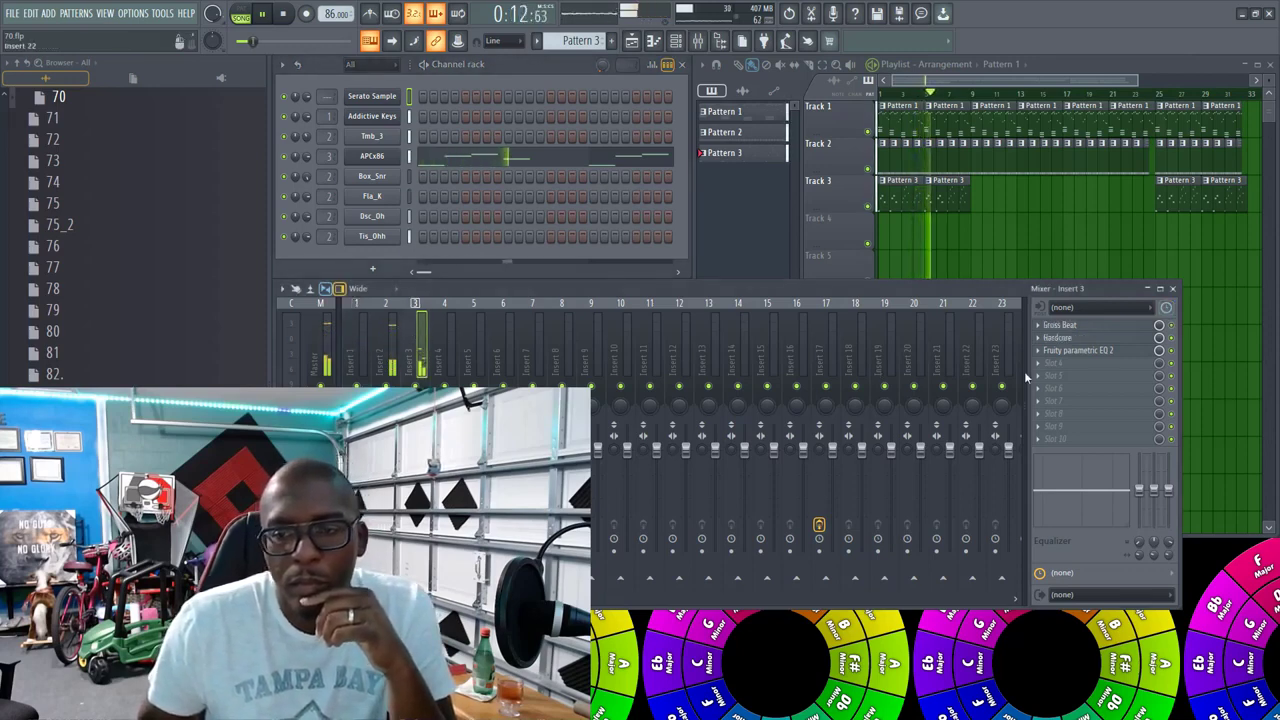
Step: Show the effects of mixer Insert 2 and Insert 1 while the song plays, and stop playback
click(393, 340)
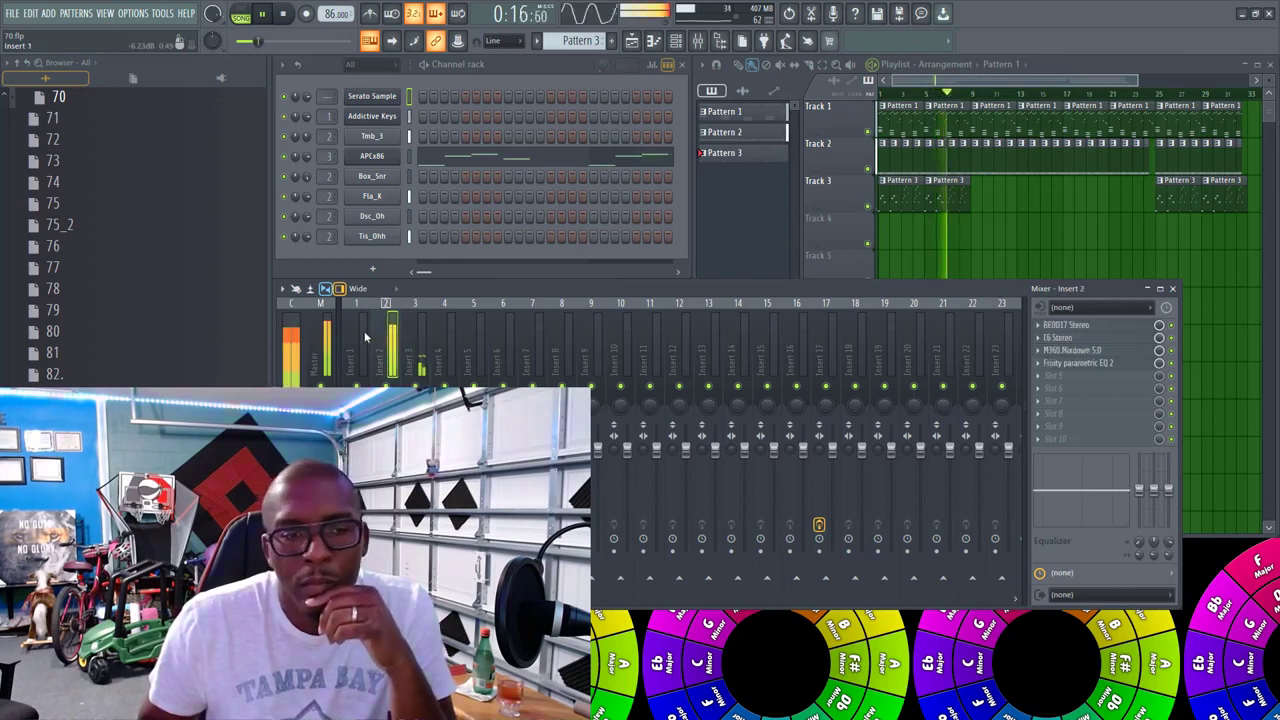
click(358, 340)
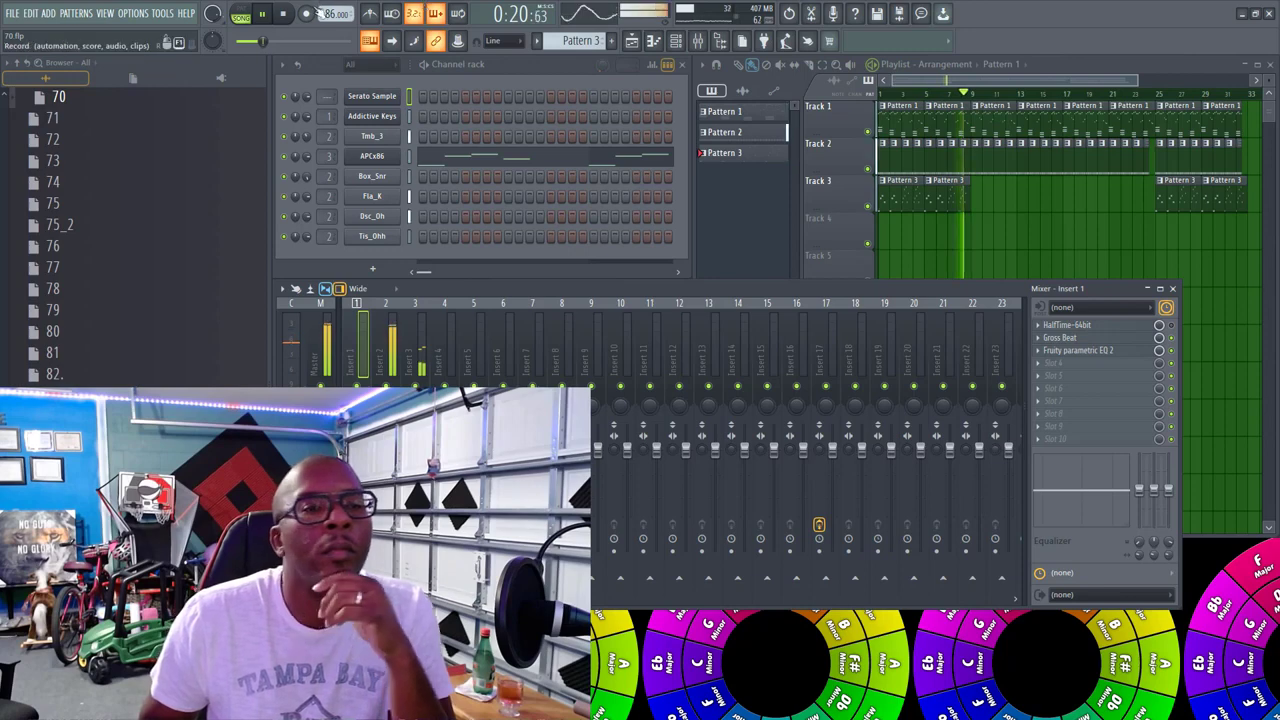
key(space)
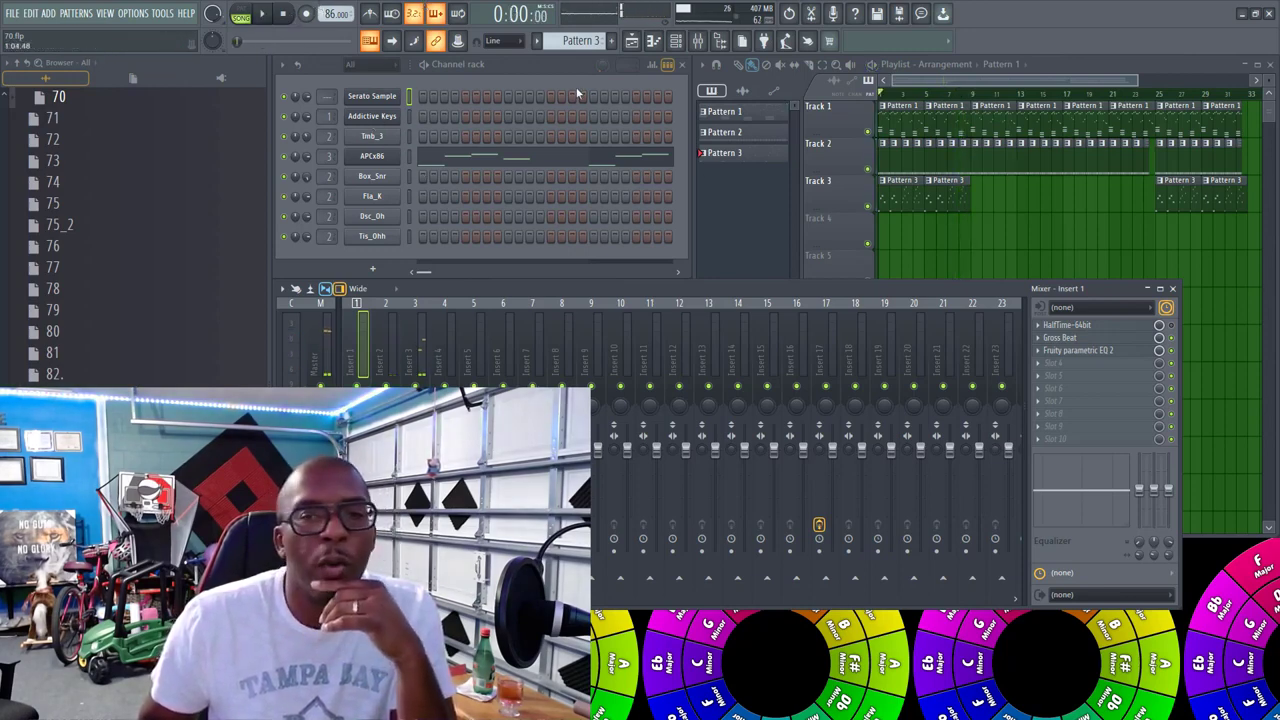
Step: Replace the Addictive Keys channel of Pattern 1 with the Purity instrument and close its plugin window
double_click(899, 131)
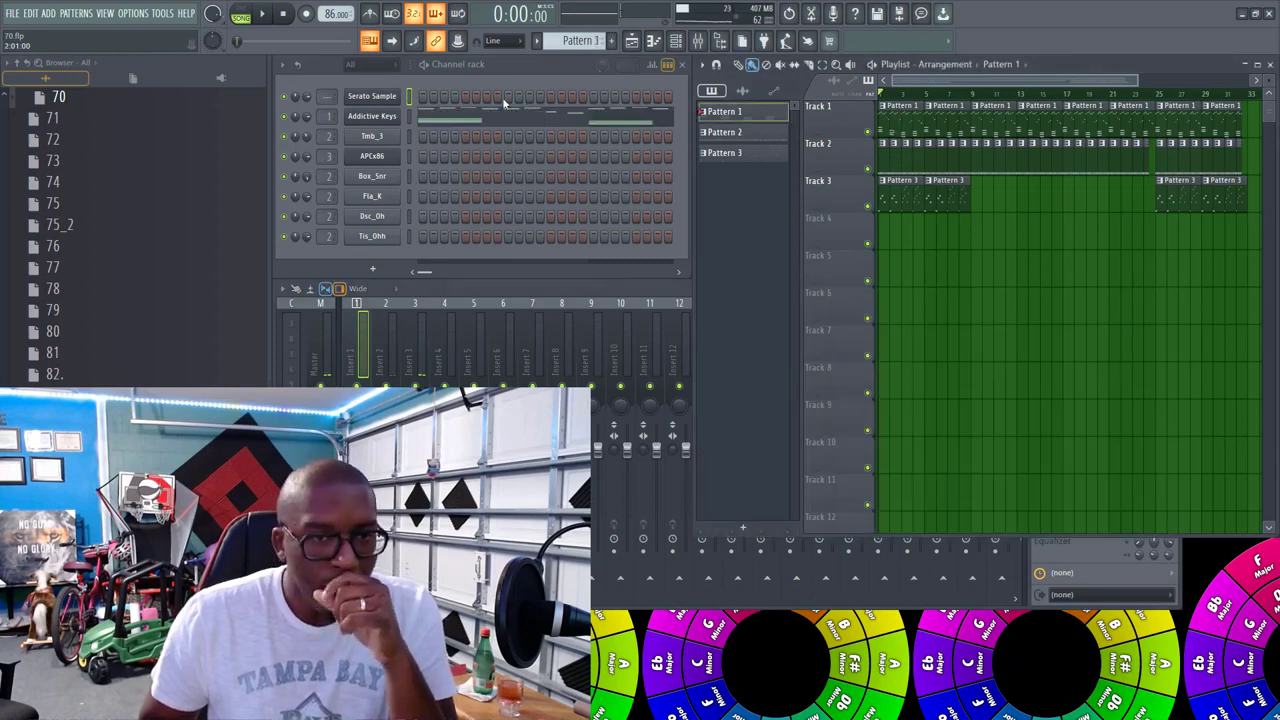
right_click(372, 121)
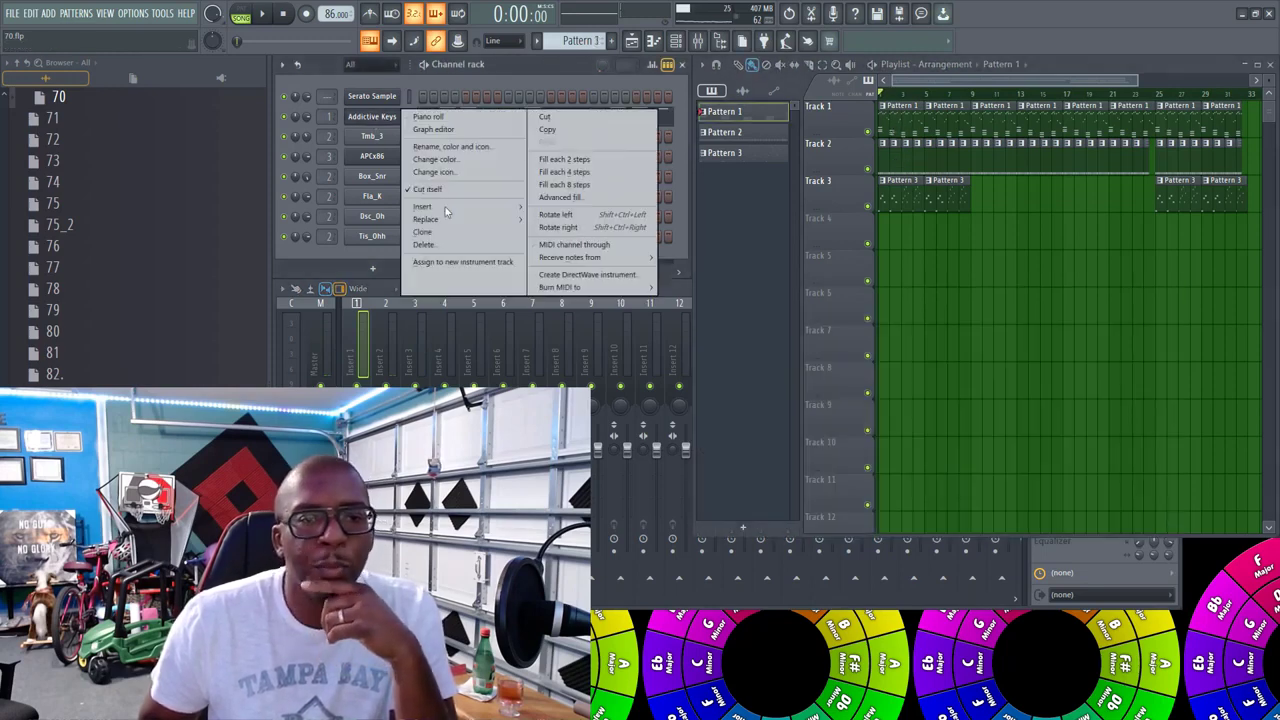
mouse_move(470, 219)
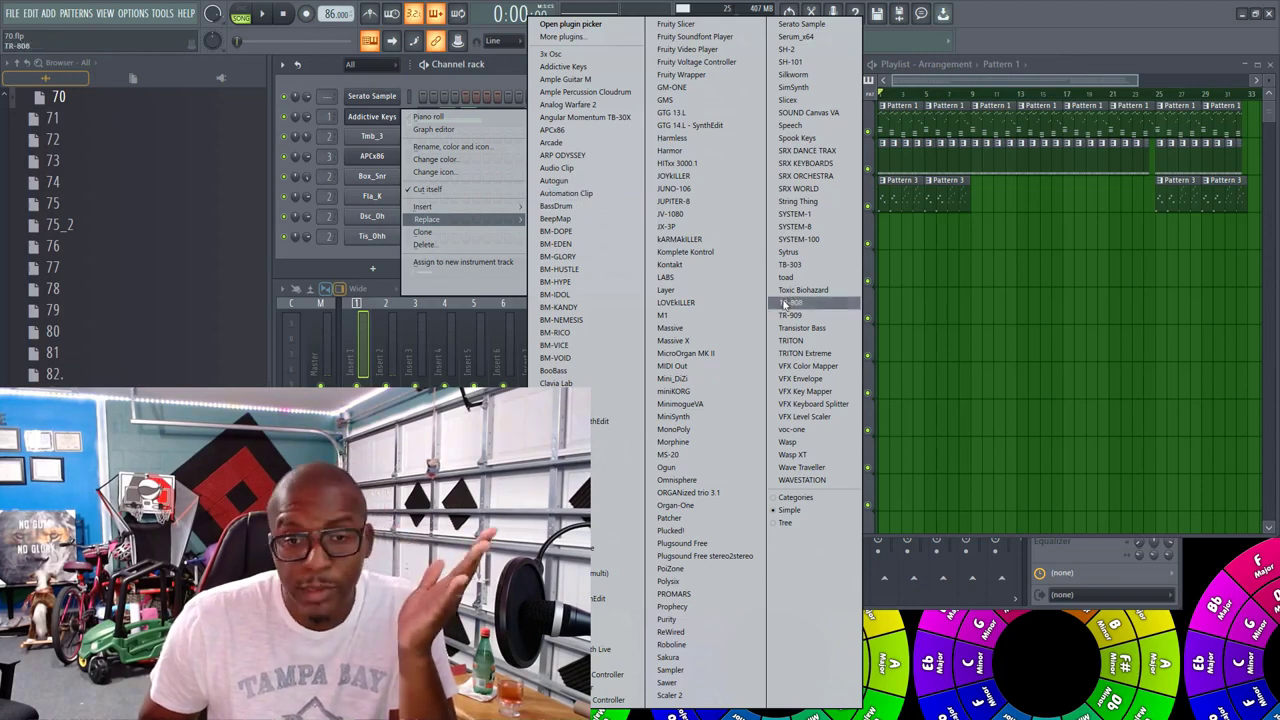
click(700, 621)
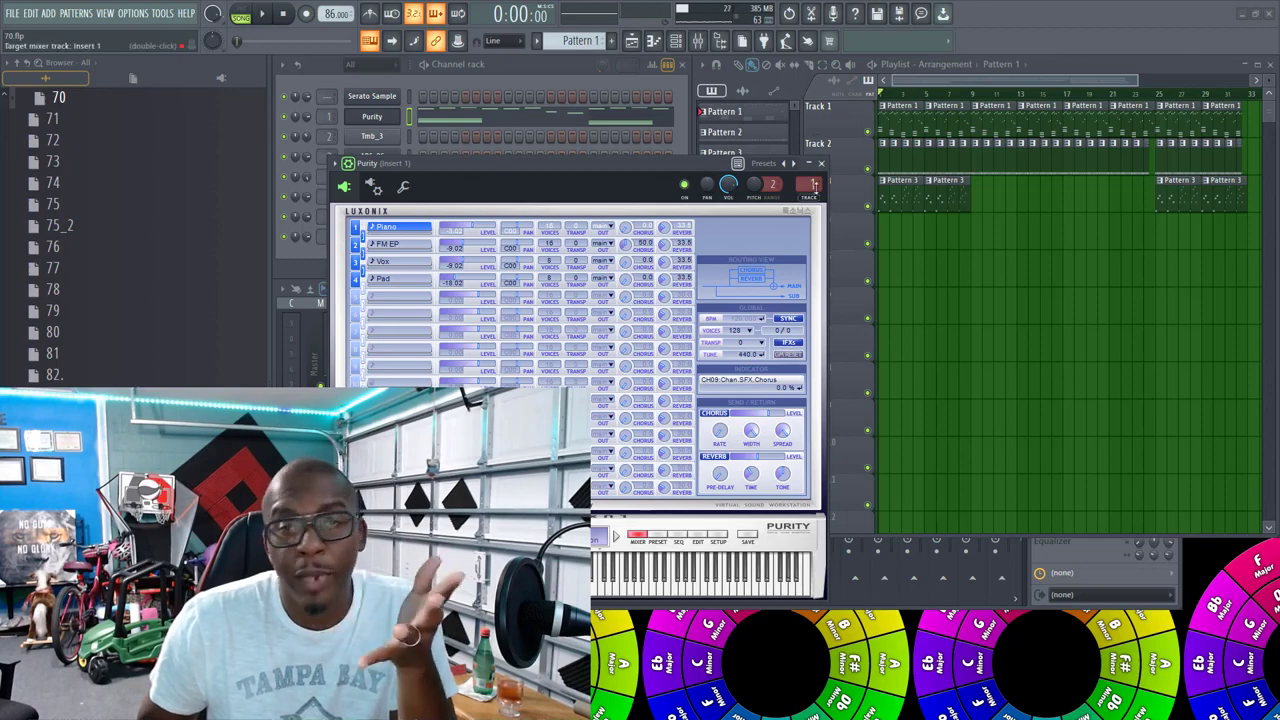
click(821, 164)
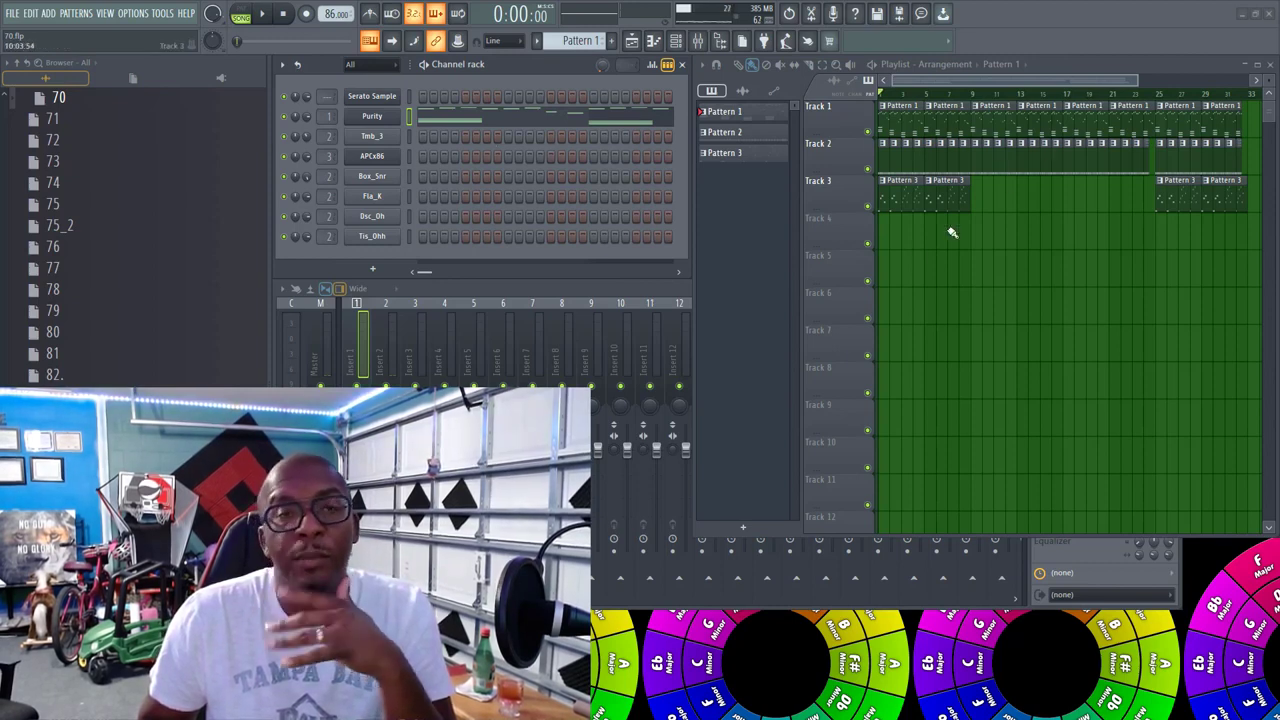
Step: Audition Pattern 1 with the Purity sound several times in pattern mode, with the effects of mixer Insert 1 in view
click(425, 66)
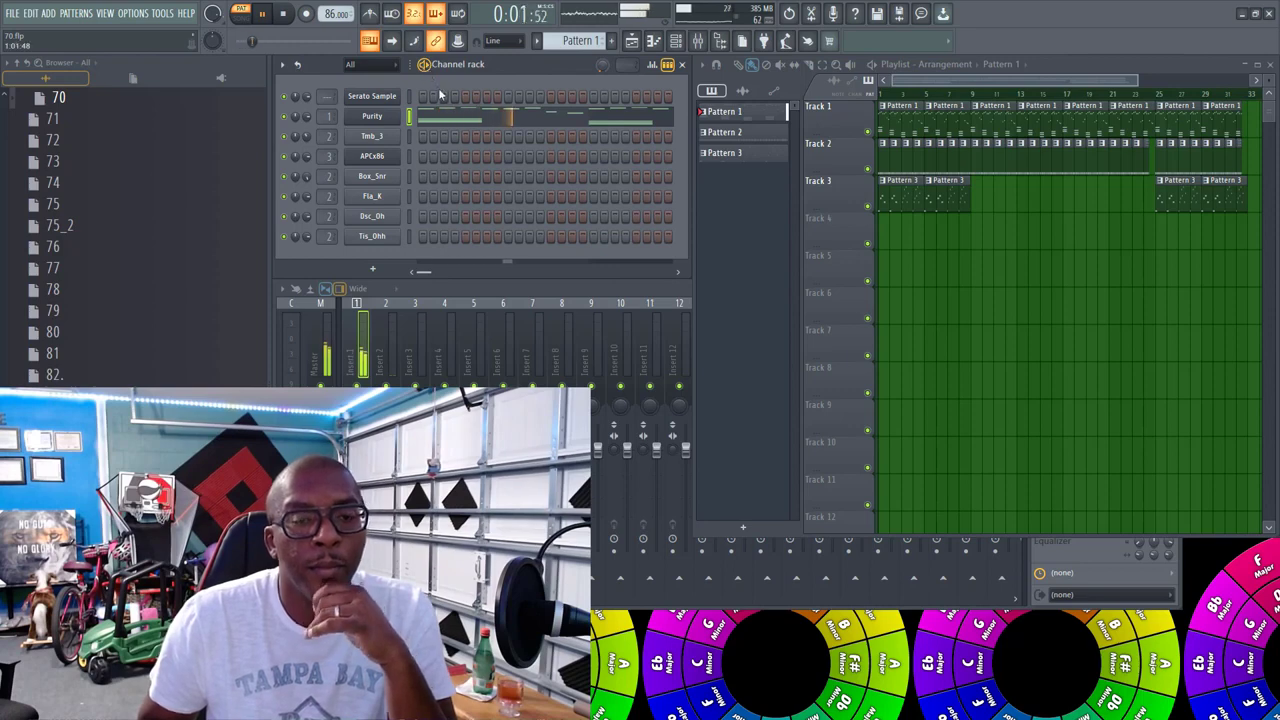
click(288, 14)
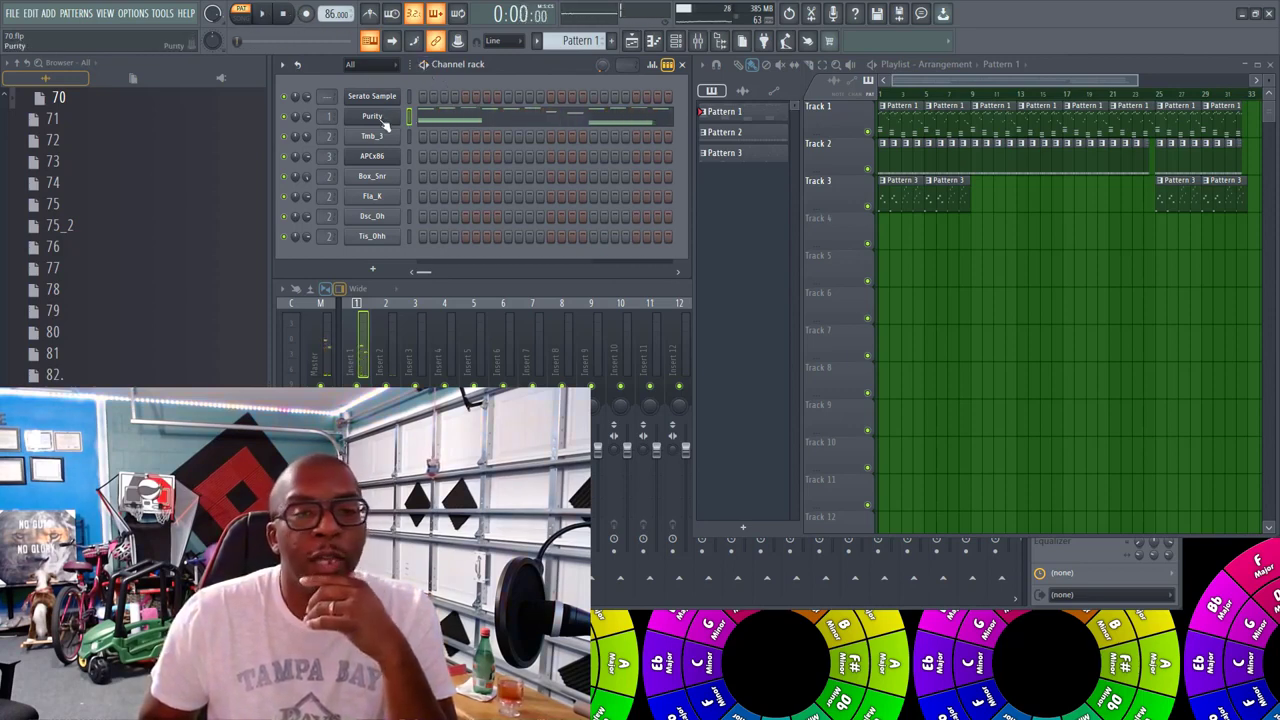
click(535, 298)
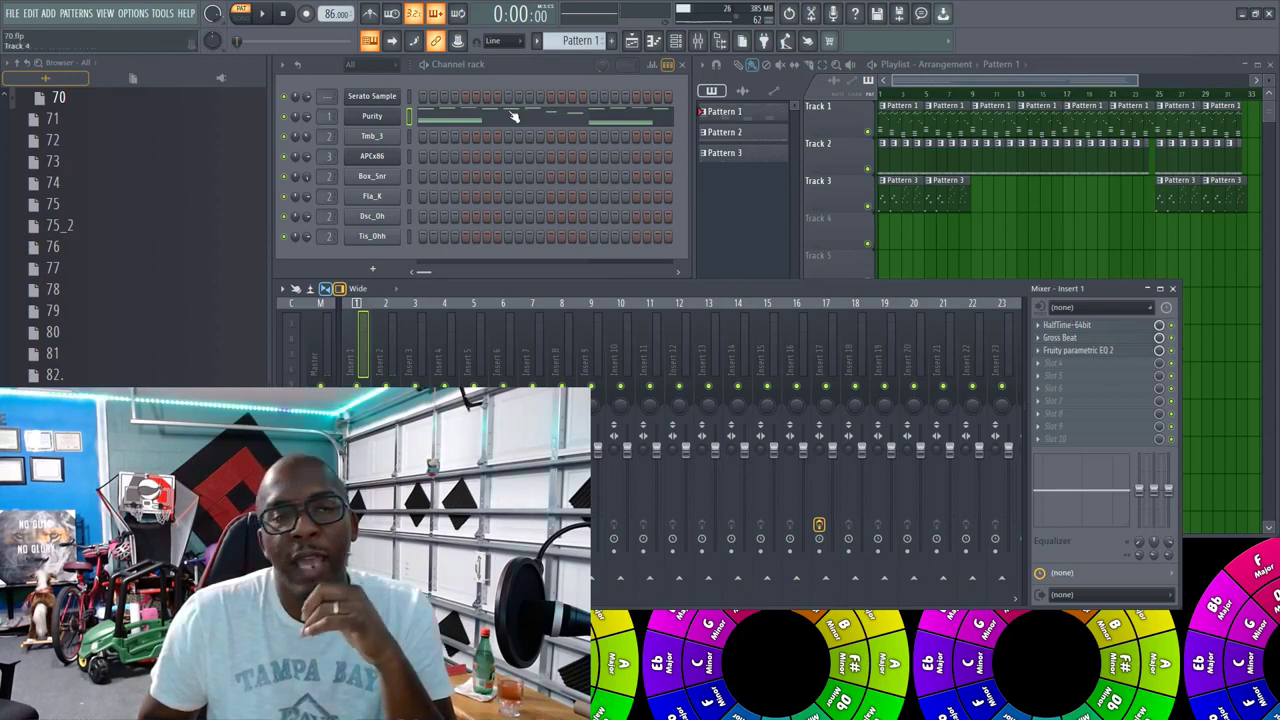
key(space)
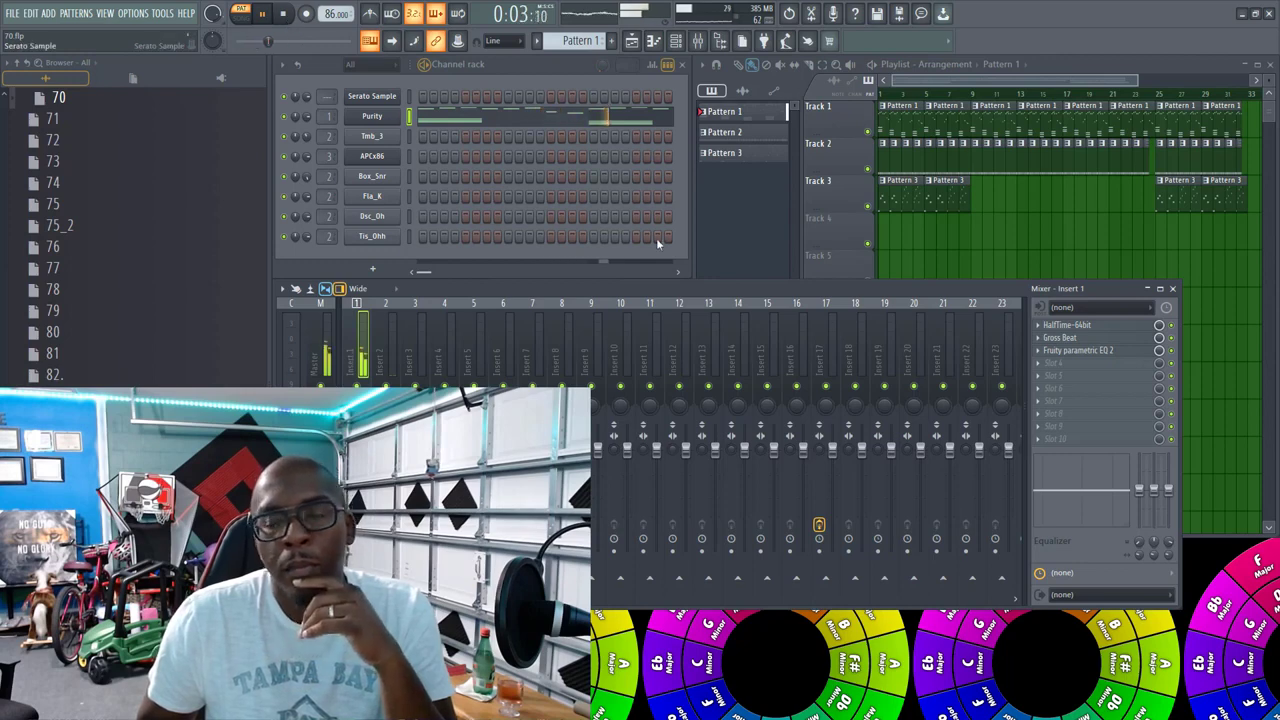
key(space)
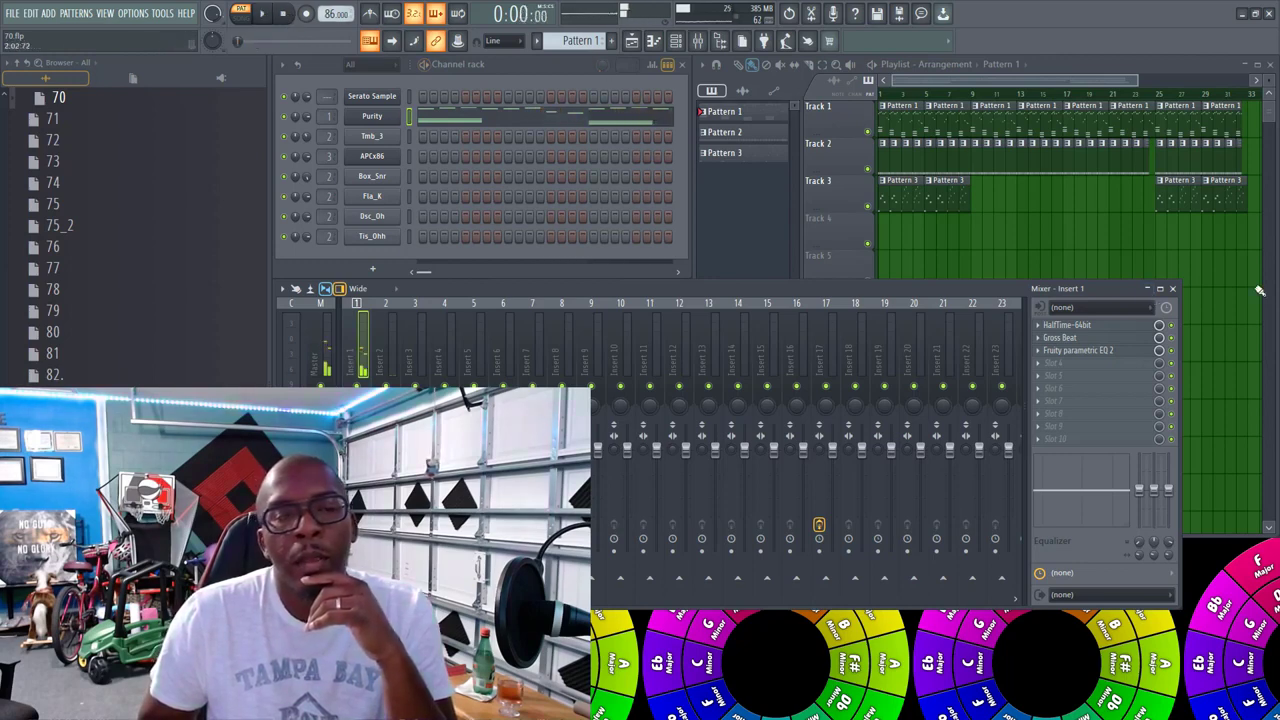
click(270, 15)
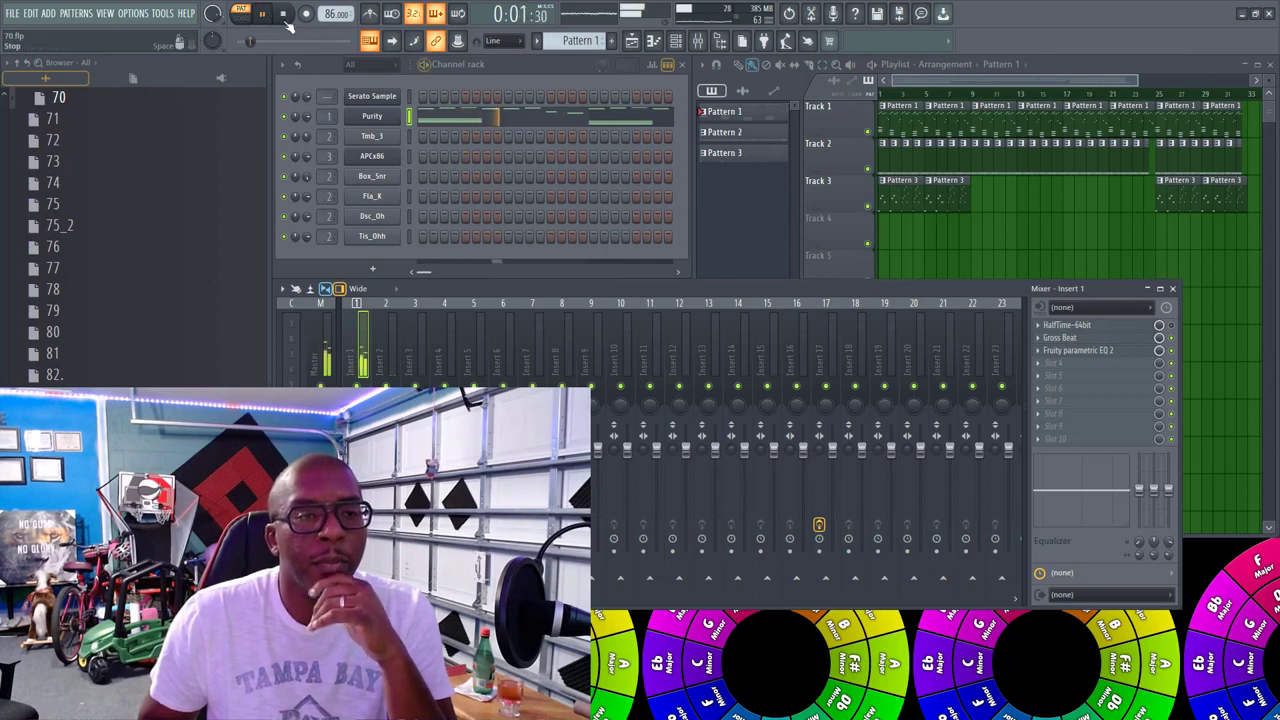
click(284, 15)
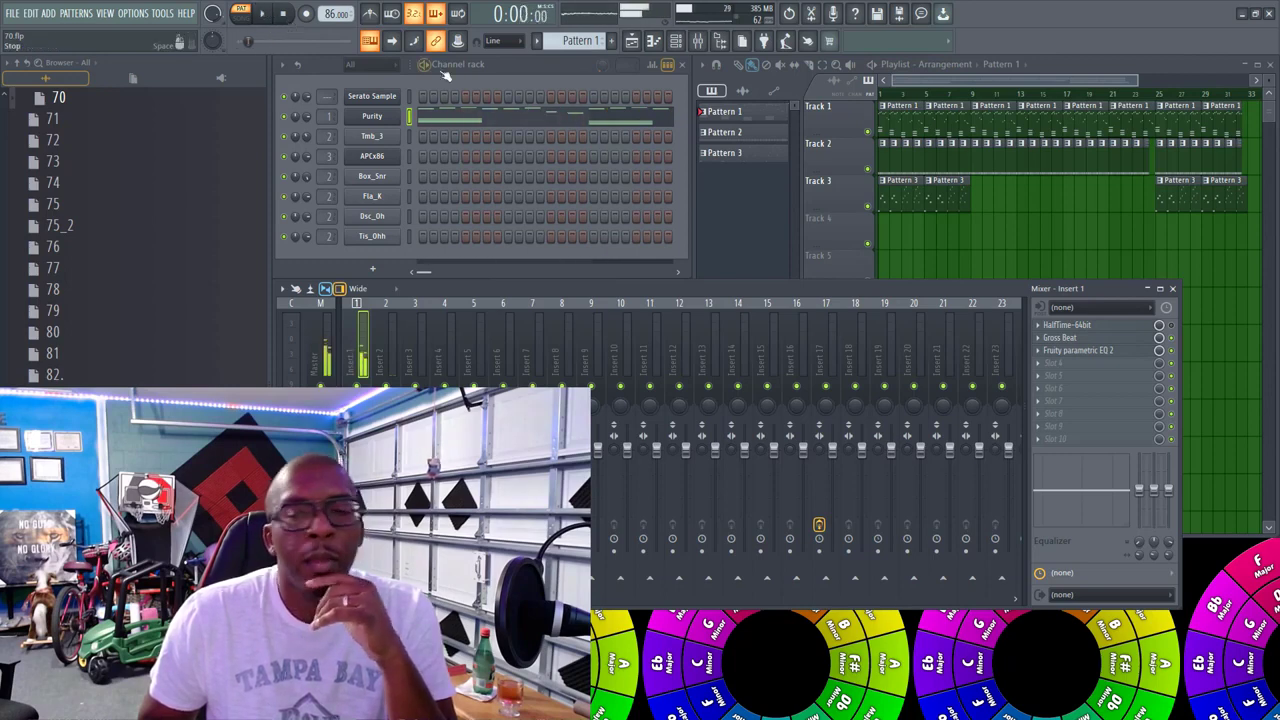
Step: Open the Gross Beat effect of mixer Insert 1 and watch it while playing Pattern 1, stopping playback when finished
click(1060, 337)
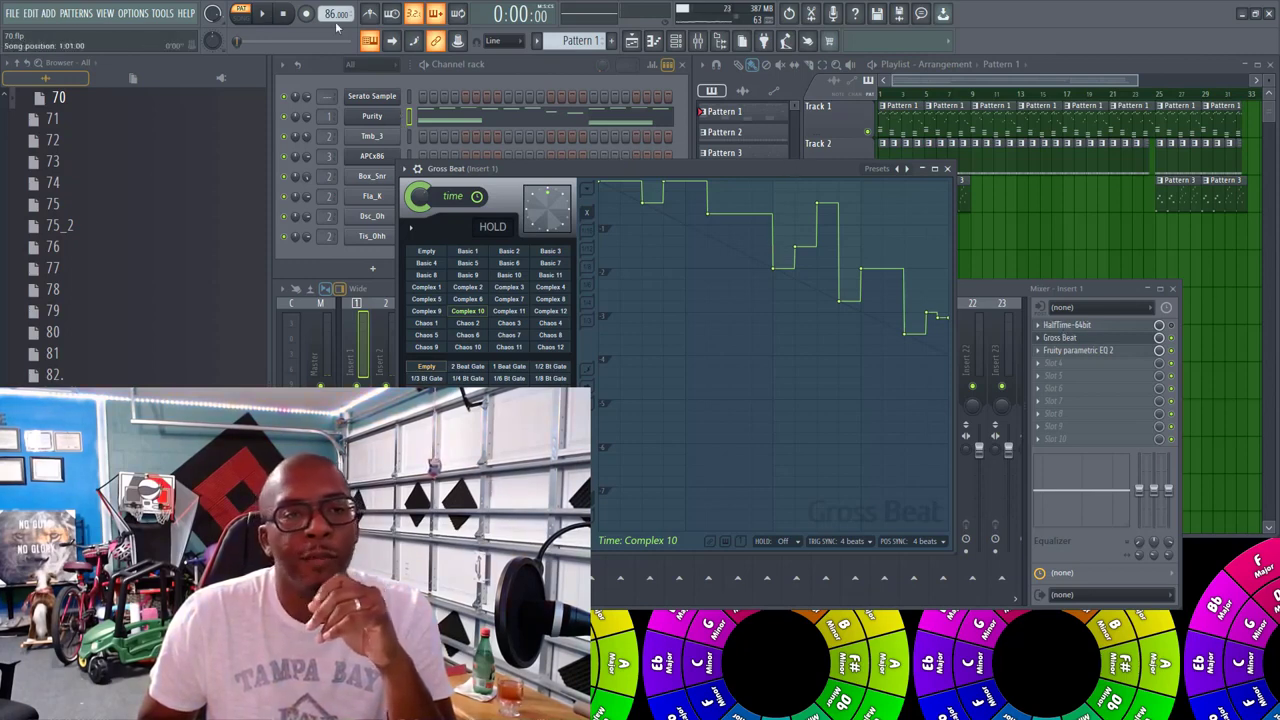
click(266, 14)
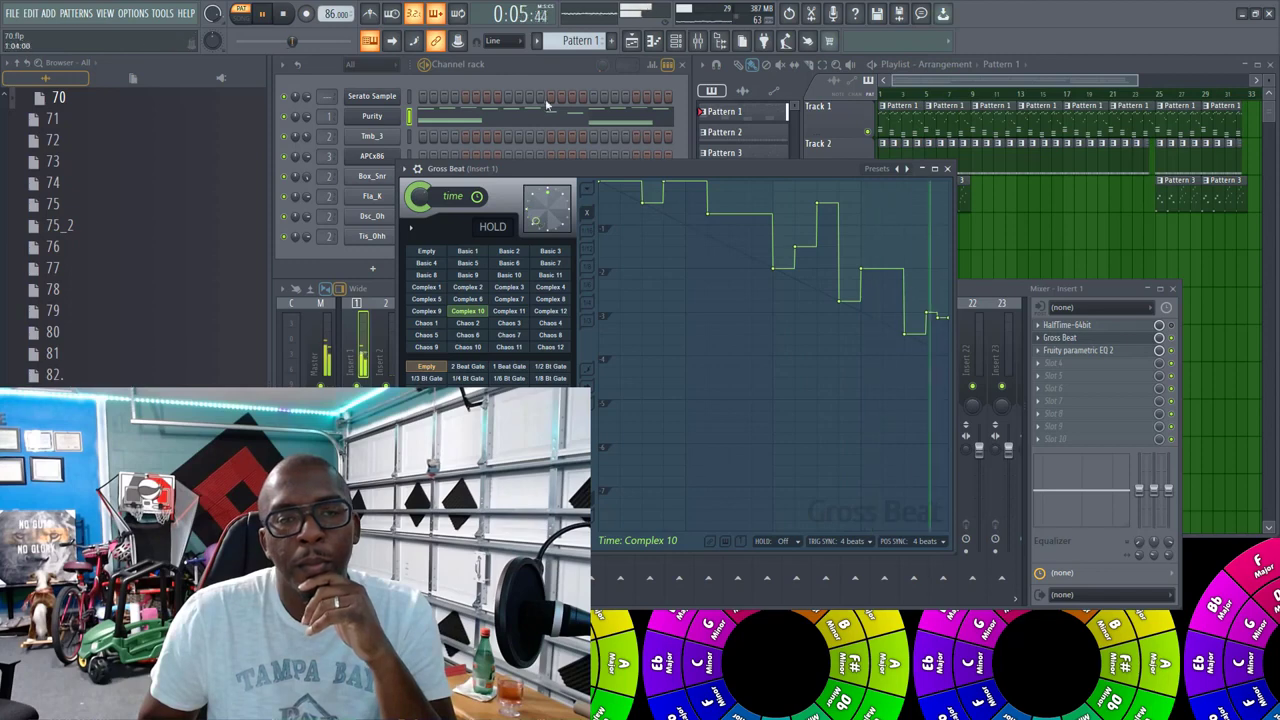
key(space)
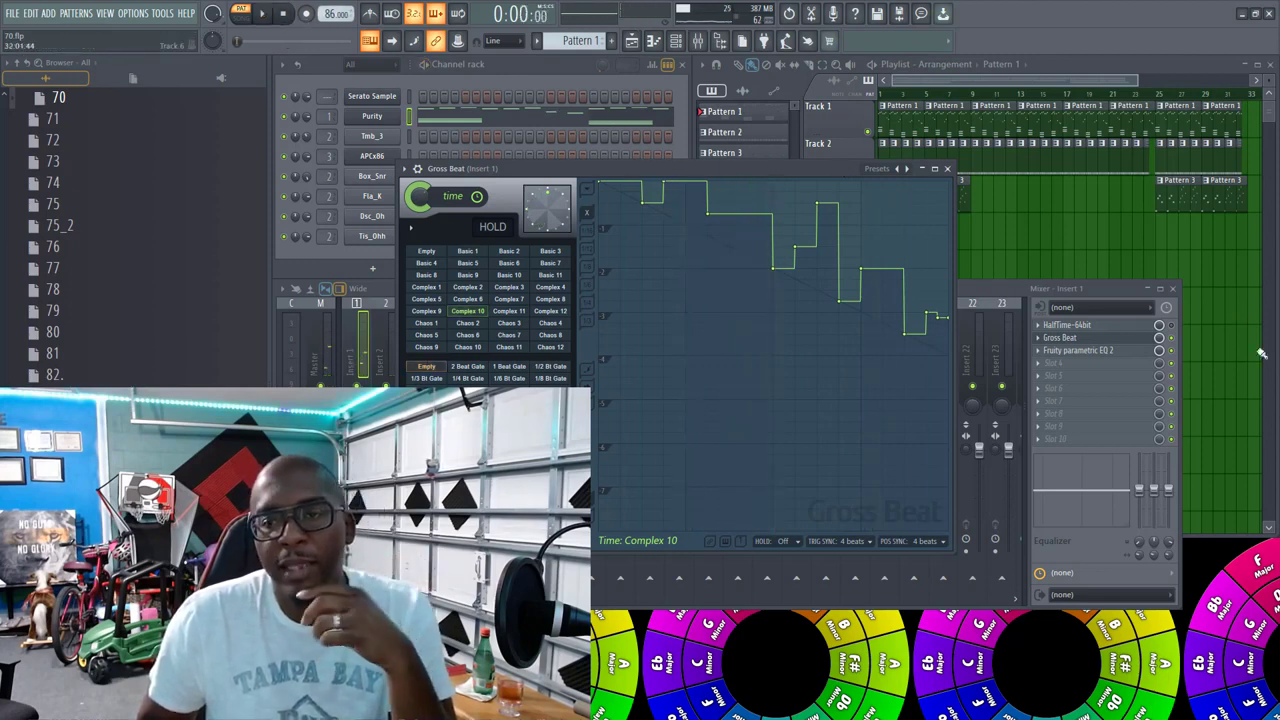
Step: Bypass Gross Beat on mixer Insert 1 and play Pattern 1, briefly viewing the Purity piano roll before stopping playback
click(1172, 341)
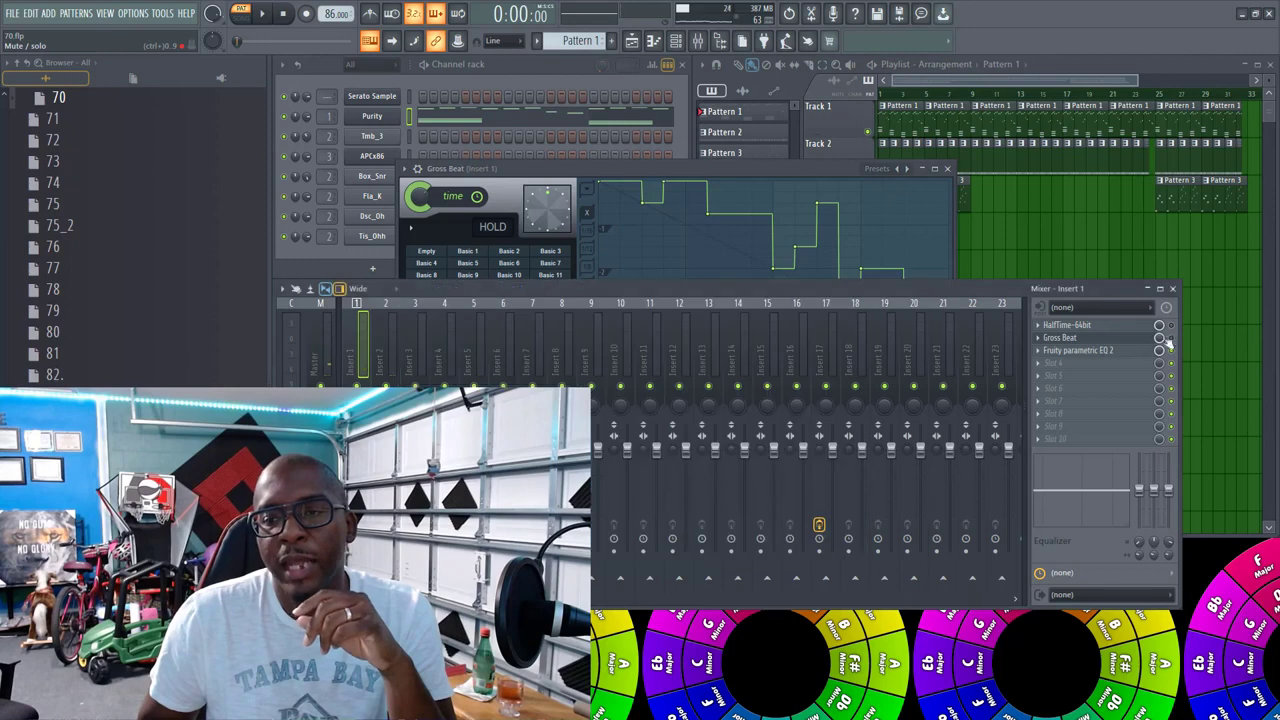
click(264, 14)
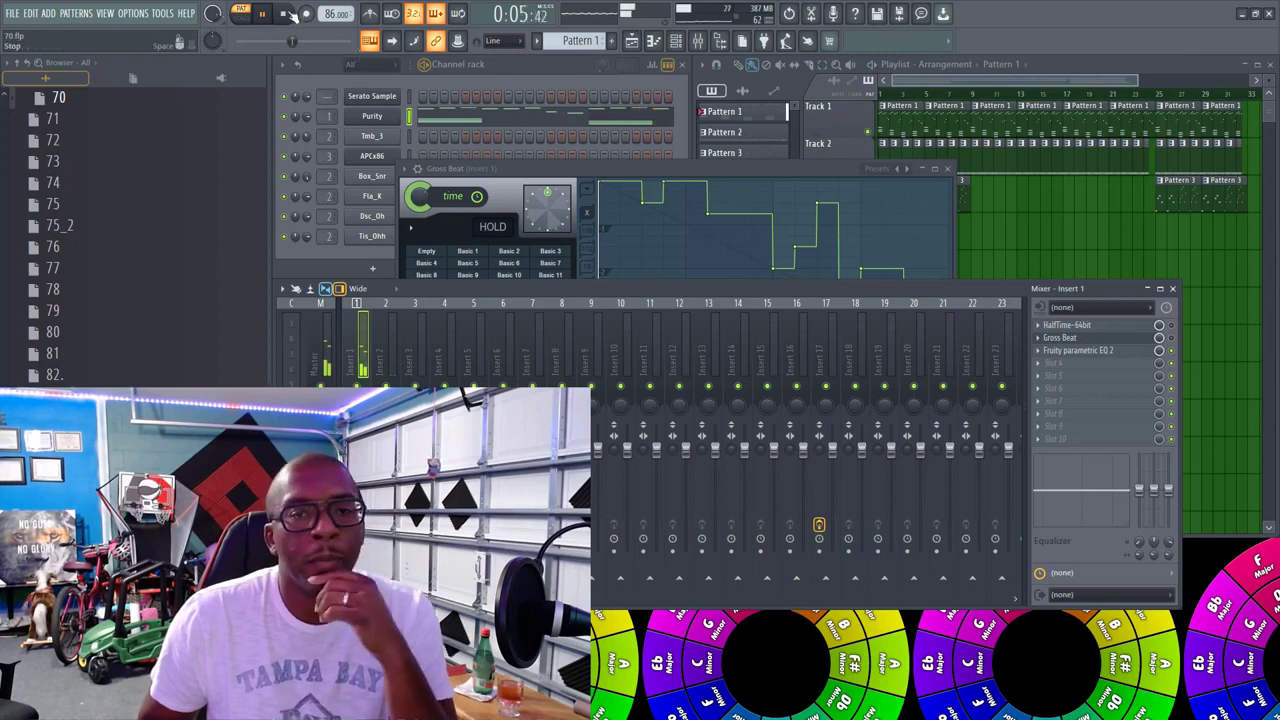
click(449, 128)
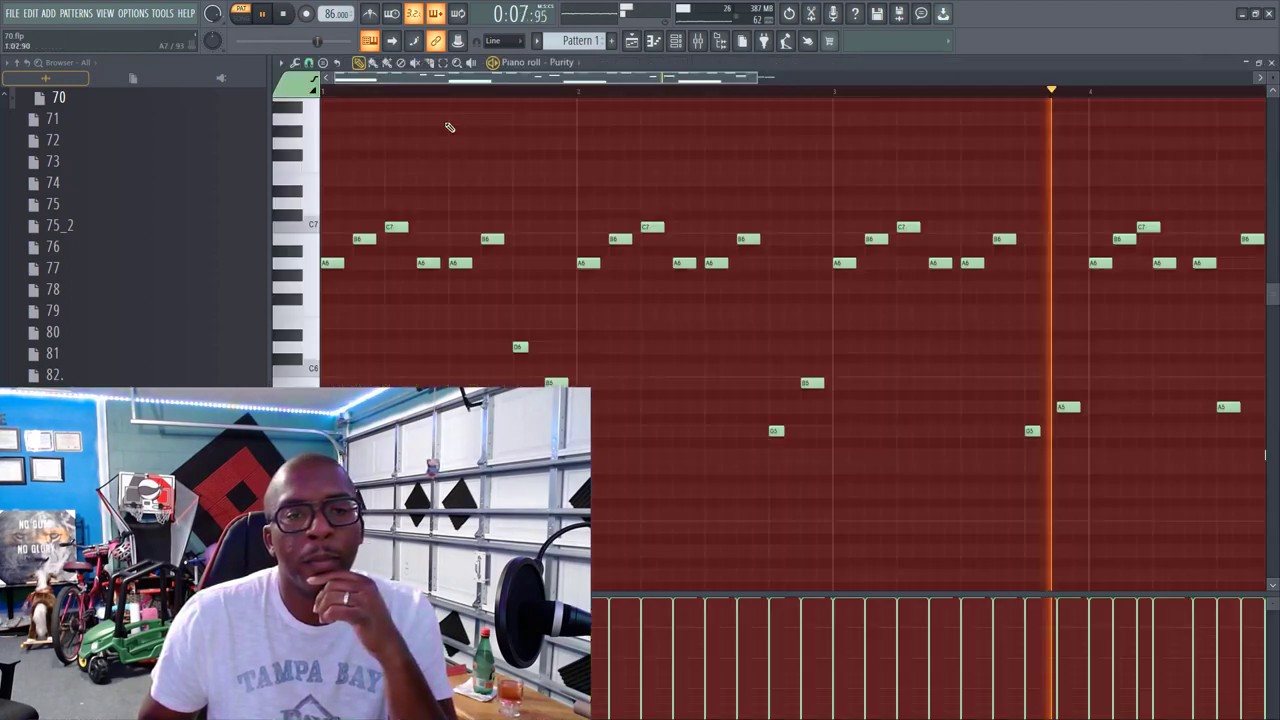
click(1272, 63)
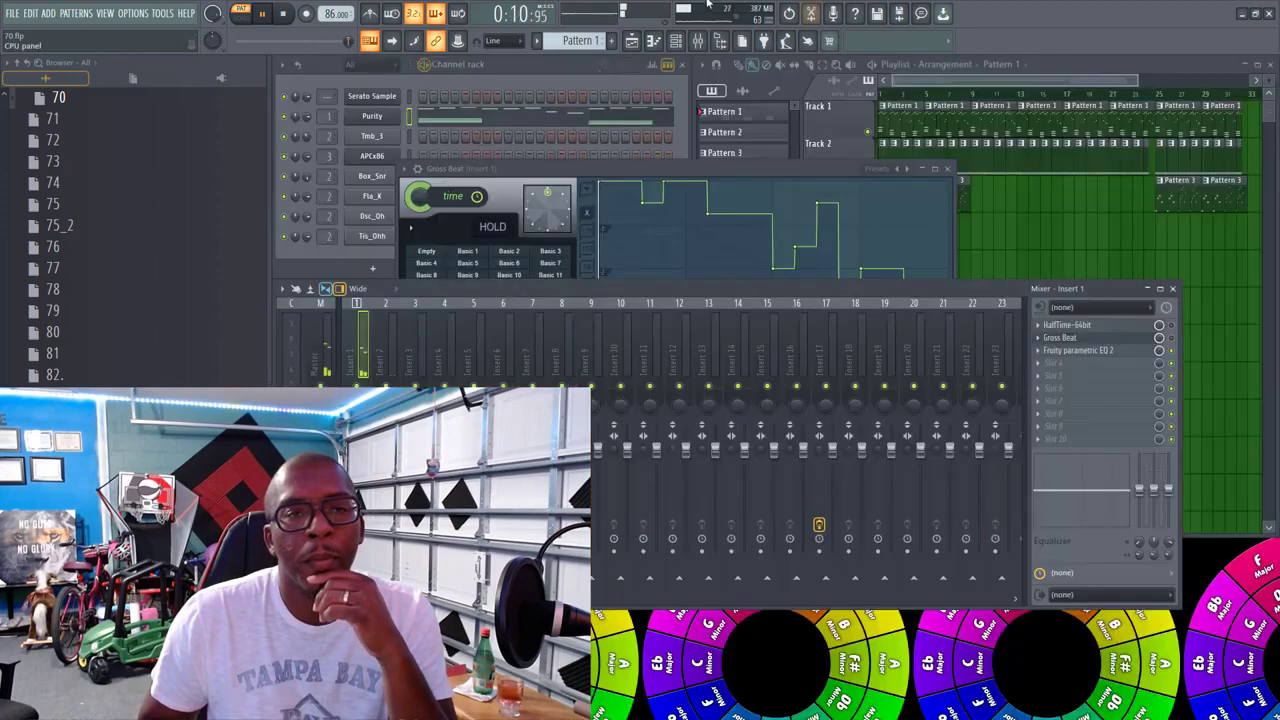
click(283, 12)
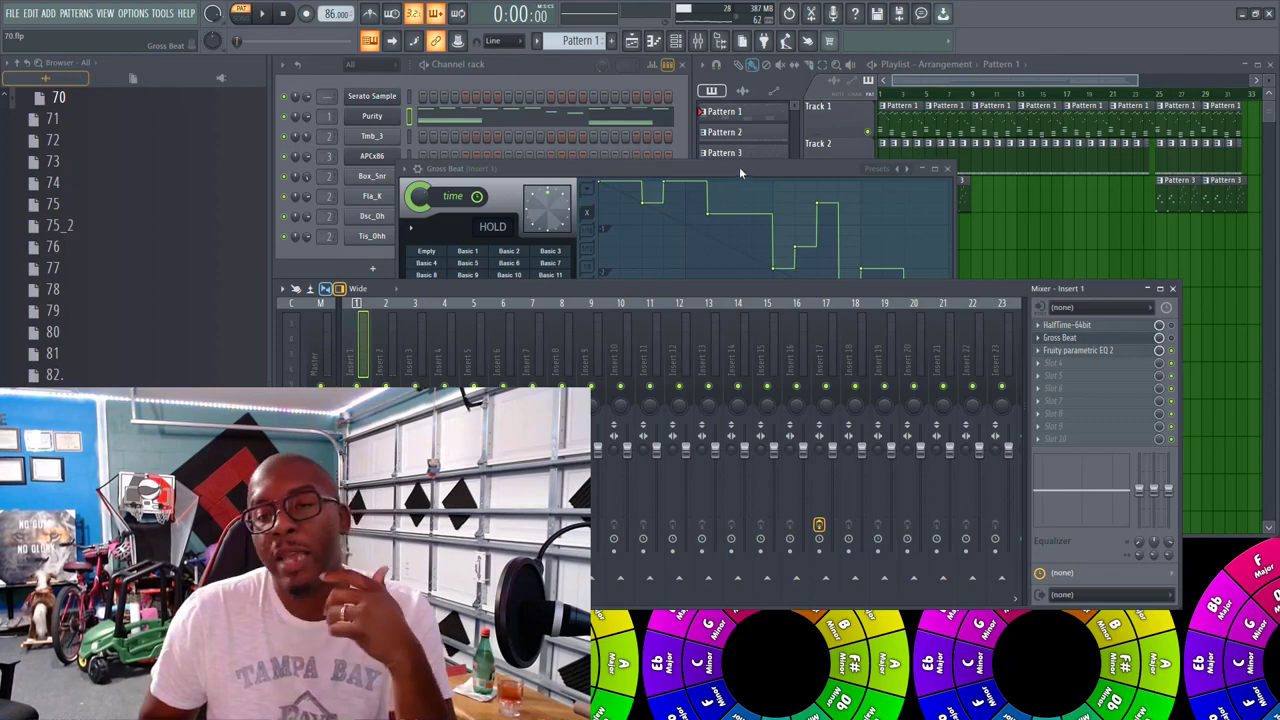
Step: Re-enable Gross Beat on mixer Insert 1, replay Pattern 1 and stop playback
click(739, 170)
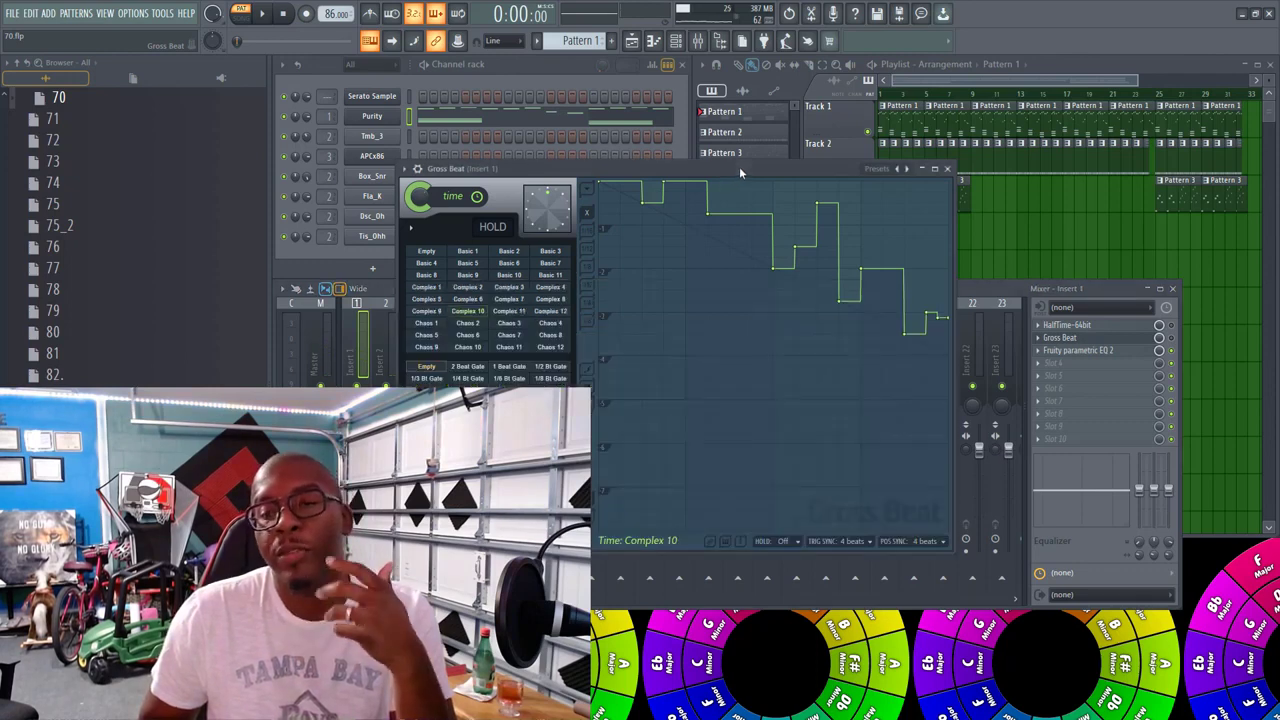
click(1179, 340)
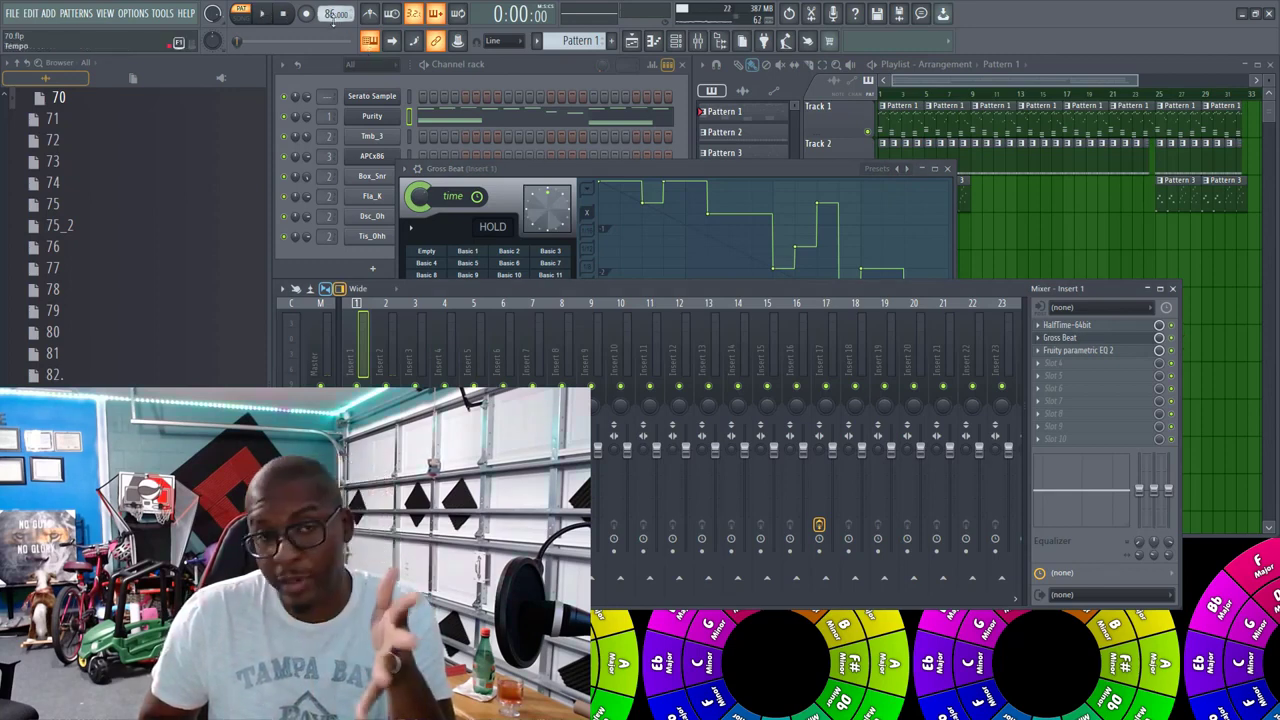
click(265, 14)
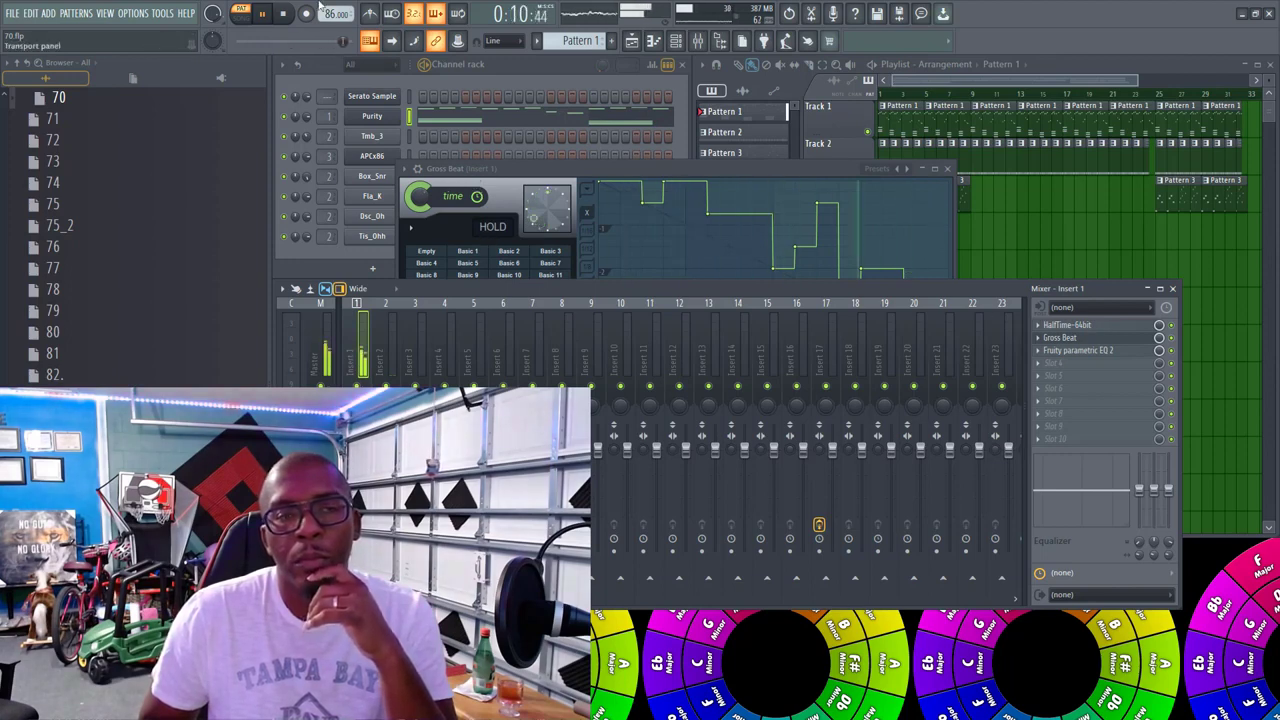
key(space)
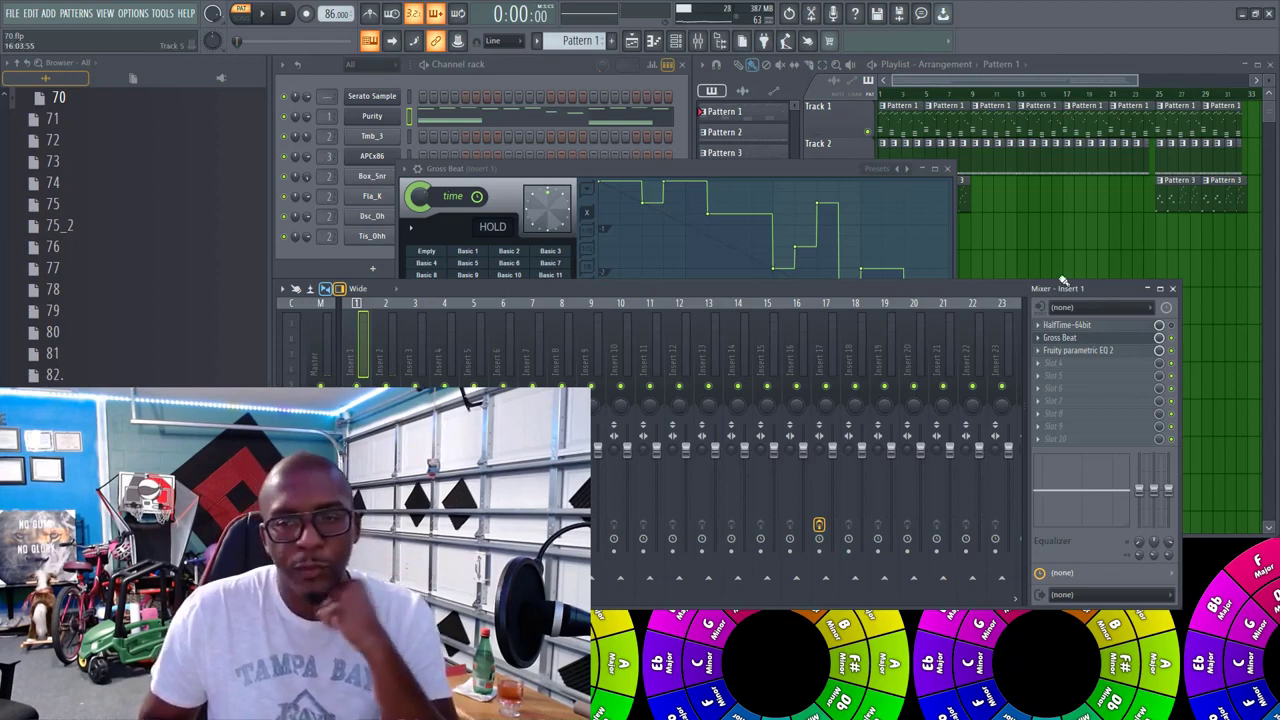
Step: Look through the effect slots of the mixer inserts, ending on the Master track
click(377, 346)
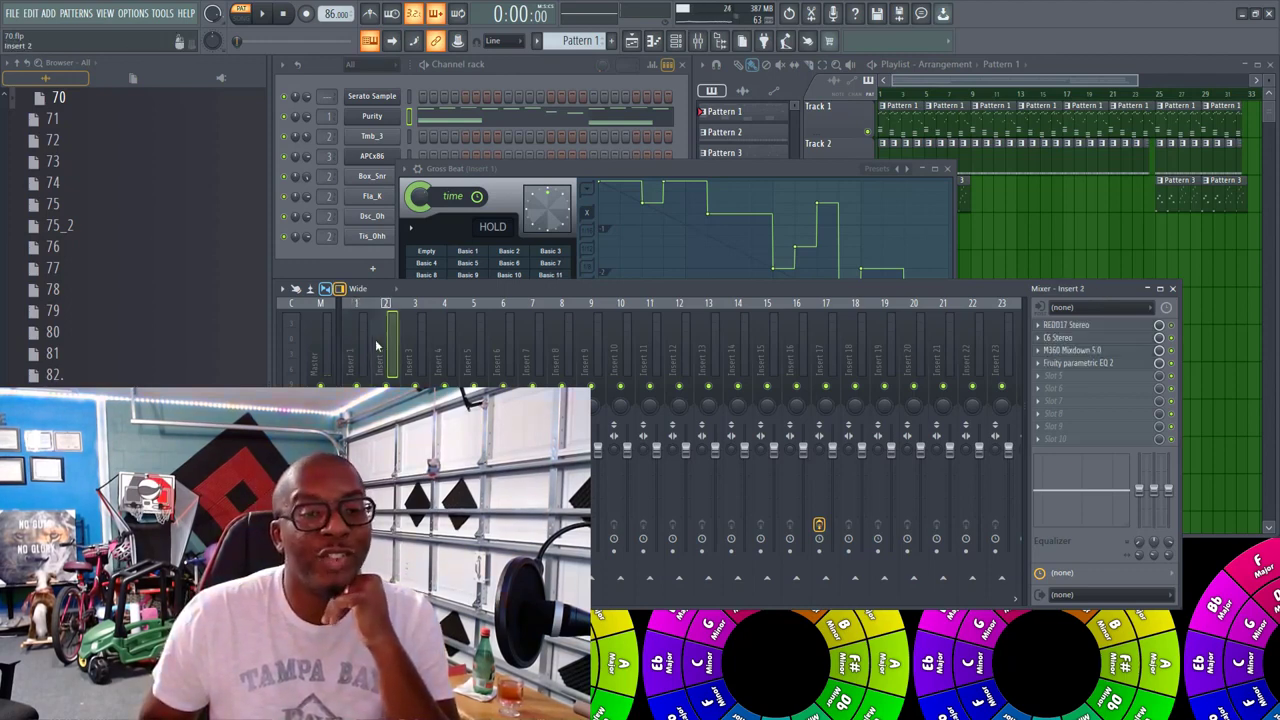
click(409, 349)
click(437, 350)
click(417, 346)
click(394, 345)
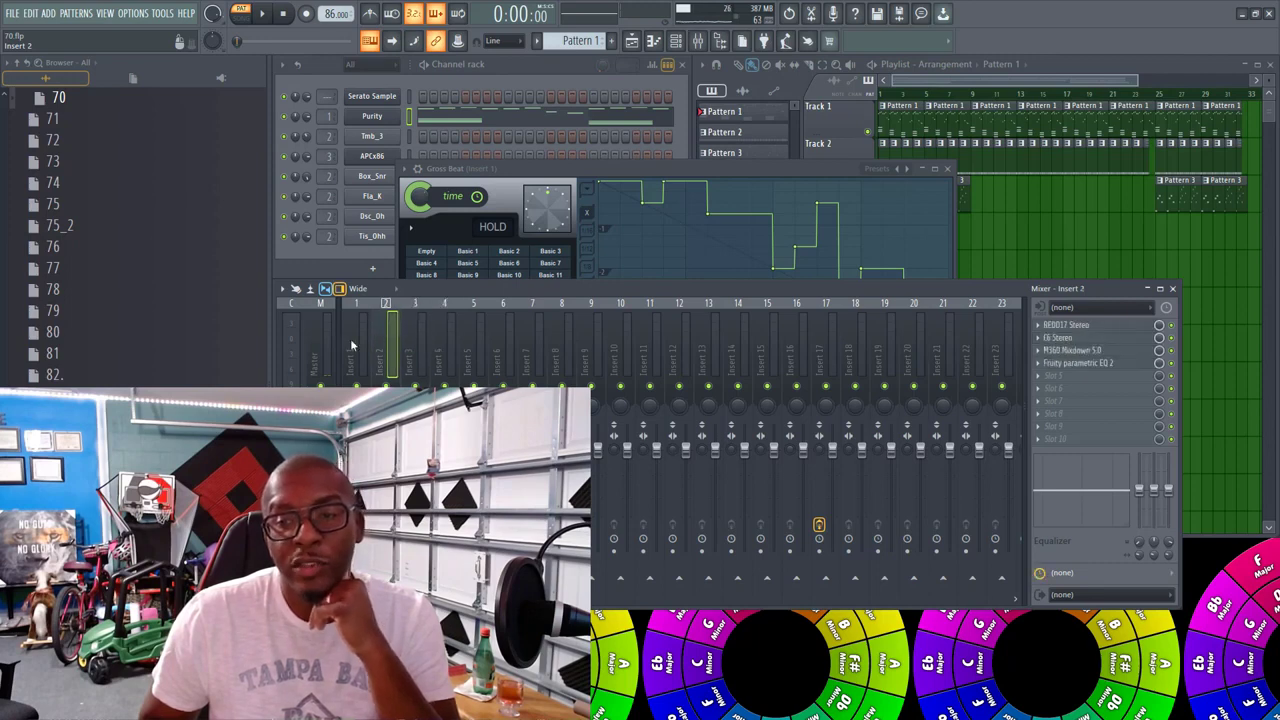
click(624, 355)
drag(647, 357, 328, 362)
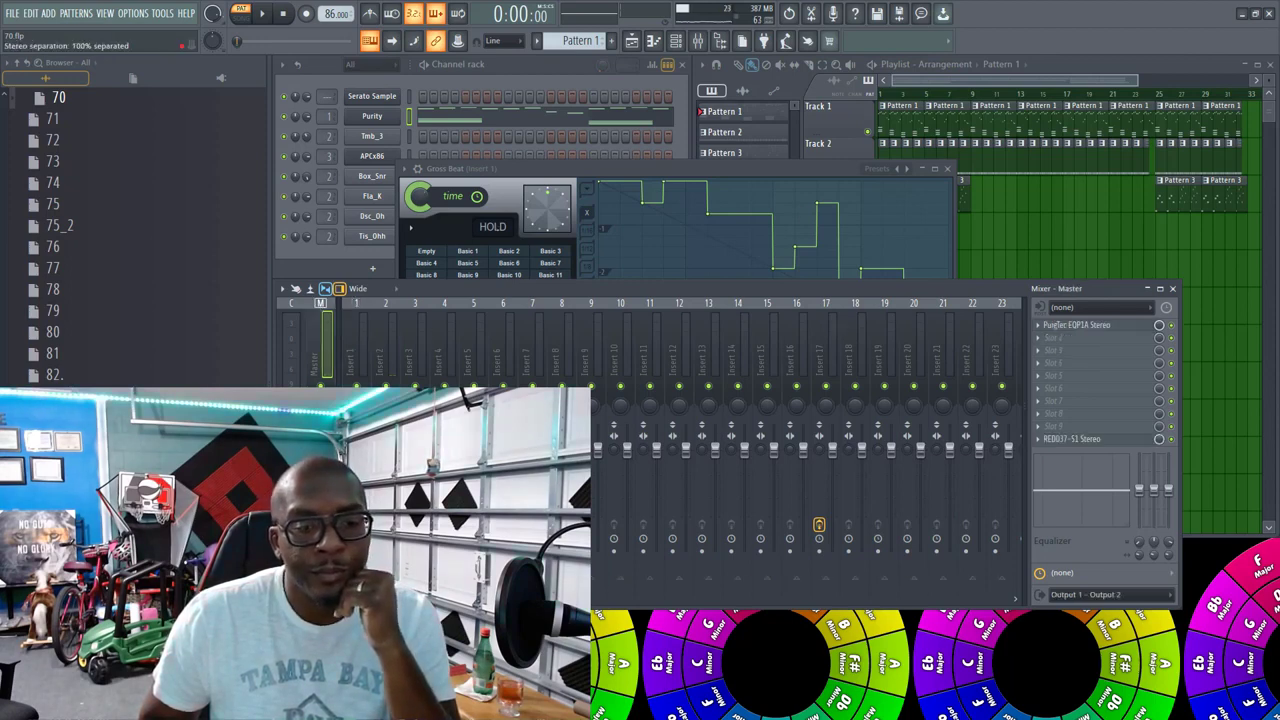
Step: Play the full arrangement from the start in song mode and show the mixer in front of the playlist
click(953, 119)
click(502, 72)
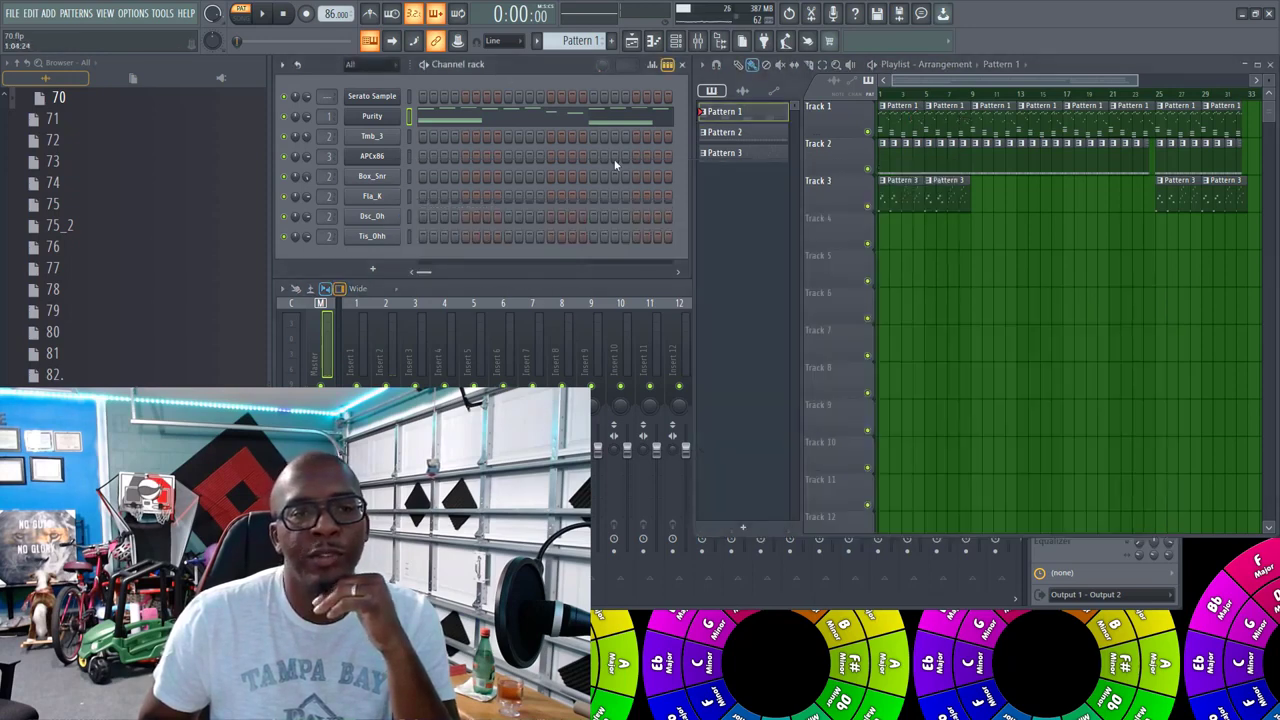
click(262, 16)
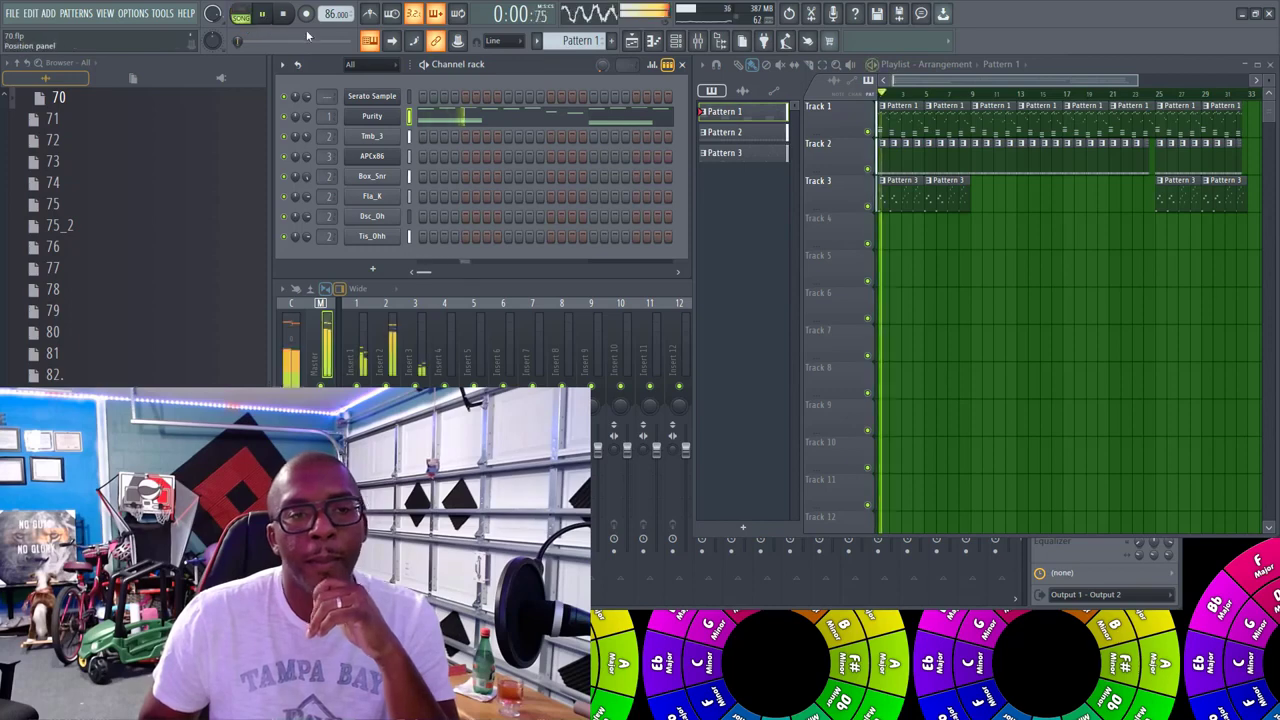
click(466, 290)
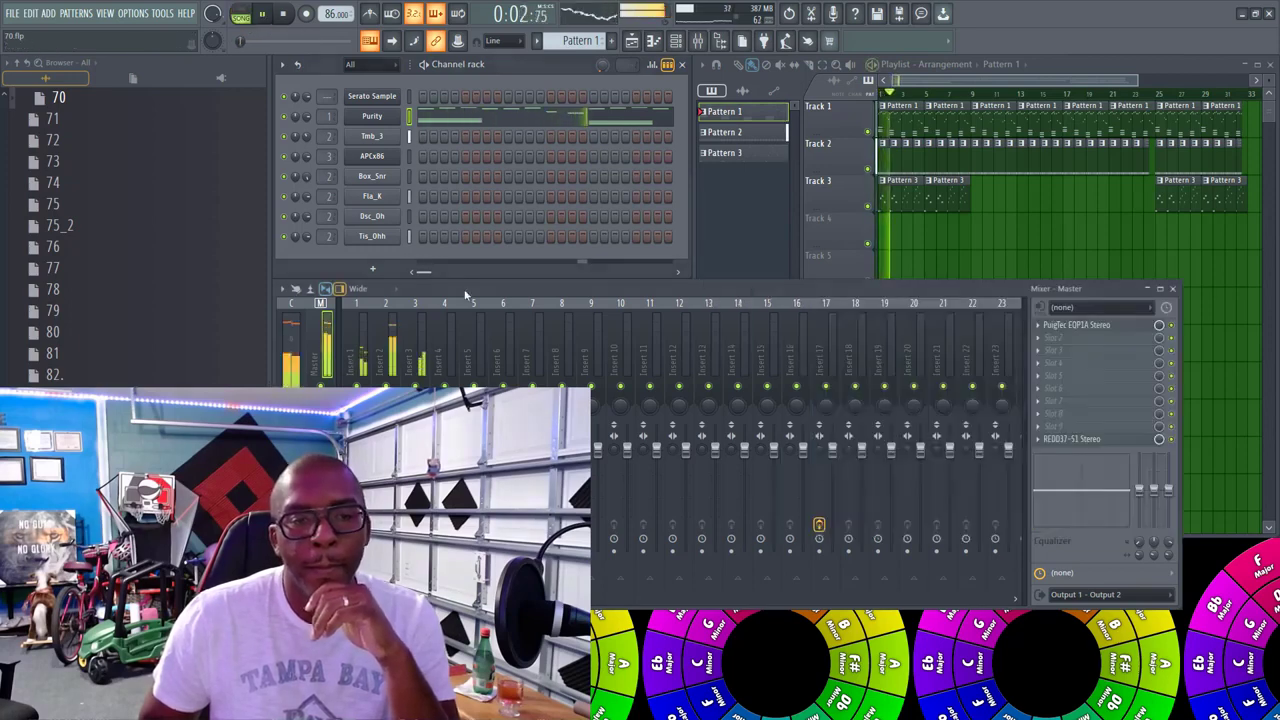
Step: Slightly lower the right output level of REDD17 Stereo on mixer Insert 2, then close the plugin
click(398, 348)
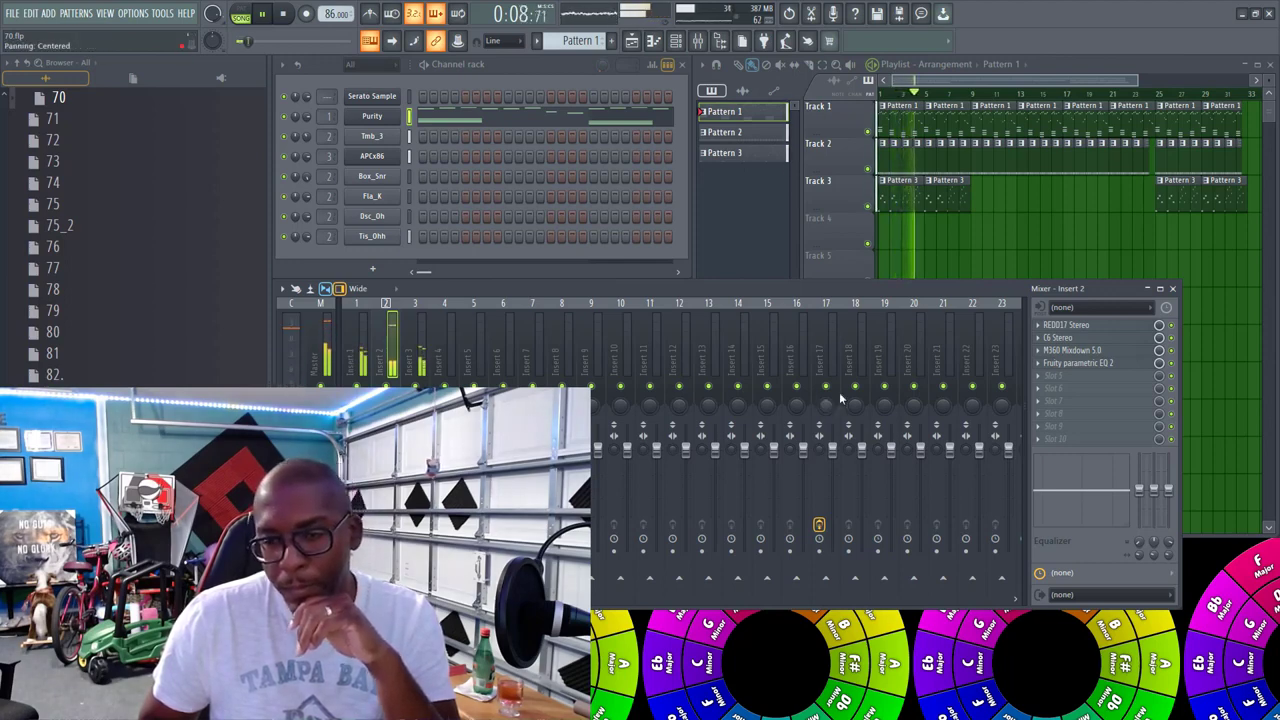
click(1086, 330)
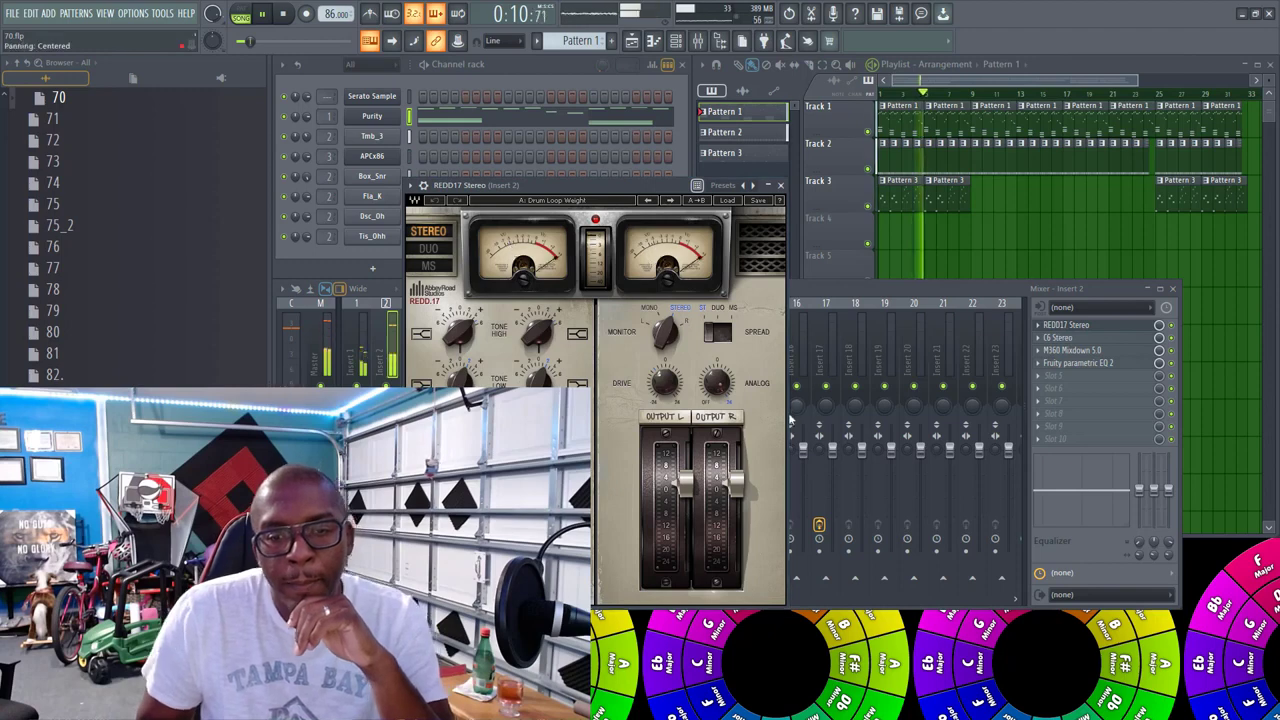
drag(736, 486, 736, 494)
click(780, 185)
Step: Add MondoMod Stereo to slot 4 of mixer Insert 1 and load its Whereisit factory preset
click(359, 361)
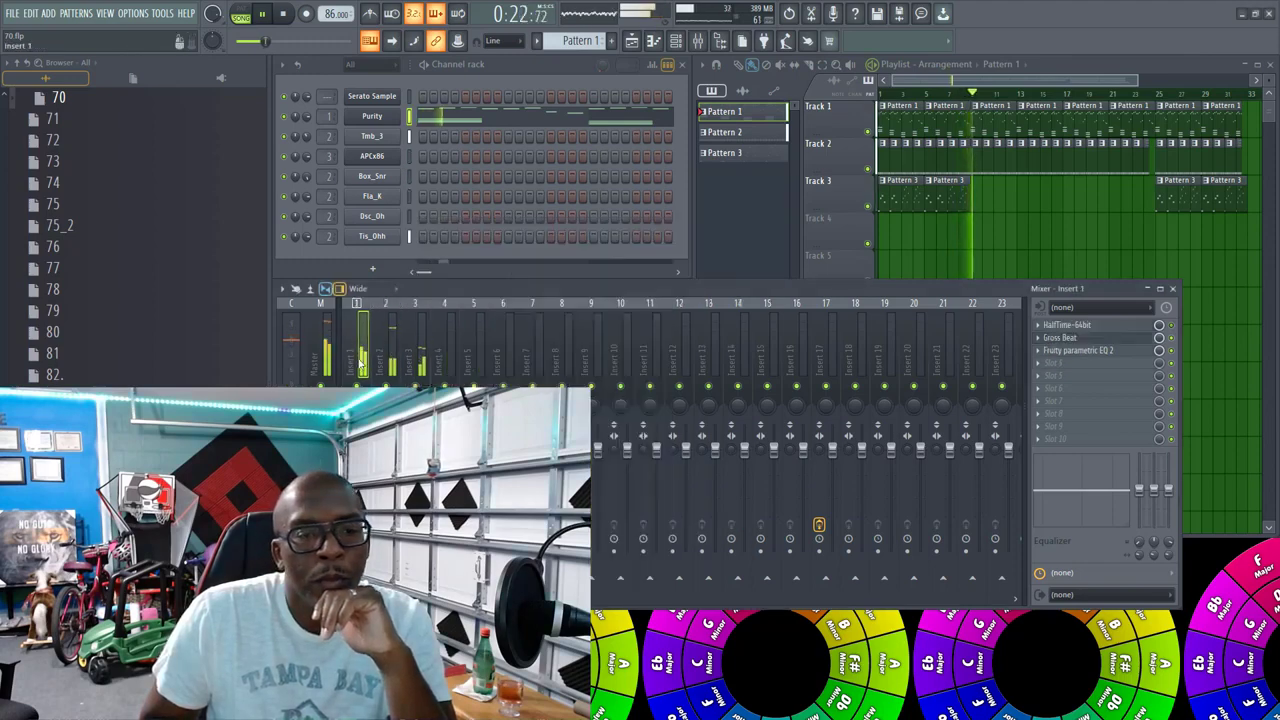
click(1050, 365)
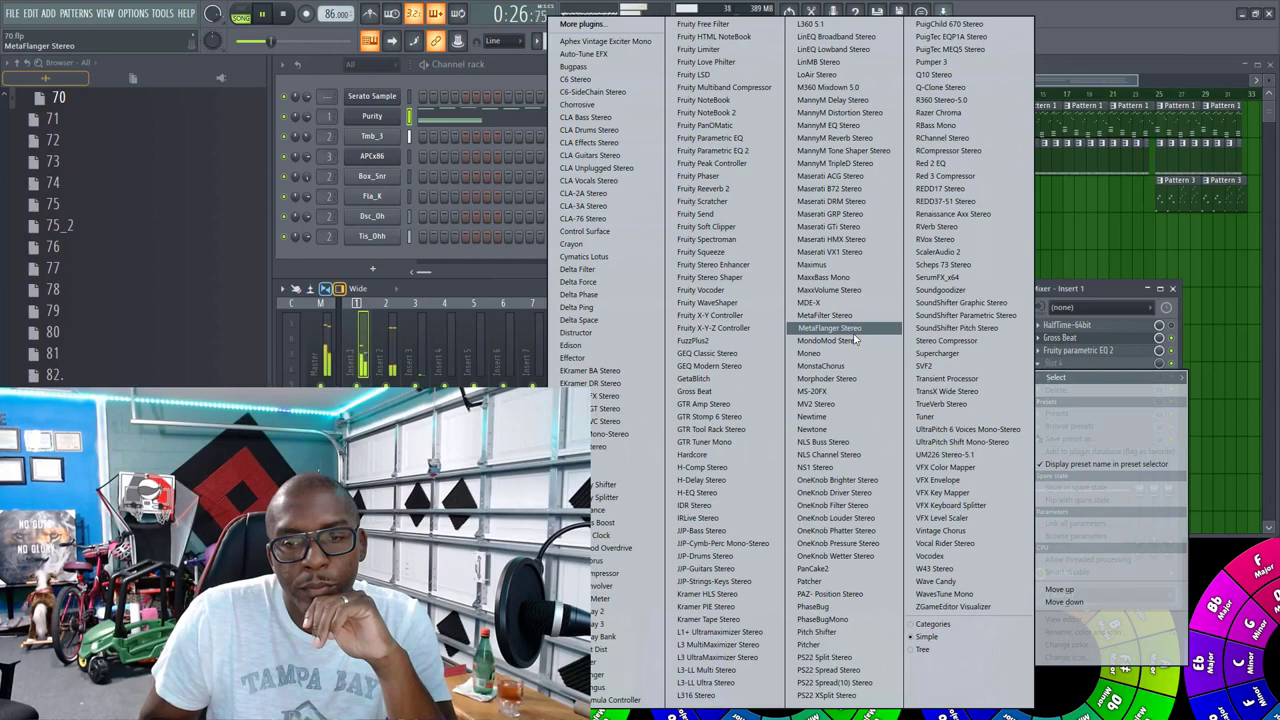
click(850, 340)
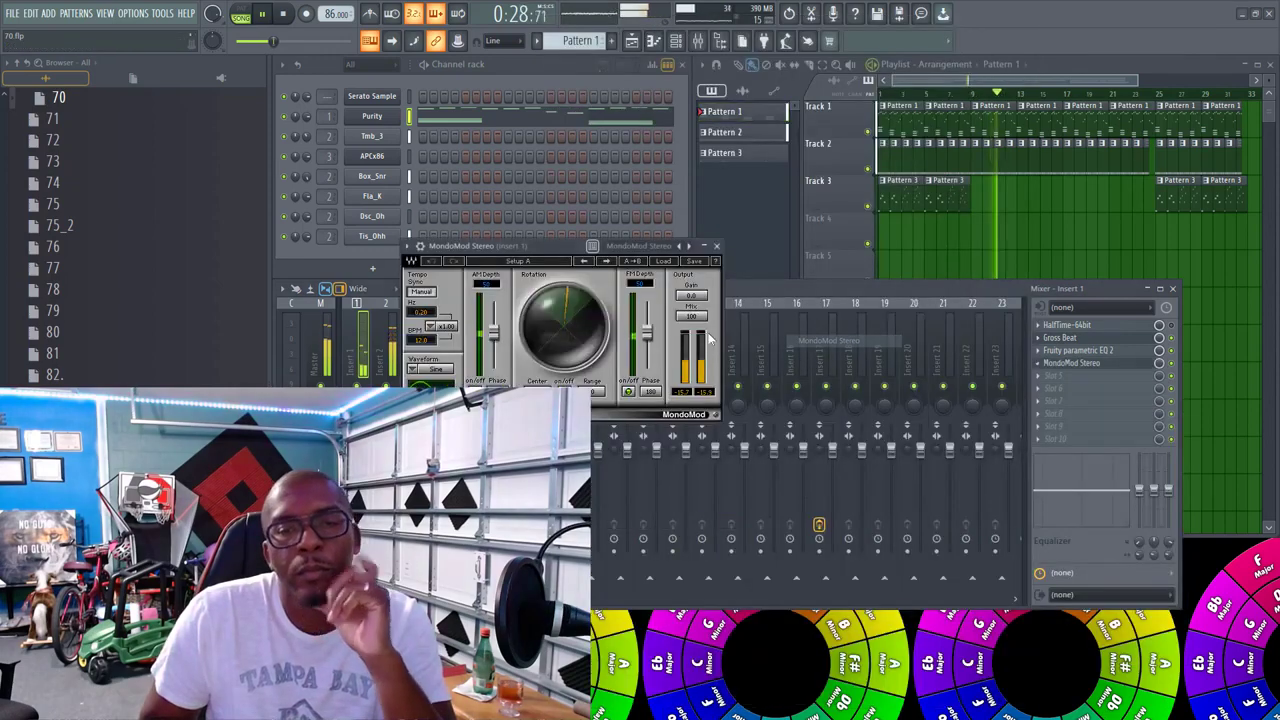
click(659, 255)
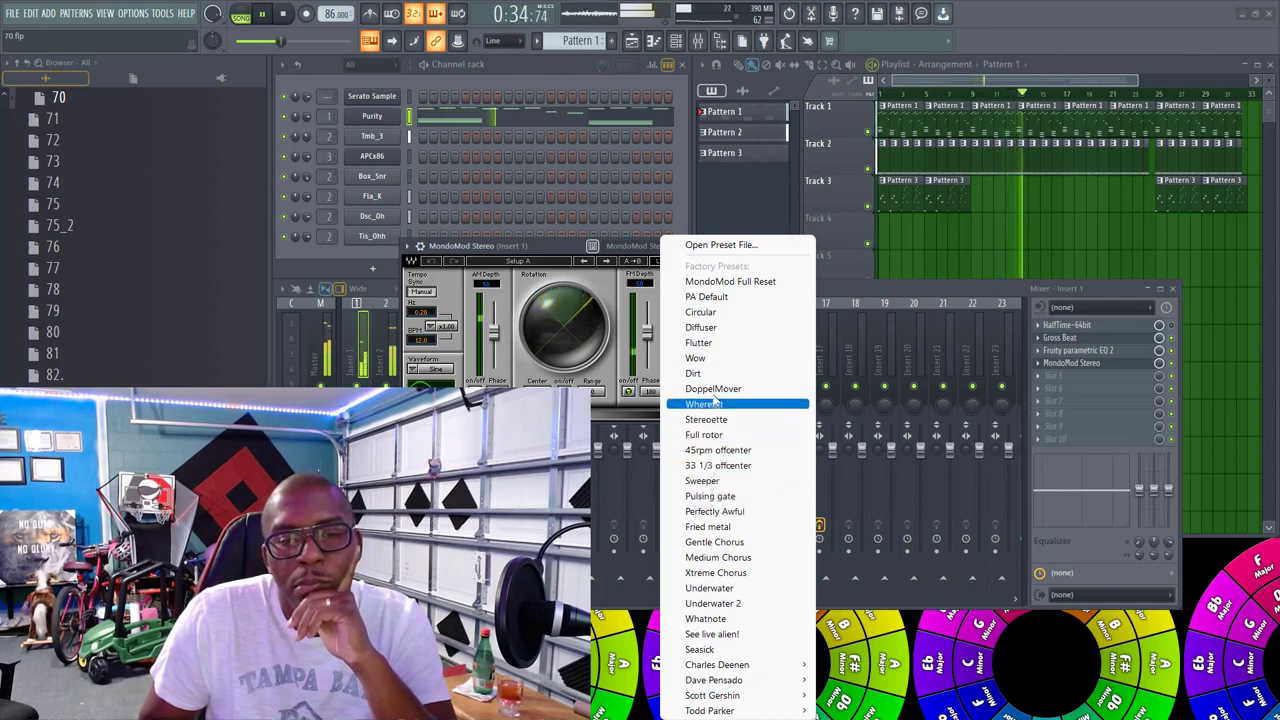
click(712, 405)
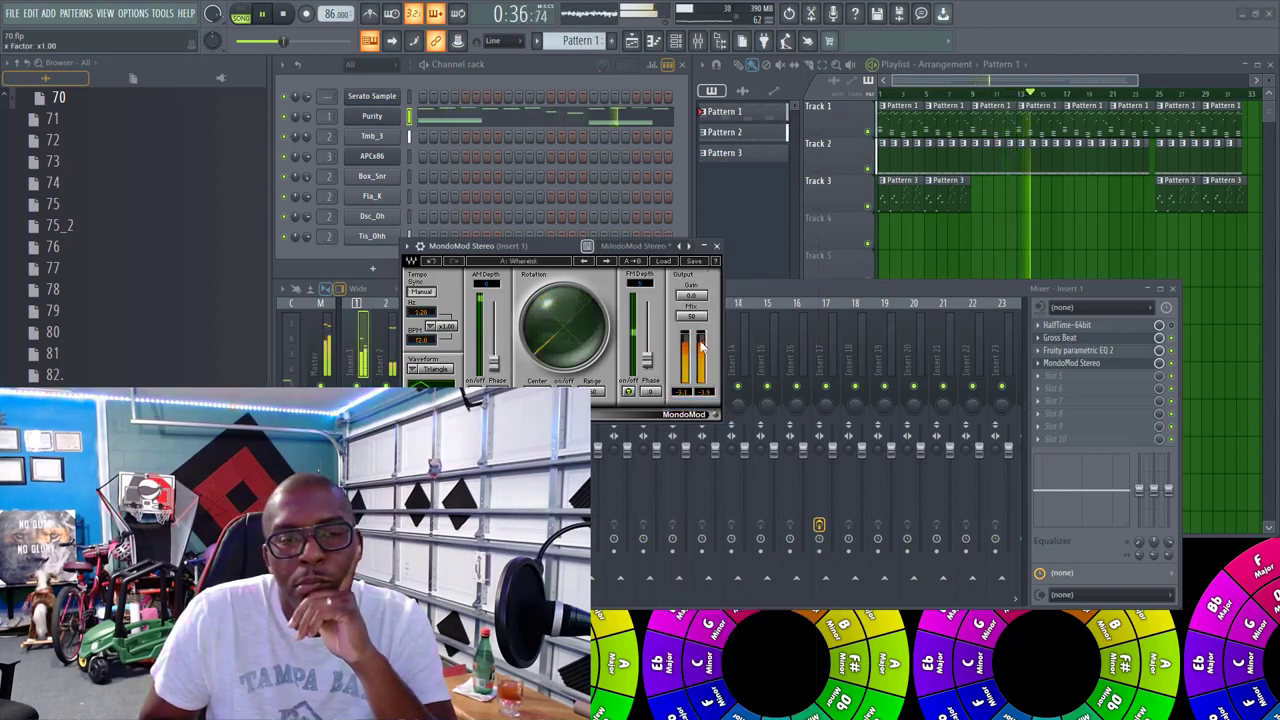
click(717, 246)
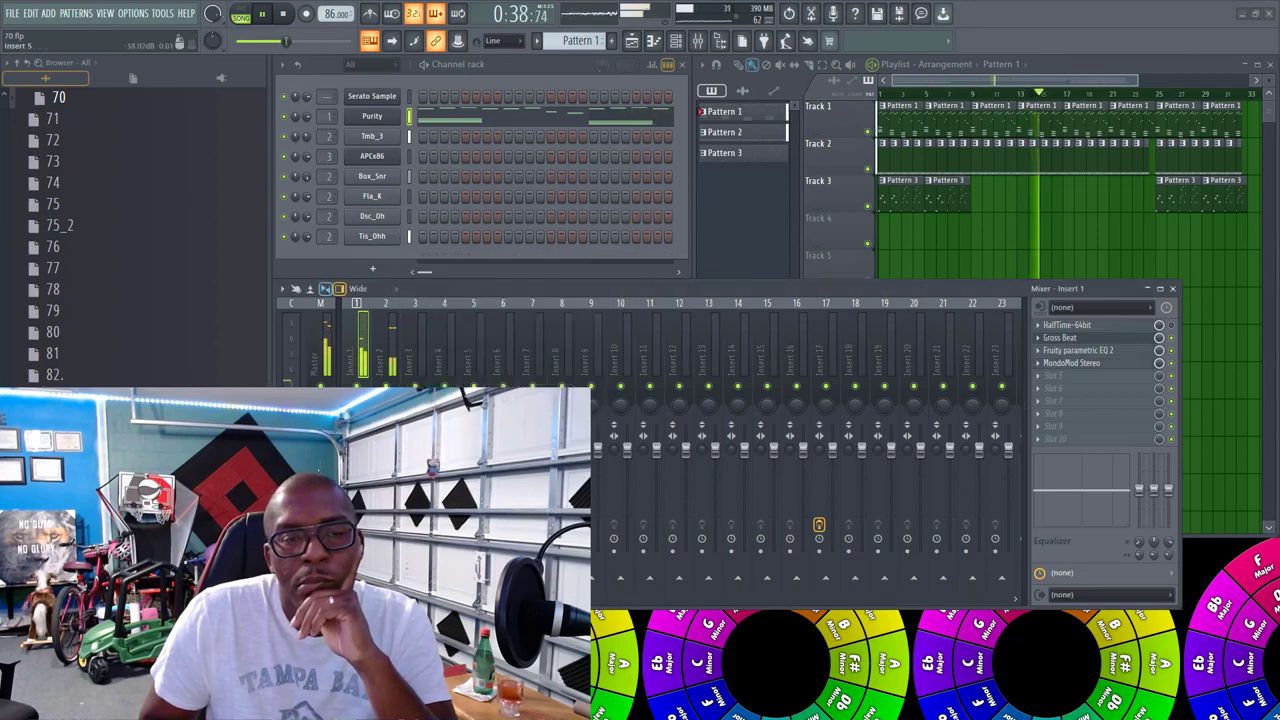
Step: Slightly lower the volume of mixer Insert 1, stop playback and save the project
drag(370, 493, 370, 499)
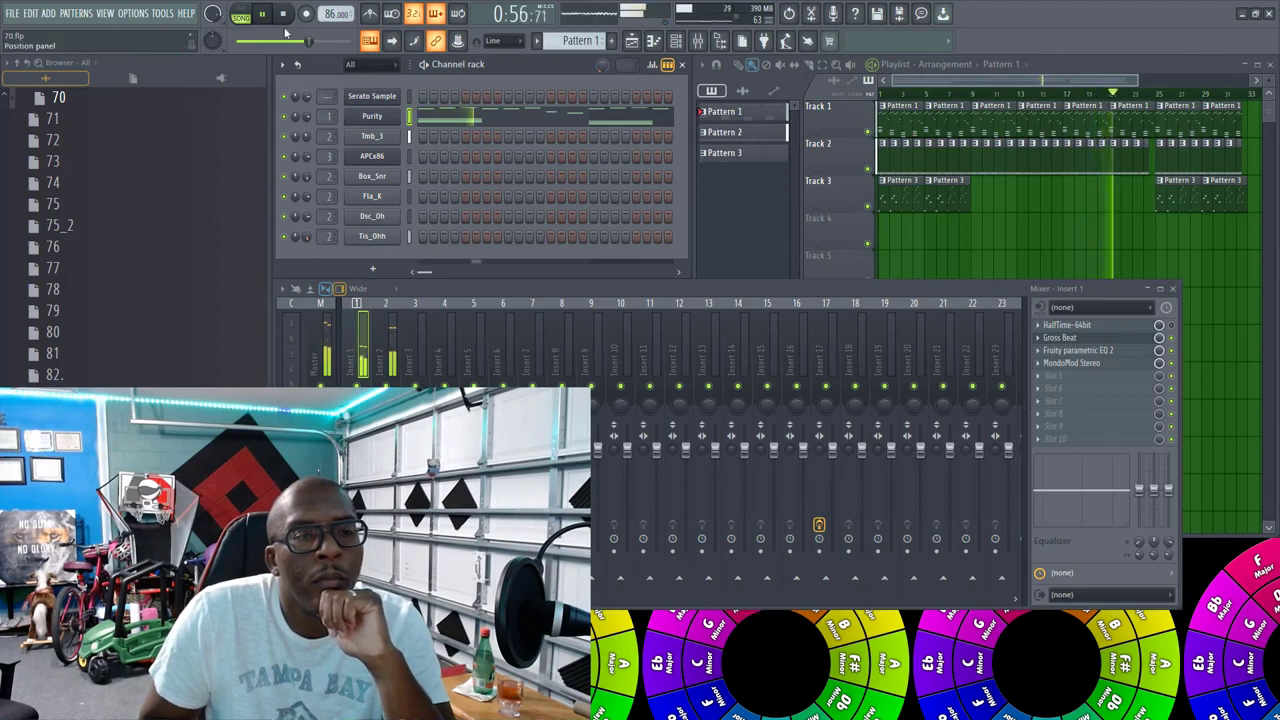
key(space)
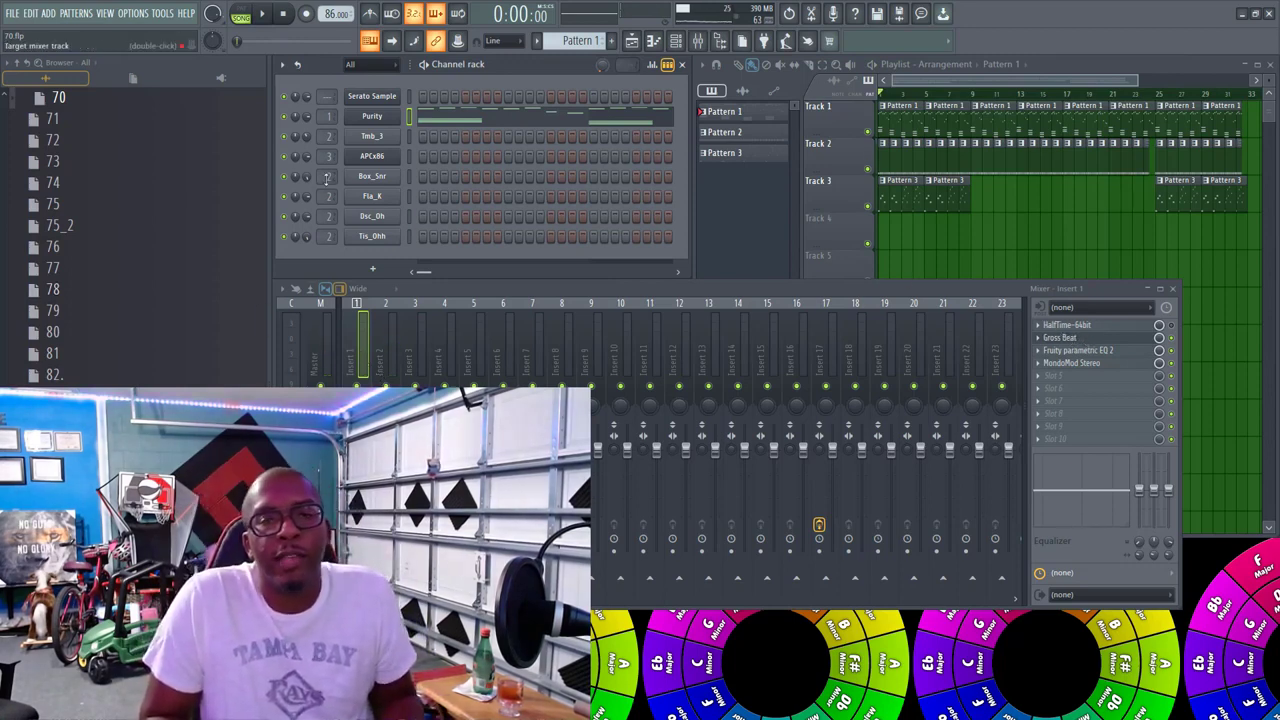
click(16, 14)
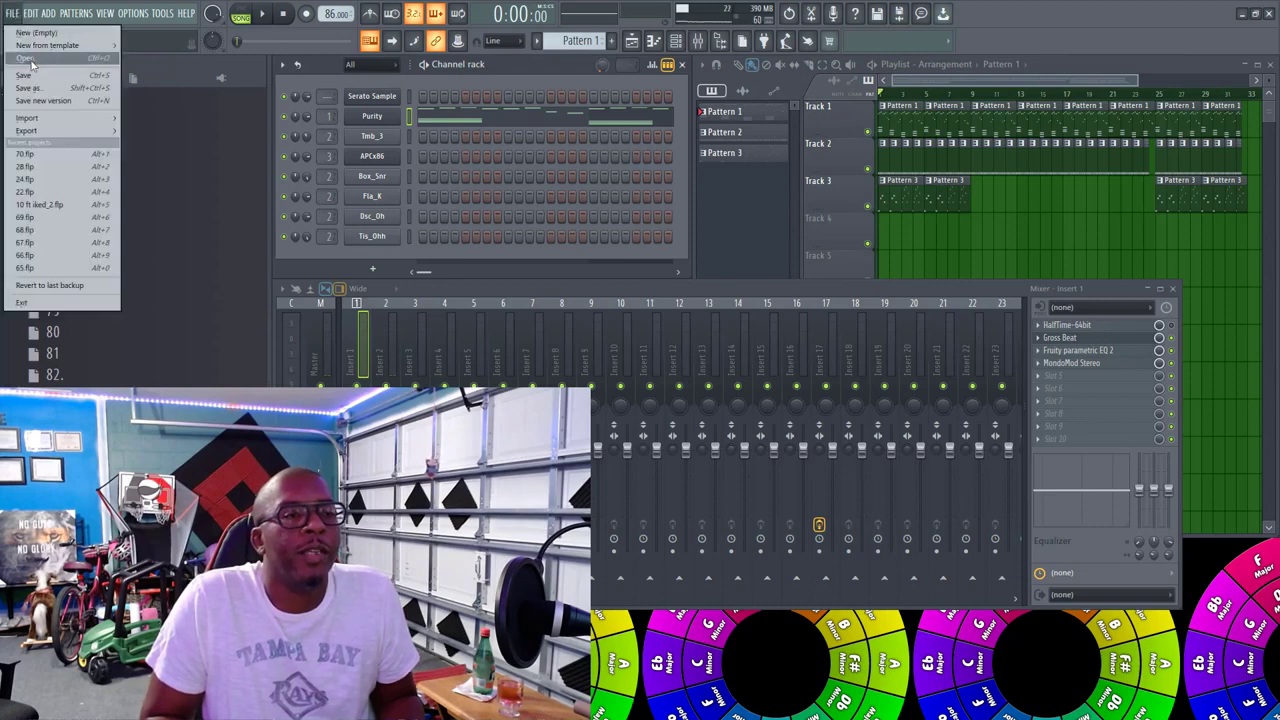
click(30, 75)
Step: Export the full song as 70.mp3 to the 100 Beats folder on the desktop and close the folder window
click(24, 14)
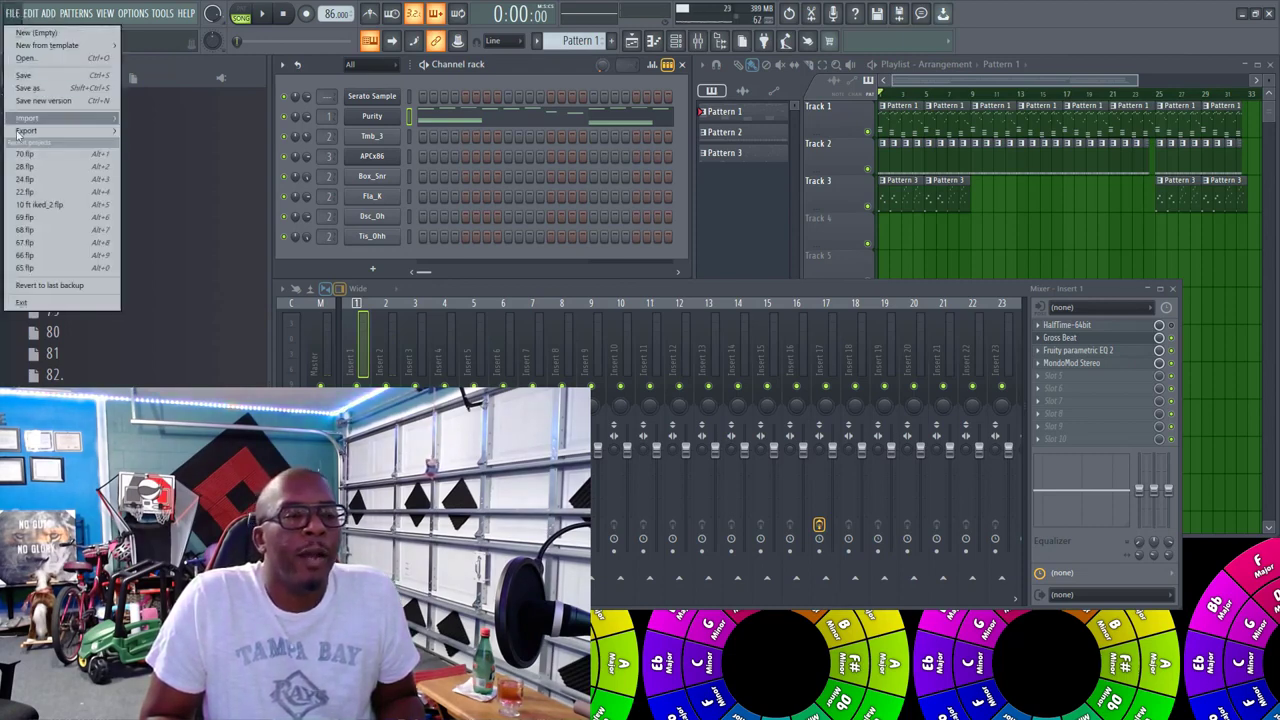
mouse_move(30, 131)
click(165, 156)
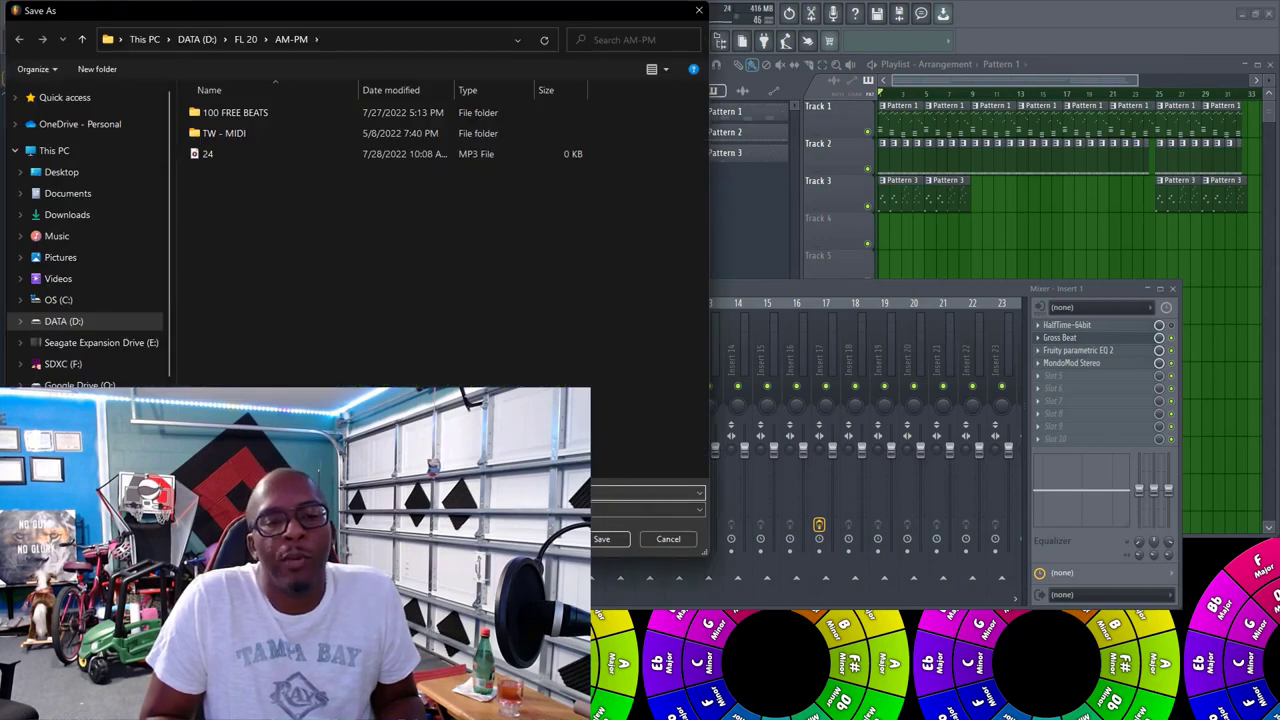
click(548, 539)
click(570, 557)
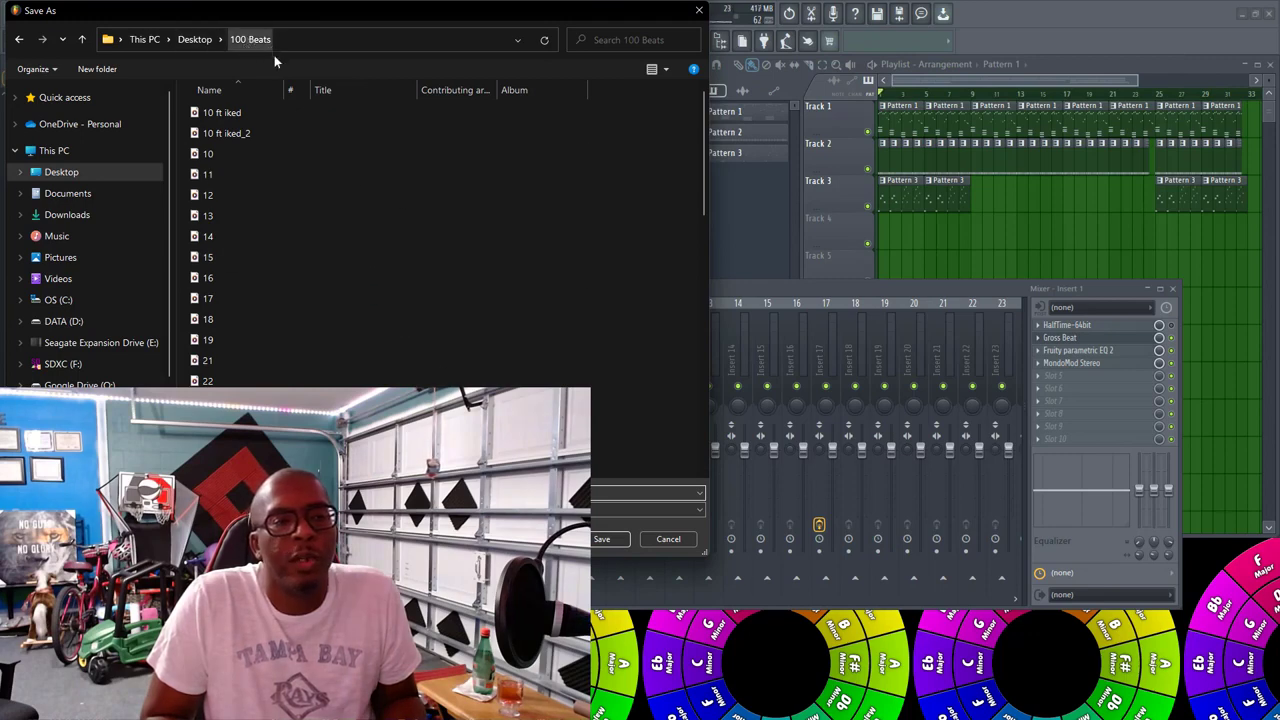
click(605, 539)
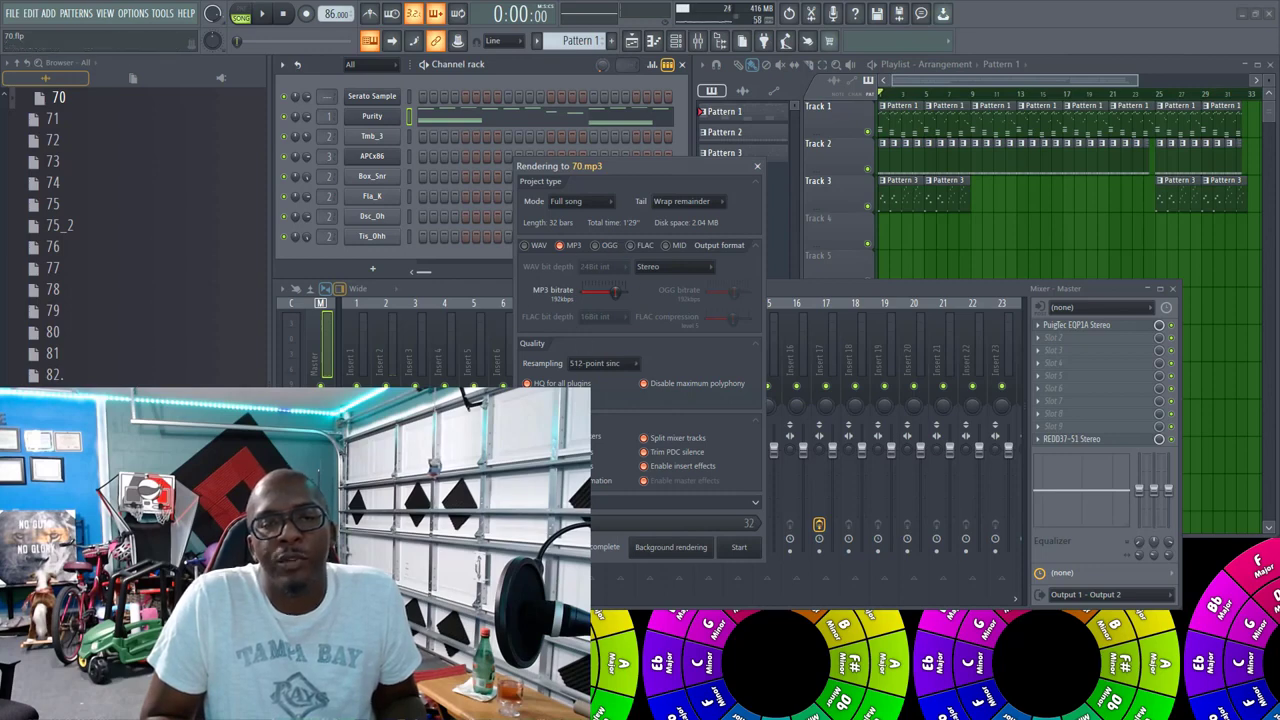
click(739, 547)
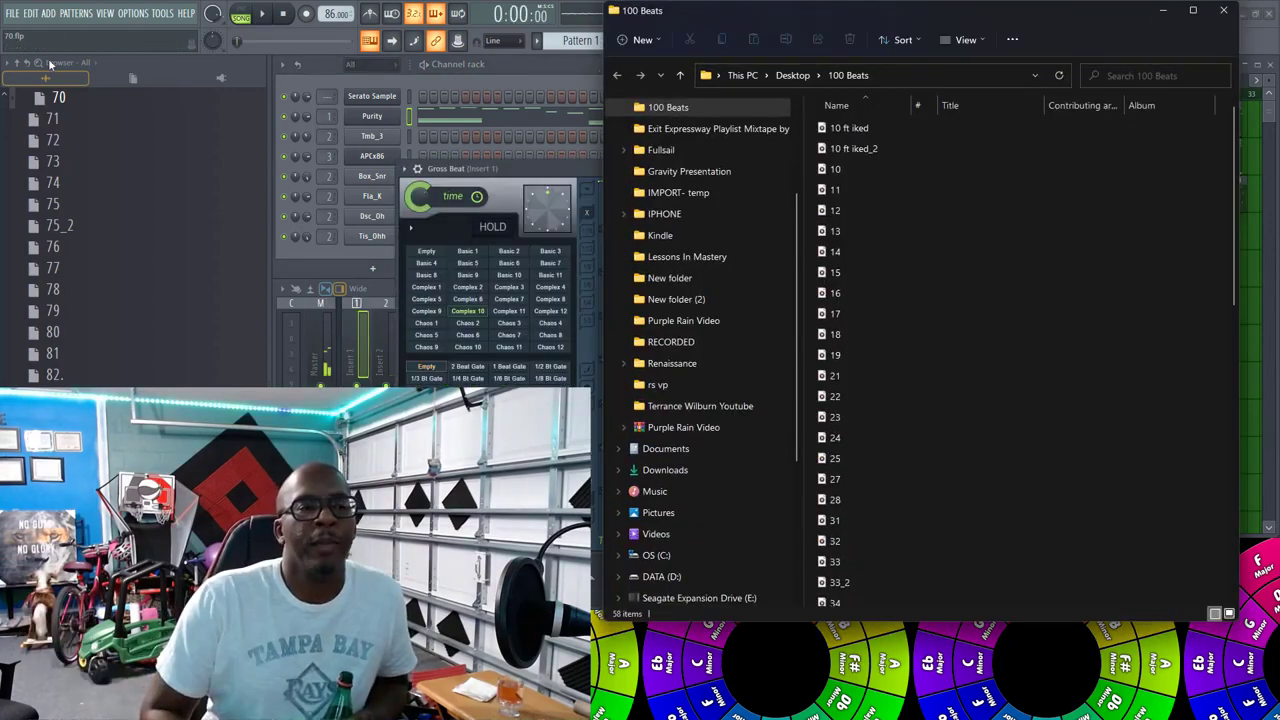
click(1223, 10)
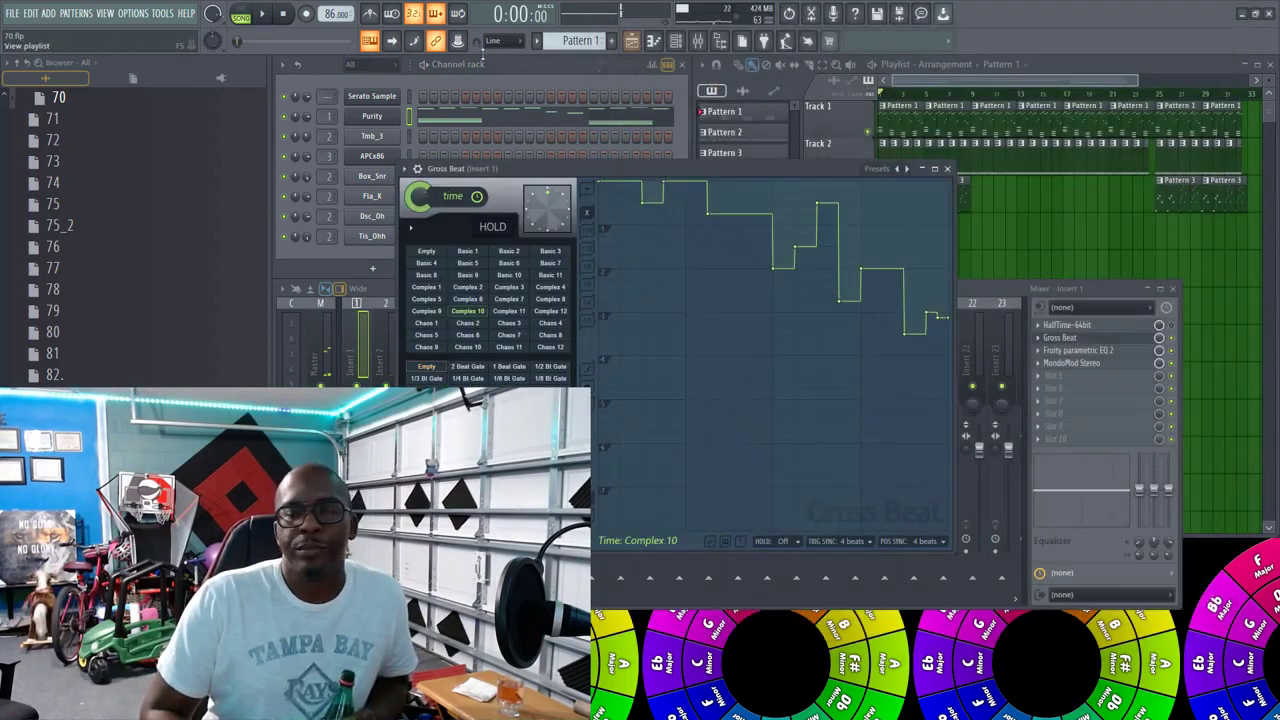
click(12, 13)
mouse_move(80, 130)
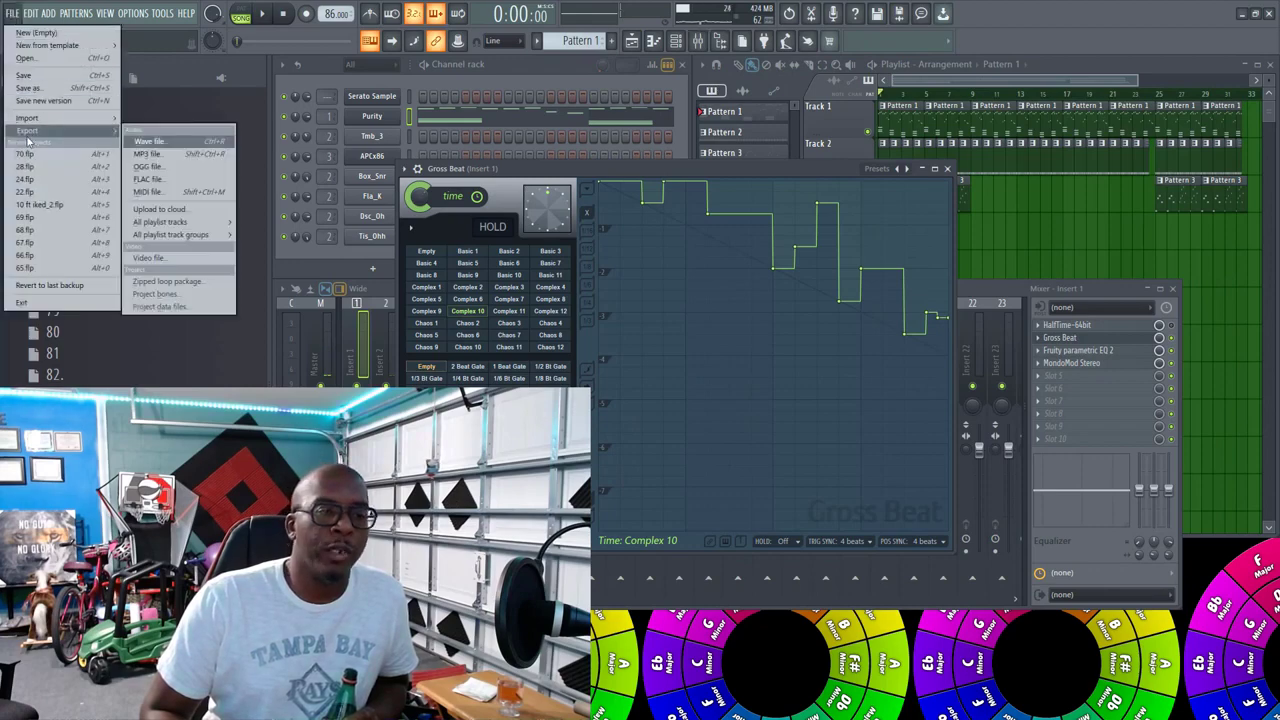
click(150, 141)
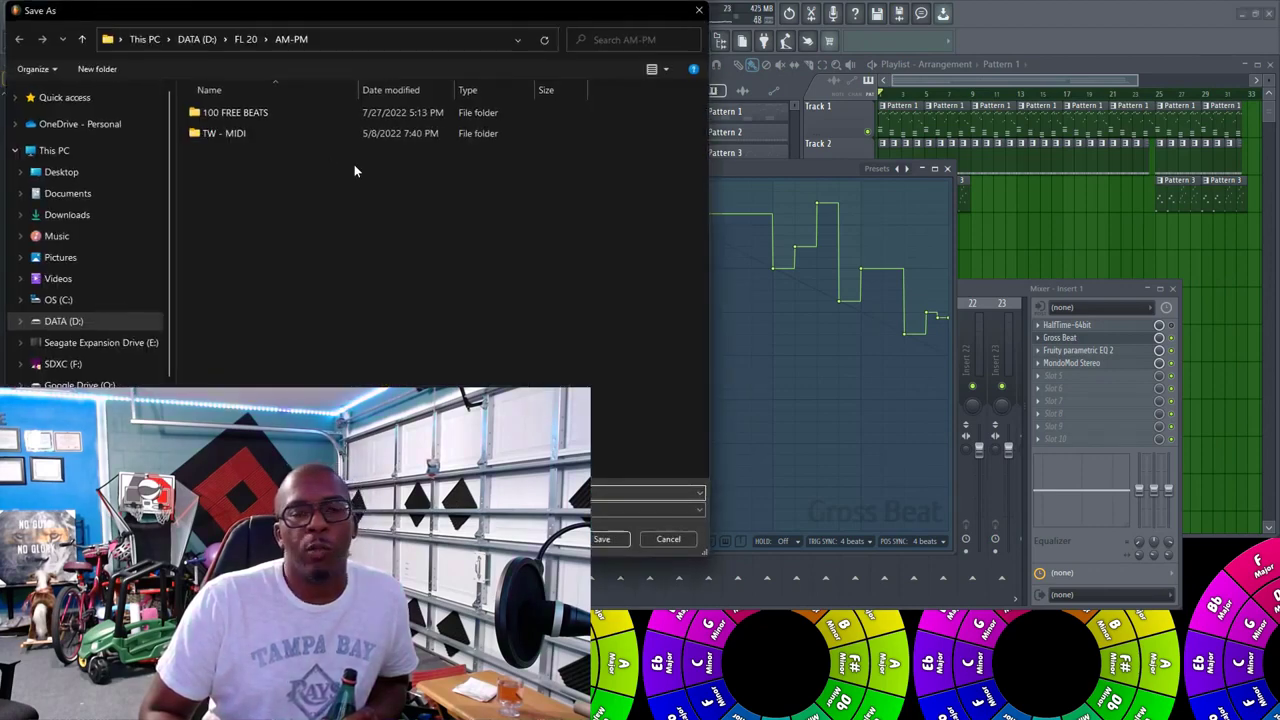
click(613, 539)
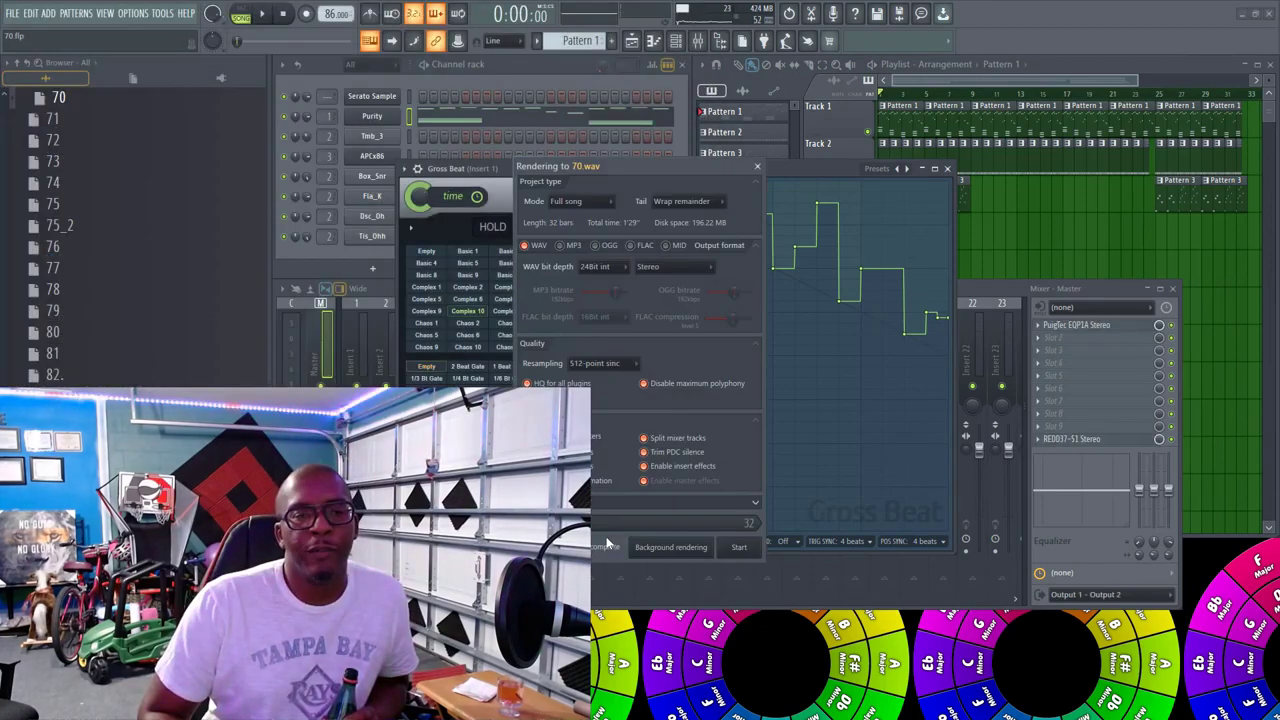
click(757, 167)
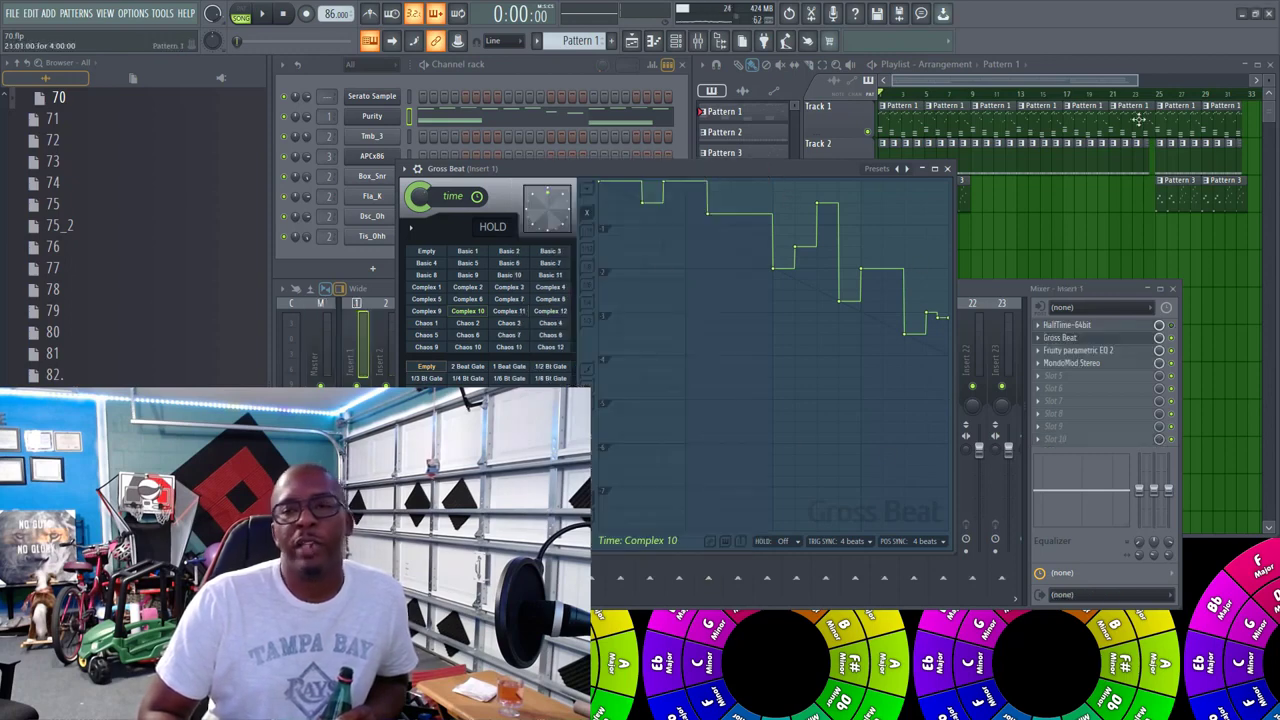
Step: Close Gross Beat and delete the second Pattern 3 clip, at bar 5 on Track 3 of the playlist
click(947, 168)
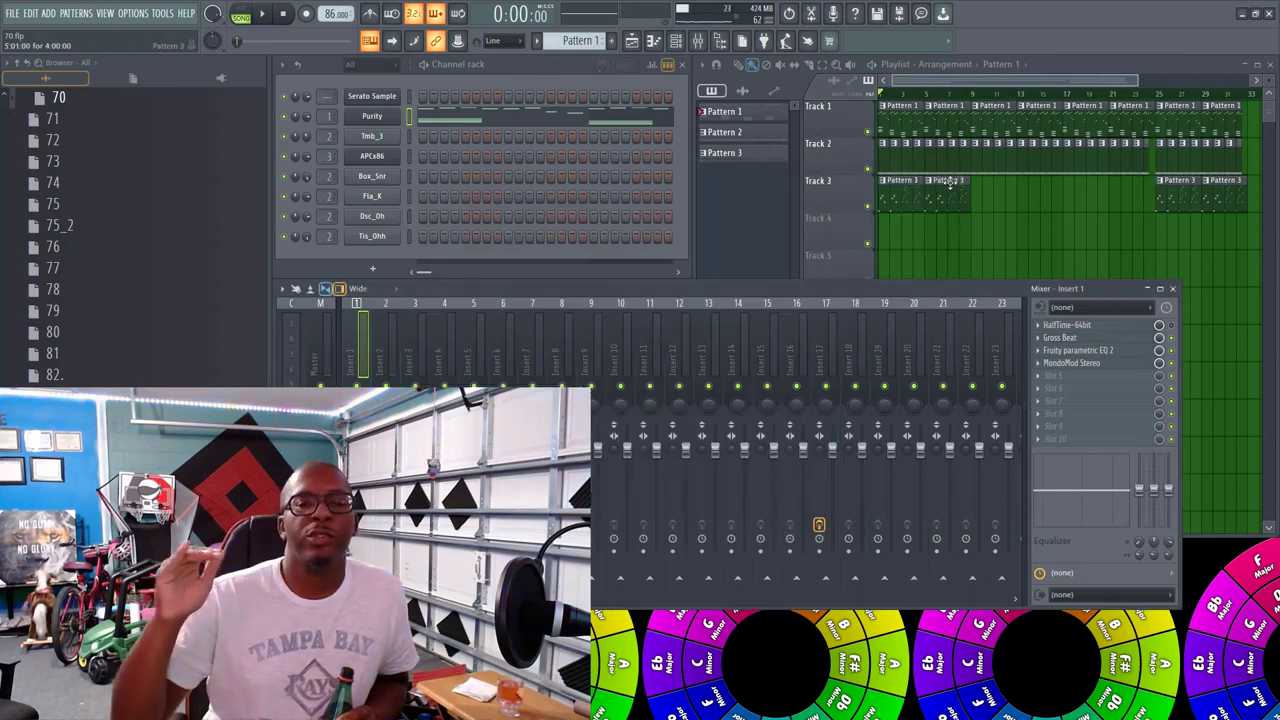
right_click(950, 180)
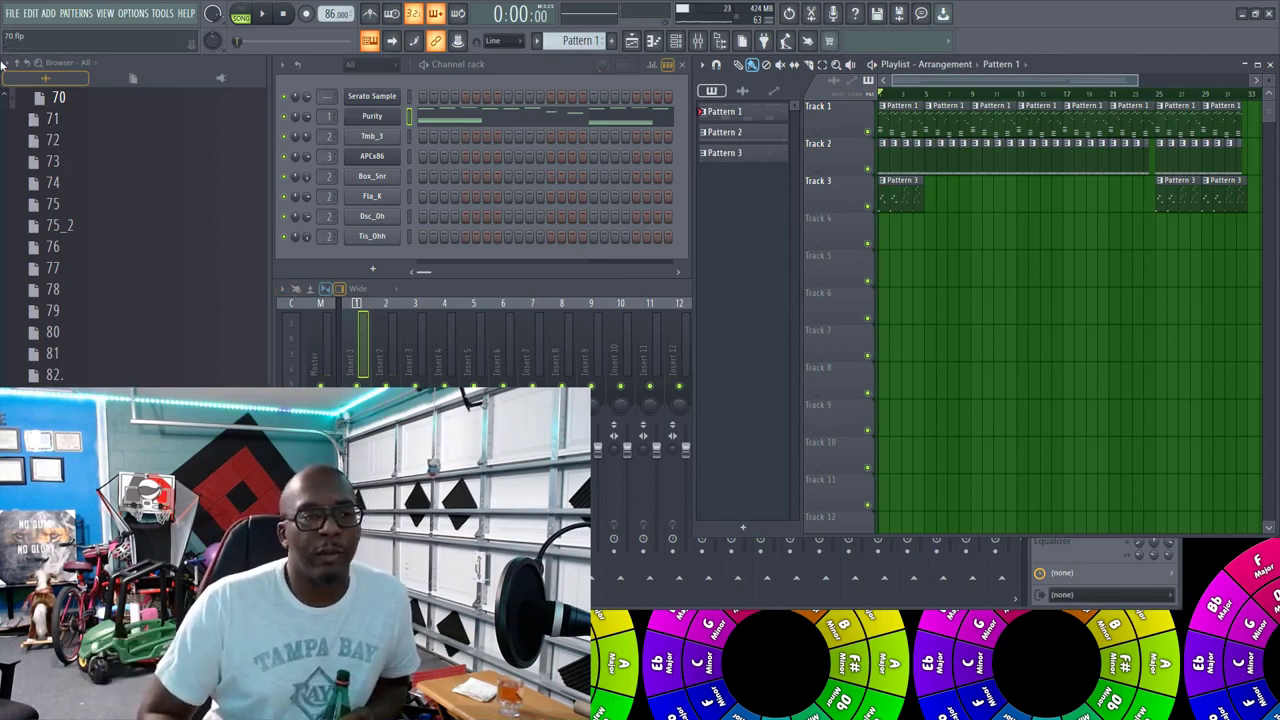
Step: Open project 71 from the browser and answer the prompt about saving 70.flp
click(13, 14)
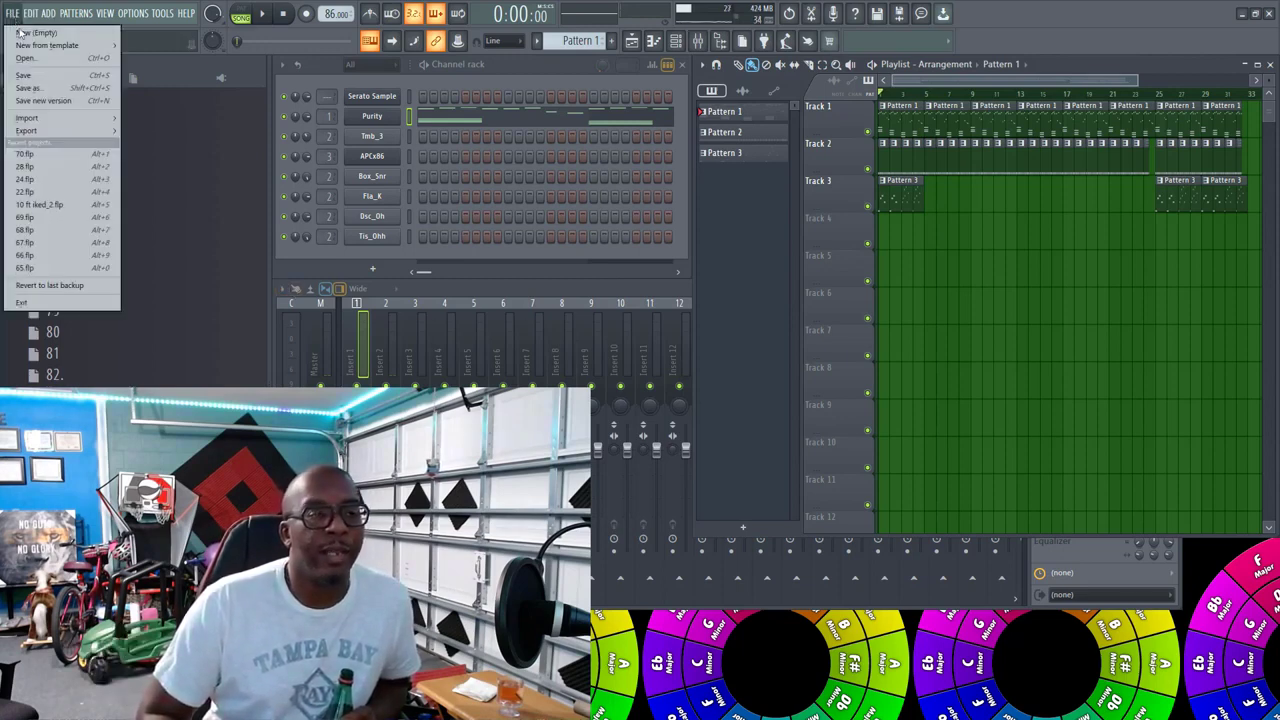
key(Escape)
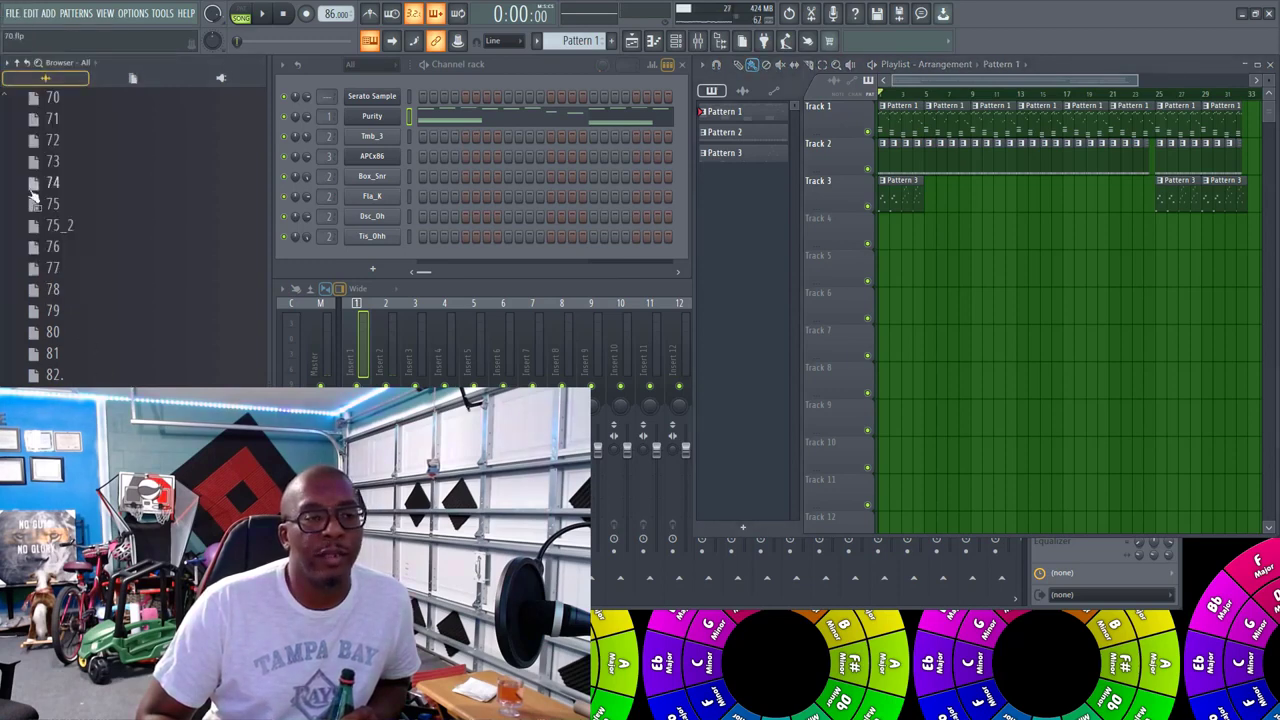
right_click(38, 118)
click(110, 120)
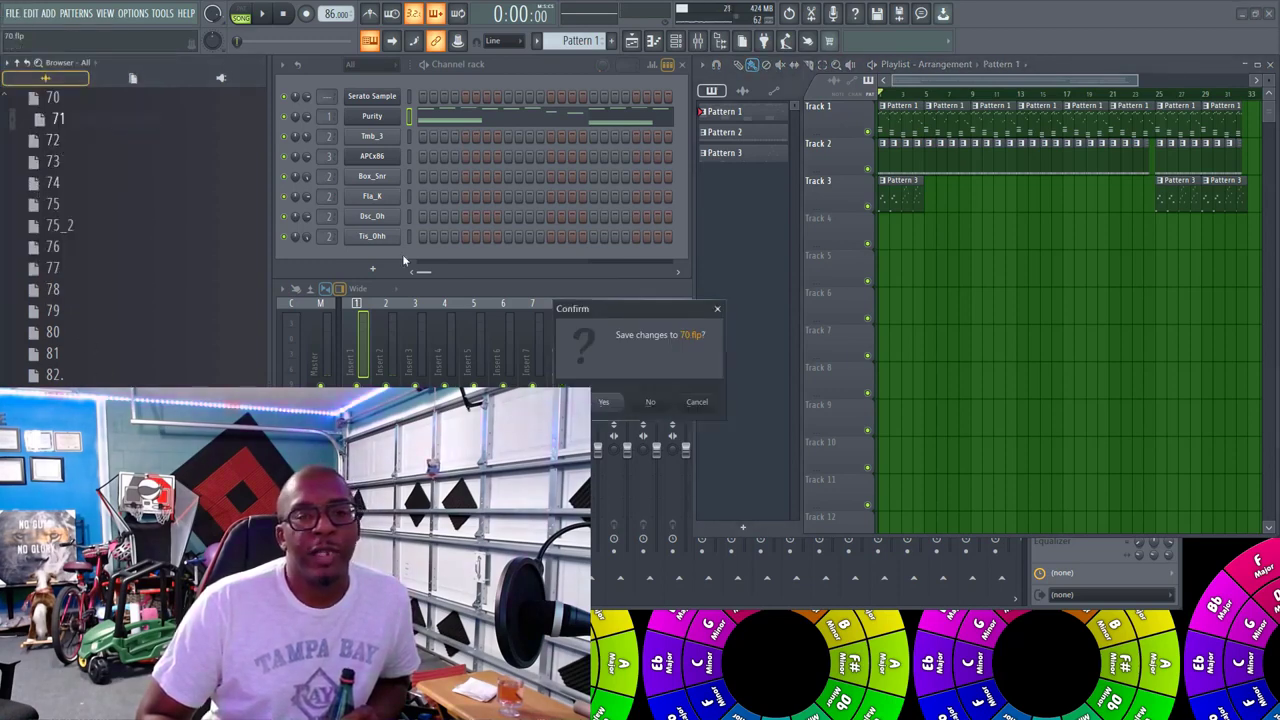
click(628, 398)
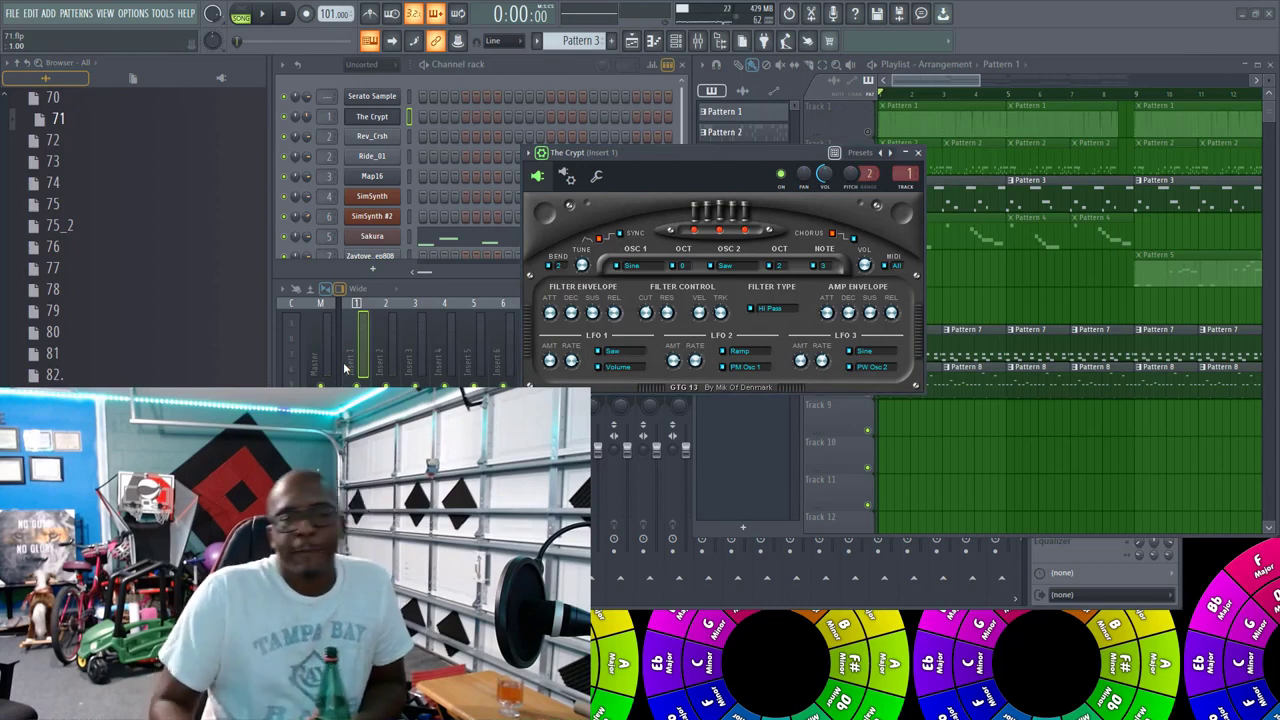
Step: Move The Crypt's window off the channel rack, enlarge the rack to fit every channel and close The Crypt
click(521, 76)
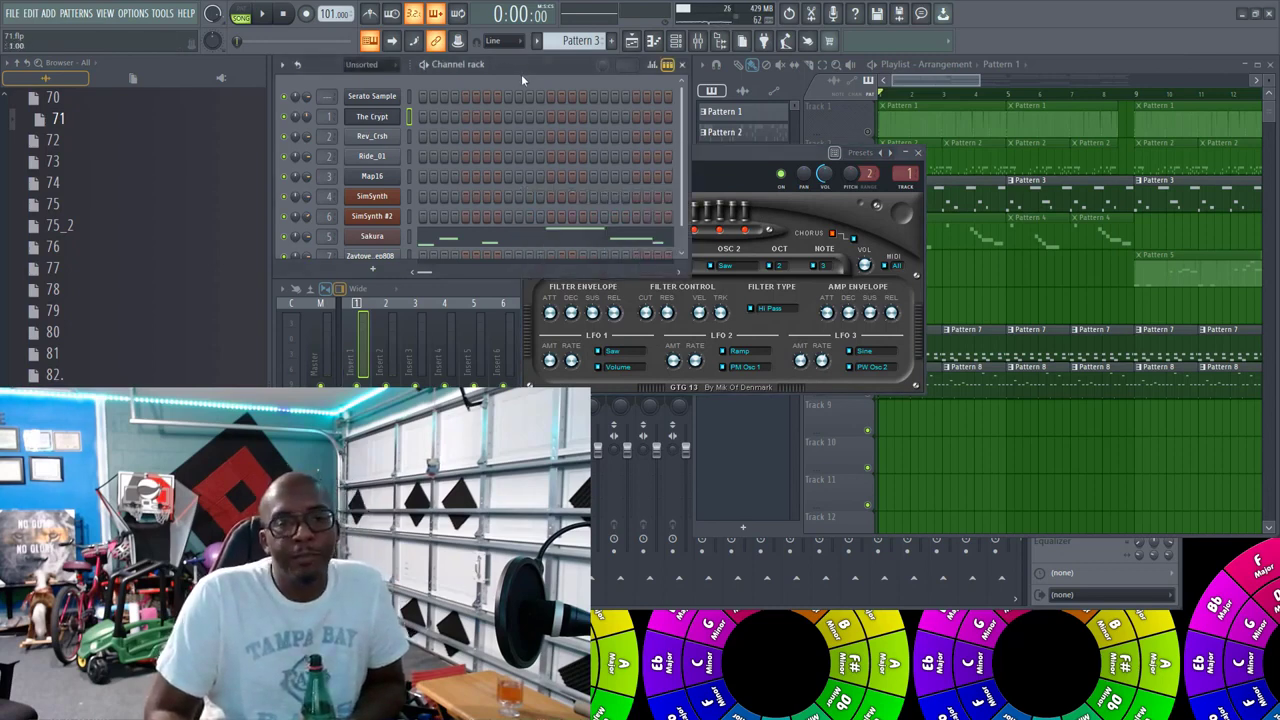
drag(735, 152, 895, 65)
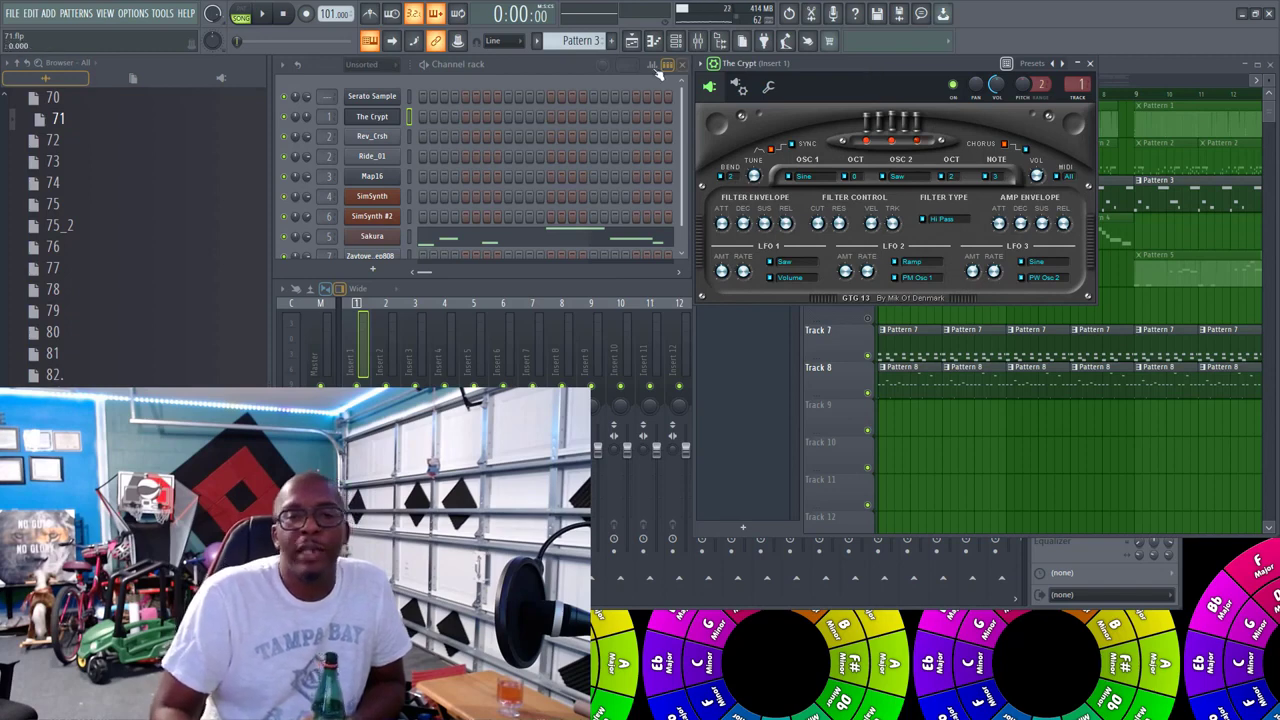
click(583, 80)
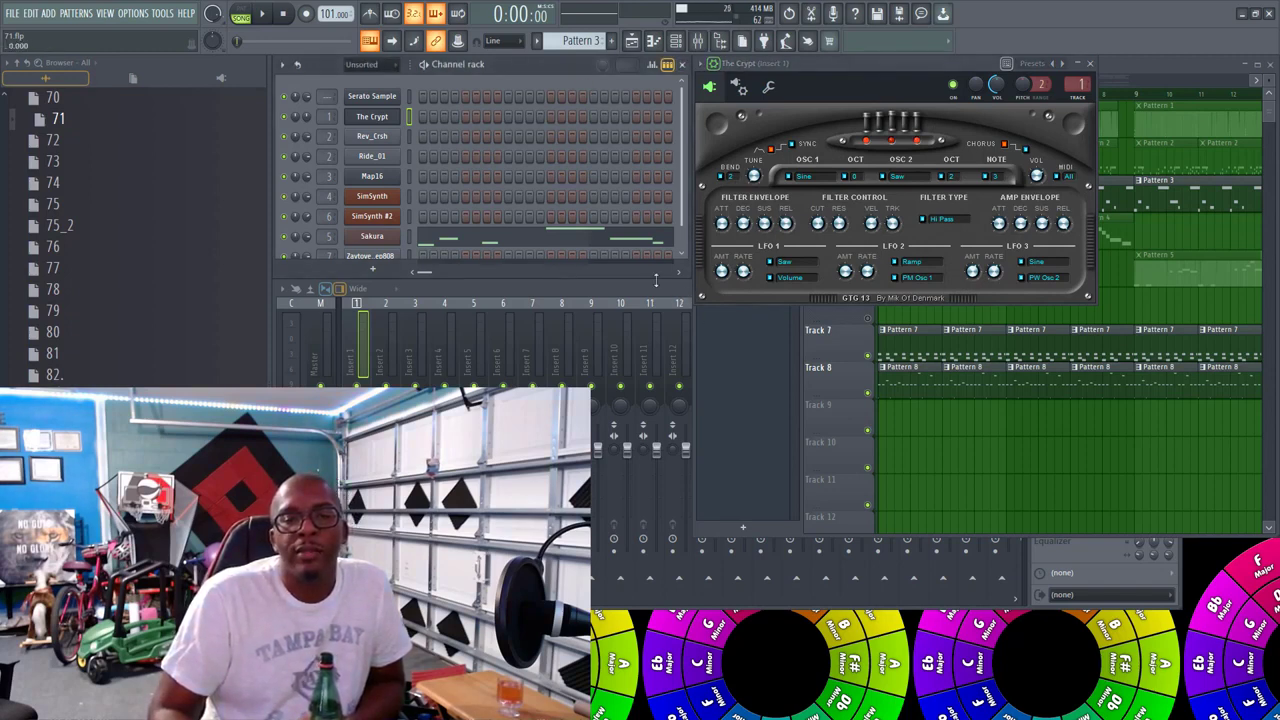
drag(655, 278, 655, 298)
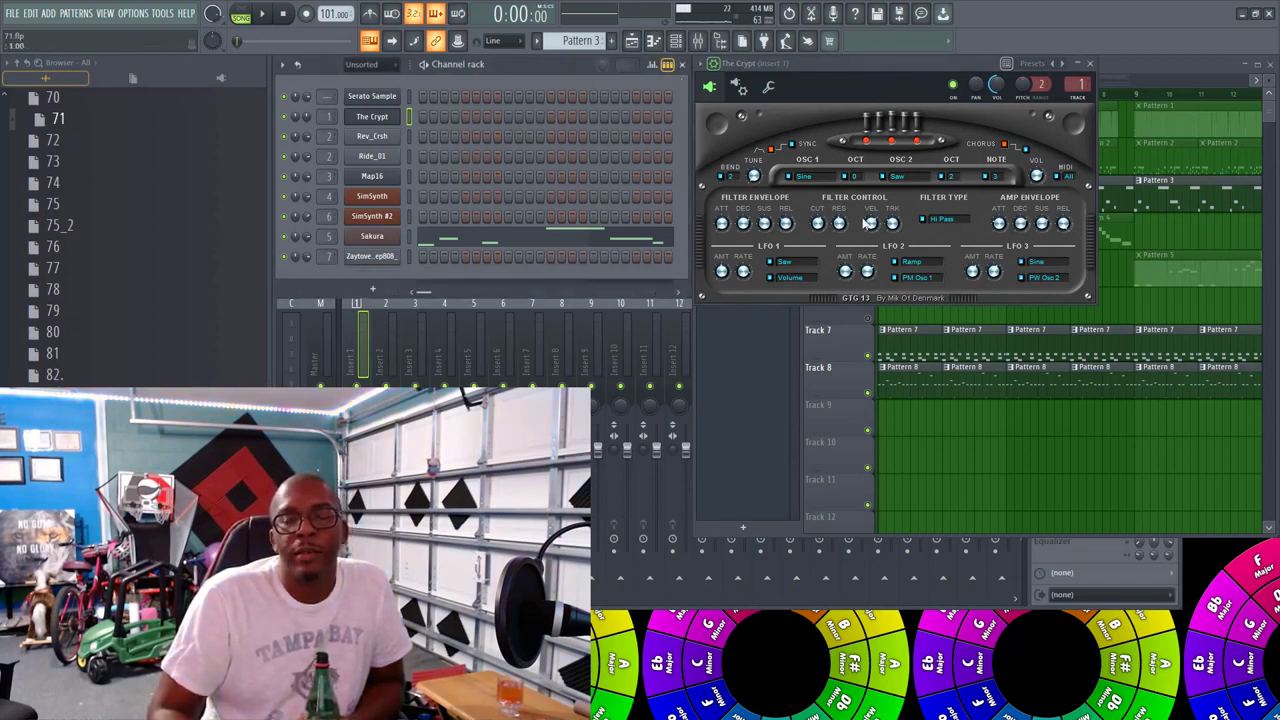
mouse_move(856, 66)
mouse_down()
mouse_move(856, 82)
mouse_move(856, 62)
mouse_move(870, 71)
mouse_move(871, 60)
mouse_move(868, 72)
mouse_up()
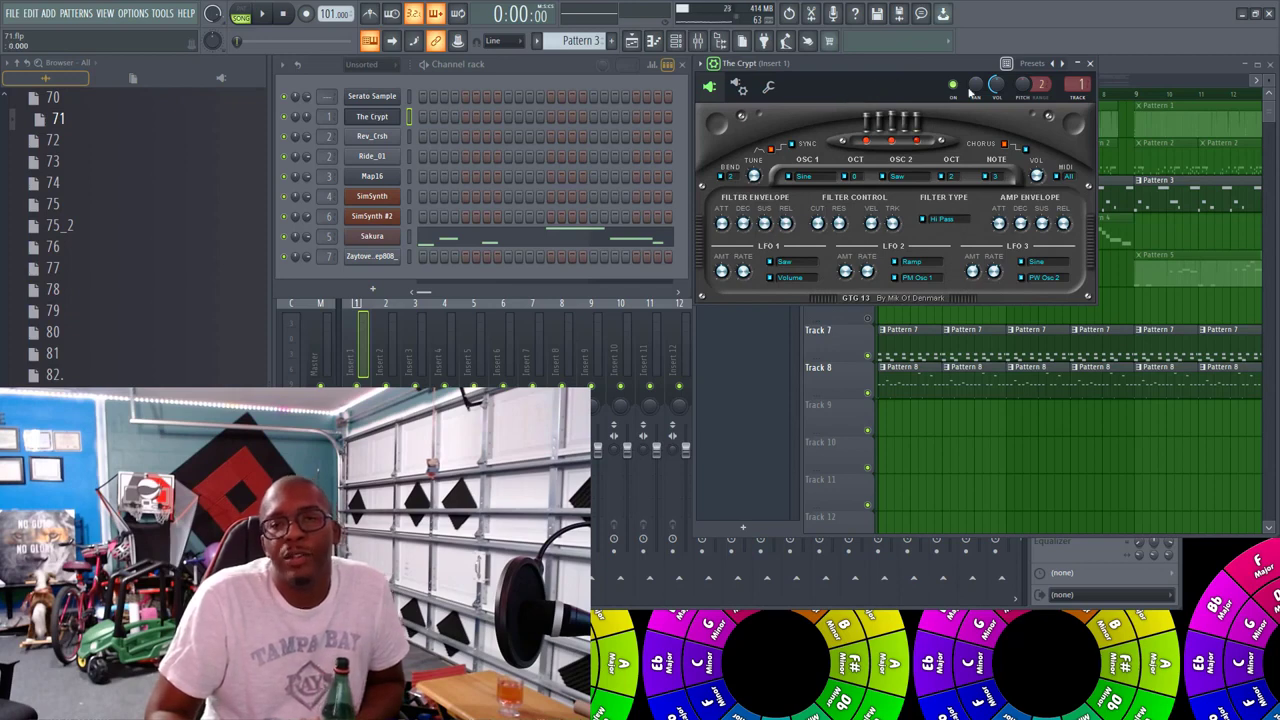
click(1090, 63)
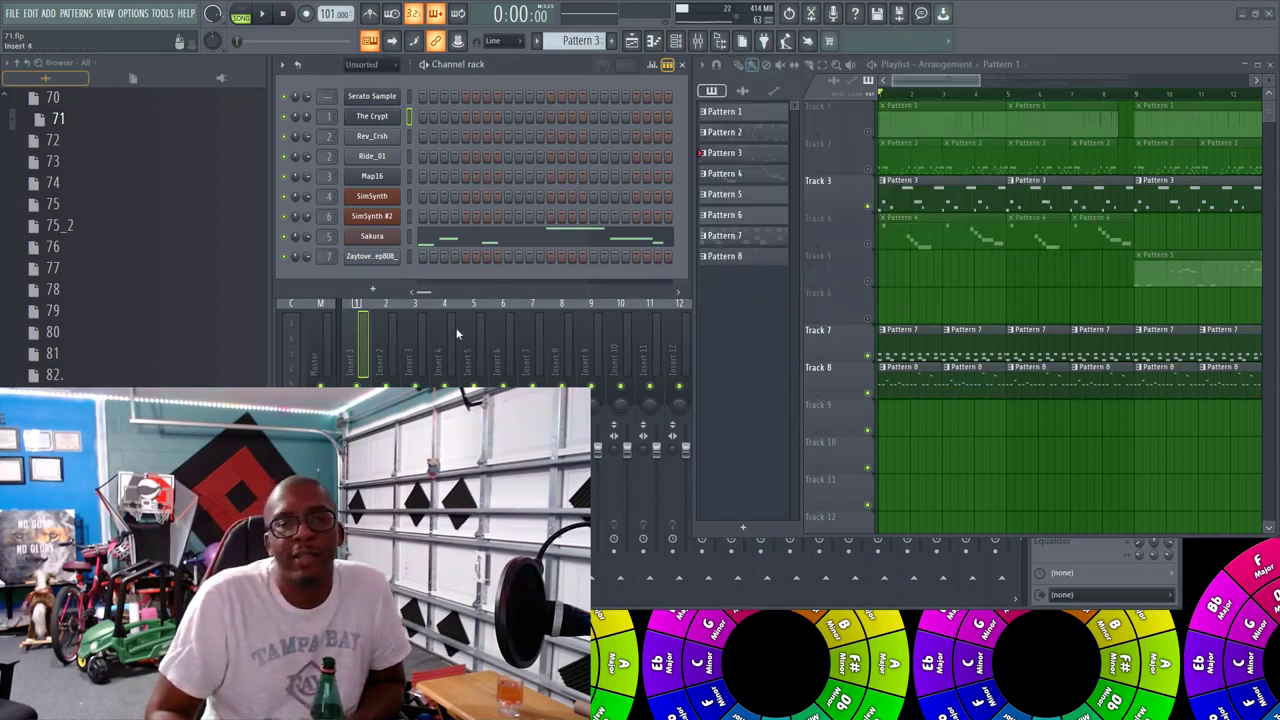
Step: Show the whole arrangement in the playlist and set the channel rack filter to All
drag(984, 80, 1163, 80)
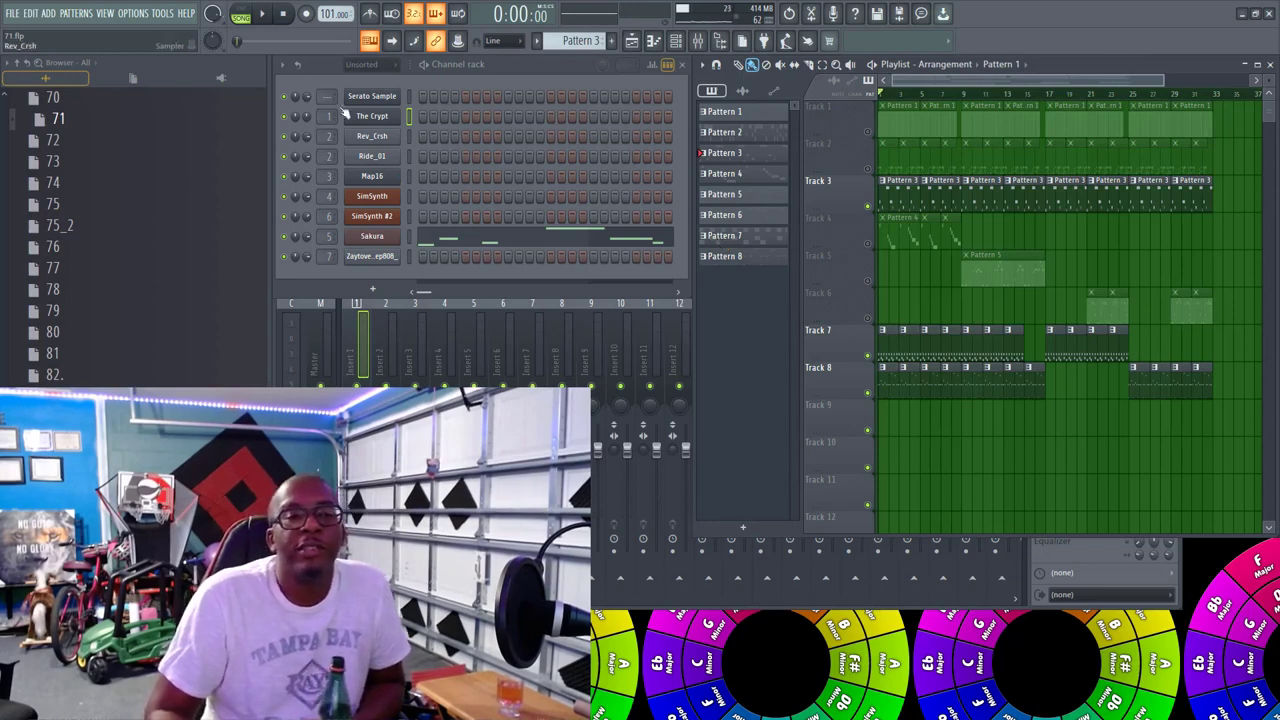
click(358, 65)
click(362, 78)
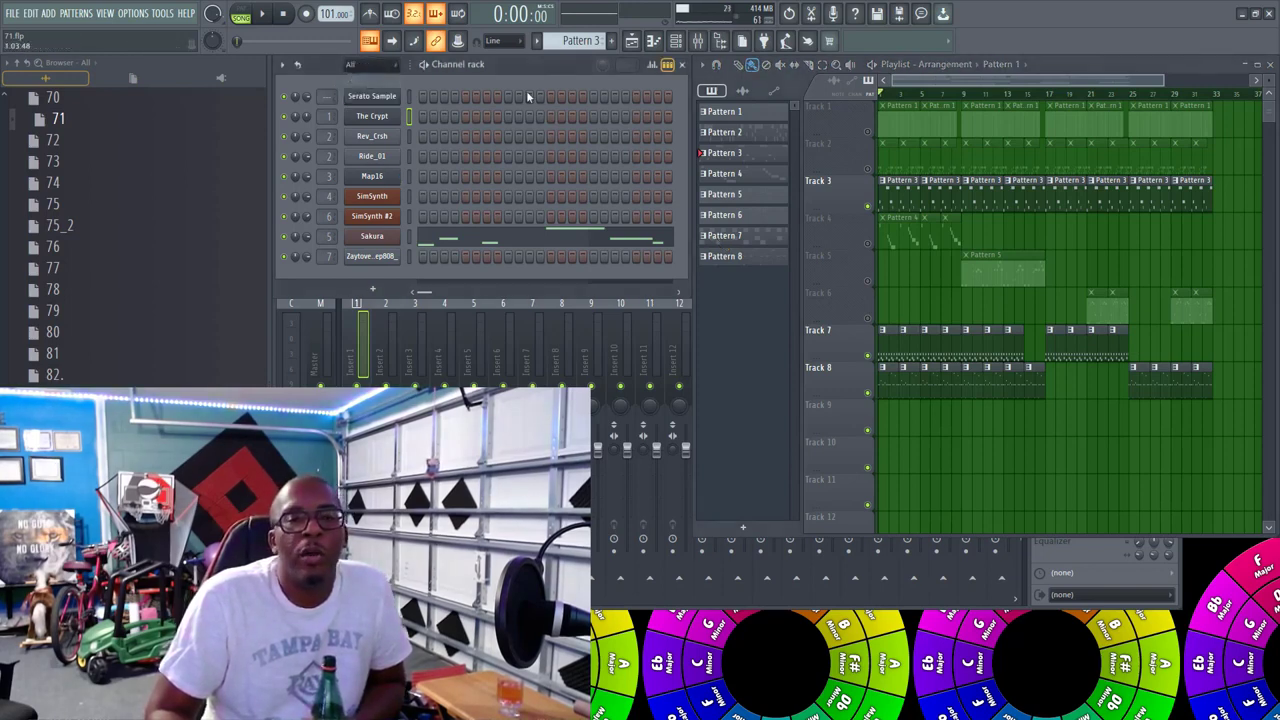
Step: Check the Serato Sample channel's plugin, close it and bring the mixer to the front
click(396, 104)
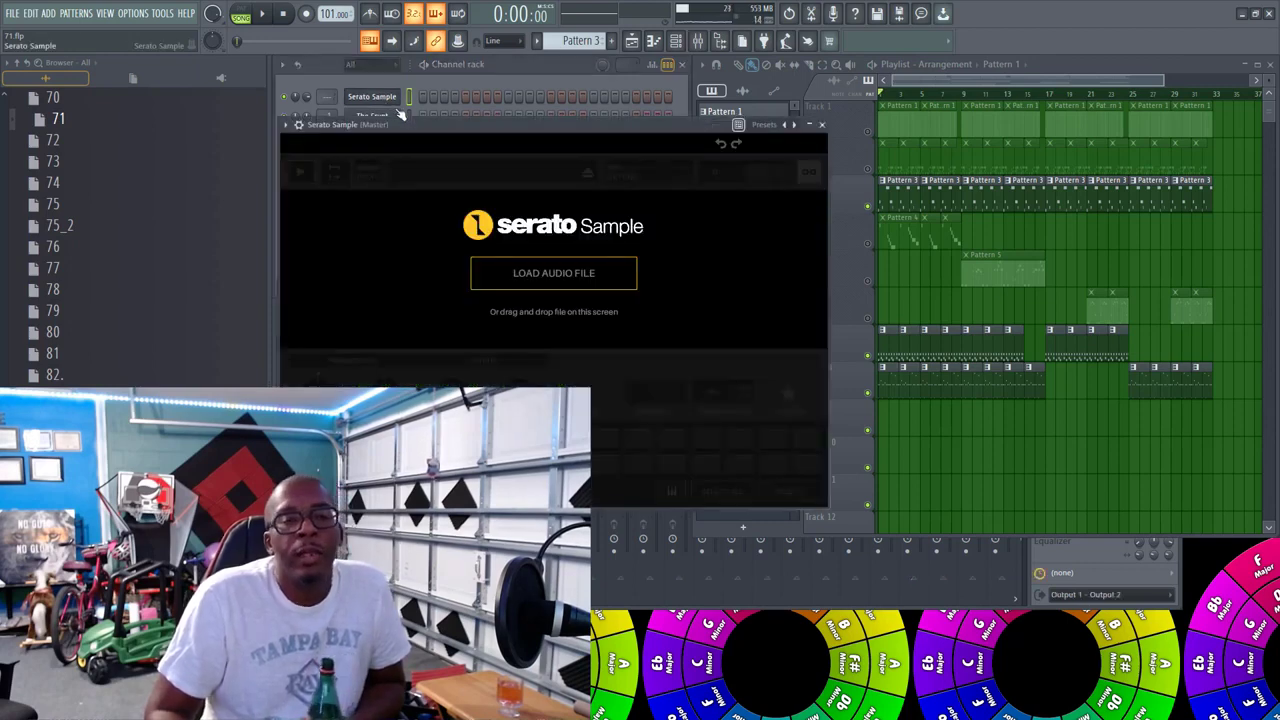
click(818, 128)
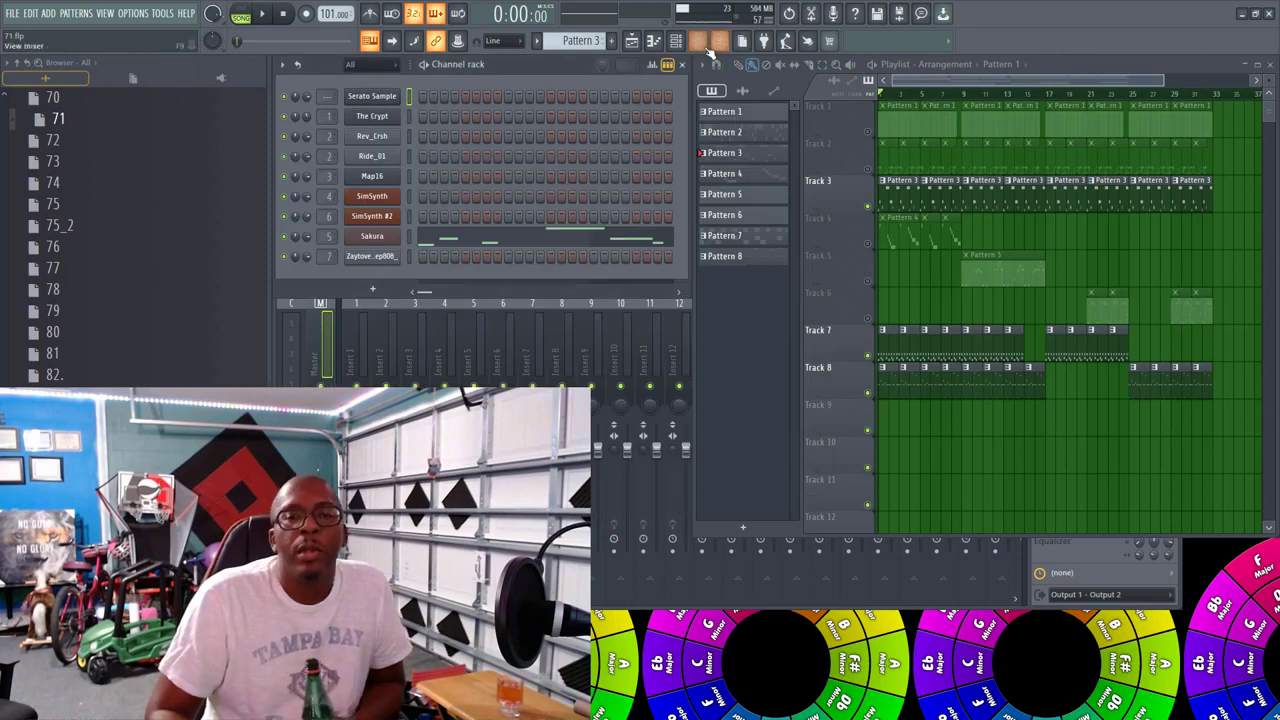
click(698, 42)
click(702, 46)
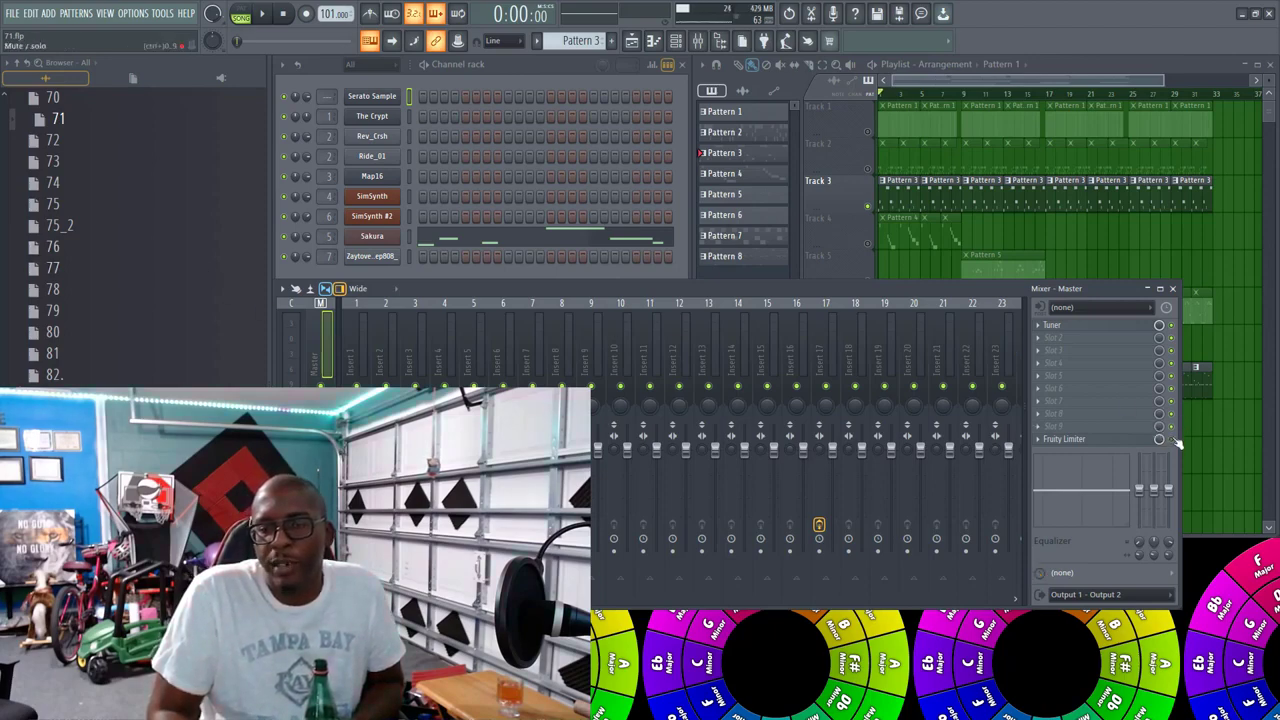
Step: Load PuigChild 670 Stereo in slot 2 of the Master with the Lavyne Vintage Mastering Glue preset, and close its window
click(1050, 338)
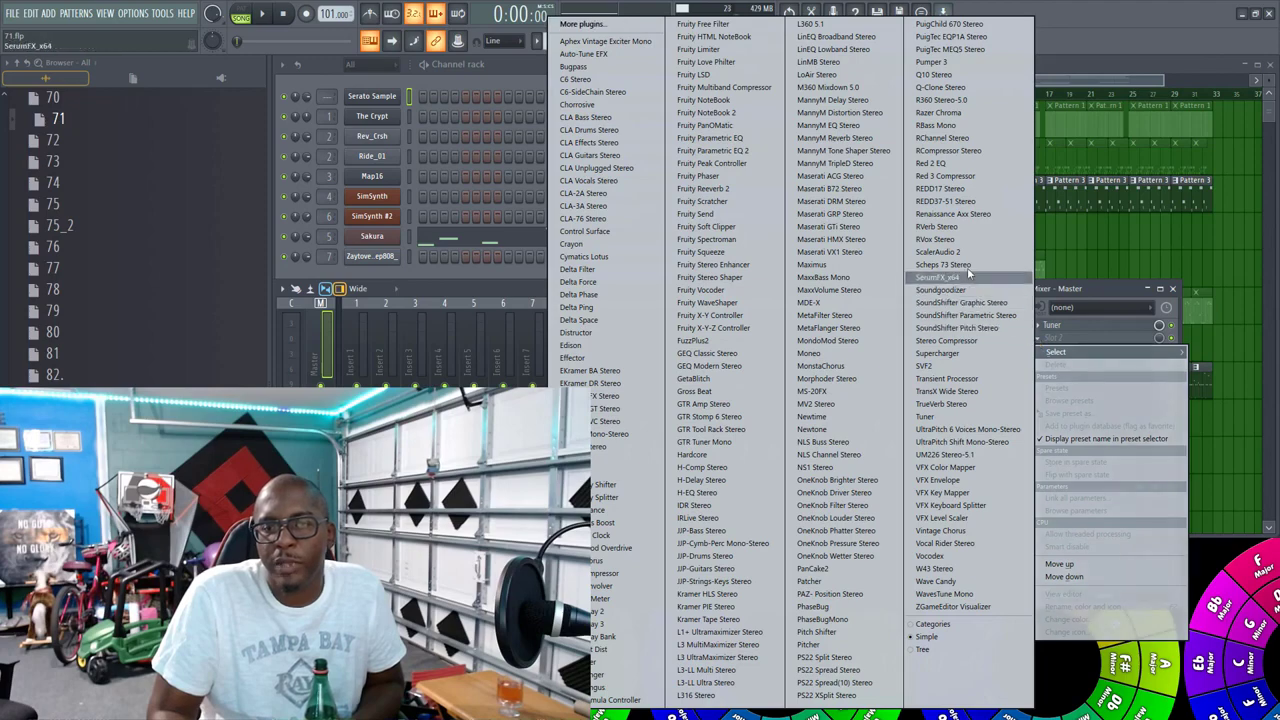
click(950, 23)
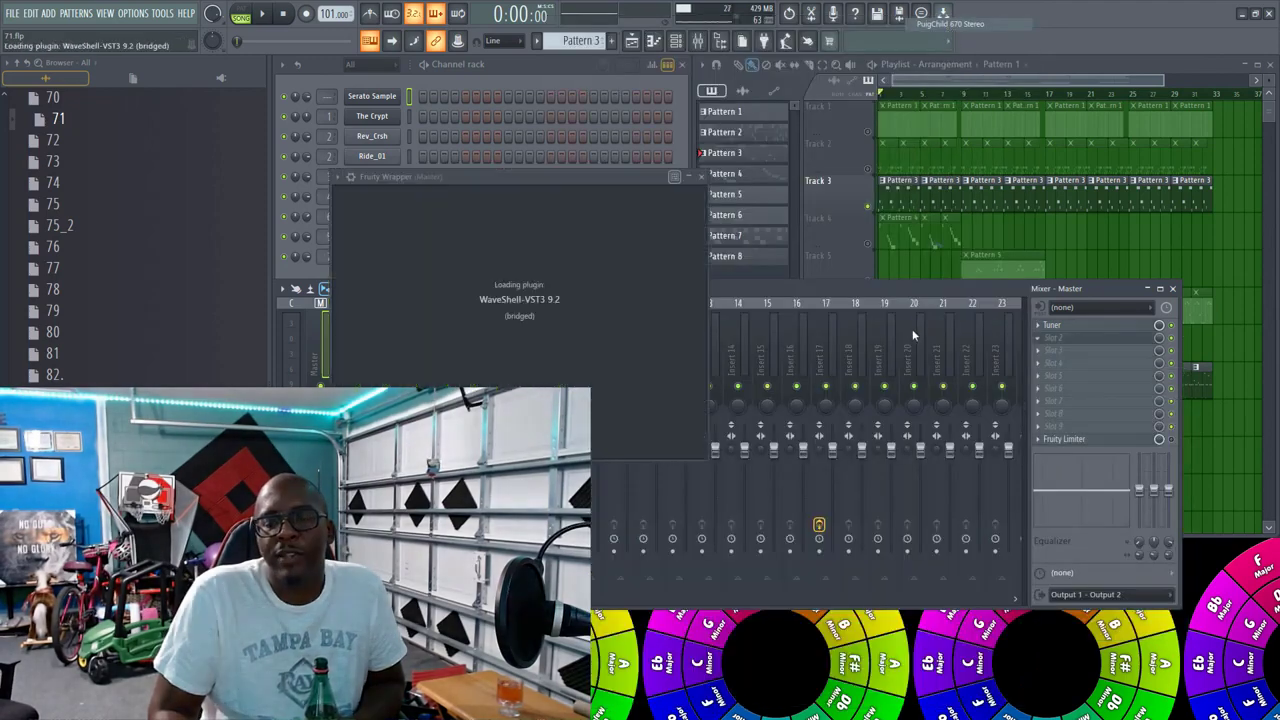
click(819, 192)
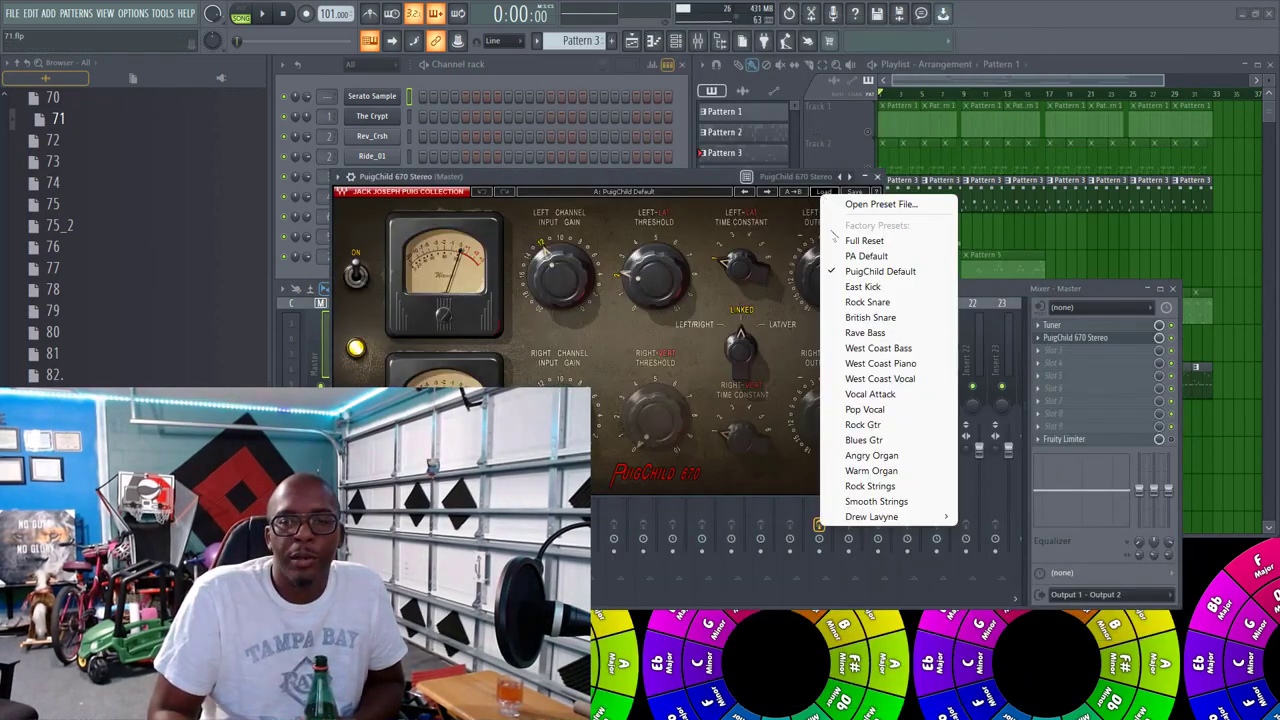
mouse_move(872, 518)
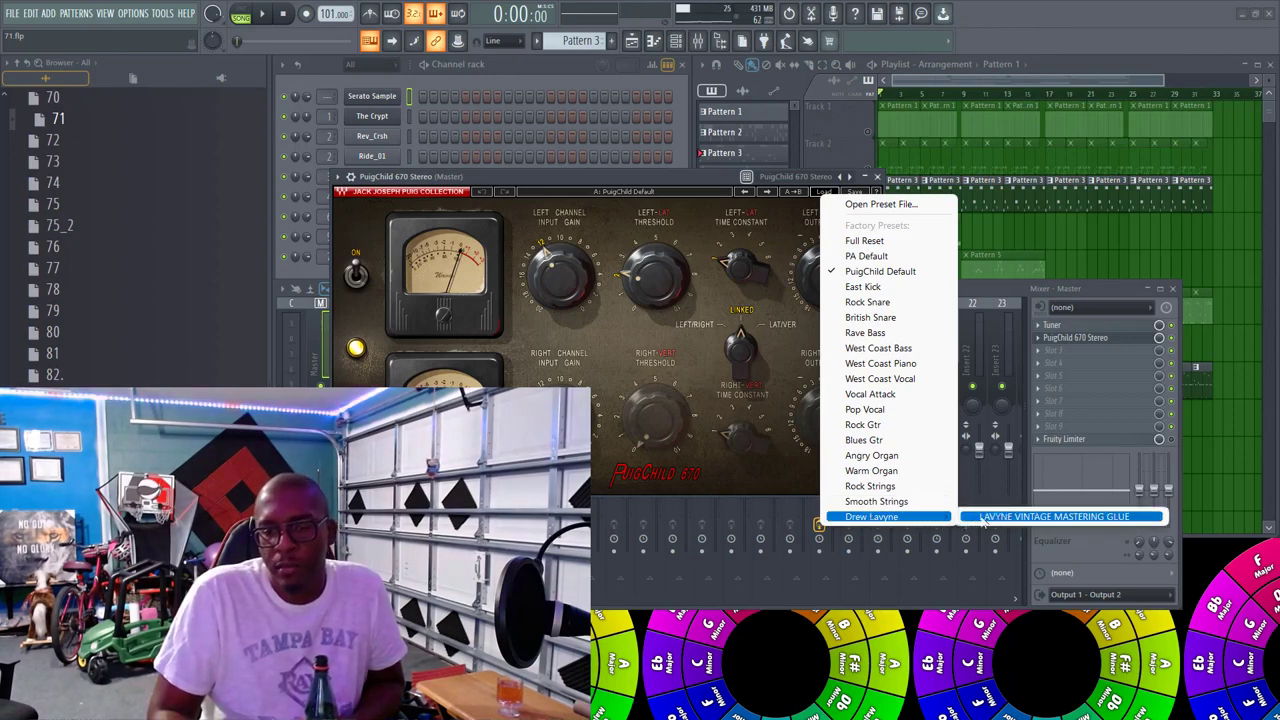
click(1100, 519)
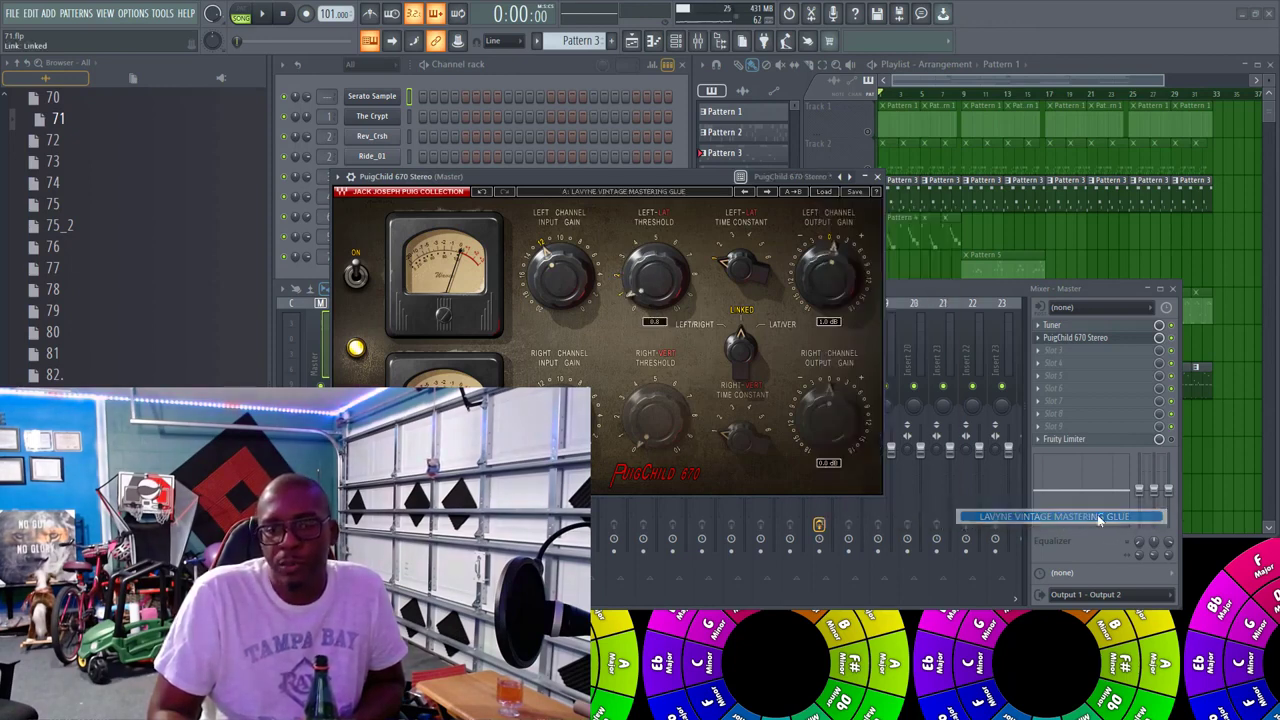
click(877, 177)
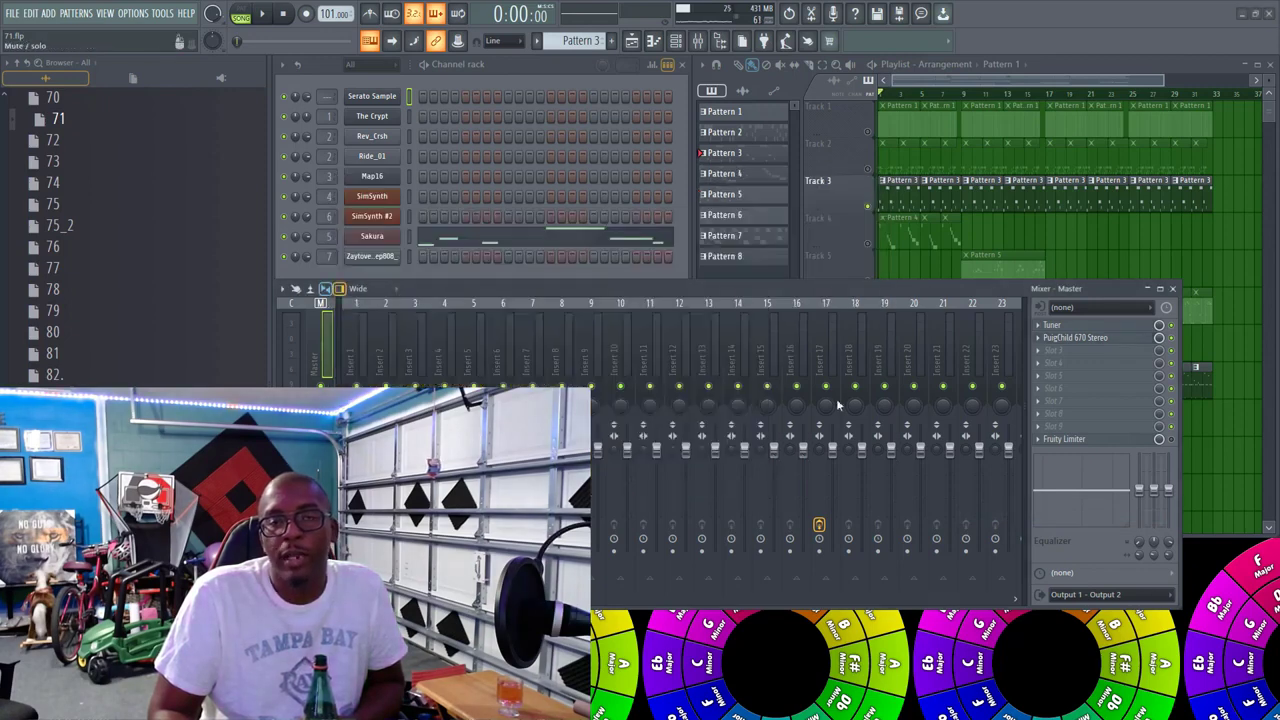
Step: Reopen PuigChild 670 Stereo on the Master to review its settings, and close it
click(1133, 337)
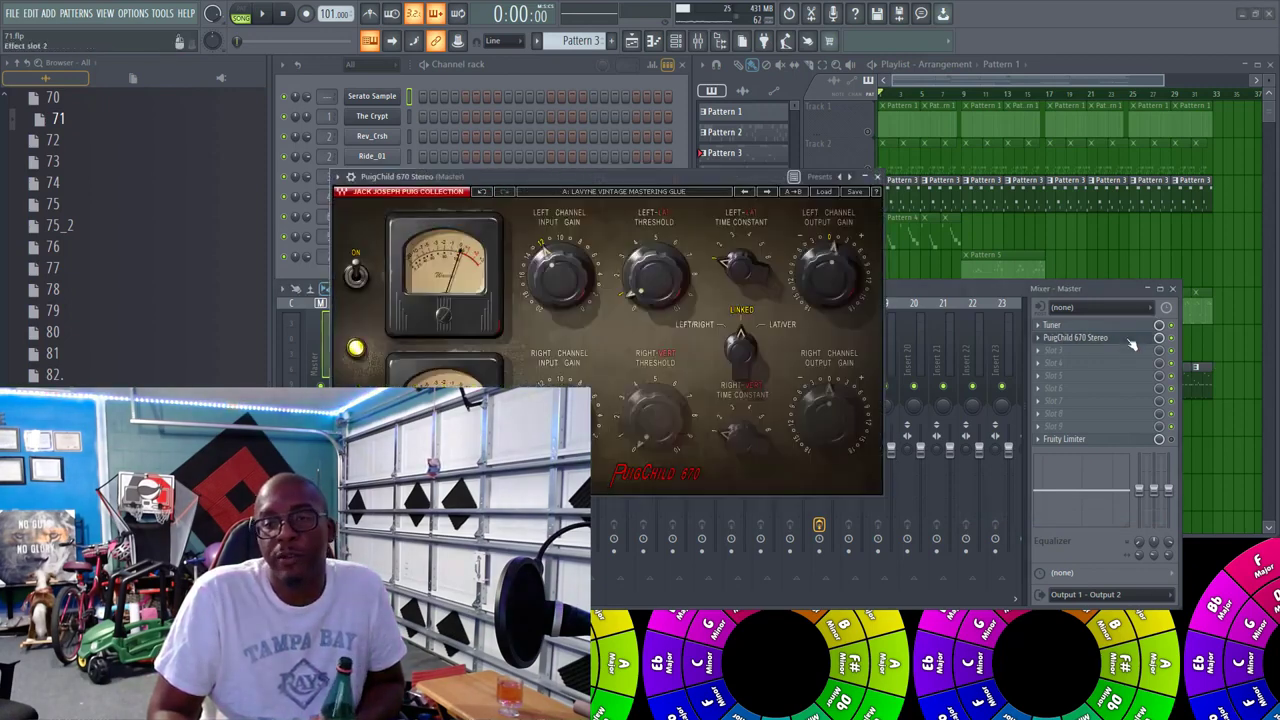
click(877, 177)
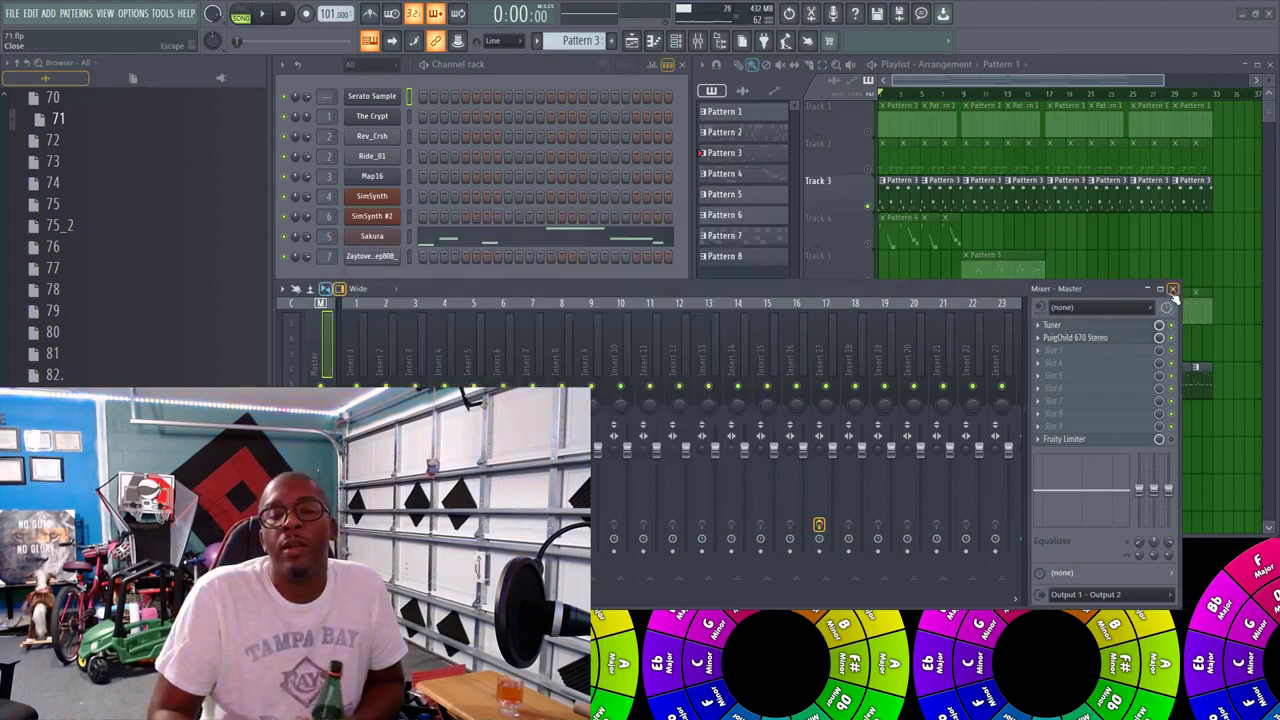
click(1133, 341)
click(1133, 341)
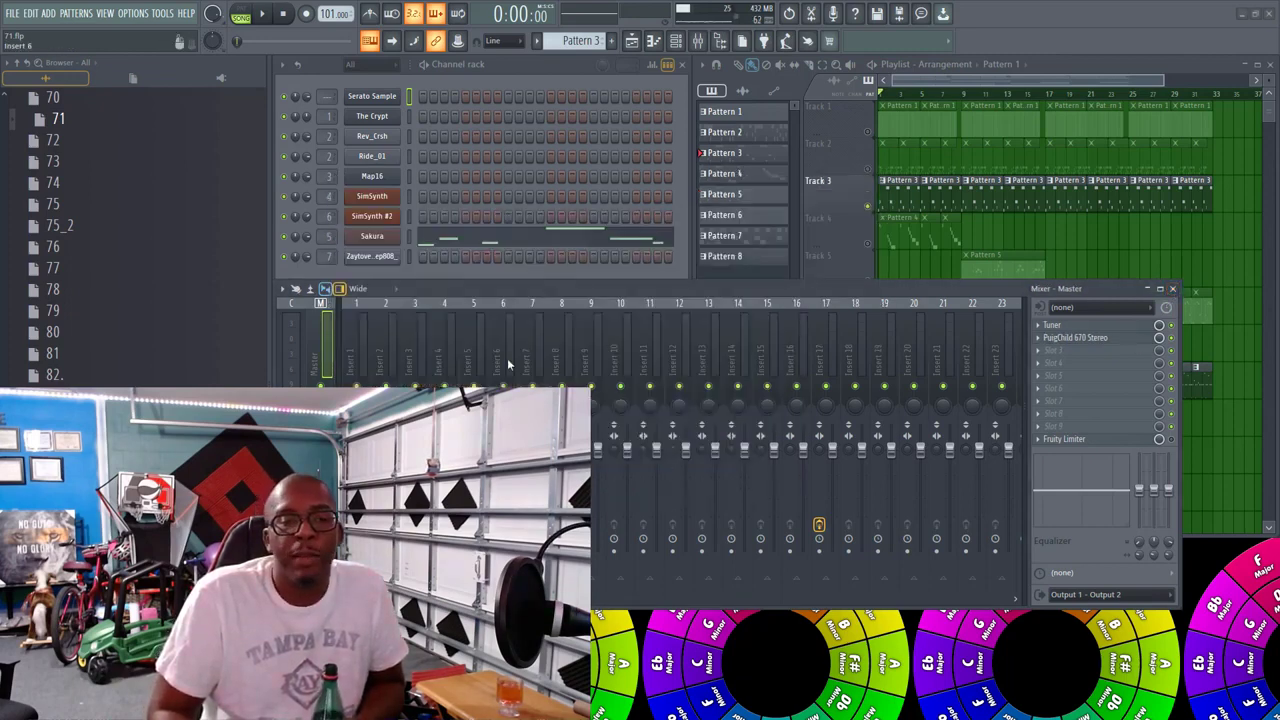
Step: Examine the effect chains on mixer Inserts 1 through 7, ending on Insert 5
click(356, 352)
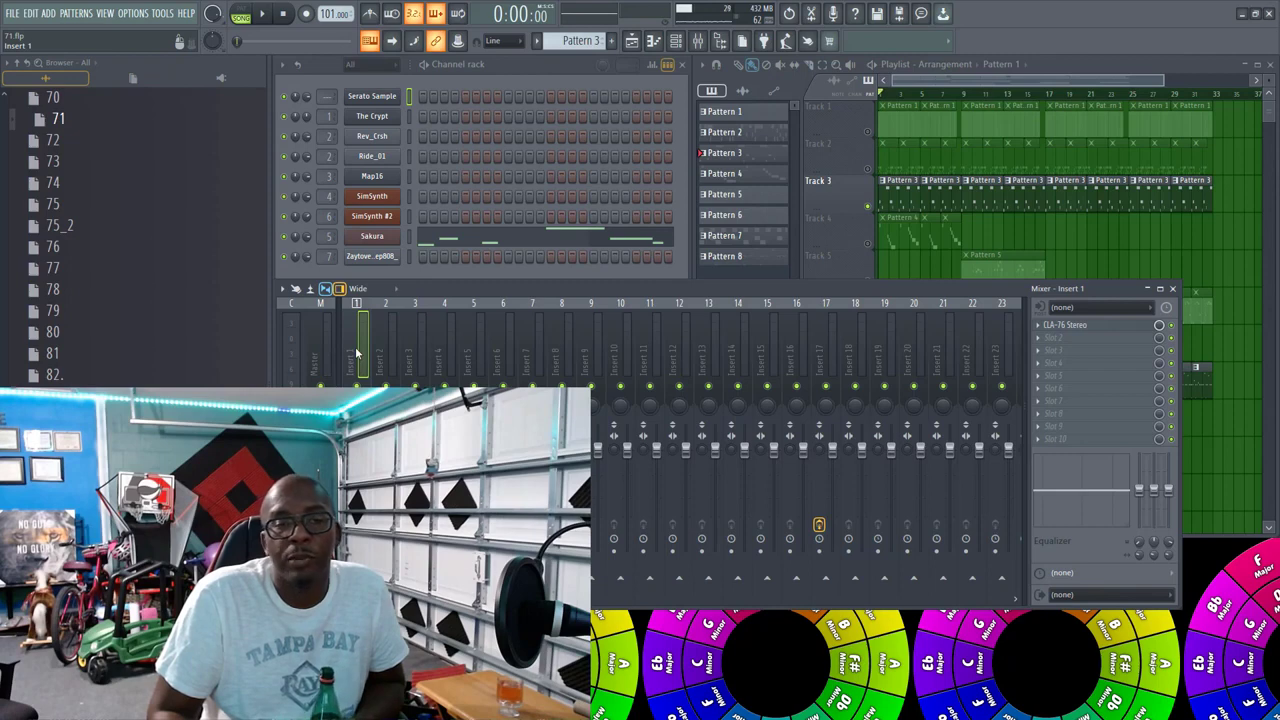
click(385, 352)
click(414, 352)
click(444, 352)
click(473, 352)
click(502, 353)
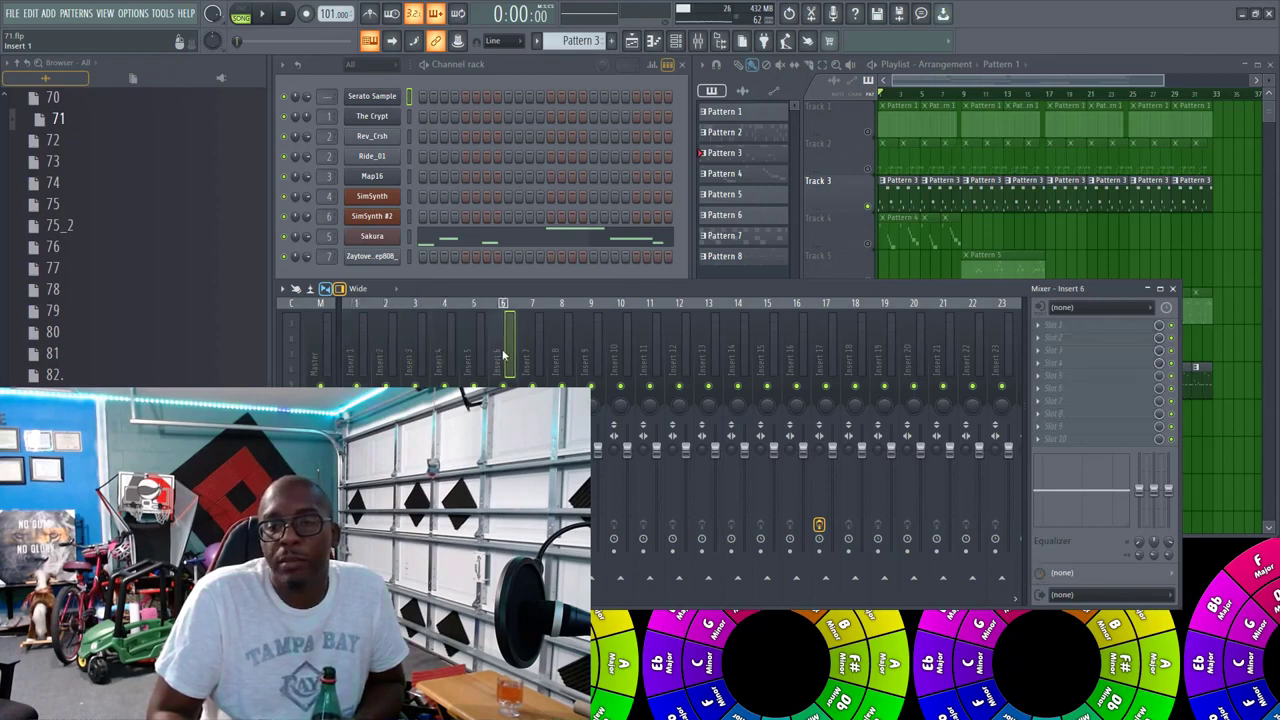
click(530, 355)
click(506, 355)
click(486, 355)
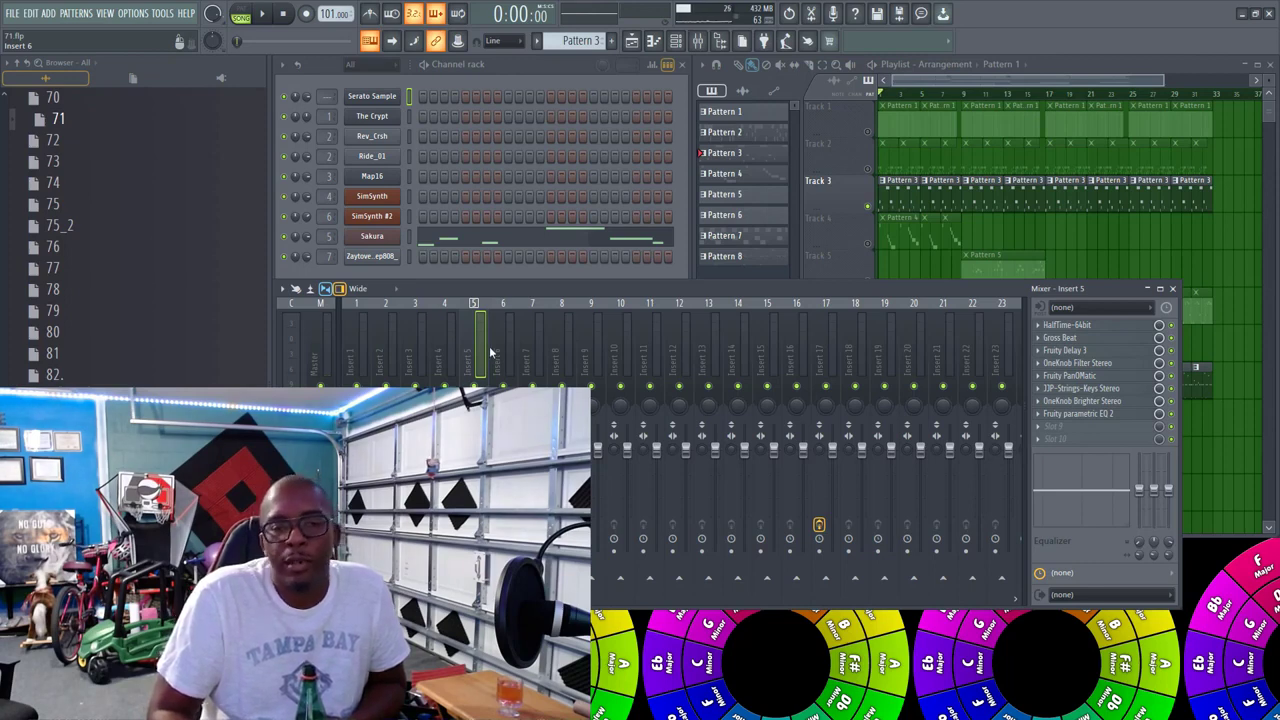
Step: Compare the effects on Inserts 16 and 17, and go back through the lower inserts to Insert 1
drag(491, 350, 838, 374)
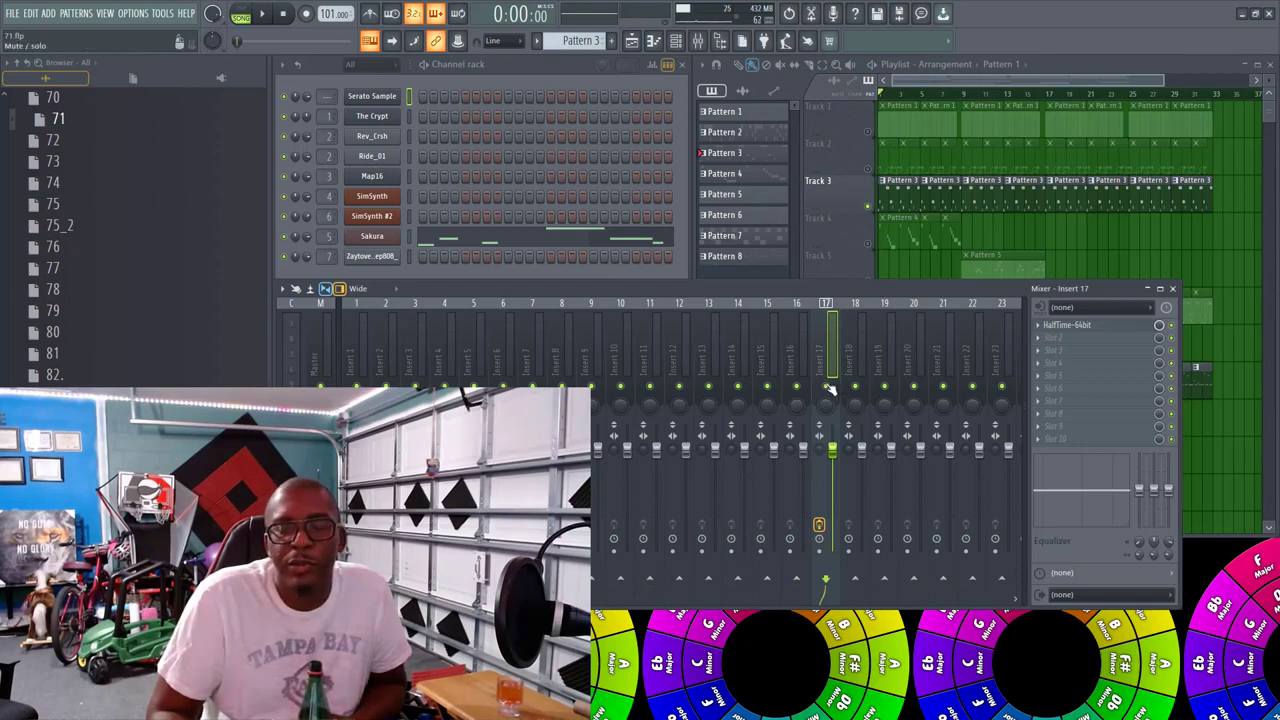
click(793, 363)
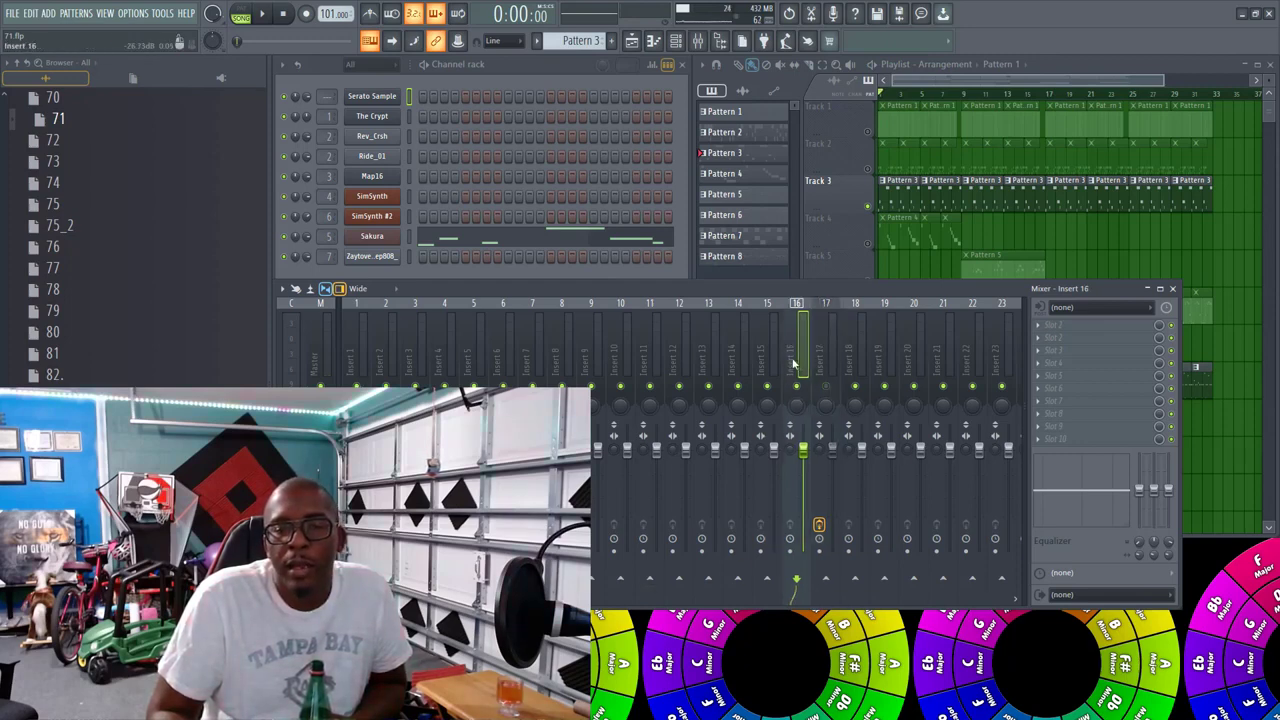
drag(782, 362, 819, 371)
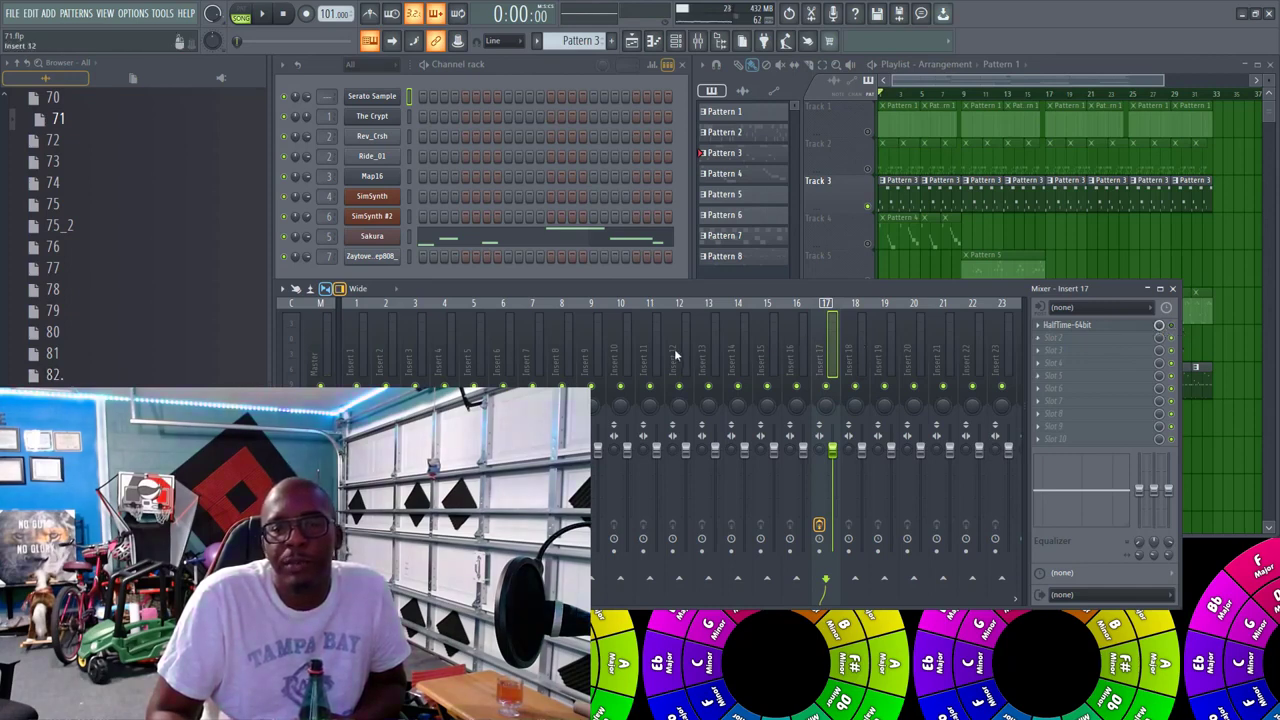
drag(794, 348, 531, 344)
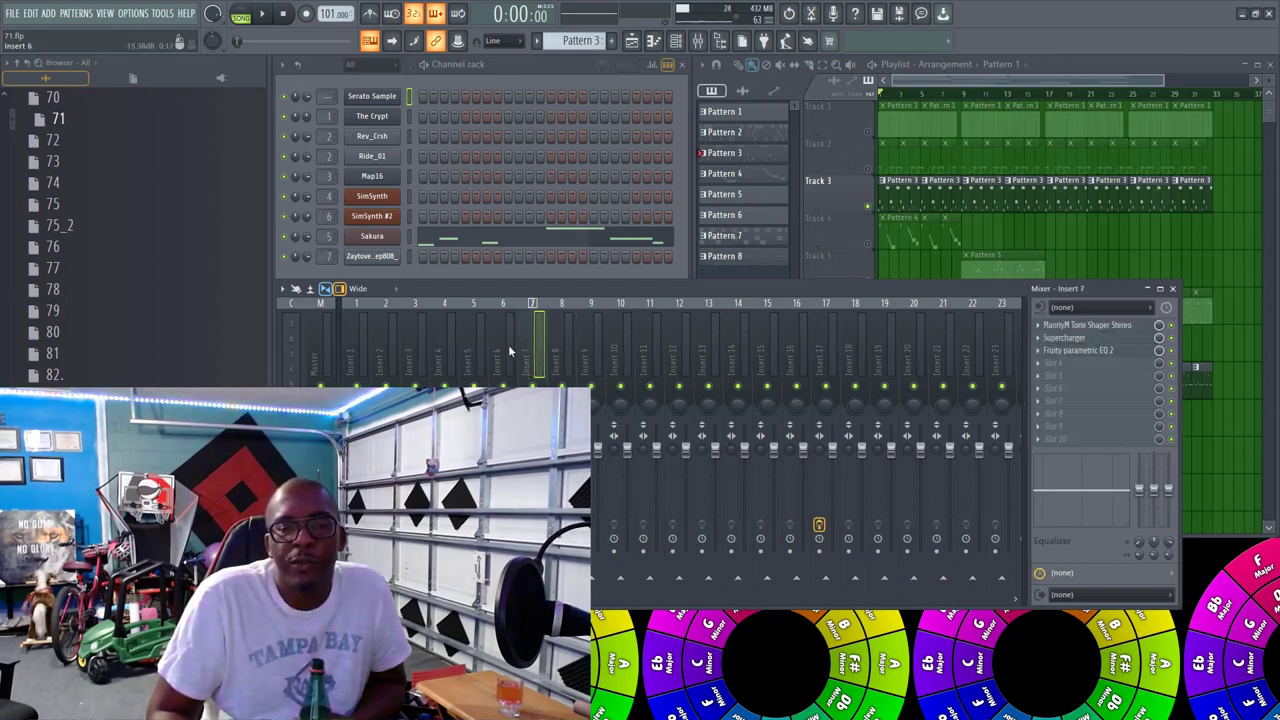
drag(509, 350, 323, 338)
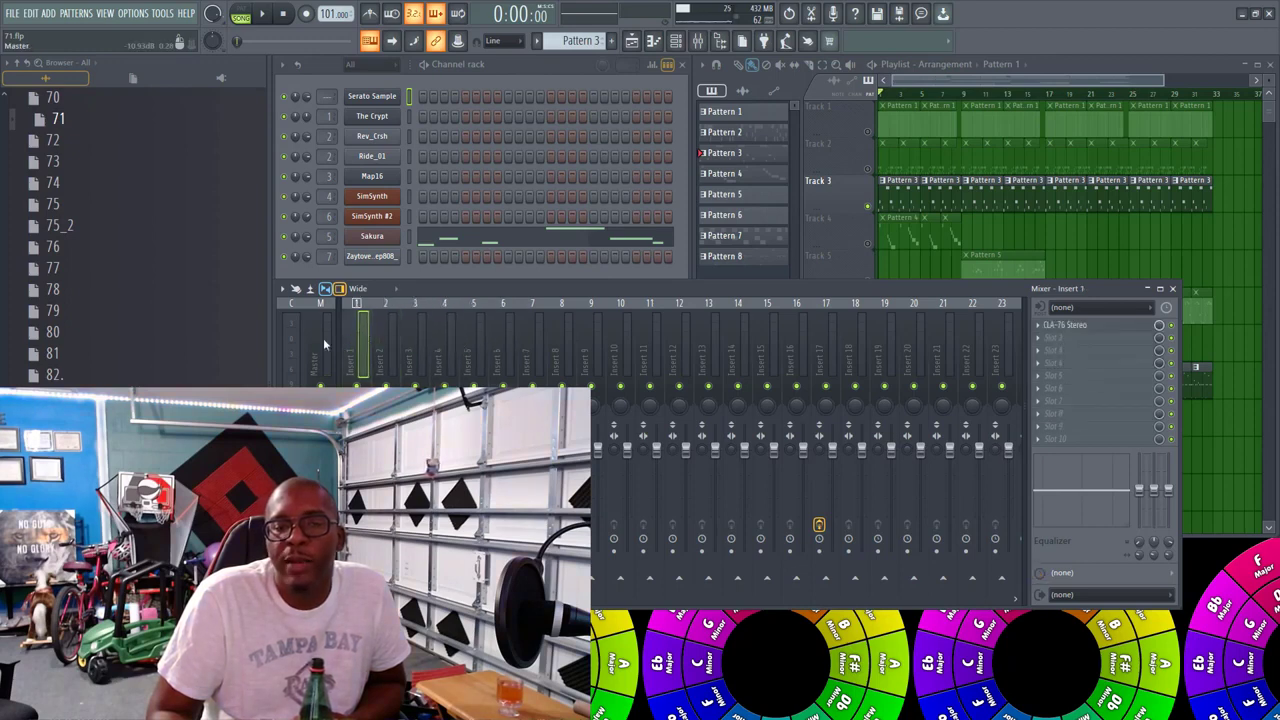
Step: Play the arrangement while checking Insert 5's effect chain in the mixer, and stop playback
click(883, 65)
key(space)
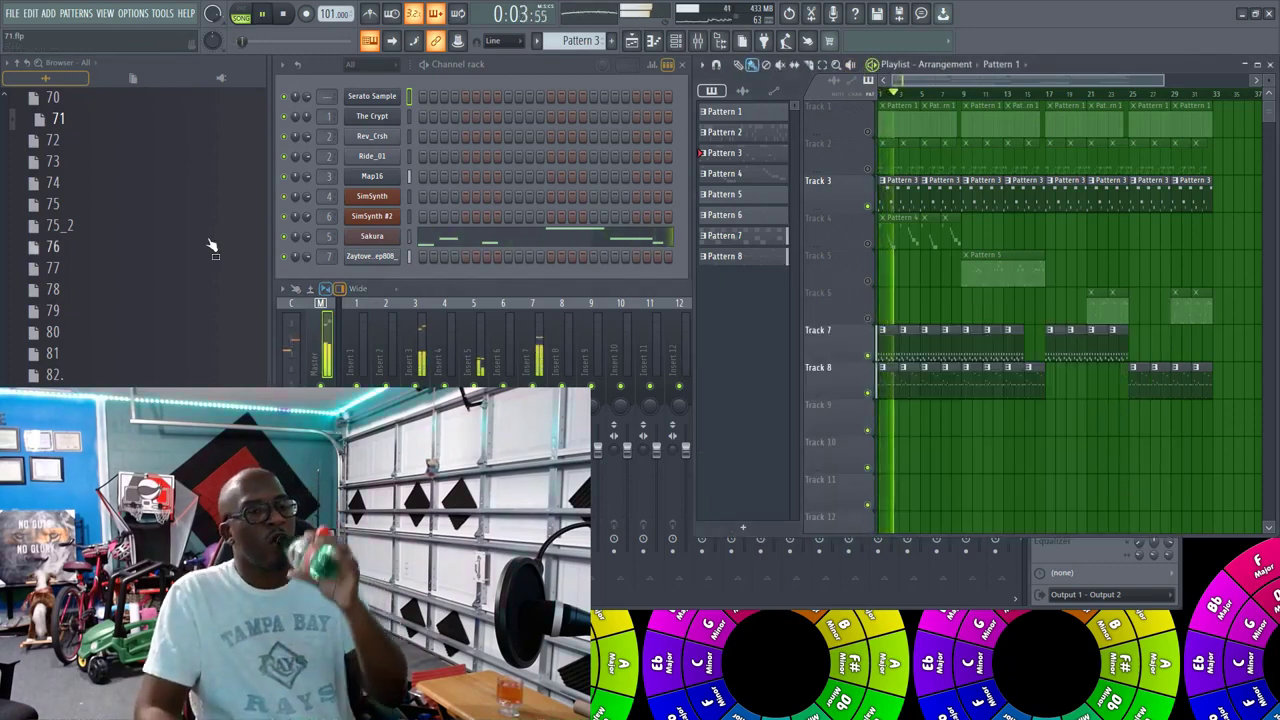
click(494, 298)
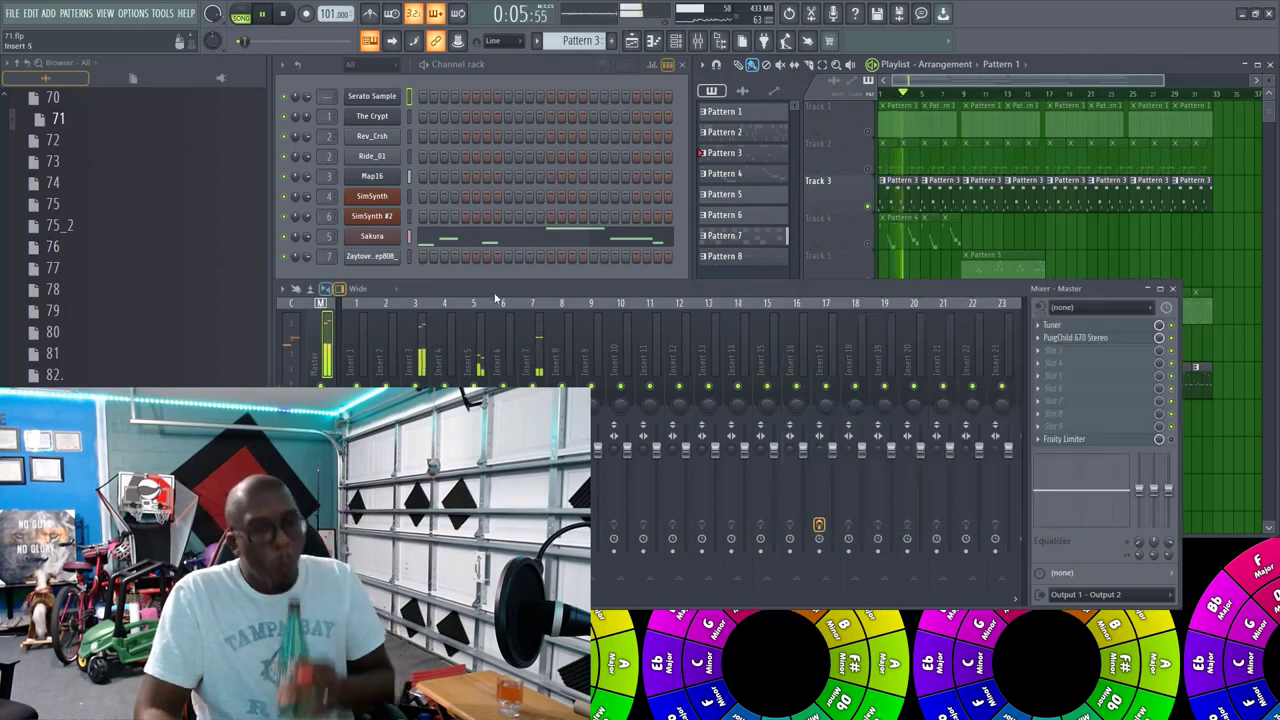
click(472, 350)
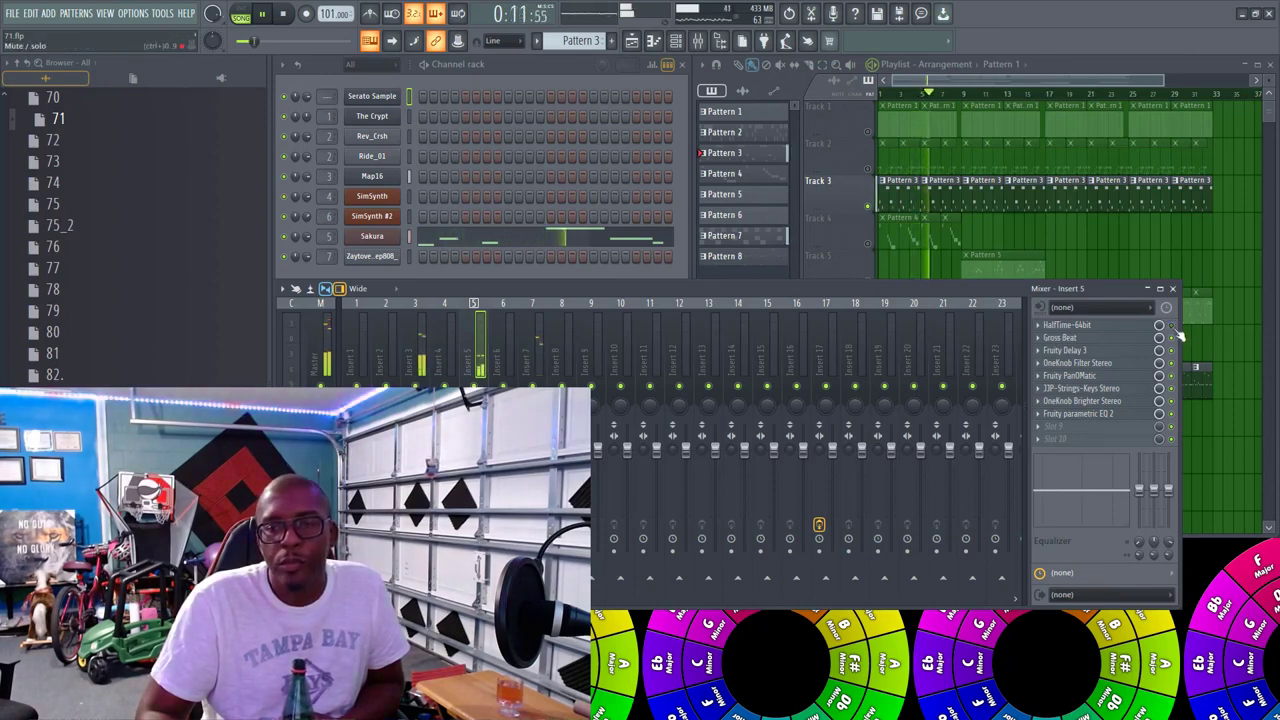
click(285, 15)
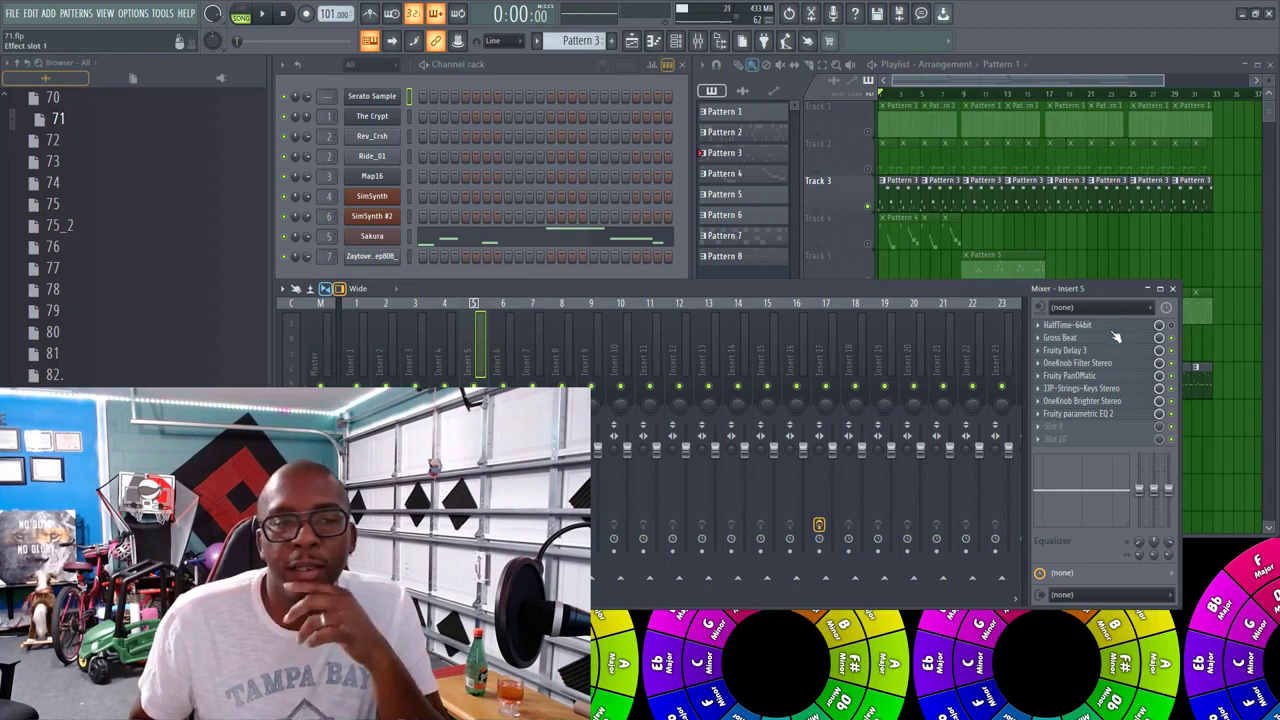
Step: Select Pattern 3 from its playlist clip, audition it alone in pattern mode and stop playback
click(906, 199)
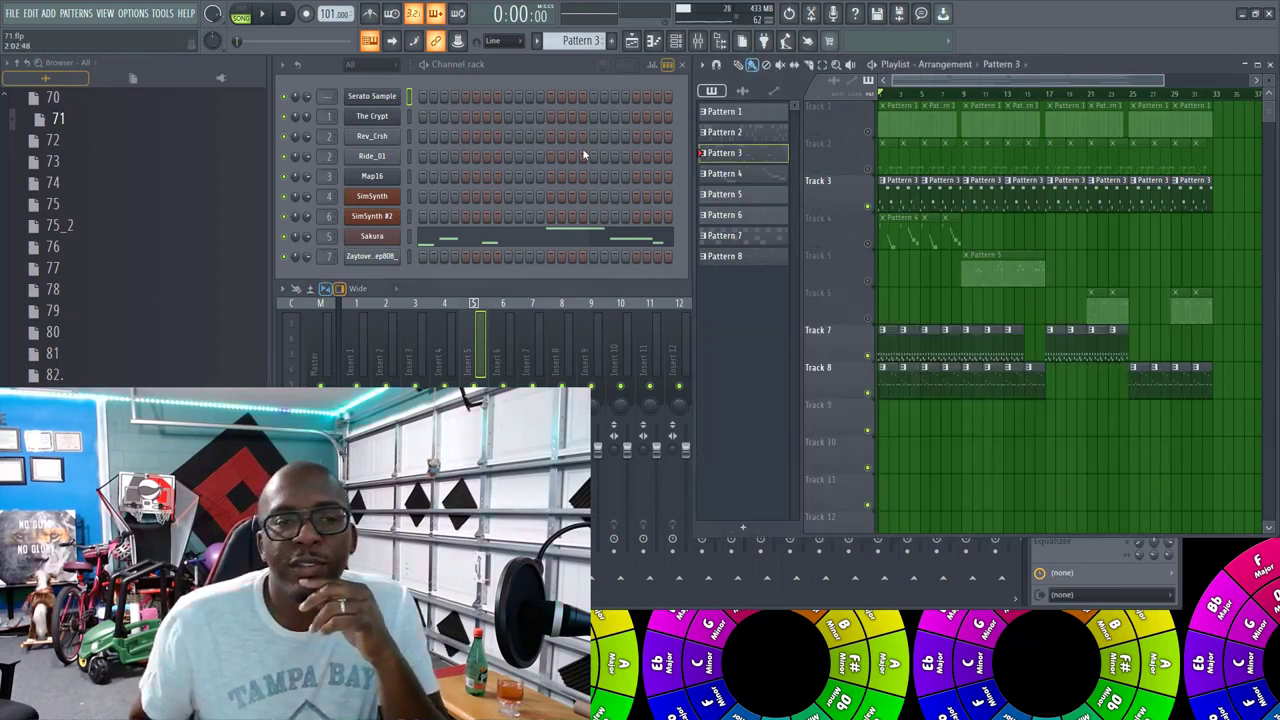
click(424, 66)
click(291, 25)
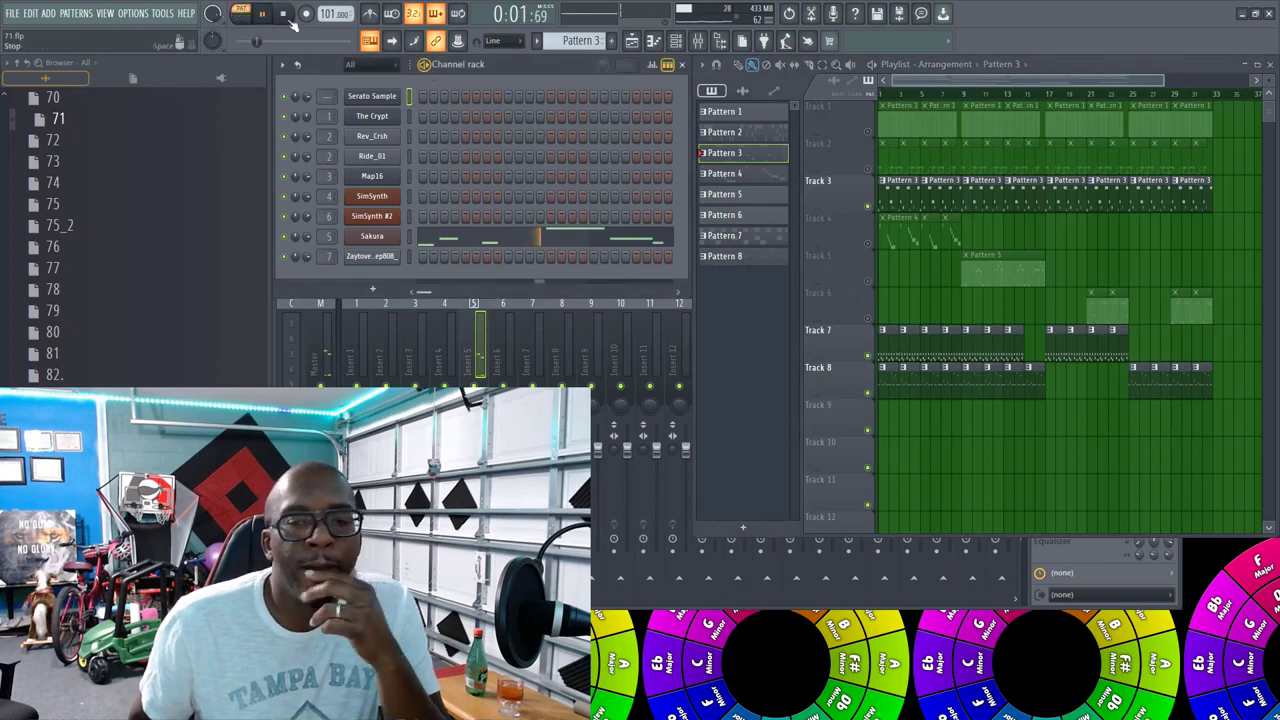
Step: Select Pattern 7 and Pattern 8 from their clips, and audition Pattern 8 while checking Insert 5's effects
click(884, 342)
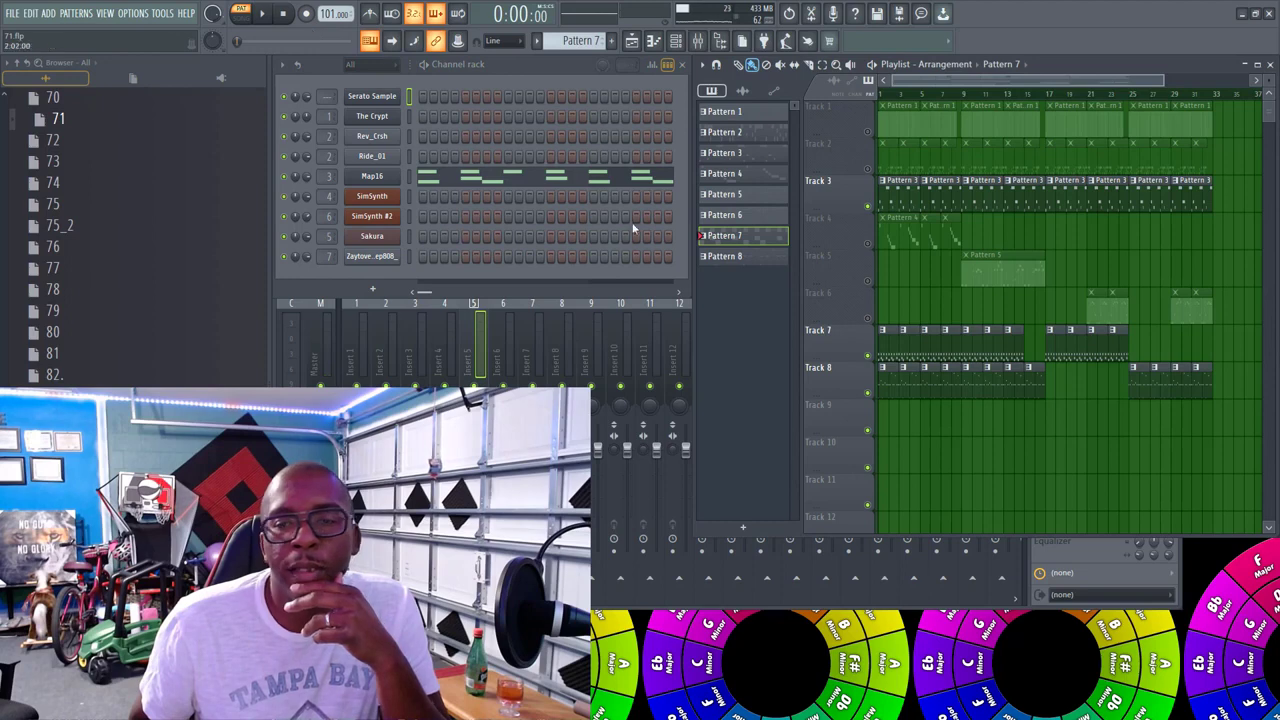
click(886, 385)
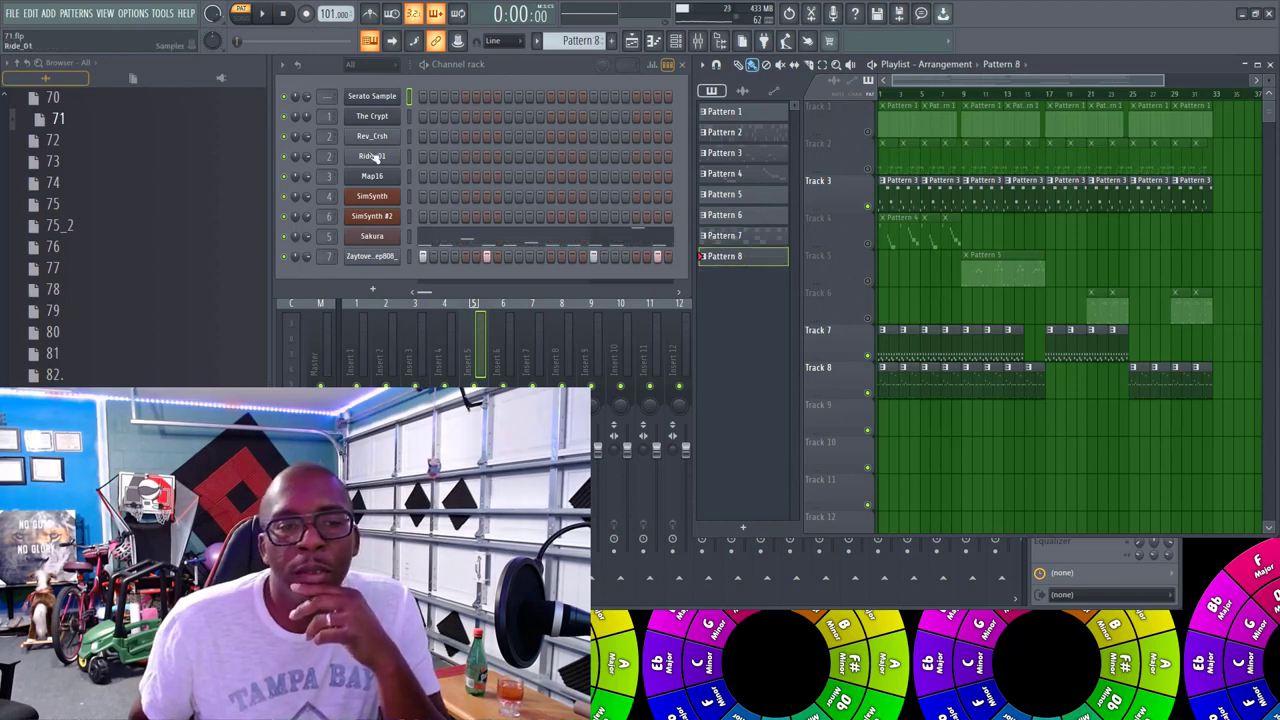
click(263, 11)
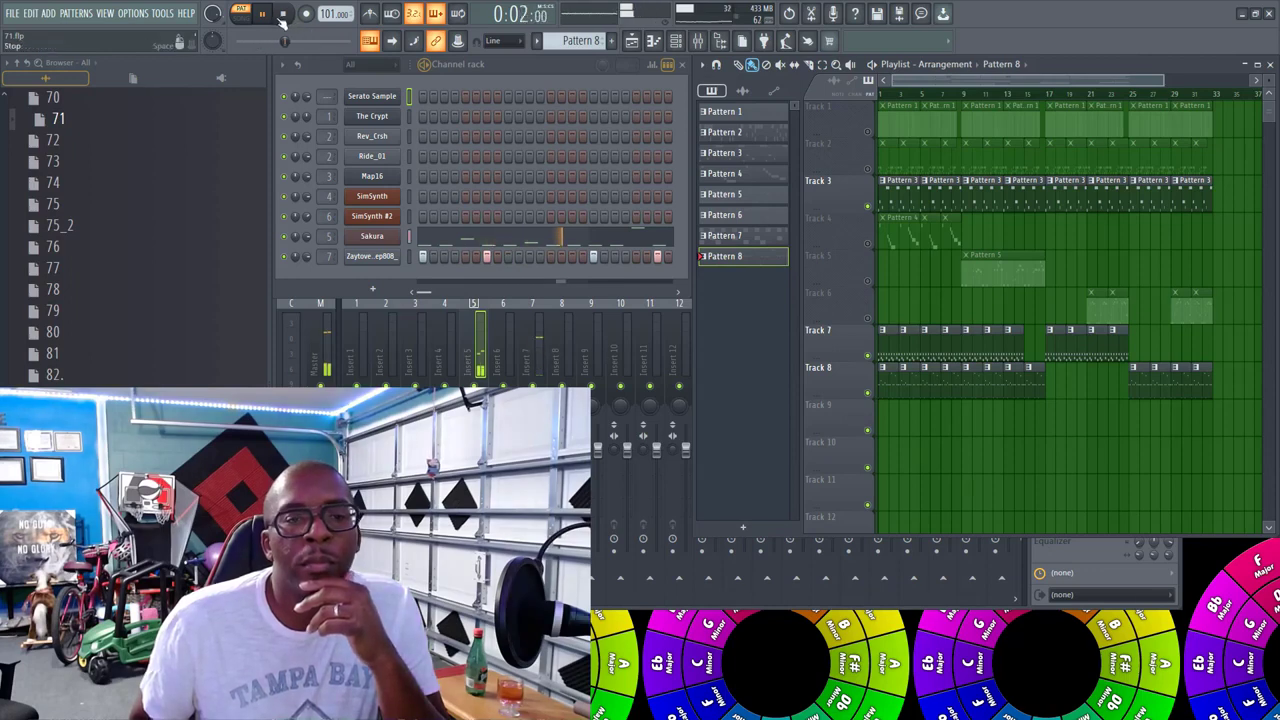
click(557, 312)
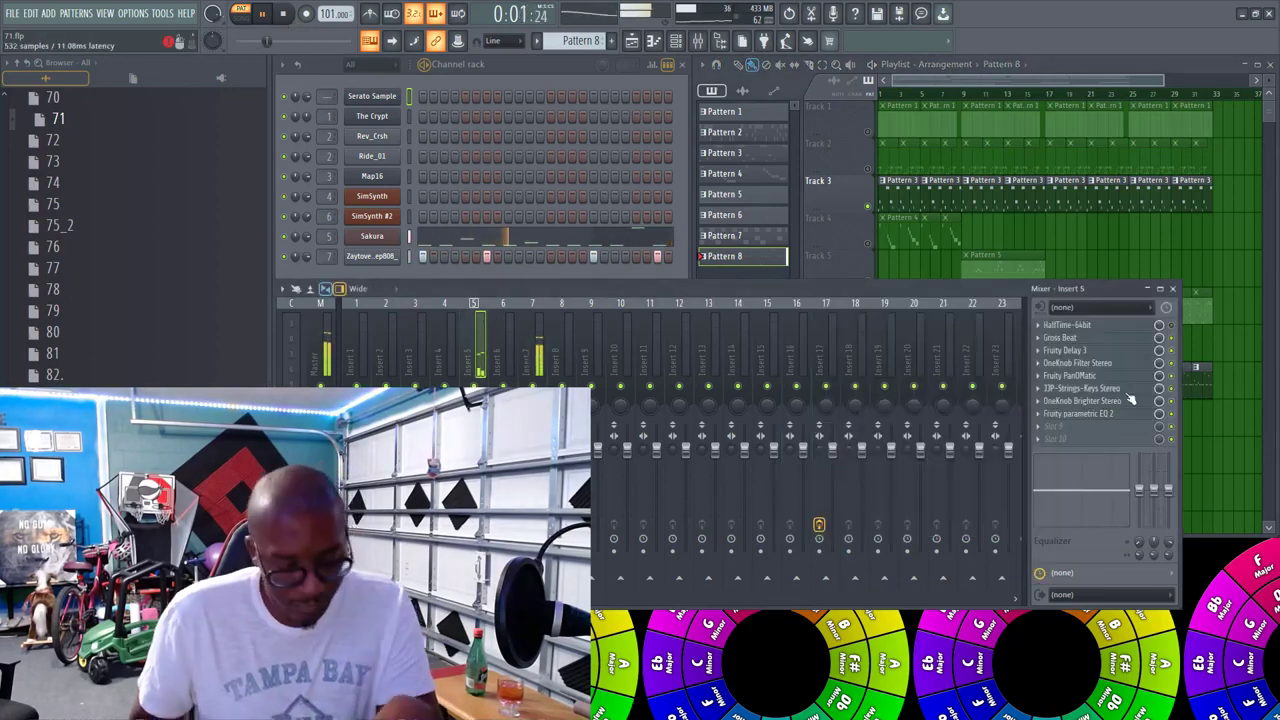
key(space)
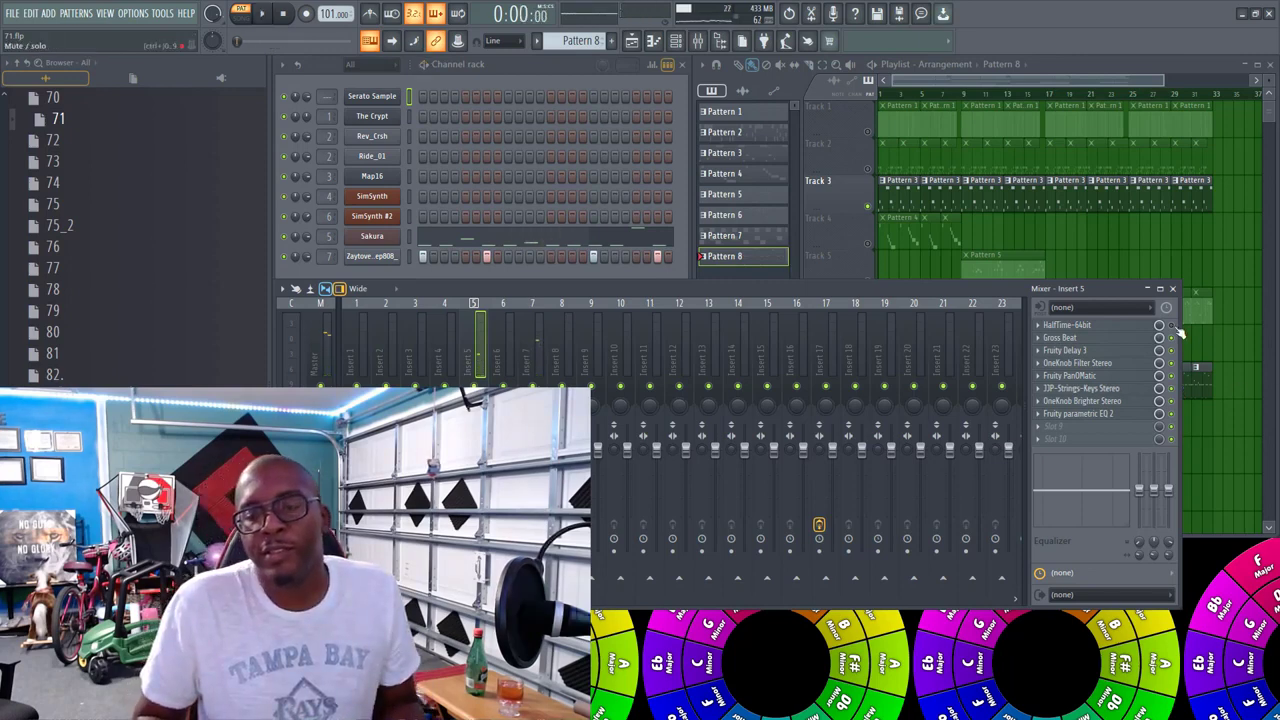
key(space)
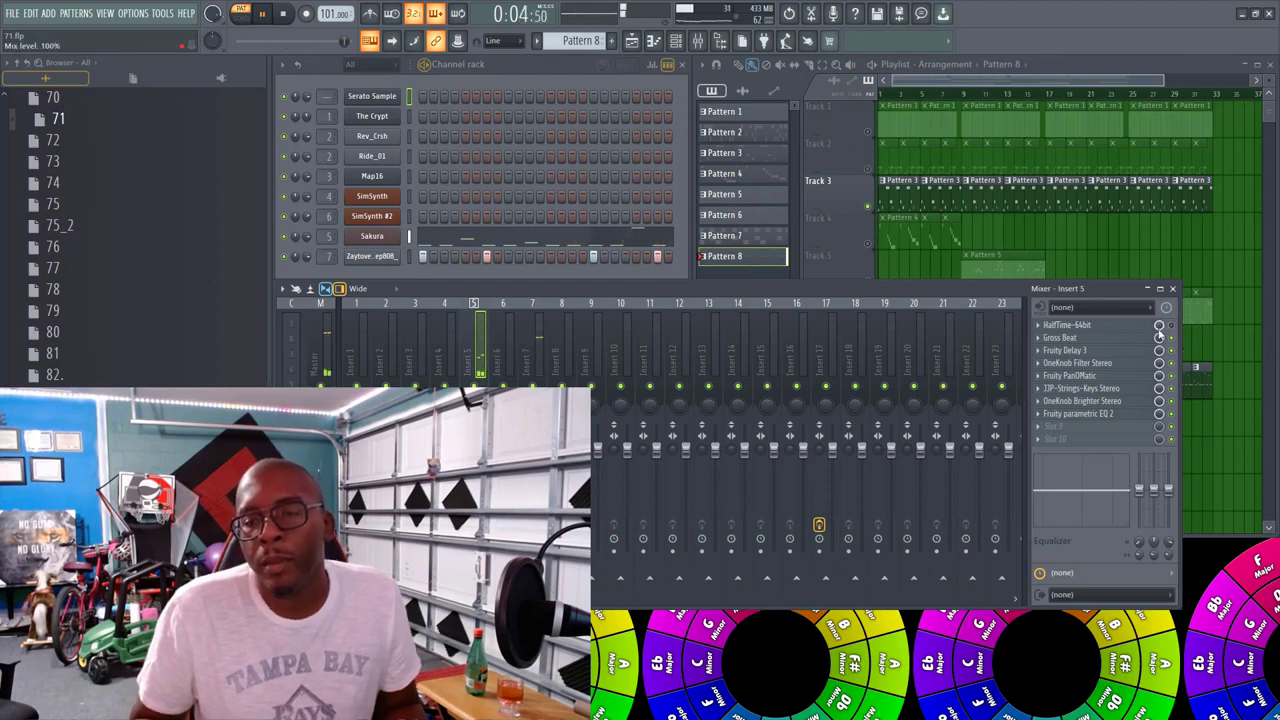
key(space)
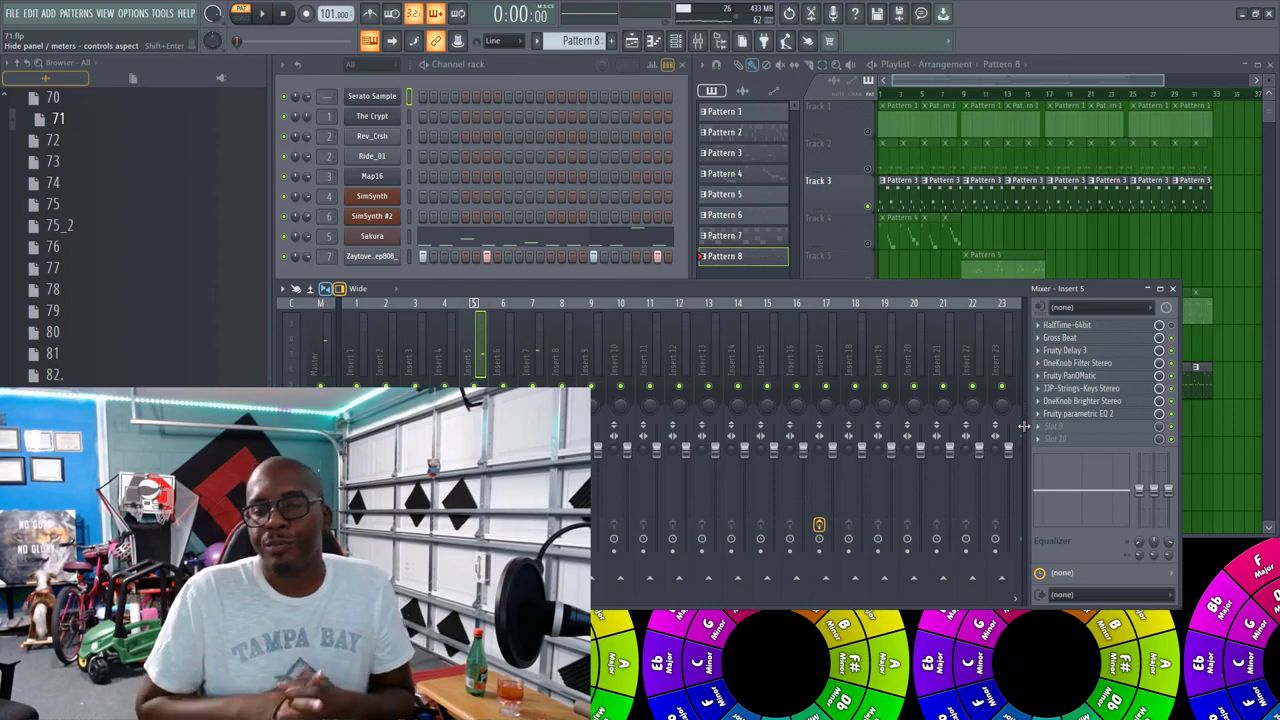
Step: Check the existing Gross Beat on Insert 5 and add a second Gross Beat in effect slot 9
click(1056, 338)
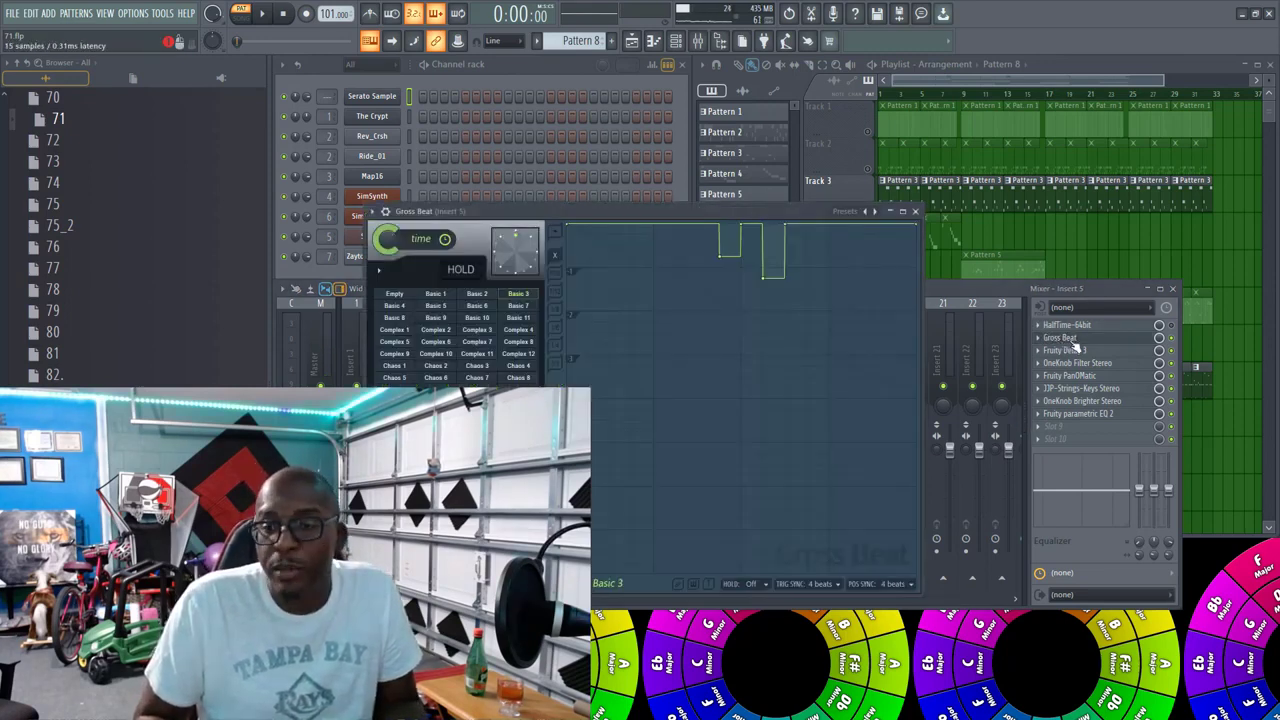
click(1040, 432)
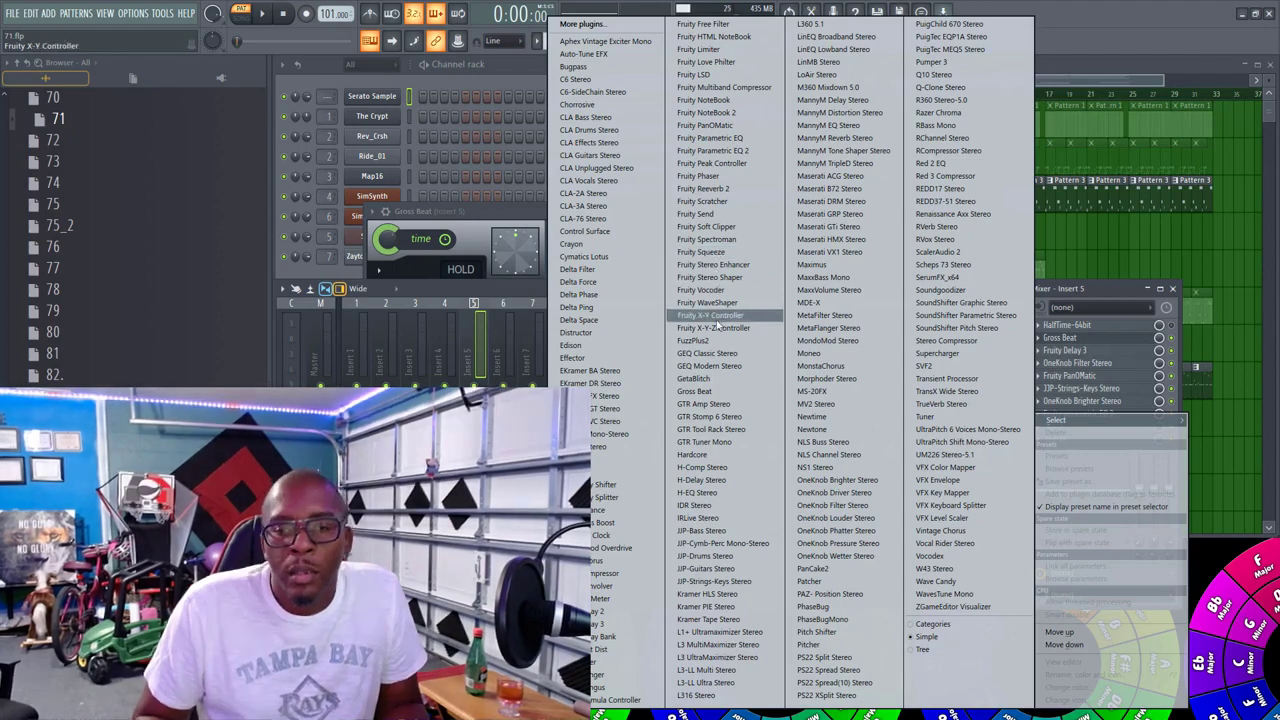
click(732, 393)
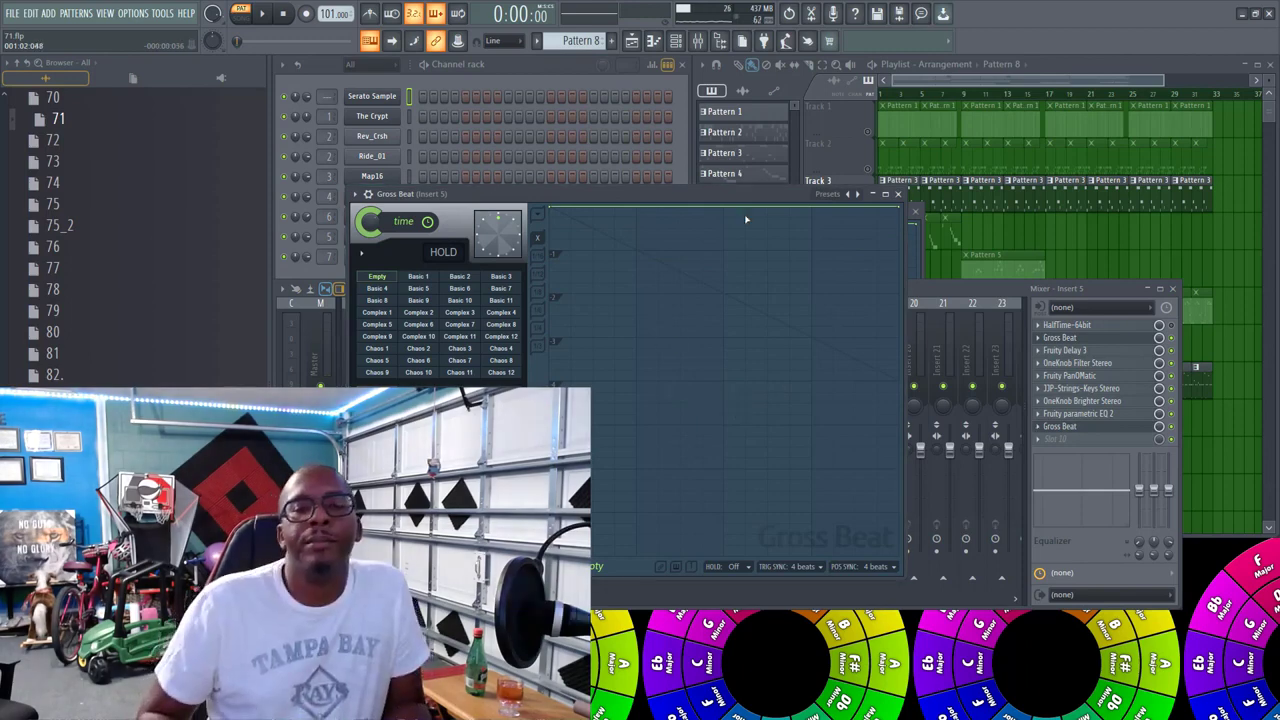
Step: Try the "Close to 1-4" preset in the second Gross Beat and audition Pattern 8 with it
click(830, 194)
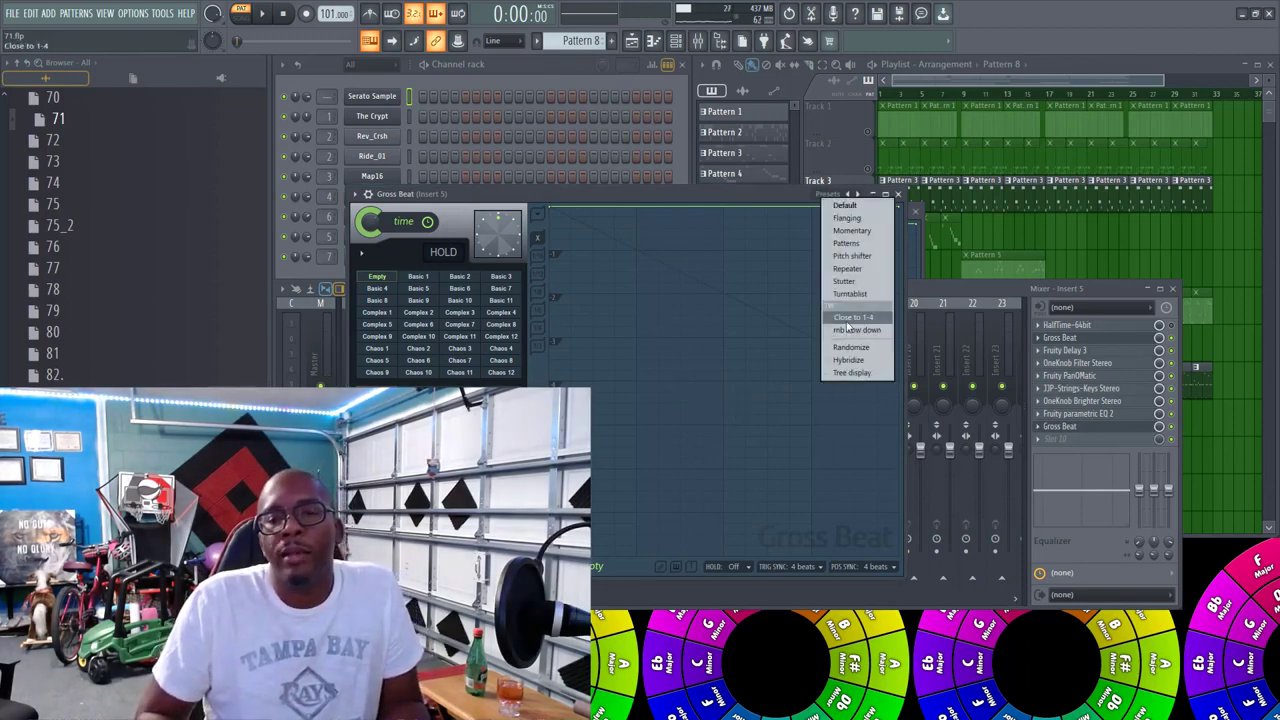
click(846, 320)
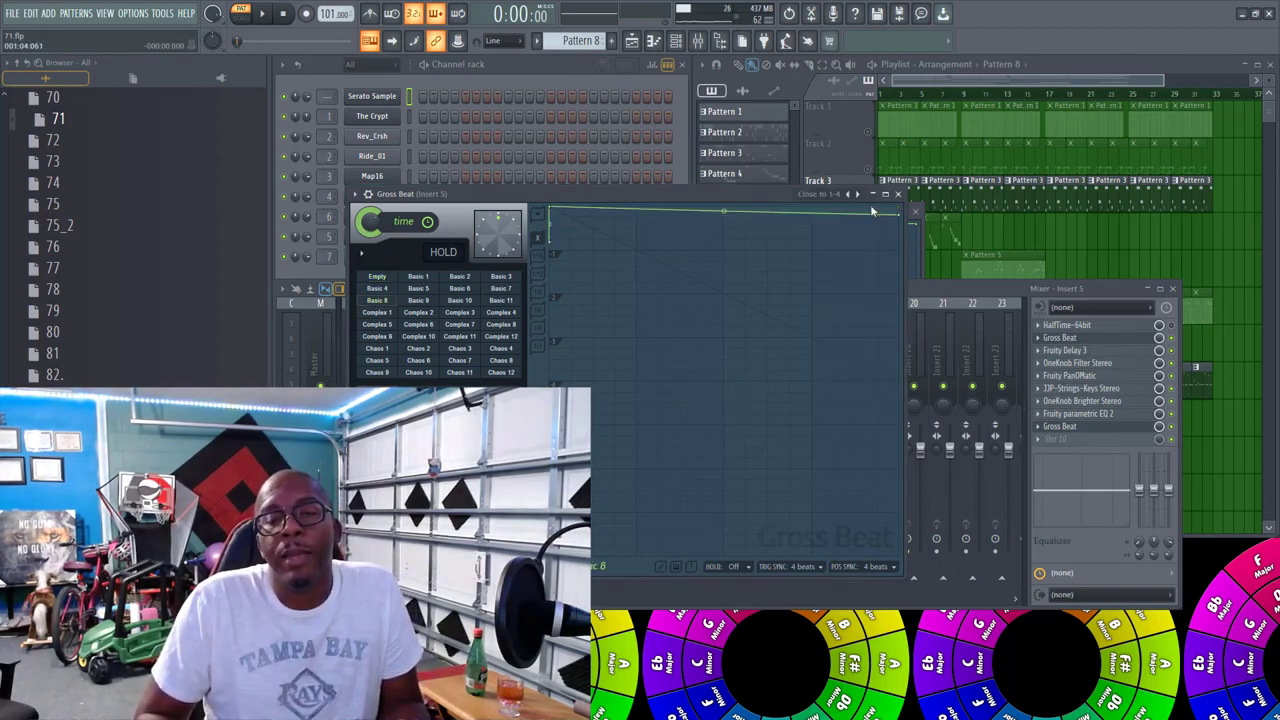
key(space)
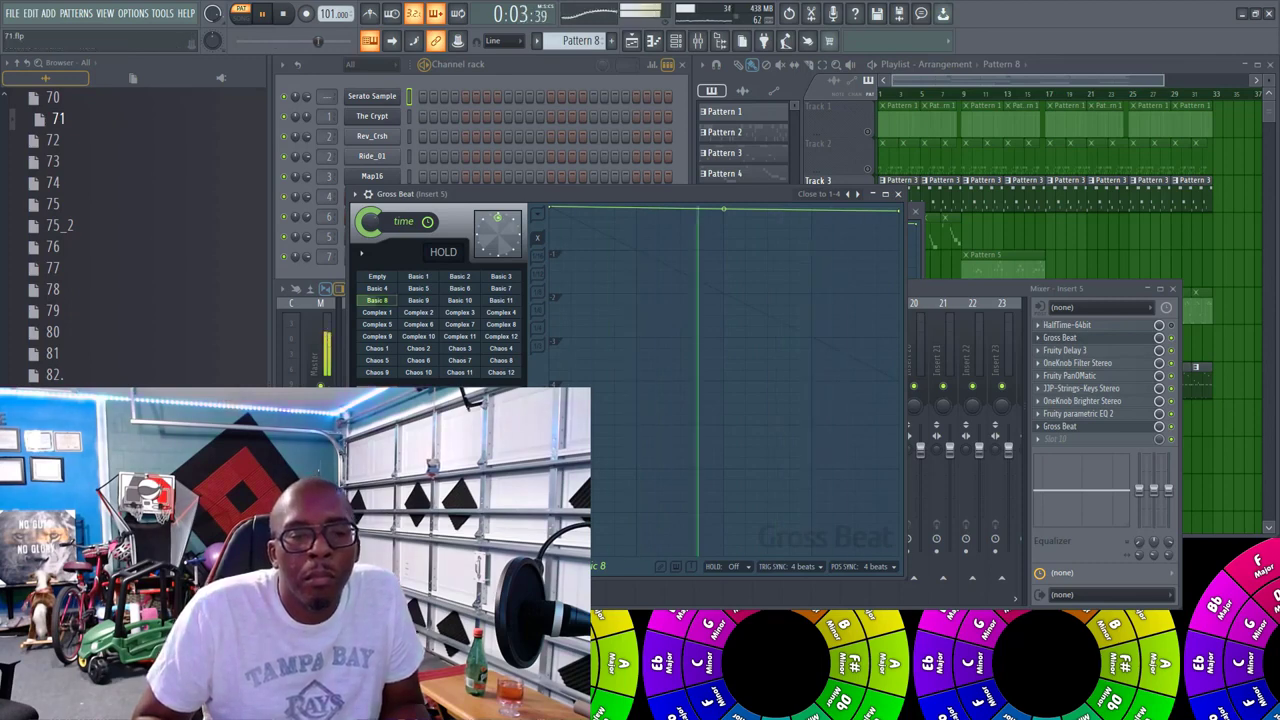
key(space)
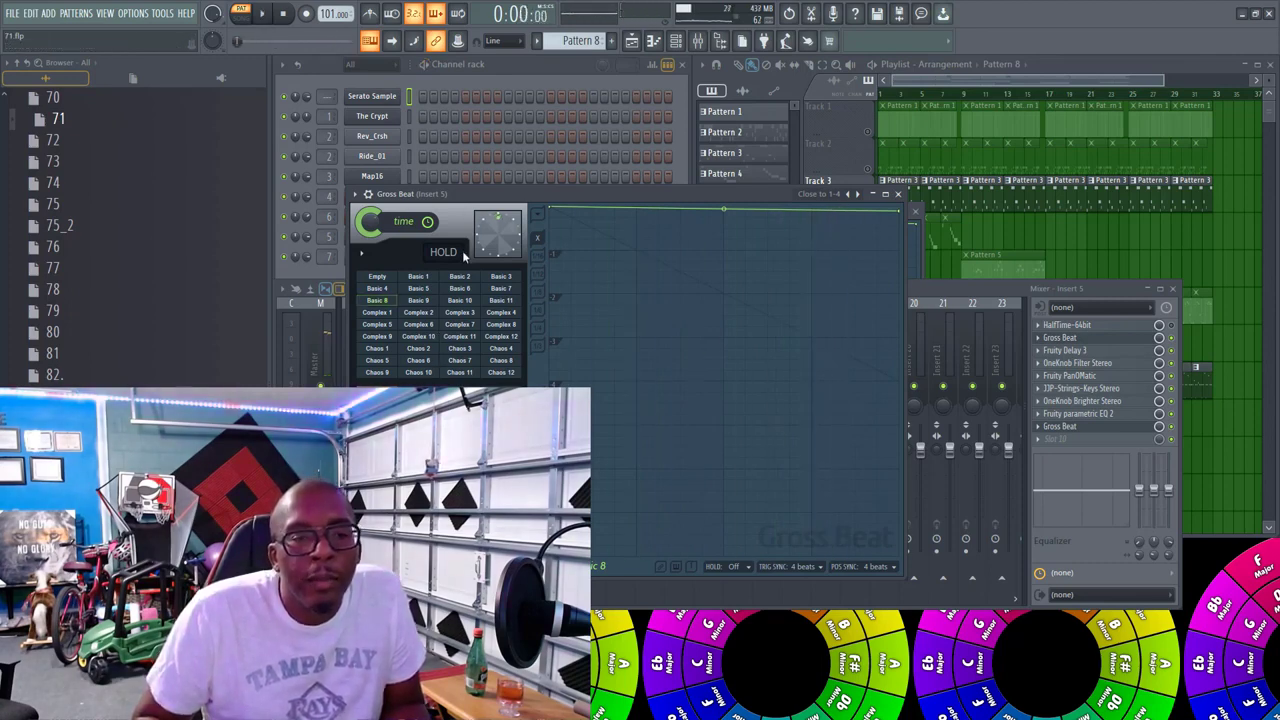
Step: Load the "Pitch shifter" preset in the second Gross Beat and audition Pattern 8 with the -4 time slot
click(827, 199)
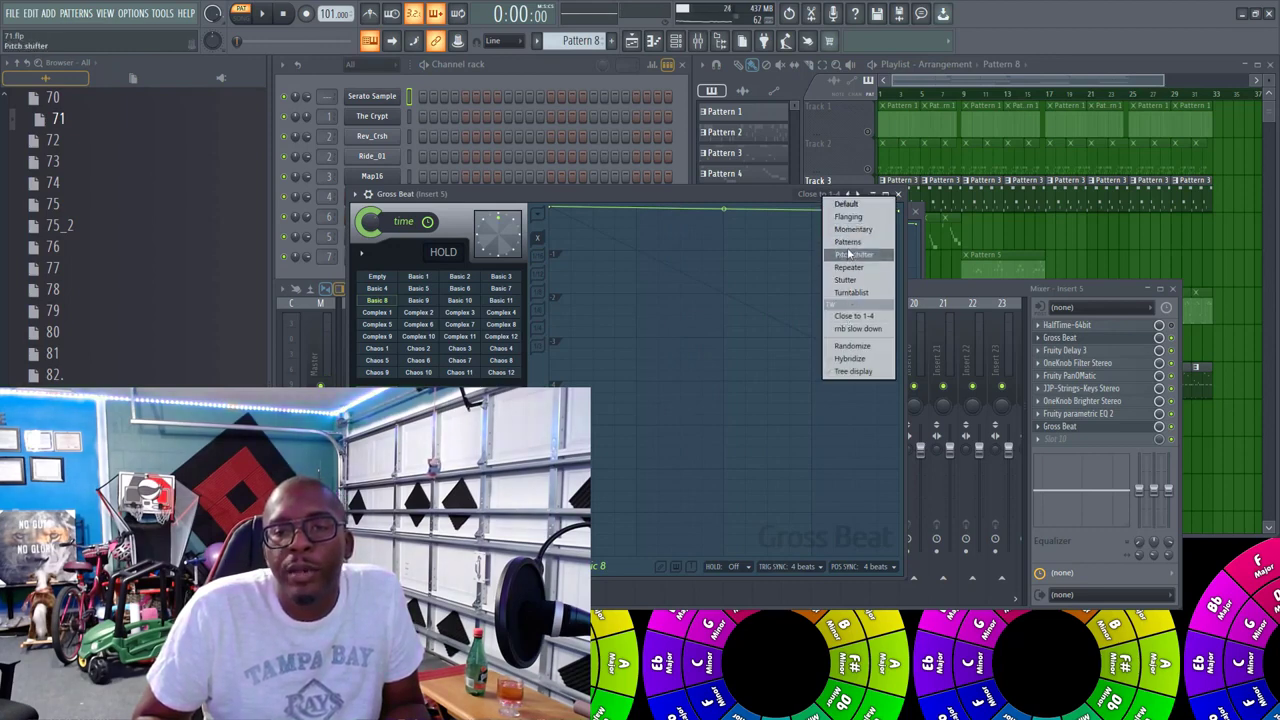
click(850, 256)
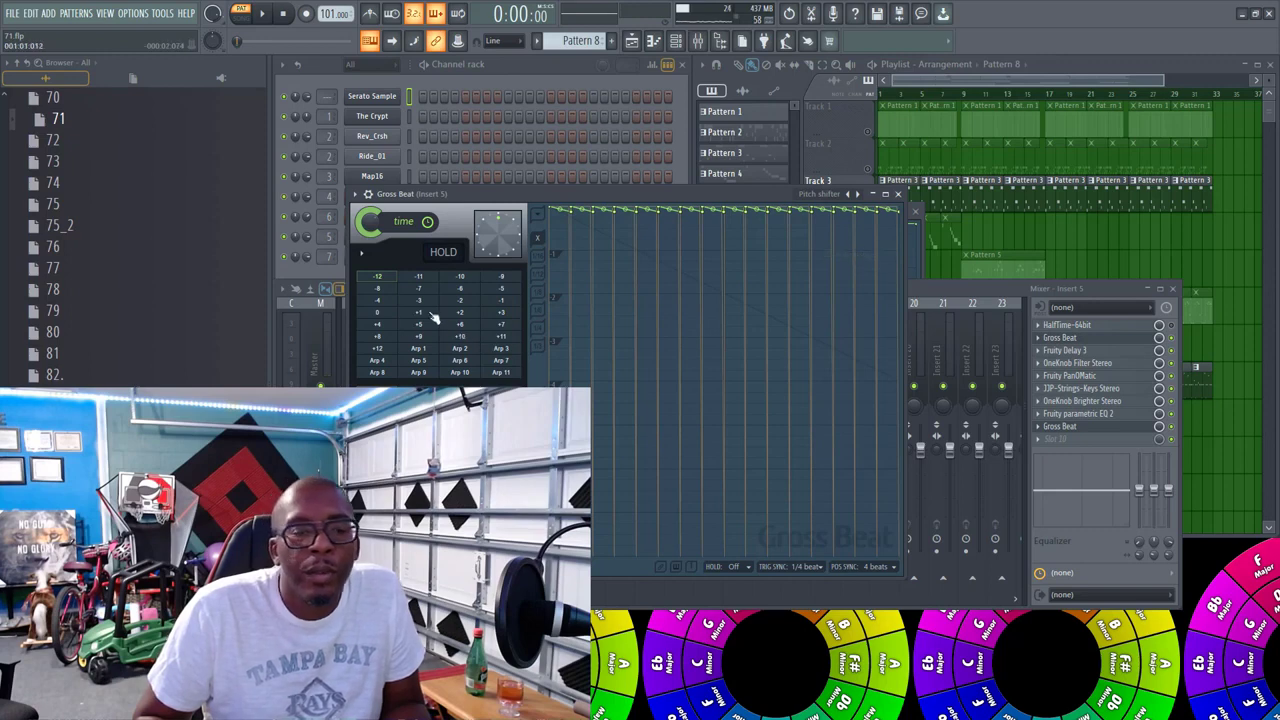
click(395, 304)
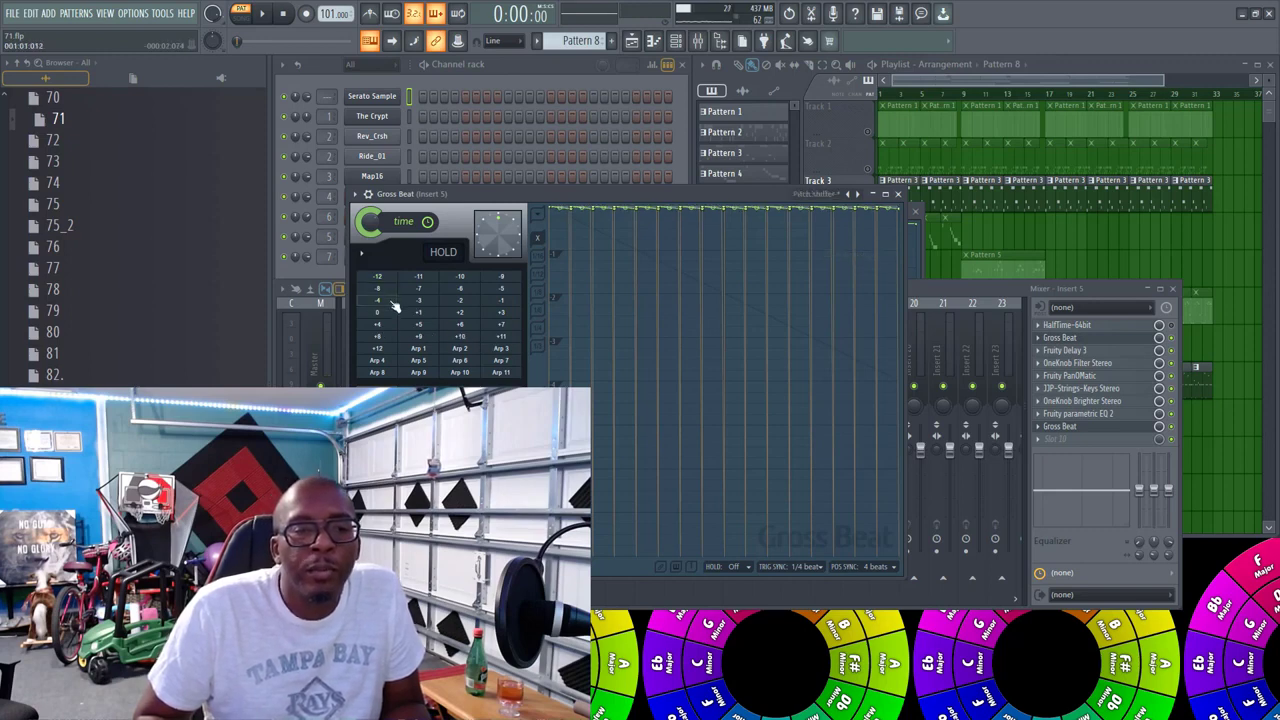
key(space)
key(space)
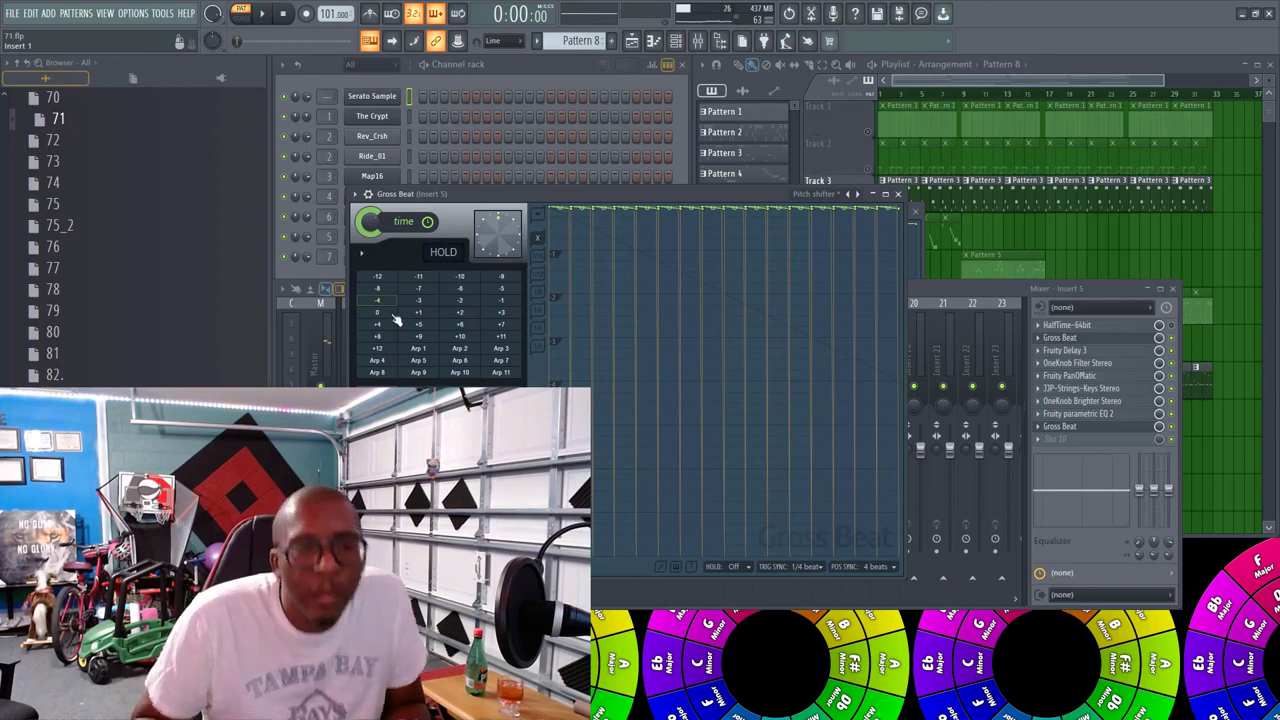
Step: Try the -8 and -5 time slots of the Pitch shifter preset while playing Pattern 8
click(386, 293)
key(space)
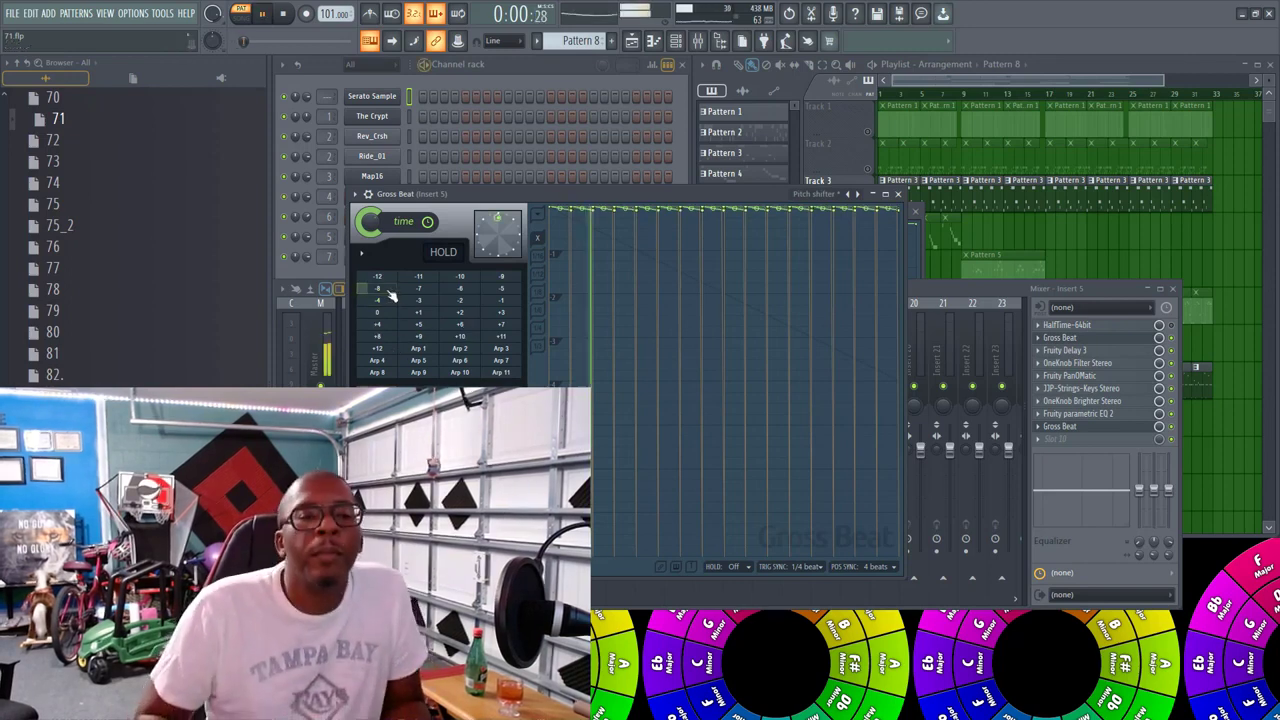
click(494, 292)
key(space)
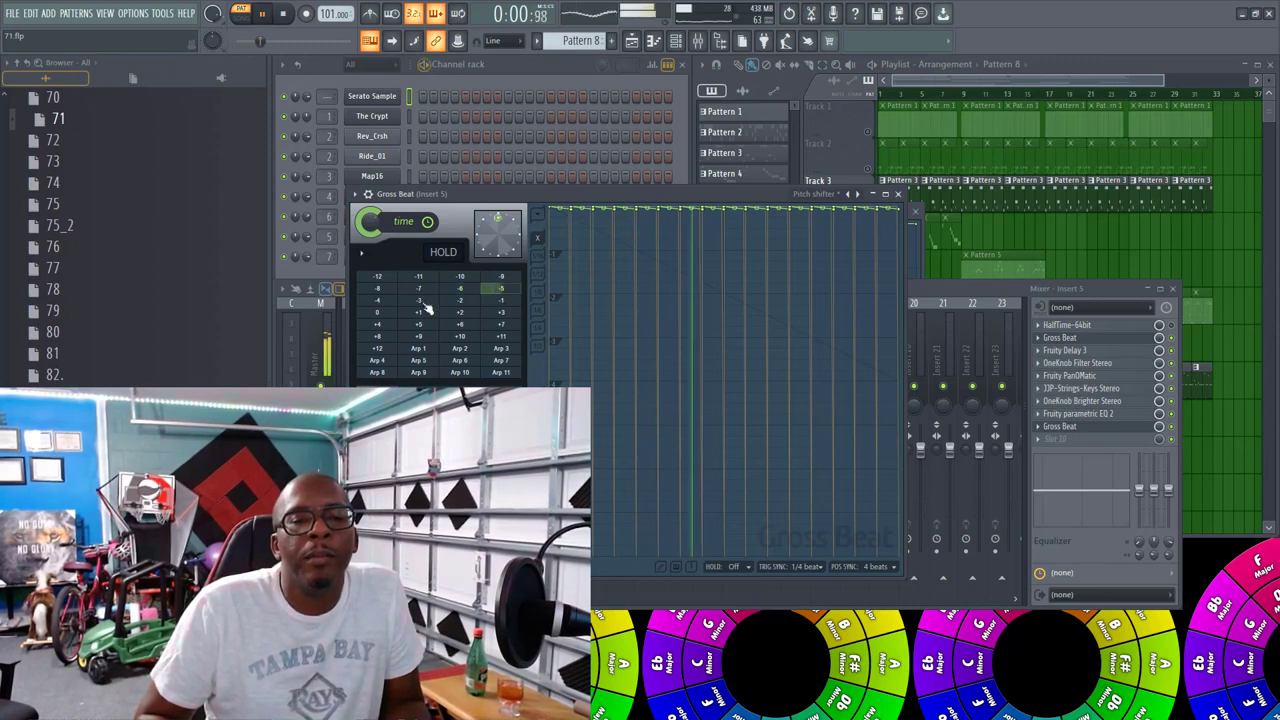
key(space)
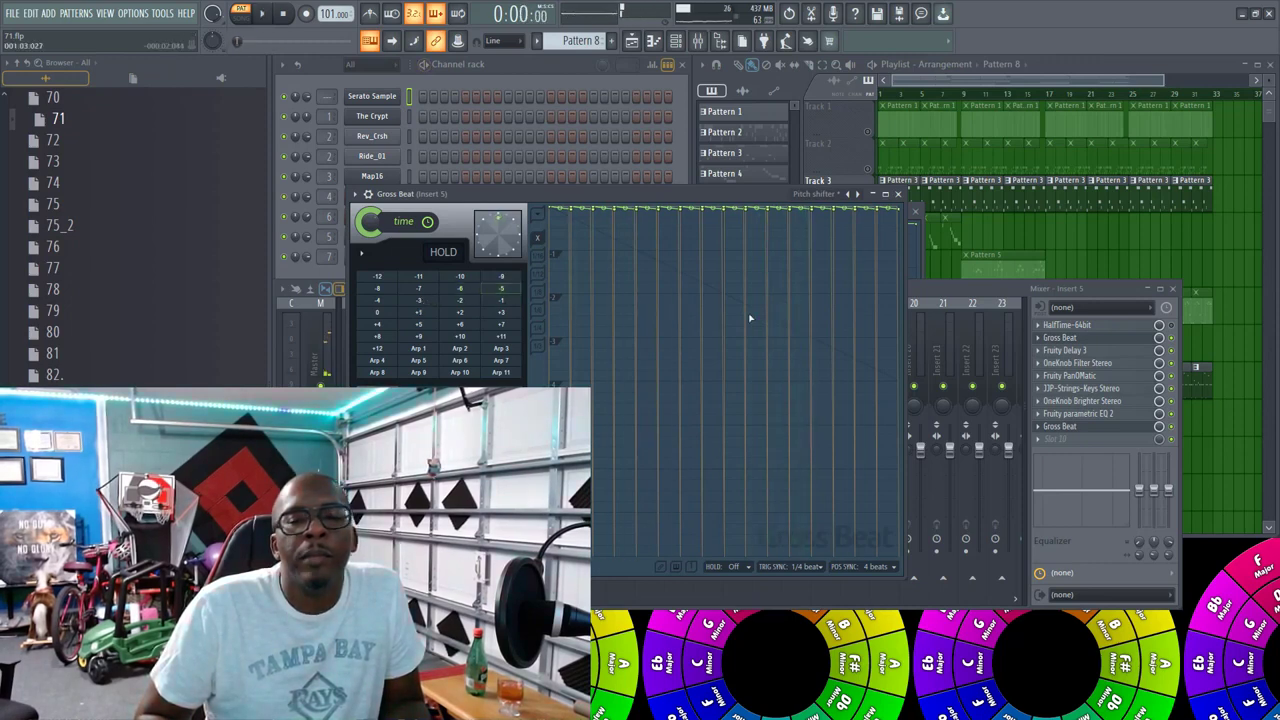
Step: Enable HalfTime on Insert 5 and audition Pattern 8 to compare it with the pitch-shifted sound
click(1178, 332)
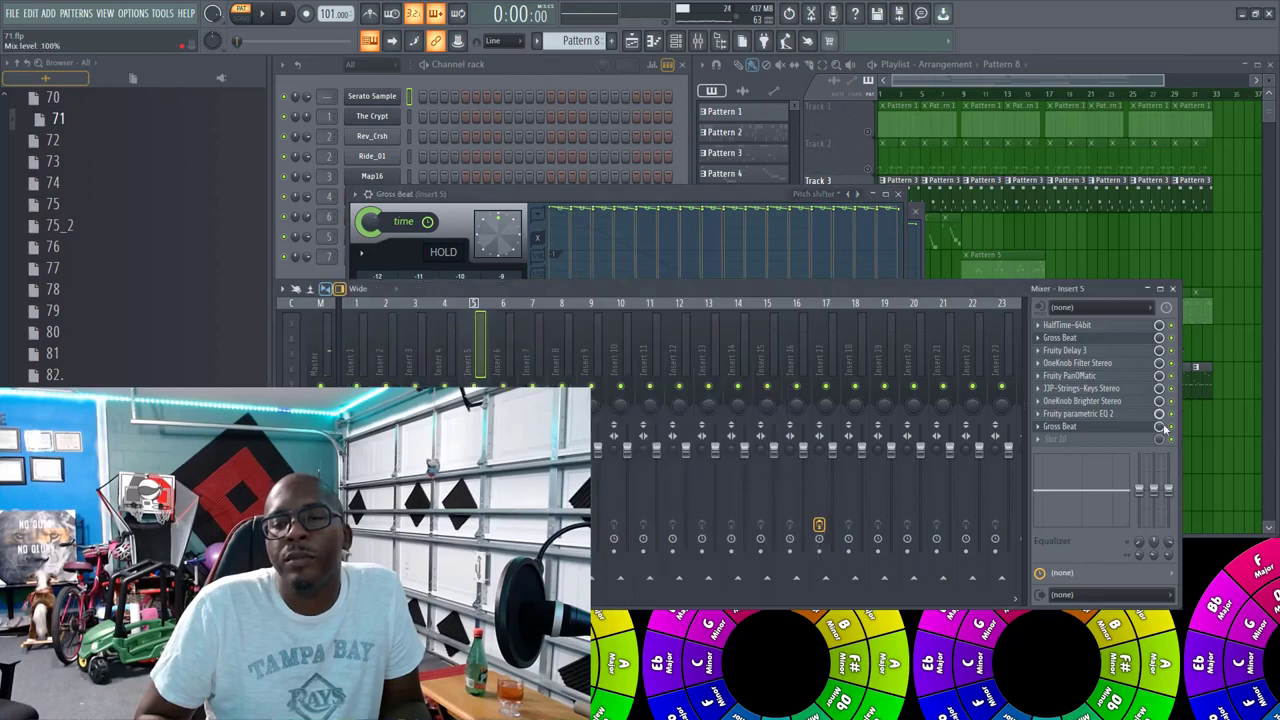
key(space)
key(space)
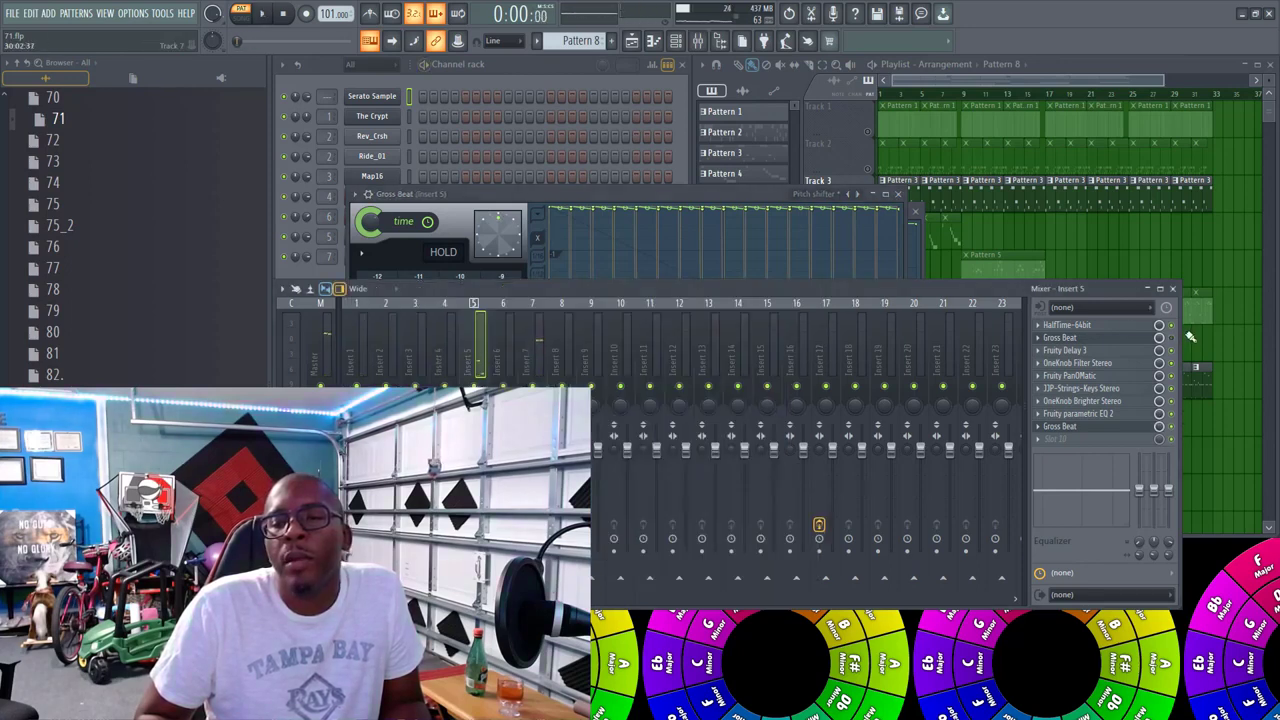
Step: Try other pitch slots in the second Gross Beat during playback, and set it to -12
click(1122, 430)
click(1122, 430)
key(space)
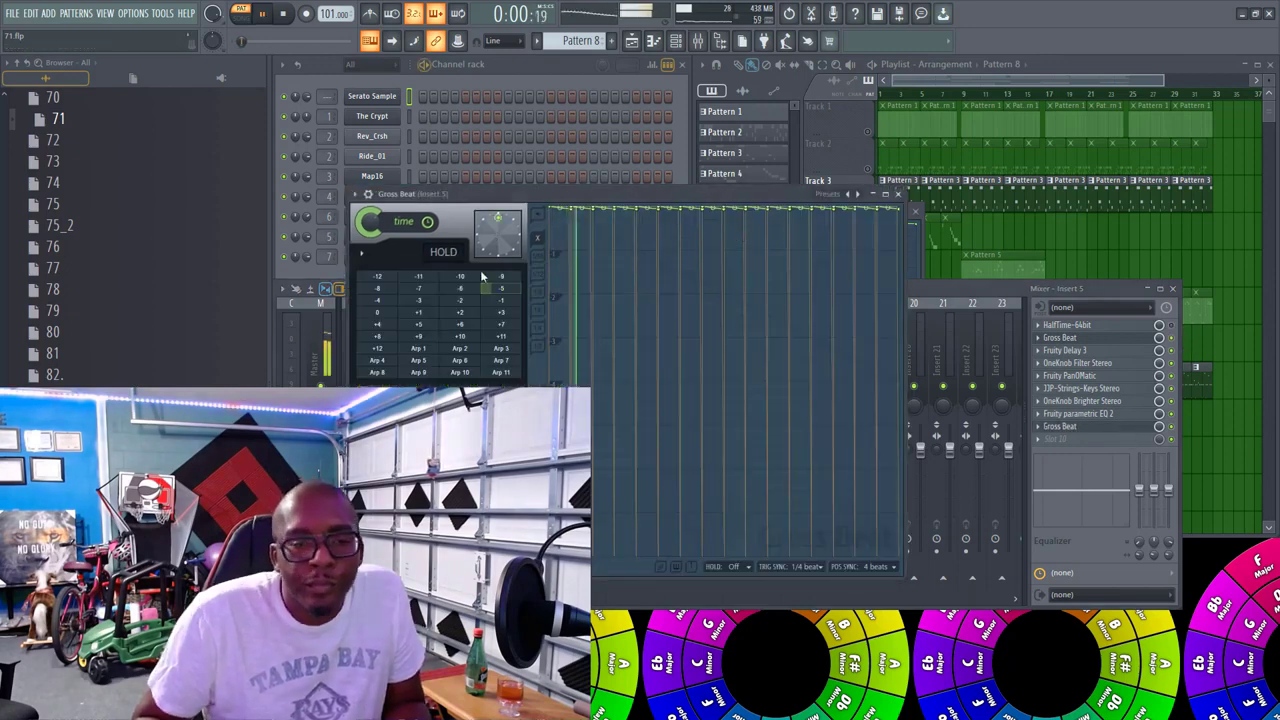
click(500, 312)
click(457, 288)
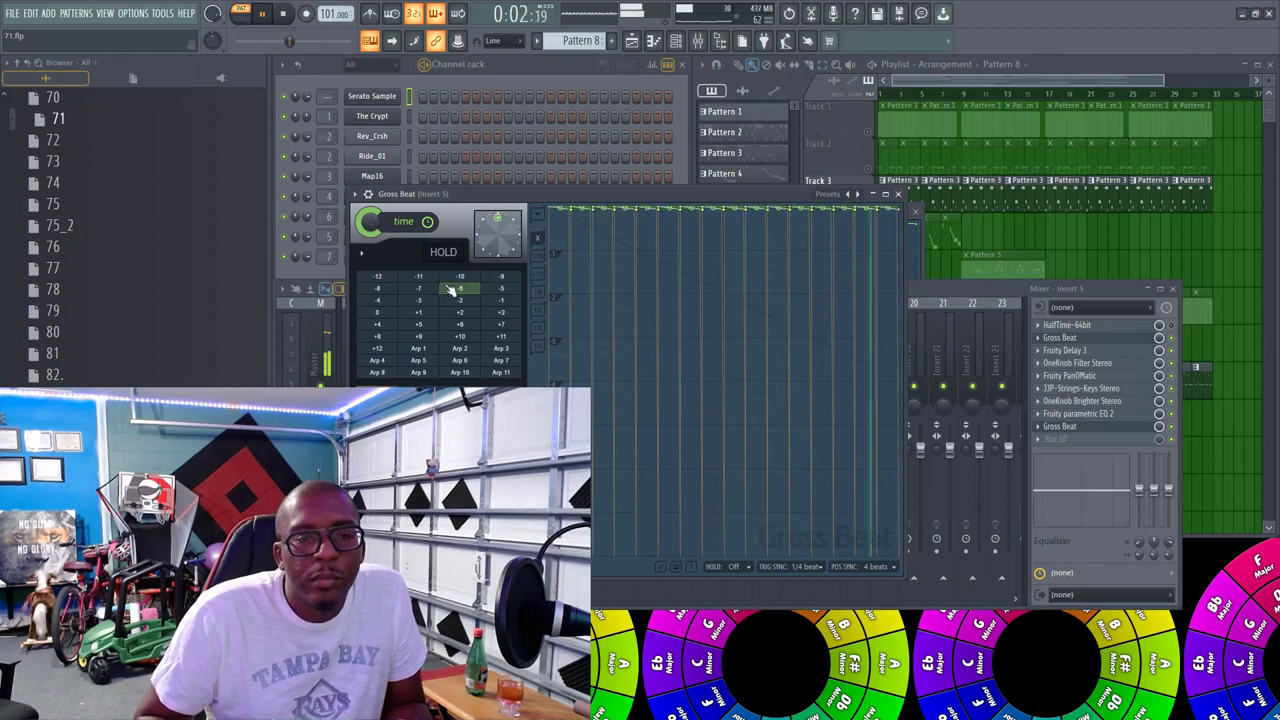
click(391, 277)
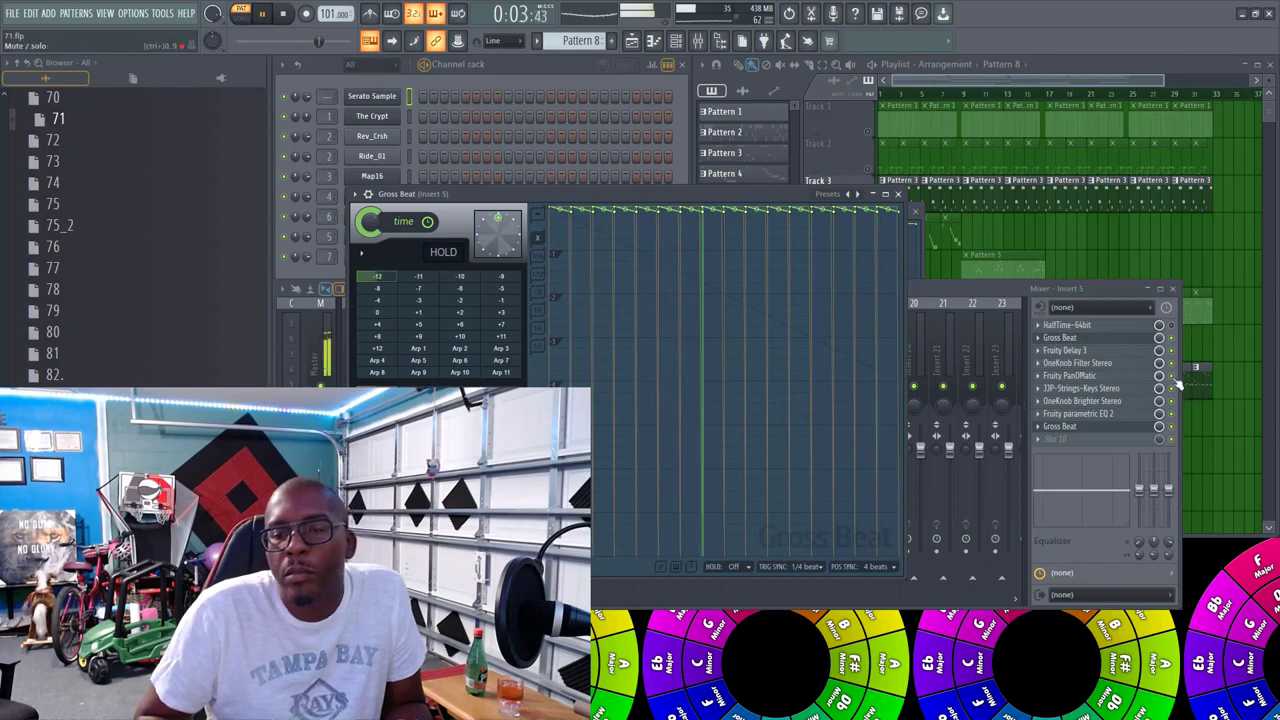
key(space)
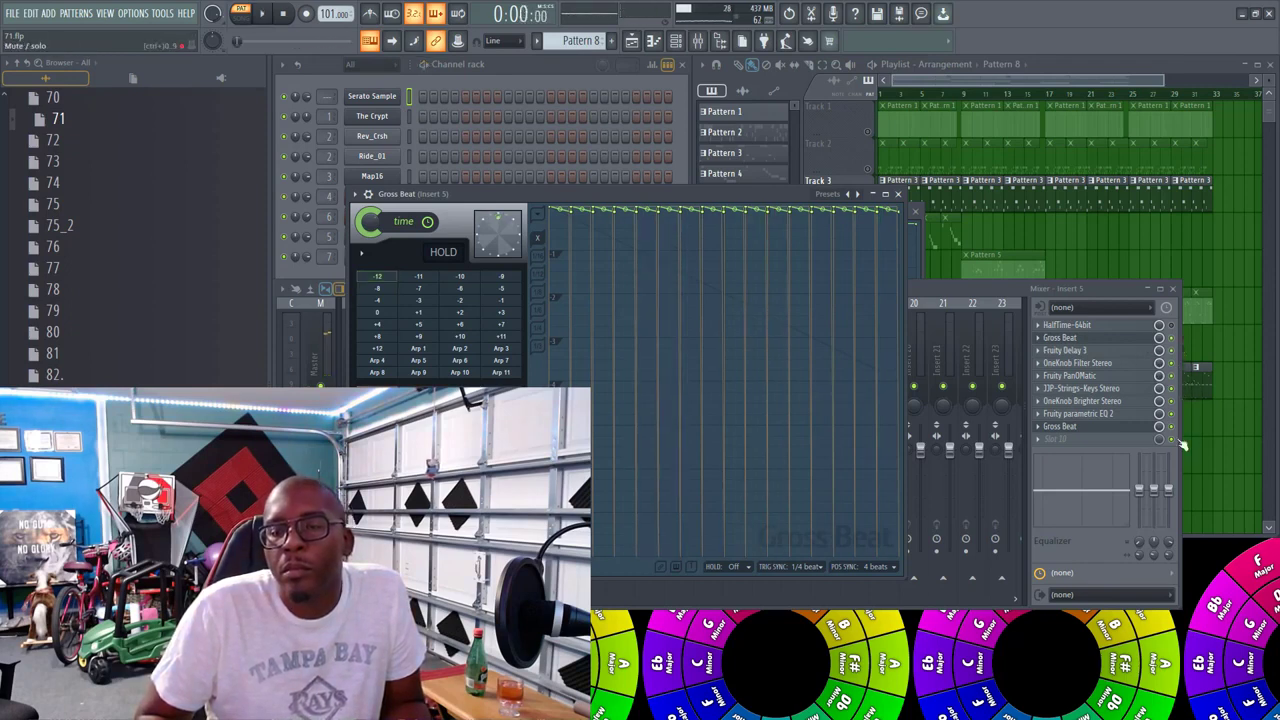
Step: Compare Pattern 8 with HalfTime enabled against the second Gross Beat at -12, and close the Gross Beat window
click(1179, 432)
key(space)
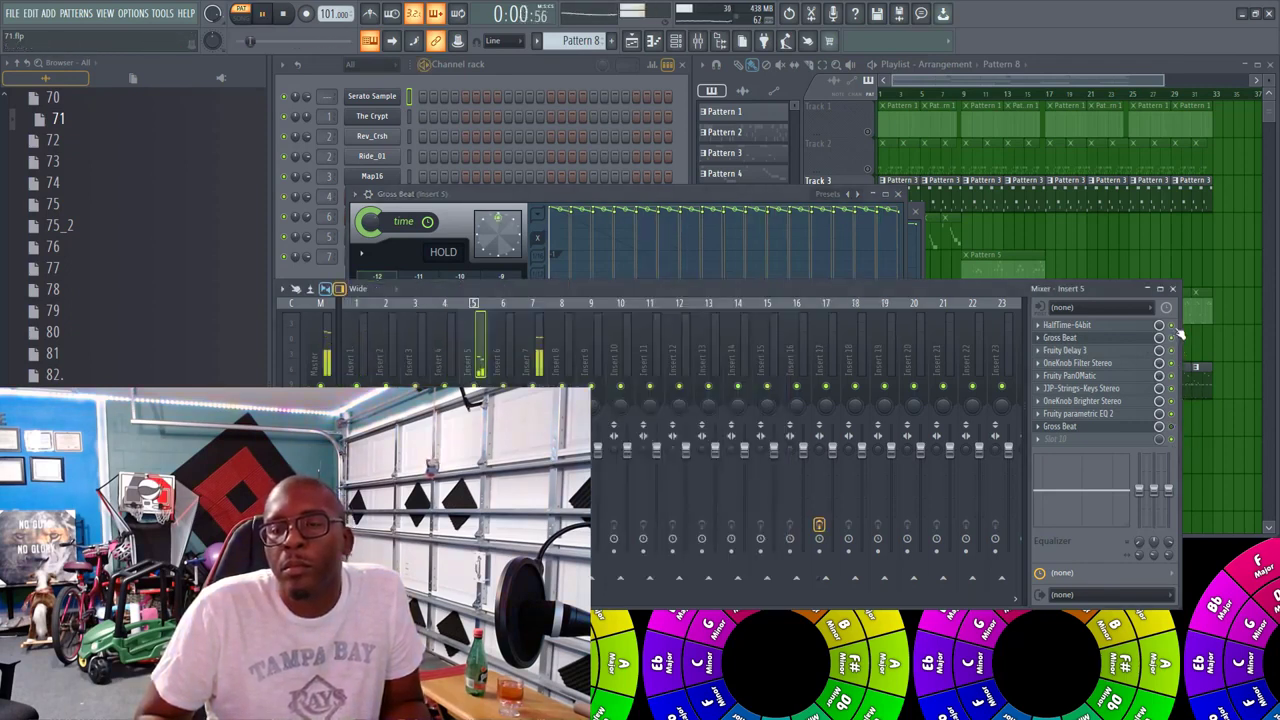
key(space)
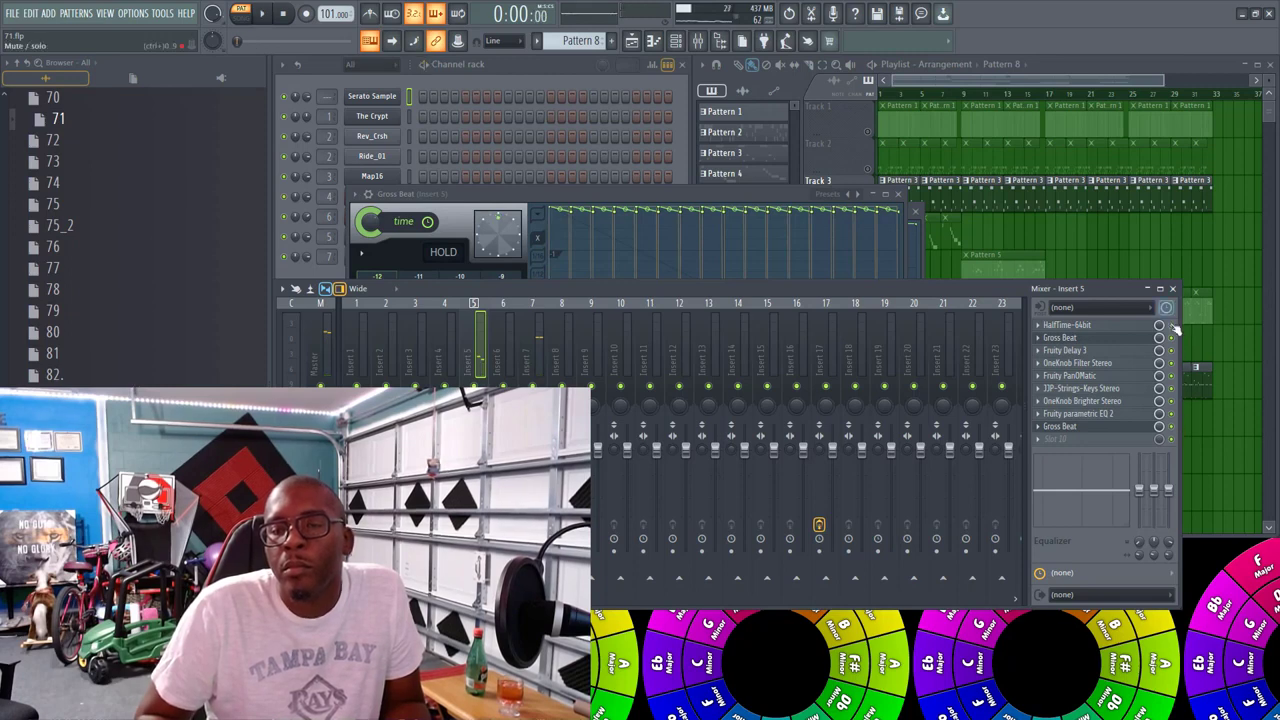
click(1100, 427)
key(space)
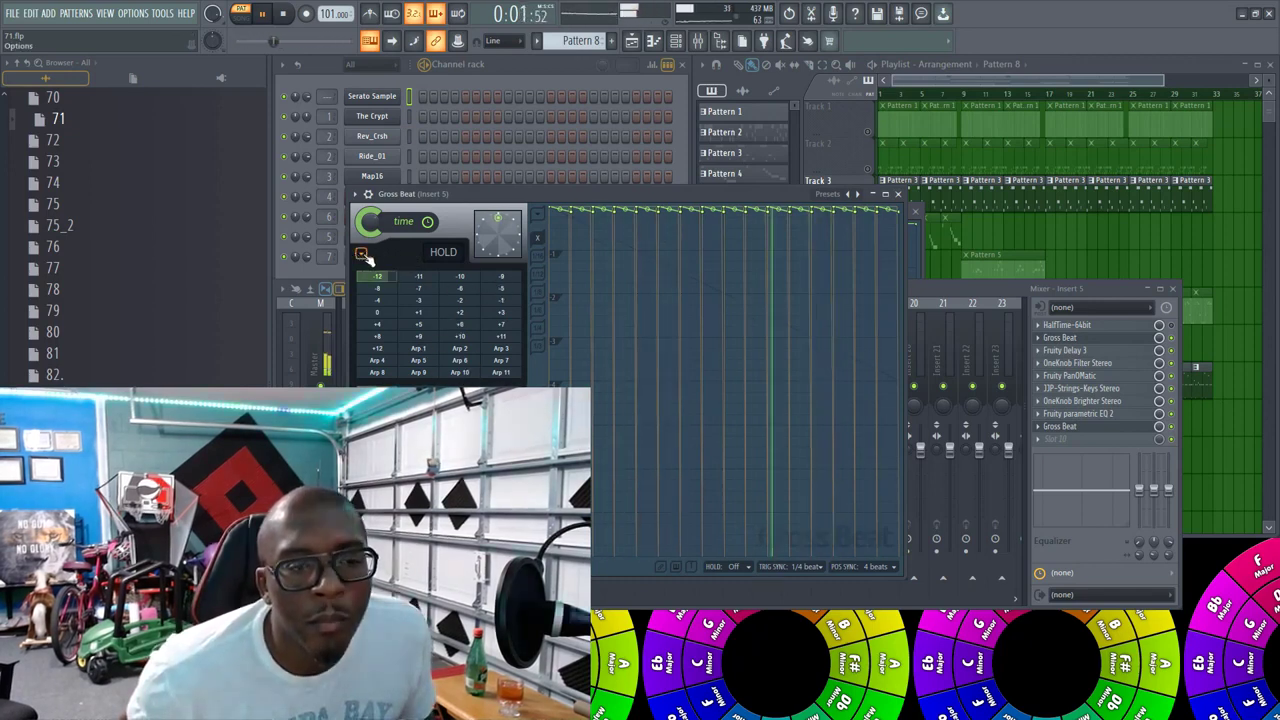
key(space)
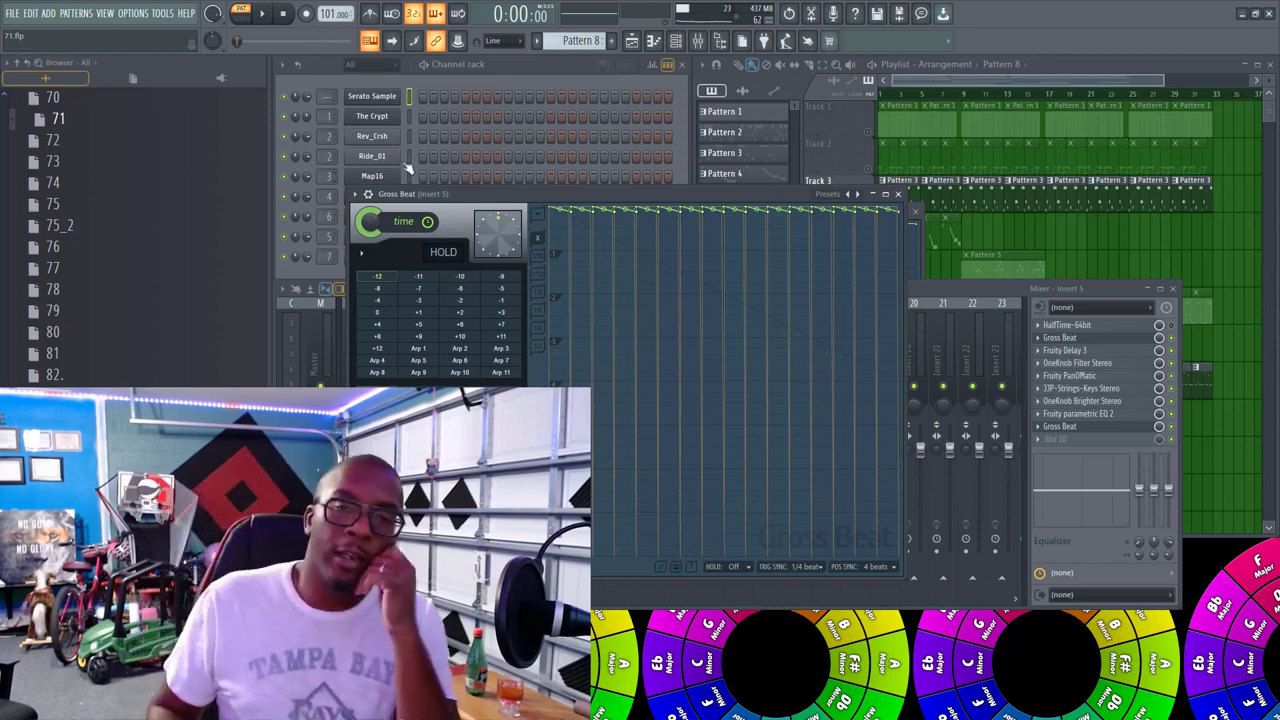
click(899, 195)
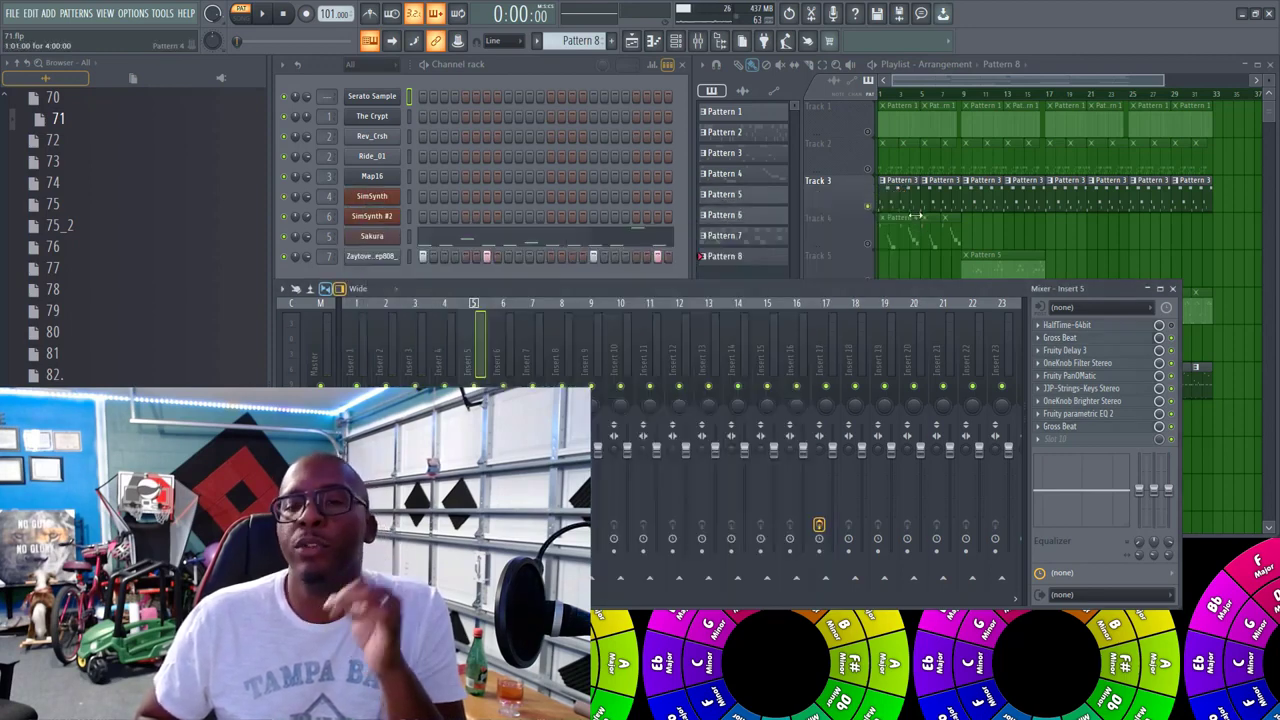
Step: Inspect the HalfTime settings and the second Gross Beat on Insert 5, and close the mixer
click(1065, 326)
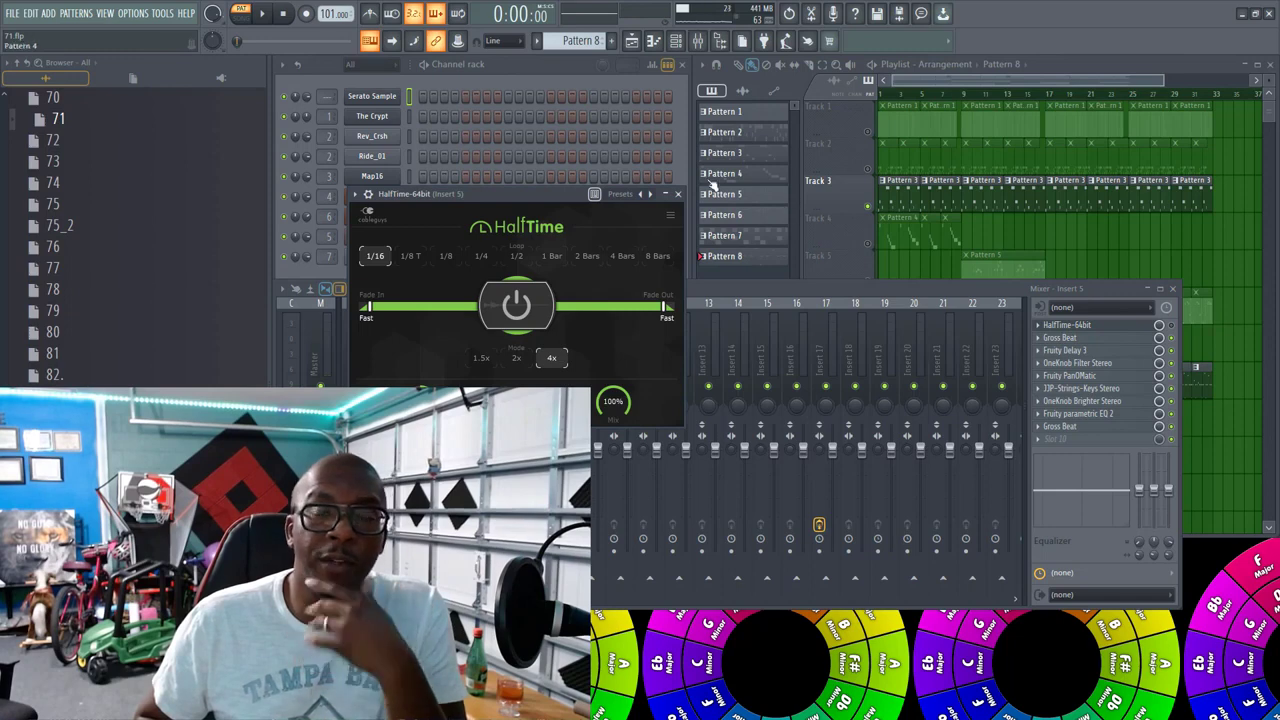
click(678, 194)
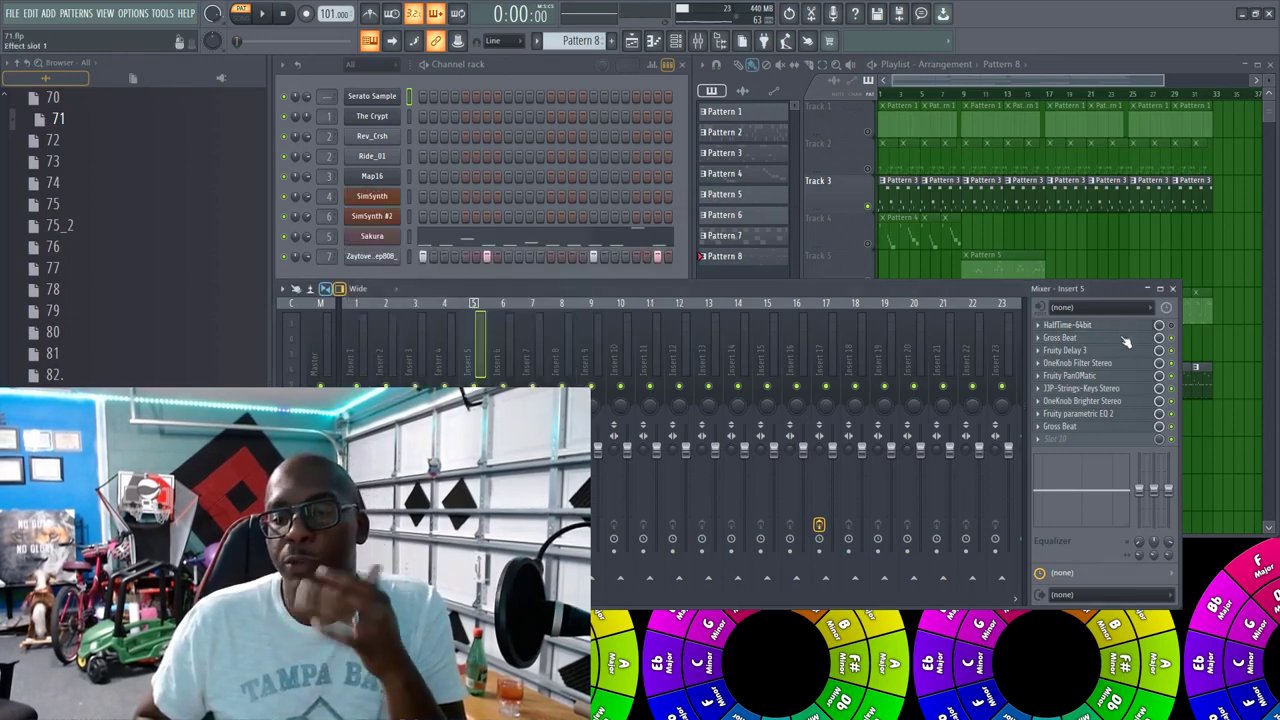
click(1142, 428)
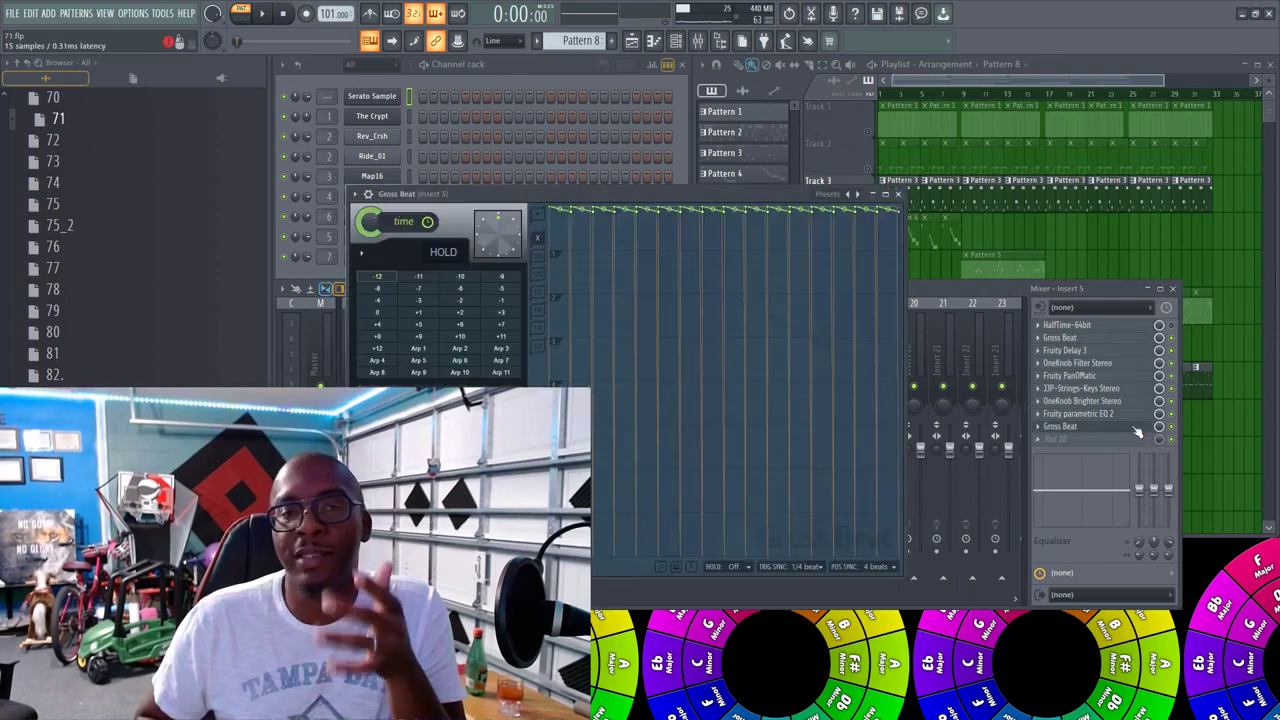
click(1138, 428)
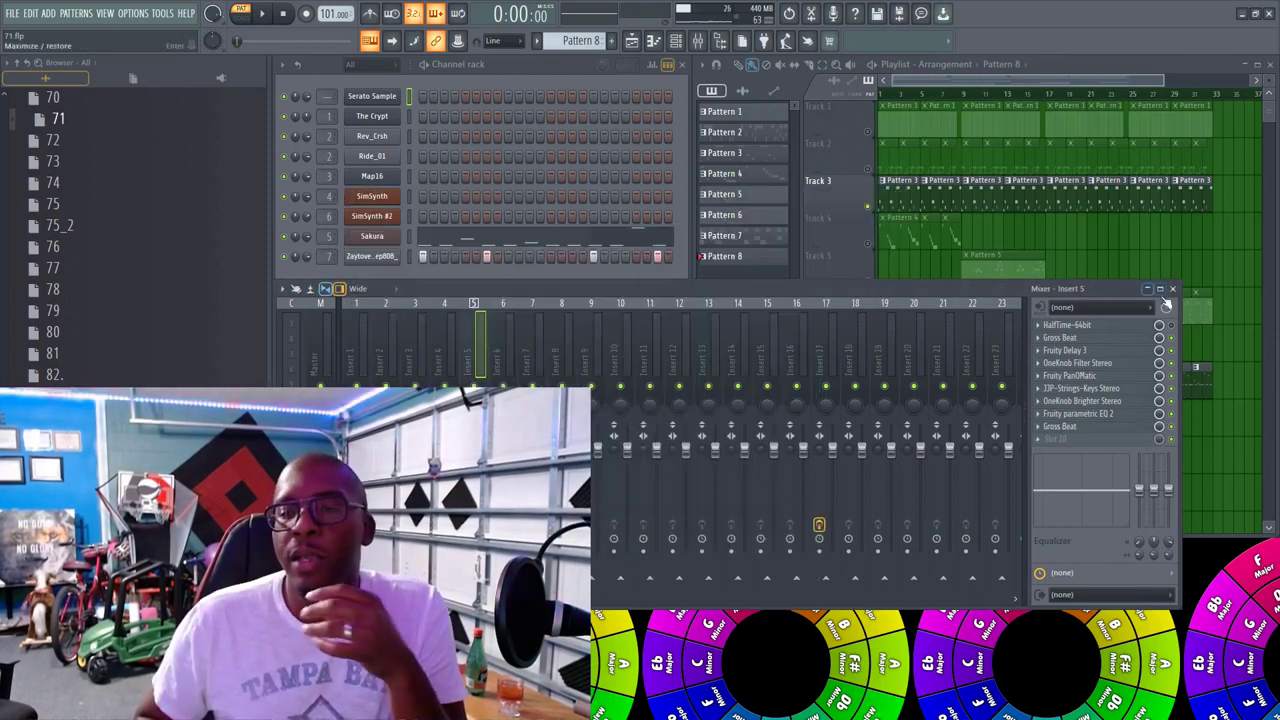
click(1173, 289)
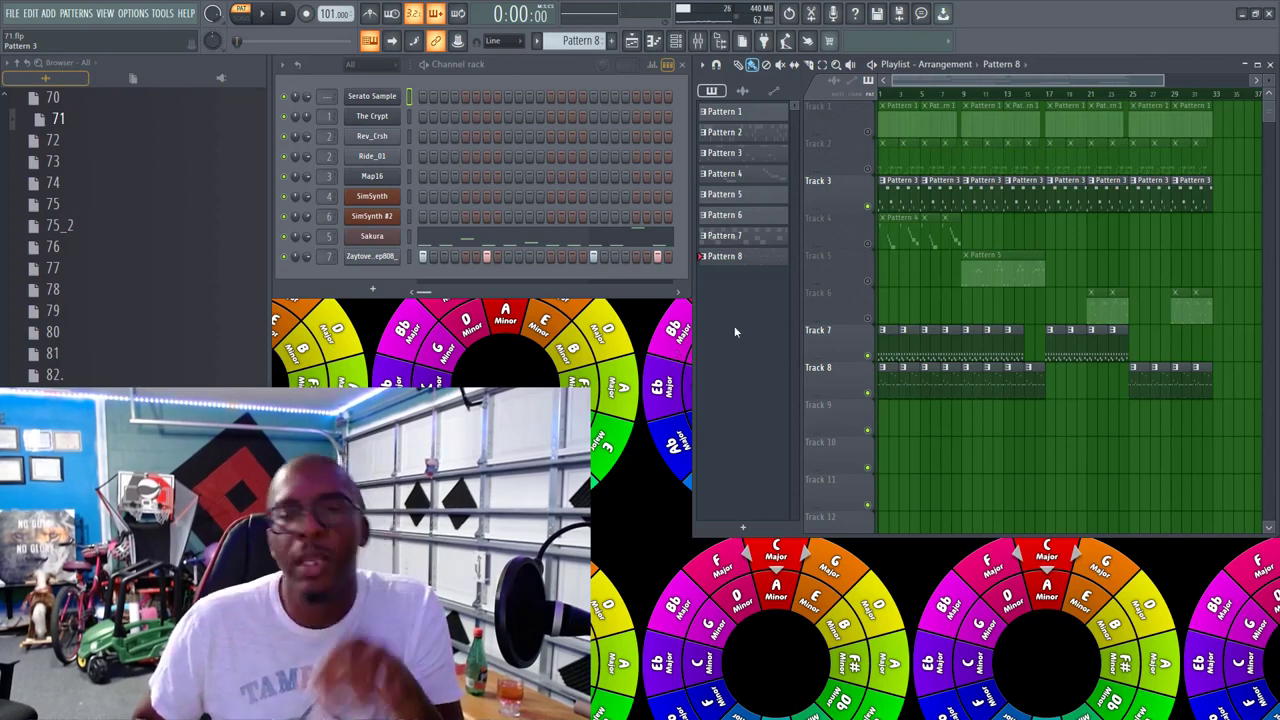
Step: Play the arrangement in song mode with Track 1 soloed, and replay it with Track 2 also enabled
click(243, 14)
click(262, 14)
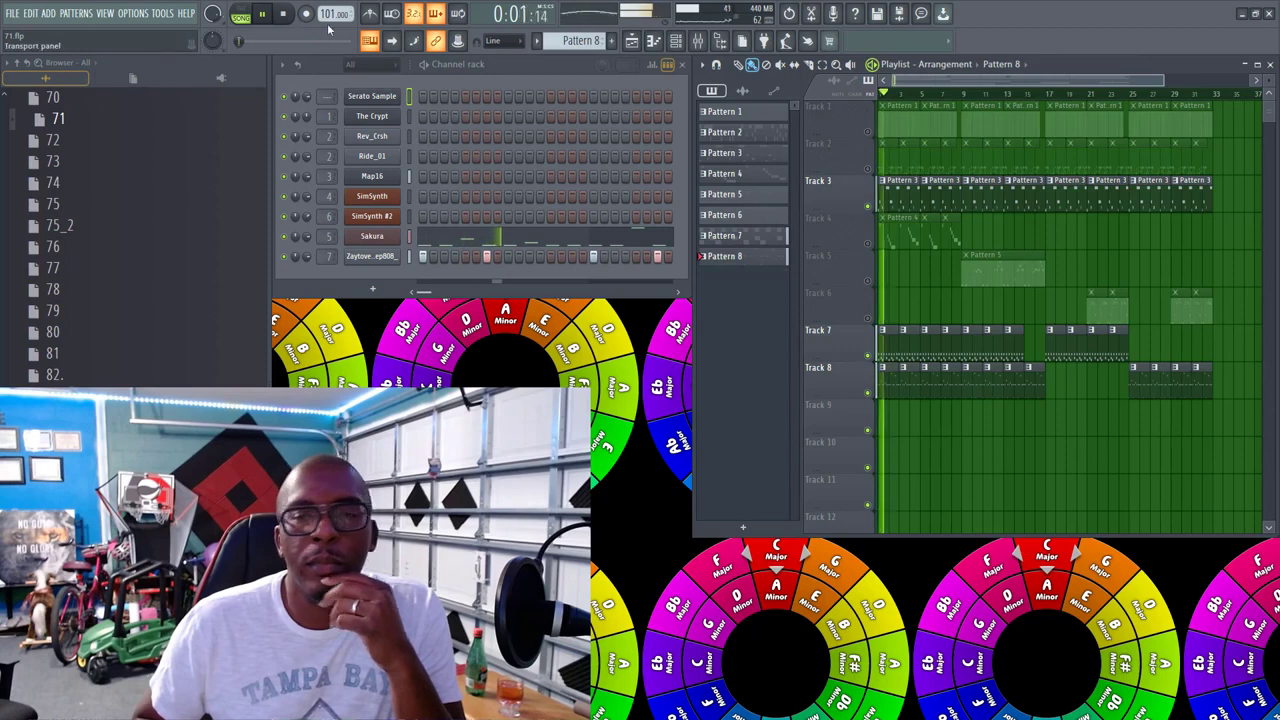
right_click(868, 133)
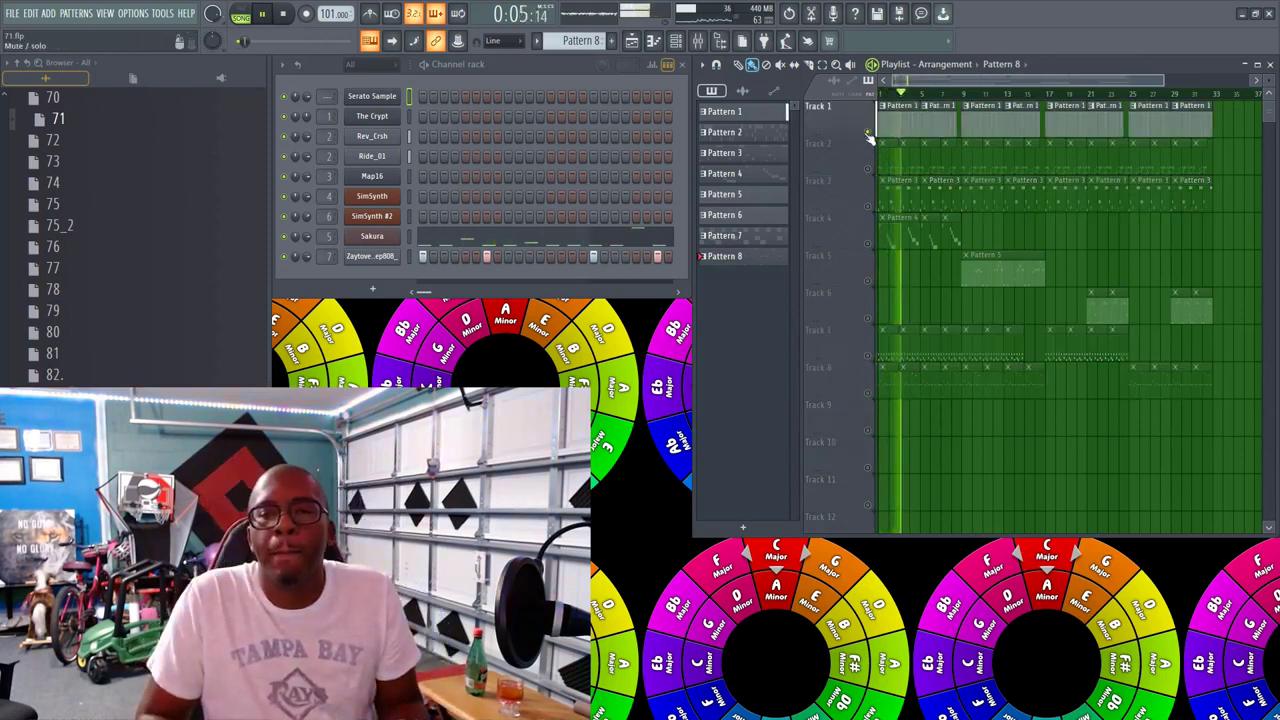
key(space)
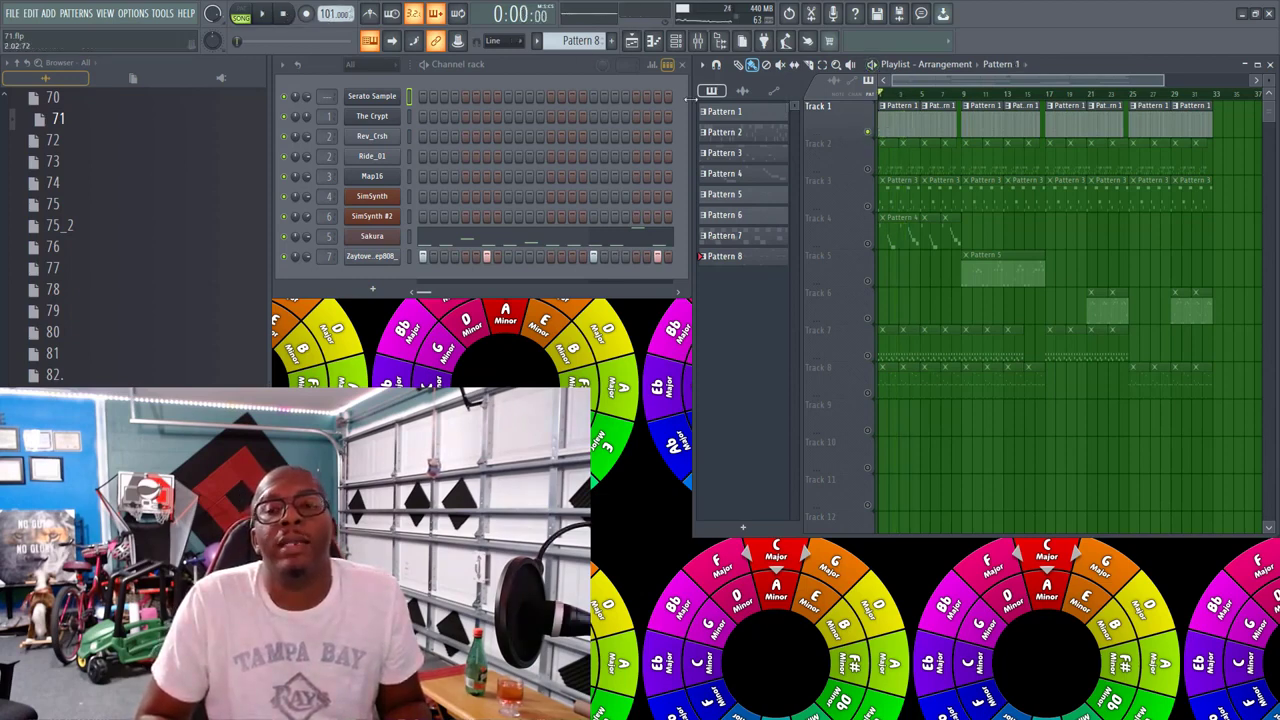
click(867, 169)
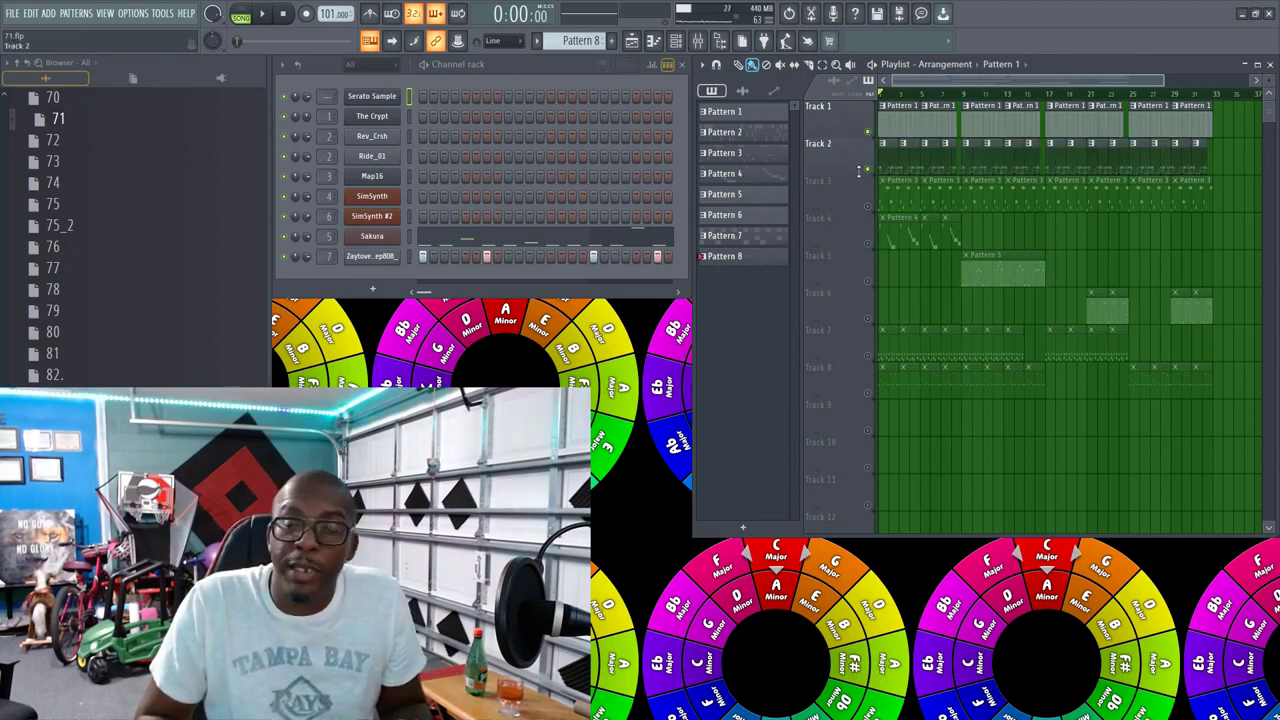
key(space)
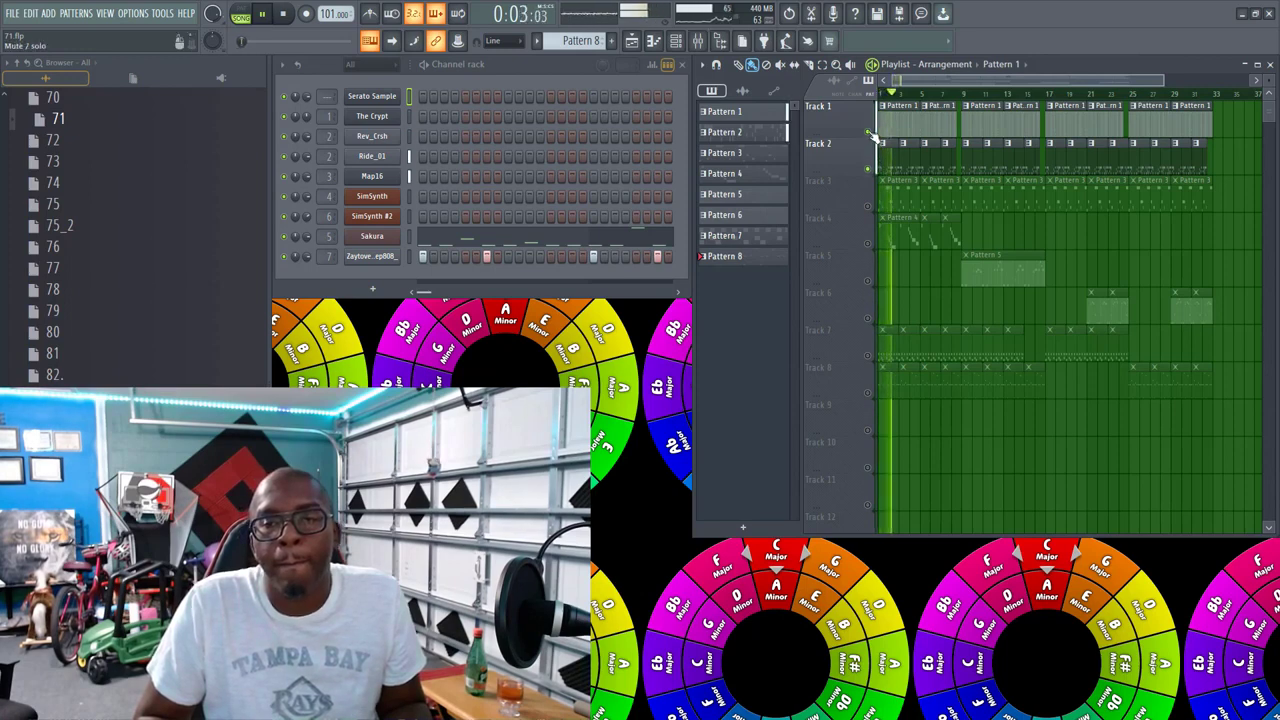
Step: Mute Tracks 1 and 2, solo Track 3, try adding Track 4, and play the arrangement with Tracks 3, 7 and 8 enabled
click(868, 132)
key(space)
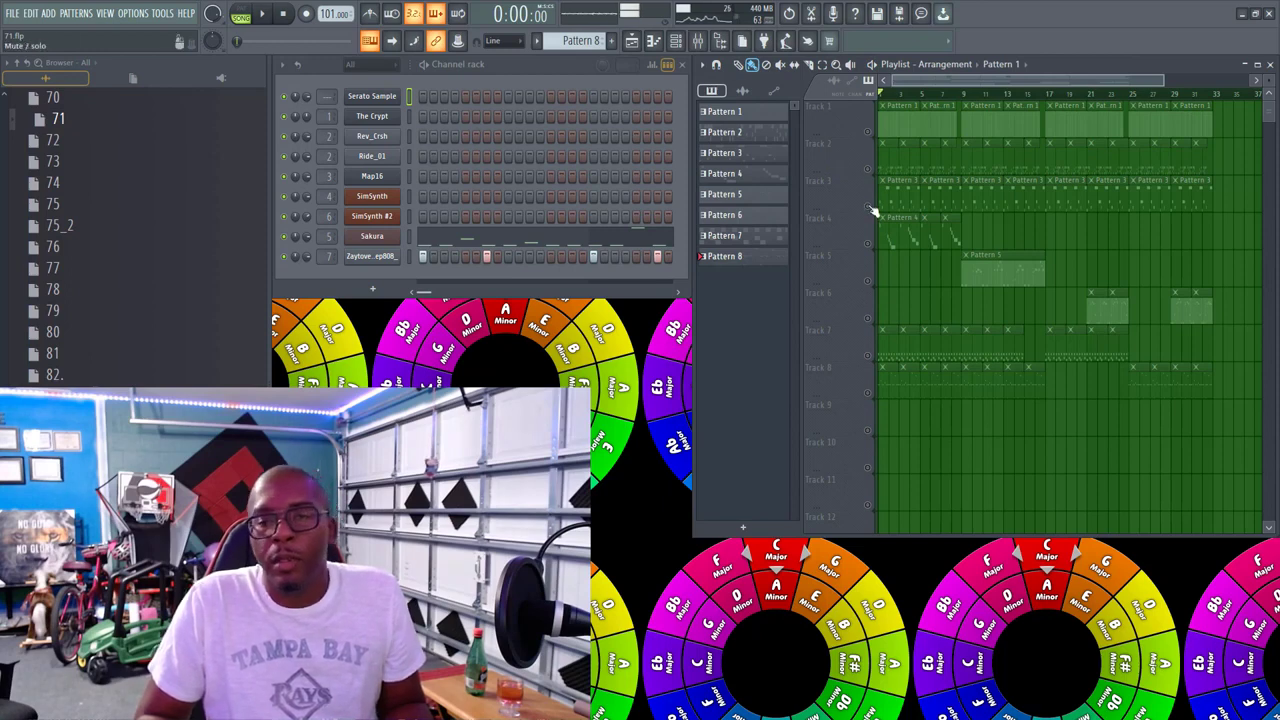
right_click(869, 170)
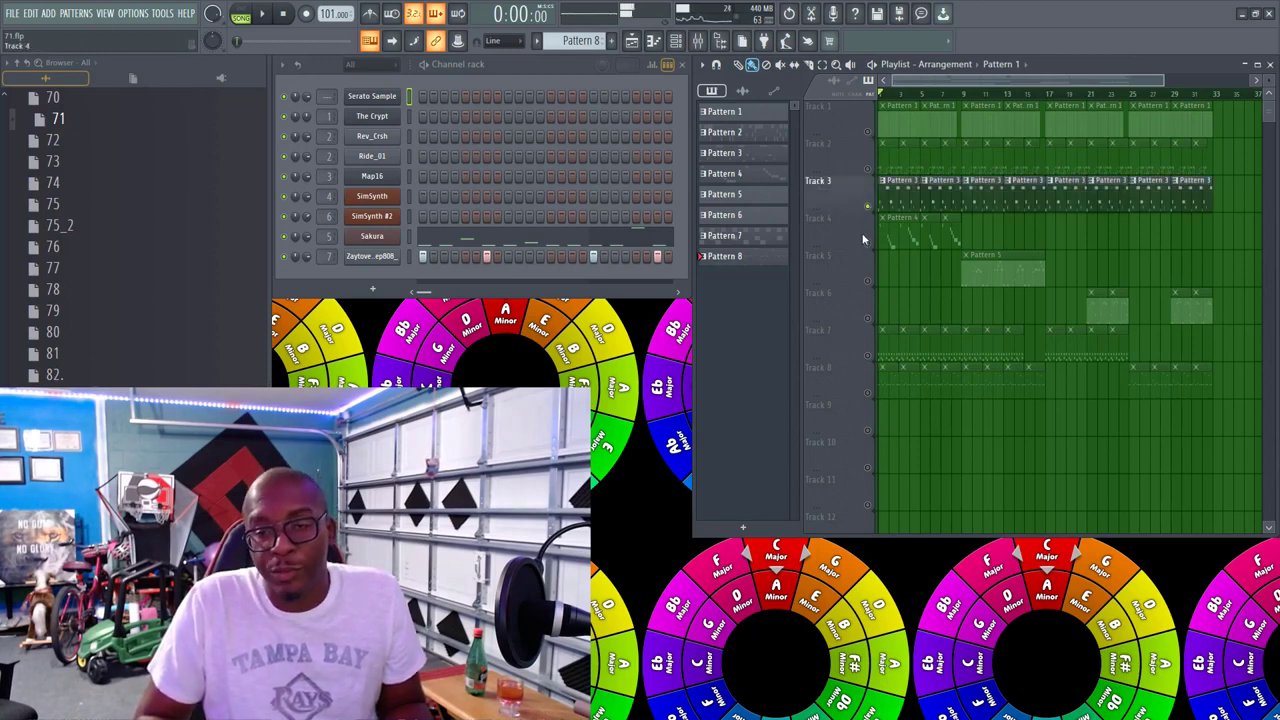
key(space)
click(869, 245)
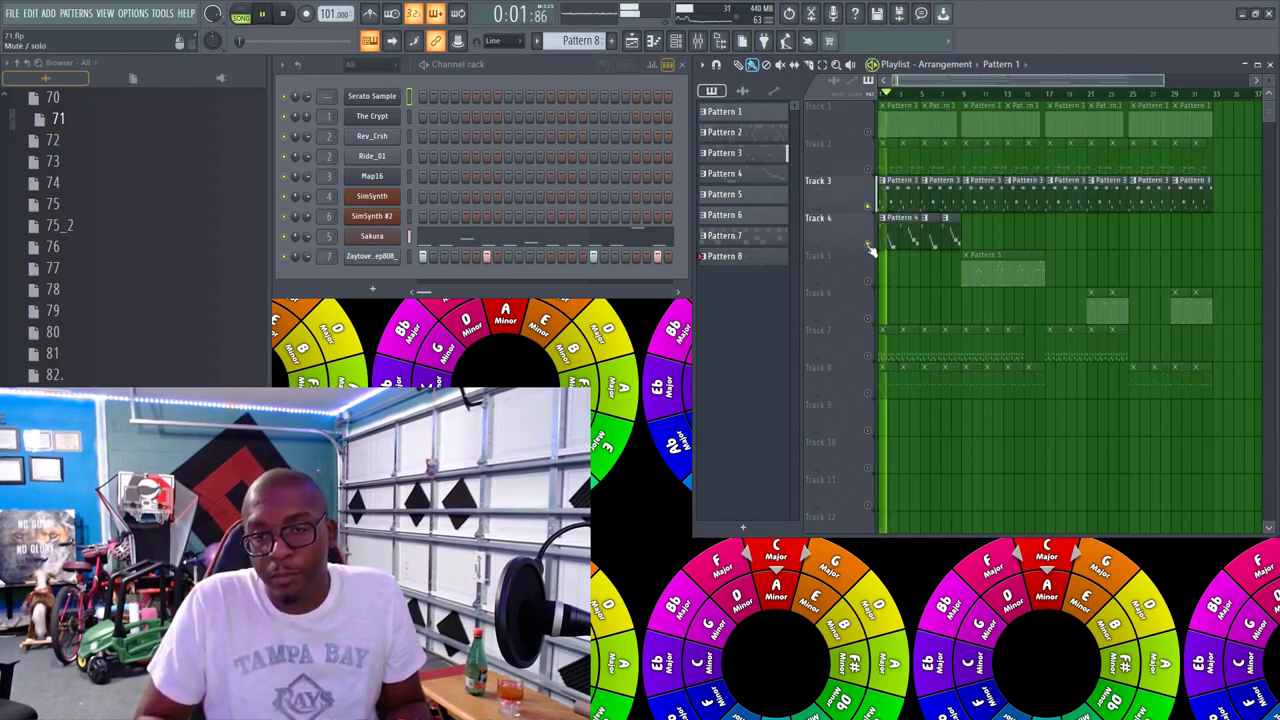
click(869, 246)
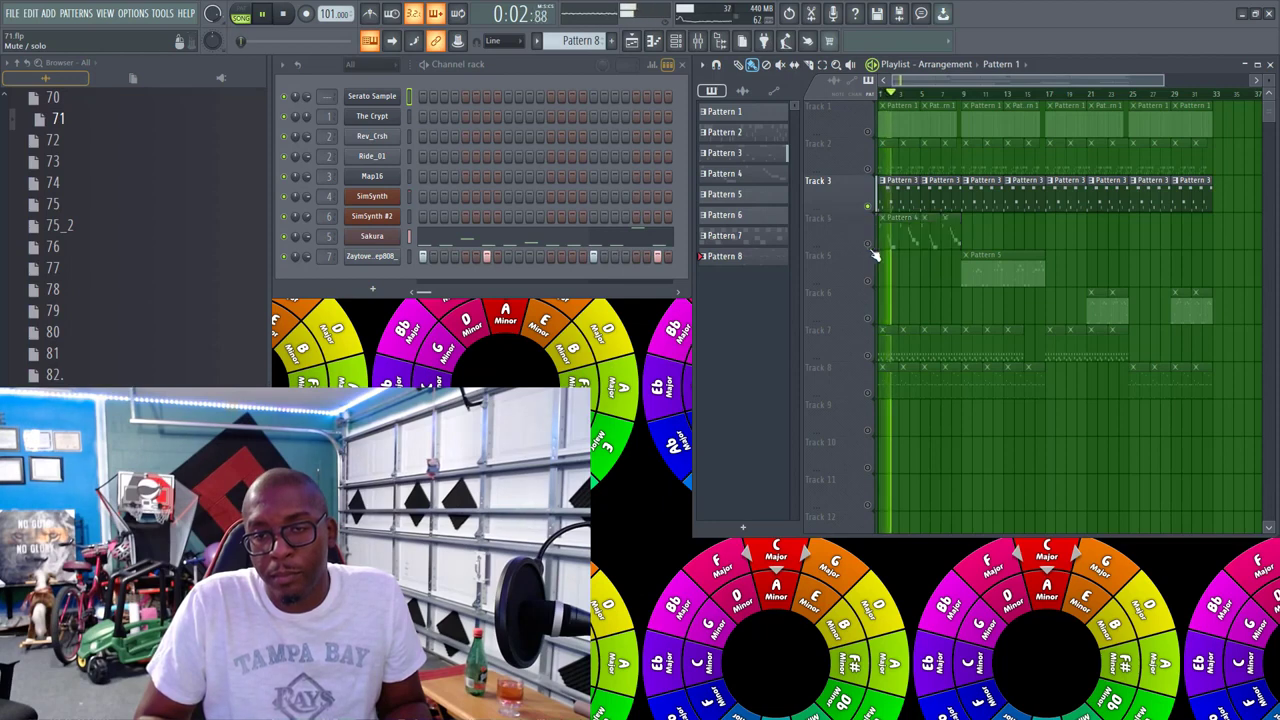
click(870, 355)
click(870, 393)
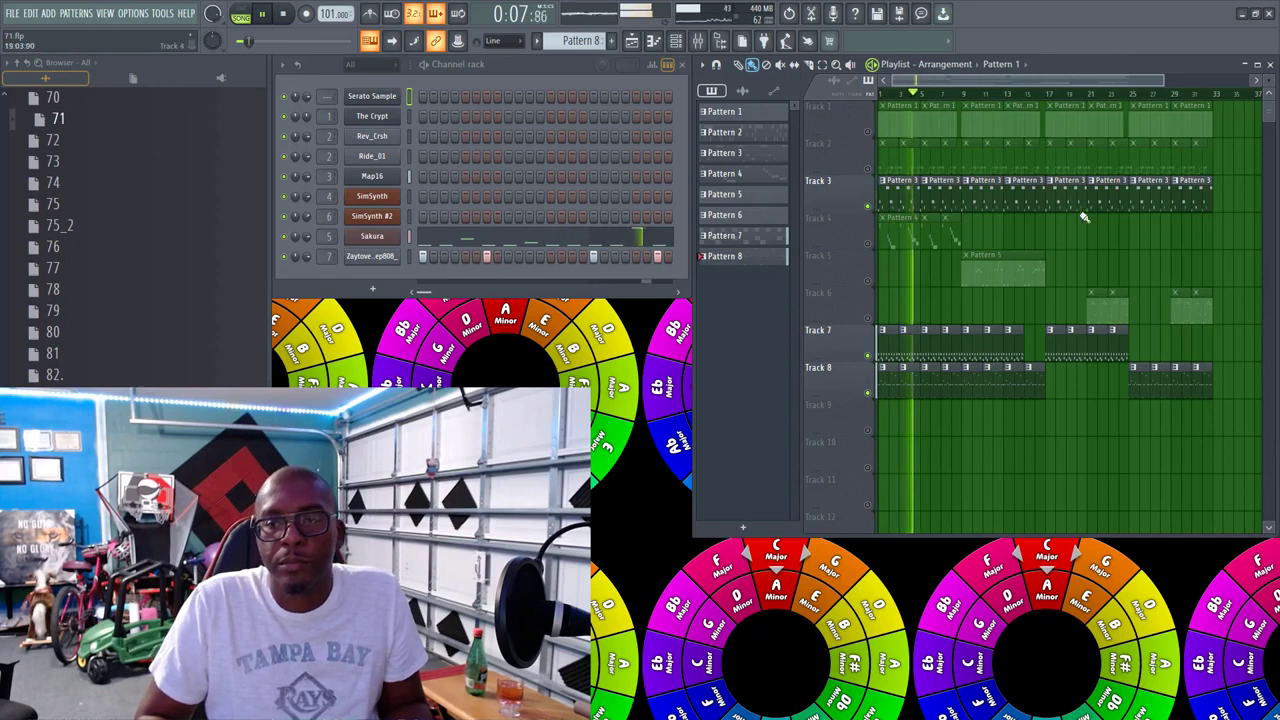
key(space)
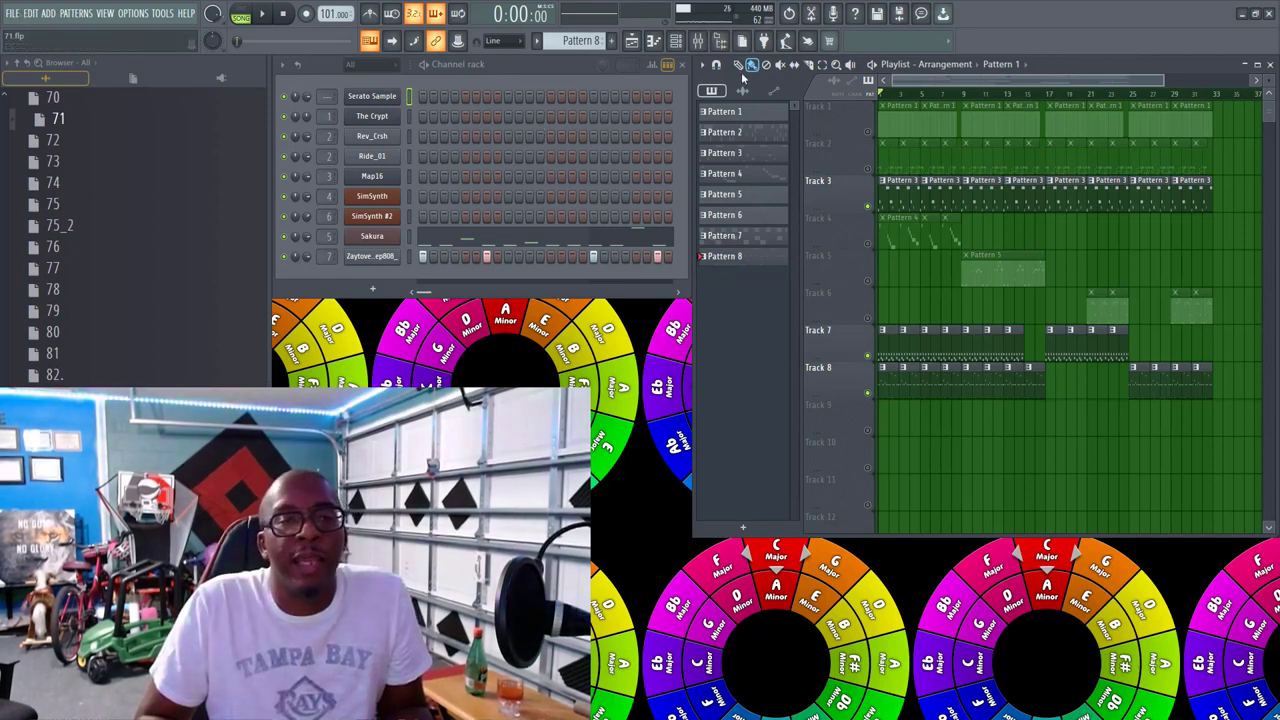
Step: Inspect the effect chains on Insert 1 and the Master in the mixer, and close the mixer
click(697, 40)
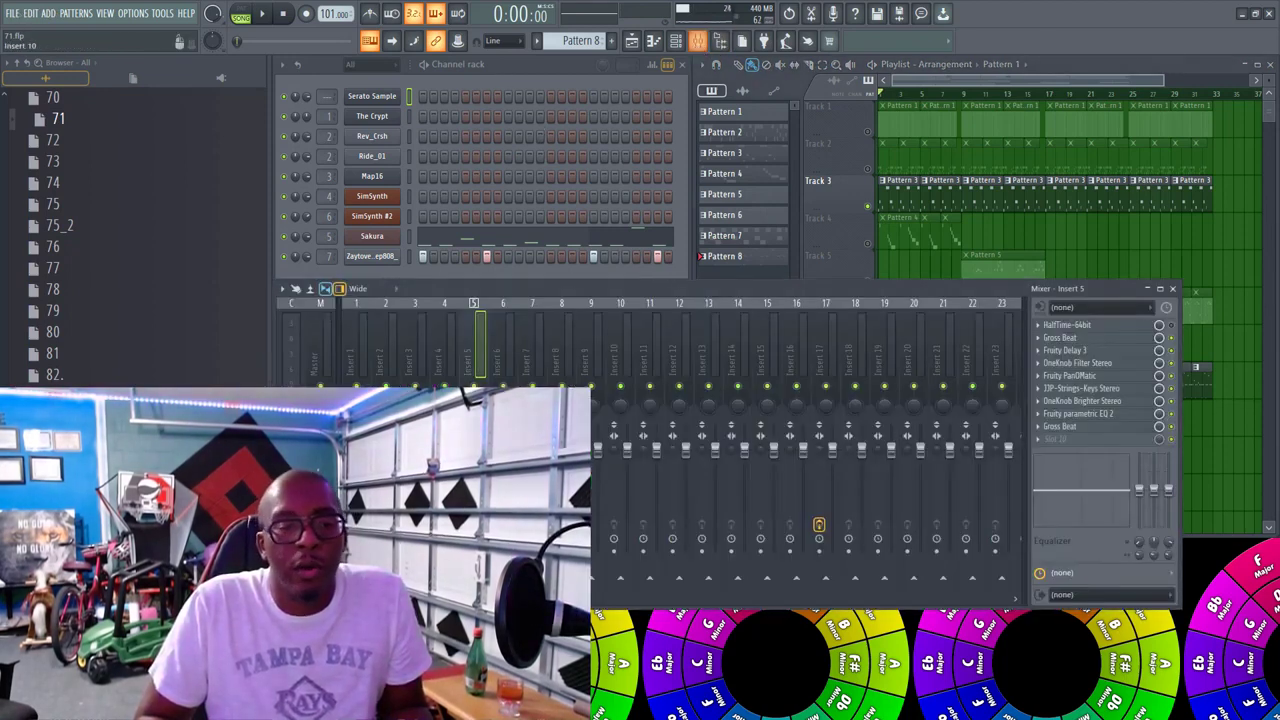
click(320, 350)
click(349, 350)
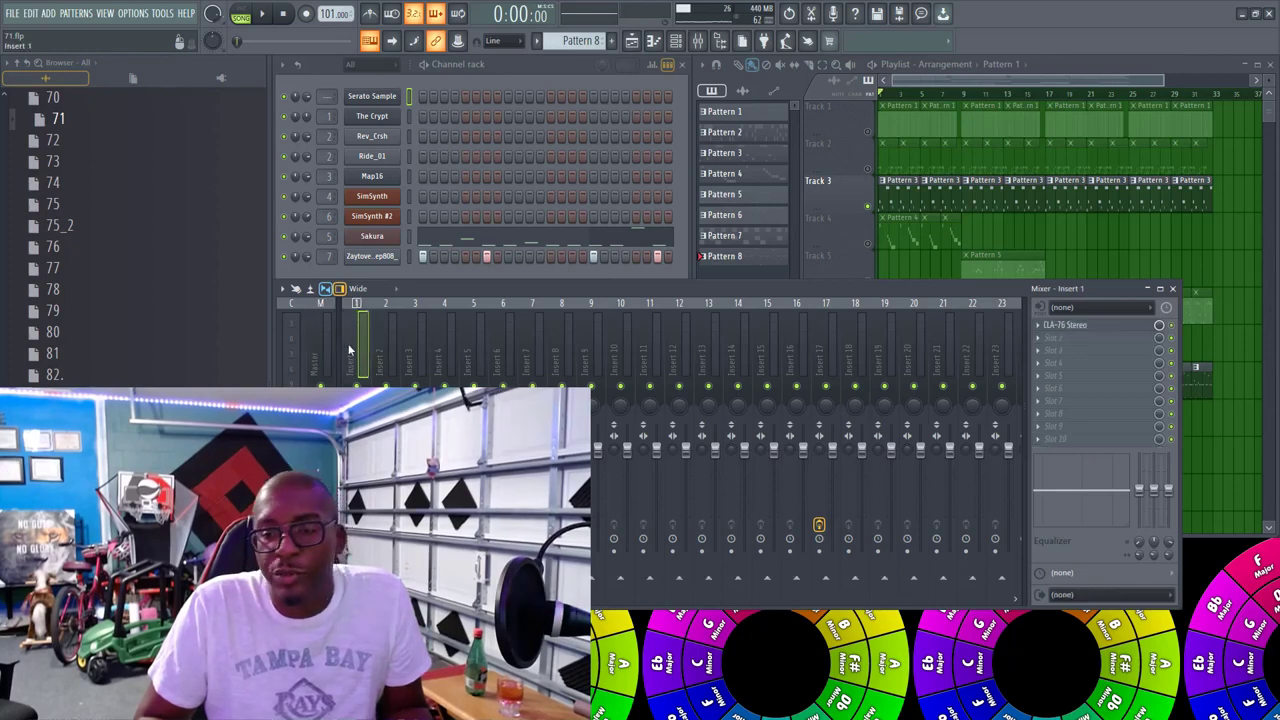
click(318, 350)
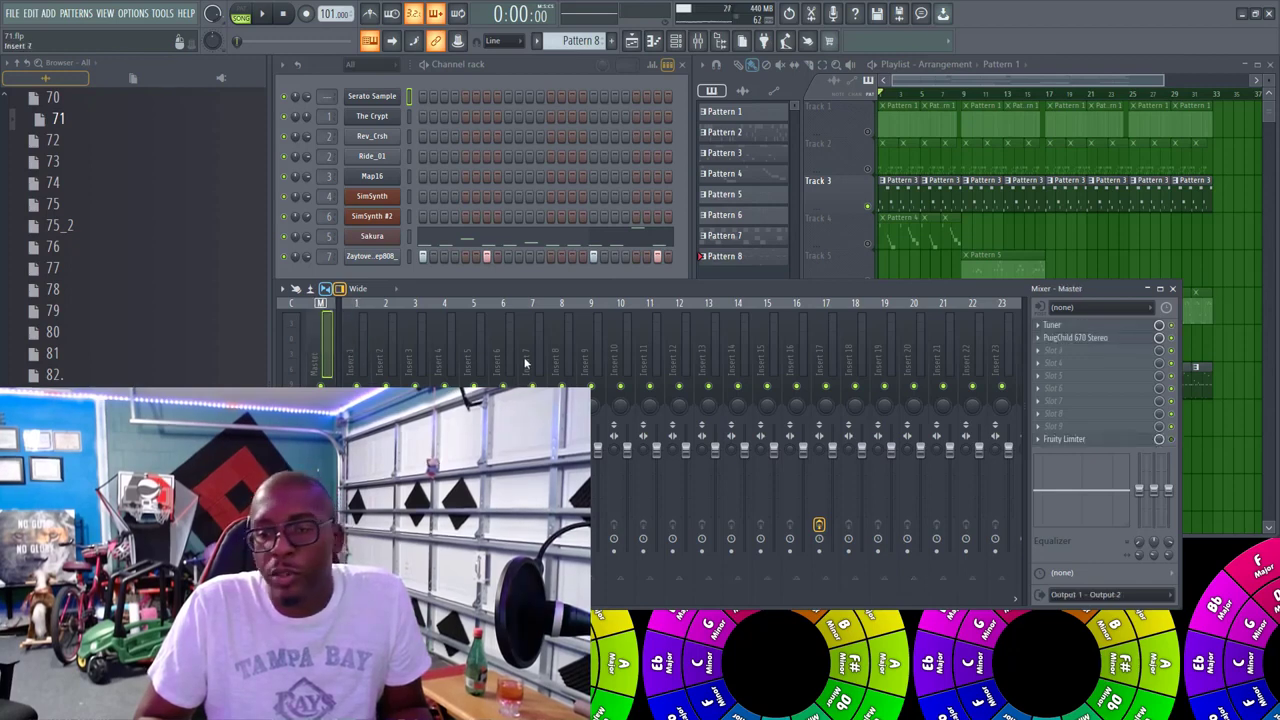
click(1172, 288)
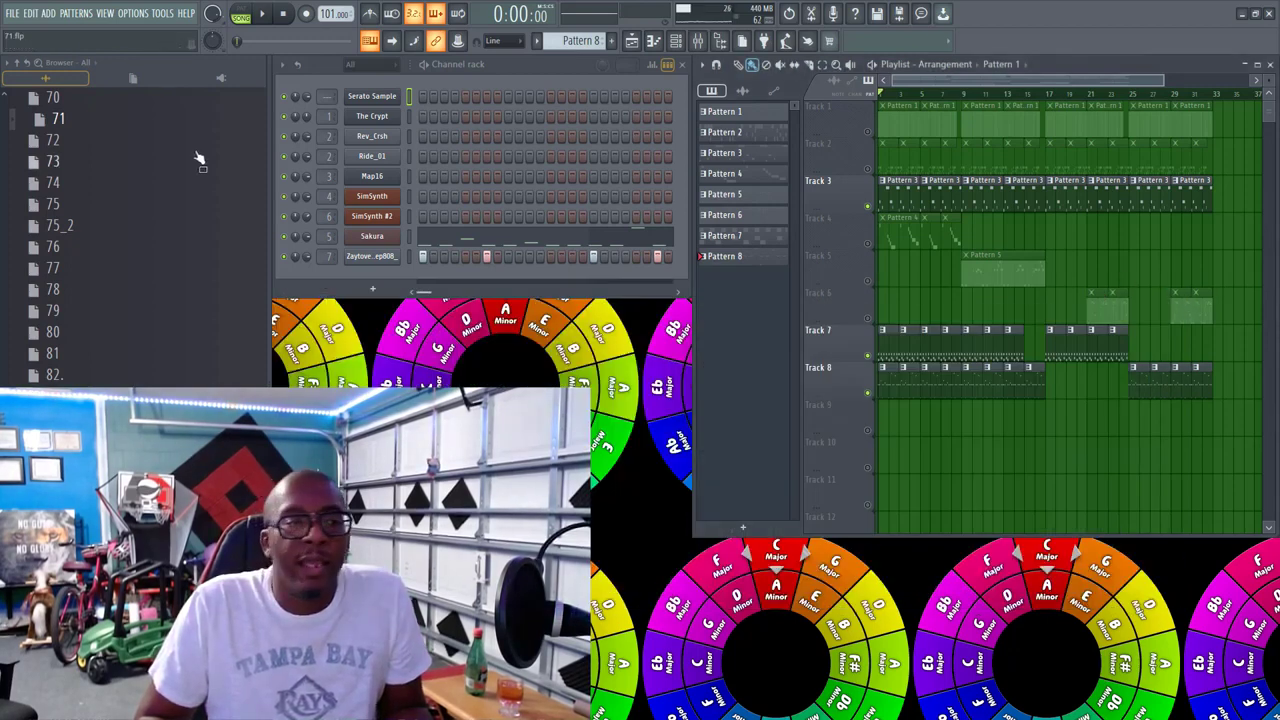
Step: Export the full song as 71.mp3 in MP3 format and start the rendering
click(18, 14)
mouse_move(37, 138)
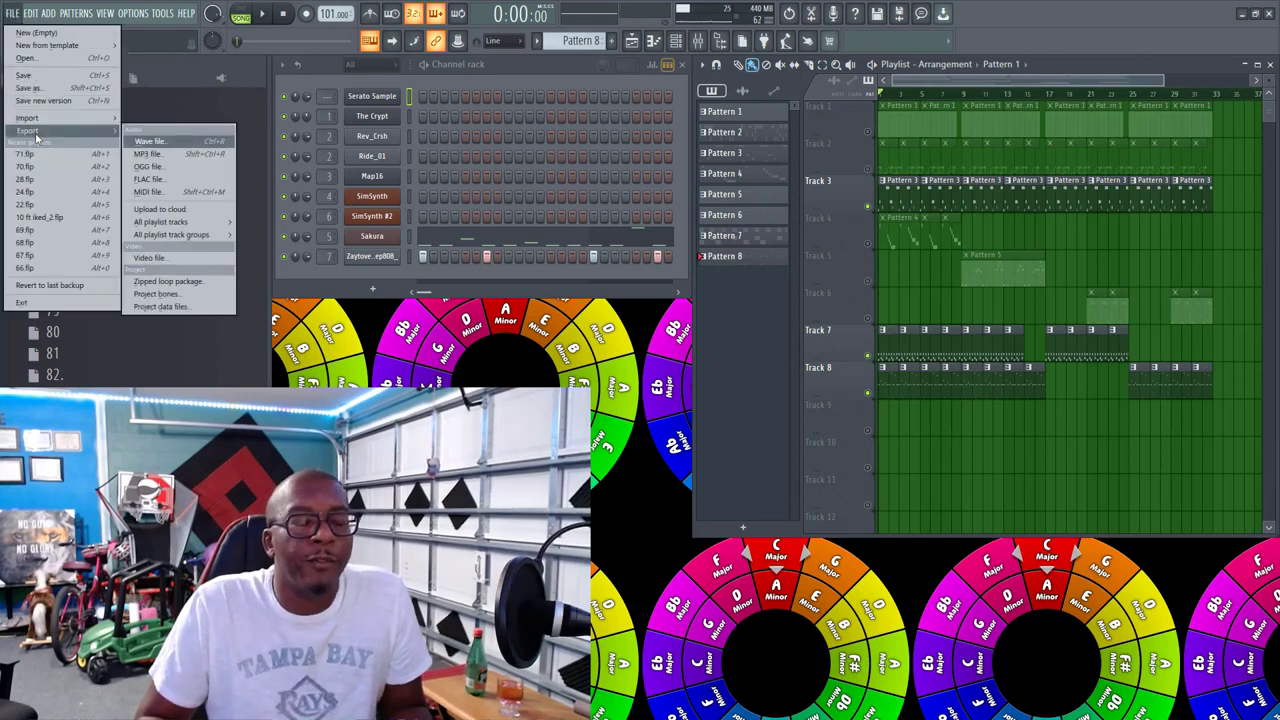
click(163, 153)
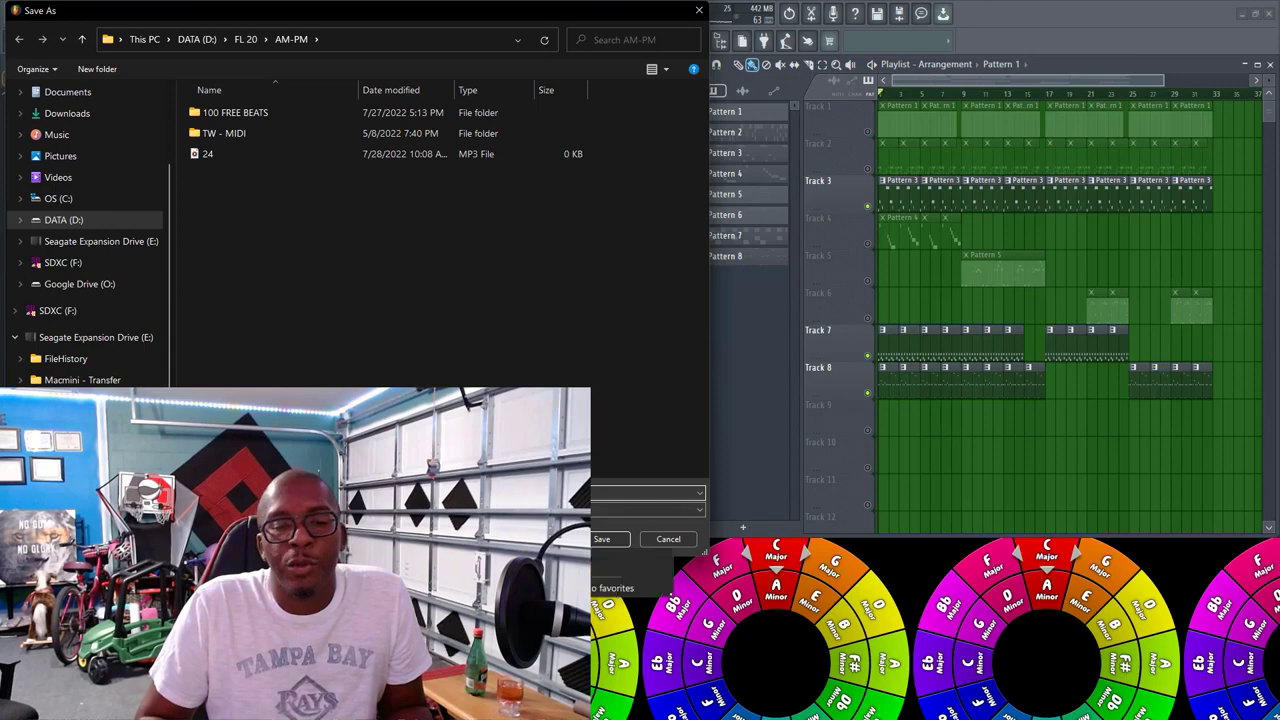
key(Return)
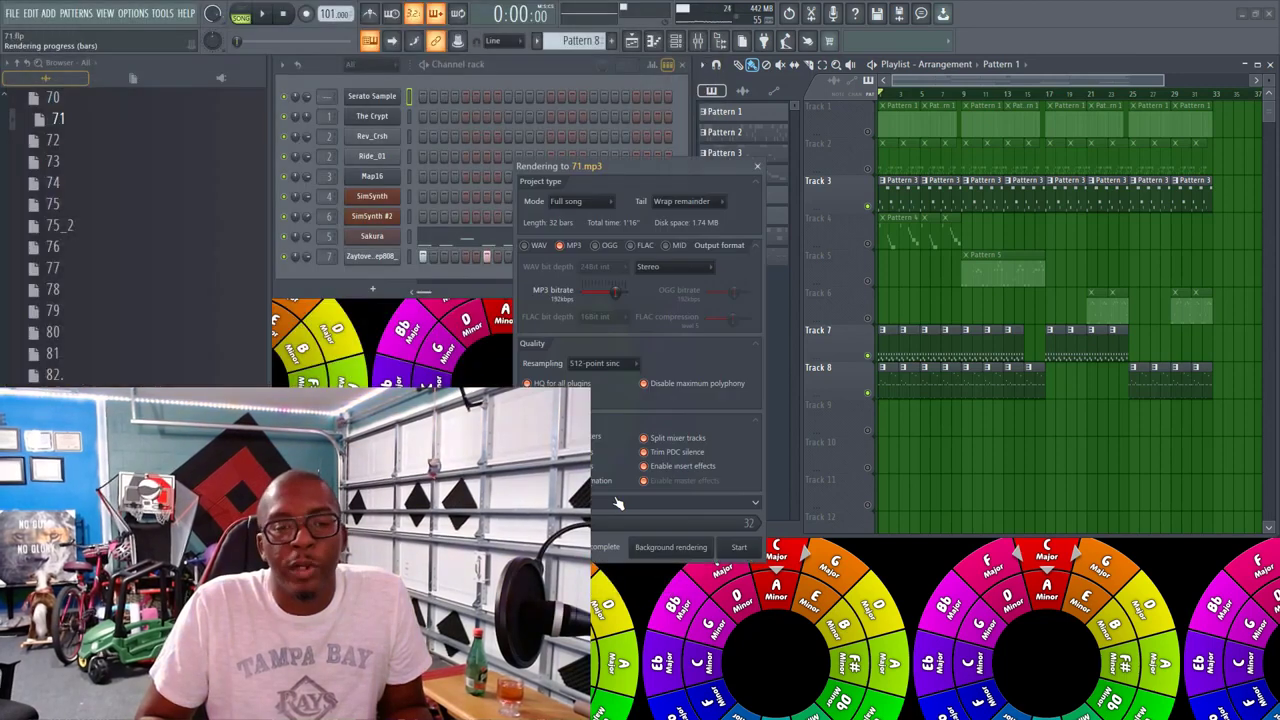
click(740, 548)
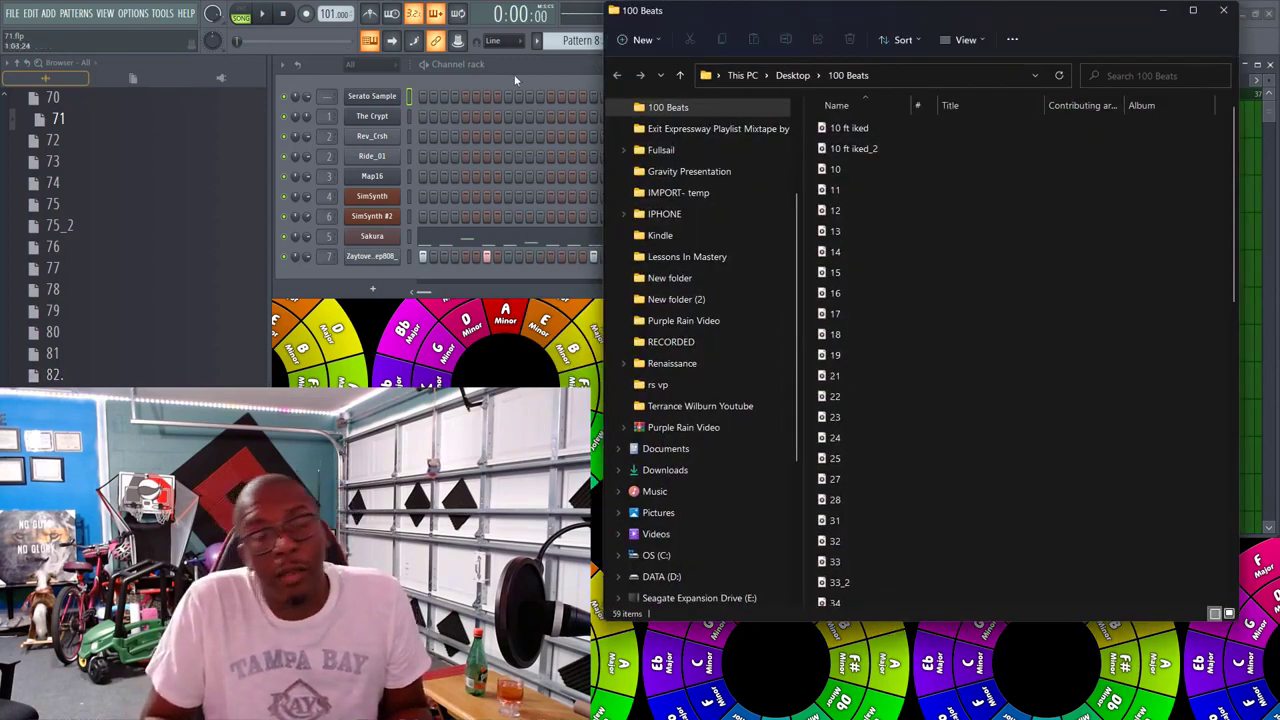
Step: Open project 72 from the project browser, saving the changes to 71.flp
click(515, 80)
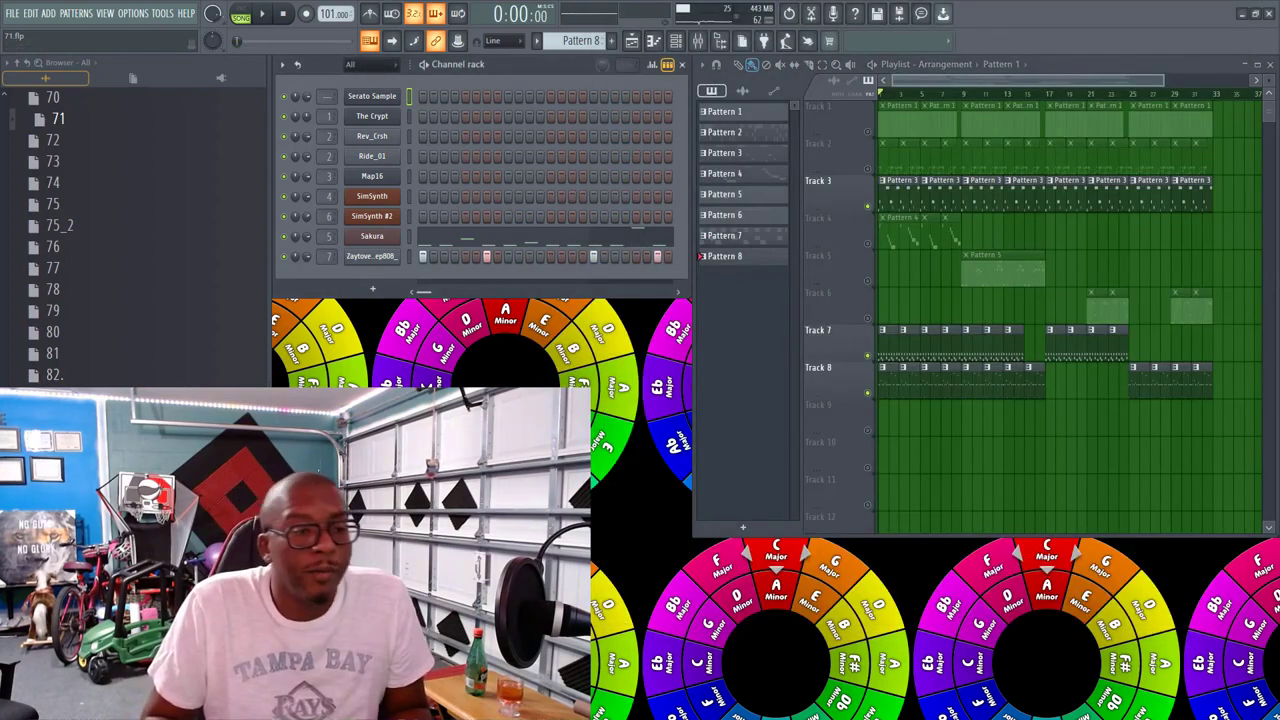
right_click(88, 141)
click(115, 140)
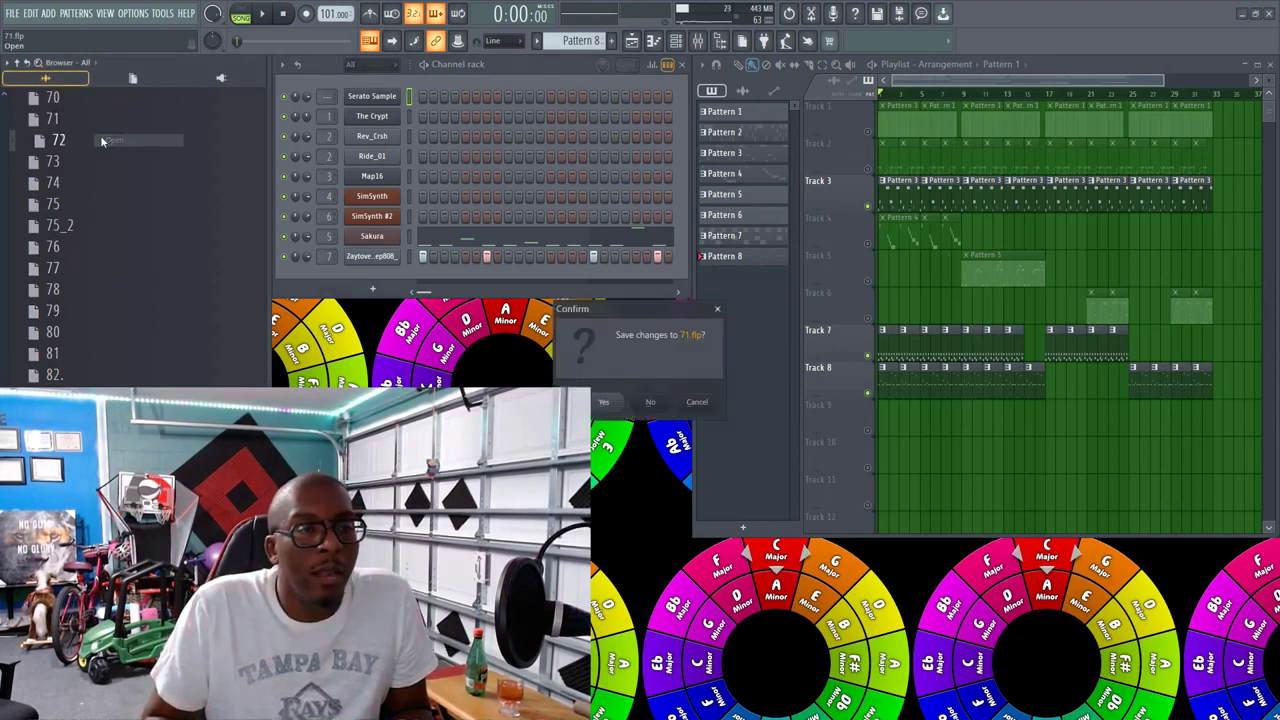
click(604, 405)
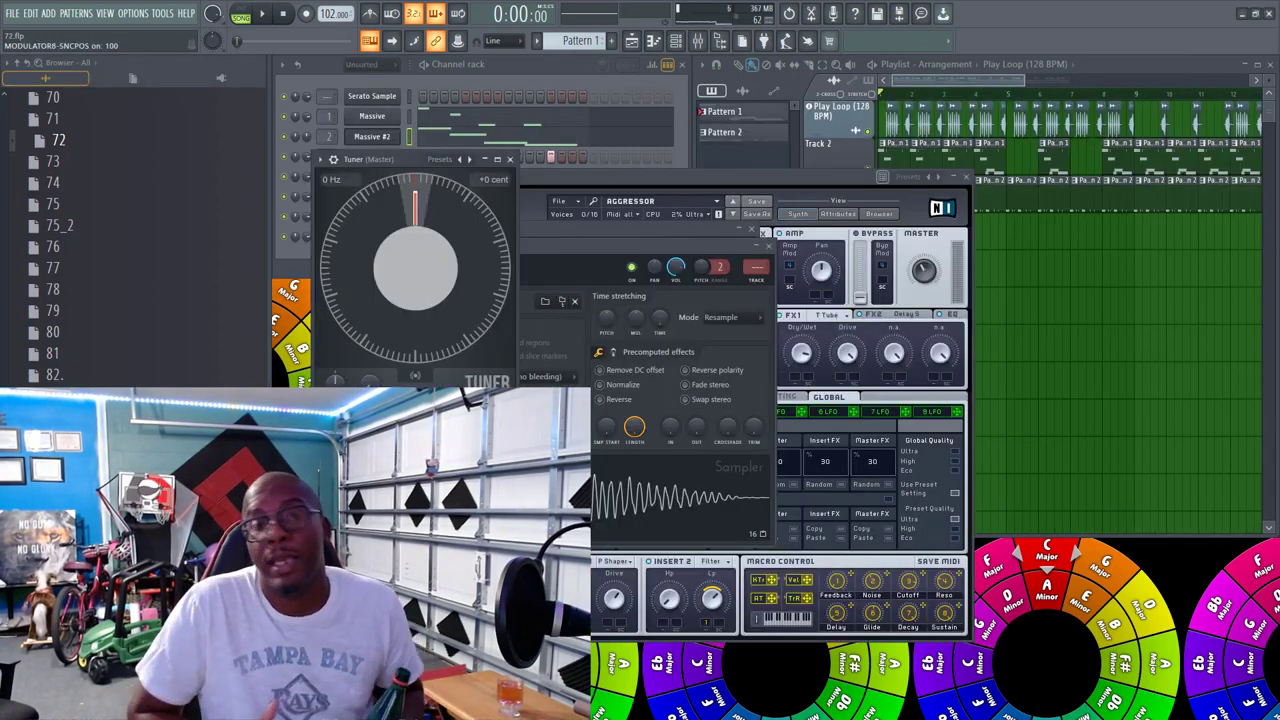
Step: Close the open Crsh_K, Tuner and Massive #2 windows, and briefly play the song
click(774, 252)
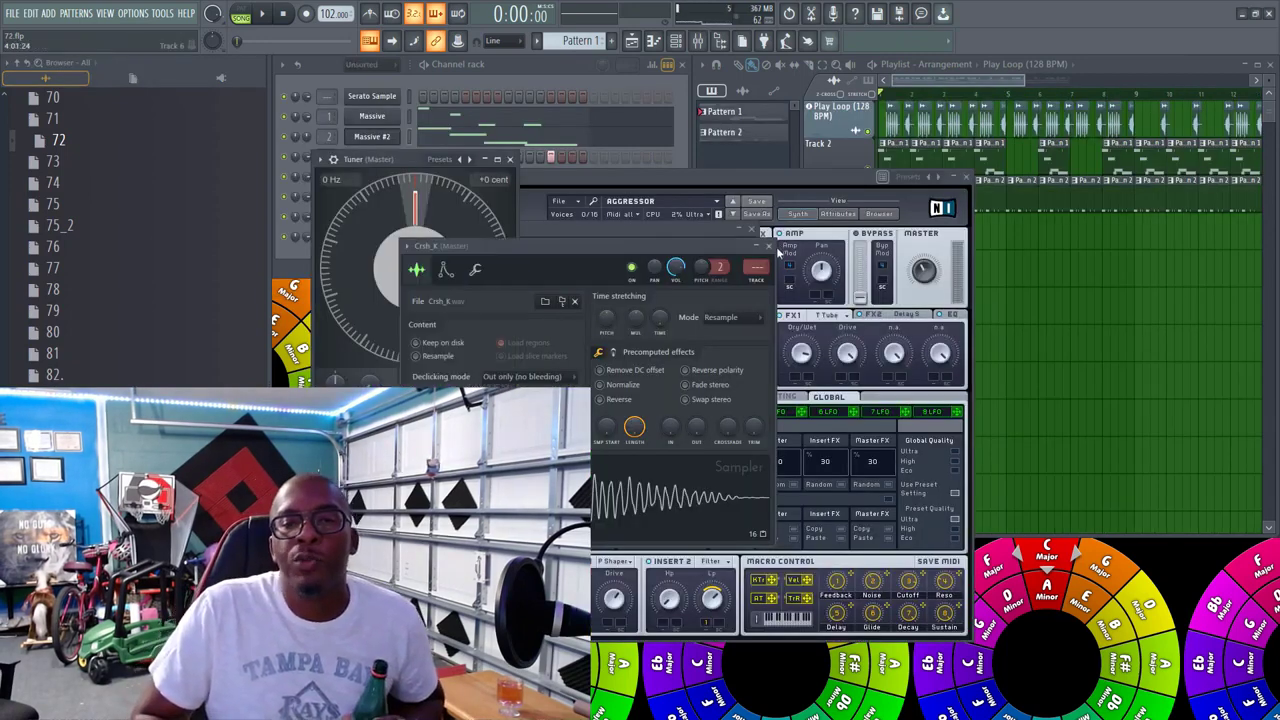
click(768, 246)
click(762, 233)
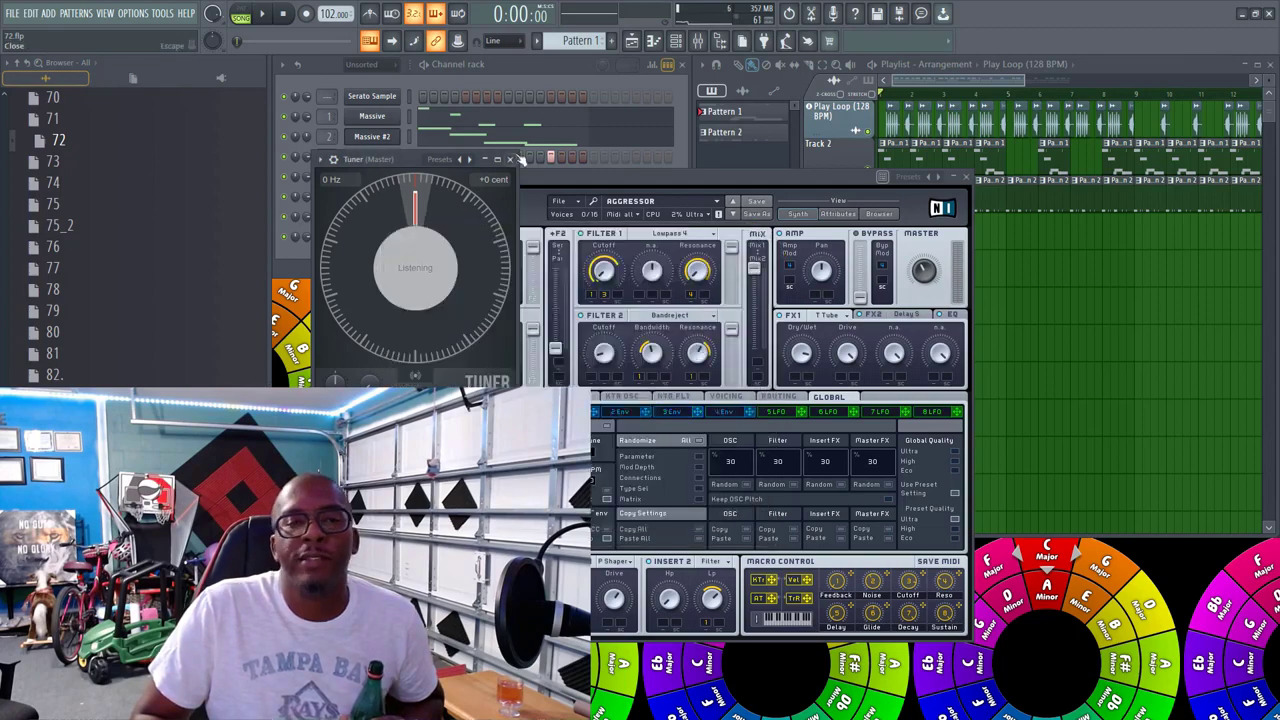
click(511, 160)
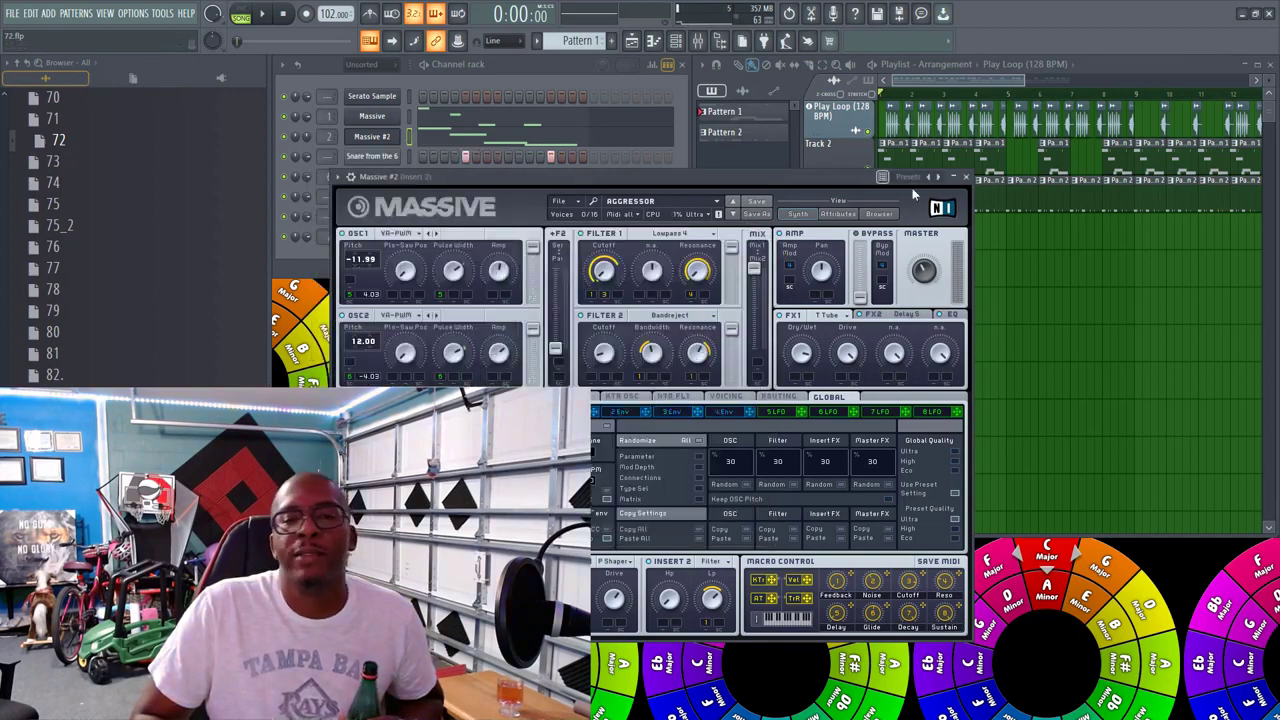
click(965, 177)
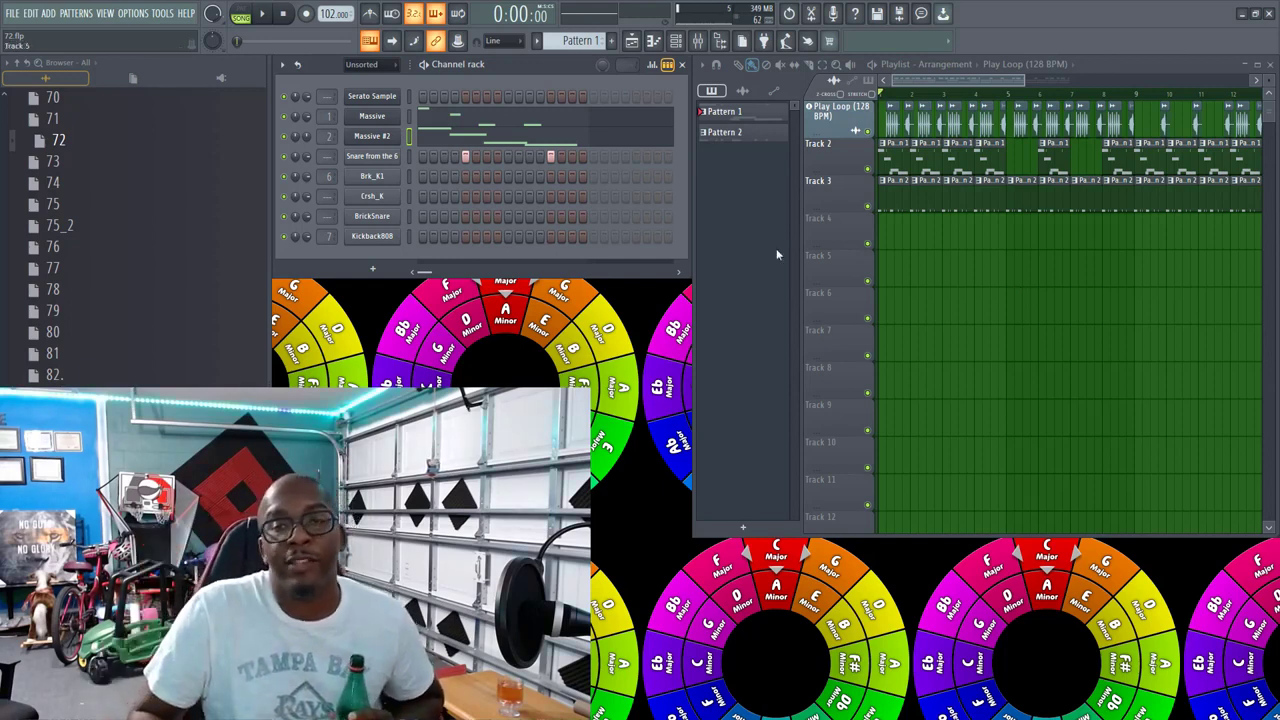
click(262, 15)
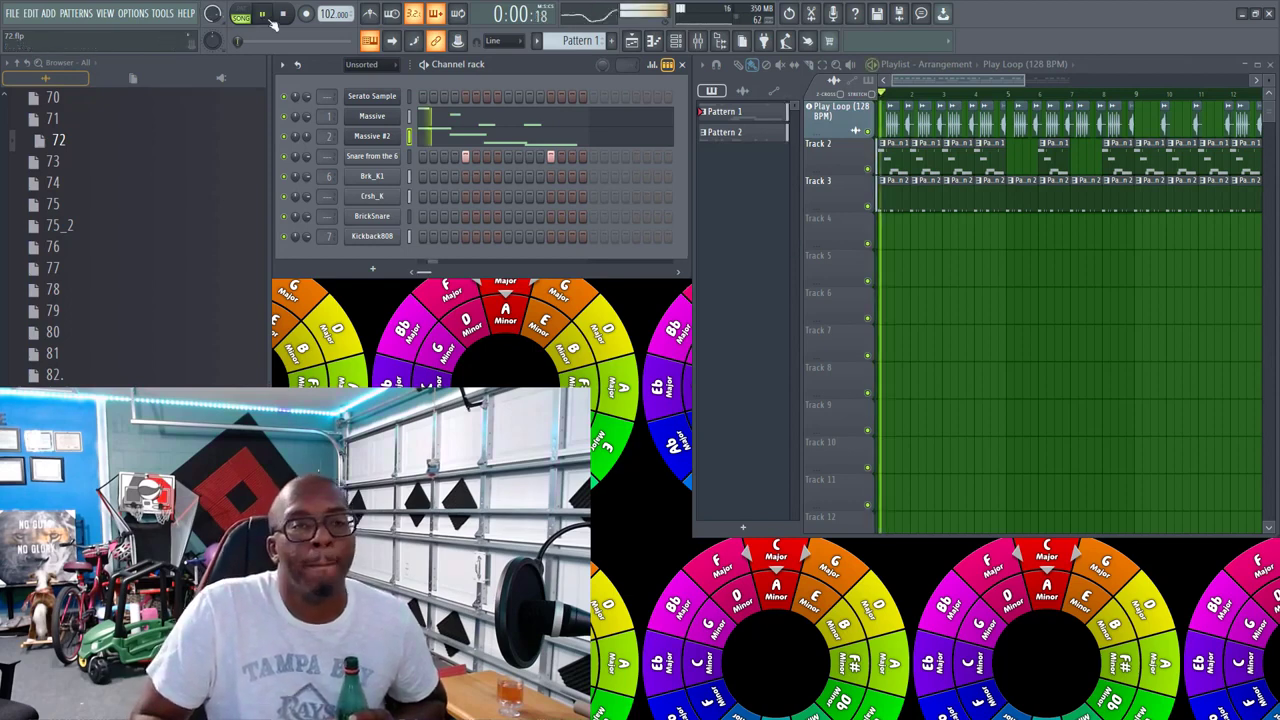
click(284, 15)
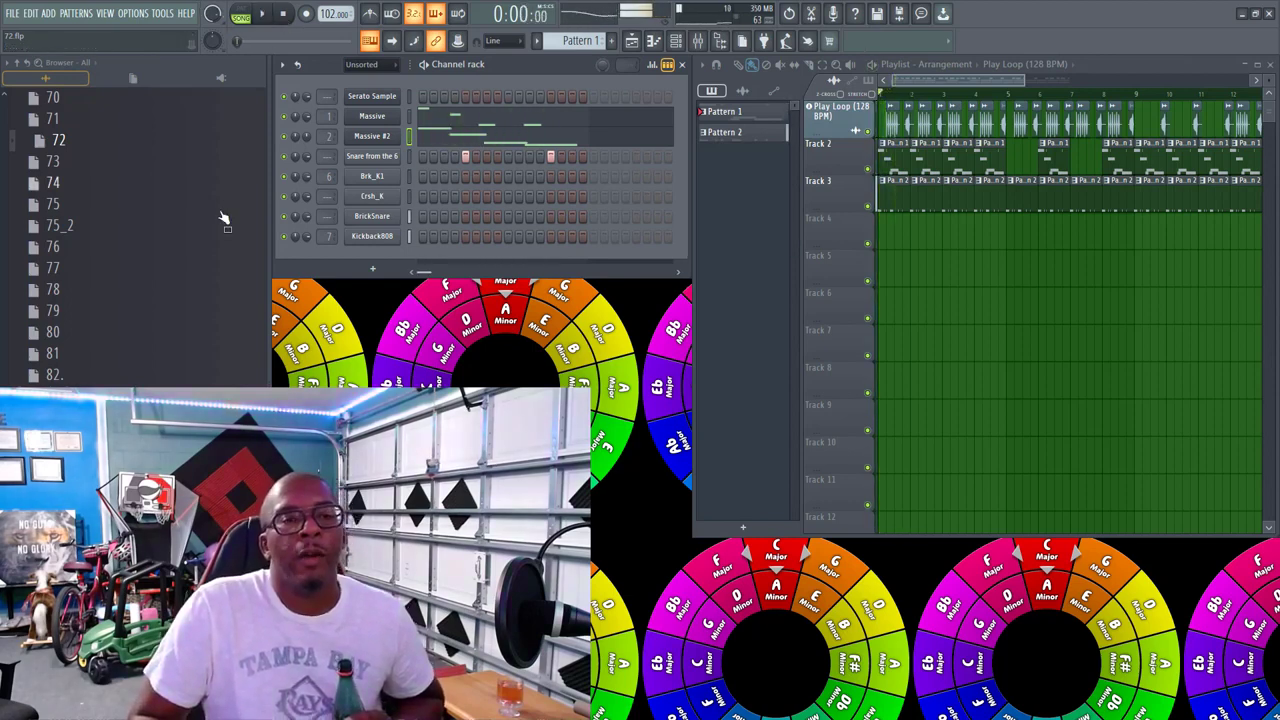
Step: Add PuigChild 670 Stereo to slot 2 of the Master mixer track, load its Vintage Mastering Glue preset, and close the plugin window
click(699, 41)
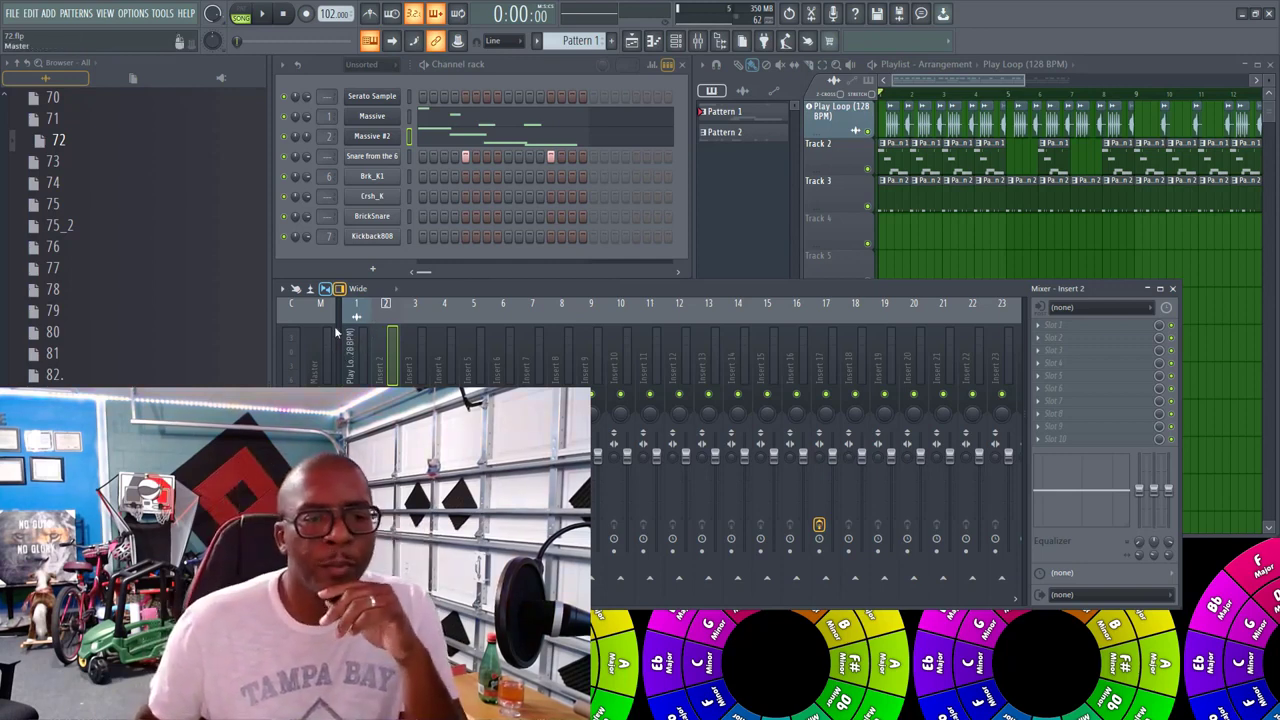
click(314, 350)
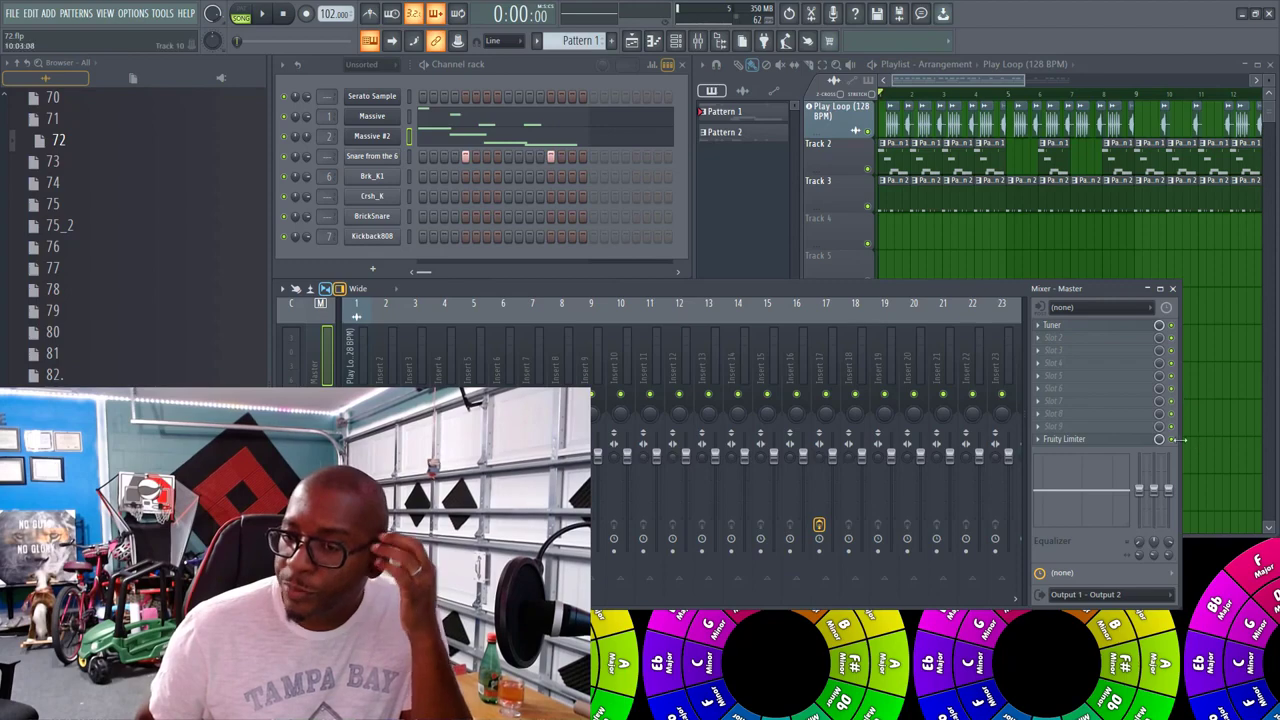
click(1052, 344)
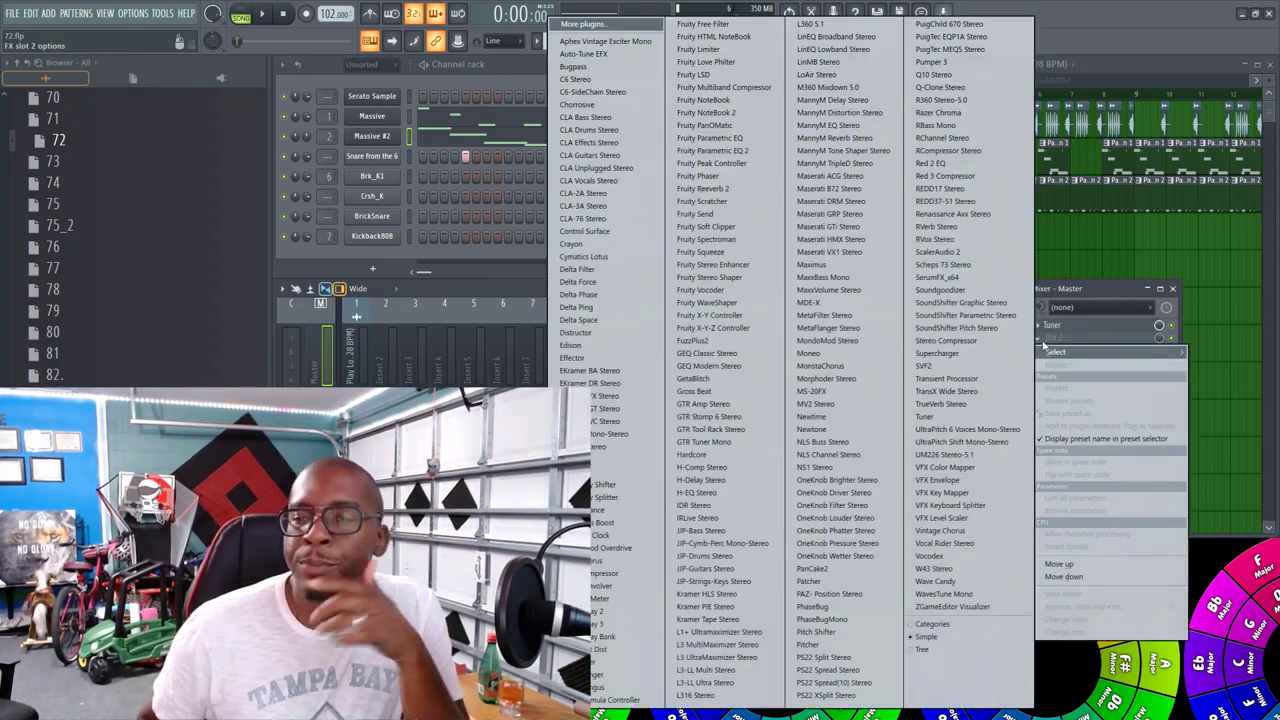
click(960, 27)
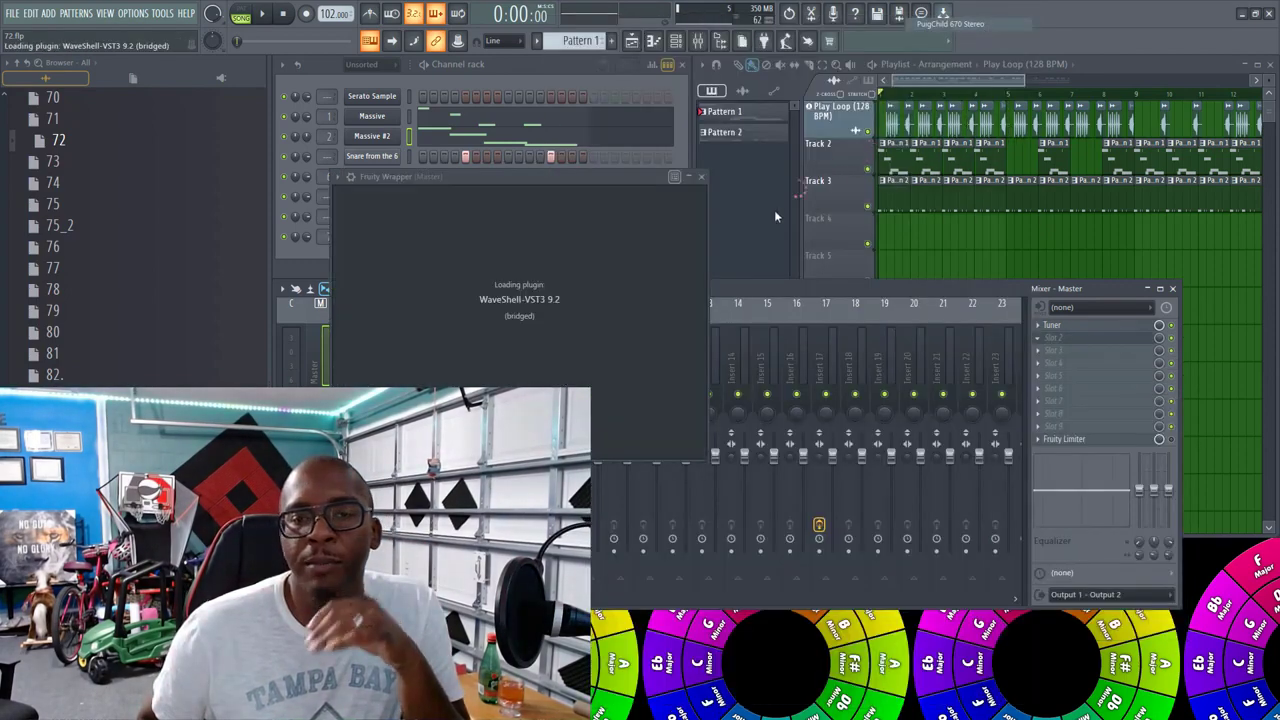
click(813, 193)
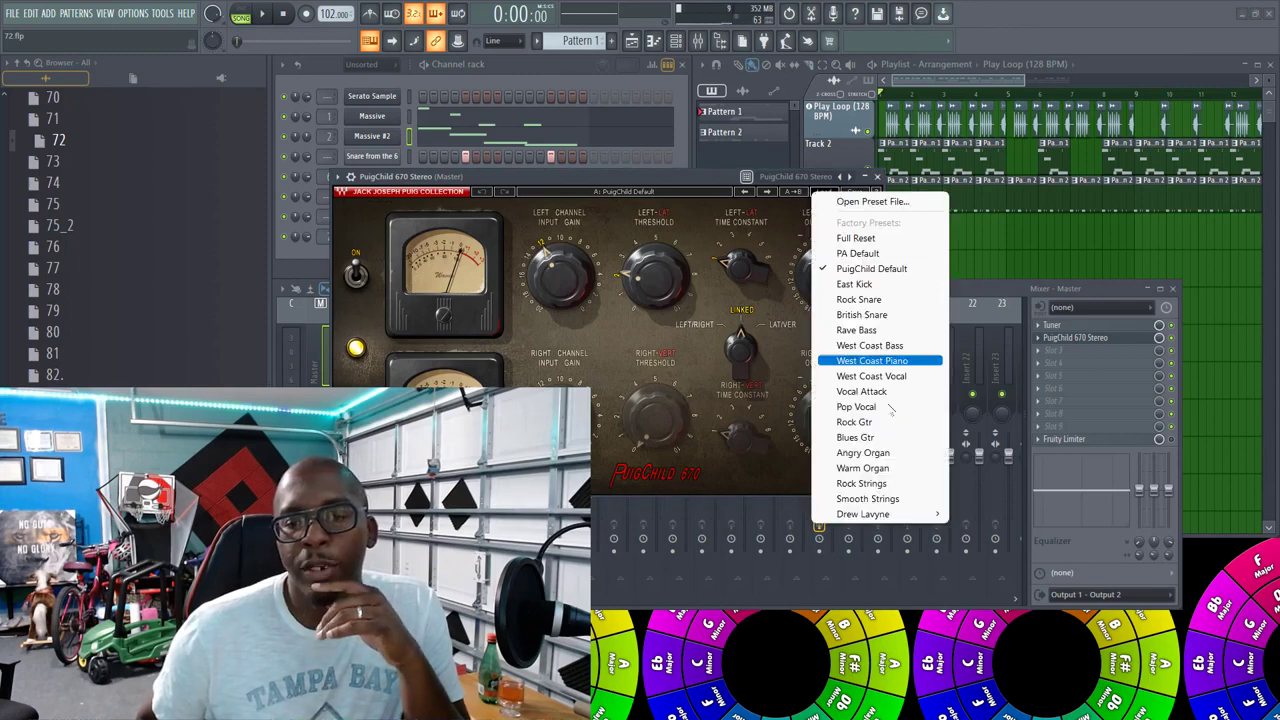
mouse_move(905, 520)
click(1045, 514)
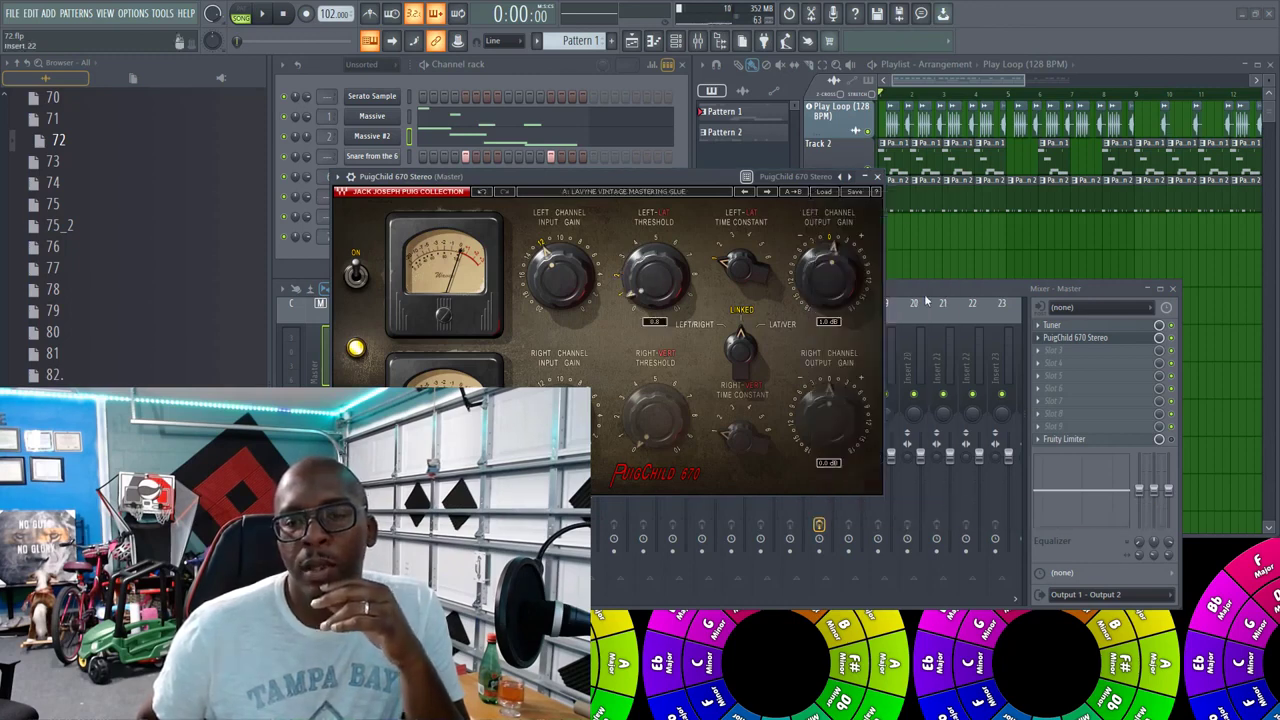
click(877, 176)
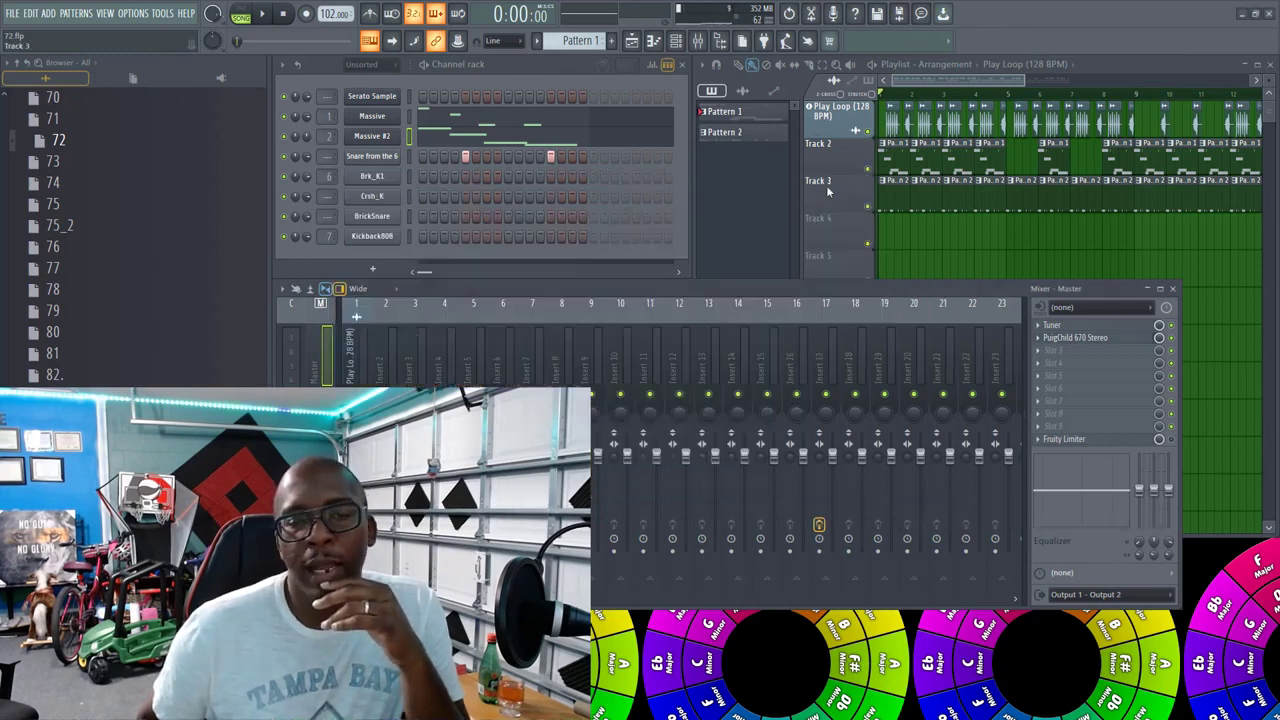
Step: Check the effect slots on the Play Loop track and Inserts 18, 6 and 17, and select the Crsh_K channel
click(360, 345)
click(857, 370)
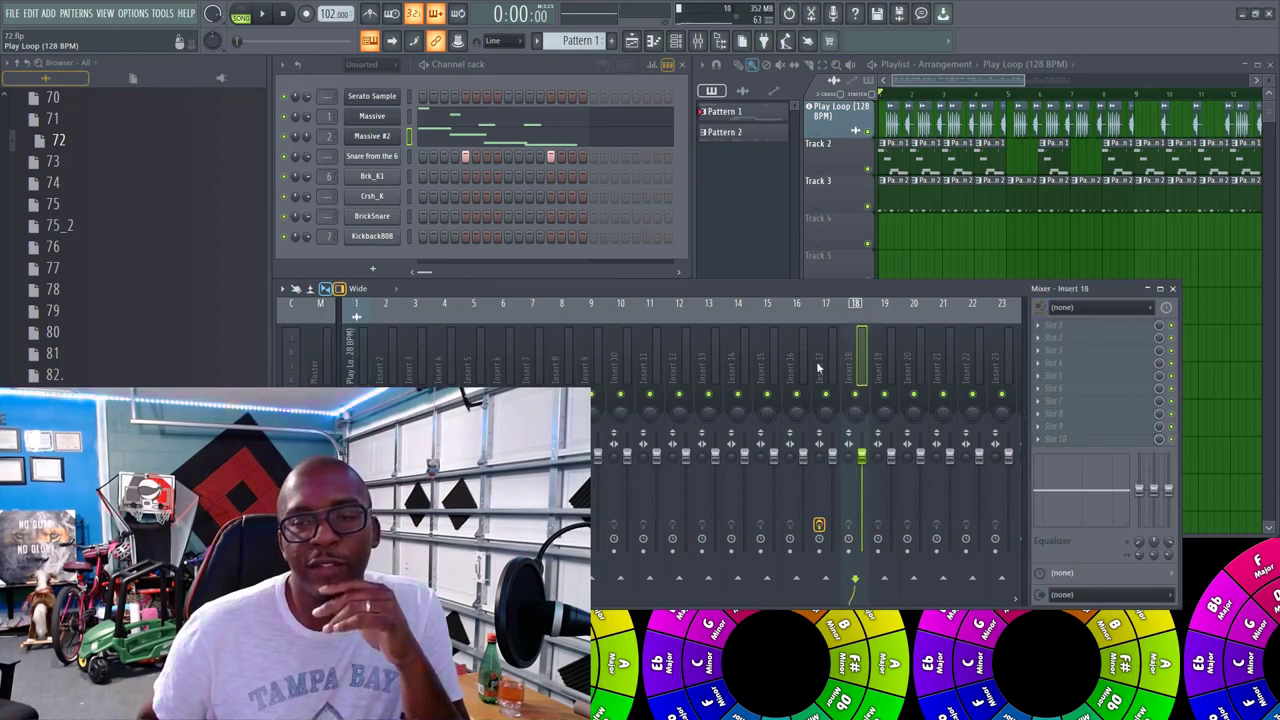
click(362, 345)
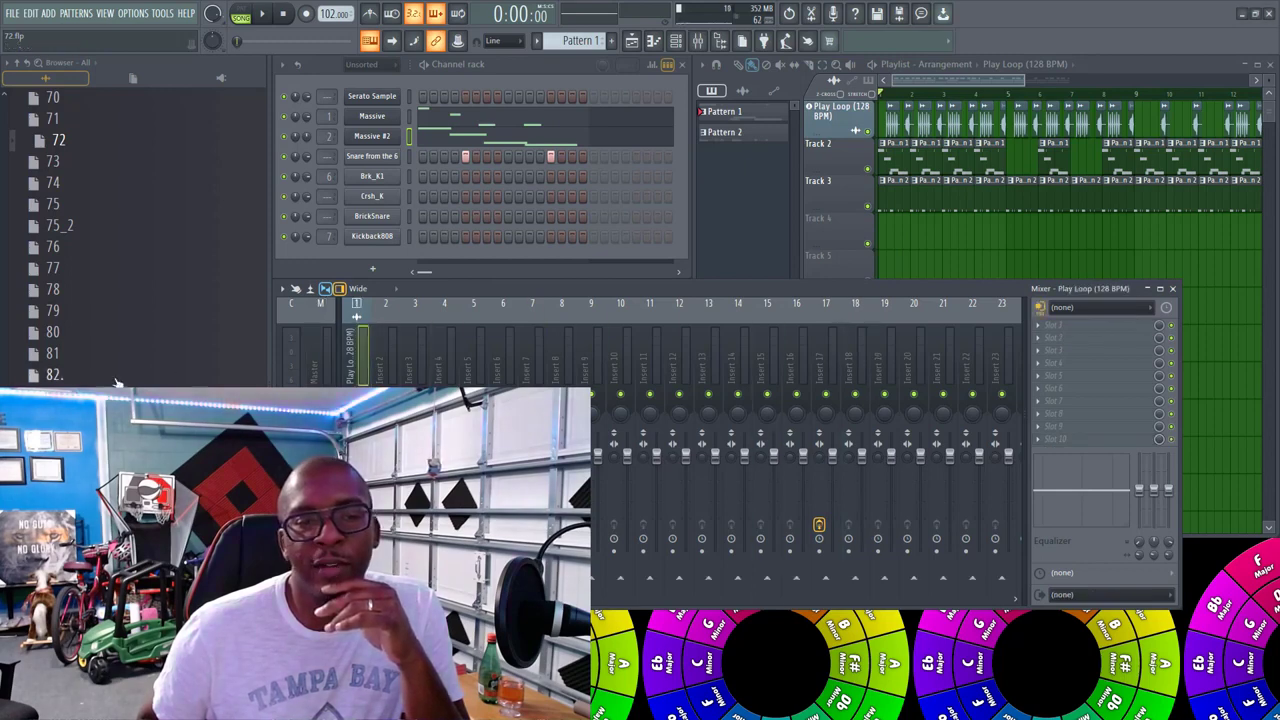
click(379, 348)
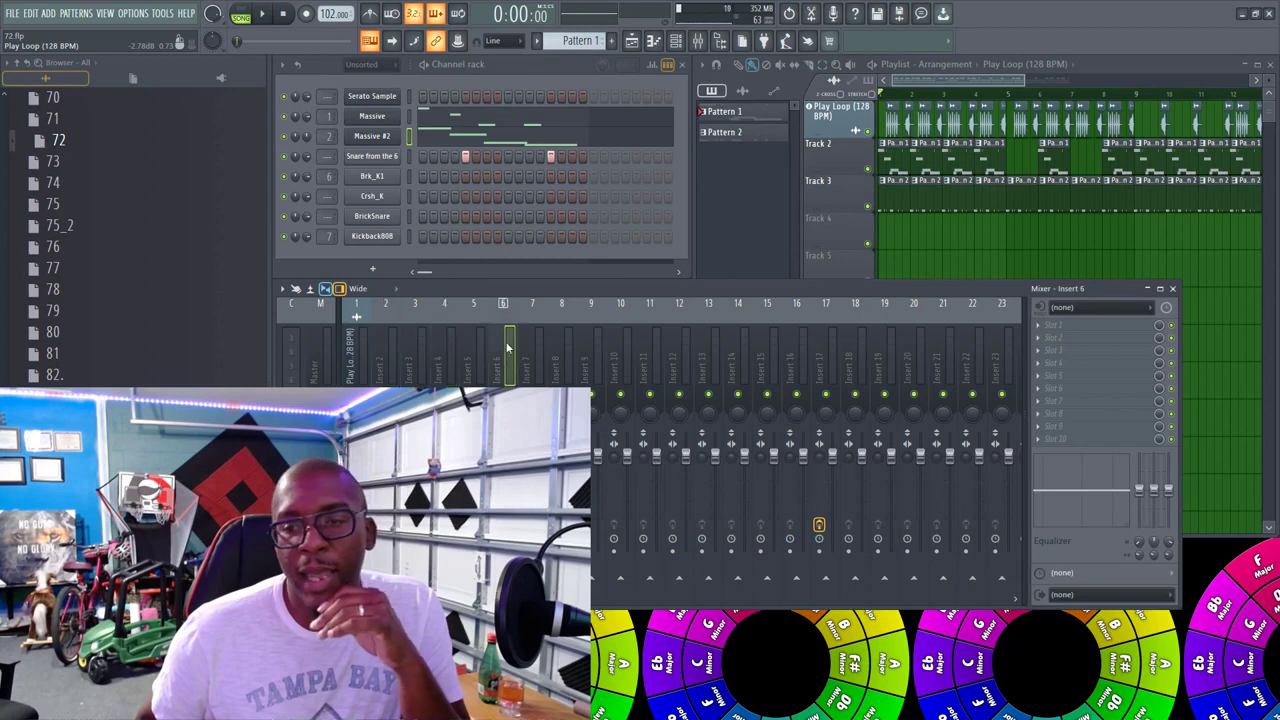
click(858, 356)
click(841, 356)
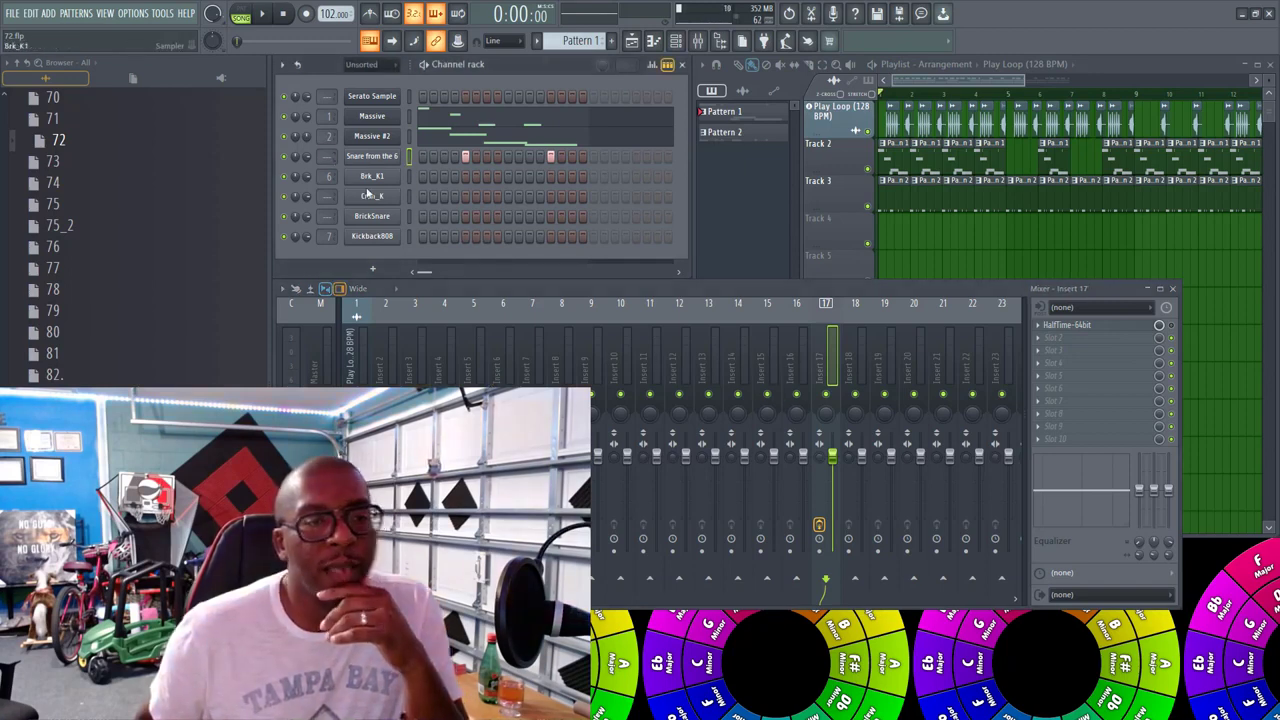
click(408, 197)
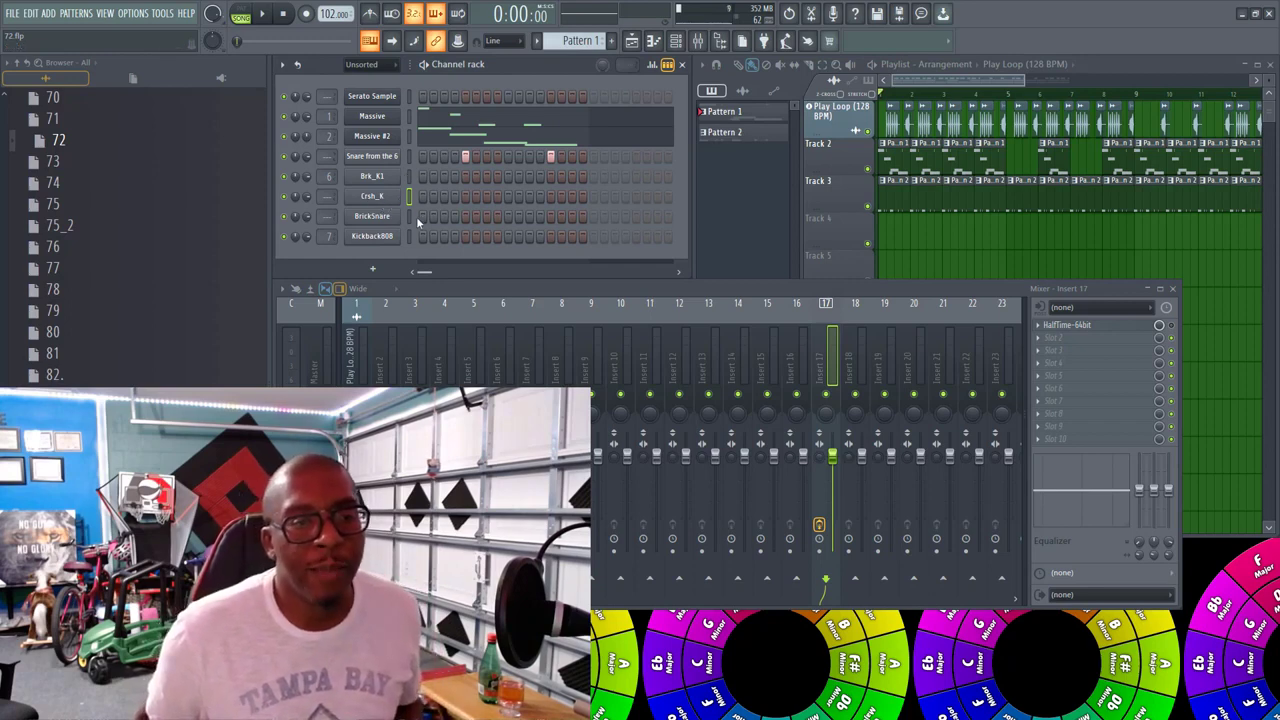
Step: Add the BrickSnare and Snare from the 6 channels to the Crsh_K selection, and route the three to mixer tracks 3 through 5
click(409, 216)
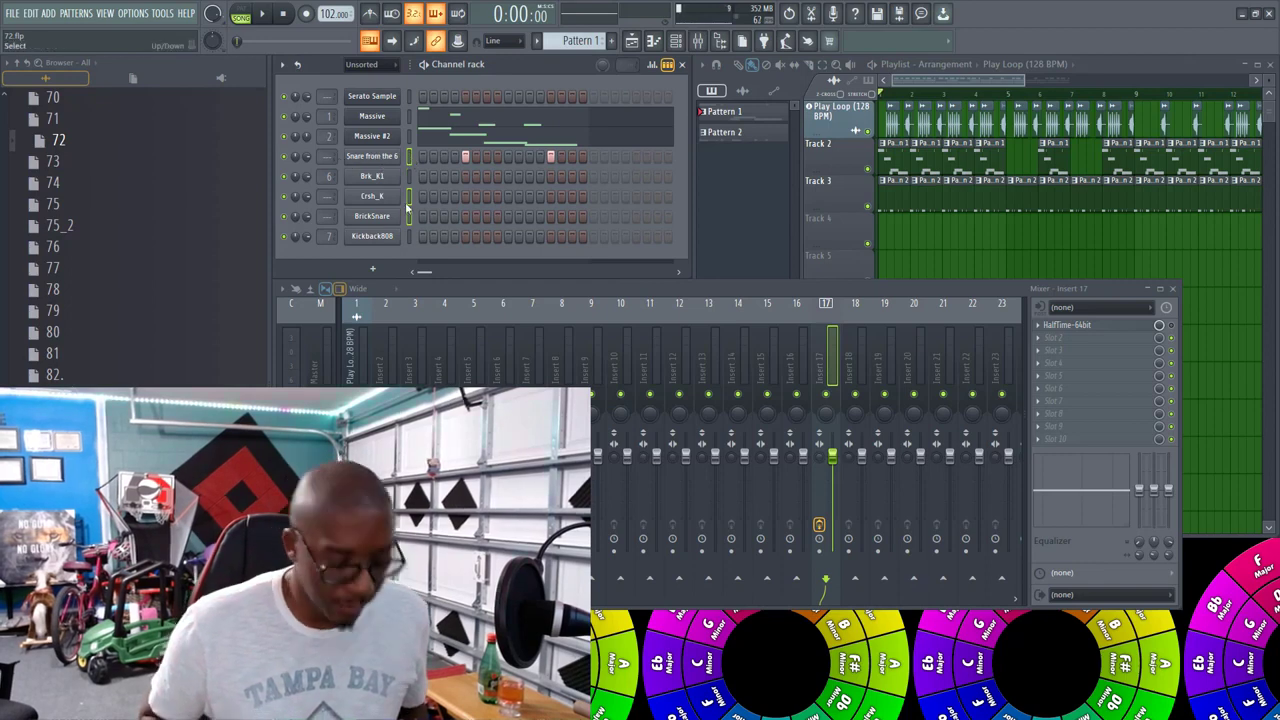
key(ctrl+l)
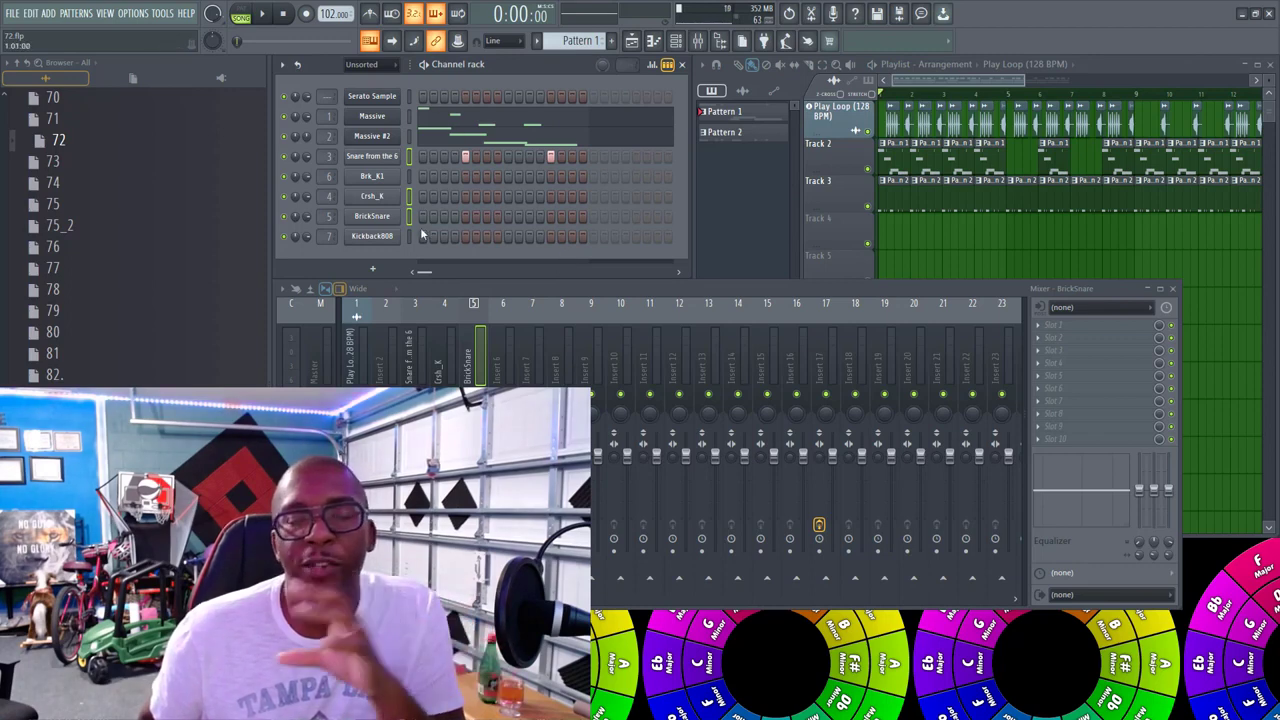
Step: Check the effect slots on the Master, Current, Play Loop, Snare from the 6 and BrickSnare mixer tracks
click(302, 328)
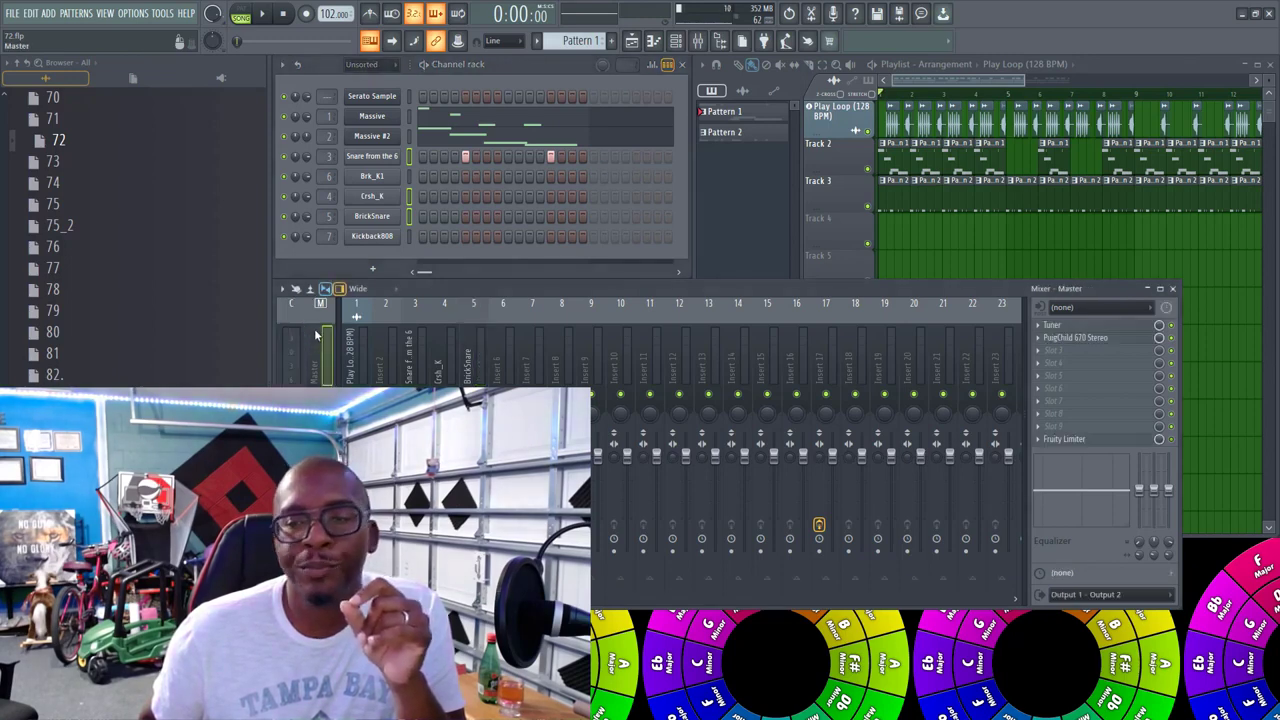
click(301, 330)
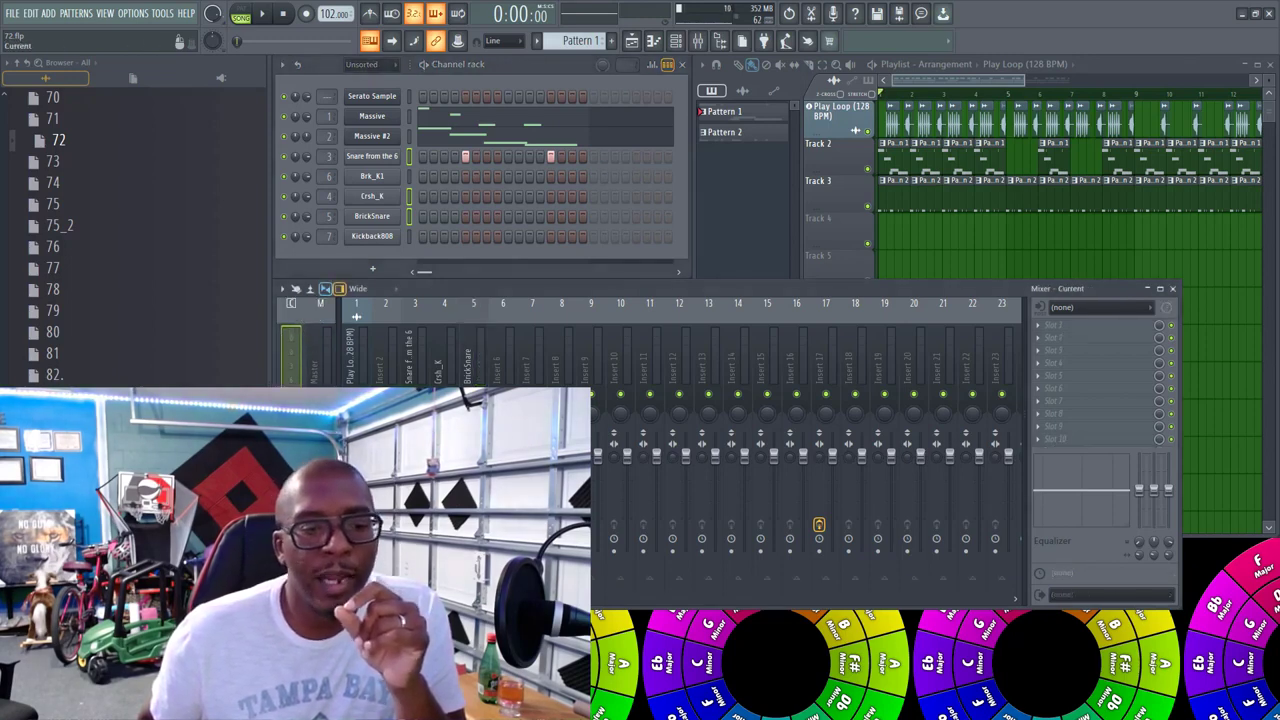
click(321, 350)
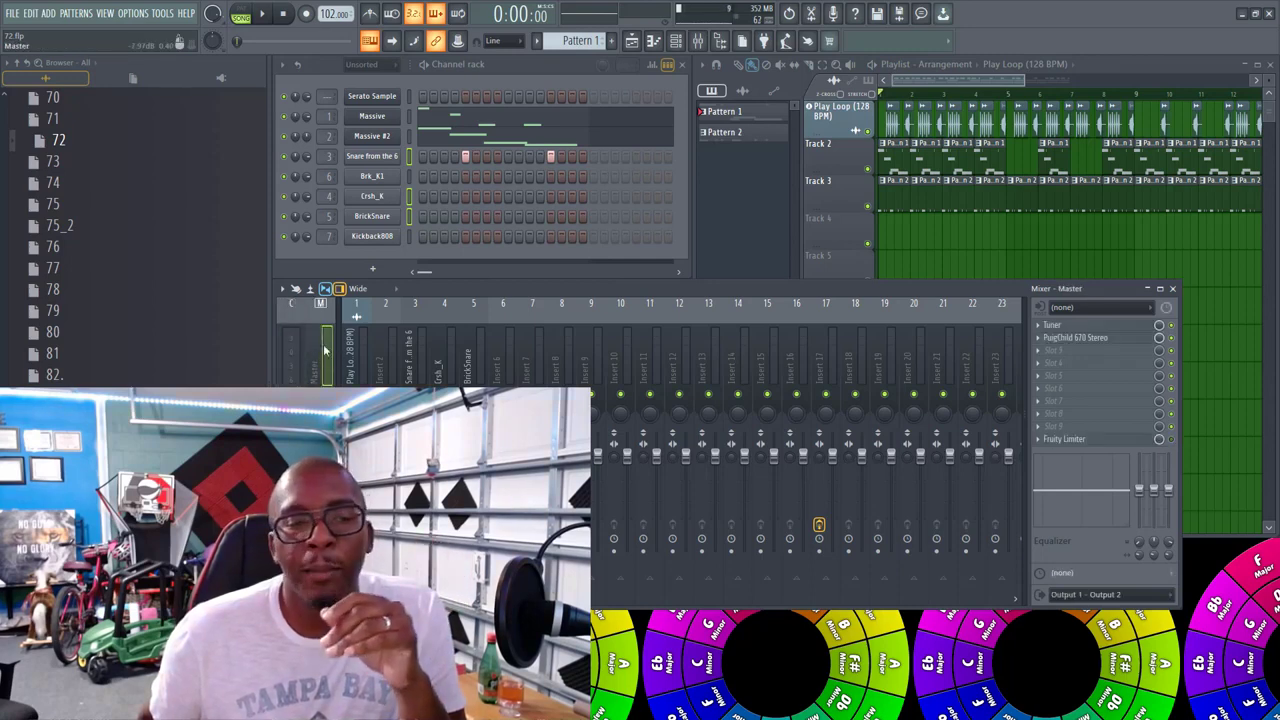
click(349, 338)
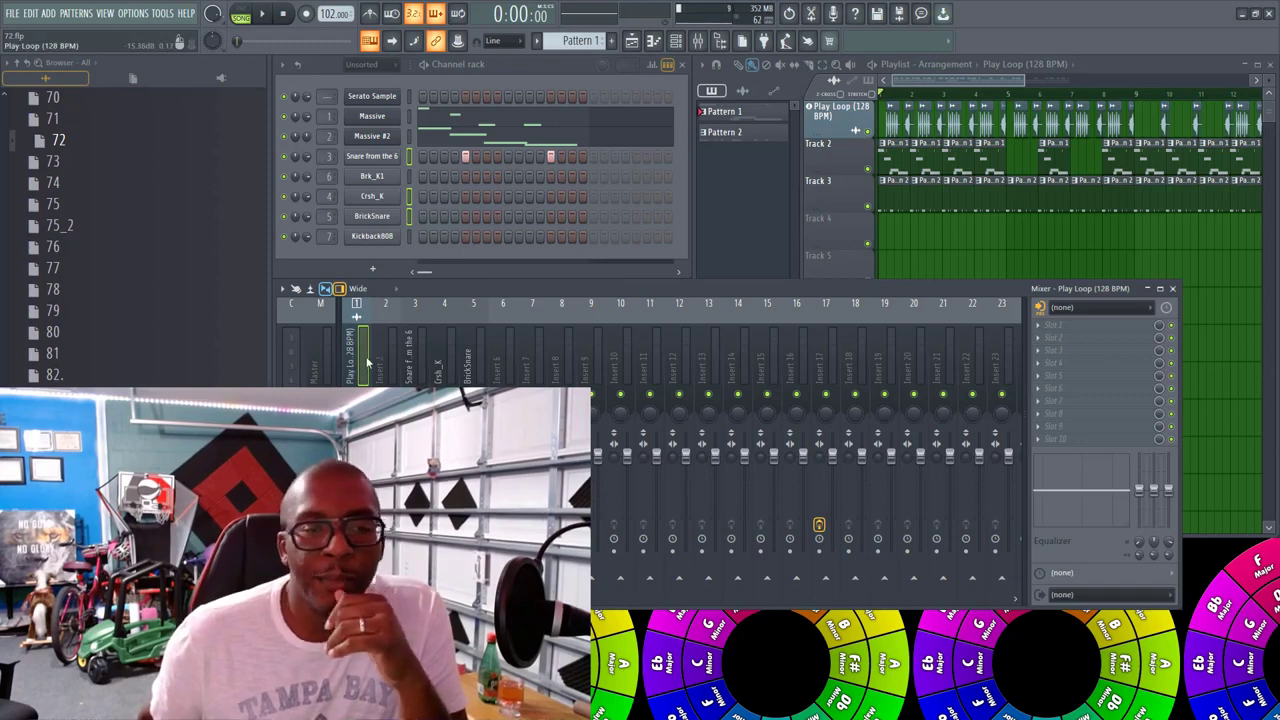
click(418, 355)
click(477, 355)
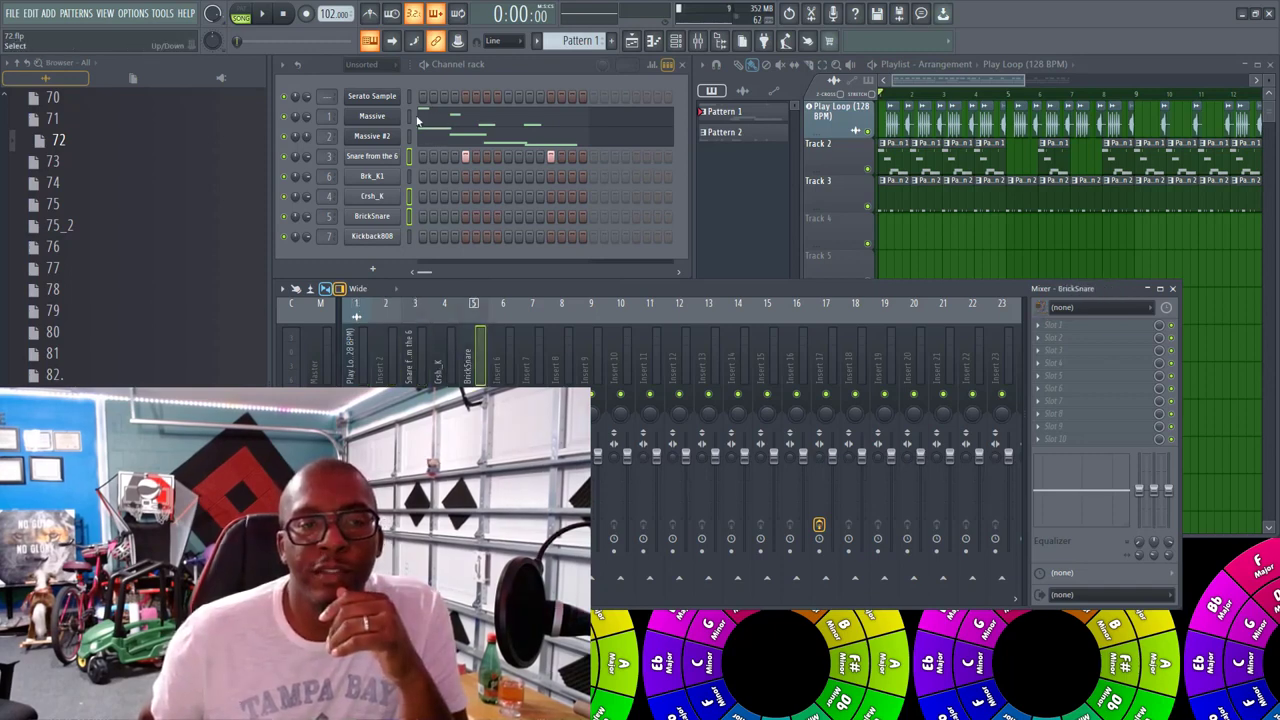
click(362, 380)
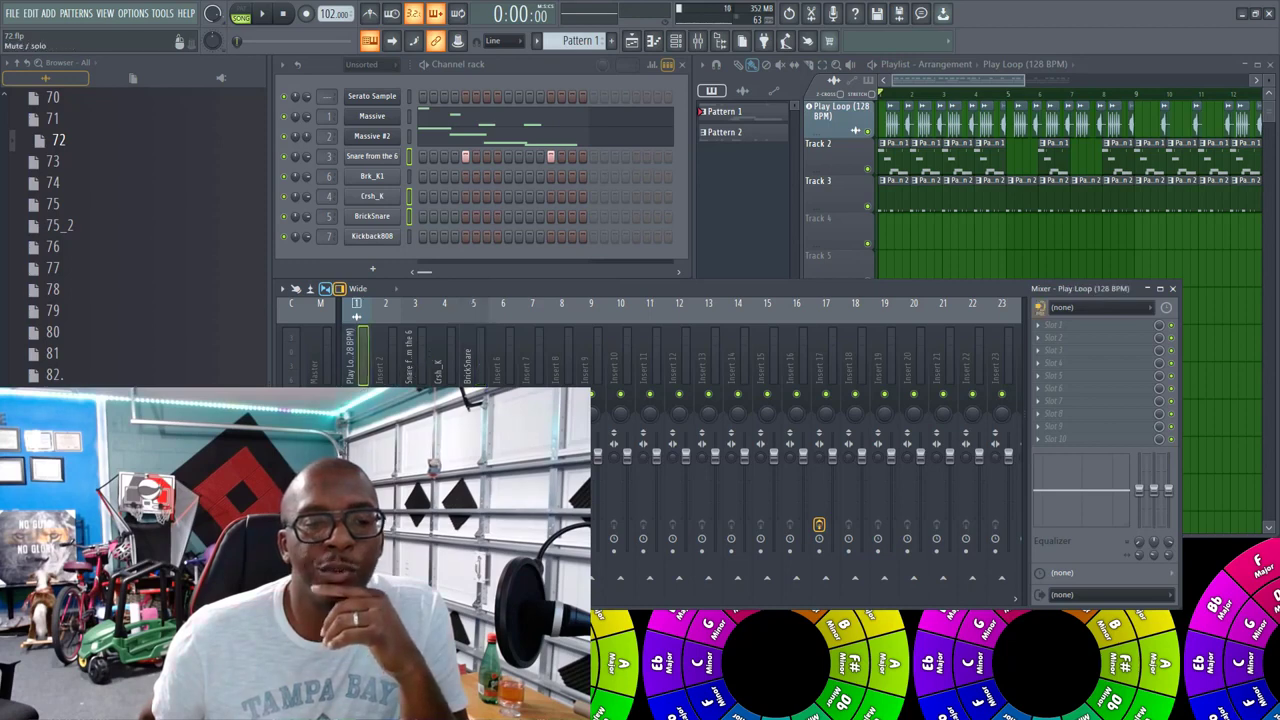
Step: Play the song and set Insert 7's stereo separation to 100% separated
click(264, 22)
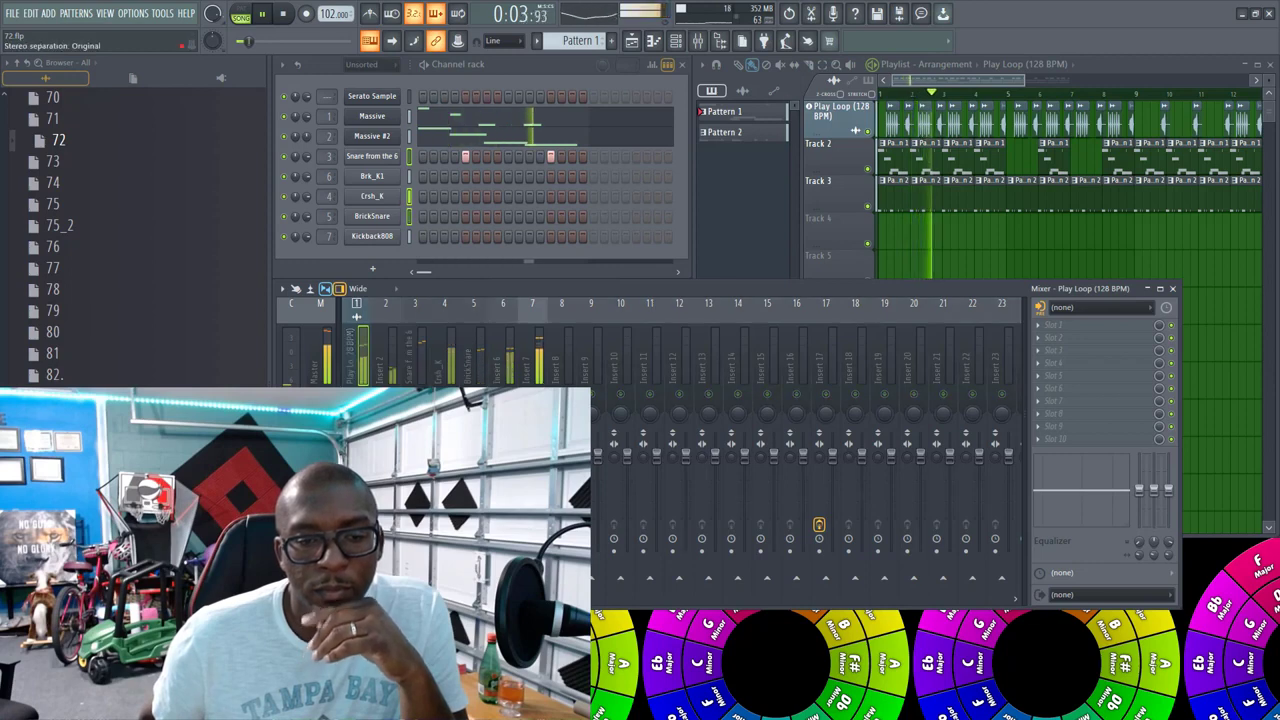
drag(526, 456, 526, 520)
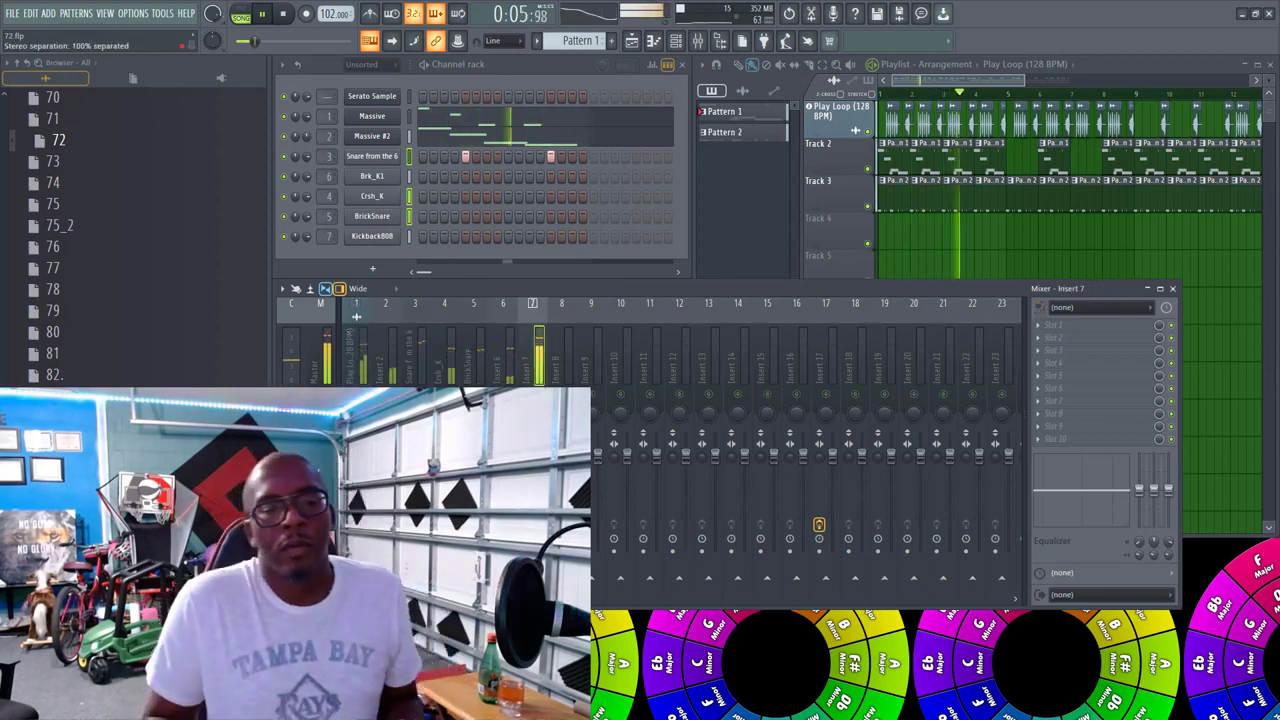
key(space)
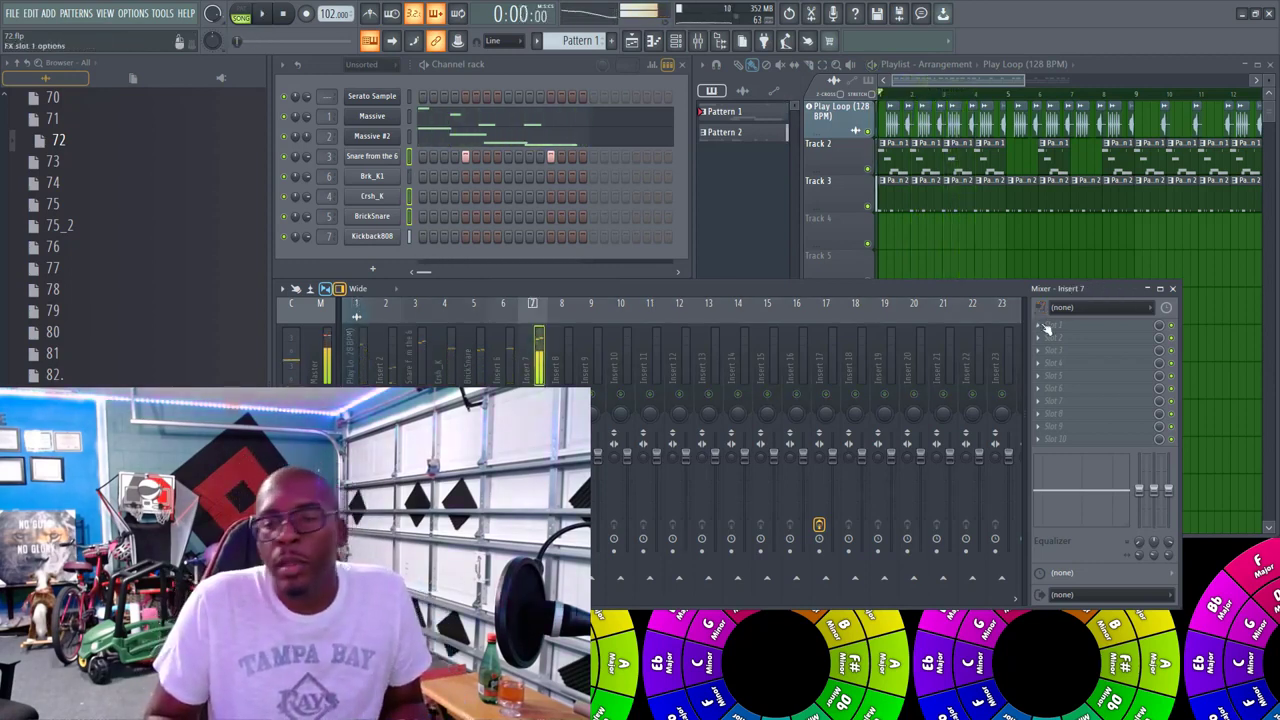
Step: Add the Supercharger effect to slot 1 of Insert 7
click(1047, 328)
mouse_move(1056, 339)
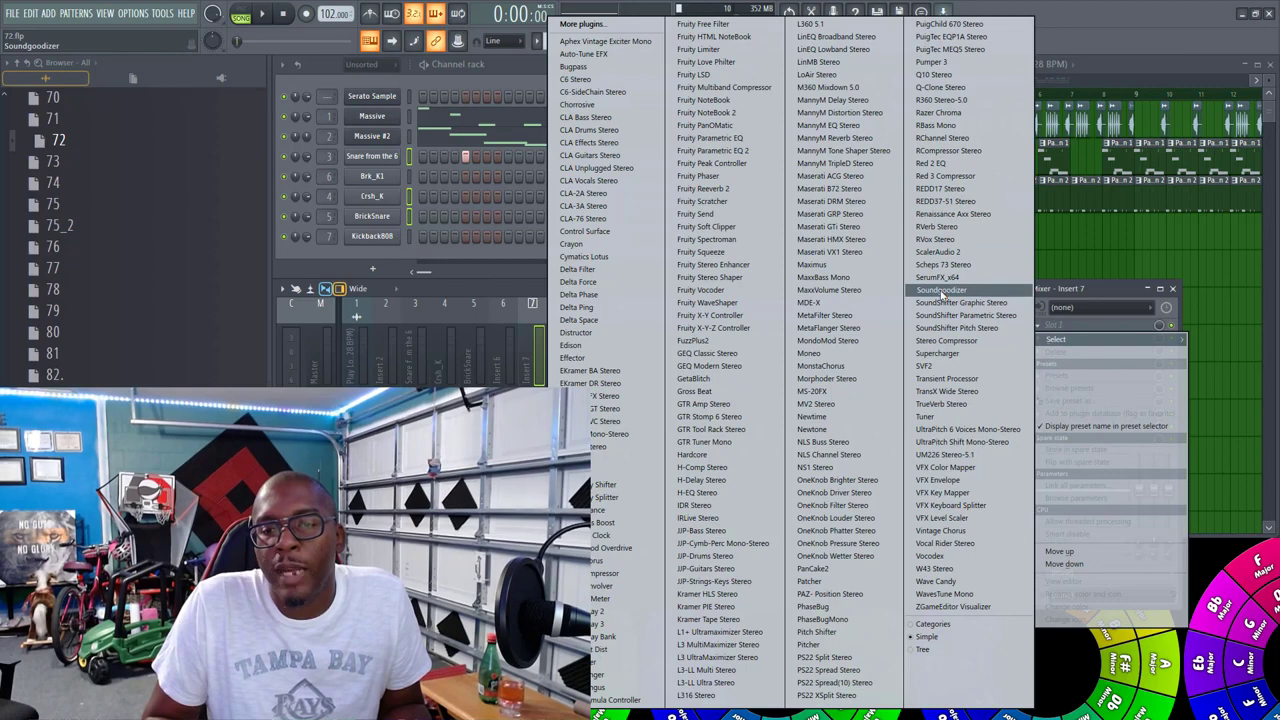
click(945, 355)
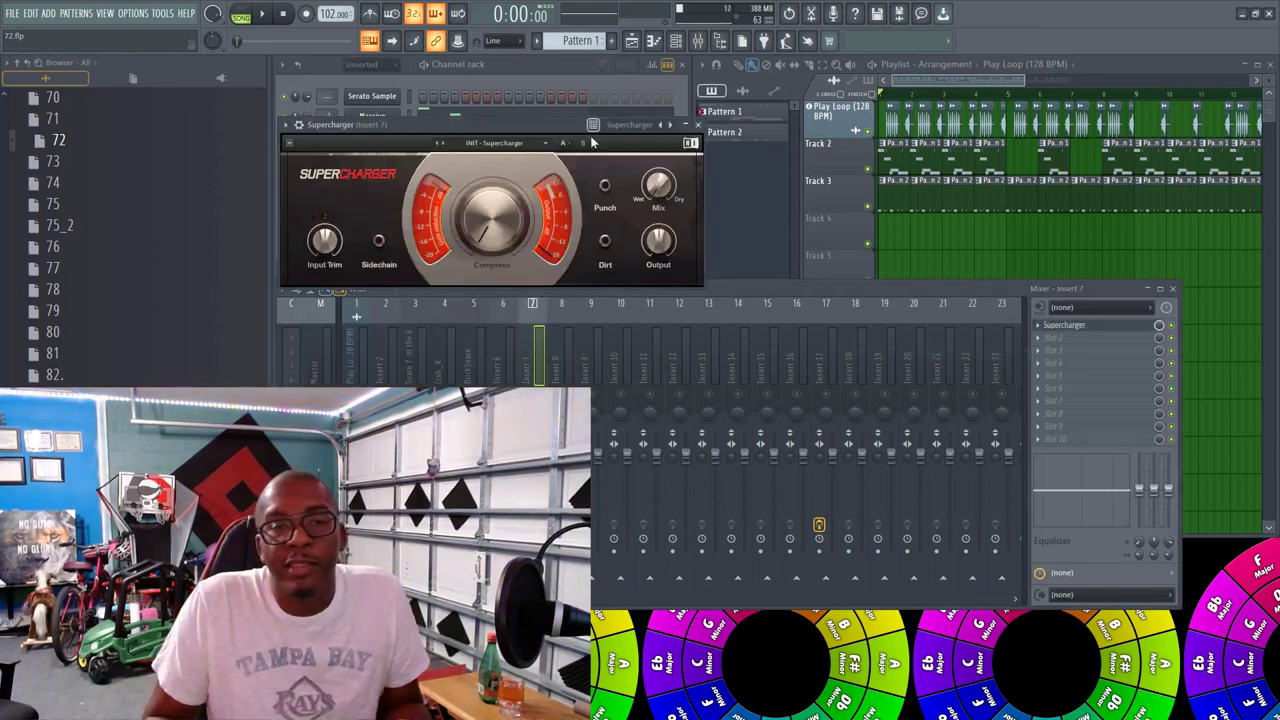
Step: Raise Supercharger's Compress to 4.50 and enable Dirt while the song plays, and close the plugin window
mouse_move(462, 210)
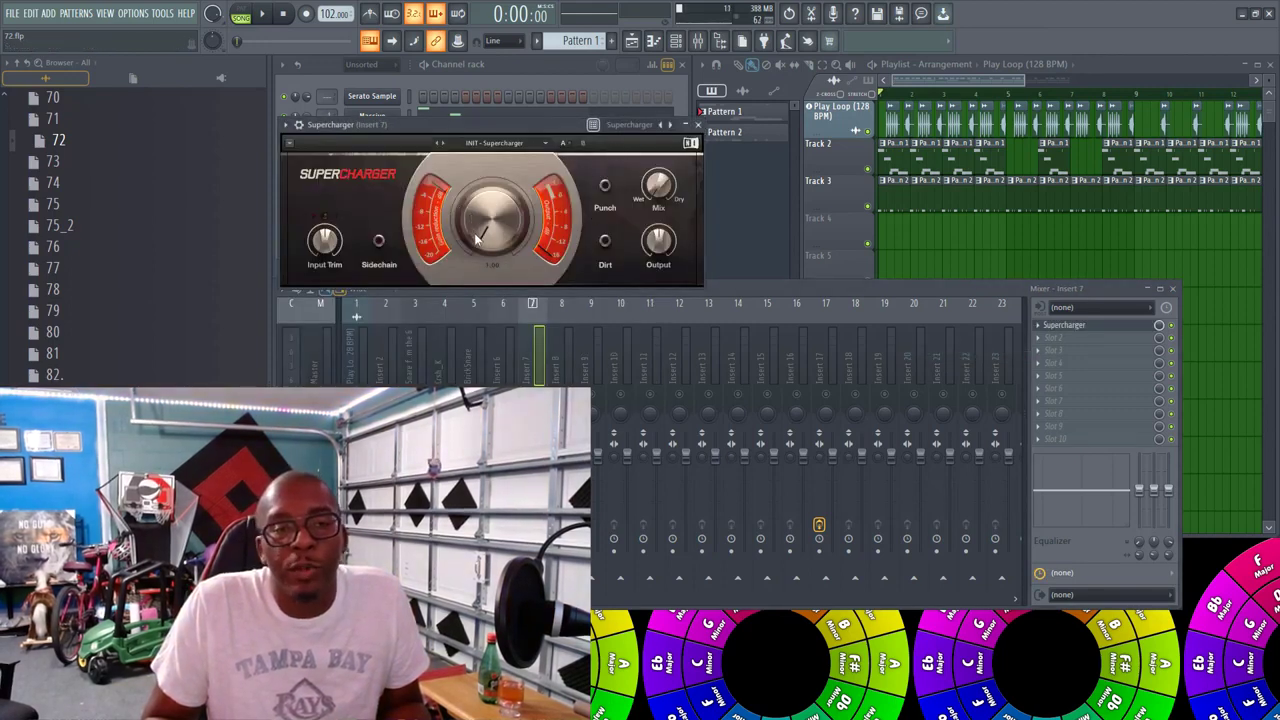
drag(476, 238, 476, 194)
key(space)
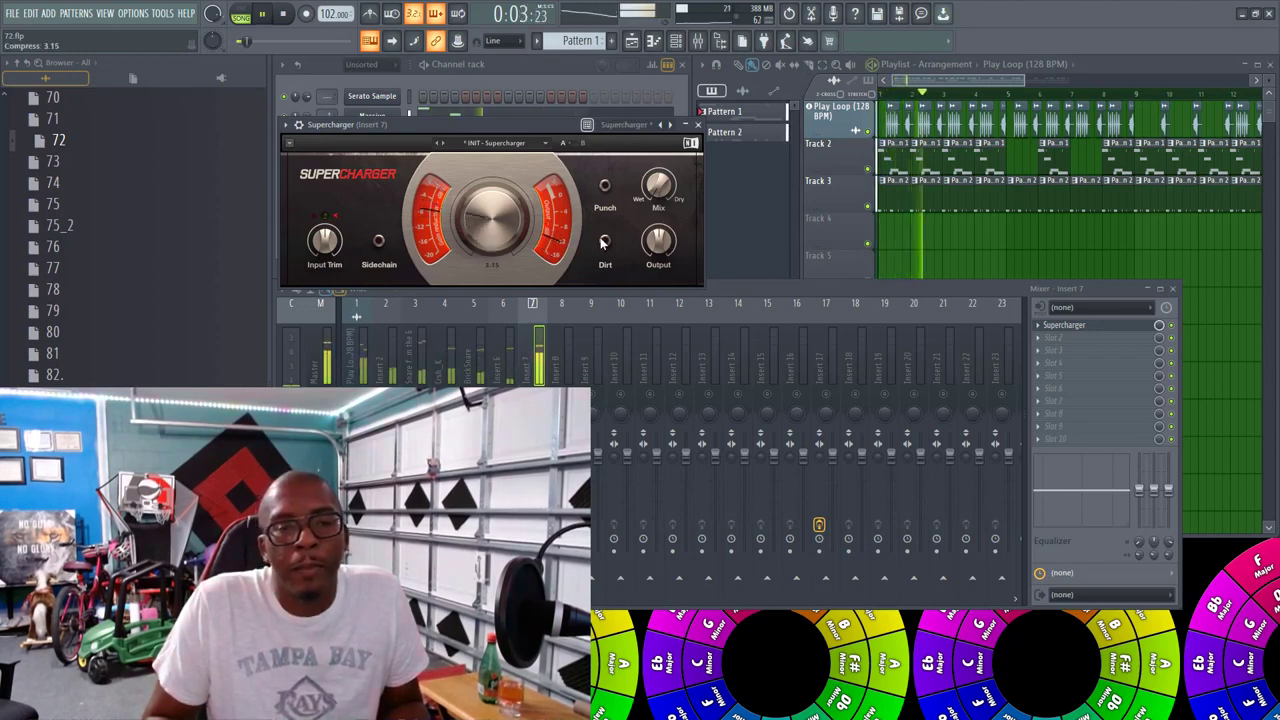
click(604, 241)
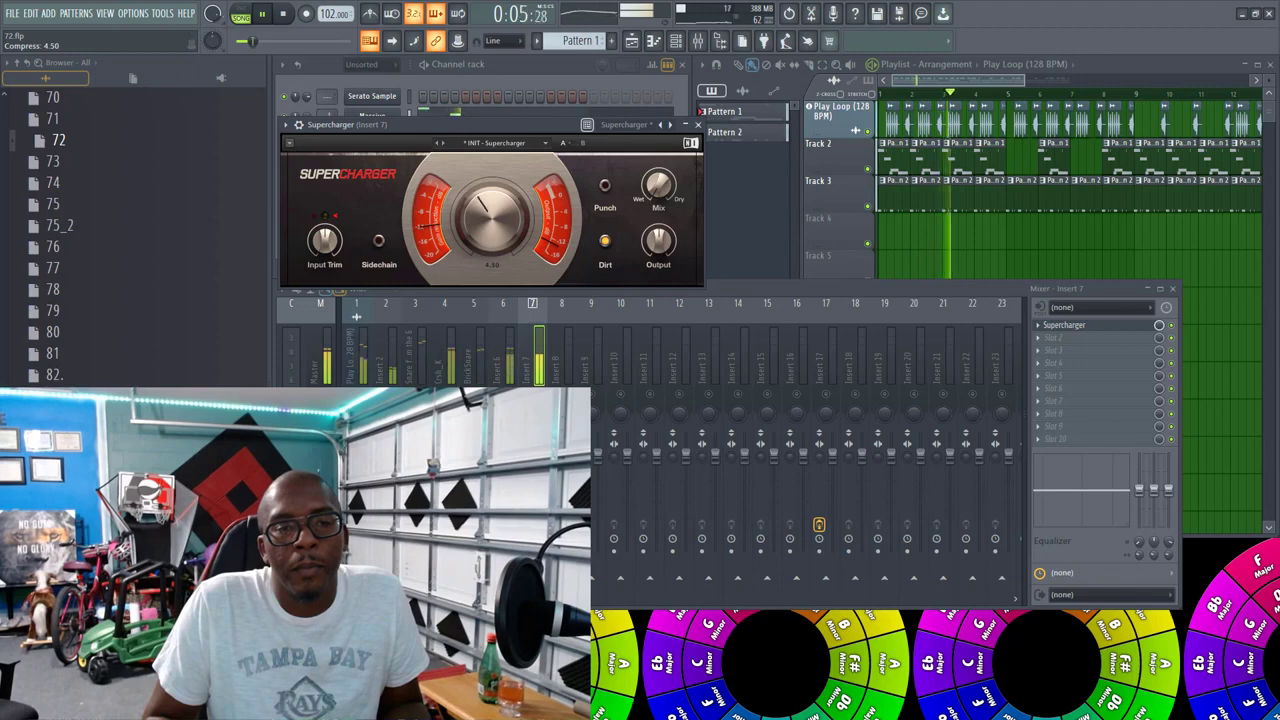
key(space)
click(698, 124)
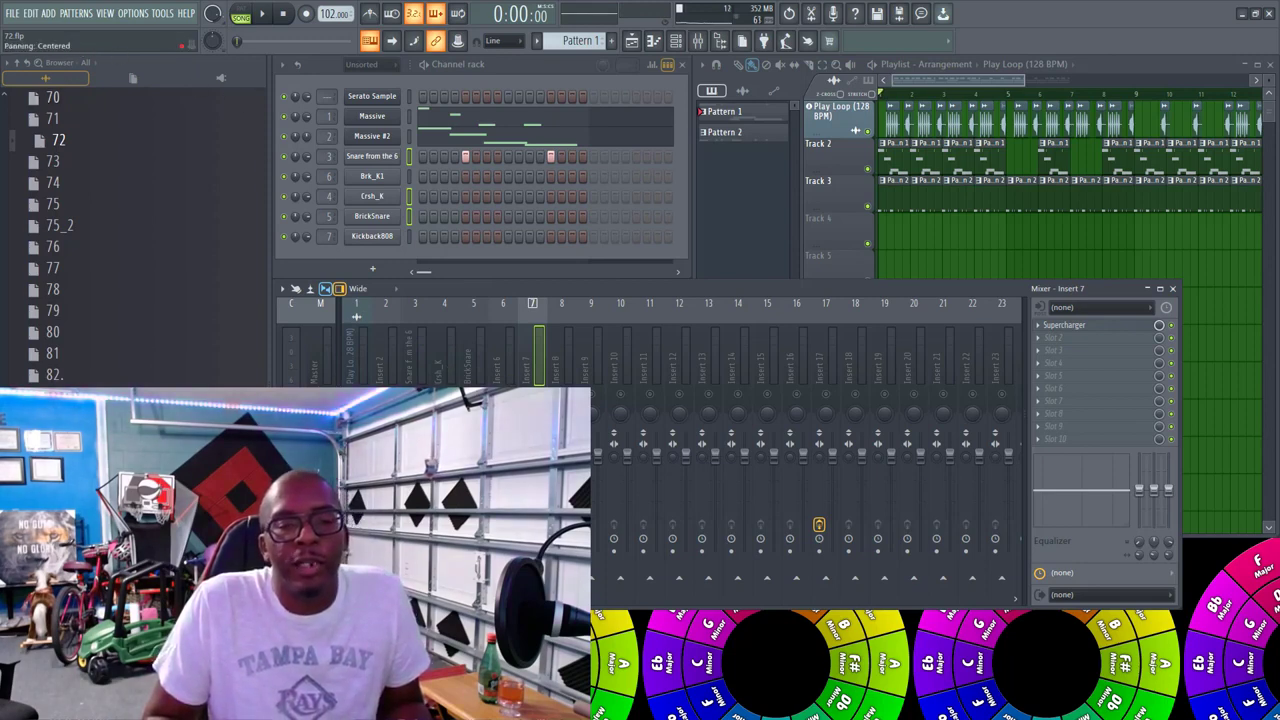
Step: Set Insert 7's stereo separation to 100% merged, playing the song before and after to compare the sound
key(space)
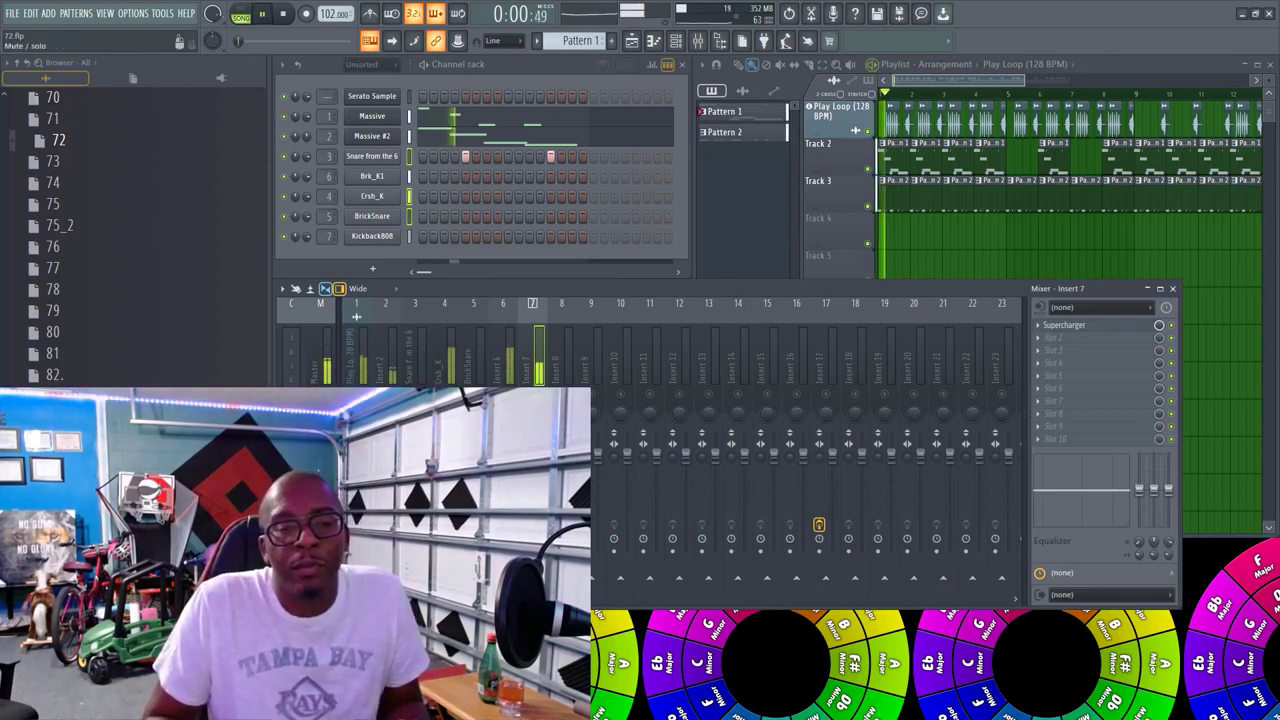
key(space)
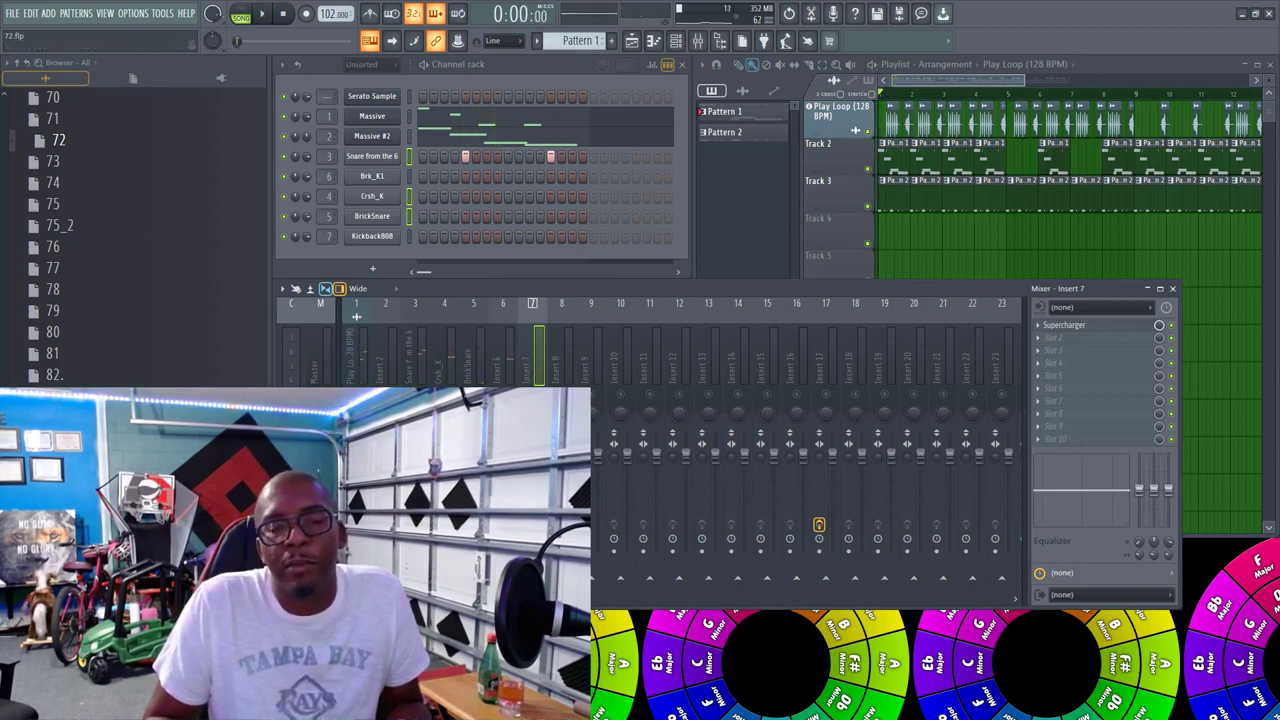
key(space)
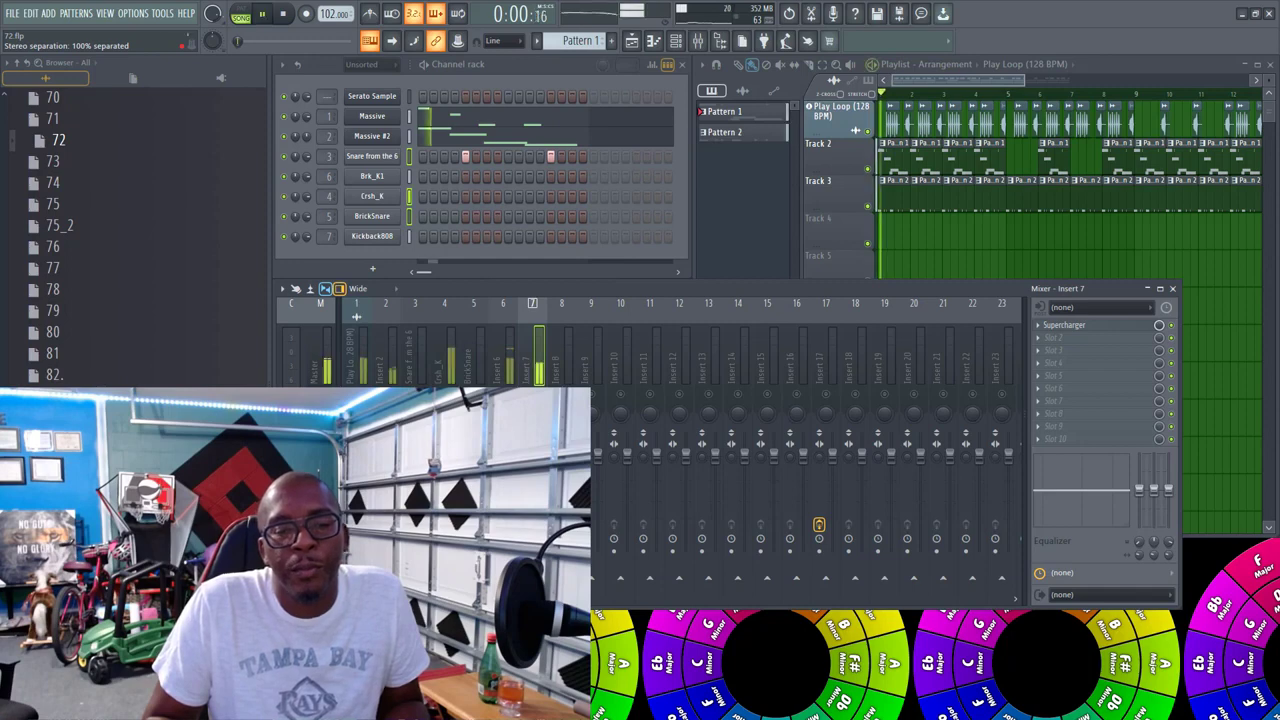
key(space)
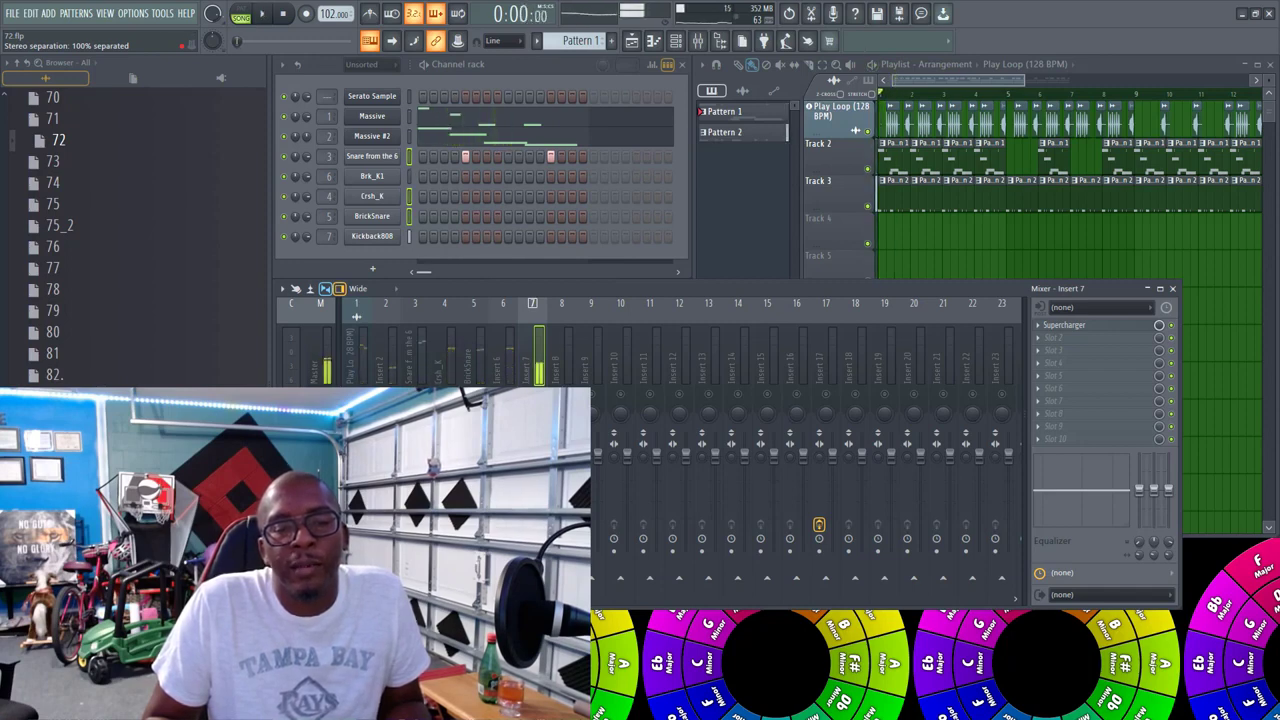
drag(526, 458, 526, 400)
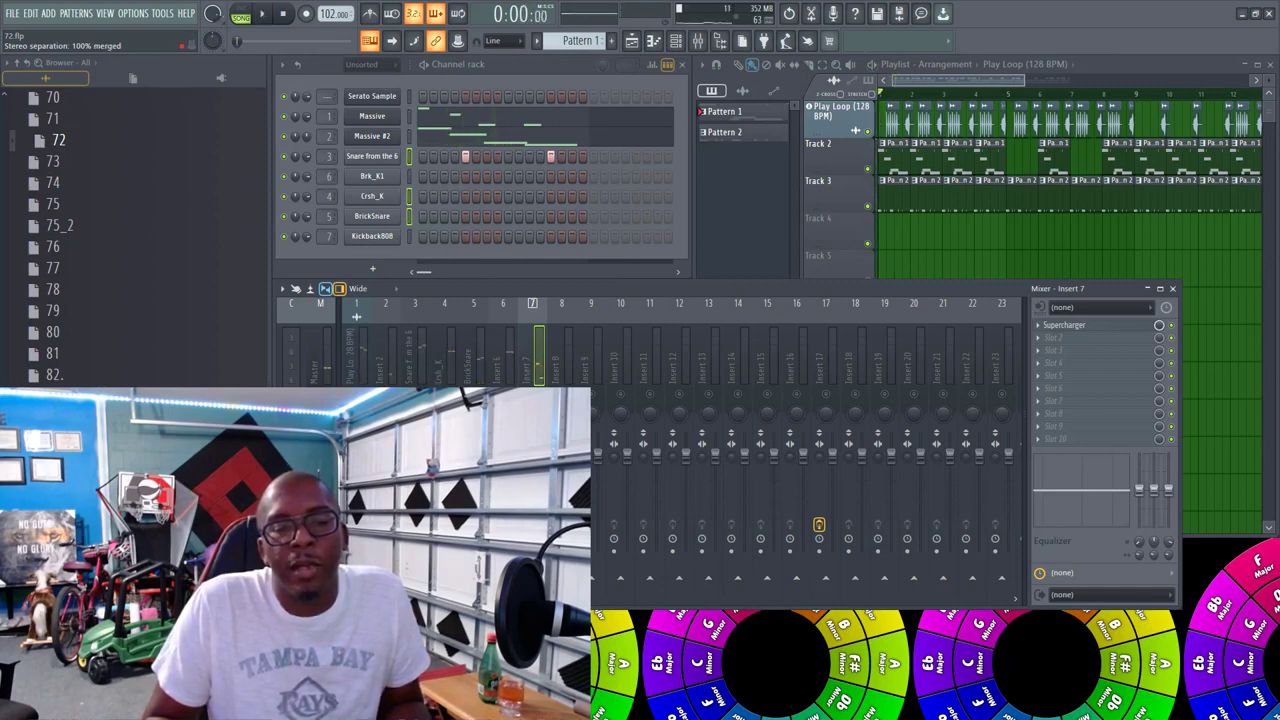
key(space)
key(space)
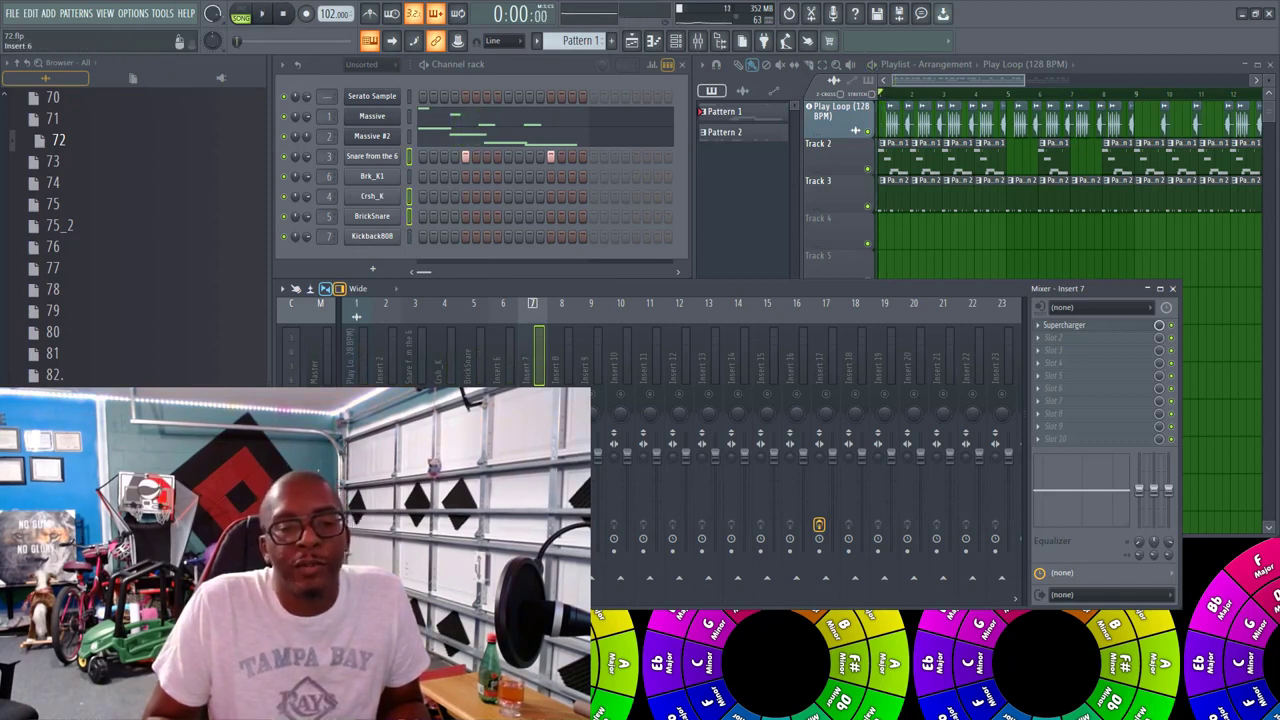
Step: Set Insert 6's stereo separation to 100% separated while listening to the song
click(512, 370)
key(space)
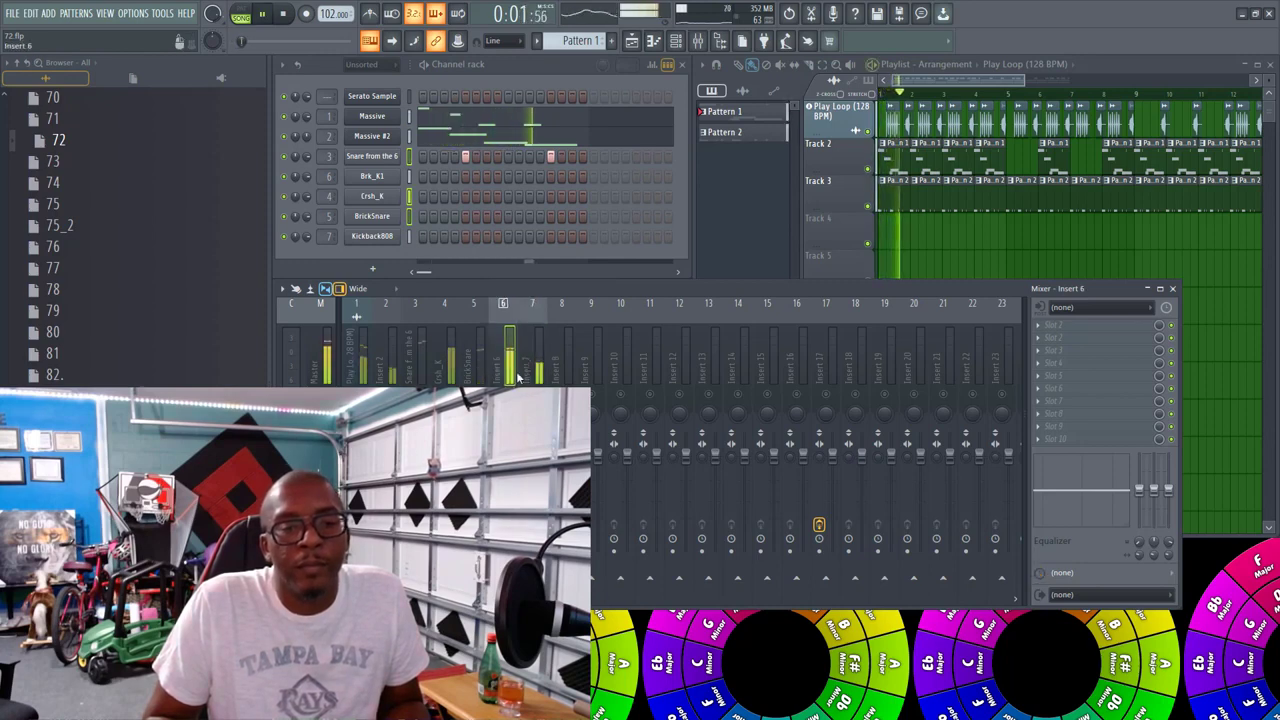
key(space)
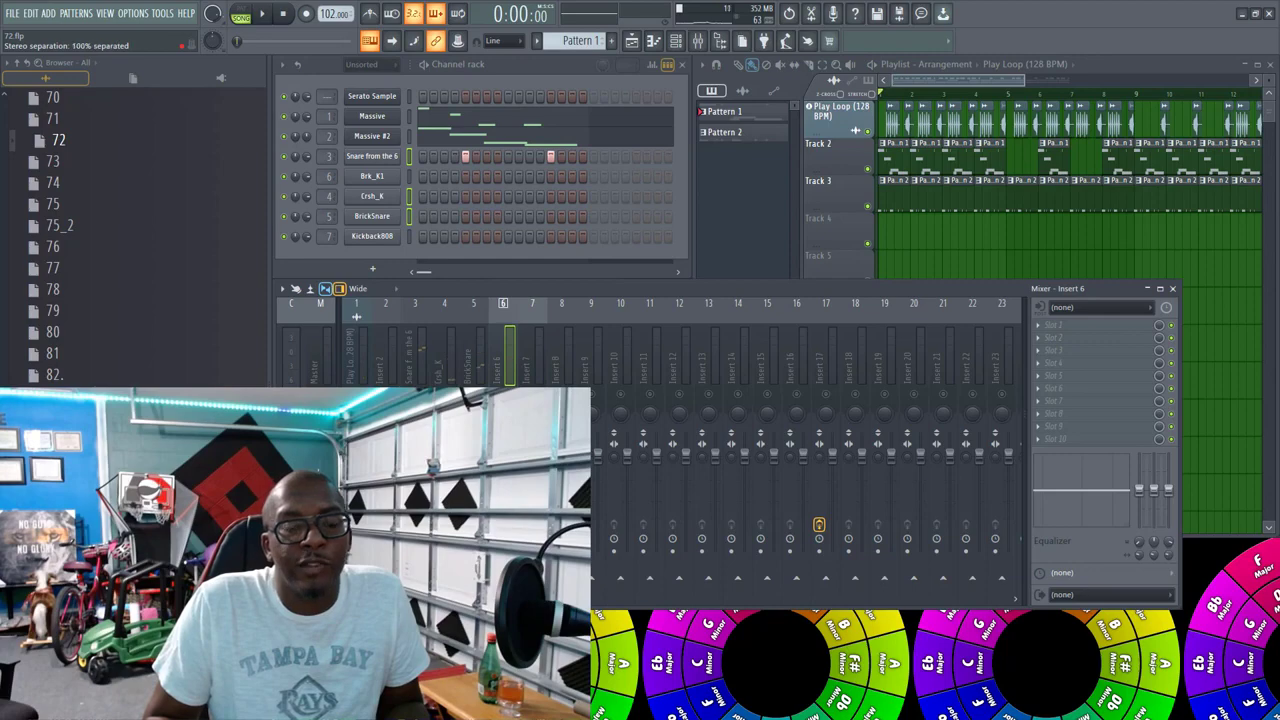
key(space)
Step: Add Fruity Parametric EQ 2 to Insert 6, cutting band 7 from about 327 Hz and band 1 by about 2.2 dB at 28 Hz
click(1044, 332)
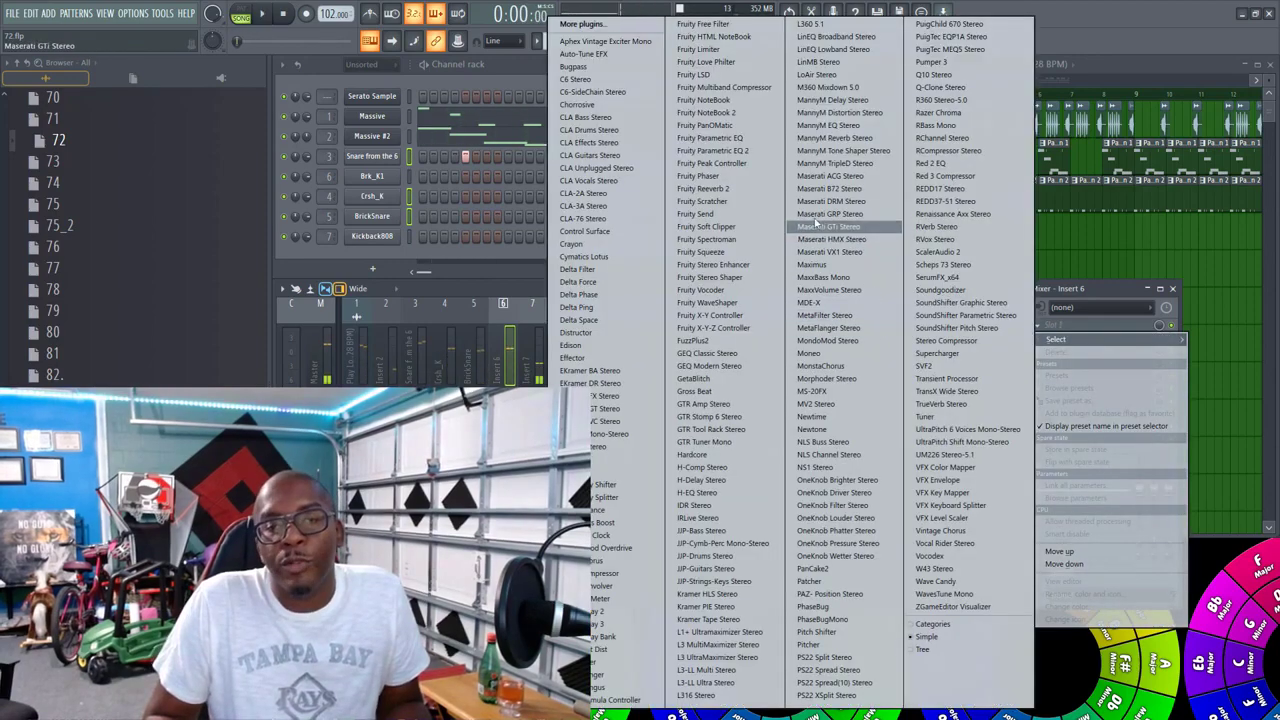
click(760, 150)
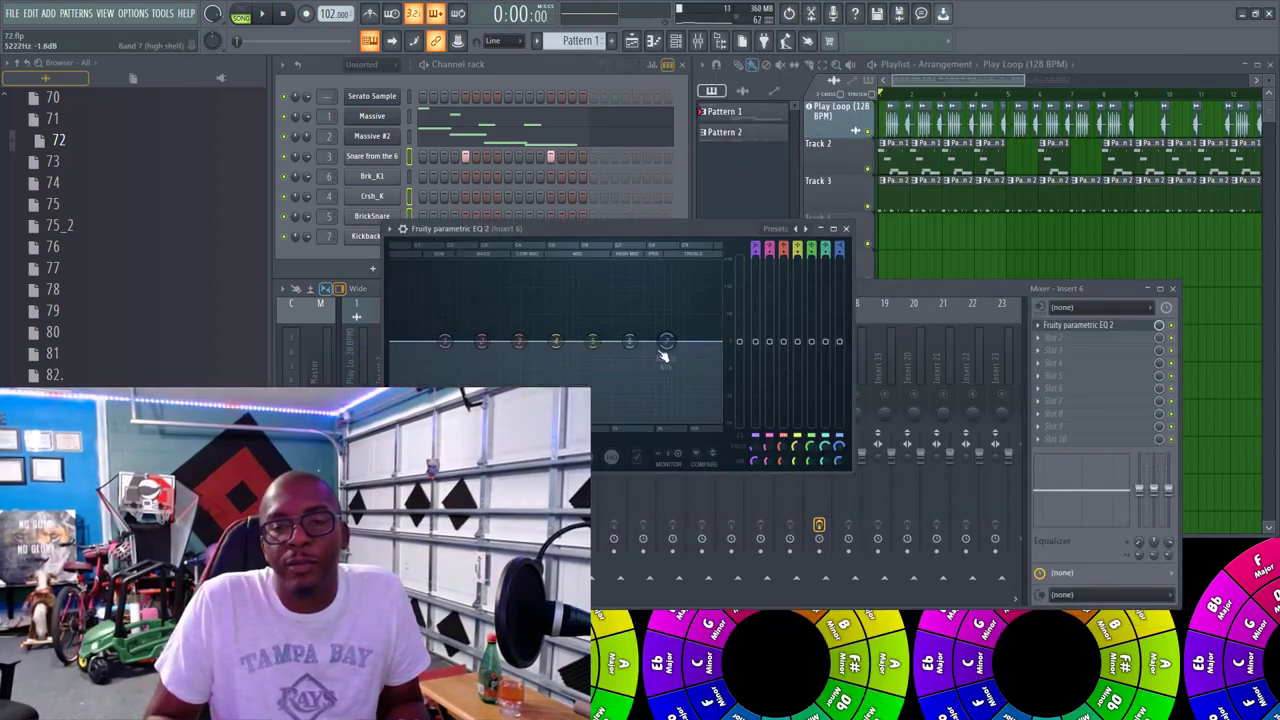
drag(667, 347, 495, 403)
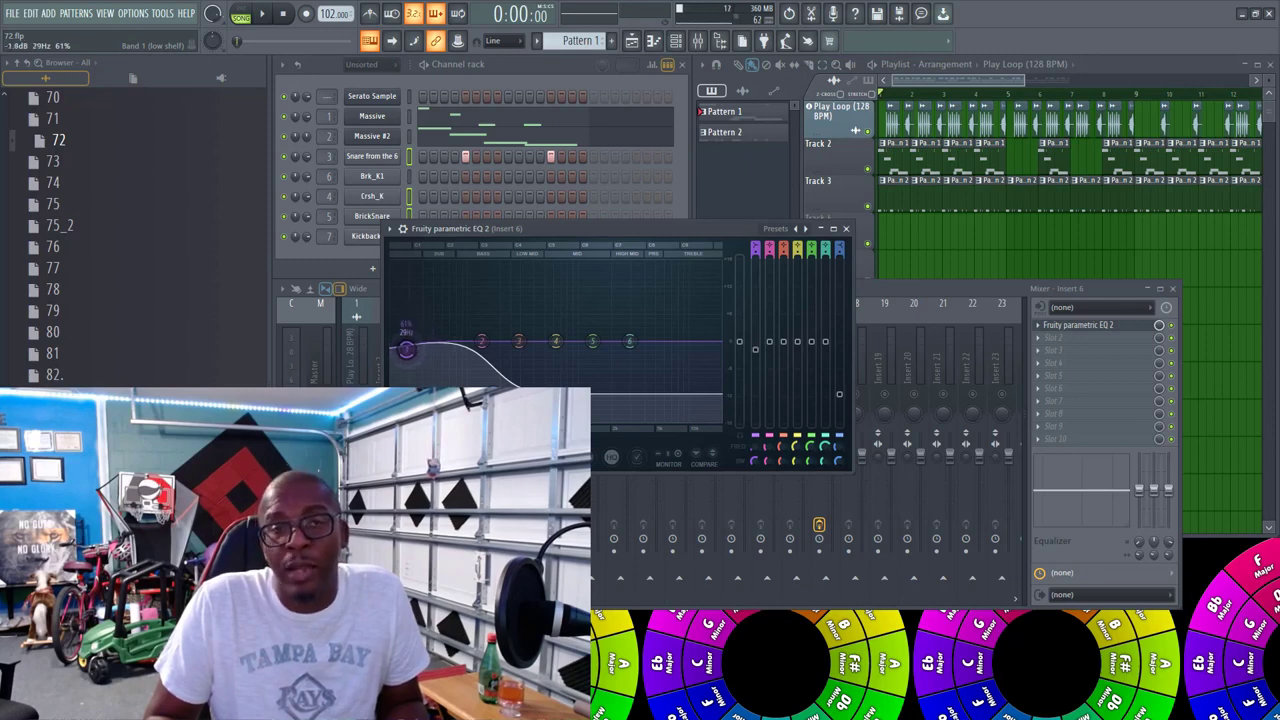
key(space)
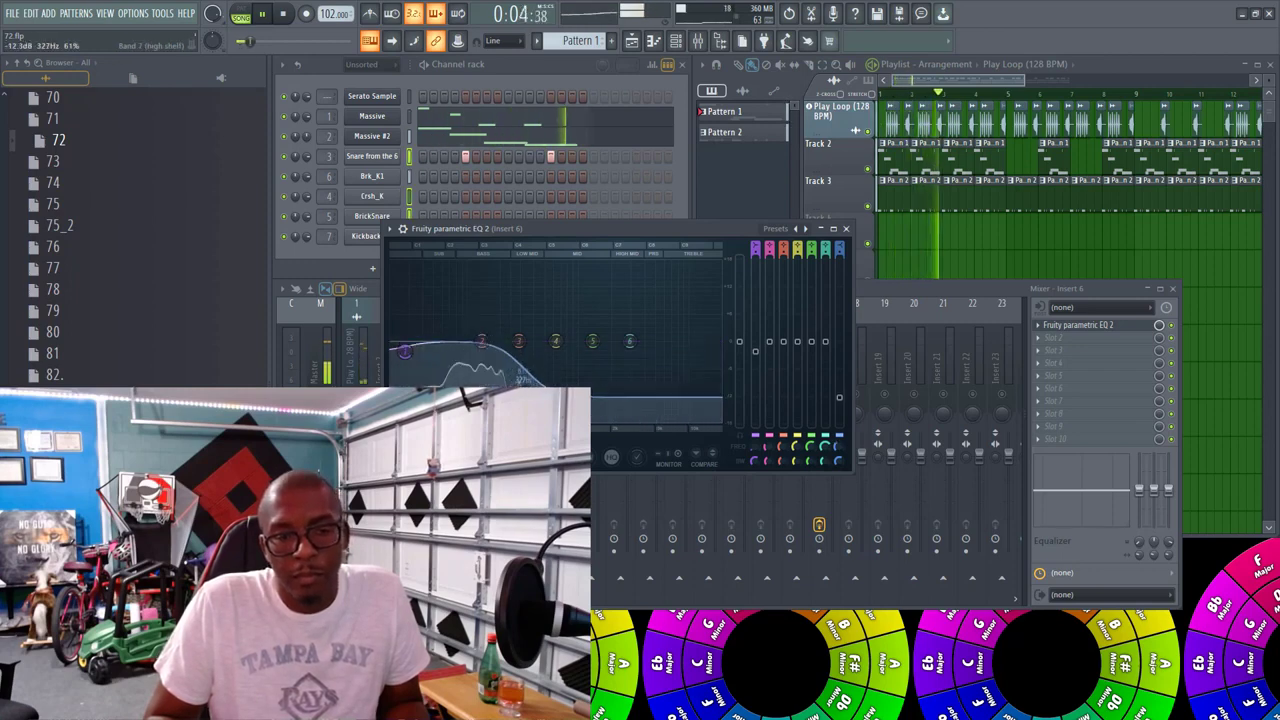
key(space)
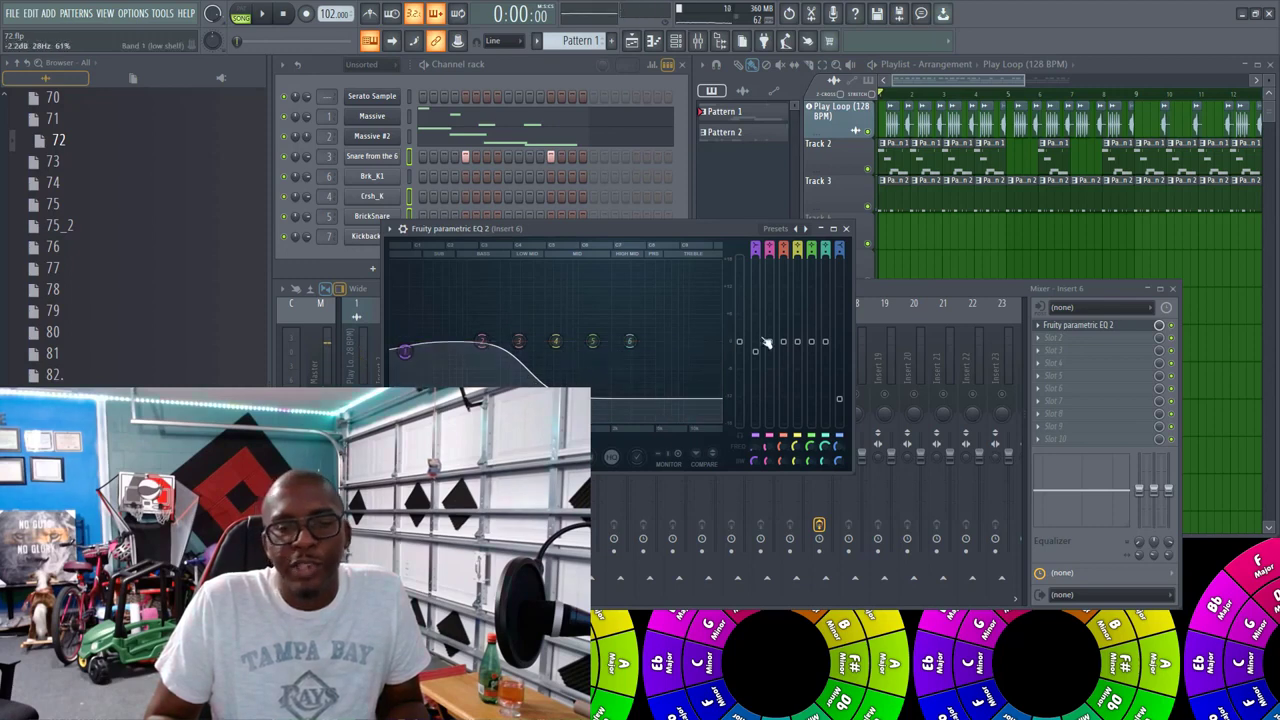
click(846, 229)
Step: Listen to the song with the BrickSnare mixer track selected, and select the Crsh_K track to check its effect slots
click(483, 349)
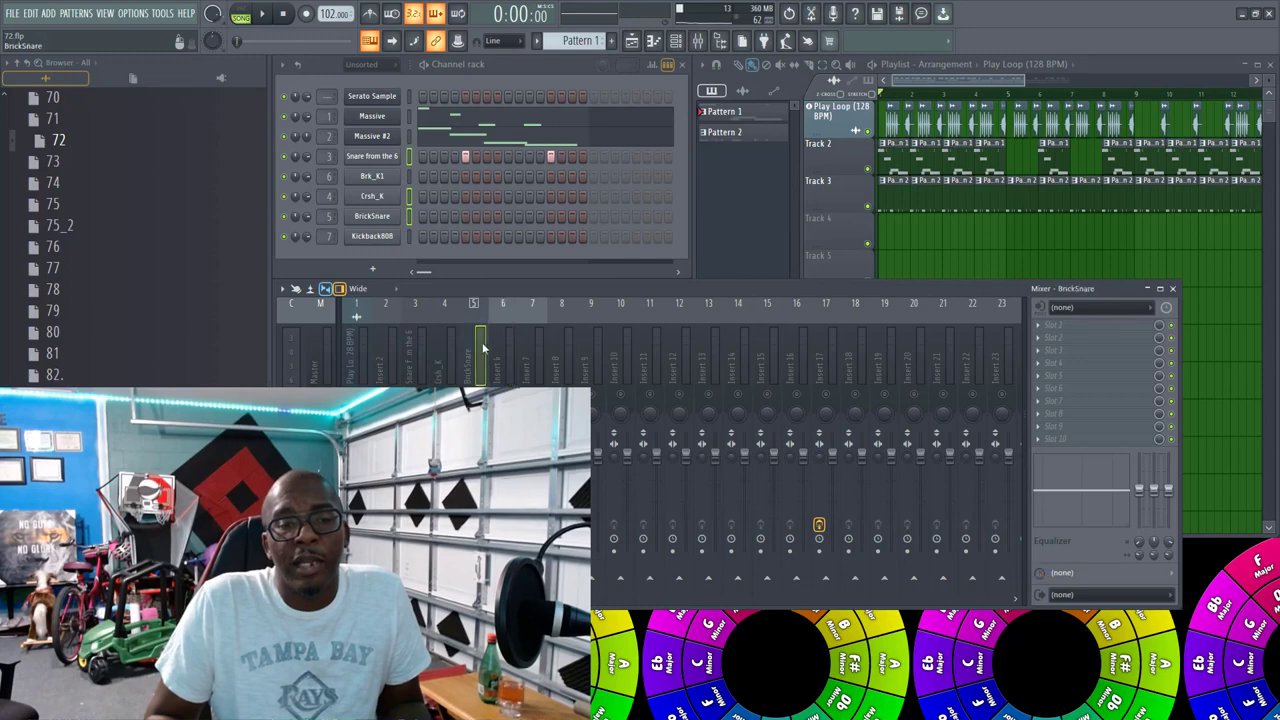
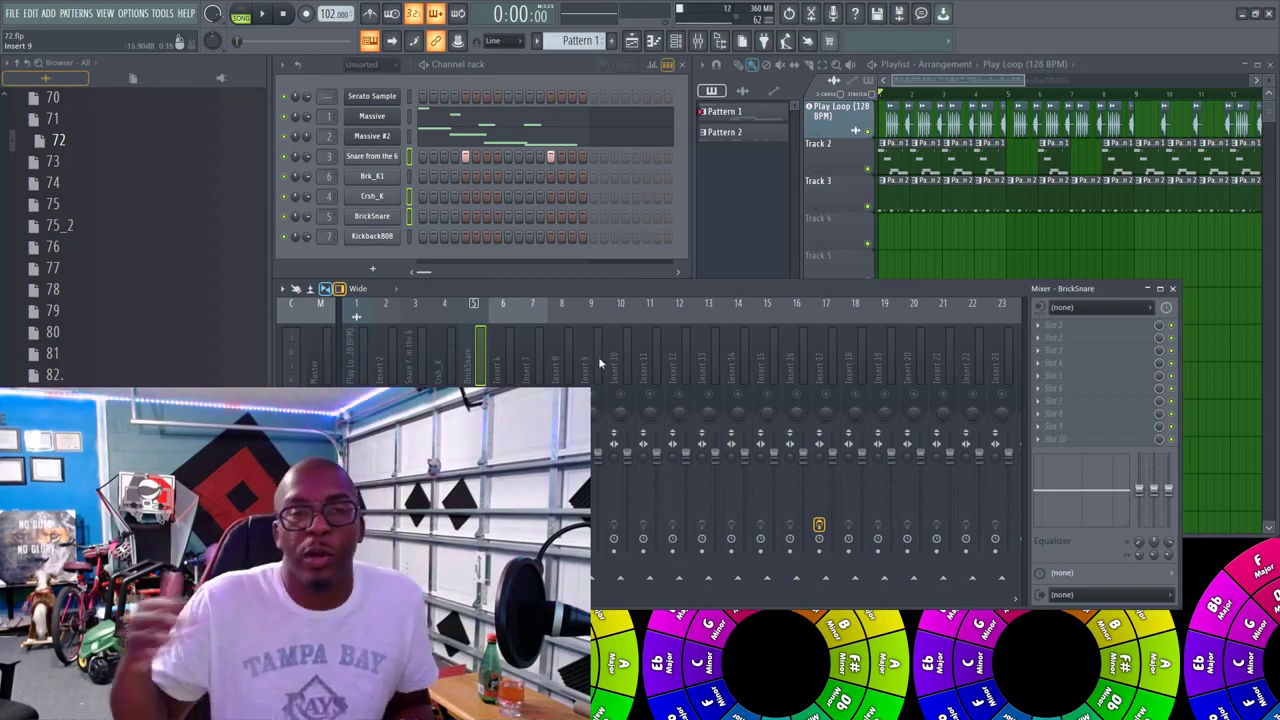
key(space)
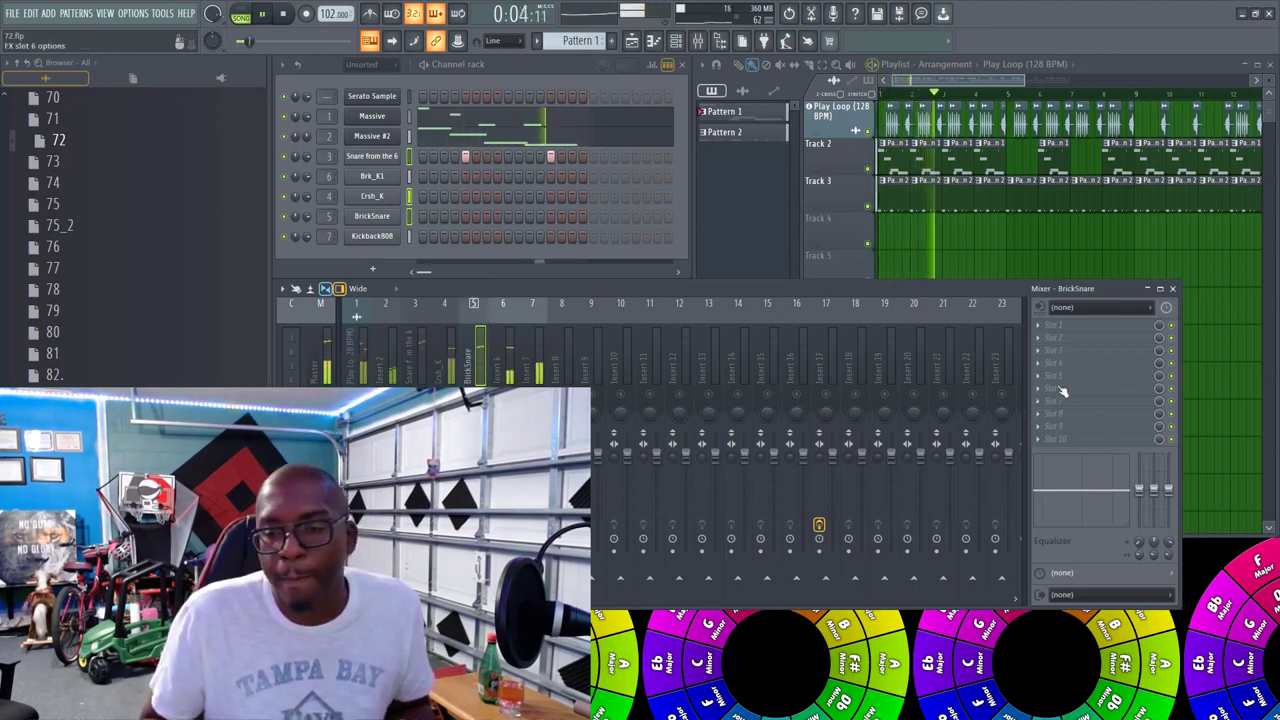
key(space)
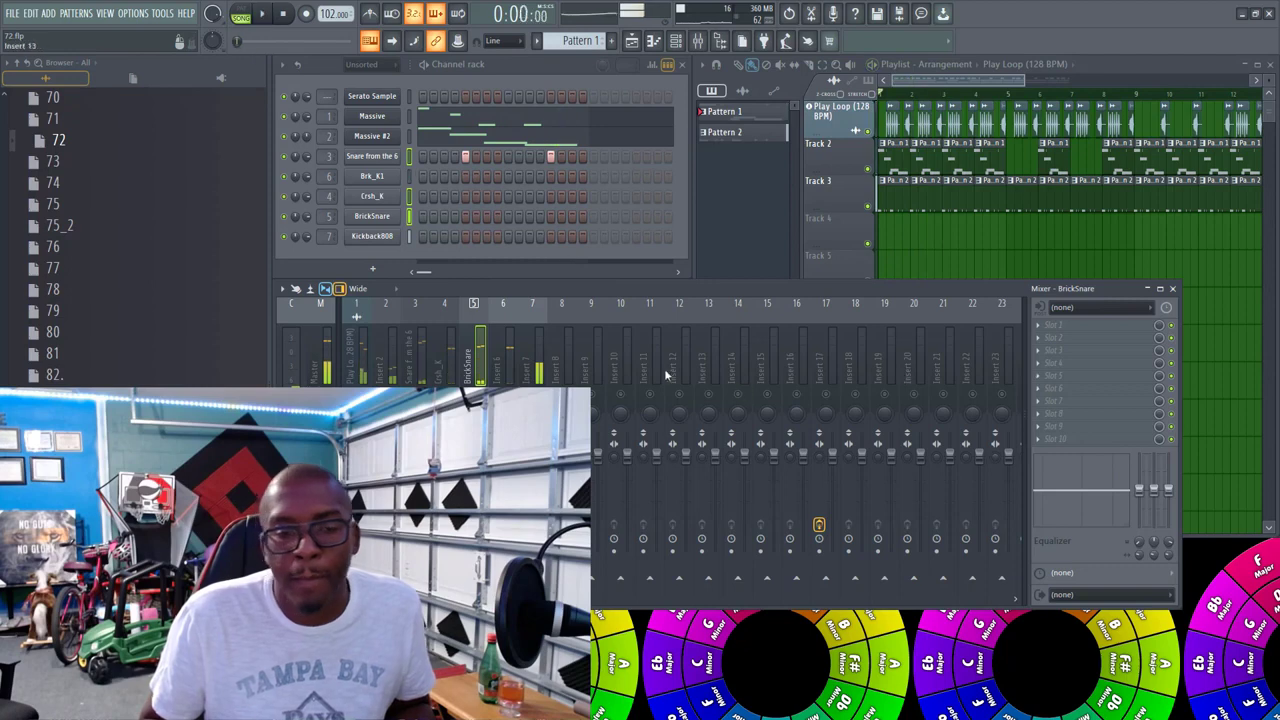
click(440, 350)
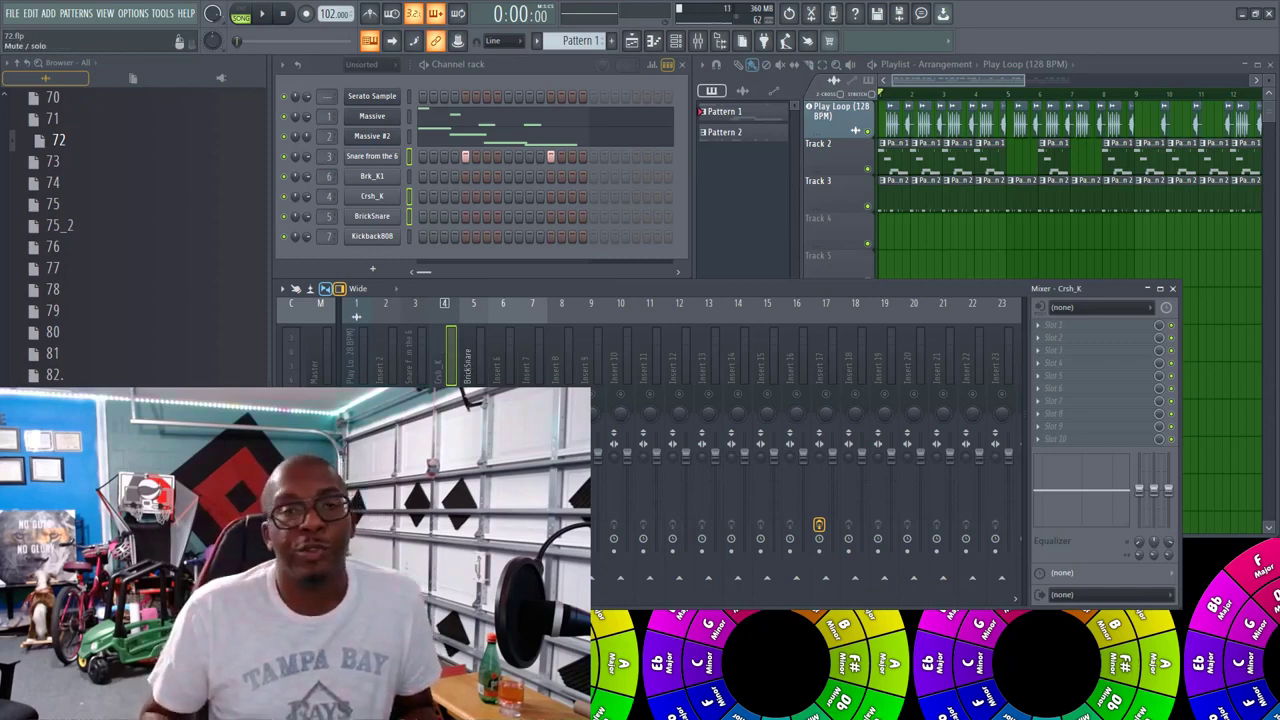
Step: Play the song in short passes to compare the levels of the Crsh_K and Snare from the 6 mixer tracks
key(space)
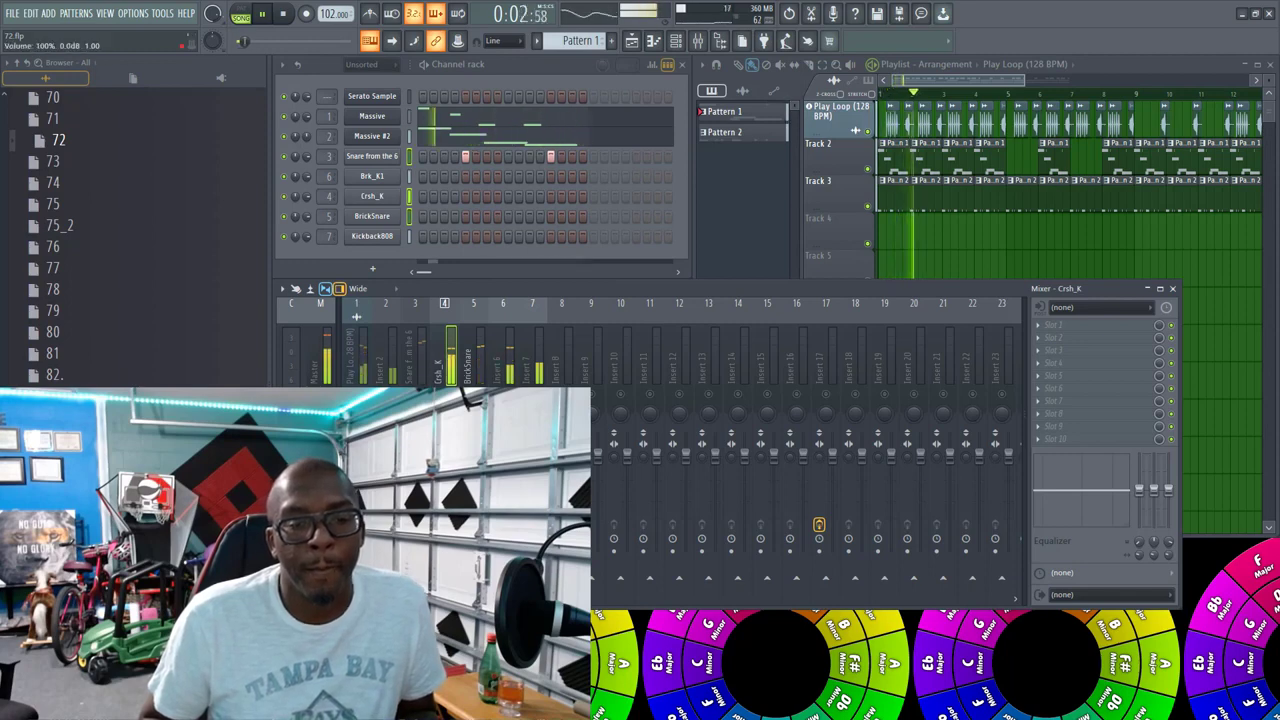
key(space)
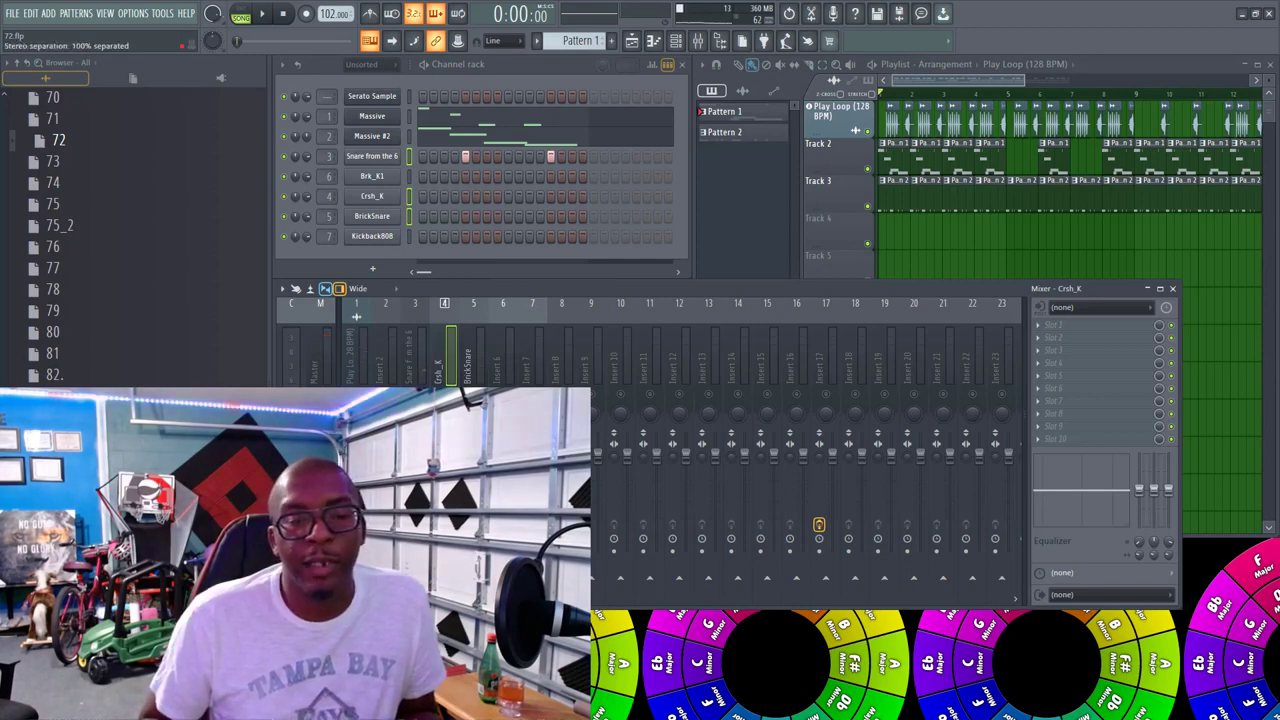
key(space)
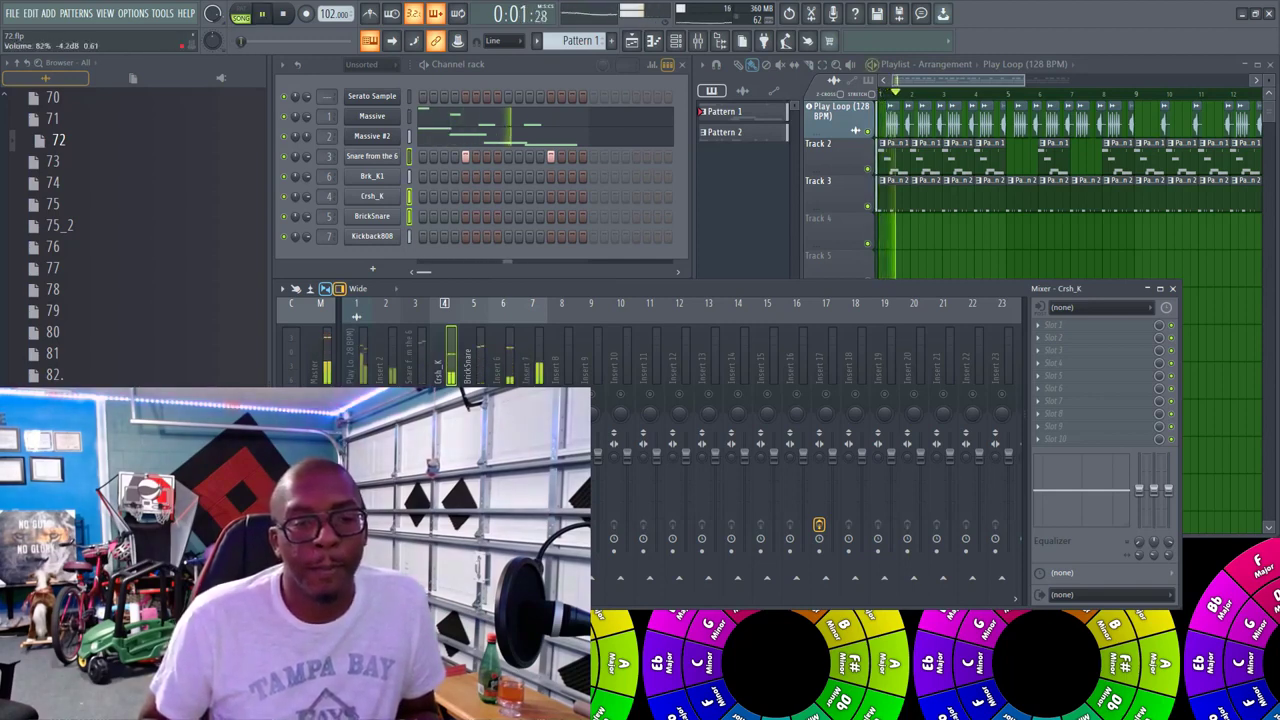
key(space)
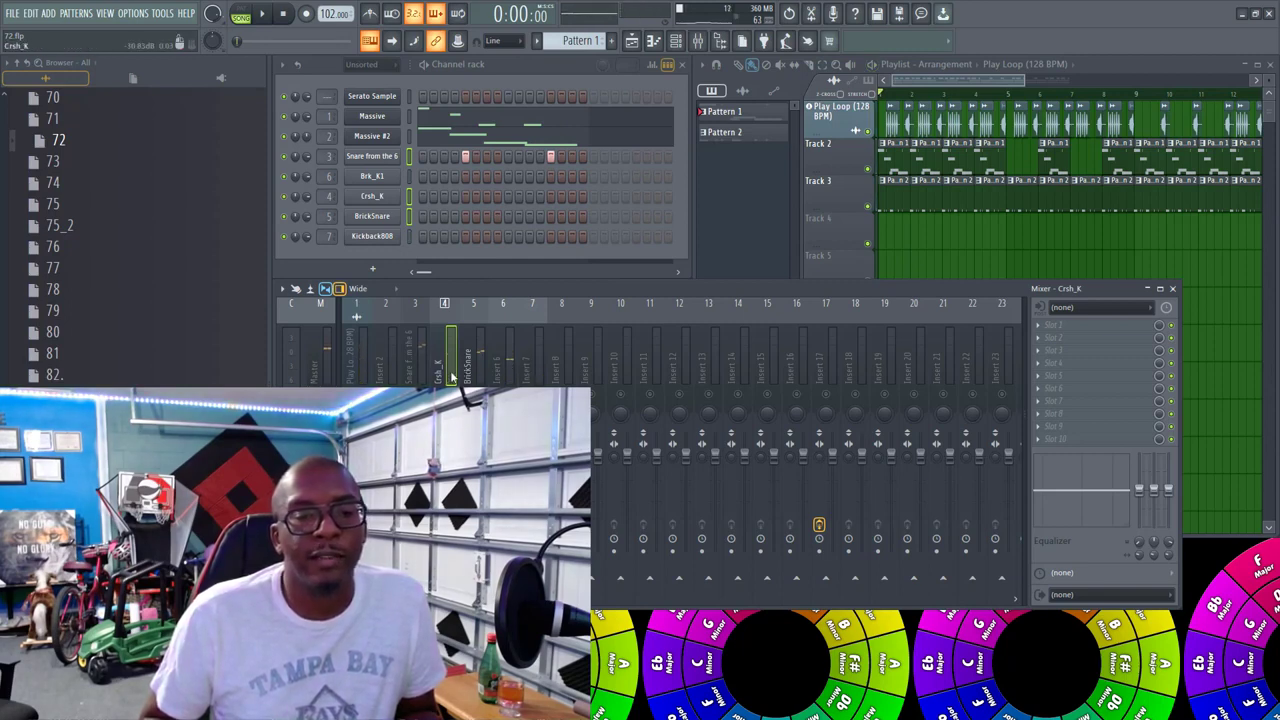
key(space)
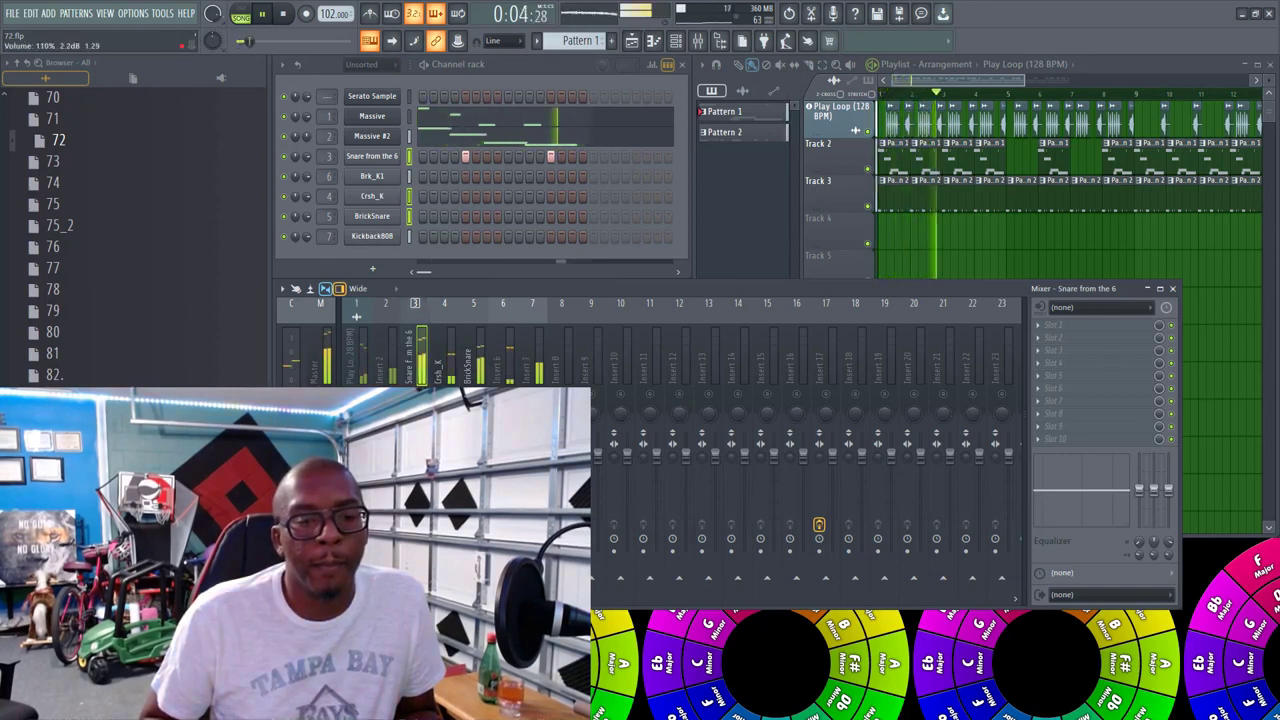
key(space)
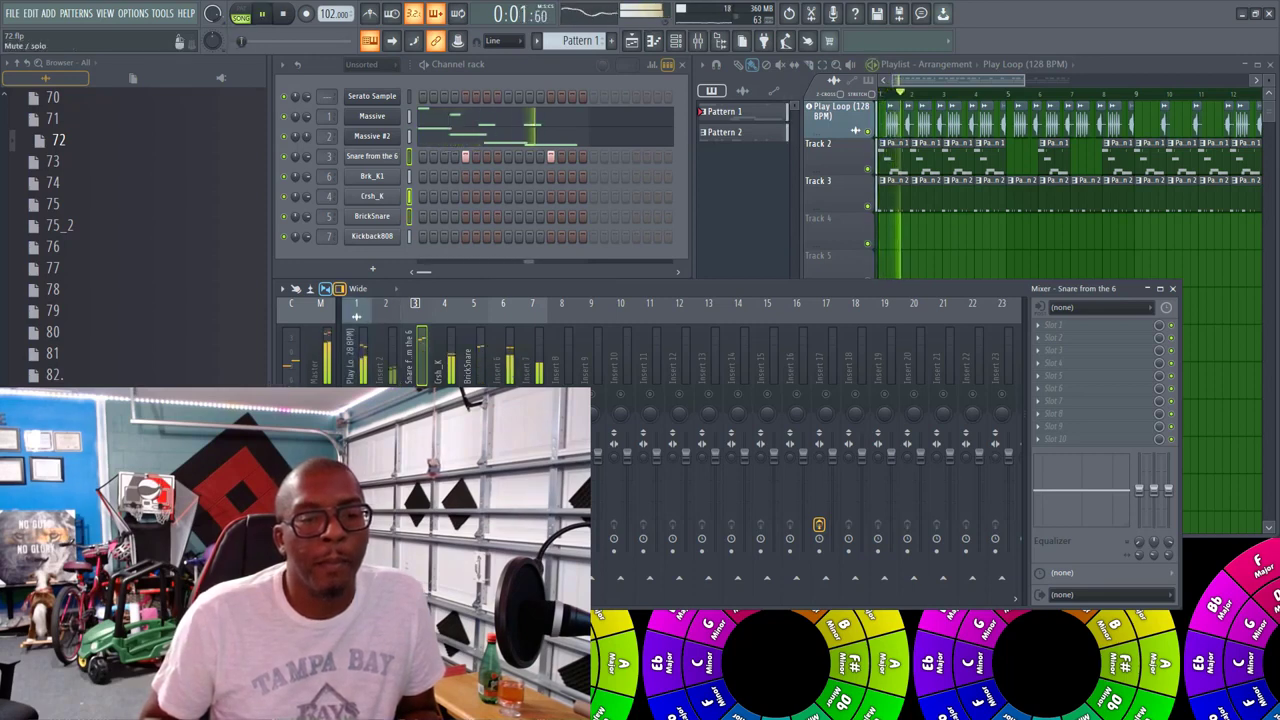
Step: Audition the Play Loop, Insert 2 and Snare from the 6 tracks, and unmute all mixer tracks
click(357, 450)
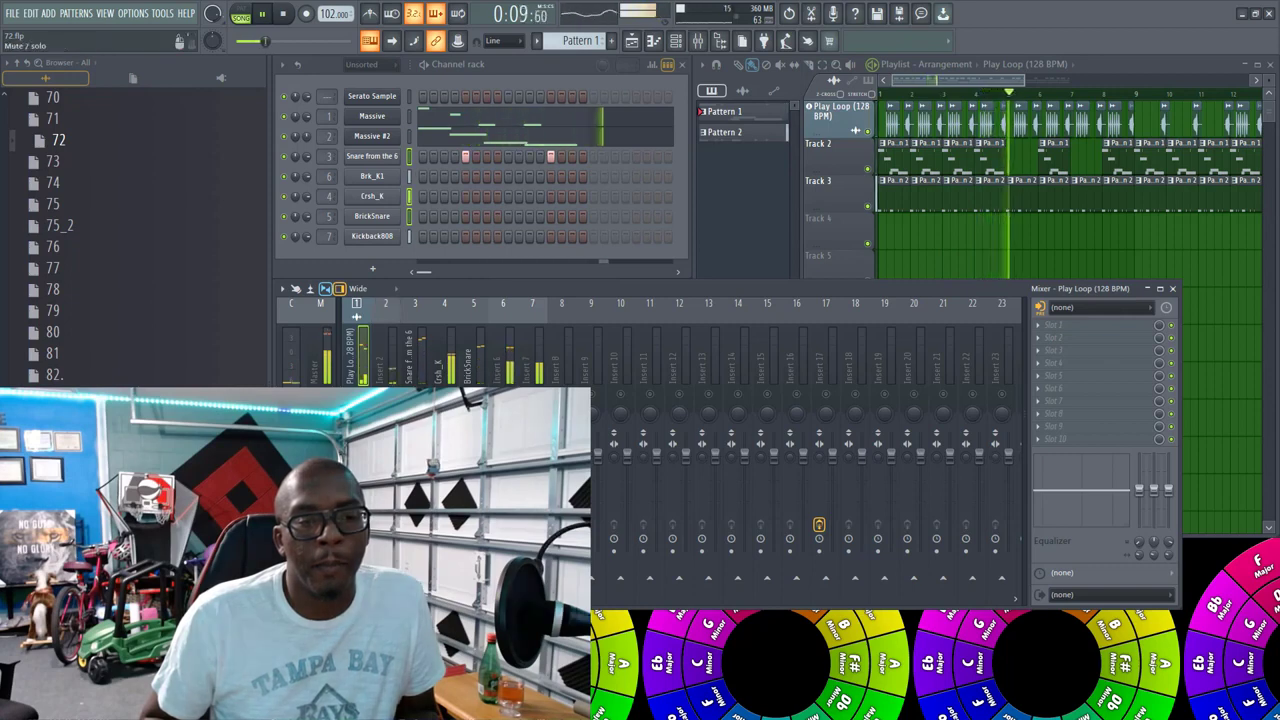
click(400, 378)
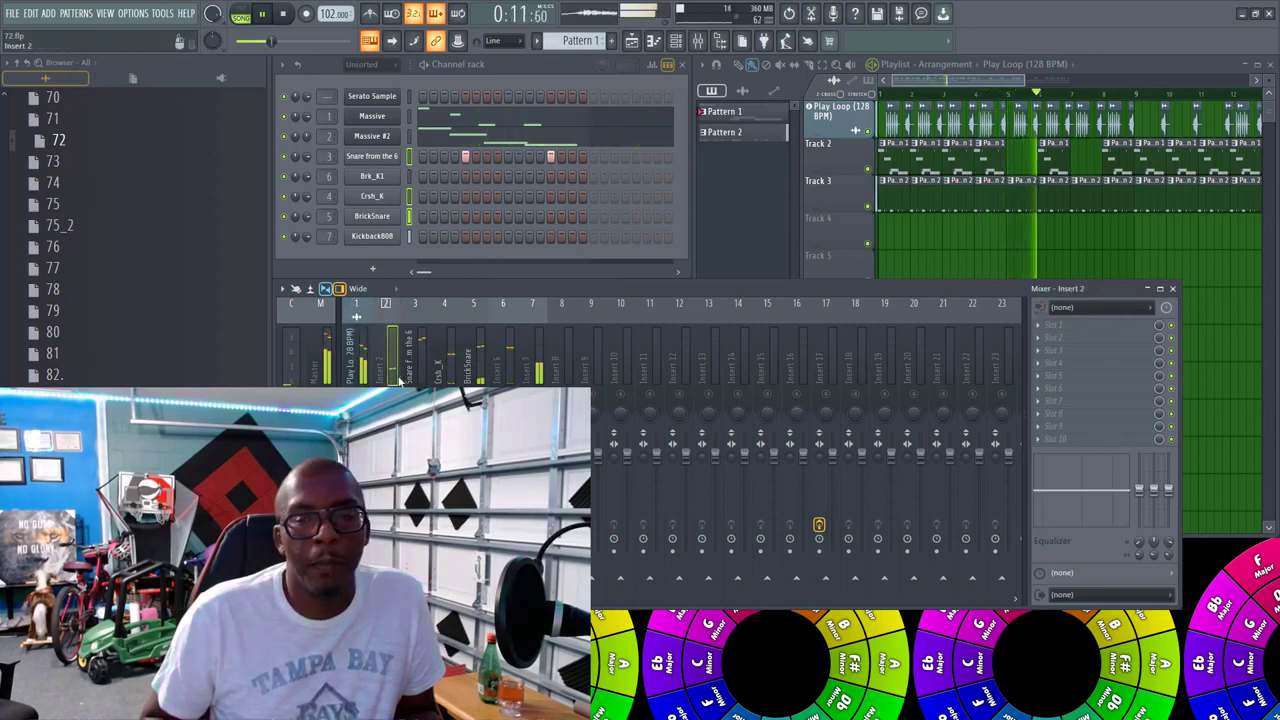
right_click(428, 385)
click(416, 393)
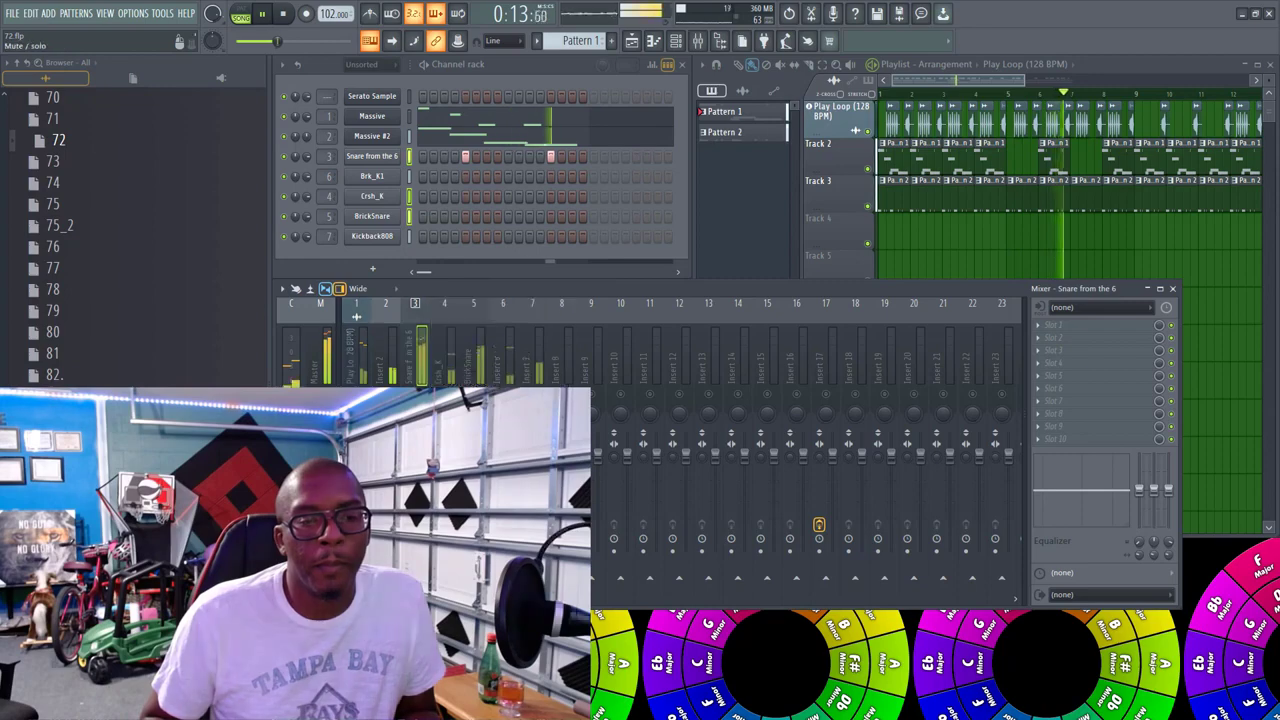
right_click(416, 393)
Step: Add OneKnob Phatter Stereo to Insert 2's first effect slot and set its knob to 10
click(391, 390)
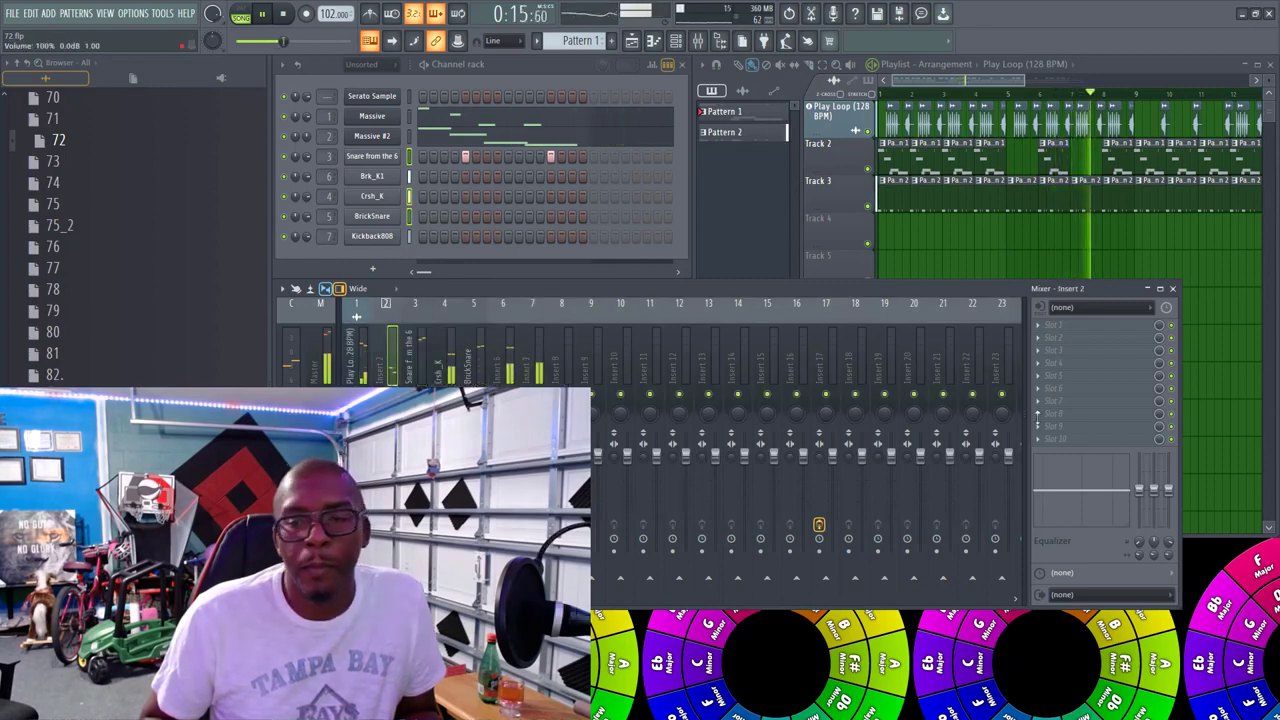
click(1054, 342)
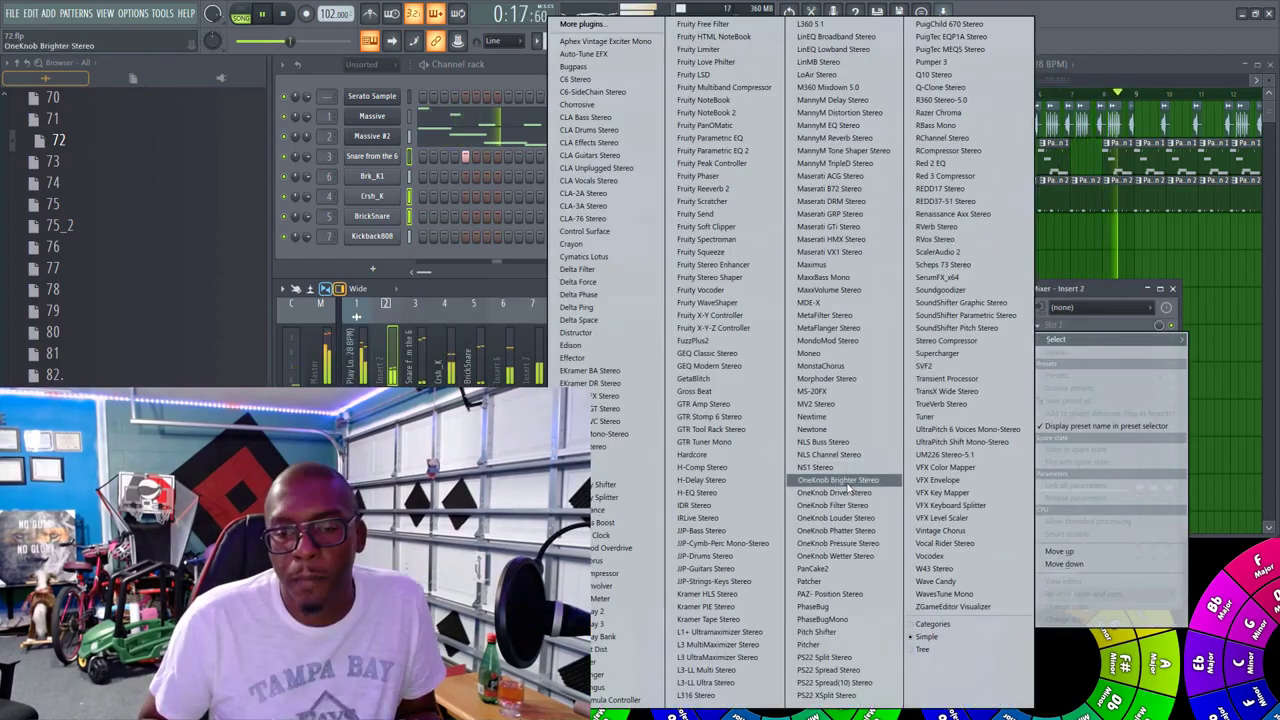
click(834, 530)
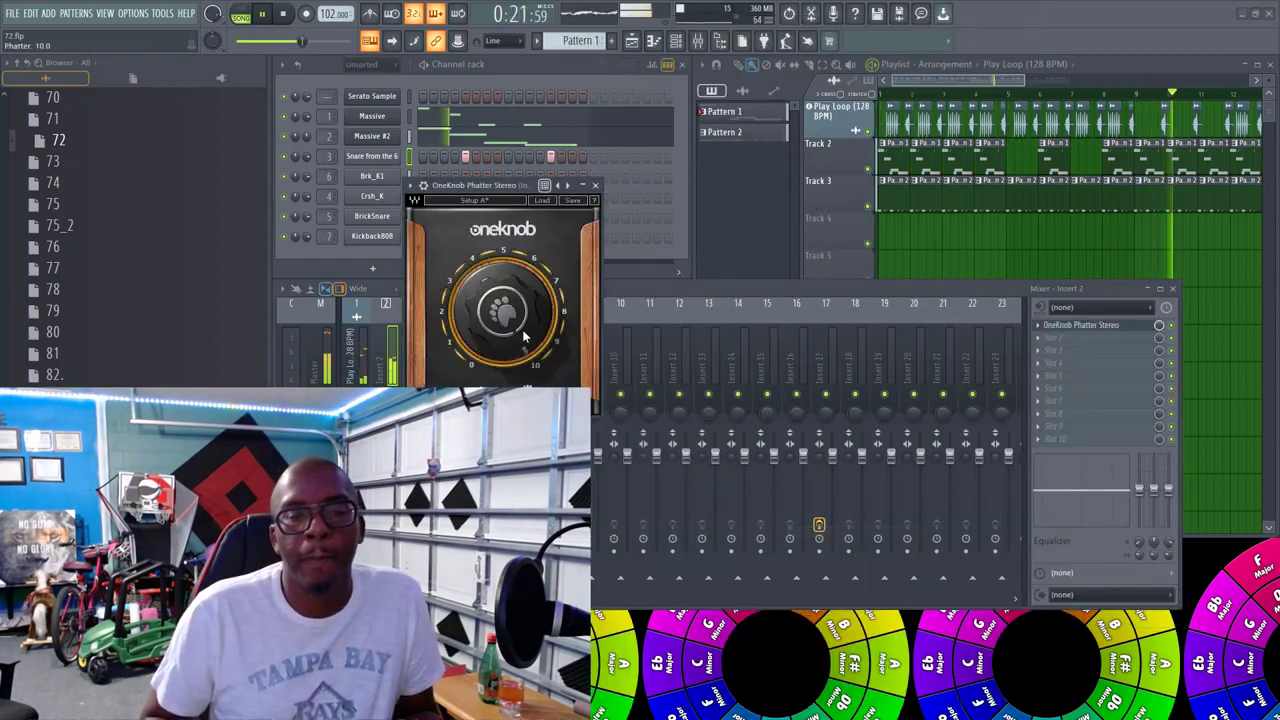
Step: Add OneKnob Brighter Stereo to Insert 2 at about 6.4, and lower the track's volume slightly
click(1050, 338)
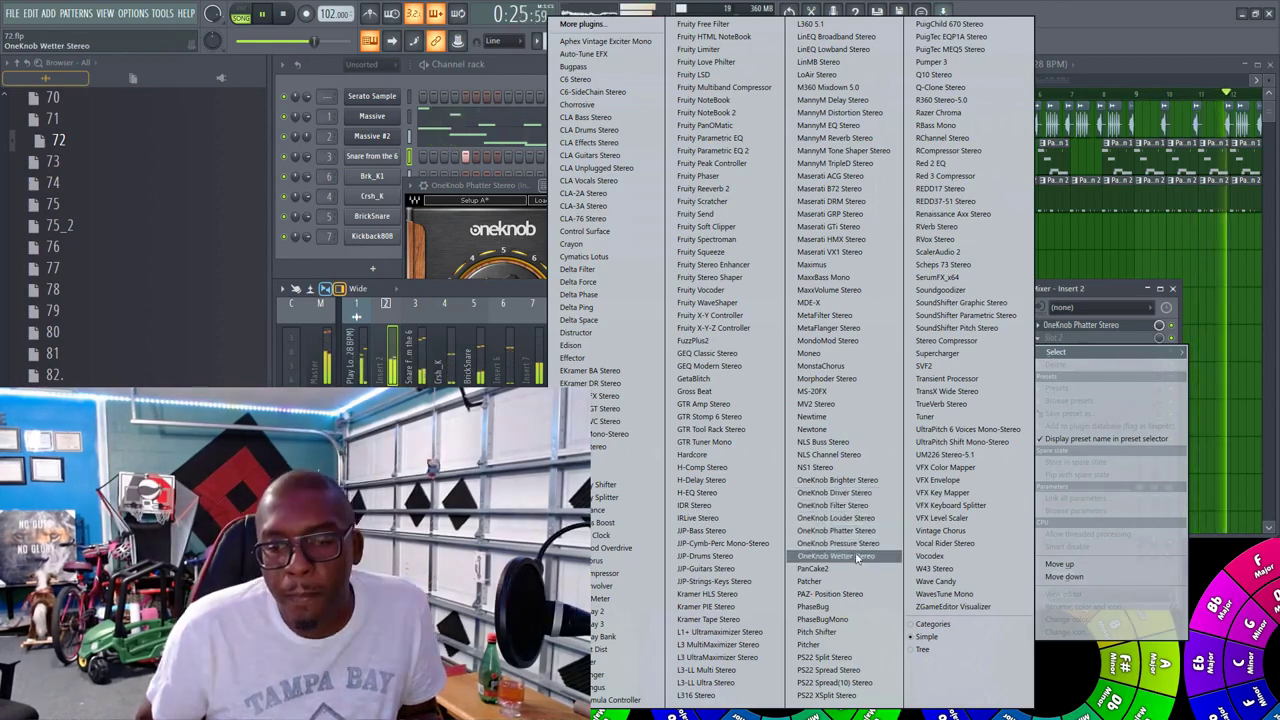
click(840, 480)
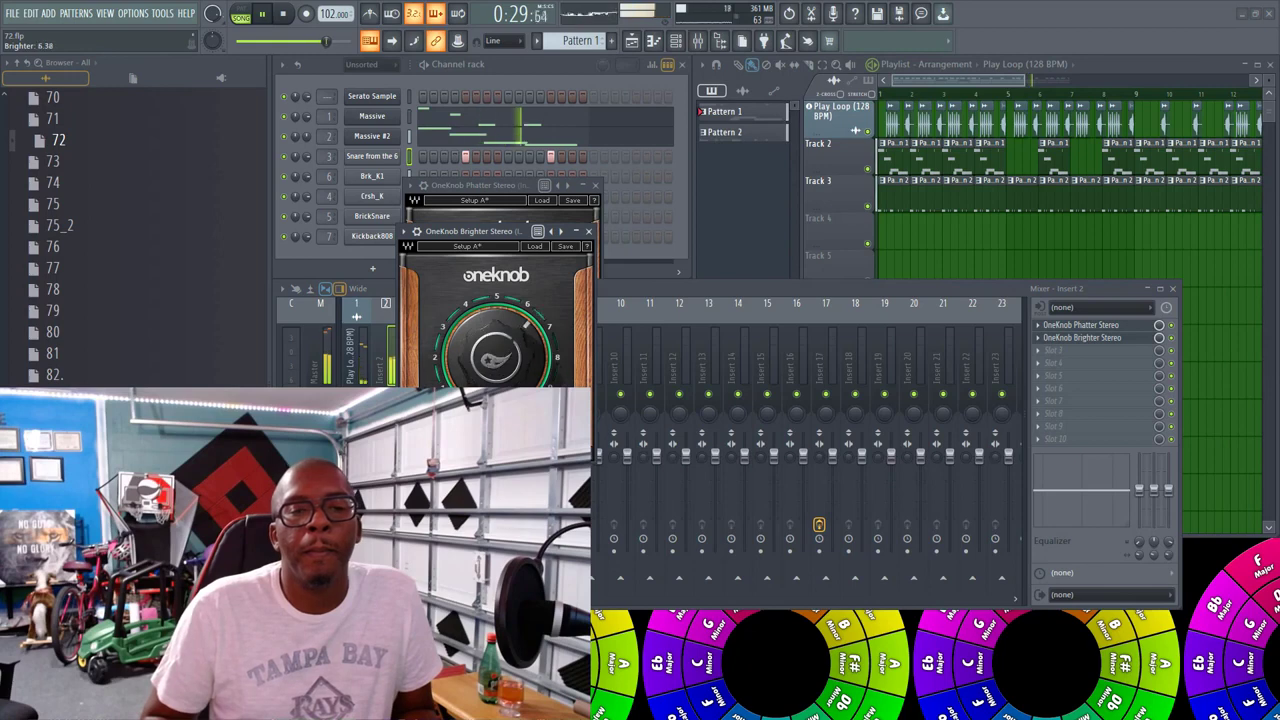
drag(392, 485, 392, 491)
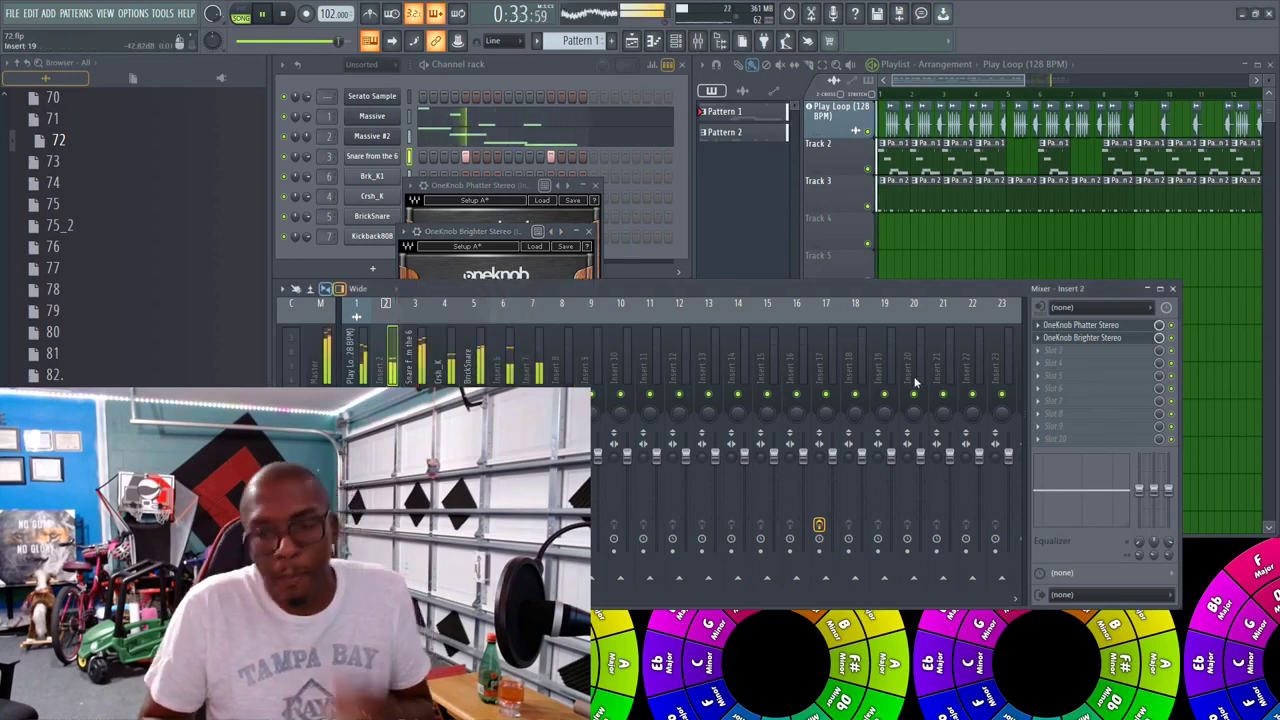
Step: Add PanCake2 to Insert 2's third effect slot, and switch its preset from I am Right to a Tonal Destruction preset
click(1041, 360)
mouse_move(1055, 364)
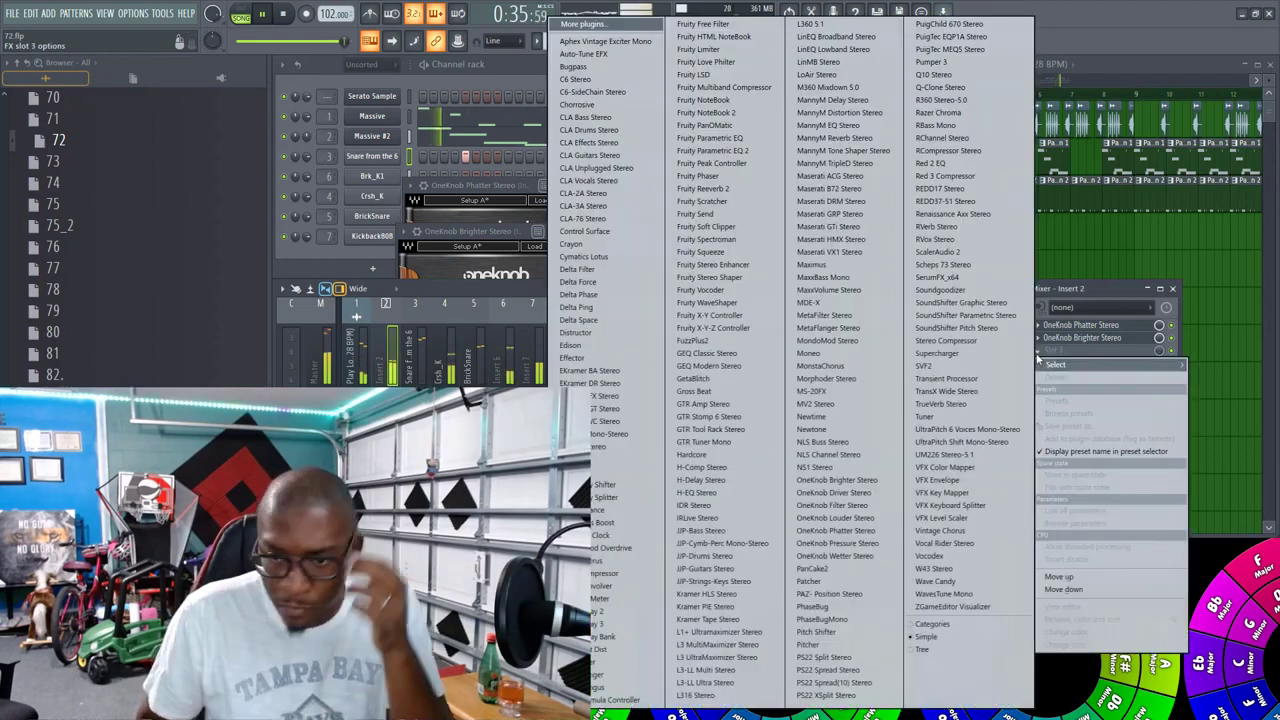
click(835, 568)
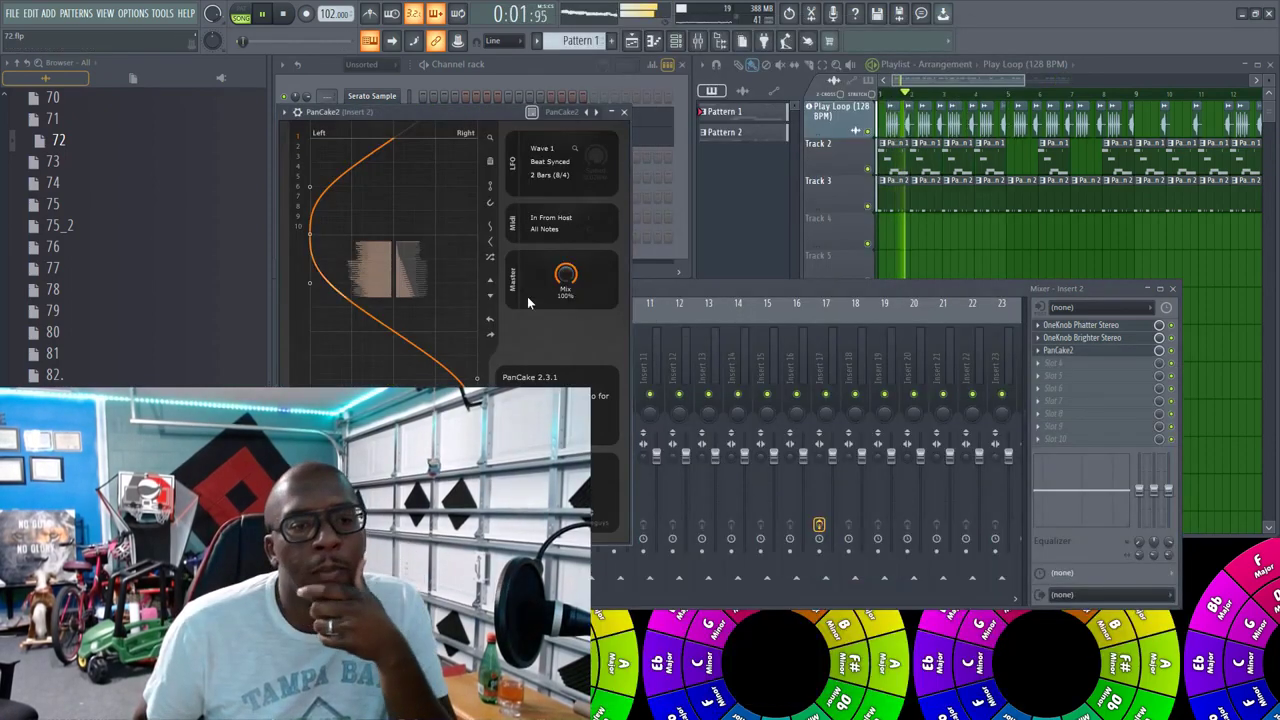
click(562, 112)
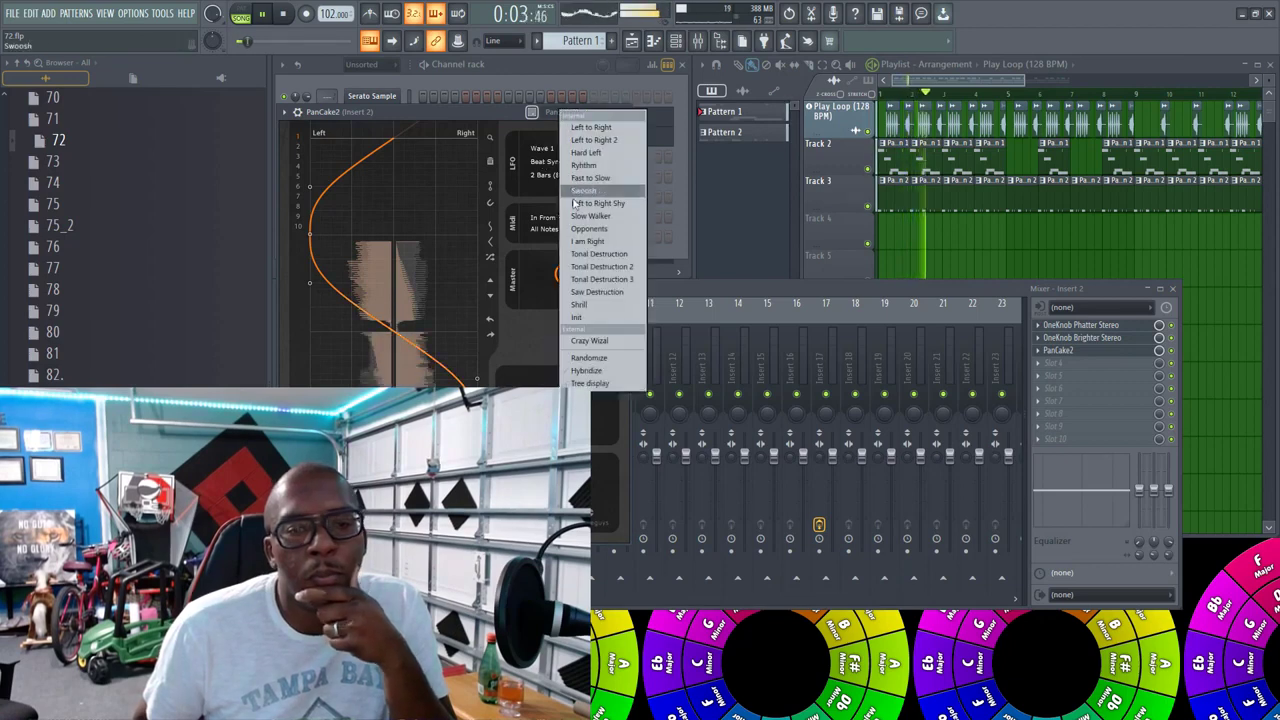
click(586, 241)
click(597, 113)
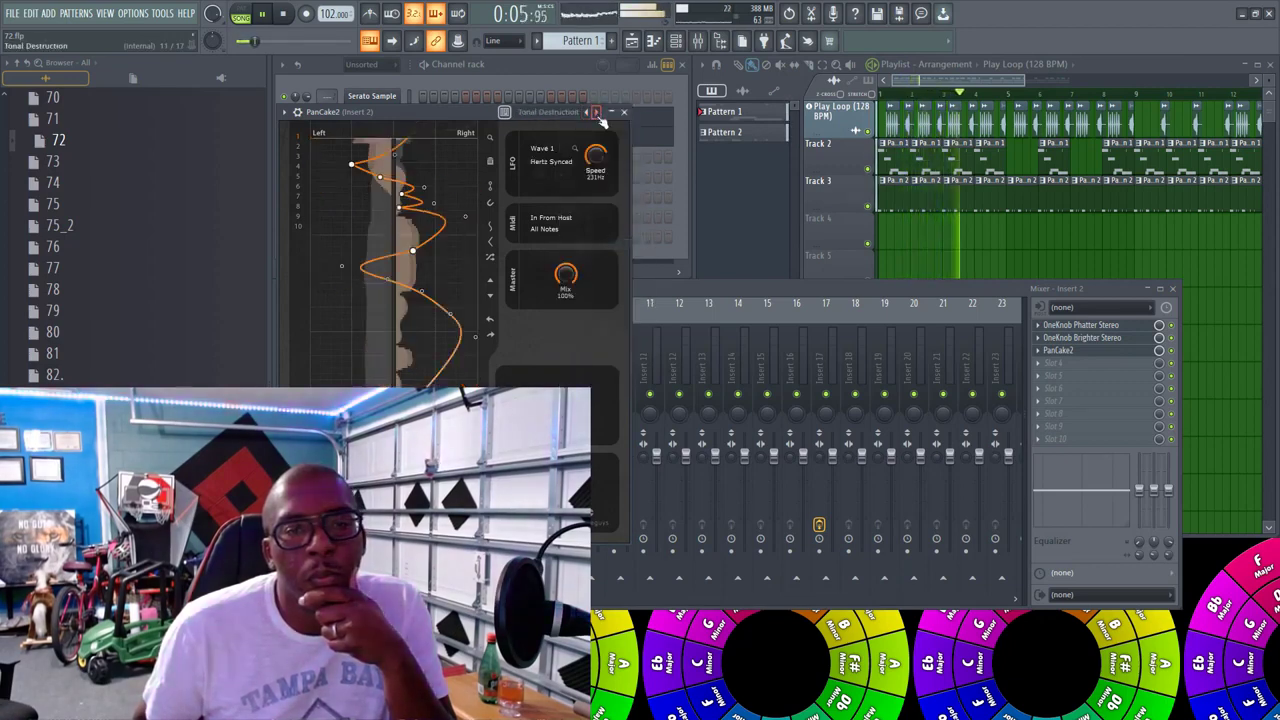
click(597, 113)
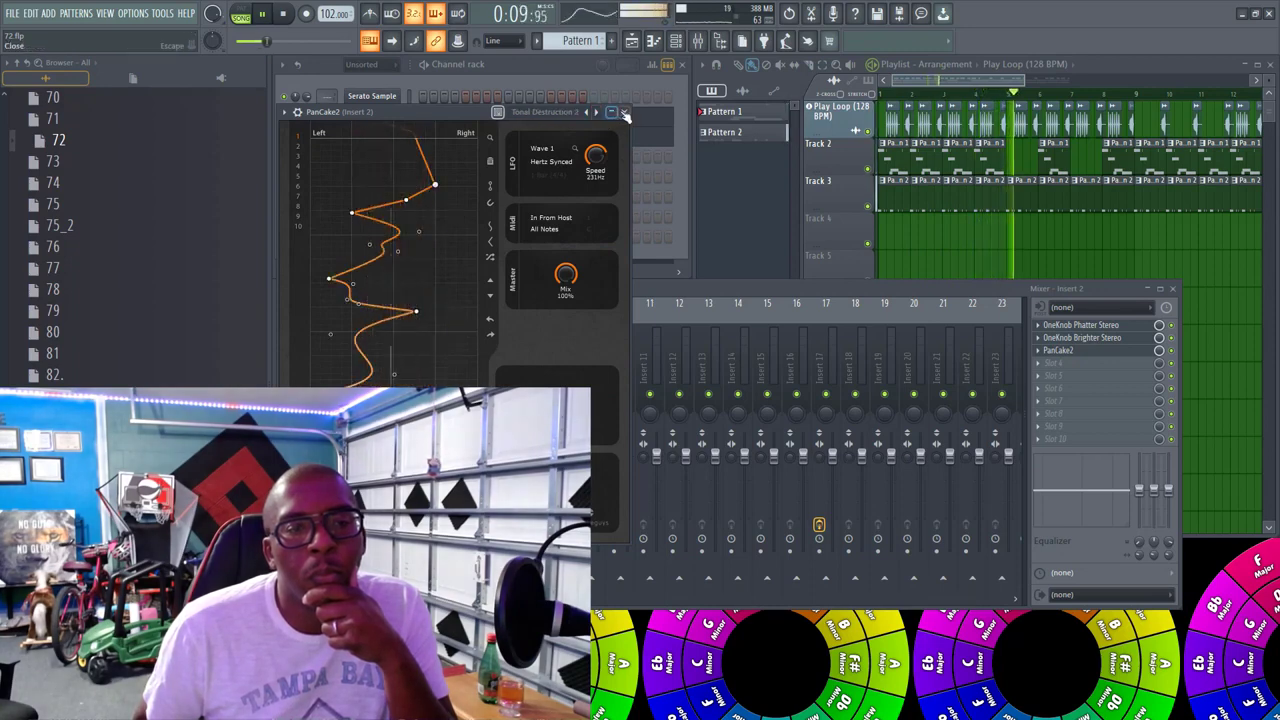
click(624, 112)
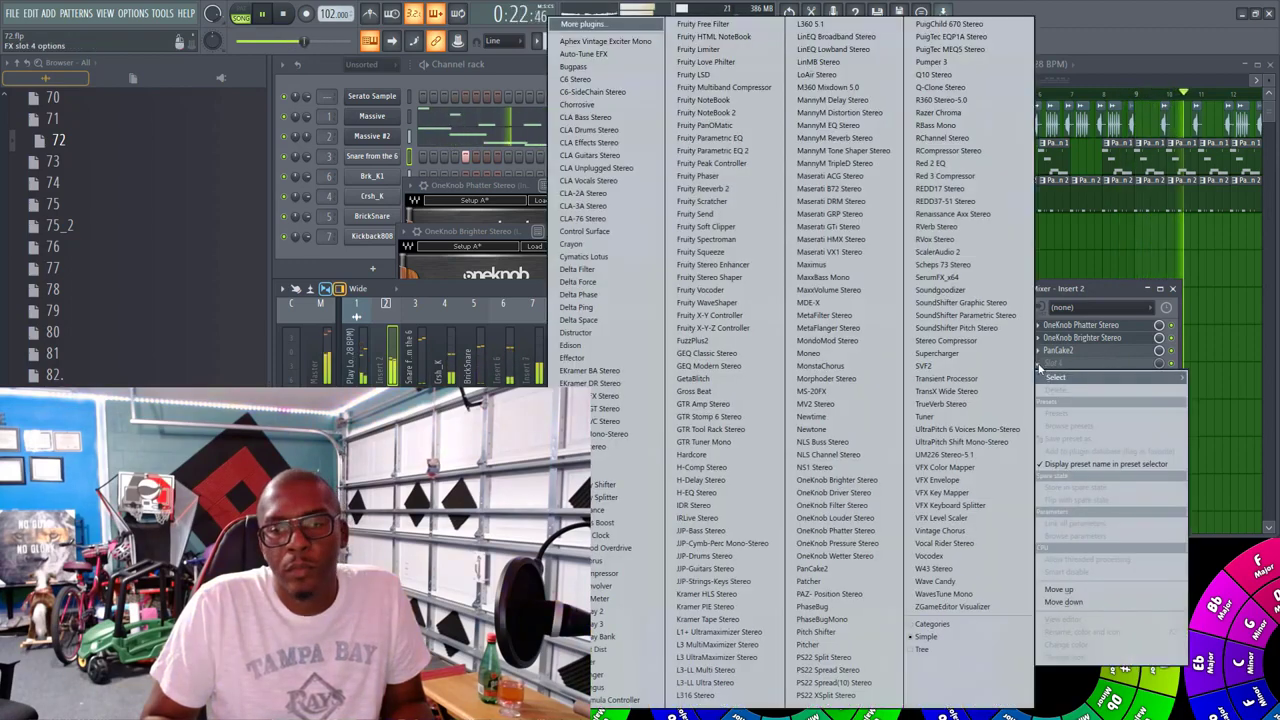
Step: Lower Insert 2's volume slightly and check the Master track's level while the song plays
click(1123, 364)
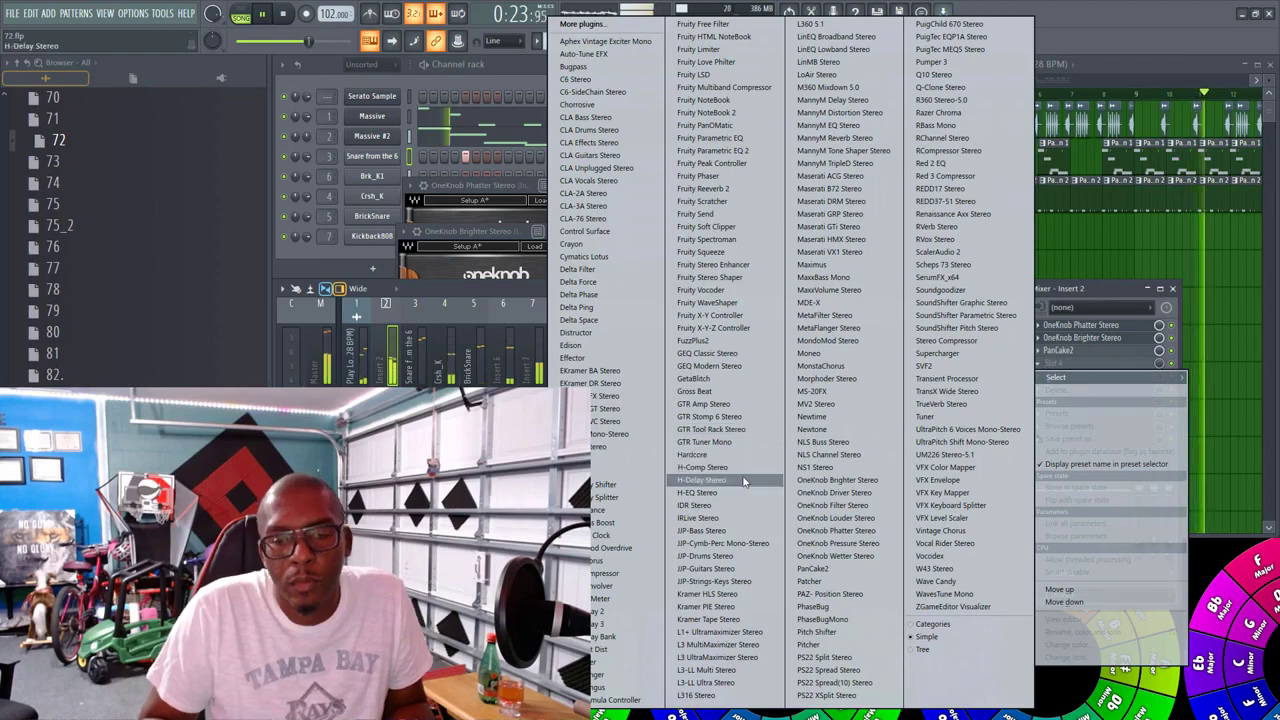
click(1091, 289)
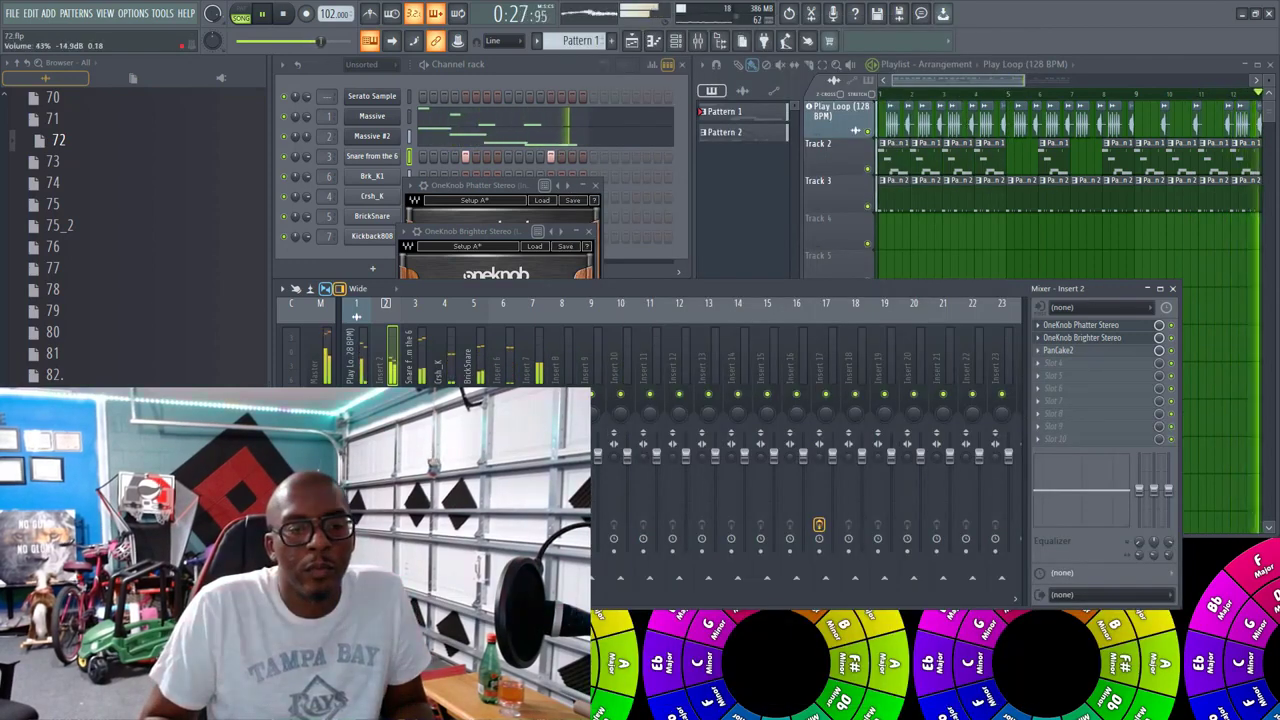
click(314, 456)
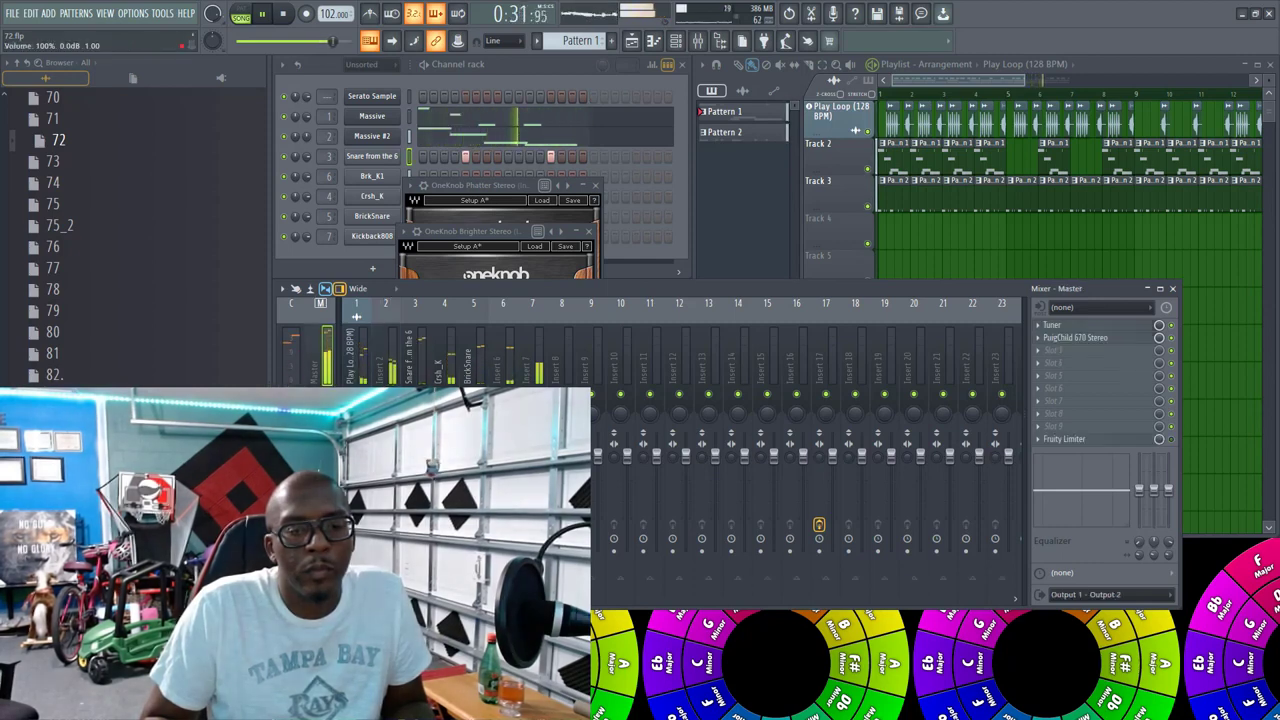
drag(392, 486, 392, 490)
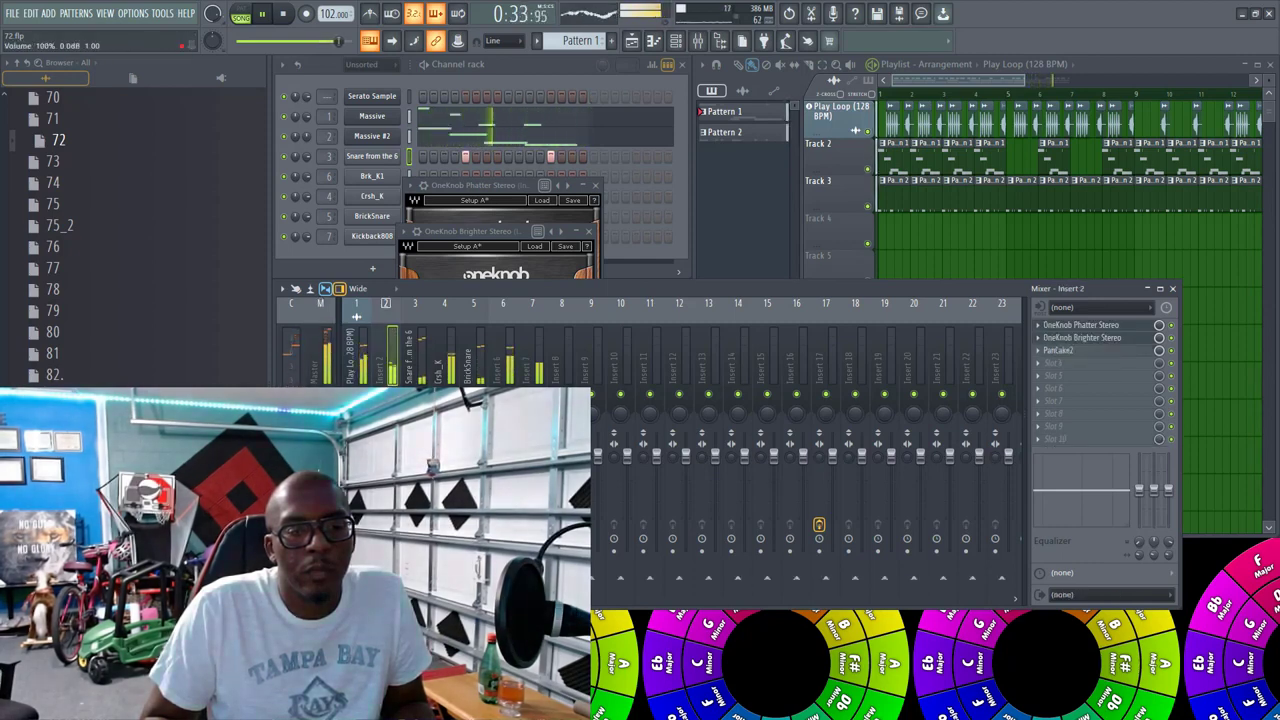
click(320, 460)
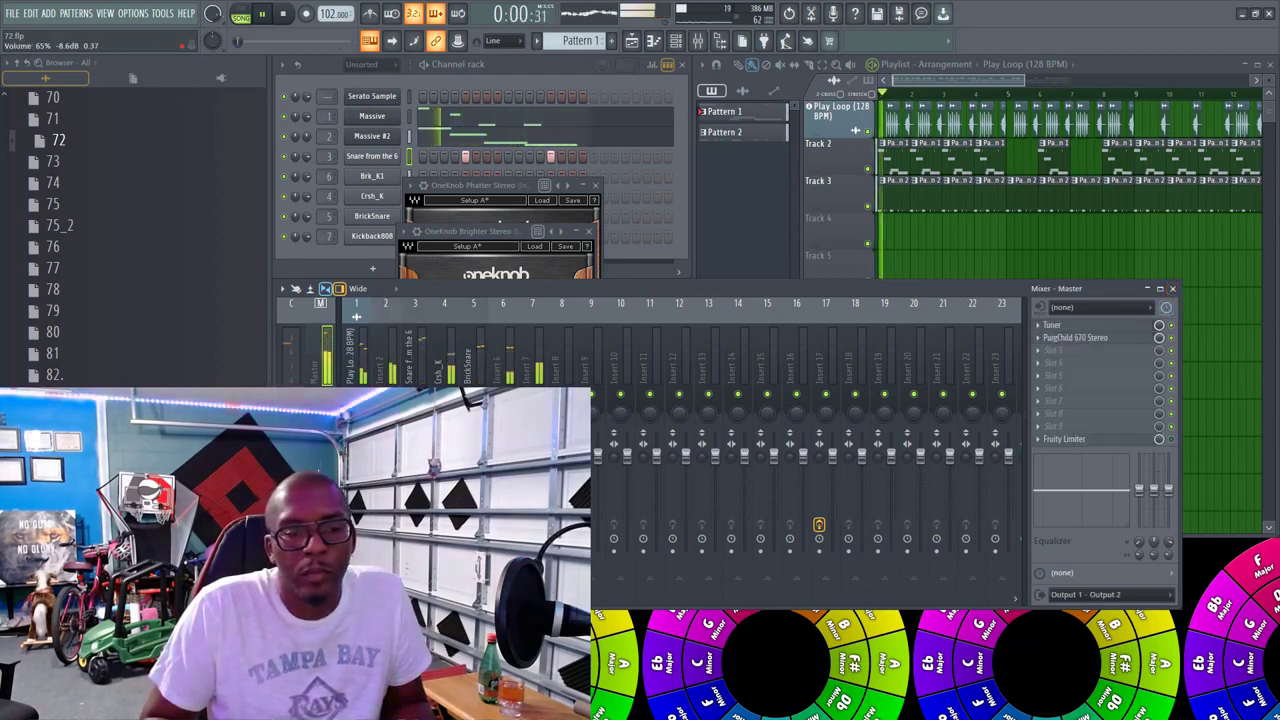
Step: Check the Play Loop level, adjust BrickSnare's volume, and lower Snare from the 6 to about 37% after trying 125%
click(363, 467)
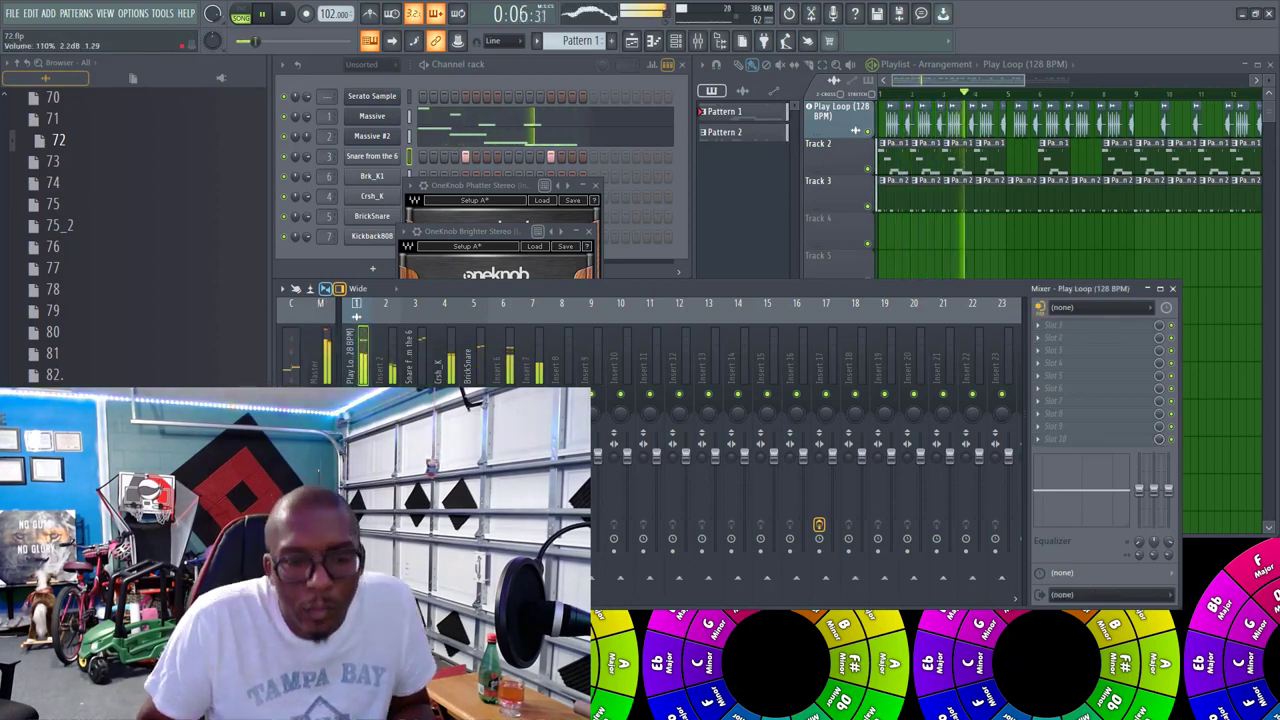
click(481, 452)
drag(481, 439, 481, 433)
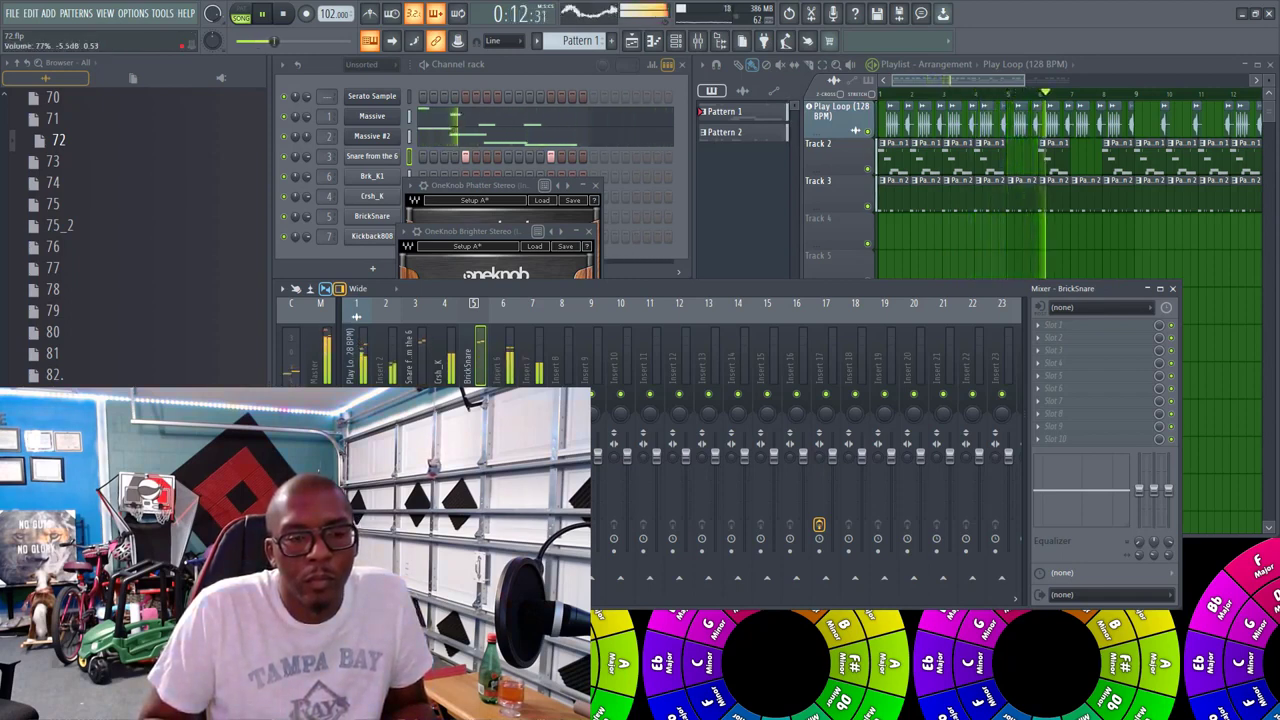
drag(427, 456, 427, 434)
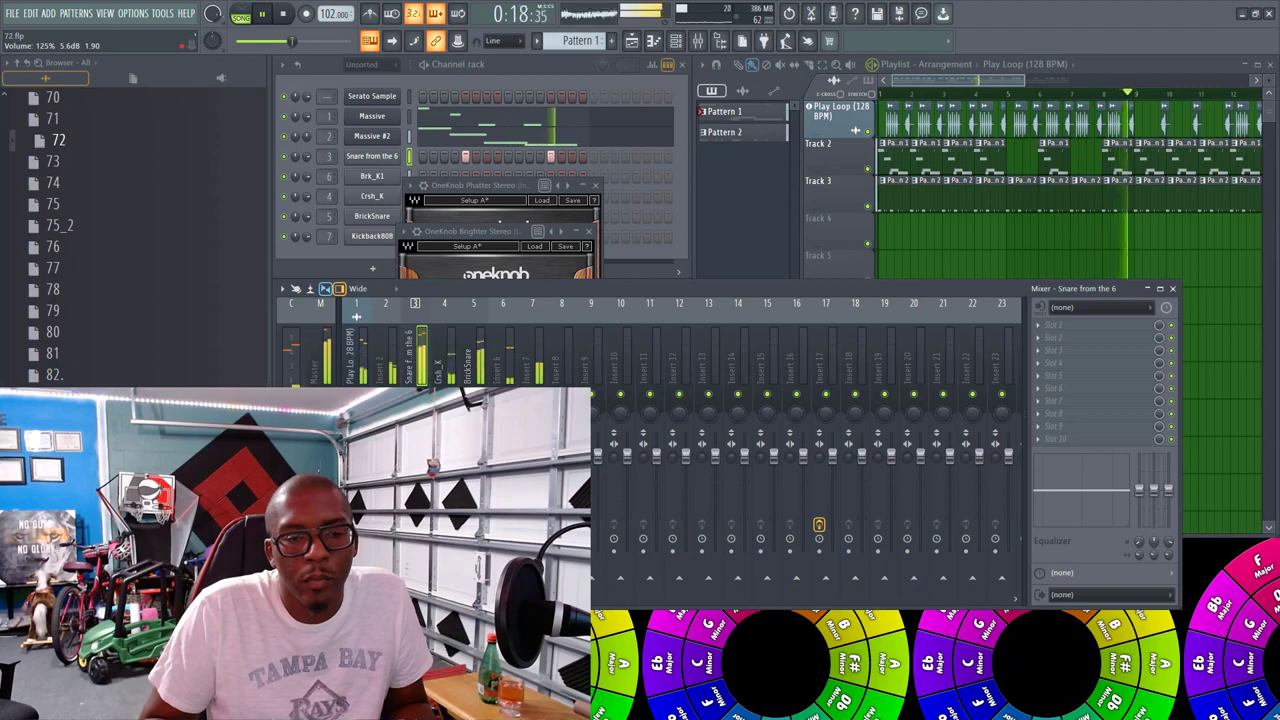
drag(427, 434, 427, 472)
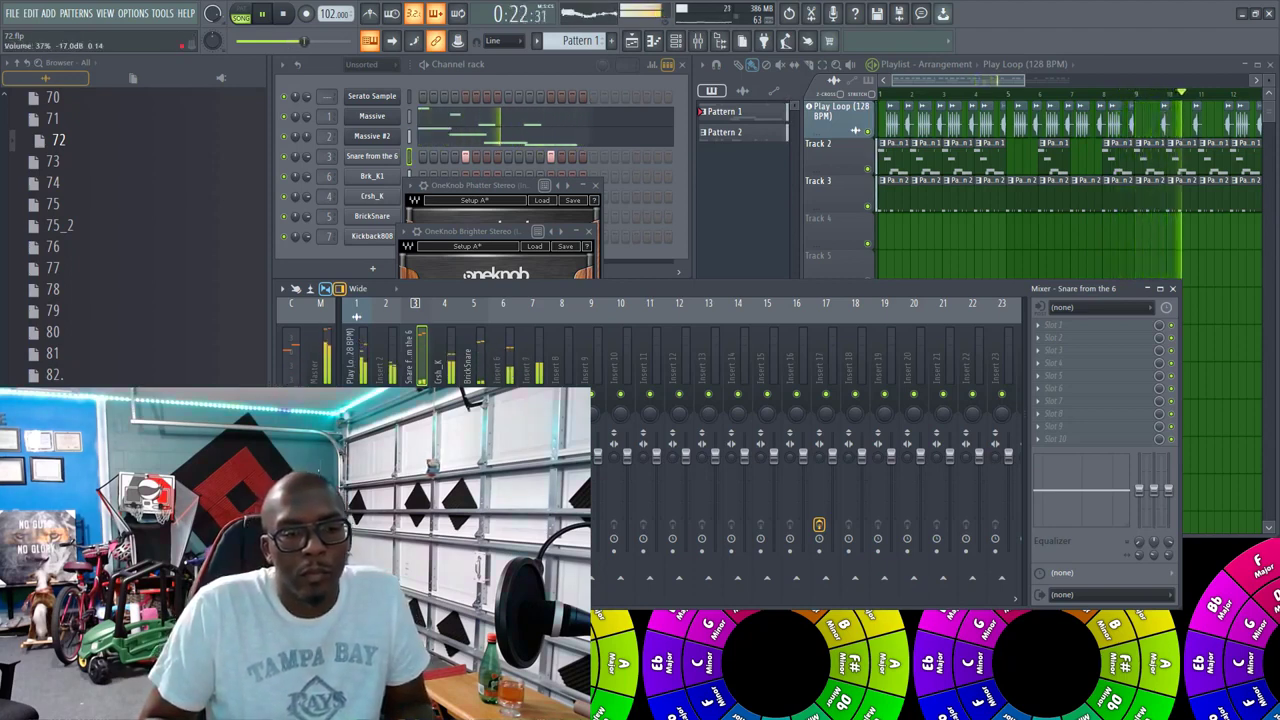
Step: Lower the volumes of the Play Loop and Insert 6 mixer tracks while listening to the song
mouse_move(363, 456)
mouse_down()
mouse_move(363, 512)
mouse_move(363, 468)
mouse_up()
drag(327, 41, 333, 41)
drag(510, 457, 510, 465)
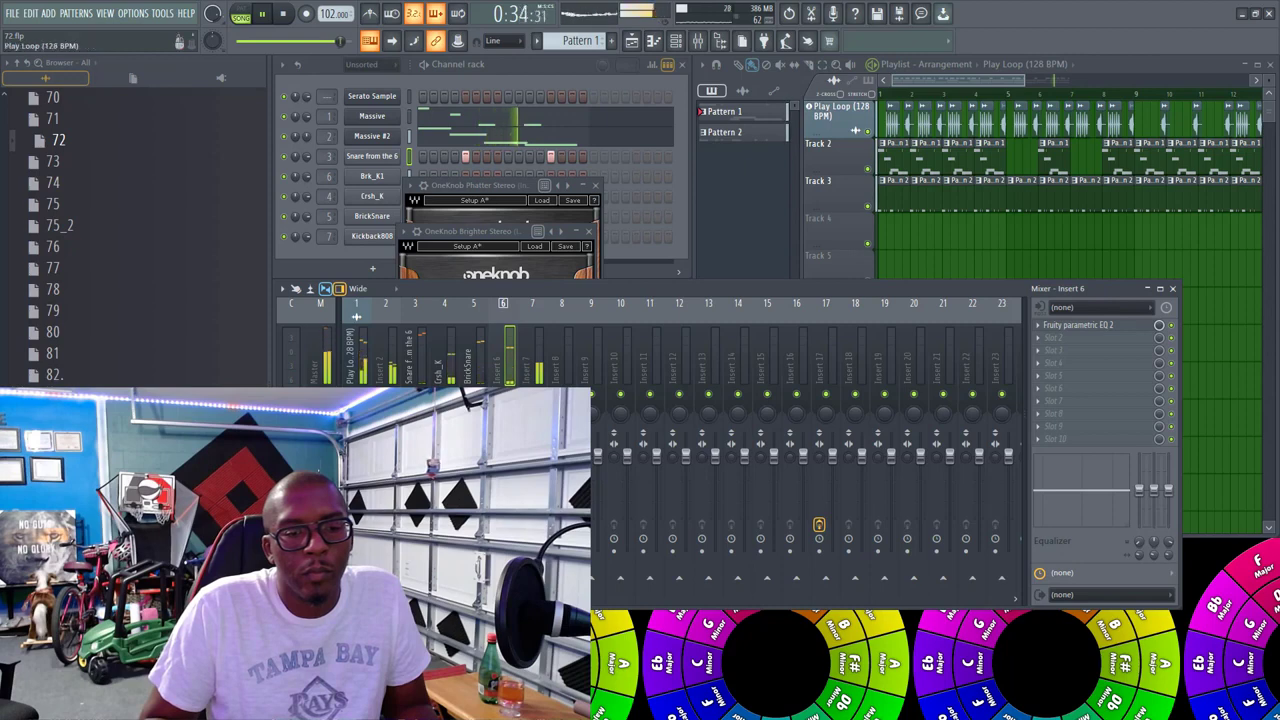
Step: Enable sends from the Play Loop and Insert 6 mixer tracks to Insert 9
click(362, 350)
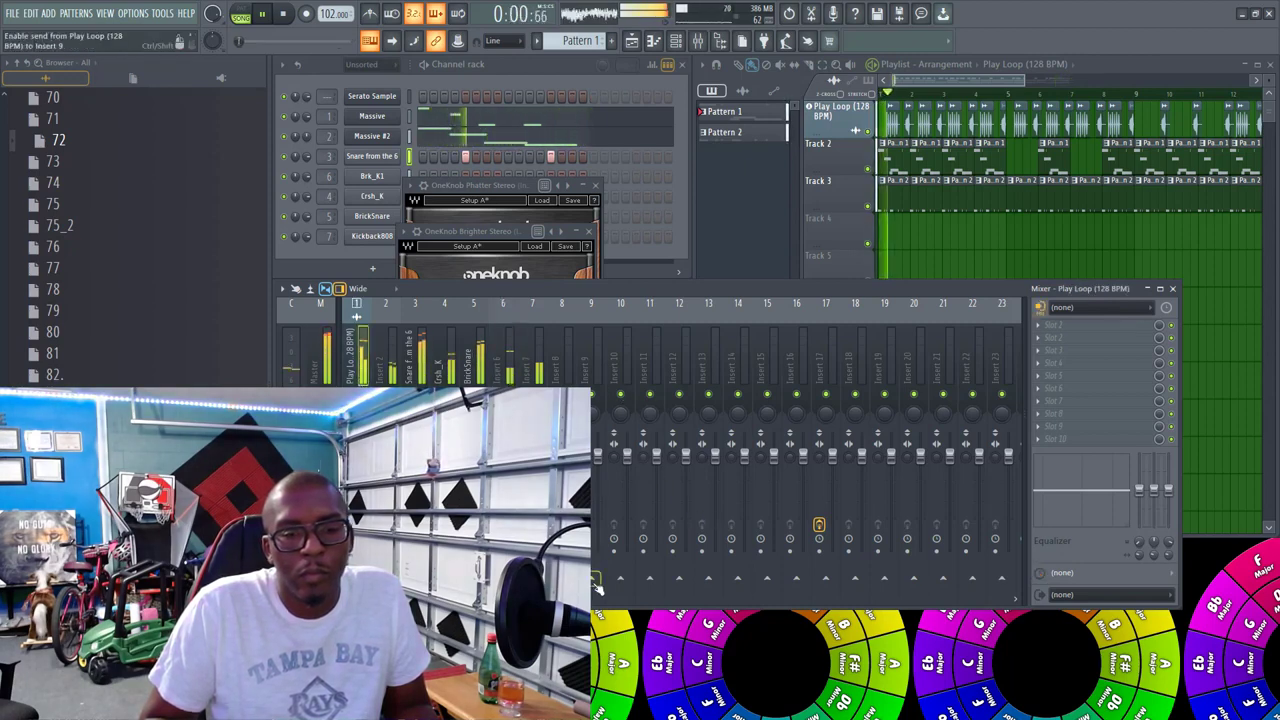
click(505, 480)
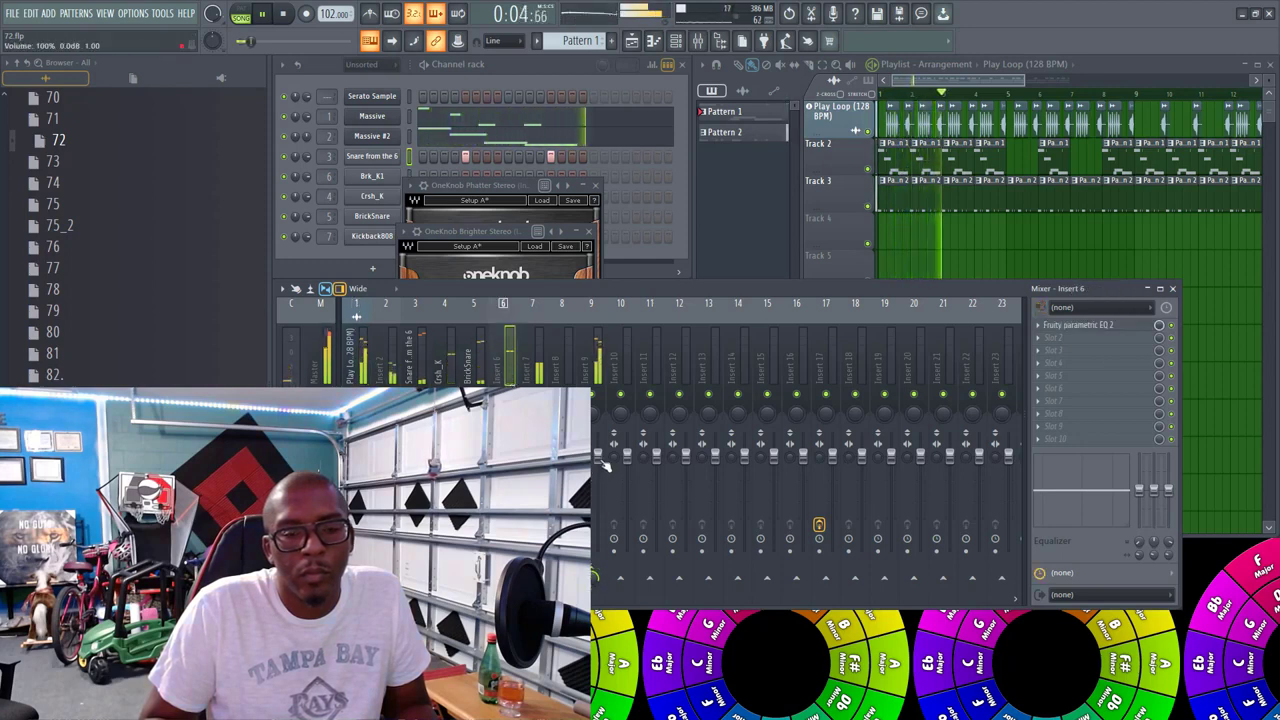
click(595, 576)
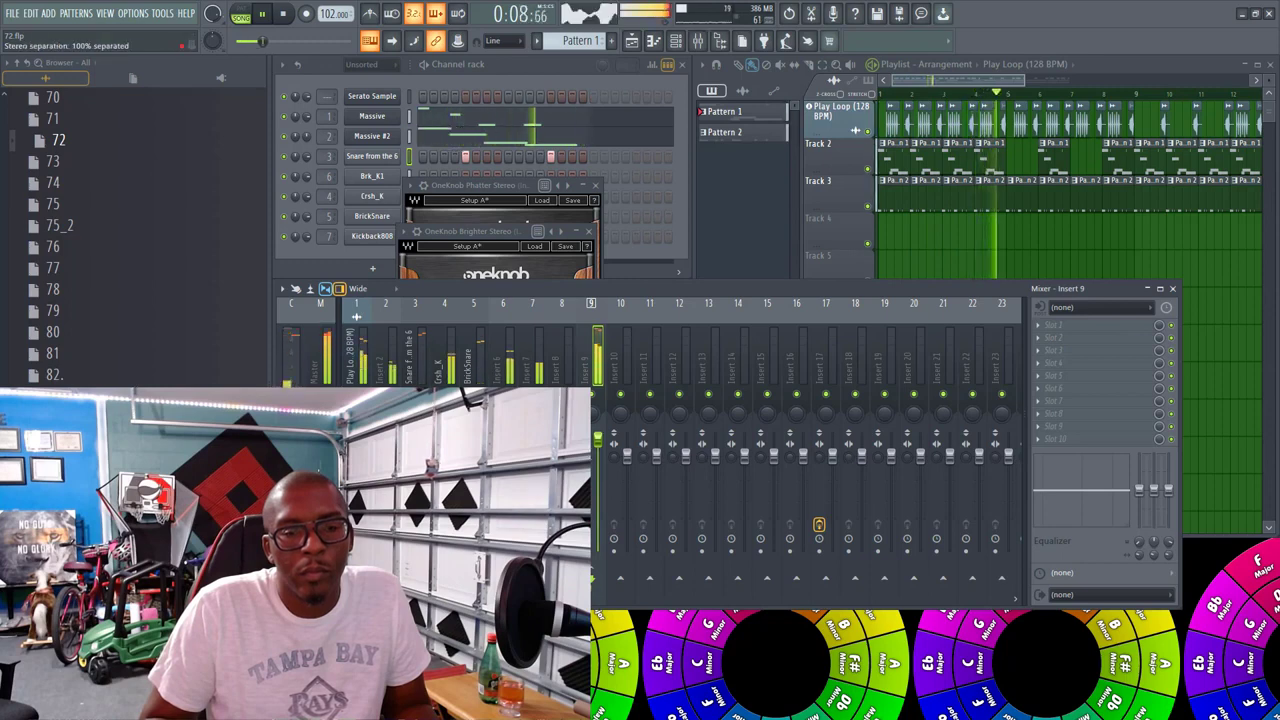
Step: Set Insert 9's stereo separation to 100% separated and lower its volume
drag(585, 457, 585, 380)
drag(598, 440, 598, 468)
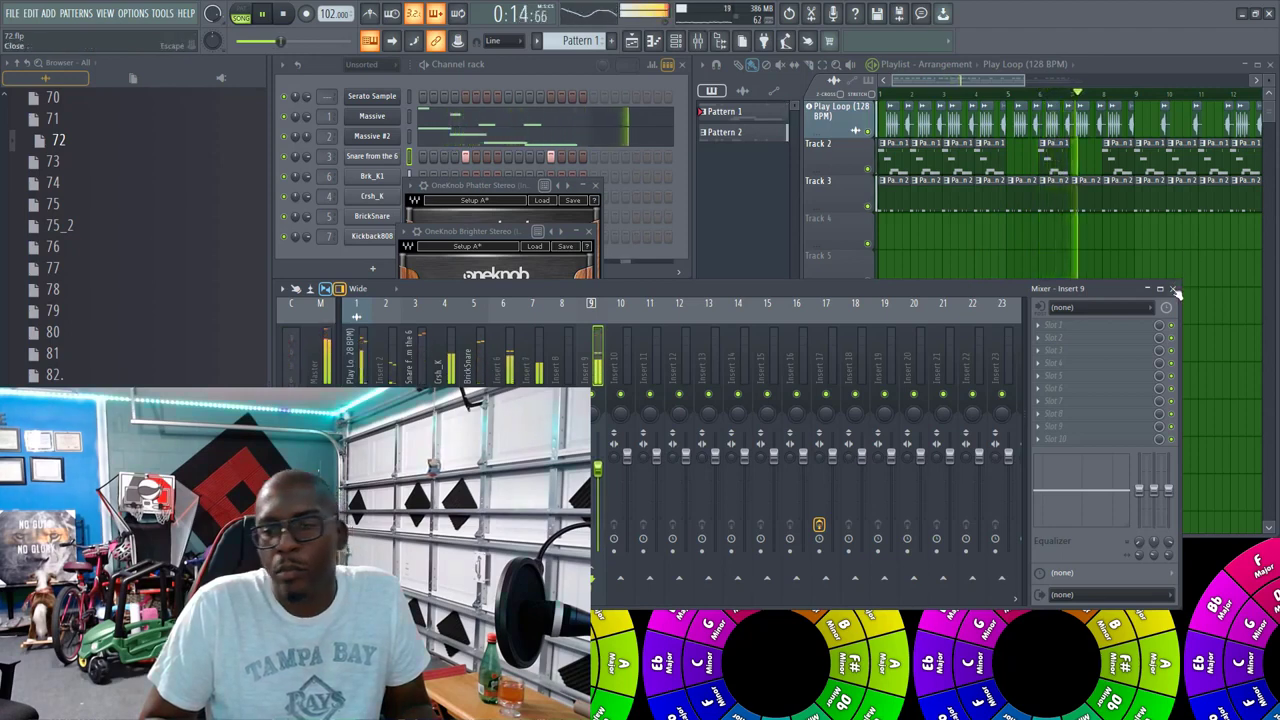
Step: Stop the song playback and close the mixer and the OneKnob Phatter and Brighter effect windows
click(1173, 289)
click(283, 13)
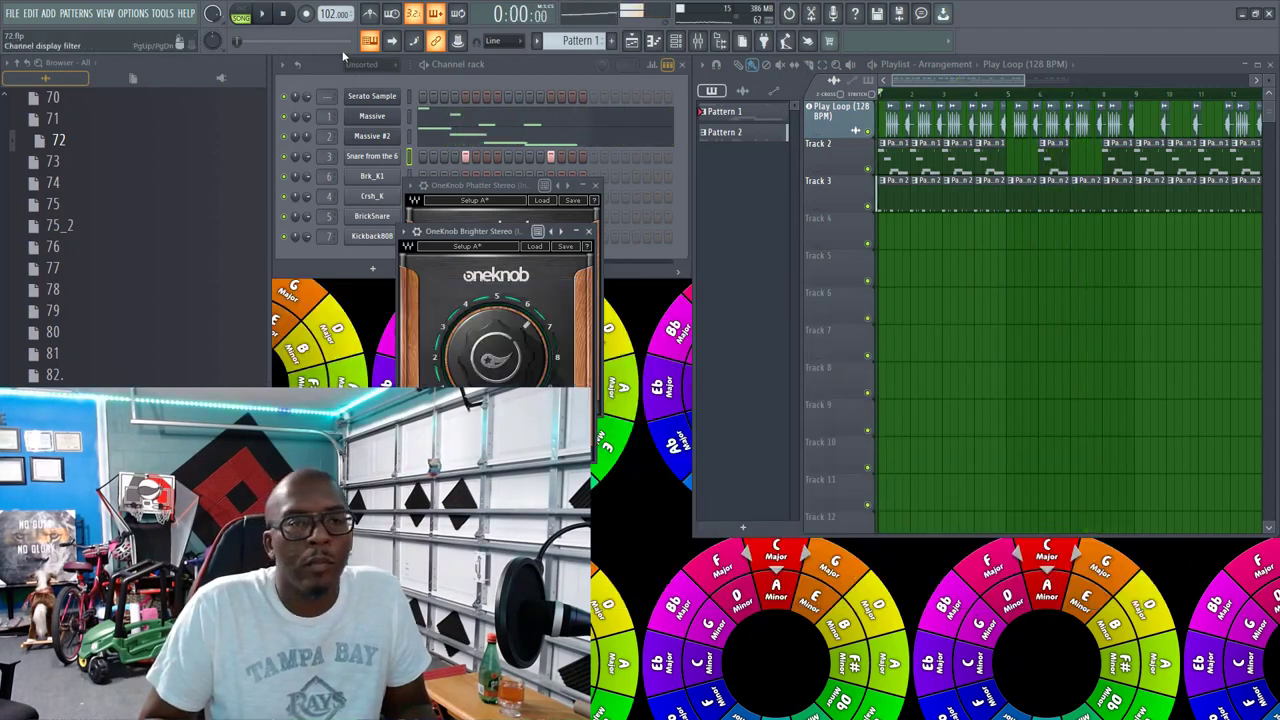
click(596, 187)
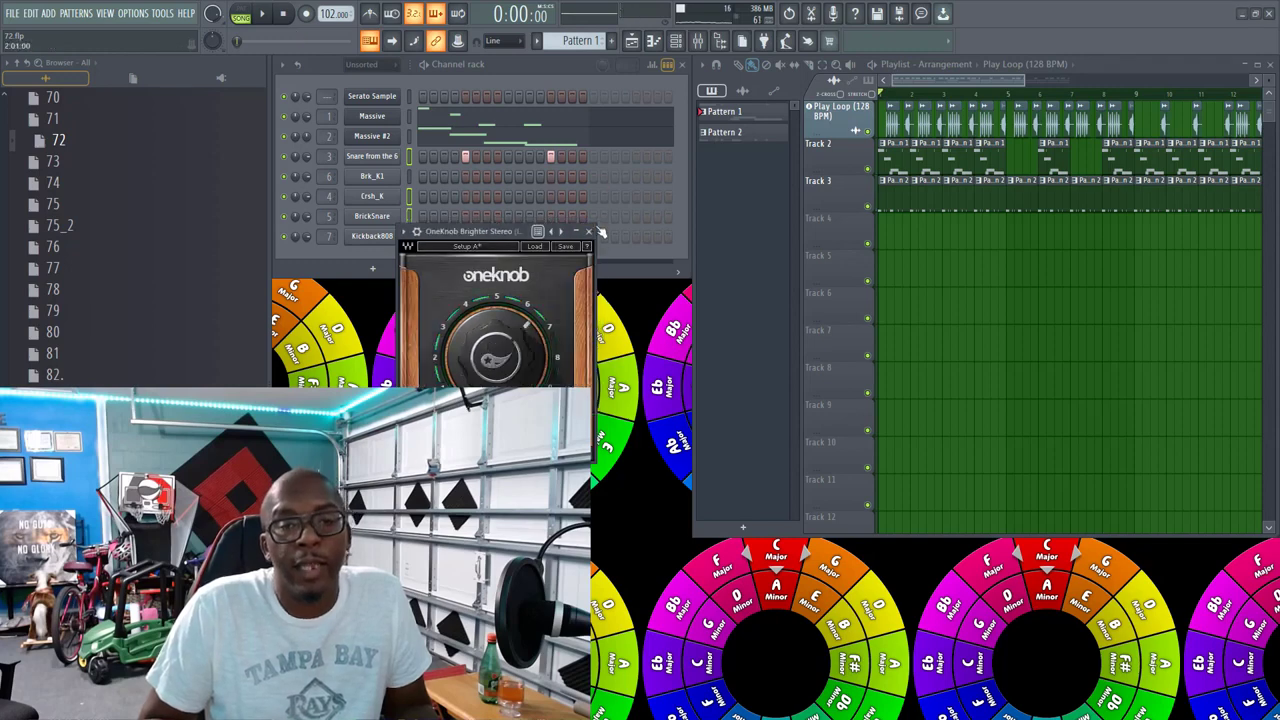
click(594, 233)
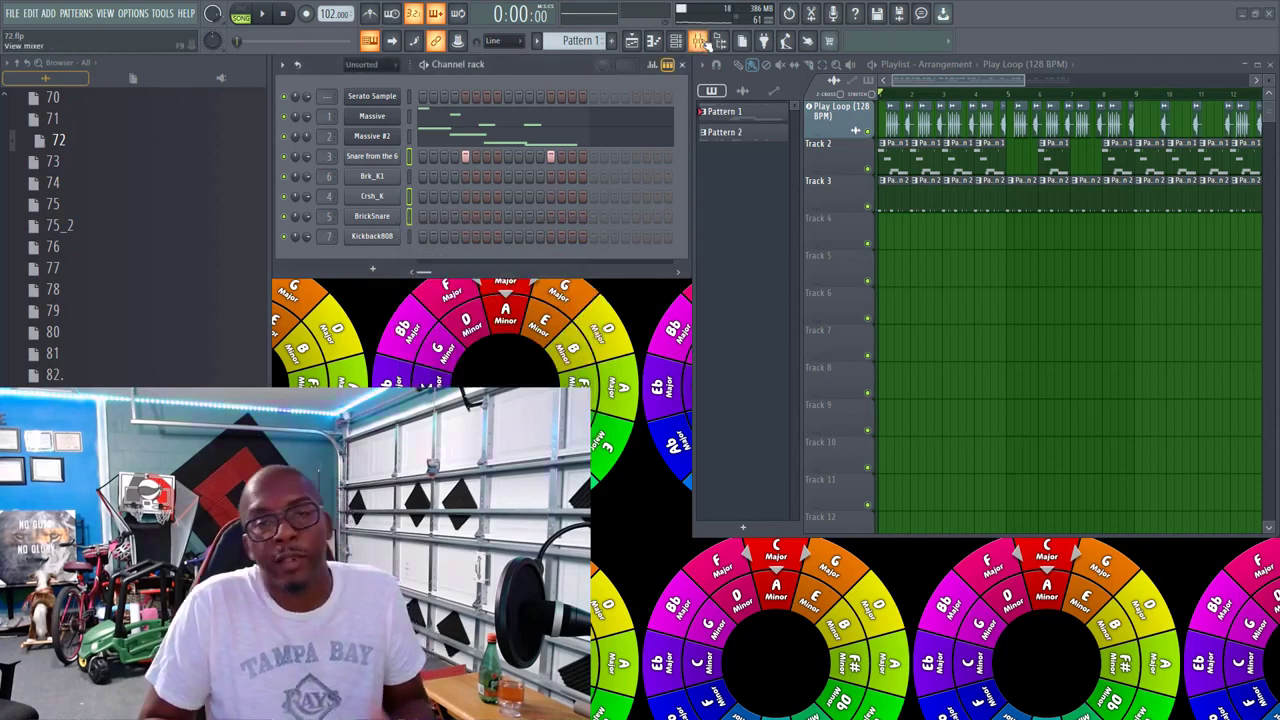
click(698, 40)
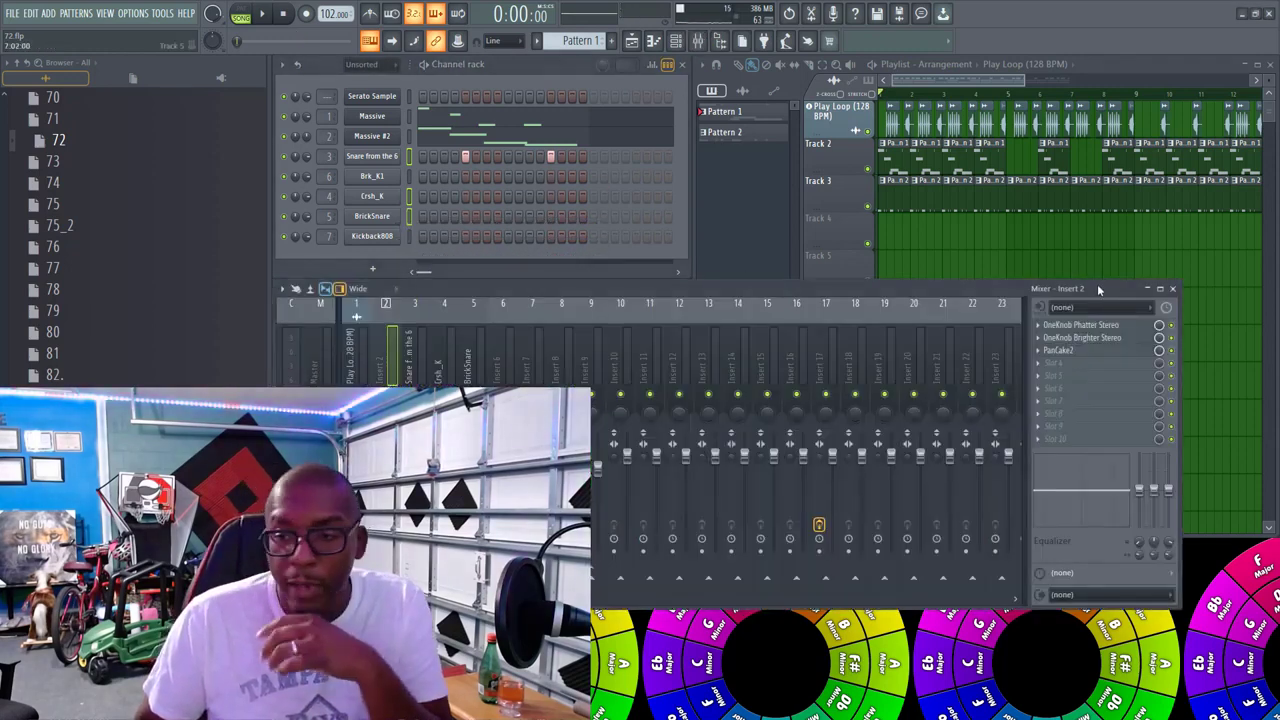
click(1173, 289)
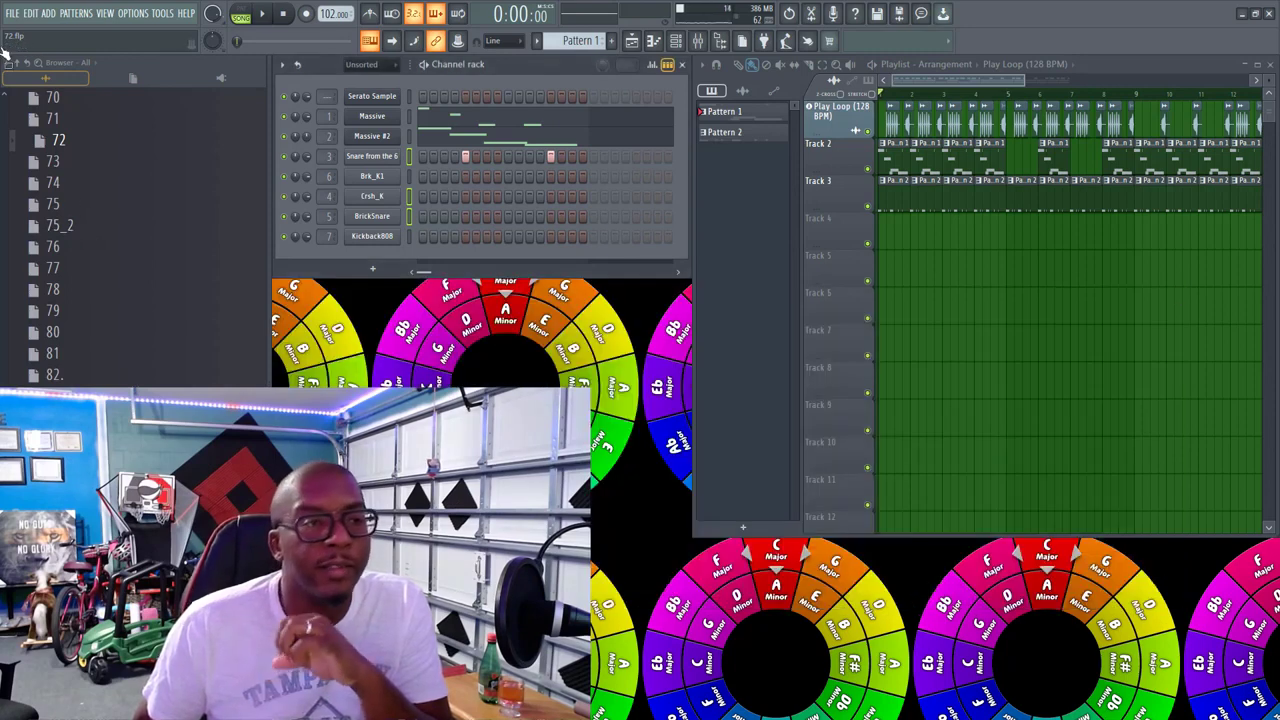
Step: Save project 72 and render the full song as 72.mp3 into the Desktop's 100 Beats folder
click(12, 13)
click(35, 87)
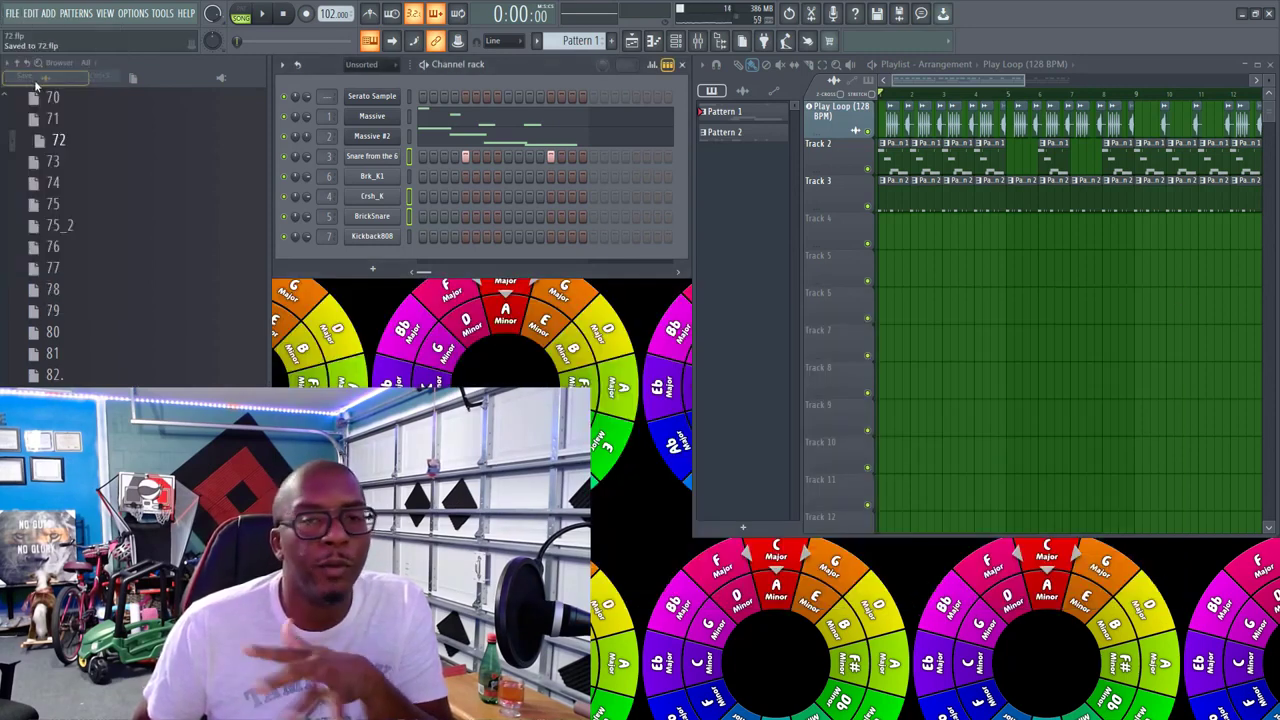
click(17, 17)
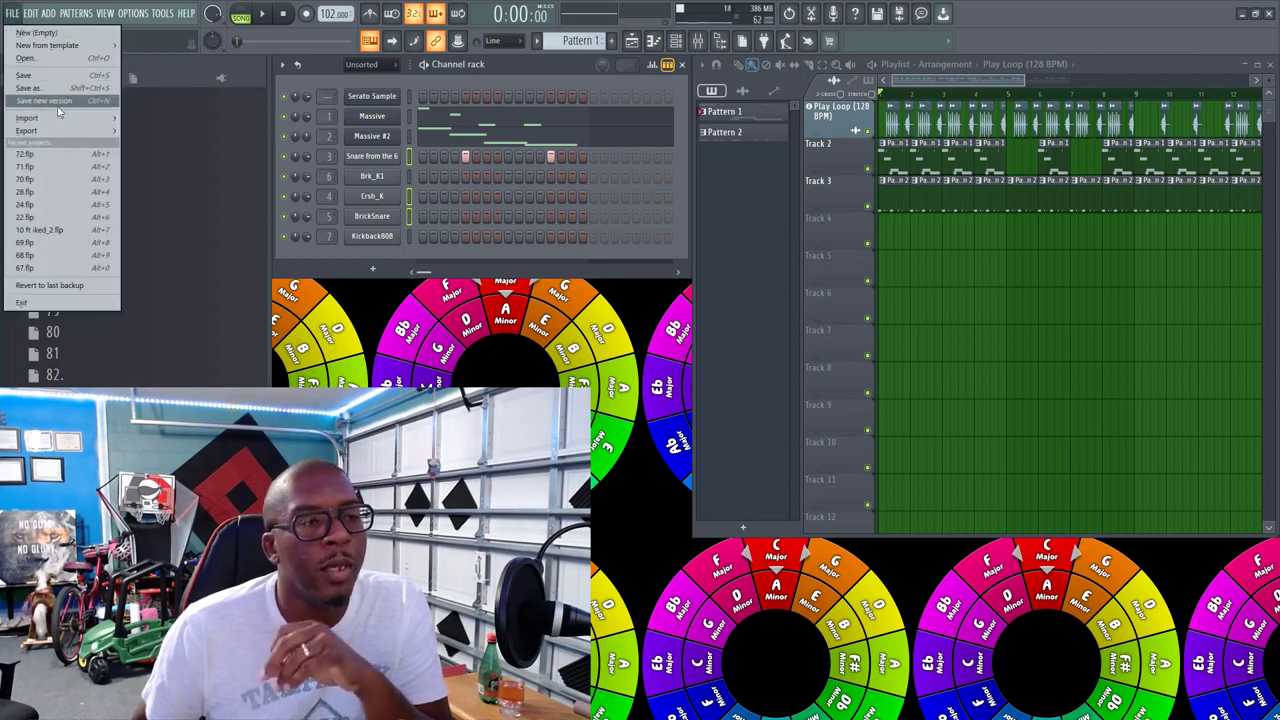
mouse_move(65, 136)
click(165, 175)
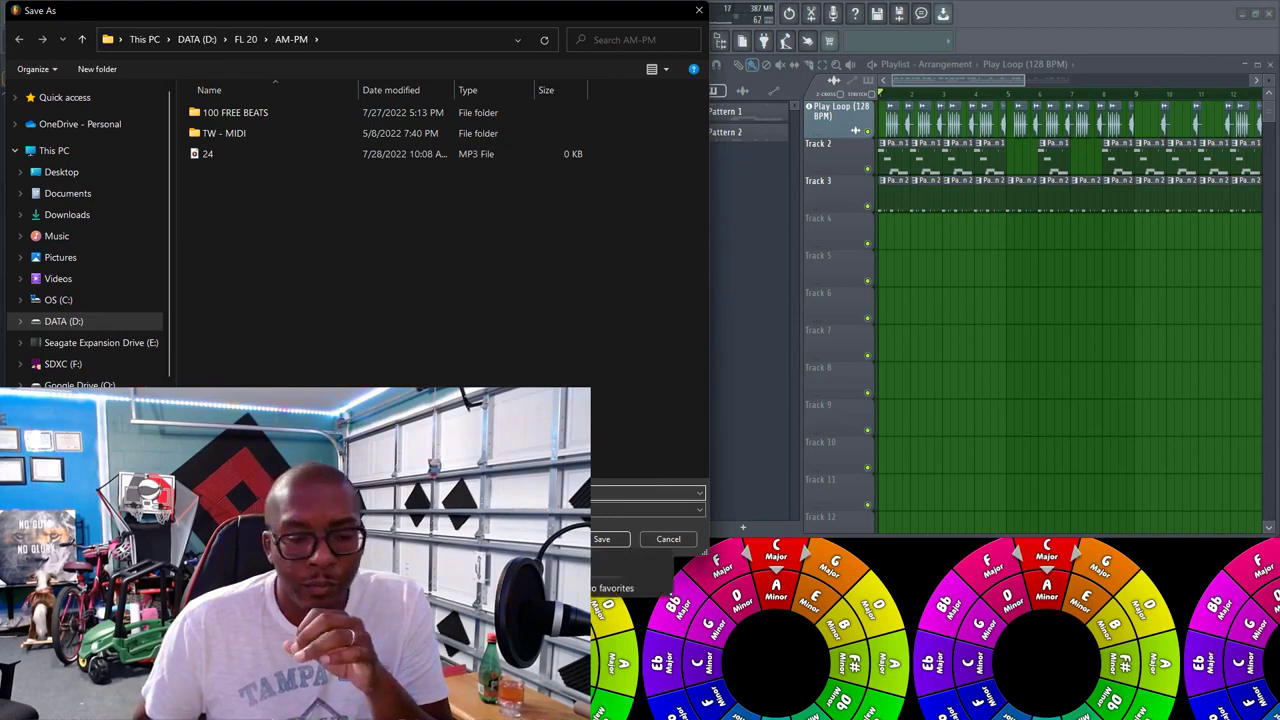
click(592, 557)
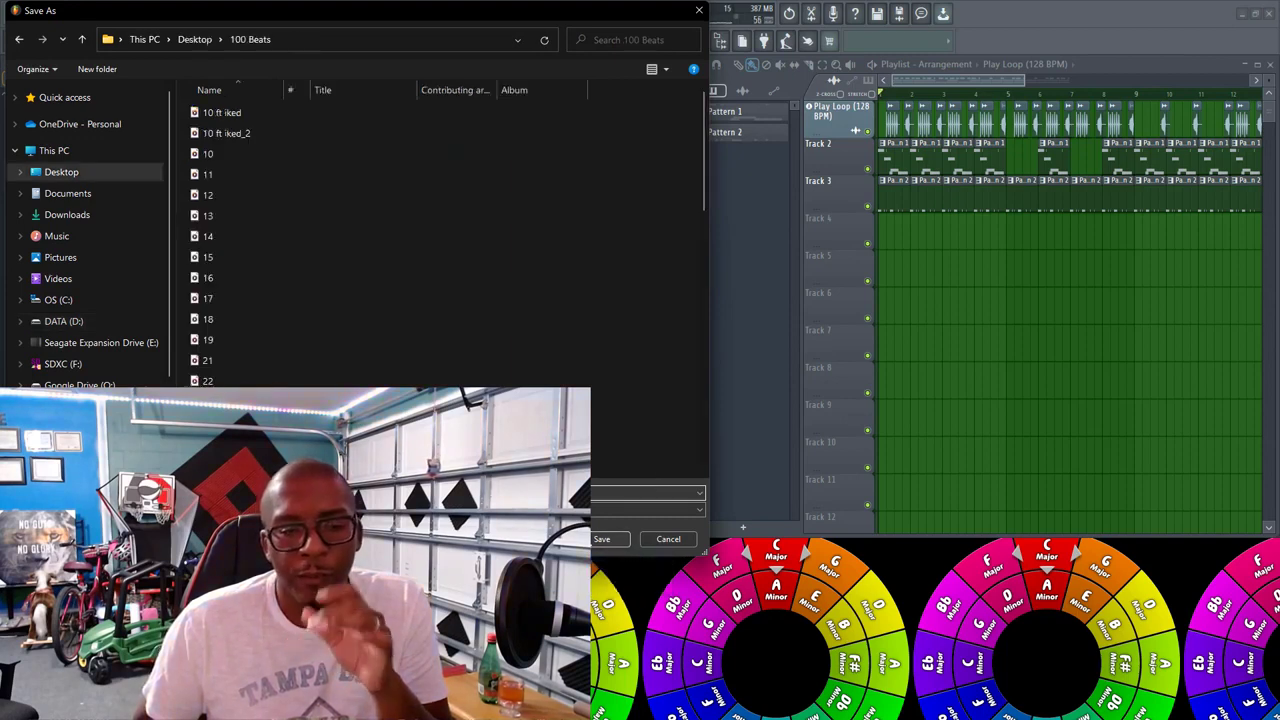
click(600, 539)
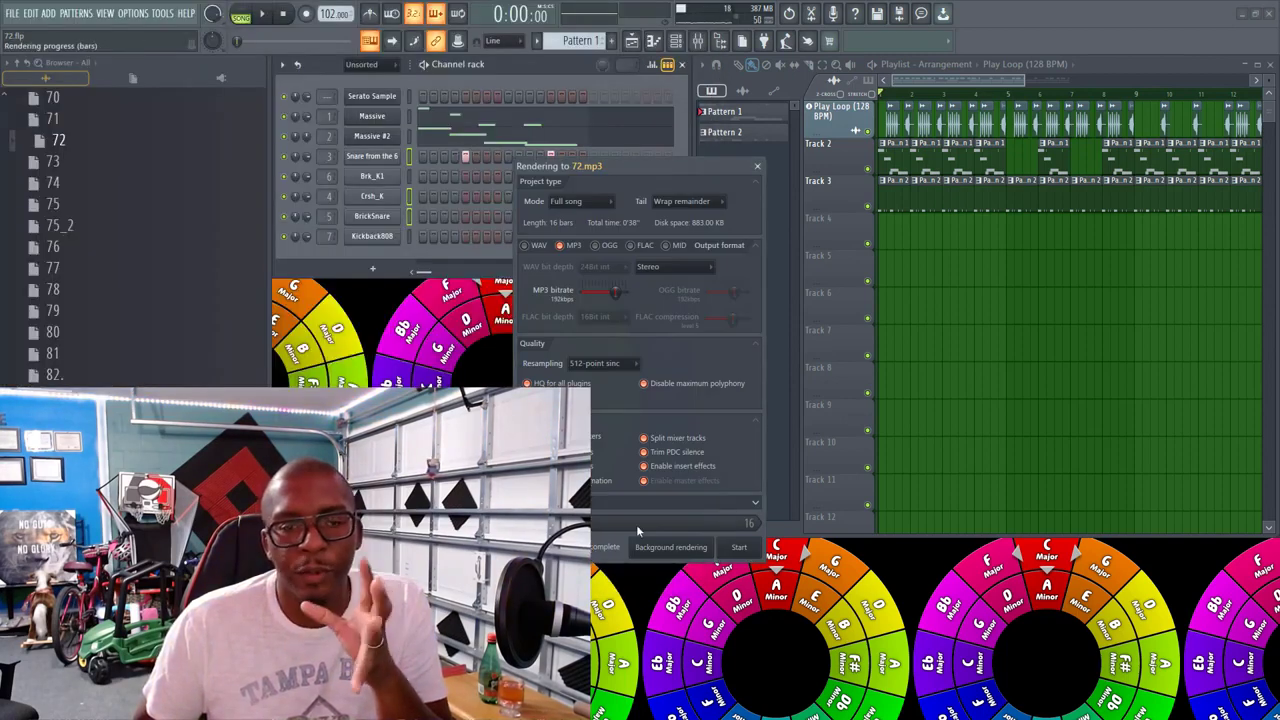
click(741, 548)
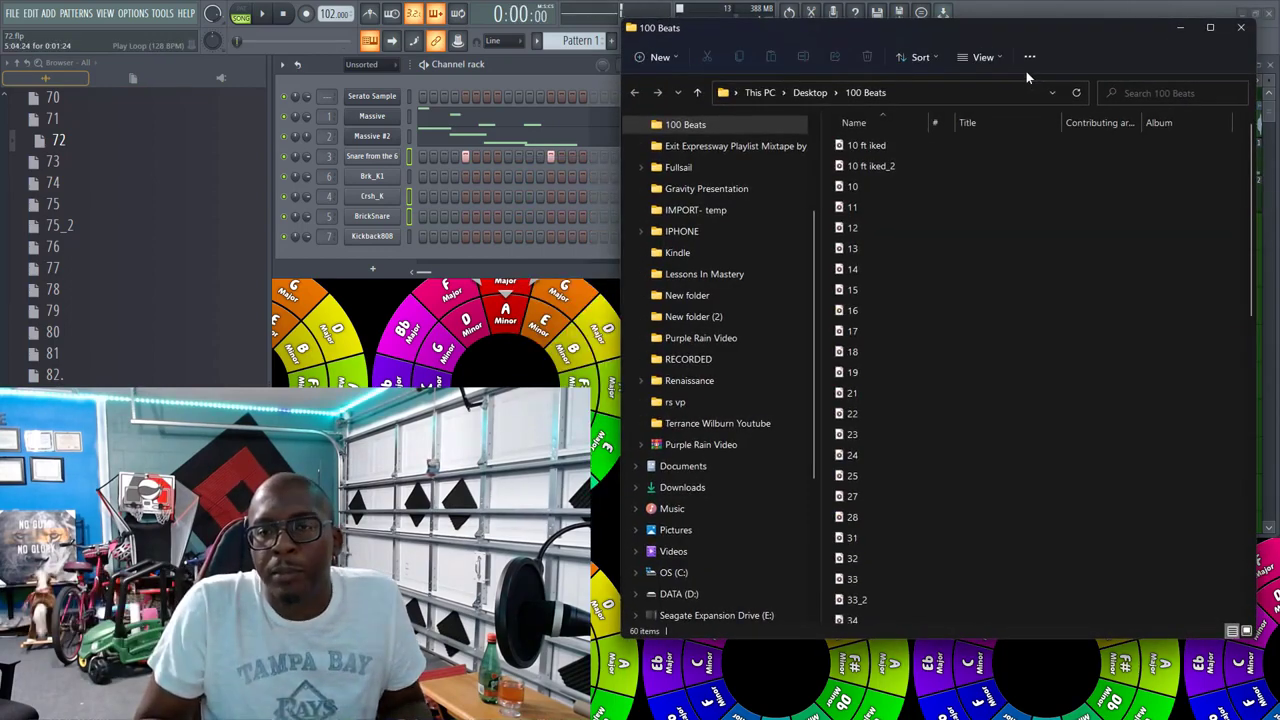
click(1180, 30)
Step: Duplicate all playlist clips of the 16-bar arrangement so the copy starts at bar 17, and clear the selection
mouse_move(1030, 82)
mouse_down()
mouse_move(1157, 80)
mouse_move(1051, 84)
mouse_up()
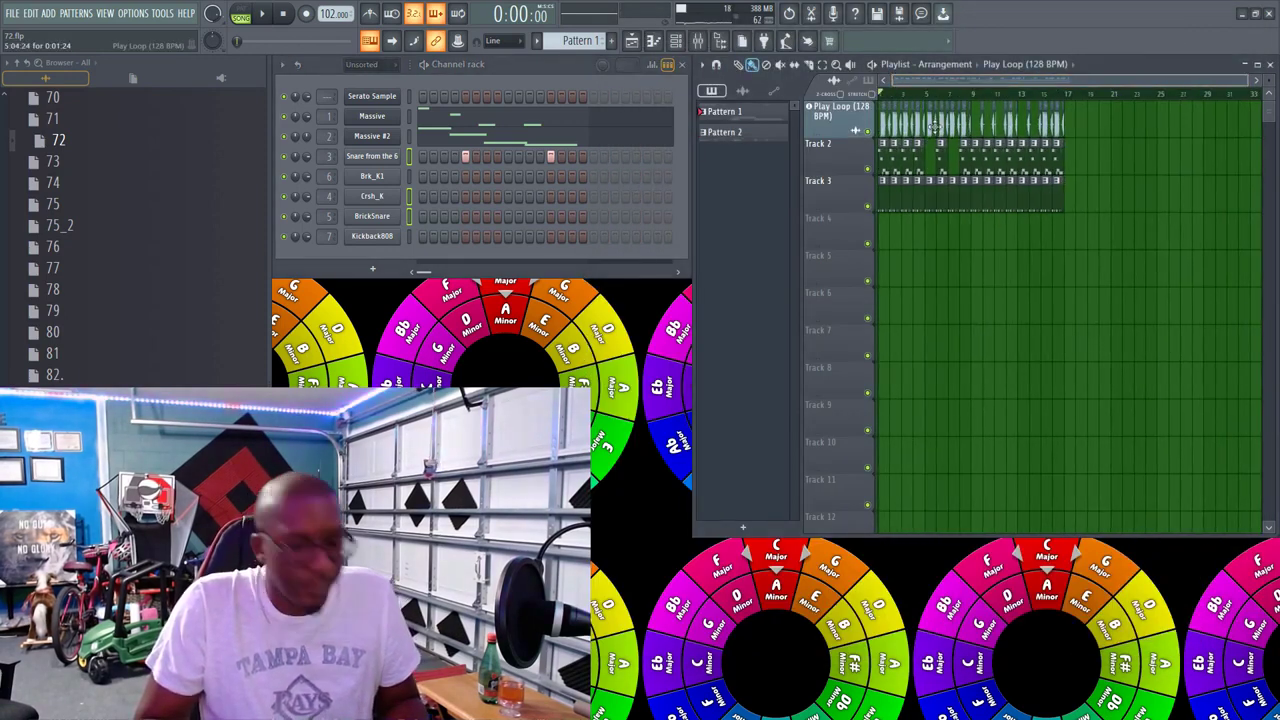
key(ctrl+a)
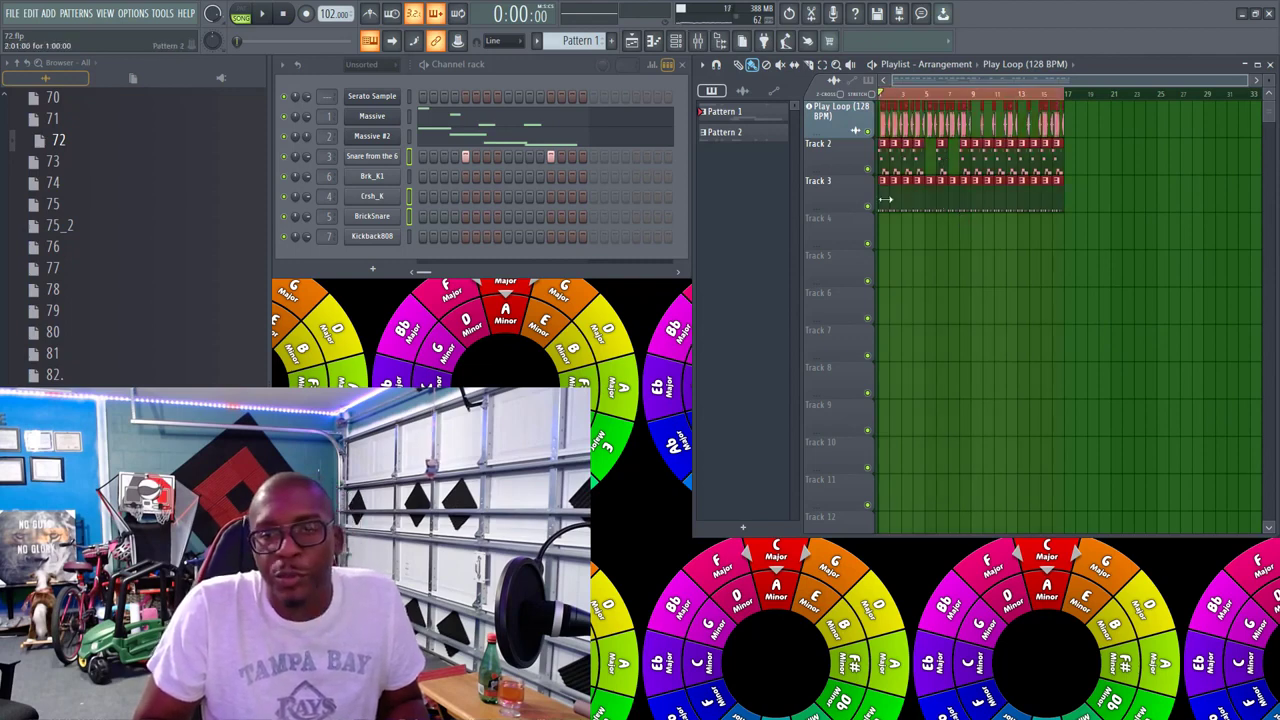
key(ctrl+b)
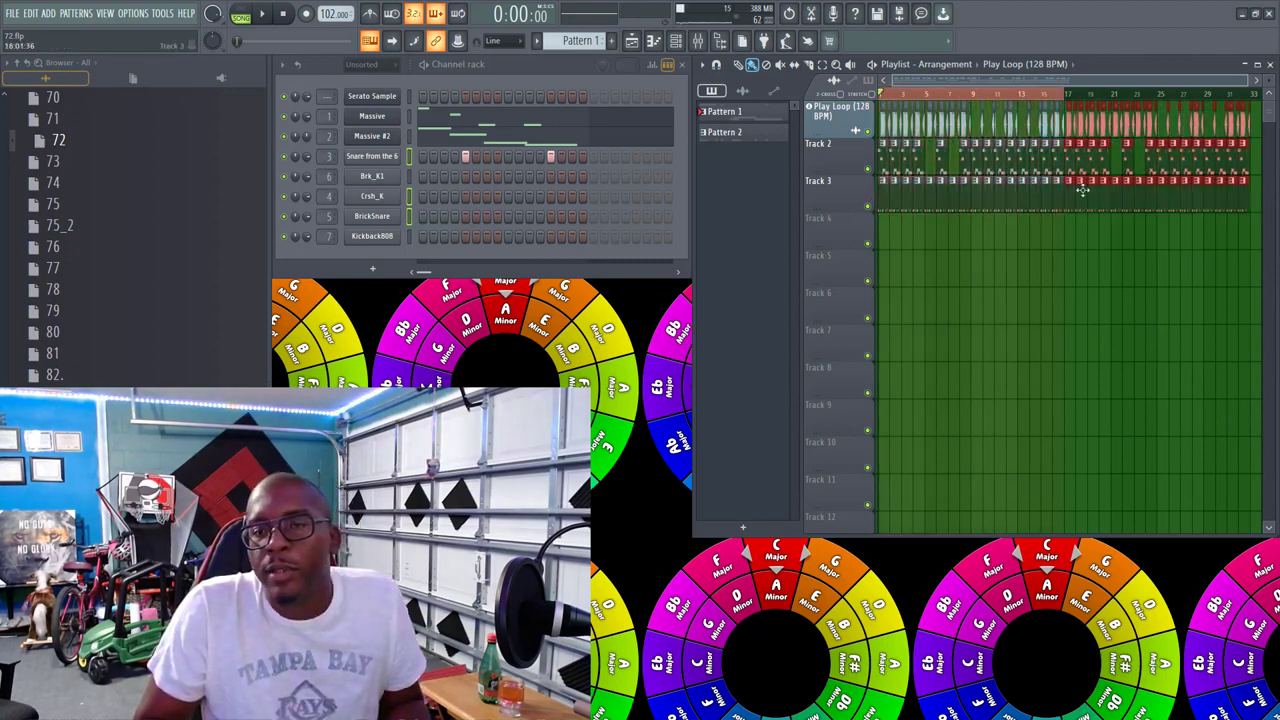
right_click(1047, 94)
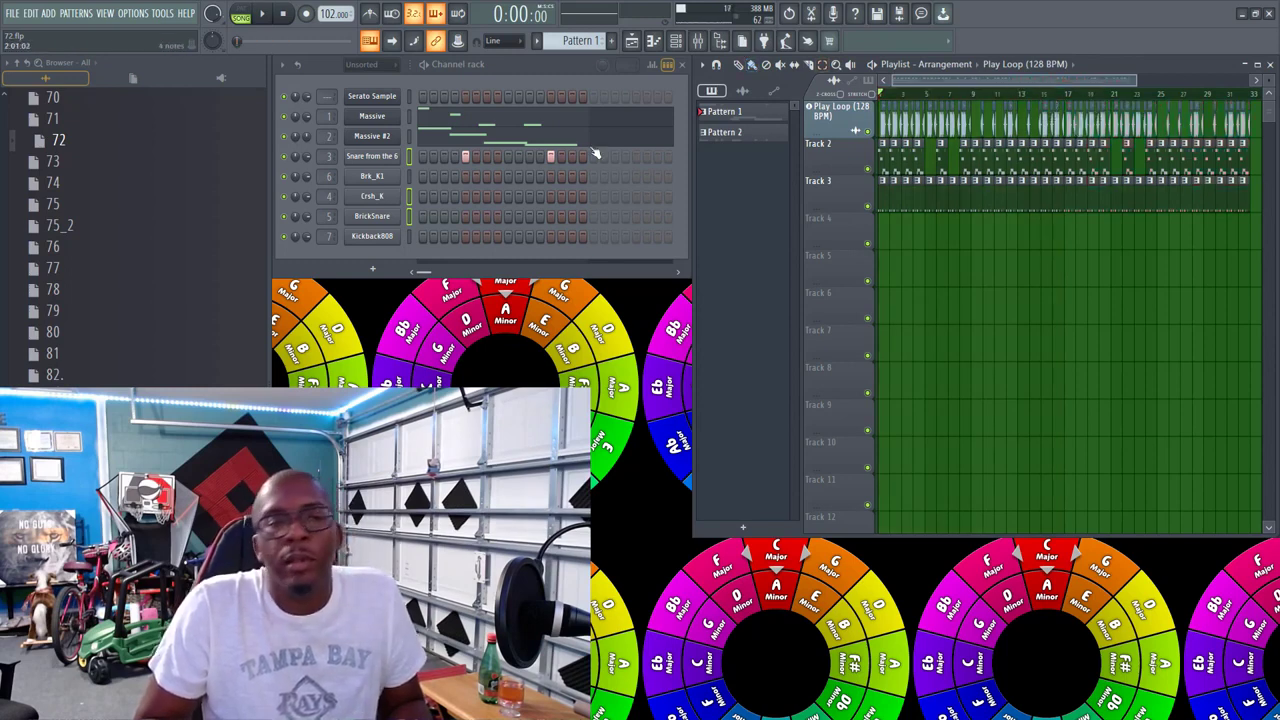
Step: Save the extended project and export it as 72.mp3 to the 100 Beats folder, replacing the earlier render
click(18, 14)
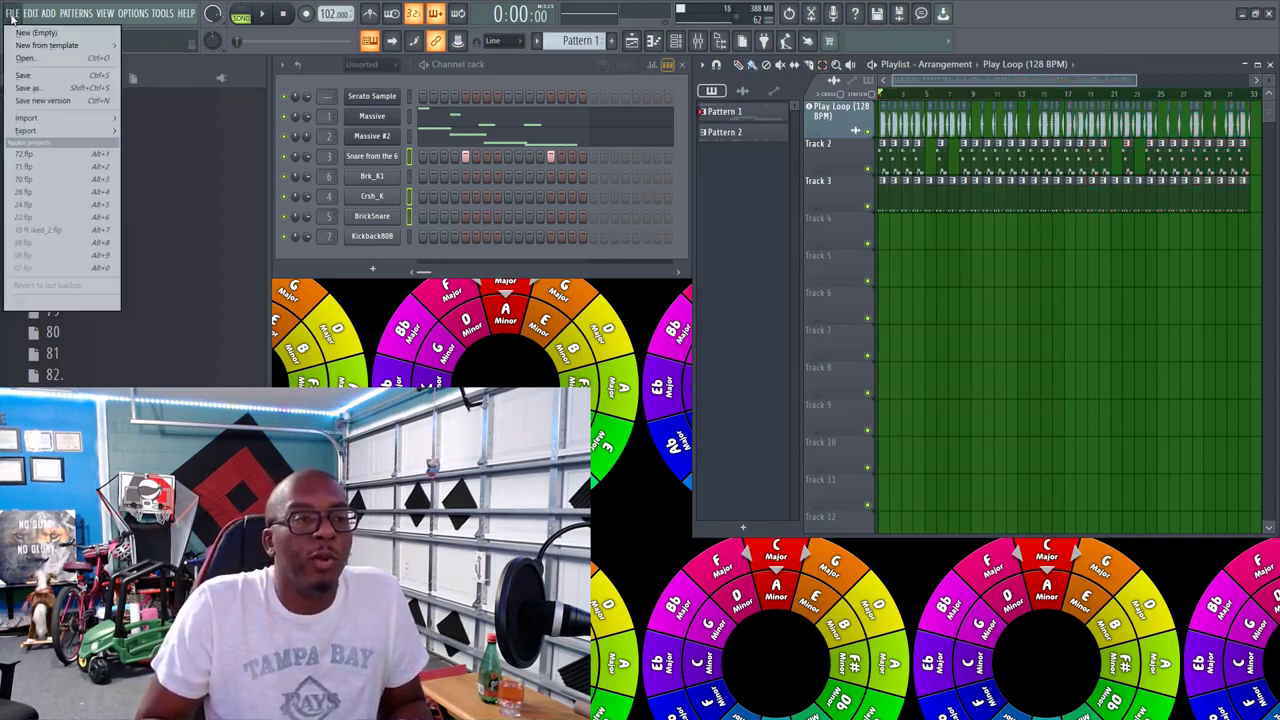
click(24, 75)
click(22, 14)
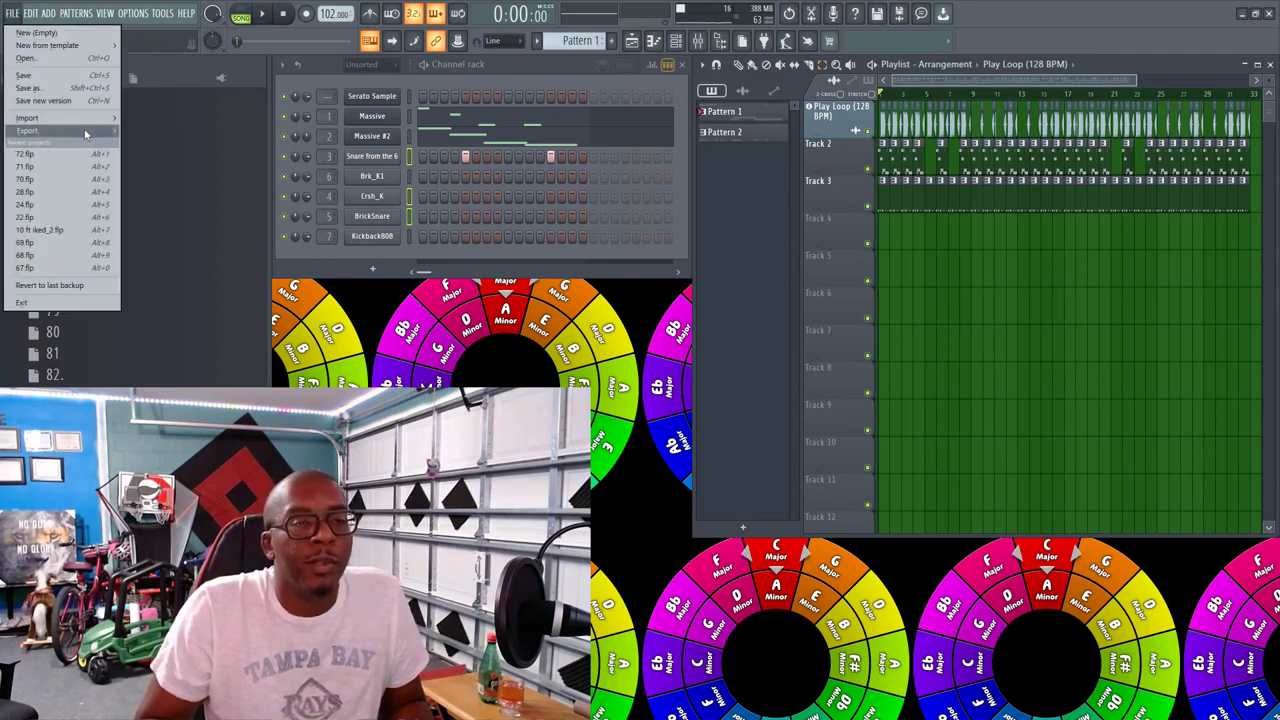
mouse_move(30, 130)
click(160, 155)
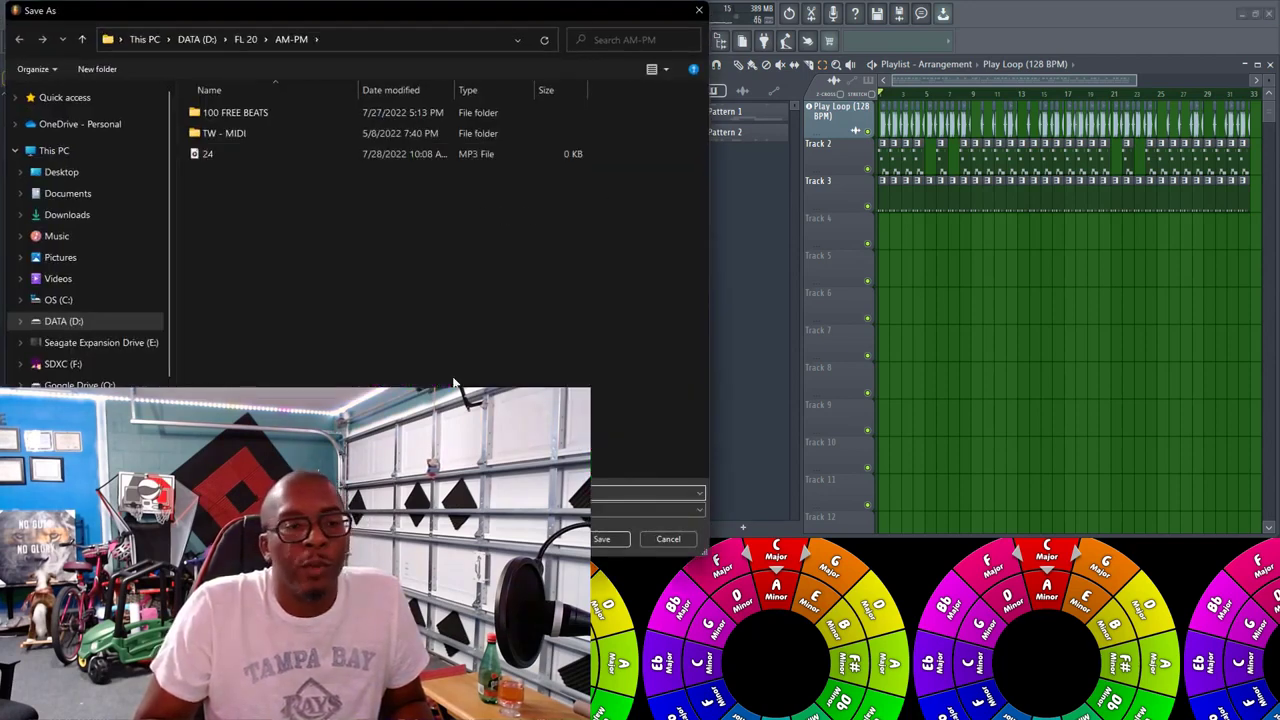
click(604, 540)
click(688, 371)
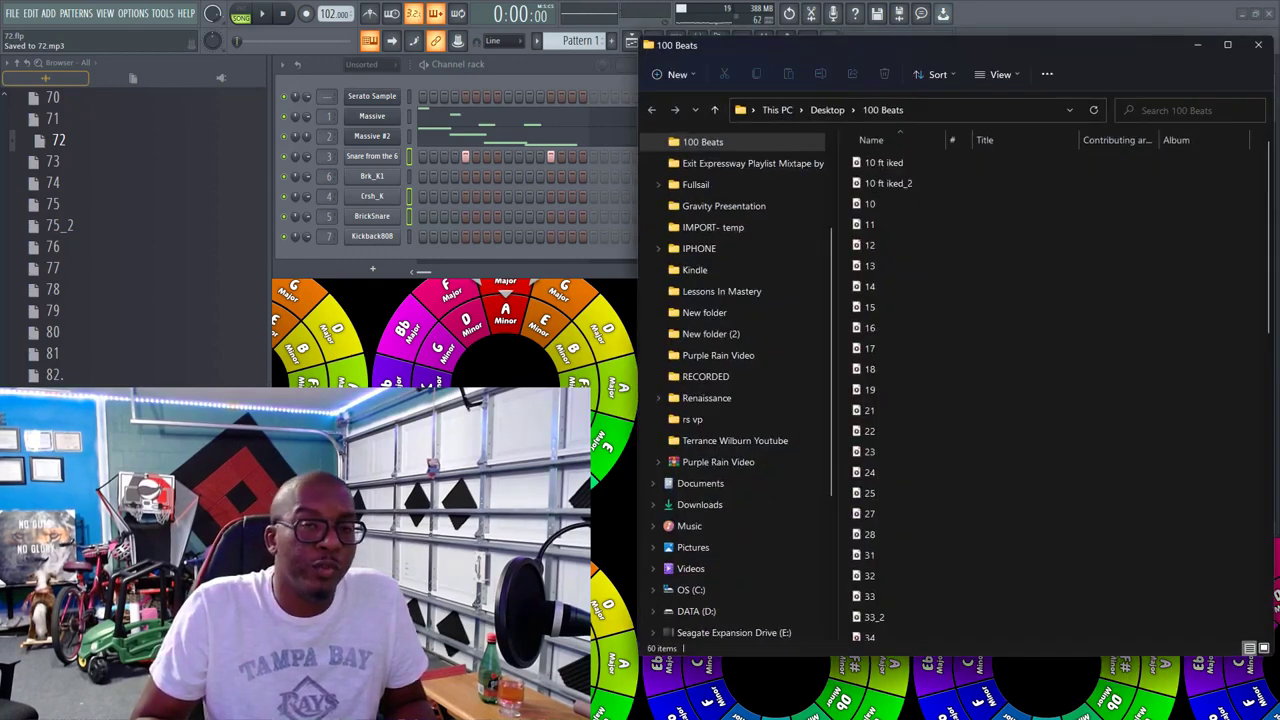
key(alt+Tab)
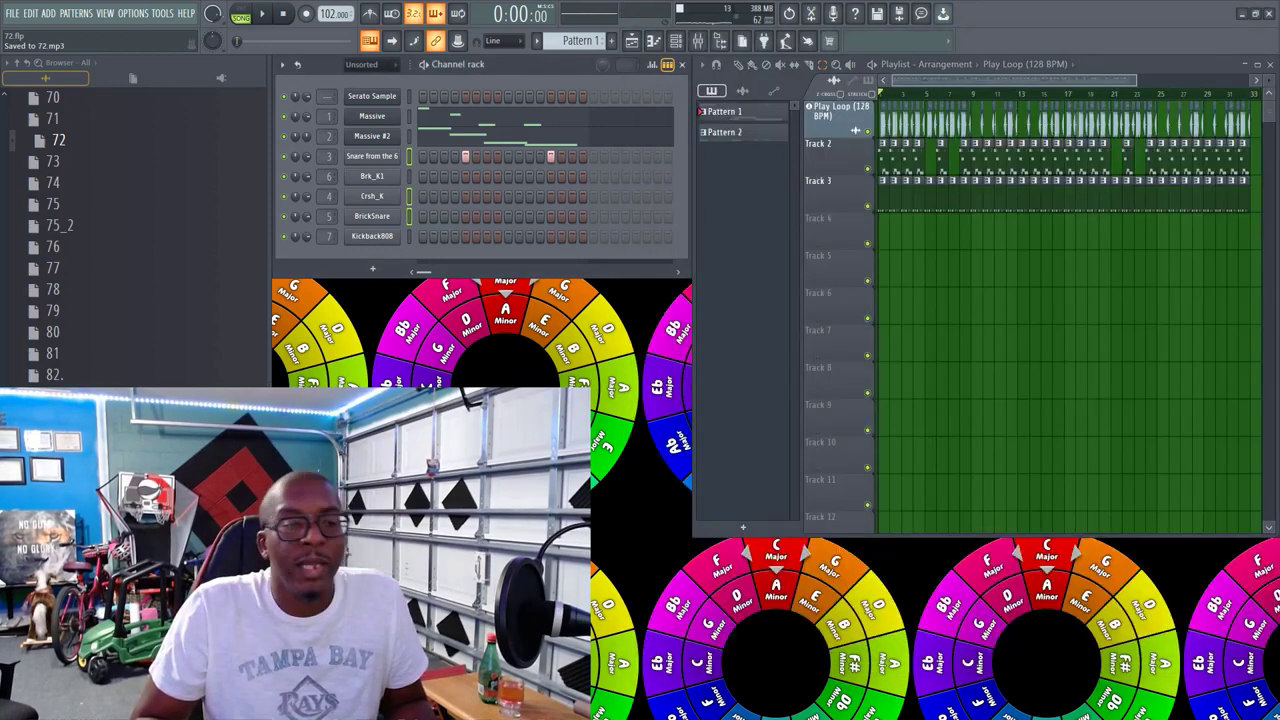
Step: Open project 73 from the browser and close its channel settings, OneKnob Filter and Tuner windows
right_click(52, 162)
click(78, 162)
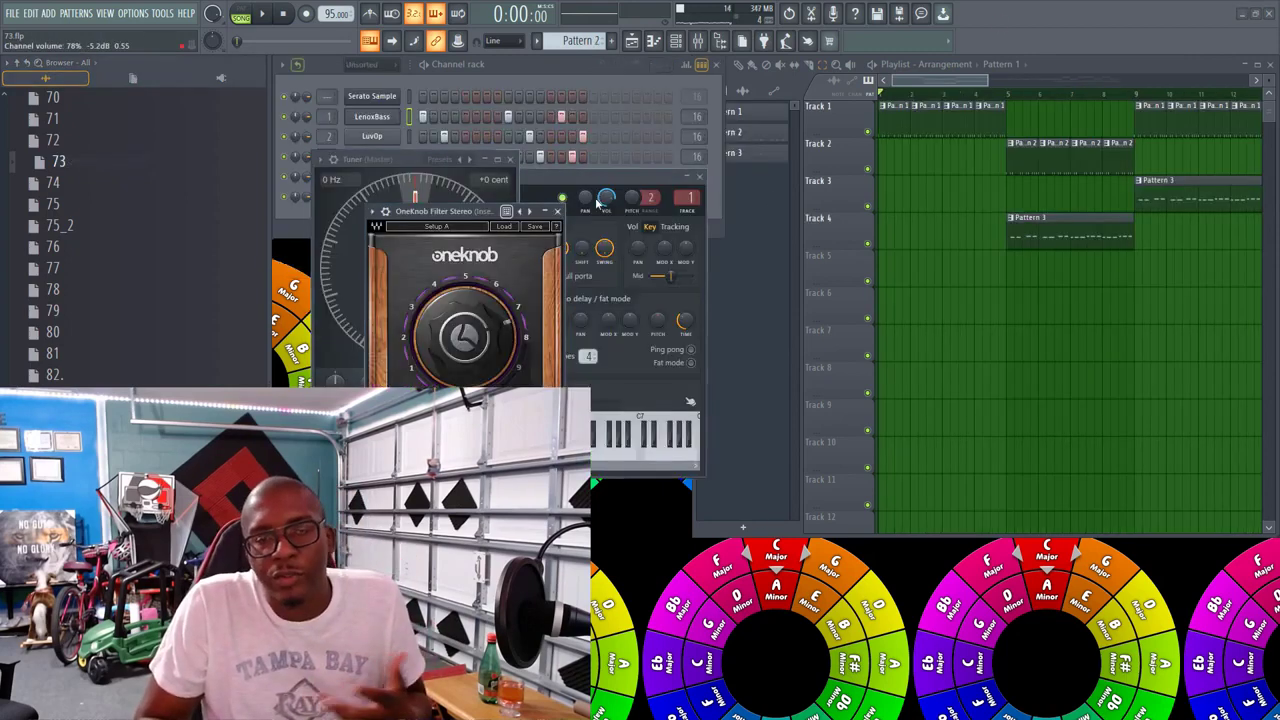
click(700, 180)
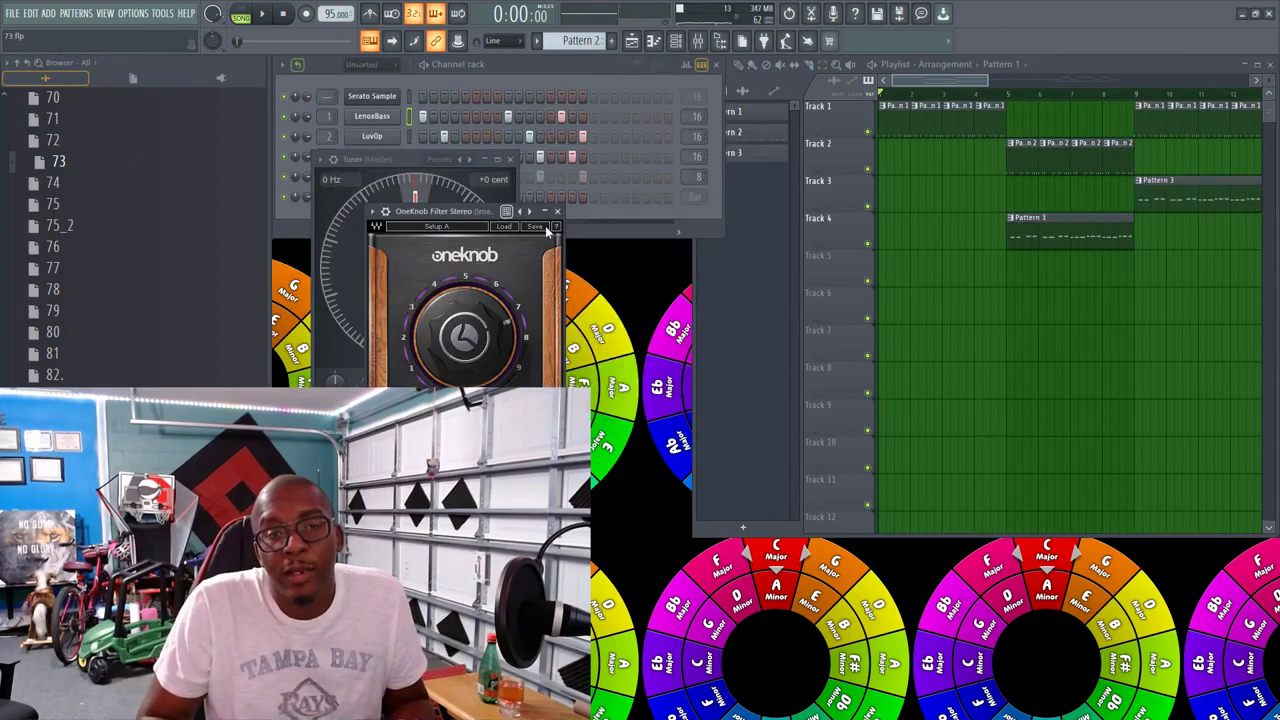
click(558, 212)
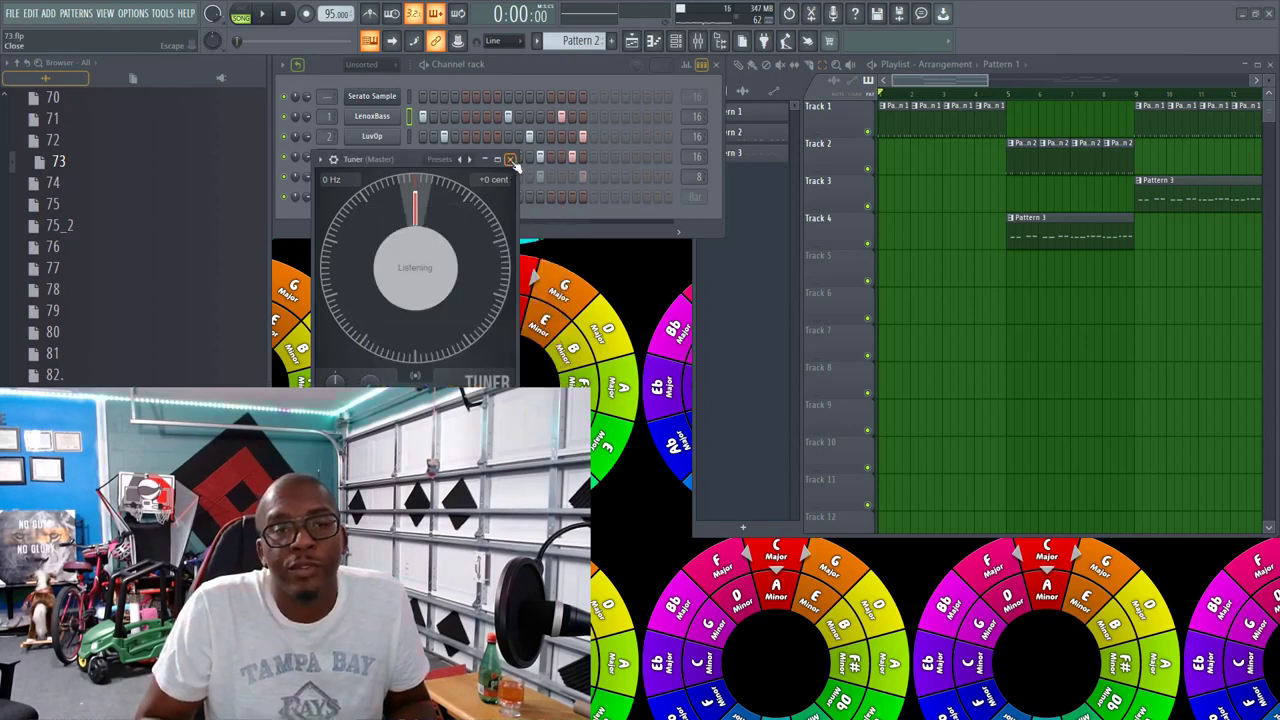
click(510, 160)
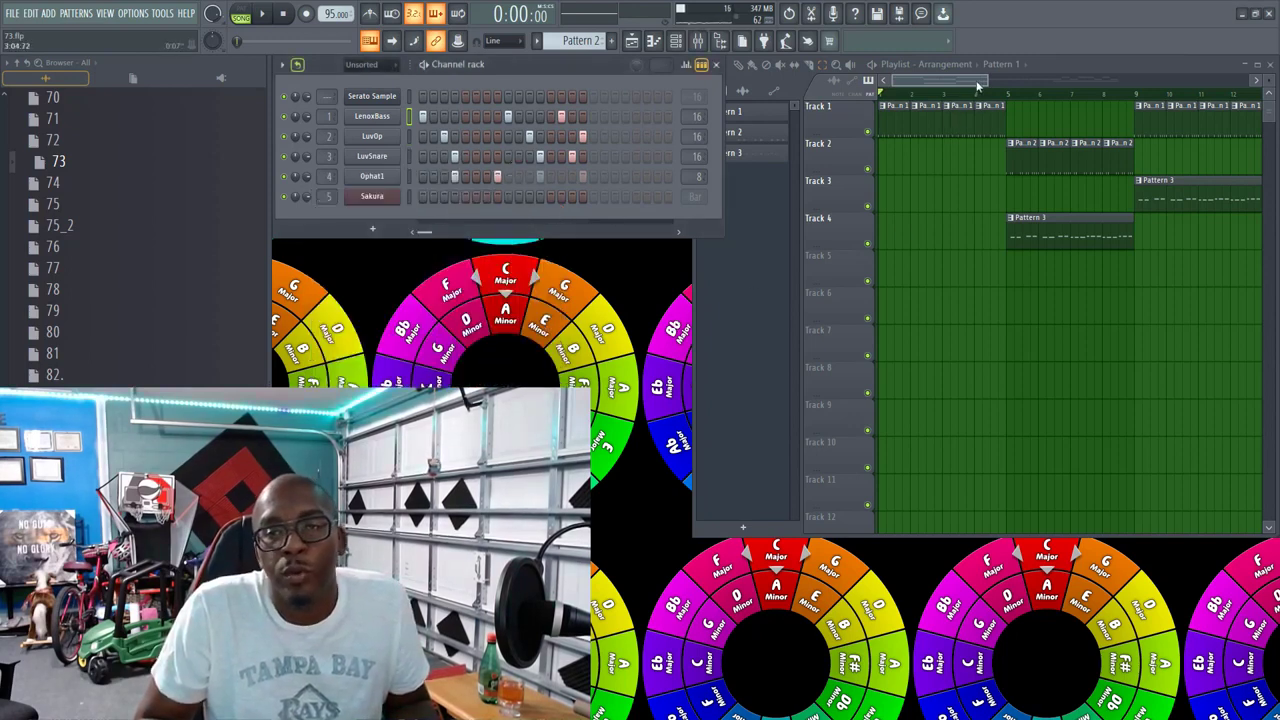
Step: Fit the whole arrangement in the playlist and set the channel rack filter to All
drag(988, 79, 1141, 84)
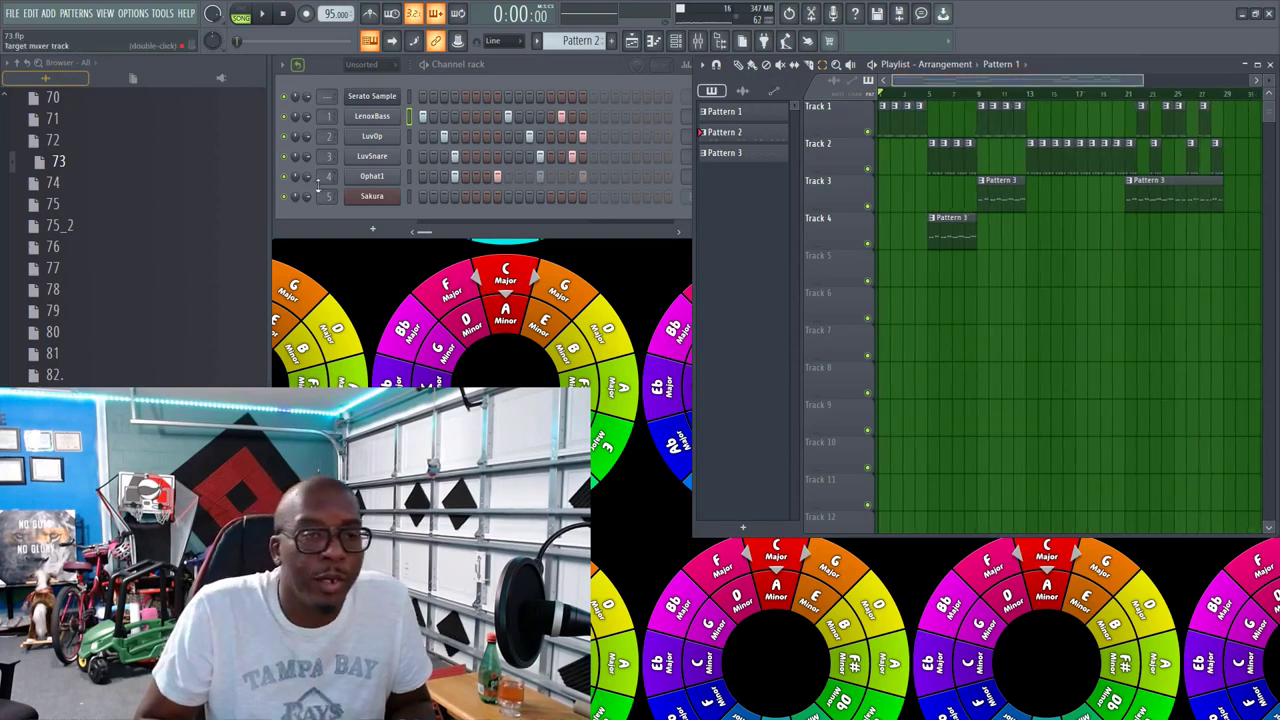
click(361, 65)
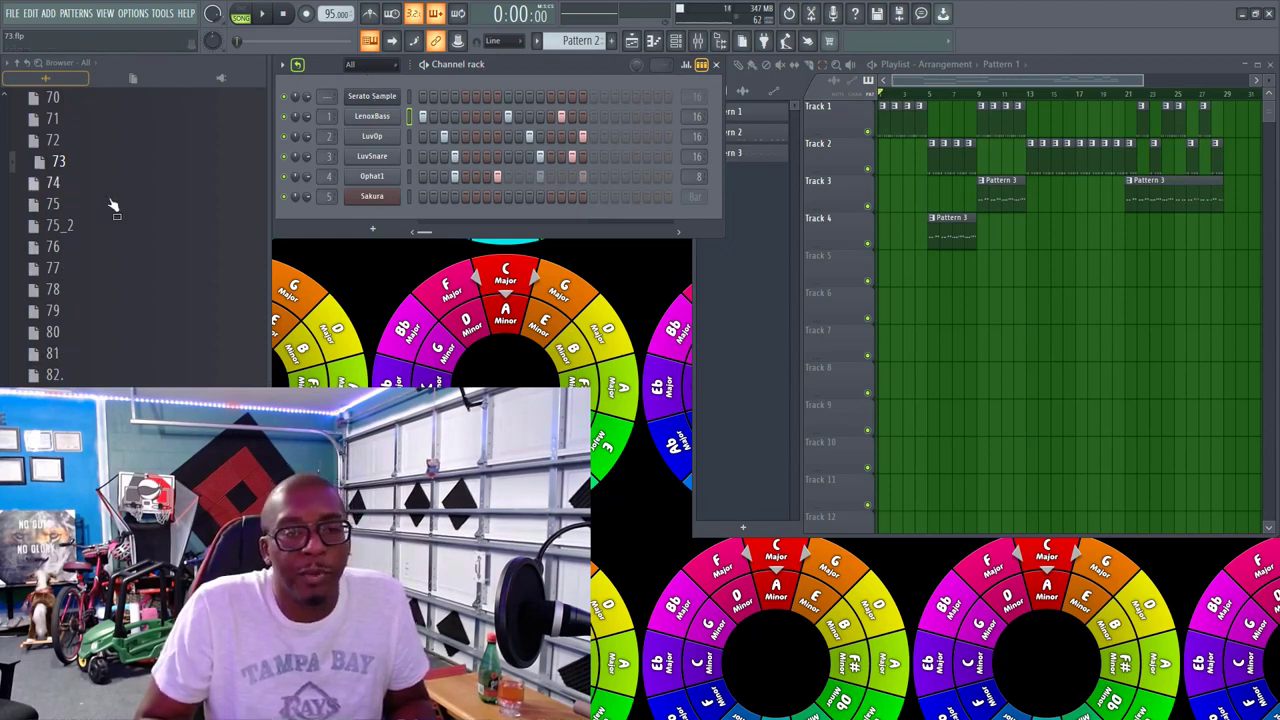
click(384, 236)
click(350, 233)
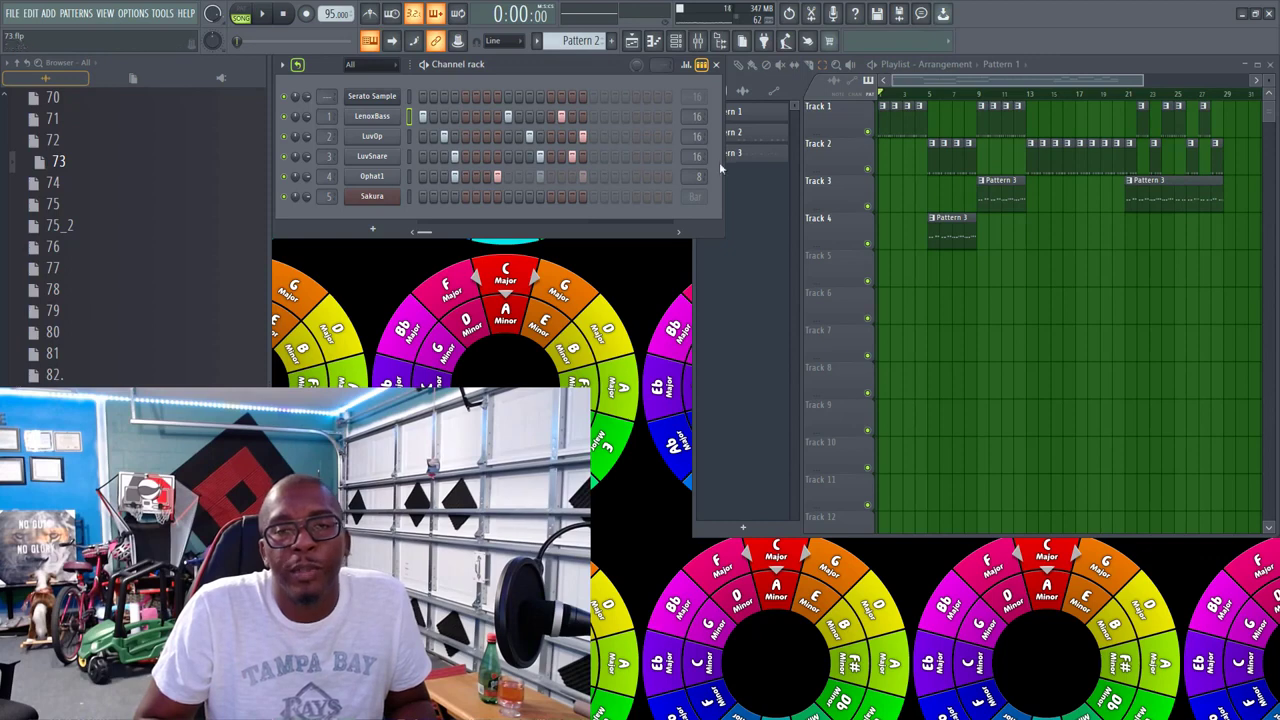
Step: Add PuigChild 670 Stereo to slot 2 of the mixer's Master track
click(704, 48)
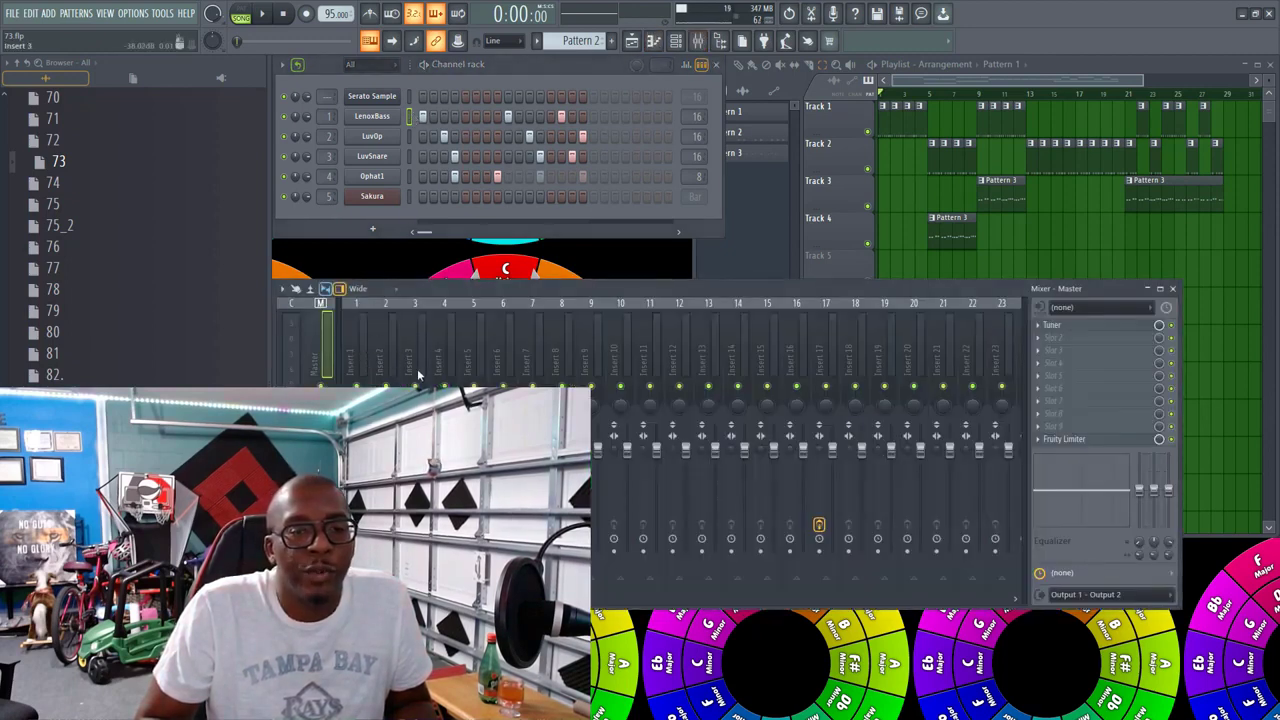
drag(359, 370, 531, 364)
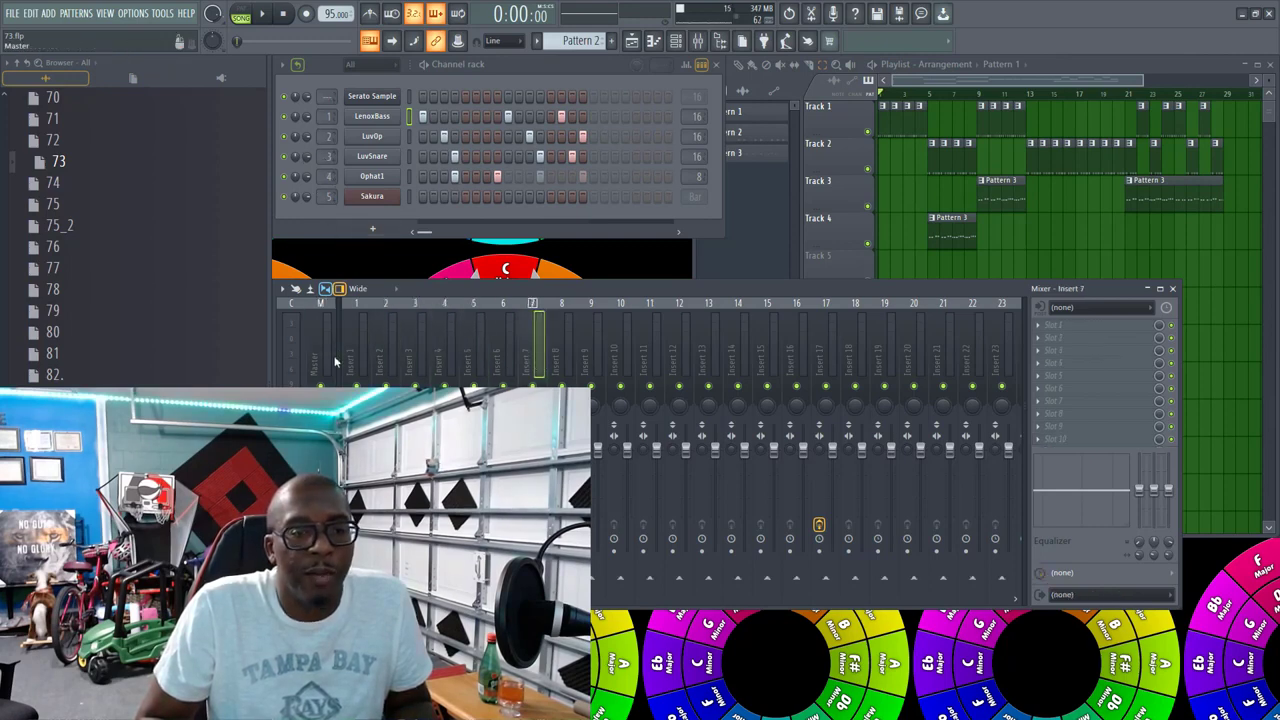
drag(357, 358, 521, 356)
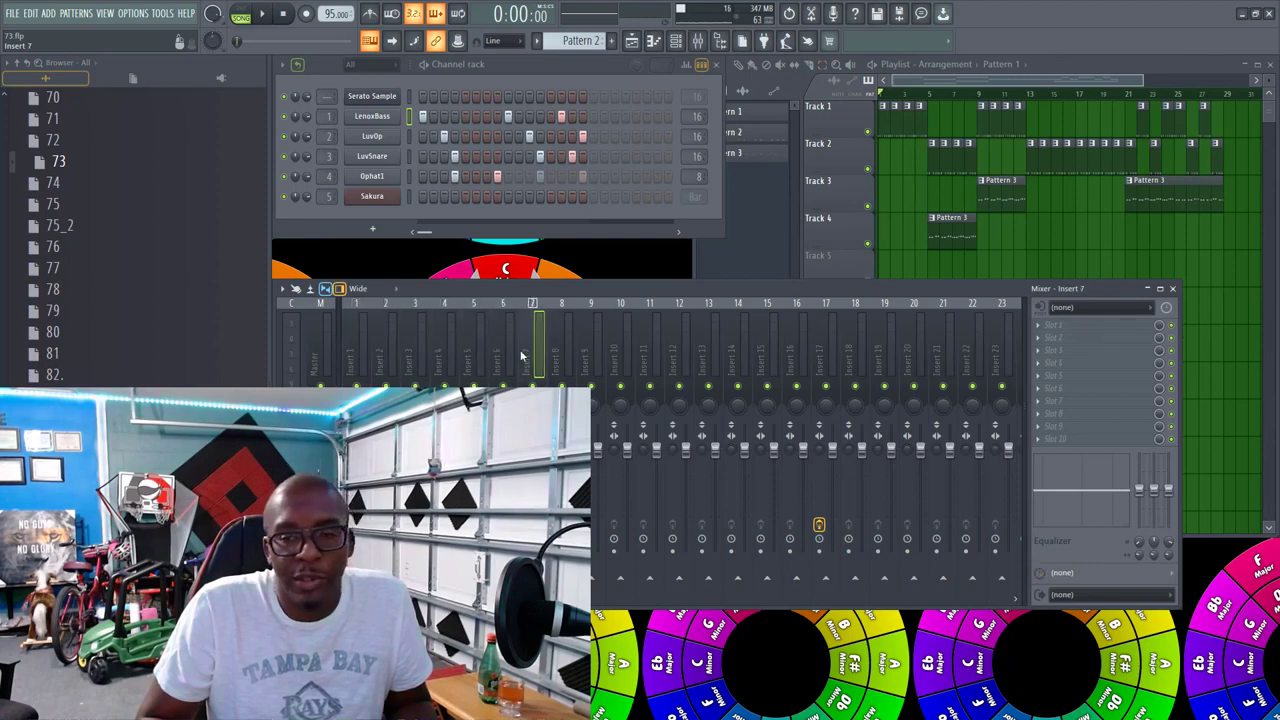
click(322, 347)
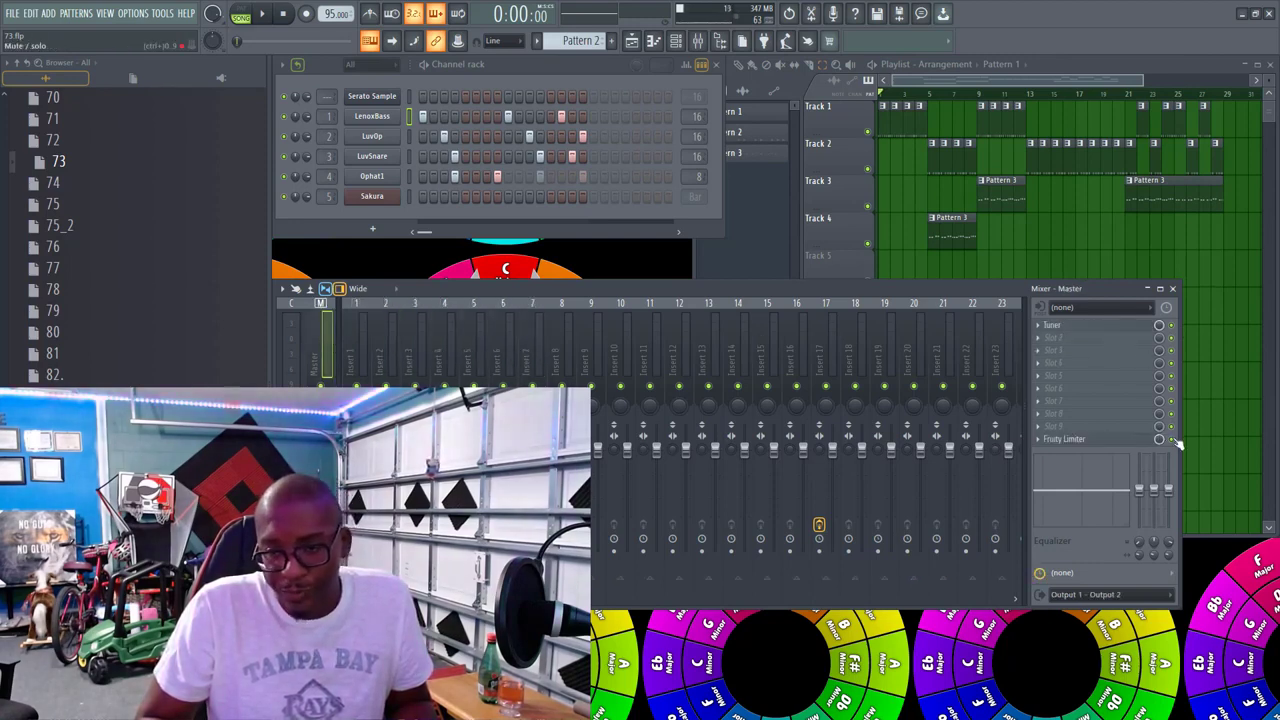
click(1048, 345)
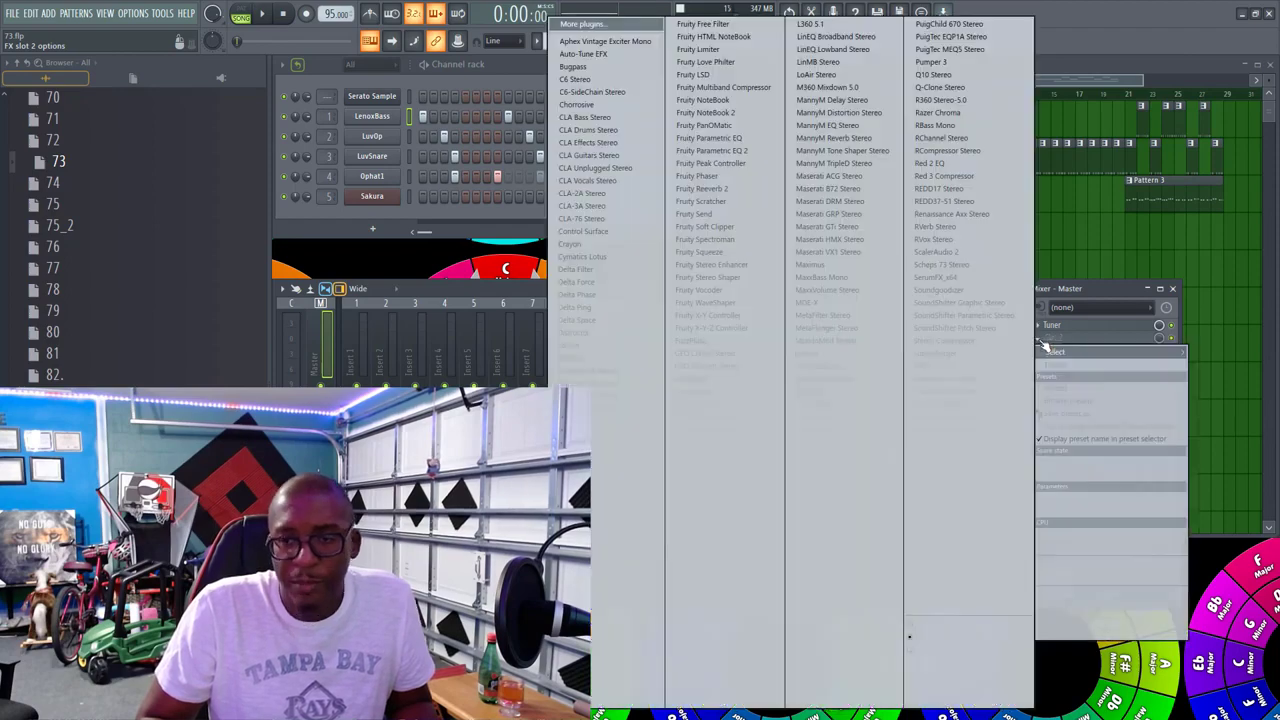
click(948, 23)
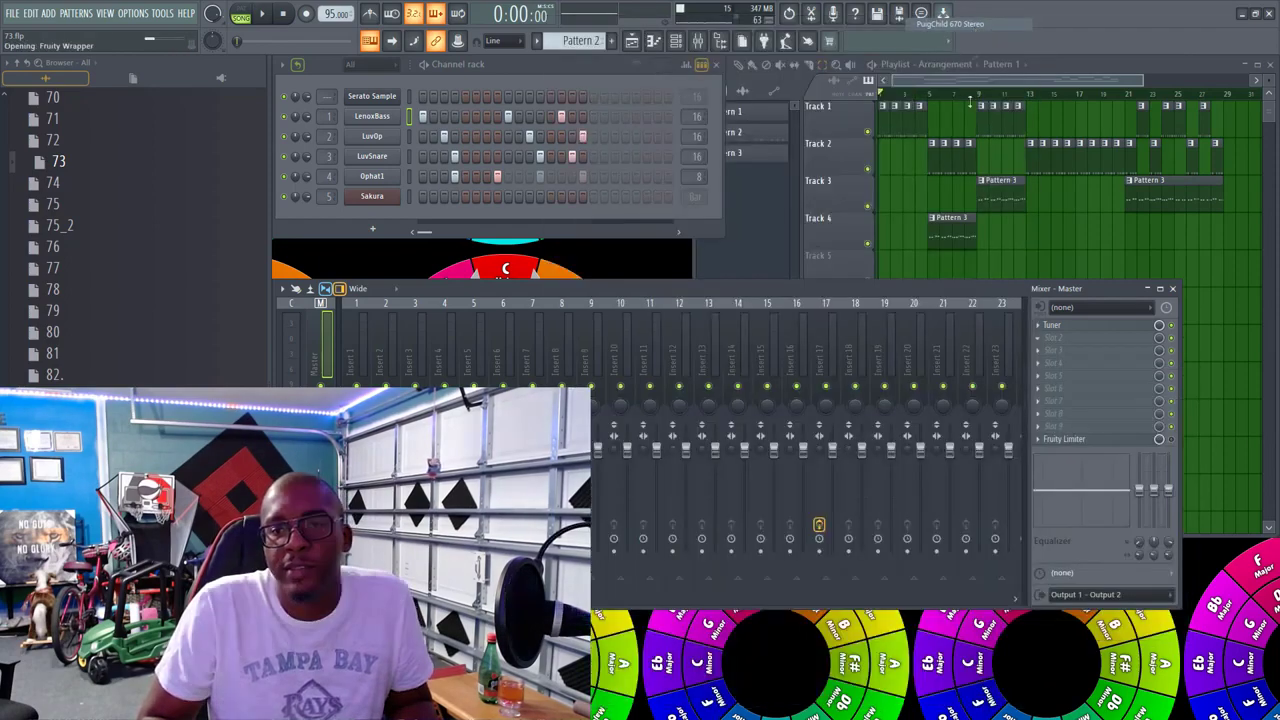
Step: Load the Lavyne Vintage Mastering Glue preset from the Drew Lavyne group in PuigChild 670
click(840, 199)
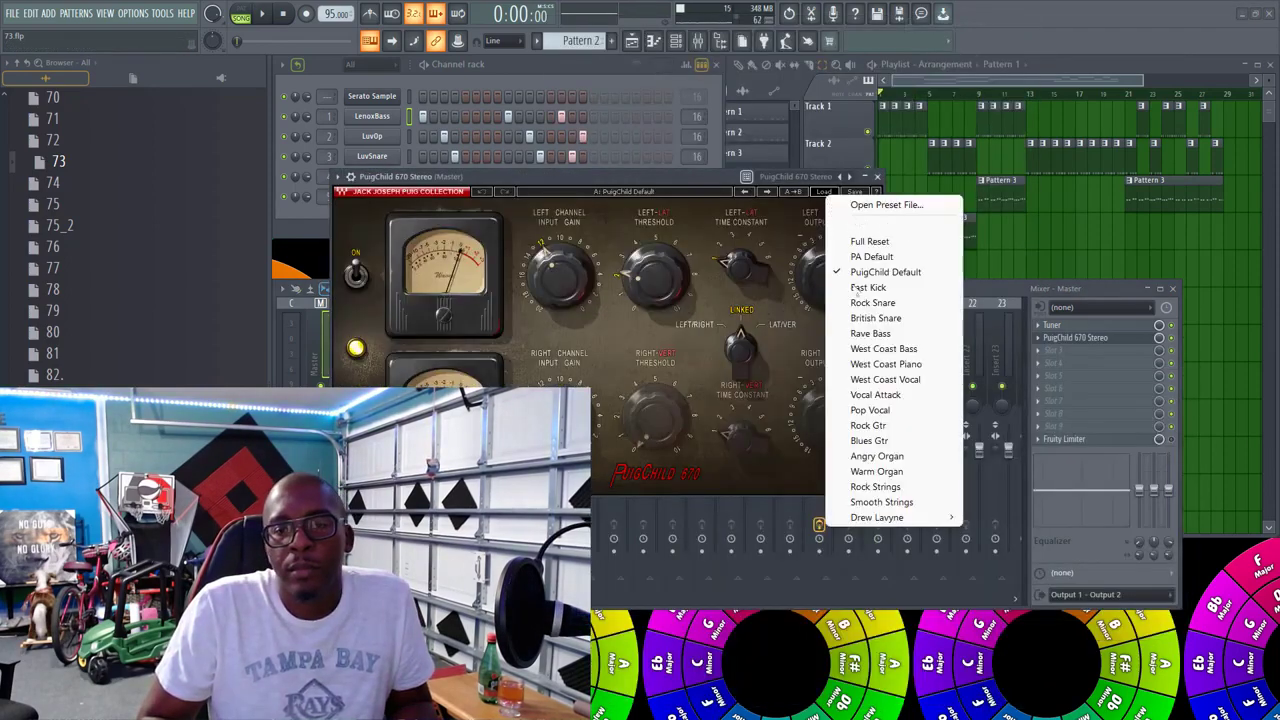
mouse_move(900, 517)
click(1010, 517)
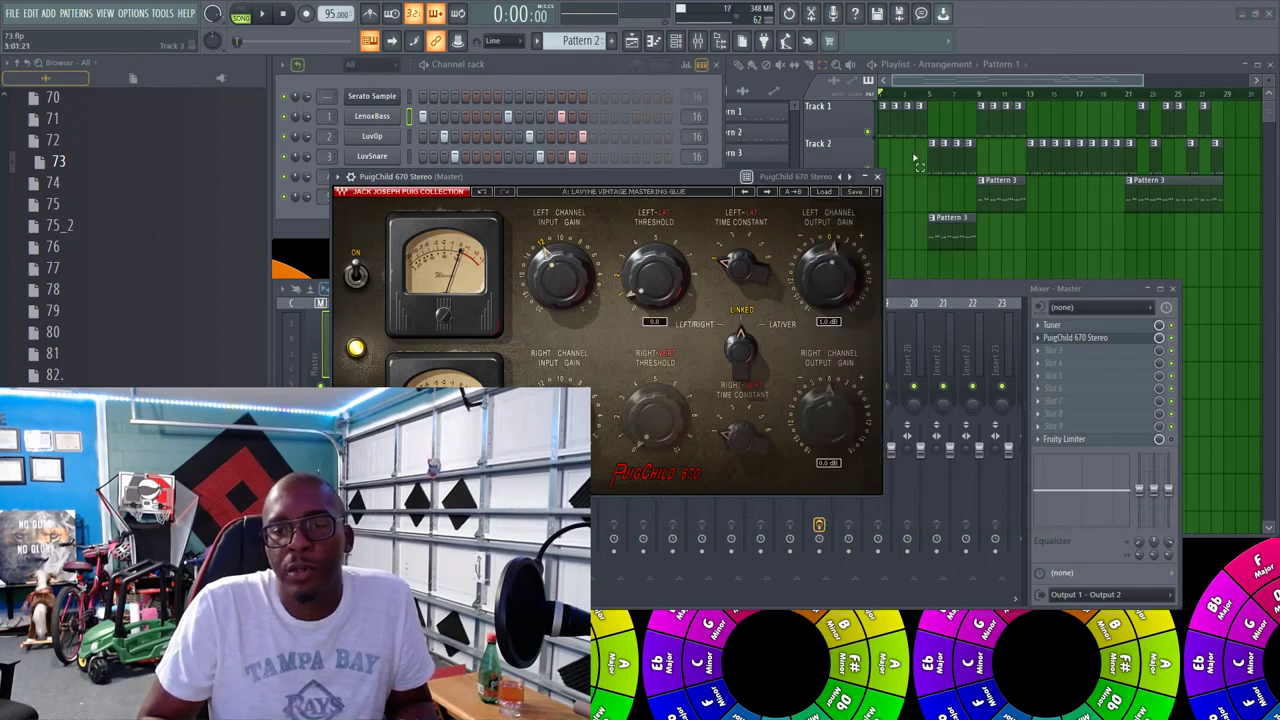
Step: Close the PuigChild user manual and the PuigChild 670 window, and select Insert 5 in the mixer
click(878, 176)
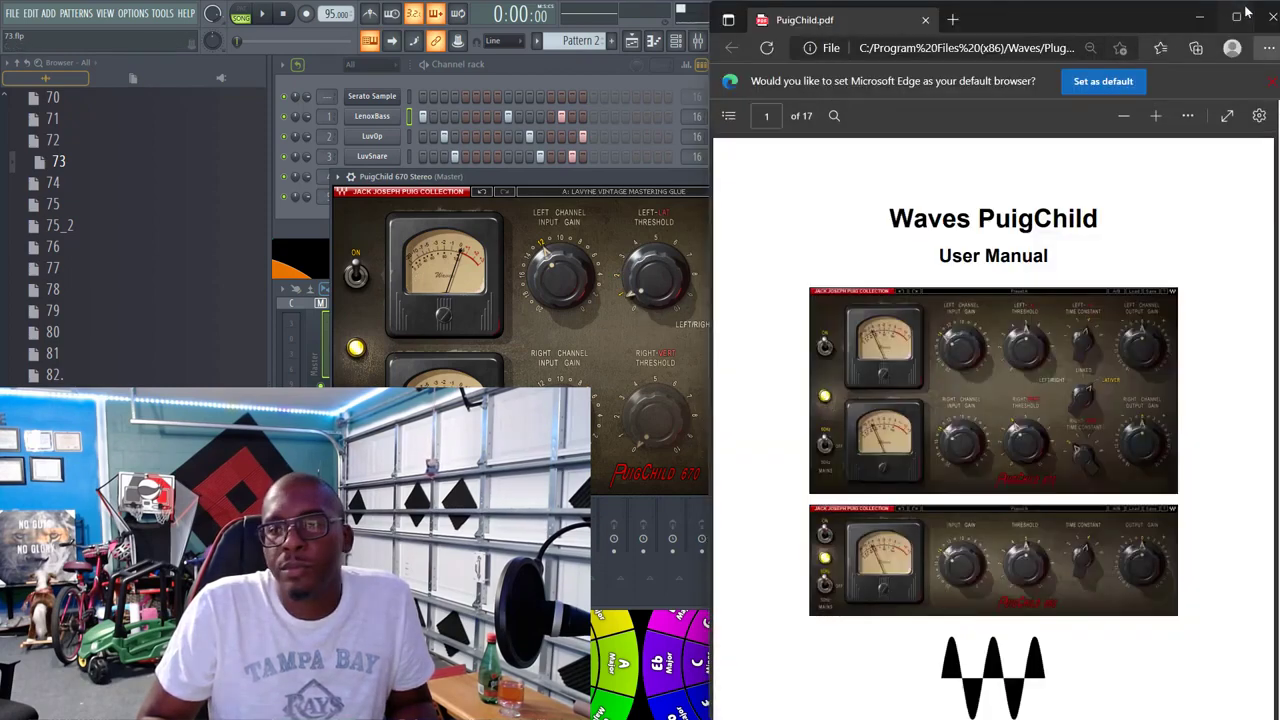
click(1270, 17)
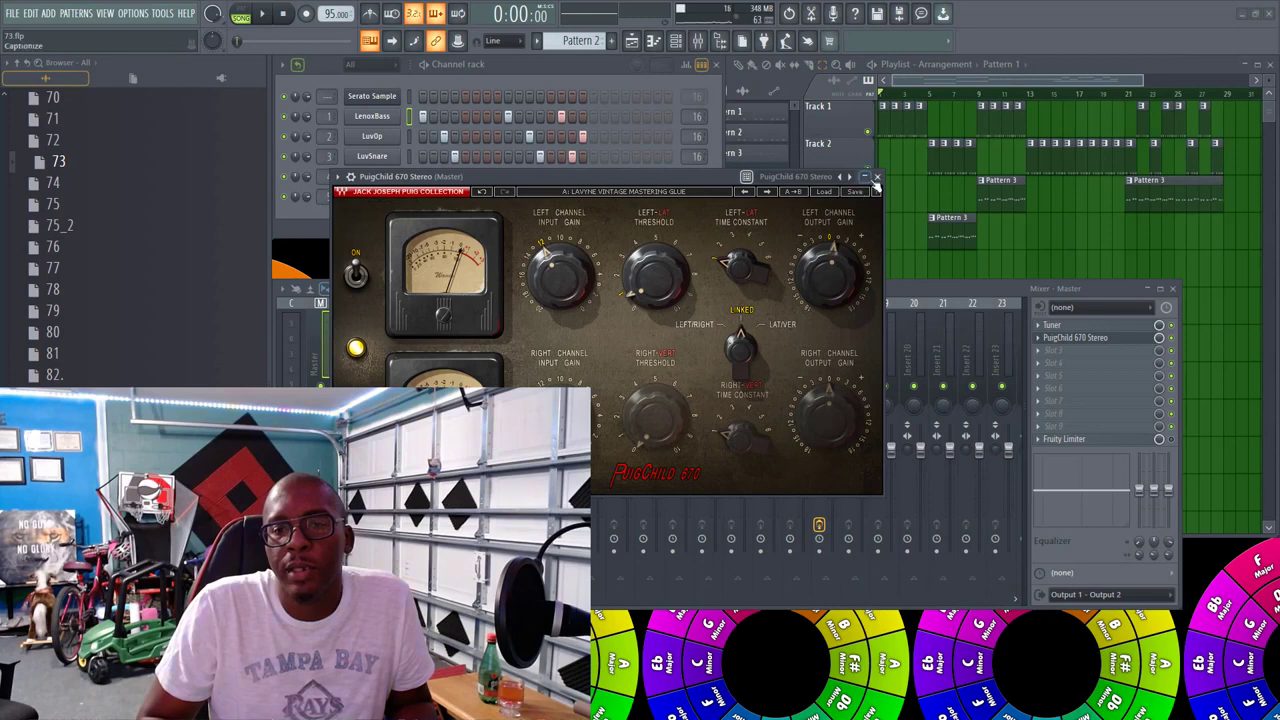
click(877, 177)
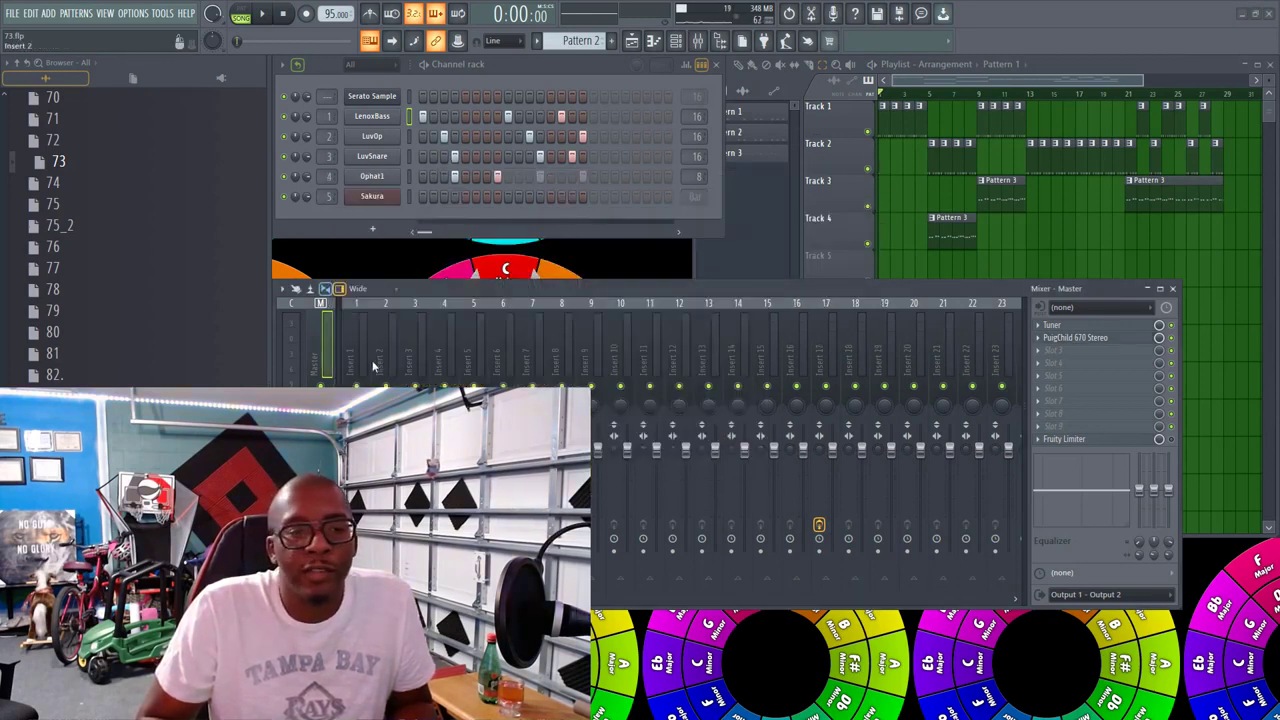
drag(358, 365, 472, 352)
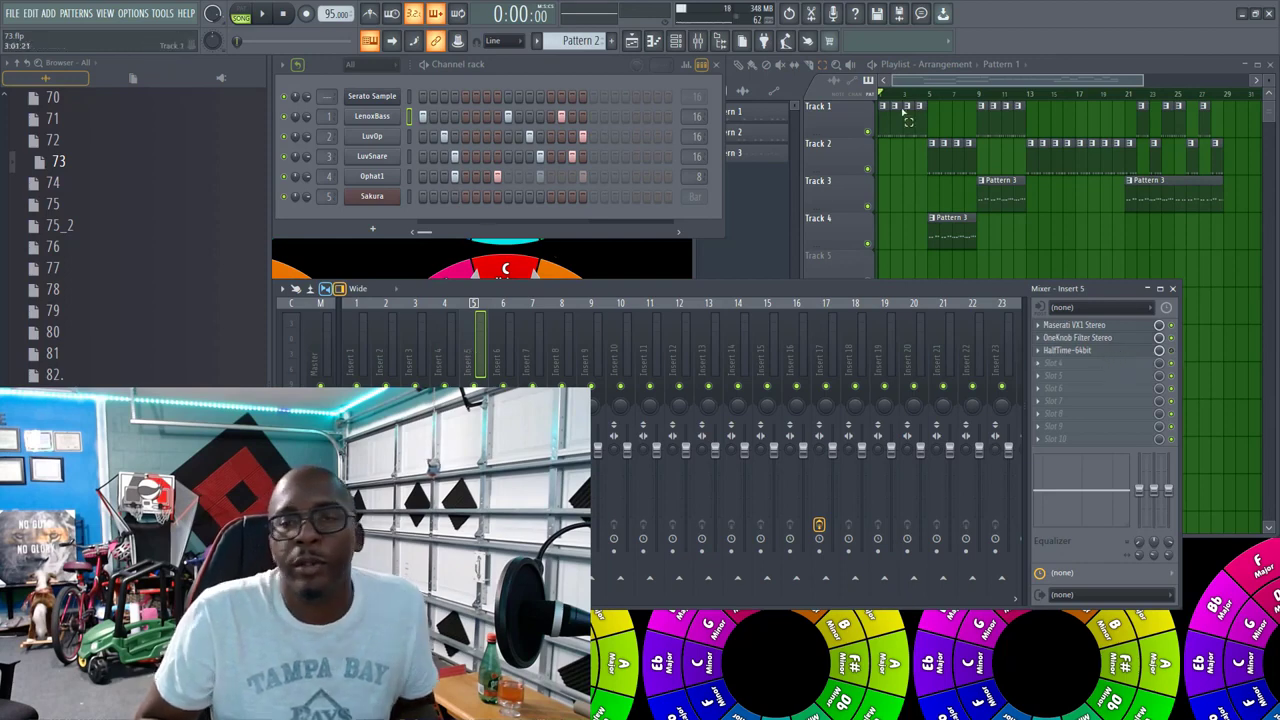
Step: Play the arrangement from the start into the first Pattern 3 clip, select that pattern and stop playback
click(935, 80)
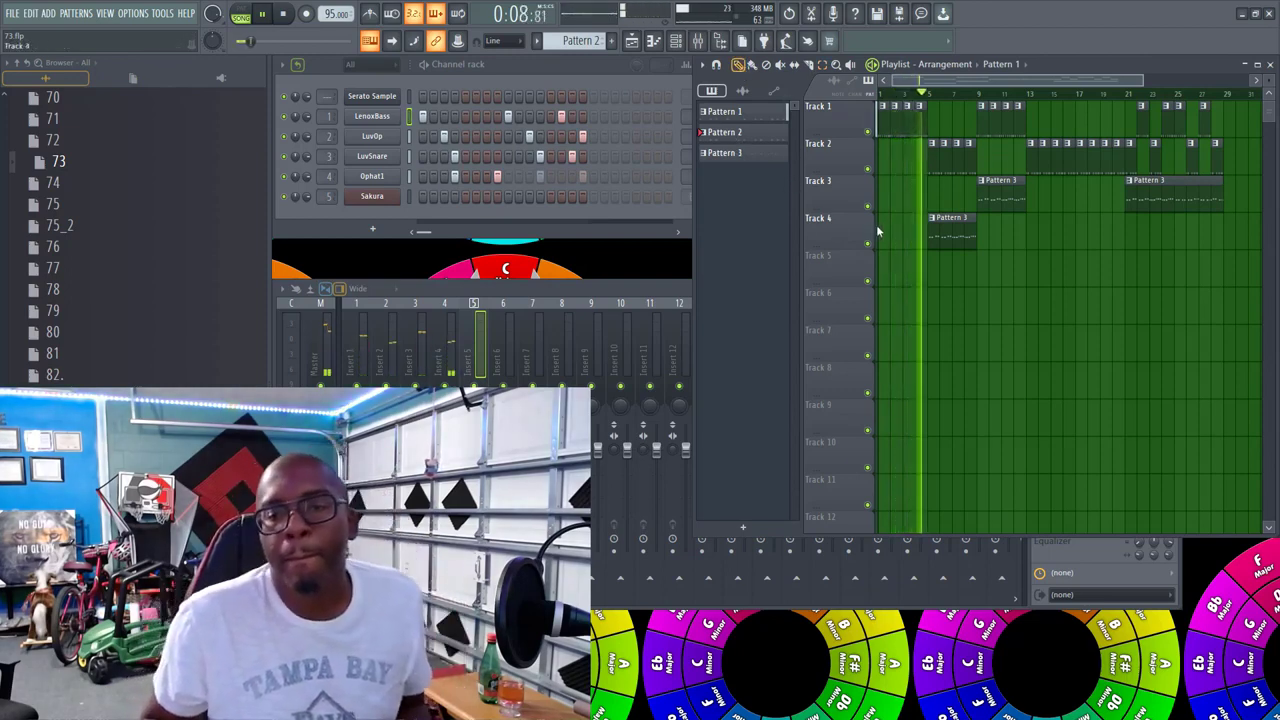
click(934, 232)
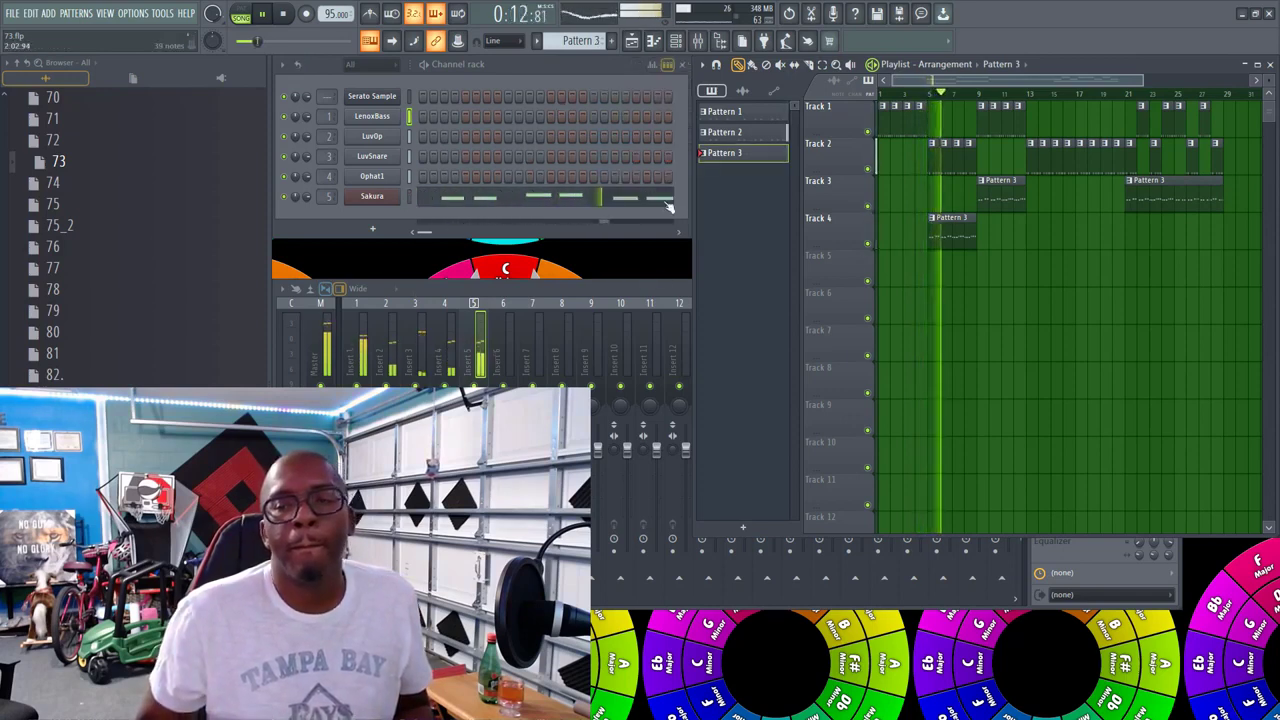
key(space)
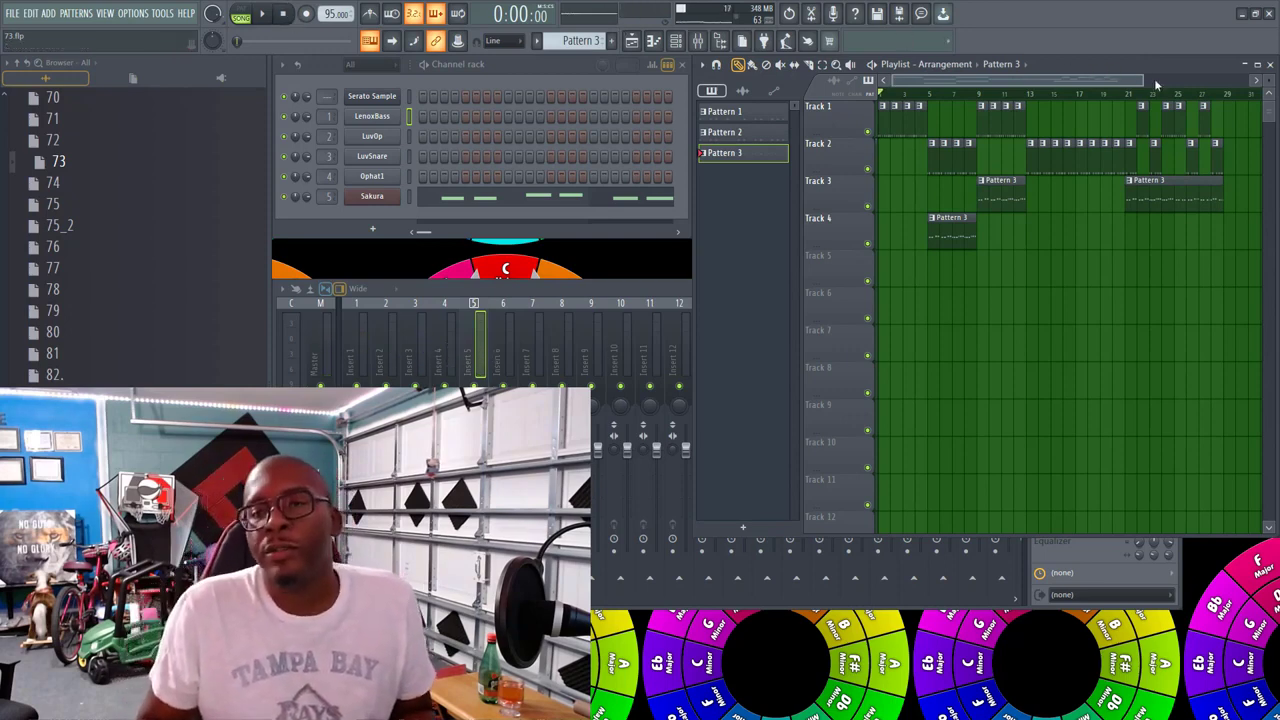
drag(1143, 80, 686, 153)
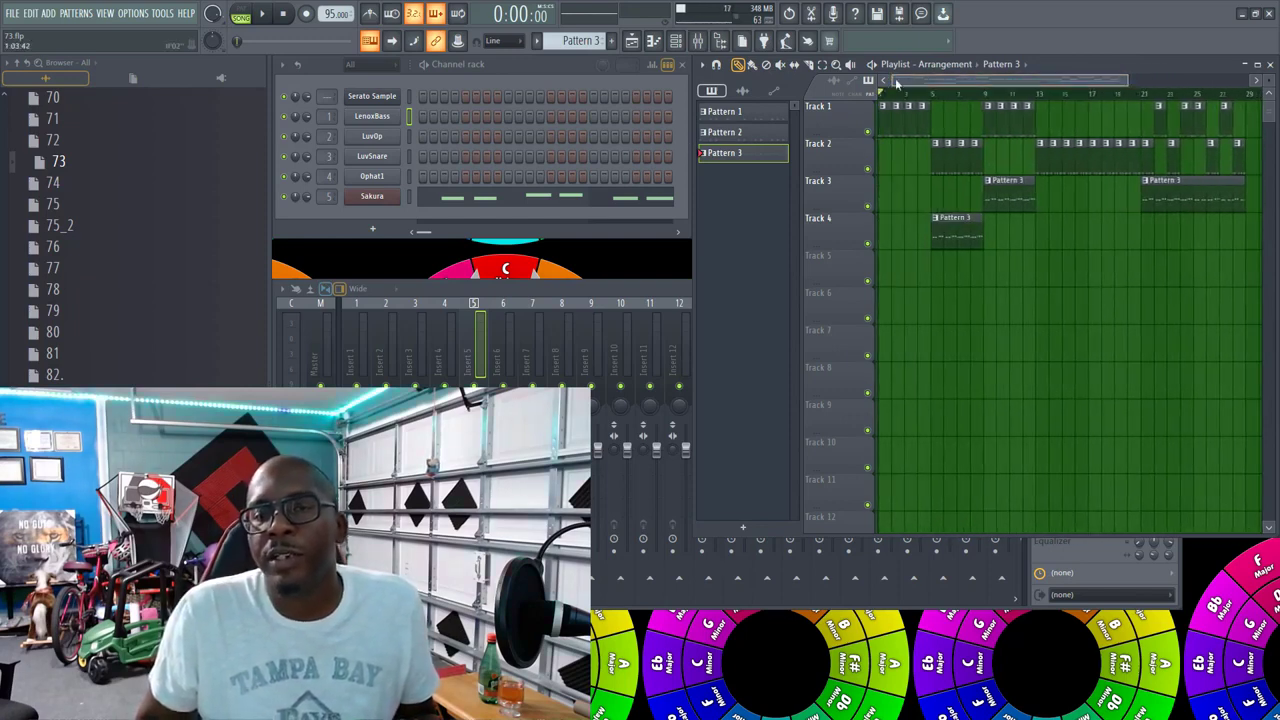
mouse_move(895, 80)
mouse_down()
mouse_move(981, 80)
mouse_move(891, 80)
mouse_up()
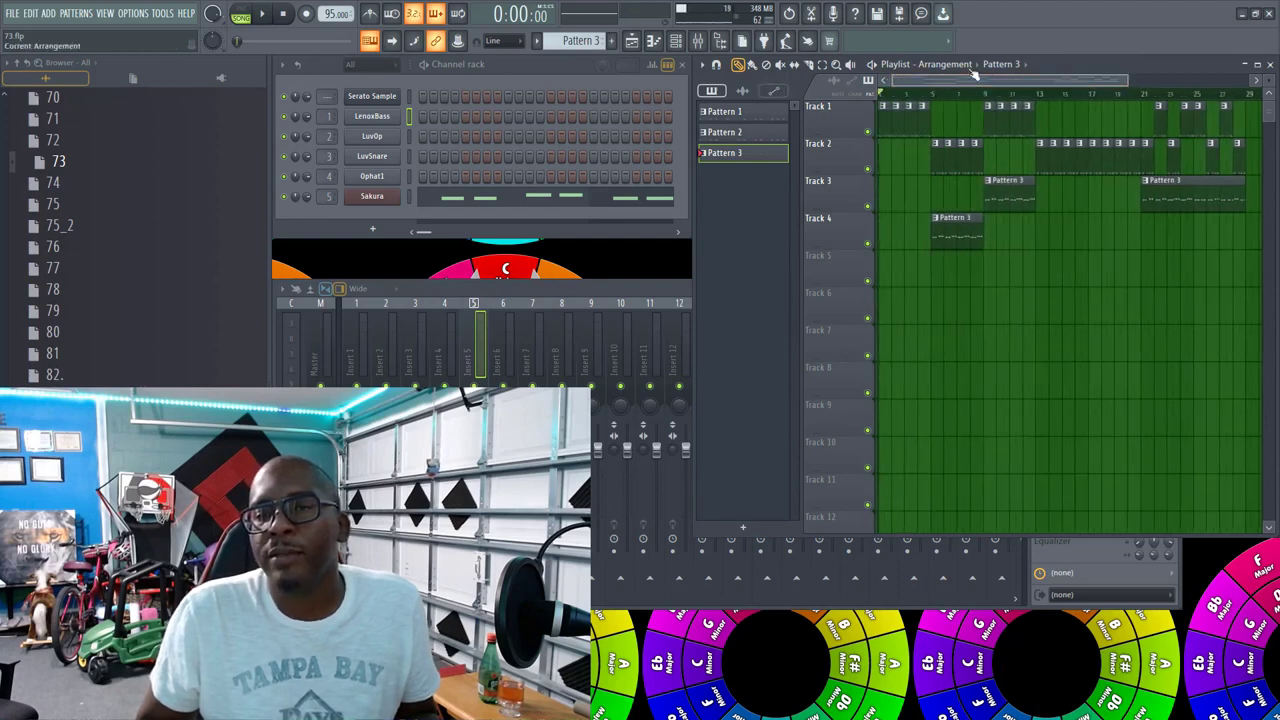
drag(980, 79, 643, 109)
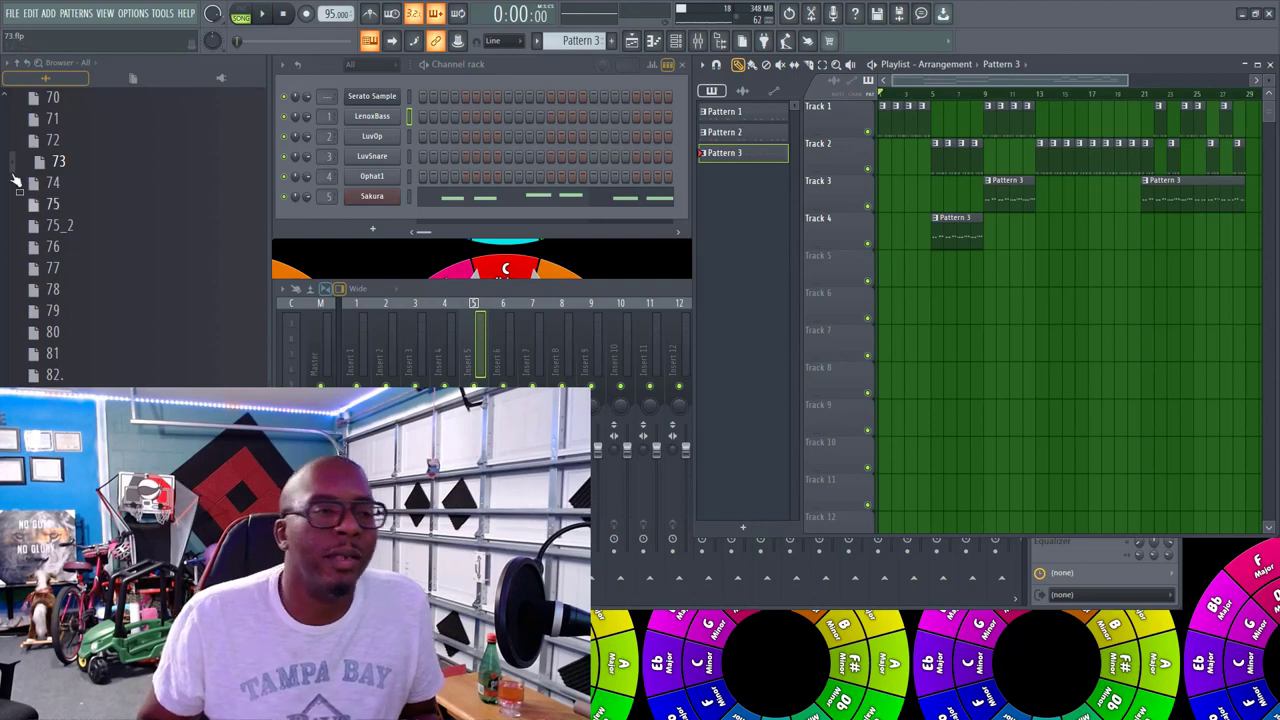
click(13, 14)
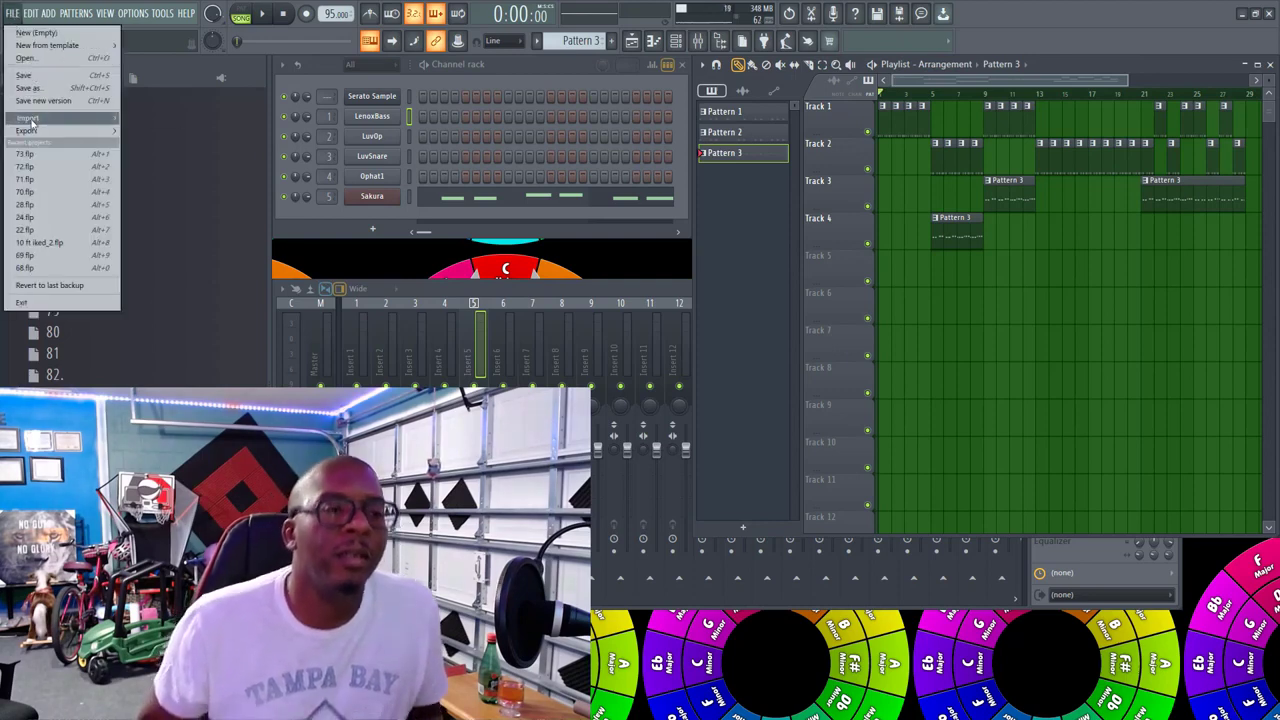
mouse_move(100, 131)
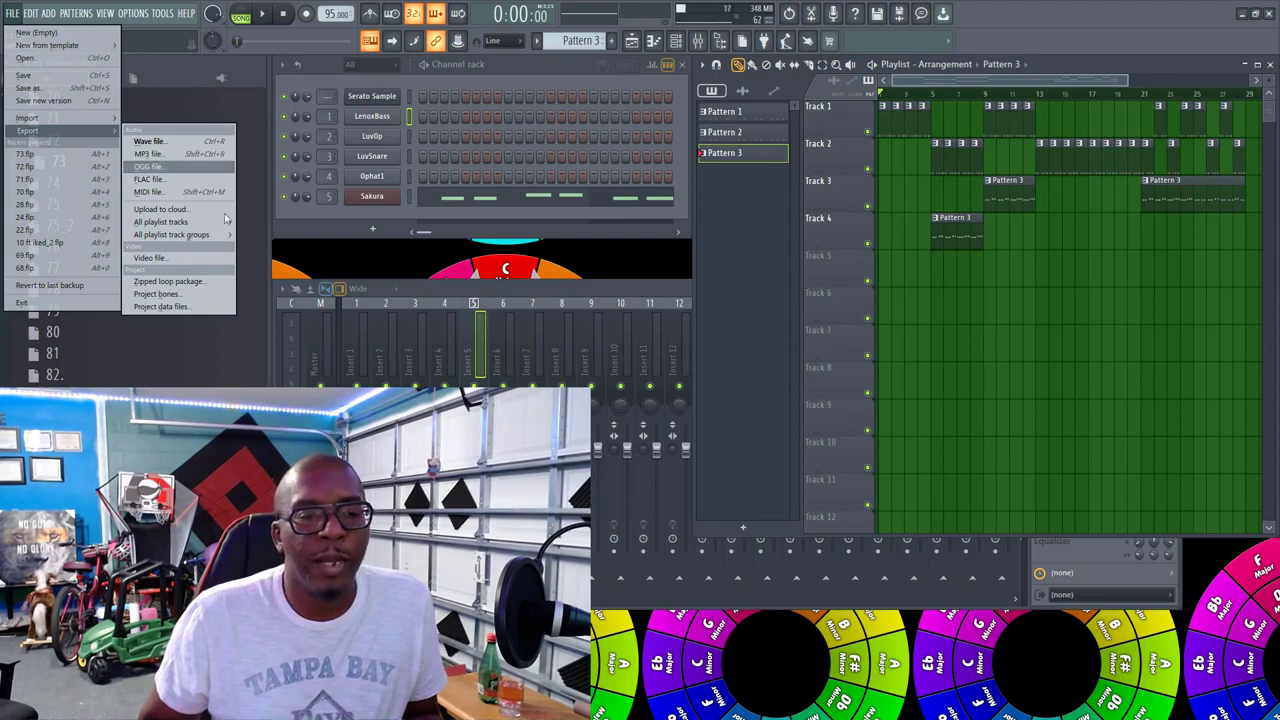
click(358, 289)
click(403, 361)
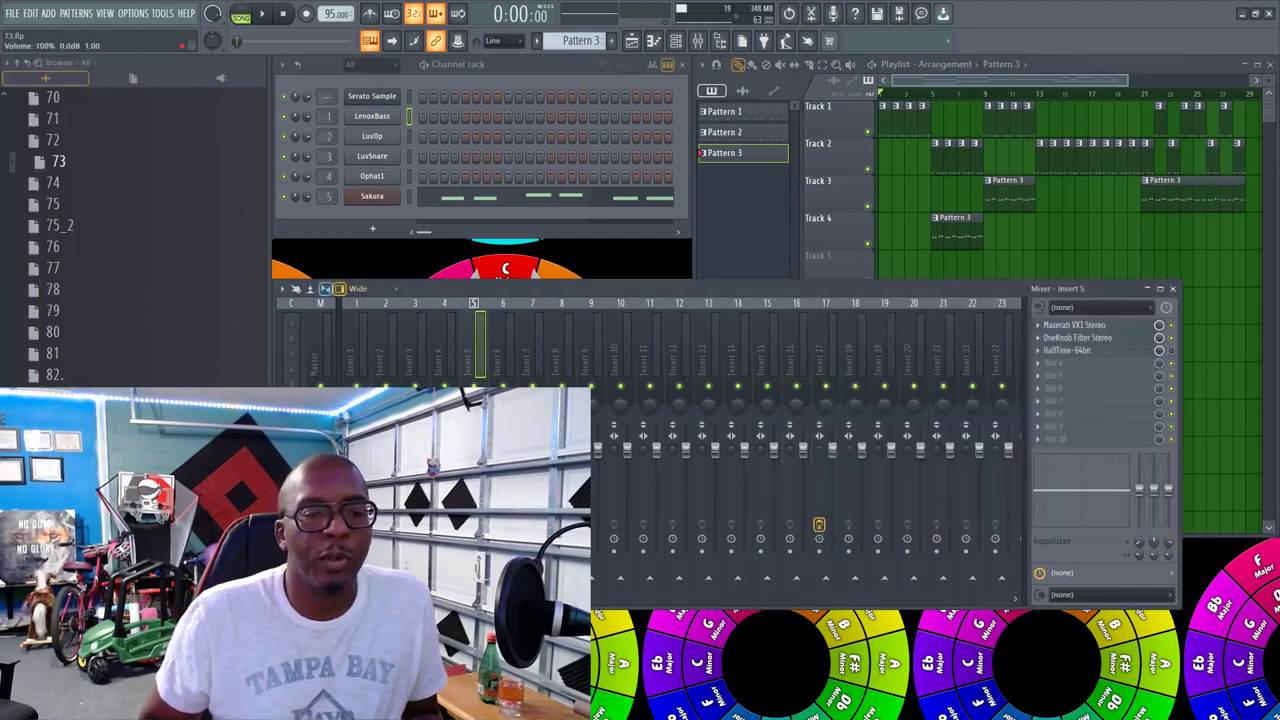
Step: Raise Insert 3's mixer volume to 109% (2.0 dB) while the song plays, and restart playback to check the balance
click(320, 450)
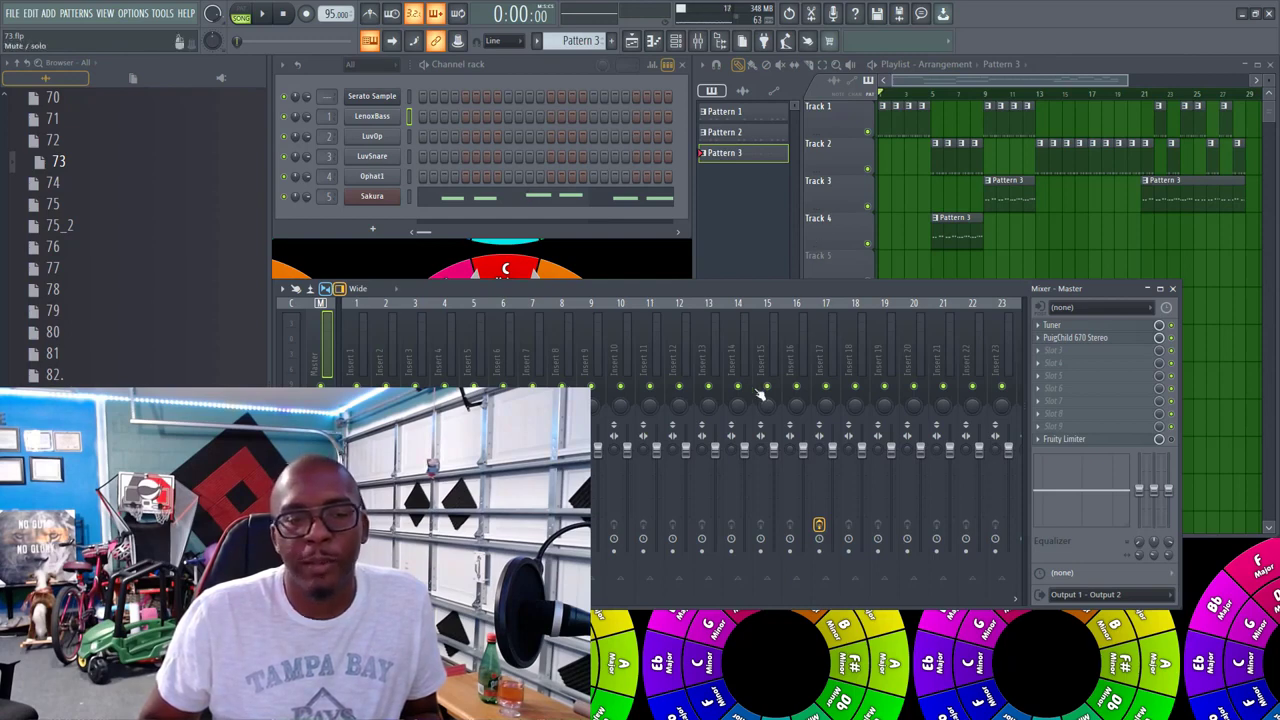
key(space)
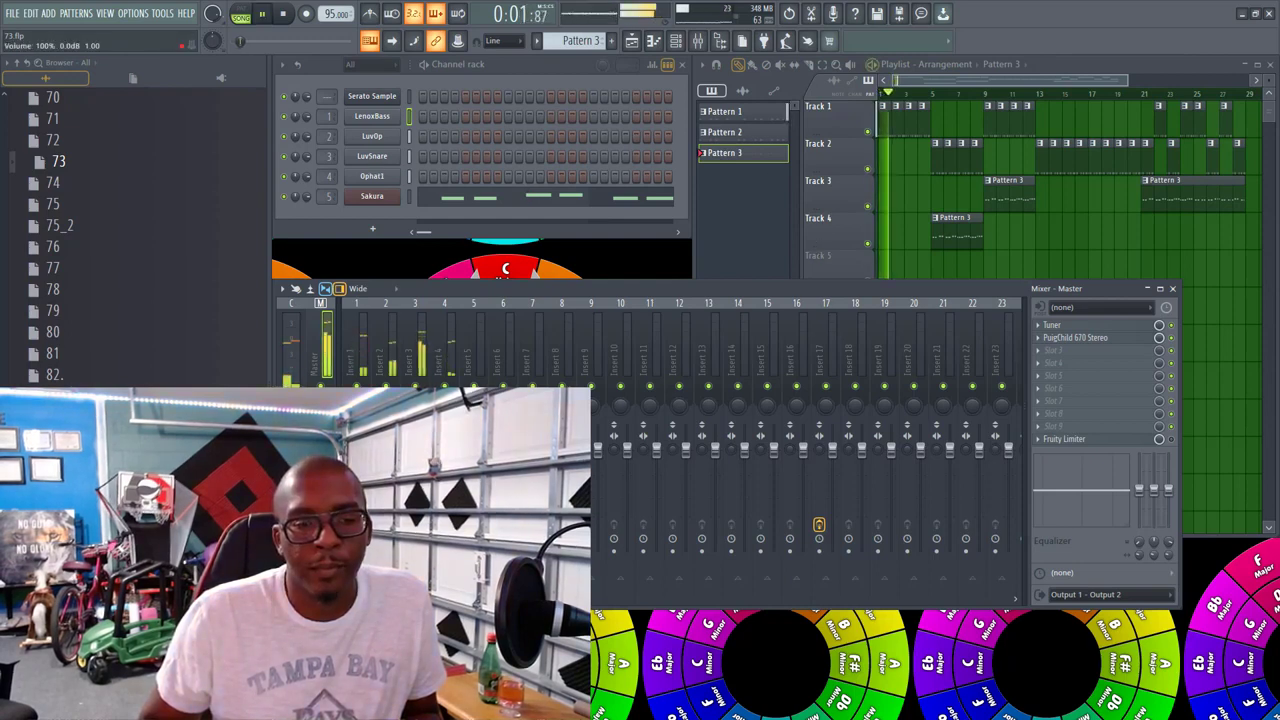
click(420, 340)
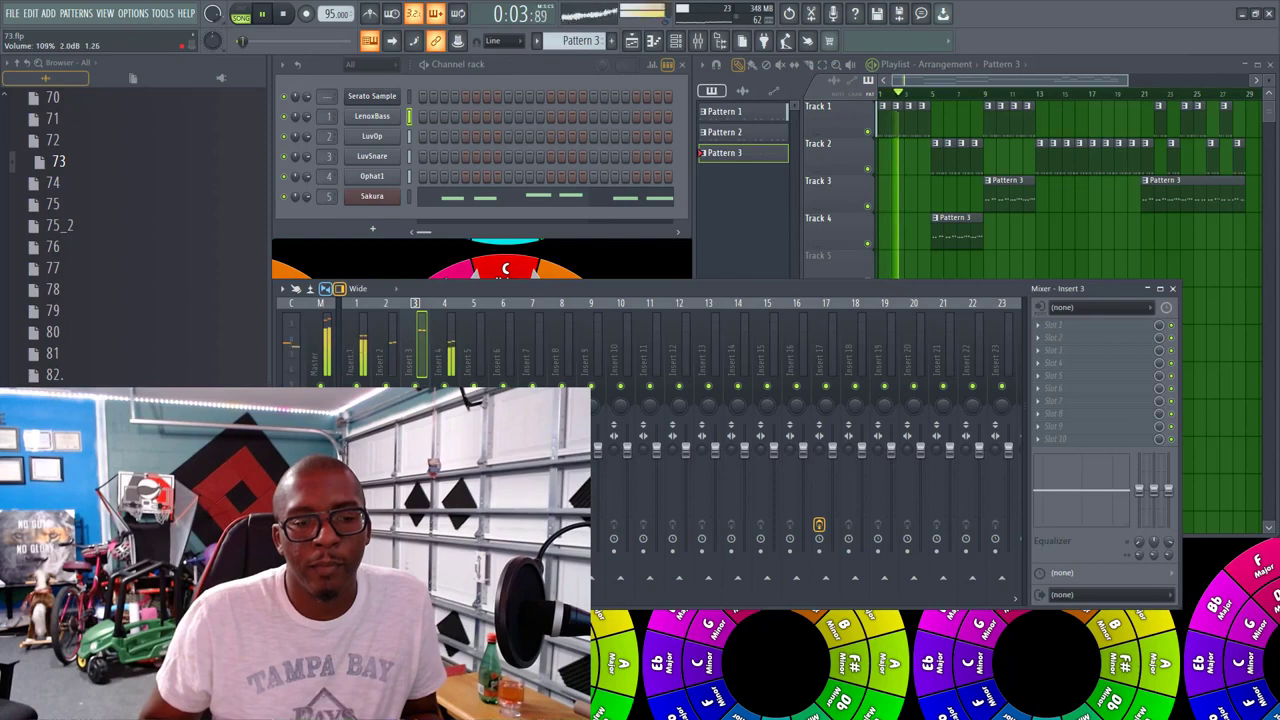
key(space)
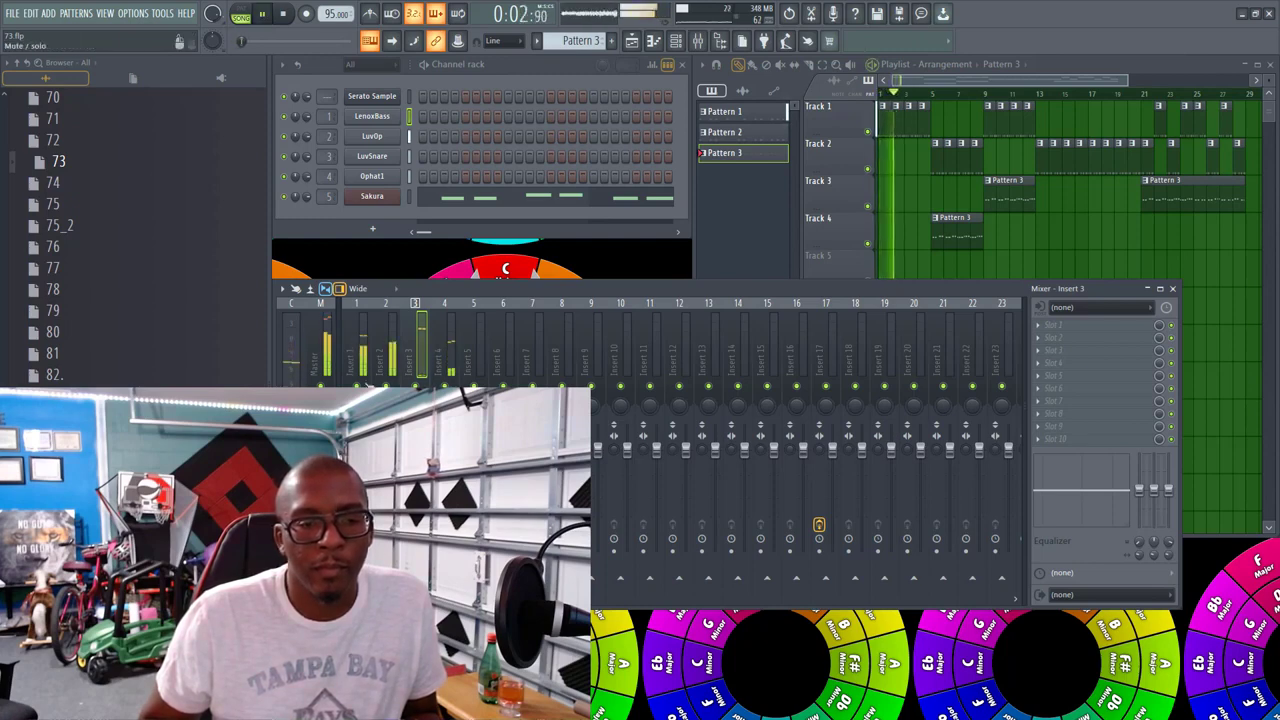
Step: Stop playback and add Supercharger to slot 1 of mixer track Insert 1
click(360, 340)
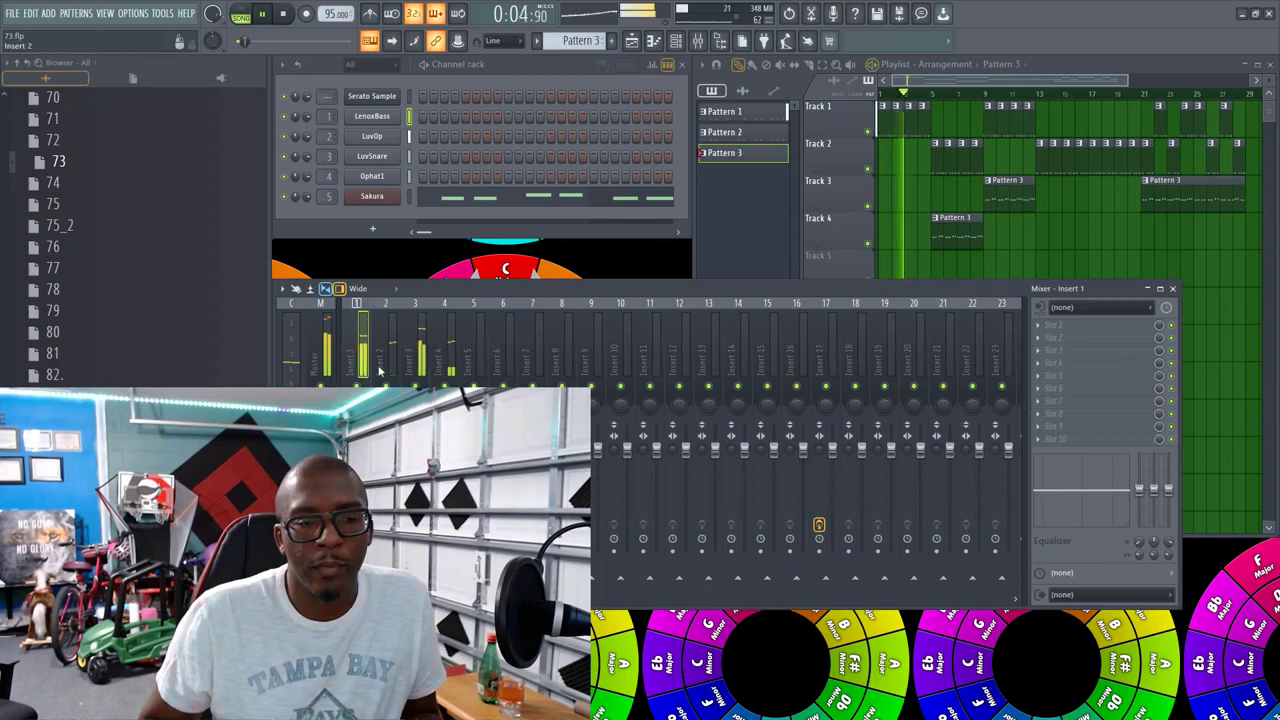
key(space)
click(1050, 324)
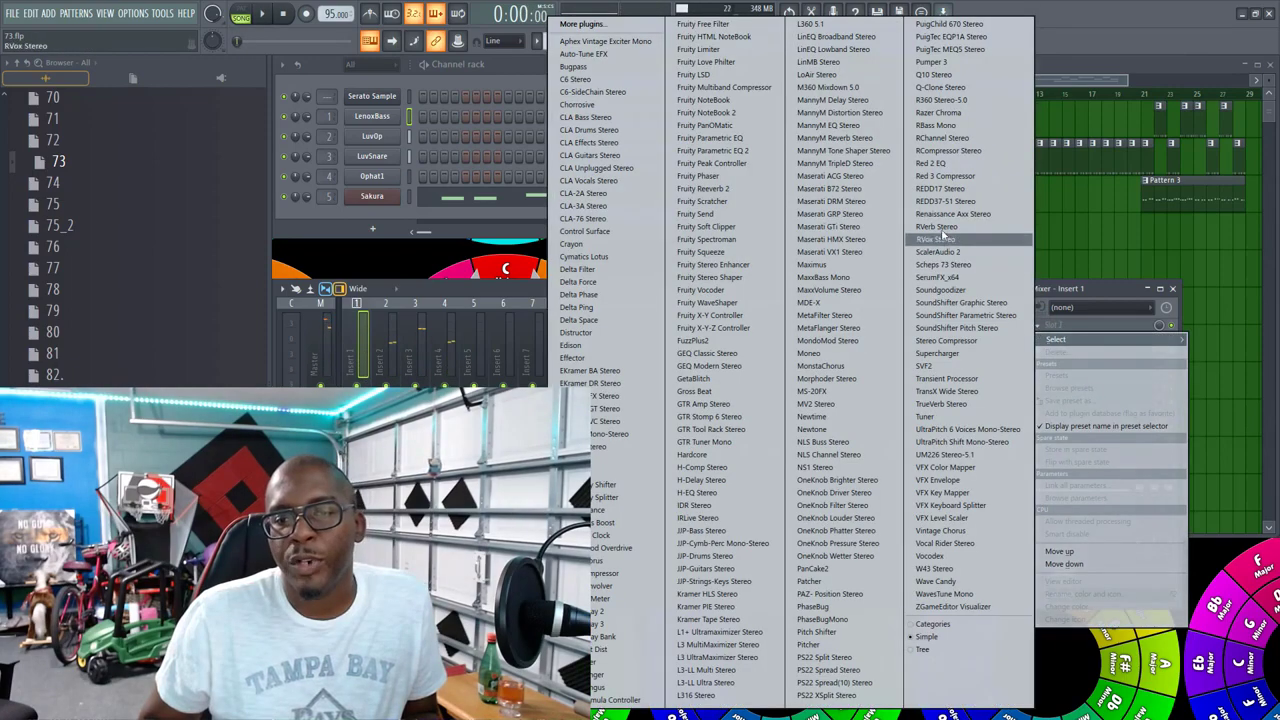
click(938, 353)
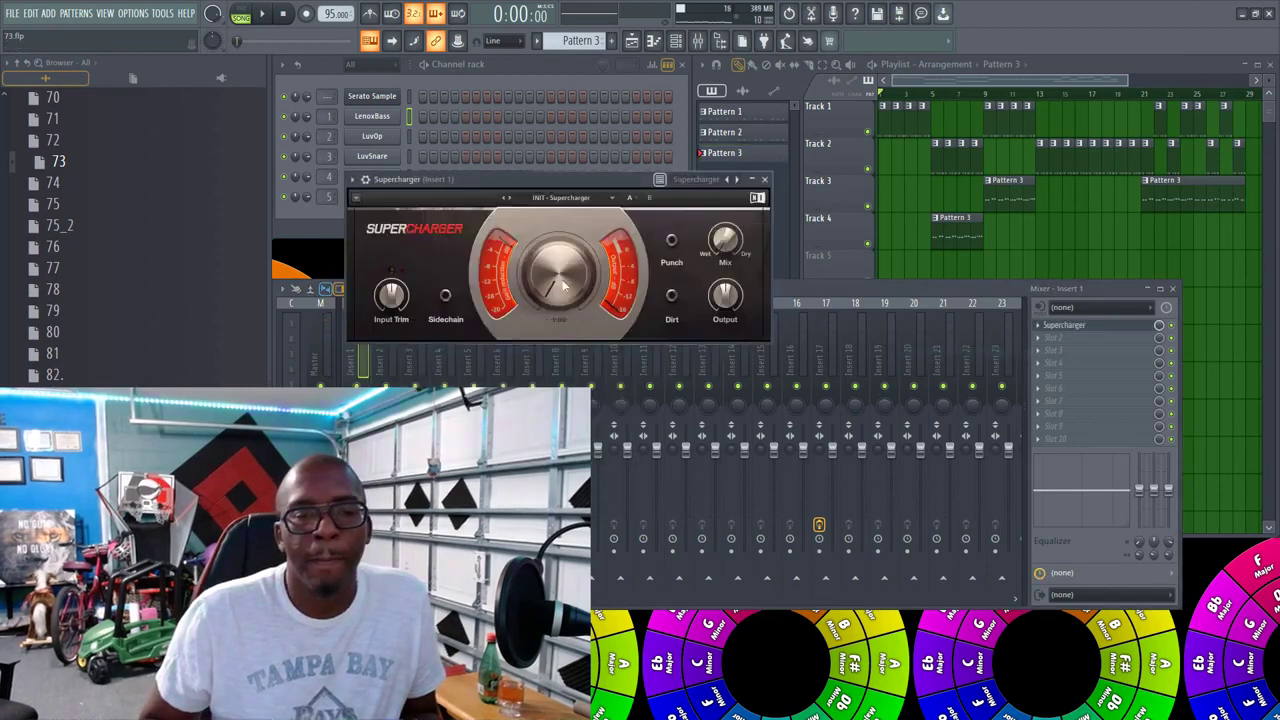
Step: Raise Supercharger's compression slightly and adjust Insert 1's volume while the song plays
drag(563, 286, 563, 276)
key(space)
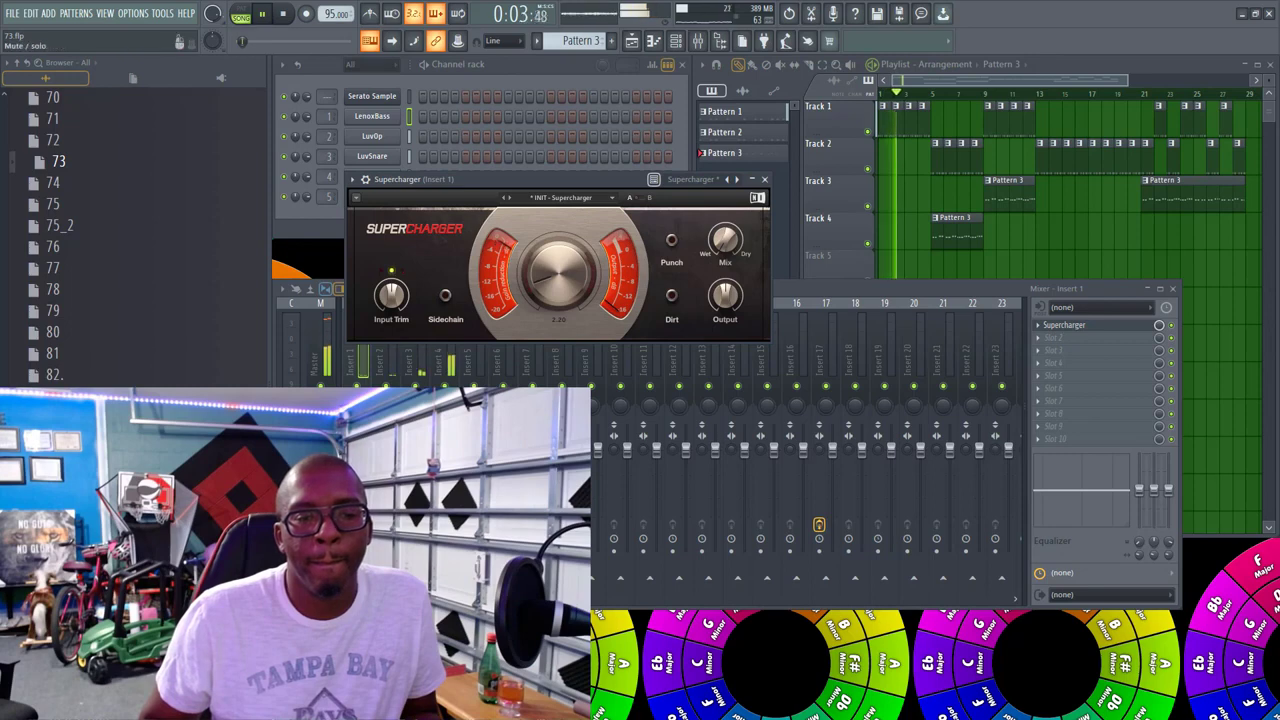
drag(363, 458, 363, 452)
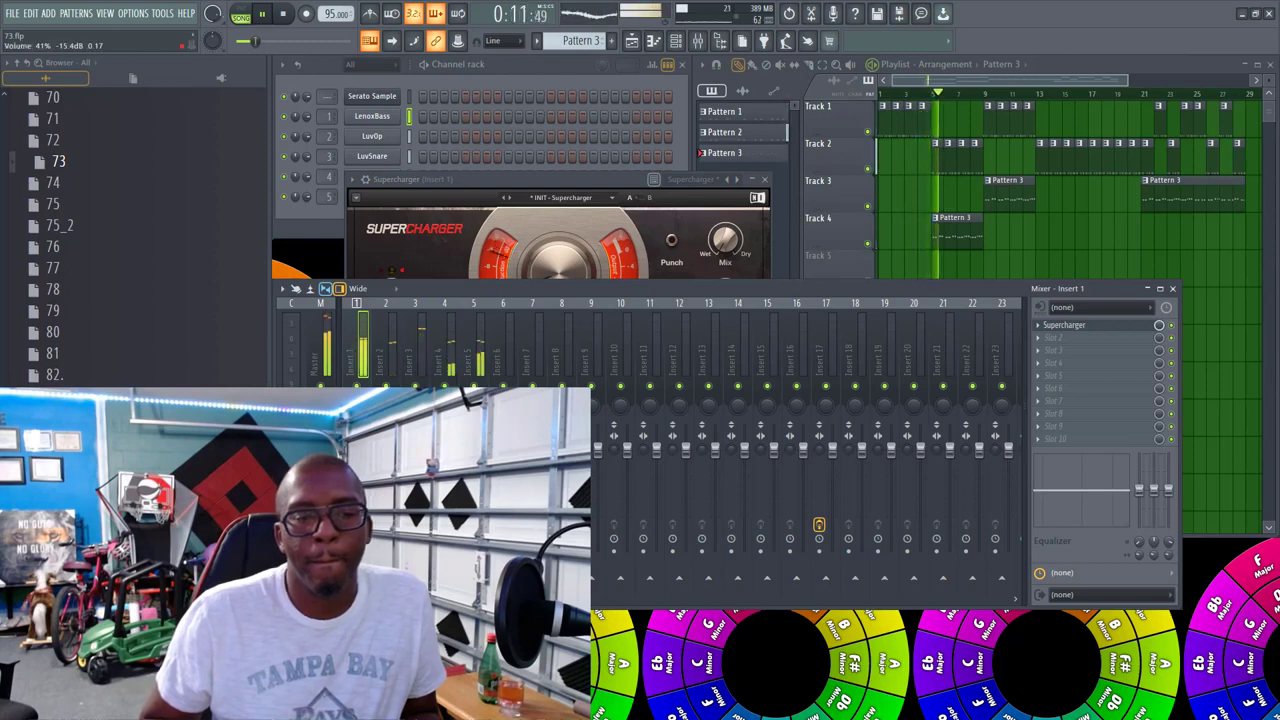
Step: Load Morphoder Stereo in slot 4 of Insert 5 and replace it with MondoMod Stereo
click(479, 340)
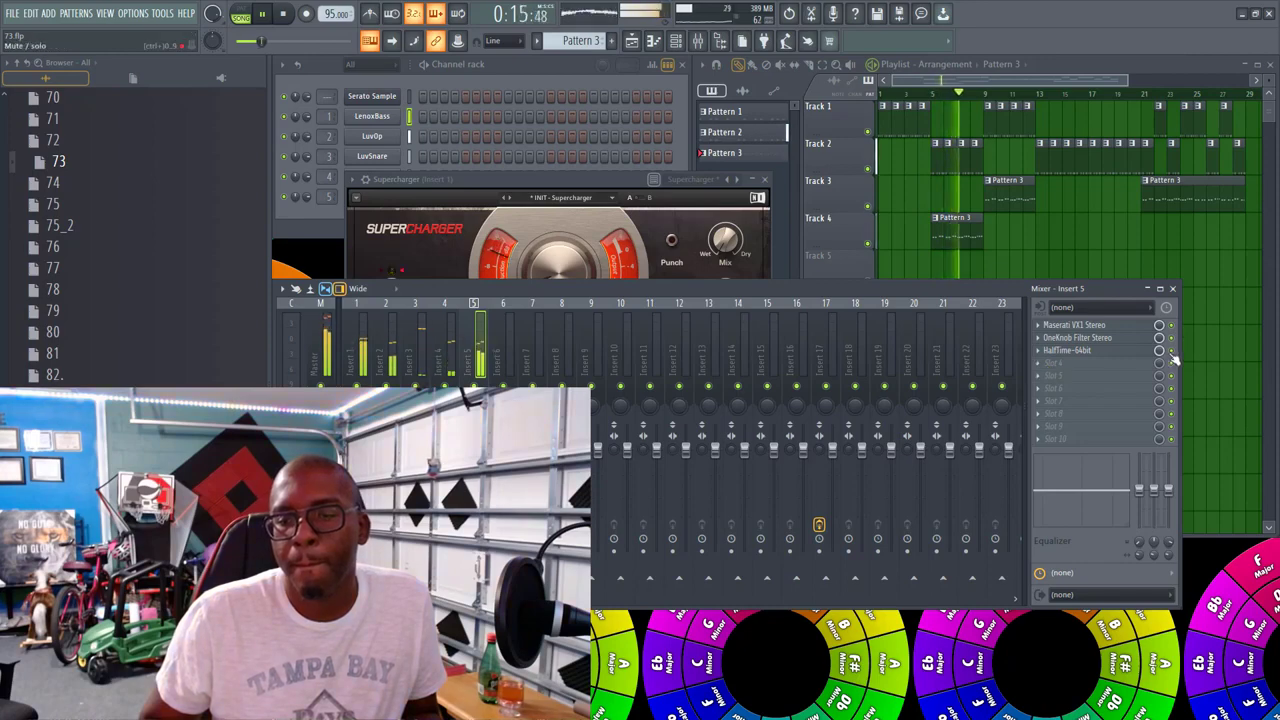
click(1043, 366)
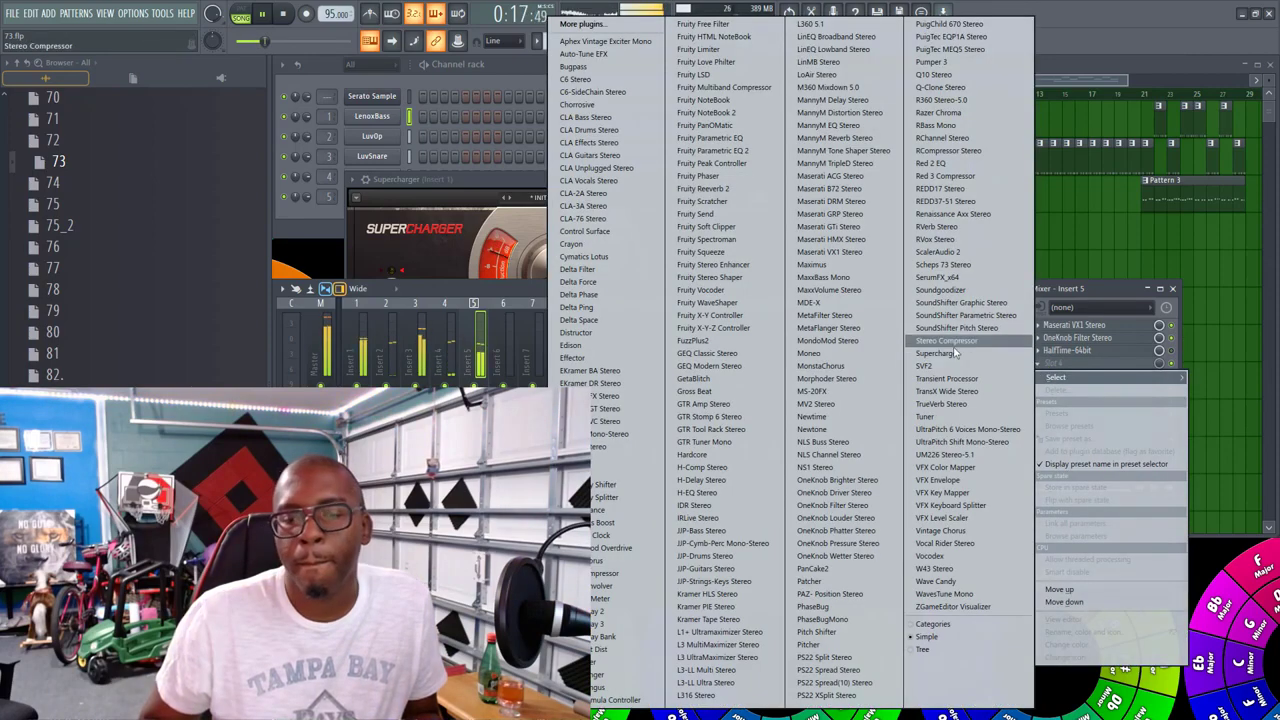
click(818, 379)
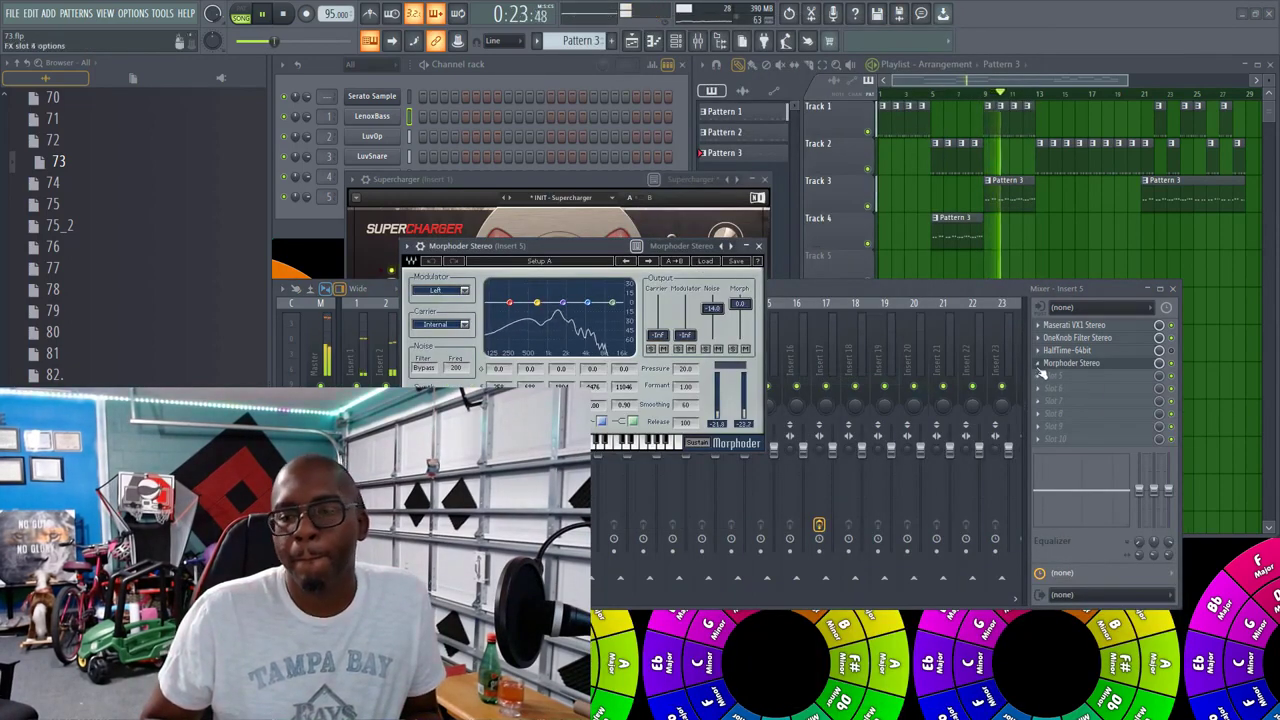
click(1041, 366)
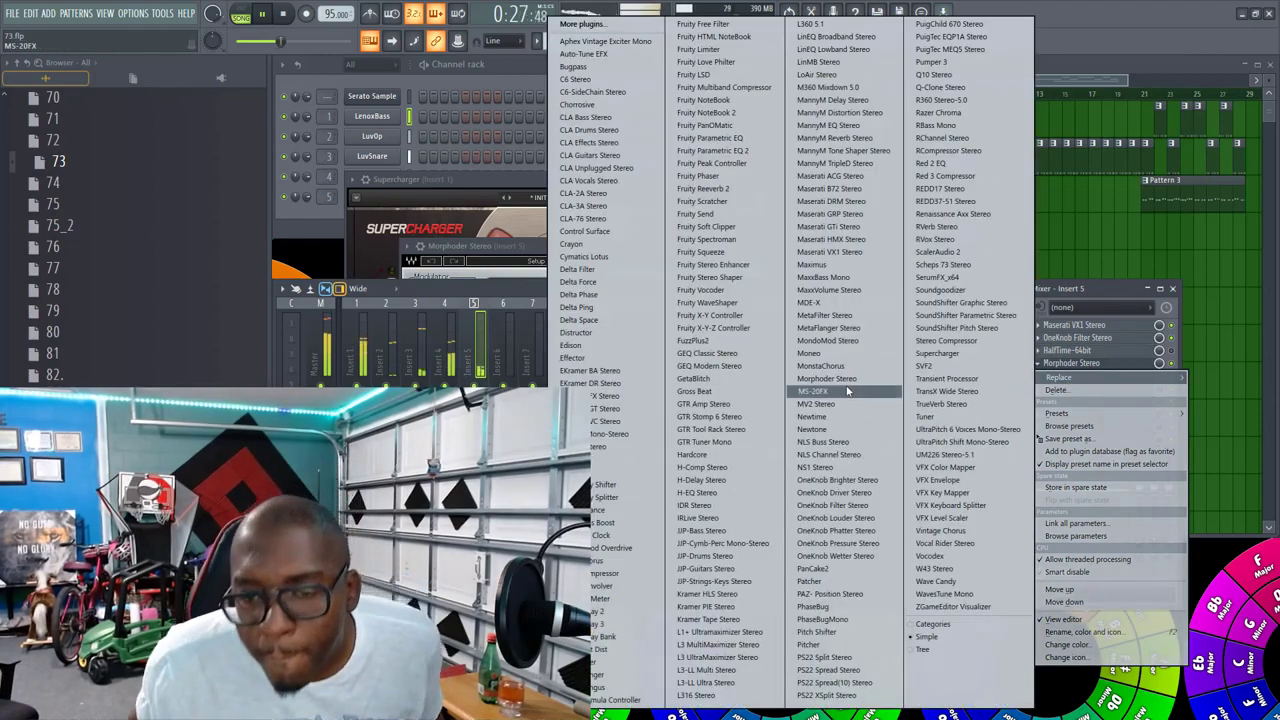
click(830, 341)
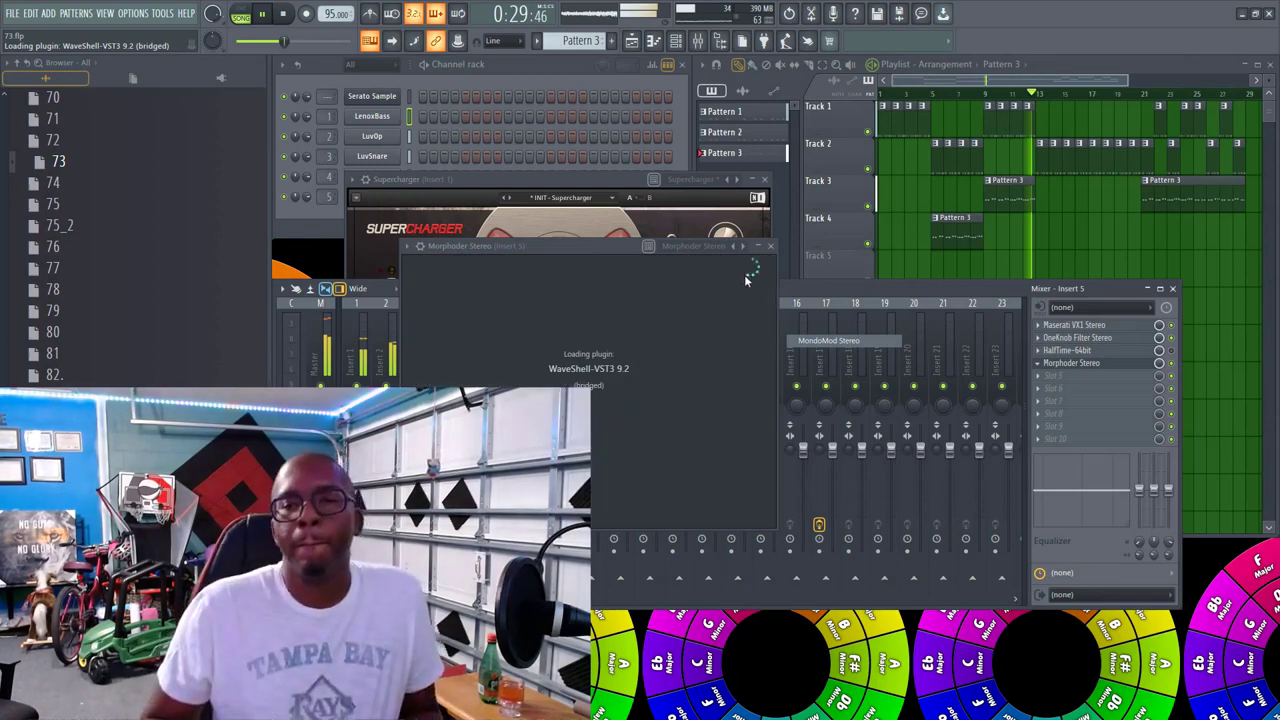
Step: Play from bar 9 while trying MondoMod's DoppelMover preset, go back to the Wow preset and close the plug-in window
click(985, 95)
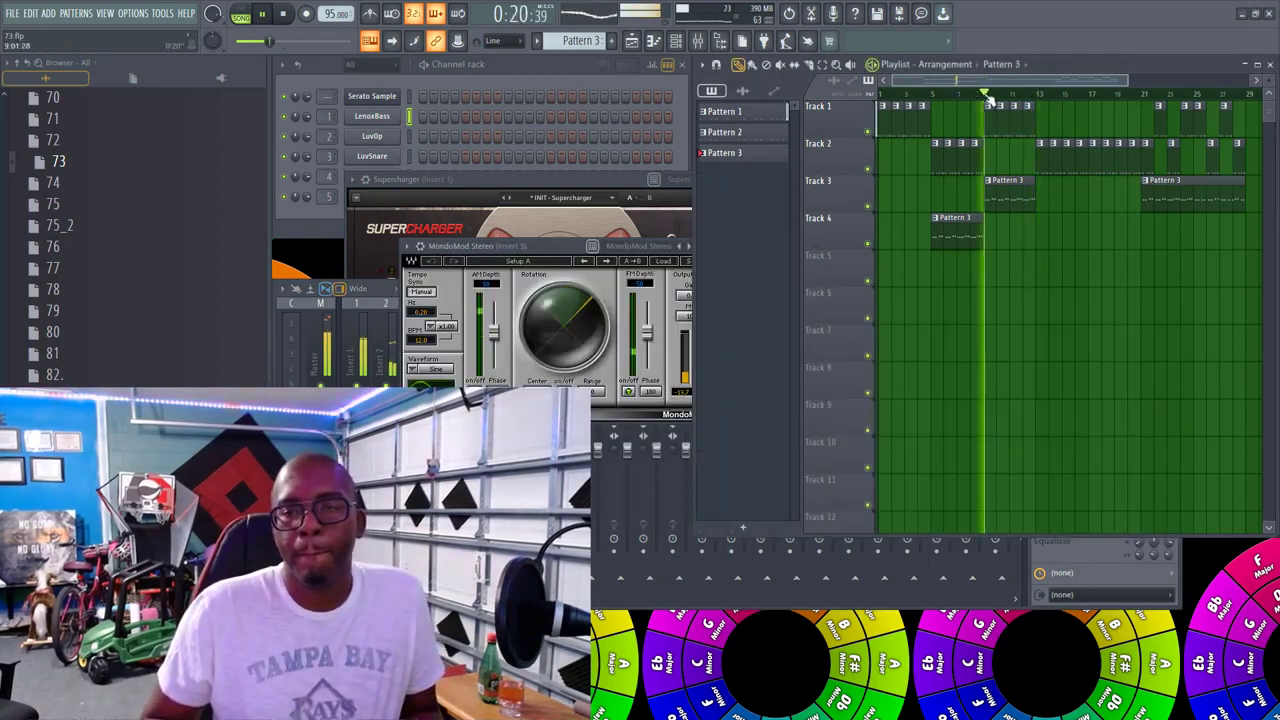
click(603, 248)
click(662, 261)
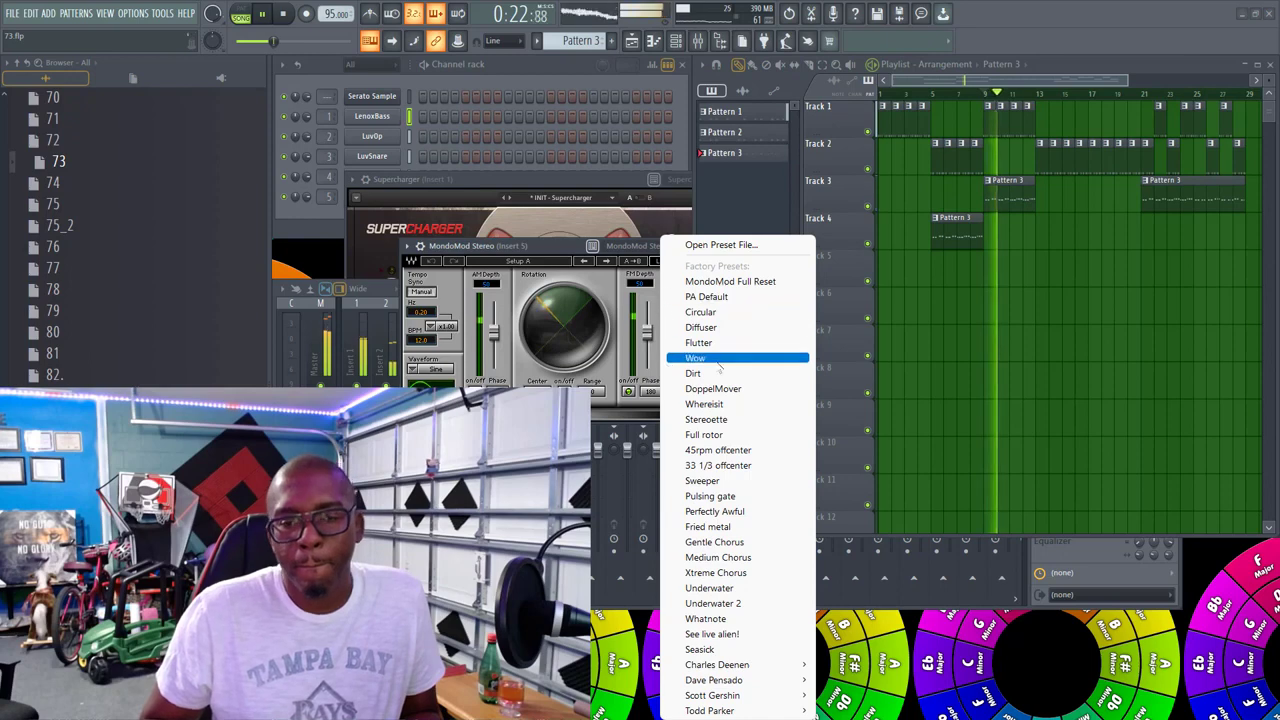
click(700, 388)
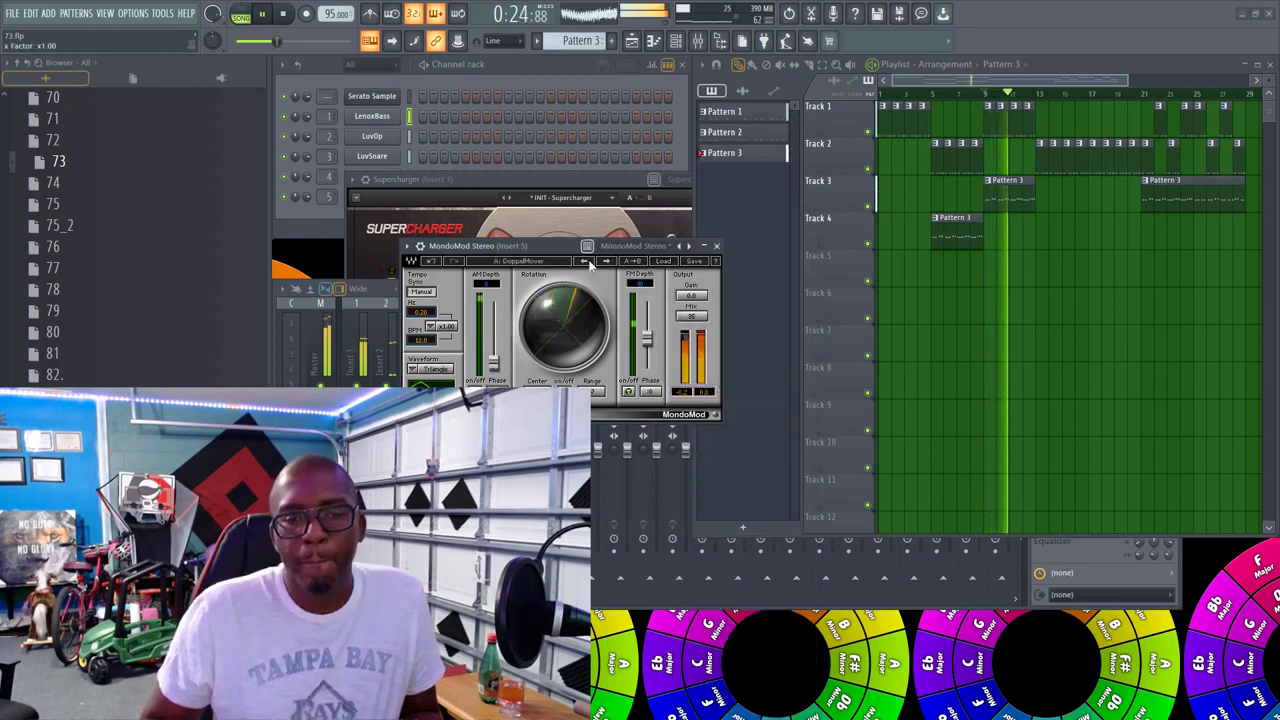
click(586, 260)
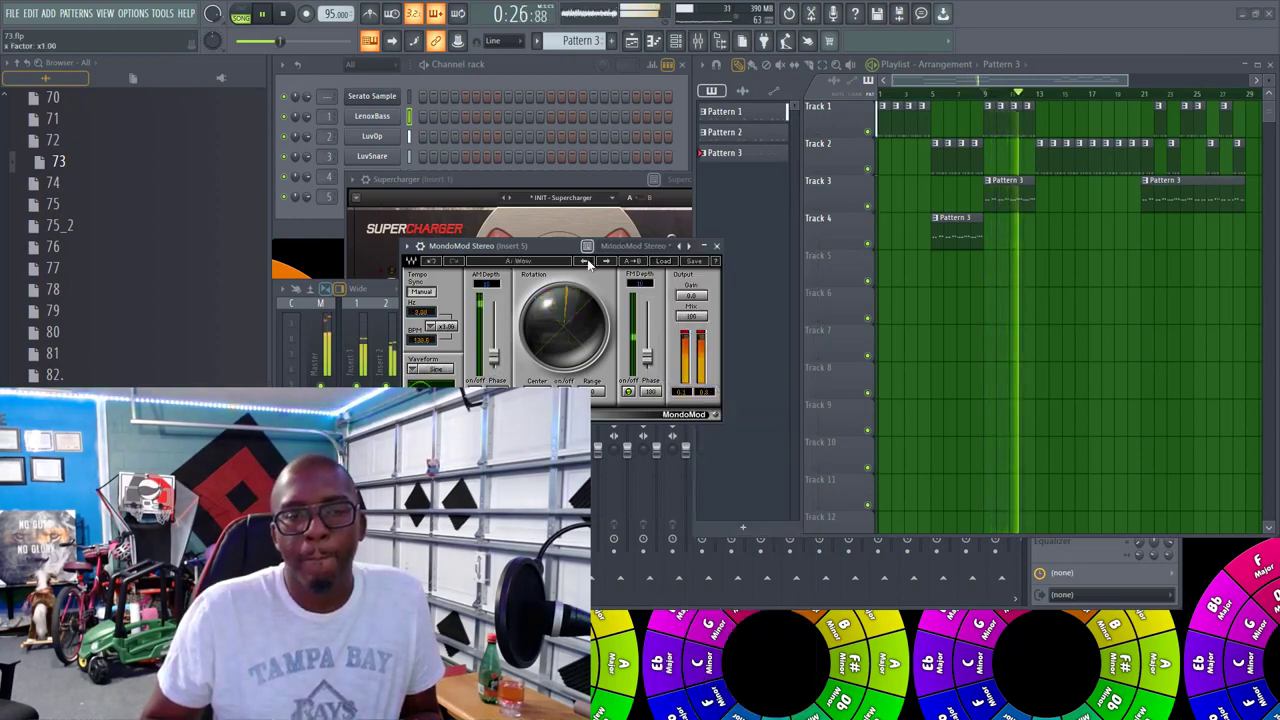
click(716, 246)
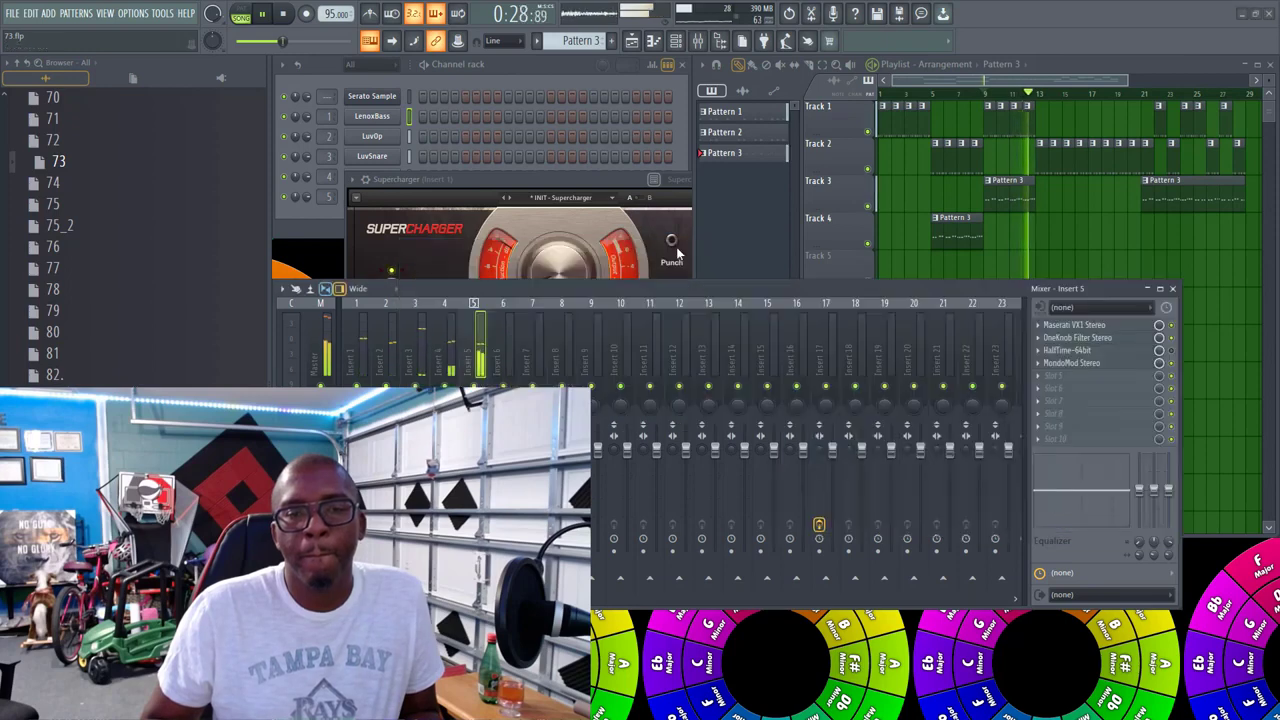
Step: Reopen MondoMod Stereo on Insert 5, play the song from bar 5 and load the Gentle Chorus preset
click(1118, 366)
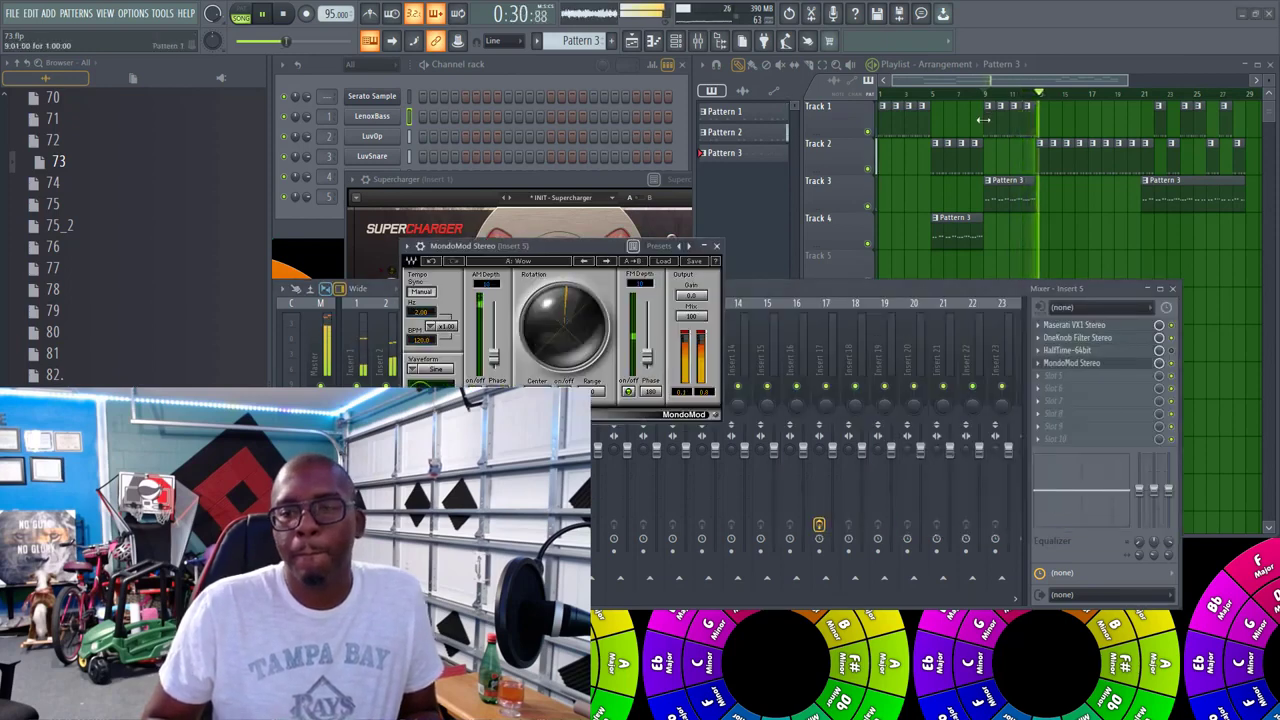
click(932, 97)
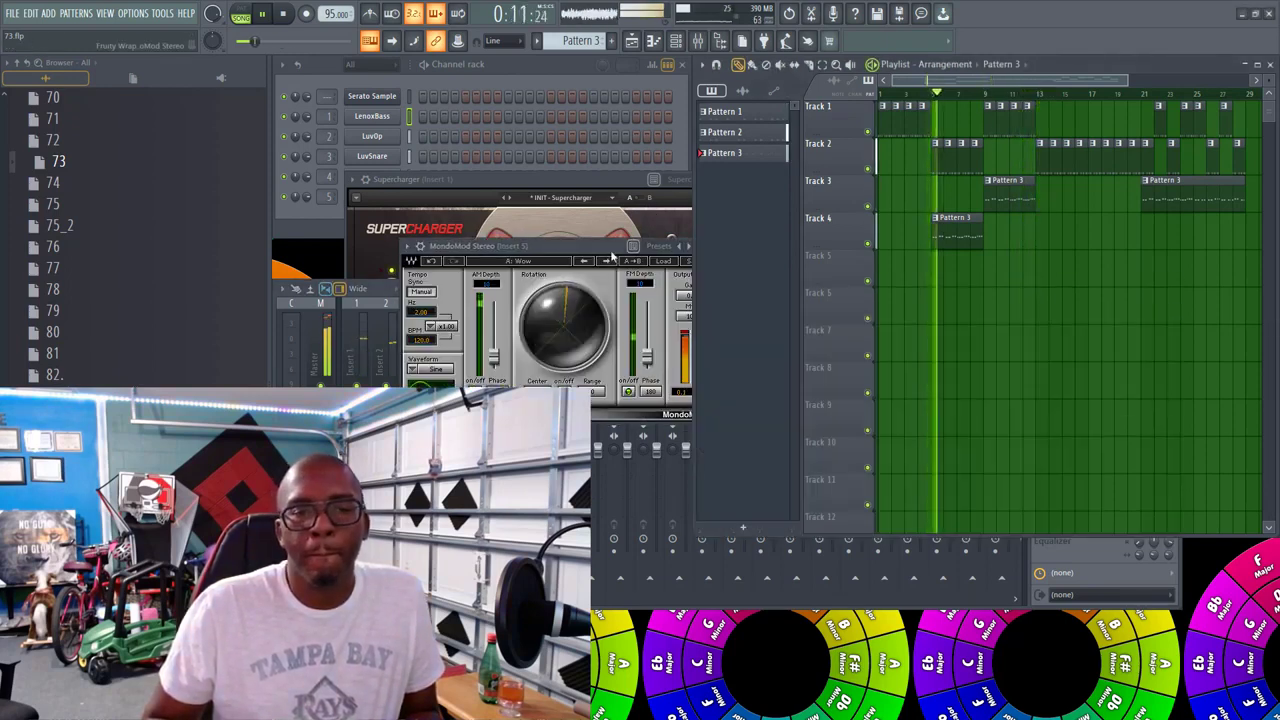
click(660, 261)
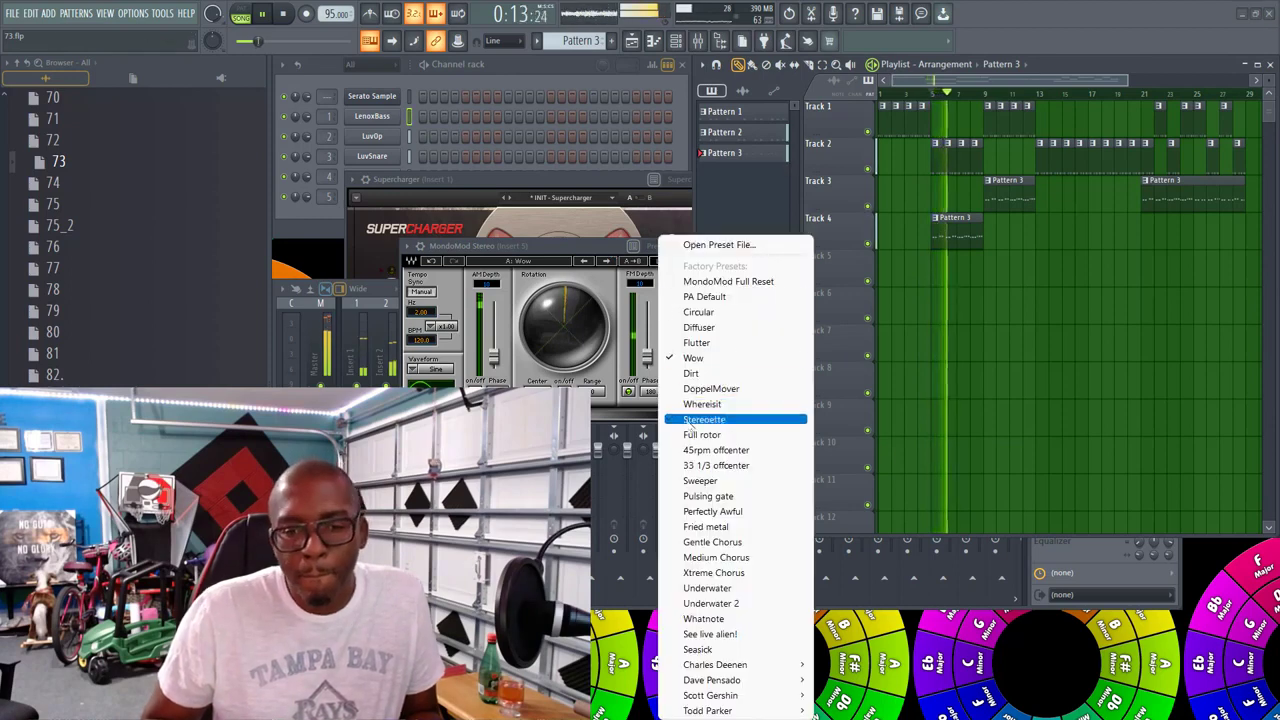
click(712, 542)
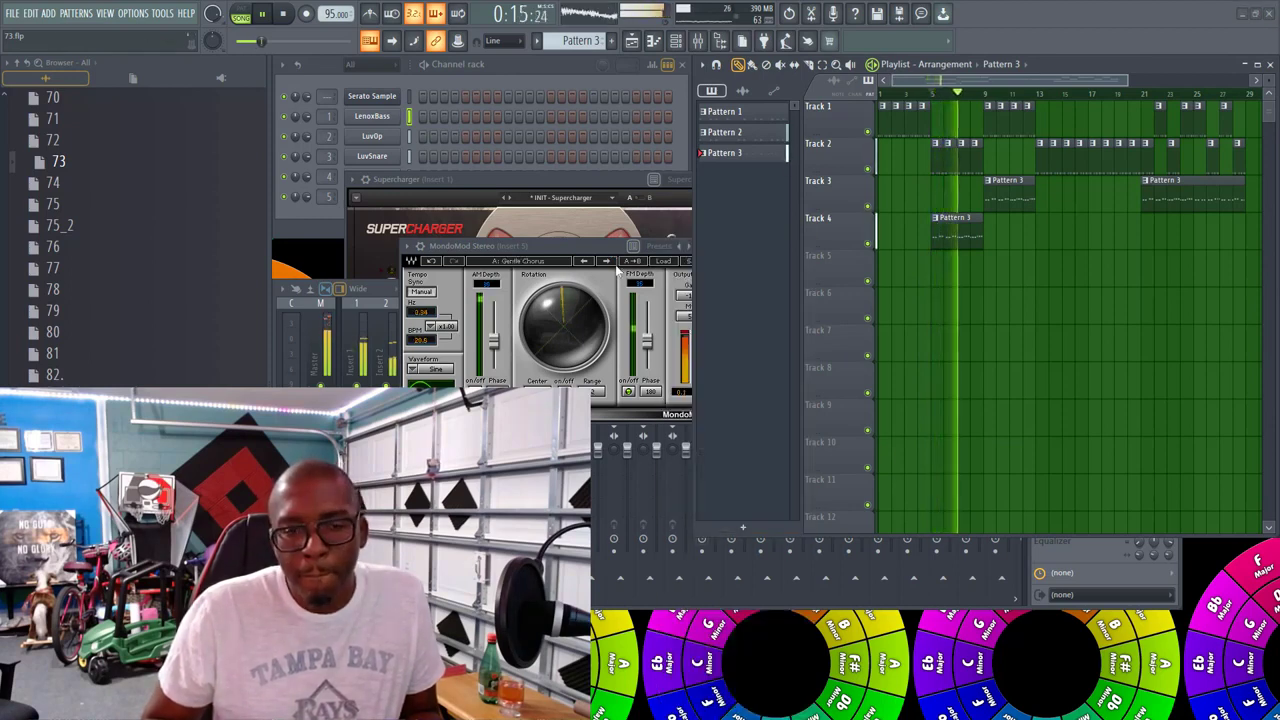
Step: Audition MondoMod's Medium Chorus and Xtreme Chorus presets, and step back through 33 1/3 offcenter and Full rotor to Whereisit
click(606, 261)
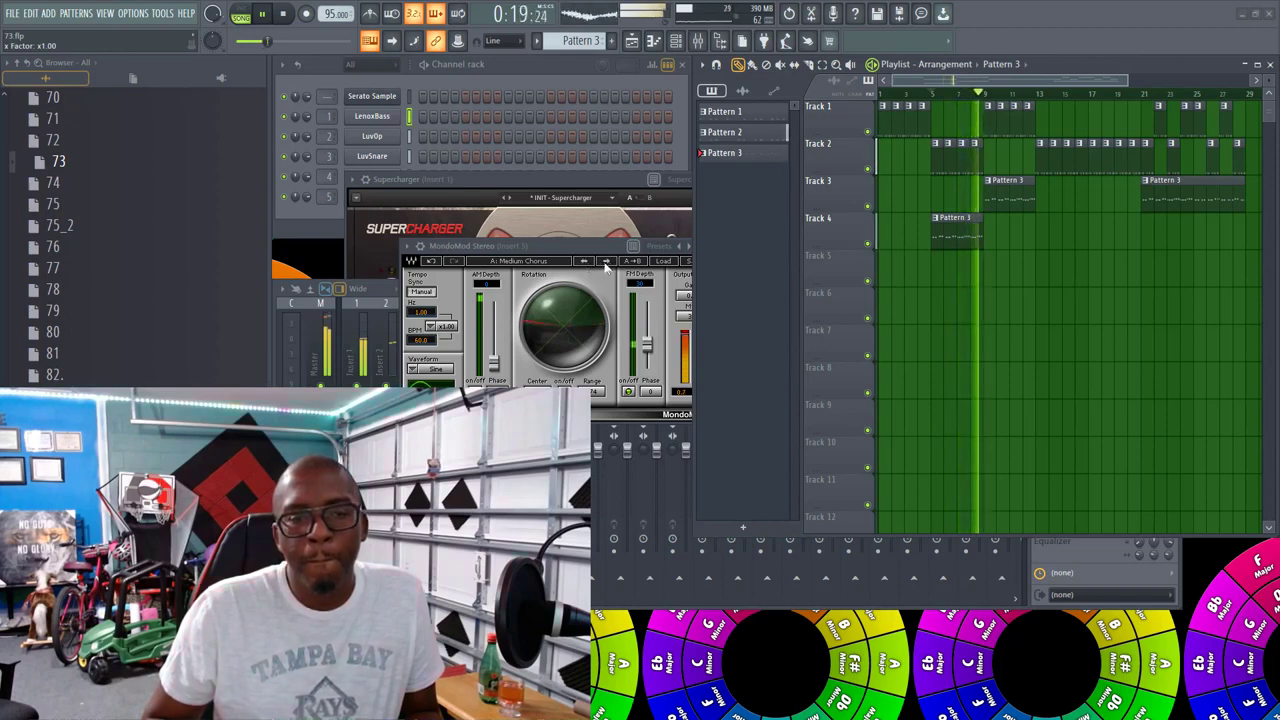
click(586, 261)
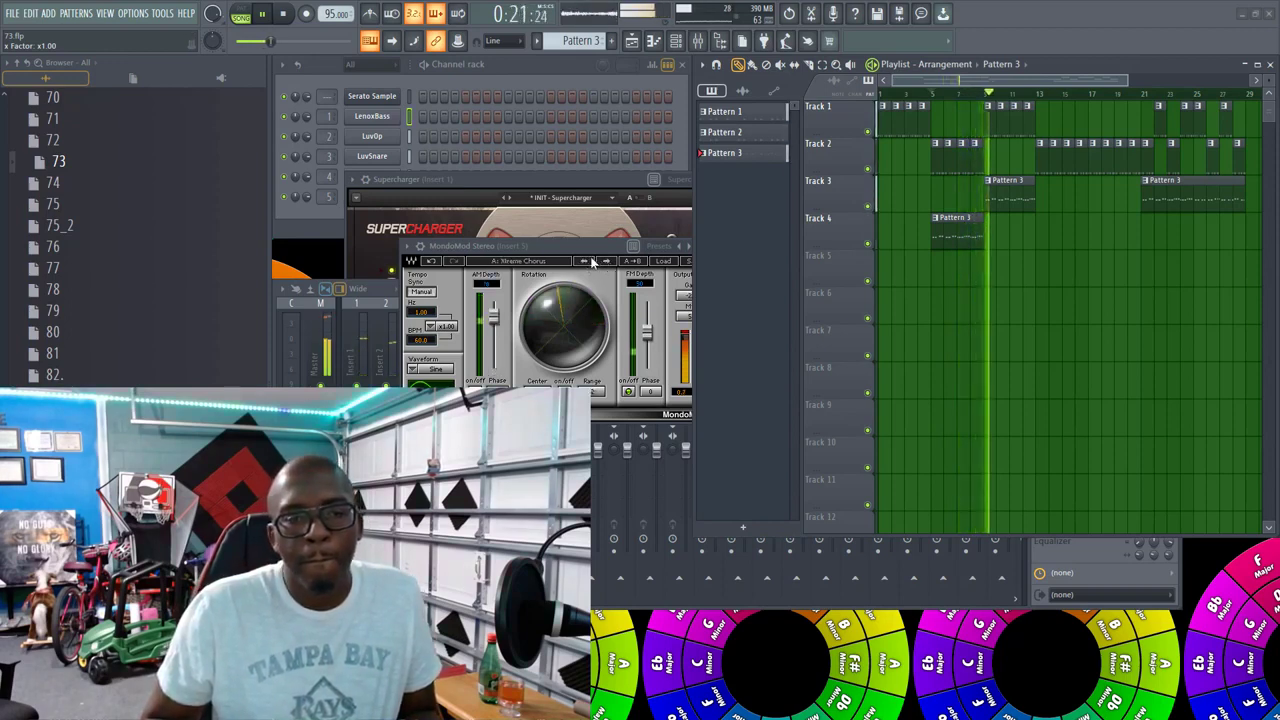
click(586, 261)
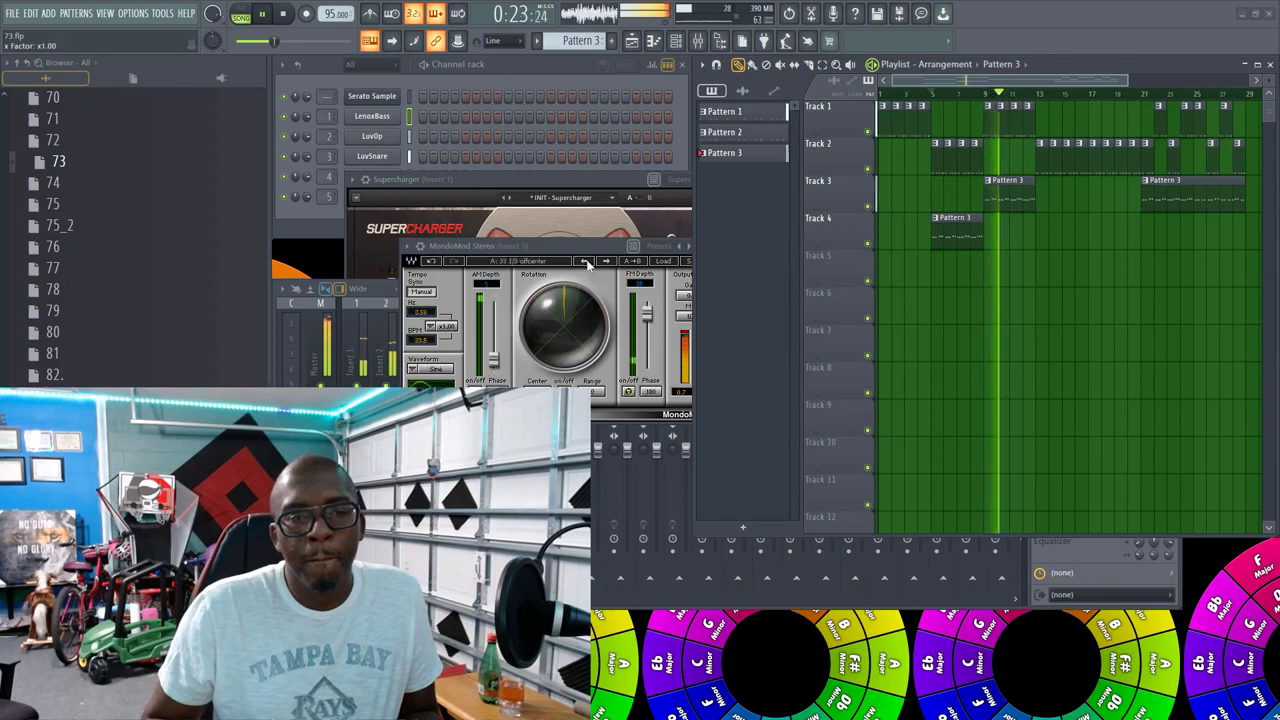
click(586, 261)
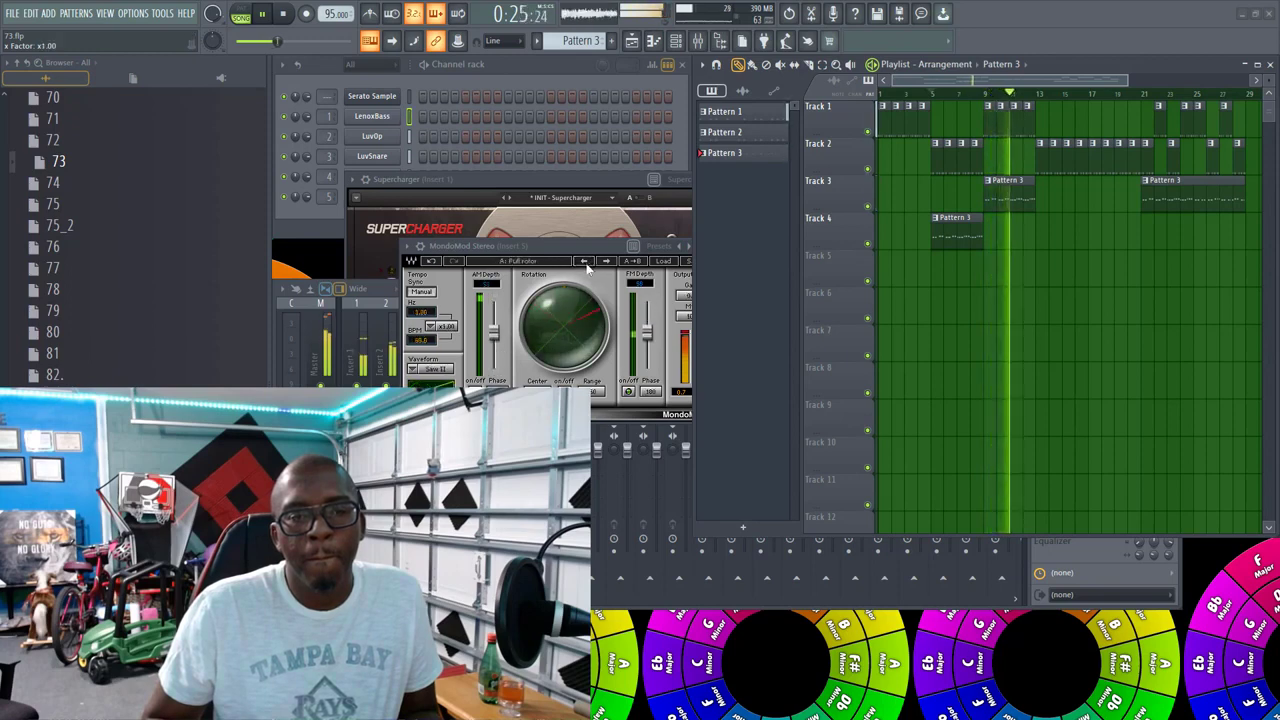
click(586, 262)
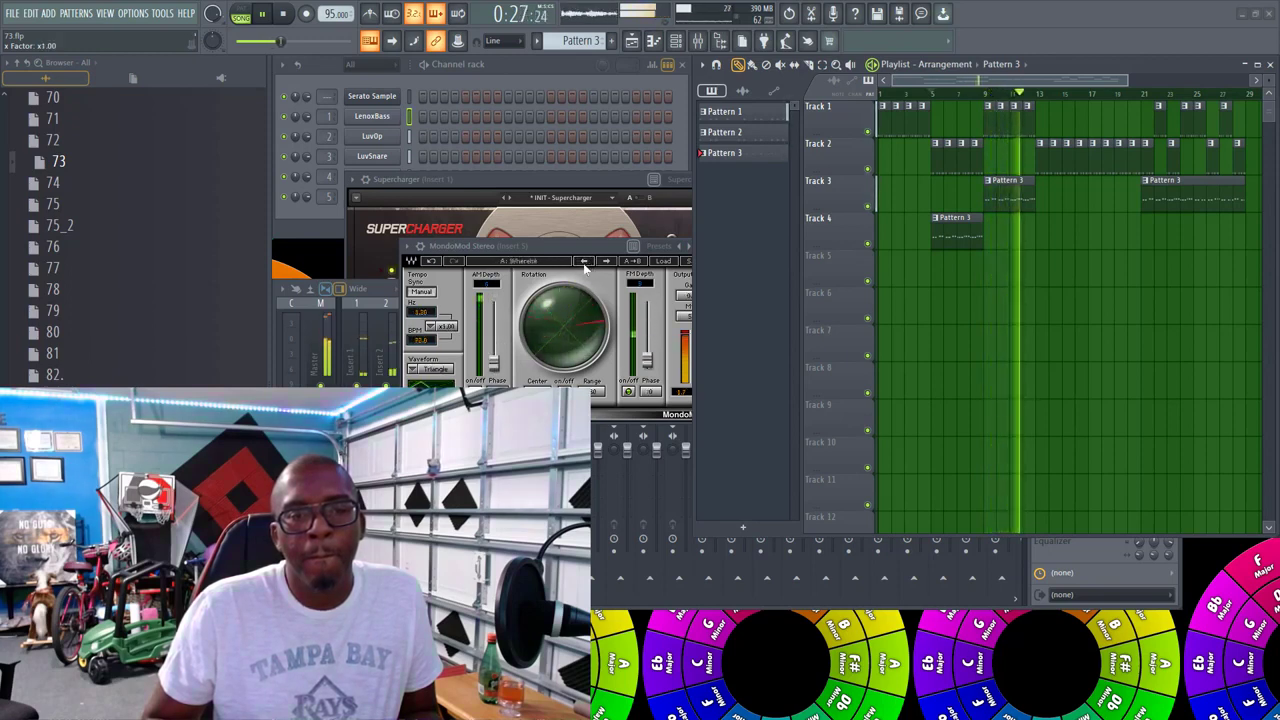
Step: Replay the song from bar 5 and switch the MondoMod Stereo effect on Insert 5 to the Wow preset
click(586, 262)
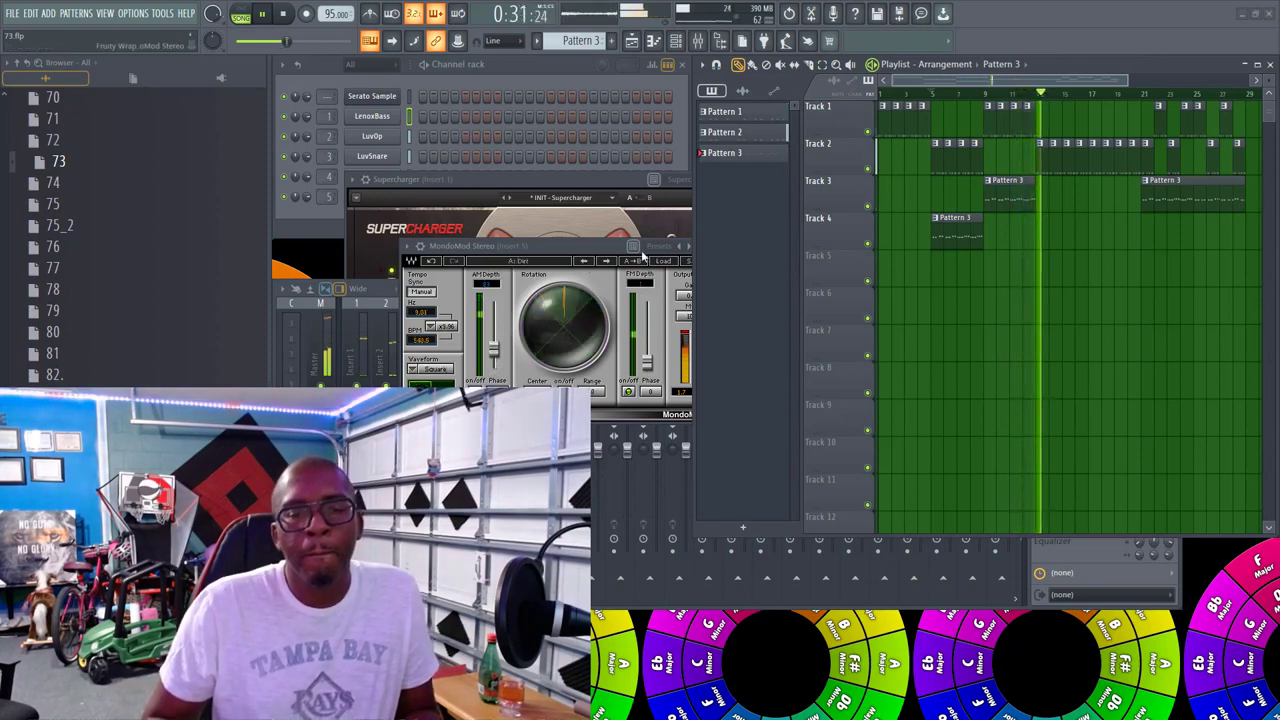
click(926, 90)
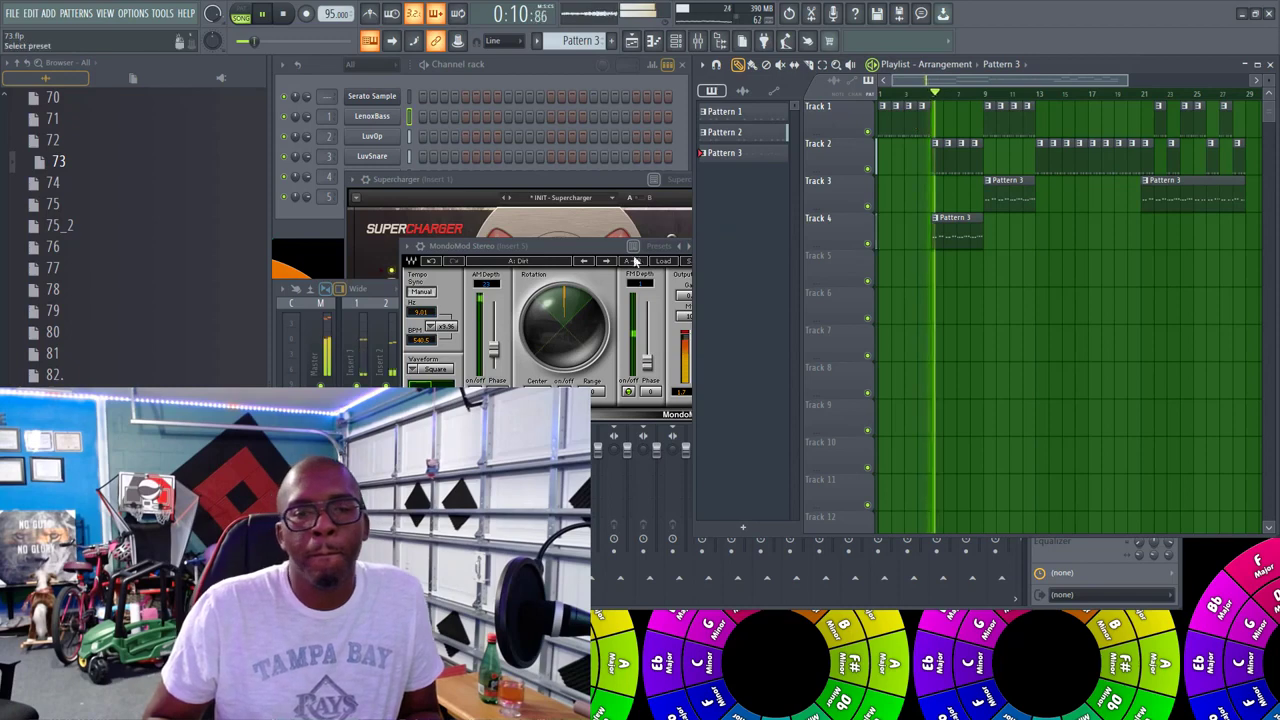
click(606, 261)
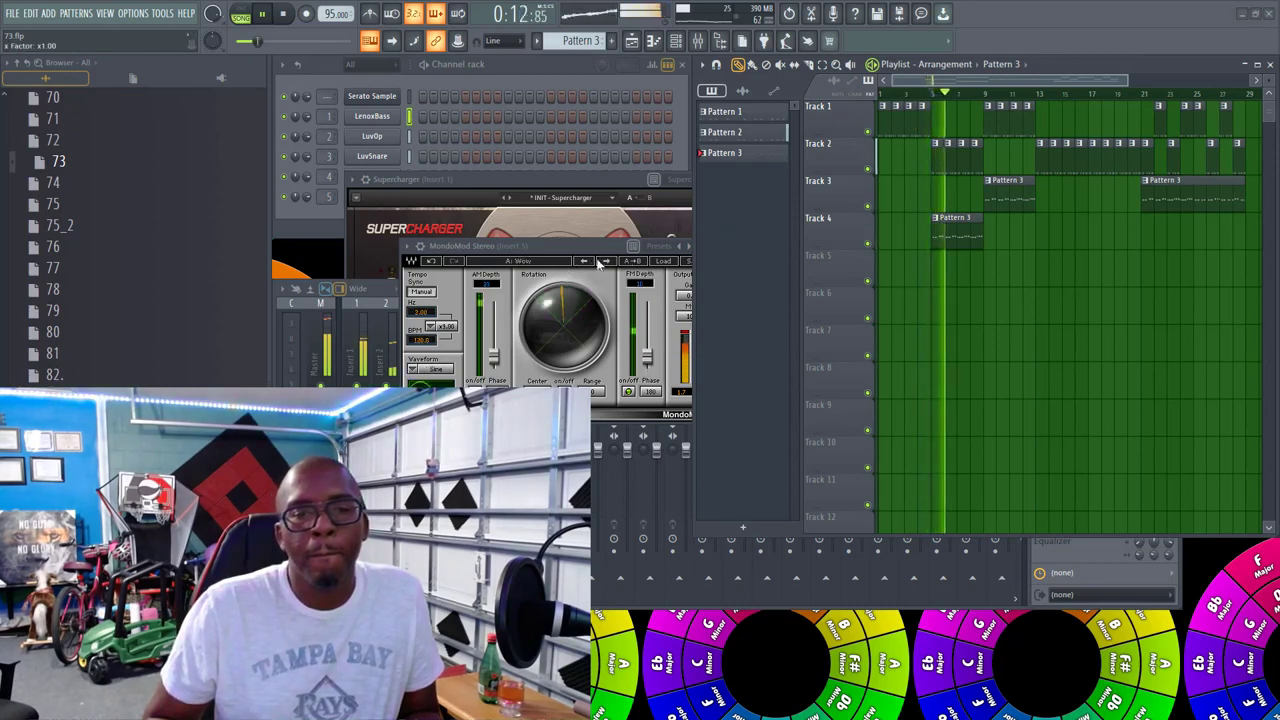
click(651, 249)
click(715, 247)
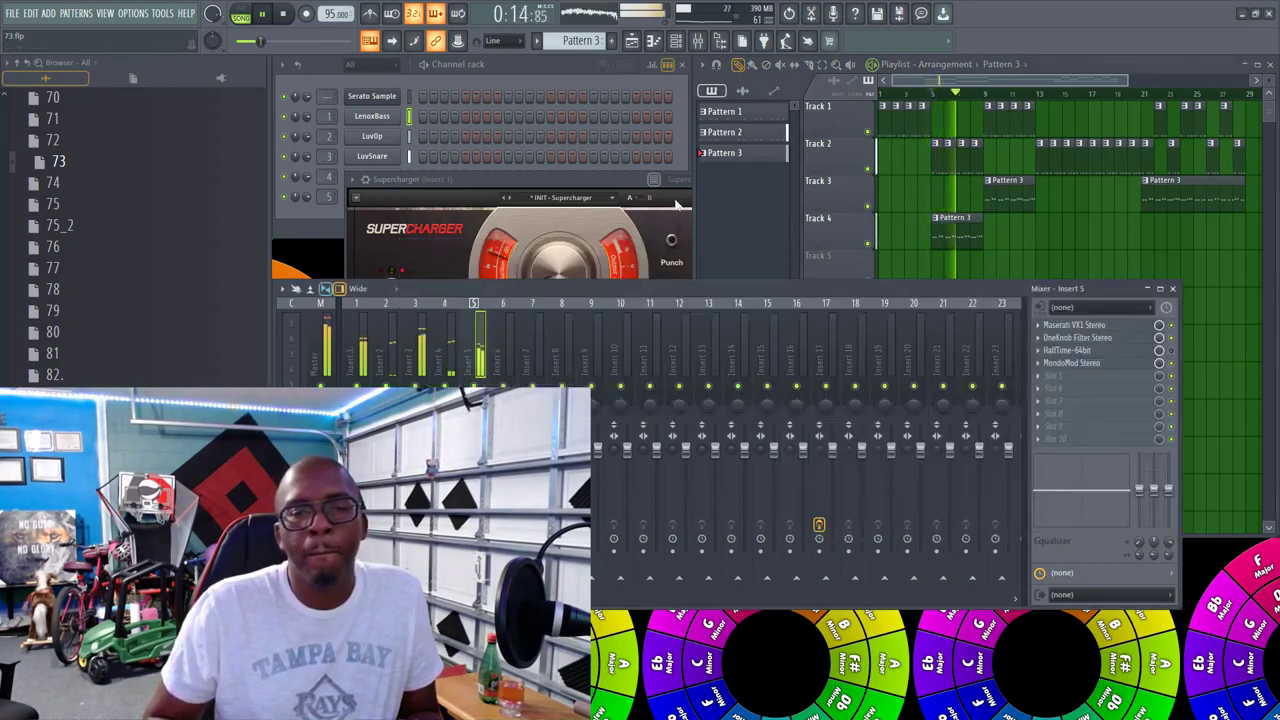
Step: Close the Supercharger effect window and the mixer
click(615, 180)
click(759, 184)
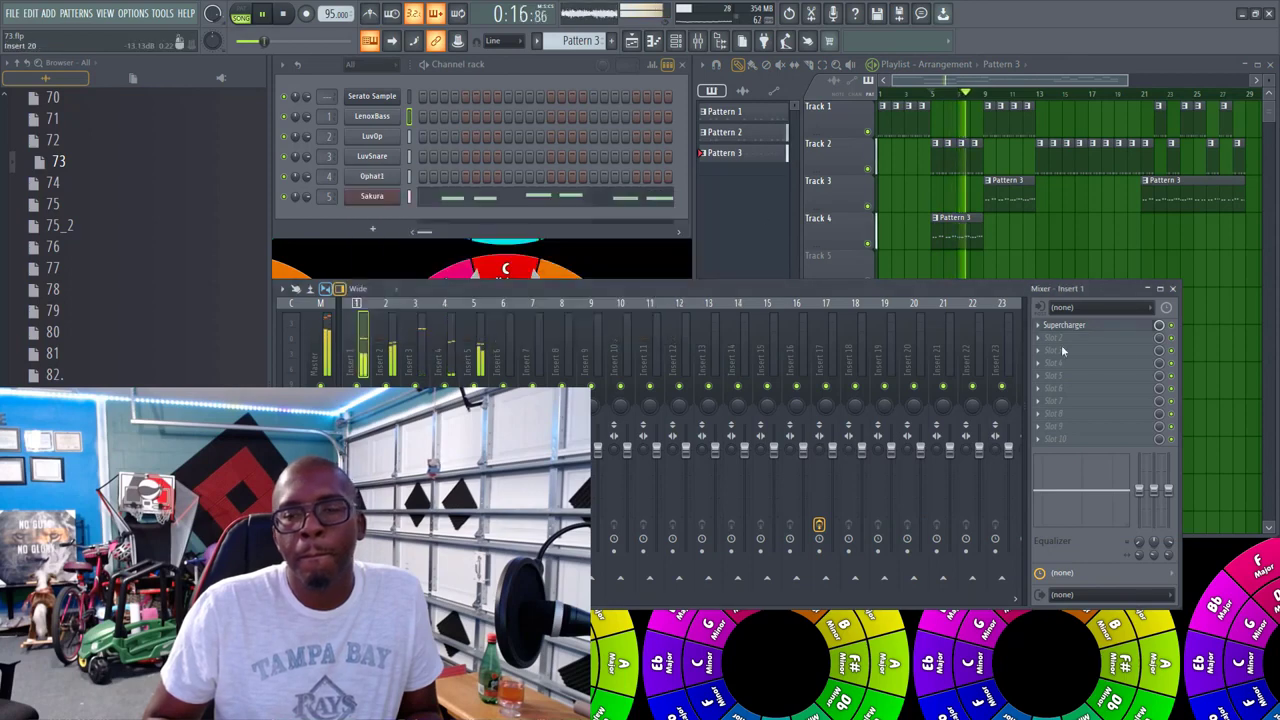
click(1172, 289)
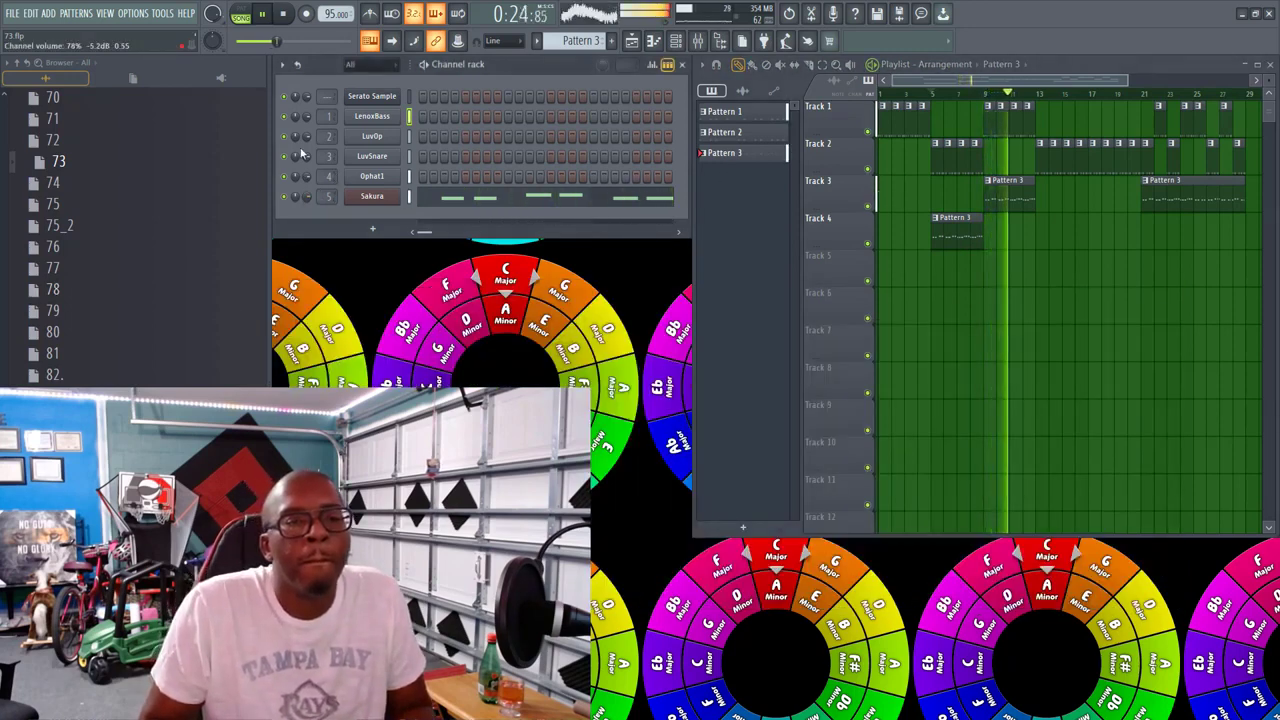
Step: Stop playback and check the instrument settings of the Sakura channel
click(295, 14)
click(297, 14)
click(367, 198)
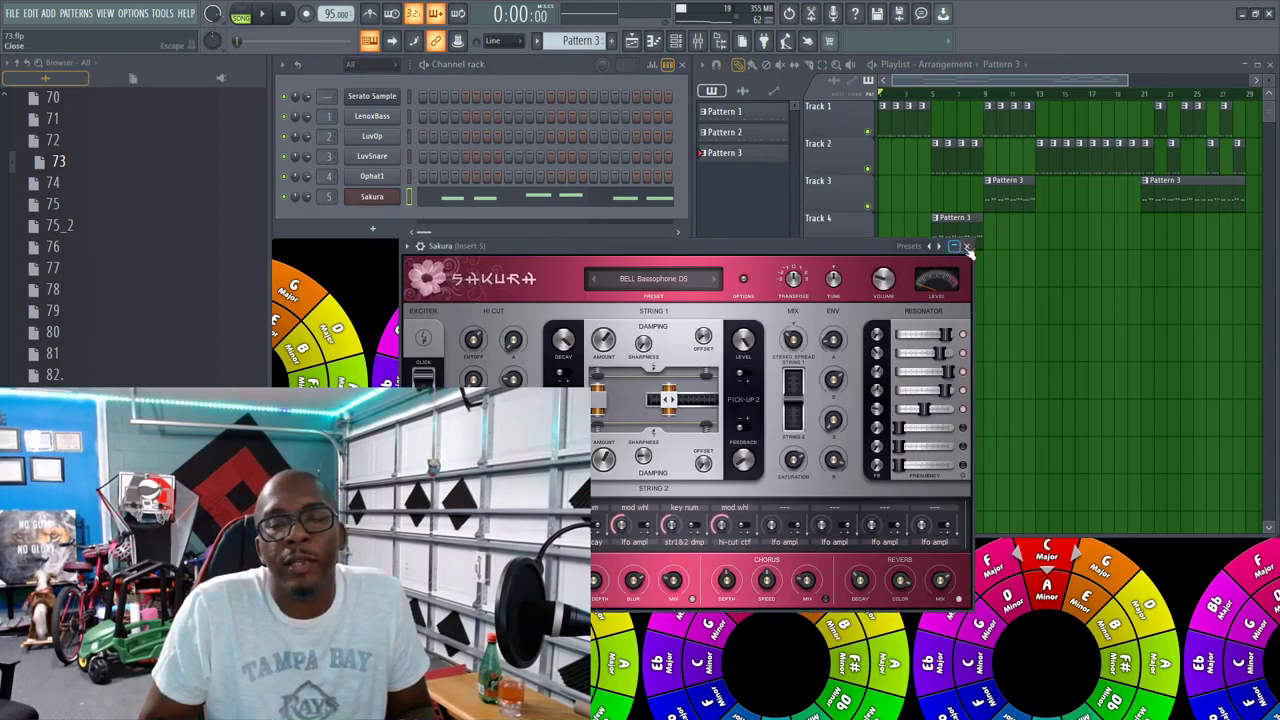
click(967, 246)
Step: Render the full song to the MP3 file 73.mp3 and close the 100 Beats folder window
click(8, 60)
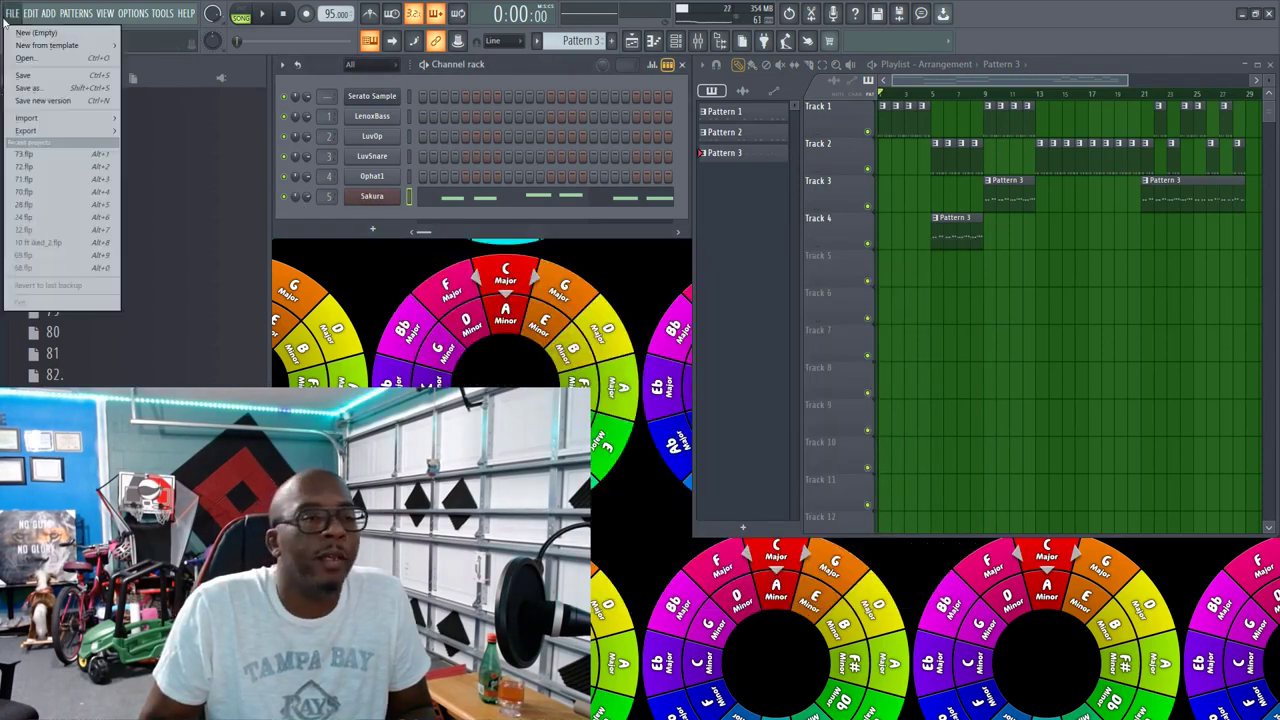
click(105, 122)
click(14, 14)
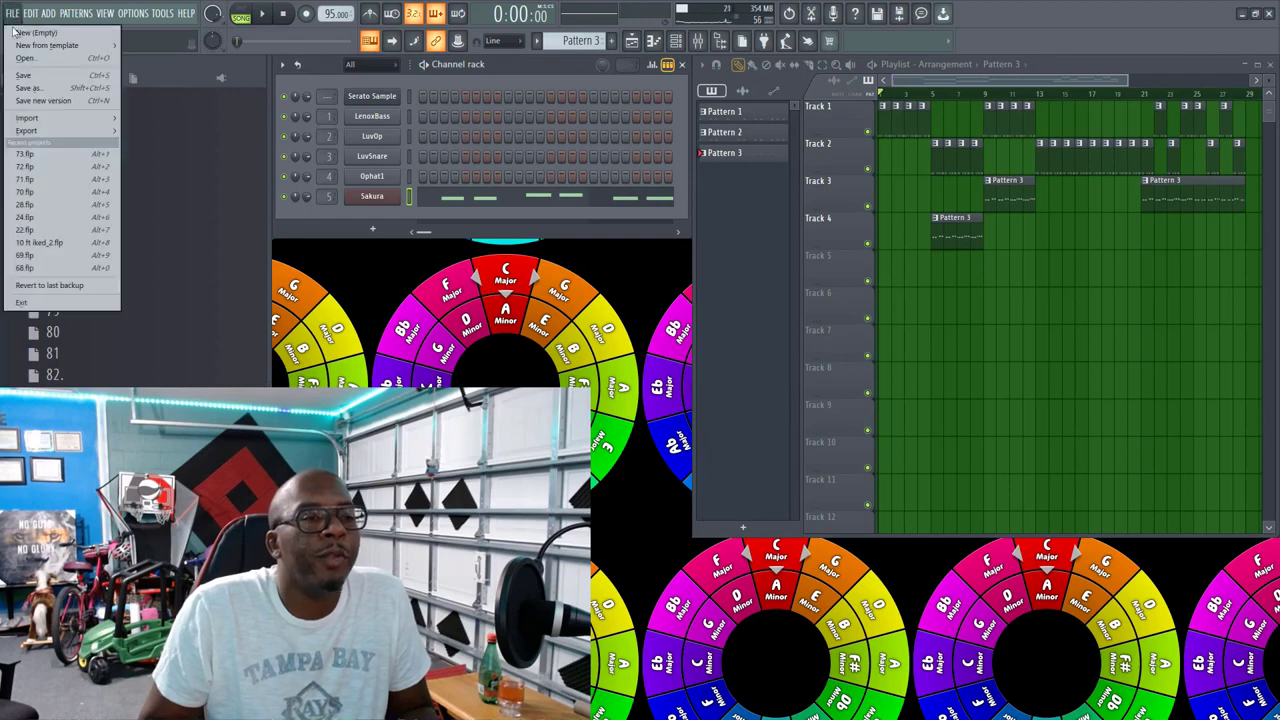
mouse_move(35, 137)
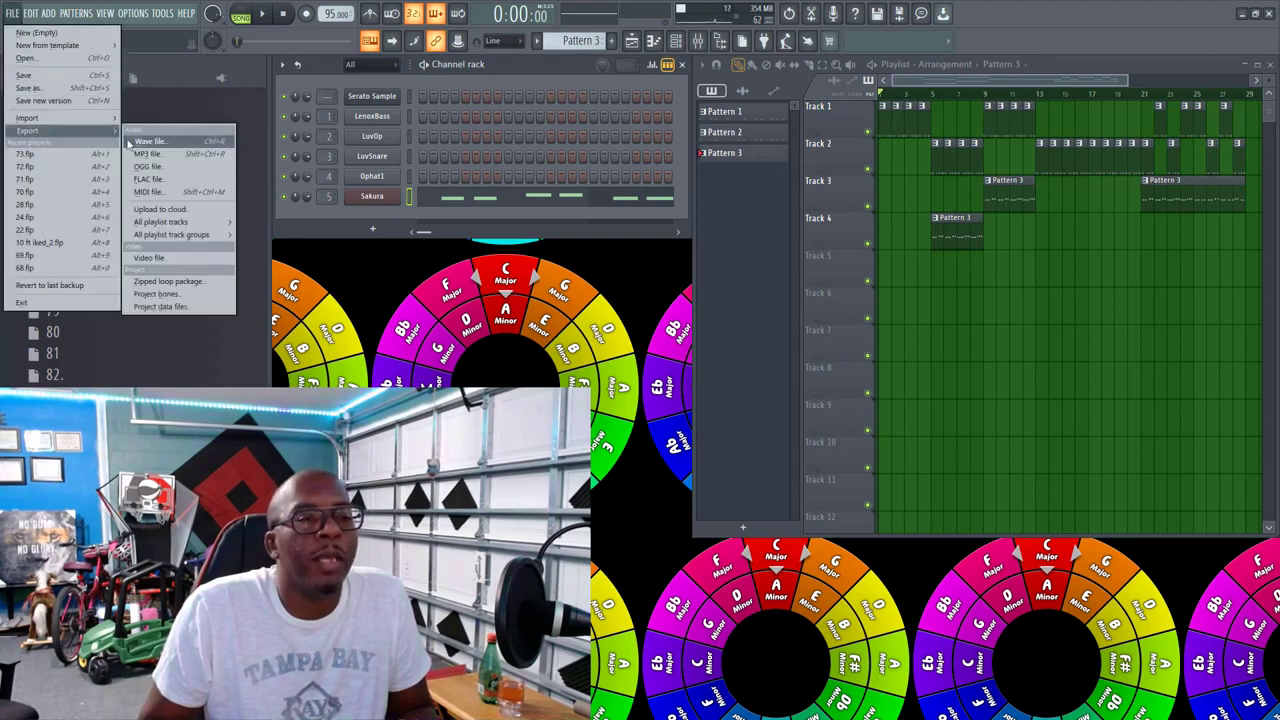
click(141, 156)
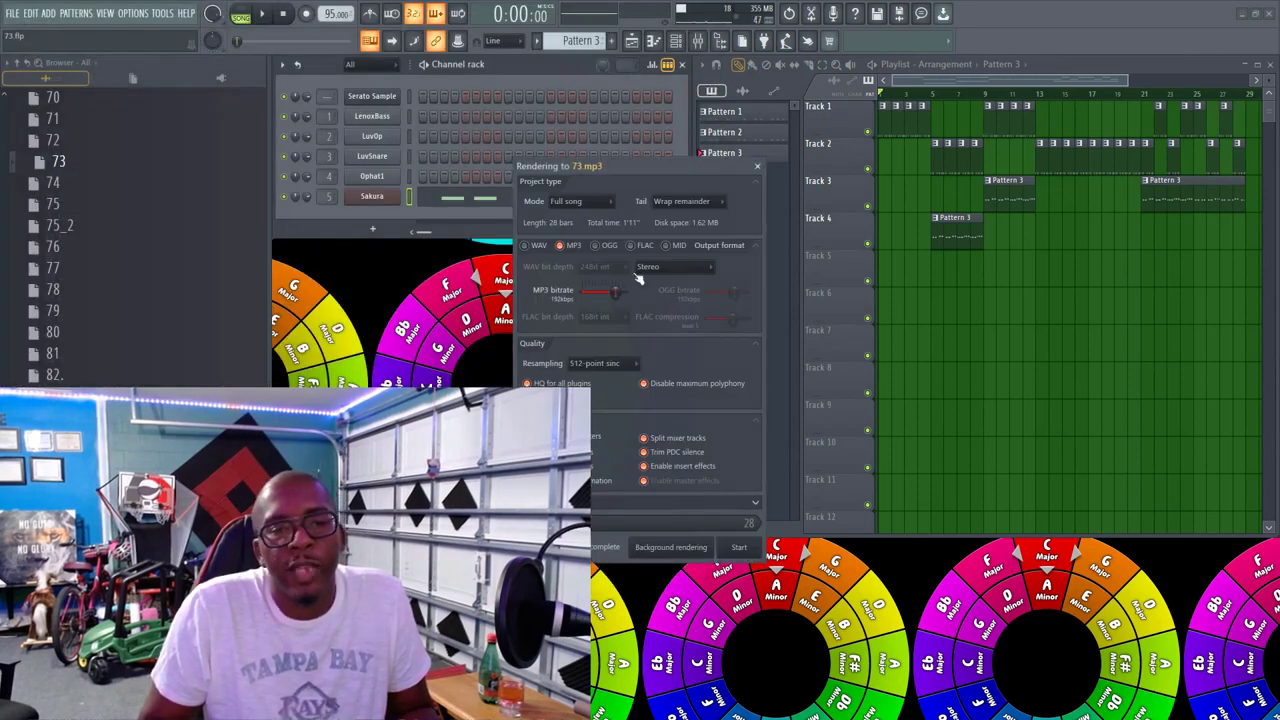
click(745, 556)
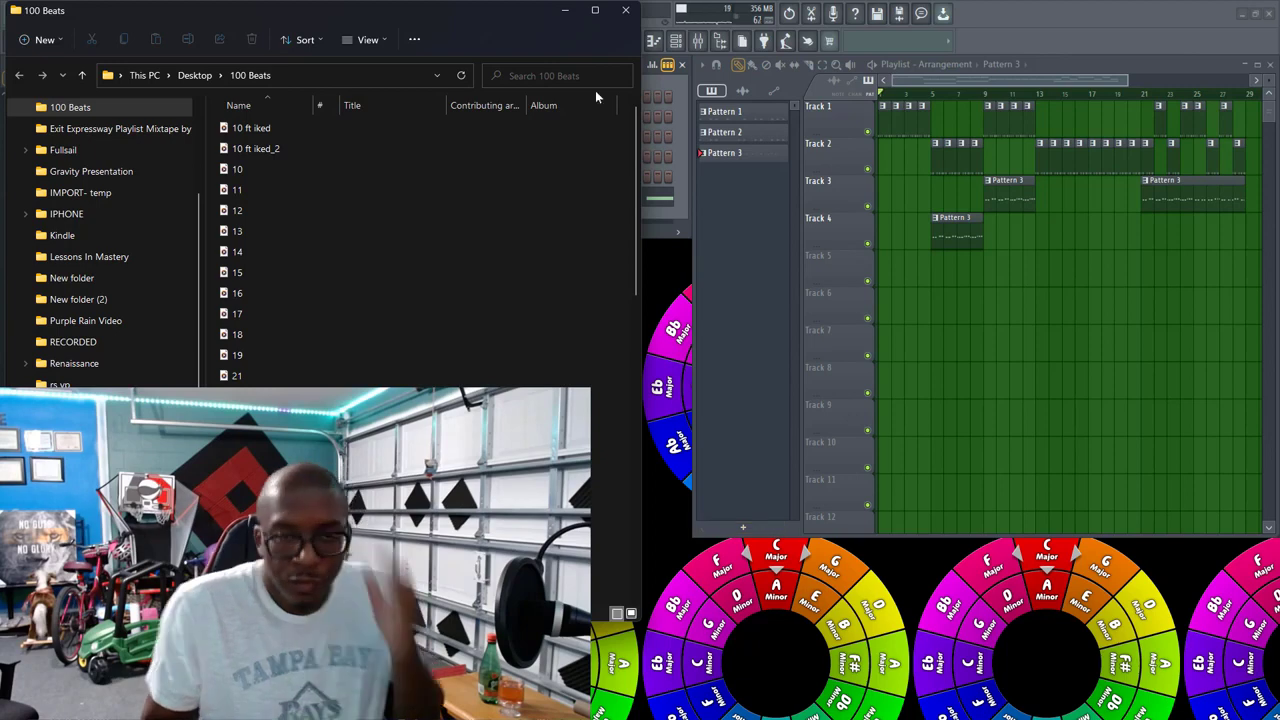
click(626, 12)
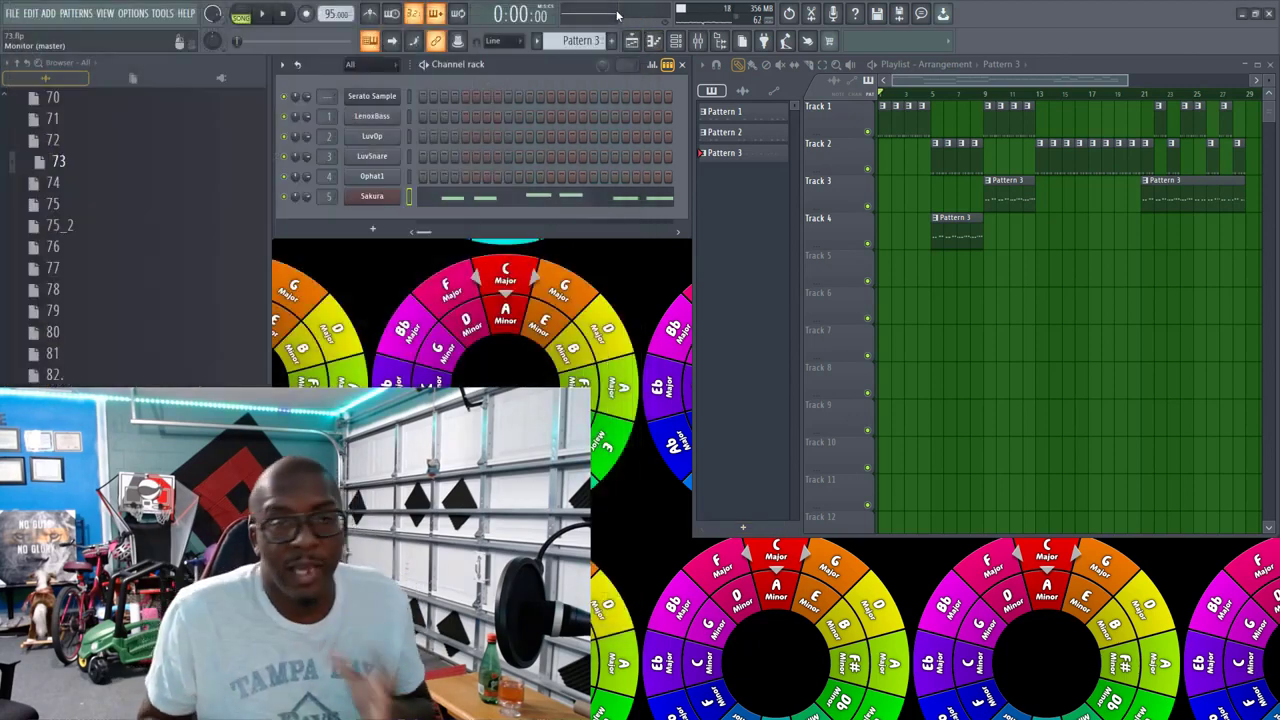
Step: Open project 74 from the browser and close the Phn_Clp, Single Time Hat and Tha Bay 808 sampler windows
right_click(116, 182)
click(150, 184)
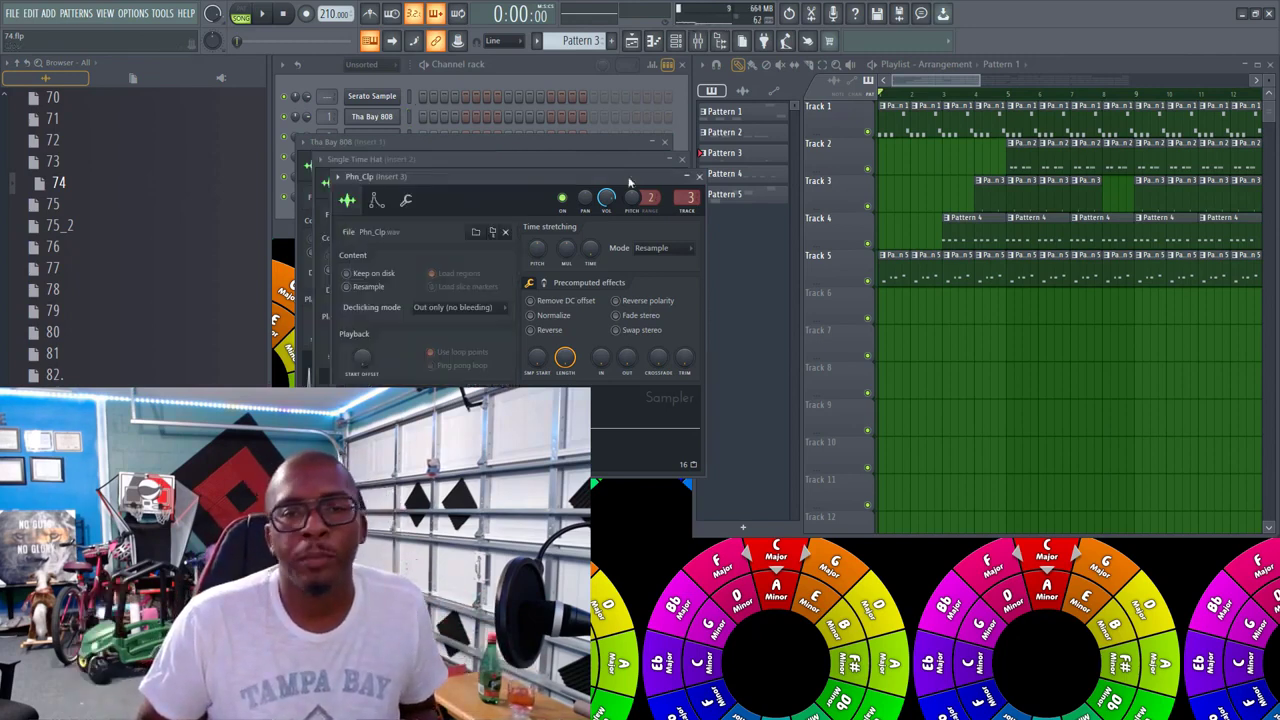
click(699, 176)
click(682, 159)
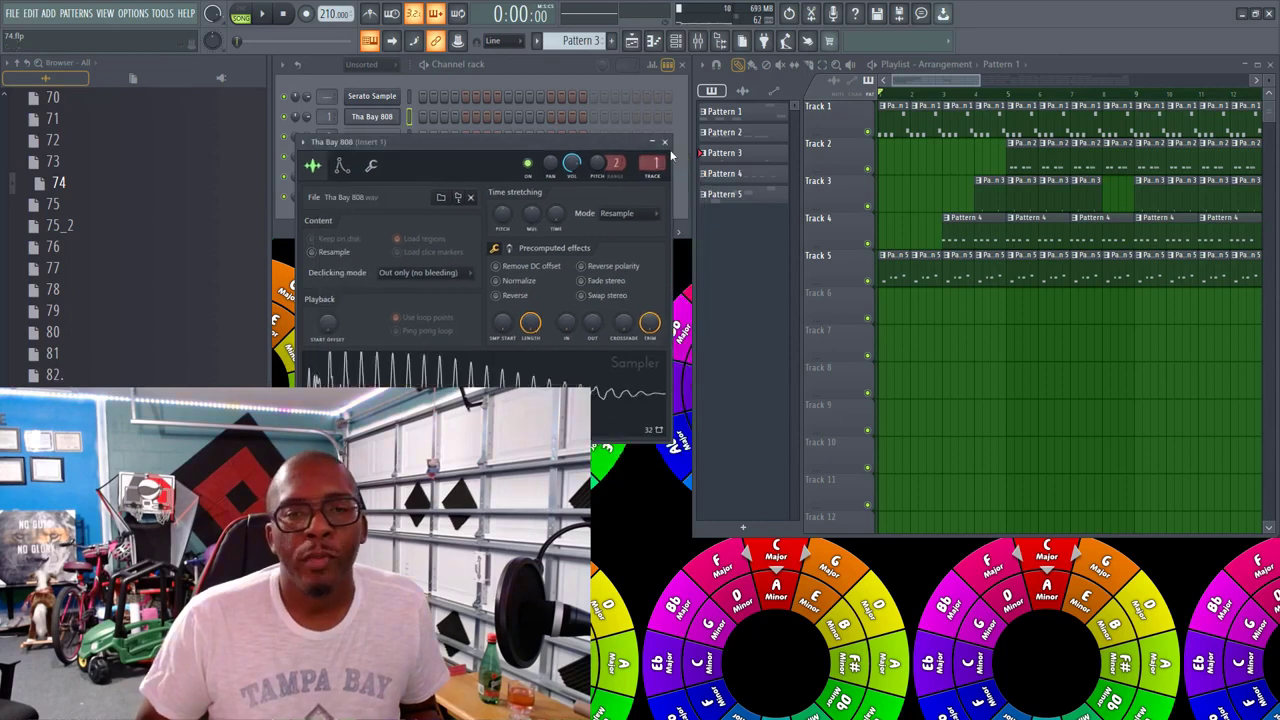
click(664, 141)
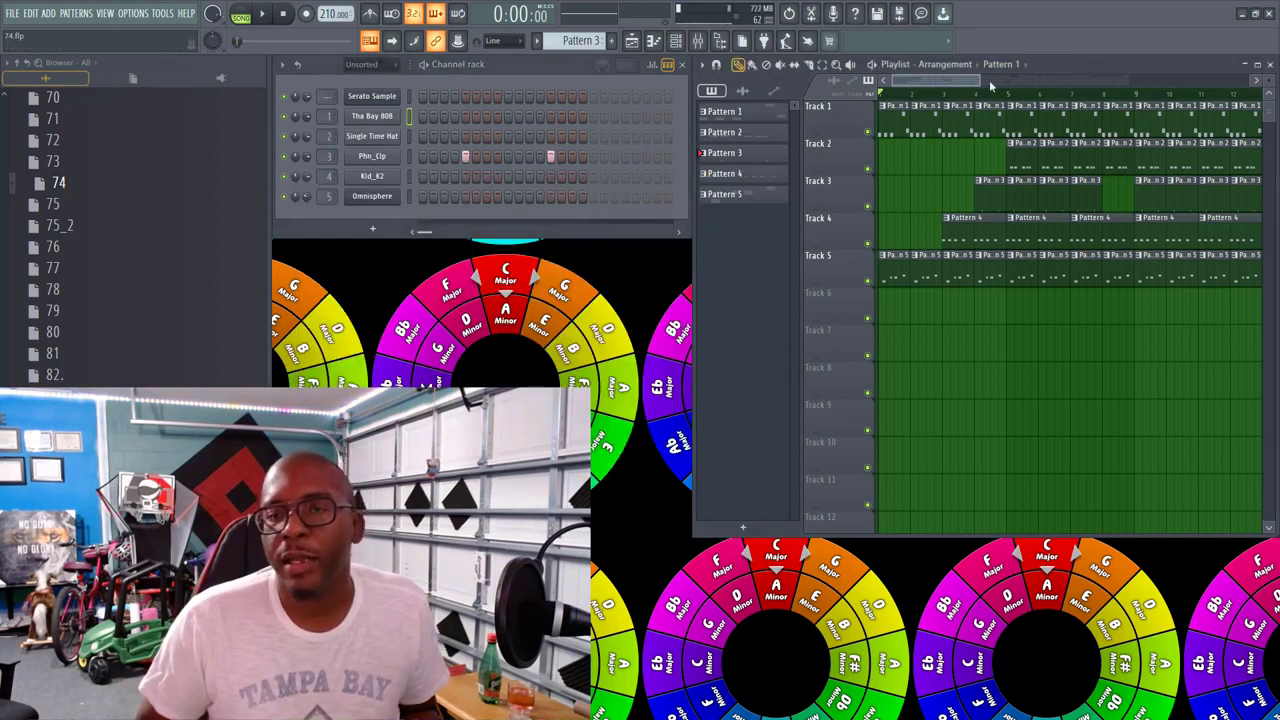
Step: Show all channels in the channel rack and check whether the Serato Sample channel has audio loaded
drag(989, 80, 1176, 84)
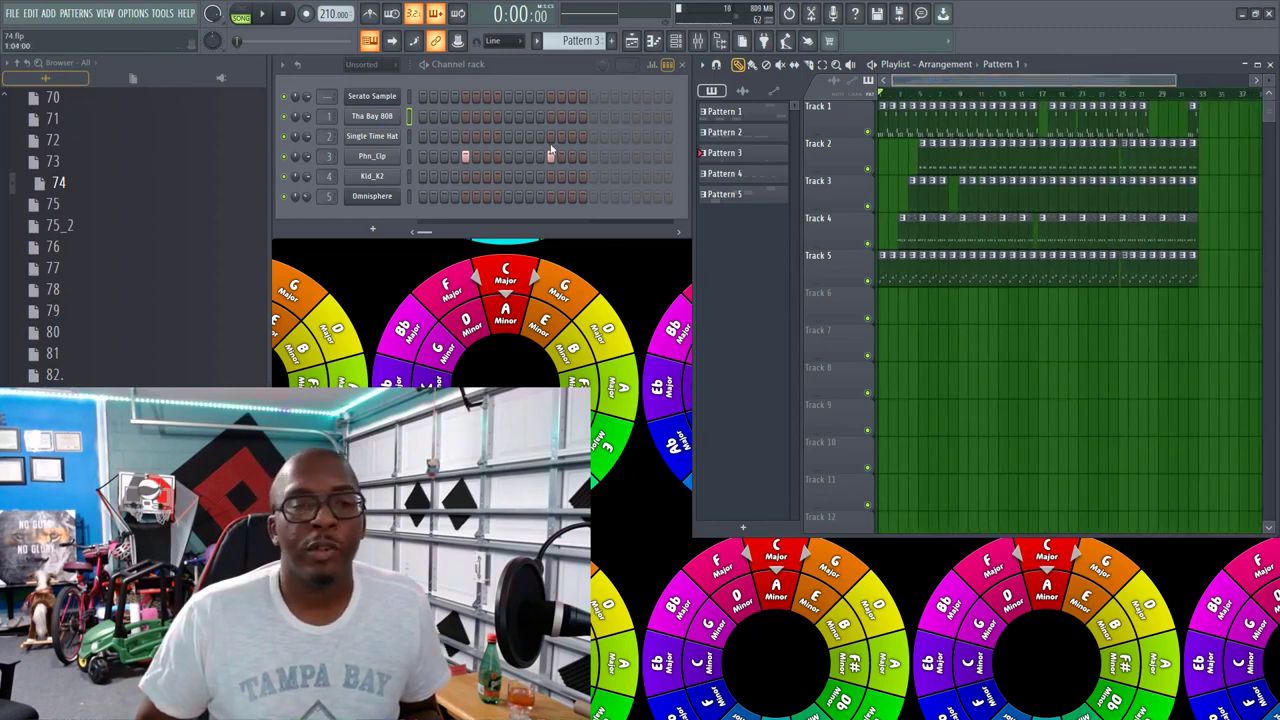
click(369, 67)
click(366, 88)
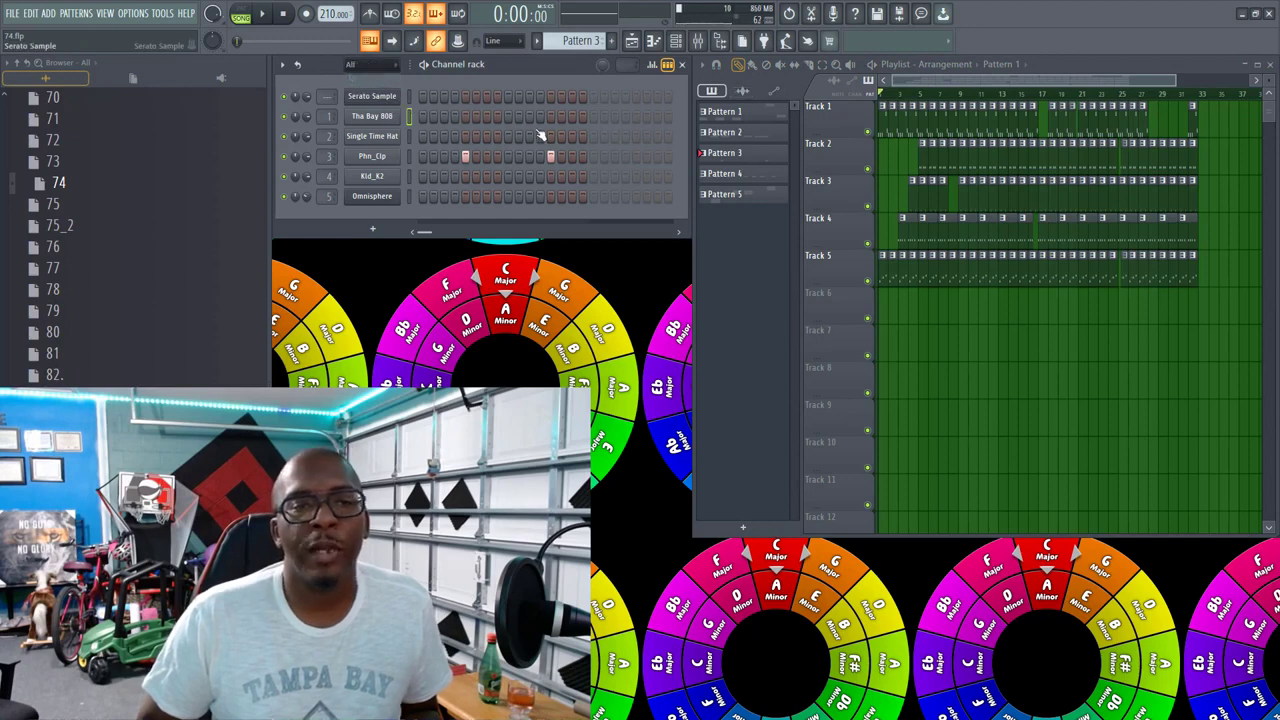
click(372, 97)
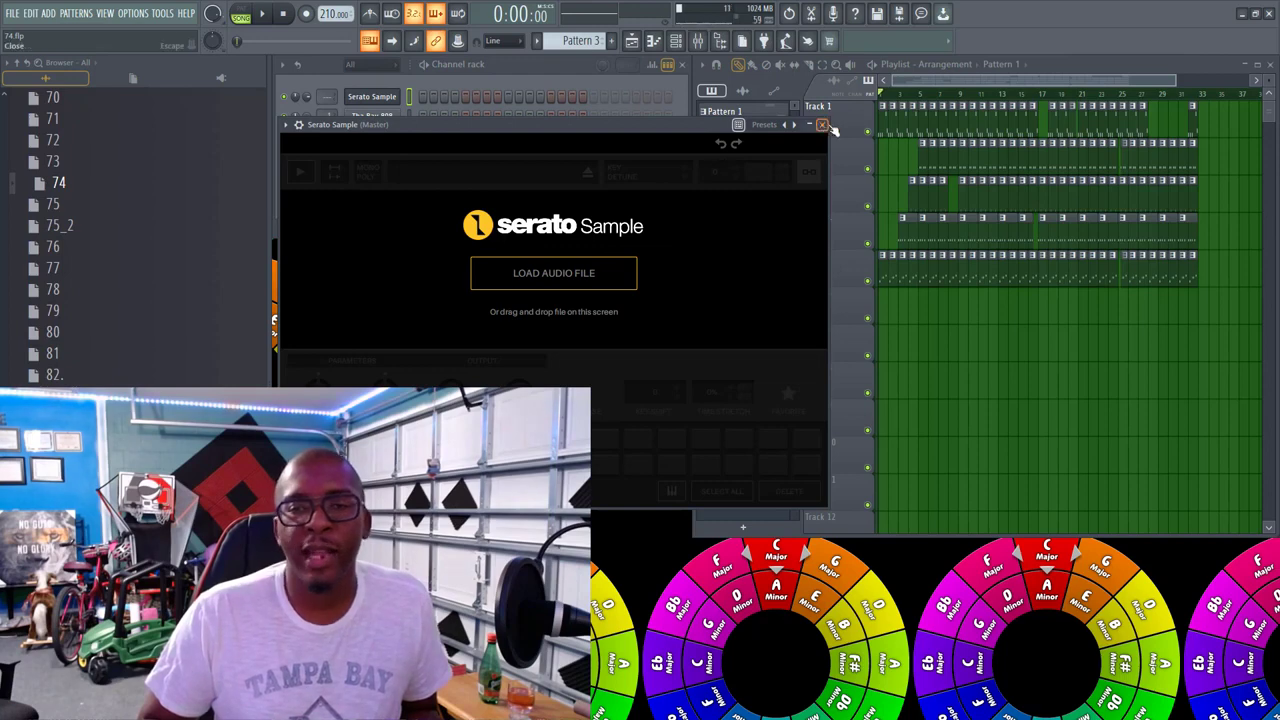
click(819, 124)
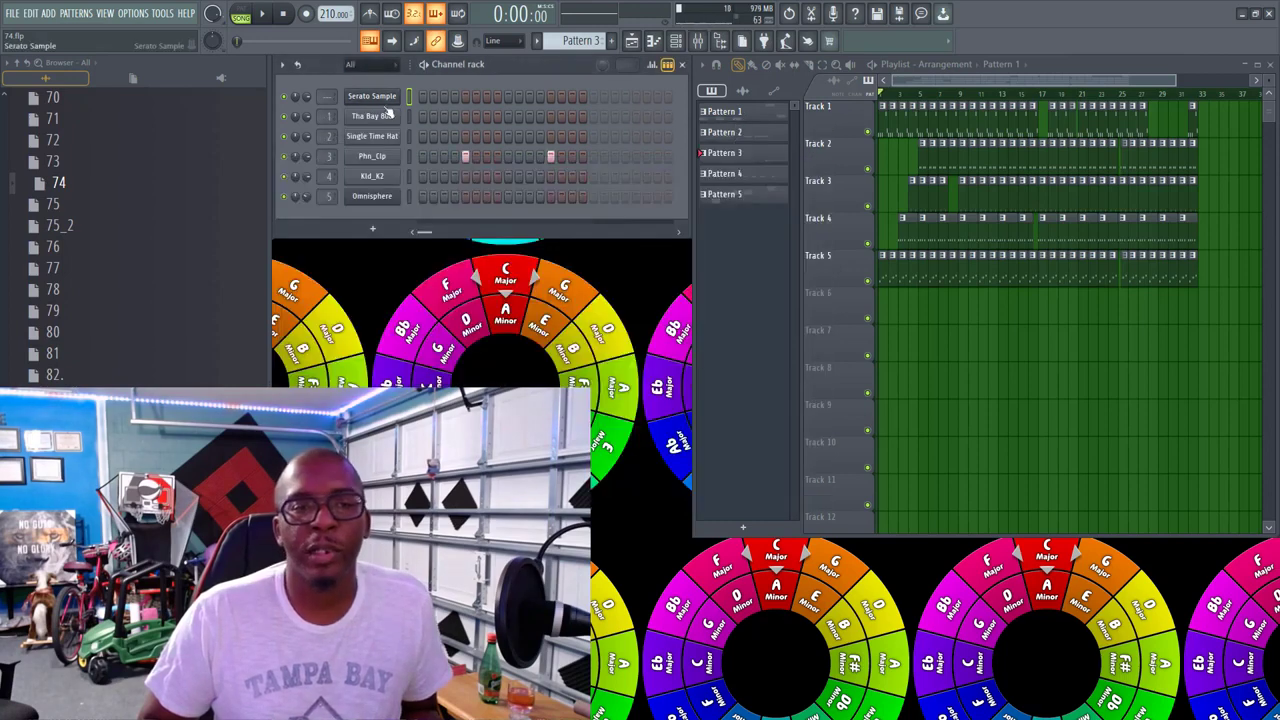
Step: Add PuigChild 670 Stereo to the second master effect slot and load its LAVYNE VINTAGE MASTERING GLUE preset
click(698, 40)
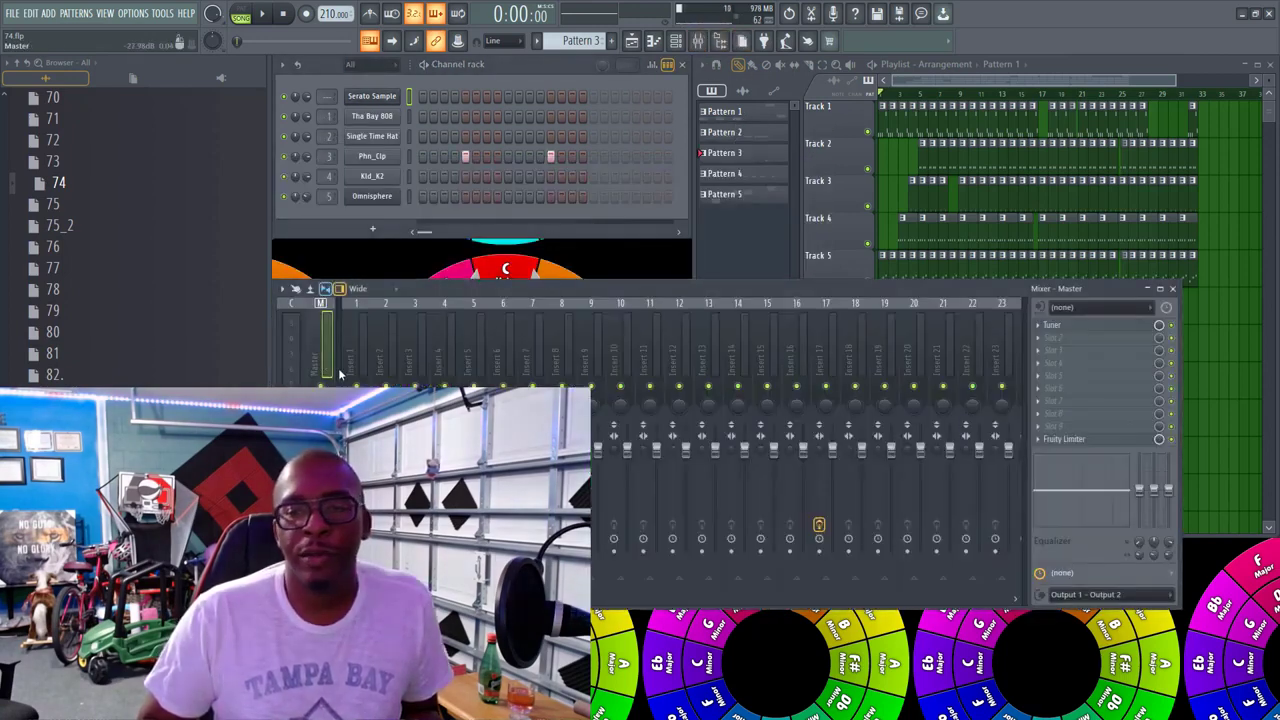
click(1044, 345)
click(997, 33)
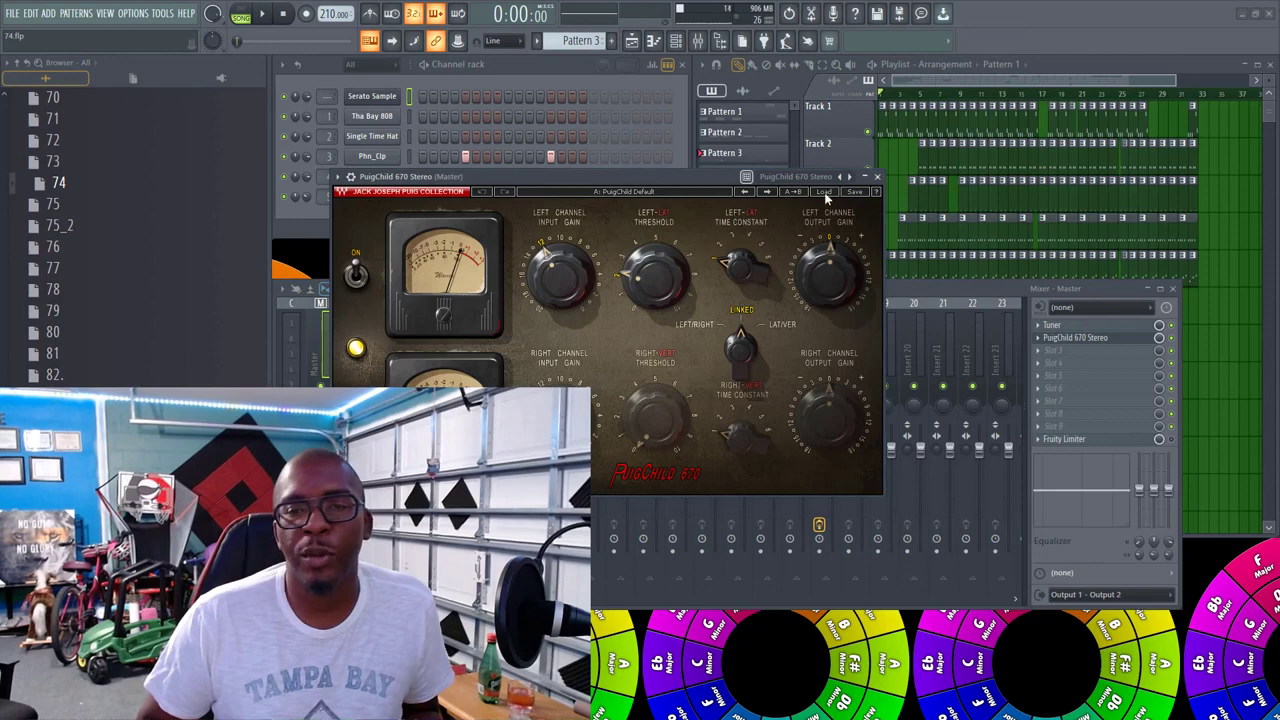
click(823, 192)
mouse_move(958, 514)
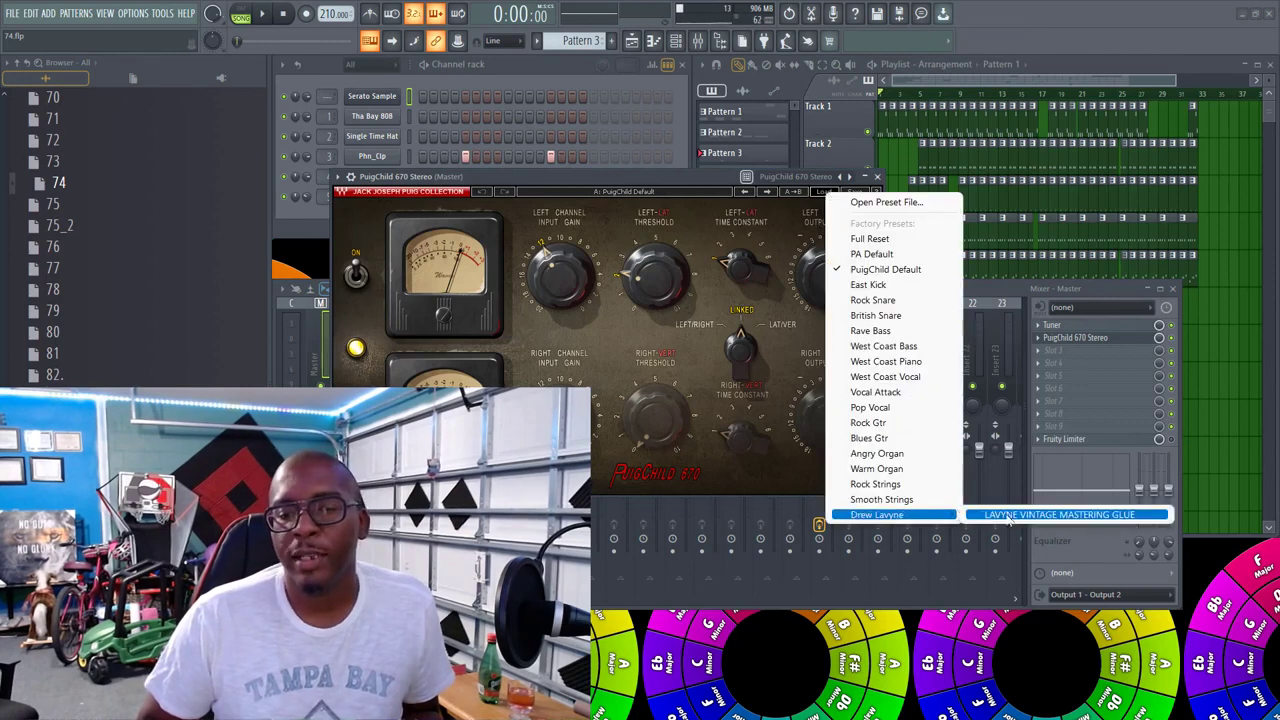
click(1010, 516)
click(877, 177)
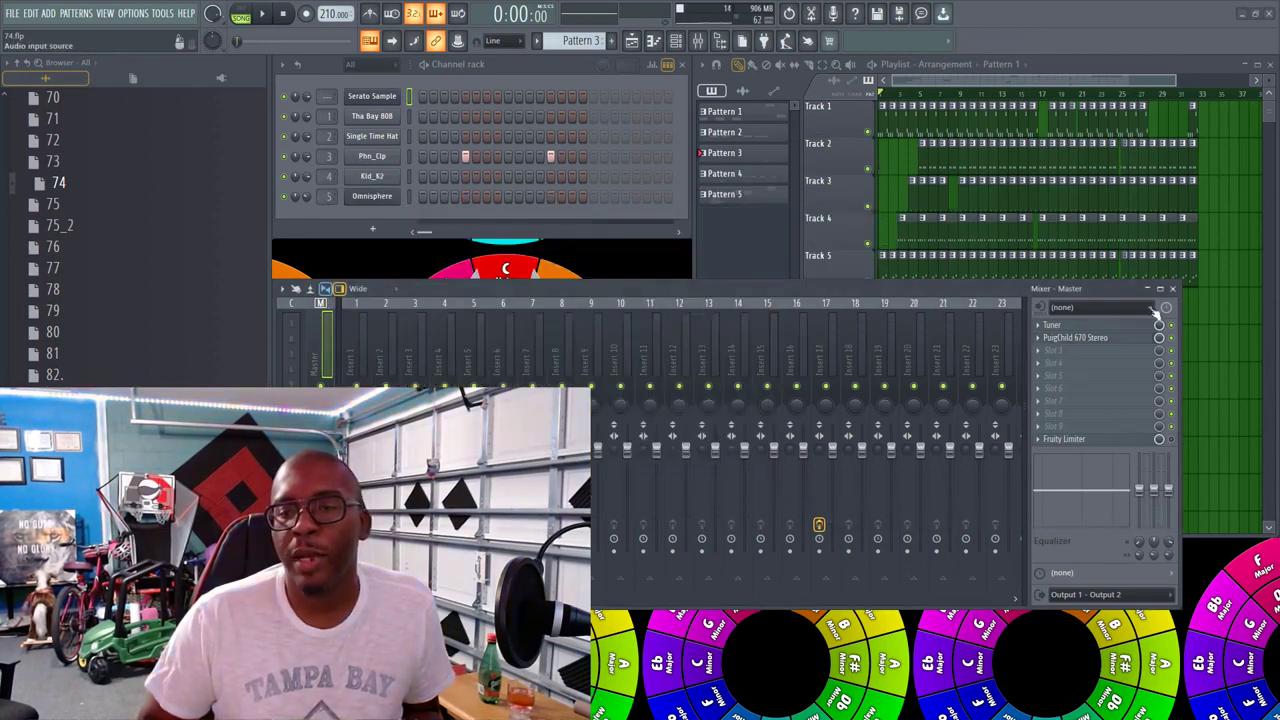
click(1173, 289)
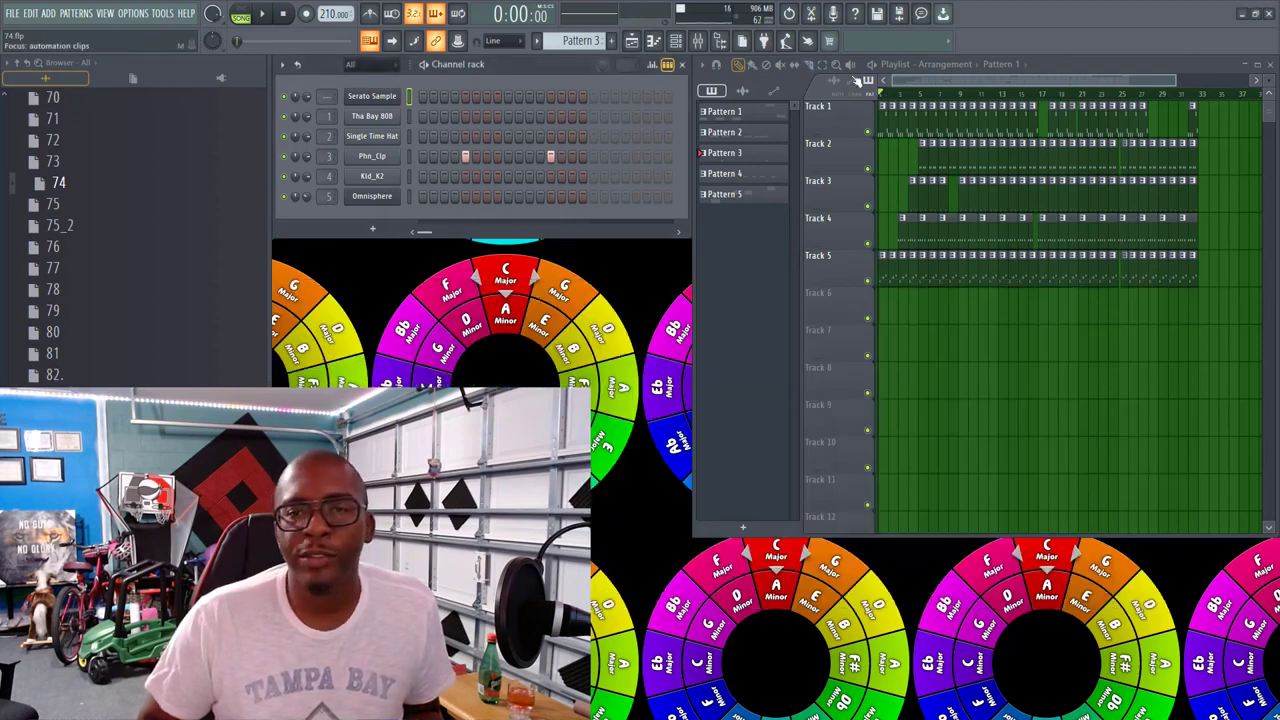
Step: Reopen the mixer and examine the effect slots of Inserts 1 to 5 and the master track
click(698, 41)
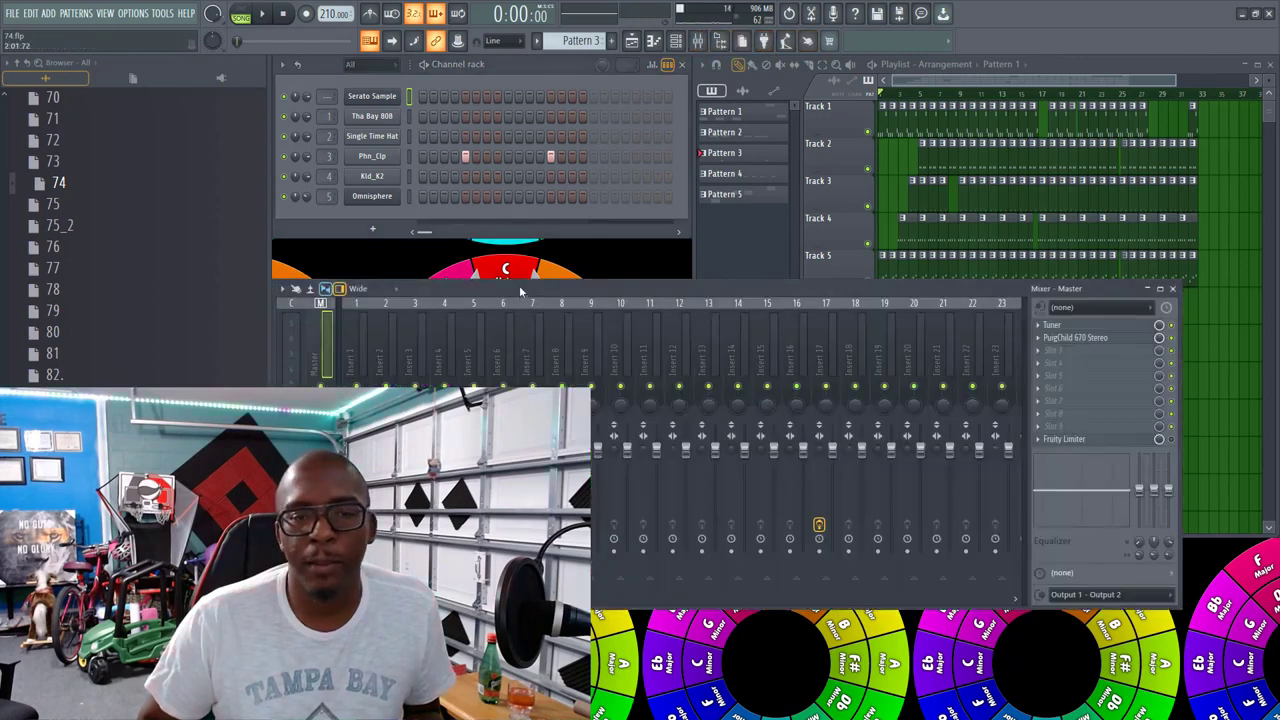
drag(520, 290, 518, 248)
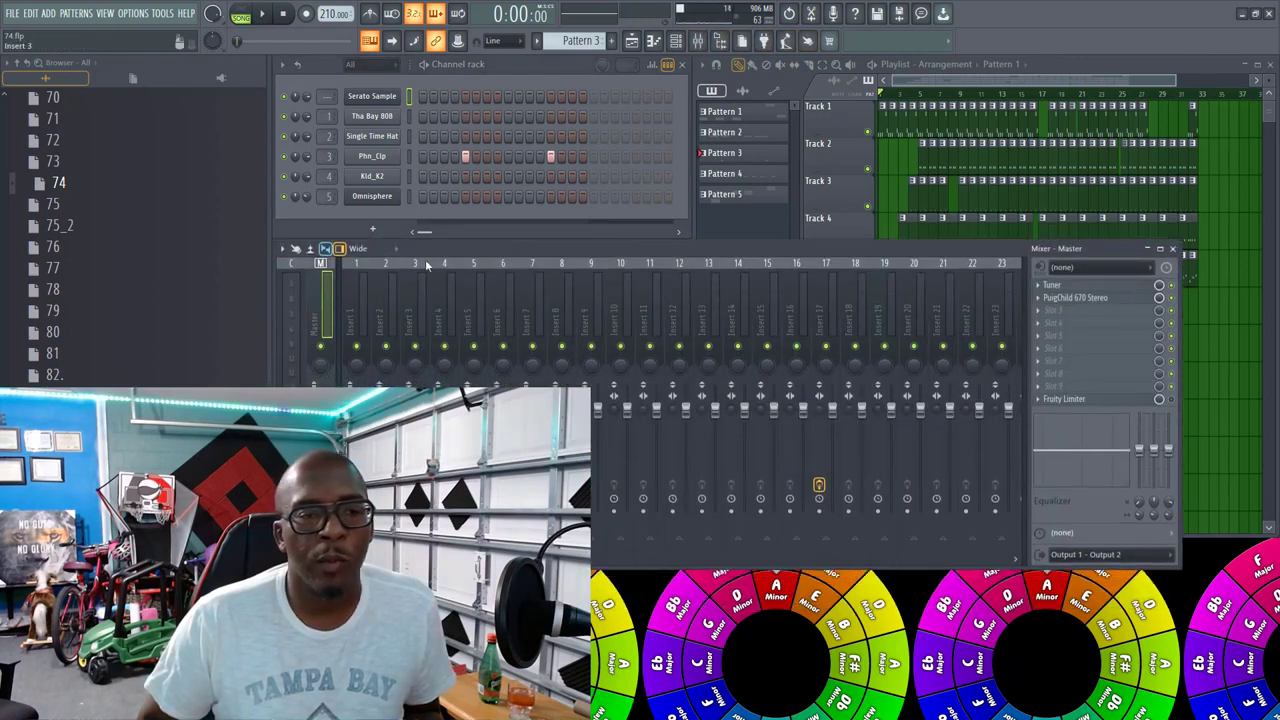
drag(346, 280, 405, 292)
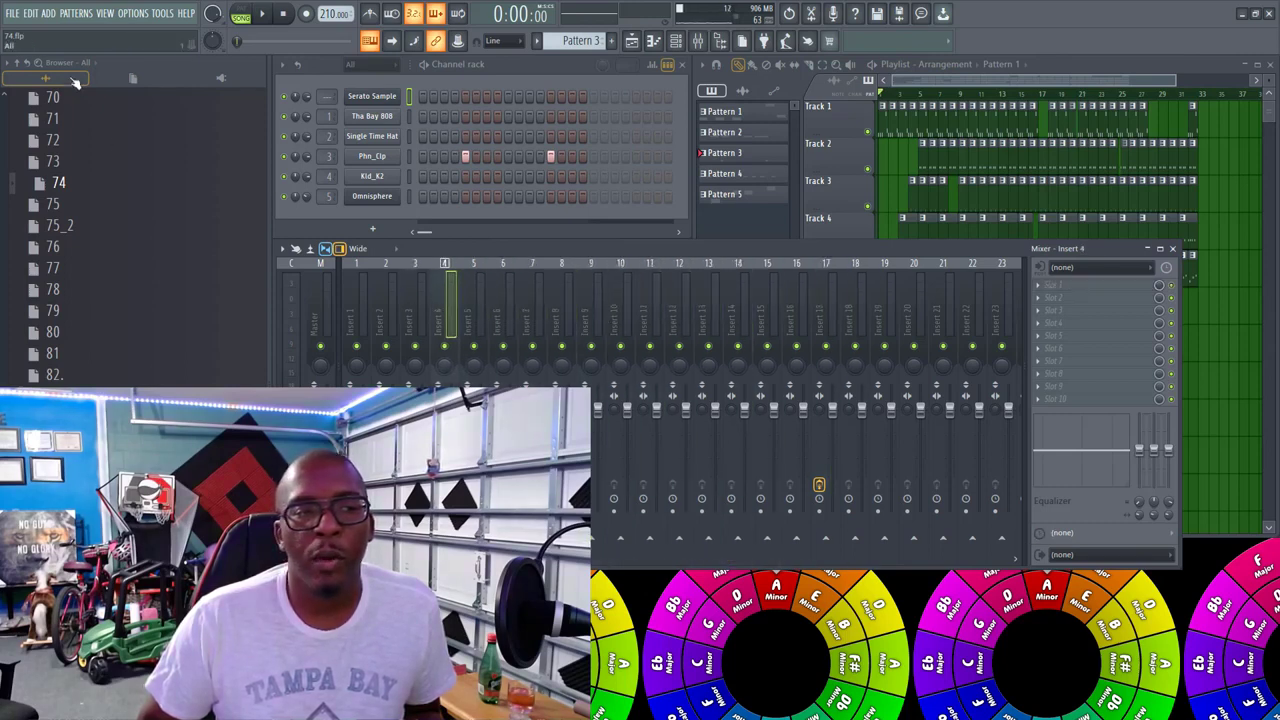
click(489, 315)
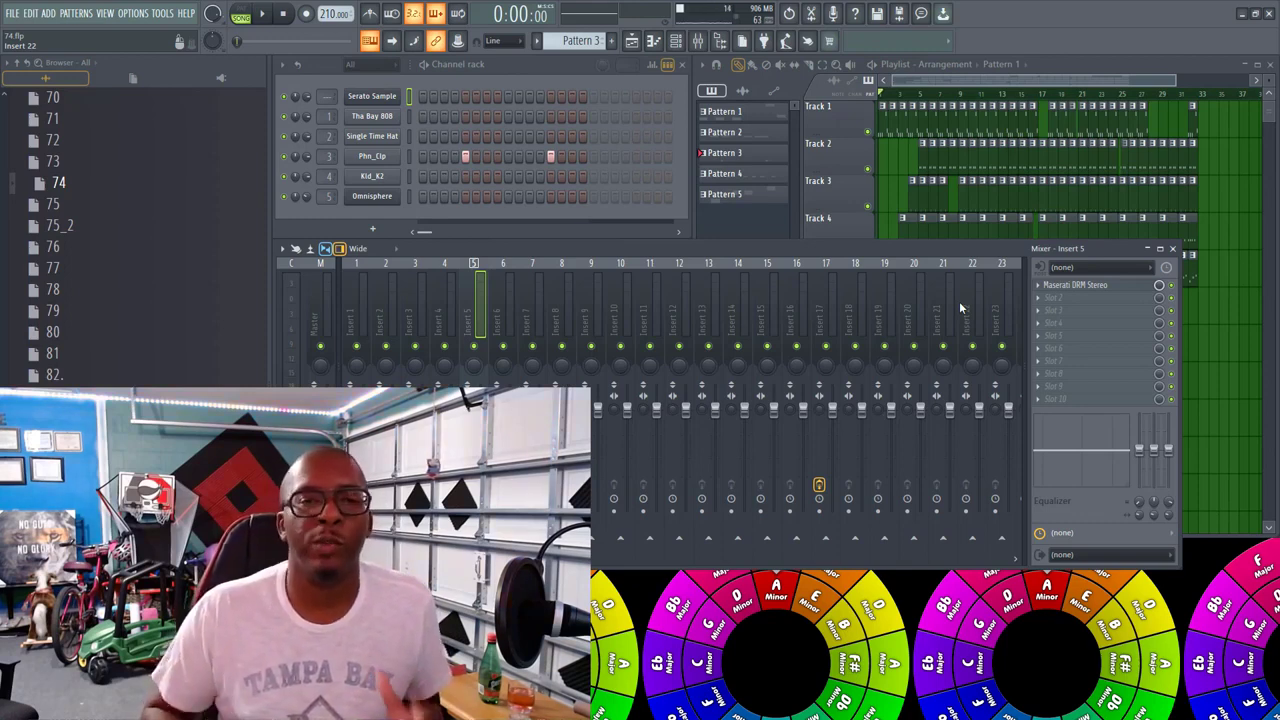
click(446, 318)
click(470, 316)
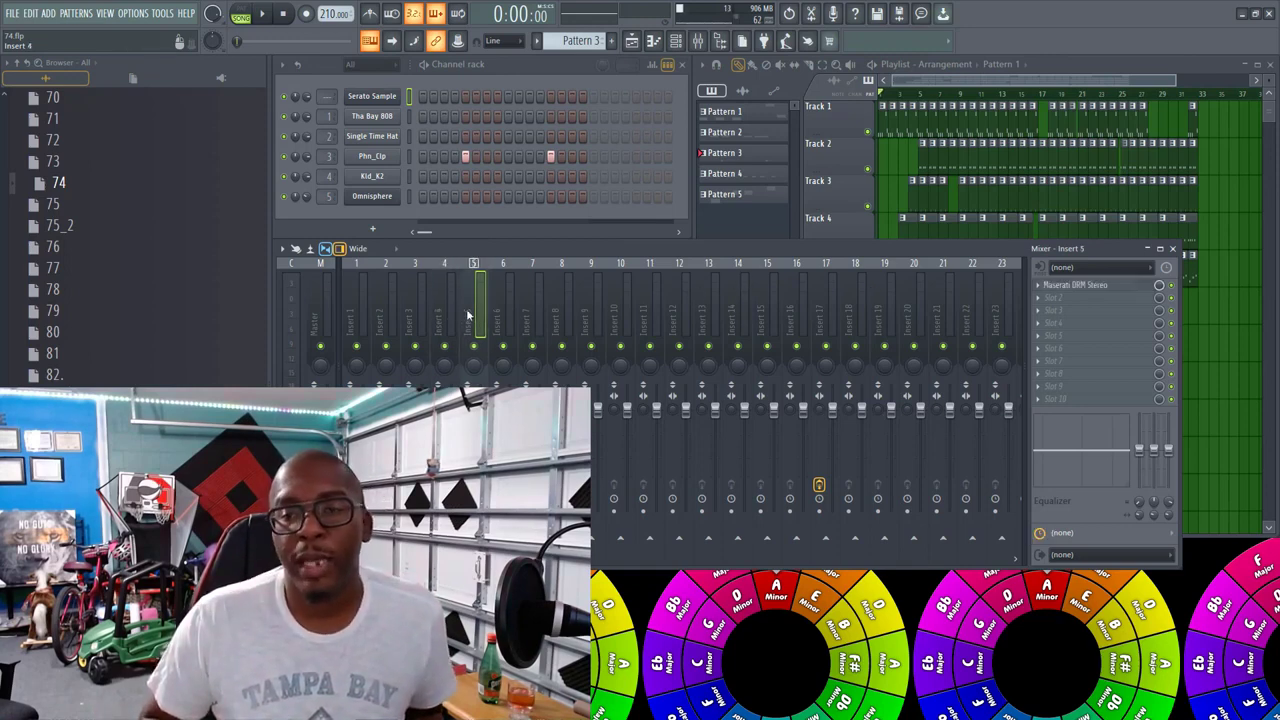
click(448, 317)
click(421, 318)
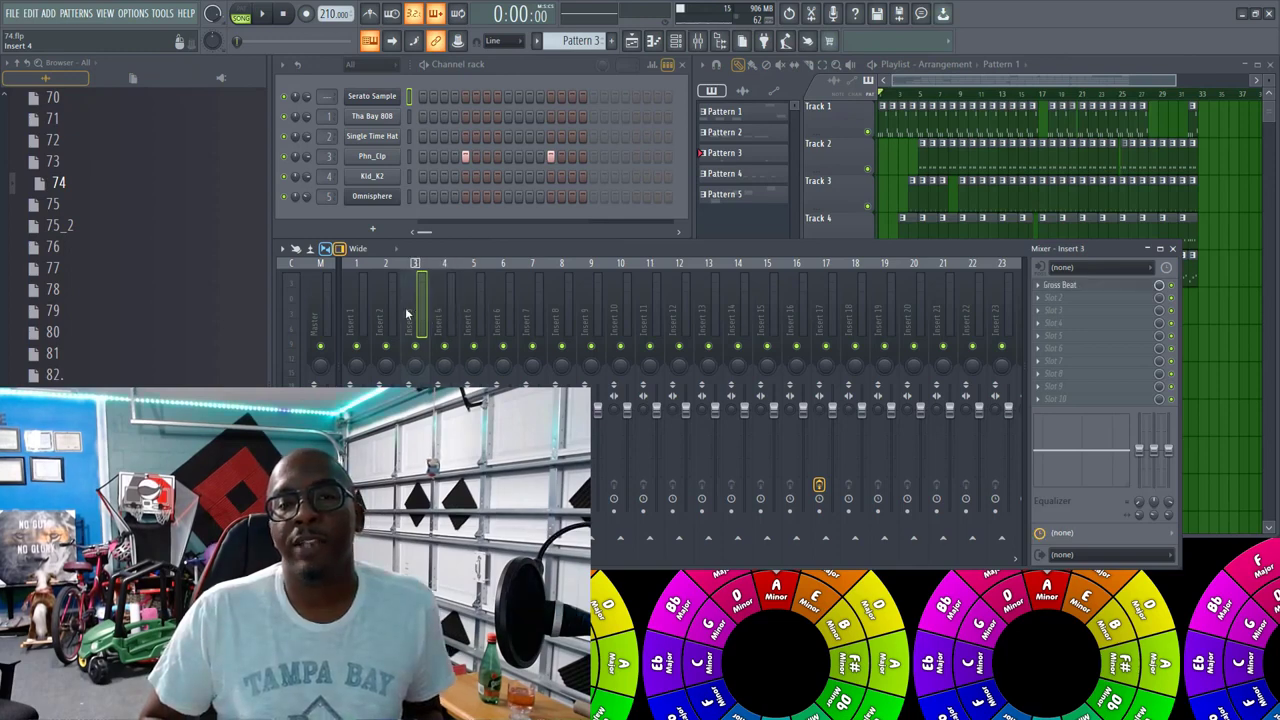
click(400, 314)
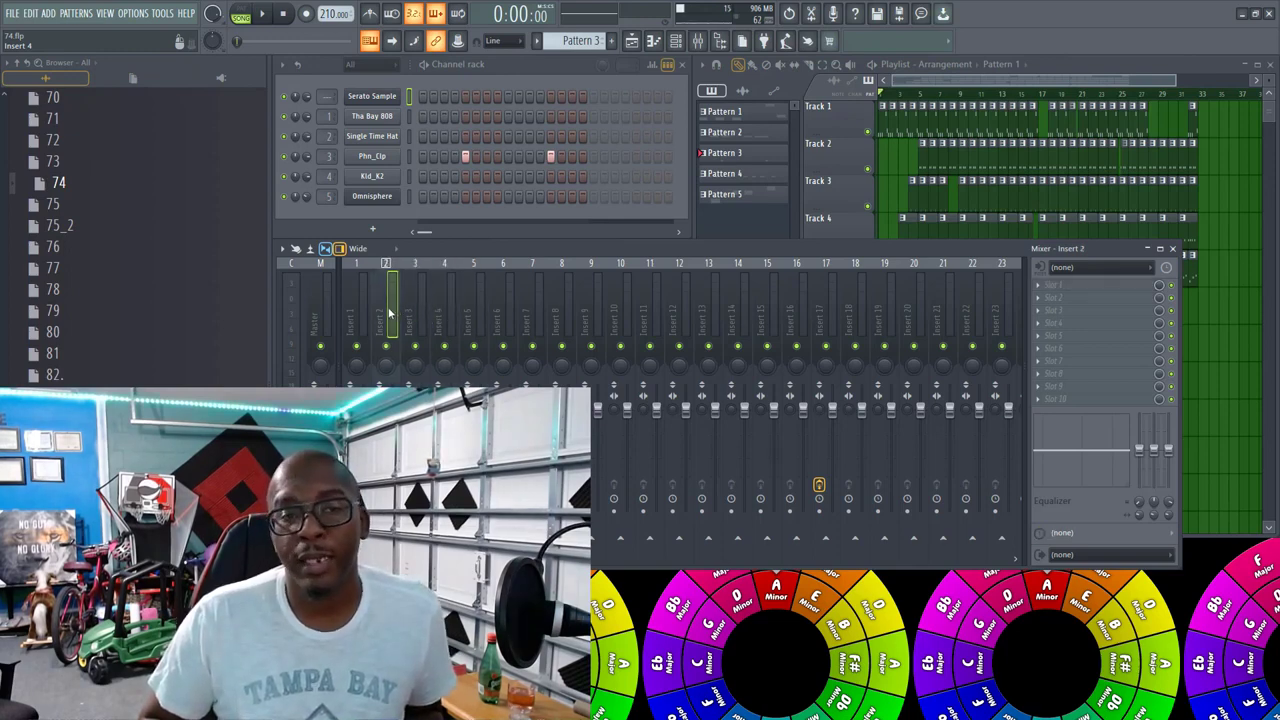
click(369, 316)
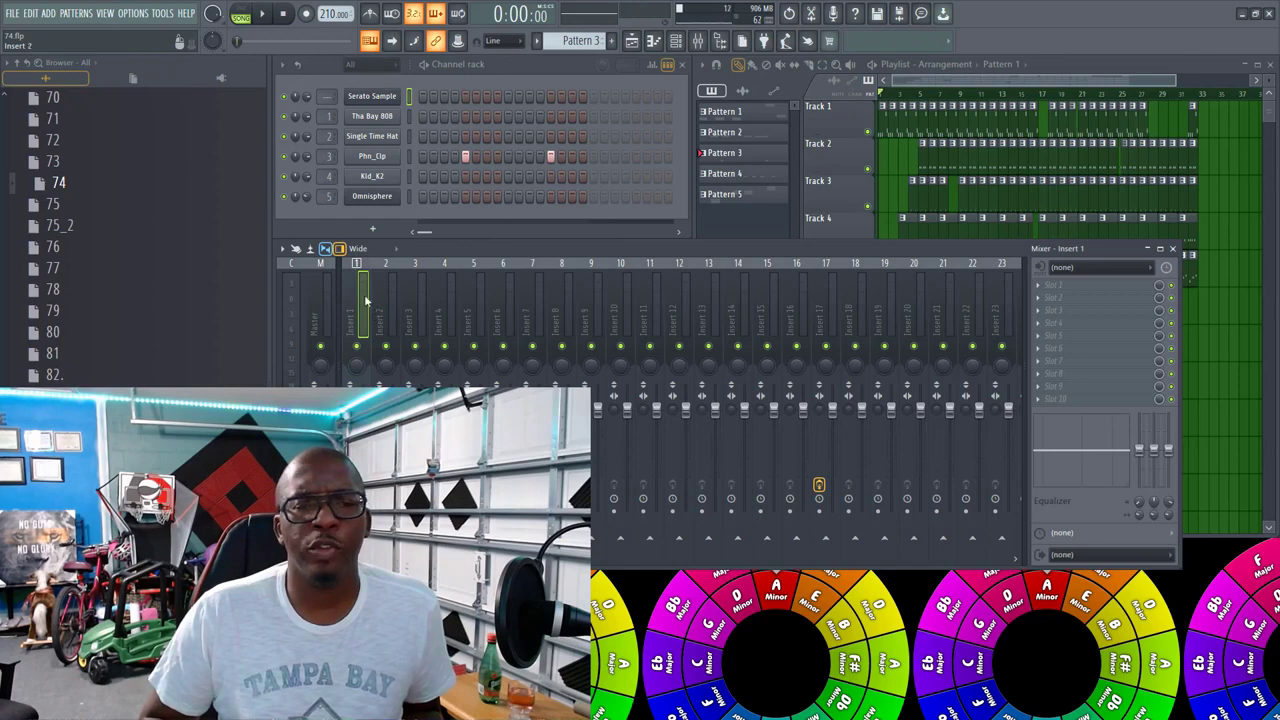
click(316, 300)
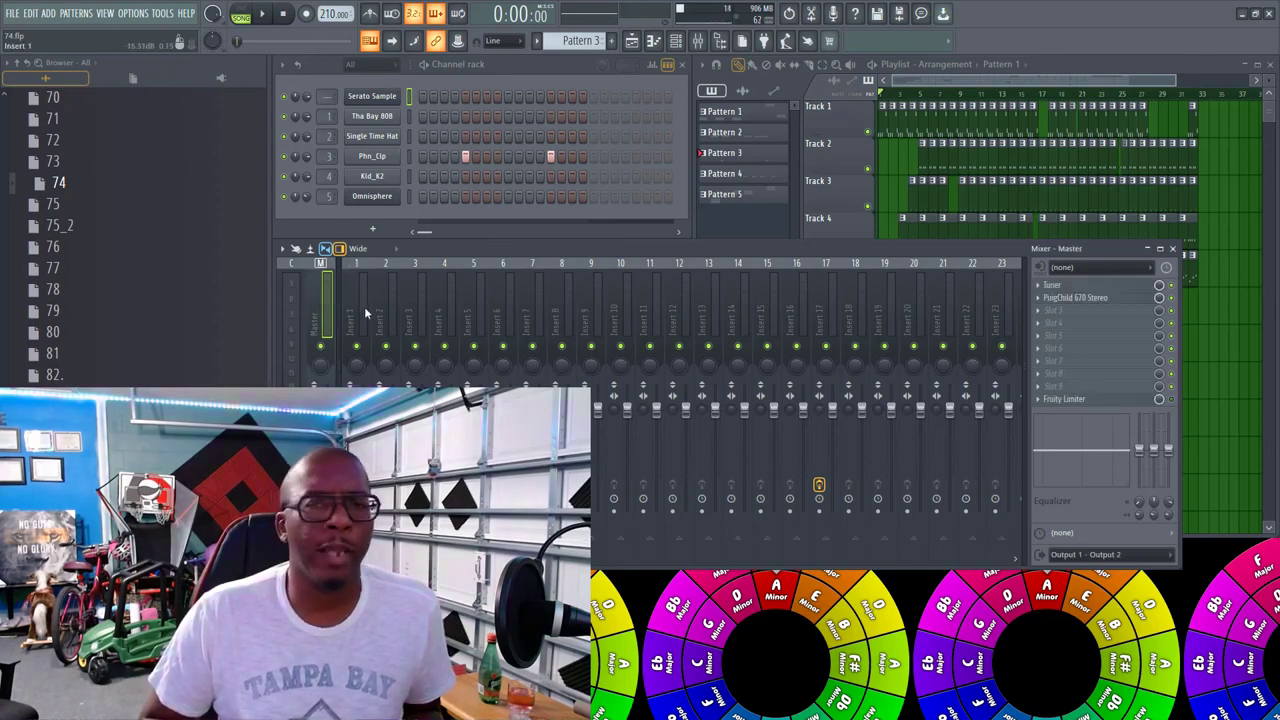
click(365, 313)
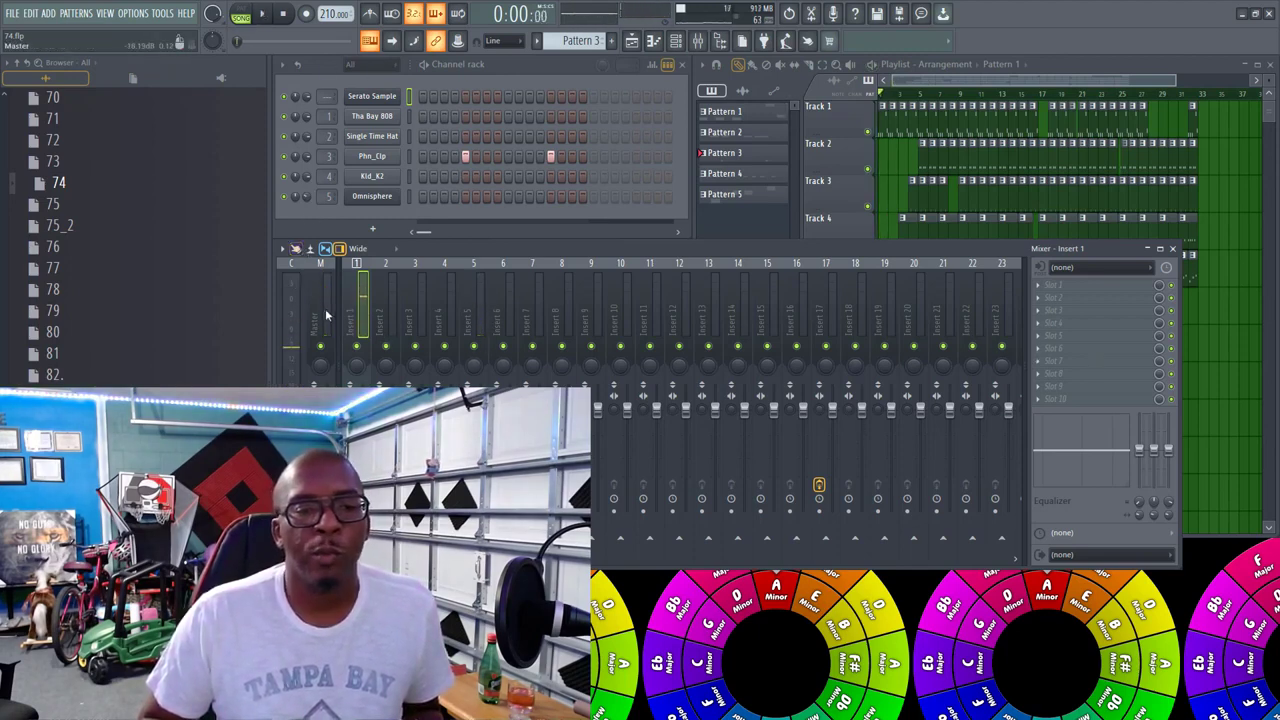
Step: Inspect the sampler settings of Tha Bay 808 and Single Time Hat and the Omnisphere patch, auditioning the channels, and close the opened windows
click(384, 117)
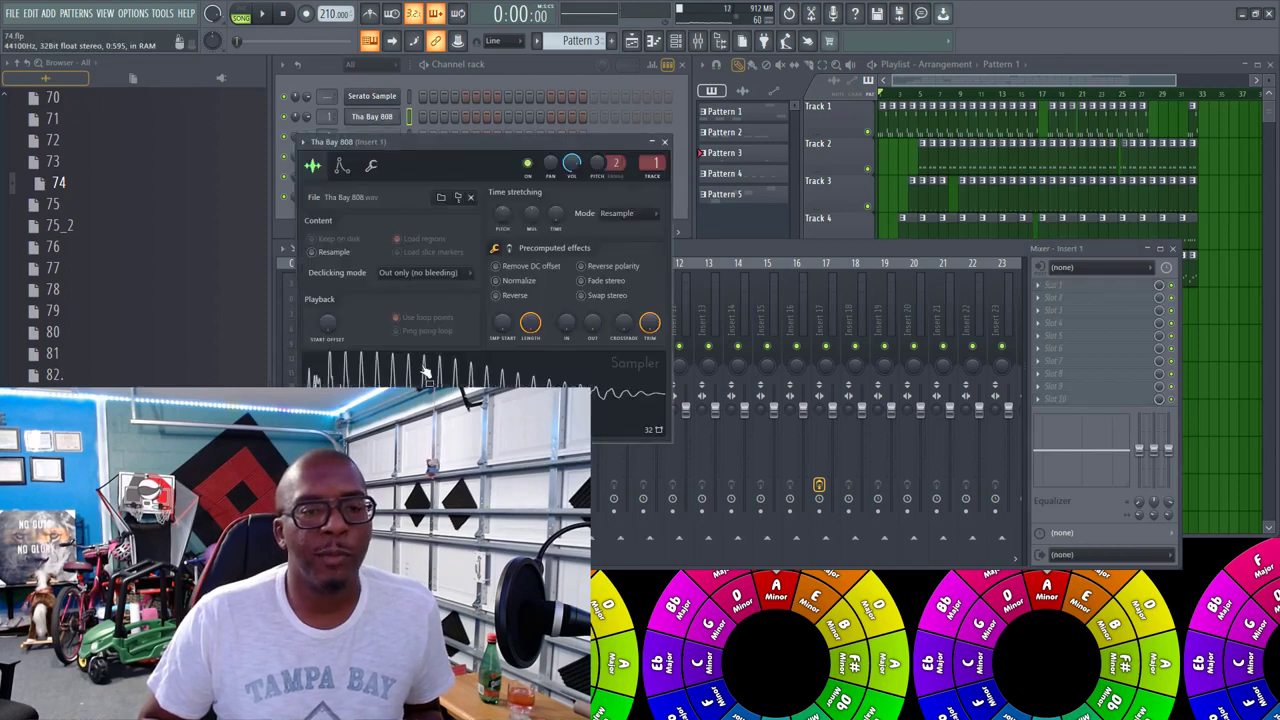
click(664, 142)
click(385, 142)
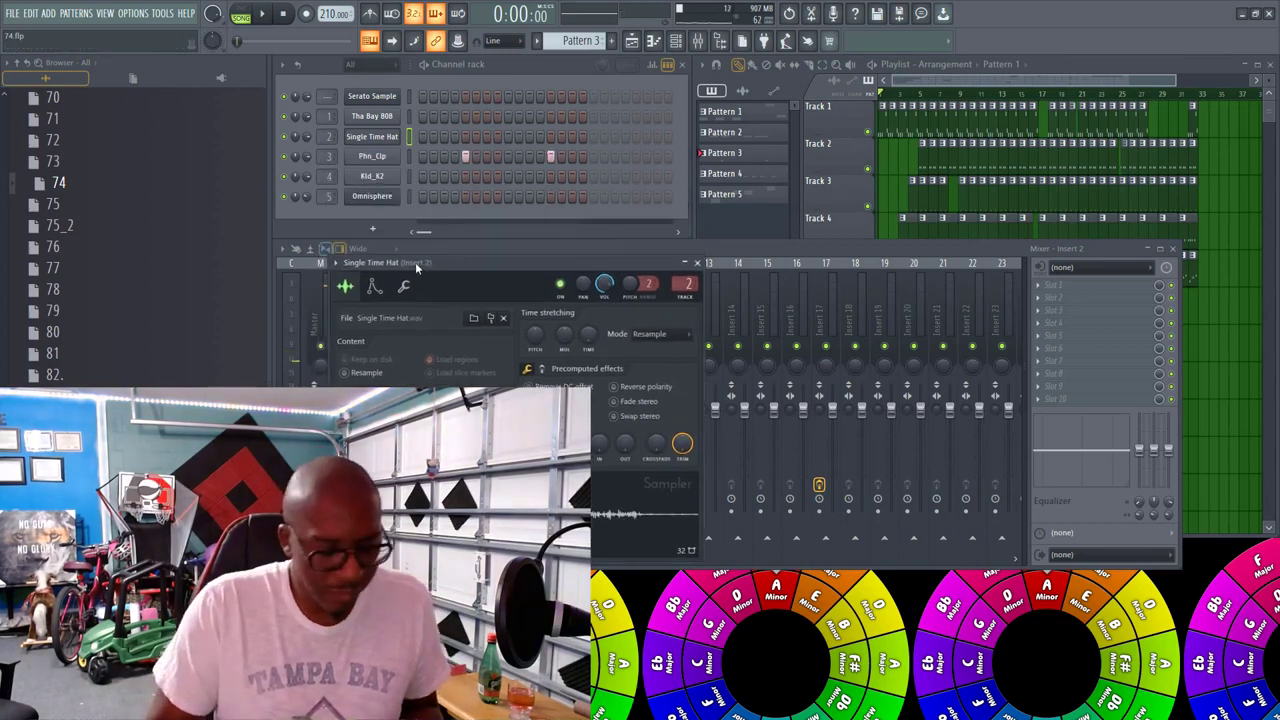
click(513, 84)
key(Down)
key(Down)
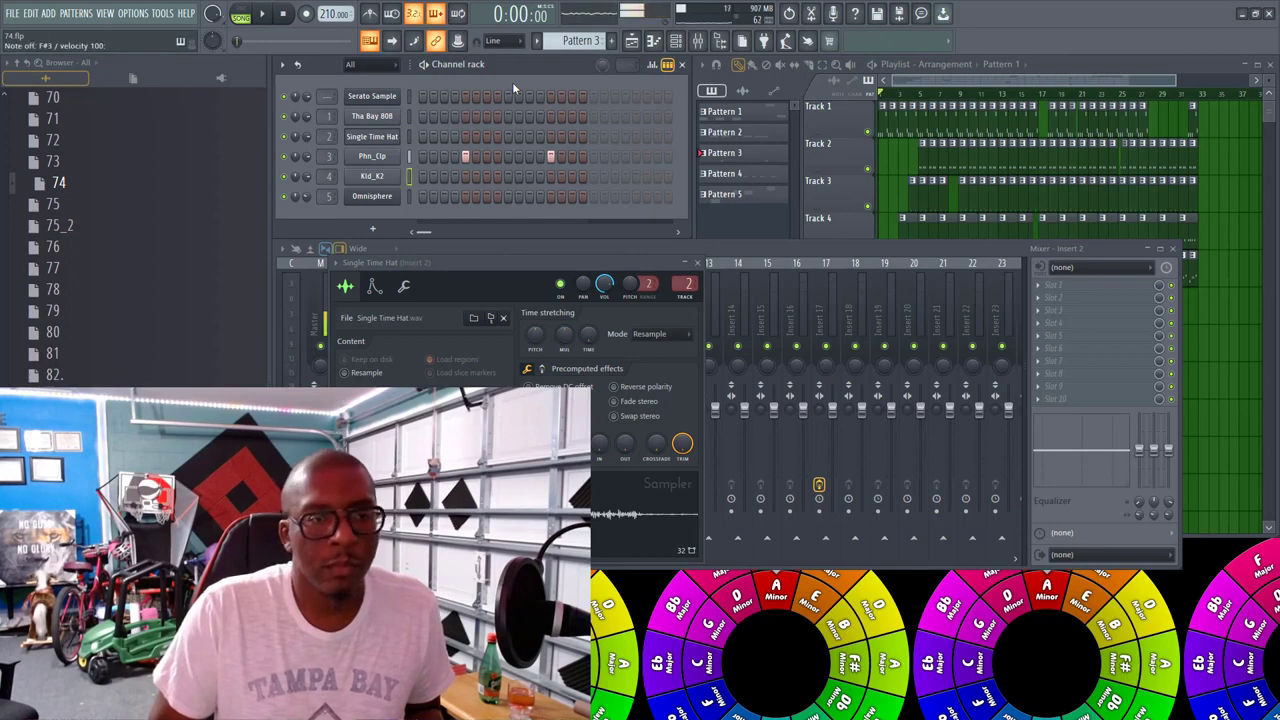
key(Down)
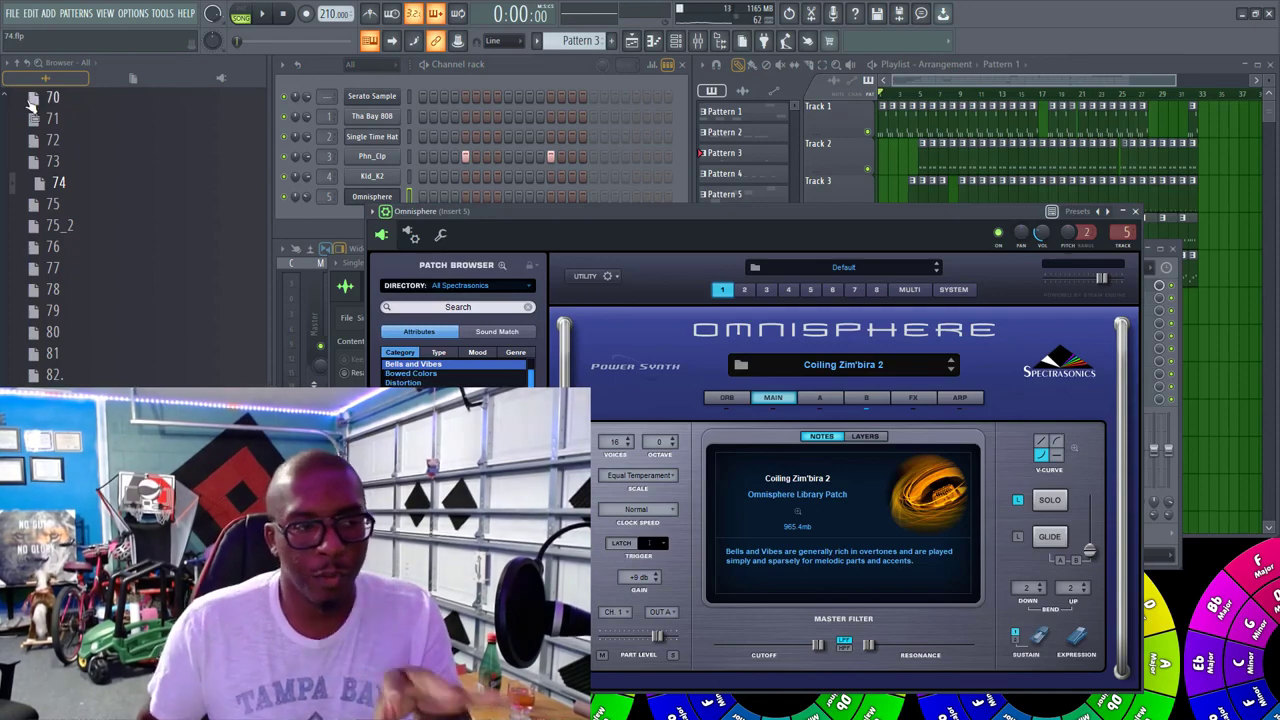
click(1138, 213)
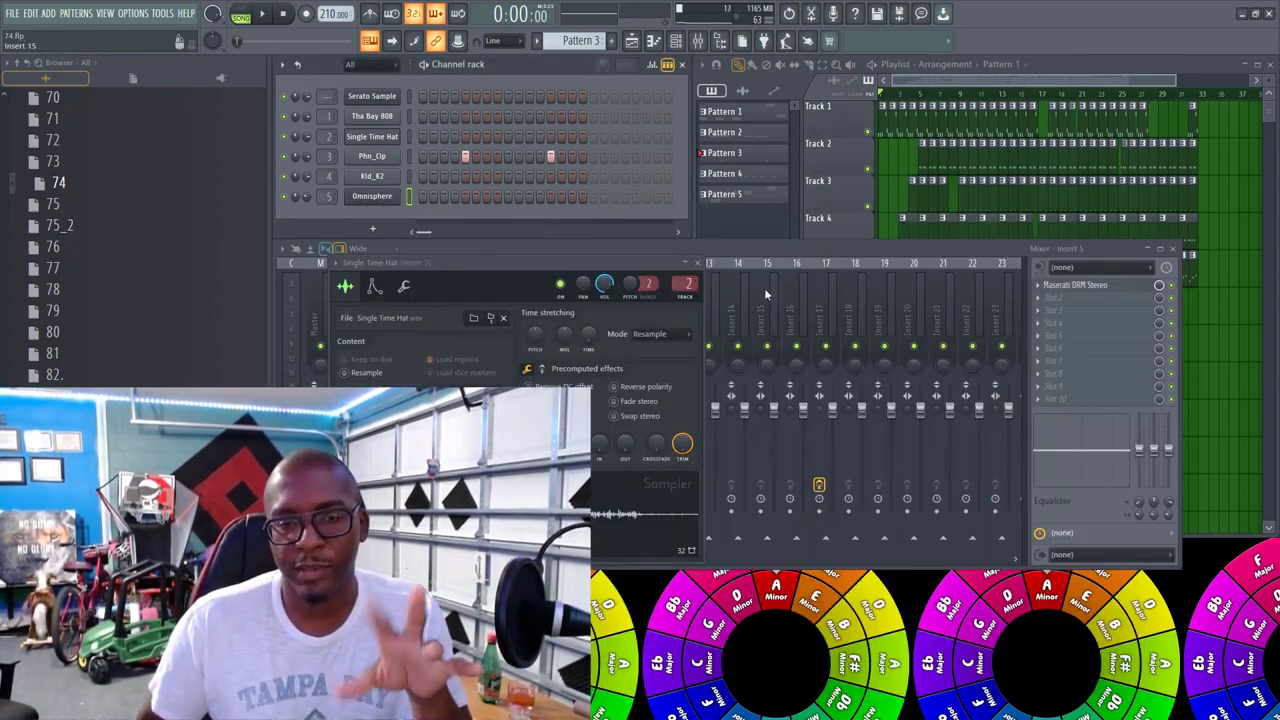
click(698, 263)
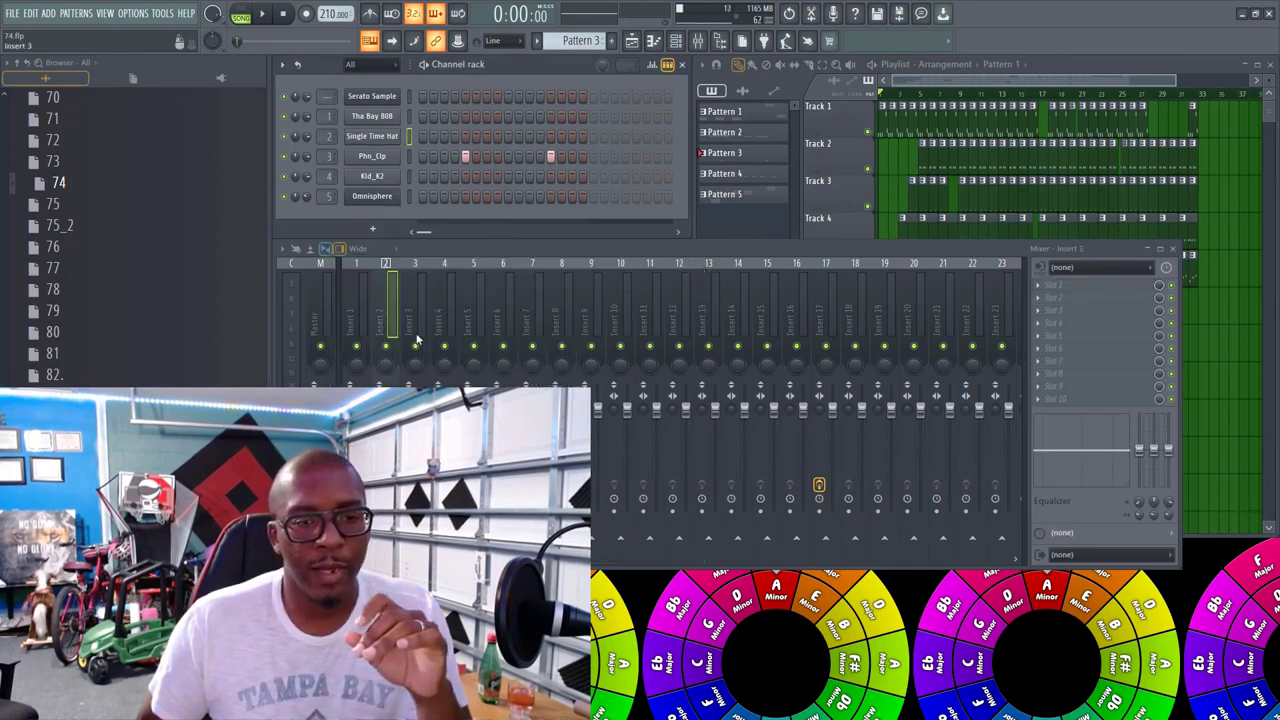
Step: Select Inserts 5 and 1 in turn, play the song's opening and check the half-speed option for the tempo
click(470, 328)
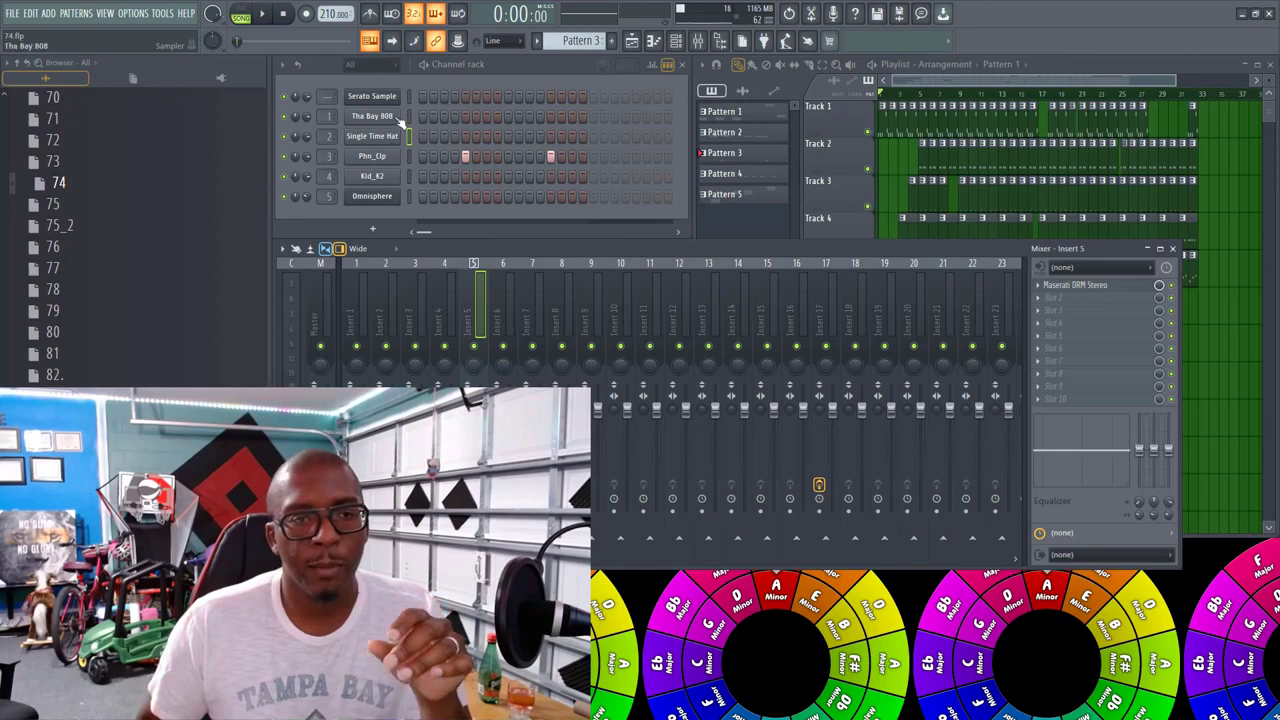
click(359, 290)
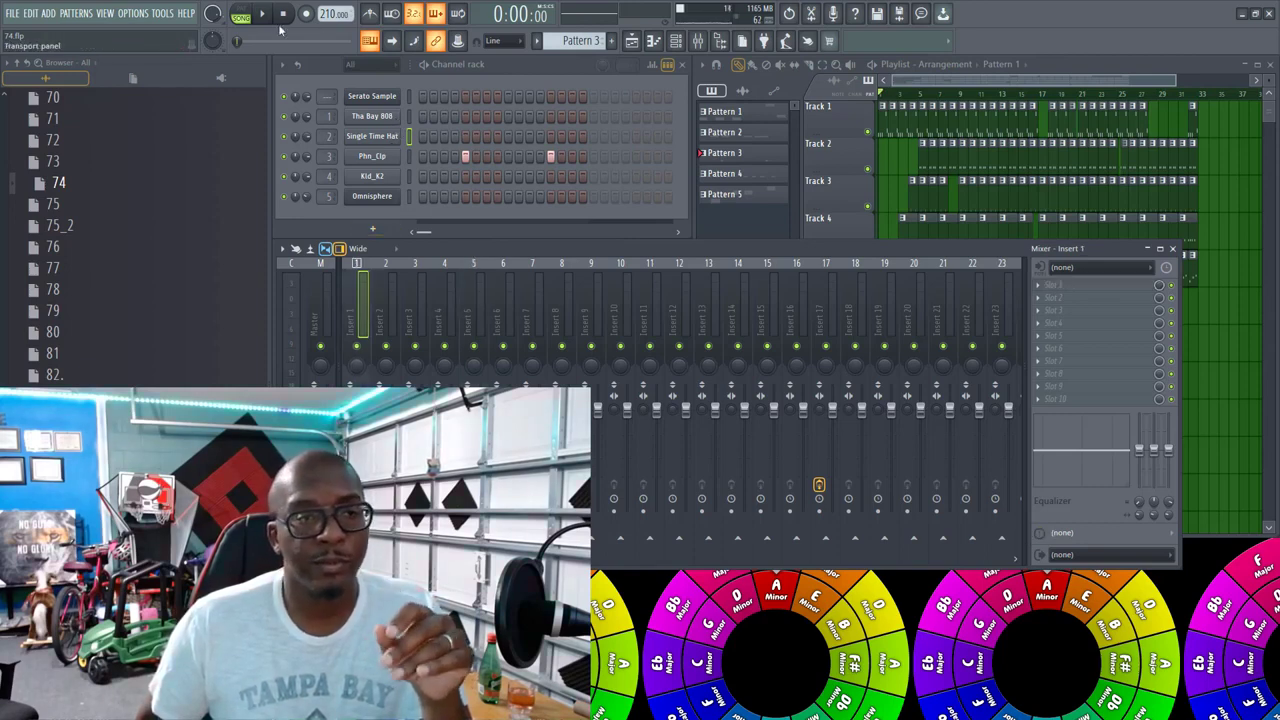
key(space)
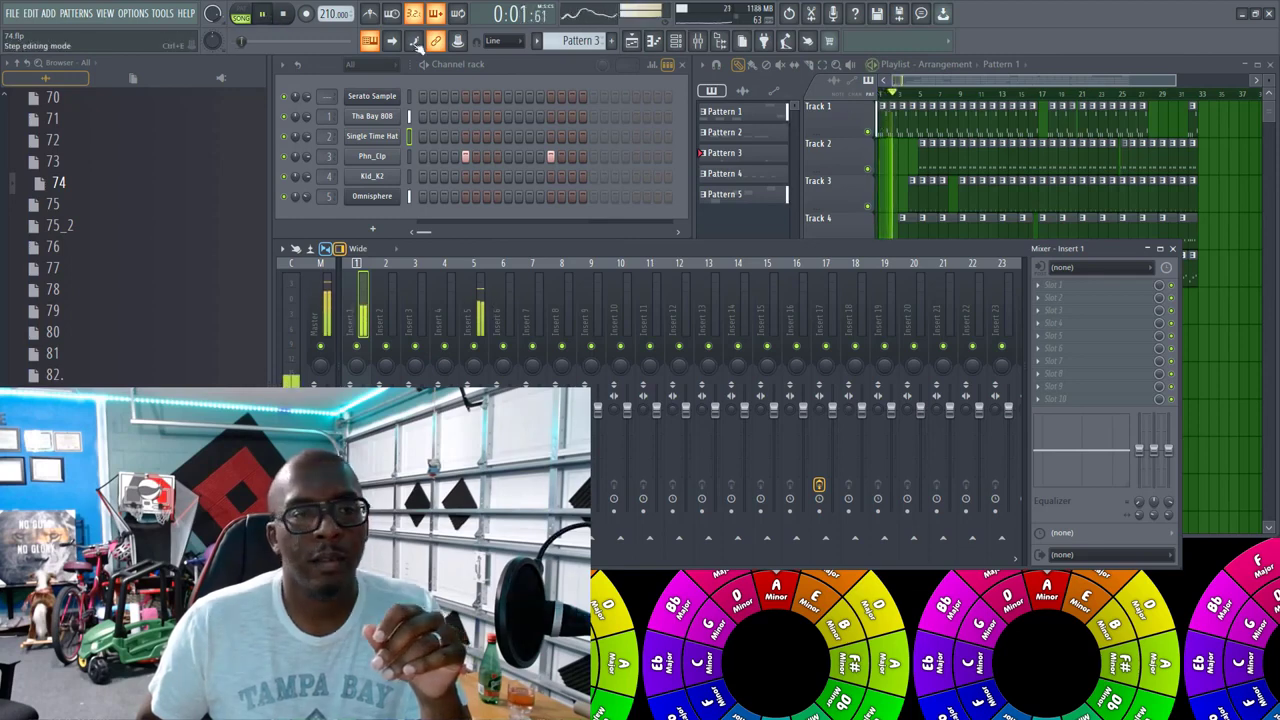
click(283, 13)
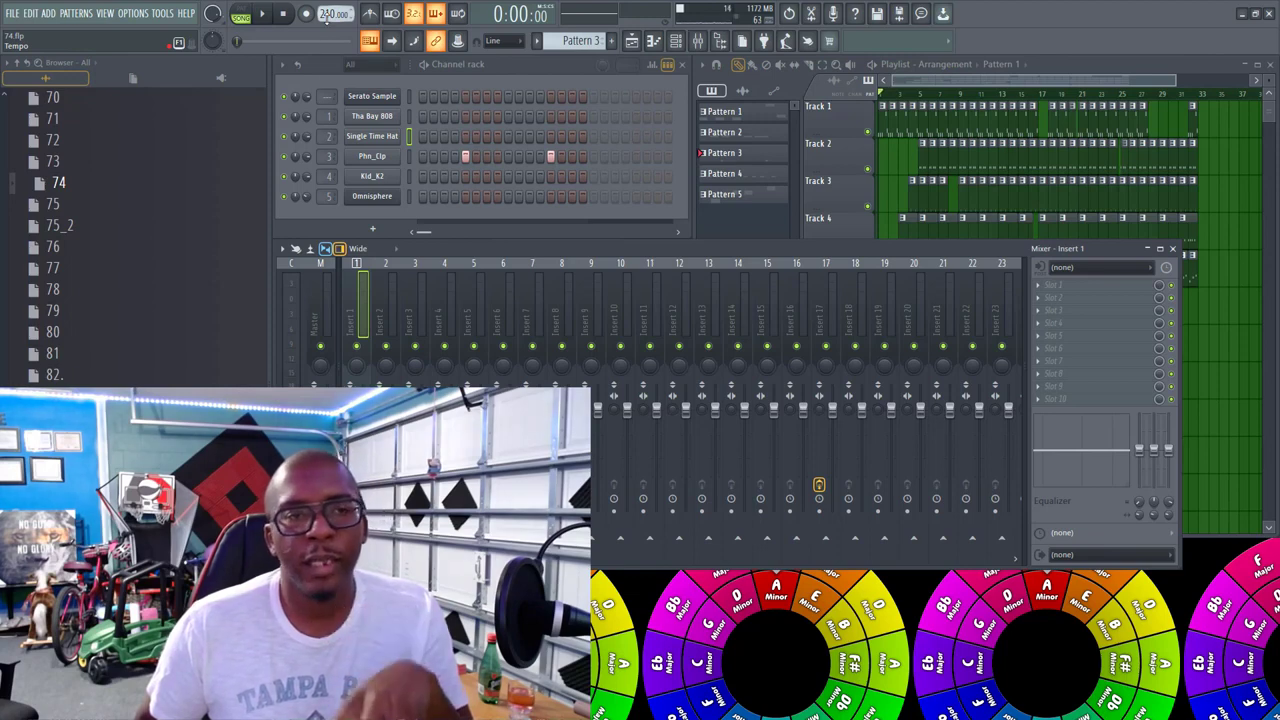
right_click(327, 16)
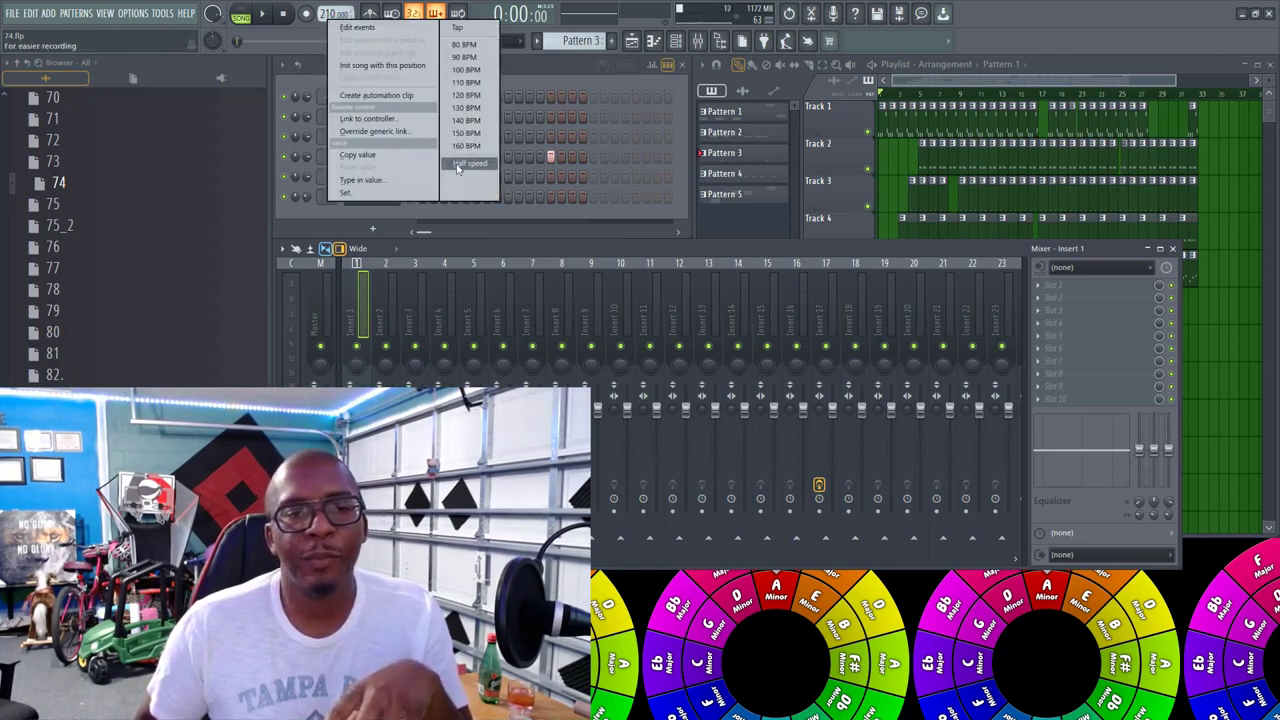
click(458, 166)
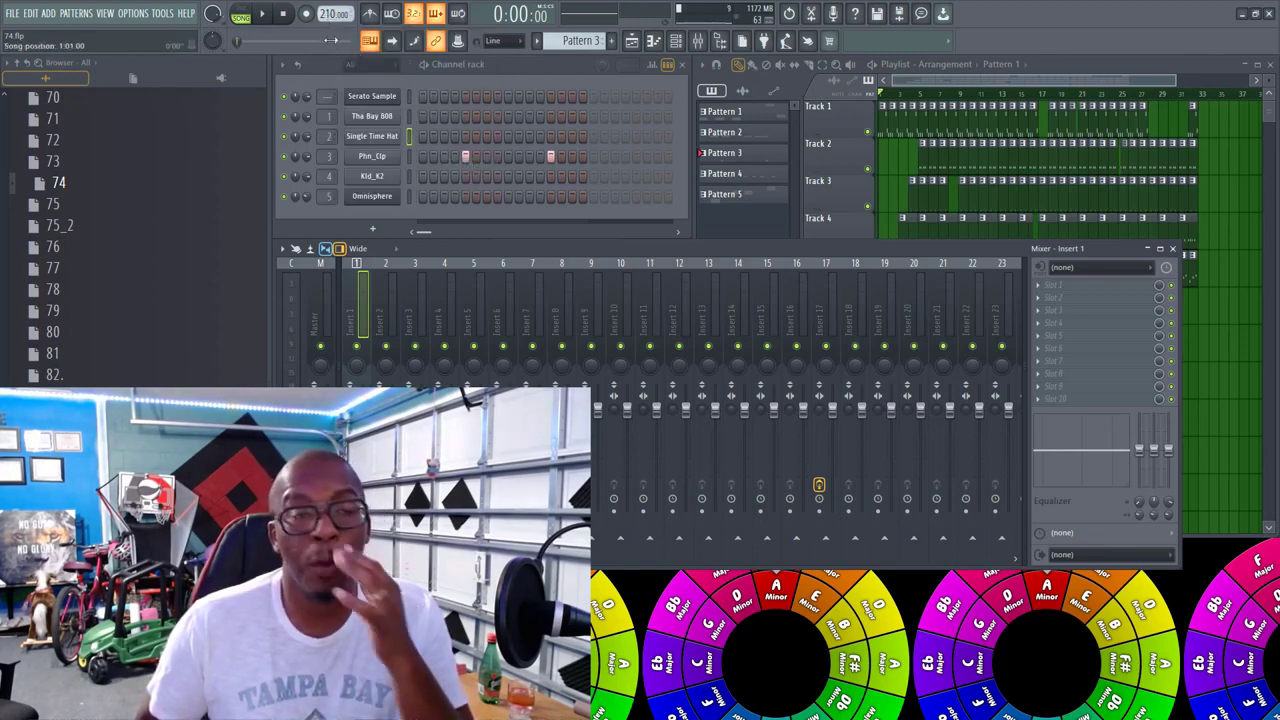
Step: Mute Inserts 1 to 4 and play the song to hear Omnisphere on Insert 5 alone
click(264, 15)
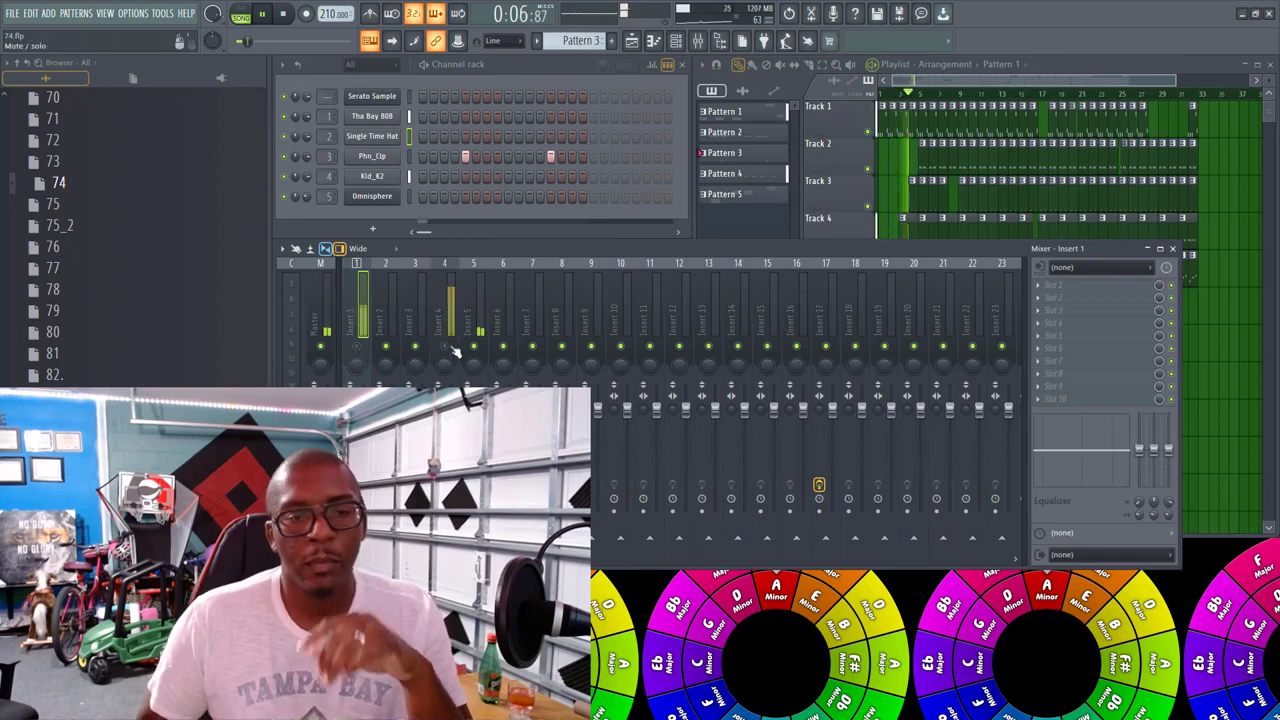
click(478, 310)
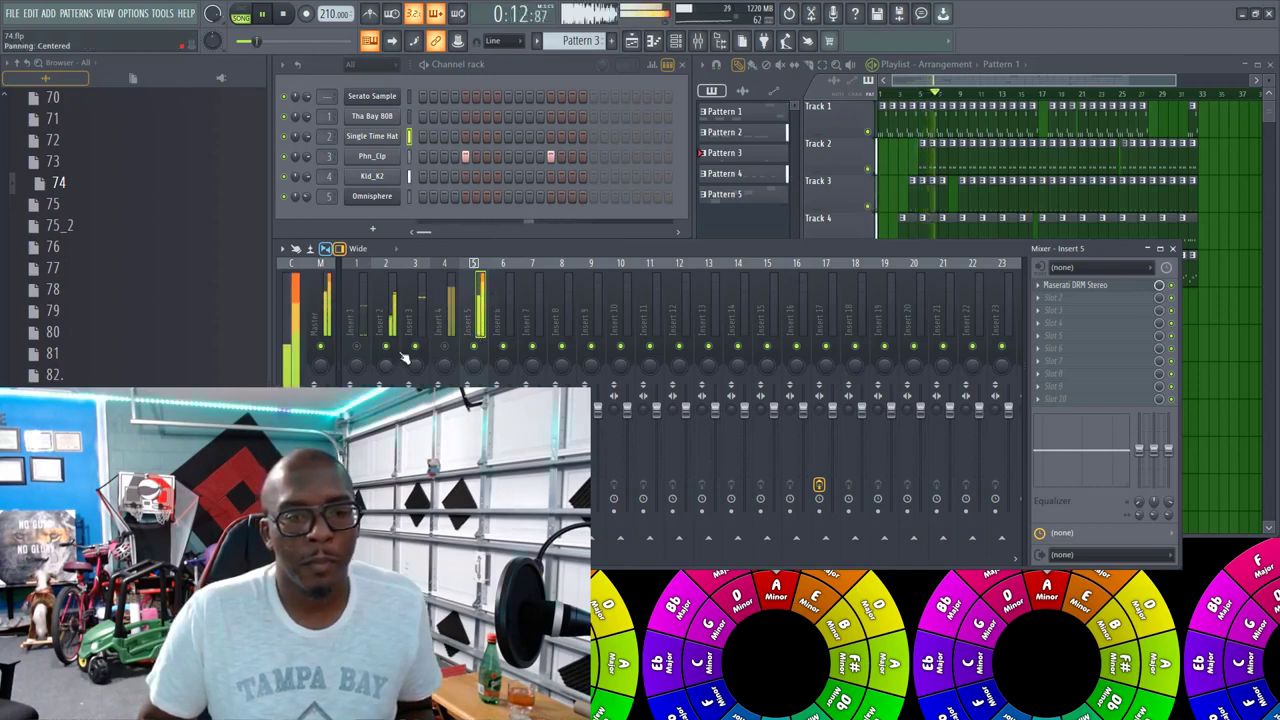
click(372, 196)
key(space)
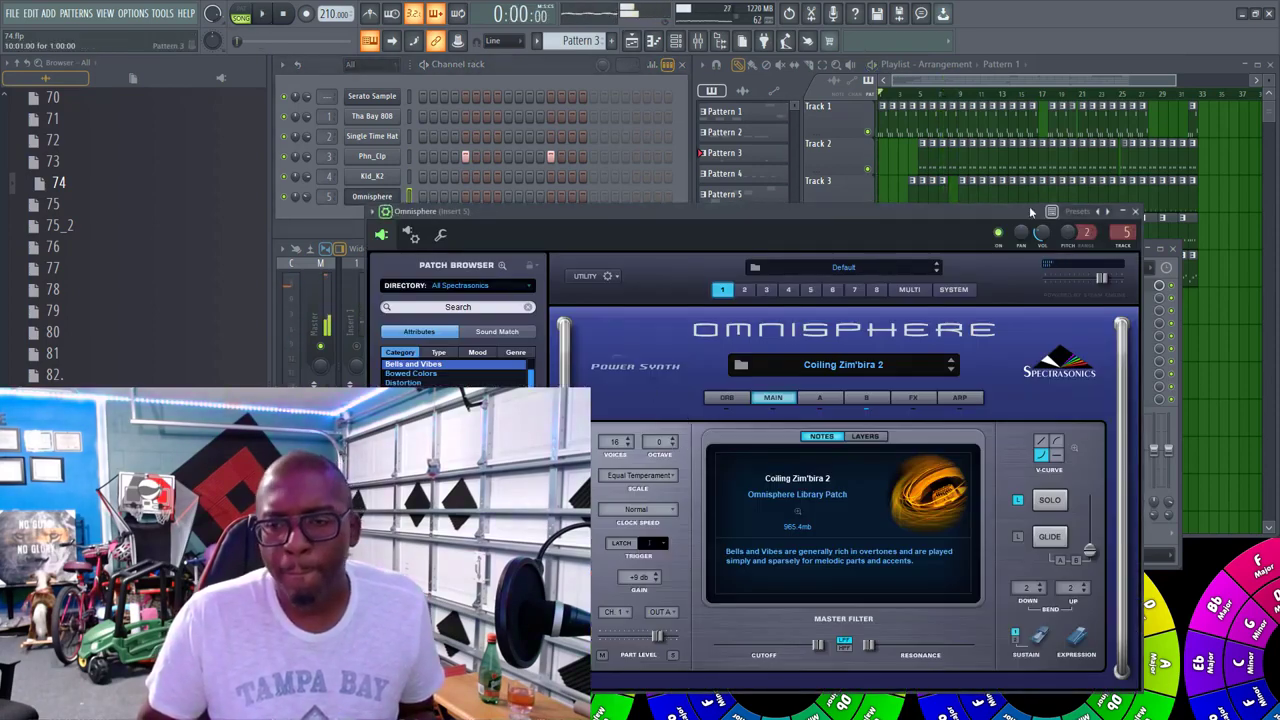
click(1135, 212)
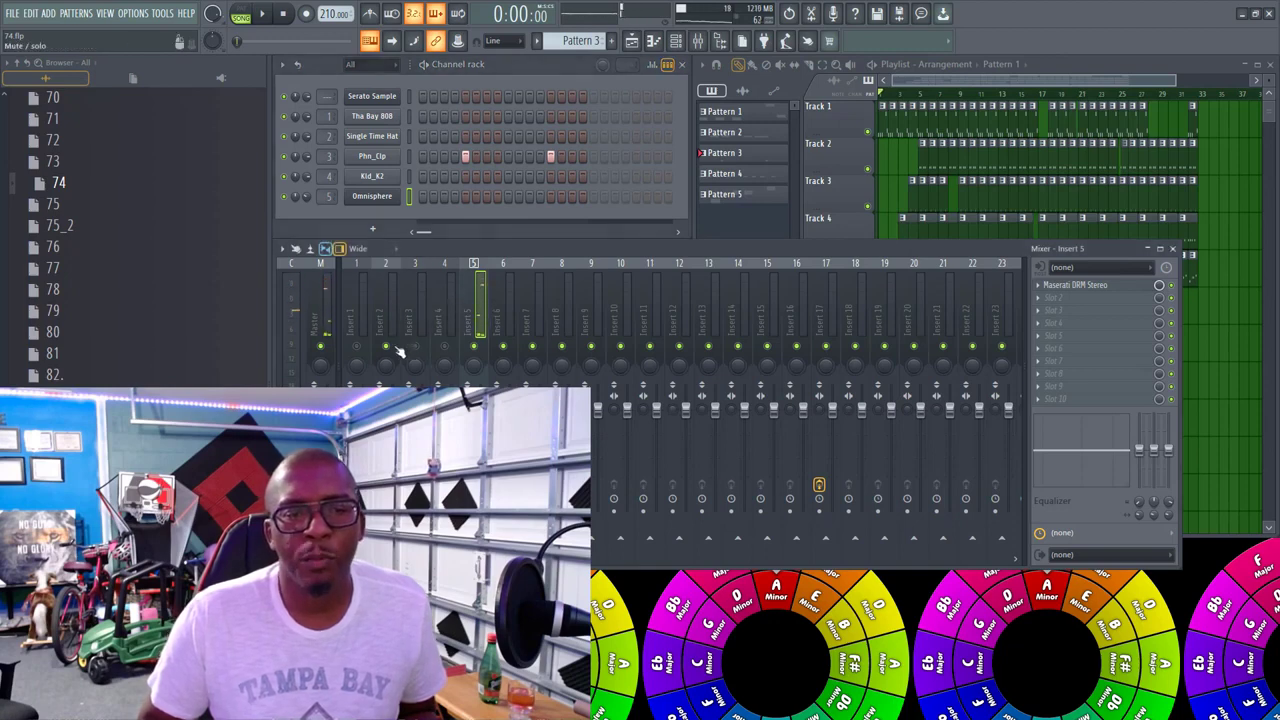
key(space)
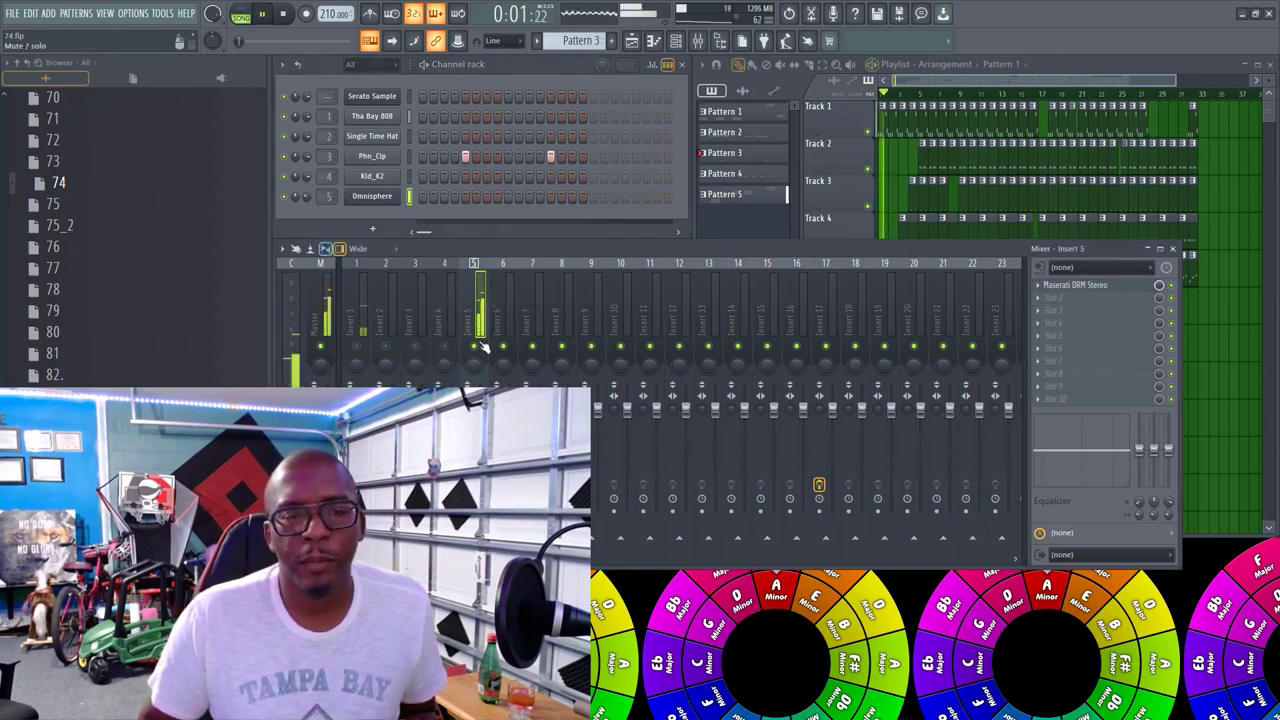
click(285, 14)
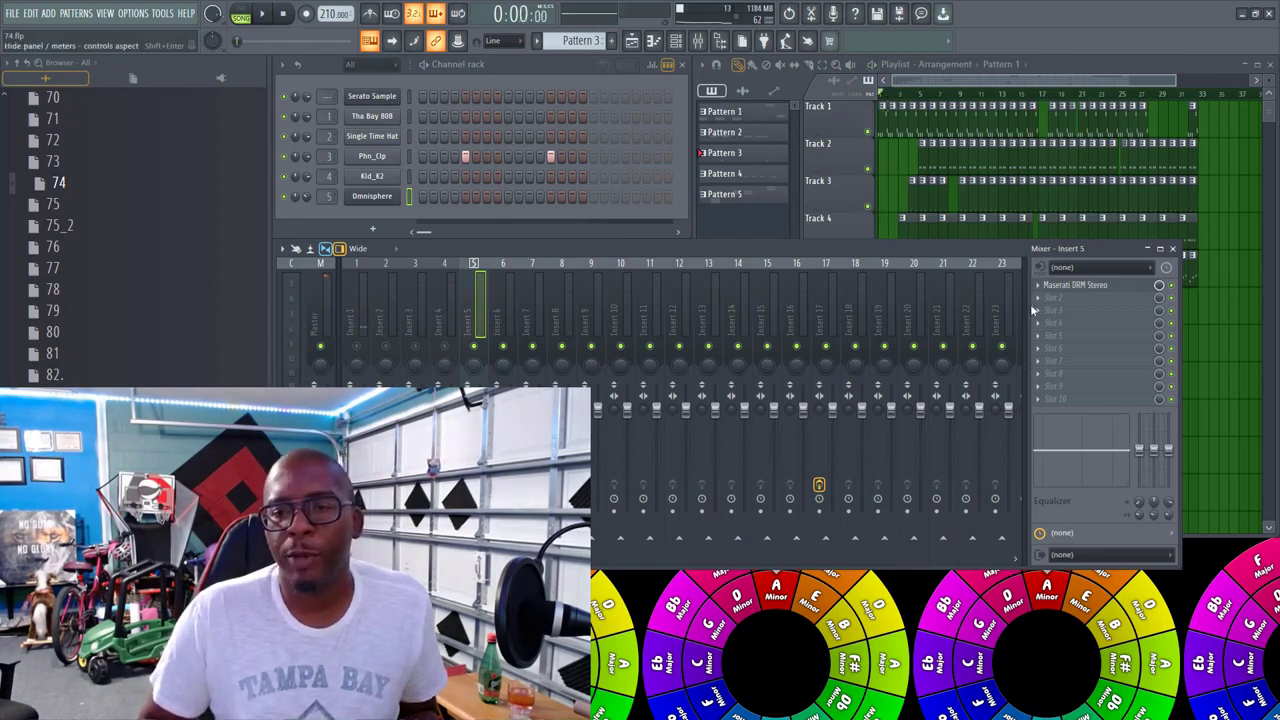
Step: Check the Maserati DRM Stereo effect on Insert 5 and add Fruity Parametric EQ 2 to the second slot
click(1074, 286)
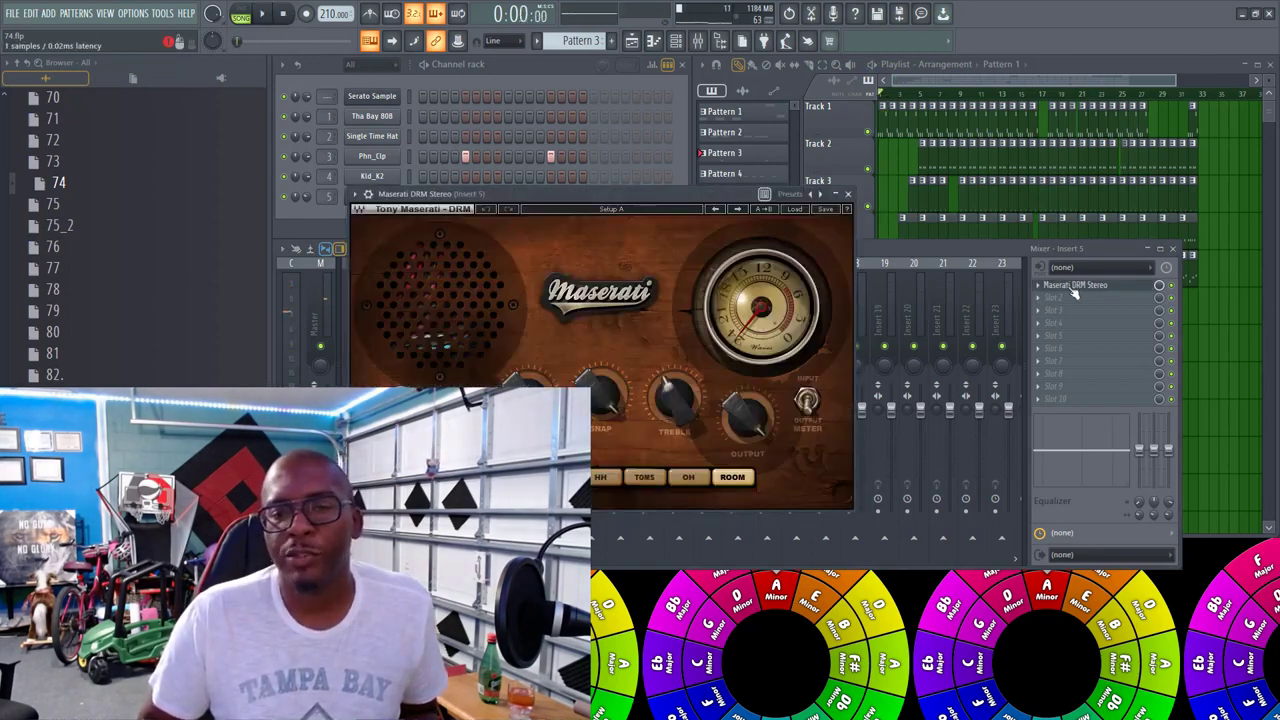
click(1074, 286)
click(1043, 304)
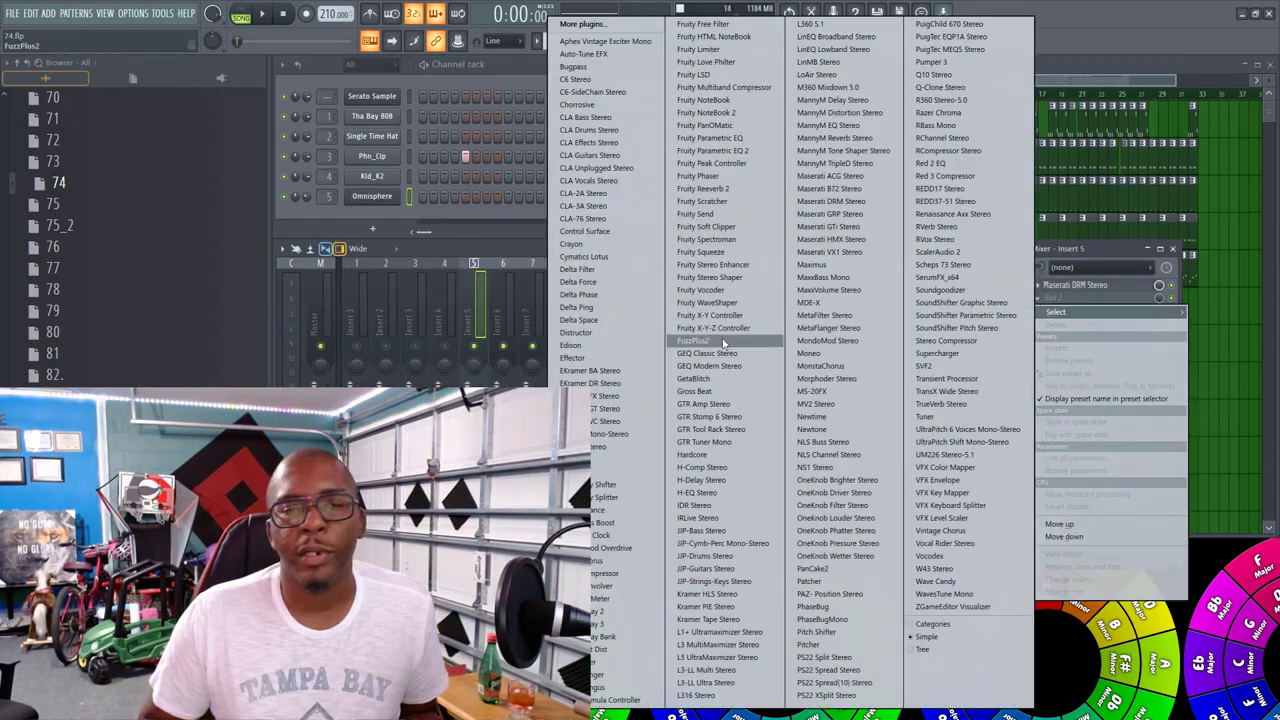
click(728, 151)
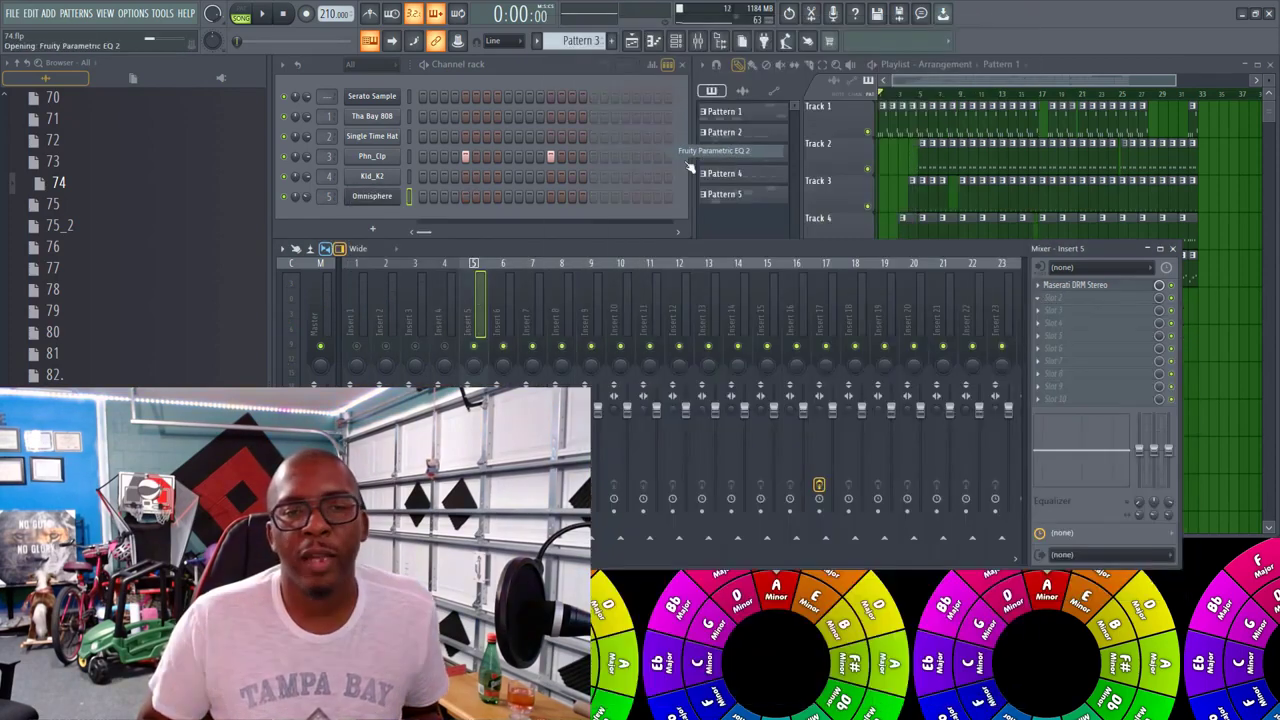
Step: Shape Insert 5's EQ during playback with band 1 at about 349 Hz, -18 dB and 0% width, and lower the highs with band 7
drag(425, 327, 508, 366)
key(space)
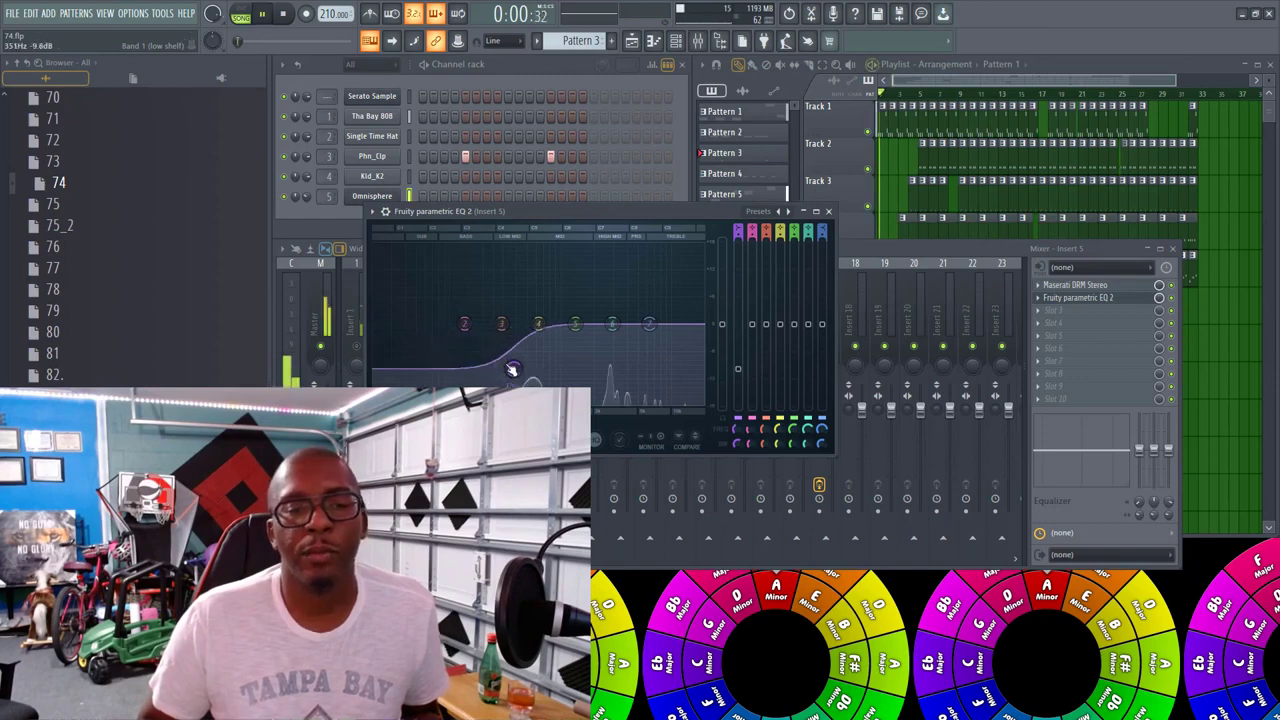
drag(517, 369, 540, 407)
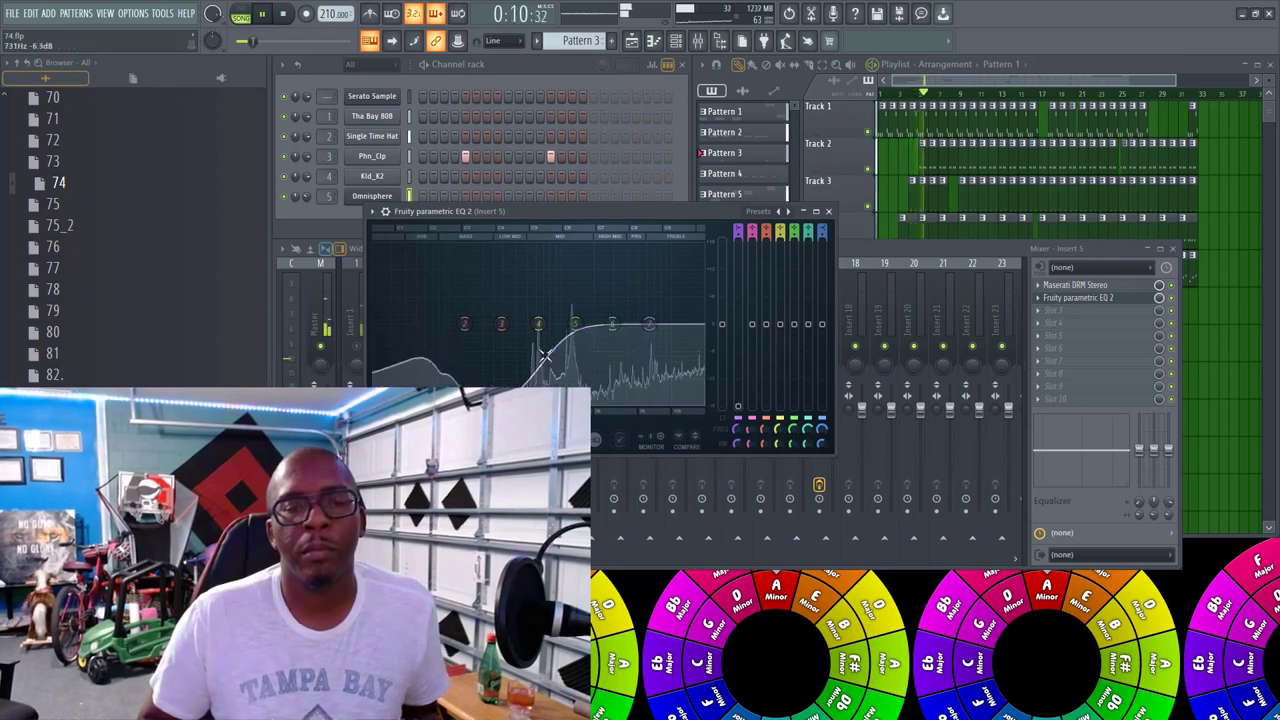
drag(738, 444, 738, 472)
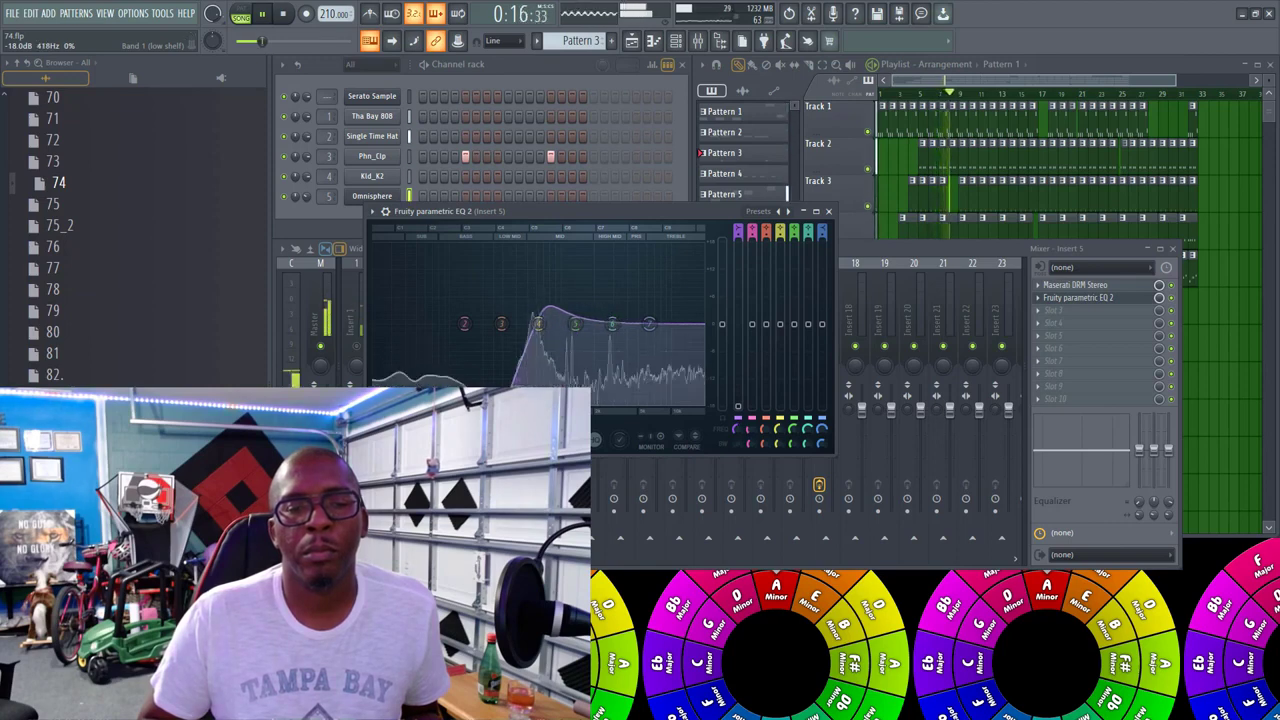
drag(665, 331, 605, 369)
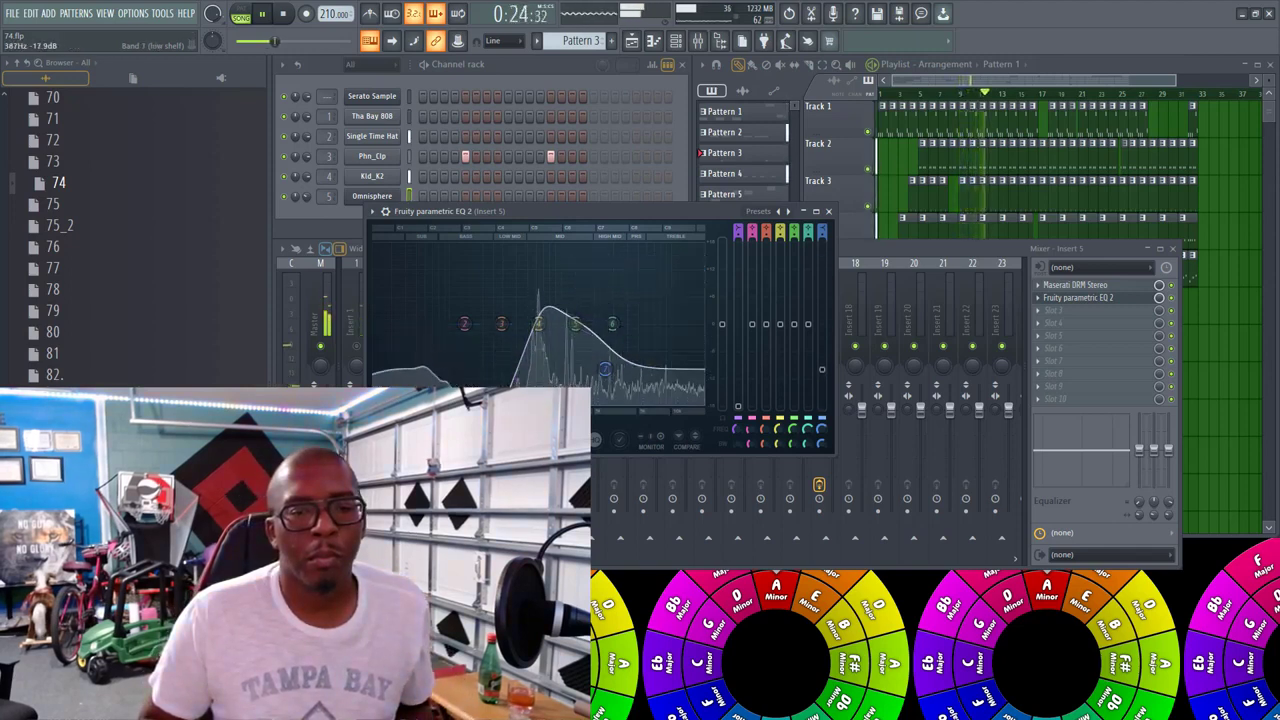
drag(521, 405, 510, 406)
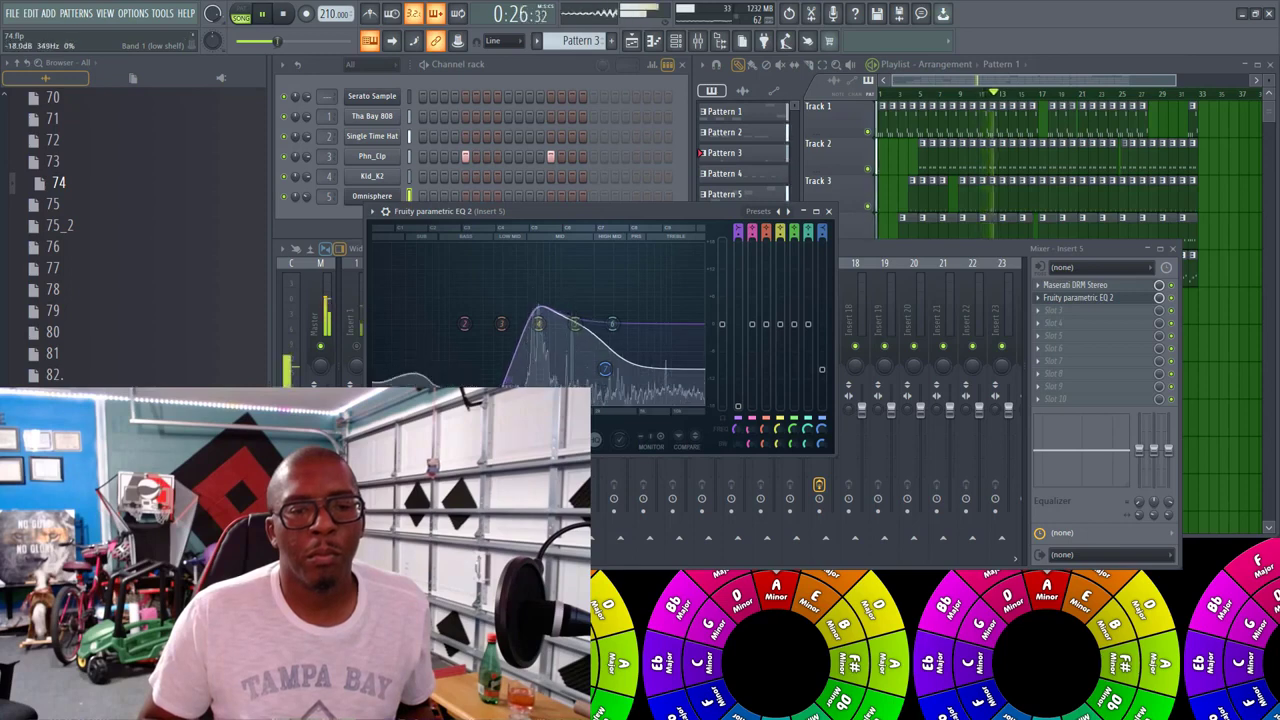
click(828, 211)
key(space)
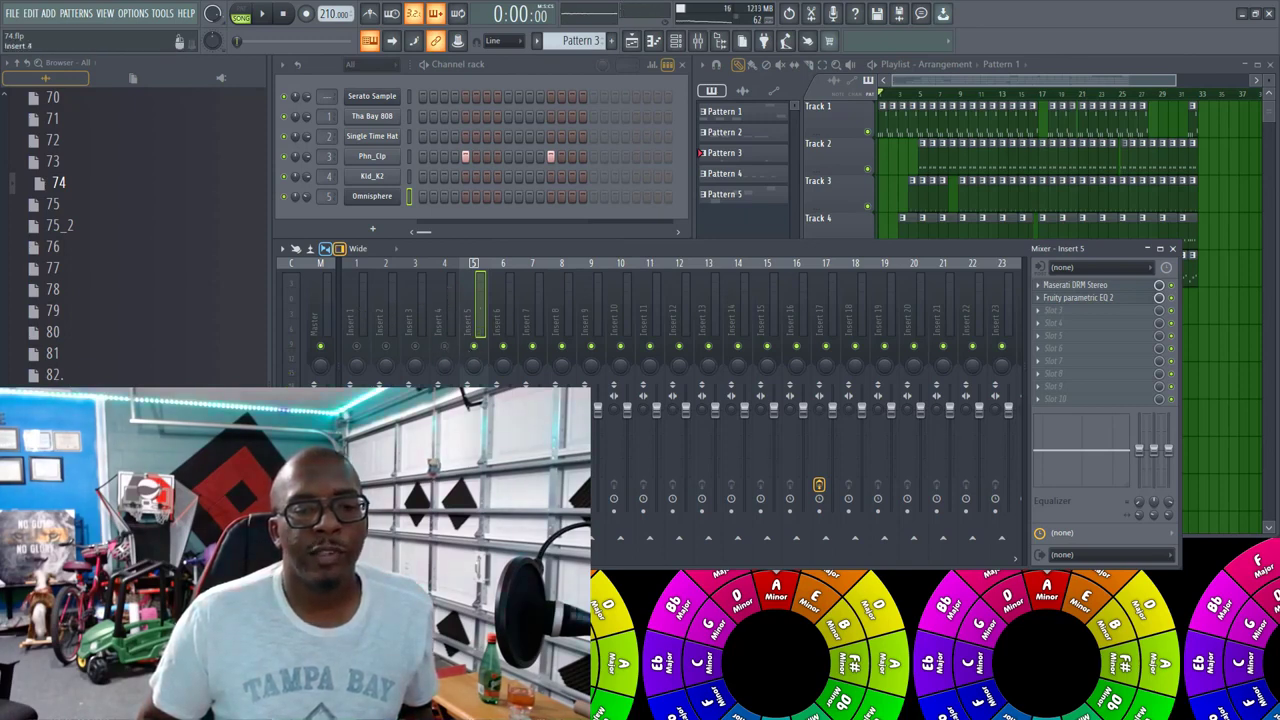
Step: Listen to the equalized Insert 5, unmute Insert 1 and play both tracks together
key(space)
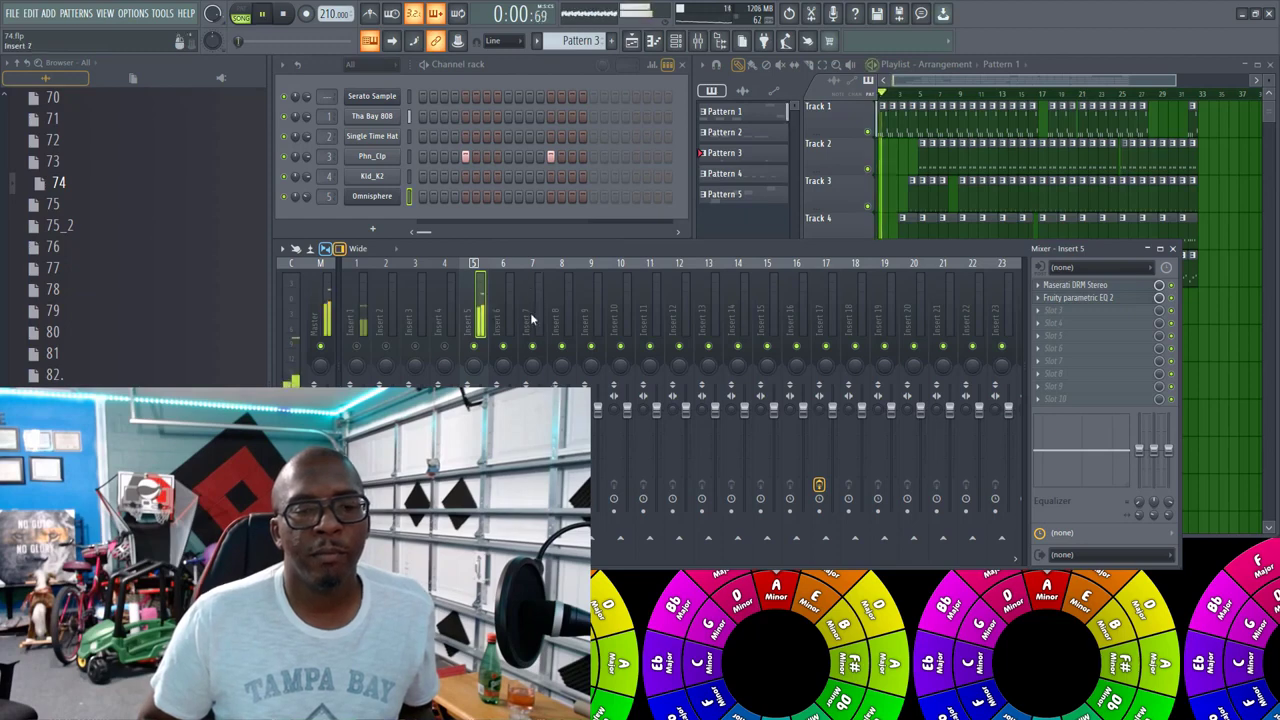
key(space)
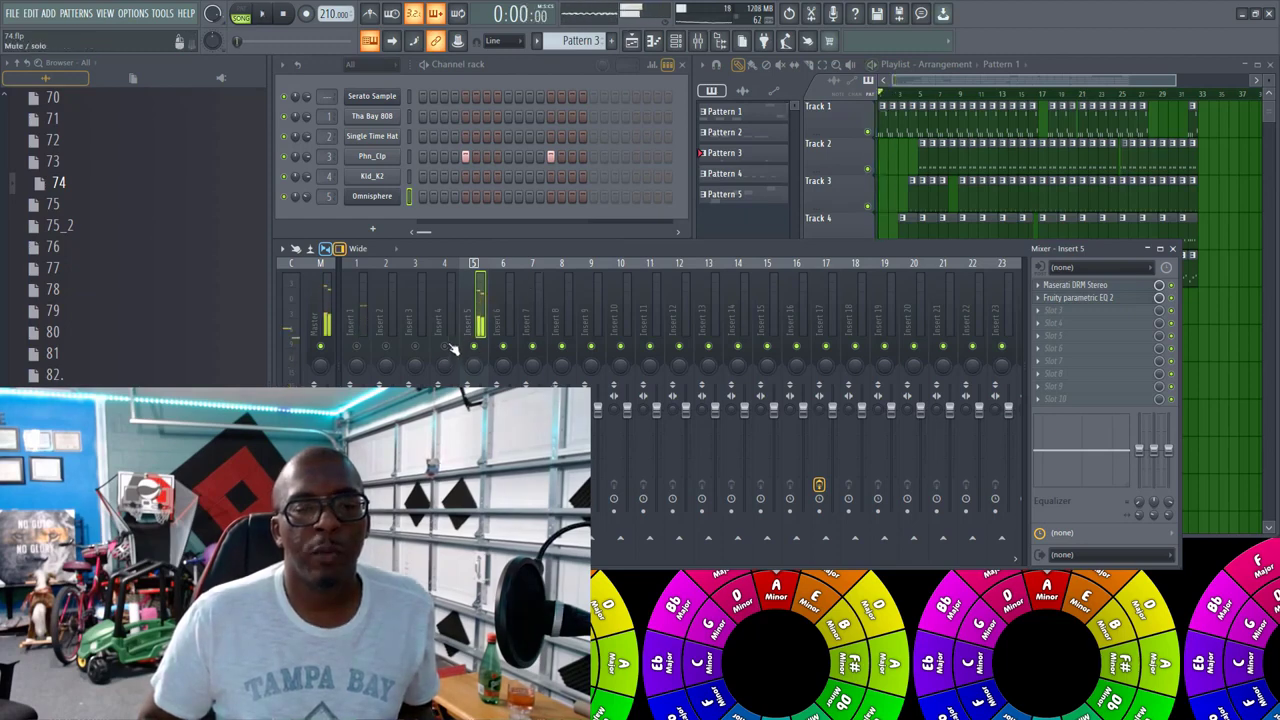
click(369, 318)
key(space)
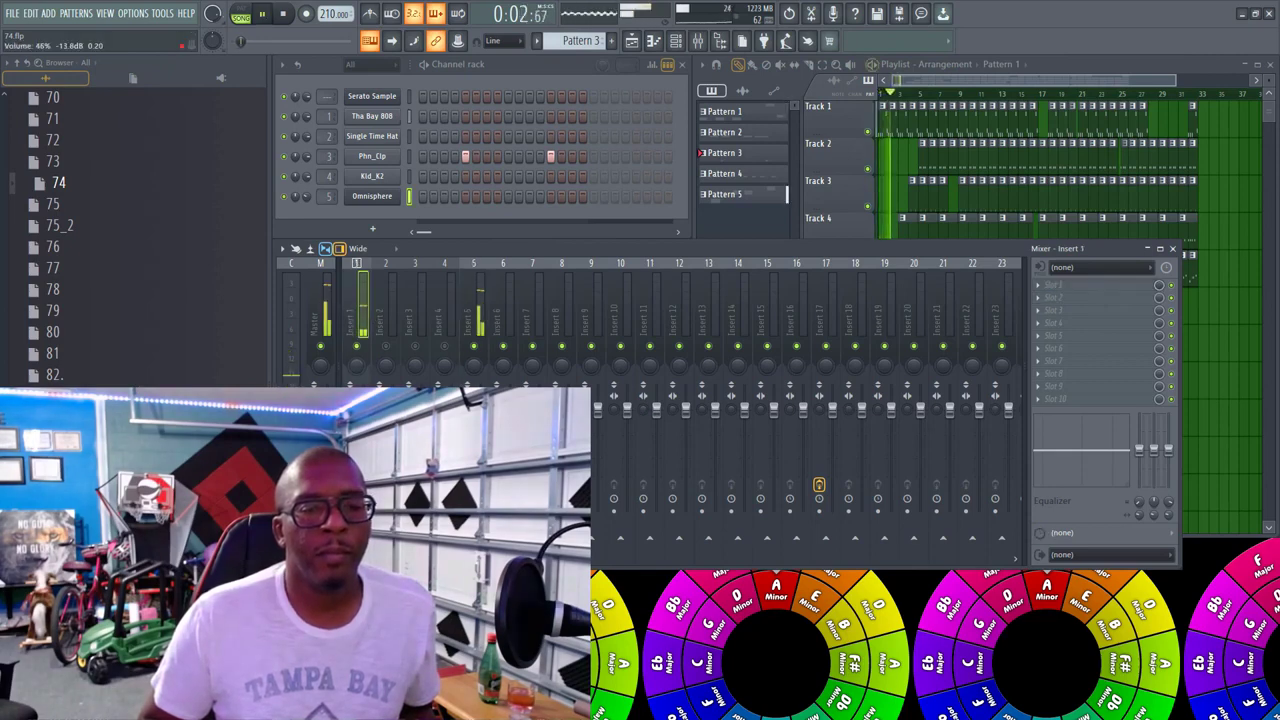
Step: Add Supercharger to the first effect slot of Insert 1 and turn on its Punch and Dirt options while playing the song
key(space)
click(1040, 286)
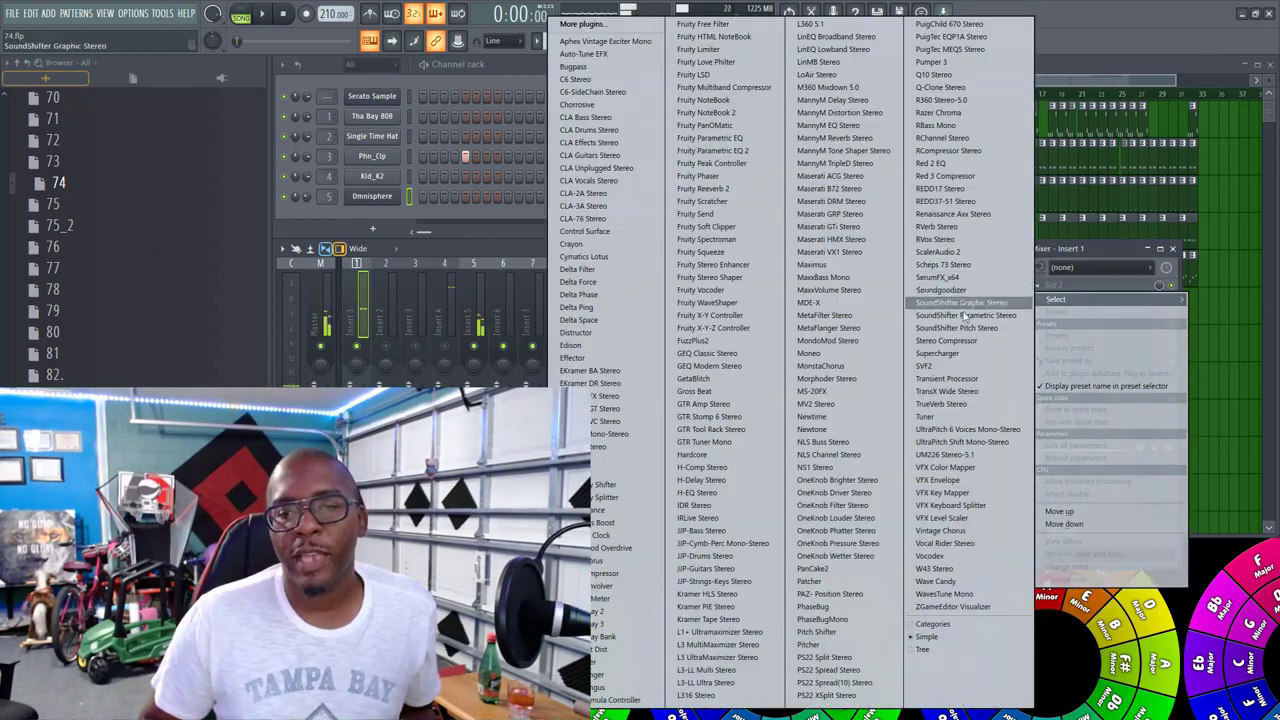
click(957, 357)
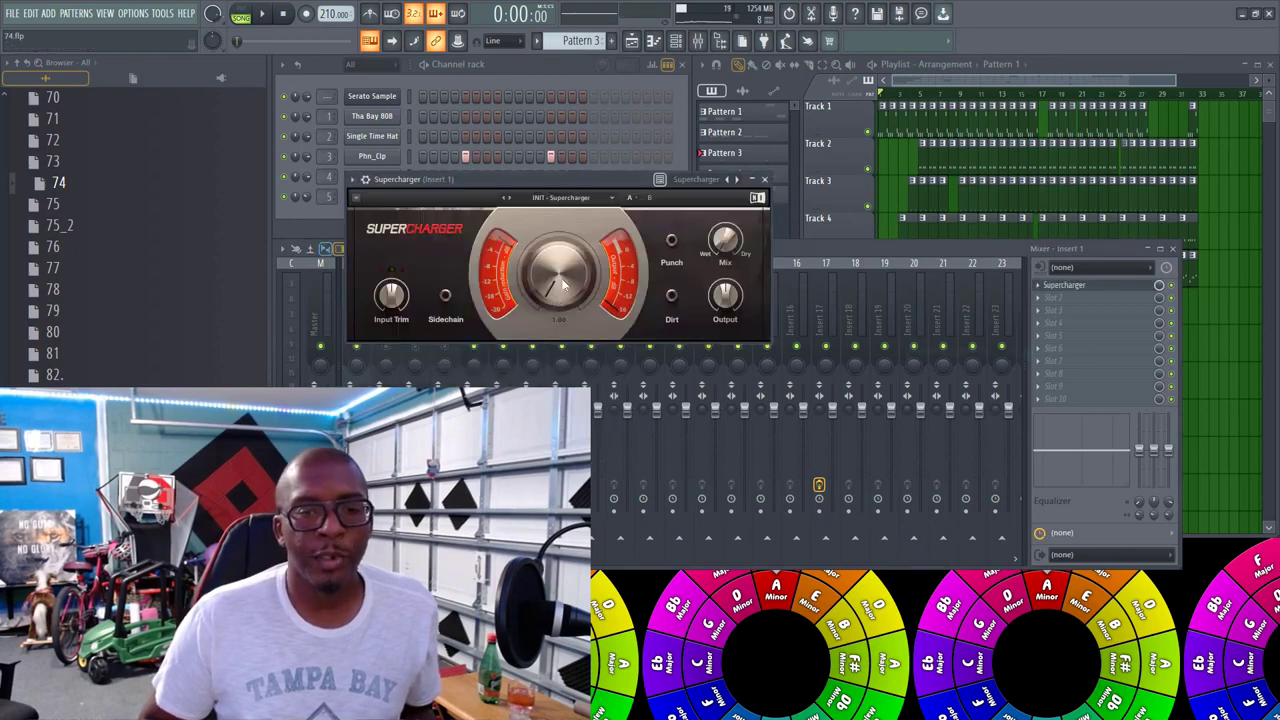
key(space)
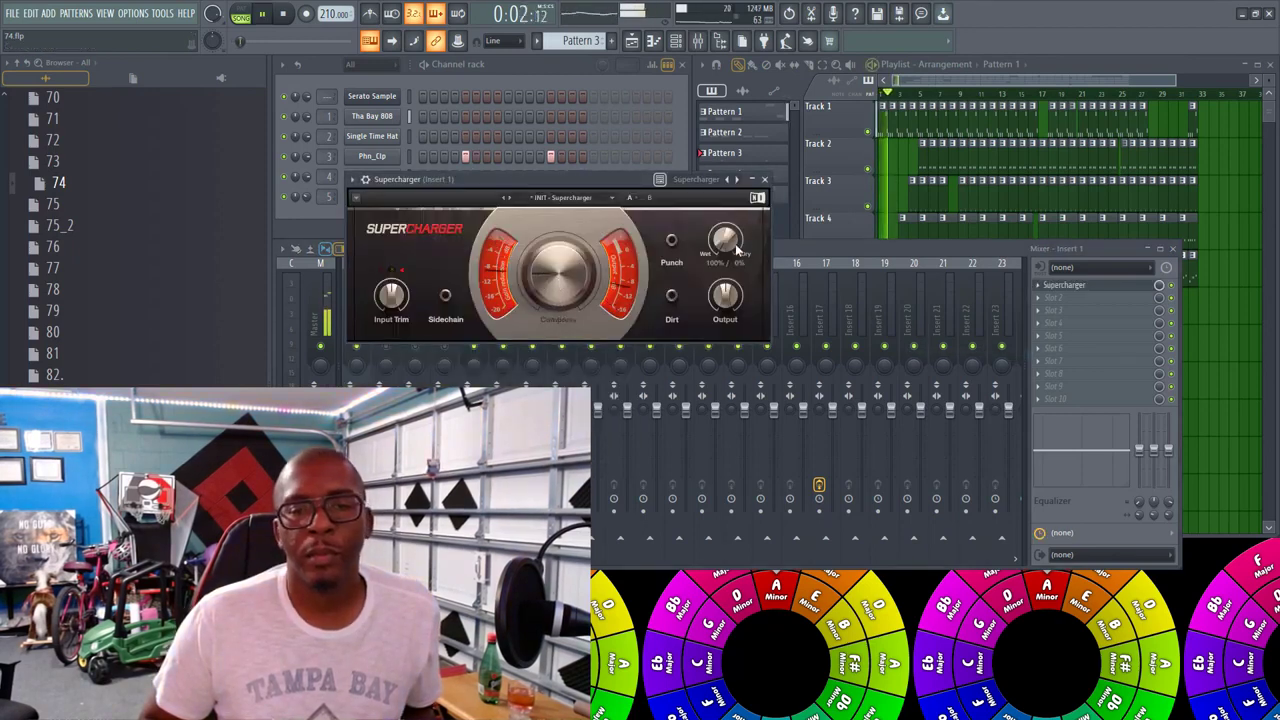
click(671, 296)
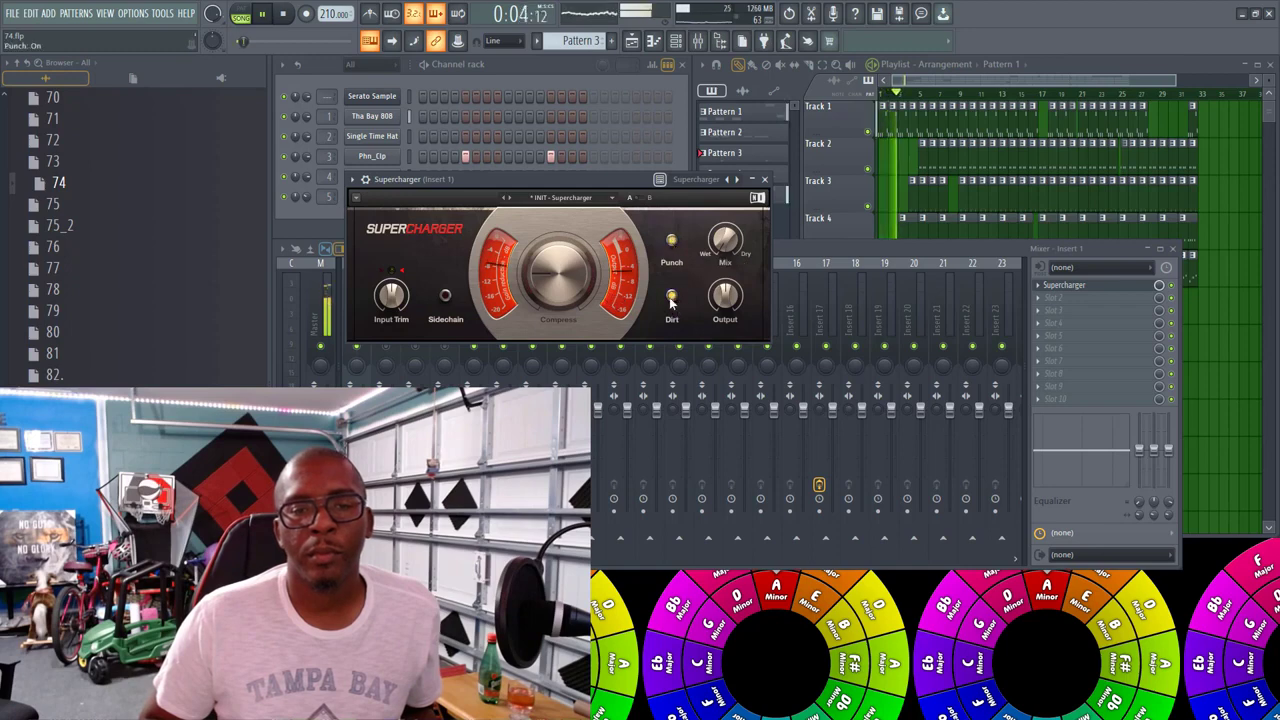
key(space)
click(764, 179)
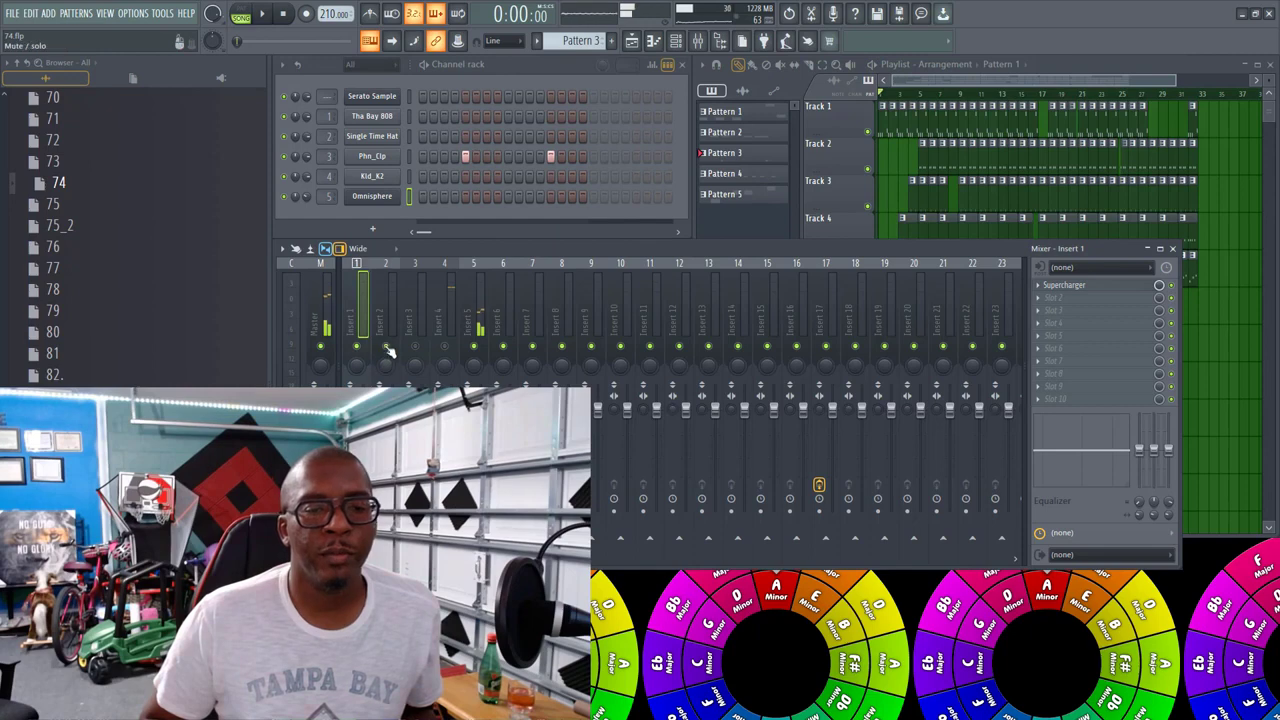
Step: Unmute Insert 2, play the song from bar 5 and select Insert 2 in the mixer
key(space)
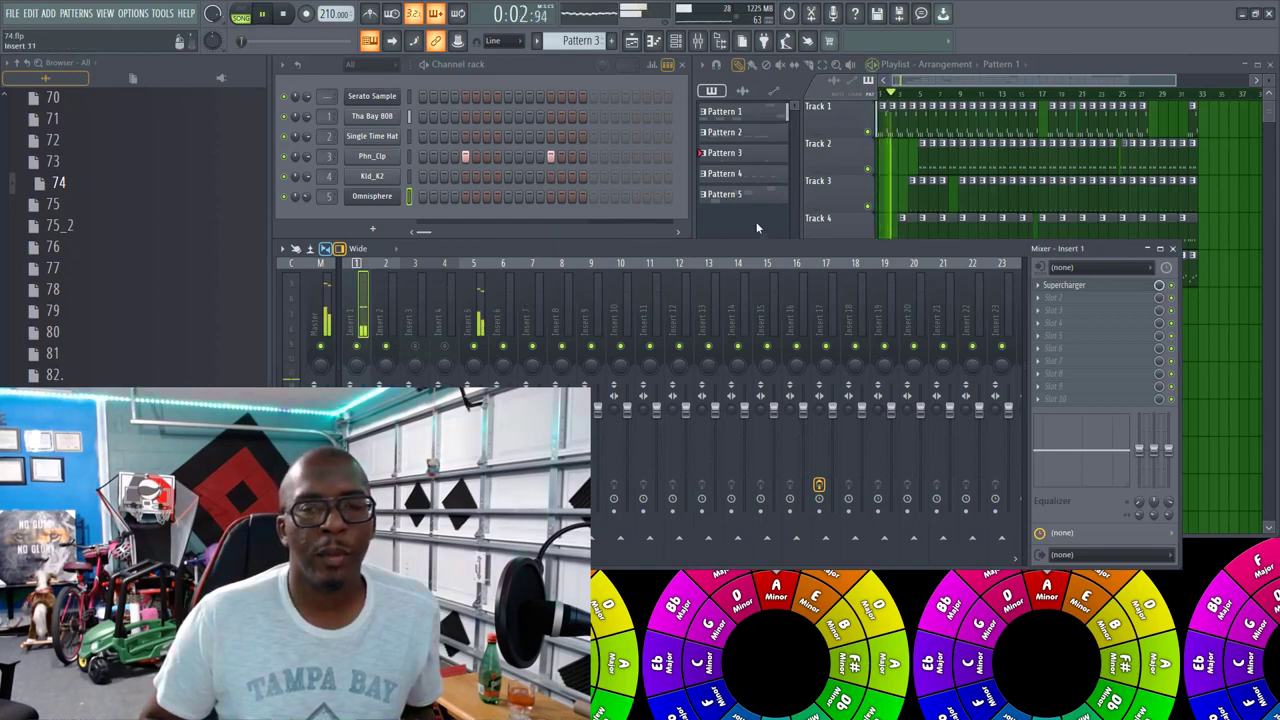
click(923, 100)
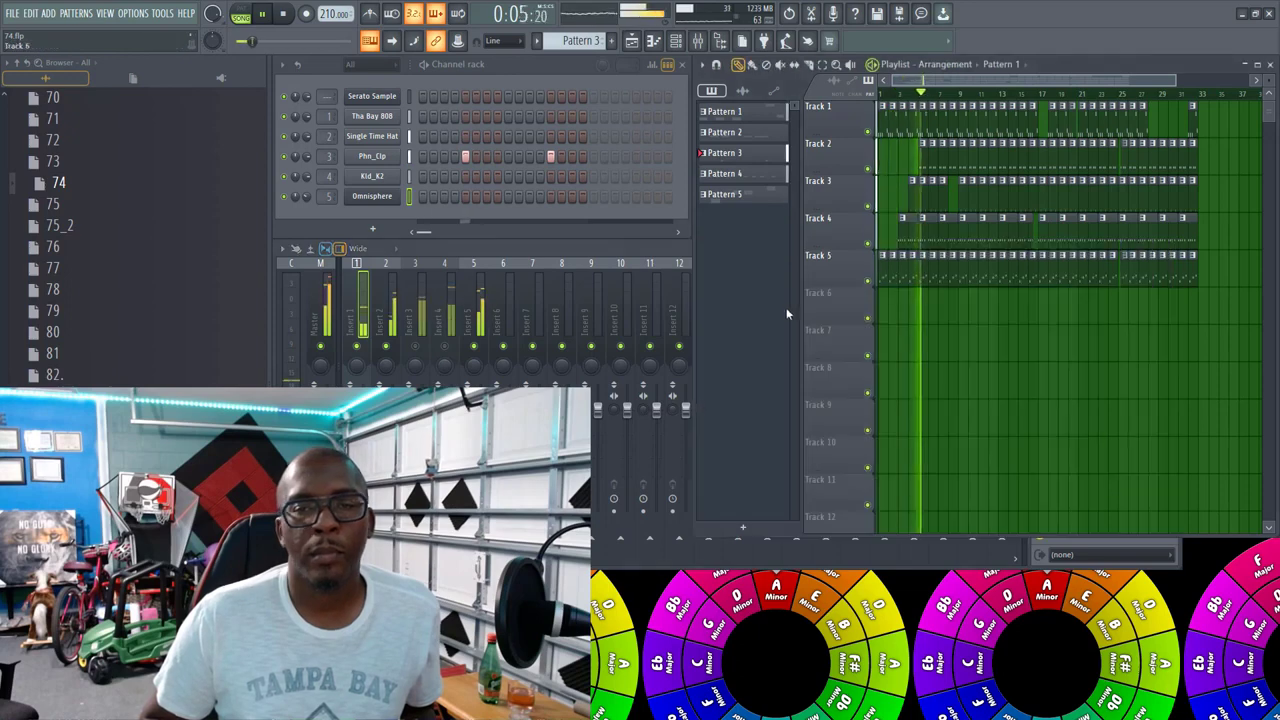
click(396, 346)
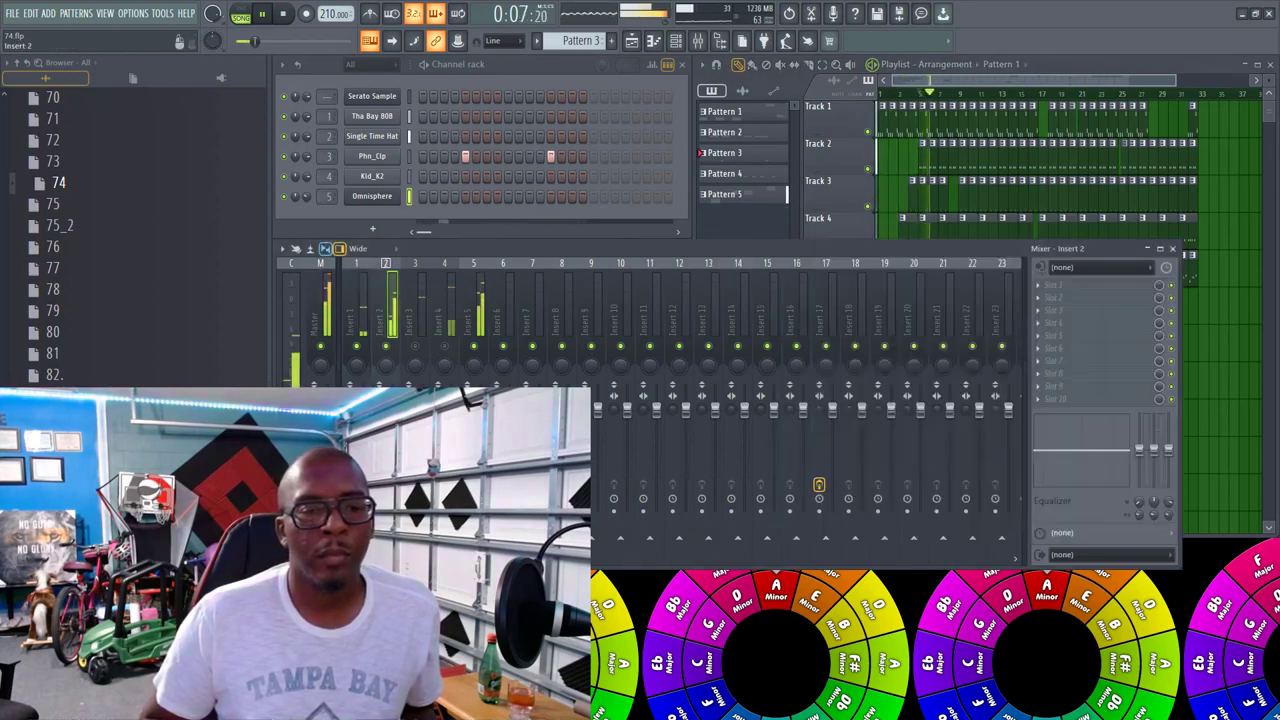
key(space)
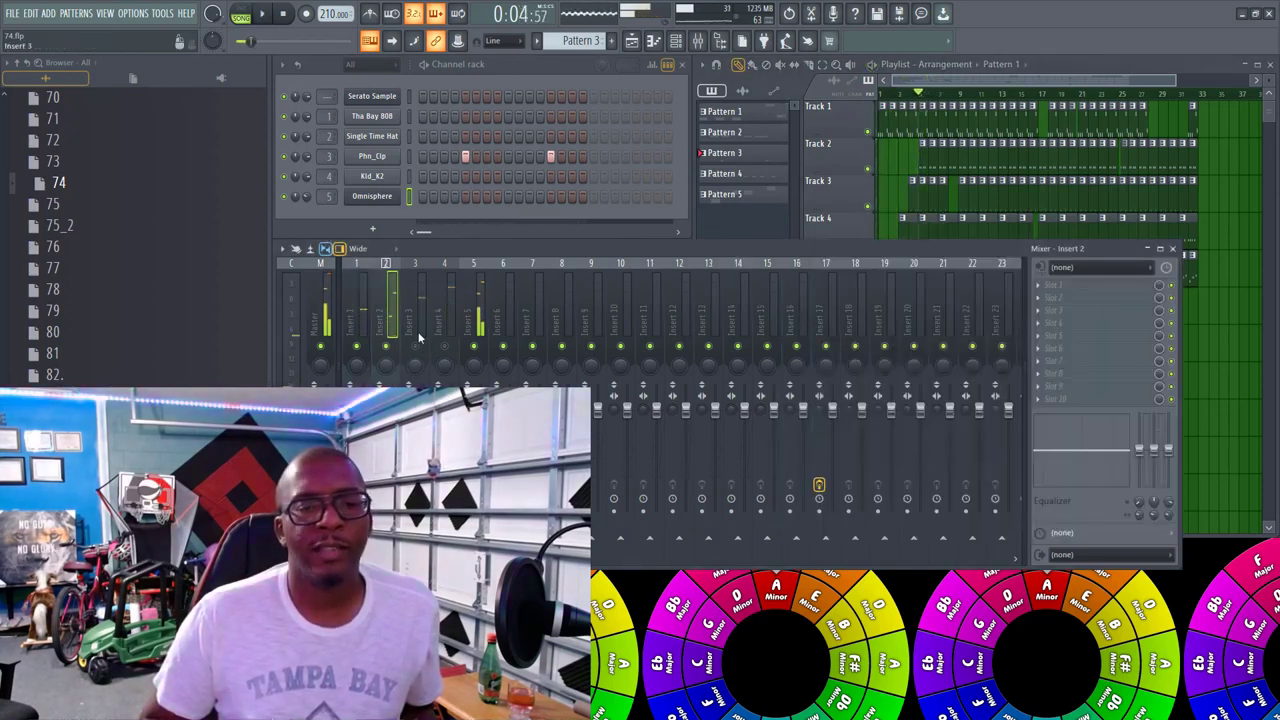
Step: Add Fruity Reeverb 2 to Insert 2's first effect slot and lower the effect's mix level
click(1040, 288)
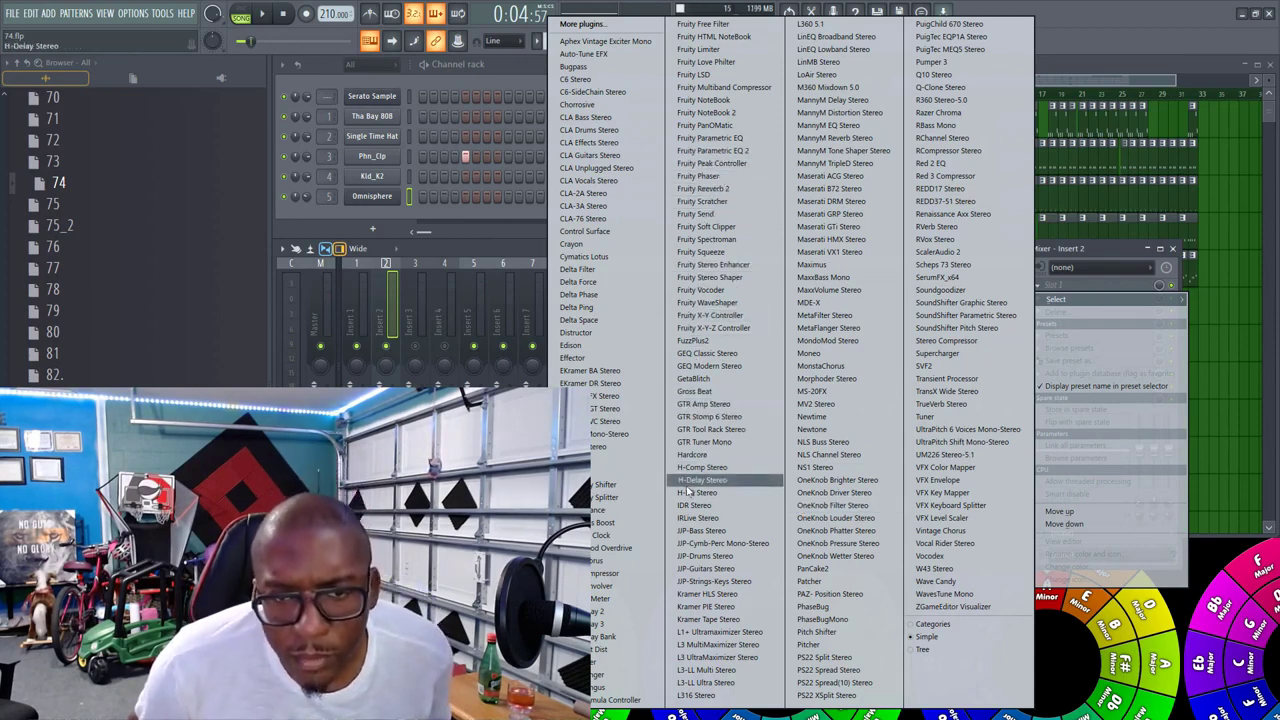
click(714, 188)
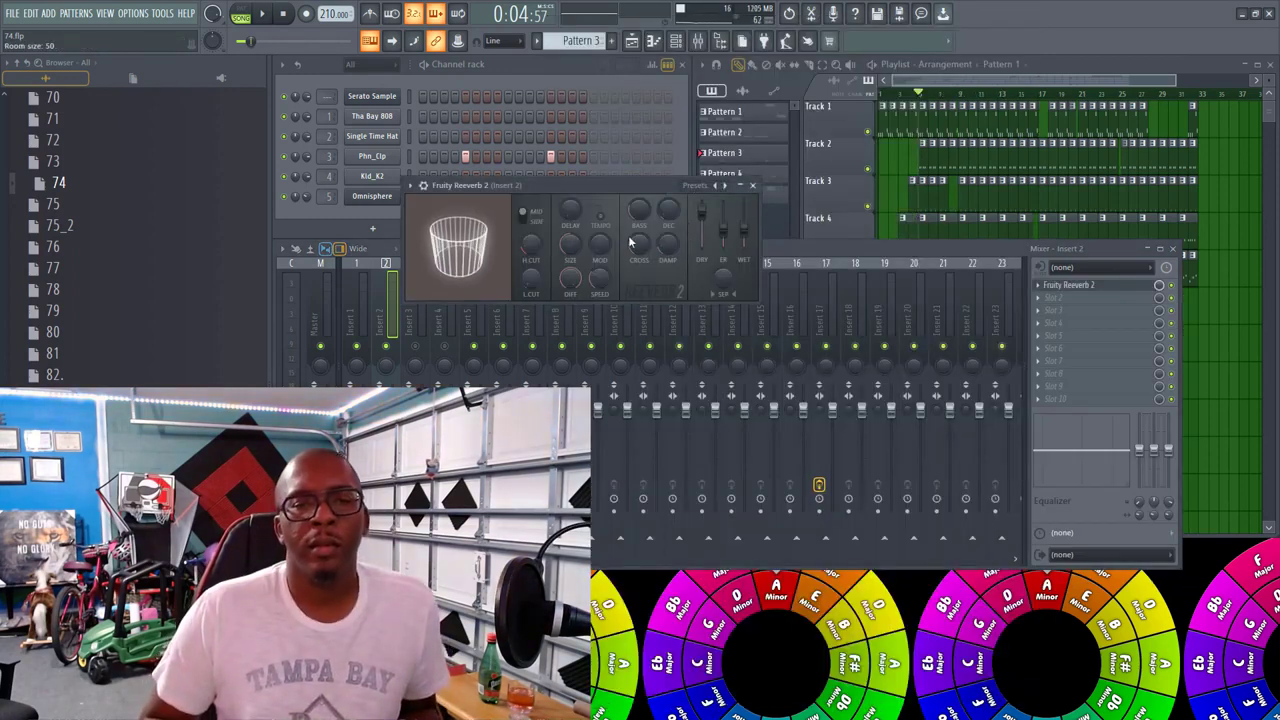
key(space)
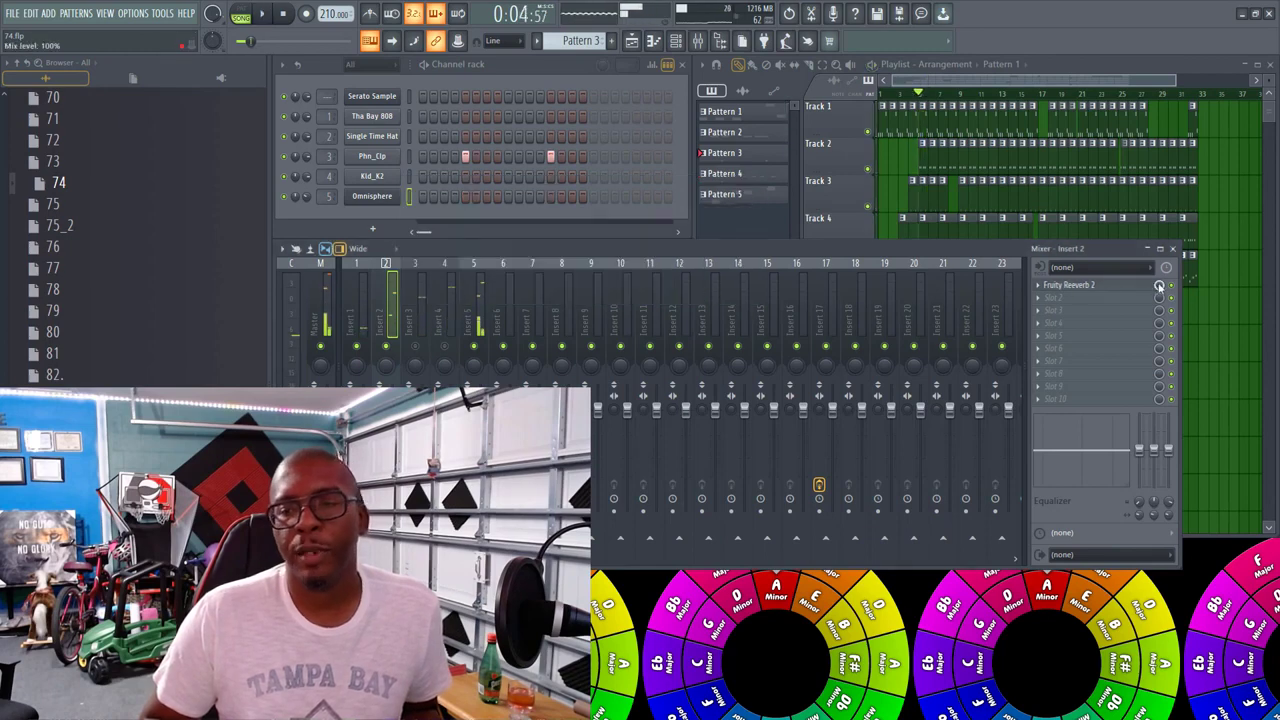
key(space)
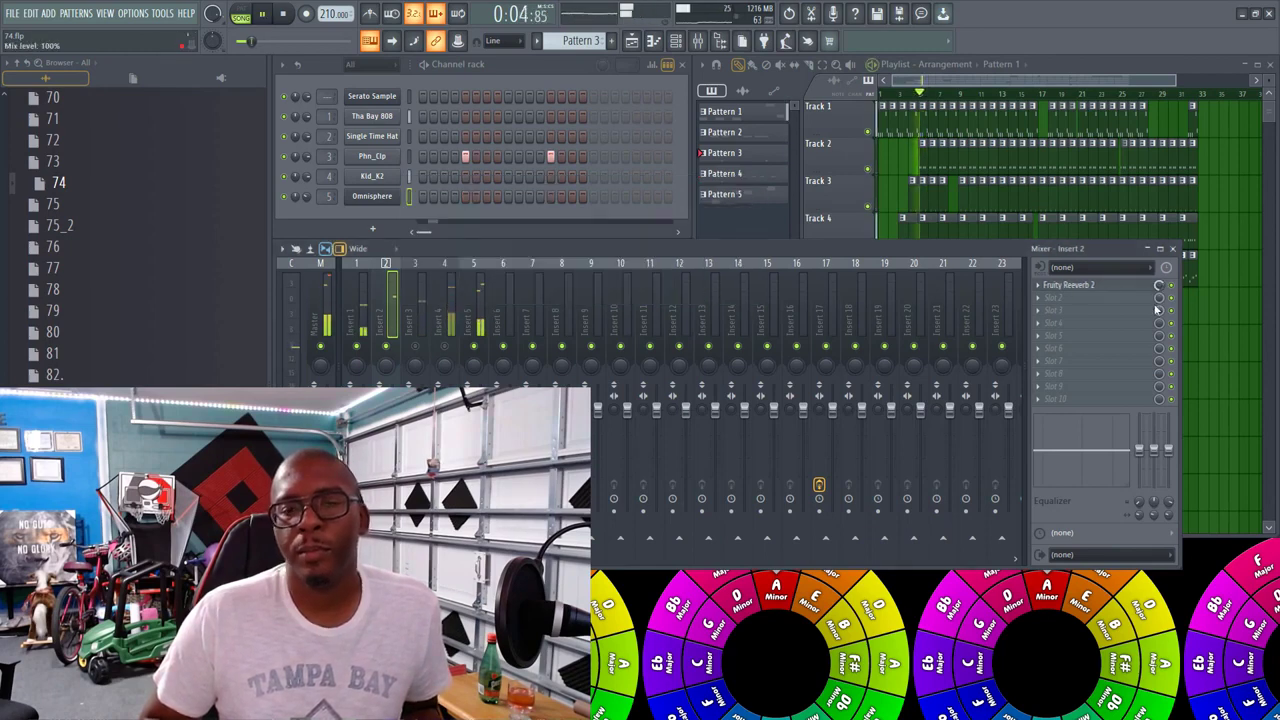
Step: Play the song from bar 5 with Insert 3 unmuted and select Insert 3 in the mixer
click(1173, 248)
key(space)
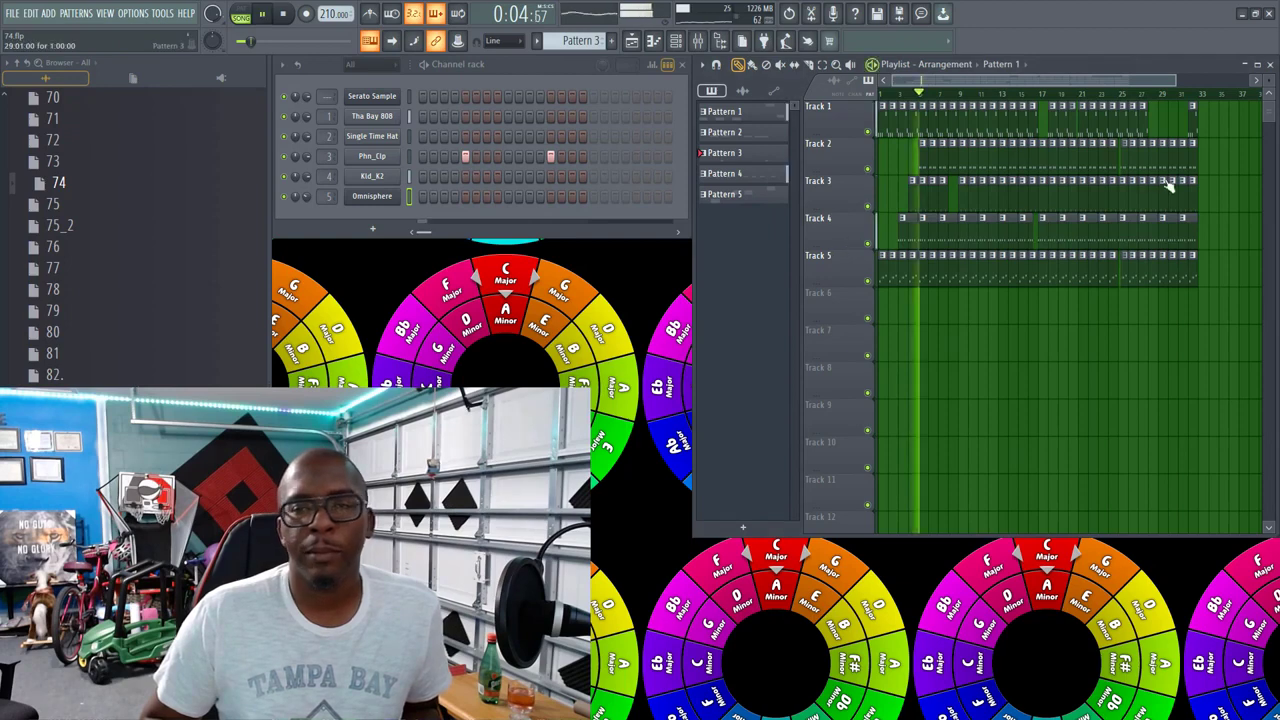
click(700, 42)
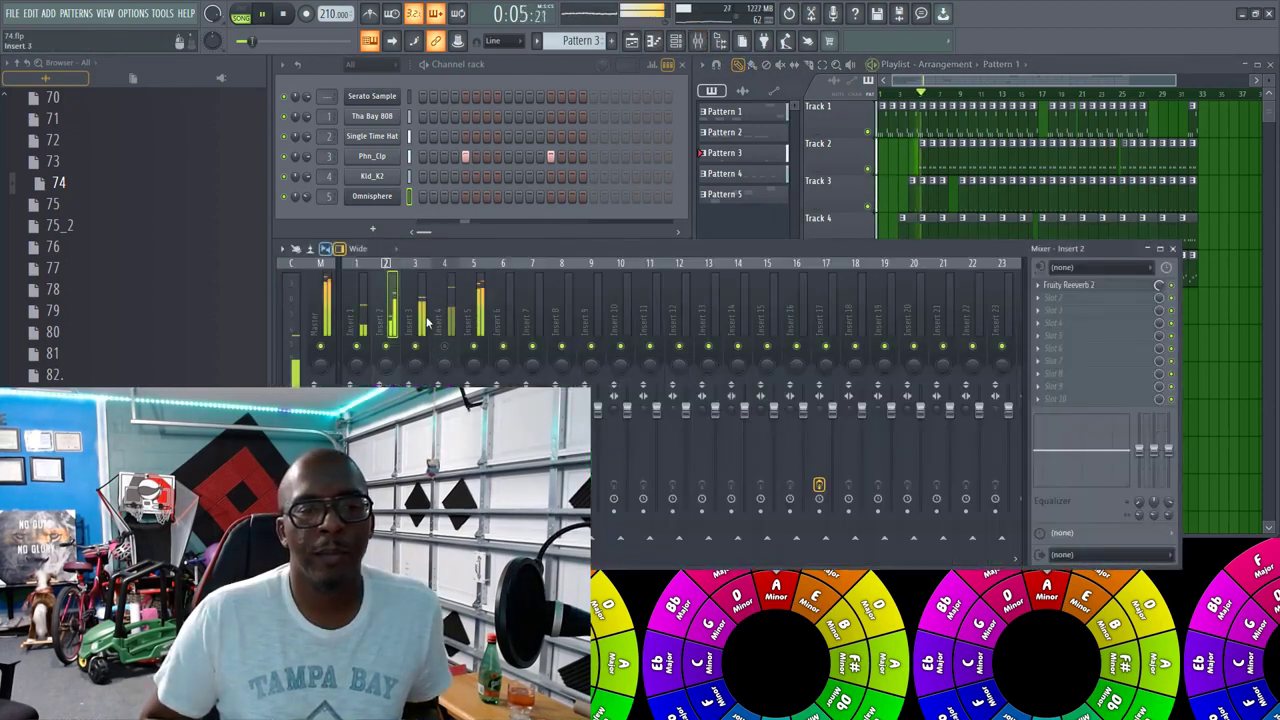
click(420, 360)
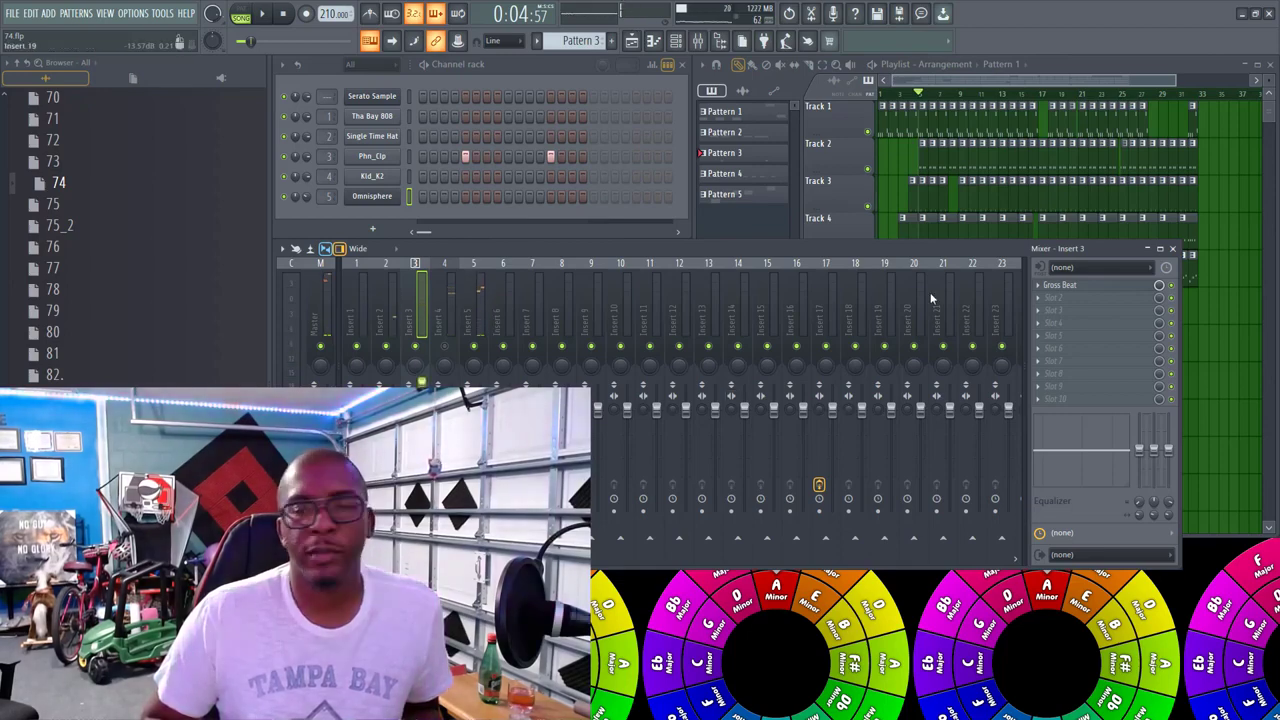
Step: Add Fruity Reeverb 2 to Insert 3's second effect slot, after Gross Beat, and start playback
click(1044, 300)
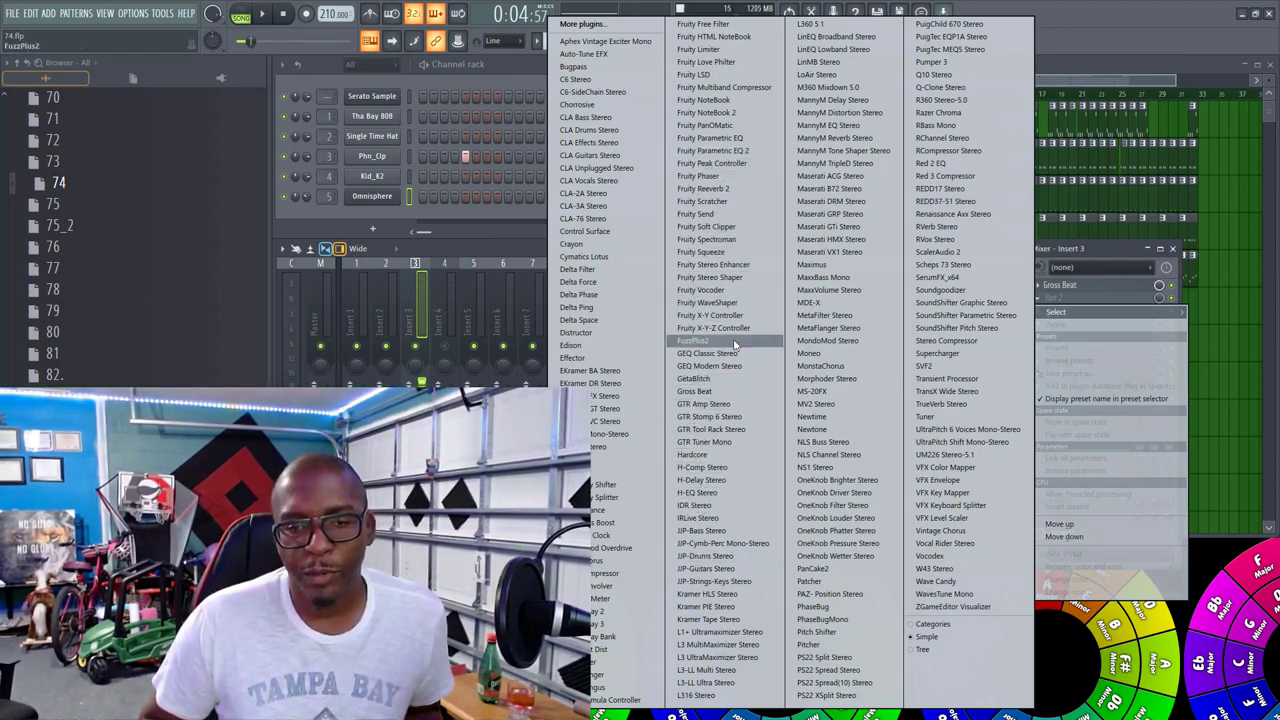
click(728, 188)
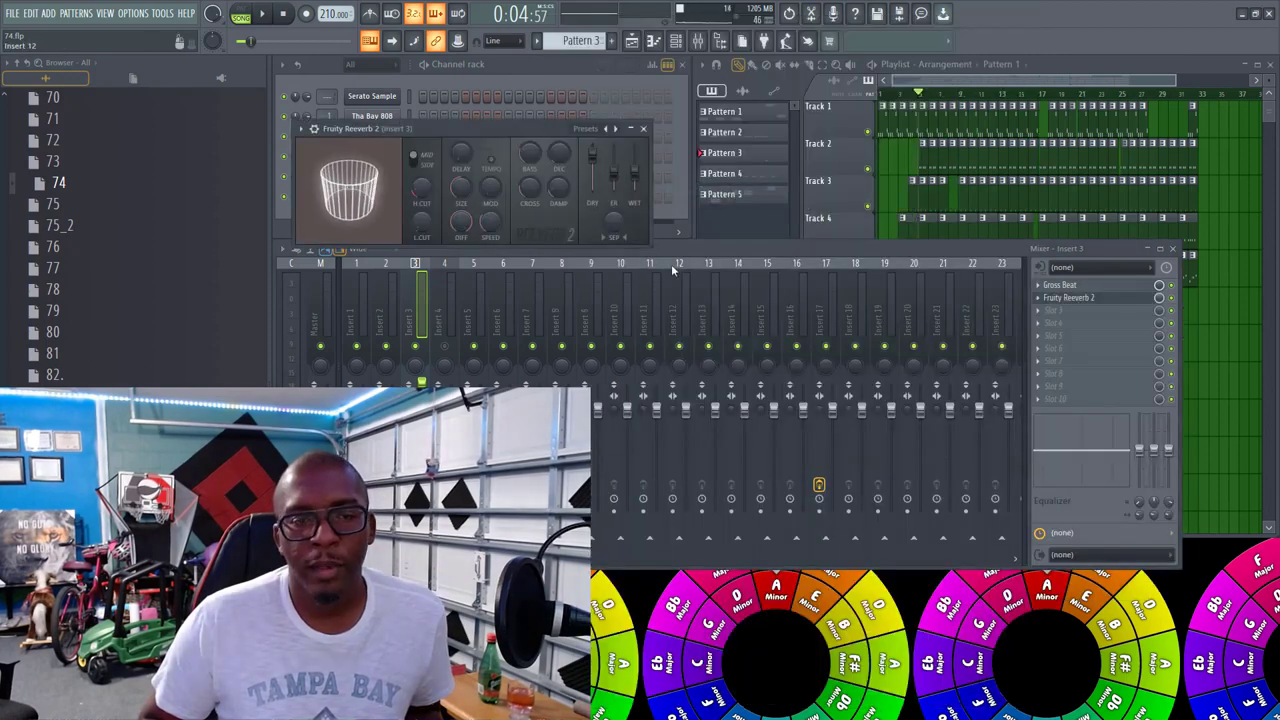
key(space)
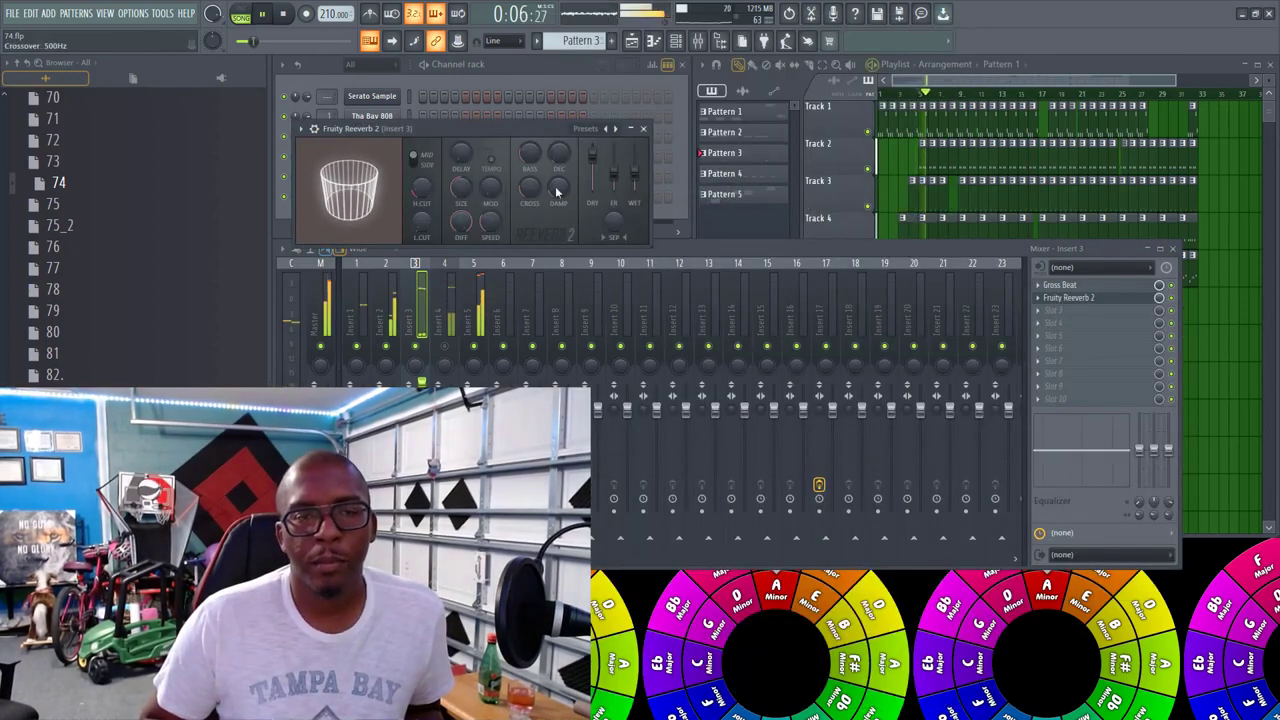
Step: Audition Fruity Reeverb 2 presets on Insert 3 during playback and choose Small Studio
click(607, 129)
click(607, 129)
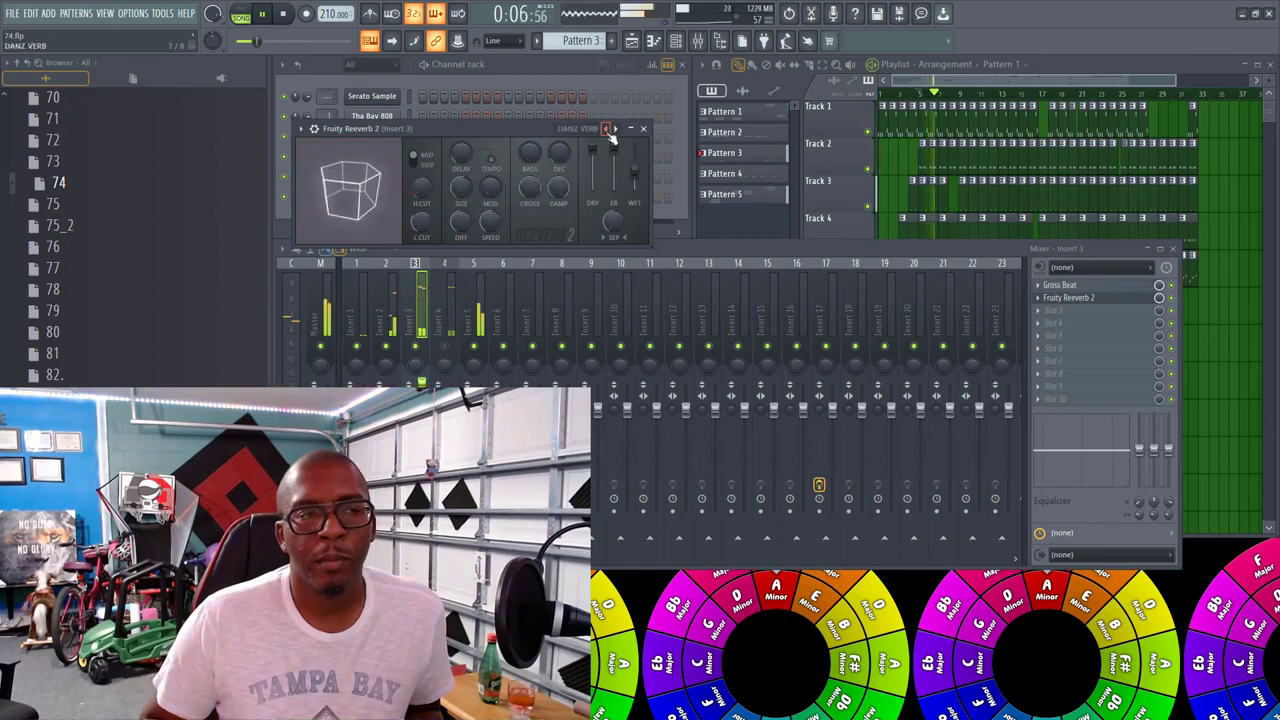
click(607, 129)
click(616, 129)
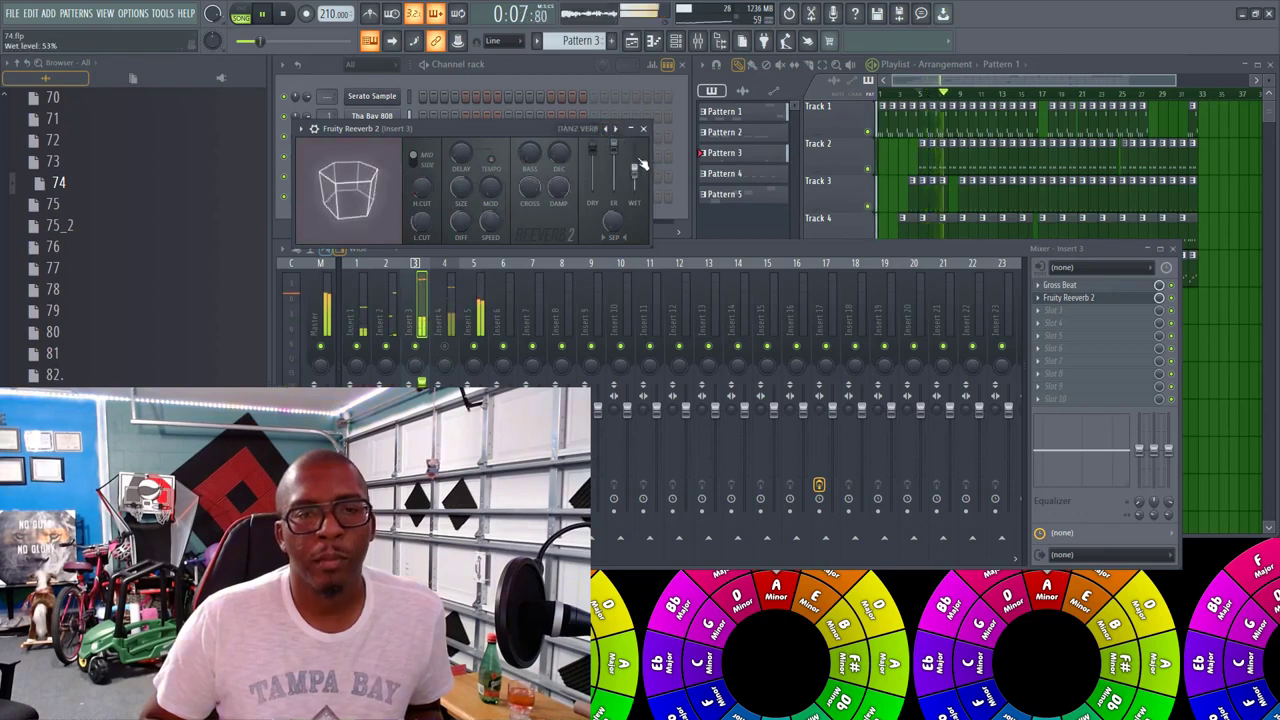
click(607, 129)
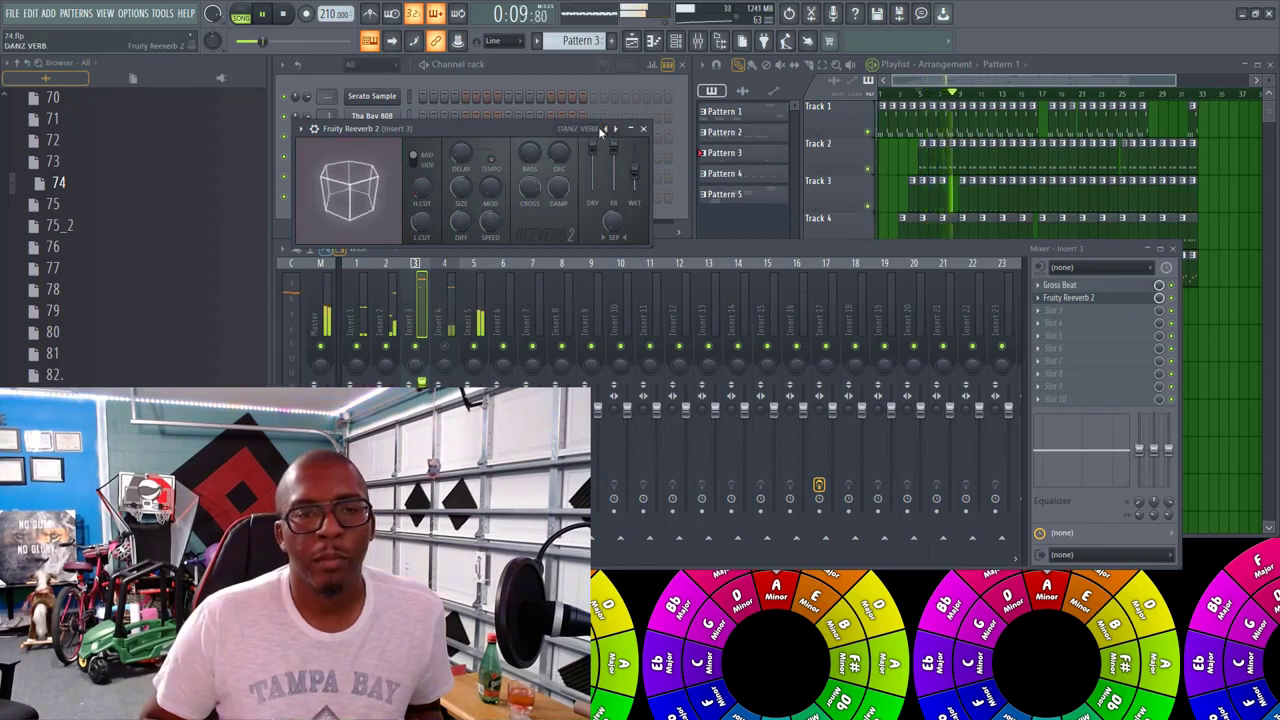
click(607, 129)
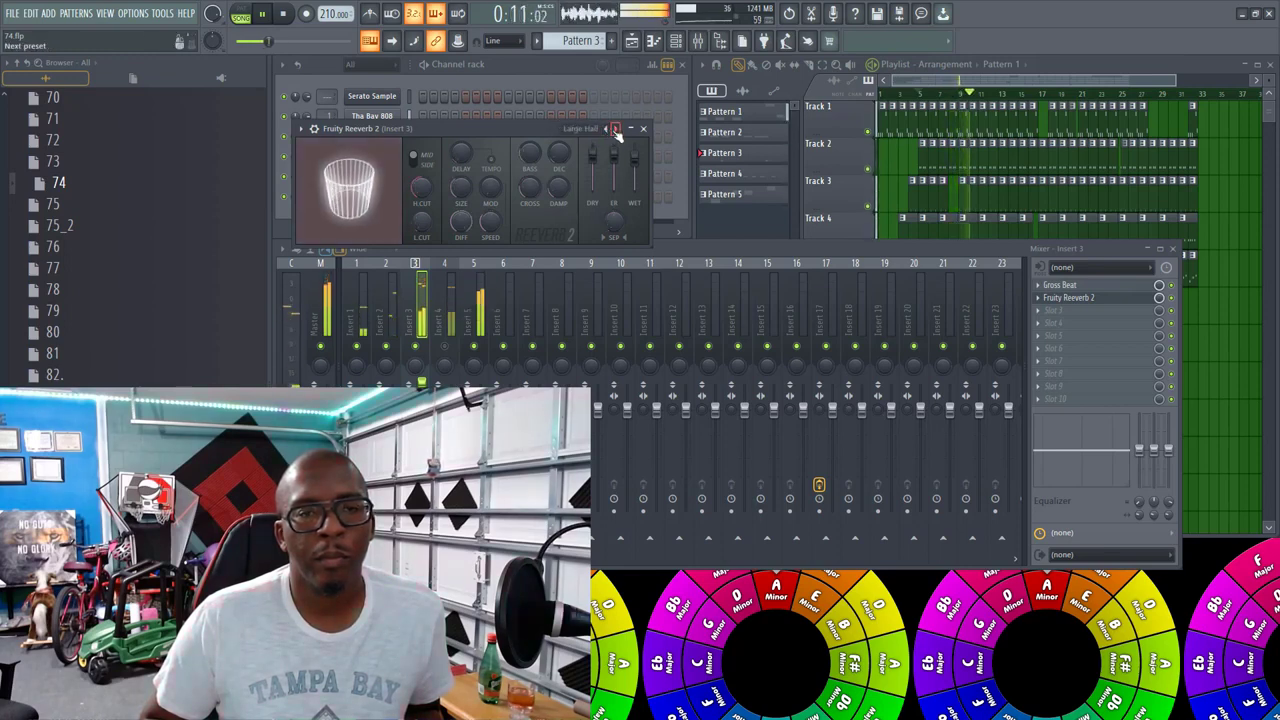
click(607, 129)
Step: Set Insert 3's reverb to 125% early reflection and 45% wet level, adjust its stereo separation and close the effect
drag(613, 152, 613, 140)
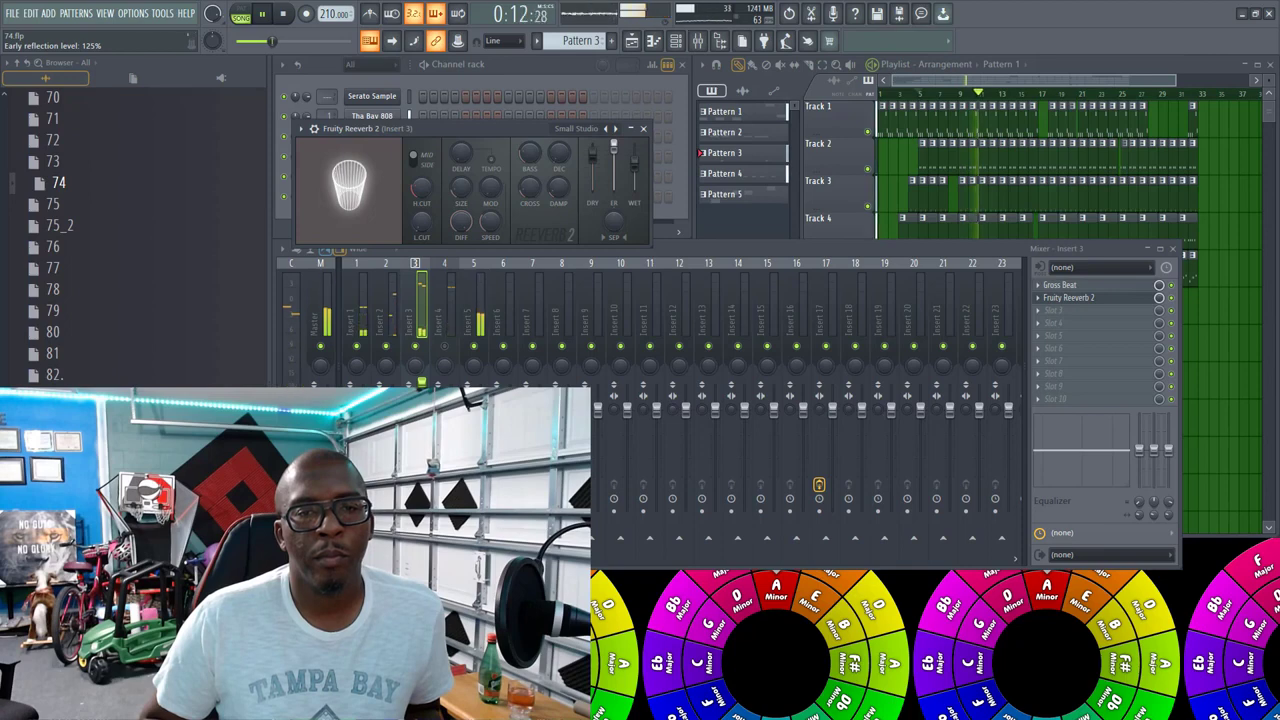
drag(612, 222, 612, 212)
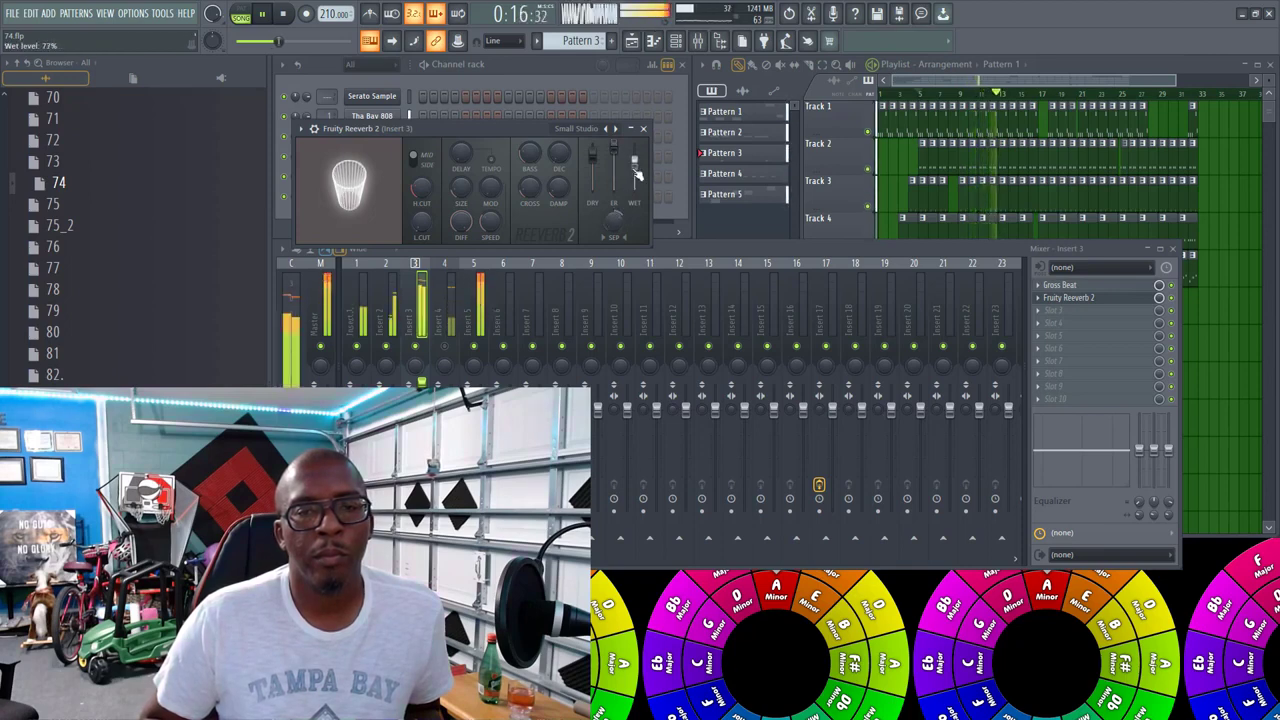
drag(633, 170, 634, 174)
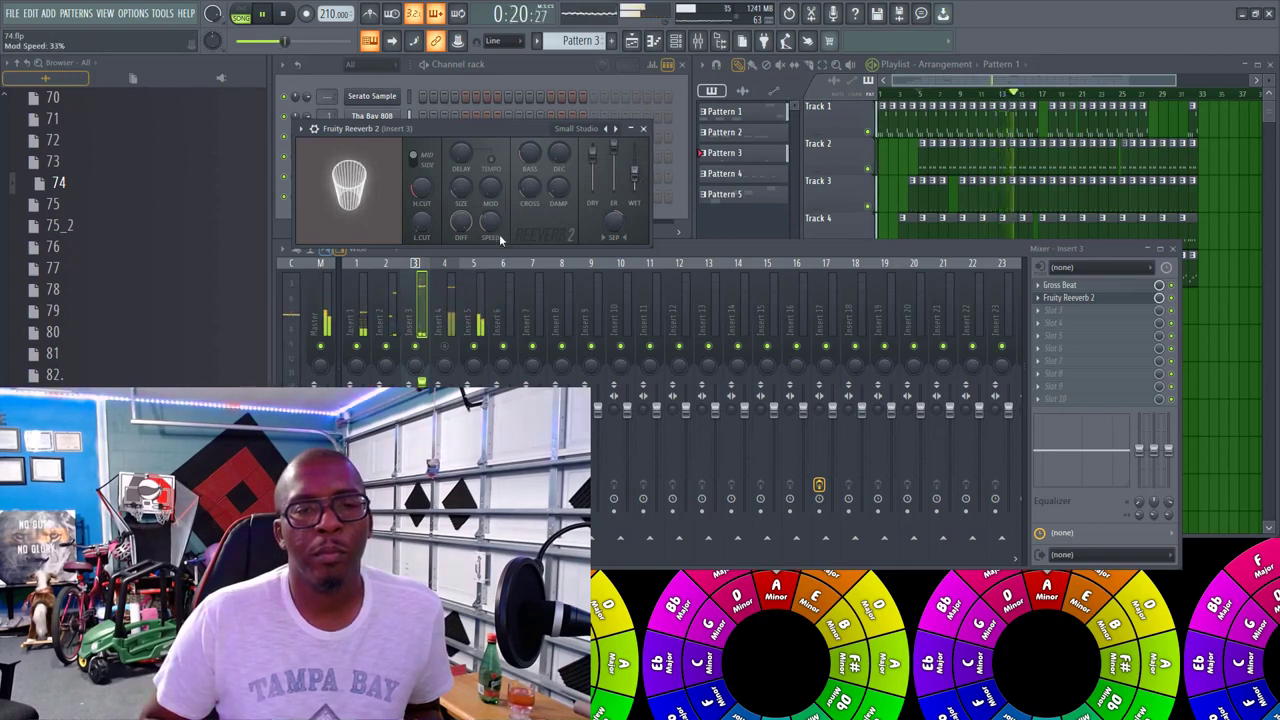
key(space)
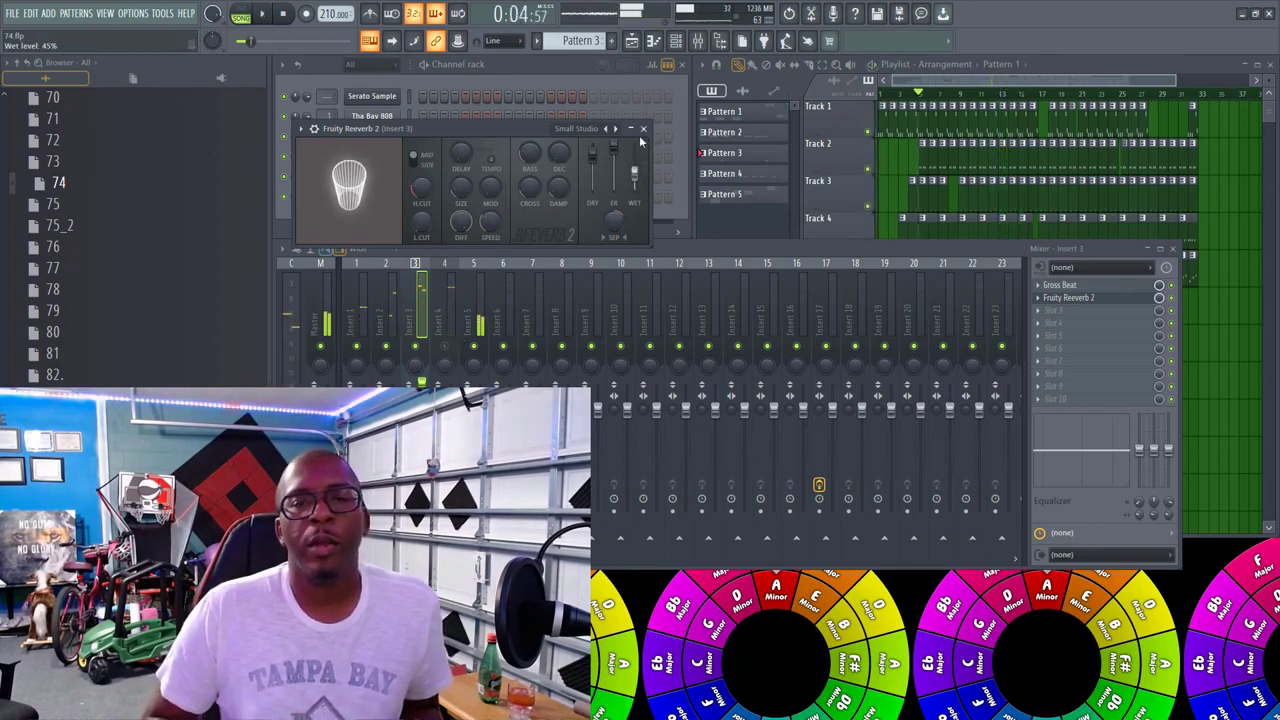
click(643, 128)
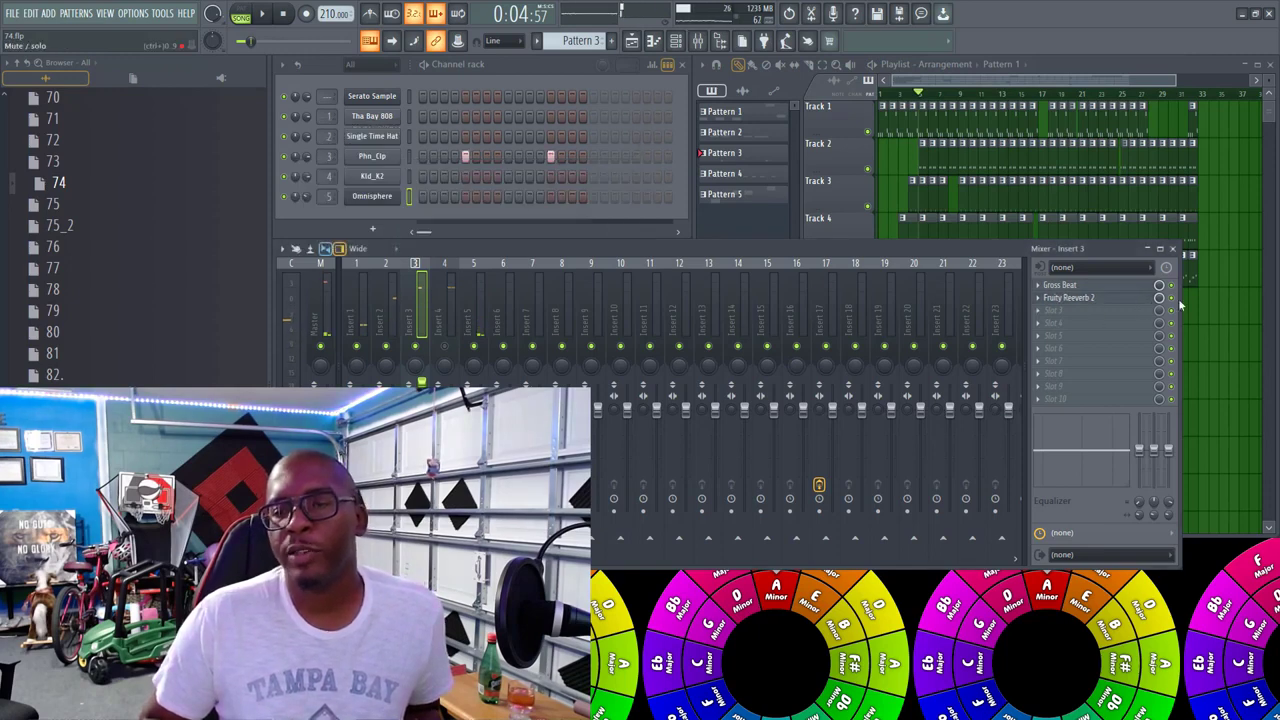
Step: Open Gross Beat on Insert 3 and compare the sound during playback with the track's effects bypassed
click(1147, 286)
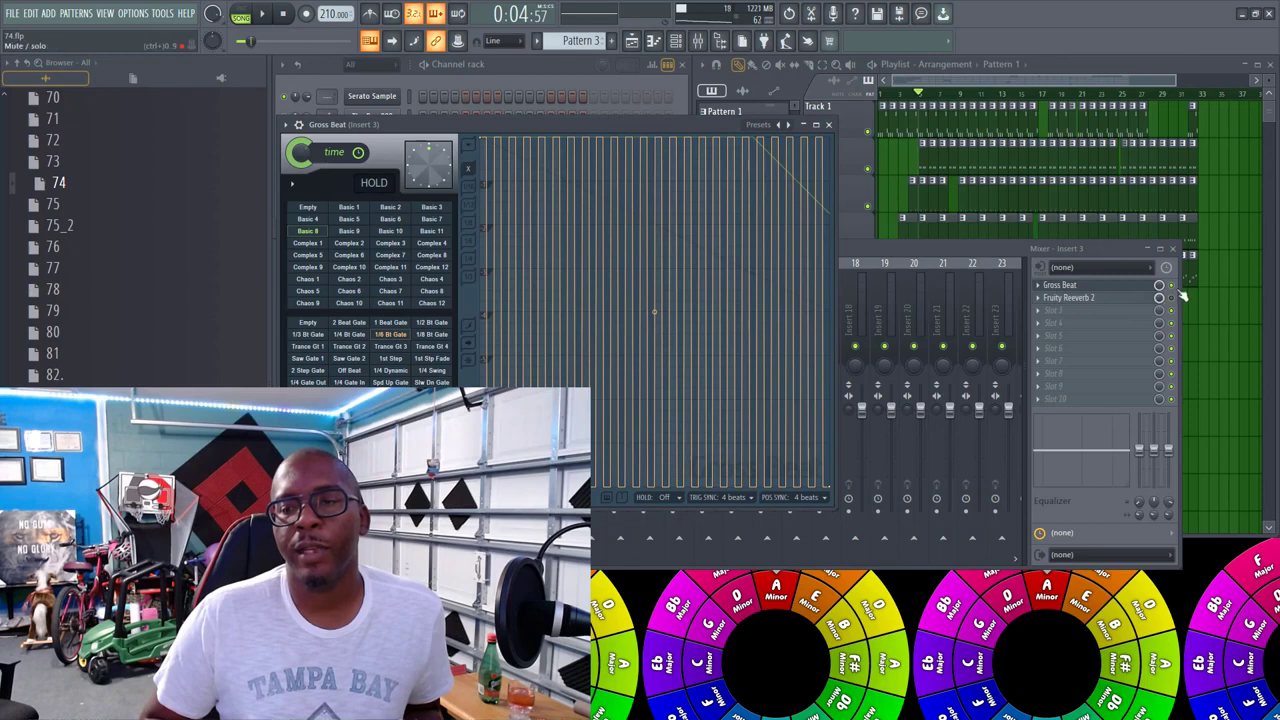
click(1183, 296)
key(space)
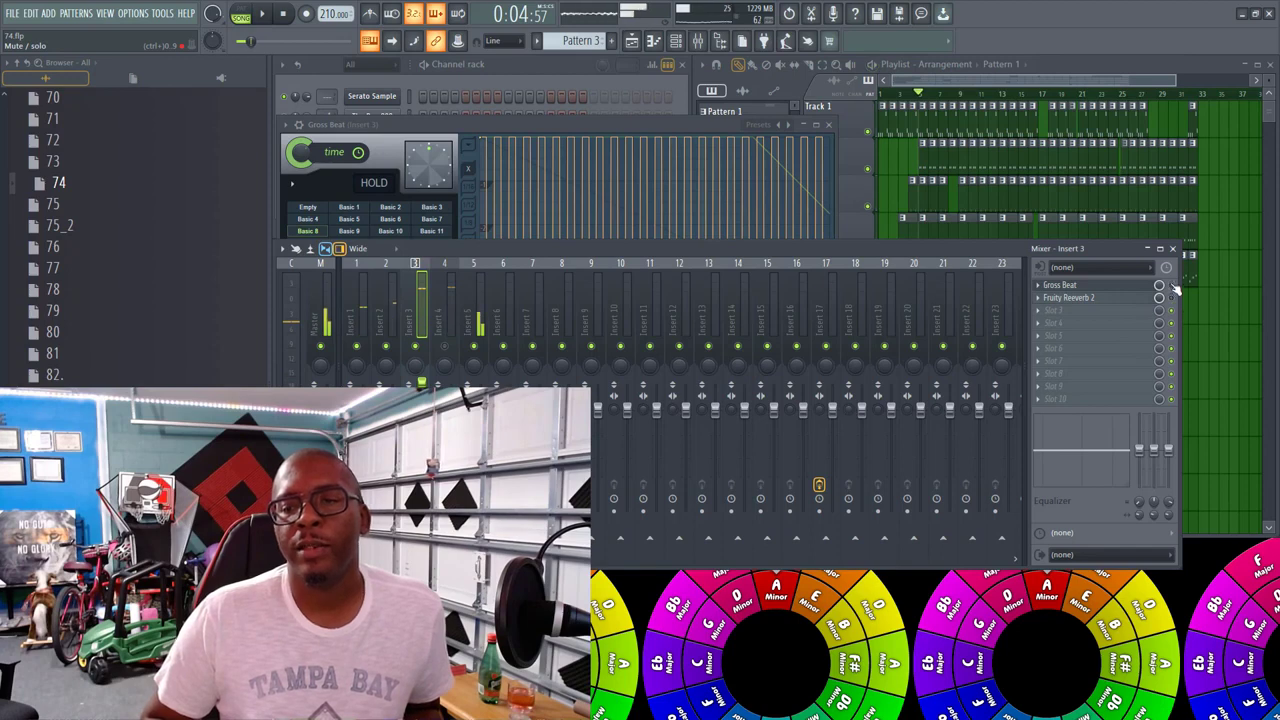
click(705, 124)
key(space)
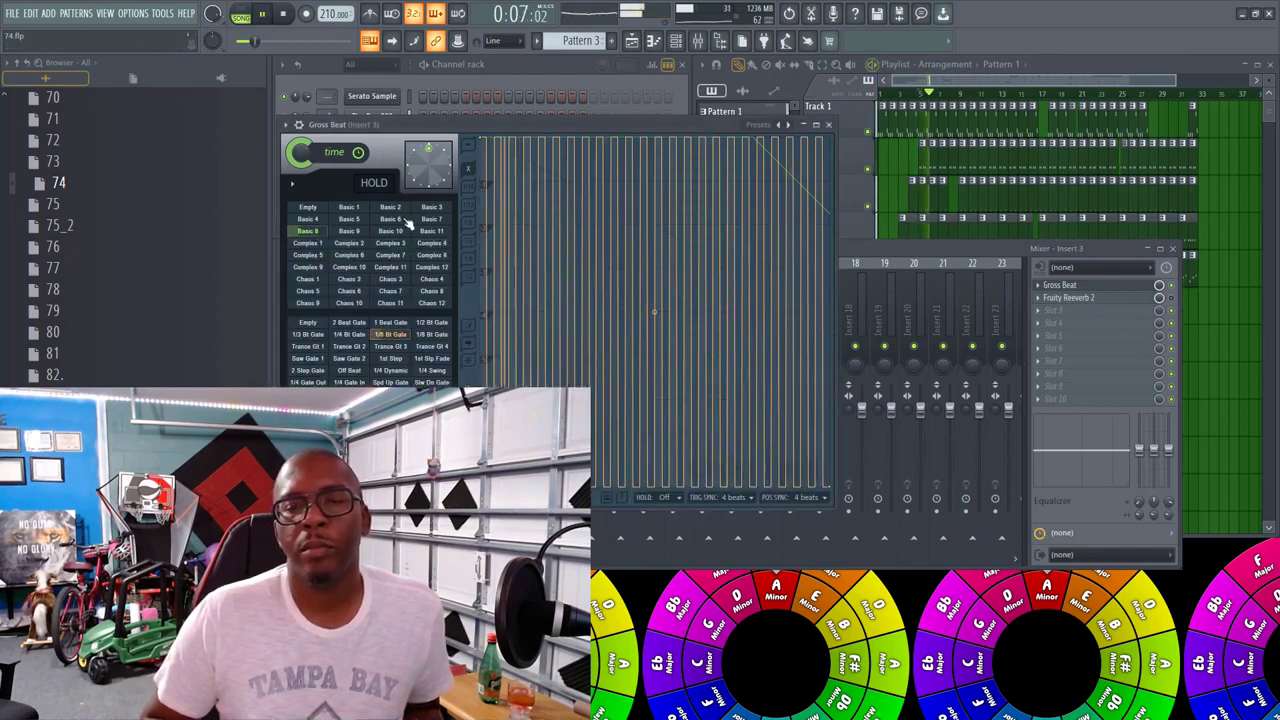
key(space)
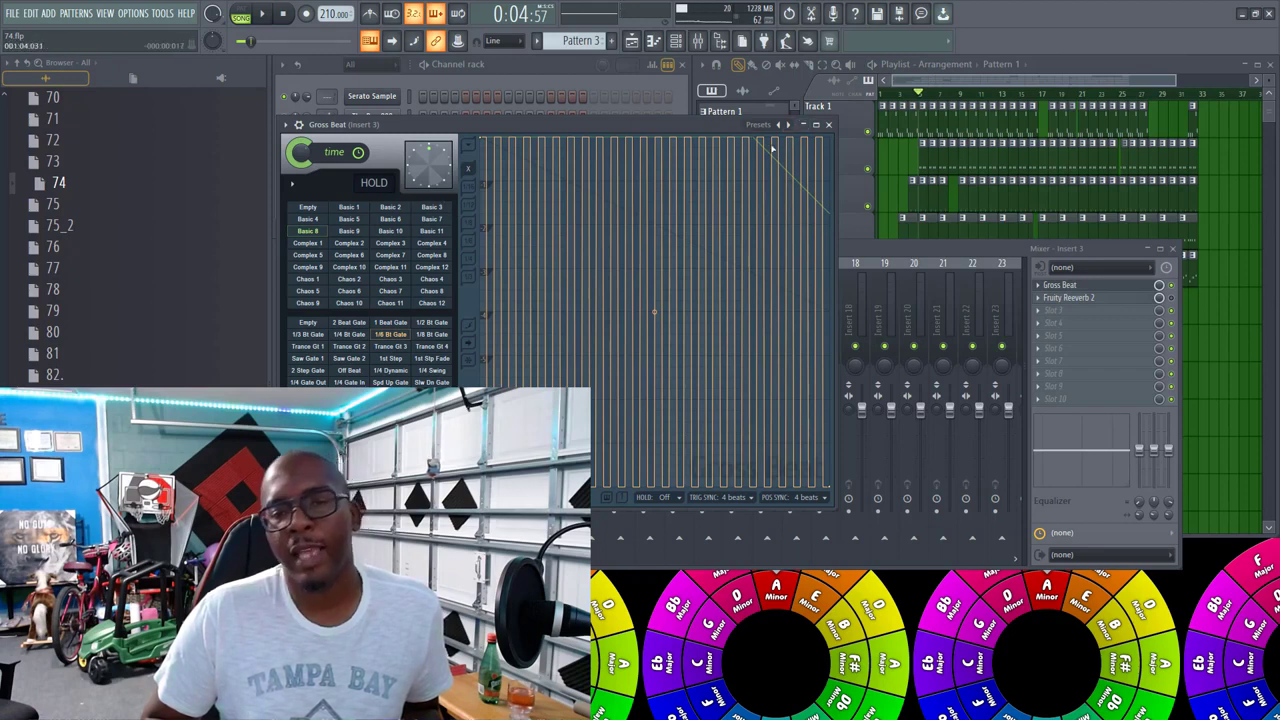
click(829, 125)
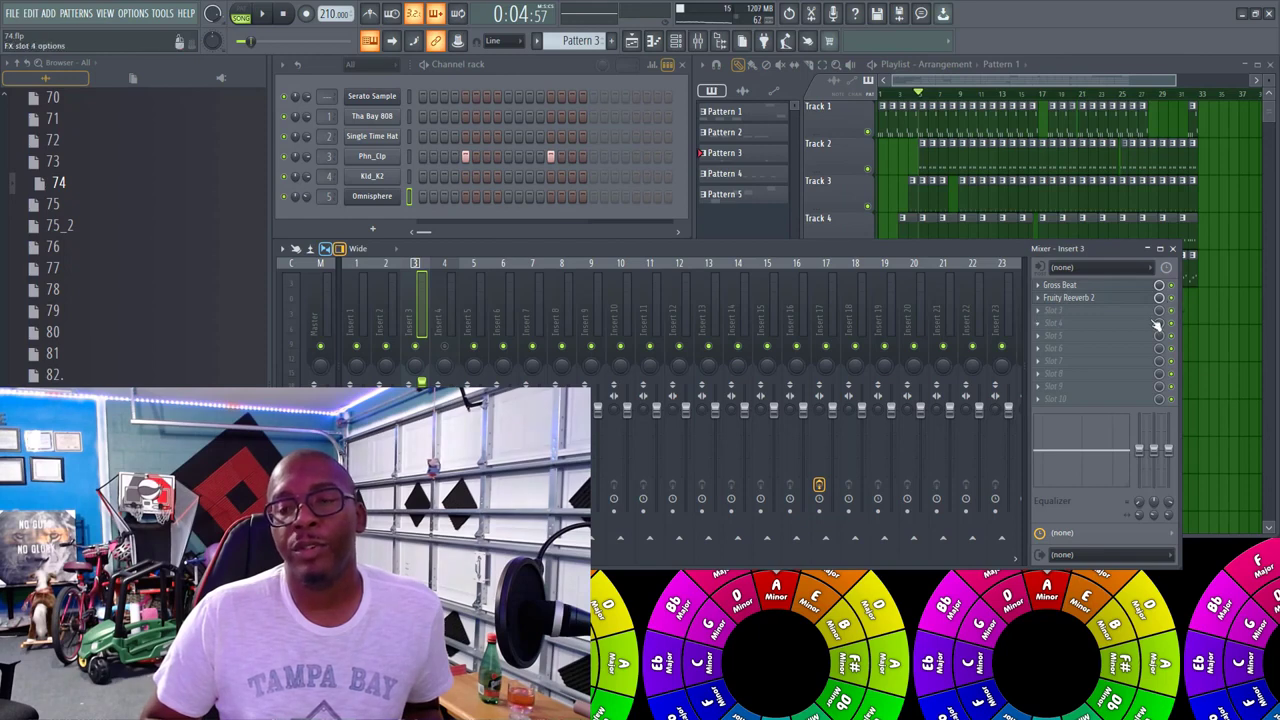
click(1112, 300)
click(1109, 301)
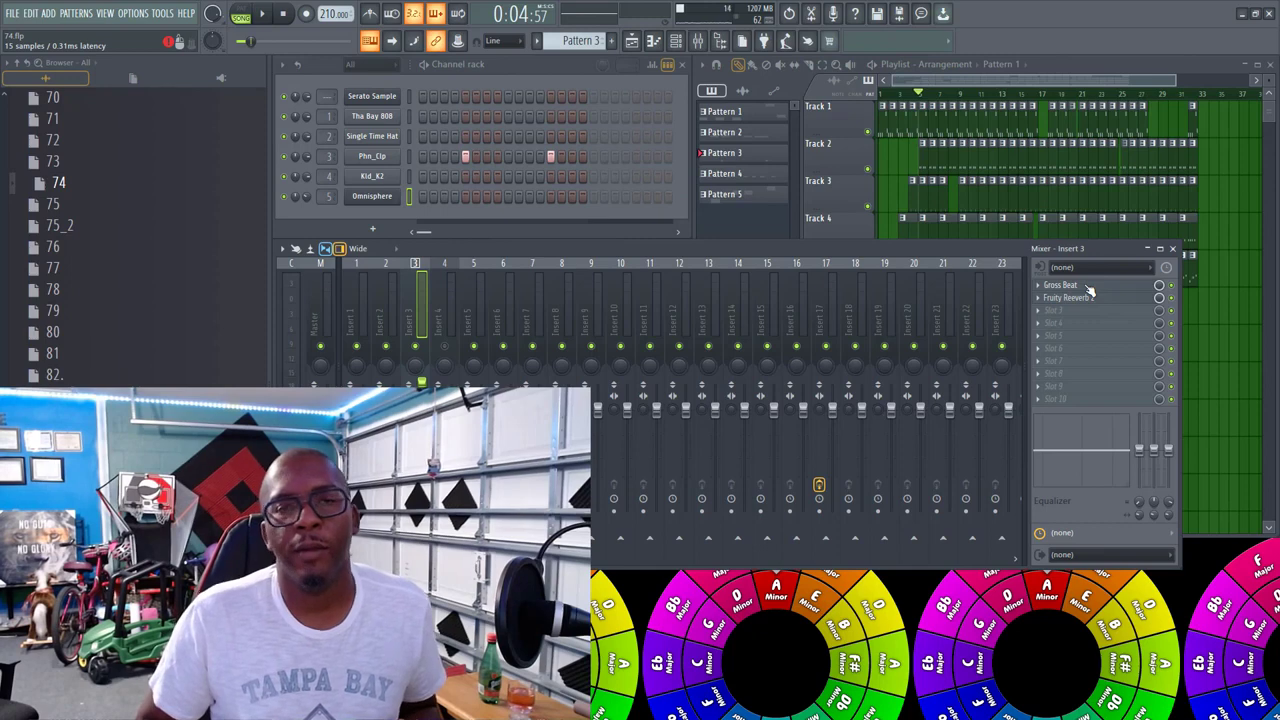
click(1089, 289)
click(1089, 289)
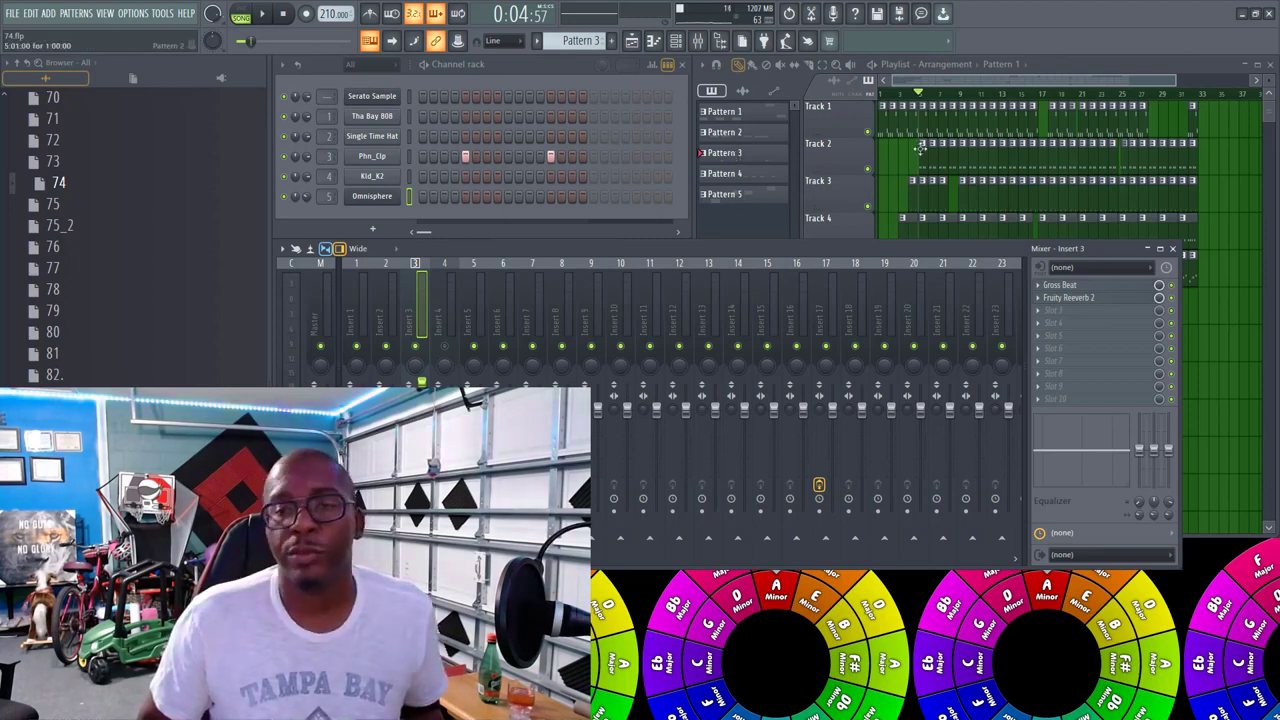
Step: Play the song from bar 5, unmute Insert 4 and select it in the mixer
key(space)
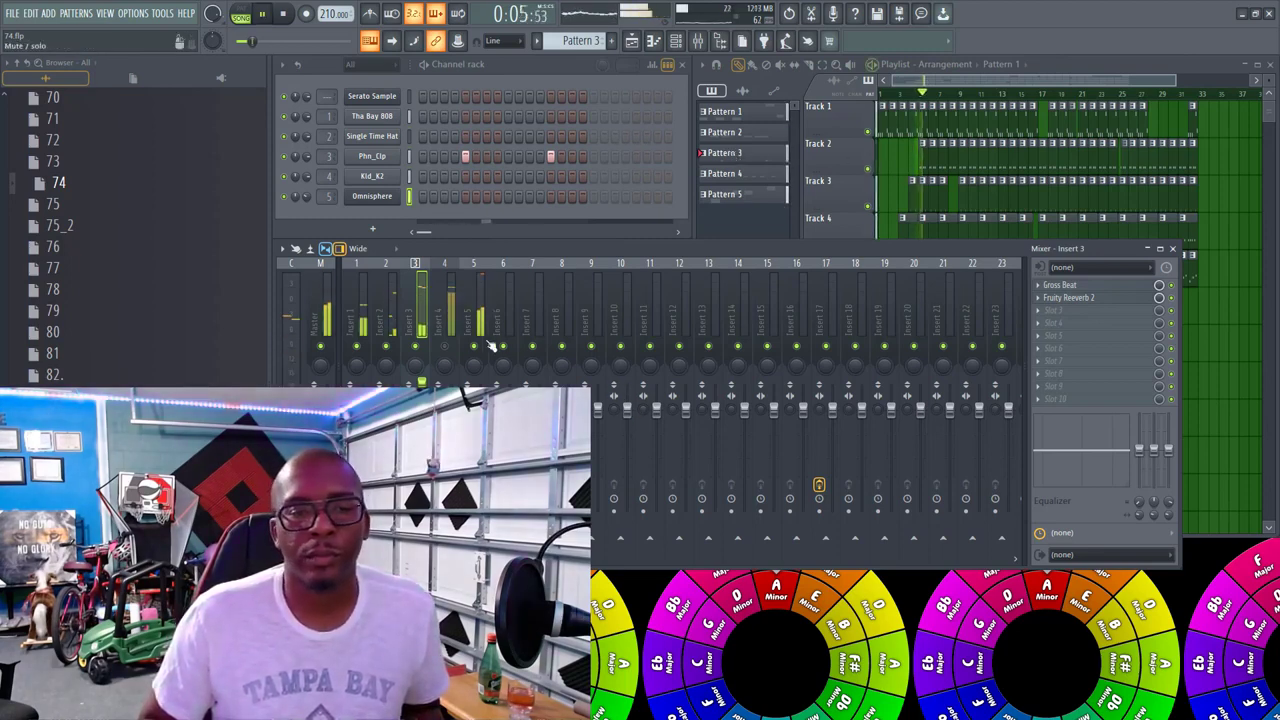
click(444, 346)
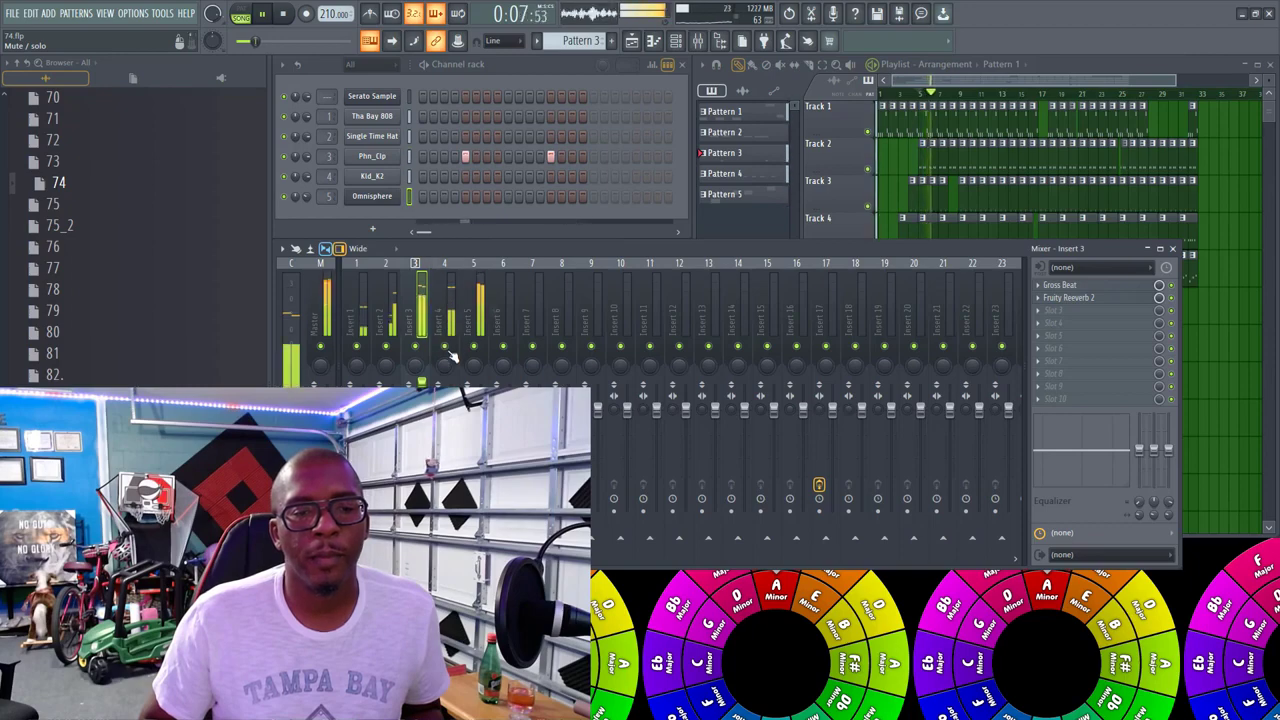
key(space)
click(448, 318)
Step: Load Supercharger in Insert 4's first effect slot and choose the Fat Kick preset
click(1040, 296)
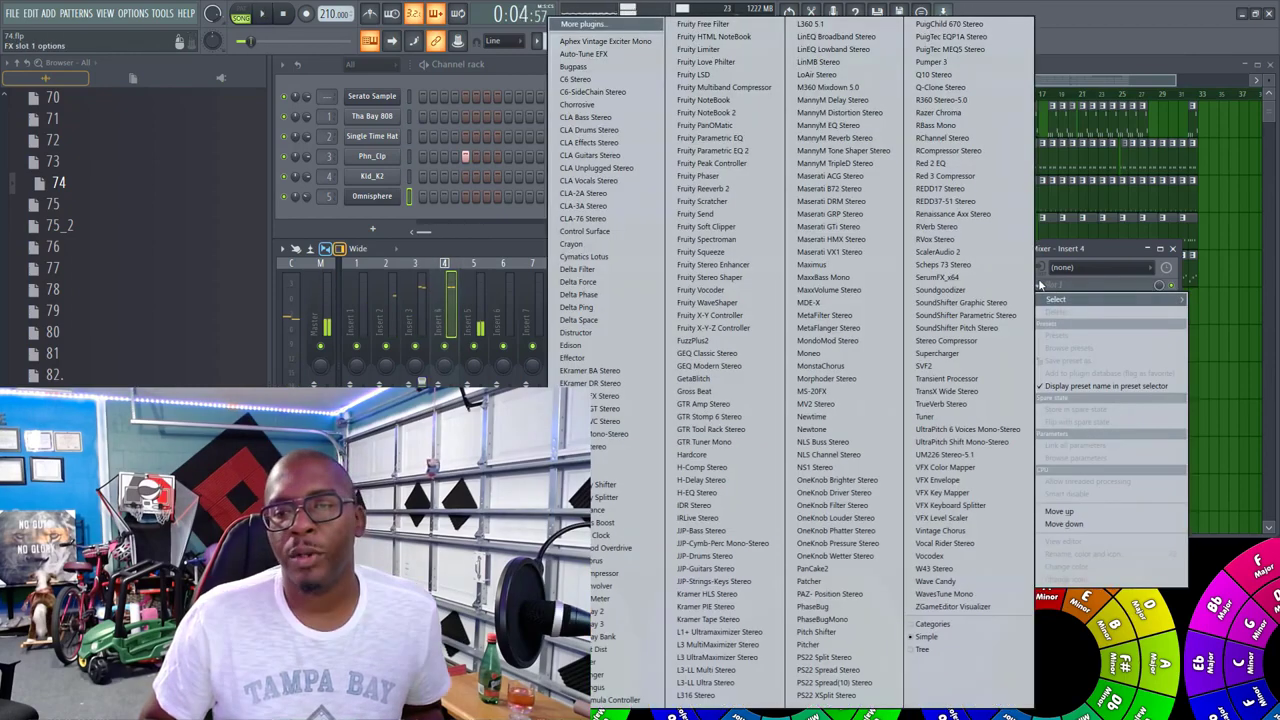
click(966, 353)
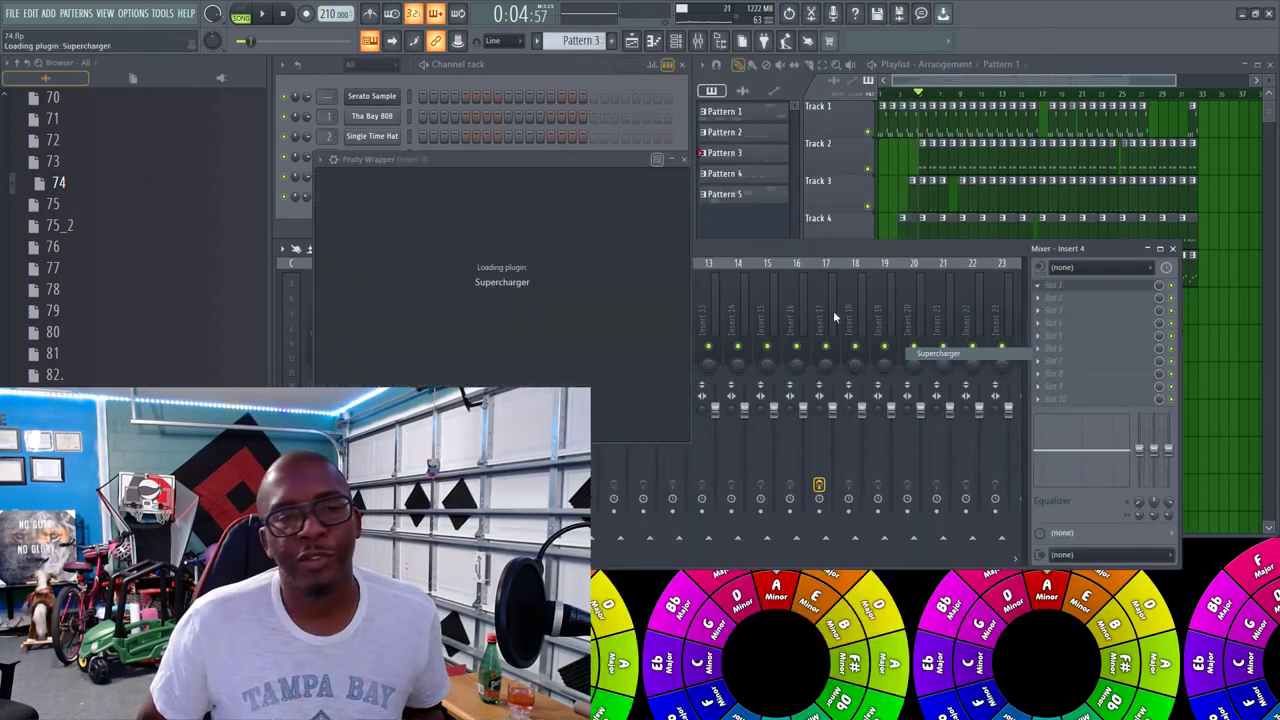
click(530, 178)
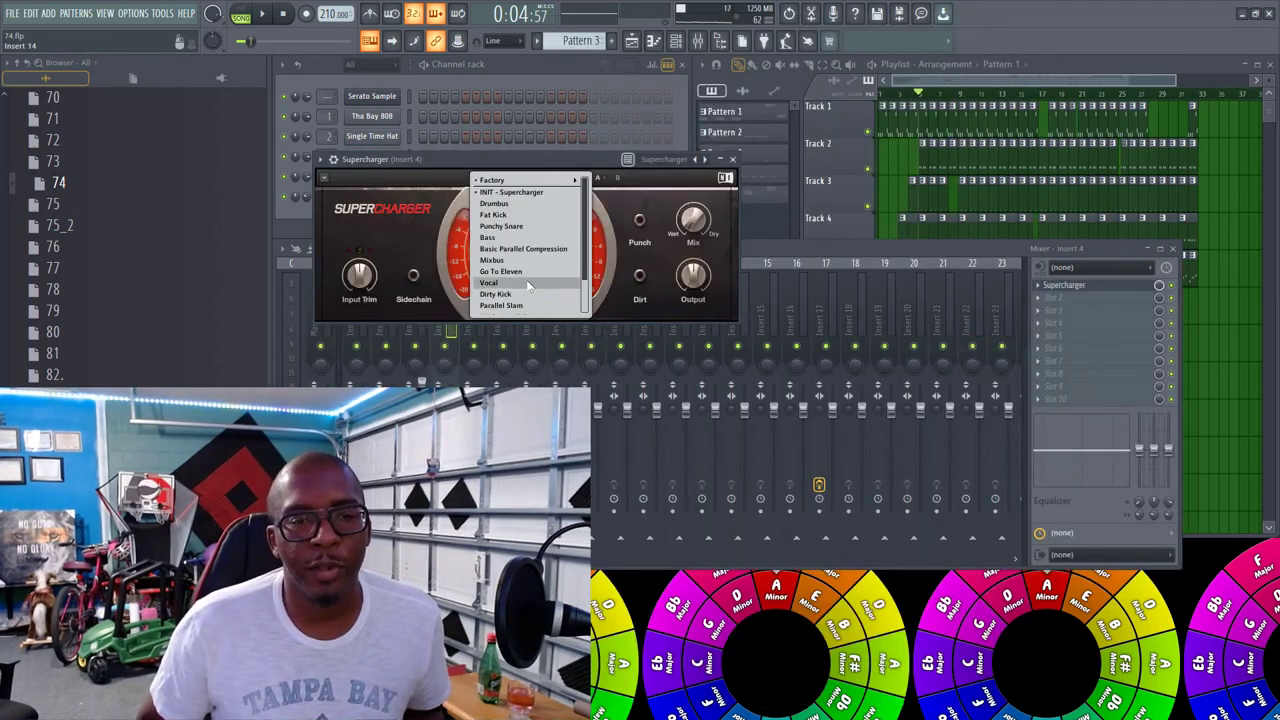
scroll(545, 250, down, 1)
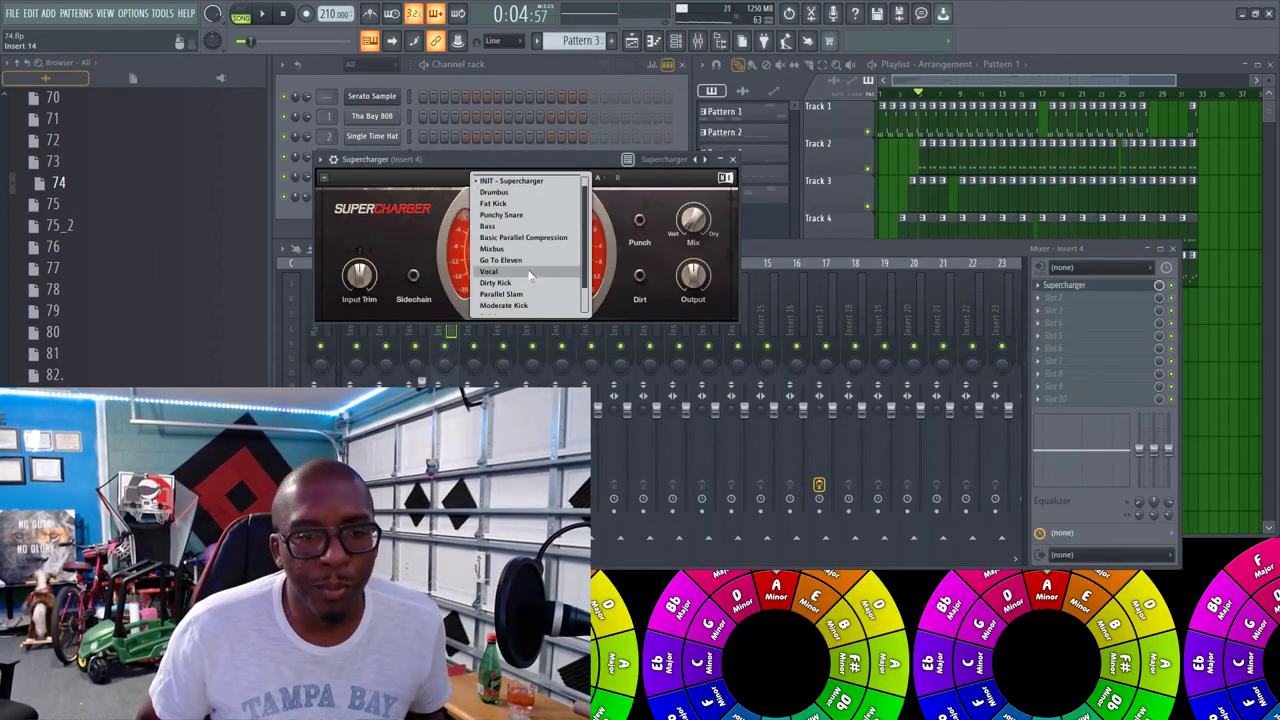
click(525, 204)
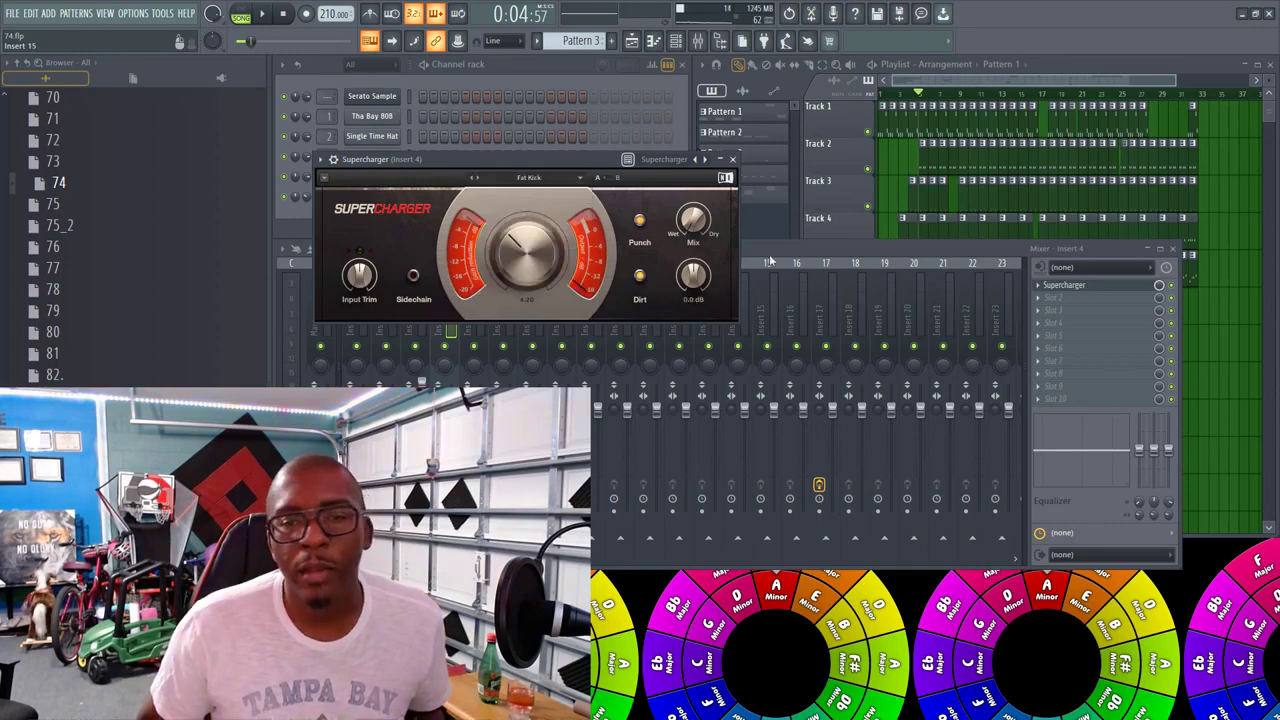
Step: Play the song briefly to hear Insert 4 through Supercharger and close the effect
click(770, 259)
key(space)
key(space)
click(600, 205)
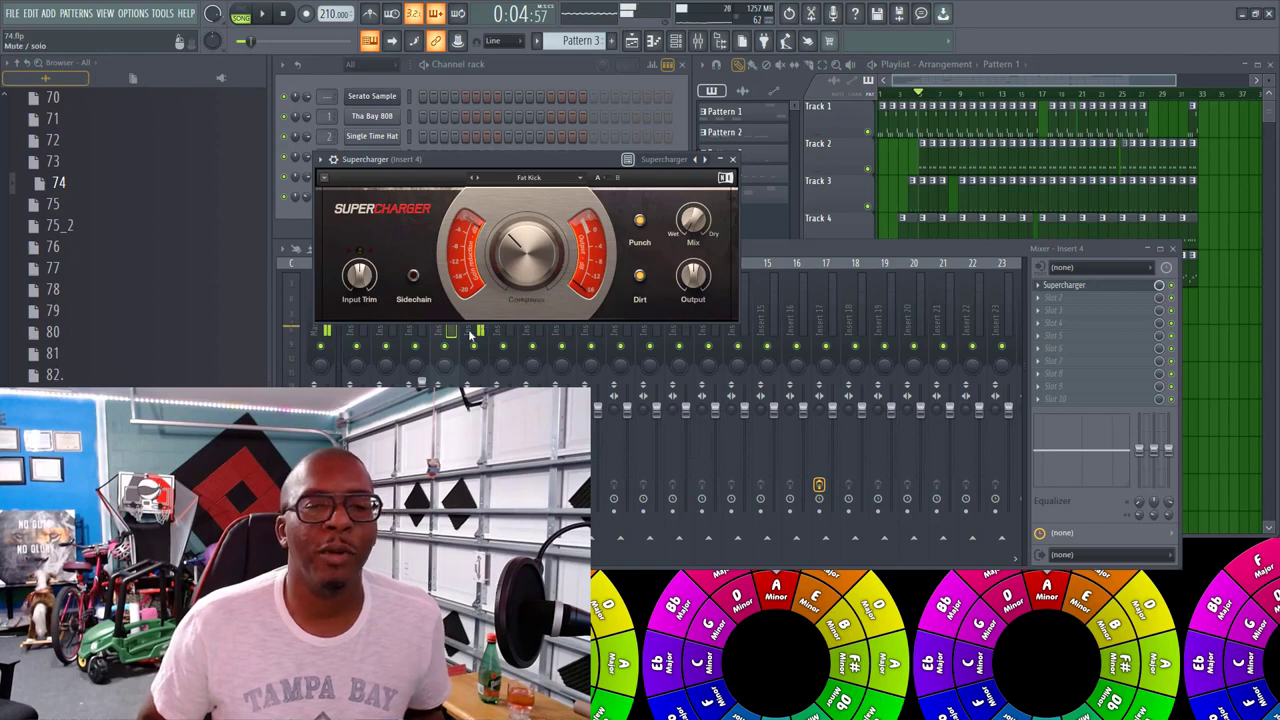
click(734, 160)
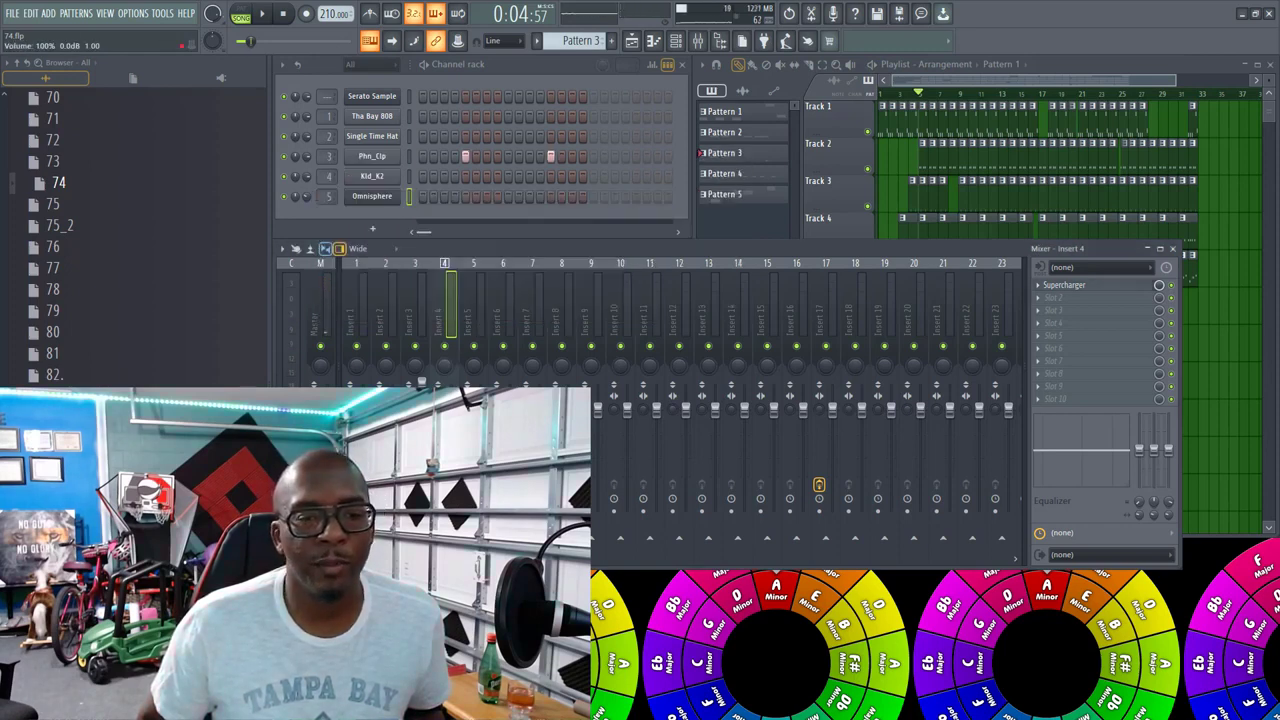
Step: Play the song from bar 5 several times and check Insert 4's sound within the mix
key(space)
key(space)
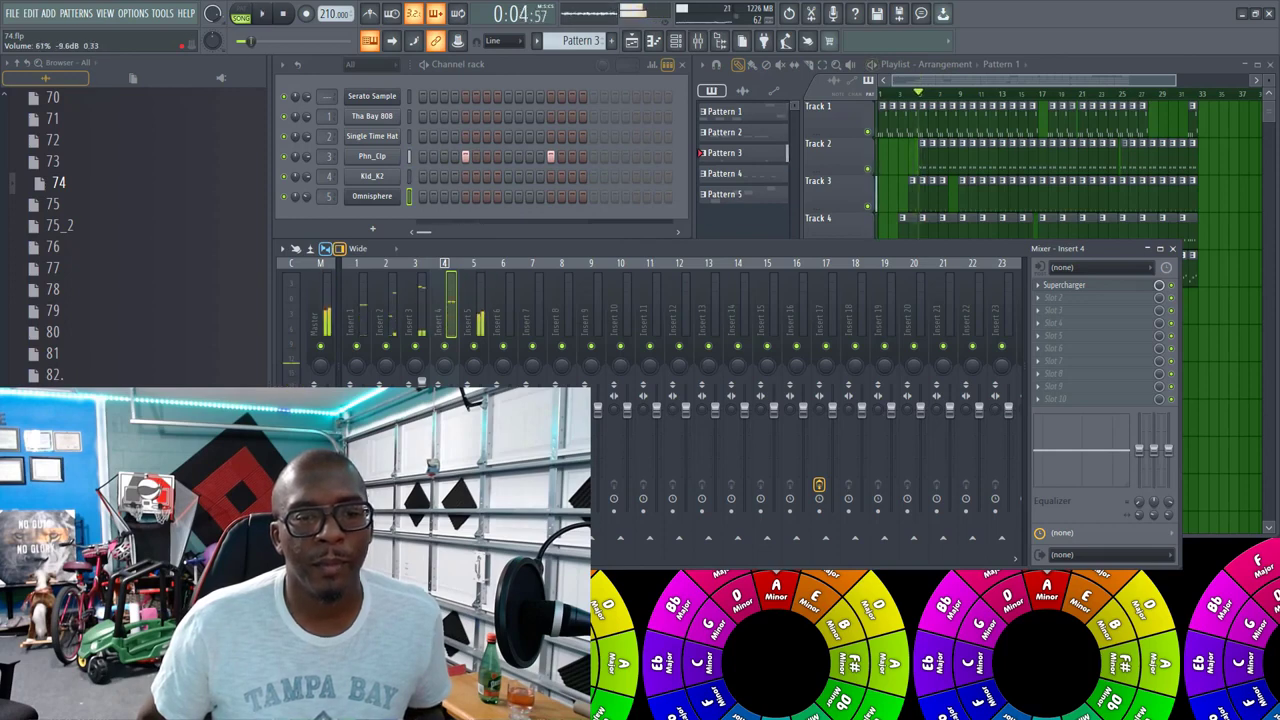
right_click(445, 346)
key(space)
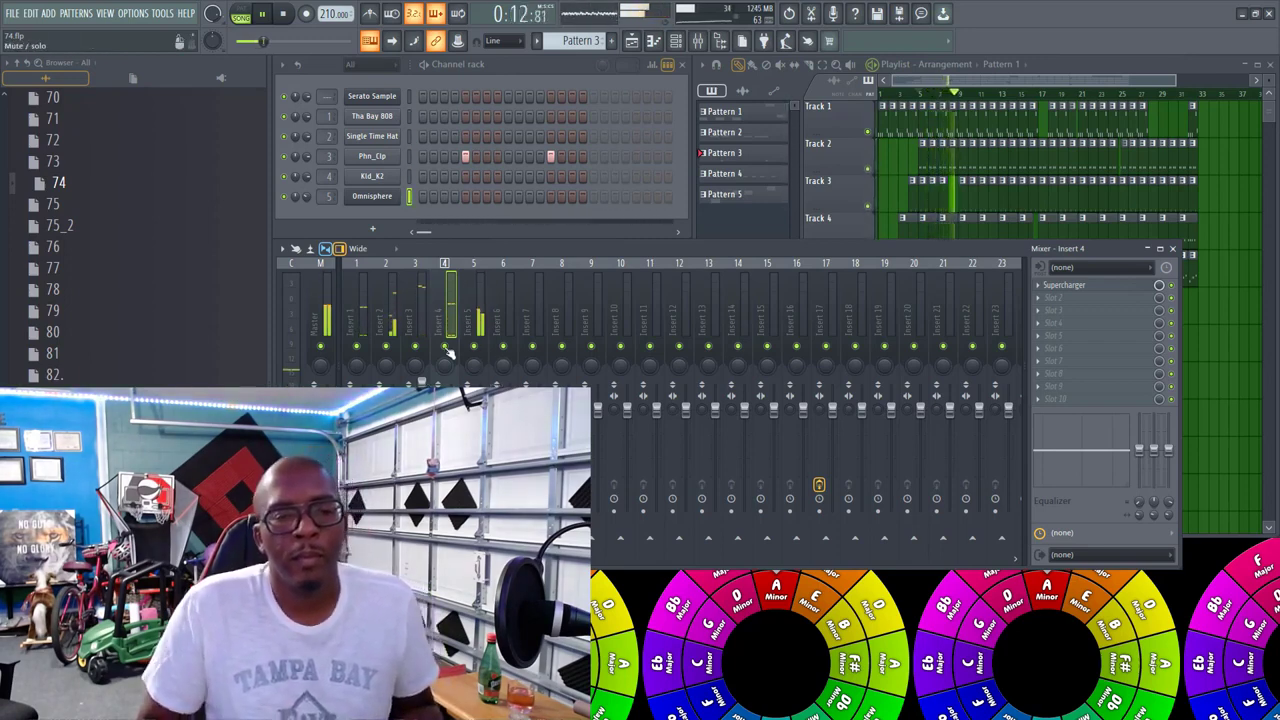
key(space)
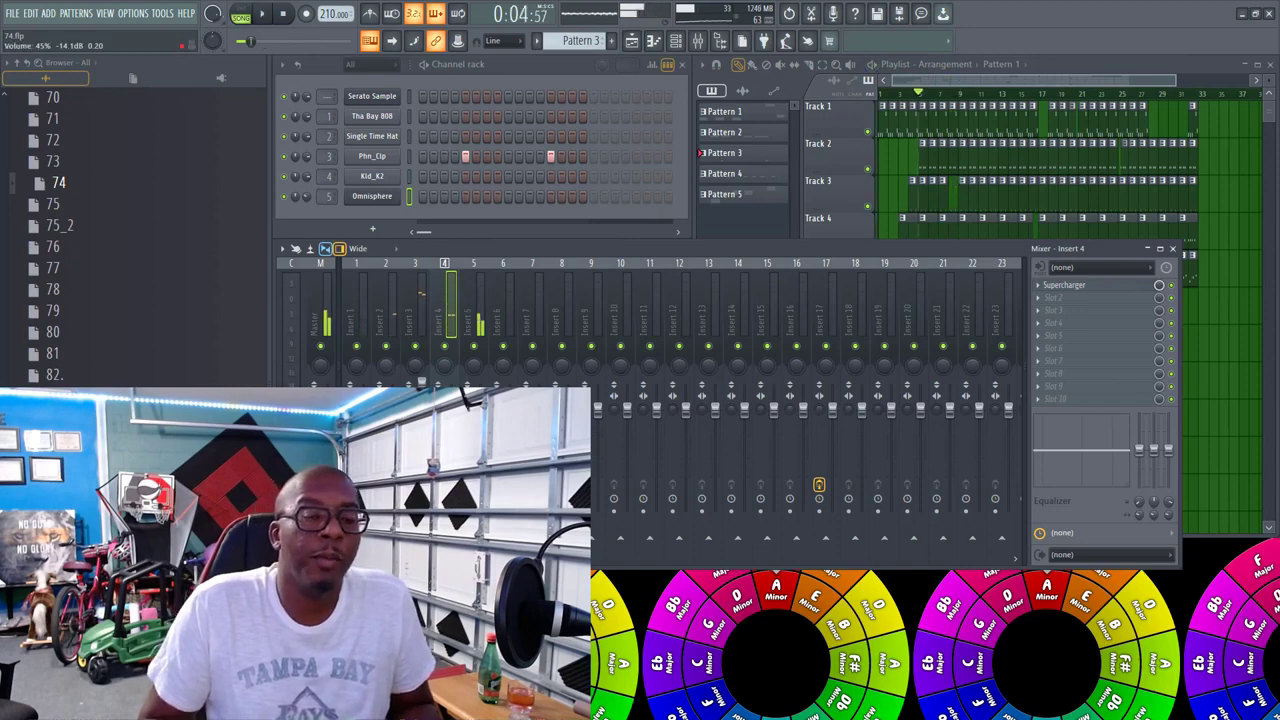
key(space)
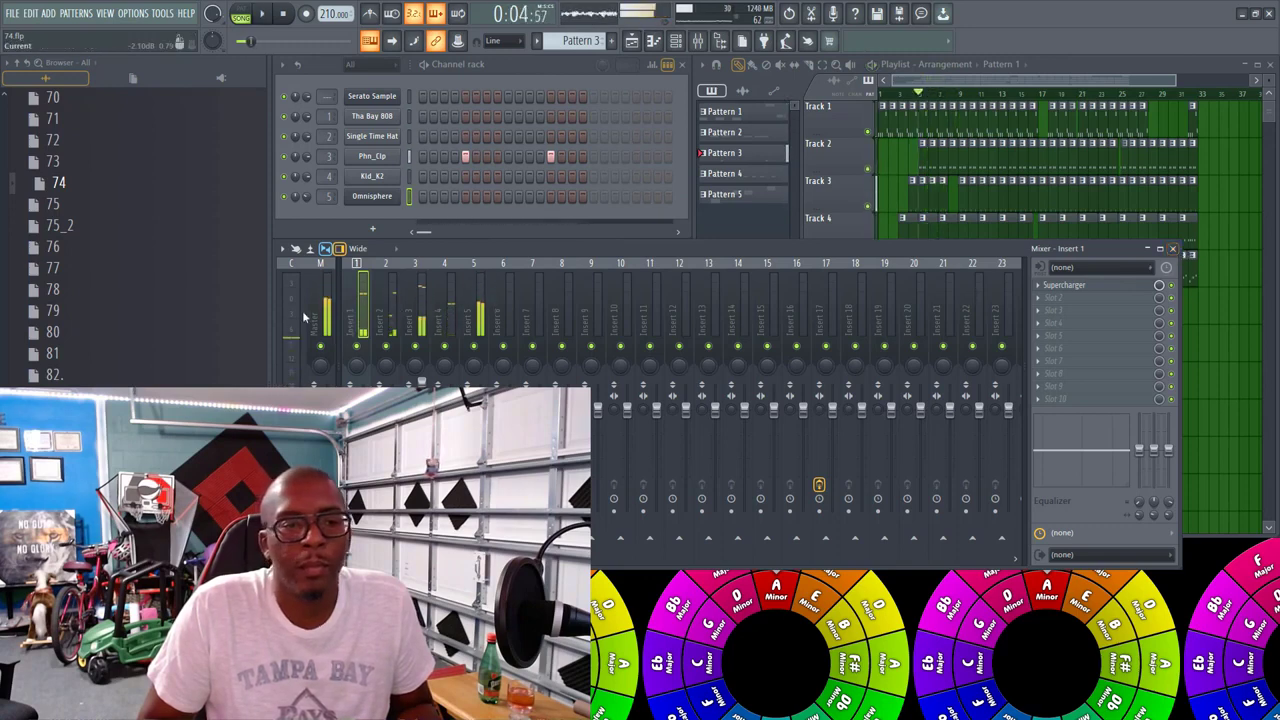
Step: Select the Master track, listen to the full mix and lower Insert 3's volume to about 108%
click(323, 315)
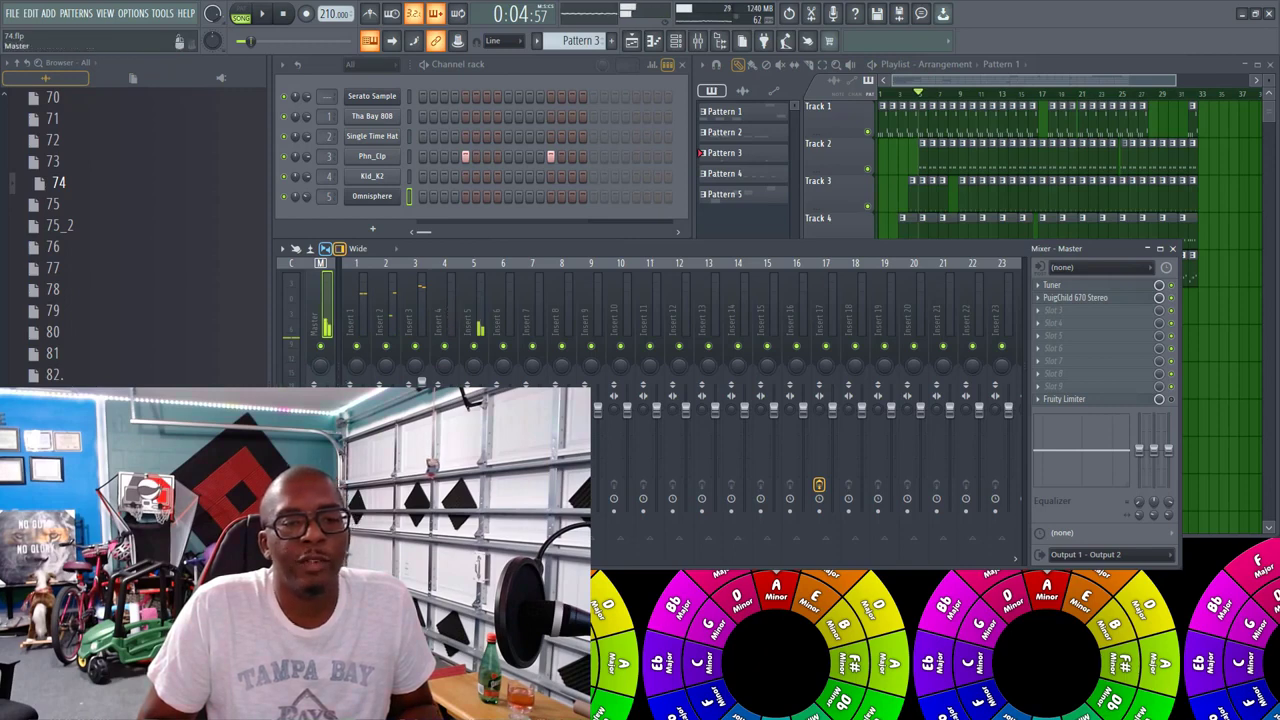
key(space)
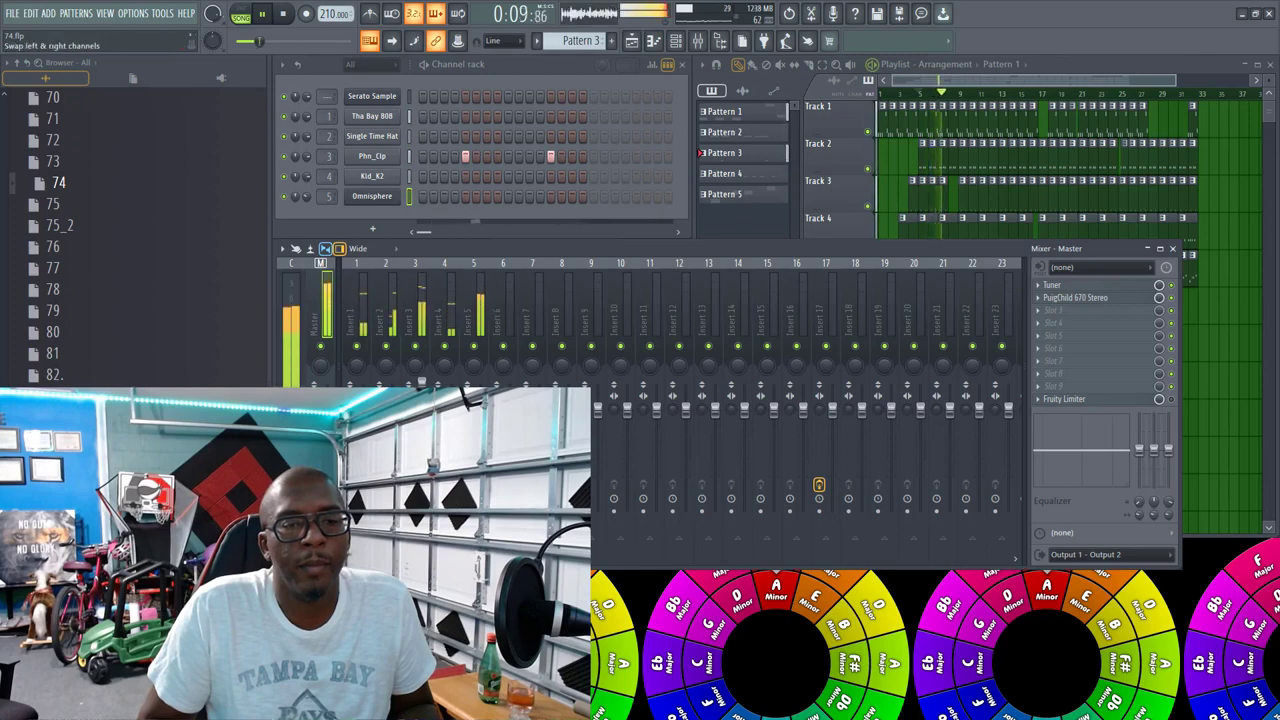
key(space)
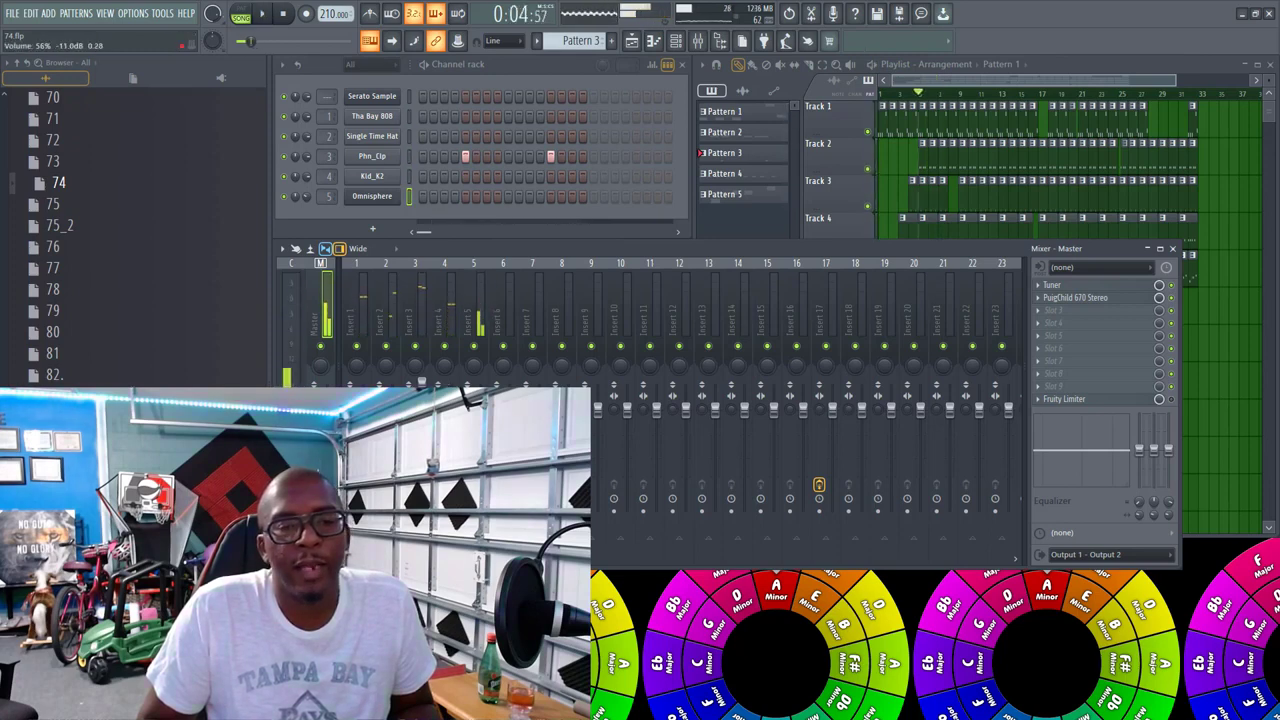
key(space)
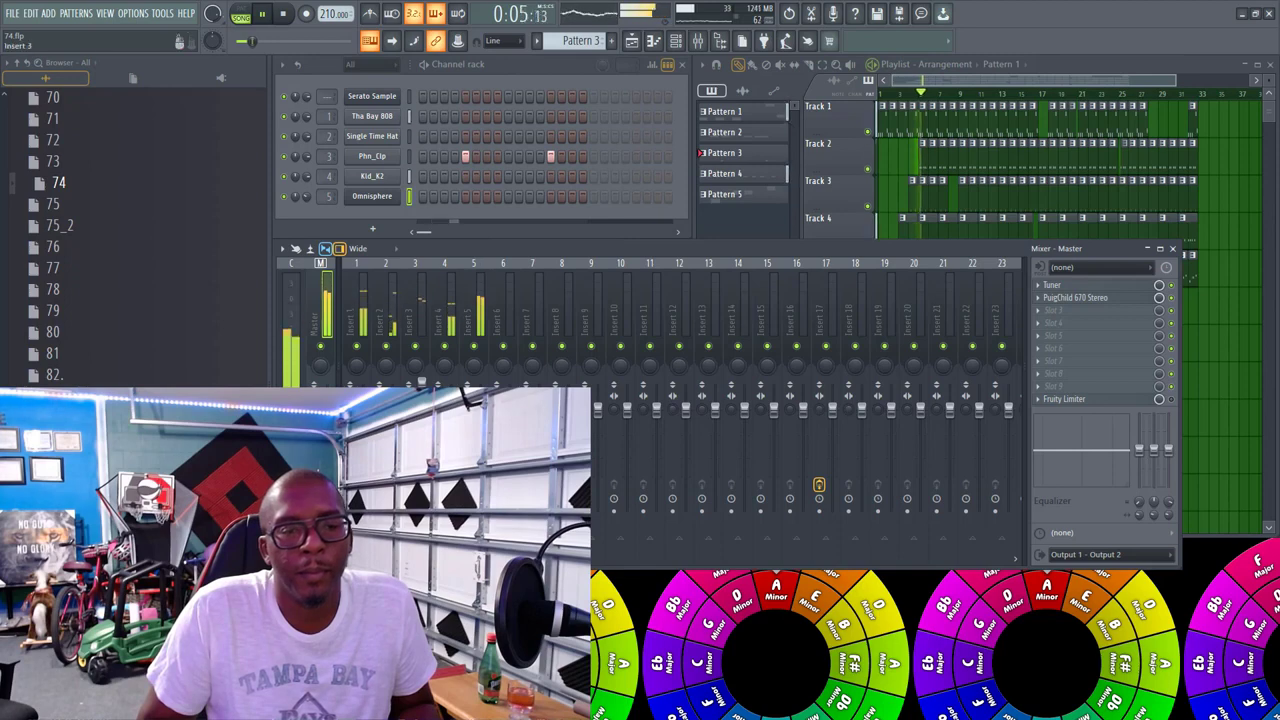
drag(422, 382, 422, 398)
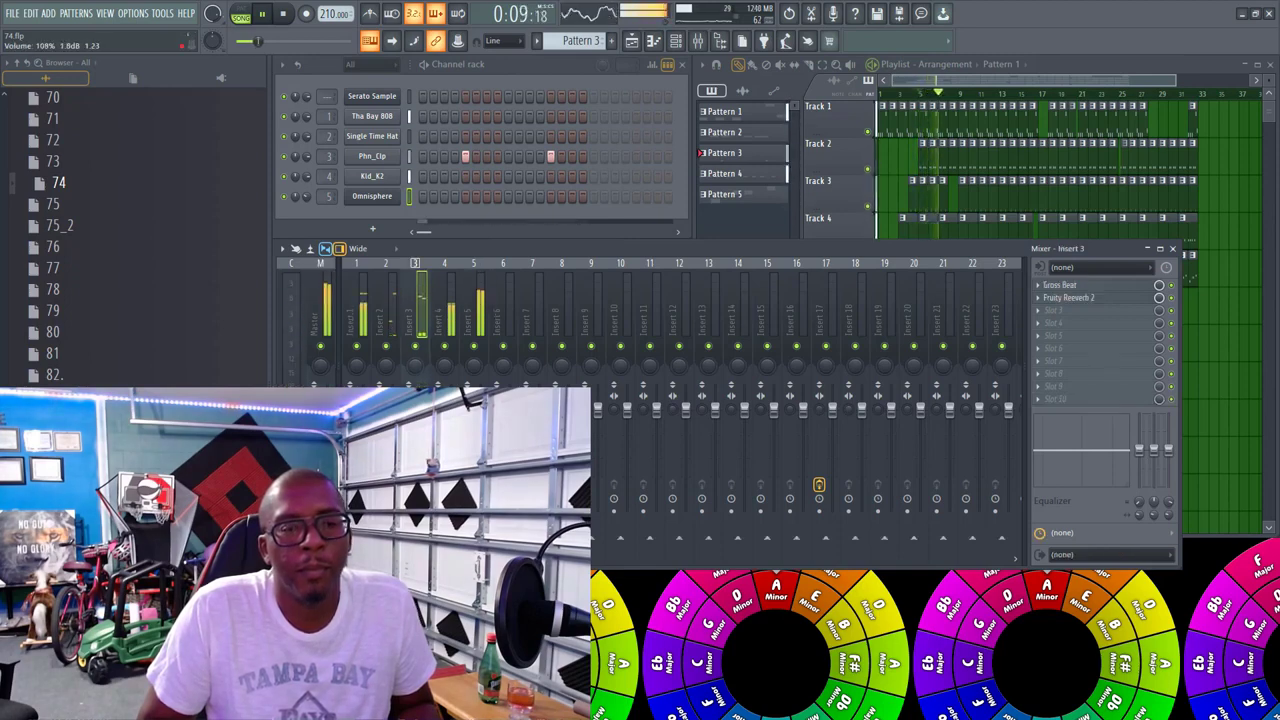
key(space)
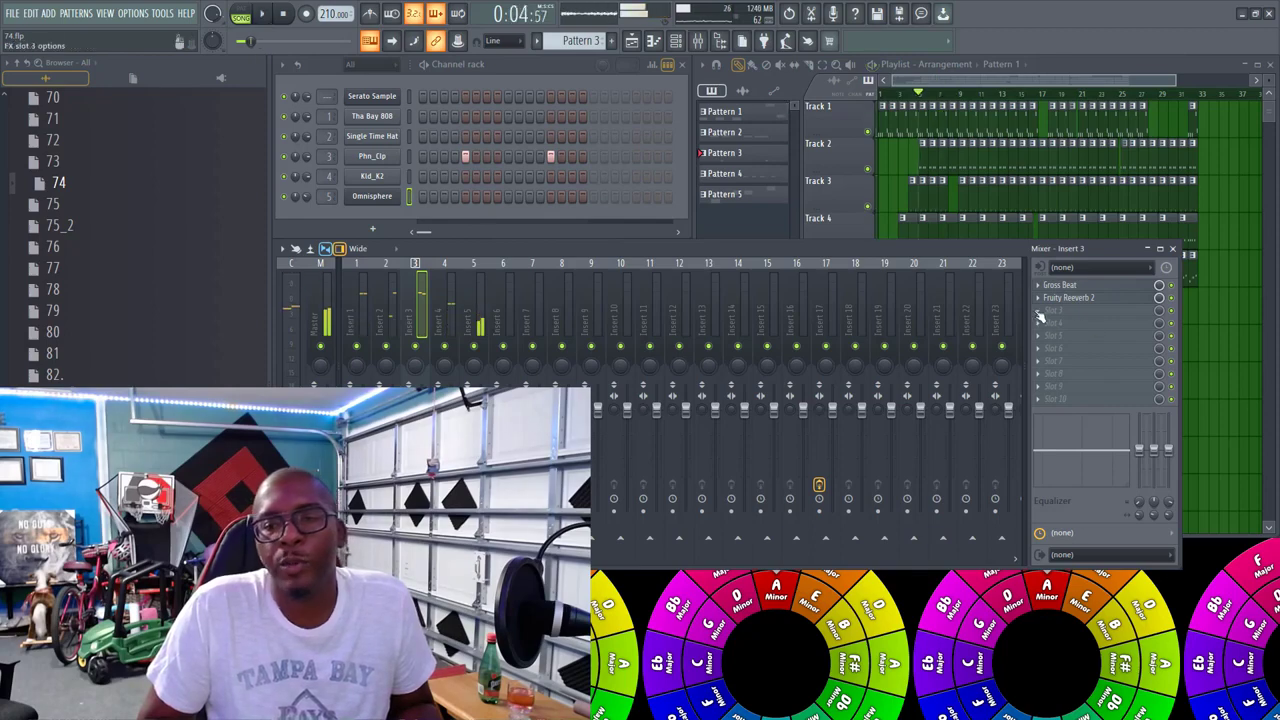
Step: Add OneKnob Filter Stereo to Insert 3's third slot, adjust its filter amount during playback and close the effect
click(1050, 311)
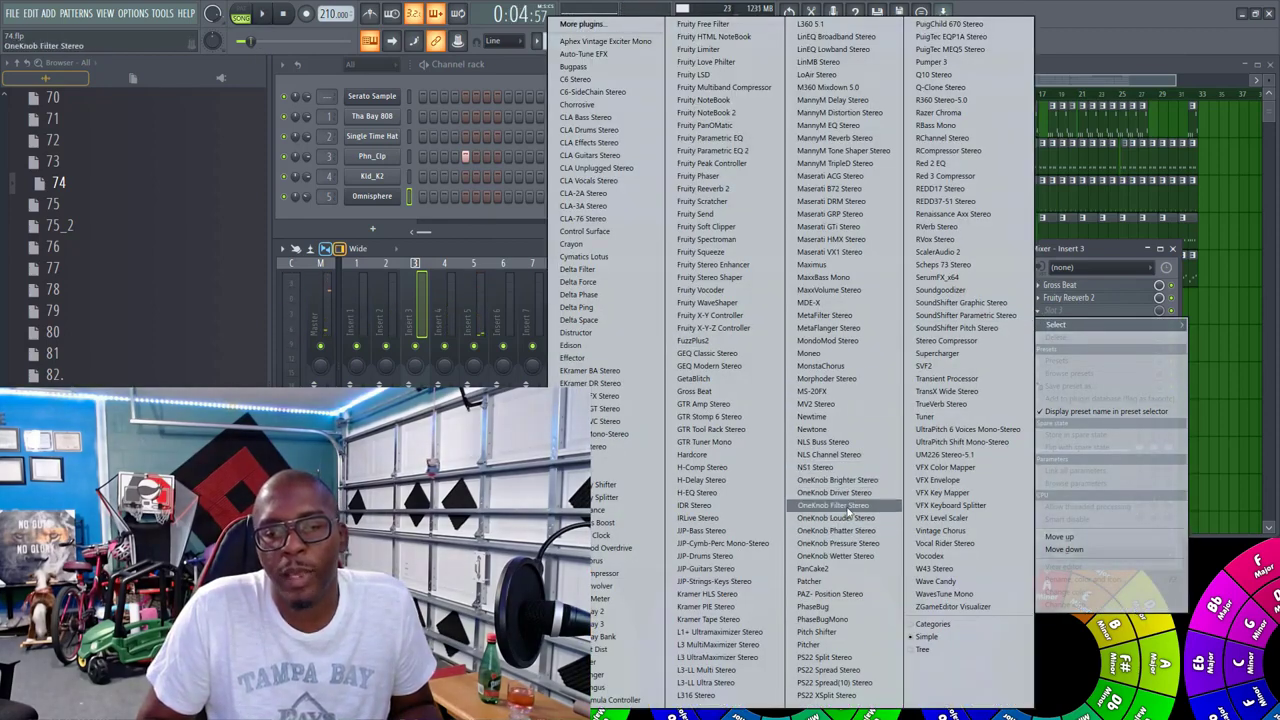
click(838, 505)
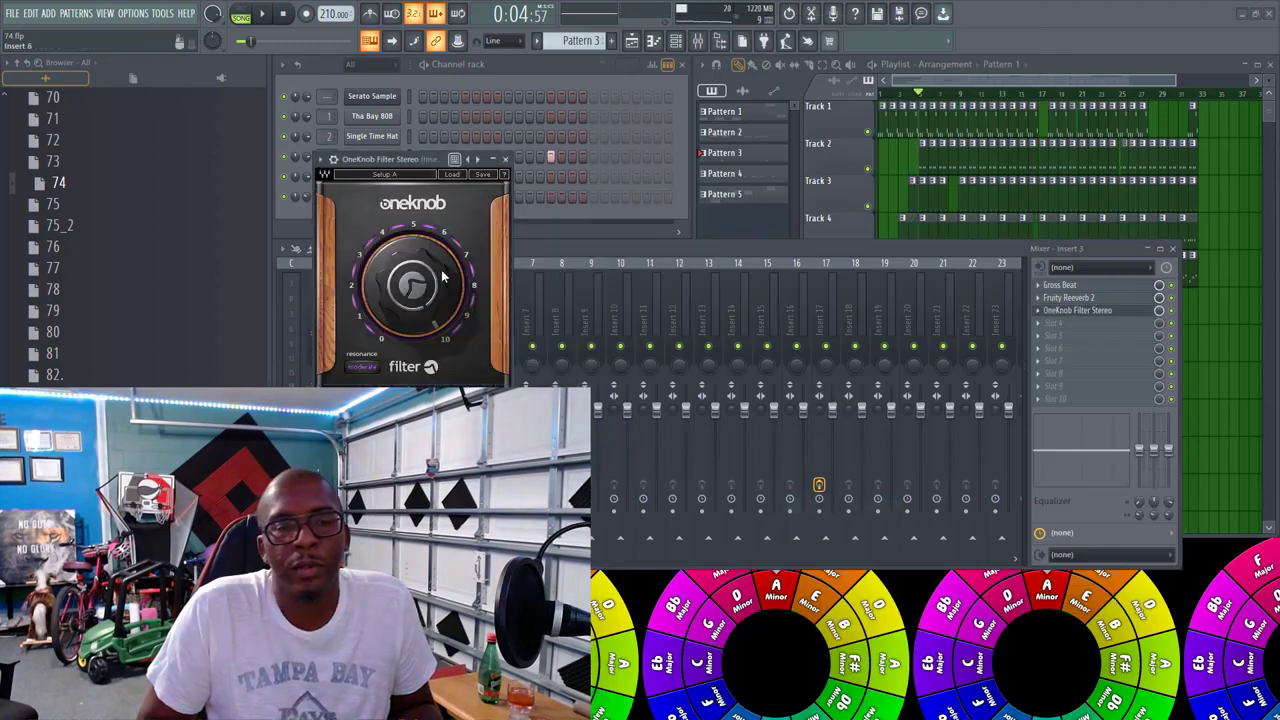
drag(412, 286, 412, 289)
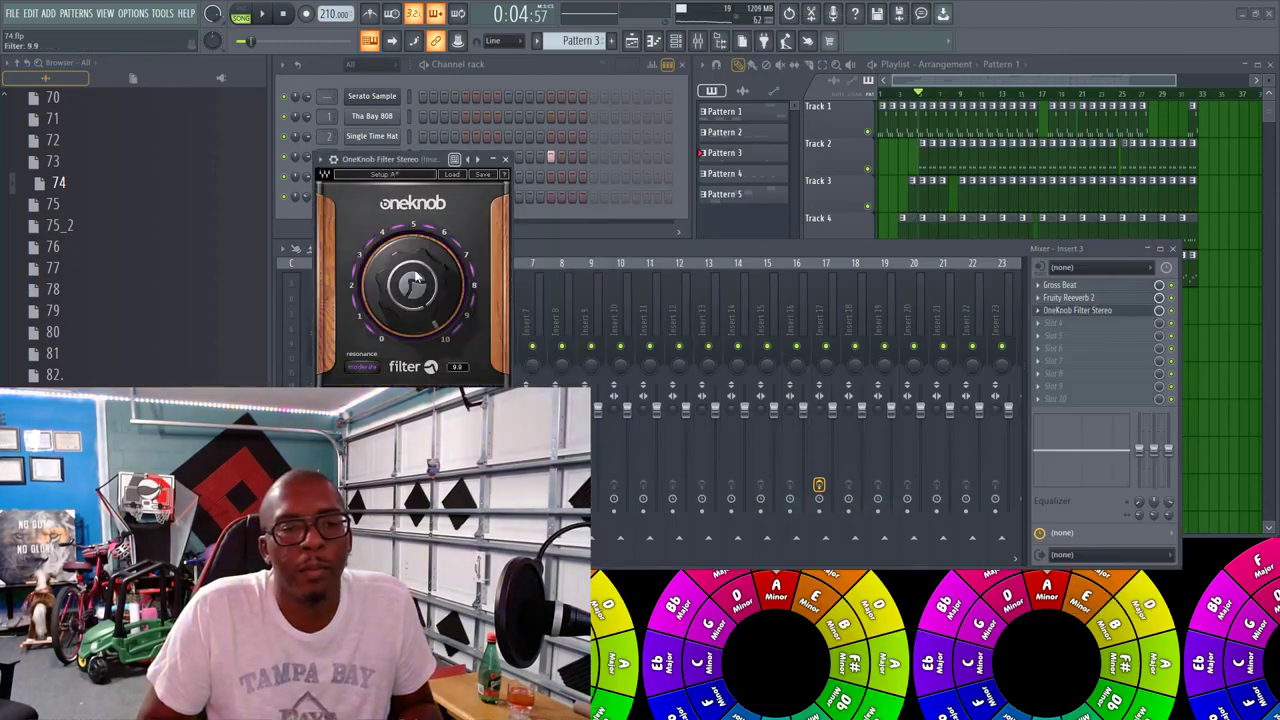
click(562, 250)
key(space)
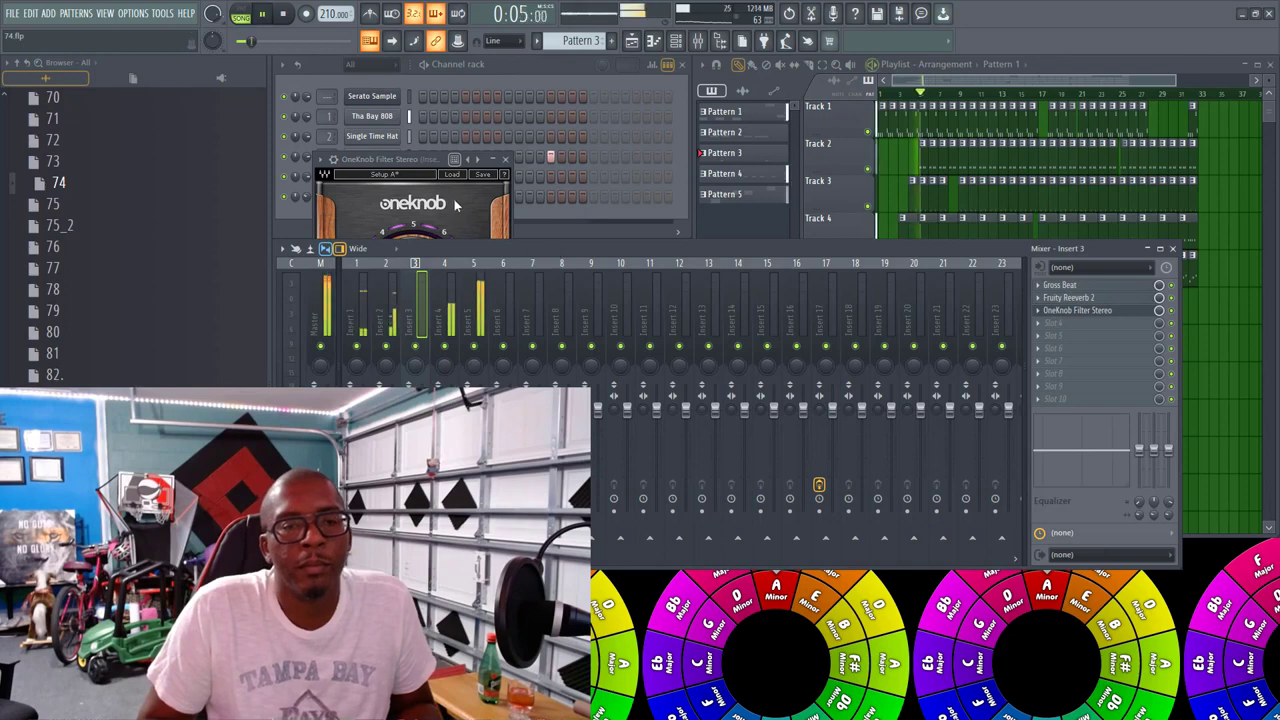
drag(430, 162, 435, 118)
drag(417, 242, 417, 281)
click(511, 116)
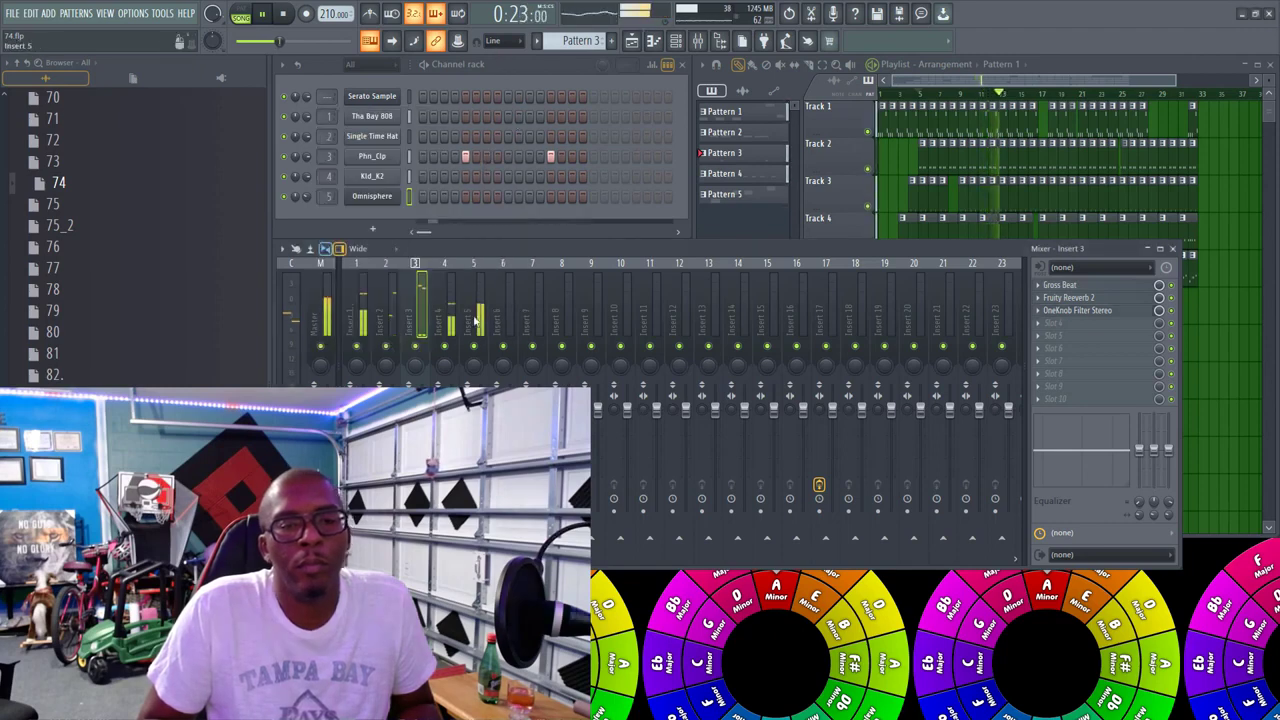
Step: Lower Insert 3's volume slightly, stop playback and close the mixer
drag(422, 406, 422, 414)
key(space)
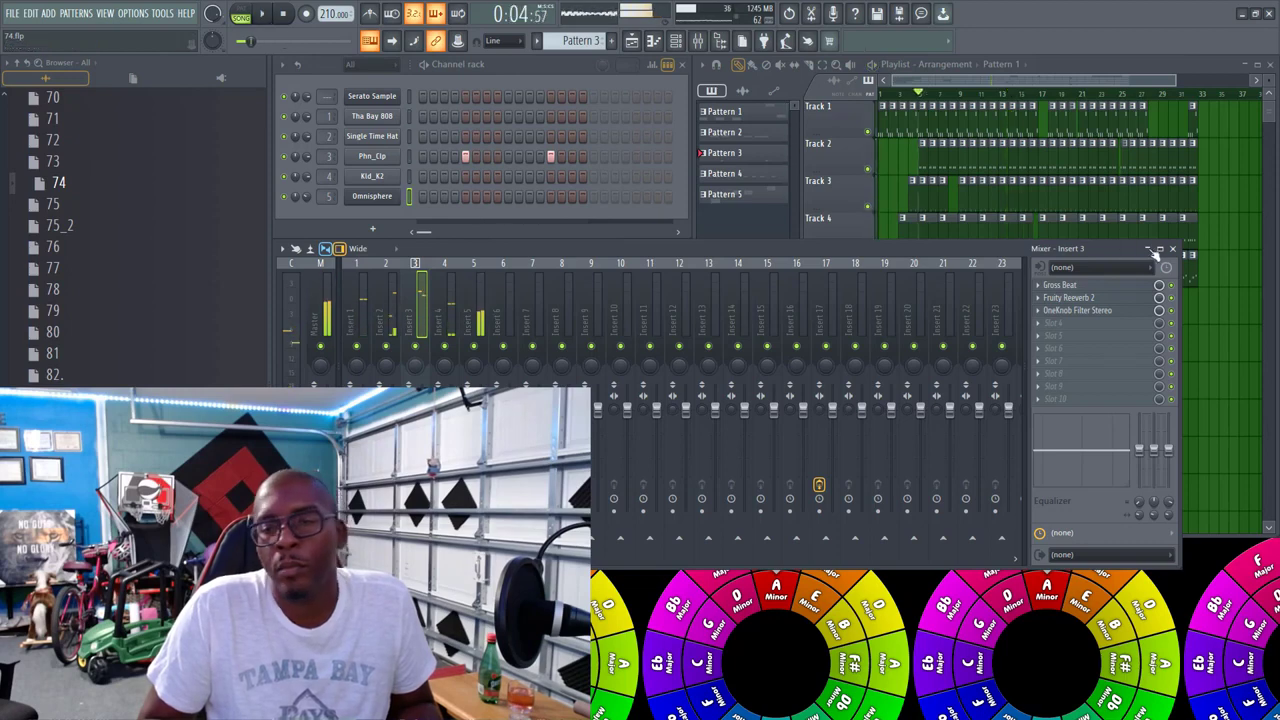
click(1173, 249)
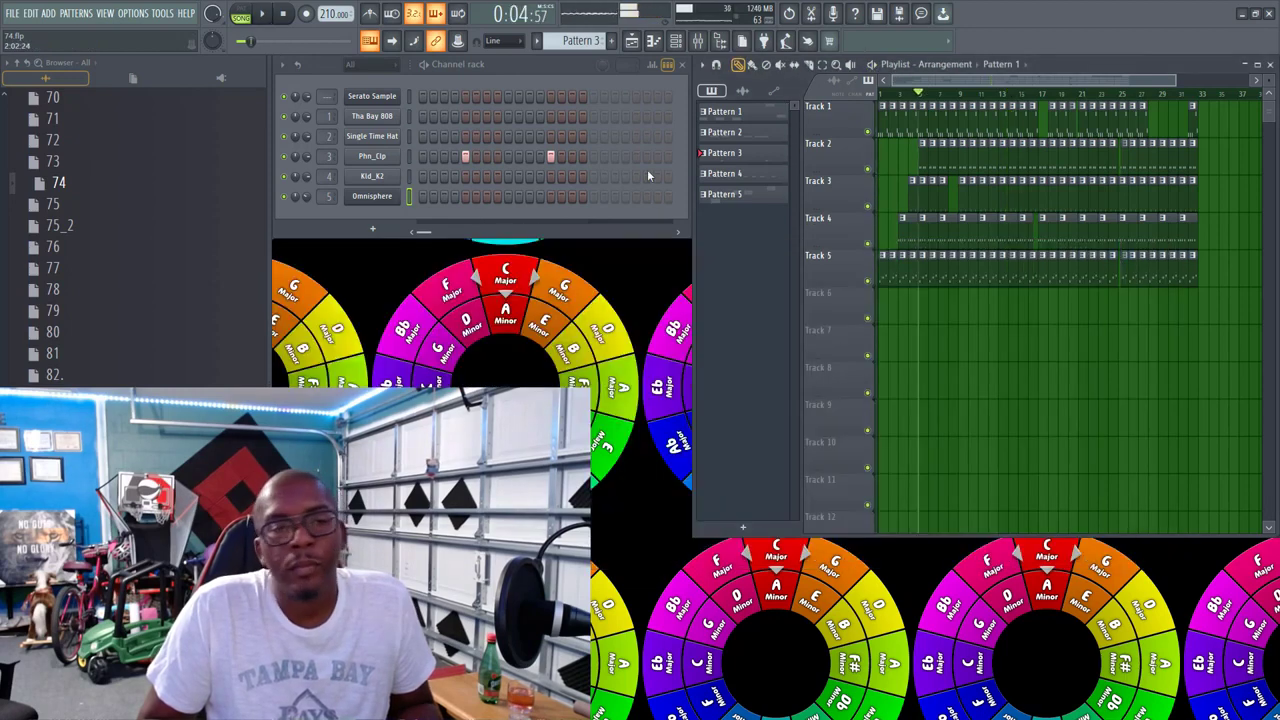
Step: Render the full song as 74.mp3 into the 100 Beats folder and close the folder window that opens
click(14, 13)
click(14, 13)
click(16, 14)
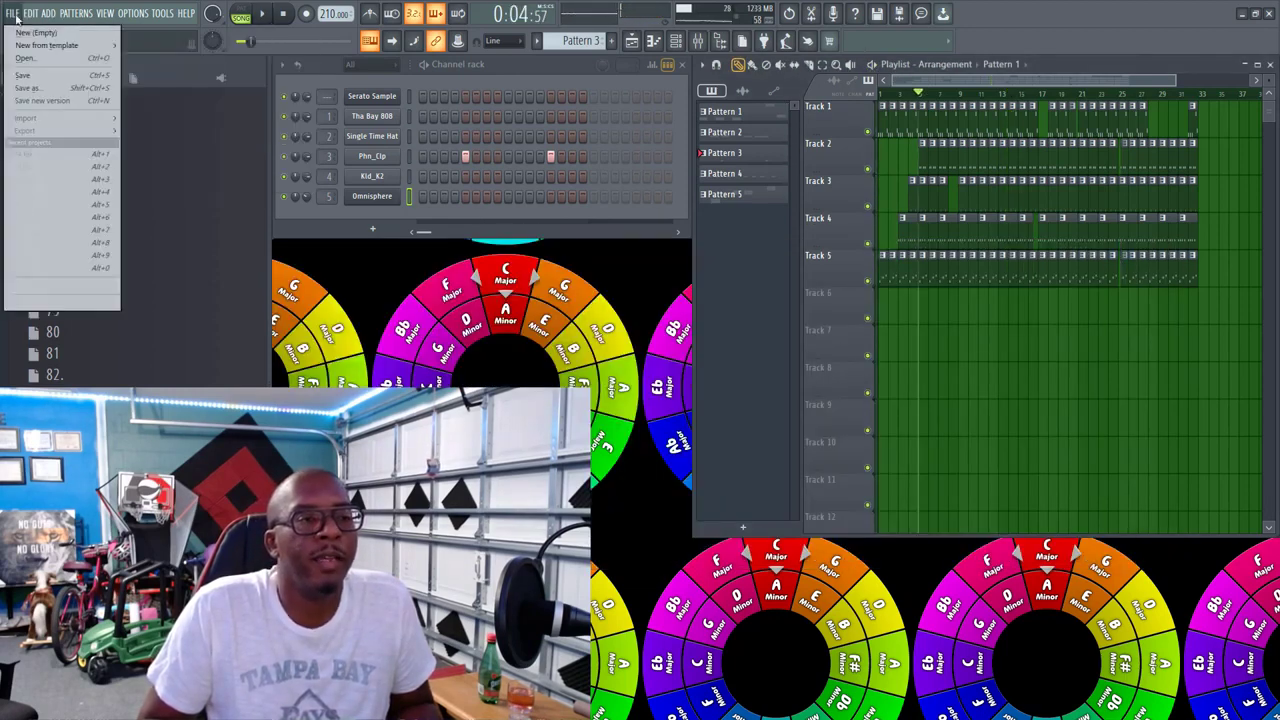
click(26, 87)
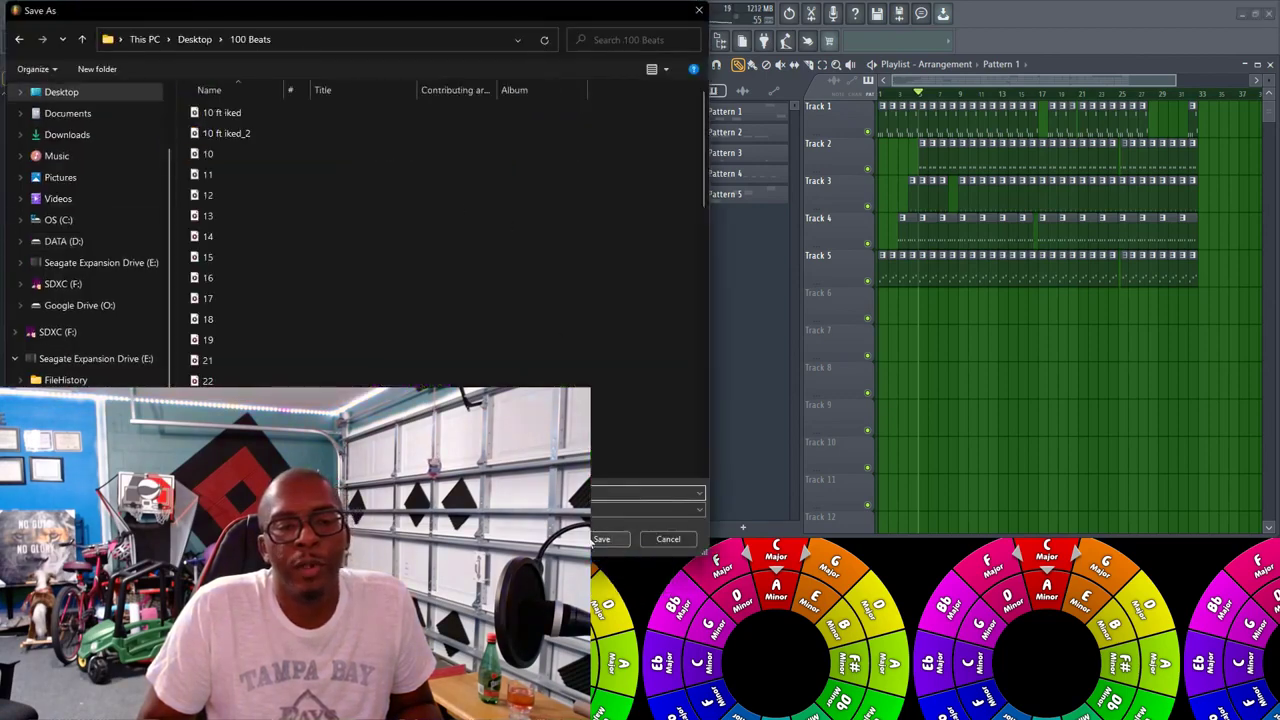
click(608, 539)
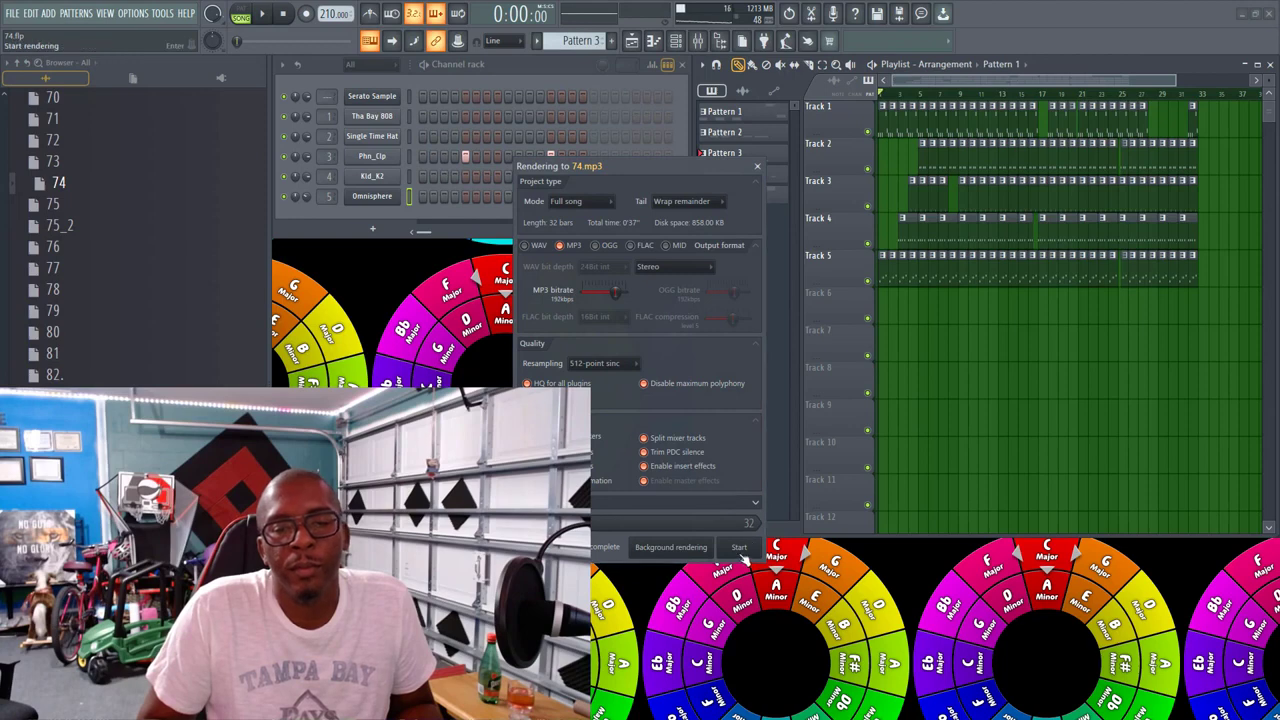
click(739, 548)
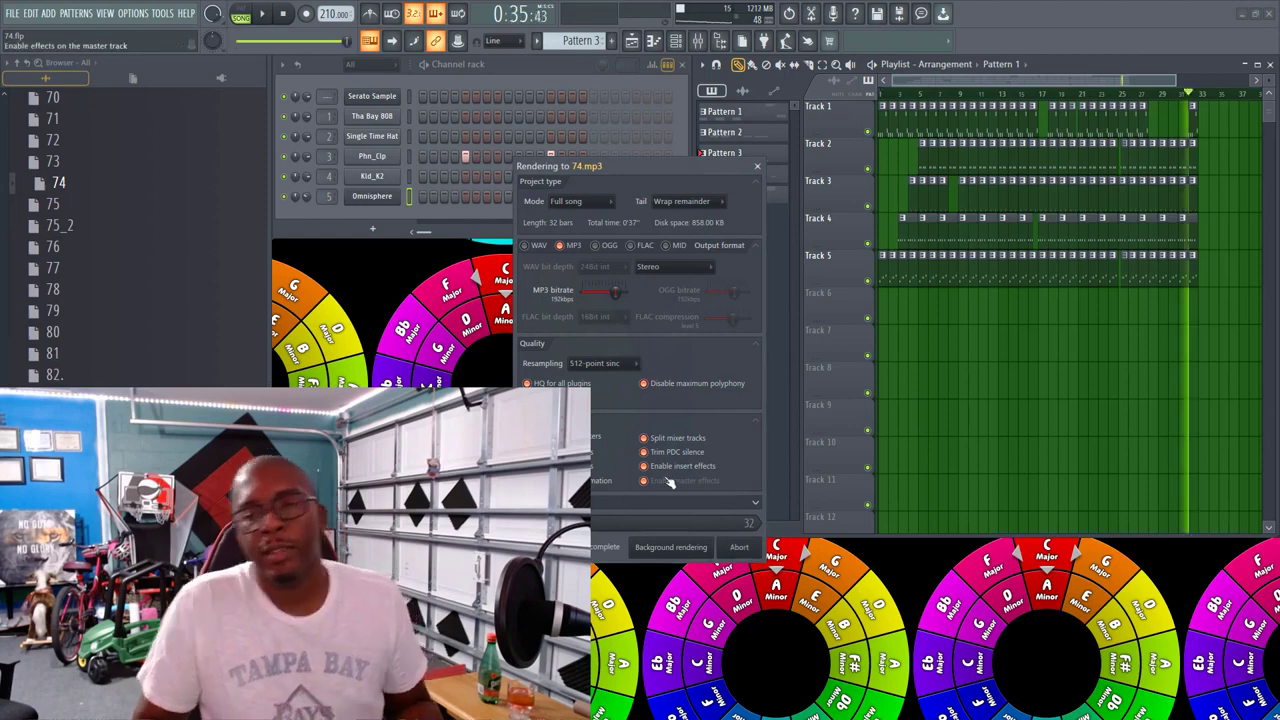
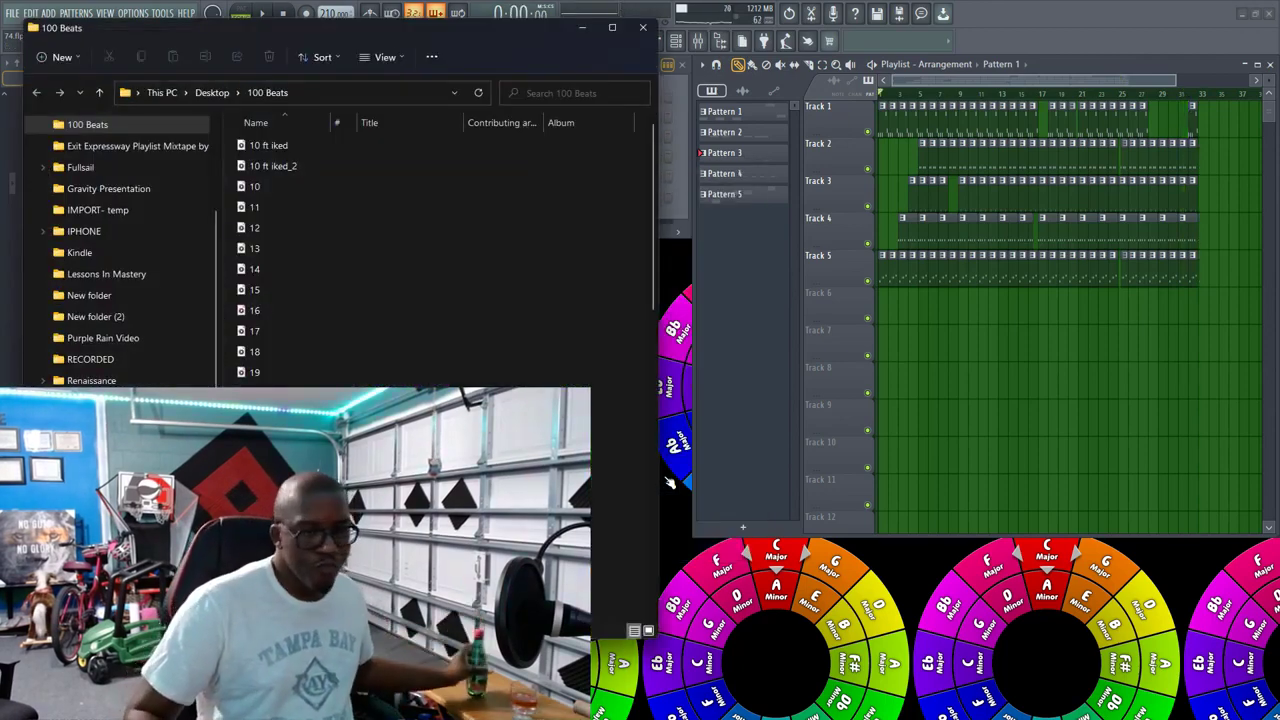
click(643, 28)
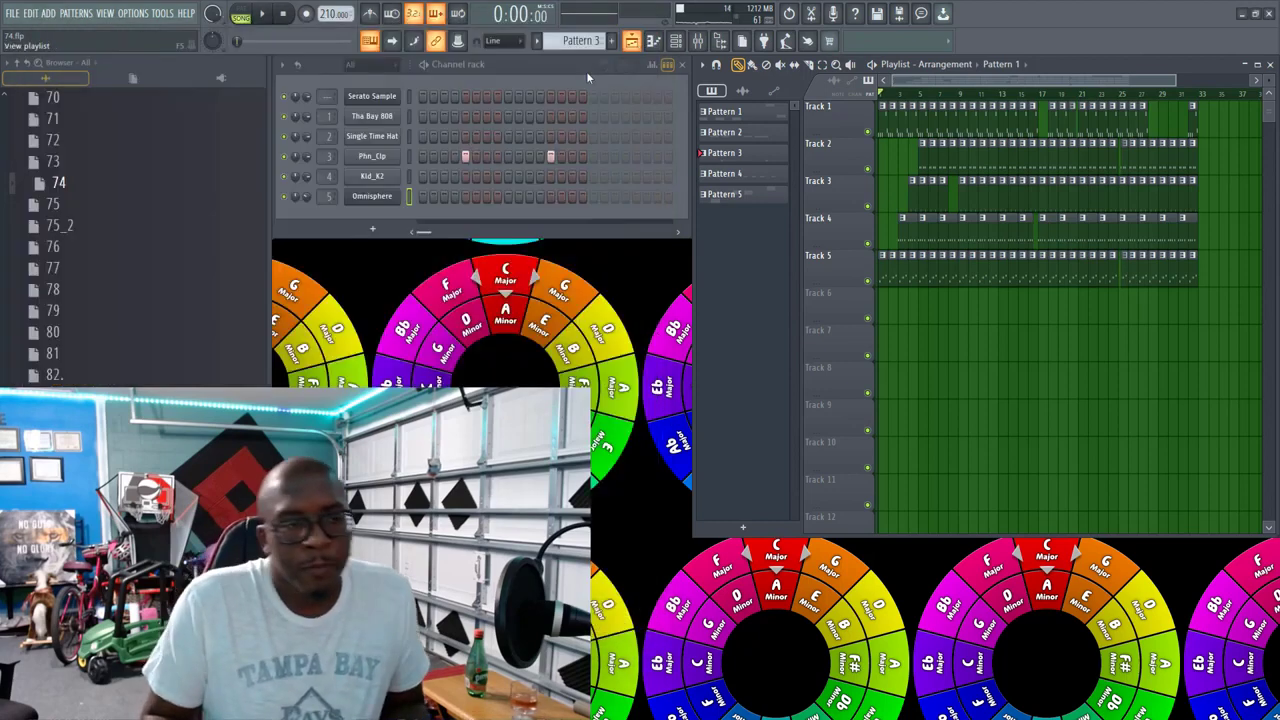
Step: Open project 75 and close the sampler, Tuner and OneKnob Phatter windows that open with it
right_click(104, 204)
click(126, 204)
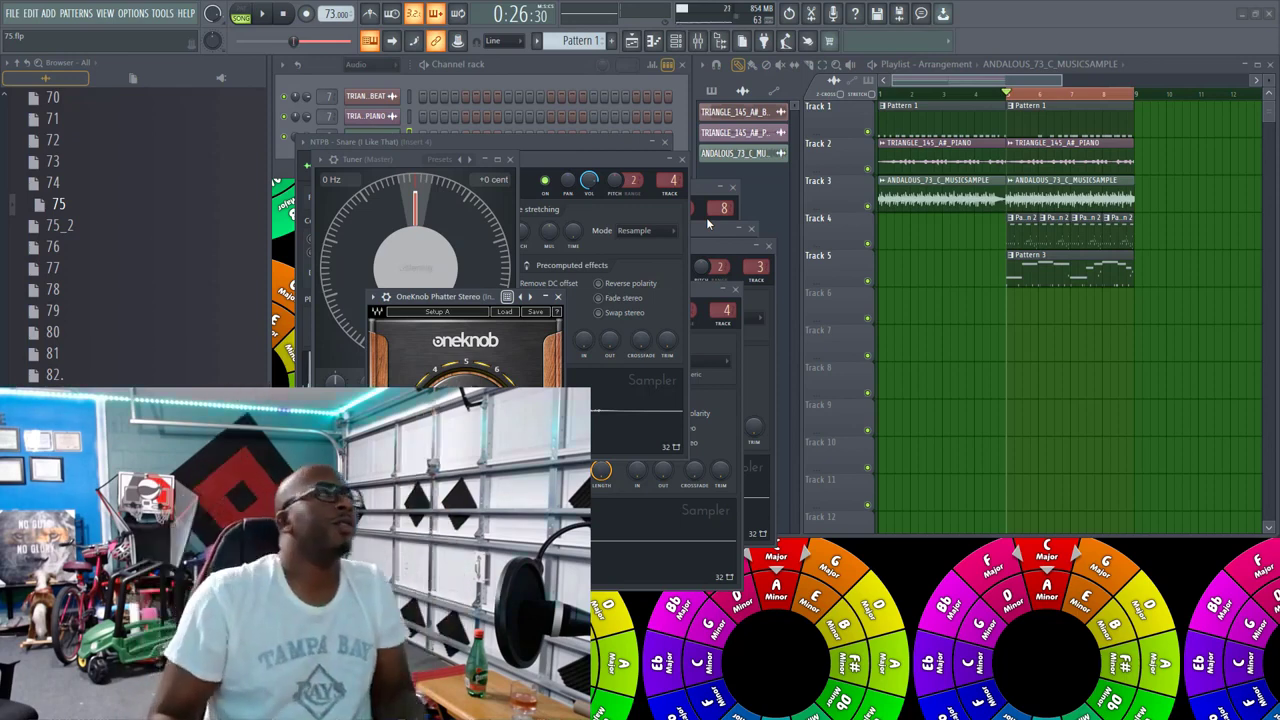
click(684, 161)
click(664, 142)
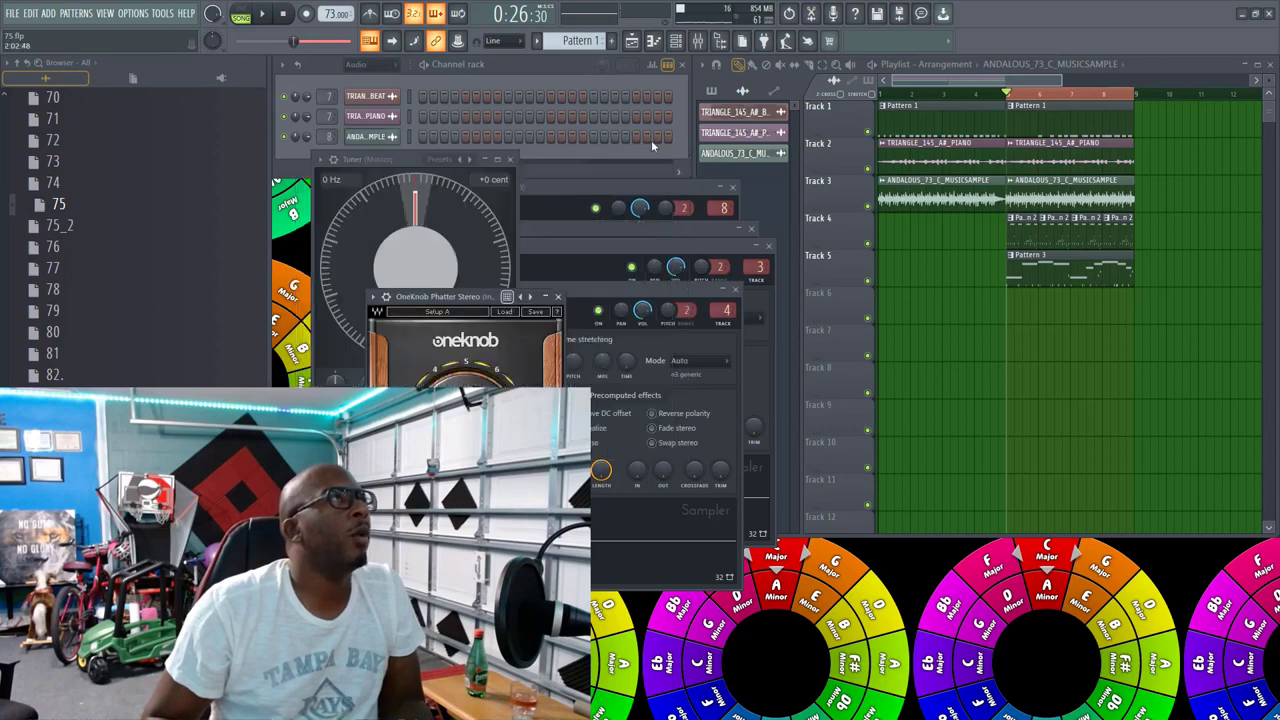
click(510, 160)
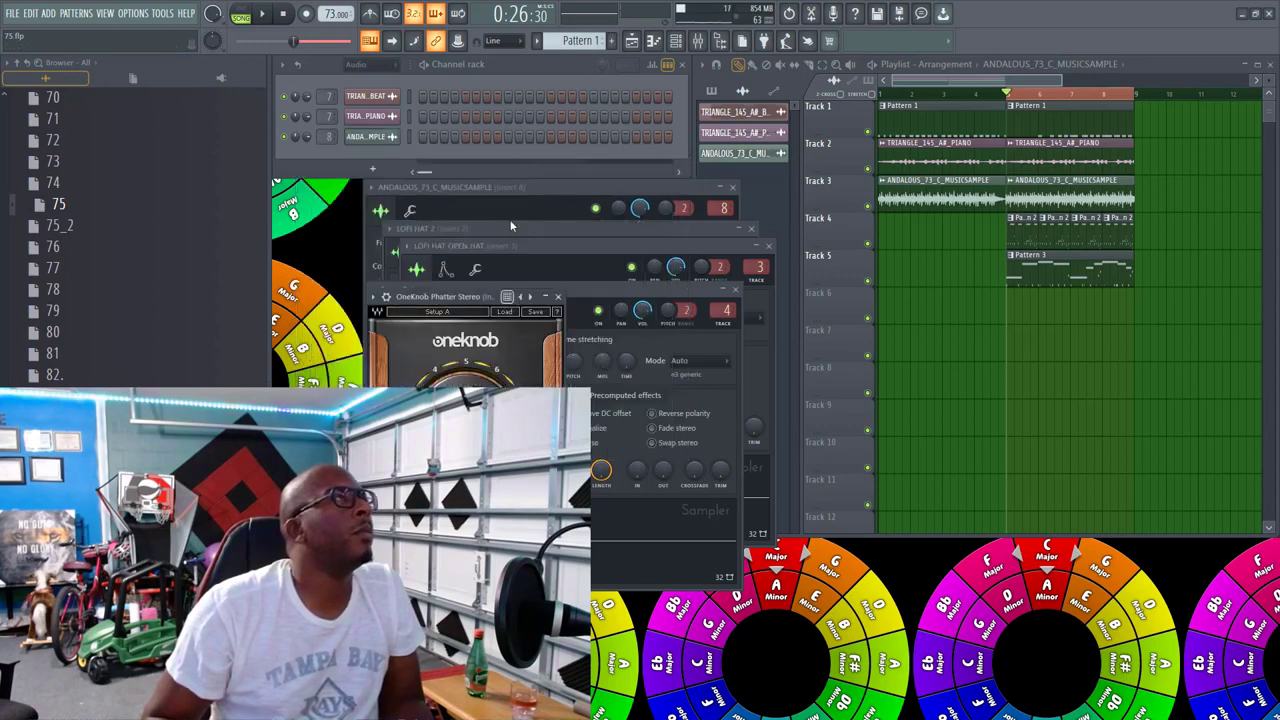
click(559, 297)
click(735, 290)
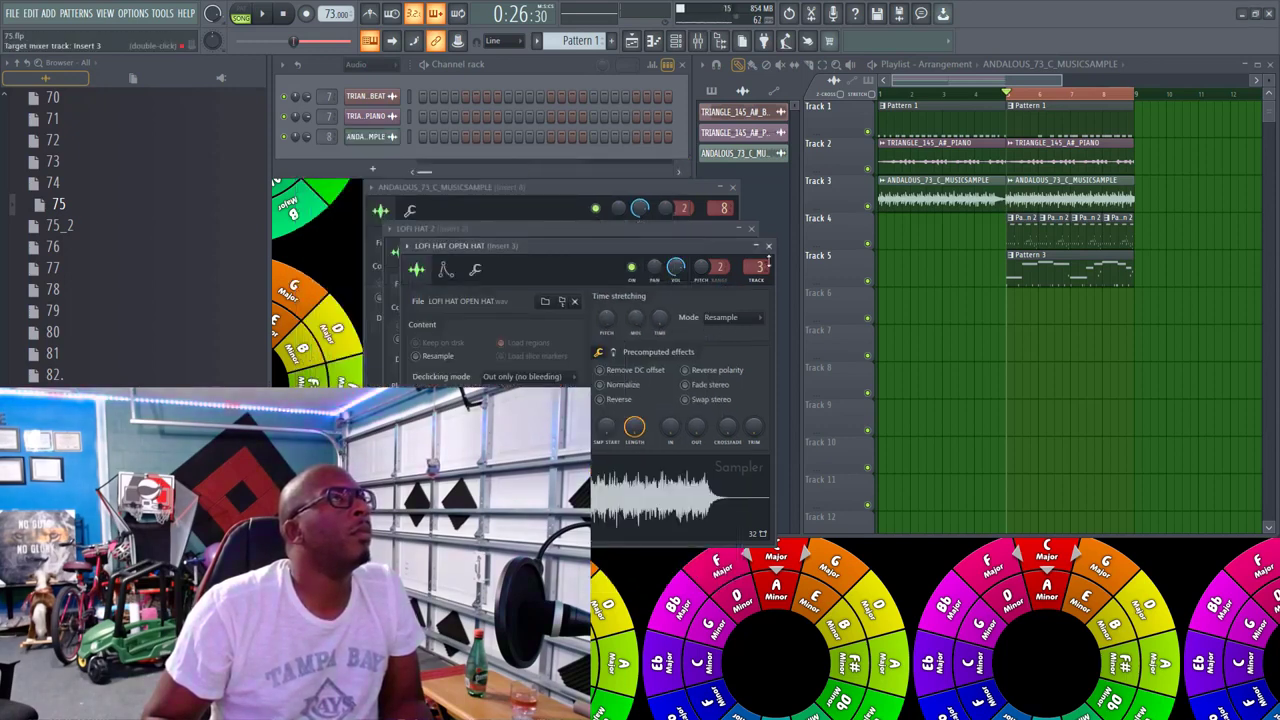
click(768, 245)
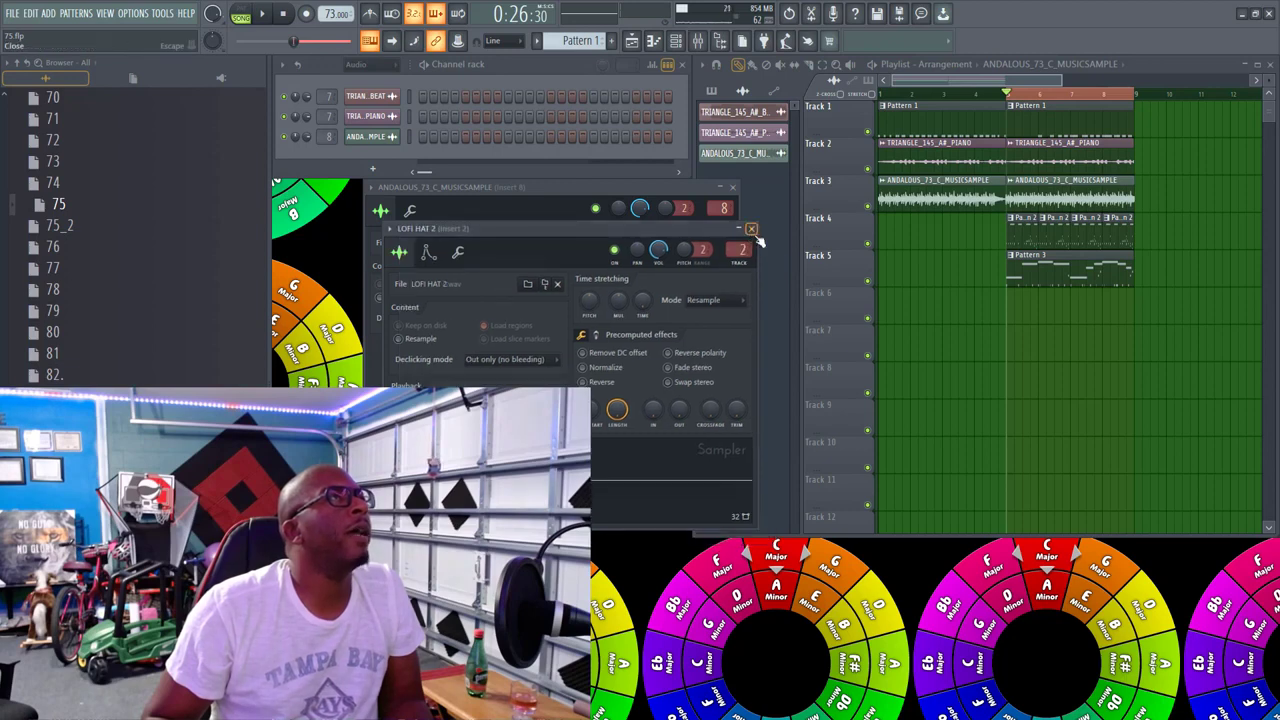
click(752, 229)
click(732, 187)
Step: Play a short stretch of the song, stop it and toggle the tempo's Half speed option
key(space)
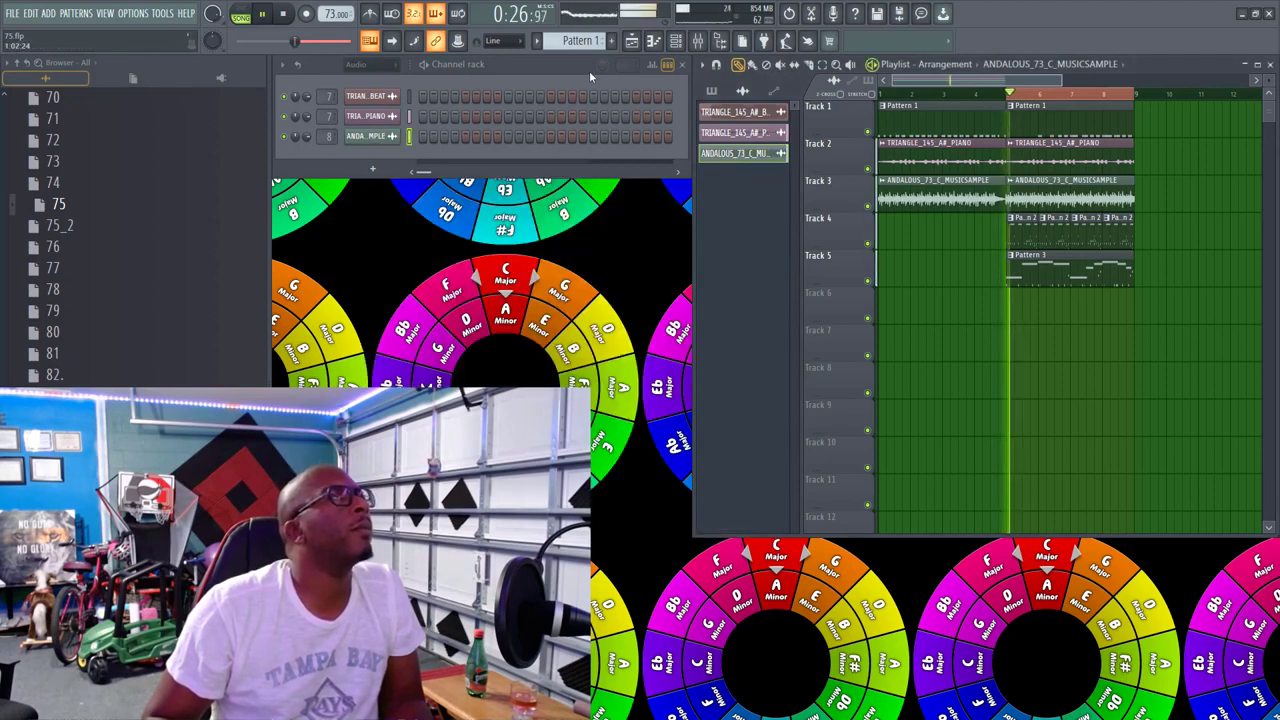
key(space)
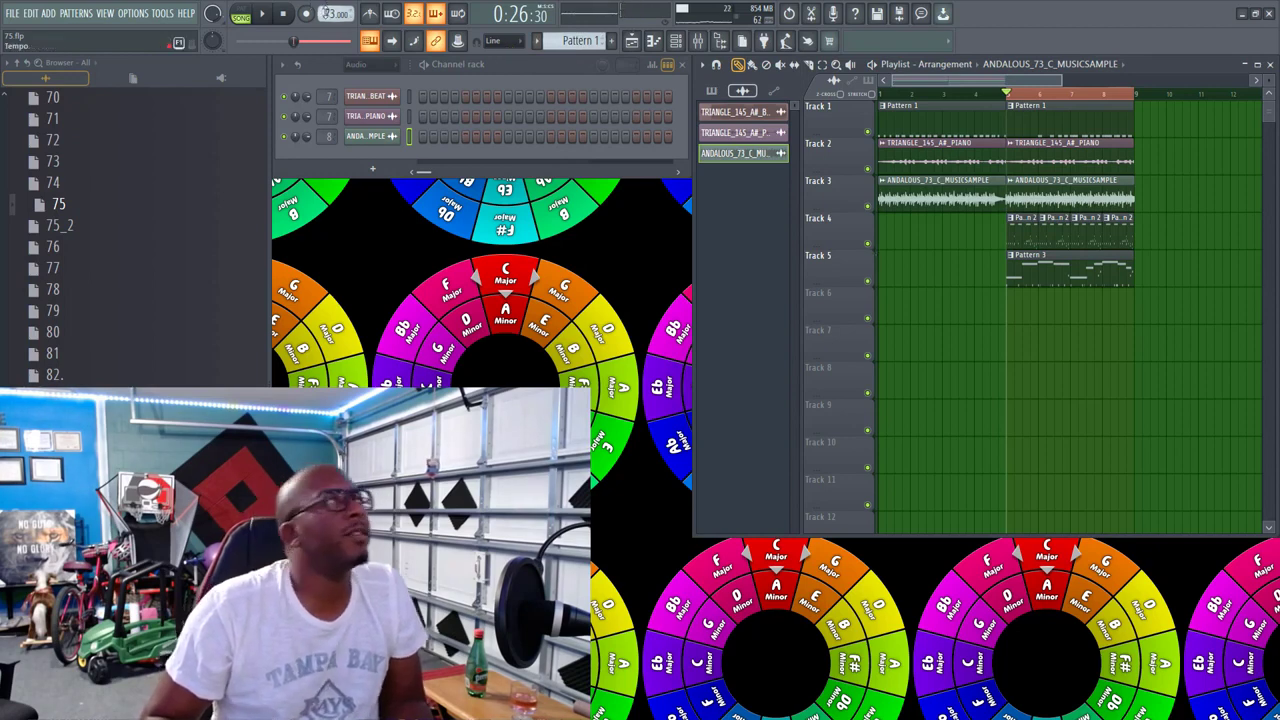
right_click(335, 14)
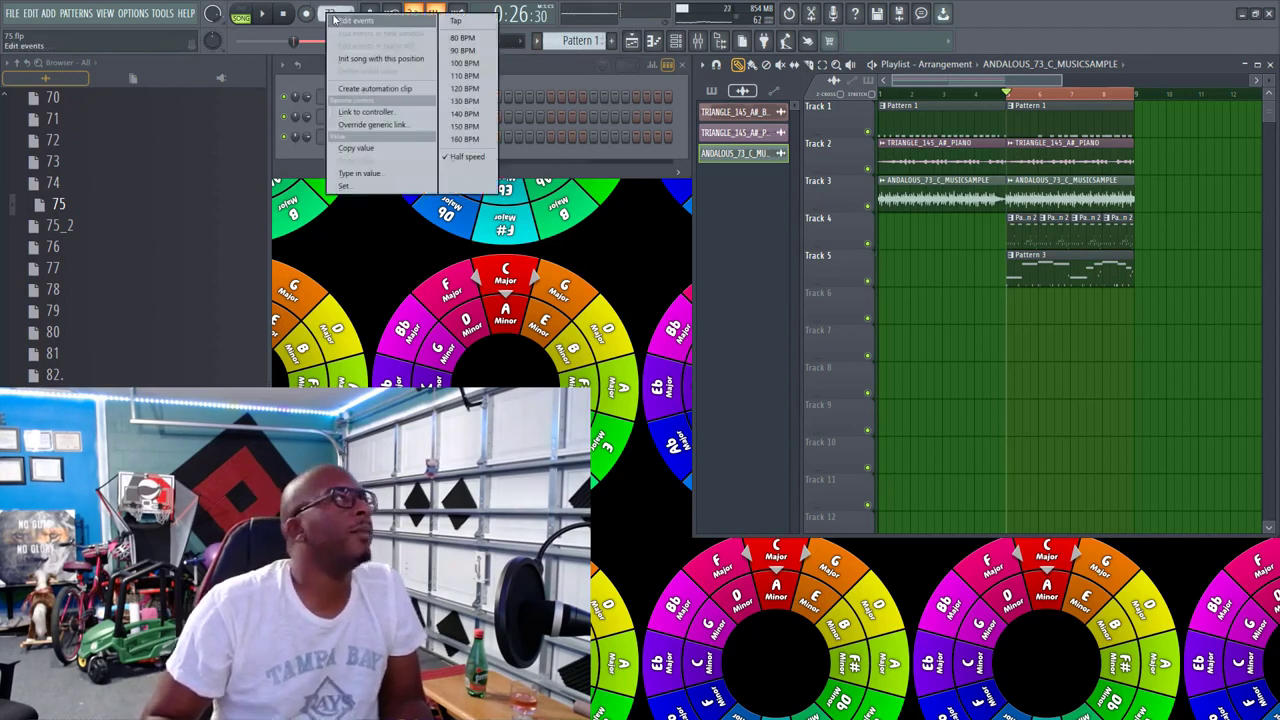
click(474, 158)
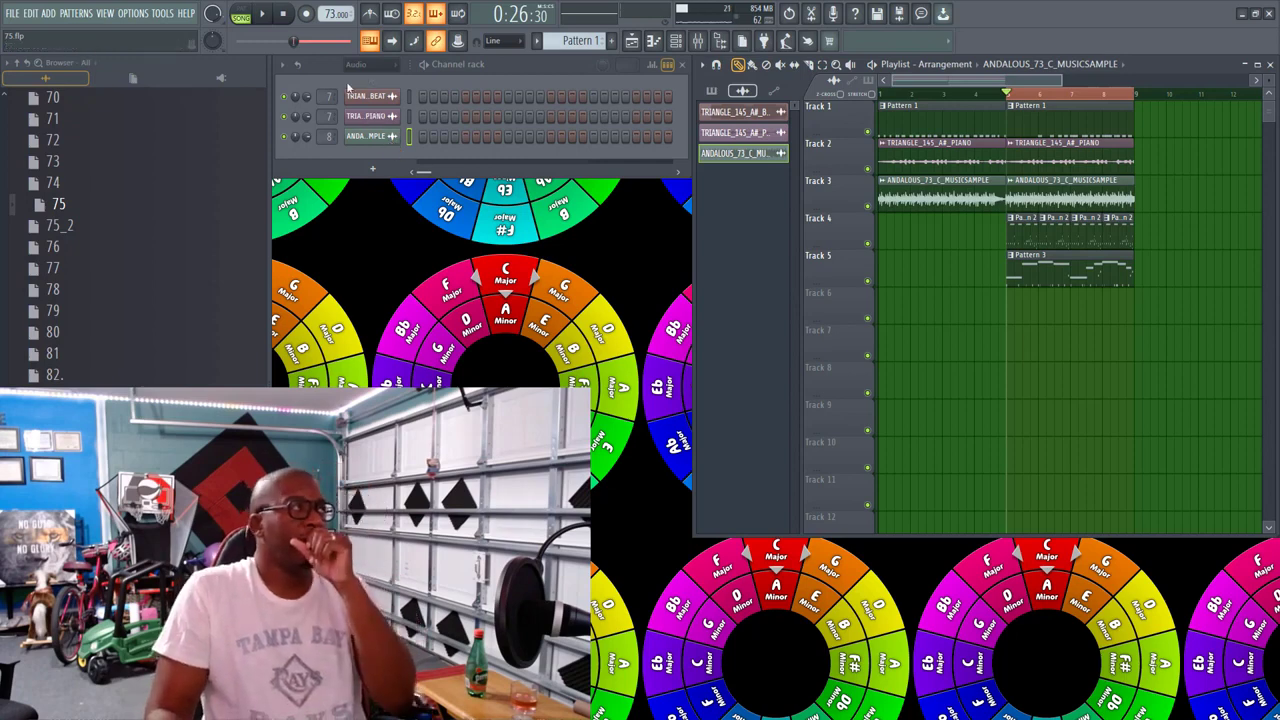
Step: Show all channels in the channel rack and close the Omnisphere #2 window
click(367, 67)
click(365, 80)
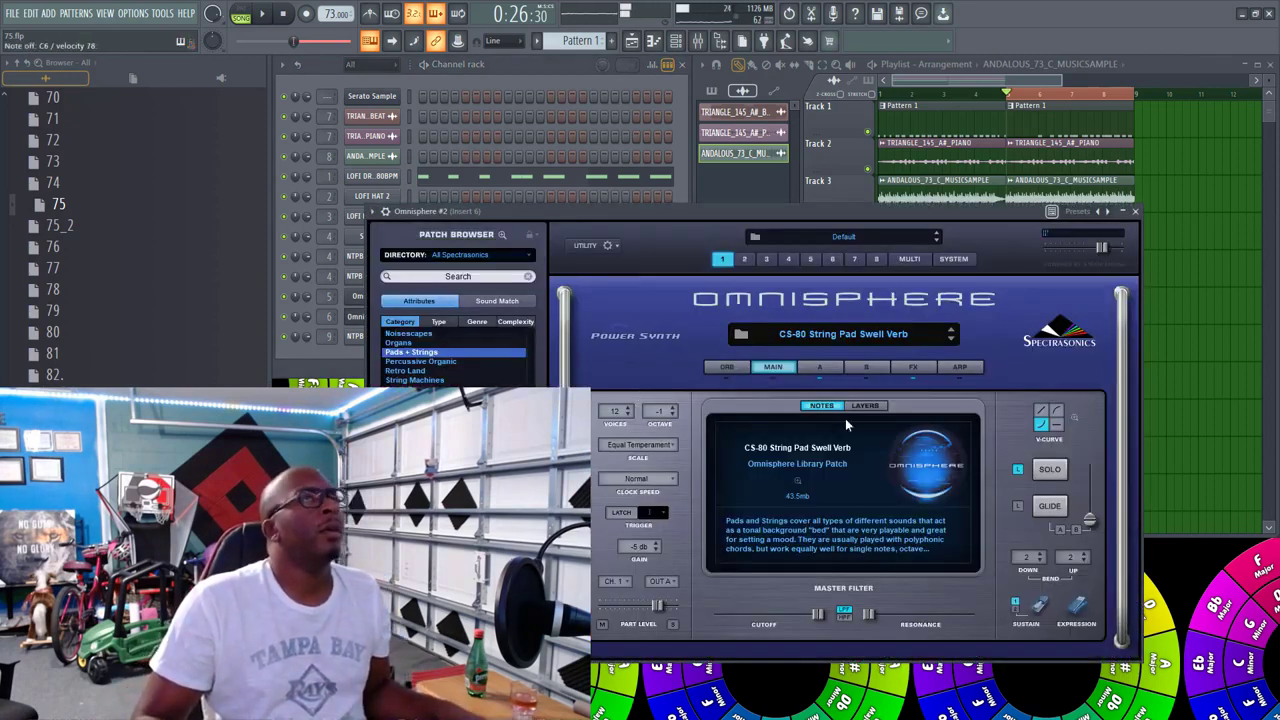
click(1136, 212)
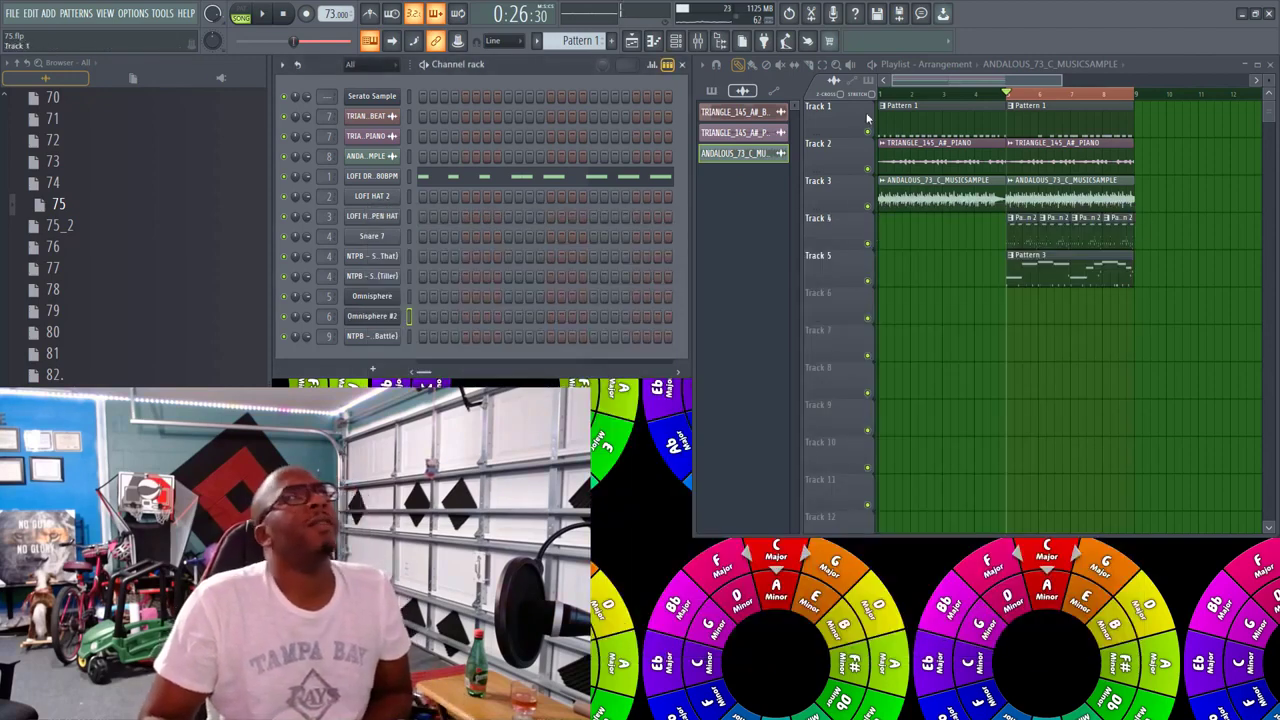
Step: Go through the project's patterns to examine their channel contents and return to Pattern 1
scroll(600, 41, down, 2)
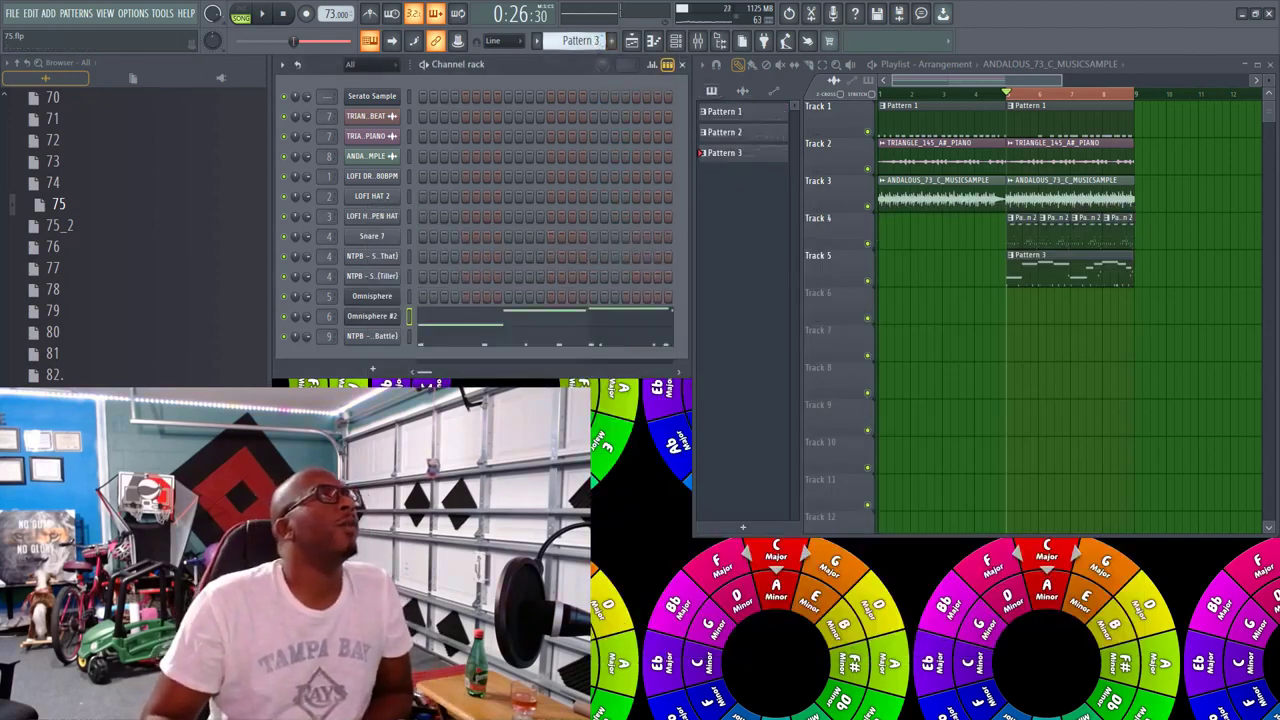
scroll(600, 41, up, 2)
scroll(600, 41, down, 1)
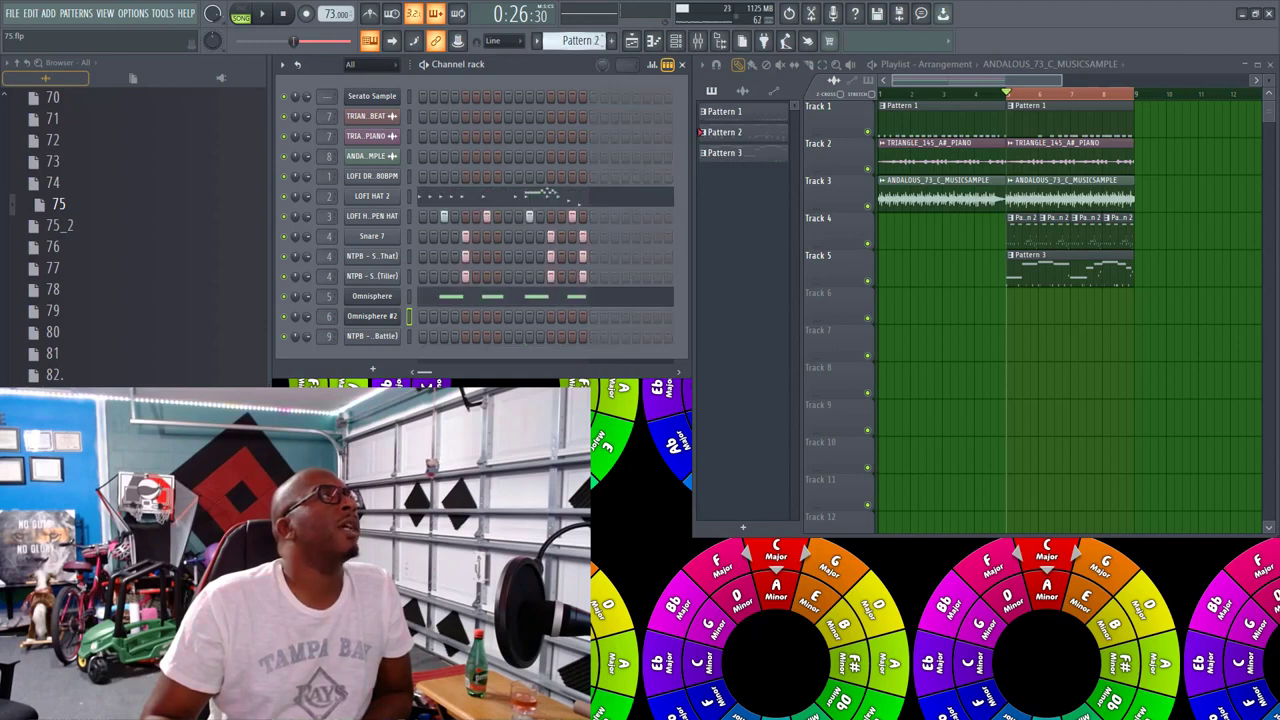
scroll(580, 41, down, 3)
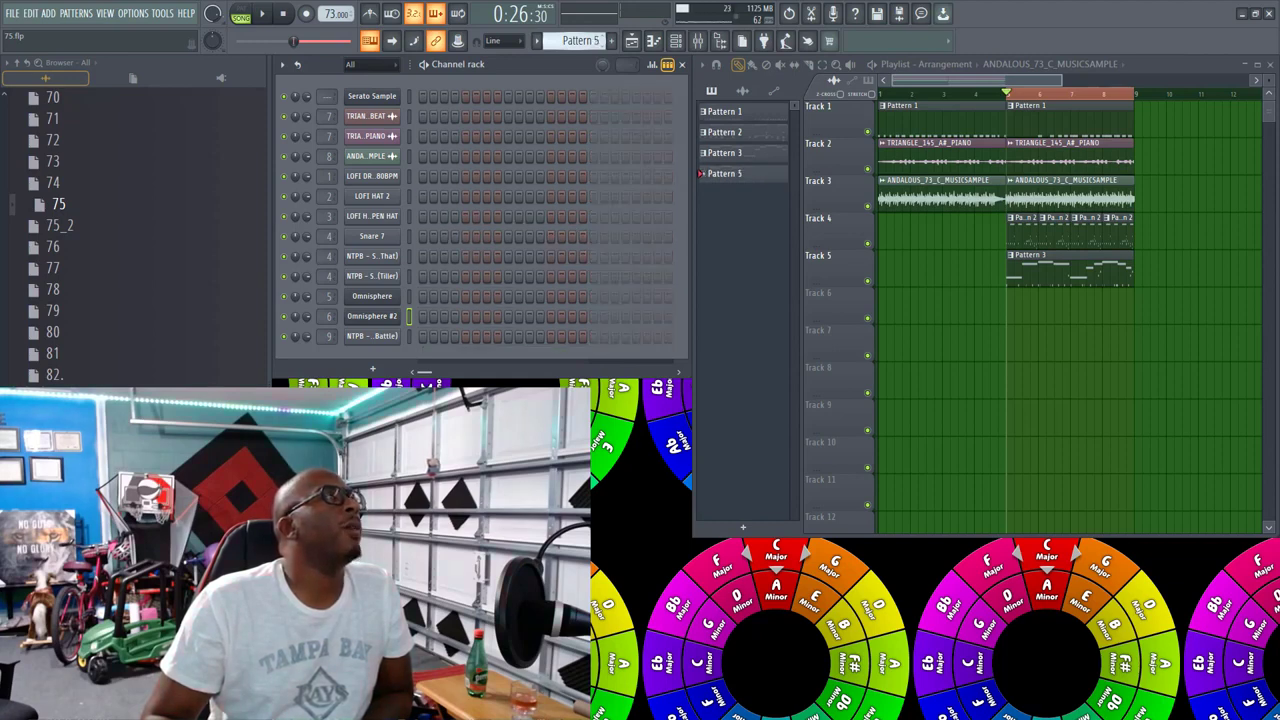
scroll(580, 41, up, 3)
click(598, 41)
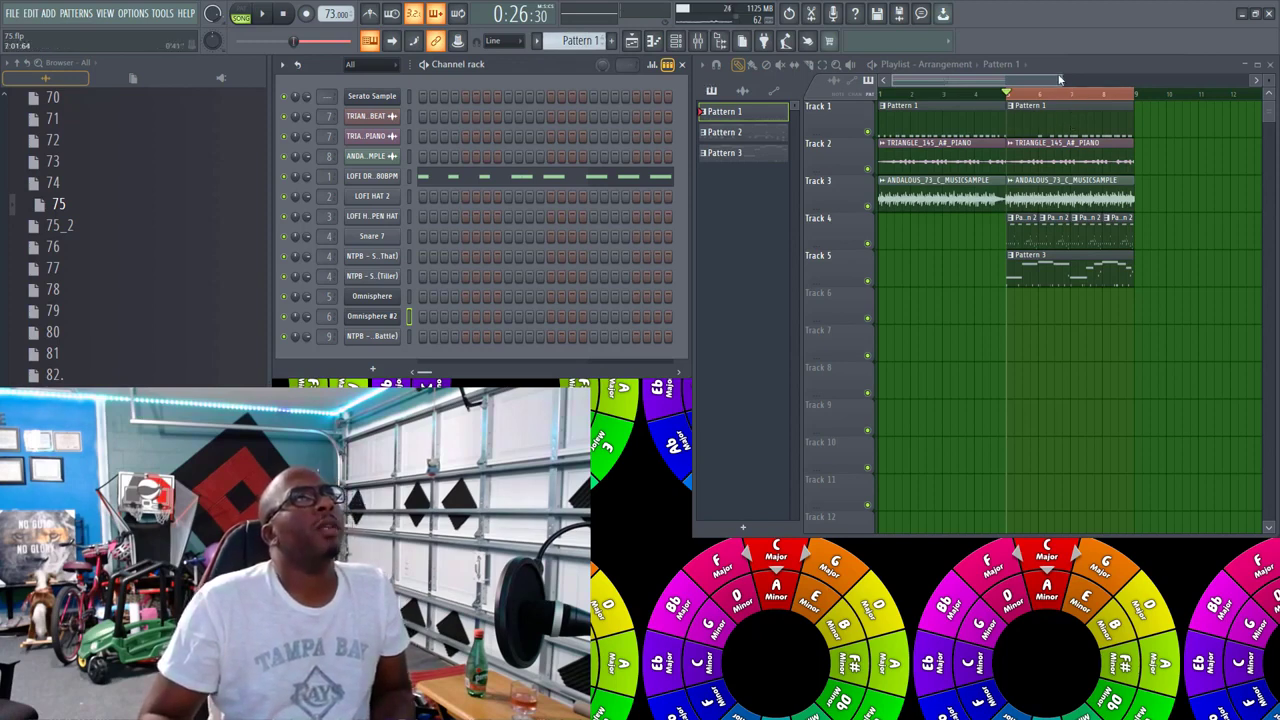
Step: Select the playlist clips of bars 5 to 8 on all five tracks and duplicate them to bar 9
drag(1060, 79, 1152, 90)
drag(1070, 100, 970, 284)
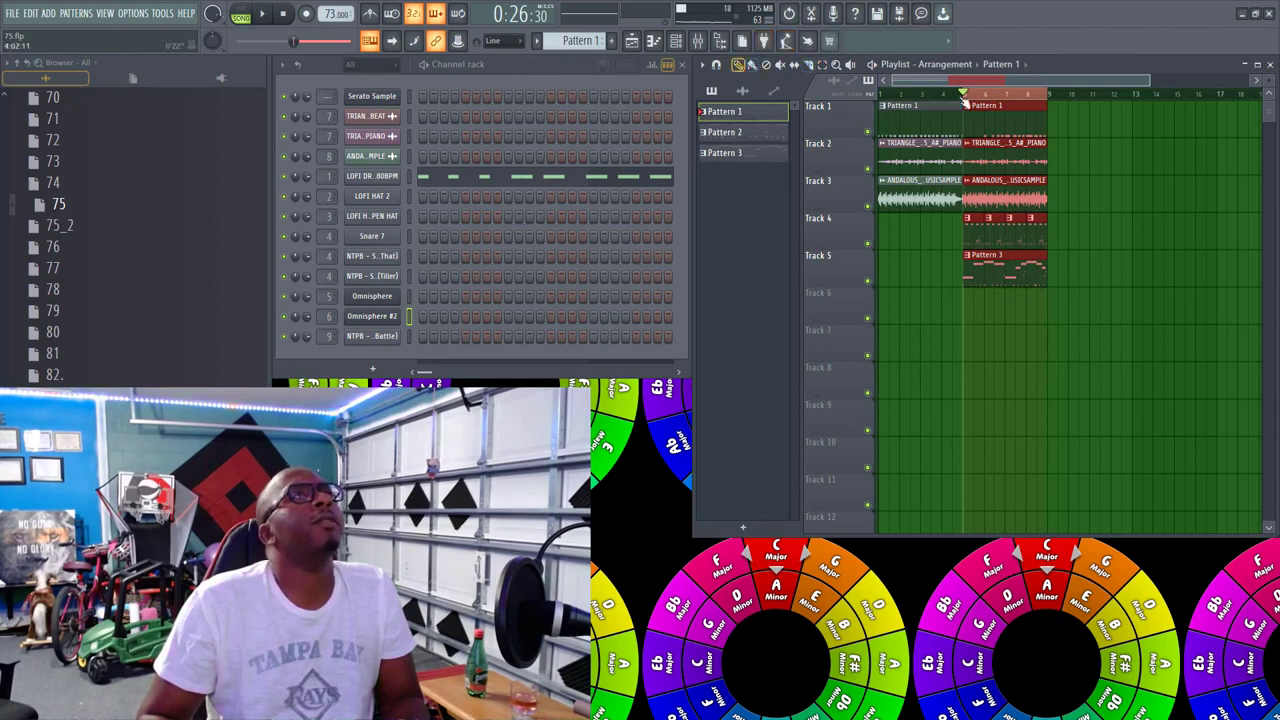
drag(973, 118, 1062, 123)
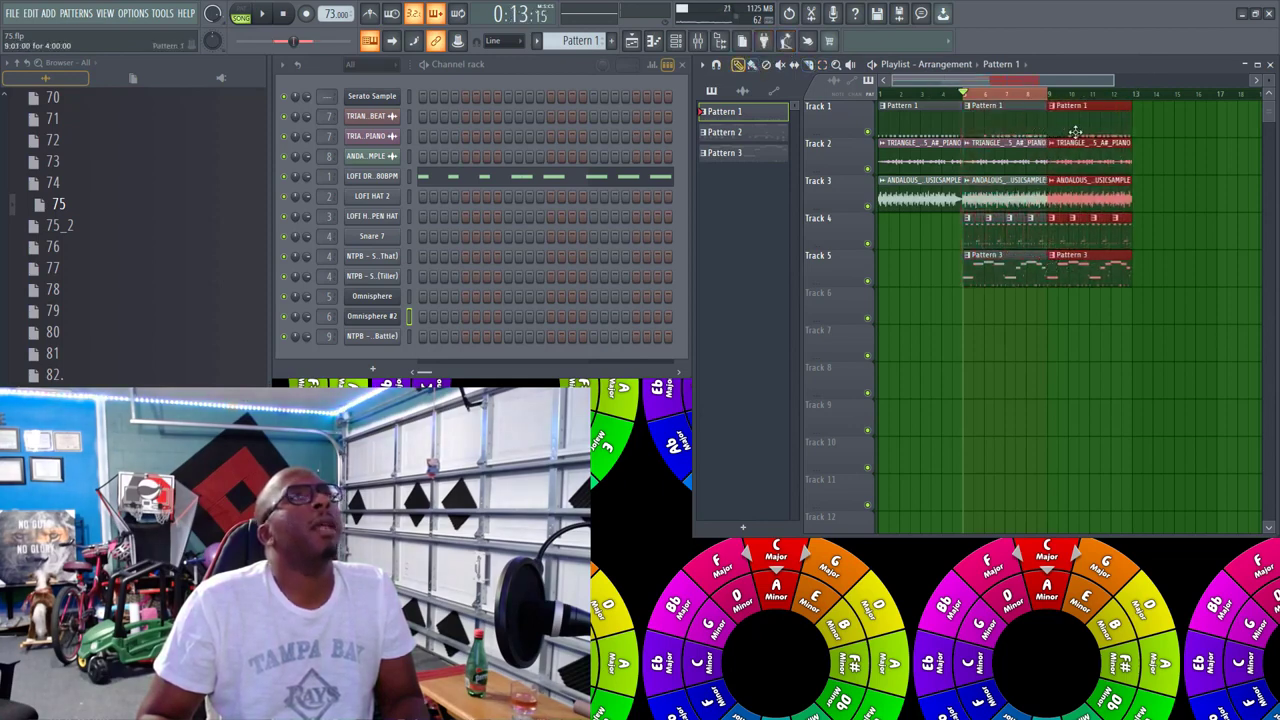
Step: Duplicate the clips of bars 5 to 12, except Track 4's first two clips, to bar 13 and clear the selection
drag(1168, 146, 1065, 245)
drag(1149, 127, 1020, 270)
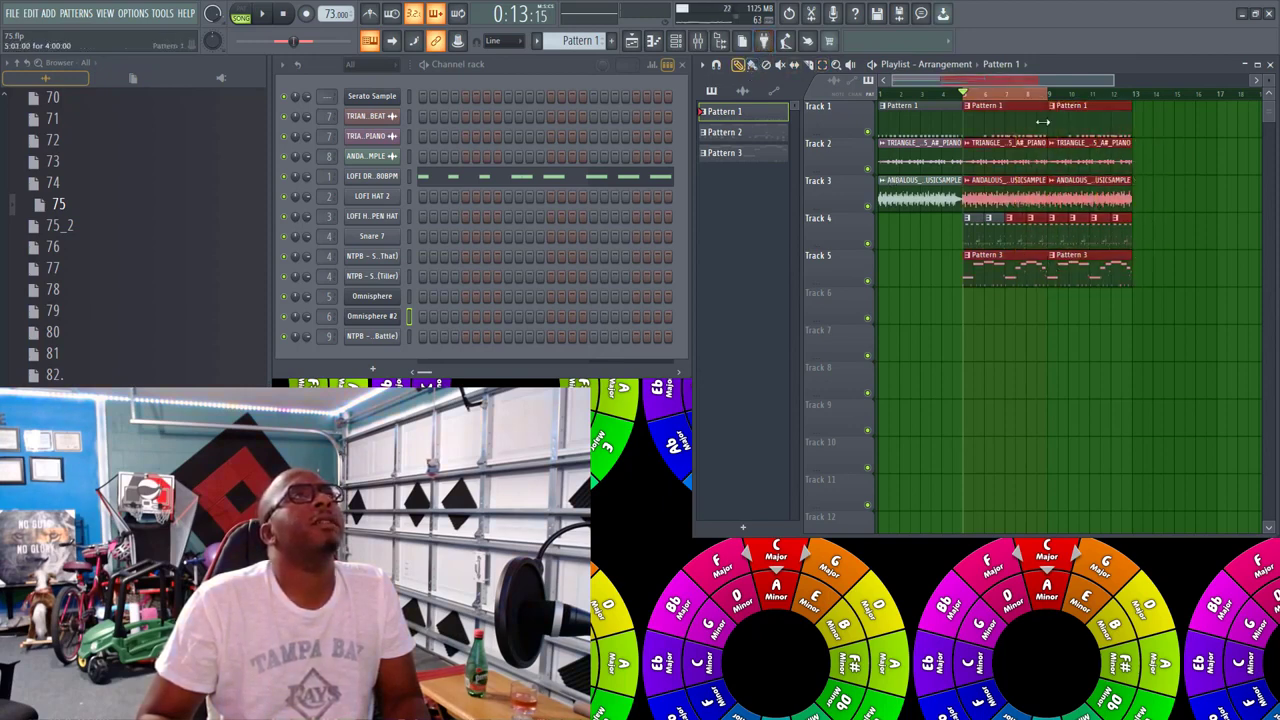
key(ctrl+b)
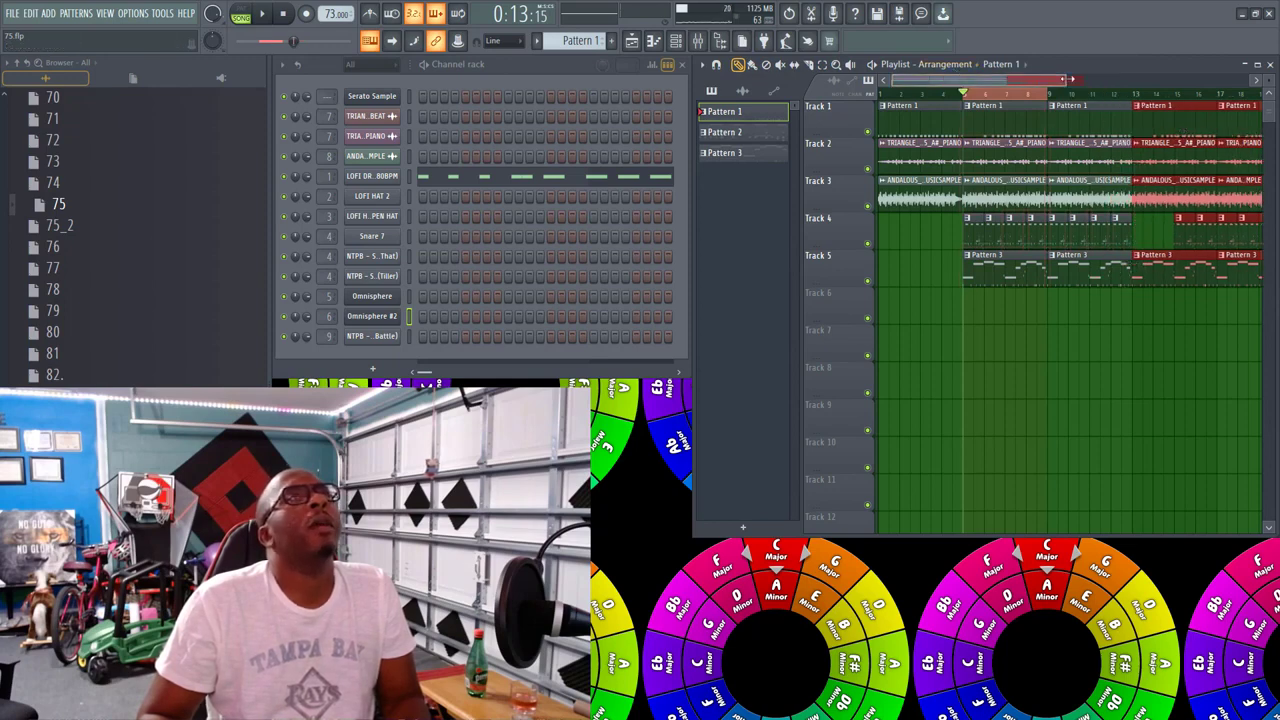
drag(1070, 79, 1176, 79)
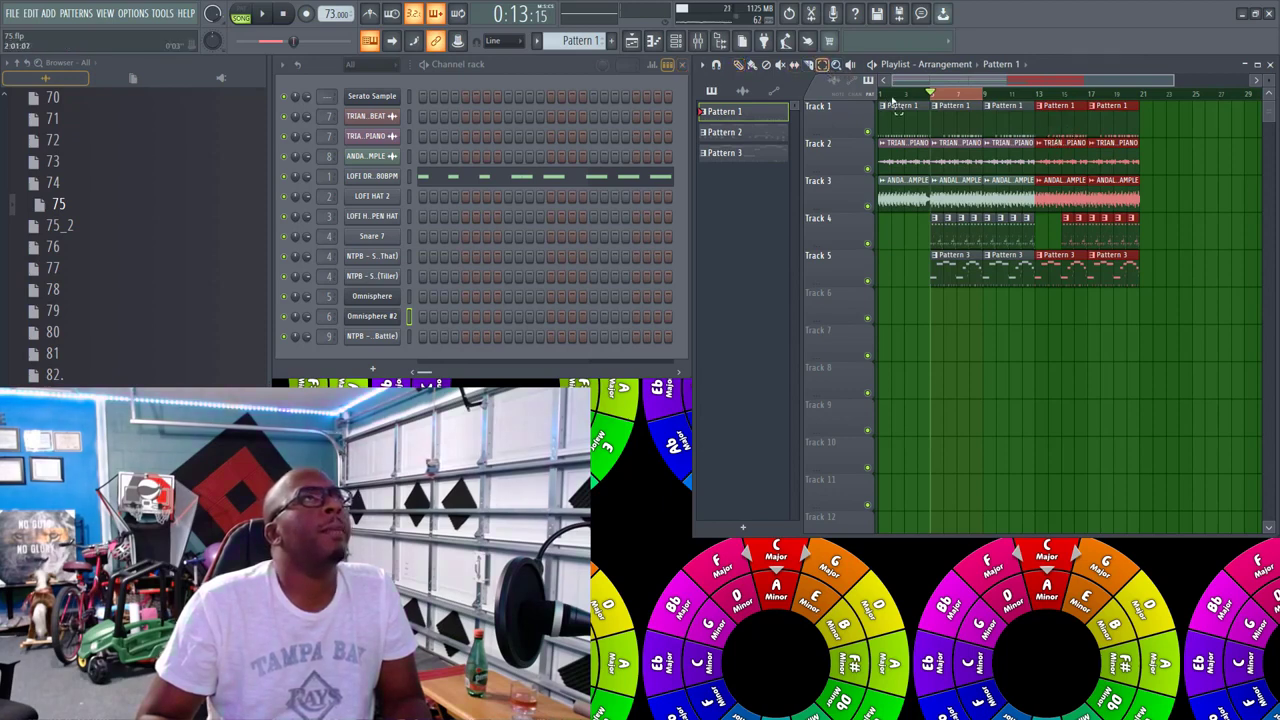
key(ctrl+d)
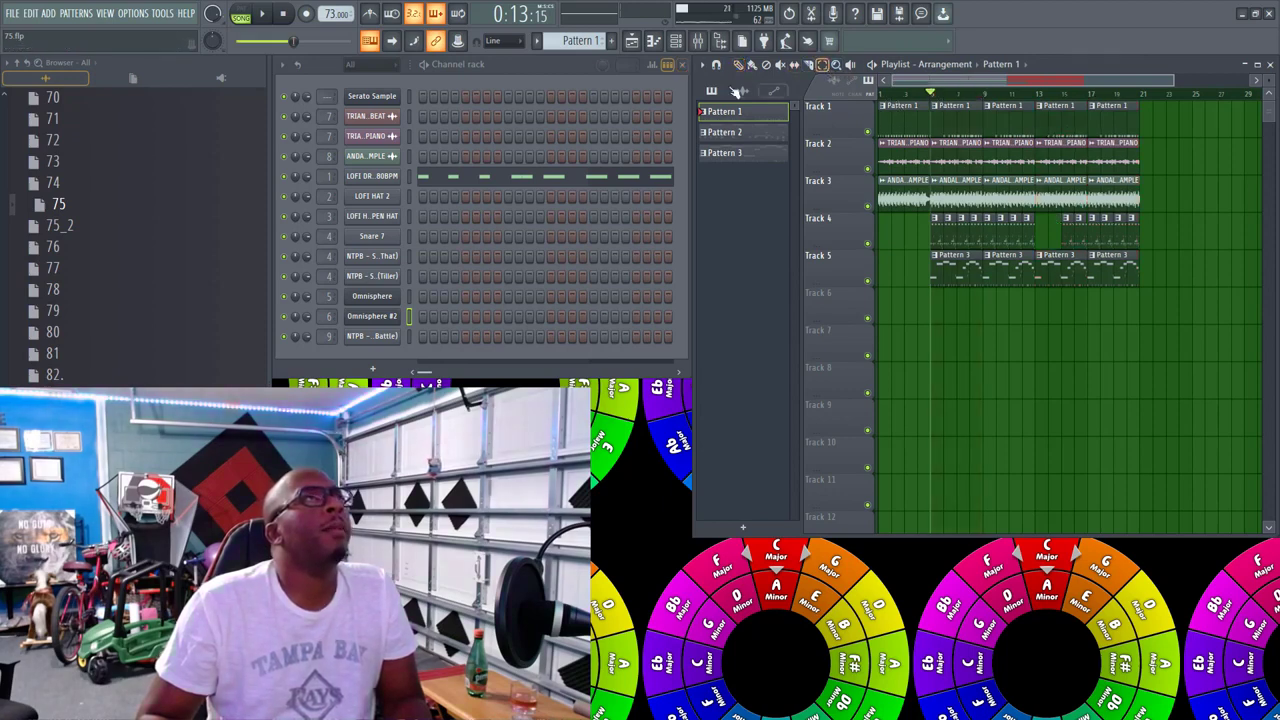
Step: Reset the song position and listen briefly to the beginning of the arrangement
click(290, 16)
key(space)
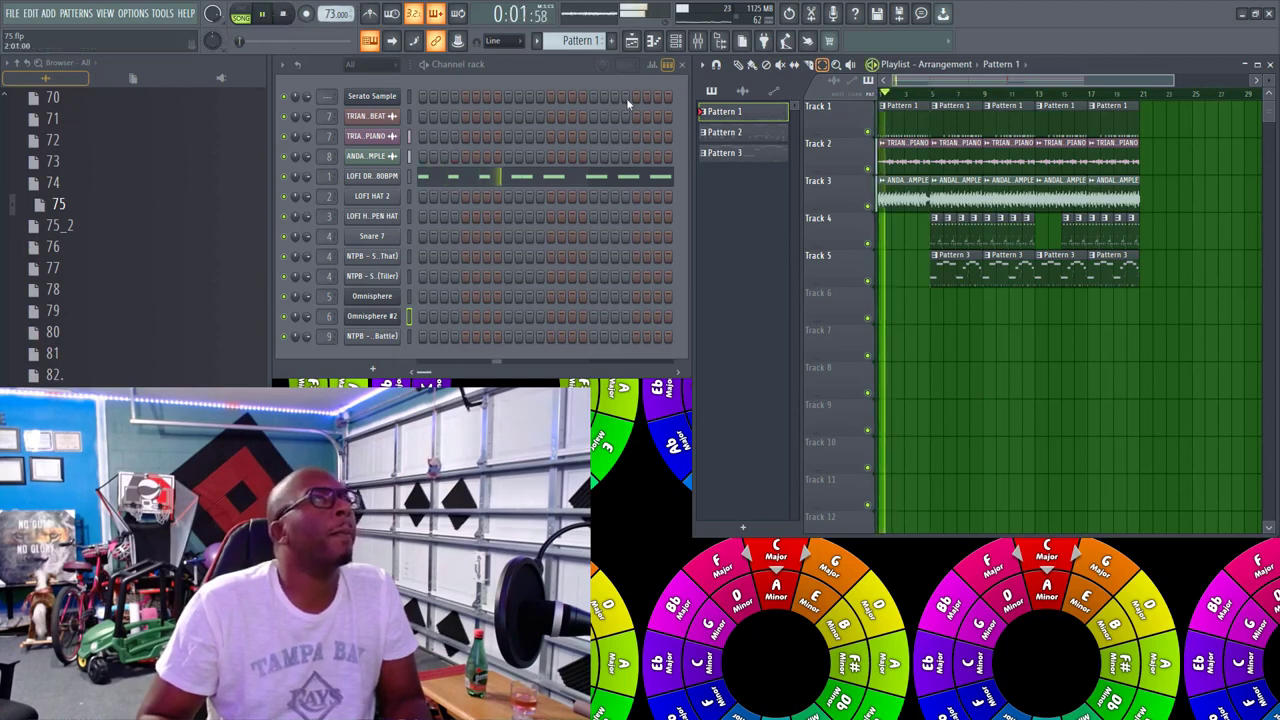
key(space)
Step: Add PuigChild 670 Stereo to the Master track's second slot, load its LAVYNE VINTAGE MASTERING GLUE preset and close the effect
key(F9)
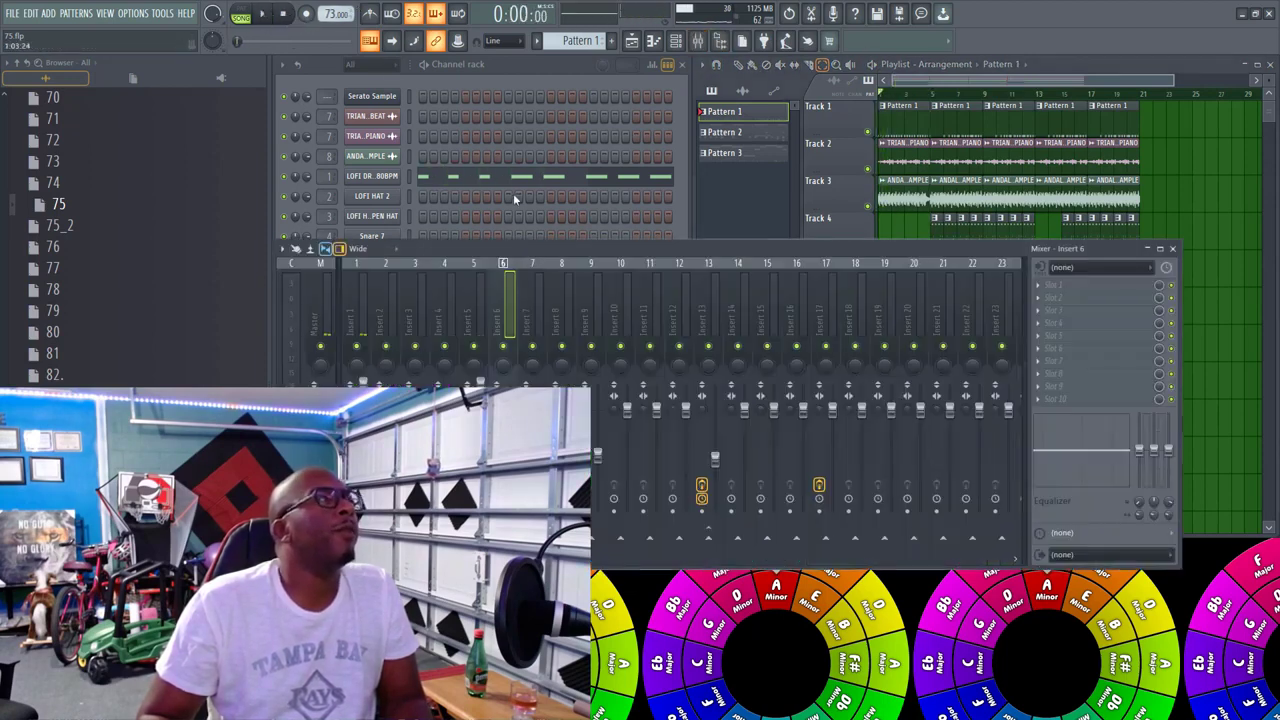
click(328, 305)
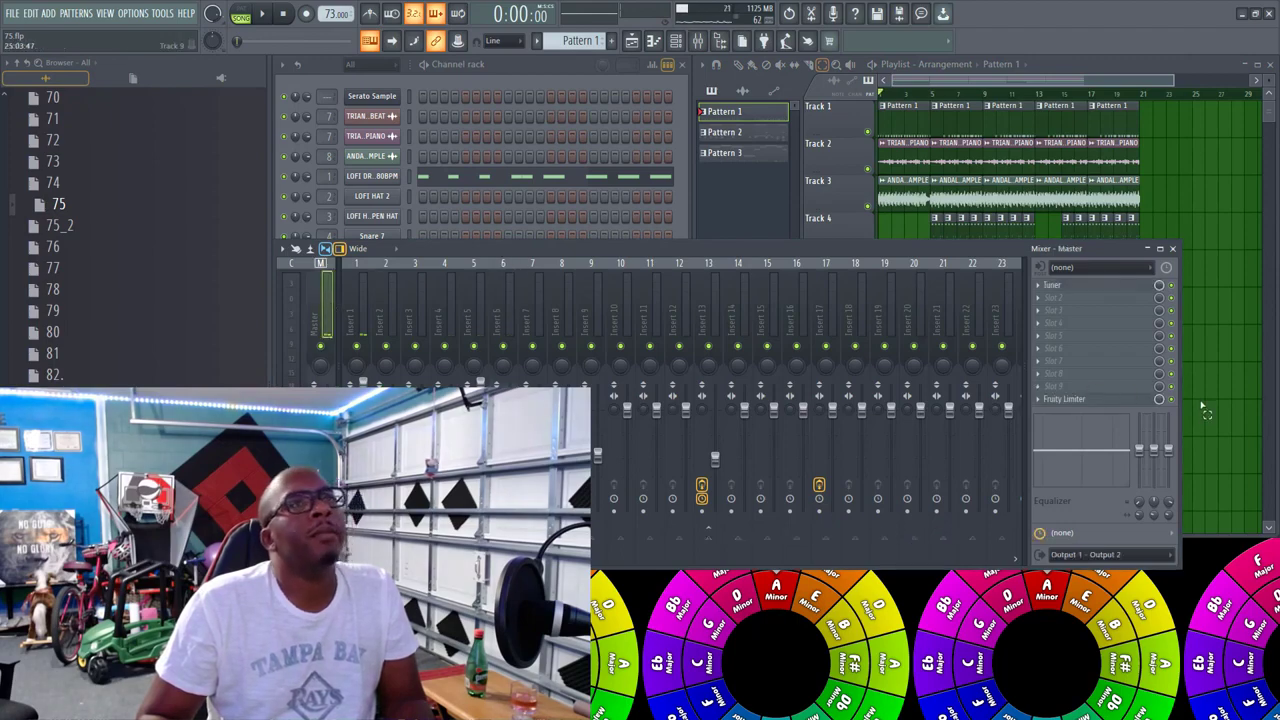
click(1040, 305)
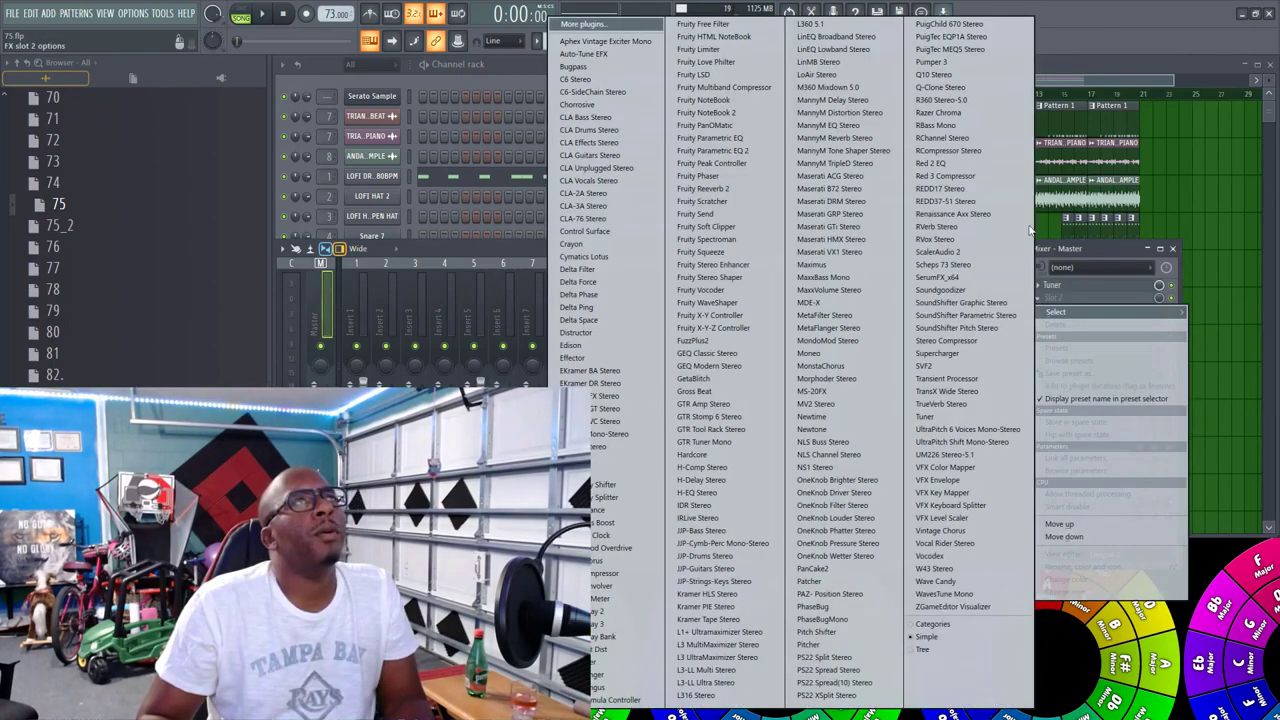
click(985, 24)
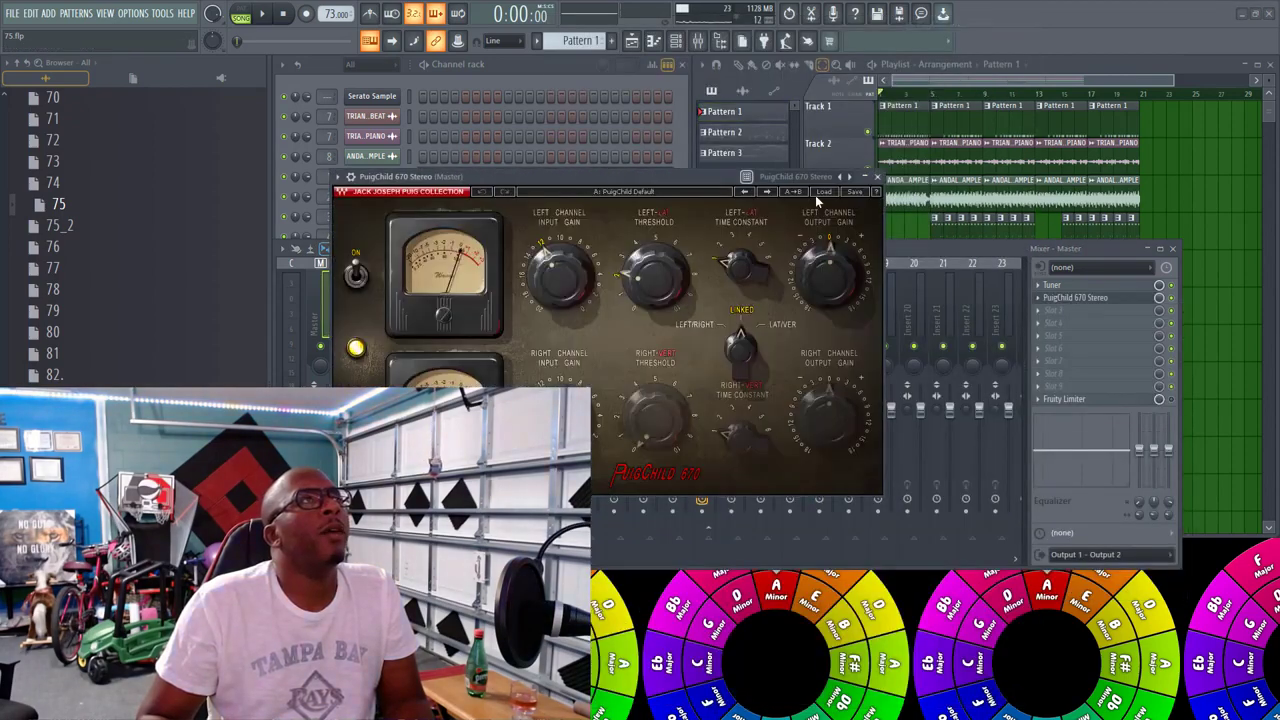
click(816, 193)
mouse_move(905, 516)
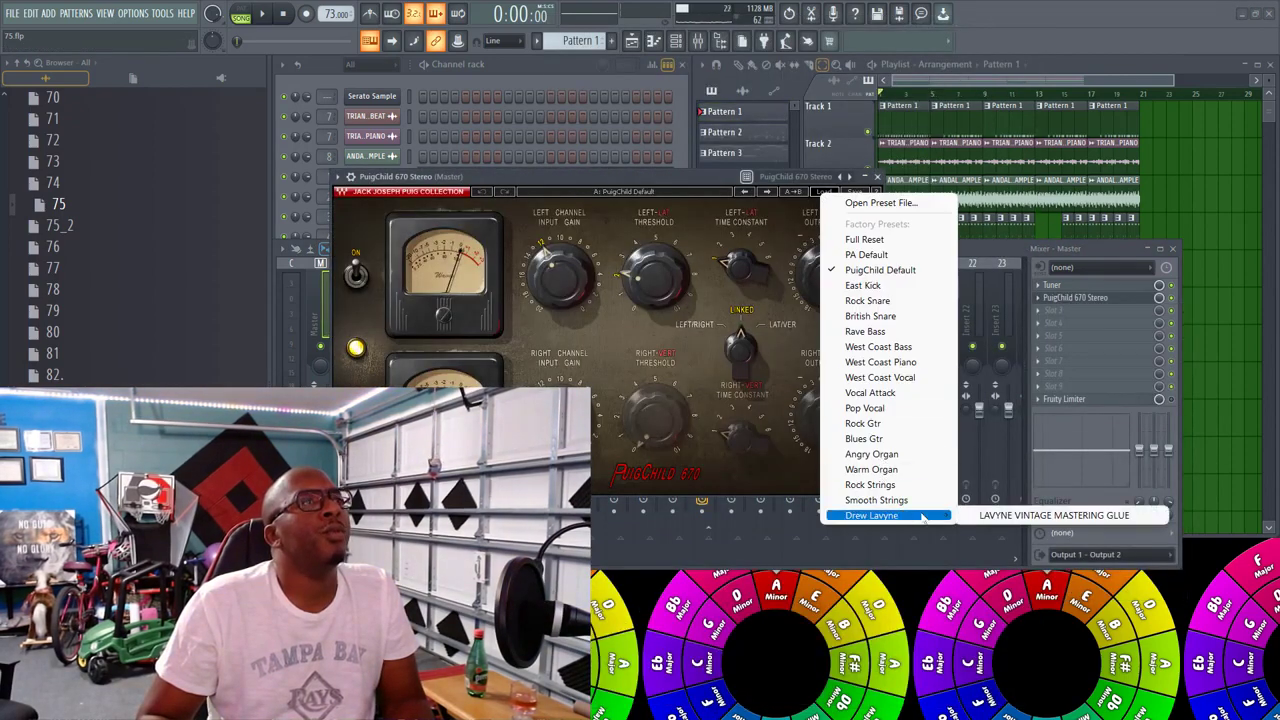
click(977, 514)
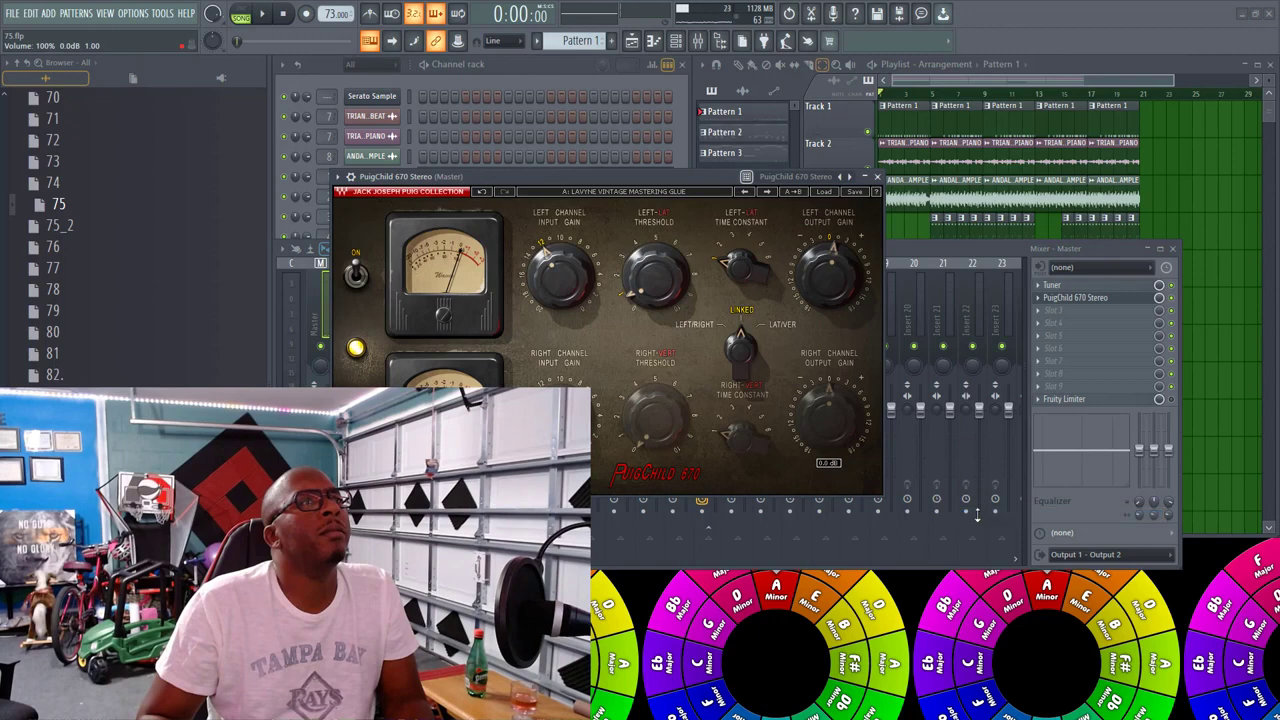
click(879, 177)
Step: Check the effects on the mixer inserts, including Insert 17, Insert 3 and Insert 1, then select the Master and play the song
drag(352, 320, 857, 318)
click(836, 316)
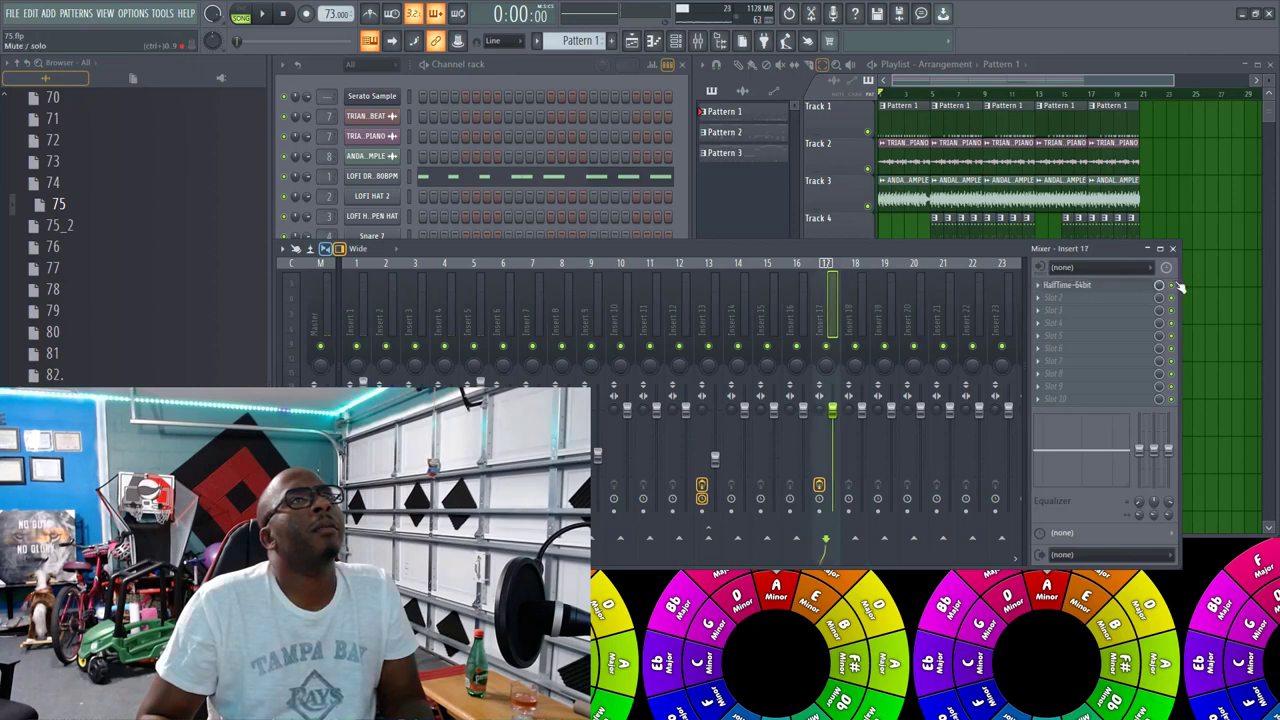
drag(940, 346, 420, 298)
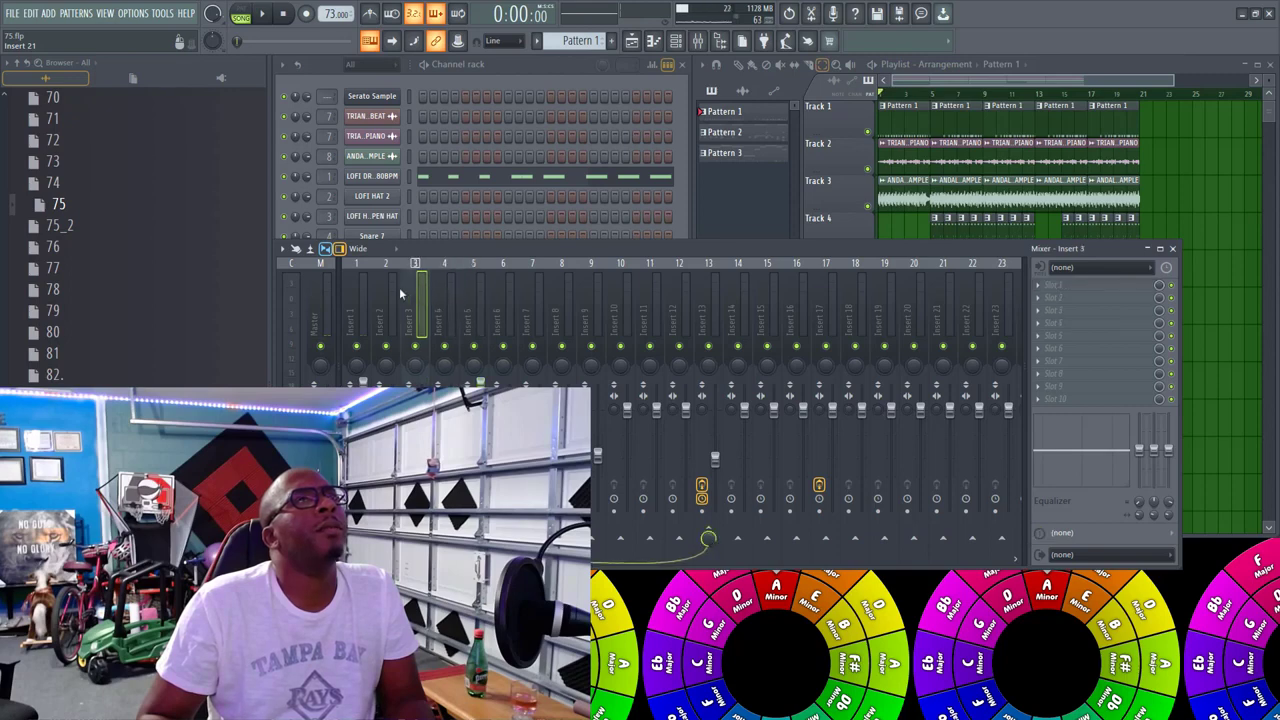
click(349, 297)
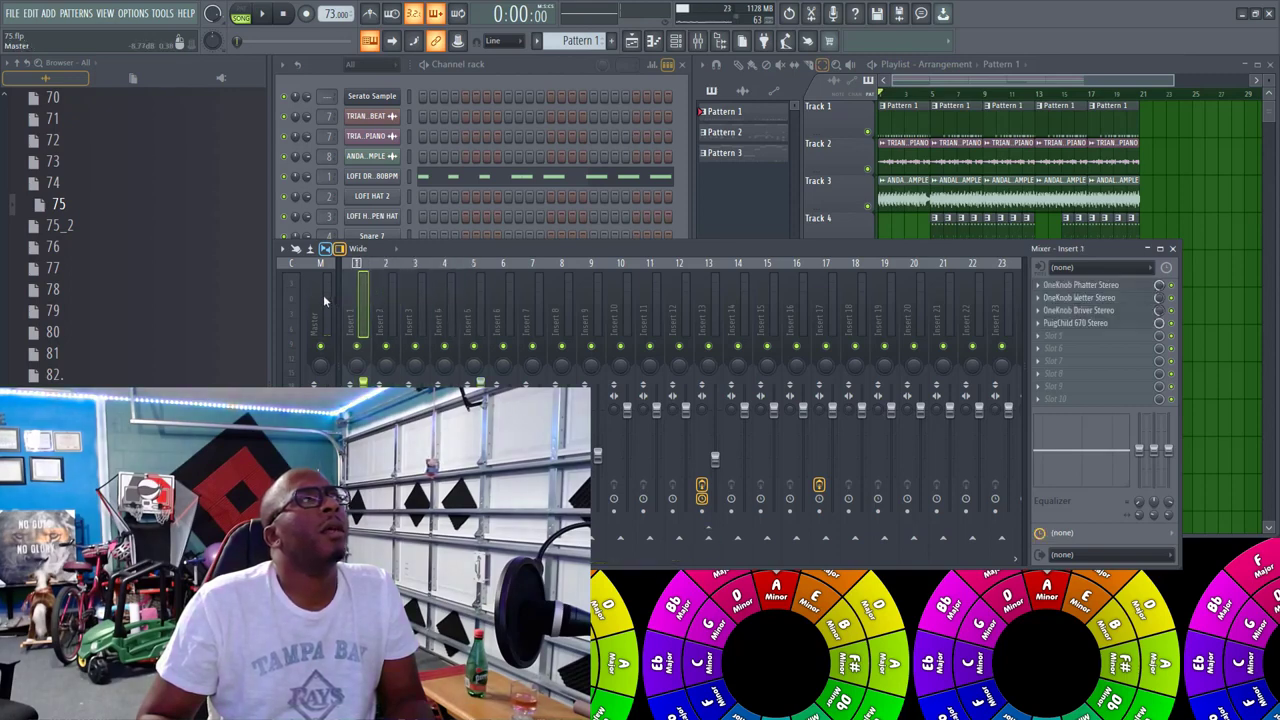
click(323, 294)
key(space)
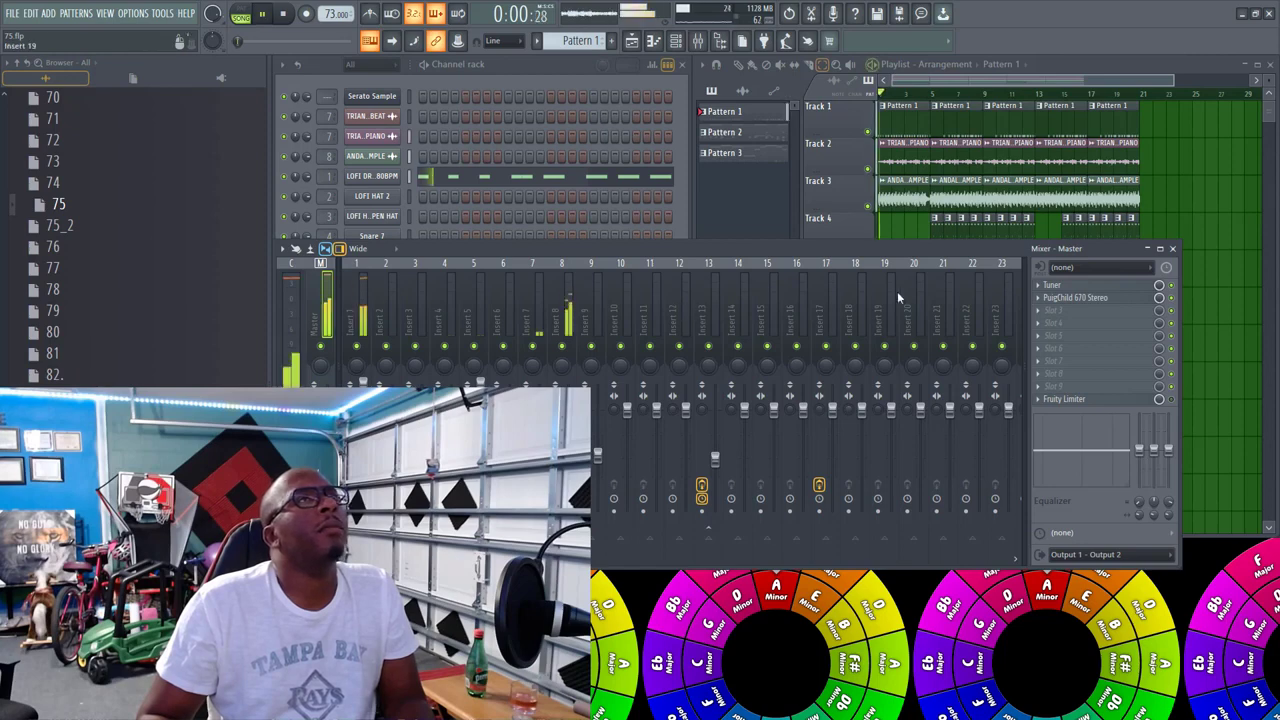
Step: Close the mixer, switch the playlist to the Draw tool and open the first TRIANGLE_145_A#_PIANO clip's settings on Track 2
click(1180, 254)
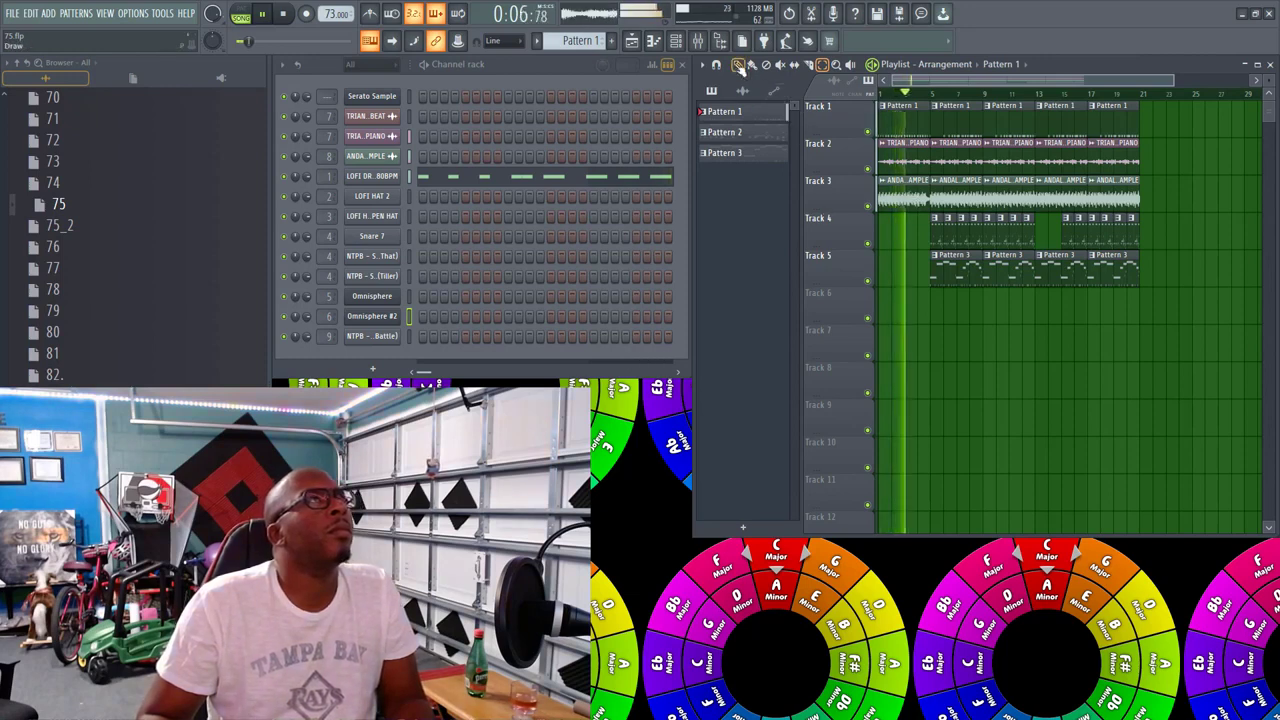
click(738, 66)
click(898, 151)
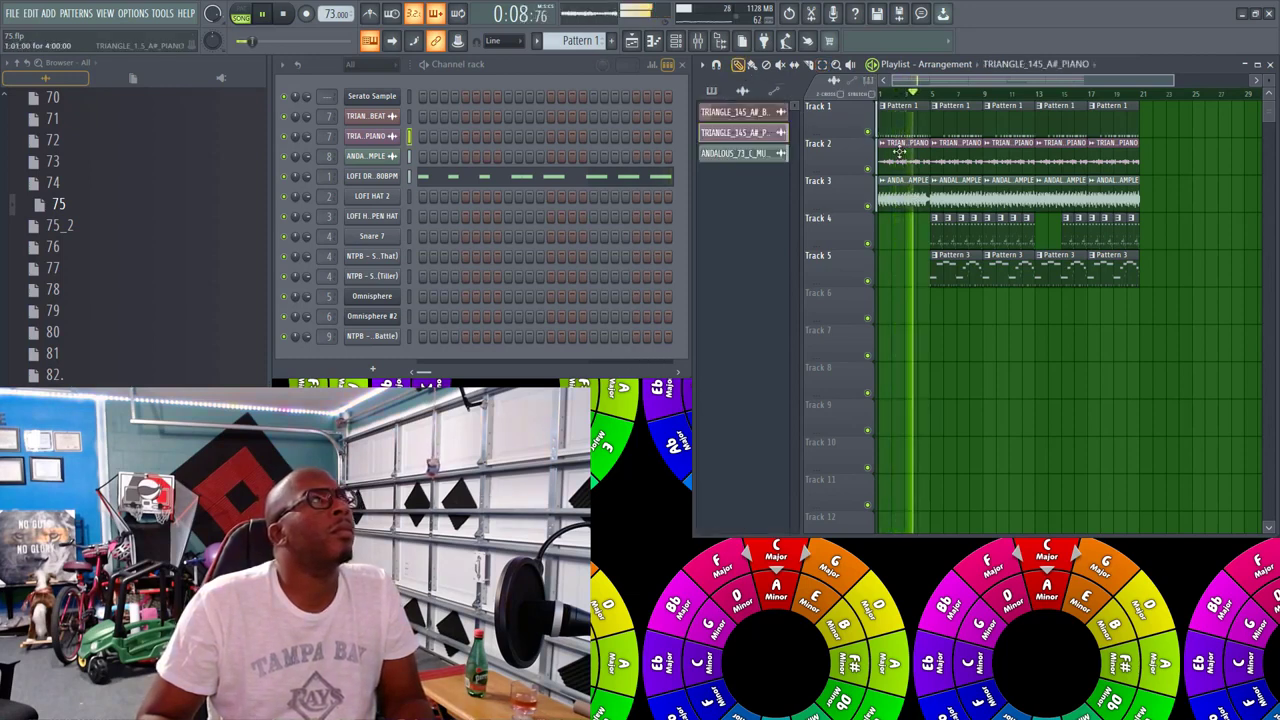
double_click(899, 151)
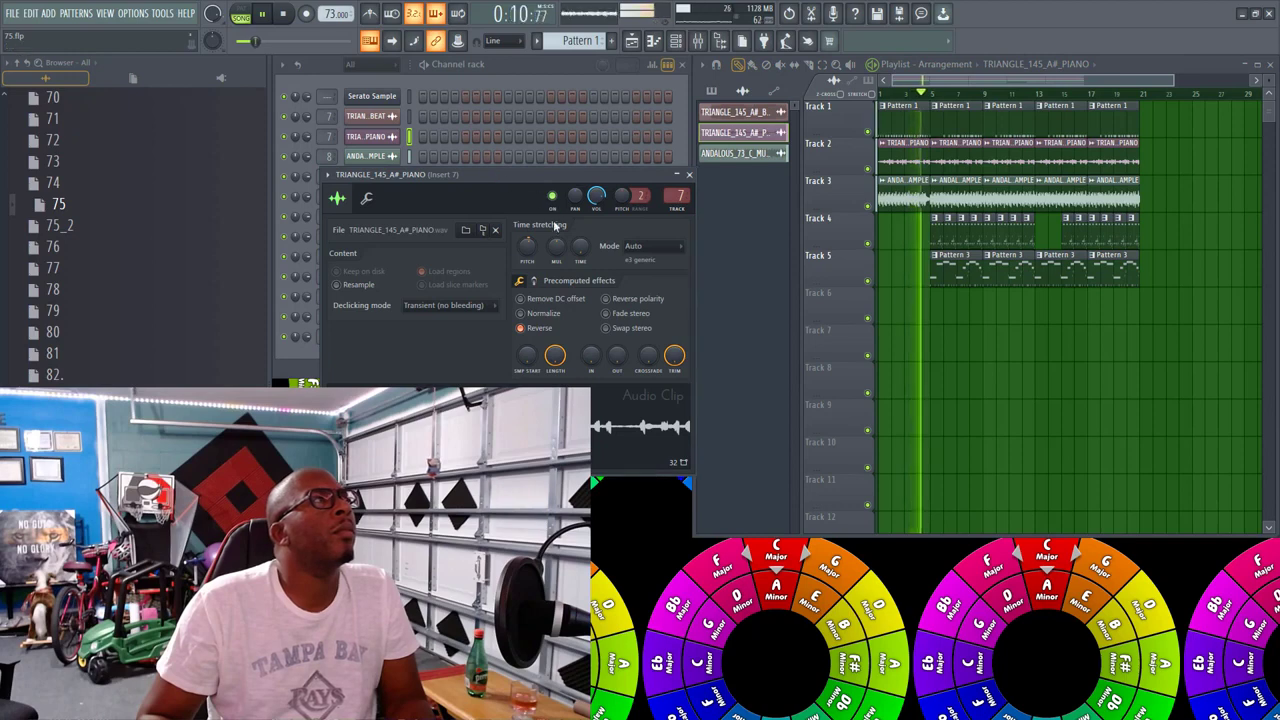
Step: Close the audio clip settings and select the clips on Tracks 4, 3, 1 and 5 to review their sources while the song plays
click(689, 175)
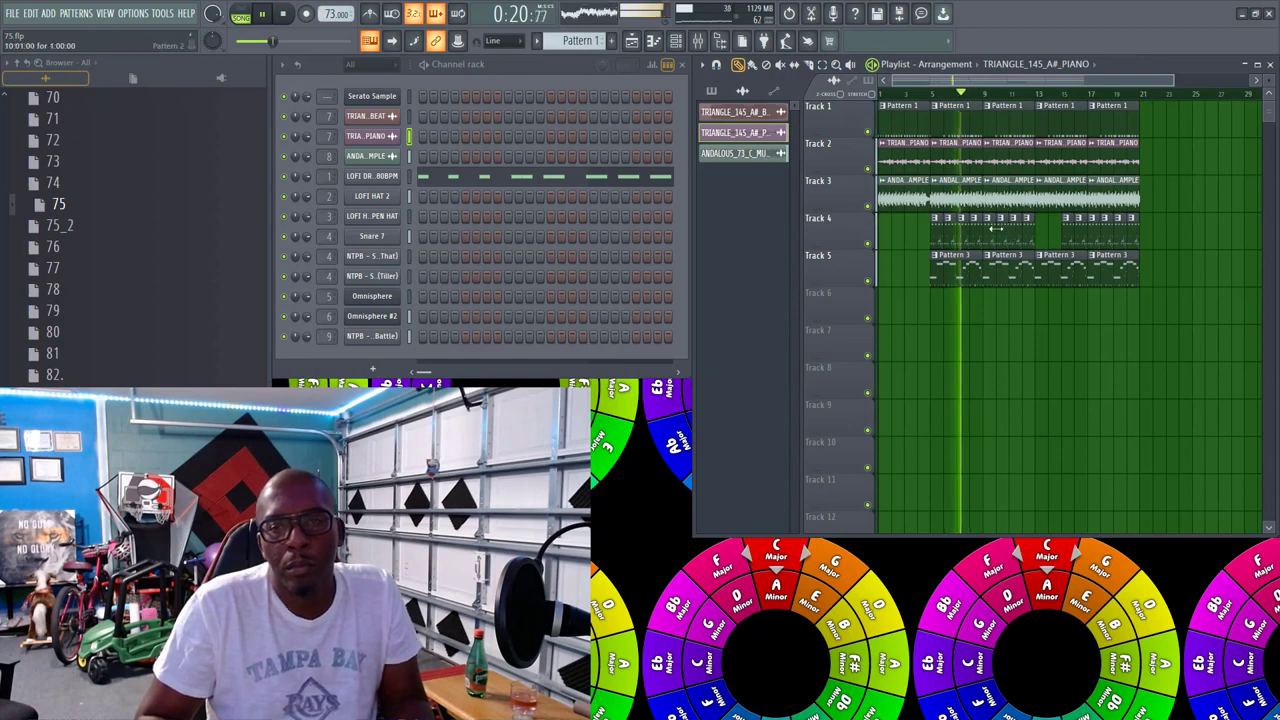
click(940, 237)
click(943, 199)
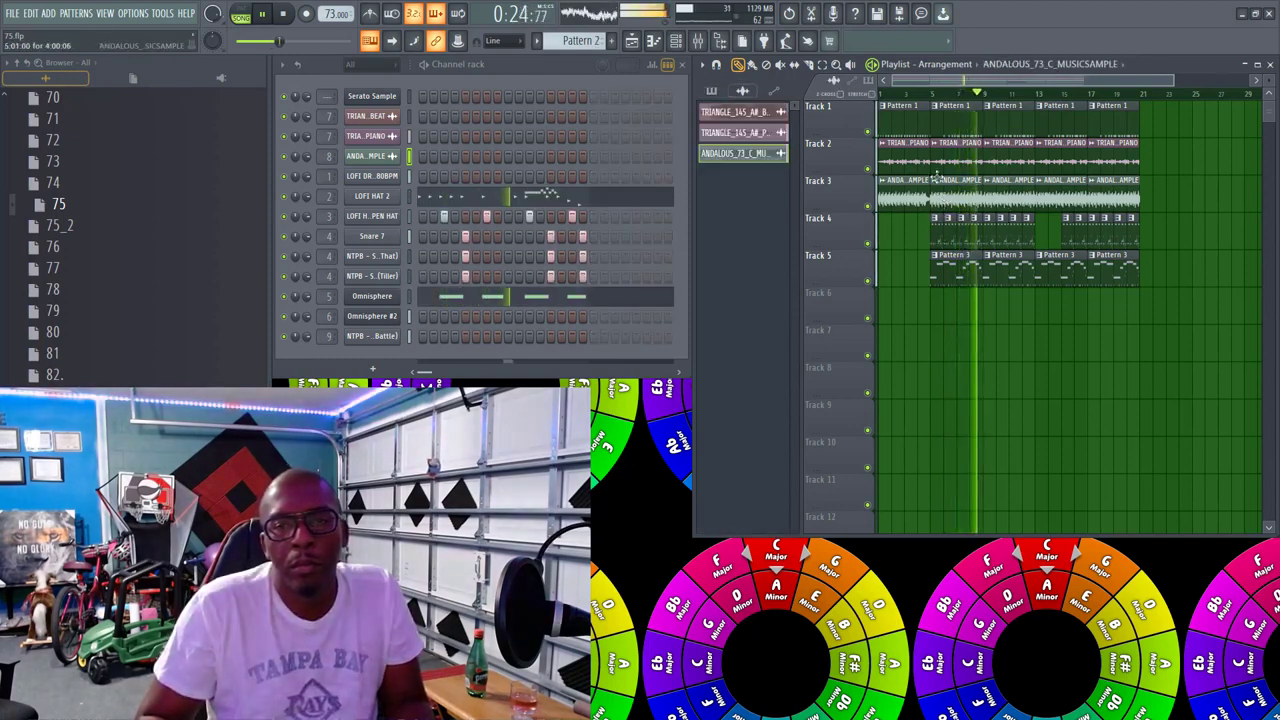
click(946, 130)
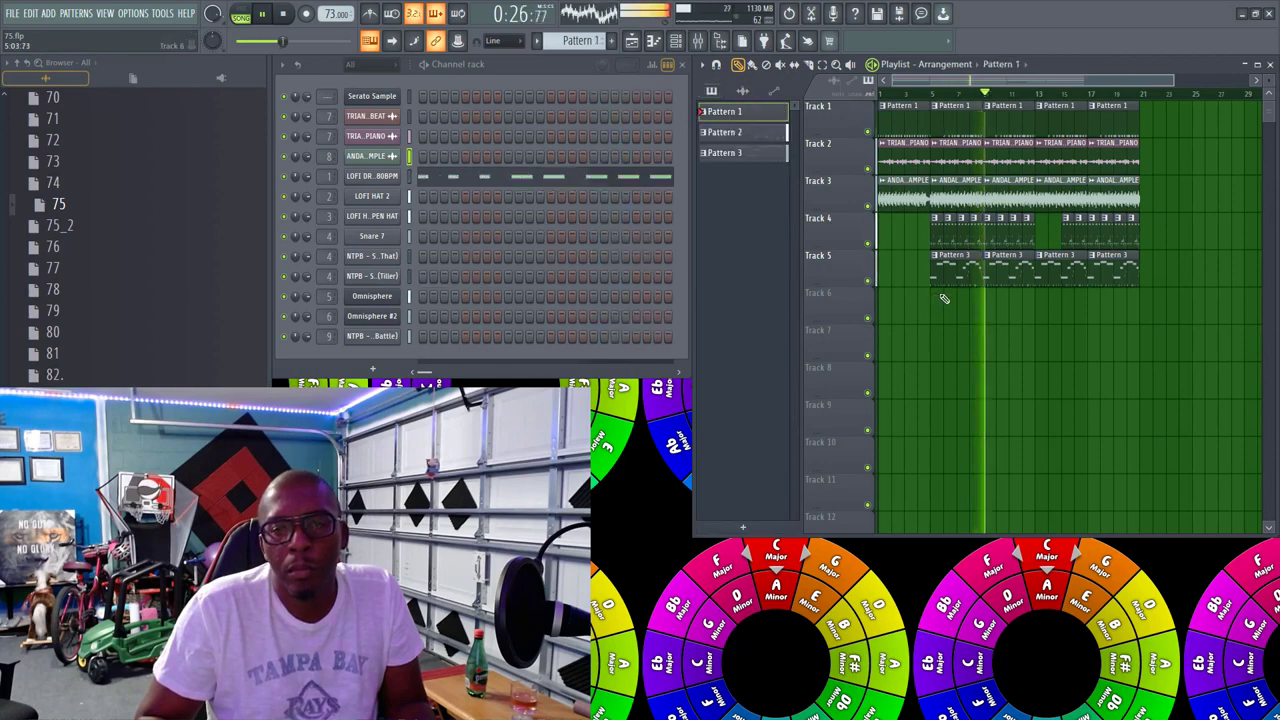
click(942, 272)
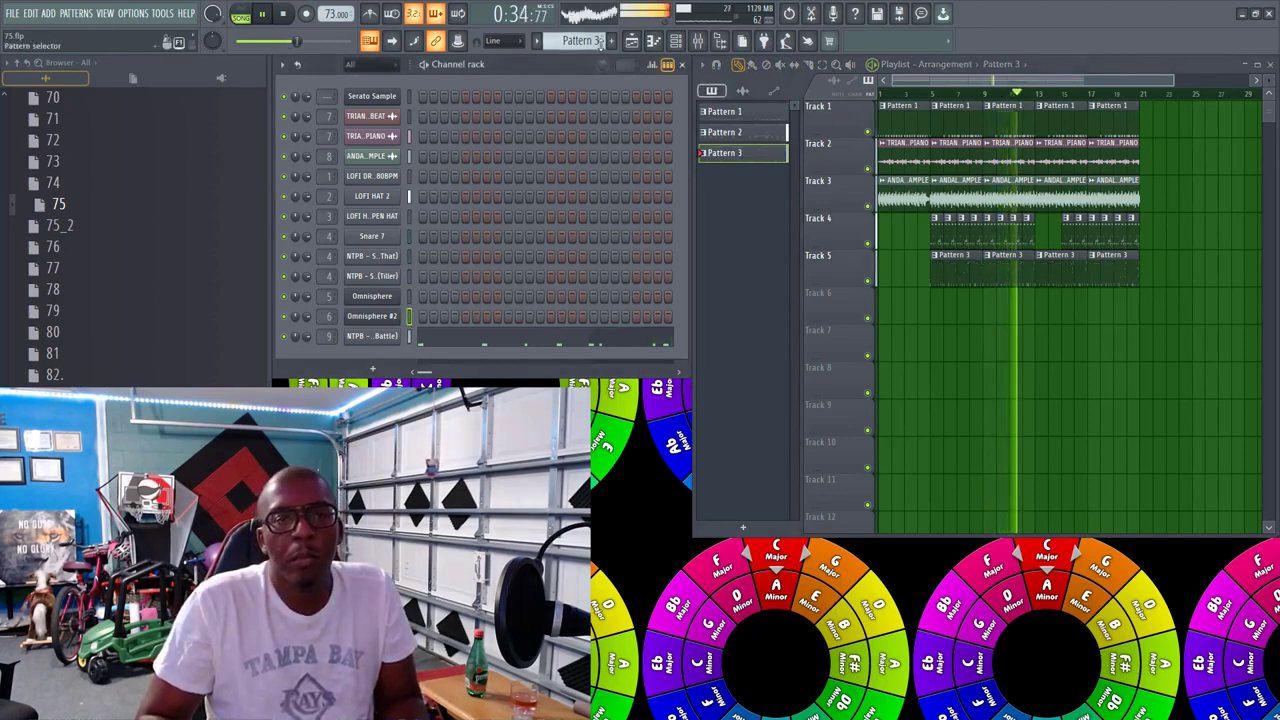
Step: Select Pattern 4, stop playback and place two Pattern 4 clips on Track 6, starting at bars 13 and 17
scroll(583, 46, down, 2)
scroll(583, 46, up, 1)
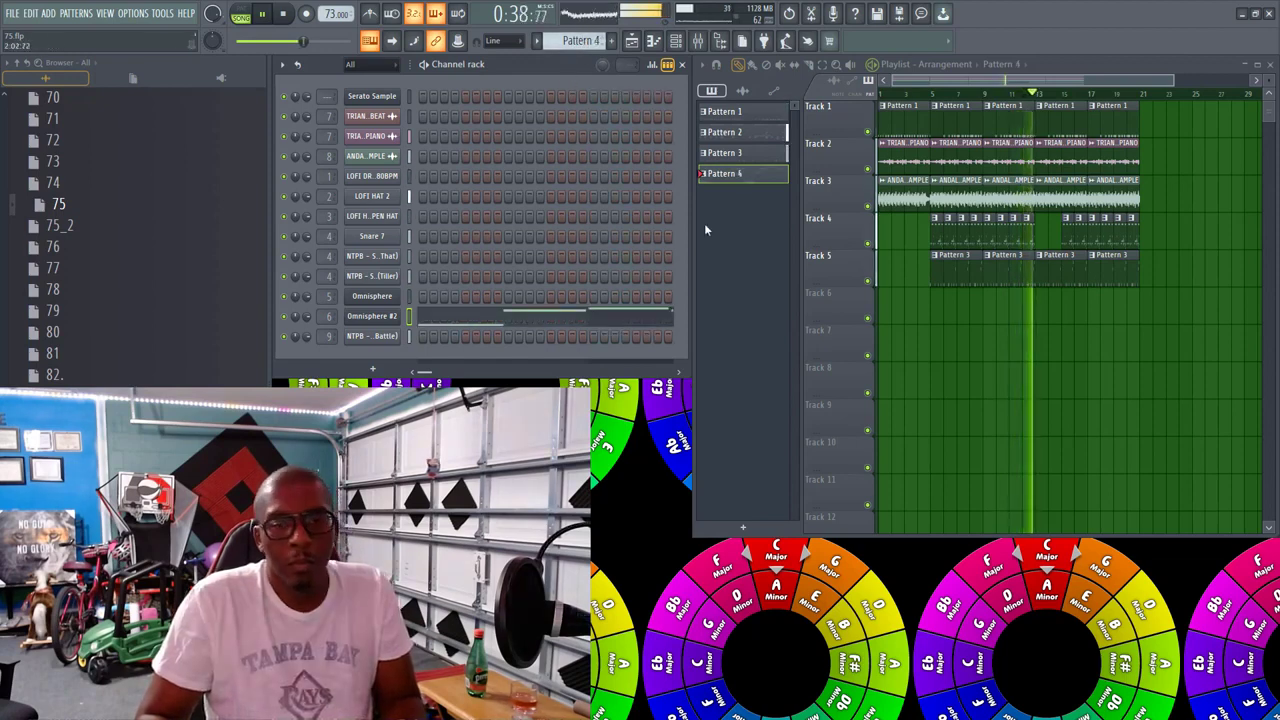
key(space)
click(938, 308)
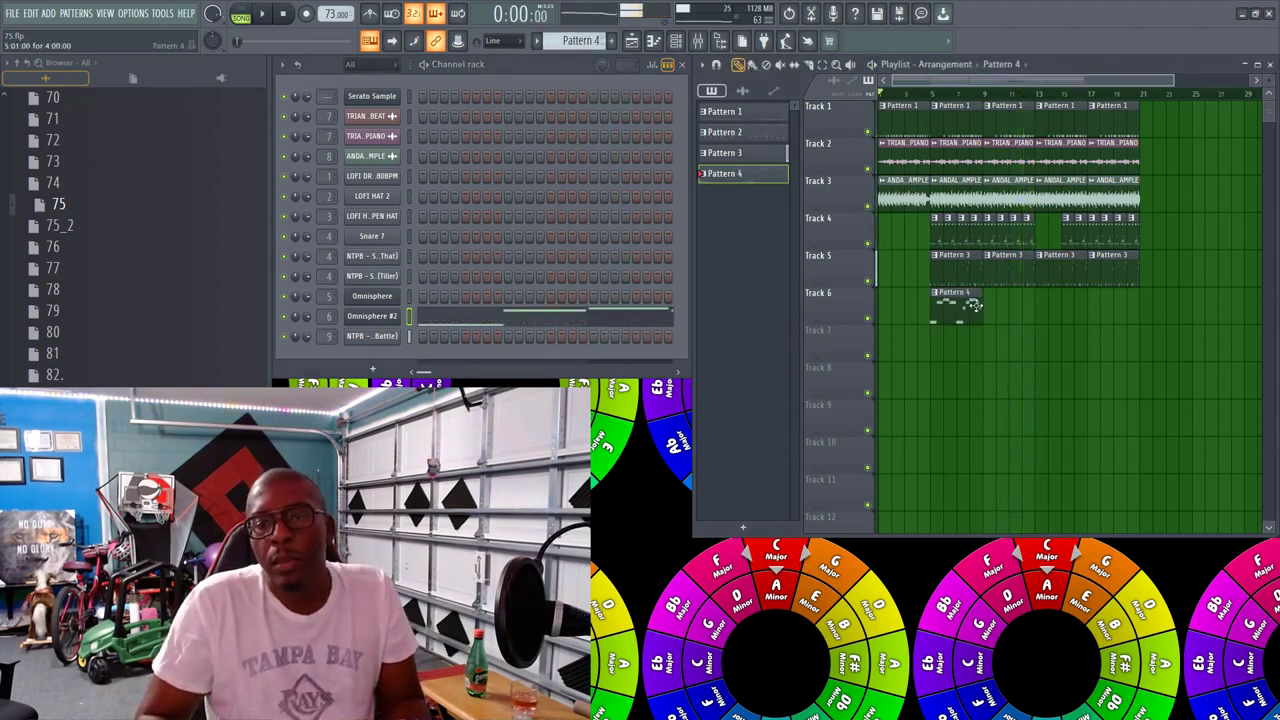
click(989, 309)
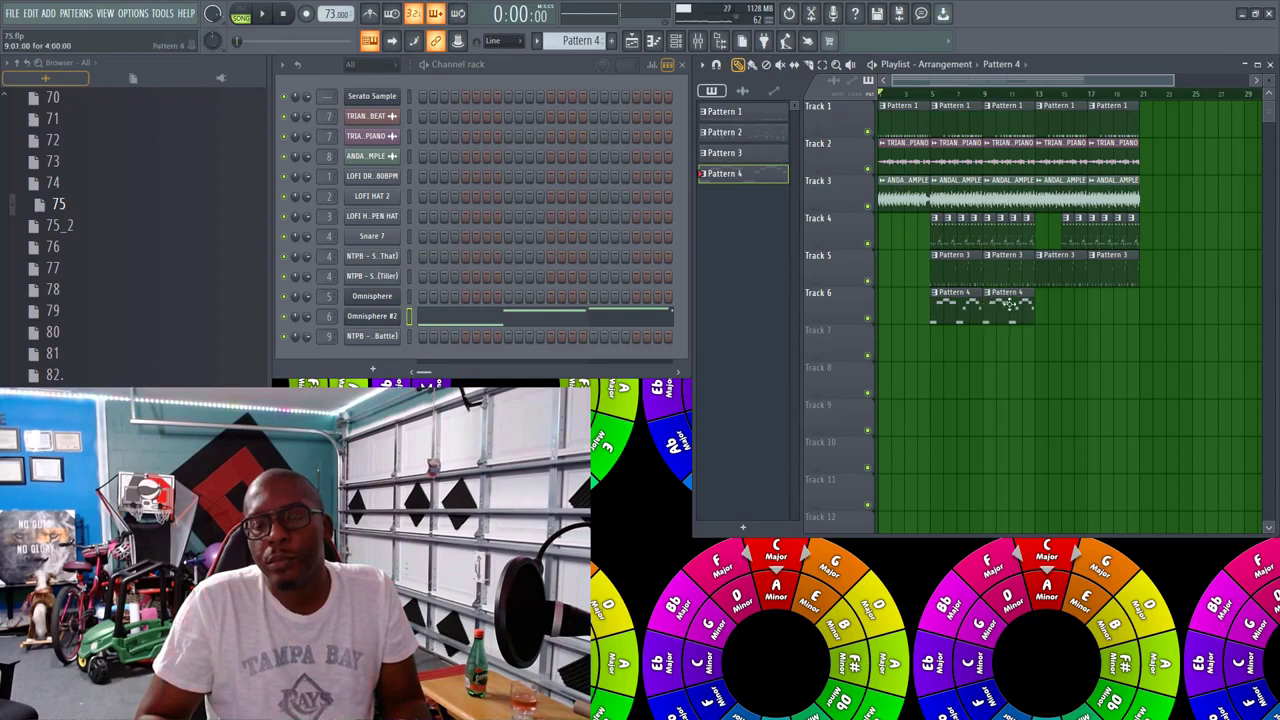
drag(1012, 303, 1095, 302)
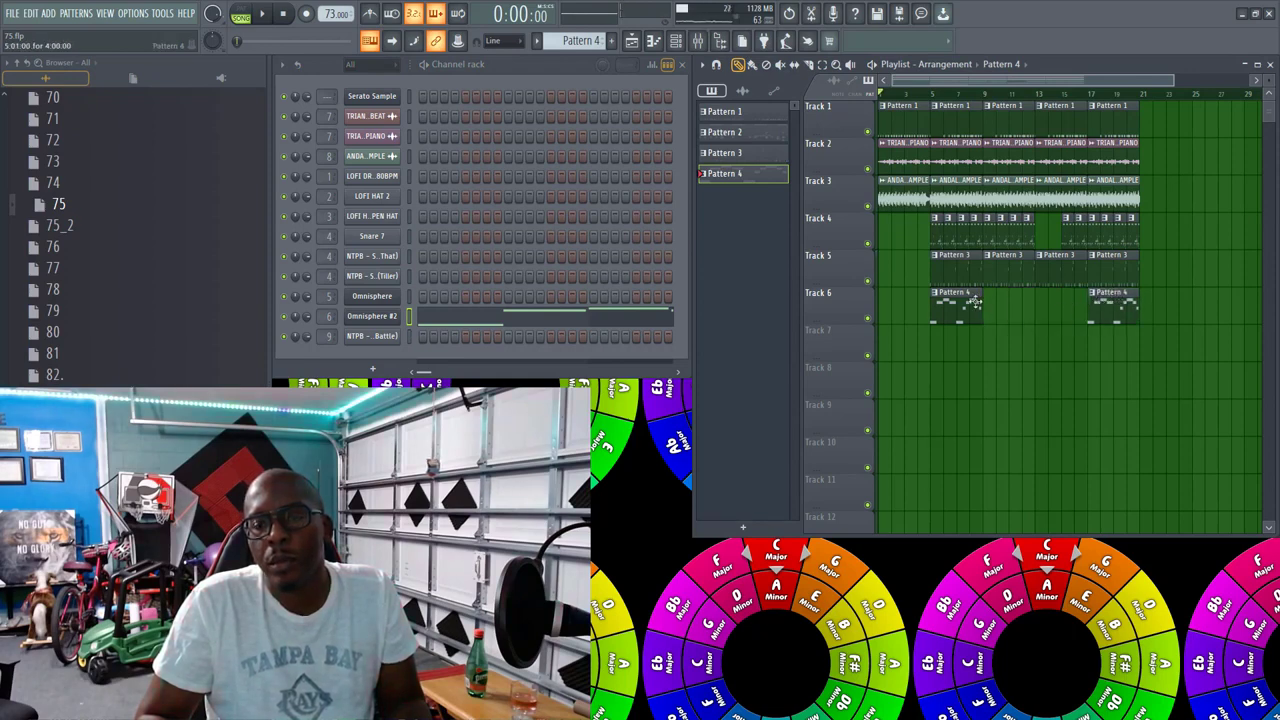
drag(975, 300, 1066, 301)
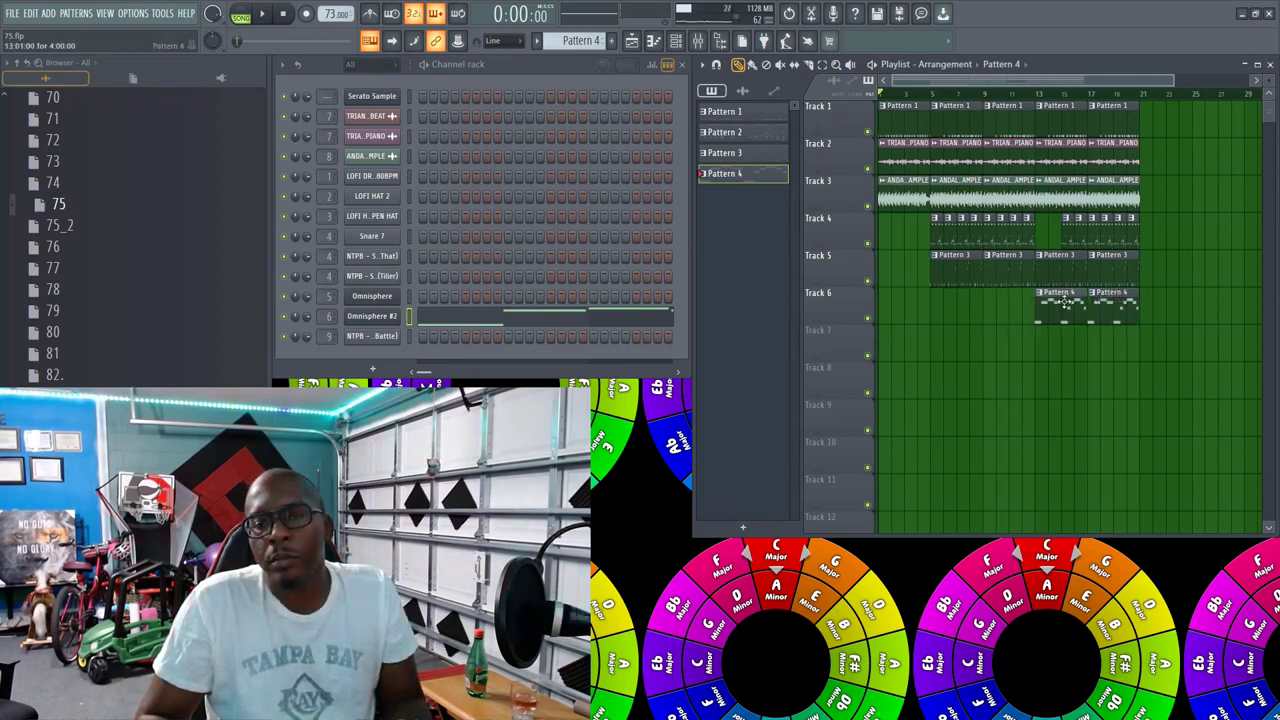
Step: Audition the arrangement from bar 5 with Track 3 soloed, then Track 2 soloed, and restore all tracks
click(933, 93)
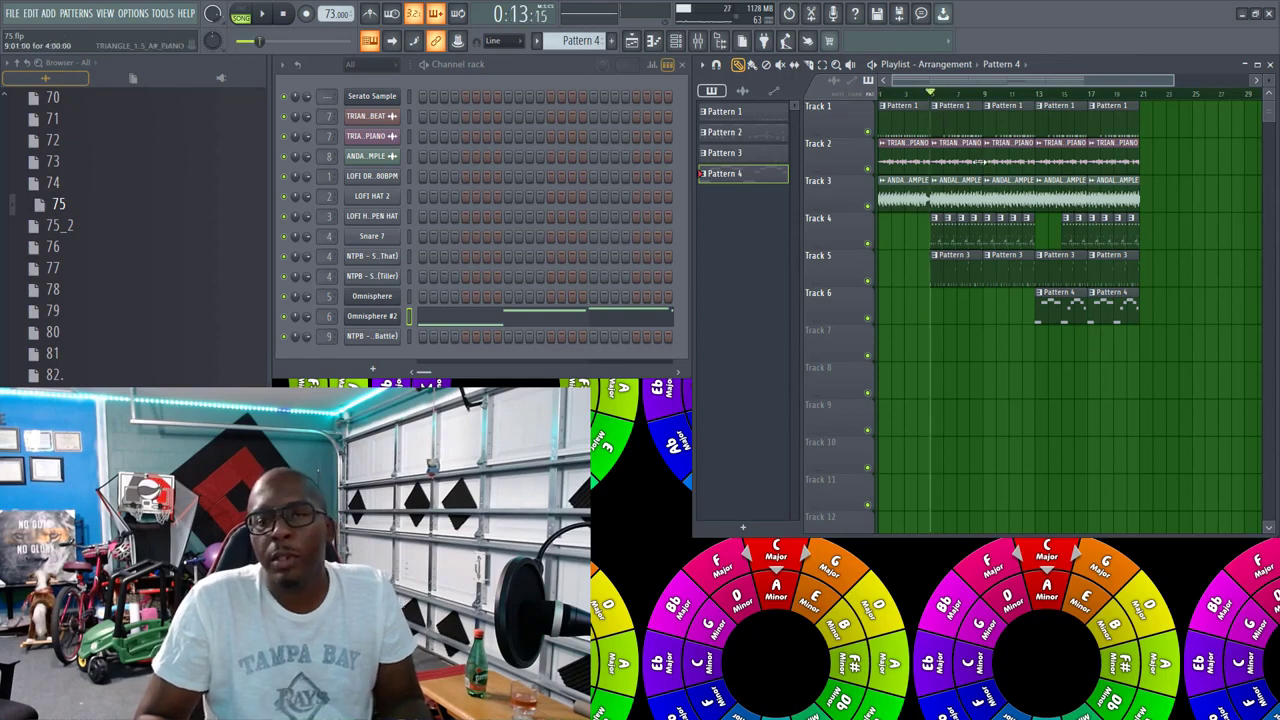
right_click(868, 207)
key(space)
key(space)
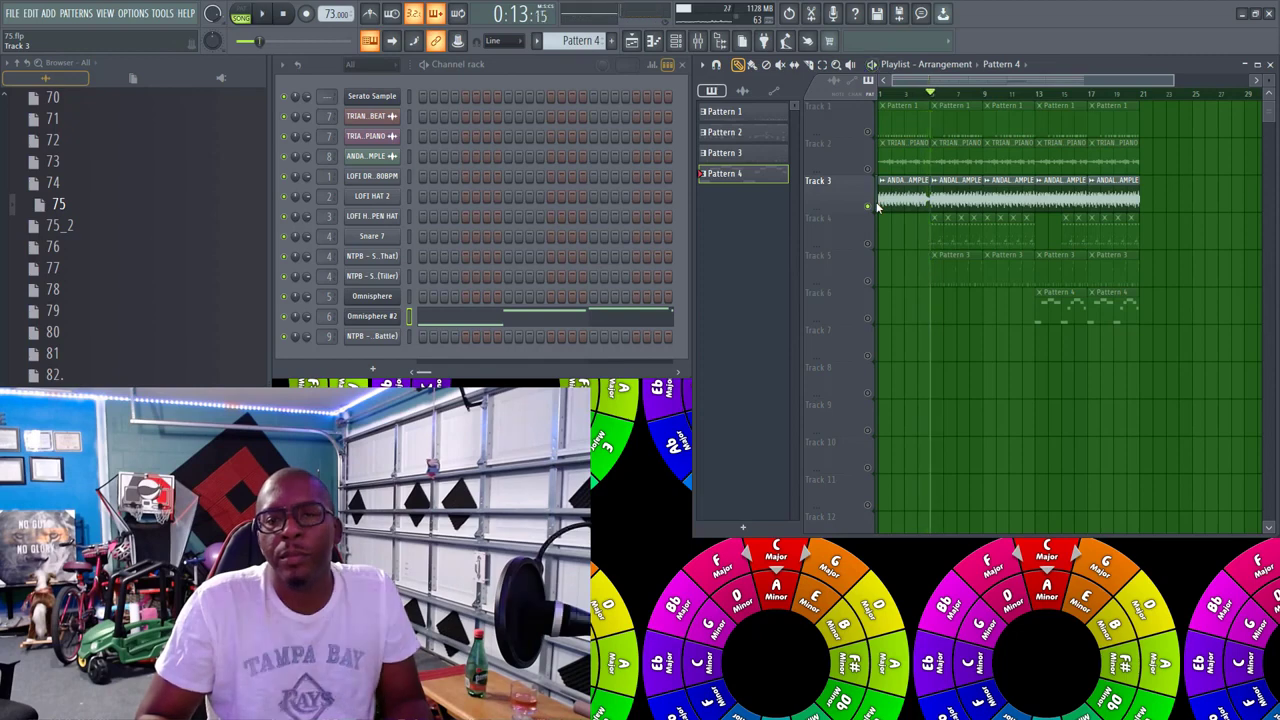
right_click(871, 204)
right_click(868, 170)
key(space)
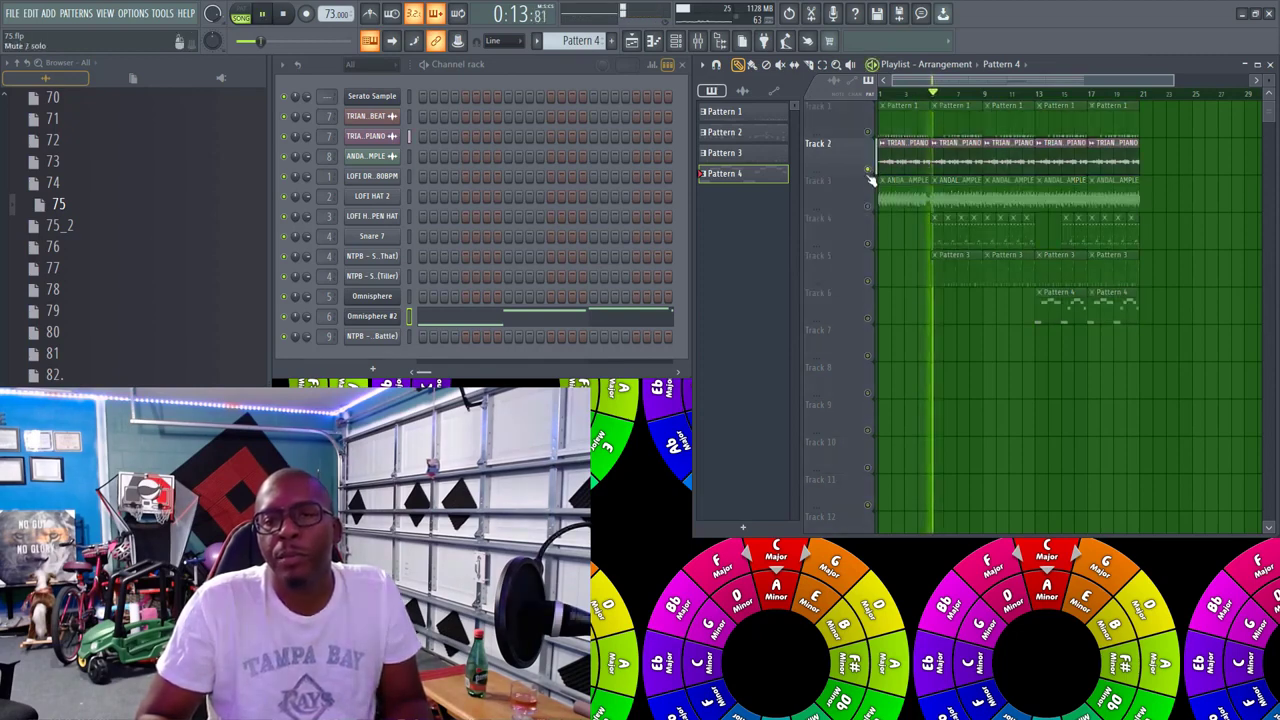
right_click(868, 171)
key(space)
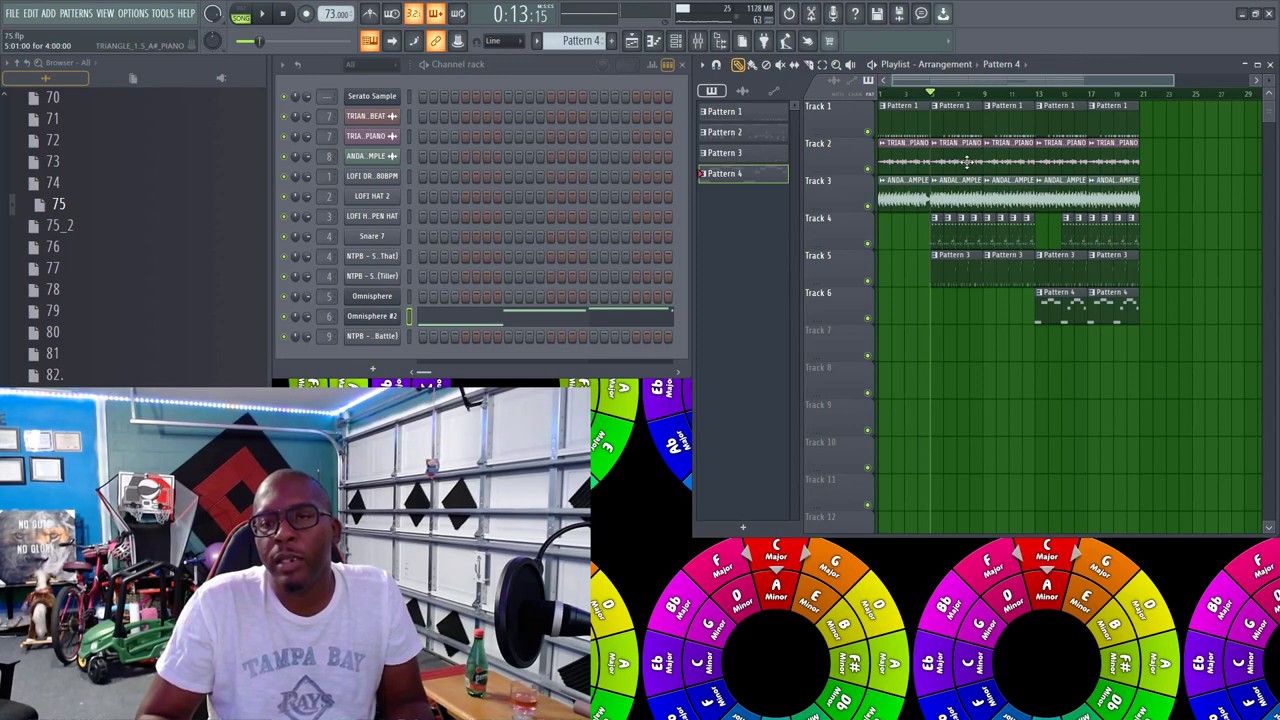
Step: Delete the four TRIANGLE_145_A#_PIANO clips on Track 2 from bar 5 onward, keeping the first one
right_click(964, 161)
right_click(1009, 161)
right_click(1062, 161)
right_click(1114, 161)
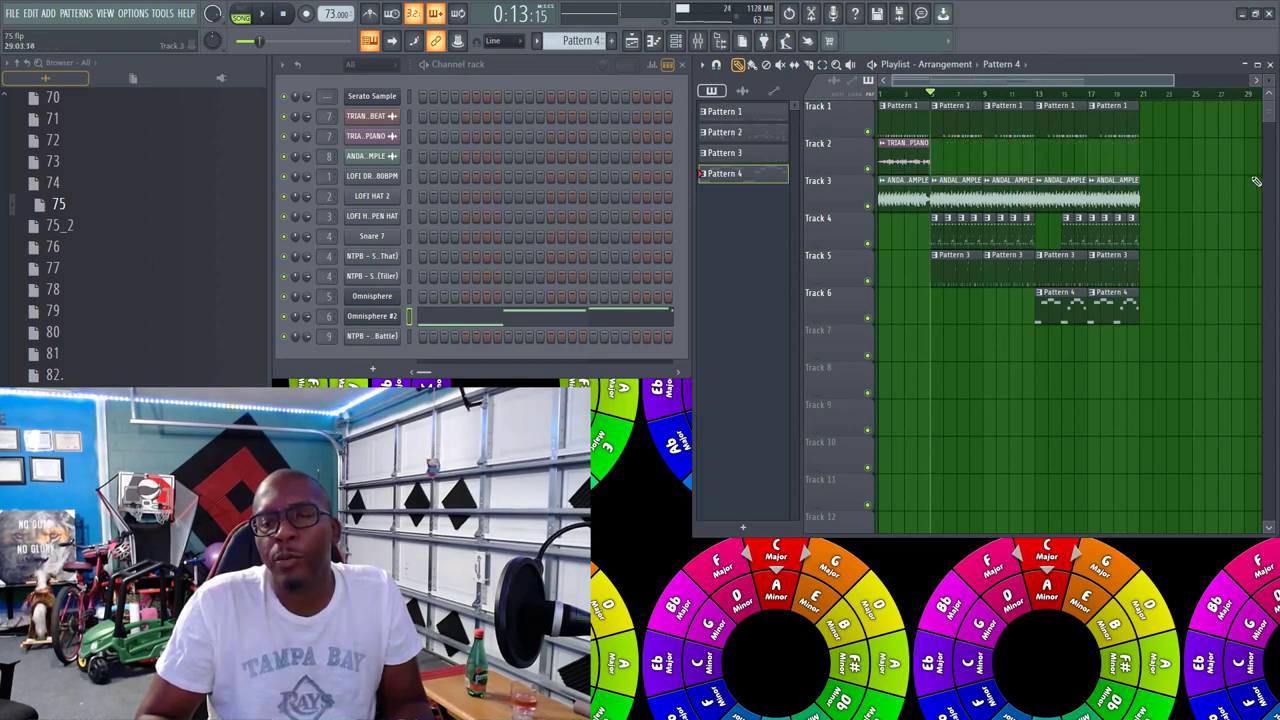
Step: Play the song and place a two-bar TRIANGLE_145_A#_PIANO clip on Track 2 at bar 13
key(space)
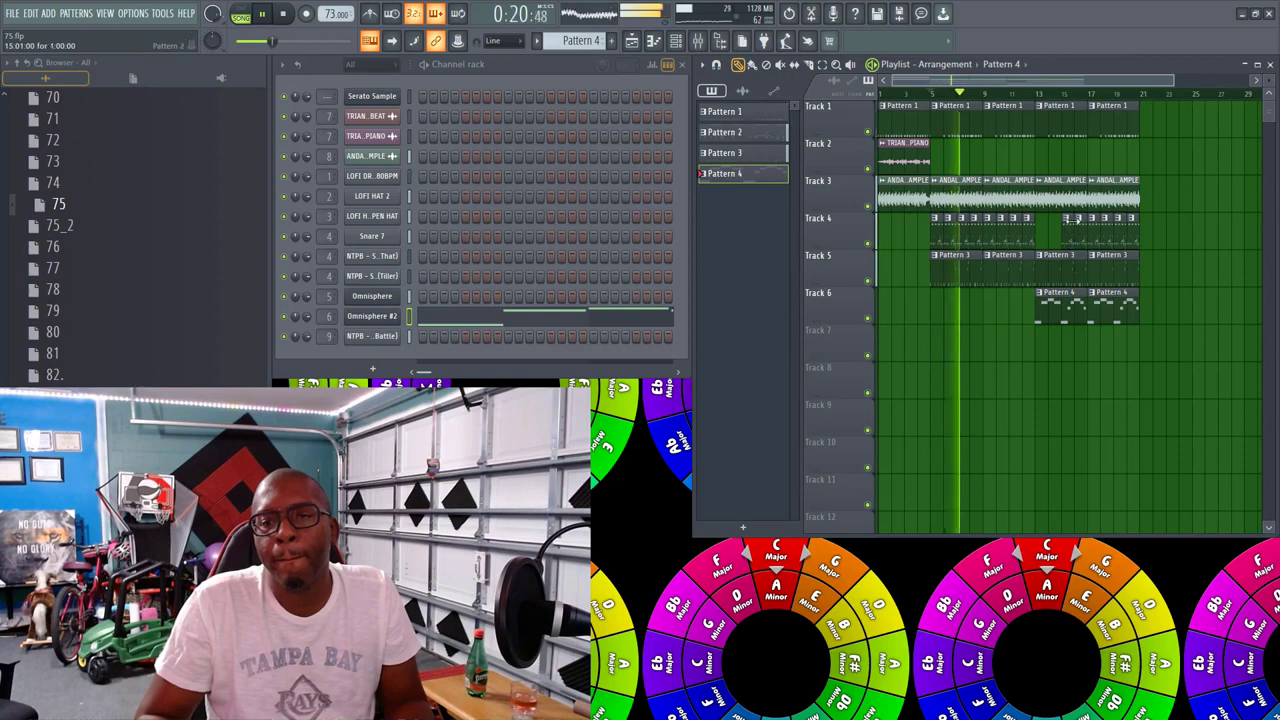
click(900, 153)
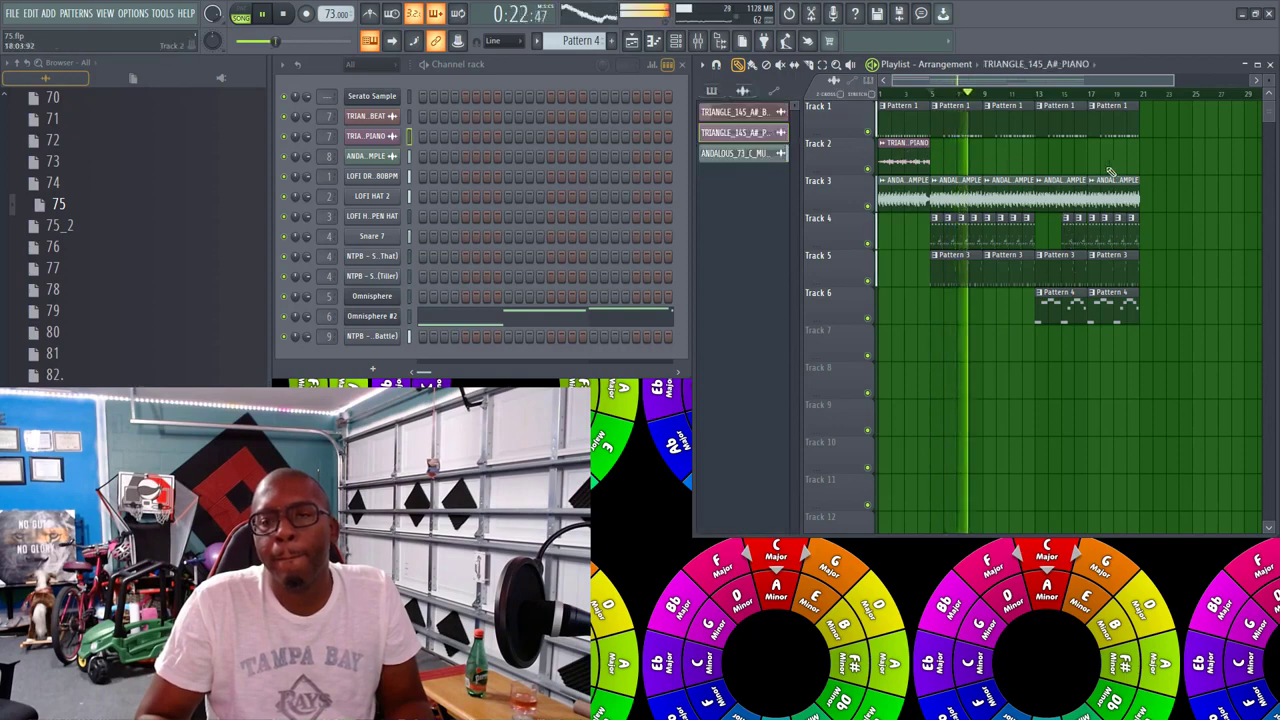
click(1045, 160)
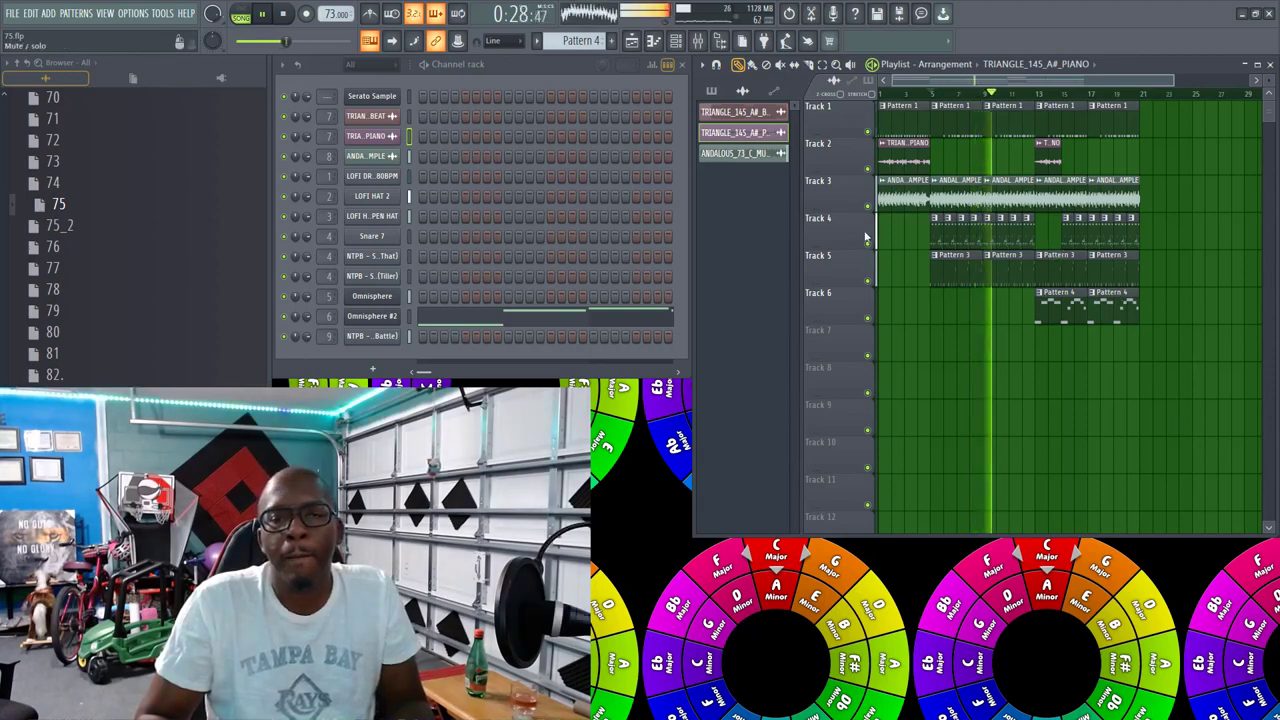
Step: Check the effects on the mixer inserts, including Insert 17, Insert 6, Insert 5 and Insert 1, while the song plays
key(F9)
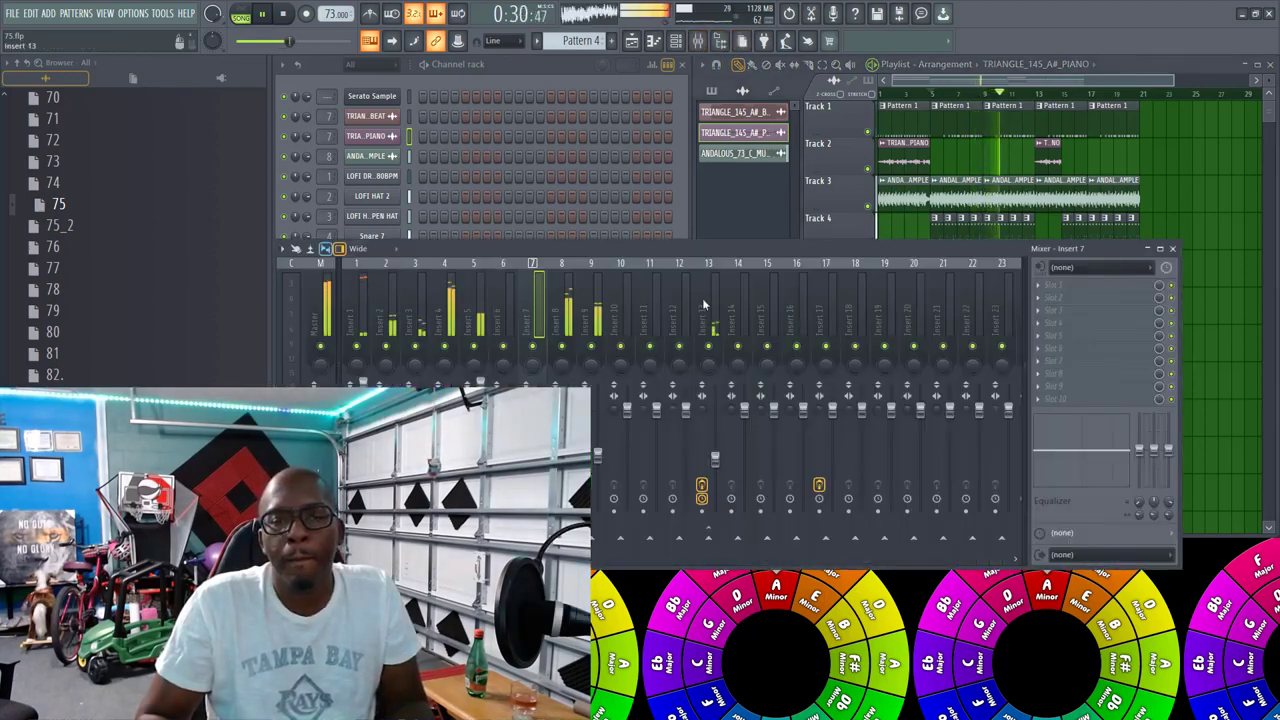
click(789, 320)
click(819, 318)
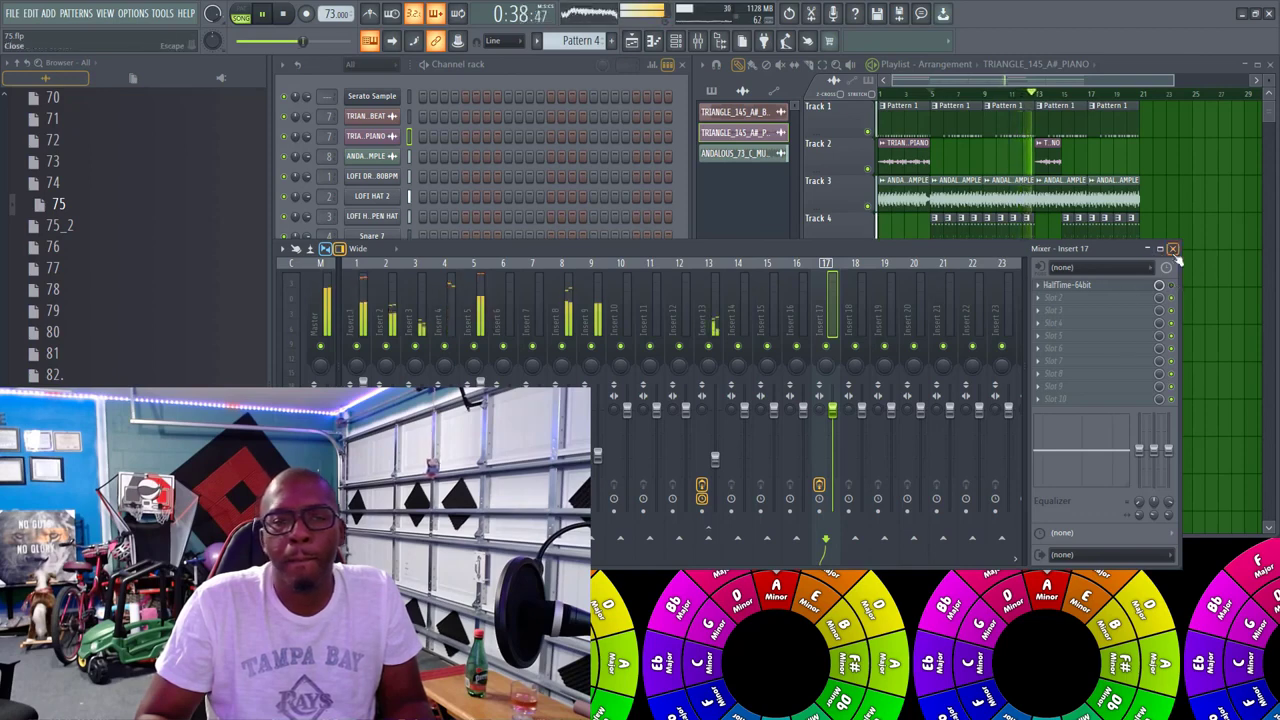
click(1174, 250)
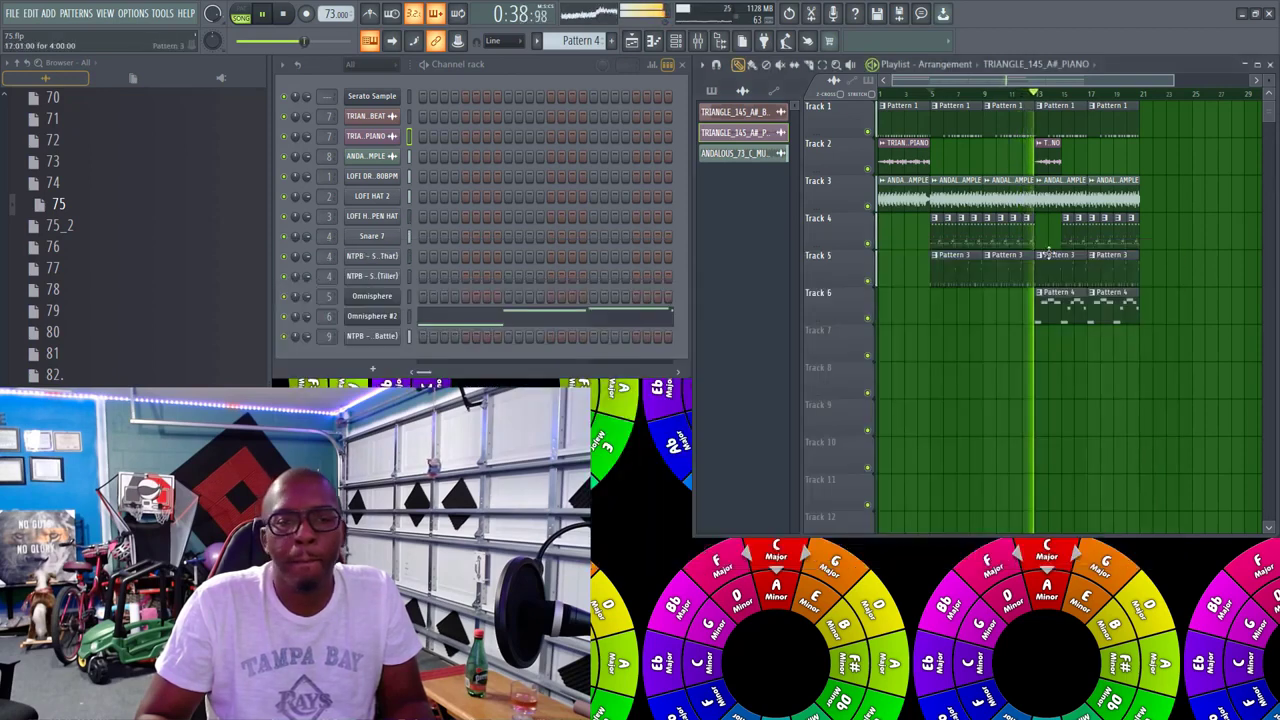
click(699, 42)
click(510, 318)
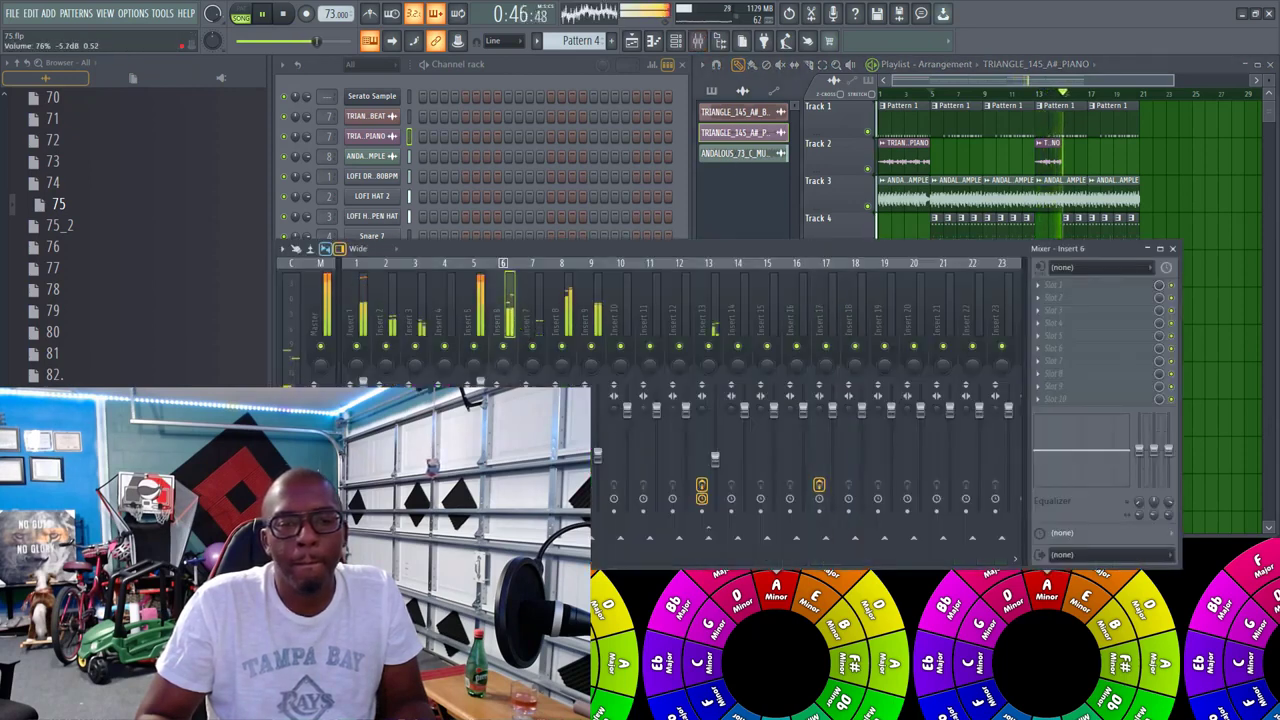
click(484, 305)
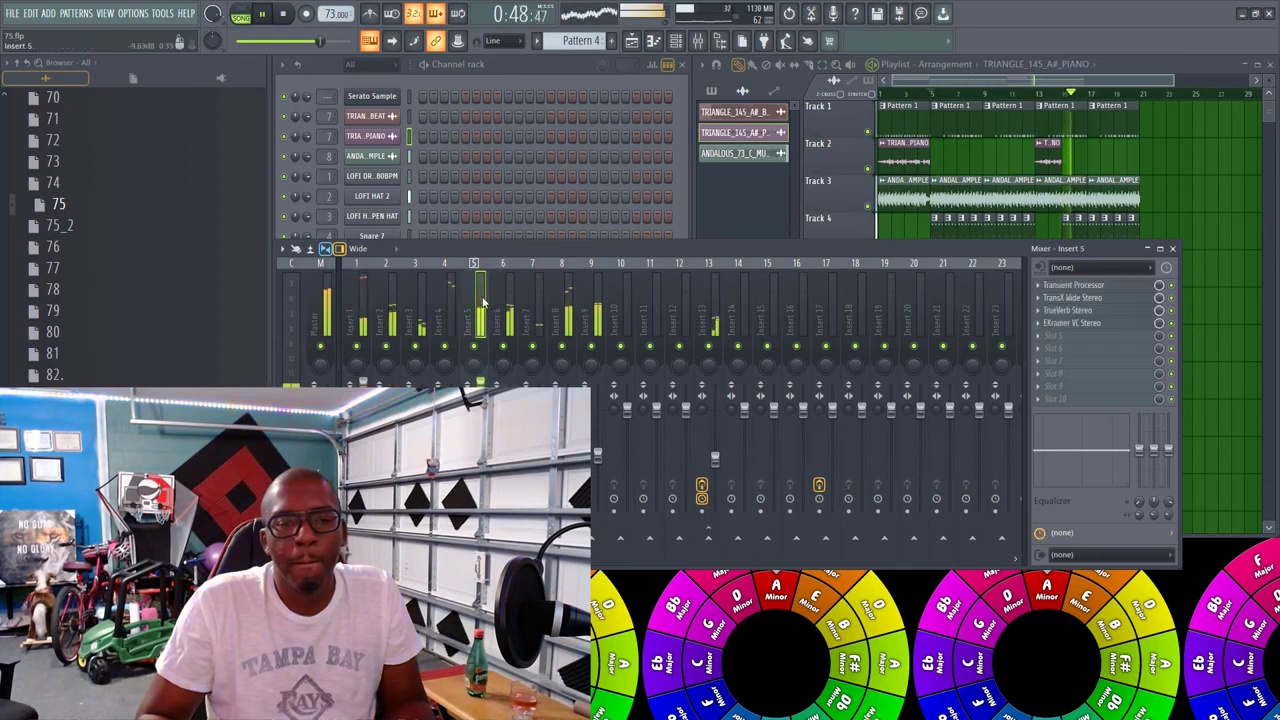
click(358, 310)
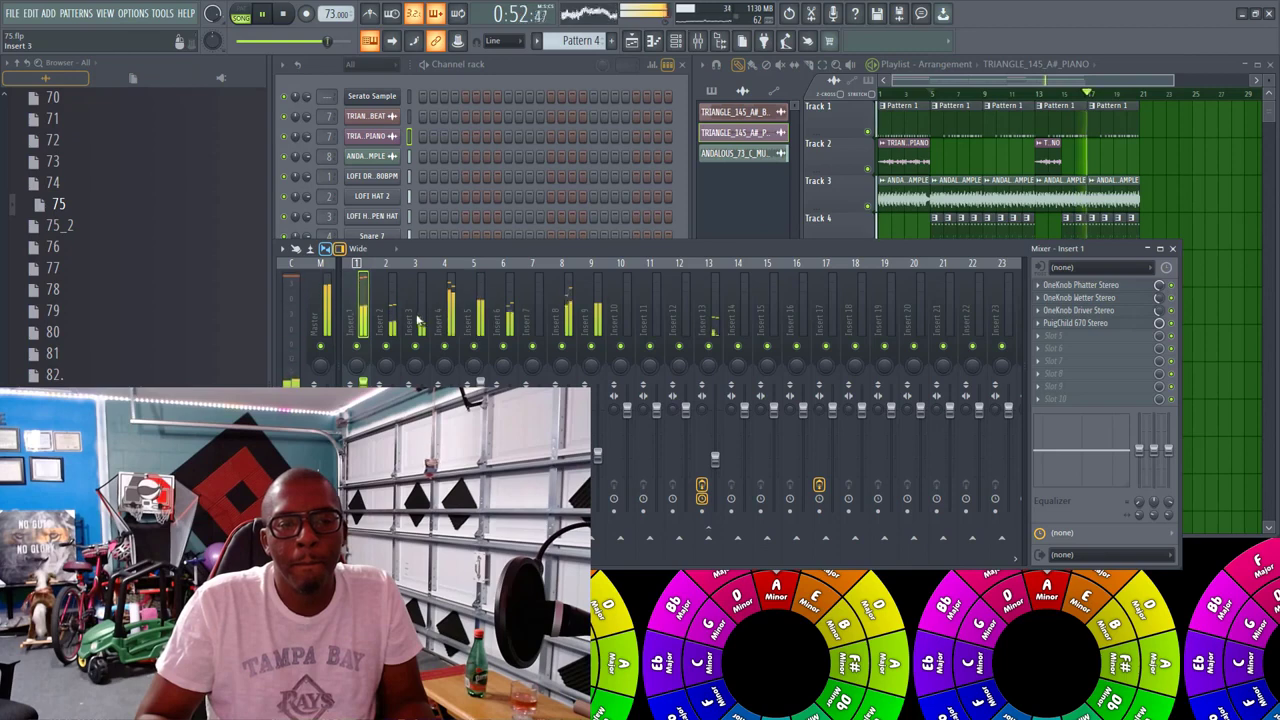
click(449, 310)
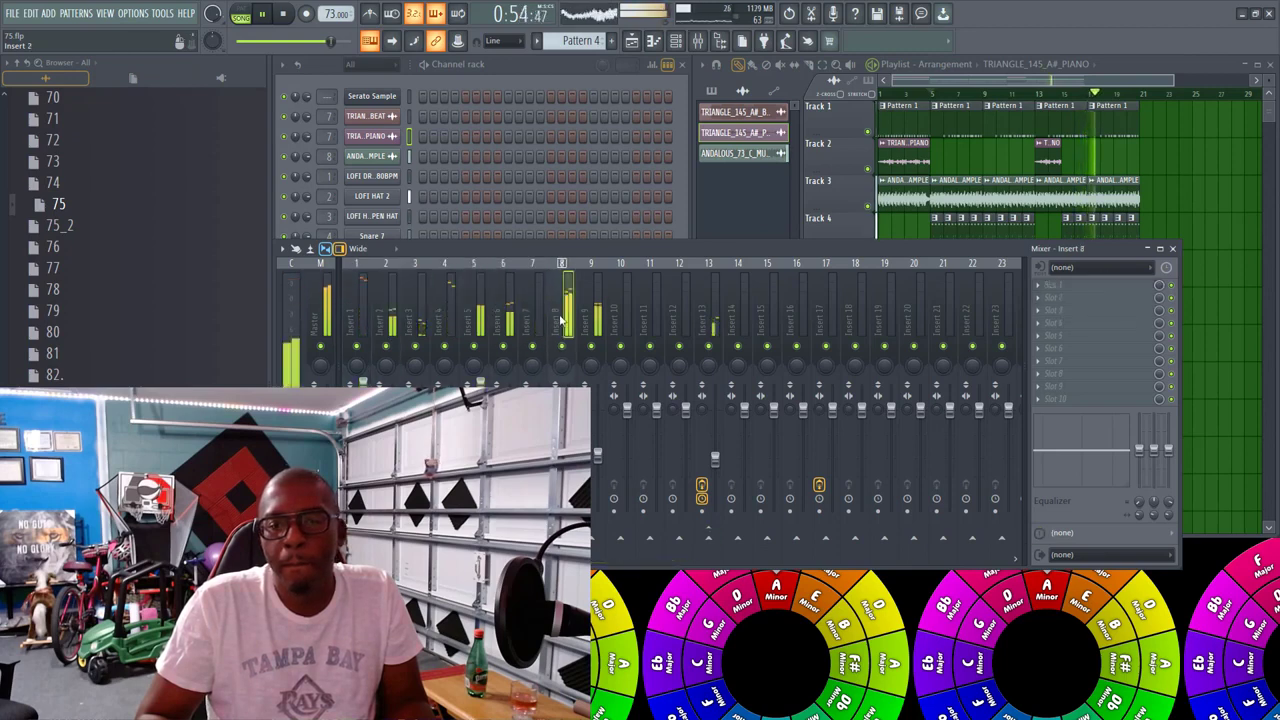
Step: Fine-tune the volume of Insert 13, close the mixer and stop playback
click(656, 322)
click(680, 325)
click(702, 325)
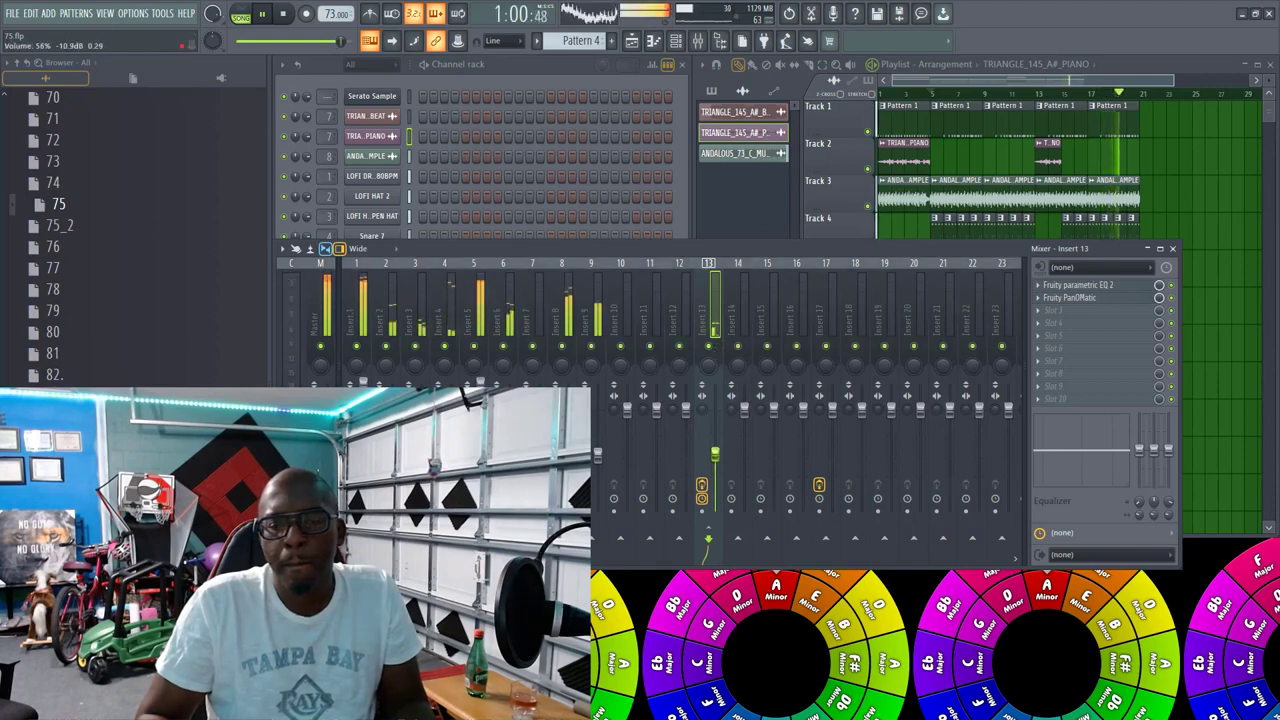
drag(716, 462, 715, 461)
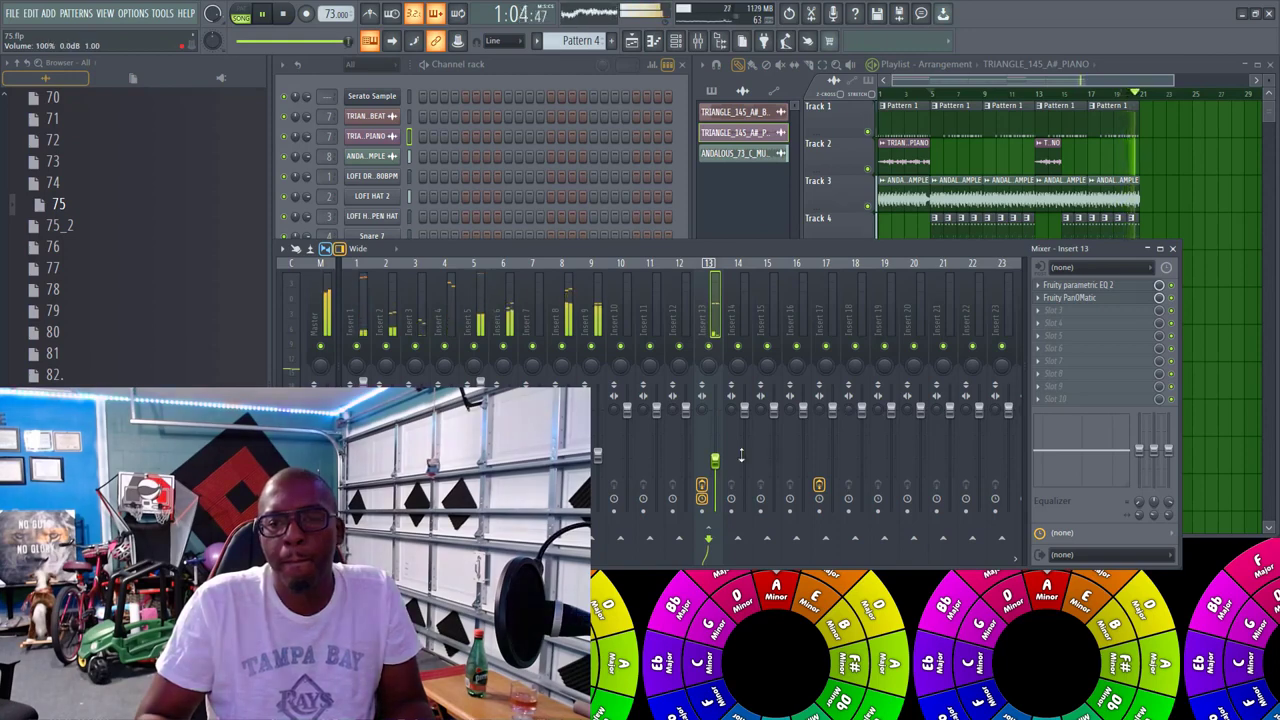
click(1173, 249)
key(space)
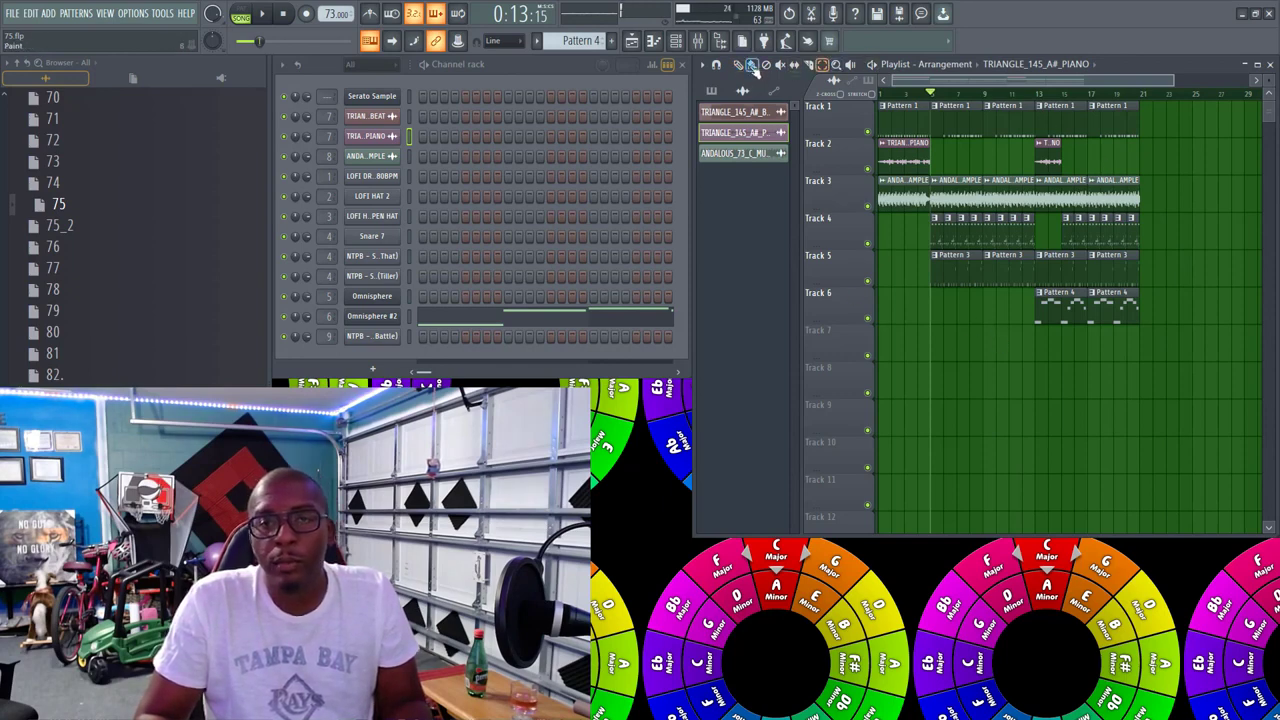
Step: Copy the clips in the first four bars of Tracks 1 to 3, paste them at bar 21 as an outro and deselect them
click(824, 67)
click(1141, 95)
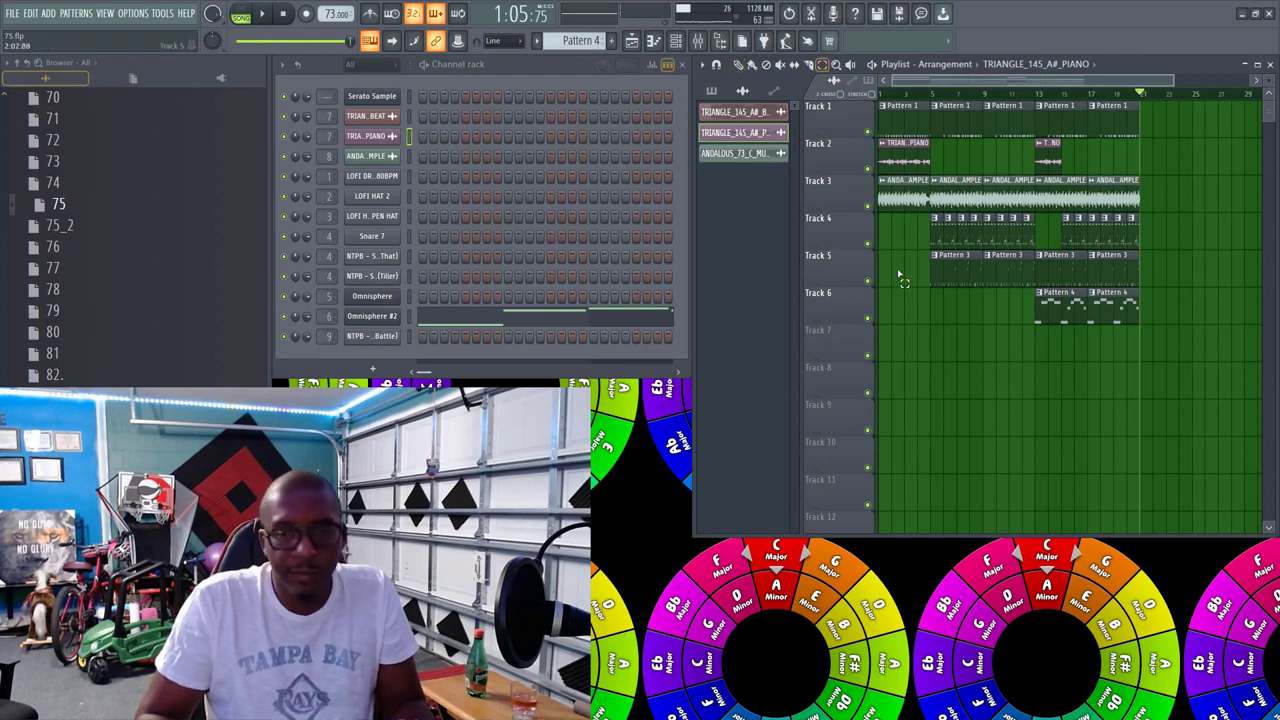
mouse_move(912, 250)
mouse_down()
mouse_move(882, 176)
mouse_move(879, 110)
mouse_up()
click(738, 66)
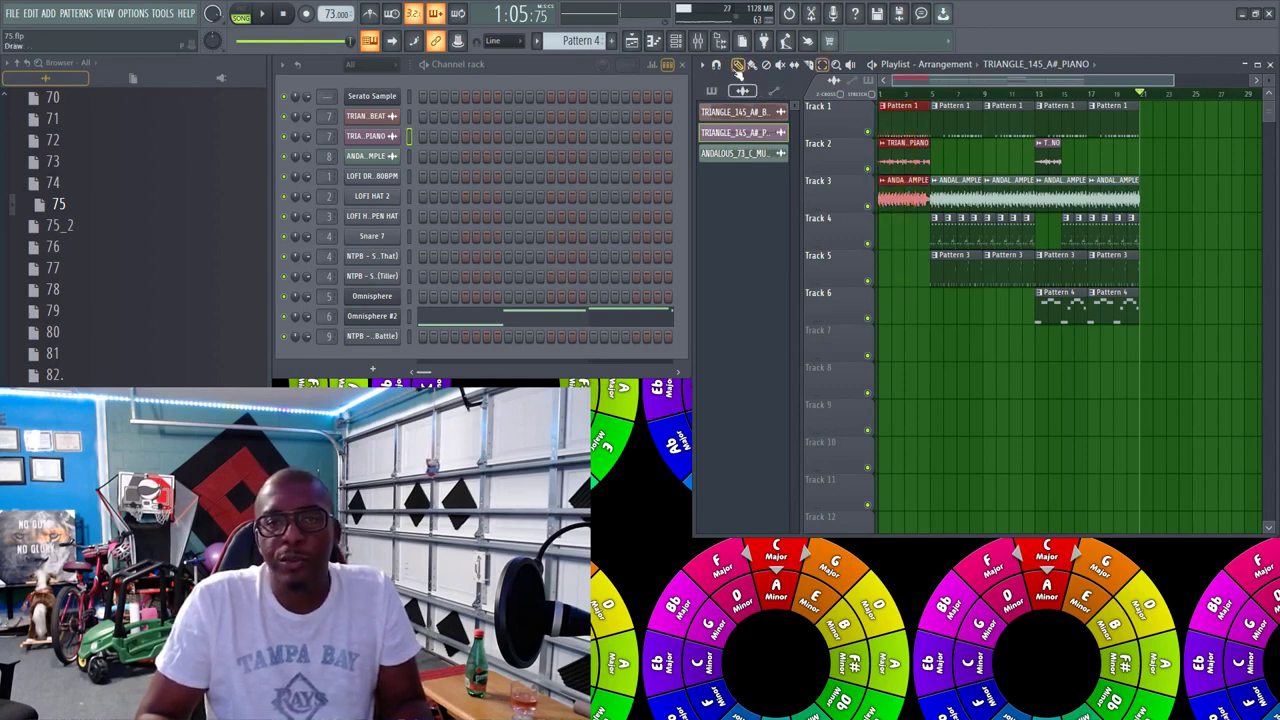
key(ctrl+c)
key(ctrl+v)
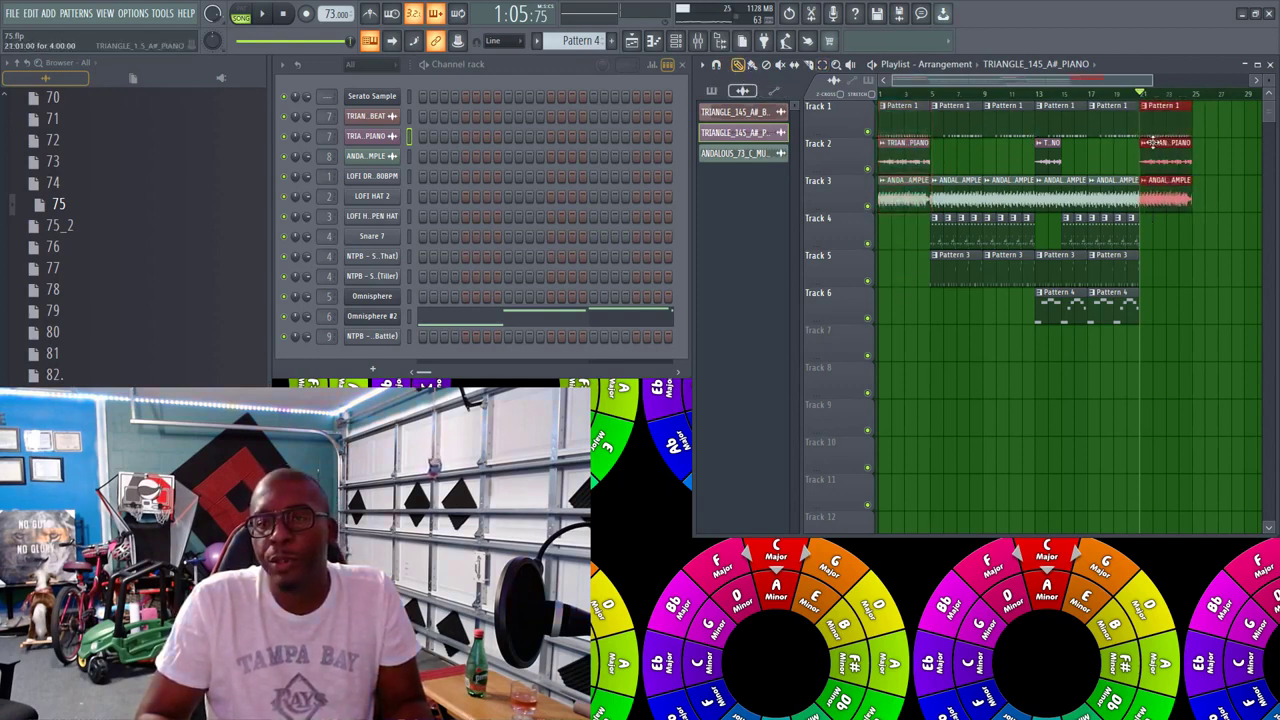
ctrl+click(1176, 252)
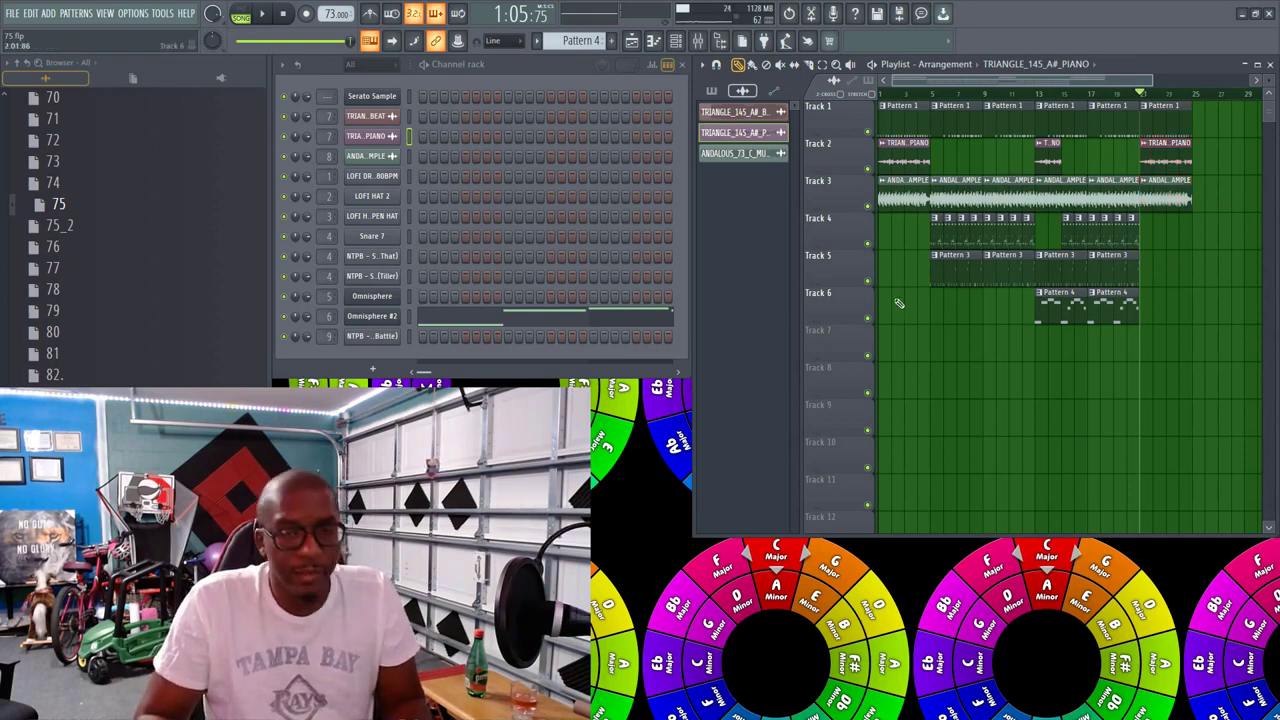
Step: Set the Master track's stereo separation to 100% separated in the mixer while the song plays
click(697, 40)
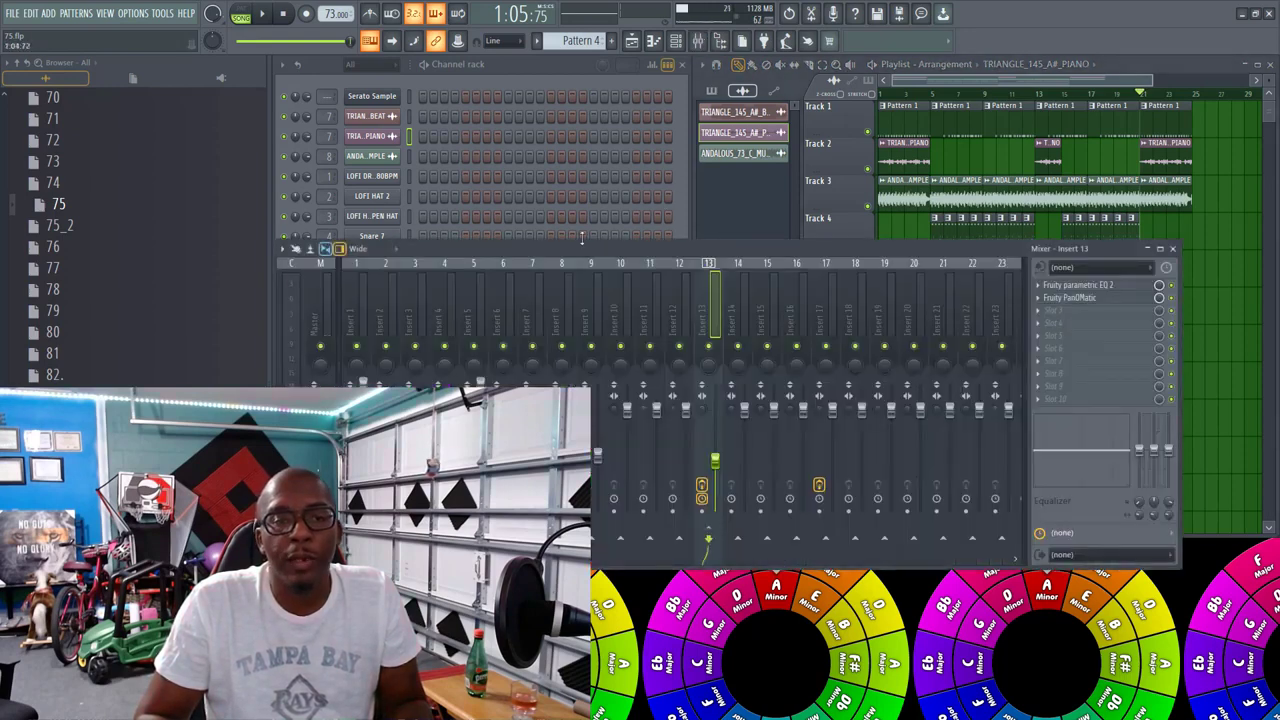
click(328, 309)
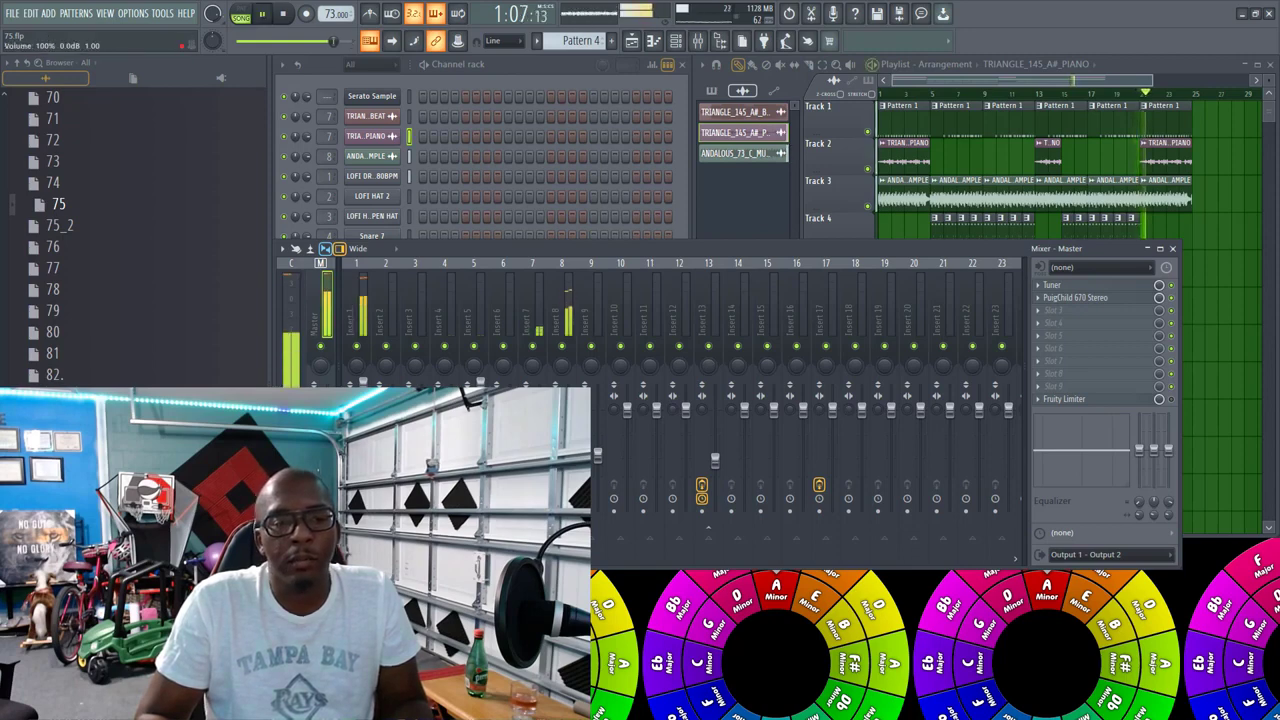
drag(320, 410, 320, 475)
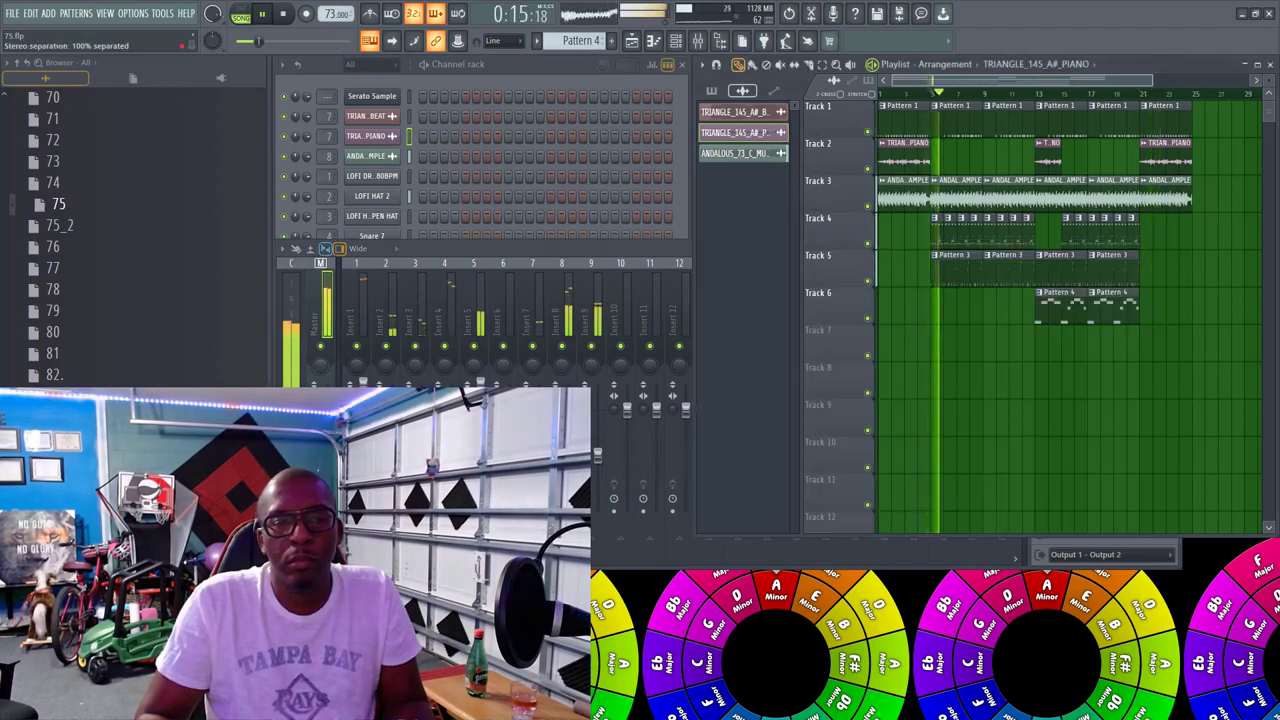
drag(320, 410, 320, 440)
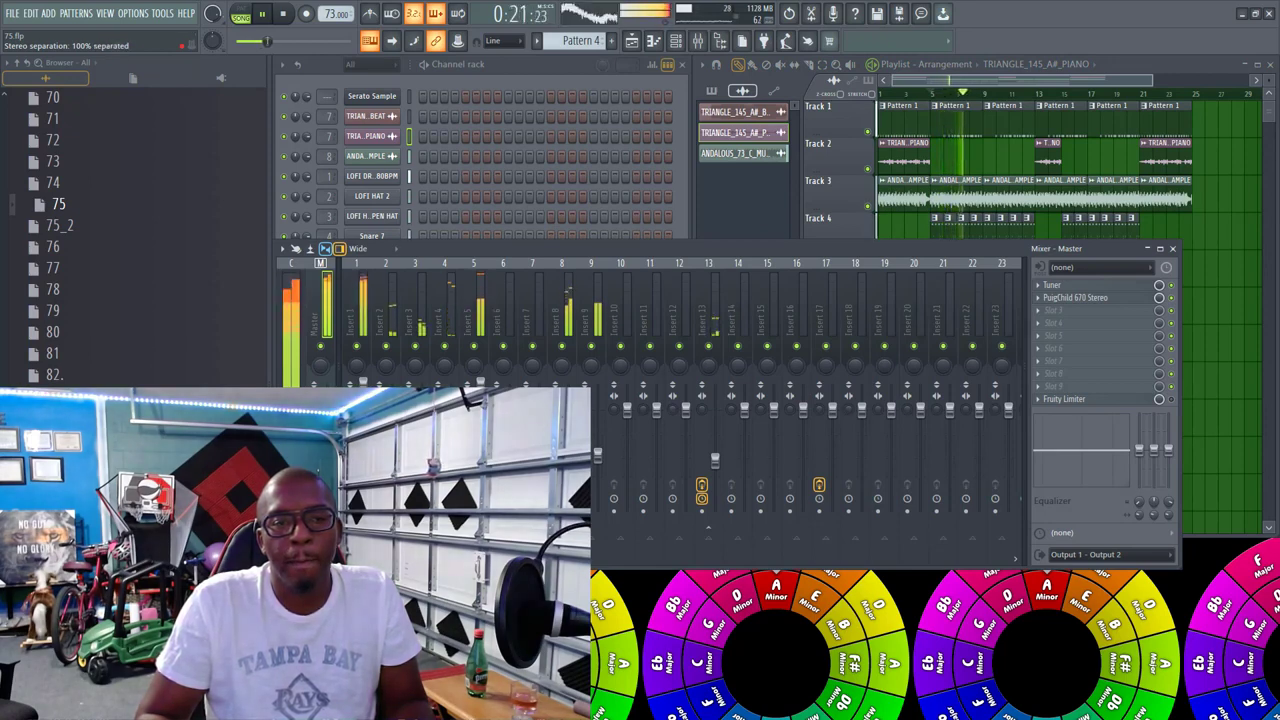
Step: Stop playback and export the finished song of beat 75 as an MP3 file
click(284, 14)
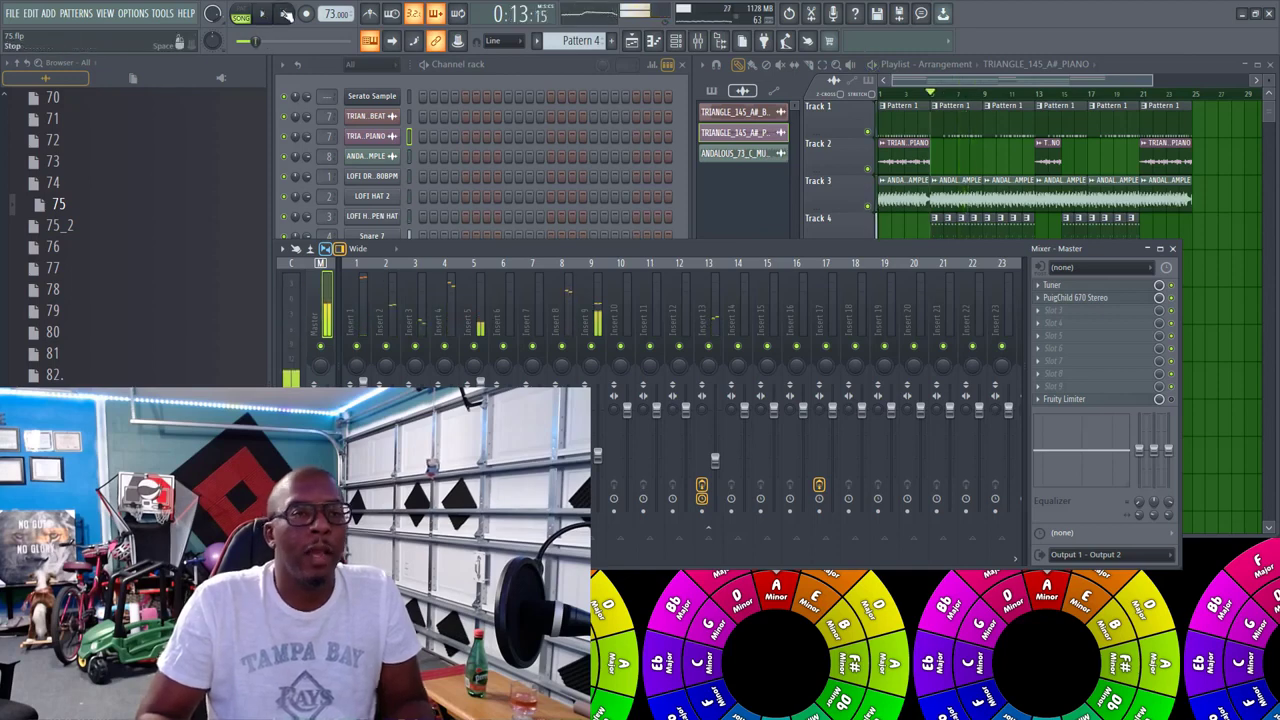
click(284, 14)
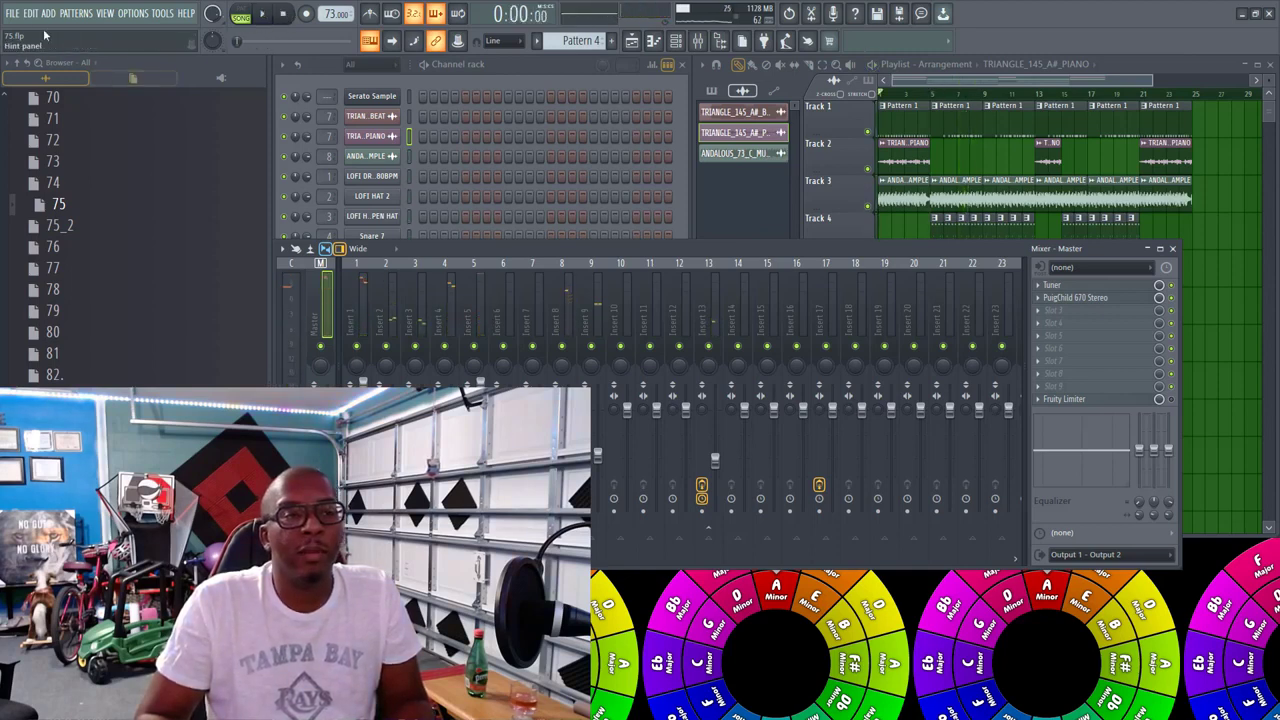
click(14, 13)
mouse_move(40, 131)
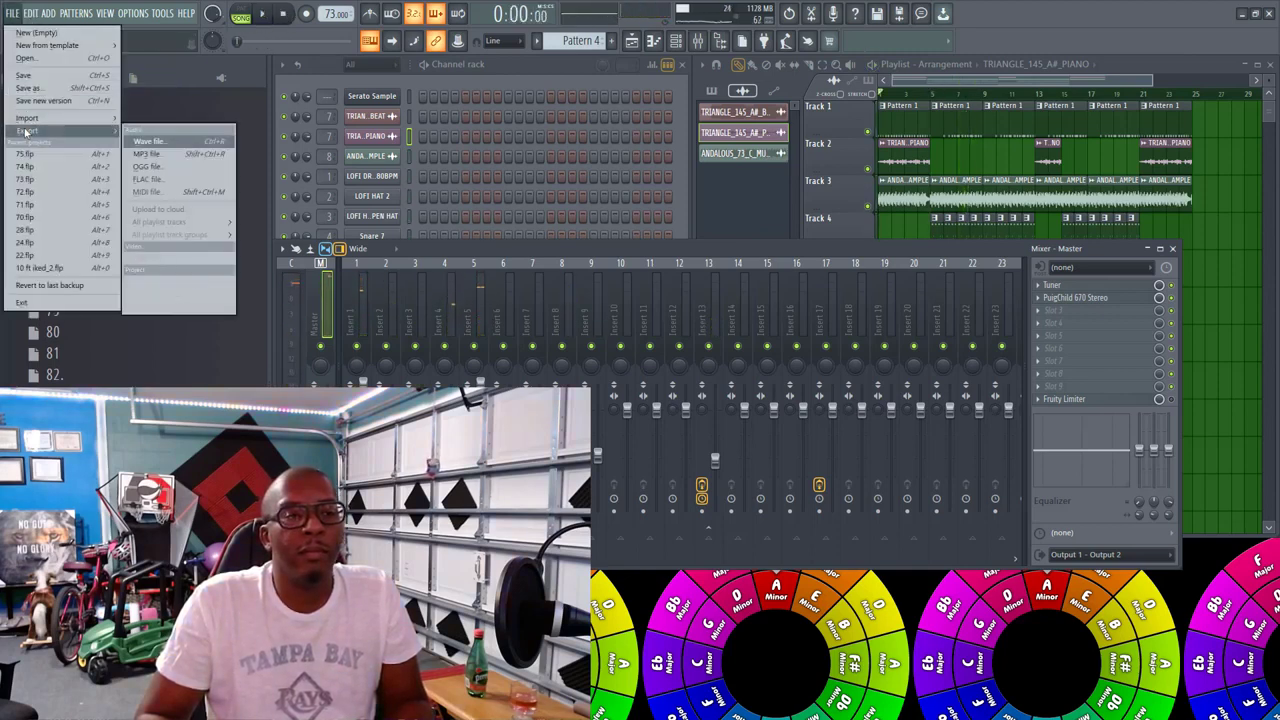
click(148, 154)
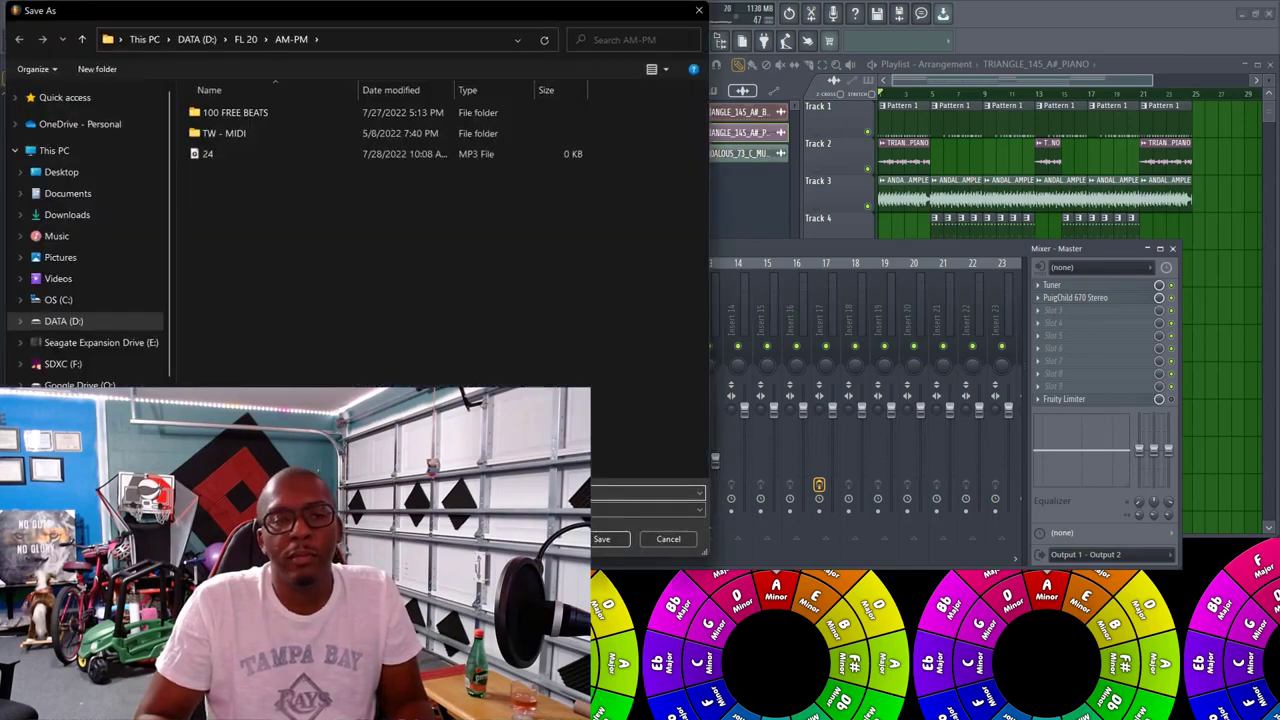
click(612, 540)
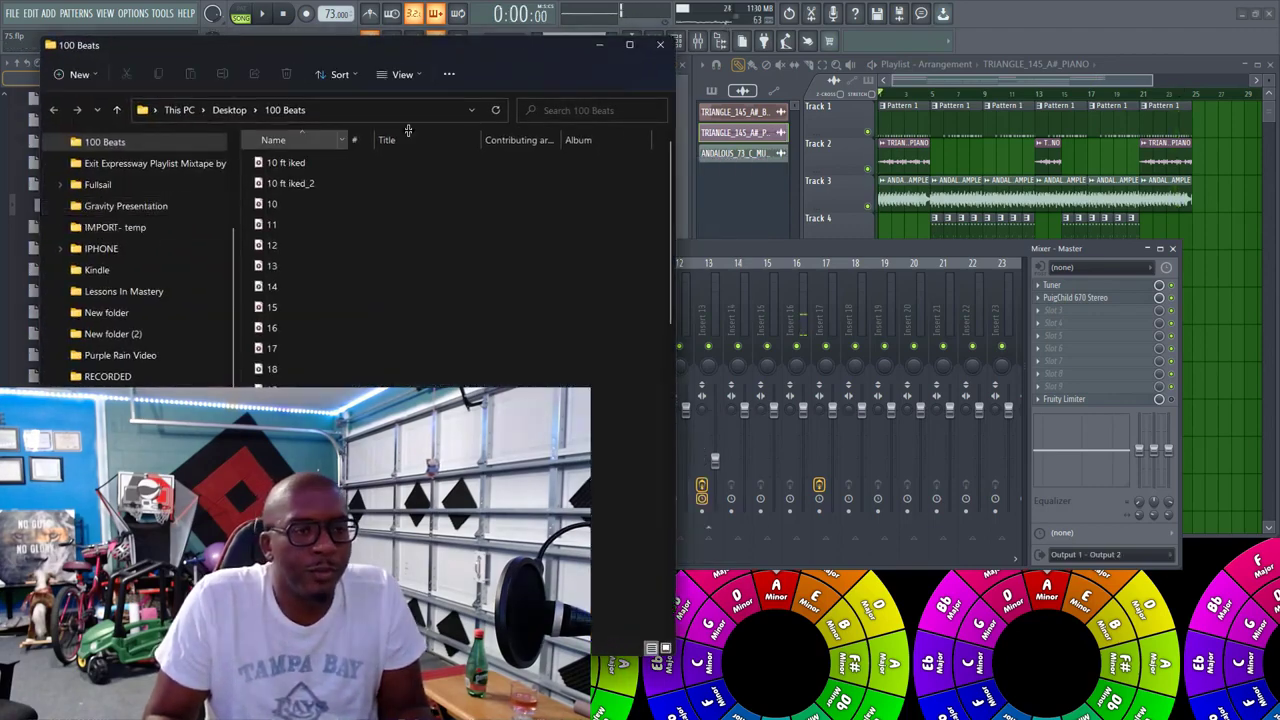
Step: Return to the project browser and open beat 75_2, saving the changes to 75.flp
click(1132, 30)
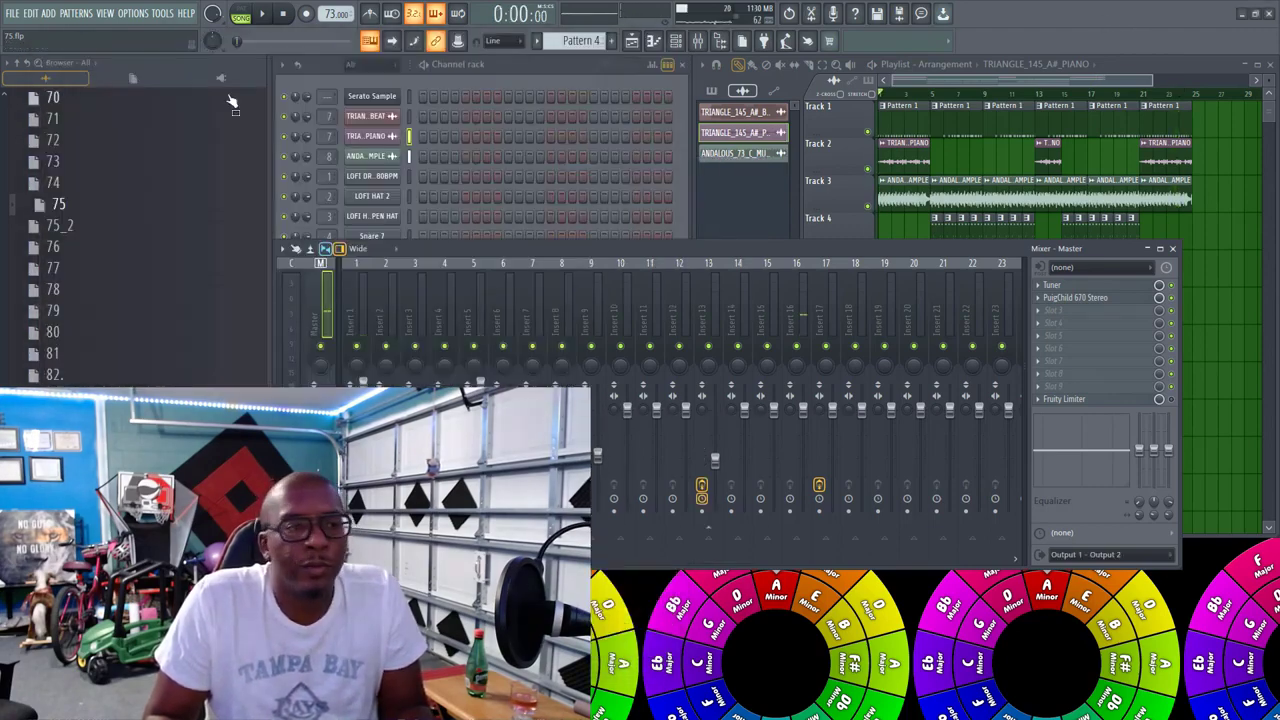
right_click(85, 222)
click(125, 224)
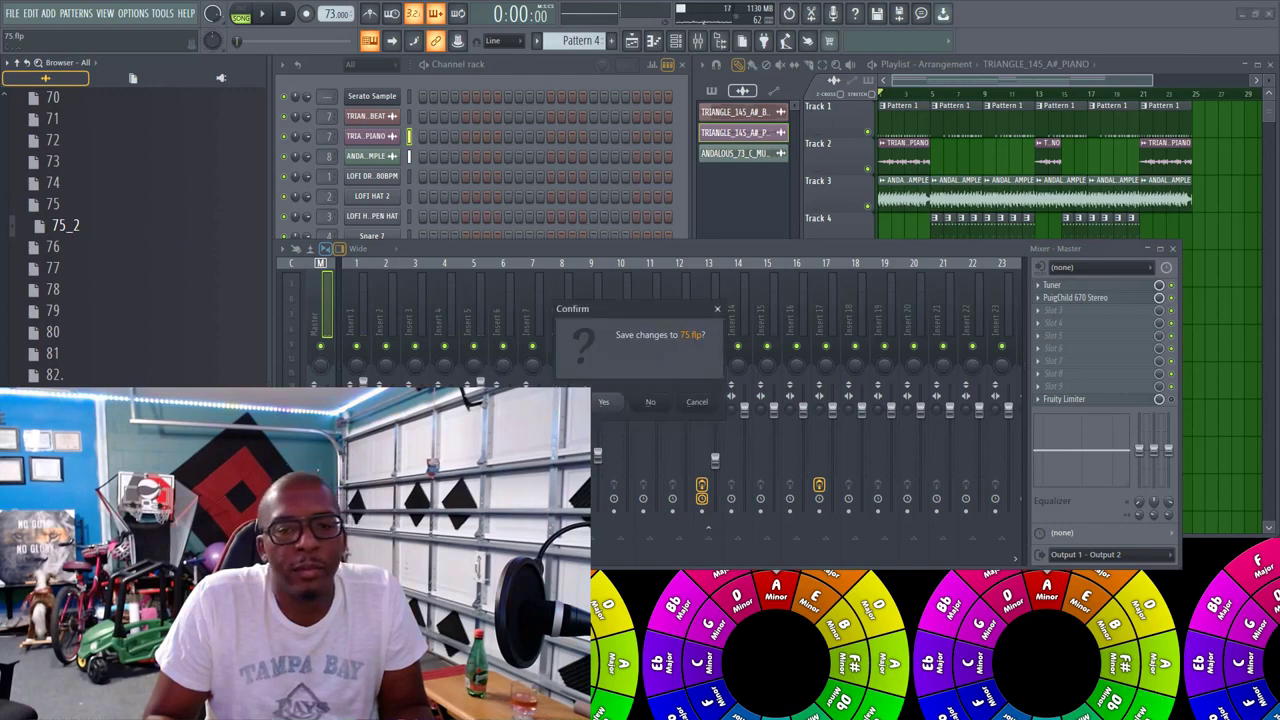
click(605, 403)
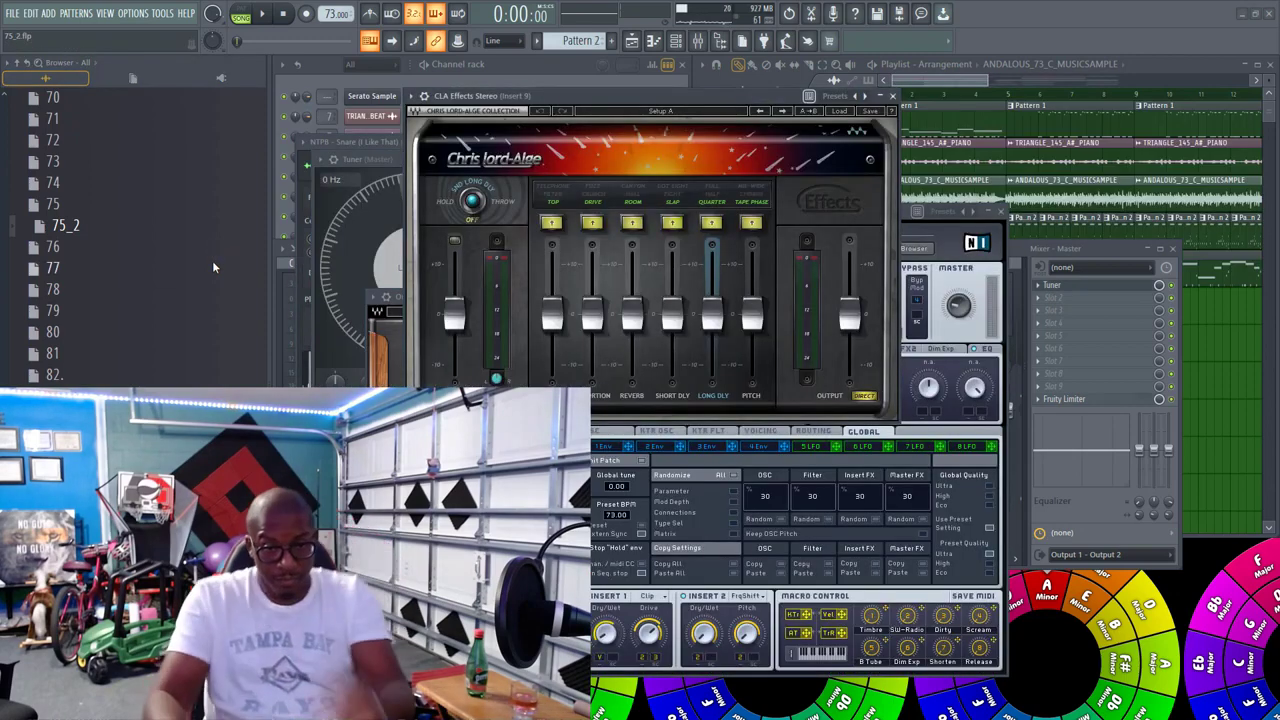
Step: Close the open plugin and channel windows, including CLA Effects, Massive, Tuner and the sample settings
click(893, 97)
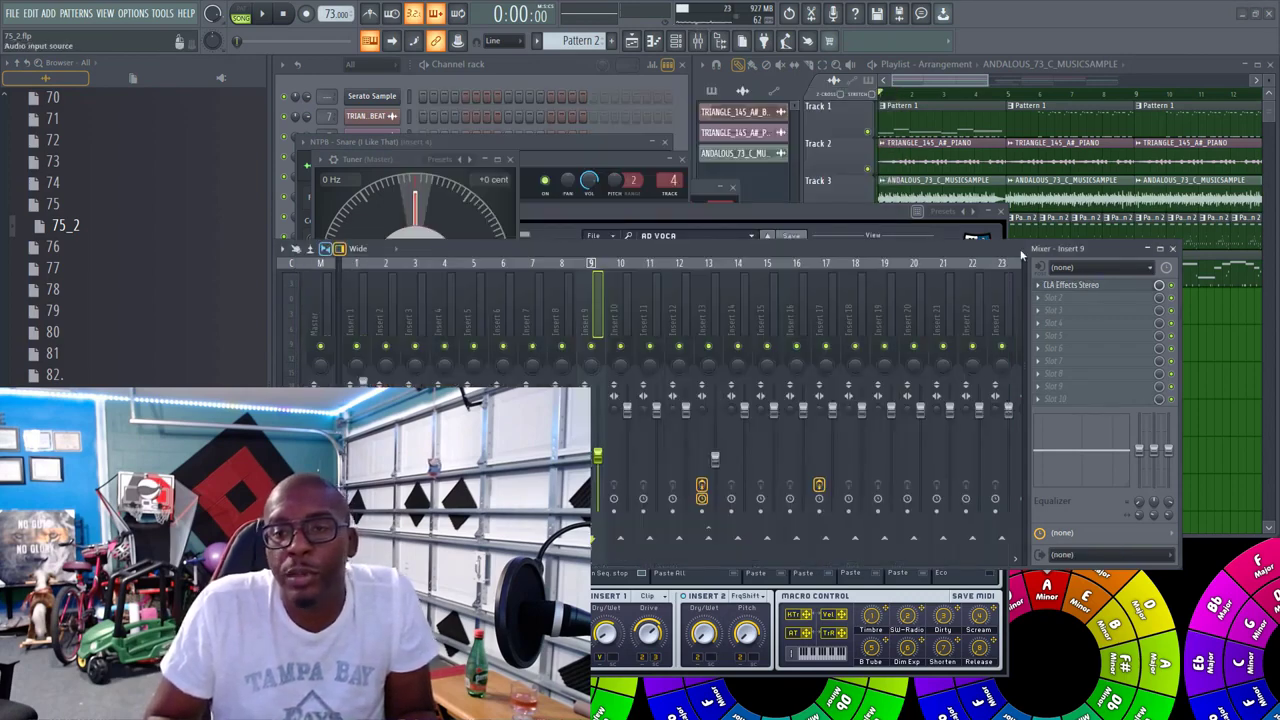
click(1002, 212)
click(683, 160)
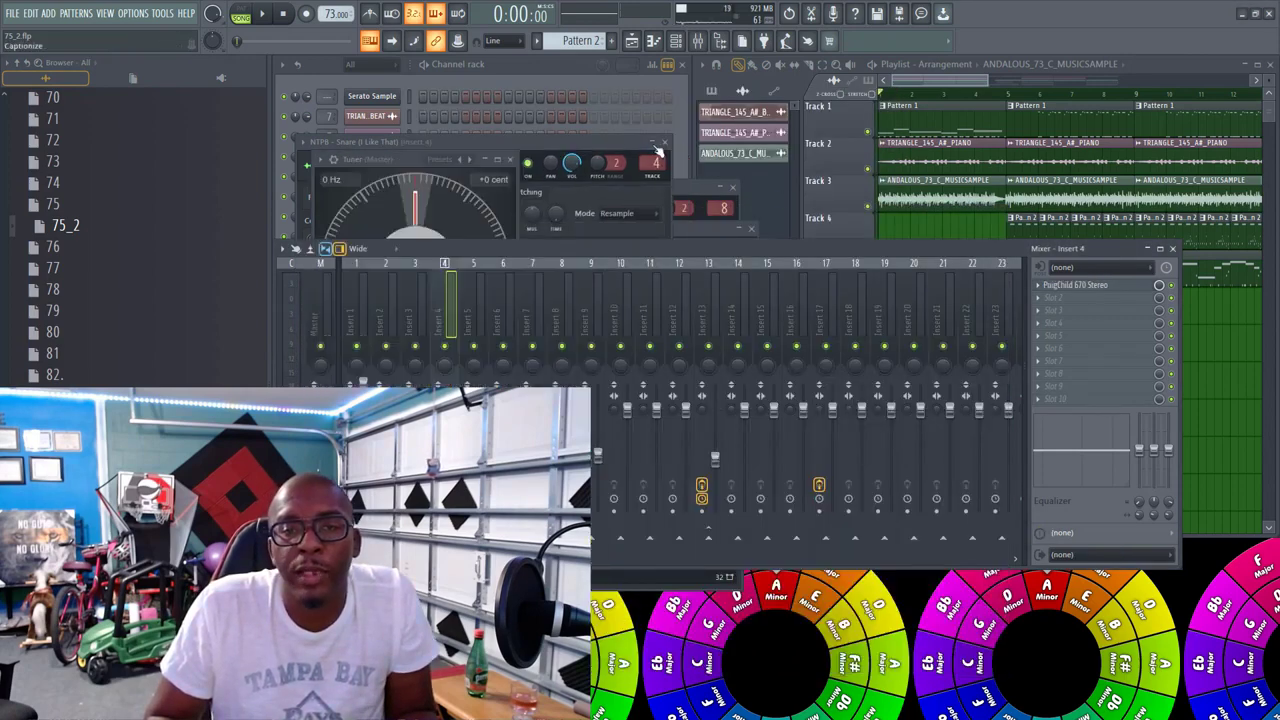
click(665, 143)
click(512, 159)
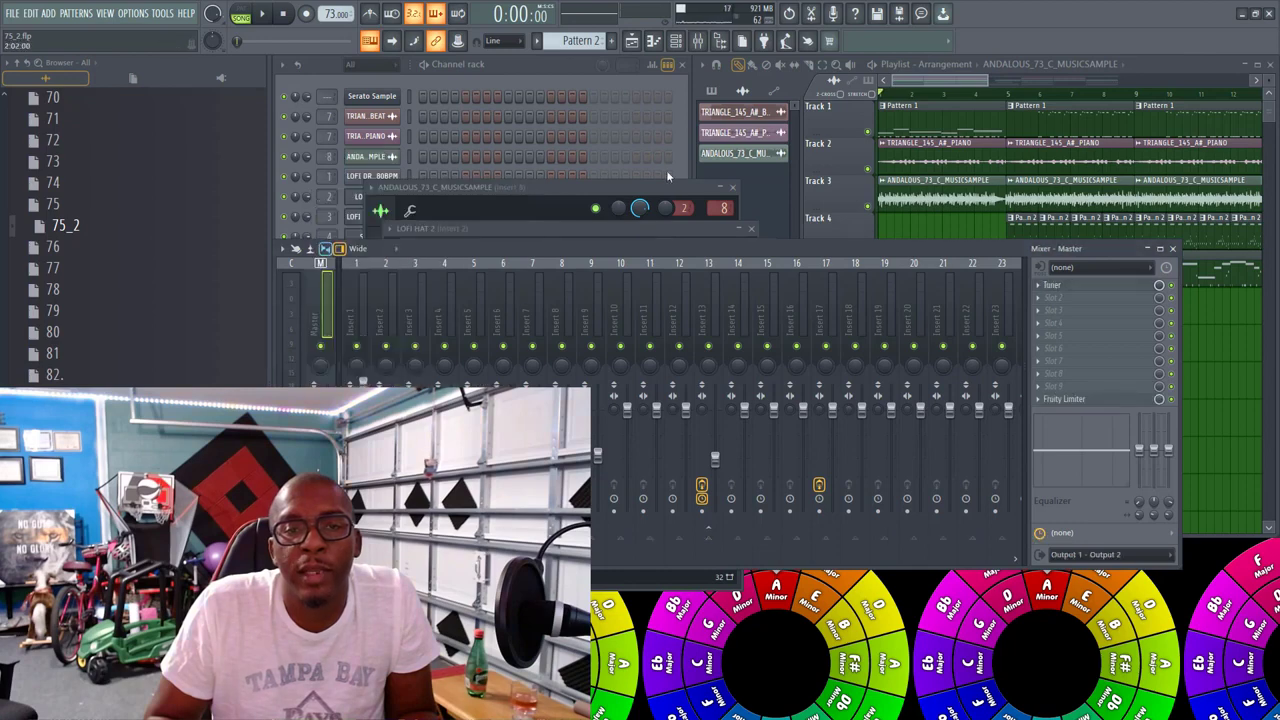
click(735, 190)
click(752, 229)
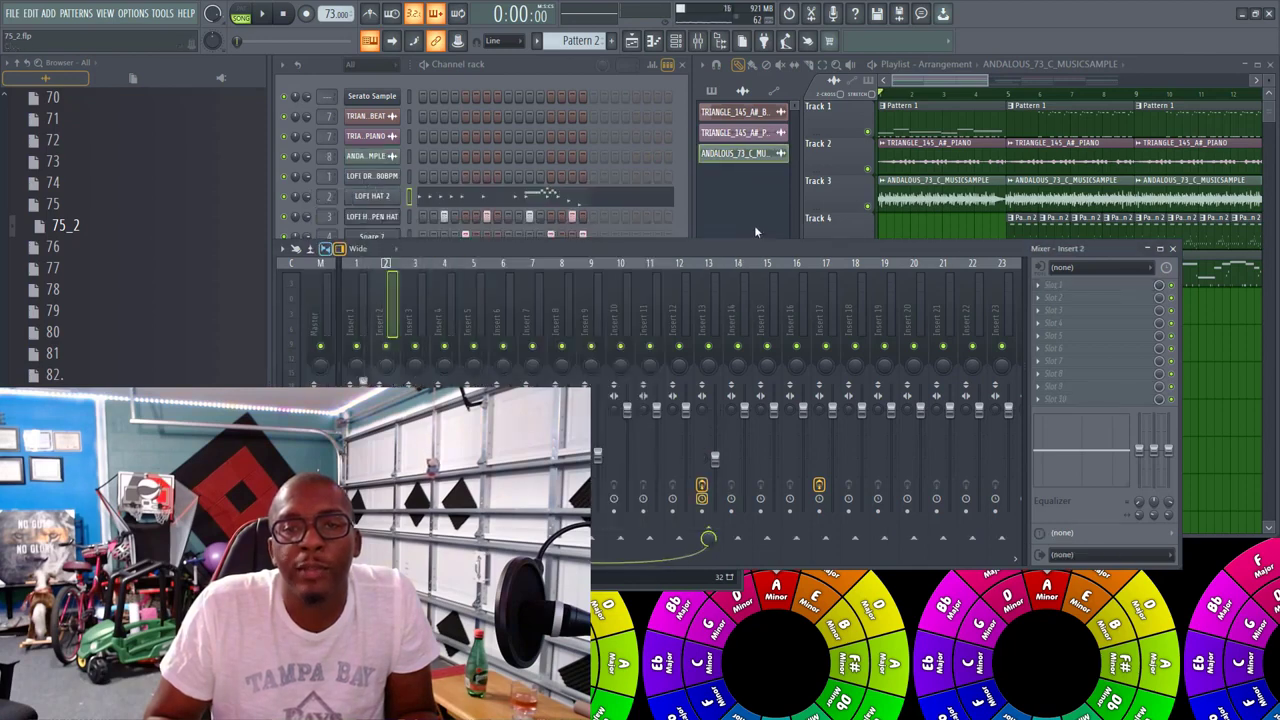
Step: Fit the whole arrangement of beat 75_2 in the playlist view and listen briefly to its beginning
click(568, 79)
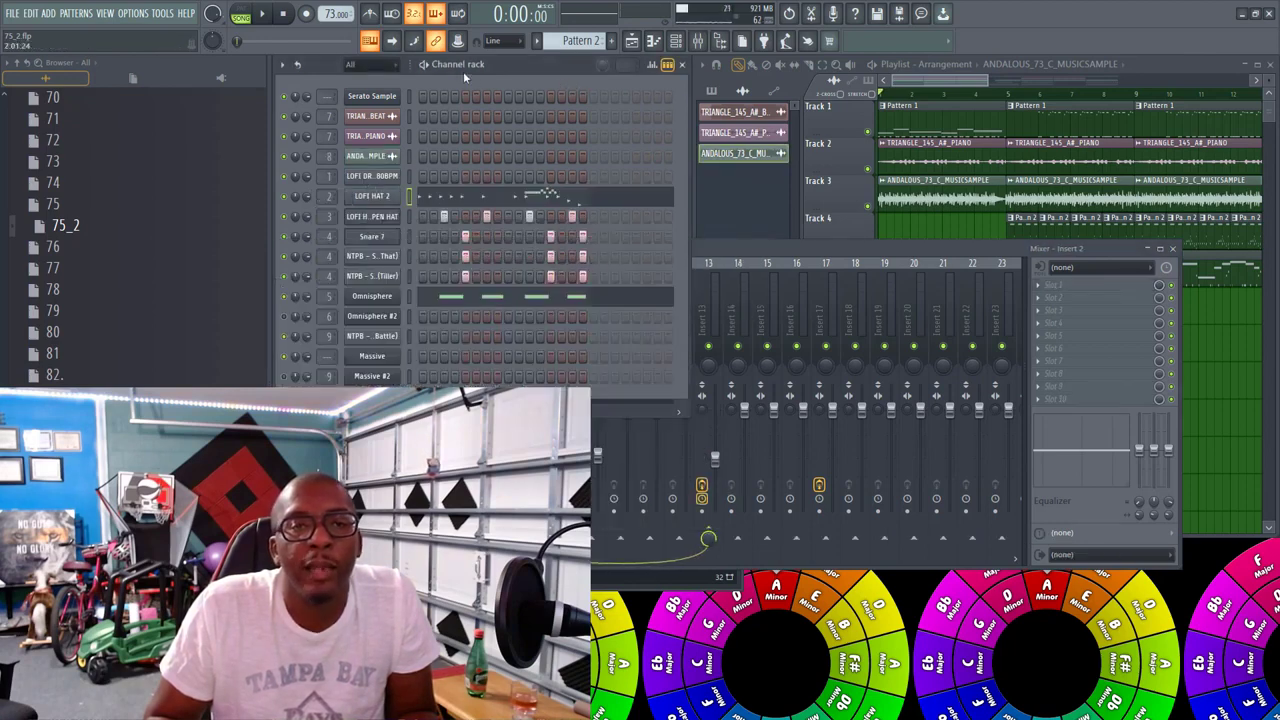
click(369, 81)
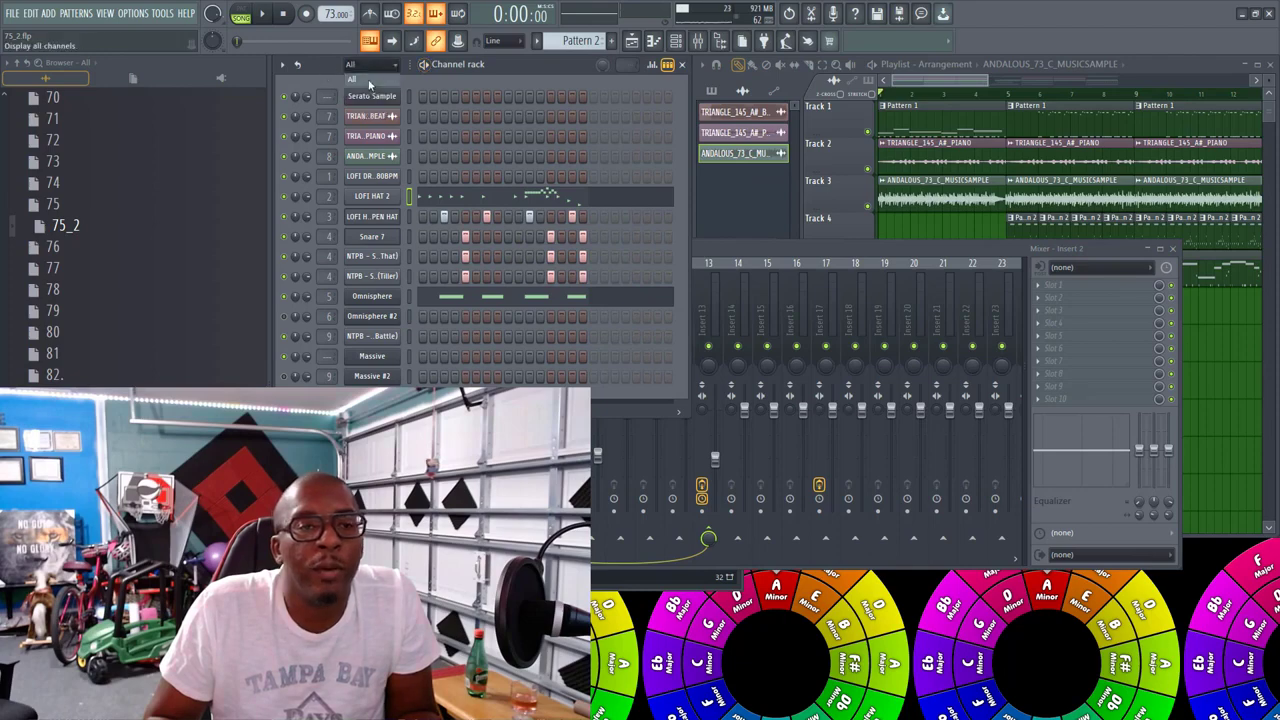
drag(781, 255, 788, 252)
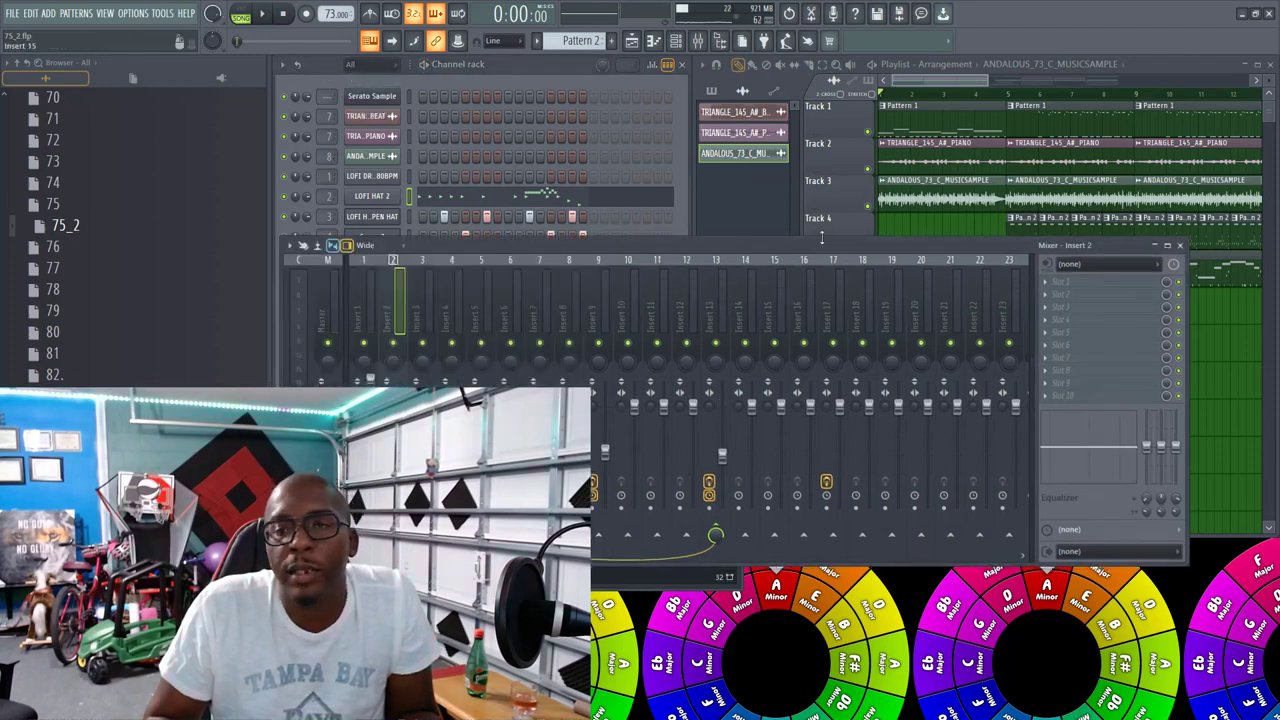
drag(988, 78, 1182, 80)
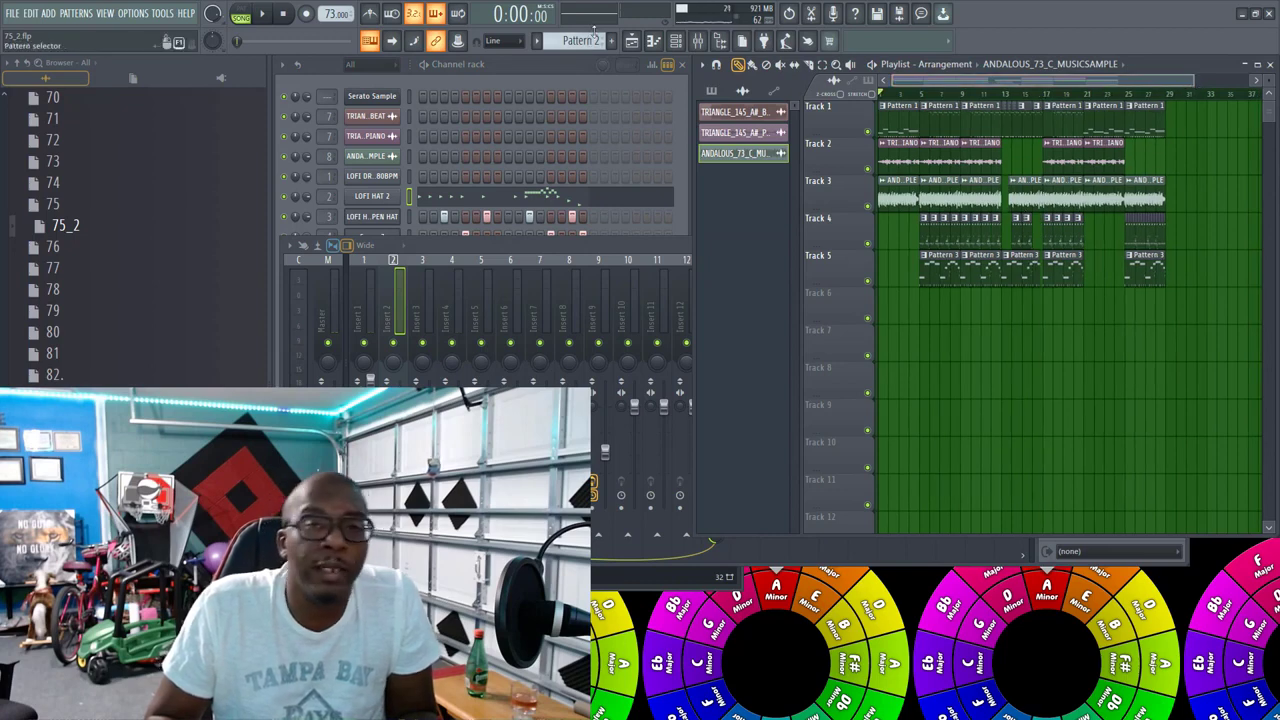
click(261, 16)
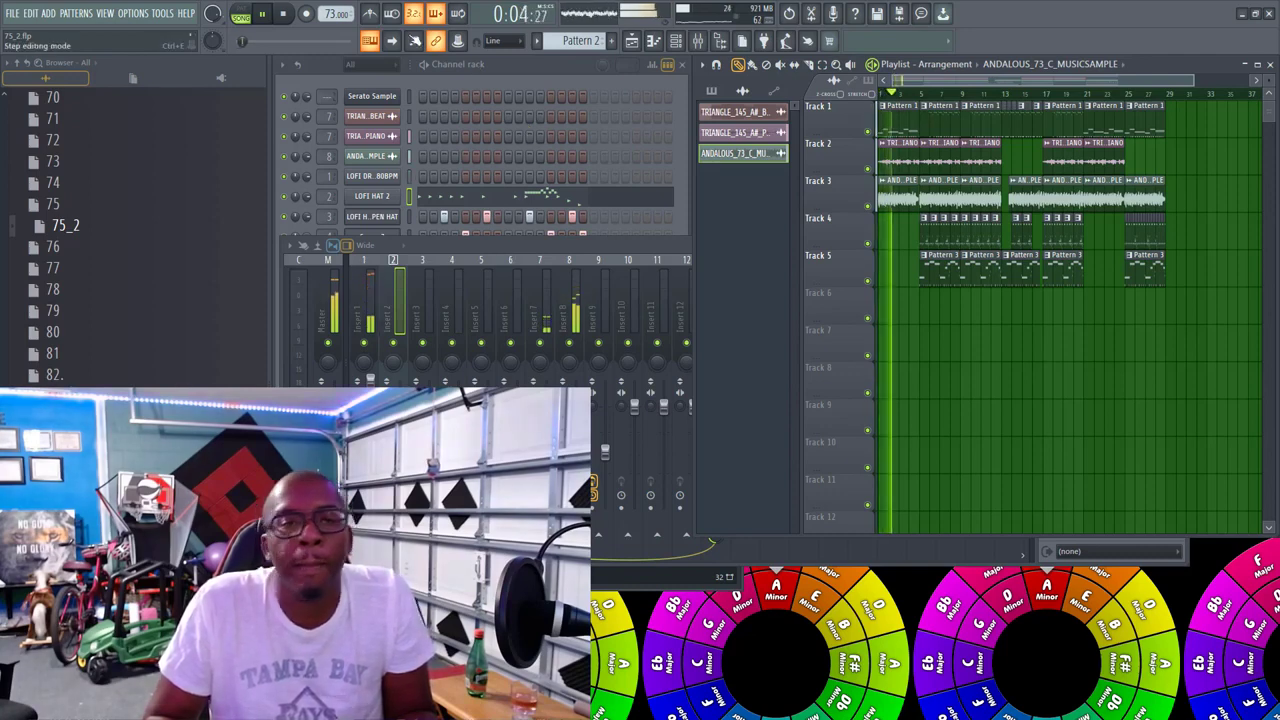
click(283, 14)
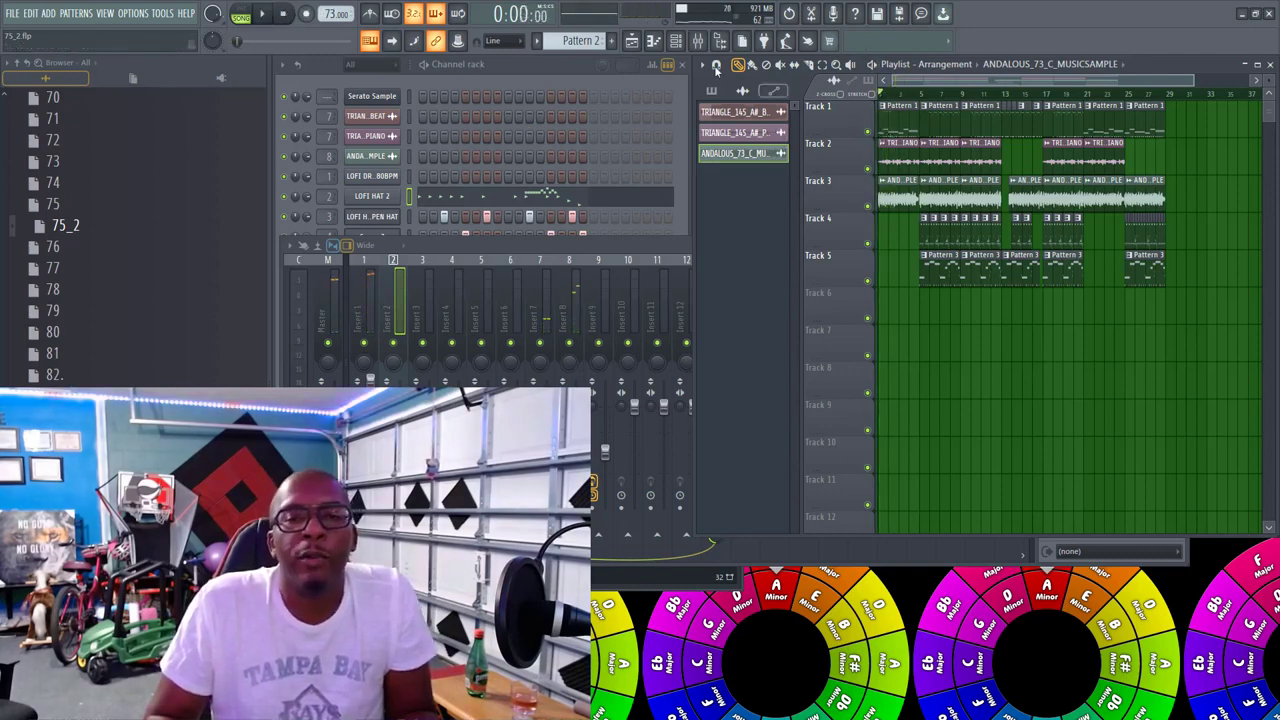
Step: Add the PuigChild 670 Stereo compressor to the second effect slot of the Master track
click(699, 42)
drag(656, 327, 334, 316)
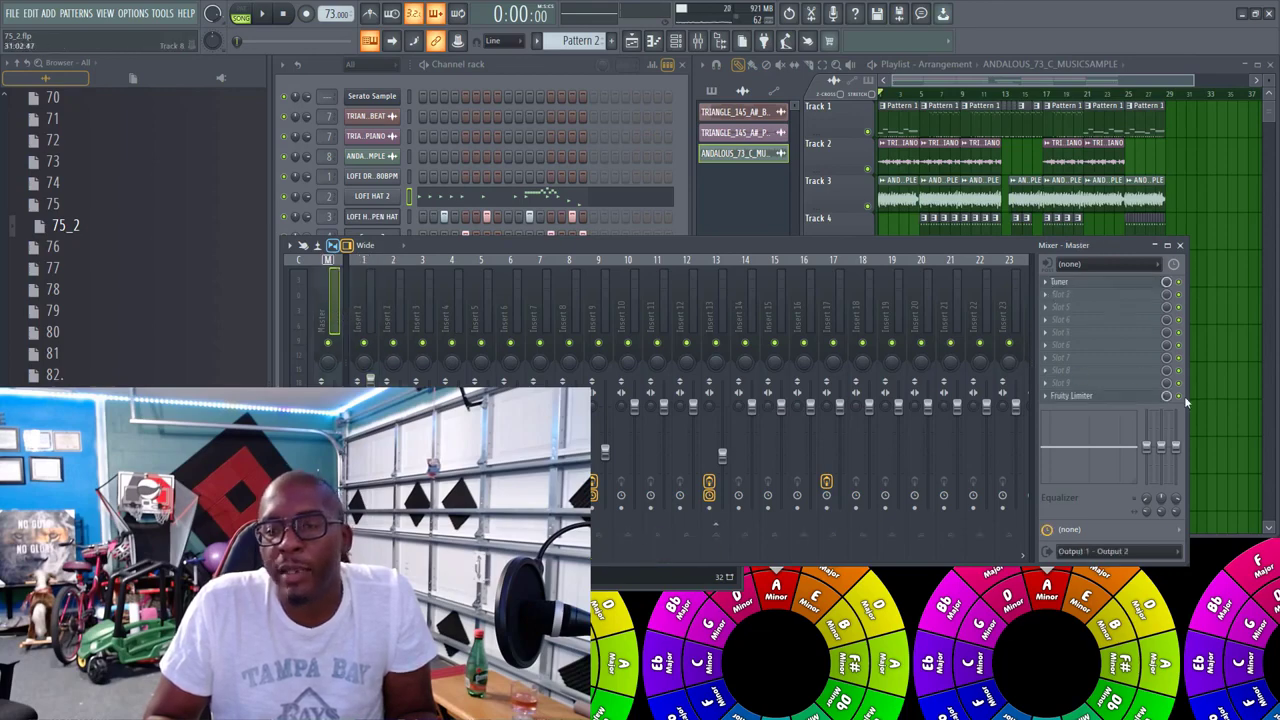
click(1052, 298)
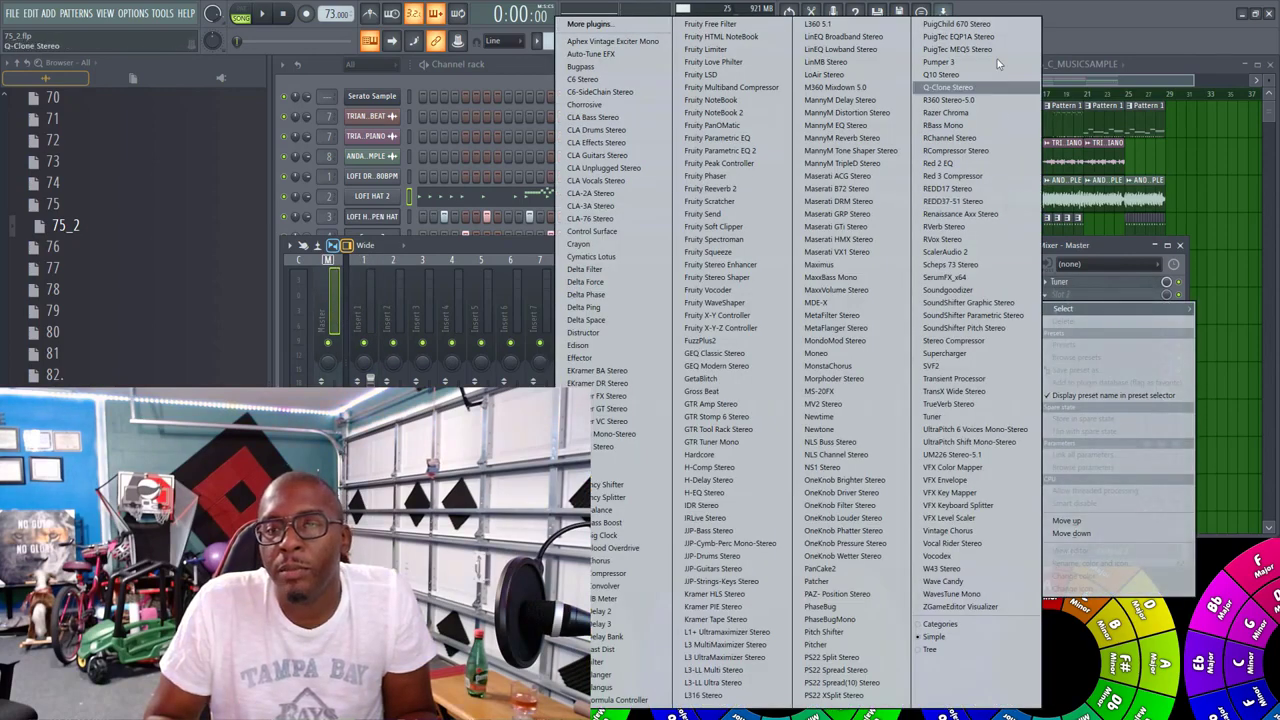
click(808, 258)
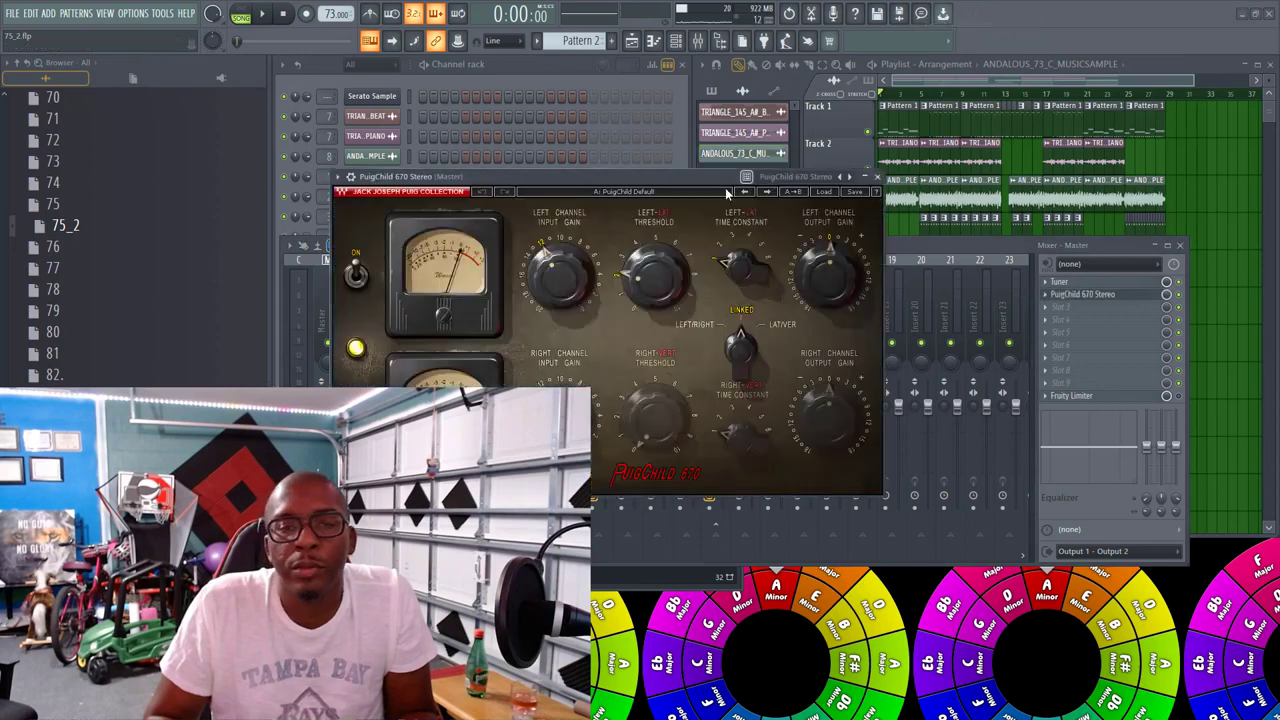
Step: Load the Lavyne Vintage Mastering Glue preset in the PuigChild 670, then close the plugin and the mixer
click(822, 191)
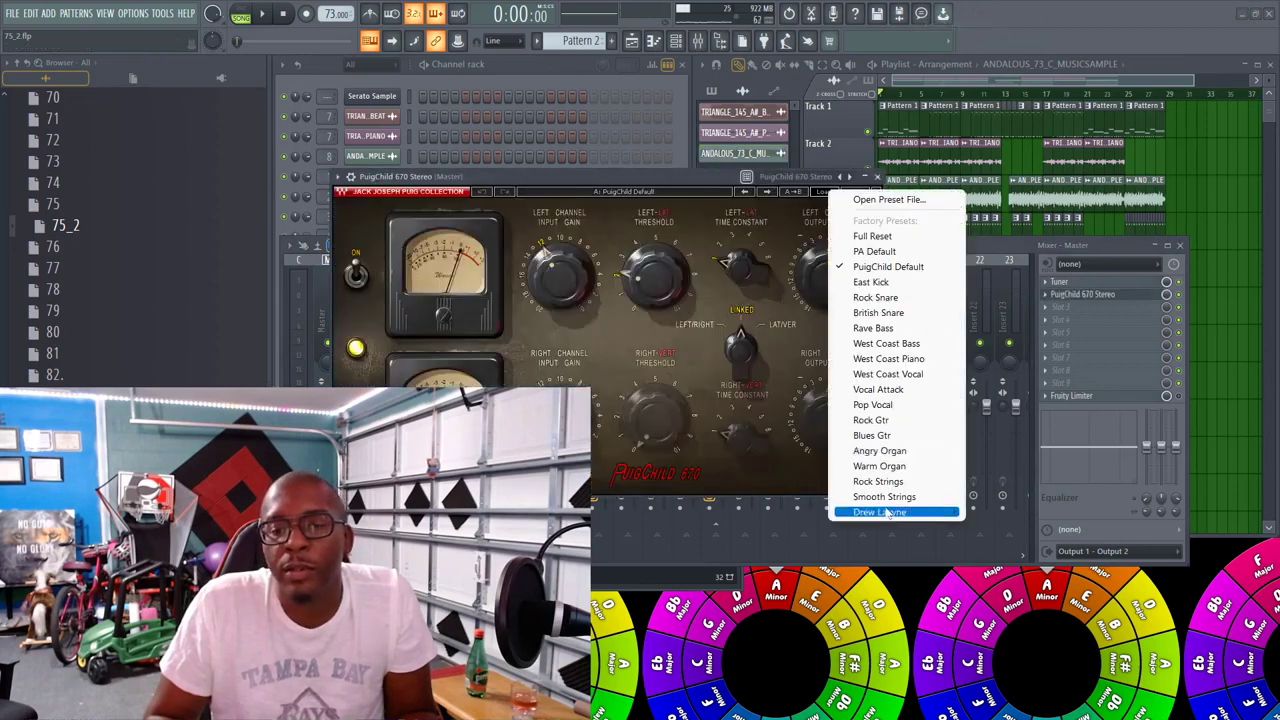
mouse_move(900, 512)
click(990, 512)
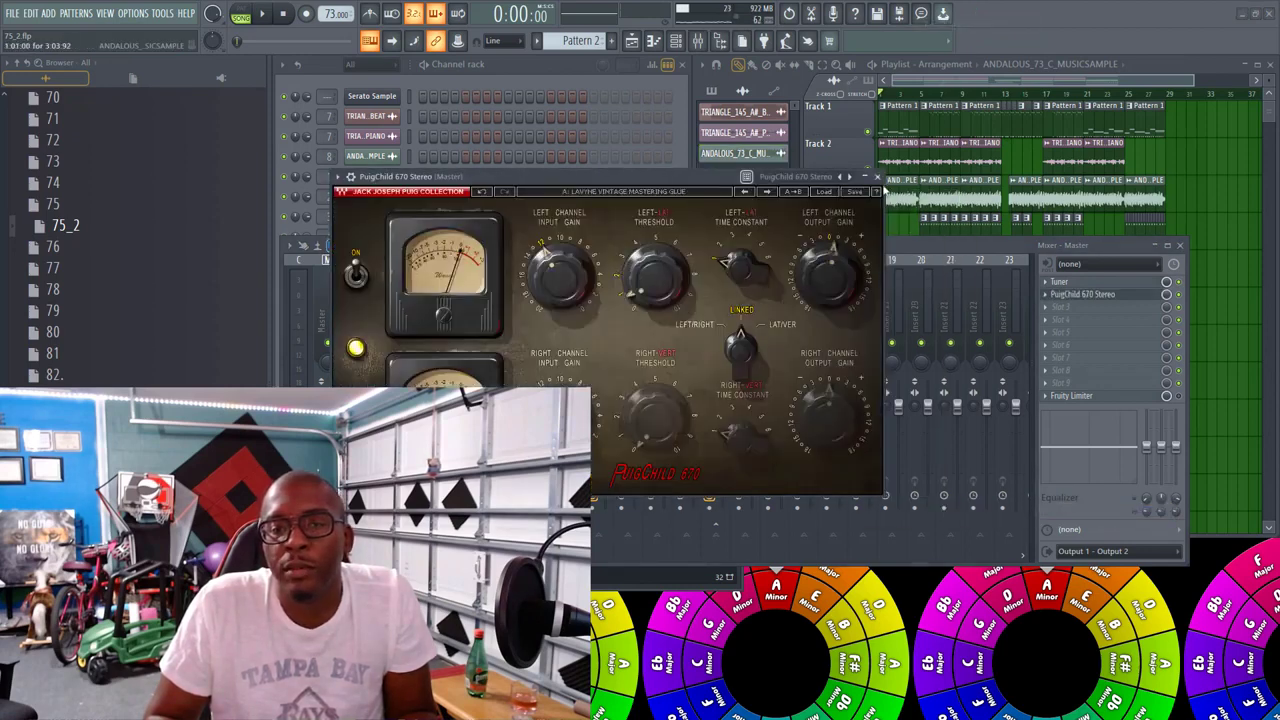
click(877, 176)
click(1180, 245)
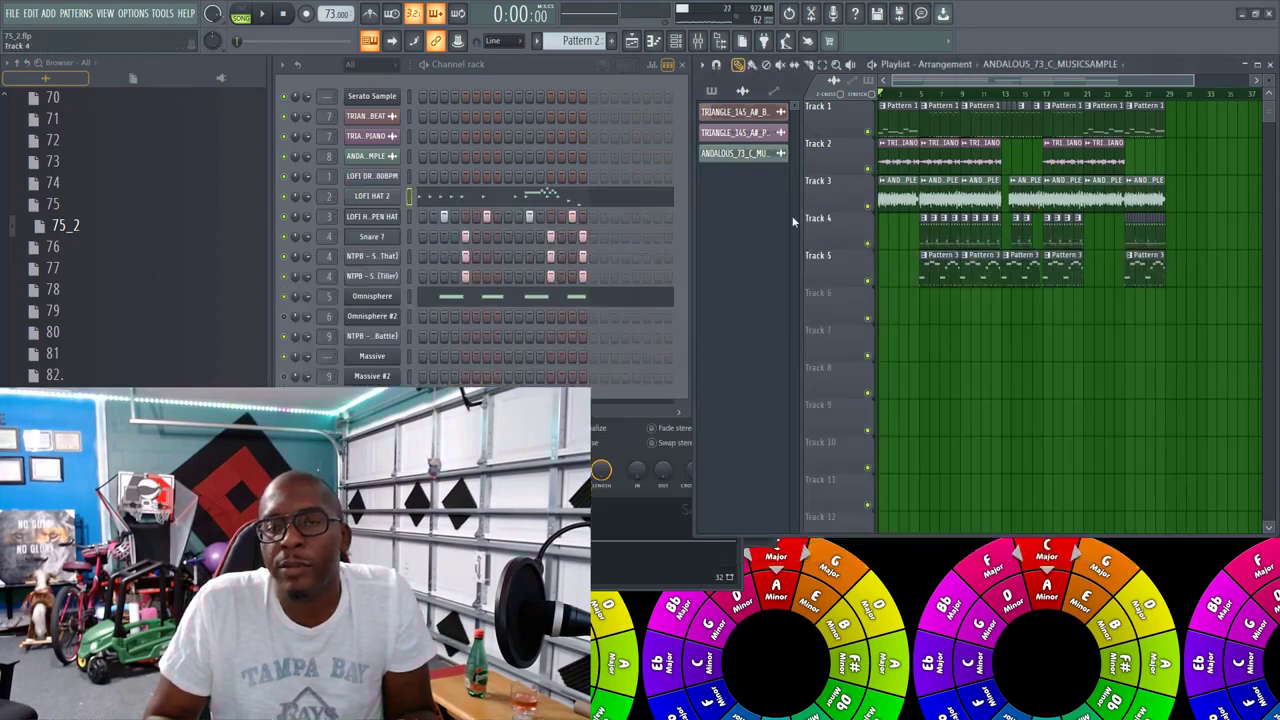
Step: Adjust the Master track's stereo separation in the mixer while the song plays
key(space)
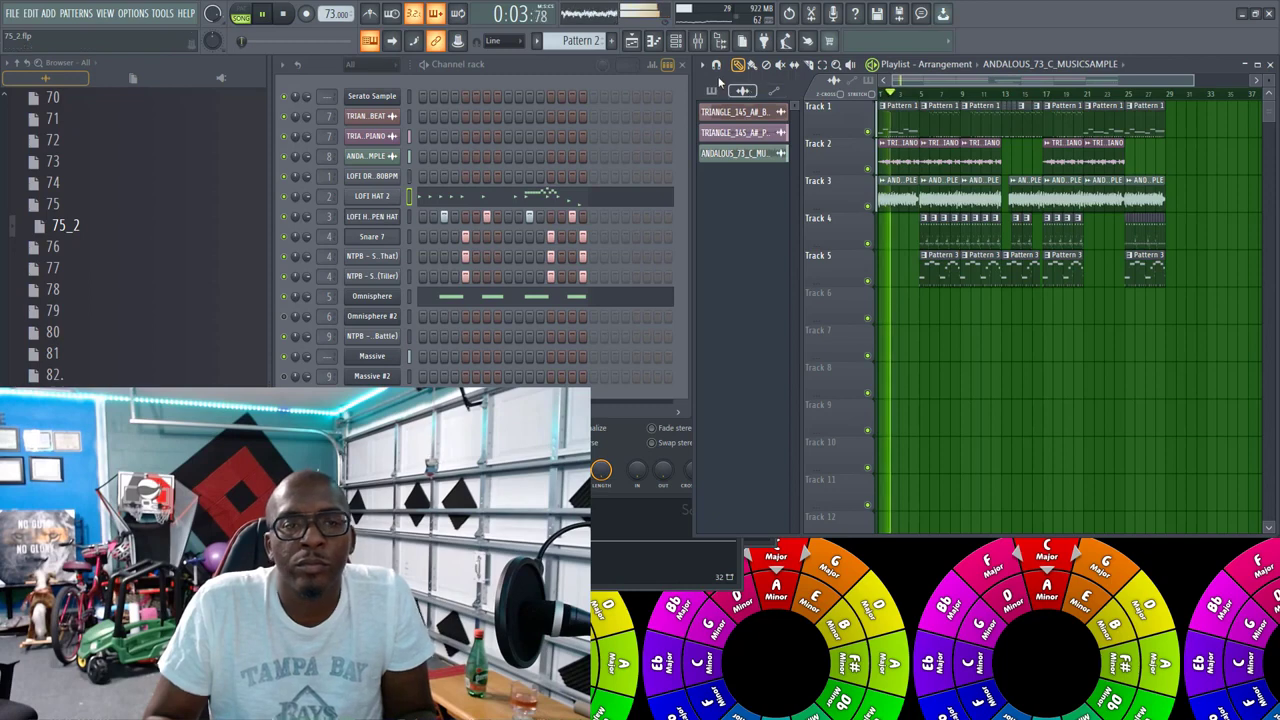
click(697, 41)
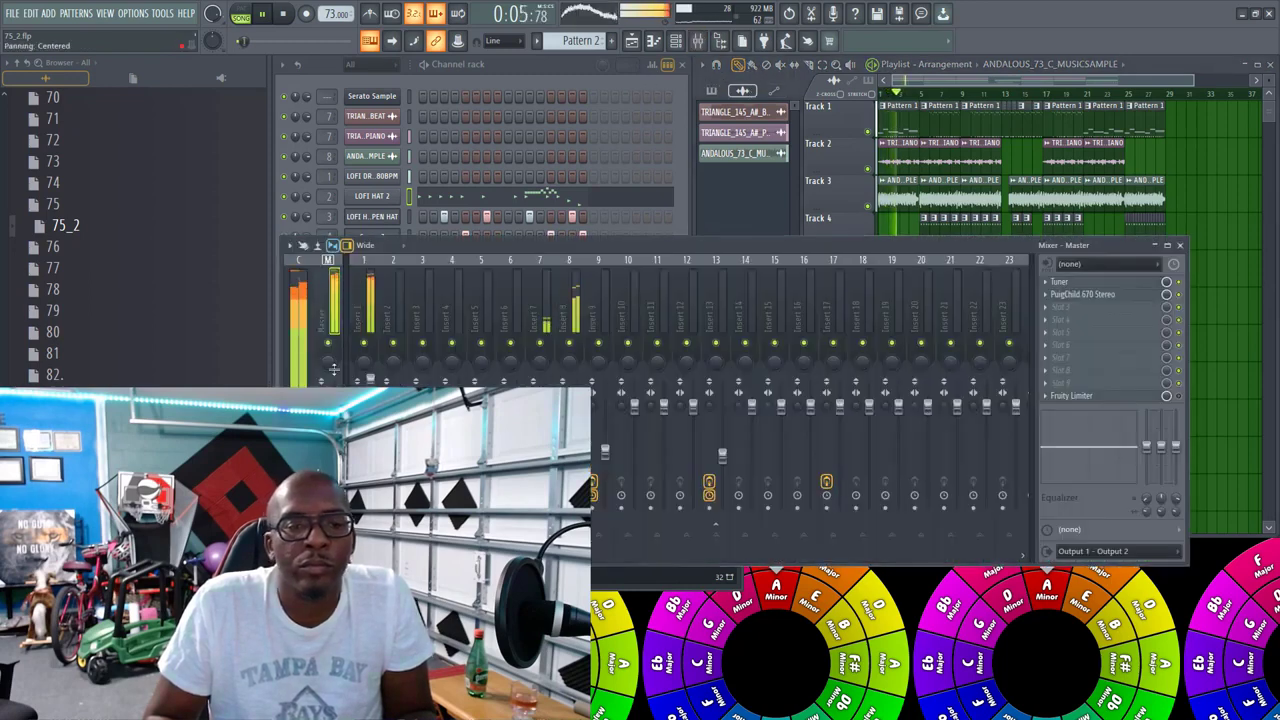
drag(328, 405, 328, 417)
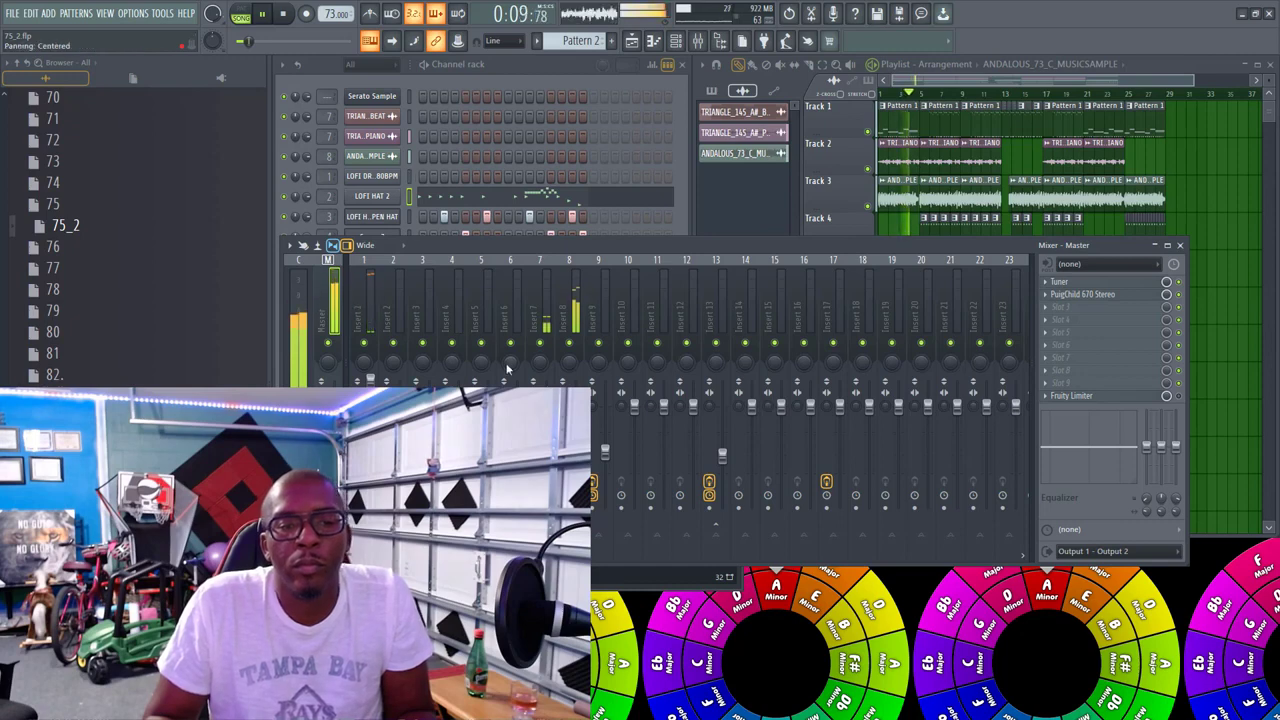
Step: Move the mixer below the channel rack, select Pattern 1 from its playlist clip and audition it in pattern mode
drag(427, 262, 427, 415)
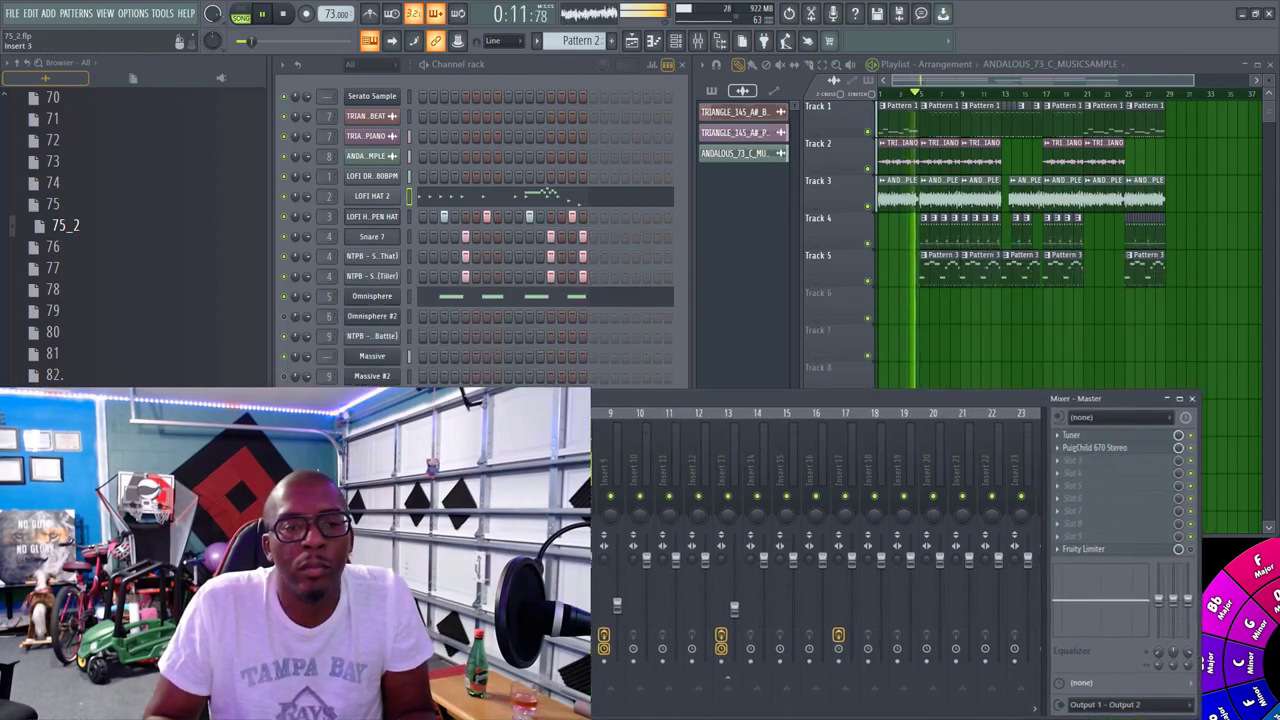
click(903, 120)
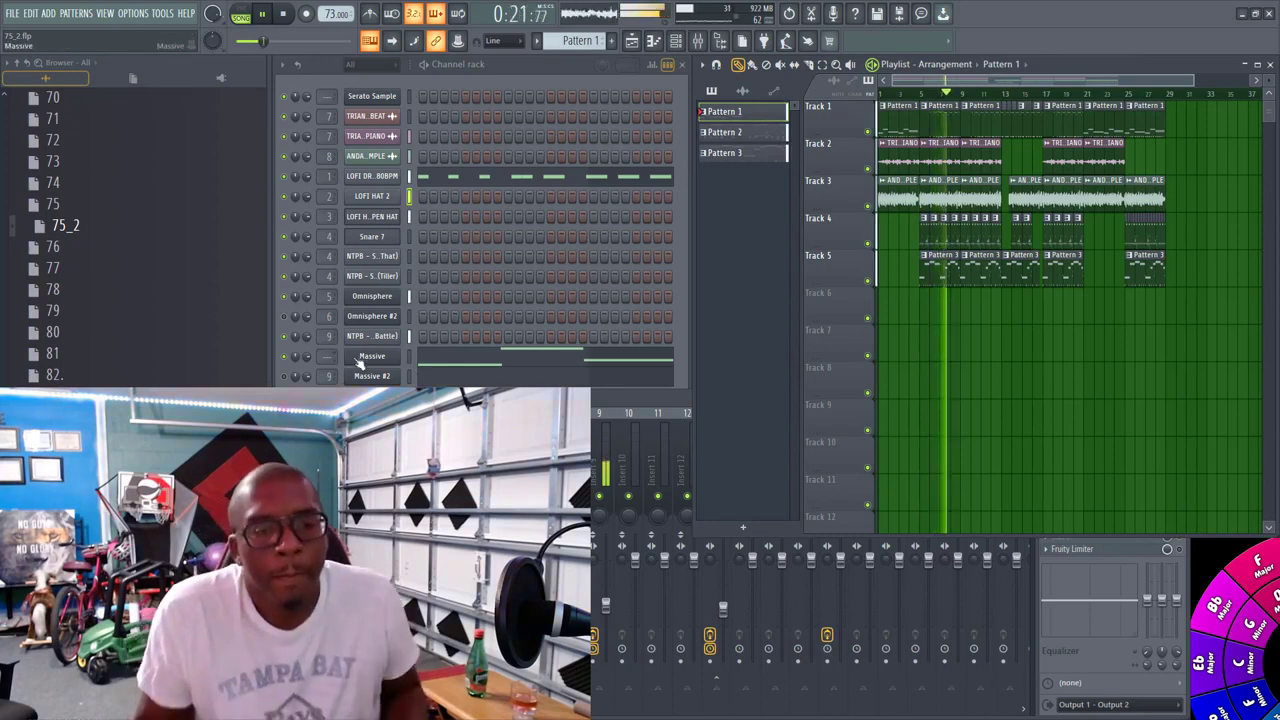
key(space)
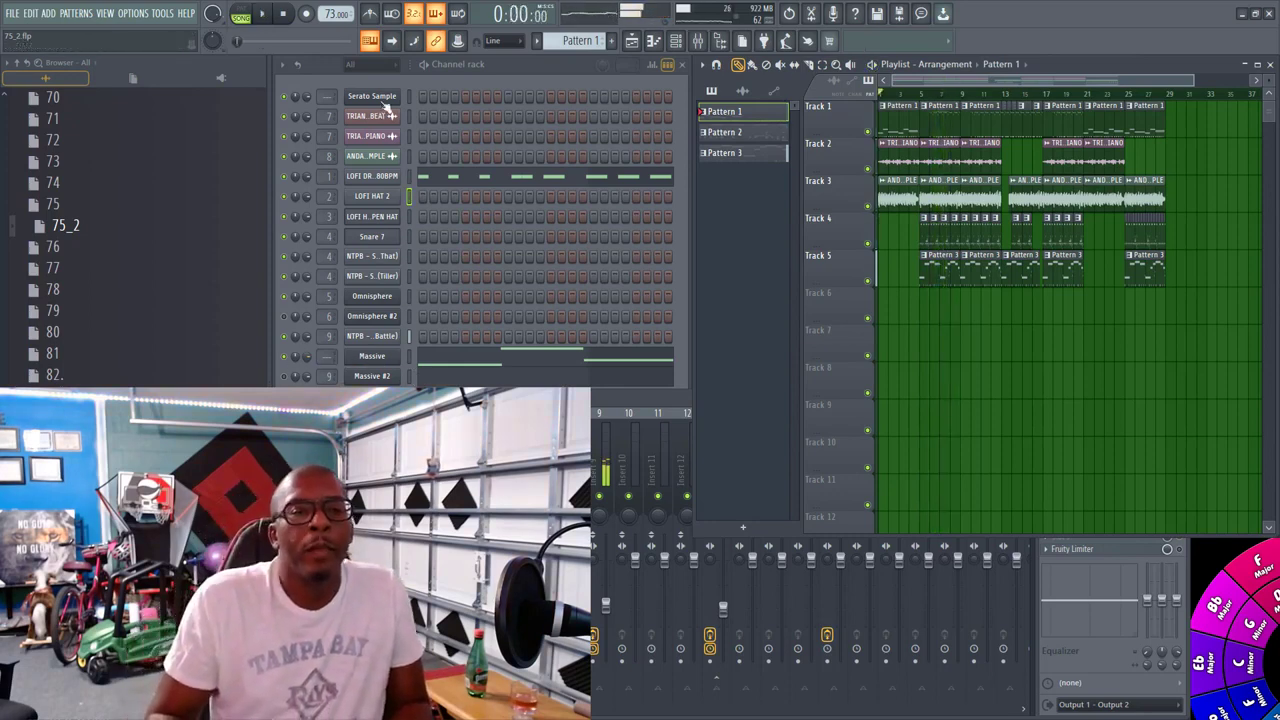
click(431, 69)
key(space)
key(space)
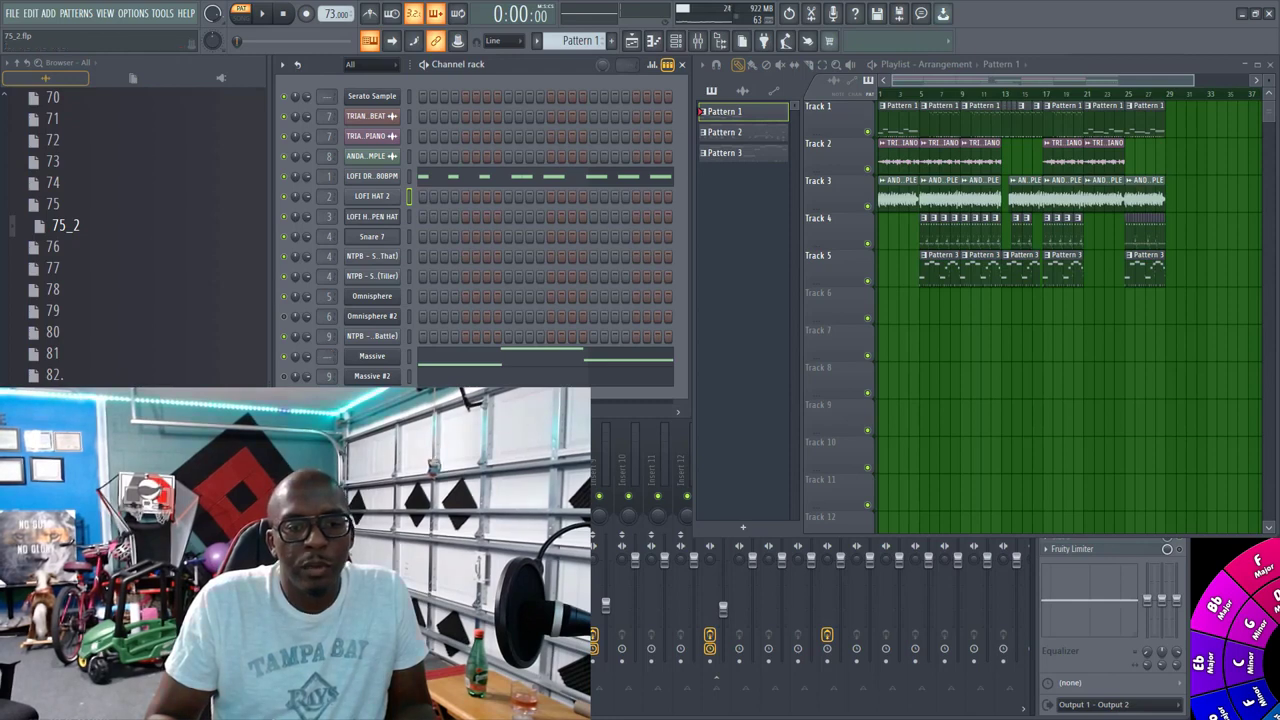
Step: Route the Massive channel to mixer Insert 10 and lower that insert's volume to about -6.8 dB
right_click(684, 431)
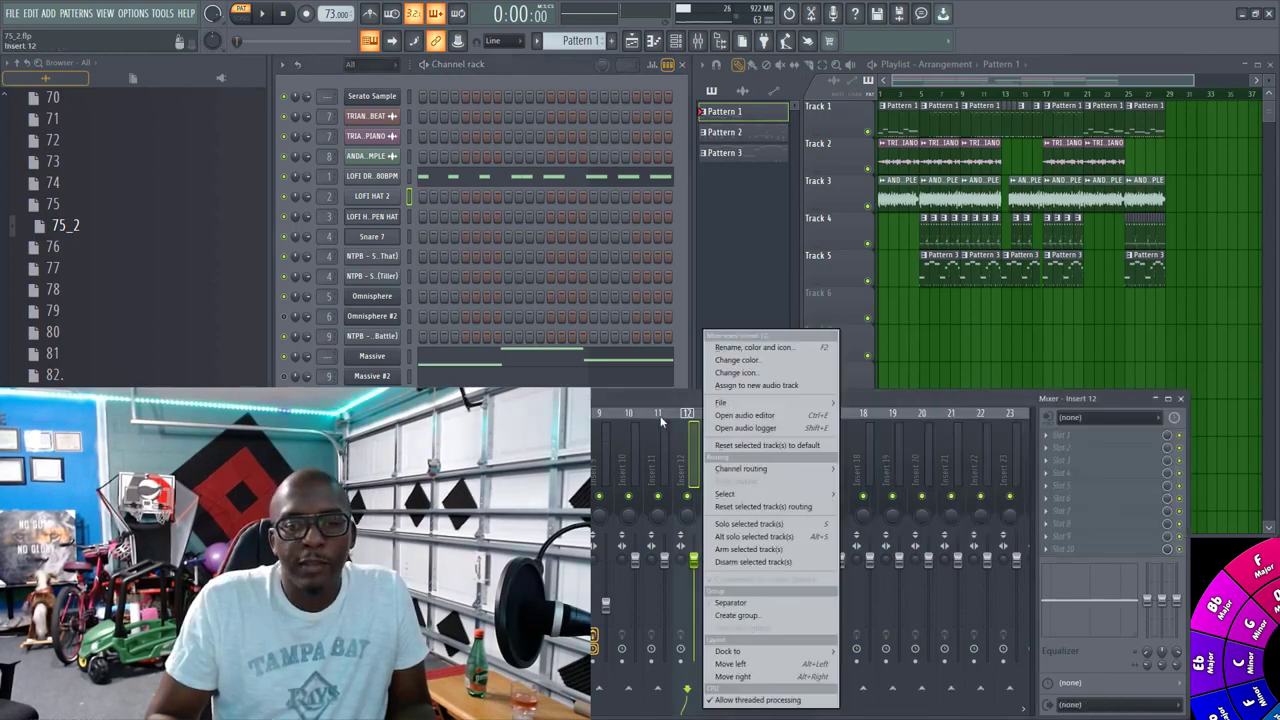
click(634, 400)
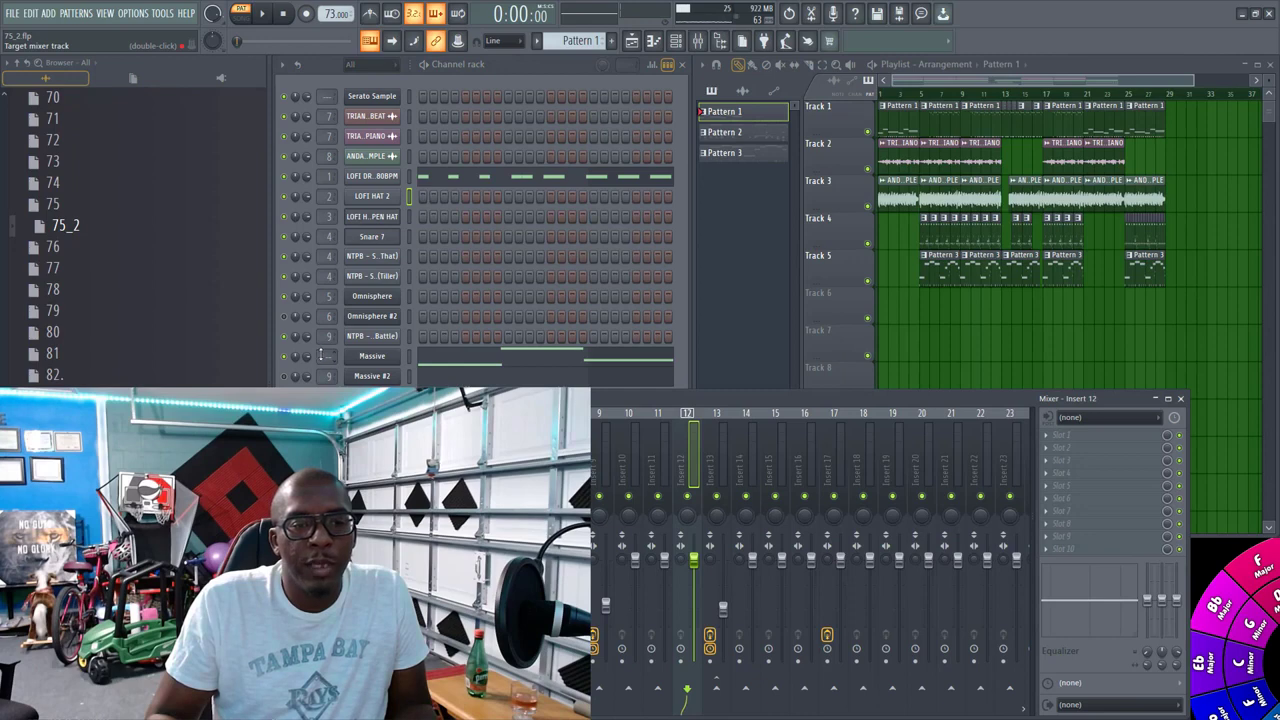
drag(321, 356, 321, 324)
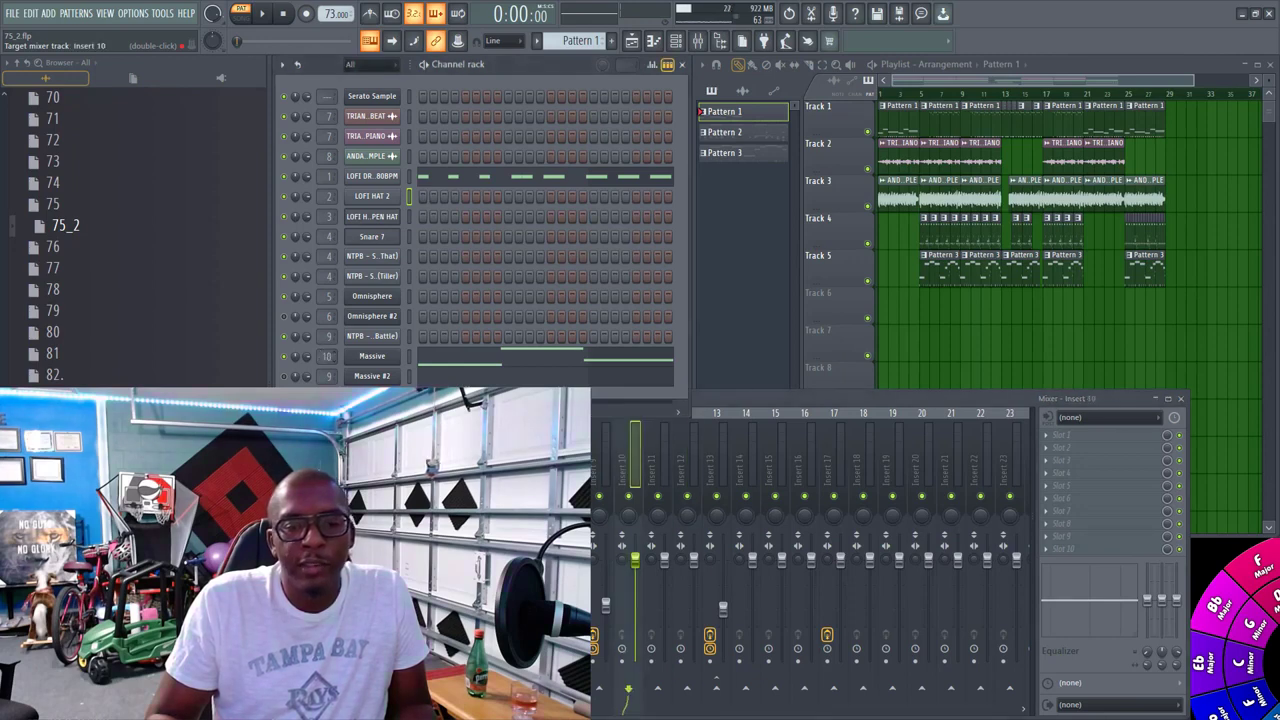
drag(635, 560, 635, 588)
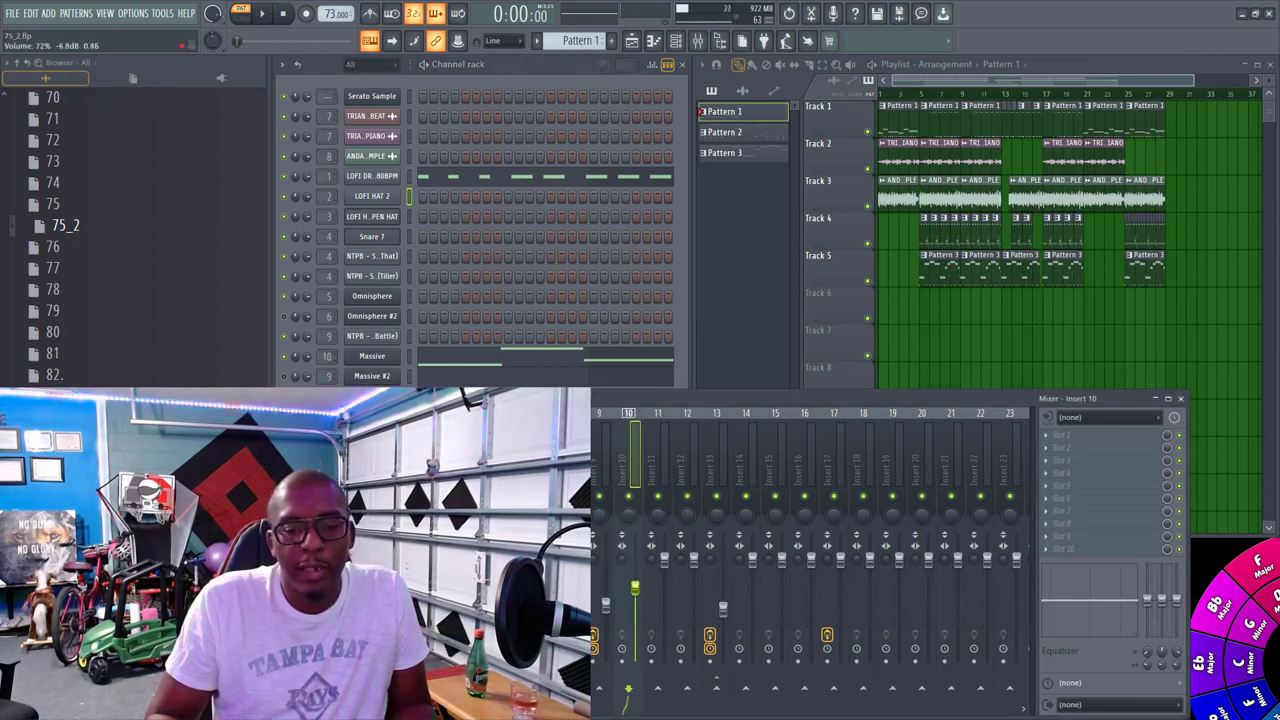
Step: Lower mixer Insert 10's volume to about -12.1 dB while Pattern 1 plays
key(space)
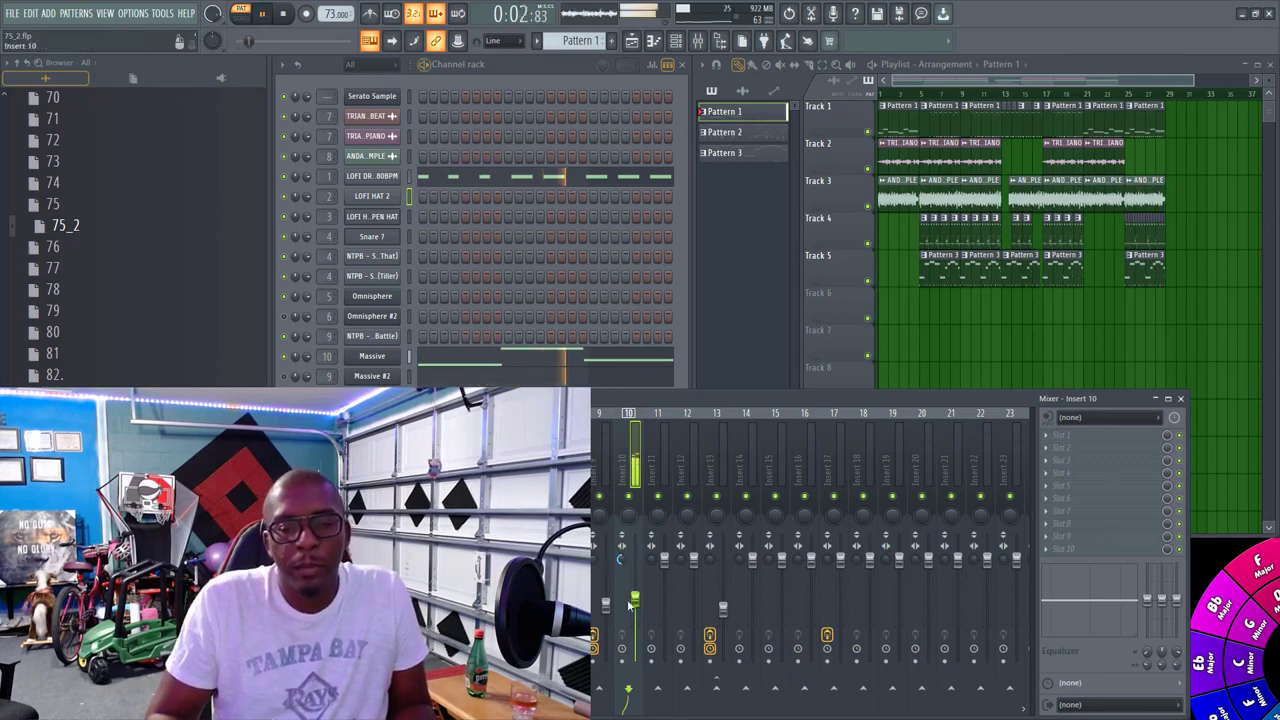
scroll(632, 578, down, 2)
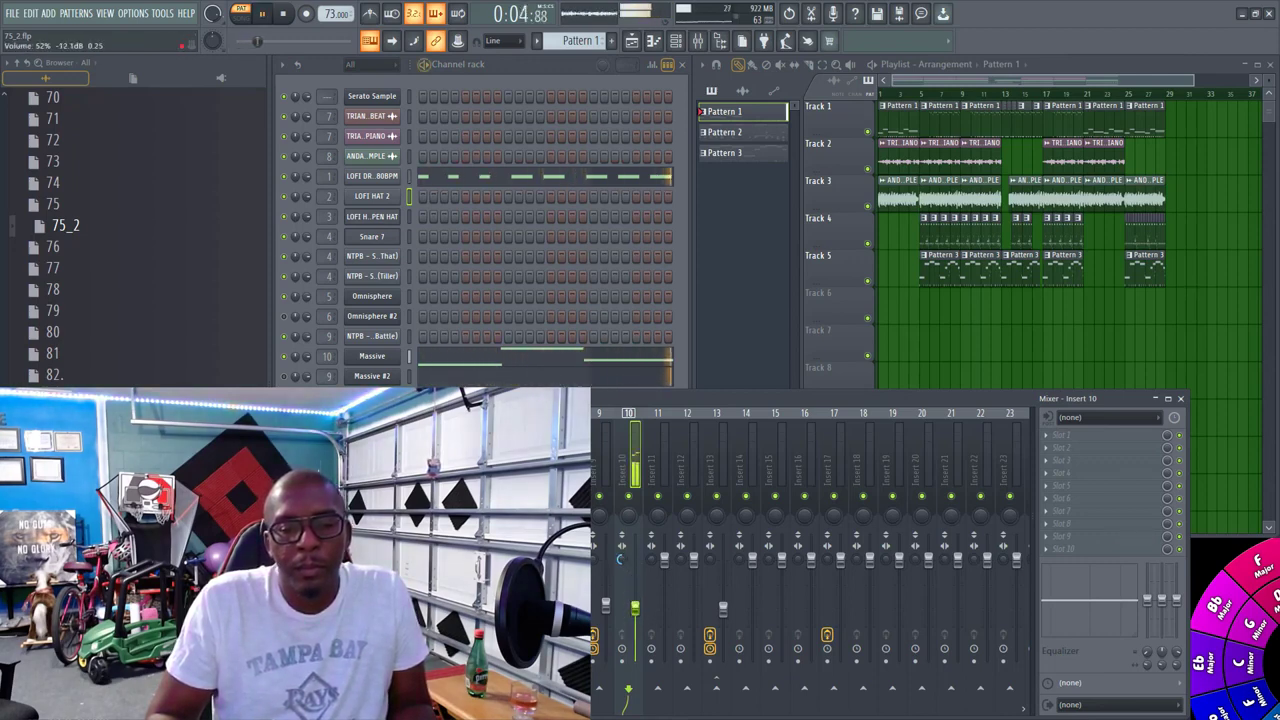
key(space)
Step: Load OneKnob Filter Stereo in Insert 10's first effect slot, adjust its resonance and set its filter to about 6.4 while the pattern plays
click(1050, 438)
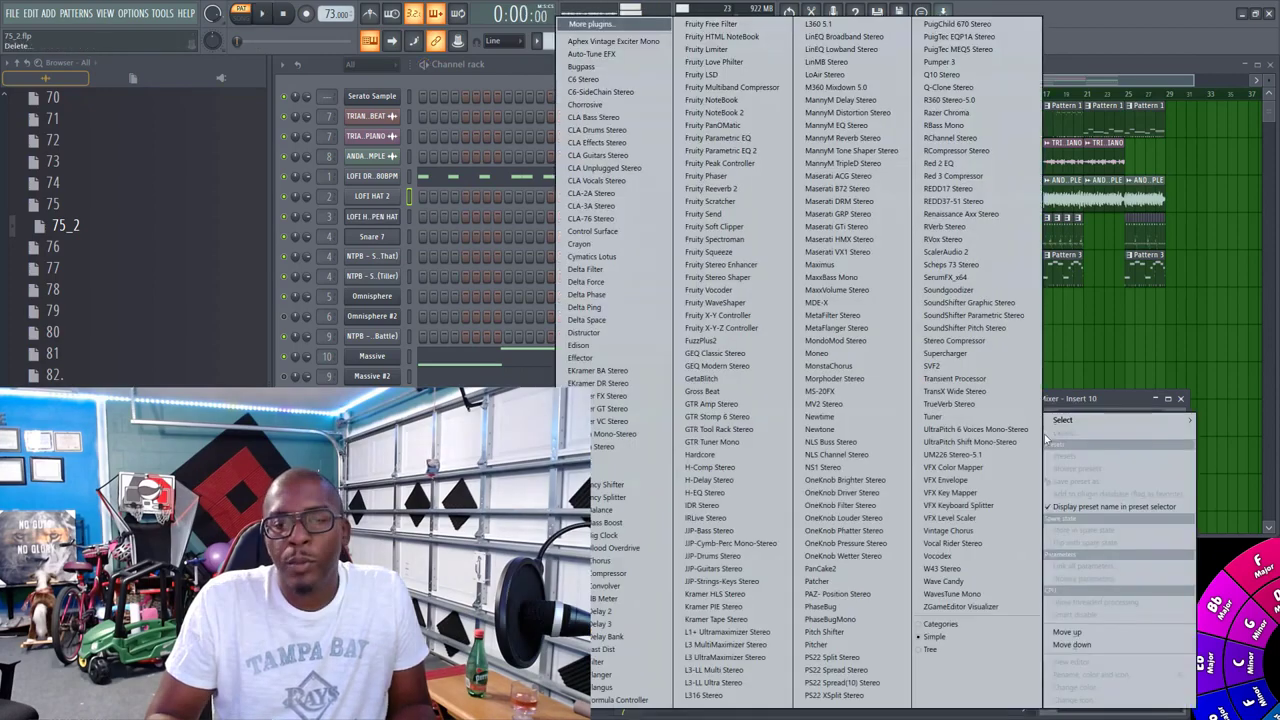
click(882, 512)
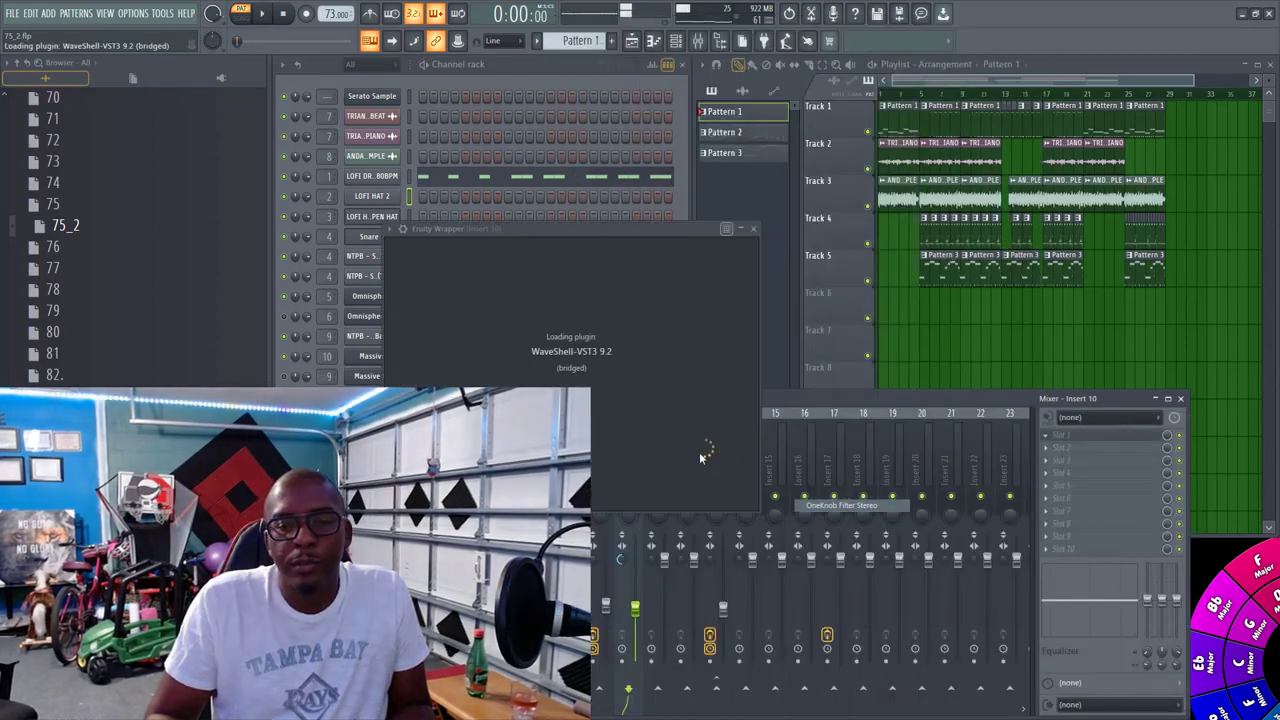
drag(482, 354, 482, 396)
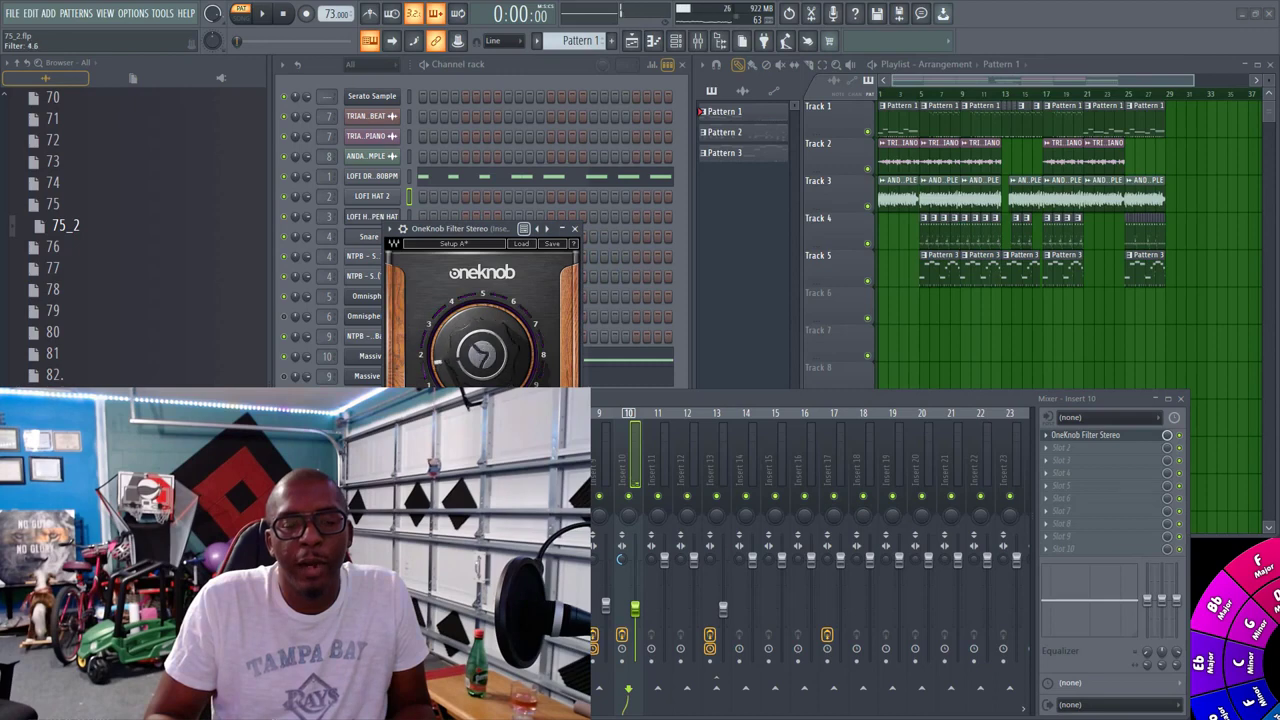
click(268, 18)
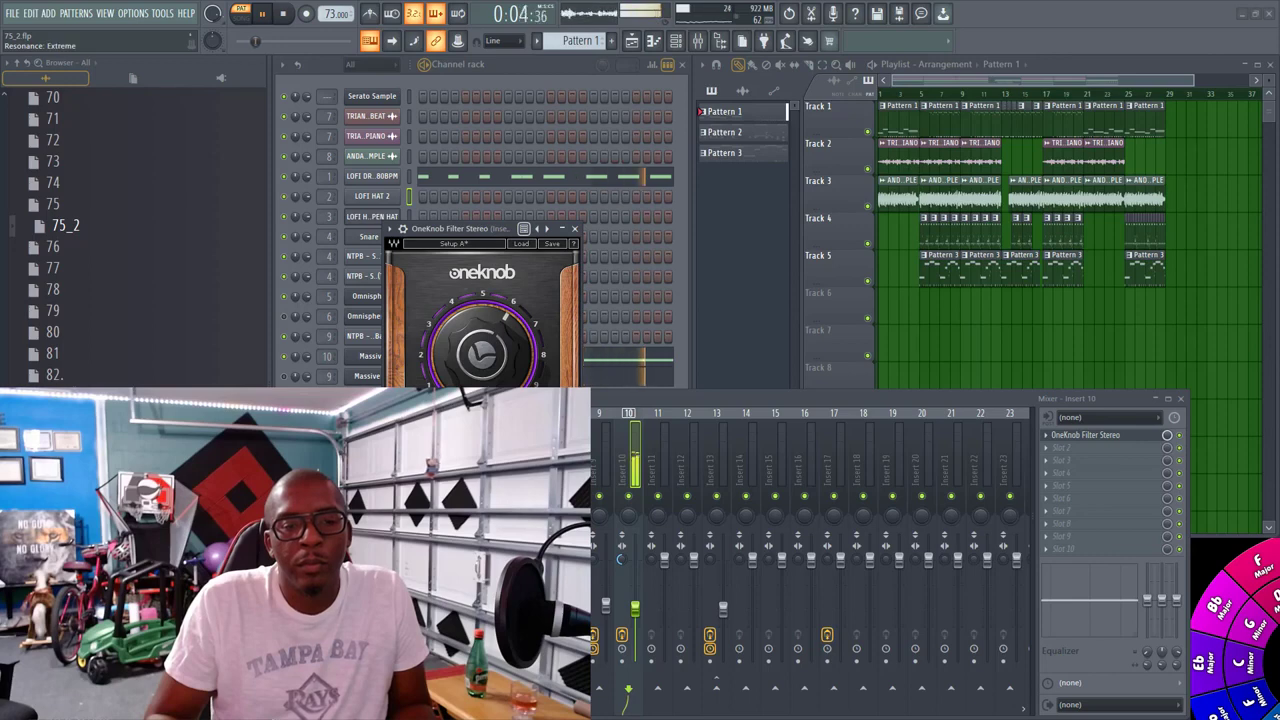
drag(470, 379, 470, 376)
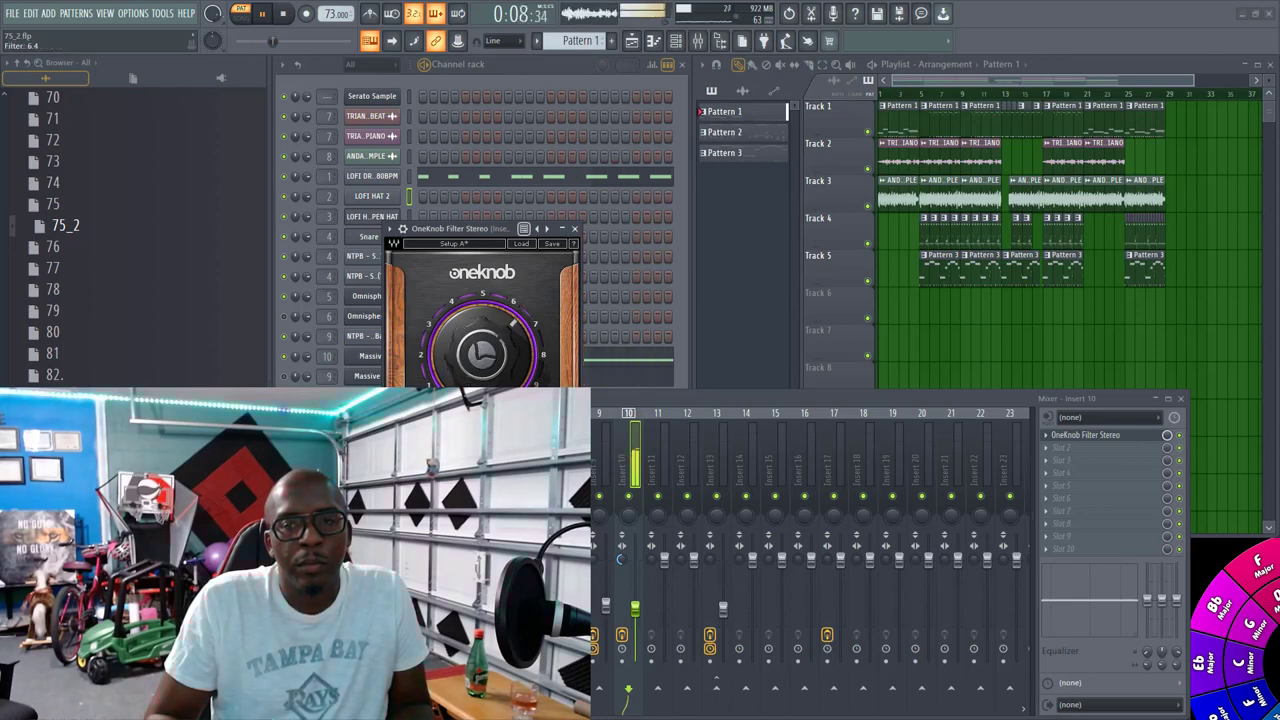
drag(465, 393, 465, 391)
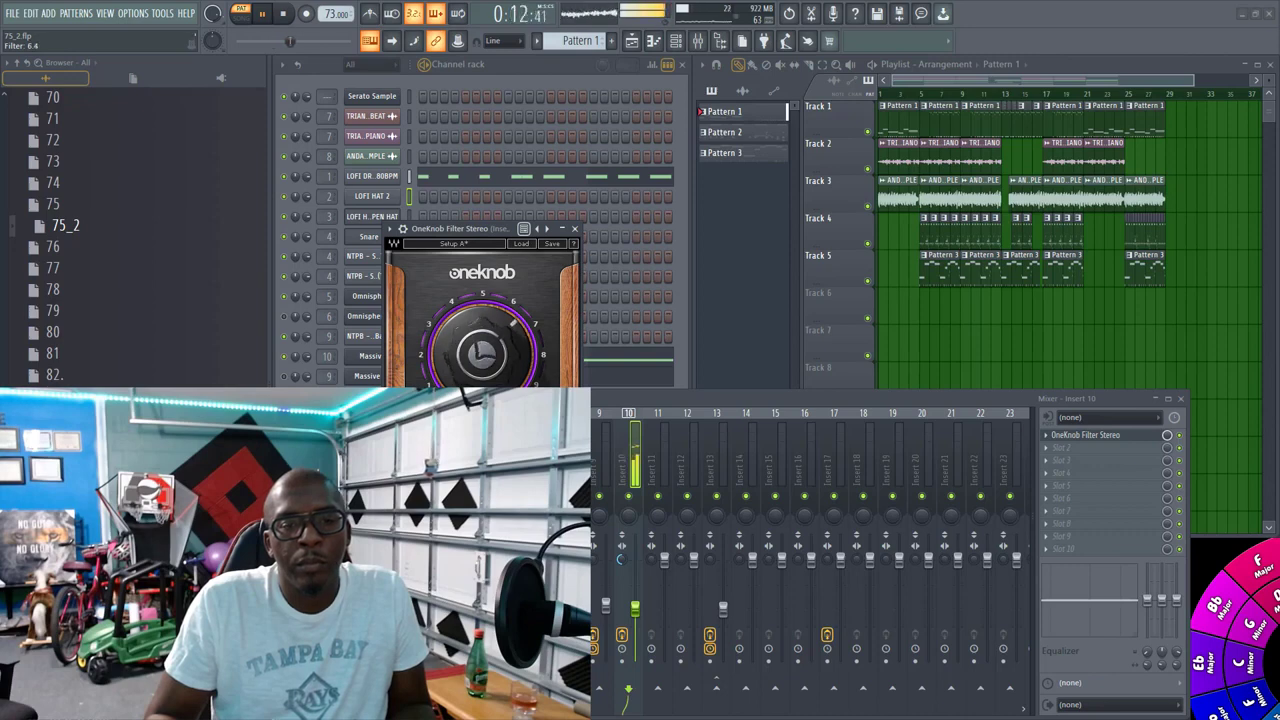
click(574, 228)
Step: Play the whole song, fine-tune Insert 10's OneKnob filter to about 6.3, then close the plugin and stop playback
click(873, 65)
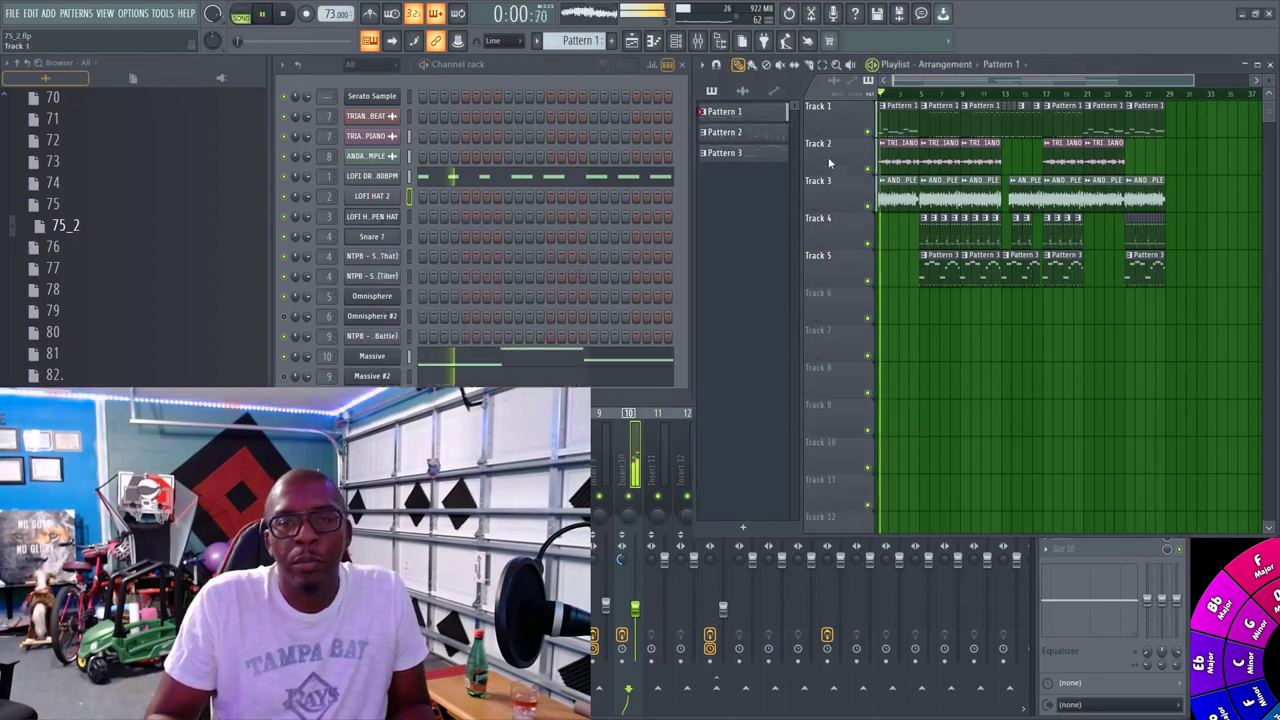
click(649, 405)
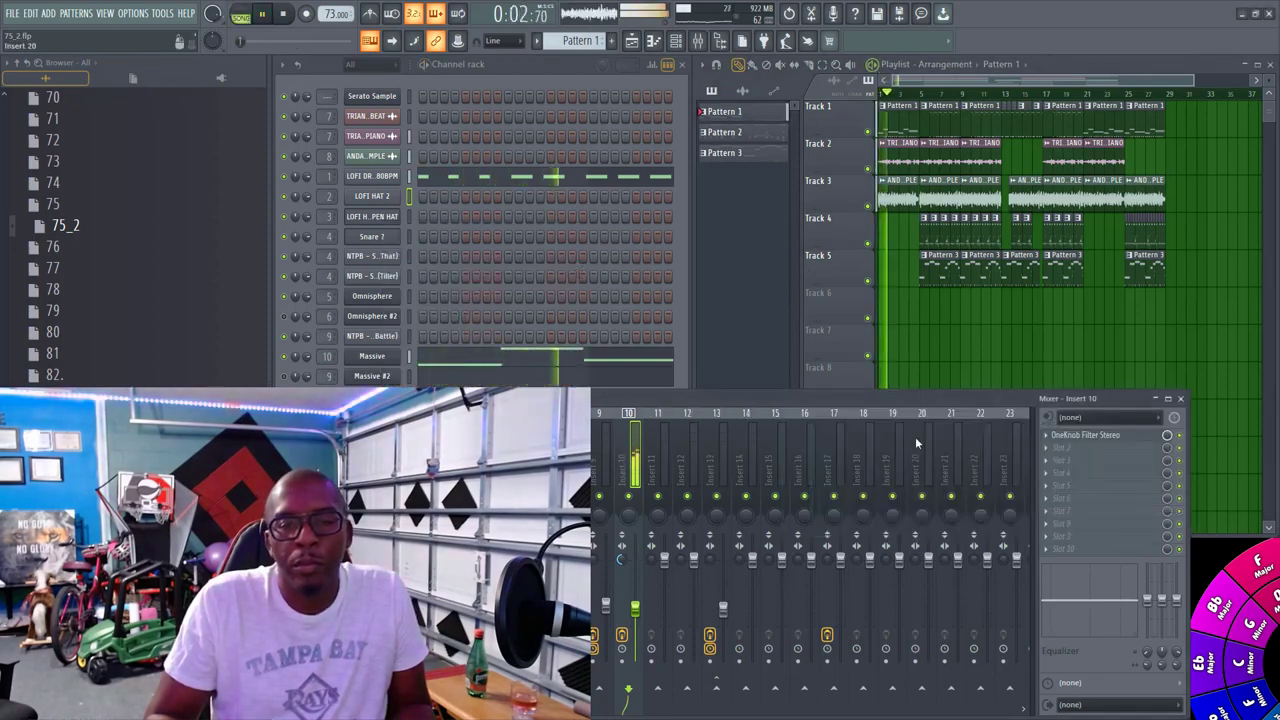
click(1128, 436)
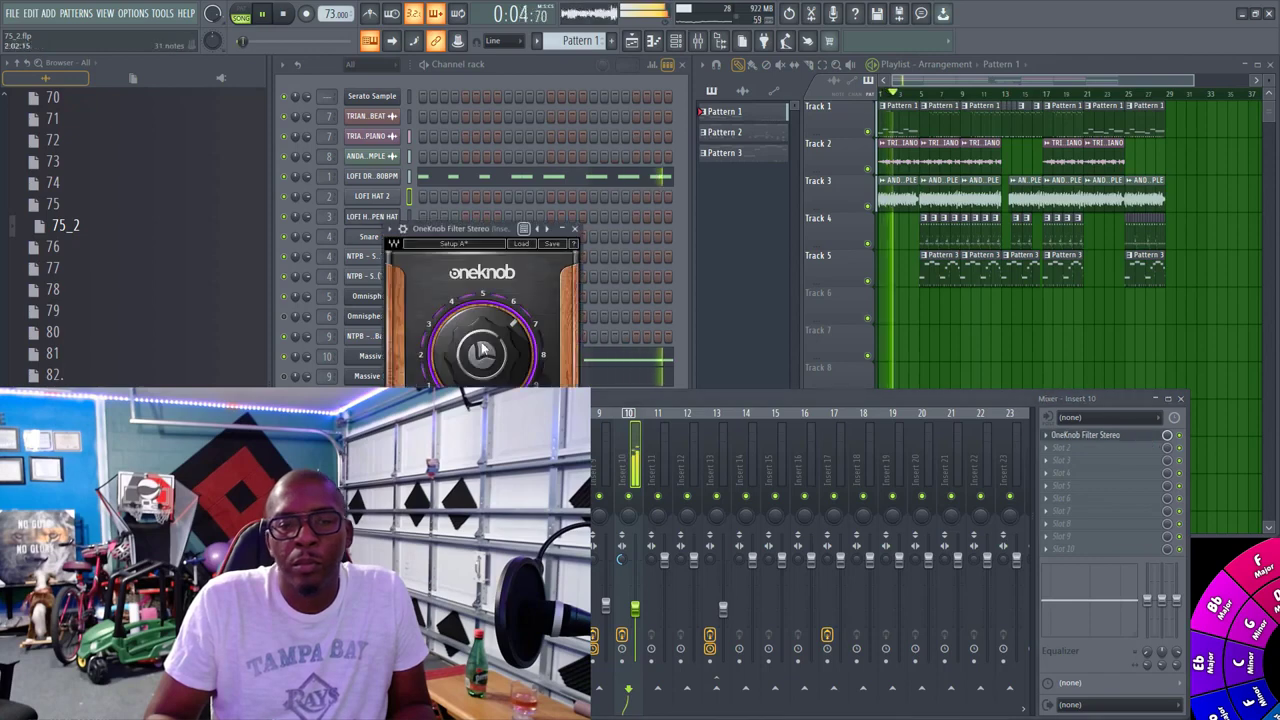
mouse_move(482, 354)
mouse_down()
mouse_move(482, 367)
mouse_move(482, 352)
mouse_up()
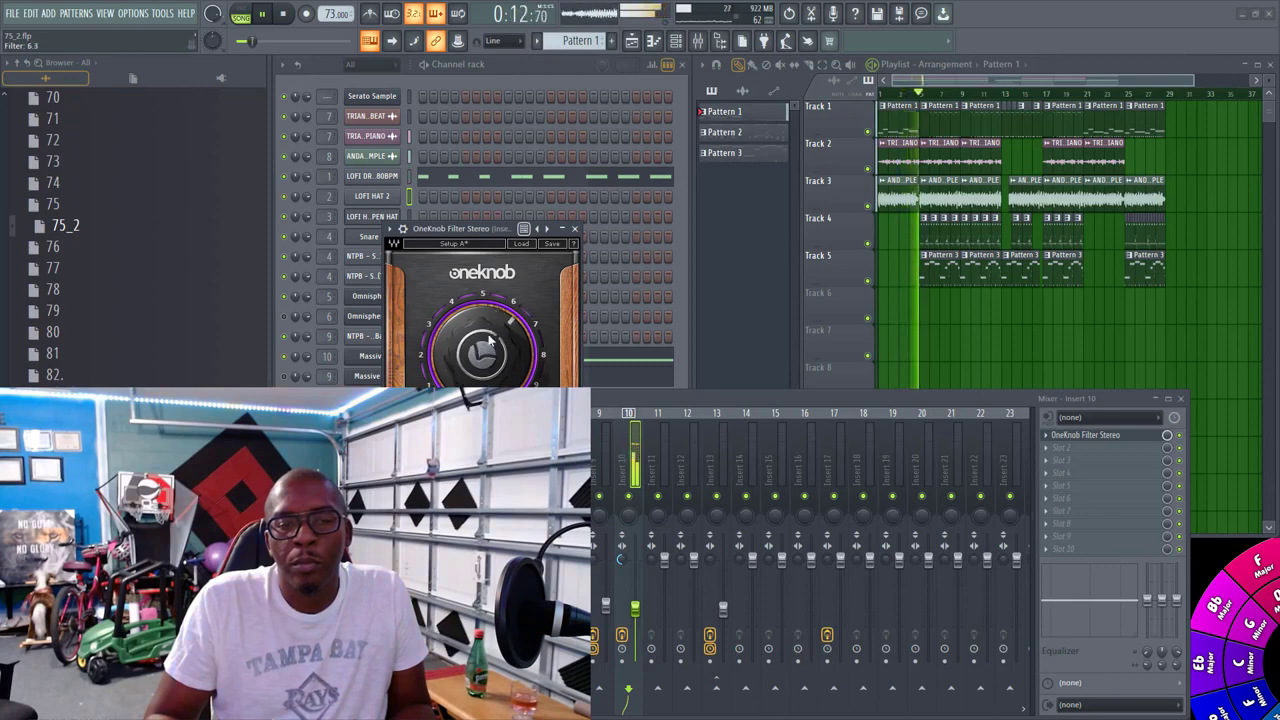
click(577, 231)
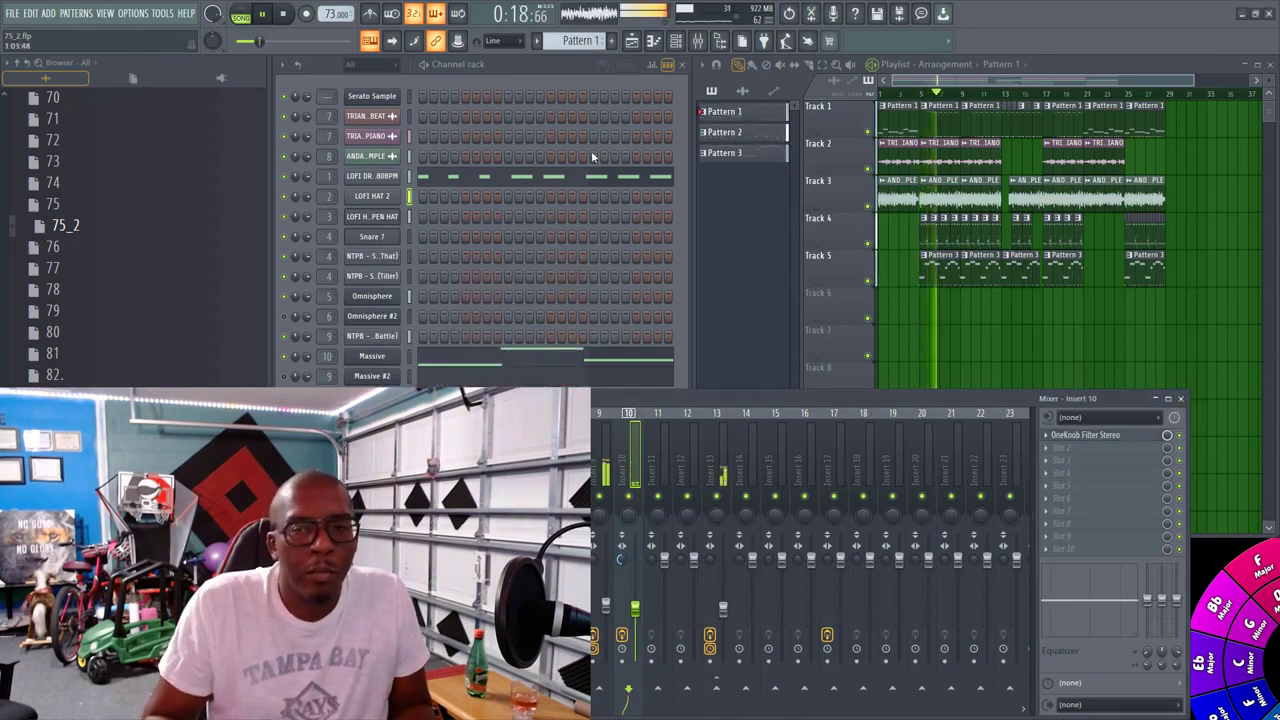
click(288, 15)
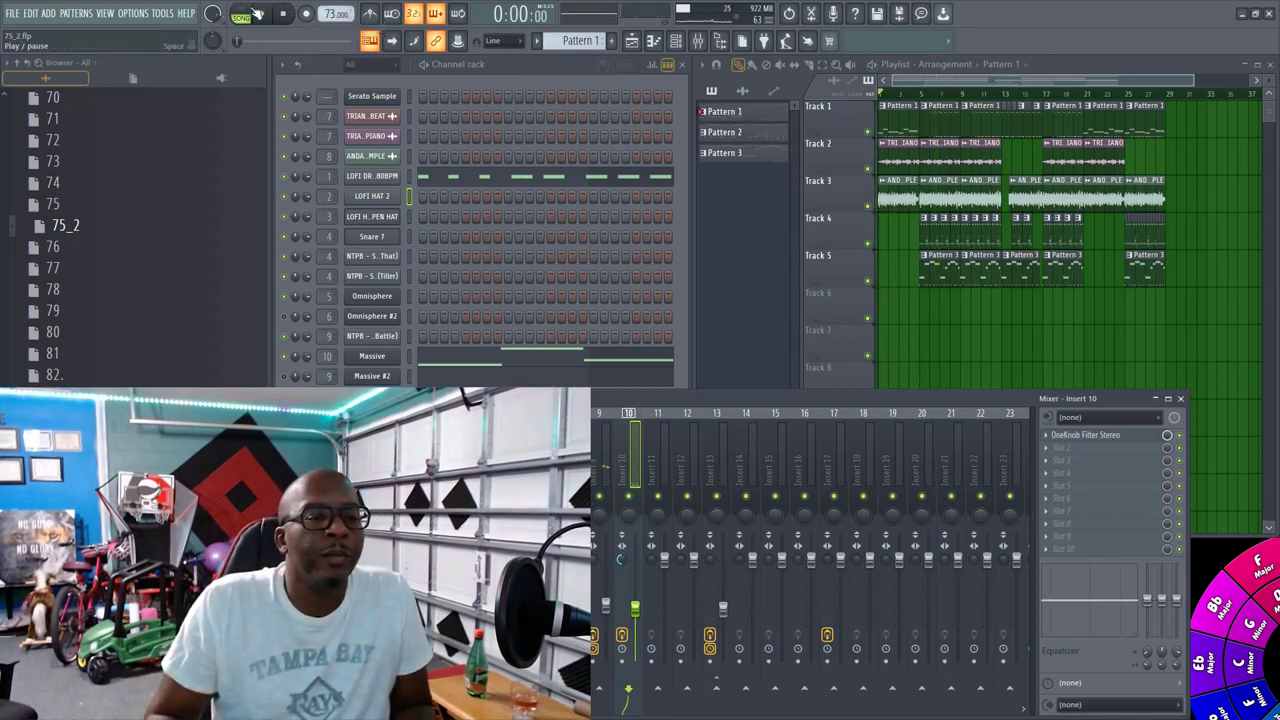
Step: Export the full song as the MP3 file 75_2 into the 100 Beats folder
click(12, 14)
click(12, 14)
click(12, 14)
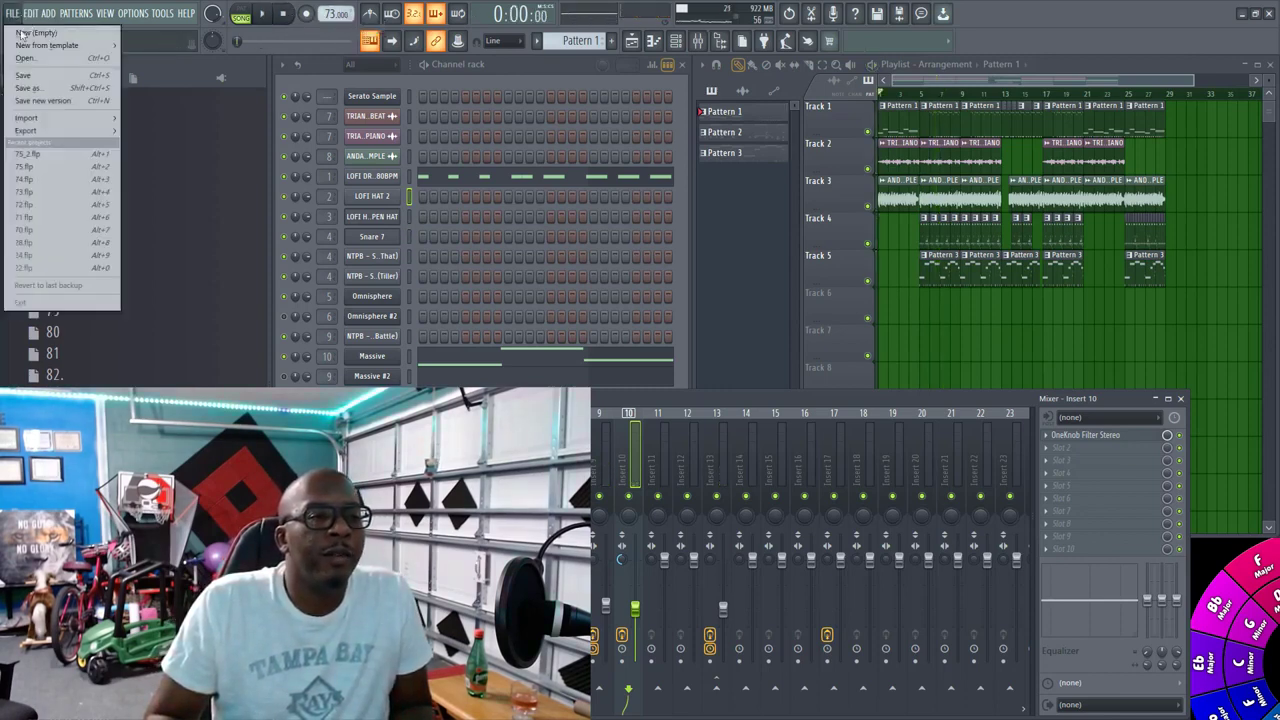
mouse_move(35, 130)
click(150, 155)
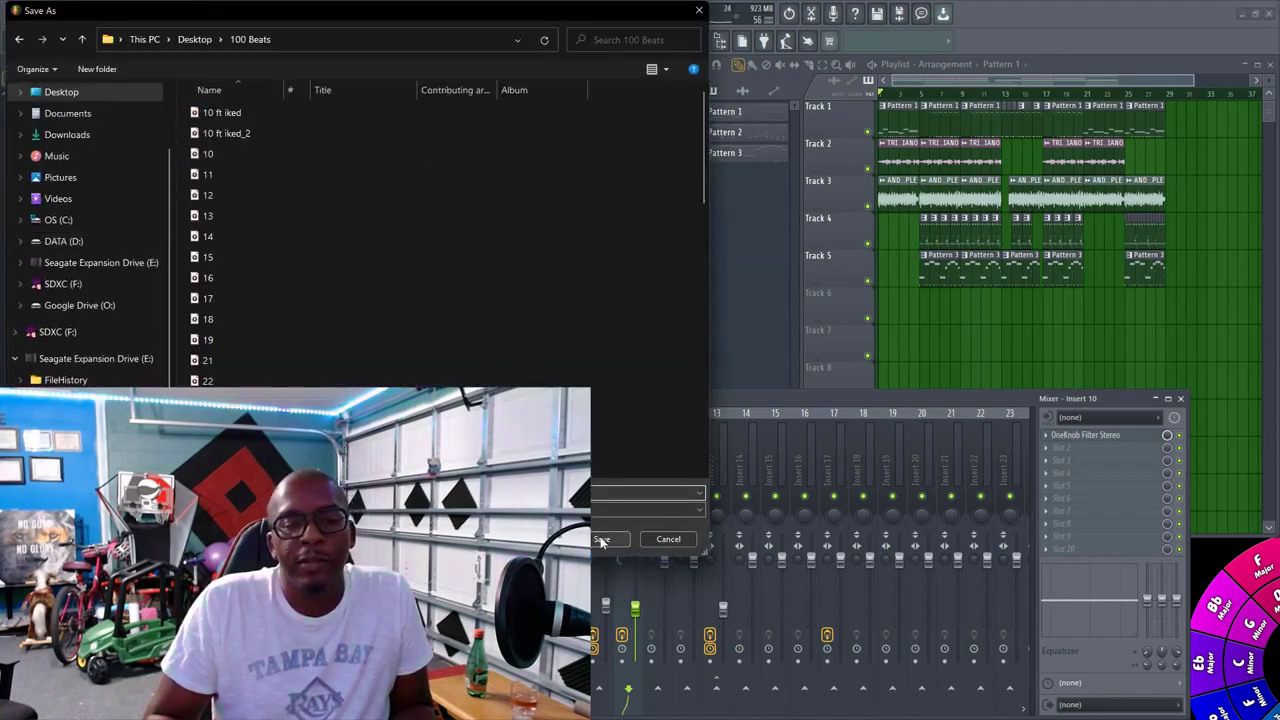
click(601, 539)
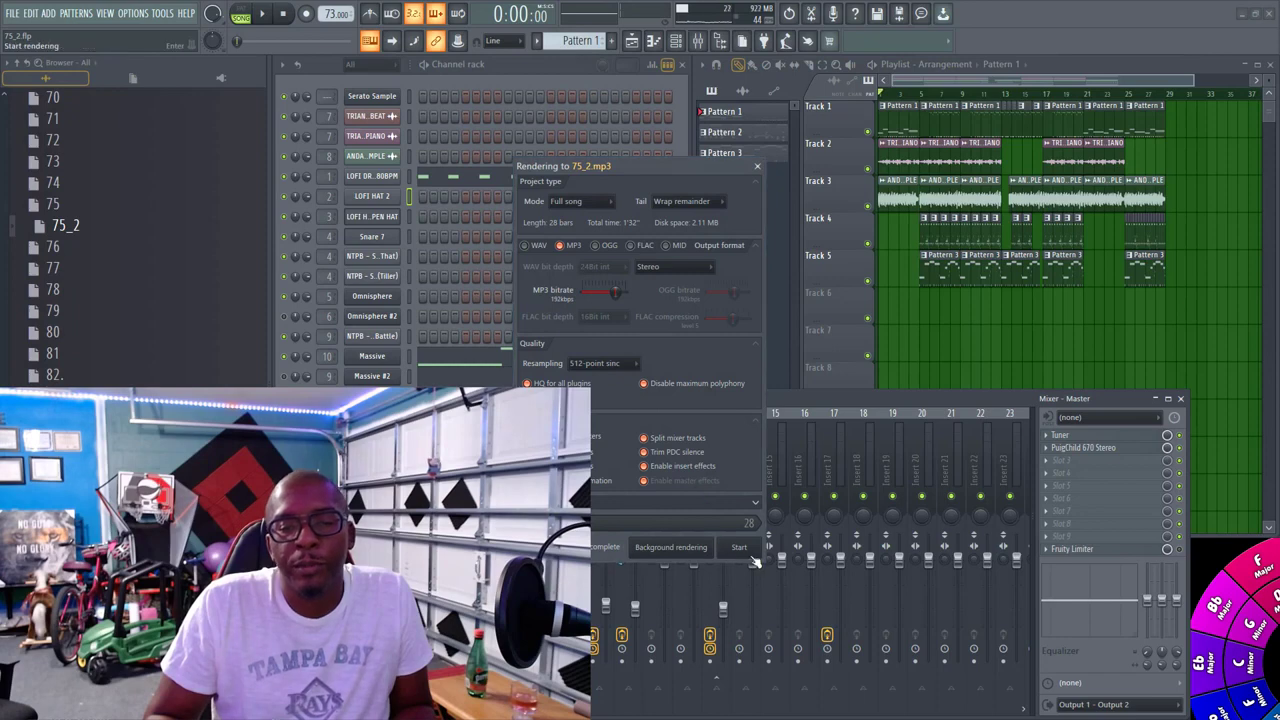
click(749, 552)
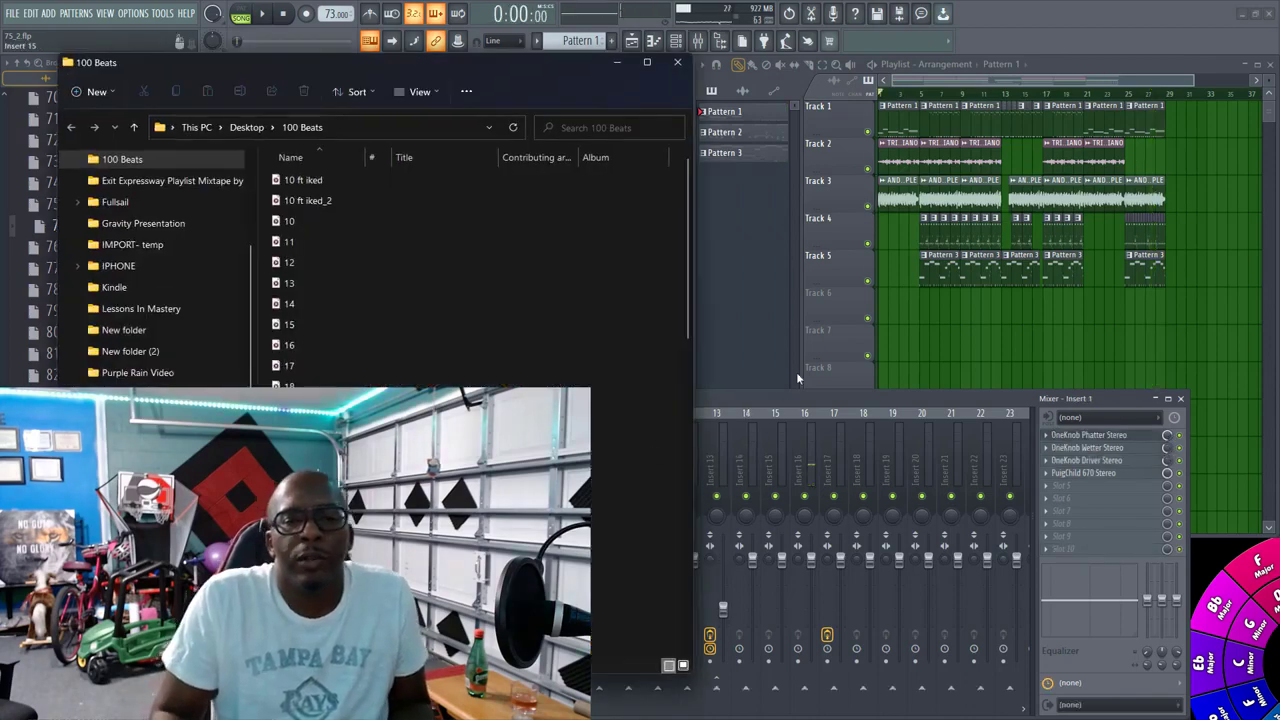
Step: Leave the export folder window and look over the Massive channel's synth settings, then close the plugin
click(755, 310)
click(464, 82)
click(367, 359)
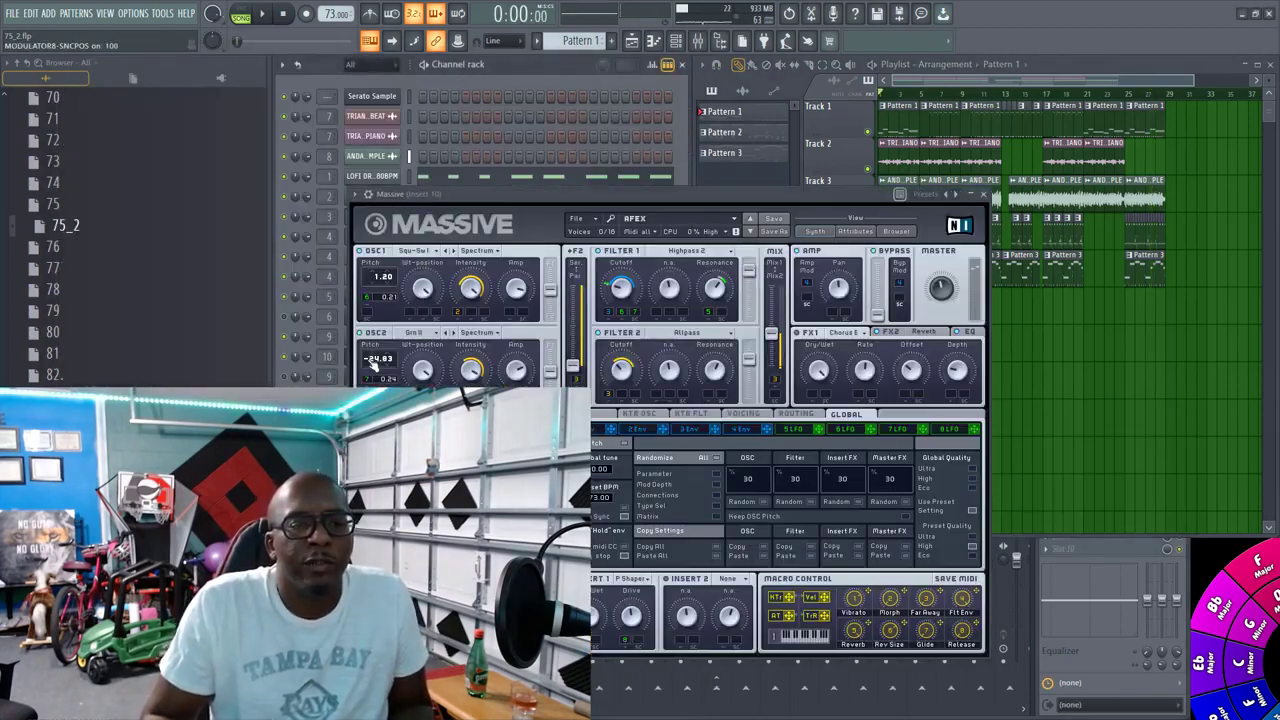
click(976, 195)
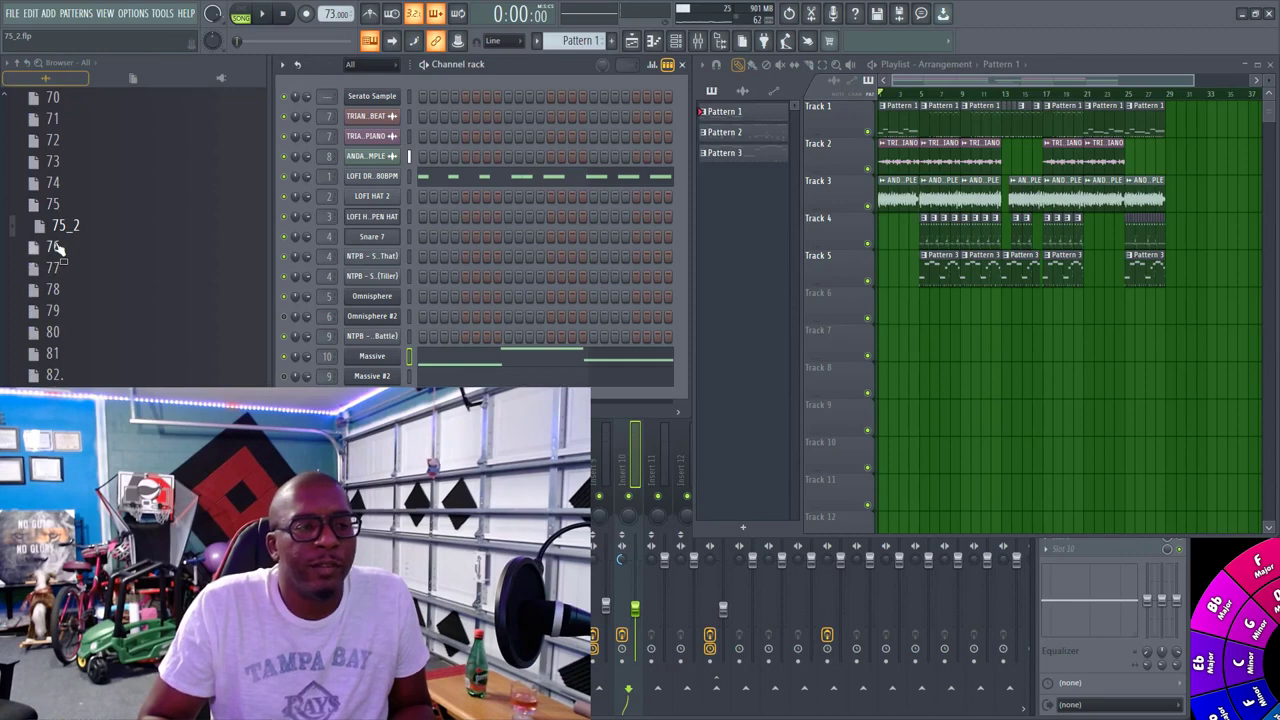
Step: Open project 76 from the browser, saving the changes to 75_2.flp
click(55, 248)
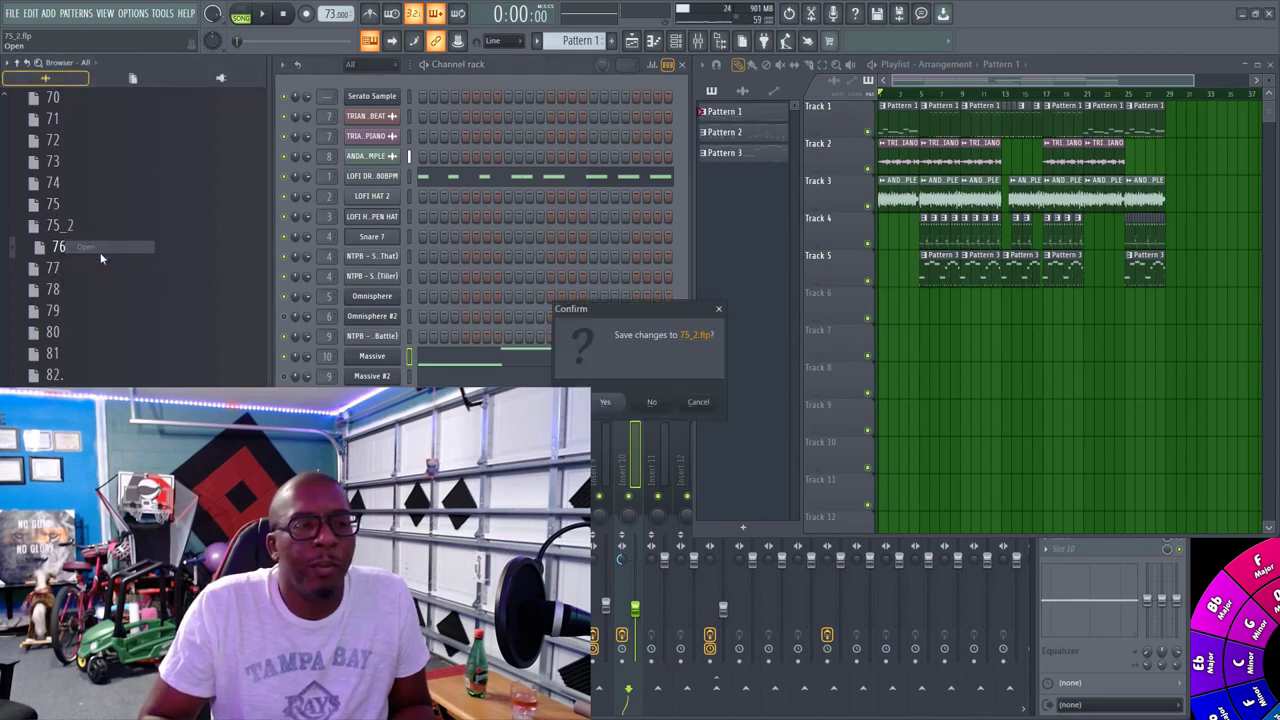
click(610, 403)
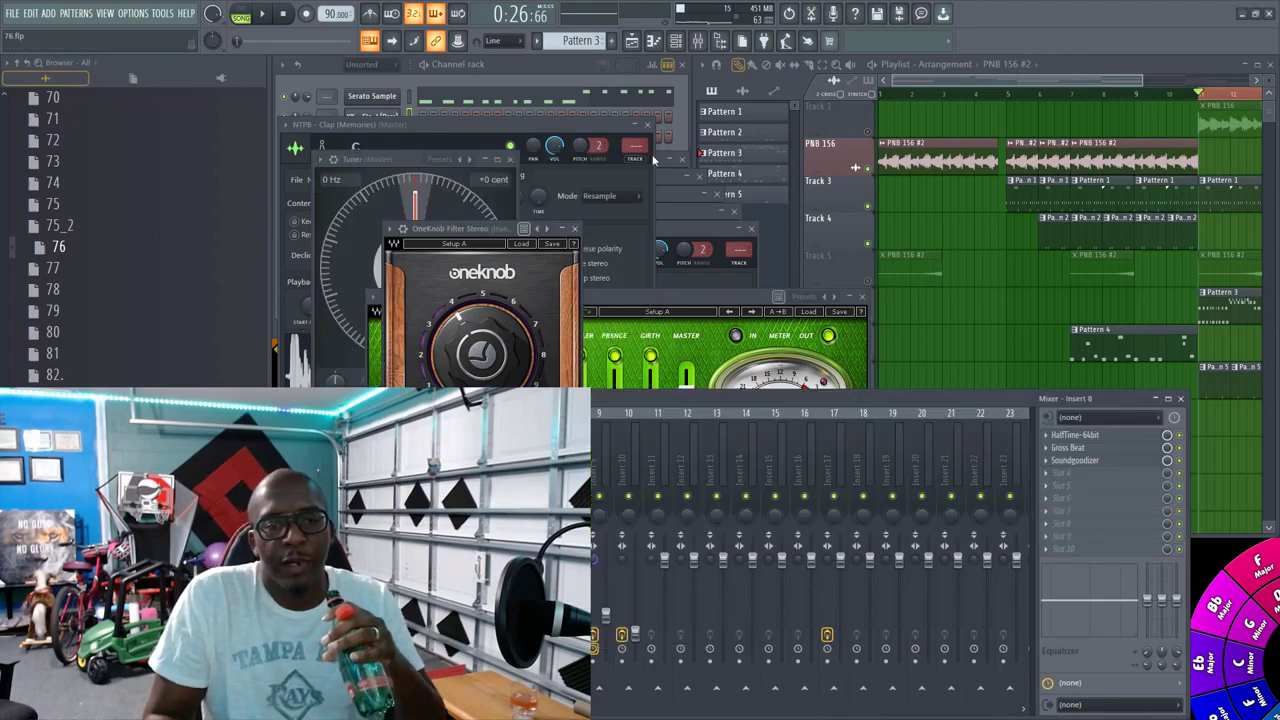
Step: Close all the plugin and sampler windows left open in project 76, including the tuner, OneKnob Filter and JJP-Strings-Keys
click(650, 128)
click(574, 228)
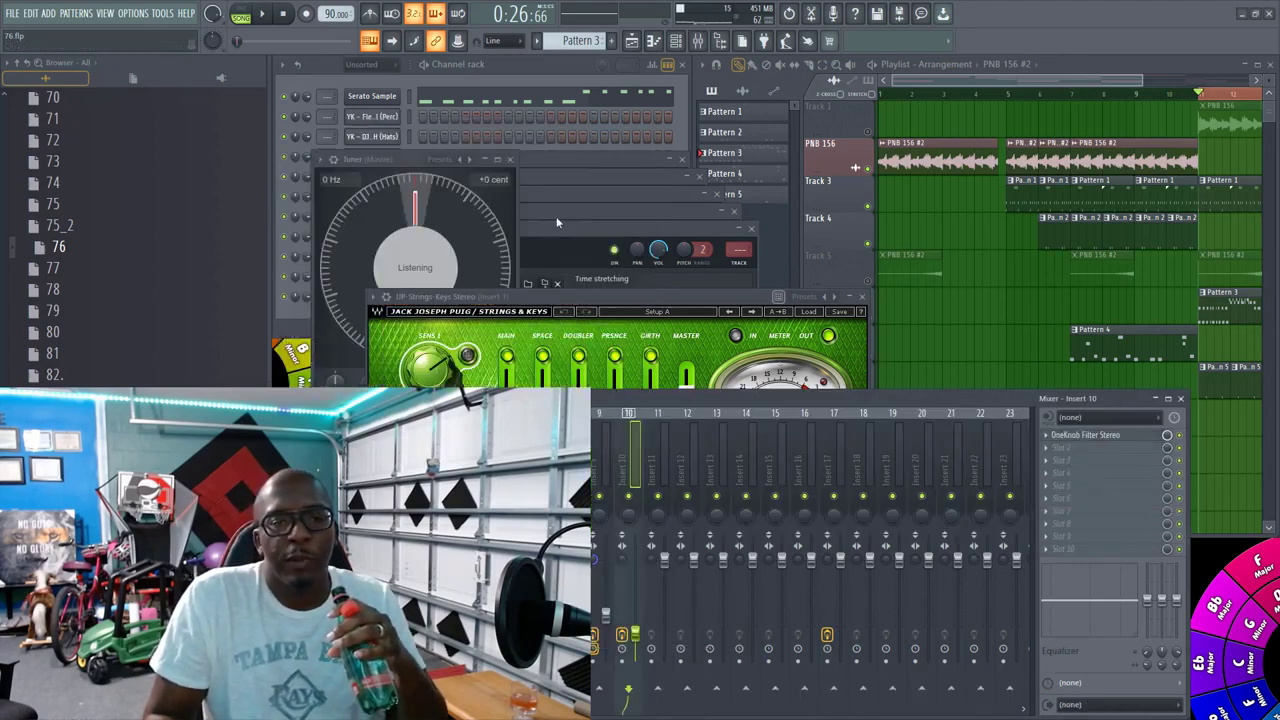
click(511, 160)
click(862, 296)
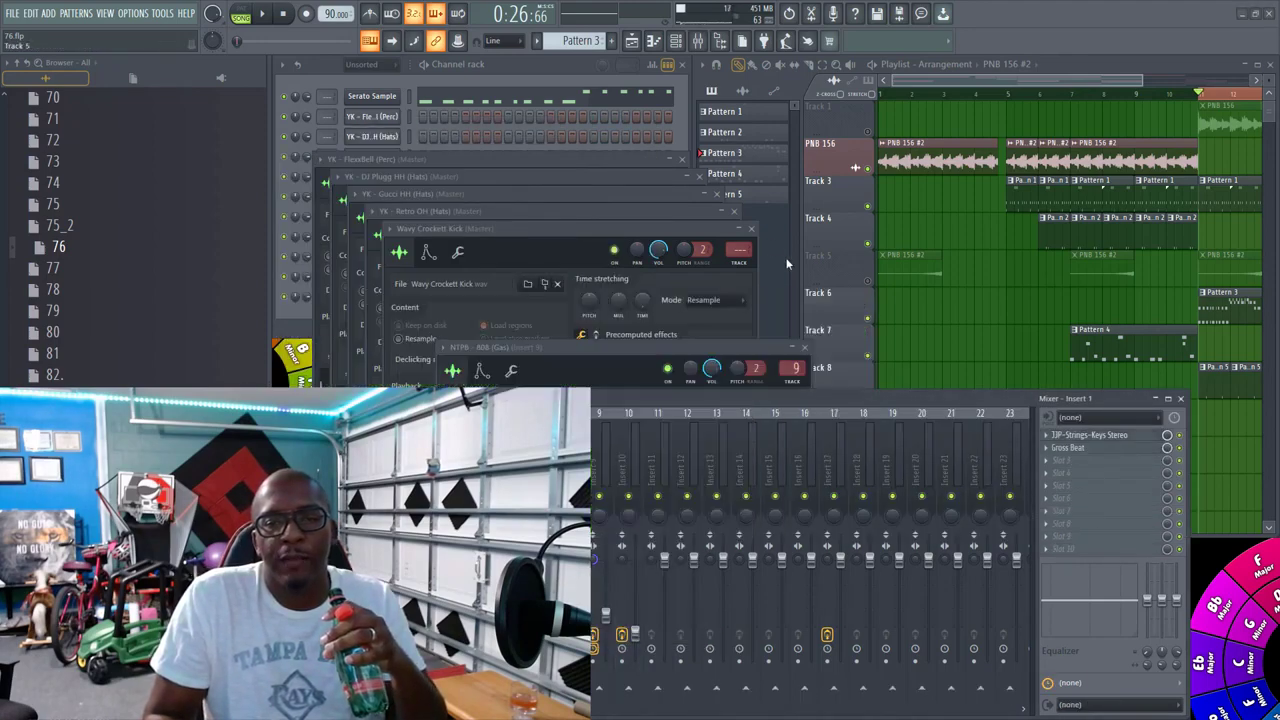
click(753, 231)
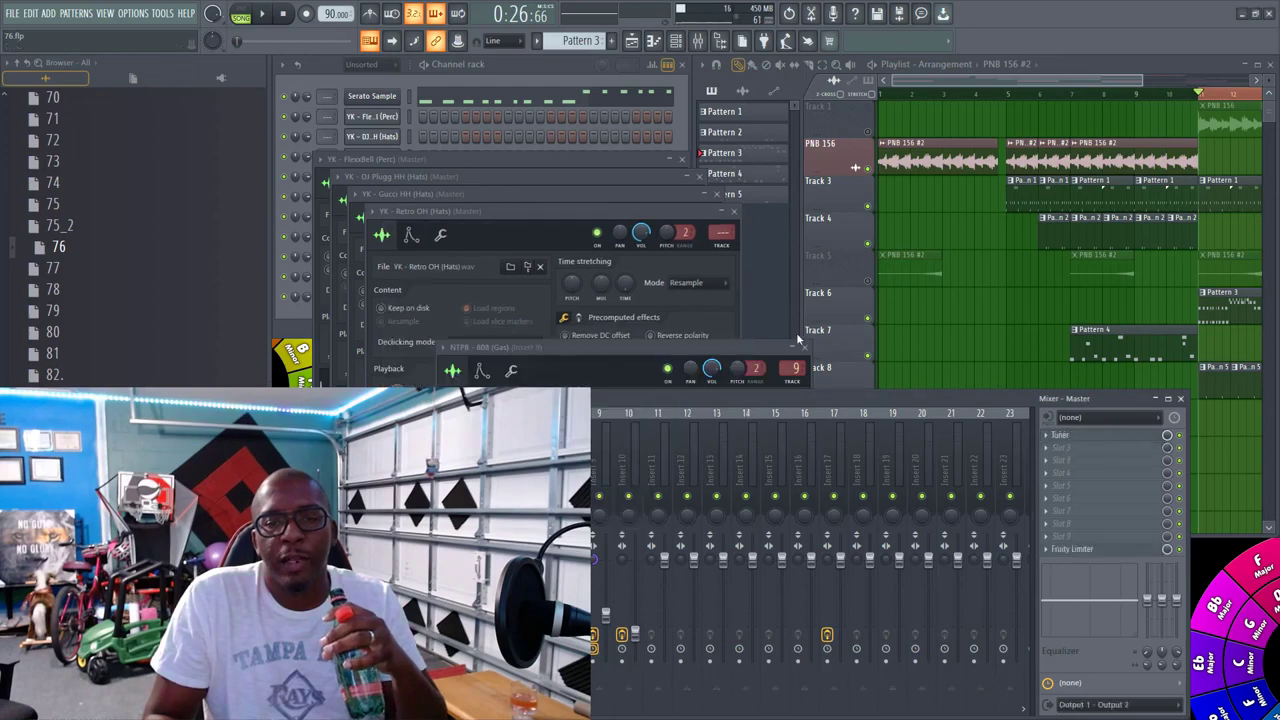
click(735, 211)
click(717, 193)
click(699, 176)
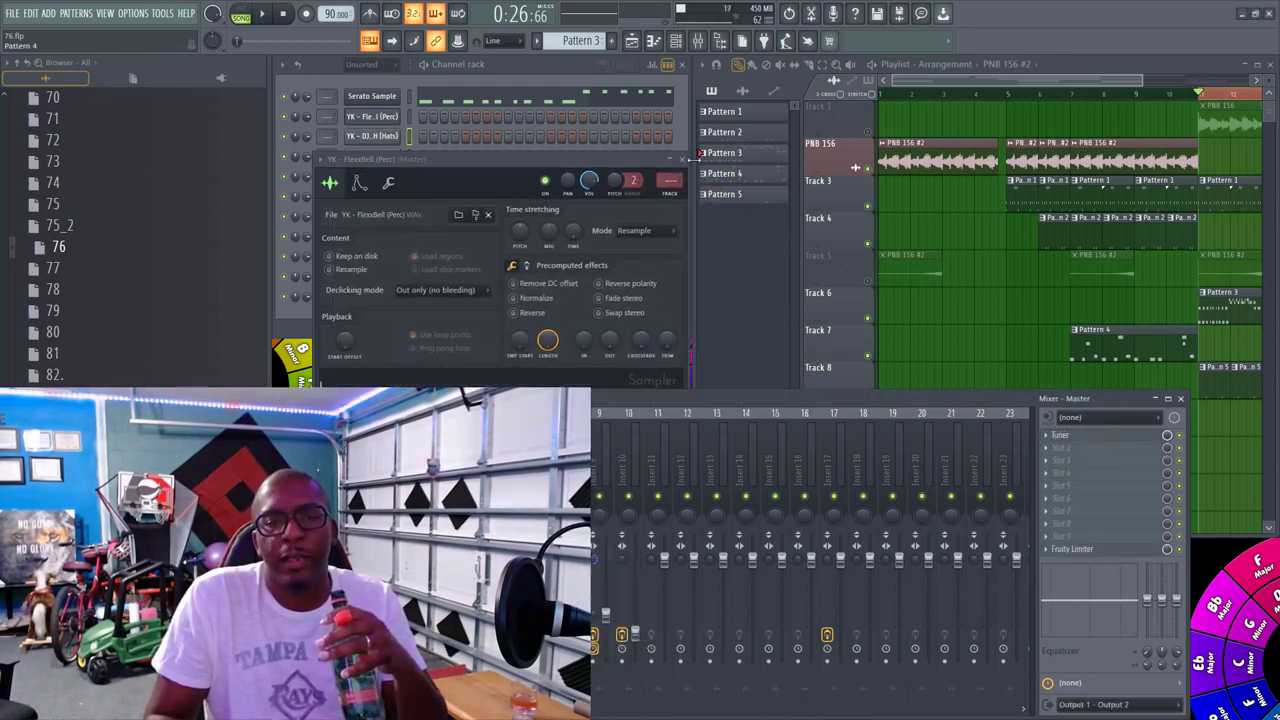
click(682, 159)
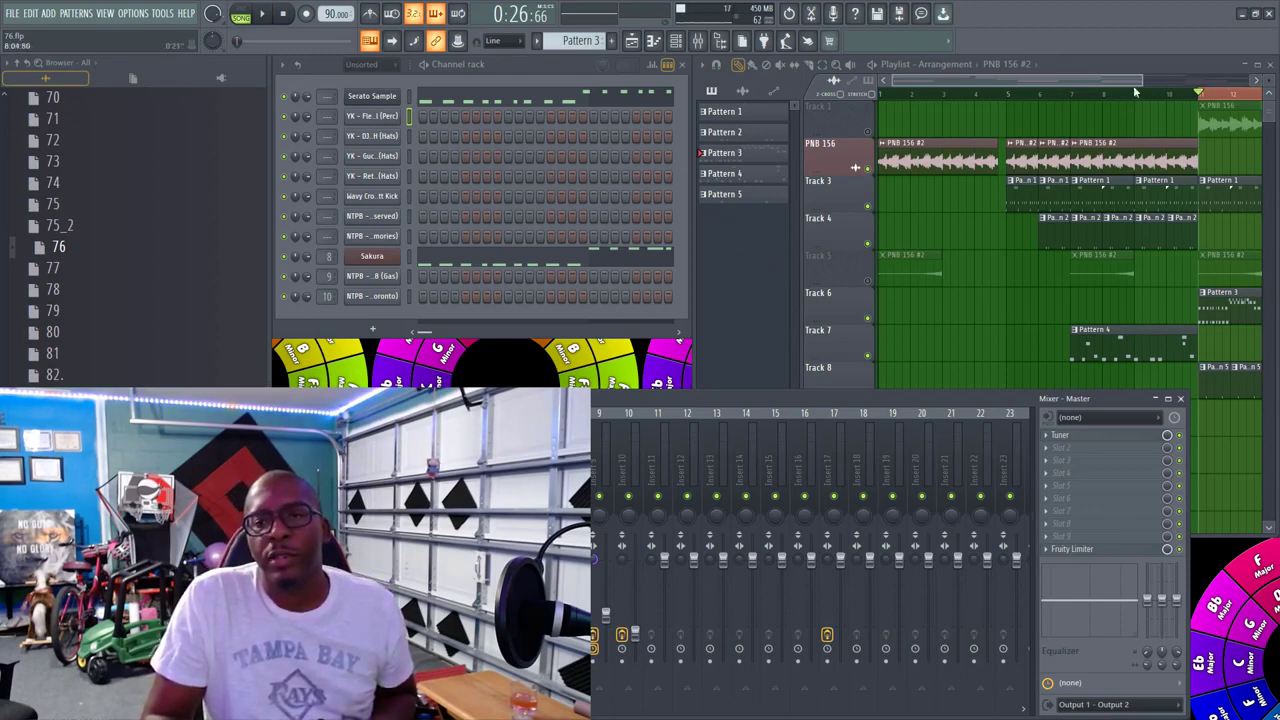
Step: Examine project 76's whole arrangement in the enlarged playlist, then restore the playlist to its normal size
drag(1140, 84, 1205, 107)
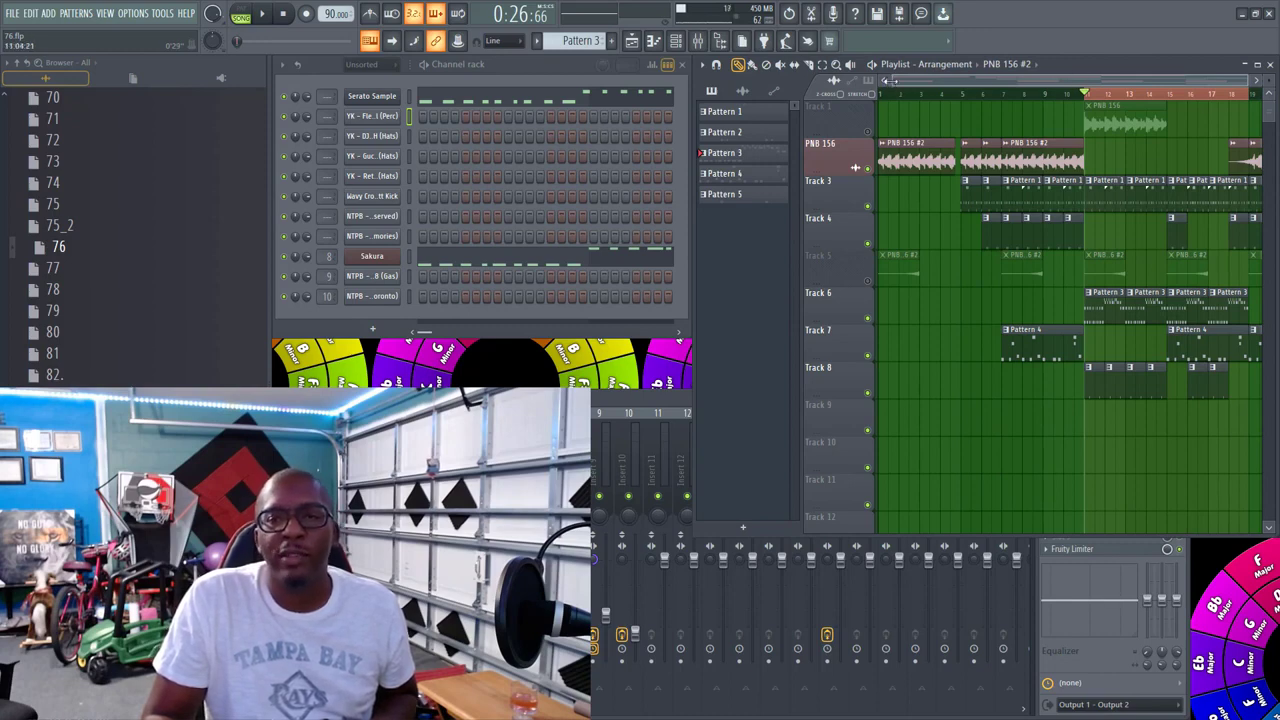
drag(894, 82, 794, 114)
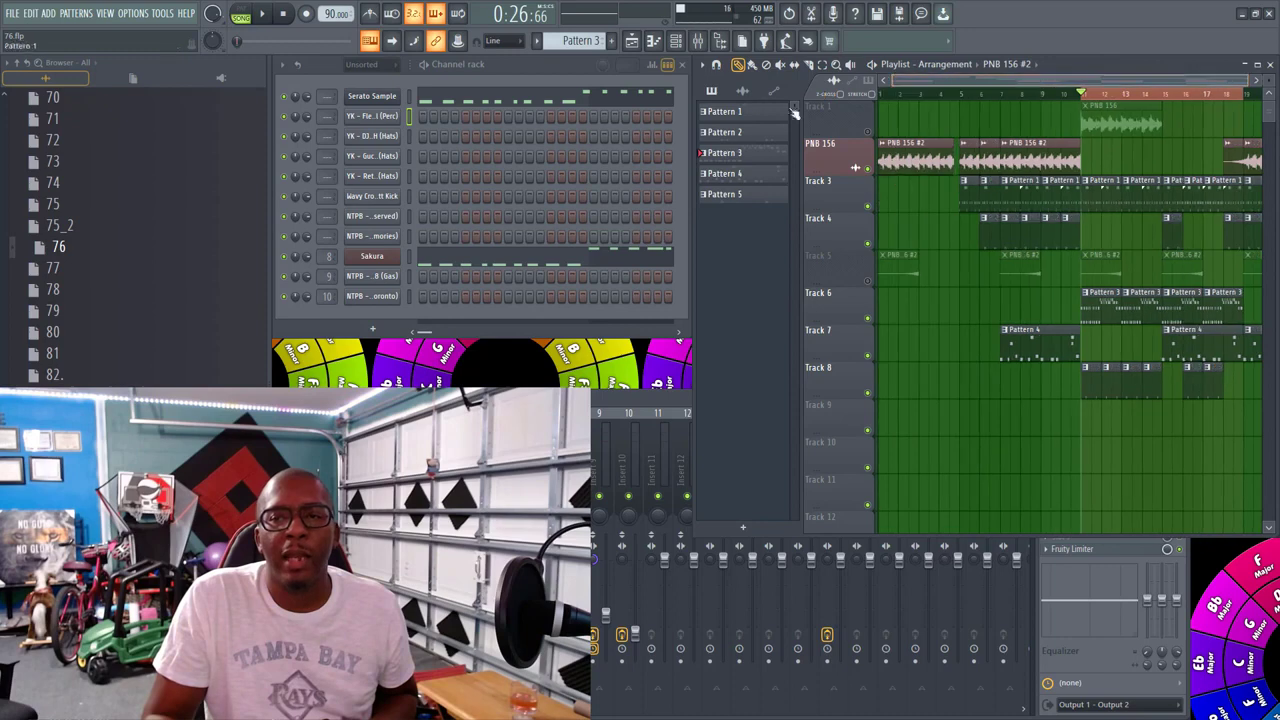
double_click(1139, 62)
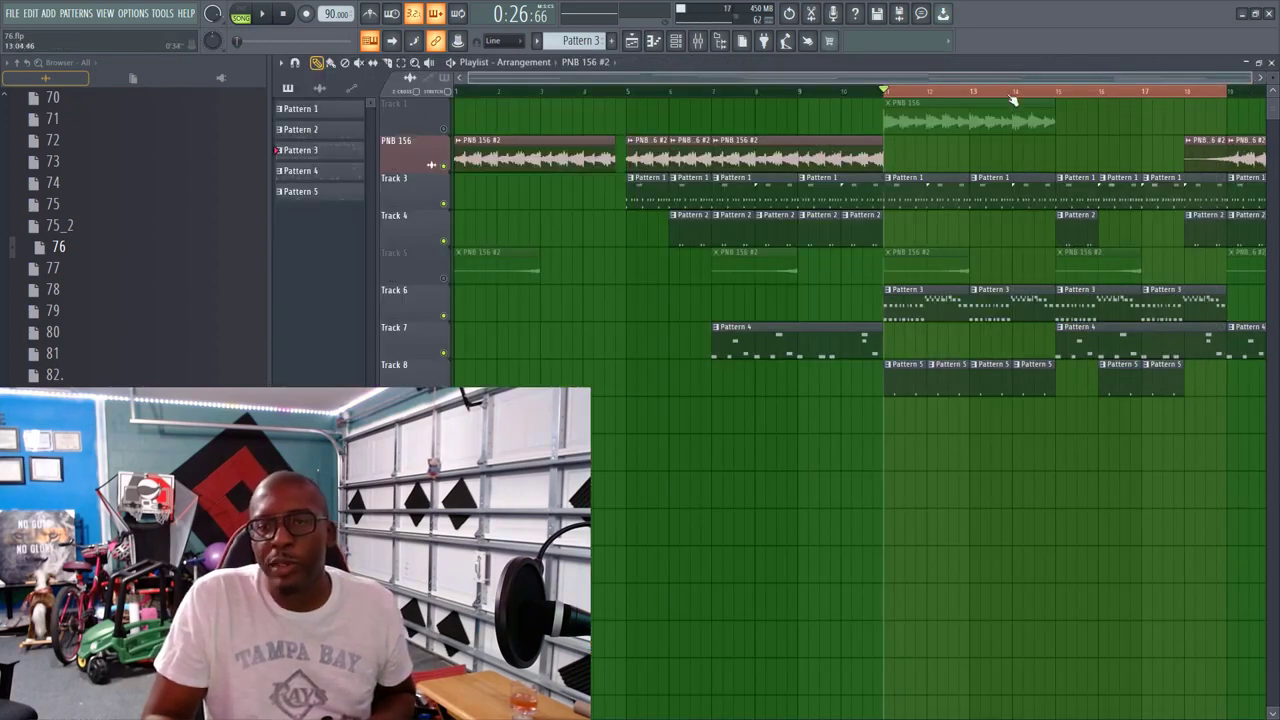
drag(1007, 79, 363, 166)
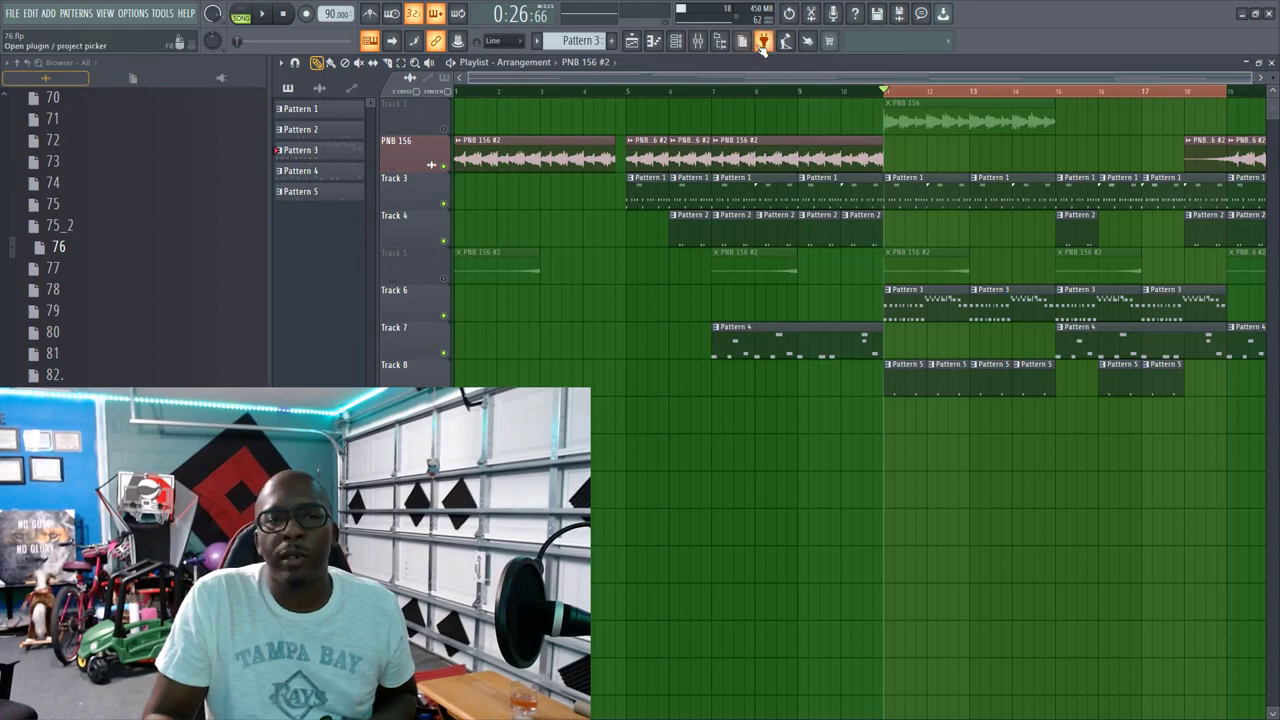
drag(1227, 78, 1278, 80)
drag(1128, 77, 1277, 80)
drag(1071, 78, 1150, 80)
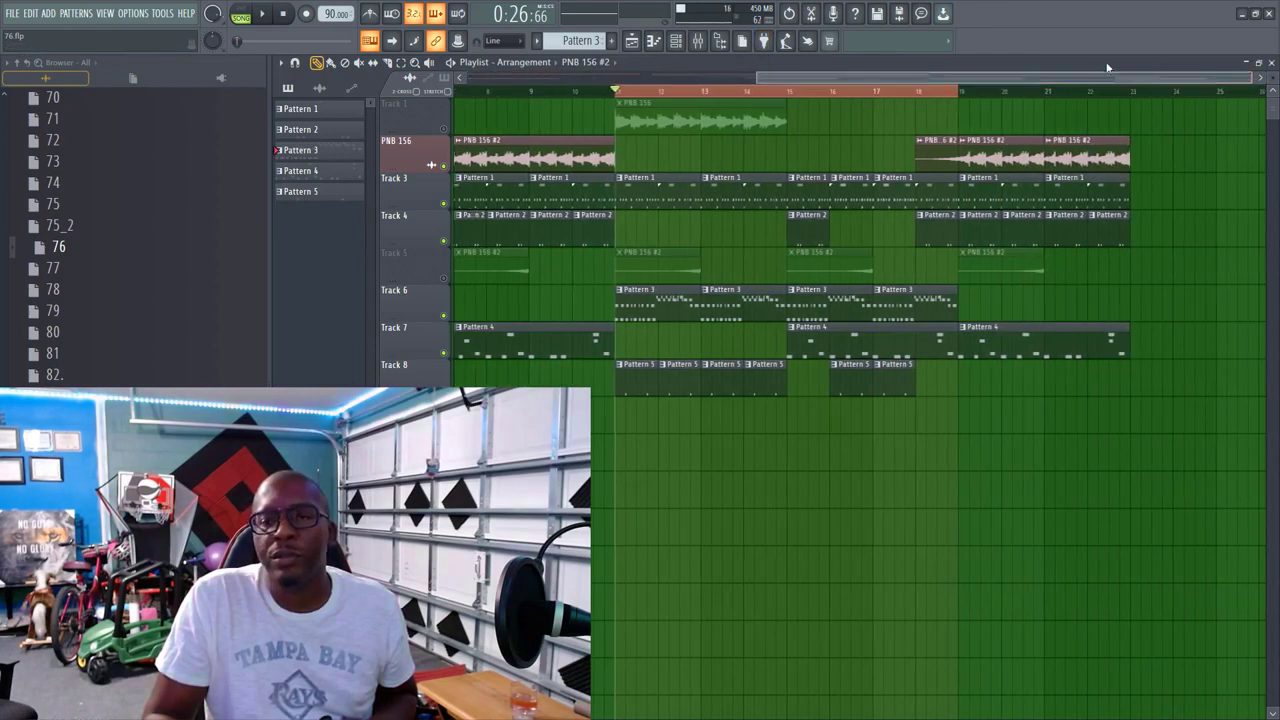
double_click(897, 60)
Step: Show all channels in the channel rack and select the seven unrouted drum channels from the FlexBell percussion through the Memories clap
click(386, 66)
click(388, 79)
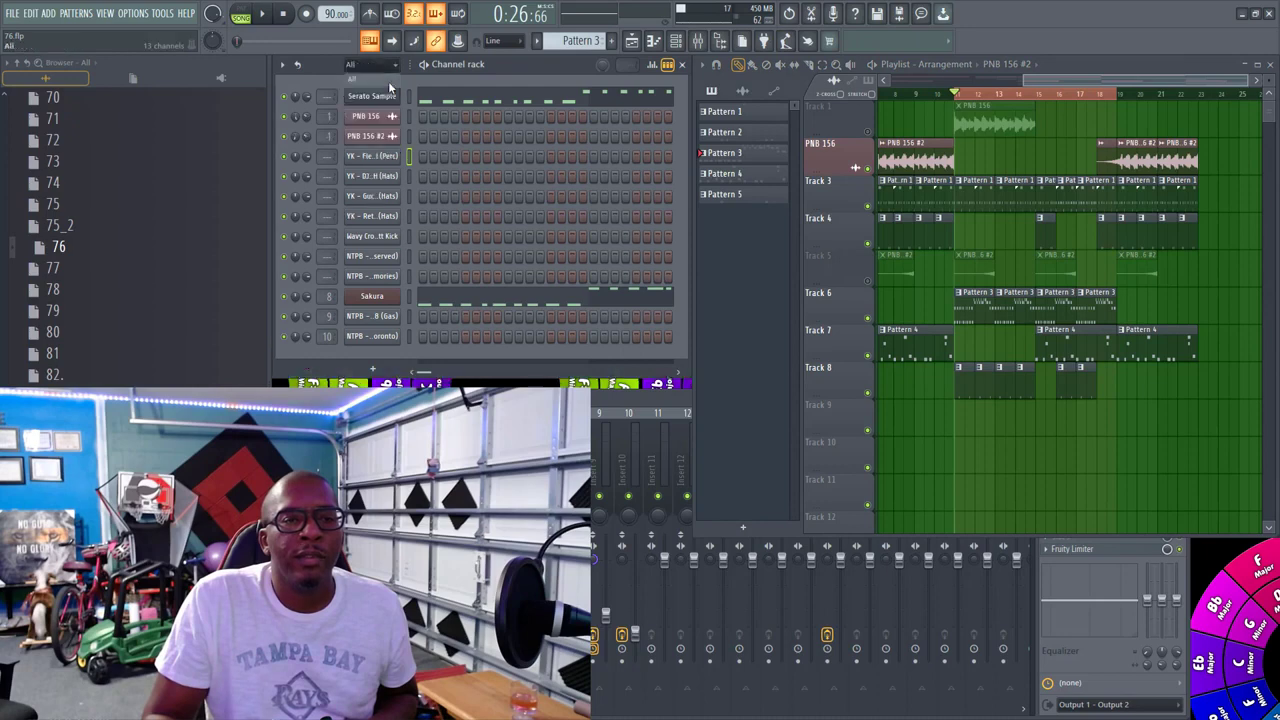
double_click(409, 157)
click(408, 176)
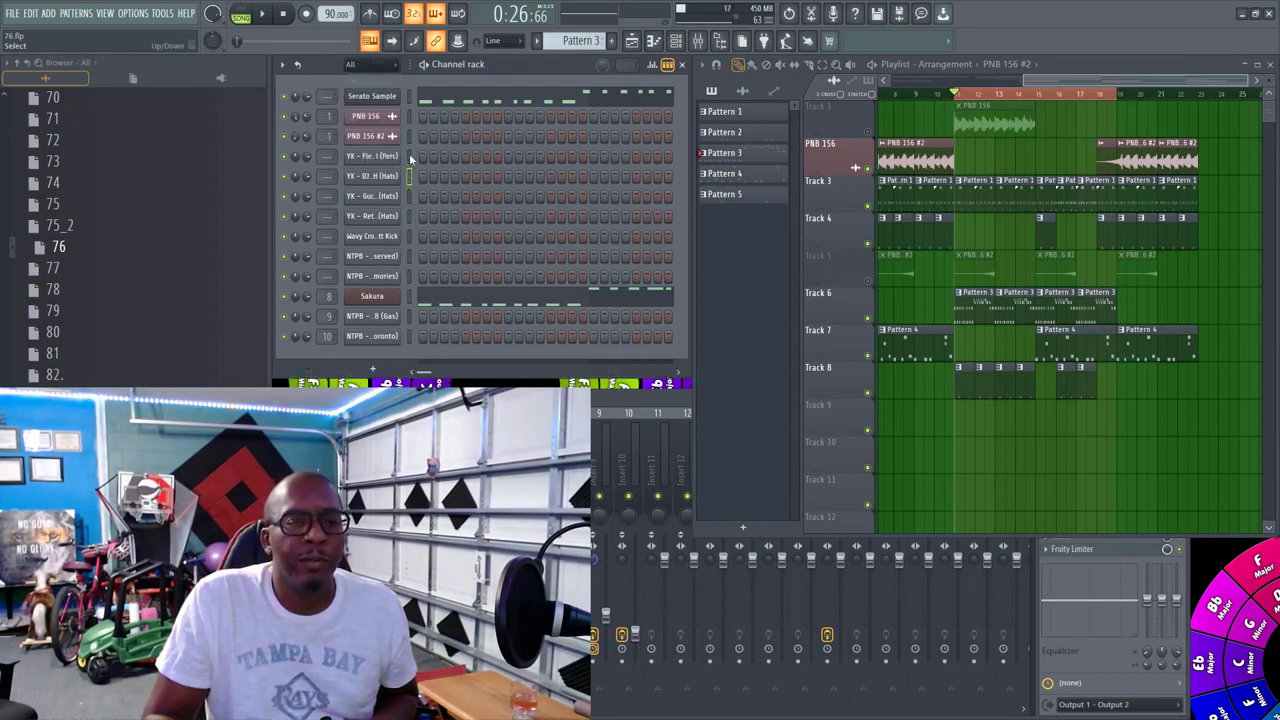
right_click(409, 157)
right_click(408, 197)
drag(401, 201, 397, 272)
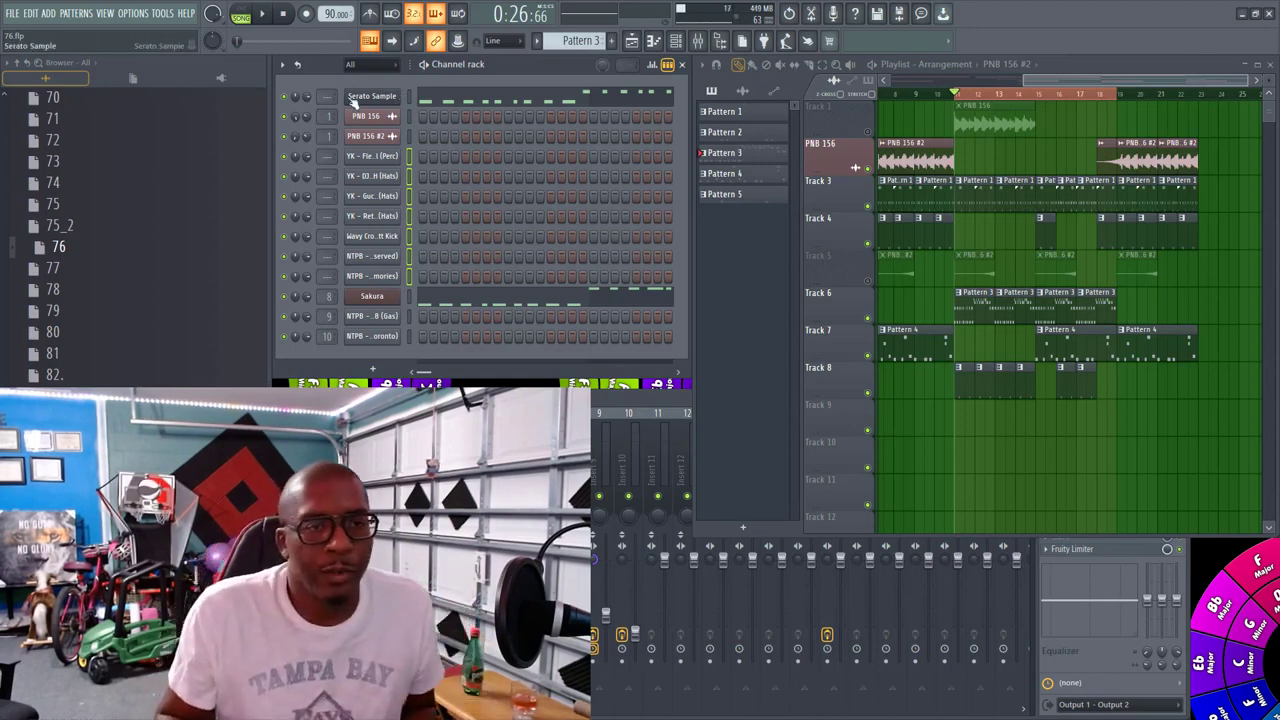
Step: Route Serato Sample to mixer track 2 and the seven selected drum channels to free mixer tracks 3–7, 11 and 12
drag(327, 98, 327, 84)
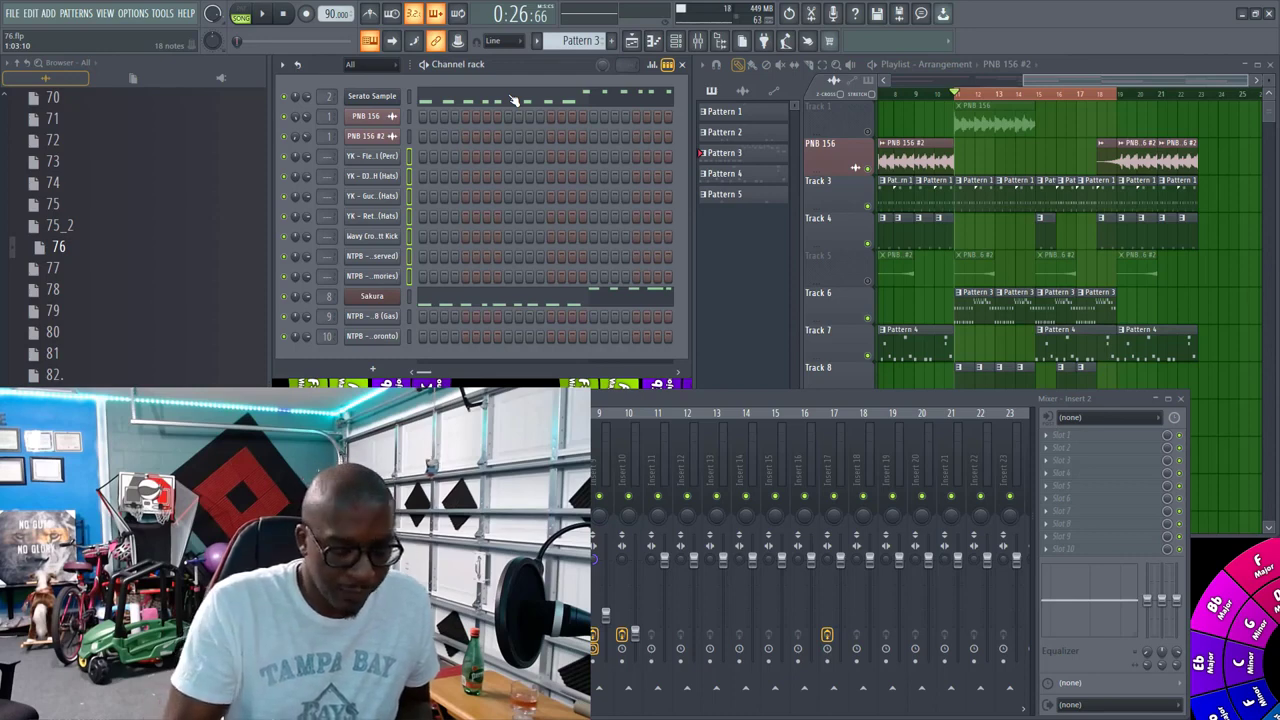
key(ctrl+l)
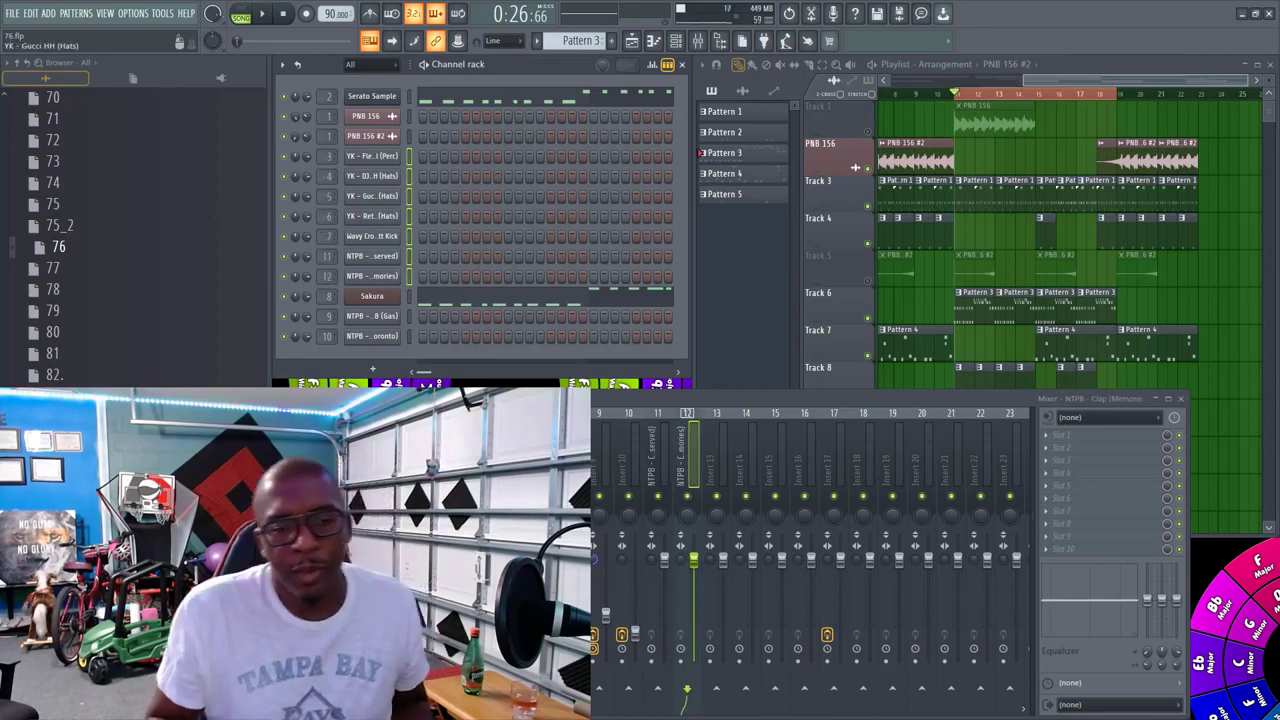
Step: Check the effect slots of mixer inserts 16 through 18 and their neighbours for loaded plugins
click(808, 449)
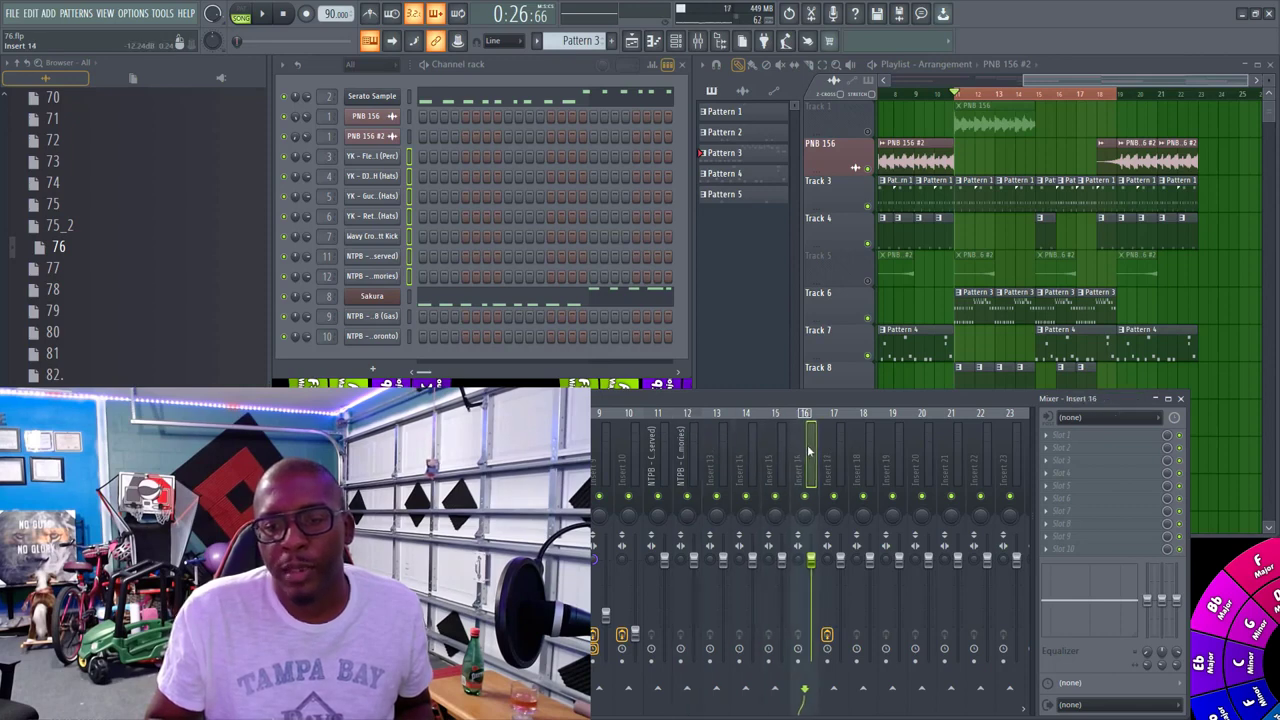
click(865, 449)
click(836, 449)
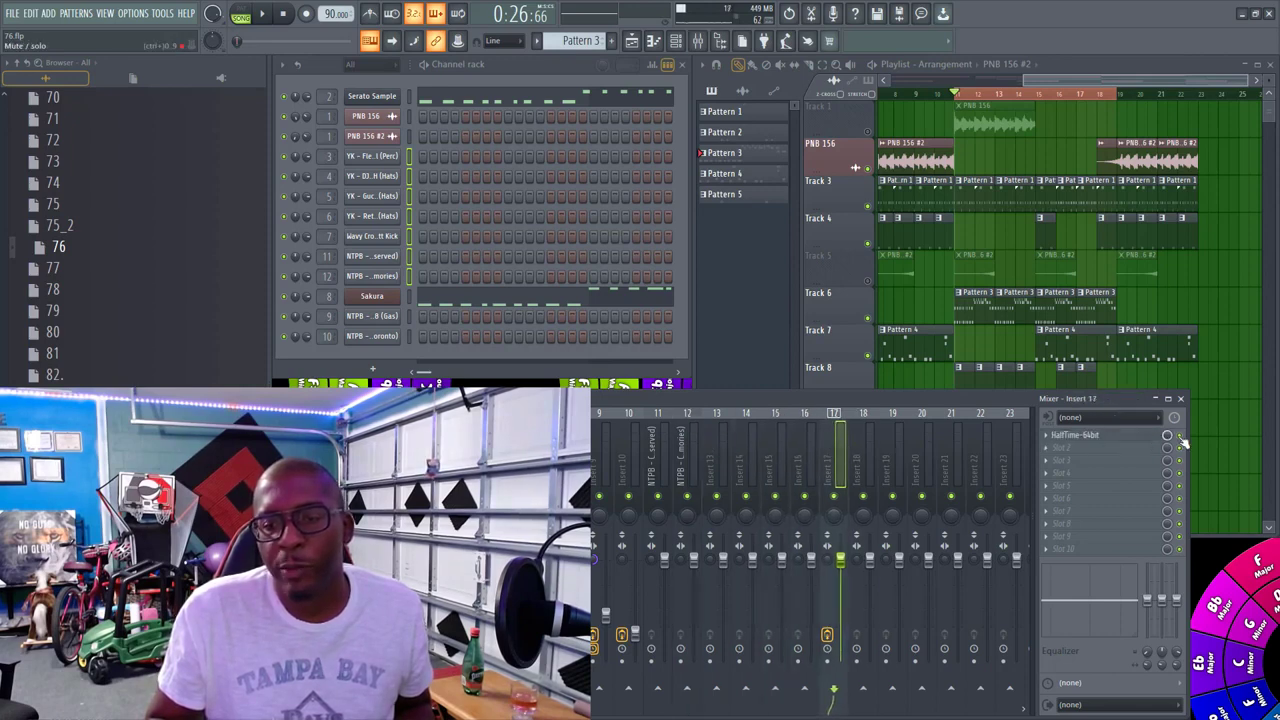
click(922, 460)
click(806, 465)
click(742, 475)
Step: Audition Pattern 3 while inspecting HalfTime and Gross Beat on Insert 8, and bypass HalfTime there
drag(734, 478, 570, 460)
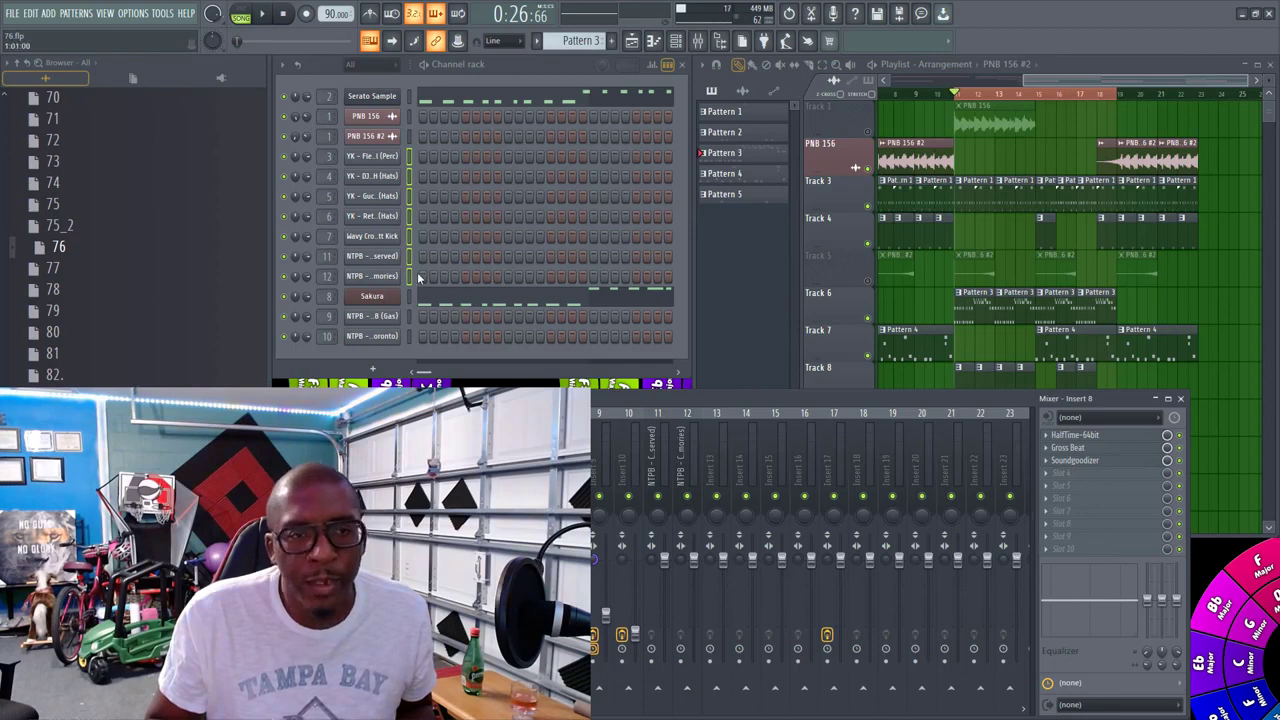
click(426, 66)
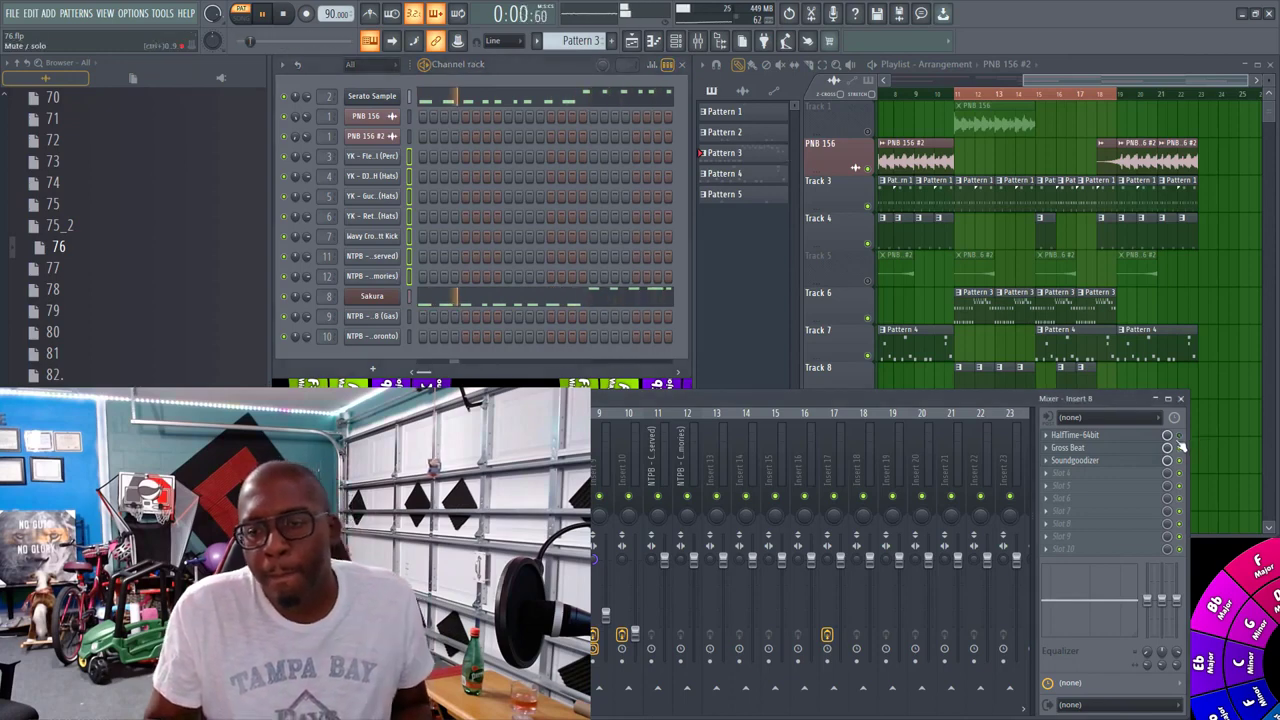
click(1121, 436)
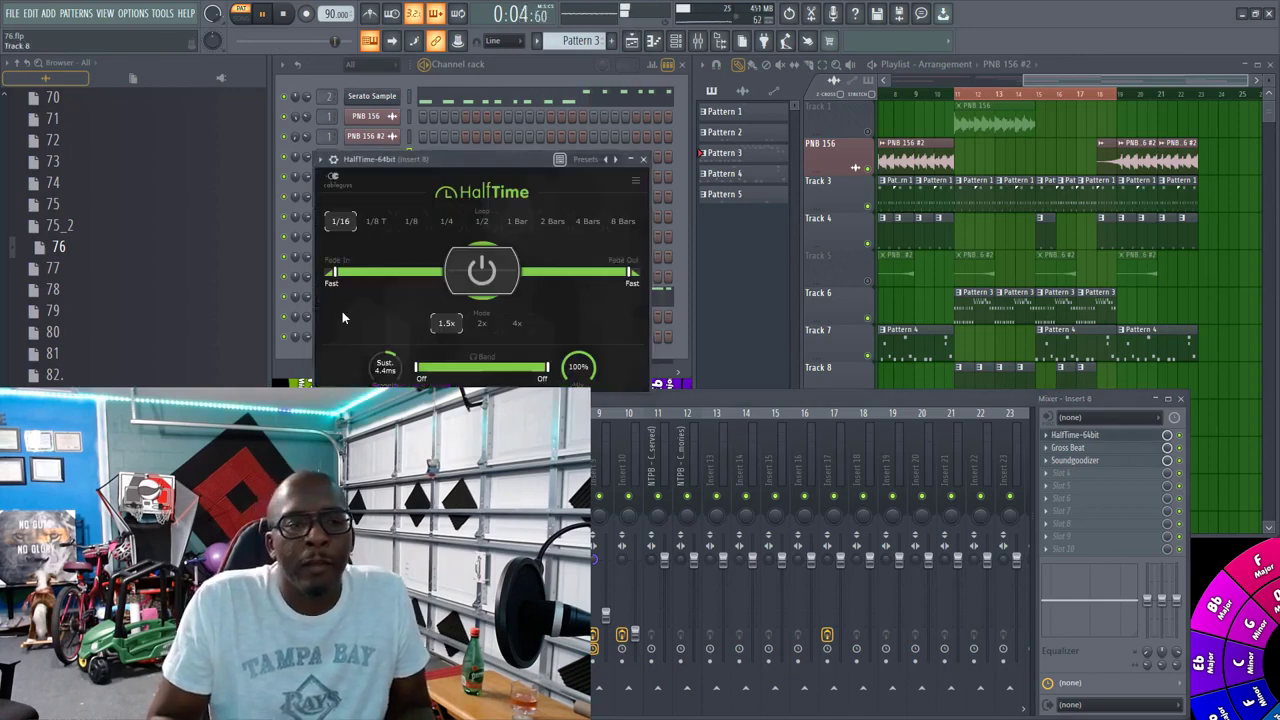
key(space)
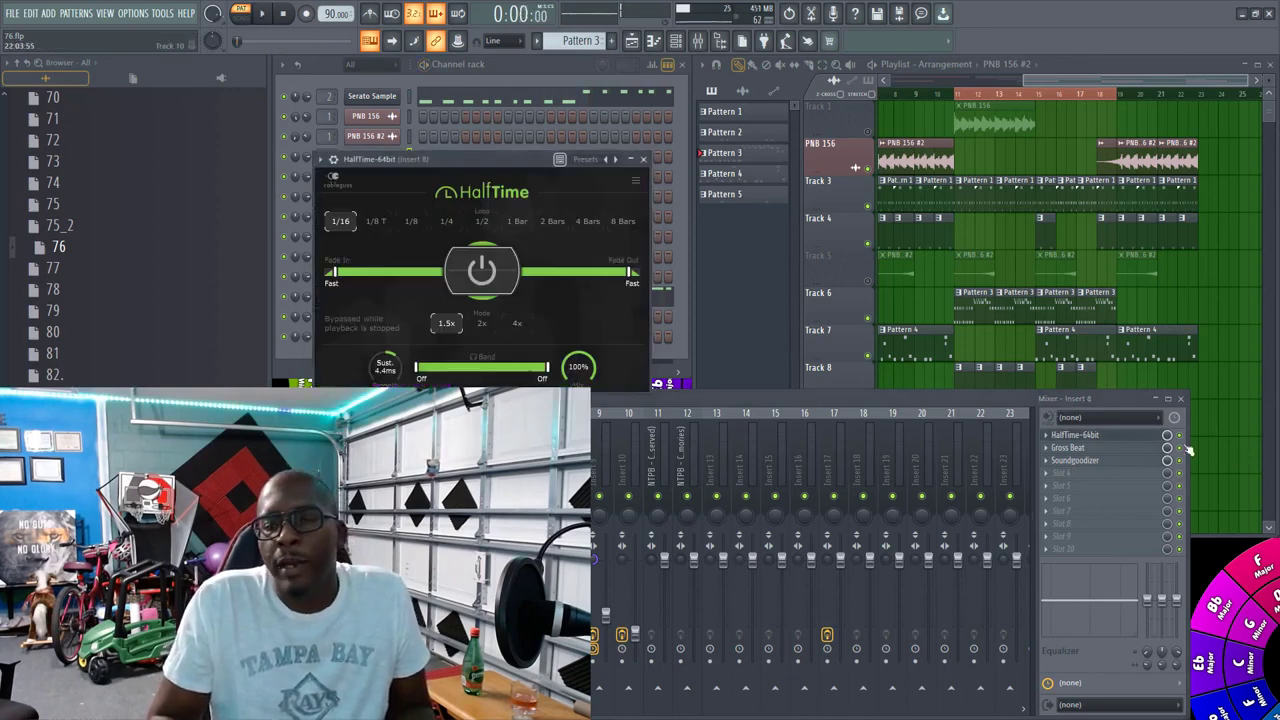
click(1110, 451)
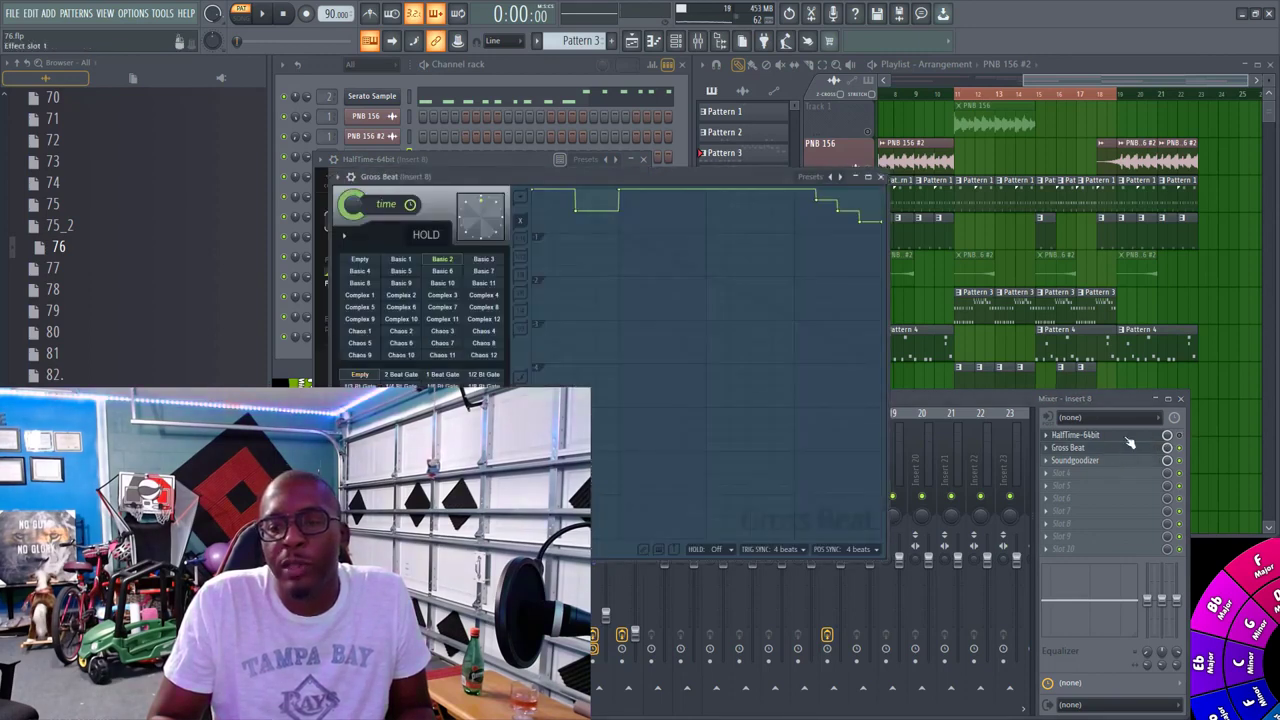
click(881, 177)
click(642, 160)
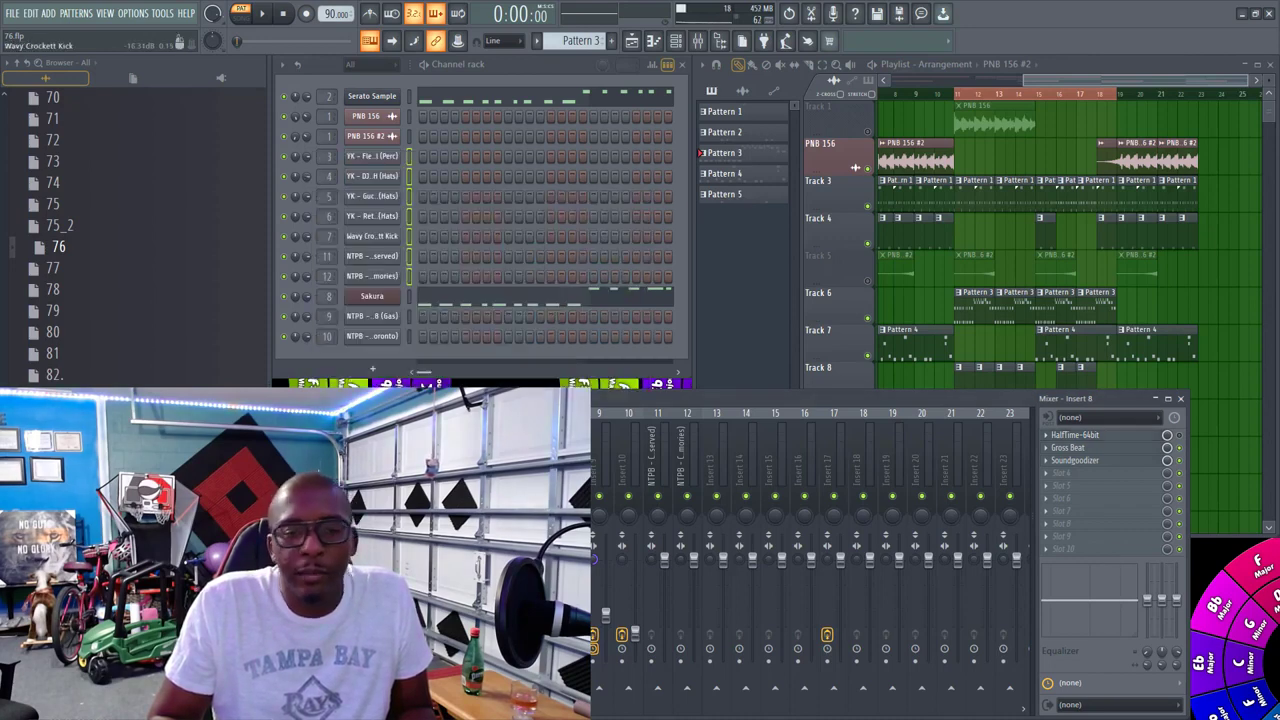
Step: Disable the Master's Fruity Limiter and add PuigChild 670 Stereo with the LAVYNE VINTAGE MASTERING GLUE preset
click(541, 462)
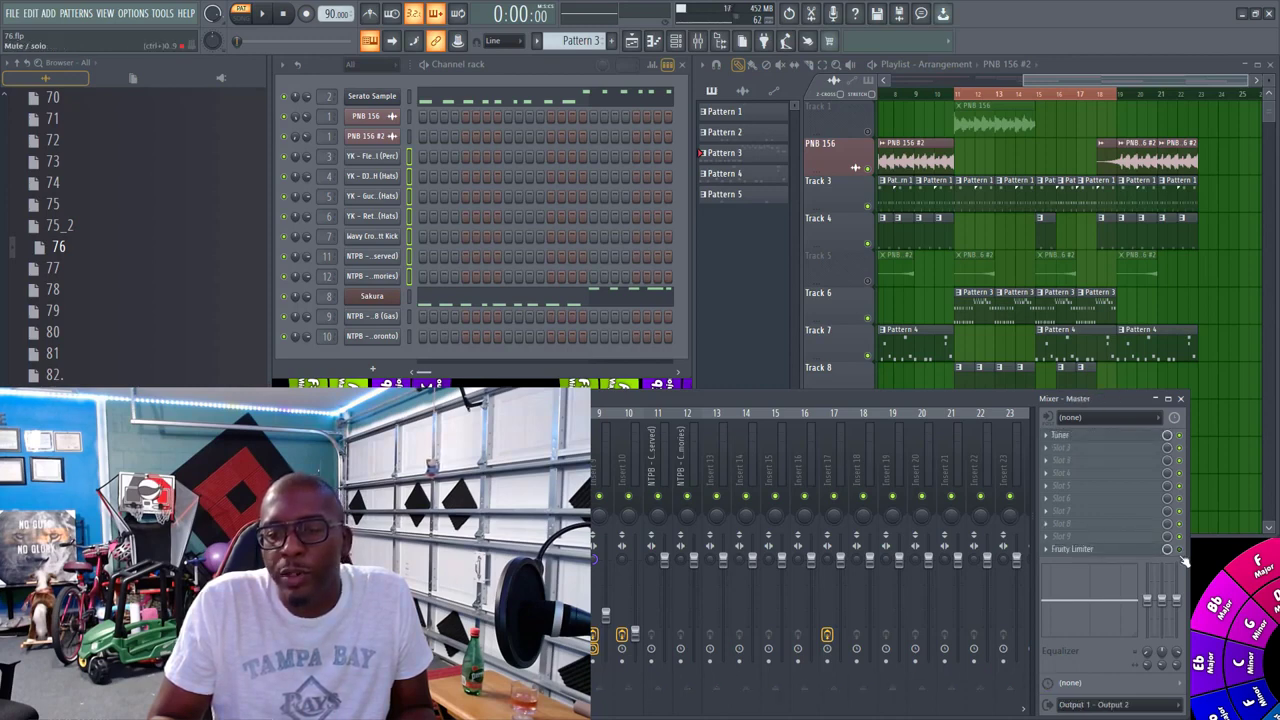
click(1061, 456)
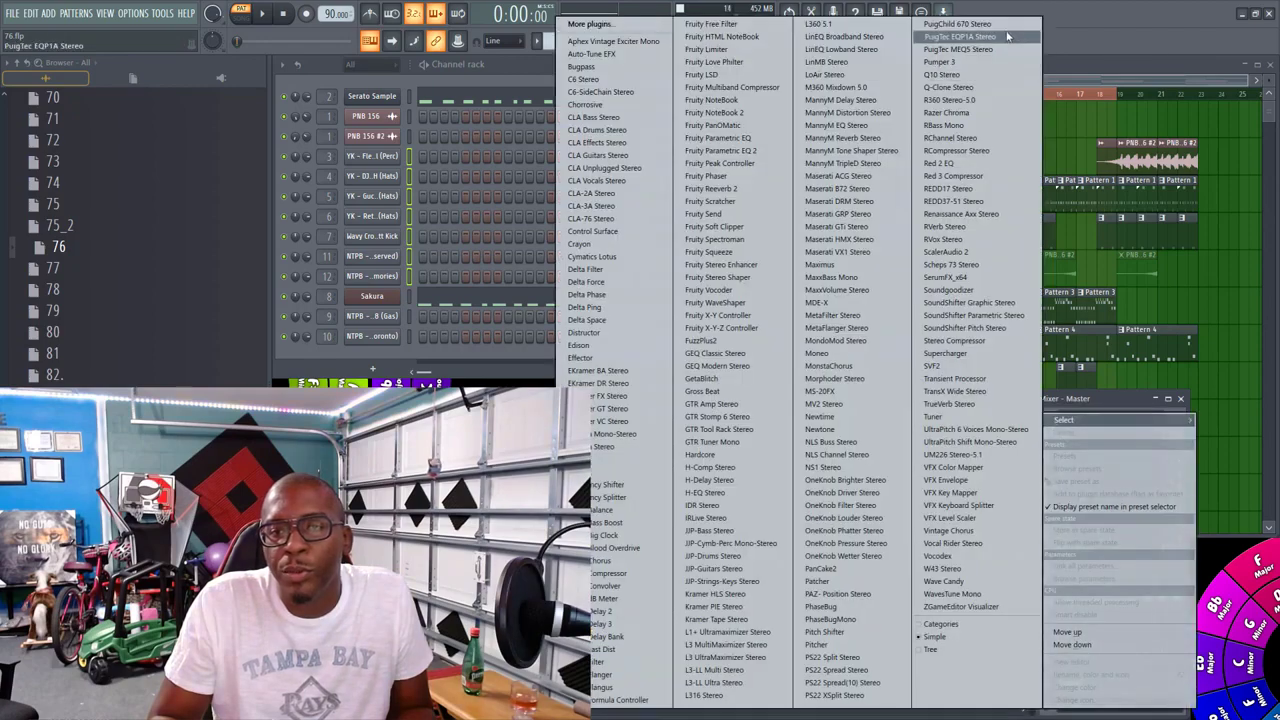
click(997, 24)
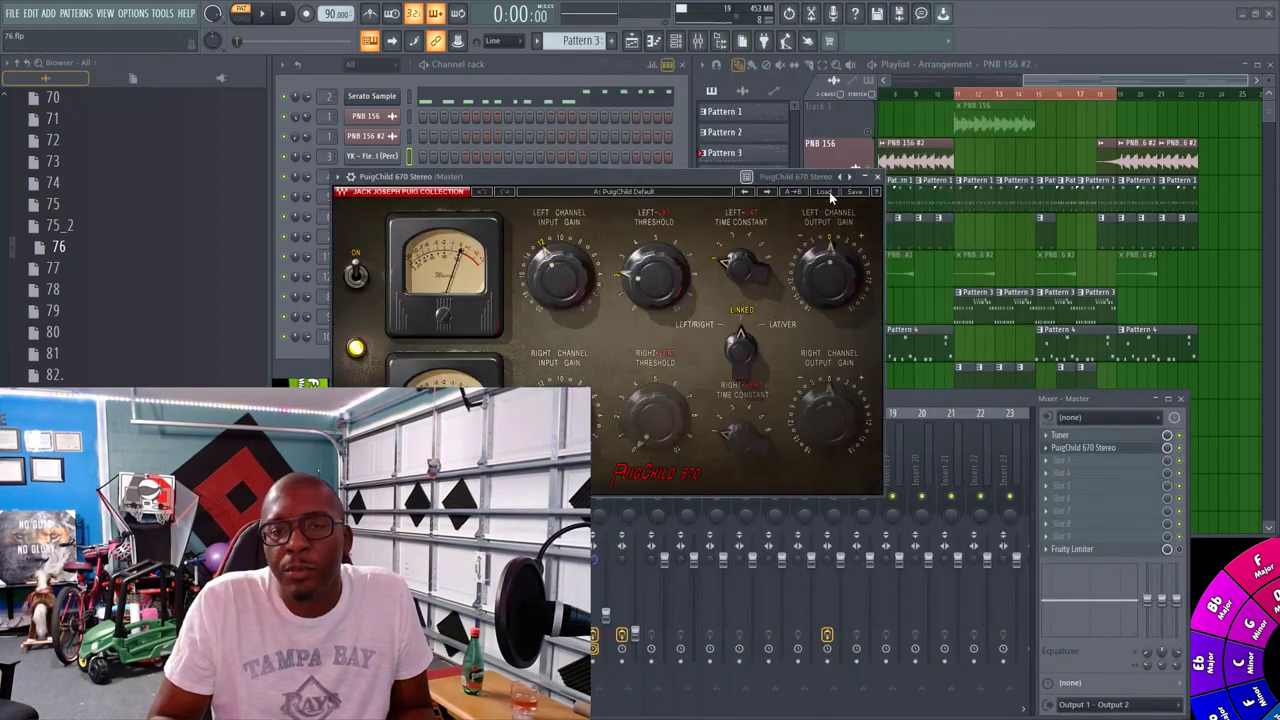
click(829, 191)
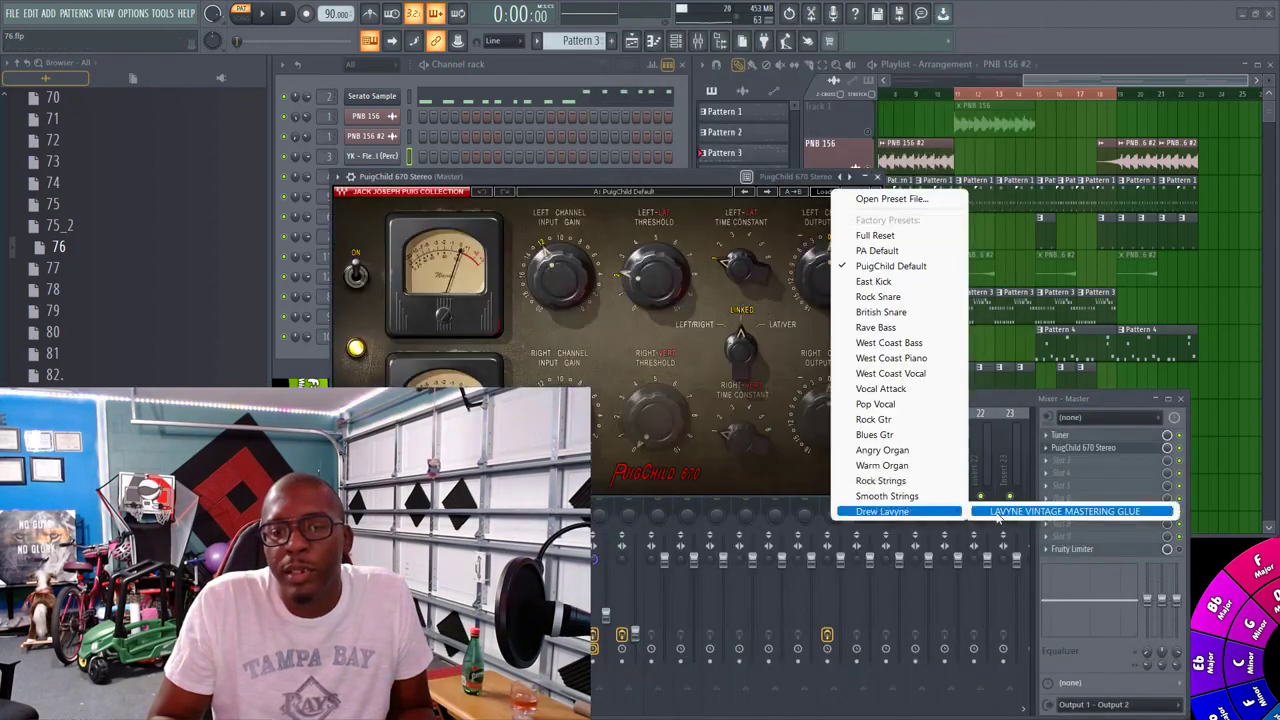
click(1060, 511)
click(877, 178)
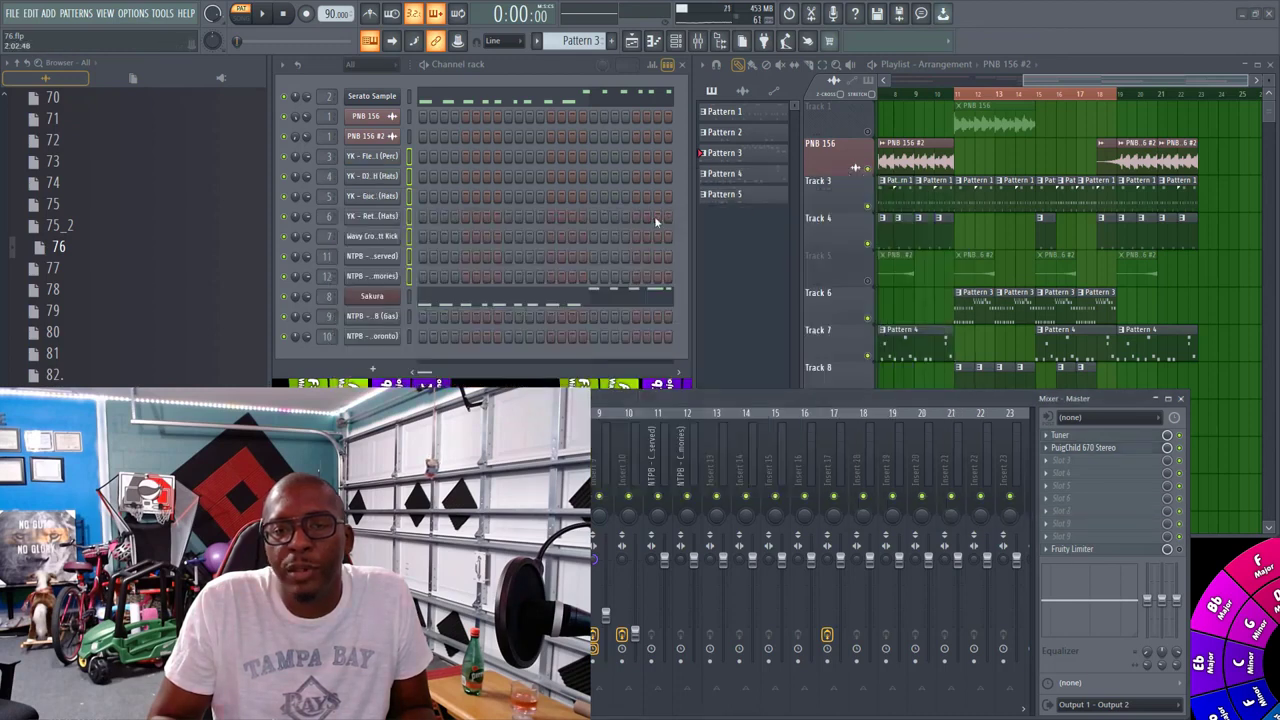
Step: Clear the playlist's time selection and play the arrangement in song mode from bar 1
drag(930, 79, 891, 87)
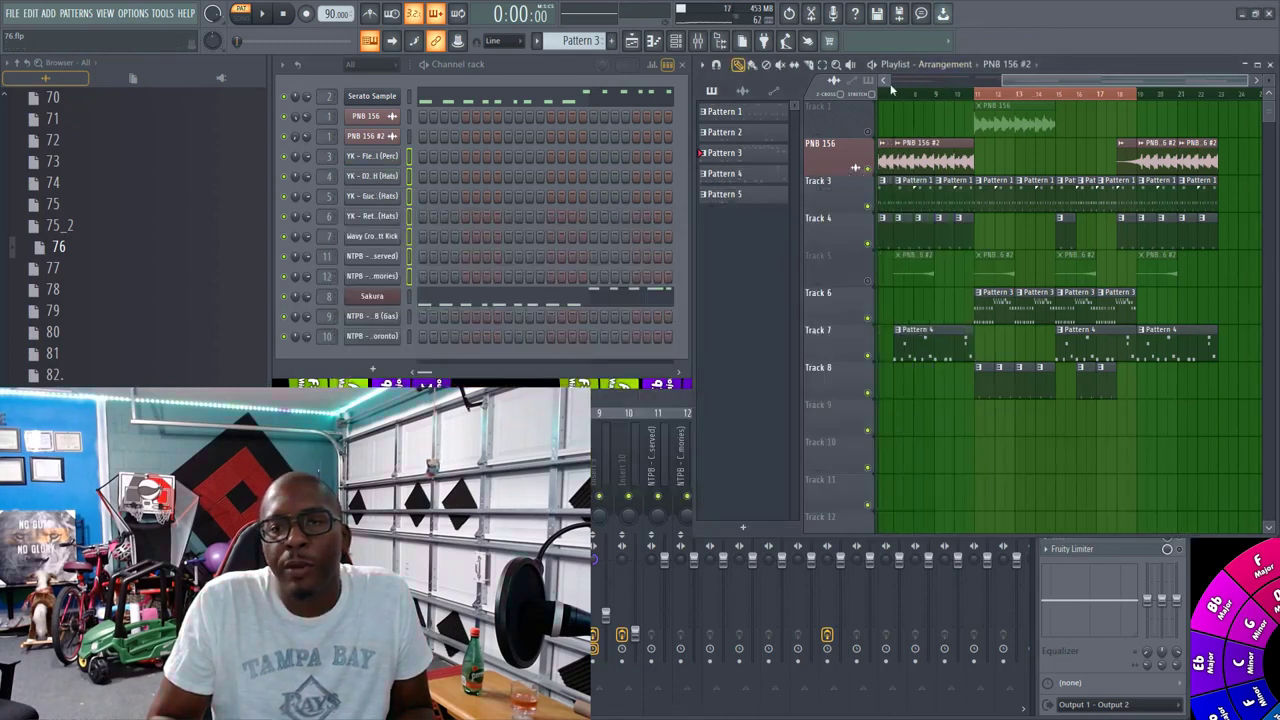
drag(1067, 78, 786, 92)
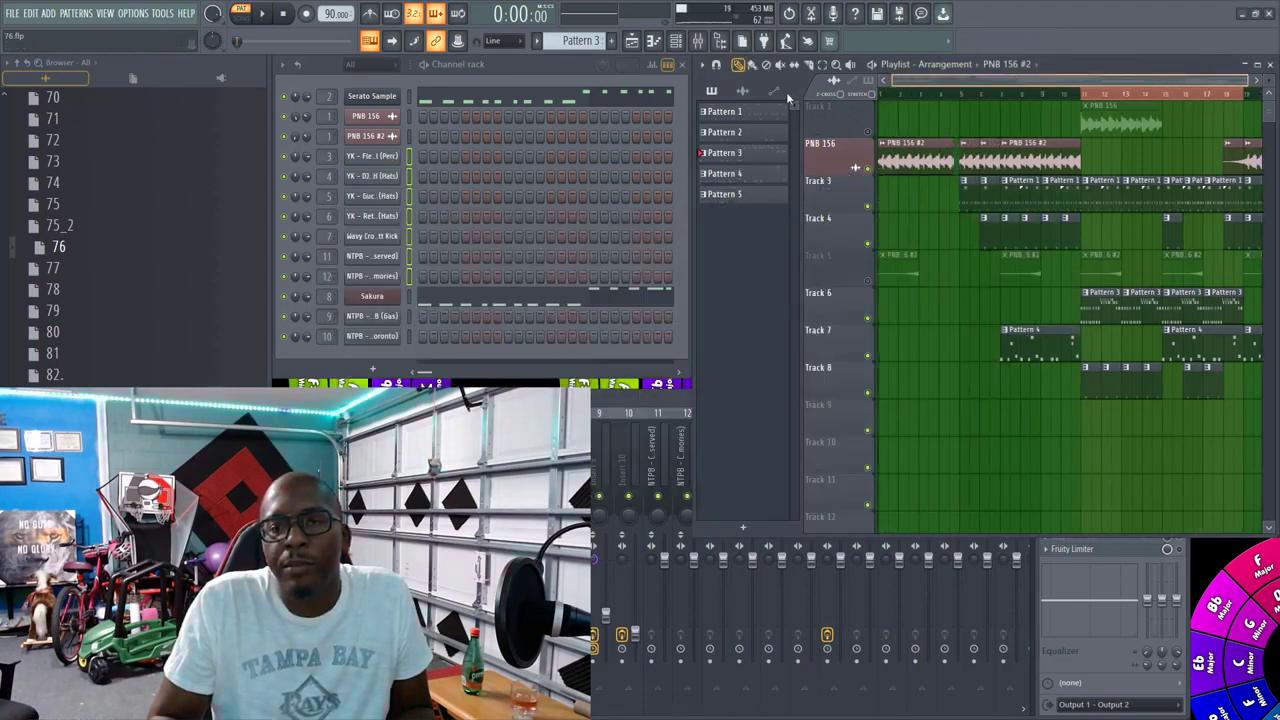
double_click(899, 96)
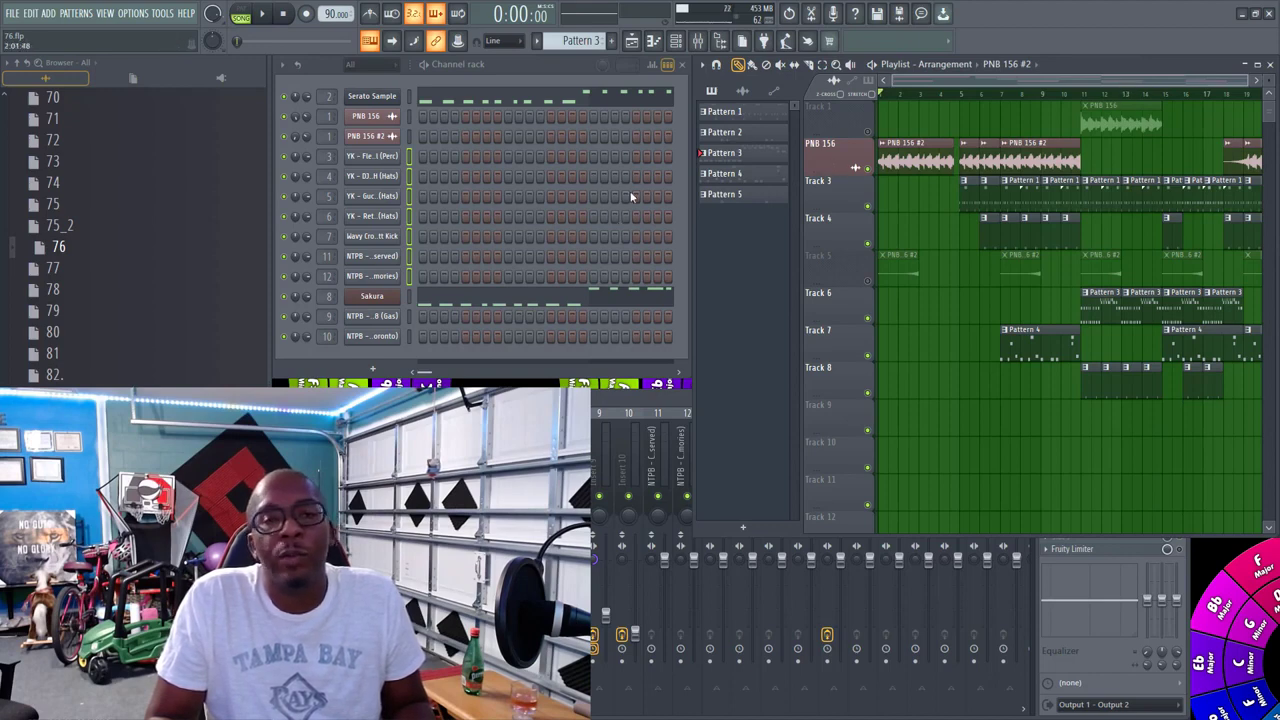
click(674, 116)
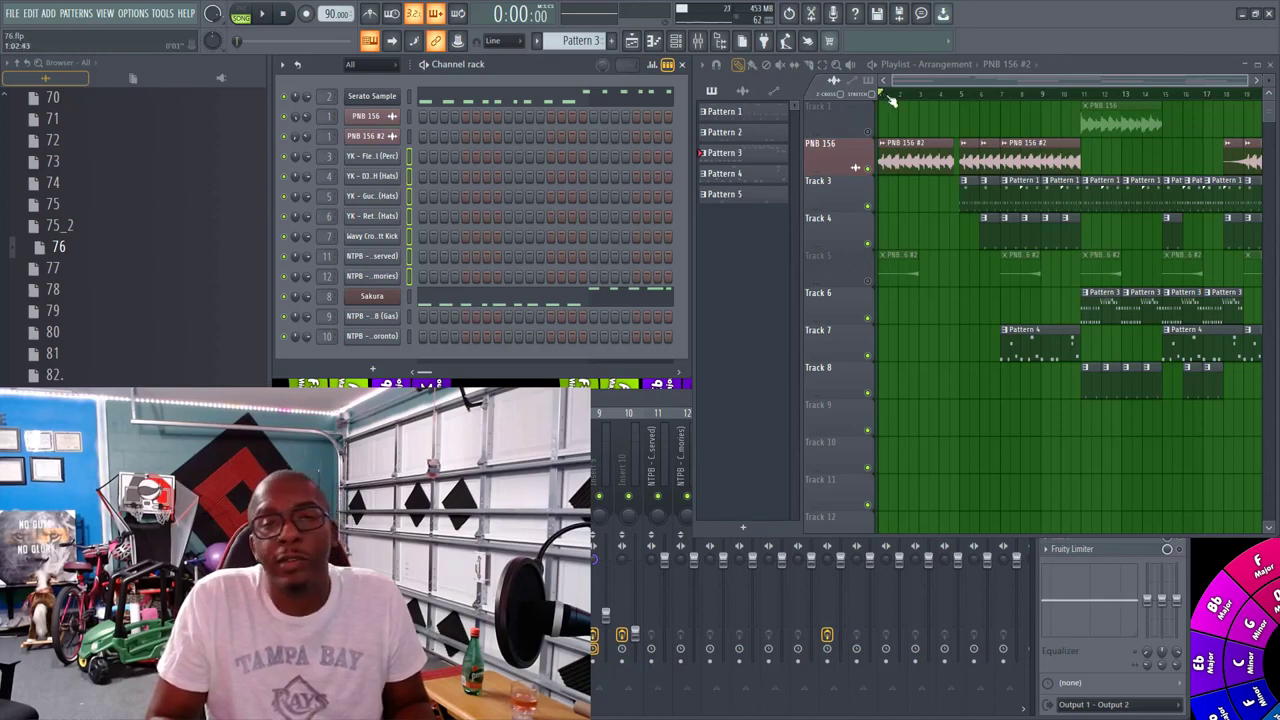
drag(1062, 82, 840, 91)
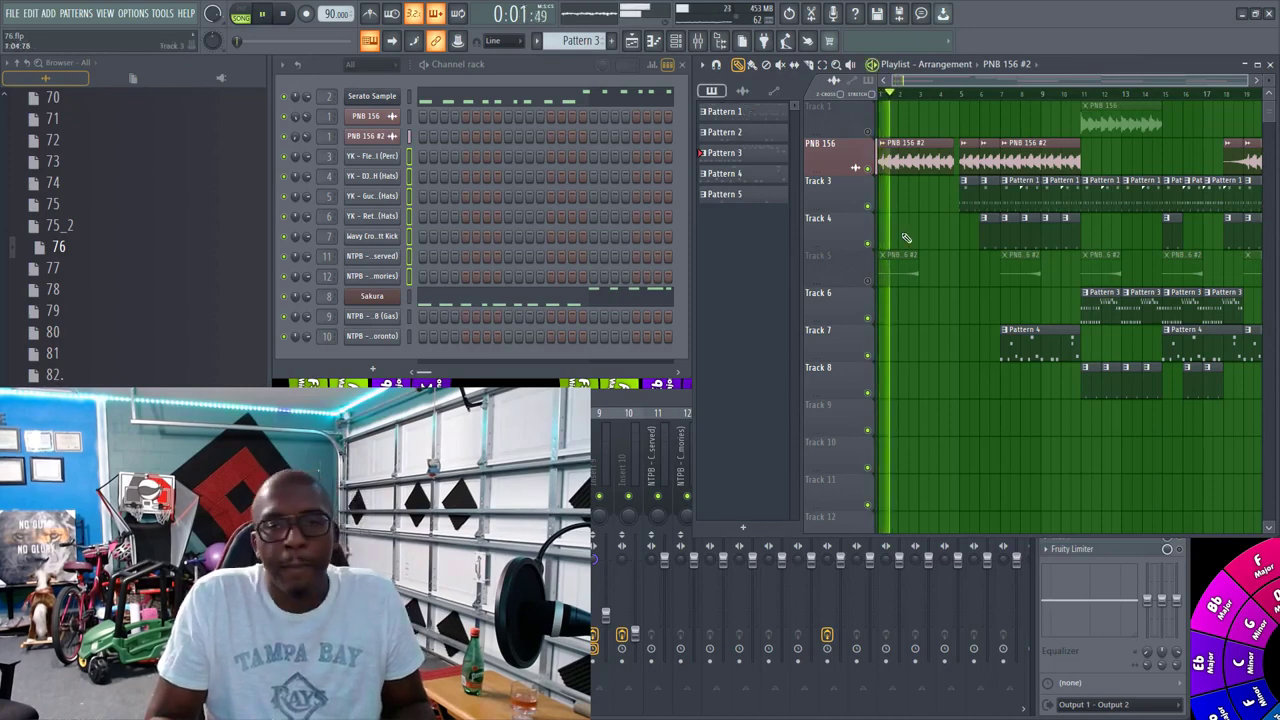
Step: Bring up the mixer and check the Wavy Crockett Kick and Insert 9 tracks during playback
click(613, 404)
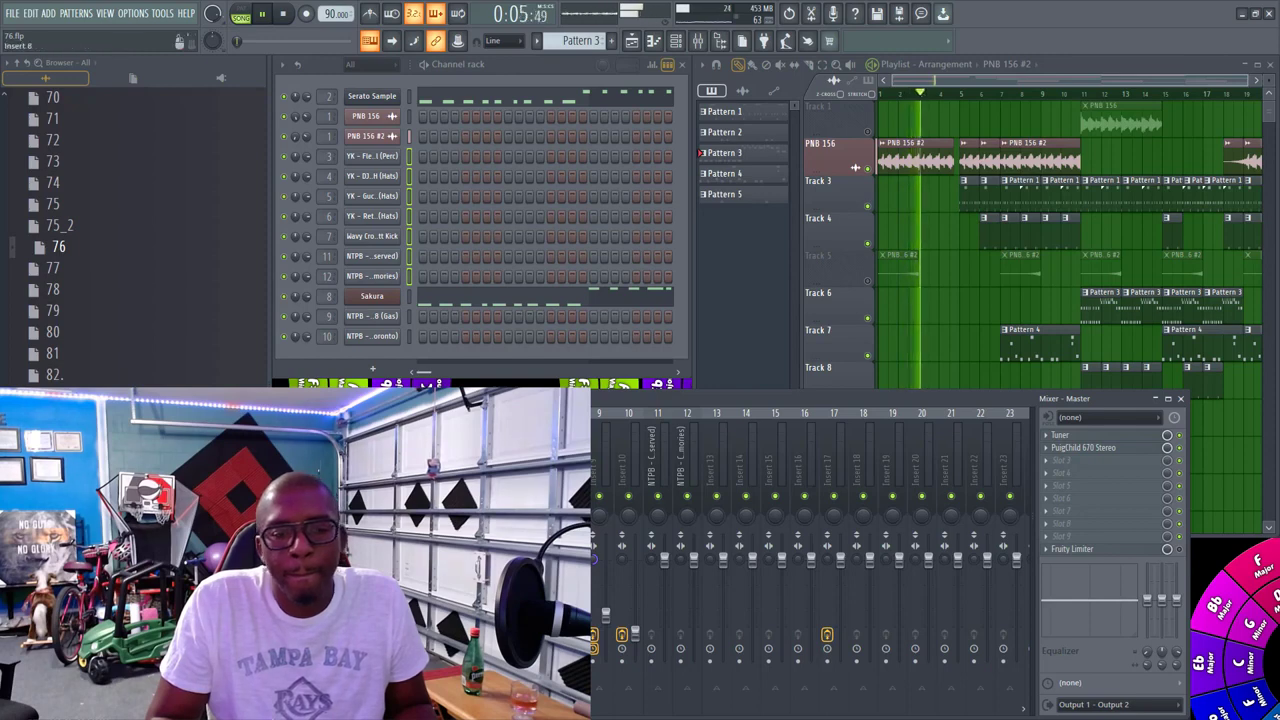
mouse_move(580, 390)
mouse_down()
mouse_move(583, 352)
mouse_move(567, 387)
mouse_up()
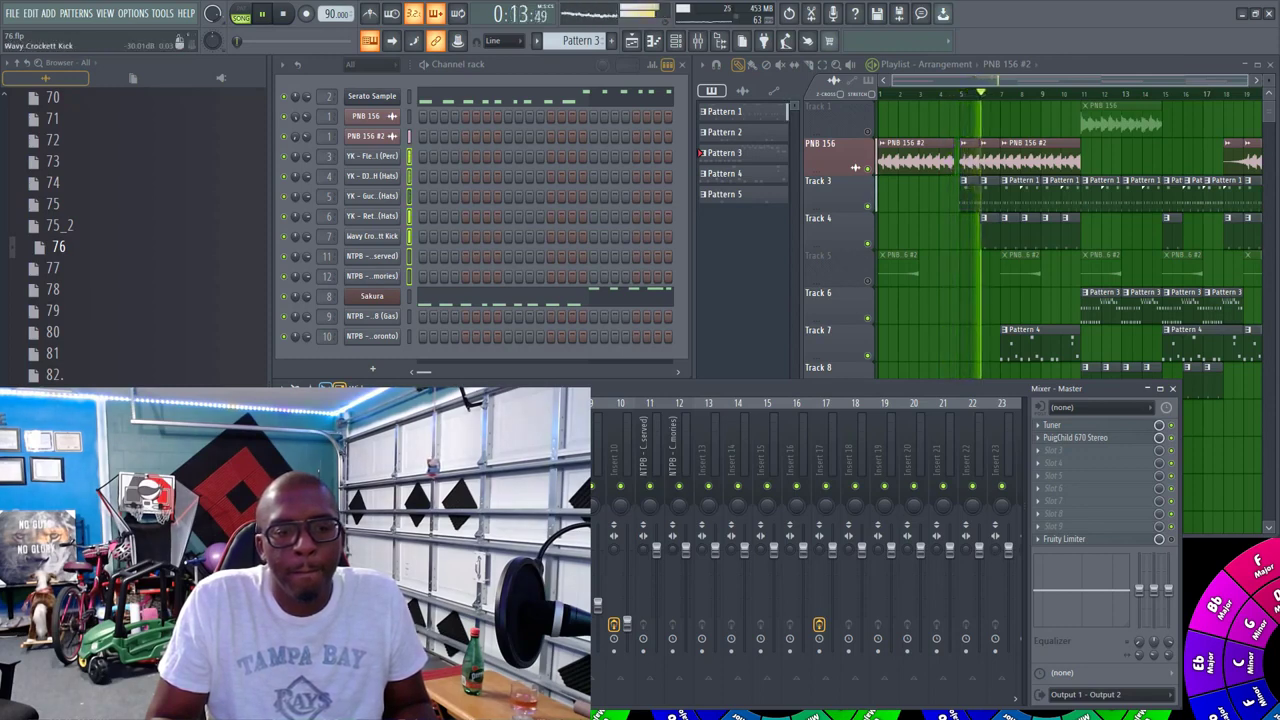
click(532, 450)
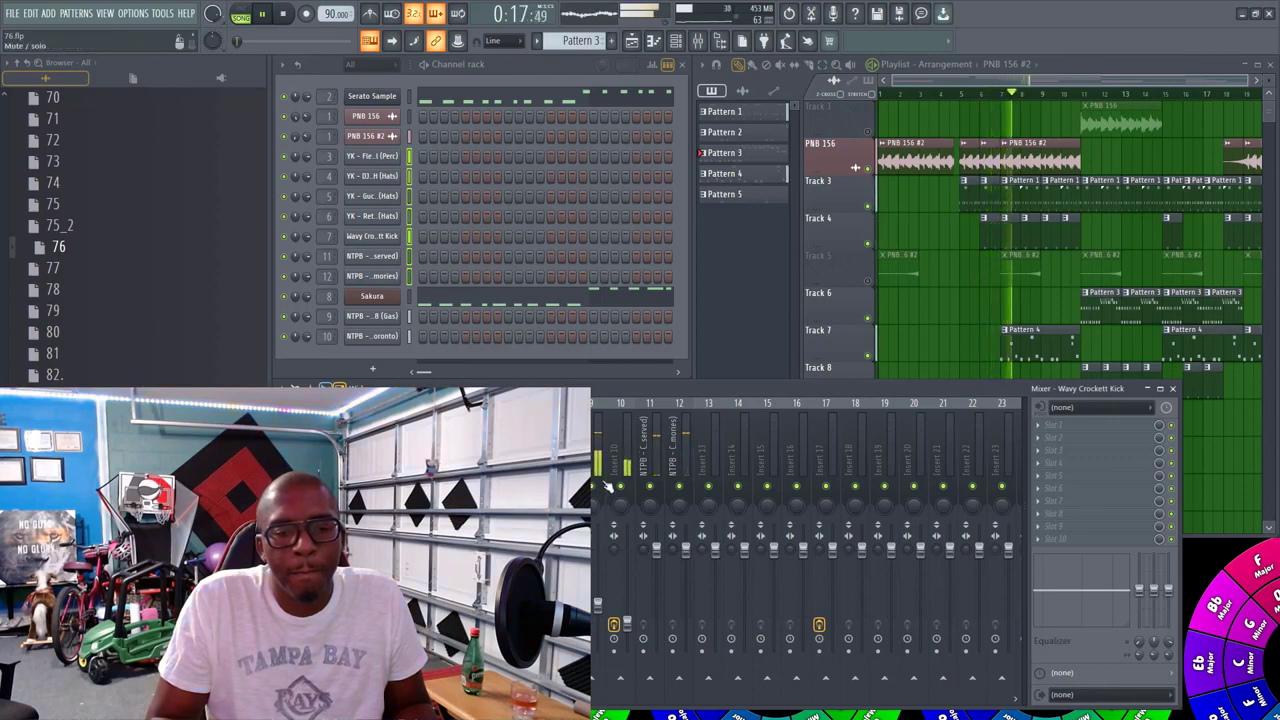
click(600, 566)
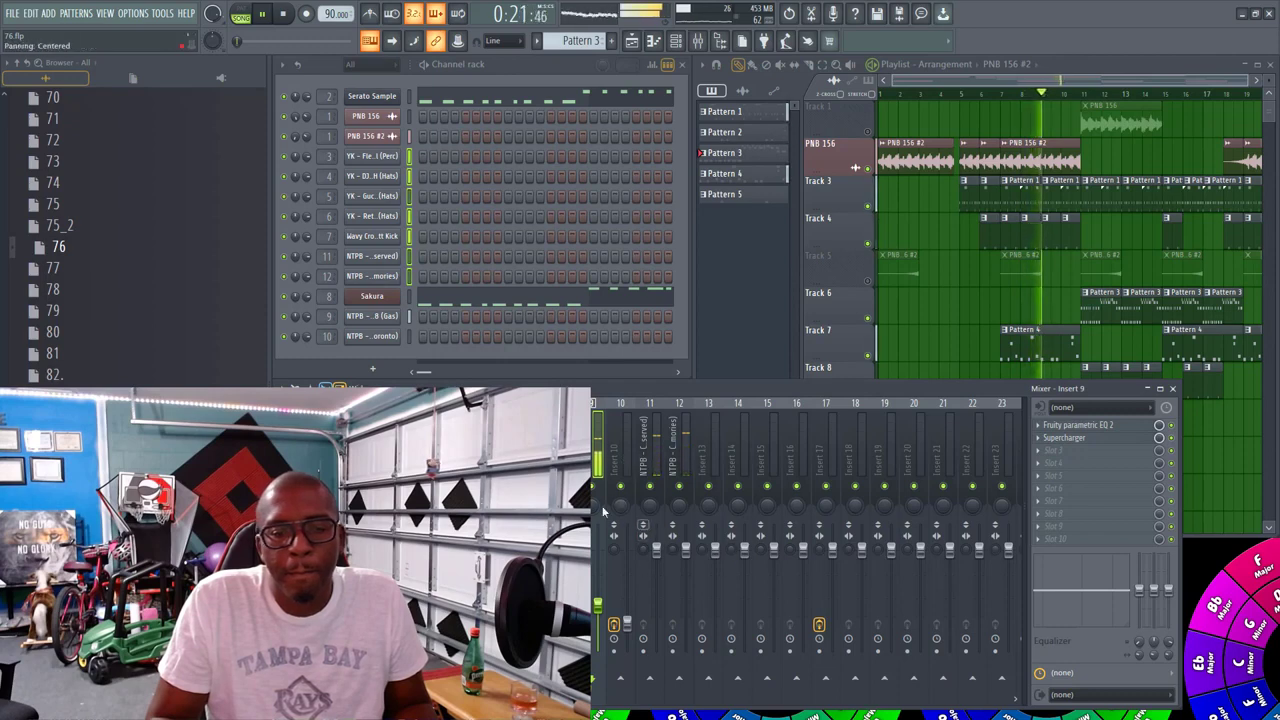
Step: Send the Reserved and Memories clap tracks to mixer Insert 13
click(659, 469)
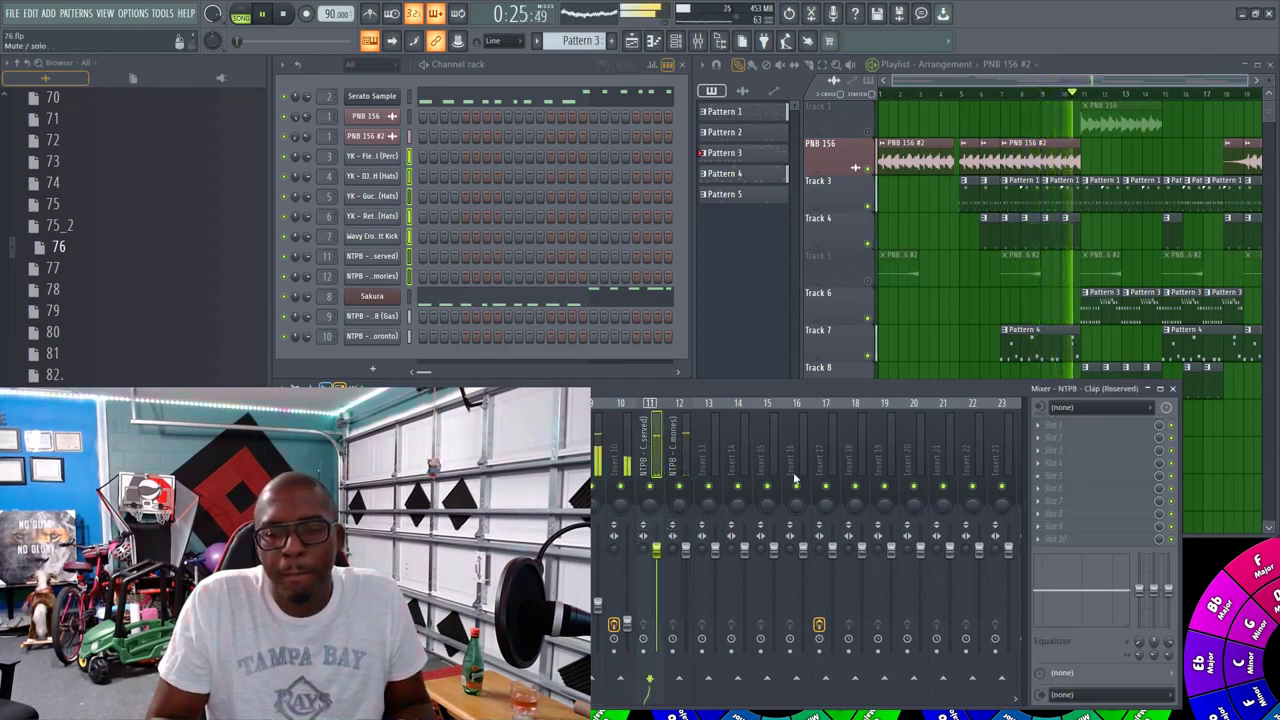
click(711, 680)
click(688, 462)
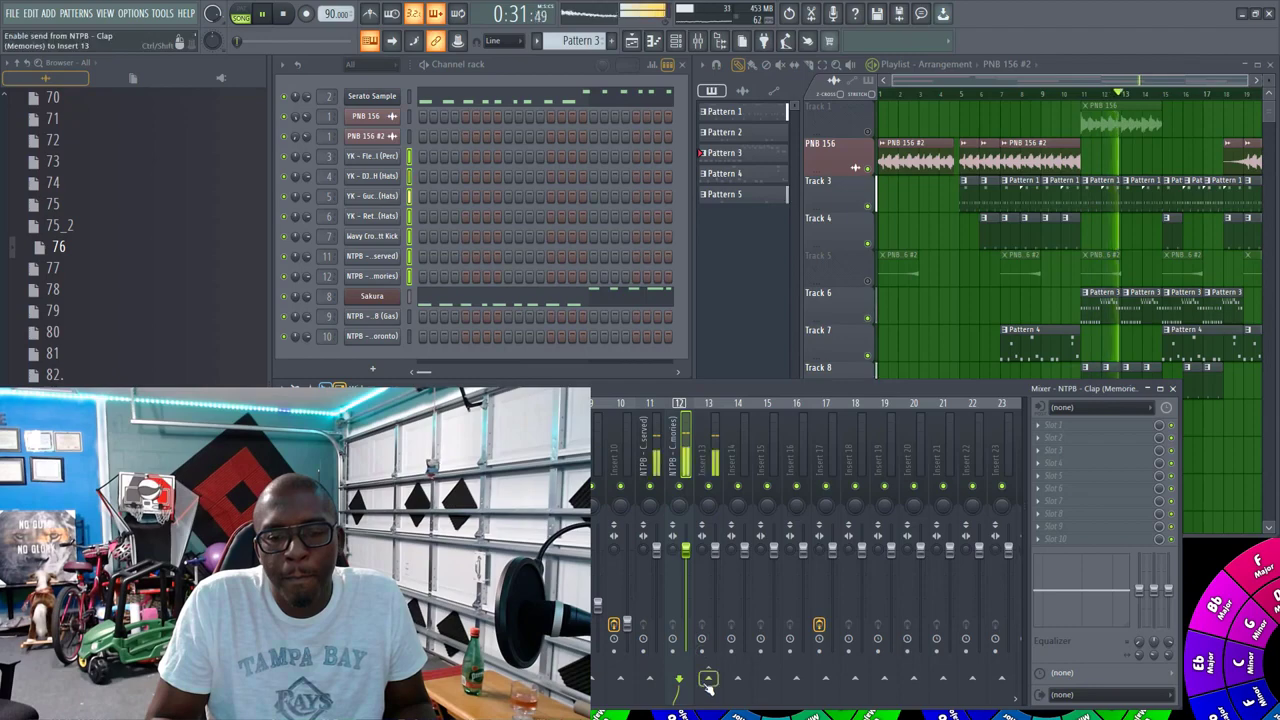
Step: Add Fruity Reeverb 2 to Insert 13 with the DANZ VERB preset and its mix level at about 55%
click(714, 450)
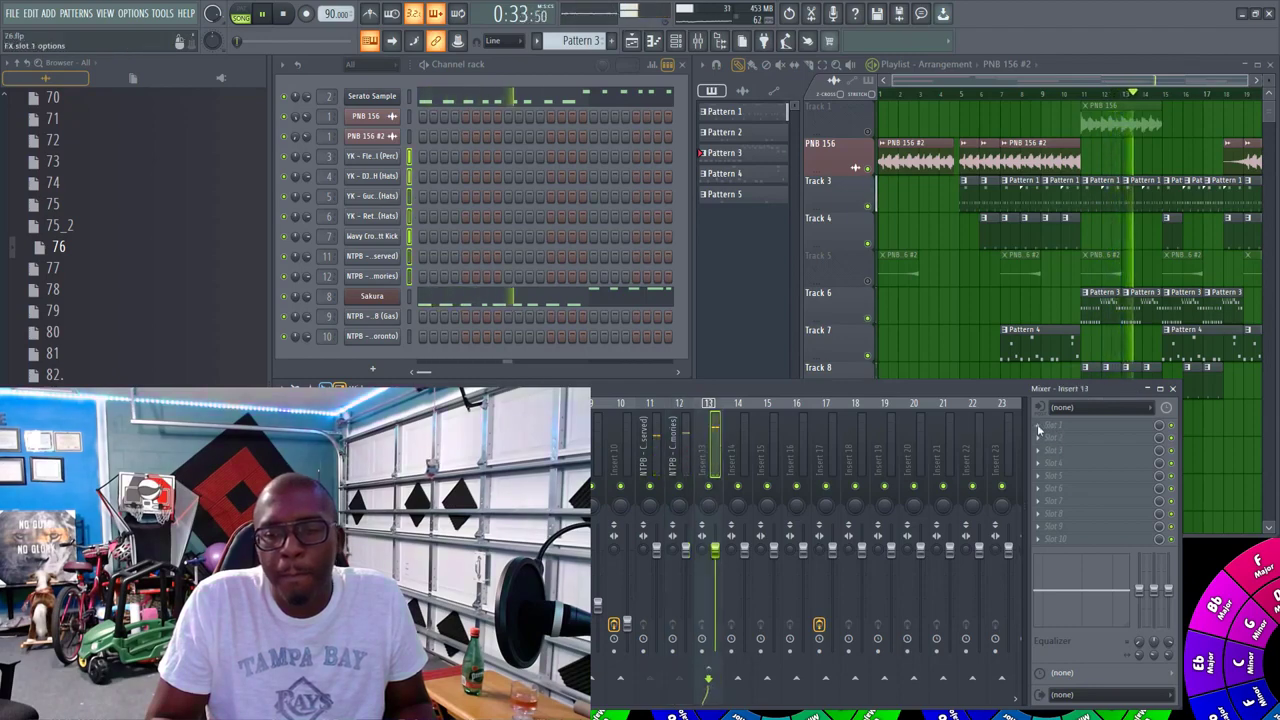
click(1090, 424)
mouse_move(1056, 420)
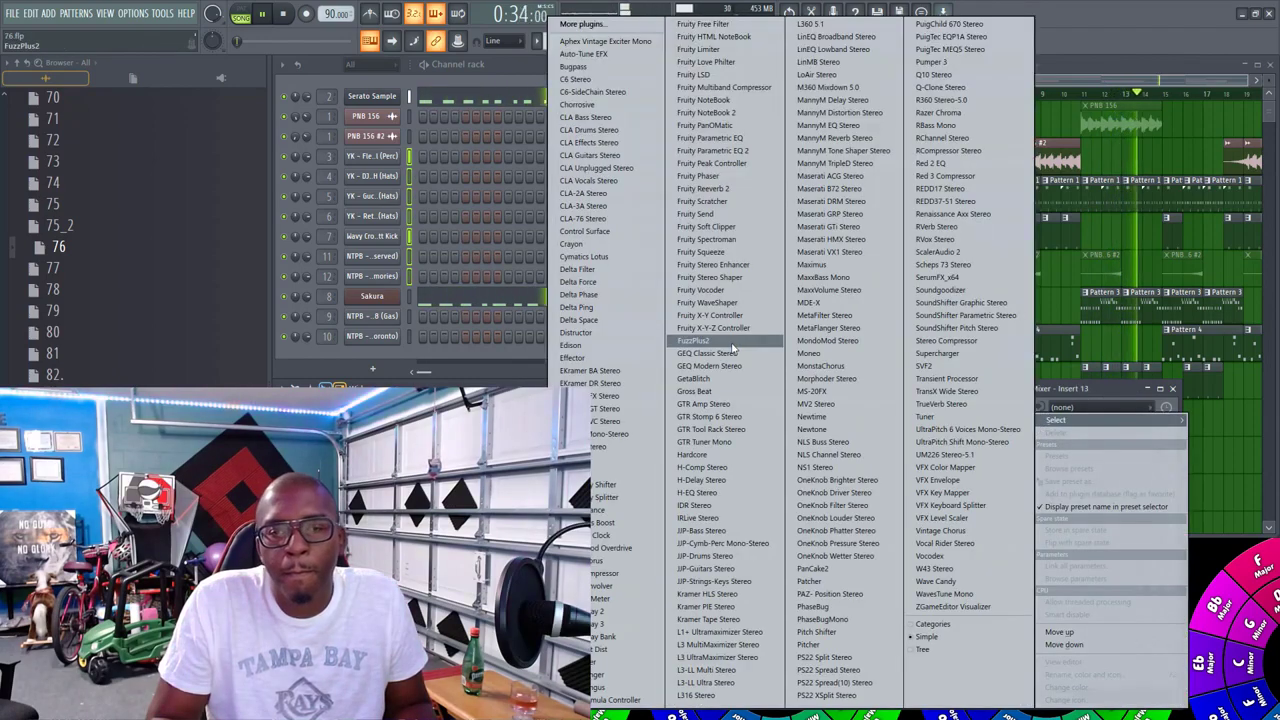
click(708, 188)
click(912, 99)
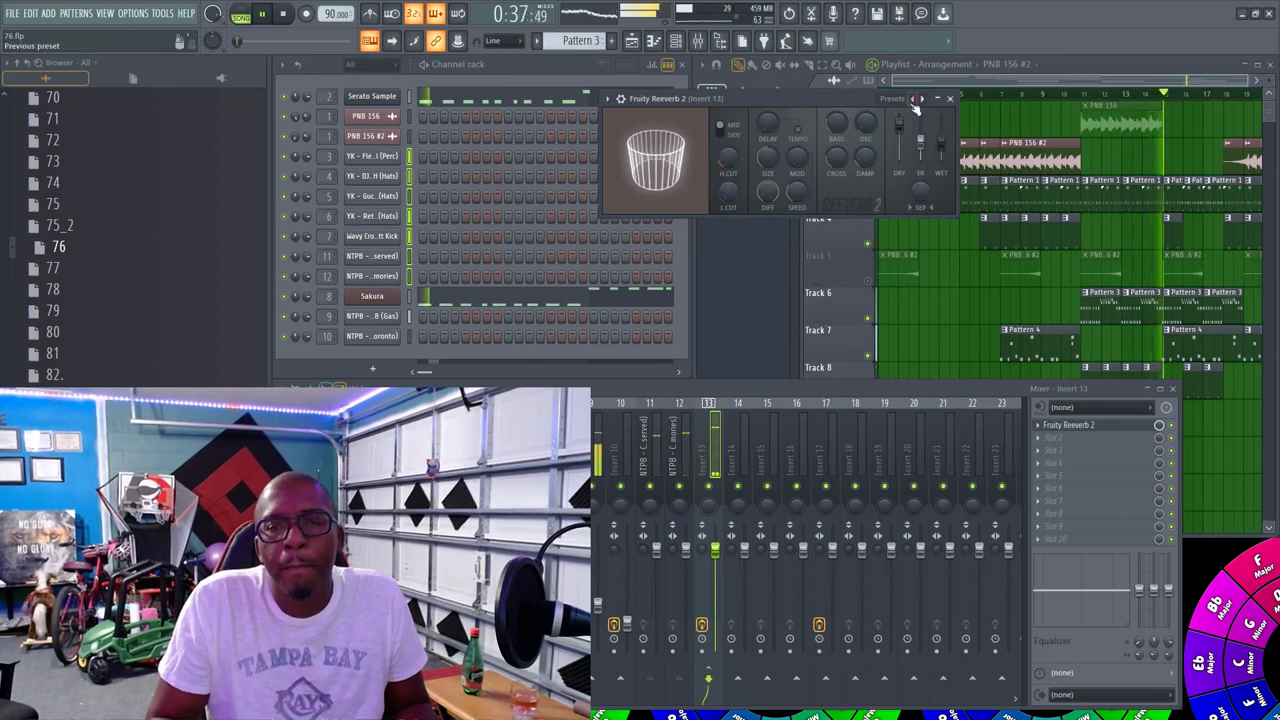
click(912, 99)
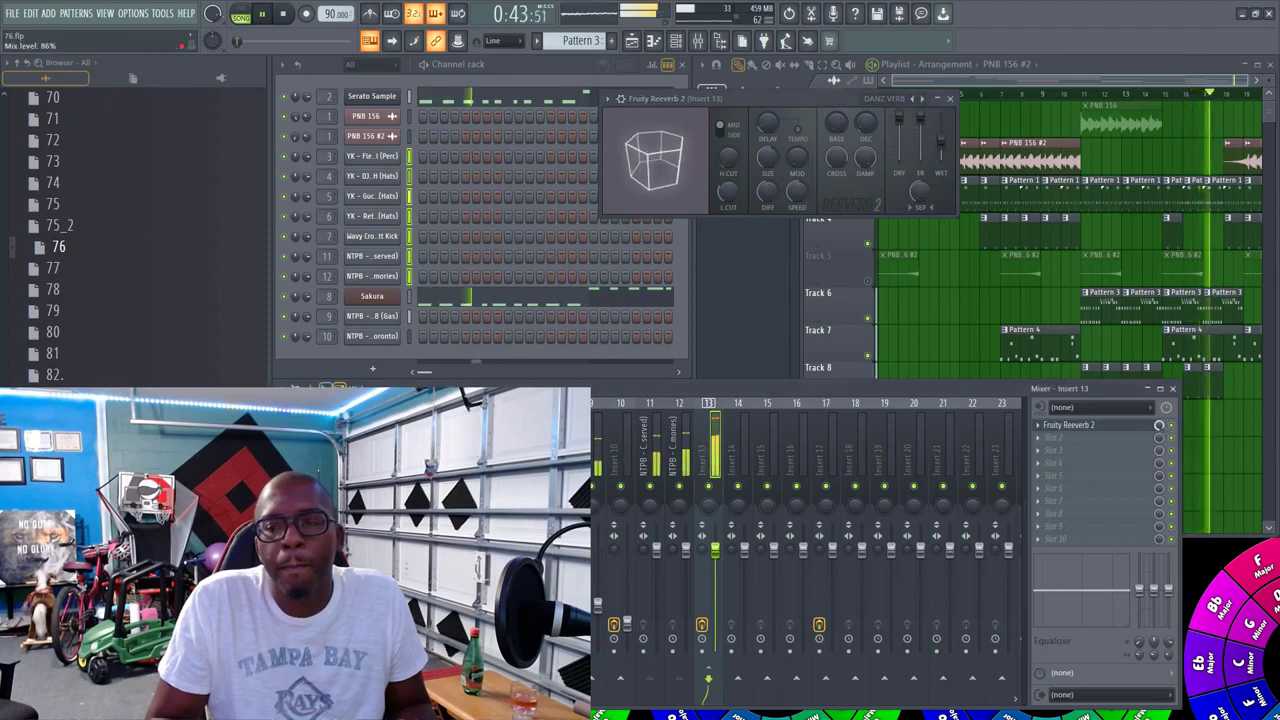
drag(1159, 425, 1159, 430)
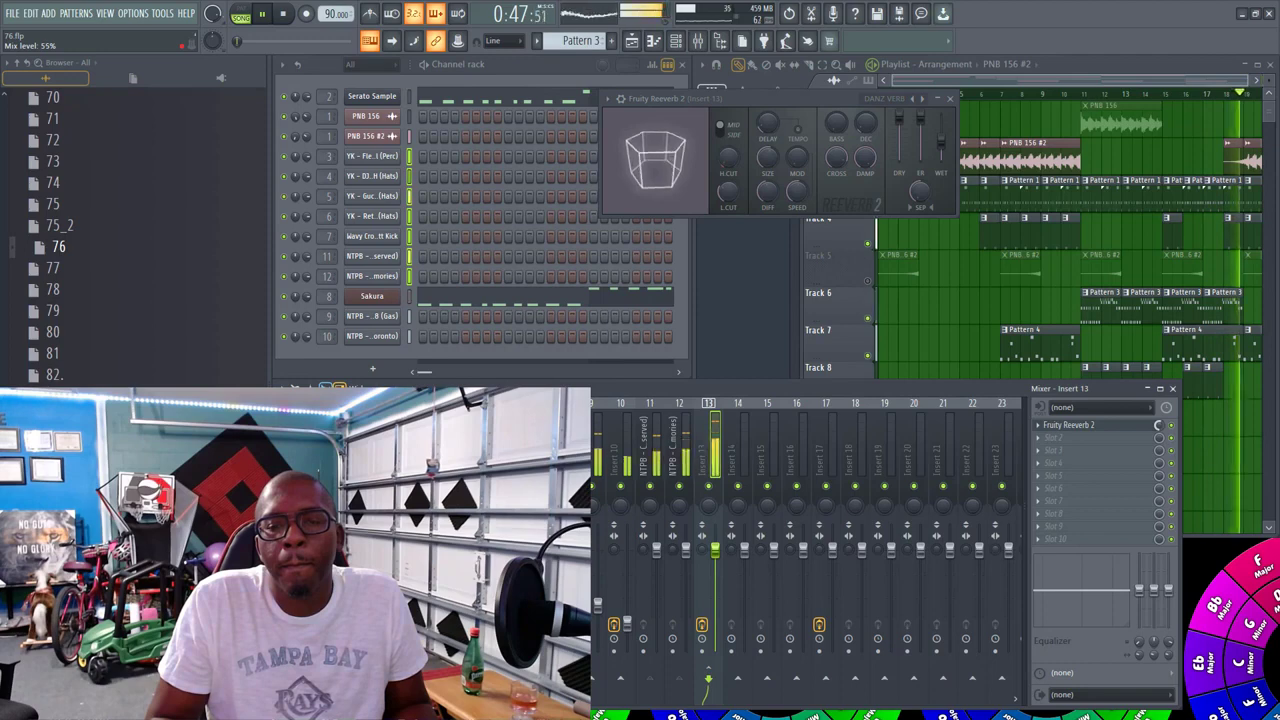
click(950, 98)
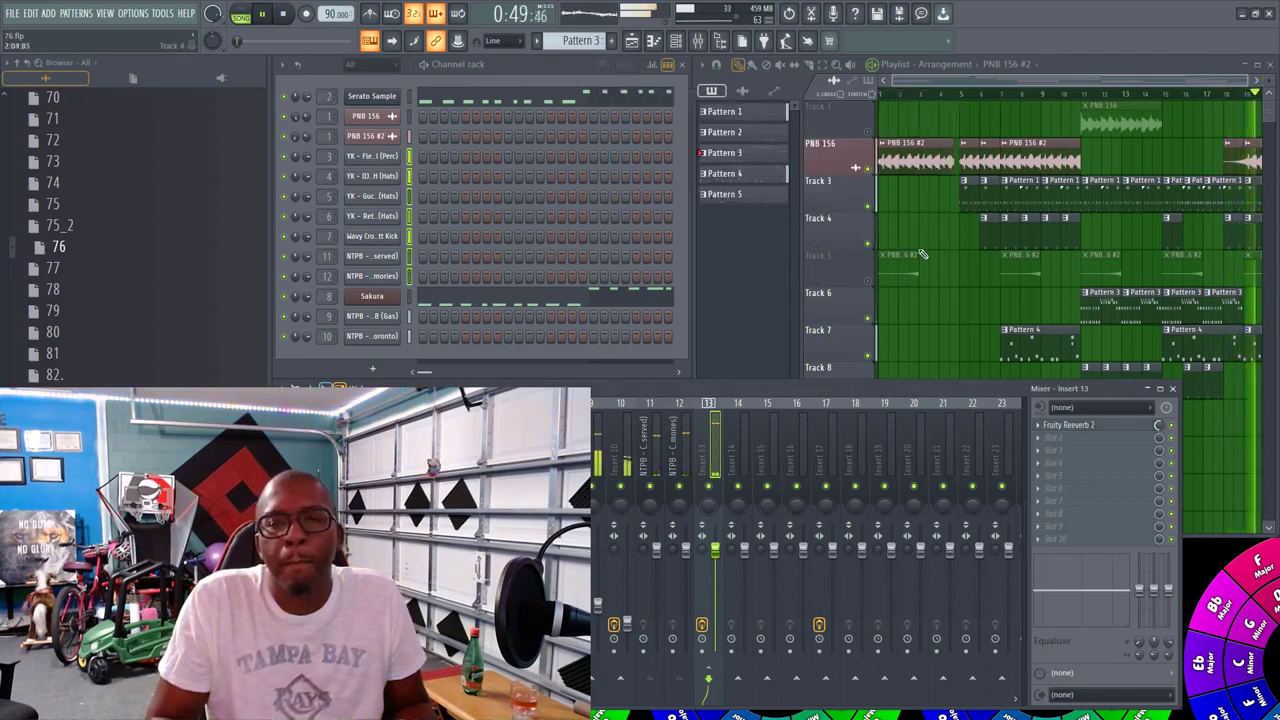
Step: Add Fruity Parametric EQ 2 to Insert 1 and cut the lows with band 1 at about -16.2 dB and 396 Hz
click(967, 80)
drag(967, 75, 1120, 80)
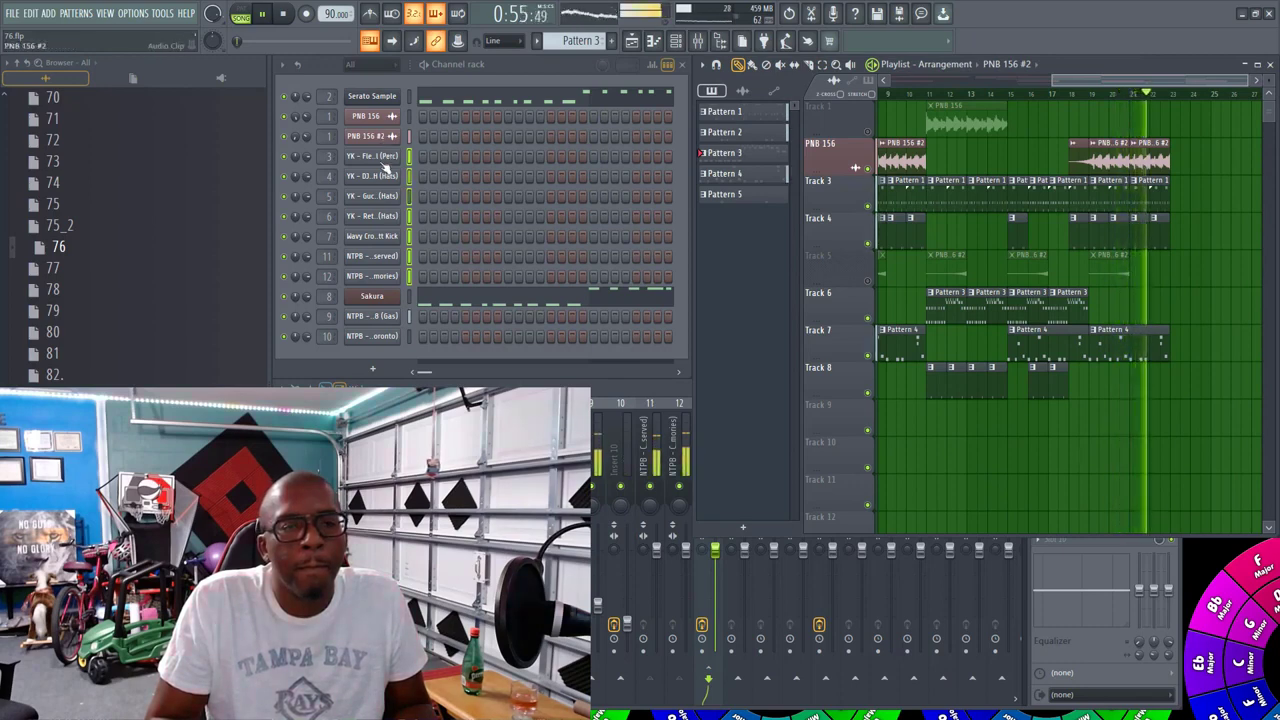
click(356, 450)
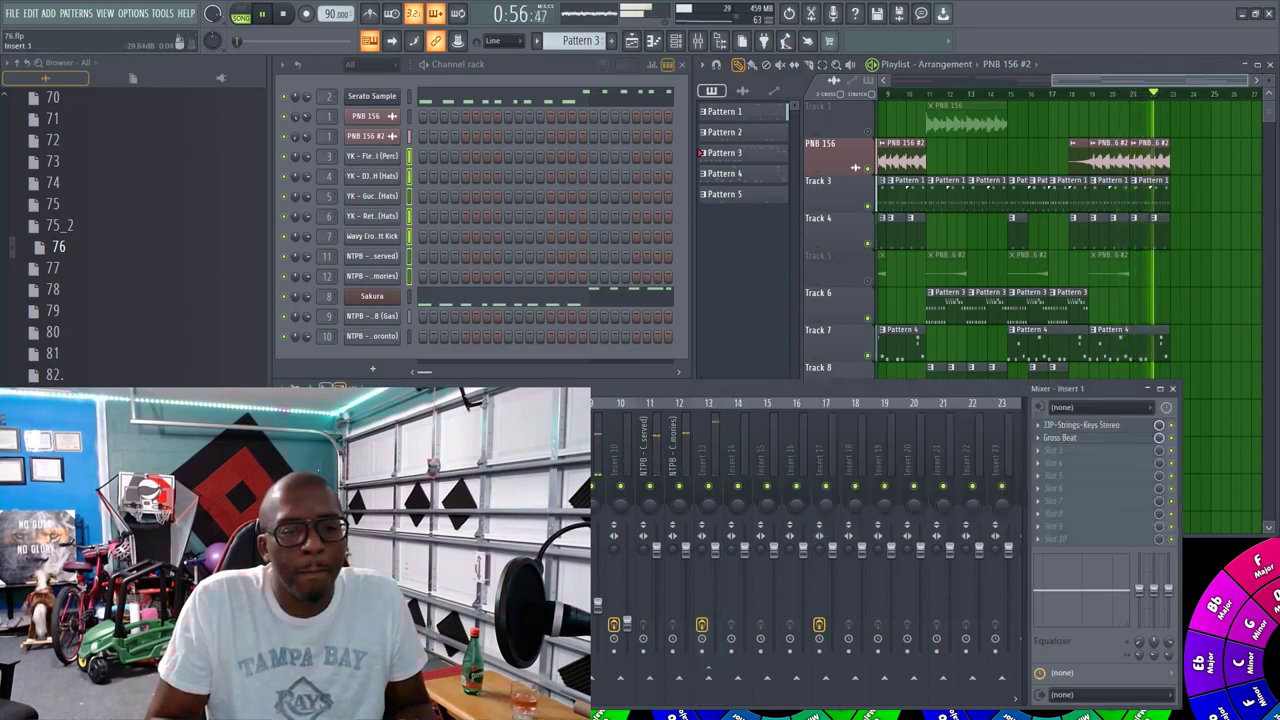
click(1041, 451)
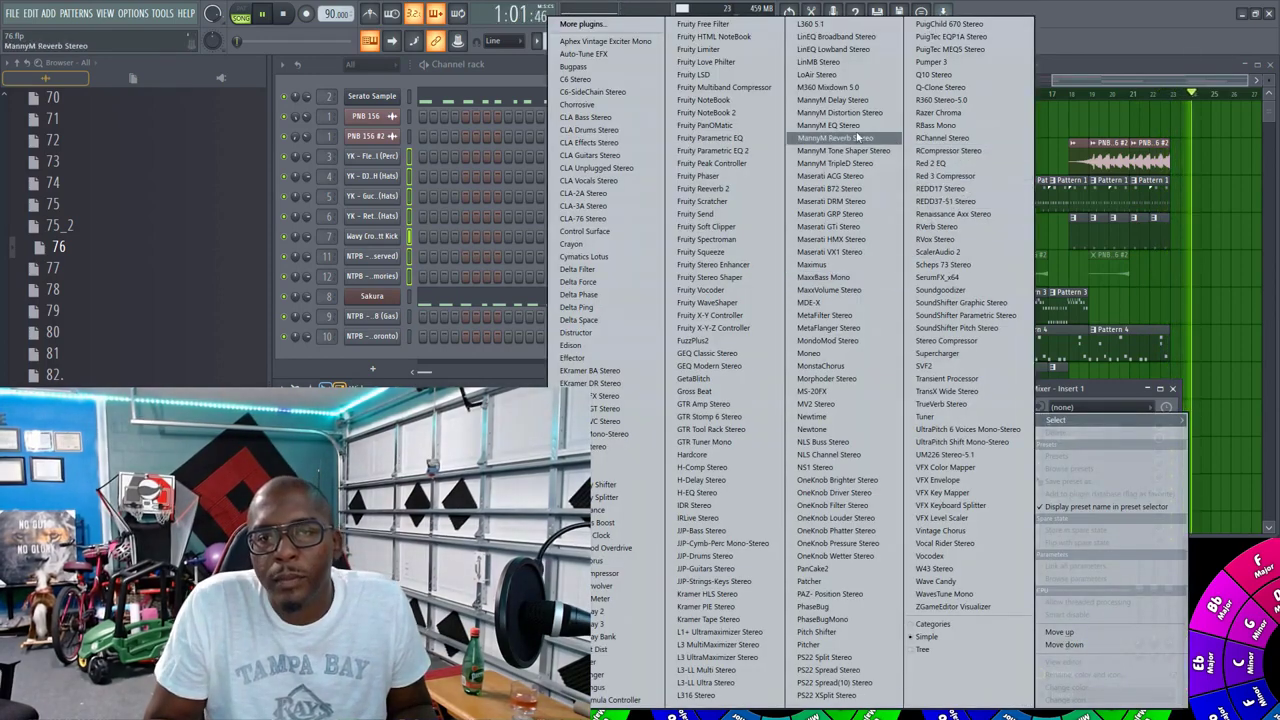
click(712, 150)
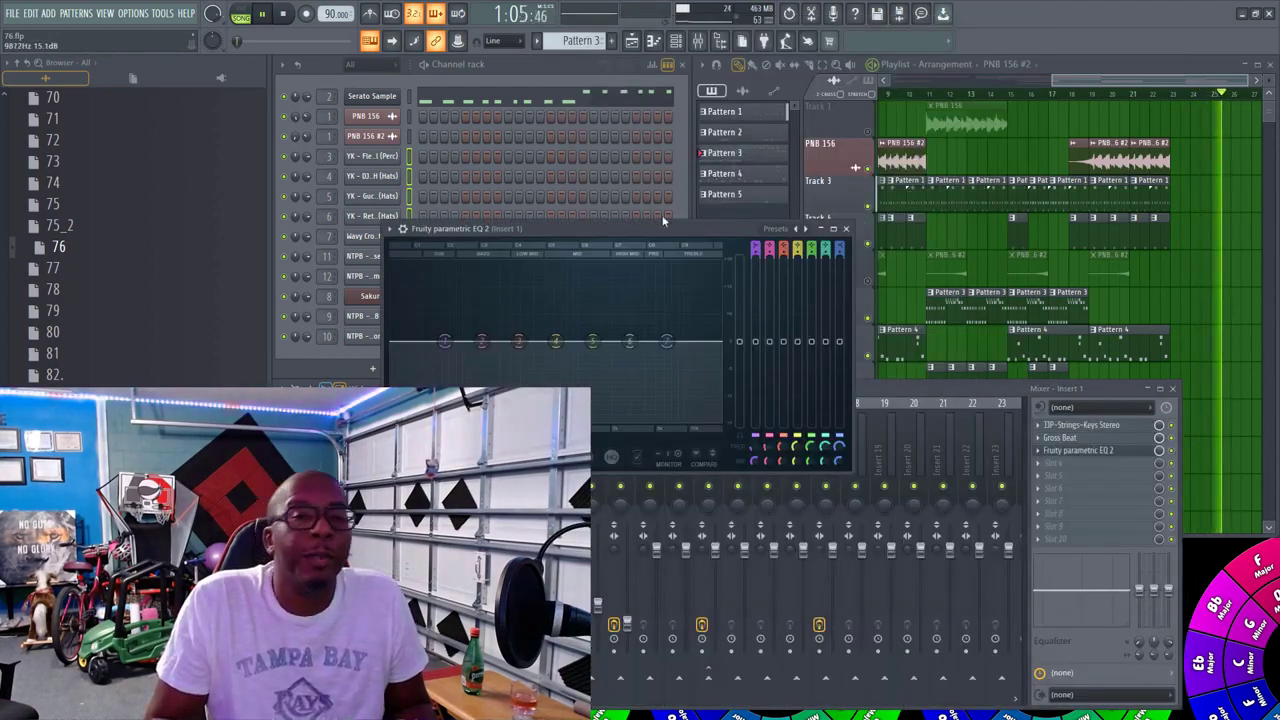
click(285, 14)
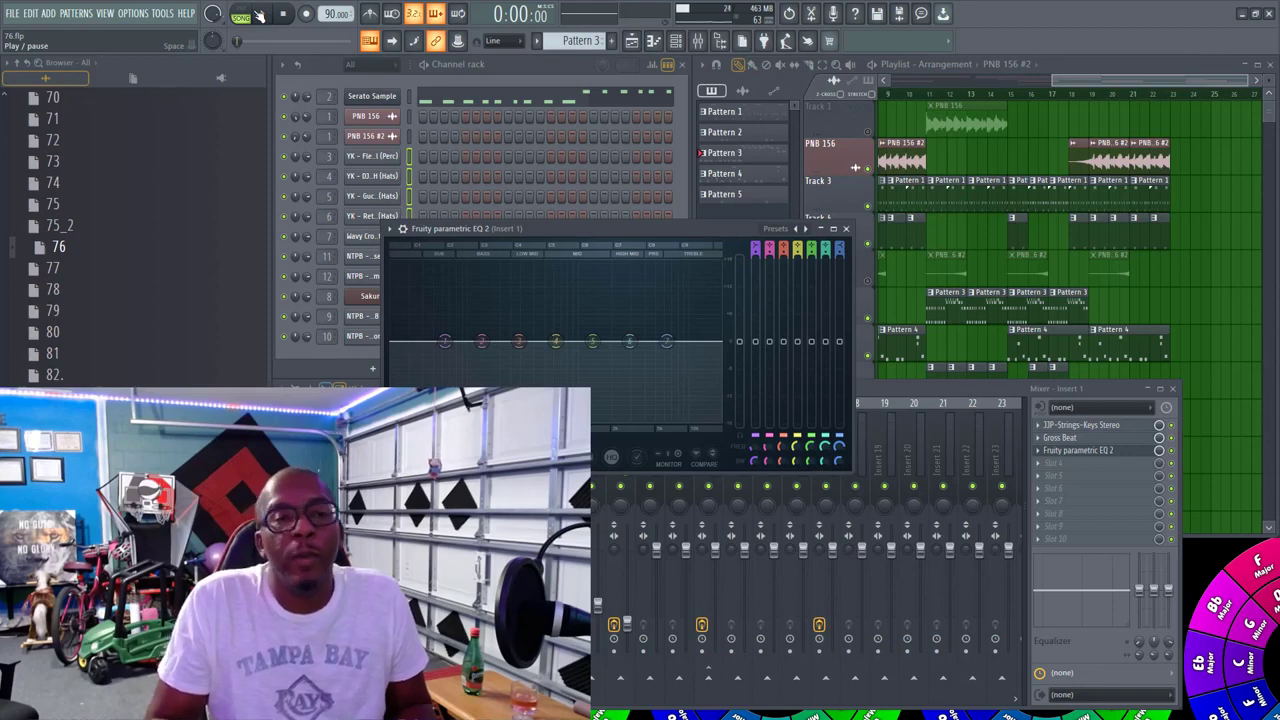
click(259, 14)
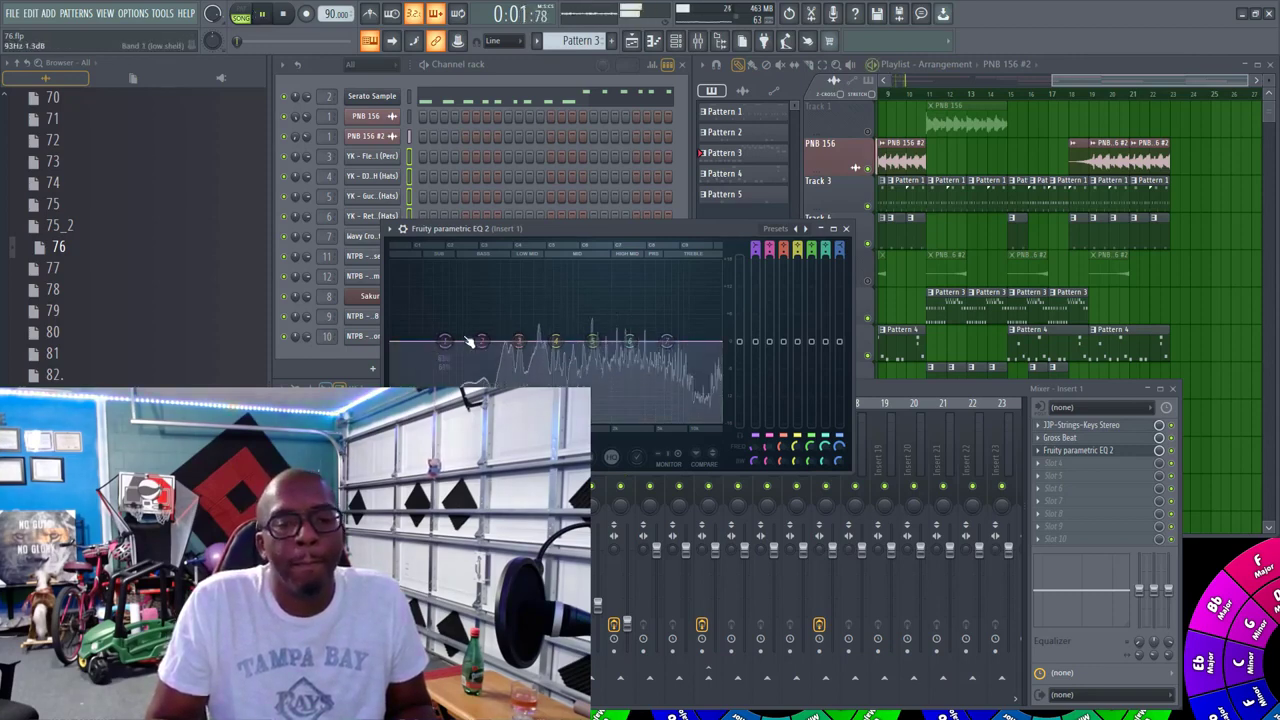
drag(468, 342, 533, 416)
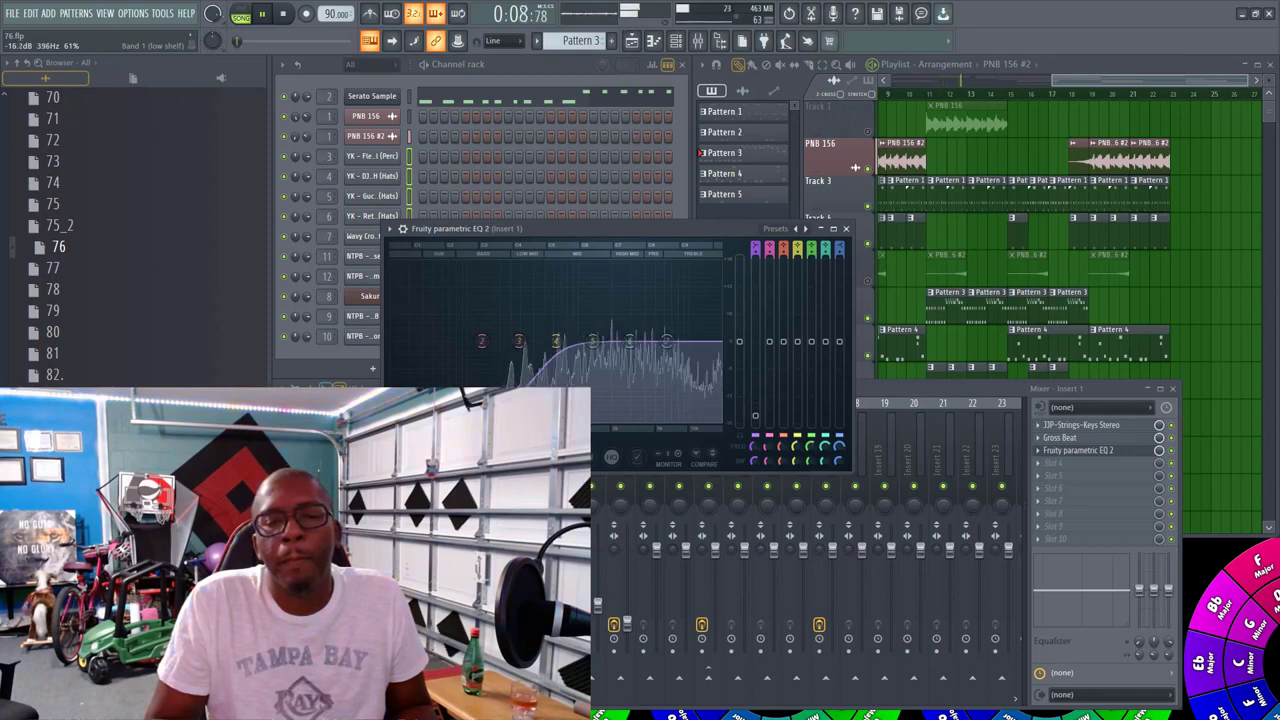
Step: Add OneKnob Filter Stereo to Insert 1 and set its knob to about 7 during playback
click(1043, 475)
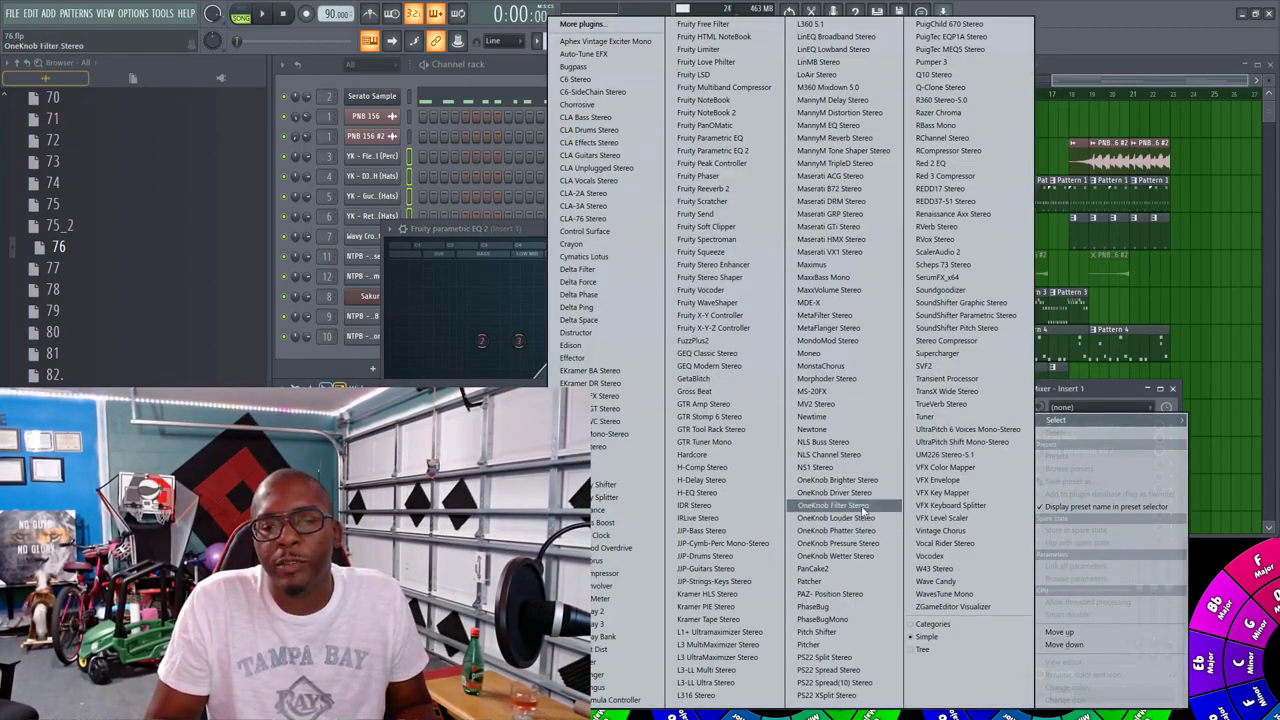
click(835, 505)
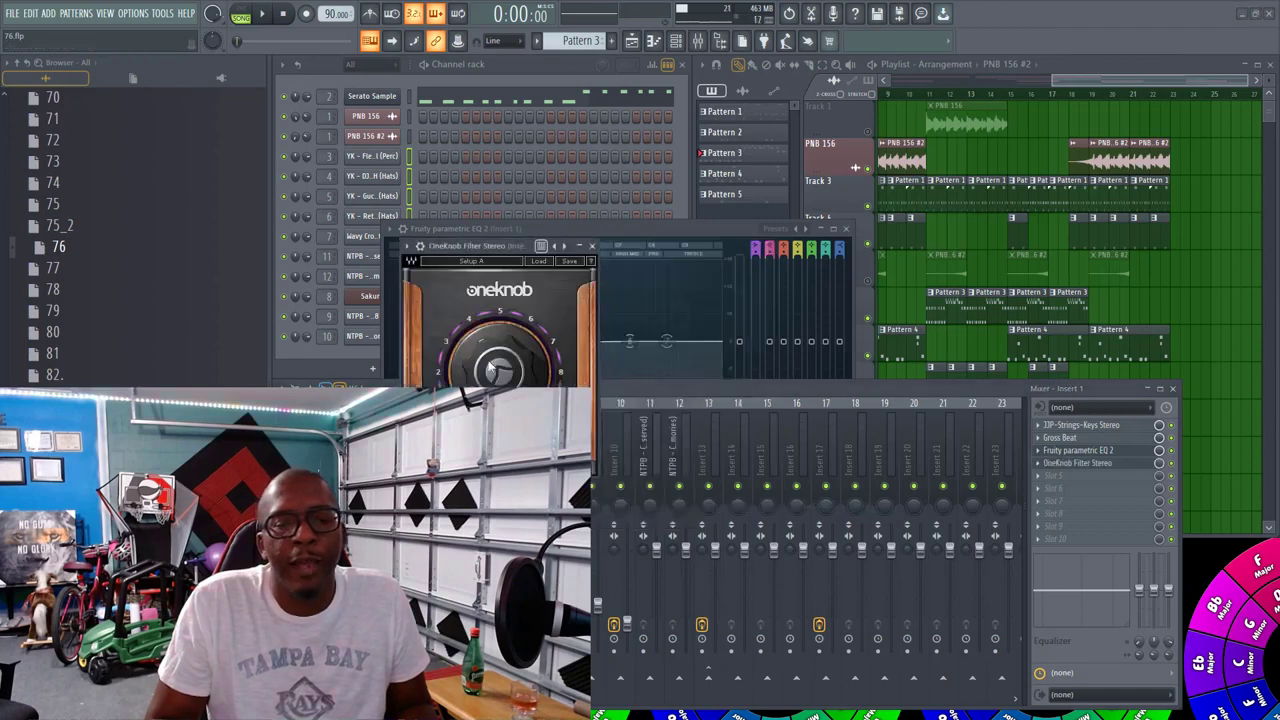
key(space)
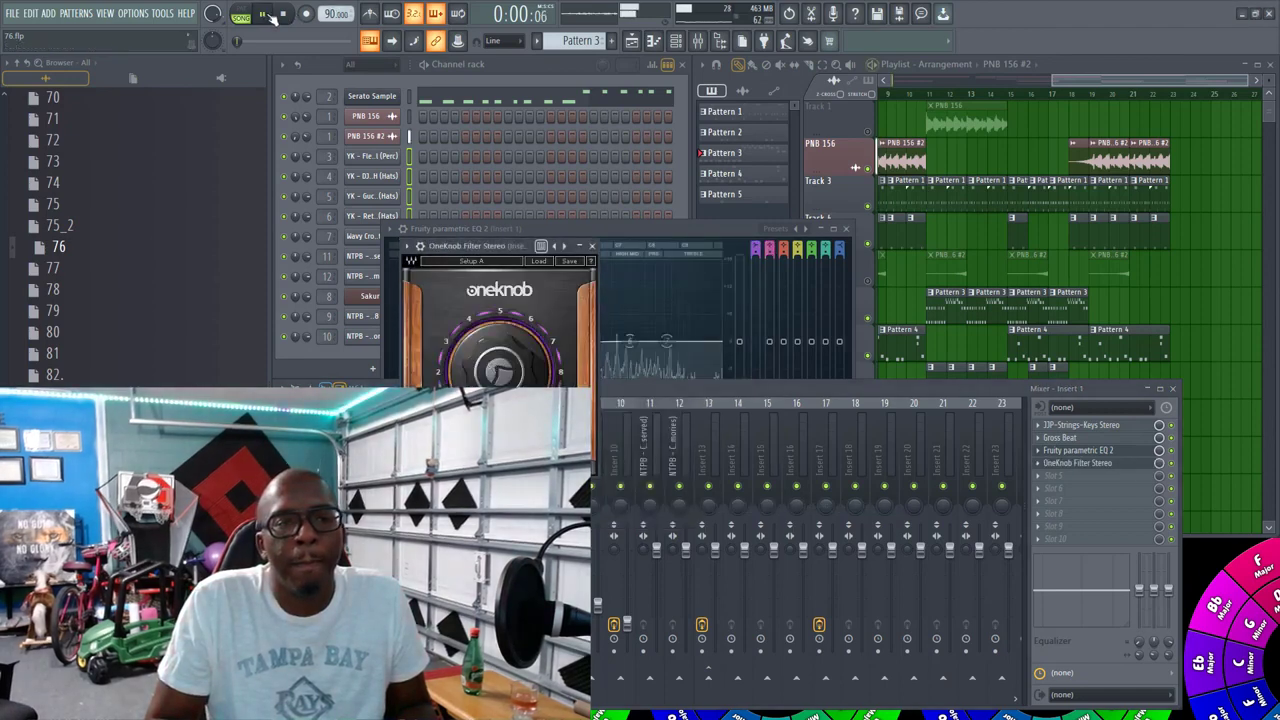
drag(499, 373, 499, 420)
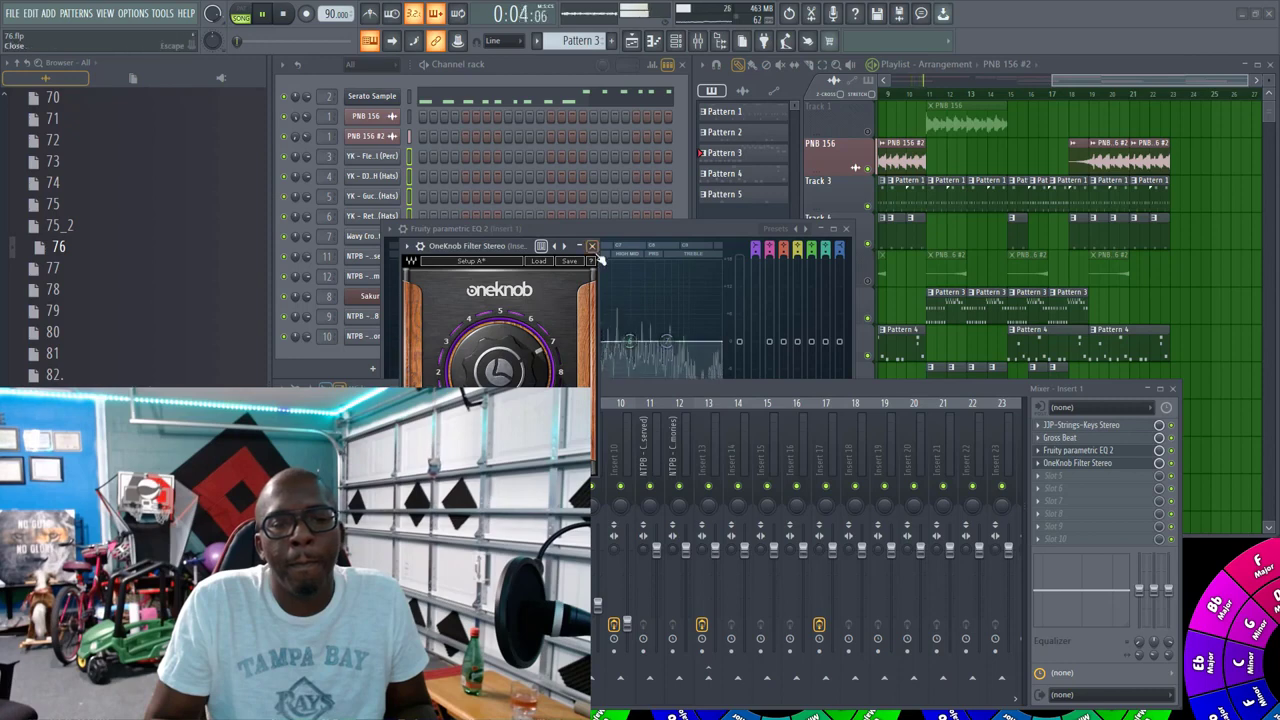
click(591, 245)
click(285, 15)
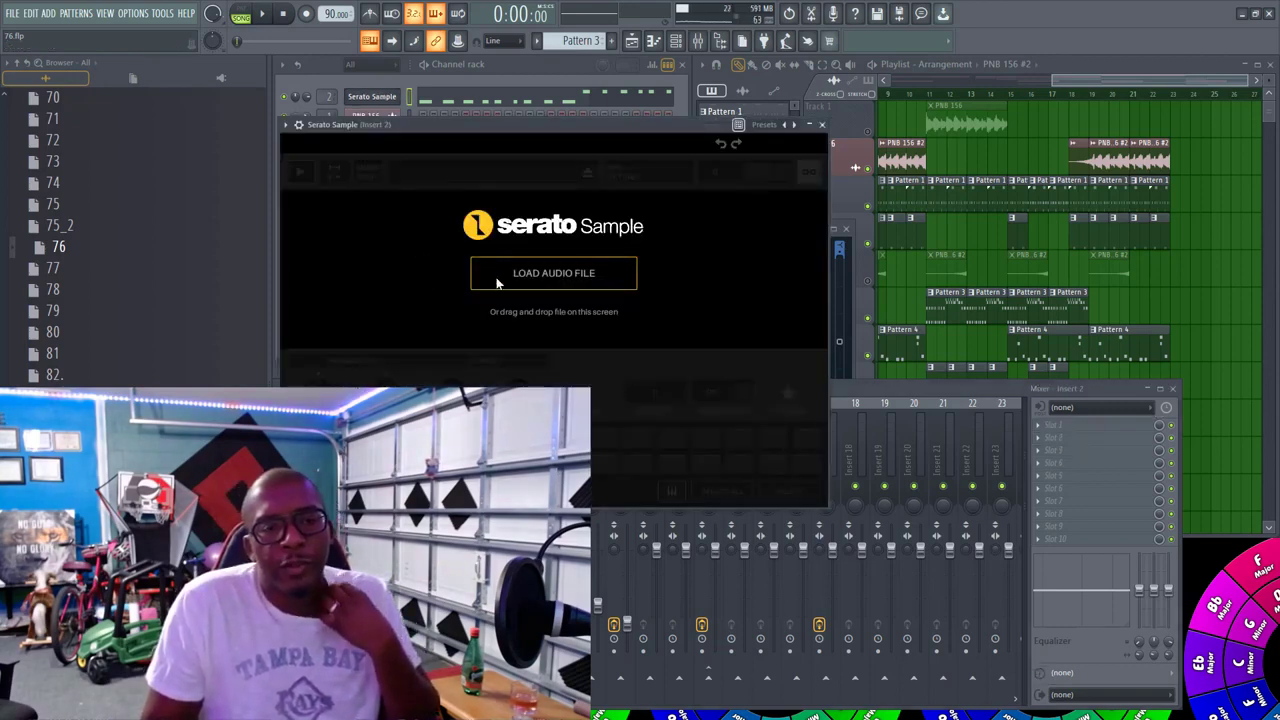
Step: Check the Serato Sample channel's audio source and its Pattern 3 notes in the piano roll without changing them
click(544, 270)
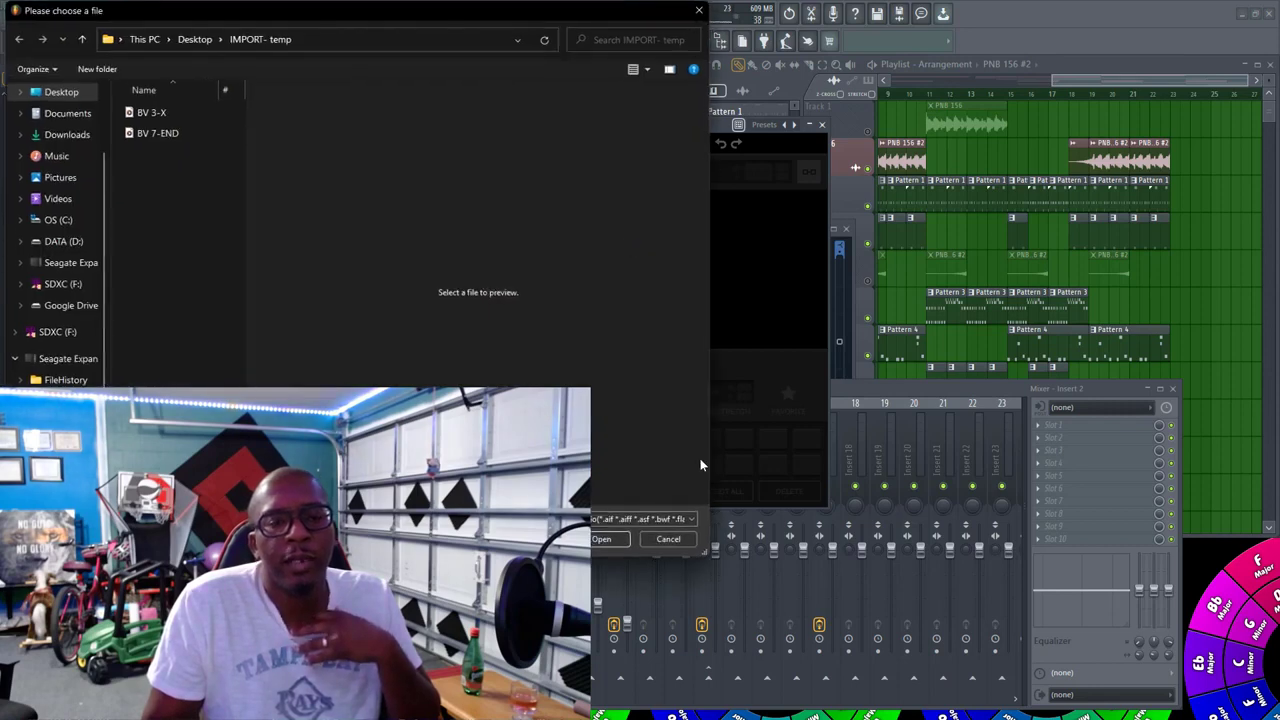
click(686, 536)
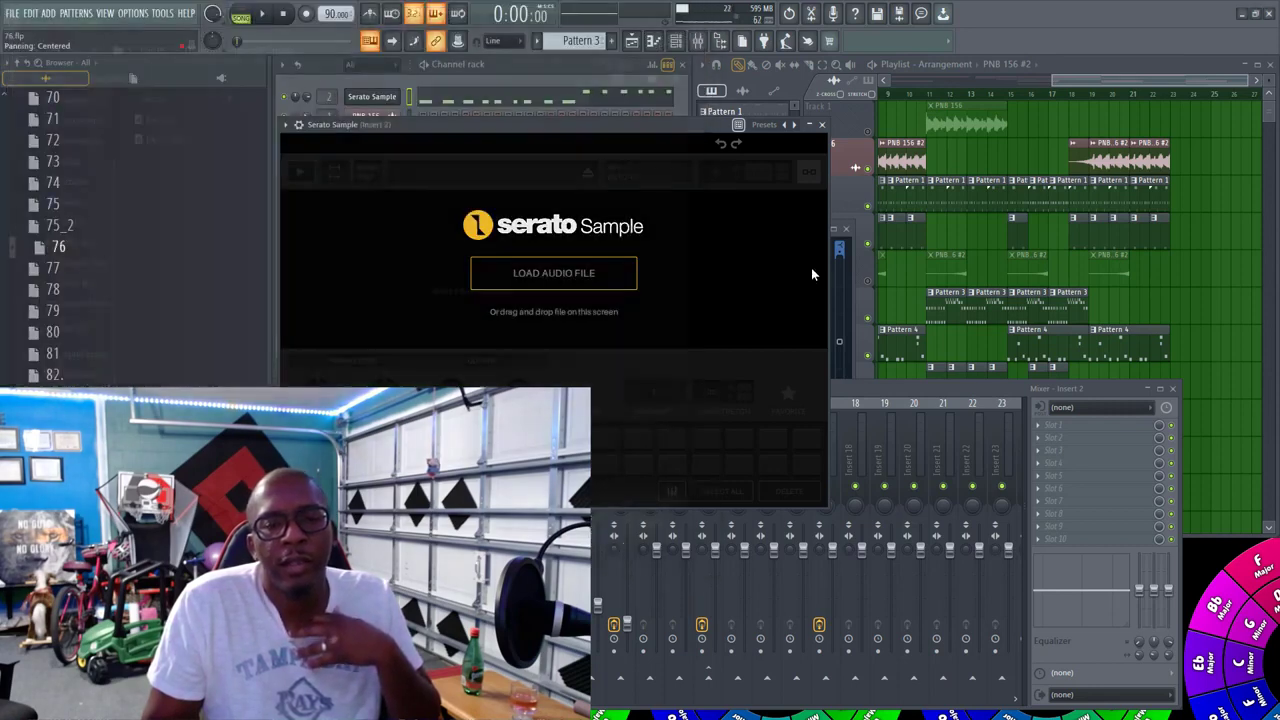
click(823, 126)
click(537, 103)
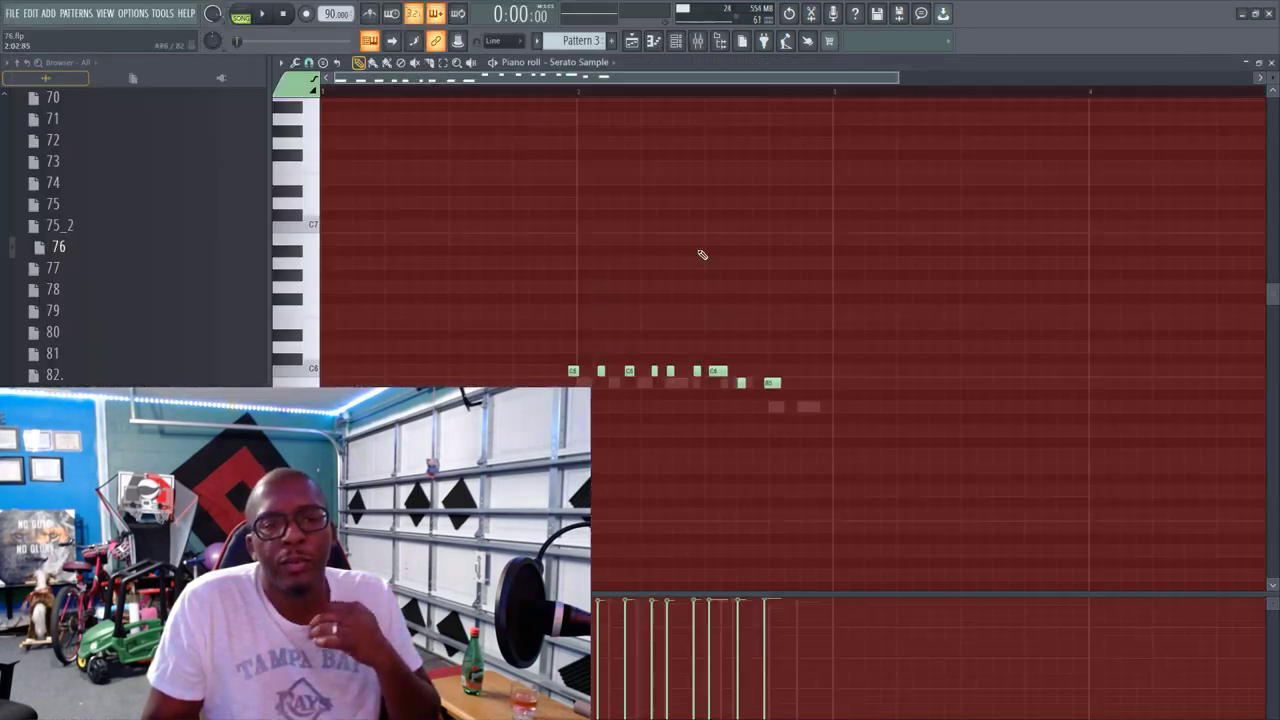
click(1271, 62)
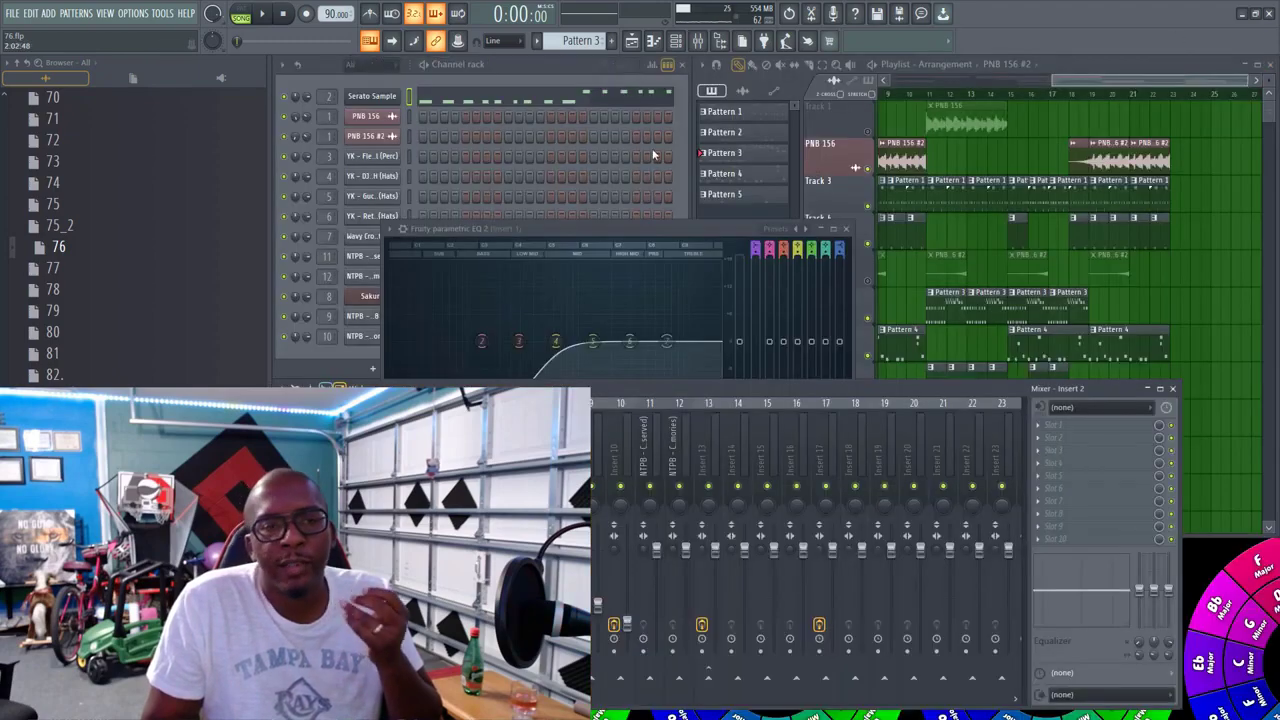
click(444, 102)
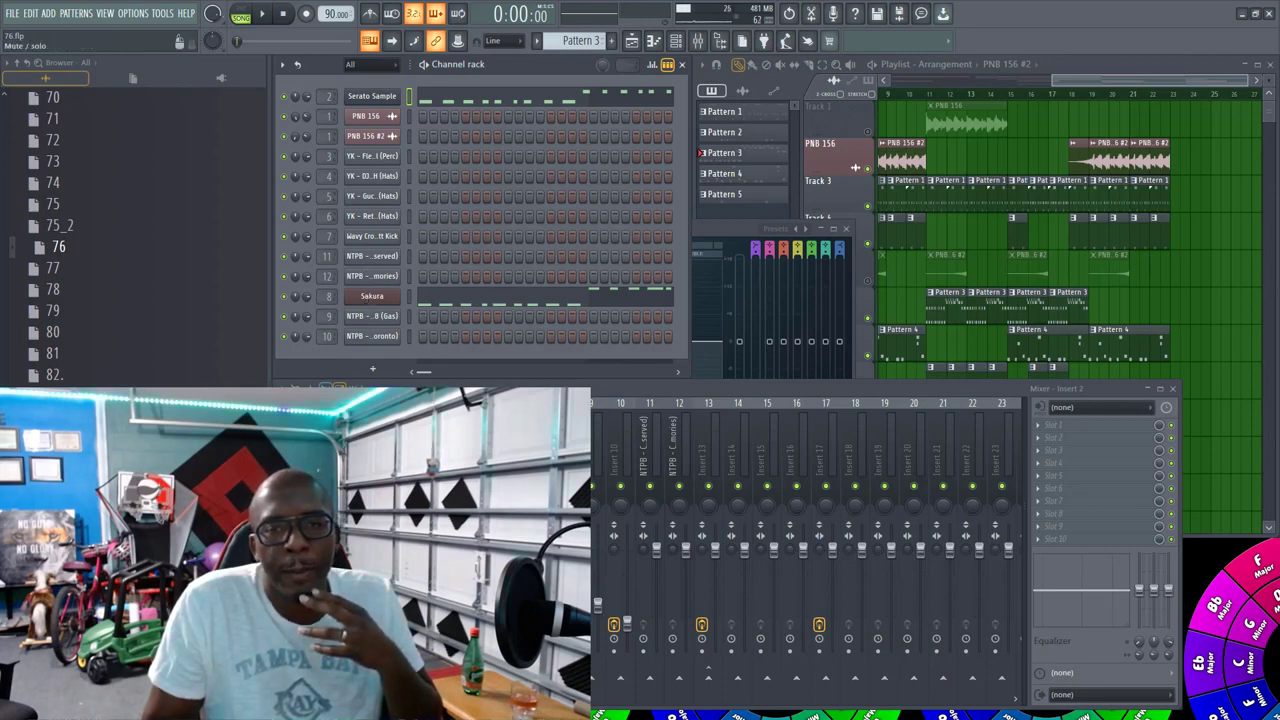
Step: Select bars 11 to 17 in the playlist and audition the PNB 156 clip on Track 1 in solo, leaving Track 1 muted
mouse_move(1077, 84)
mouse_down()
mouse_move(888, 84)
mouse_move(1092, 100)
mouse_up()
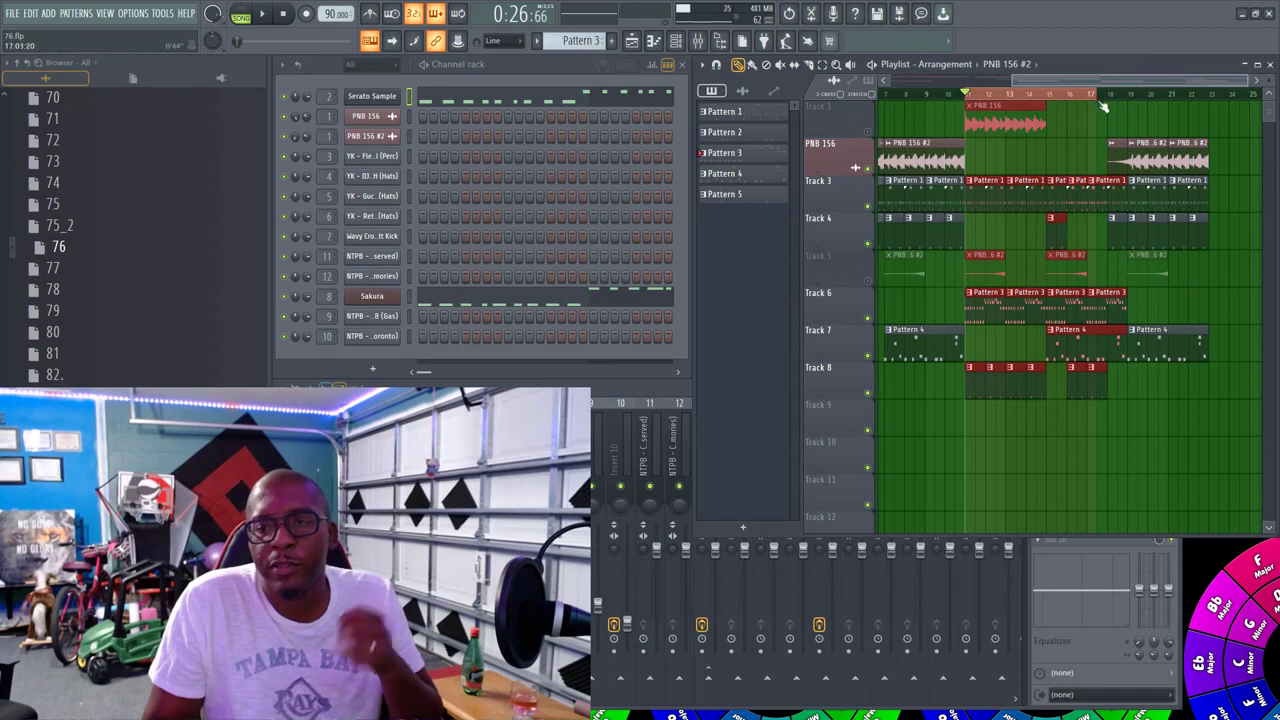
right_click(869, 133)
key(space)
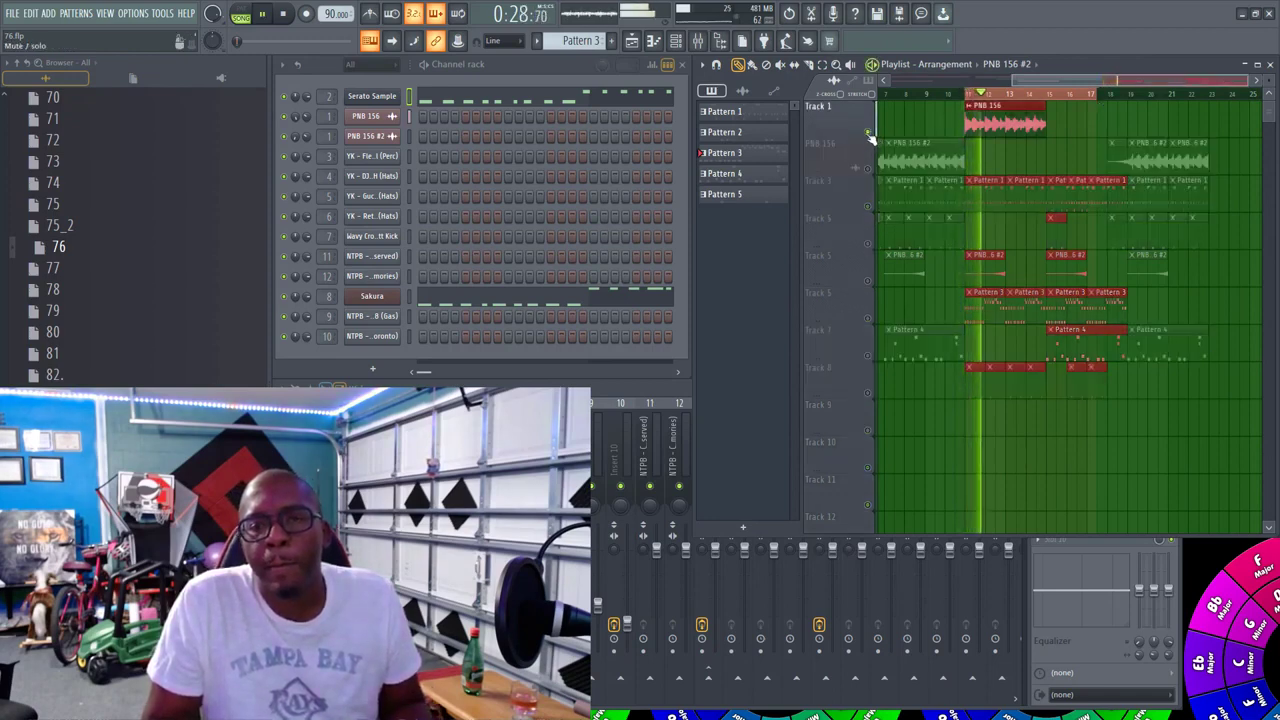
key(space)
right_click(869, 133)
click(868, 133)
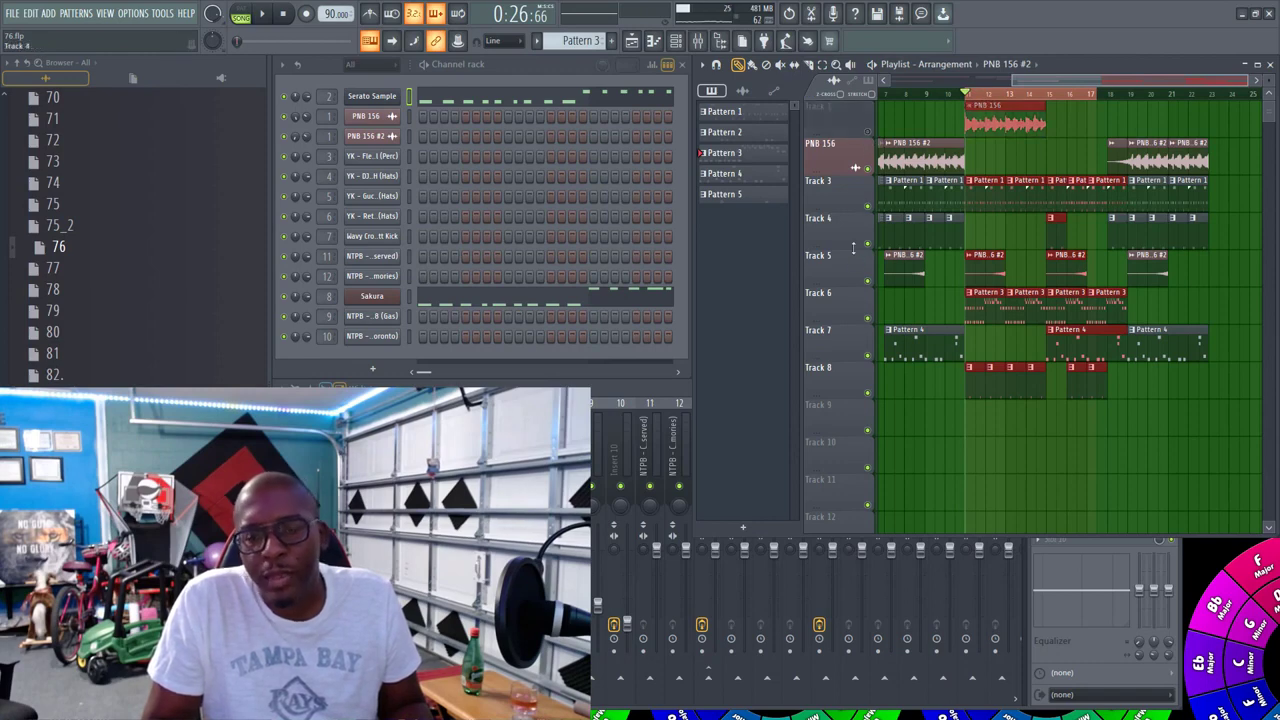
click(1022, 490)
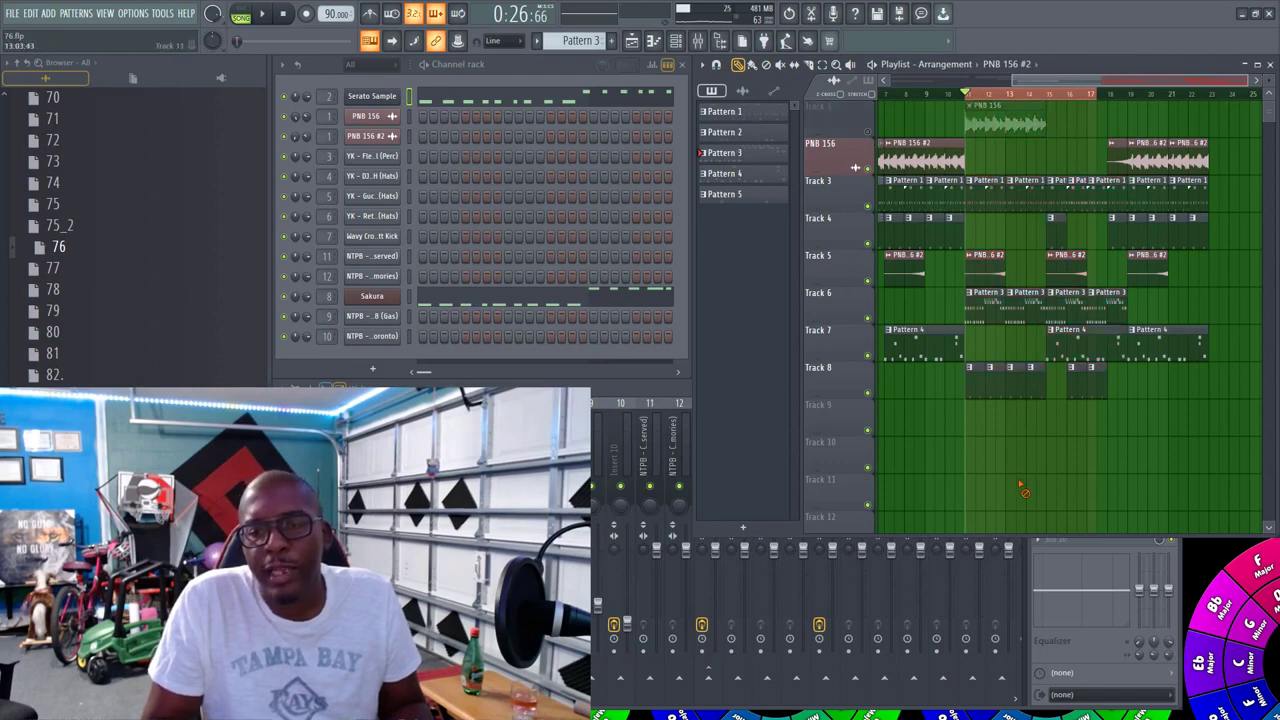
Step: Pick Pattern 5 from Track 8, play the selected section and lower Insert 13's volume to 76%
click(977, 388)
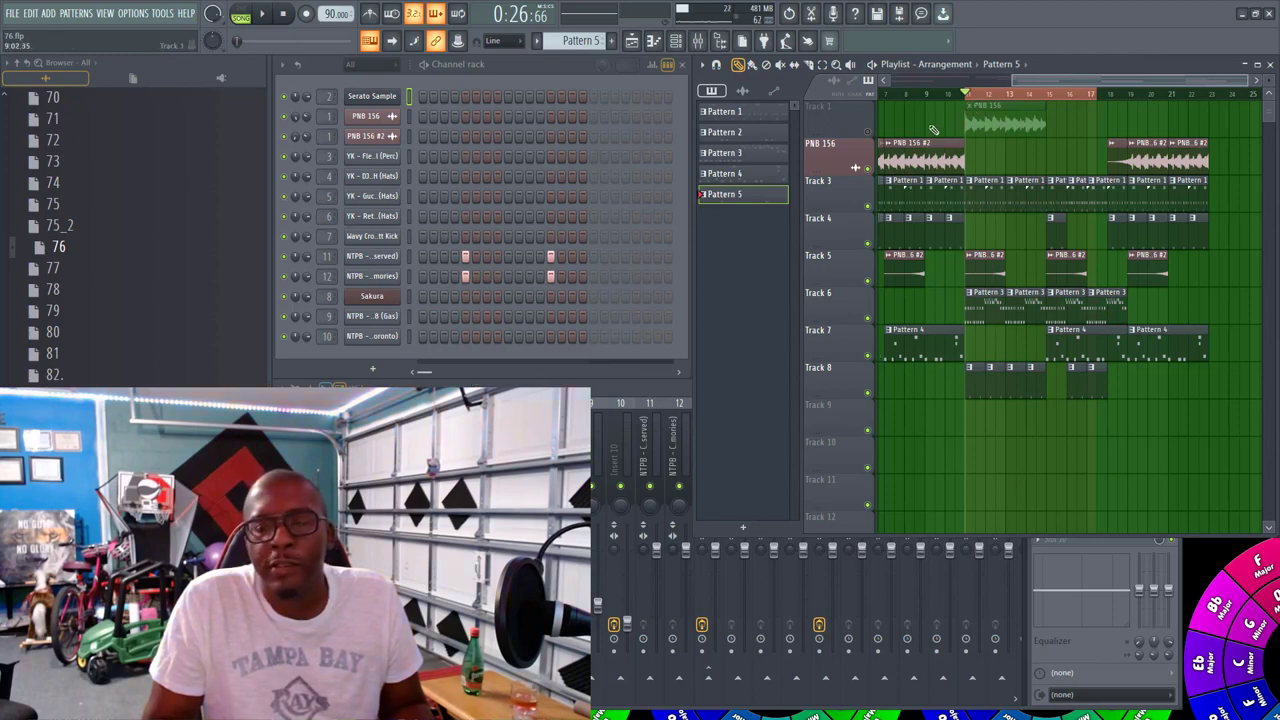
key(space)
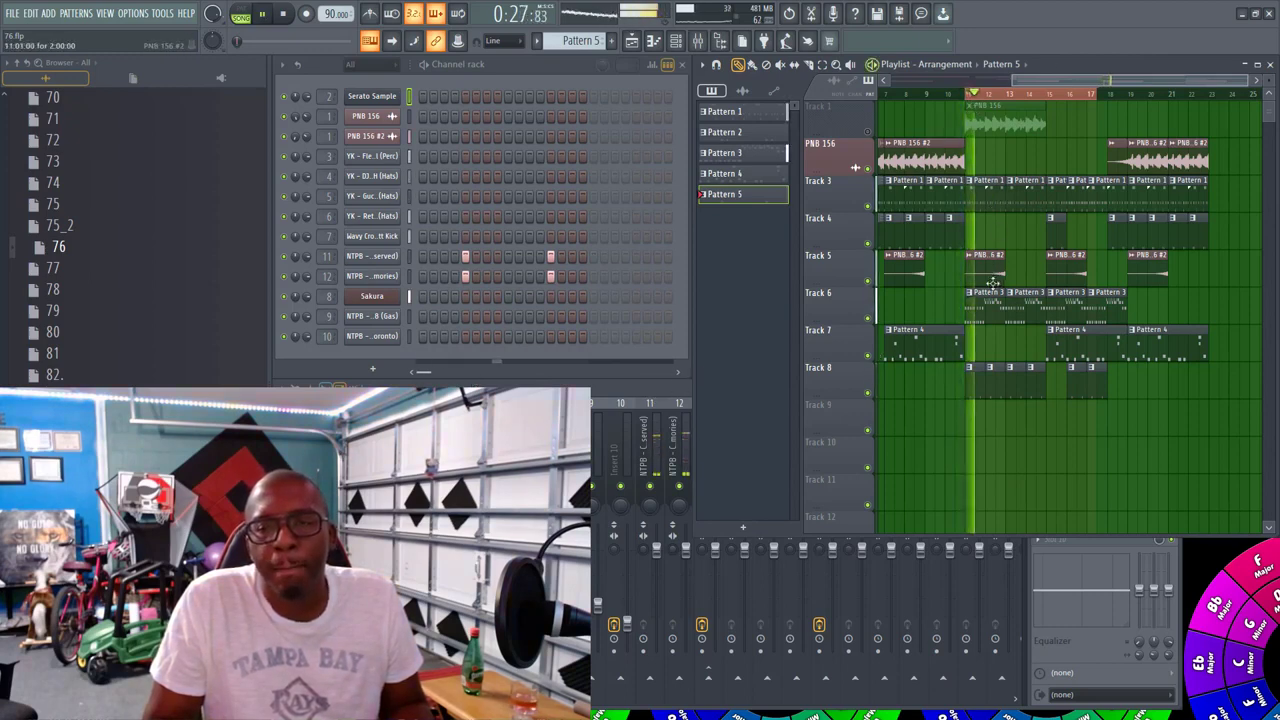
click(617, 400)
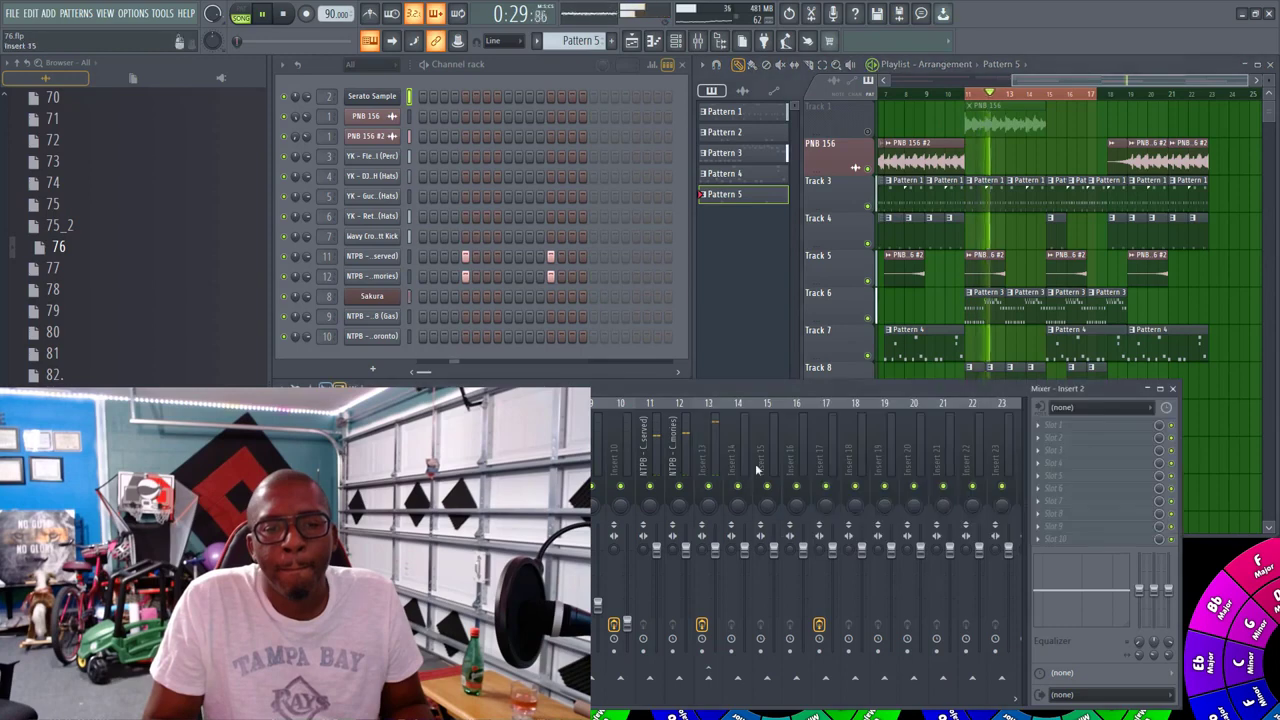
drag(716, 549, 716, 569)
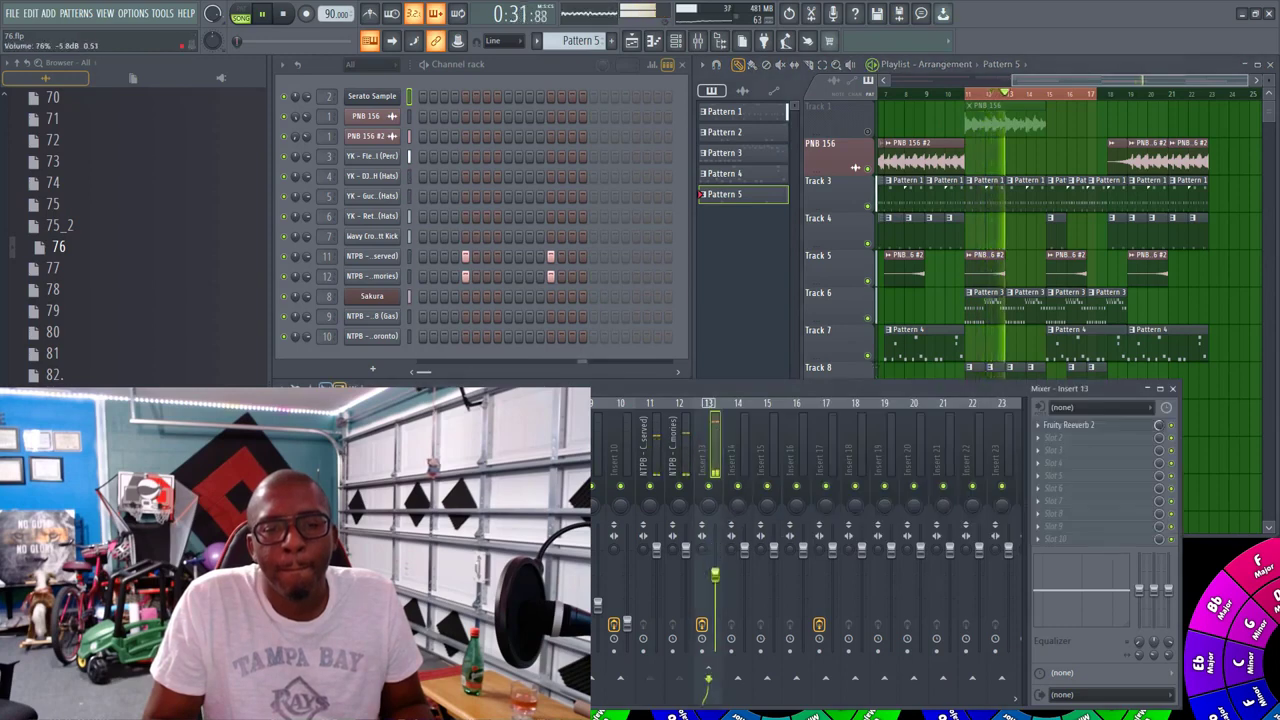
Step: Adjust the stereo separation of both clap tracks and Insert 13, panning the Reserved clap left and the Memories clap 36% right
click(674, 548)
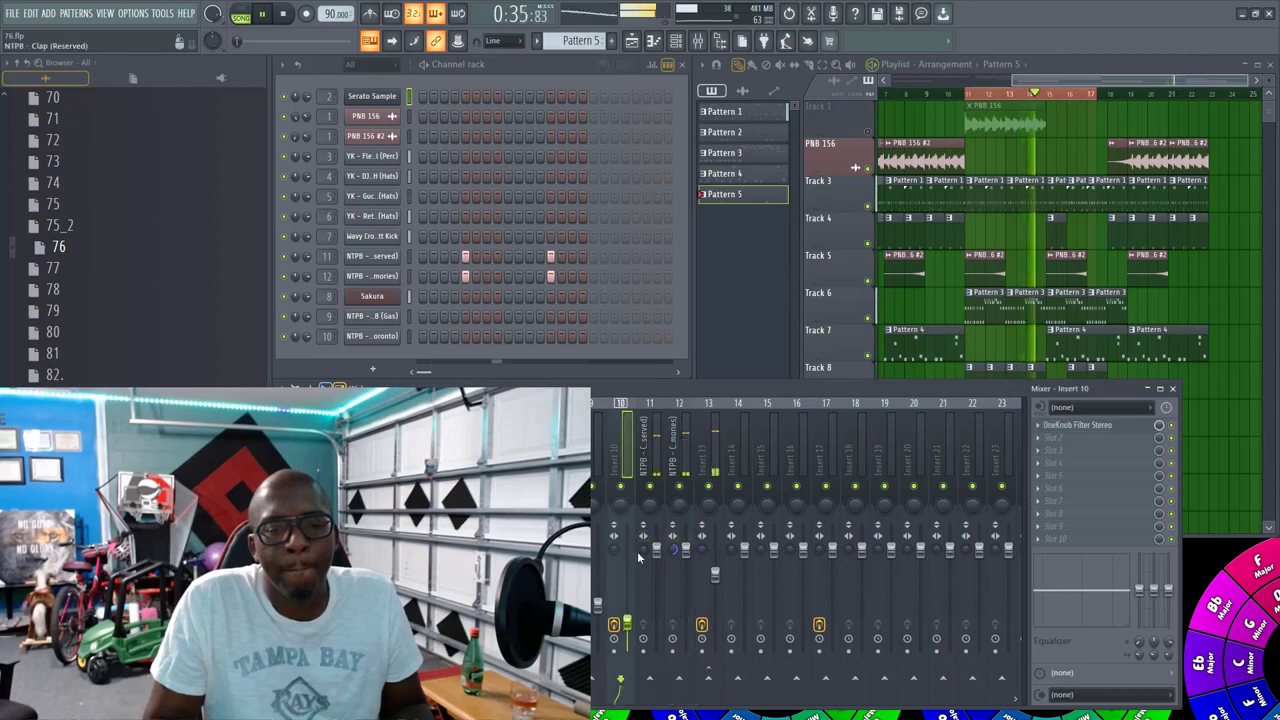
click(651, 645)
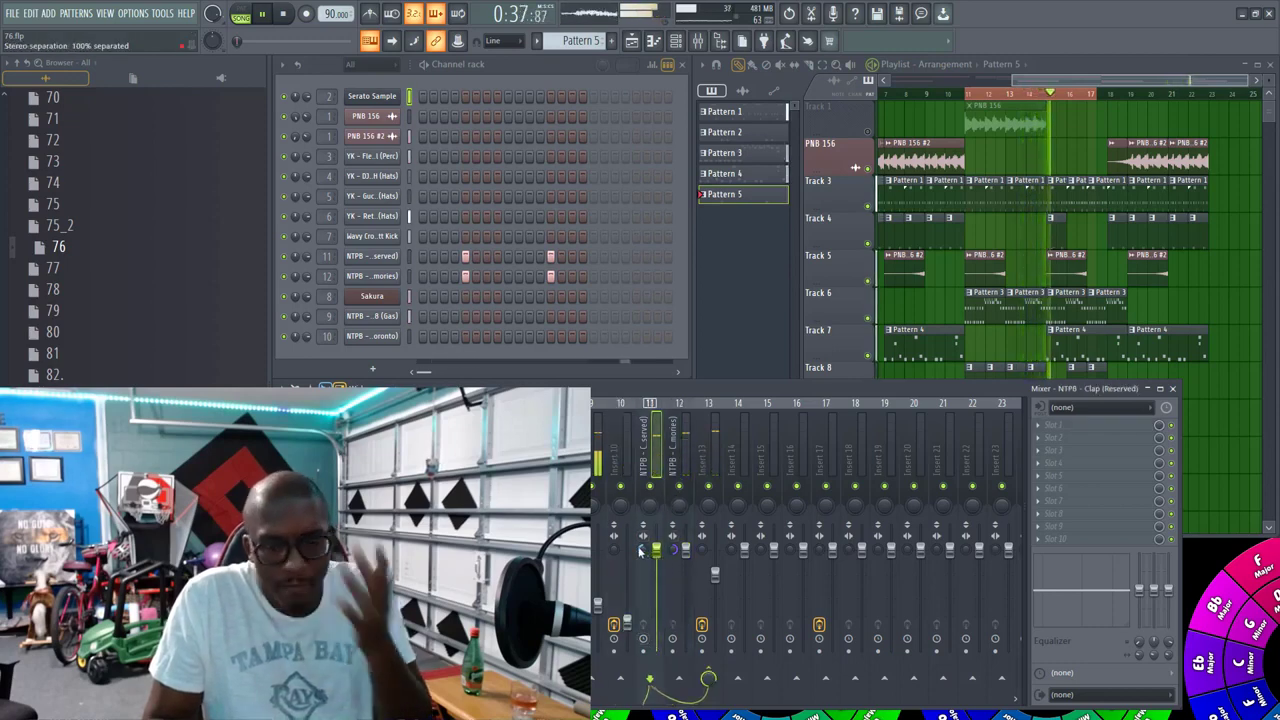
drag(647, 505, 643, 563)
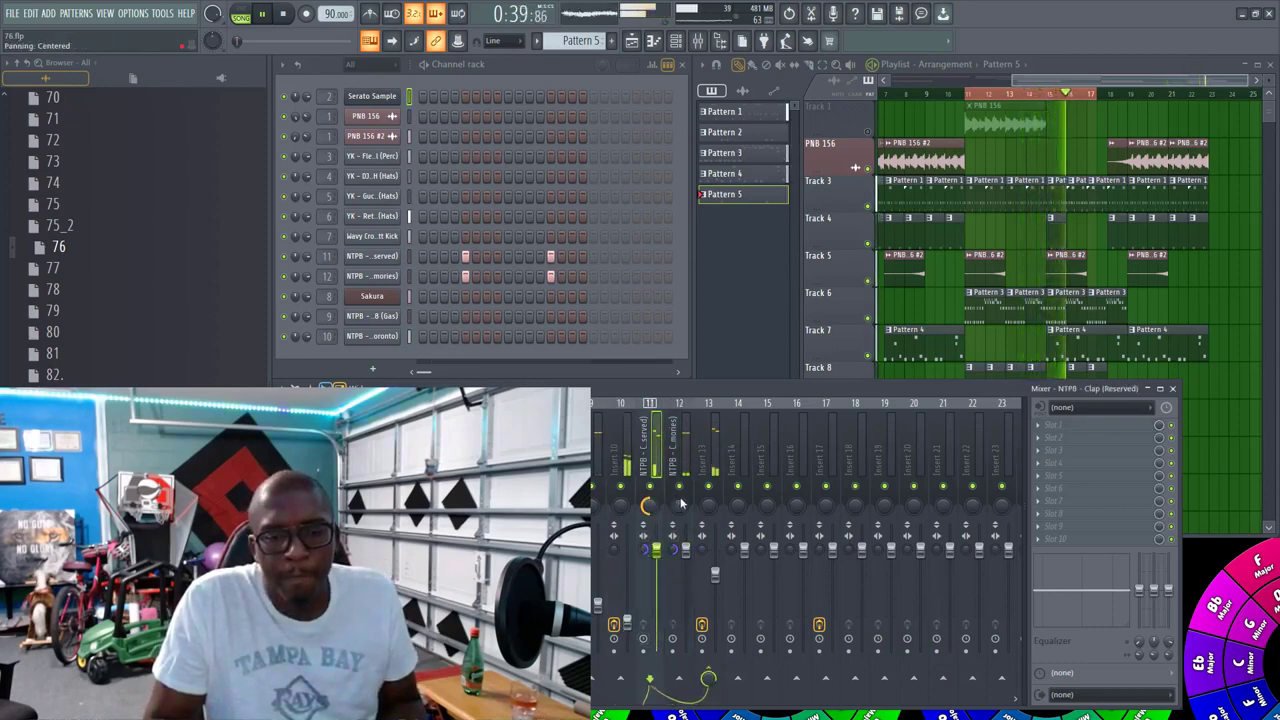
drag(681, 505, 681, 450)
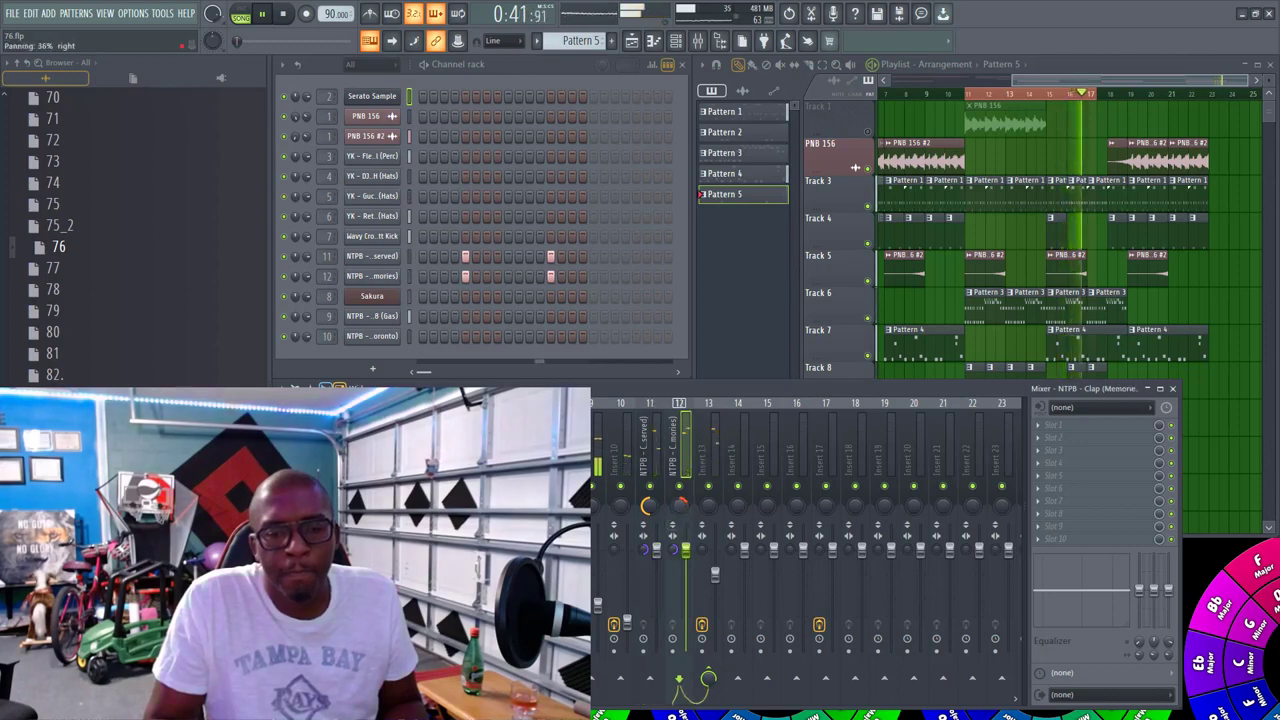
drag(651, 510, 679, 497)
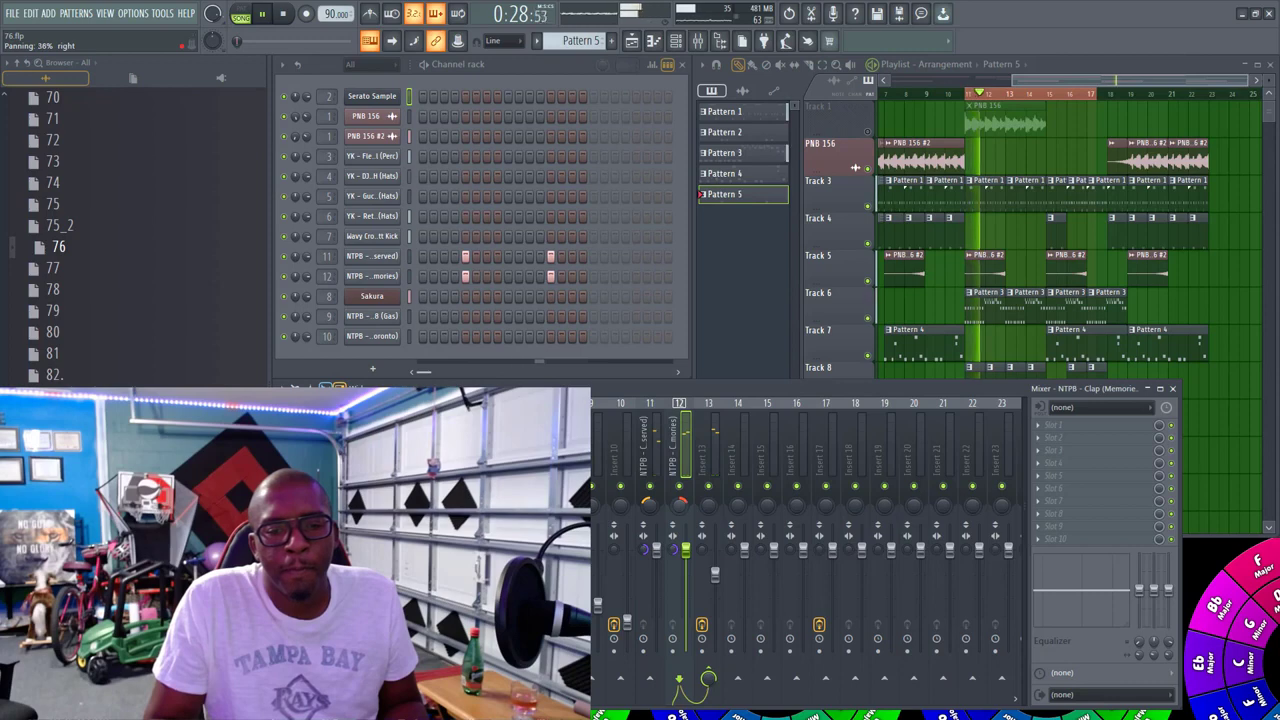
click(707, 553)
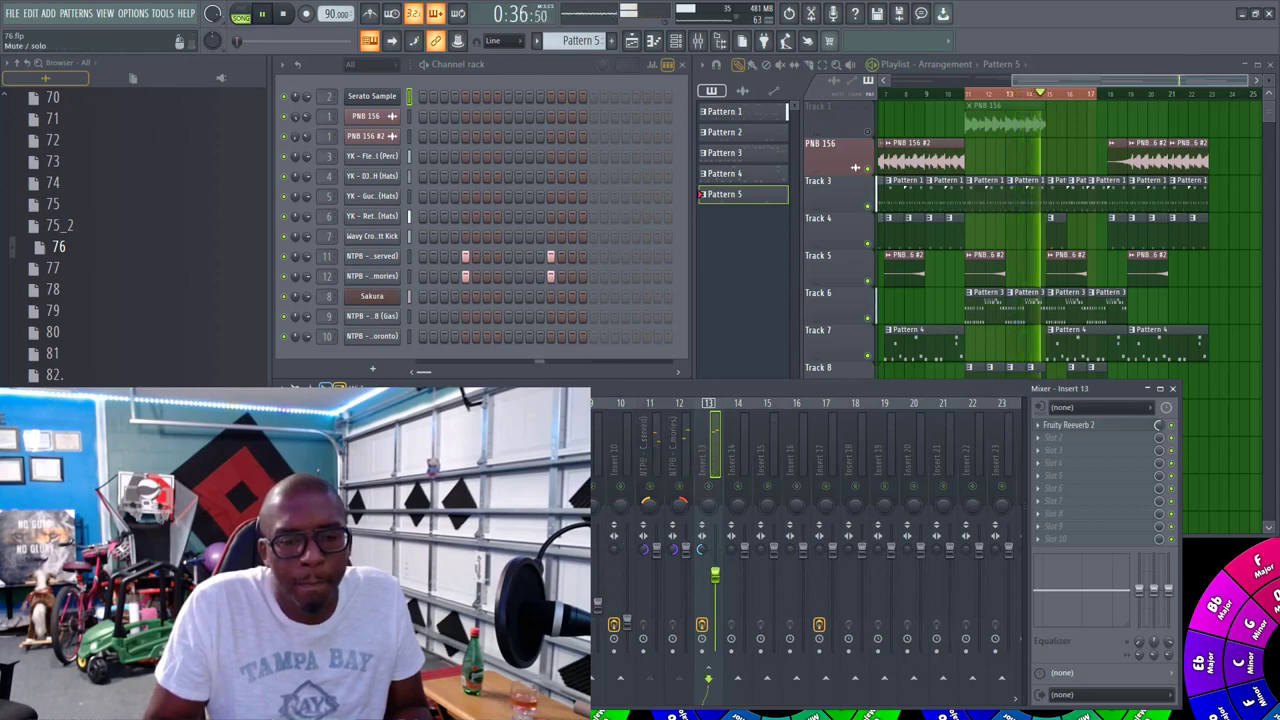
Step: Raise Insert 8's volume slightly and add a second Gross Beat to its fourth effect slot, below Soundgoodizer
drag(568, 583, 568, 577)
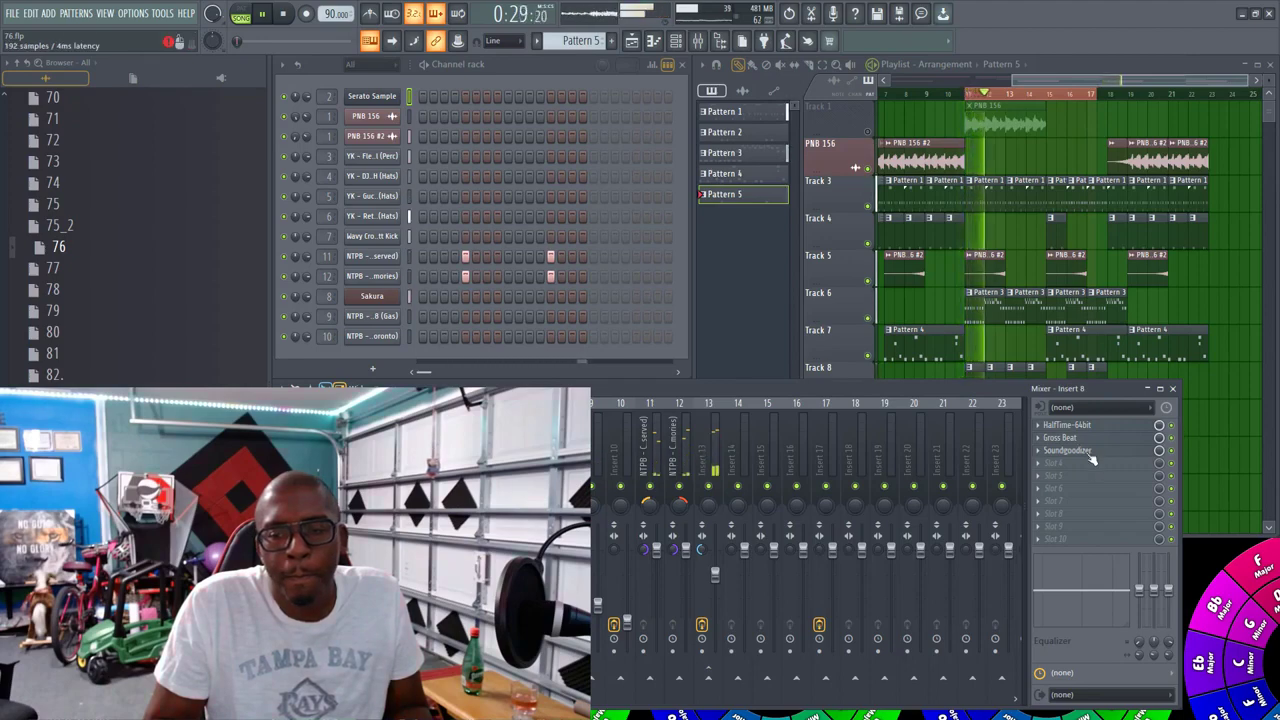
click(1043, 467)
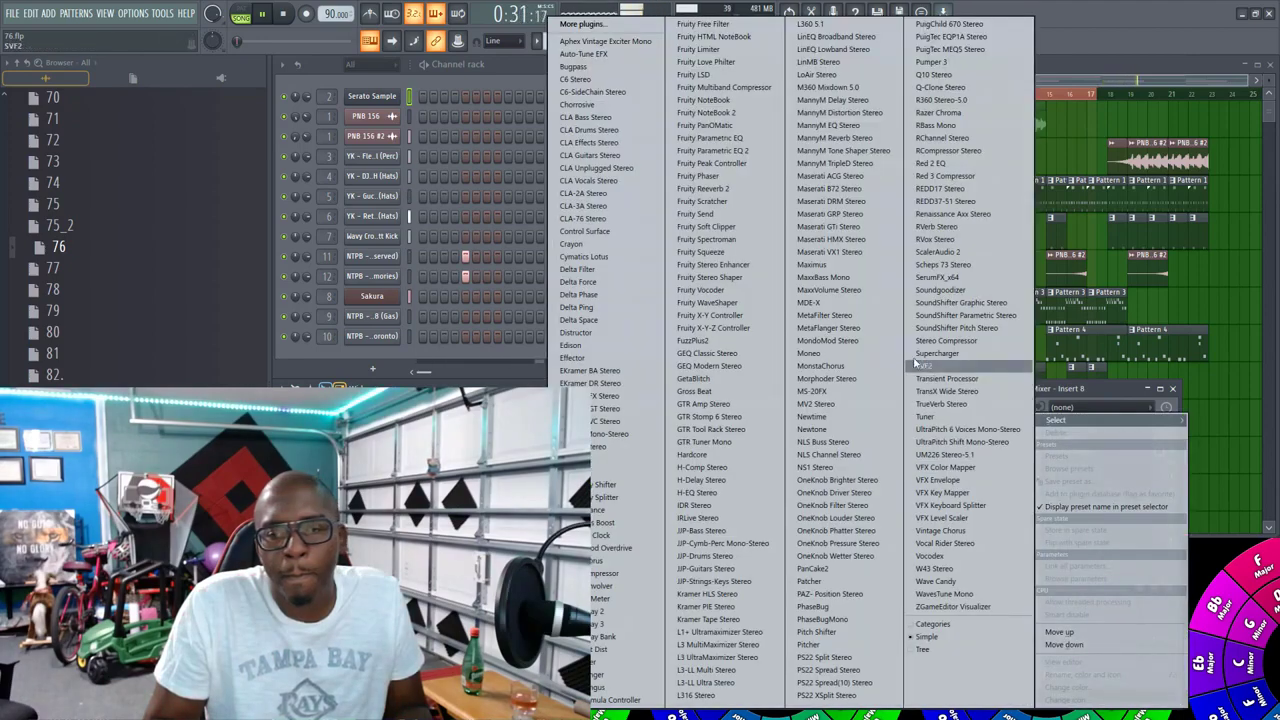
click(1118, 384)
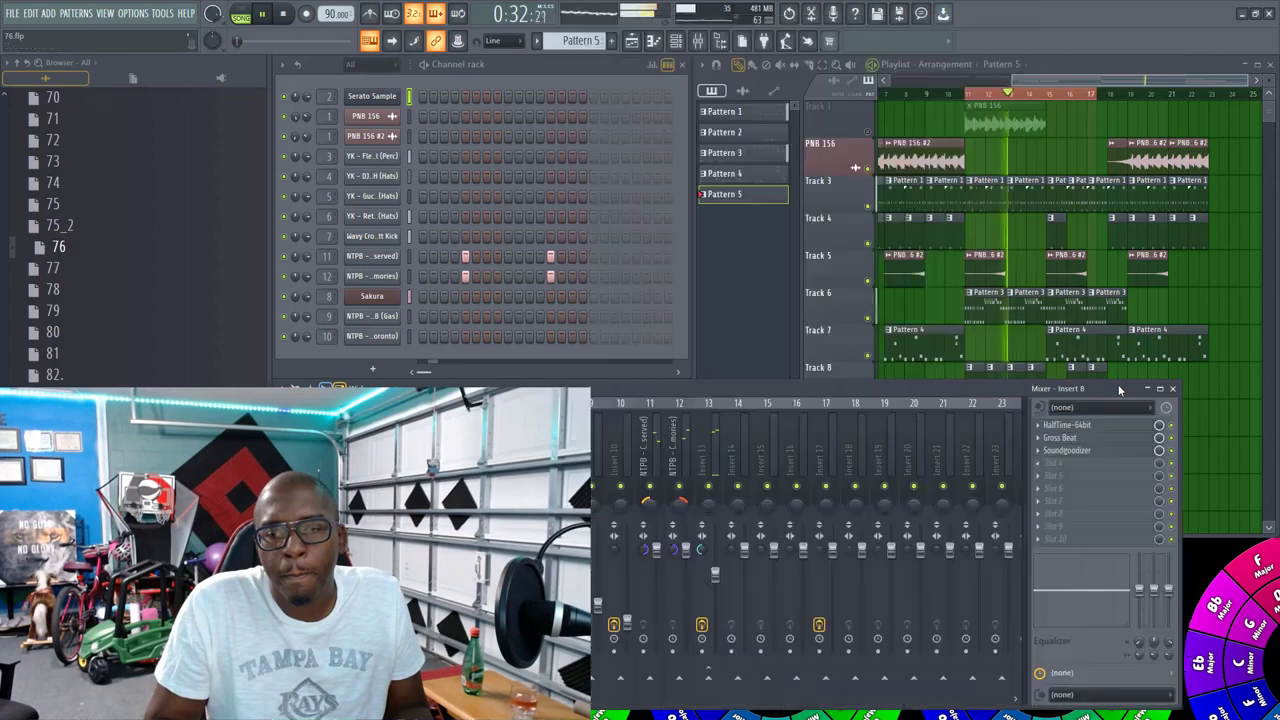
click(1043, 467)
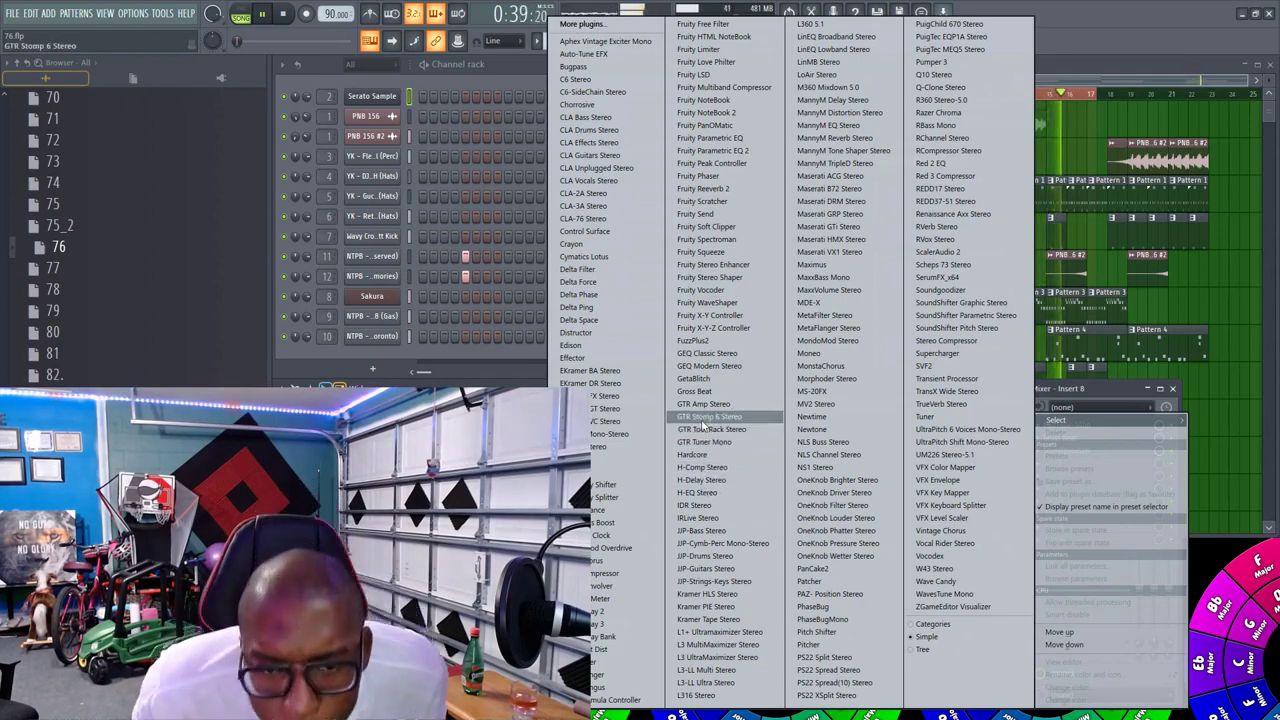
click(695, 391)
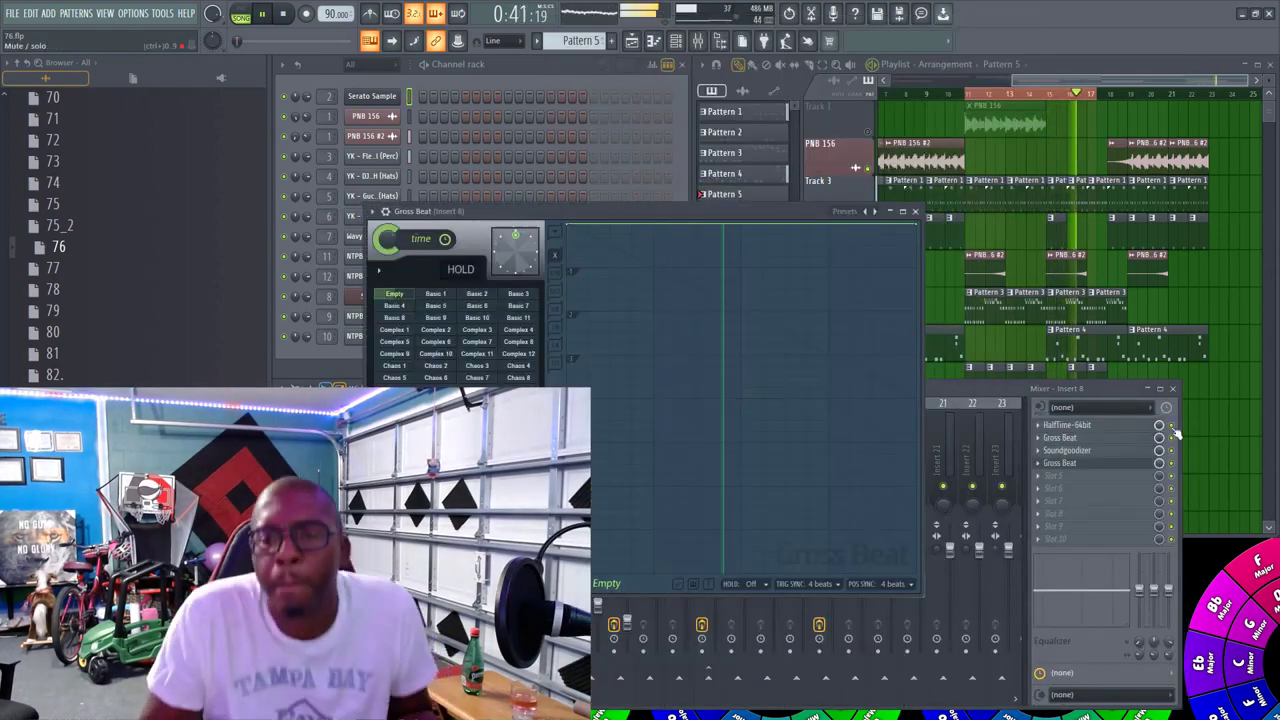
Step: Load the Pitch shifter preset in the new Gross Beat on Insert 8, choose the -5 time slot and close the plugin
click(440, 268)
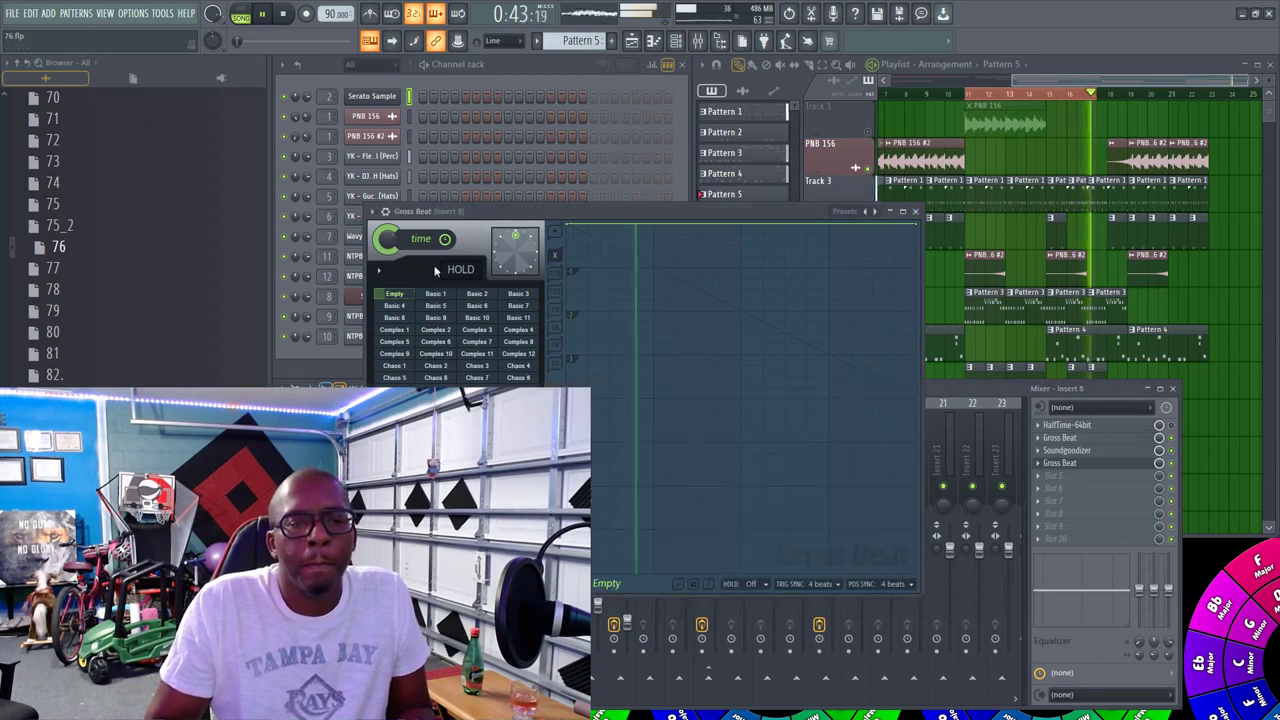
click(866, 211)
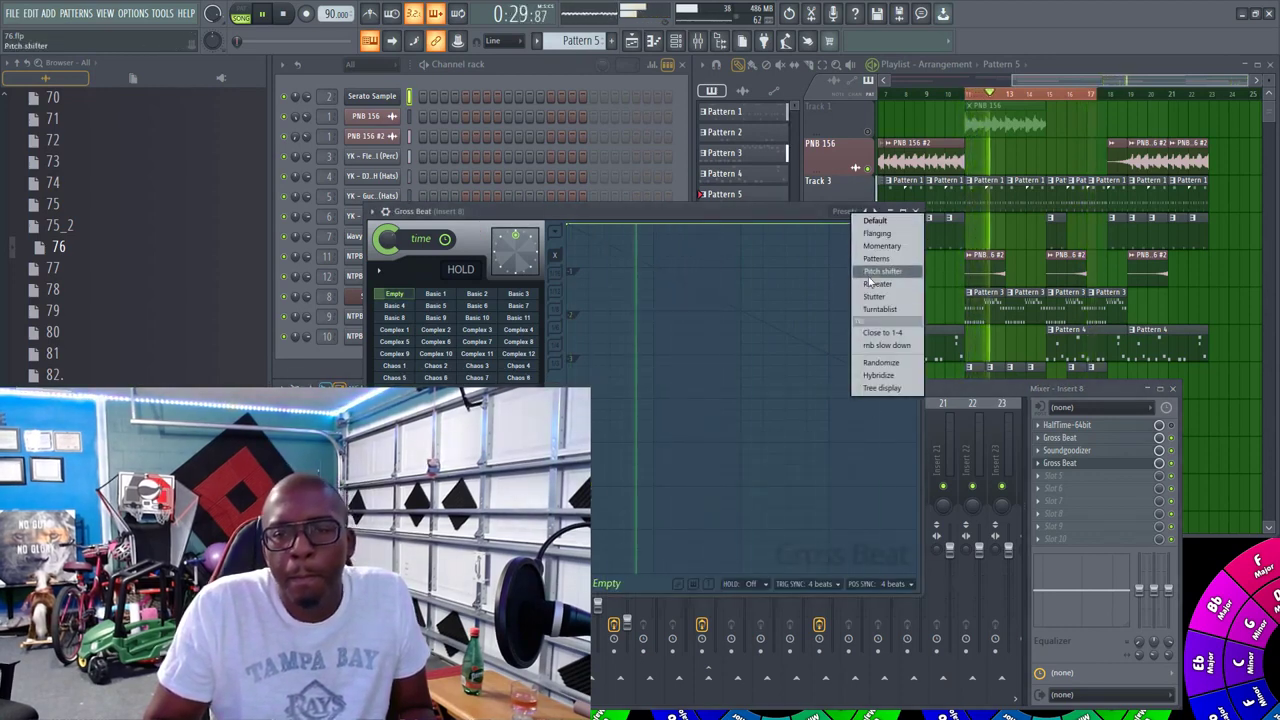
click(882, 271)
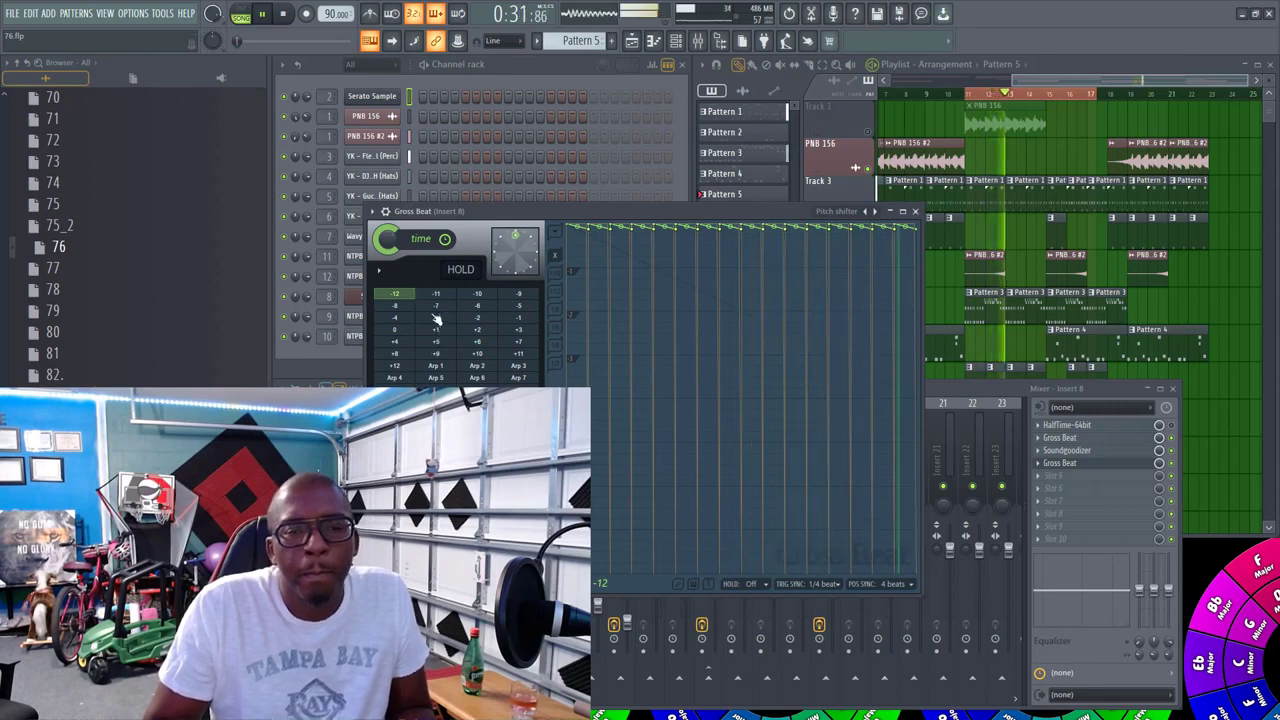
click(519, 307)
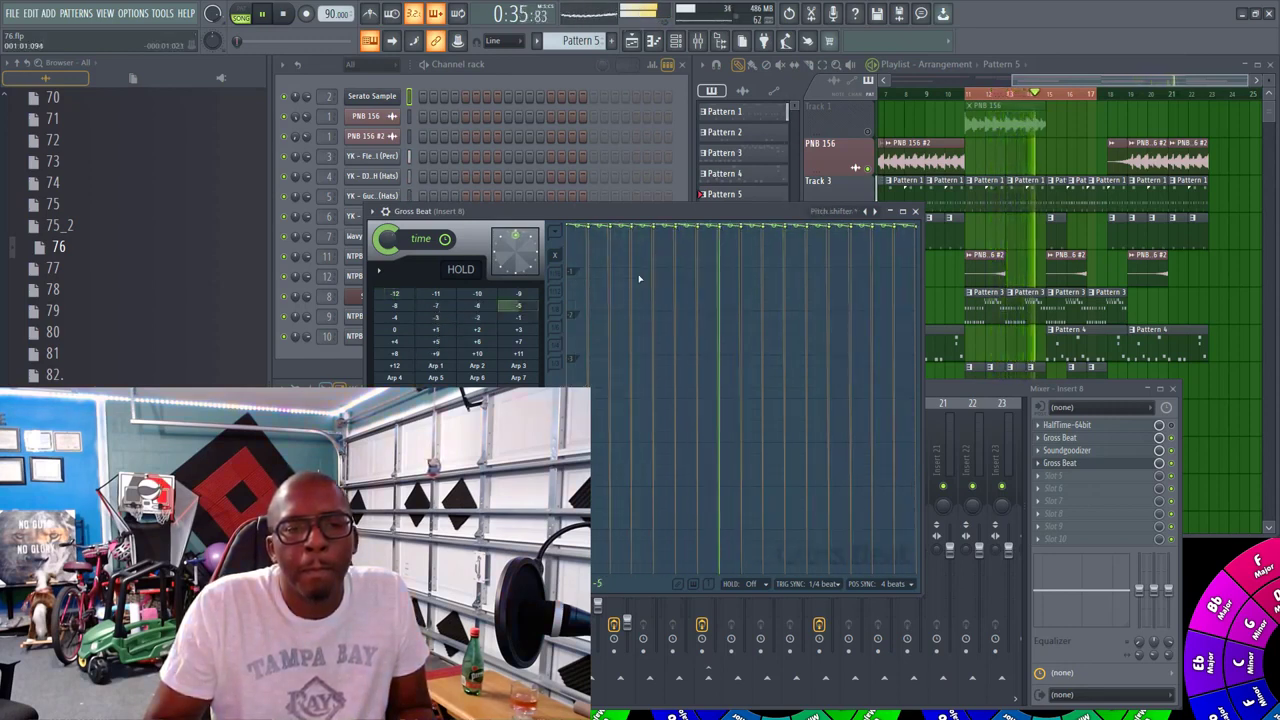
click(915, 212)
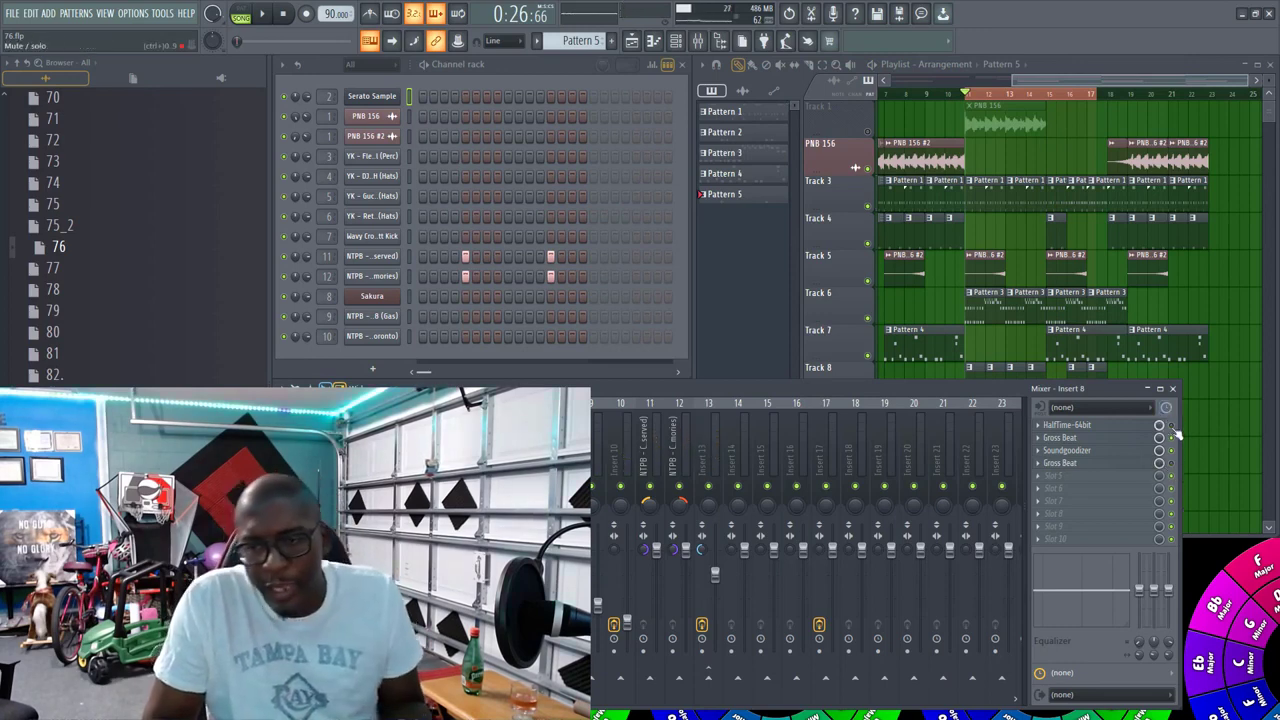
Step: Audition the selected playlist section, then pick Pattern 3 from Track 6 and play it alone in pattern mode
key(space)
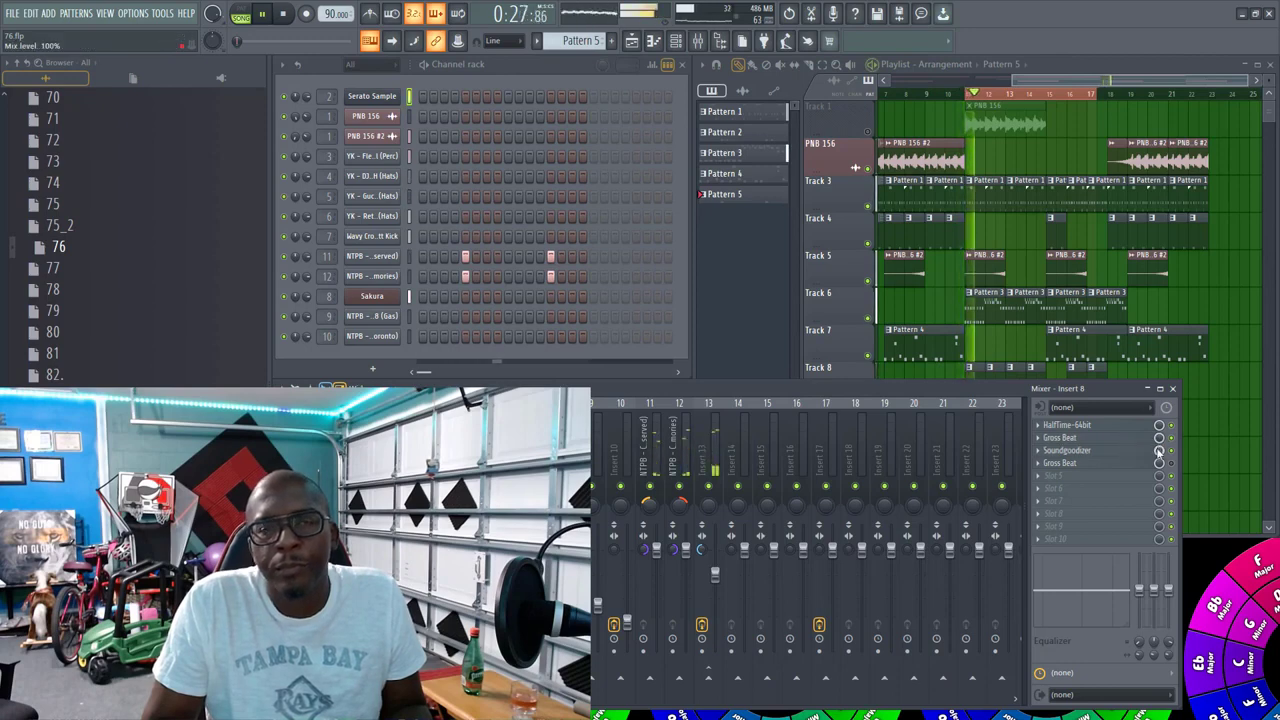
key(space)
click(982, 201)
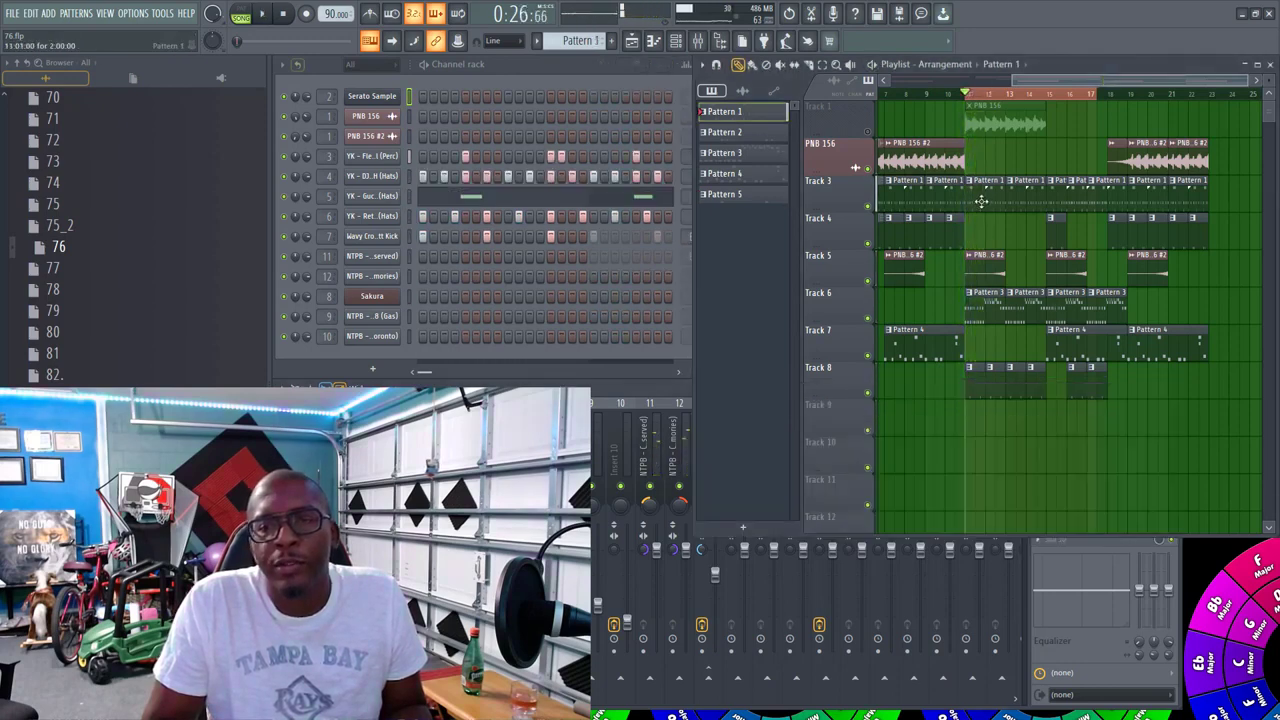
click(977, 311)
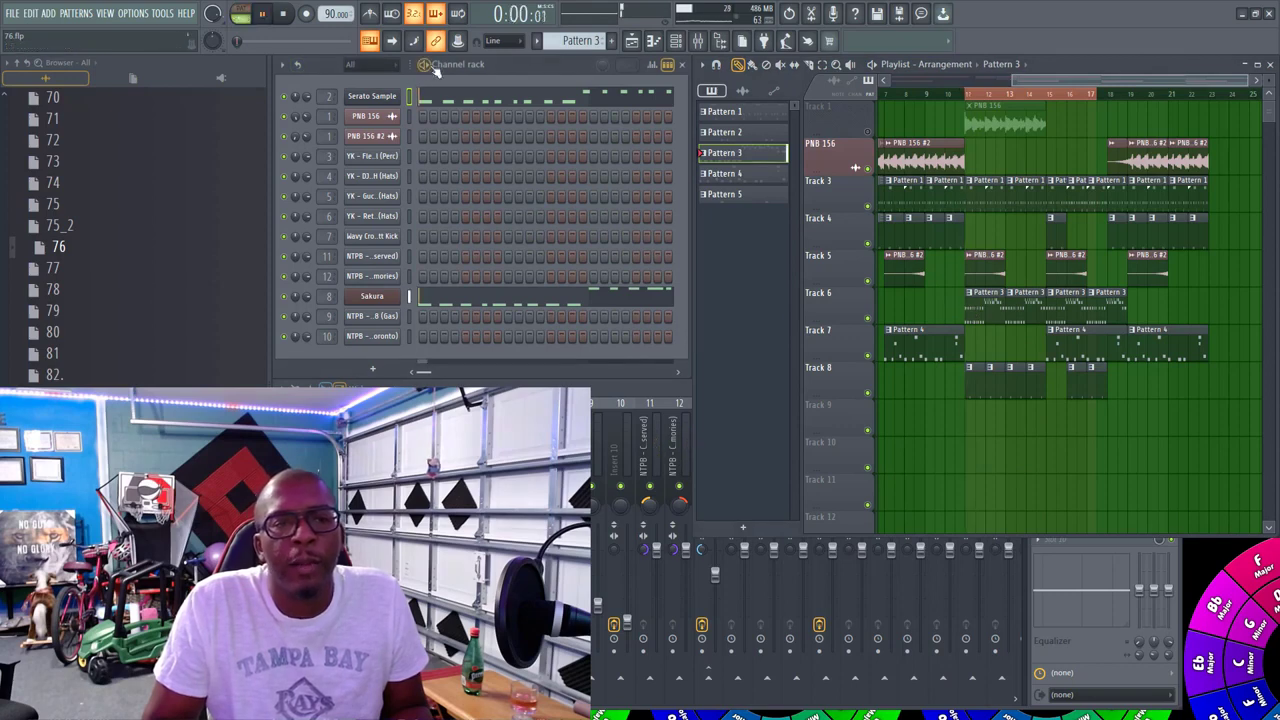
click(661, 396)
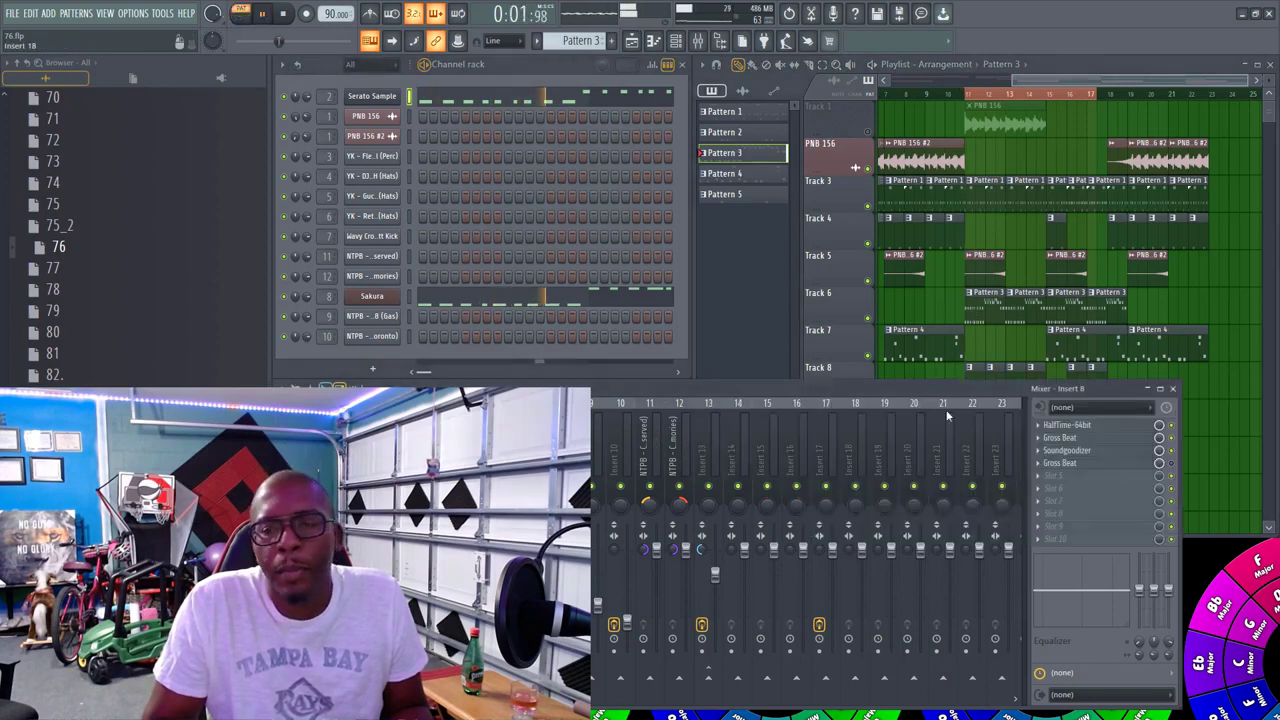
Step: Open HalfTime and the second Gross Beat on Insert 8 and check the Gross Beat slot's on/off state
click(1064, 427)
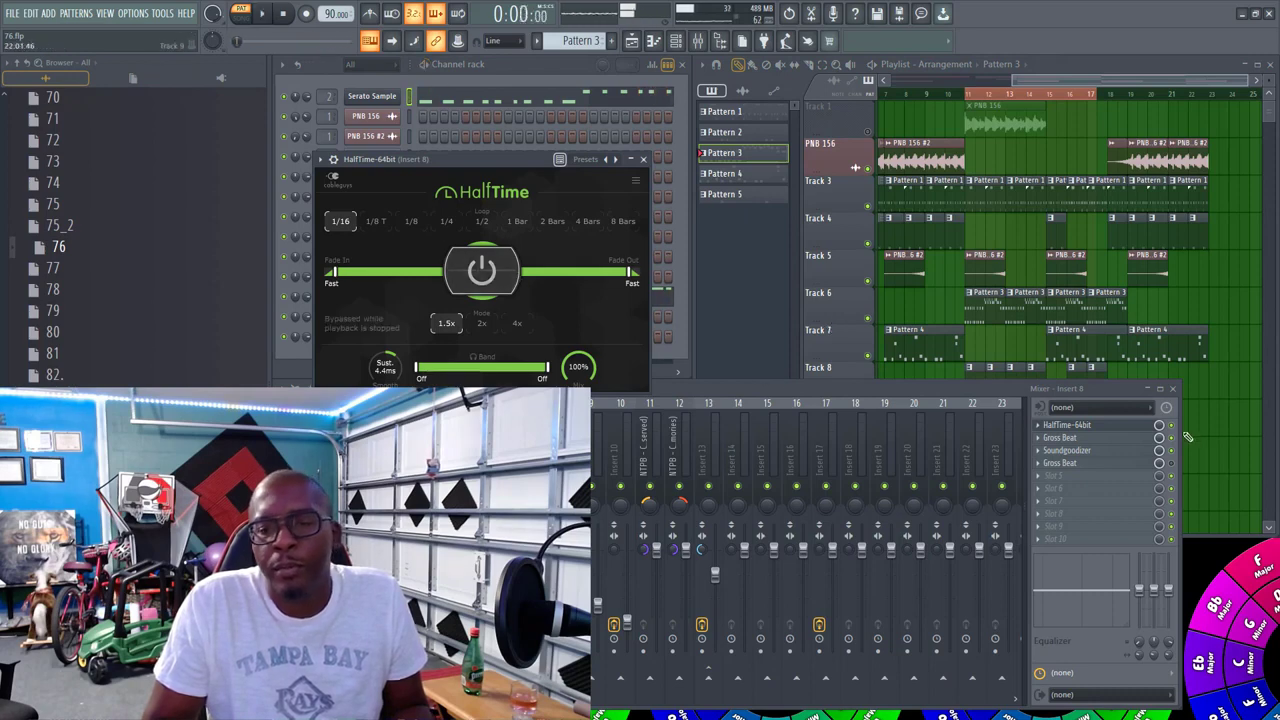
click(1137, 465)
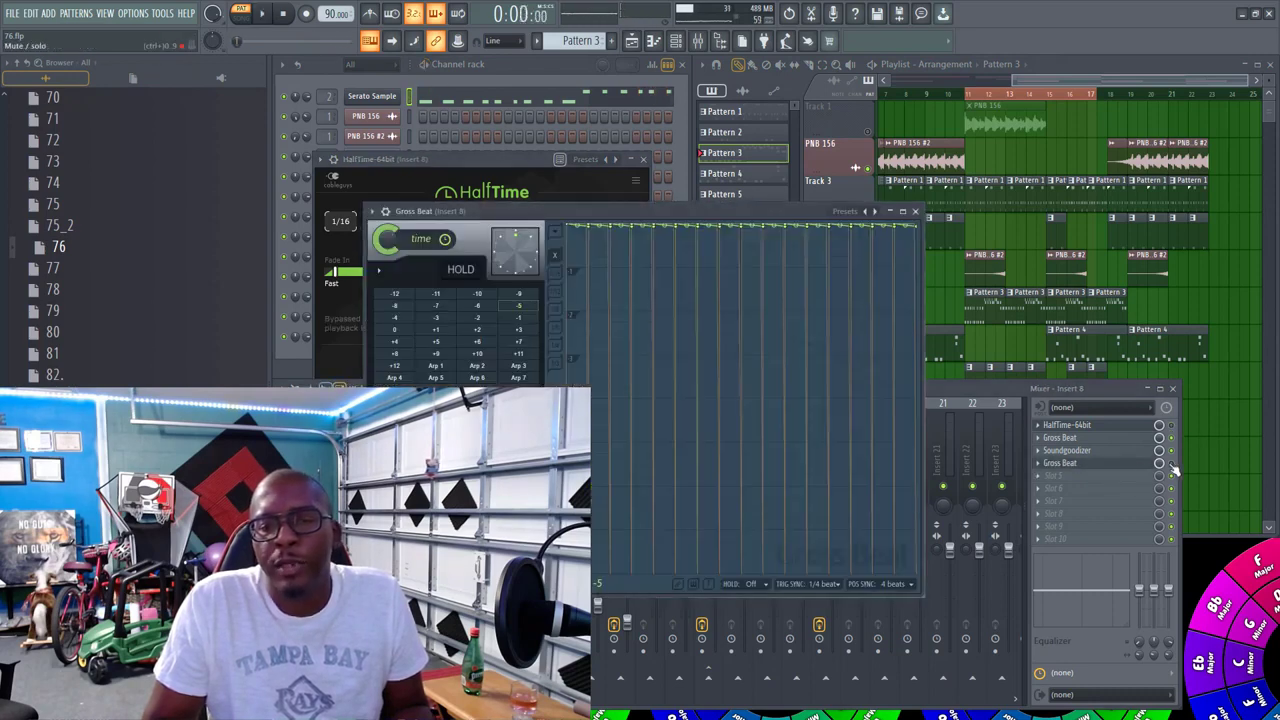
click(1172, 465)
click(787, 215)
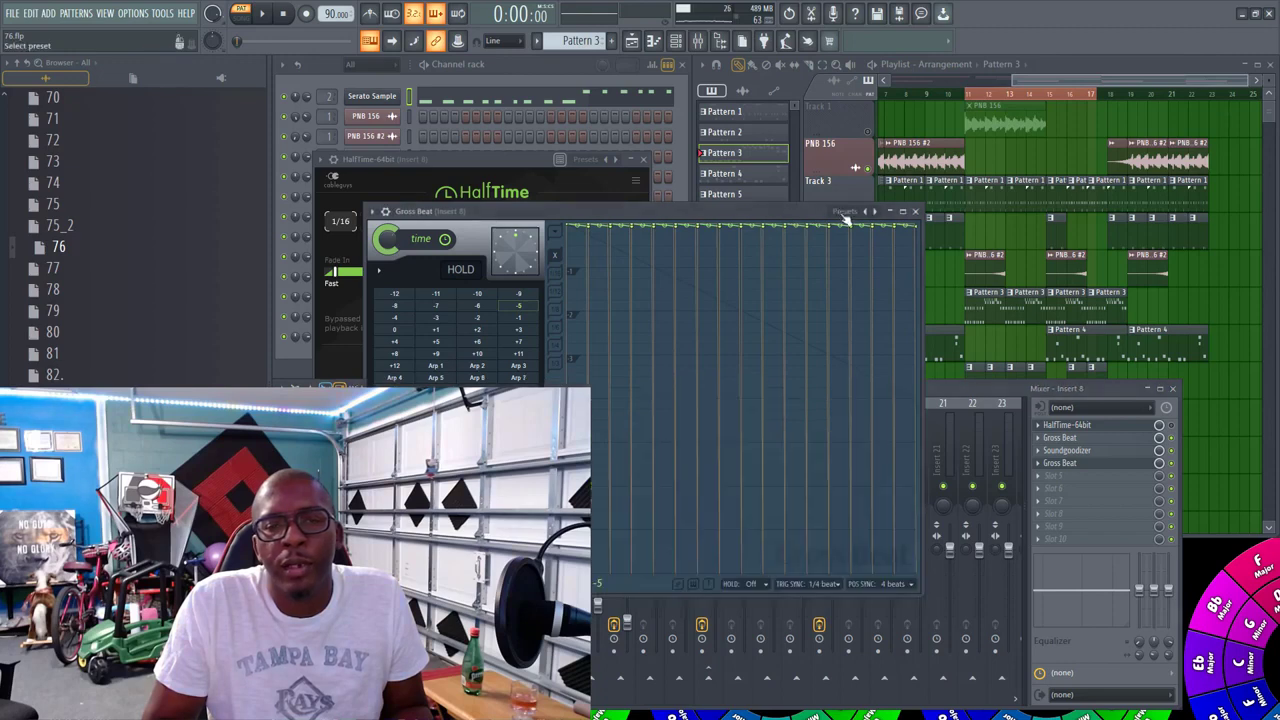
Step: Audition Pattern 3, and close the Gross Beat and HalfTime windows of mixer Insert 8
click(845, 218)
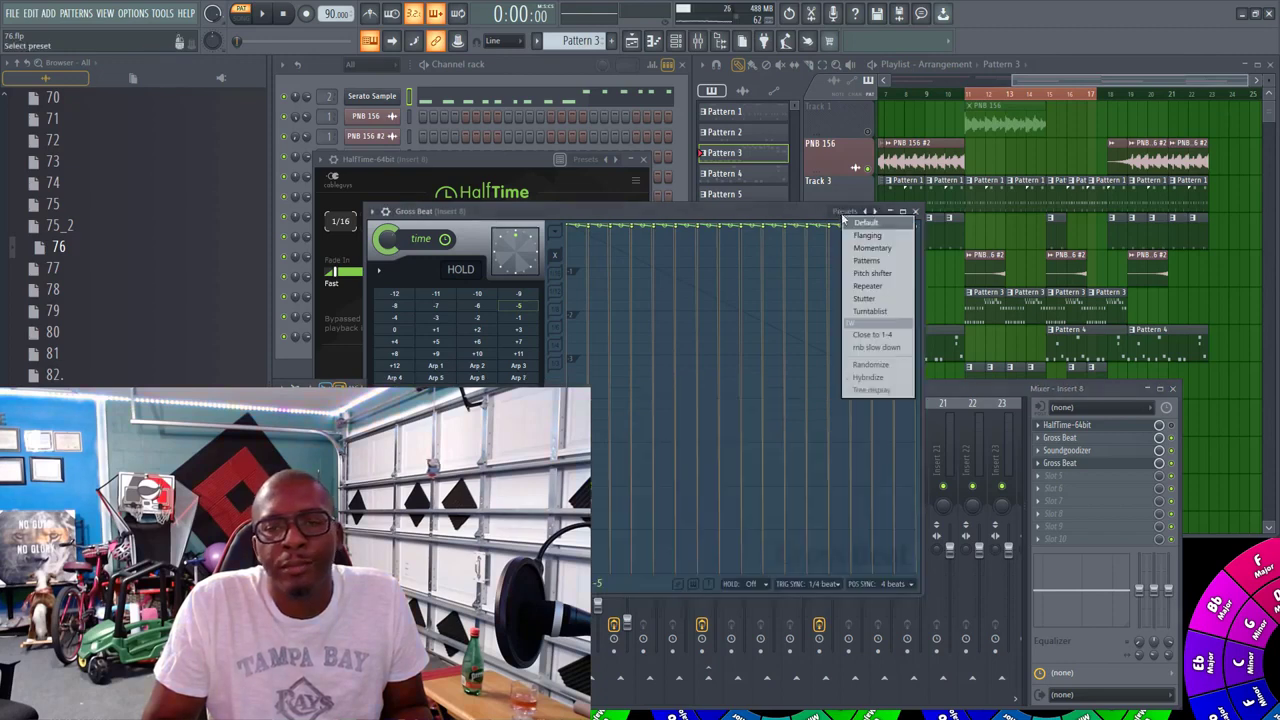
click(780, 220)
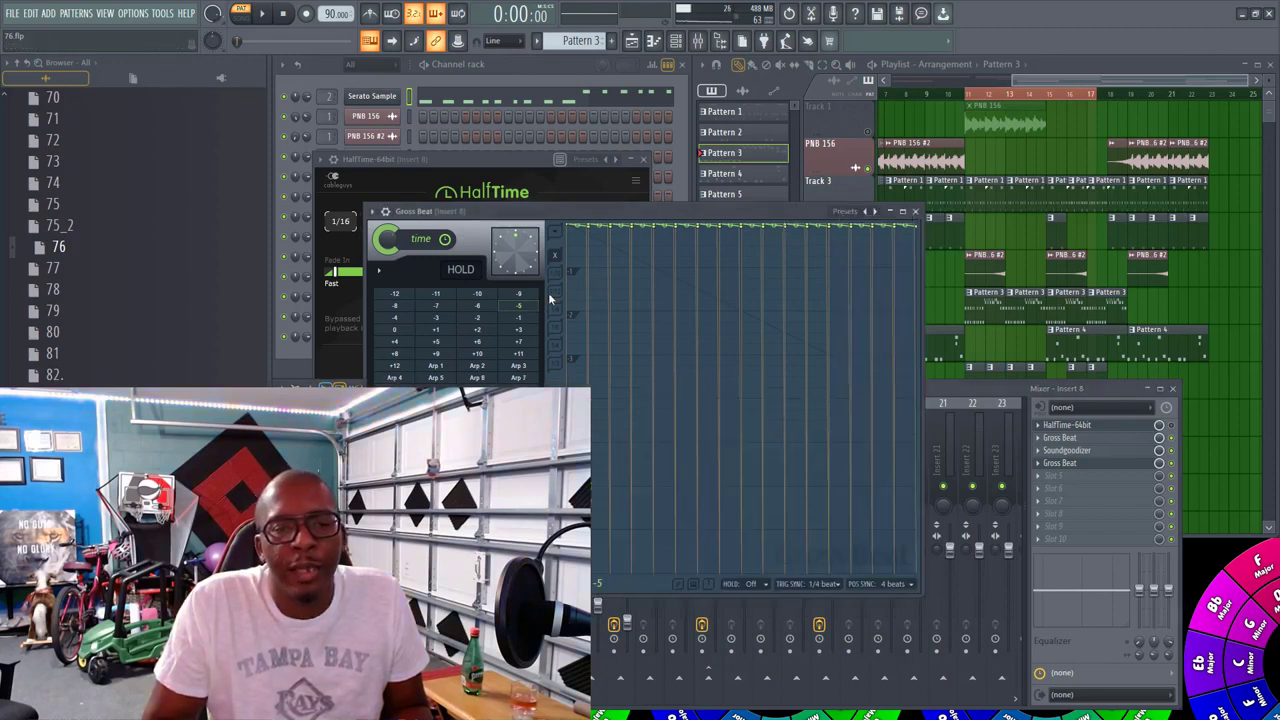
key(space)
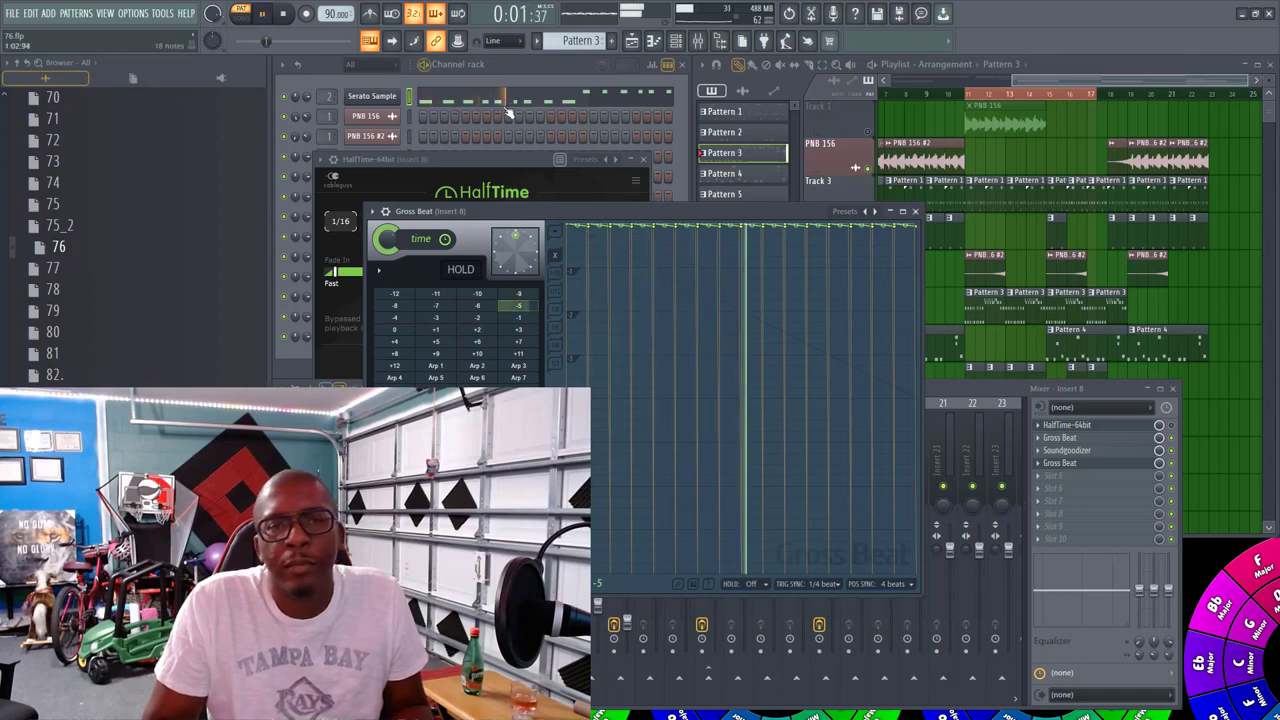
key(space)
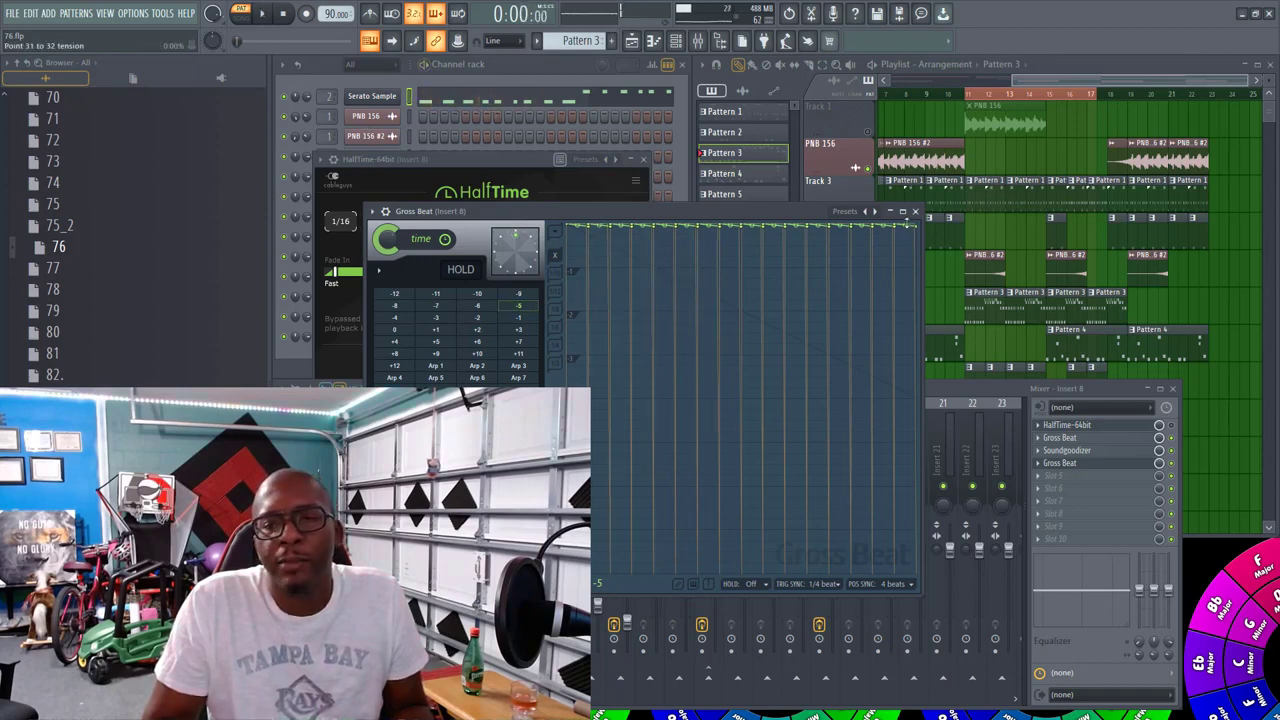
click(915, 212)
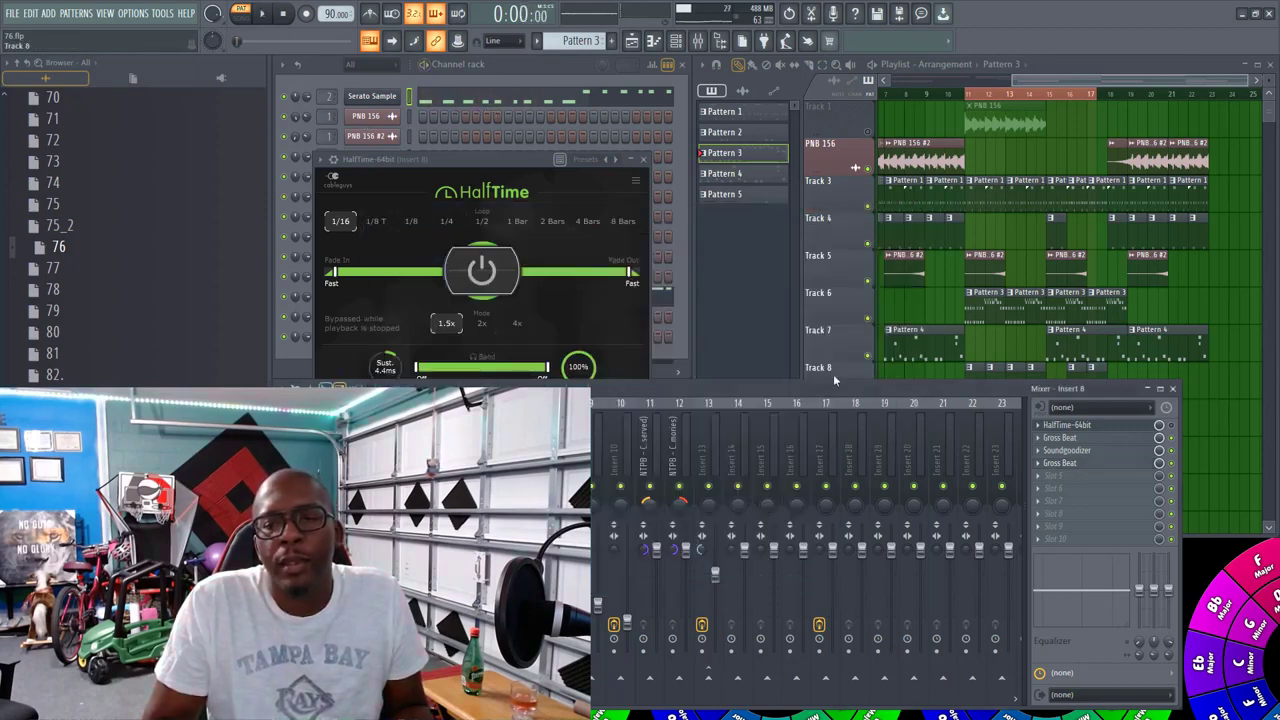
click(646, 160)
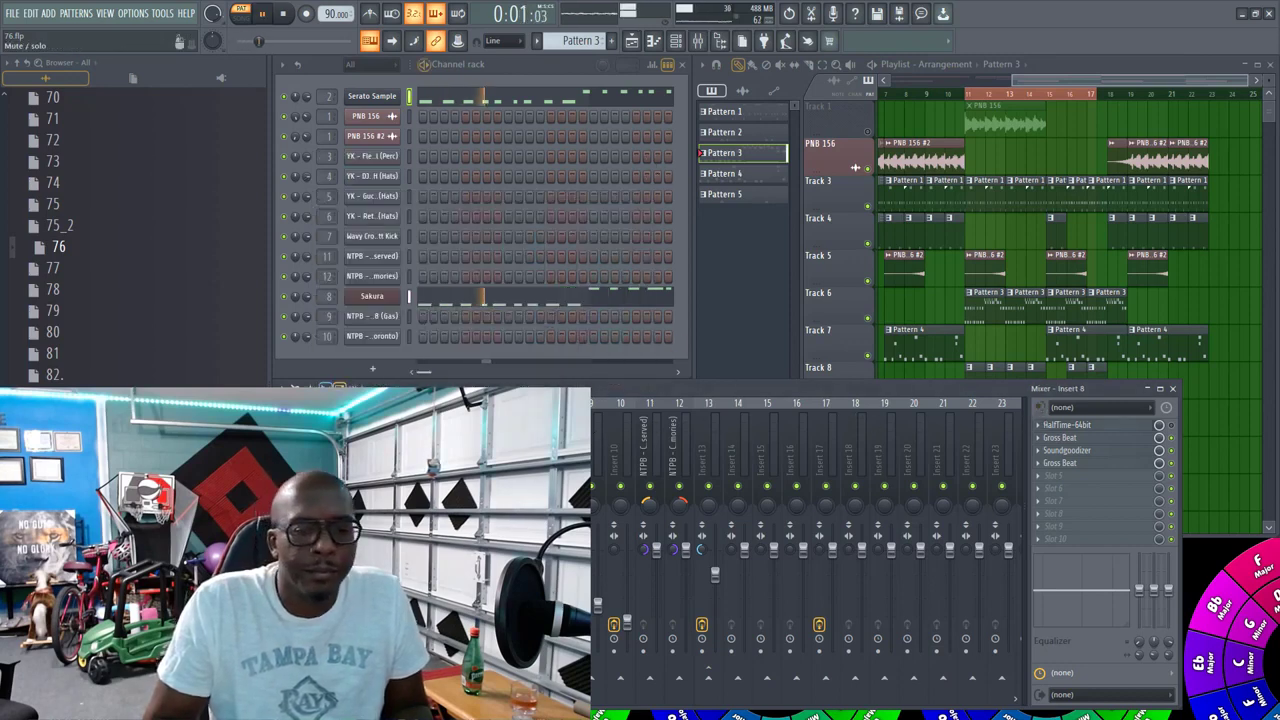
Step: Play the arrangement in song mode, and clear the time selection over bars 11 to 17
click(872, 73)
key(space)
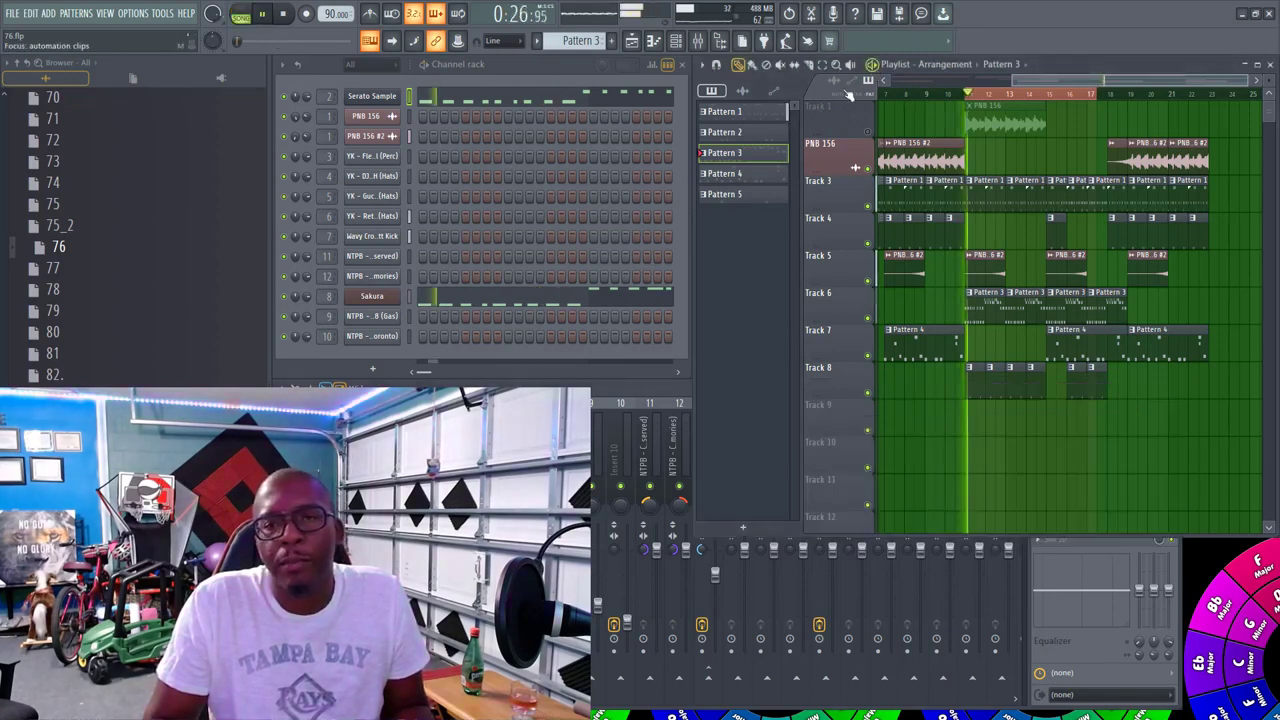
drag(1033, 82, 902, 95)
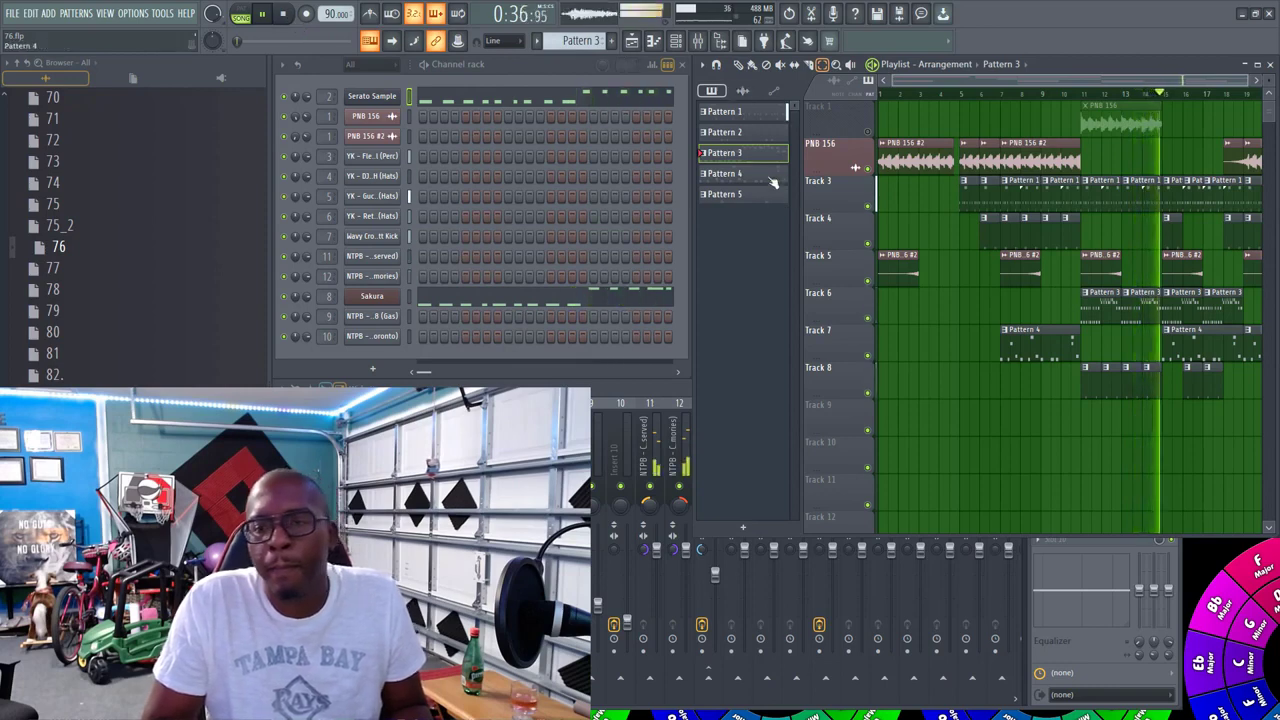
click(672, 391)
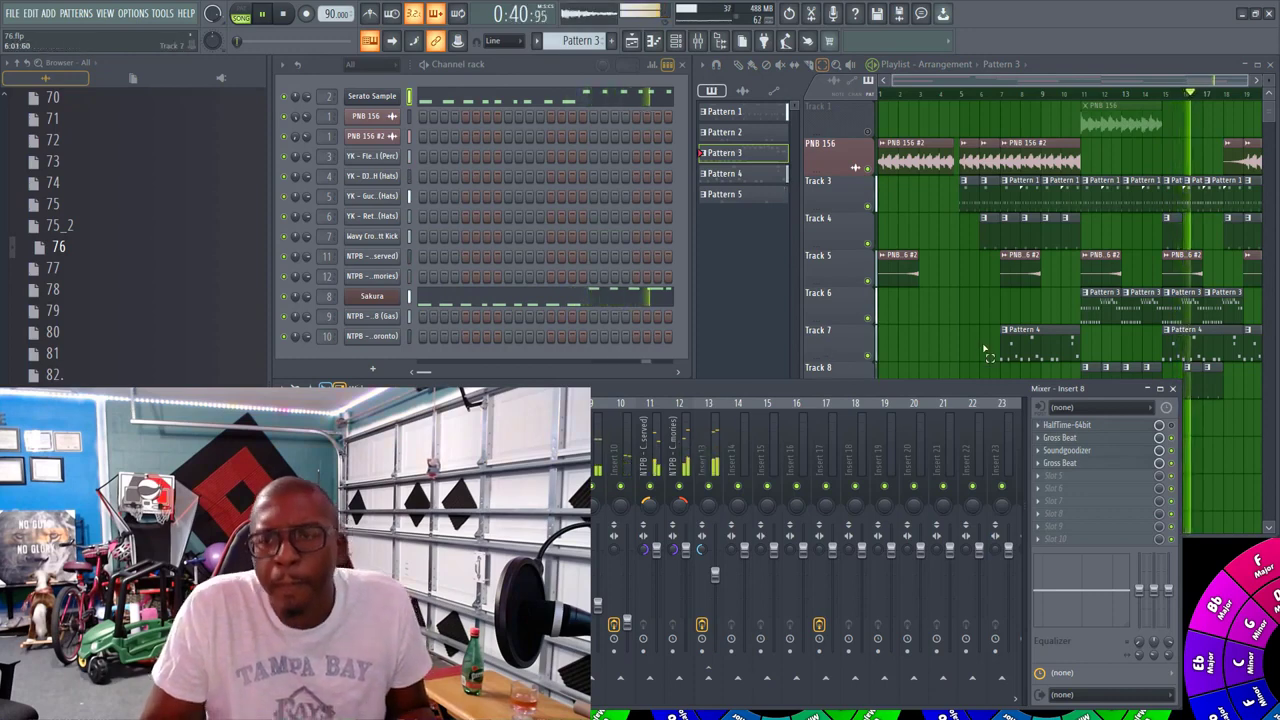
Step: Replay the arrangement from bar 11 with the mixer in view, and stop playback
click(752, 66)
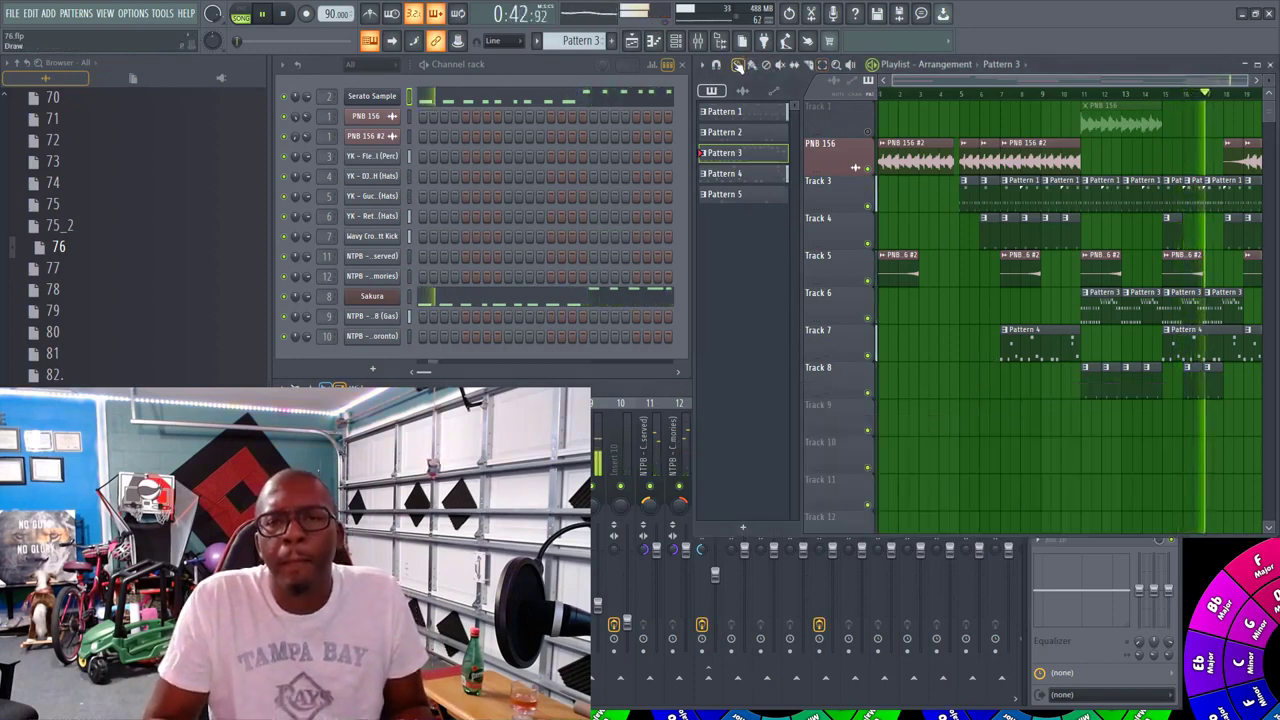
click(1084, 94)
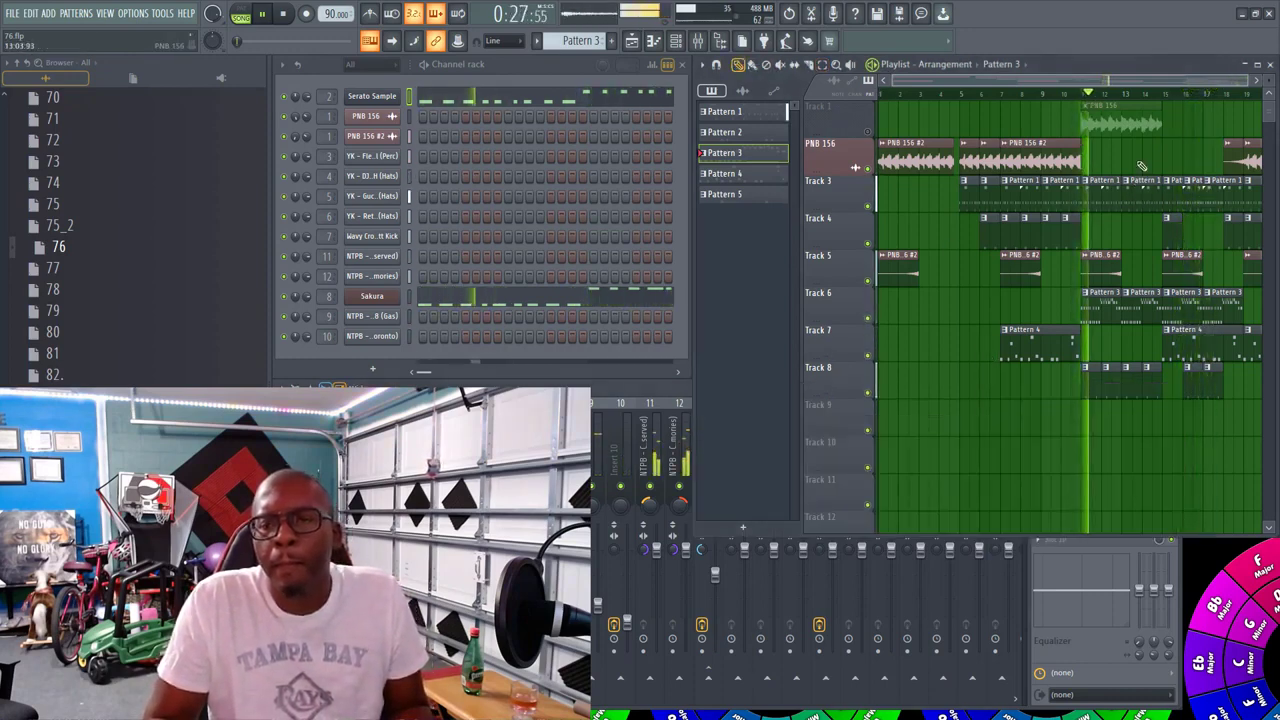
drag(1058, 82, 1152, 88)
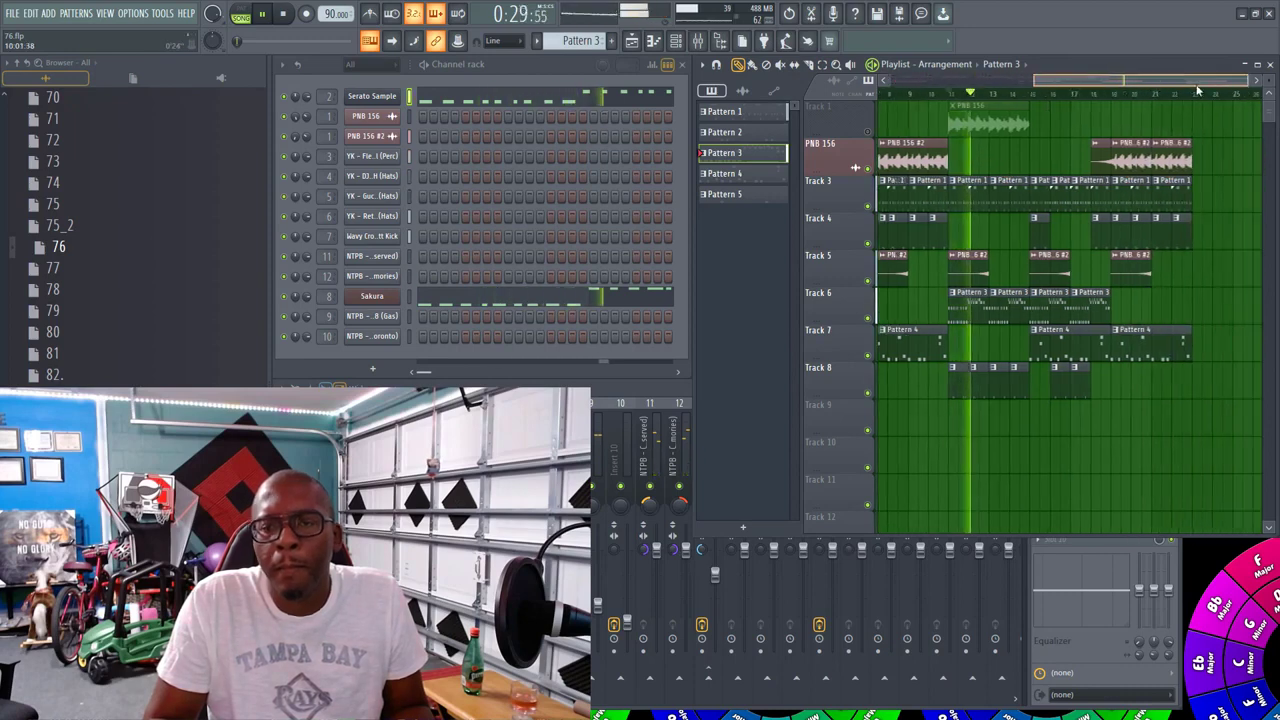
click(667, 390)
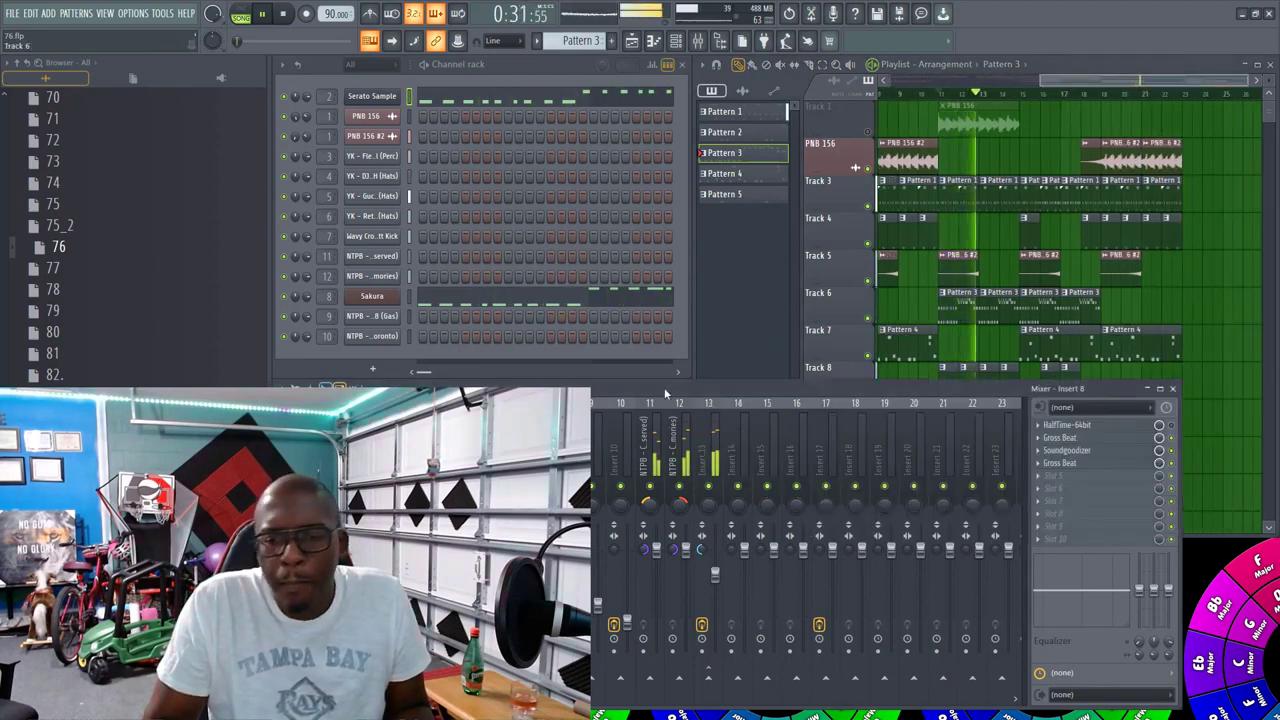
key(space)
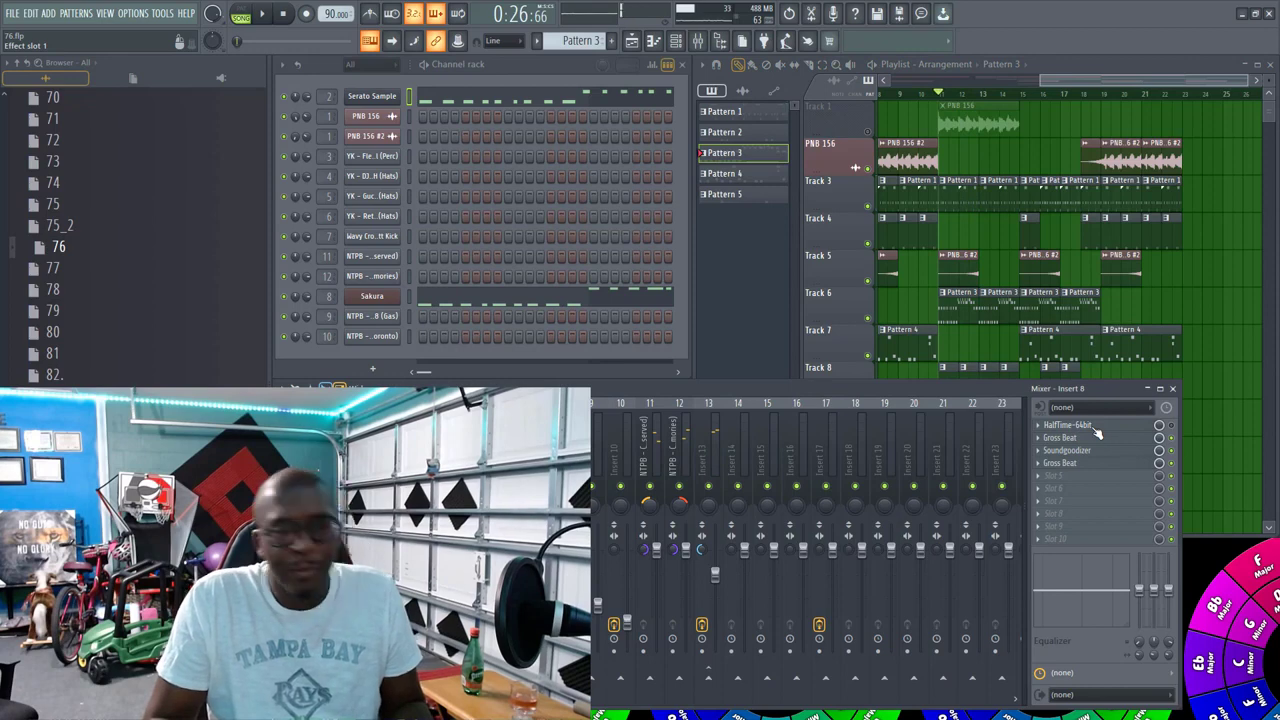
Step: Compare Pattern 3 on its own with the full arrangement played from bar 11
click(424, 66)
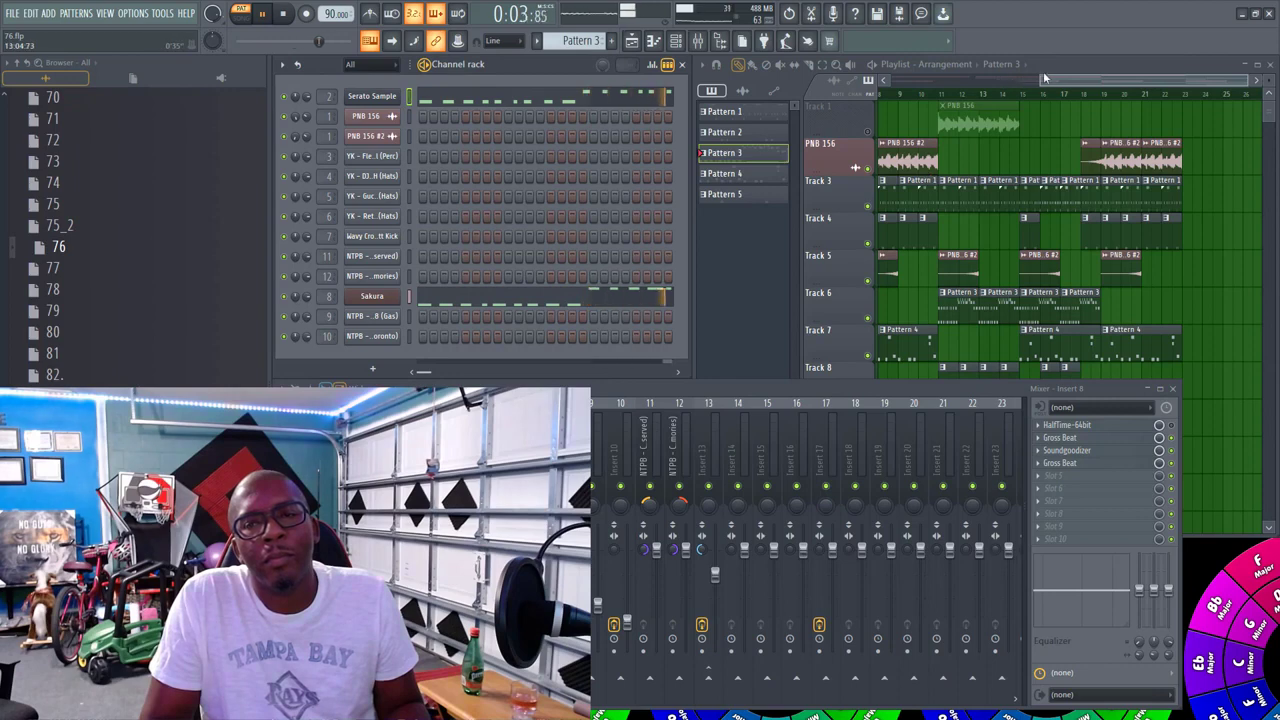
drag(1044, 78, 1048, 96)
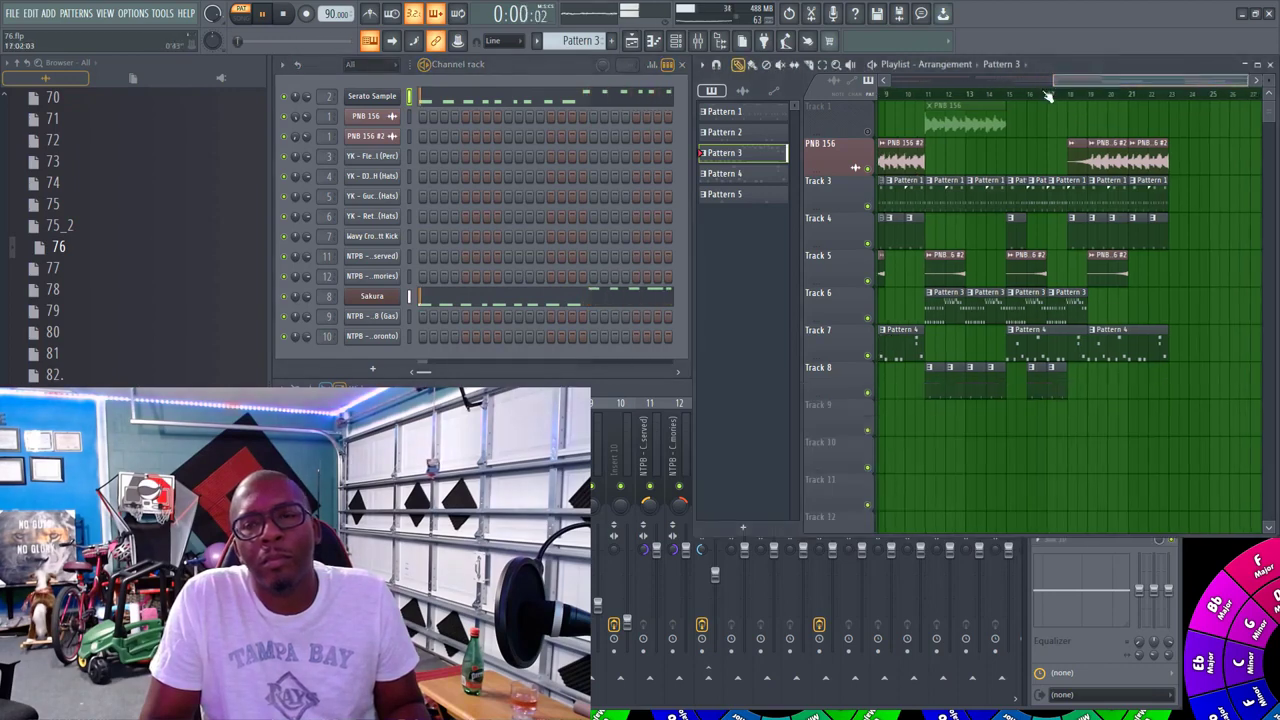
click(929, 97)
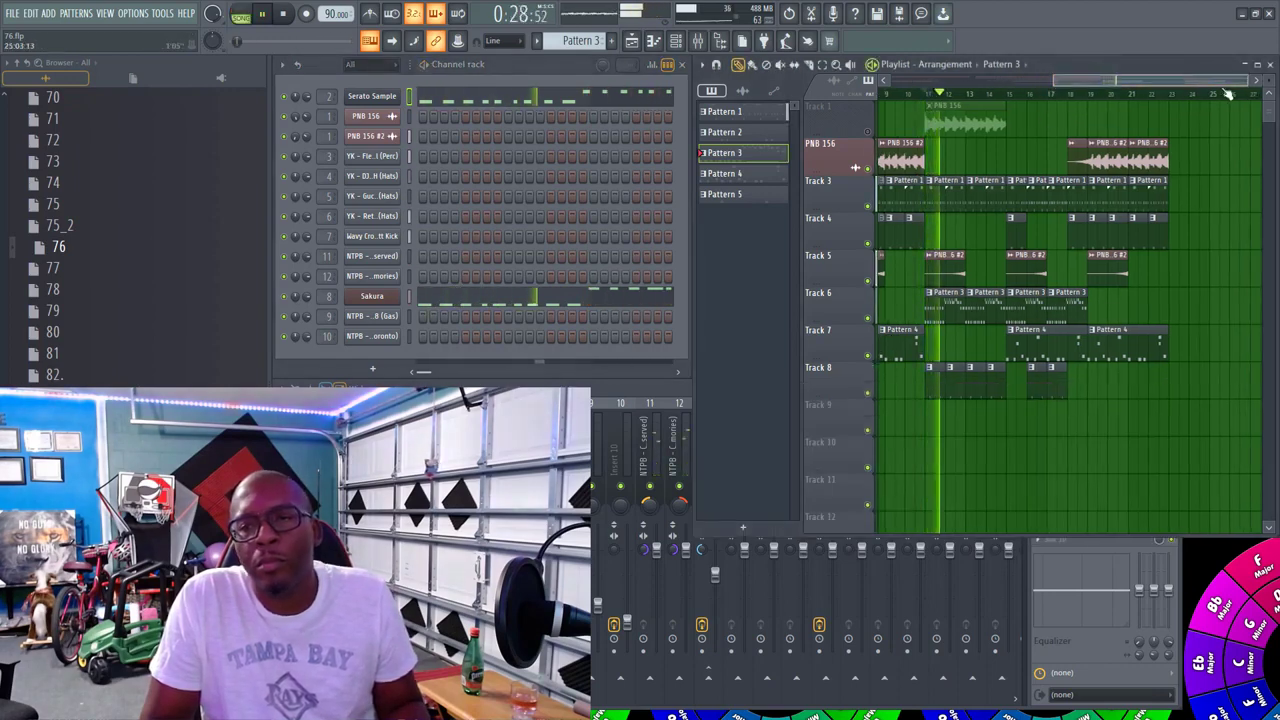
drag(1228, 94, 1196, 94)
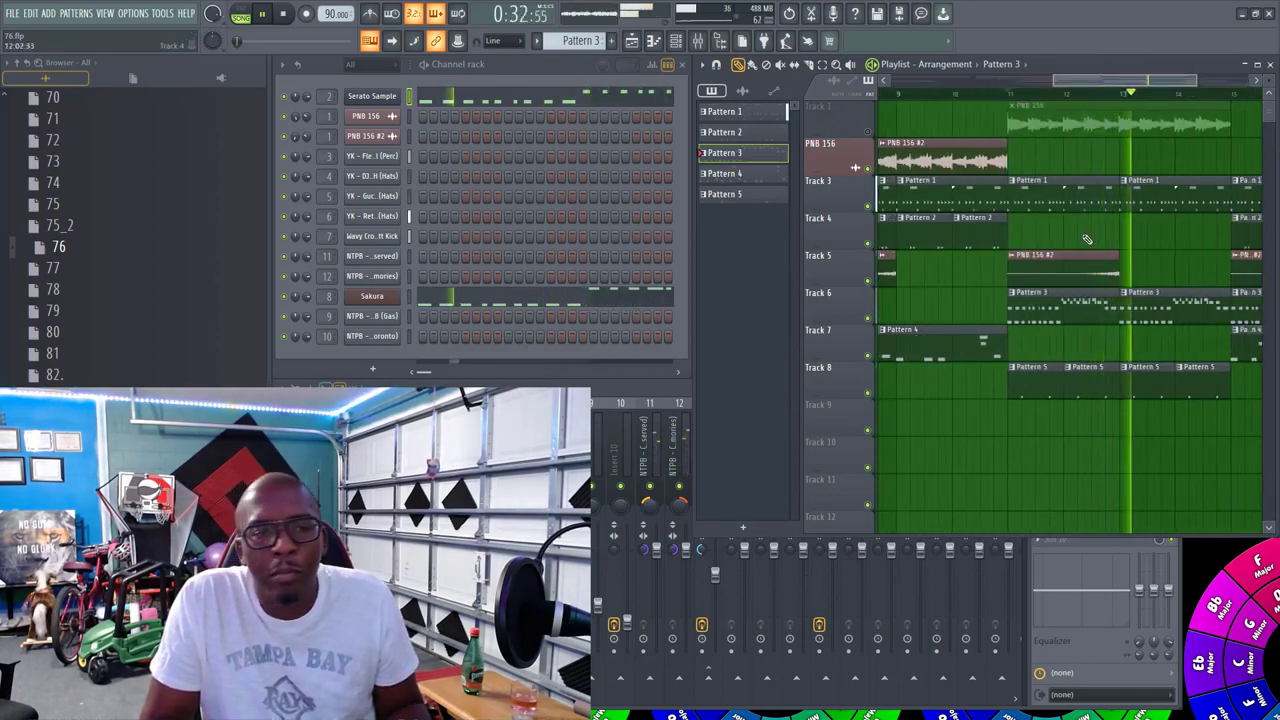
click(612, 403)
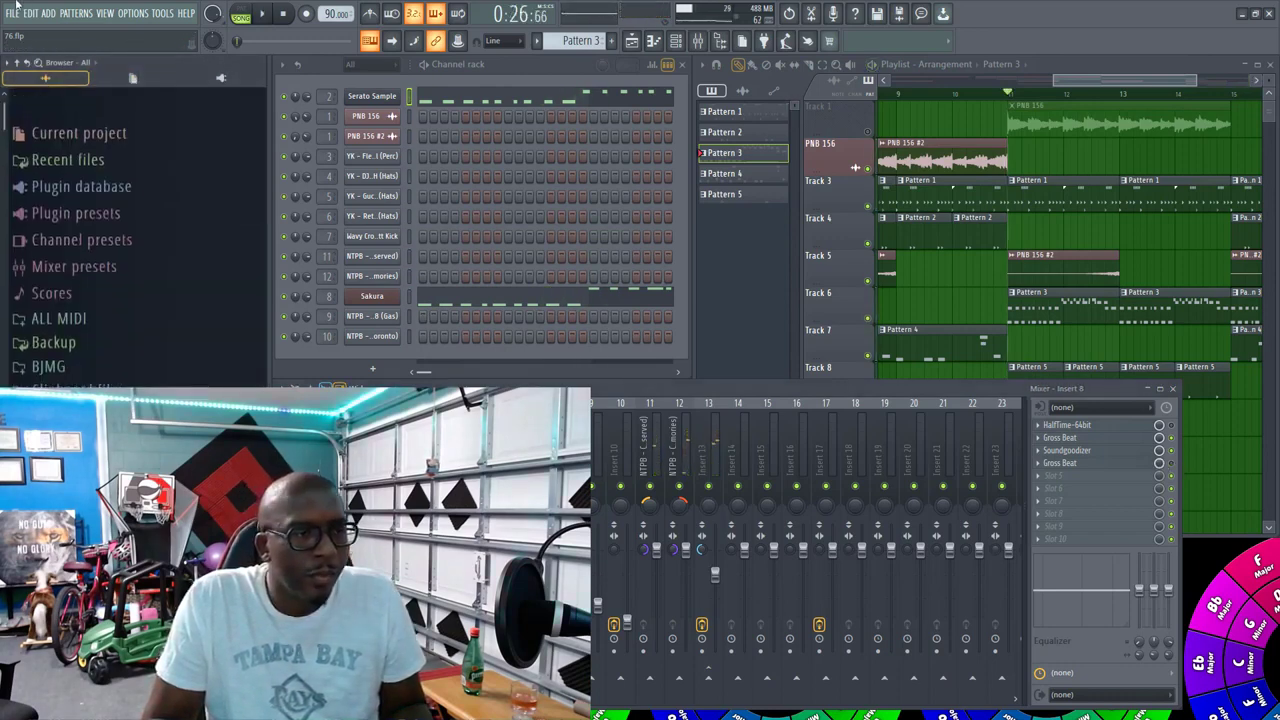
Step: Display the current project's edit history in the browser
click(36, 127)
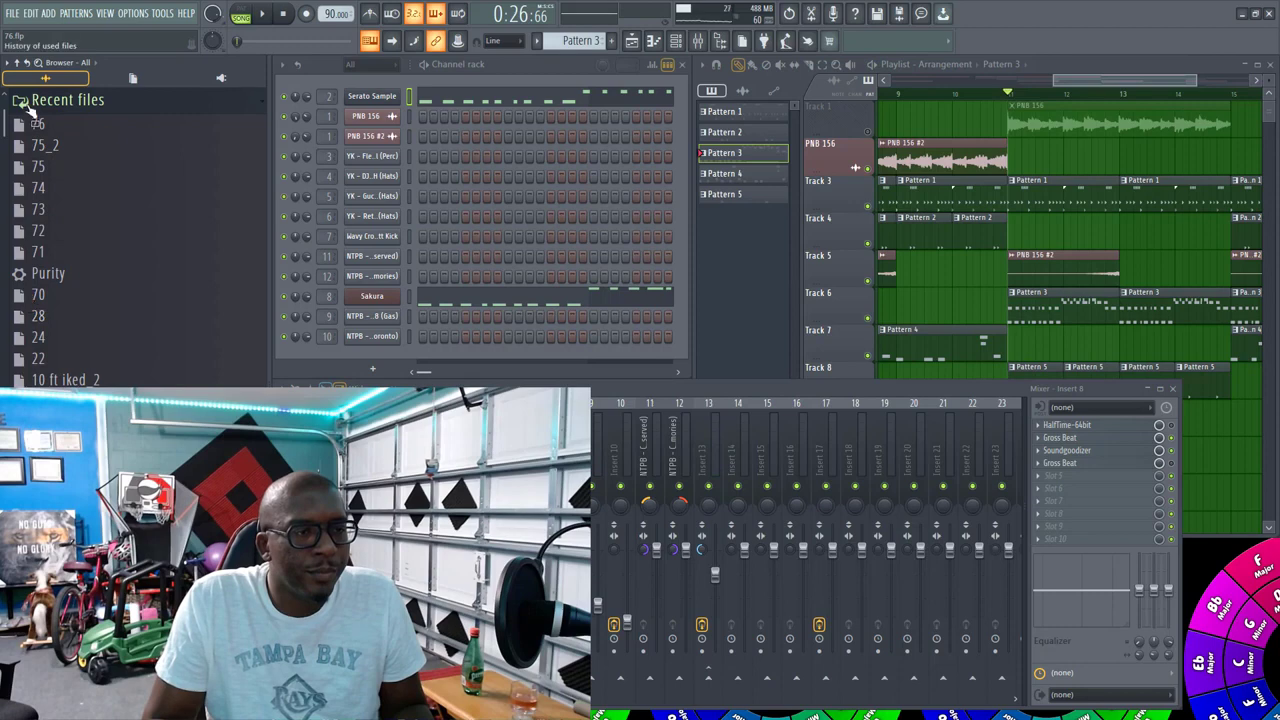
click(30, 108)
scroll(50, 128, up, 1)
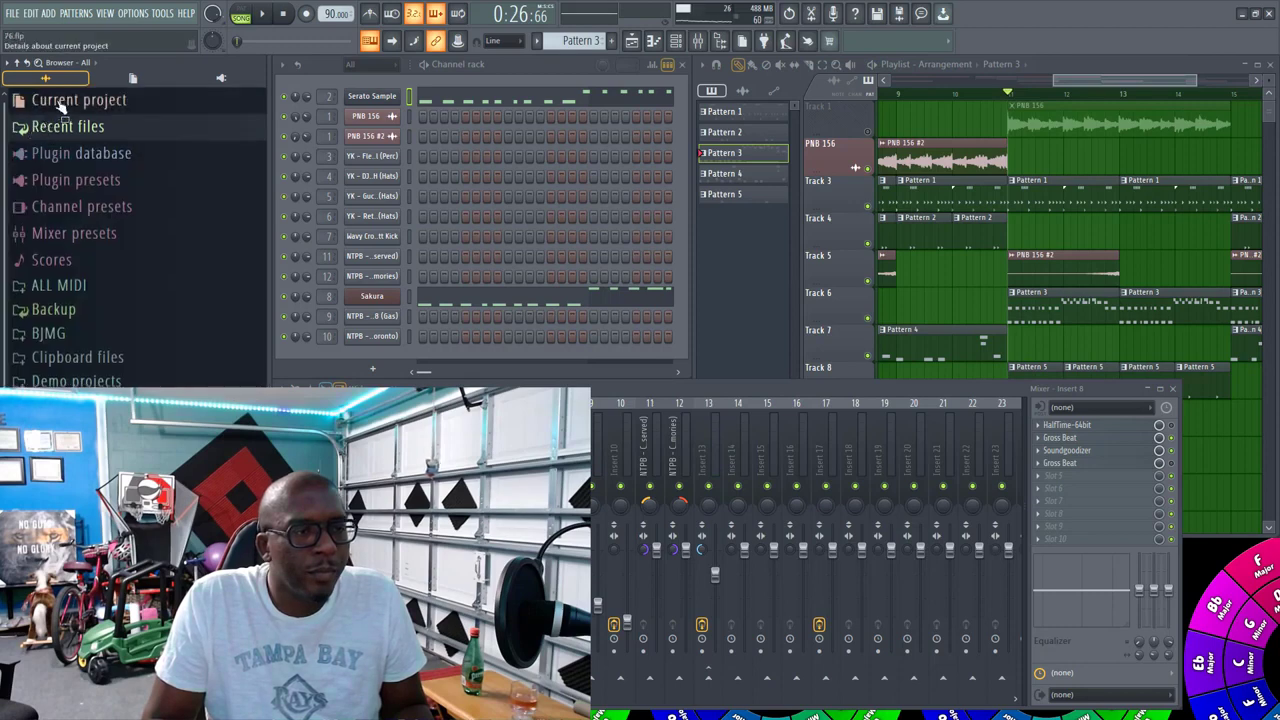
click(61, 106)
click(66, 132)
click(55, 306)
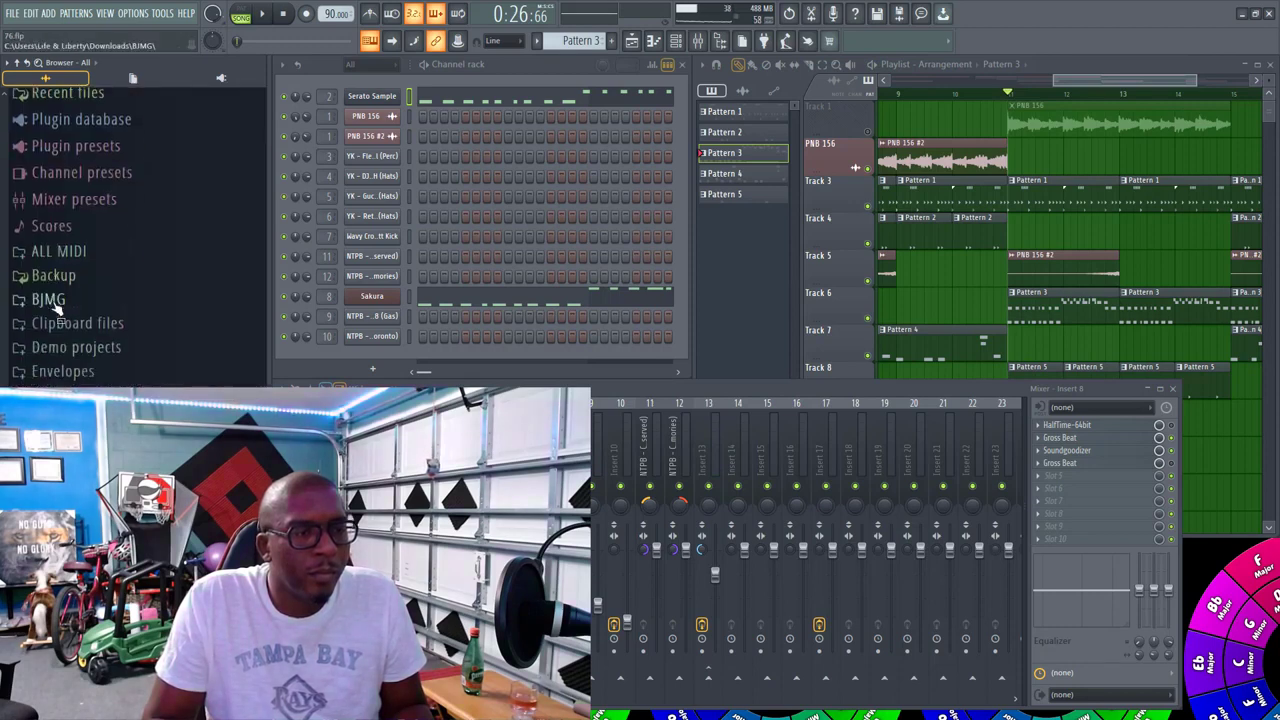
scroll(58, 312, up, 5)
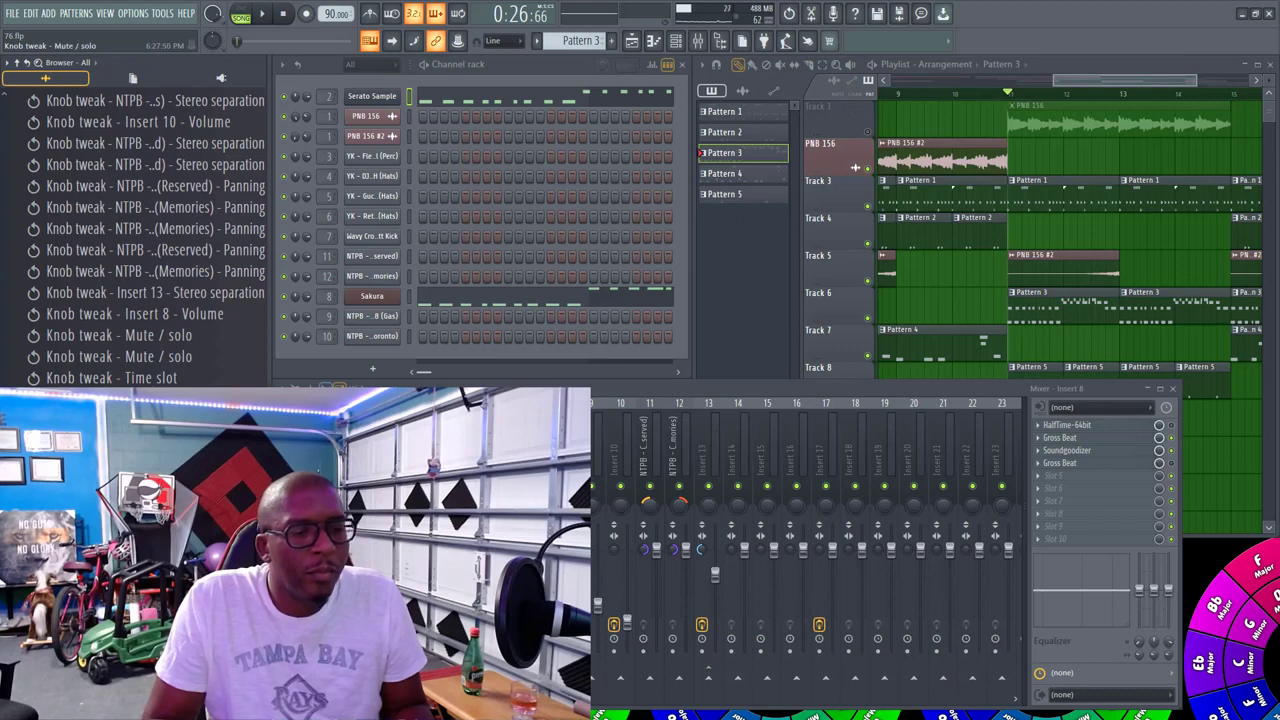
Step: Play the arrangement from bar 11 while undoing recent mixer knob tweaks, and stop playback
key(space)
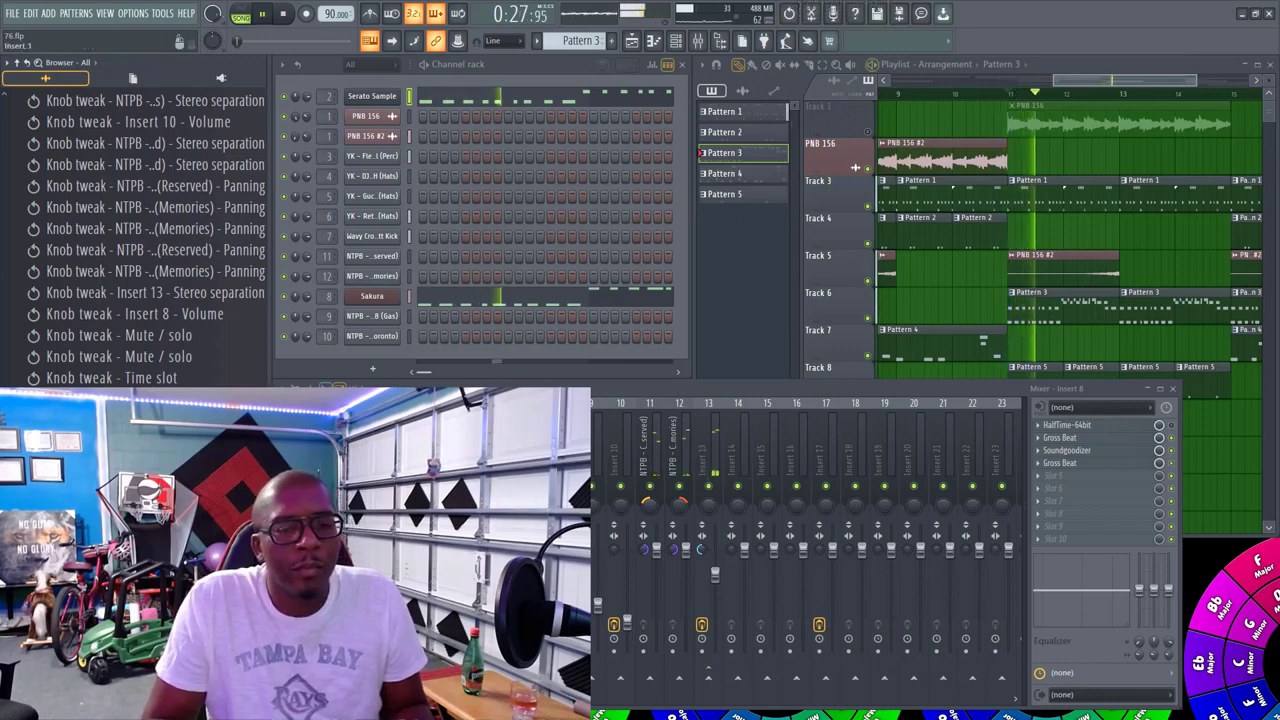
key(space)
key(space)
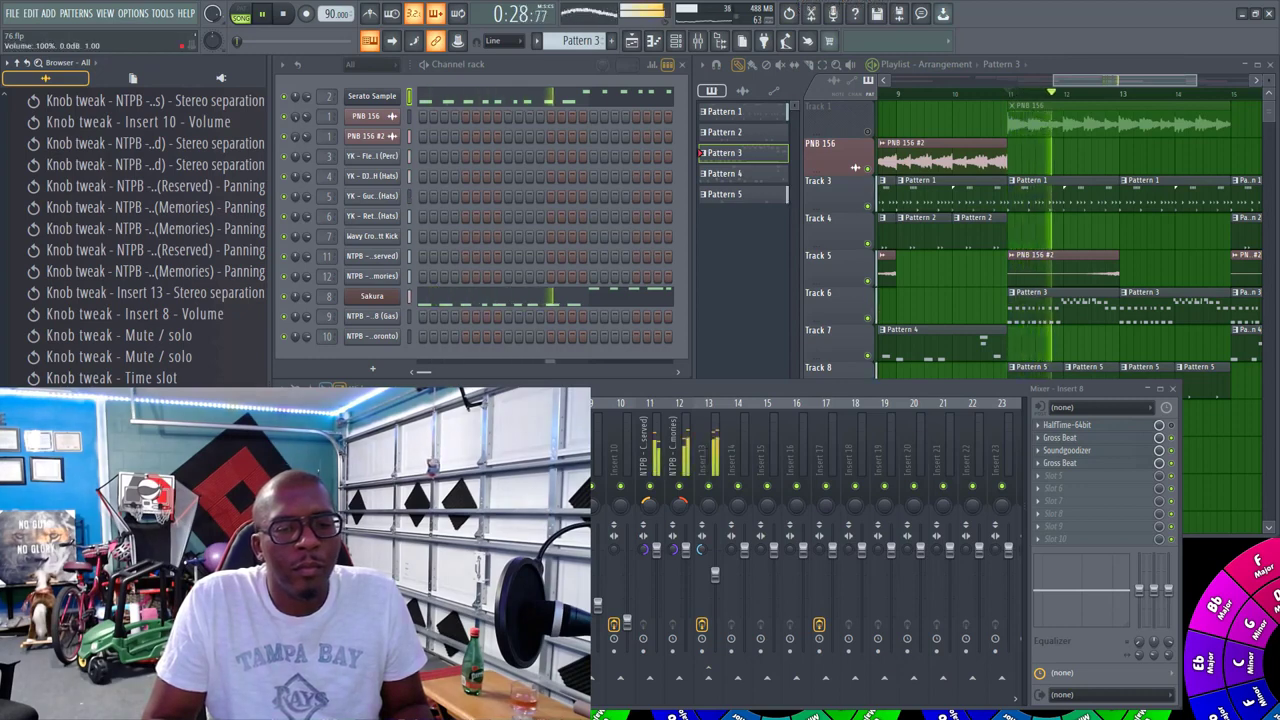
key(ctrl+z)
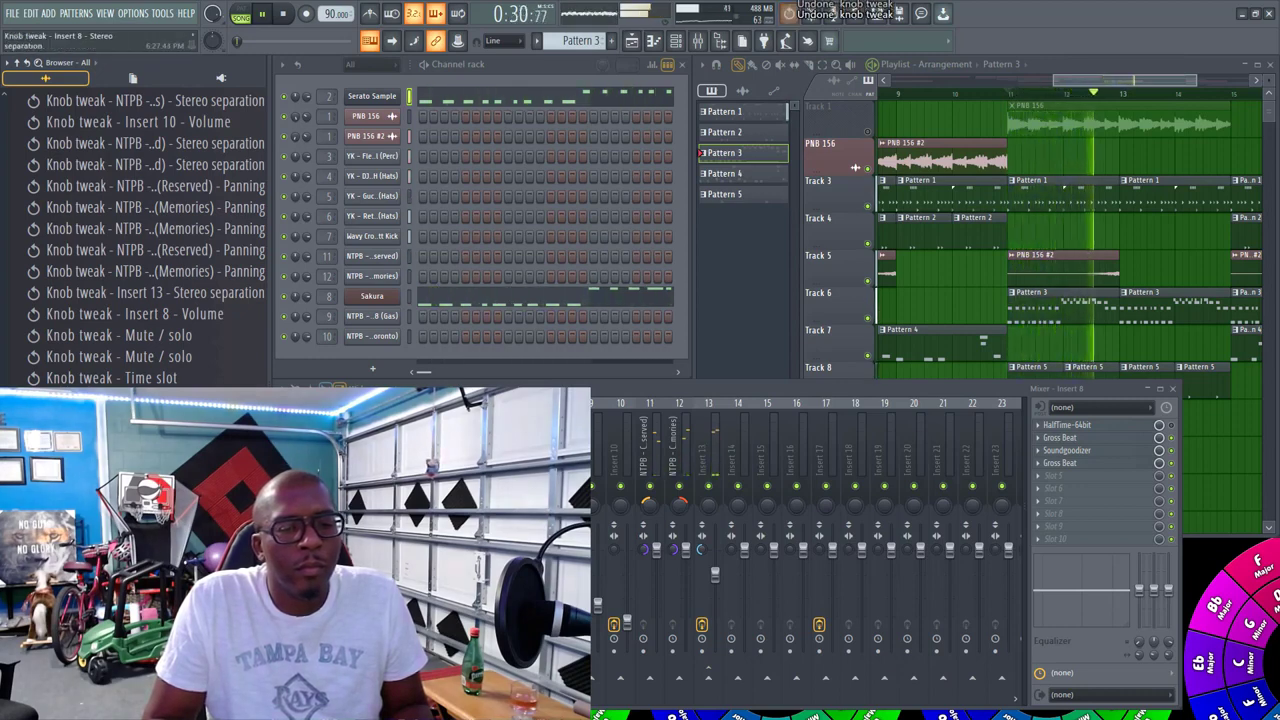
key(ctrl+z)
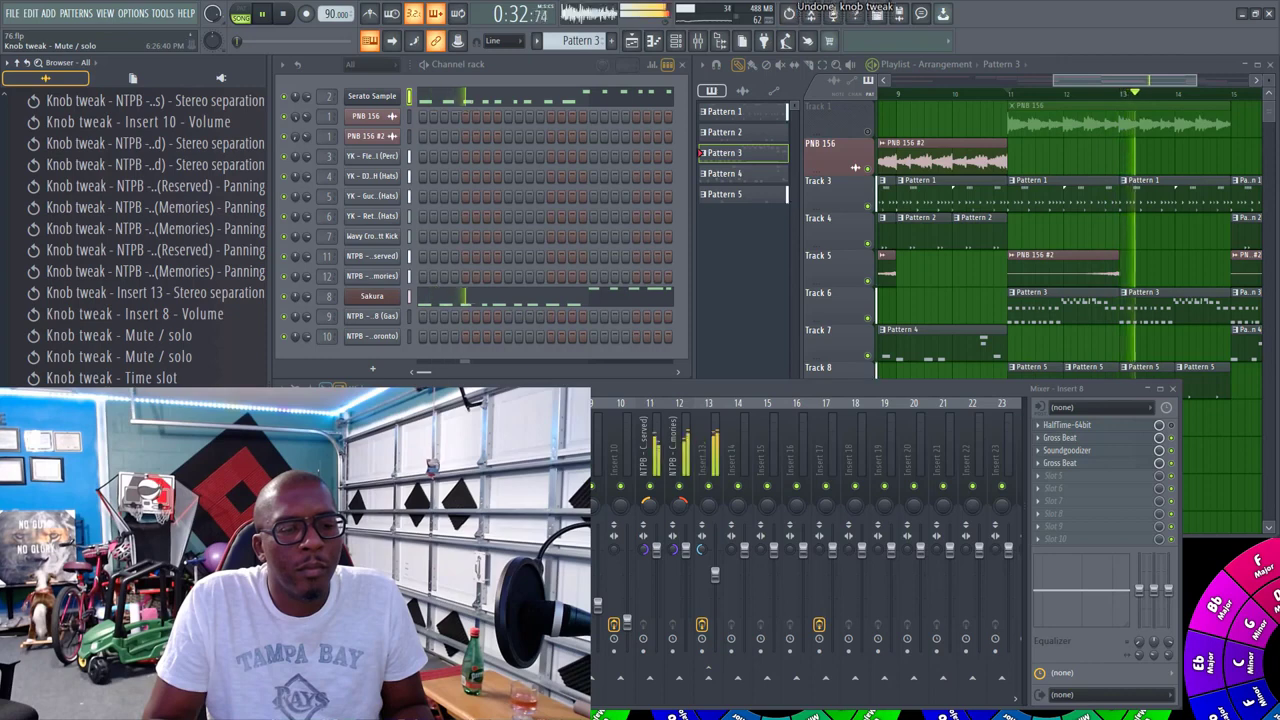
key(space)
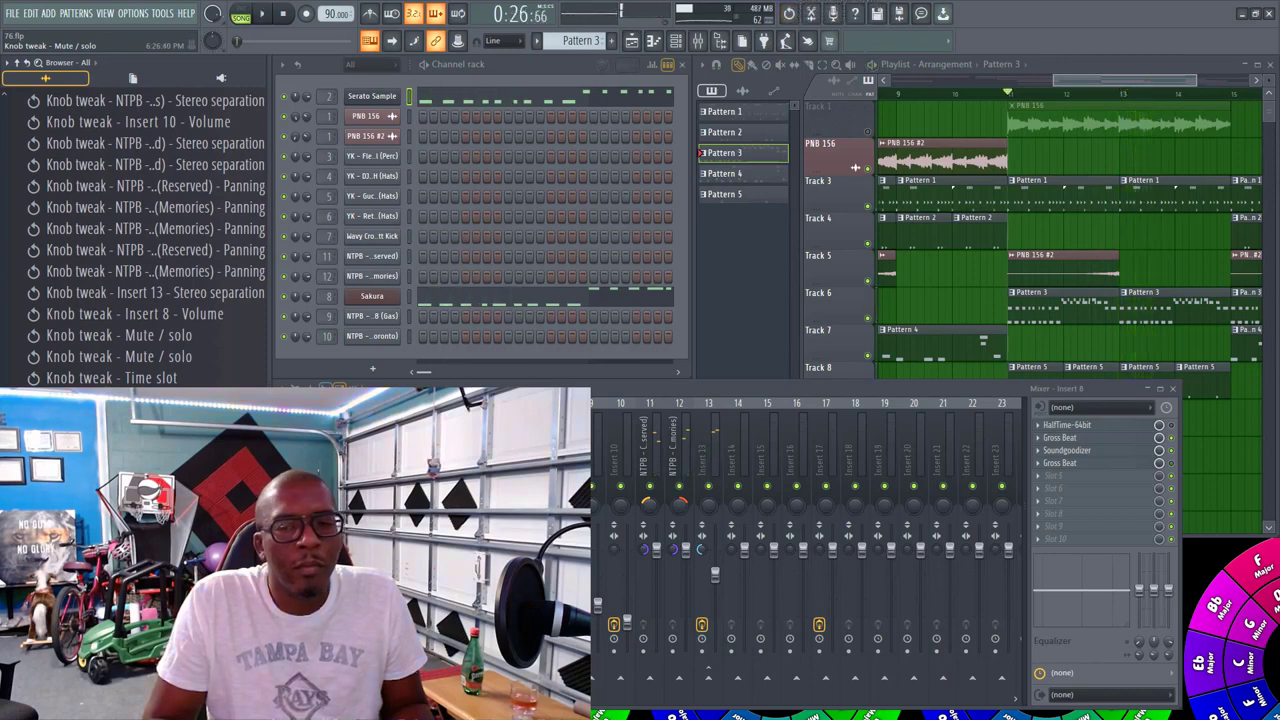
Step: Replay from bar 11 while undoing further knob and mute changes, stop playback, and review the remaining edit history
key(space)
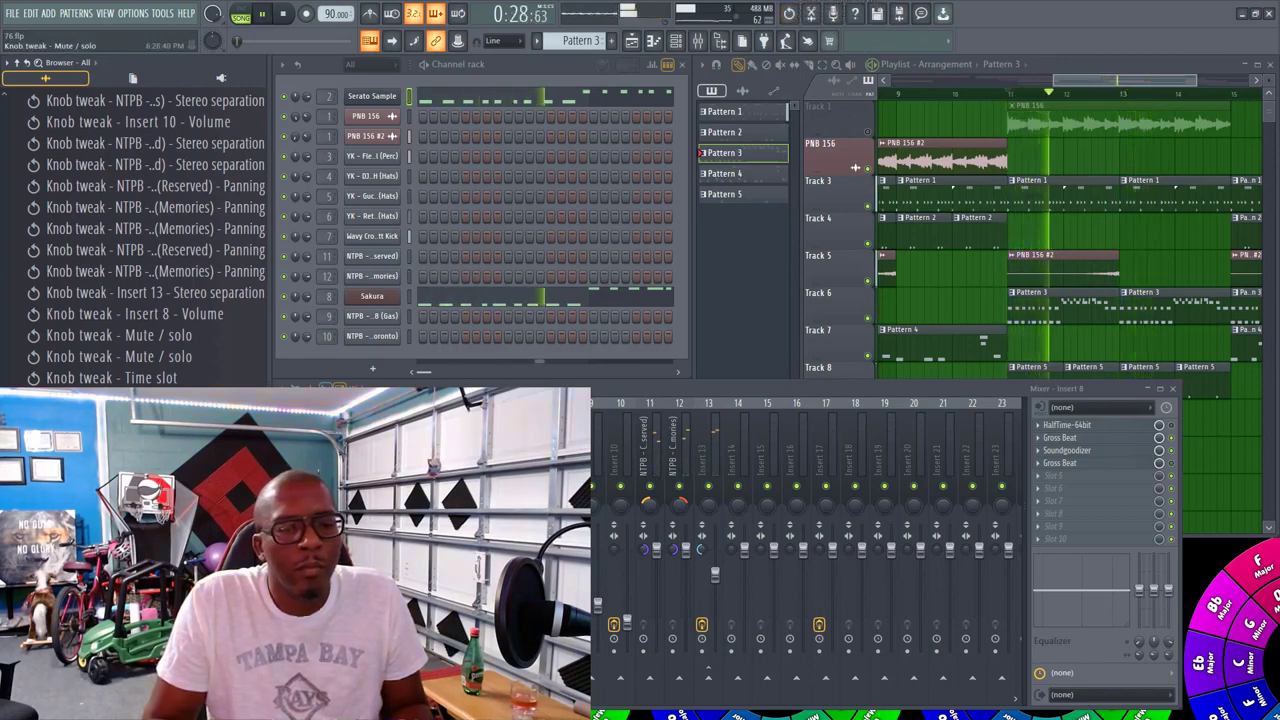
key(ctrl+z)
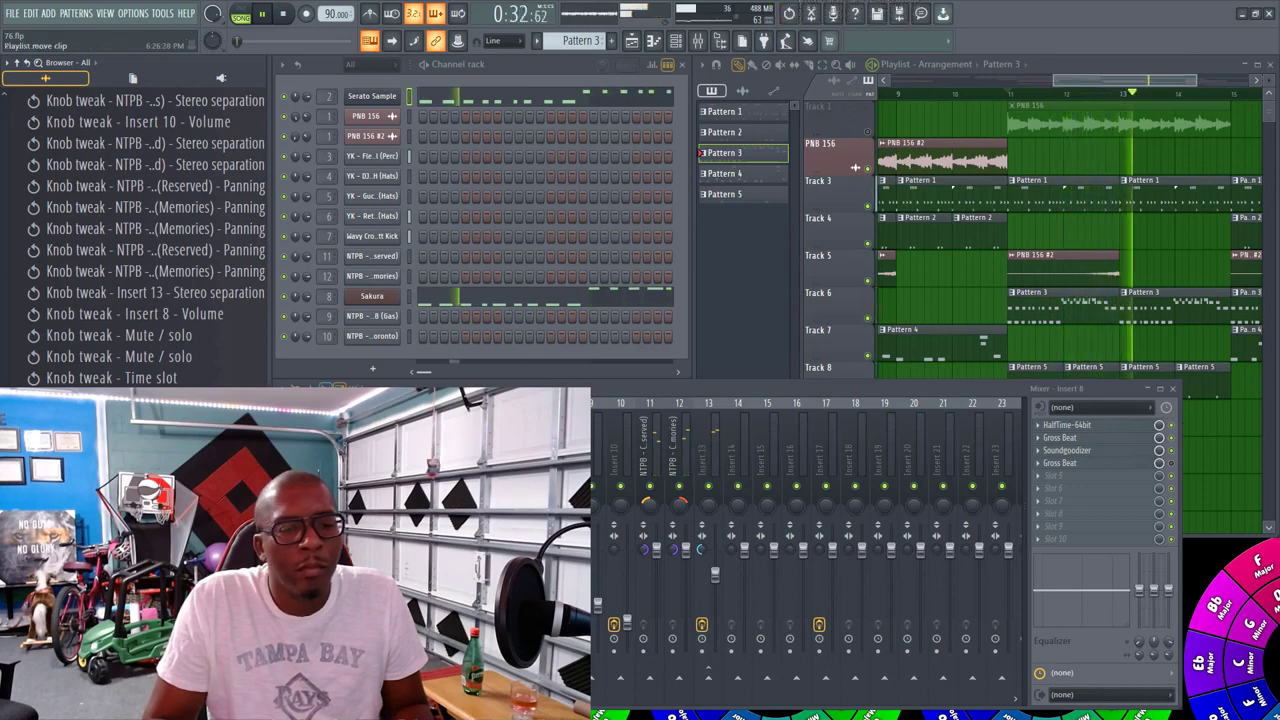
key(ctrl+z)
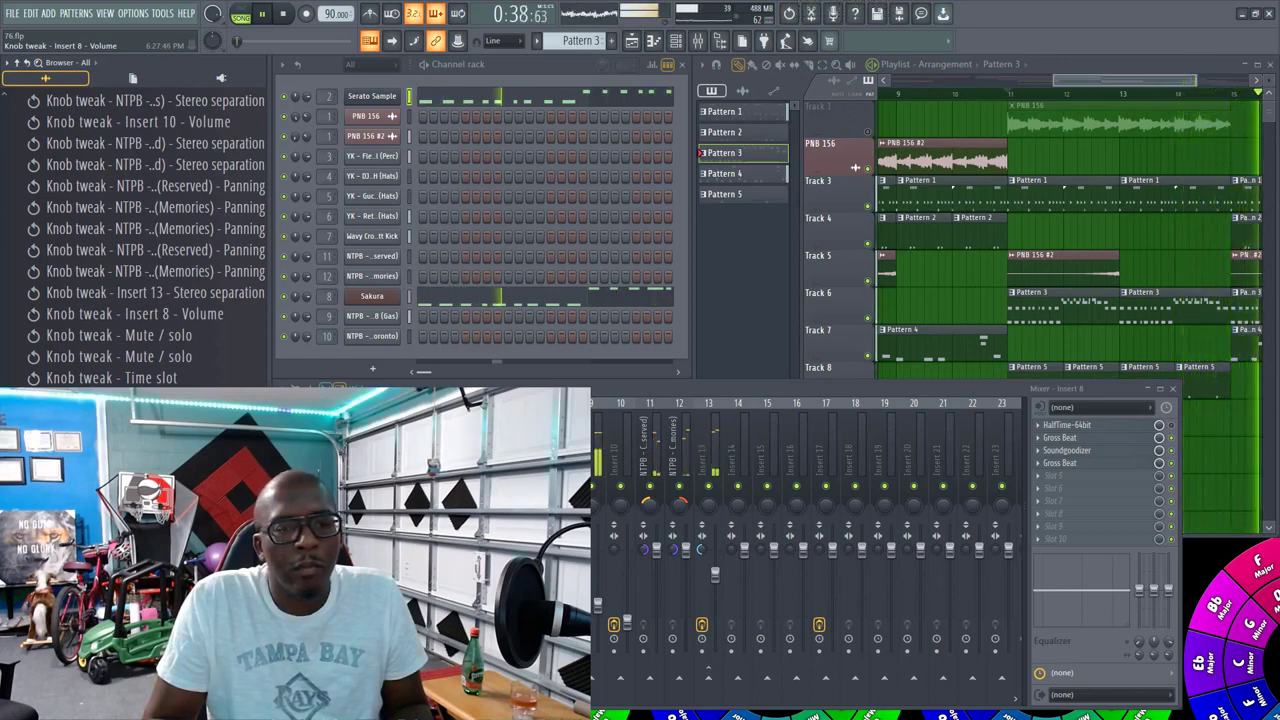
key(ctrl+z)
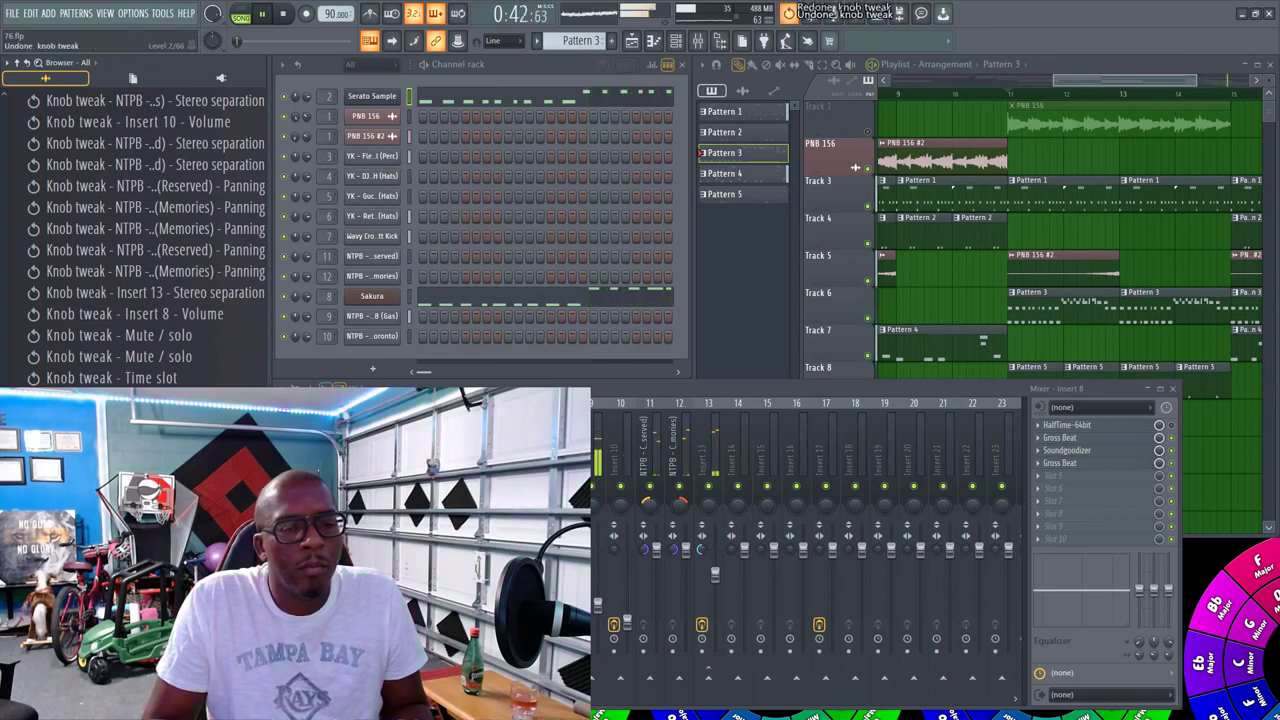
key(space)
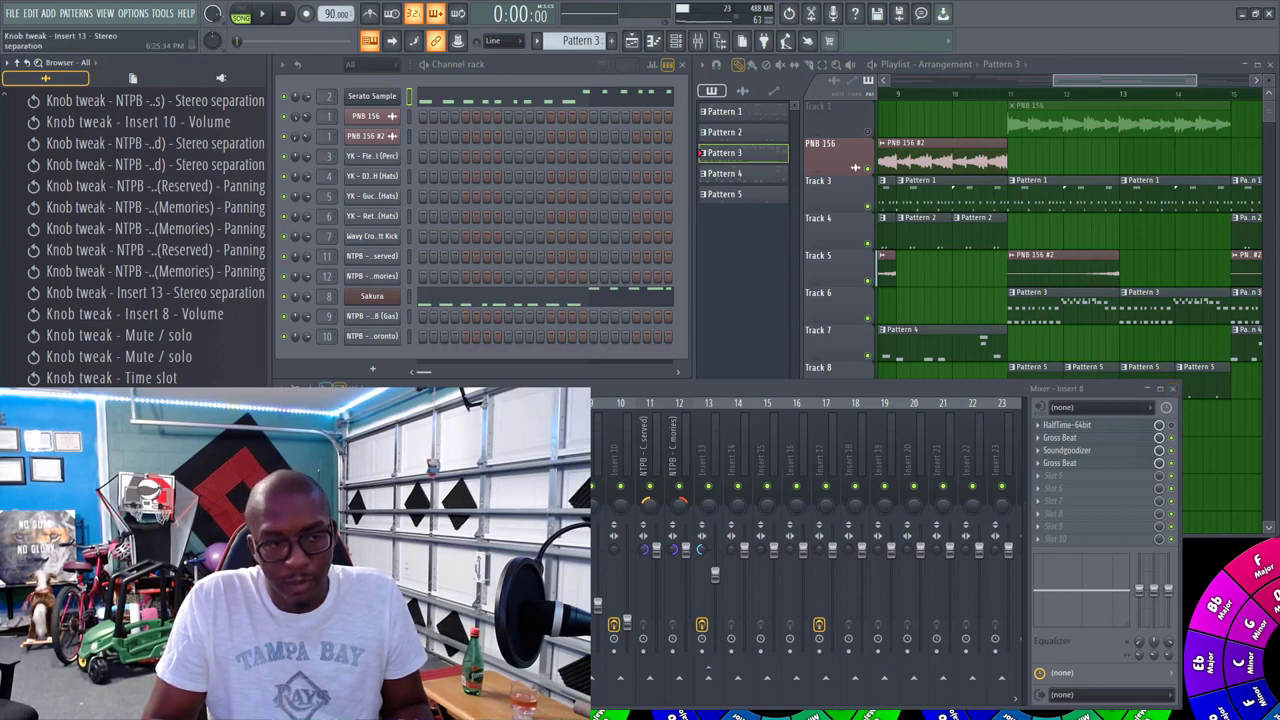
scroll(136, 236, down, 5)
scroll(136, 236, up, 3)
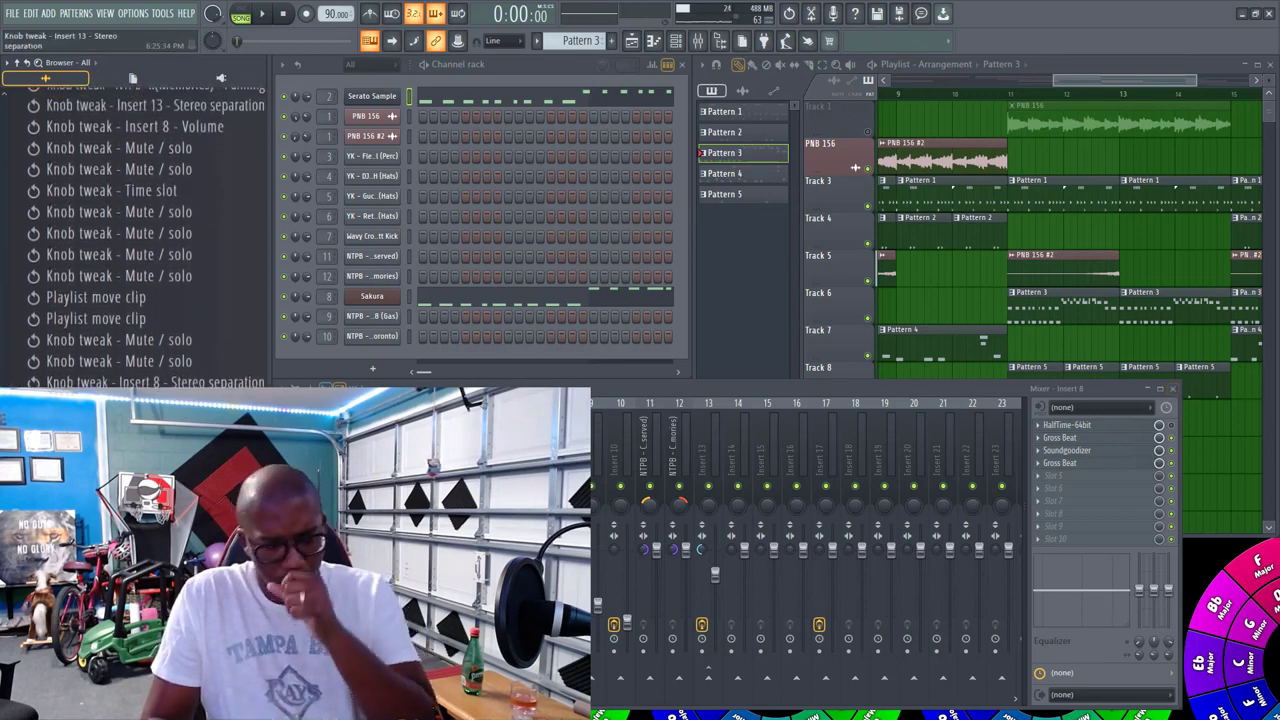
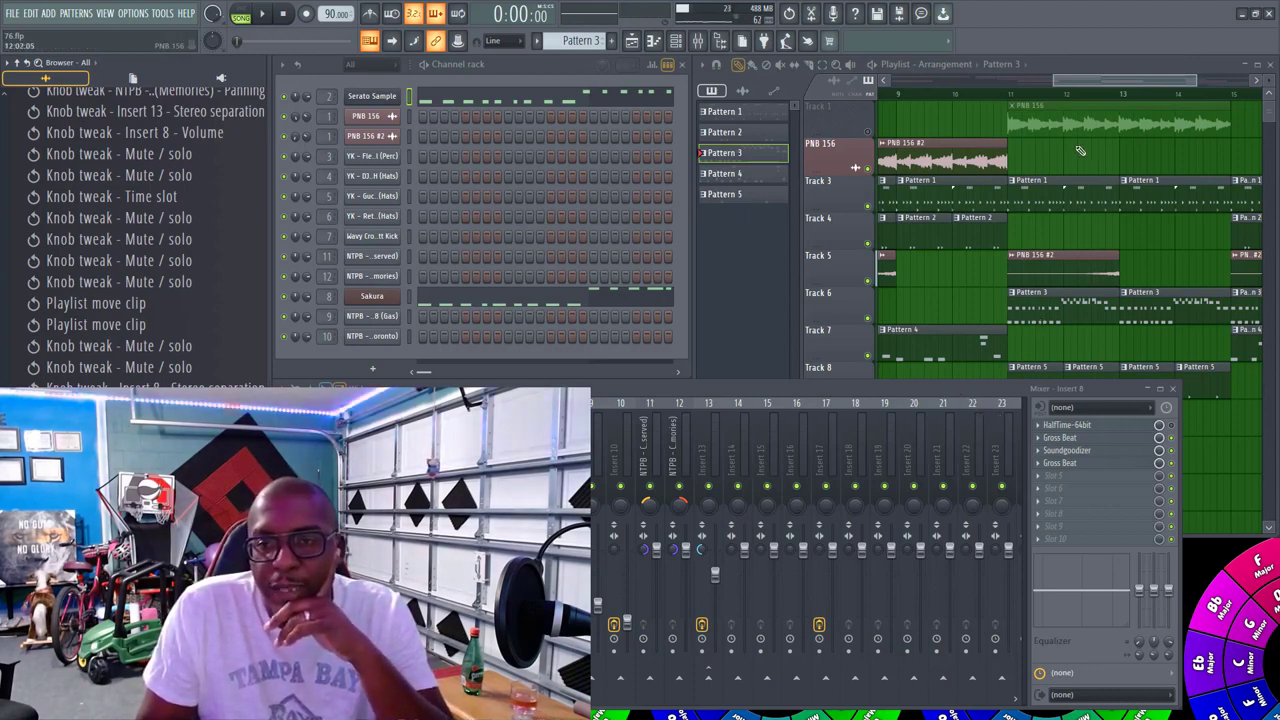
Step: Play Pattern 3 briefly on its own and stop playback
drag(1064, 87, 1104, 84)
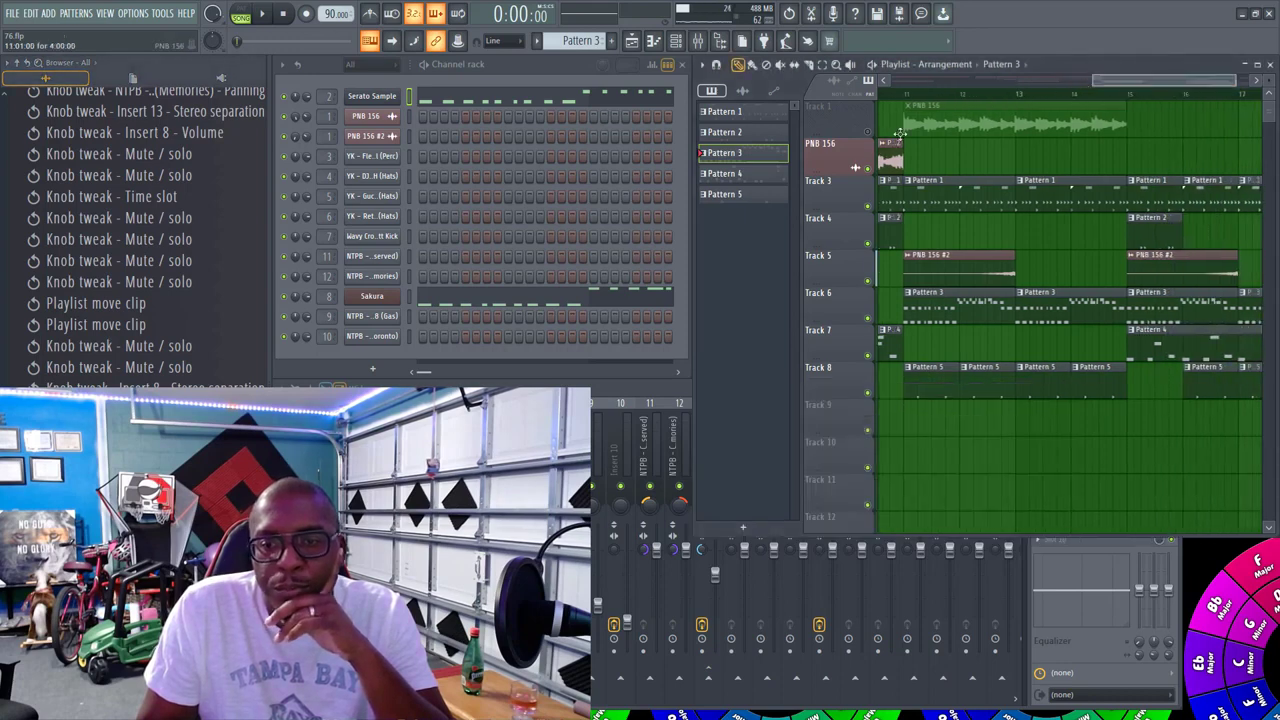
click(424, 65)
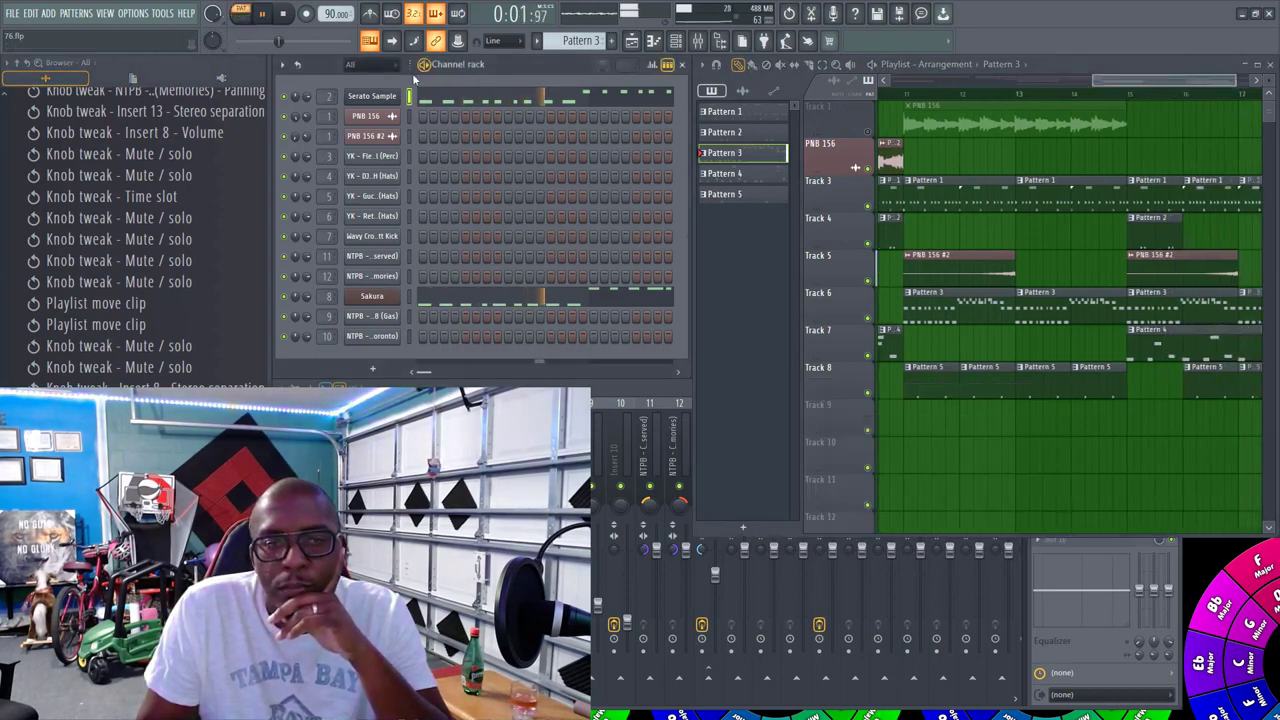
click(285, 15)
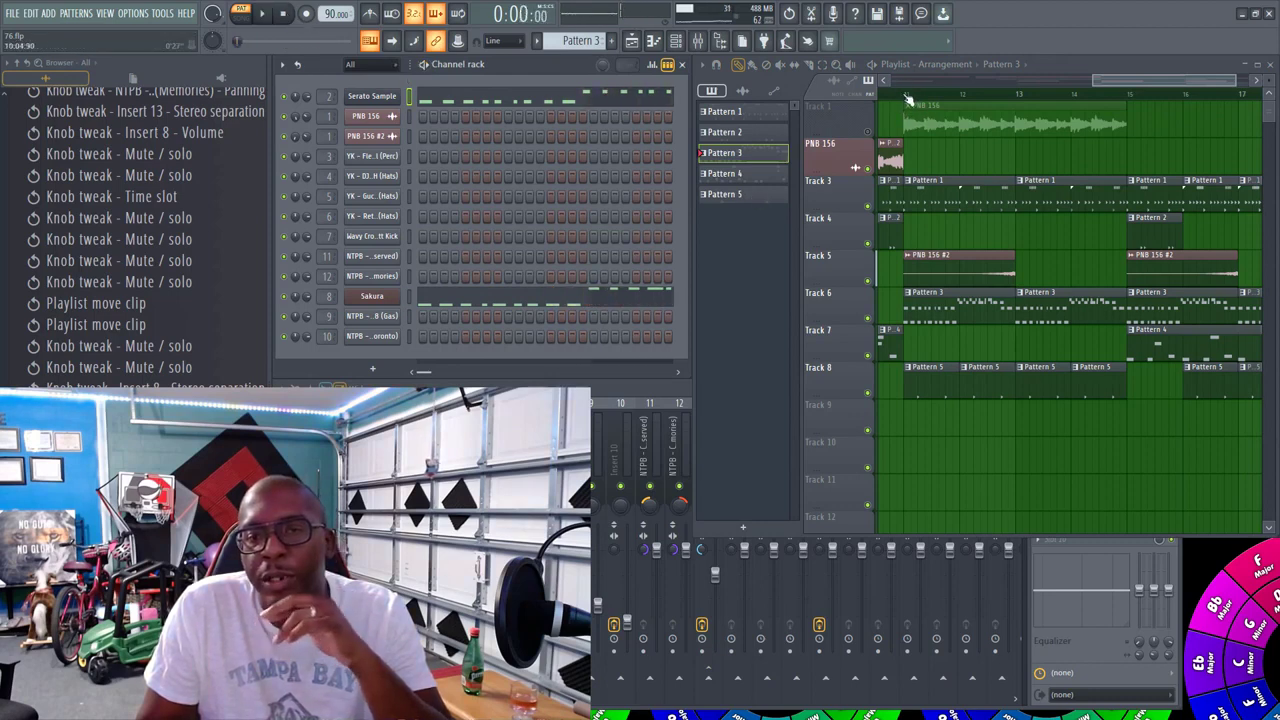
Step: Select bars 11 to 13 of the arrangement for playback, clear the selection while listening, and stop
drag(908, 102, 1020, 120)
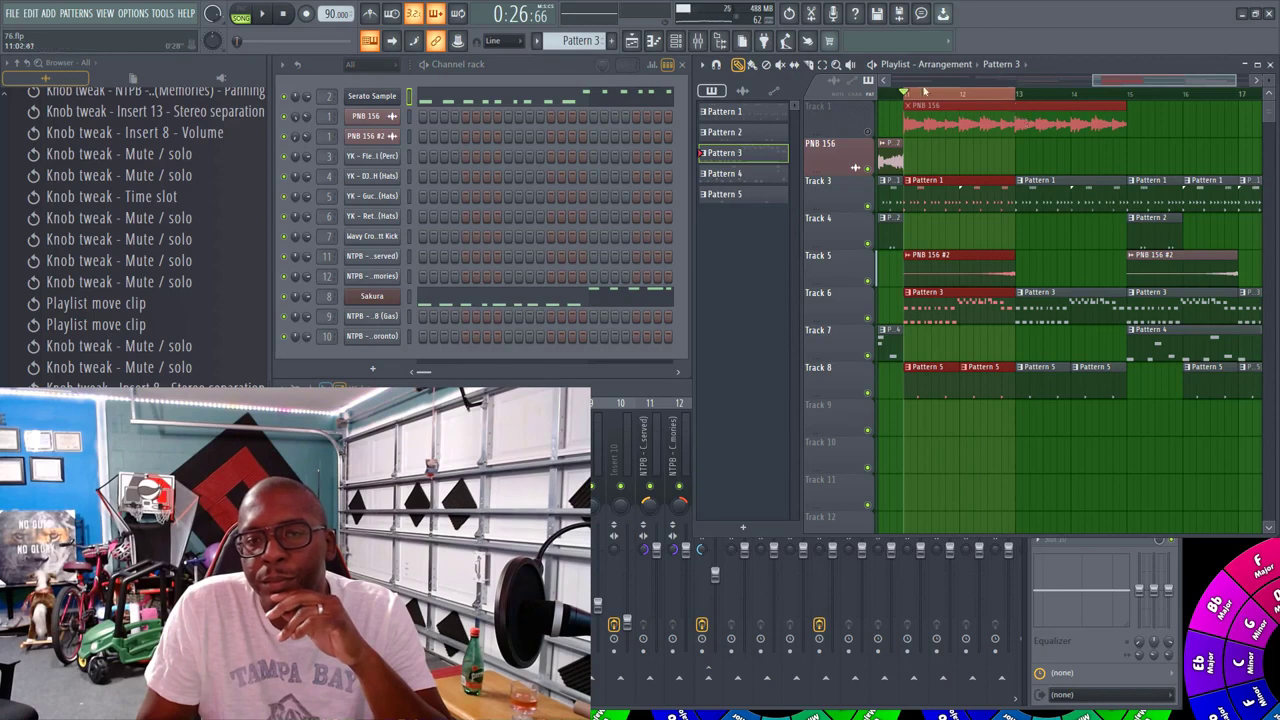
key(space)
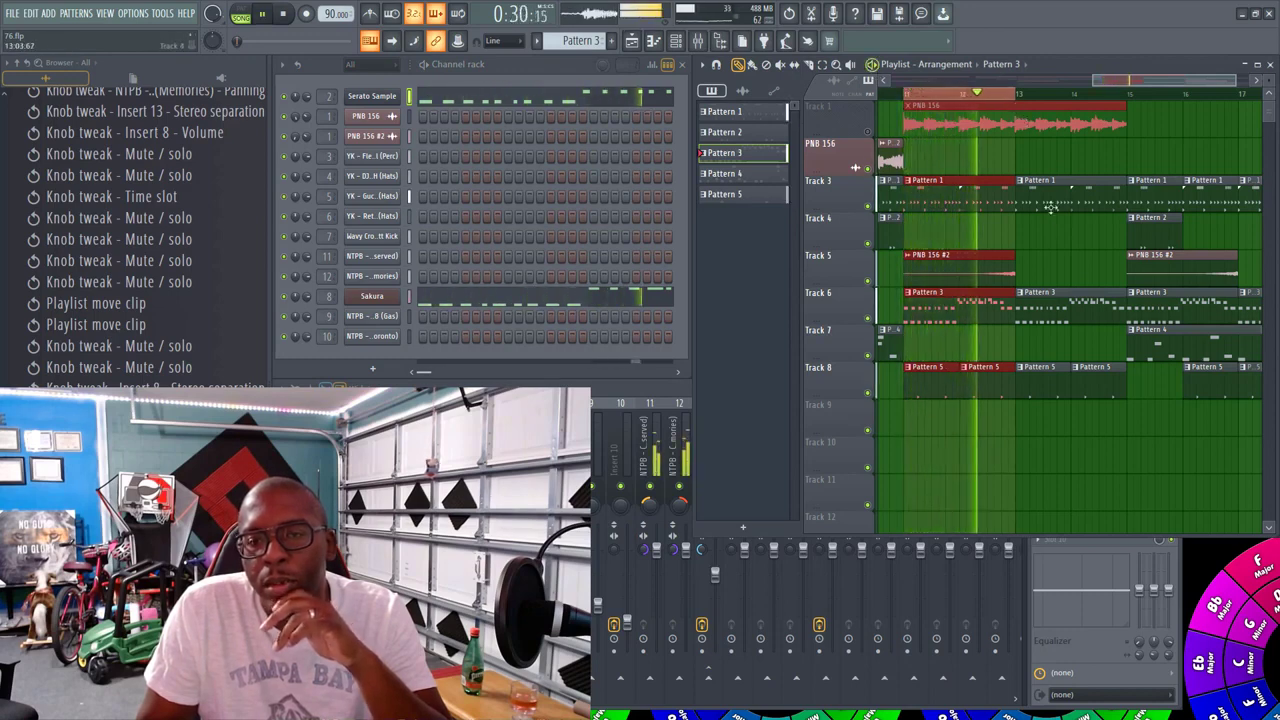
right_click(946, 95)
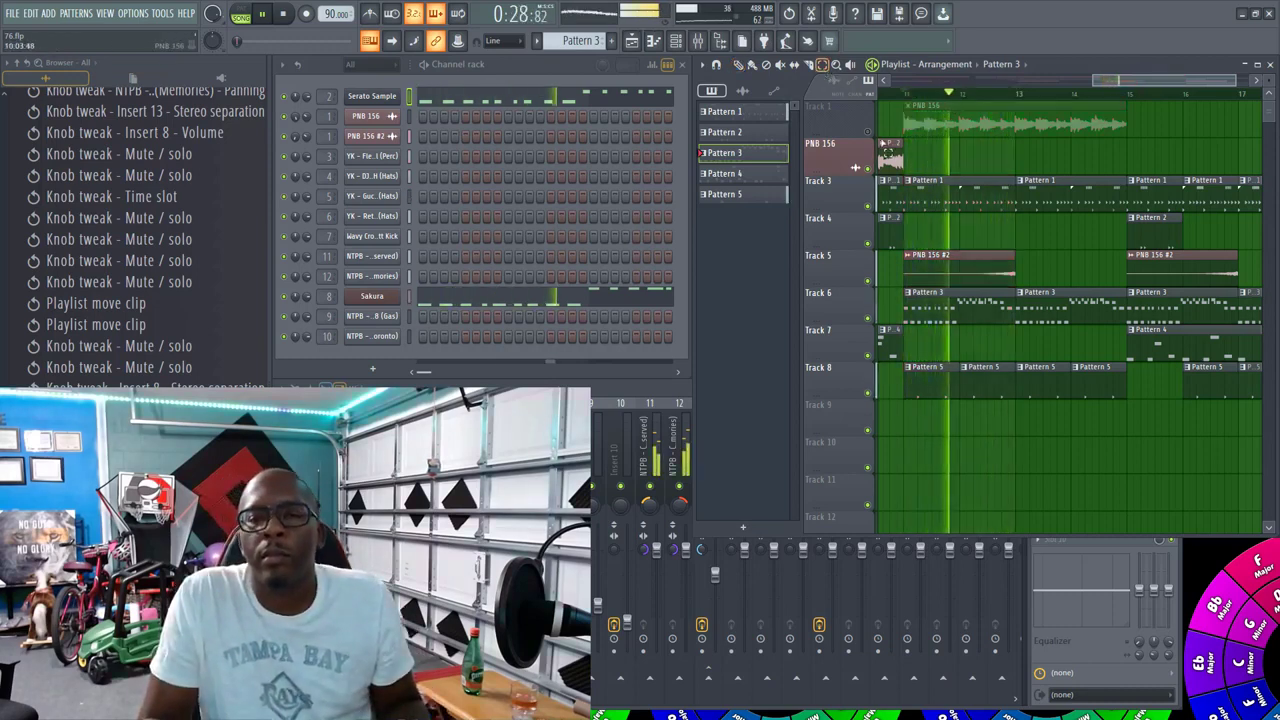
key(space)
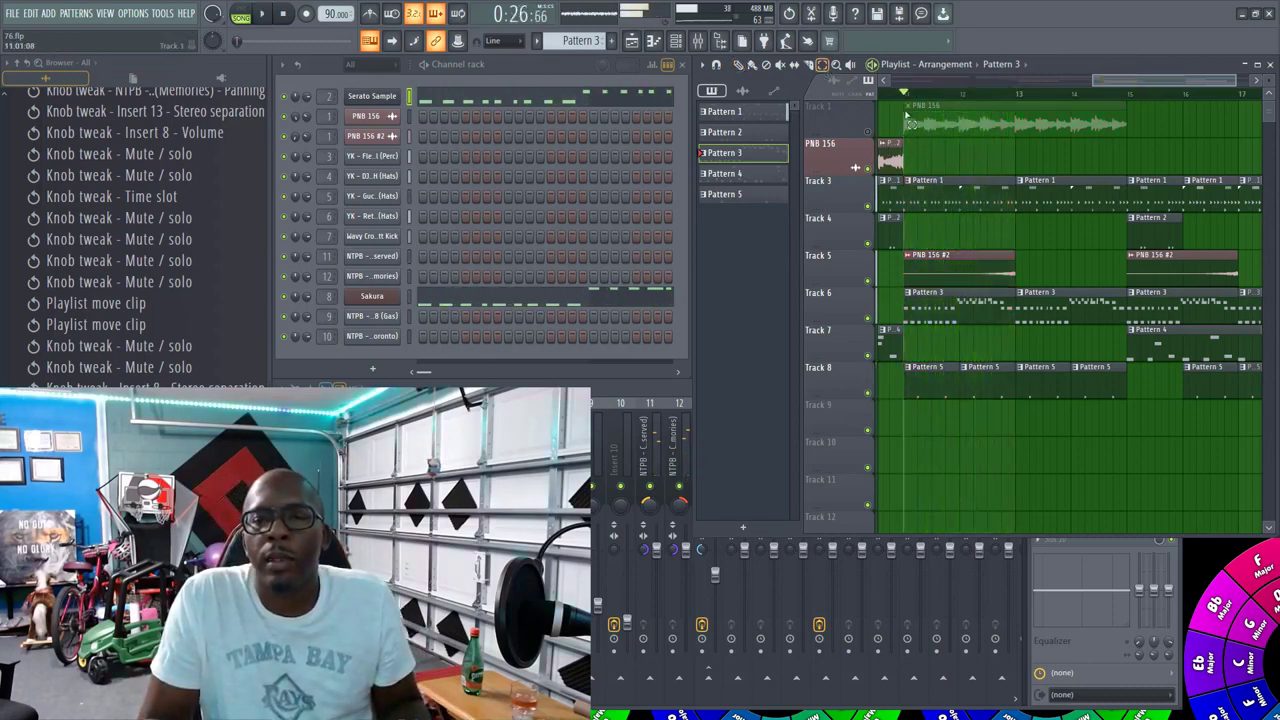
Step: Reselect bars 11 to 13 for playback, listen on through the later arrangement without the loop, and stop
drag(905, 96, 1016, 108)
key(space)
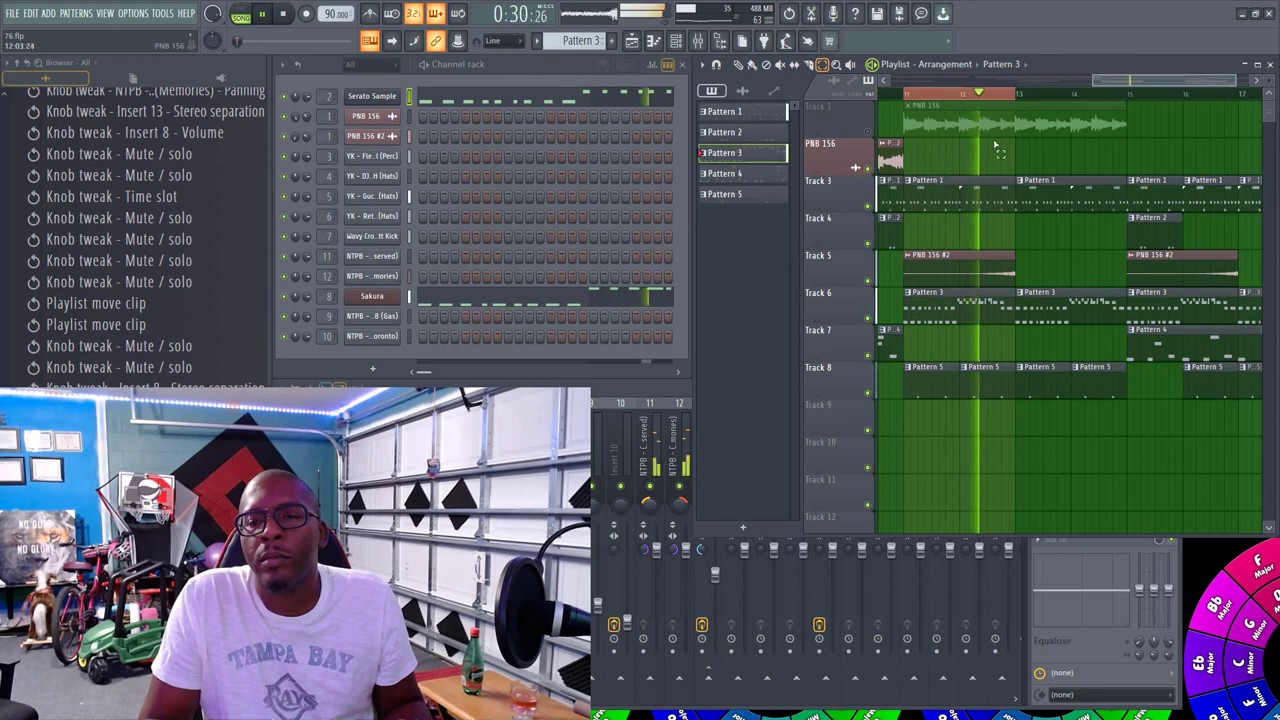
click(994, 146)
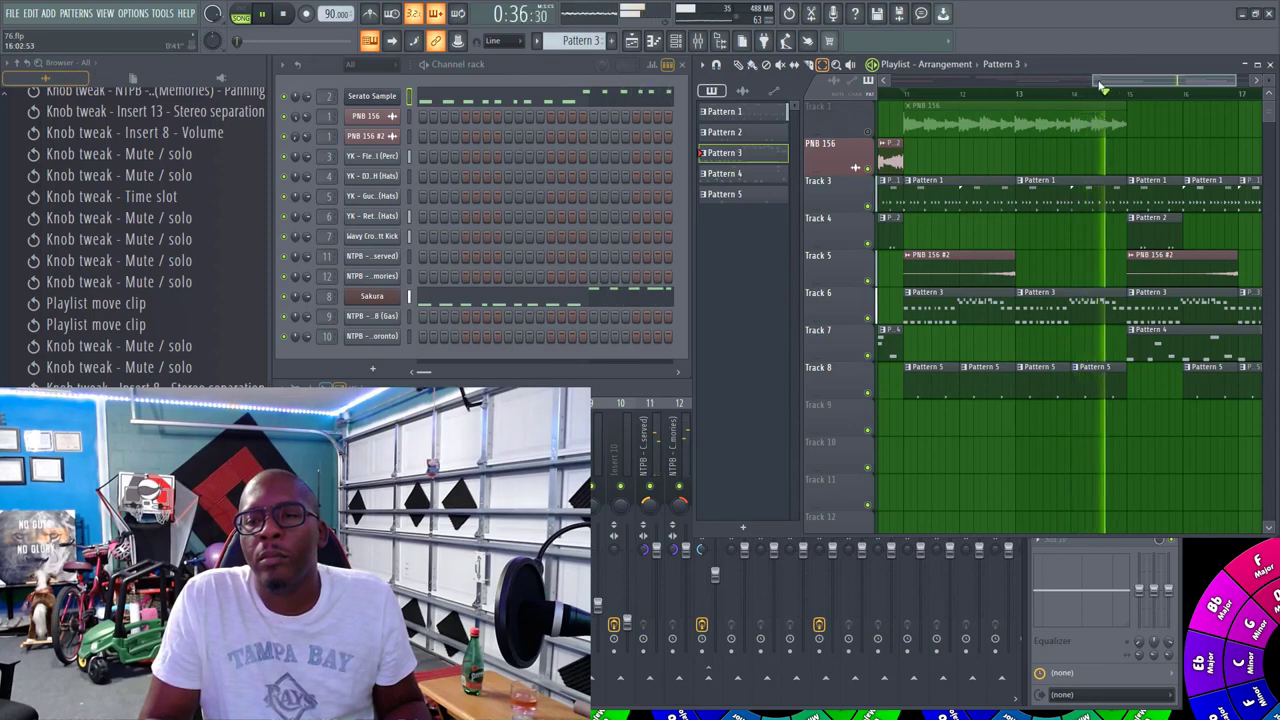
drag(1097, 84, 897, 90)
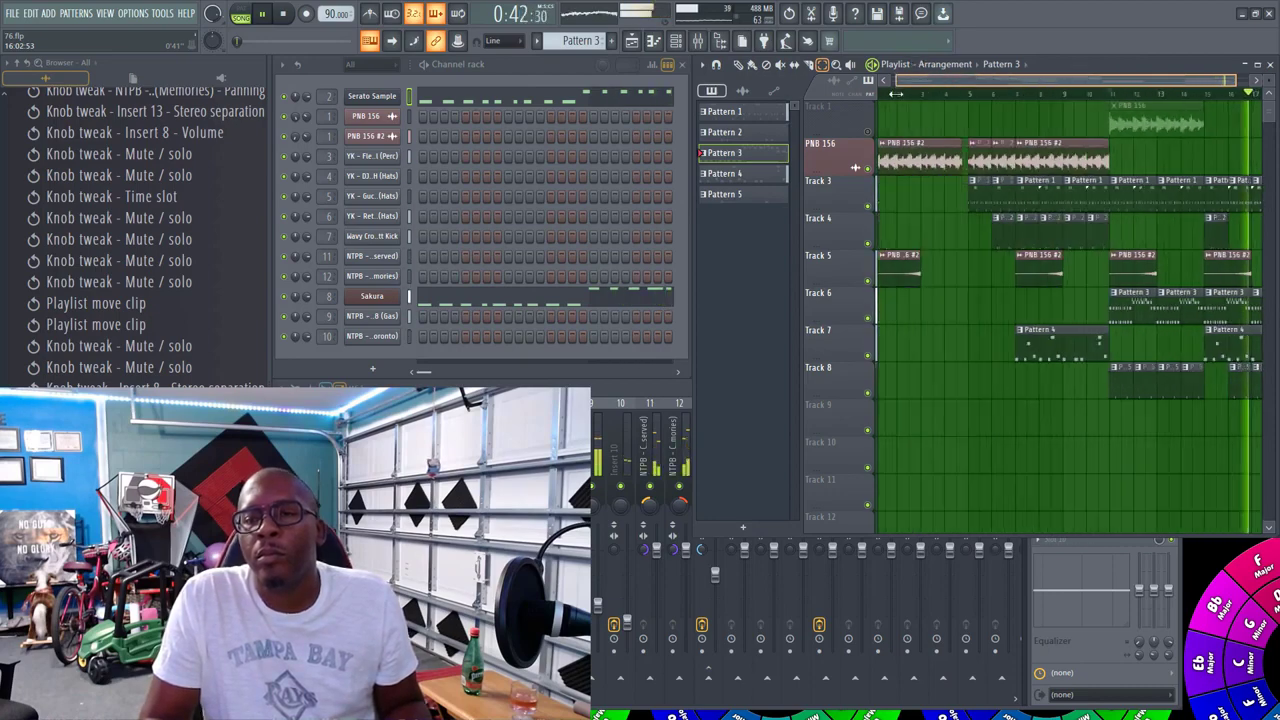
key(space)
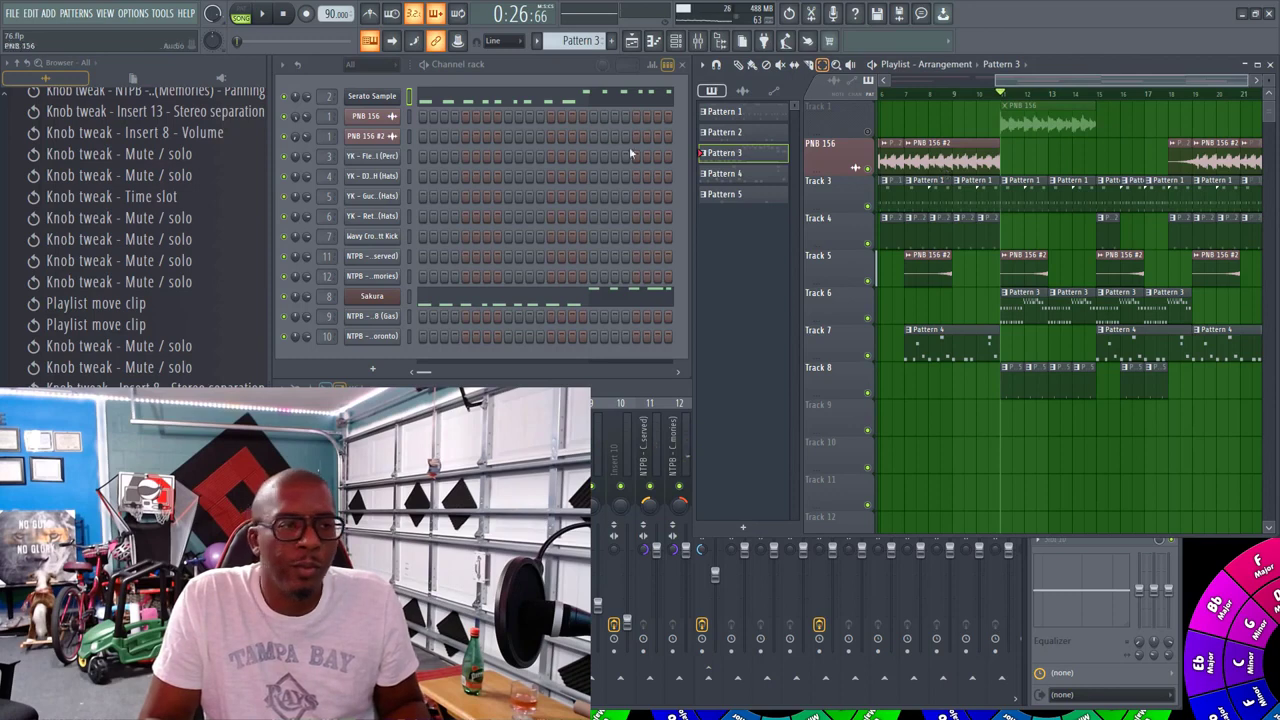
Step: Reload the recent project 76.flp
key(ctrl+s)
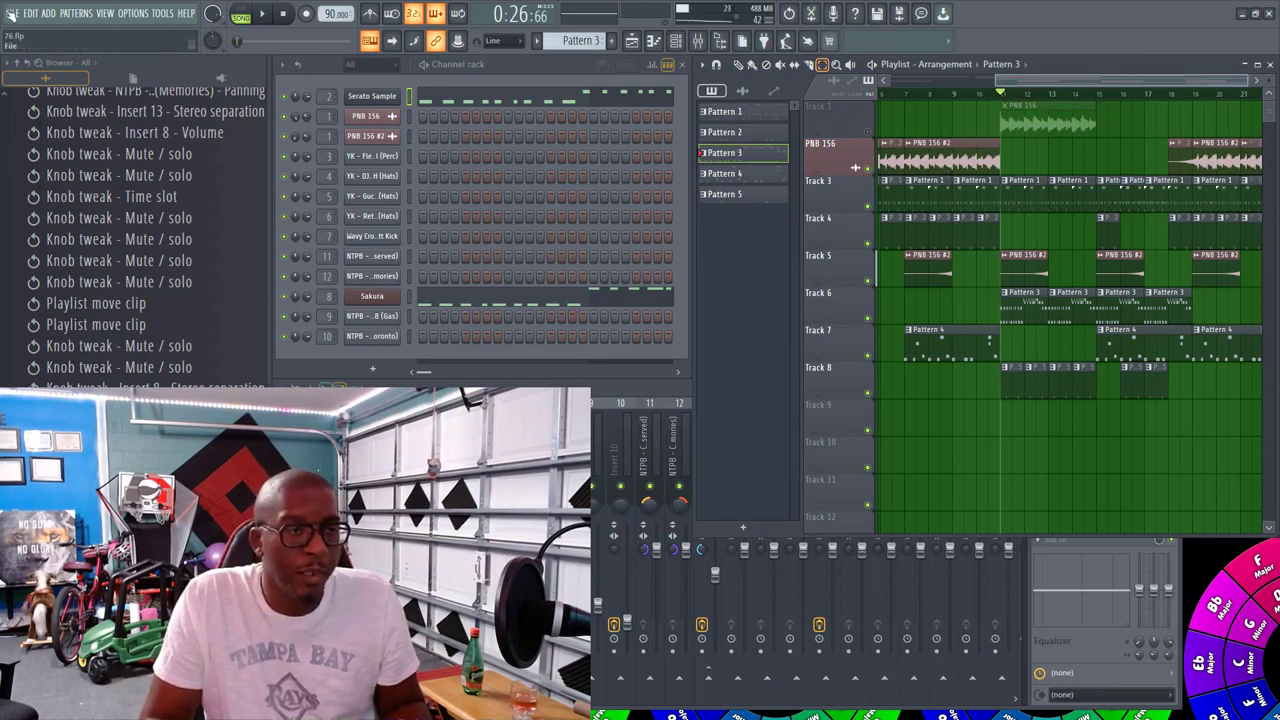
click(11, 14)
click(71, 154)
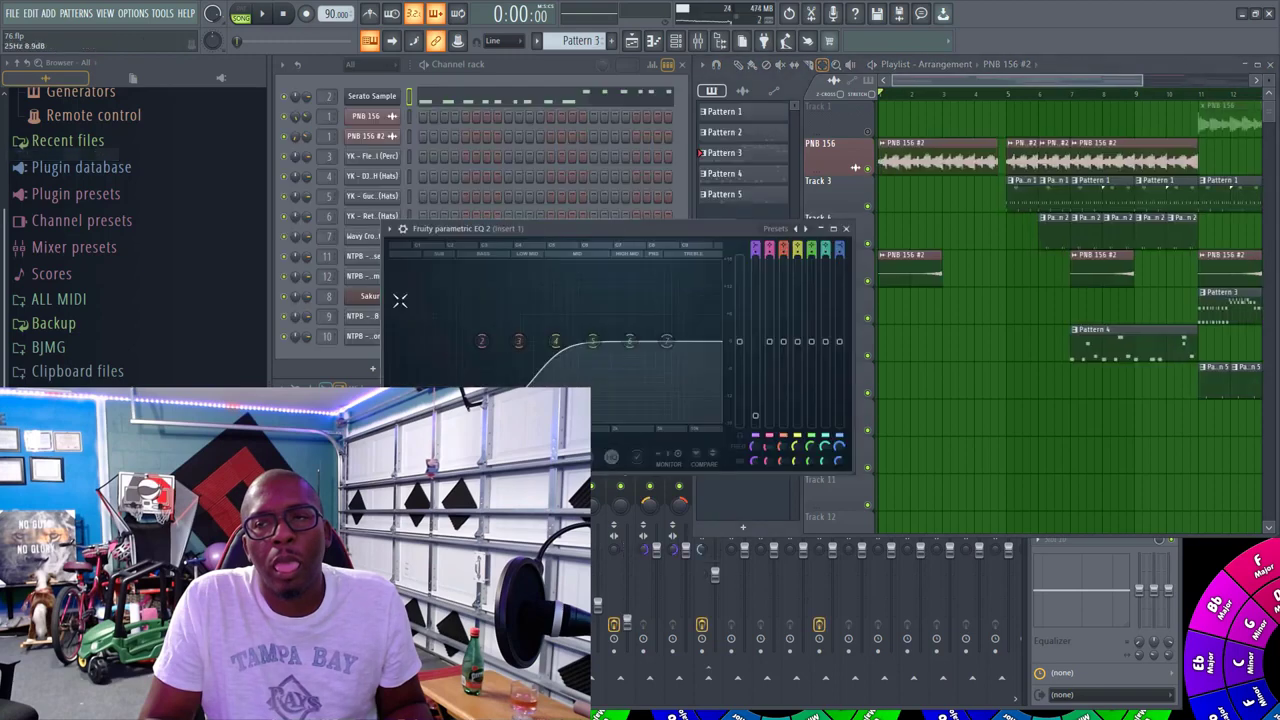
Step: Play the reloaded arrangement from bar 11 with Insert 1's Fruity parametric EQ 2 in view, stop, and close the equalizer
drag(1065, 77, 1238, 82)
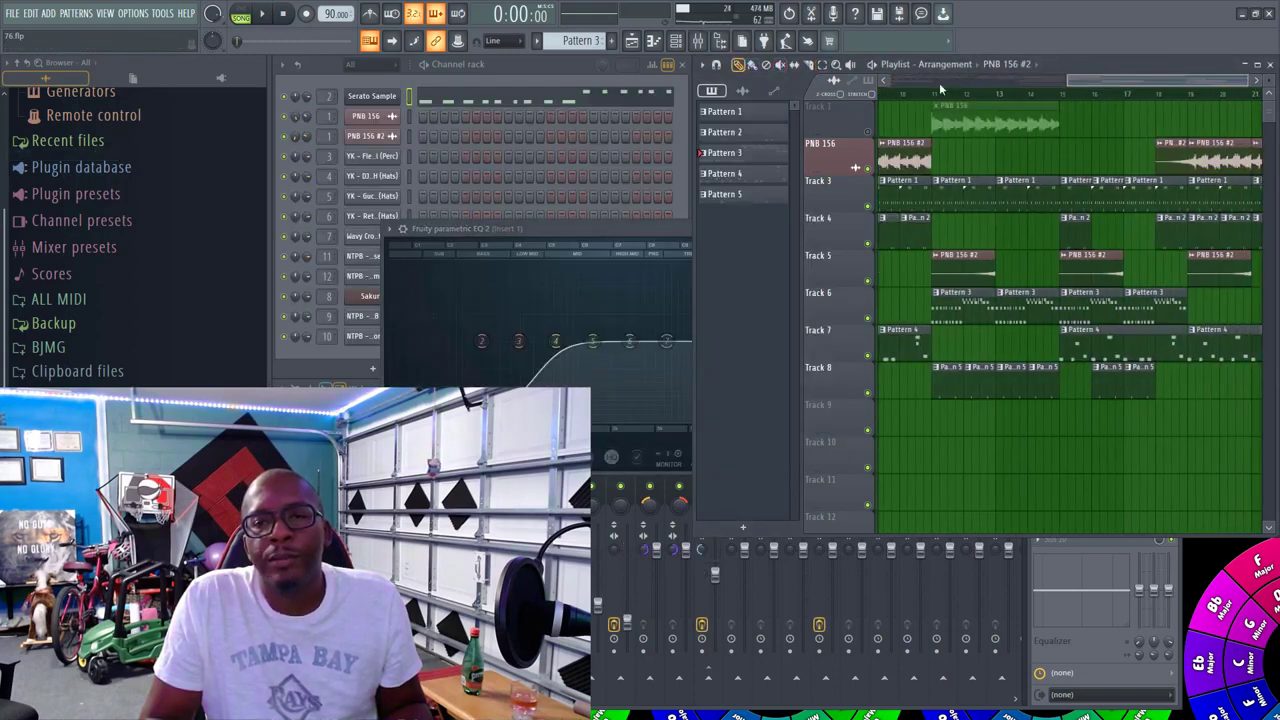
click(939, 97)
key(space)
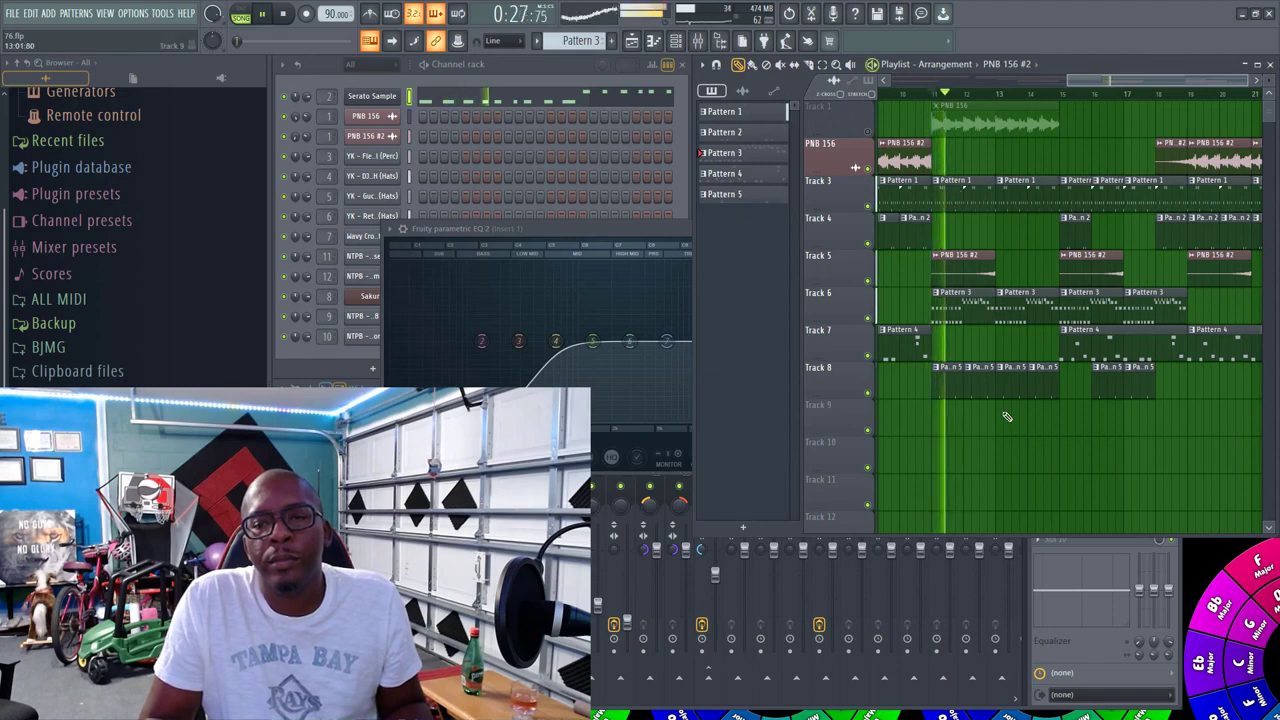
click(638, 232)
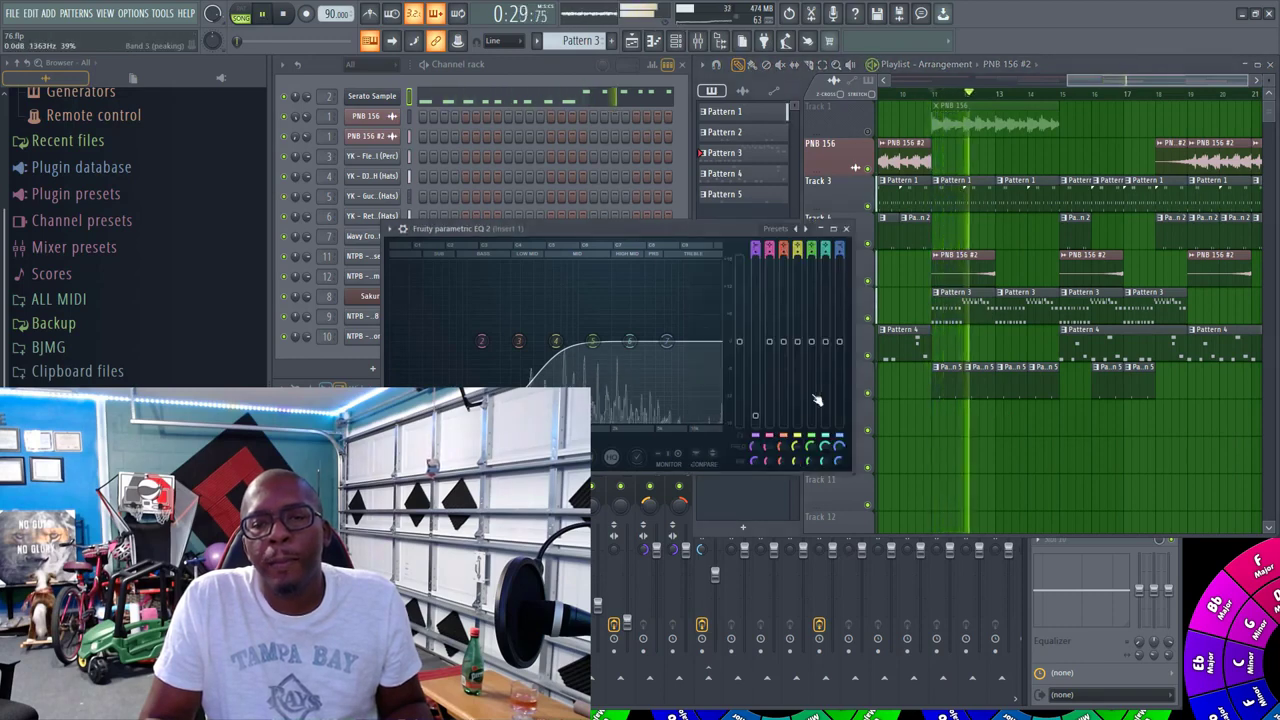
key(space)
click(847, 230)
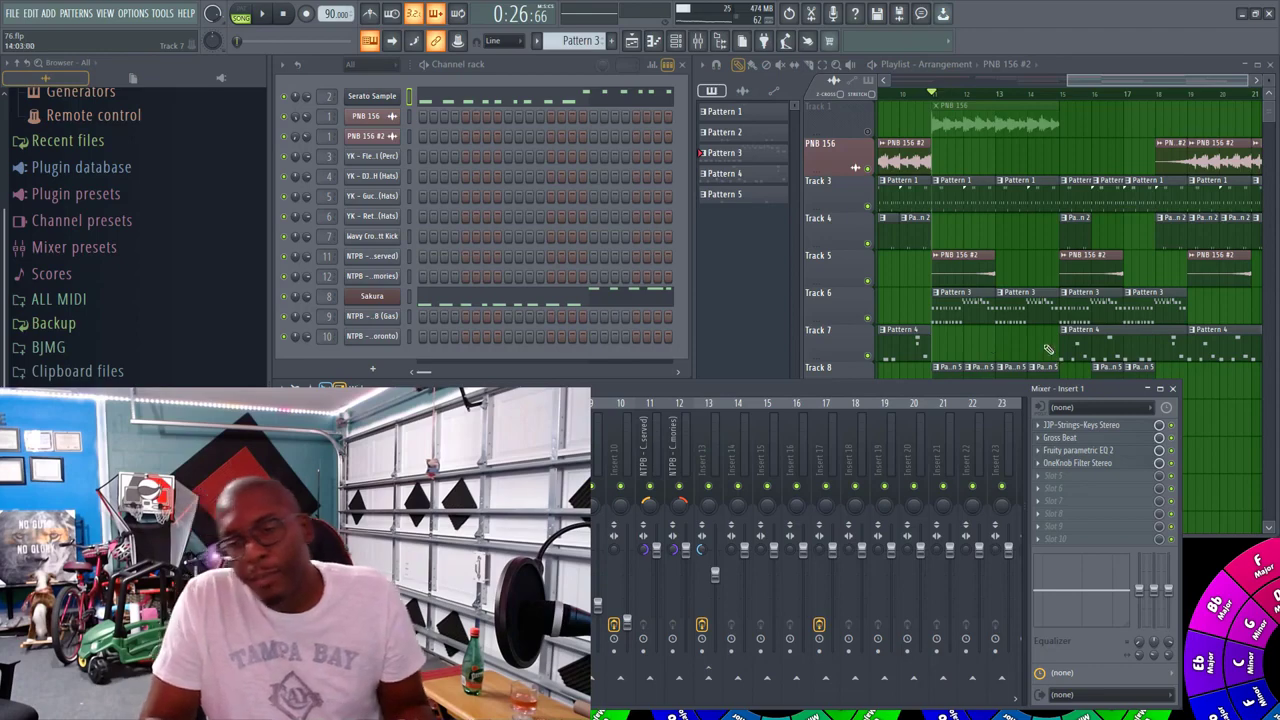
Step: Inspect Insert 1's effects in turn: JJP-Strings-Keys, Gross Beat, Fruity parametric EQ 2 and OneKnob Filter
click(1092, 426)
click(1098, 427)
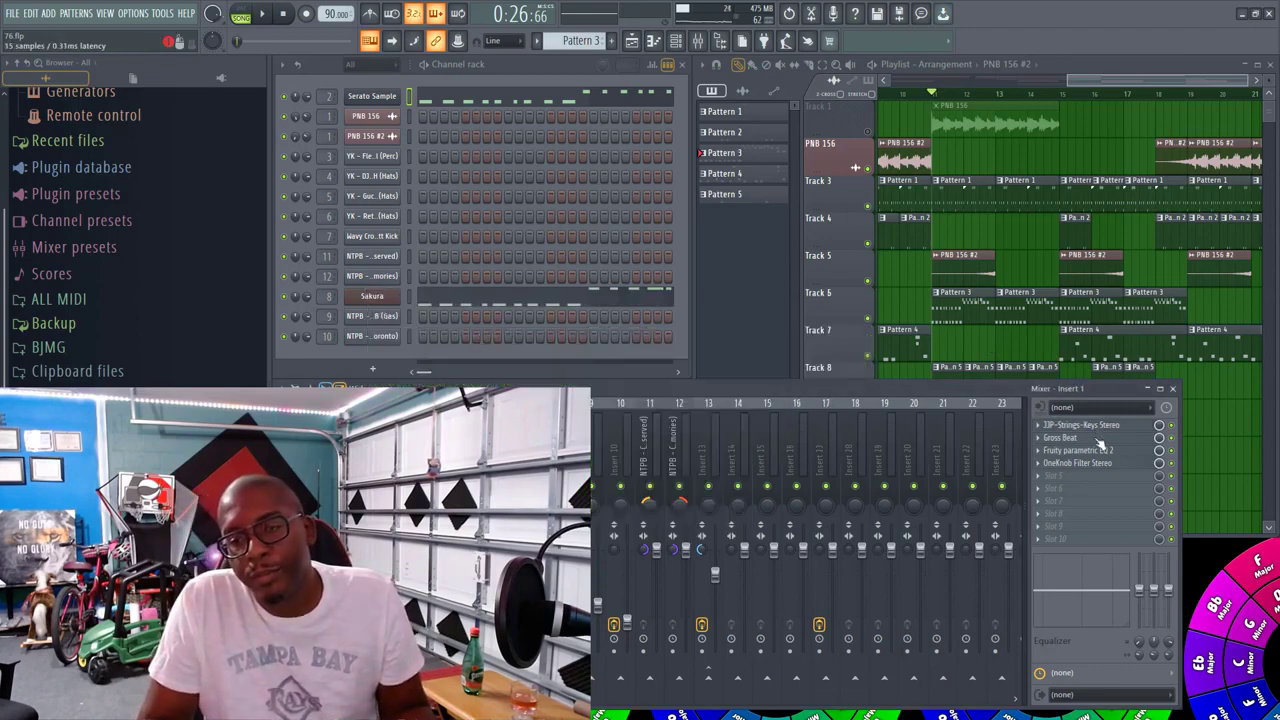
click(1099, 440)
click(1099, 440)
click(1101, 451)
click(1101, 451)
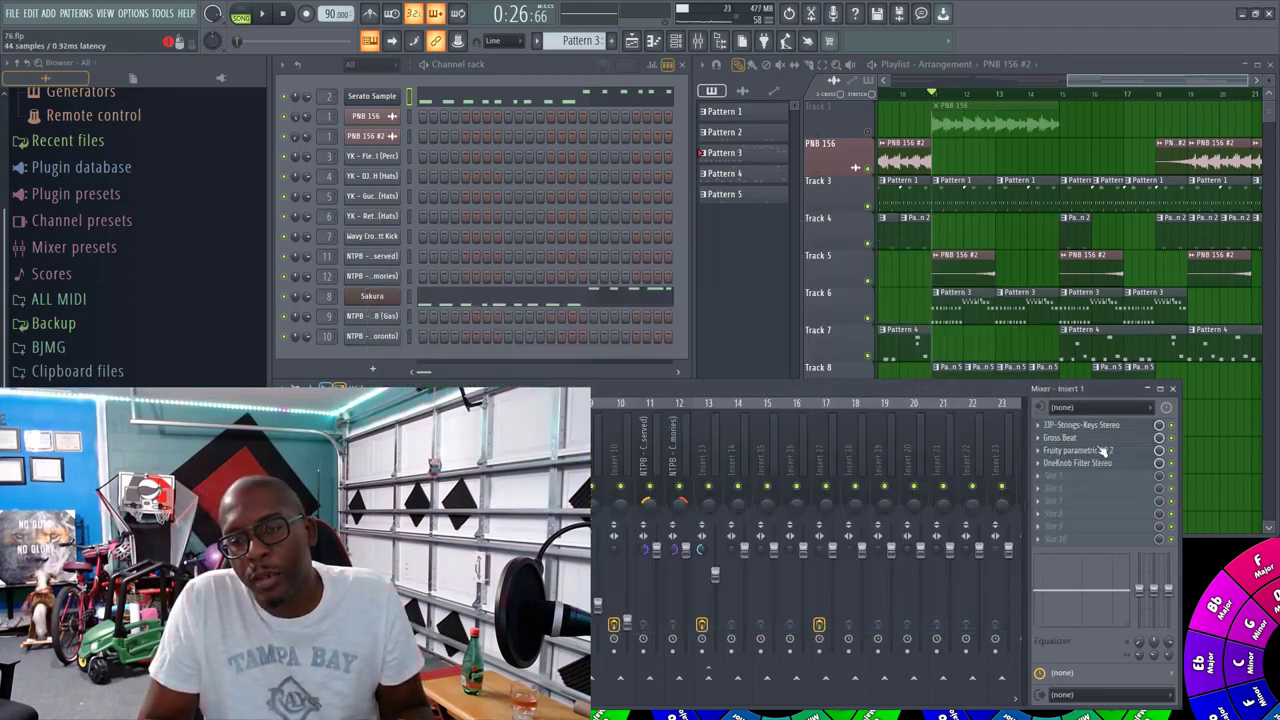
click(1100, 463)
click(1090, 438)
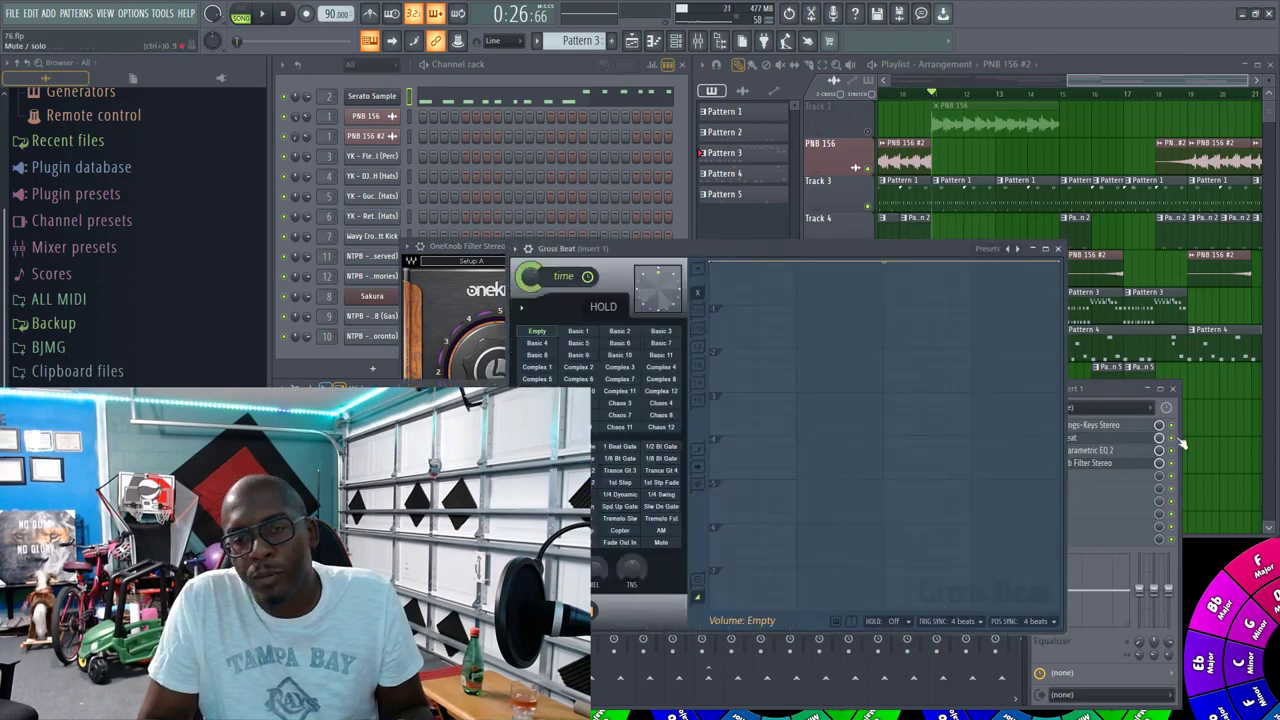
Step: Toggle Insert 1's Gross Beat slot while auditioning from bar 11, and close the Gross Beat and OneKnob Filter windows after stopping
click(1172, 438)
key(space)
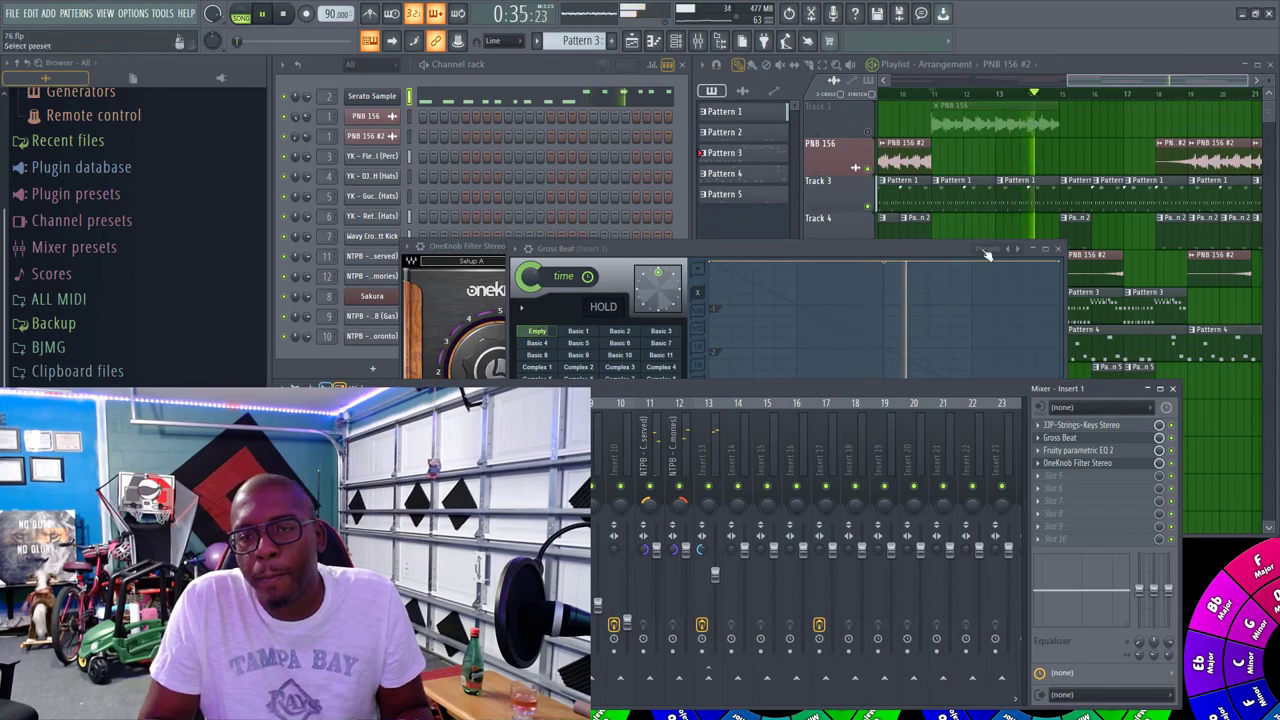
right_click(1062, 261)
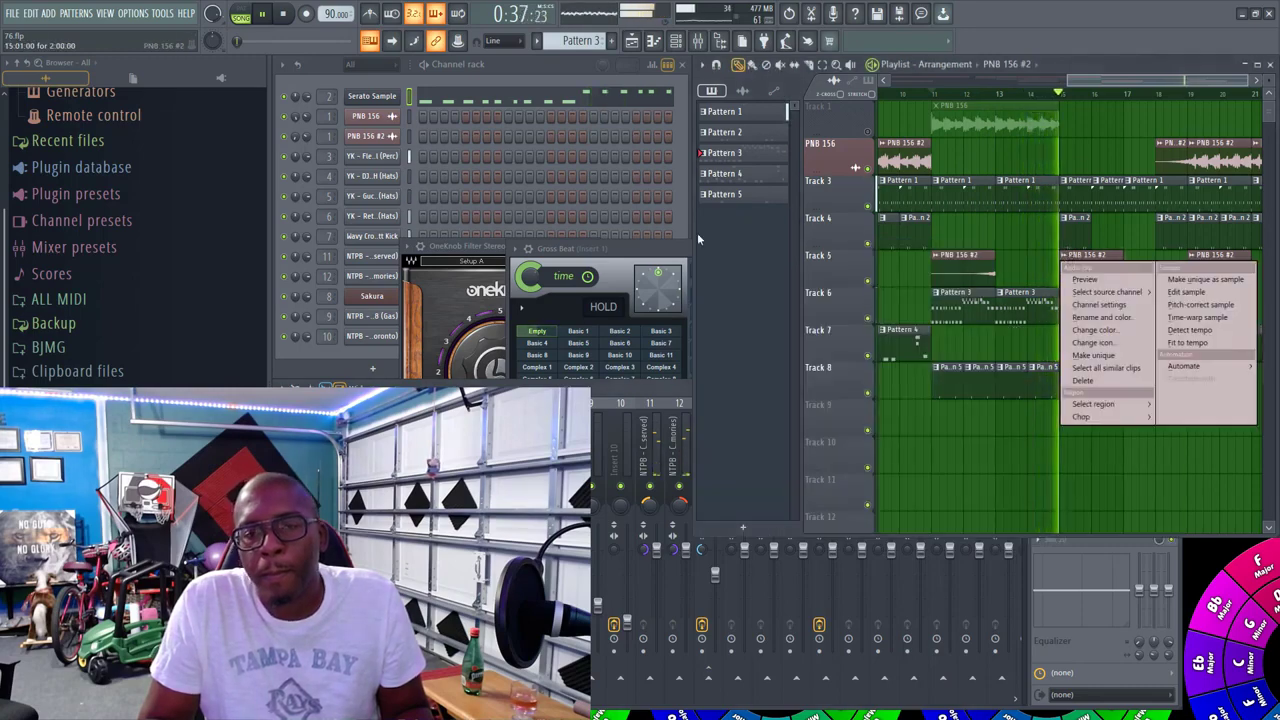
click(668, 248)
key(space)
click(1061, 249)
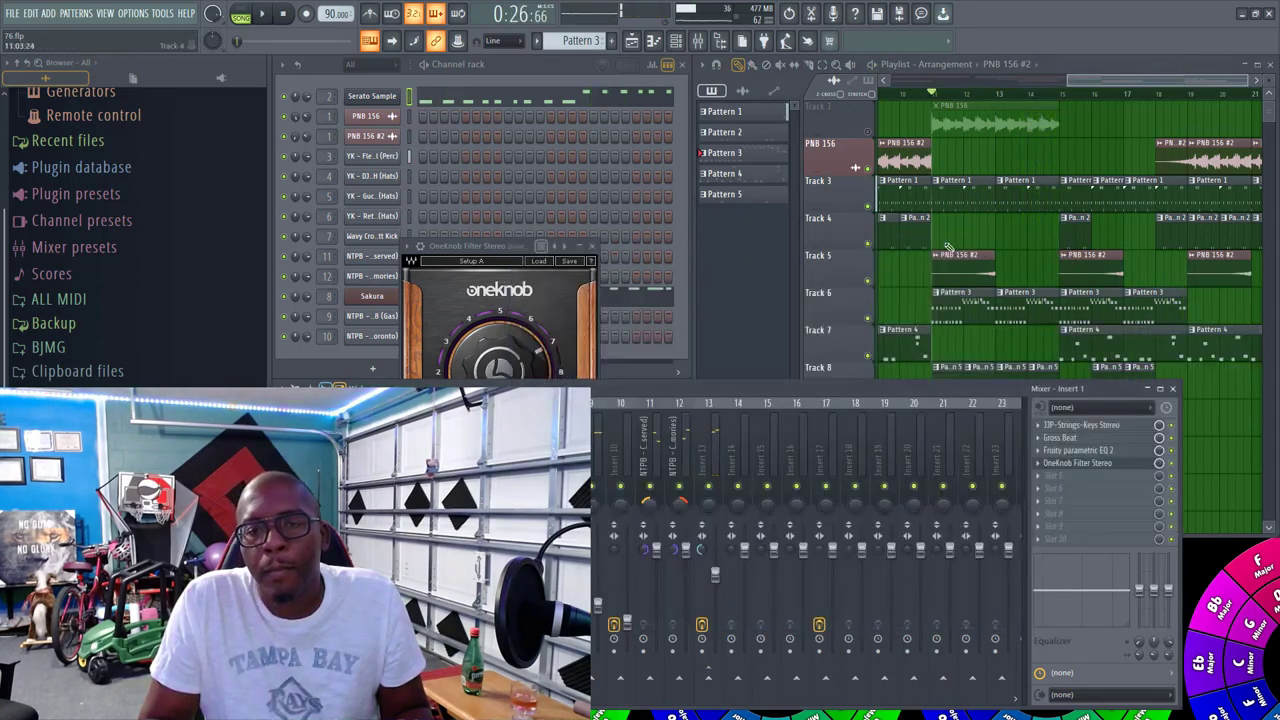
click(592, 246)
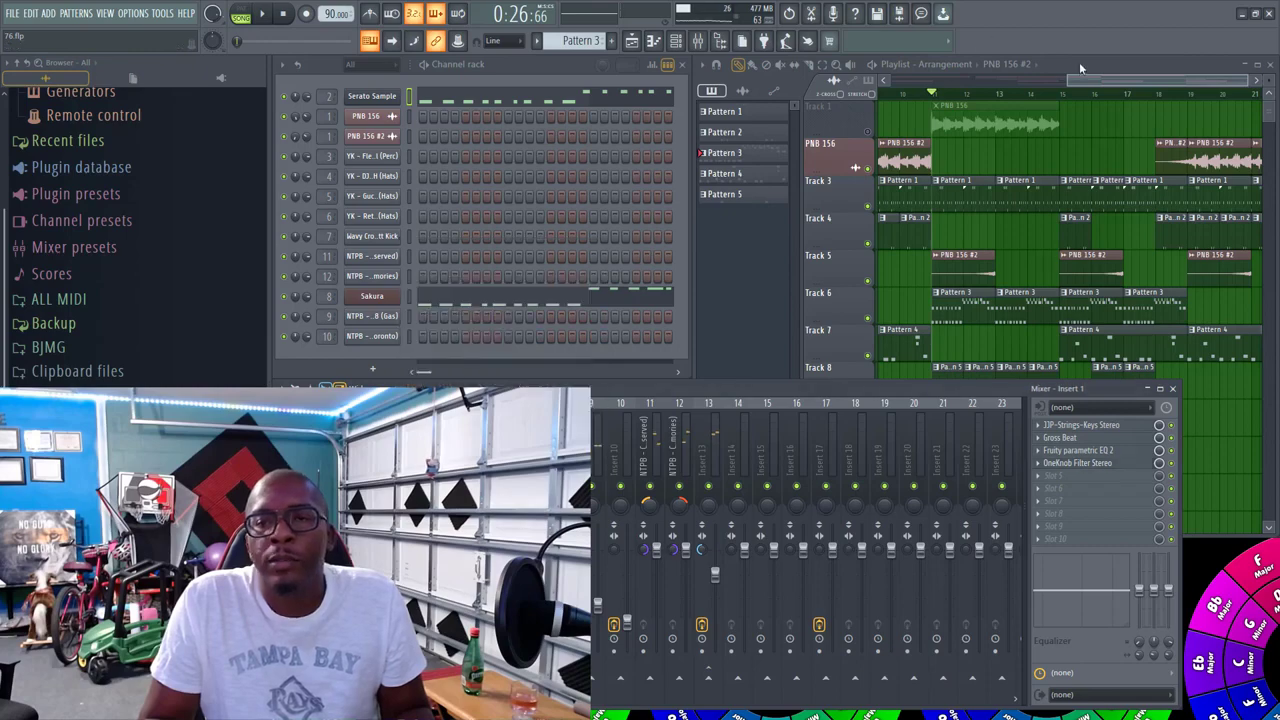
Step: Enlarge the playlist and review the arrangement from bar 5 through its last clips
double_click(1079, 62)
drag(853, 78, 460, 78)
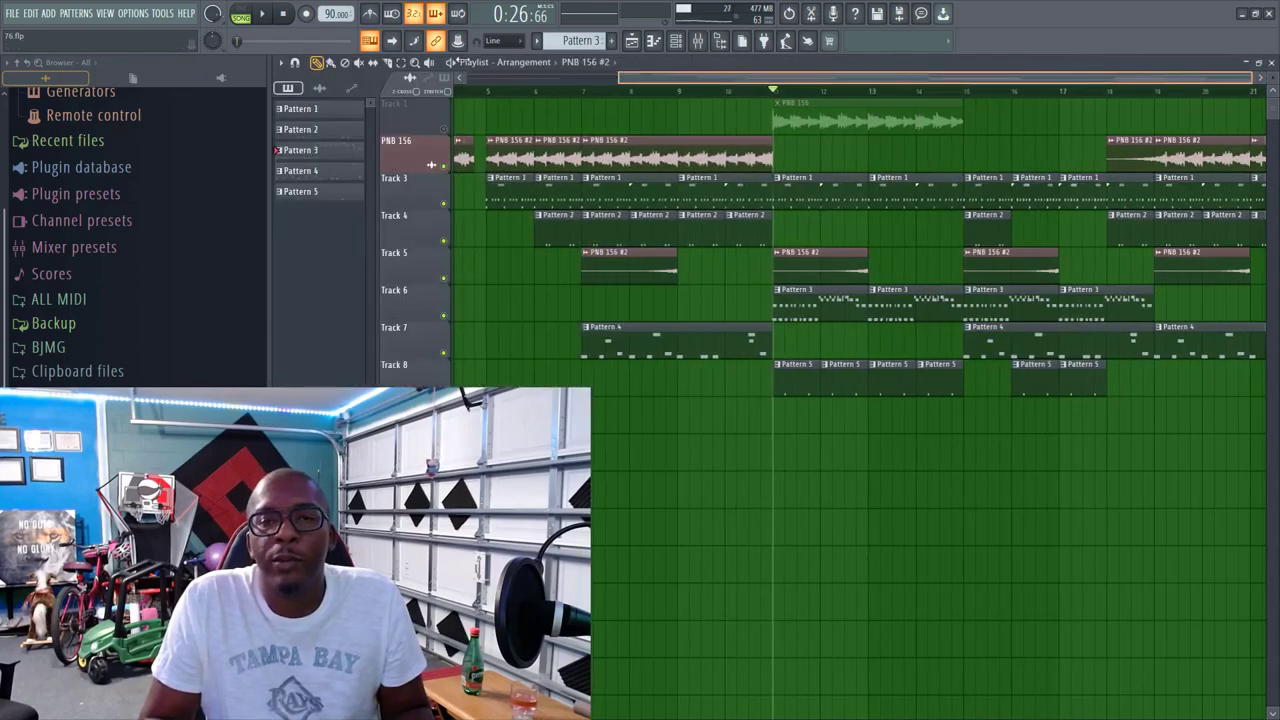
drag(694, 80, 905, 78)
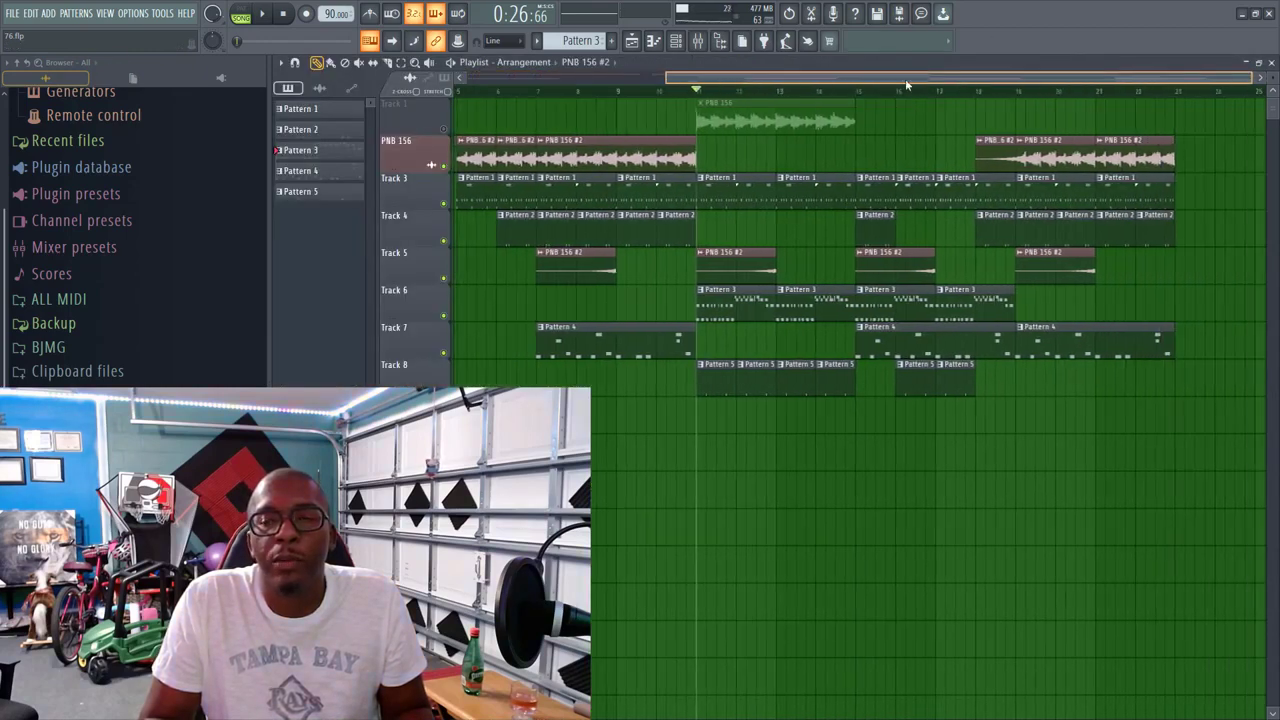
Step: Show the mixer and review the effect chains from the Master through Insert 8, returning to Insert 1
click(697, 40)
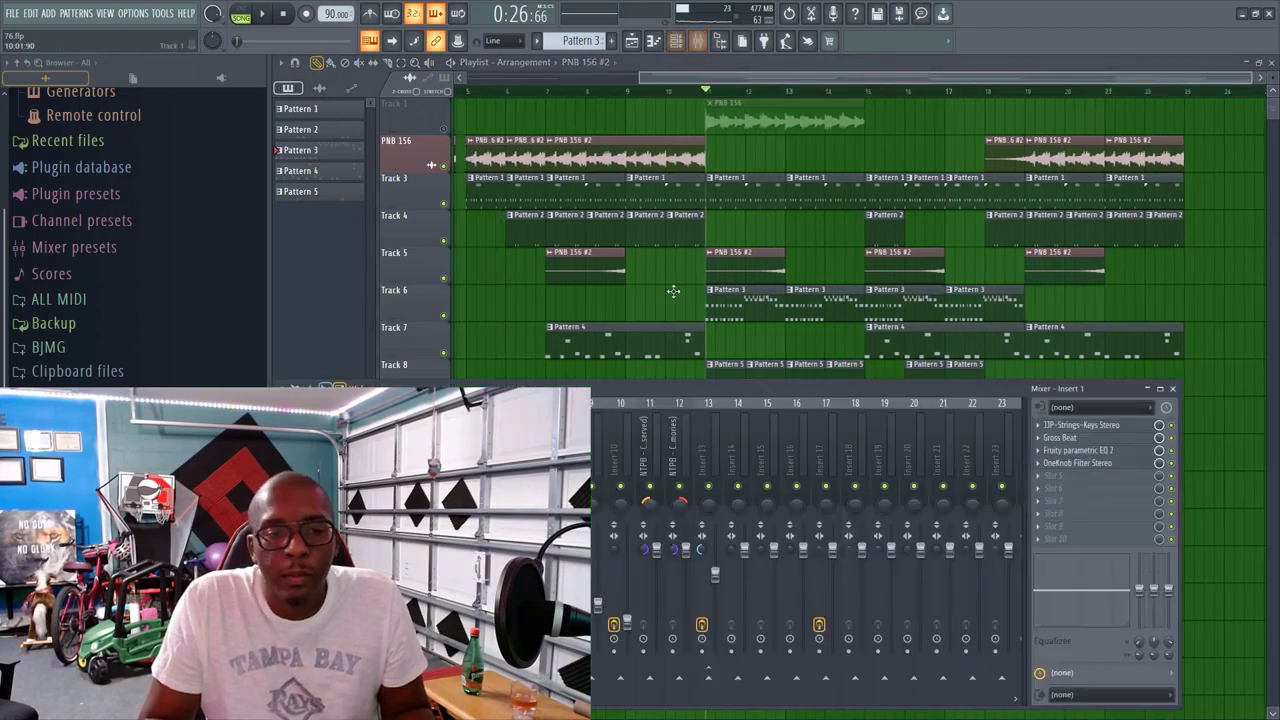
click(314, 470)
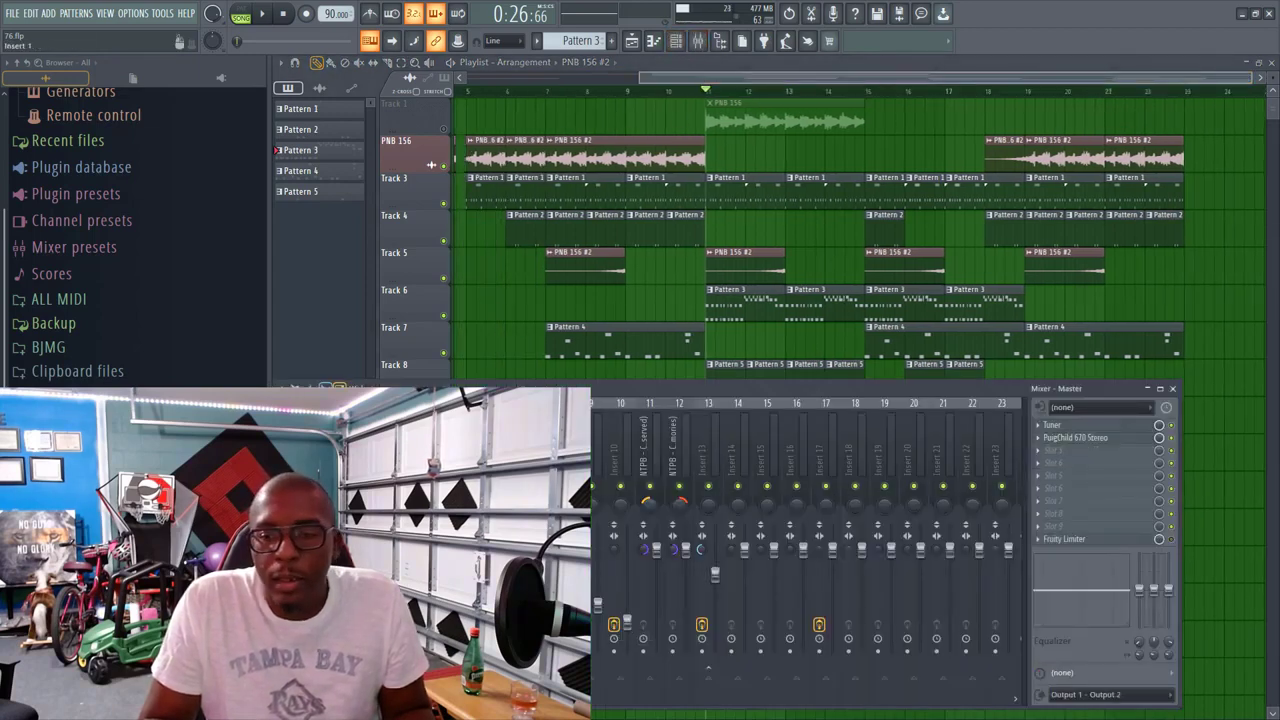
key(Right)
key(Right)
key(Right)
key(Right)
key(Right)
key(Right)
key(Right)
key(Right)
key(Right)
key(Left)
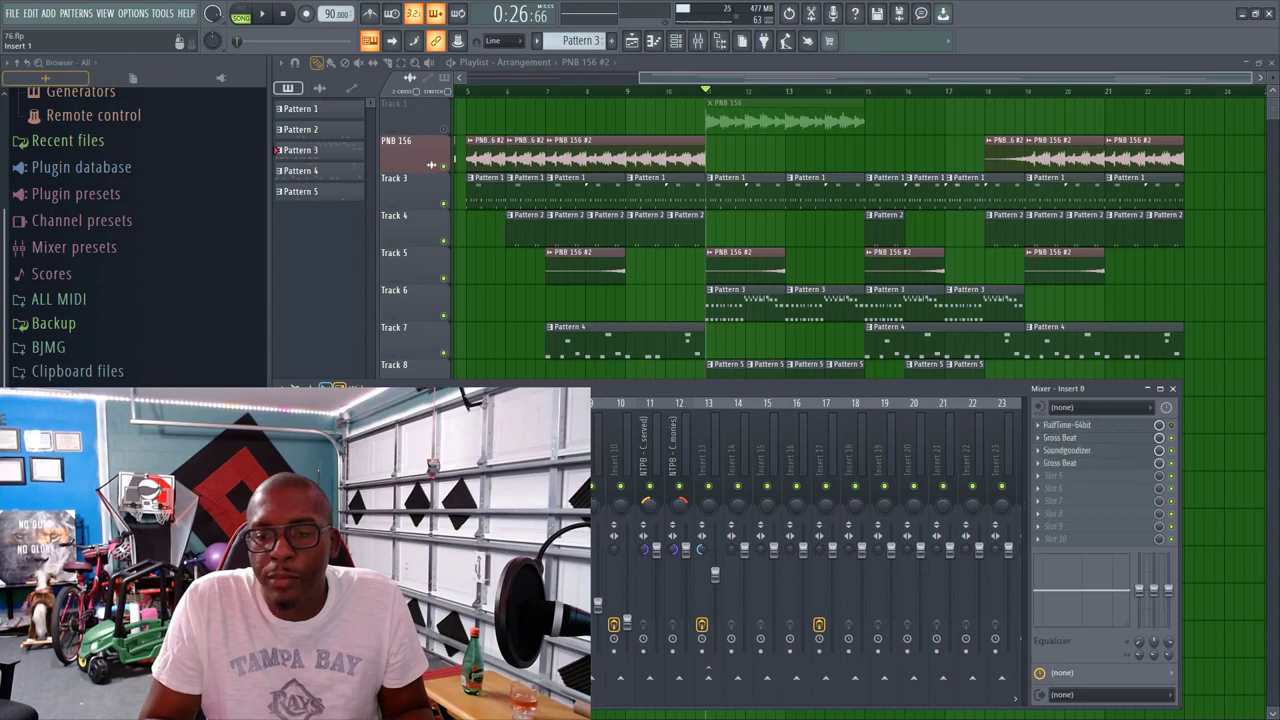
mouse_move(562, 502)
mouse_down()
mouse_move(874, 498)
mouse_move(560, 500)
mouse_up()
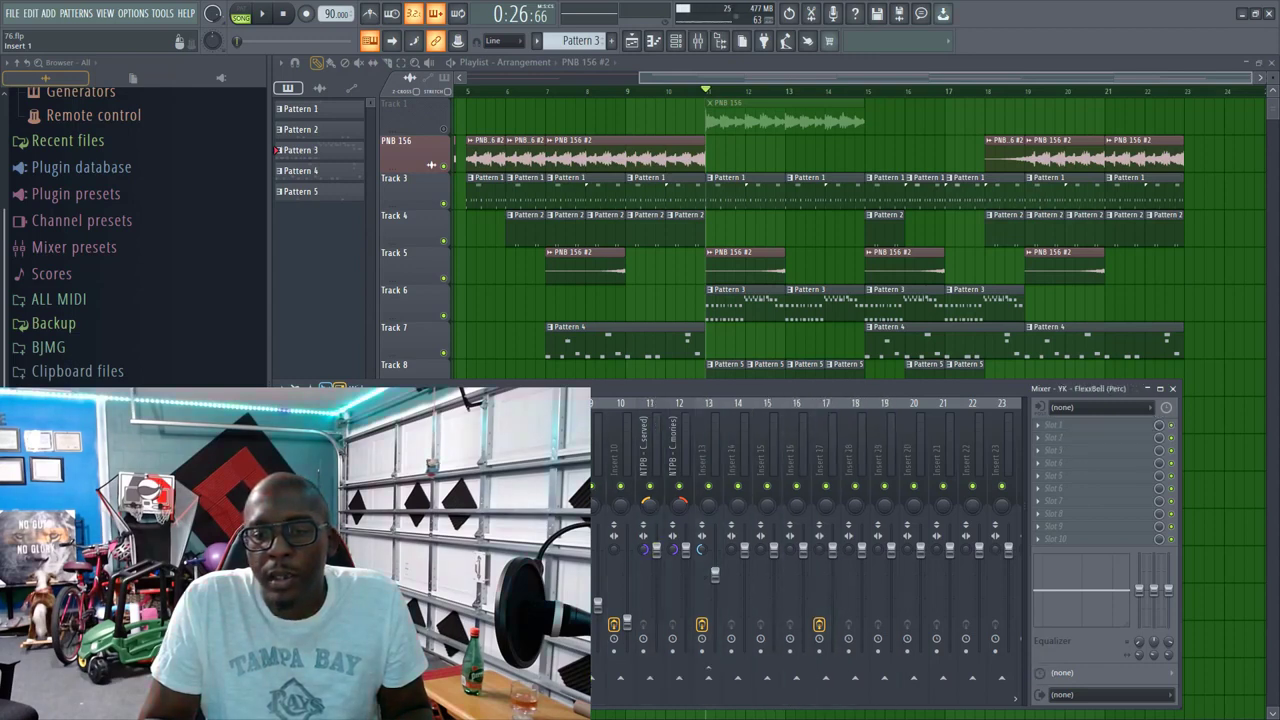
drag(470, 500, 356, 500)
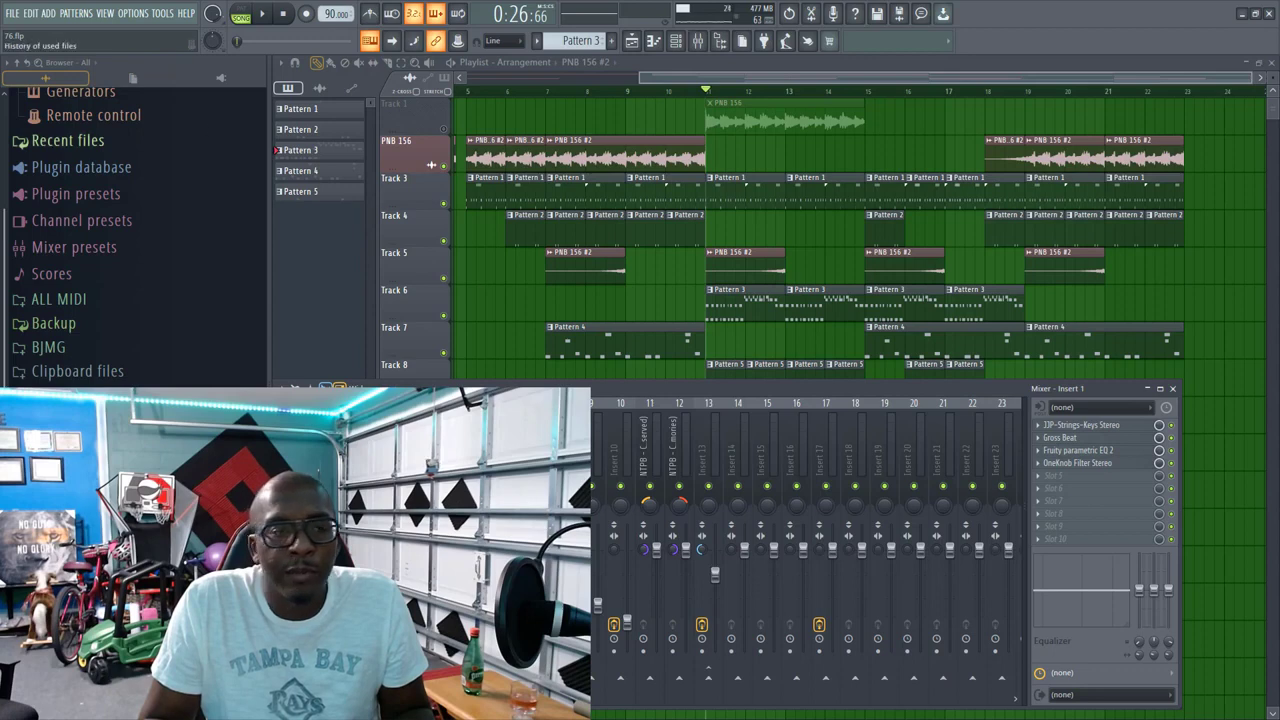
Step: Set up an MP3 export of the song with the file name 76
click(20, 13)
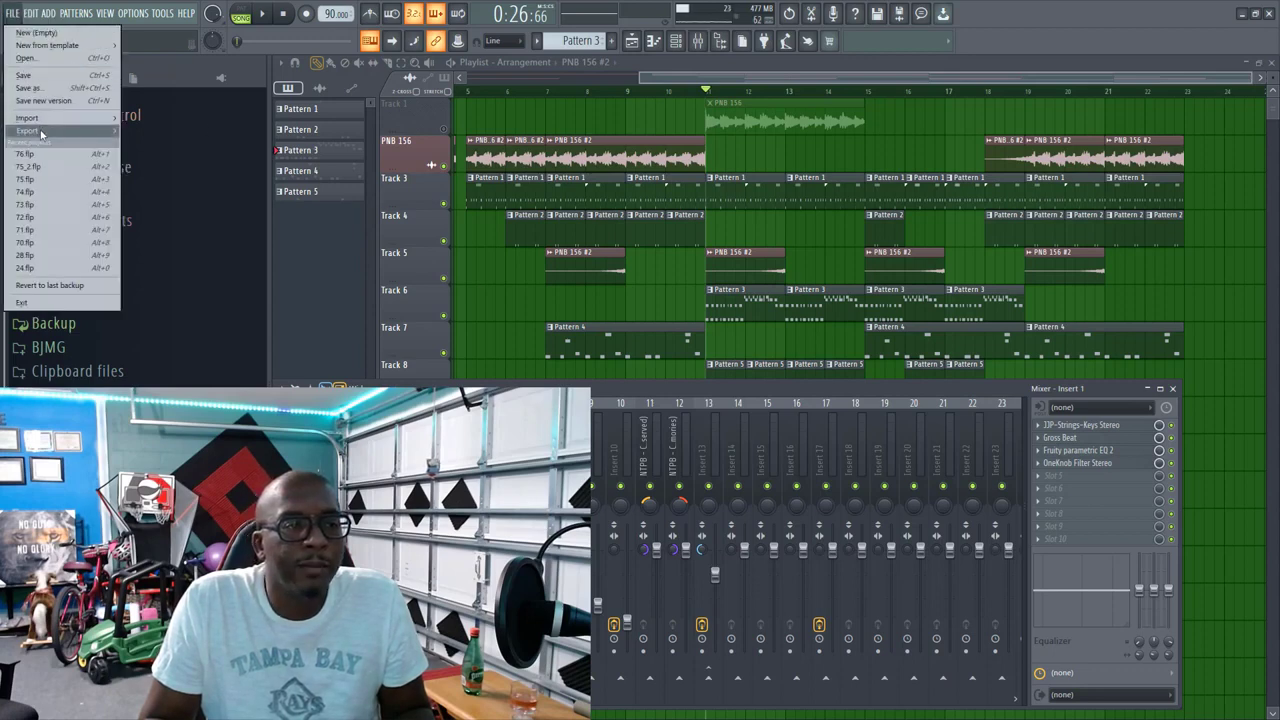
mouse_move(30, 130)
click(160, 152)
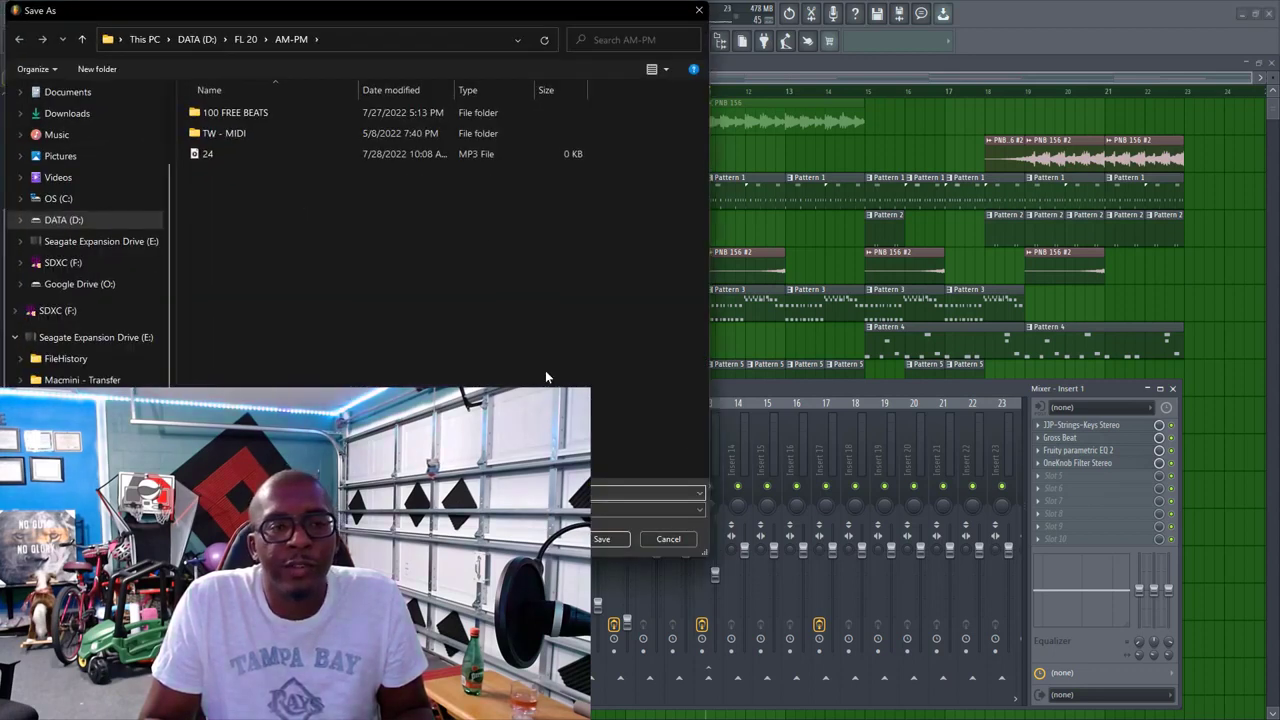
click(606, 561)
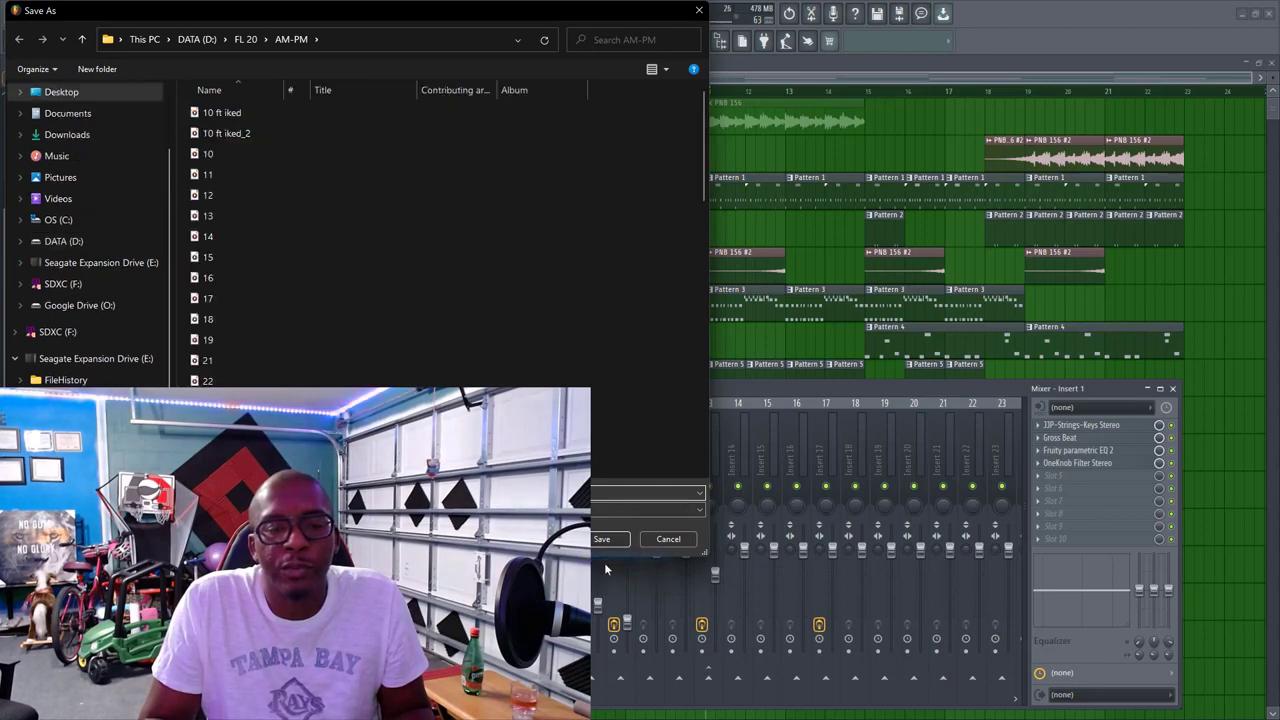
click(609, 540)
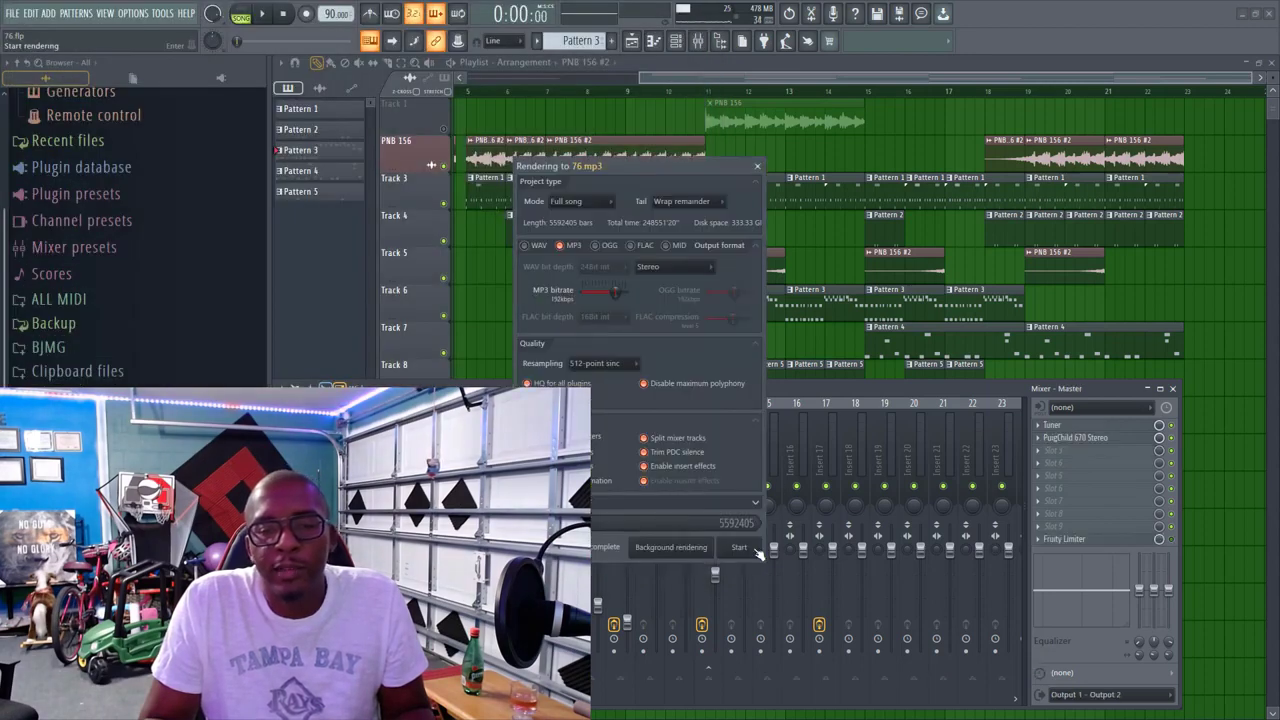
Step: Close the render settings, select the song's full 22 bars in the playlist, and export the selection as MP3 76 to the 100 Beats folder
click(760, 165)
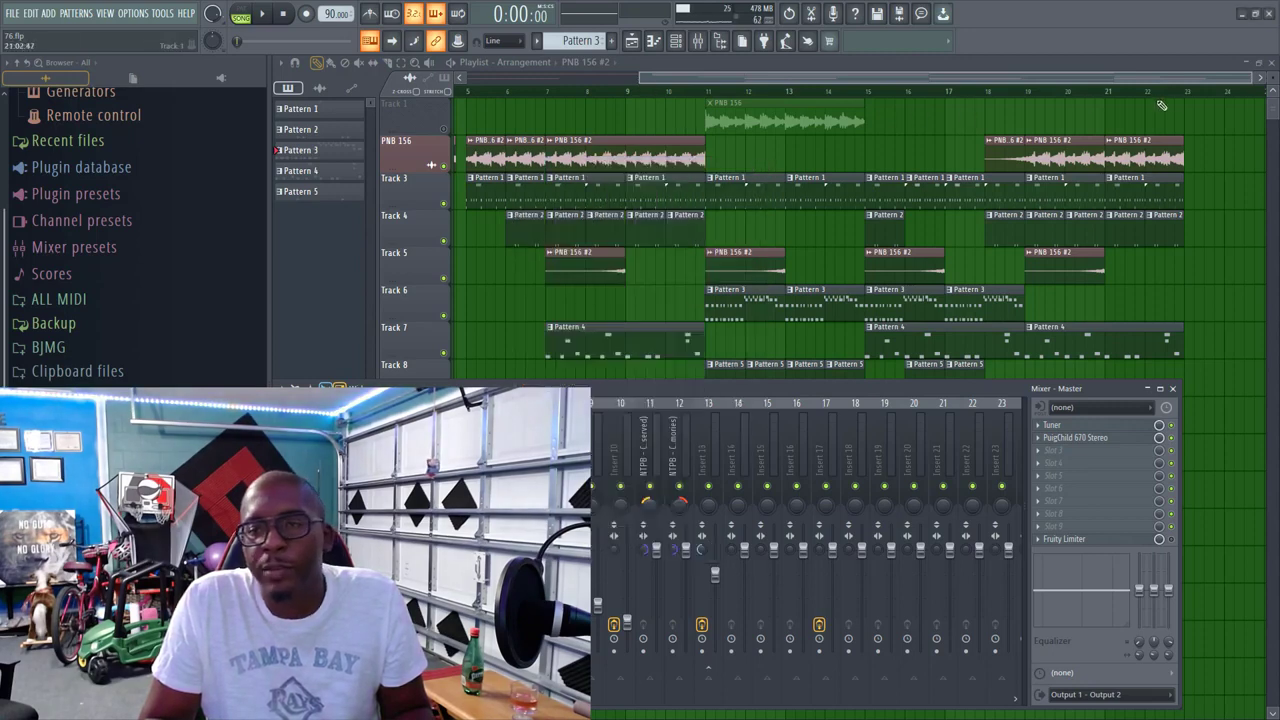
drag(1187, 95, 92, 126)
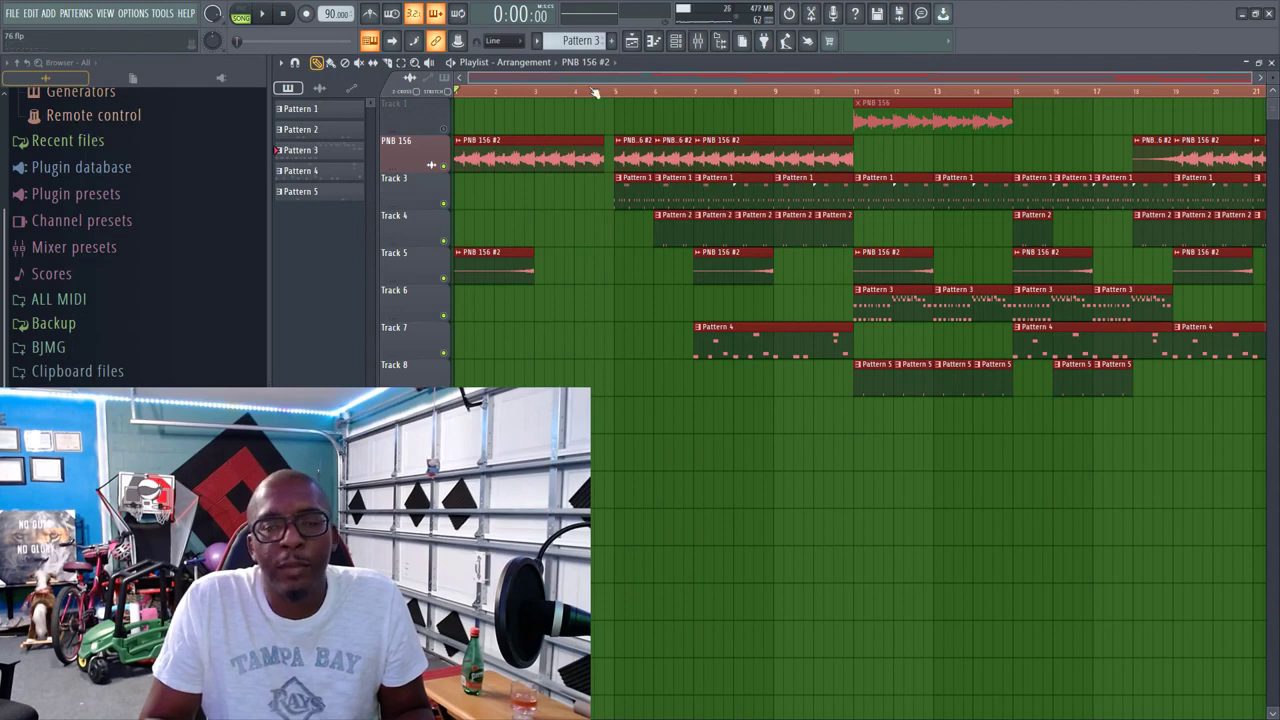
click(22, 17)
mouse_move(45, 129)
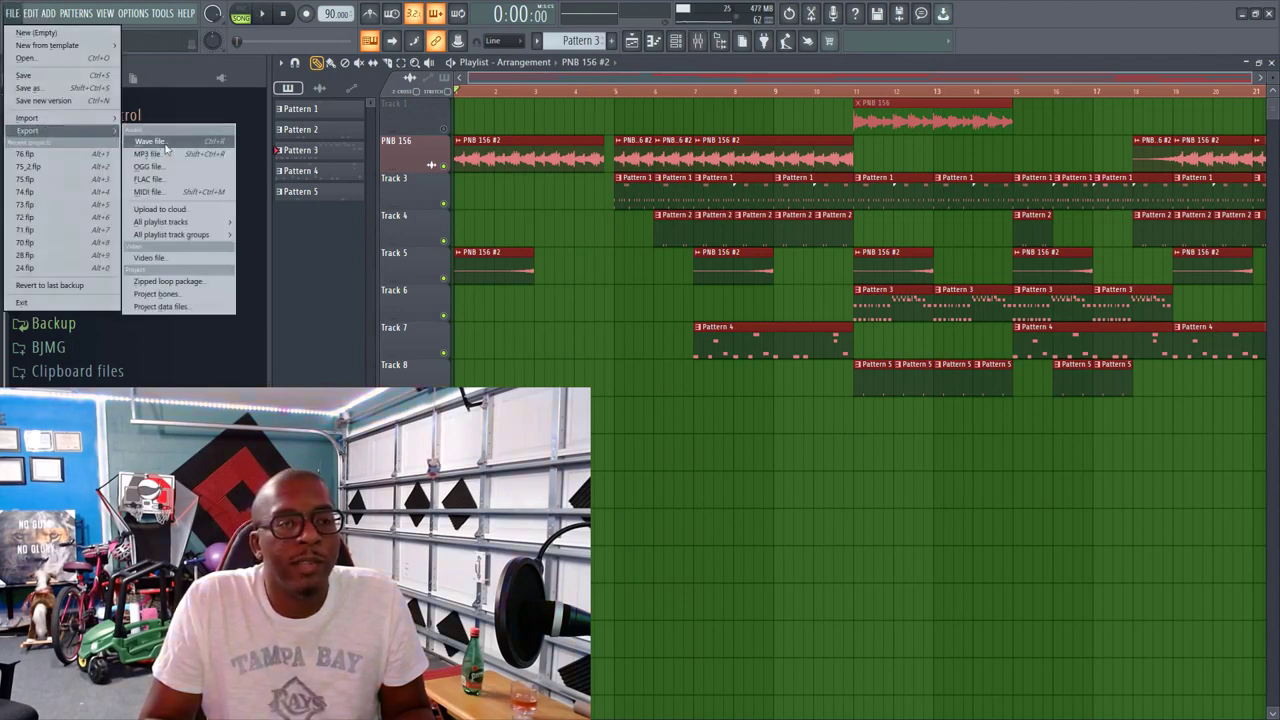
click(167, 155)
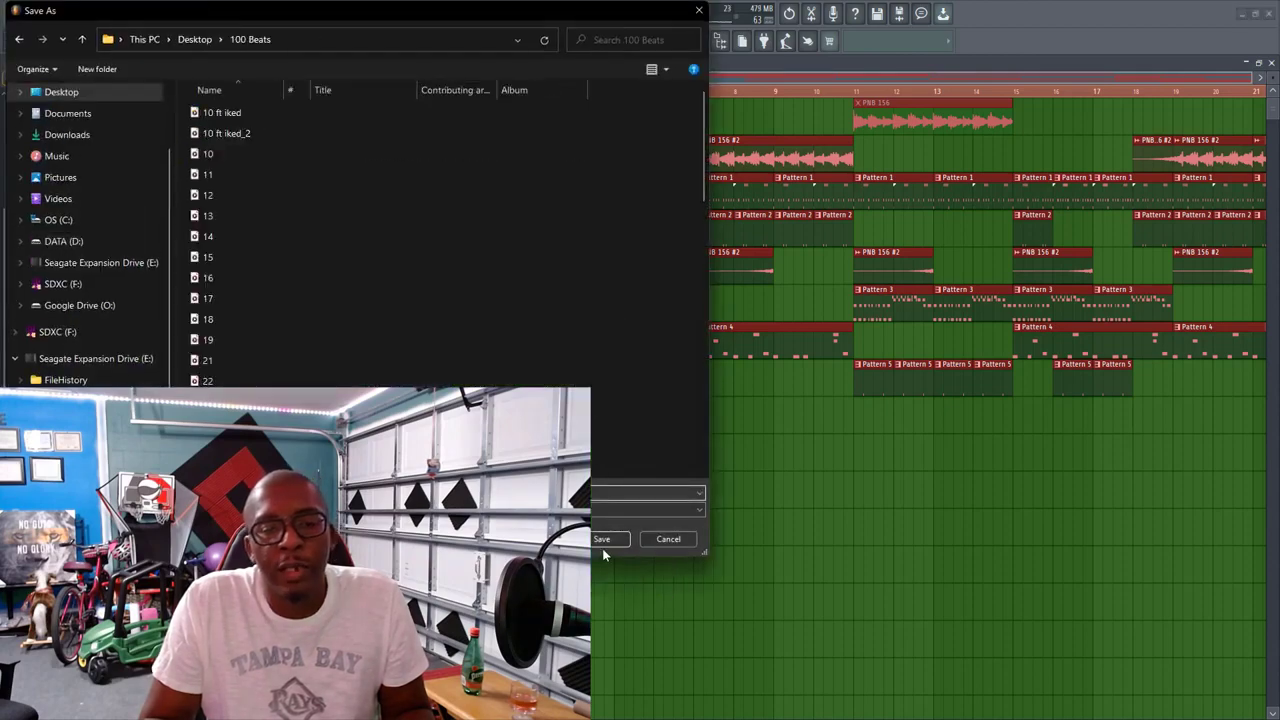
click(602, 540)
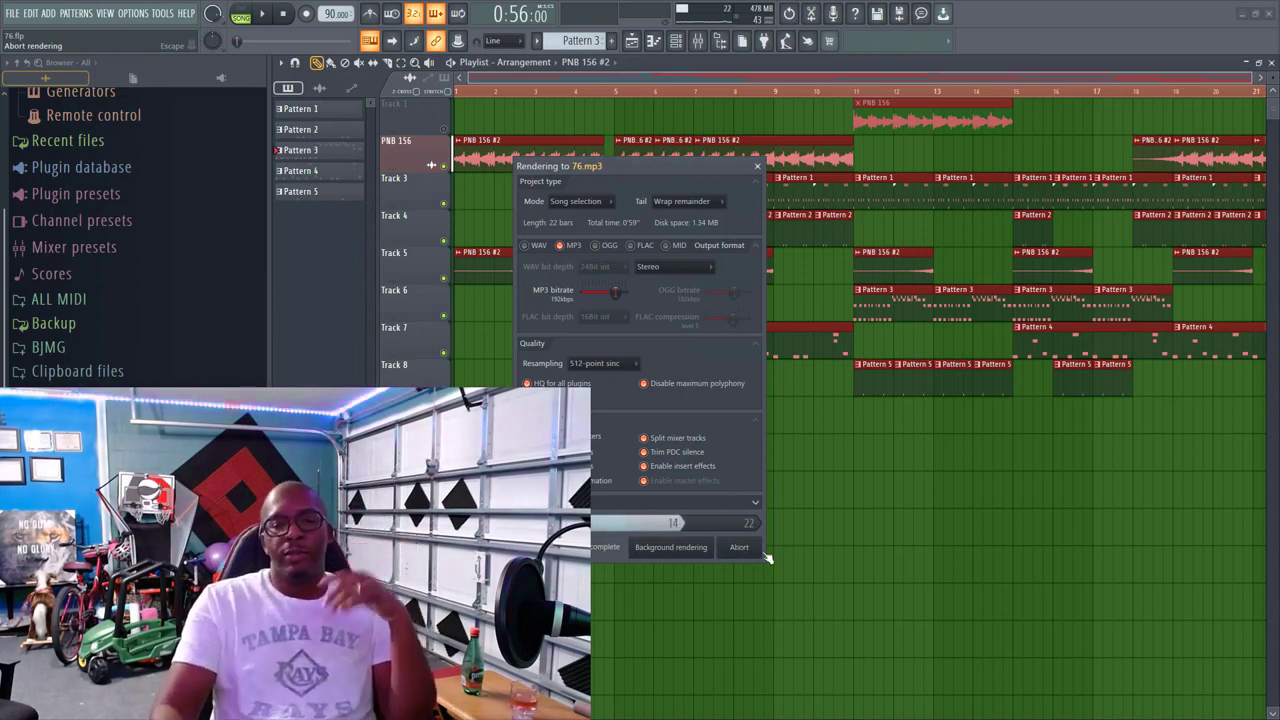
click(739, 551)
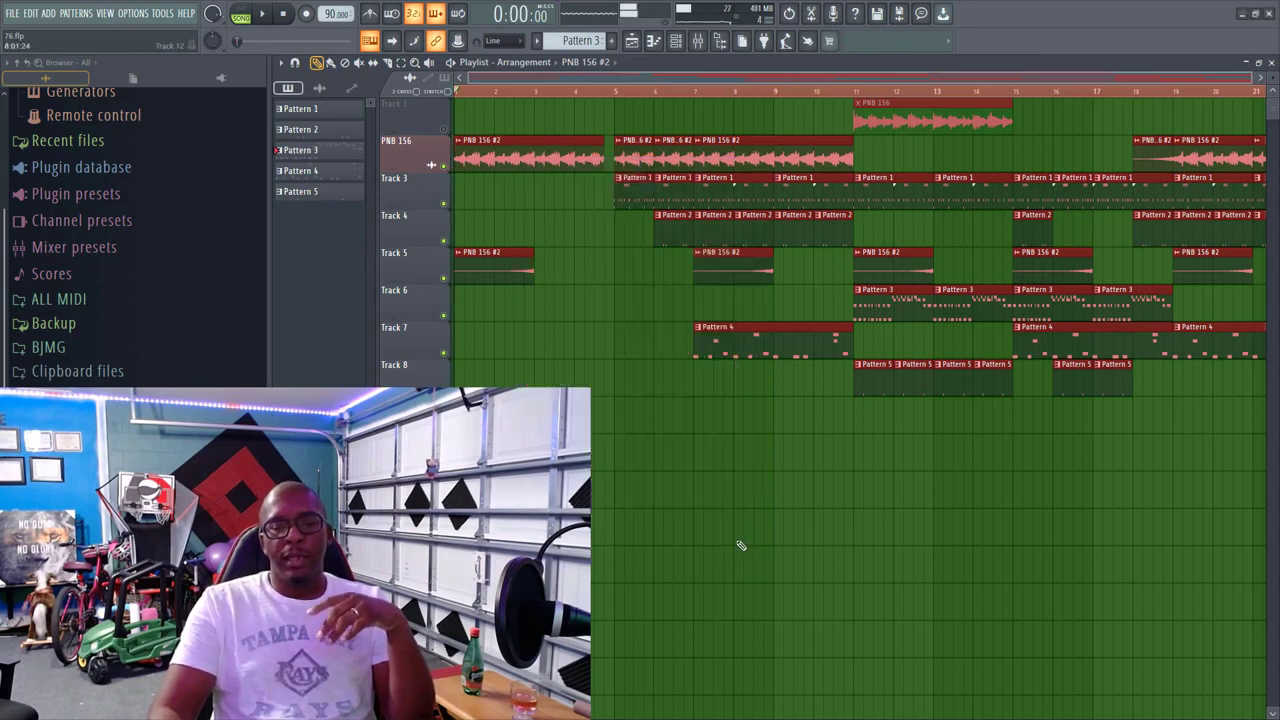
Step: Switch to the desktop, look through the open 100 Beats folder windows for the exported file, and close them all
click(1245, 14)
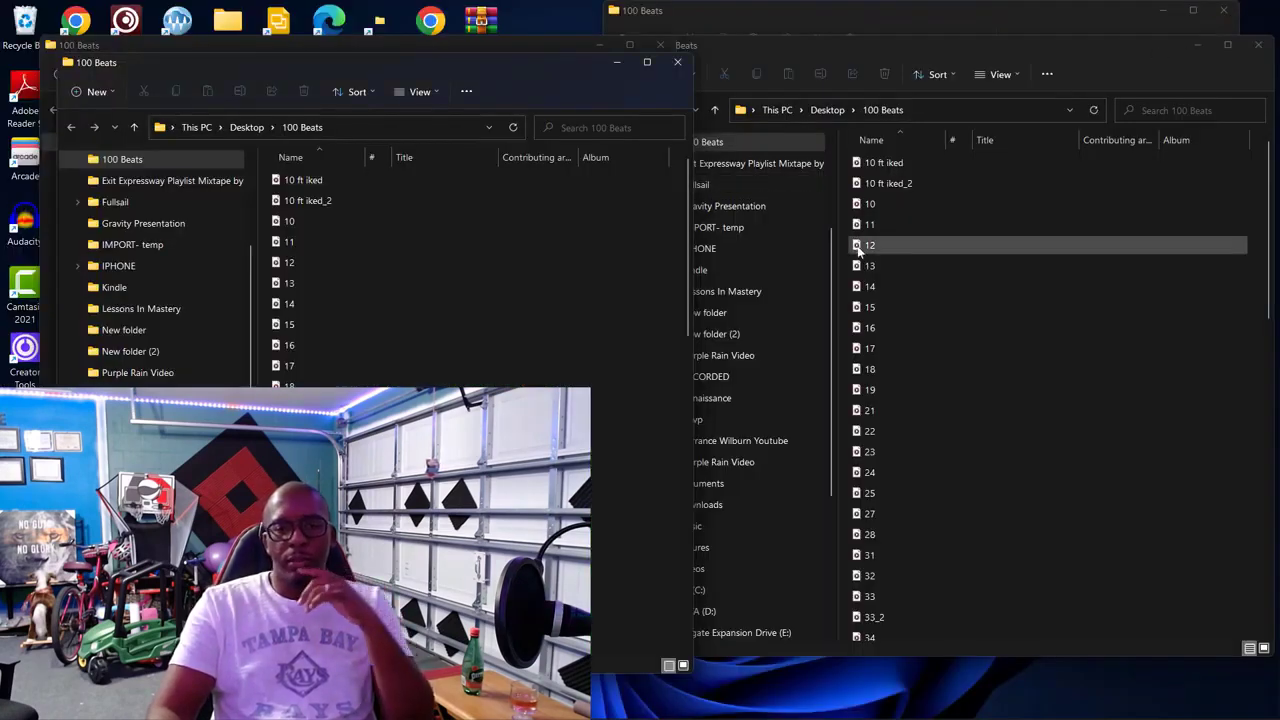
scroll(474, 242, down, 15)
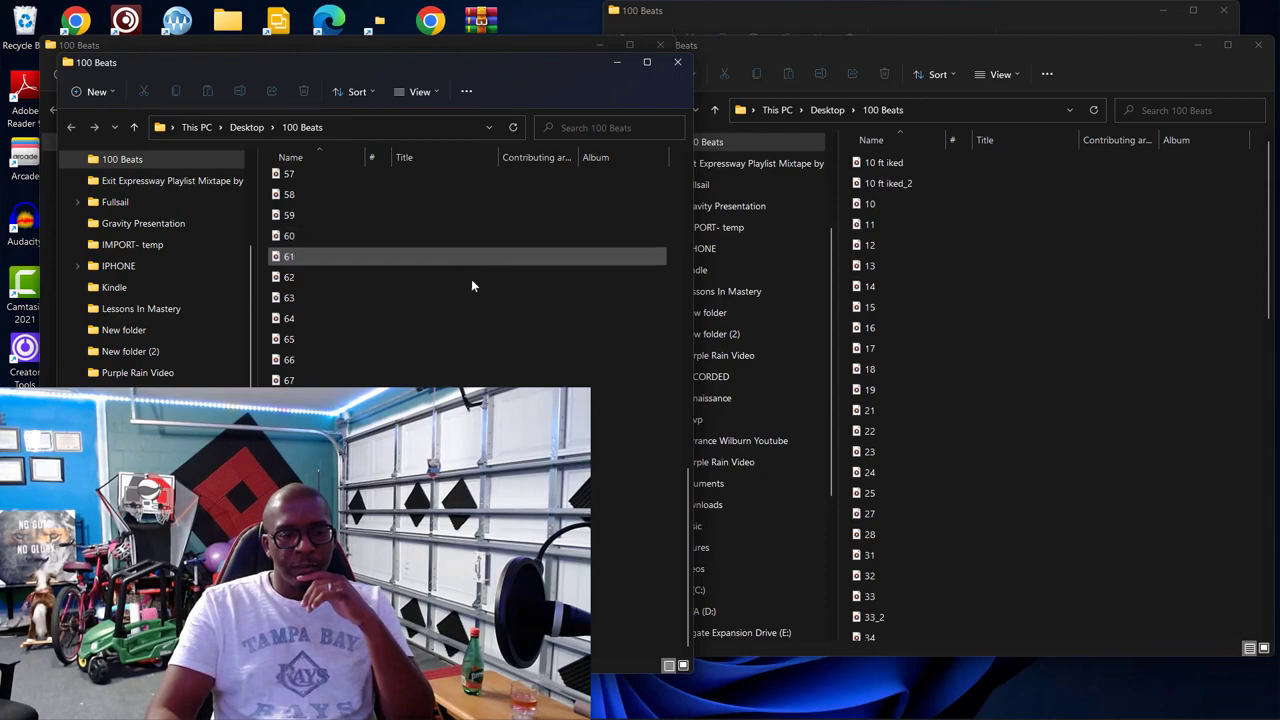
scroll(471, 279, up, 12)
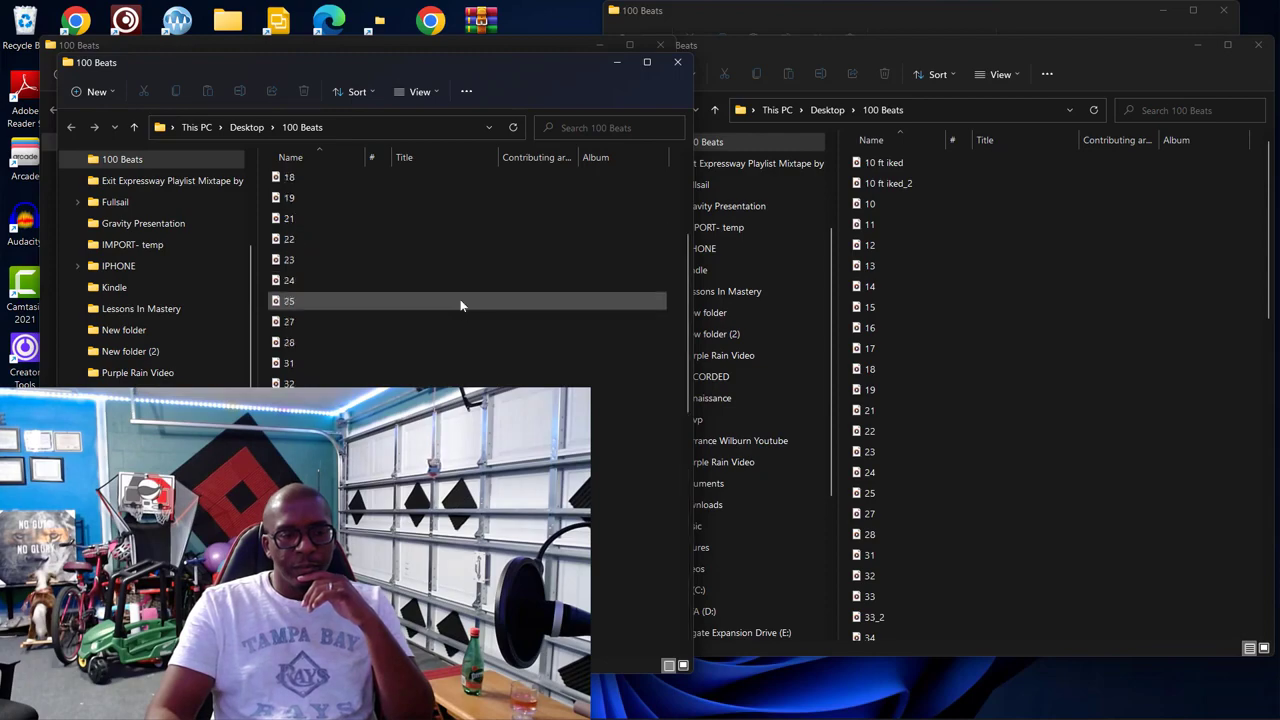
click(677, 62)
click(660, 45)
click(1258, 45)
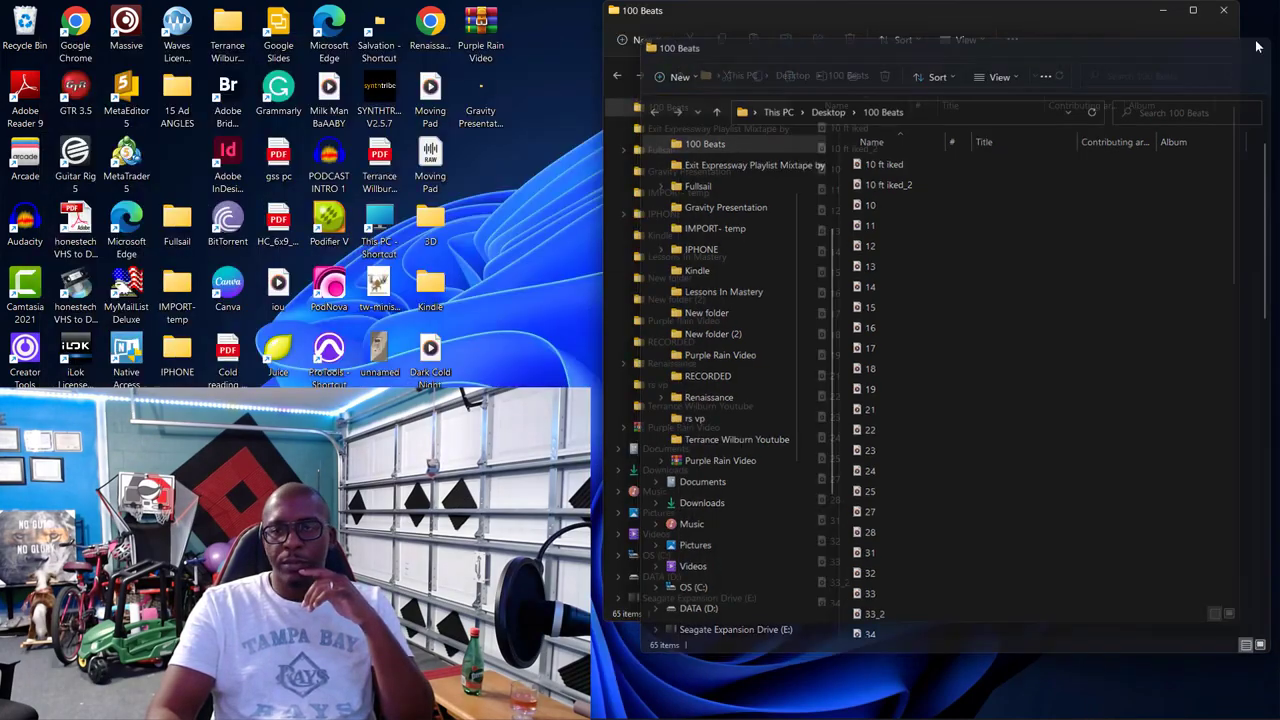
click(1223, 10)
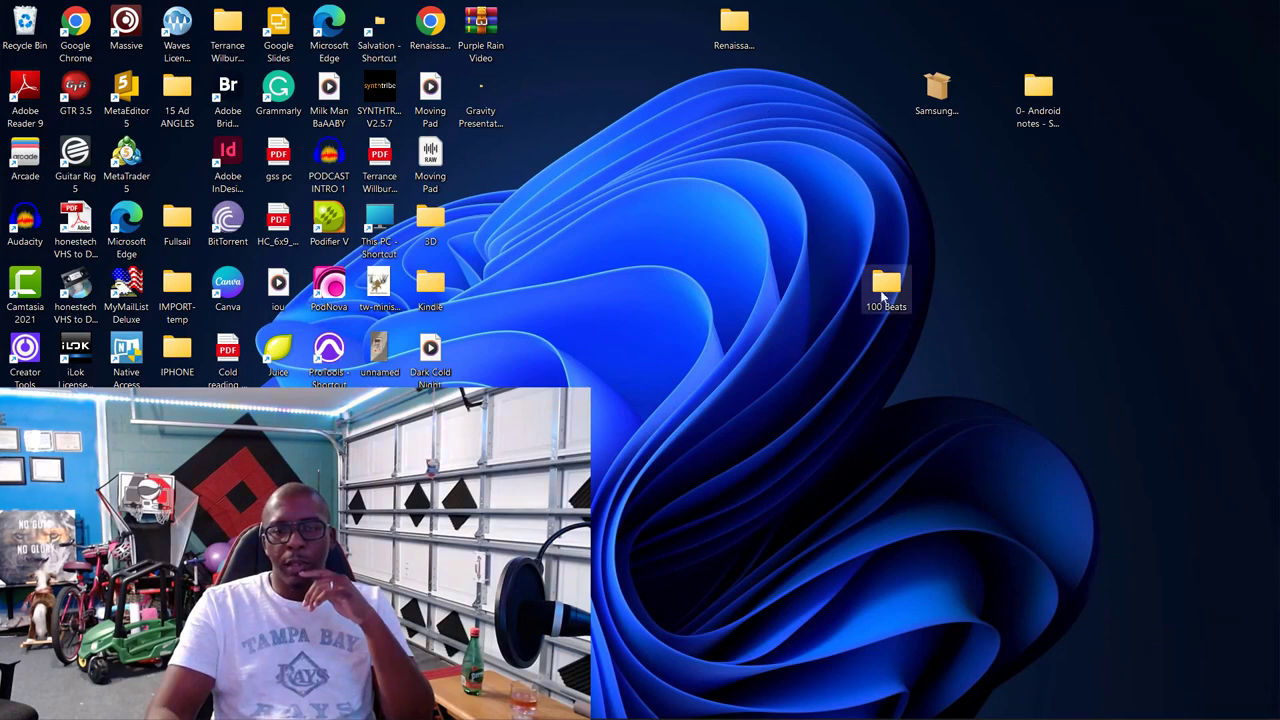
Step: Reopen the 100 Beats folder from the desktop at full size, check its files and creation dates, and close it
double_click(884, 288)
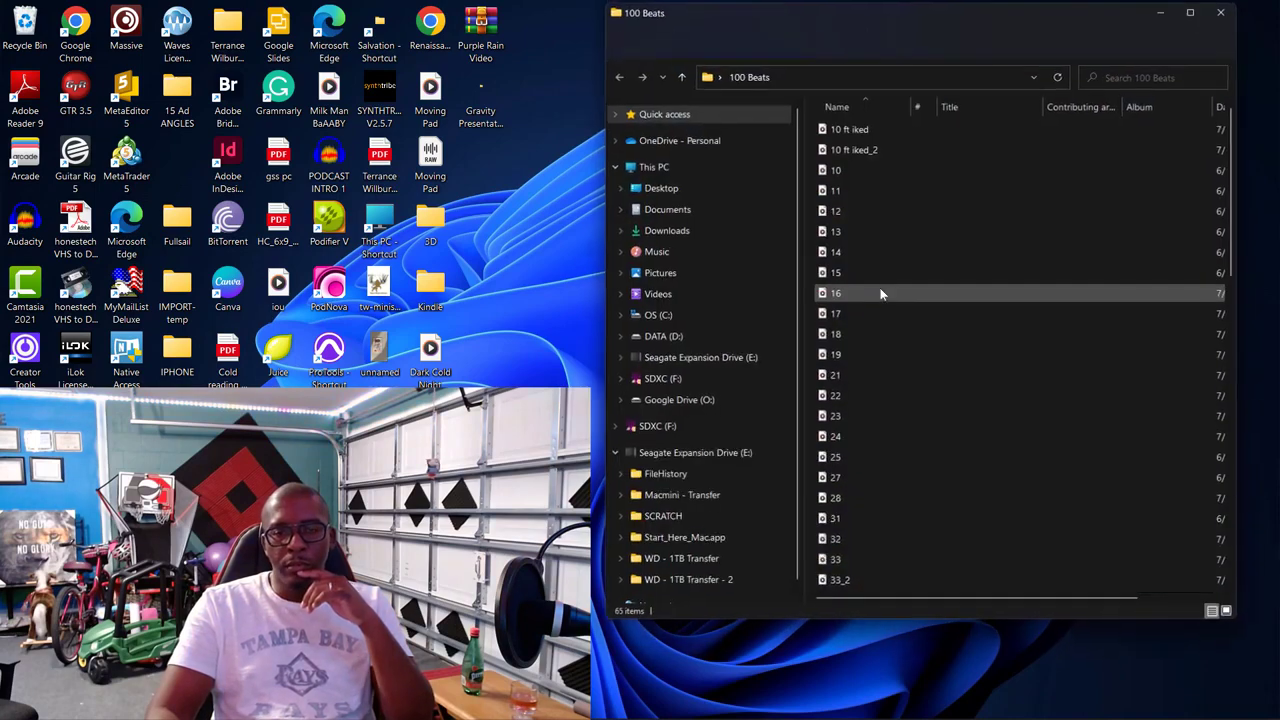
click(1191, 12)
scroll(916, 181, down, 12)
scroll(916, 181, up, 12)
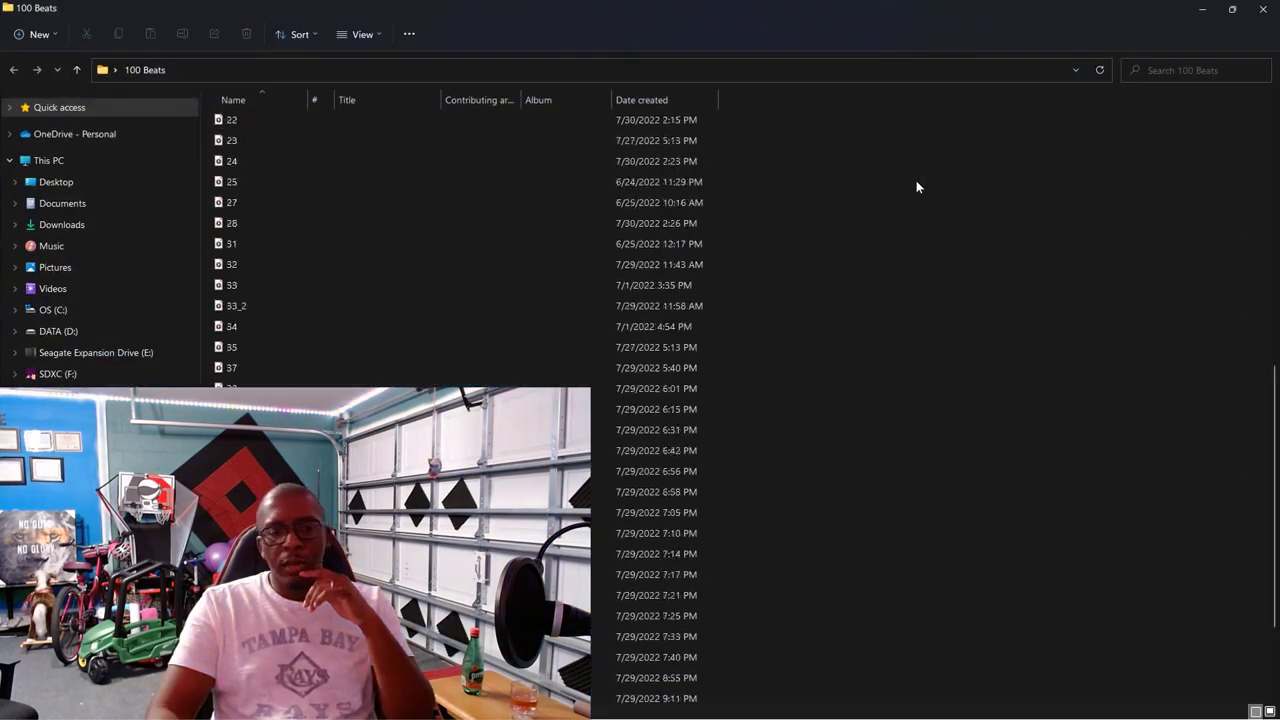
click(1264, 10)
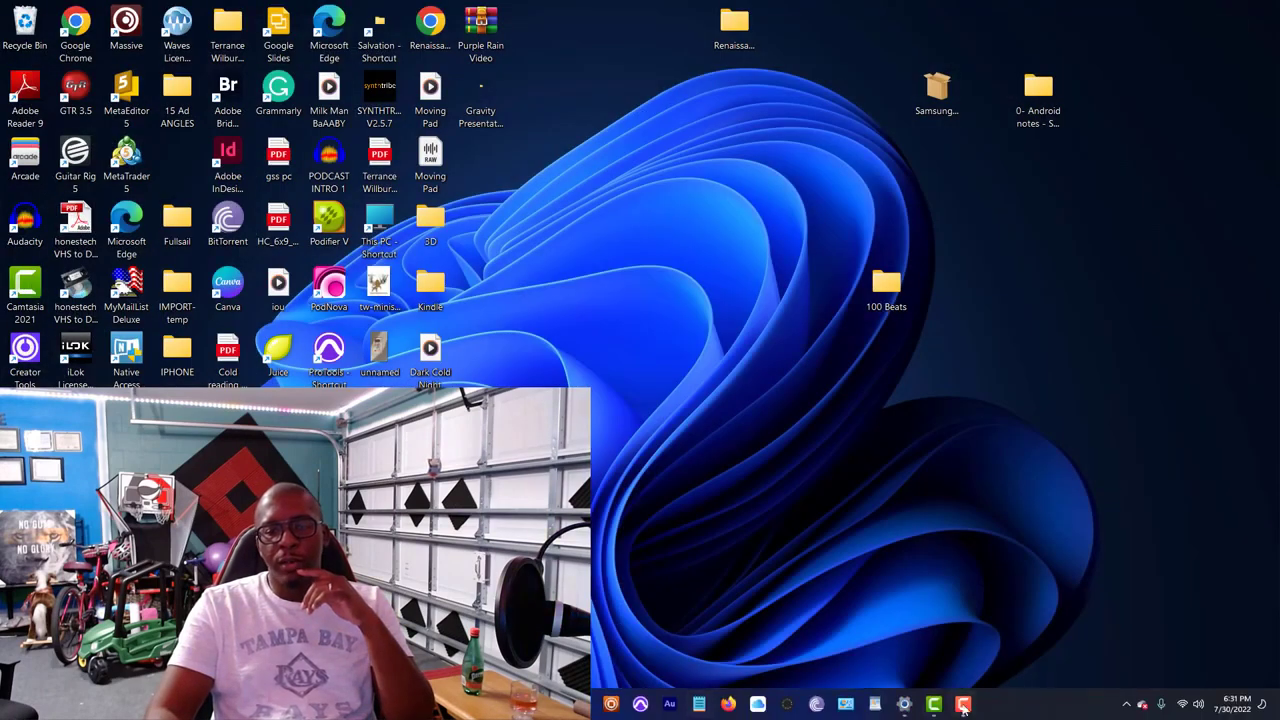
Step: Switch back to FL Studio and set up another MP3 export named 76 in the desktop's 100 Beats folder
click(611, 704)
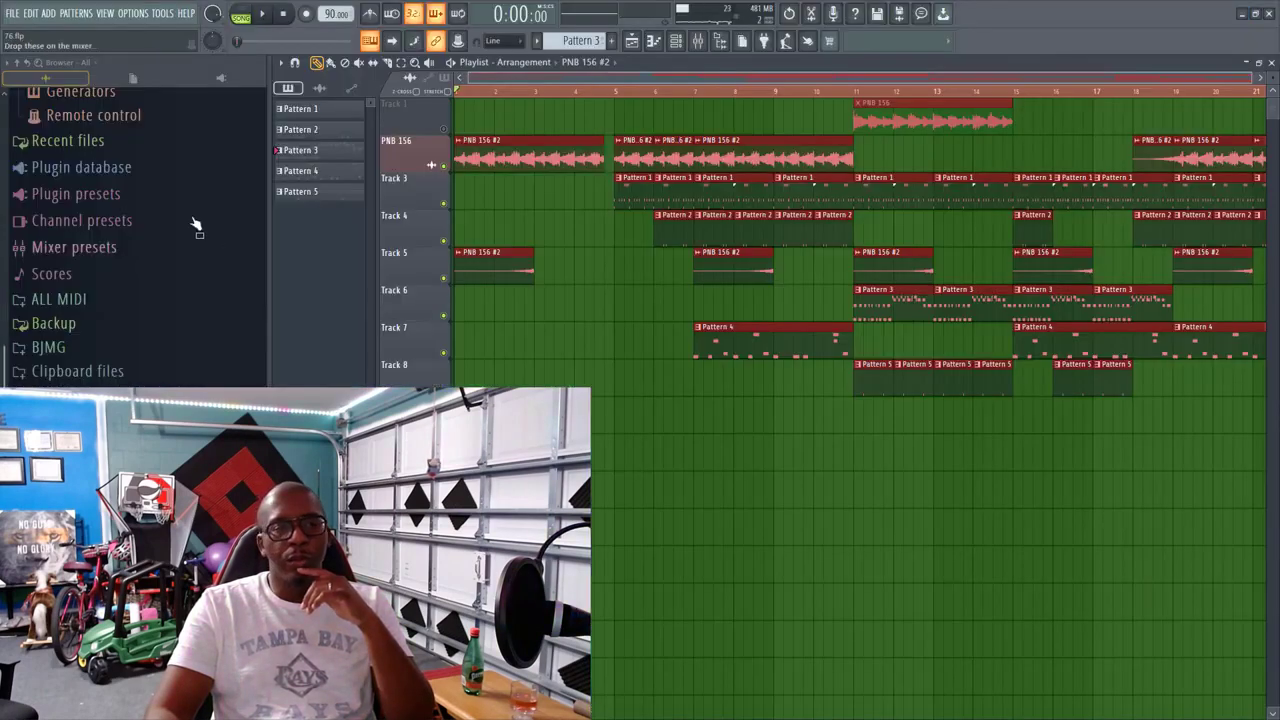
click(13, 13)
mouse_move(32, 128)
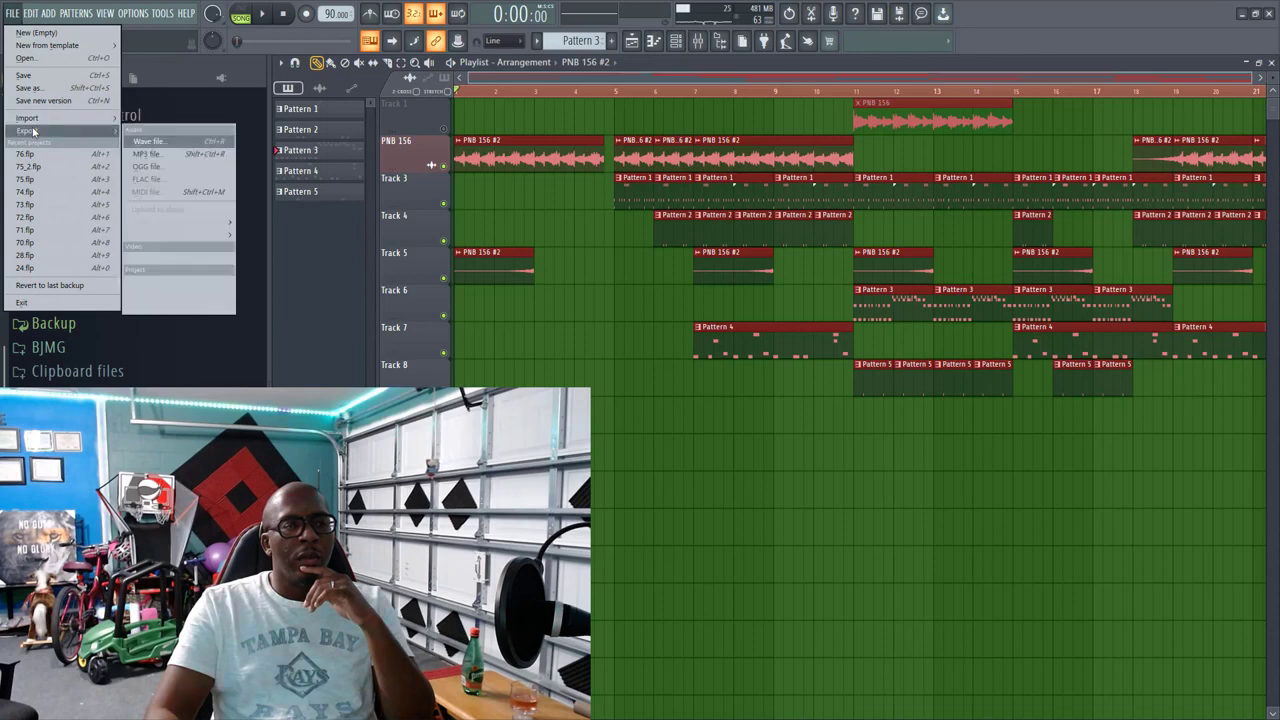
click(170, 145)
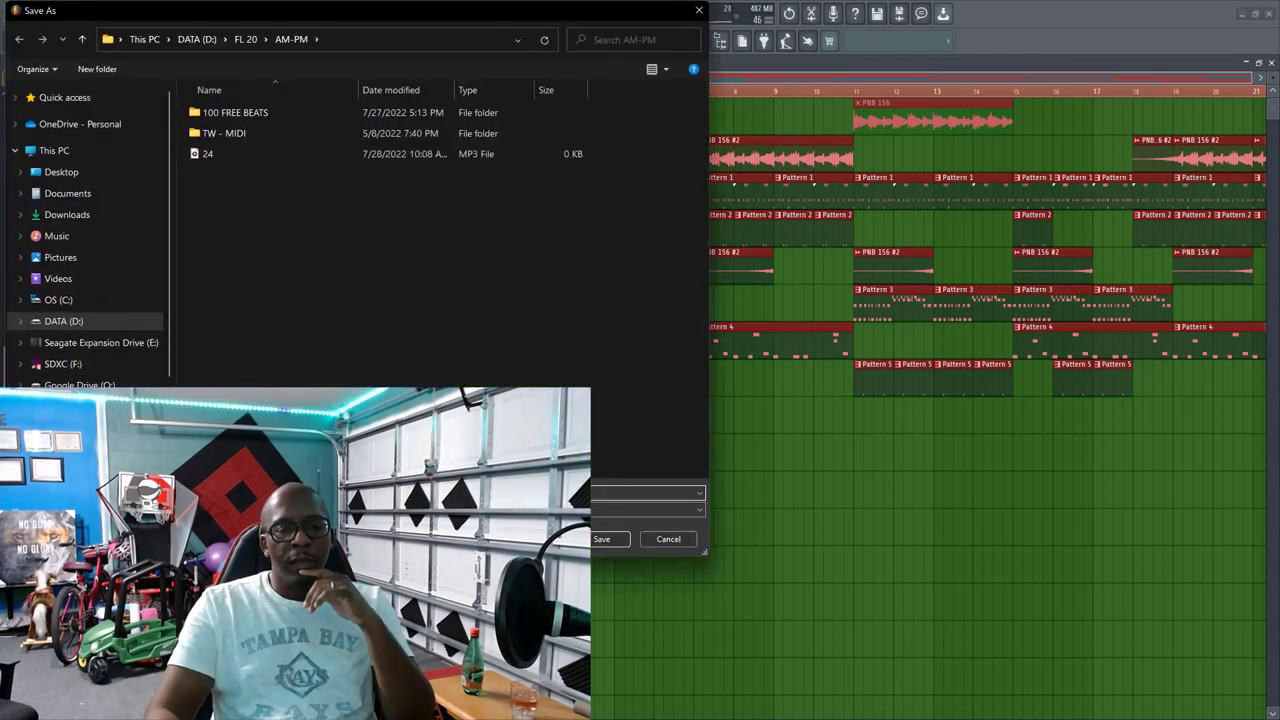
click(630, 556)
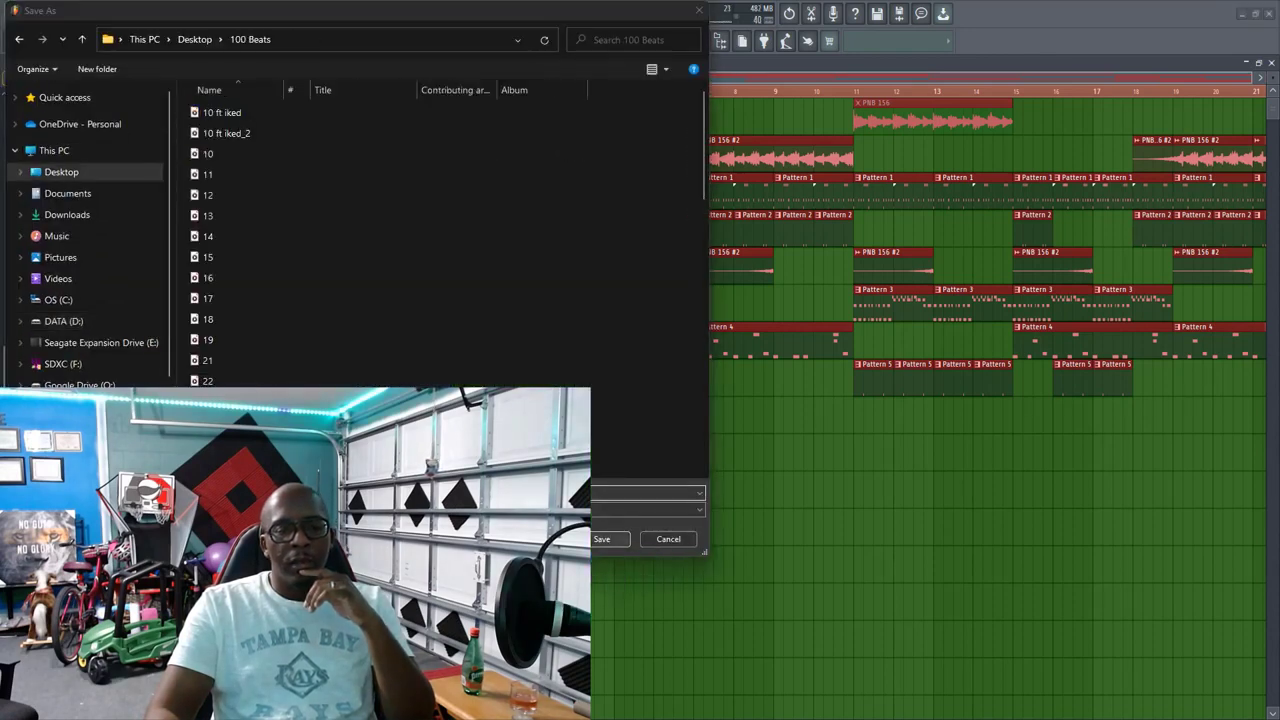
click(677, 370)
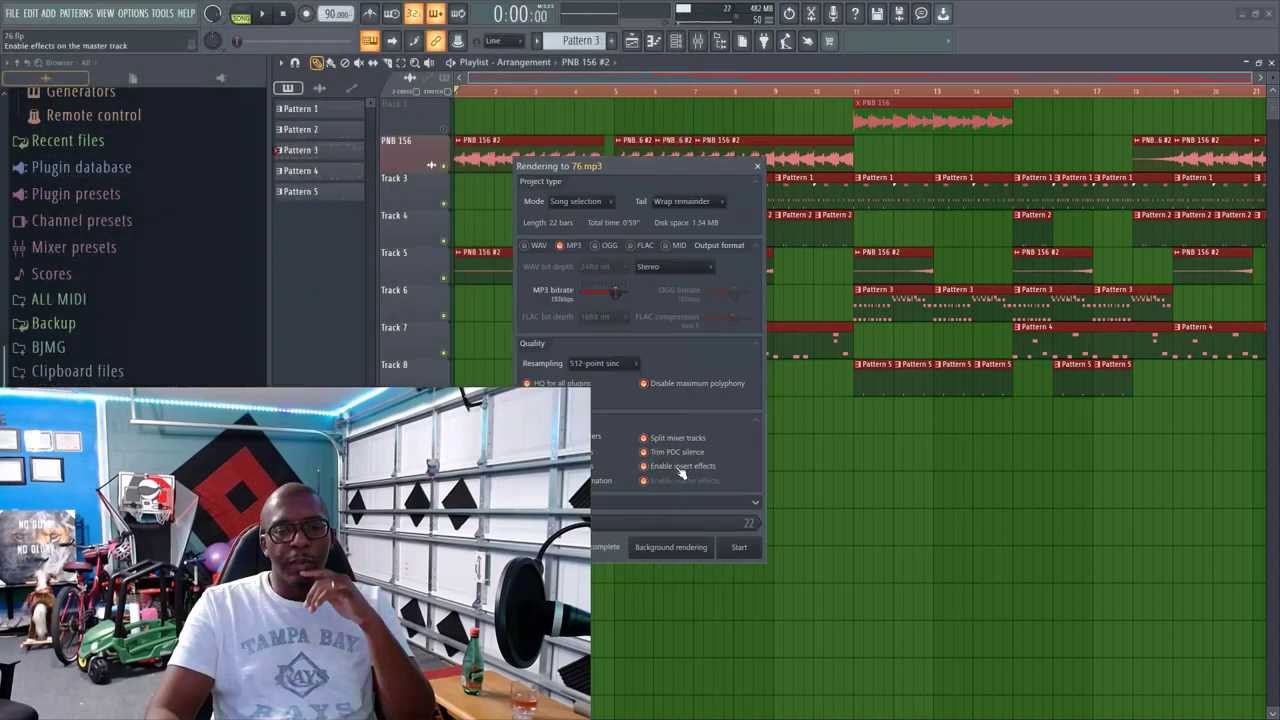
Step: Disable splitting of mixer tracks, render the song selection to 76.mp3, and close the 100 Beats folder window
click(655, 440)
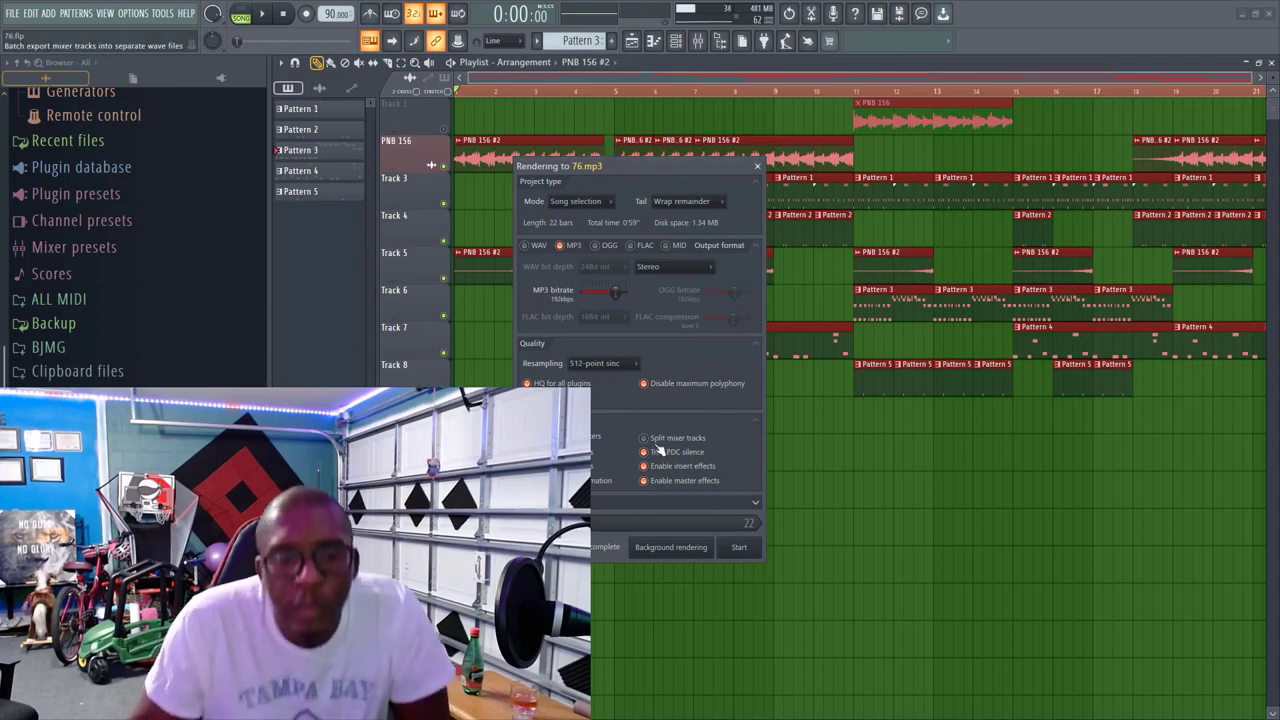
click(736, 548)
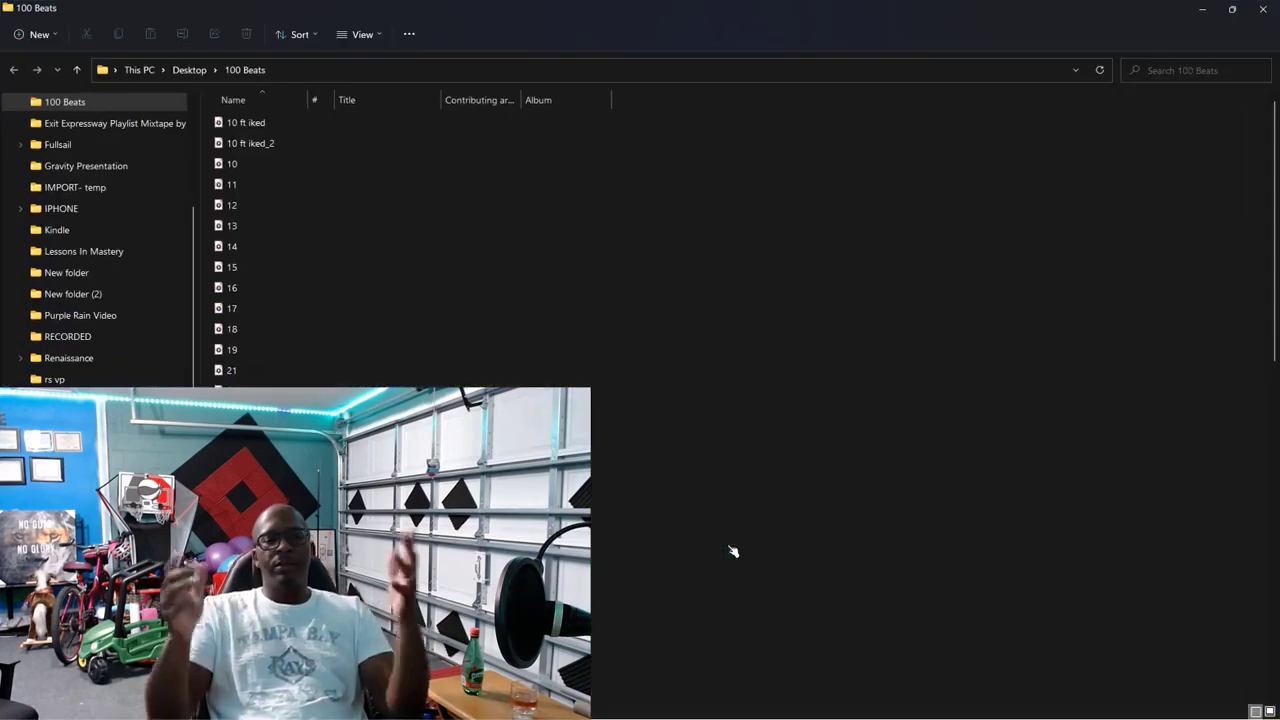
click(1272, 11)
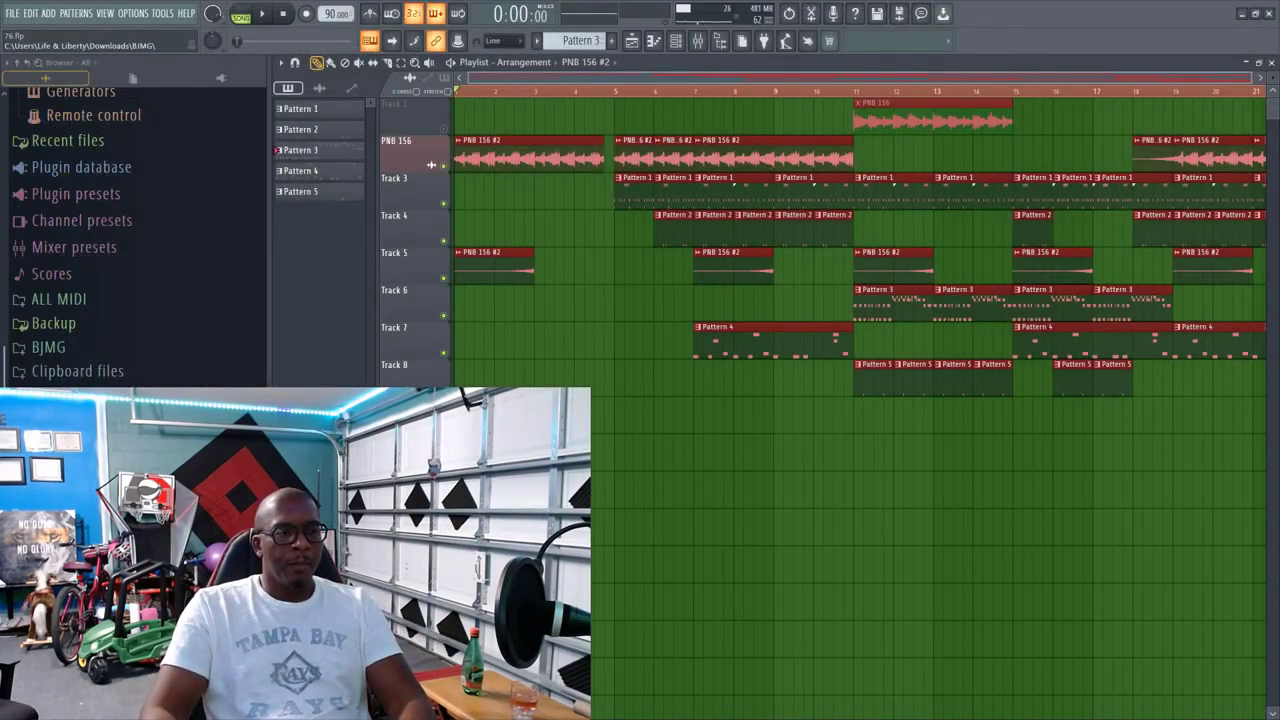
Step: Open project 77 from the AM-PM folder under FL 20 in the browser, answering the prompt about changes to 76.flp
scroll(98, 304, up, 3)
click(22, 64)
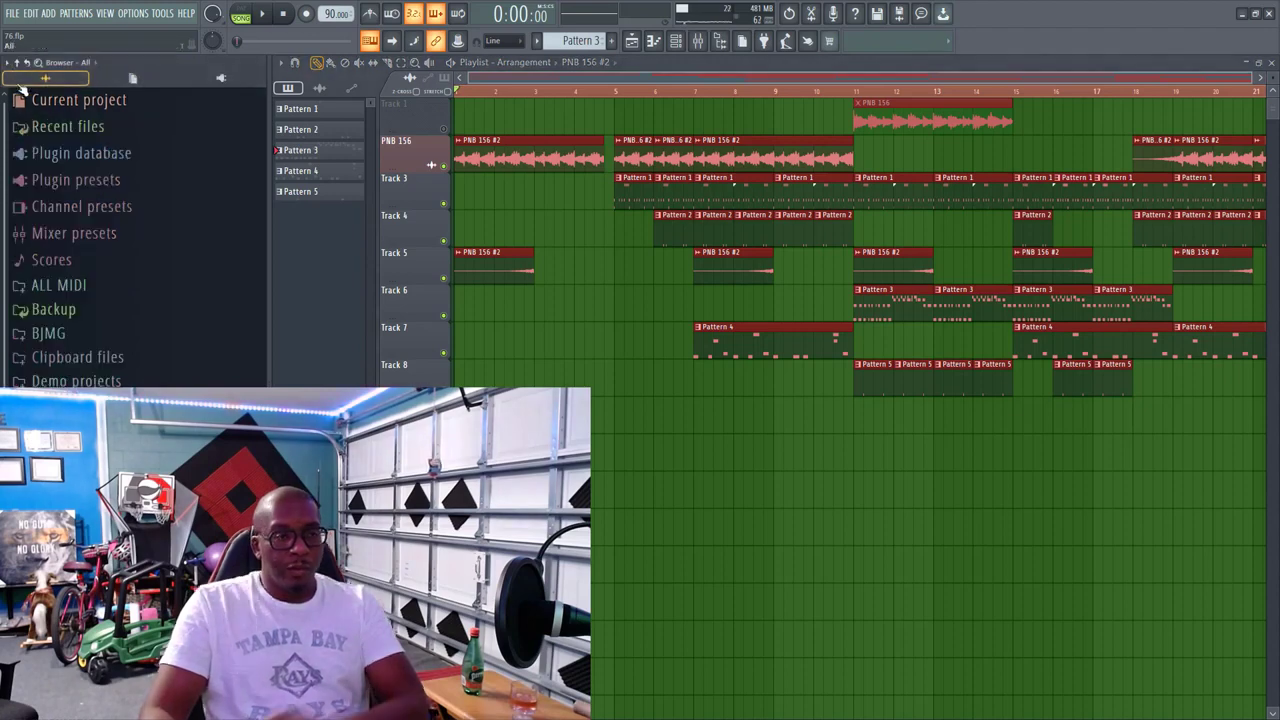
click(68, 429)
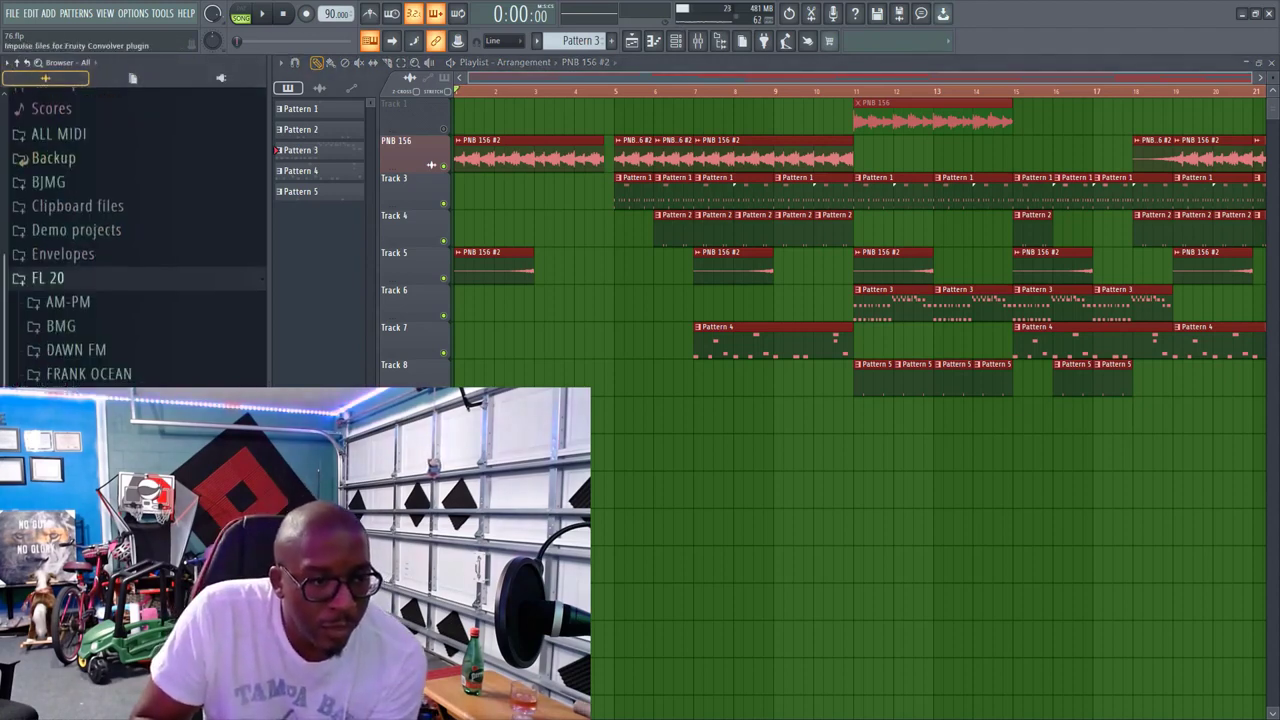
click(78, 304)
scroll(80, 320, down, 5)
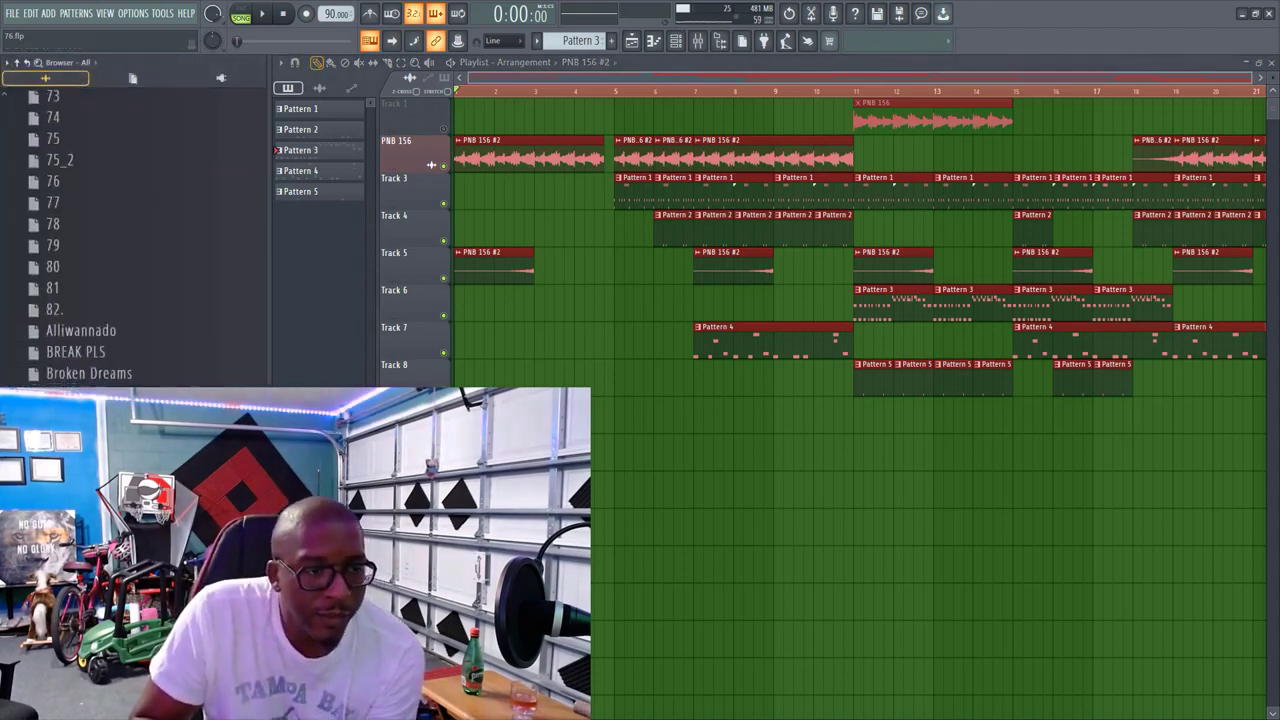
right_click(86, 200)
click(104, 203)
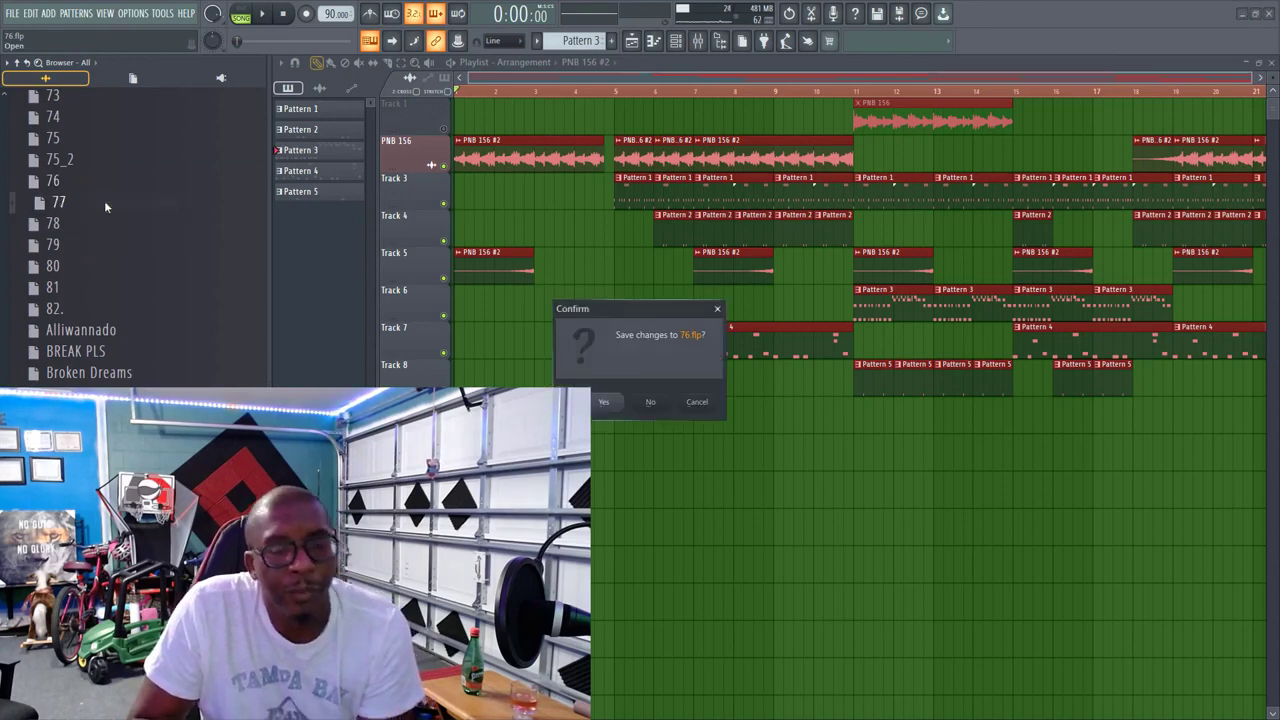
click(625, 409)
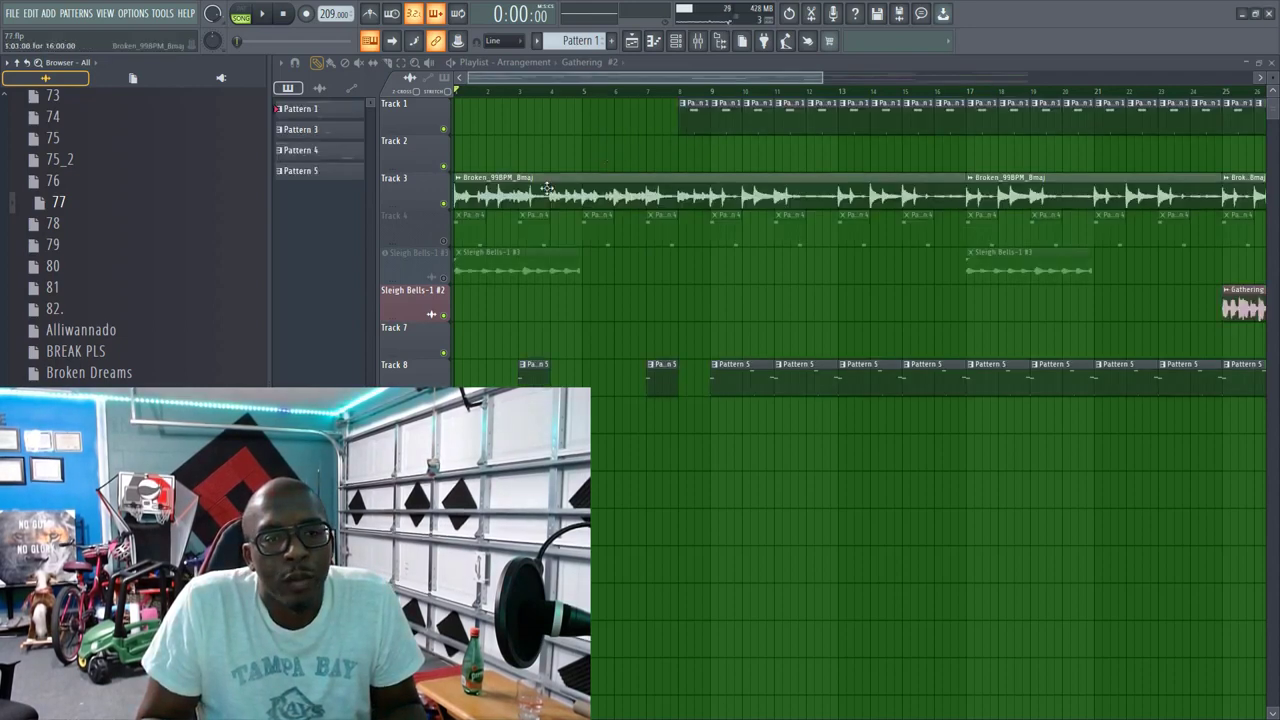
Step: Show all channel groups and route the Broken_99BPM_Bmaj, Sleigh Bells-1 and Sleigh Bells-1 #2 channels to free mixer tracks
drag(820, 79, 1275, 79)
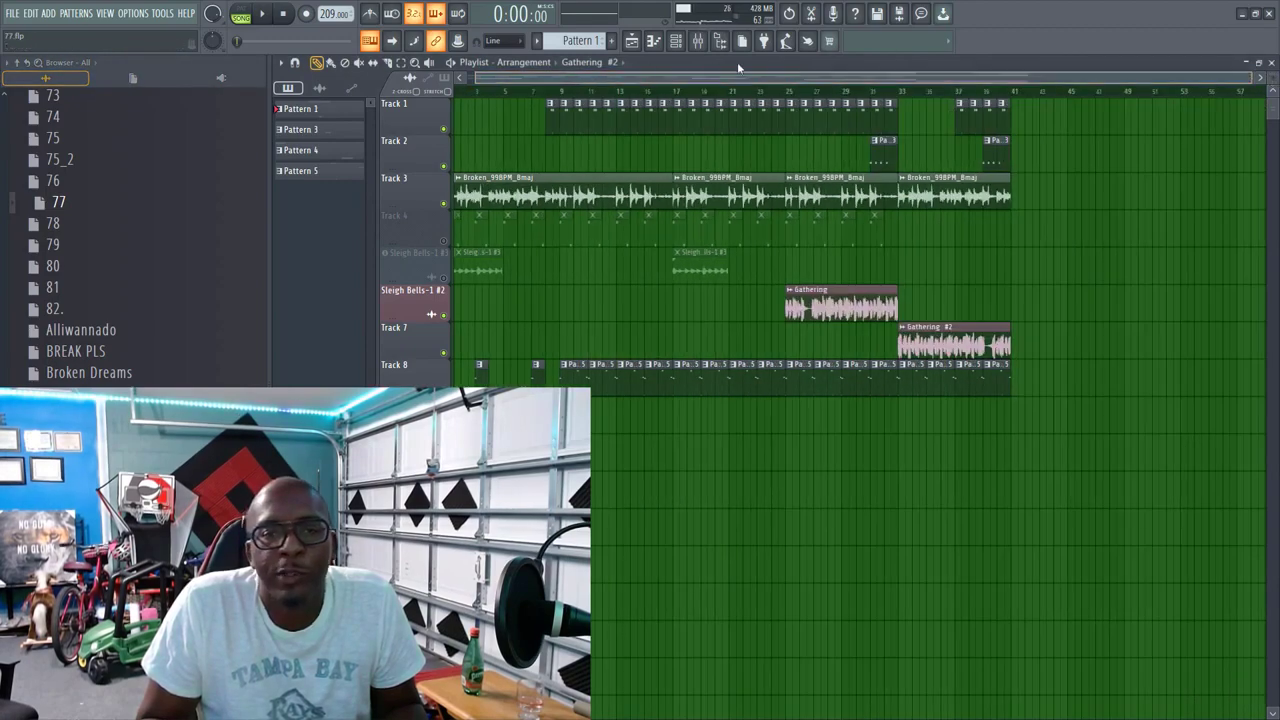
click(1259, 63)
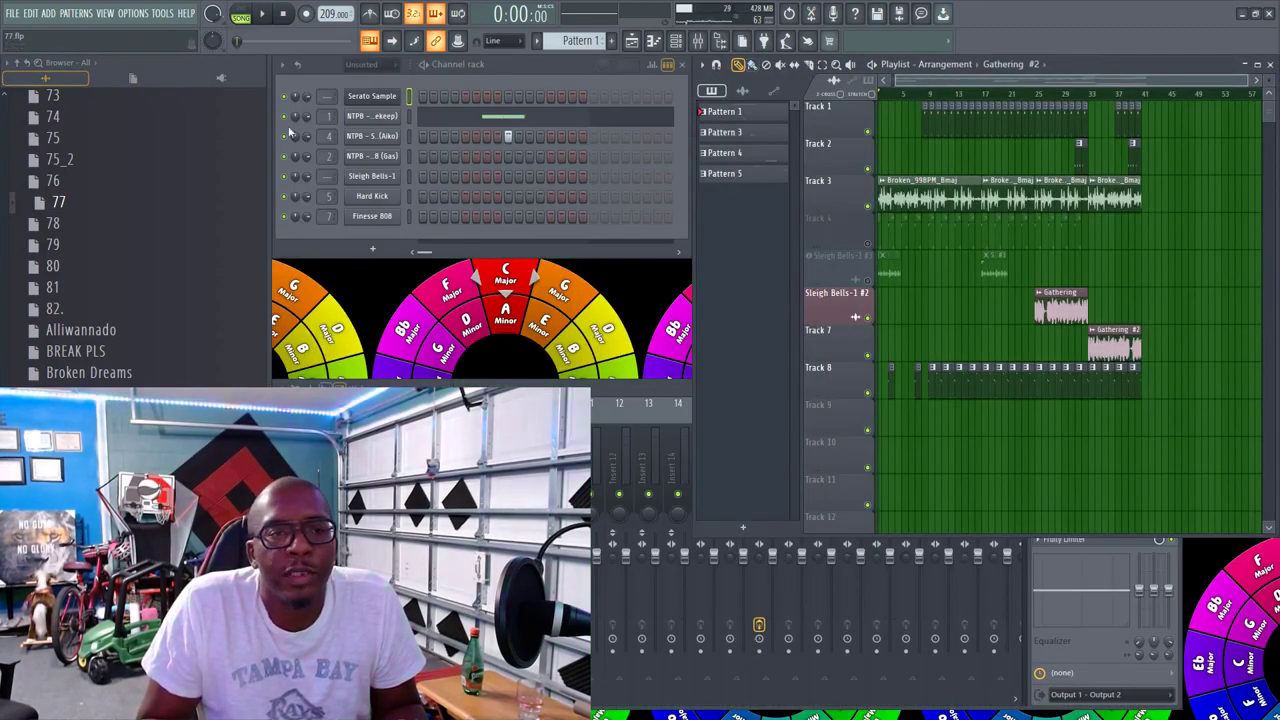
click(360, 65)
click(362, 80)
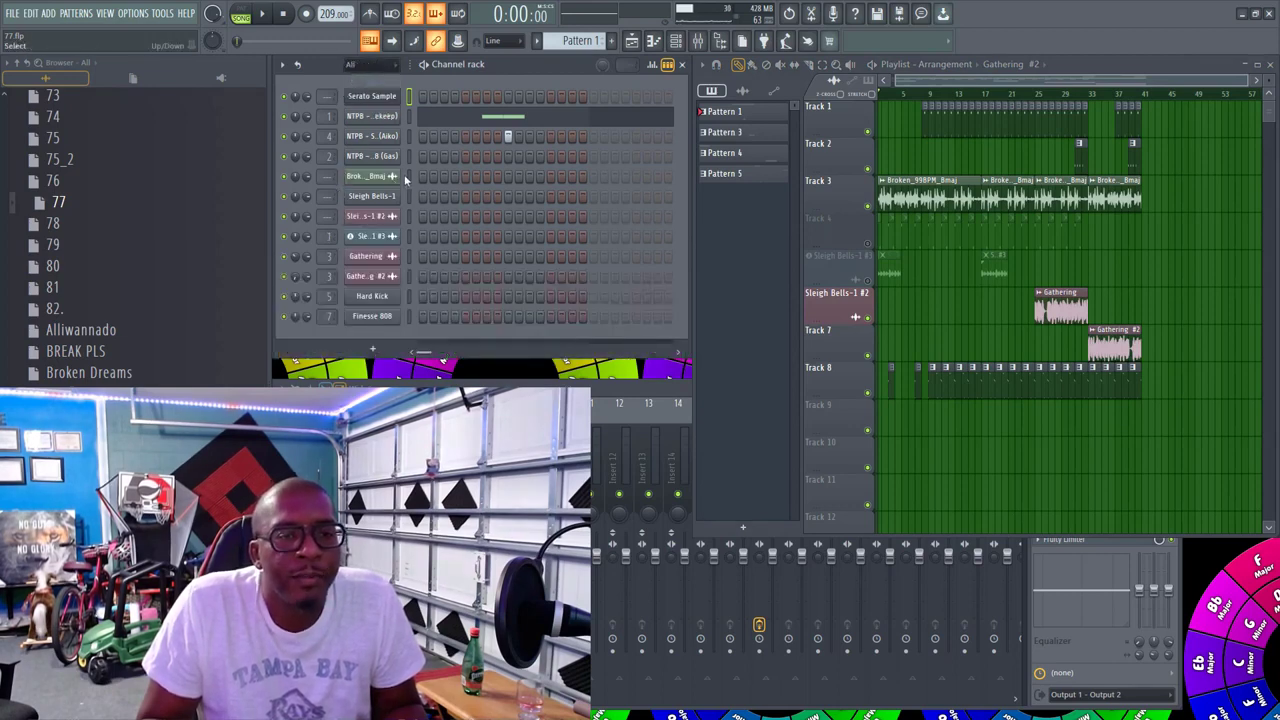
drag(409, 176, 412, 208)
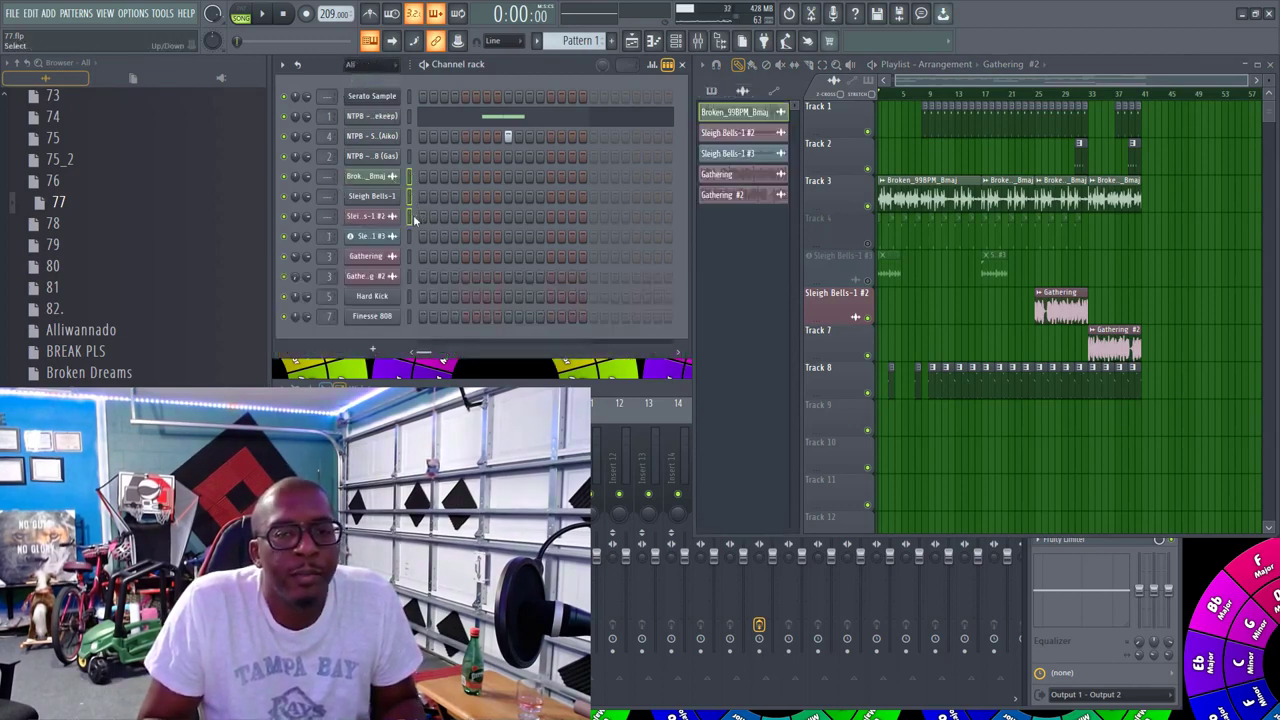
key(ctrl+l)
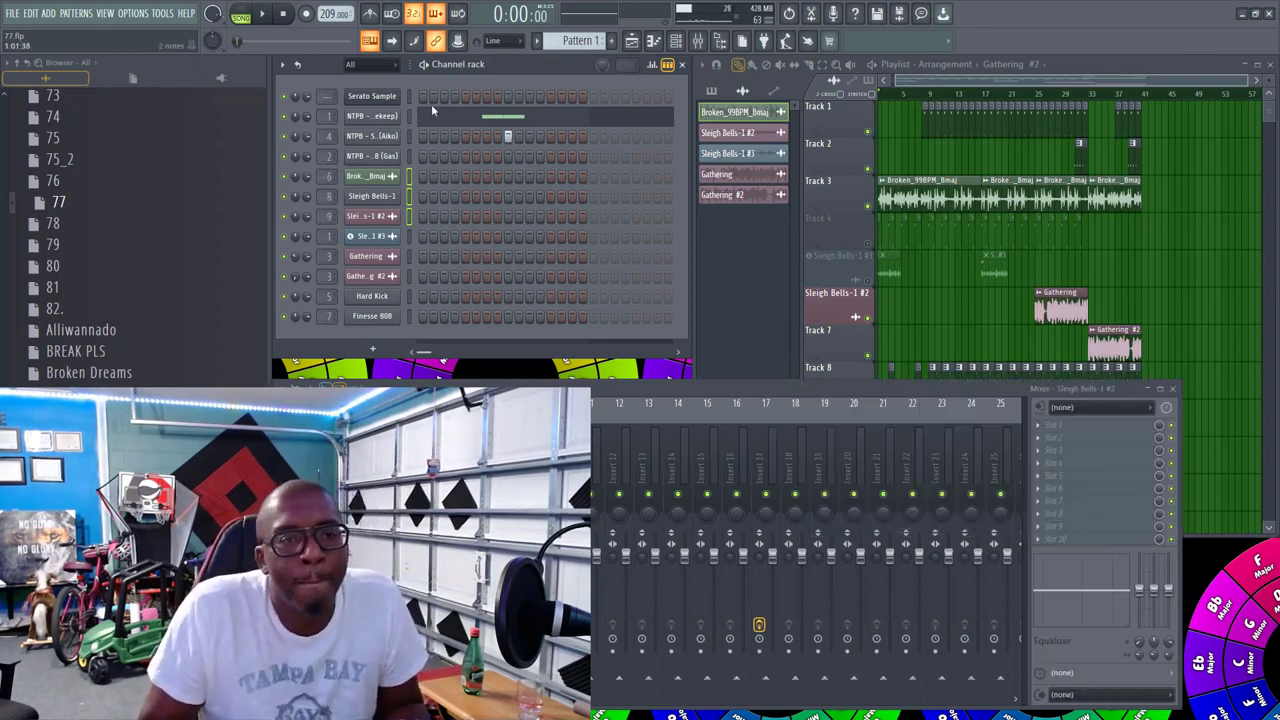
Step: Check the Serato Sample channel's plugin window, close it, and inspect the Master track's effects in the mixer
click(356, 144)
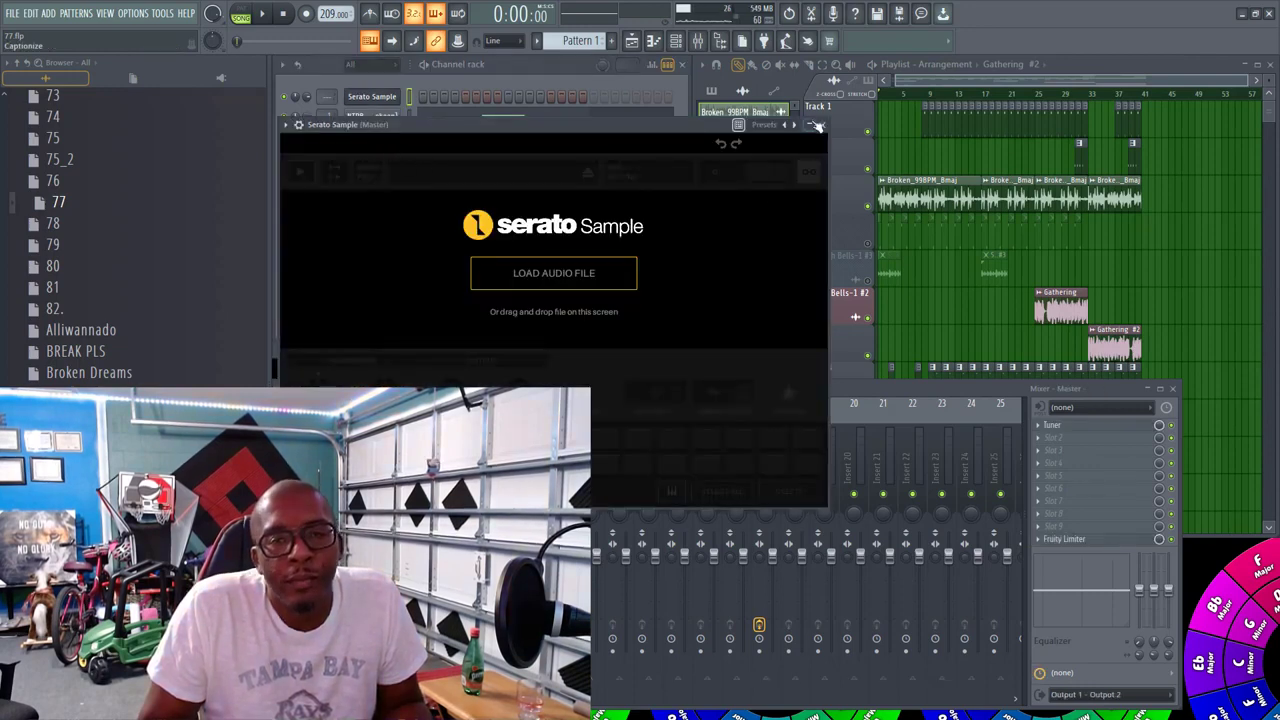
click(822, 124)
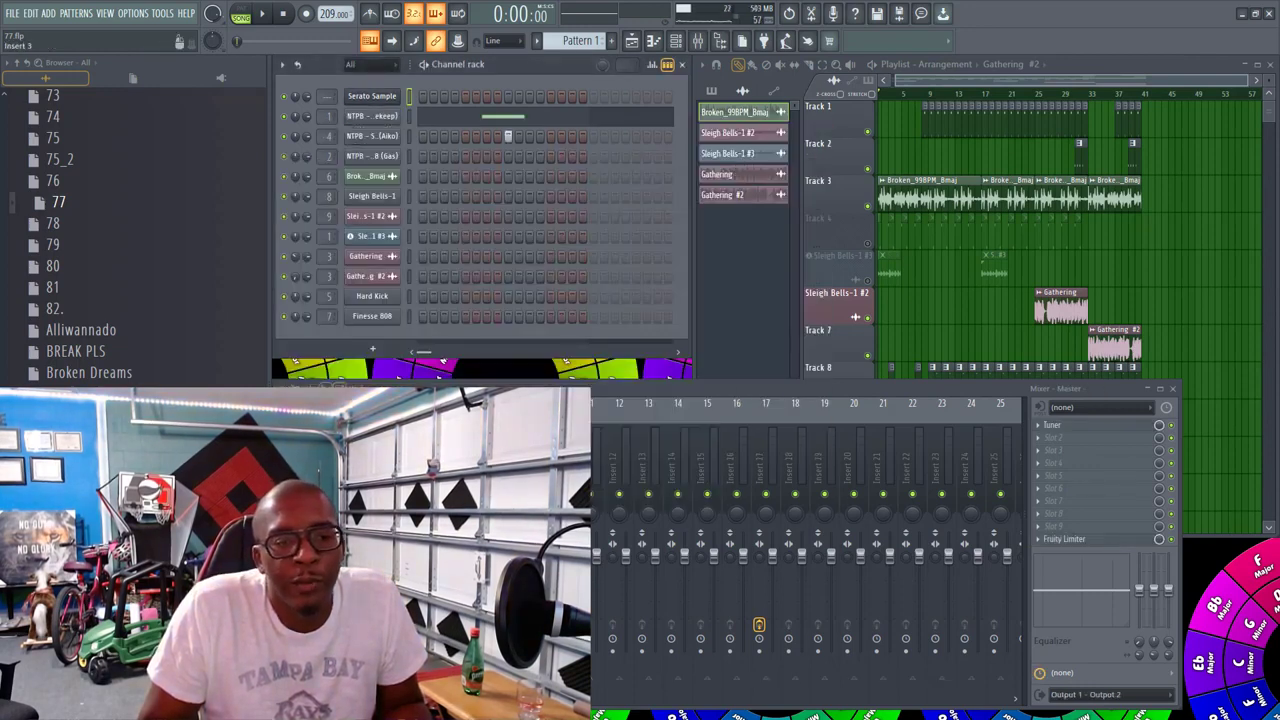
click(322, 500)
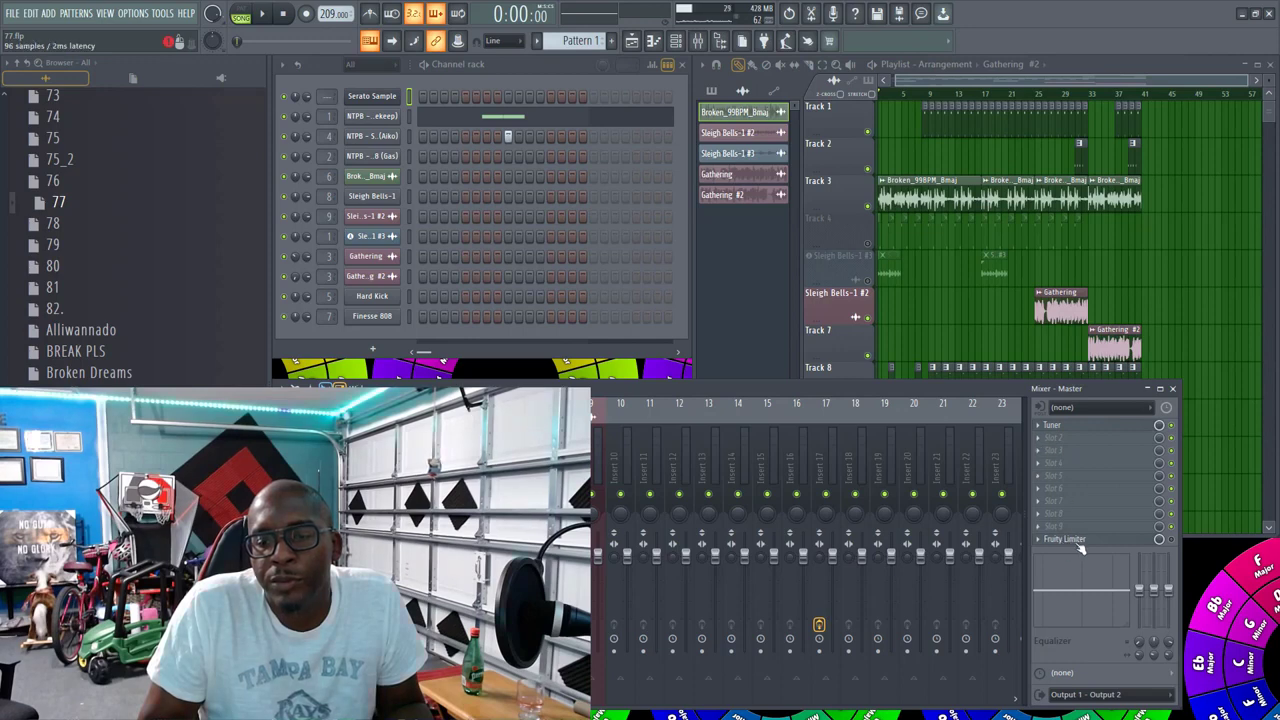
Step: Add the PuigChild 670 Stereo plugin to the second effect slot of the Master track, below Tuner
click(1060, 428)
click(1062, 430)
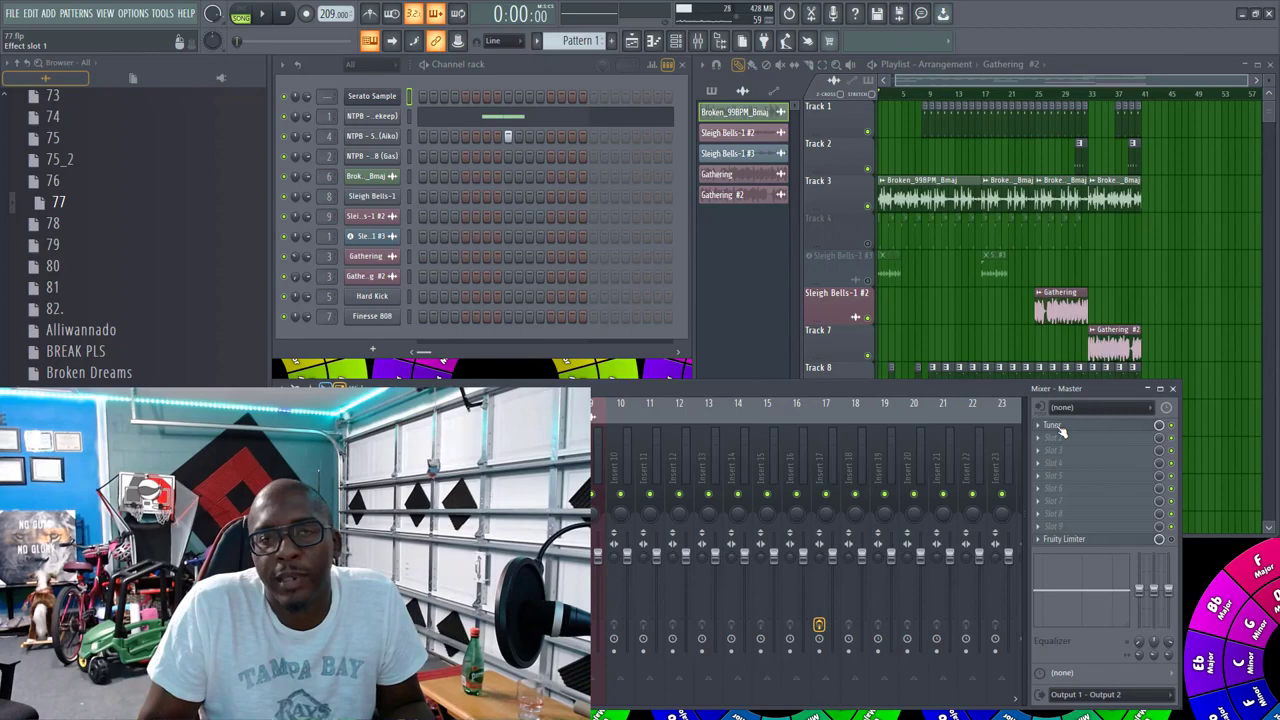
click(1040, 444)
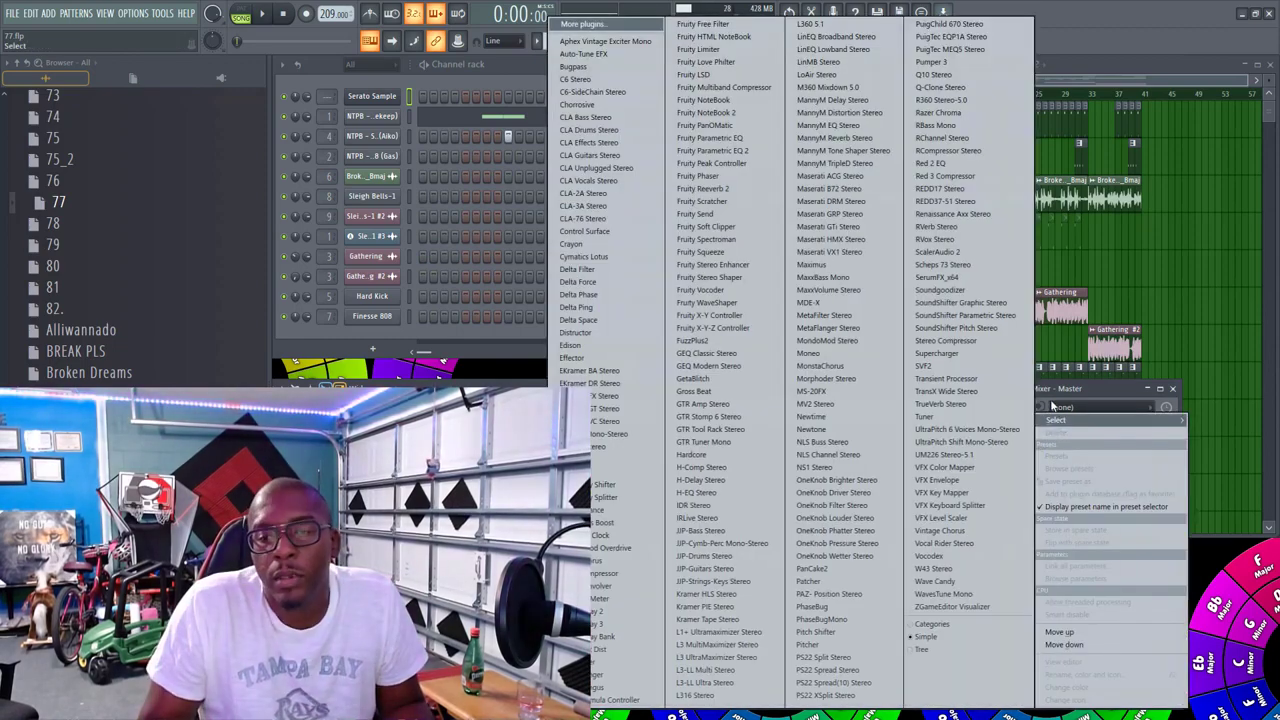
click(1077, 394)
click(1043, 443)
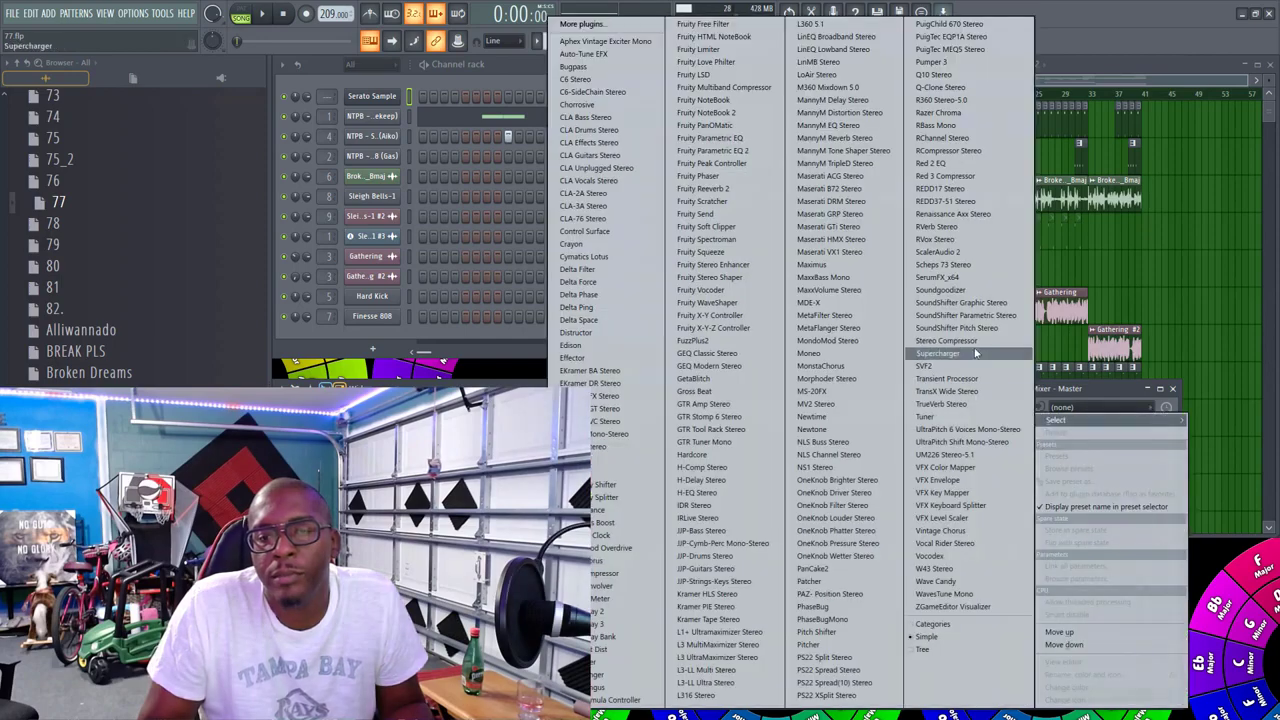
click(950, 24)
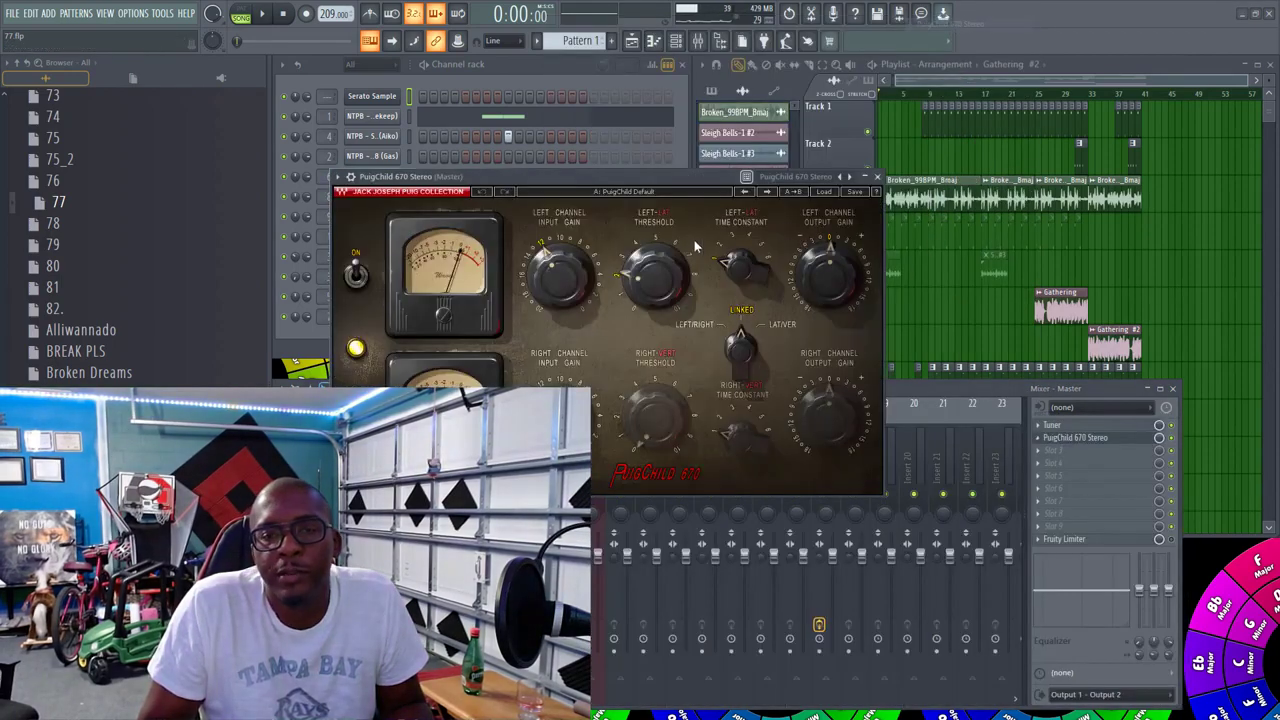
Step: Load the LAVYNE VINTAGE MASTERING GLUE preset in PuigChild 670 and close the plugin window
click(823, 192)
mouse_move(938, 518)
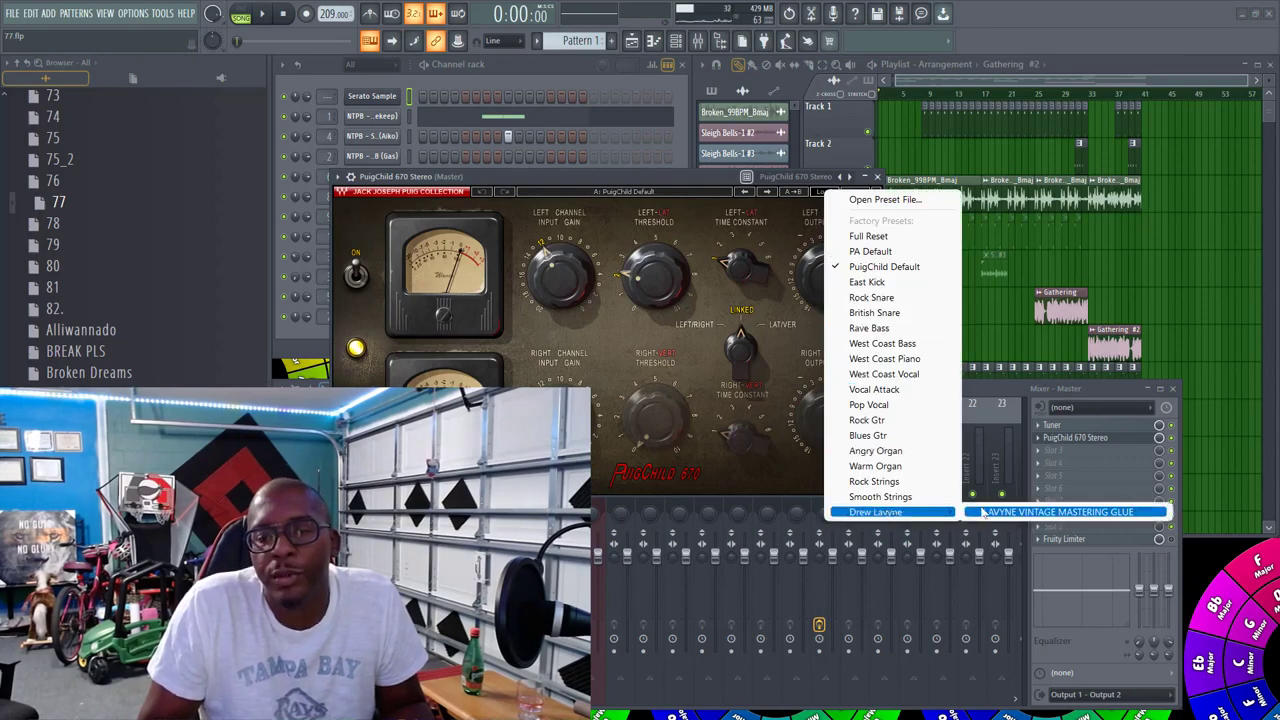
click(1050, 511)
click(877, 177)
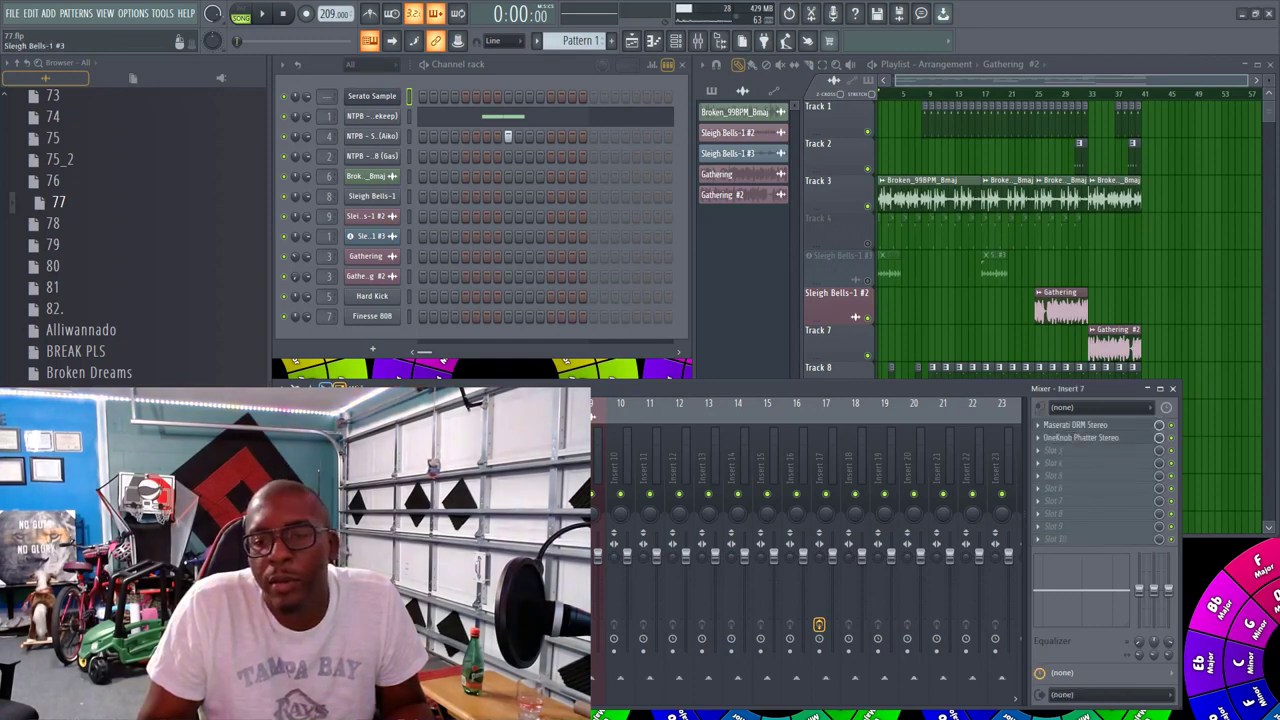
Step: Go through the mixer inserts from 17 down to 2 and examine the effect plugins loaded on each
click(743, 480)
click(797, 480)
click(860, 480)
click(836, 479)
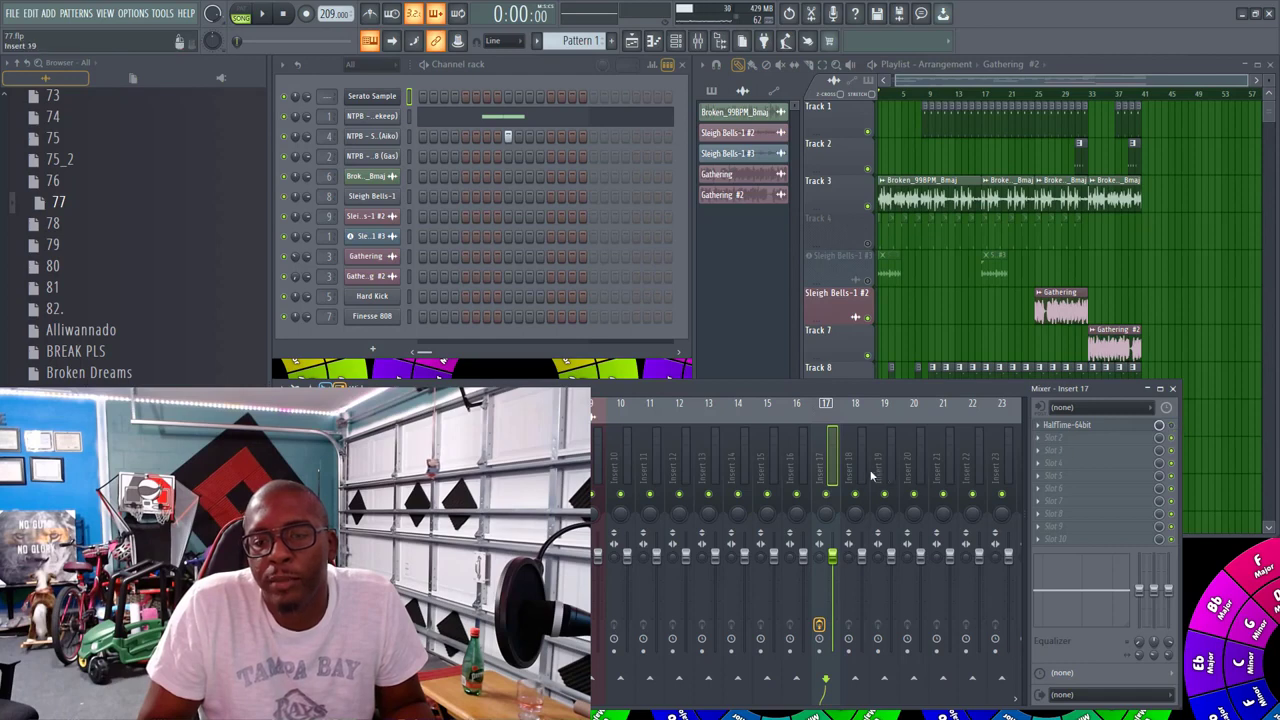
click(797, 472)
click(767, 467)
click(738, 462)
click(708, 457)
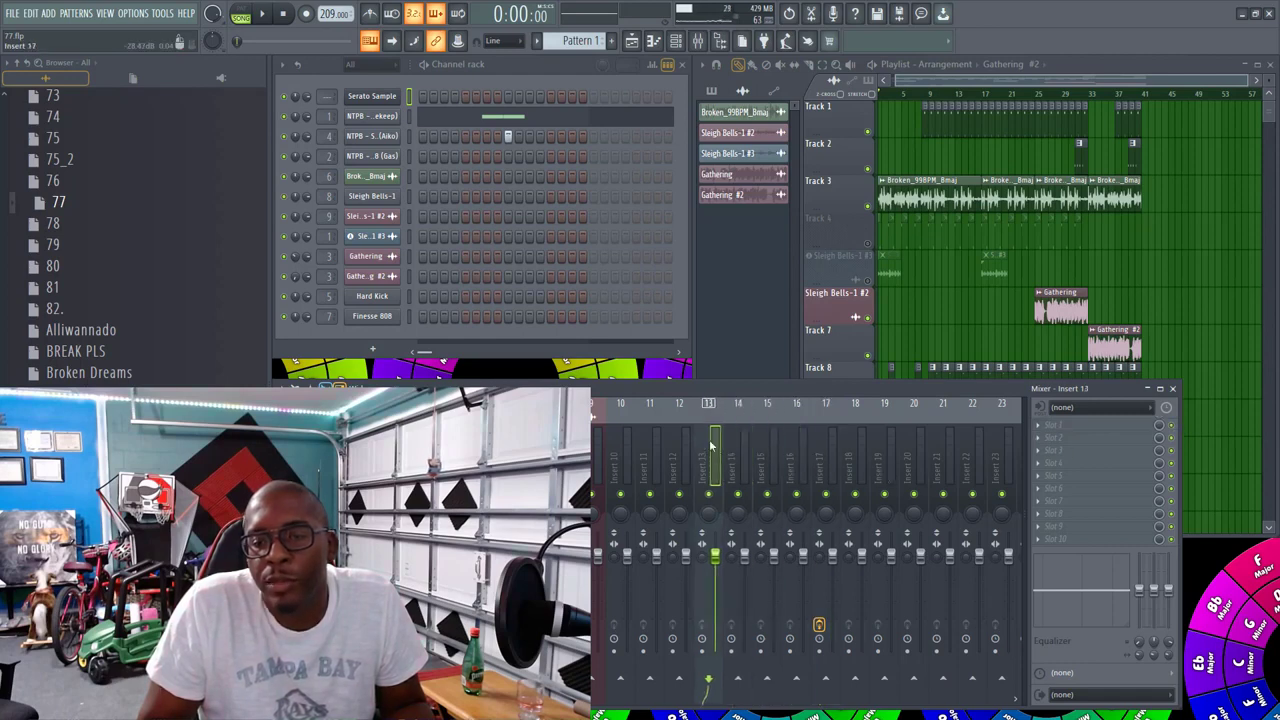
click(682, 451)
click(651, 452)
click(632, 455)
drag(616, 455, 535, 452)
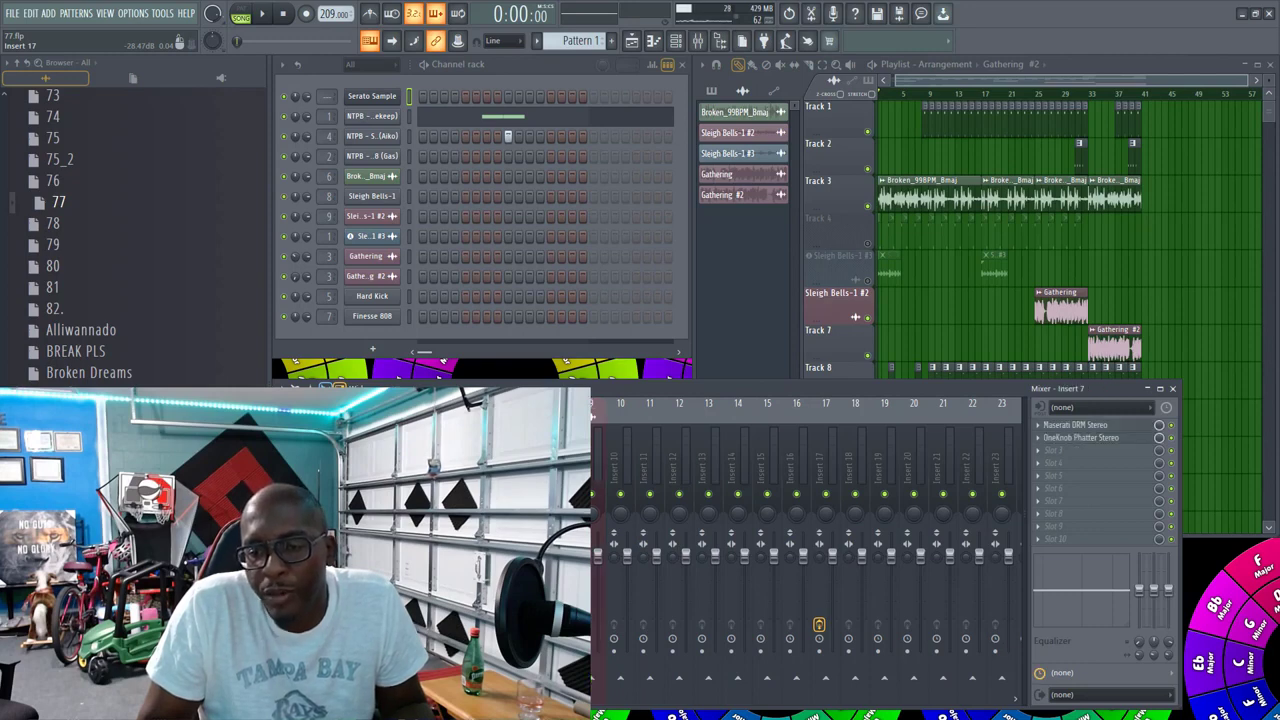
key(Left)
key(Left)
key(Left)
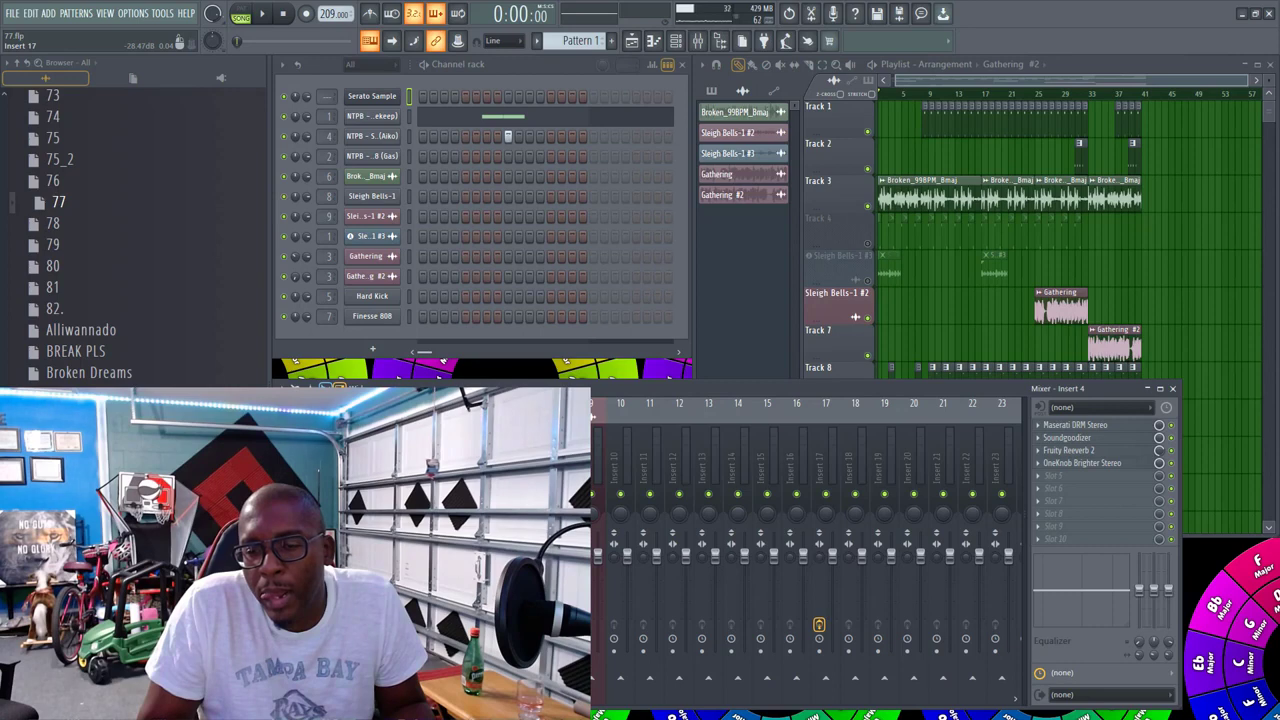
key(Left)
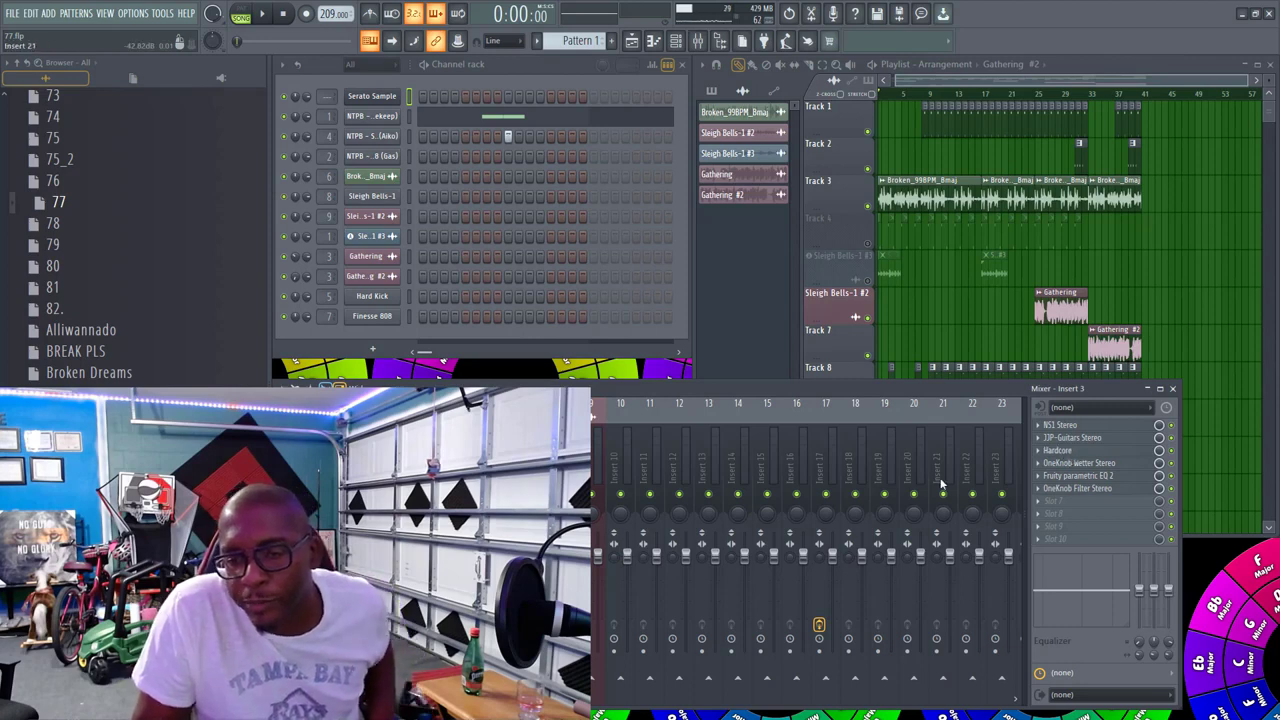
key(Left)
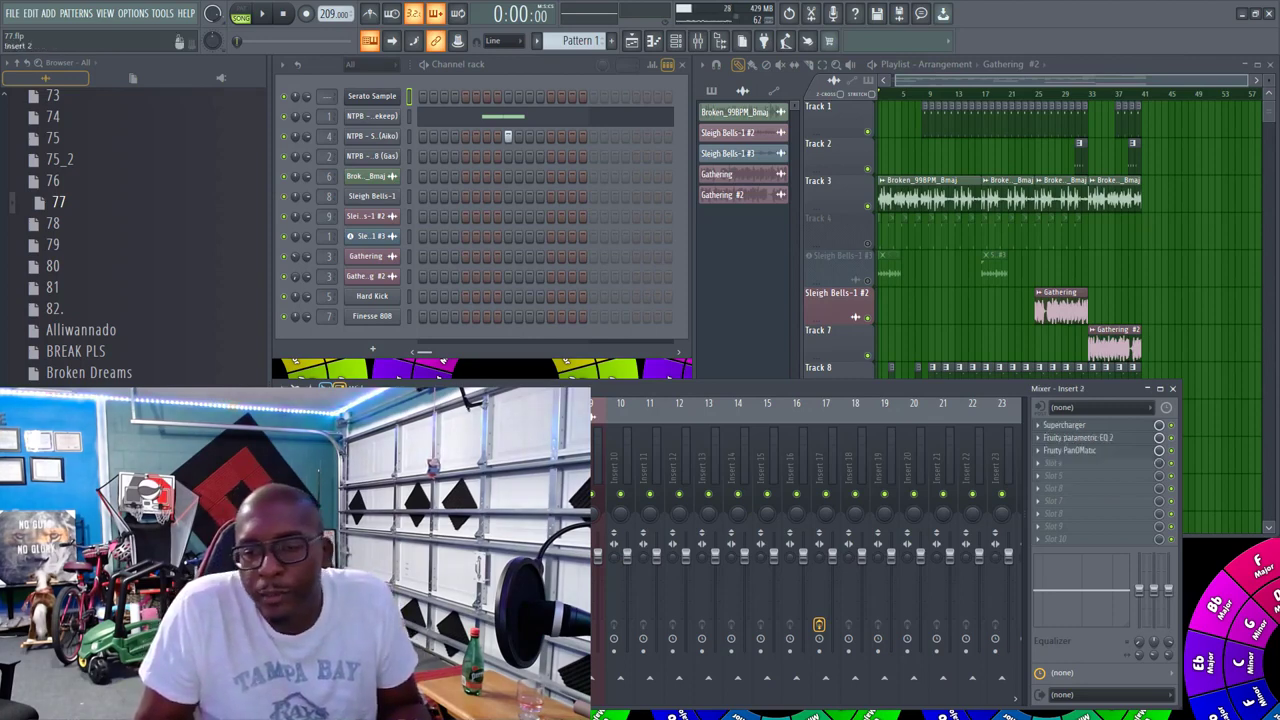
Step: Examine the effect slots from Insert 12 down through the lower-numbered mixer tracks, including Sleigh Bells-1 #3, and check Insert 17
click(680, 458)
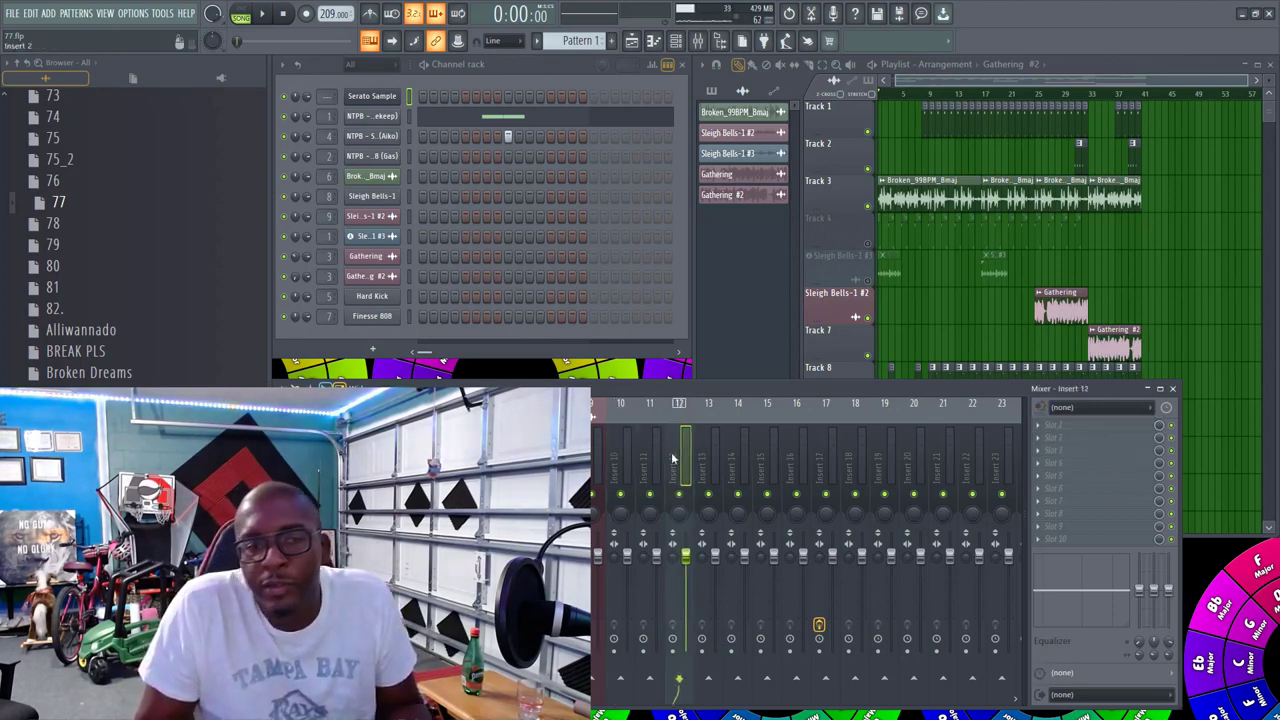
key(Left)
key(Left)
key(Left)
key(Left)
key(Left)
key(Left)
key(Left)
key(Left)
key(Left)
key(Left)
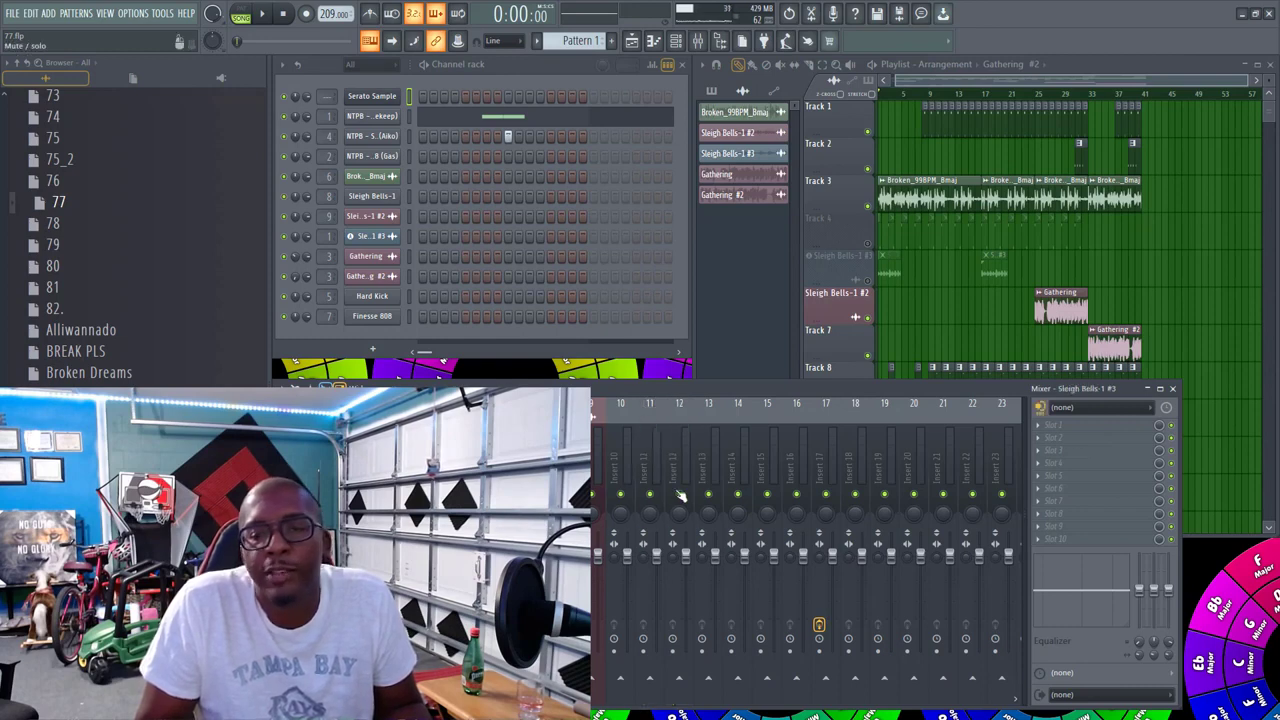
click(831, 439)
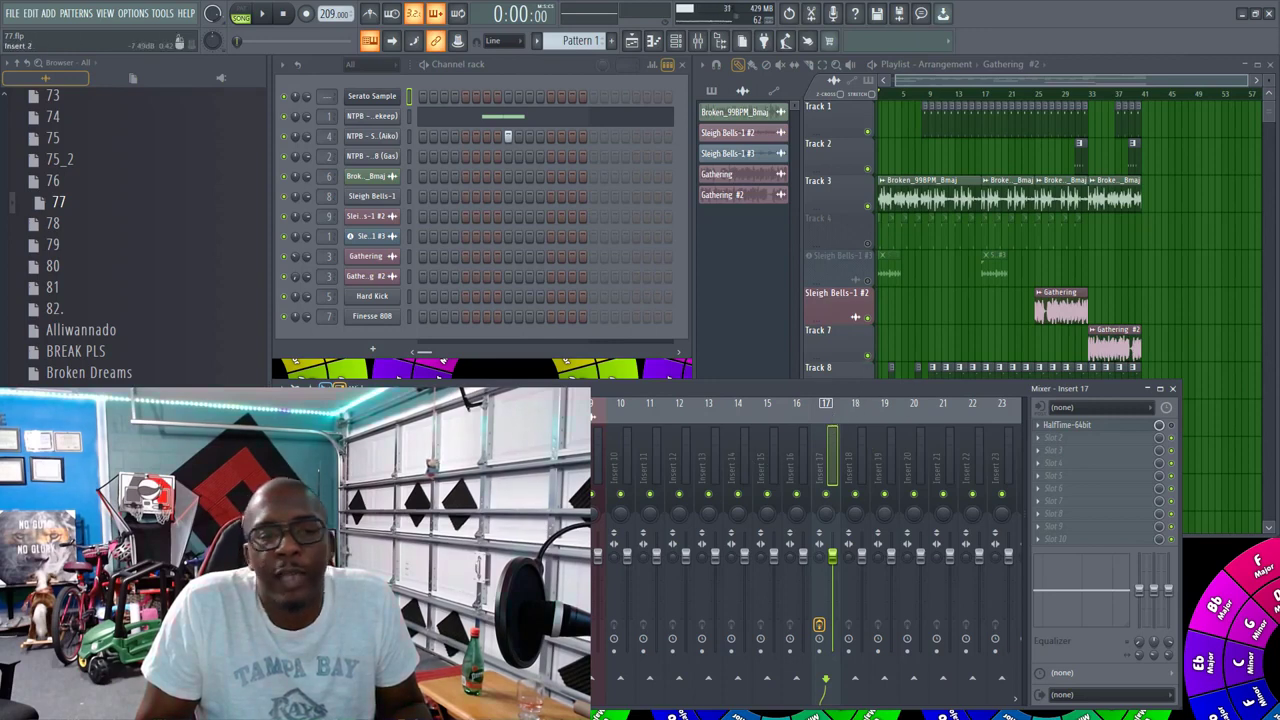
Step: Play the opening of the song while checking the Sleigh Bells-1 #3 and Master mixer tracks, and stop playback
click(357, 470)
key(space)
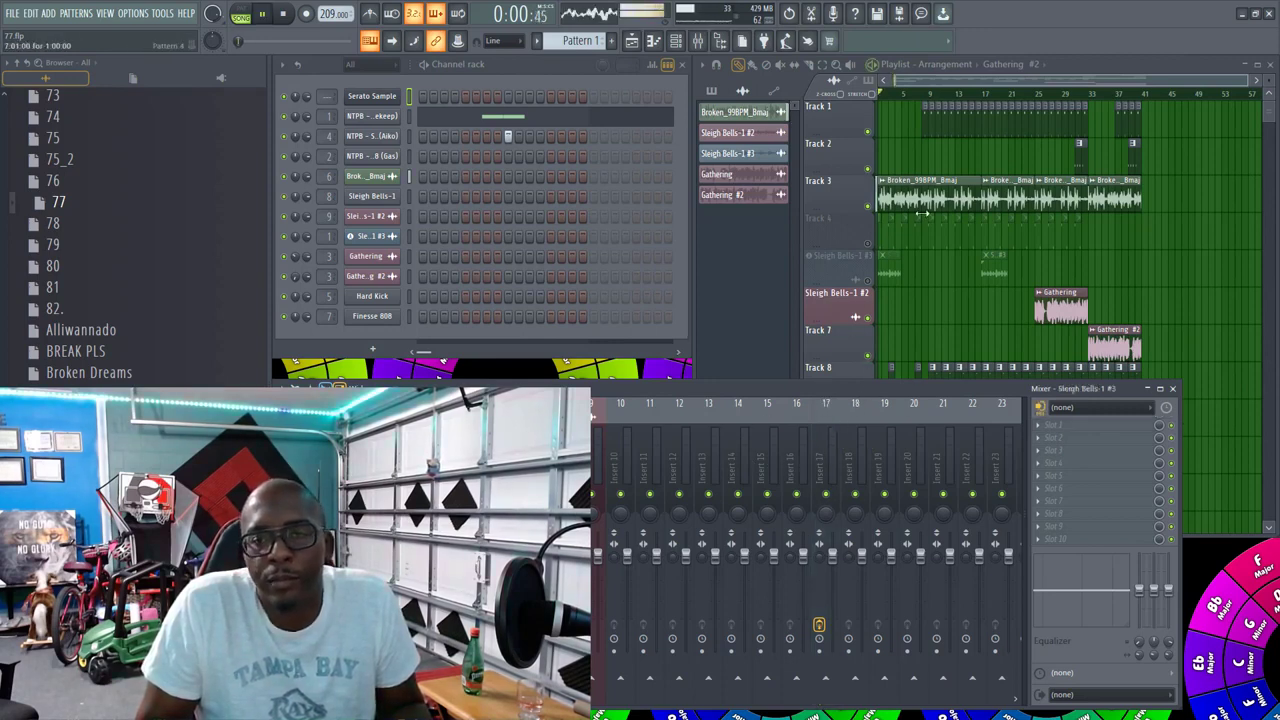
click(937, 78)
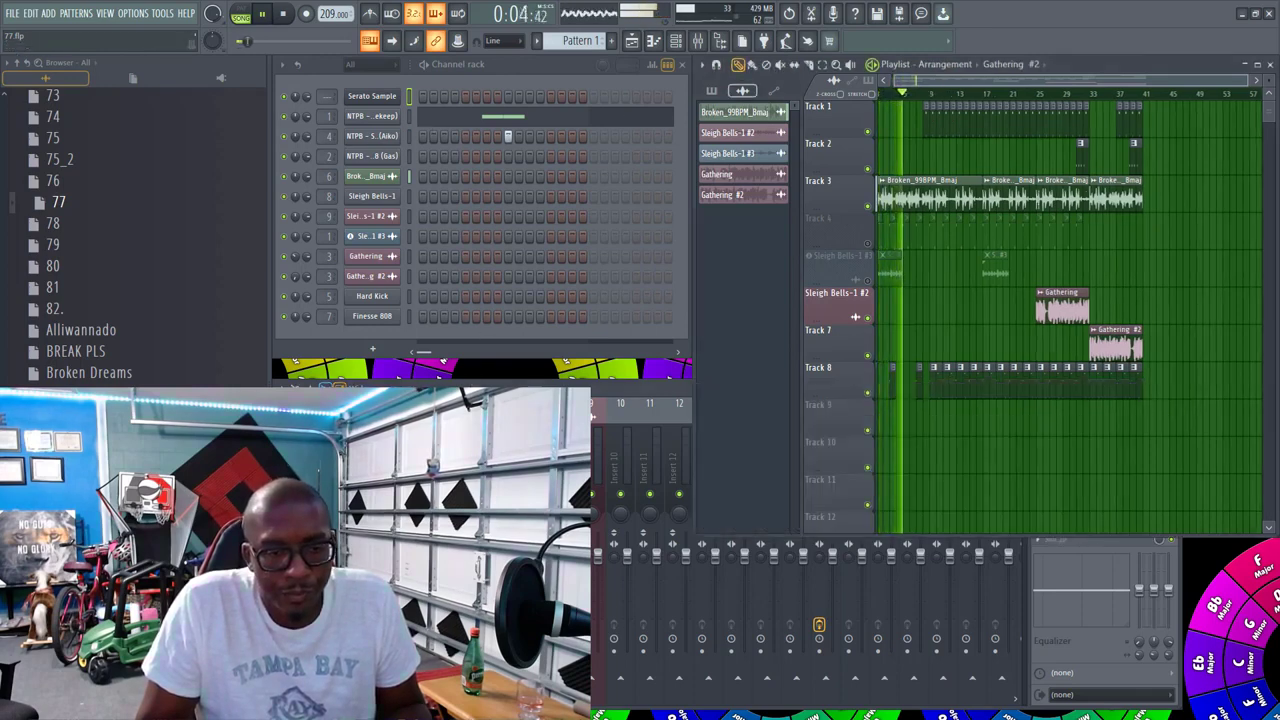
click(465, 390)
key(space)
click(304, 470)
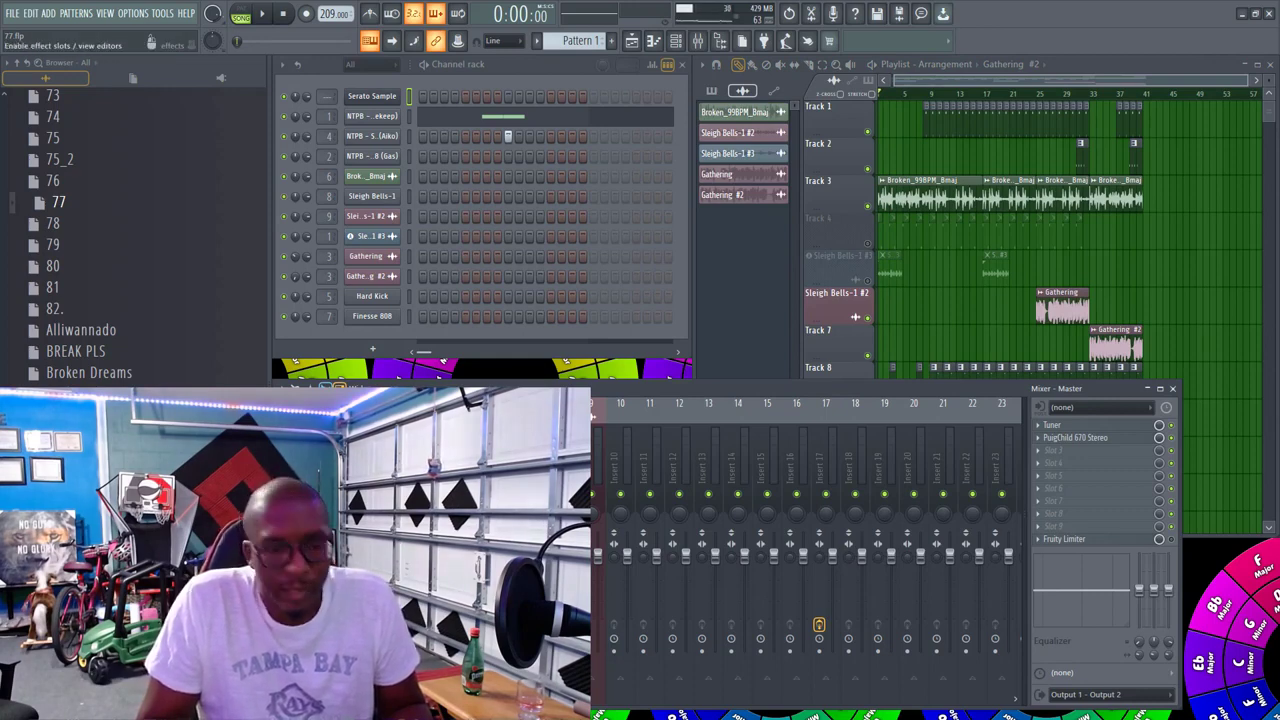
key(space)
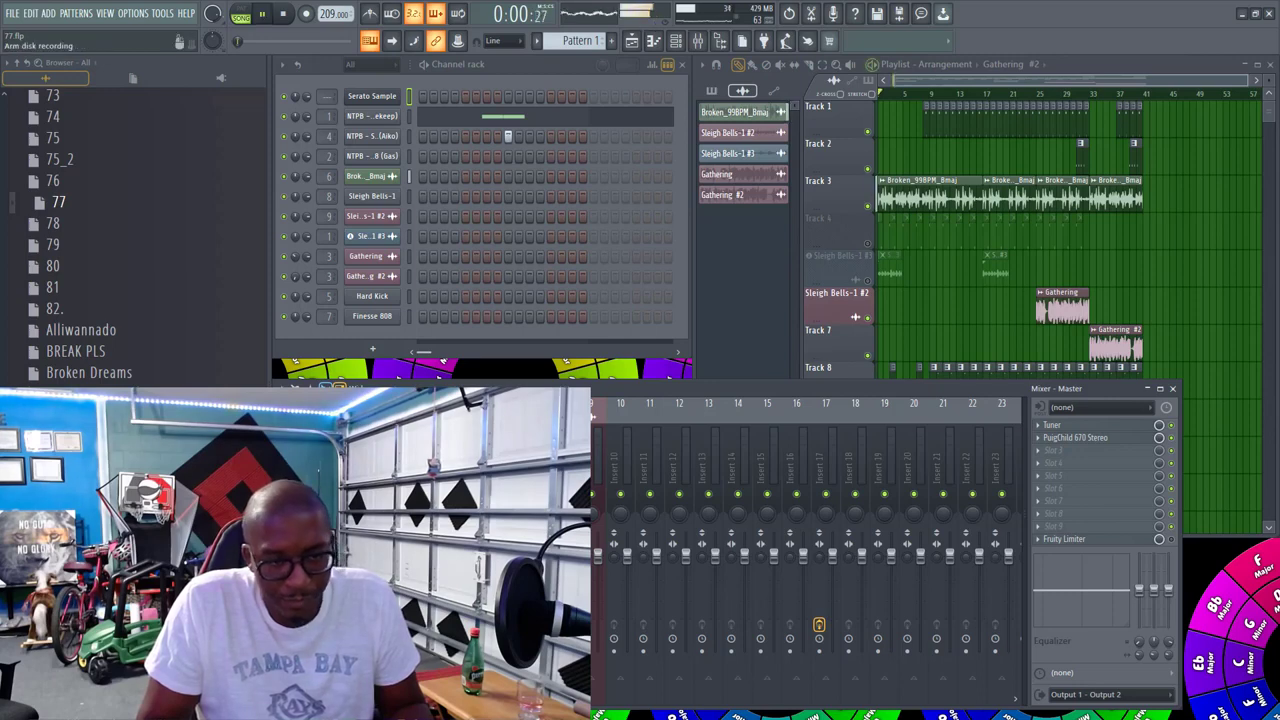
click(288, 14)
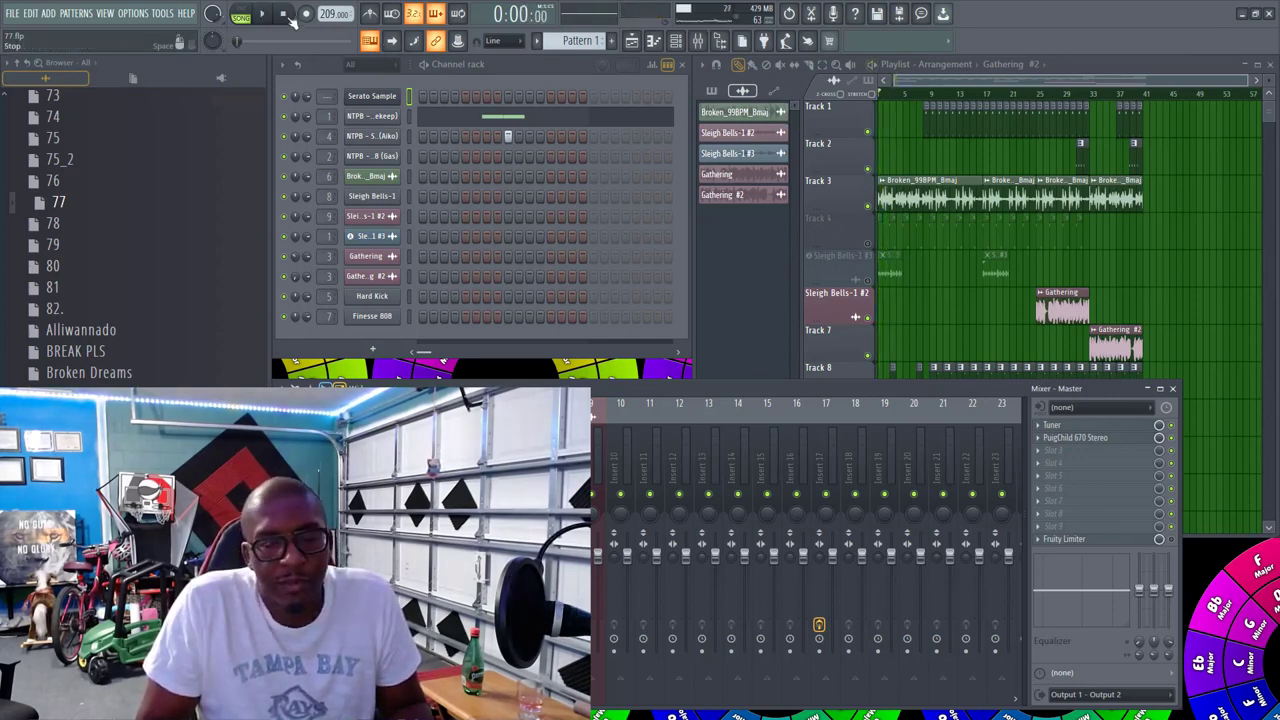
Step: Fit the arrangement in the playlist and play it while checking the Sleigh Bells-1 #3, Insert 3, Master and Broken_99BPM_Bmaj mixer tracks
click(950, 86)
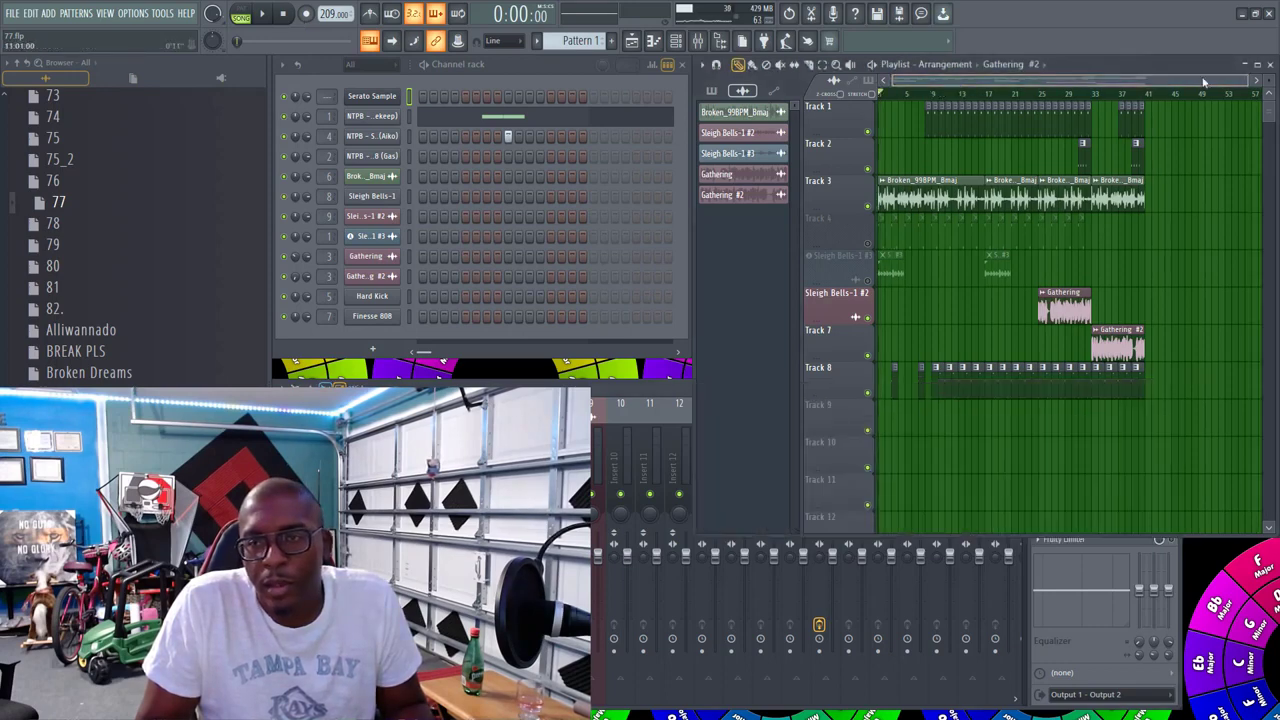
drag(1251, 82, 1100, 84)
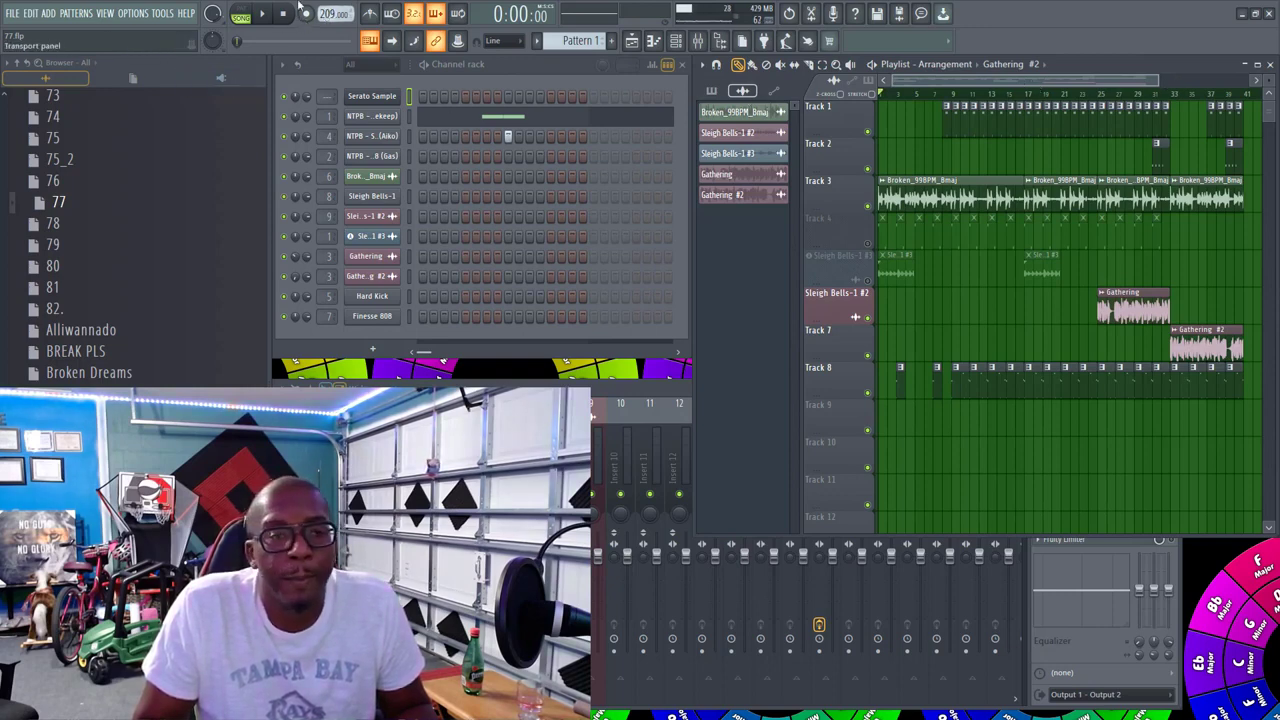
key(space)
click(322, 470)
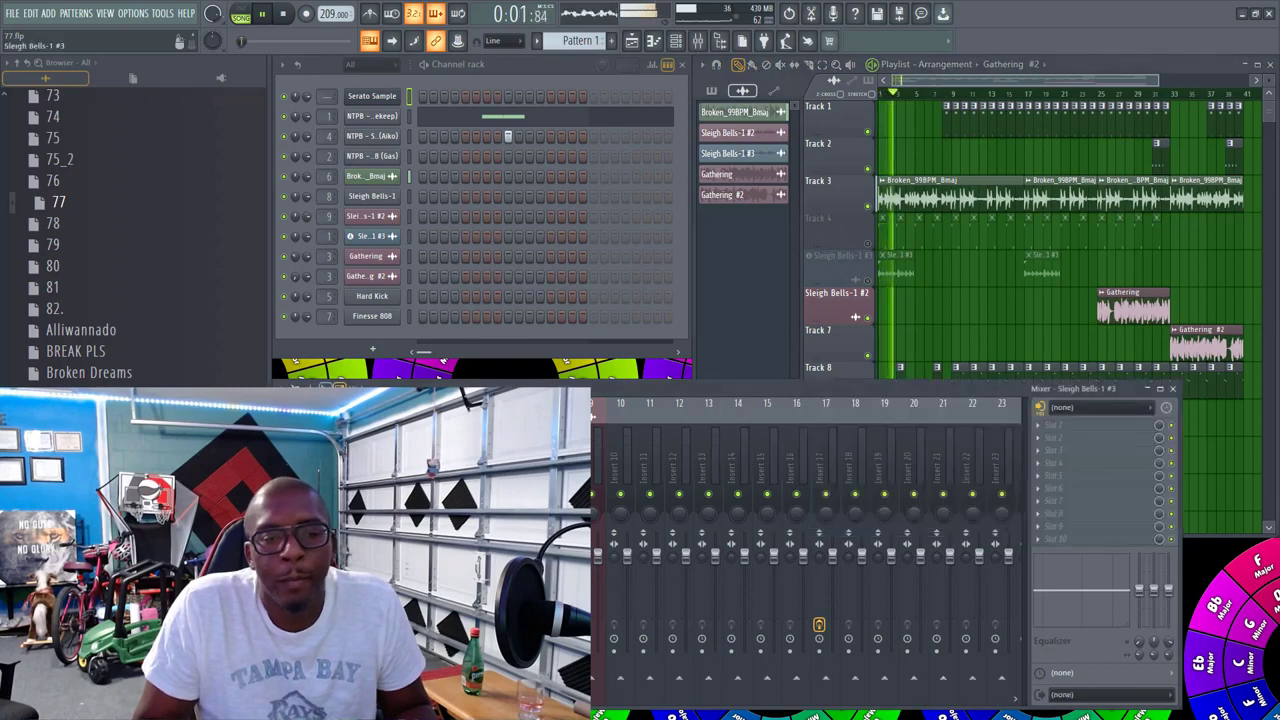
click(386, 470)
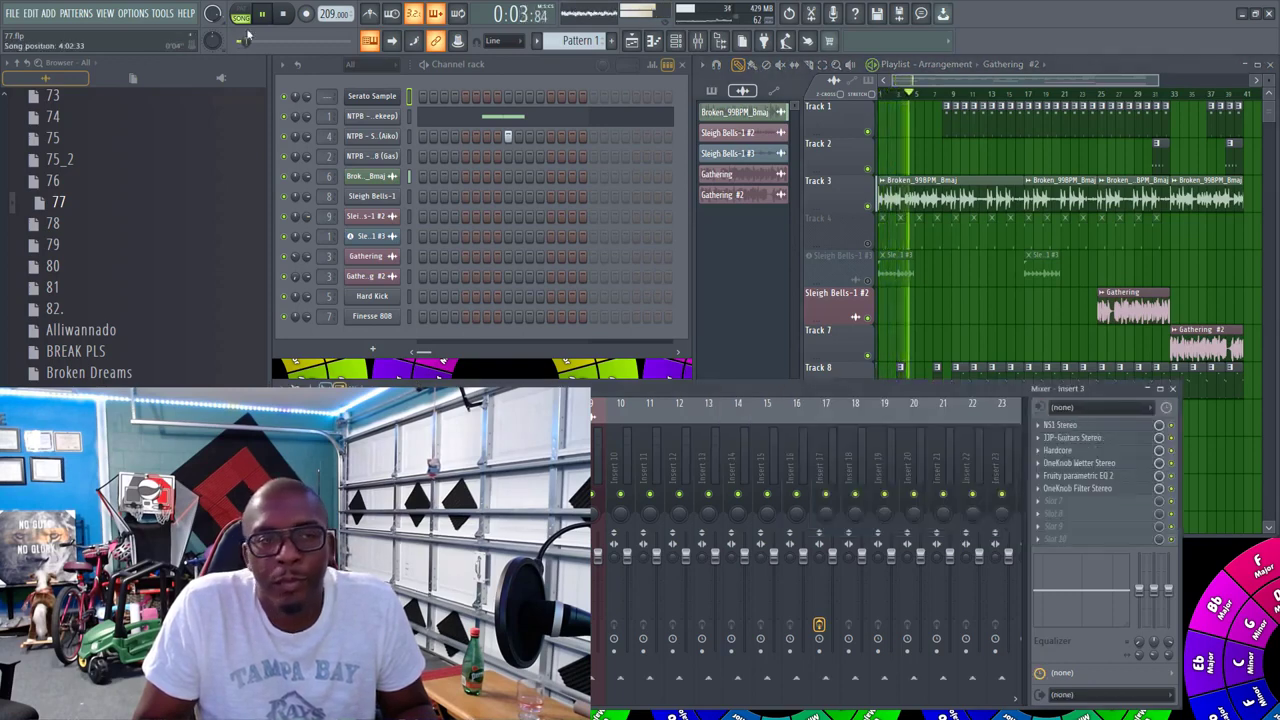
click(286, 18)
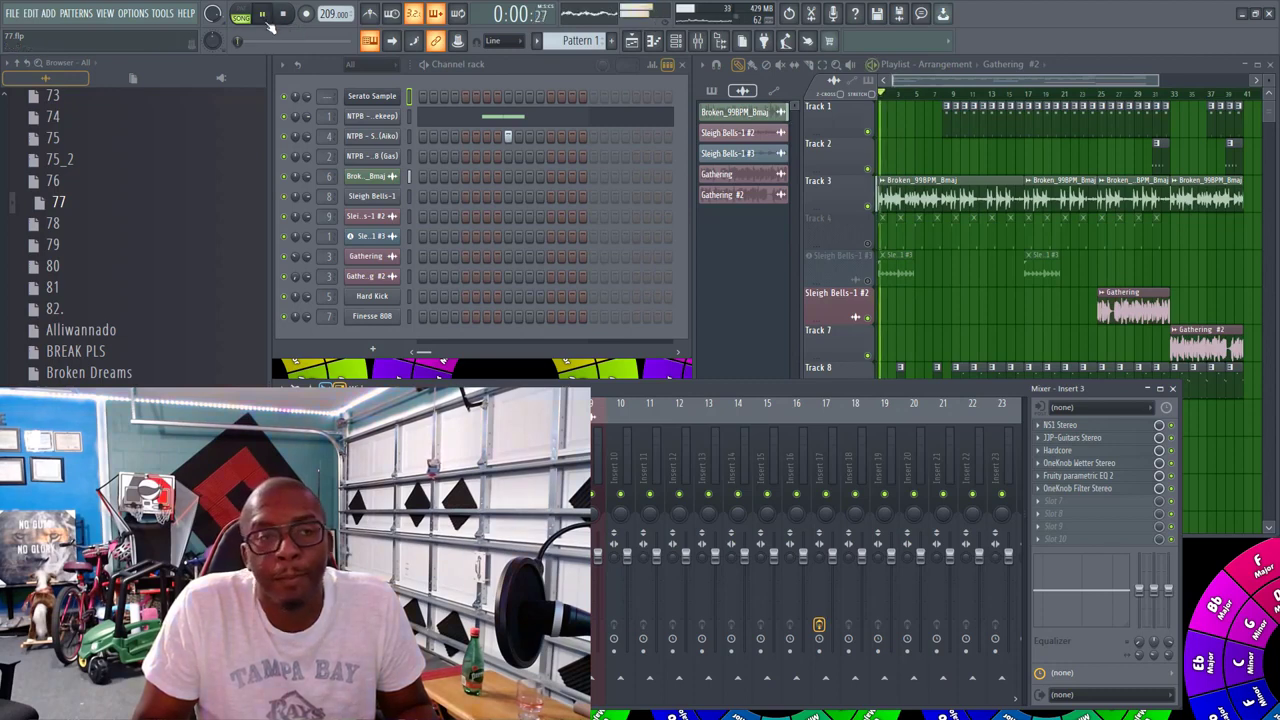
click(316, 480)
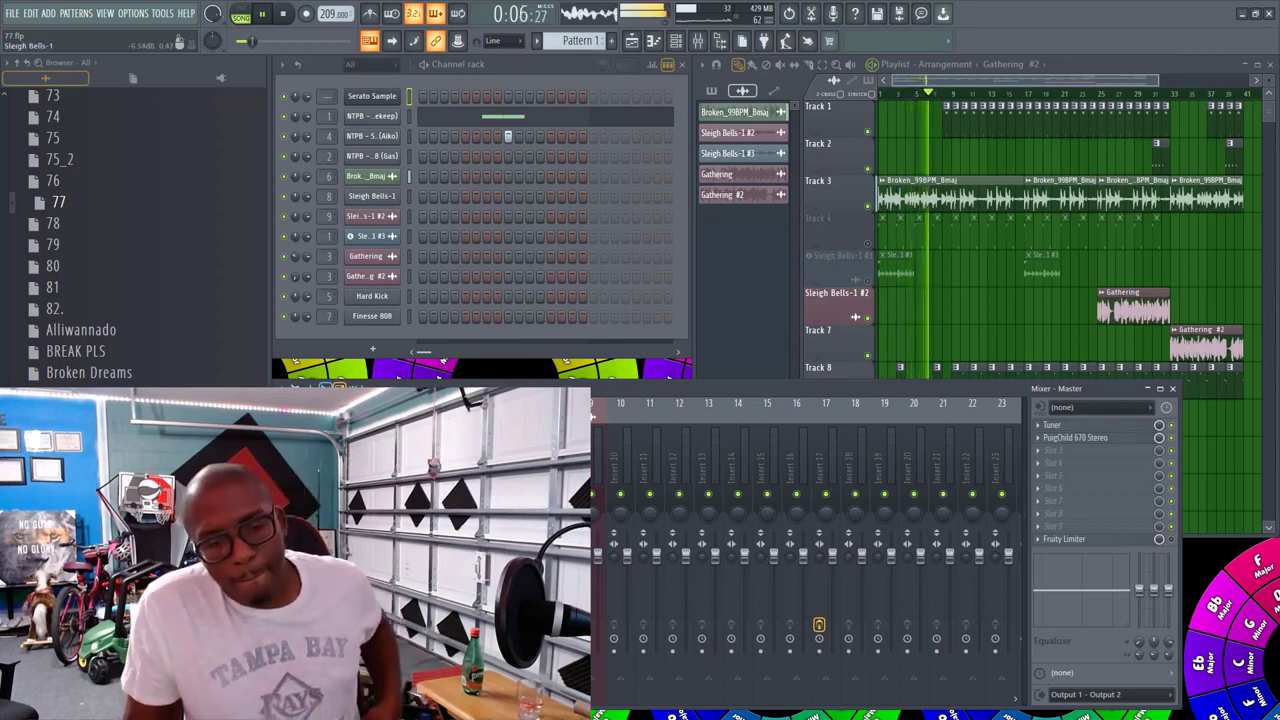
click(503, 480)
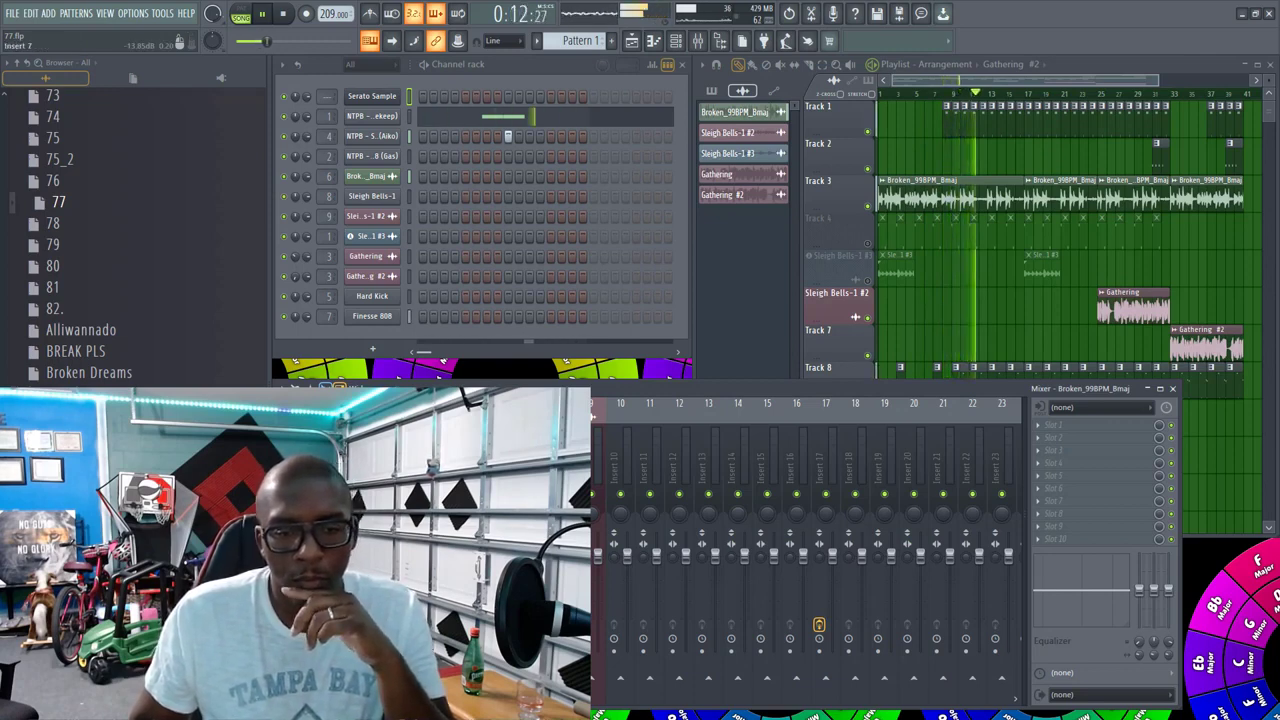
Step: Add the Supercharger plugin to the third effect slot of Insert 7 while the song plays
click(532, 470)
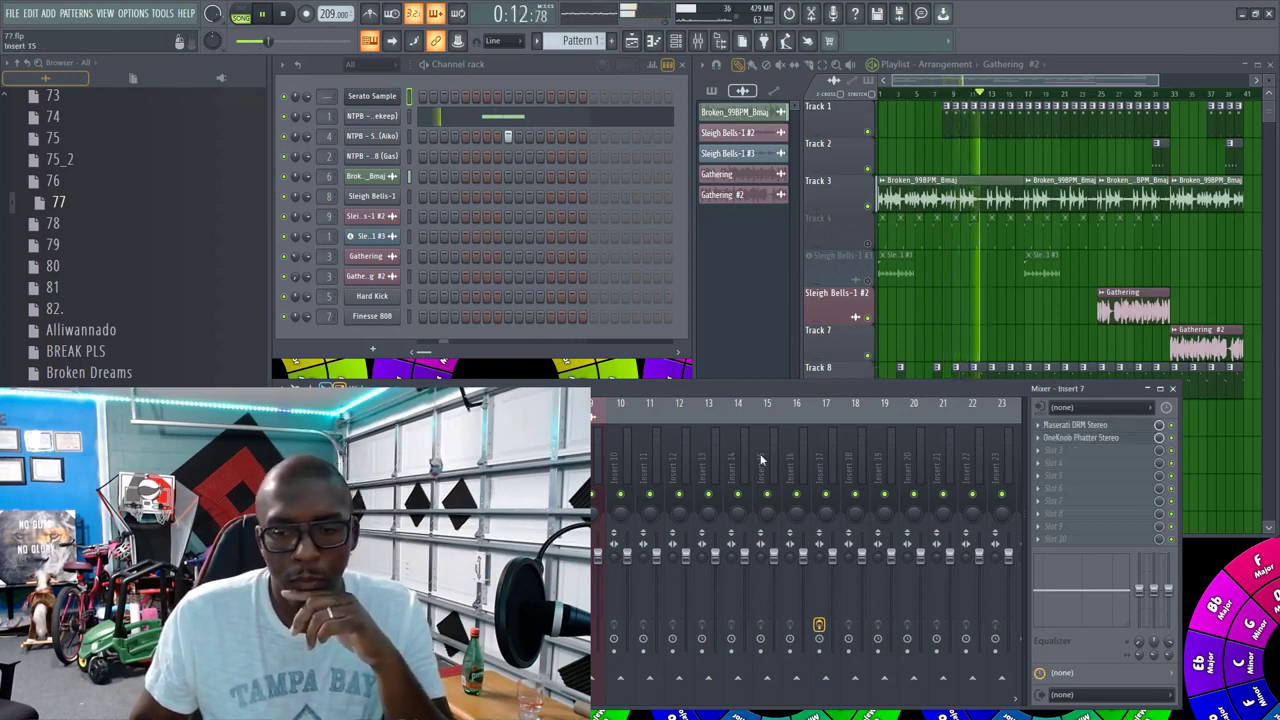
click(1043, 456)
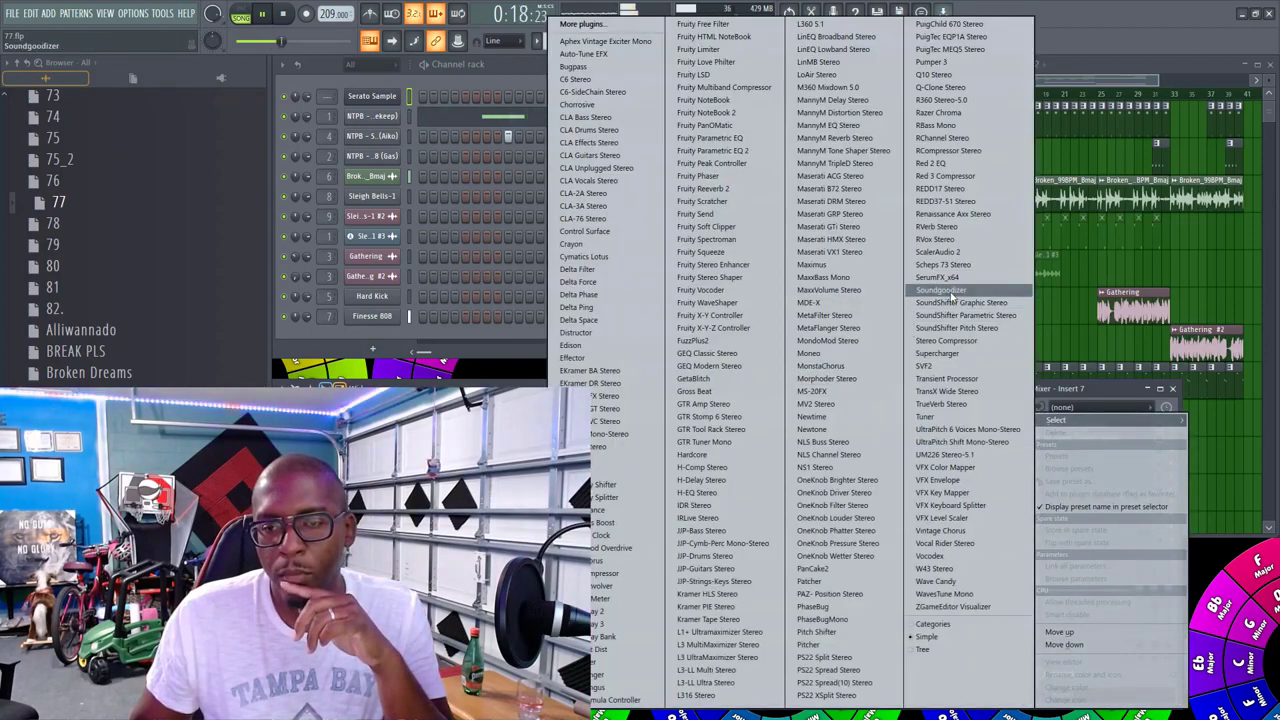
click(941, 354)
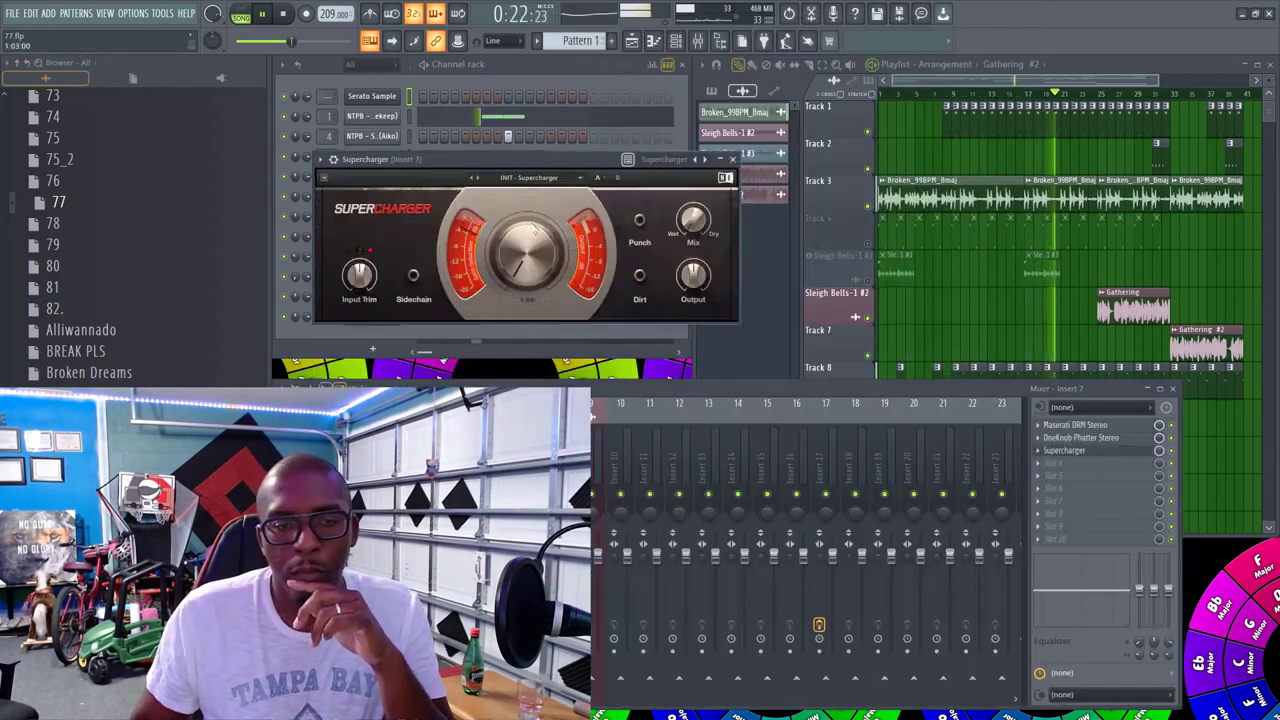
Step: Try the Fat Kick preset in Supercharger with an adjusted compression amount
click(538, 180)
click(535, 214)
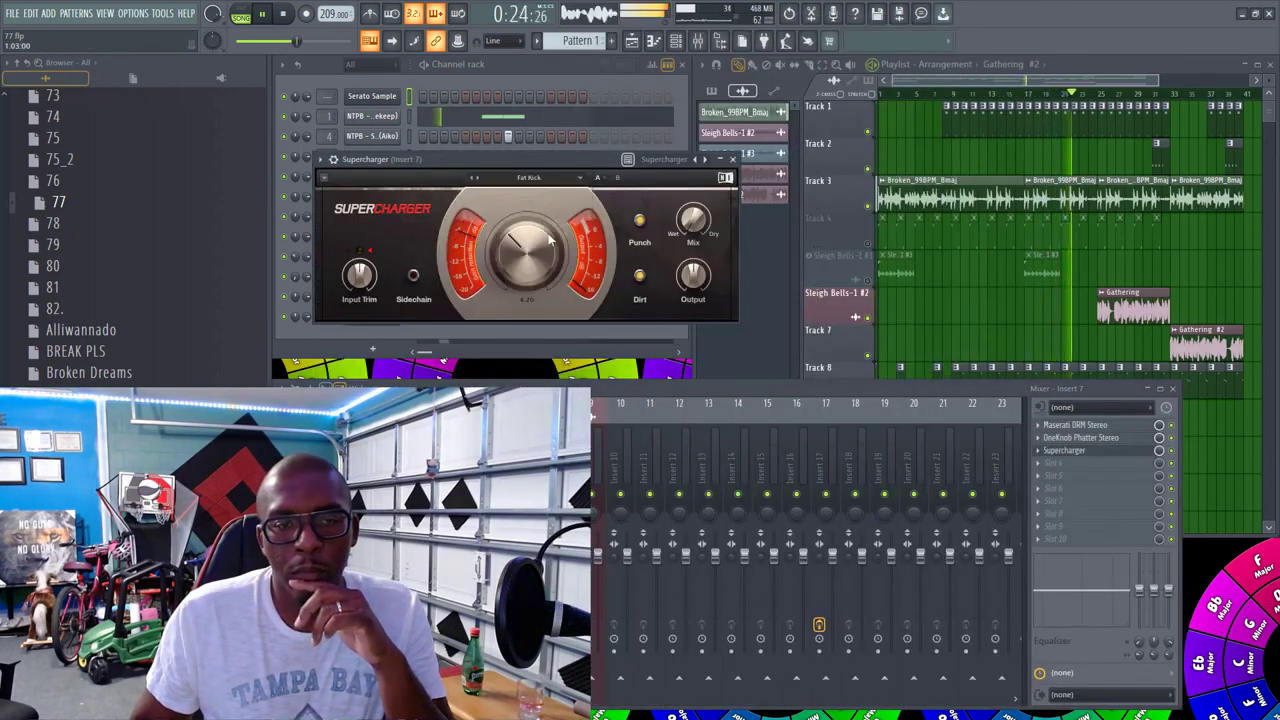
drag(533, 250, 533, 298)
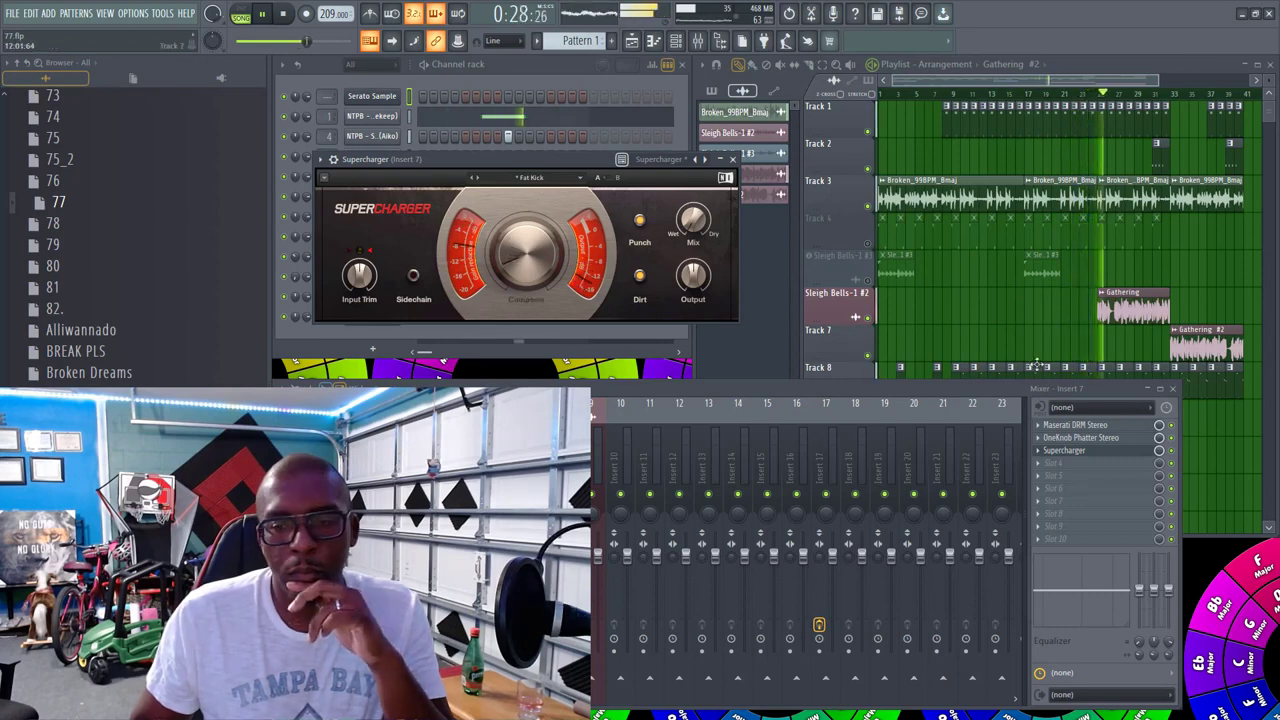
Step: Load the Dirty Kick preset in Supercharger and replay the song from where the Track 1 patterns begin
click(560, 178)
click(537, 298)
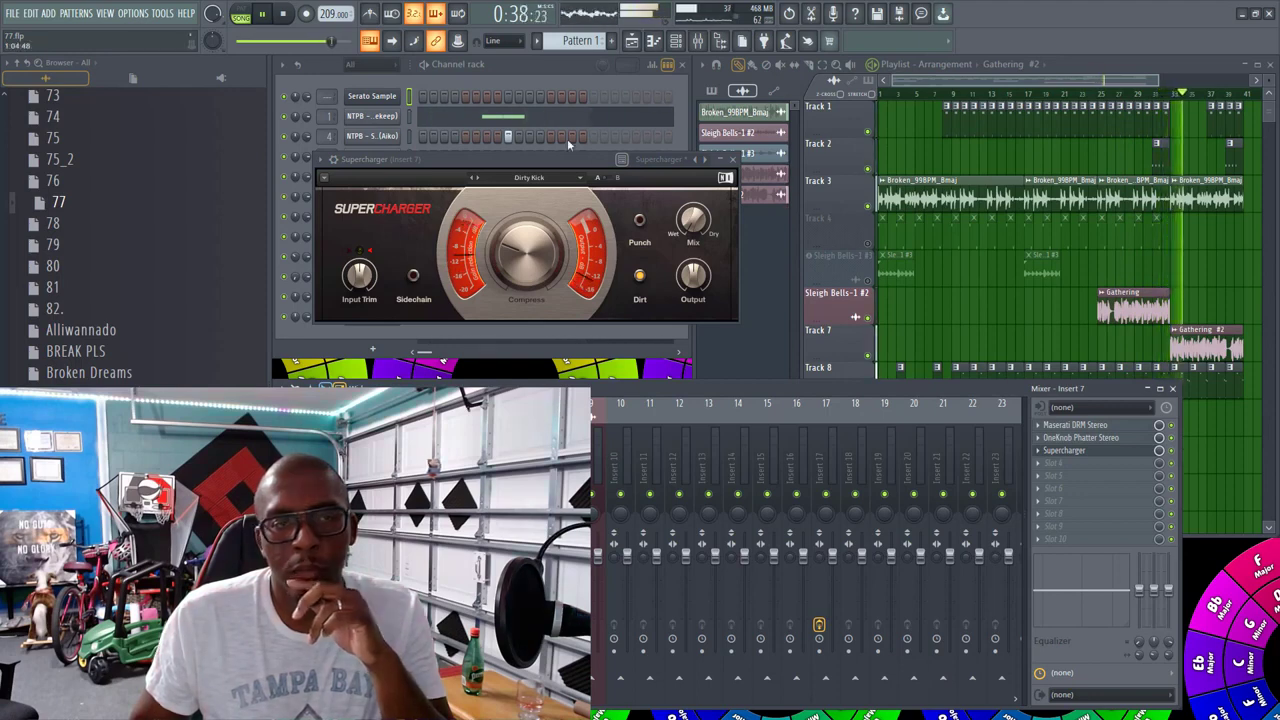
click(281, 14)
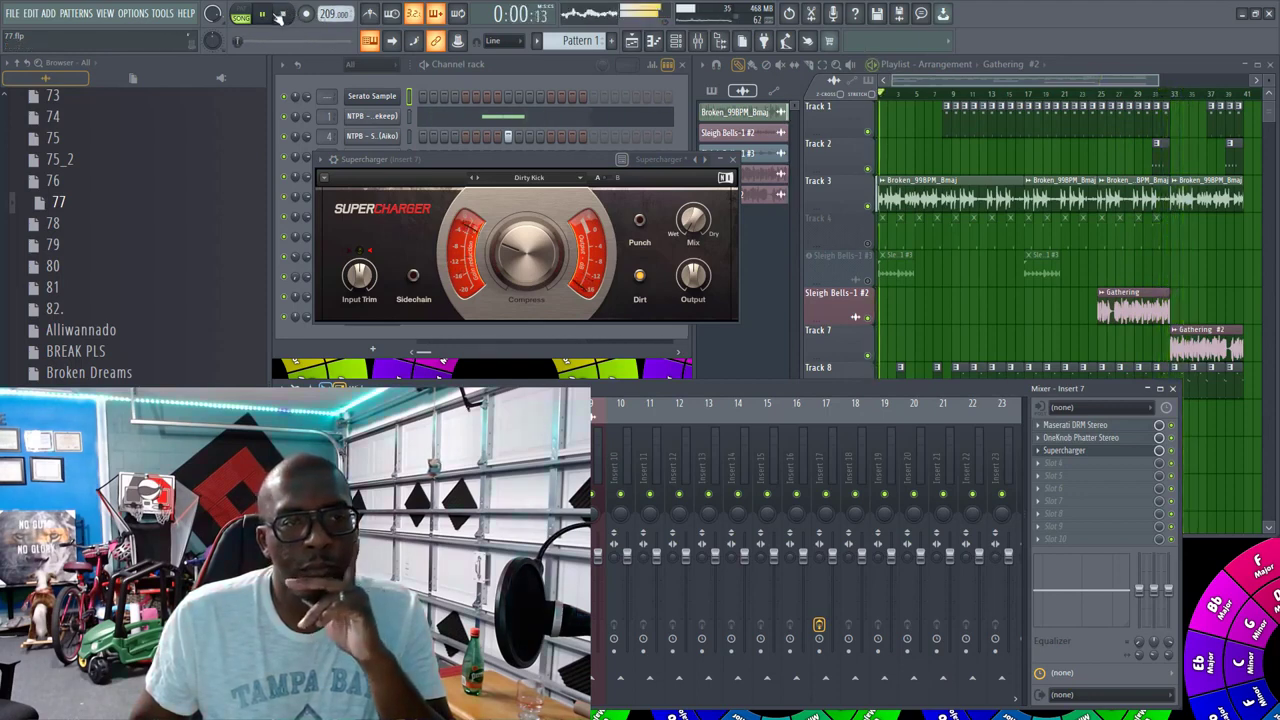
click(948, 100)
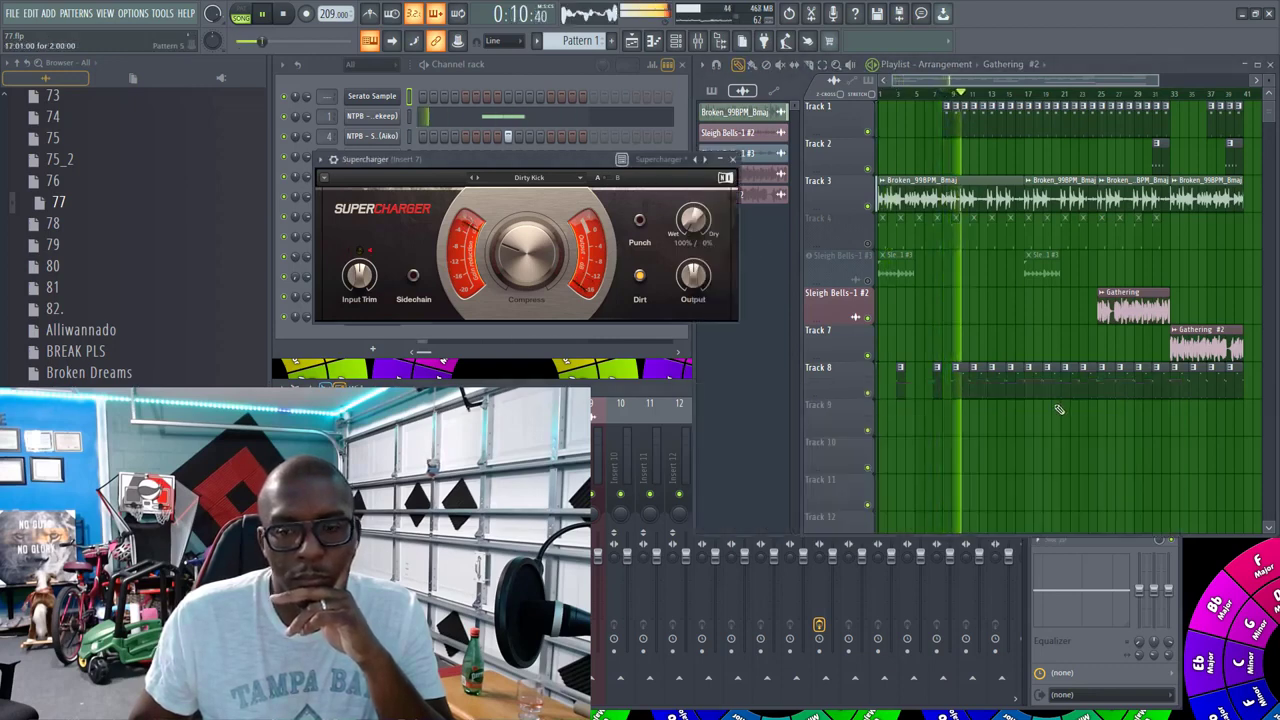
Step: Test Punch in Supercharger on Insert 7, reduce Compress to 2.45, and bypass the plugin and close its window
click(657, 401)
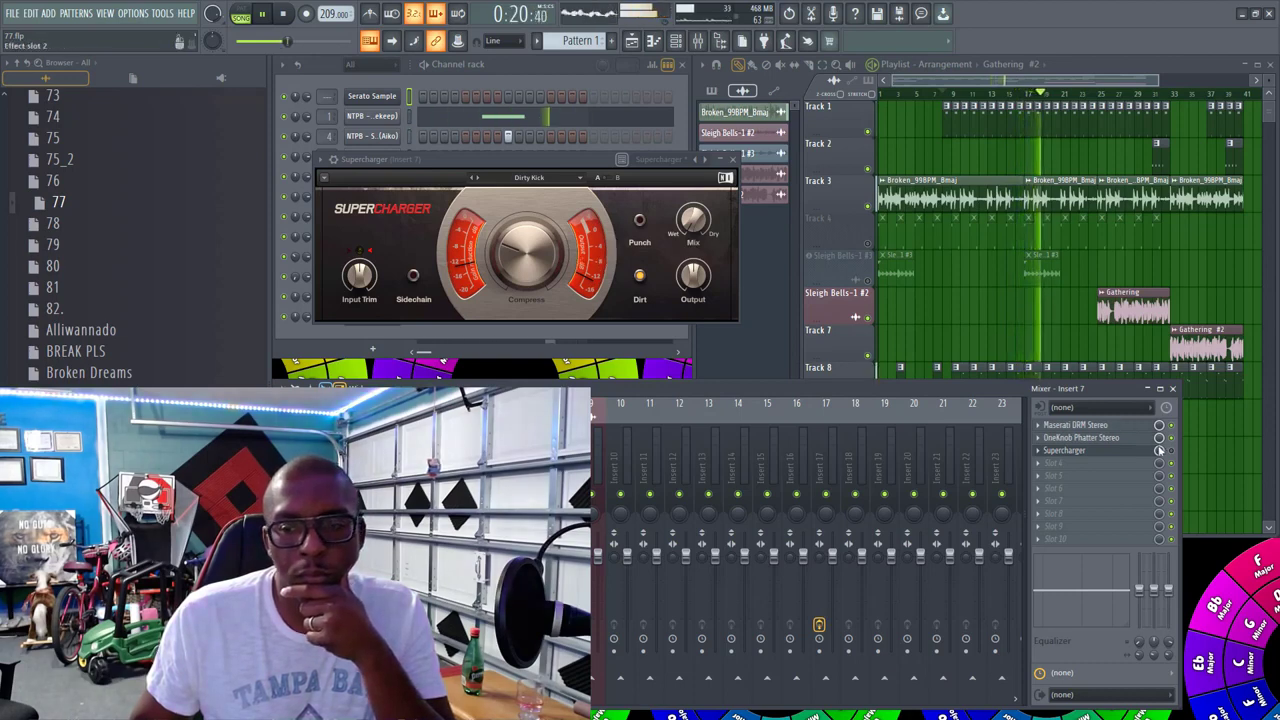
click(640, 222)
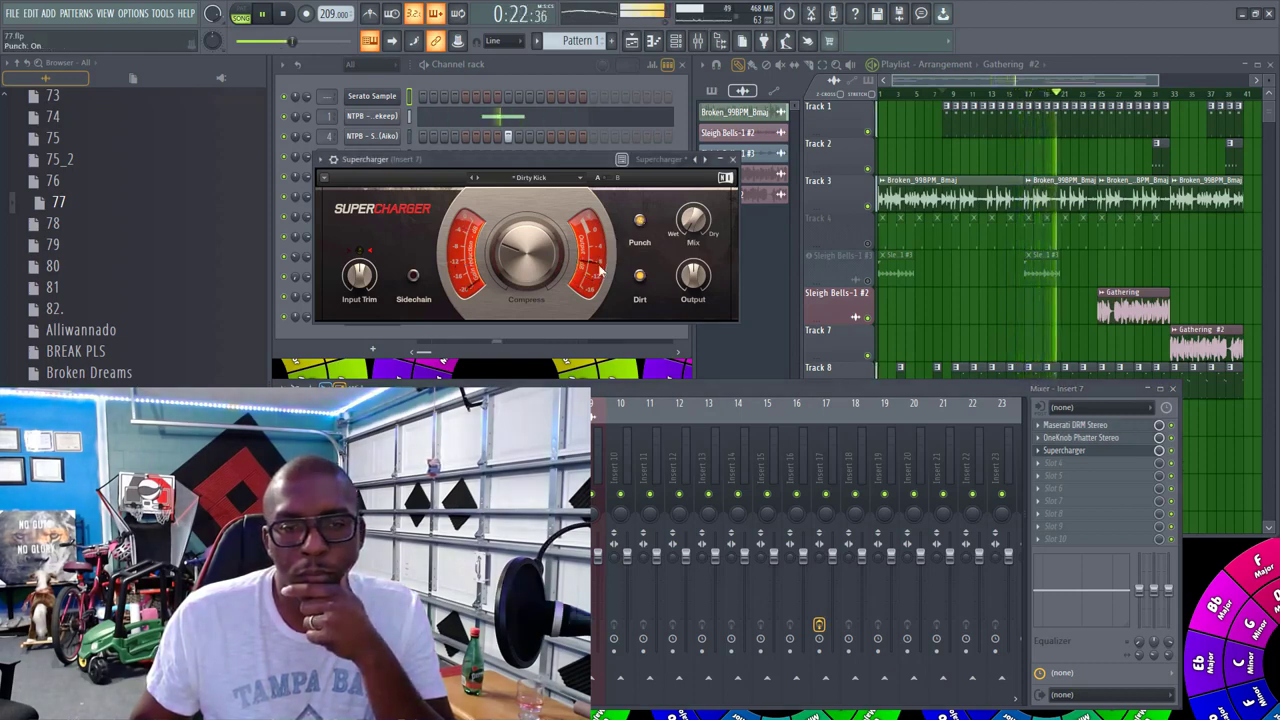
click(640, 222)
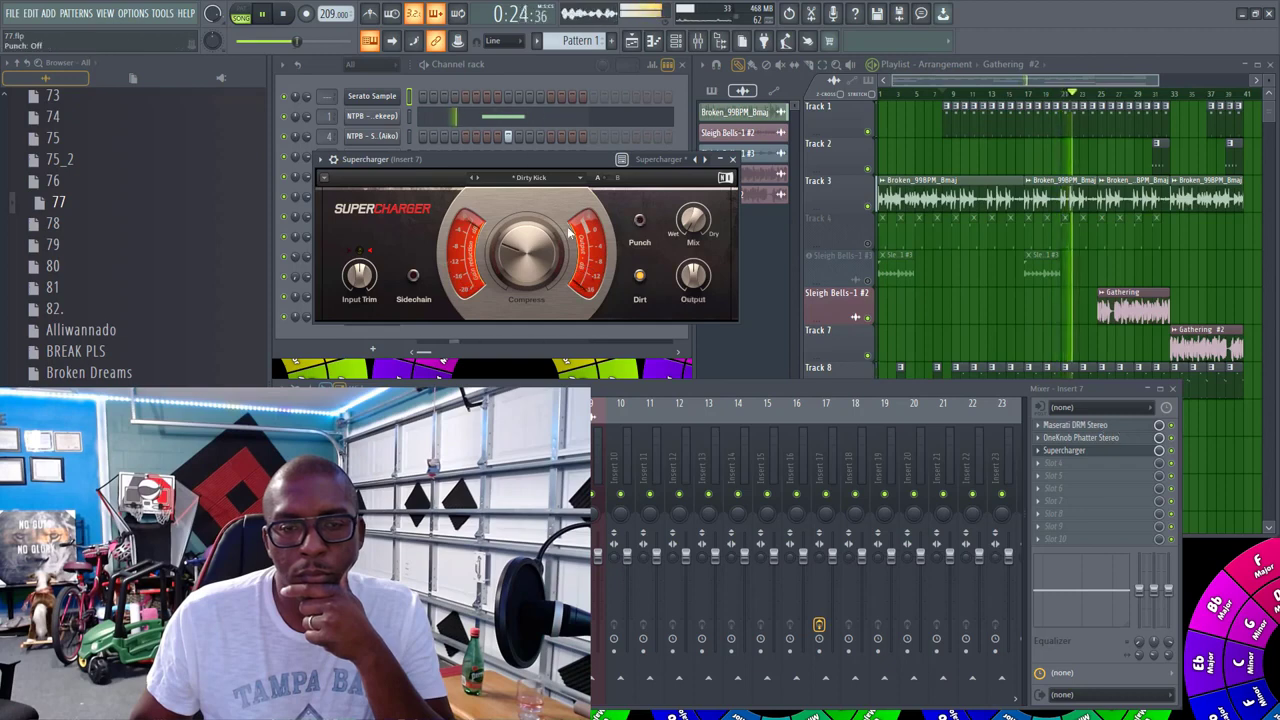
drag(515, 252, 515, 270)
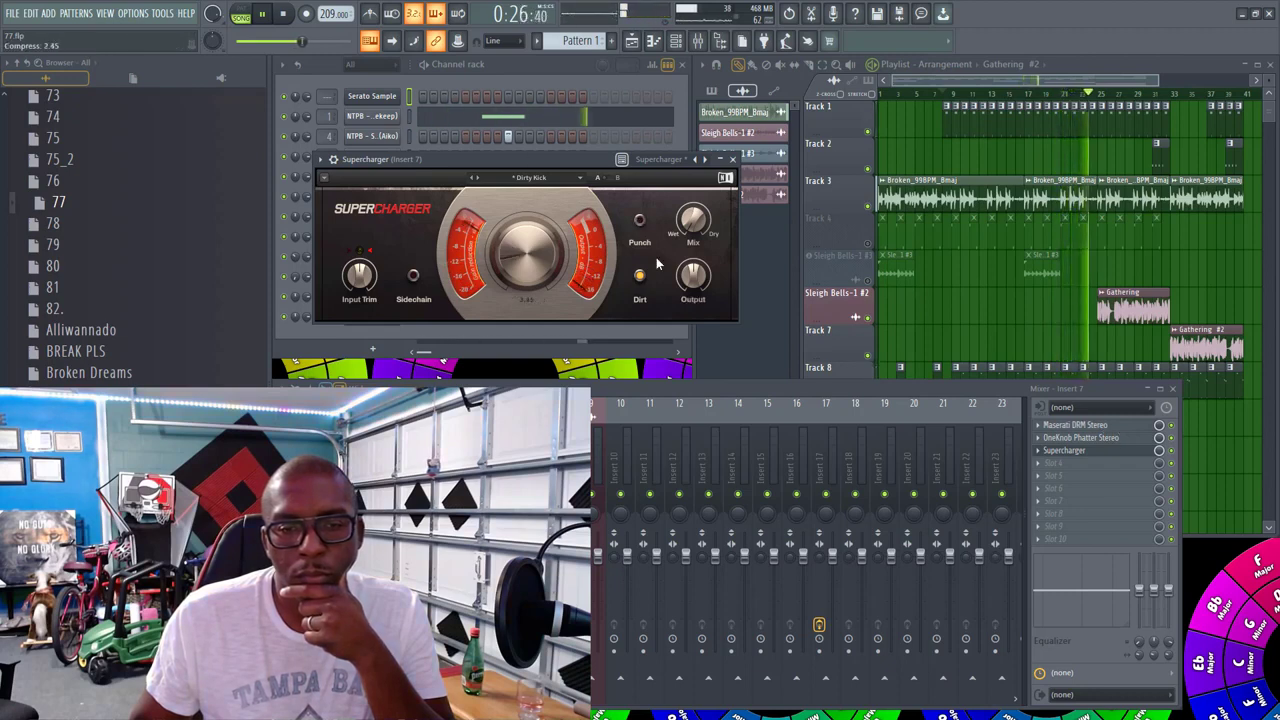
click(1171, 451)
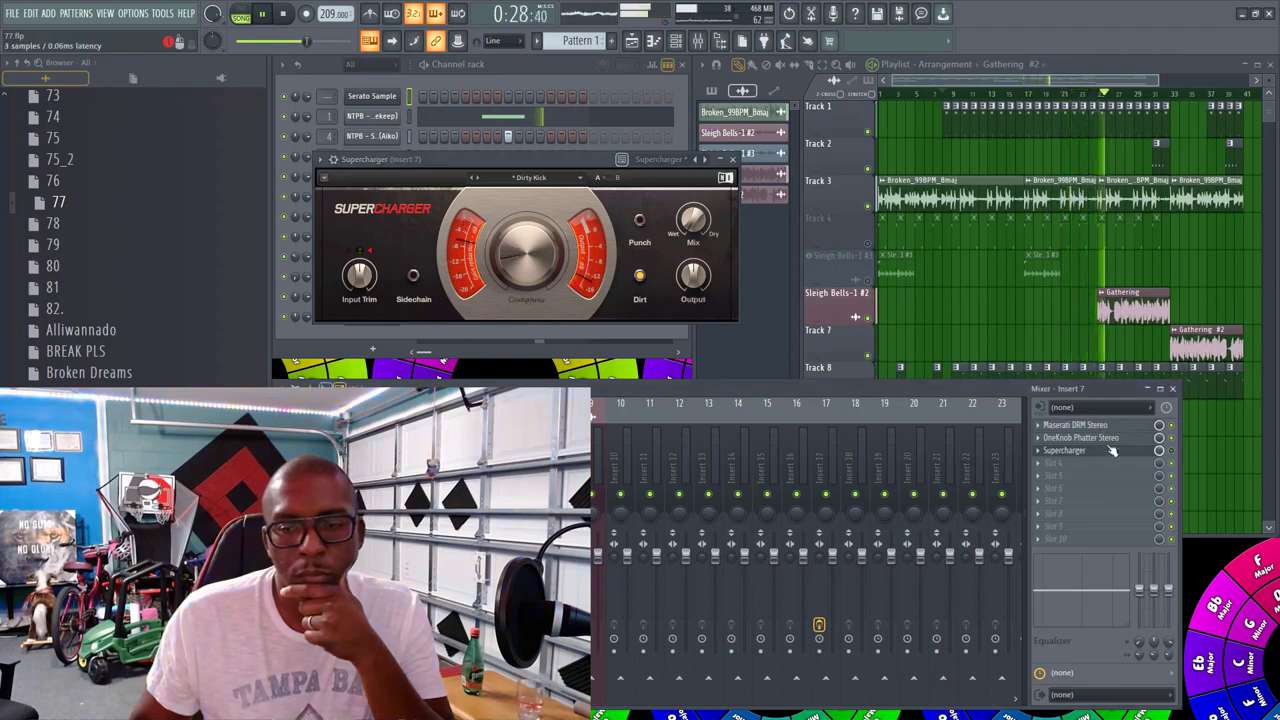
click(735, 160)
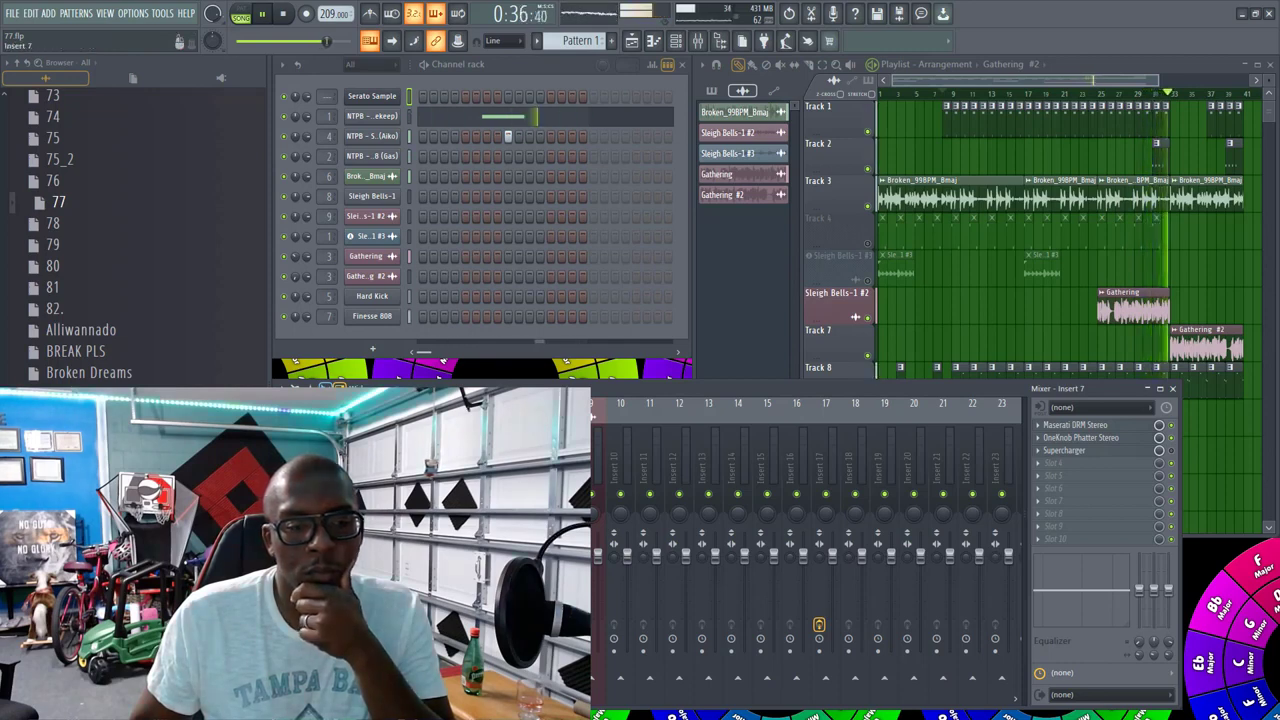
Step: Check the Sleigh Bells-1 #3 and Insert 2 mixer tracks and set the Broken_99BPM_Bmaj track's stereo separation to 53% separated
click(356, 480)
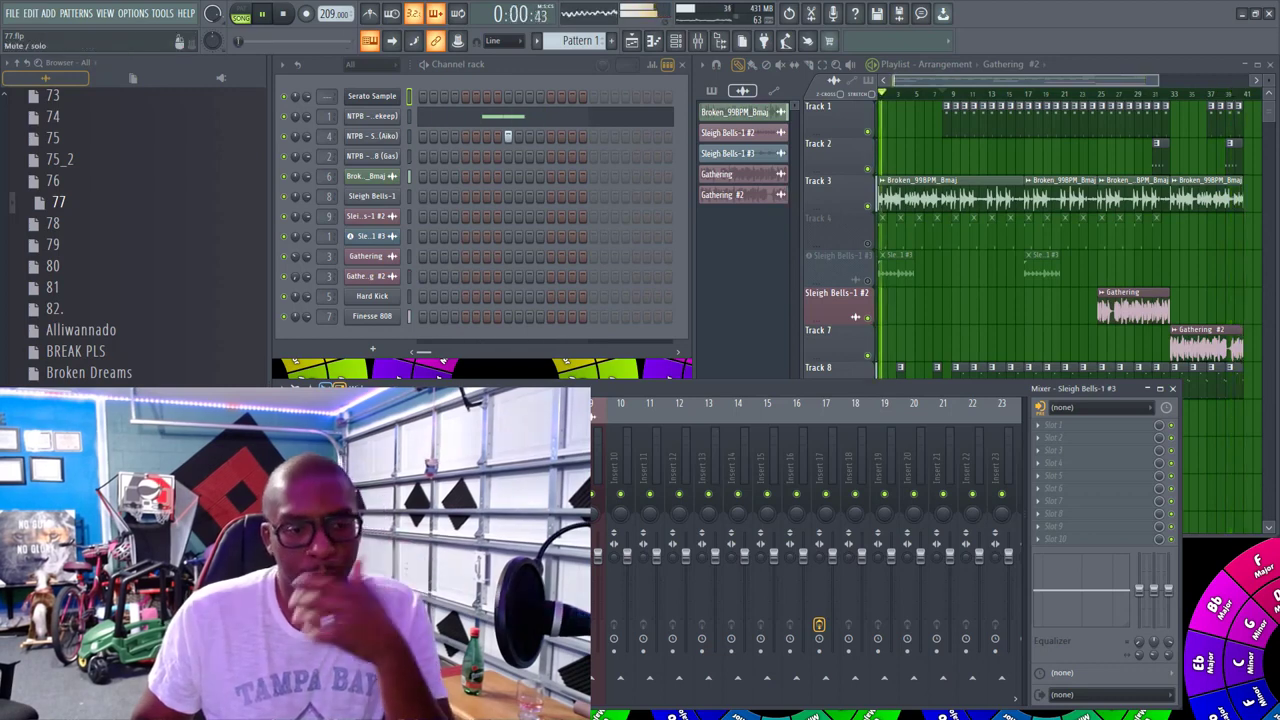
click(386, 494)
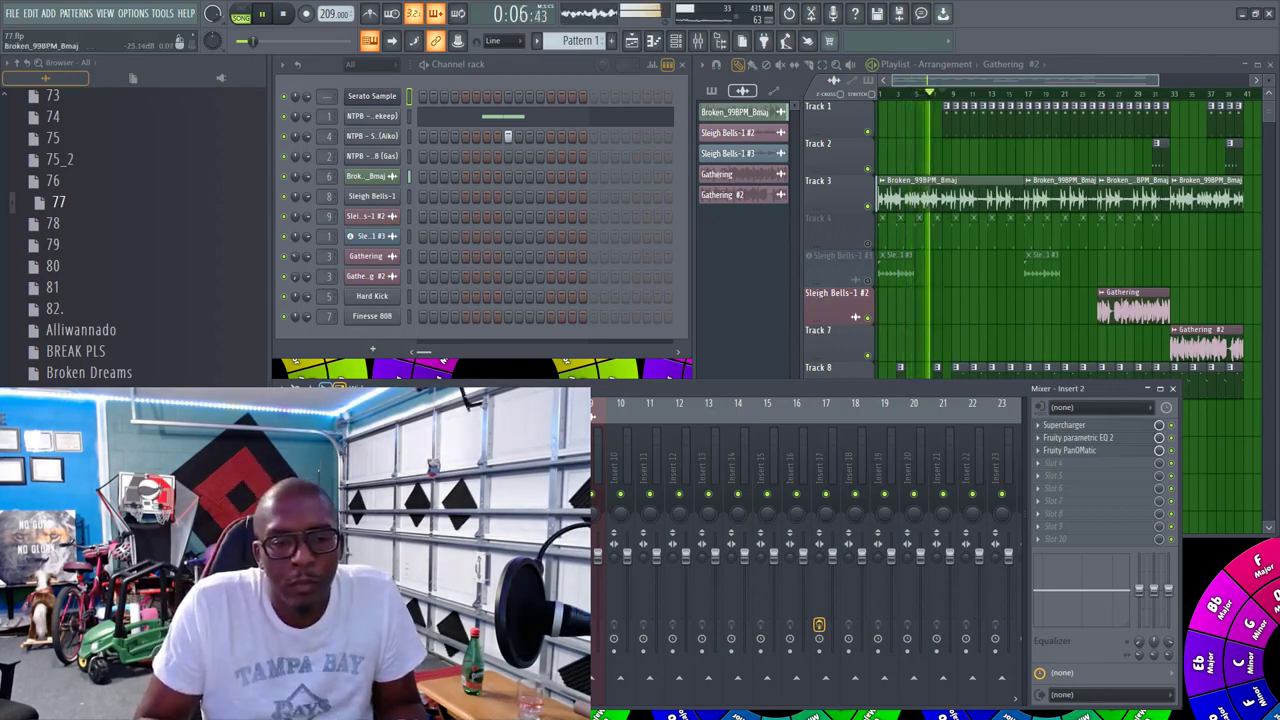
click(509, 556)
drag(497, 556, 497, 578)
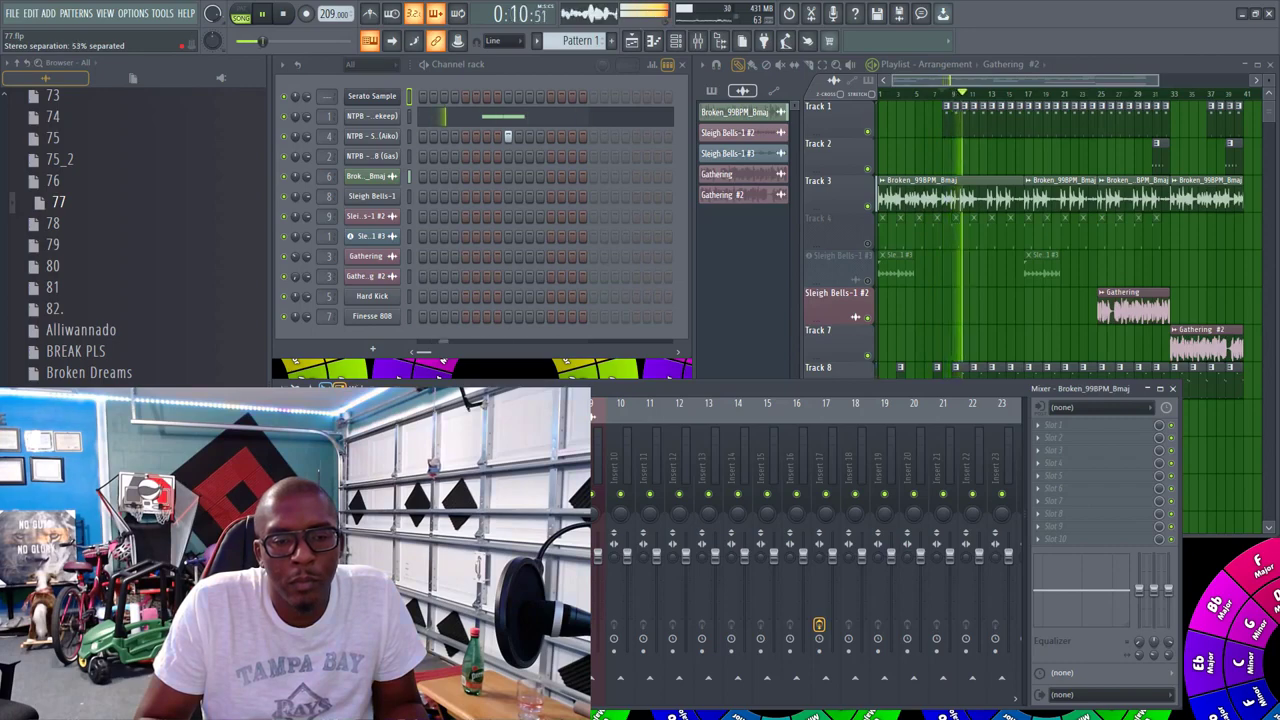
Step: Try PanCake2 in the first effect slot of Broken_99BPM_Bmaj, replace it with OneKnob Filter Stereo, and replay the song
click(1048, 424)
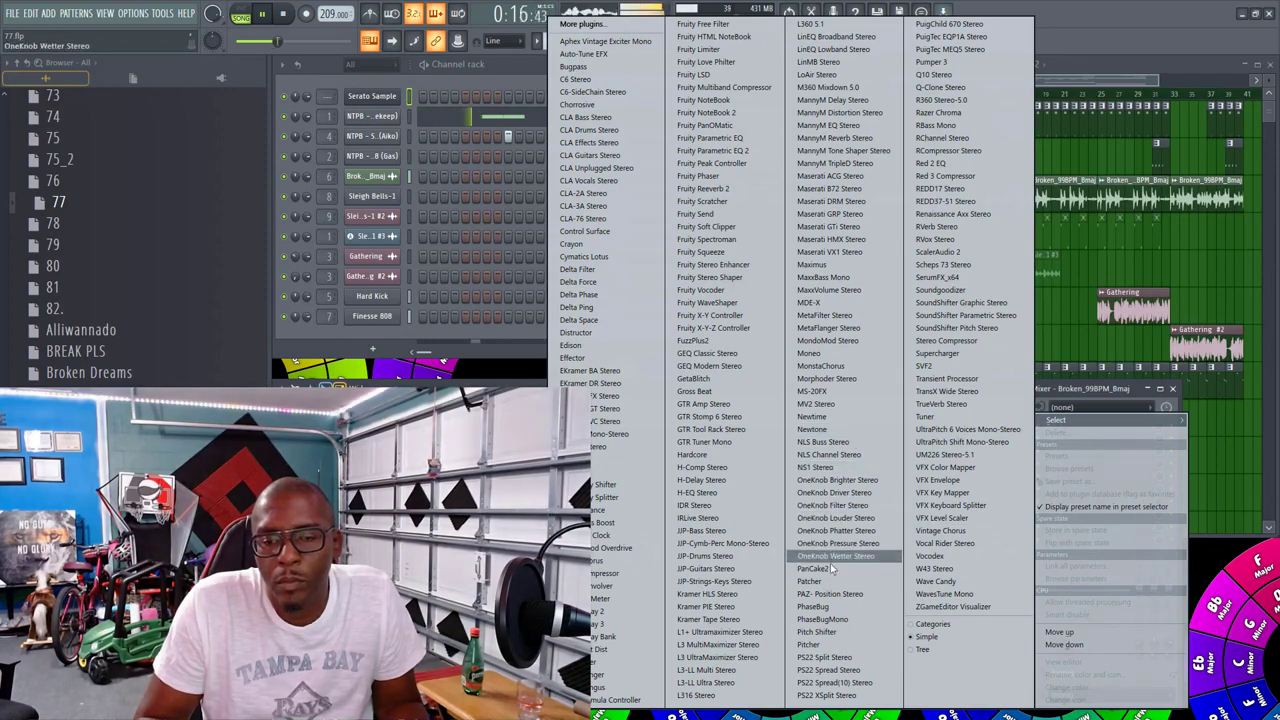
click(824, 569)
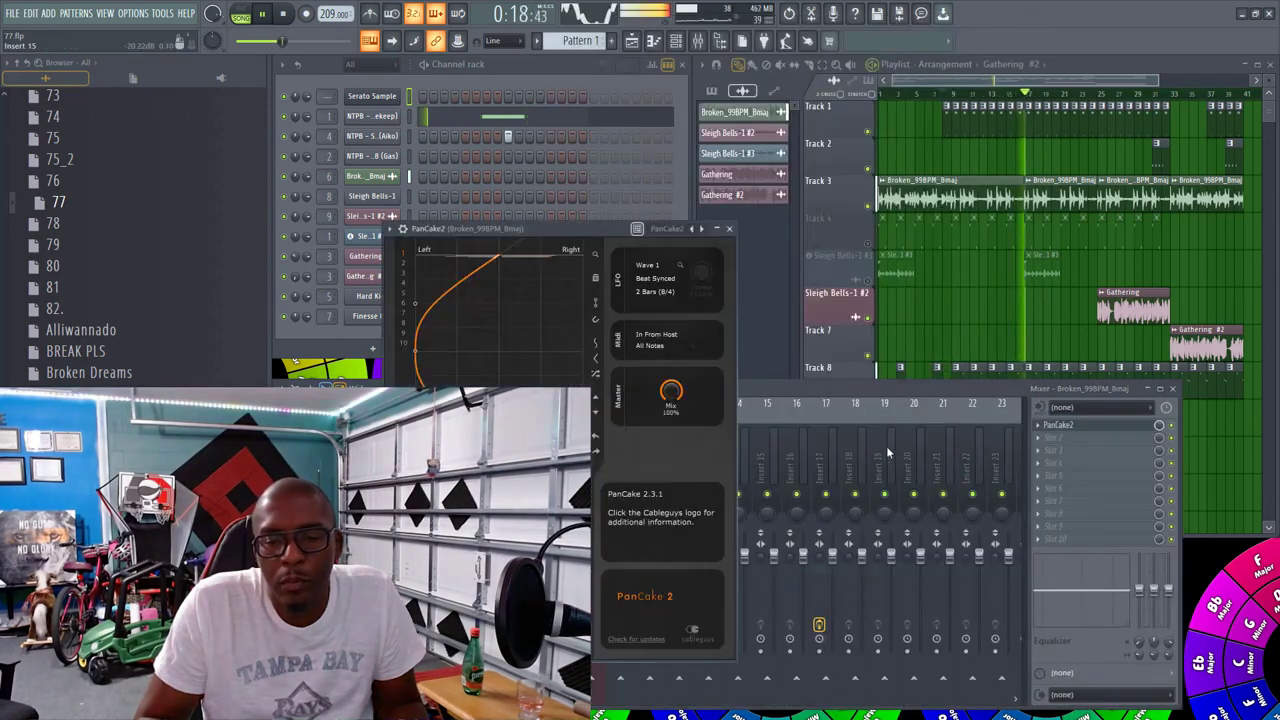
click(1040, 434)
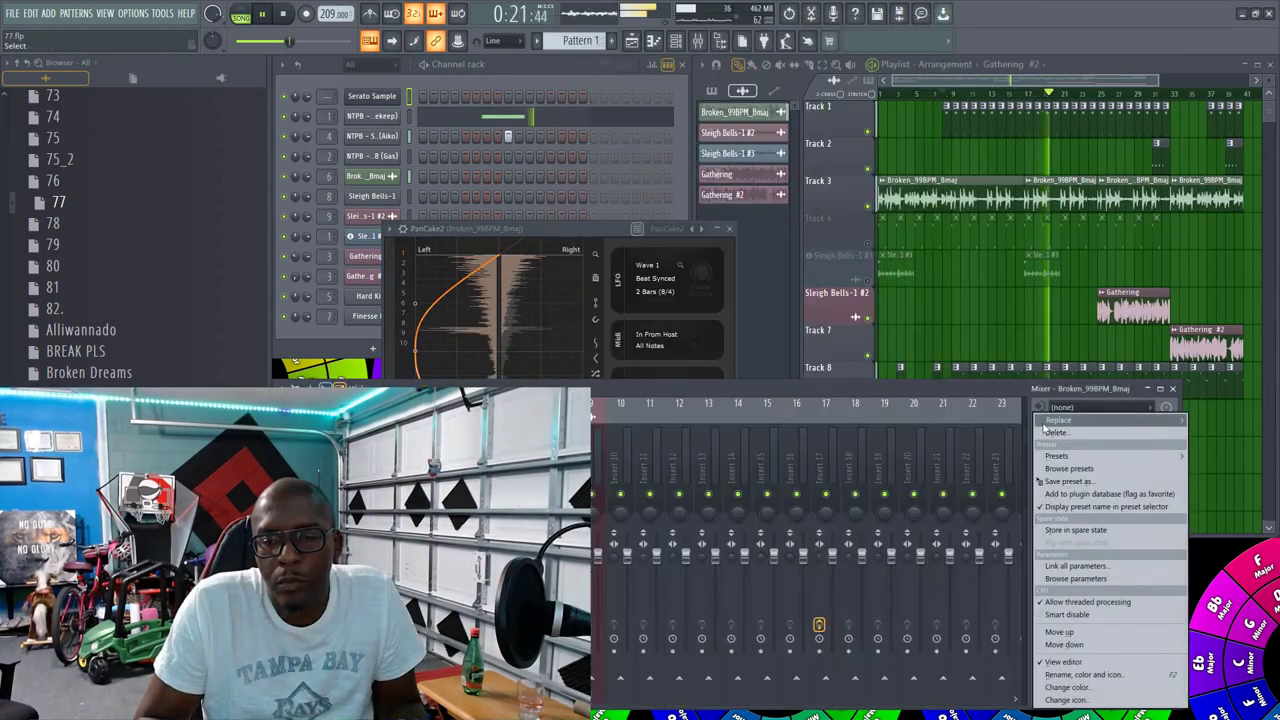
mouse_move(1058, 420)
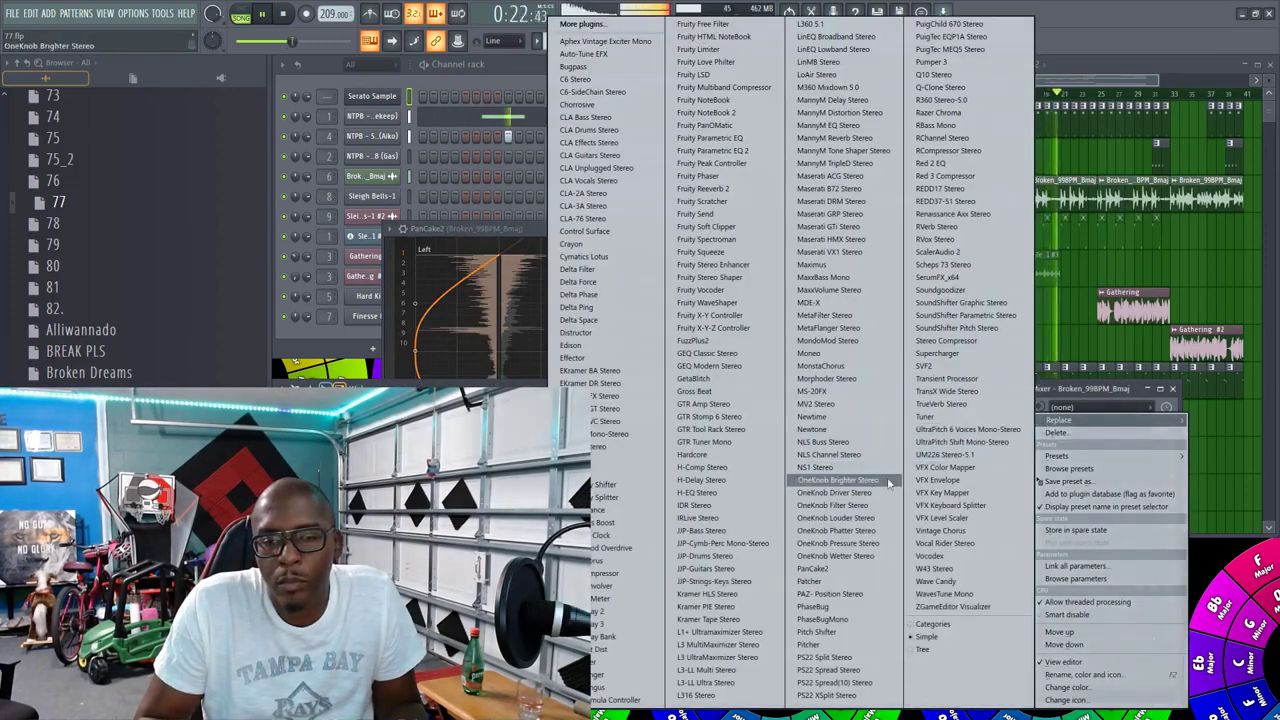
click(832, 505)
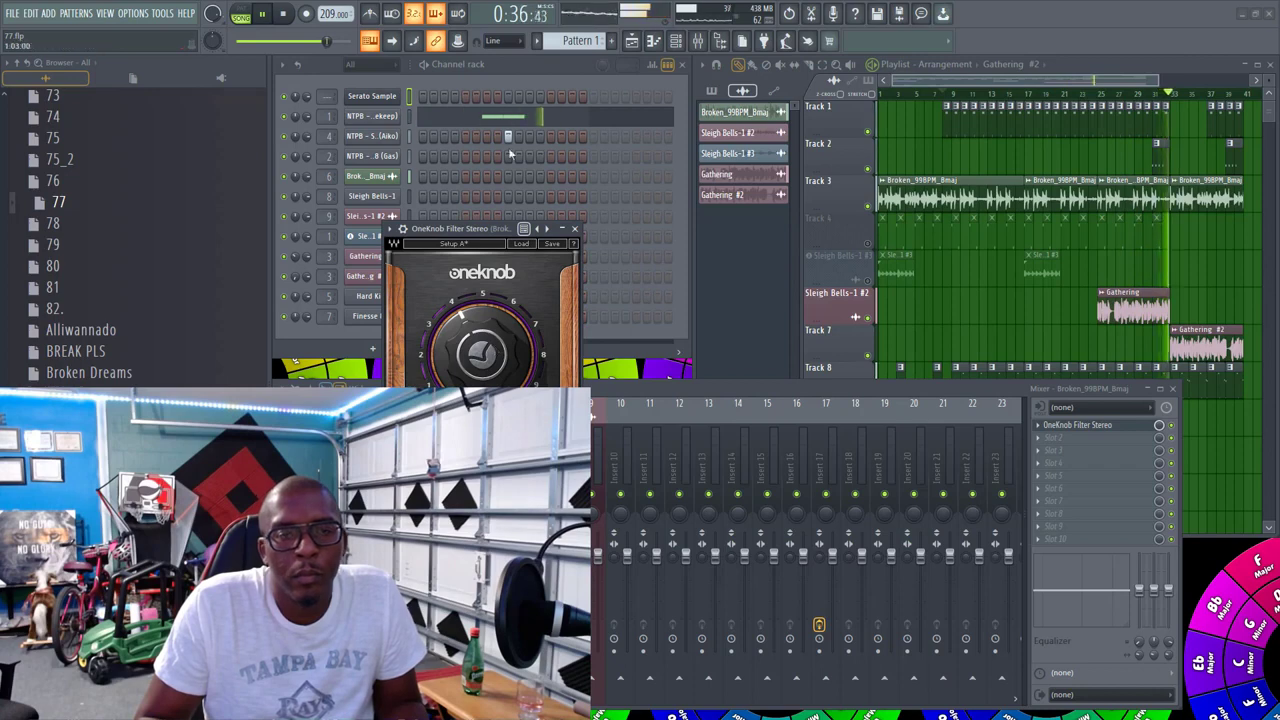
click(257, 42)
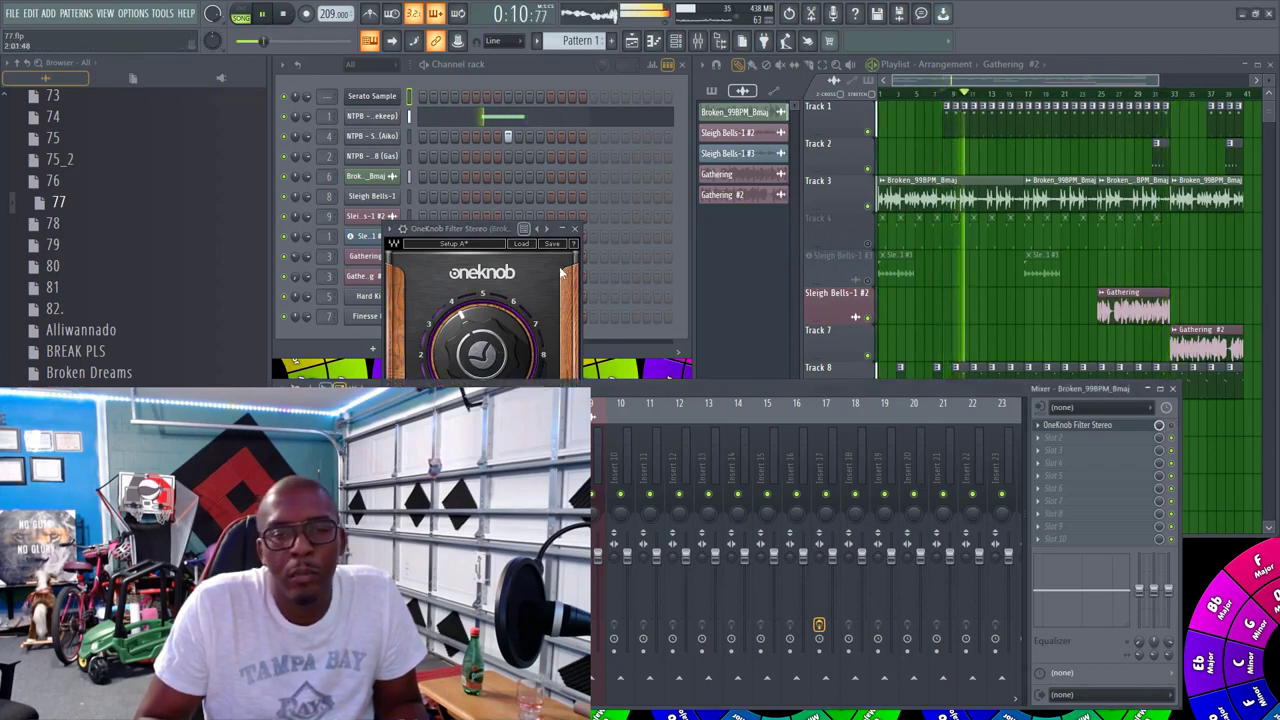
click(578, 235)
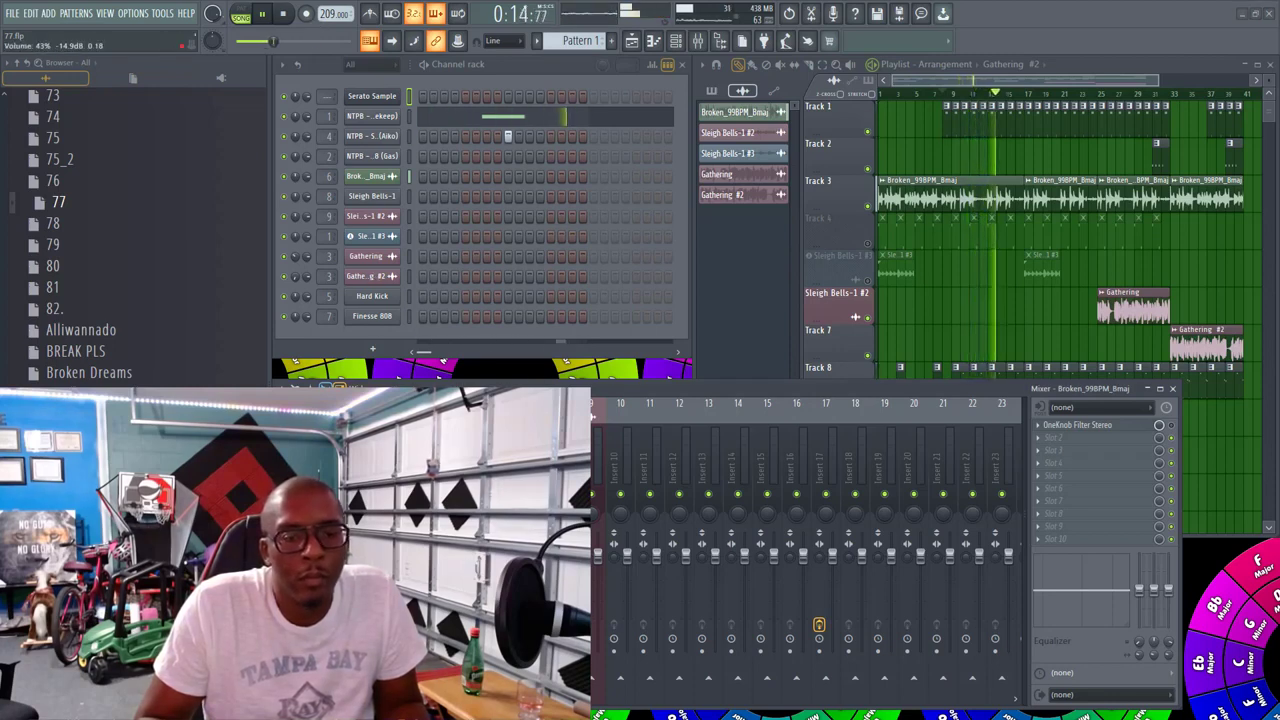
Step: Solo tracks to check the balance, set the volume of Insert 4 to 43%, Insert 7 to 35% and Insert 3 to 33%, and close the mixer
right_click(503, 494)
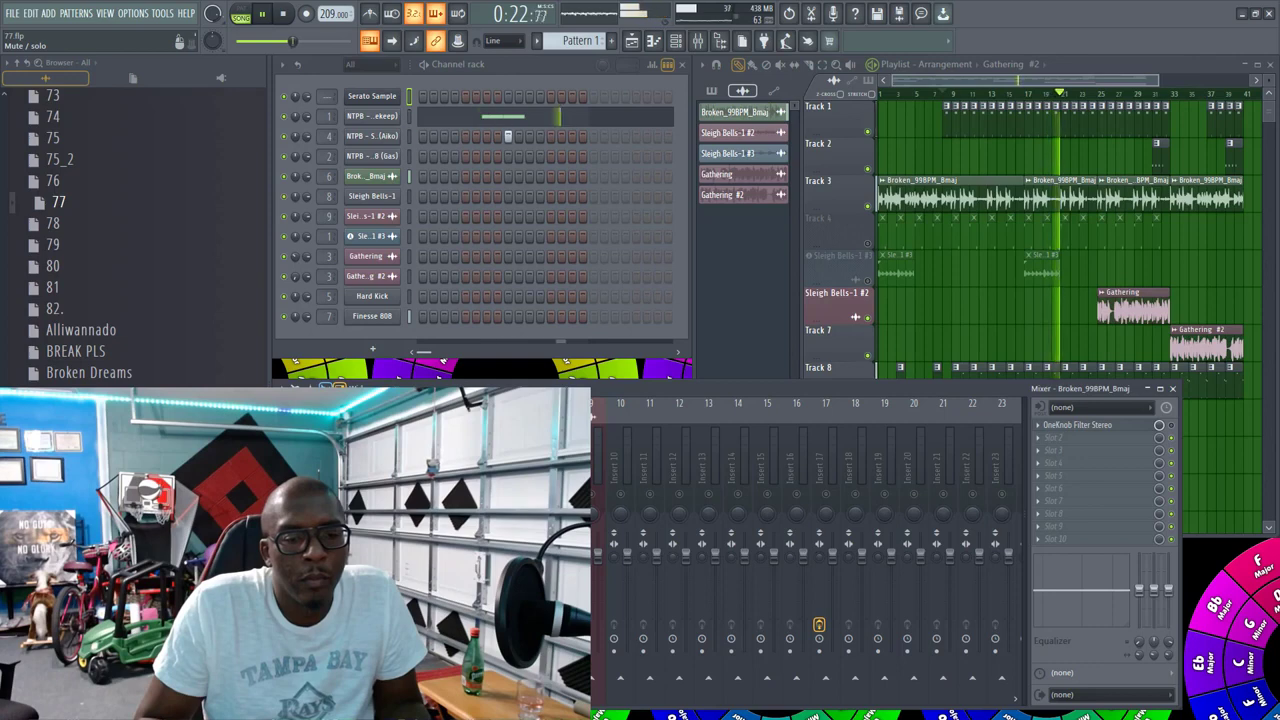
click(445, 588)
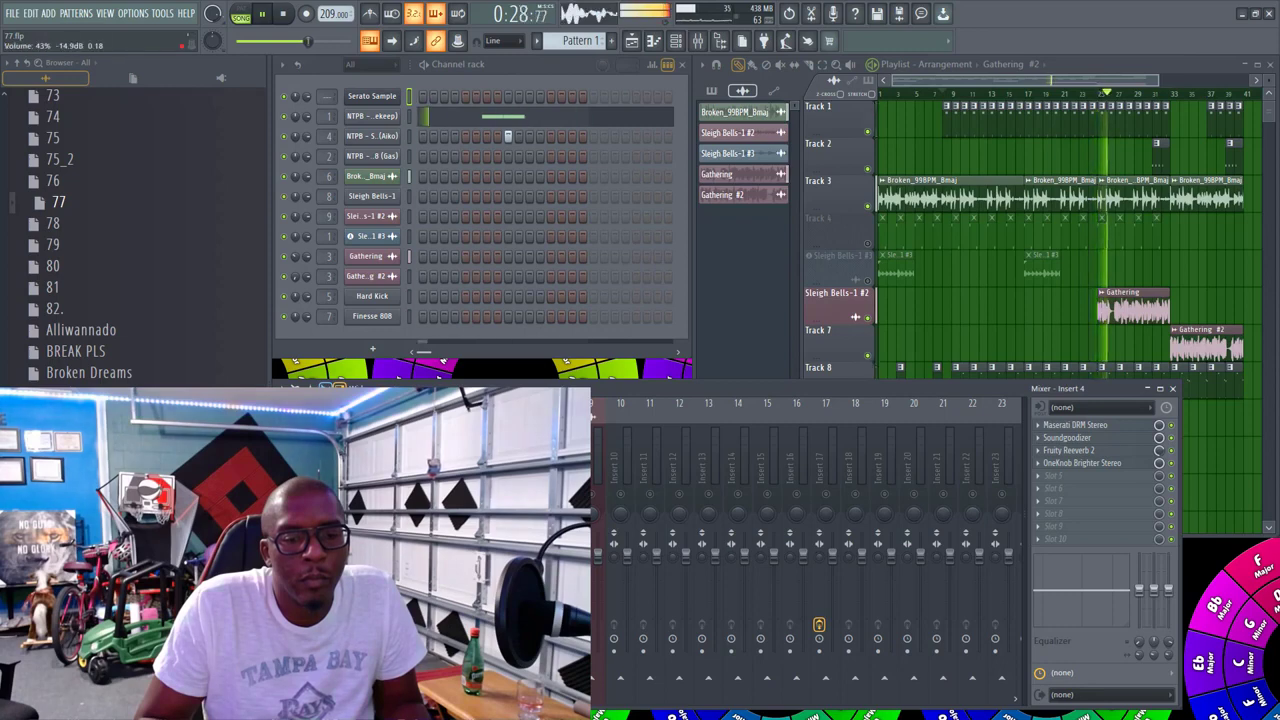
click(532, 591)
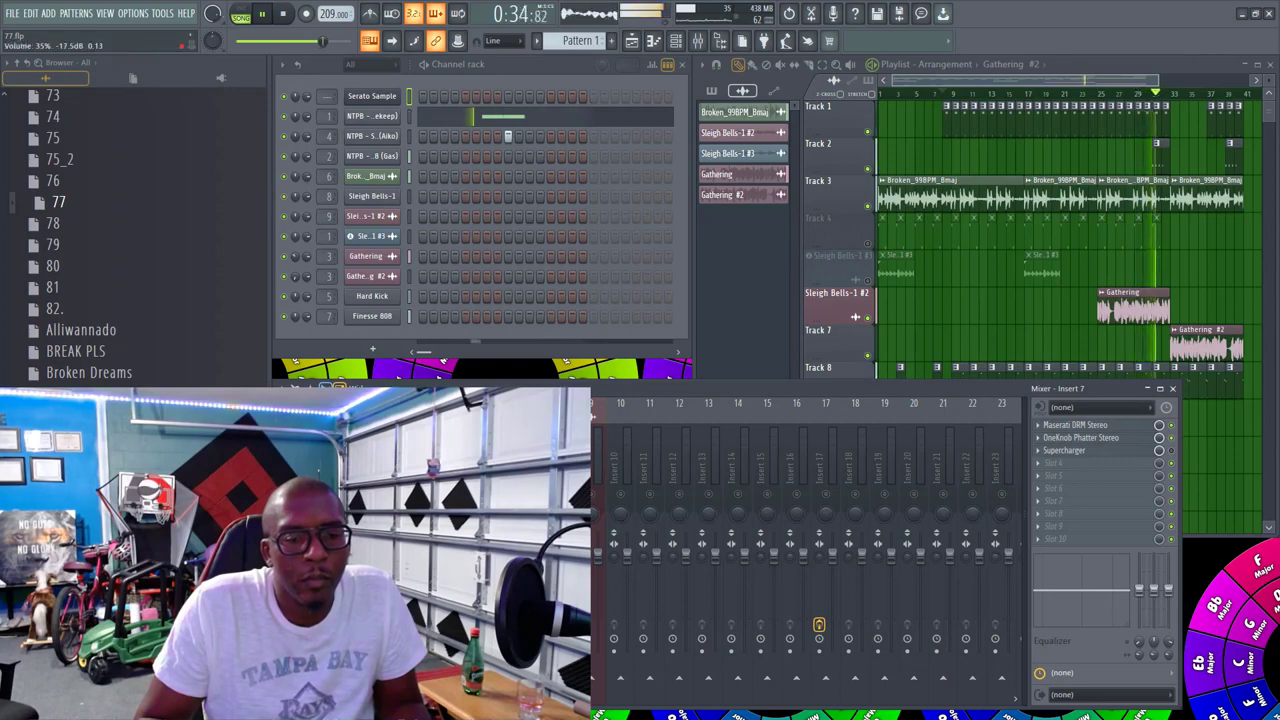
click(507, 566)
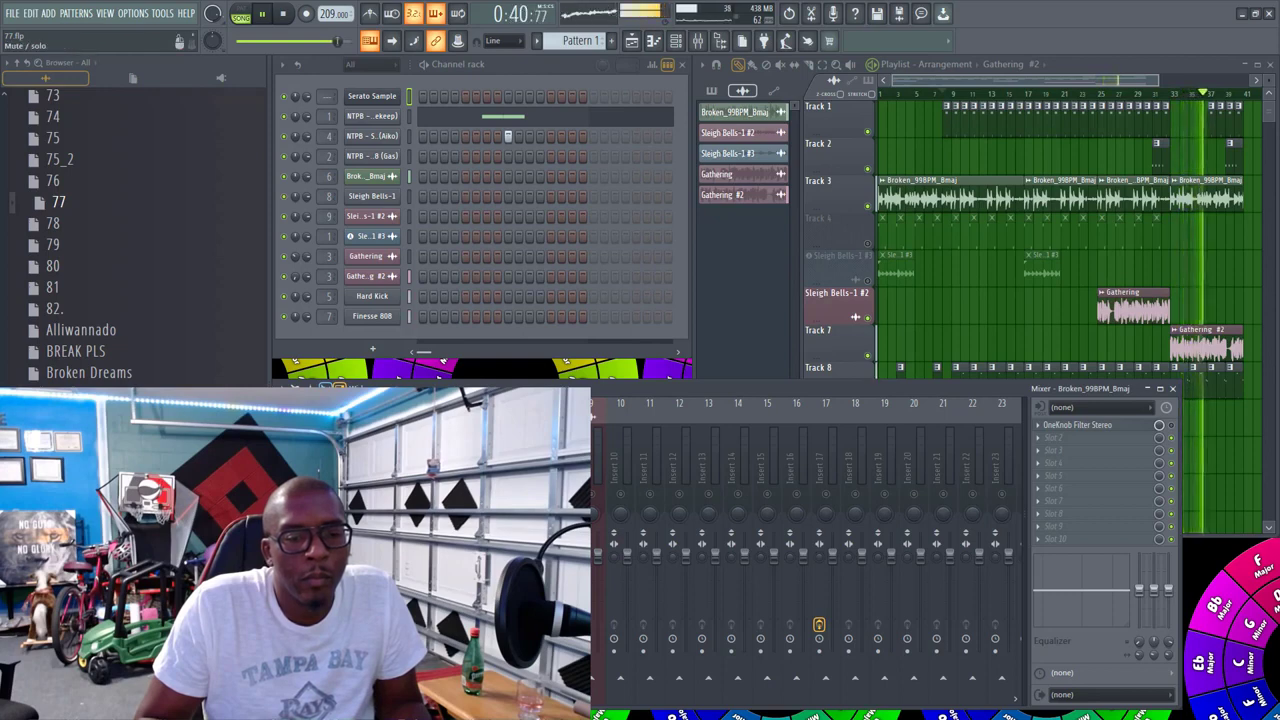
click(421, 586)
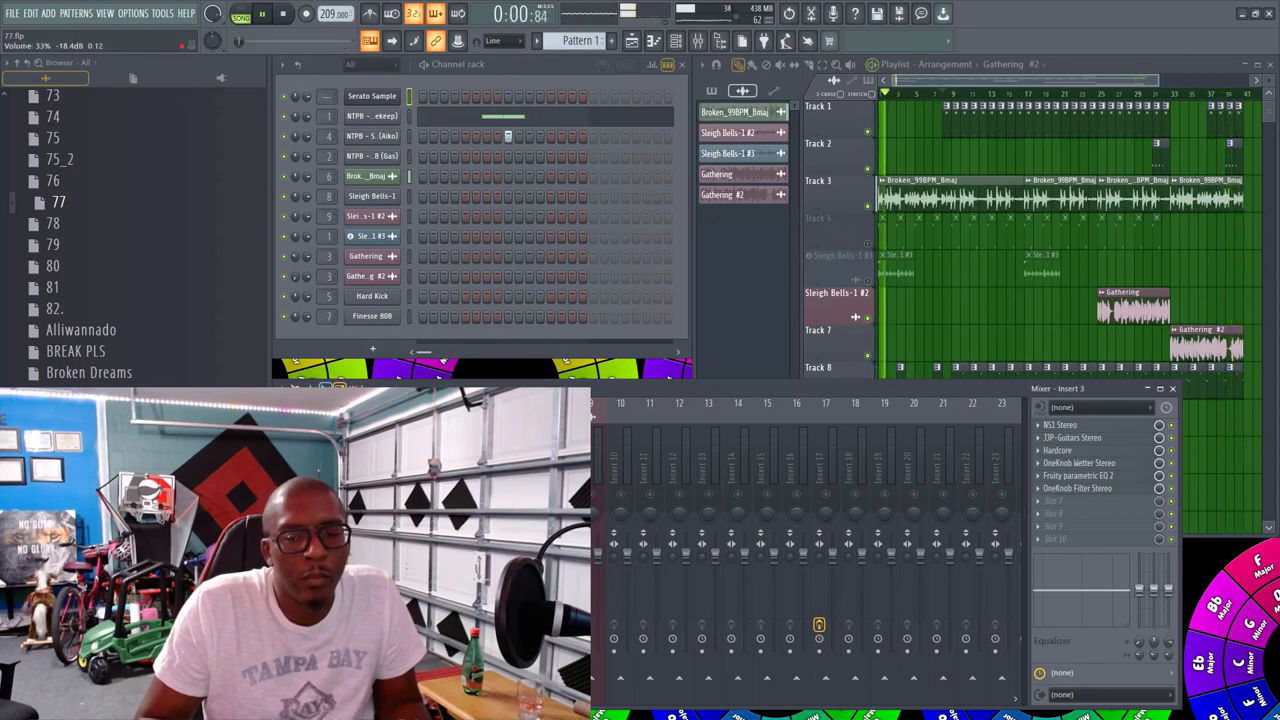
click(1174, 390)
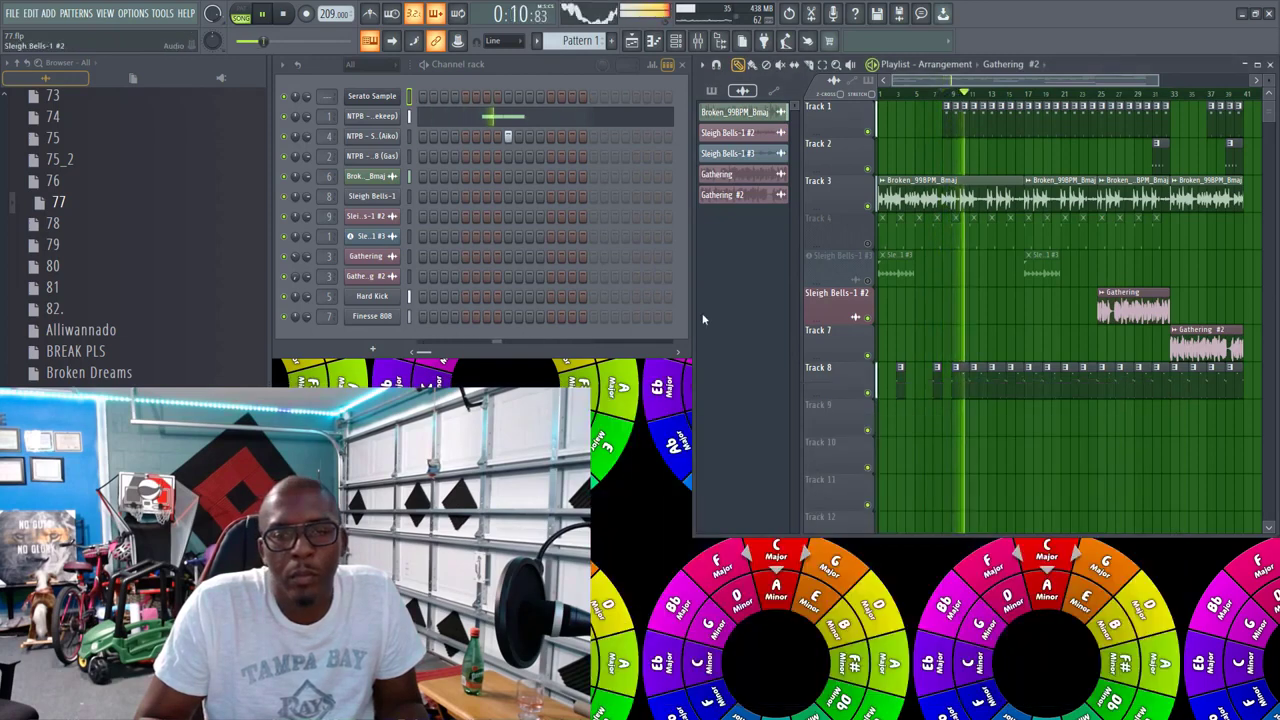
Step: Stop the song and save project 77
click(285, 15)
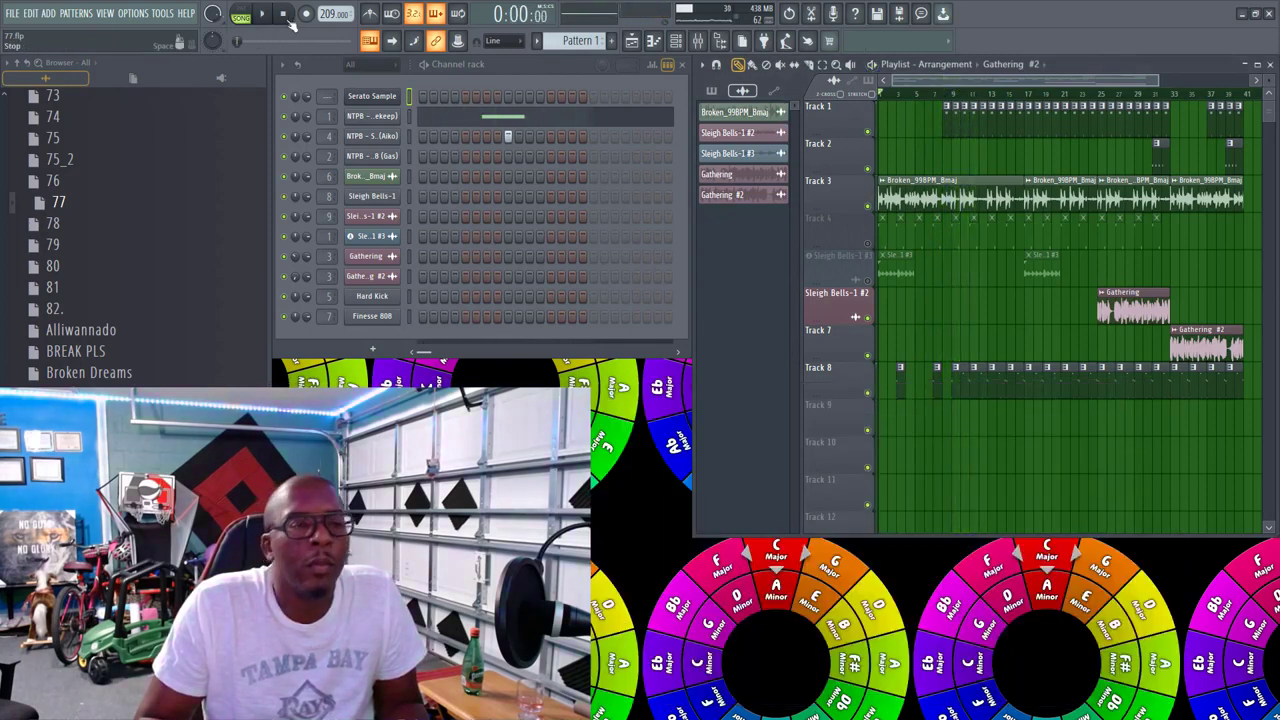
click(14, 13)
click(68, 78)
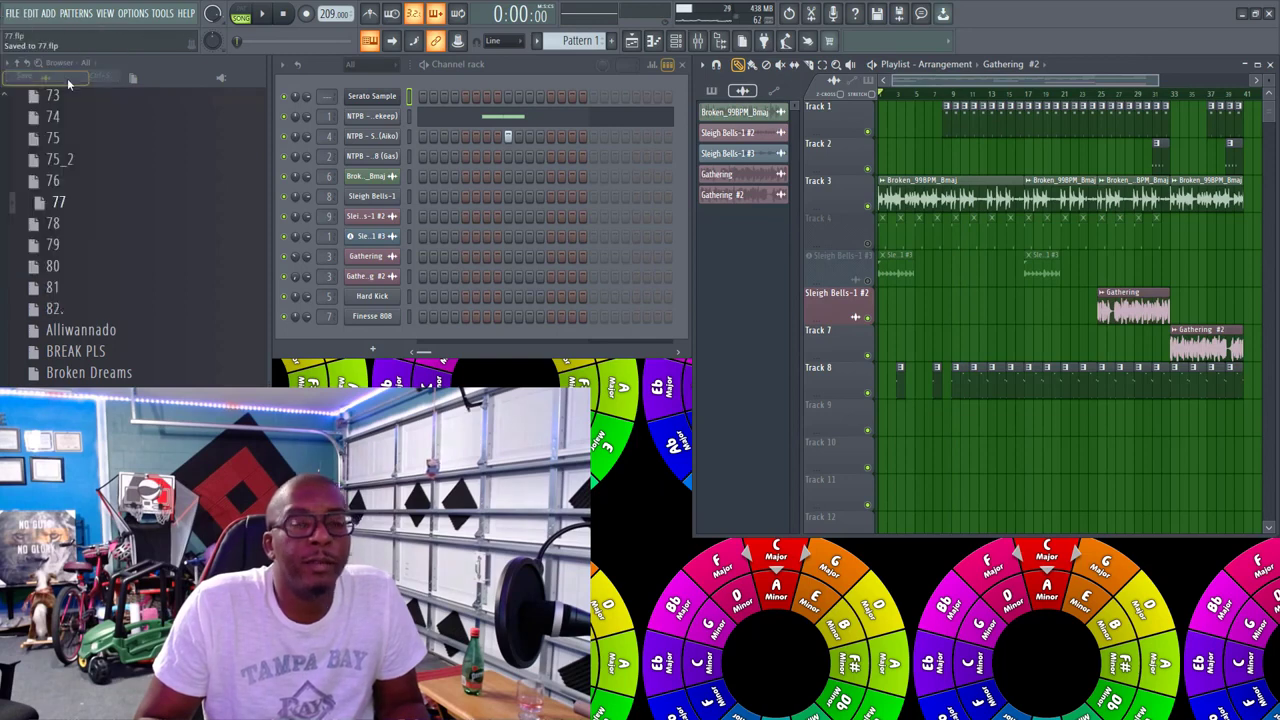
Step: Export the full song as the MP3 file 77.mp3 and close the 100 Beats folder window
click(13, 13)
mouse_move(60, 131)
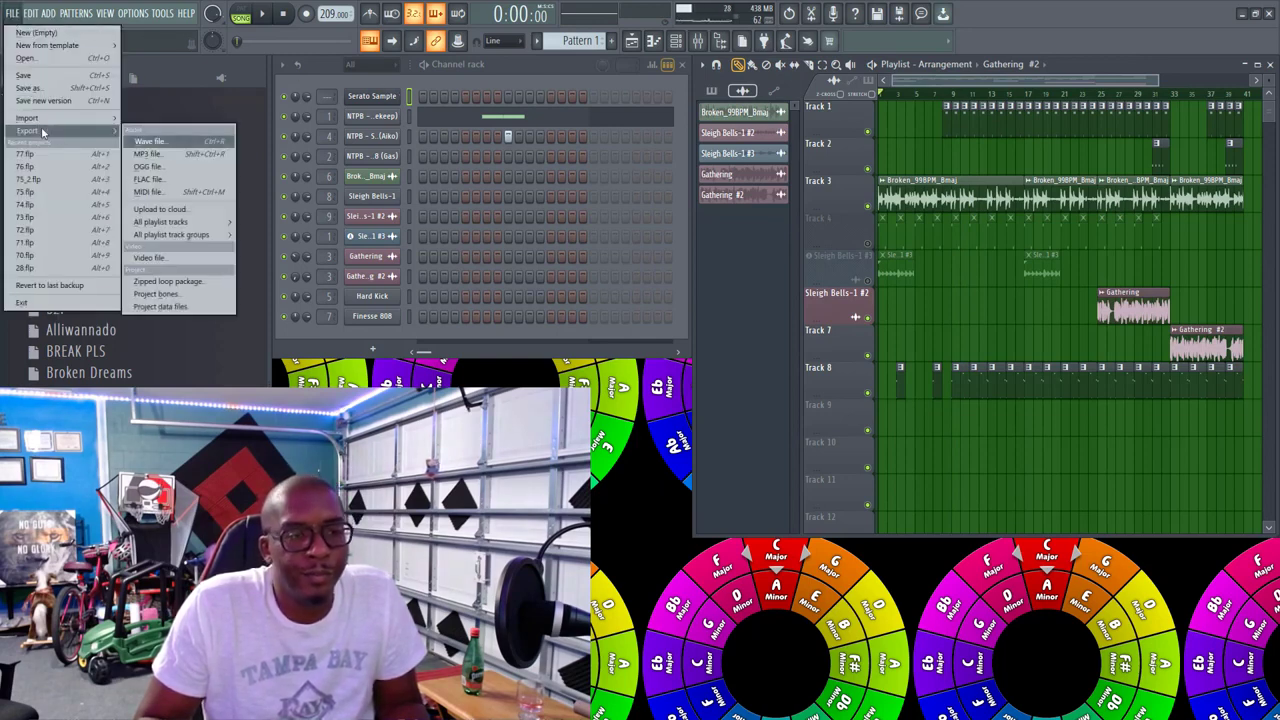
click(155, 154)
click(586, 546)
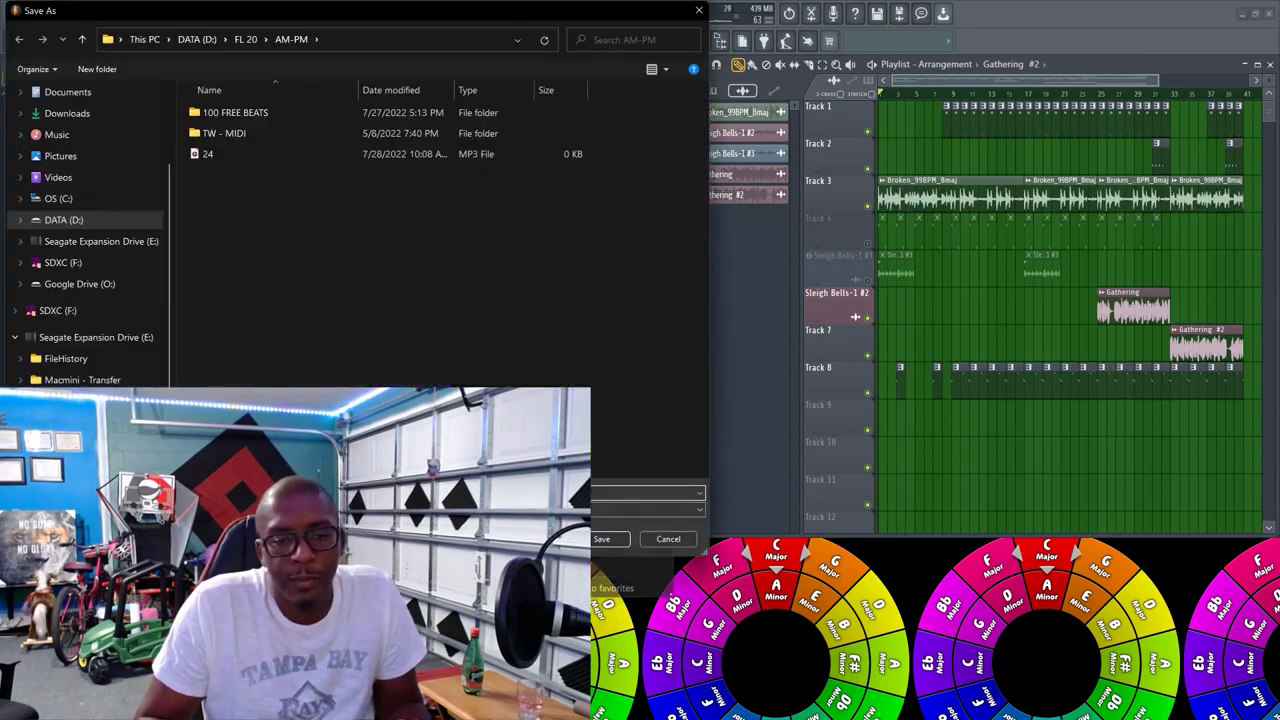
click(607, 559)
click(601, 541)
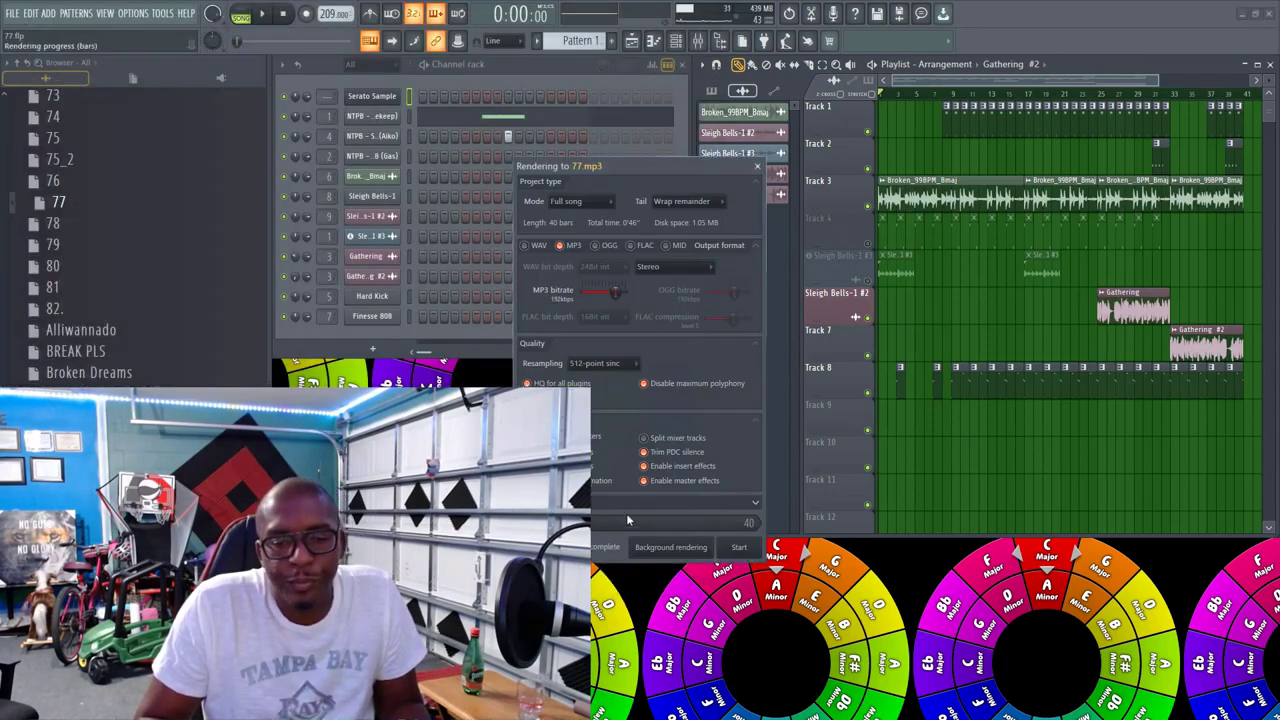
click(739, 548)
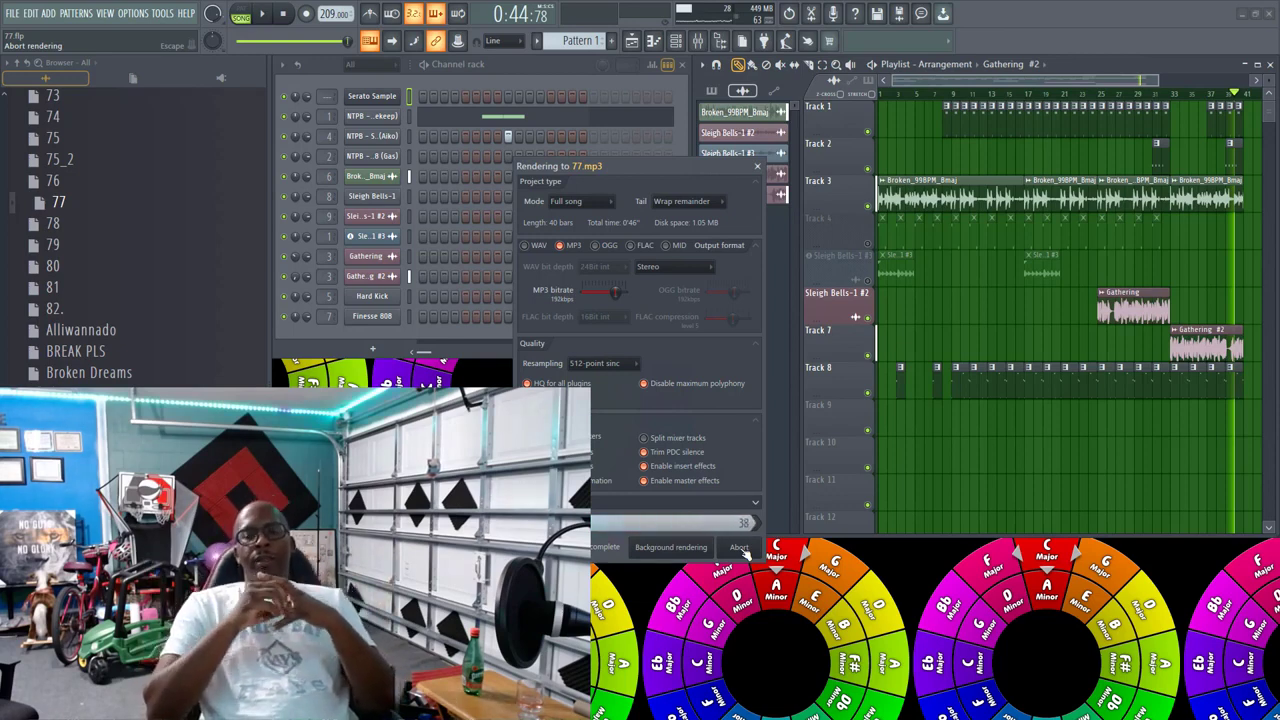
click(740, 548)
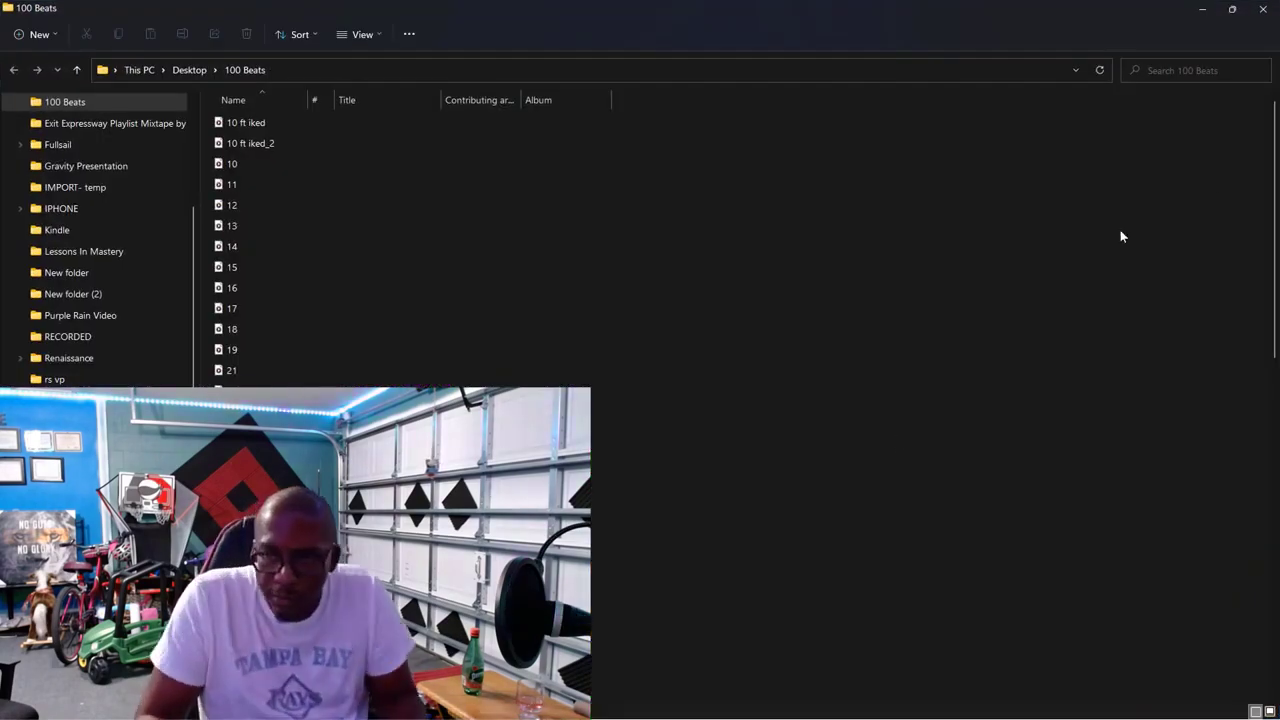
click(1272, 11)
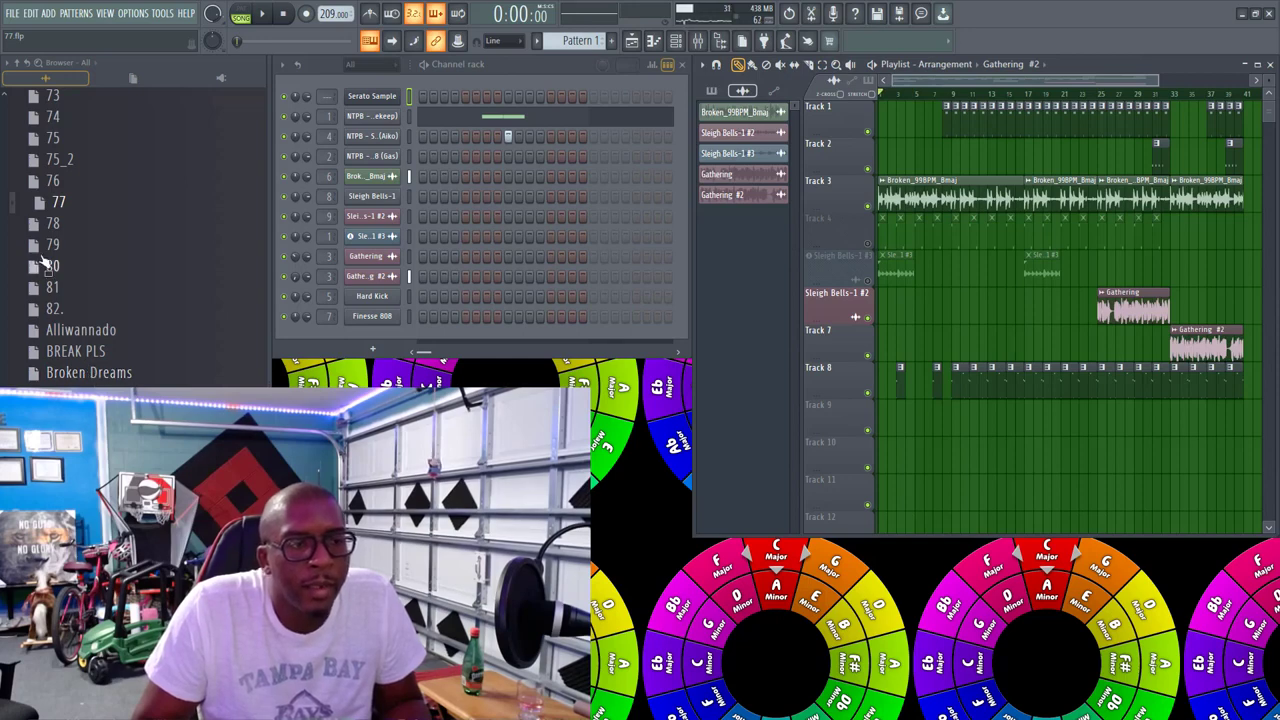
Step: Open project 78 from the browser, close its Tuner and sampler windows including Open Hat, and play the song
right_click(60, 220)
click(85, 226)
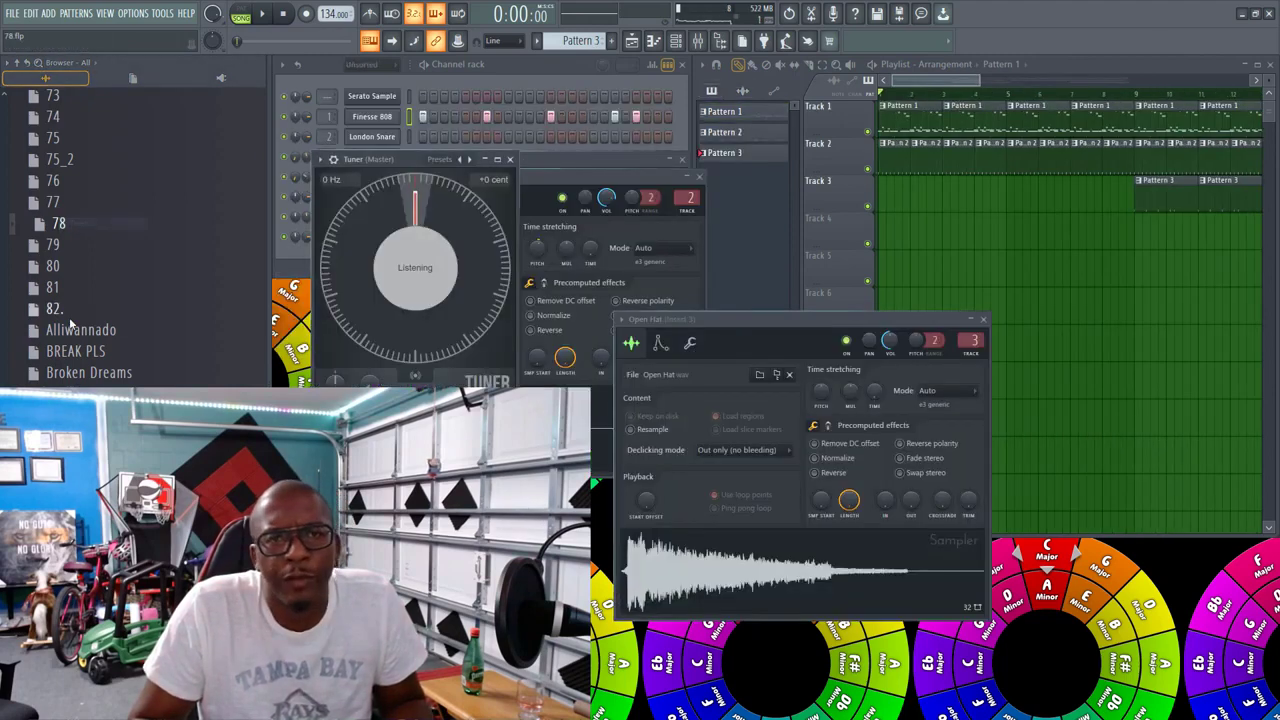
click(700, 177)
click(682, 160)
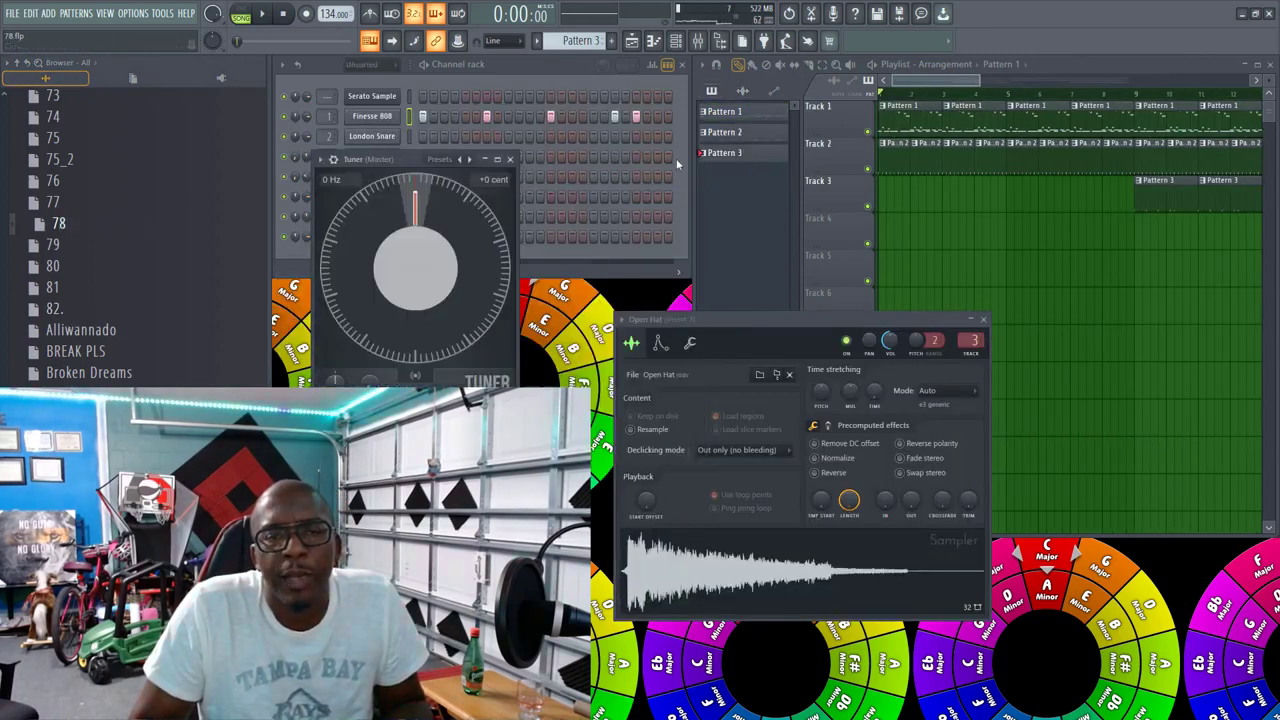
click(511, 160)
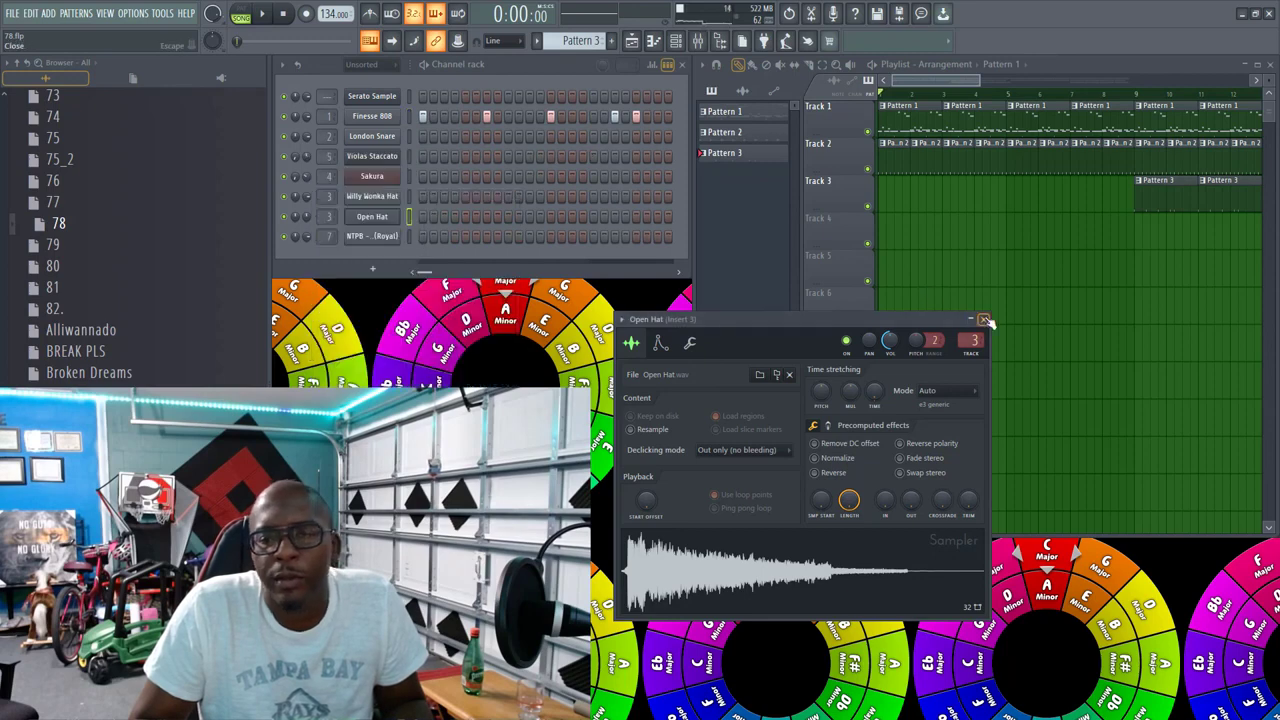
click(984, 319)
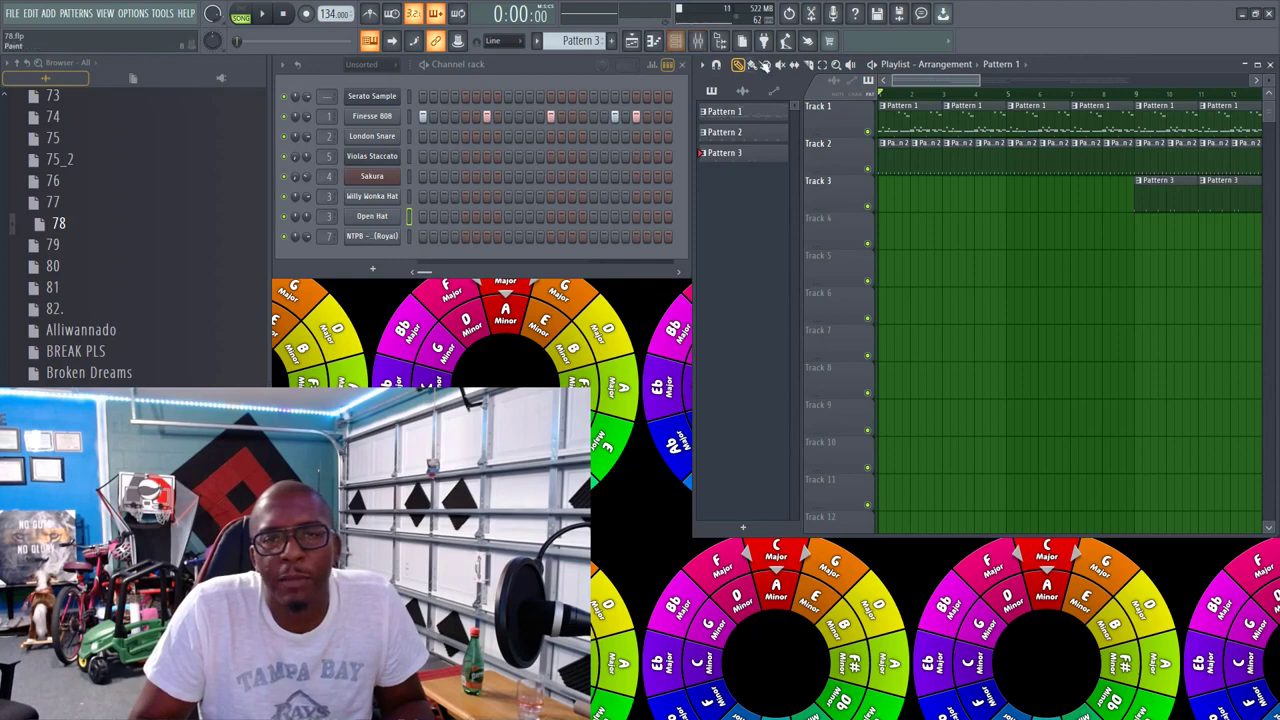
key(space)
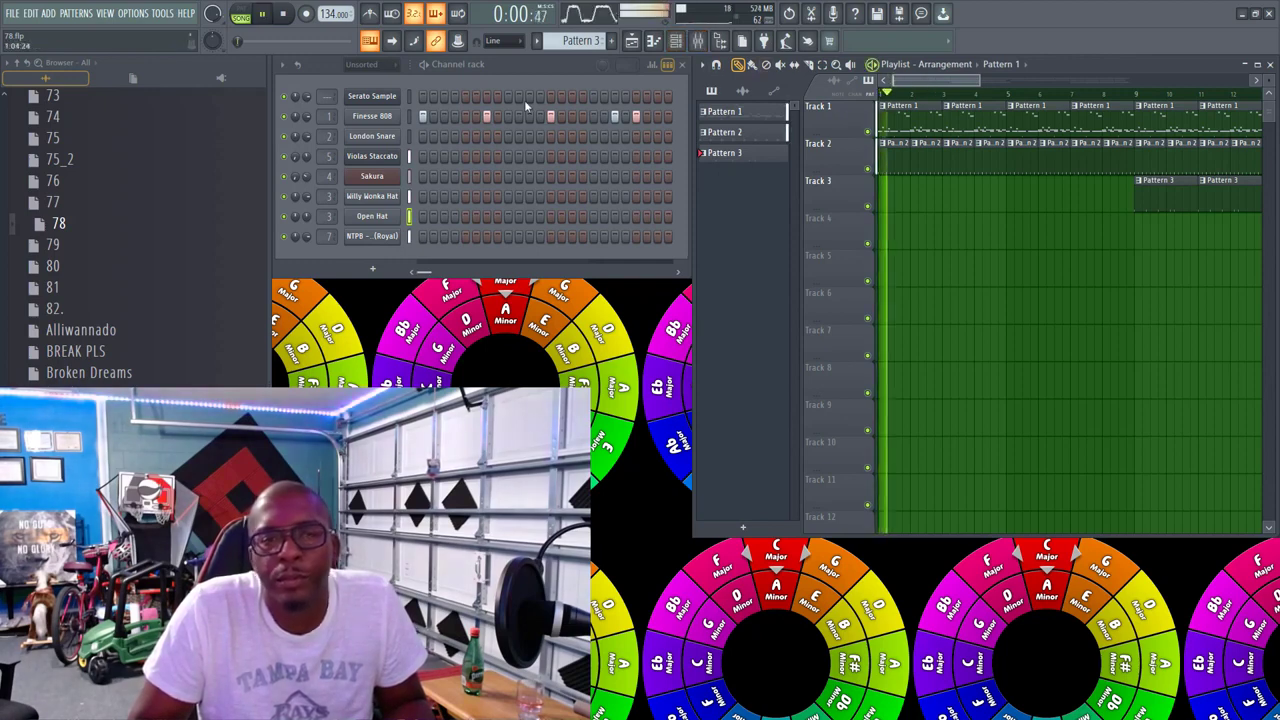
Step: Stop the song, show all channels in the rack, and add PuigChild 670 Stereo to slot 2 of the Master track
key(space)
click(369, 69)
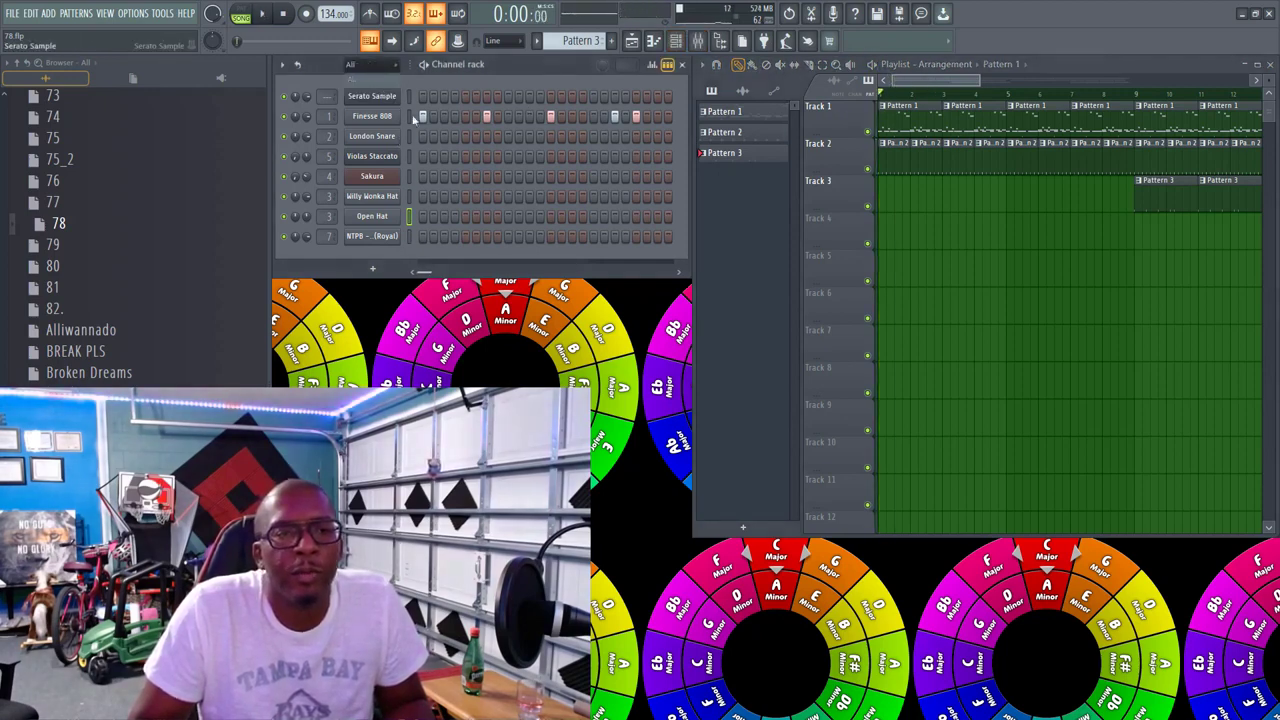
click(697, 41)
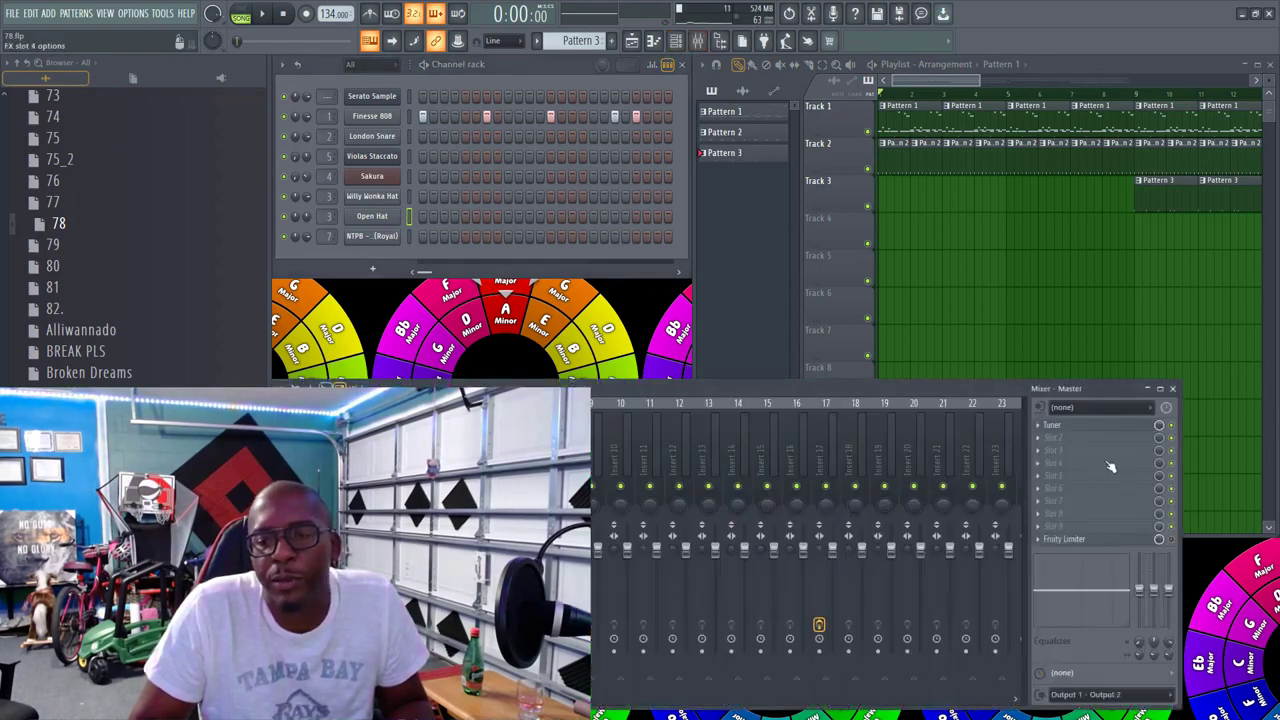
click(1050, 445)
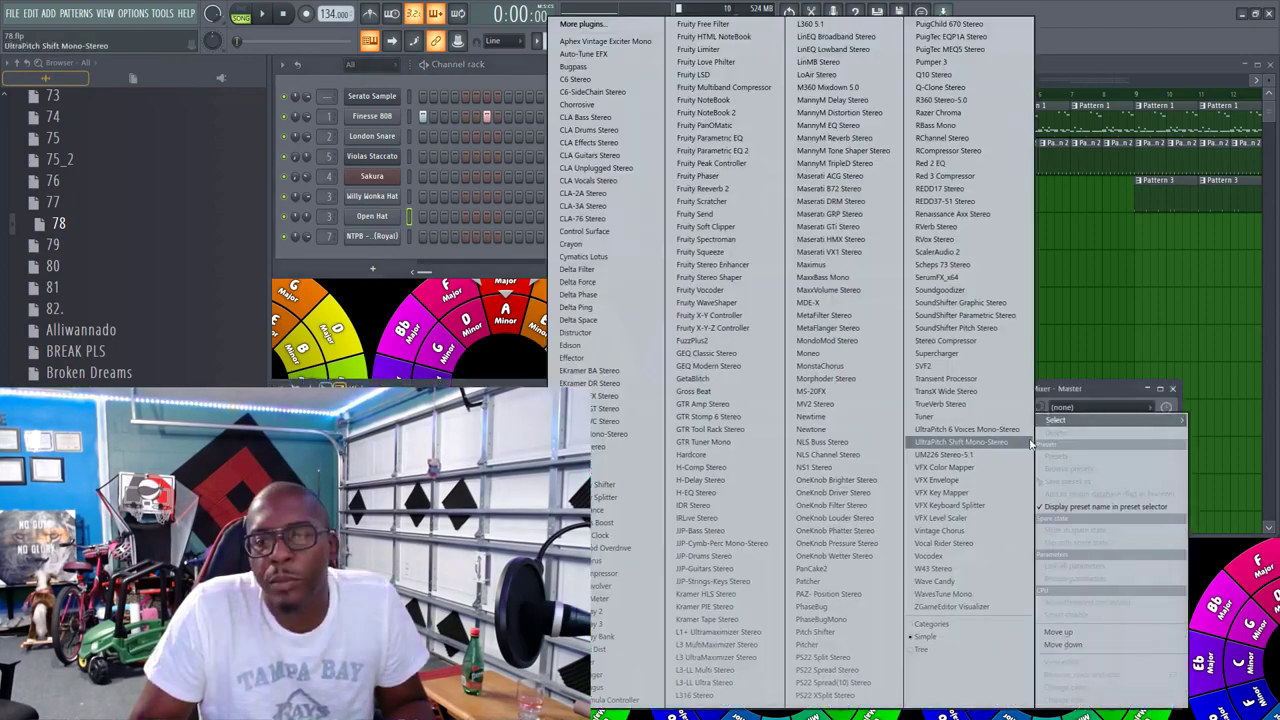
click(977, 27)
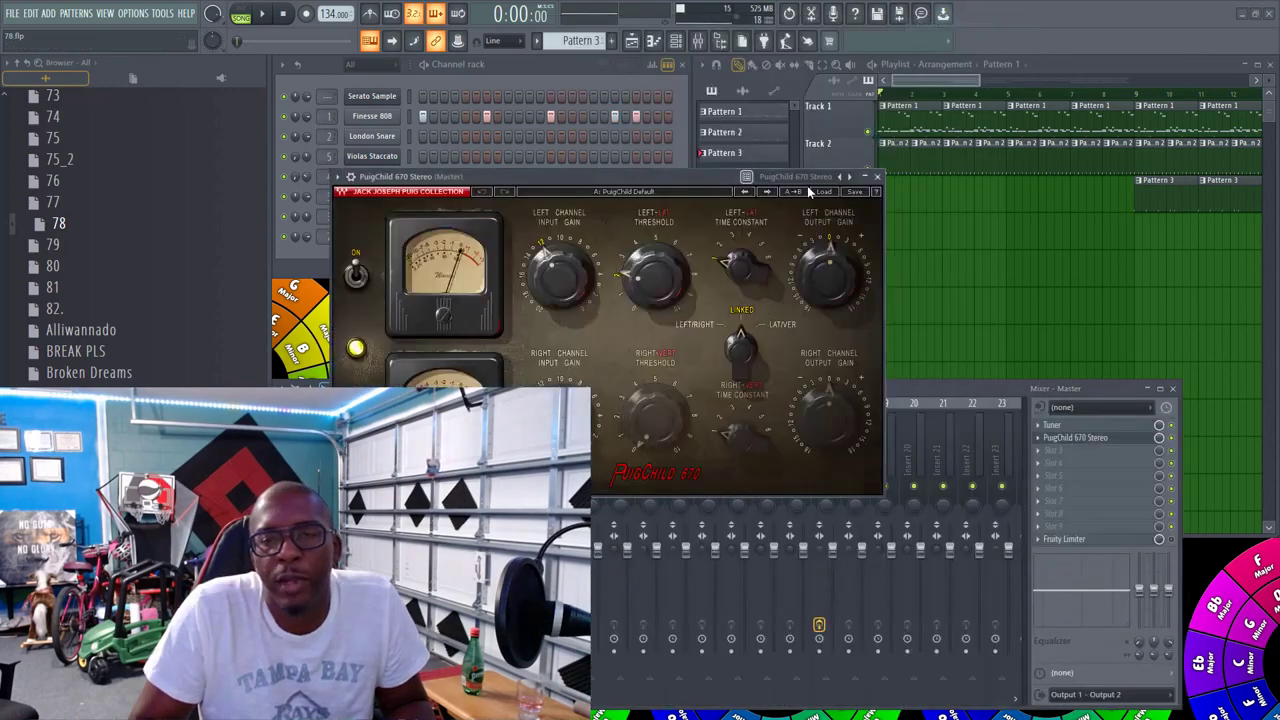
Step: Load the LAVYNE VINTAGE MASTERING GLUE preset into PuigChild 670 on the Master and close its window
click(807, 185)
mouse_move(866, 514)
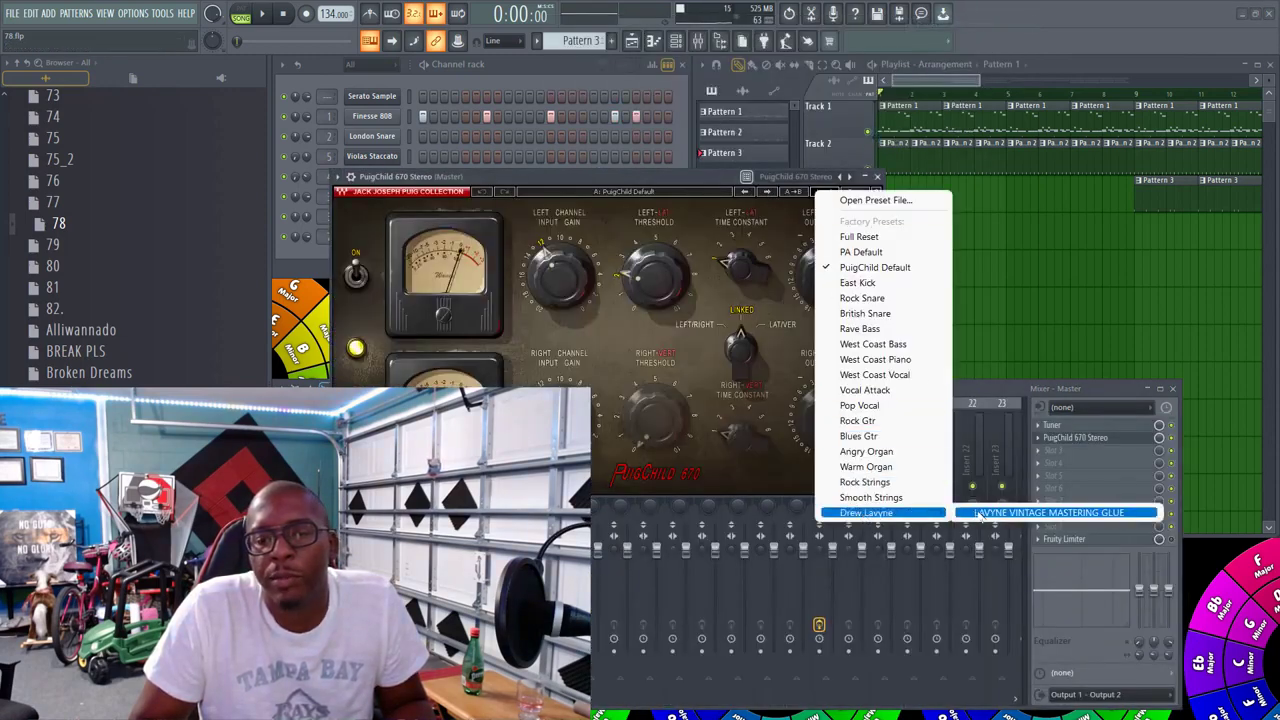
click(977, 513)
click(877, 176)
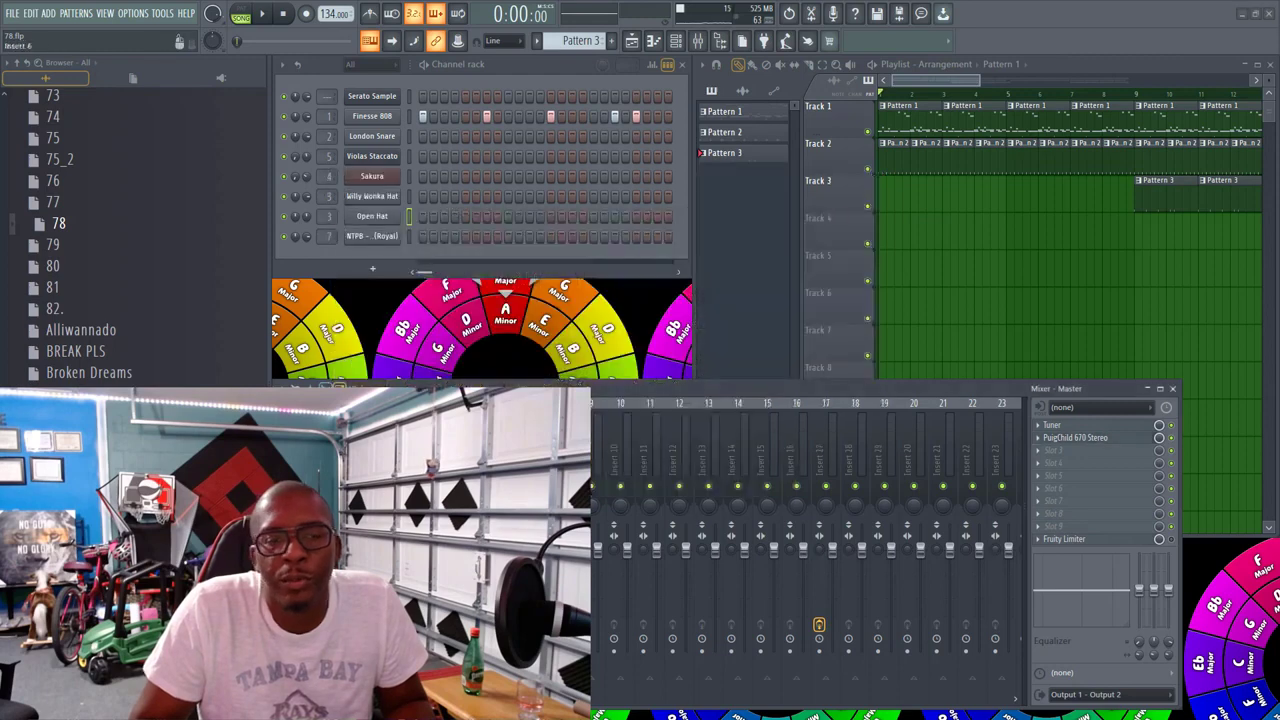
Step: Step through the mixer inserts from the Master up to Insert 17 and inspect the effects loaded on each
key(Right)
key(Right)
key(Right)
key(Right)
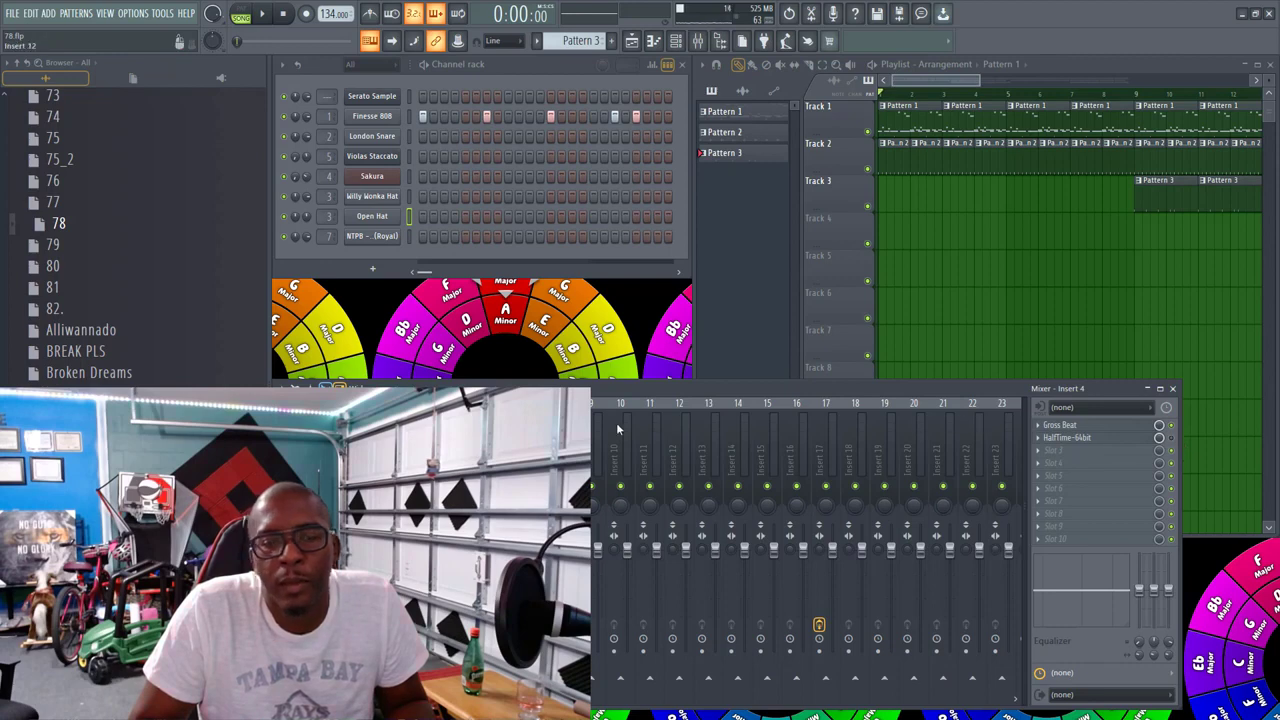
key(Right)
key(Right)
key(Right)
key(Right)
key(Right)
key(Right)
key(Right)
key(Right)
key(Right)
key(Right)
key(Right)
key(Right)
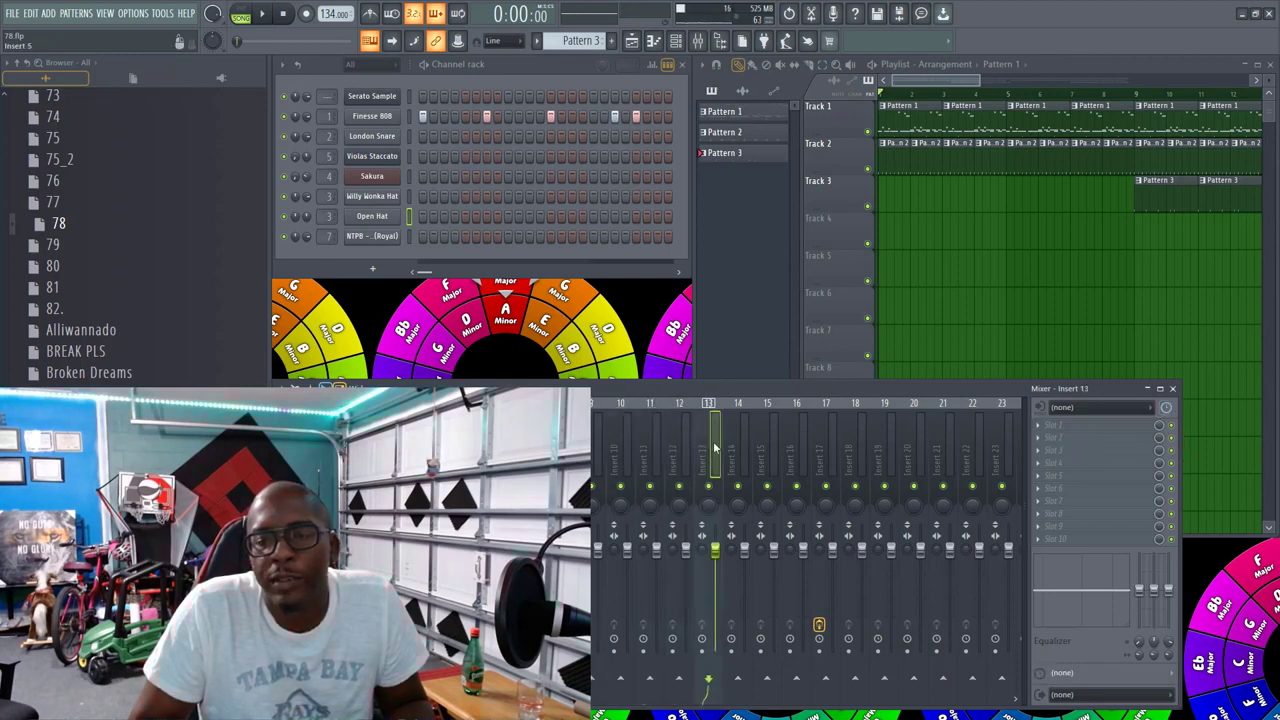
click(834, 447)
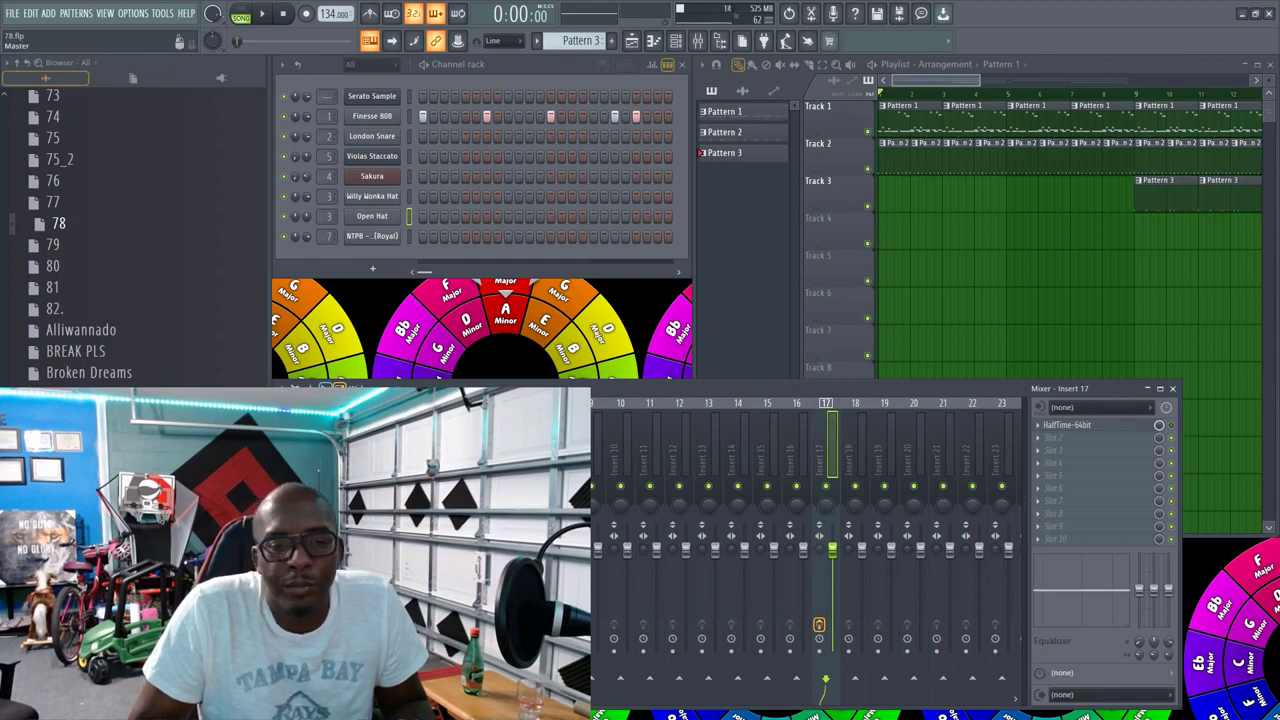
Step: Select Pattern 1 and Insert 4 in the mixer, switch to pattern mode, and listen to the pattern
click(914, 123)
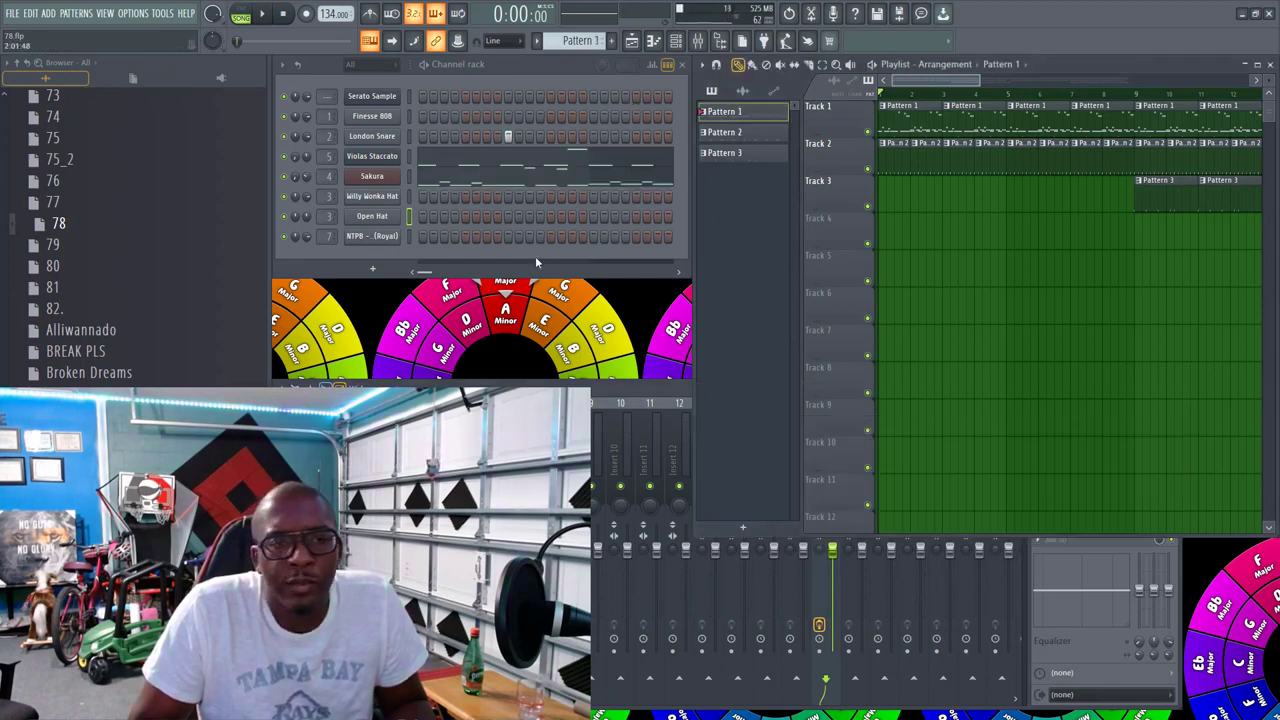
click(561, 450)
click(445, 450)
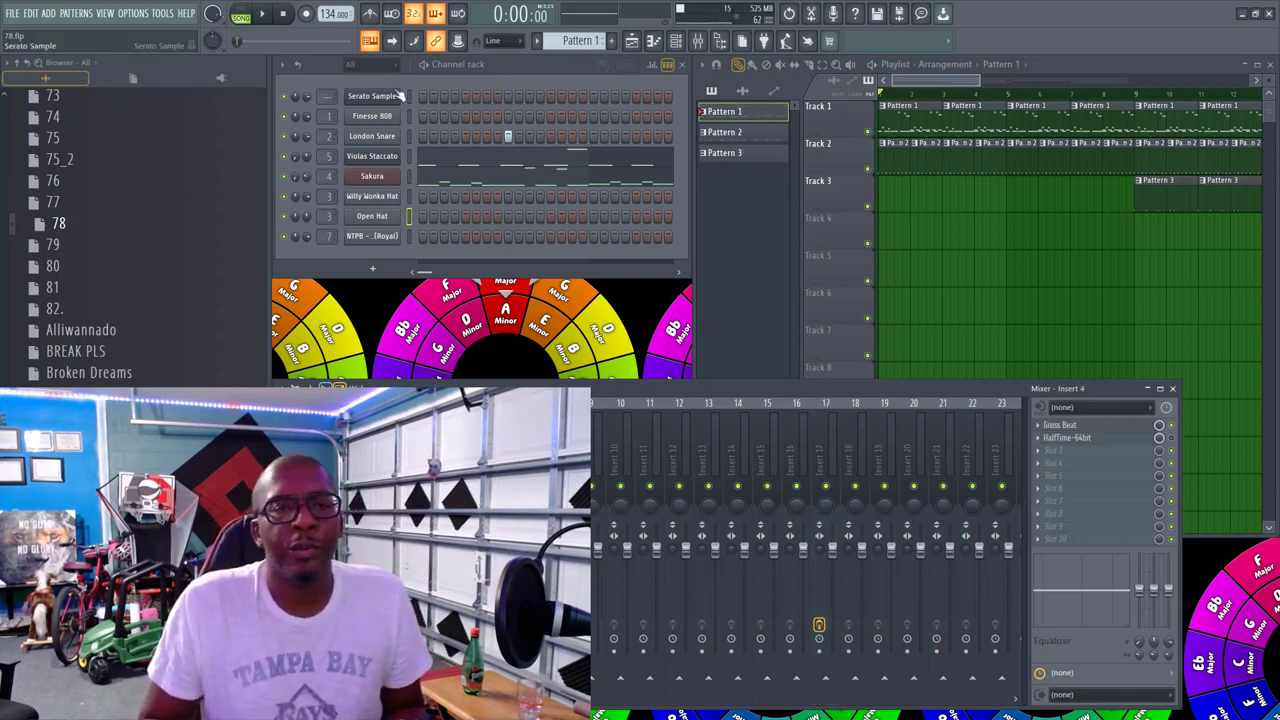
key(l)
key(space)
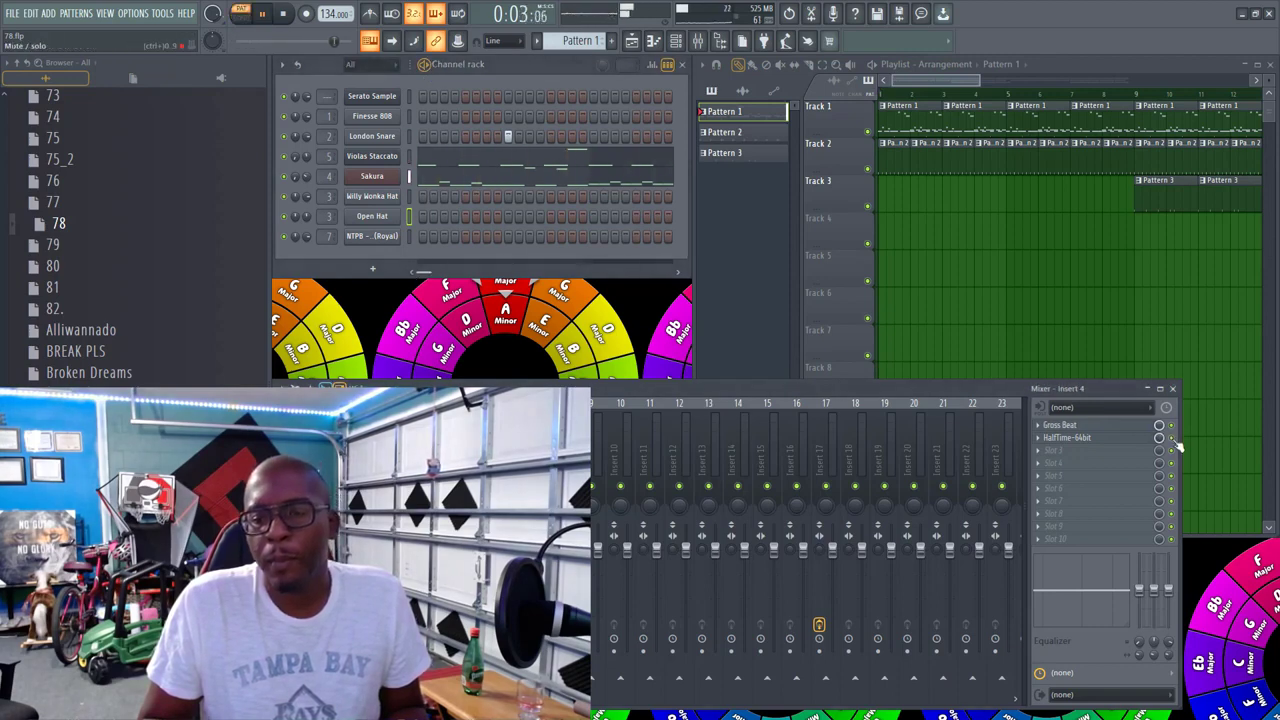
key(space)
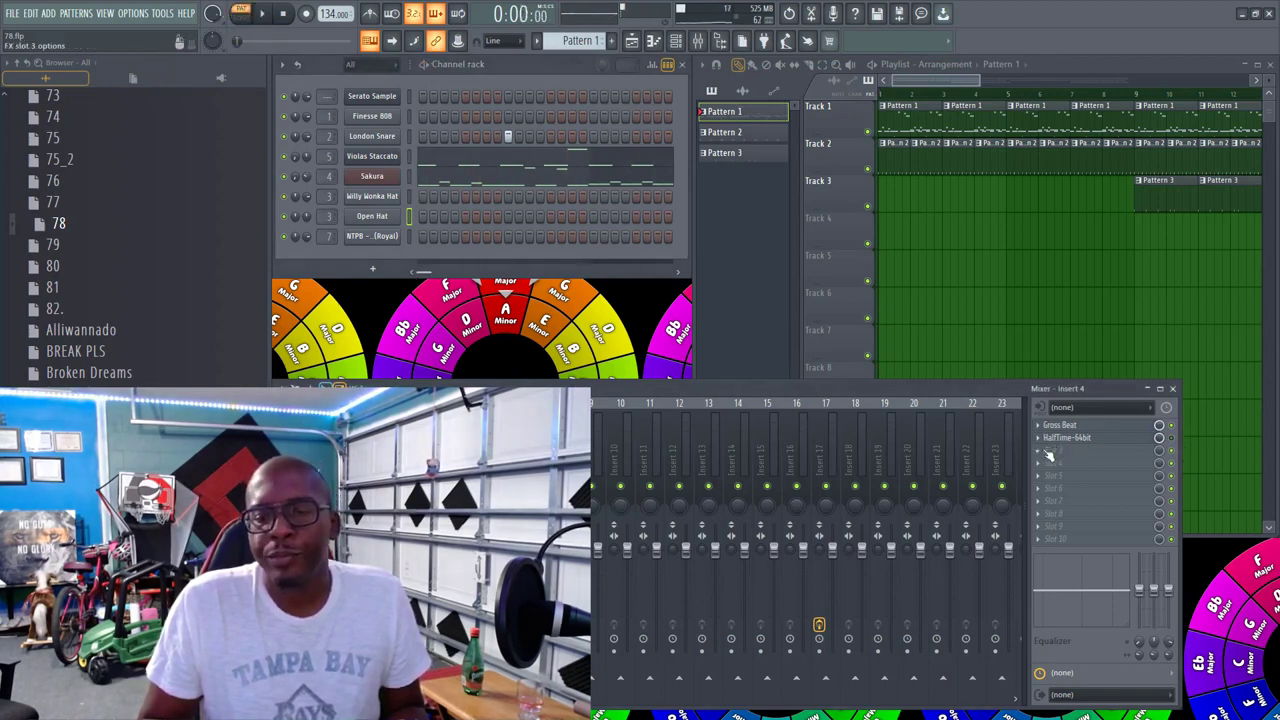
Step: Add a second Gross Beat in slot 3 of Insert 4, load its Pitch shifter preset and choose the -6 time slot
click(1052, 450)
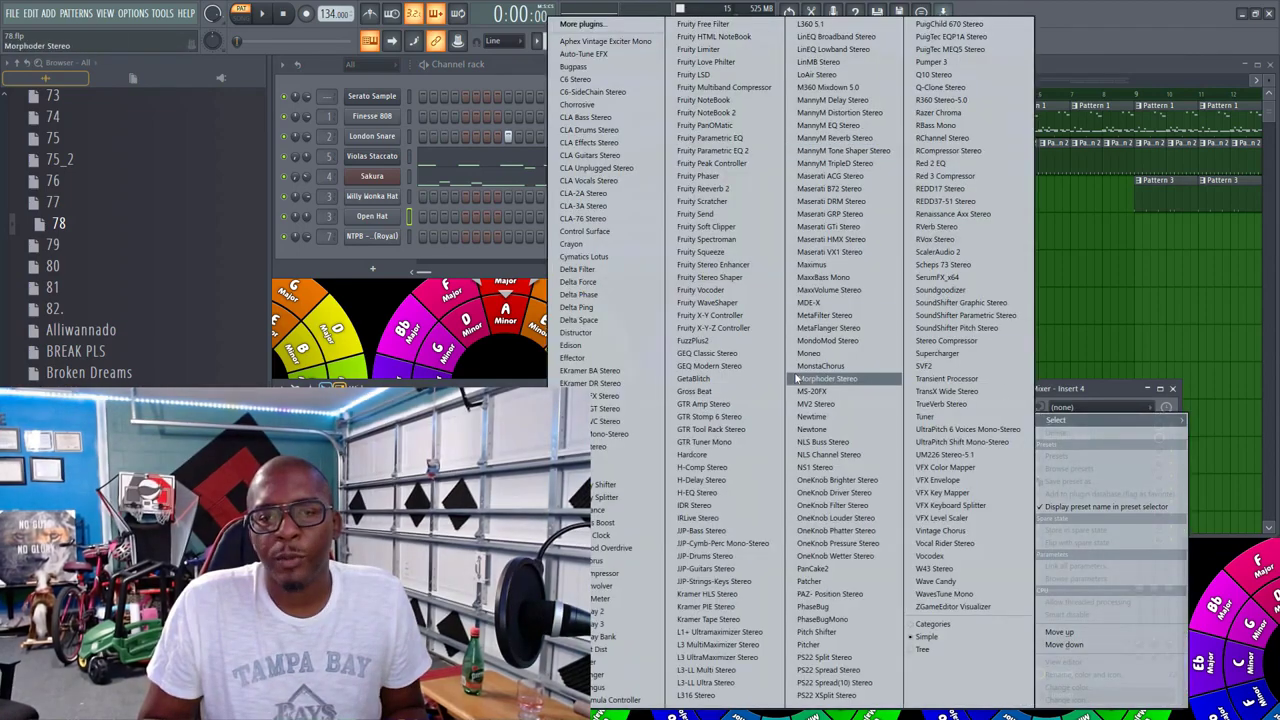
click(700, 391)
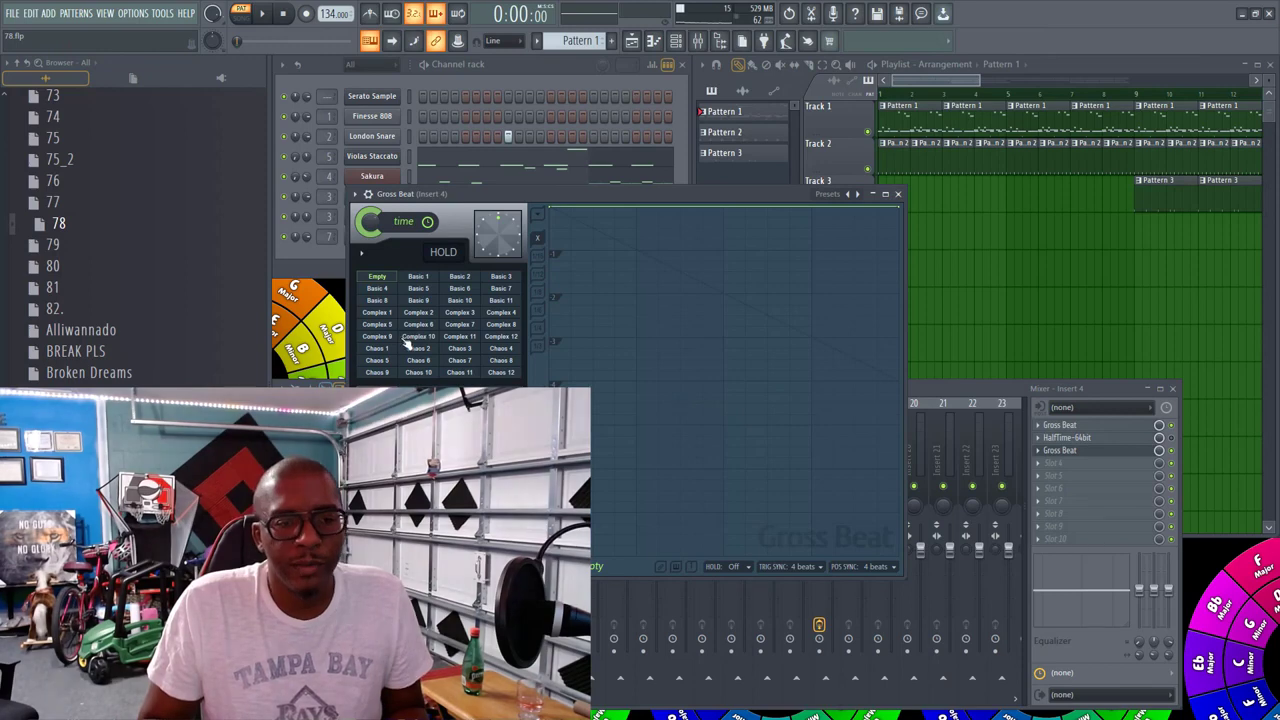
click(843, 197)
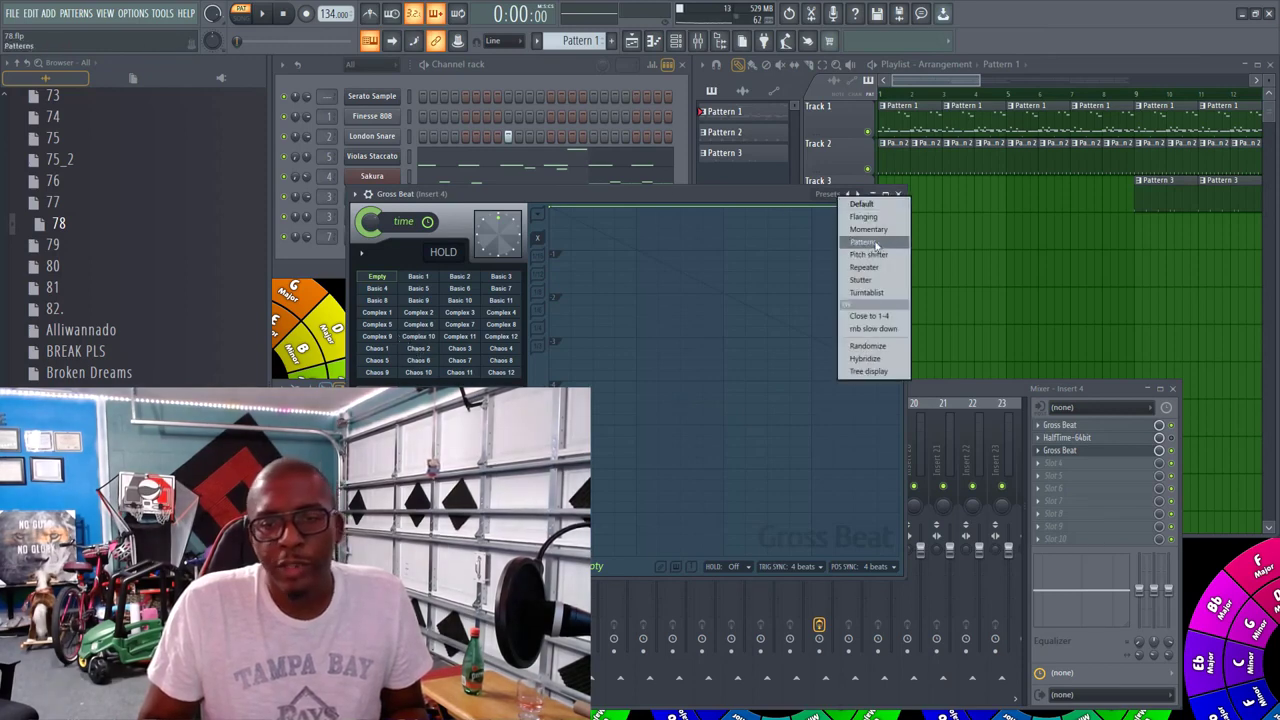
click(885, 256)
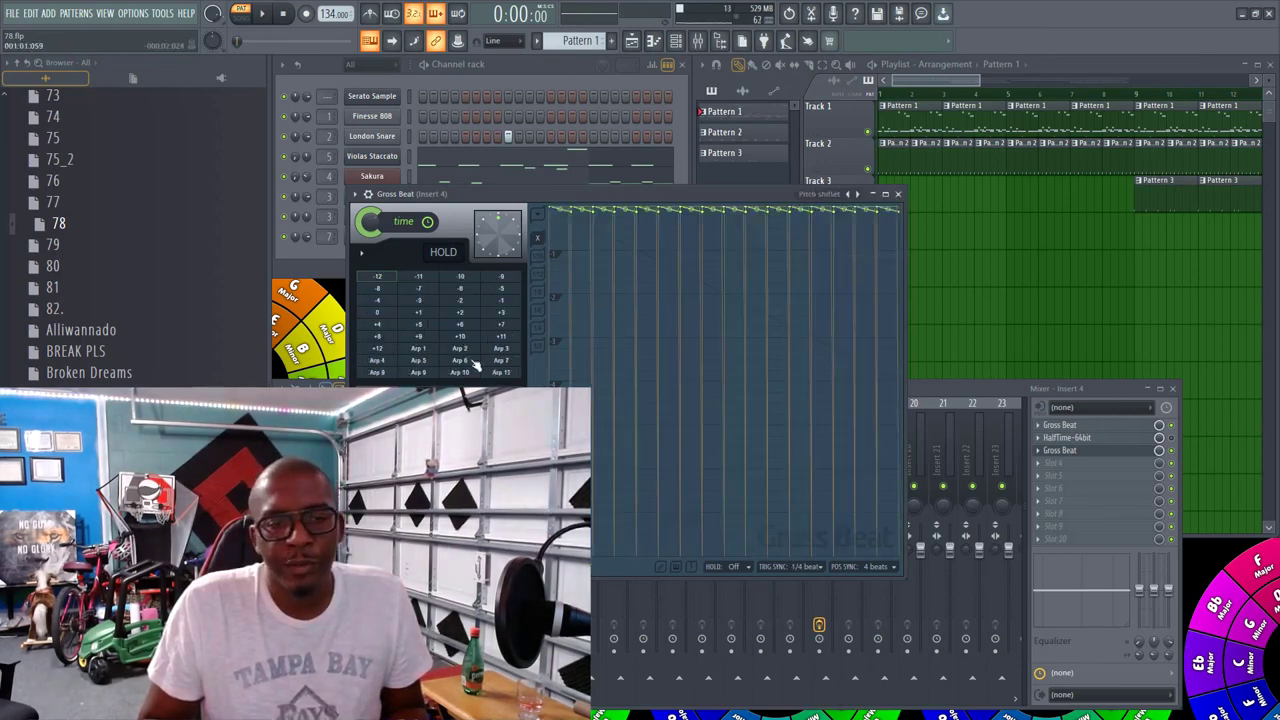
click(462, 290)
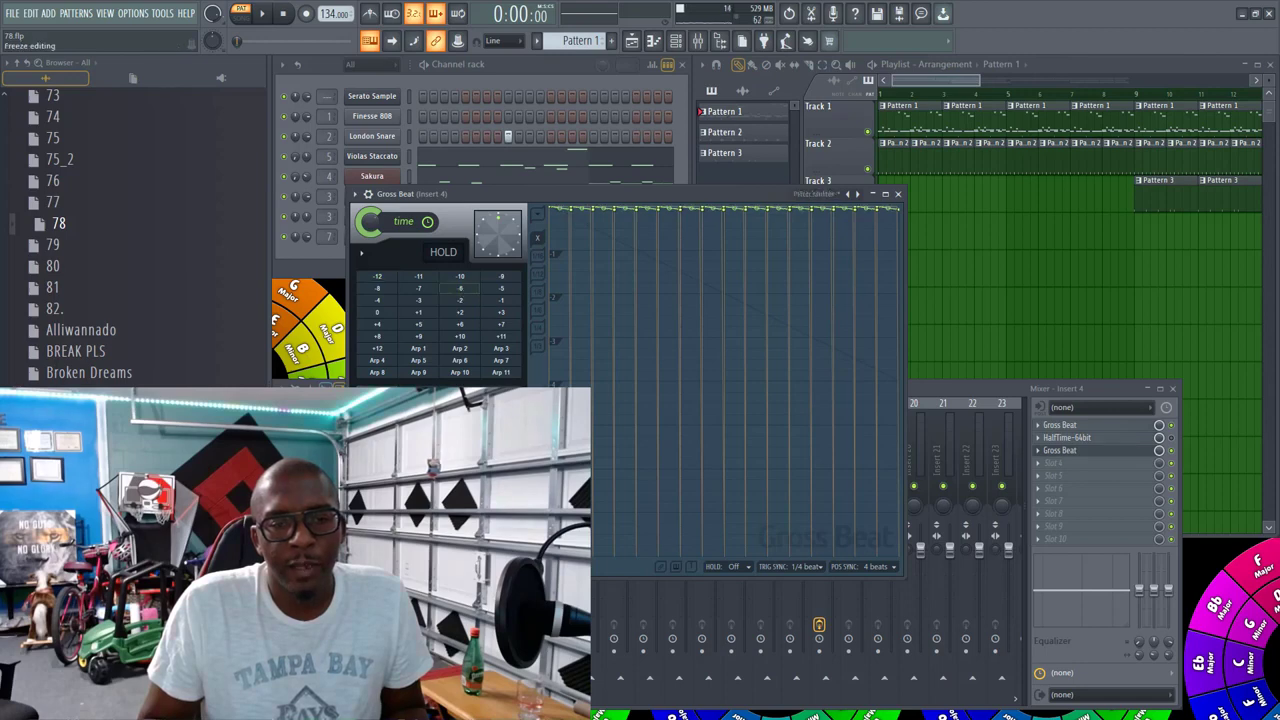
Step: Compare Pattern 1 with the slot 3 Gross Beat enabled and bypassed
key(space)
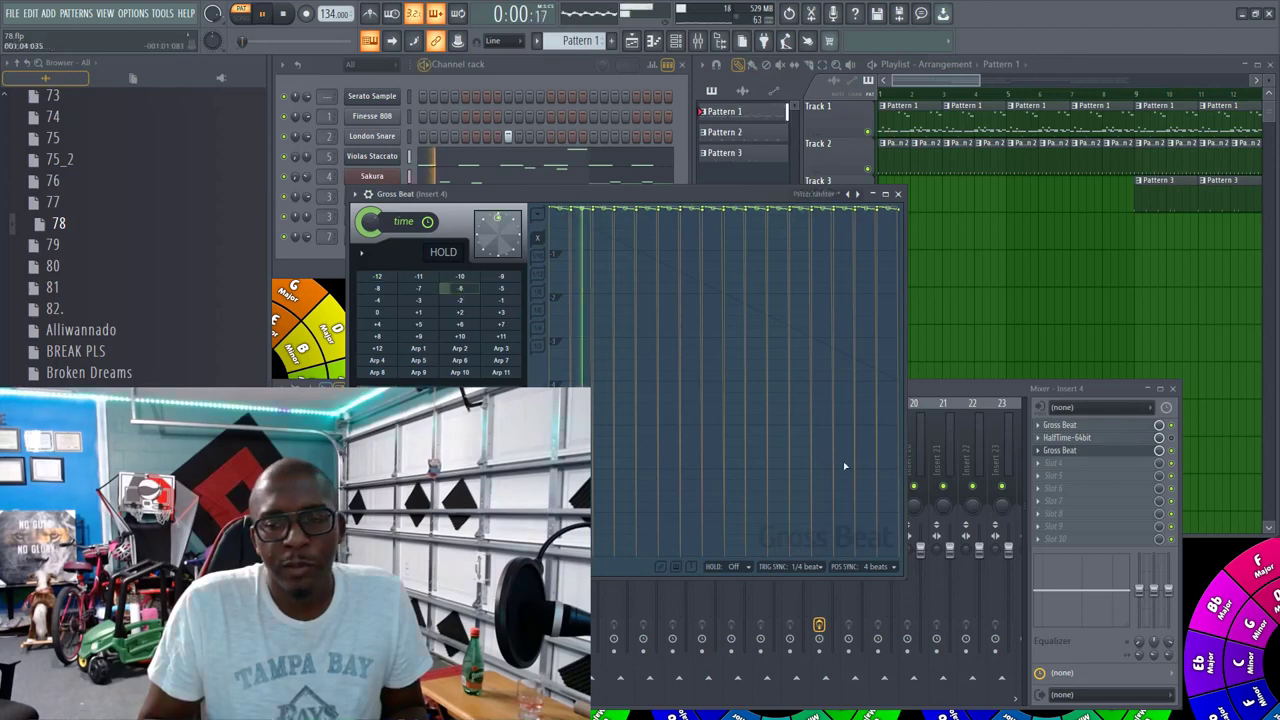
key(space)
click(1172, 452)
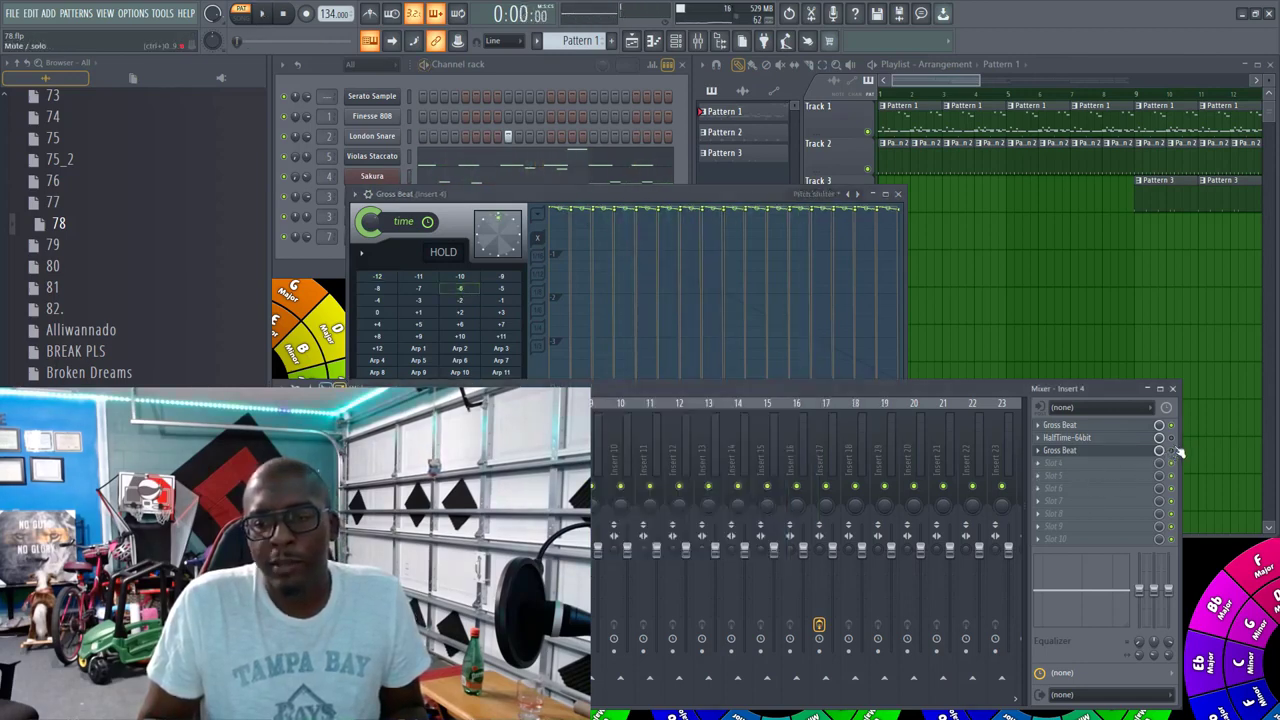
key(space)
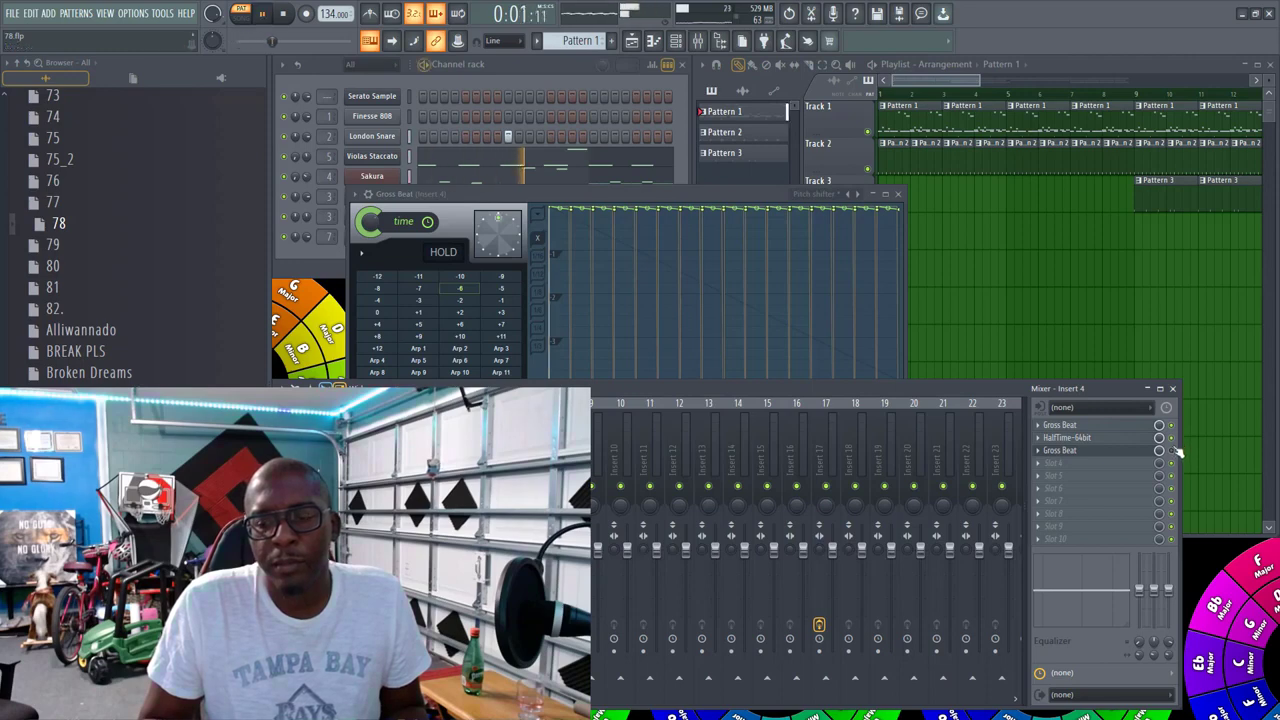
key(space)
key(space)
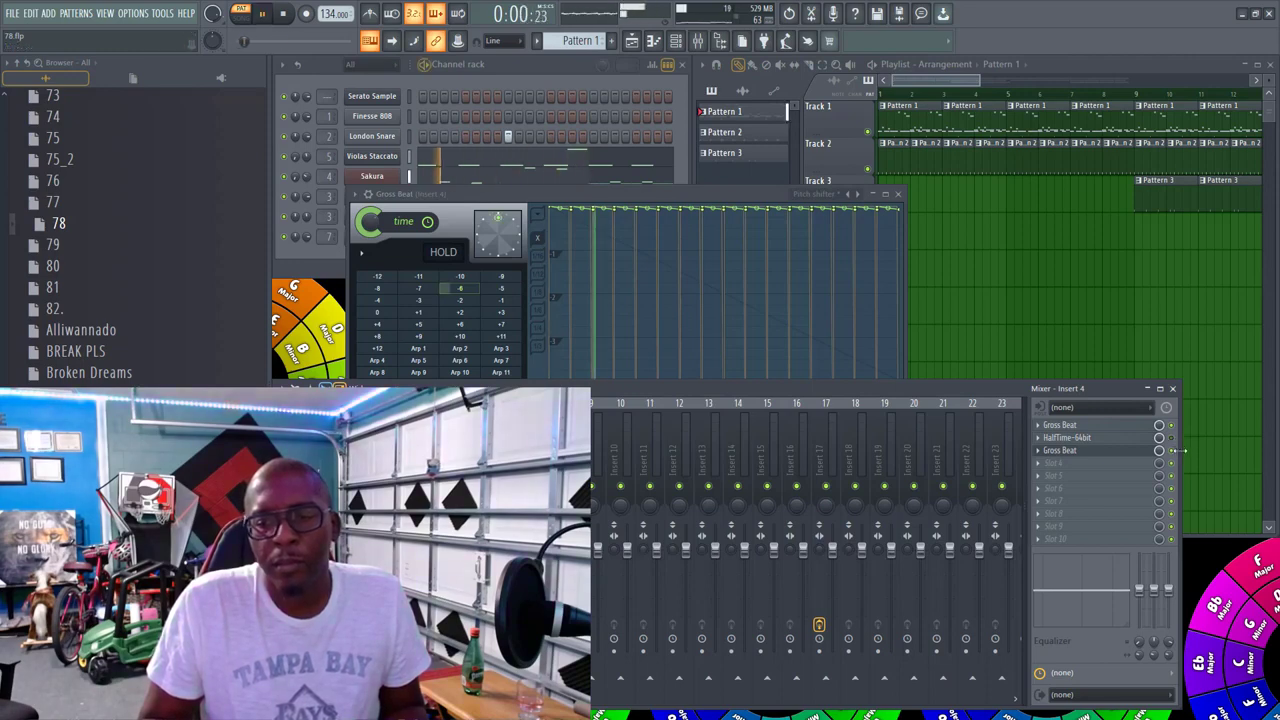
Step: Stop playback, switch the slot 3 Gross Beat on Insert 4 to the -5 pitch slot and close its window
key(space)
click(508, 298)
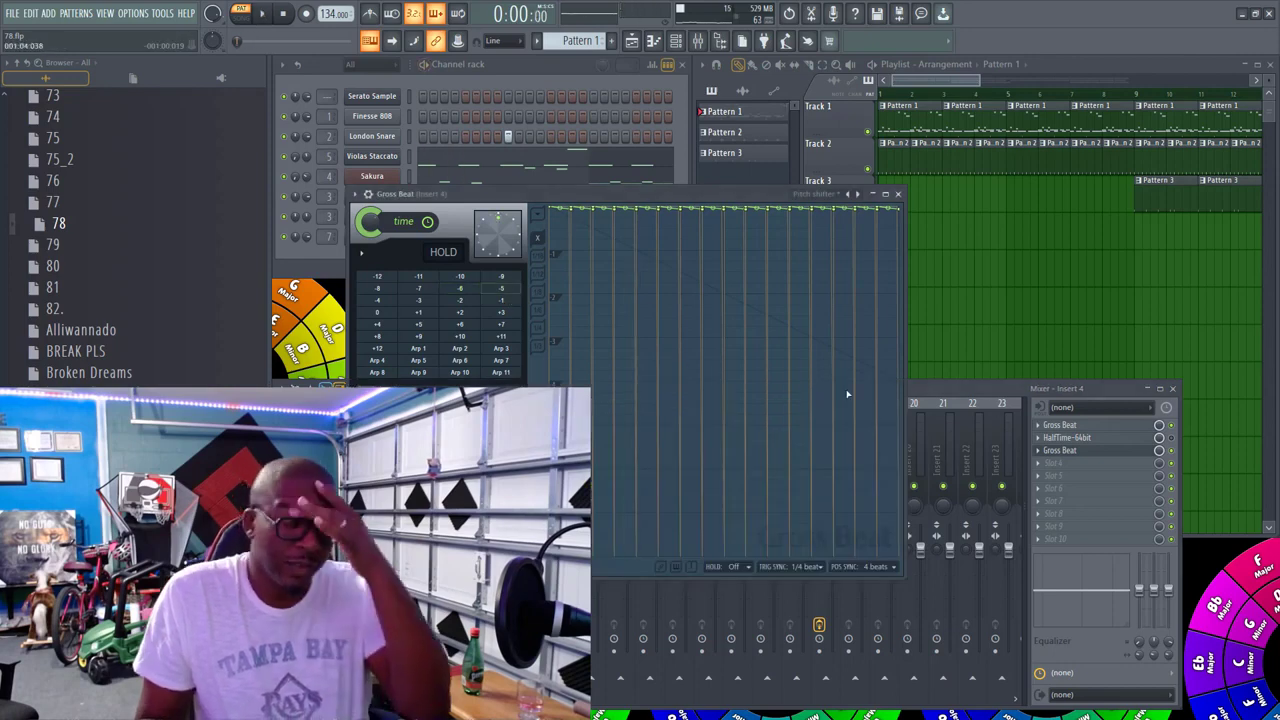
click(899, 194)
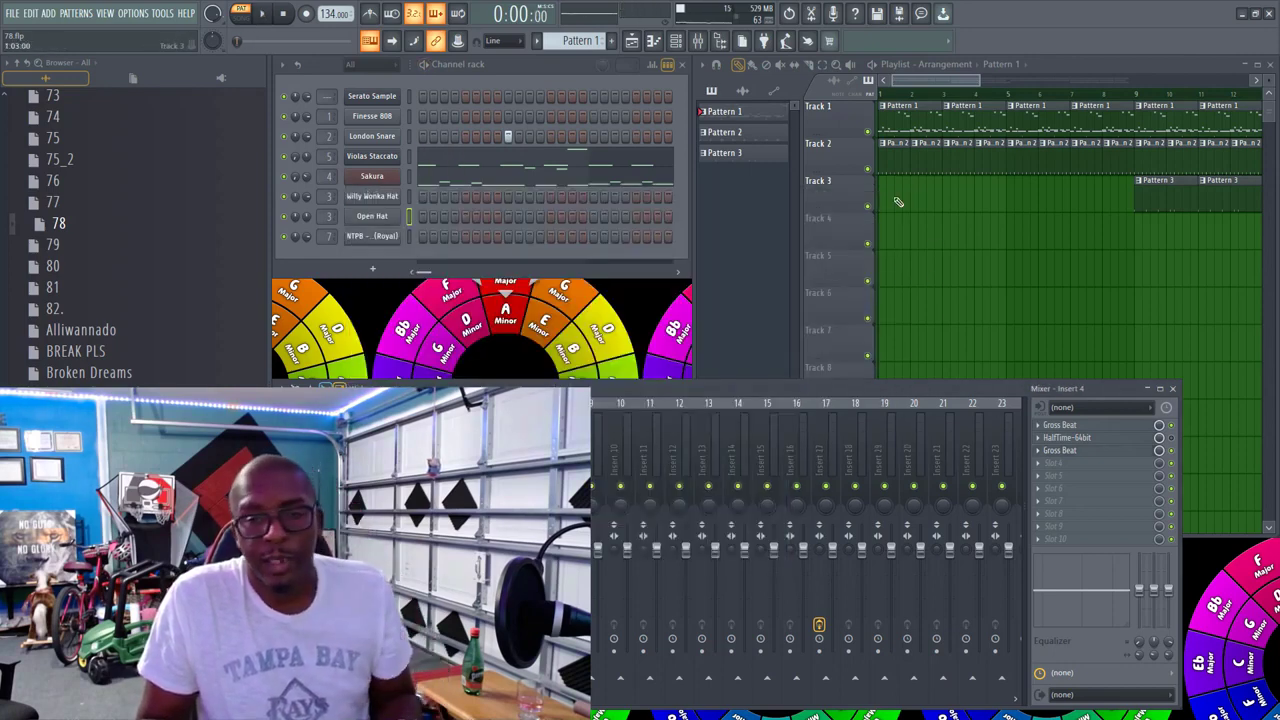
Step: Save the slot 3 Gross Beat settings as a preset in the TW preset folder and close the plugin window
click(1104, 451)
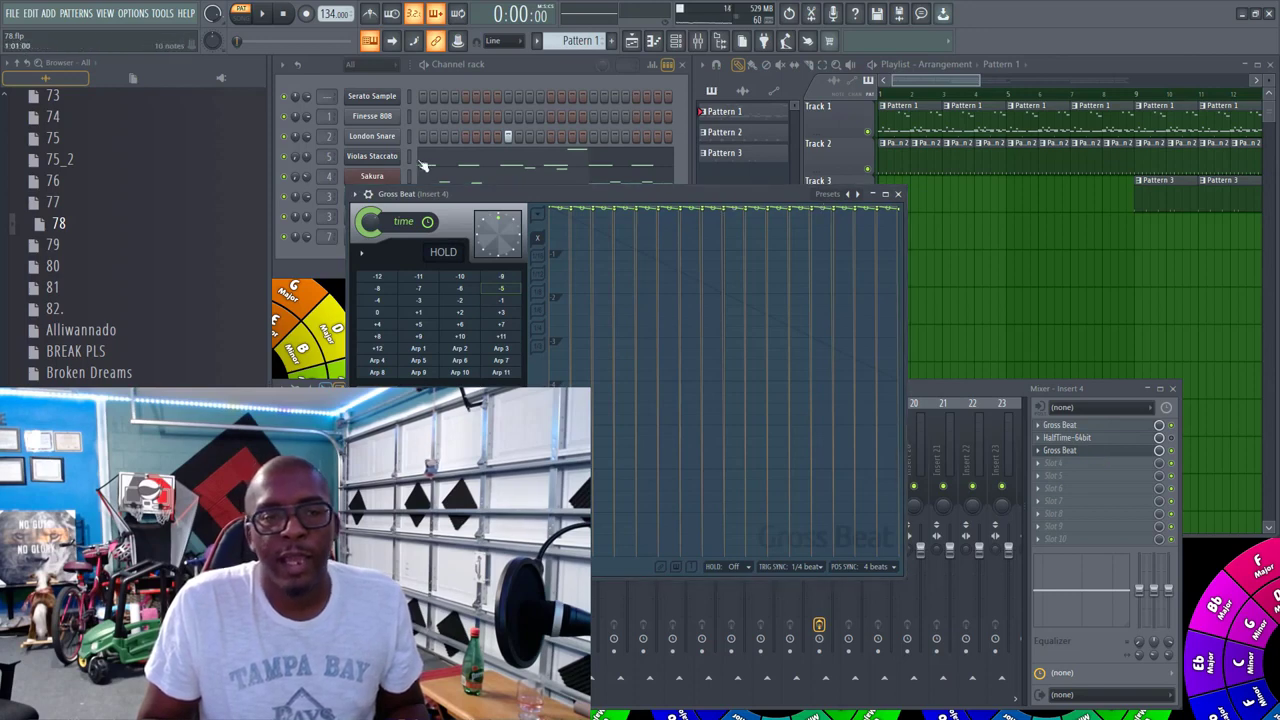
click(355, 194)
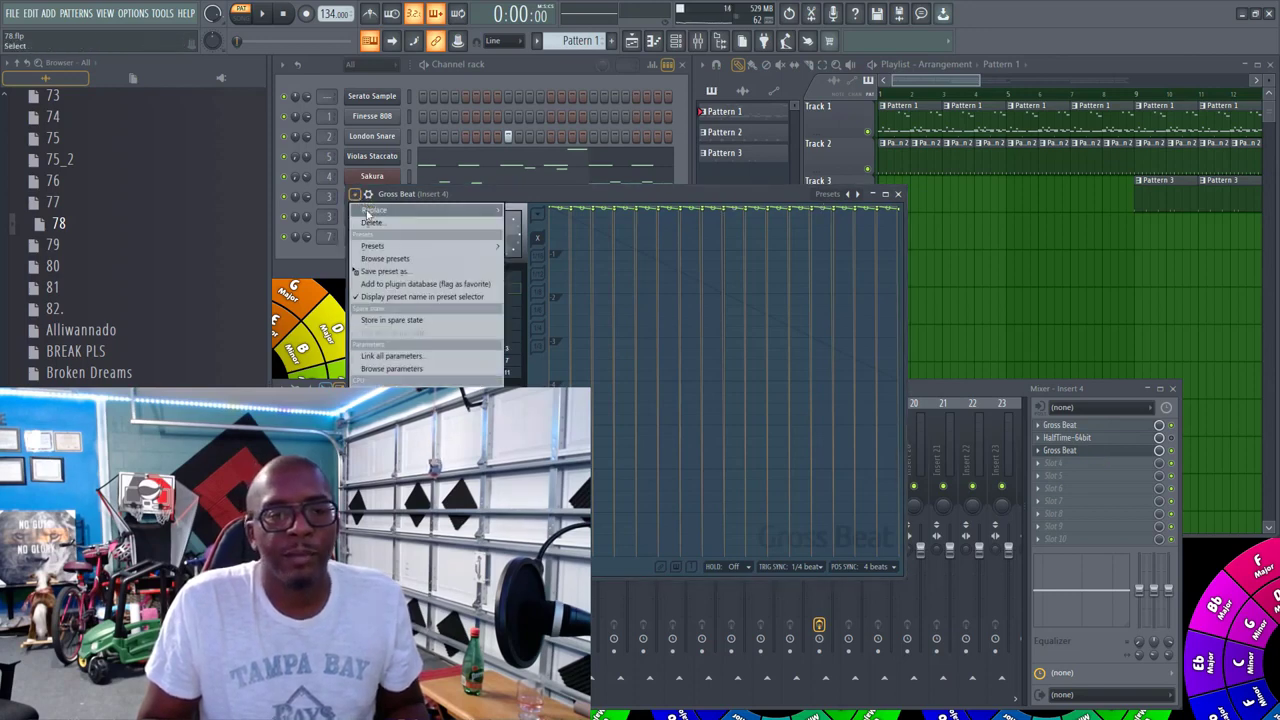
click(380, 272)
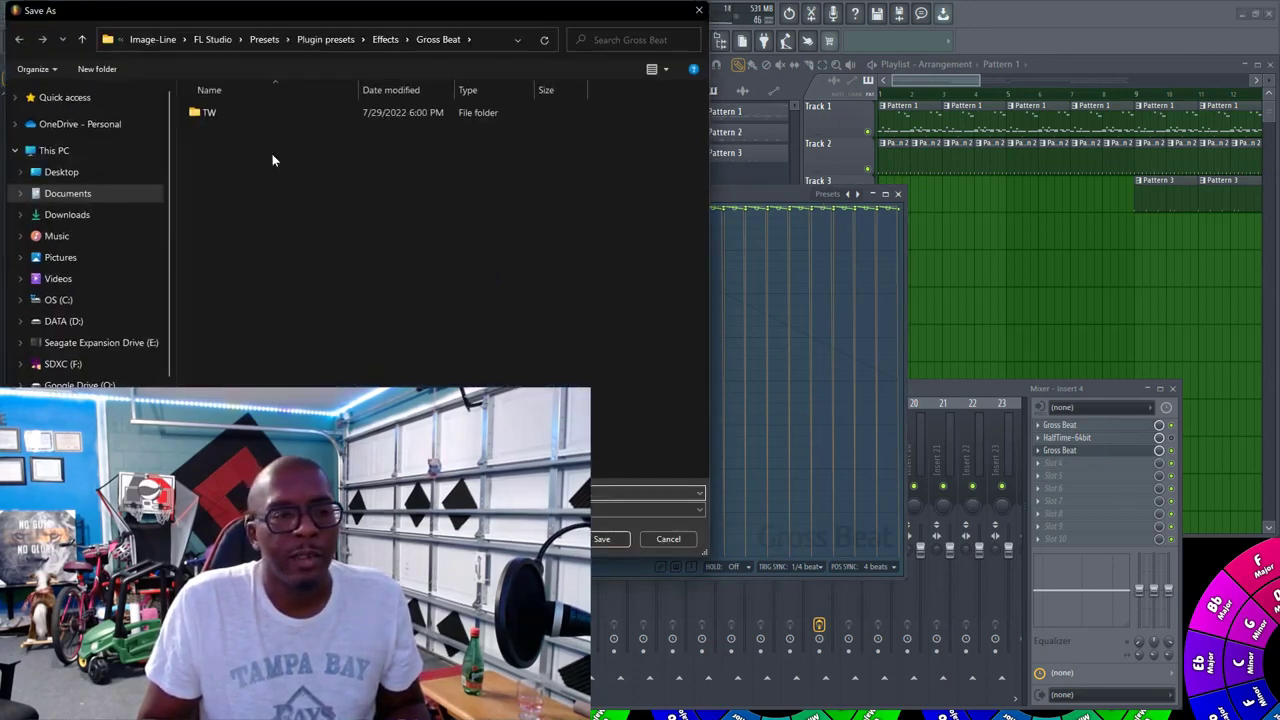
double_click(222, 113)
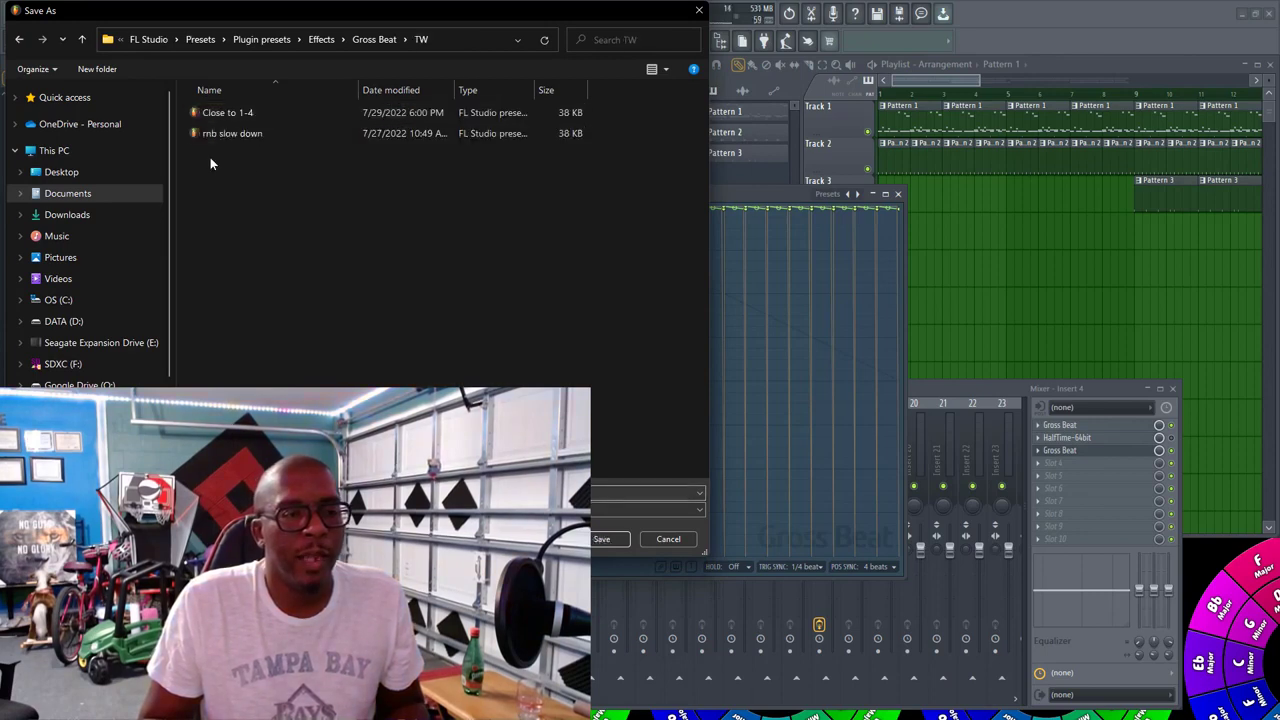
click(226, 112)
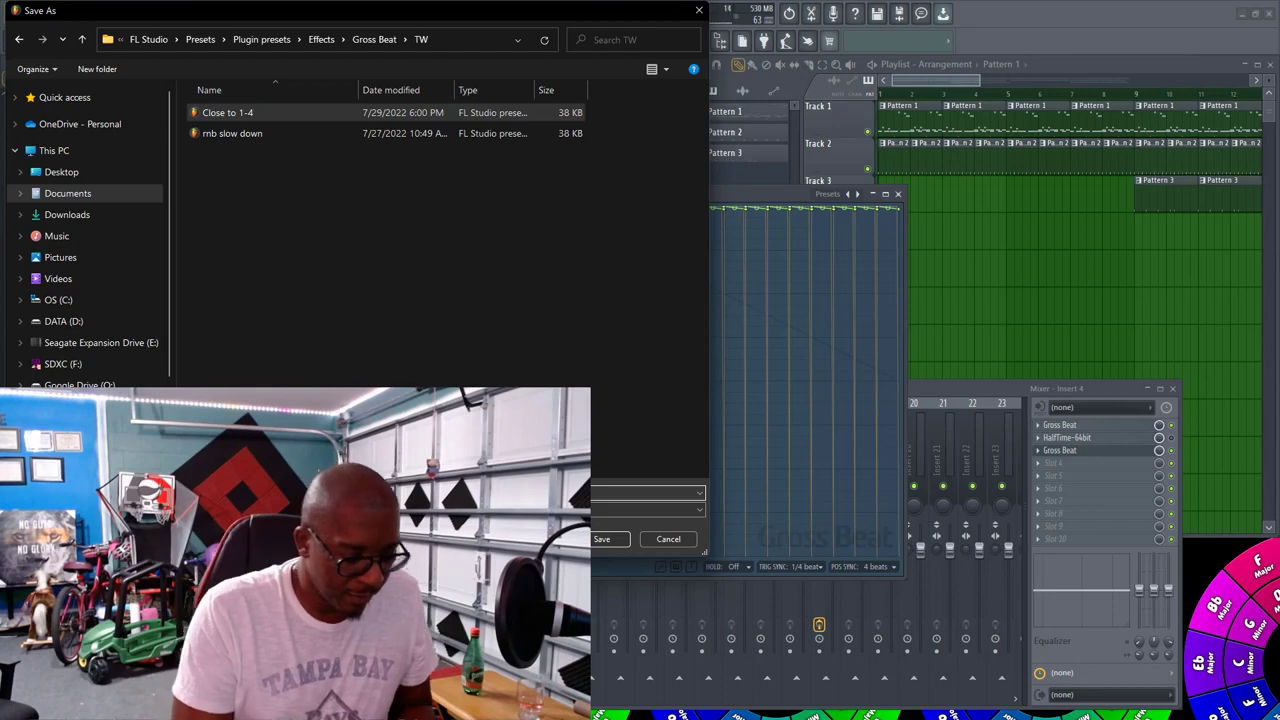
key(BackSpace)
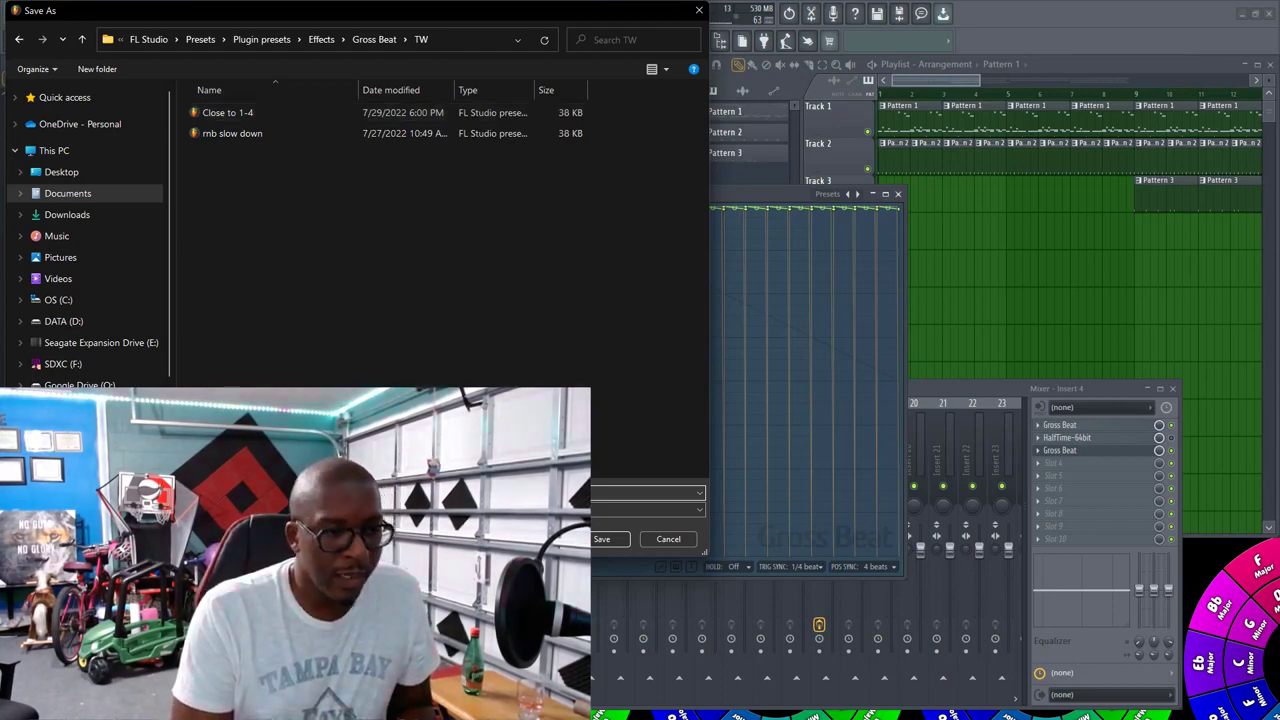
key(Return)
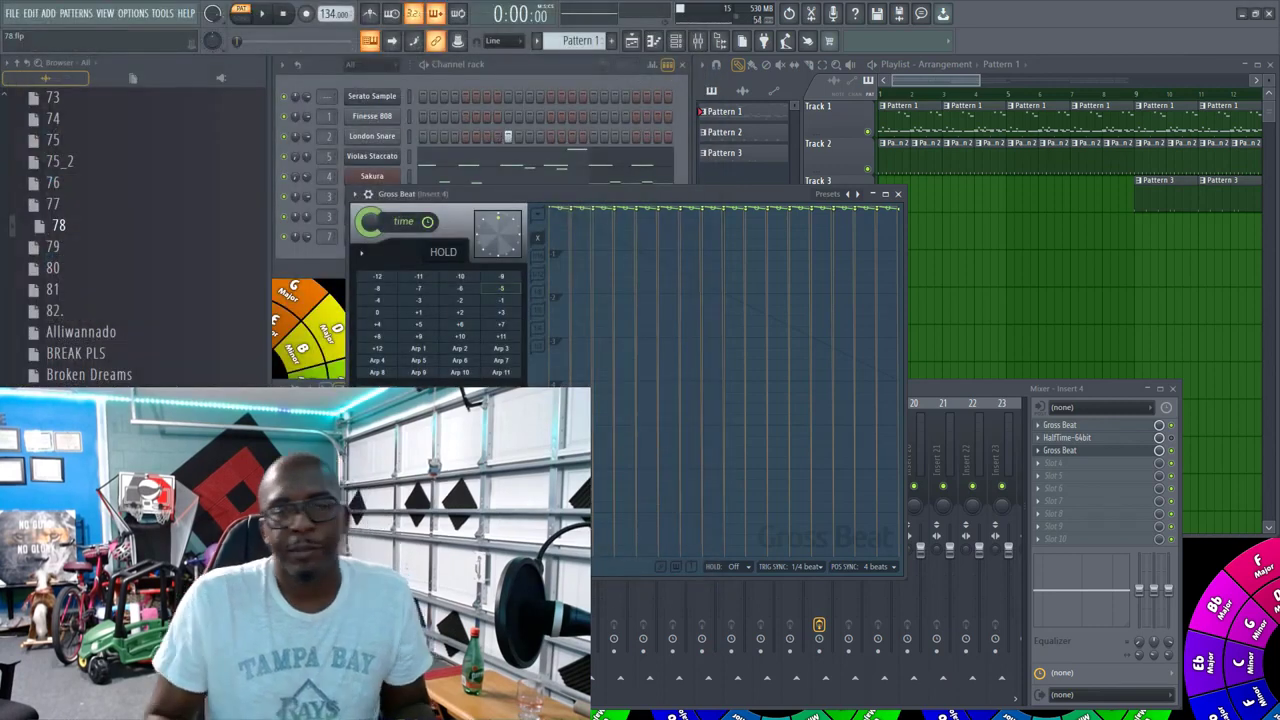
click(898, 194)
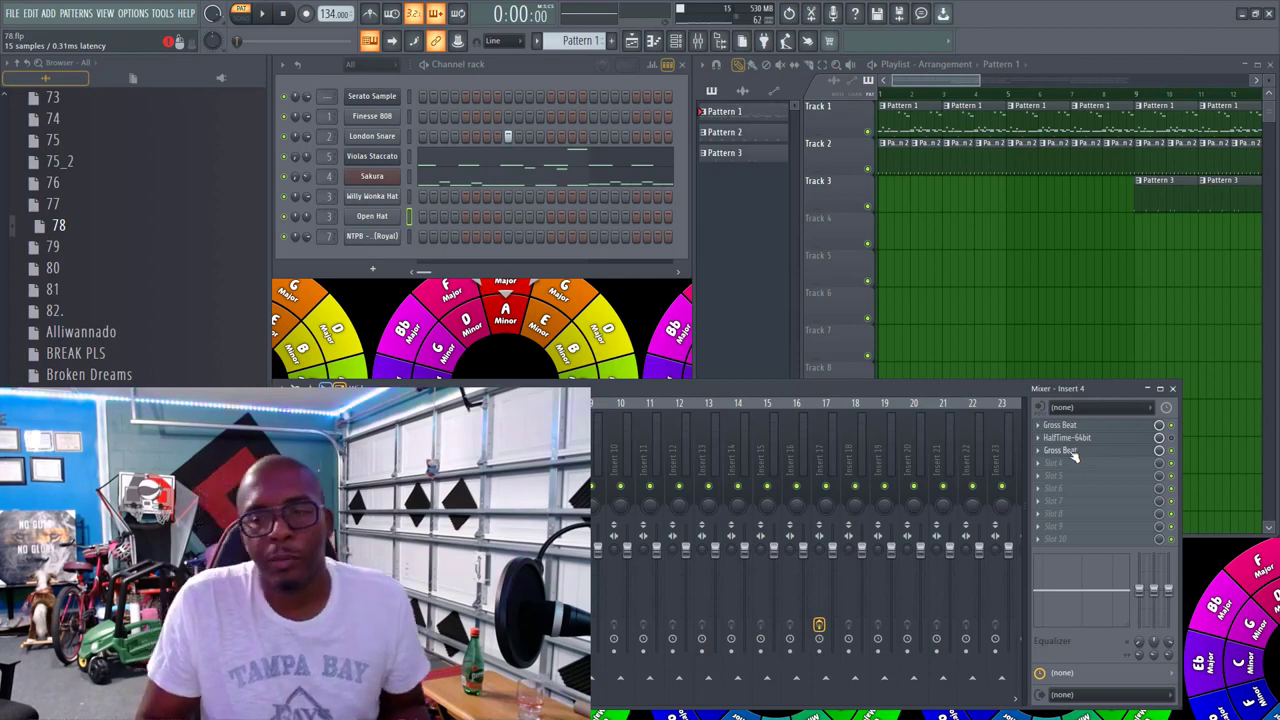
Step: Play Pattern 1 briefly, stop it and open both Gross Beat windows on Insert 4
key(space)
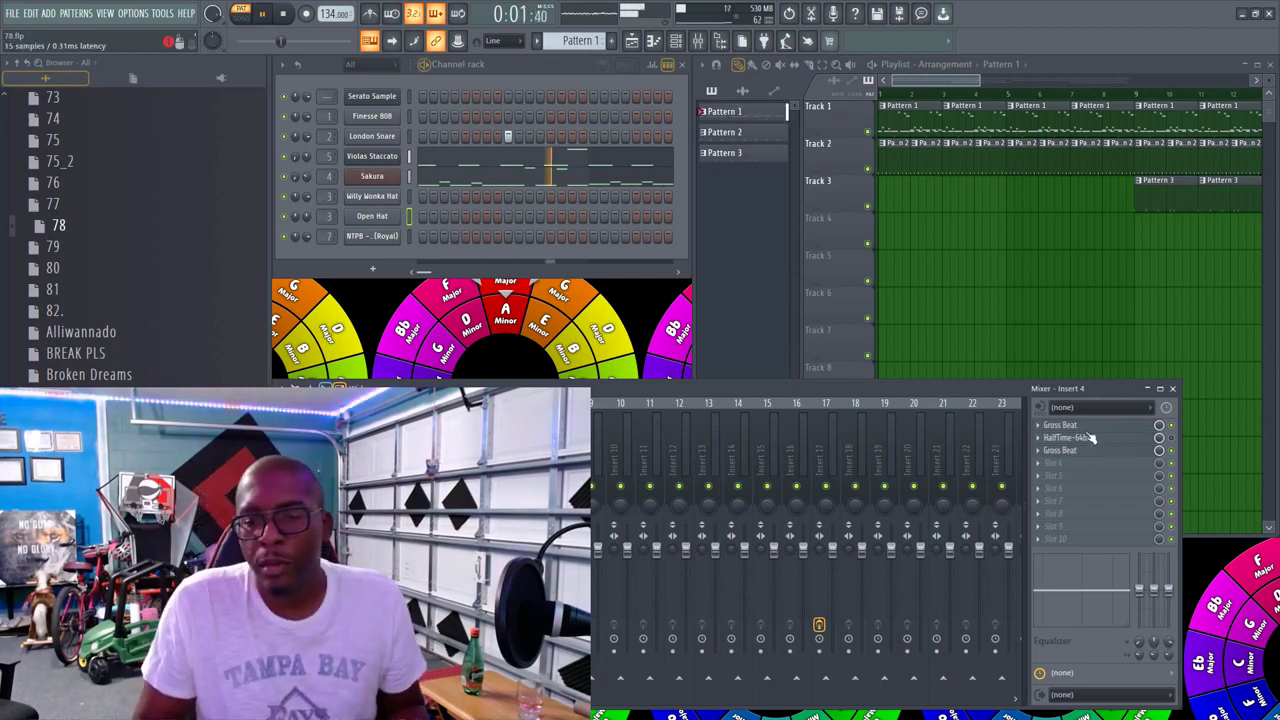
key(space)
click(1087, 427)
click(1088, 451)
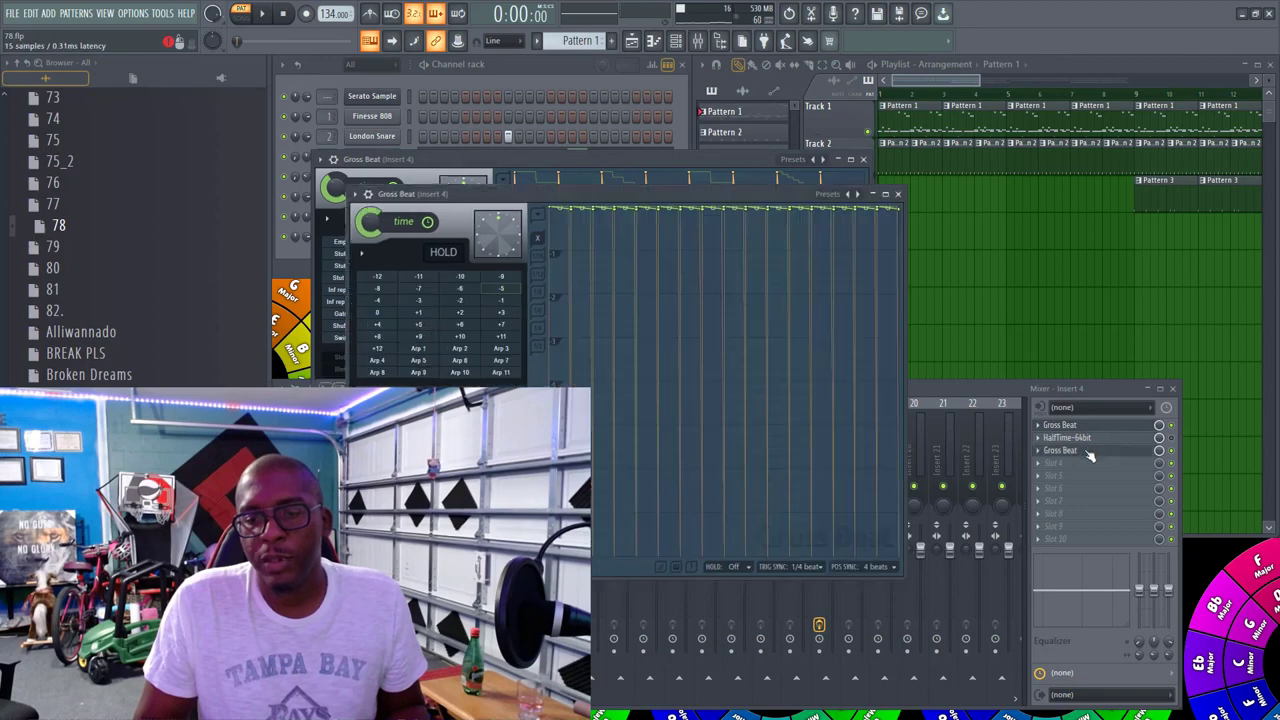
Step: Rename the HALF TIME preset in the Gross Beat TW folder to HALF TIME 1-4 Speed and leave the save dialog without saving
click(355, 194)
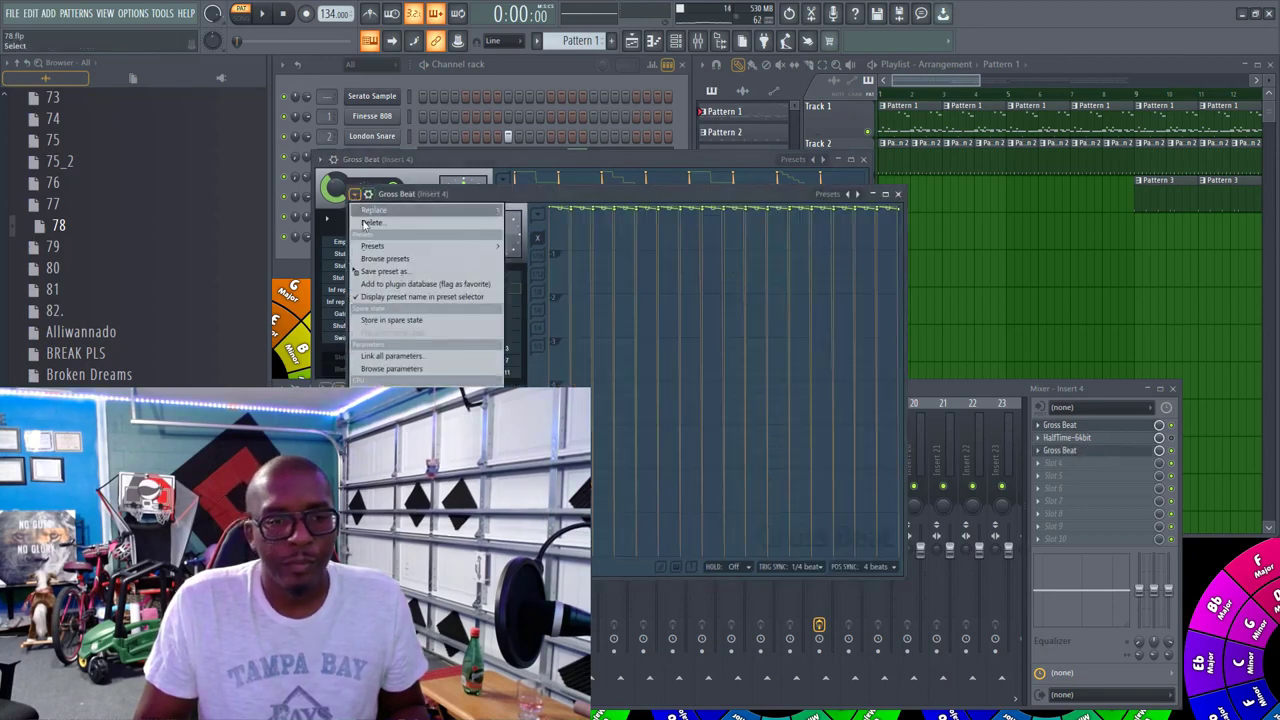
click(378, 271)
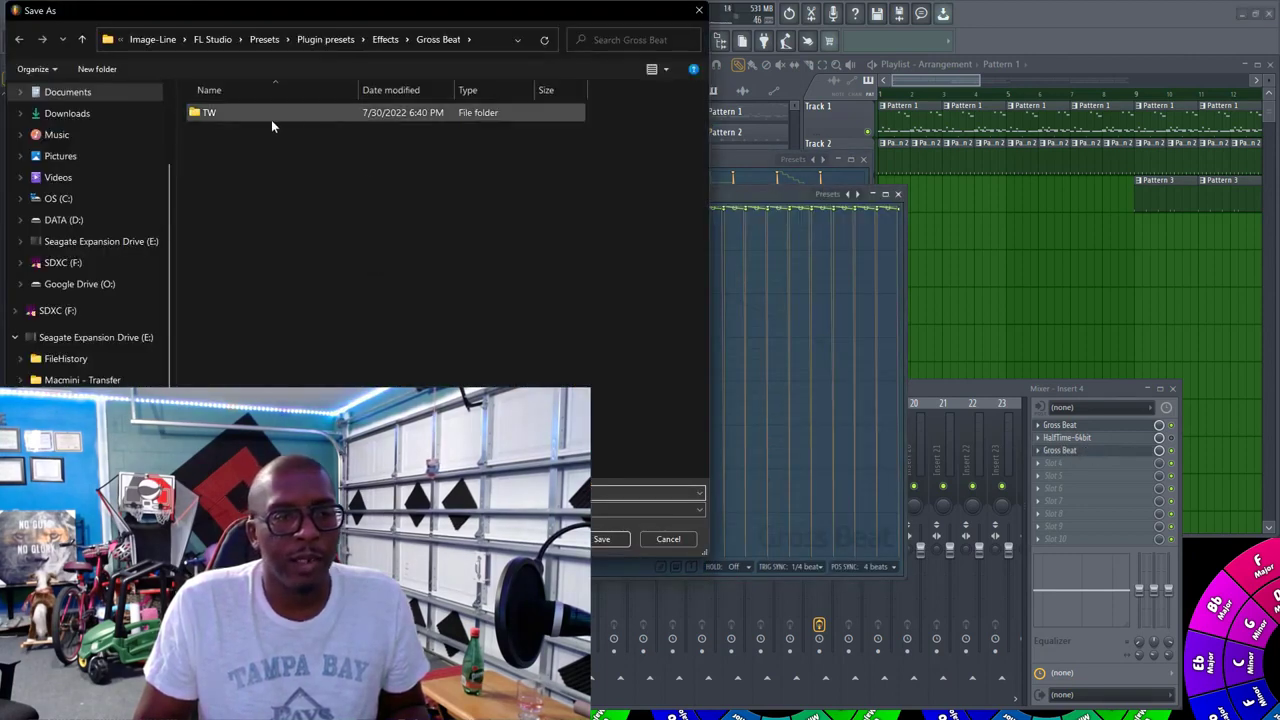
double_click(271, 121)
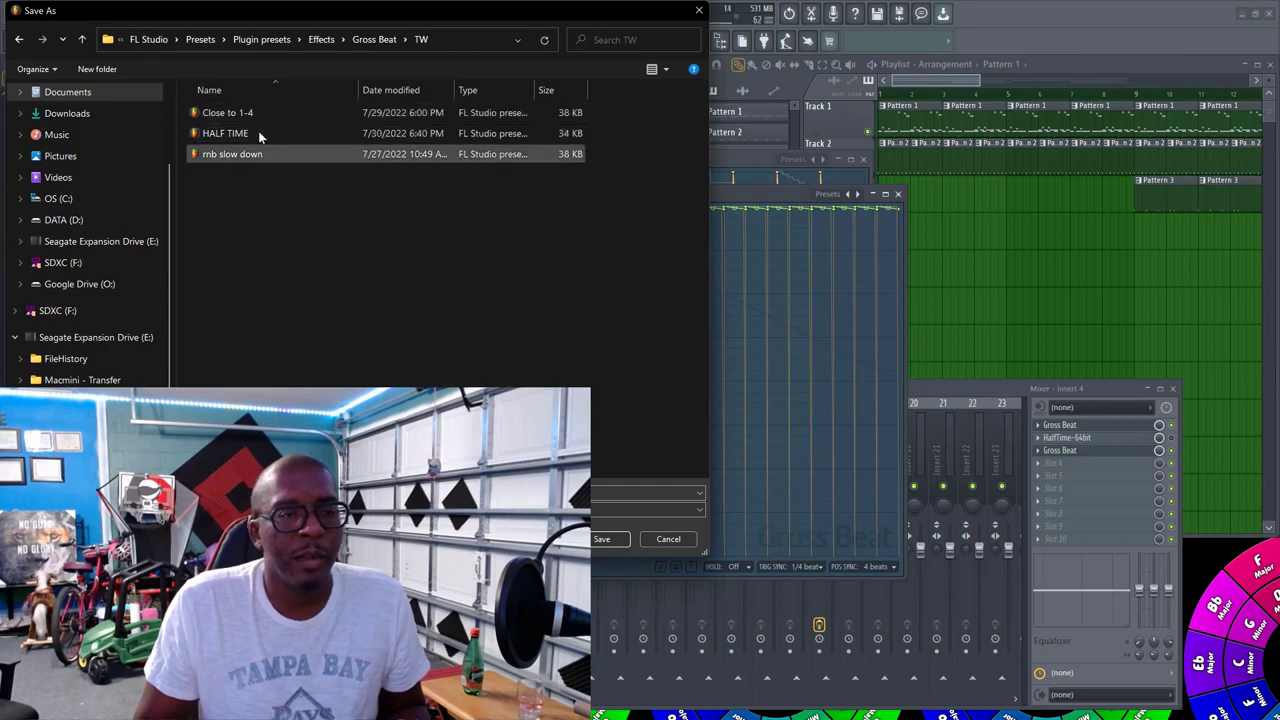
click(250, 133)
click(247, 134)
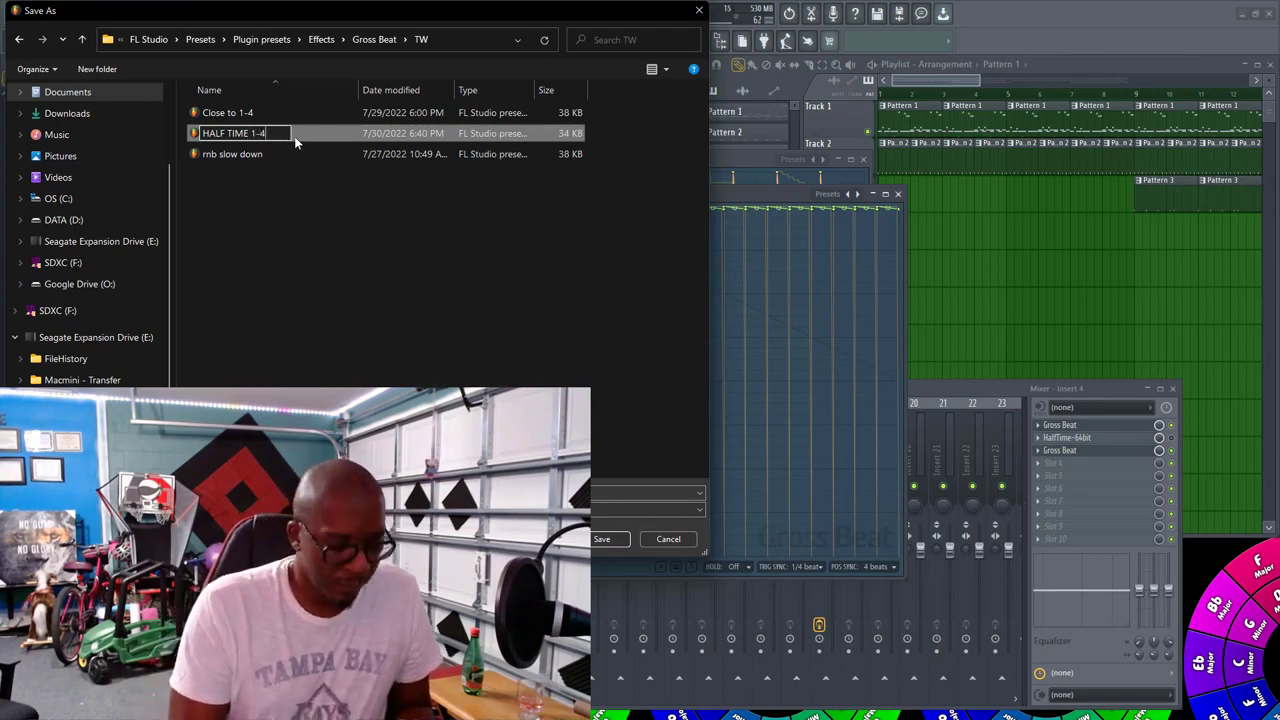
text(Speed)
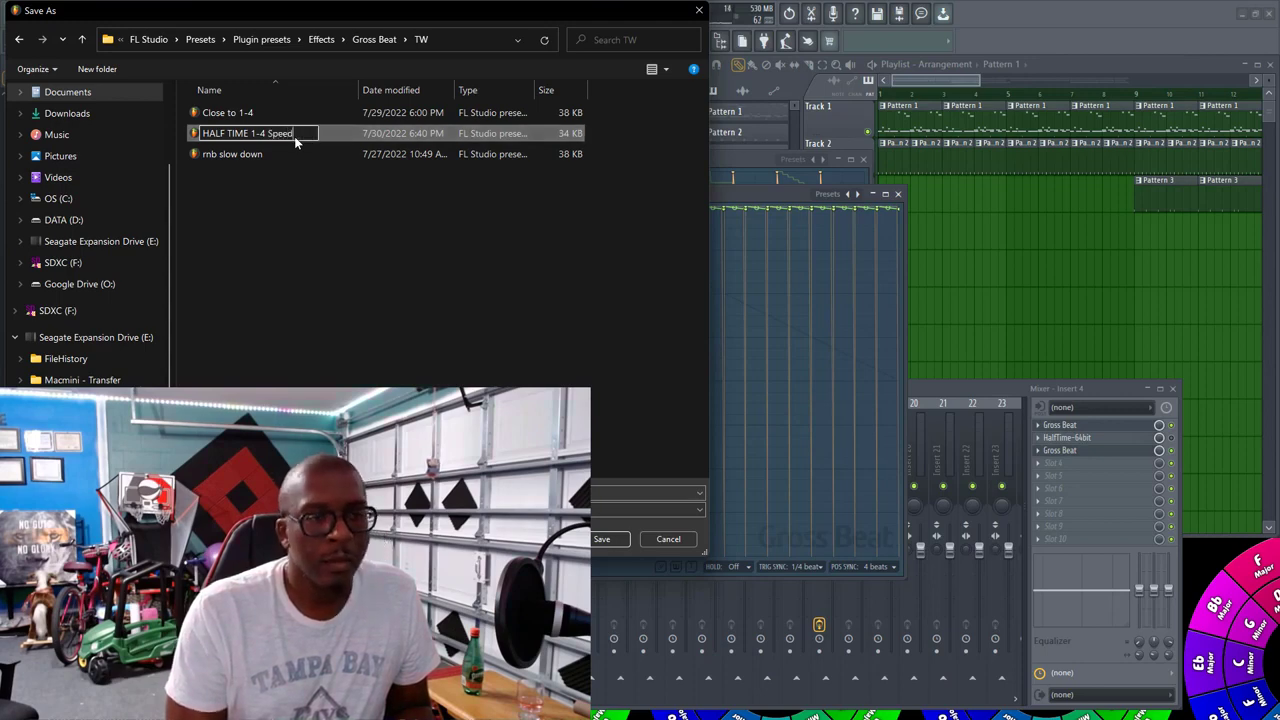
key(Return)
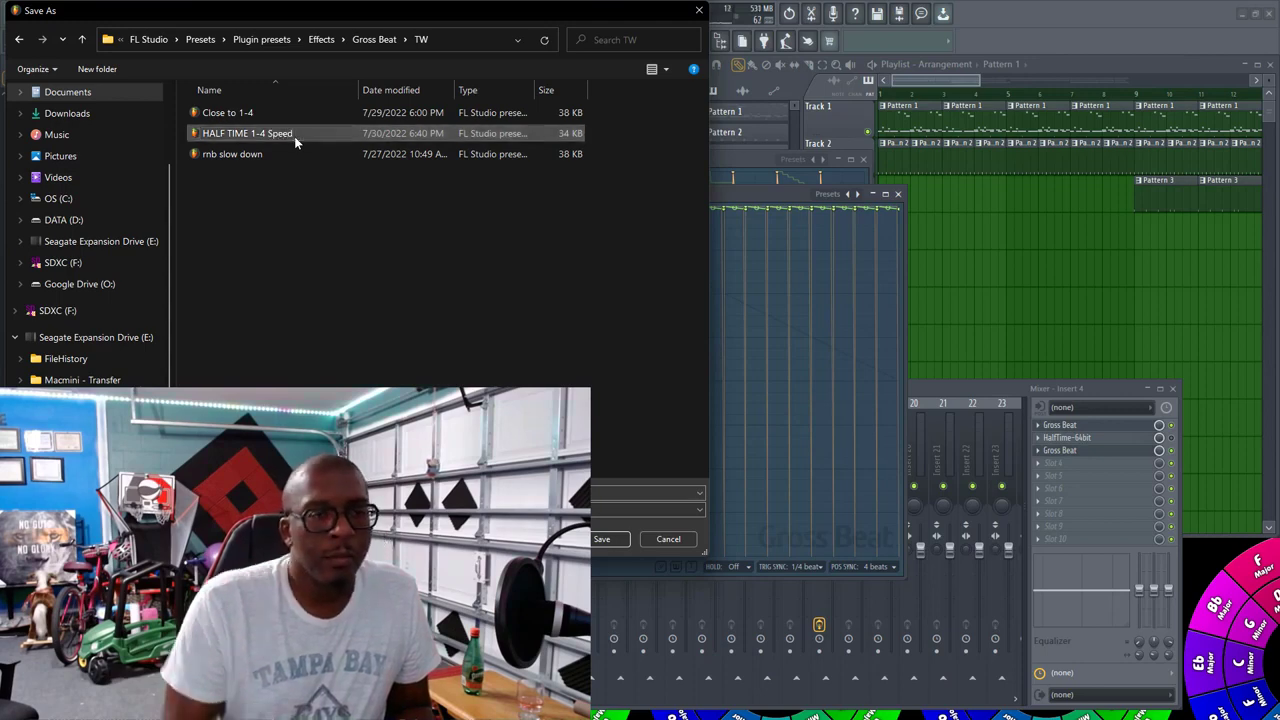
click(689, 537)
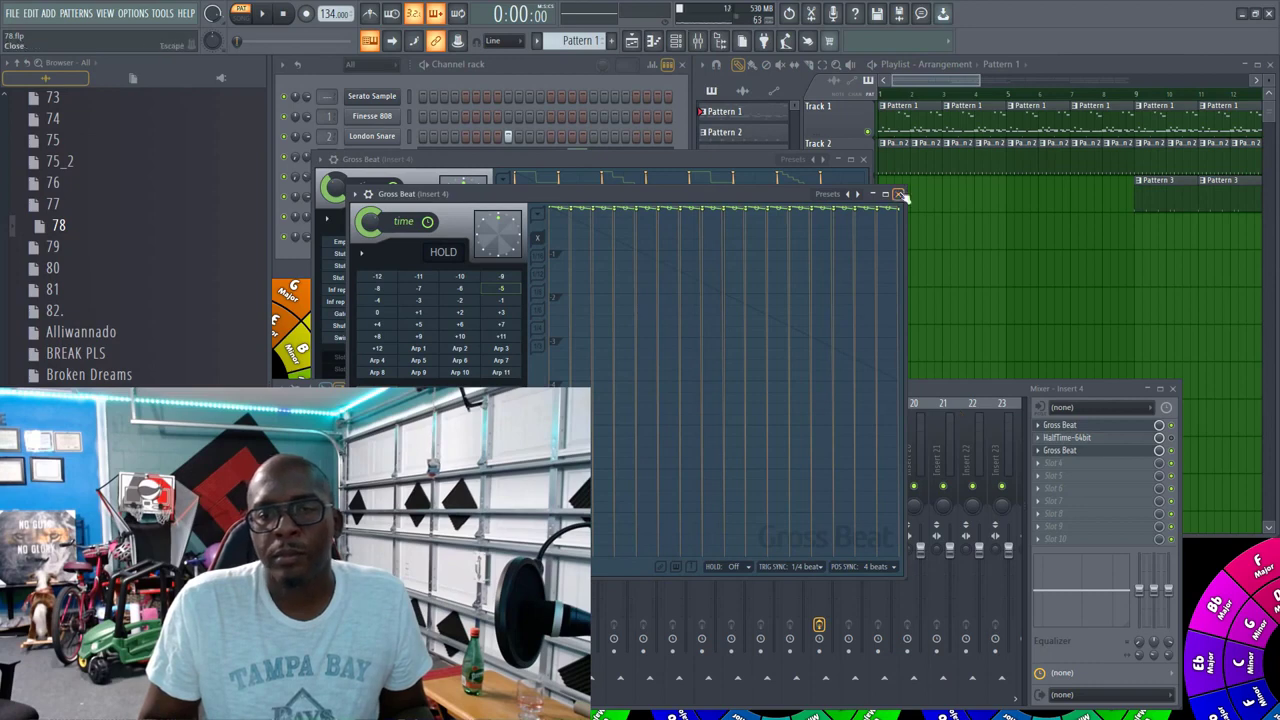
Step: Close both Gross Beat windows and the mixer
click(898, 194)
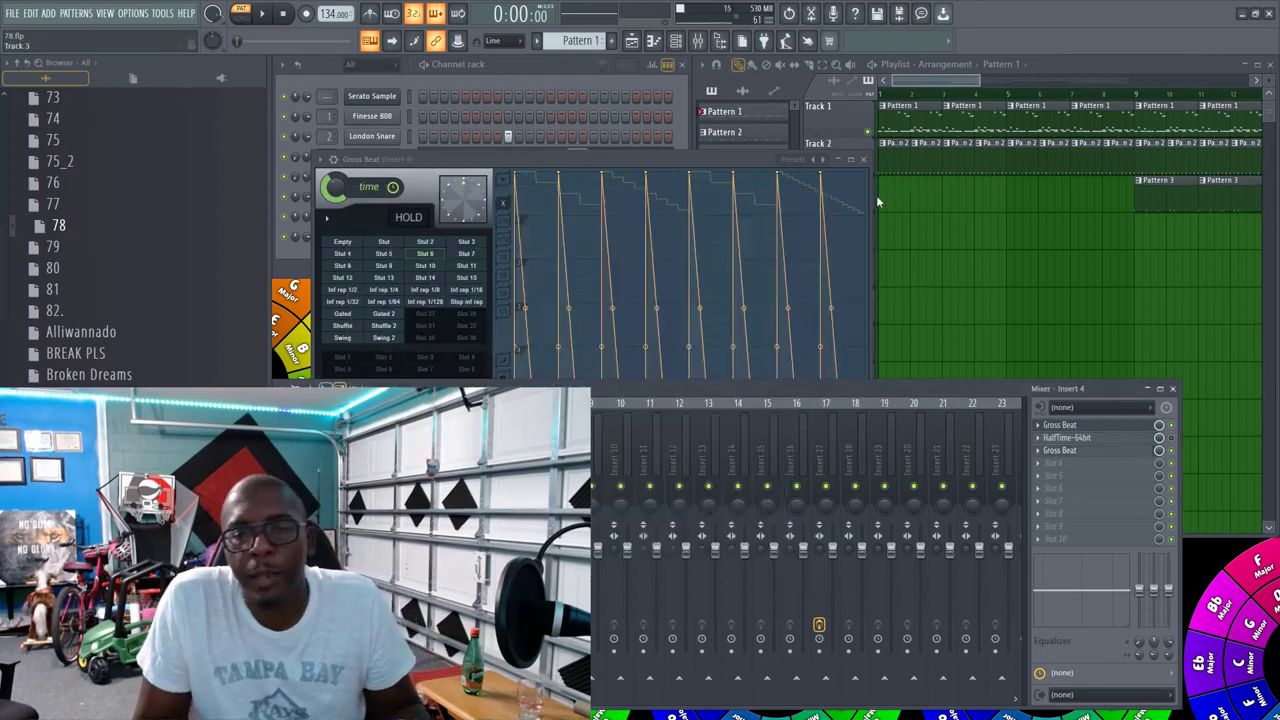
click(866, 161)
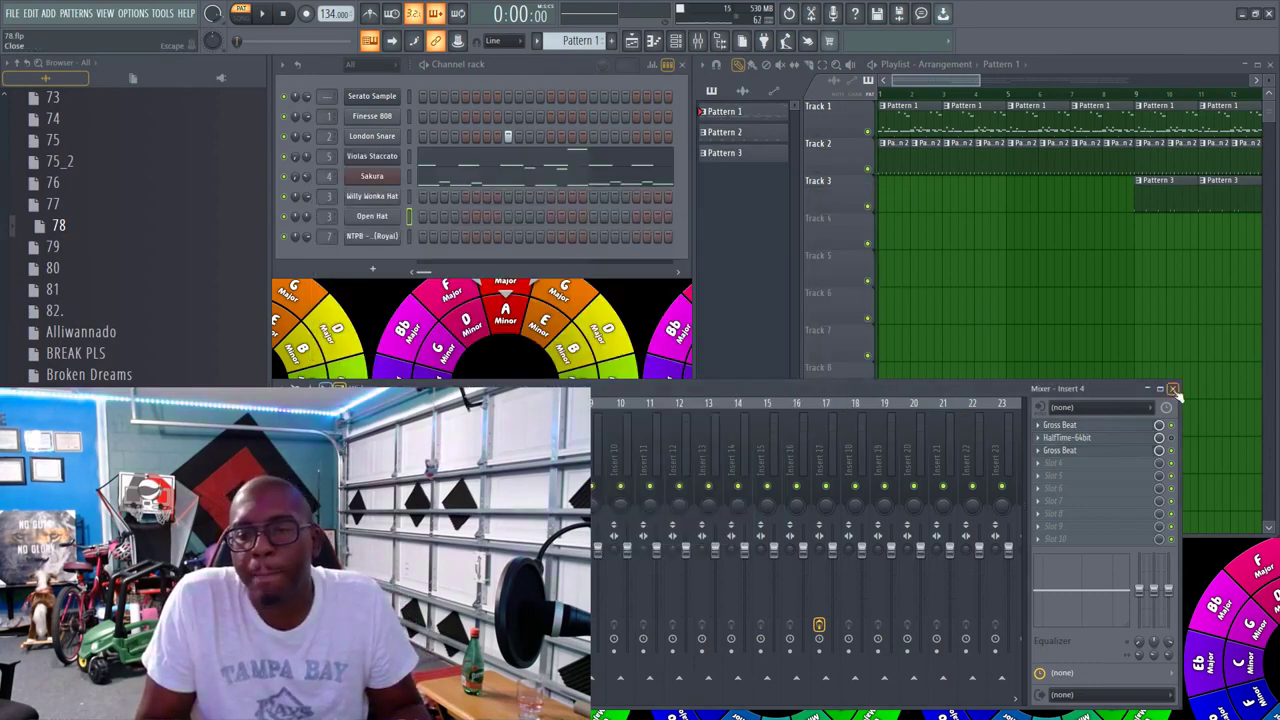
click(1172, 388)
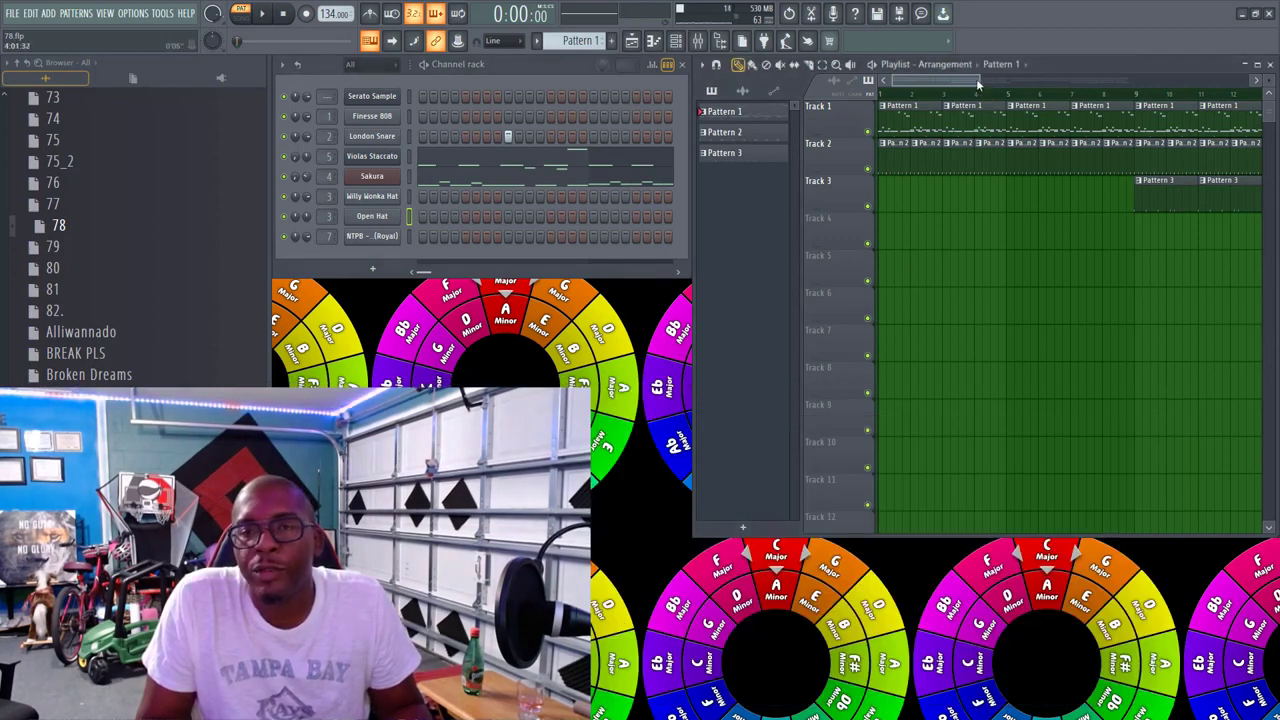
Step: Fit the whole arrangement in the playlist, reopen the mixer and play the project in song mode with Insert 7 selected
drag(976, 83, 1206, 95)
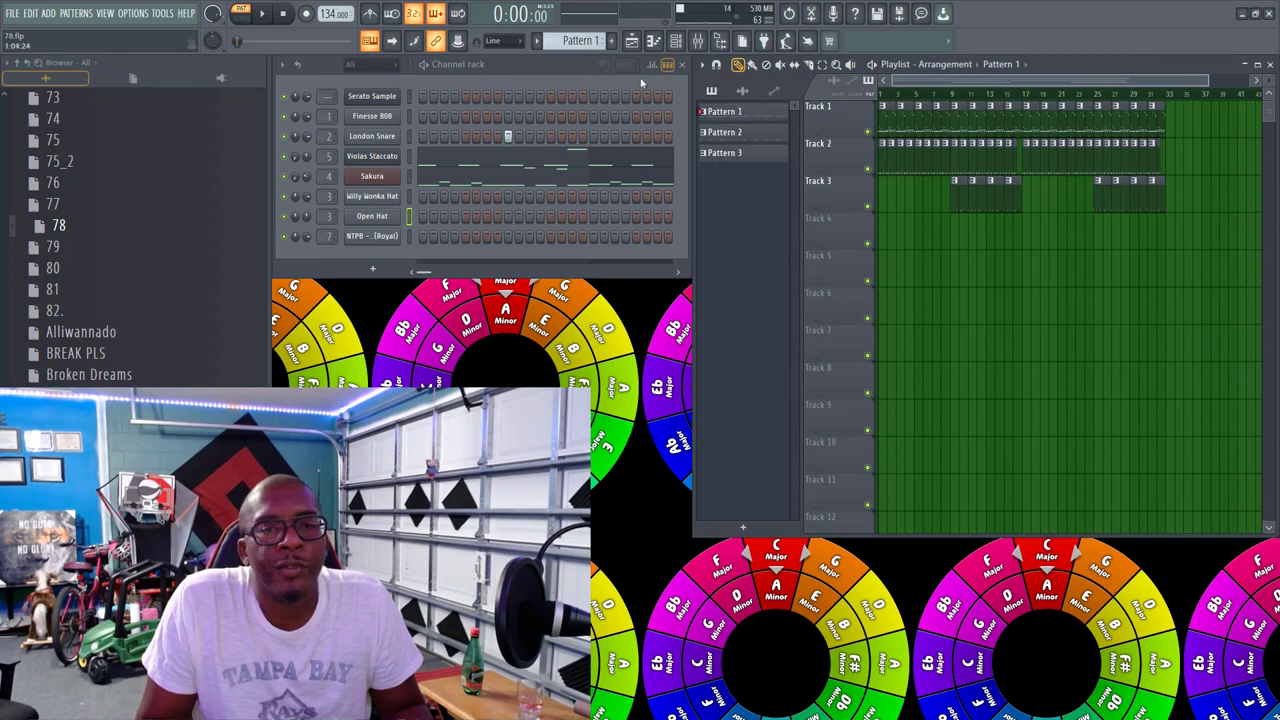
click(698, 40)
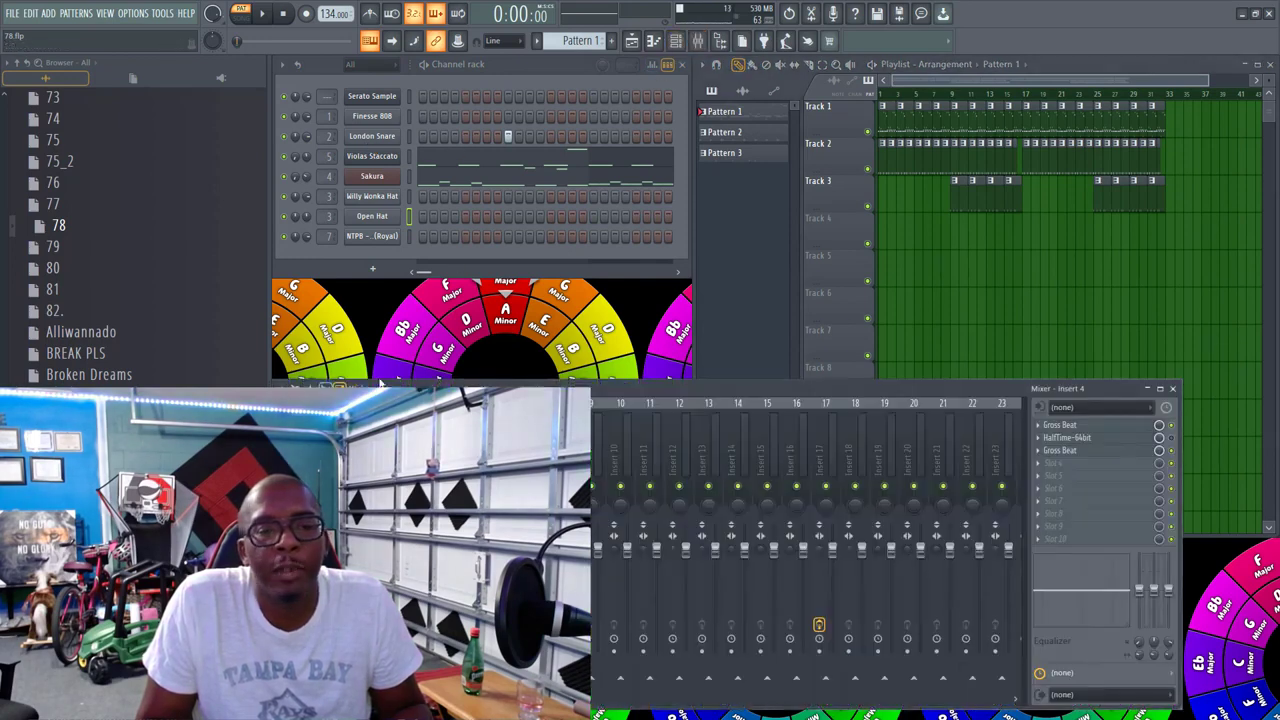
click(319, 450)
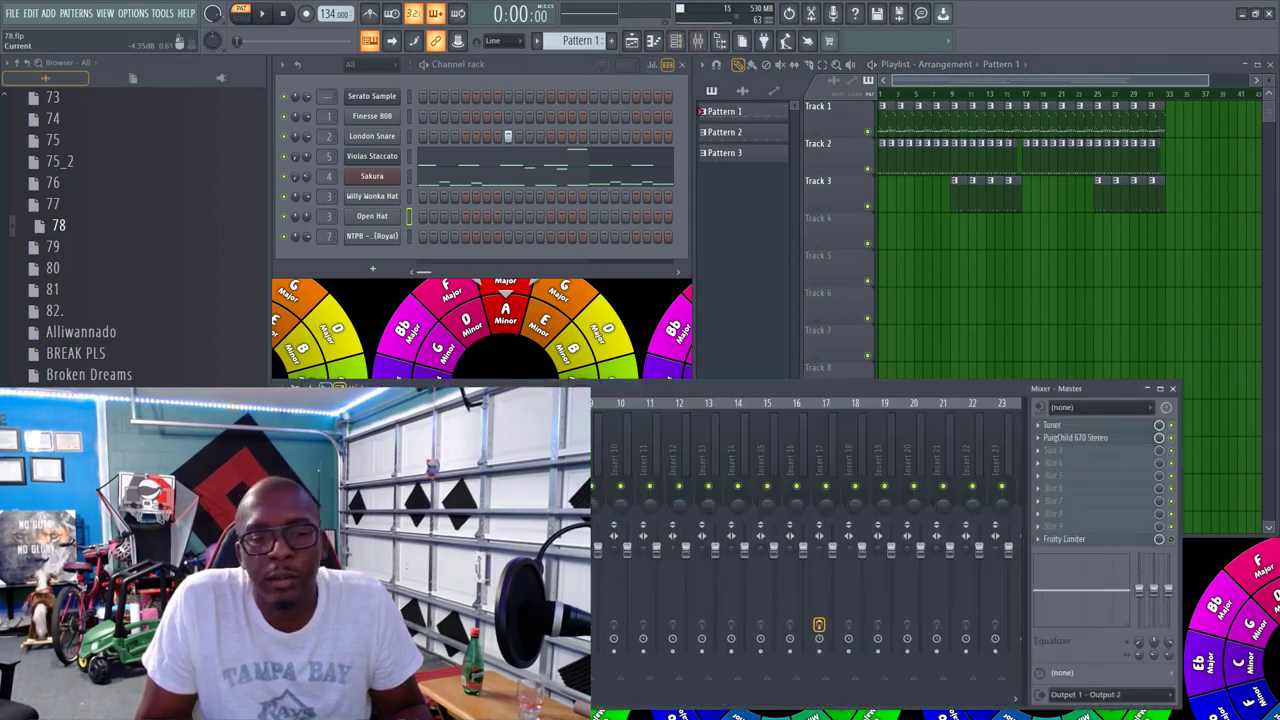
click(355, 450)
key(space)
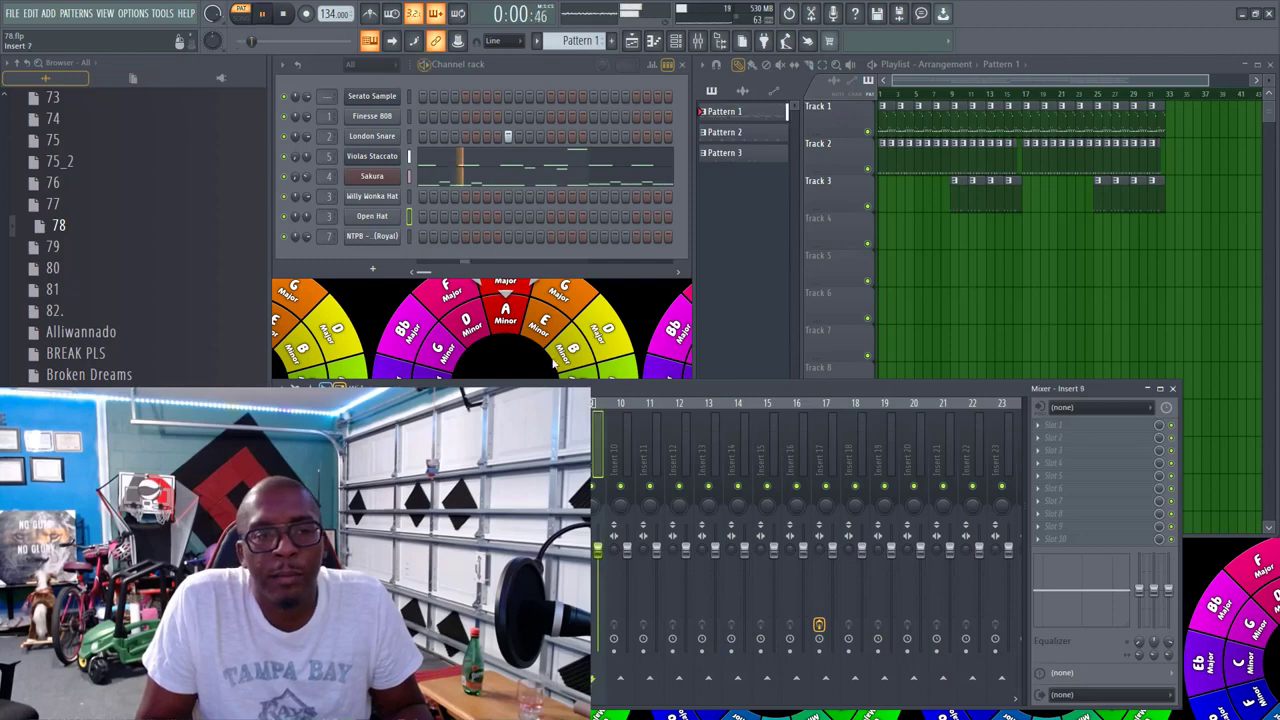
click(871, 65)
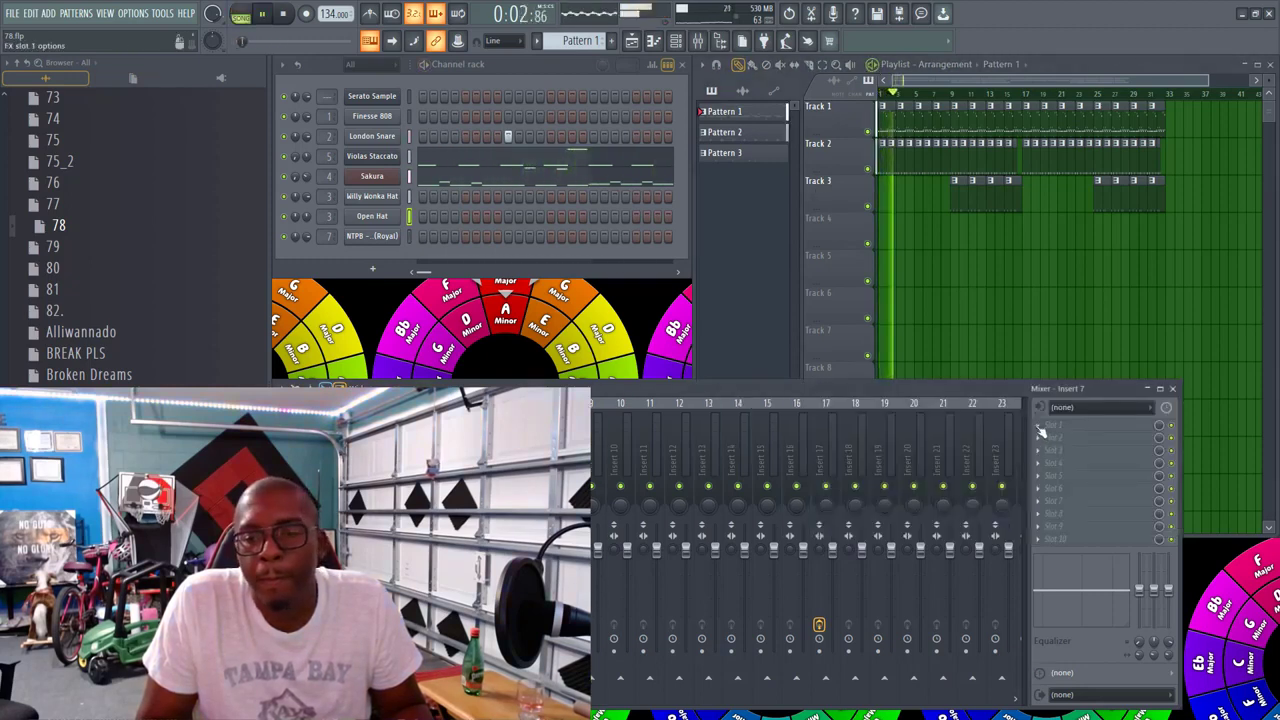
Step: Add Supercharger to slot 1 of Insert 7, load its Fat Kick preset and lower Compress to 2.00
click(1090, 424)
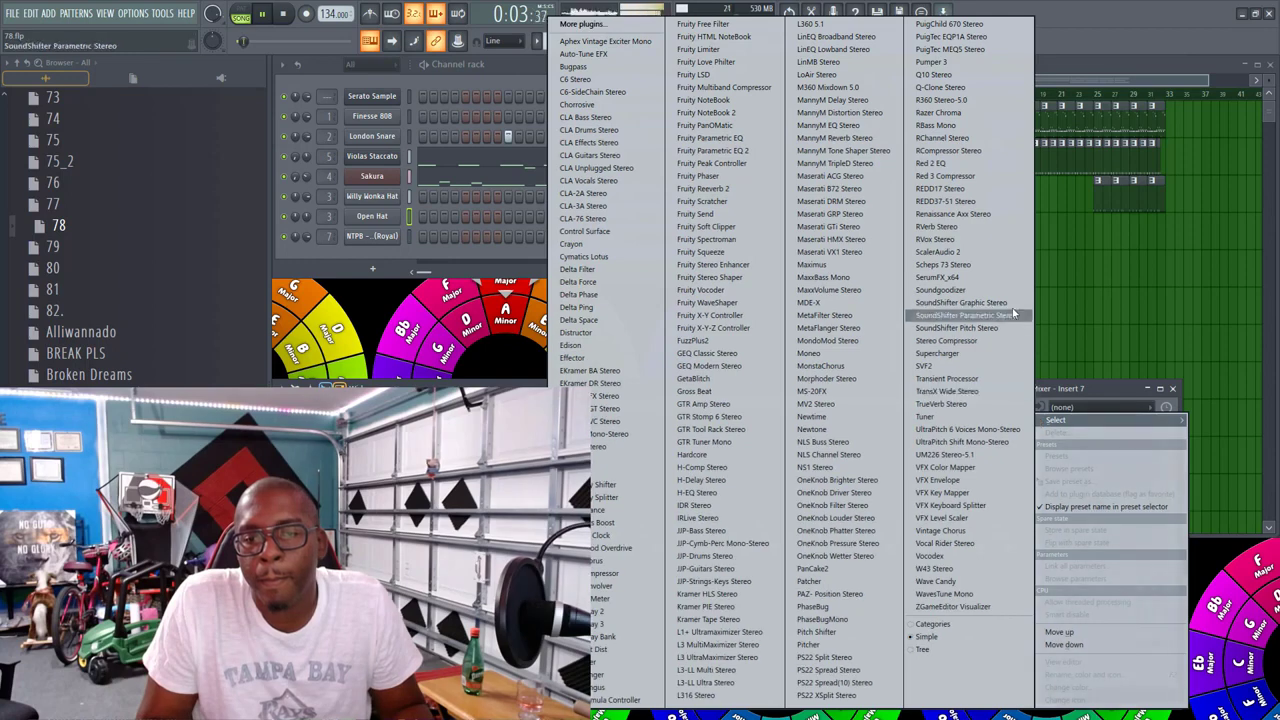
click(985, 353)
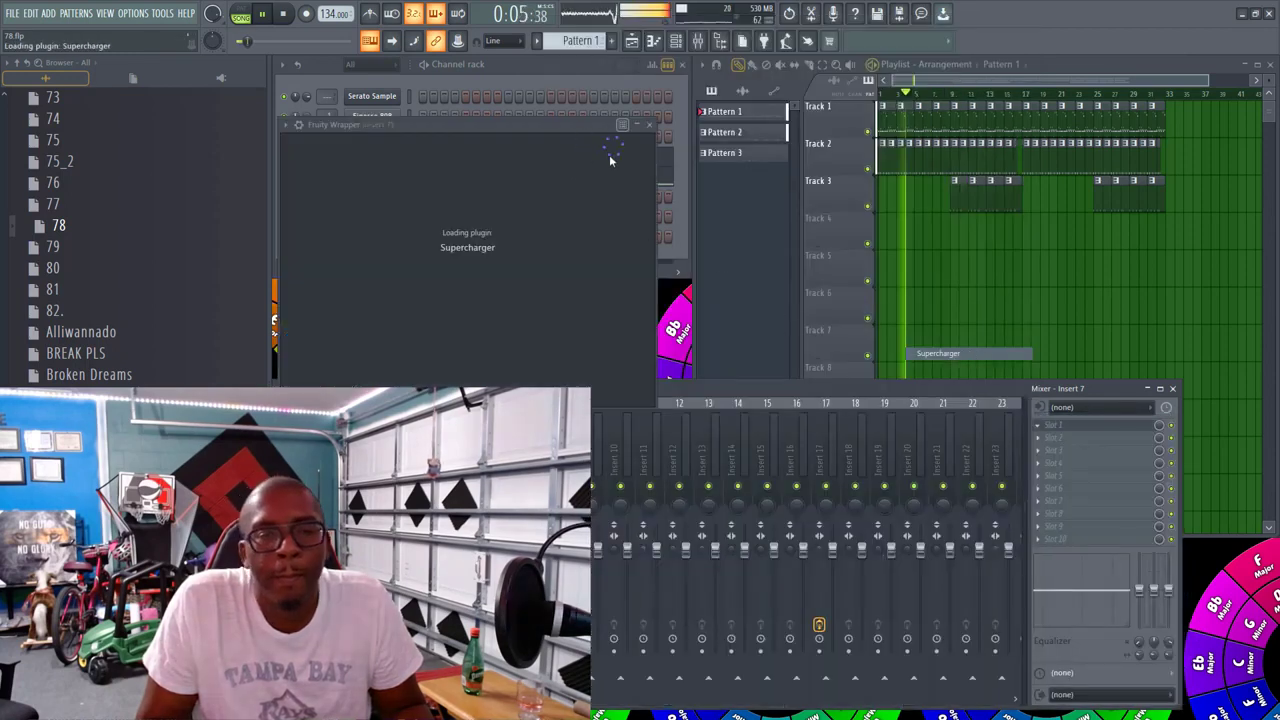
click(490, 143)
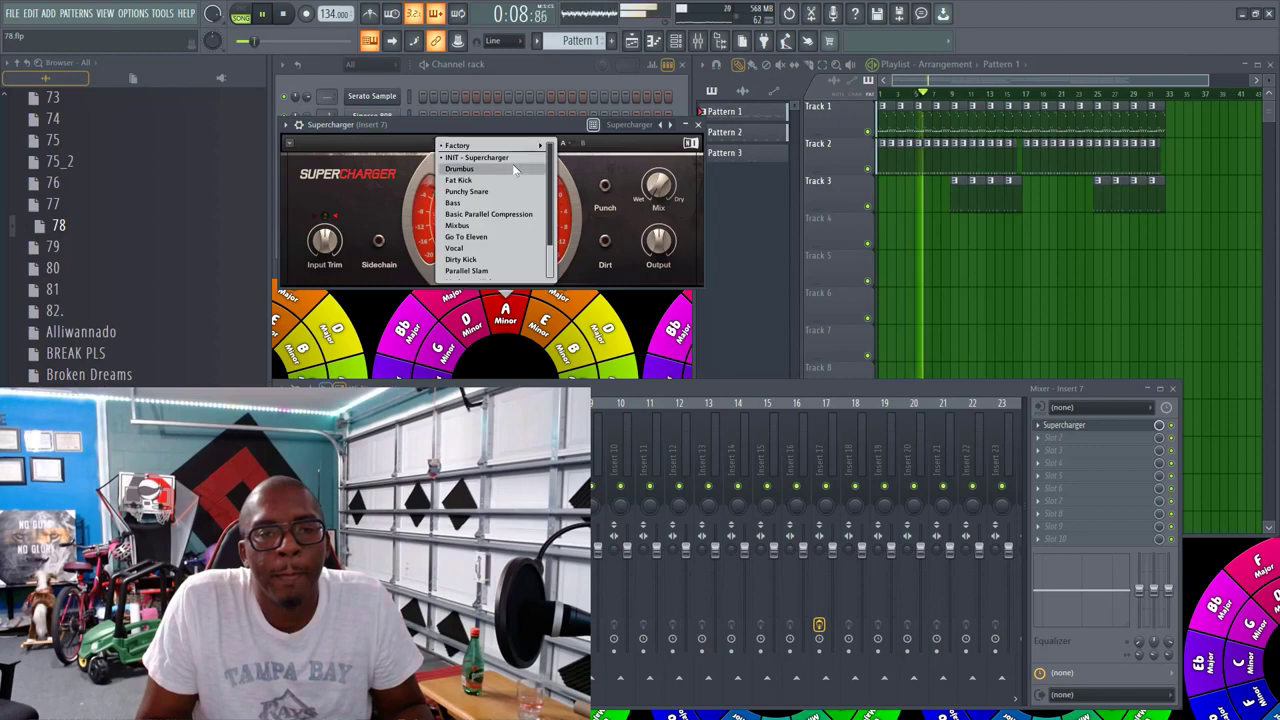
click(513, 180)
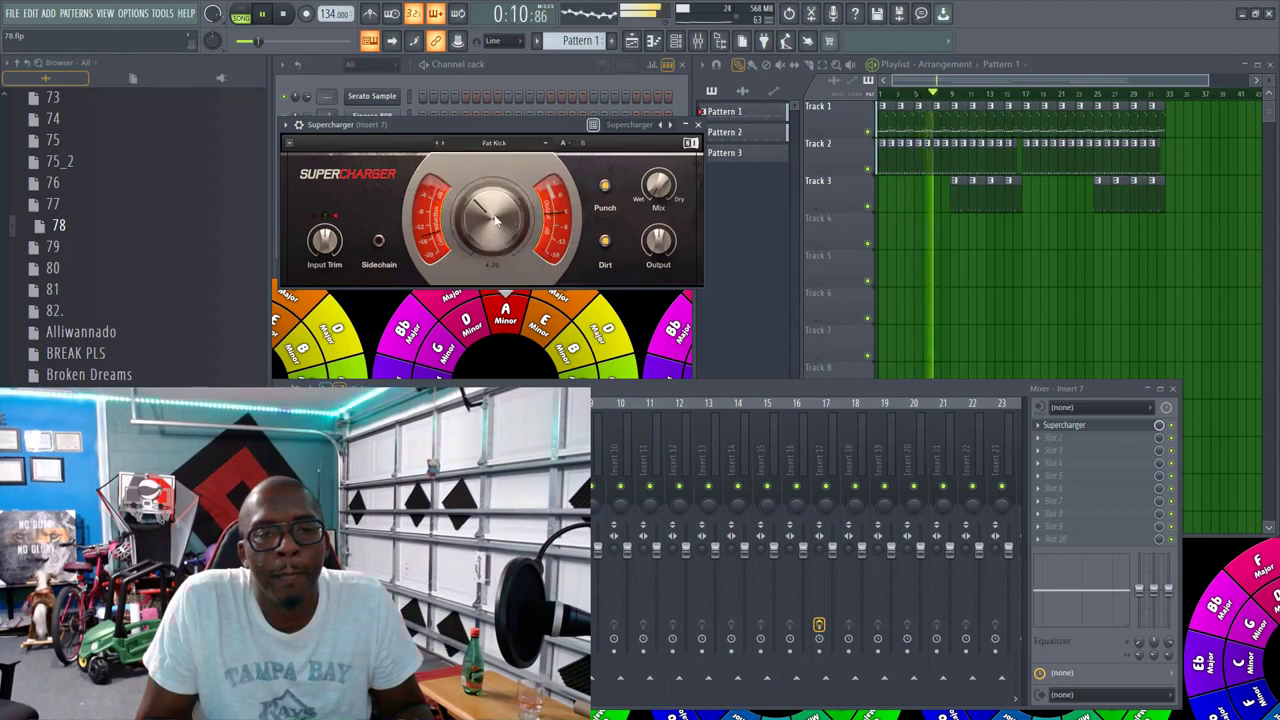
drag(492, 218, 492, 242)
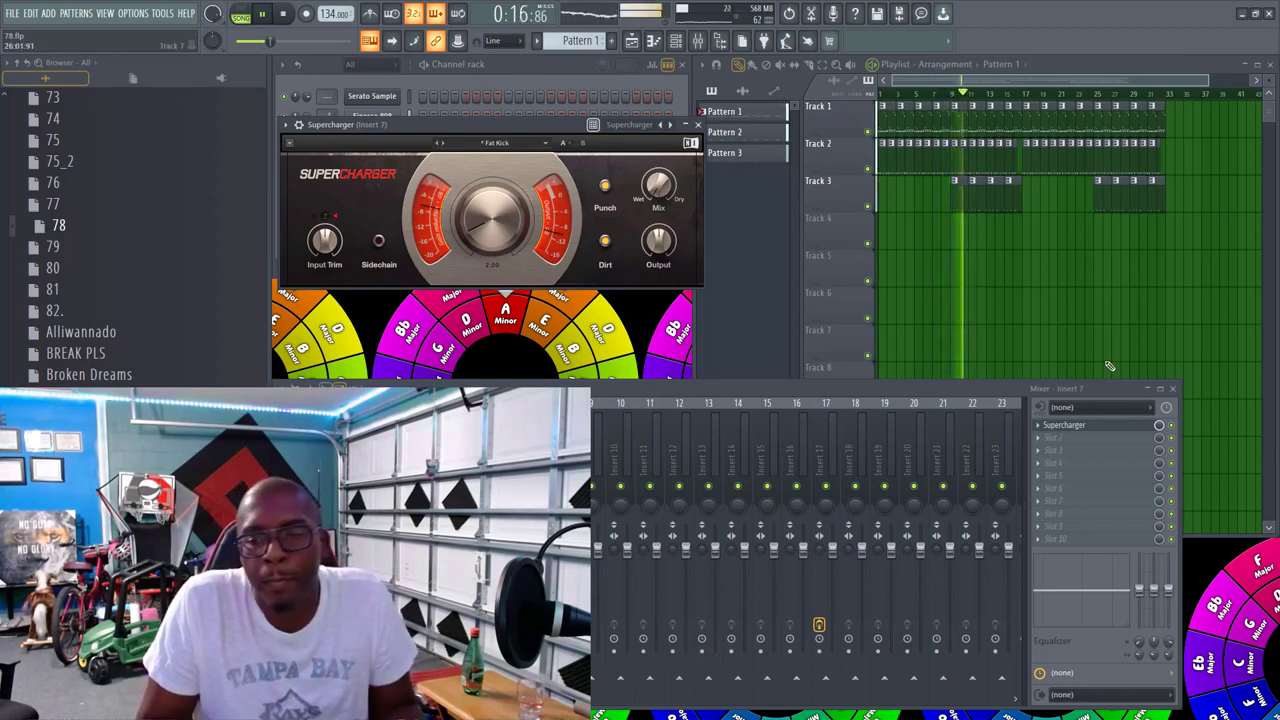
click(1173, 425)
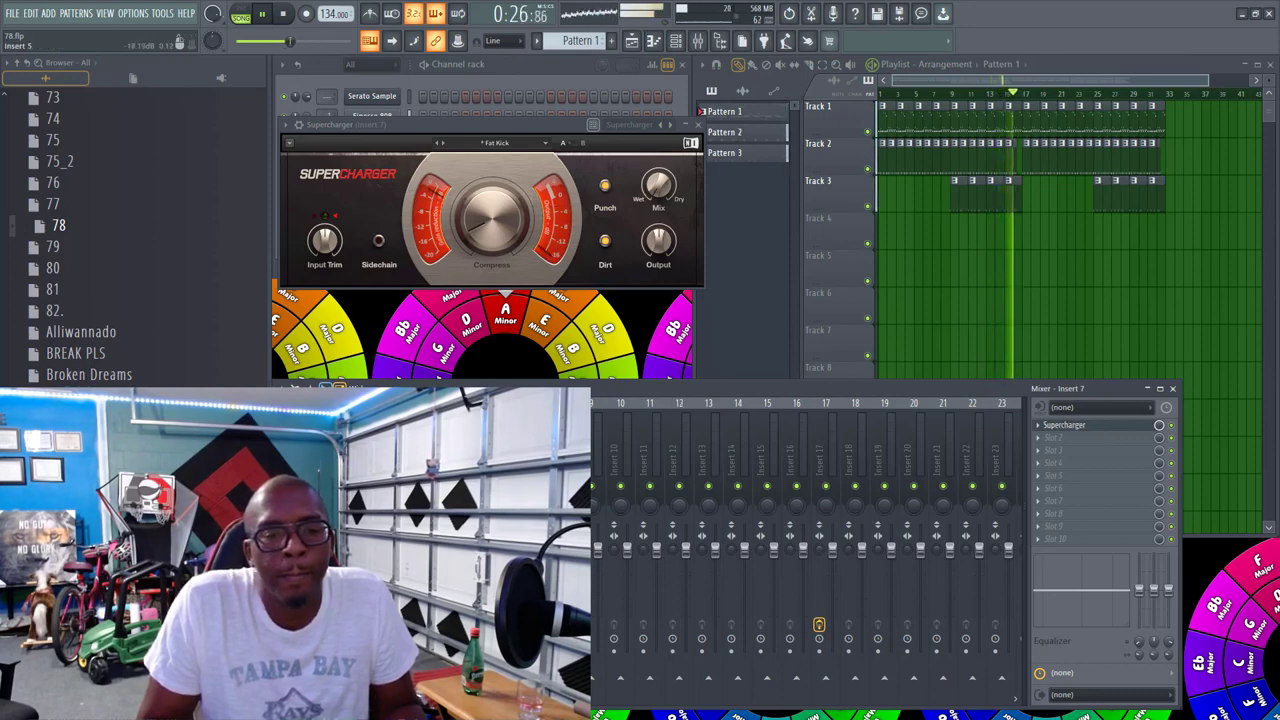
Step: Move the Supercharger window clear of the channel rack and audition Insert 5 by soloing and unsoloing it during playback
click(474, 450)
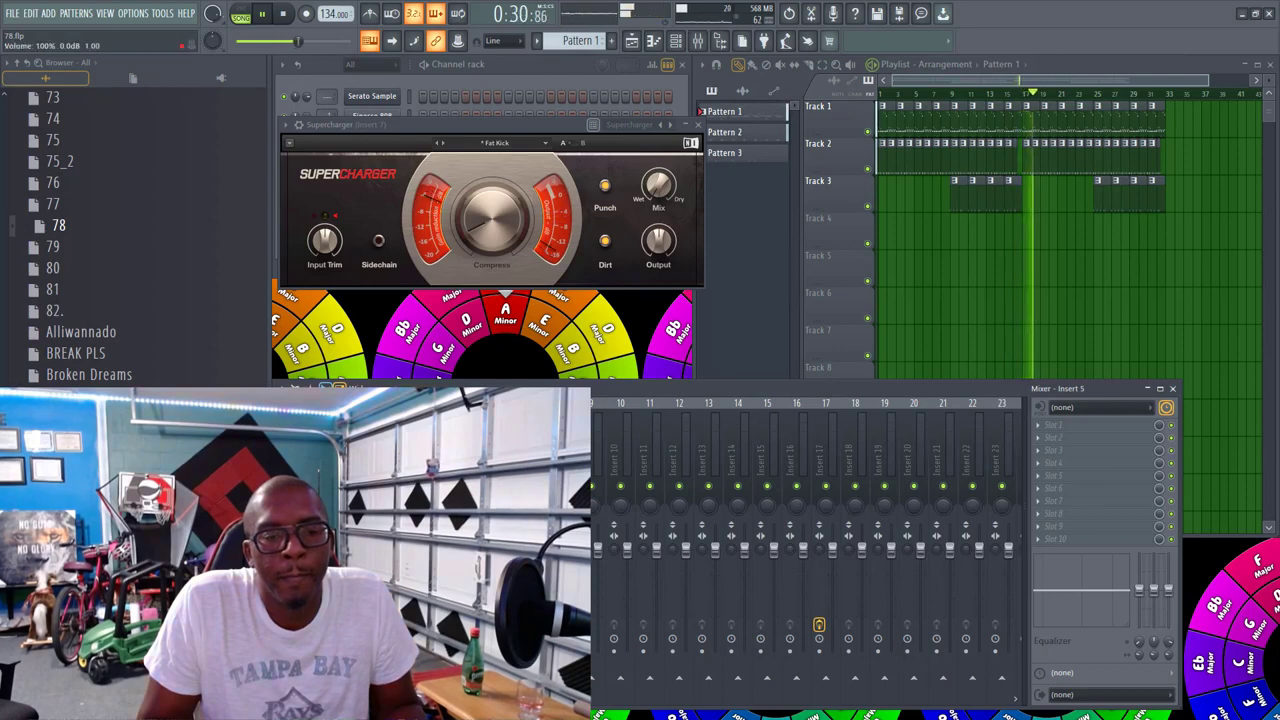
drag(513, 128, 669, 222)
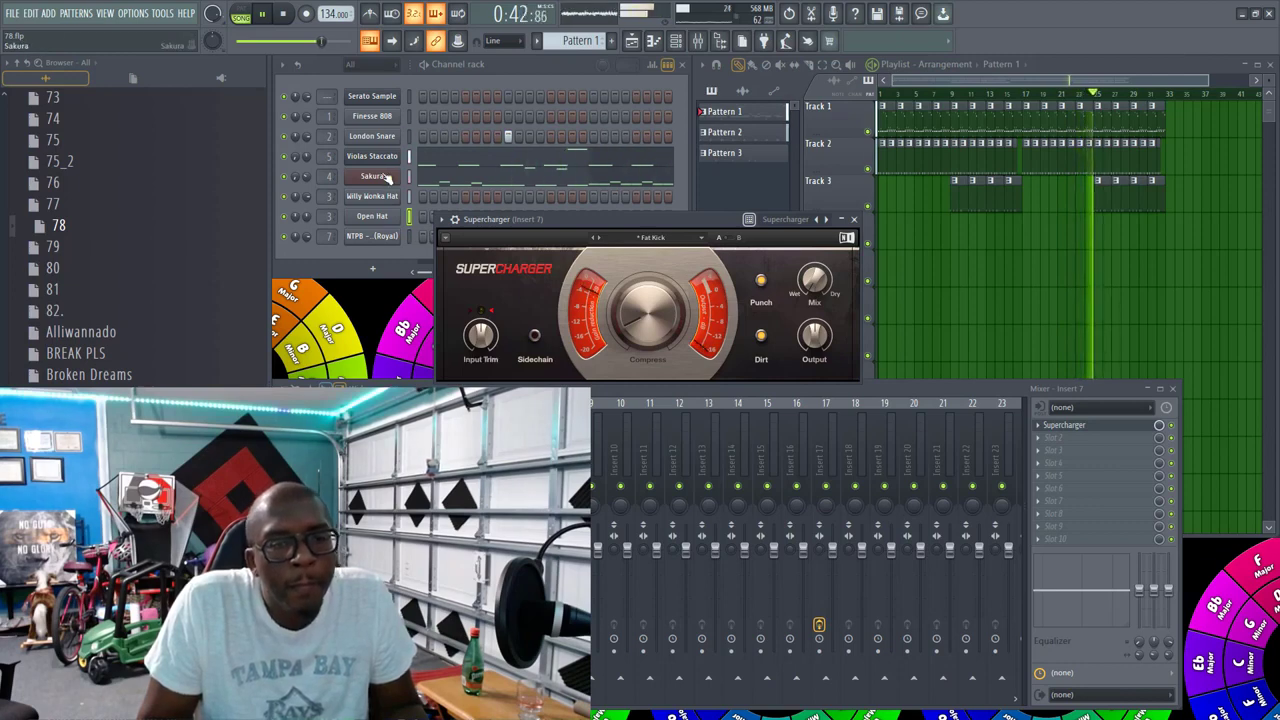
click(474, 452)
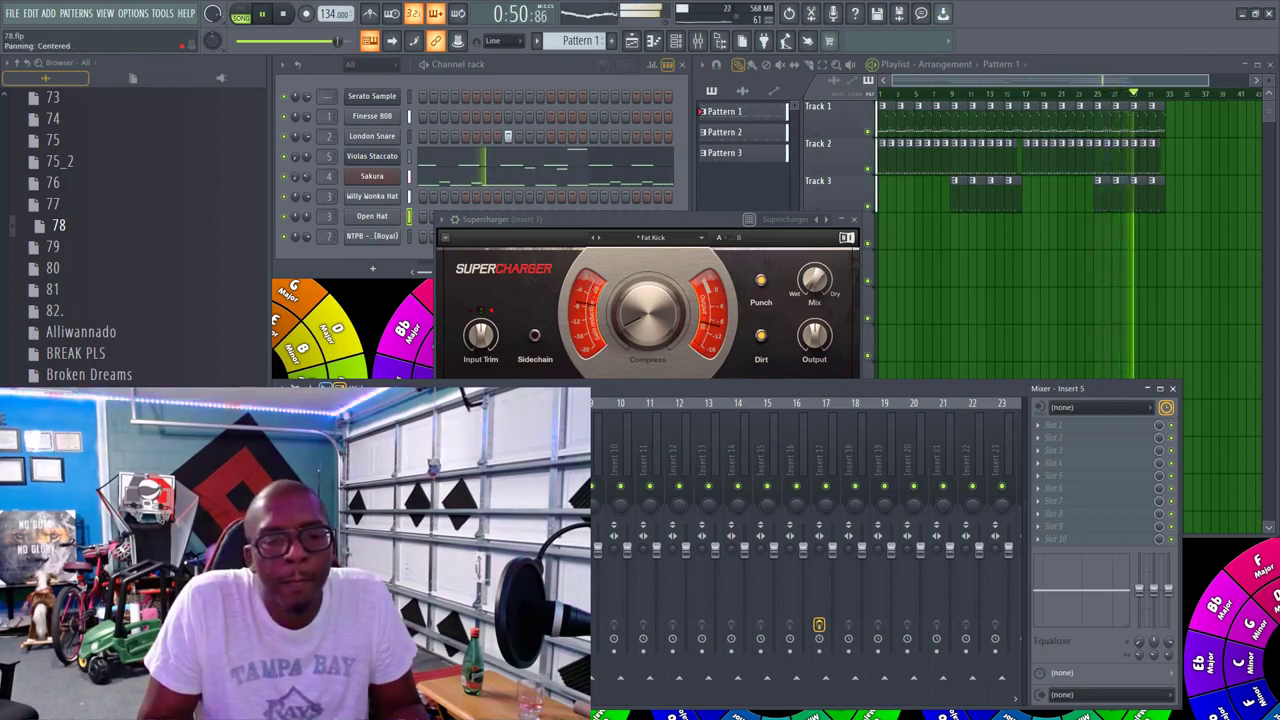
right_click(474, 486)
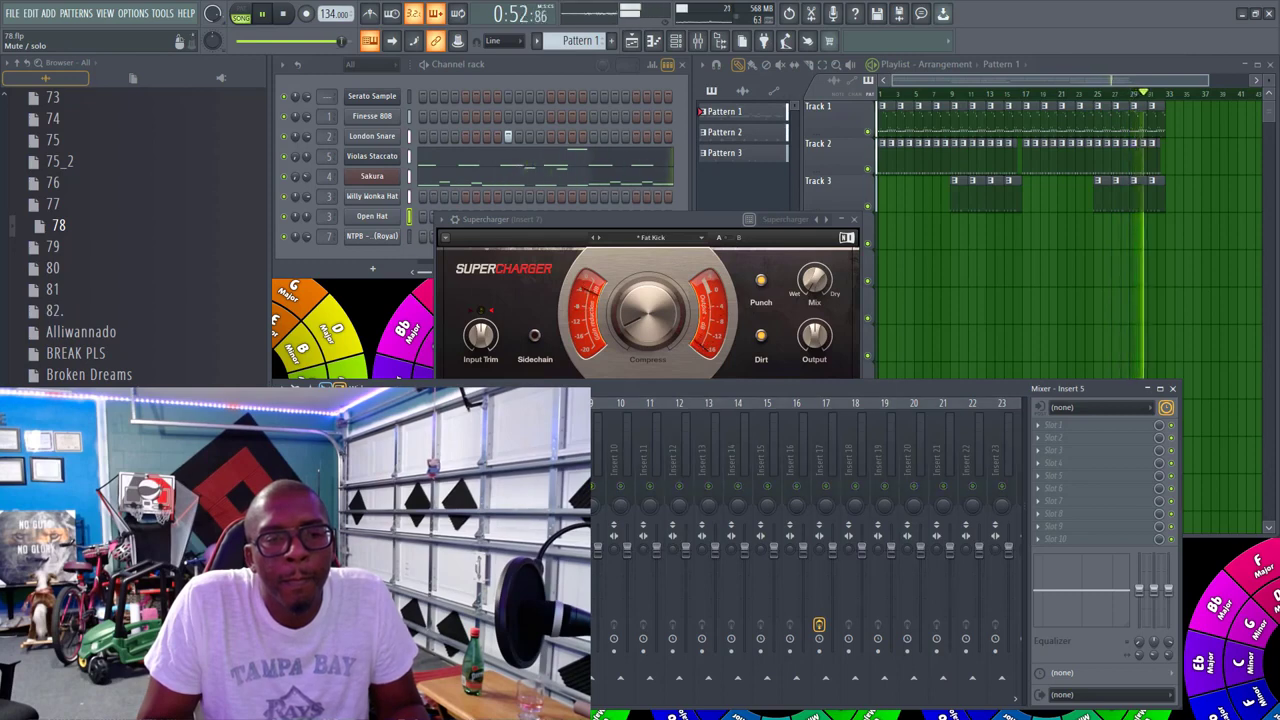
right_click(474, 486)
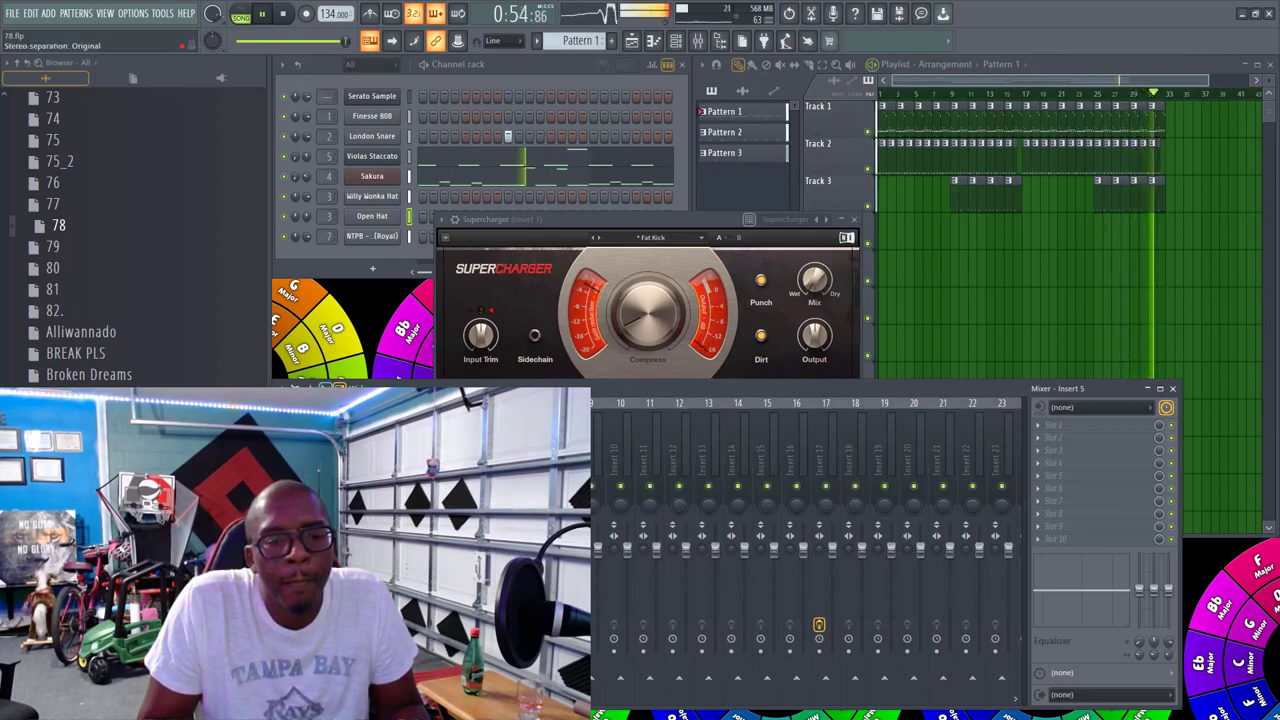
click(442, 527)
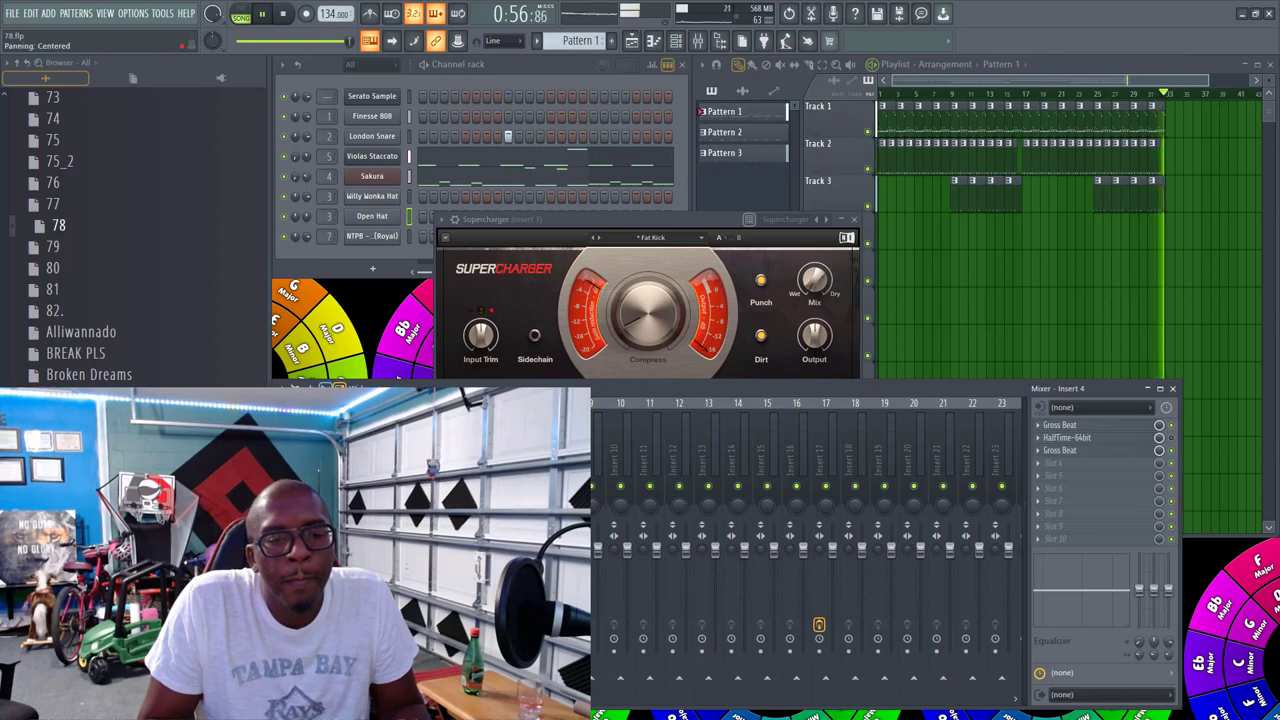
click(474, 455)
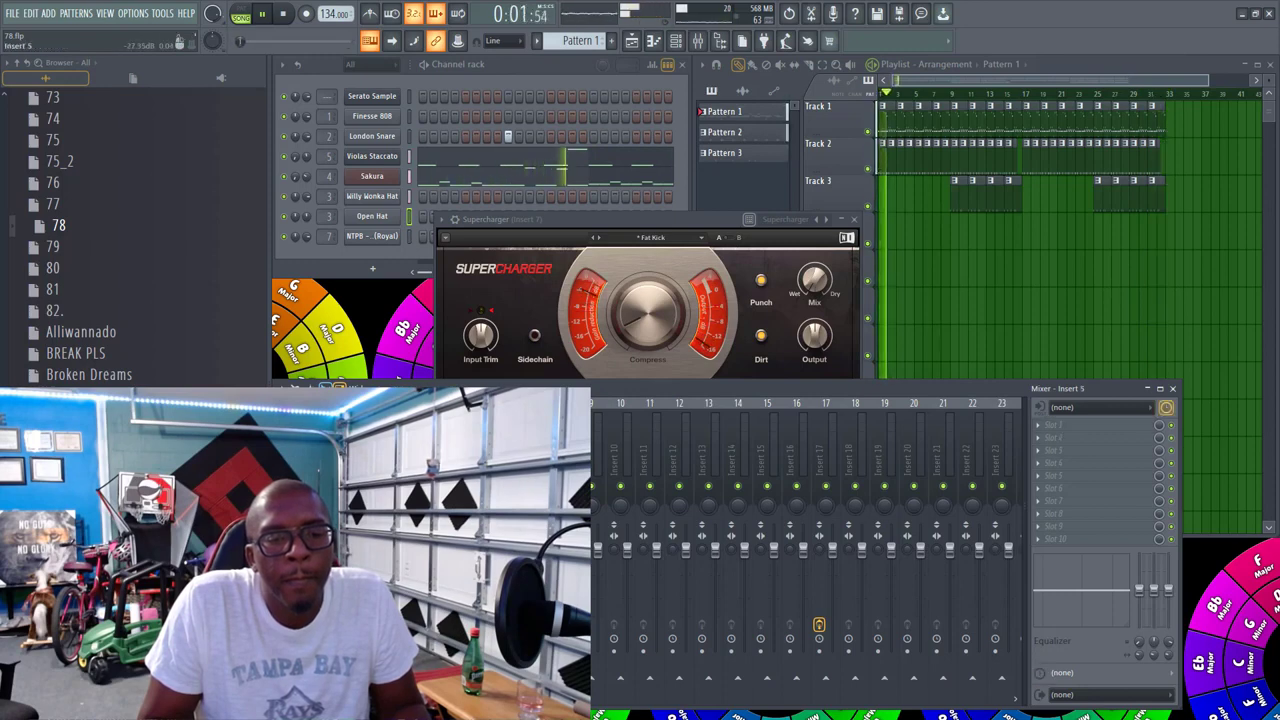
right_click(295, 156)
click(304, 165)
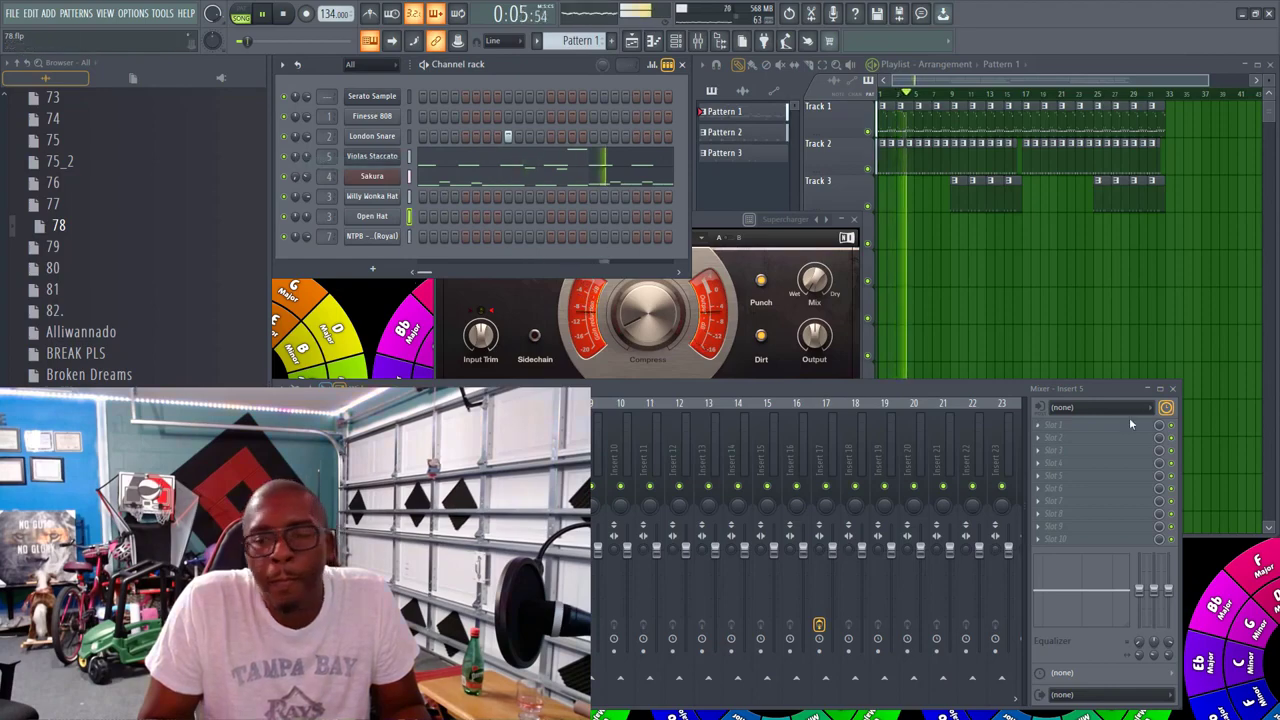
Step: Add PanCake2 to slot 1 of Insert 5 and load its Left to Right Shy preset
click(1090, 425)
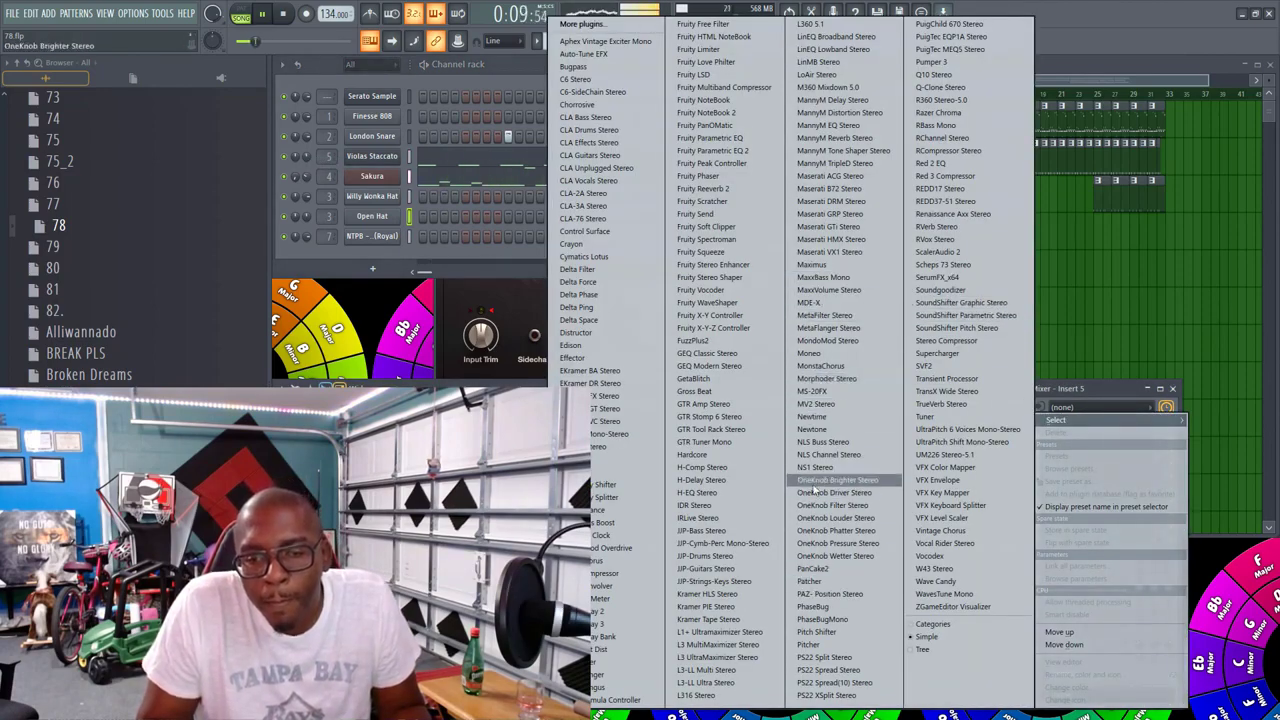
click(817, 577)
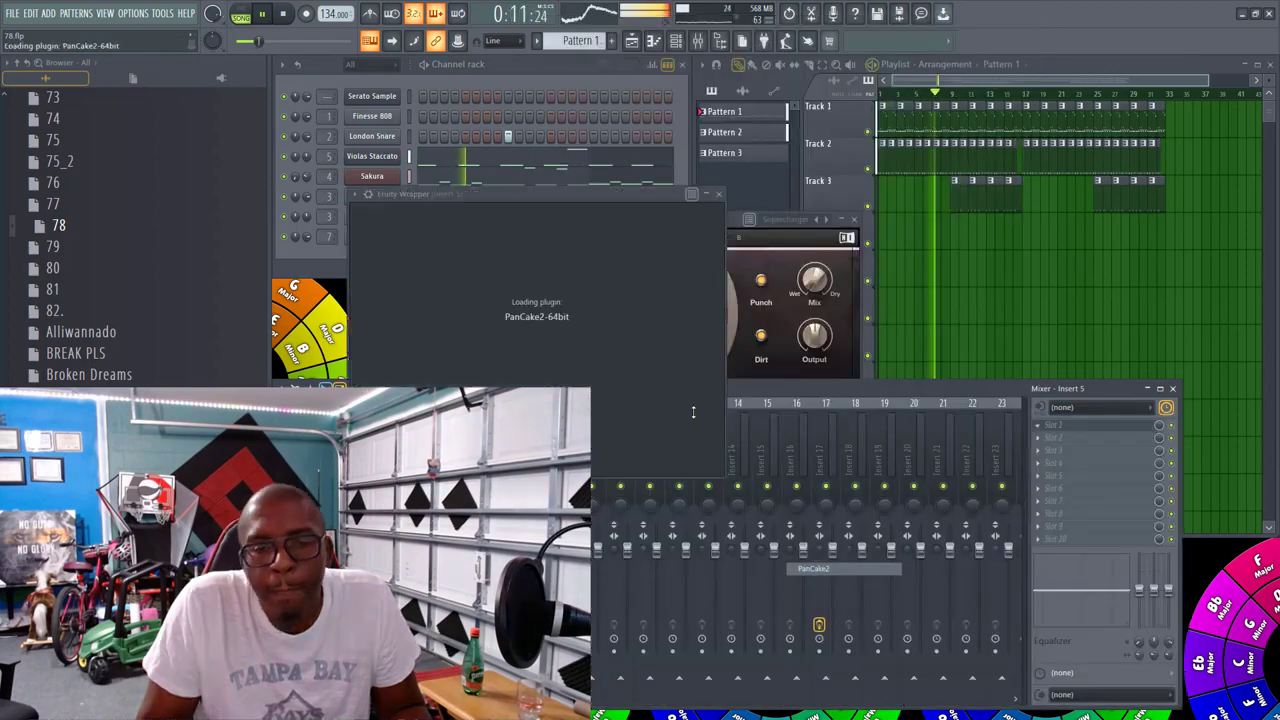
click(630, 201)
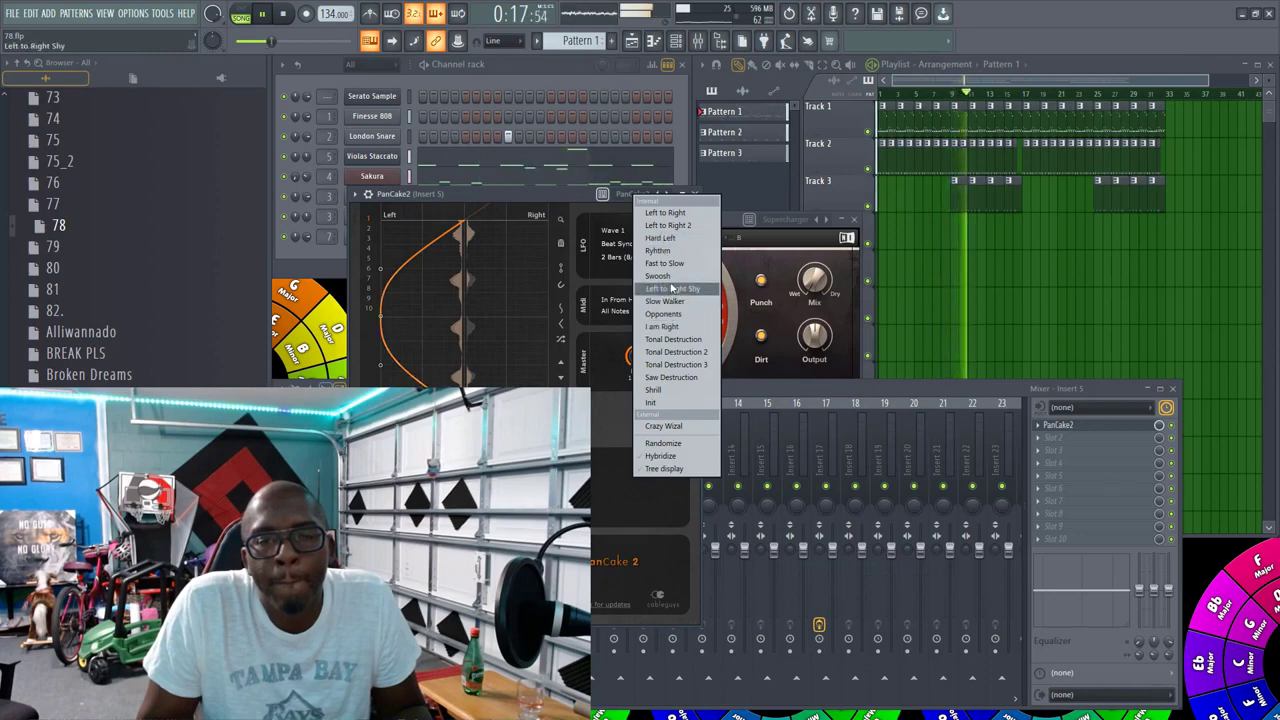
click(671, 289)
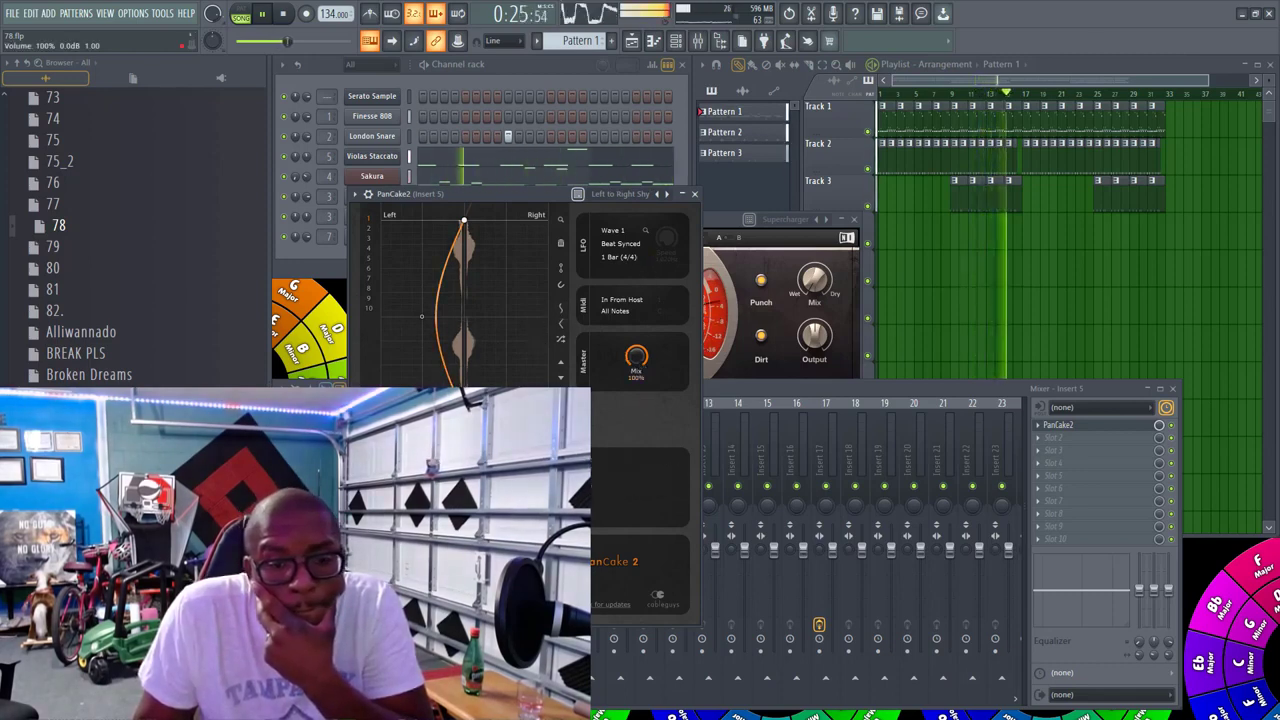
Step: Switch PanCake2 on Insert 5 to its Left to Right 2 preset and close the plugin window
click(626, 201)
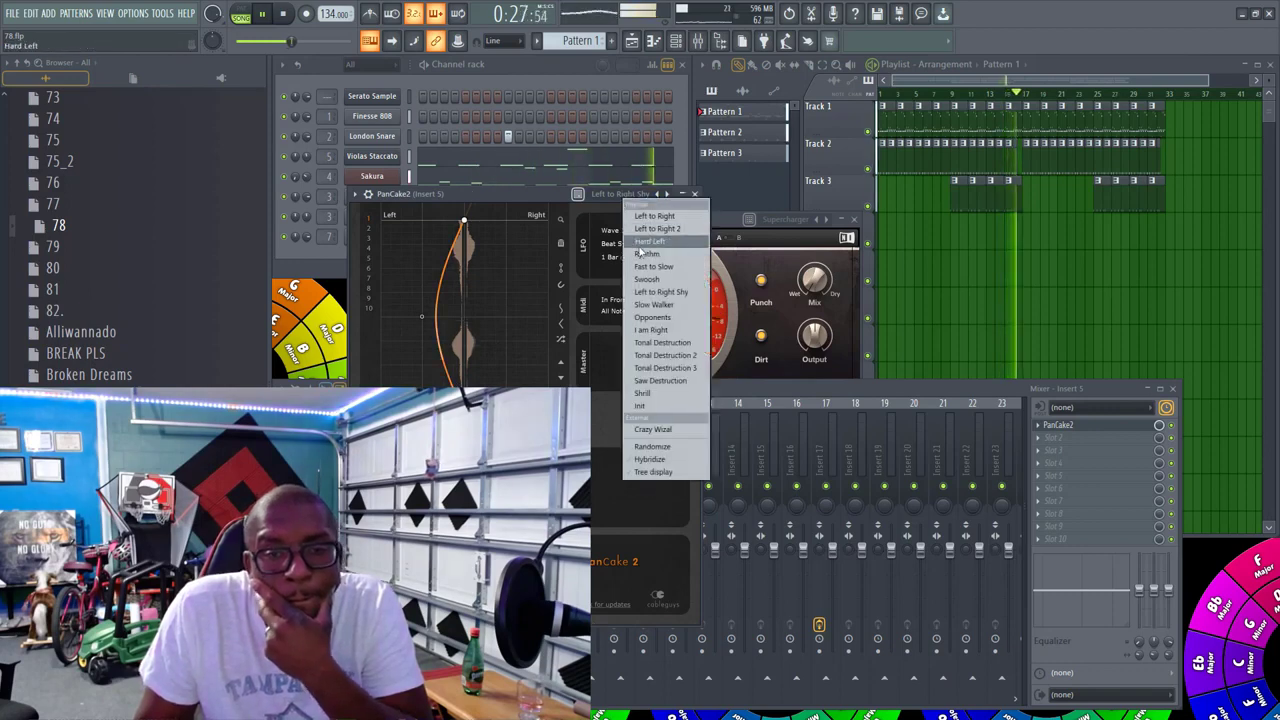
click(650, 229)
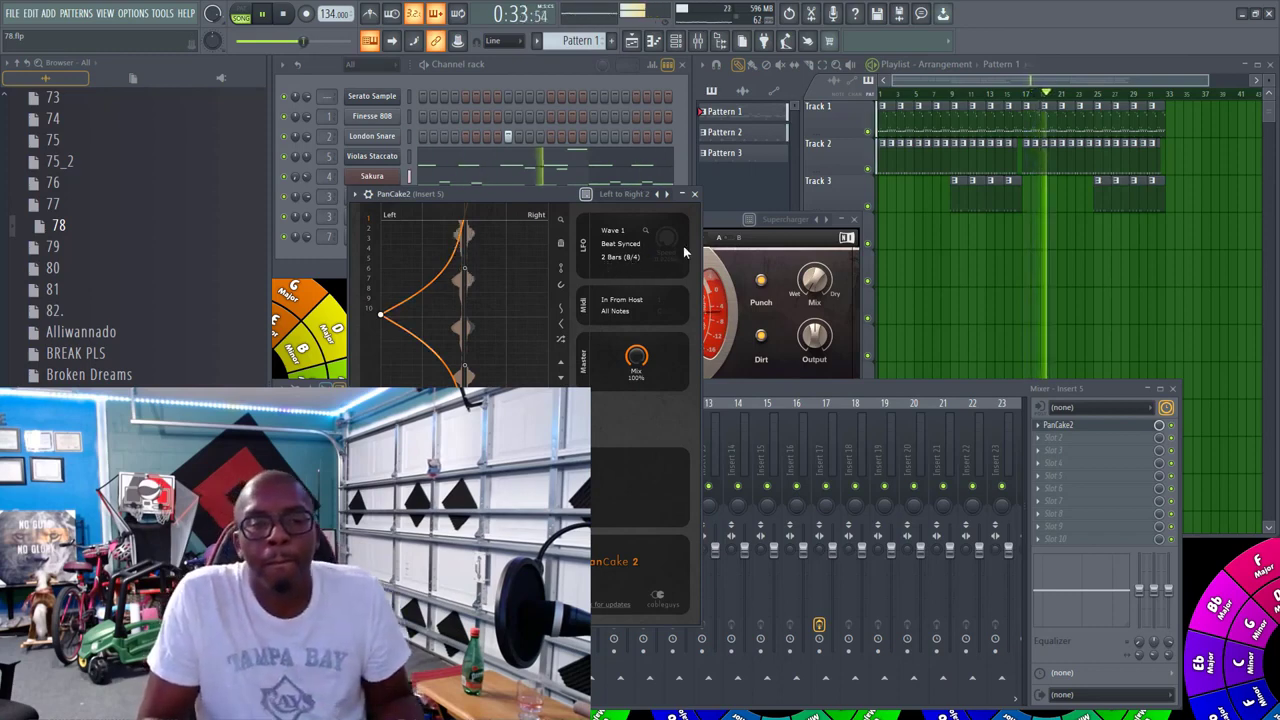
click(694, 193)
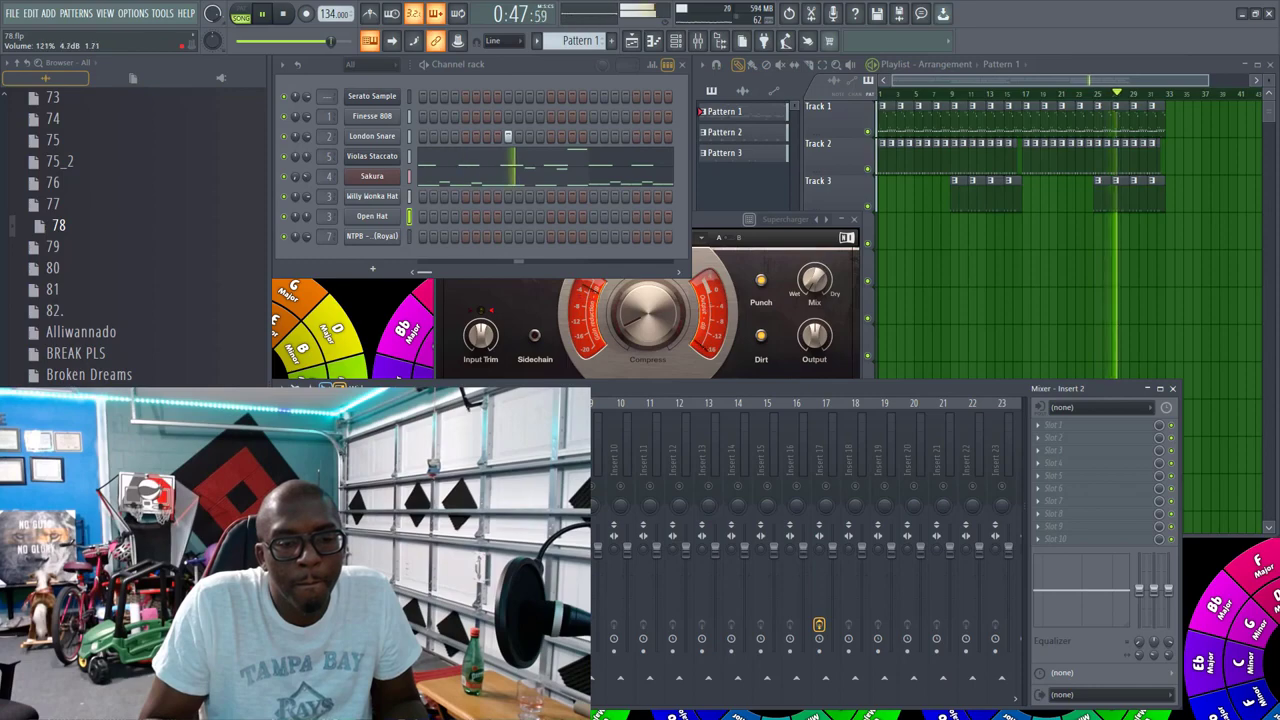
Step: Add TrueVerb Stereo to slot 1 of Insert 2 and load its New York plate preset
click(1053, 437)
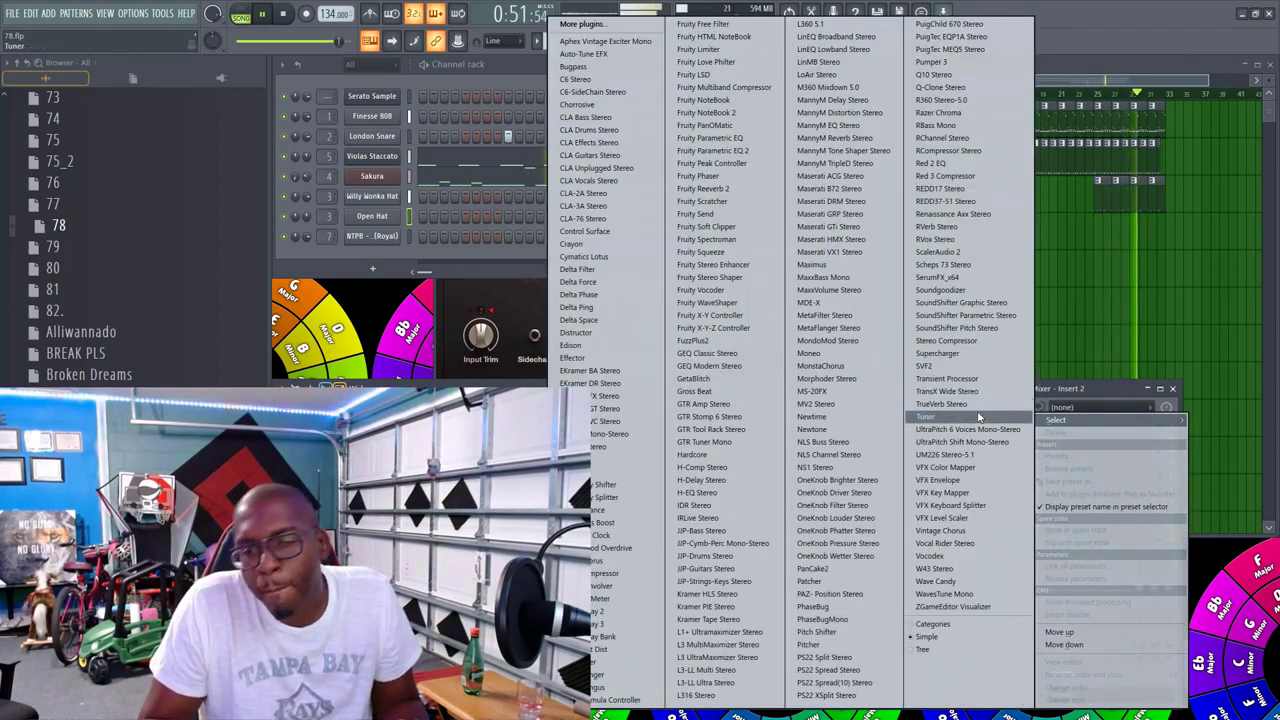
click(970, 404)
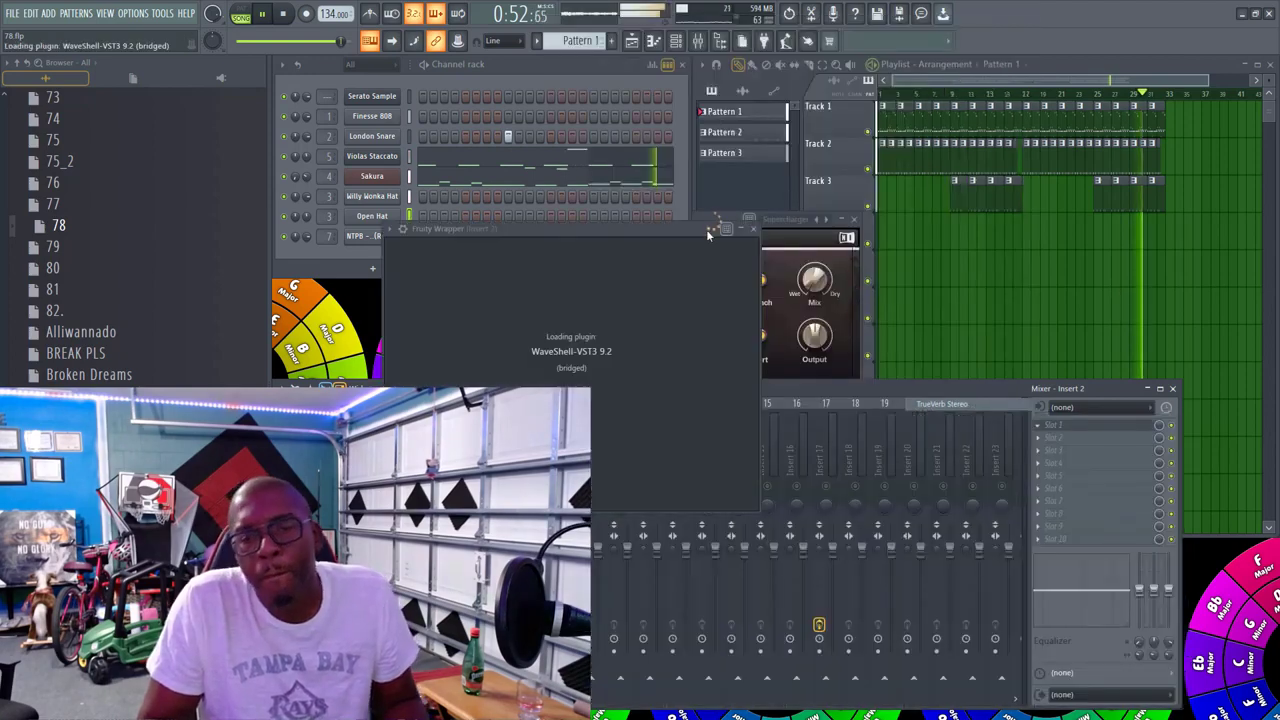
click(741, 243)
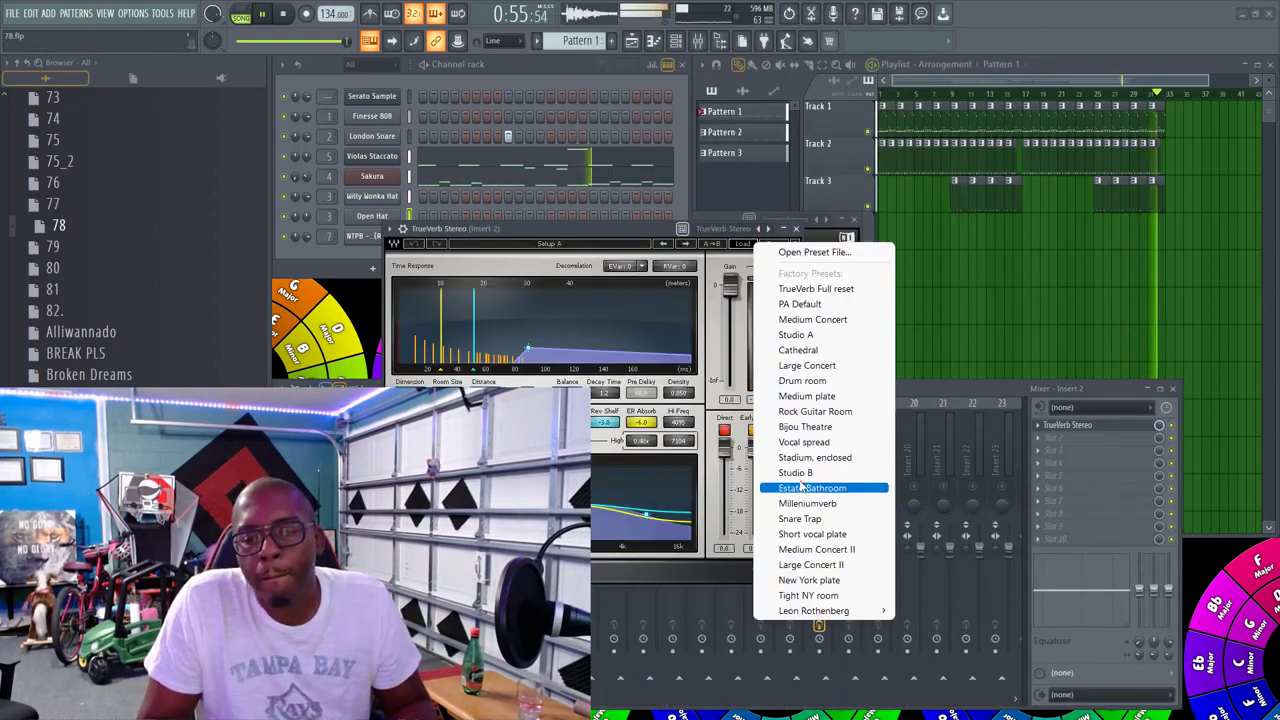
click(805, 579)
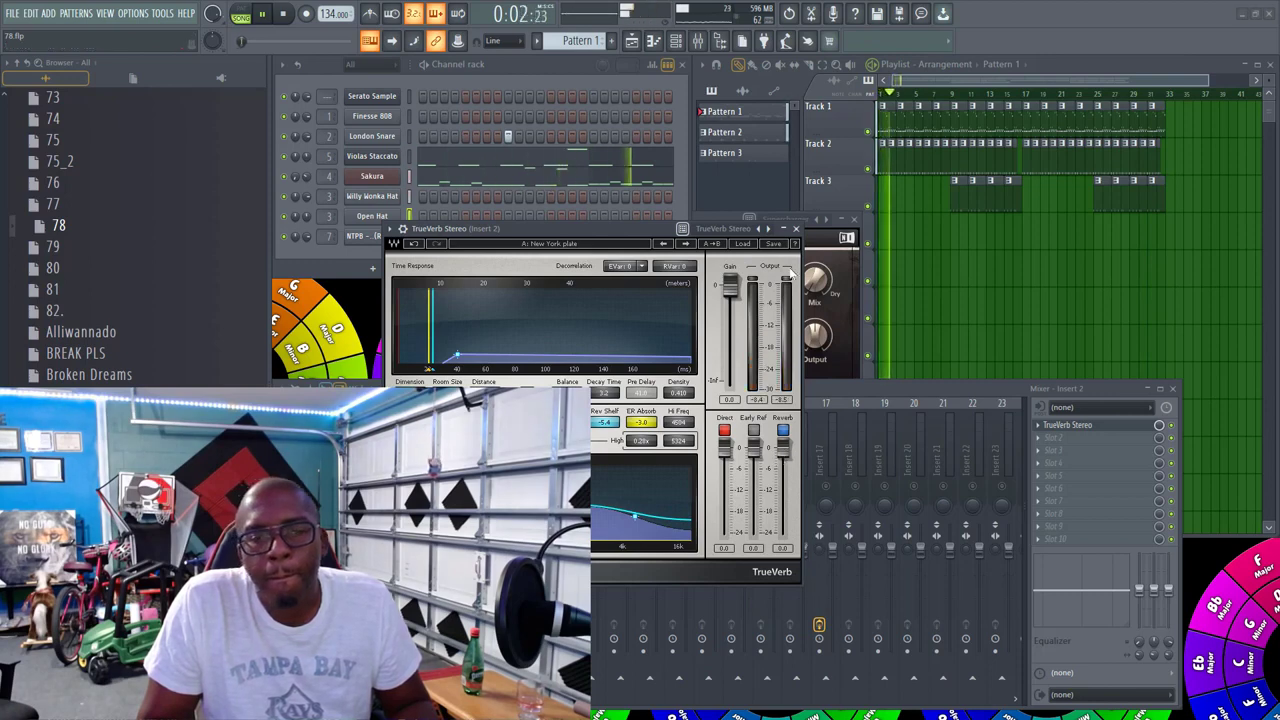
click(796, 228)
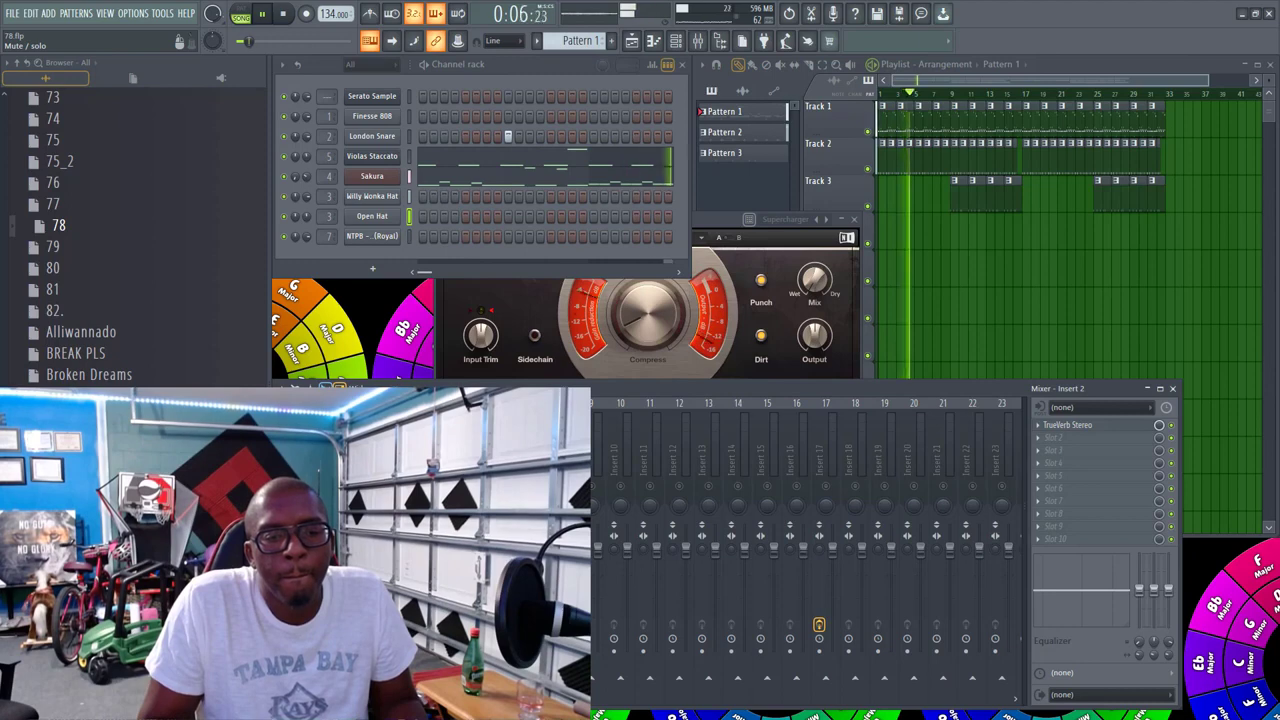
Step: Add MondoMod Stereo to slot 4 of Insert 4, load its Circular preset and close the open plugin windows
click(443, 460)
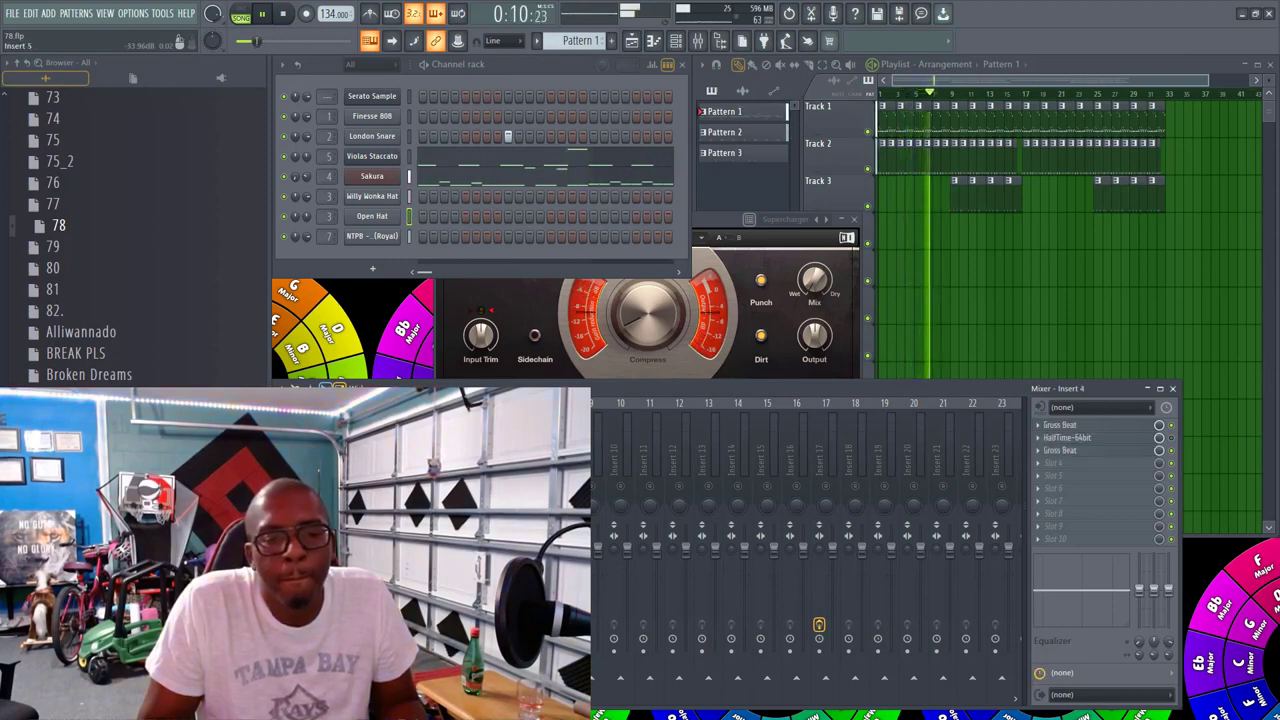
click(1041, 464)
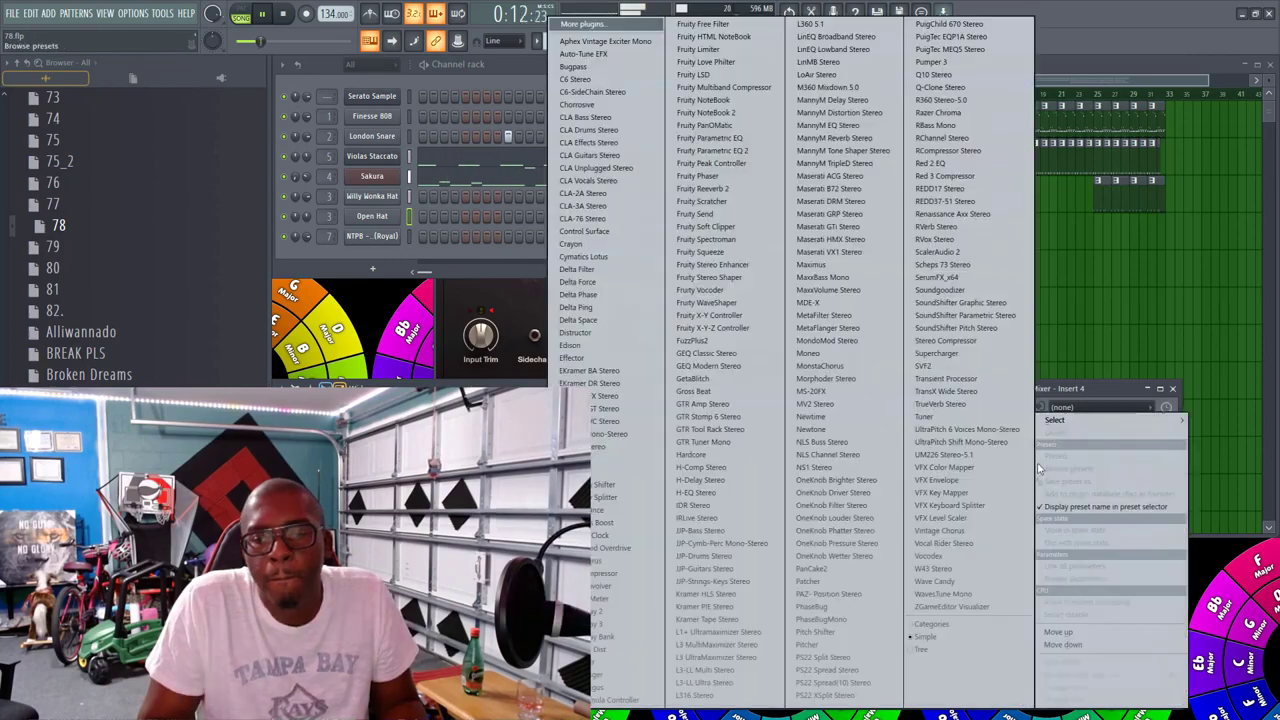
click(855, 341)
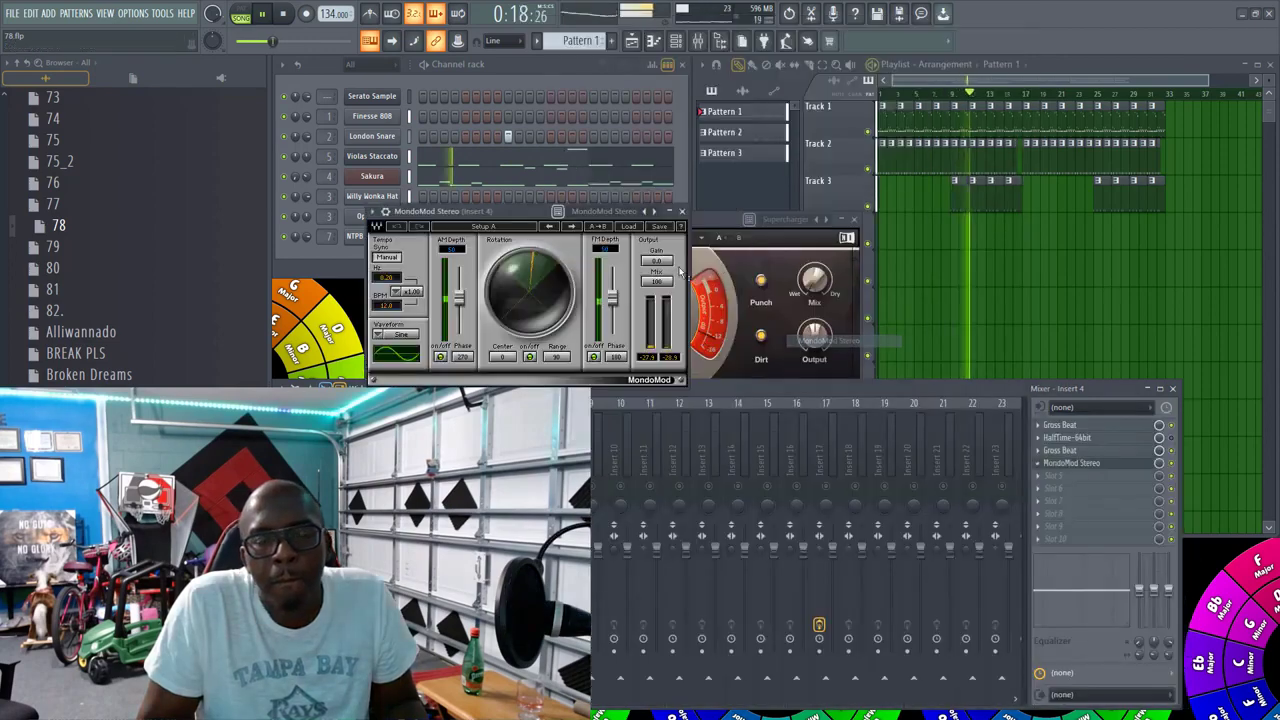
click(628, 227)
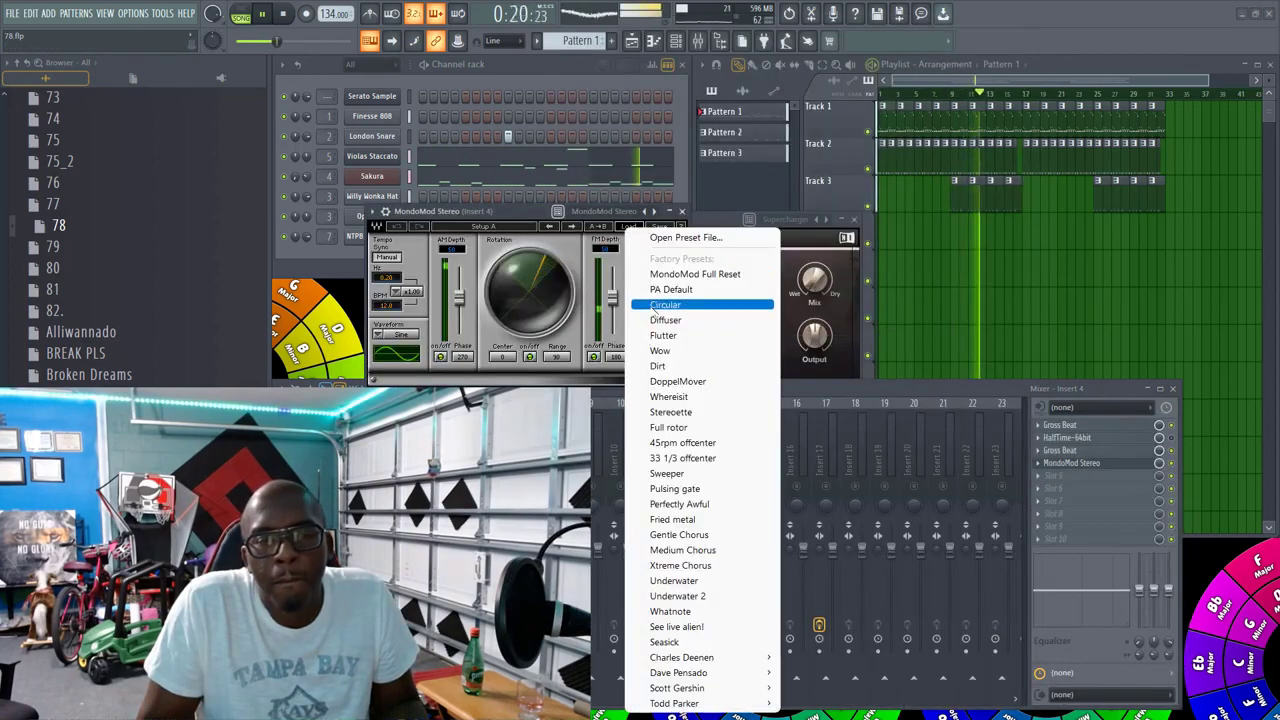
click(652, 307)
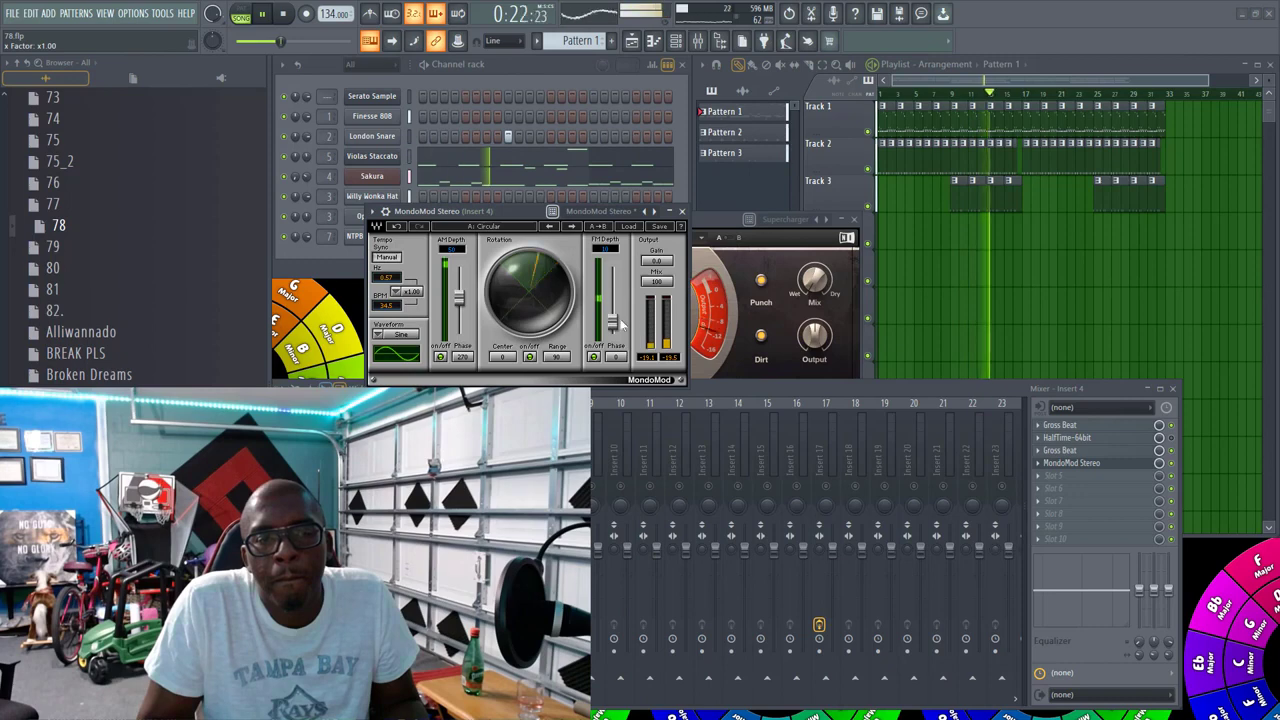
click(683, 213)
click(853, 218)
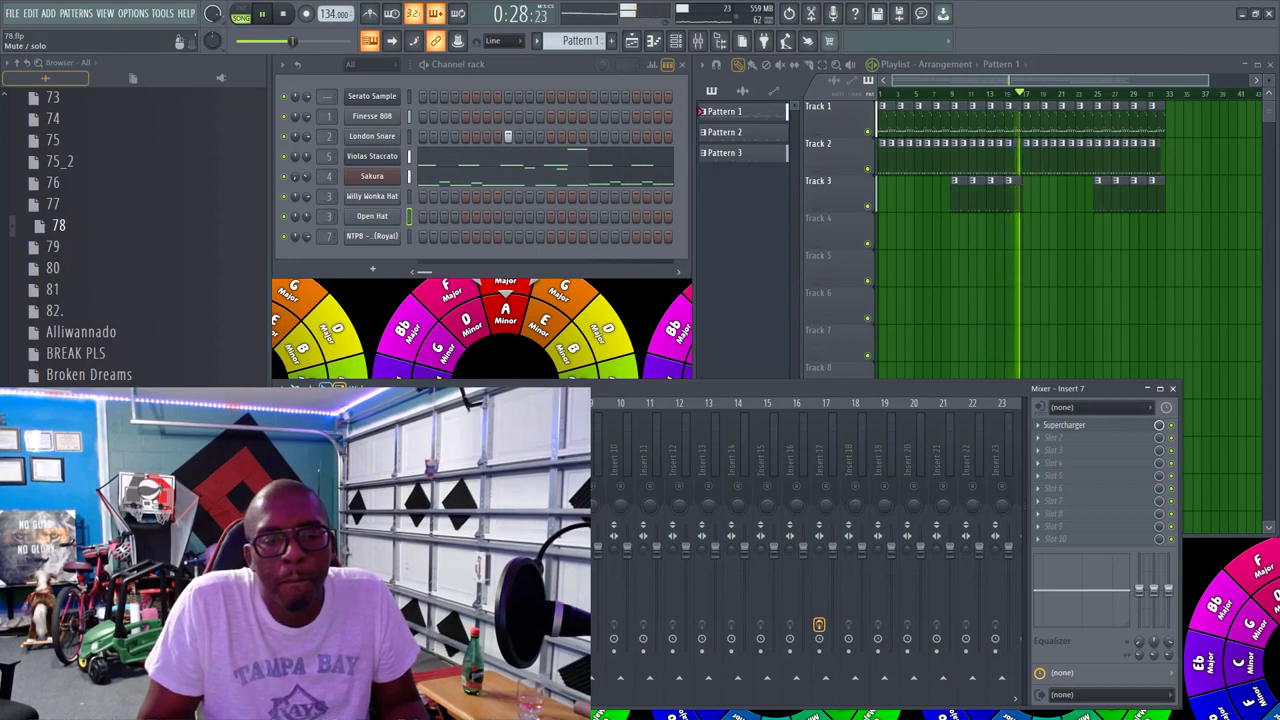
Step: Bring all mixer tracks back out of solo and slightly lower the volume fader of Insert 7 during playback
click(474, 450)
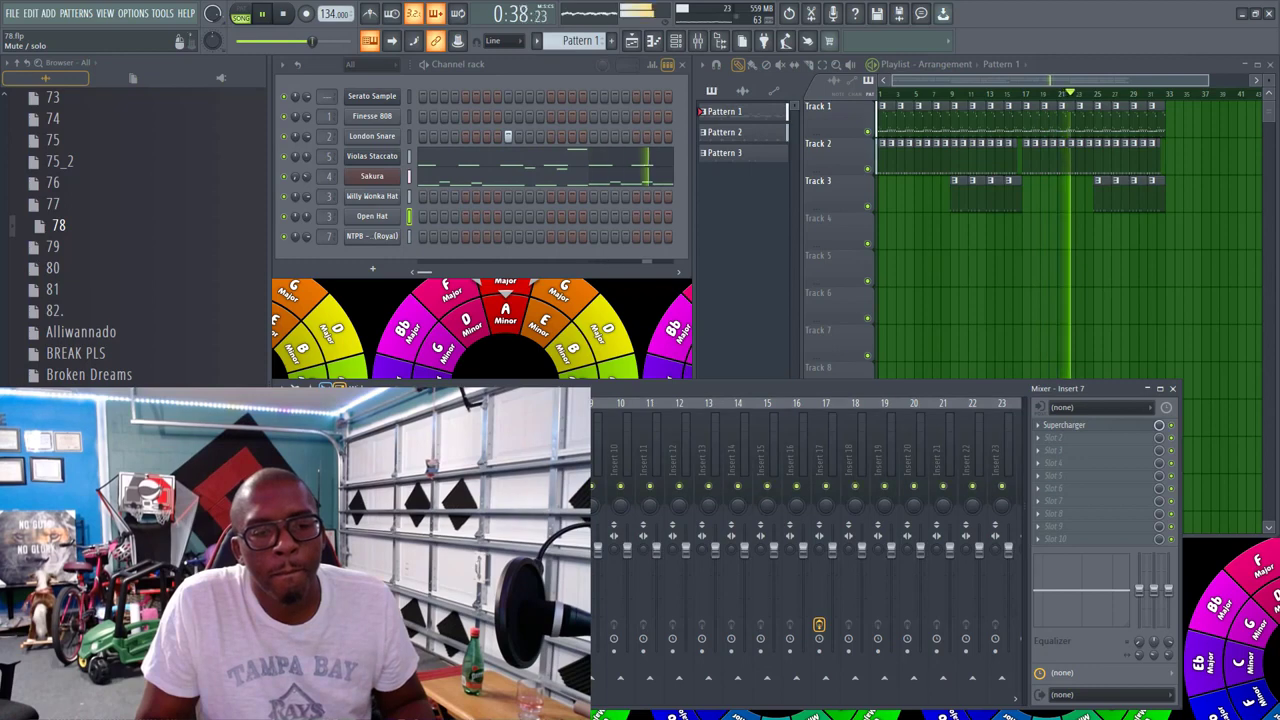
click(310, 450)
right_click(1109, 271)
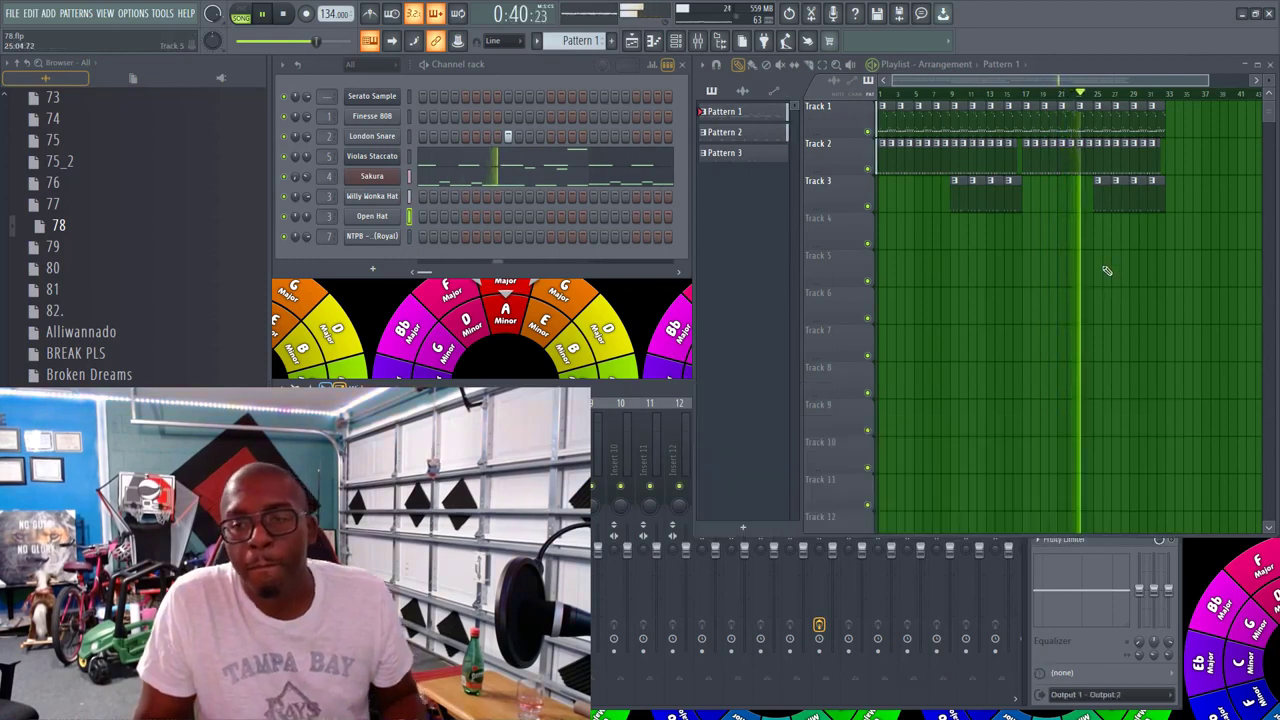
click(648, 393)
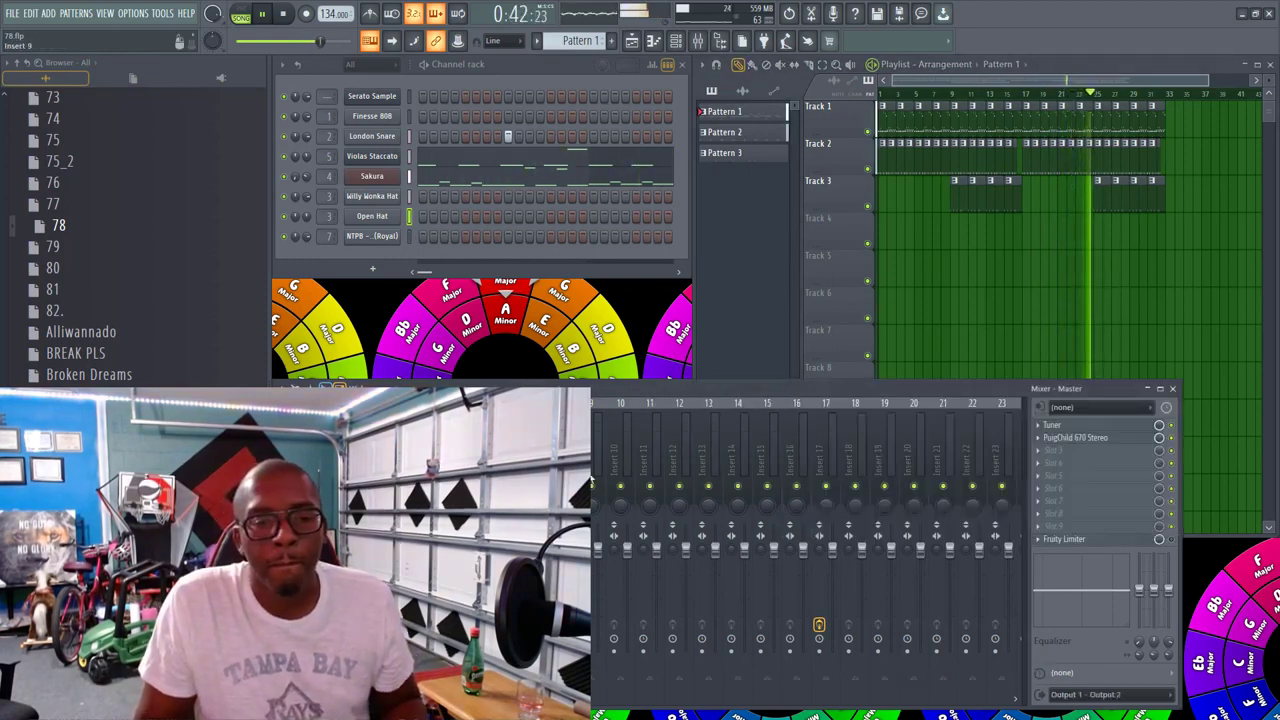
drag(539, 552, 539, 561)
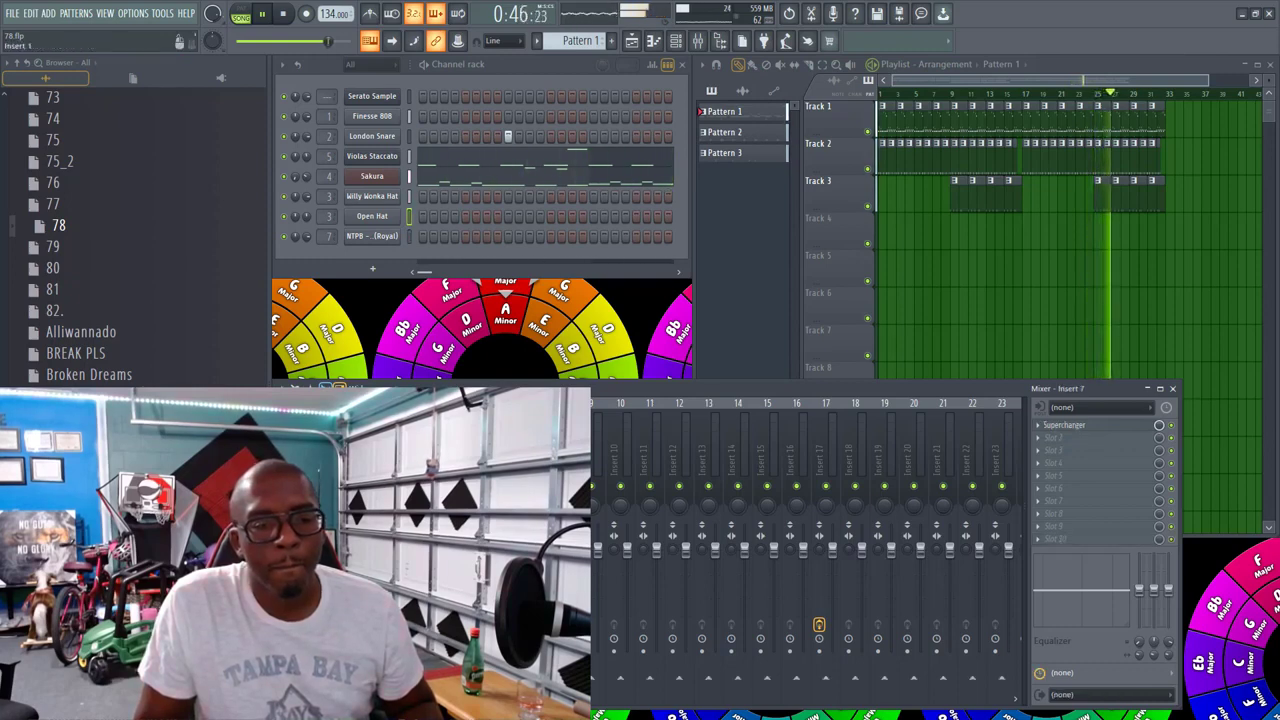
Step: Add Supercharger to slot 1 of Insert 1 and set its Compress amount to 3.05
click(356, 460)
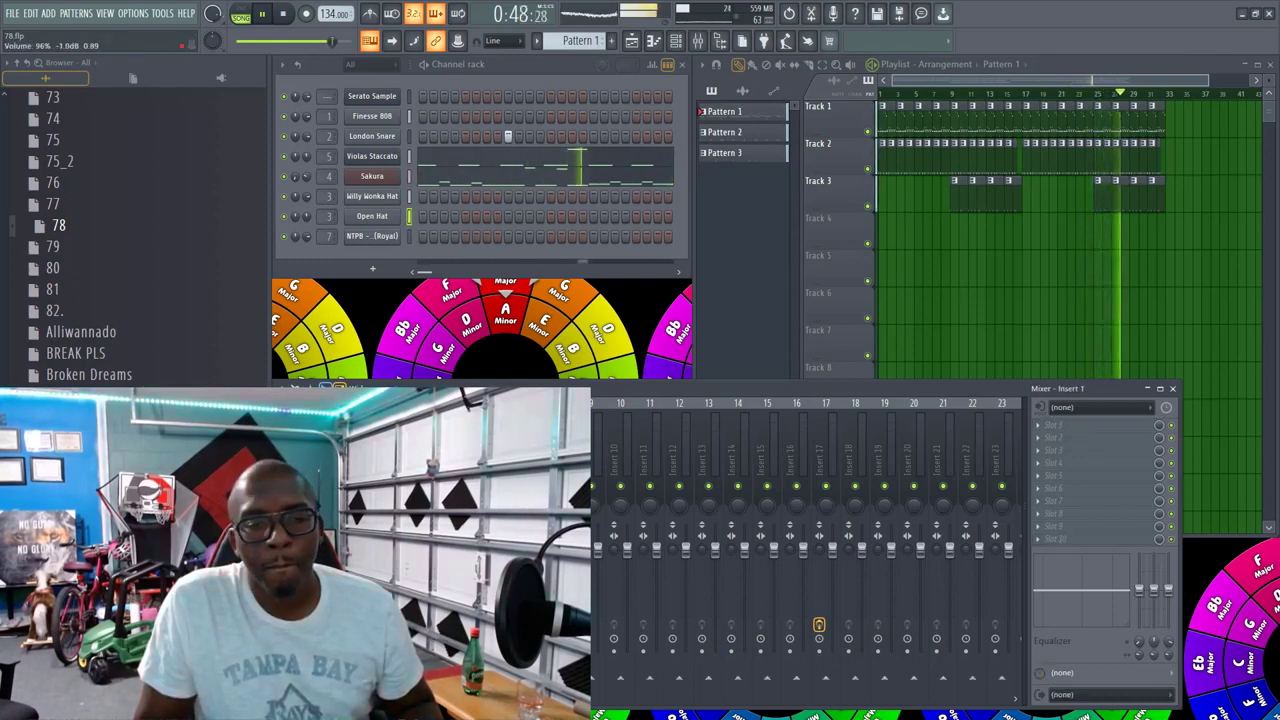
click(1090, 425)
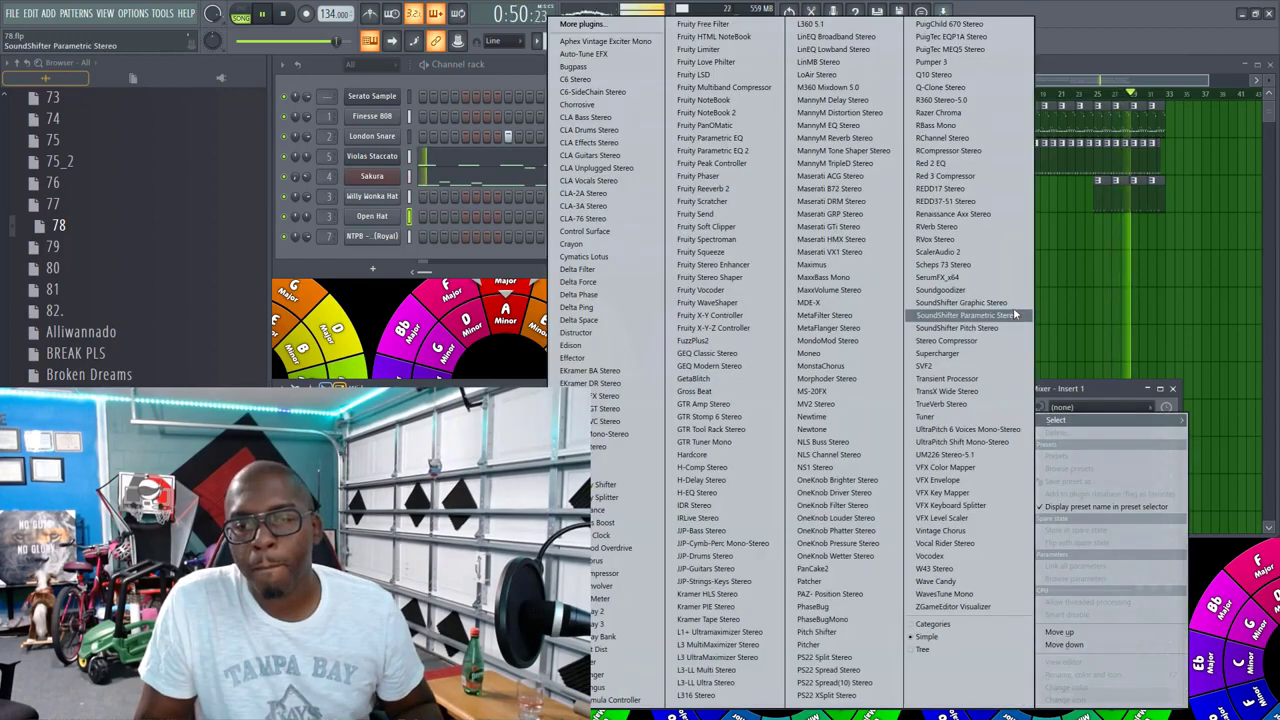
click(968, 353)
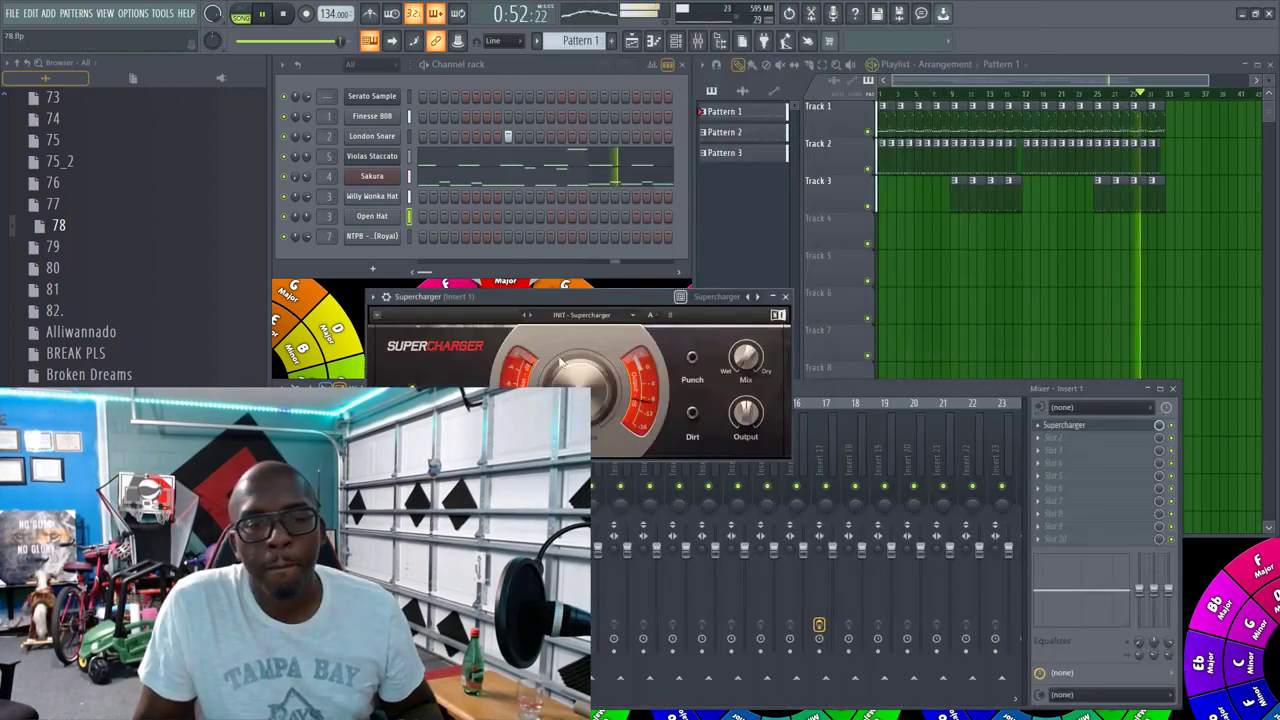
drag(562, 362, 562, 338)
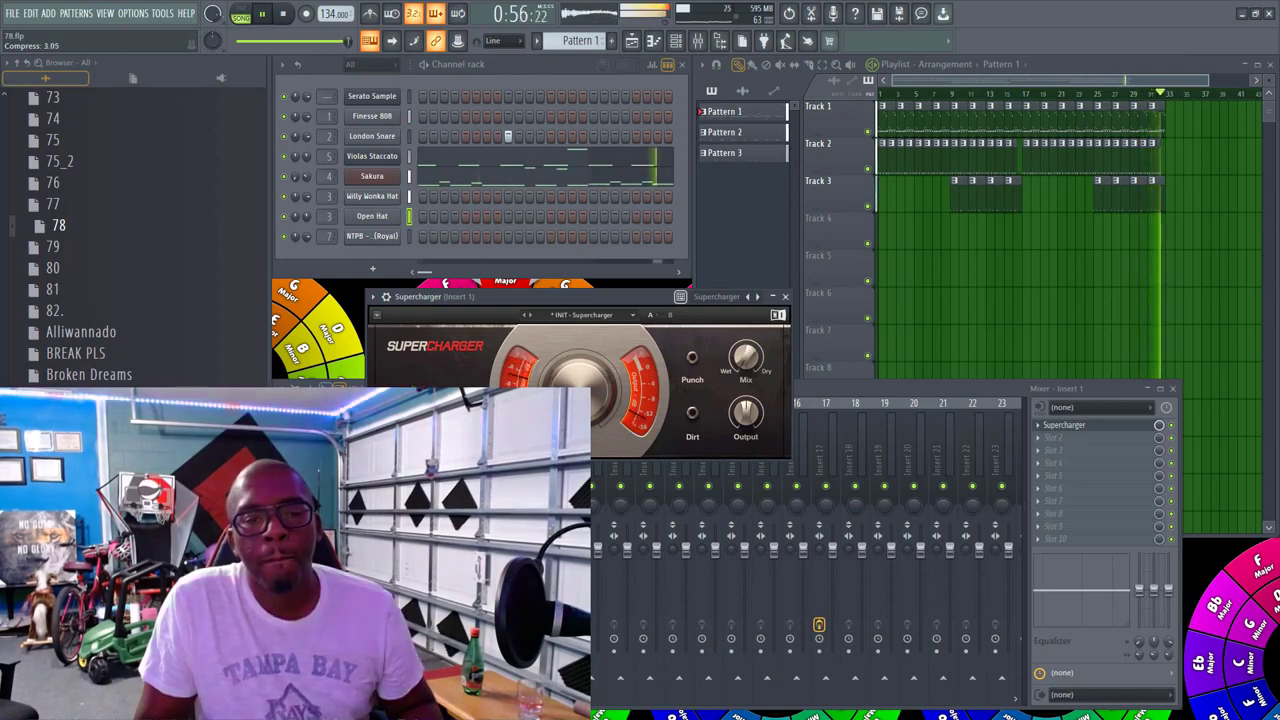
click(785, 298)
Step: Add Fruity Parametric EQ 2 to slot 2 of Insert 1 and load its BLOWD SUB BASS preset
click(1050, 437)
mouse_move(1058, 420)
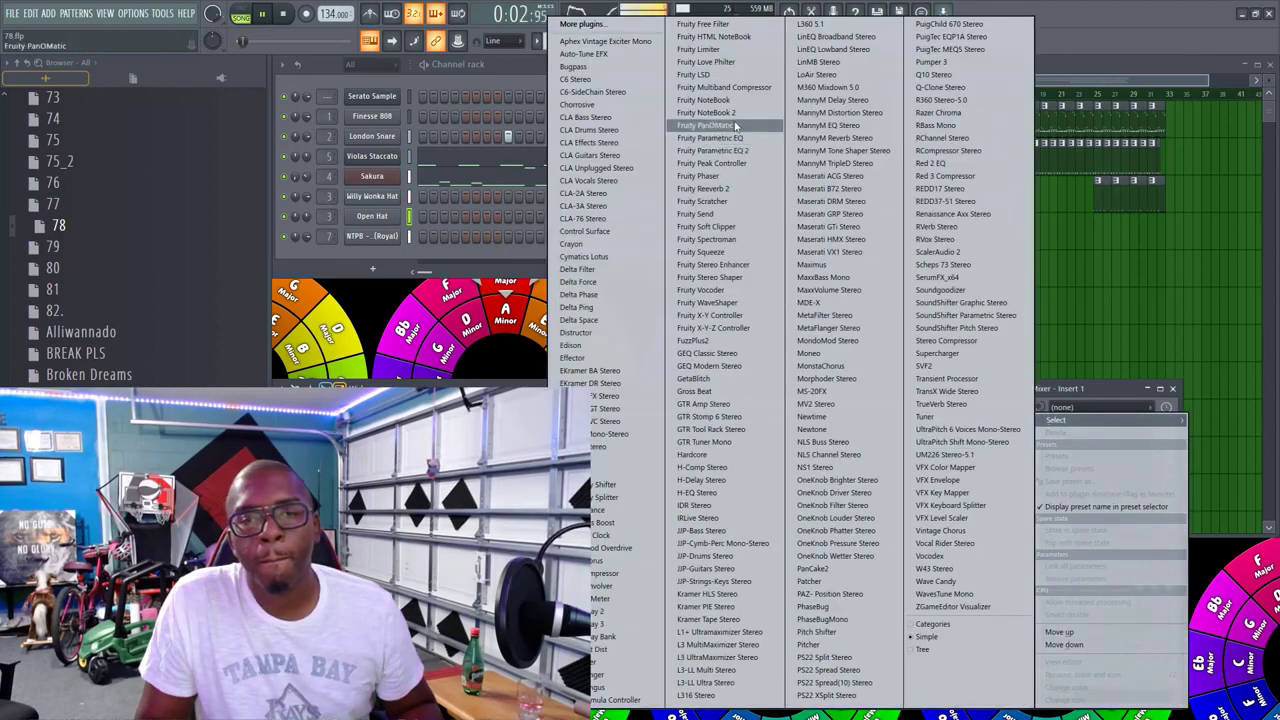
click(718, 150)
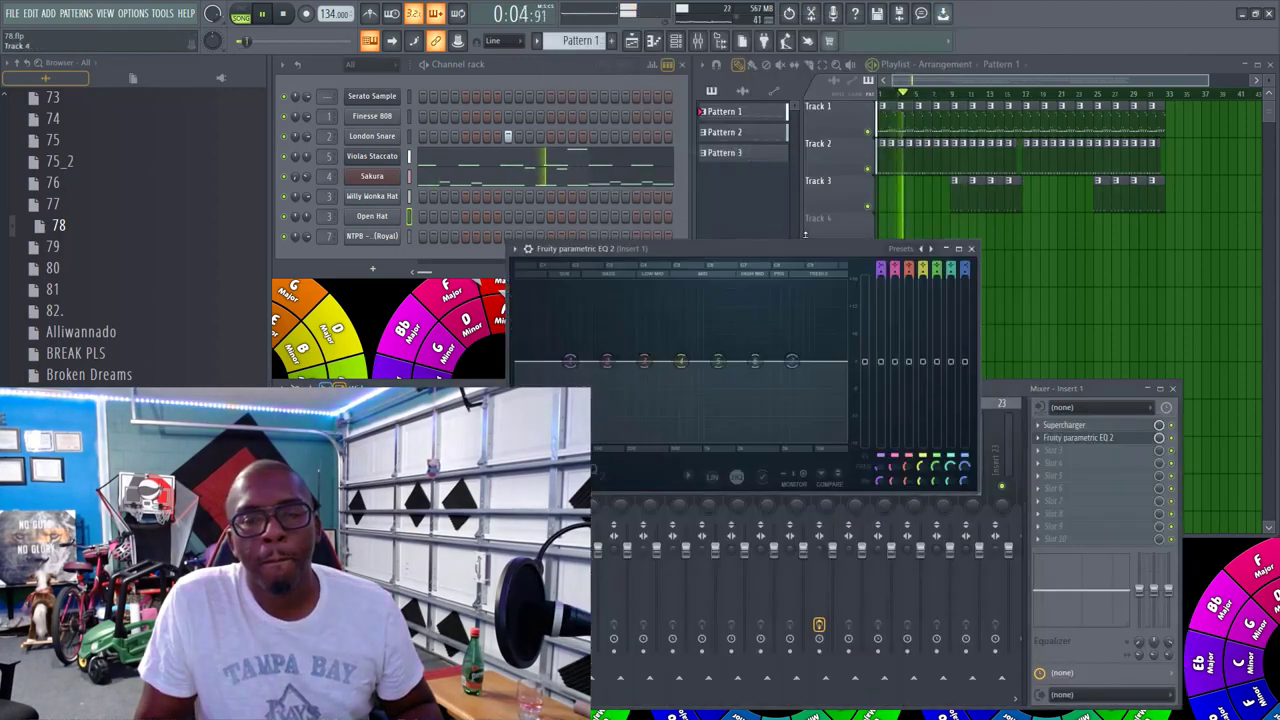
click(918, 254)
click(942, 450)
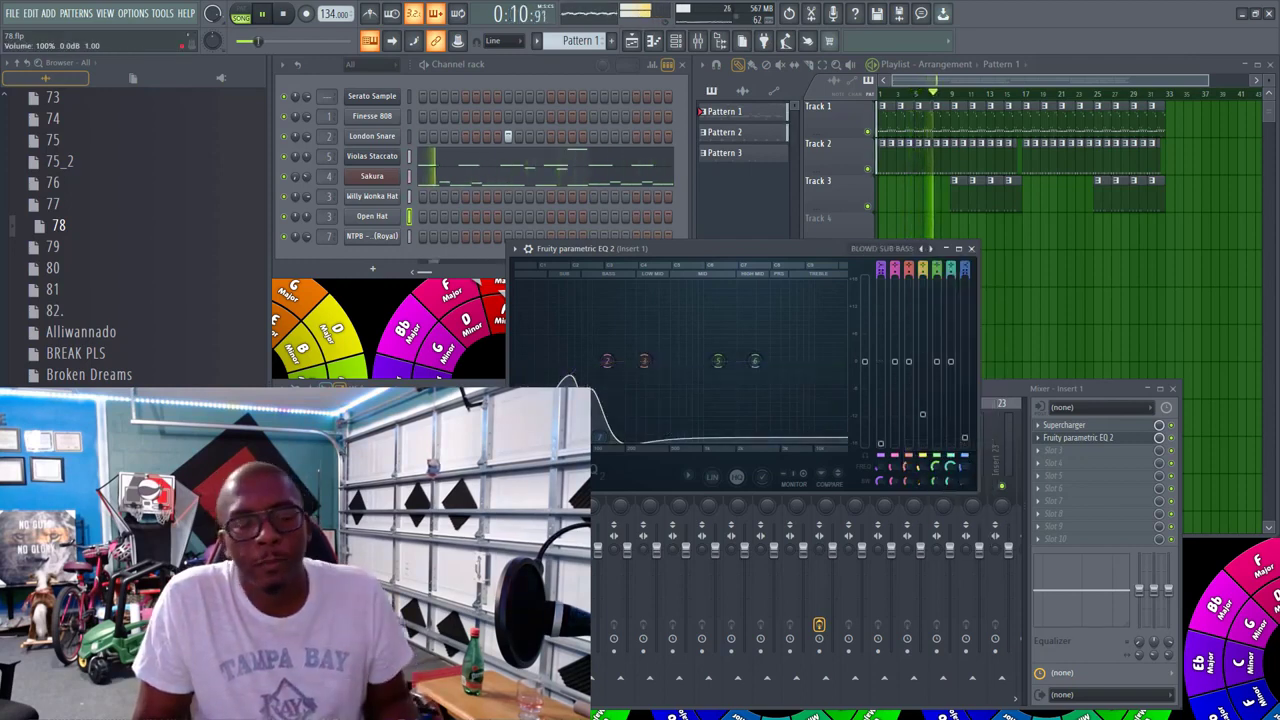
Step: Raise the main level of the equalizer on Insert 1, and close the equalizer and the mixer
click(357, 486)
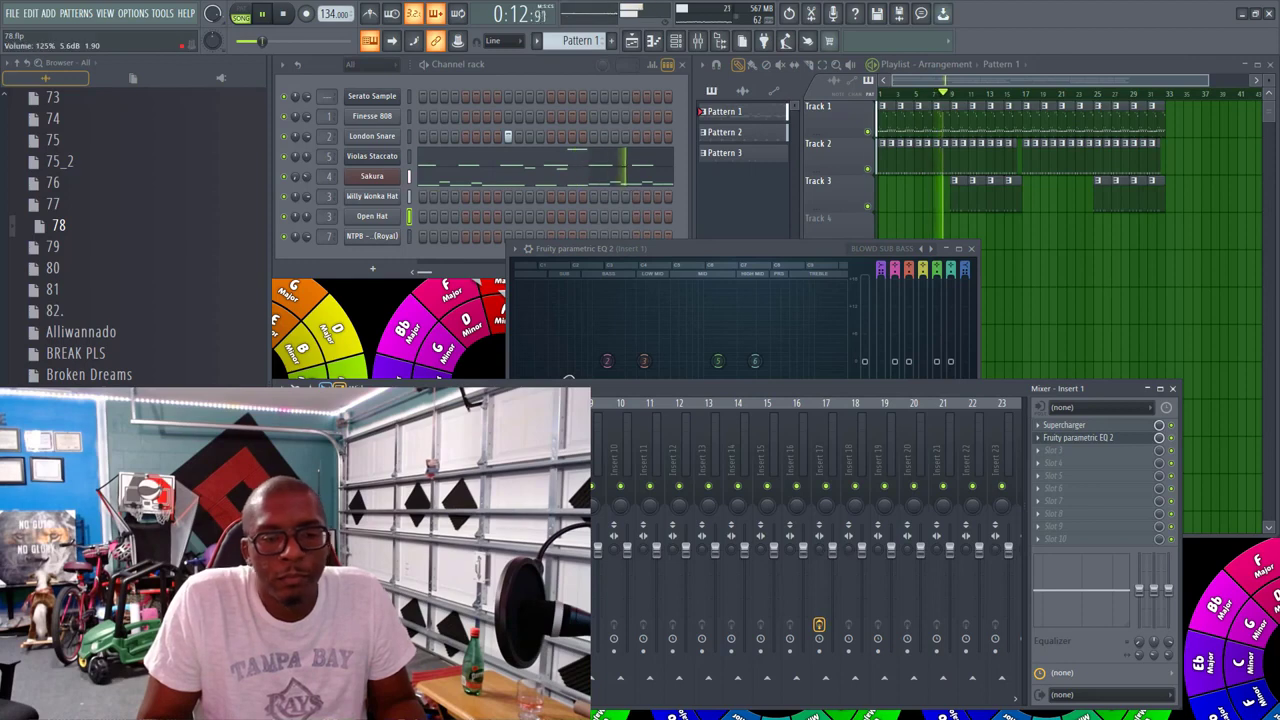
click(566, 376)
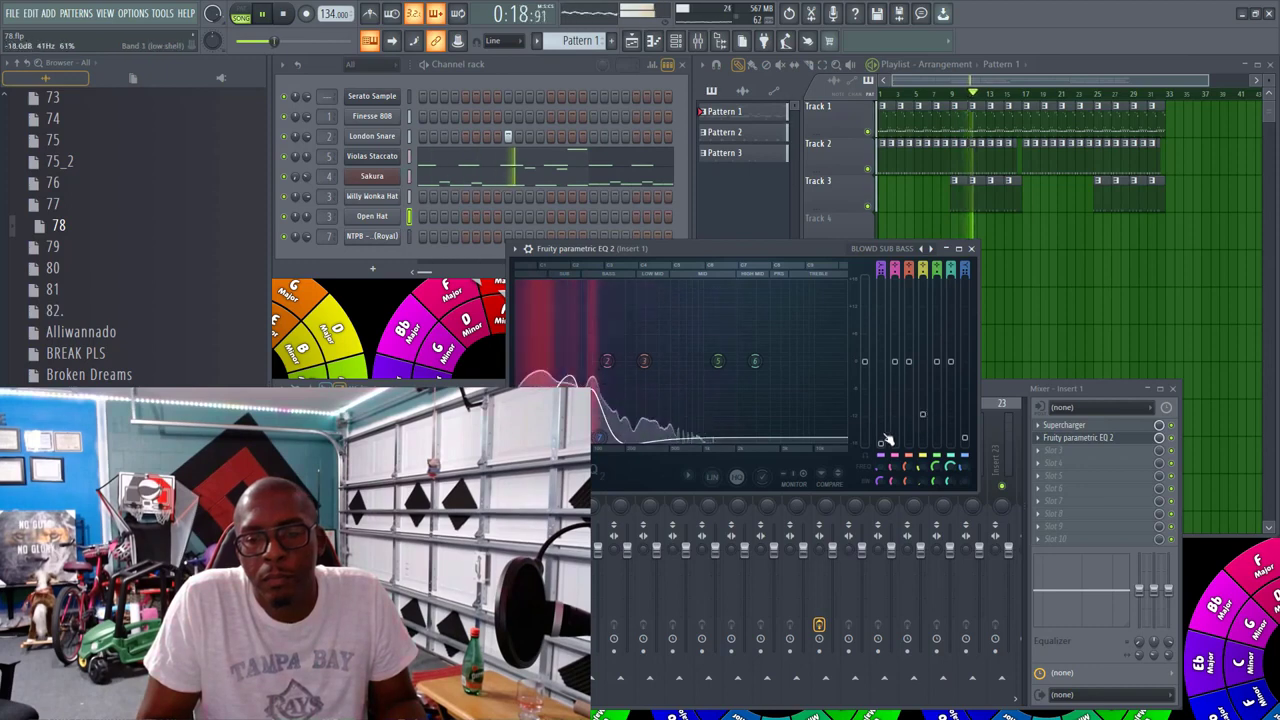
drag(865, 374, 865, 342)
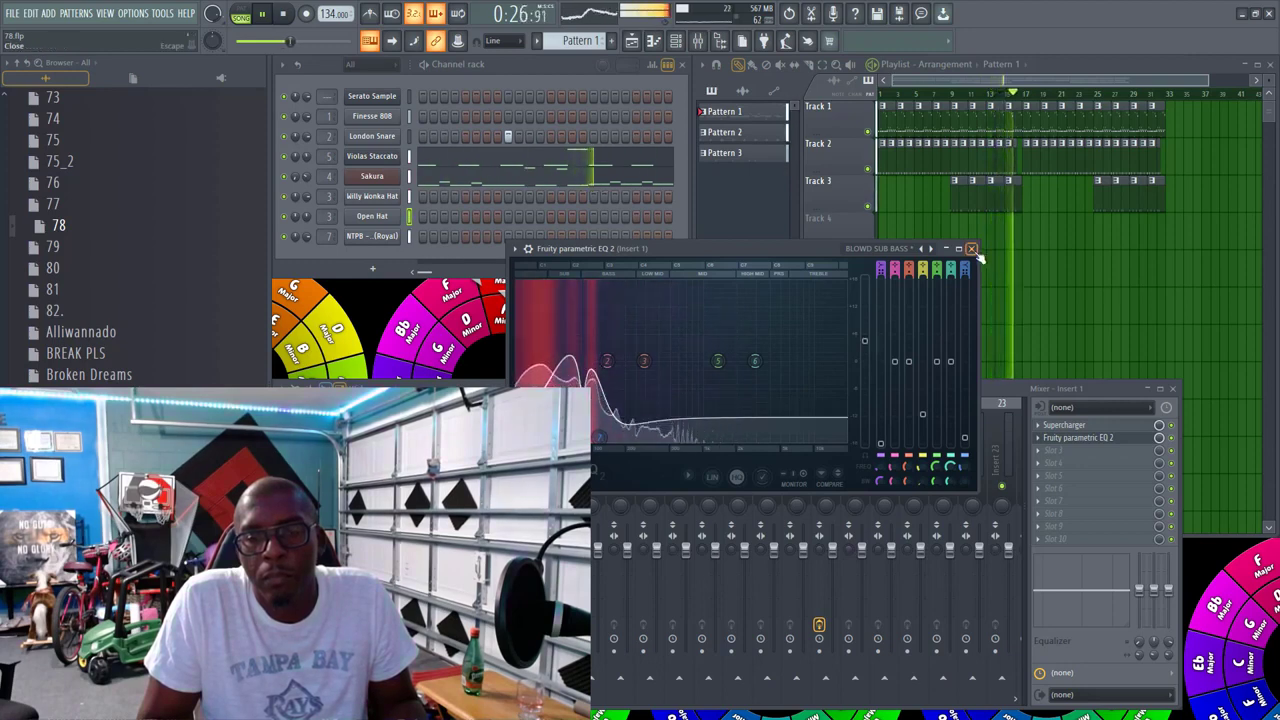
click(1100, 437)
click(1172, 389)
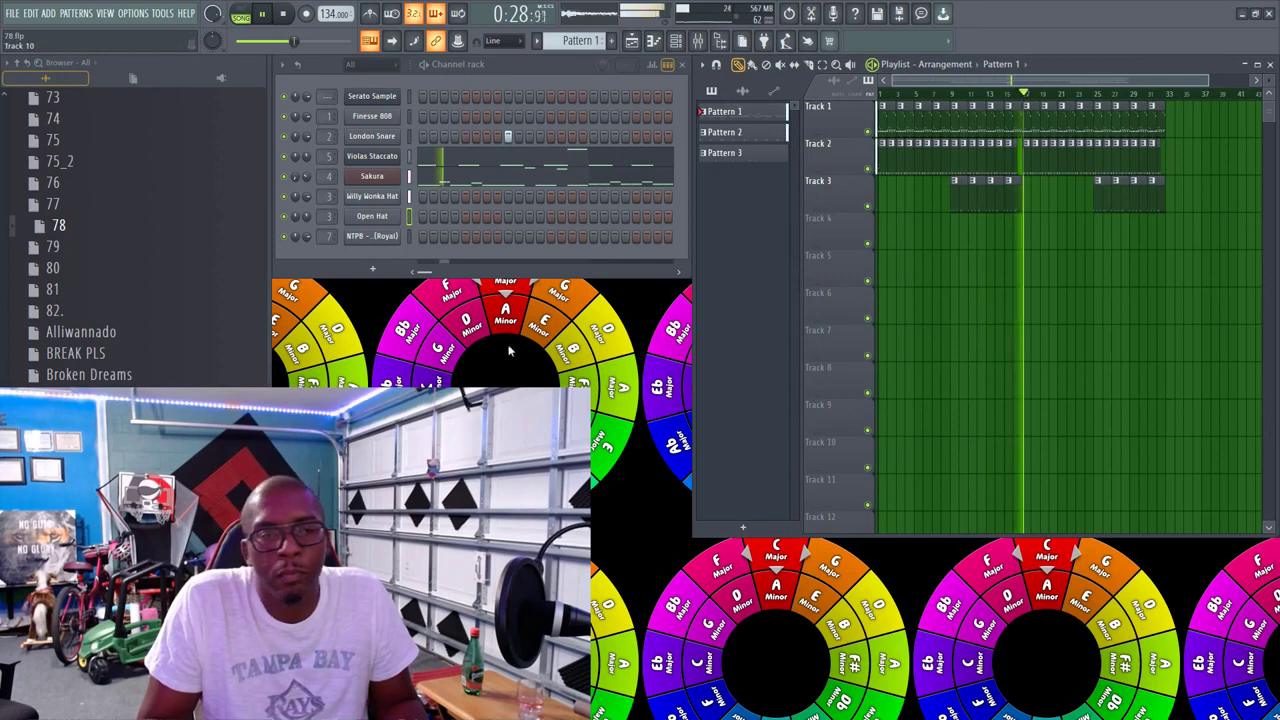
Step: Stop playback and export the full song as 78.mp3 into the 100 Beats folder on the Desktop
click(284, 14)
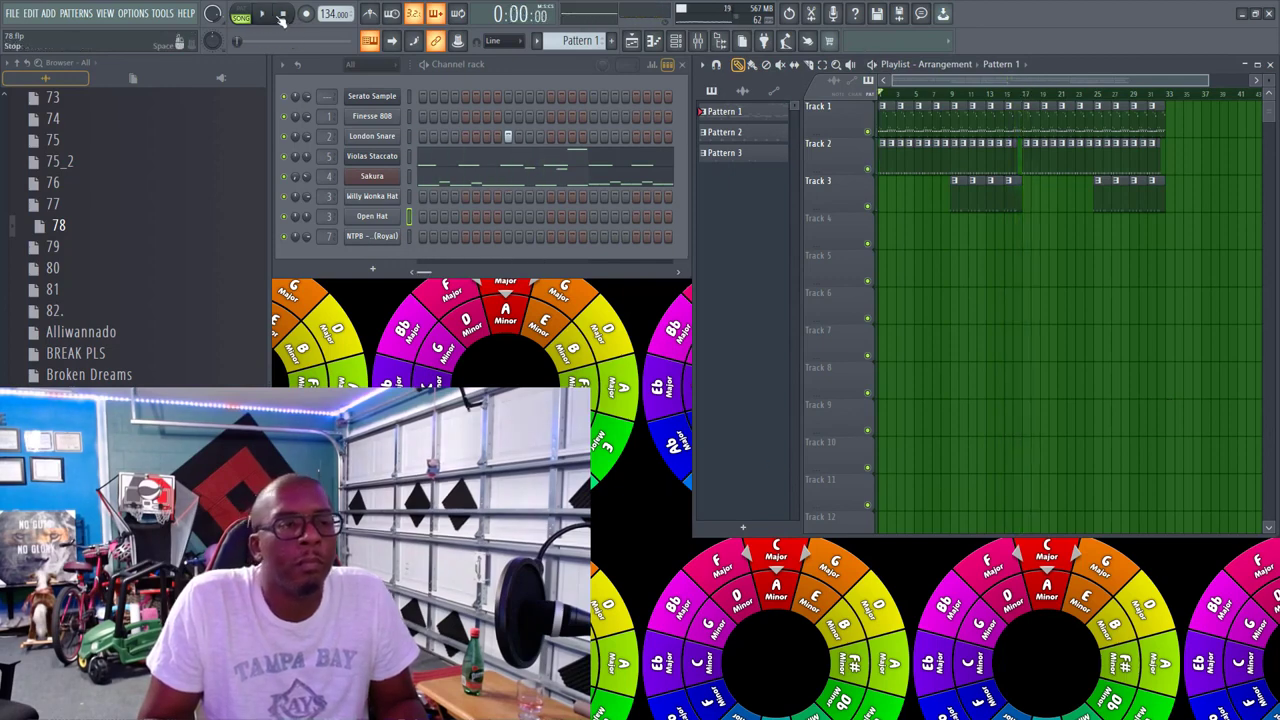
click(13, 13)
mouse_move(57, 133)
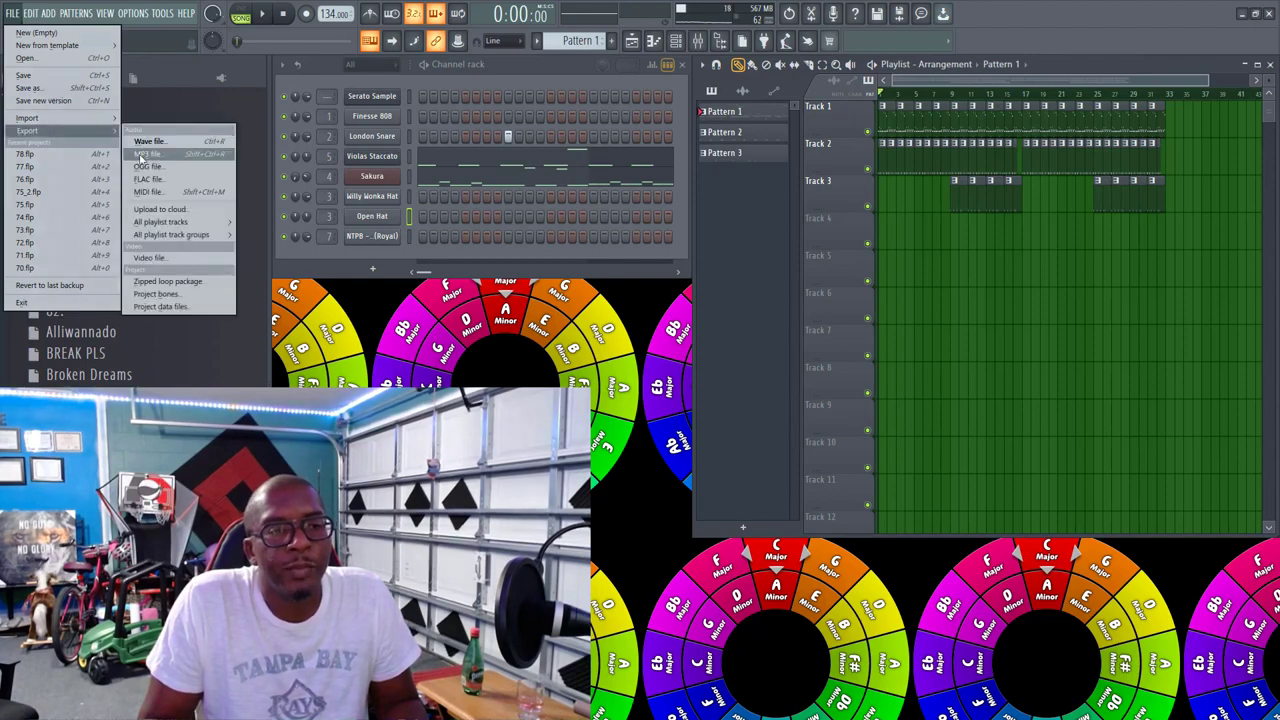
click(152, 157)
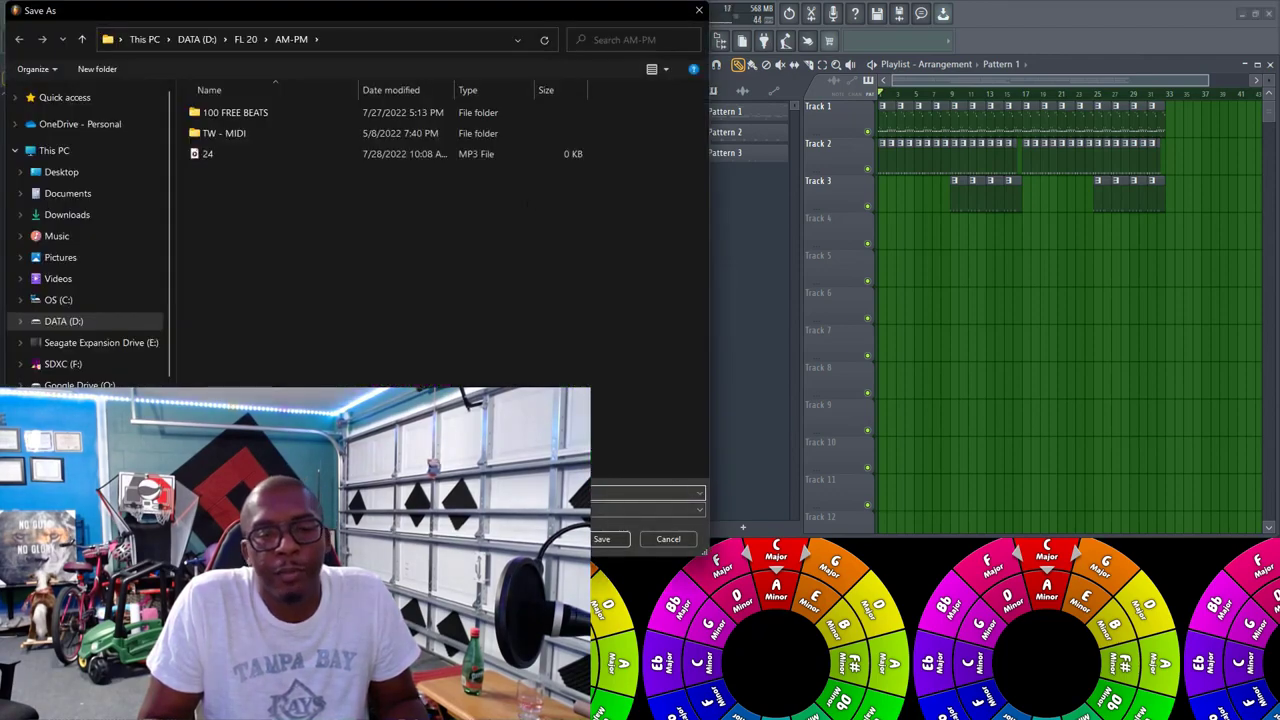
click(61, 172)
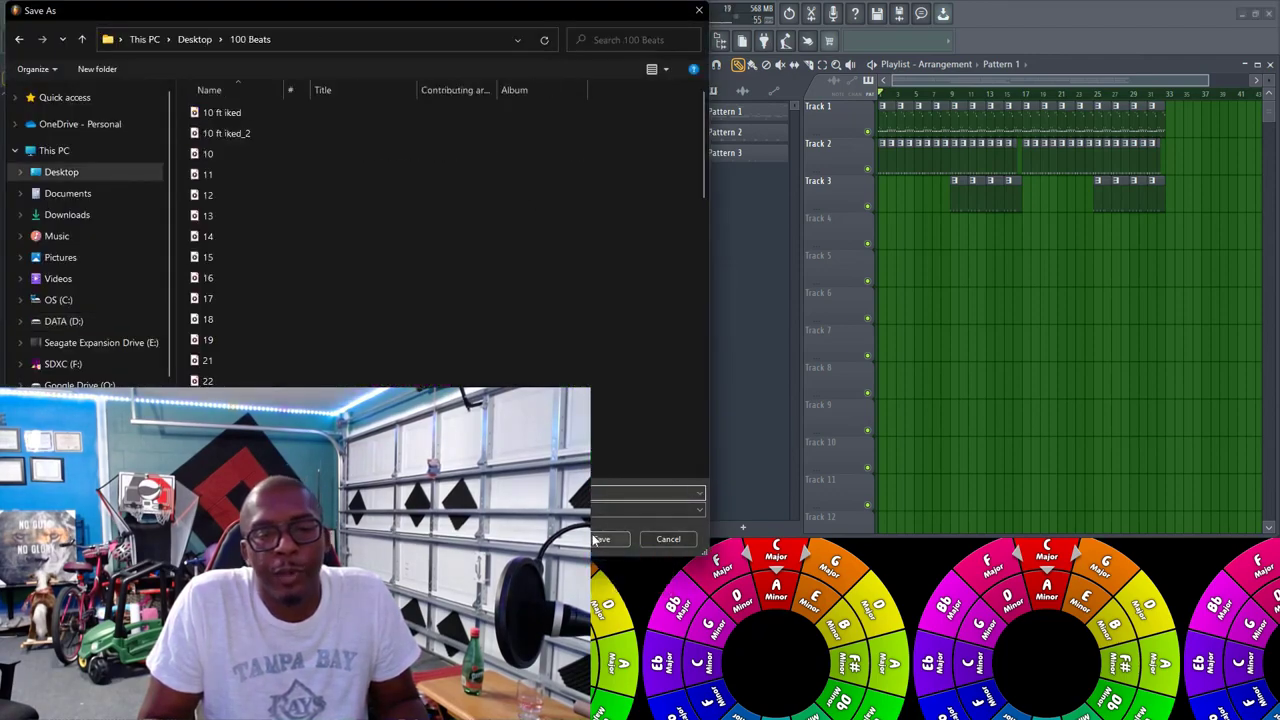
click(605, 539)
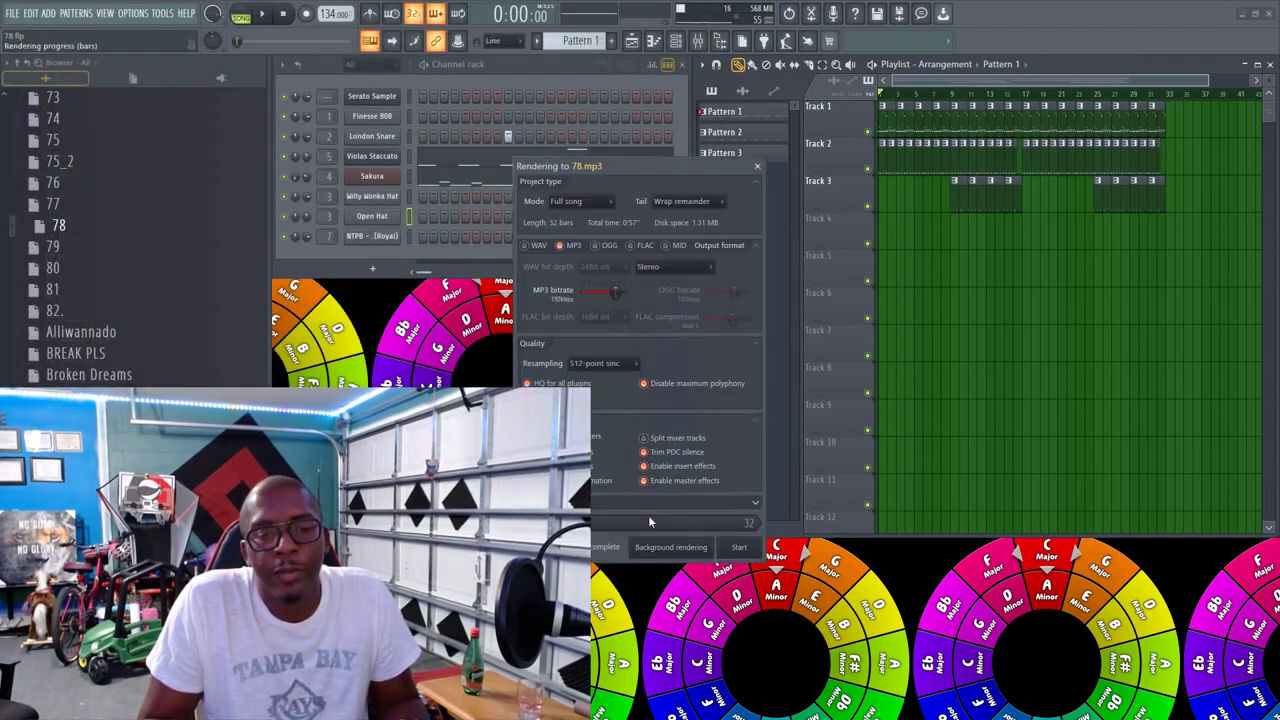
click(739, 549)
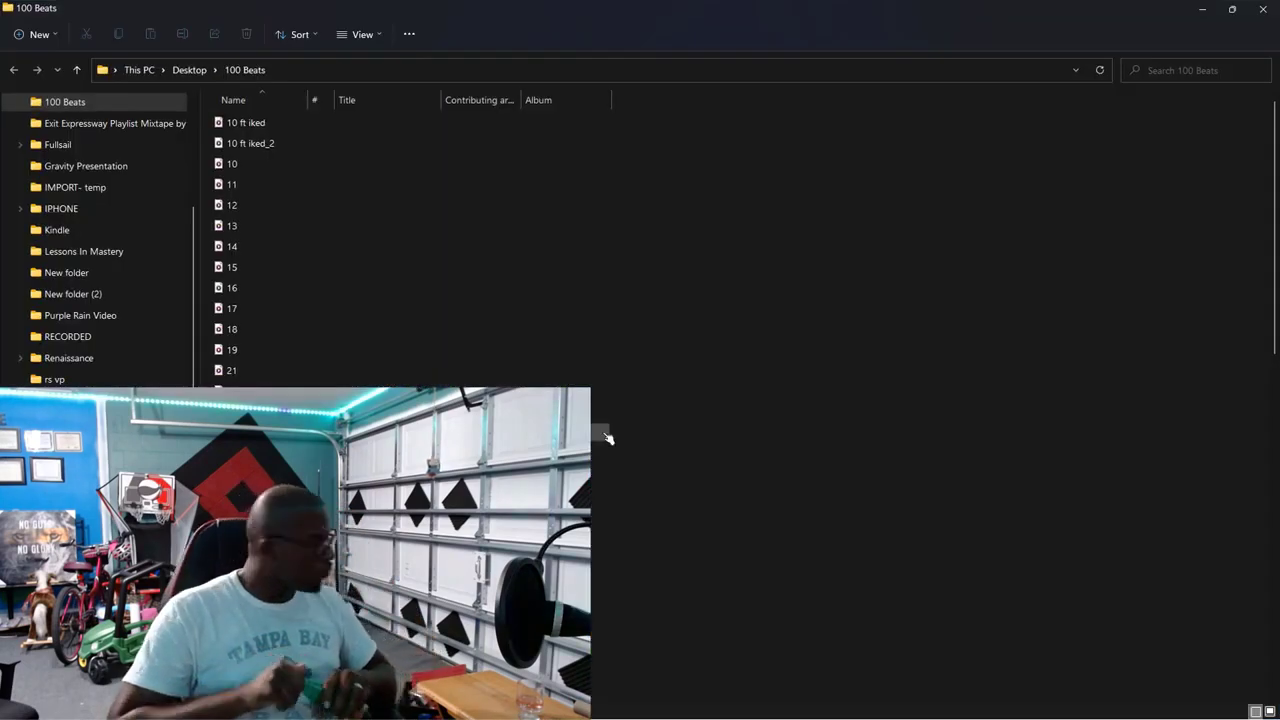
Step: Close the 100 Beats folder window and open project 79 from the browser
click(1263, 8)
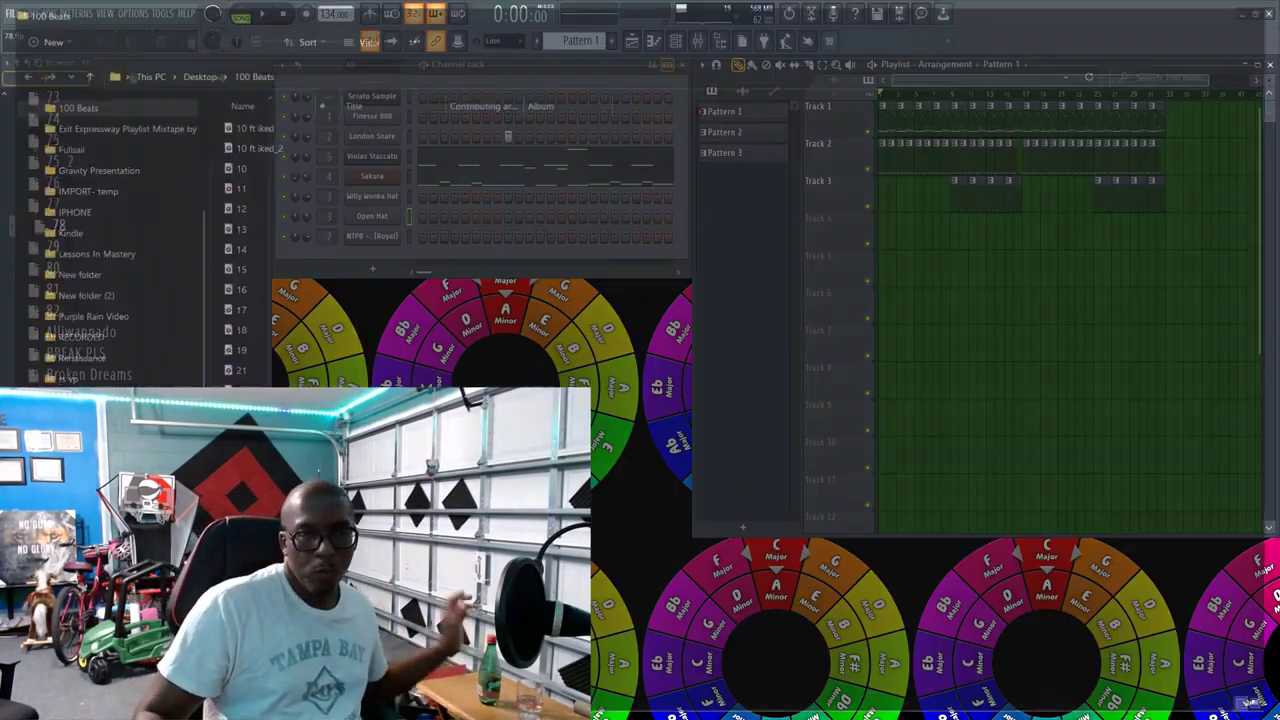
right_click(100, 246)
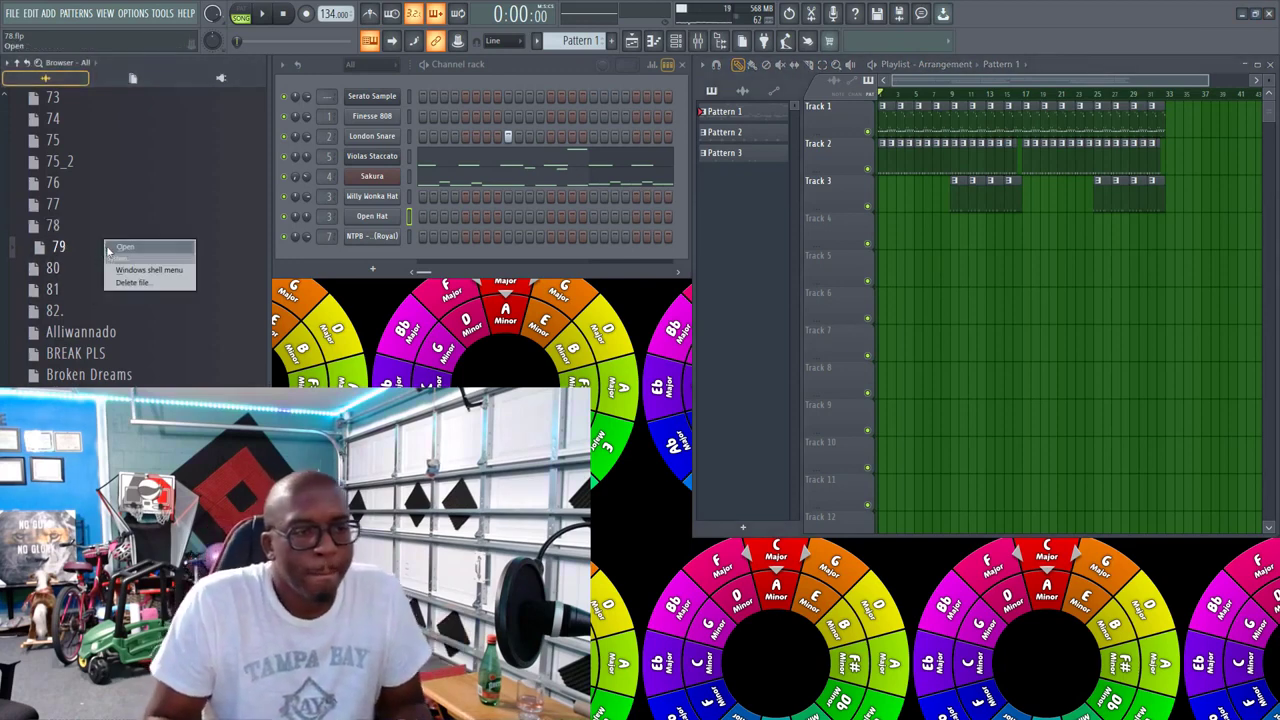
click(125, 246)
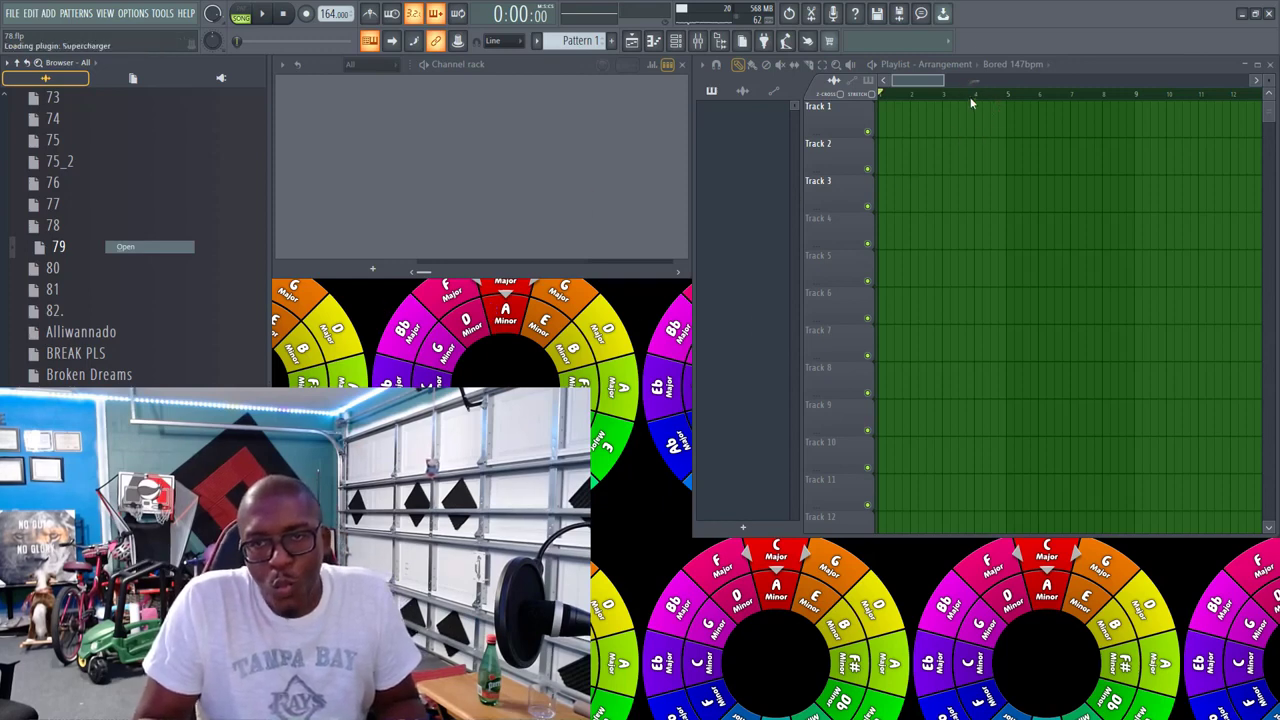
Step: Fit the whole arrangement in the playlist, place the playhead at its end to check the song length, and return to the start
drag(940, 80, 1205, 80)
click(1221, 94)
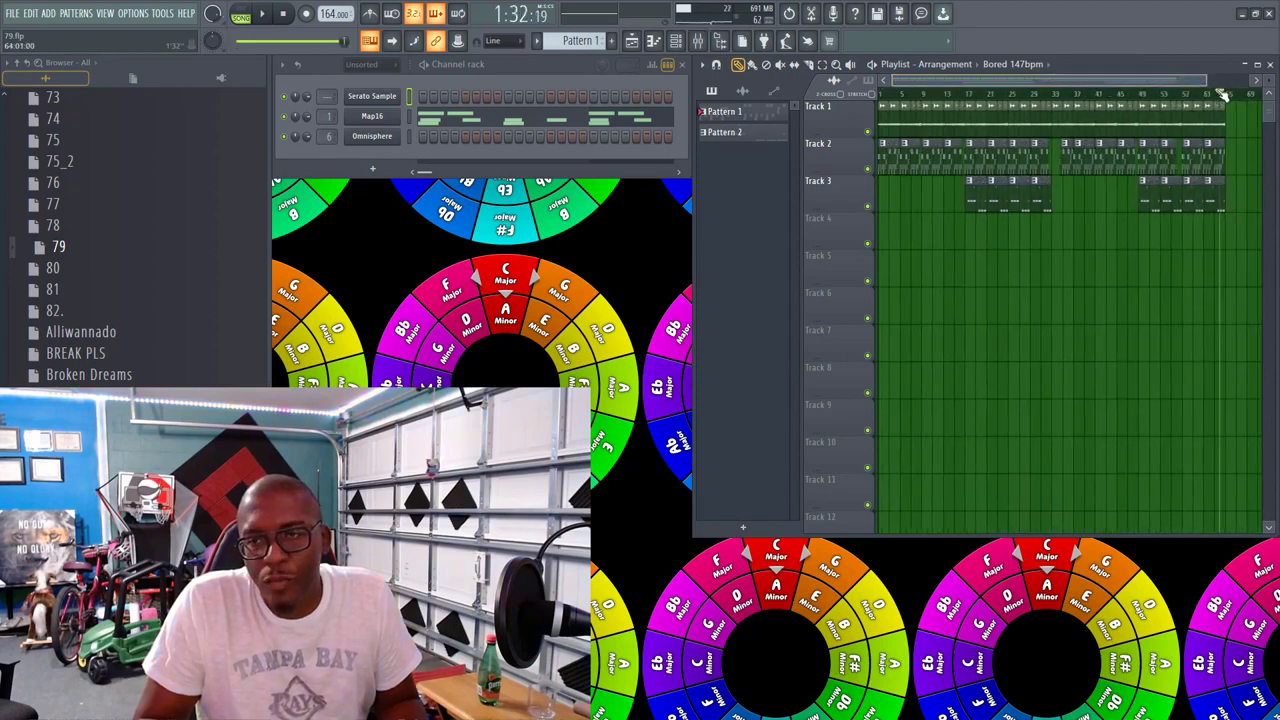
click(520, 15)
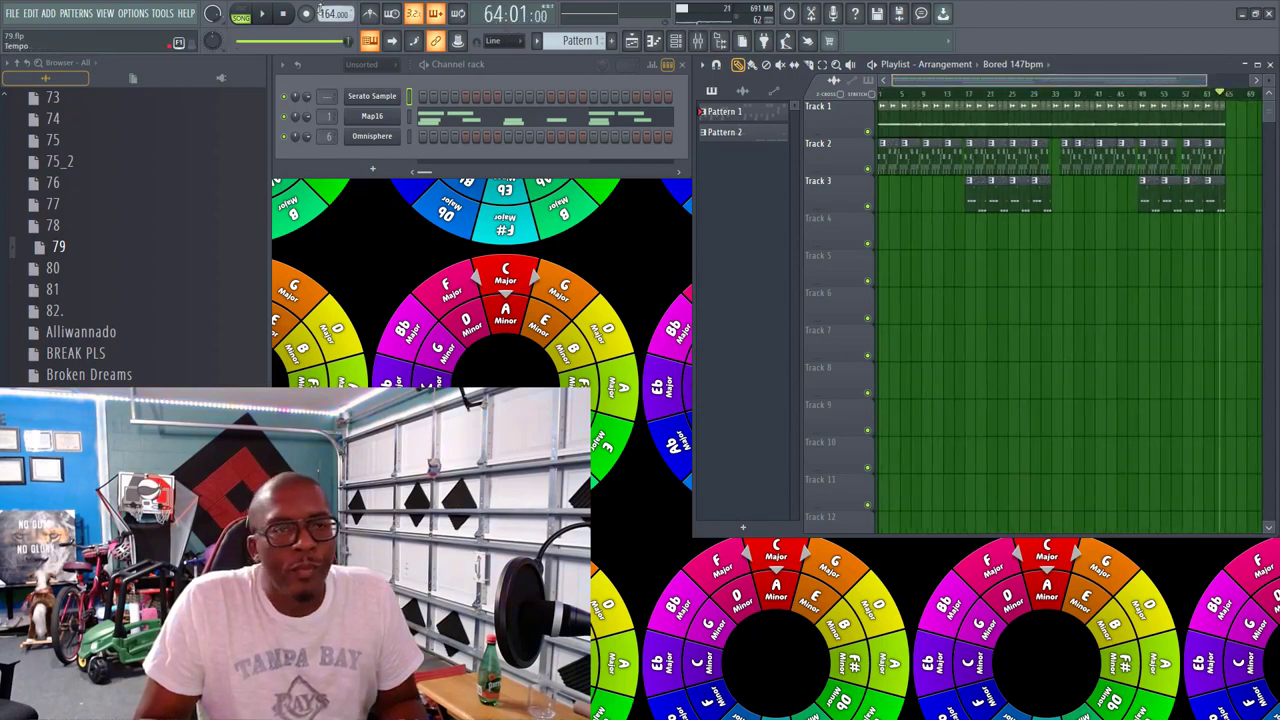
click(285, 17)
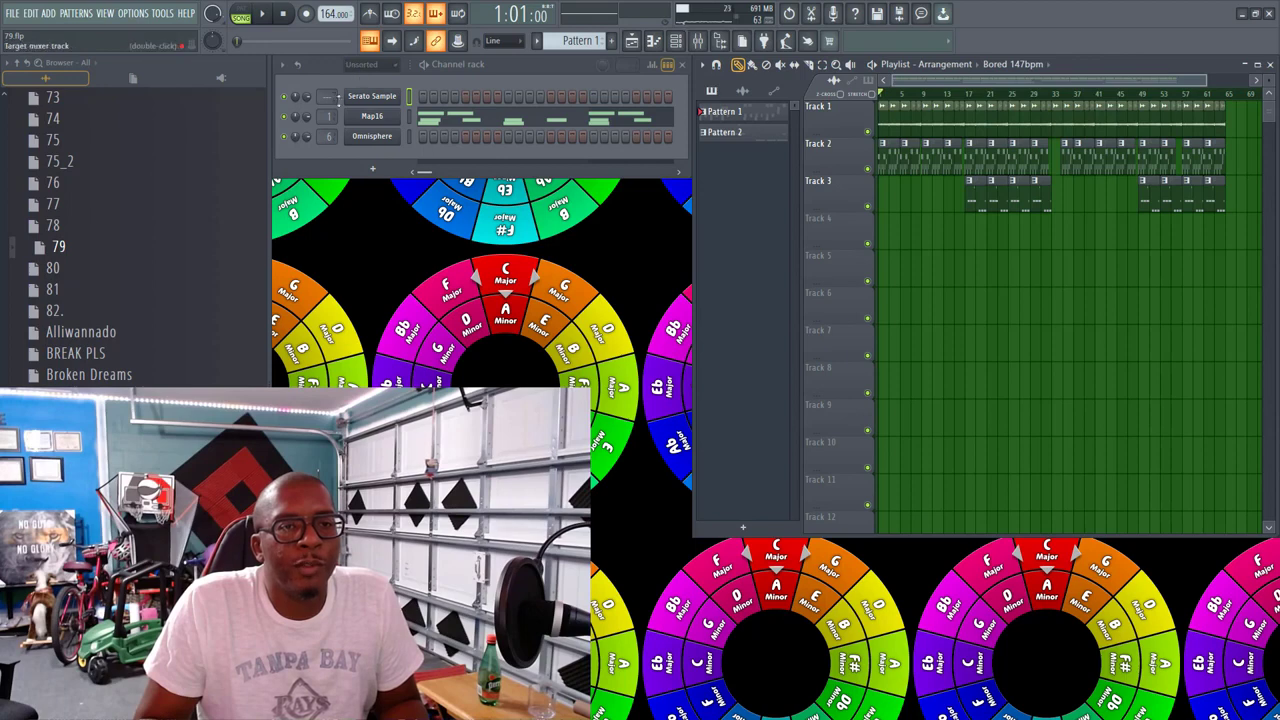
Step: Show all channels in the channel rack and open the Map16 drum kit
click(381, 68)
click(377, 80)
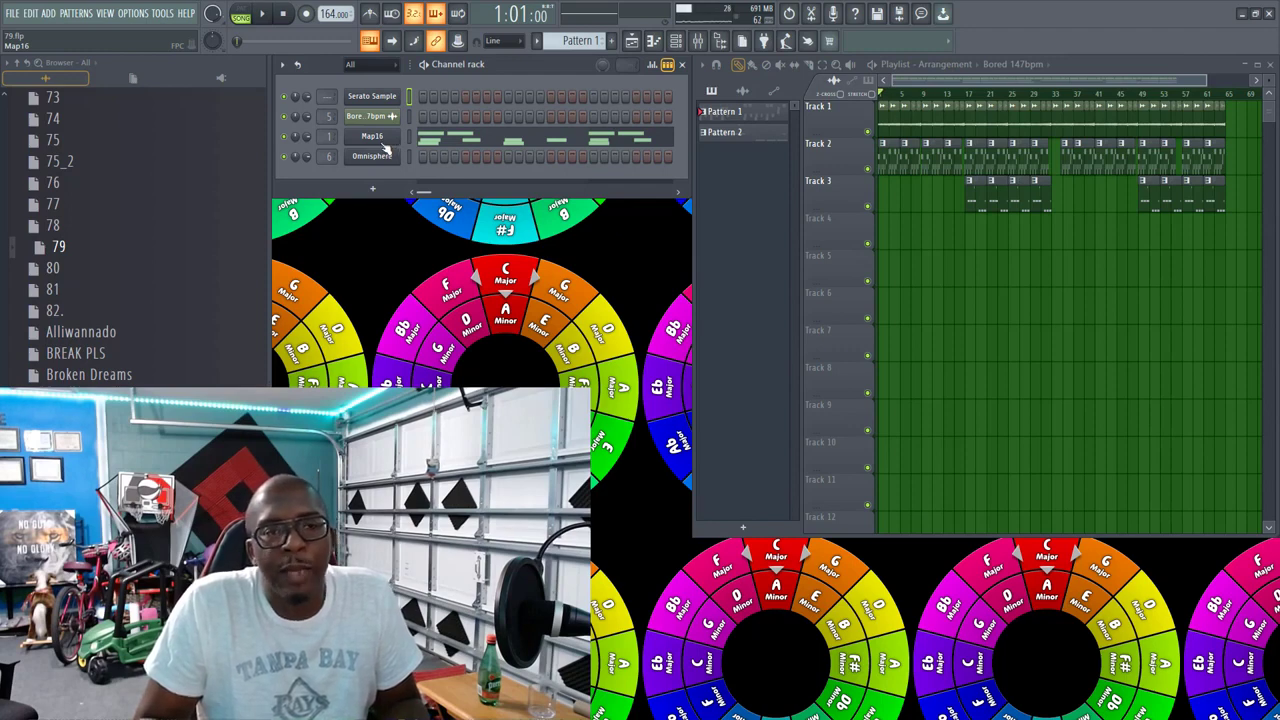
click(378, 137)
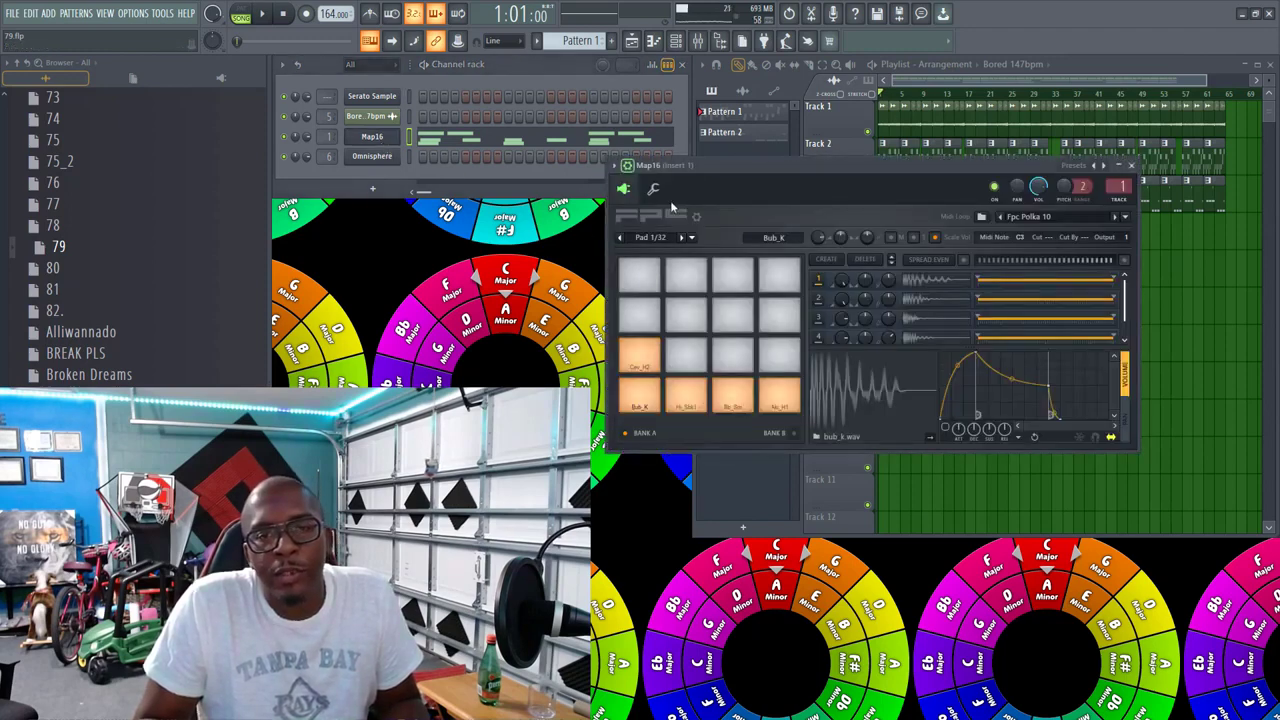
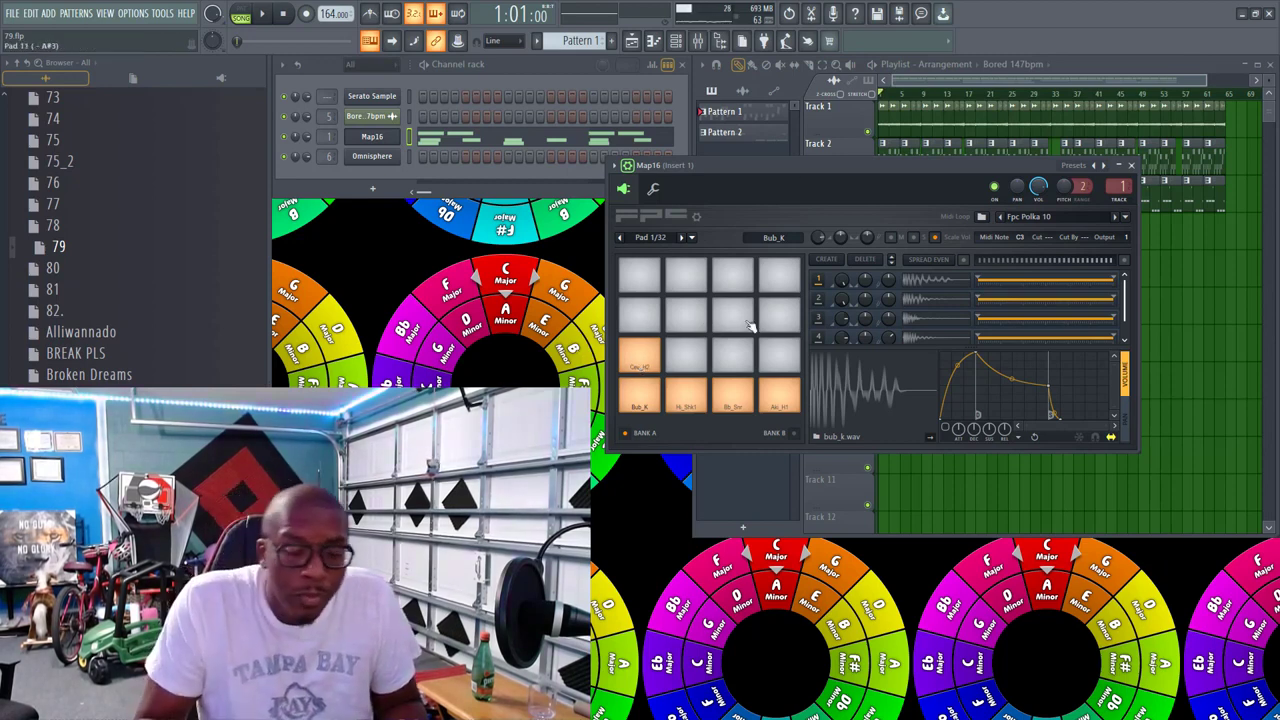
Step: Audition the Bub_K, Hi_Shk1, Bb_Snr, Aki_H1 and Cev_H2 pads of the Map16 drum kit, and close it
click(638, 395)
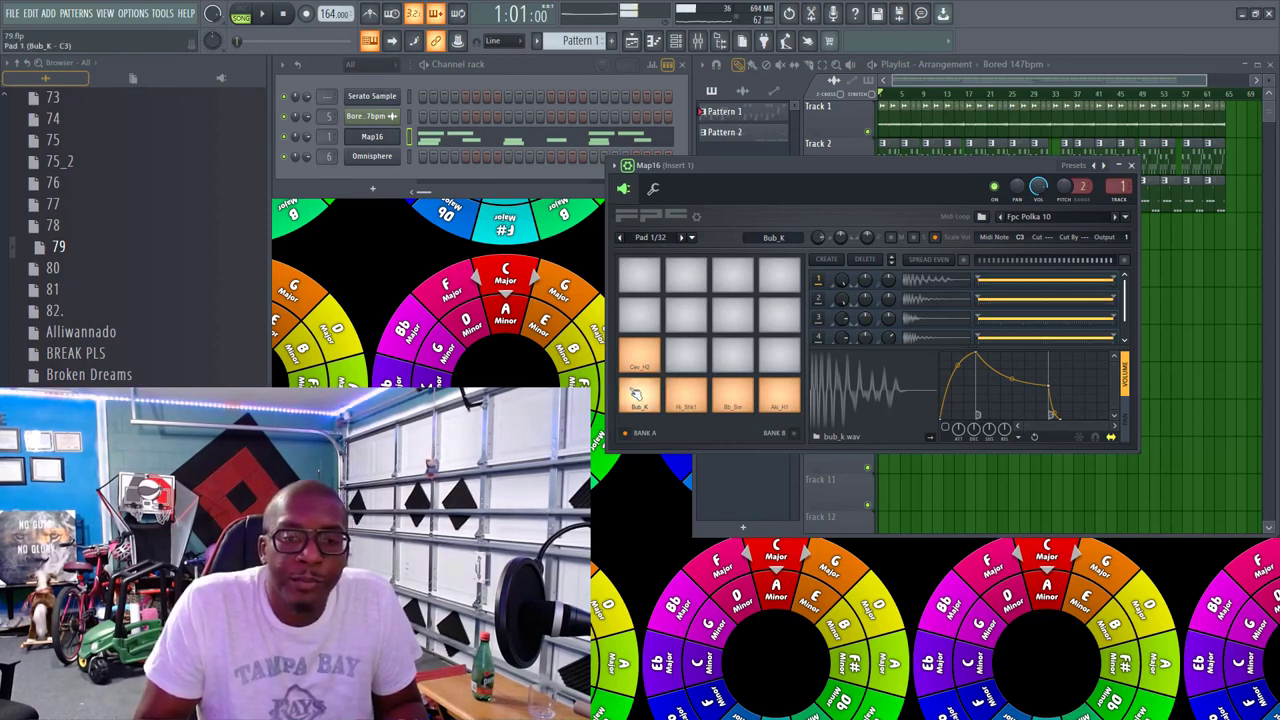
click(686, 393)
click(735, 393)
click(776, 392)
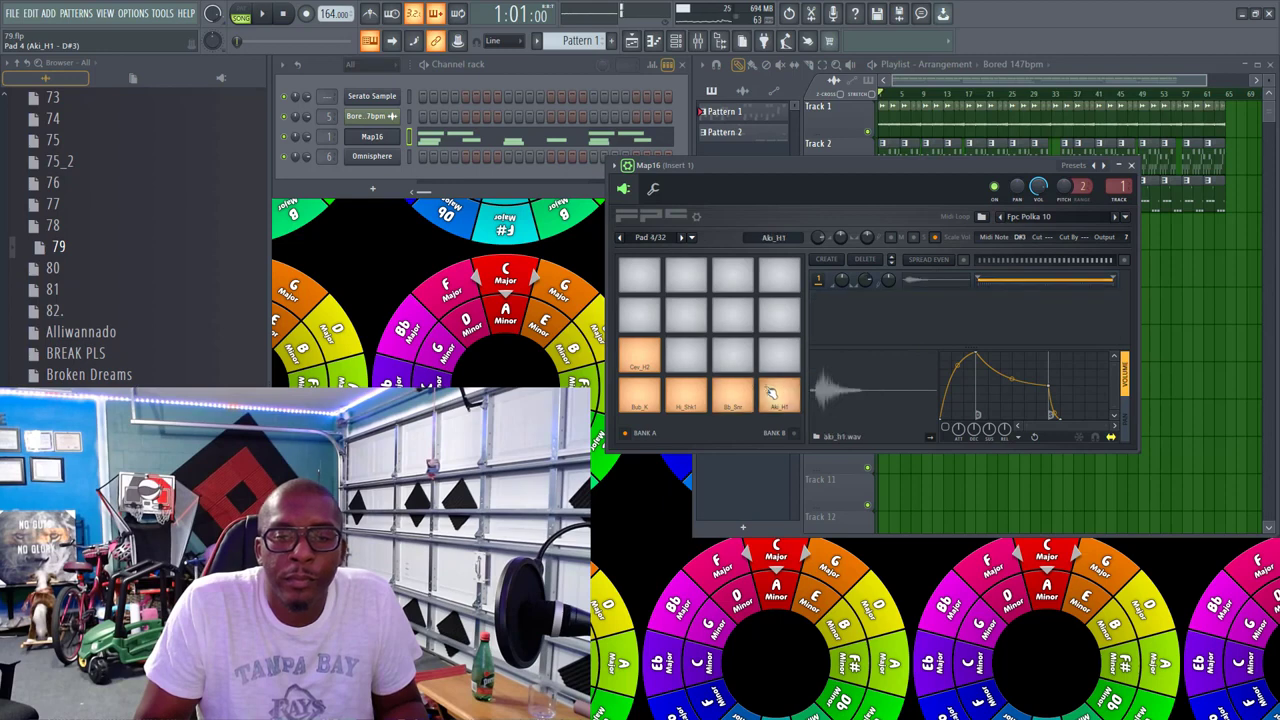
click(641, 361)
click(648, 396)
click(688, 398)
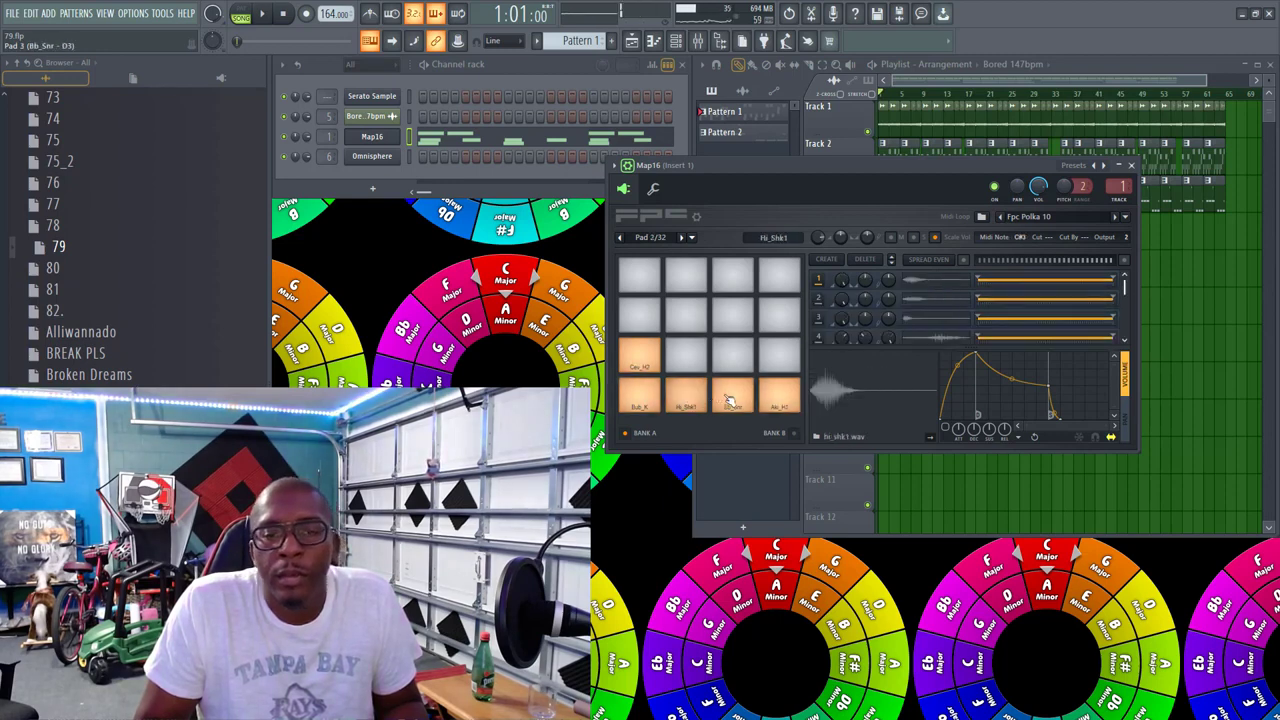
click(733, 395)
click(778, 395)
click(640, 398)
click(688, 397)
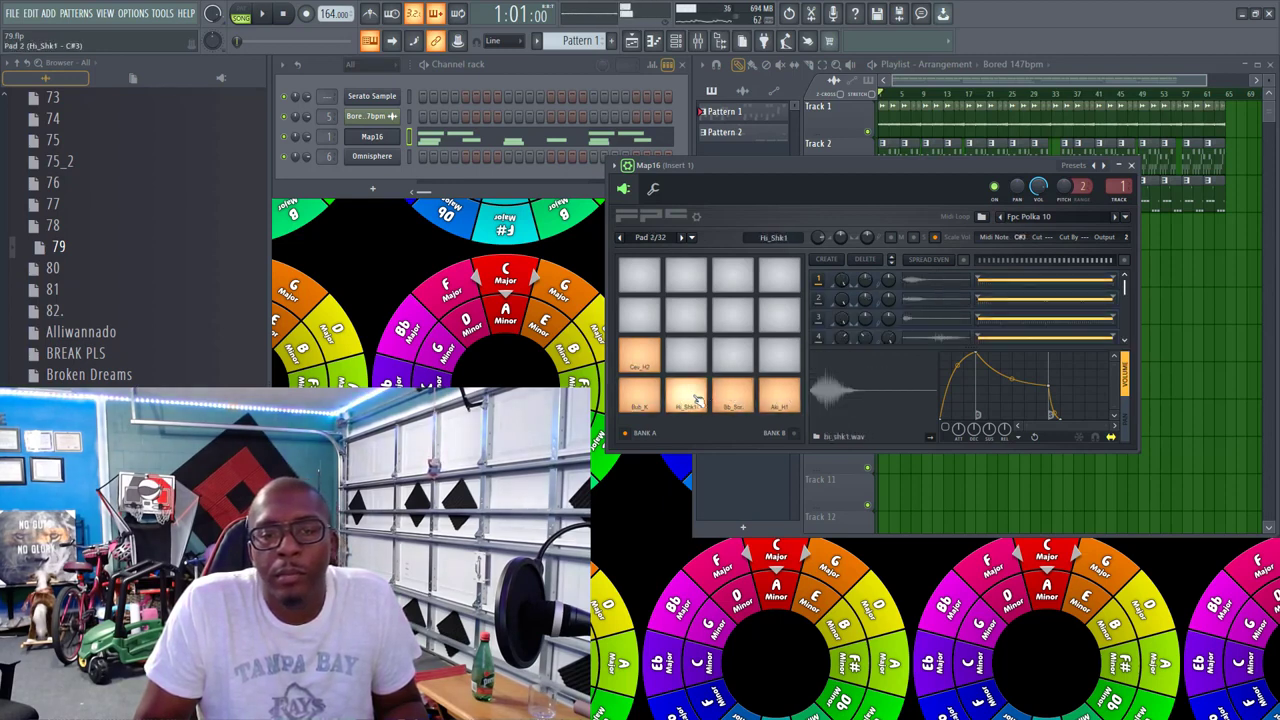
click(735, 398)
click(778, 396)
click(647, 398)
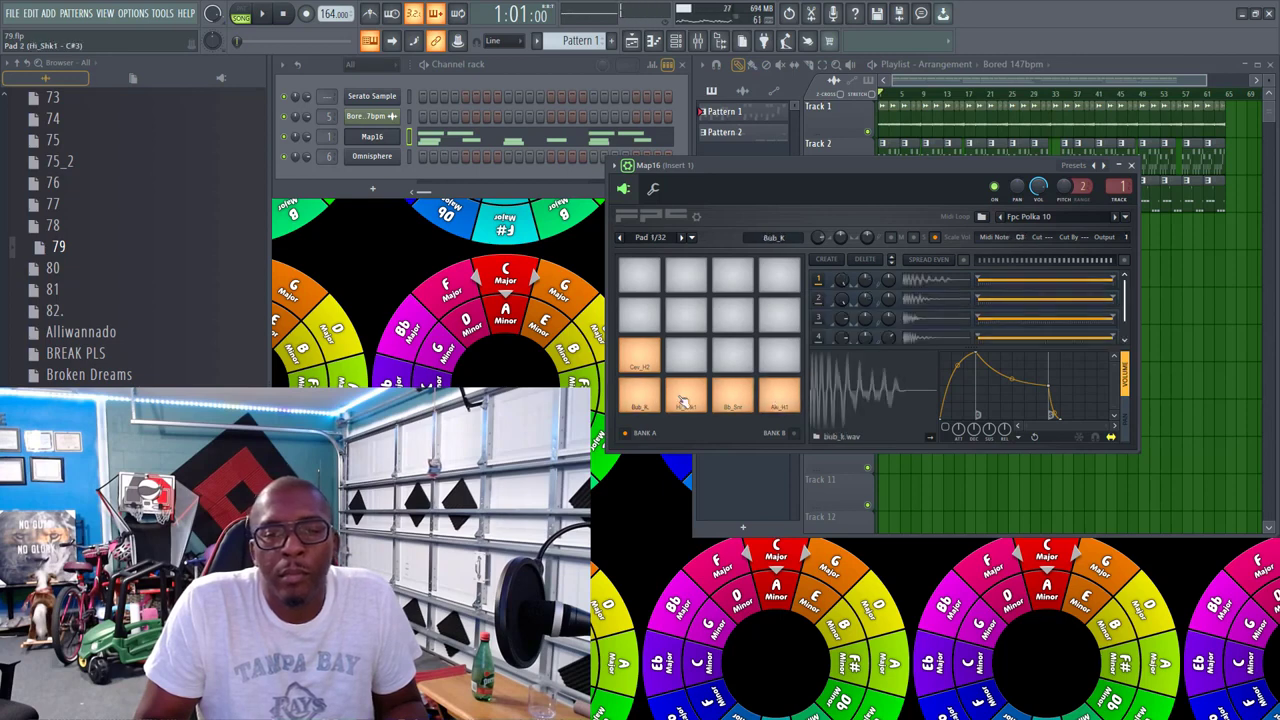
click(686, 398)
click(738, 398)
click(776, 398)
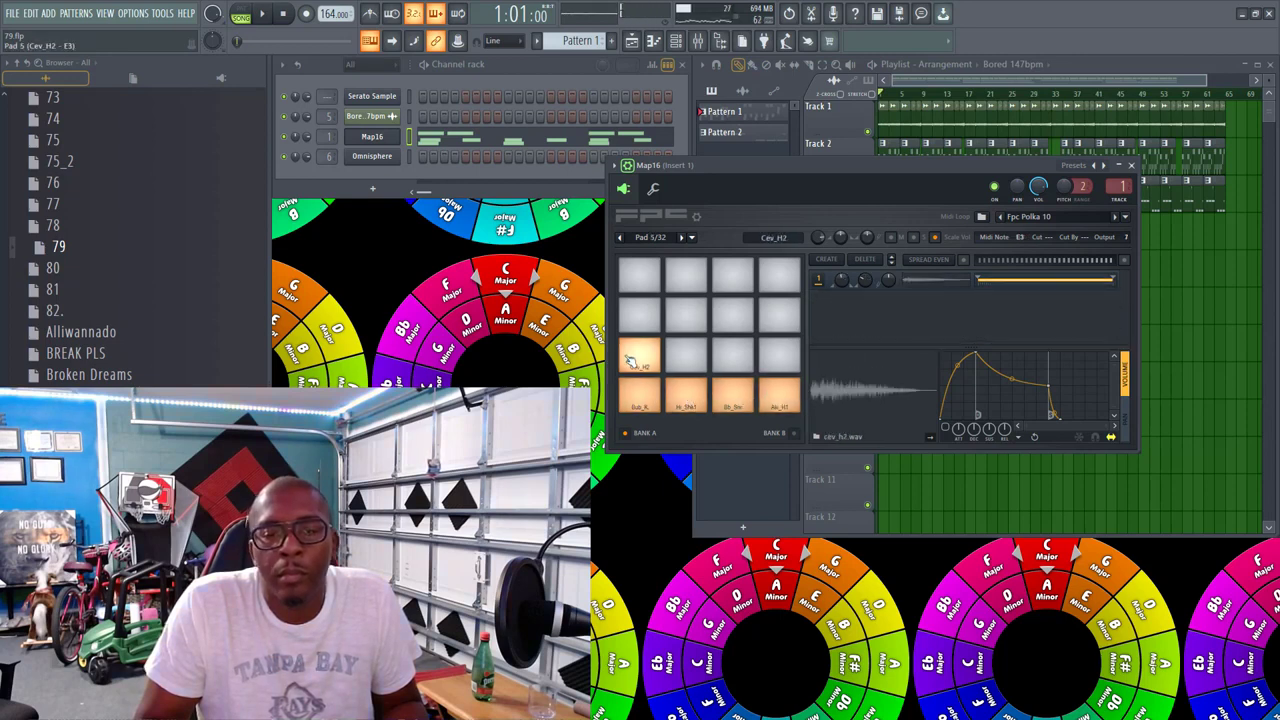
click(694, 402)
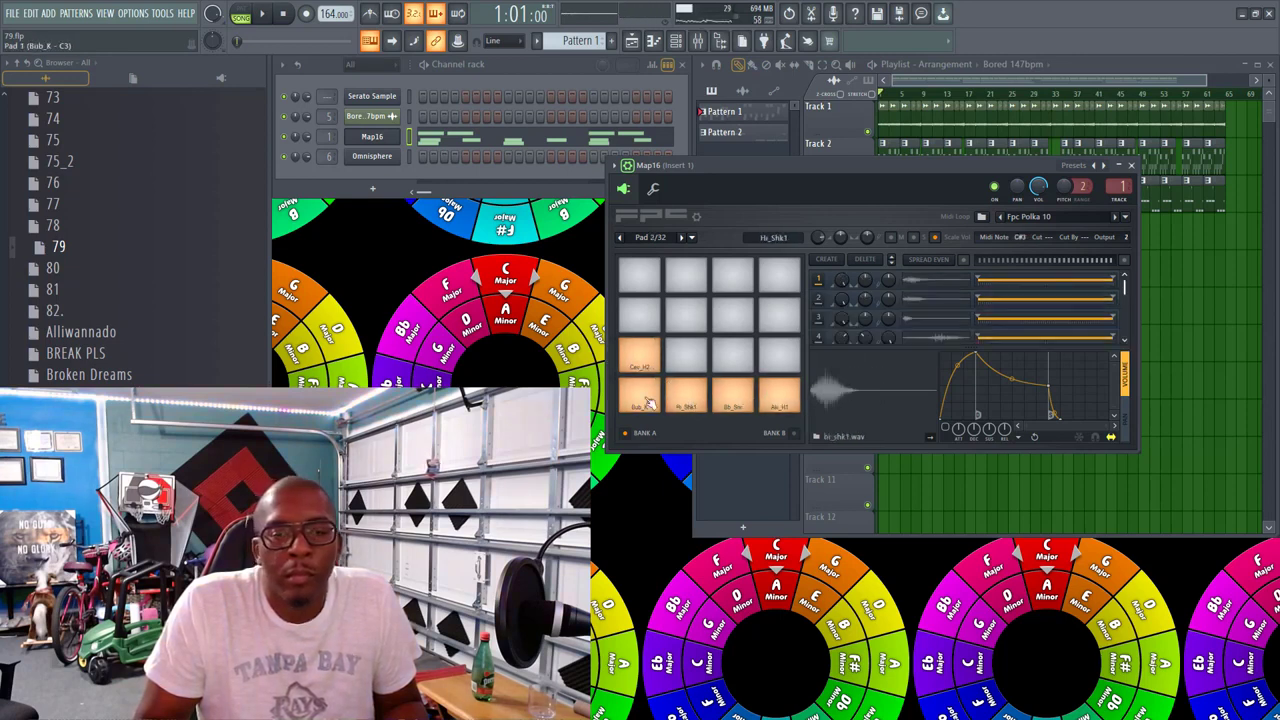
click(642, 398)
click(688, 398)
click(735, 398)
click(783, 398)
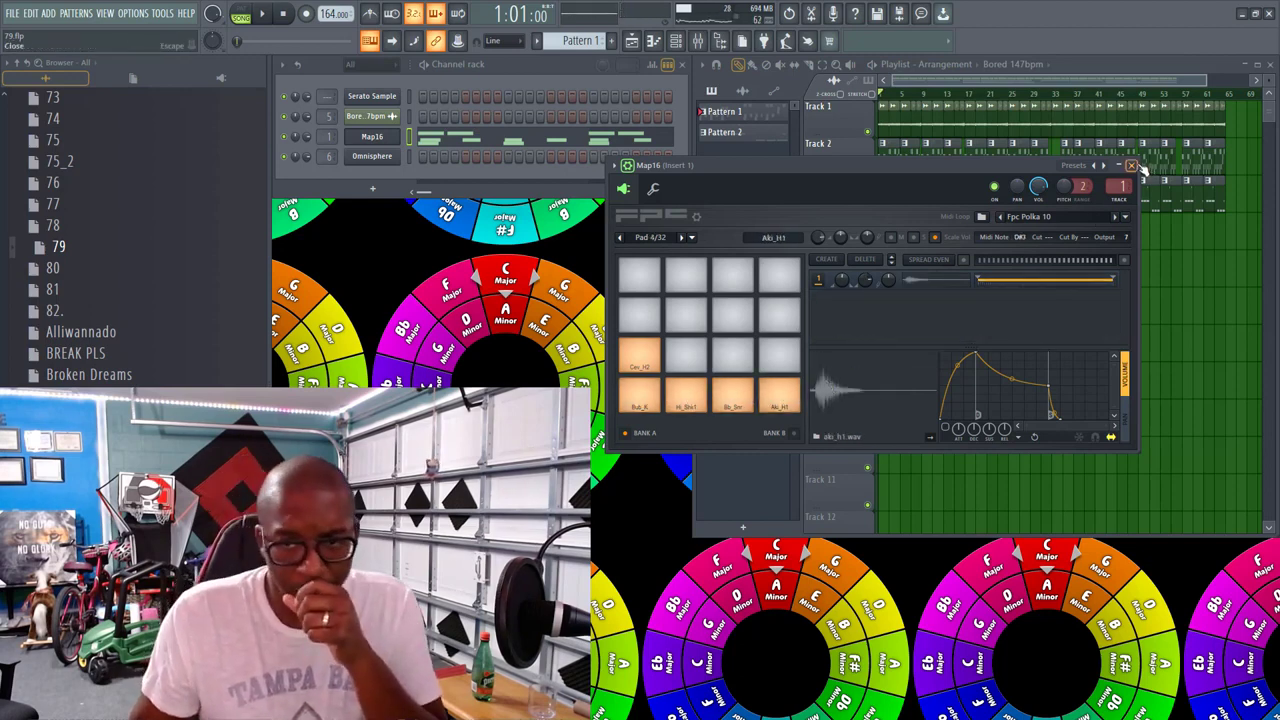
click(636, 365)
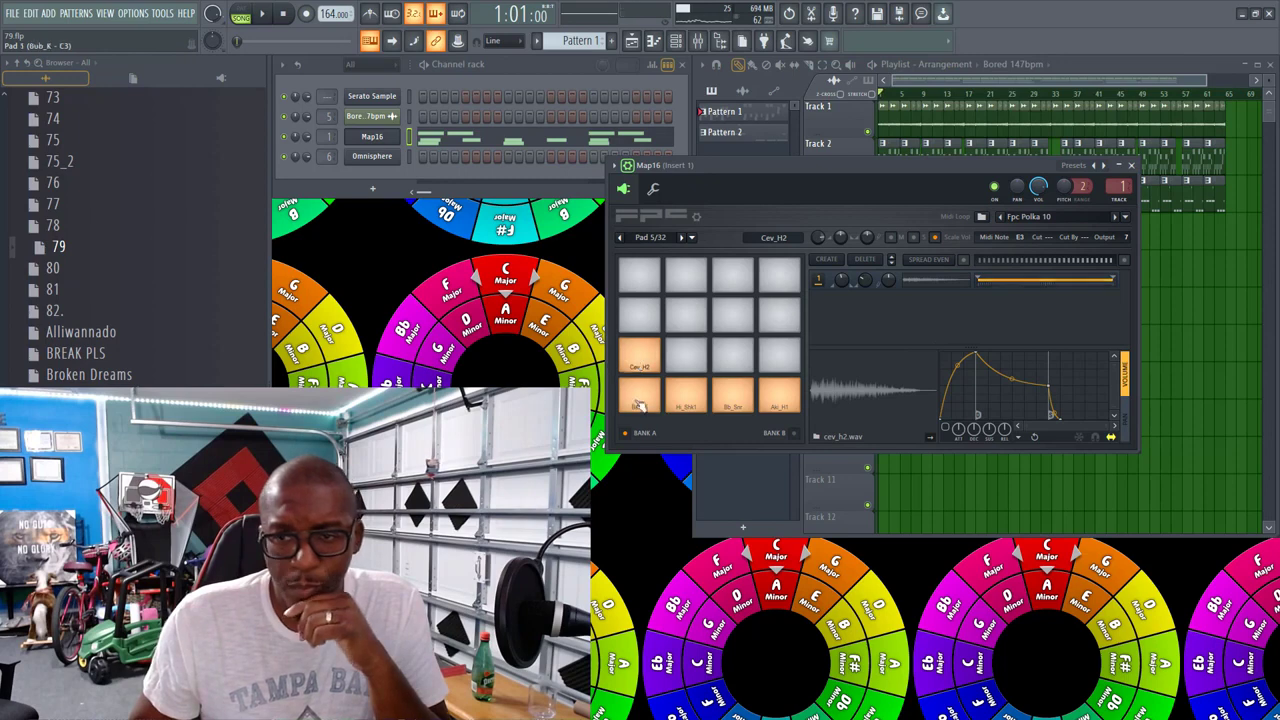
click(640, 400)
click(686, 398)
click(735, 398)
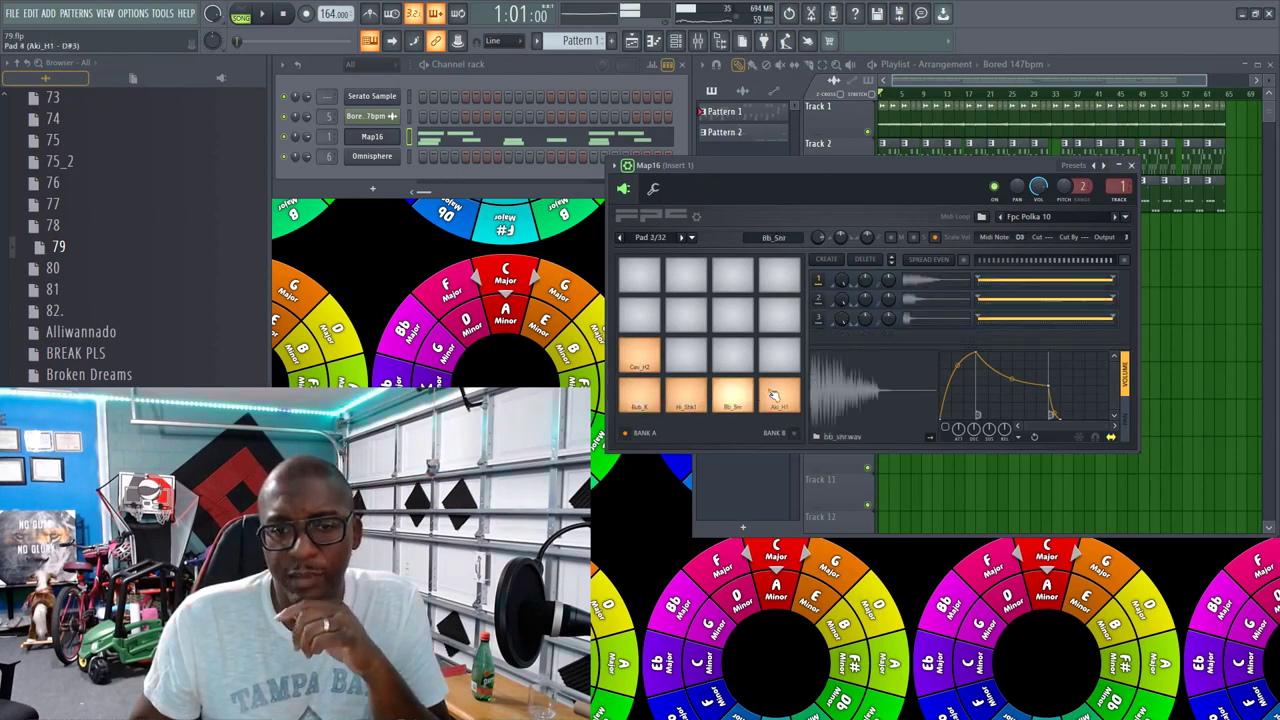
click(783, 395)
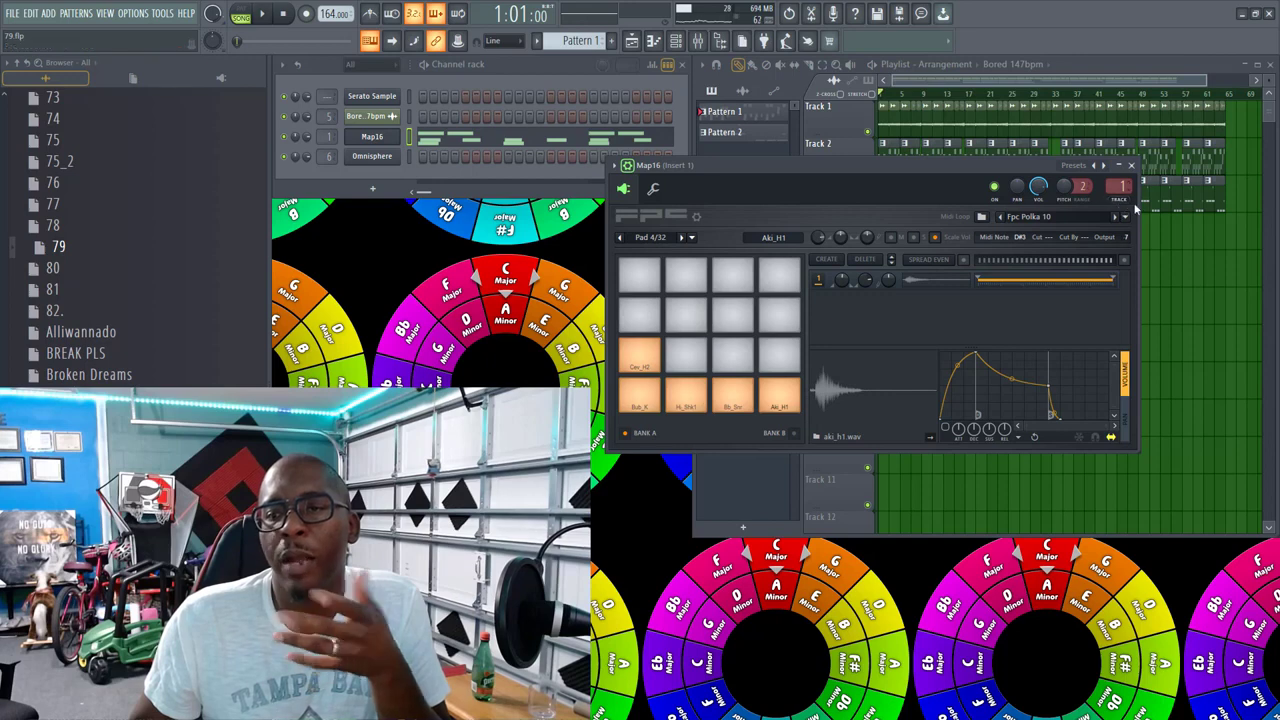
click(1131, 166)
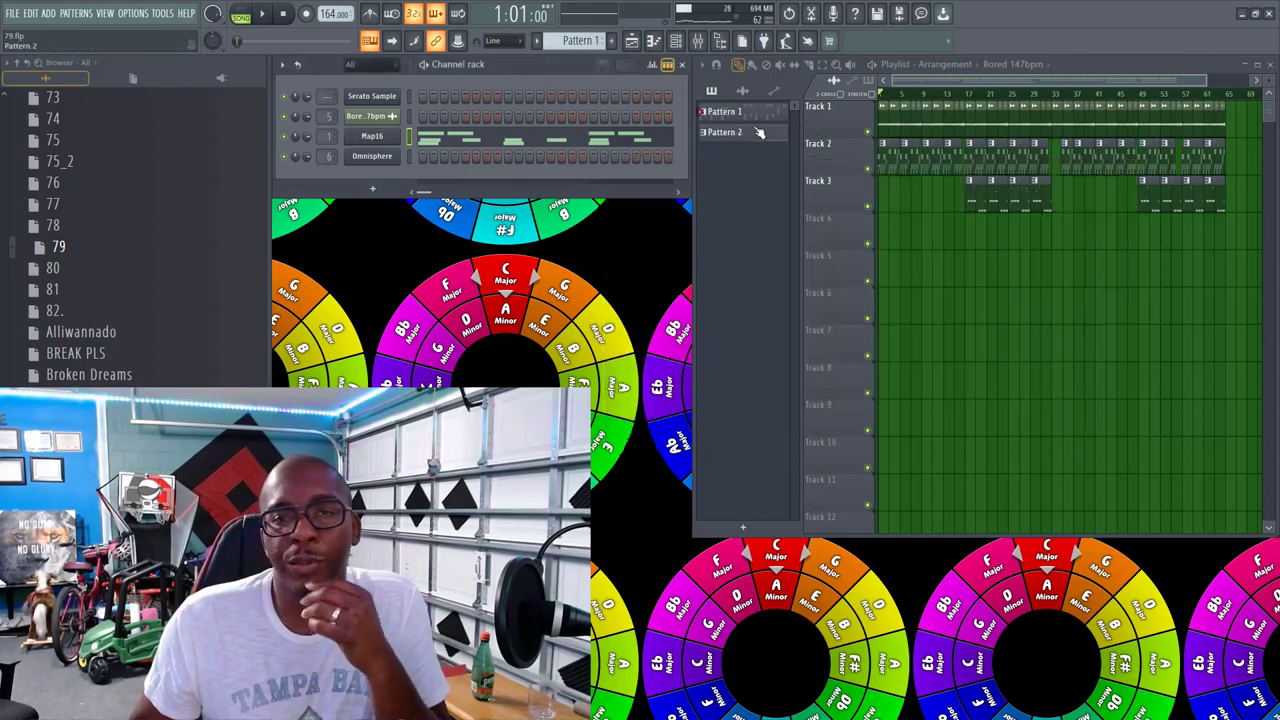
Step: Open the mixer and inspect the L1+ Ultramaximizer settings on the Master track
click(699, 43)
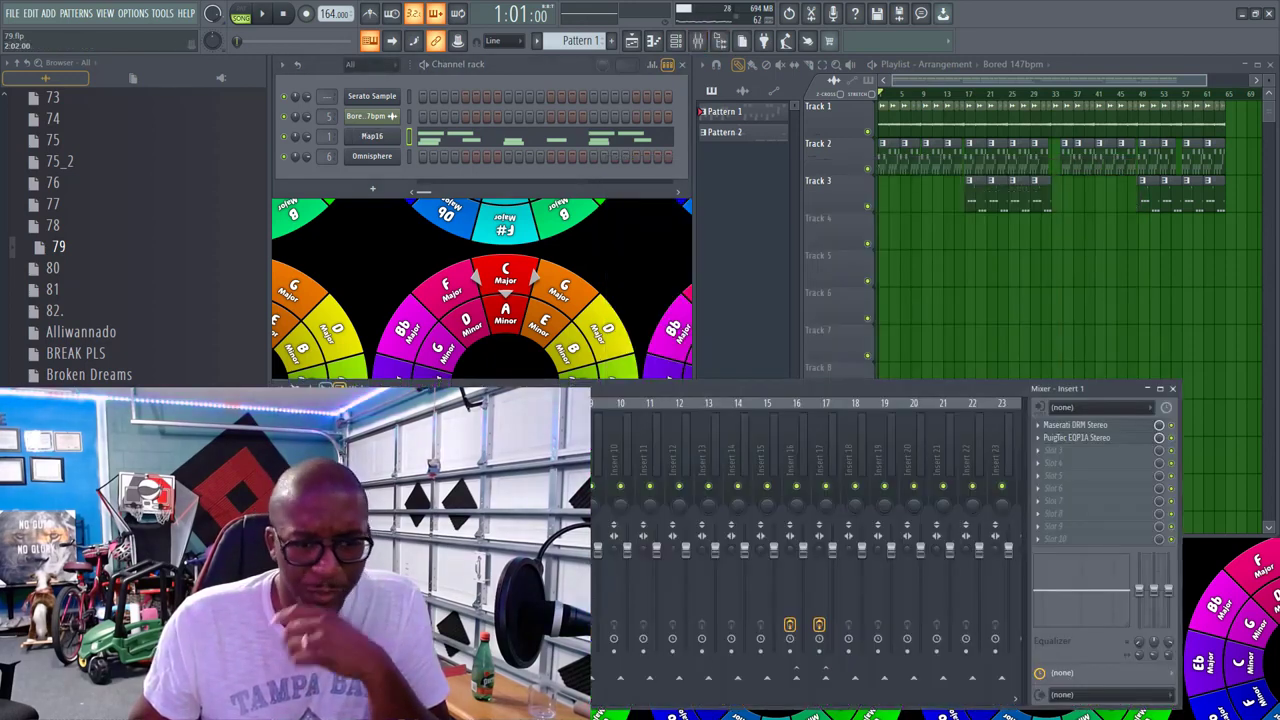
click(318, 500)
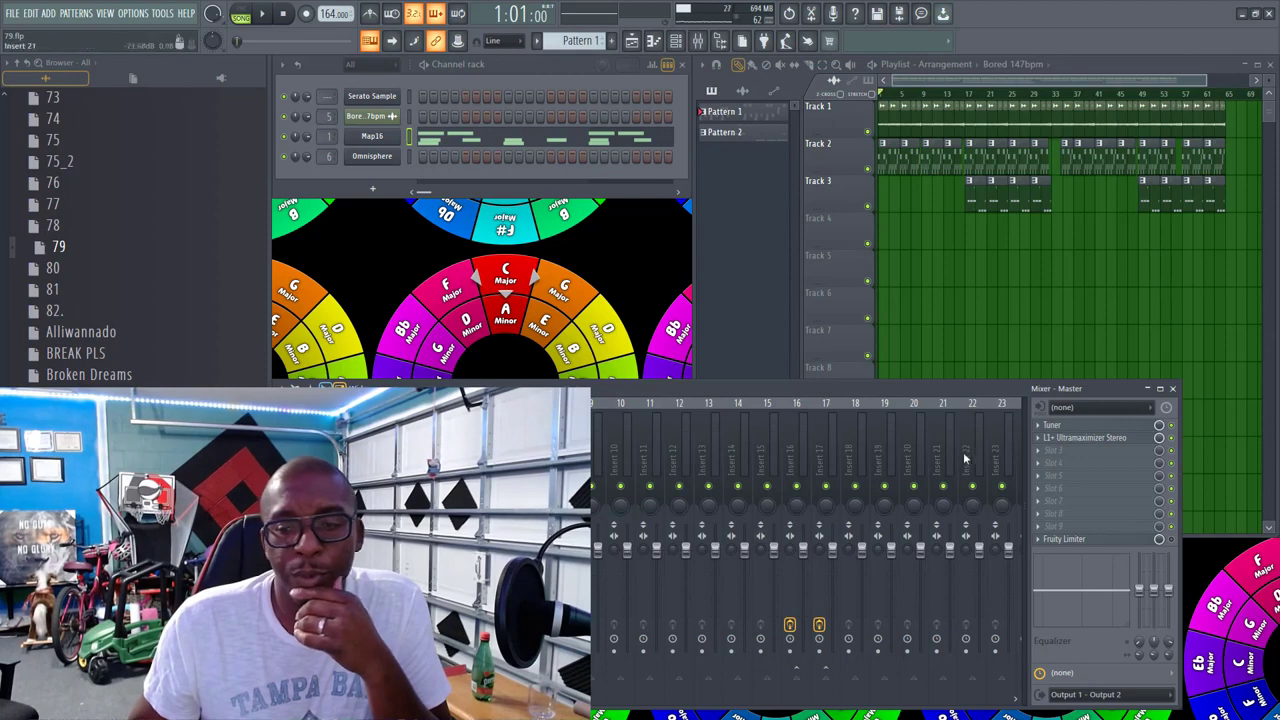
click(1088, 441)
click(1088, 440)
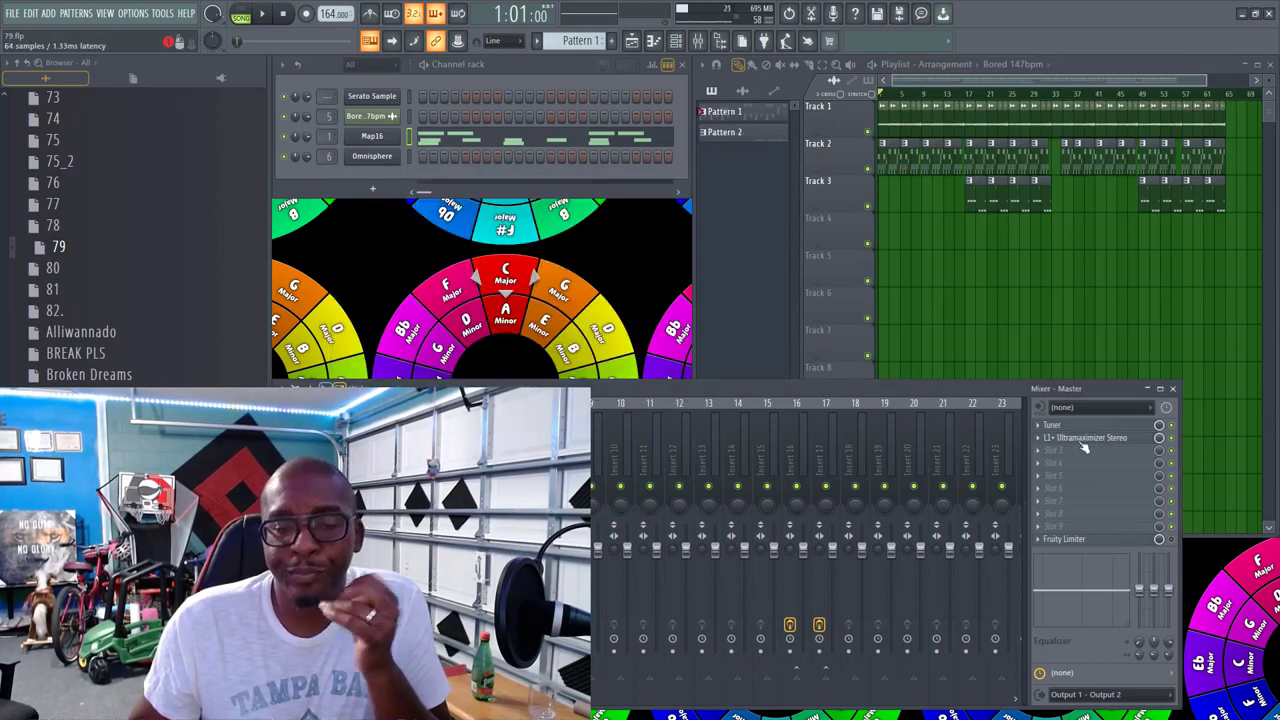
click(1088, 440)
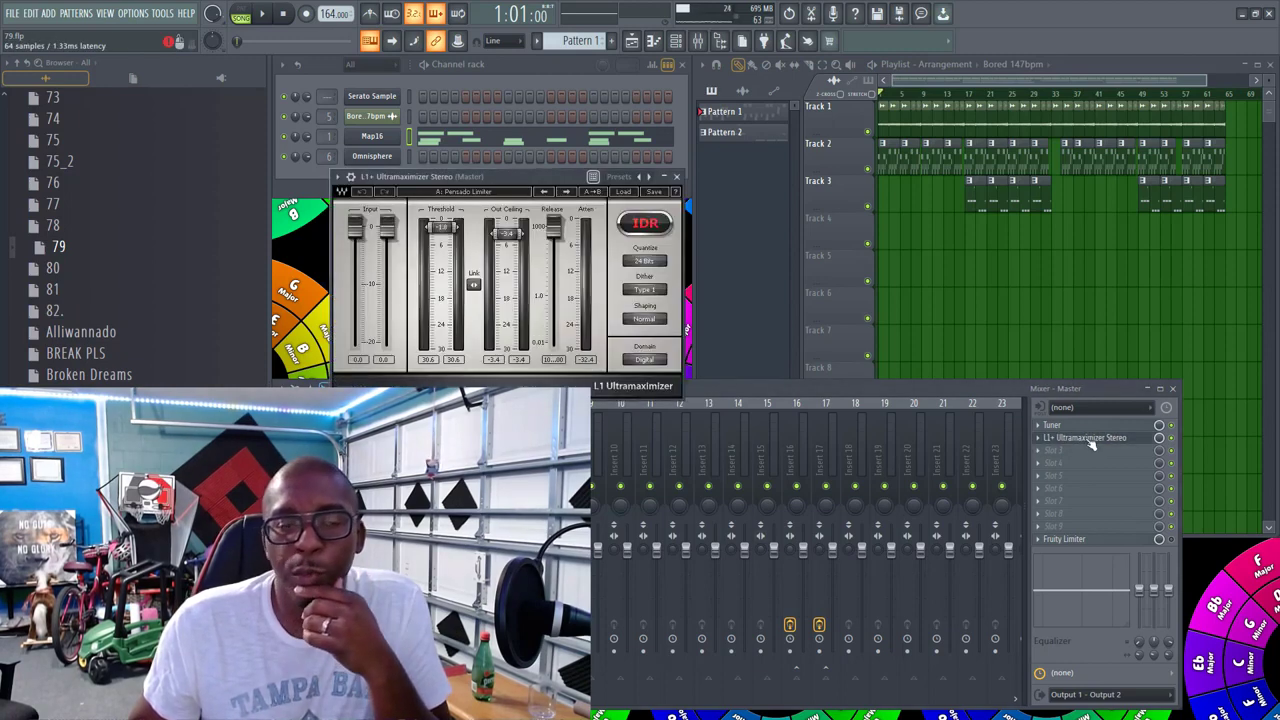
click(1088, 440)
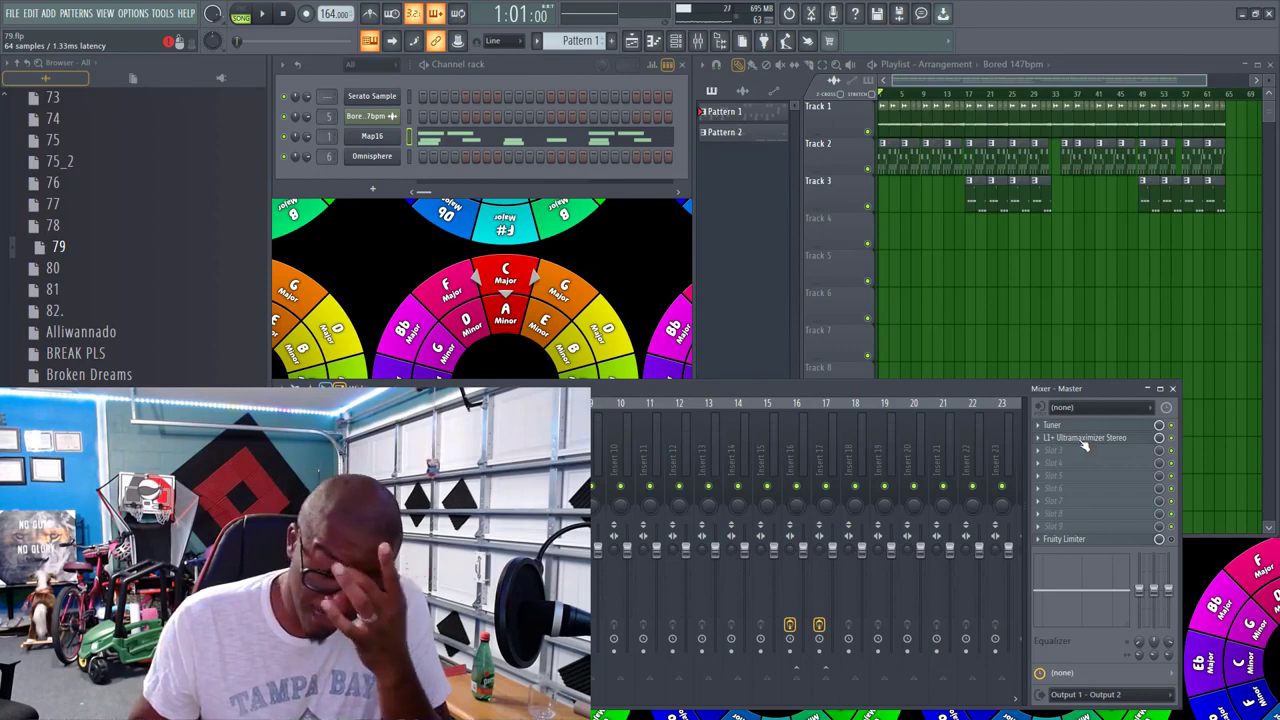
Step: Check the effect slots of Inserts 16 and 17 and of the neighbouring mixer tracks
click(640, 446)
click(802, 443)
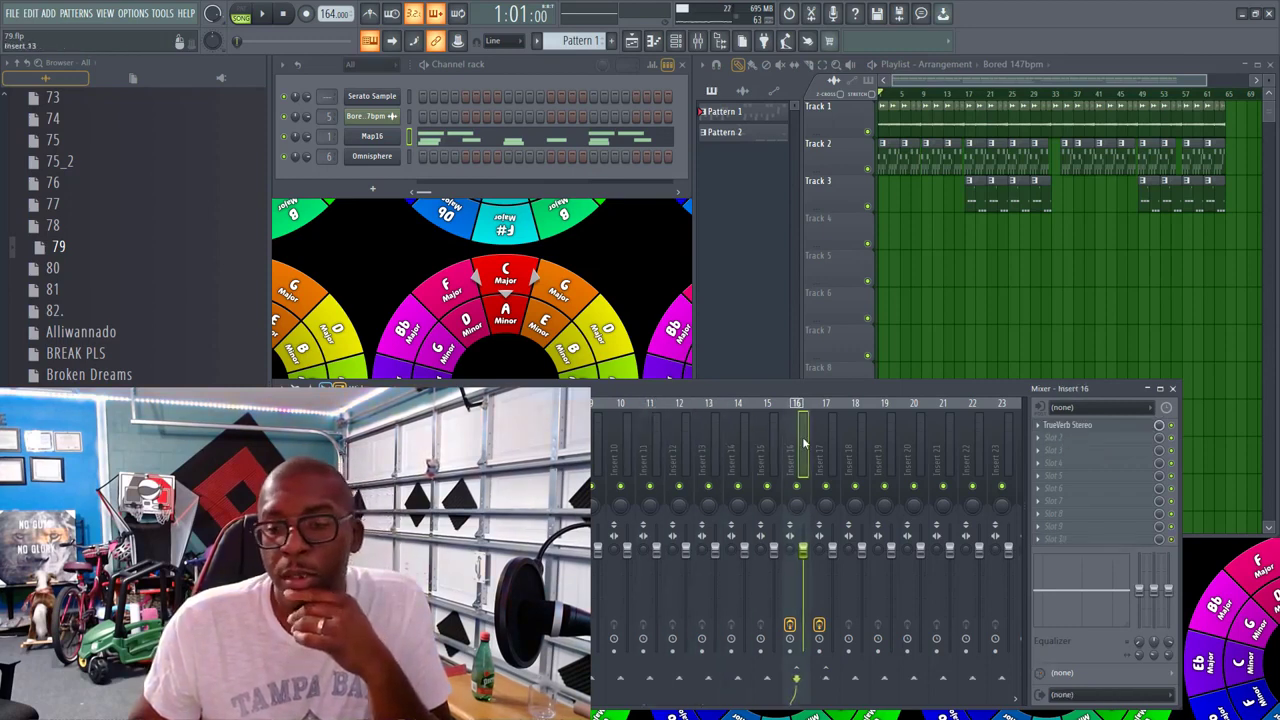
click(852, 440)
click(816, 437)
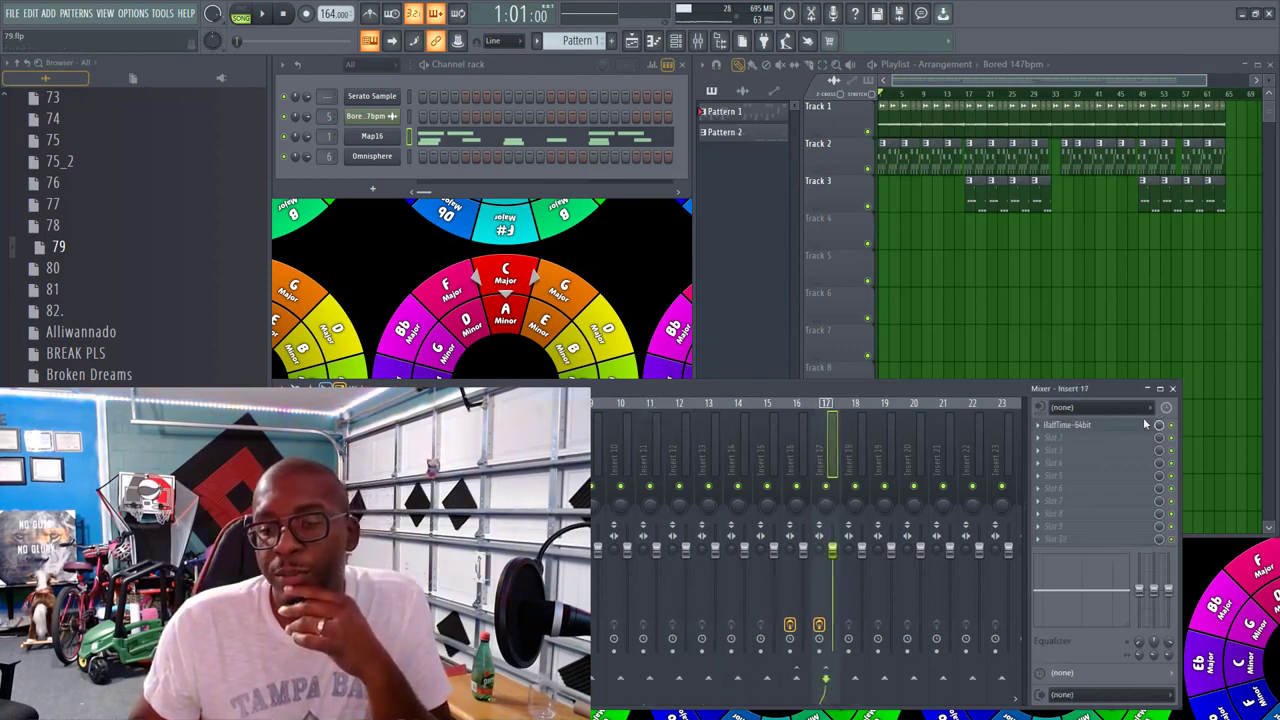
click(886, 445)
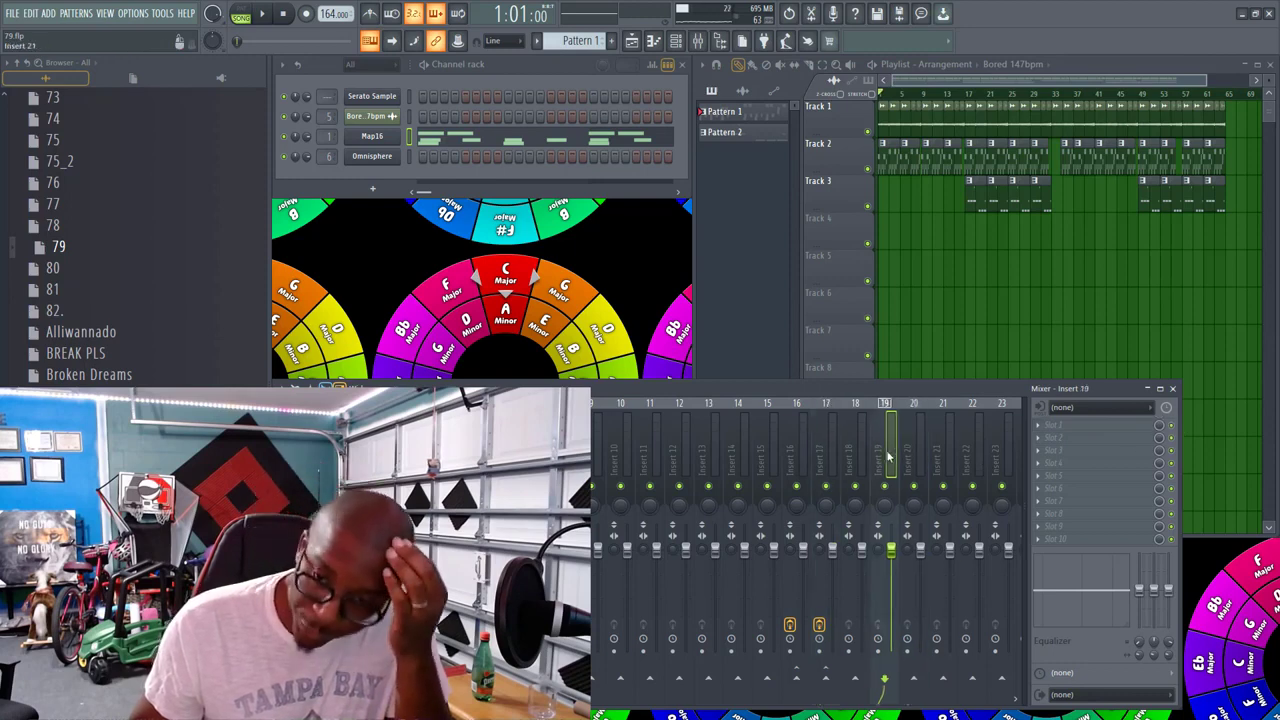
click(800, 450)
click(768, 455)
click(805, 463)
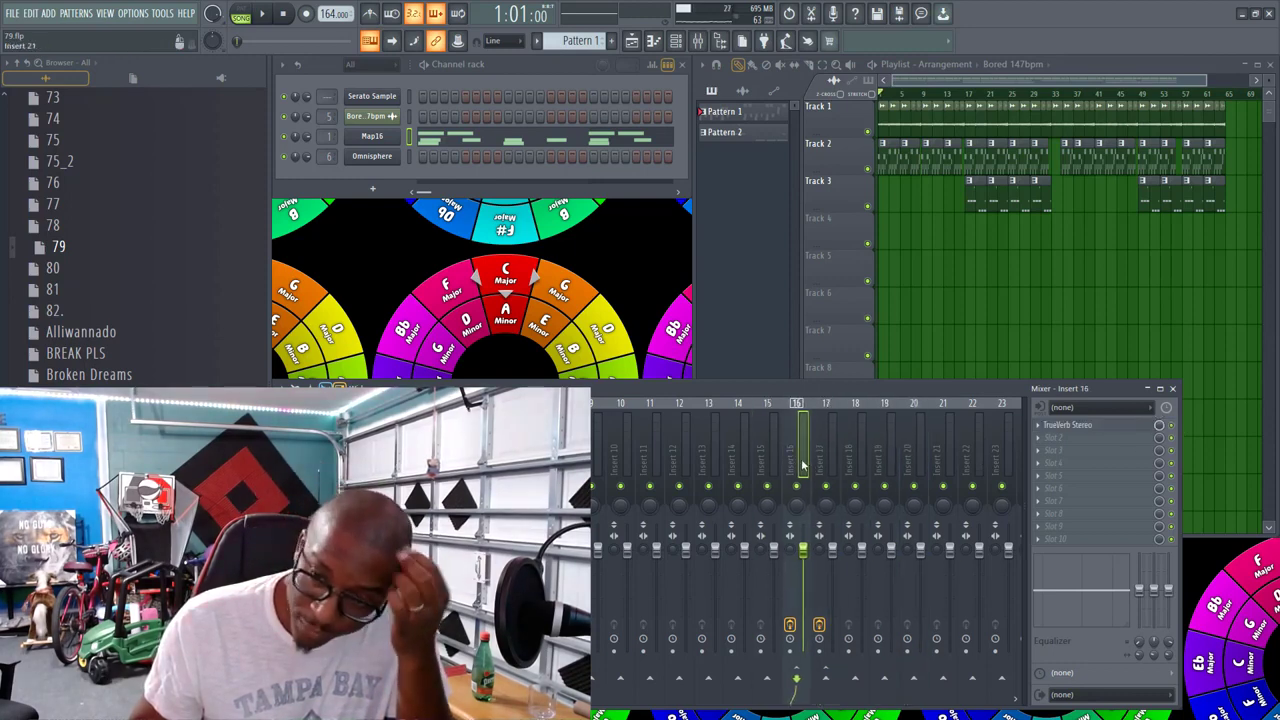
click(740, 455)
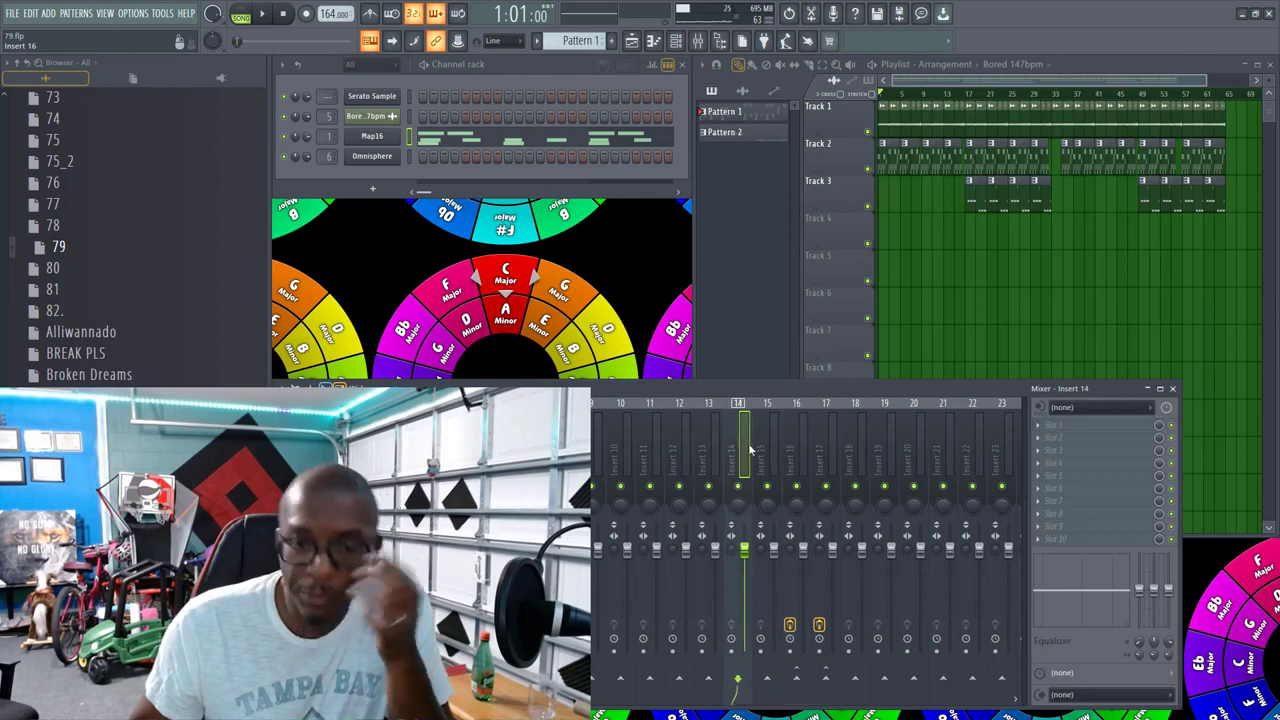
click(660, 456)
drag(662, 457, 564, 457)
key(Left)
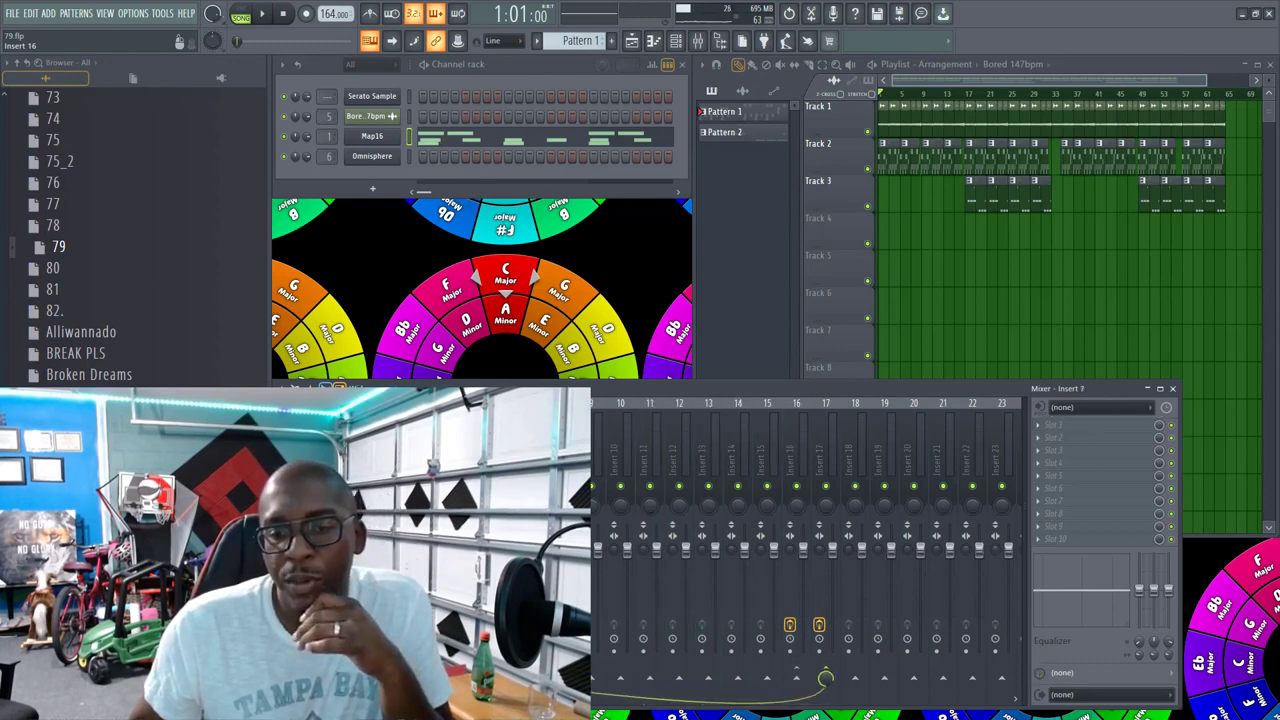
Step: Go down through the mixer inserts one by one to Insert 1, inspecting each track's effects and routing
click(833, 465)
key(Left)
key(Left)
key(Left)
key(Left)
key(Left)
key(Left)
key(Left)
key(Left)
key(Left)
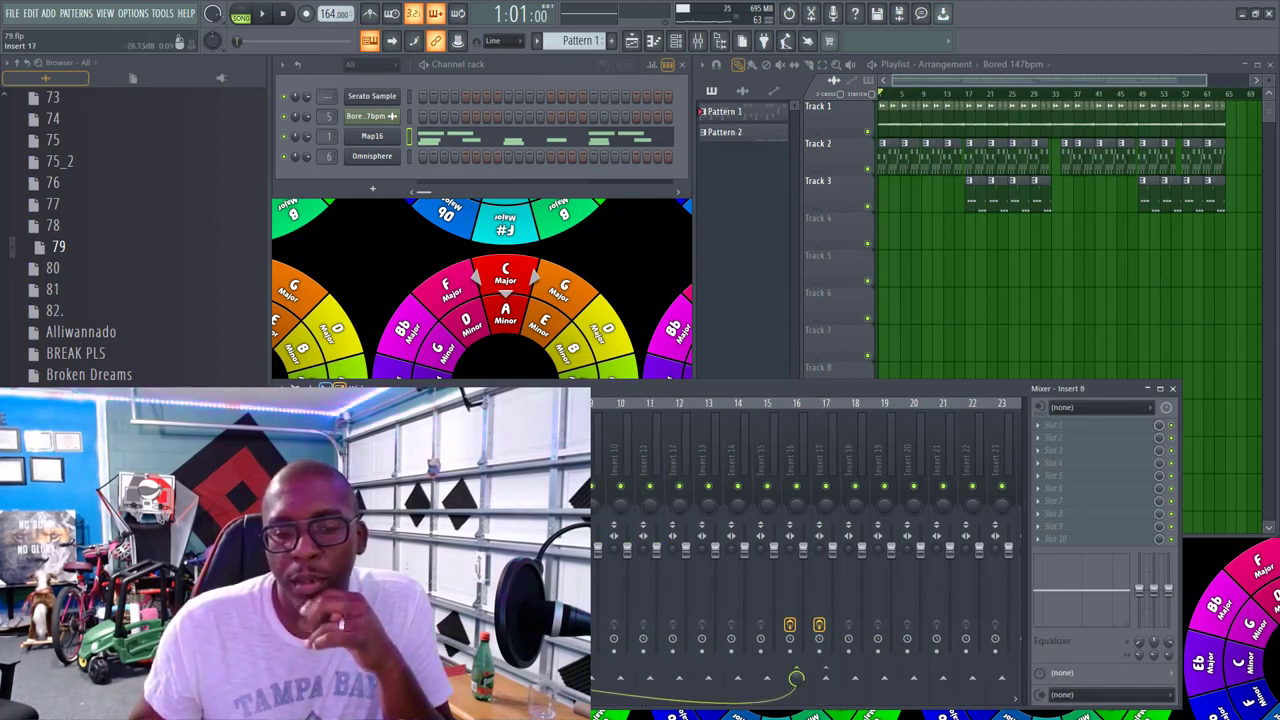
key(Left)
key(Left)
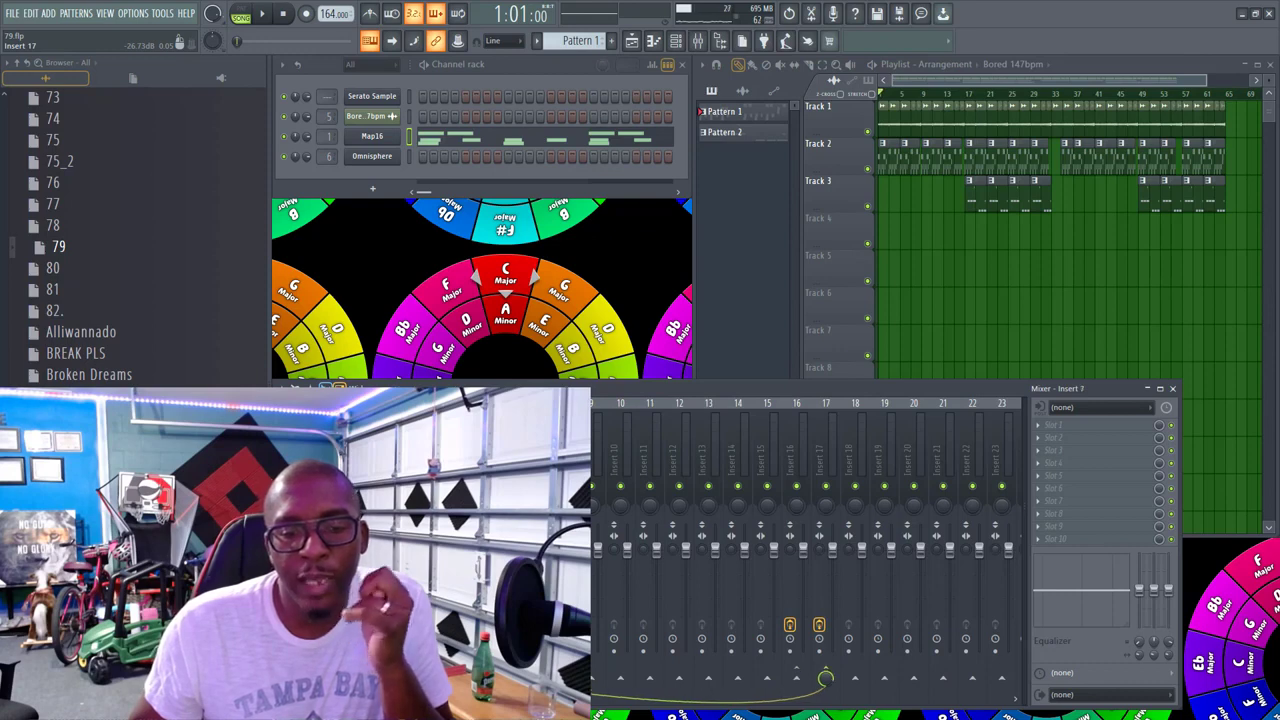
key(Left)
key(Left)
key(Left)
key(Left)
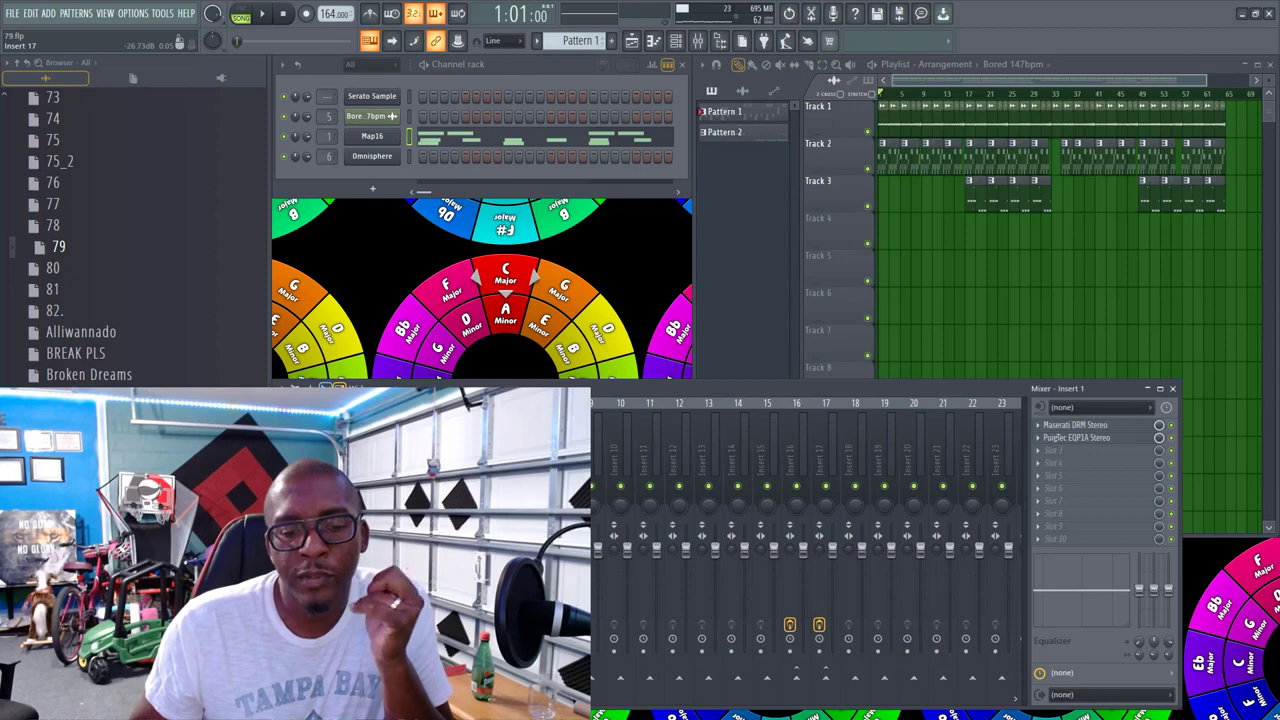
Step: Go up through the mixer inserts from Insert 1 to Insert 7, inspecting each track's effects and routing
key(Right)
key(Right)
key(Right)
key(Right)
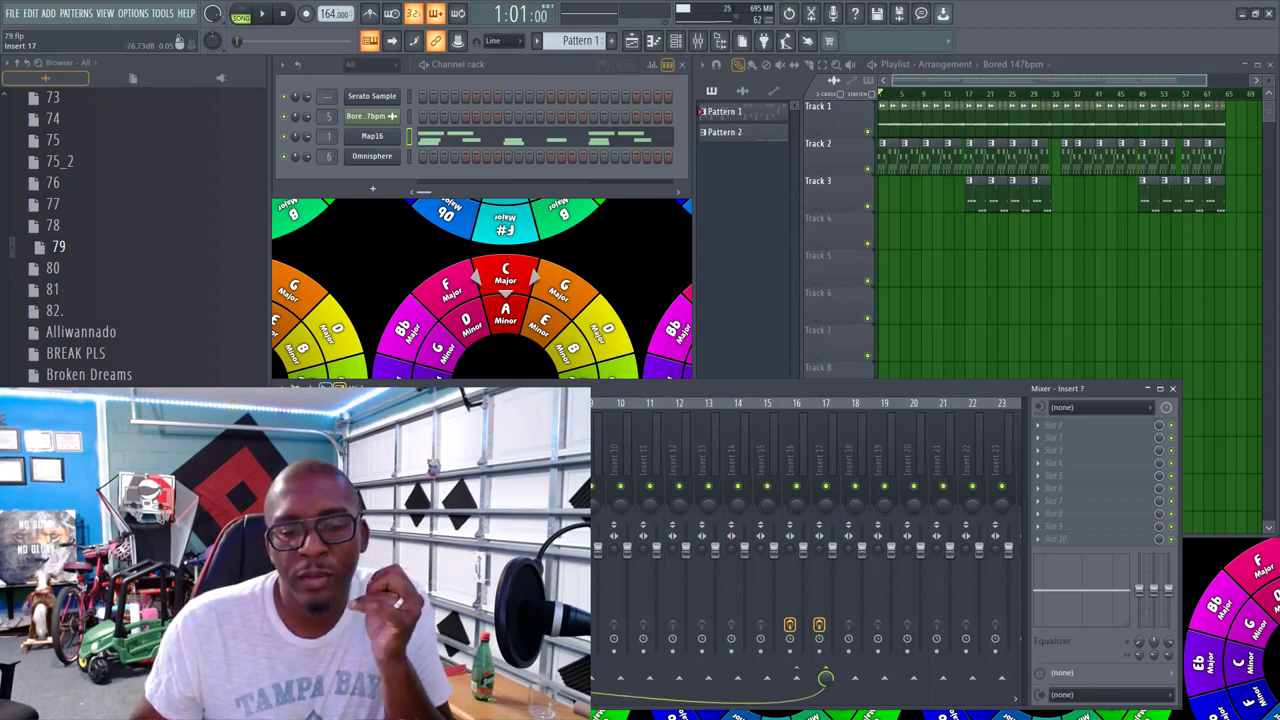
key(Right)
key(Left)
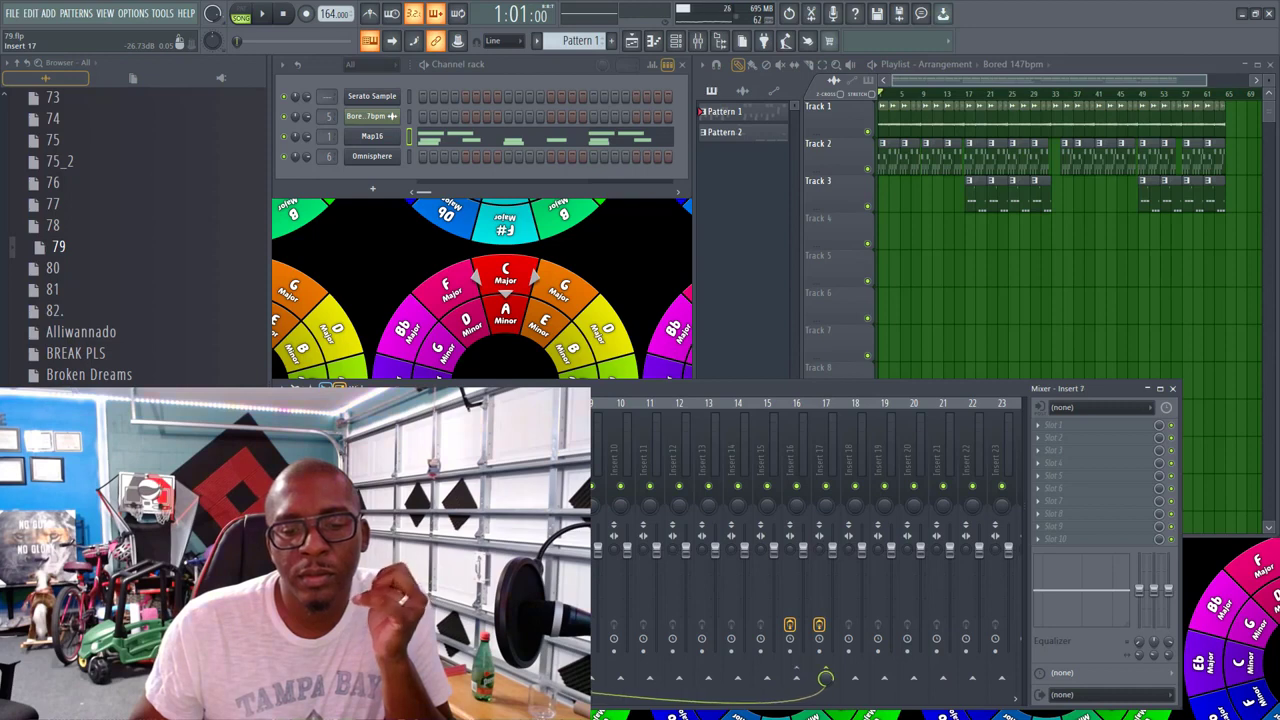
key(Right)
key(Left)
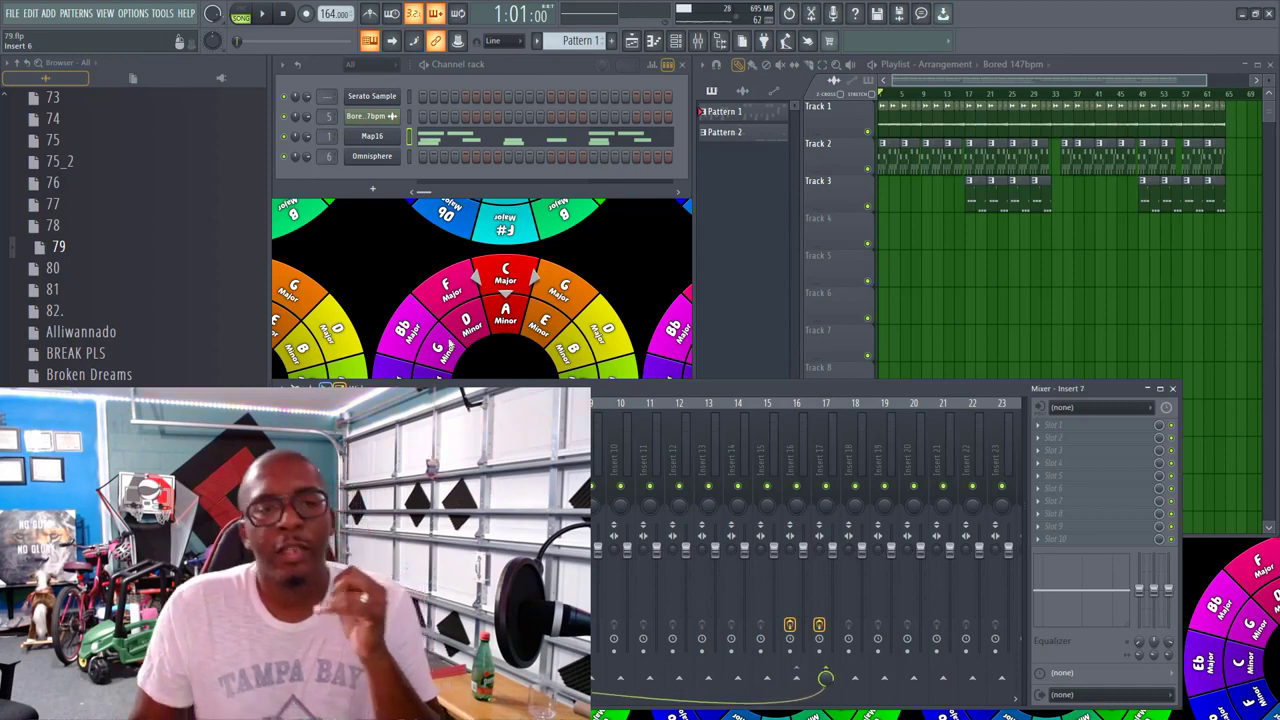
Step: Reopen the Map16 drum kit beside the mixer and audition its Bub_K, Hi_Shk1, Bb_Snr, Aki_H1 and Cev_H2 pads
click(370, 136)
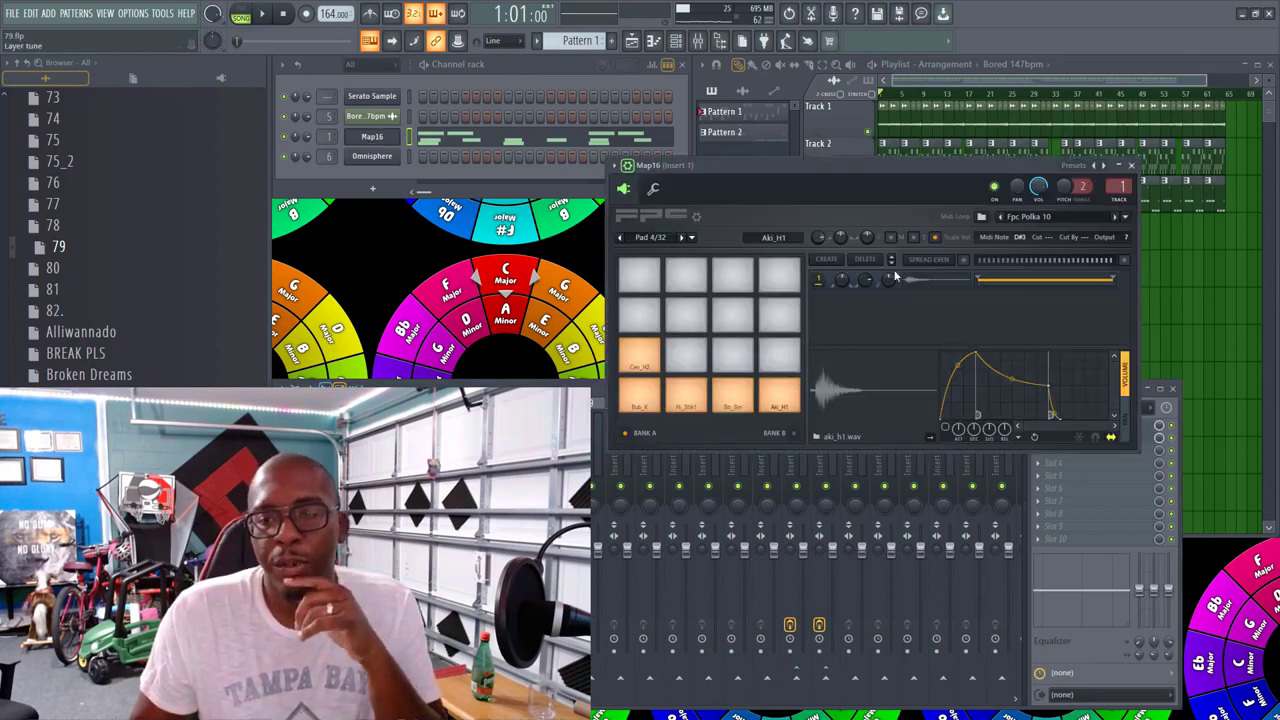
drag(736, 169, 602, 74)
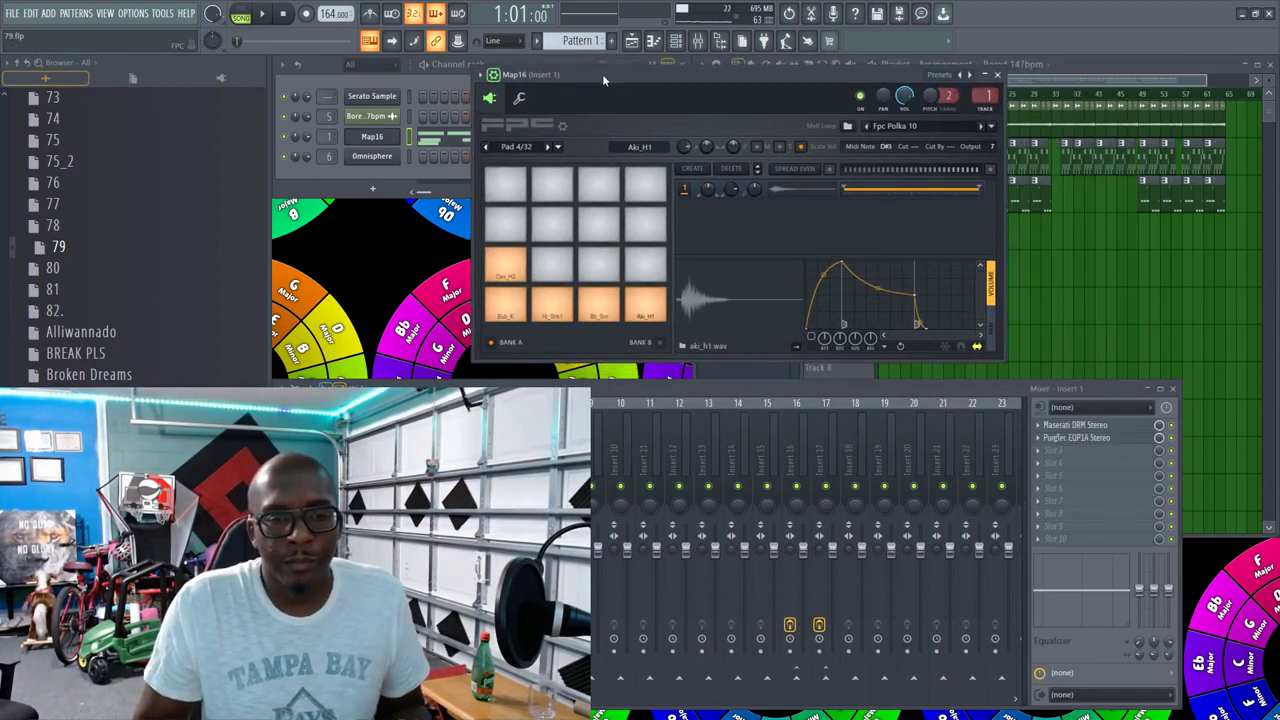
click(506, 310)
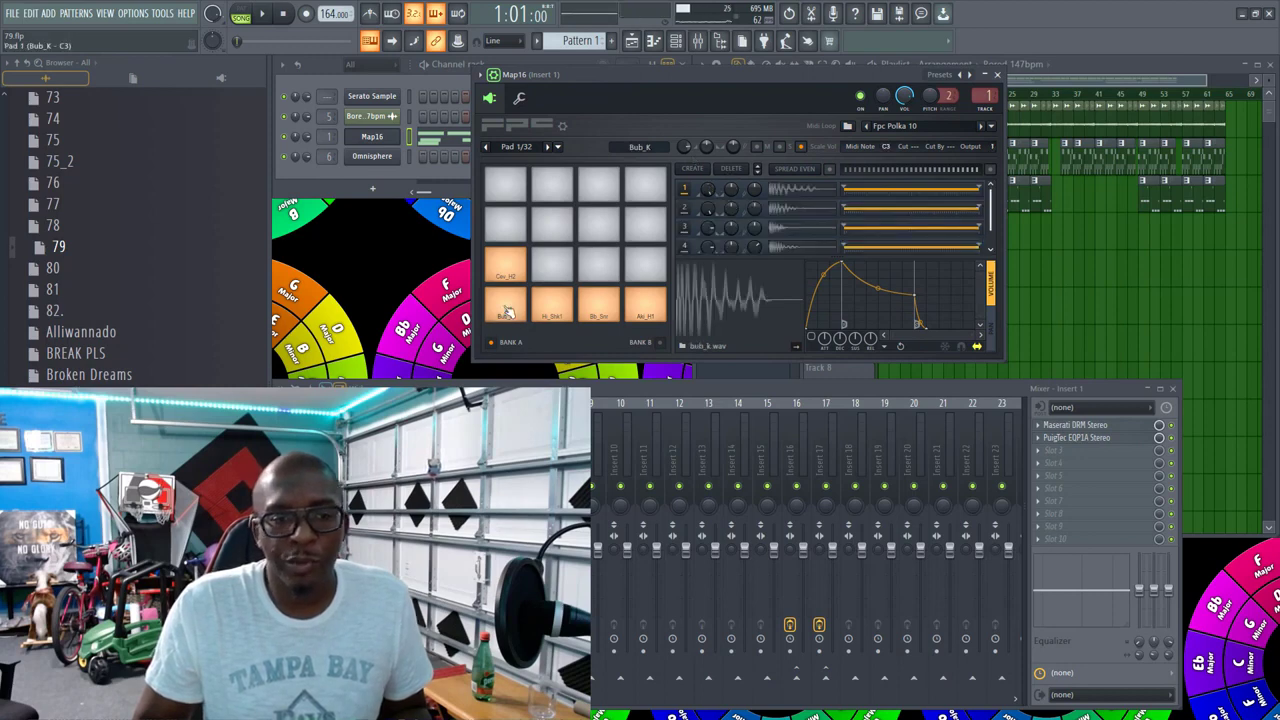
click(553, 314)
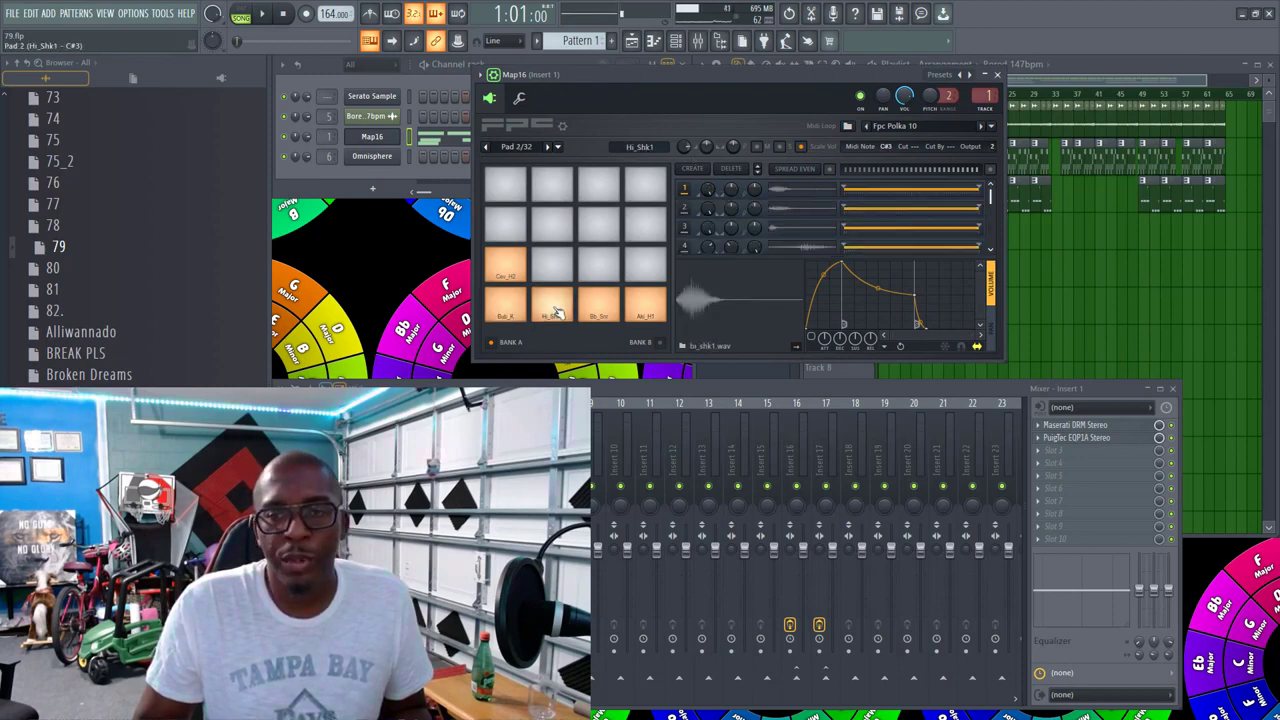
click(553, 314)
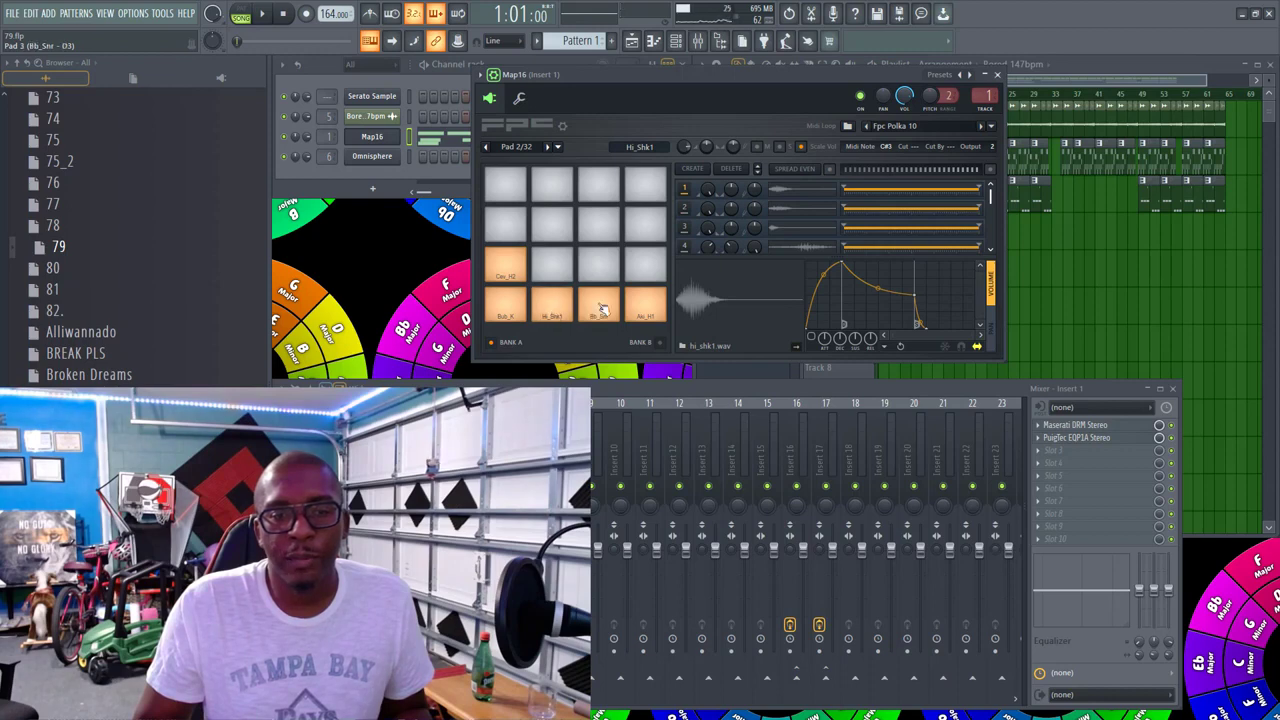
click(600, 310)
click(599, 311)
click(641, 311)
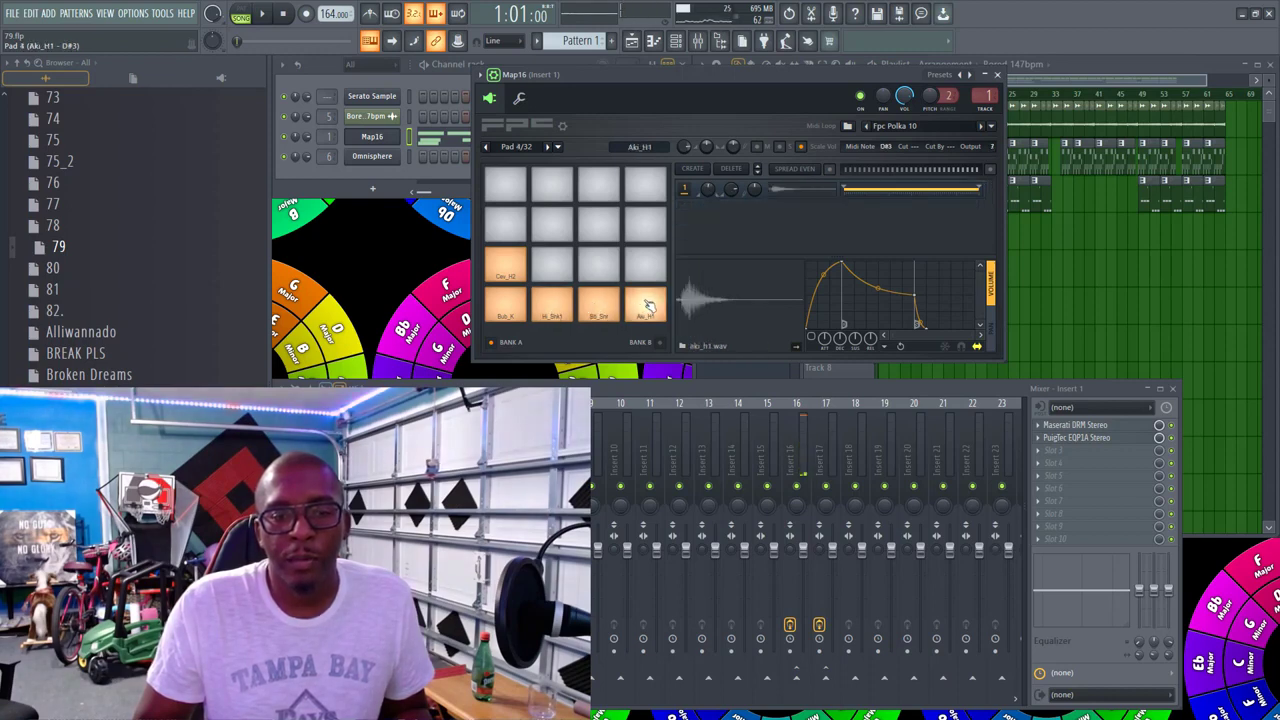
click(645, 308)
click(649, 305)
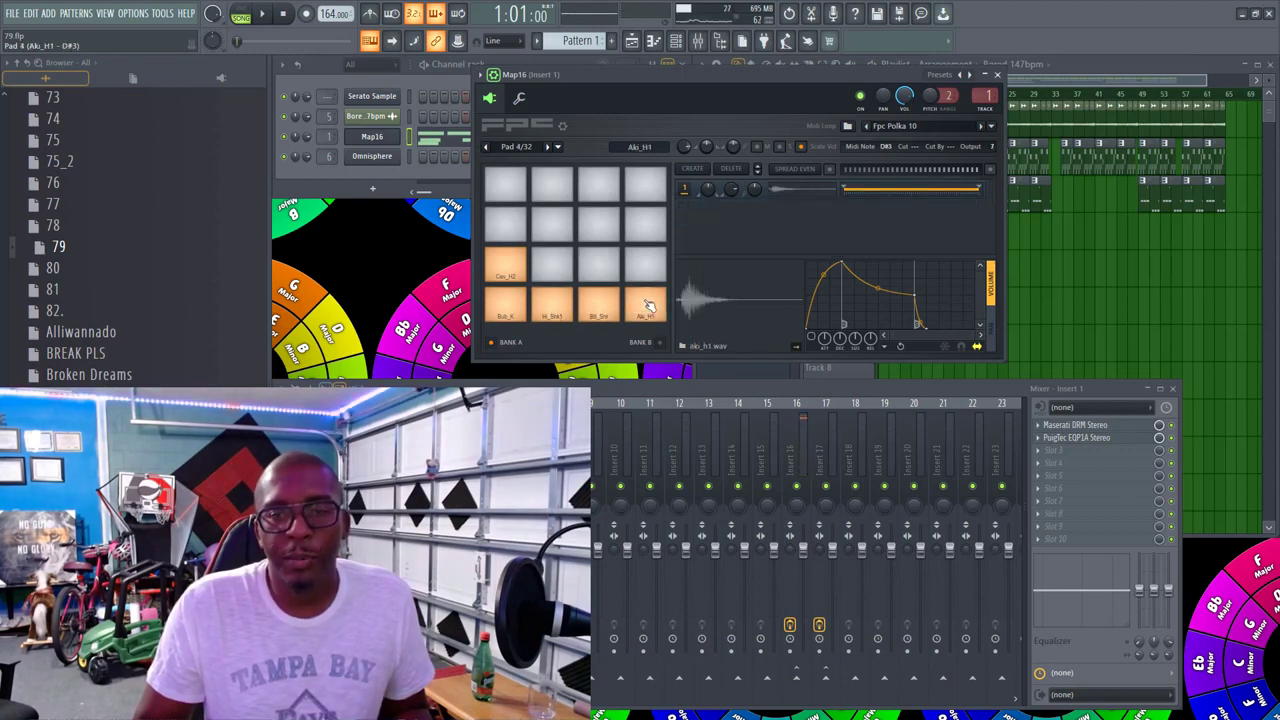
click(649, 305)
click(506, 268)
click(507, 269)
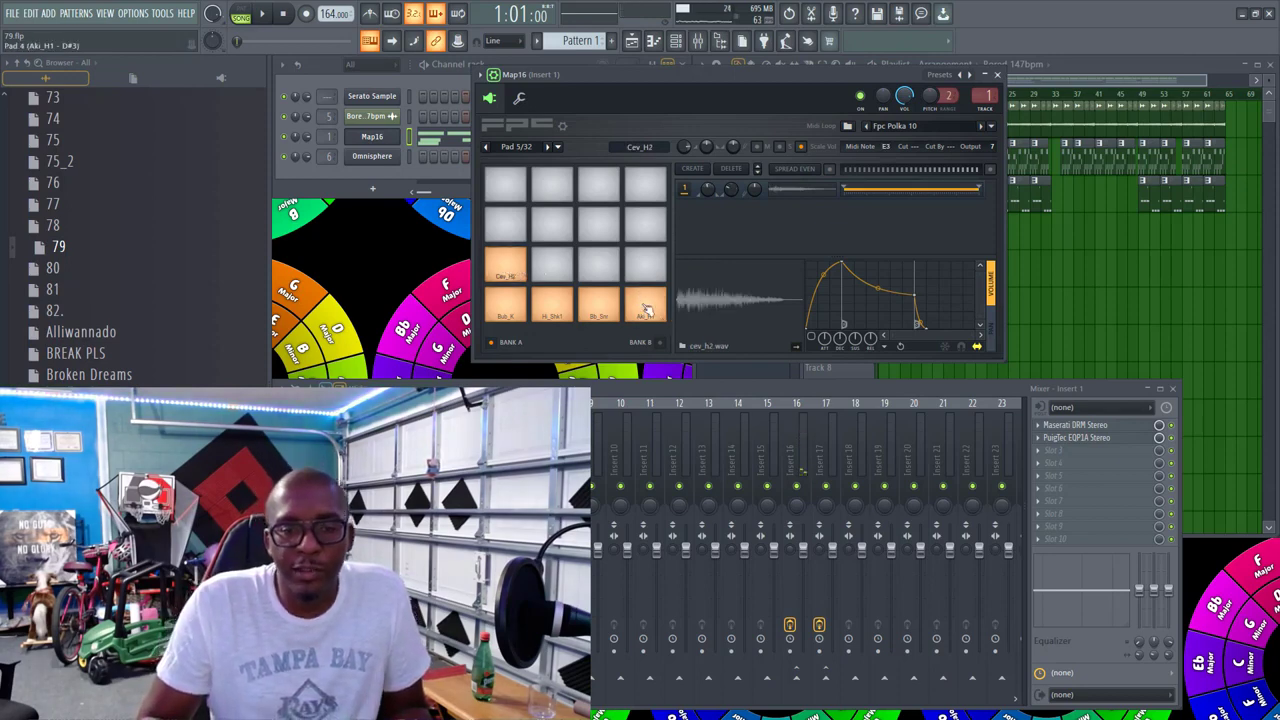
Step: Play the song while checking the effects on Inserts 16 and 17, and close the Map16 drum kit
key(space)
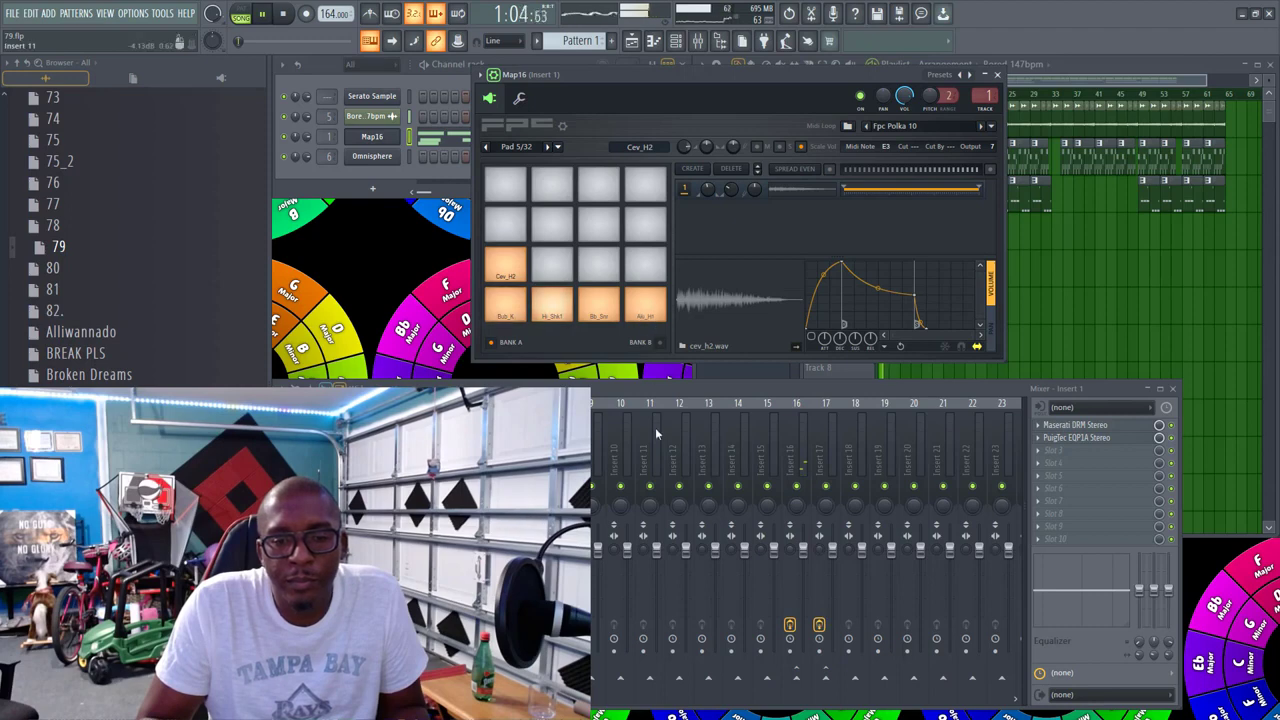
click(804, 462)
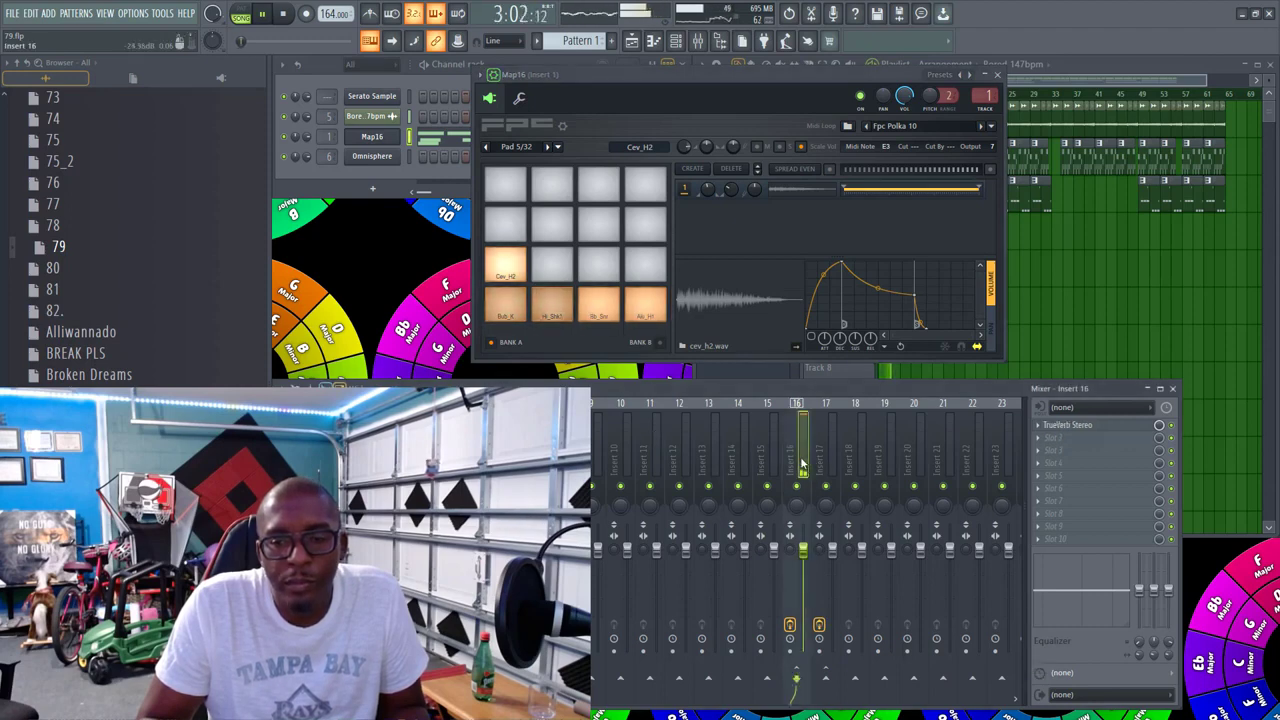
click(815, 460)
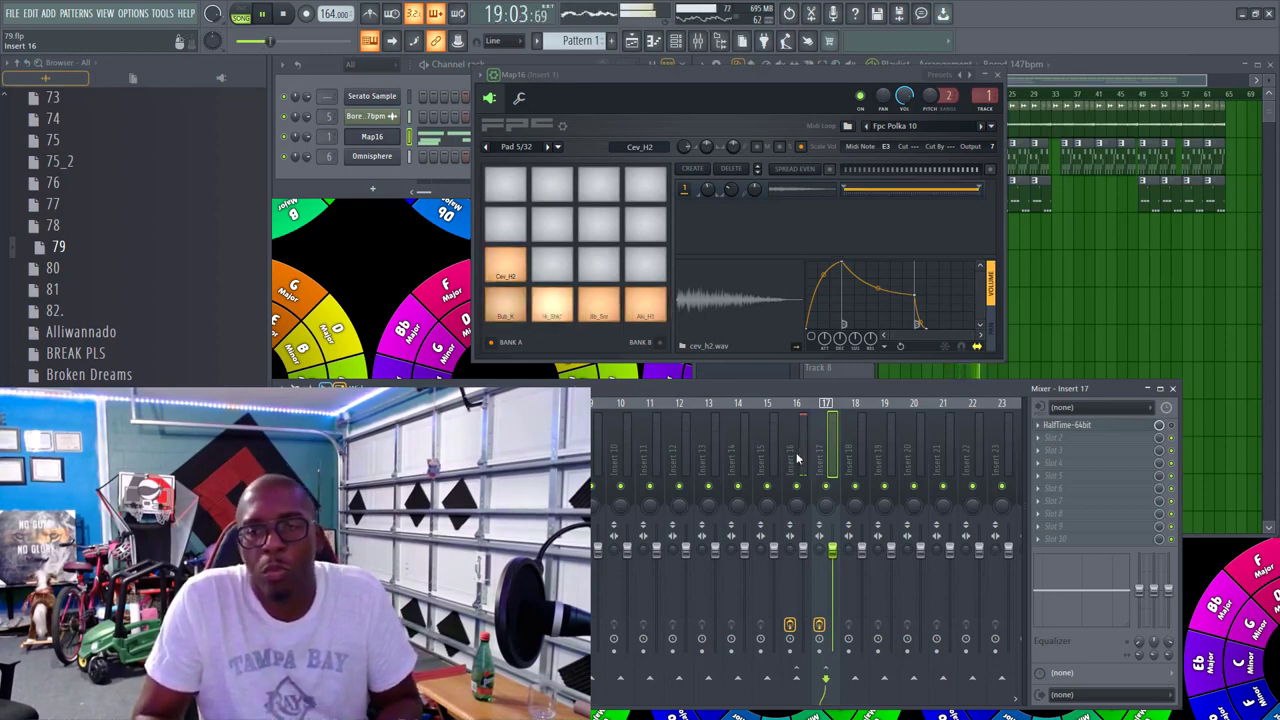
click(996, 78)
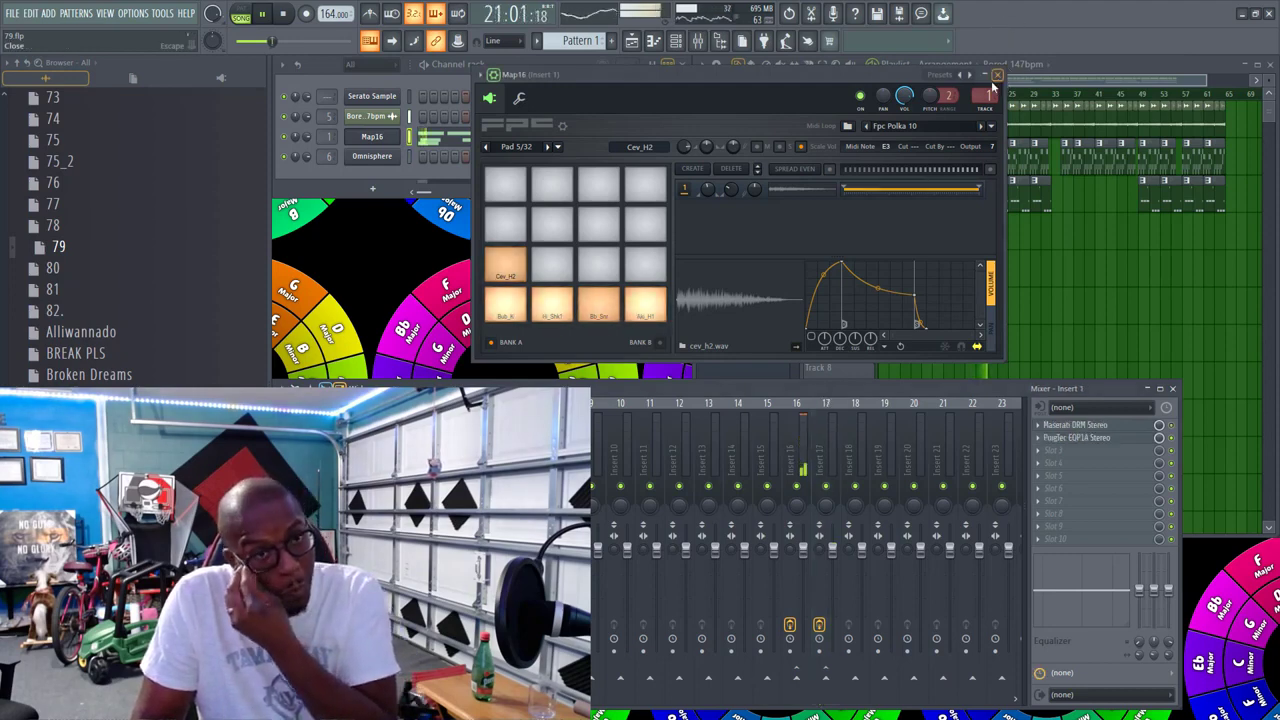
click(996, 76)
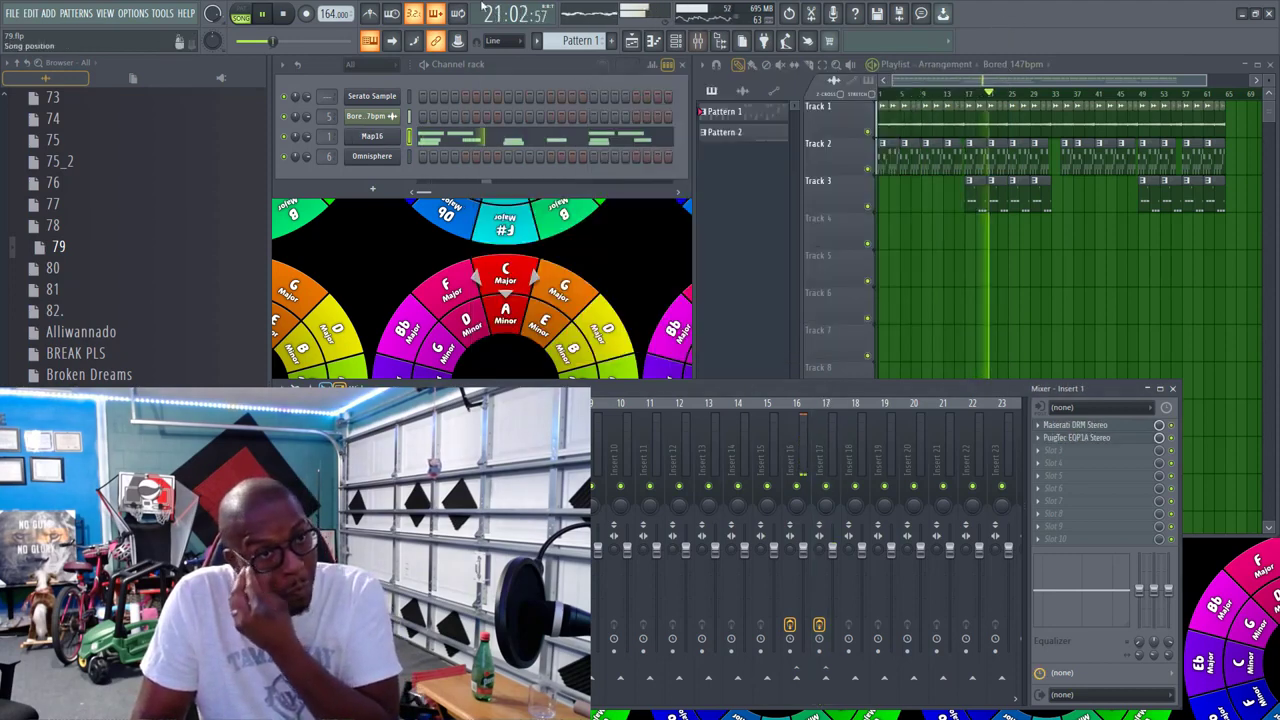
click(285, 16)
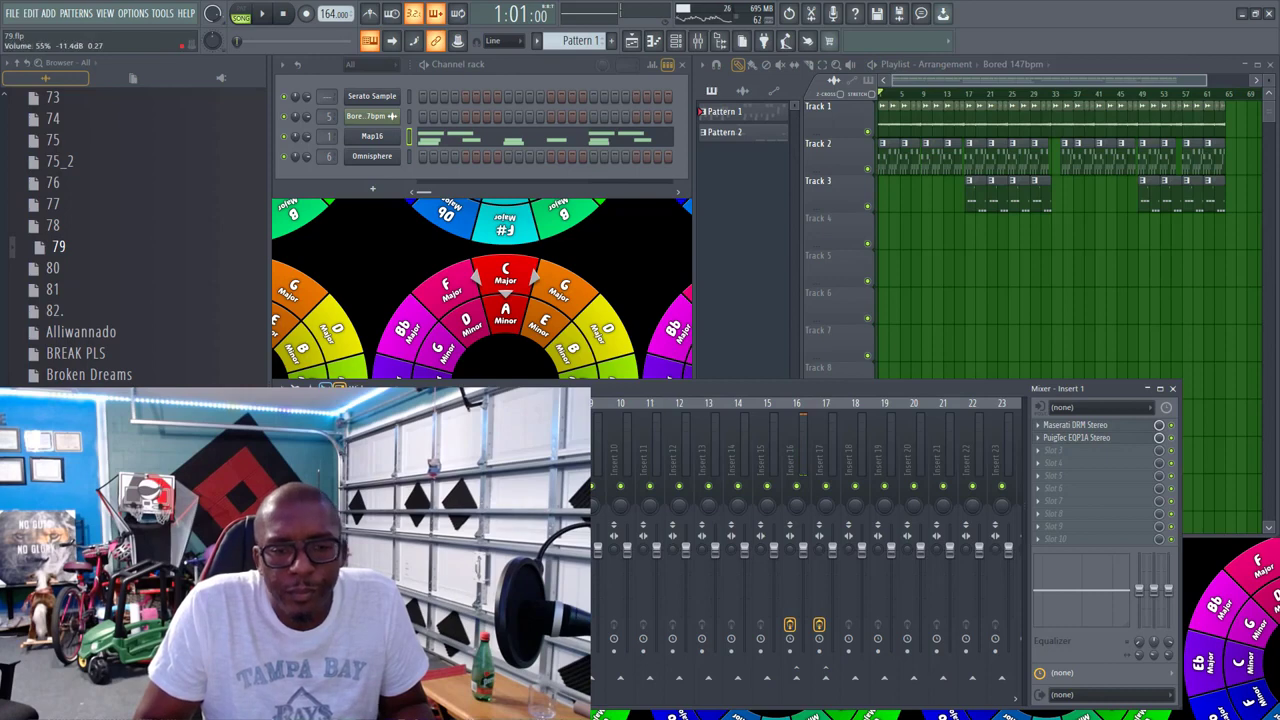
Step: Check the effects on Inserts 6 and 3, picking the Bored 147bpm audio clip on Track 1 along the way
click(474, 452)
click(503, 452)
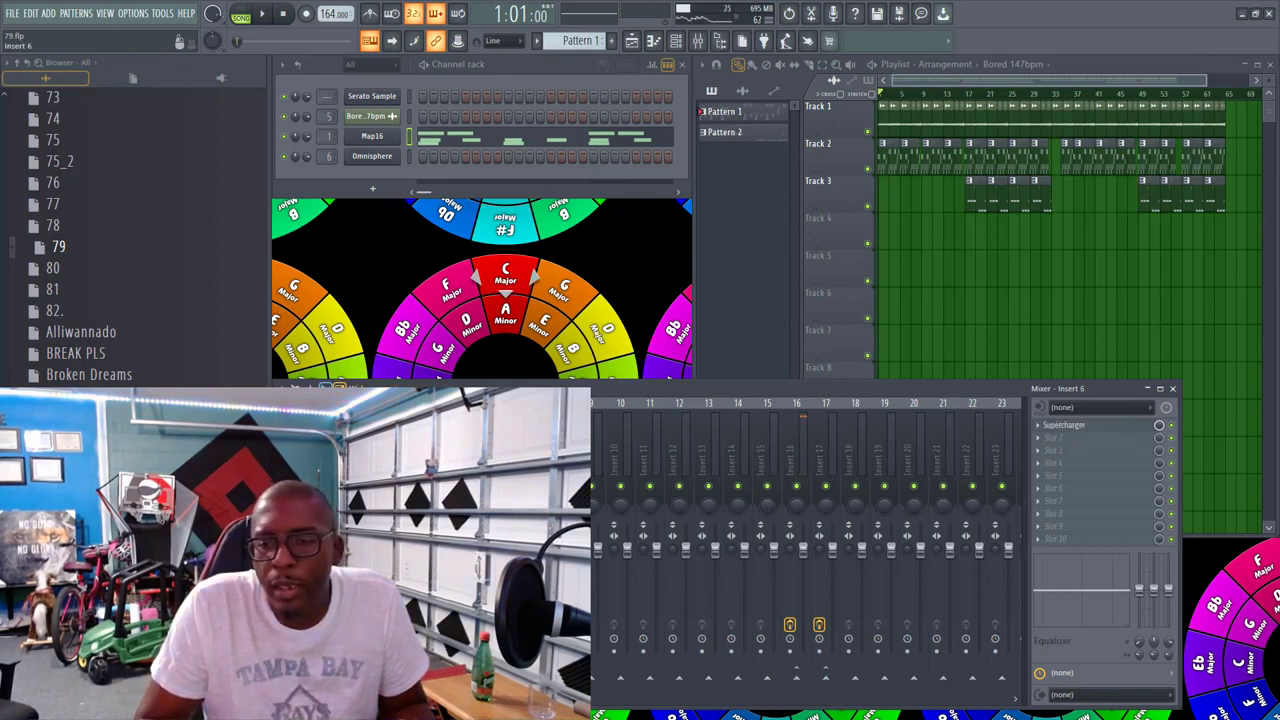
click(881, 123)
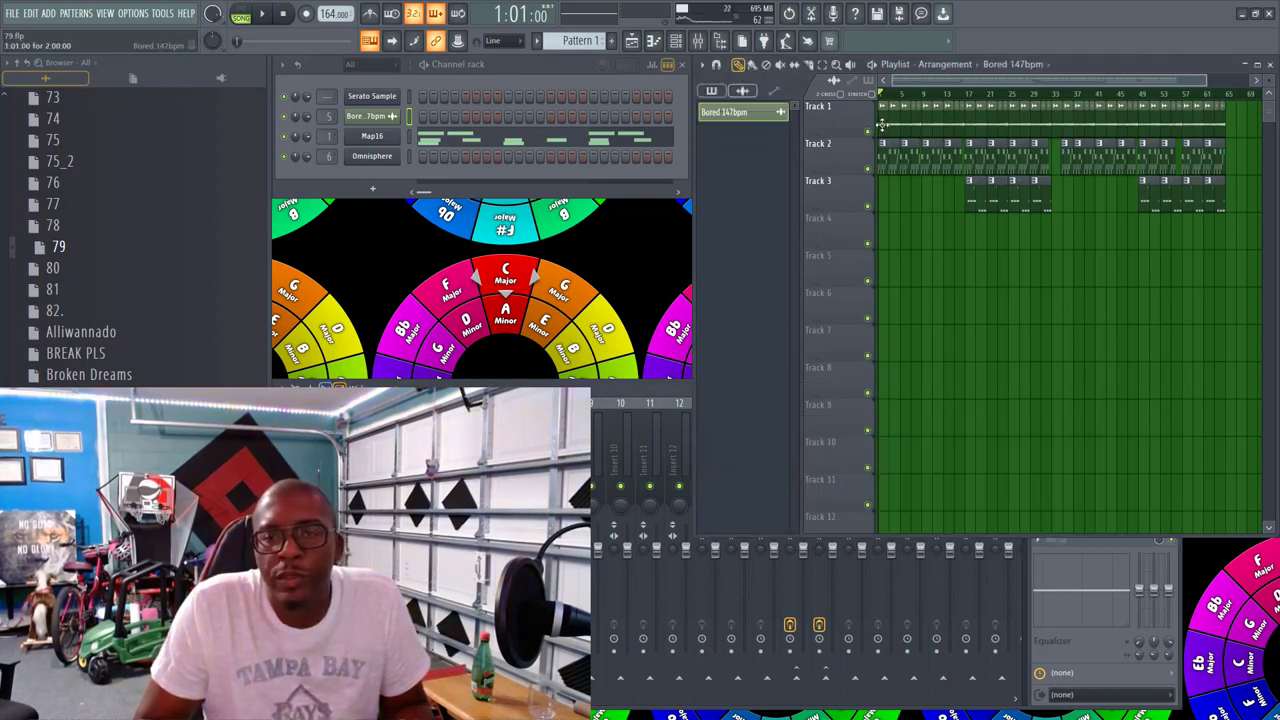
click(647, 400)
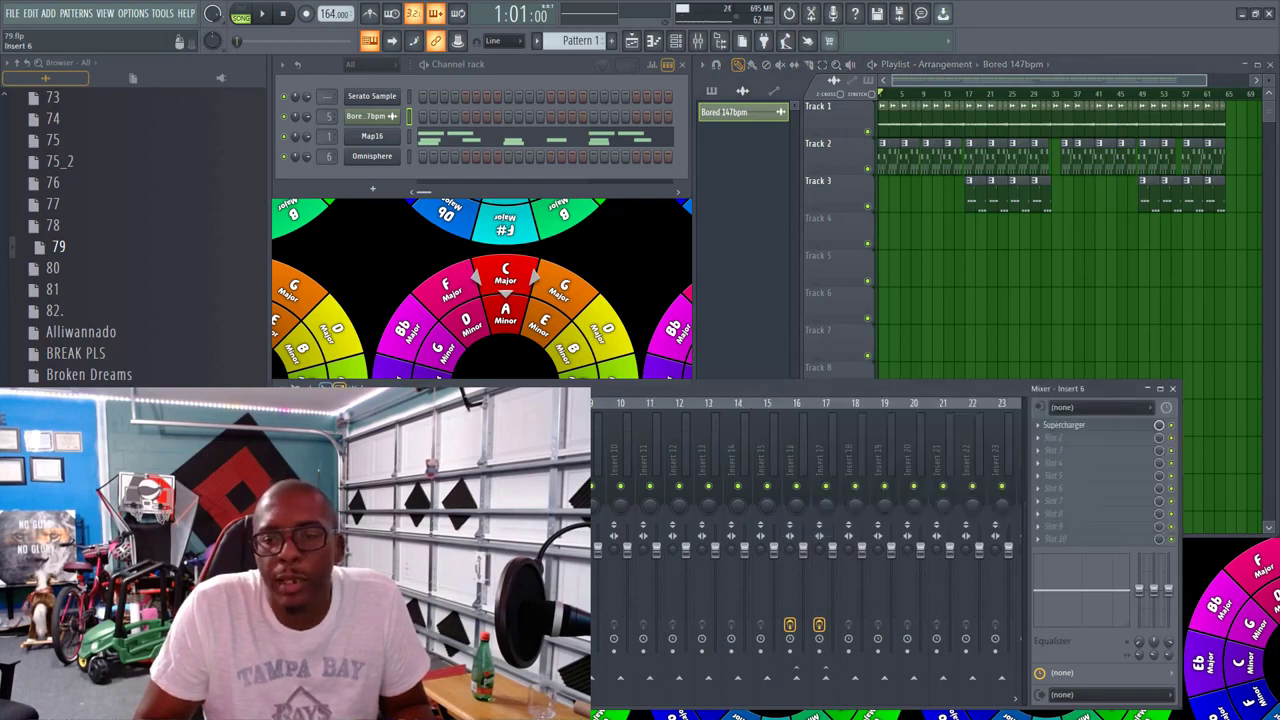
click(796, 678)
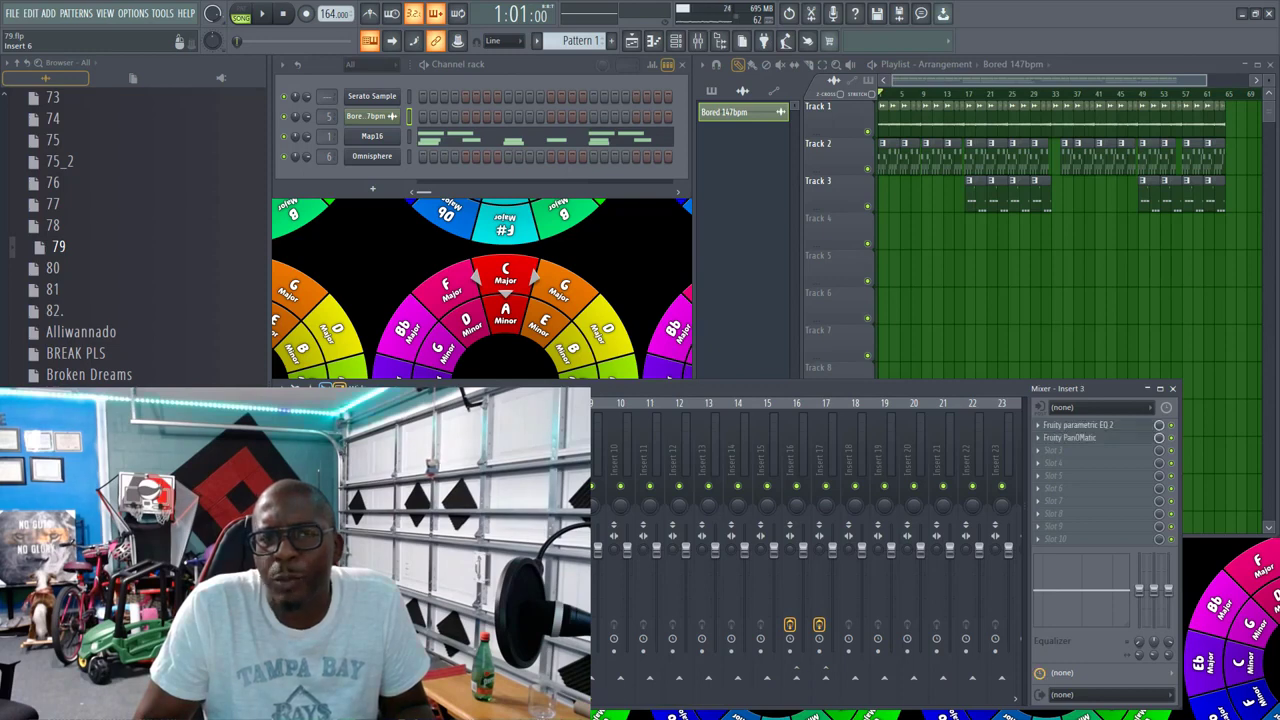
key(Right)
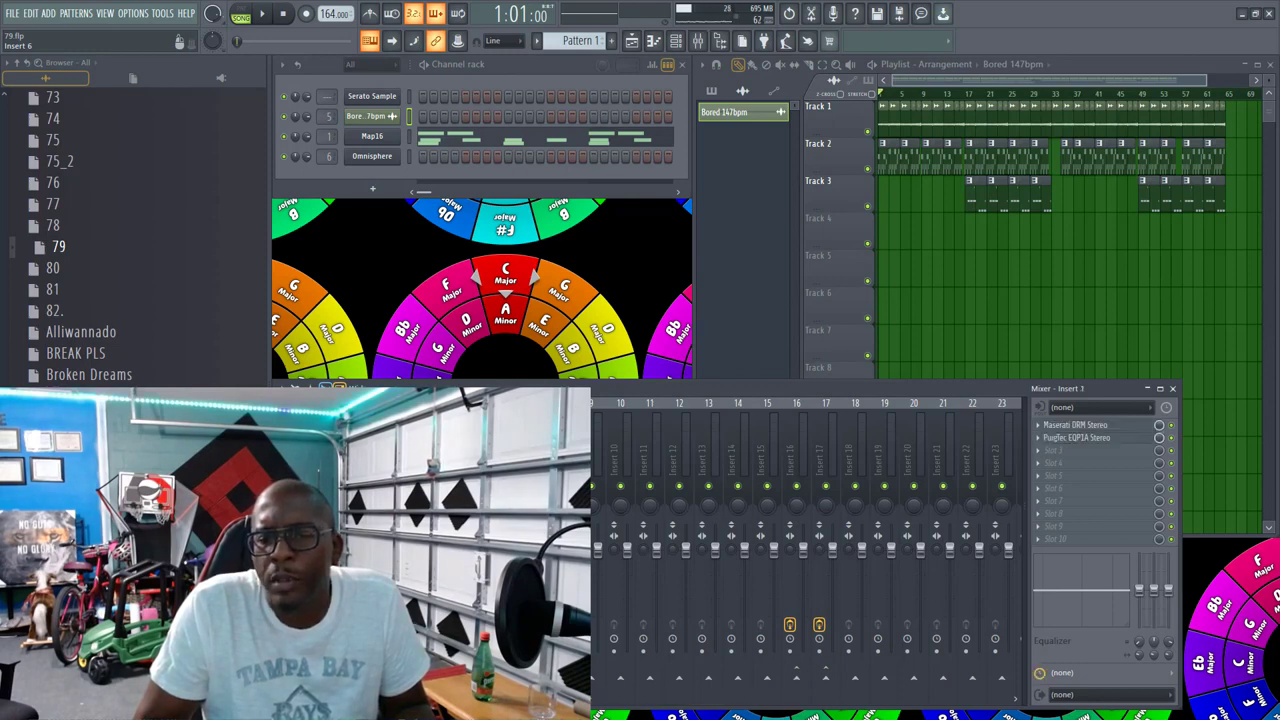
Step: Compare the Master track's effect chain with those of the first inserts, and briefly play the song
click(322, 460)
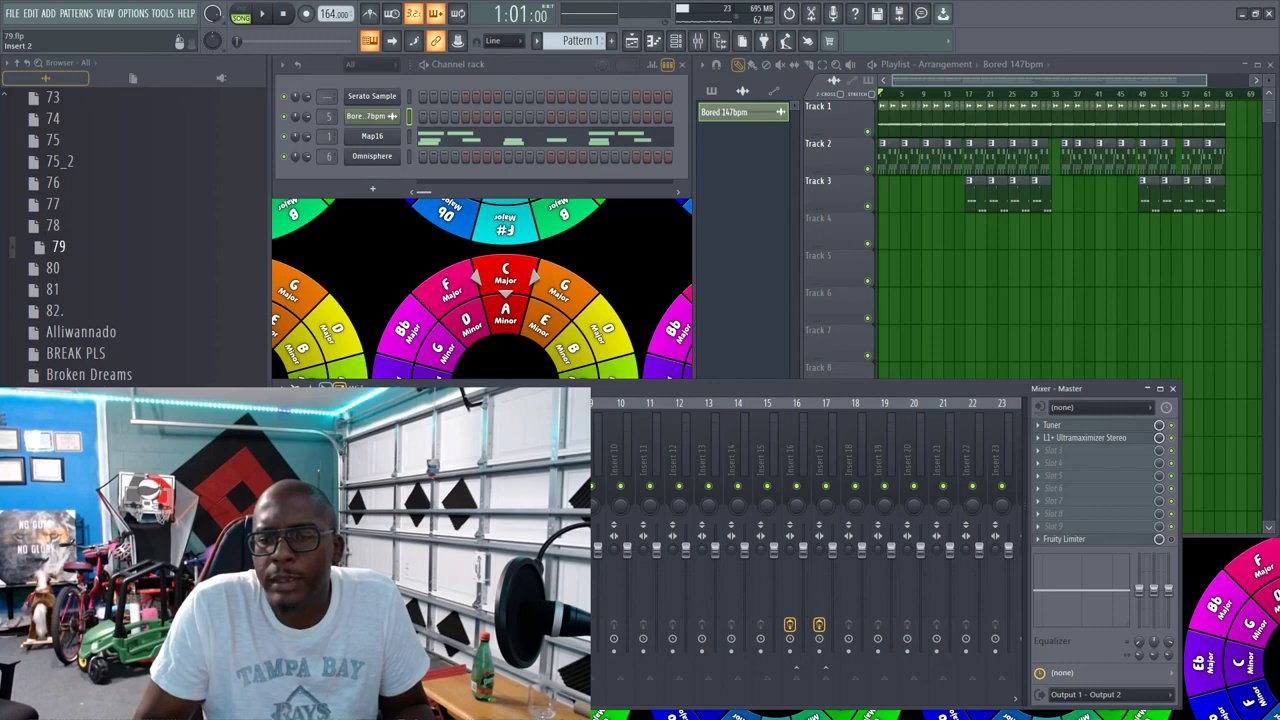
click(386, 460)
key(Right)
key(Right)
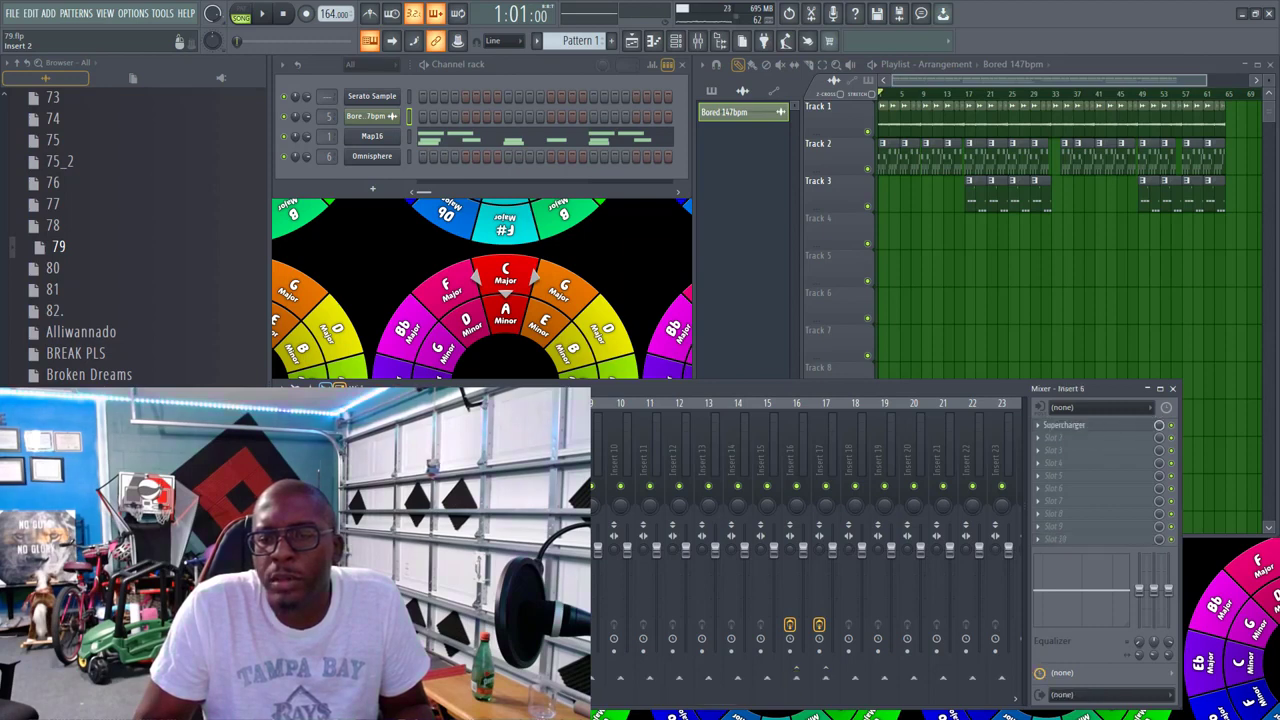
key(Right)
key(Right)
click(322, 460)
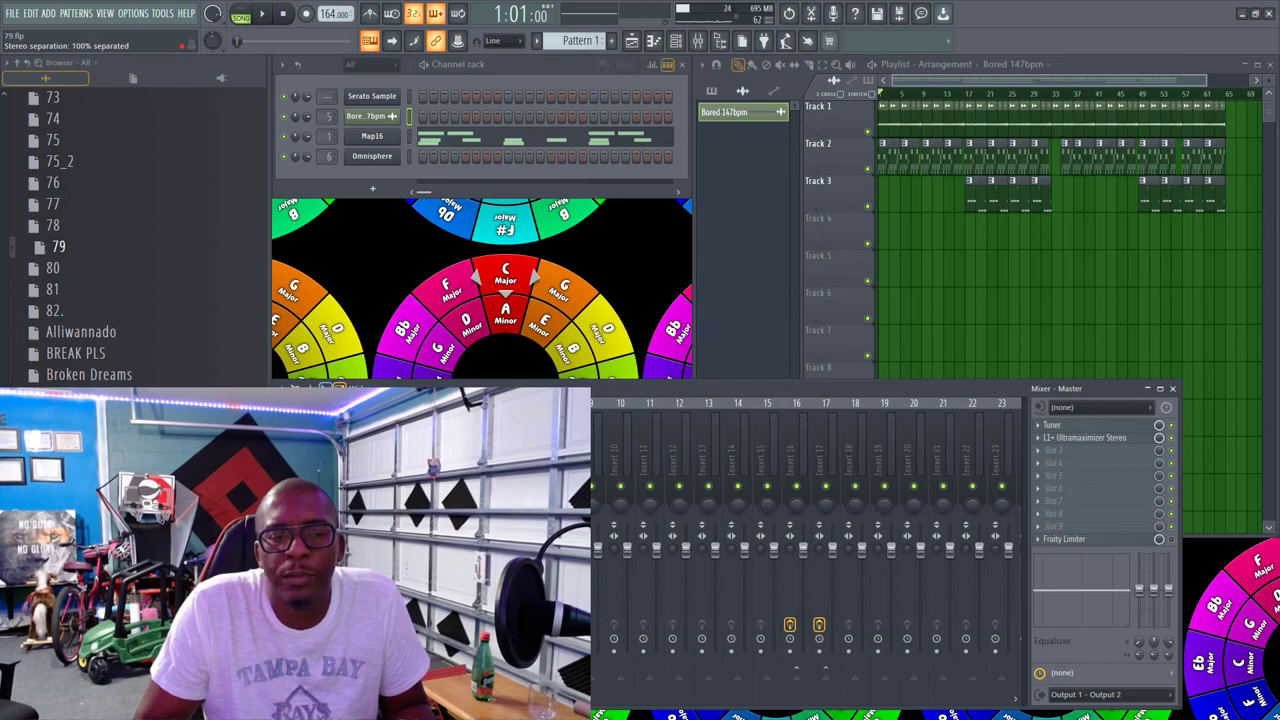
key(space)
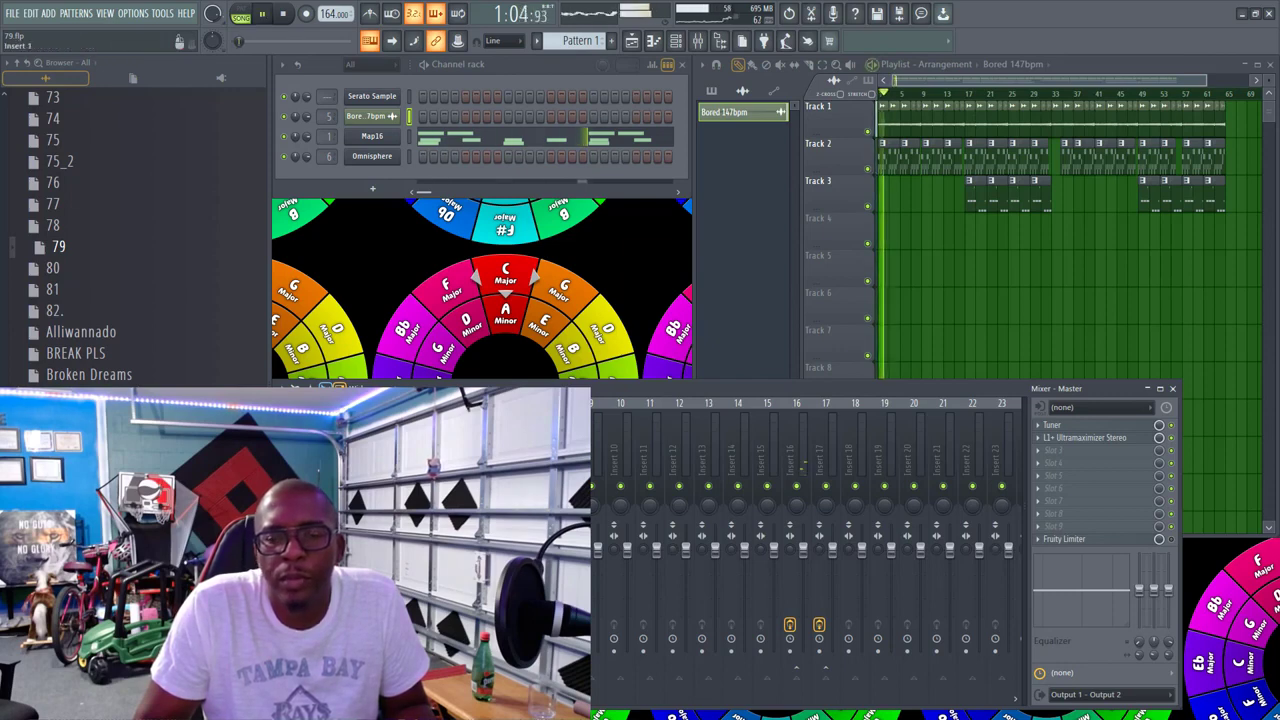
key(space)
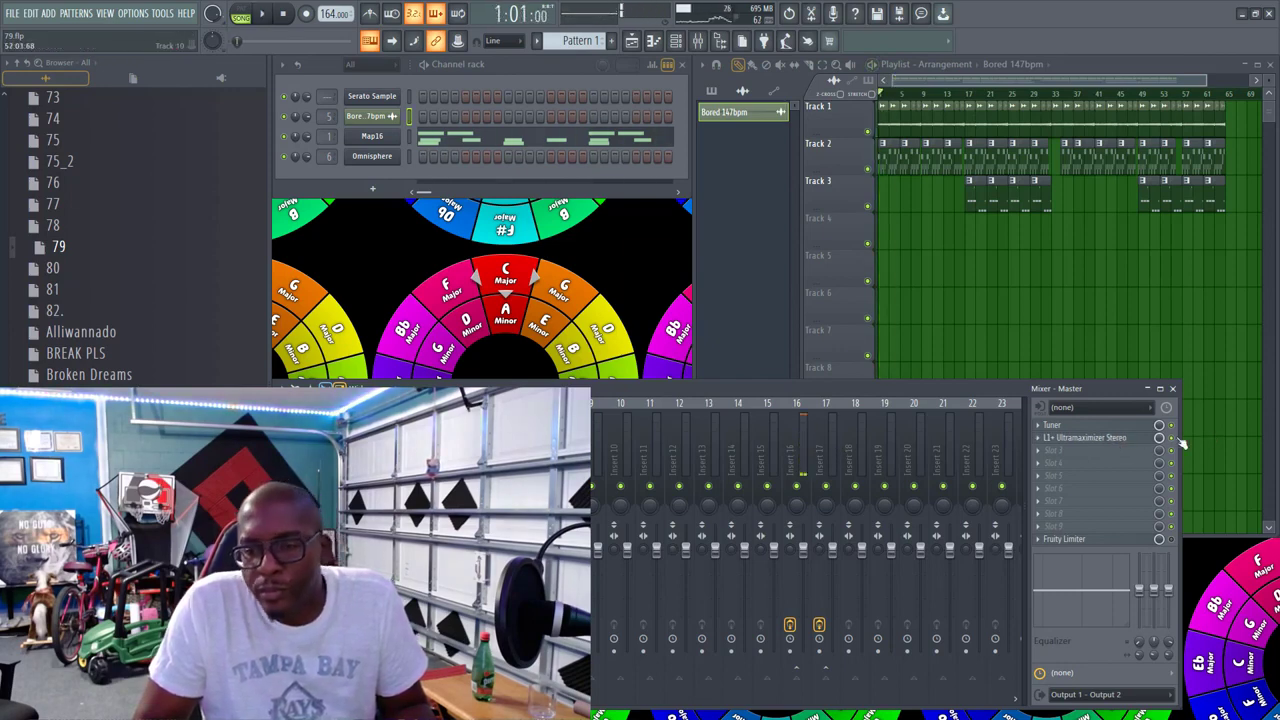
Step: Add PuigChild 670 Stereo to slot 3 of the Master track and load its LAVYNE VINTAGE MASTERING GLUE preset
click(1040, 450)
mouse_move(1056, 420)
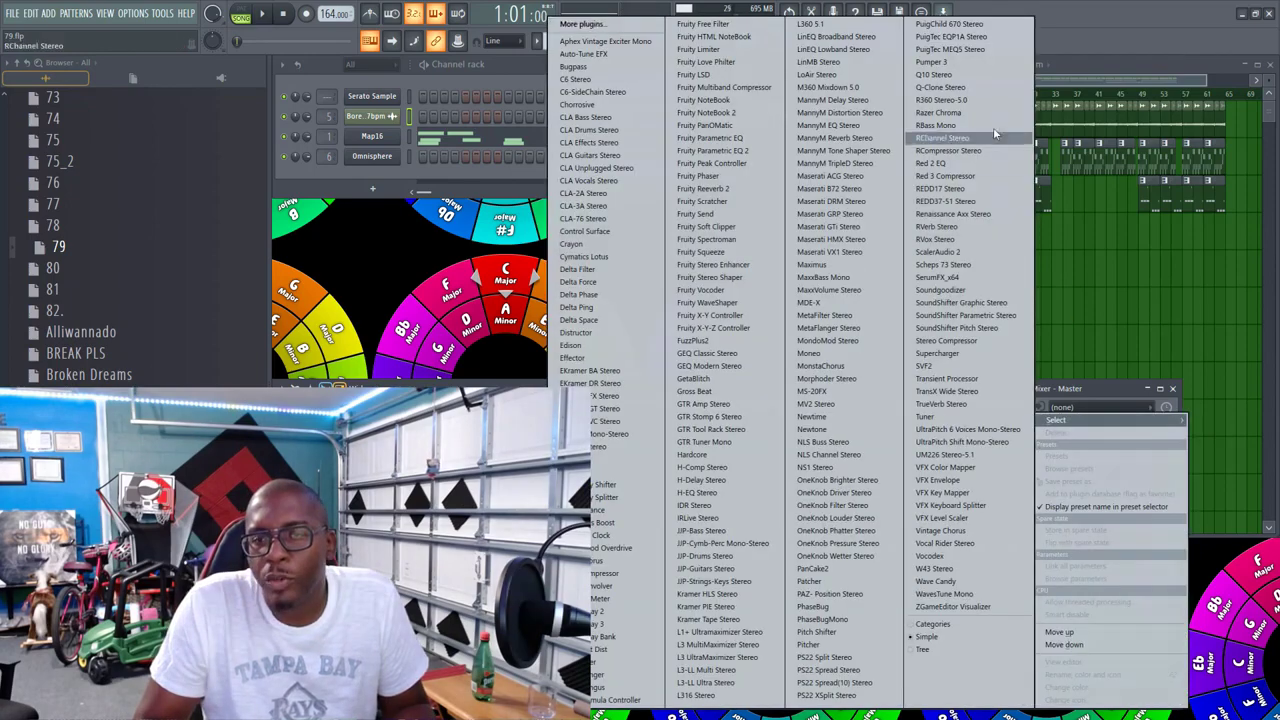
click(950, 24)
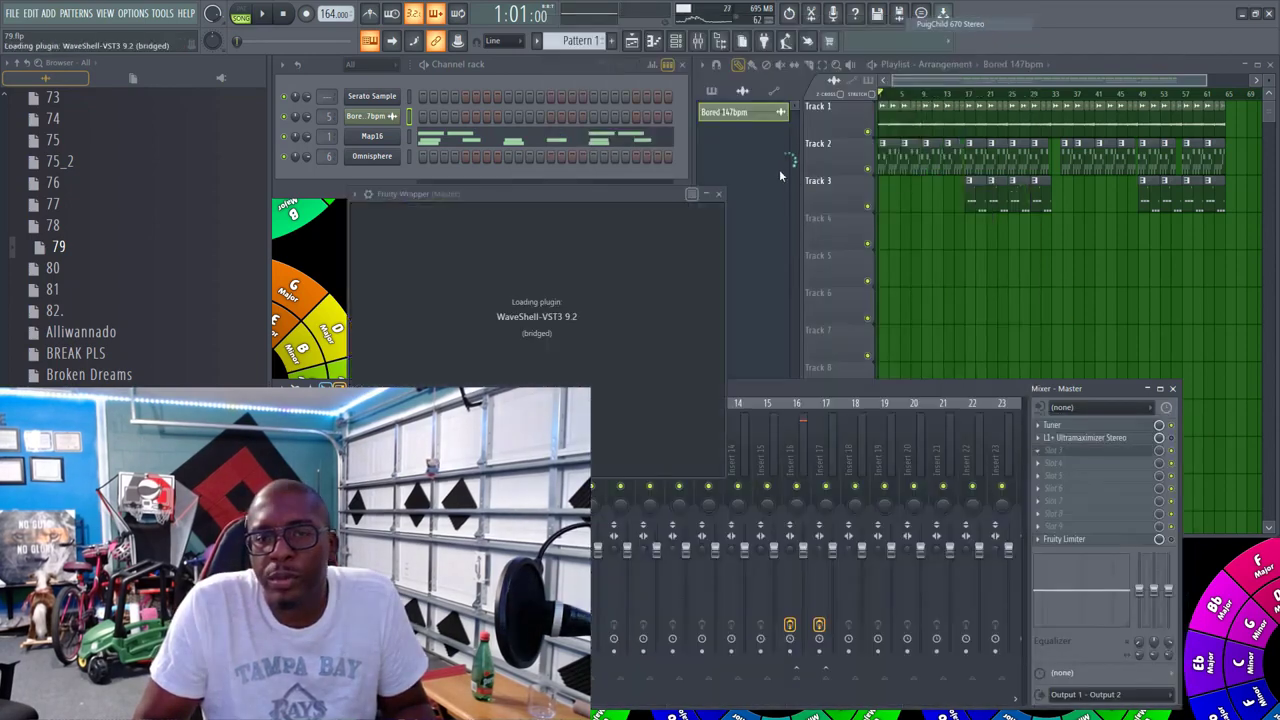
click(841, 210)
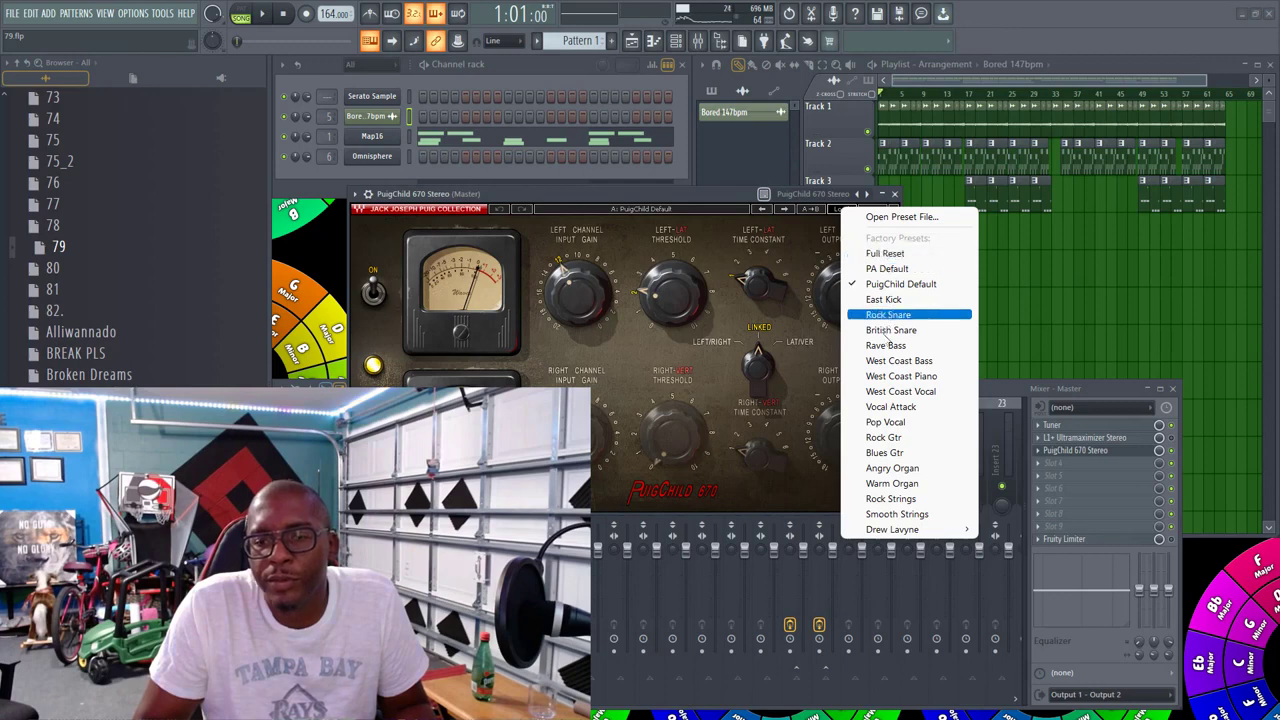
mouse_move(906, 530)
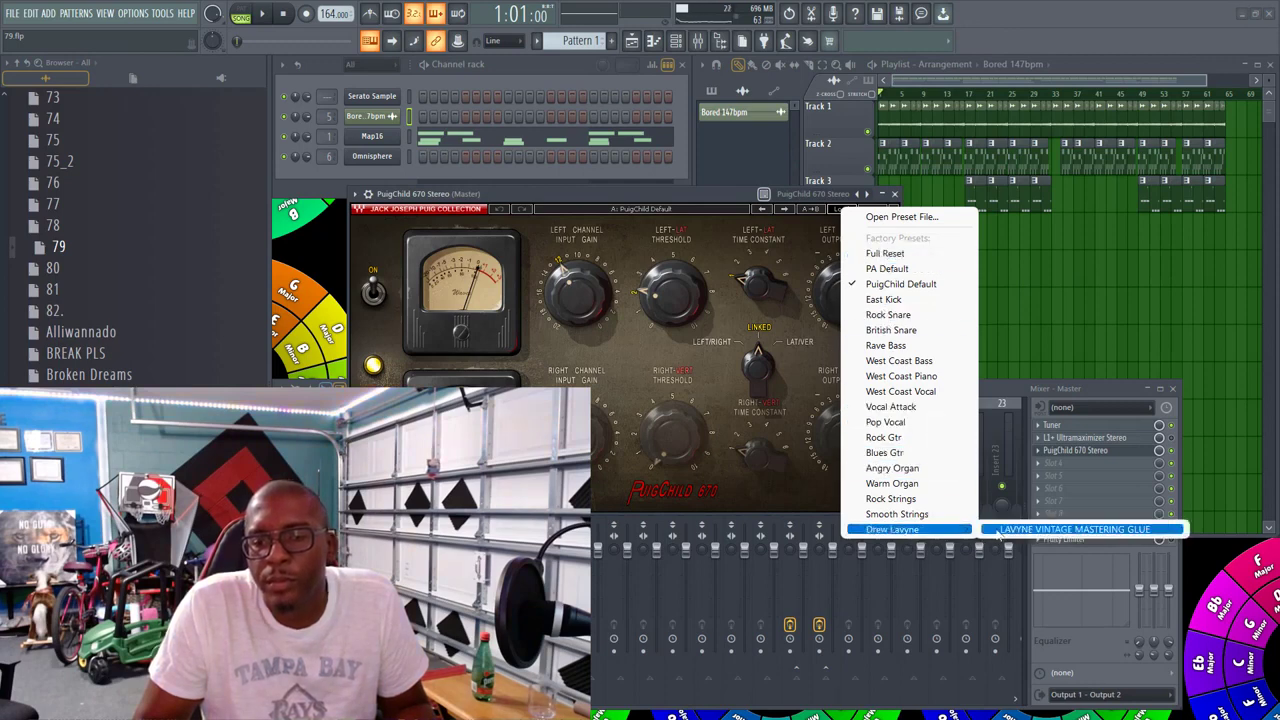
click(995, 529)
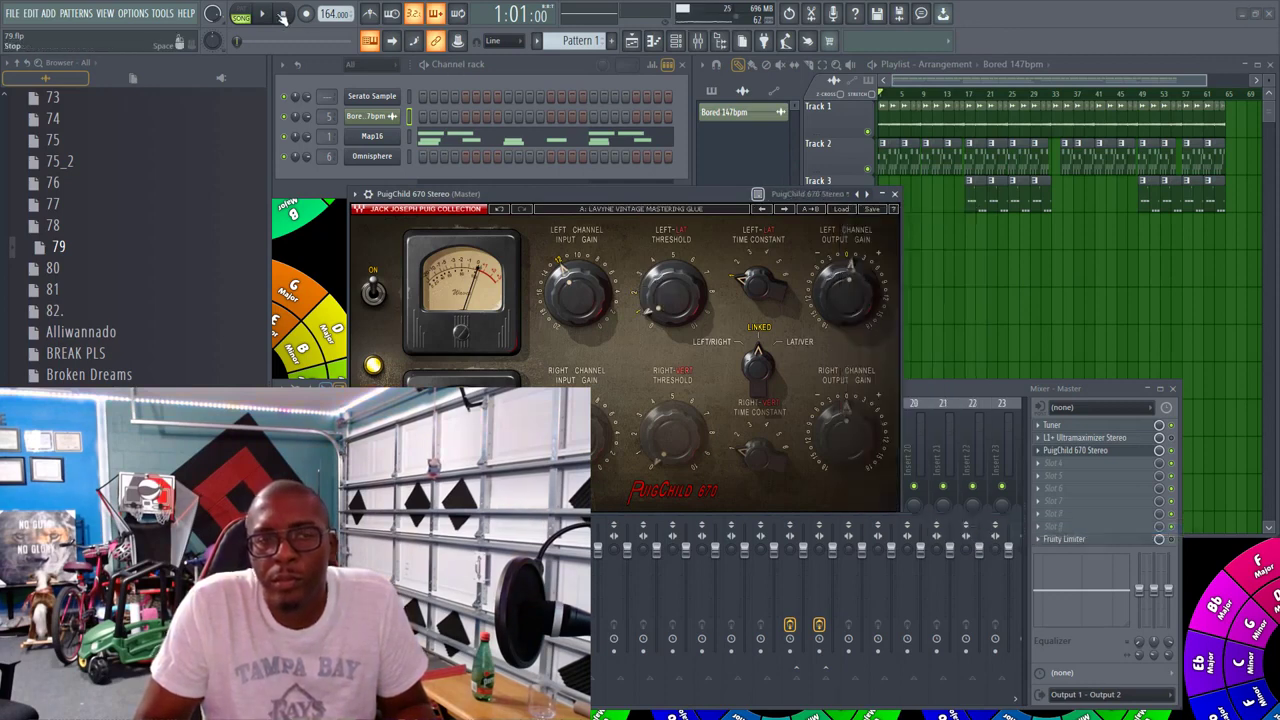
click(895, 194)
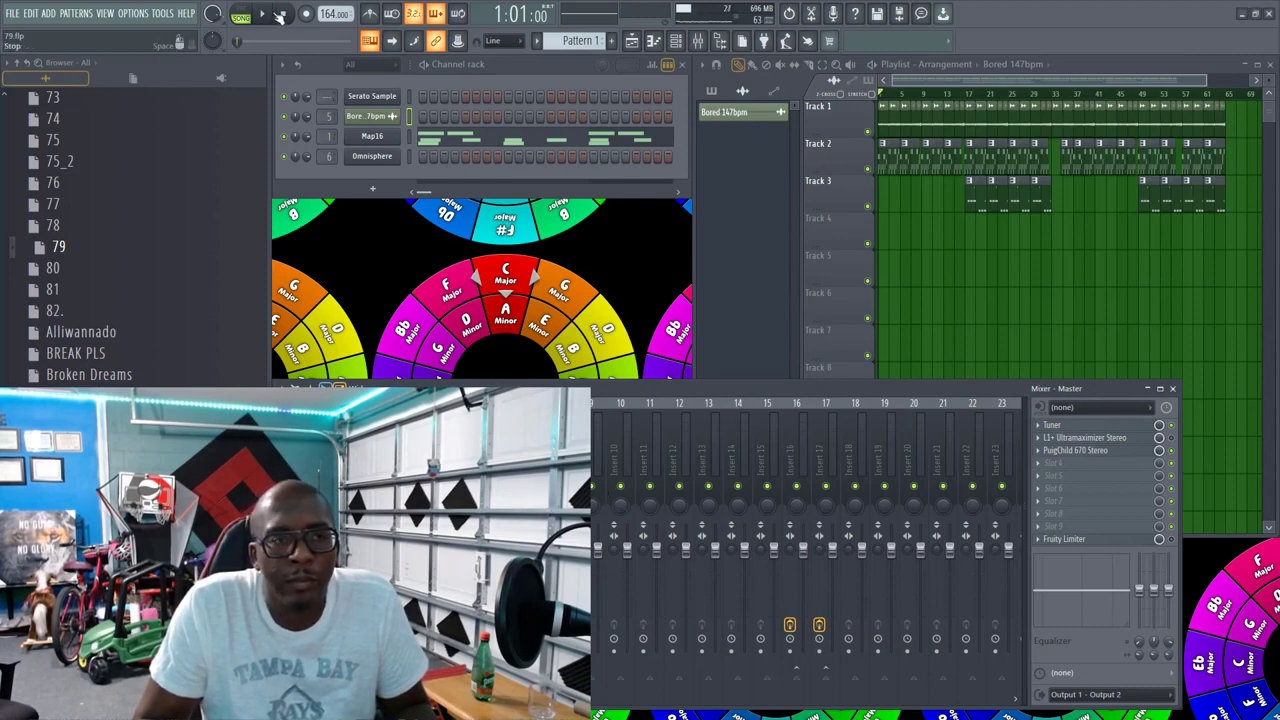
Step: Play the song from the start twice to hear the new Master chain, checking Insert 8, the Master and Insert 16
key(space)
click(562, 460)
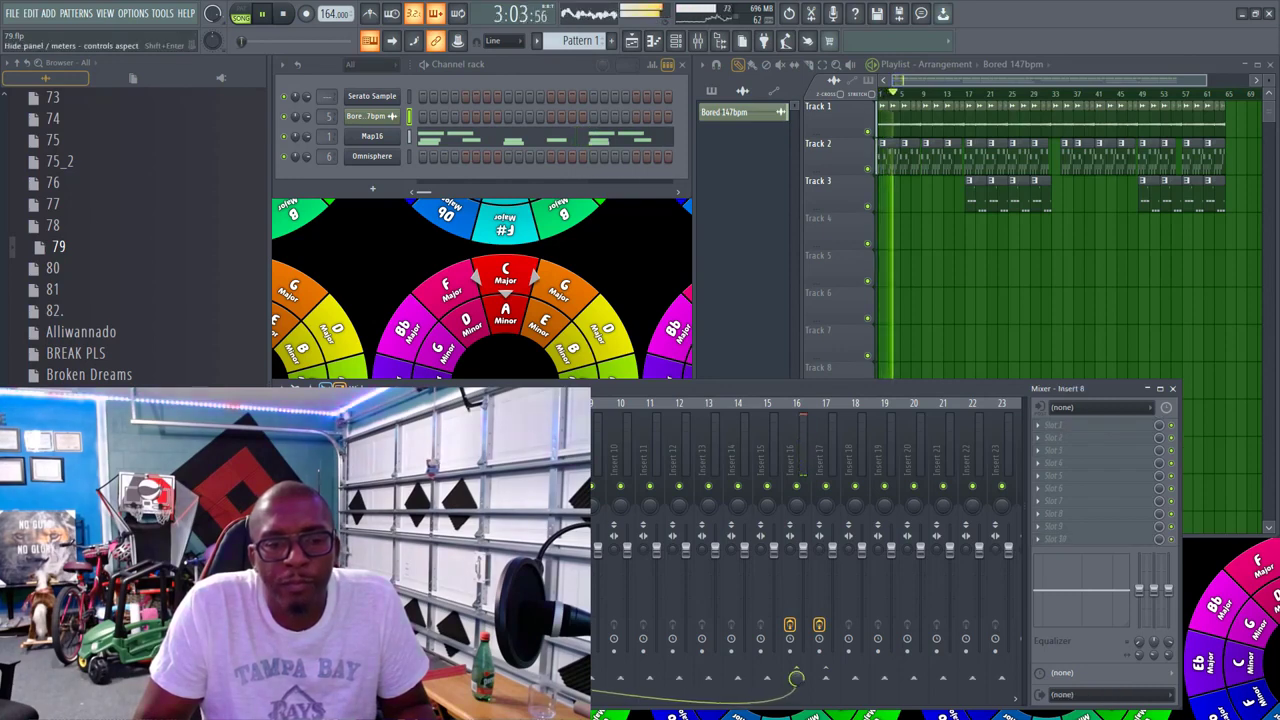
key(space)
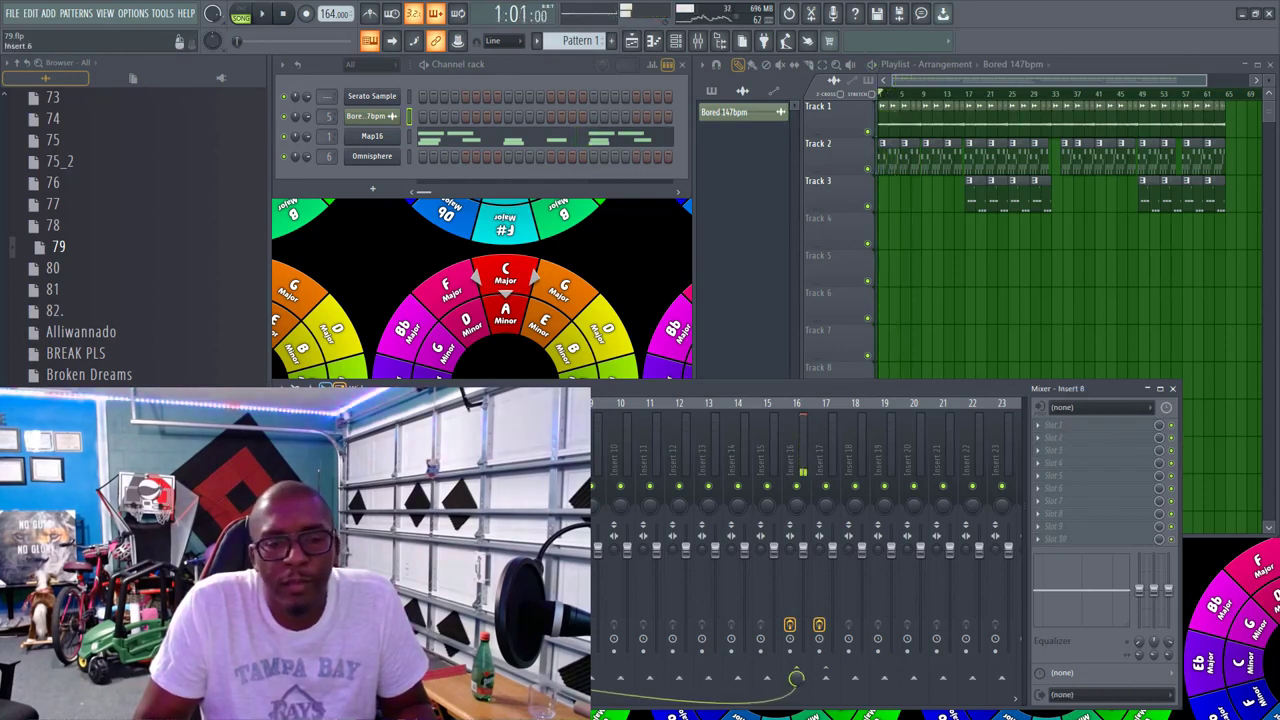
click(314, 470)
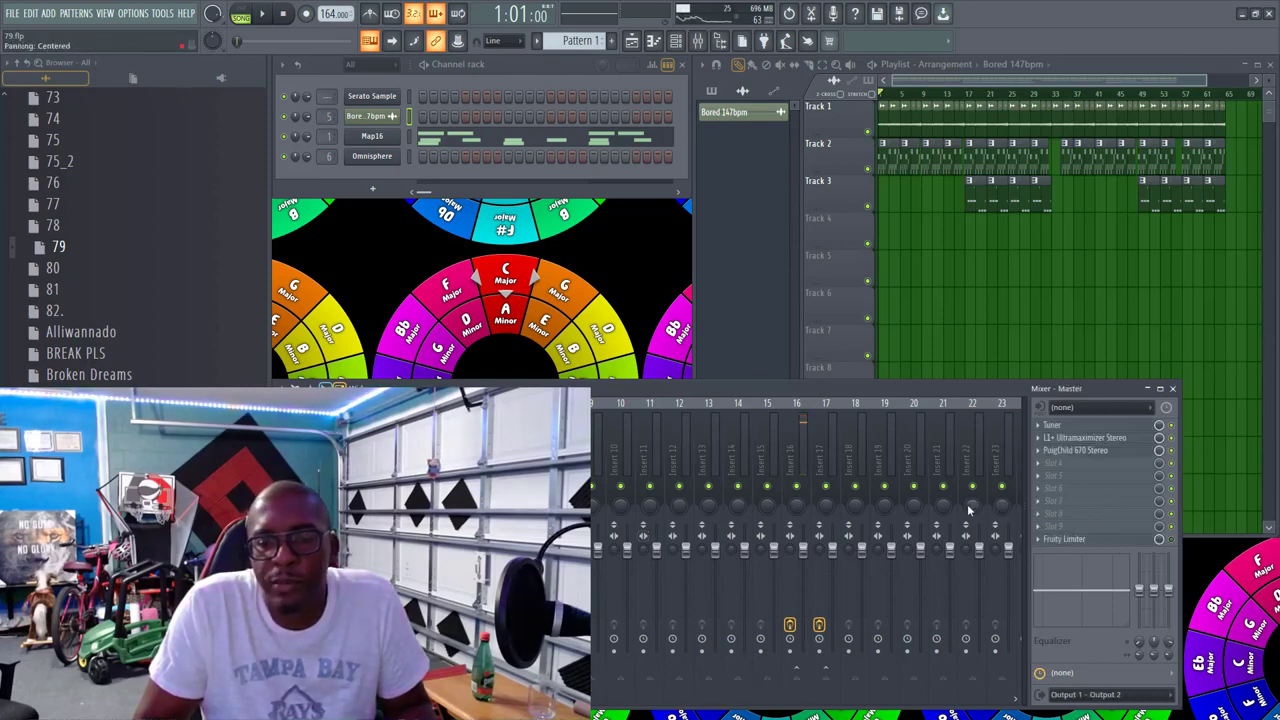
key(space)
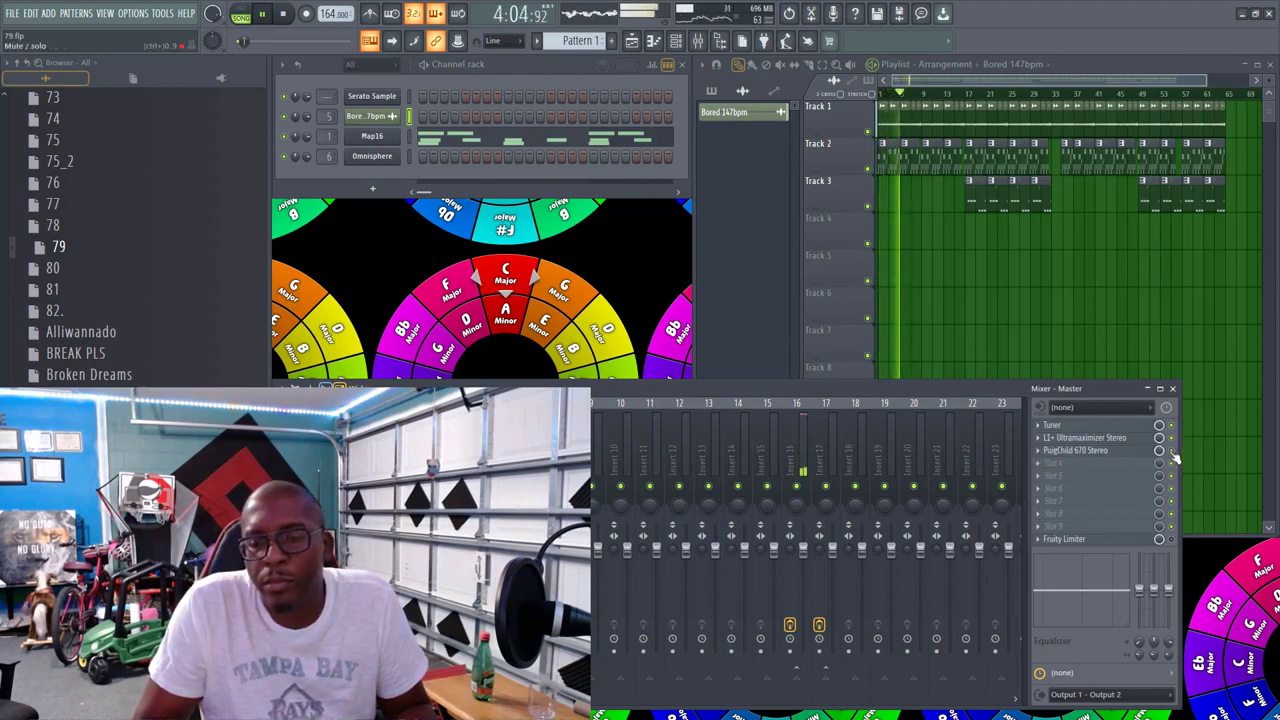
key(space)
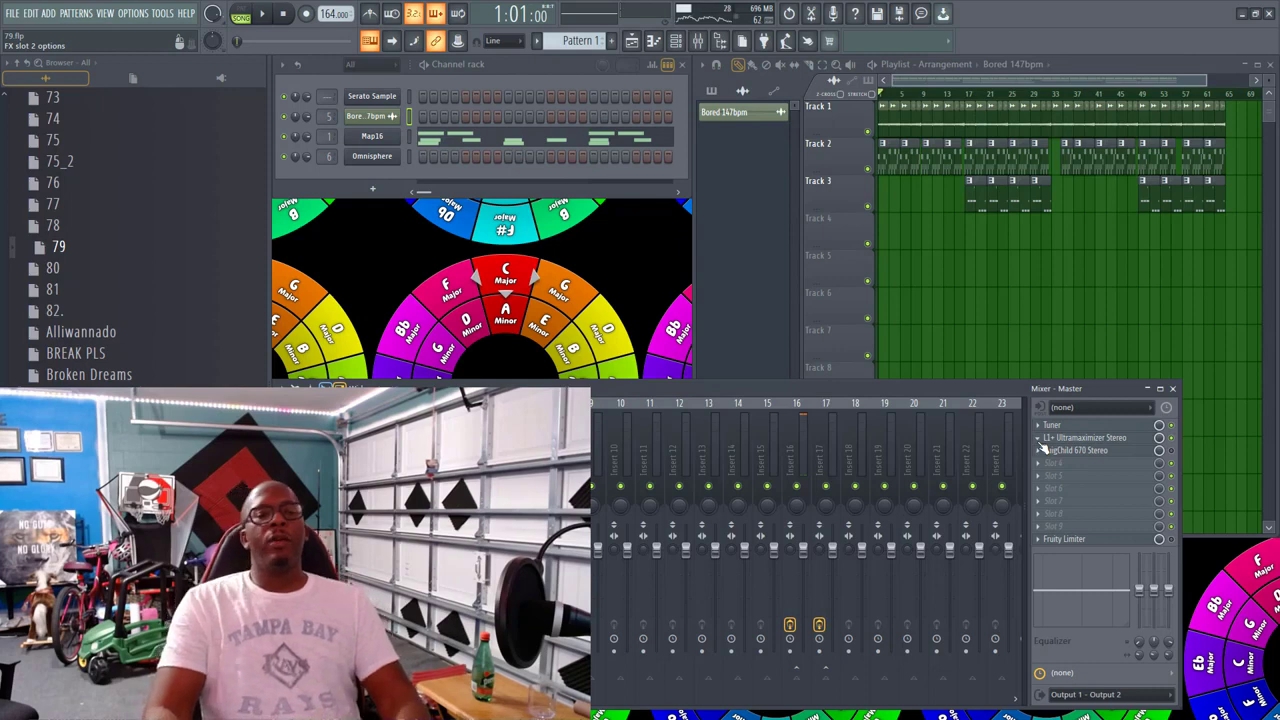
click(801, 432)
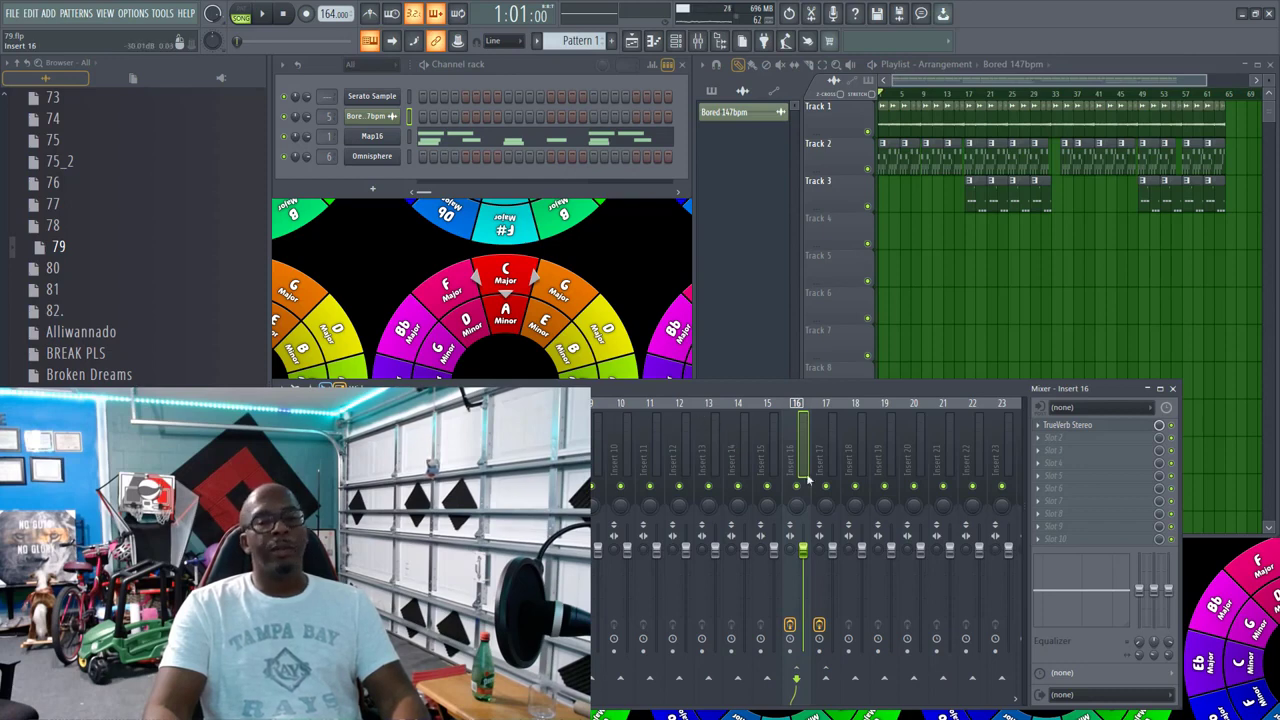
Step: Select the mixer's Master track and play the song from the start to check the overall balance
click(325, 550)
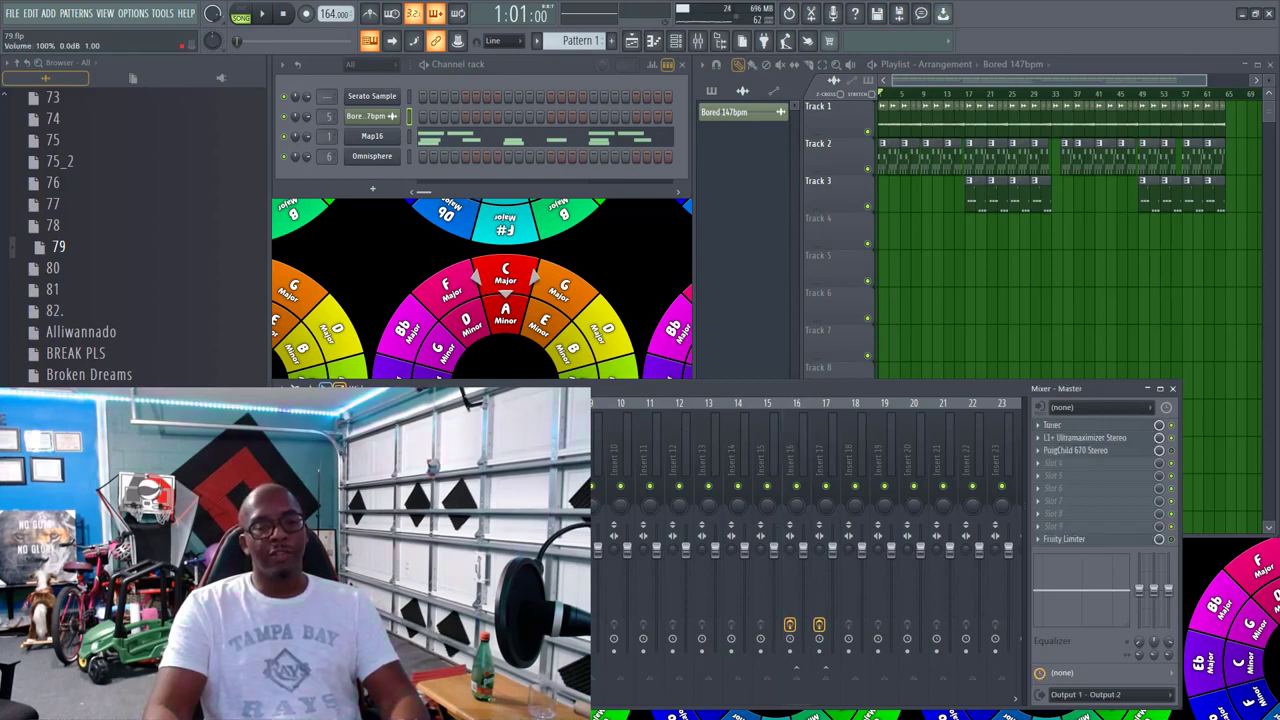
key(space)
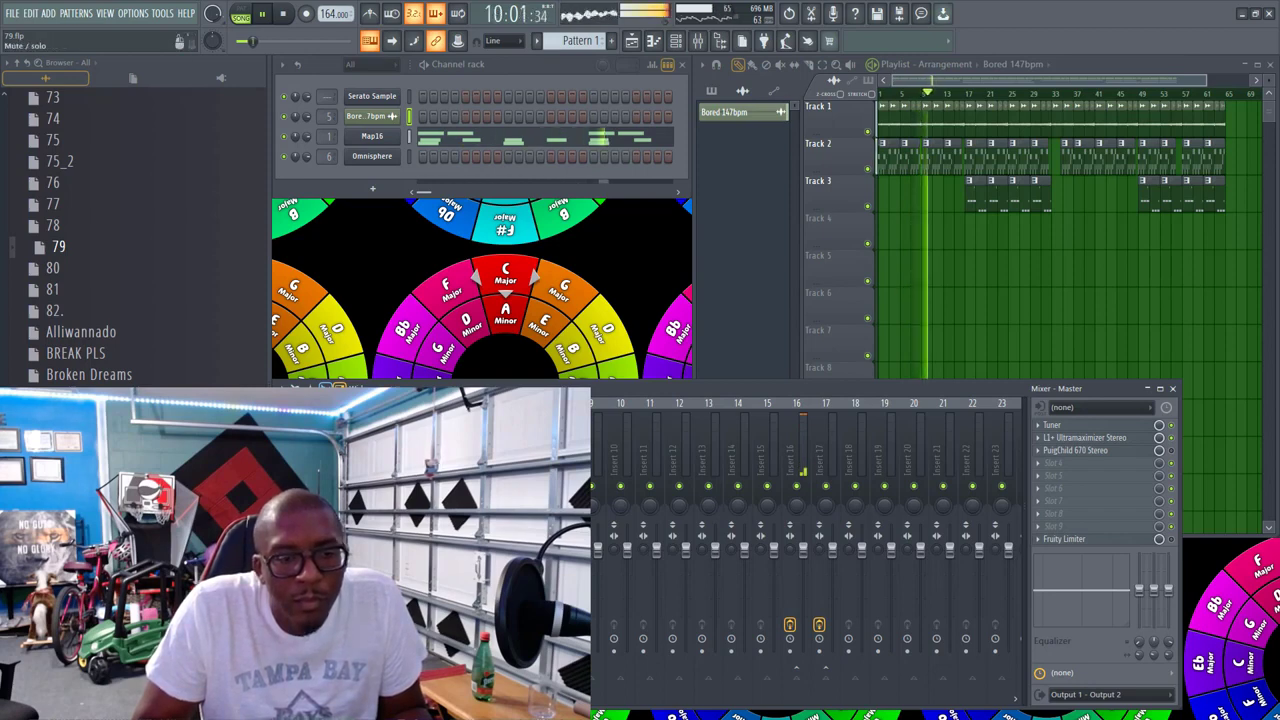
key(space)
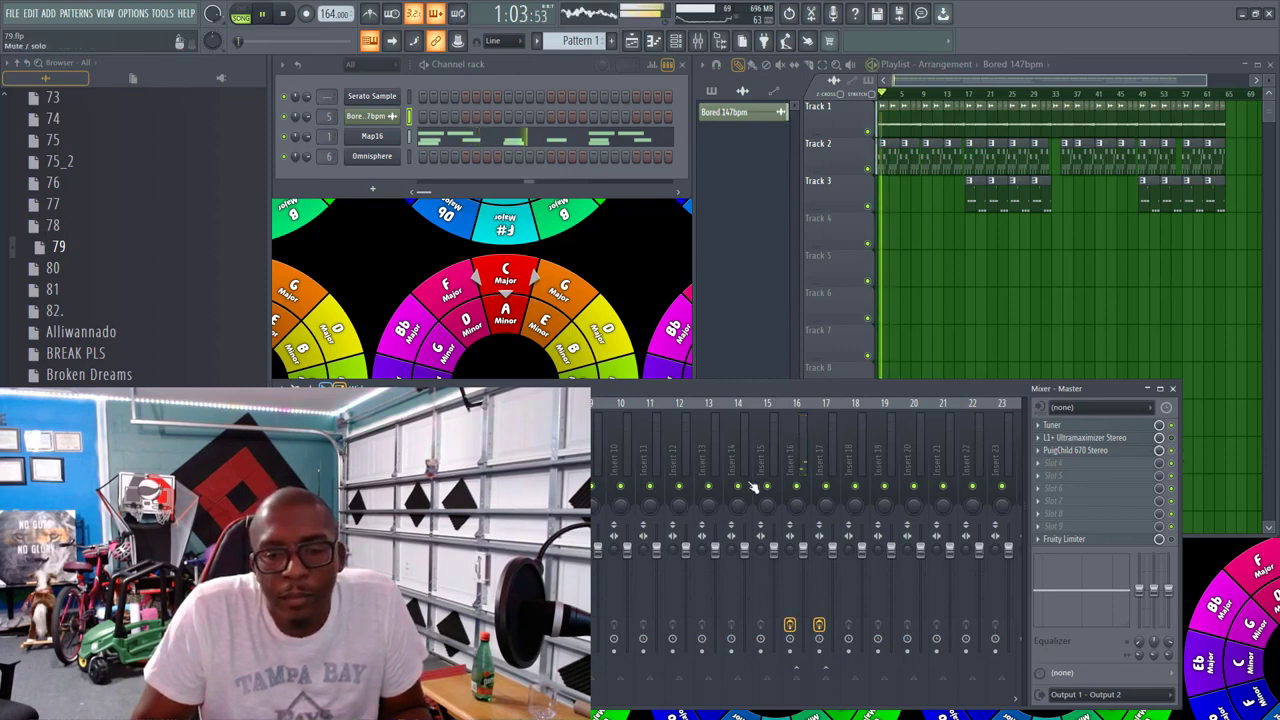
Step: Lower the volume of mixer Insert 16 to about 55% and check it with a short playback
key(space)
drag(808, 550, 804, 566)
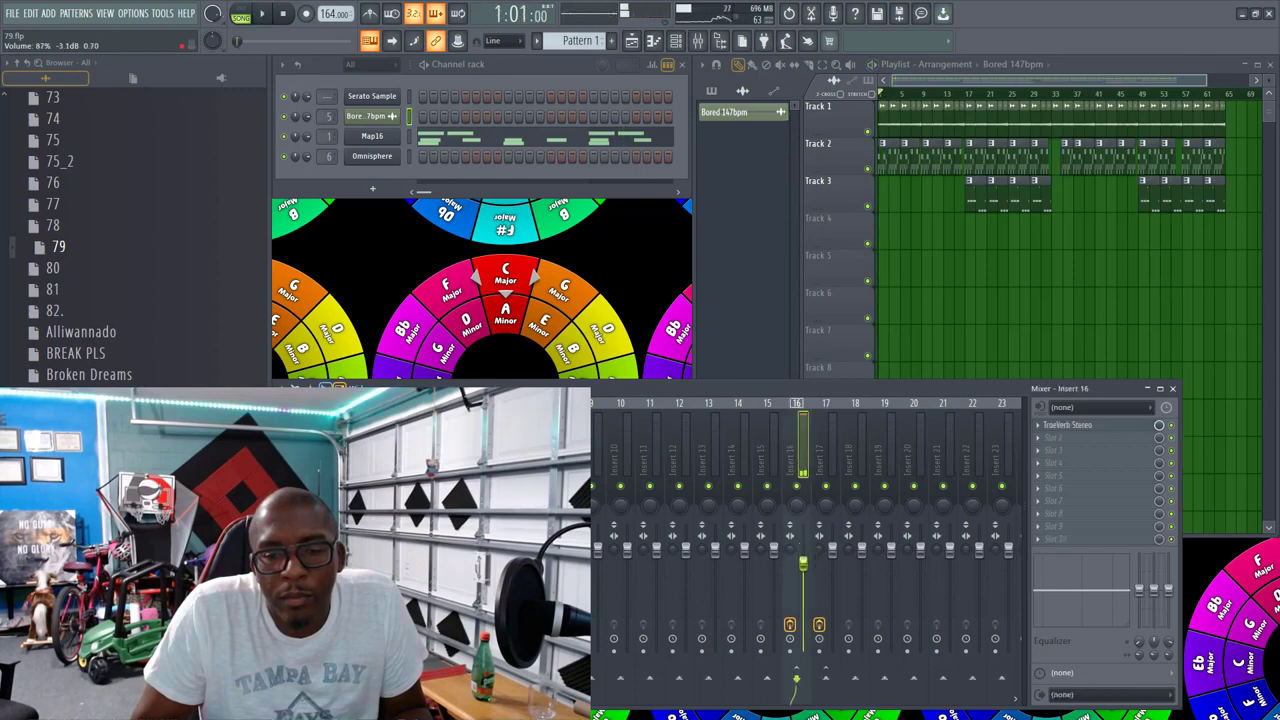
key(space)
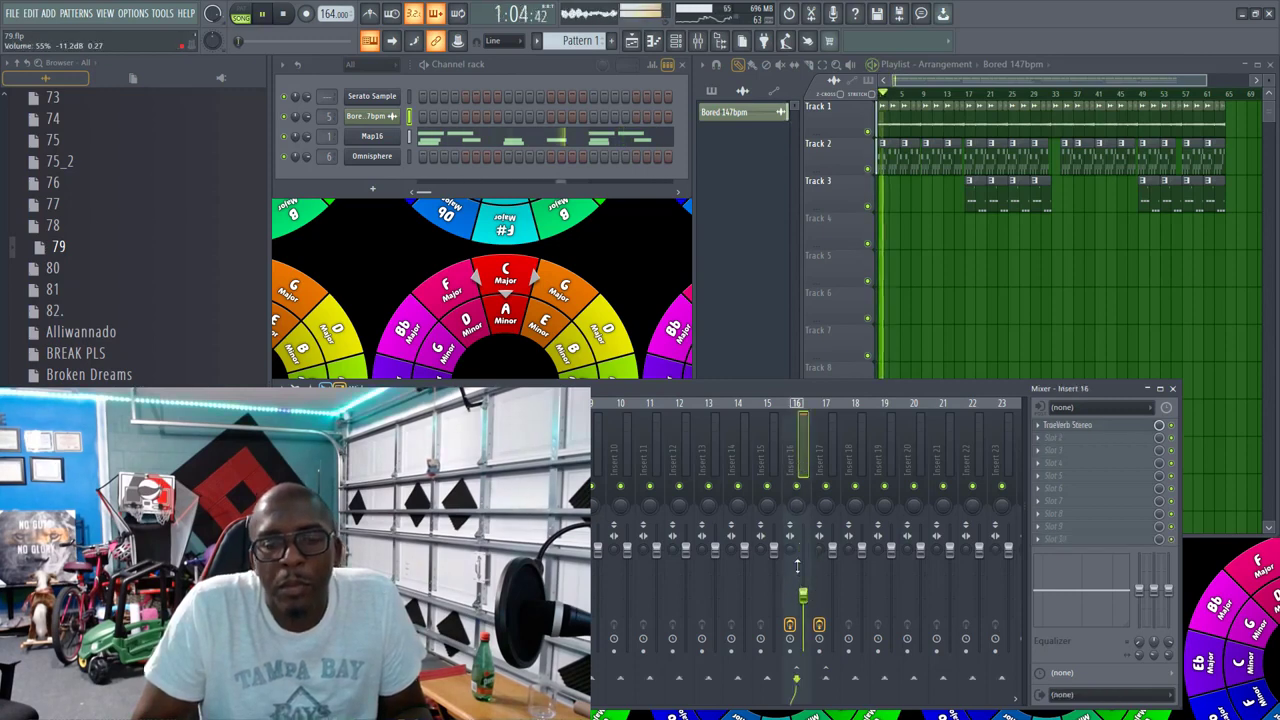
key(space)
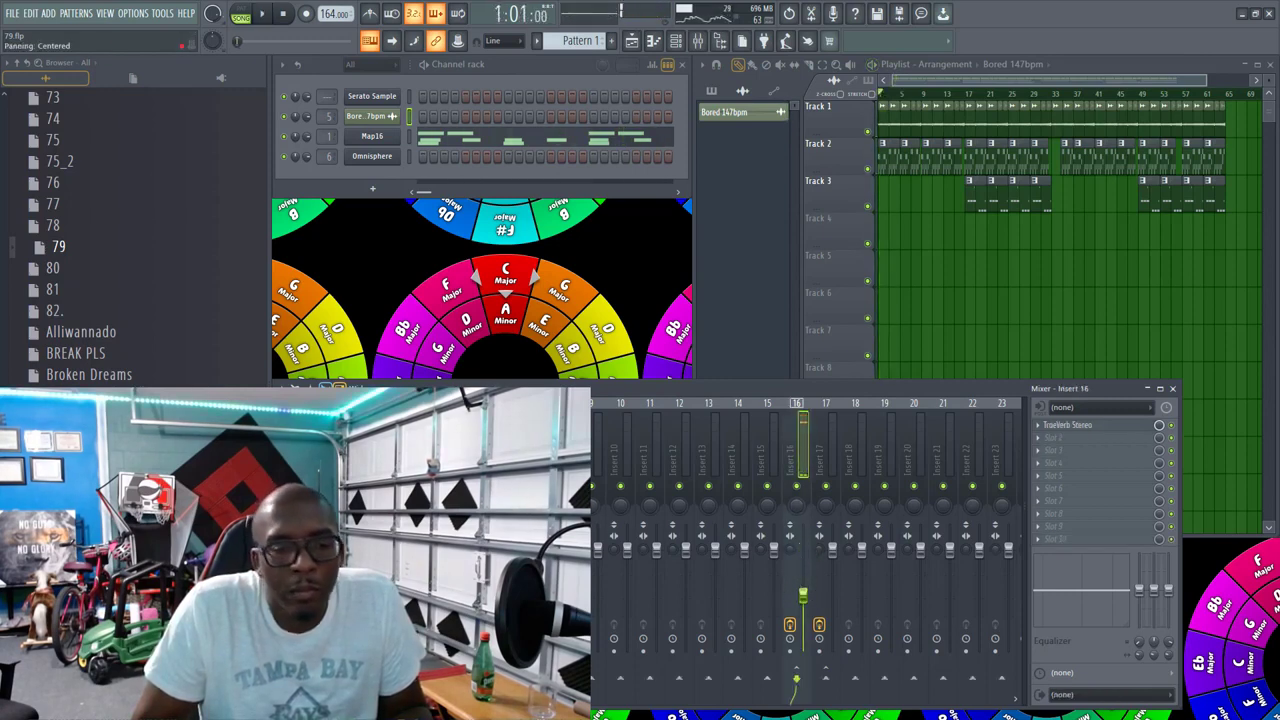
Step: Select mixer Insert 5 and play the opening bars of the song to listen to the levels
click(477, 445)
key(space)
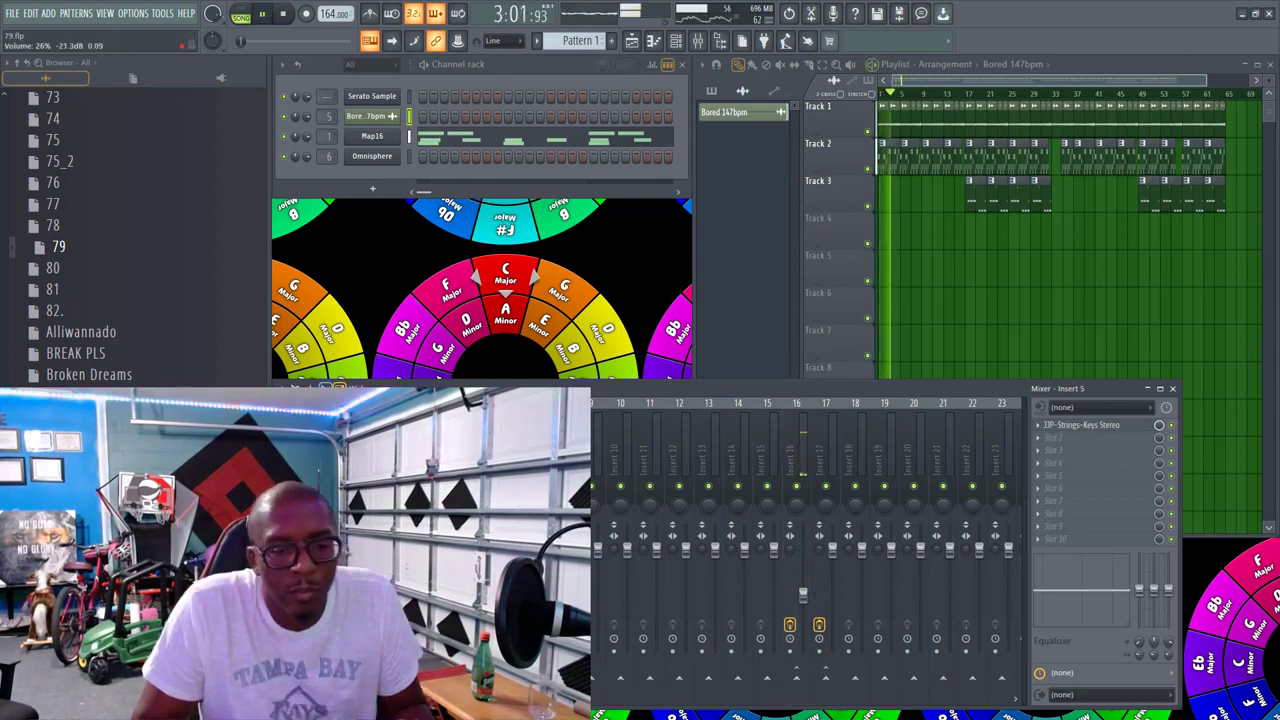
key(space)
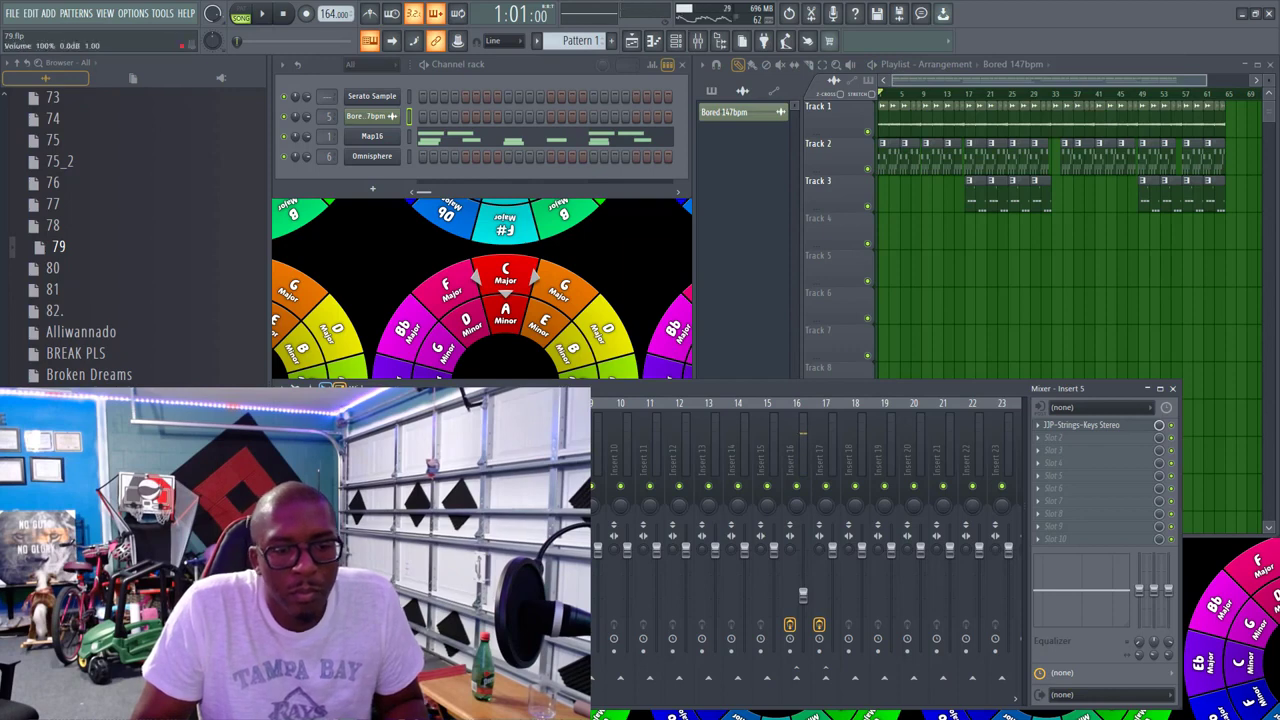
Step: Lower the volume of mixer Insert 4 to about 25% and raise Insert 16 above its default level during playback
click(451, 596)
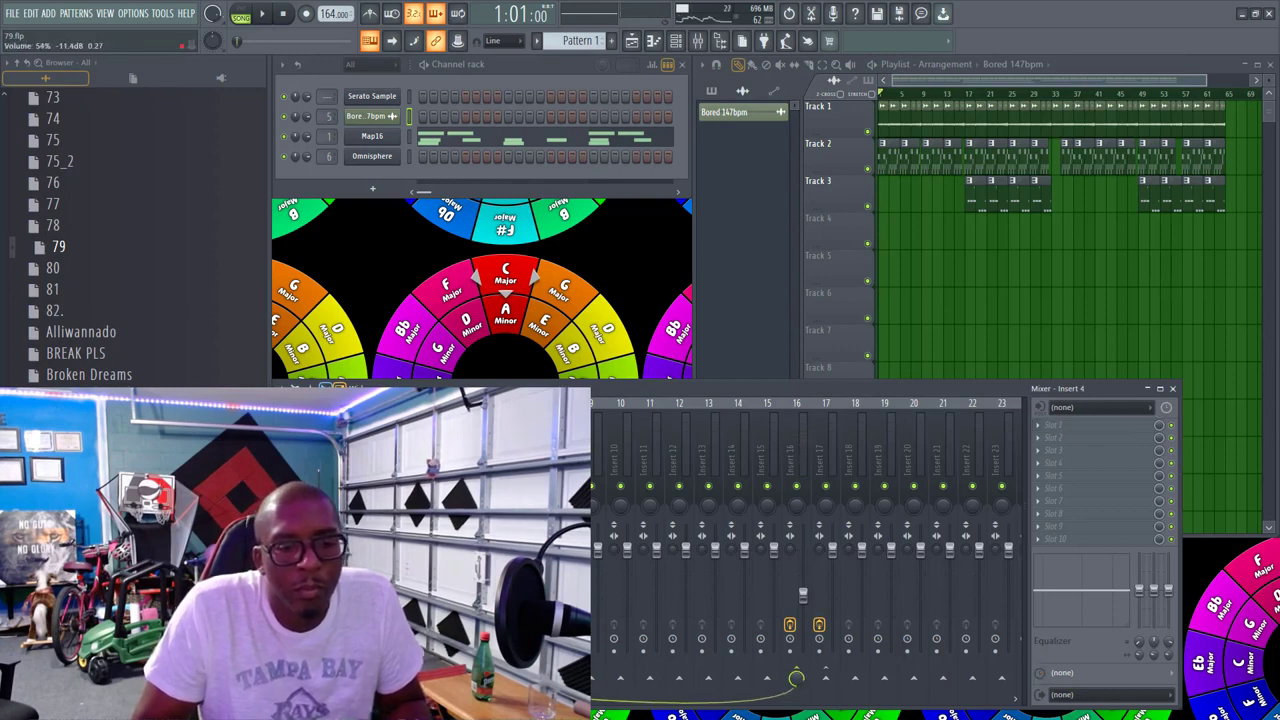
drag(451, 583, 451, 590)
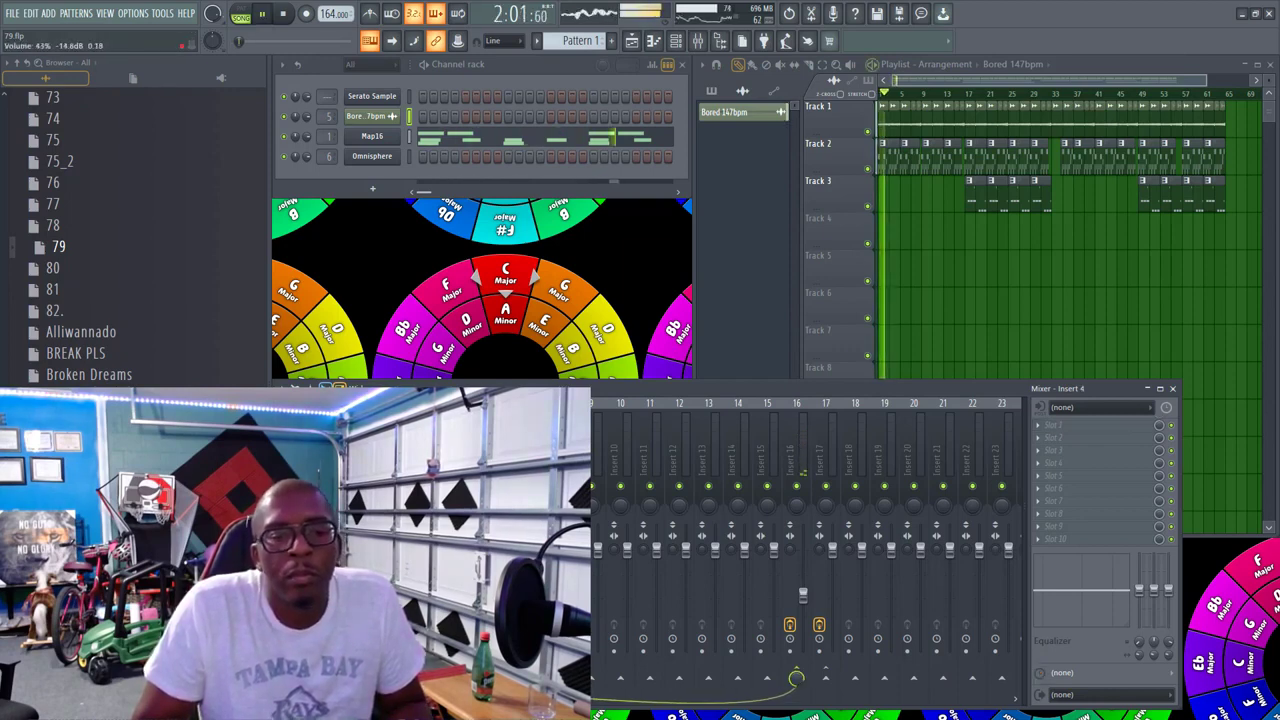
drag(803, 596, 803, 523)
drag(451, 605, 451, 632)
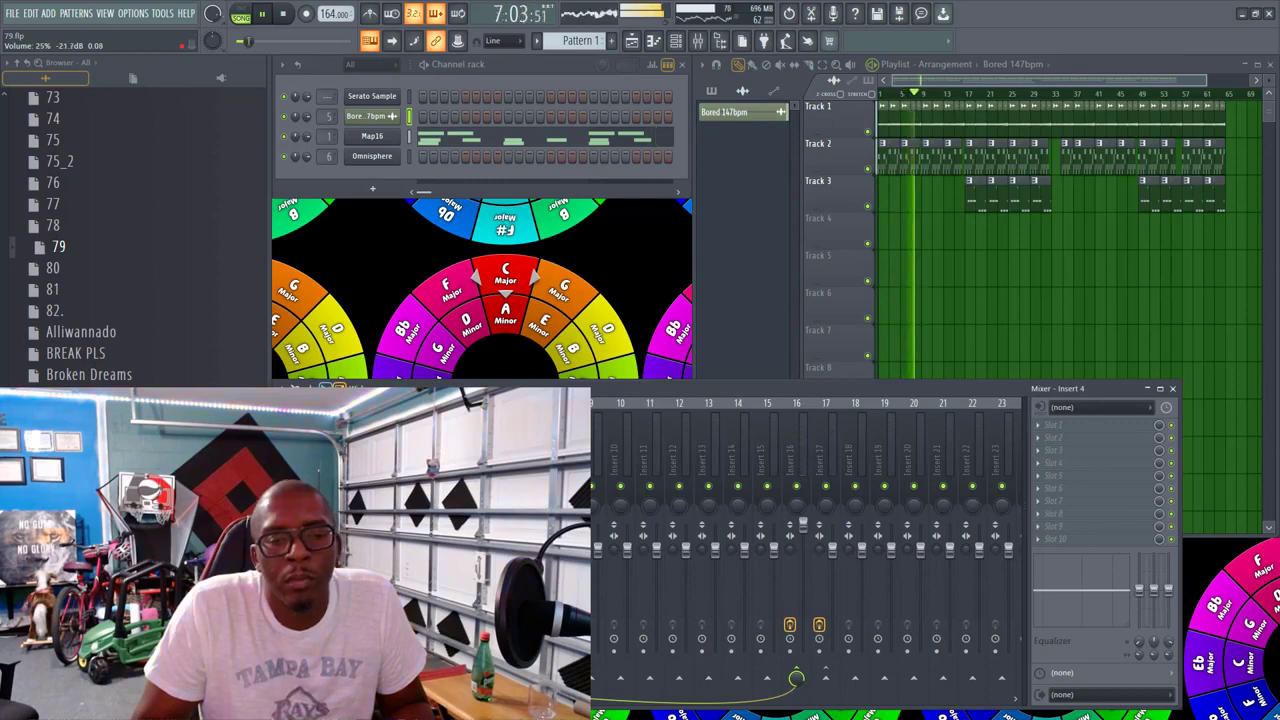
click(1043, 429)
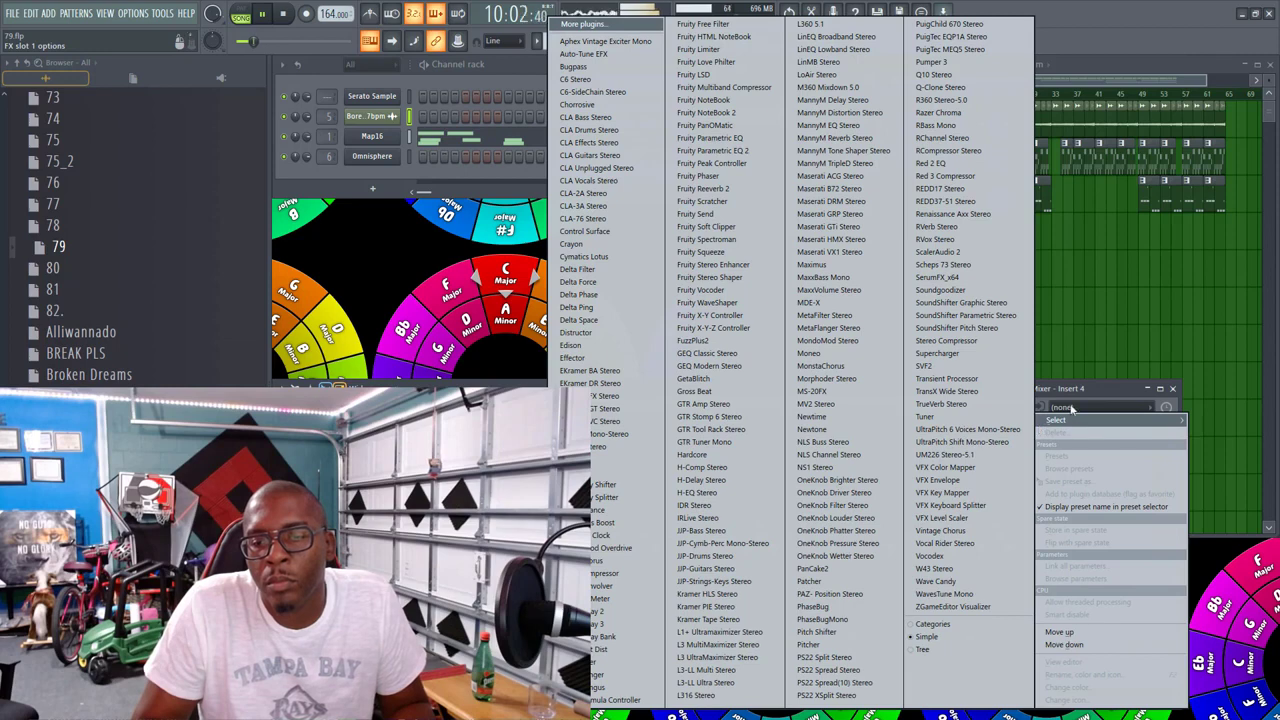
click(1107, 393)
key(space)
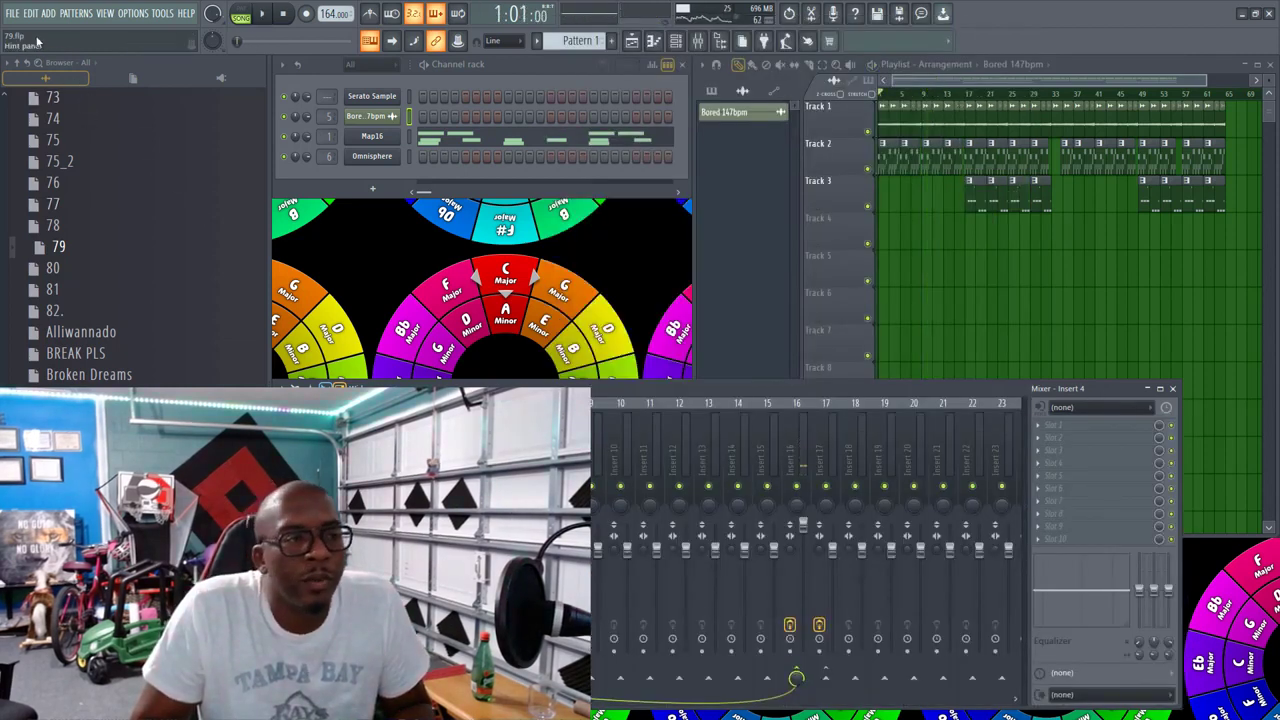
click(13, 15)
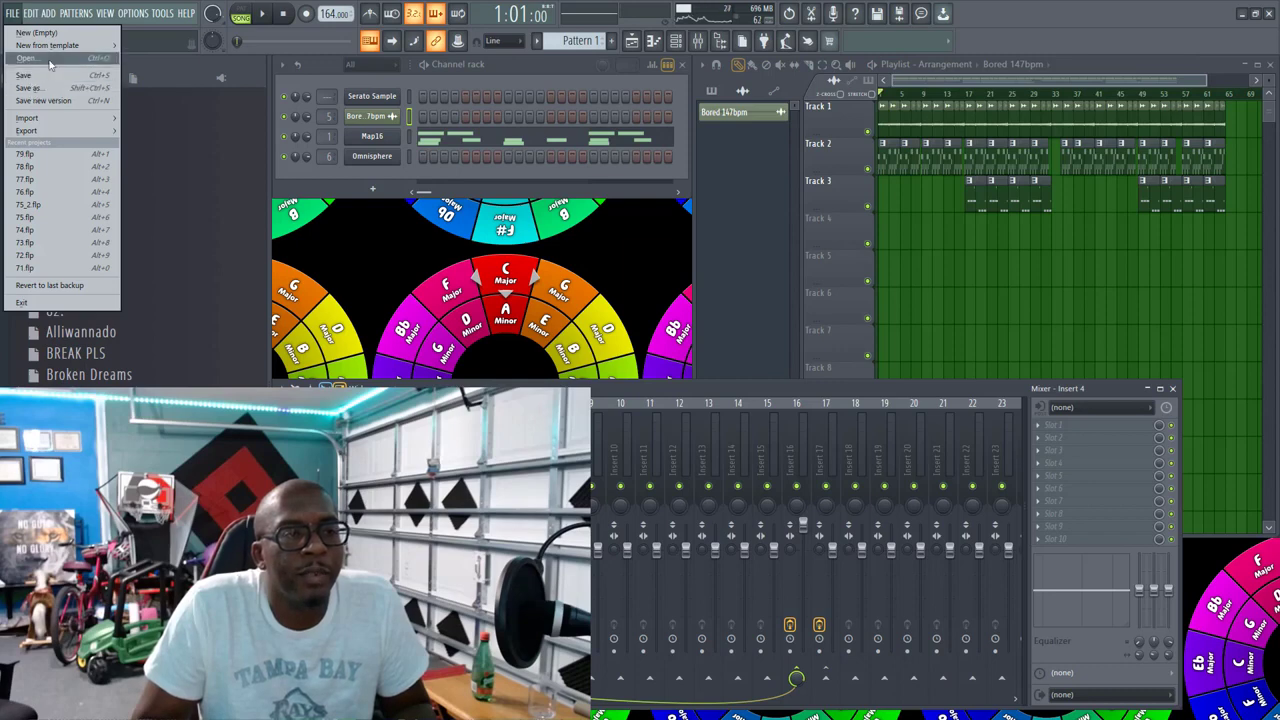
mouse_move(60, 46)
click(430, 312)
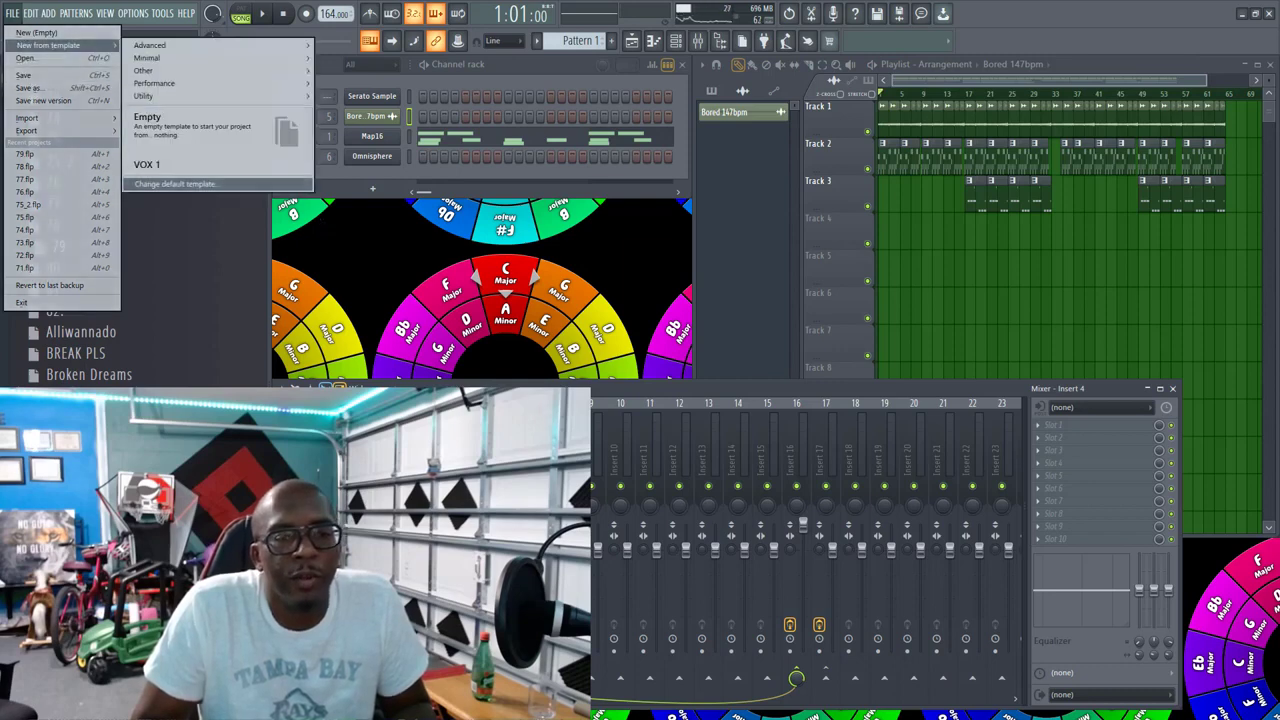
Step: Rebalance the volume of mixer Insert 3 while the song plays, settling at about 30%
click(318, 460)
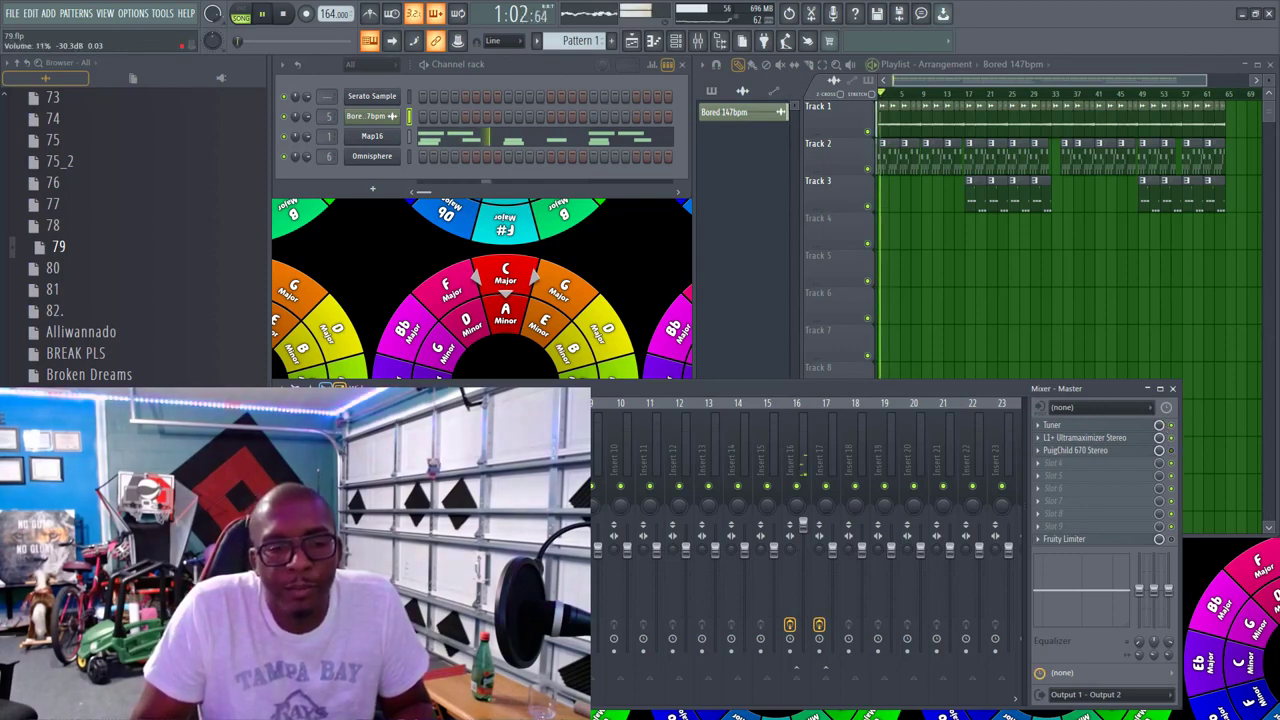
click(421, 553)
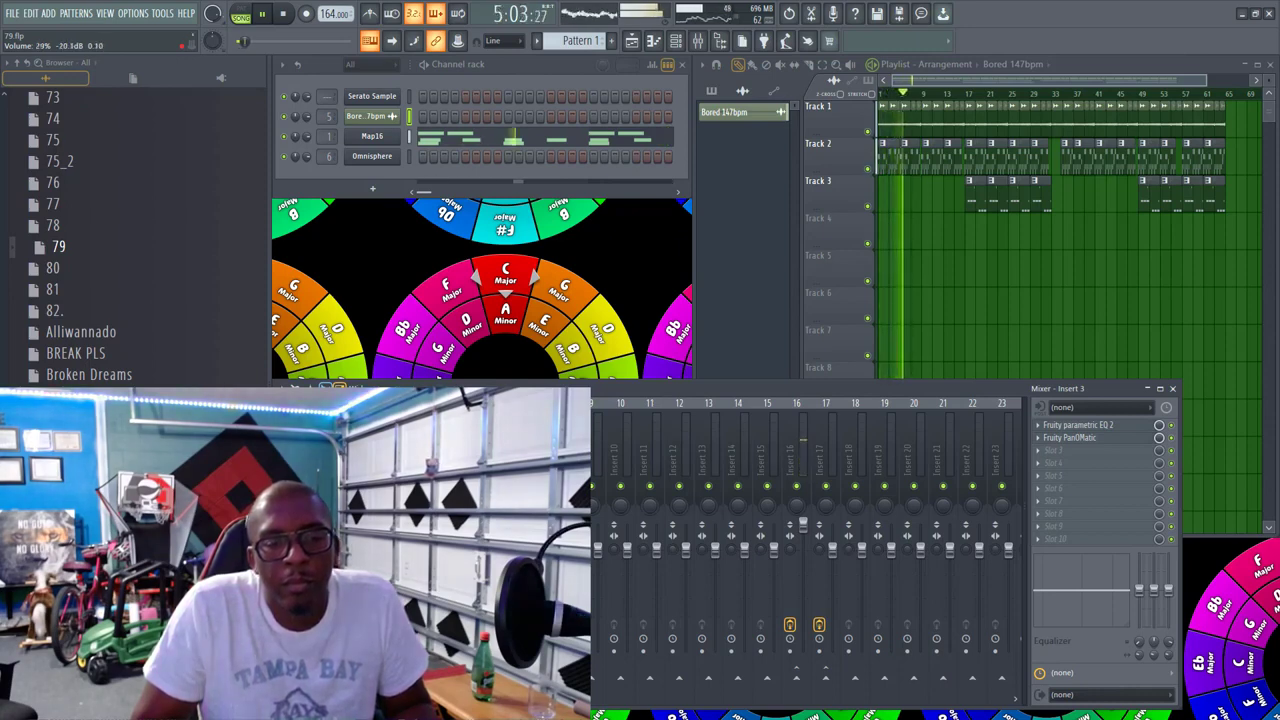
drag(451, 551, 451, 580)
click(415, 590)
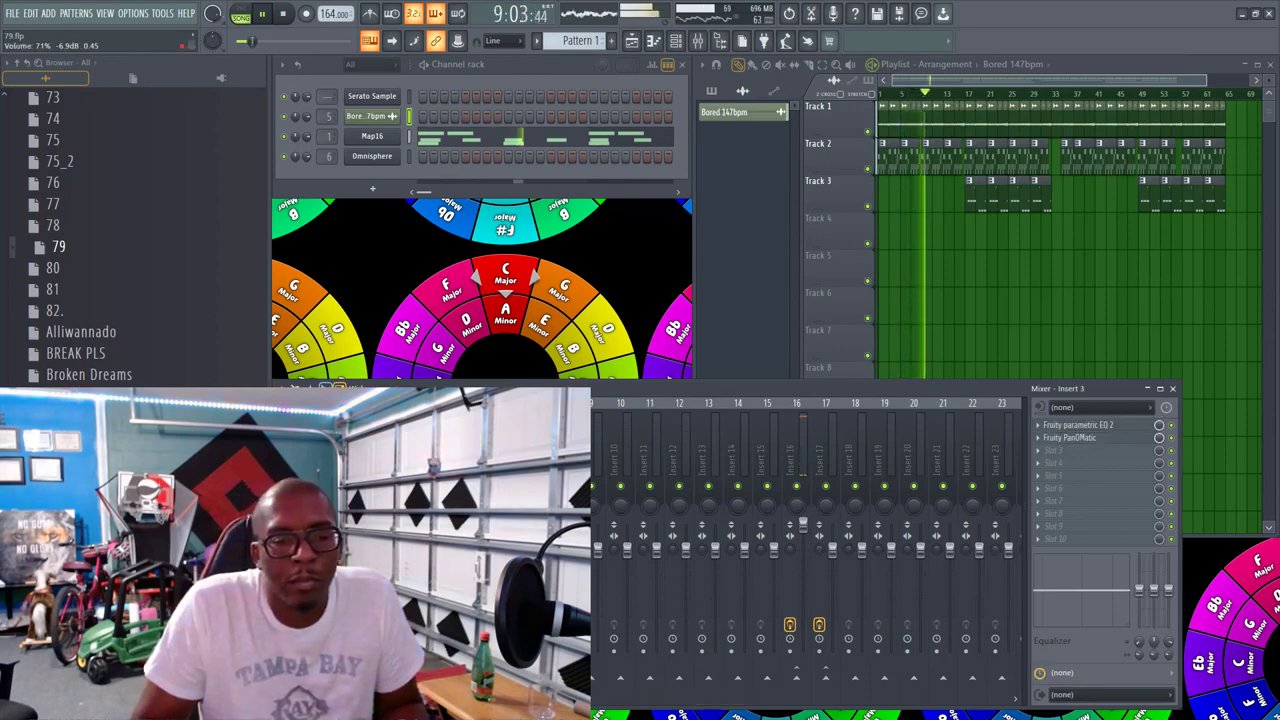
drag(451, 580, 451, 549)
drag(422, 598, 422, 602)
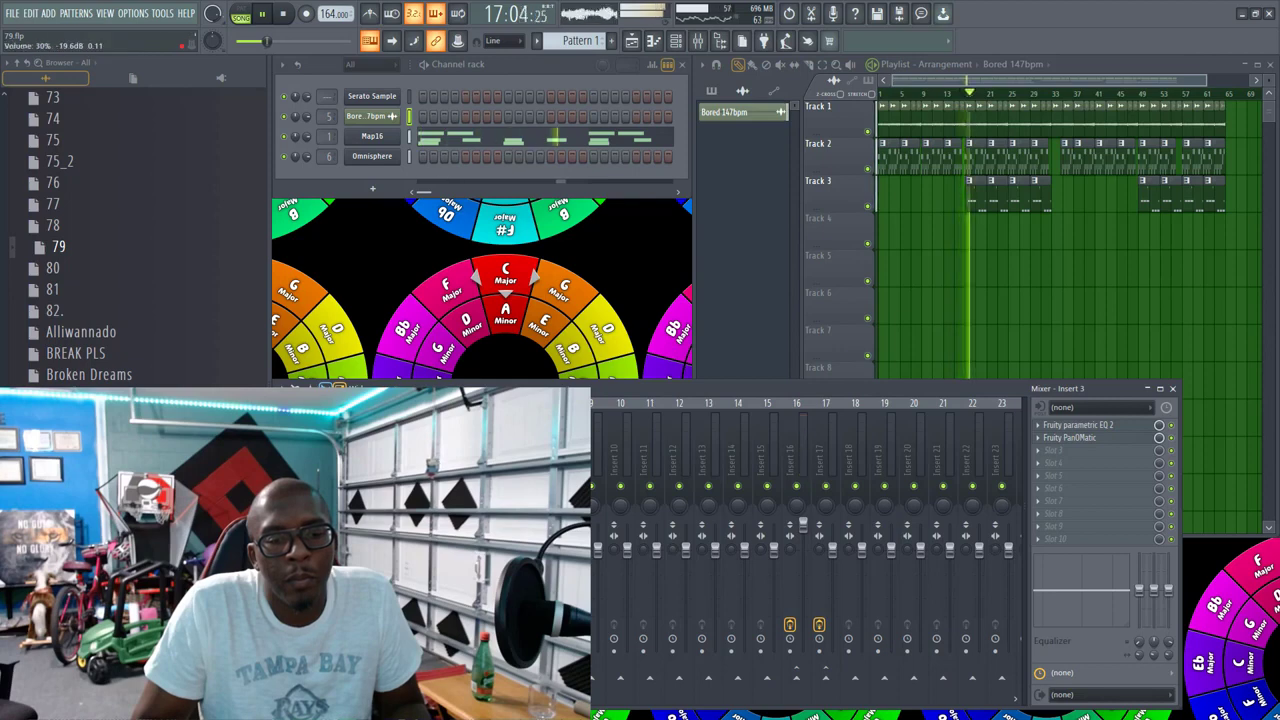
drag(422, 620, 422, 625)
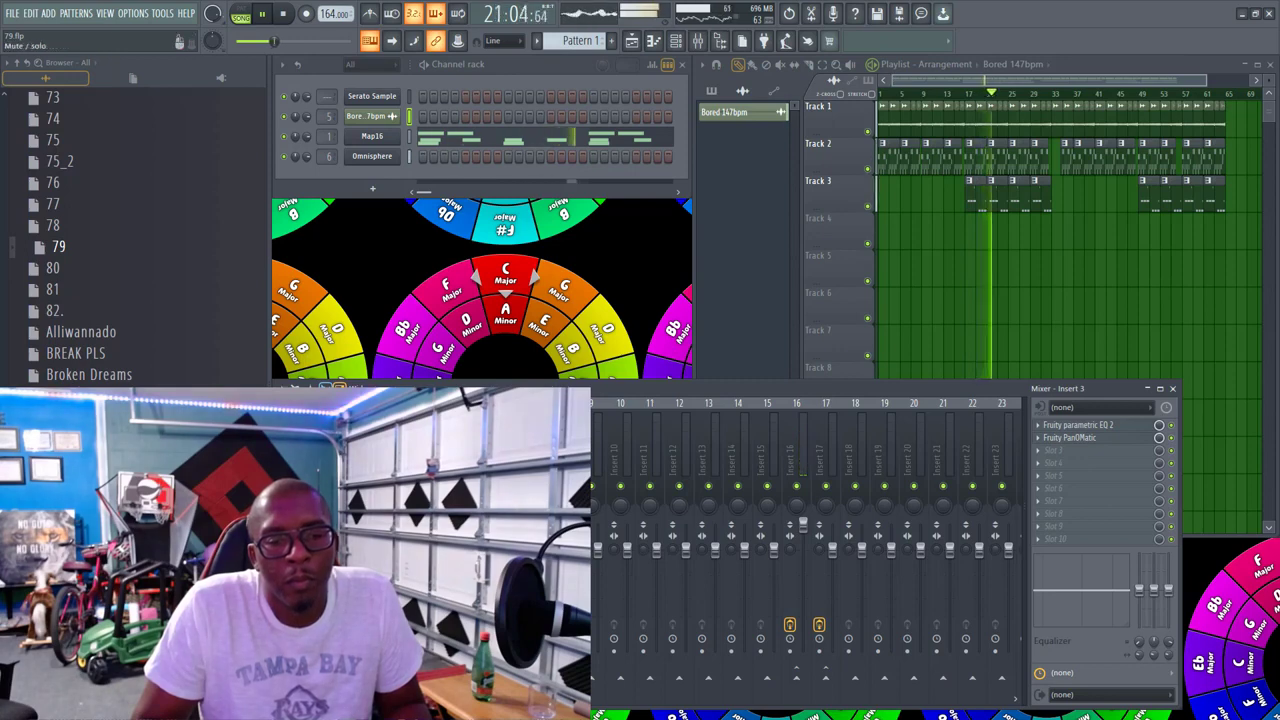
Step: Adjust the volume of mixer Insert 6, load OneKnob Louder Stereo into its second effect slot and set the knob to 5.8
drag(510, 569, 510, 549)
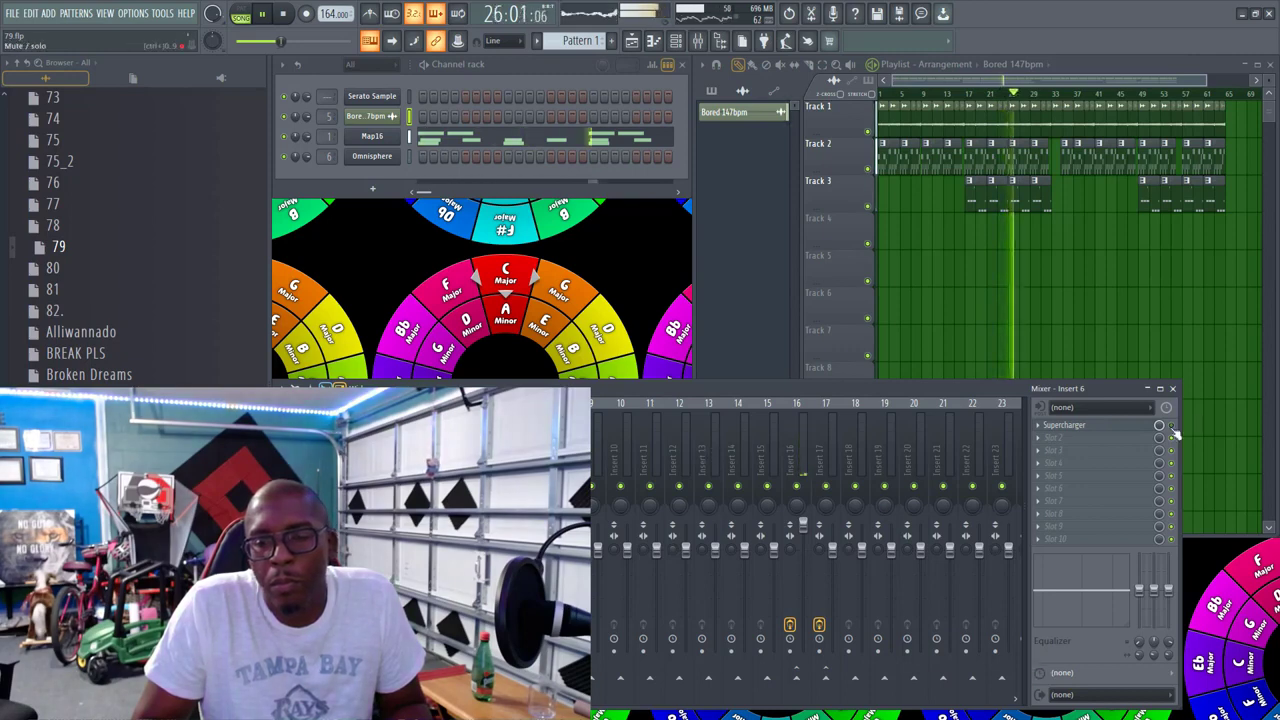
click(1038, 440)
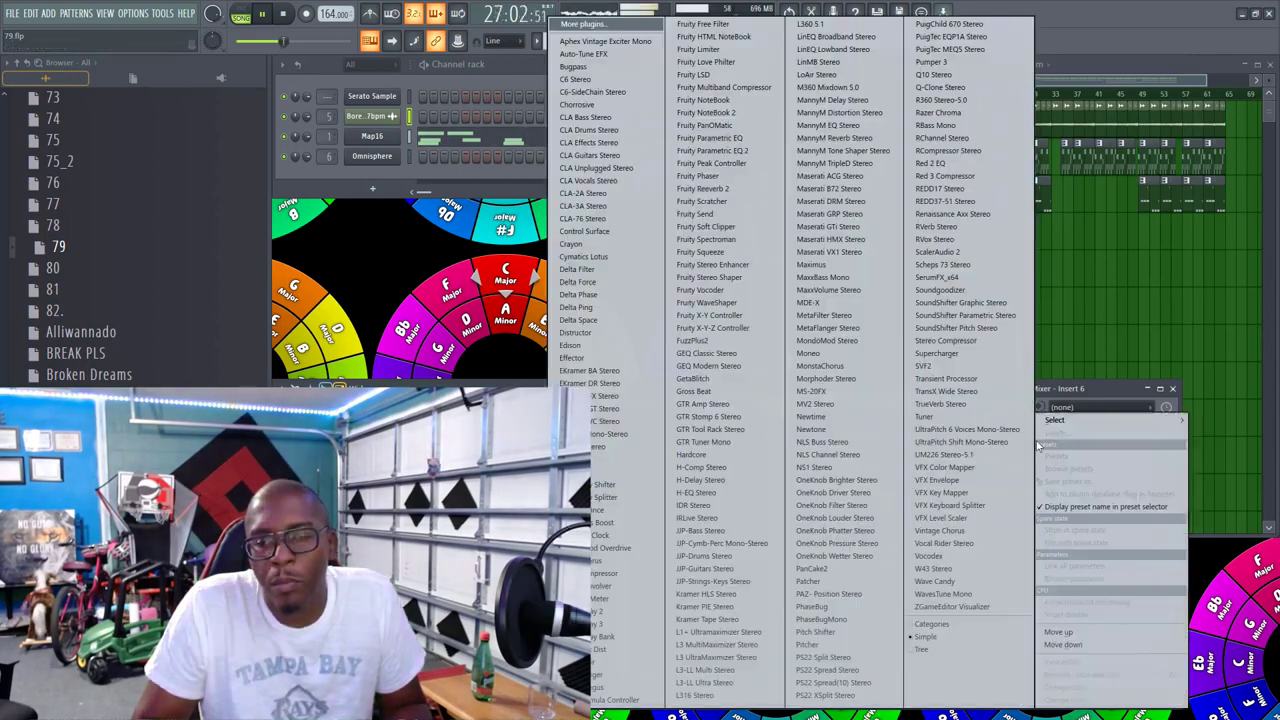
click(844, 530)
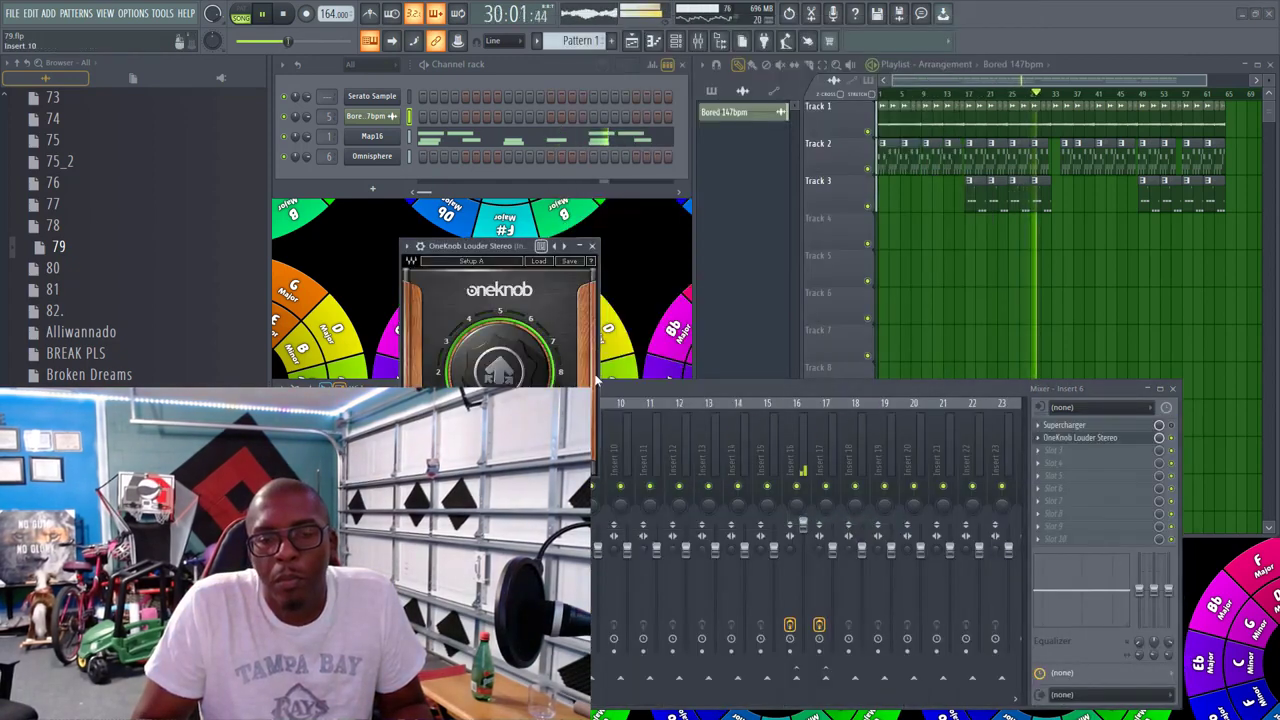
drag(499, 372, 499, 400)
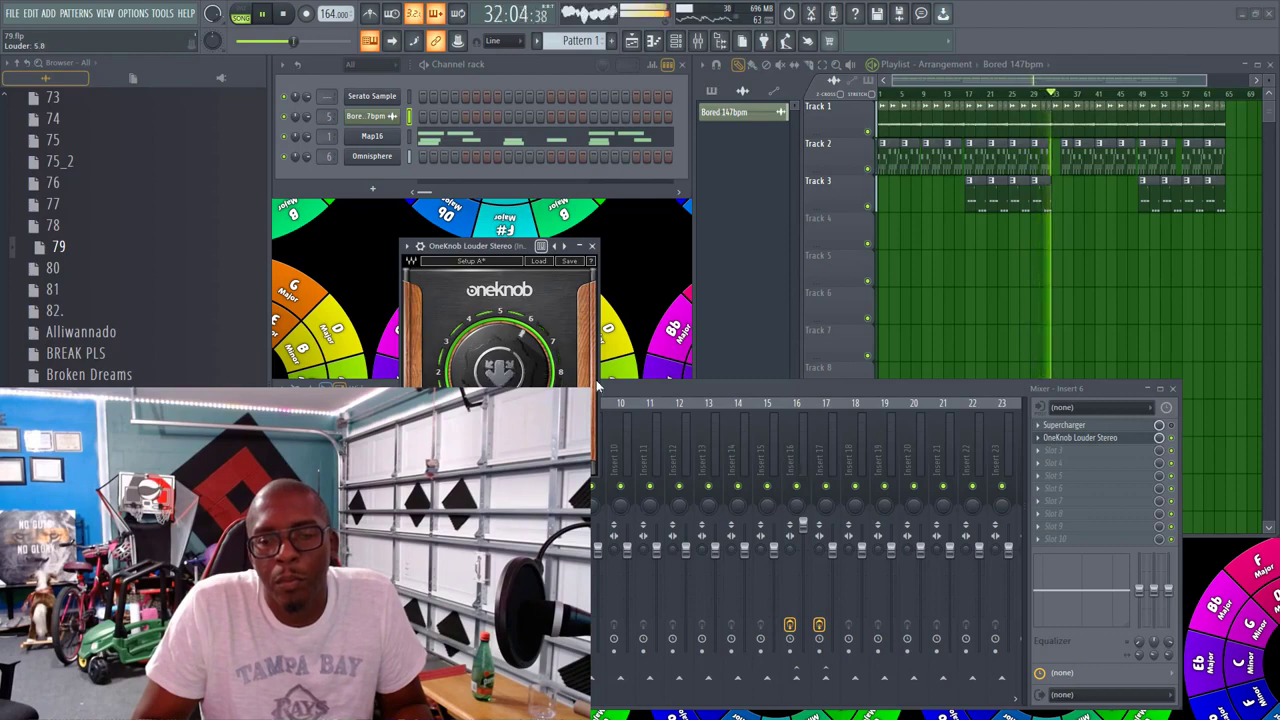
Step: Load OneKnob Wetter Stereo into the third effect slot of mixer Insert 6
click(1045, 451)
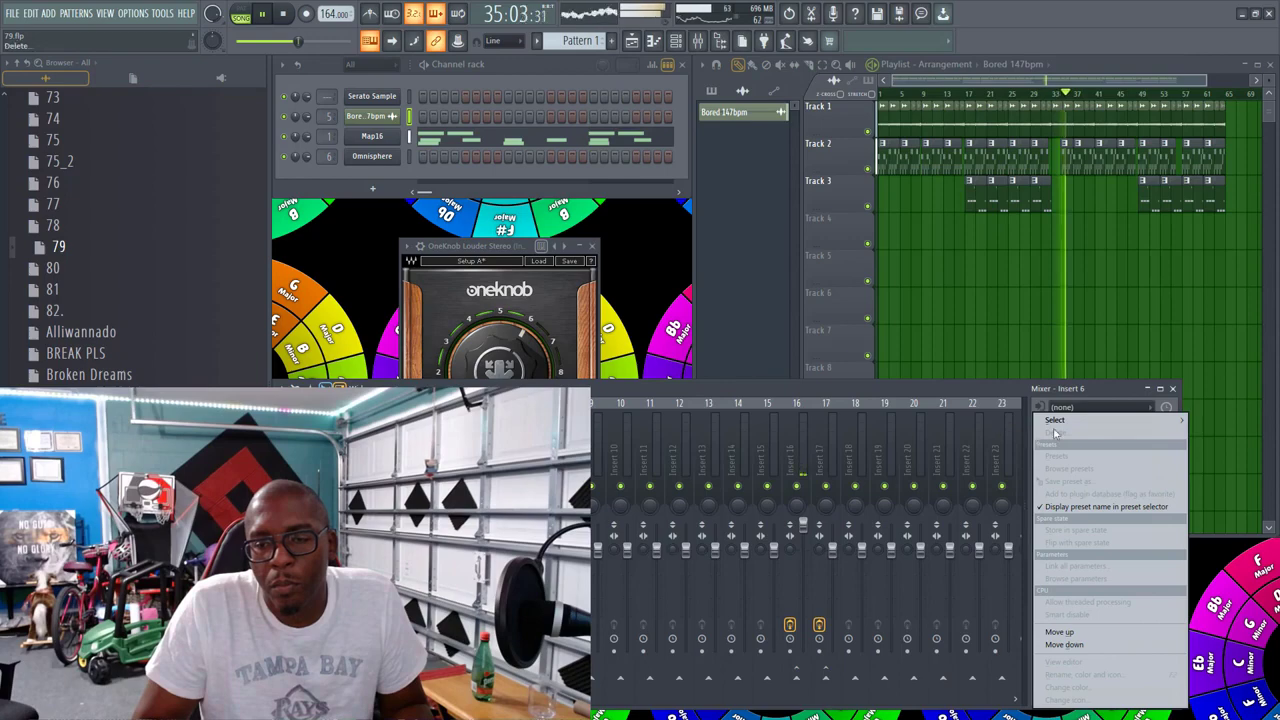
mouse_move(1055, 422)
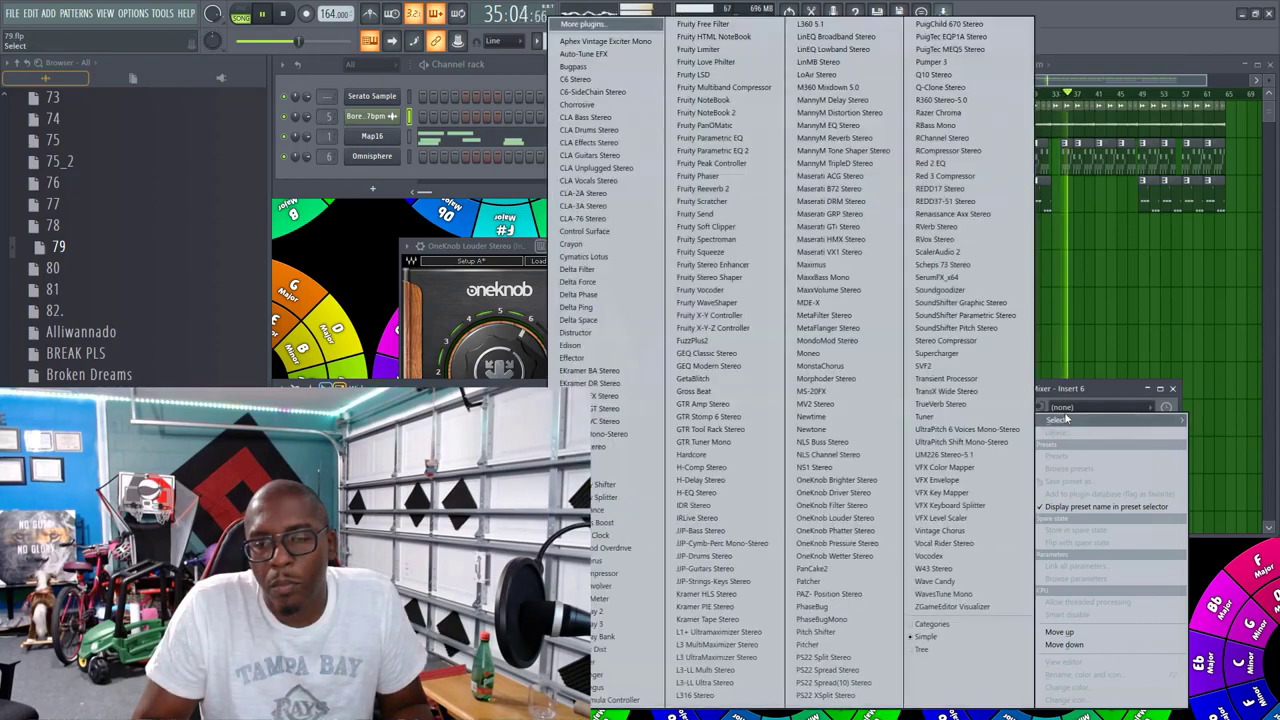
click(840, 556)
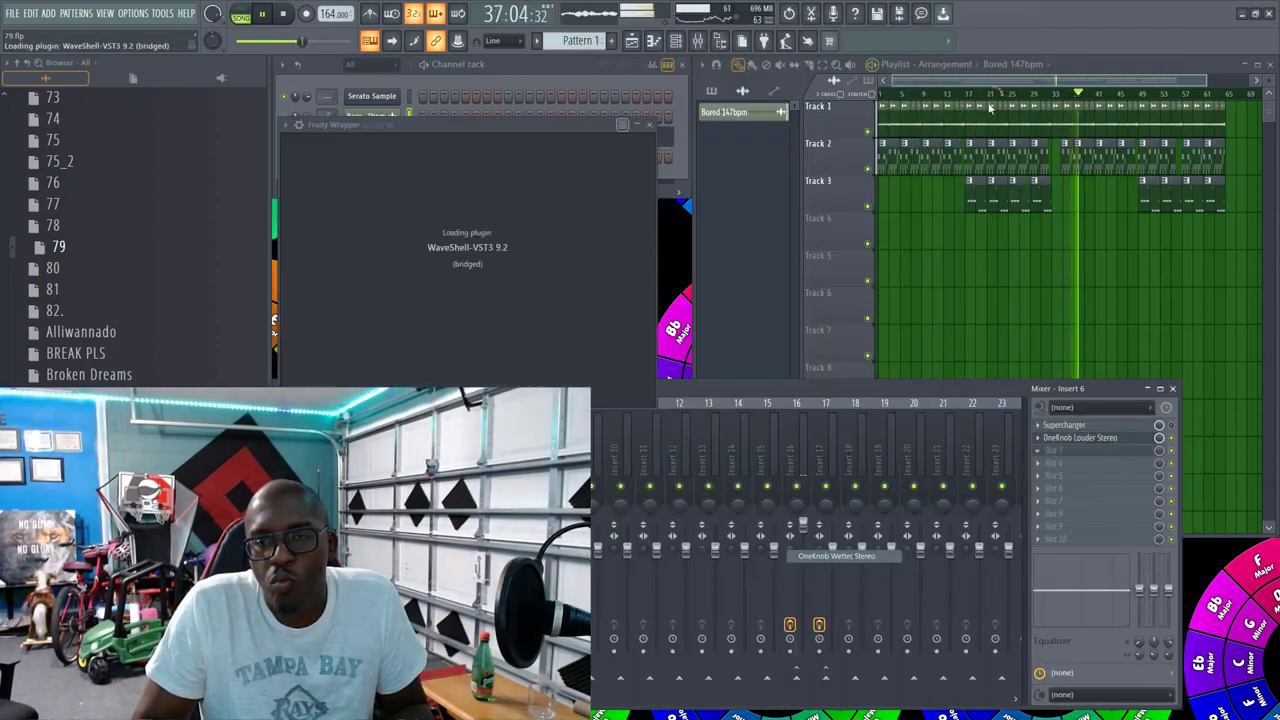
Step: Replay the song from bar 17 and raise the volume of mixer Insert 6 slightly
click(969, 95)
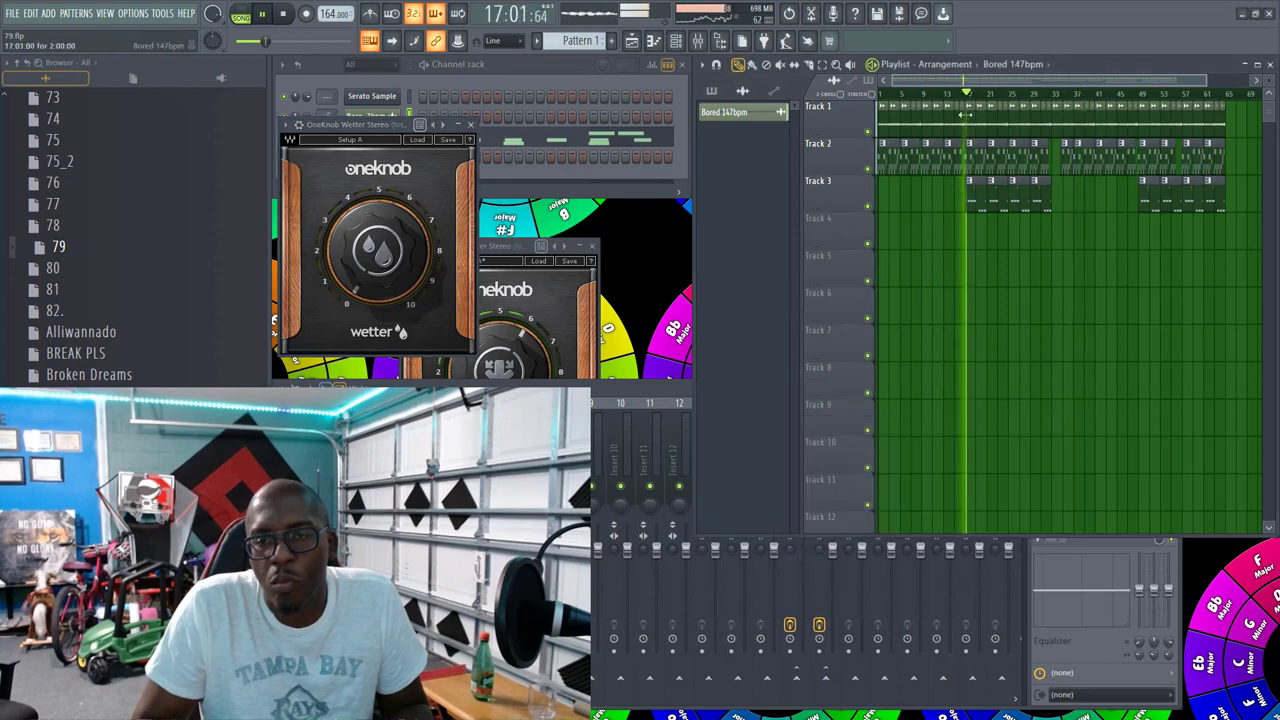
click(634, 400)
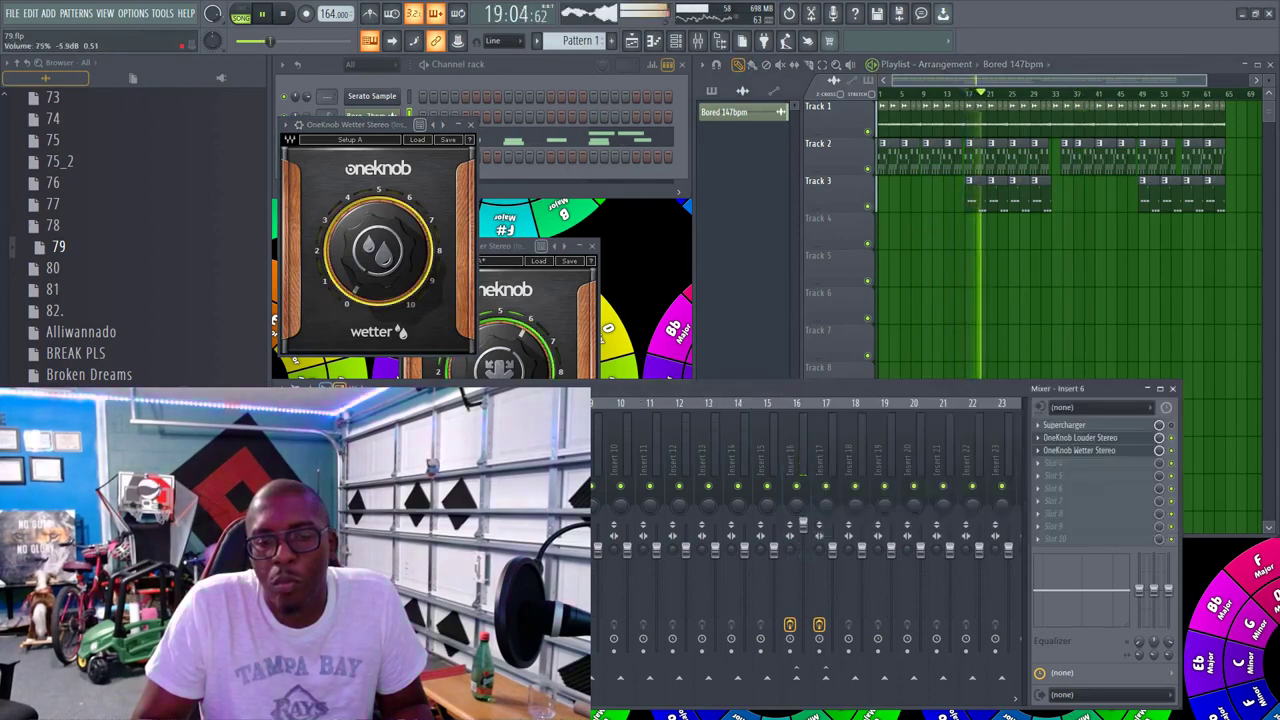
drag(510, 583, 510, 569)
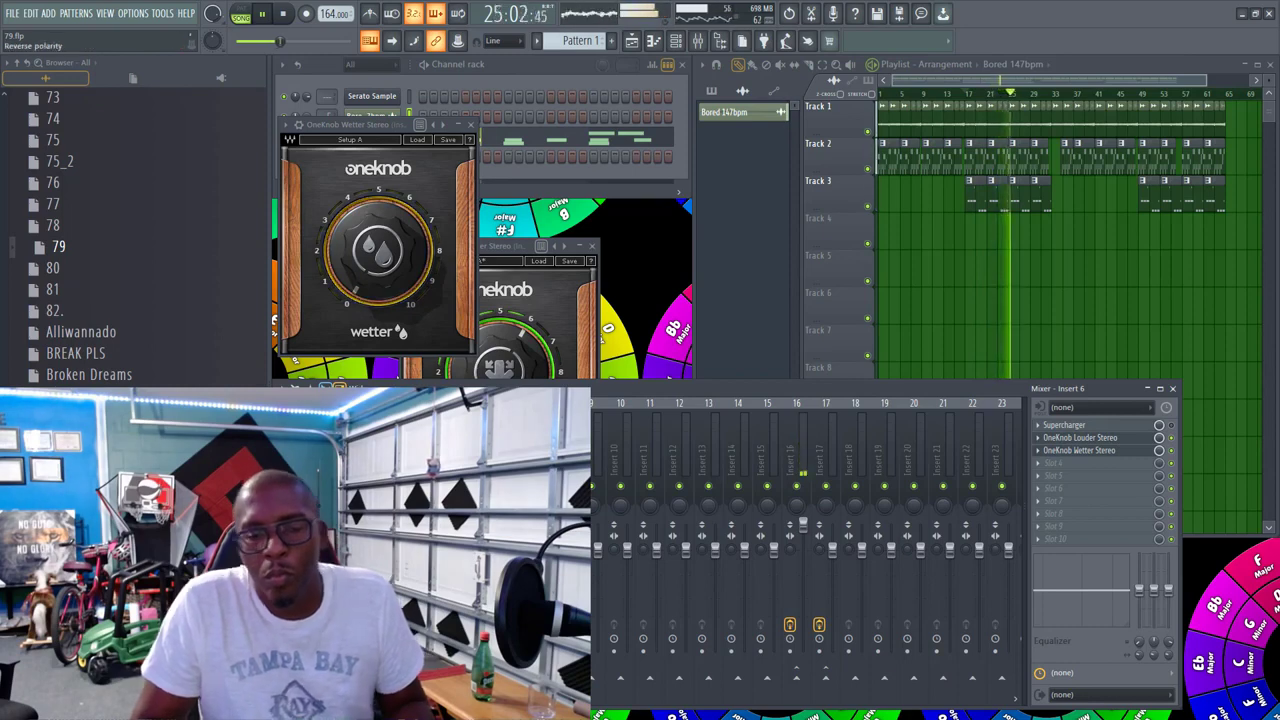
Step: Open the L1+ Ultramaximizer on the Master track and set its release to about 160
click(316, 480)
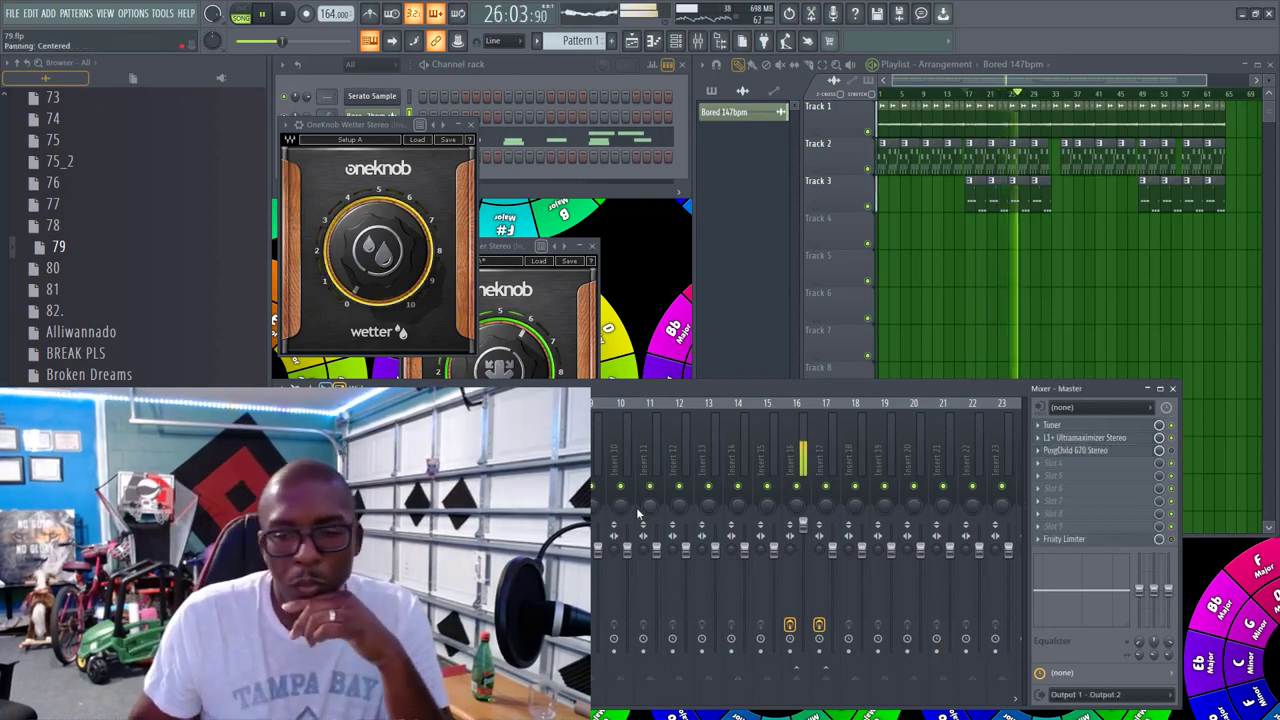
click(1135, 440)
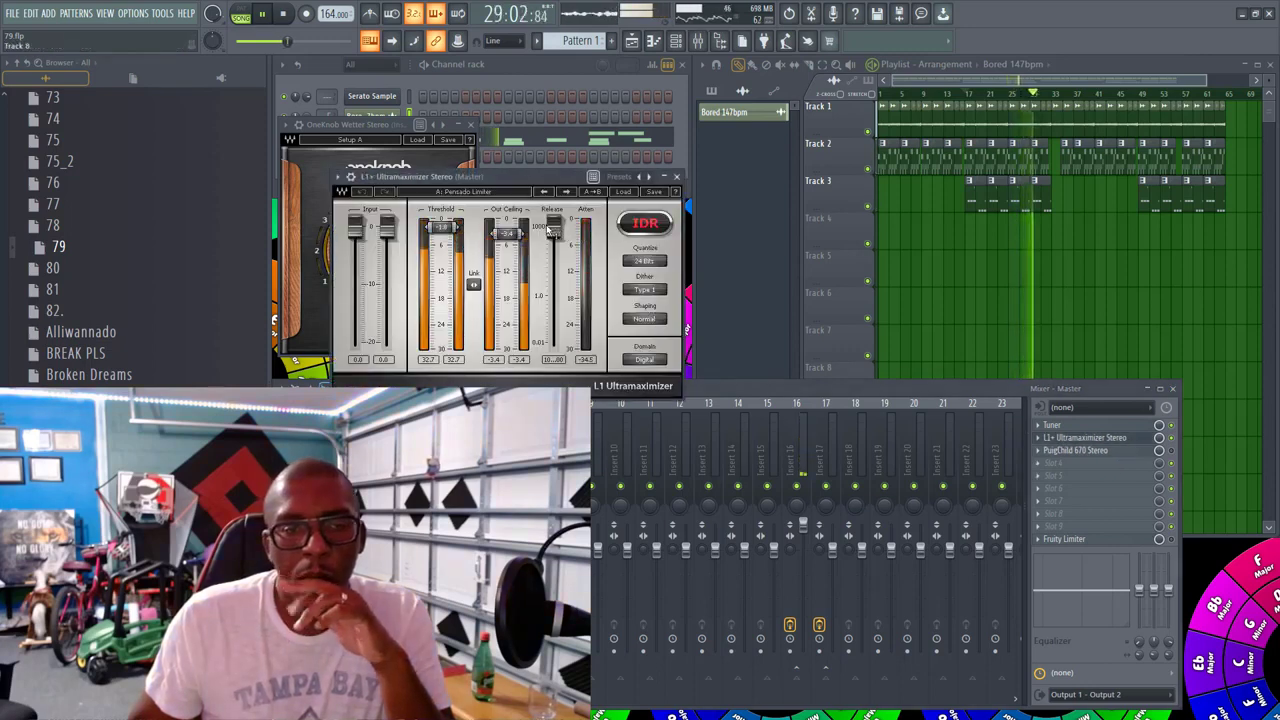
mouse_move(554, 227)
mouse_down()
mouse_move(554, 305)
mouse_move(554, 245)
mouse_up()
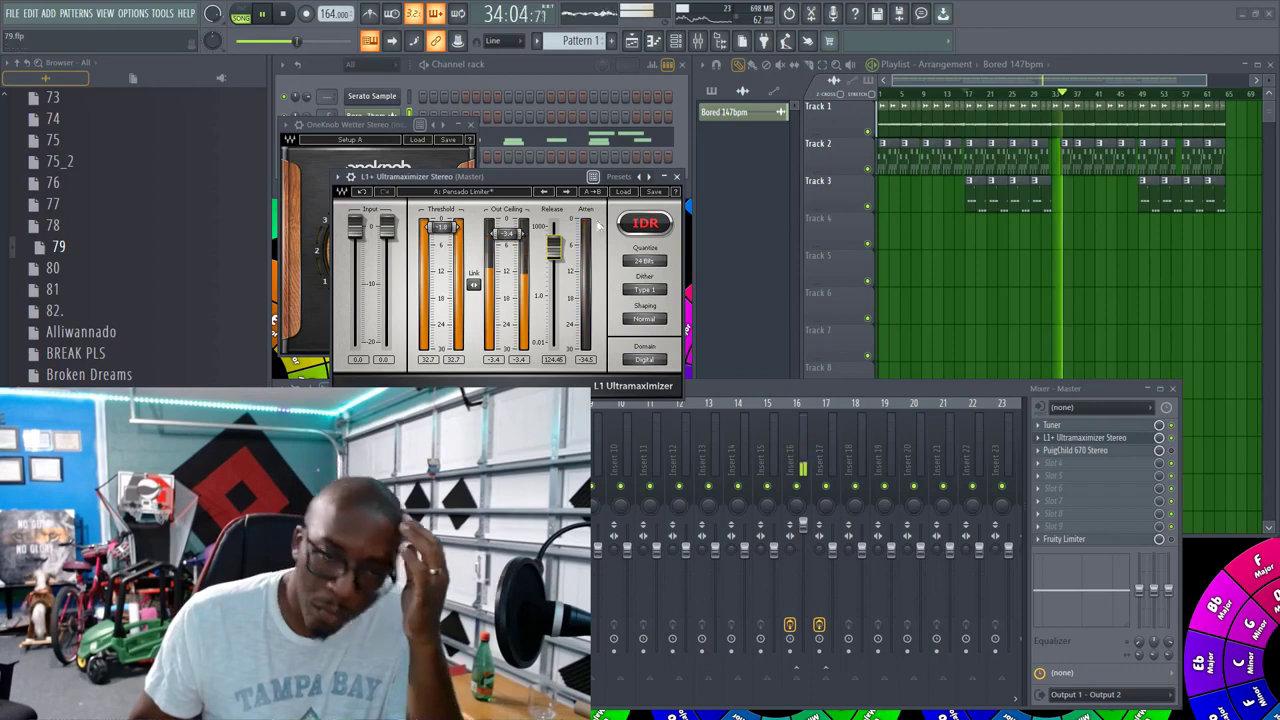
drag(554, 248, 554, 243)
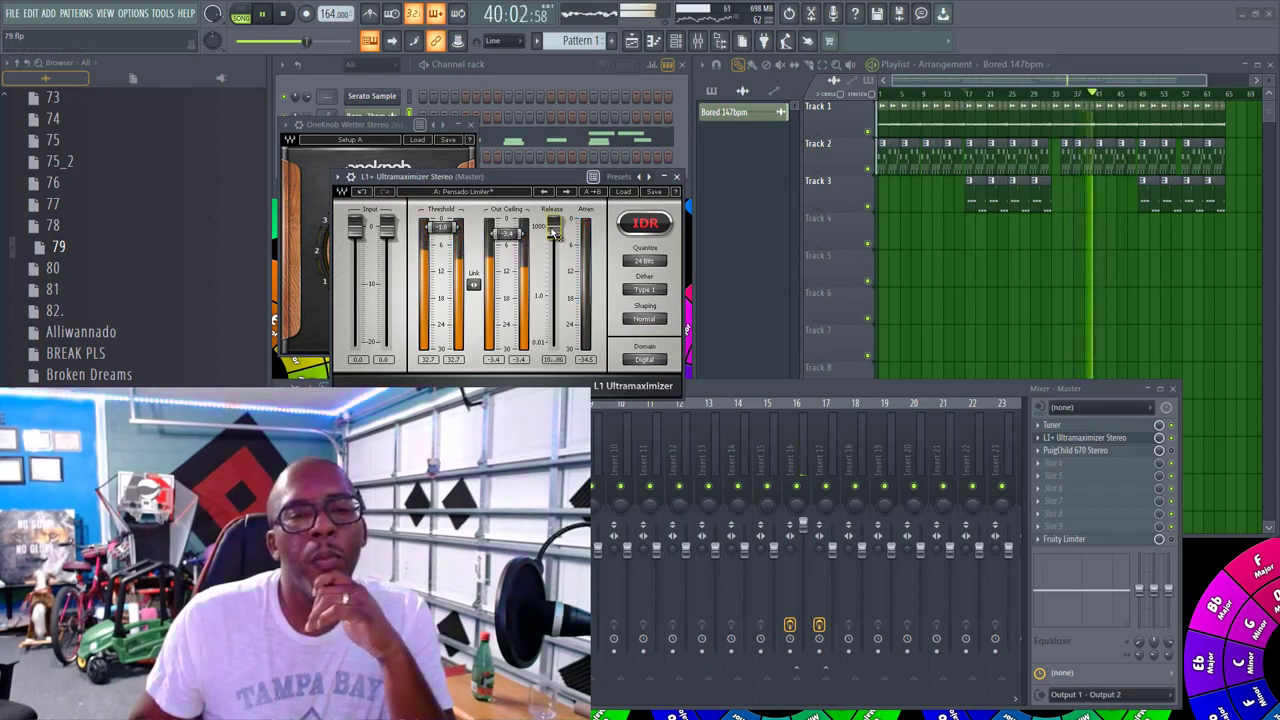
drag(553, 232, 553, 242)
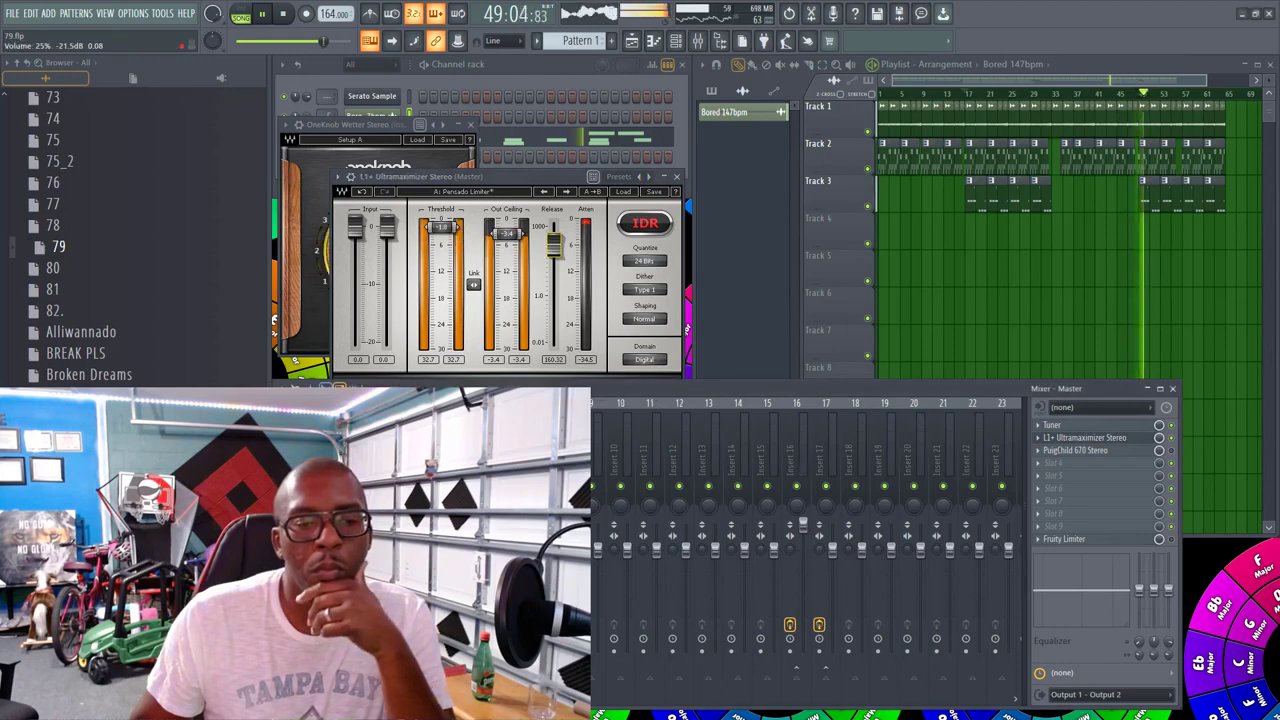
Step: Balance the volumes of mixer Inserts 3, 5 and 6, setting Insert 6 to 58% and the soloed Insert 5 to 60%
click(422, 622)
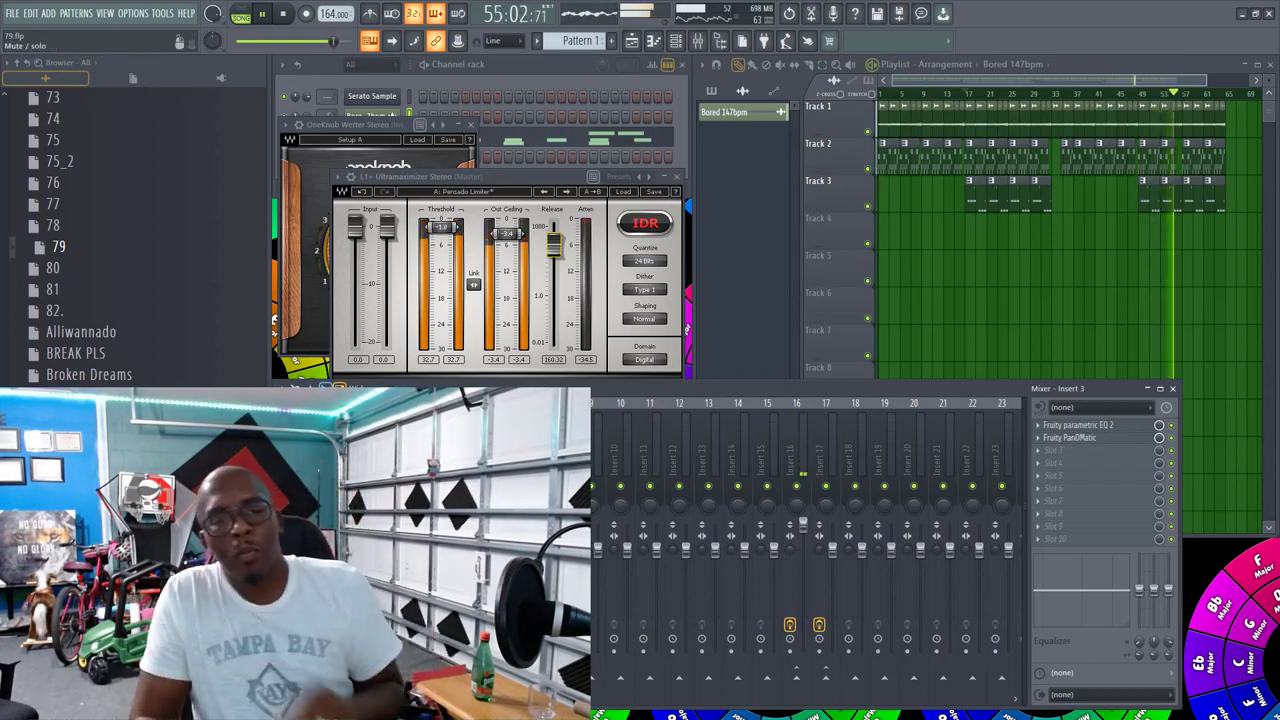
click(509, 560)
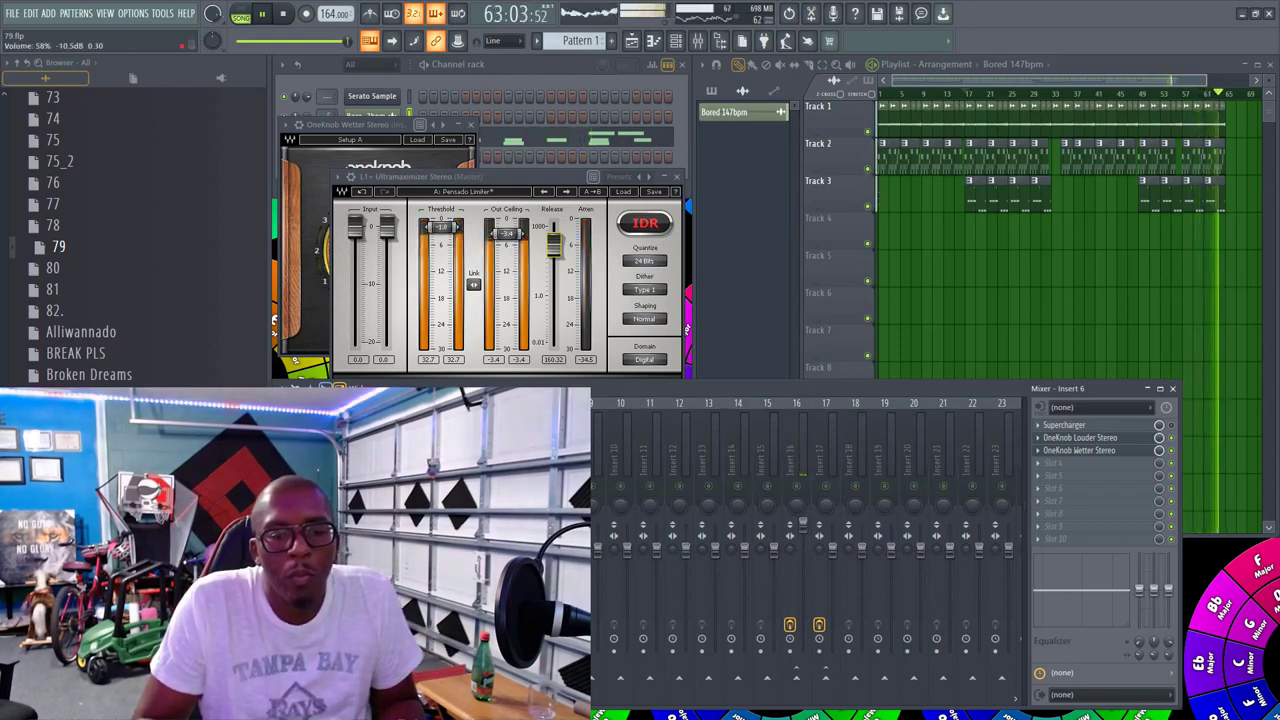
right_click(474, 486)
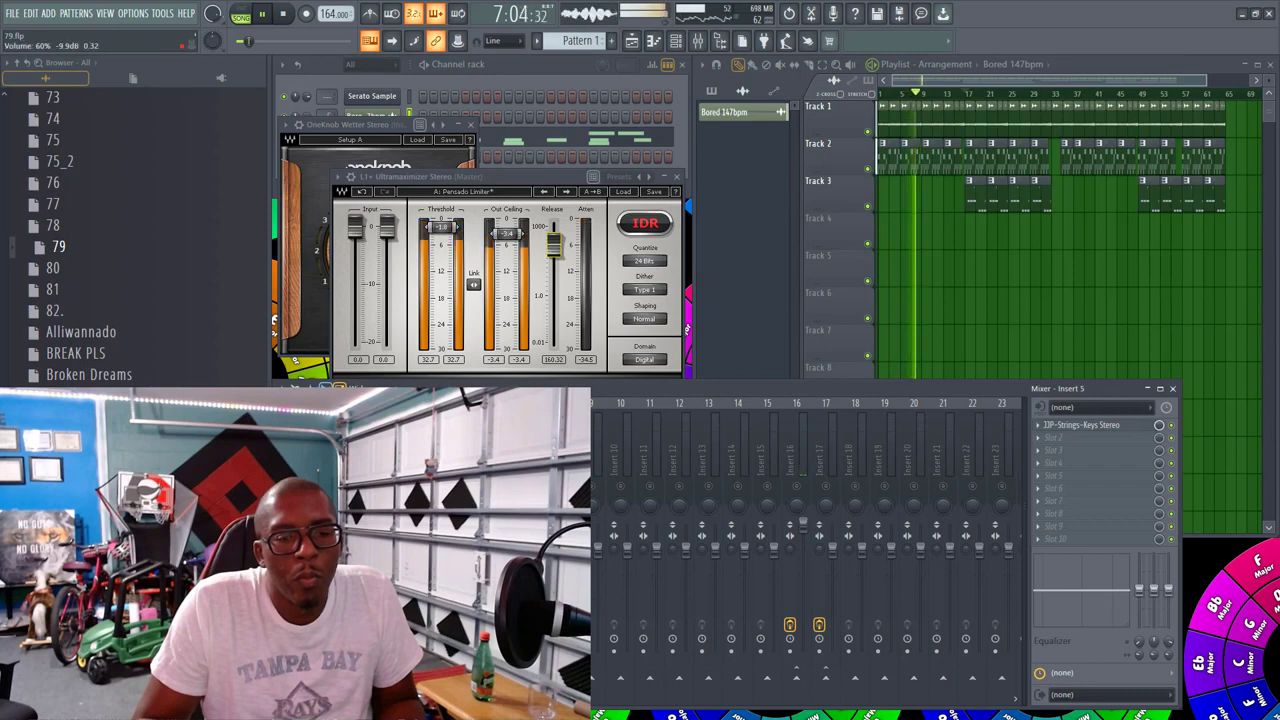
Step: Load Fruity Parametric EQ 2 into the first effect slot of mixer Insert 2
click(392, 567)
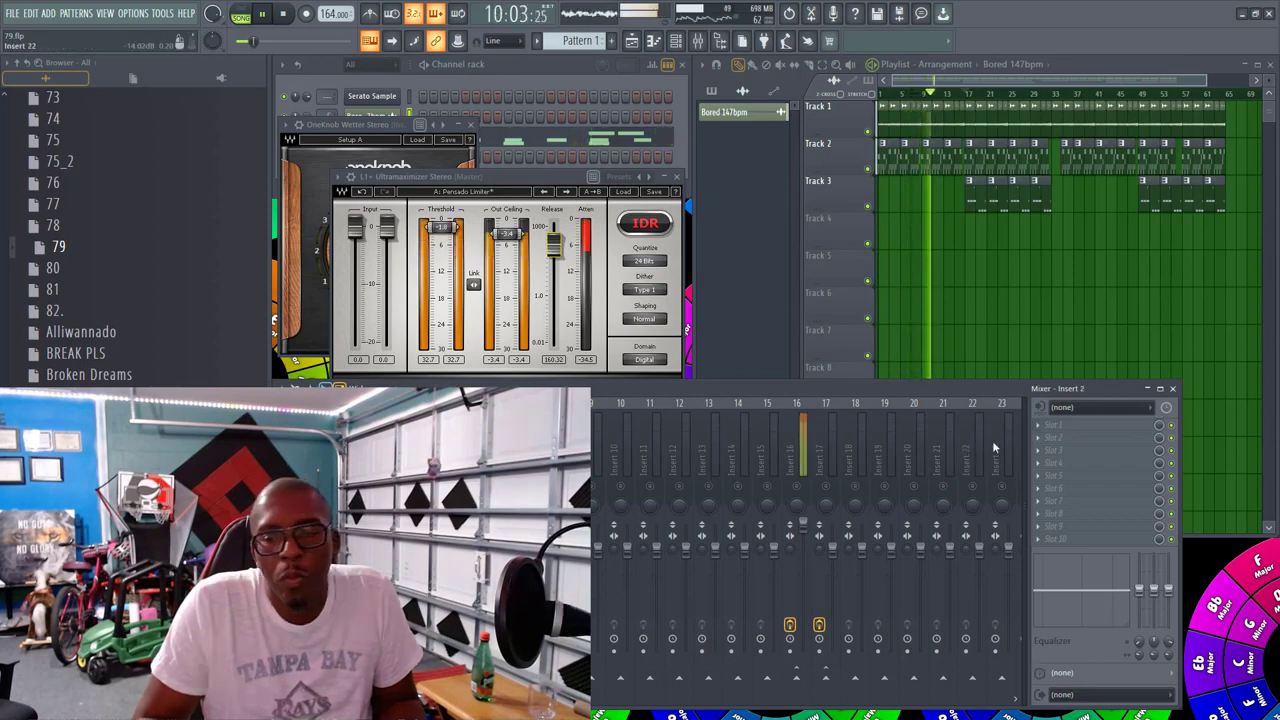
click(1043, 438)
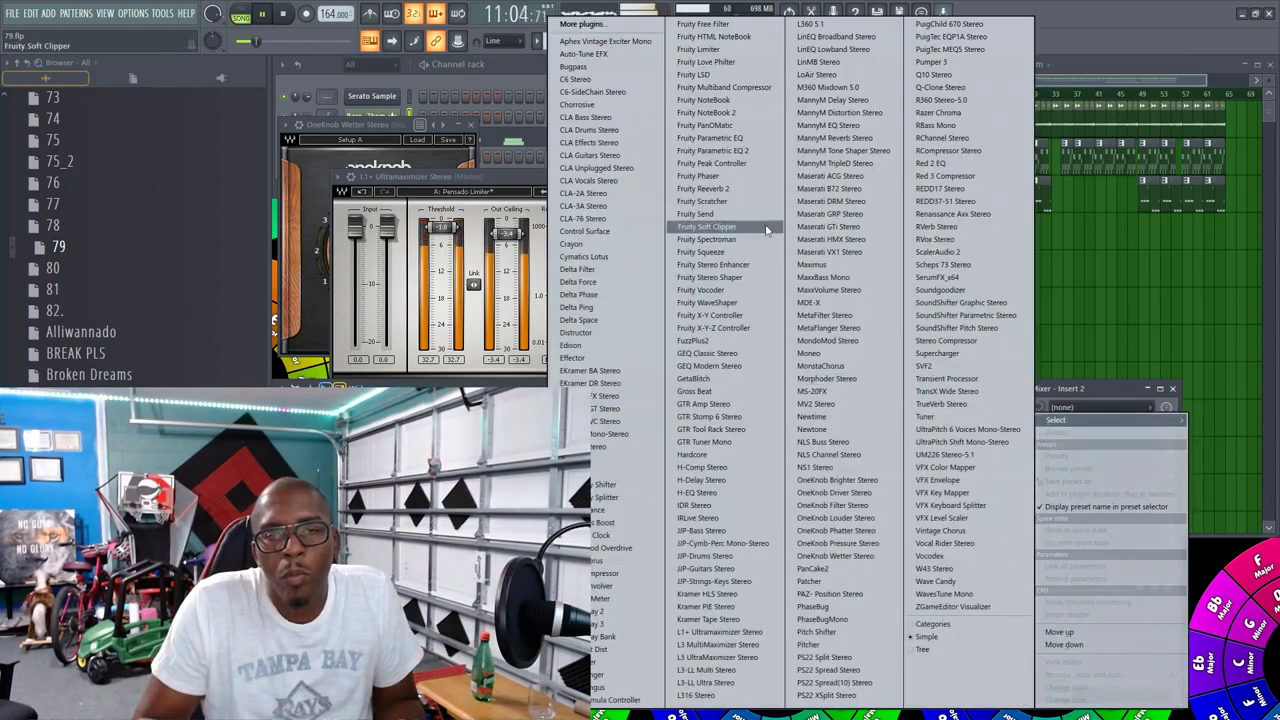
click(778, 150)
Step: Boost EQ band 6 on Insert 2 by about 6 dB near 409 Hz, narrow it to about 19% bandwidth and lower band 1
drag(629, 341, 540, 316)
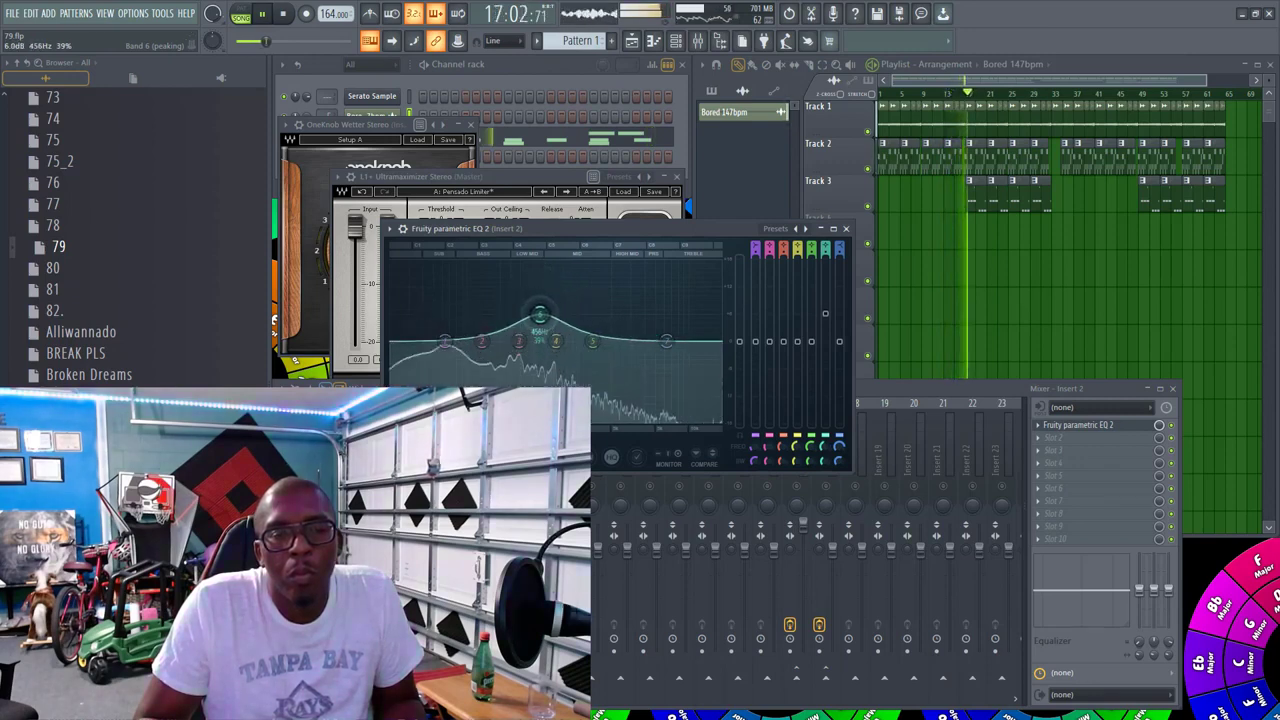
drag(445, 341, 423, 358)
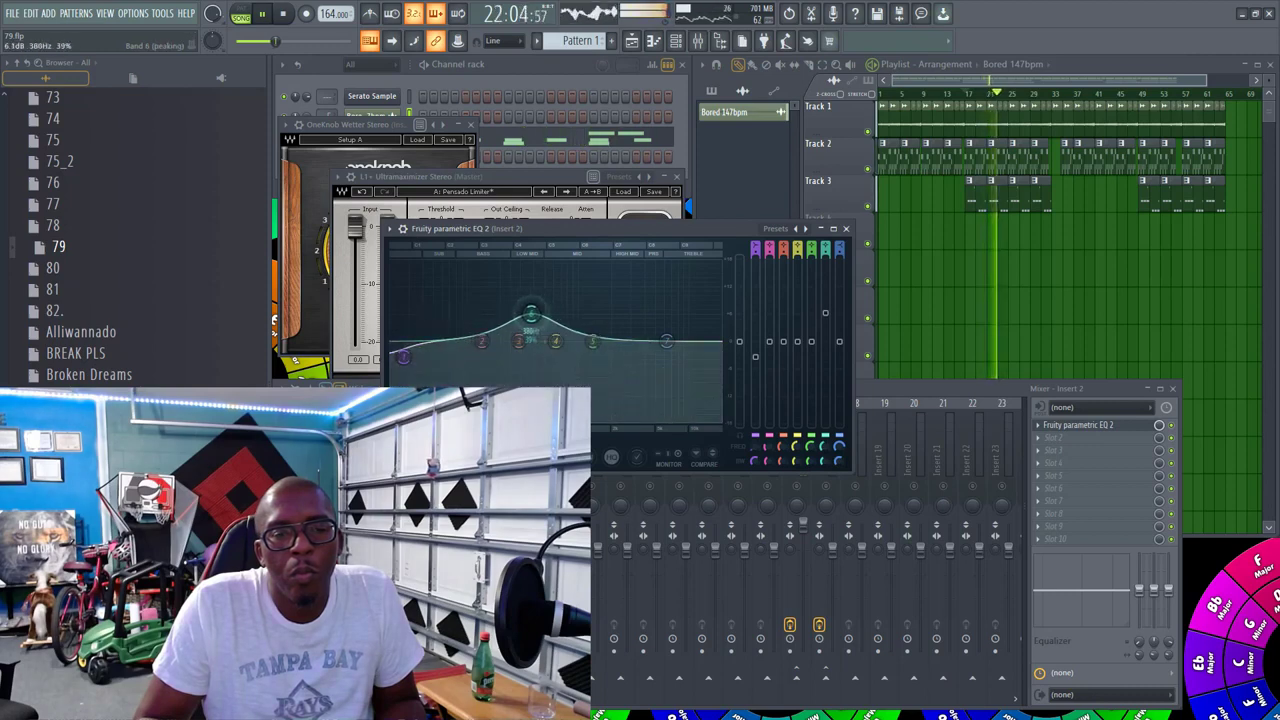
drag(527, 317, 522, 317)
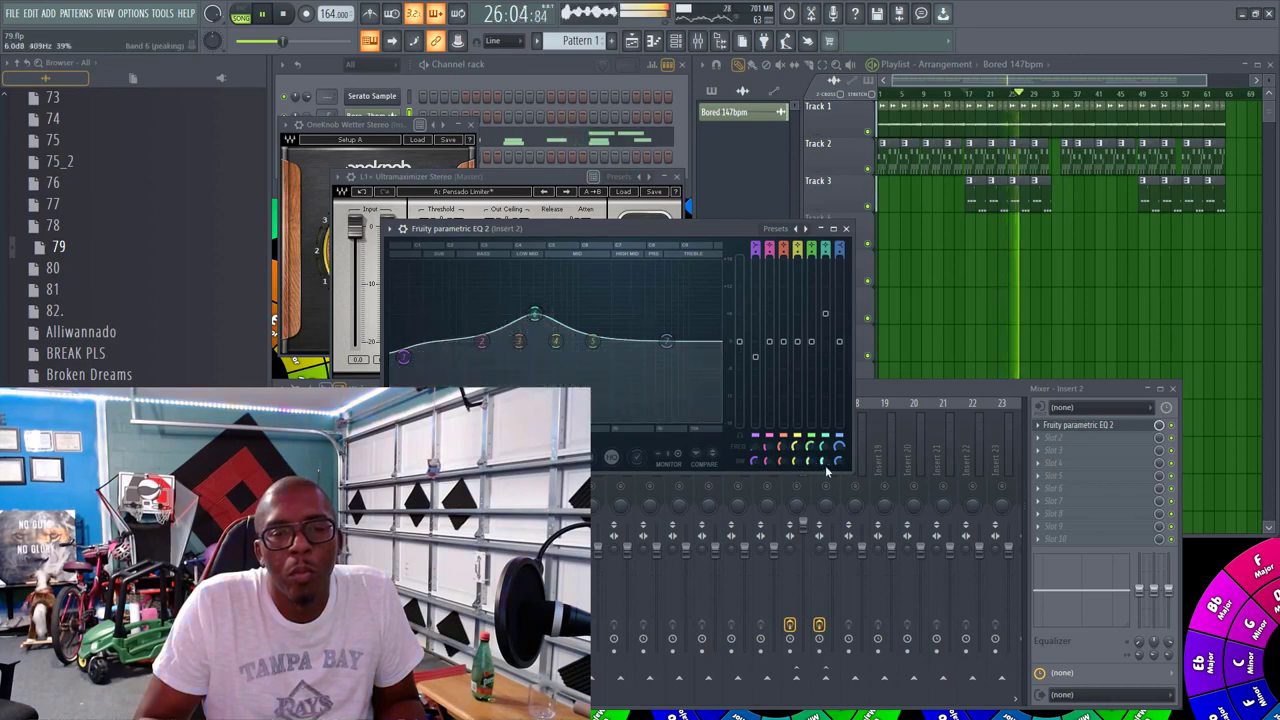
drag(825, 463, 825, 486)
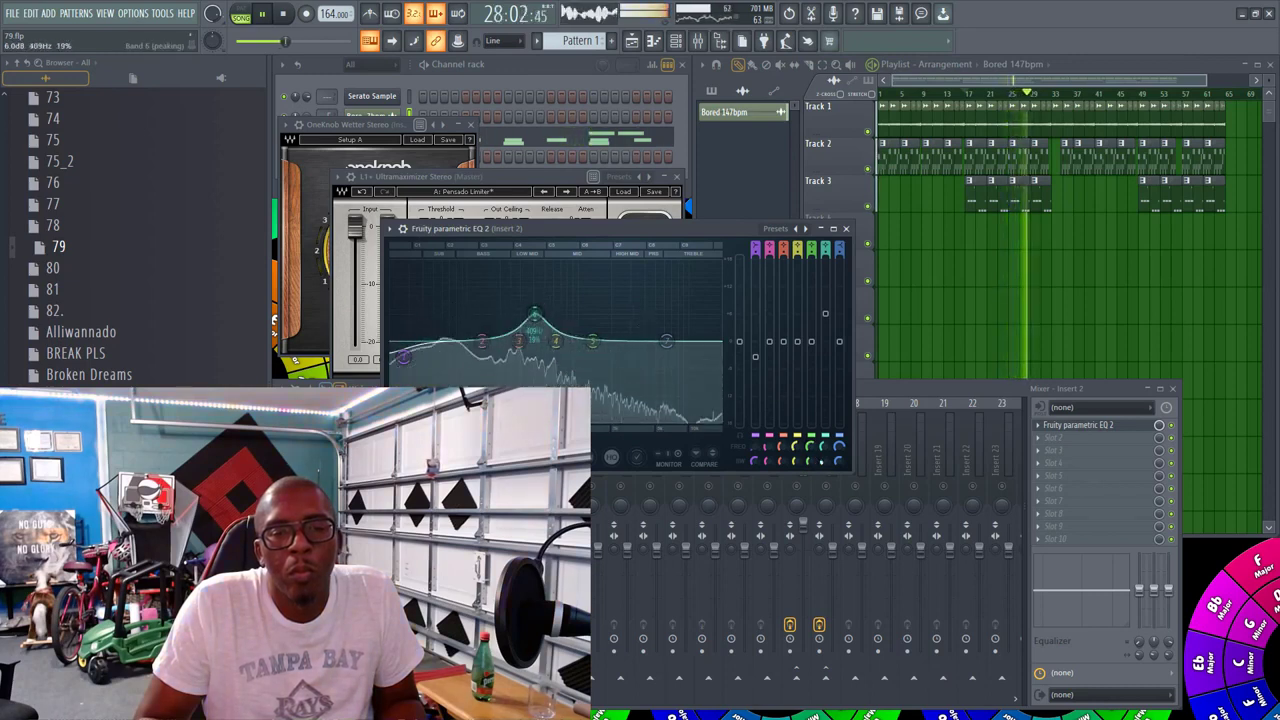
click(846, 229)
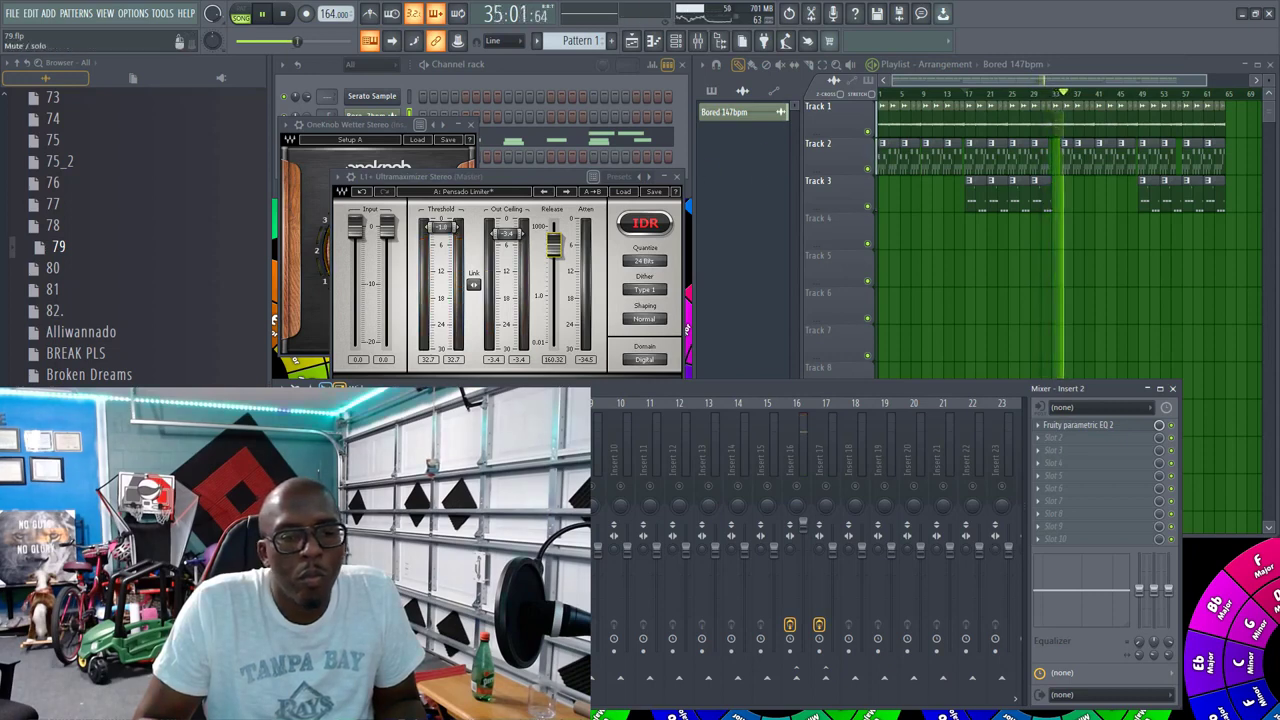
Step: Replay the song from around bar 23, switch the mute states of Inserts 2 and 3, and set Insert 1's volume to 66%
click(1000, 95)
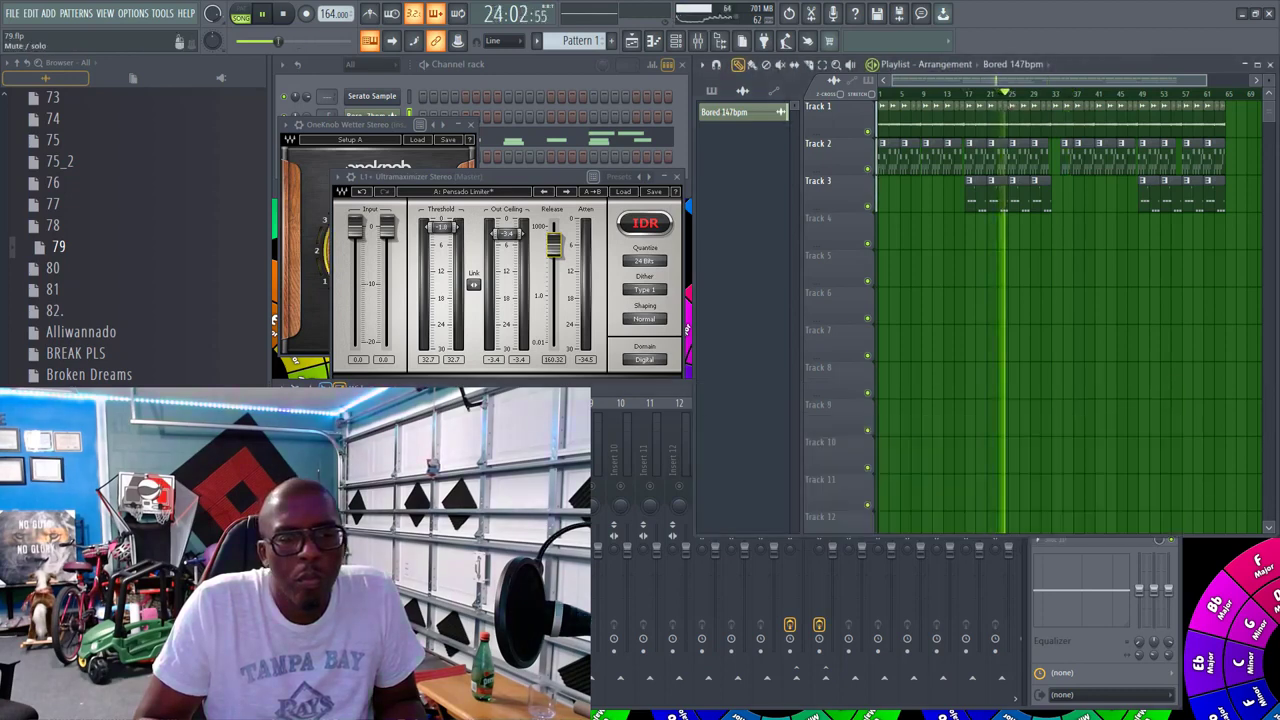
click(386, 486)
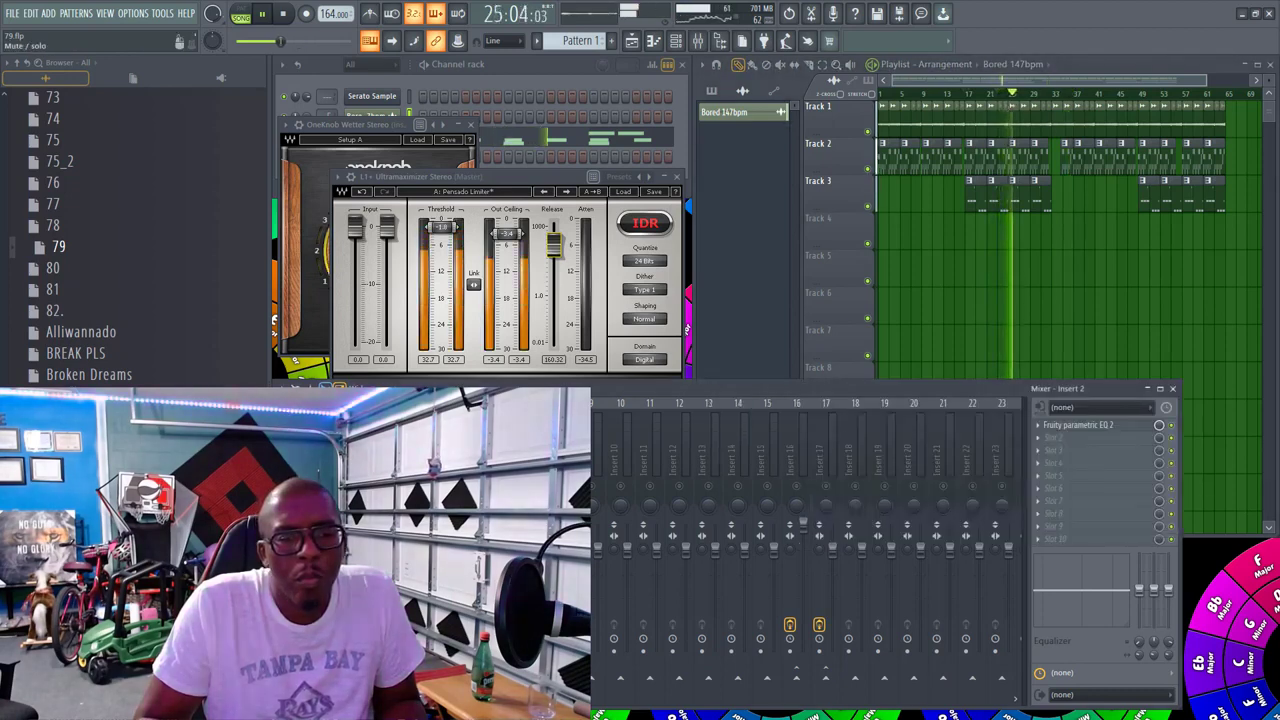
click(415, 486)
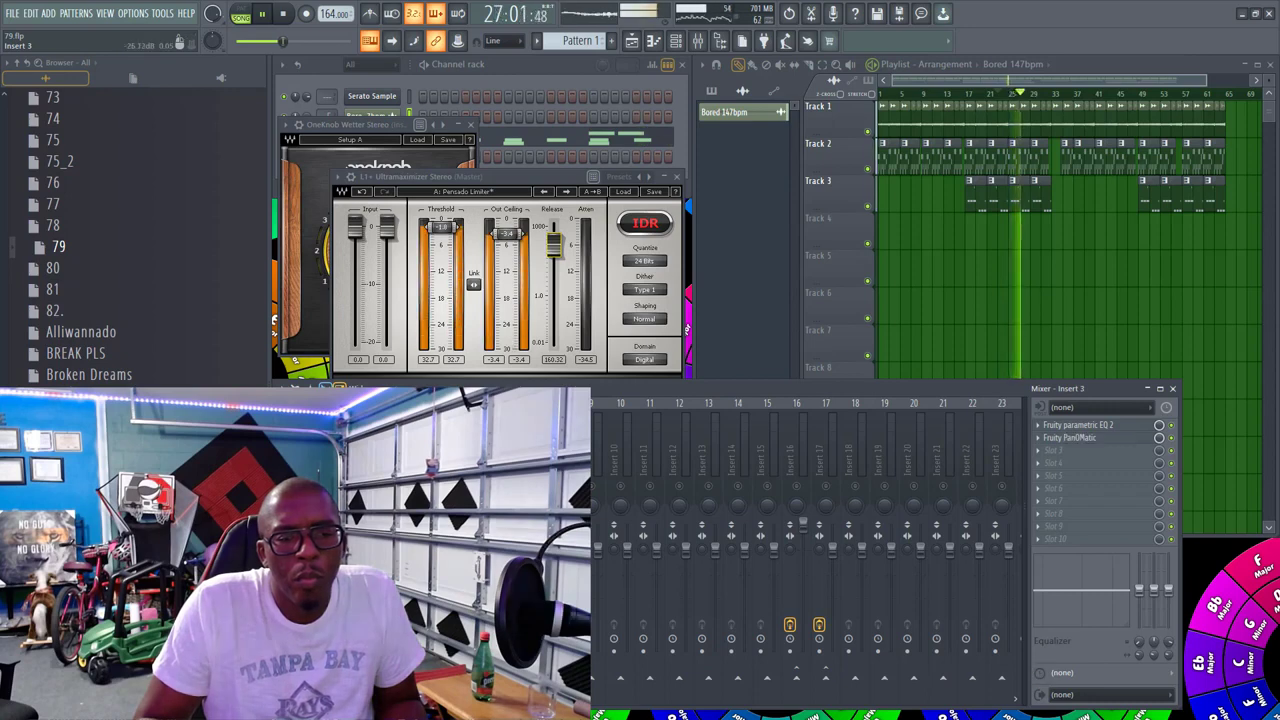
drag(363, 555, 363, 567)
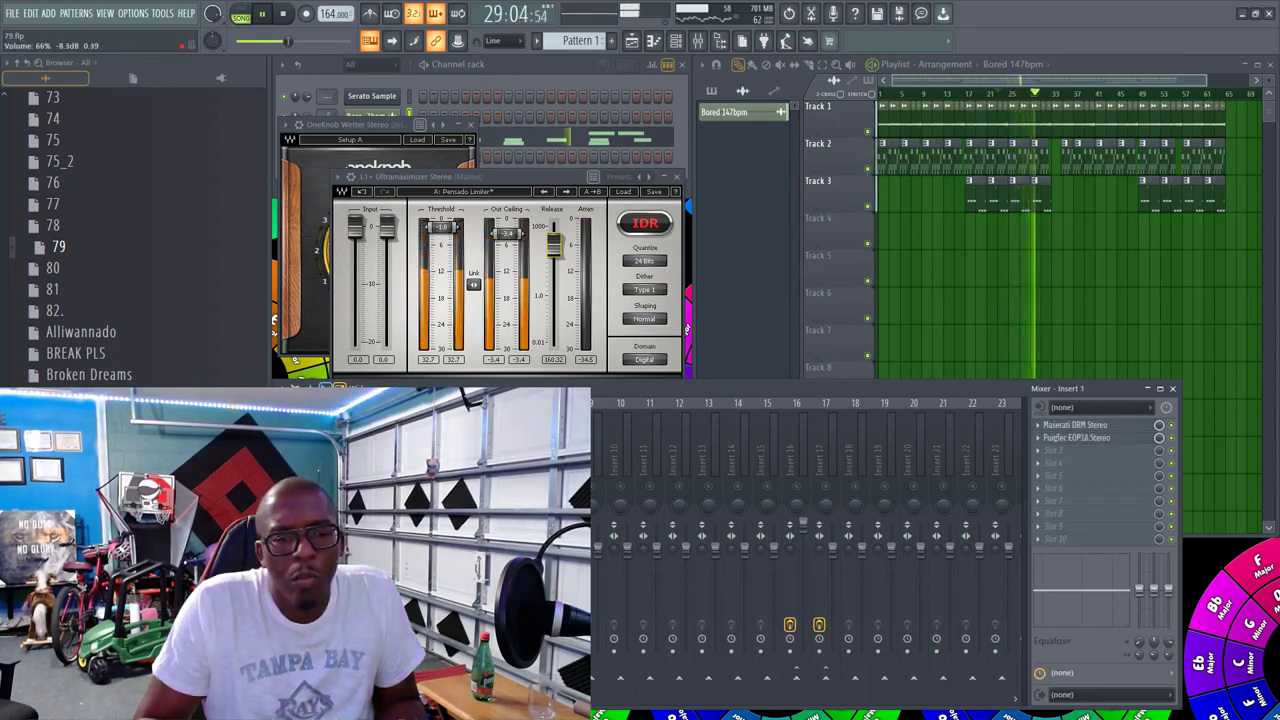
Step: Load Fruity Reeverb 2 into the third effect slot of mixer Insert 1 and choose the DANZ VERB preset
click(1045, 450)
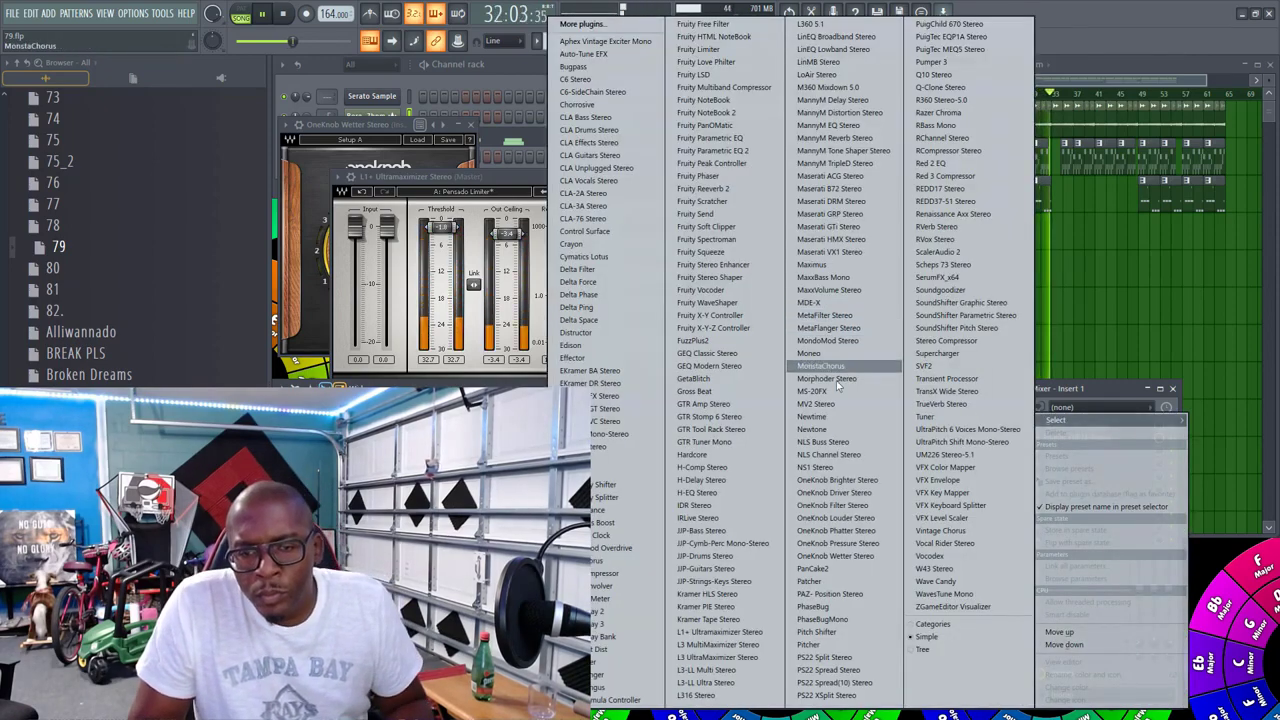
click(705, 188)
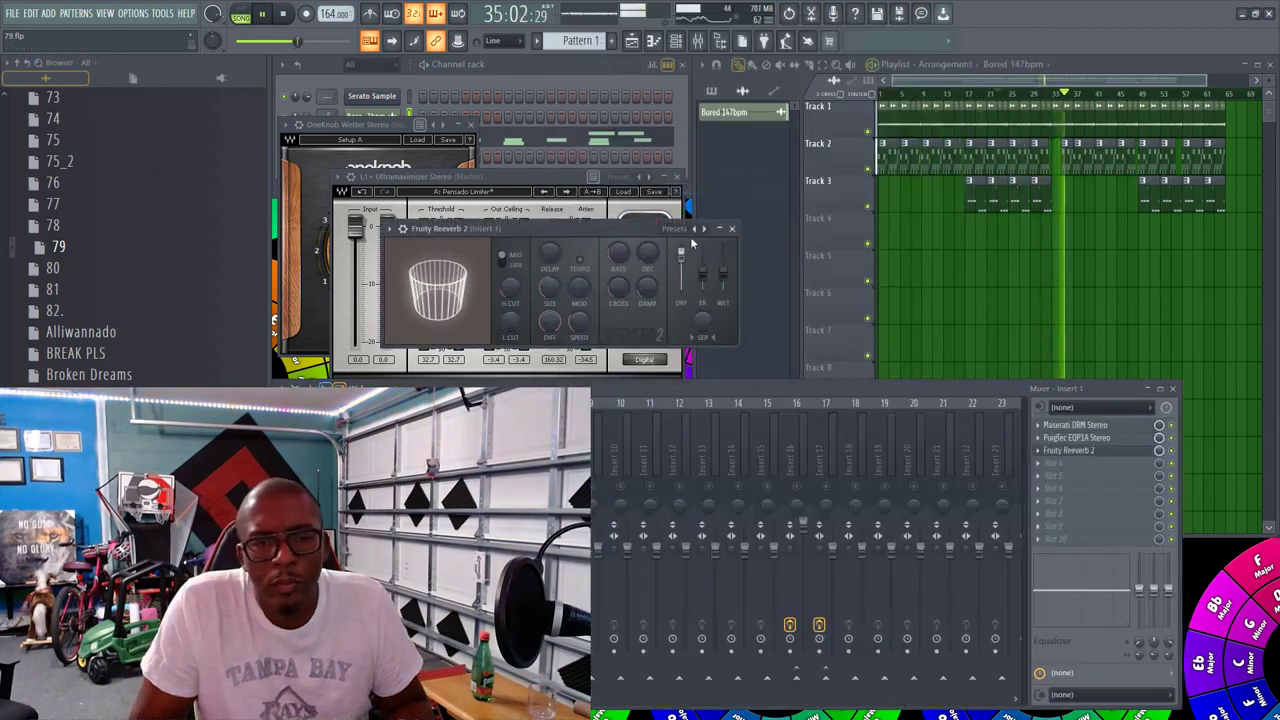
click(696, 230)
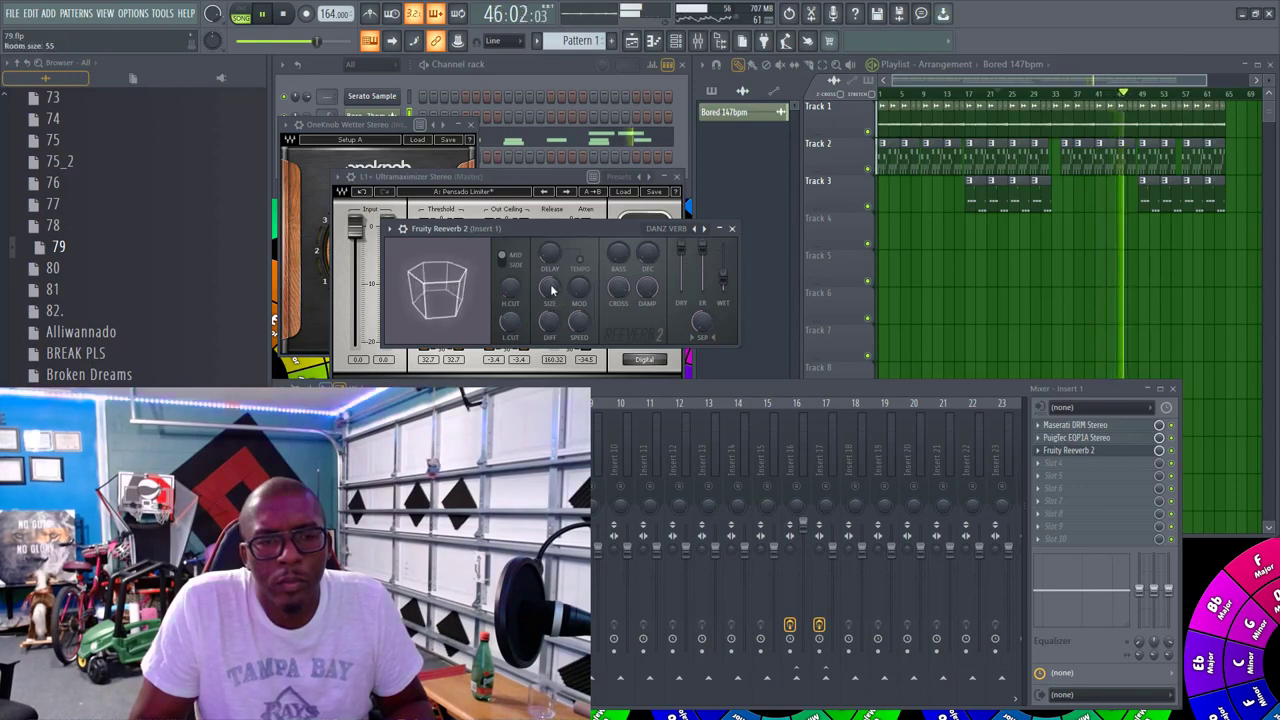
Step: Tune the Fruity Reeverb 2 room size, predelay and damping, with diffusion 34, bass multiplier 300% and decay time 2.5 sec
drag(551, 289, 551, 303)
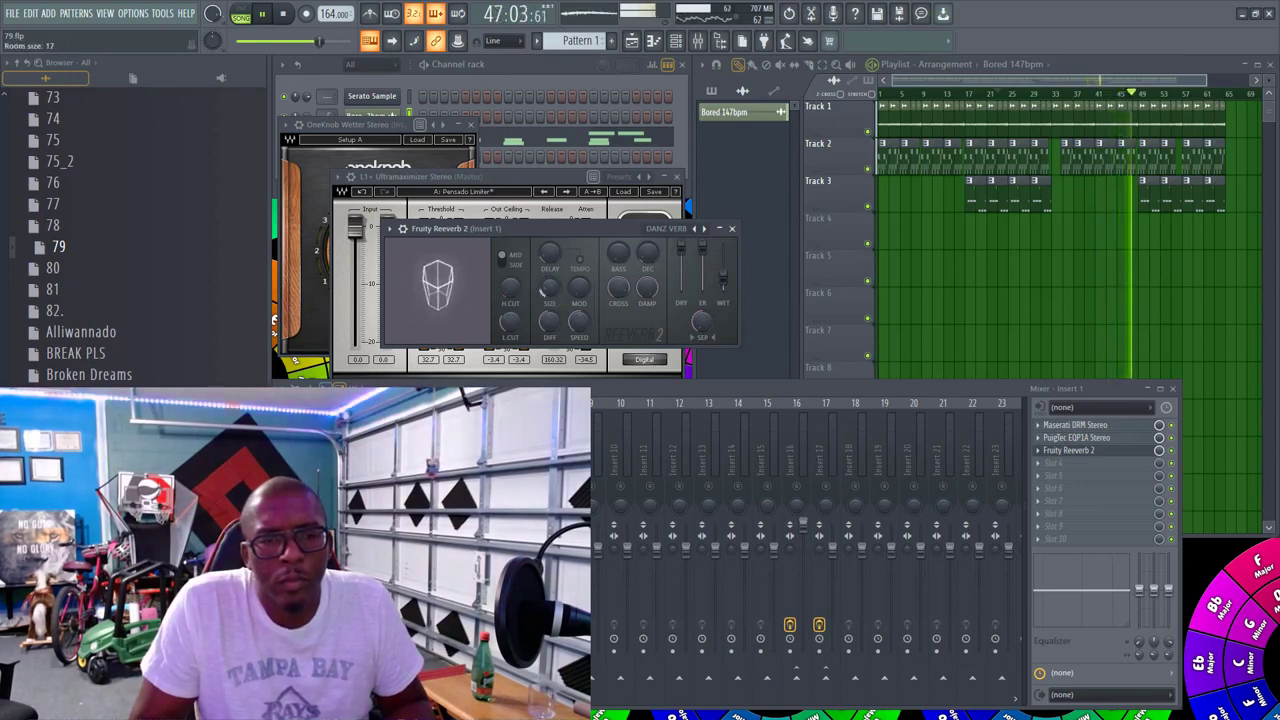
drag(549, 303, 509, 309)
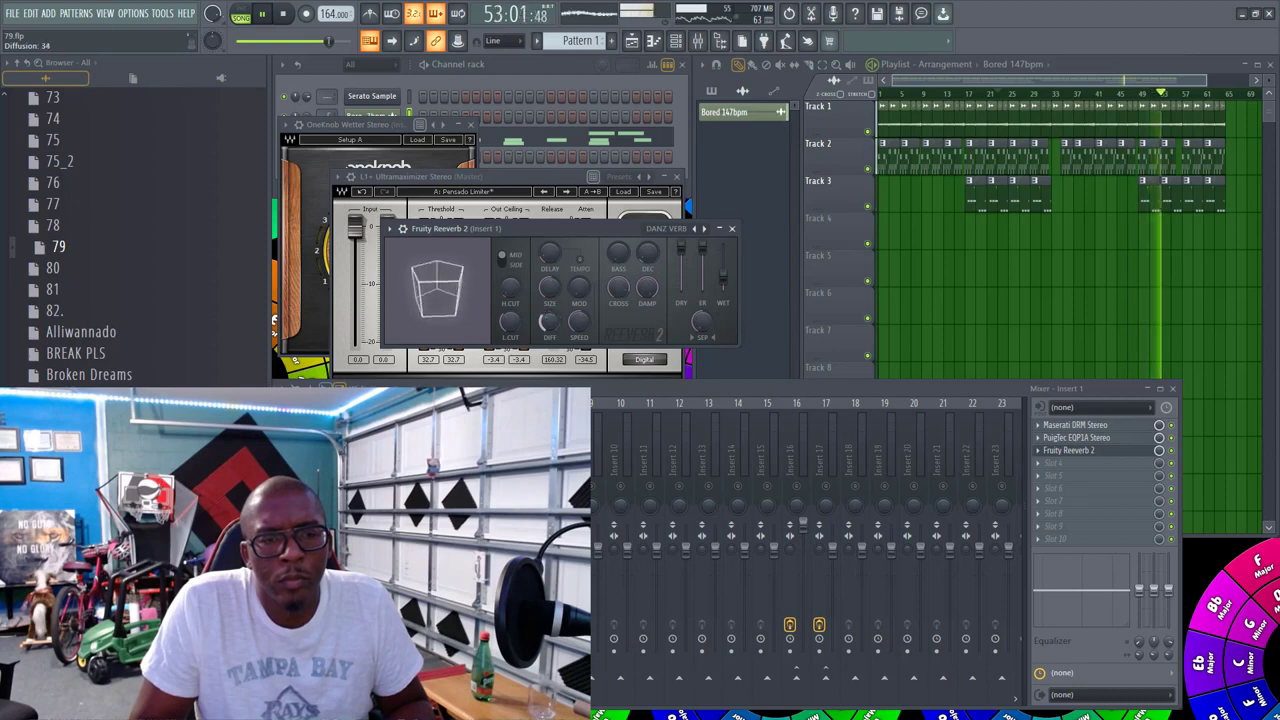
drag(549, 254, 549, 239)
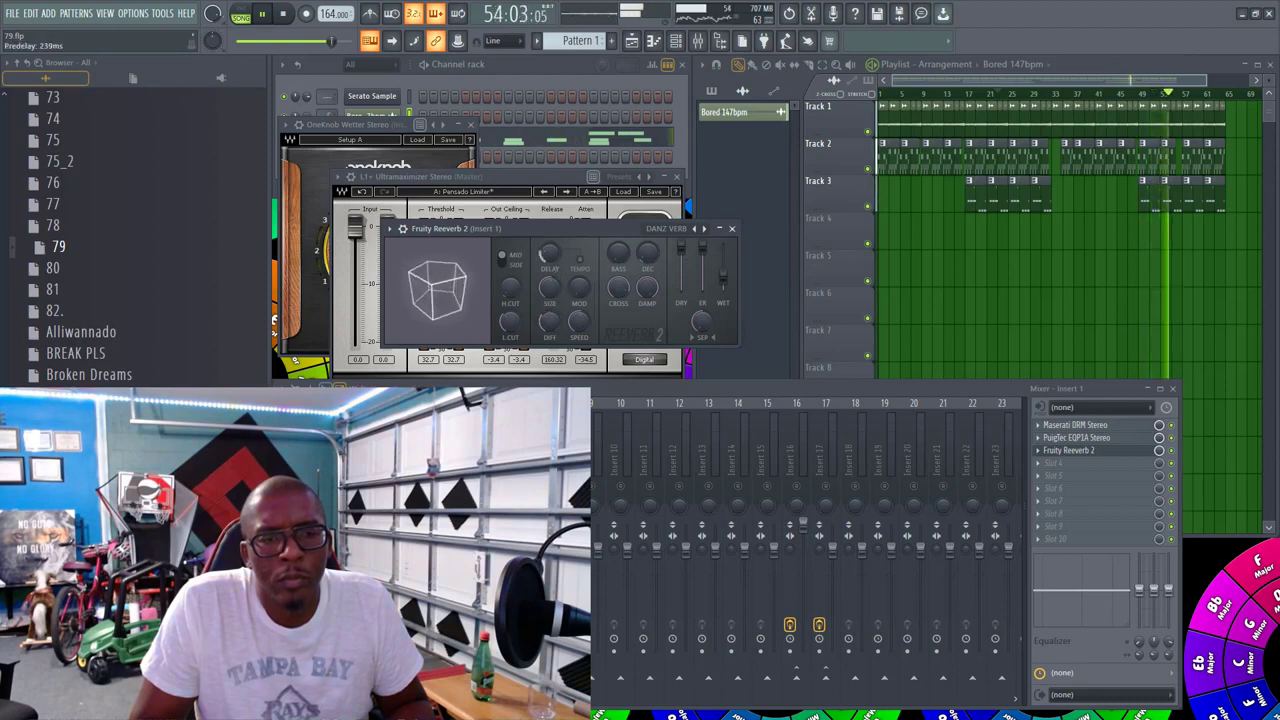
click(580, 261)
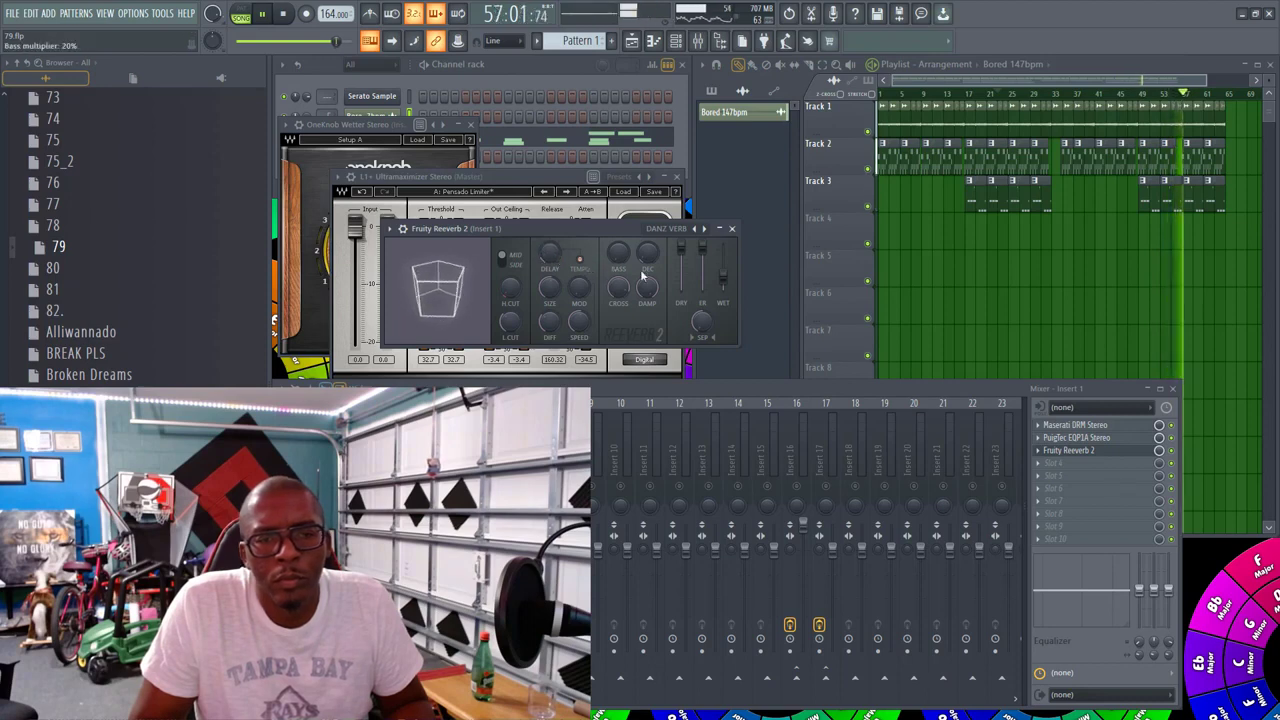
mouse_move(647, 289)
mouse_down()
mouse_move(647, 312)
mouse_move(647, 276)
mouse_up()
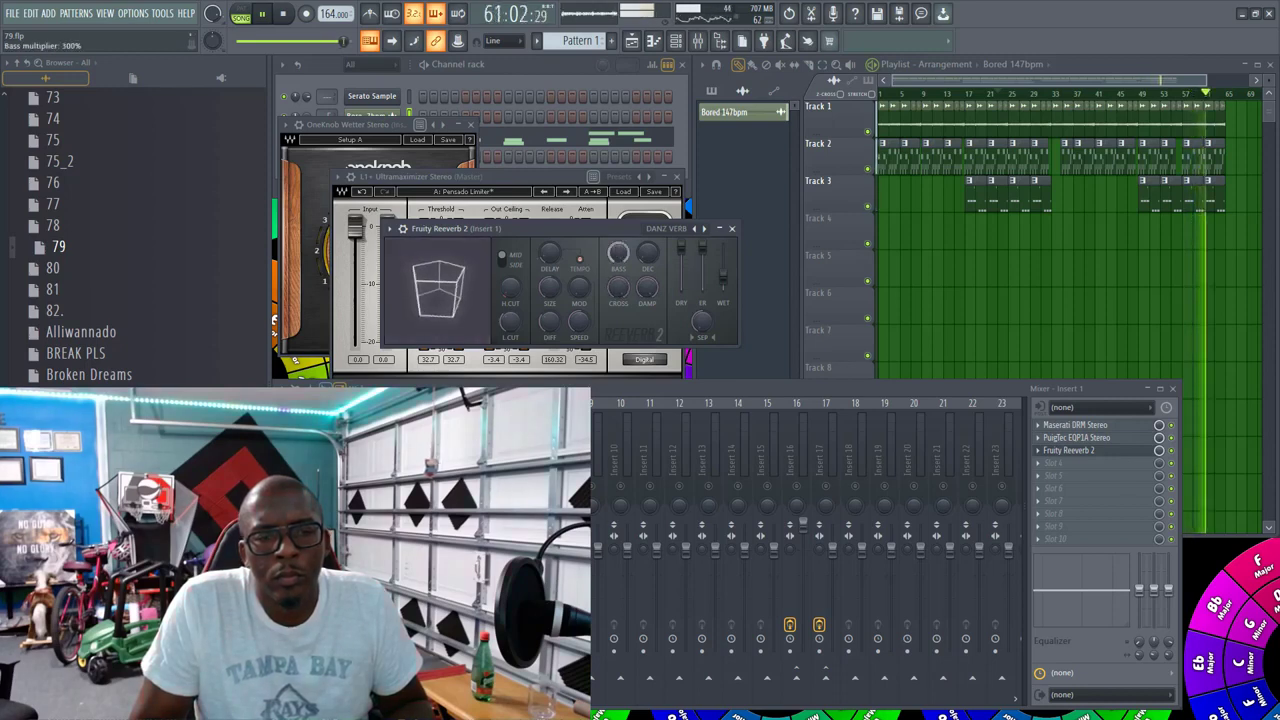
drag(647, 253, 647, 249)
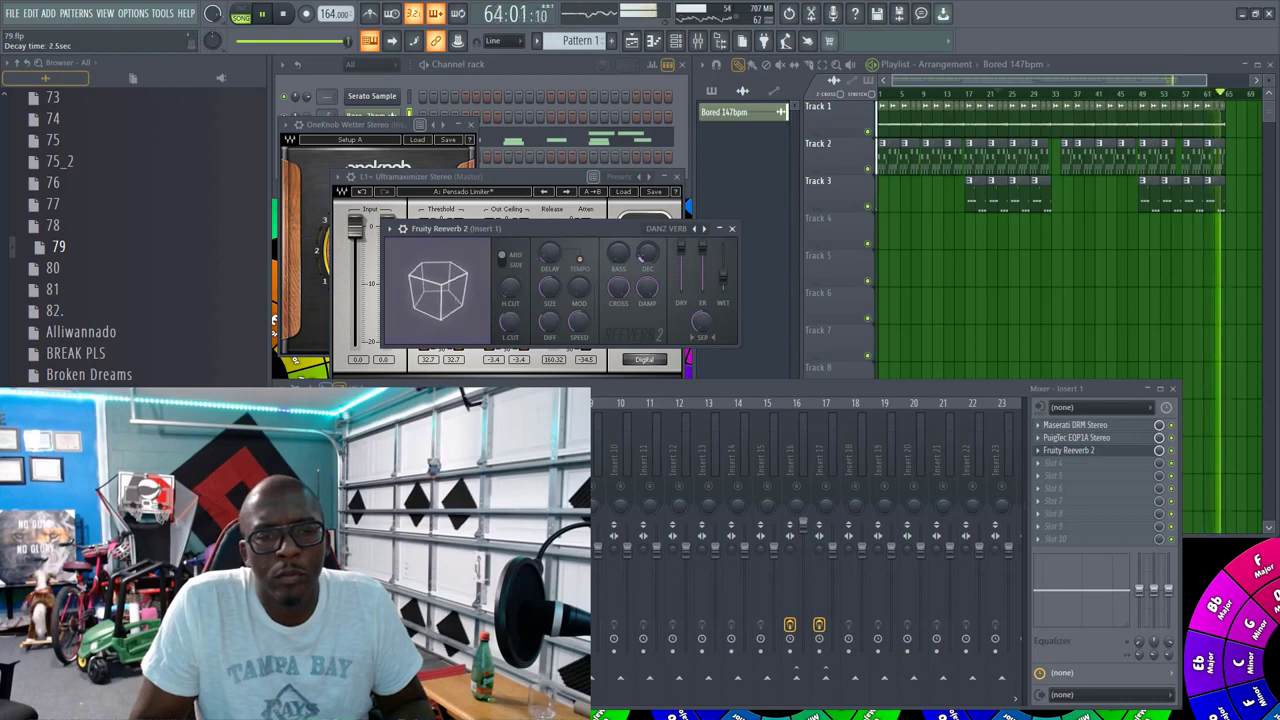
click(731, 228)
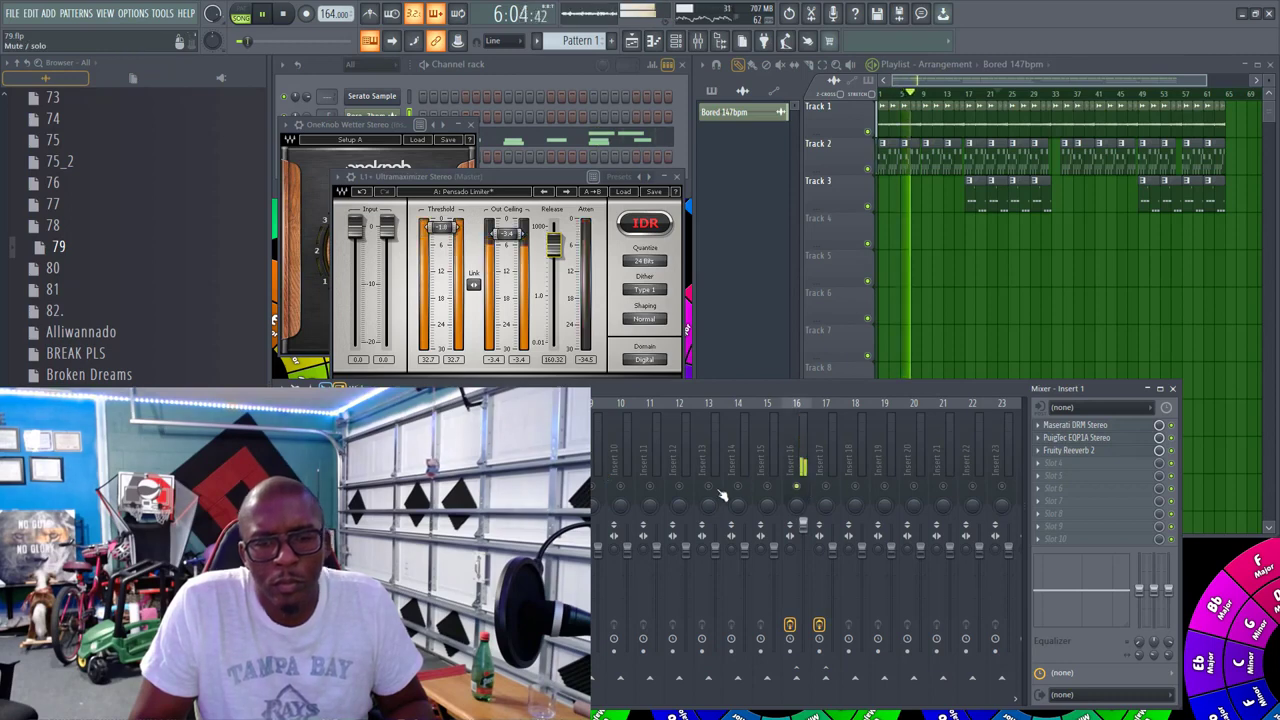
Step: Raise the mix level of TrueVerb Stereo on mixer Insert 16 to the maximum
click(563, 446)
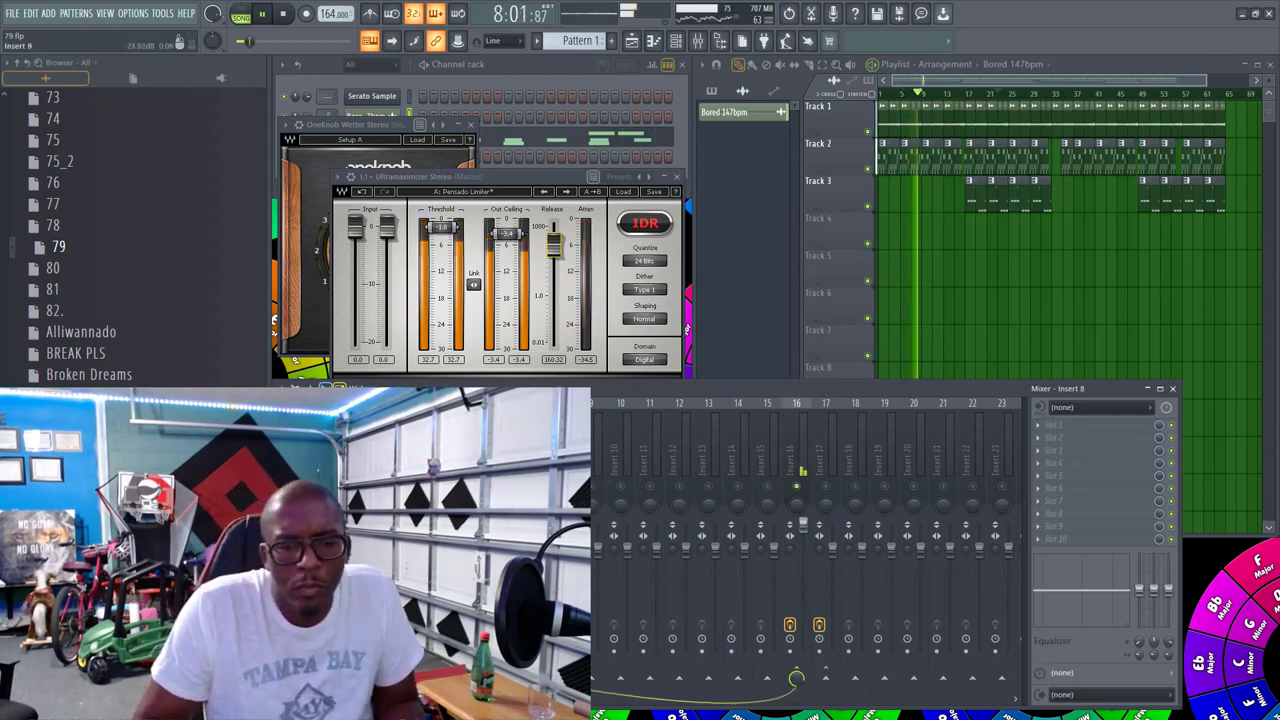
click(802, 455)
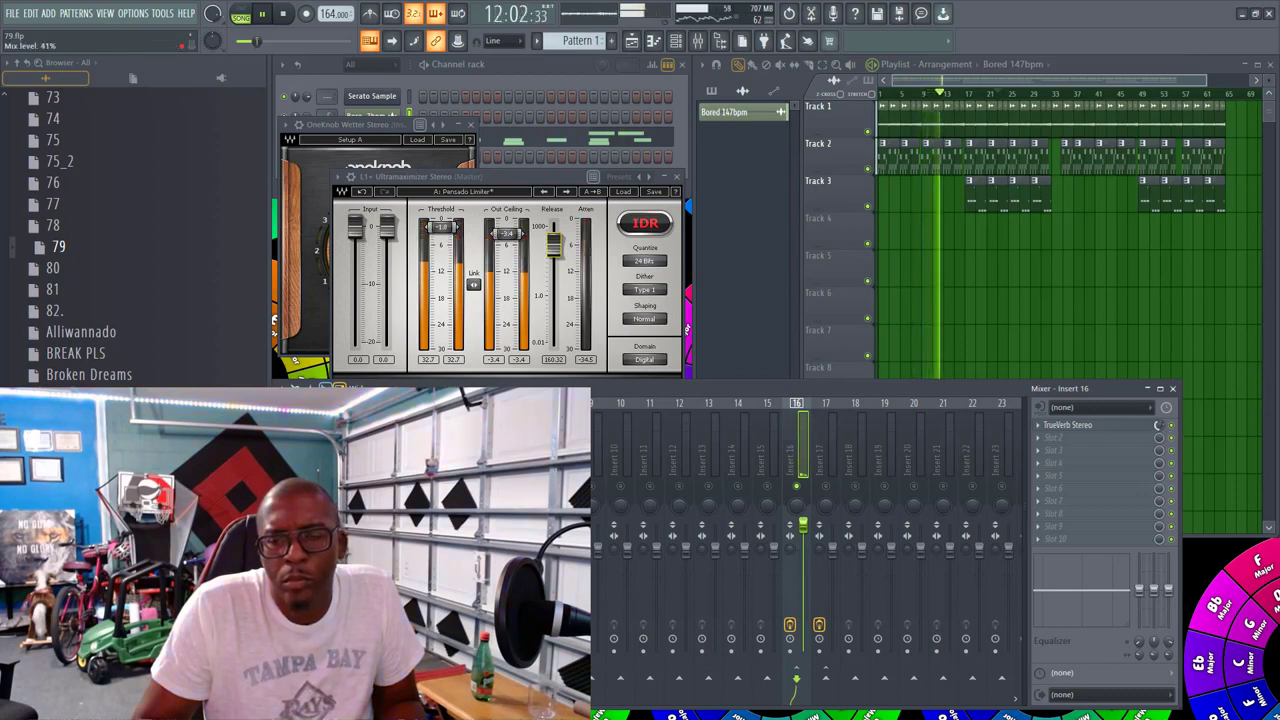
drag(1159, 425, 1159, 385)
Step: Unsolo mixer Insert 16 and lower the L1+ Ultramaximizer release on the Master track to 20.89 ms
drag(554, 246, 554, 243)
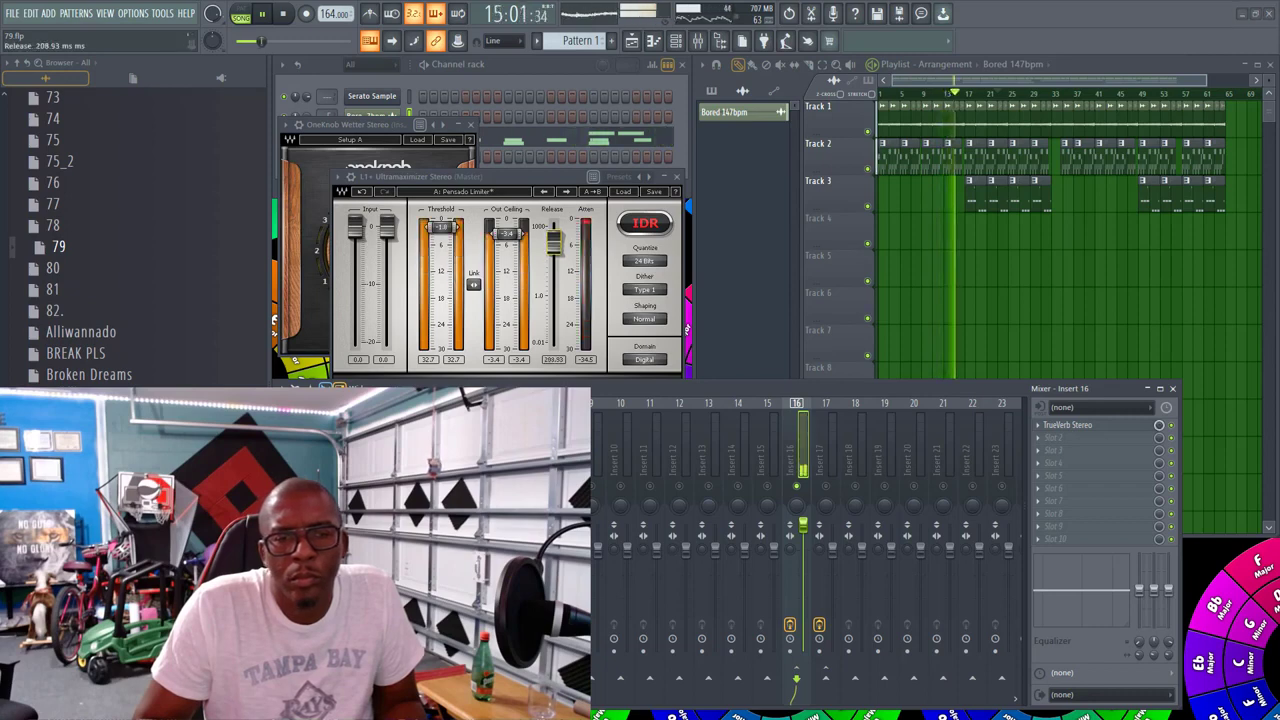
drag(554, 243, 554, 242)
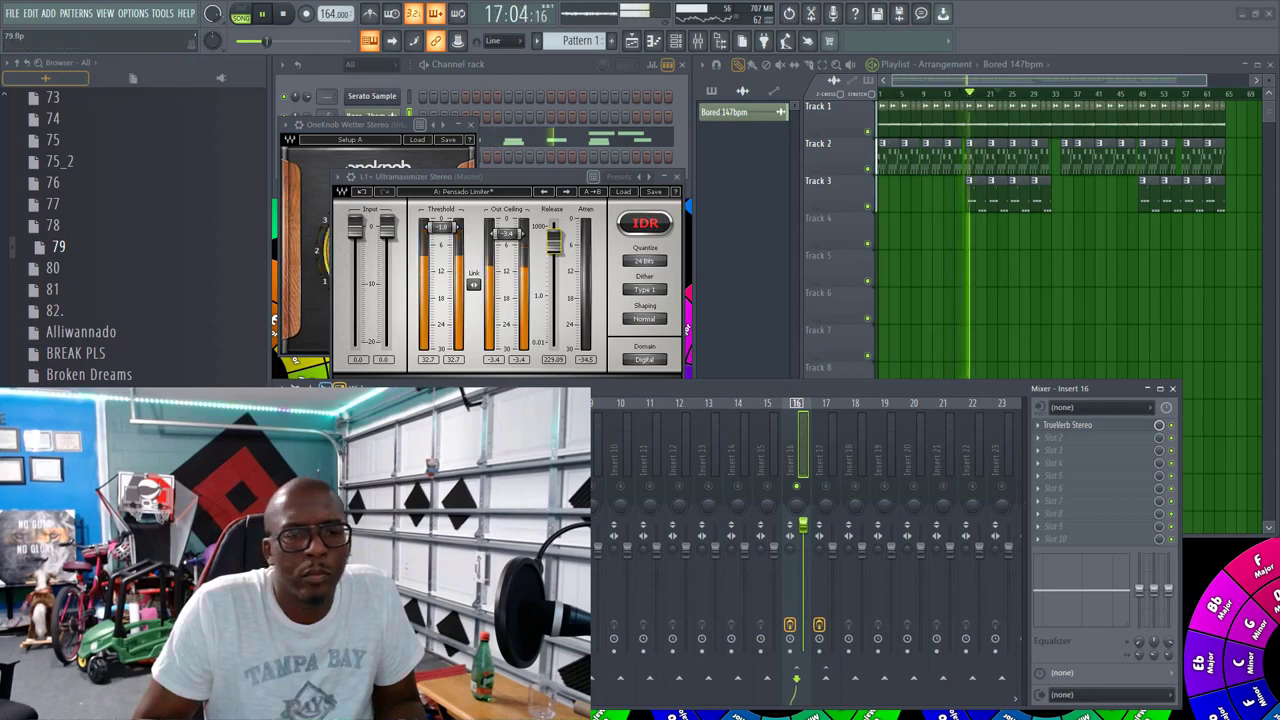
right_click(796, 486)
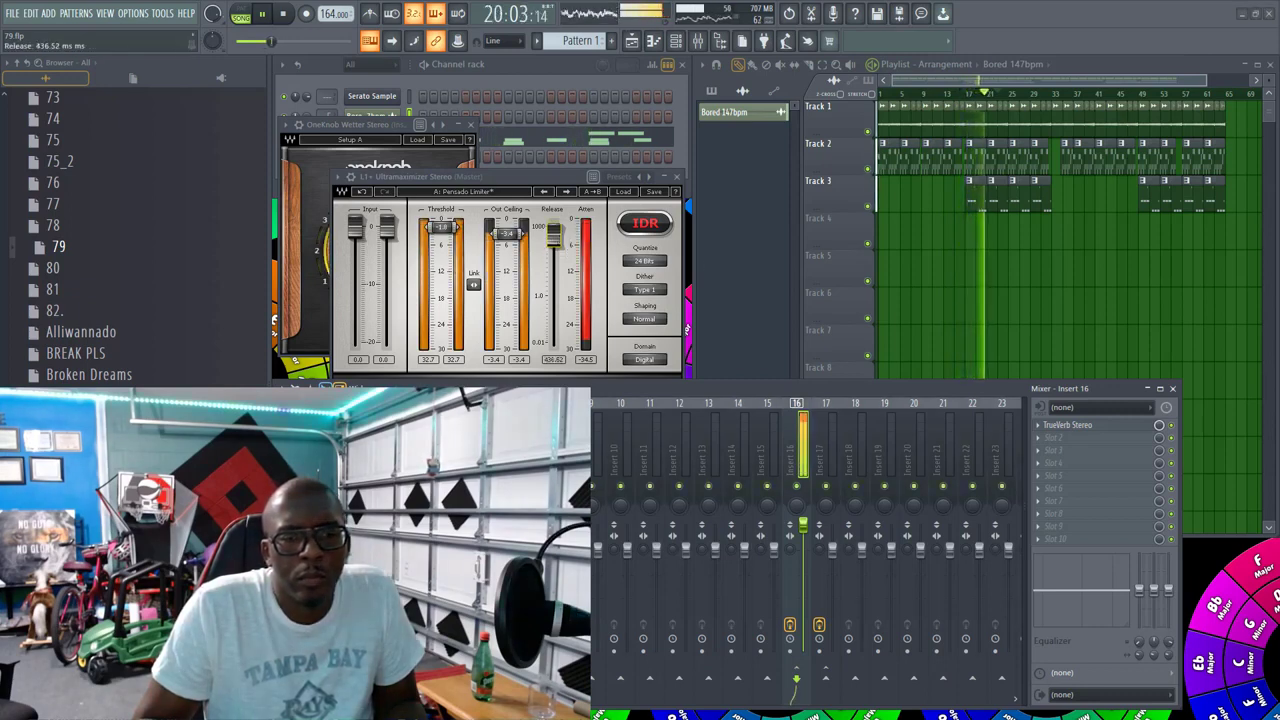
mouse_move(554, 241)
mouse_down()
mouse_move(554, 281)
mouse_move(554, 266)
mouse_up()
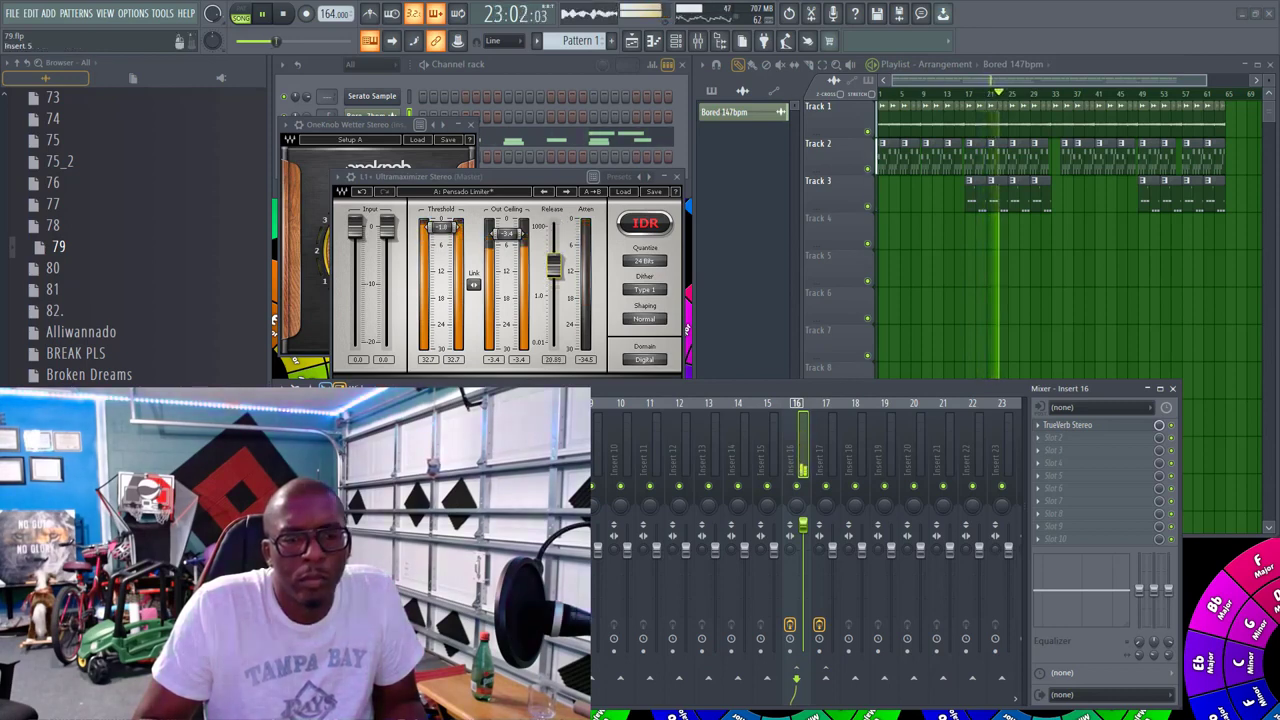
Step: Check mixer Inserts 3 and 4, and raise the volume of Insert 1 to 74%
click(415, 455)
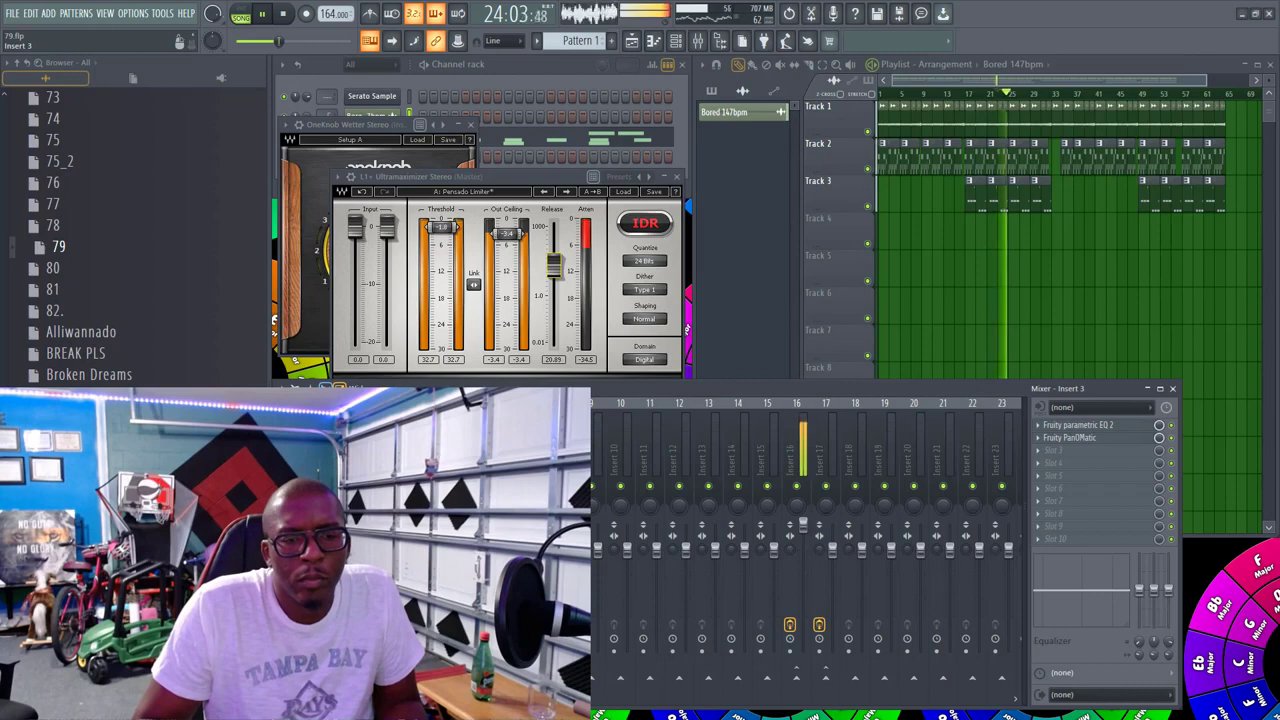
click(444, 455)
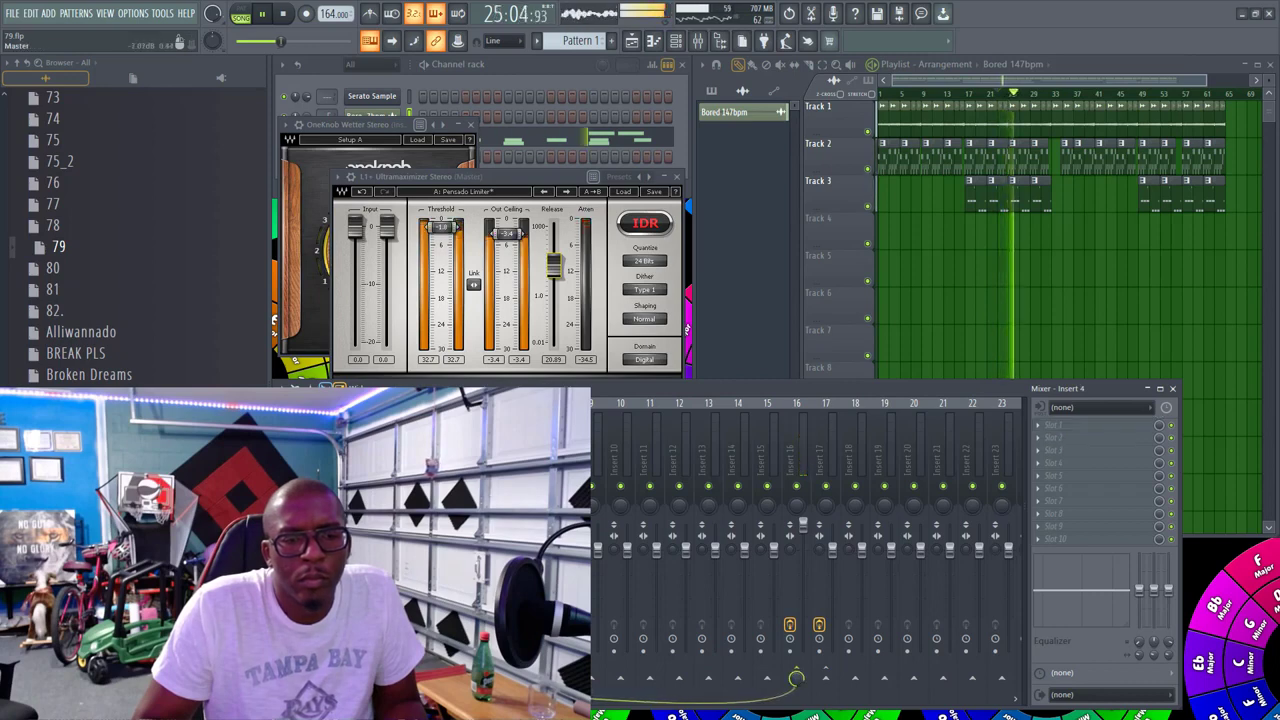
drag(362, 592, 362, 556)
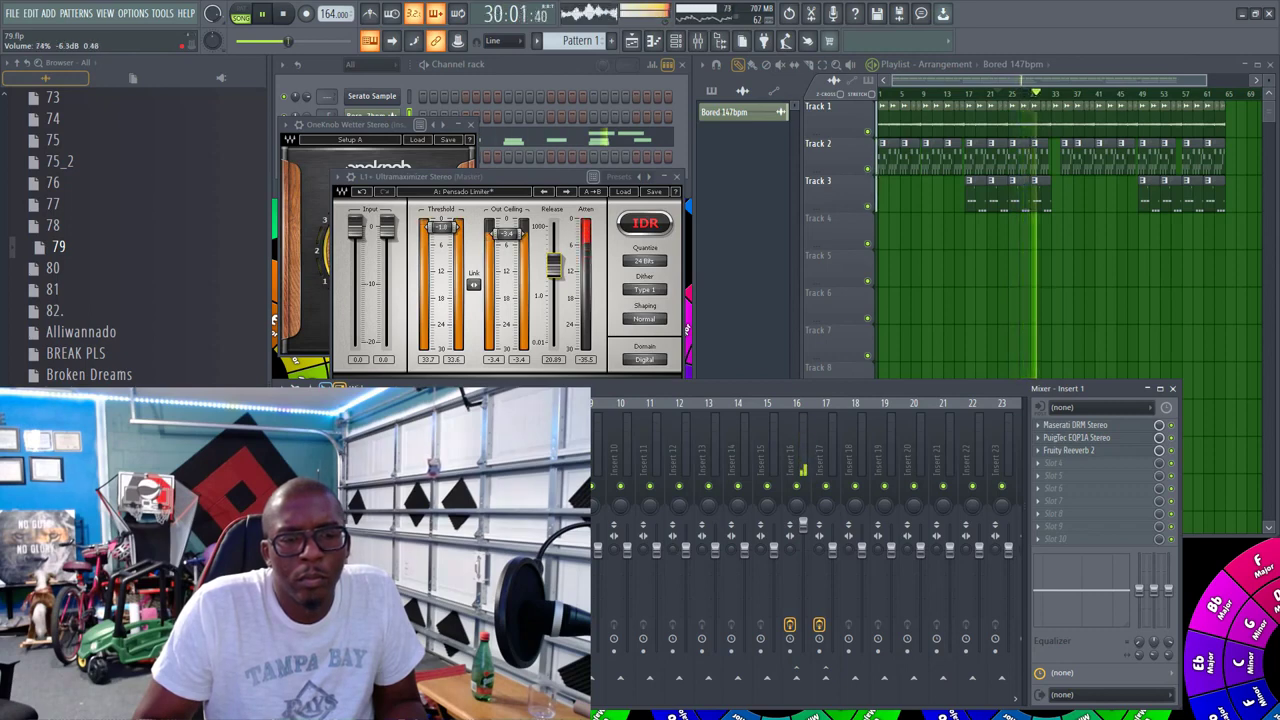
Step: Disable Fruity Reeverb 2 on mixer Insert 1 and set the L1+ Ultramaximizer release on the Master to 72.44 ms
click(1171, 451)
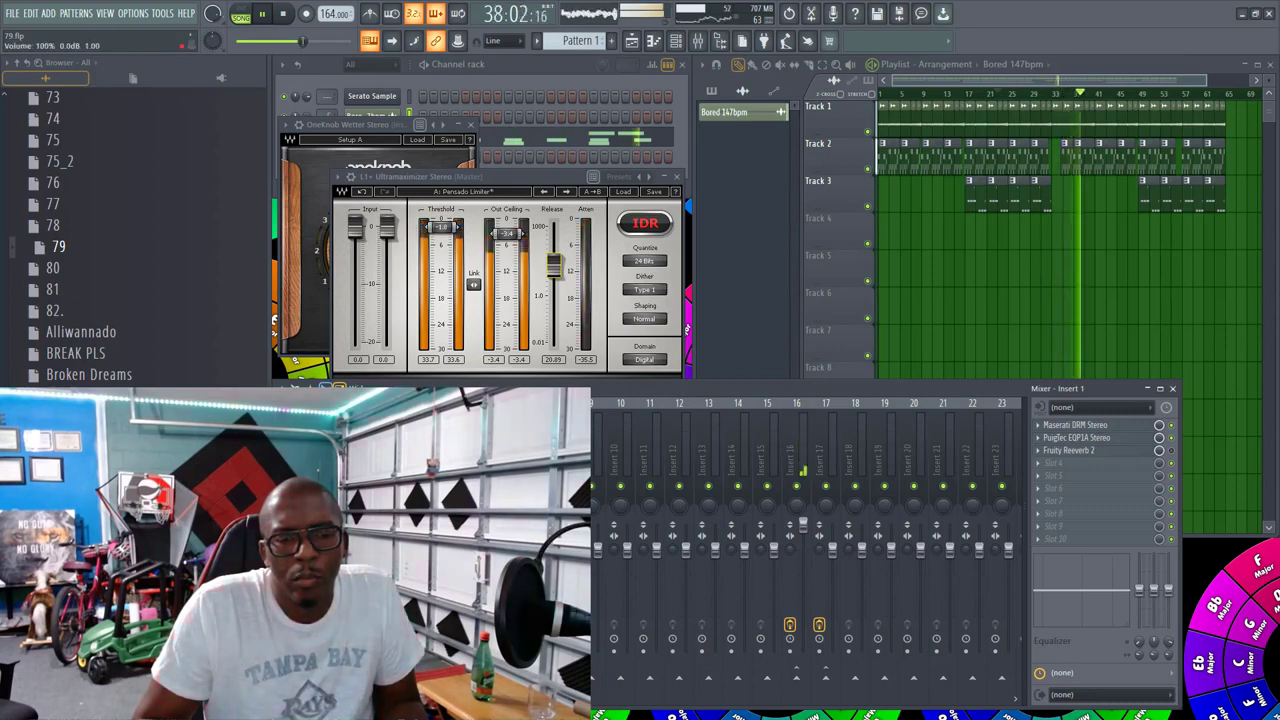
drag(554, 266, 554, 253)
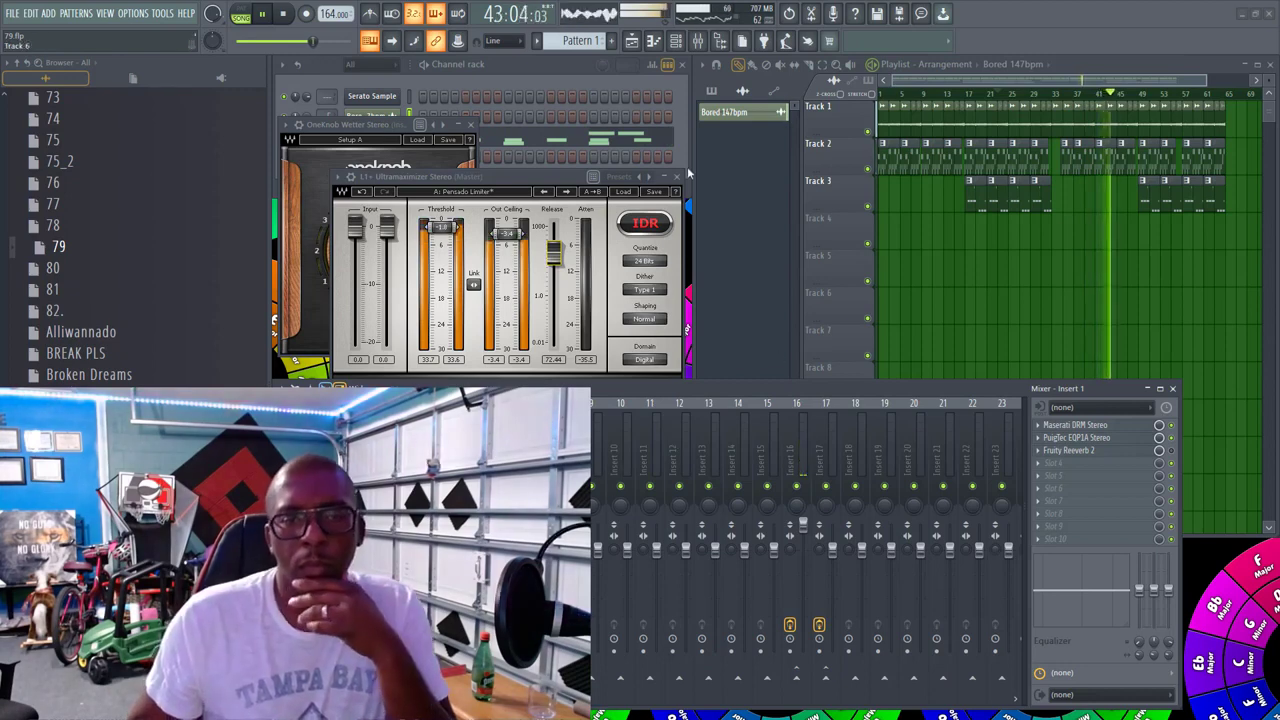
Step: Close the L1+ Ultramaximizer and OneKnob Wetter windows and stop the song playback
click(676, 176)
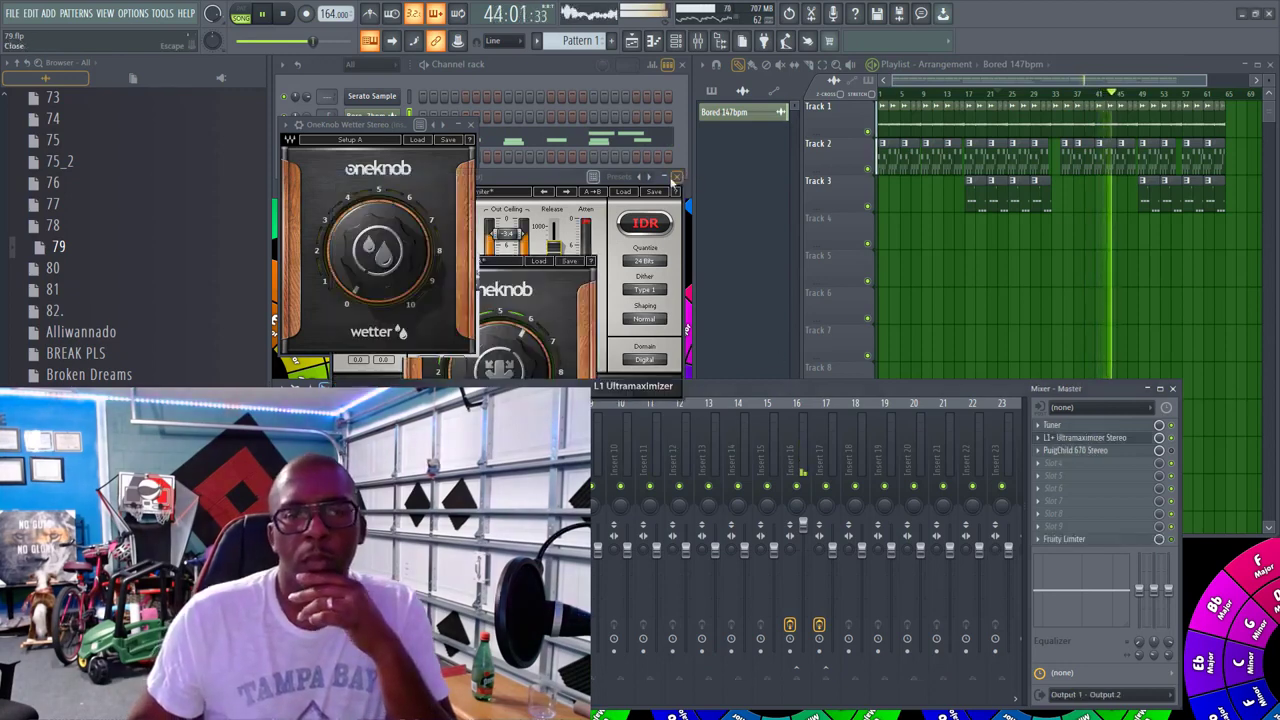
click(472, 125)
click(285, 14)
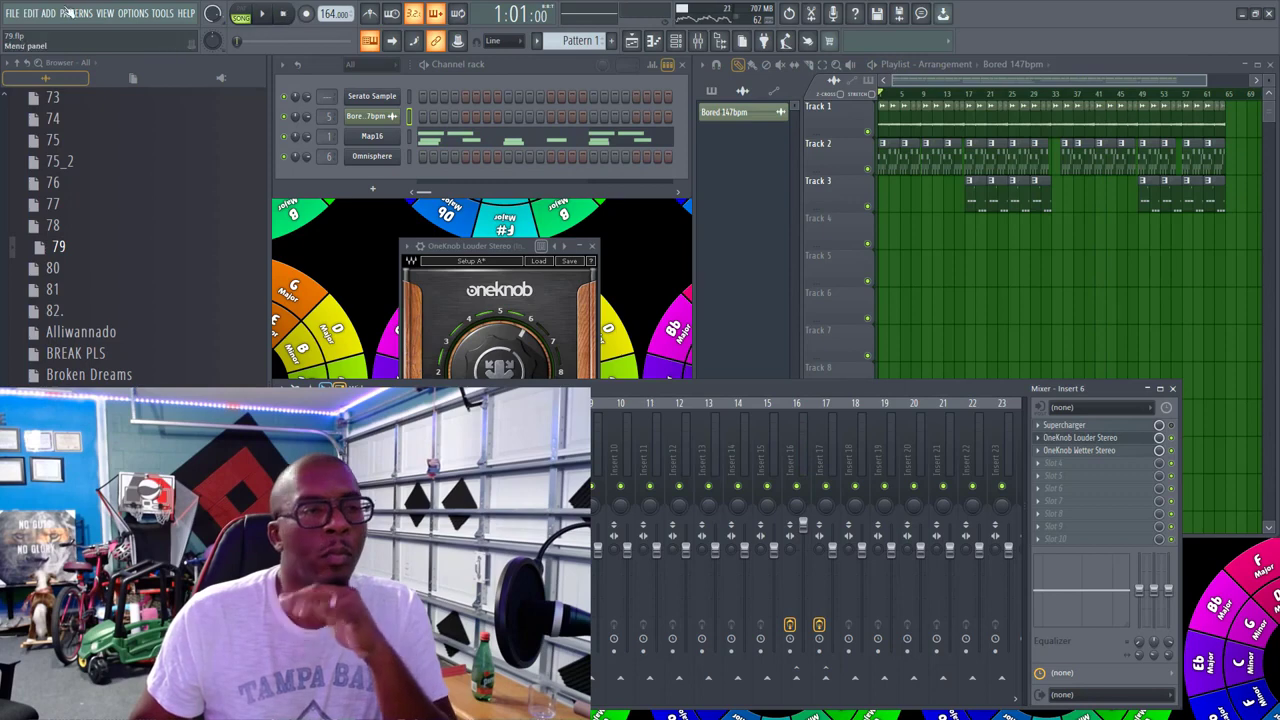
Step: Export the full song as the MP3 file 79.mp3 and start the rendering
click(12, 13)
mouse_move(24, 132)
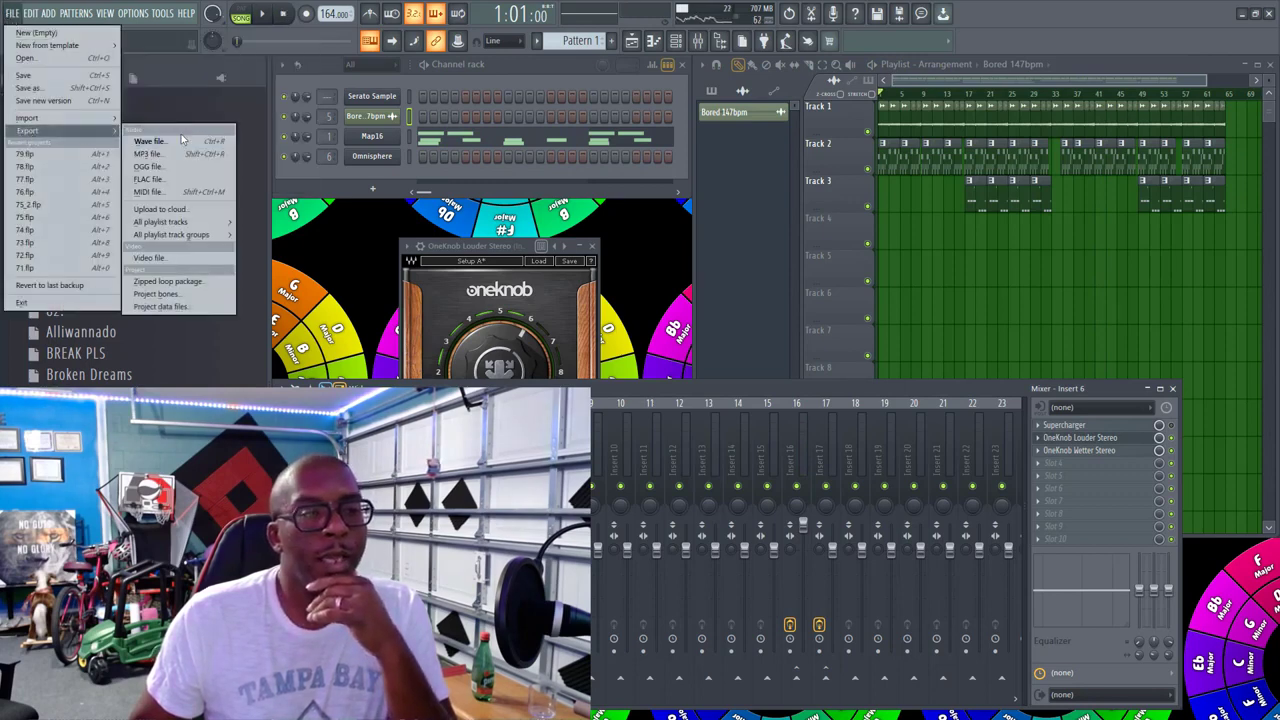
click(170, 157)
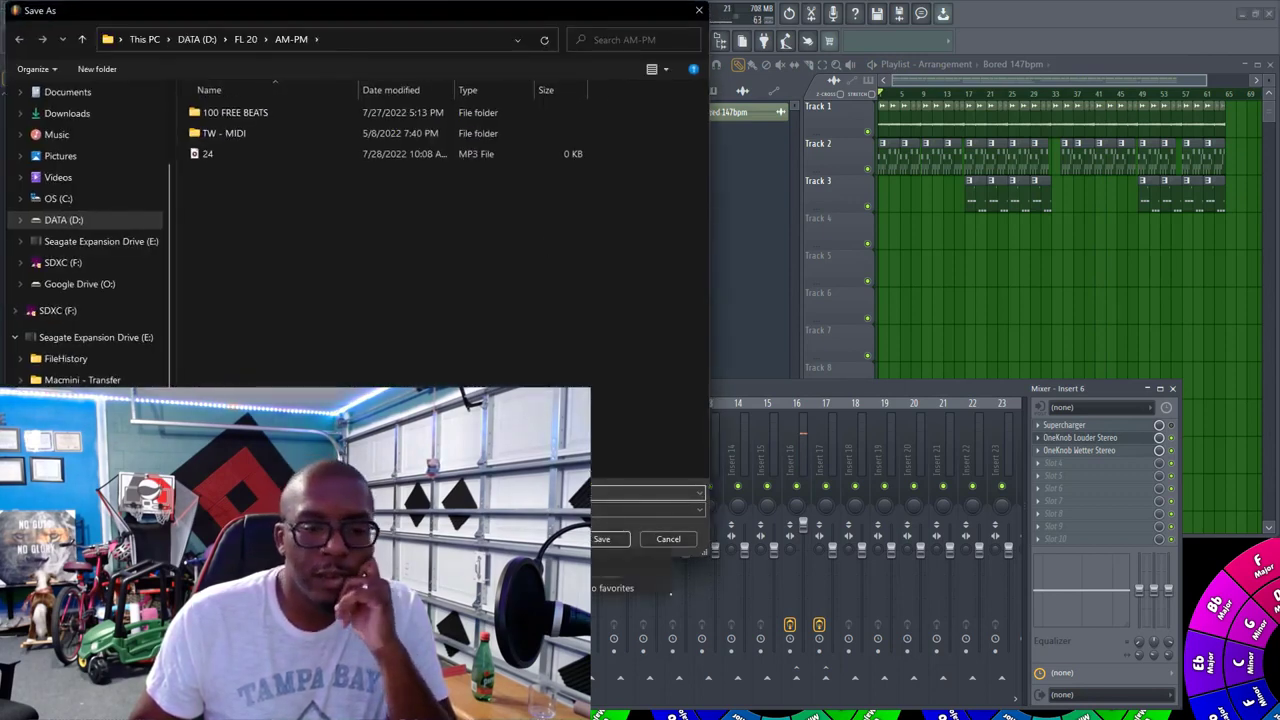
click(613, 539)
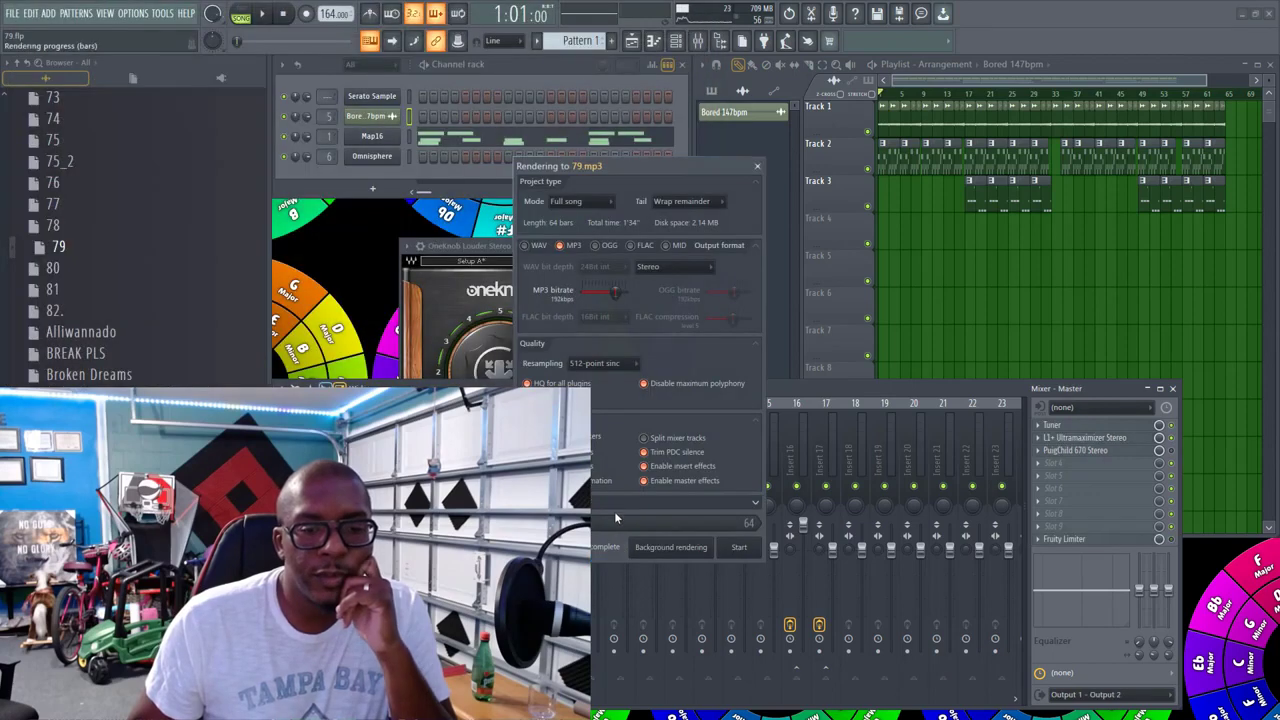
click(760, 550)
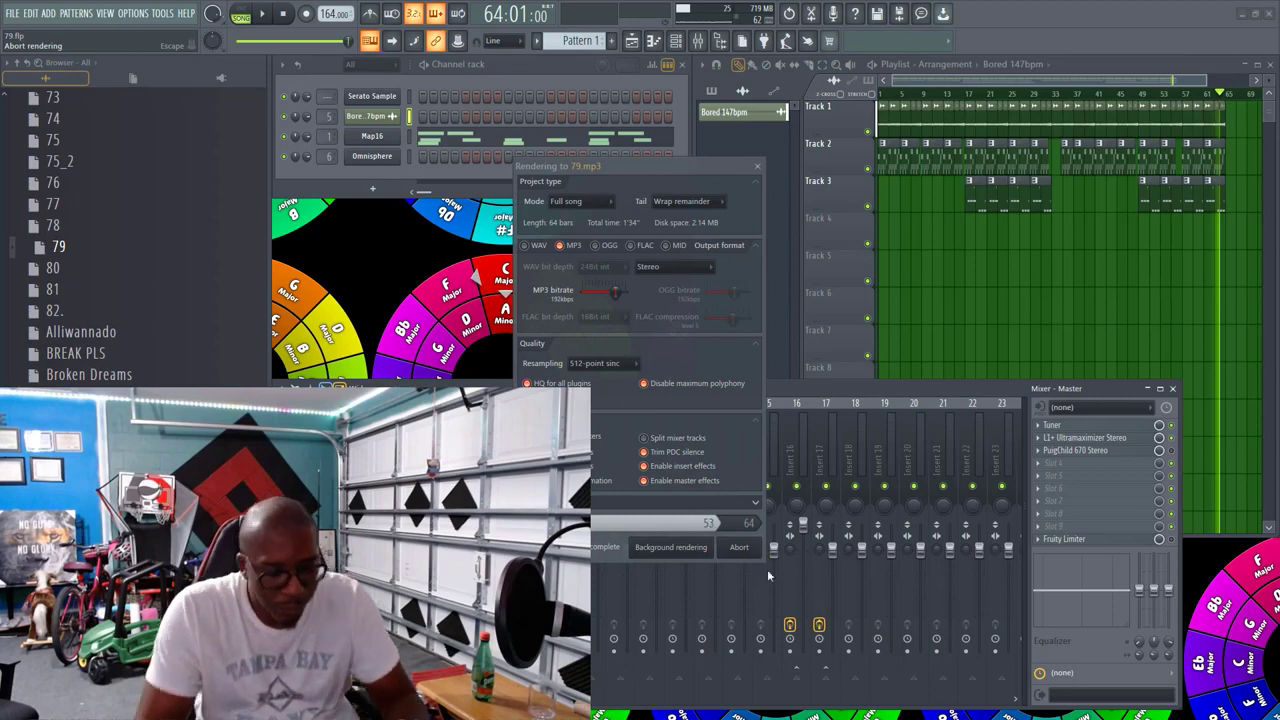
Step: Look through the beats in the 100 Beats desktop folder in File Explorer and close its window
key(super)
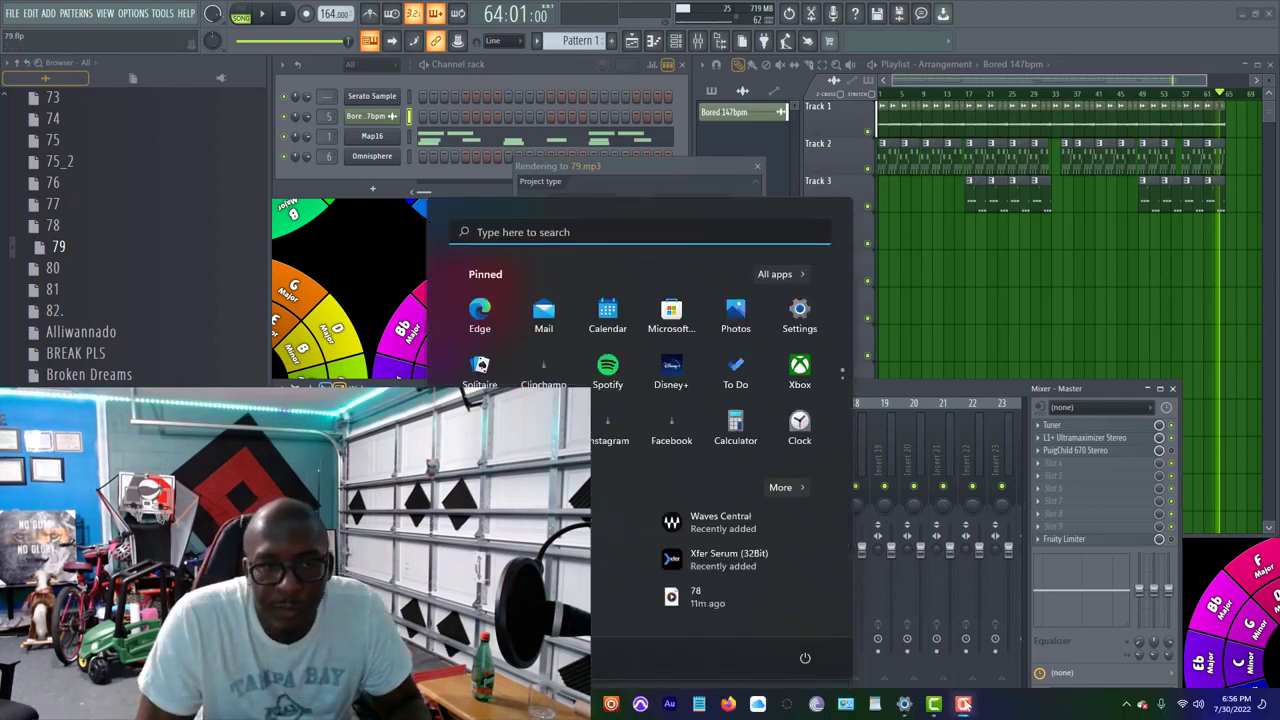
click(659, 162)
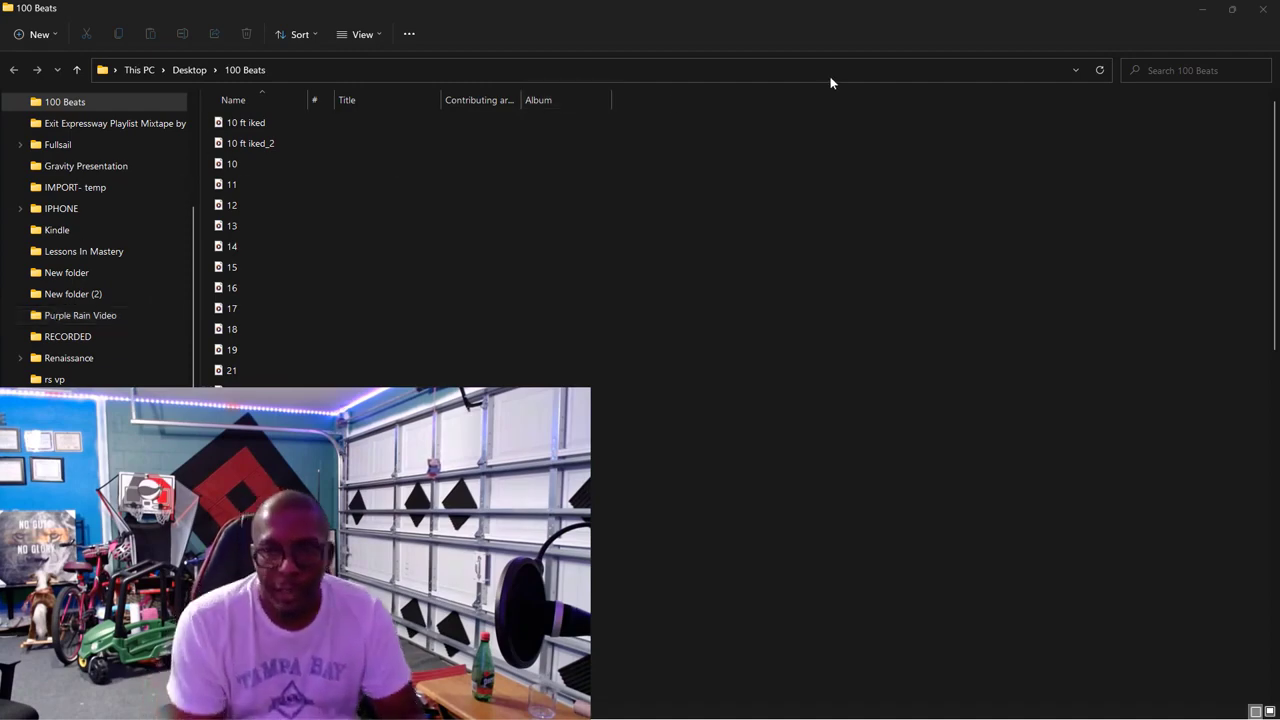
click(1263, 9)
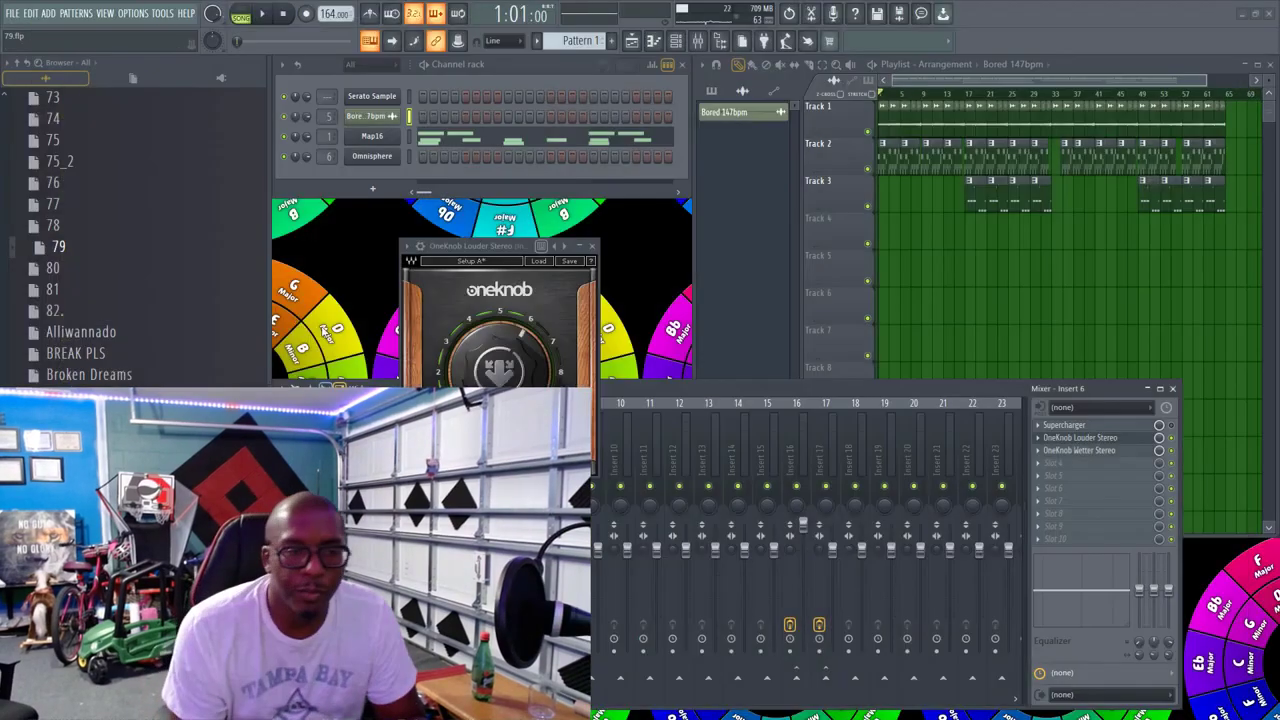
Step: Try to open project 80 from the browser, saving the changes to 79.flp
right_click(86, 266)
click(101, 269)
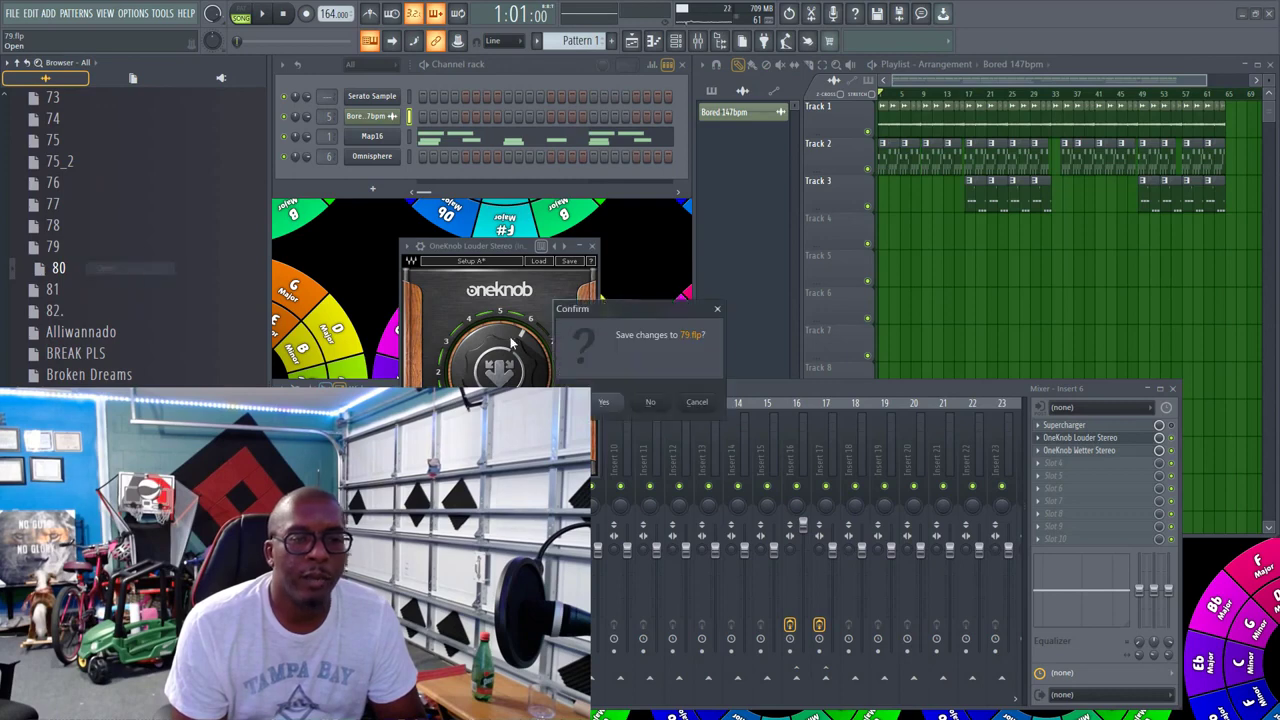
click(622, 405)
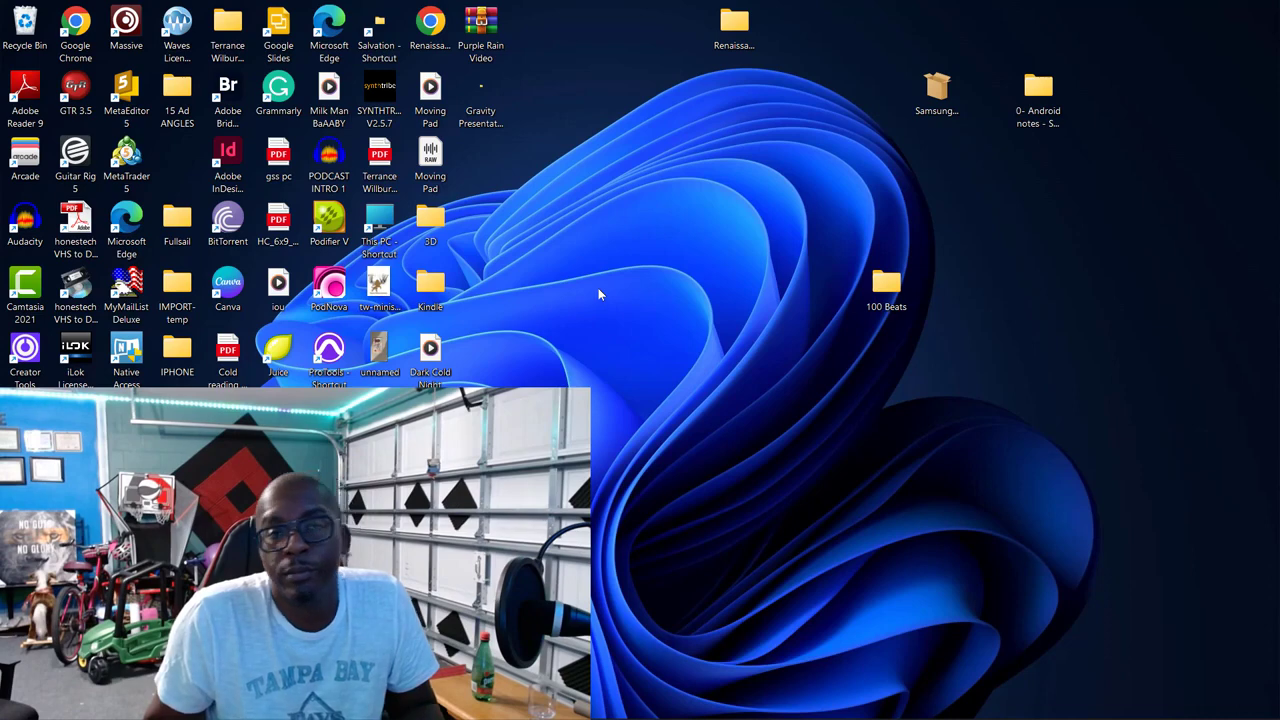
Step: Relaunch FL Studio, reopen project 79 and save it again
mouse_move(628, 716)
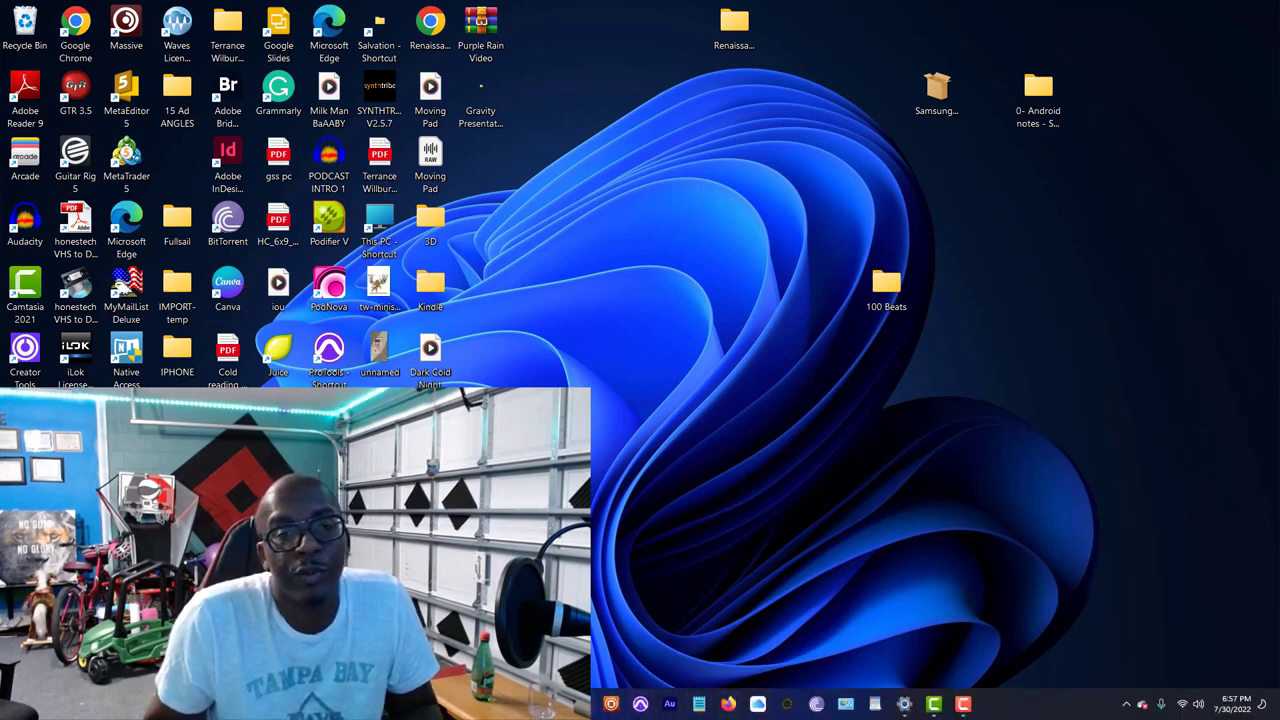
click(582, 704)
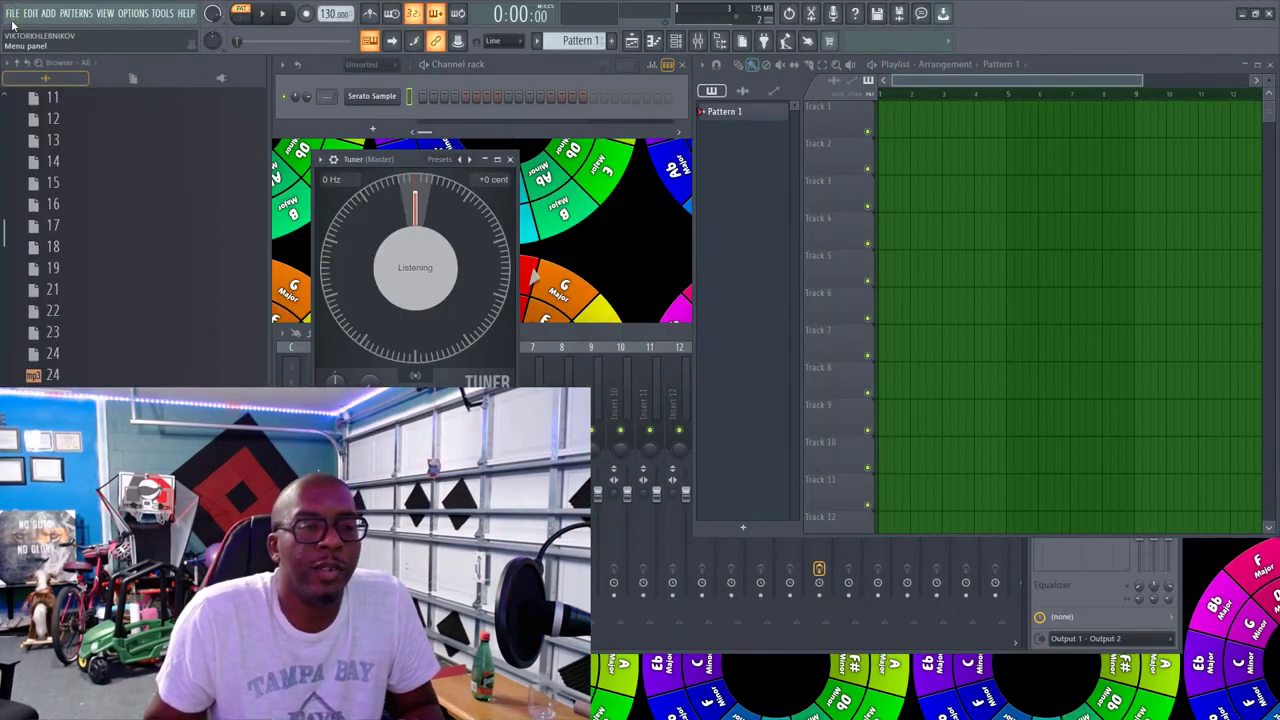
drag(4, 234, 3, 670)
scroll(34, 375, up, 4)
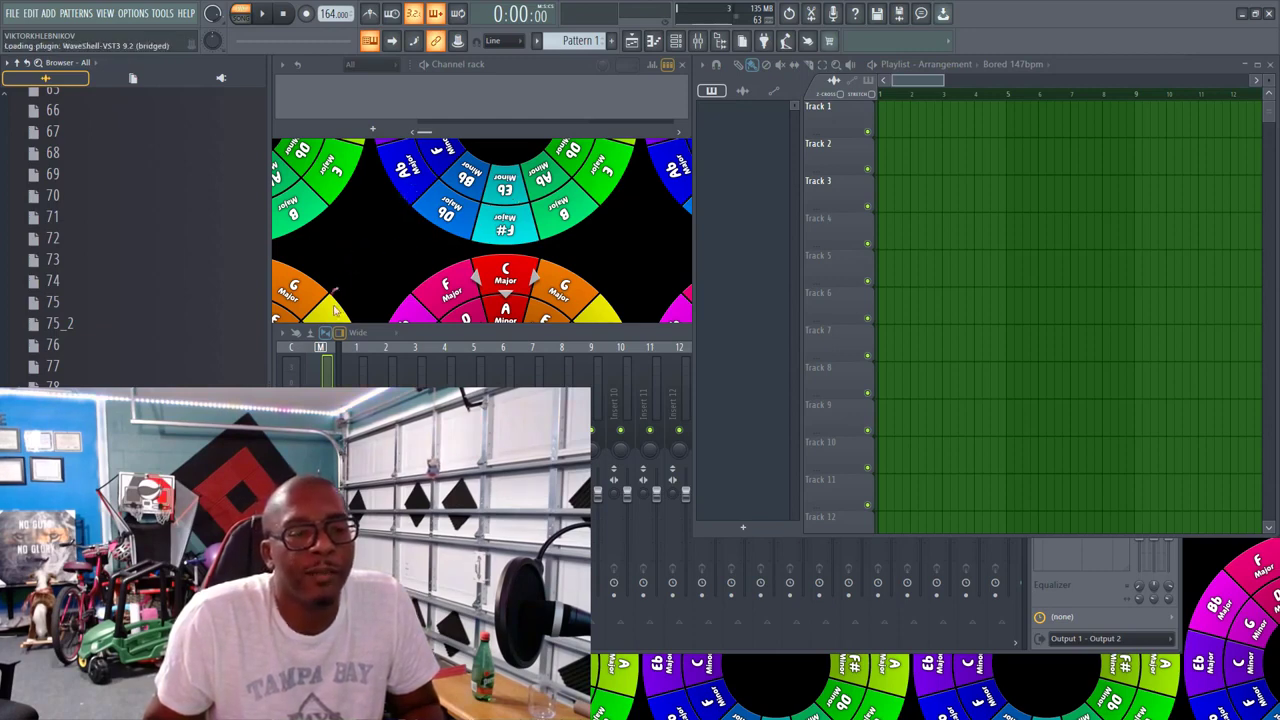
click(592, 245)
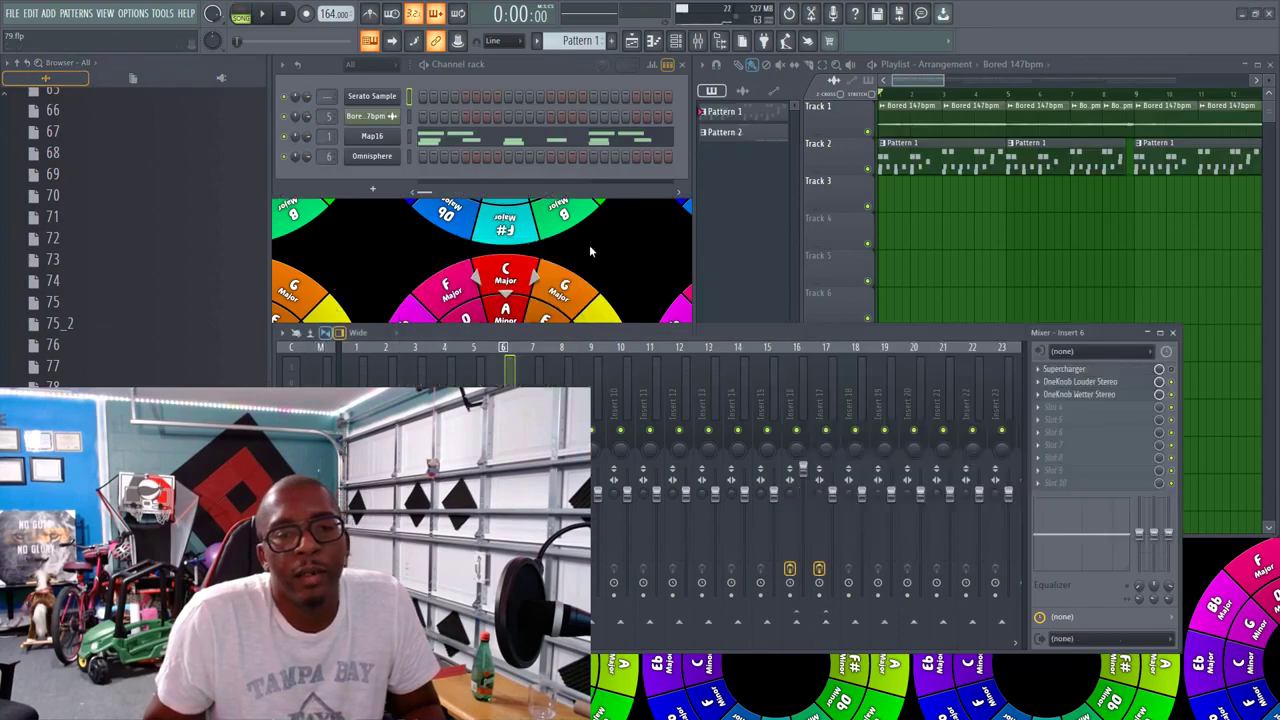
click(12, 13)
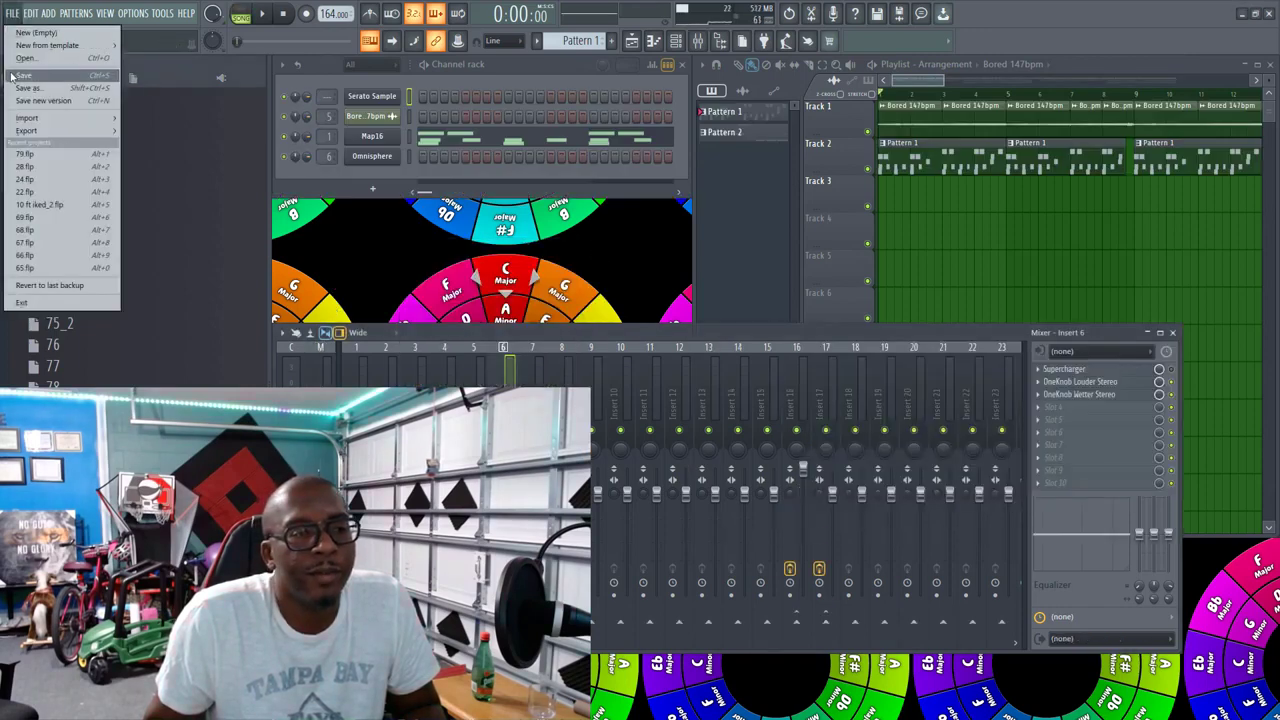
click(15, 76)
Step: Open project 80 and set the Channel rack's display filter to All
right_click(53, 438)
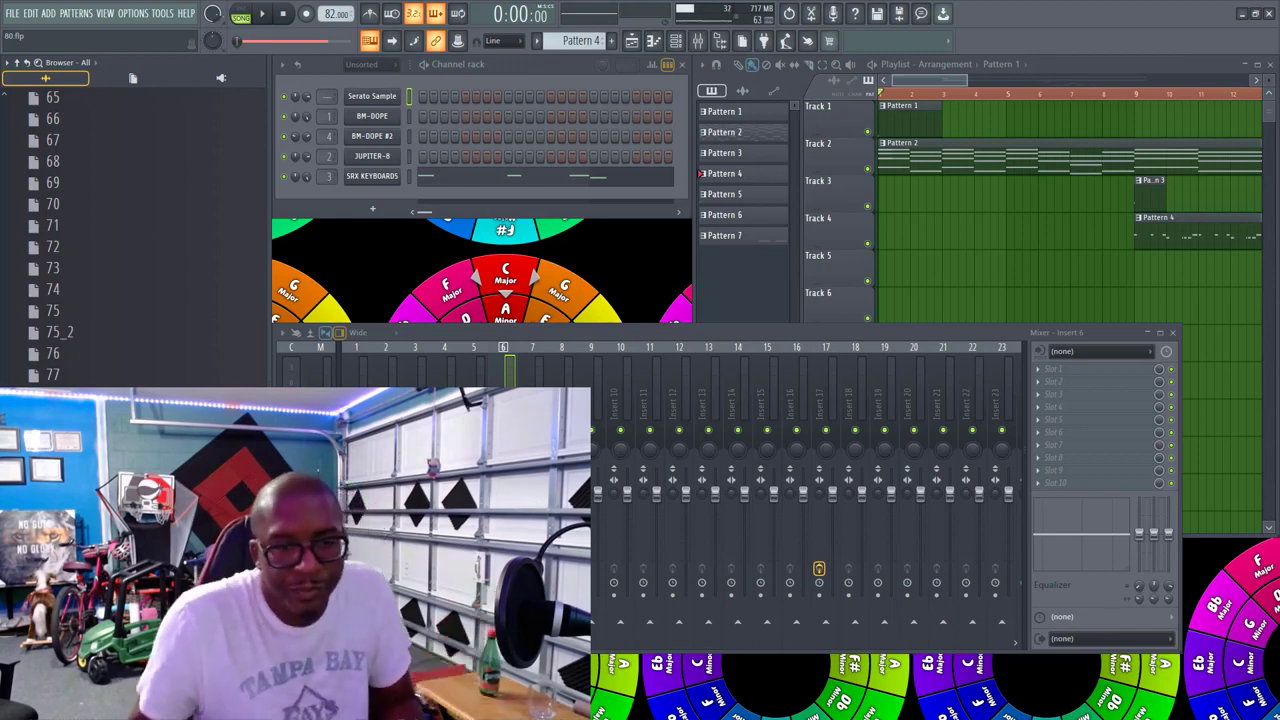
click(366, 66)
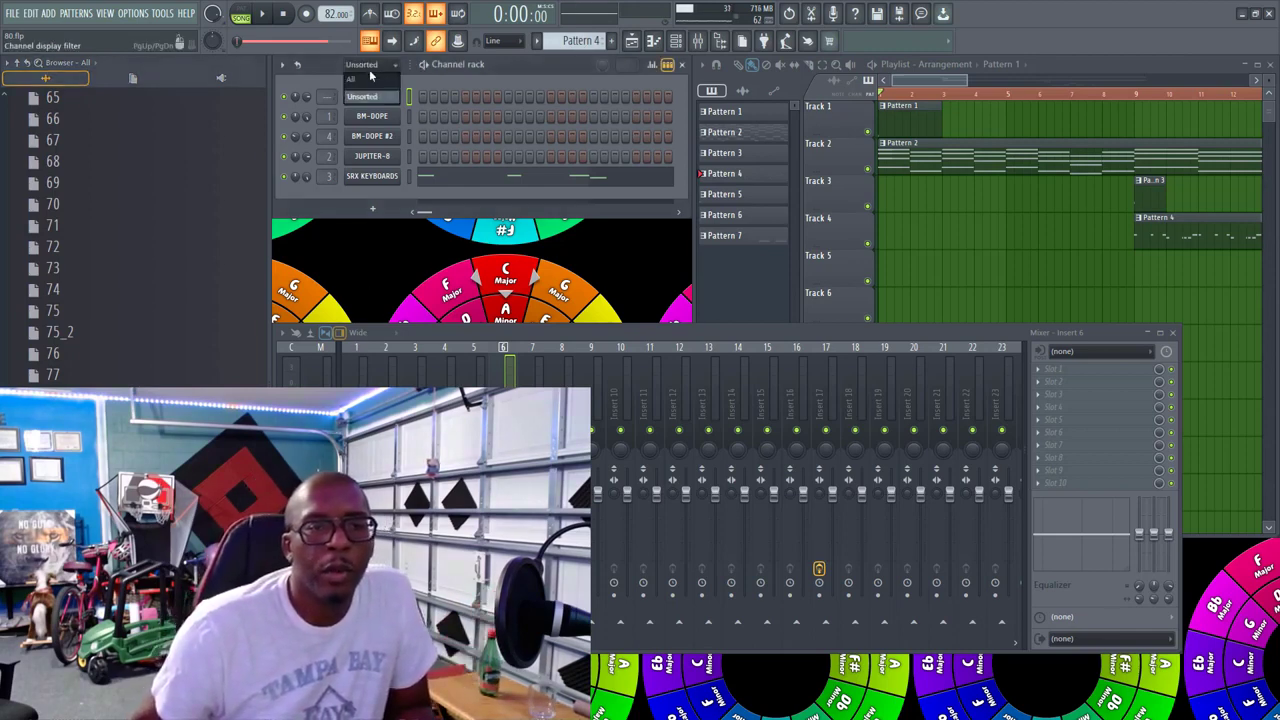
click(365, 78)
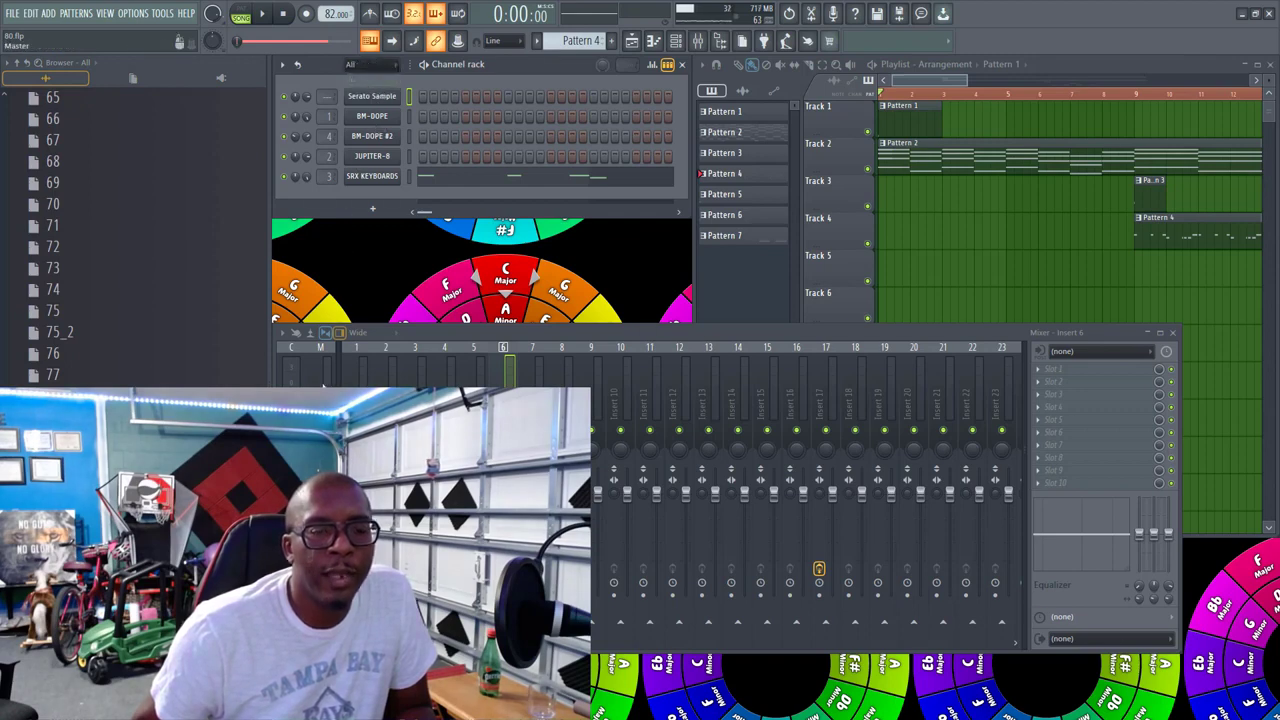
Step: Examine the effects loaded on the Master track and on the mixer inserts, including Inserts 17, 3 and 1
click(322, 382)
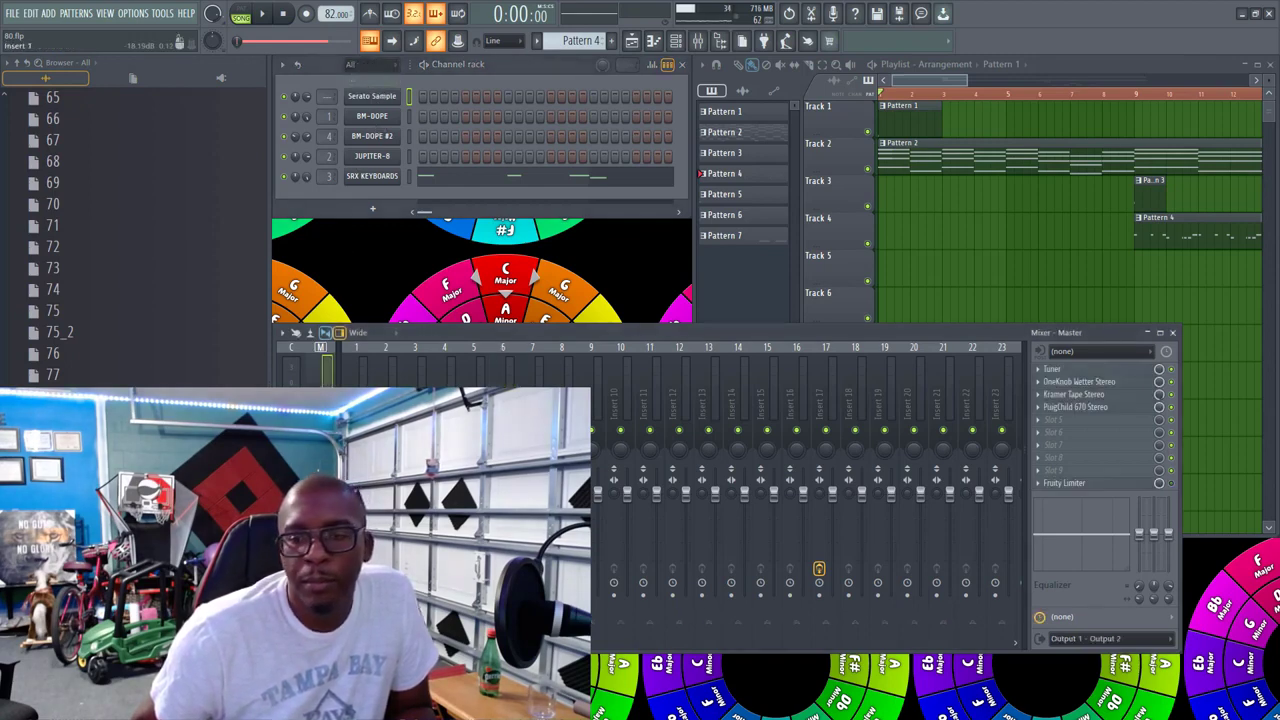
drag(356, 393, 620, 395)
drag(785, 398, 834, 387)
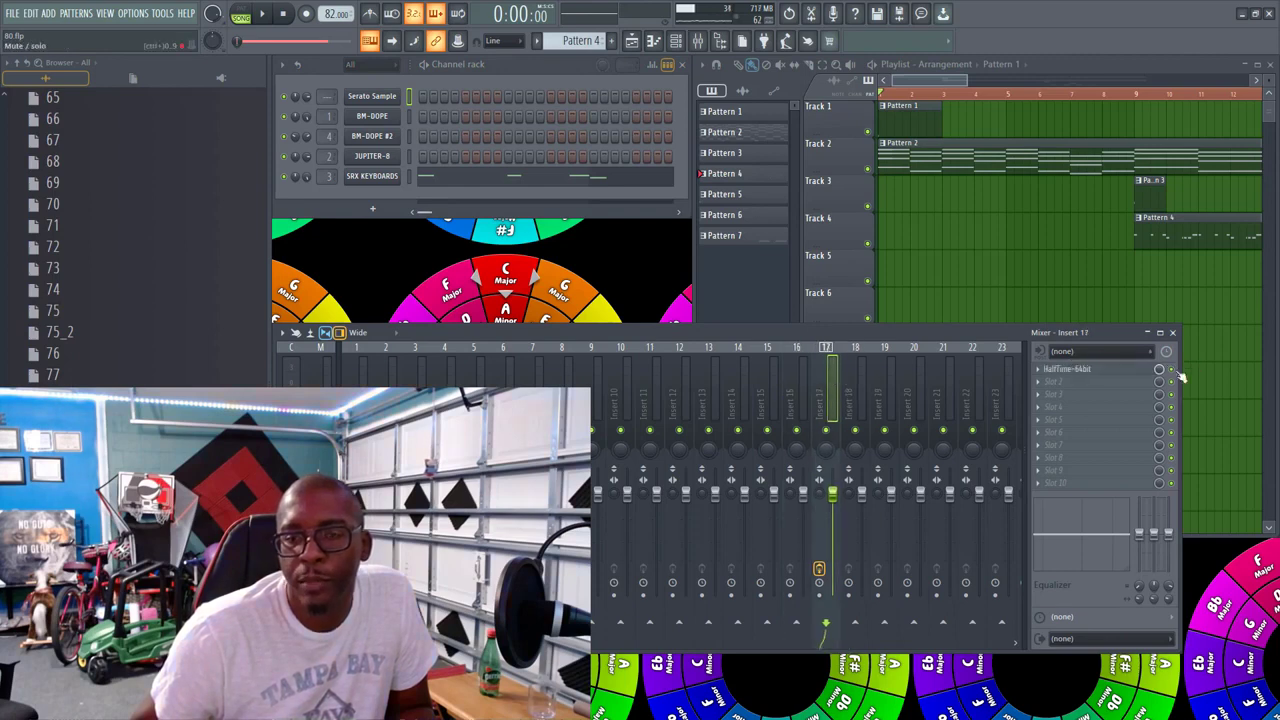
drag(621, 368, 450, 373)
key(Left)
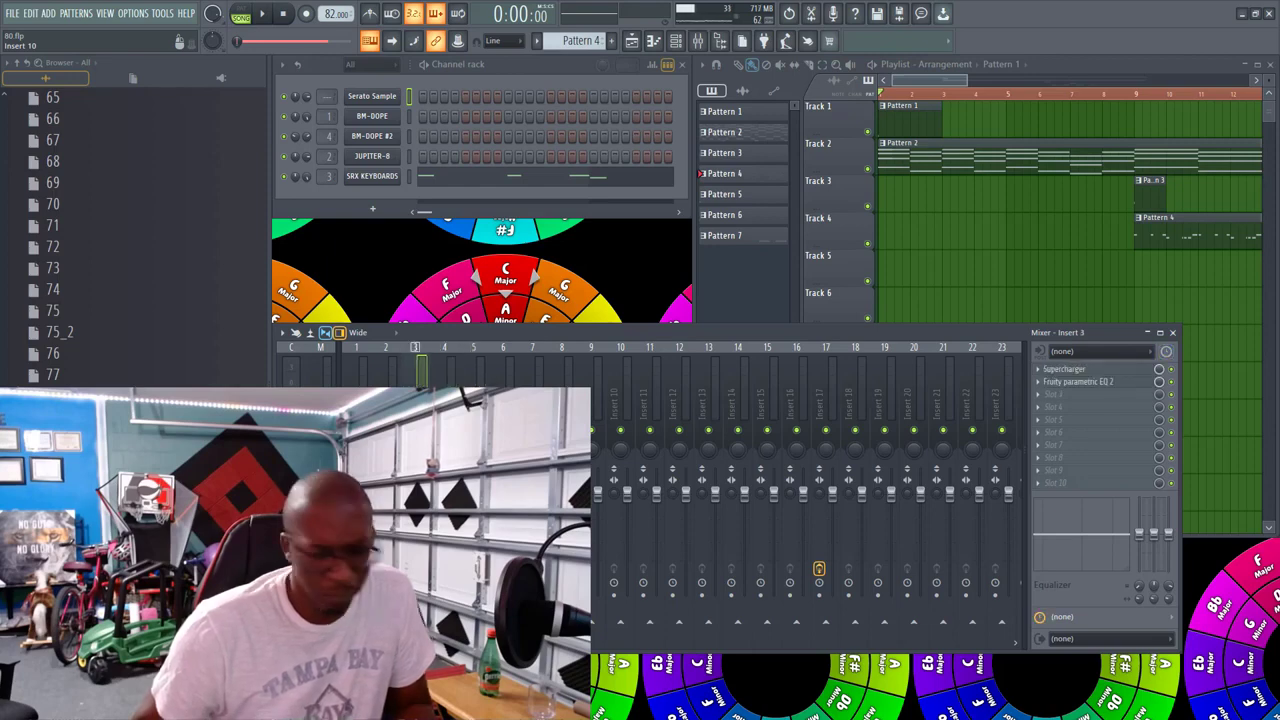
key(Left)
key(Left)
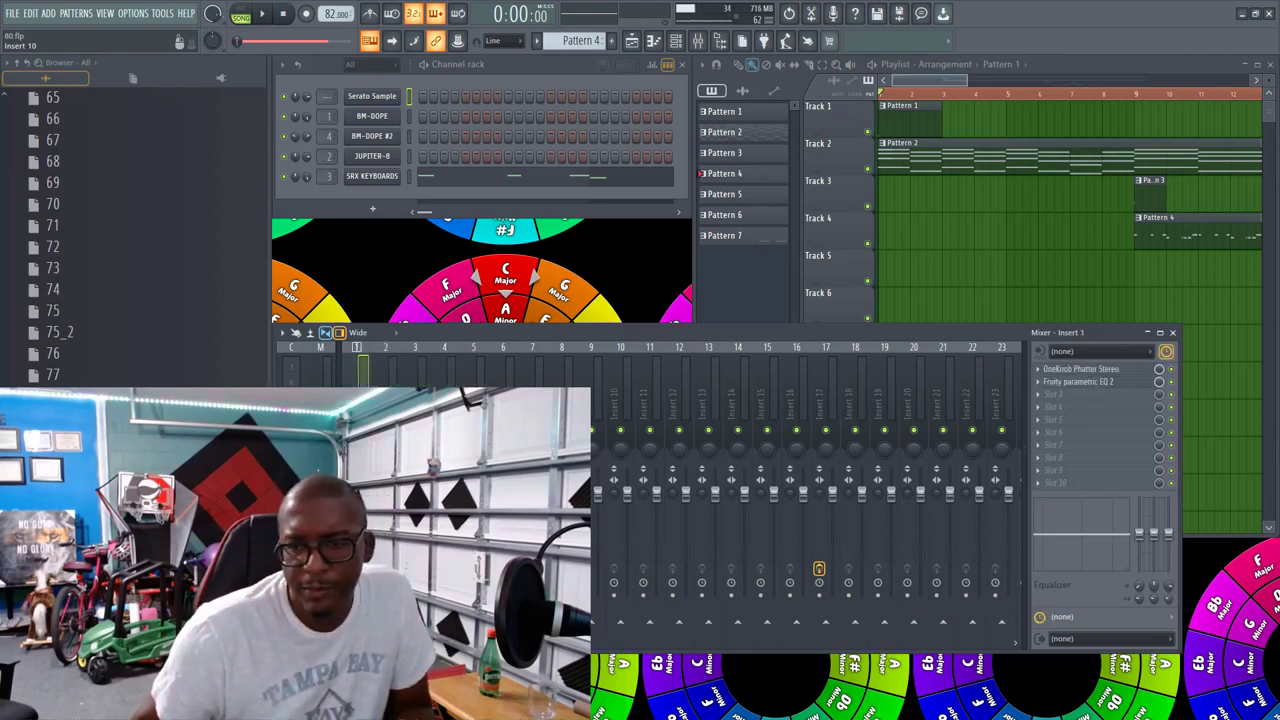
click(329, 384)
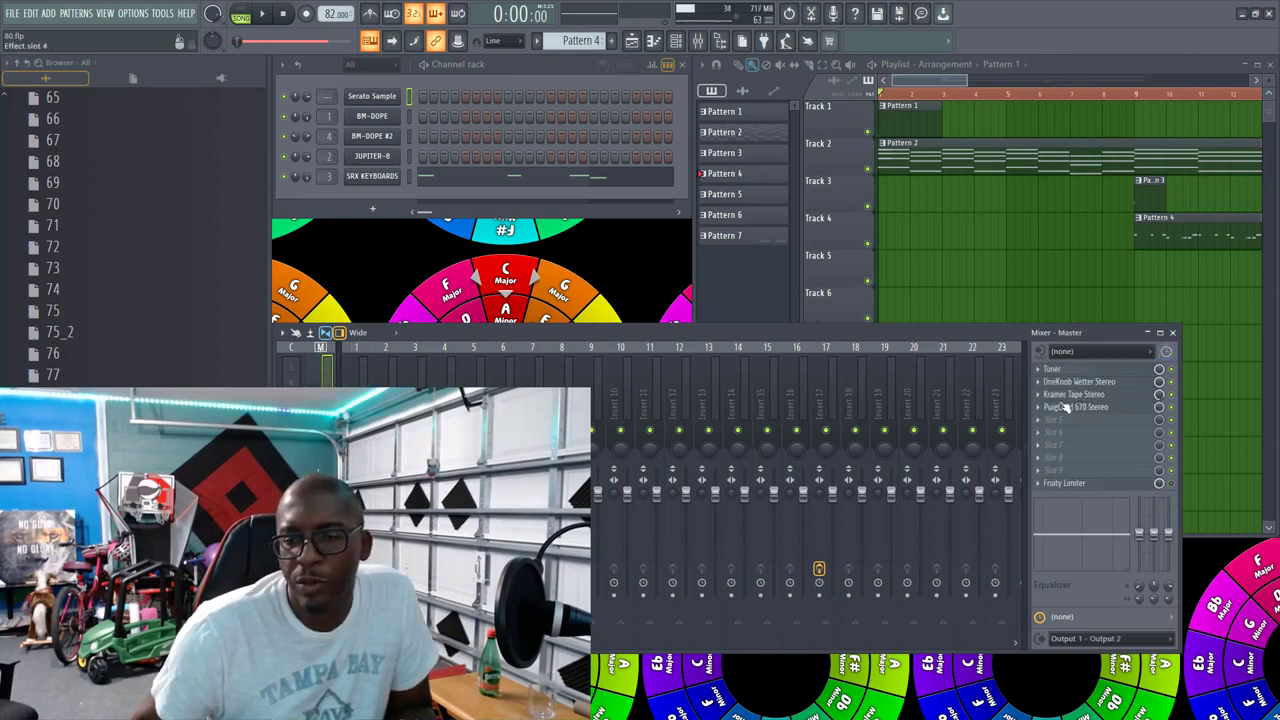
Step: Check the instruments on the SRX KEYBOARDS, JUPITER-8, BM-DOPE #2 and BM-DOPE channels, closing the last plugin window
click(366, 177)
click(371, 156)
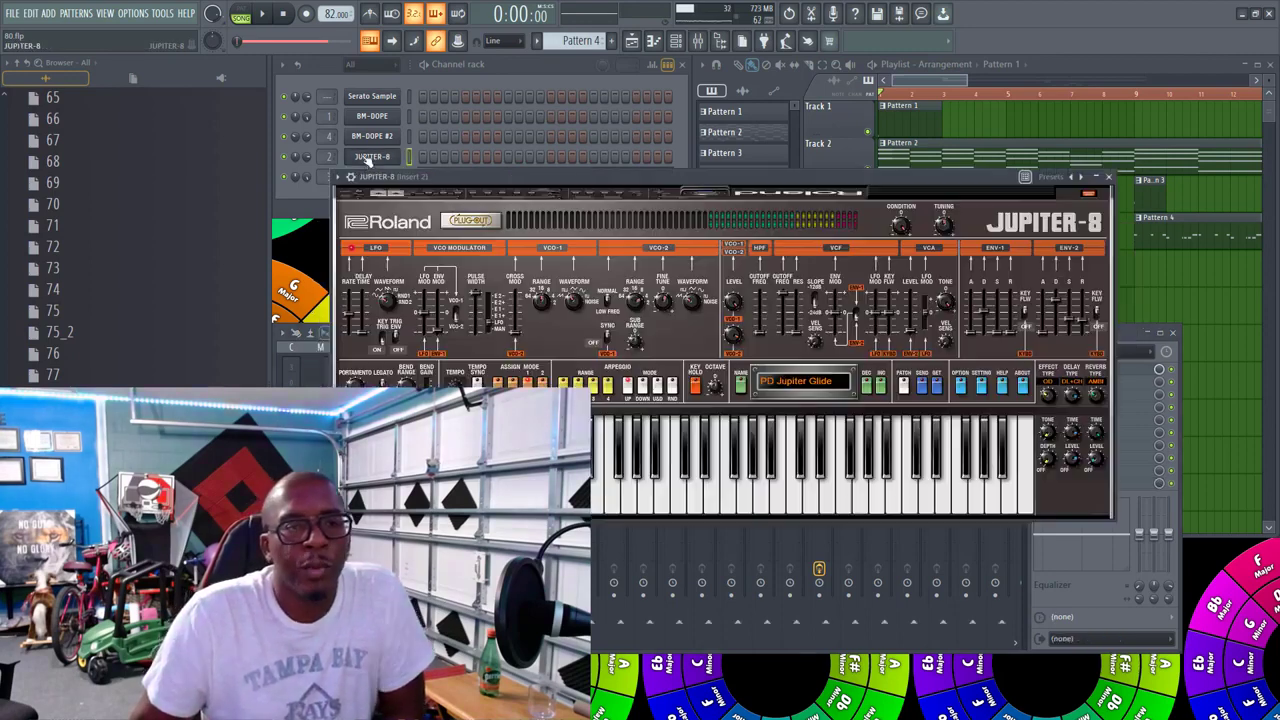
click(367, 140)
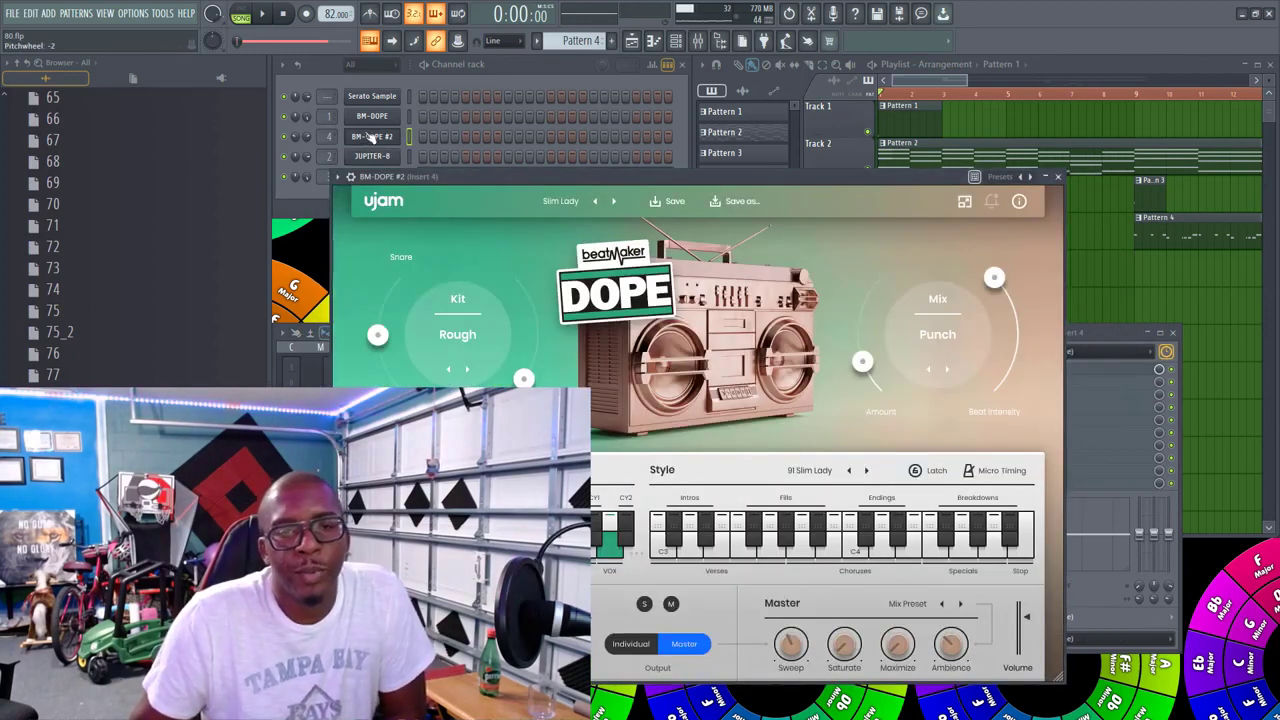
click(371, 116)
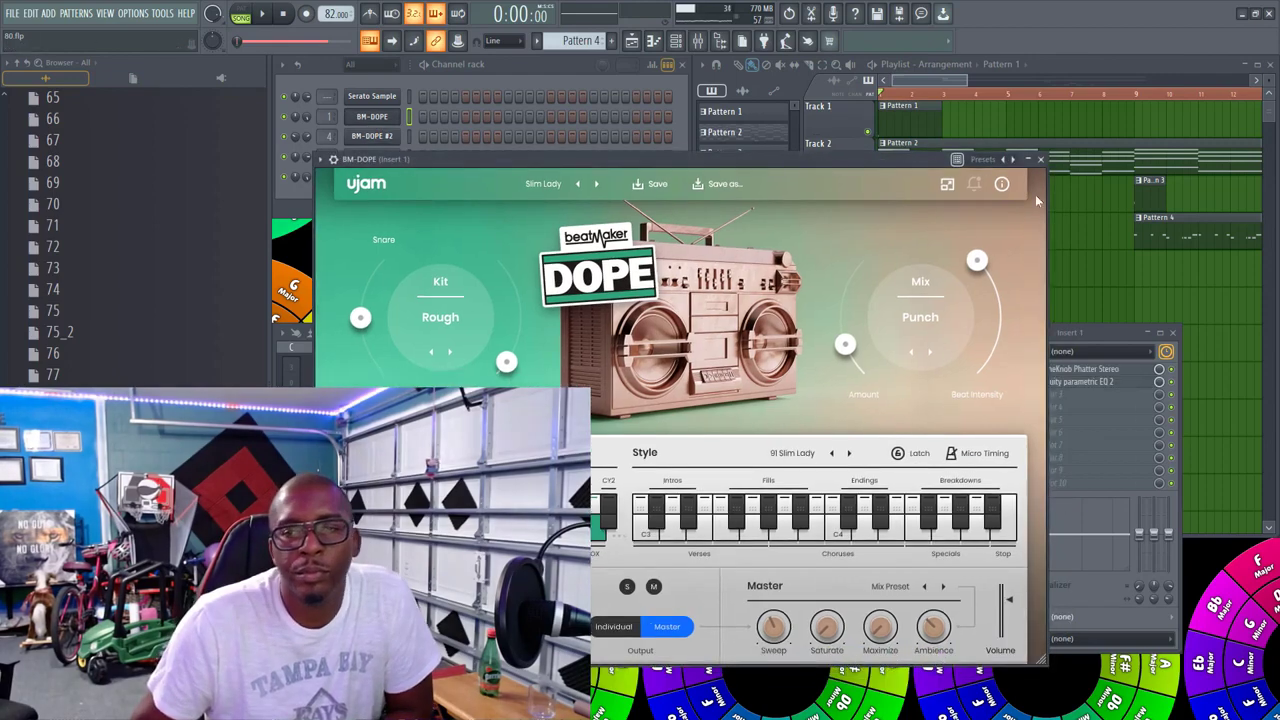
click(1042, 160)
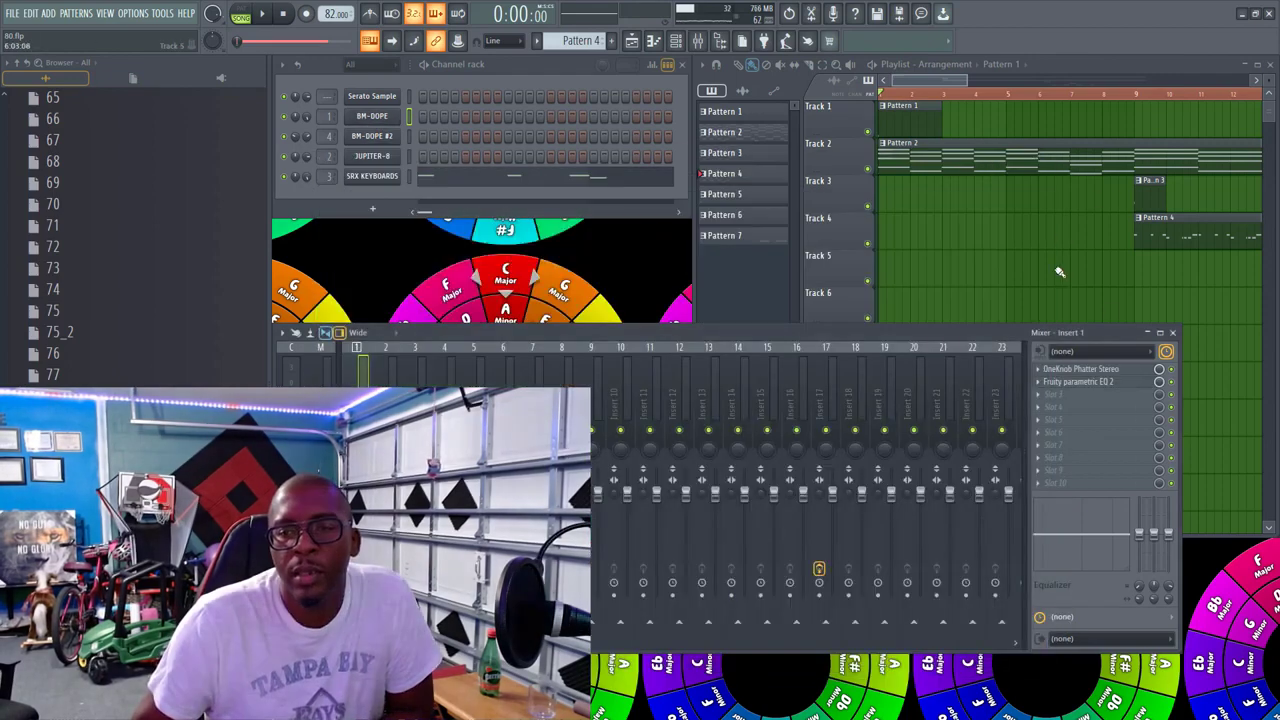
Step: Close the mixer, activate the Playlist's select tool and clear the time selection over the arrangement
click(1170, 332)
drag(970, 85, 1193, 97)
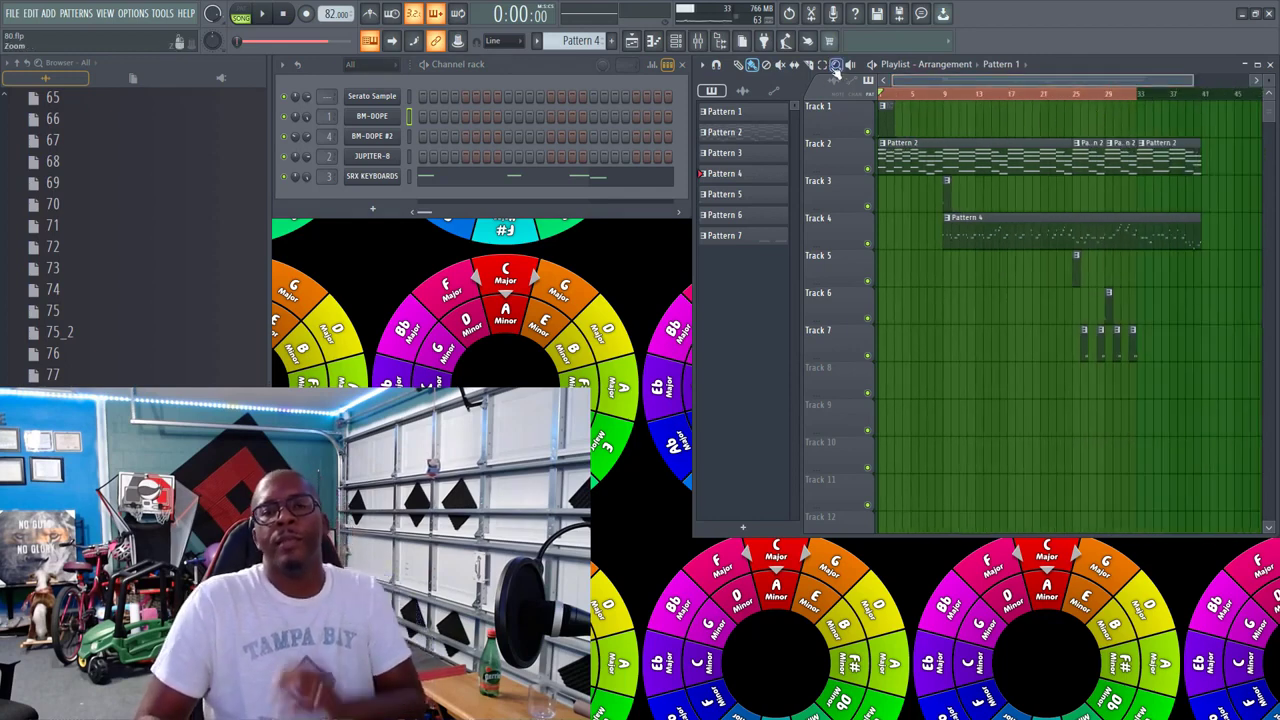
click(823, 65)
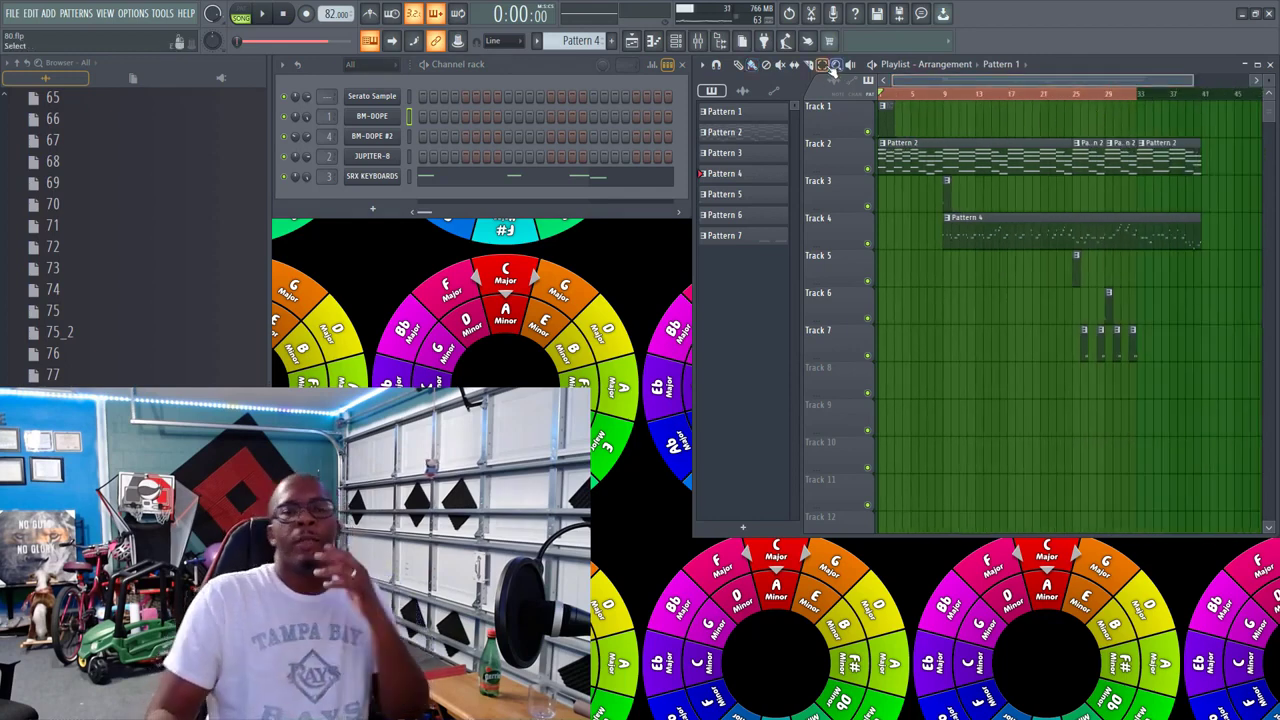
click(895, 97)
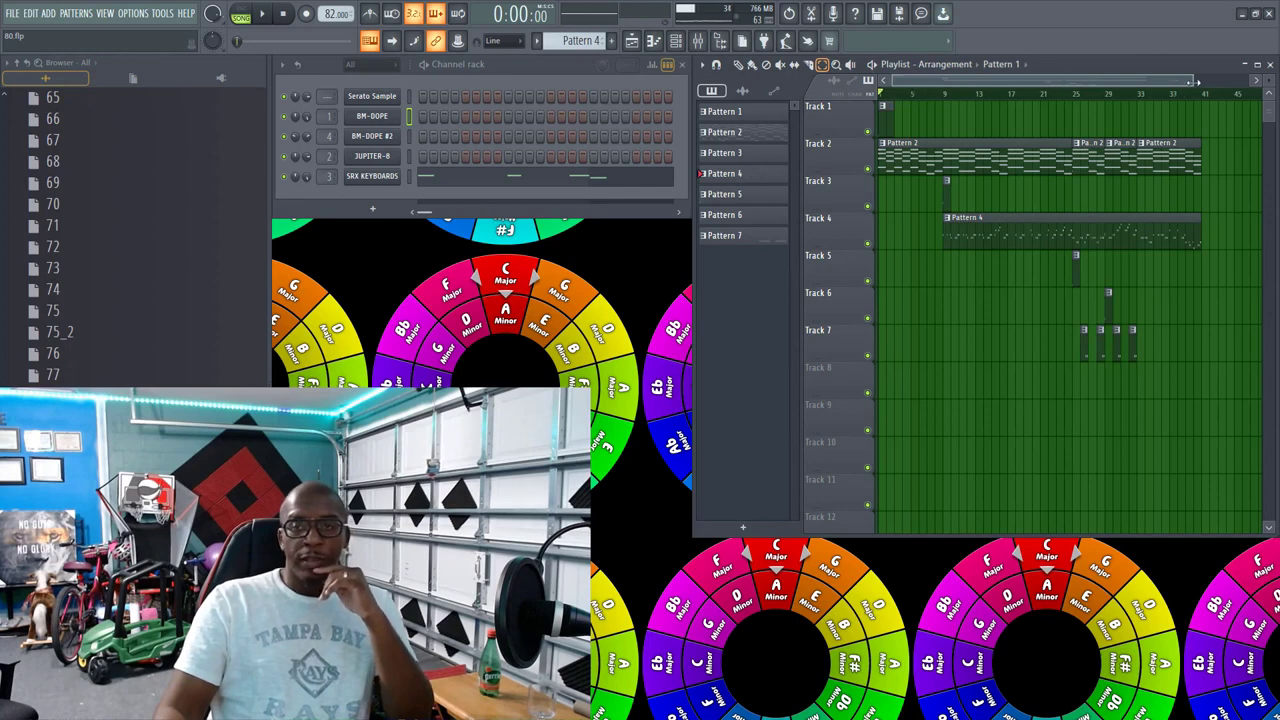
drag(1194, 82, 1150, 88)
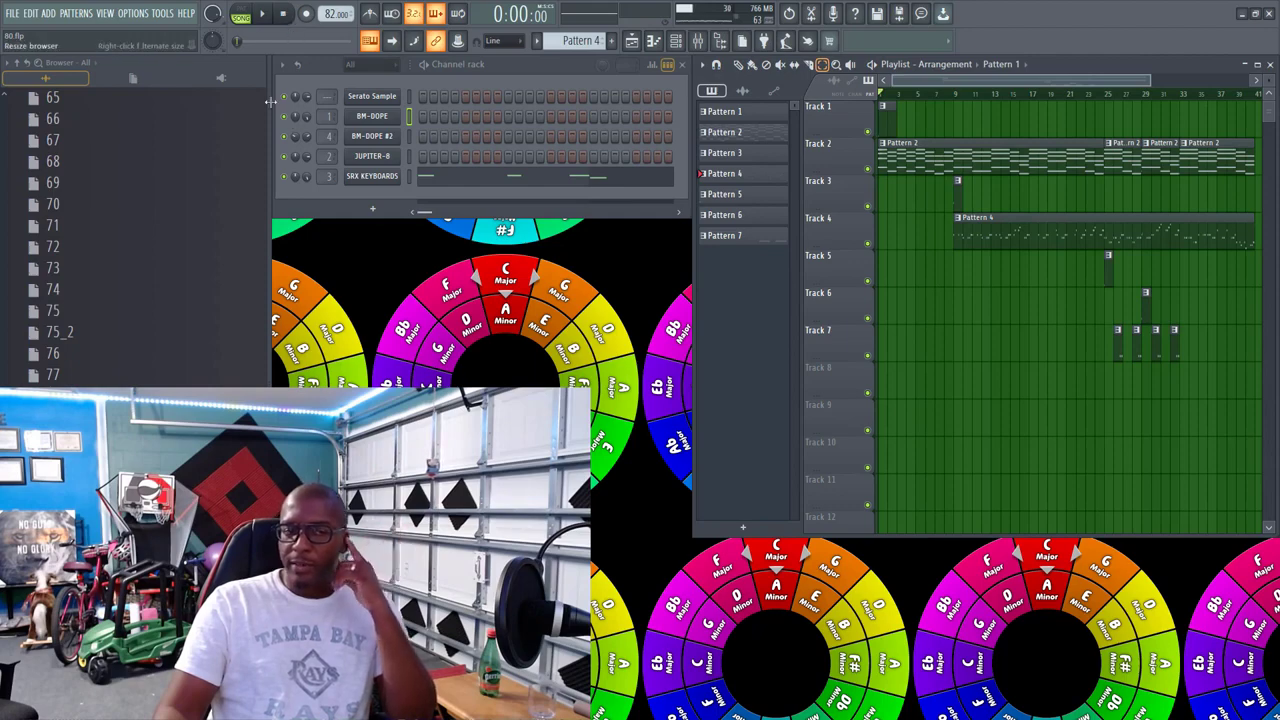
mouse_move(270, 100)
mouse_down()
mouse_move(226, 99)
mouse_move(270, 99)
mouse_up()
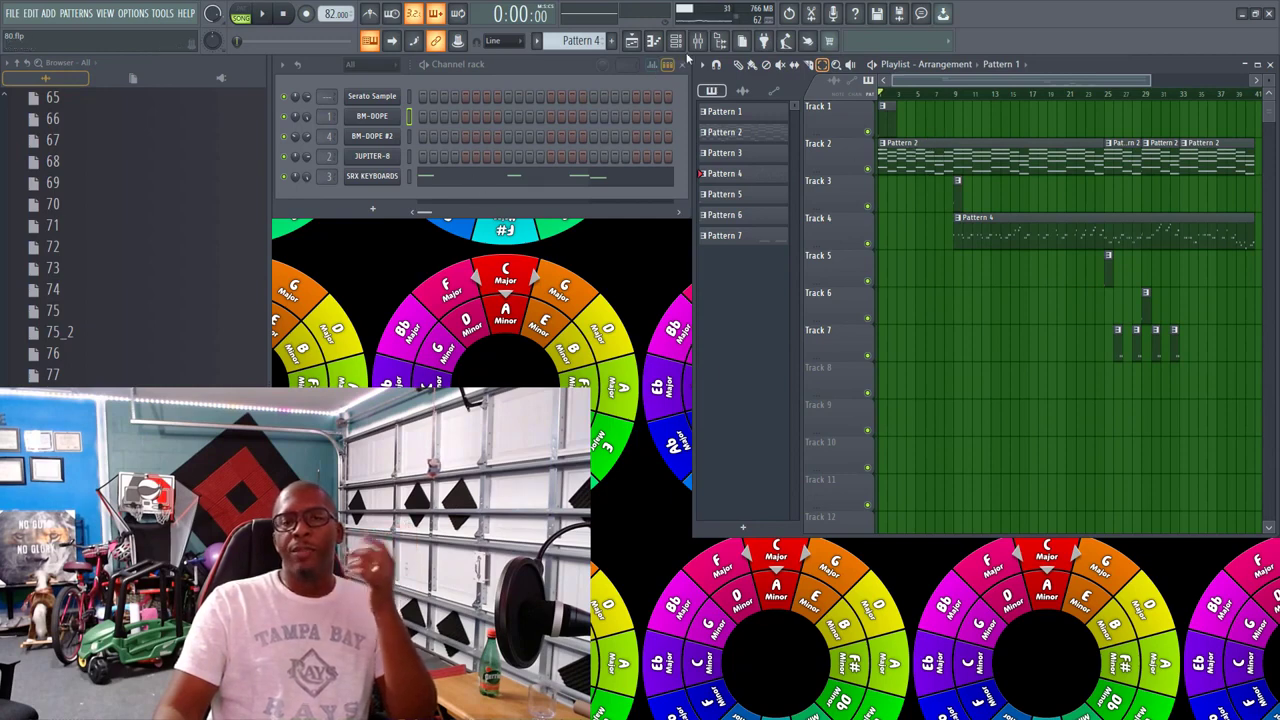
Step: Reopen the mixer and check the BM-DOPE #2 instrument and the effects on Insert 4 and the Master track
click(698, 40)
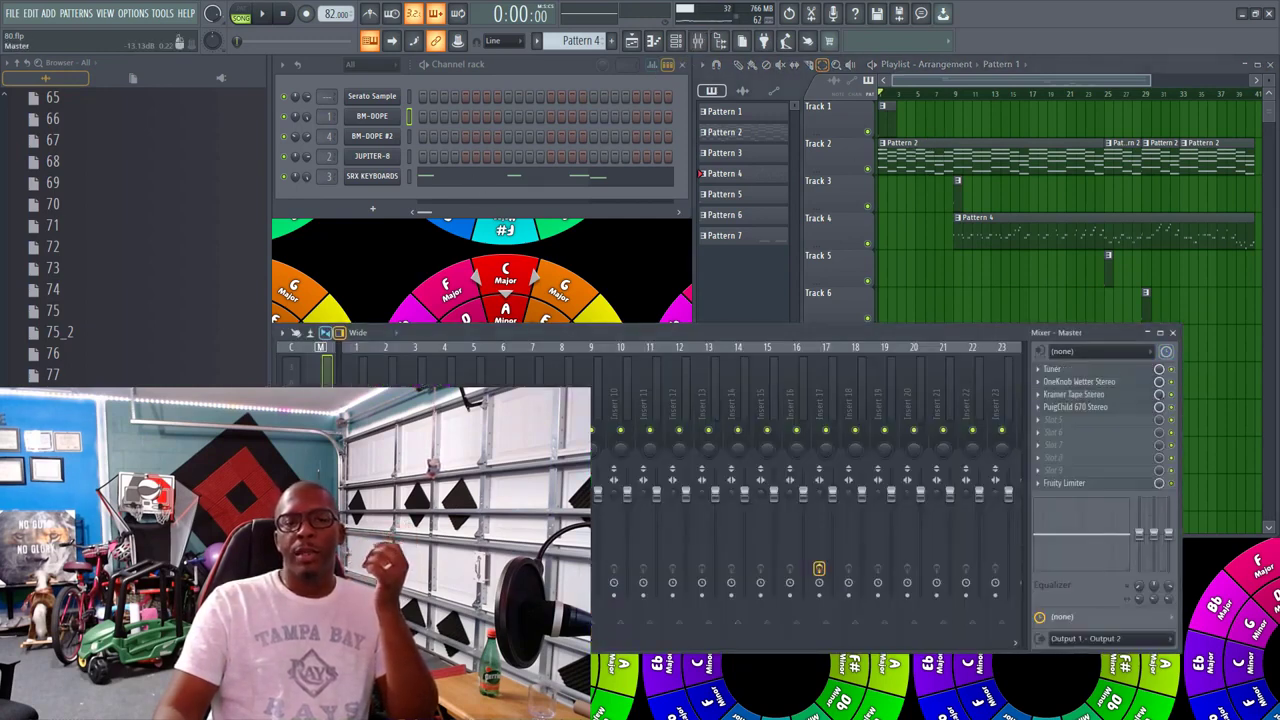
click(385, 136)
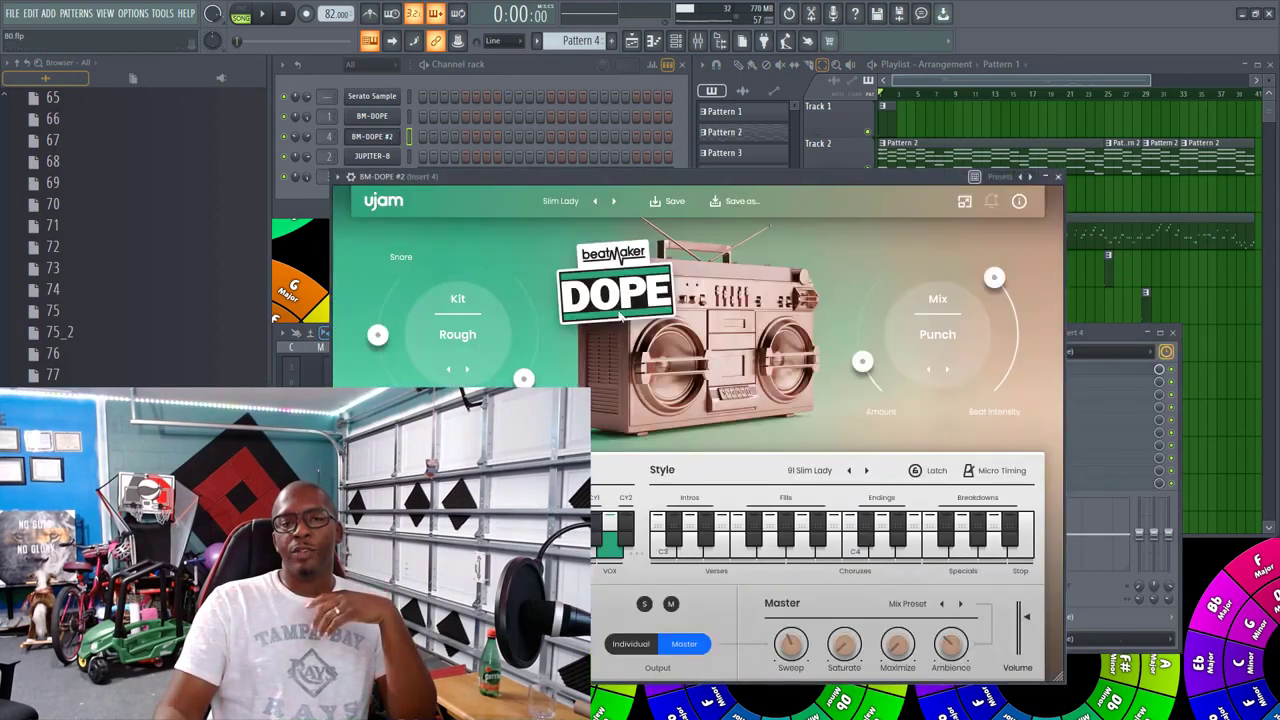
click(1057, 178)
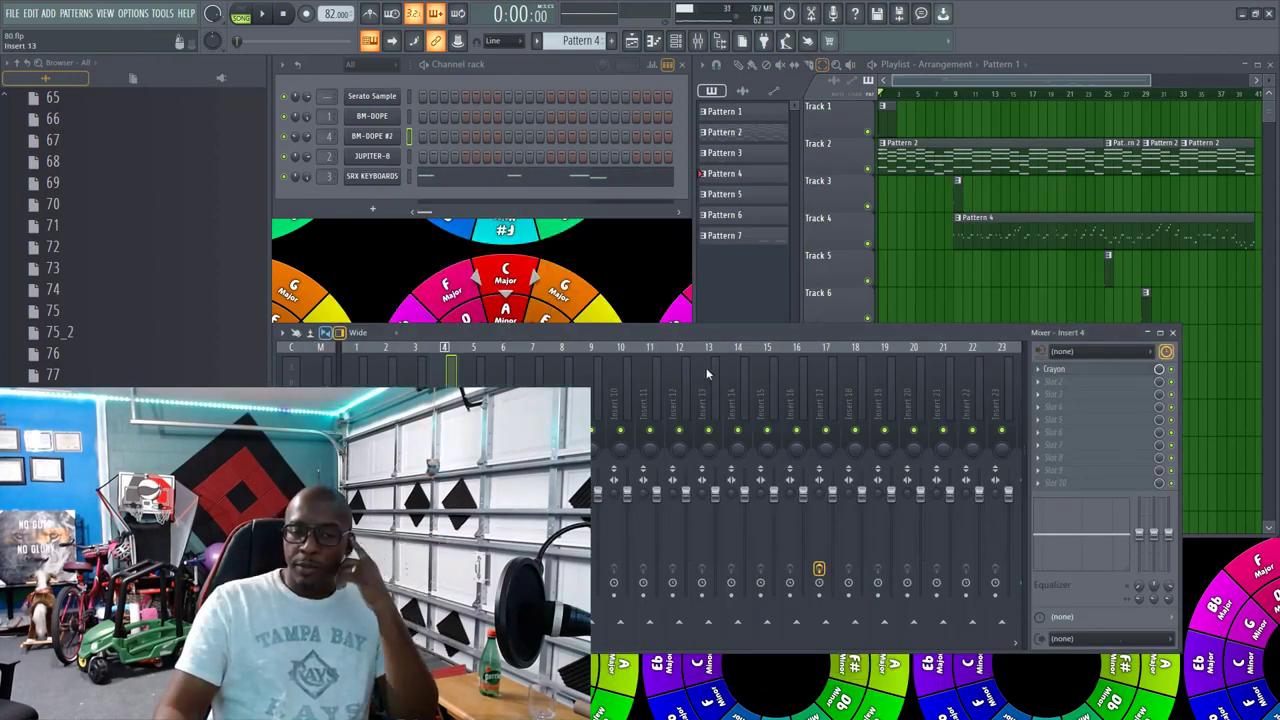
click(363, 375)
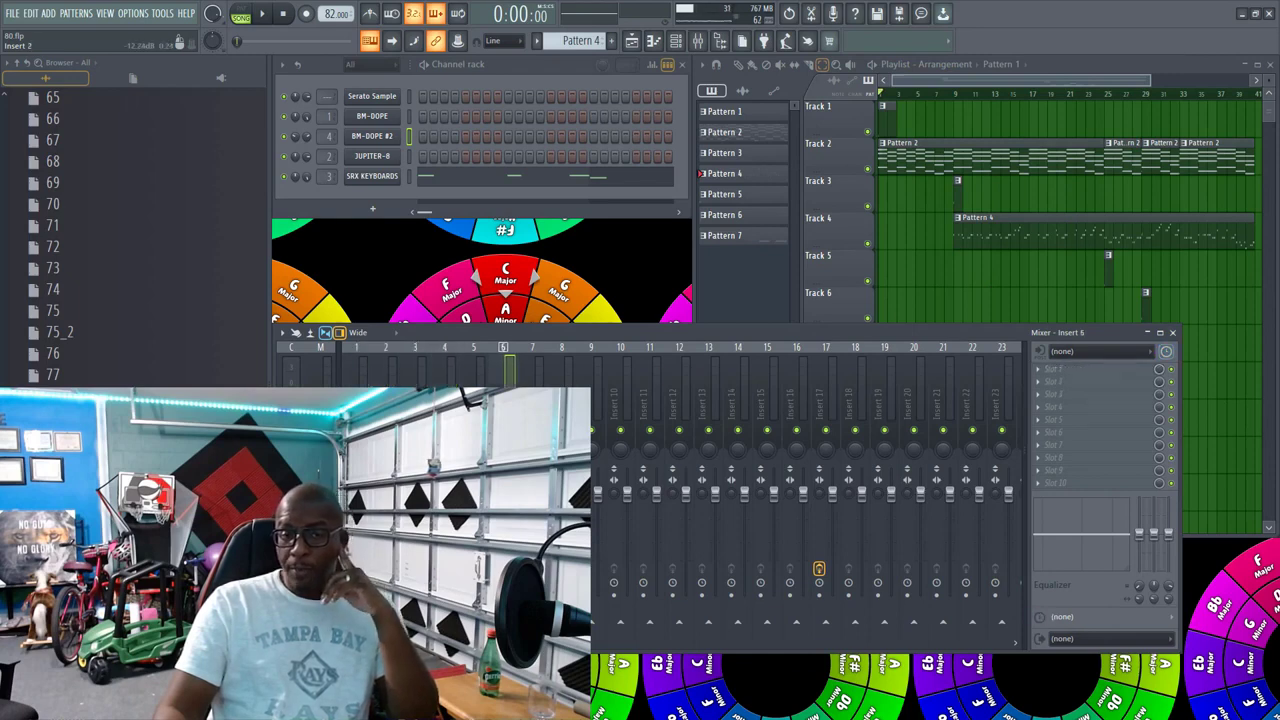
click(321, 398)
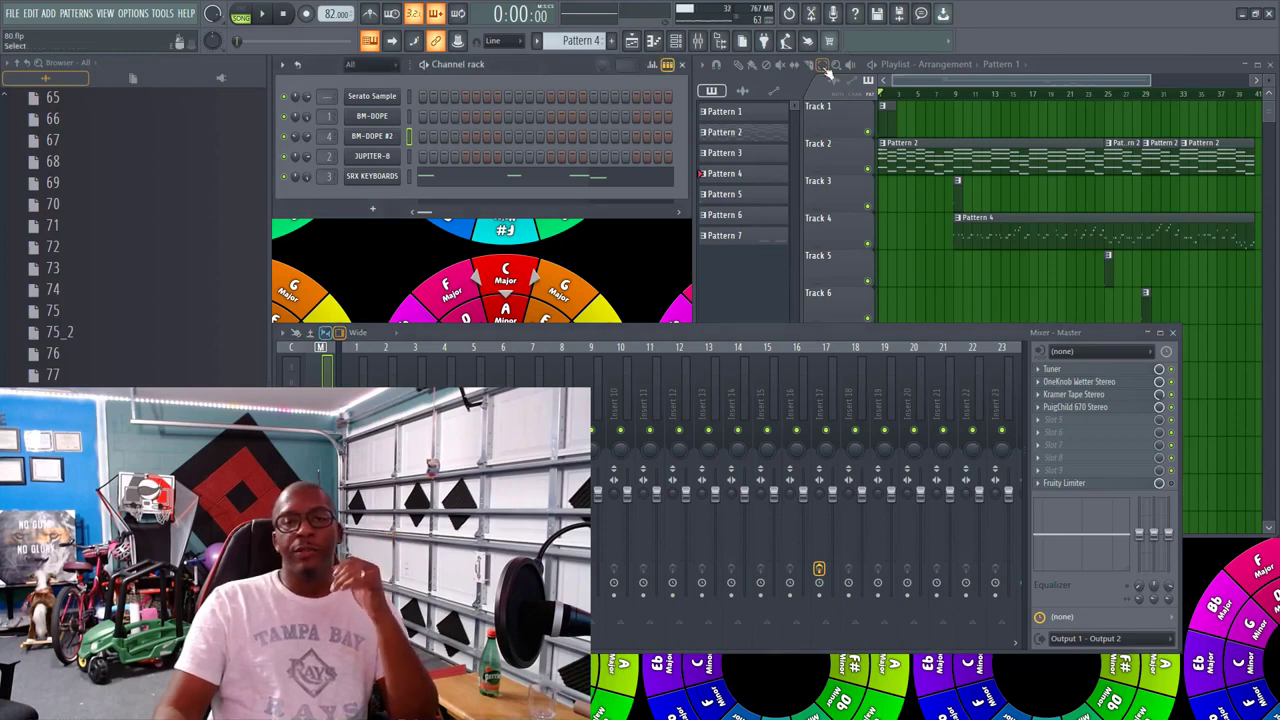
Step: Review Patterns 1, 2 and 4 in the Playlist with the whole arrangement in view, and check the SRX KEYBOARDS instrument's patch
click(1025, 68)
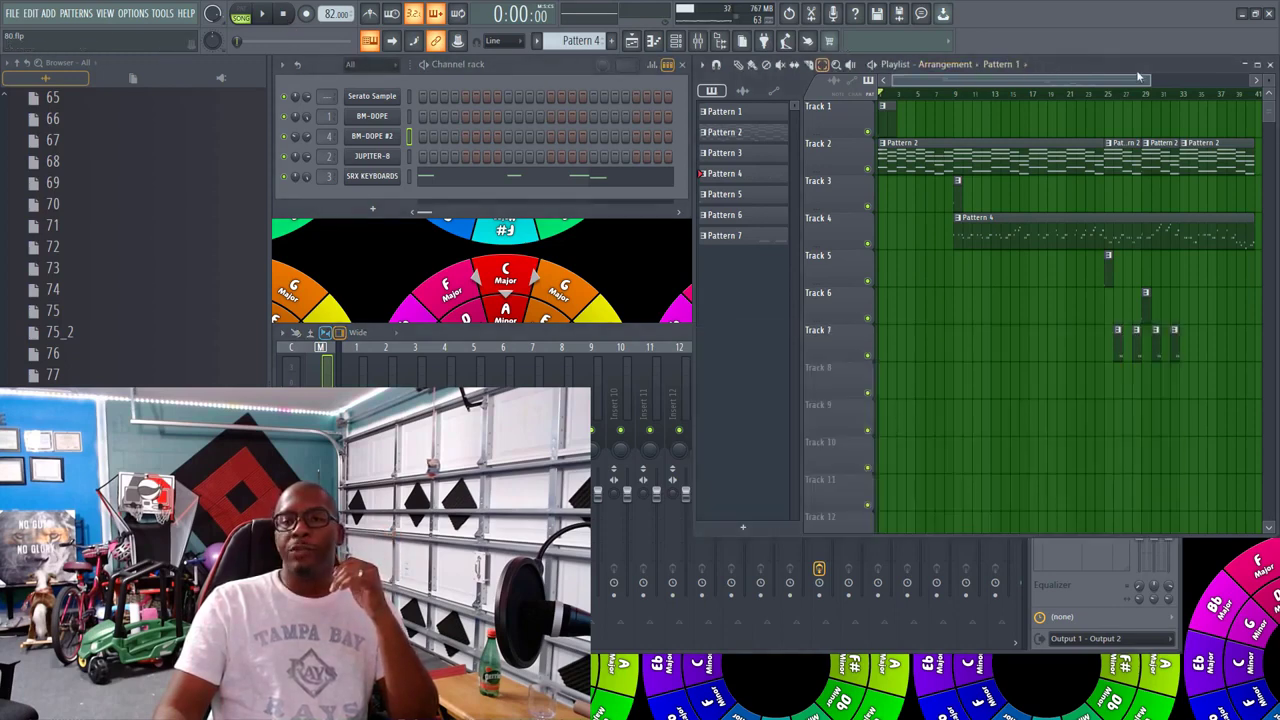
drag(1150, 78, 1172, 80)
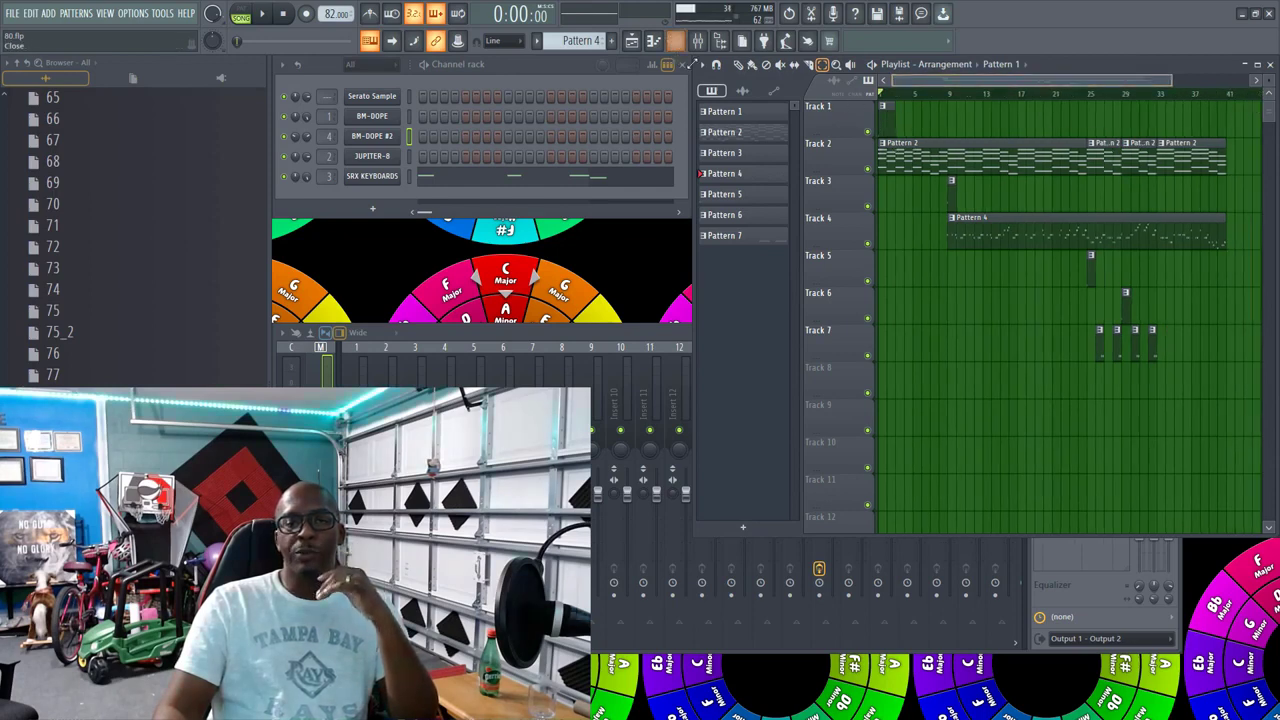
click(886, 108)
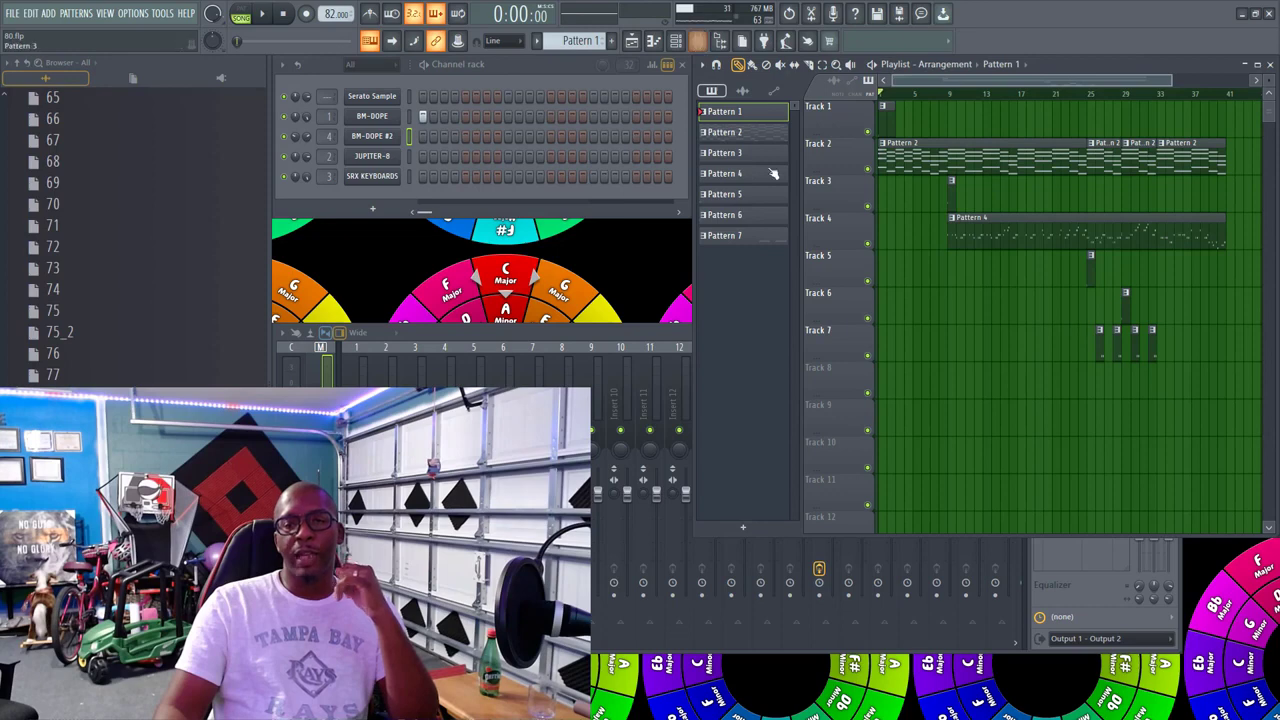
click(930, 160)
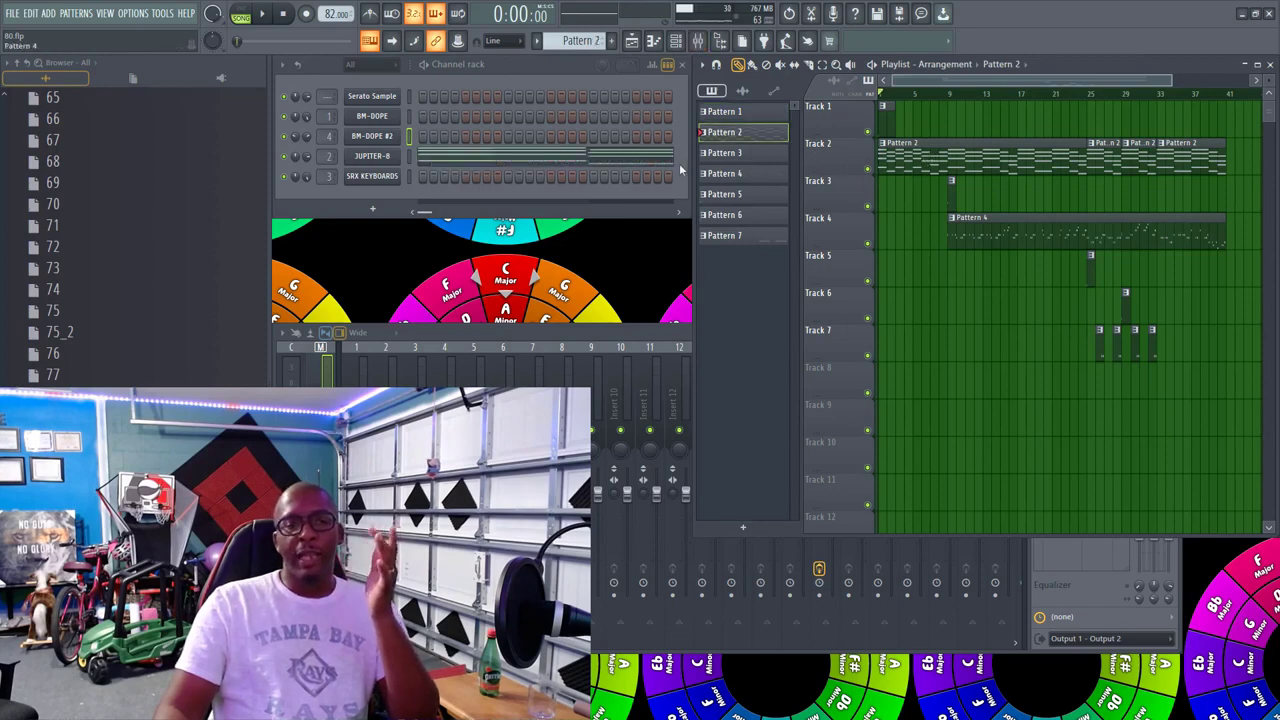
click(745, 173)
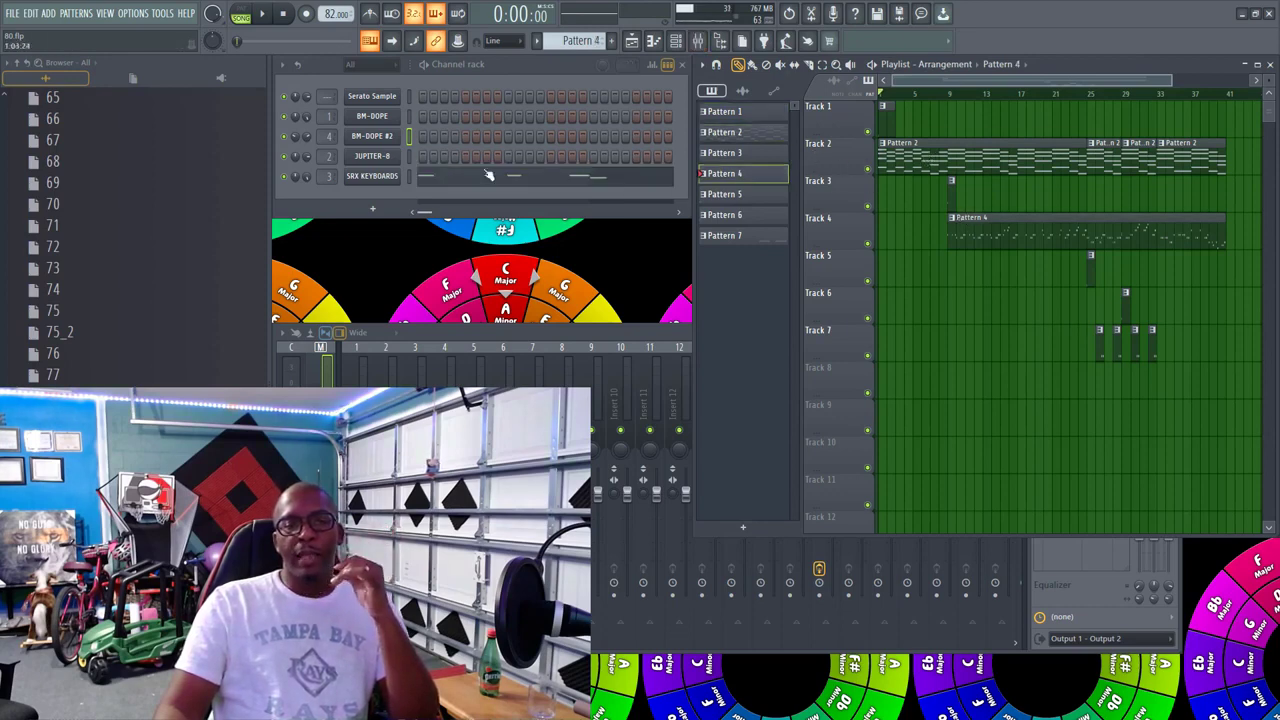
click(400, 179)
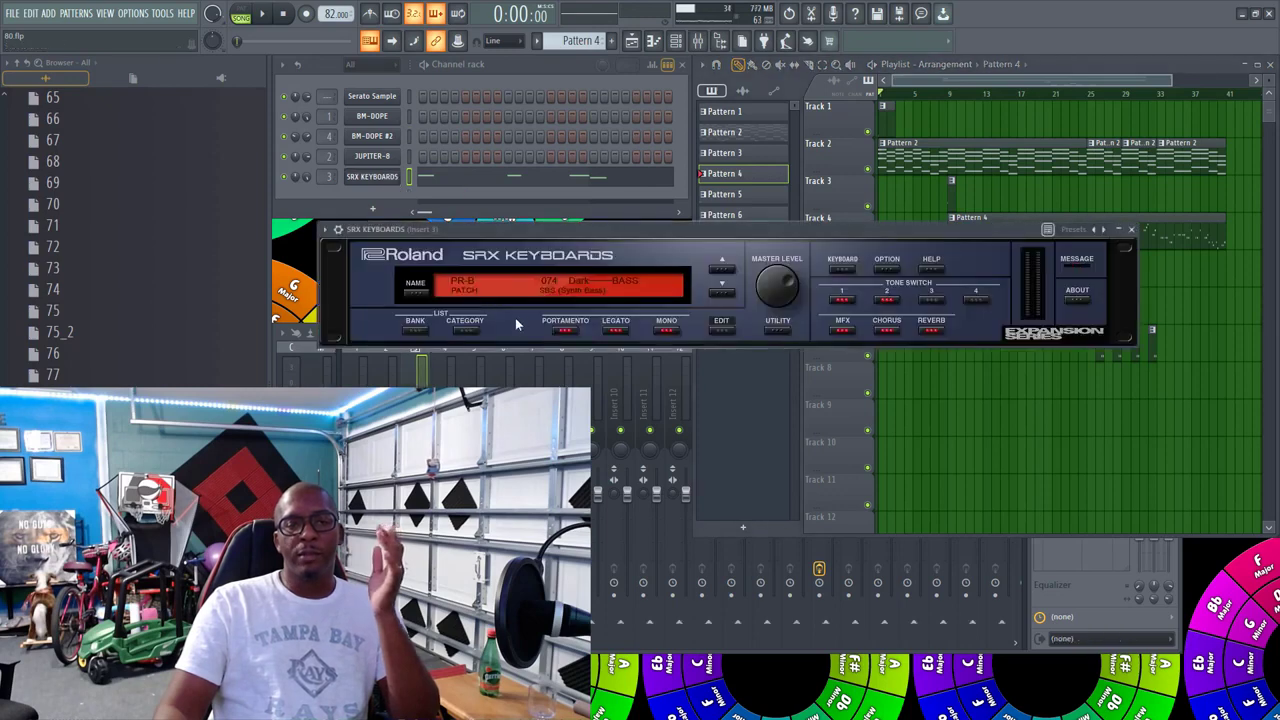
click(1128, 231)
Step: Play the song from the start and check the mixer levels, including Insert 3 and the Master track
key(space)
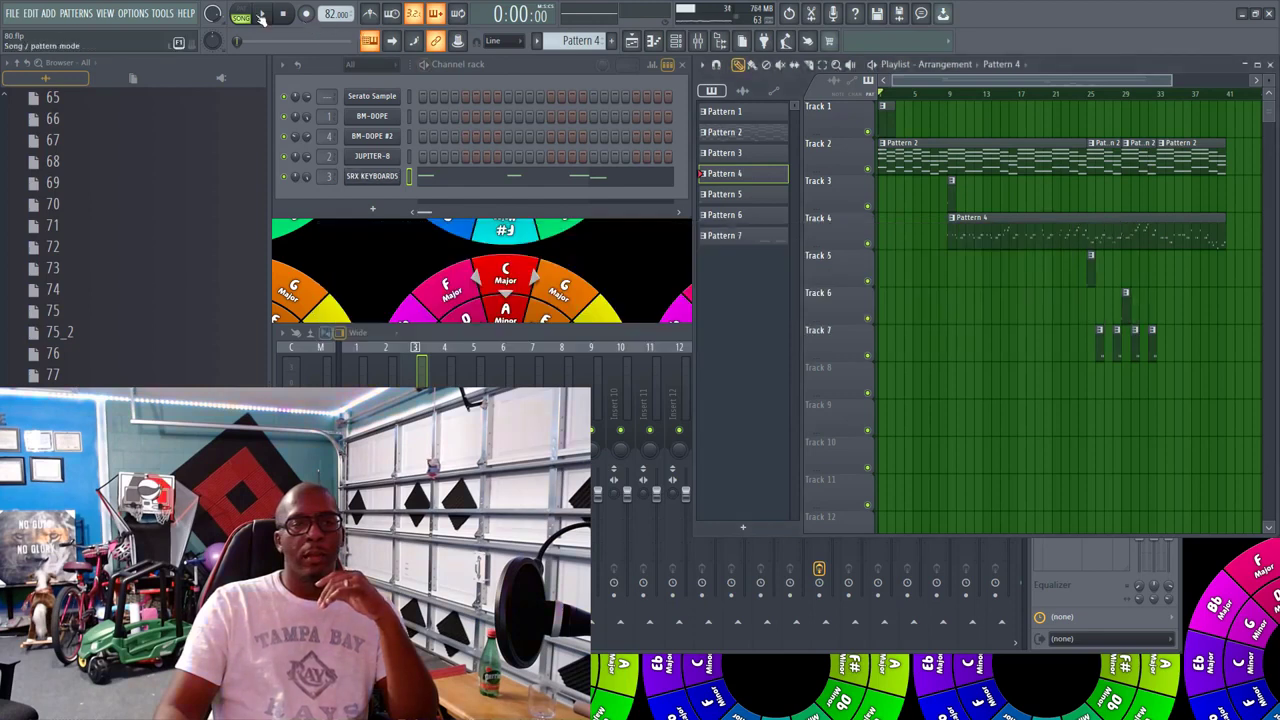
click(455, 341)
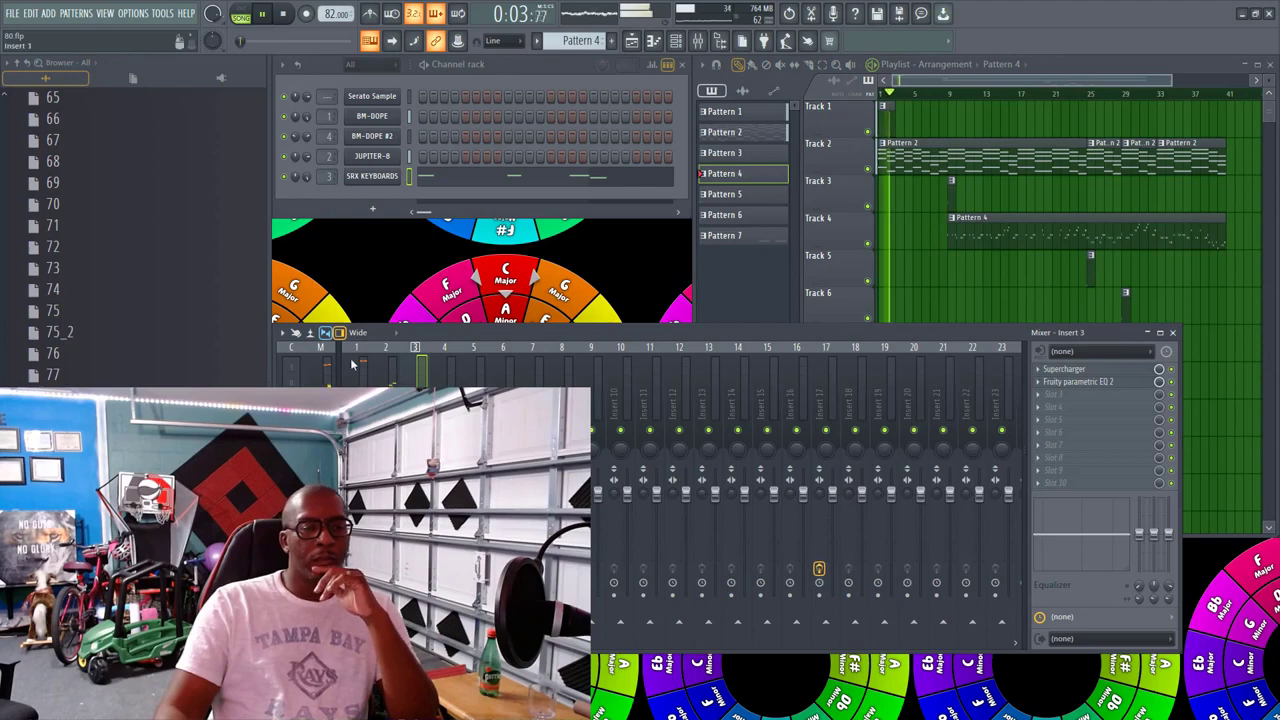
scroll(332, 371, down, 2)
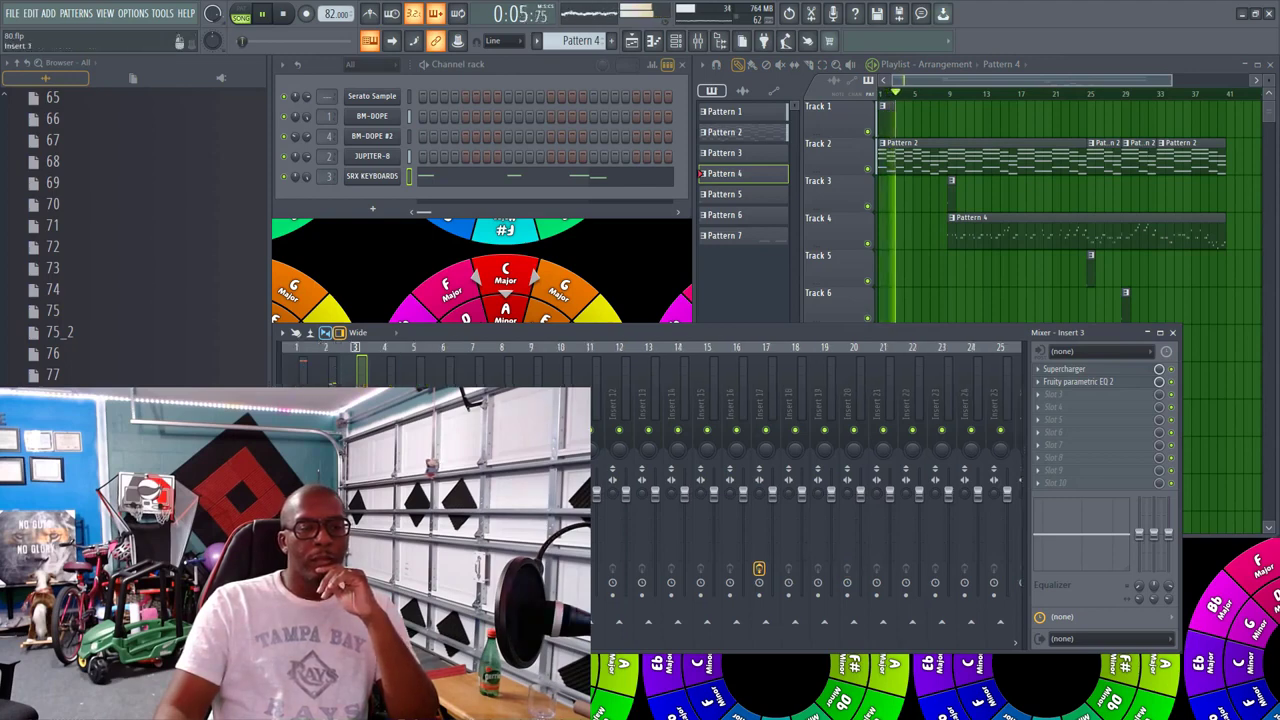
scroll(364, 384, up, 2)
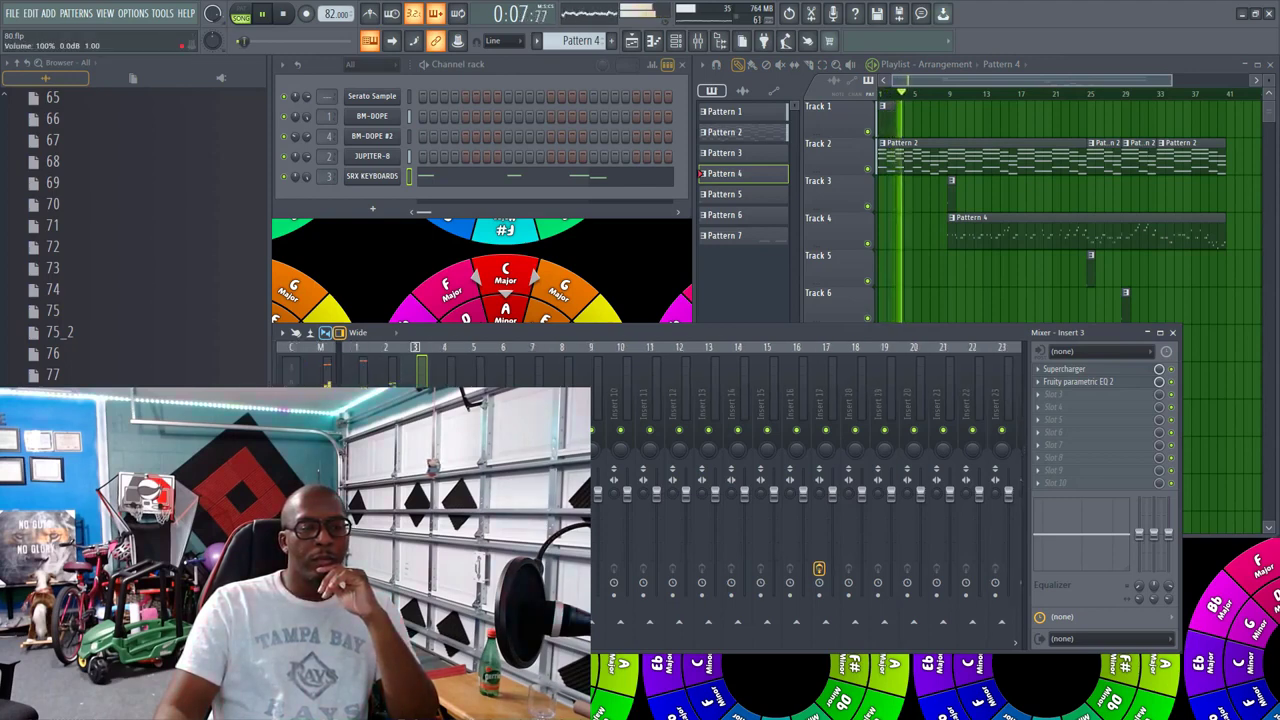
click(322, 368)
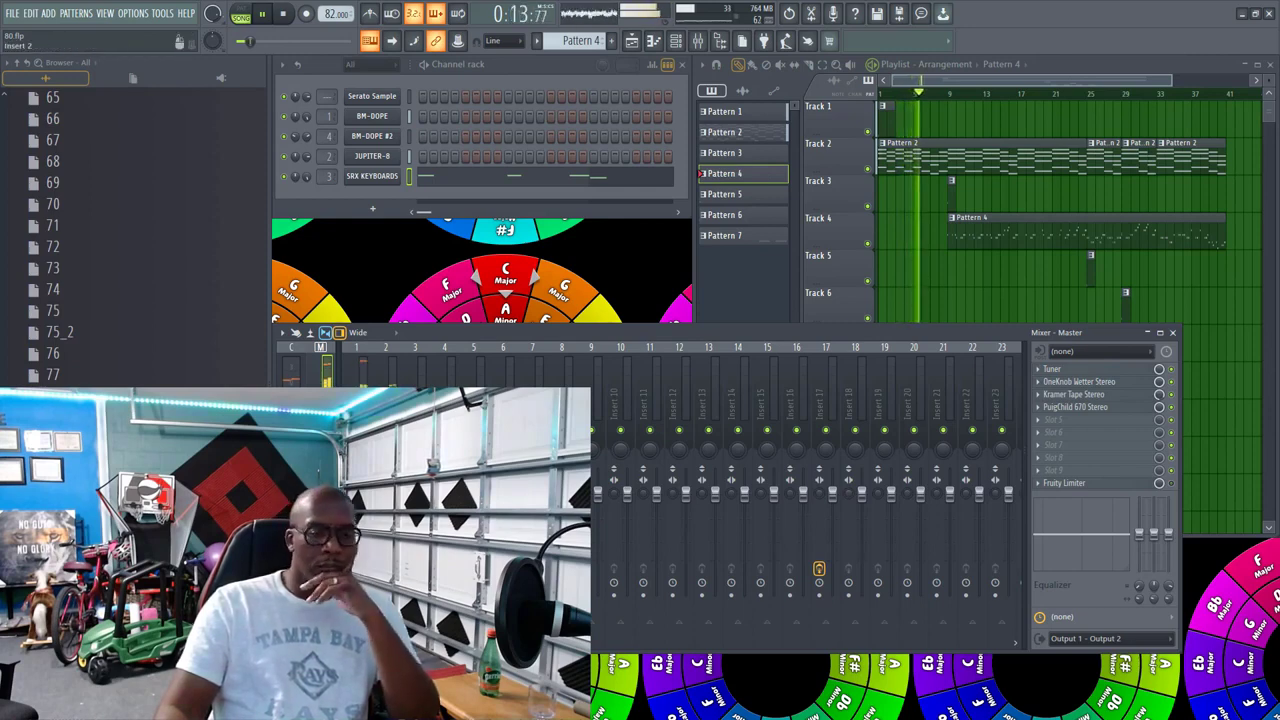
Step: Add OneKnob Filter Stereo to Insert 2's second effect slot and close its window
click(391, 370)
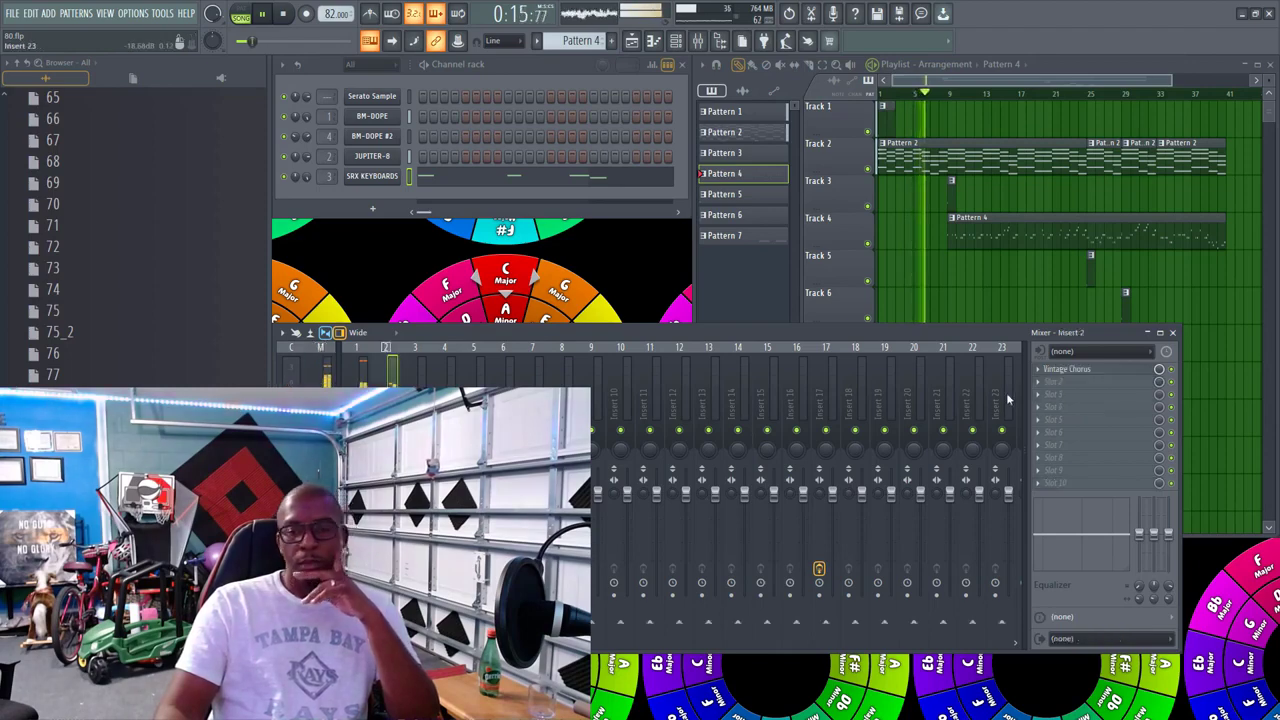
click(1040, 382)
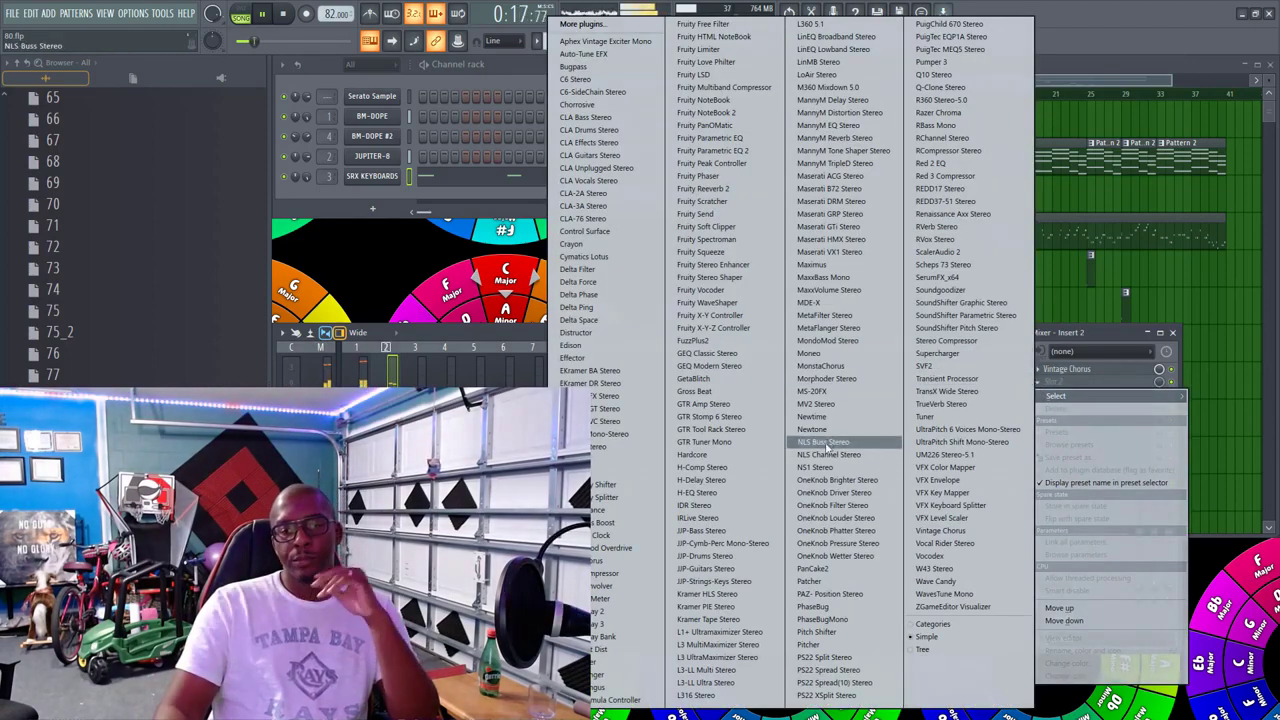
click(821, 505)
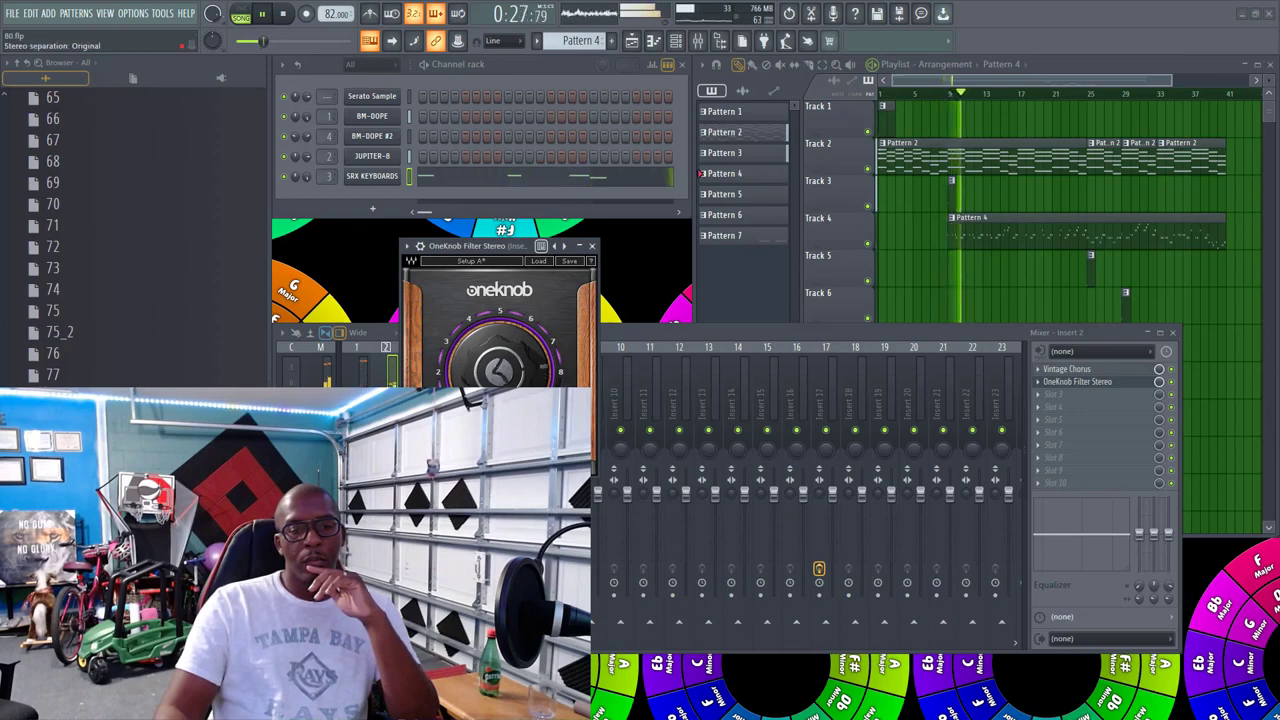
click(591, 246)
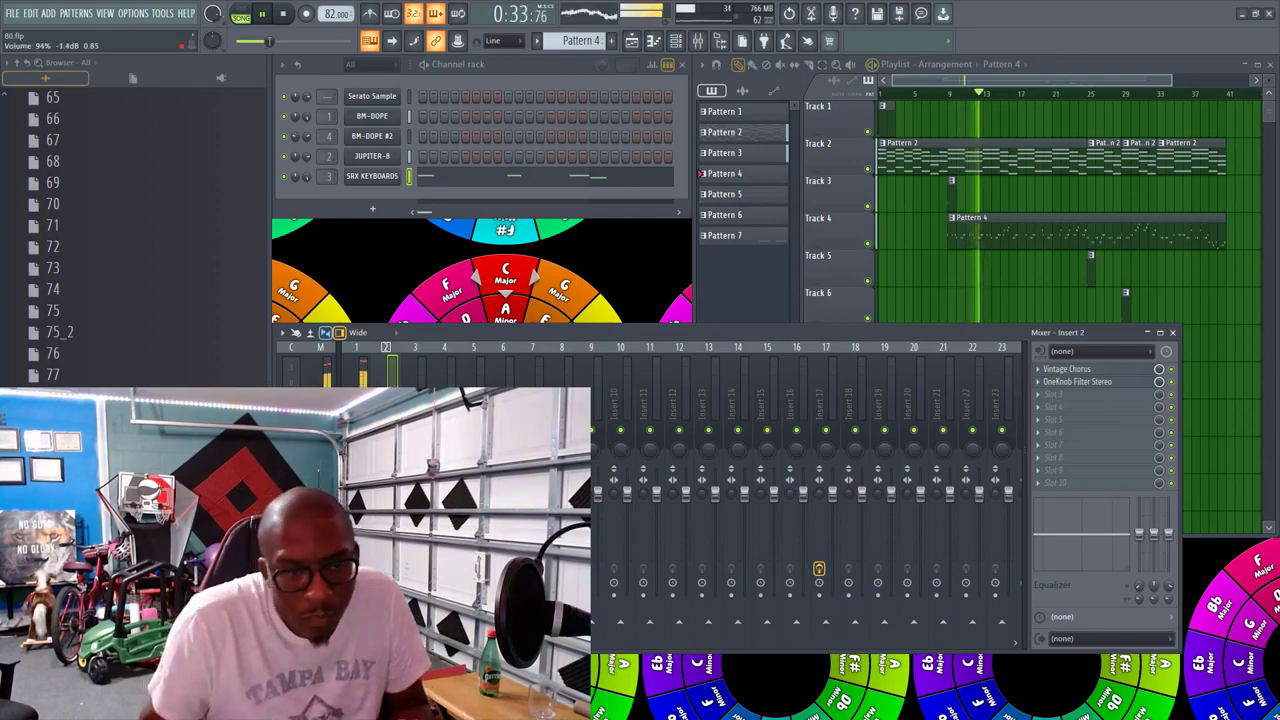
Step: Add OneKnob Phatter Stereo to Insert 3's third effect slot and set its knob to about 5.3, closing its window
click(416, 410)
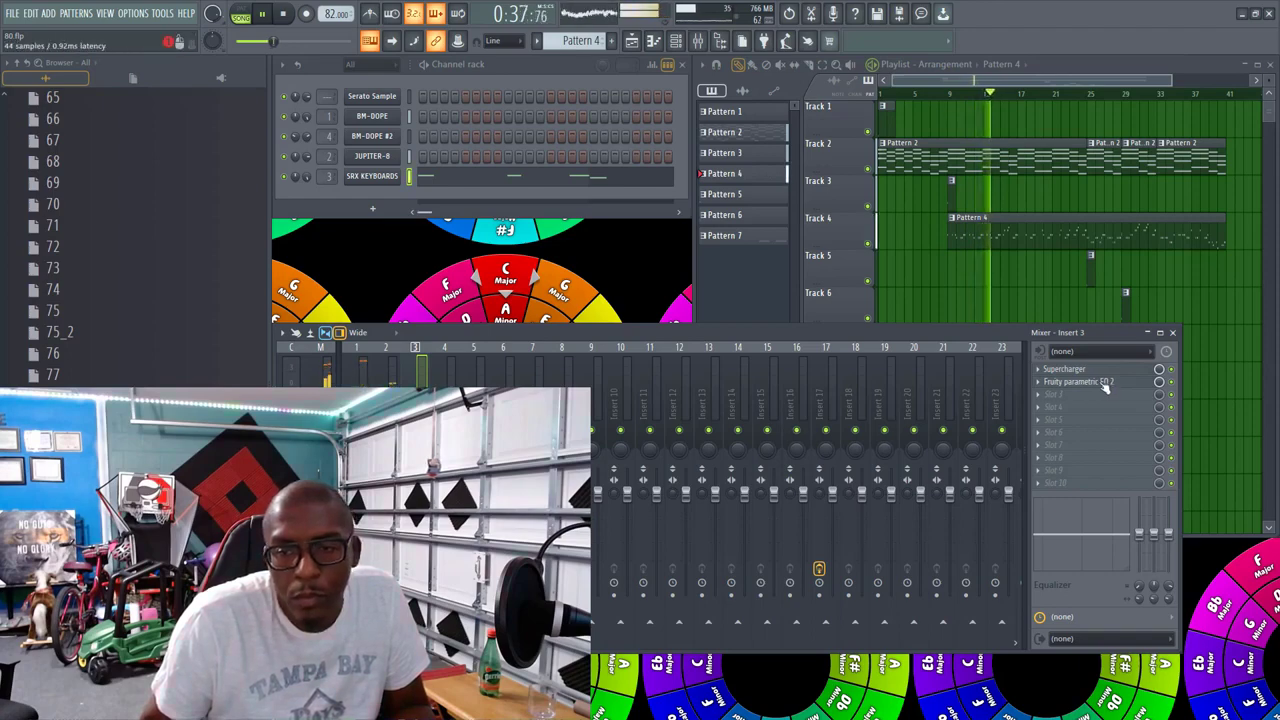
click(1041, 400)
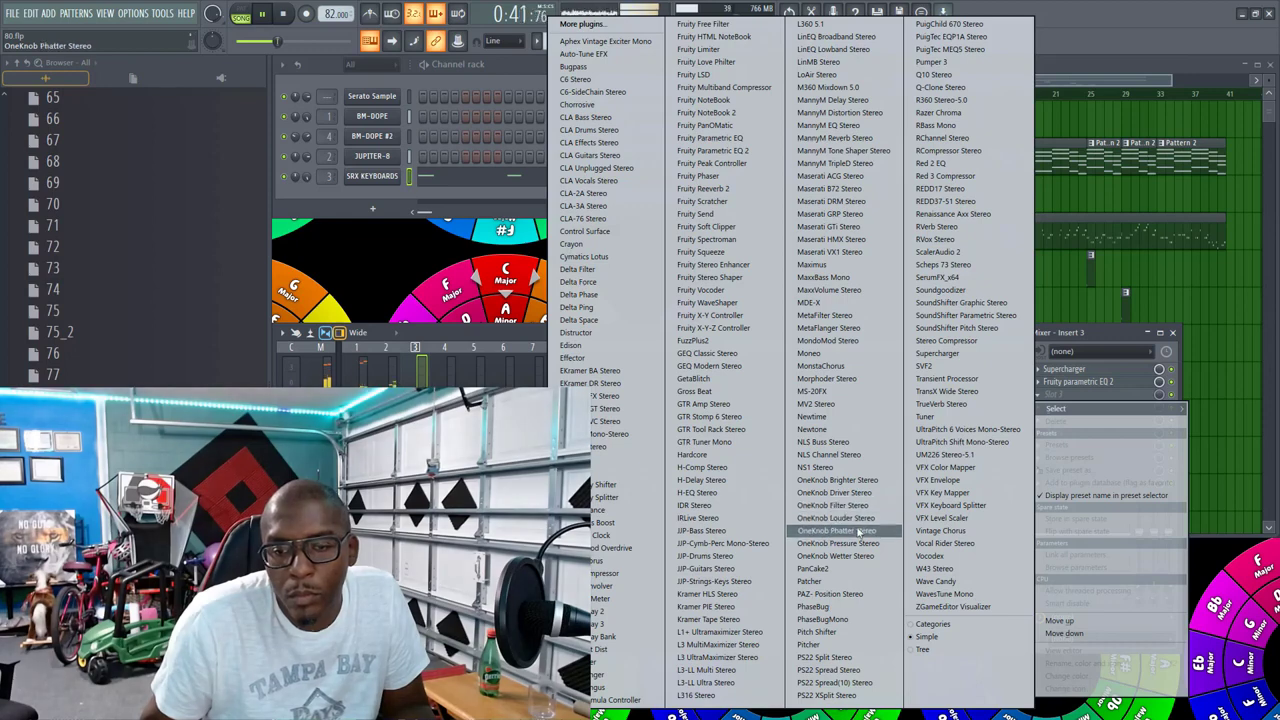
click(810, 530)
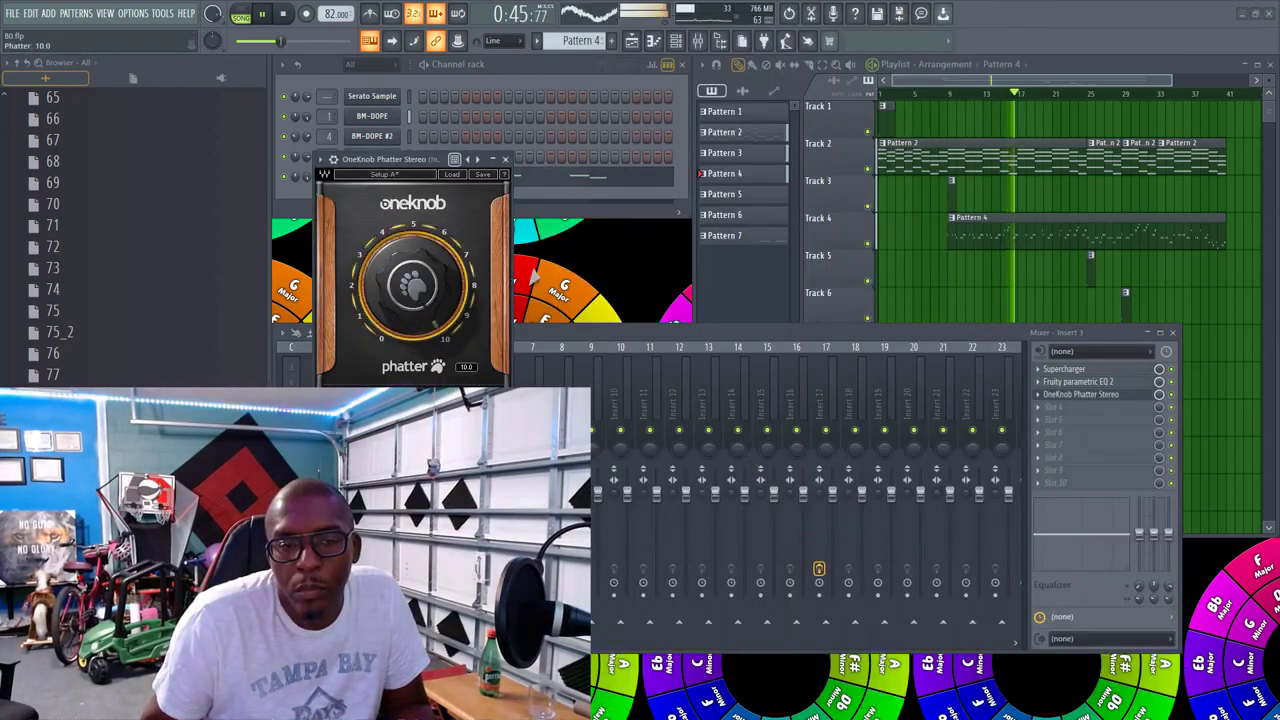
drag(414, 286, 414, 318)
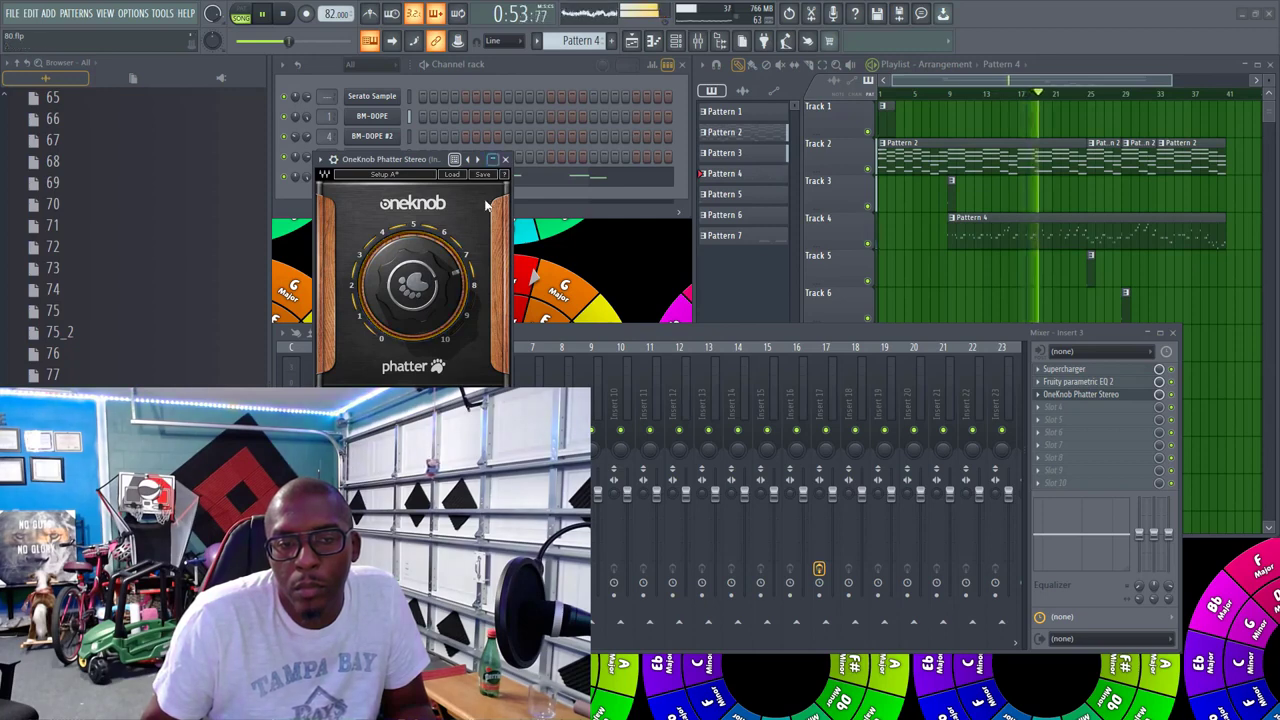
drag(420, 282, 420, 328)
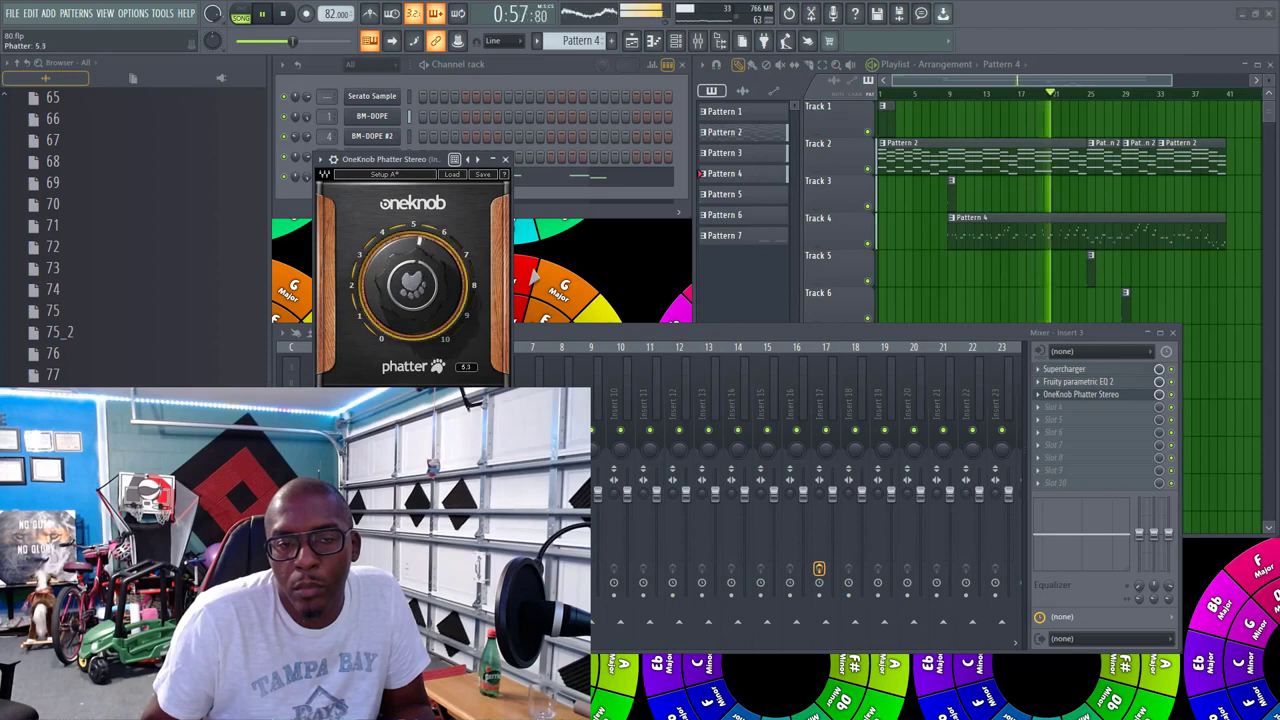
click(505, 159)
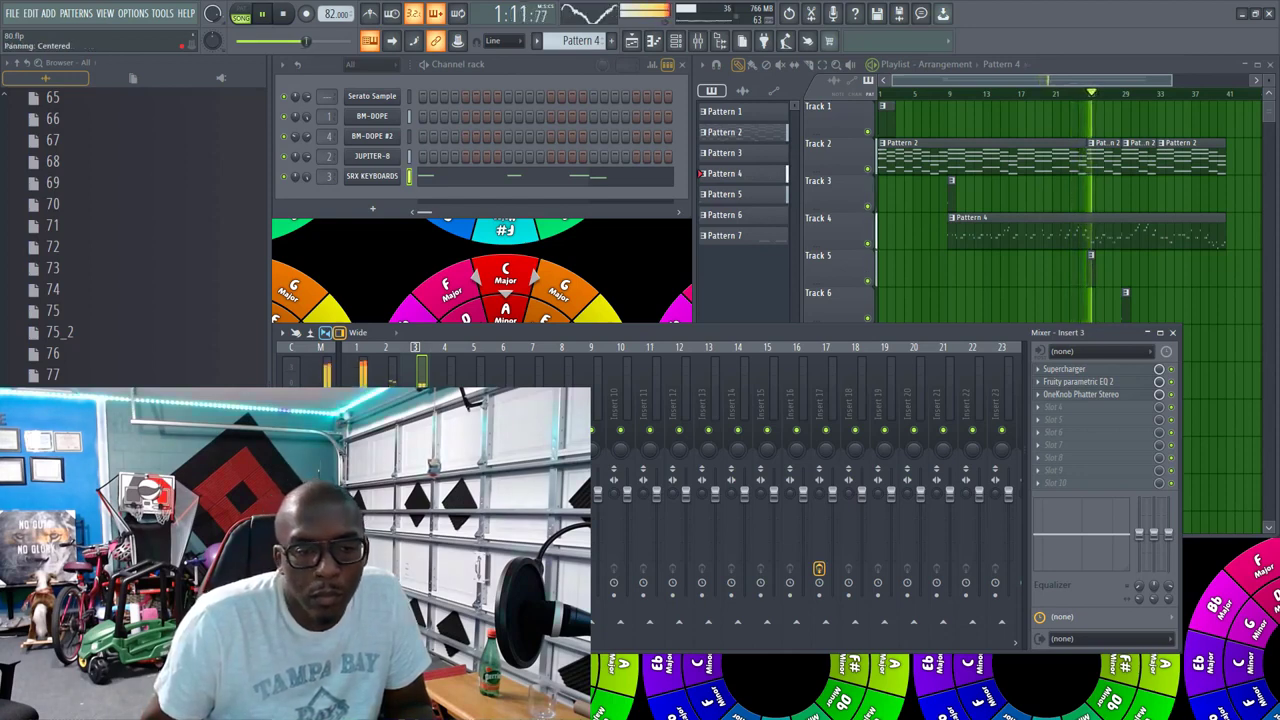
Step: Set Insert 2's volume to 54%, and add Fruity Reeverb 2 with The Venue preset to Insert 4's second effect slot
drag(386, 450, 386, 445)
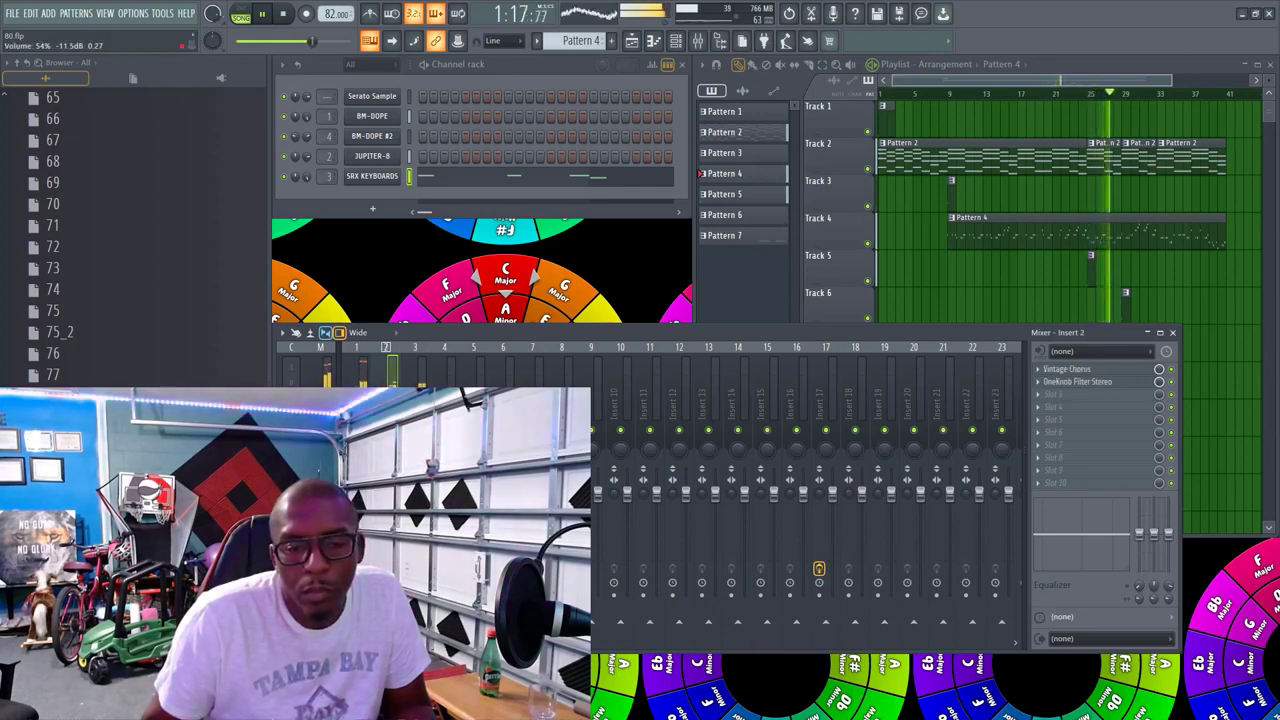
click(450, 420)
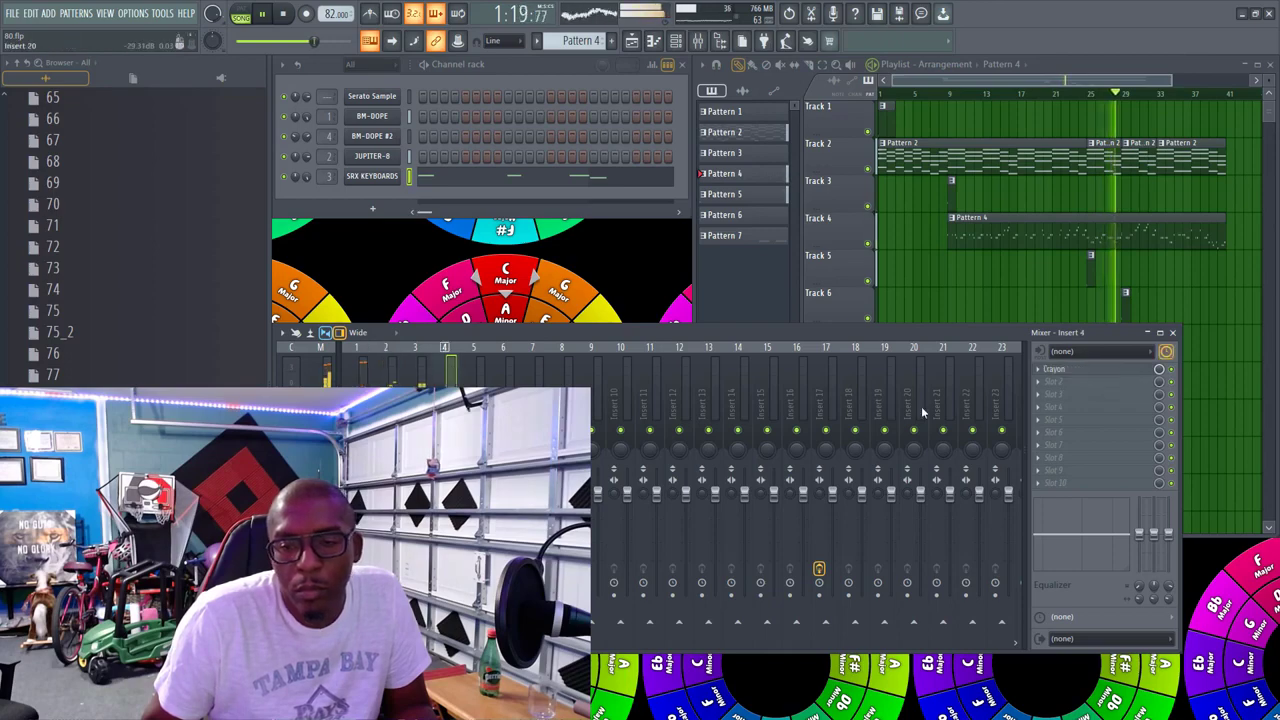
click(1055, 381)
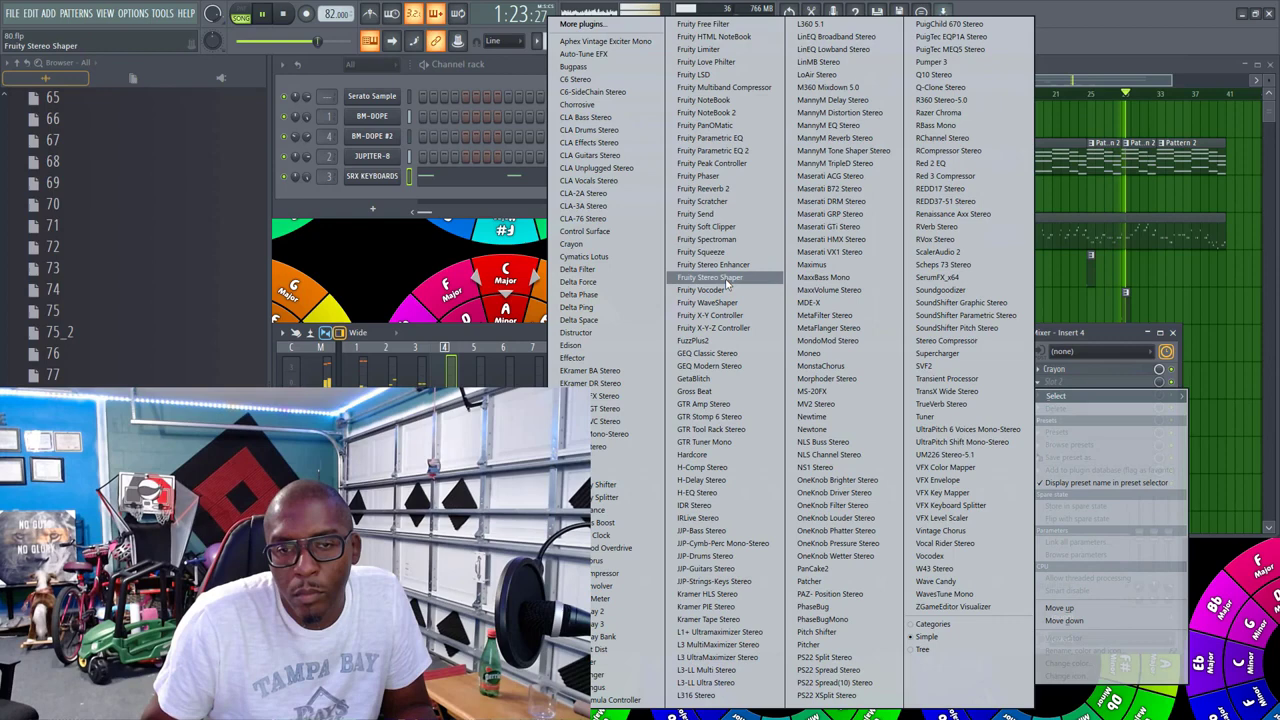
click(705, 188)
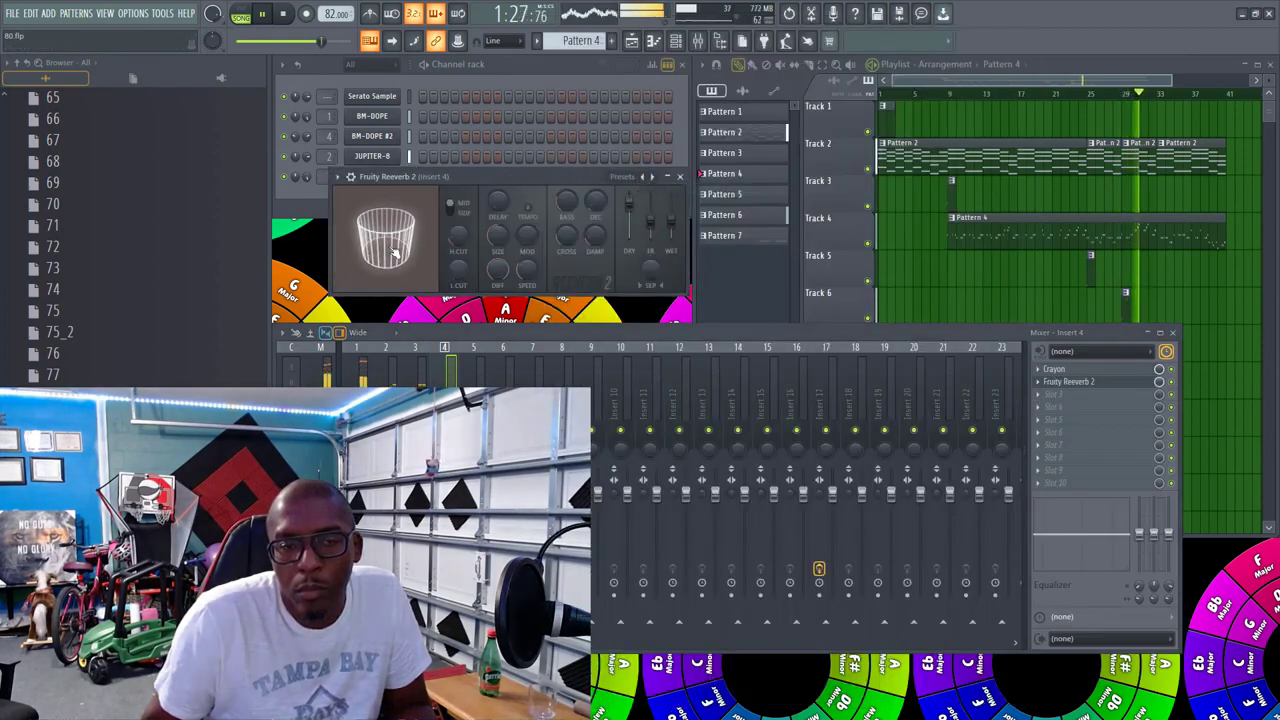
click(622, 177)
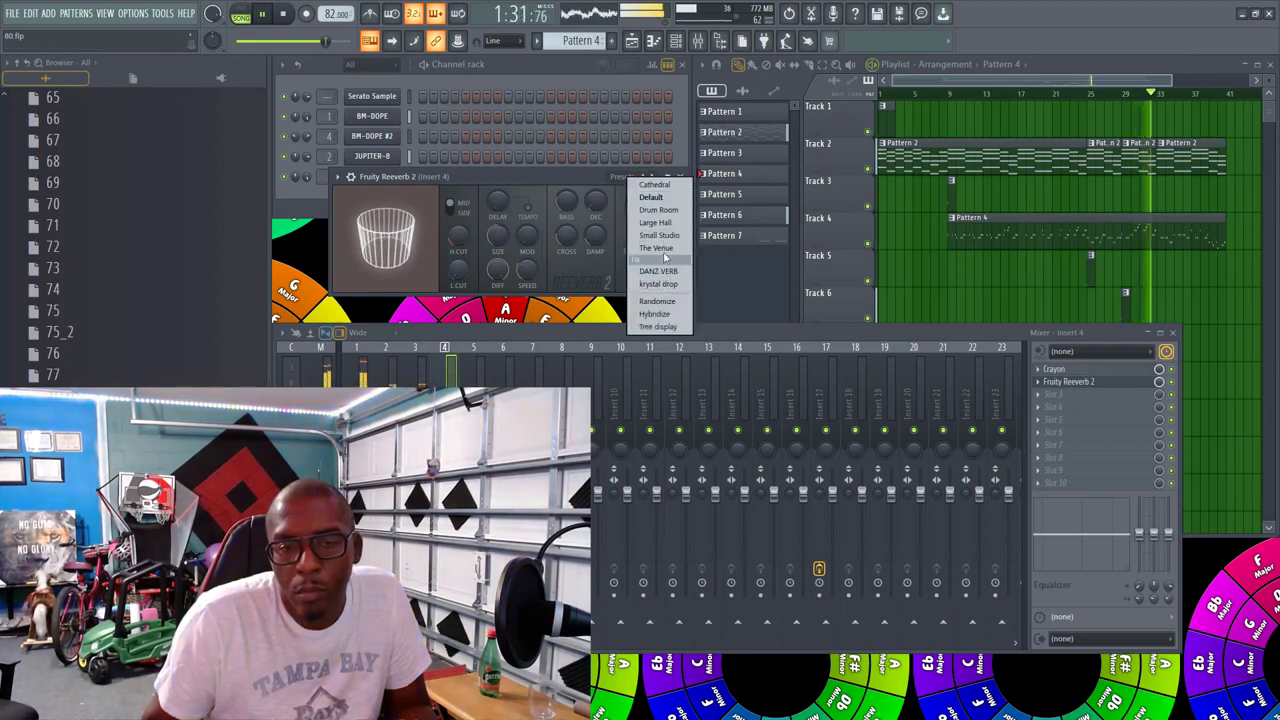
click(668, 248)
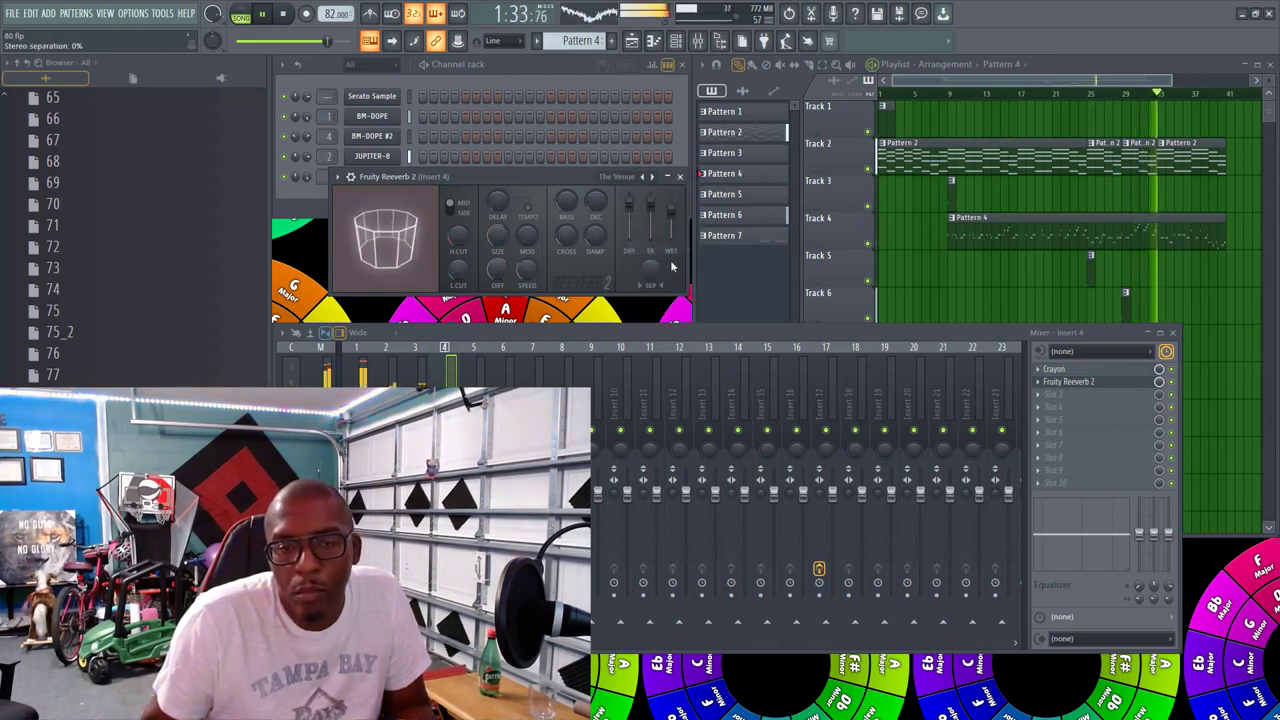
Step: Add Fruity Delay 3 to Insert 4's third effect slot and load its SIMPLE REPEAT preset
click(1060, 394)
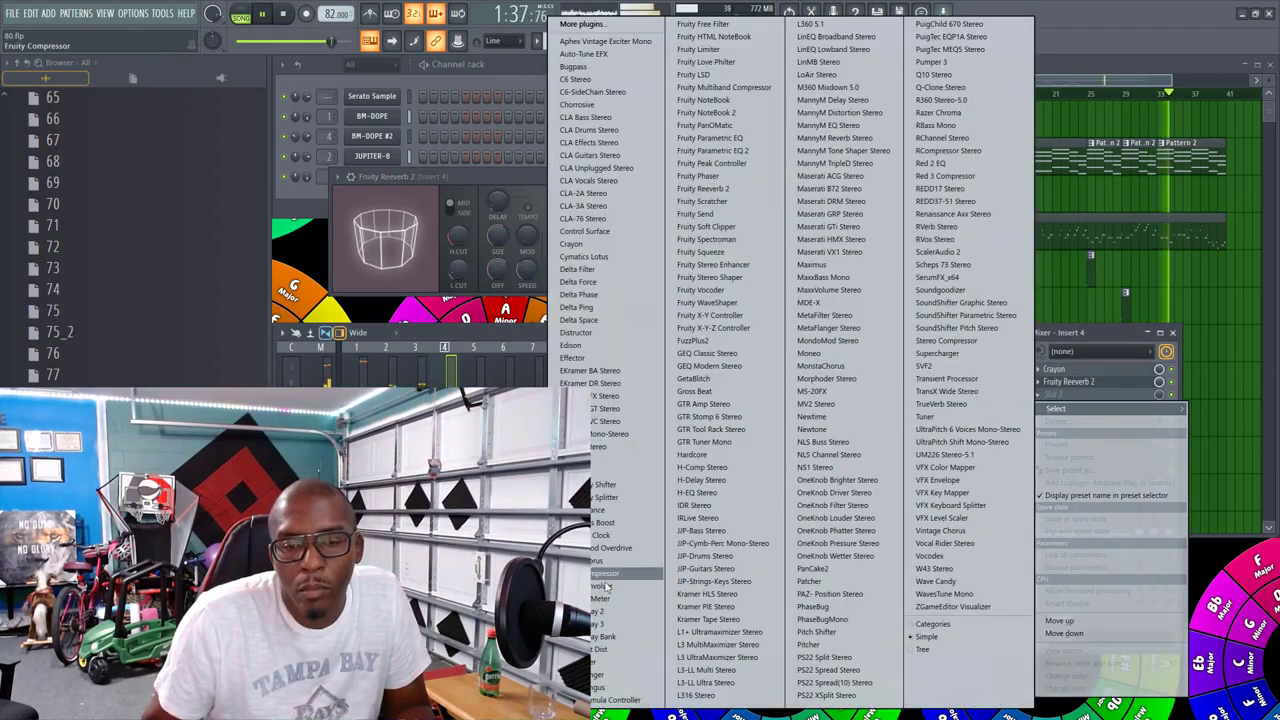
click(612, 624)
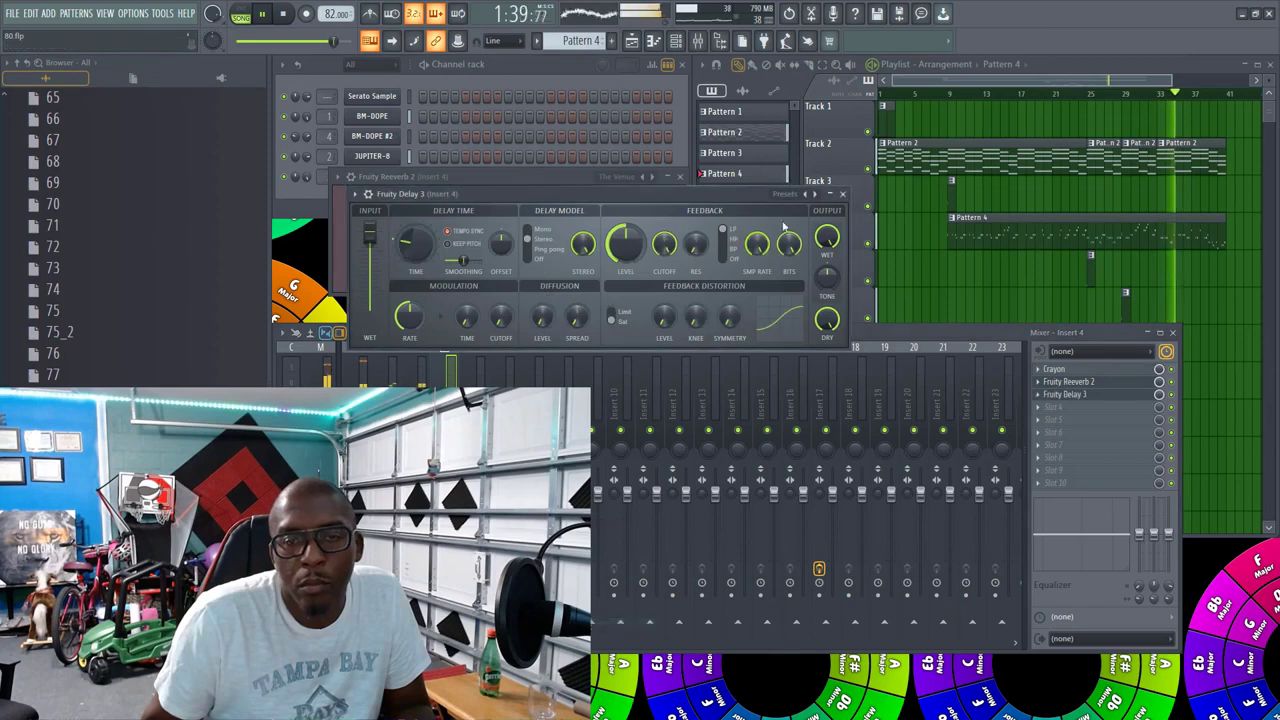
click(797, 194)
click(829, 321)
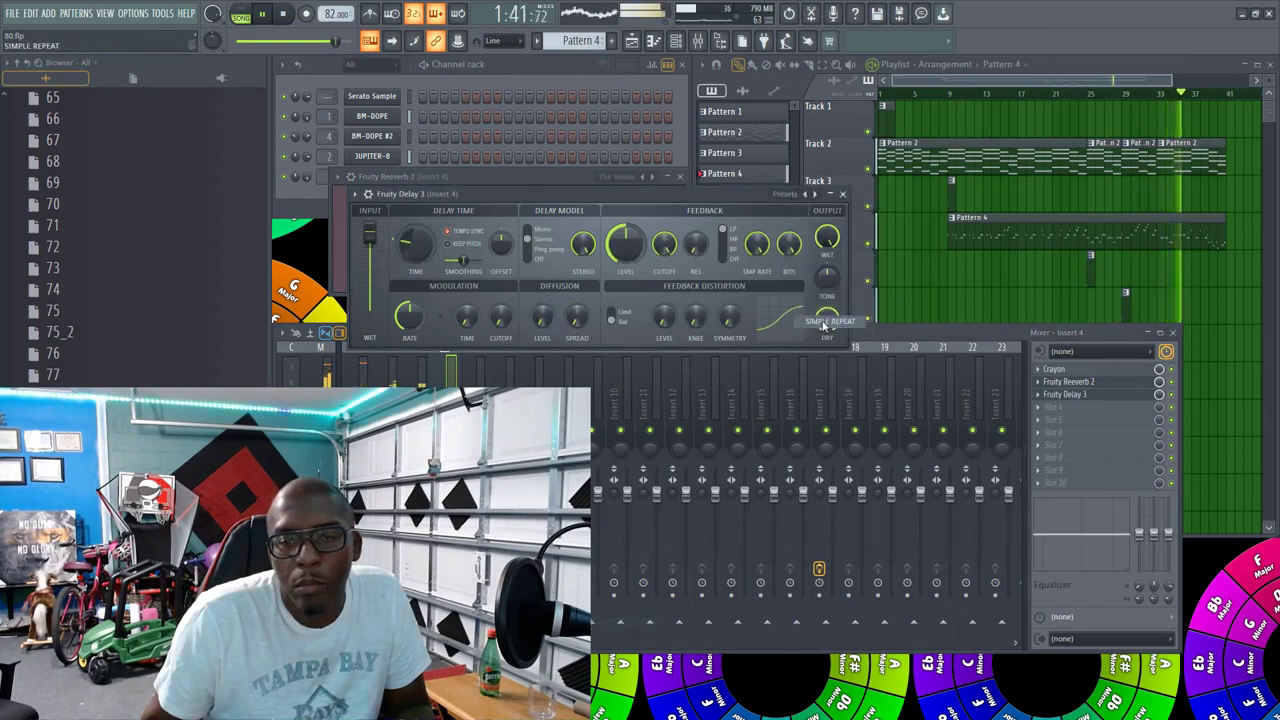
Step: Load the Tape preset in Insert 4's Fruity Delay 3 and close the delay and reverb windows
click(800, 194)
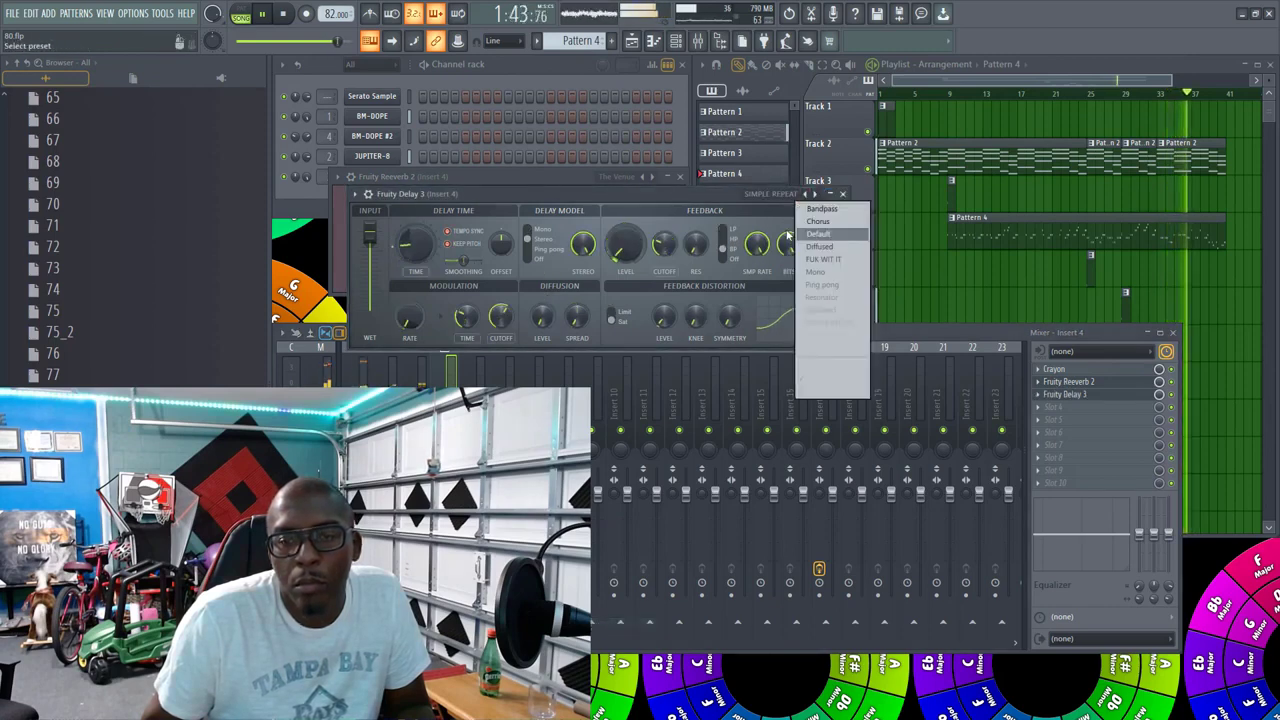
click(826, 350)
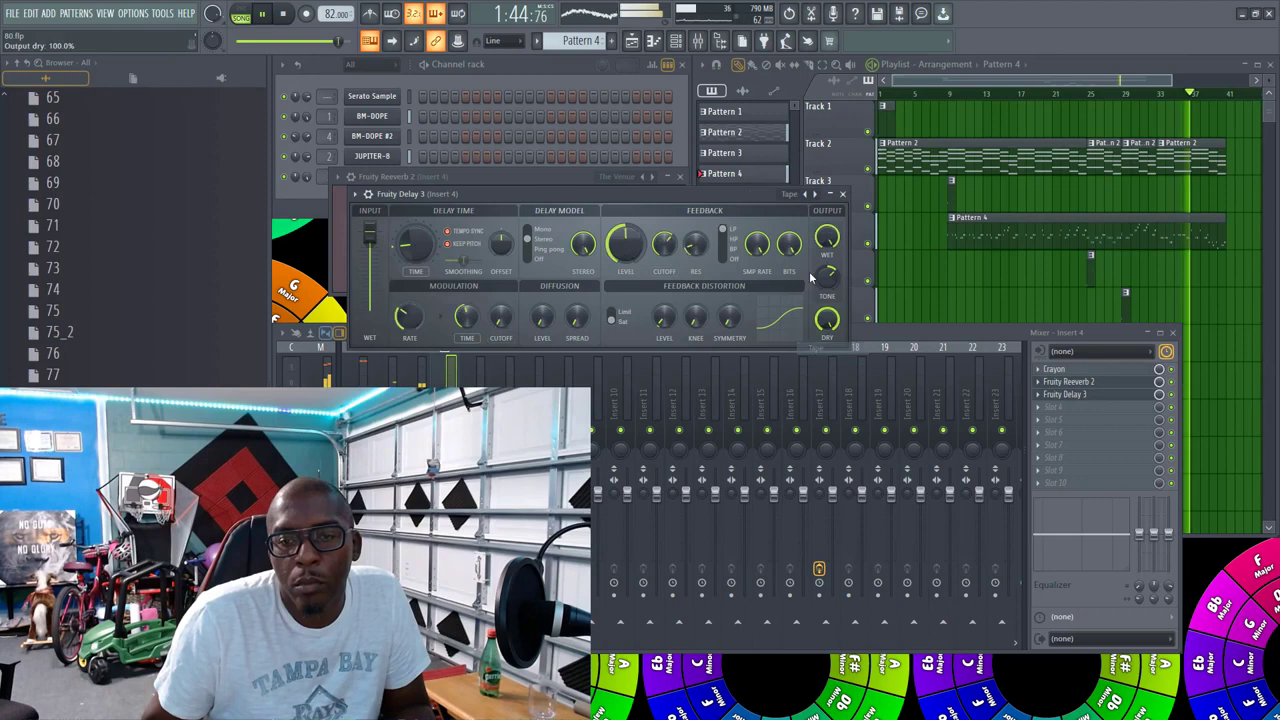
click(842, 194)
click(680, 176)
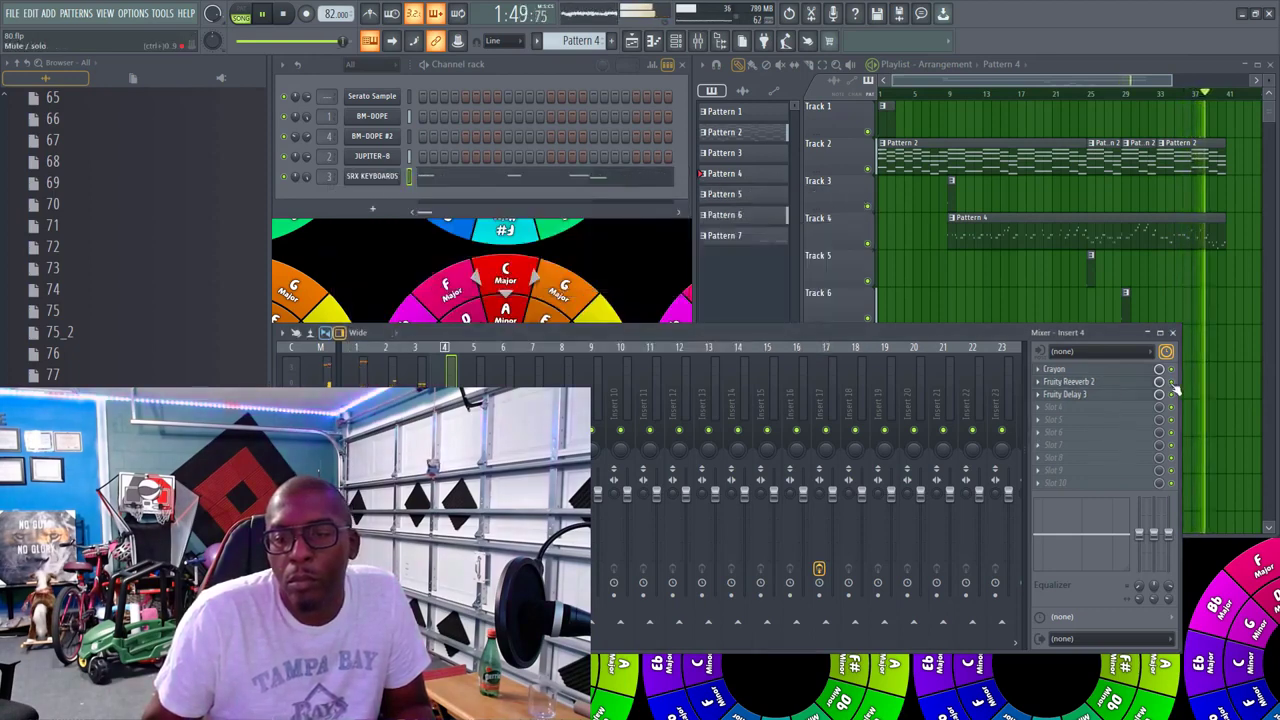
Step: Add Fruity Reeverb 2 to Insert 4's fourth effect slot and load The Venue preset
click(1052, 407)
mouse_move(1056, 420)
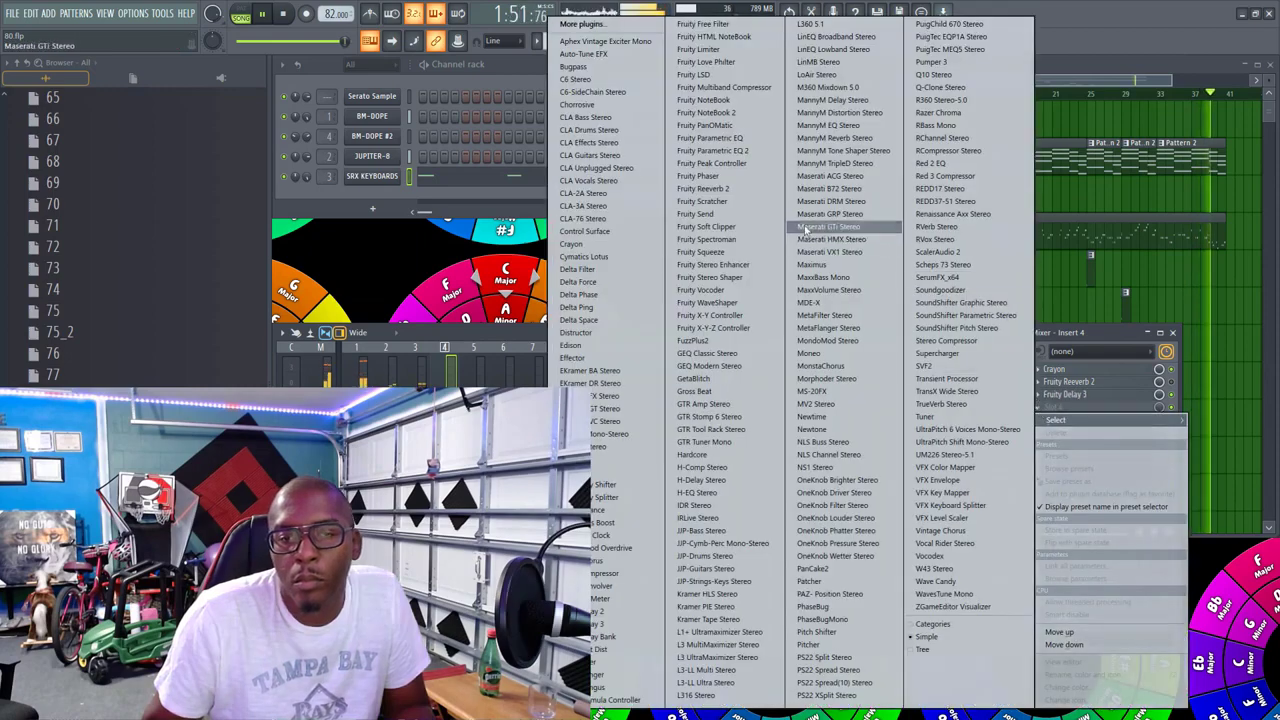
click(726, 189)
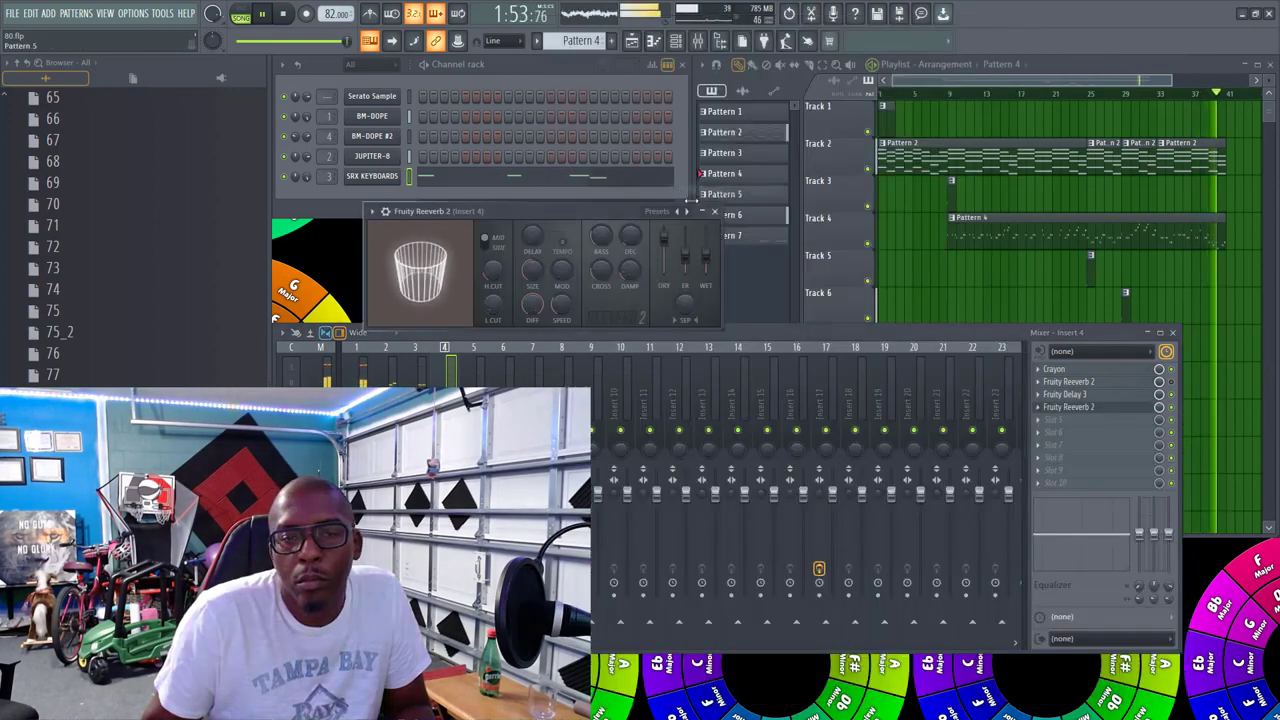
click(680, 211)
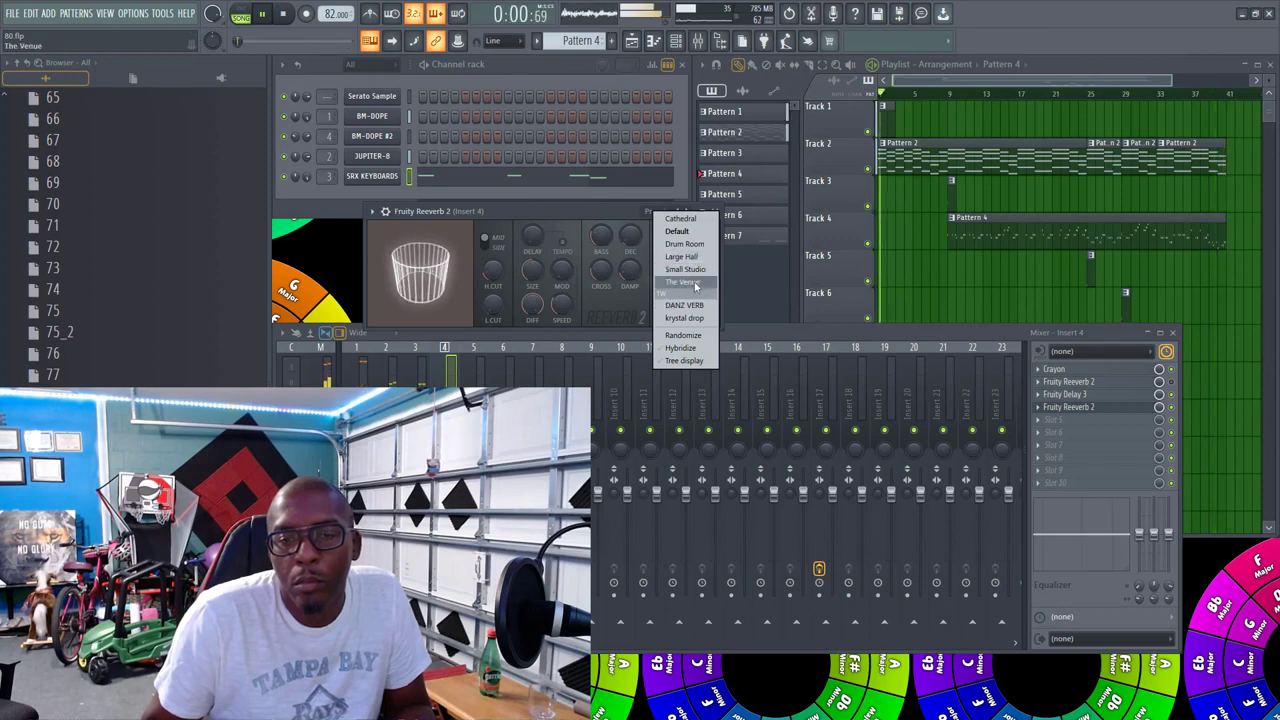
click(696, 287)
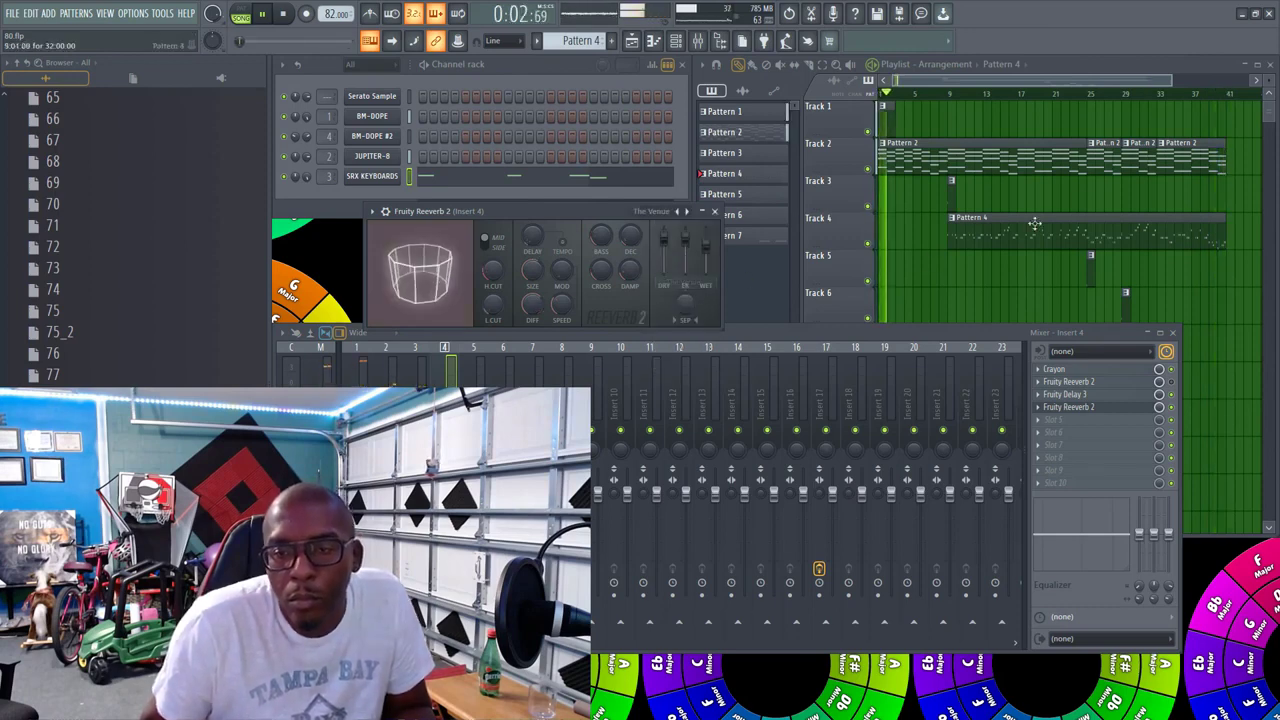
Step: Play the song from around bar 30 to review the mix, and close Fruity Reeverb 2 after stopping playback
click(1138, 93)
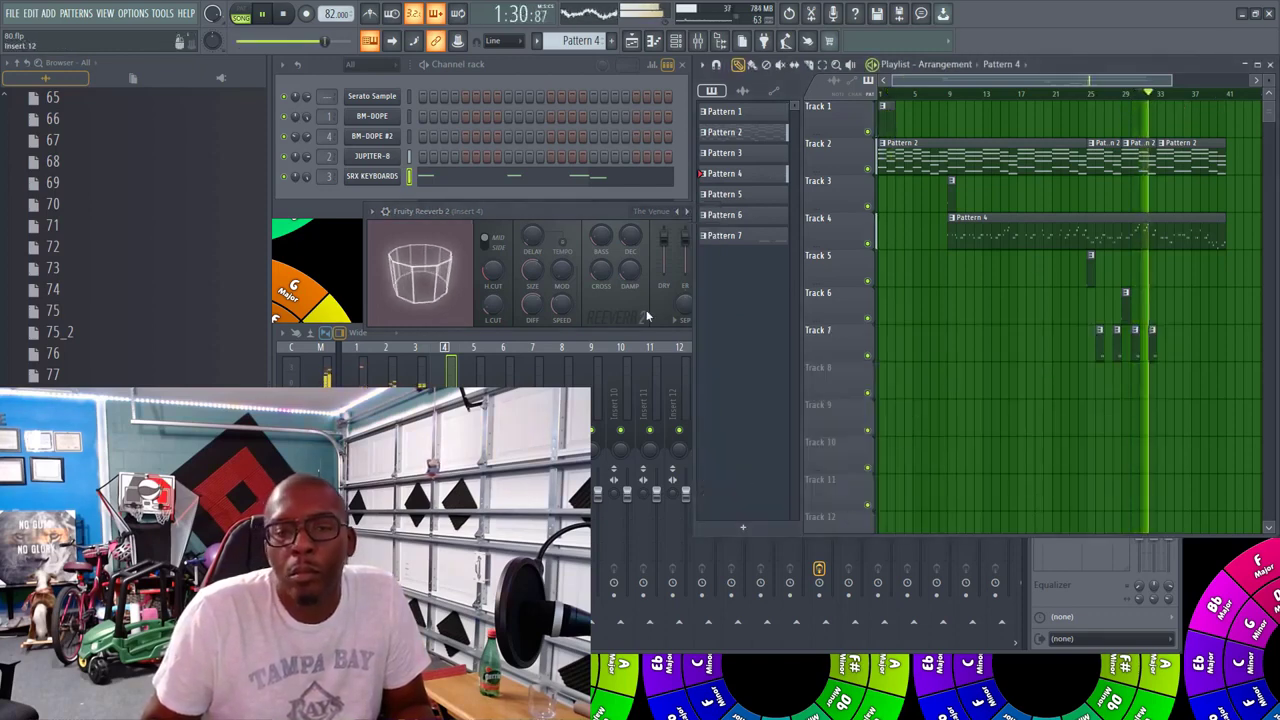
click(636, 336)
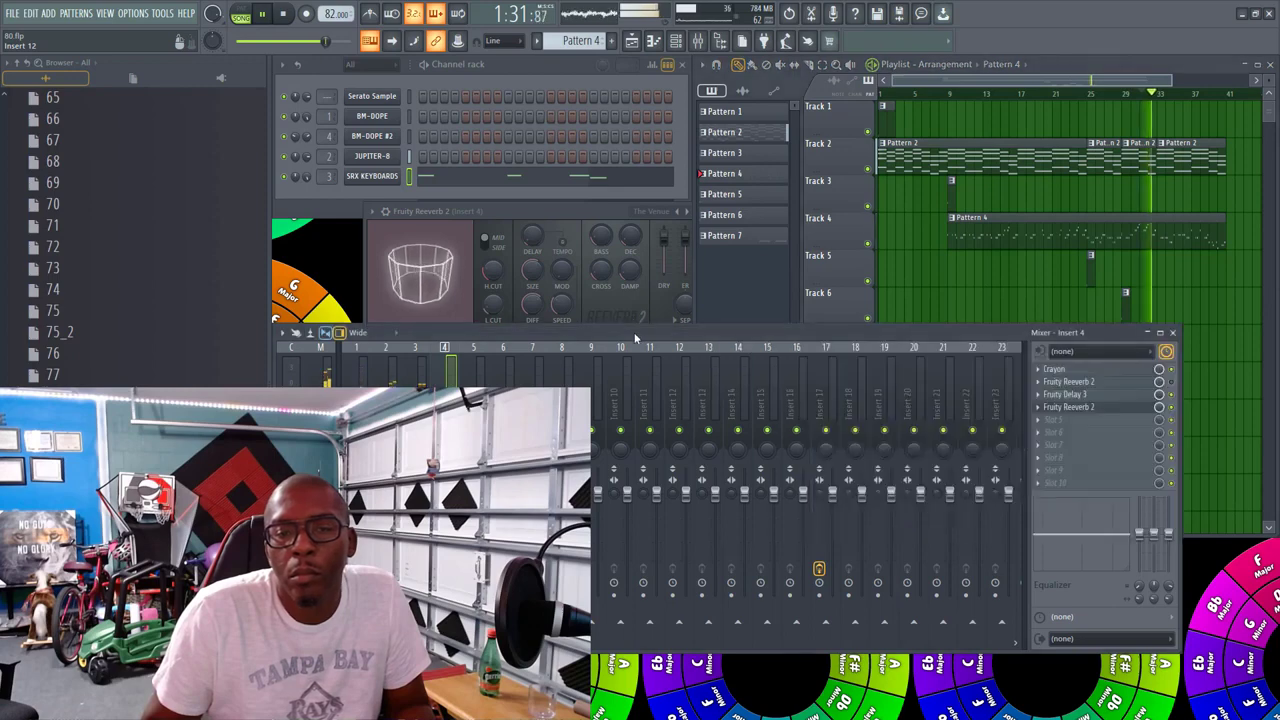
click(607, 212)
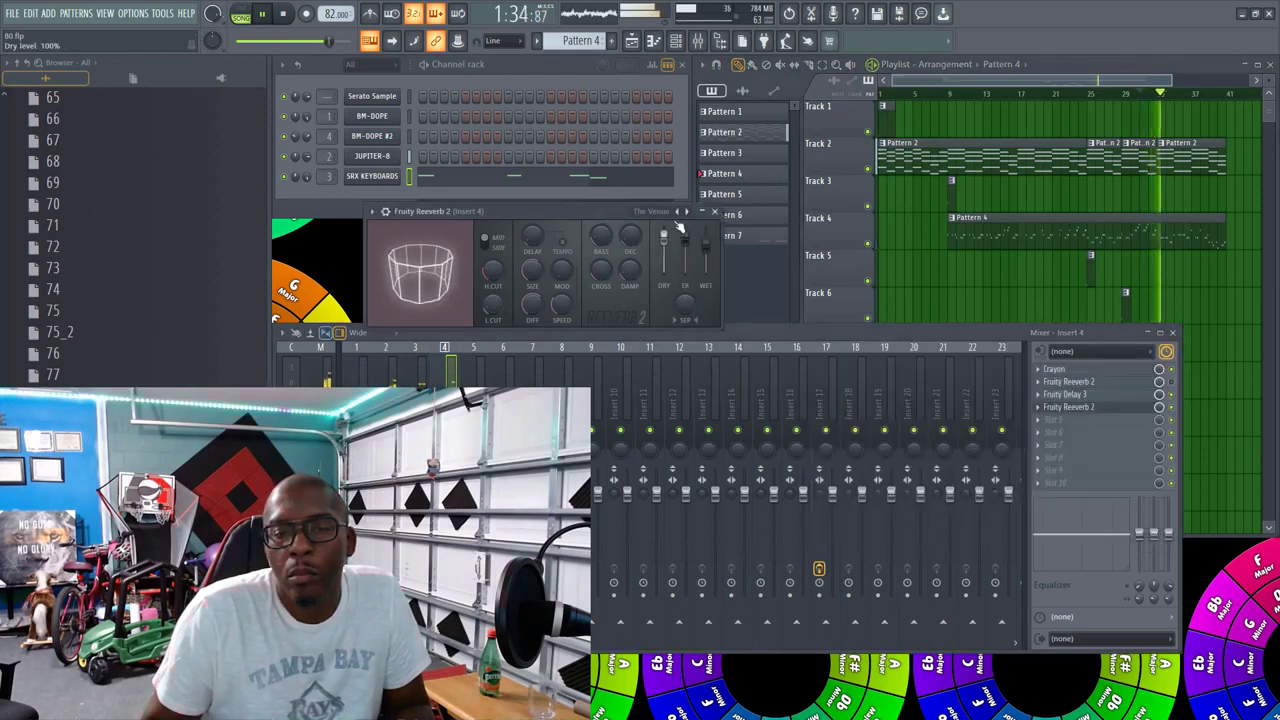
click(286, 14)
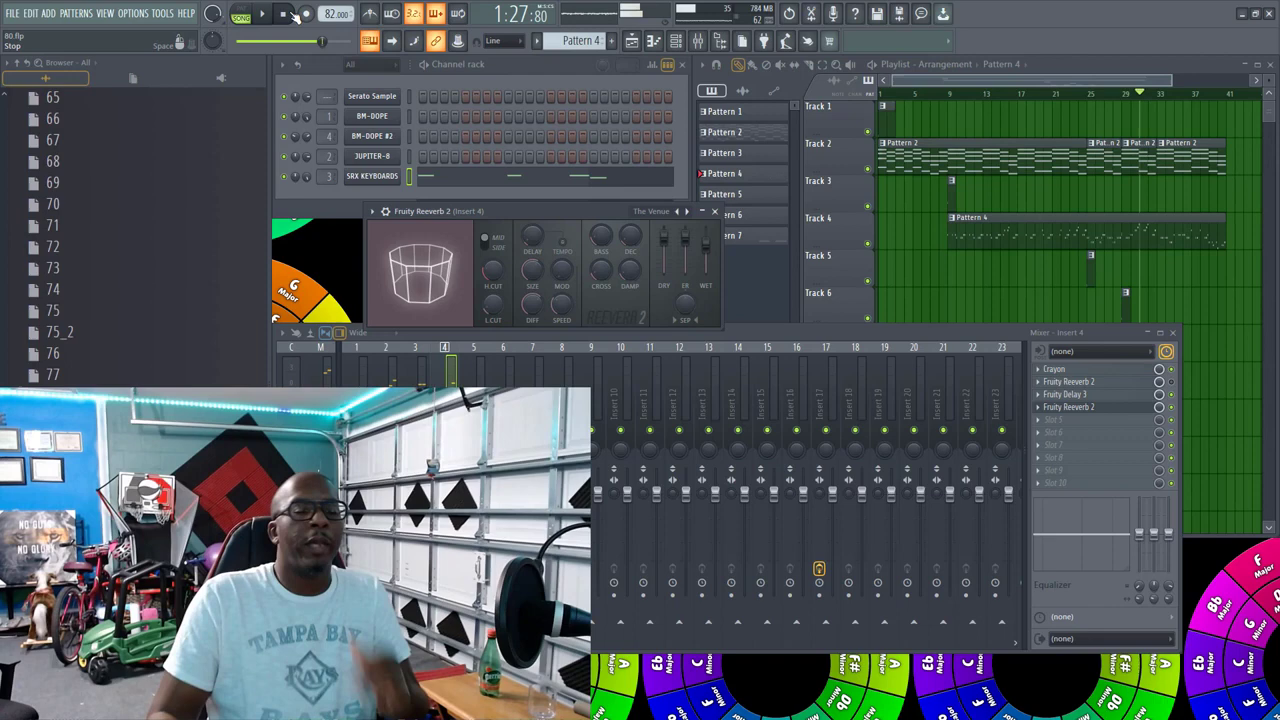
click(291, 14)
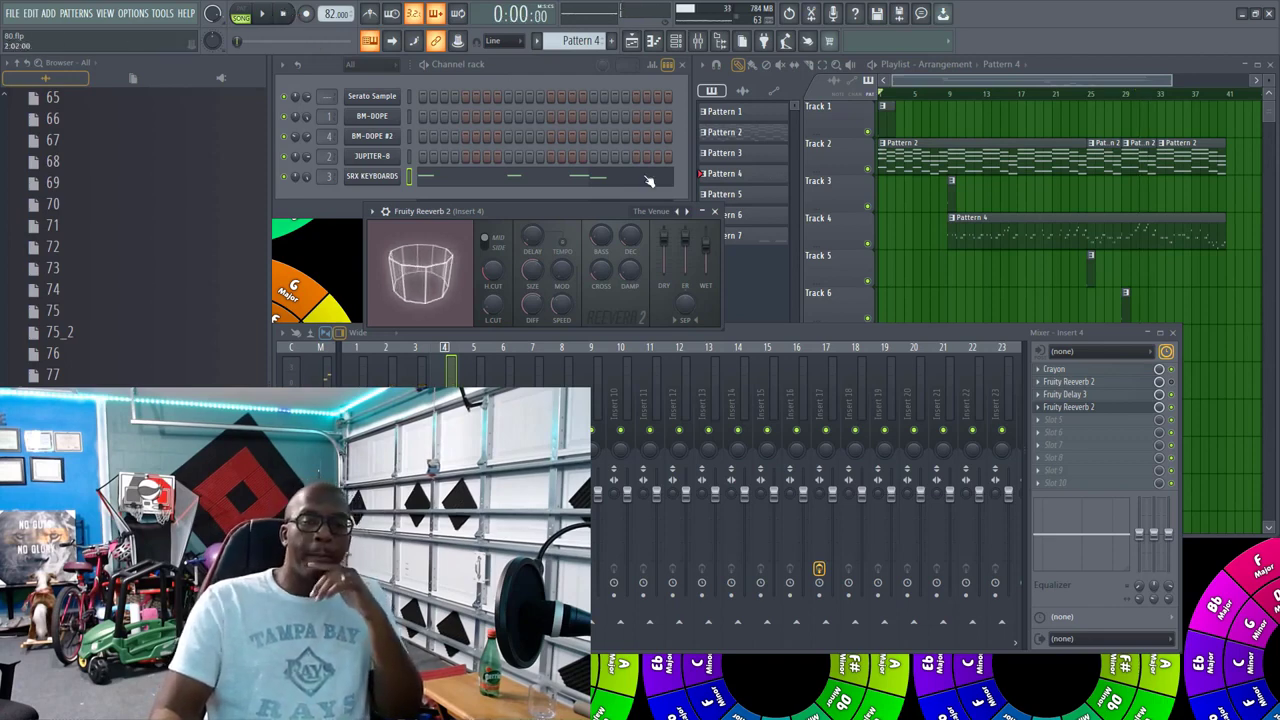
click(714, 213)
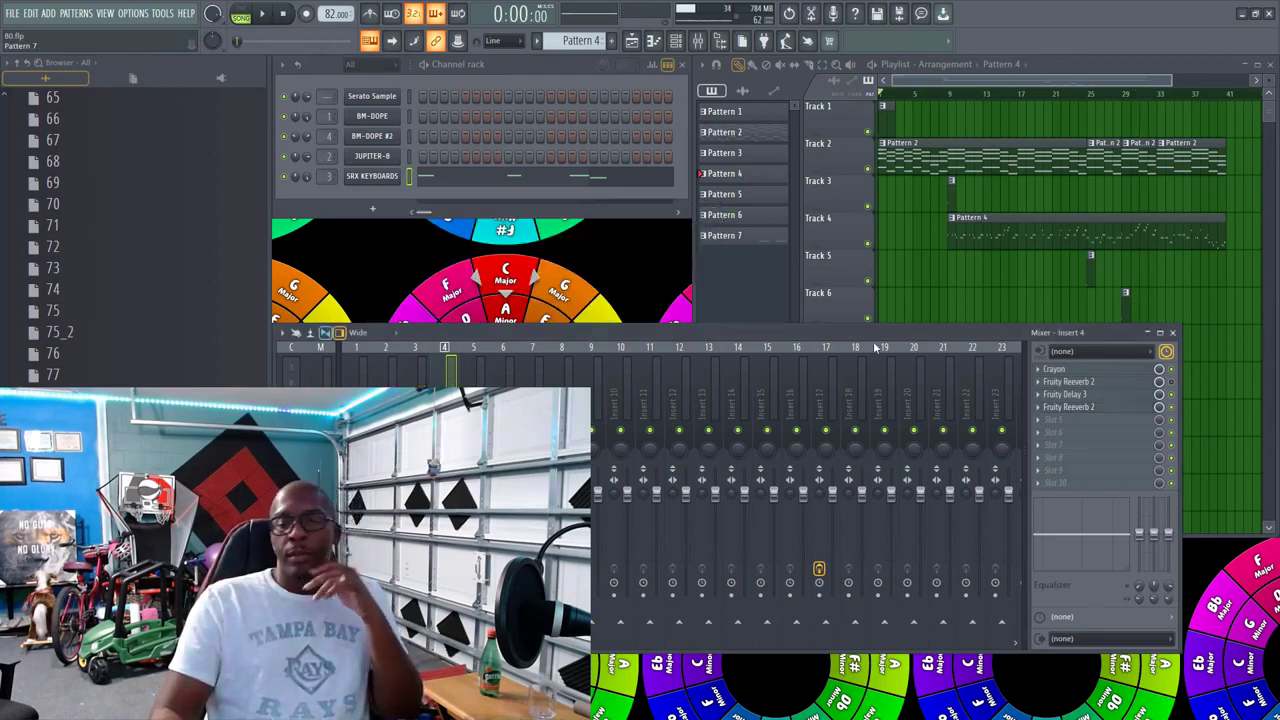
drag(910, 336, 903, 235)
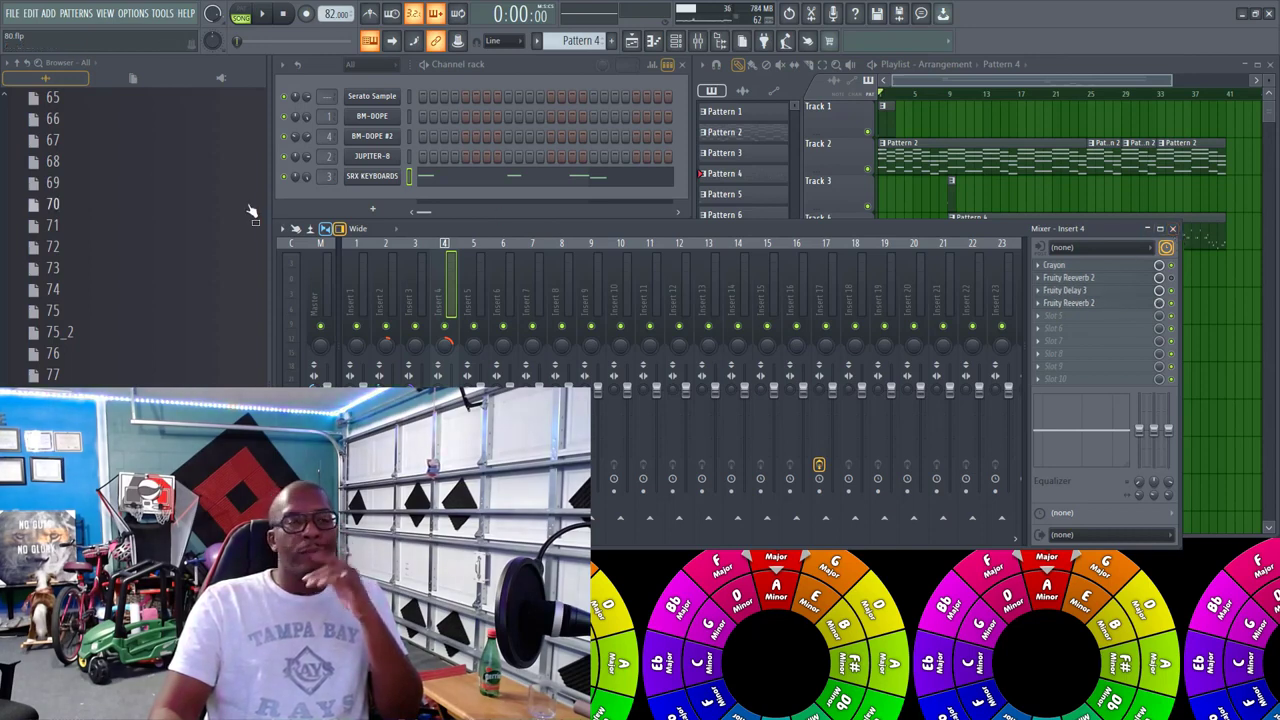
click(6, 14)
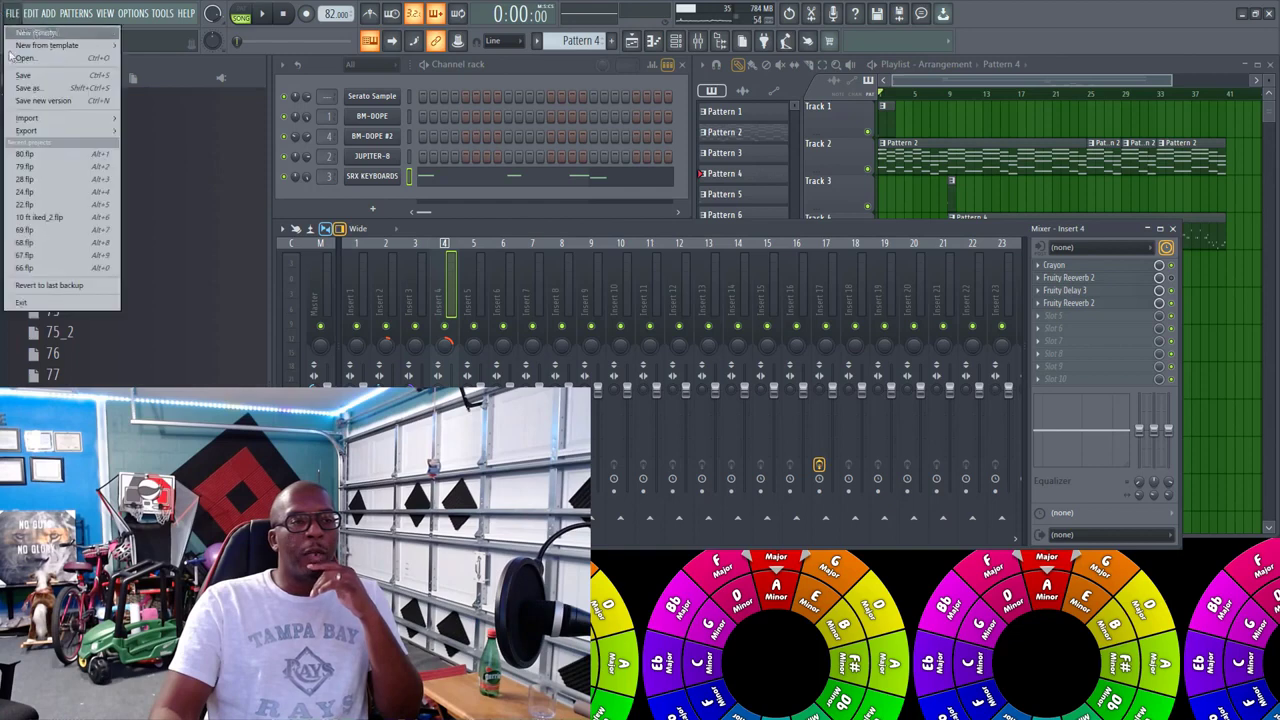
click(98, 79)
click(12, 13)
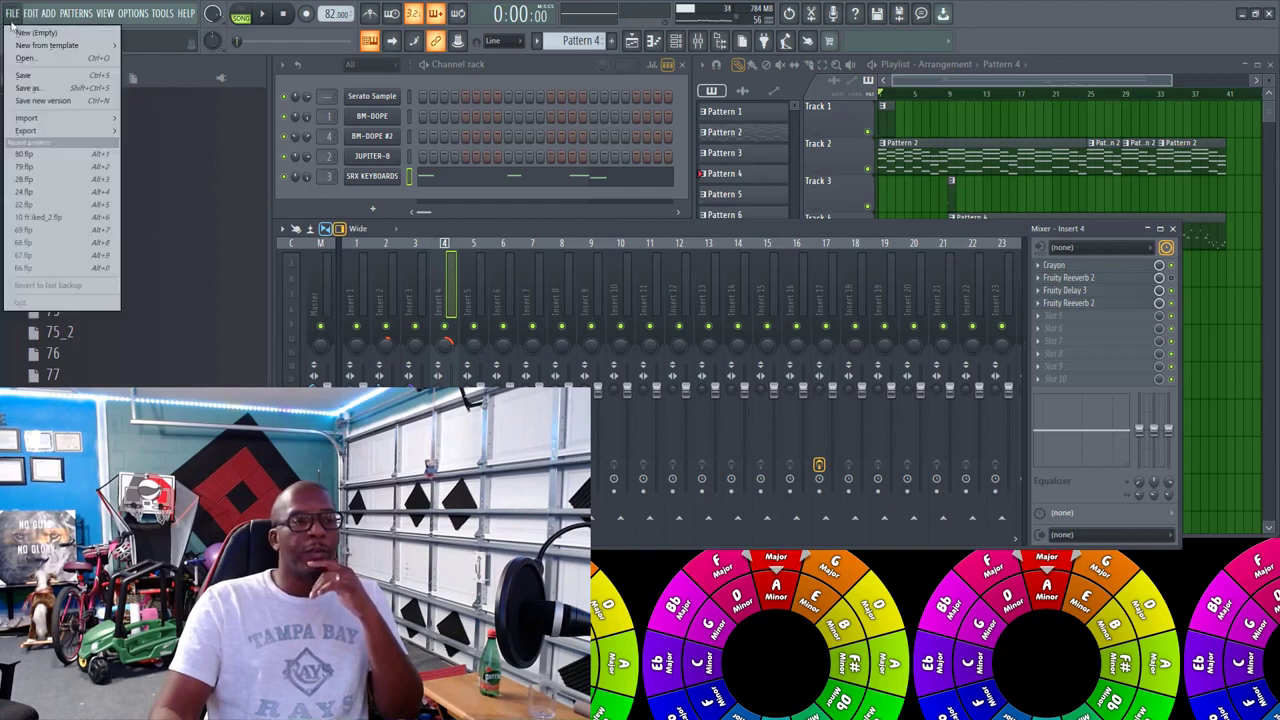
mouse_move(34, 135)
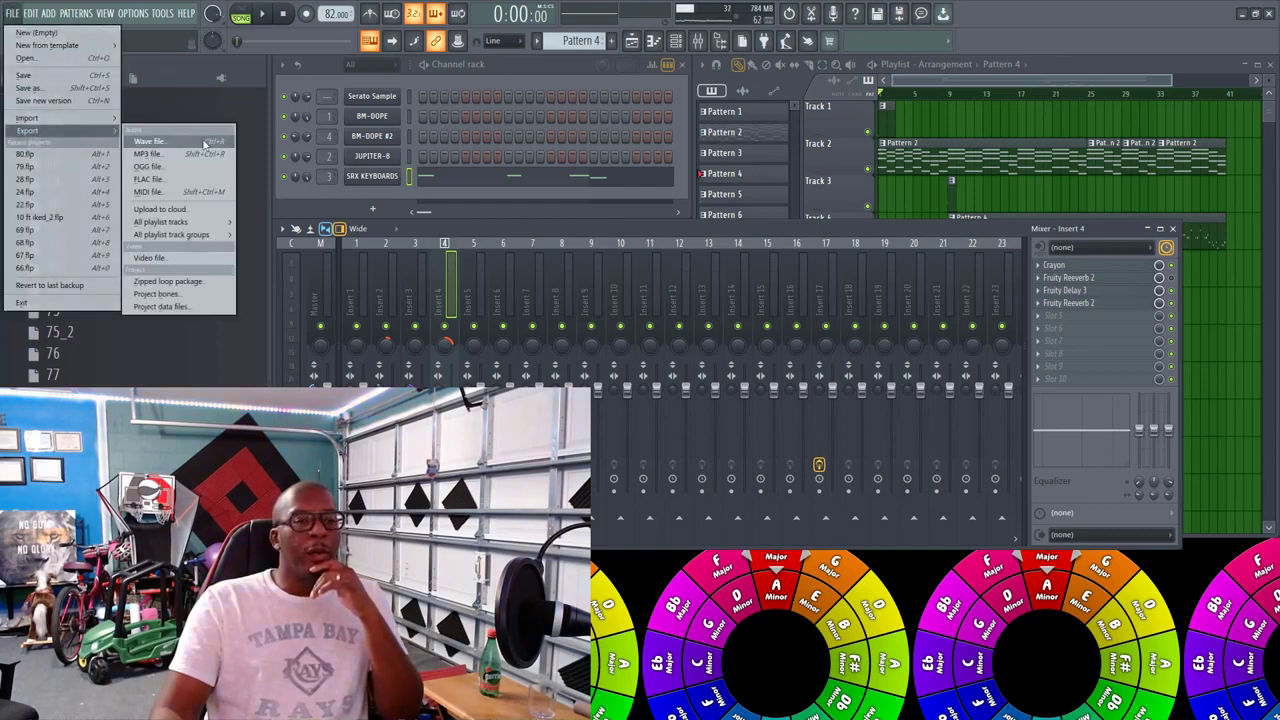
click(484, 86)
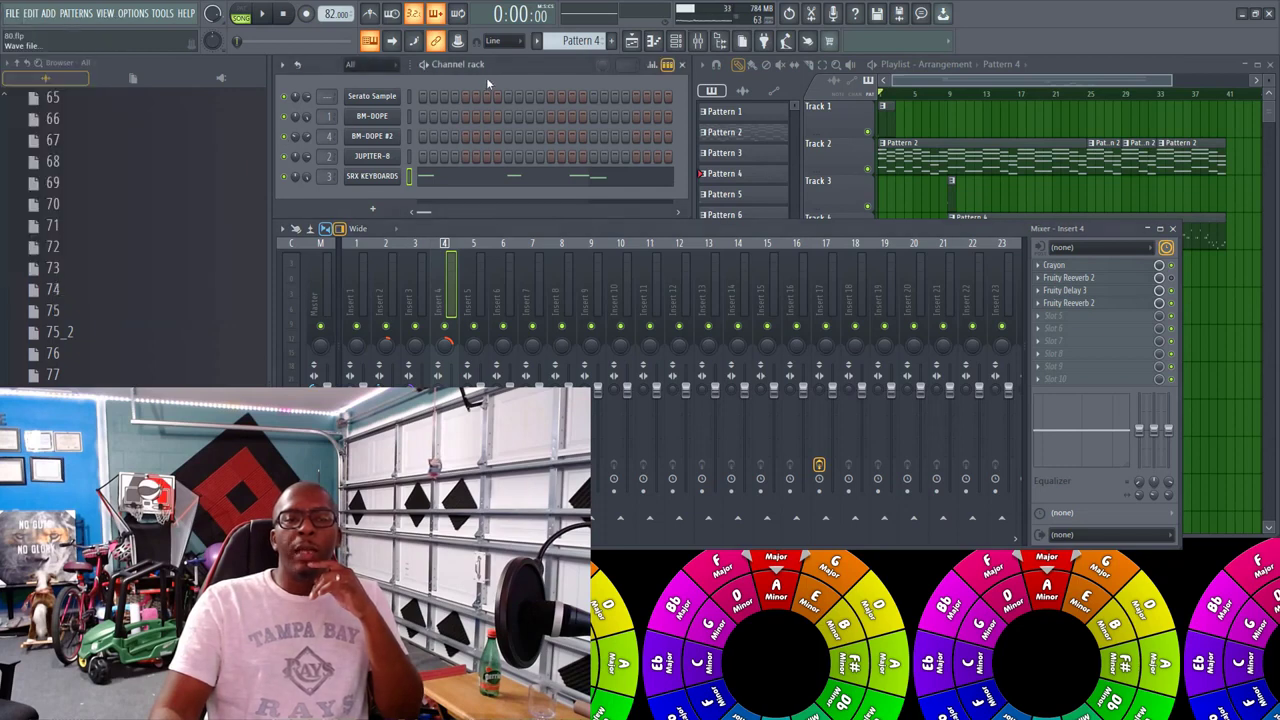
Step: Export the full song as an MP3 file named 80 and start rendering it
mouse_move(1174, 79)
mouse_down()
mouse_move(1226, 79)
mouse_move(1171, 79)
mouse_up()
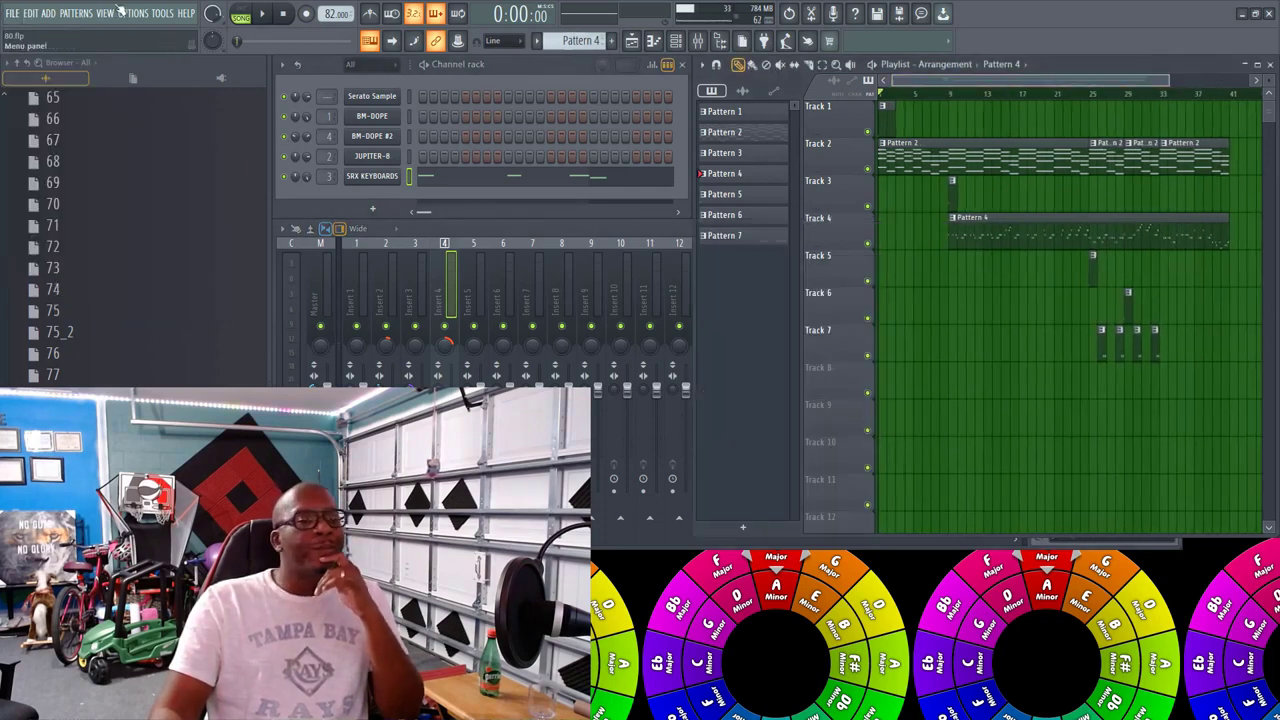
click(14, 14)
mouse_move(60, 131)
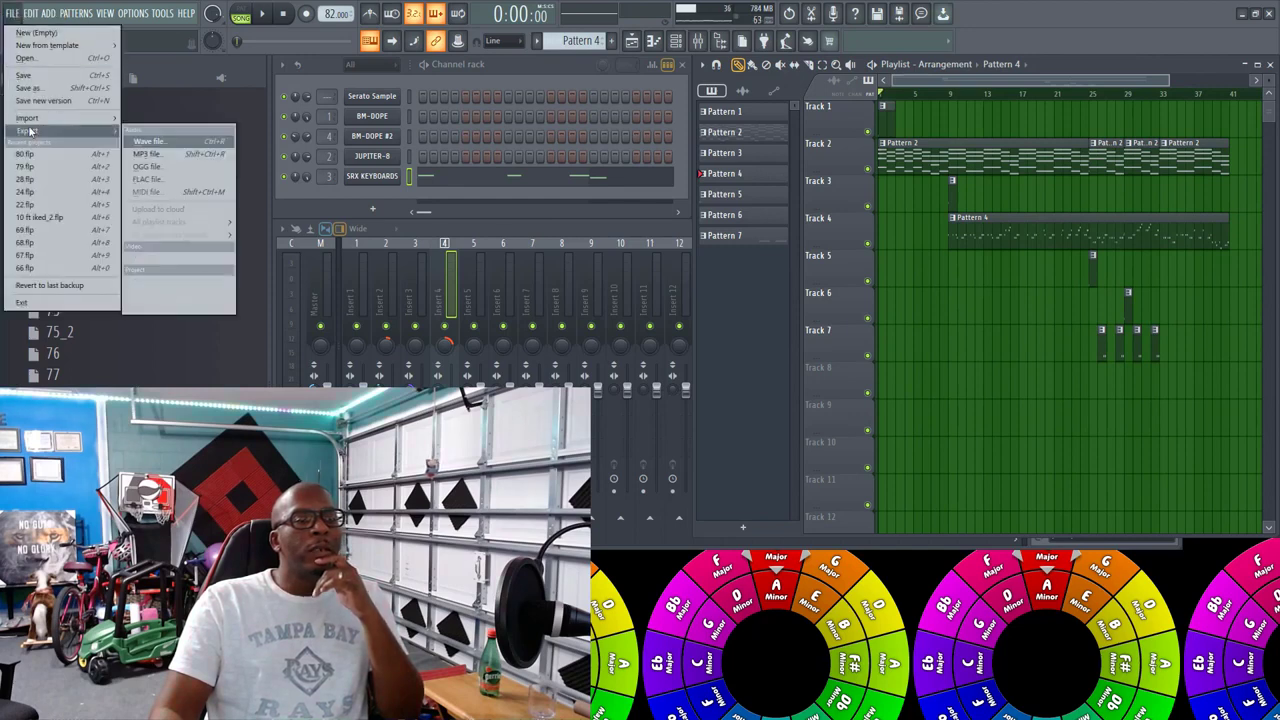
click(130, 154)
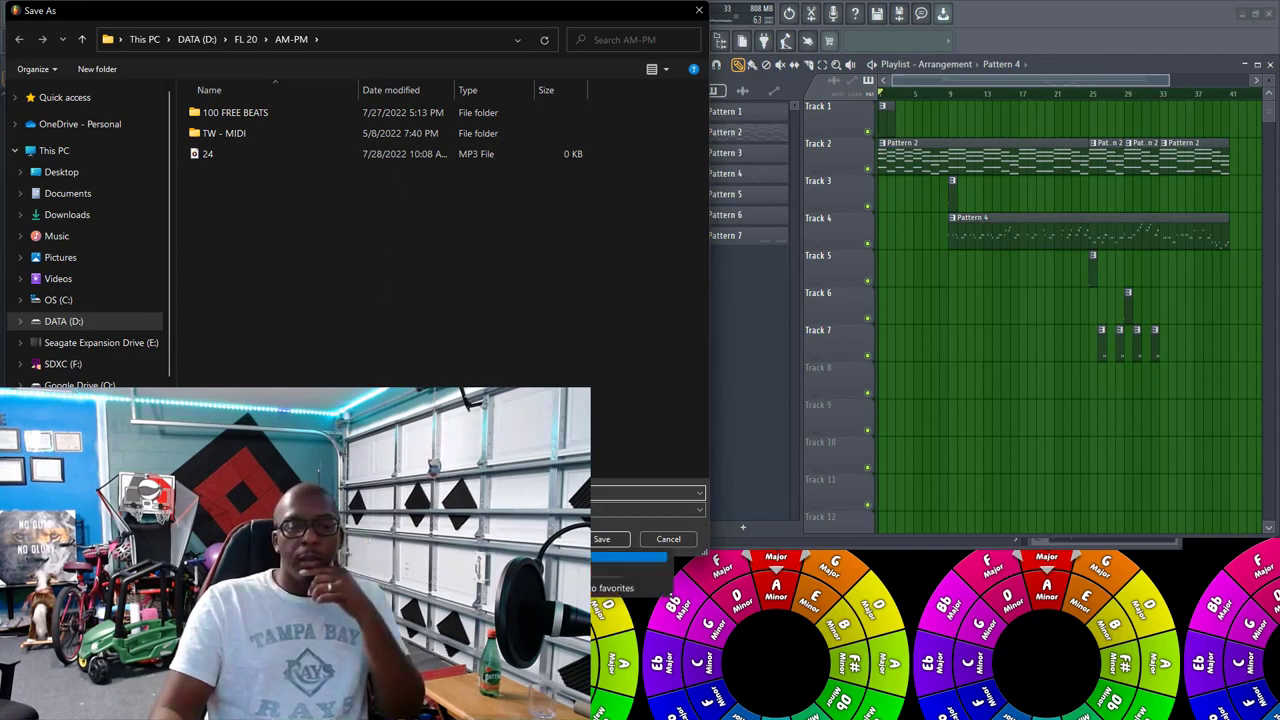
click(596, 540)
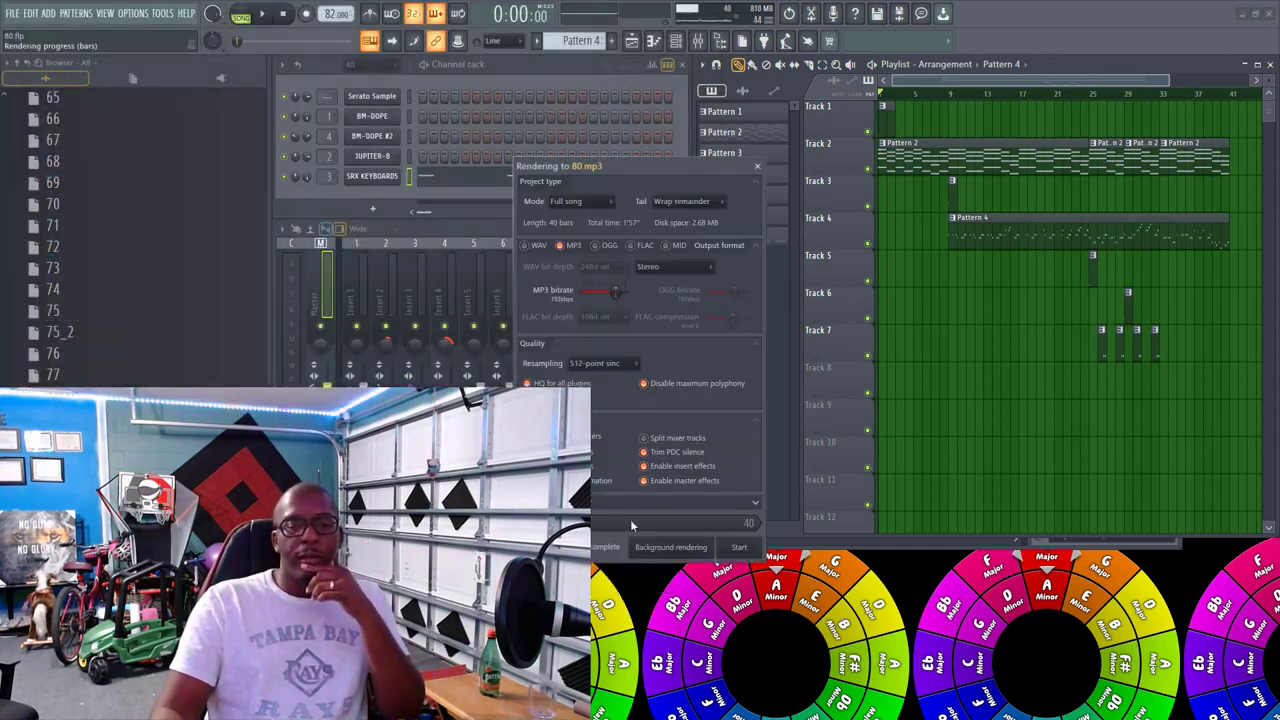
click(739, 549)
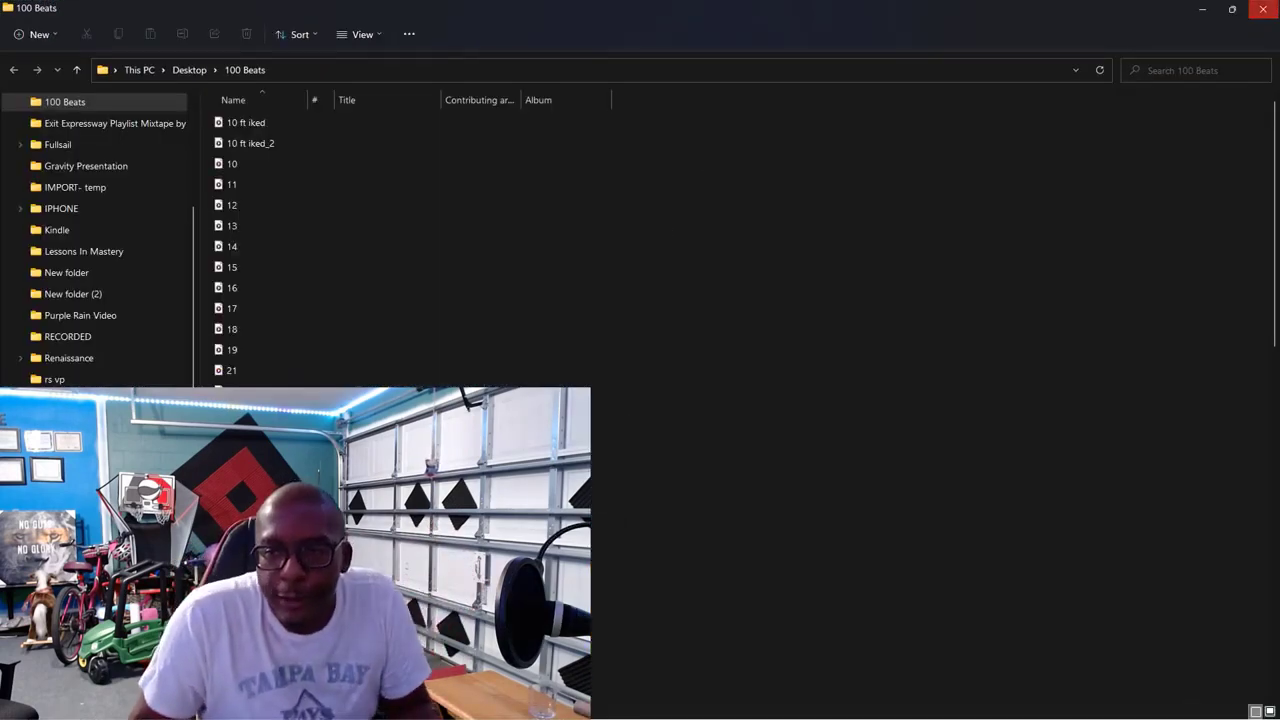
Step: Close the 100 Beats folder and project 81's open MetaFilter, mixer, Tuner, TR-909 and JUNO-106 windows
click(1263, 9)
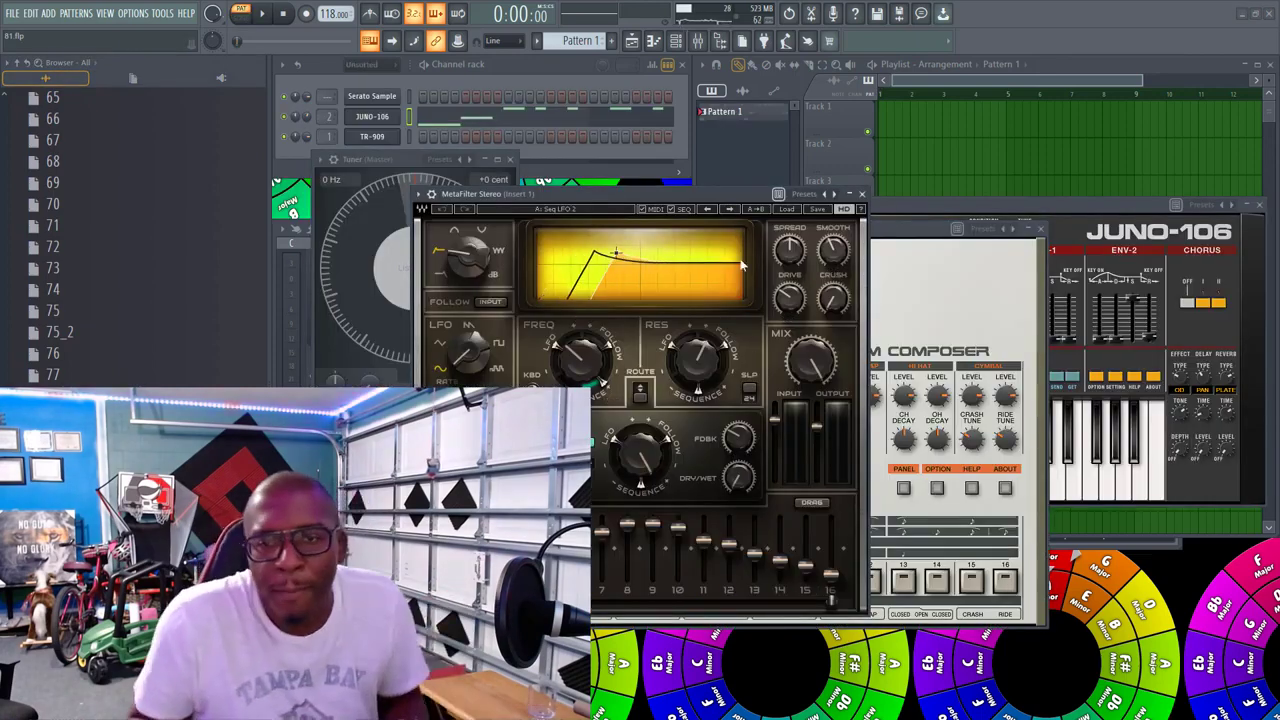
click(862, 194)
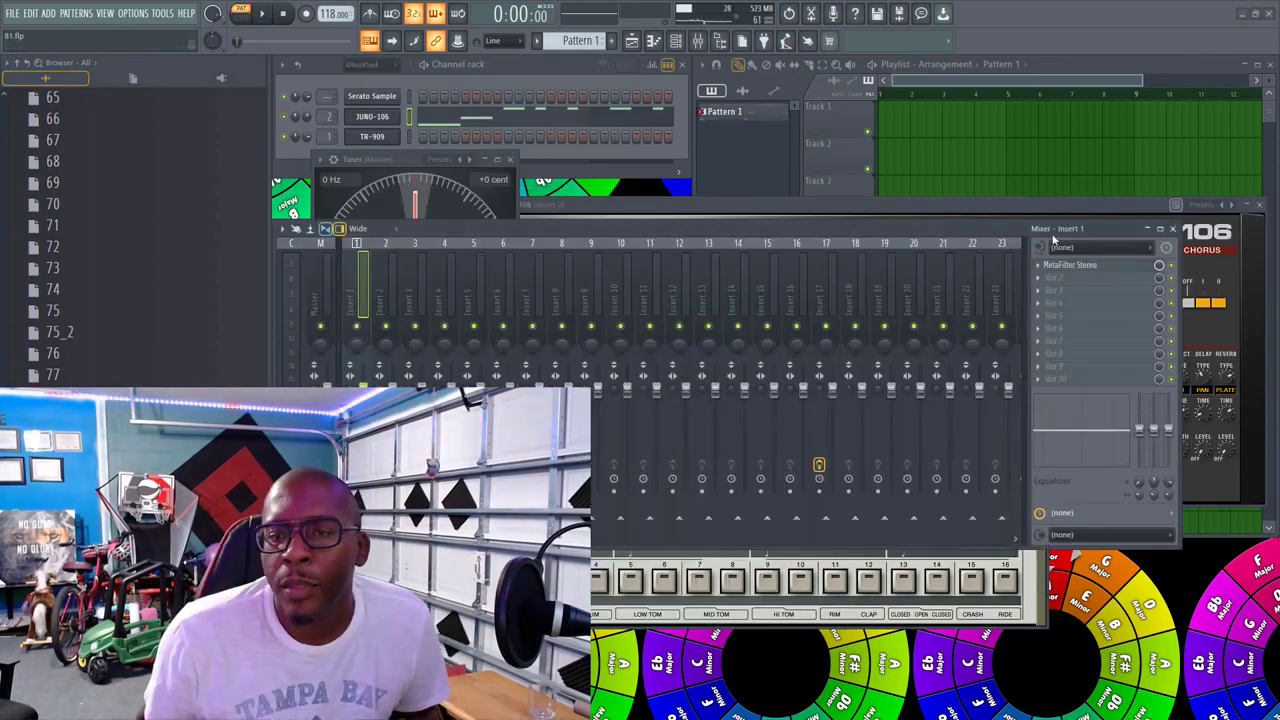
click(1172, 228)
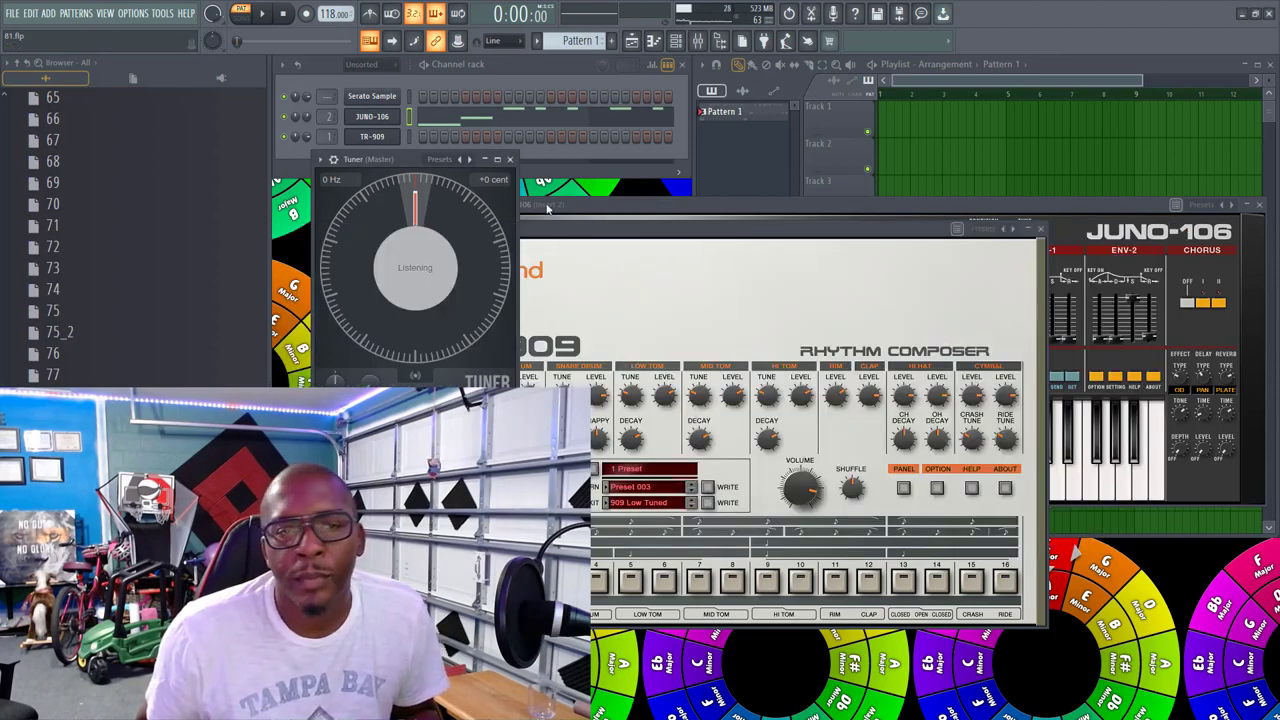
click(509, 159)
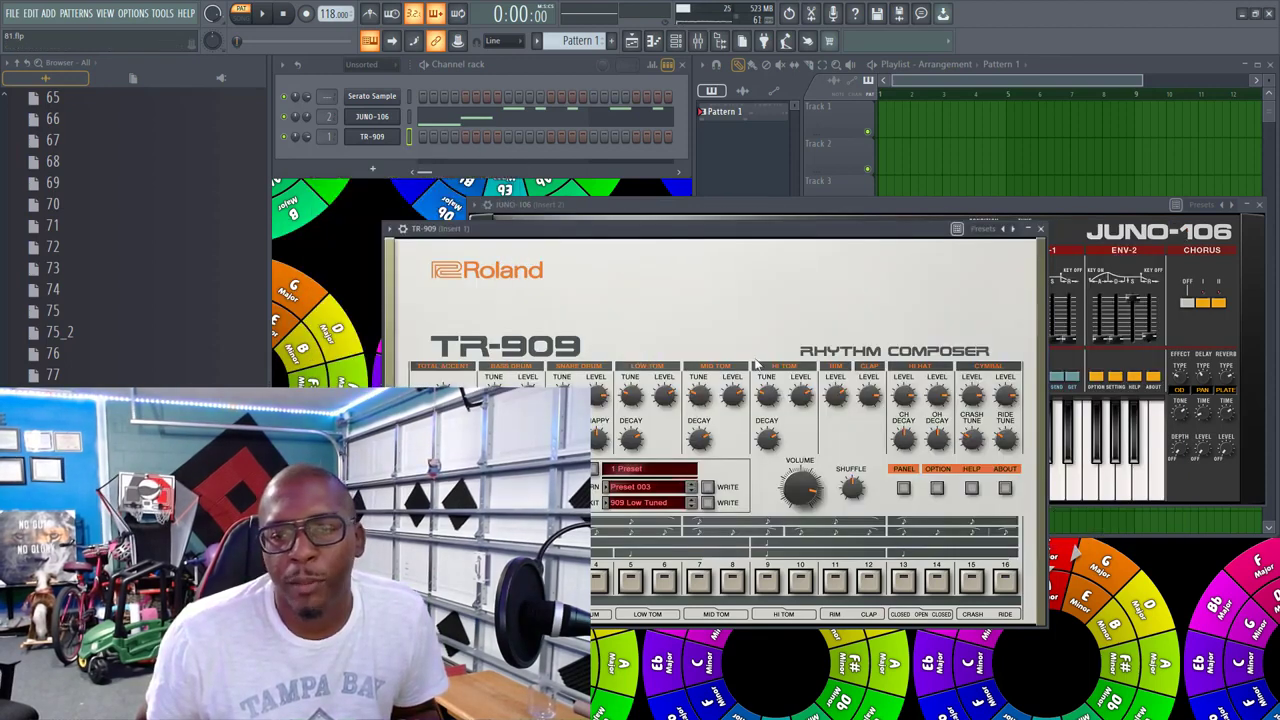
click(1040, 229)
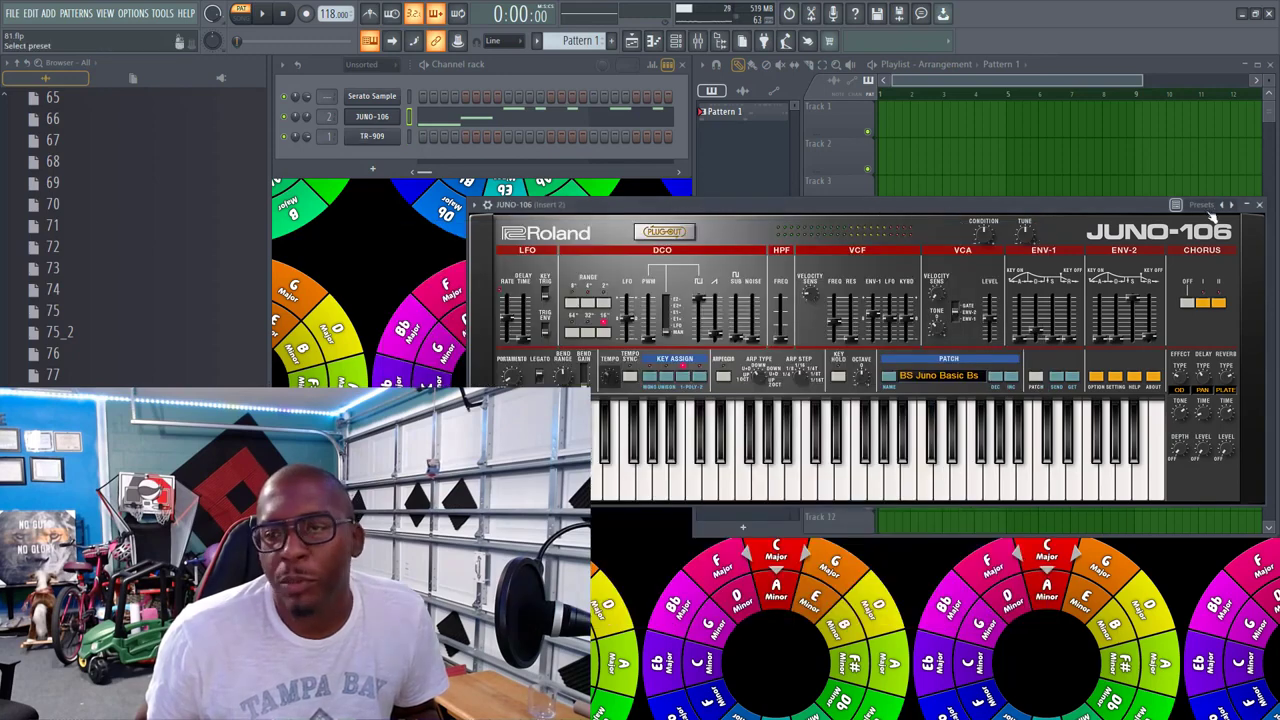
click(1259, 205)
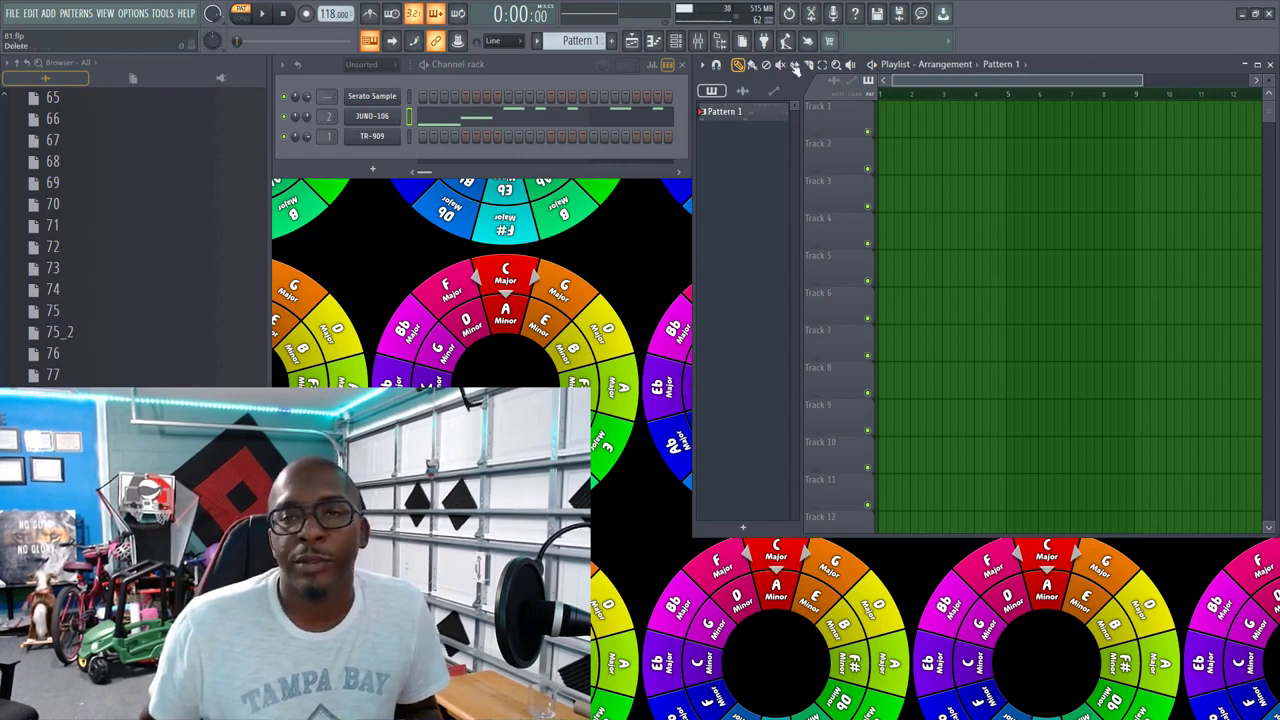
Step: Play in song mode with the mixer open on Insert 1, and place Pattern 1 at the start of Track 1
click(873, 64)
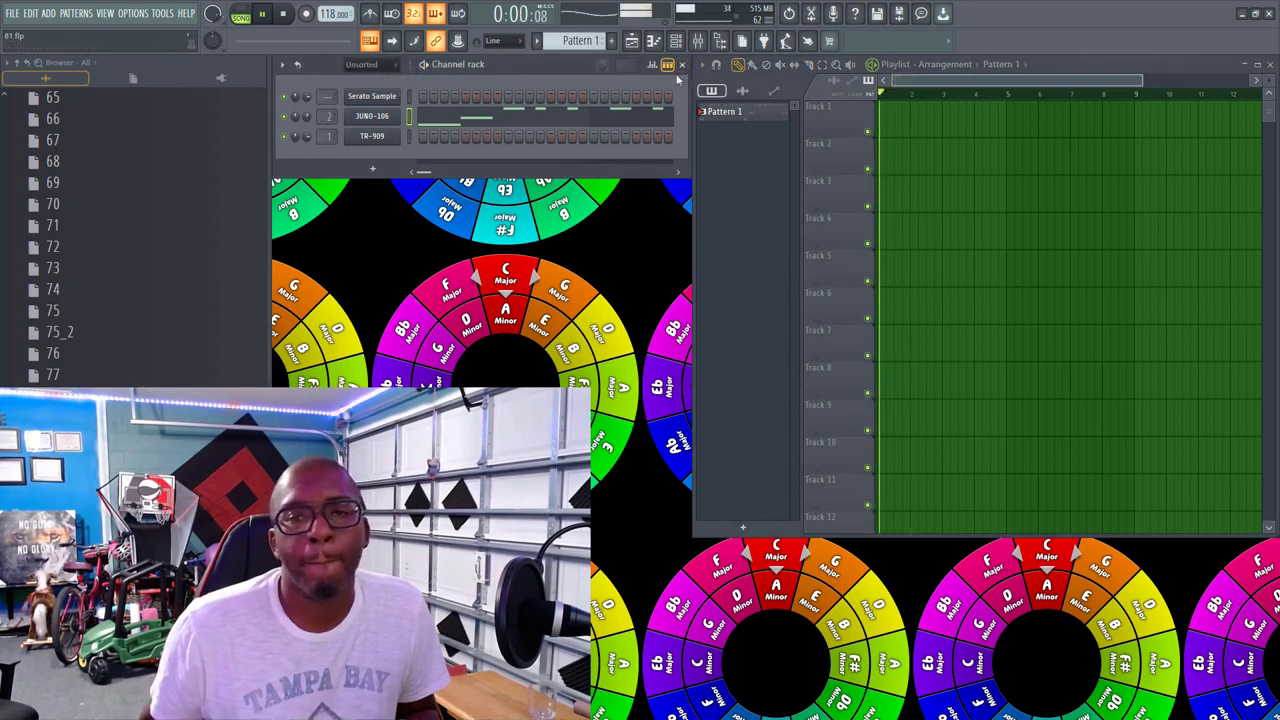
click(287, 14)
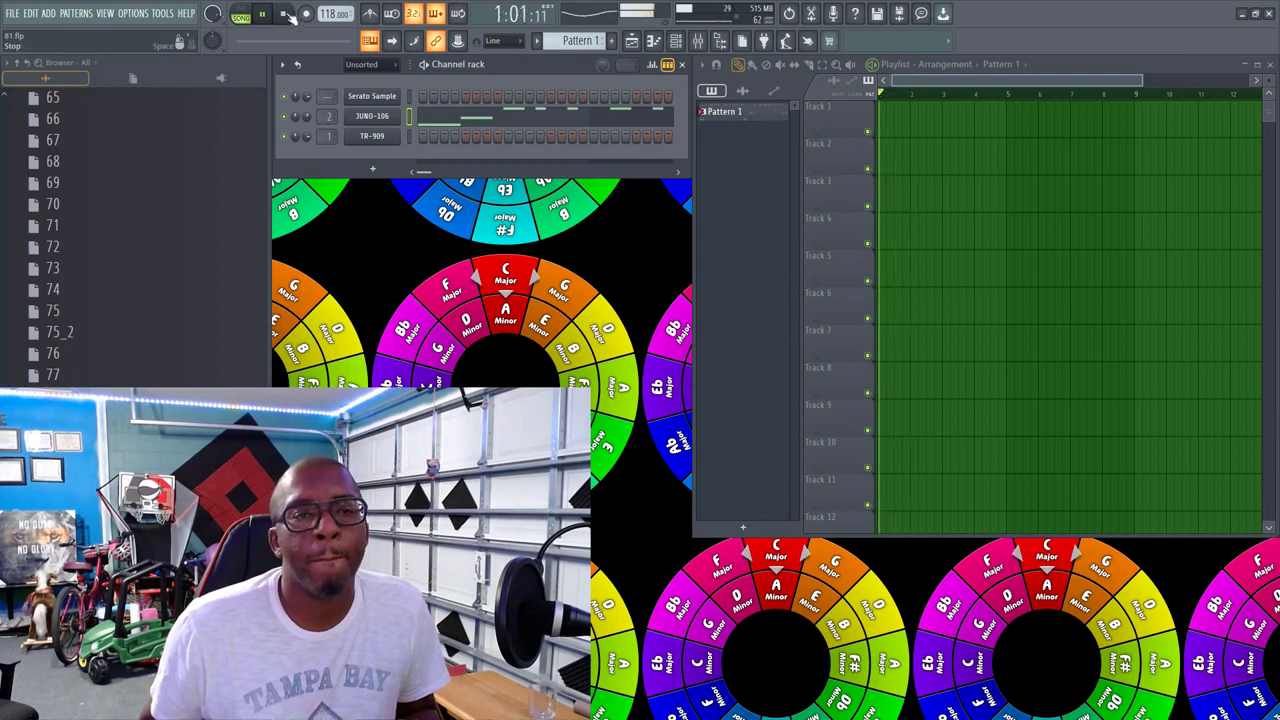
click(702, 45)
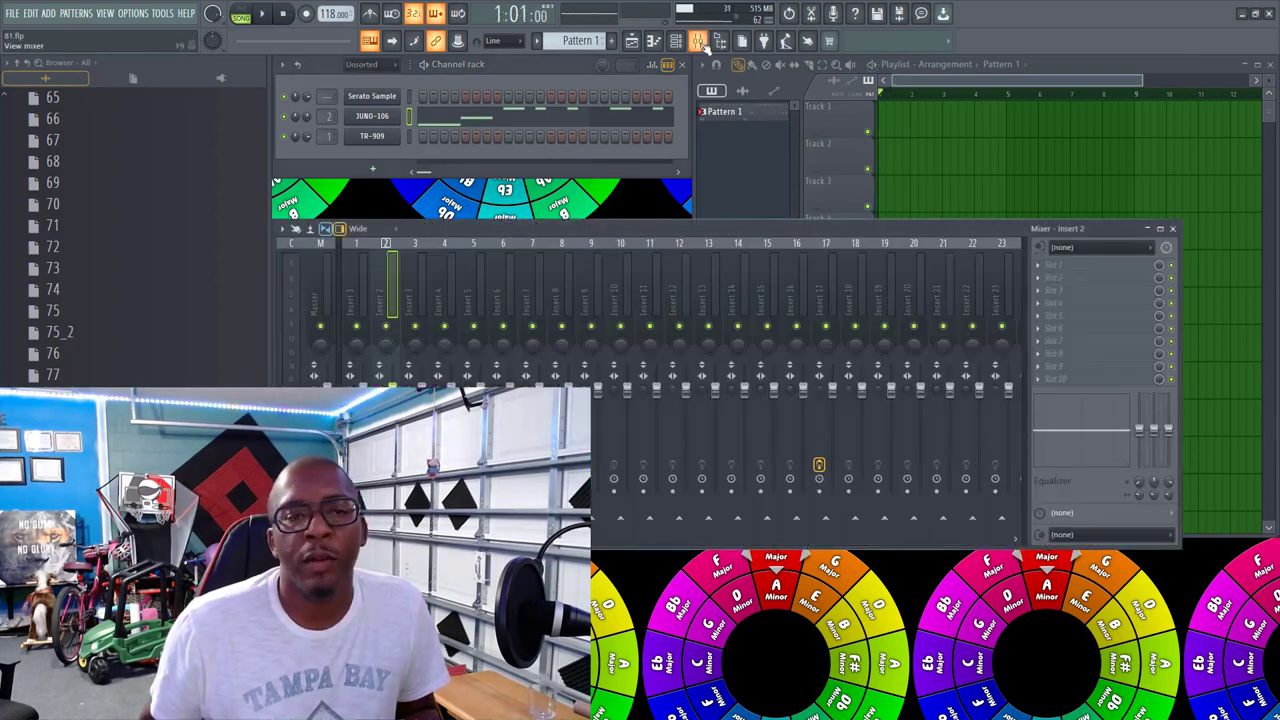
key(space)
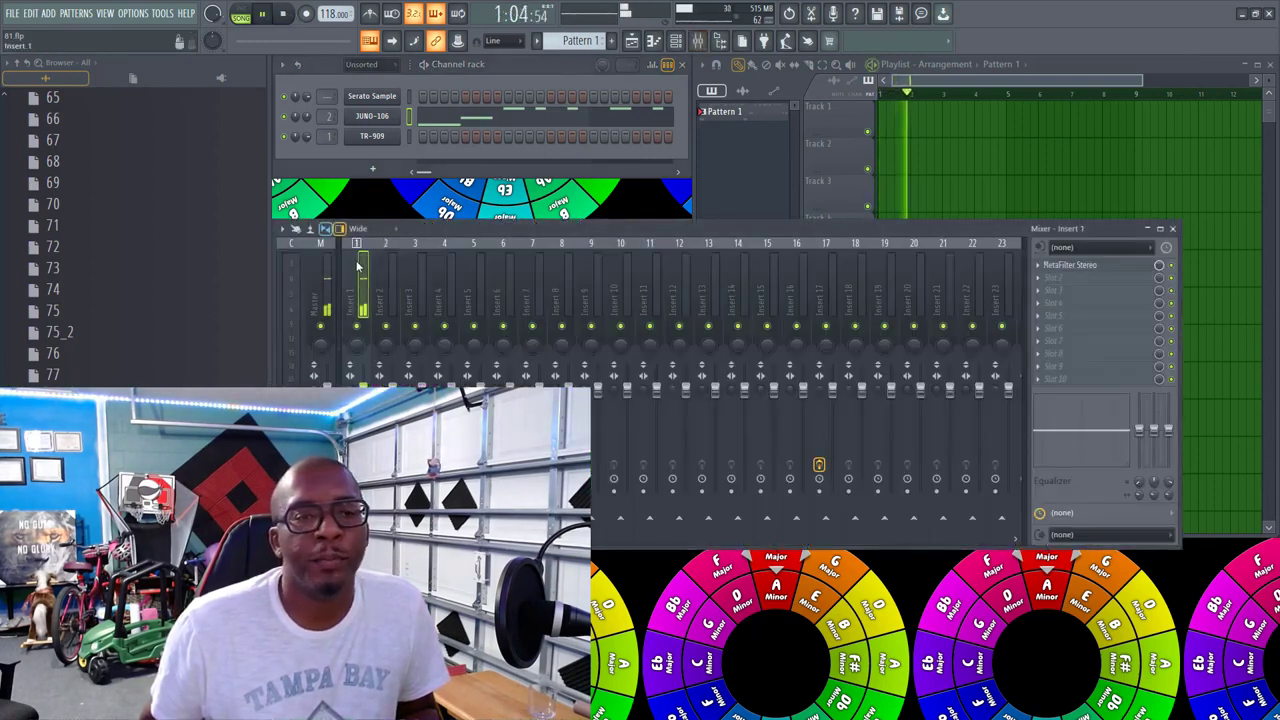
click(362, 264)
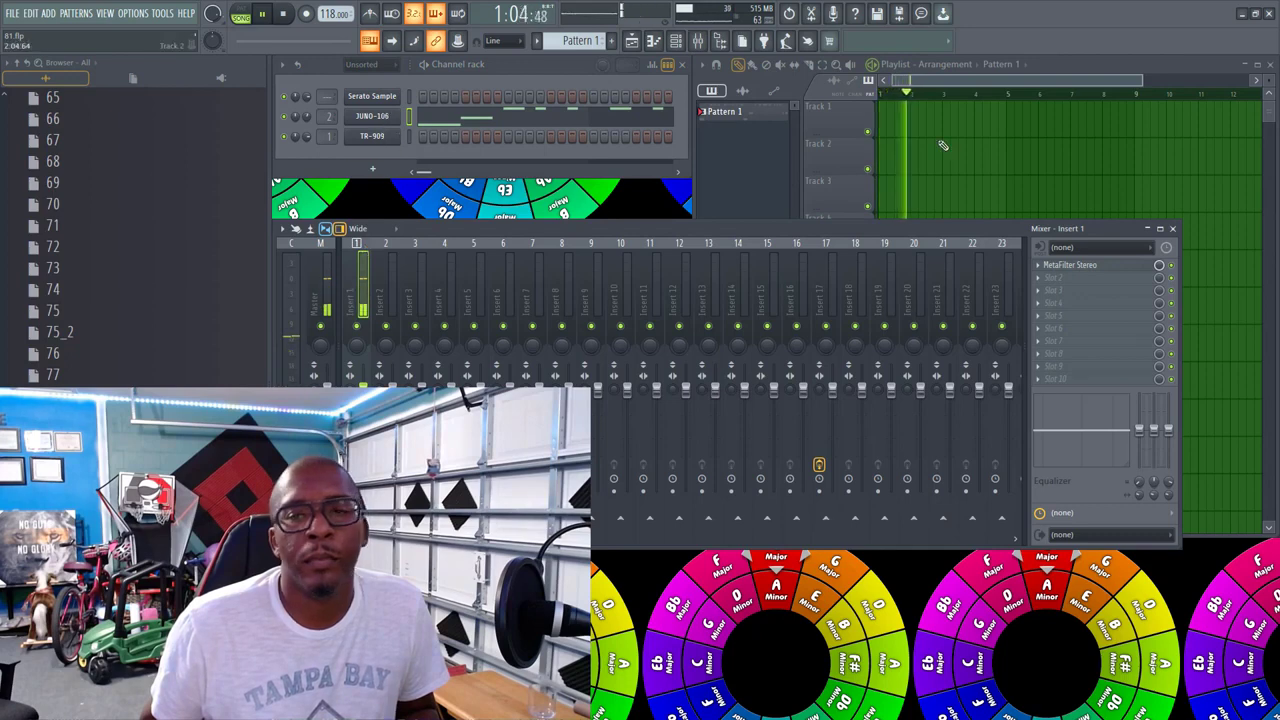
click(903, 118)
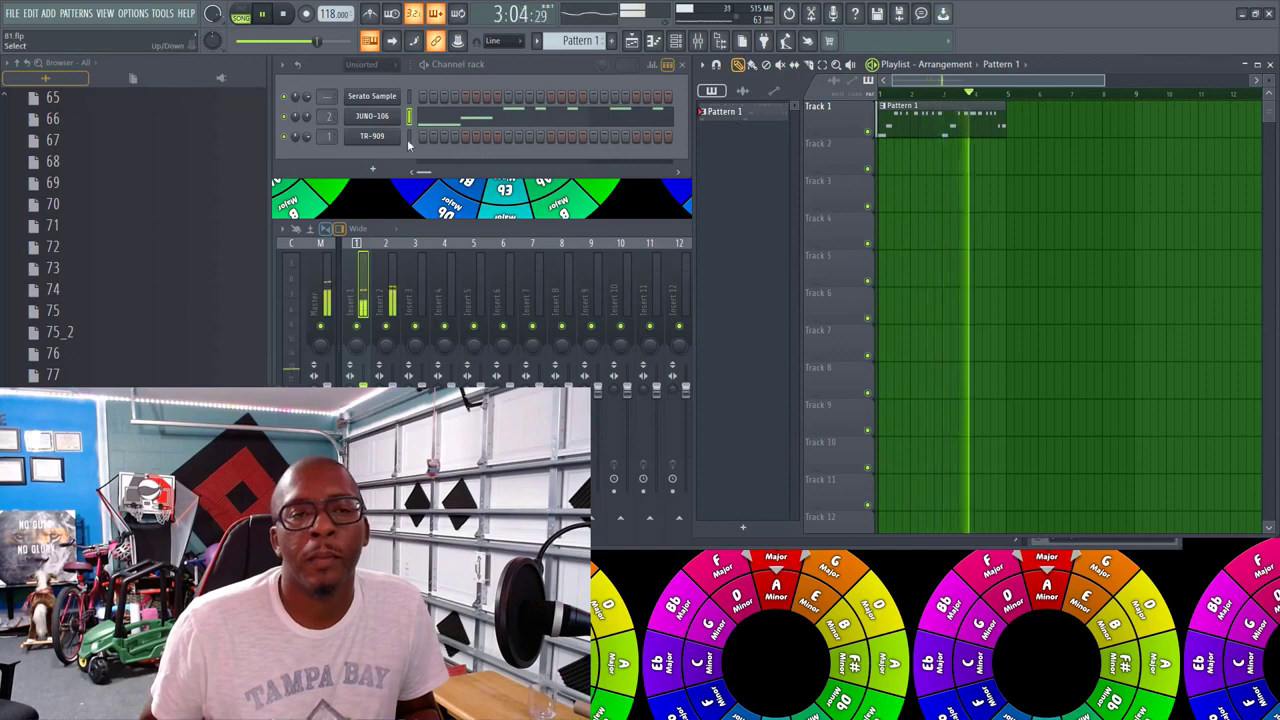
Step: Open the TR-909 channel's plugin window and place a second Pattern 1 clip on Track 1 at bar 5
click(372, 136)
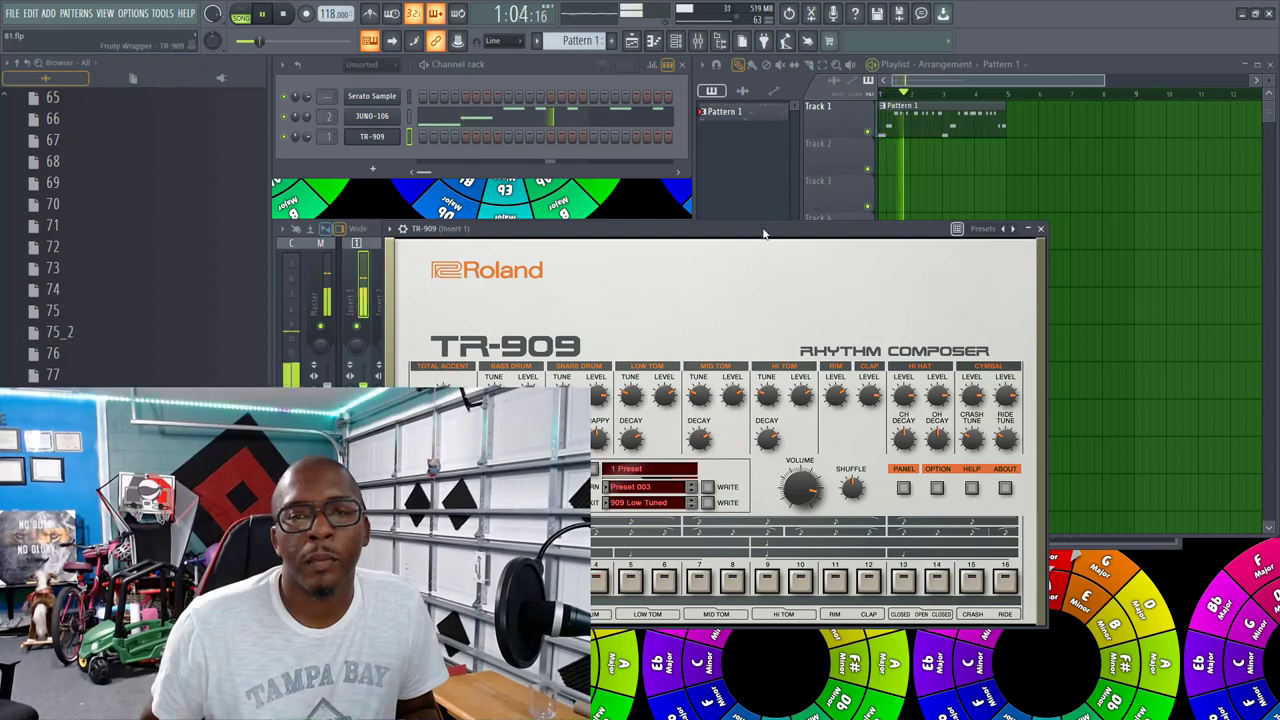
drag(763, 233, 755, 299)
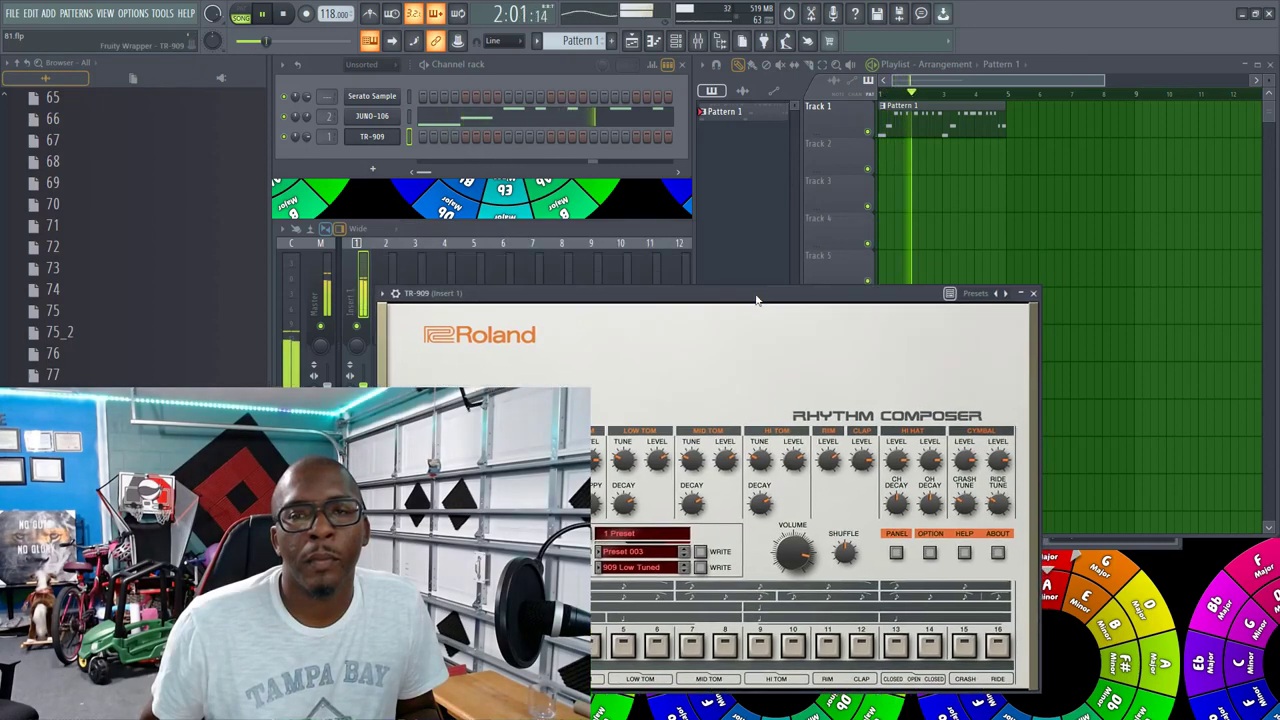
click(1025, 118)
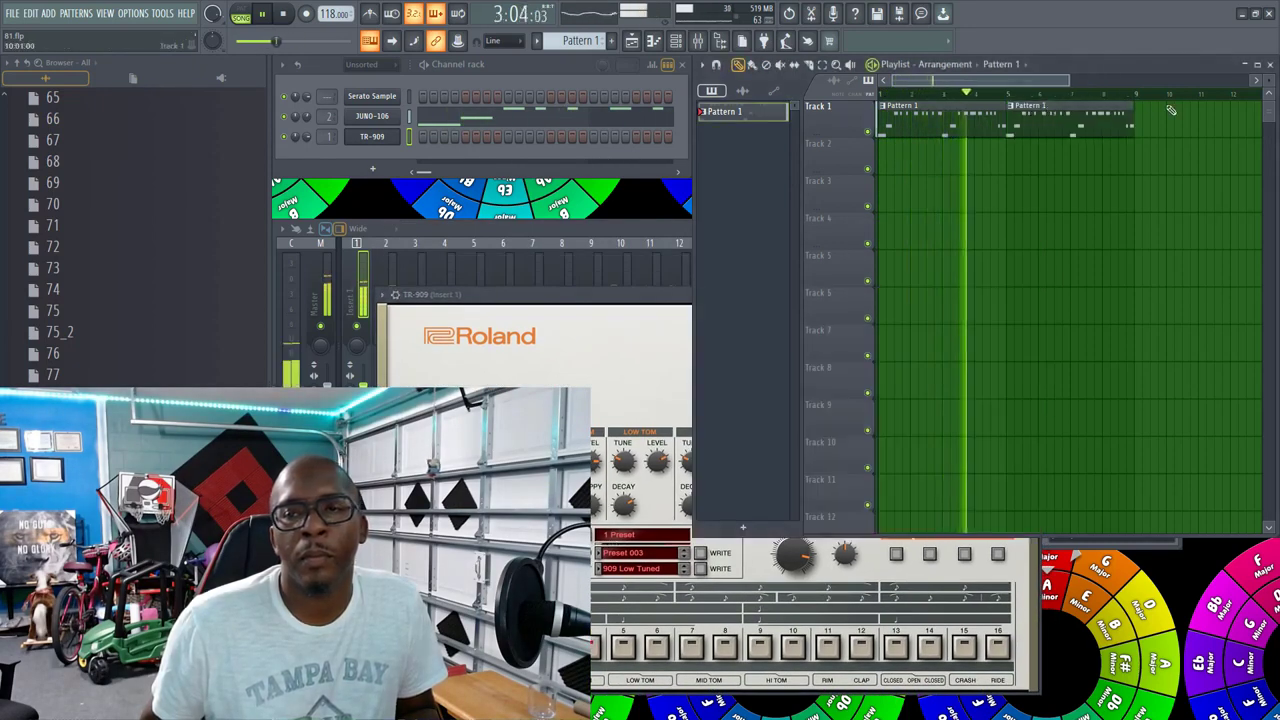
scroll(1026, 77, down, 1)
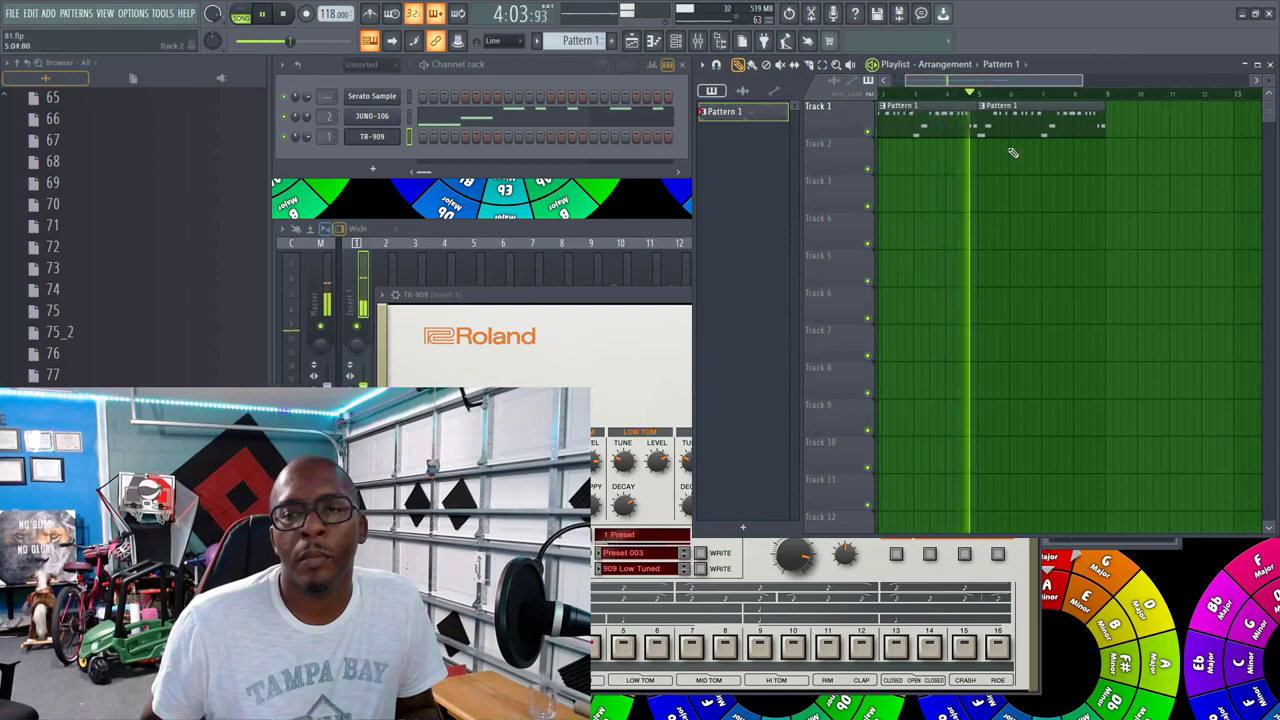
Step: Stop playback, create Pattern 2 and add a C5 note at bar 1 in the TR-909 piano roll
click(372, 136)
click(372, 136)
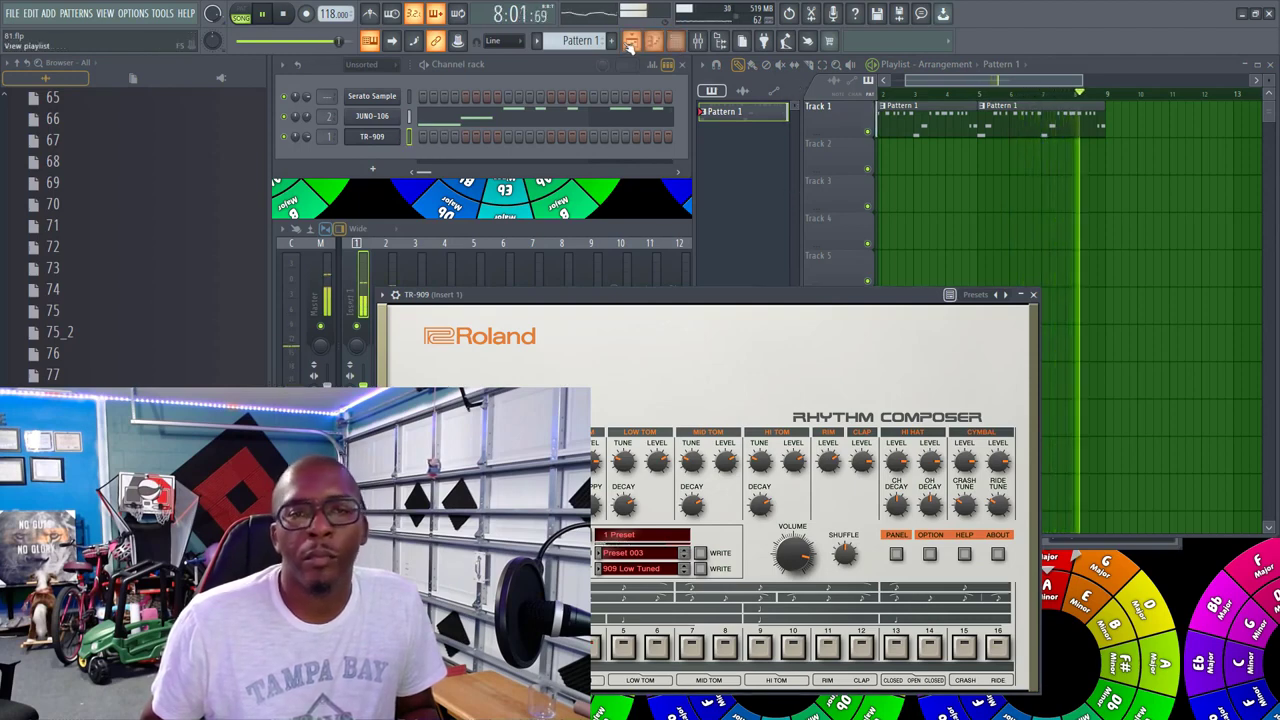
key(space)
click(598, 41)
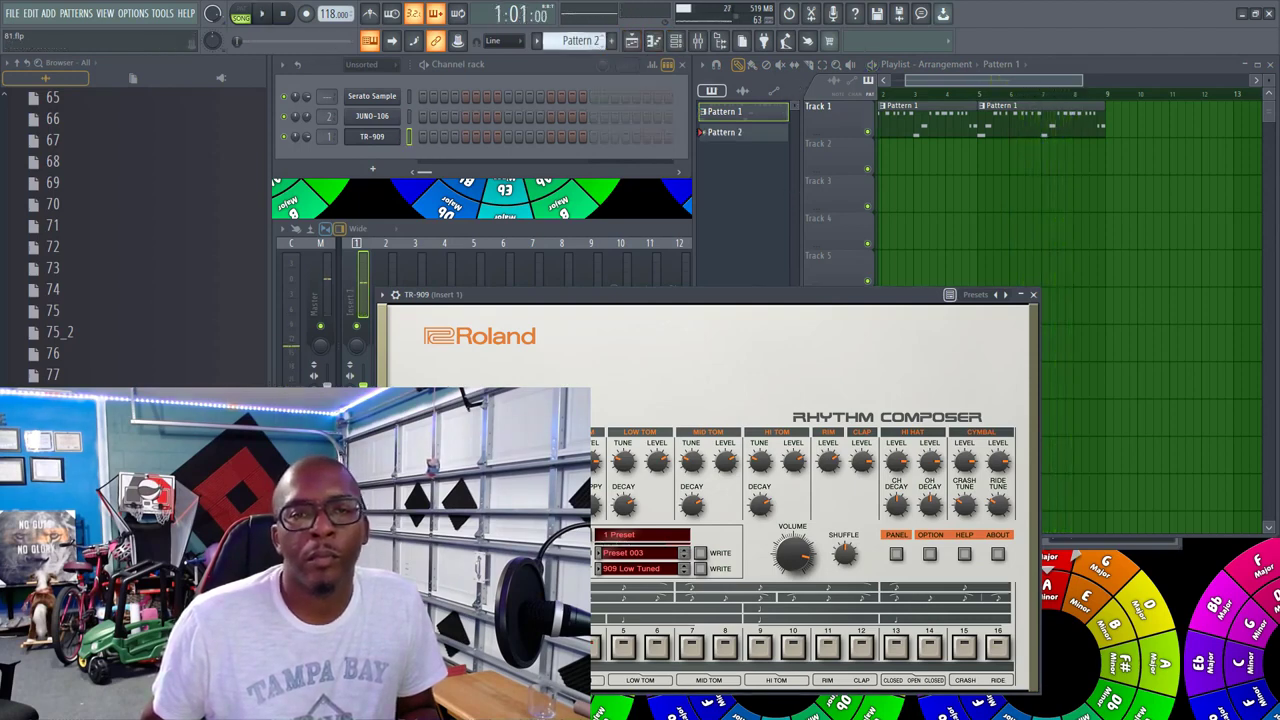
right_click(408, 136)
click(432, 138)
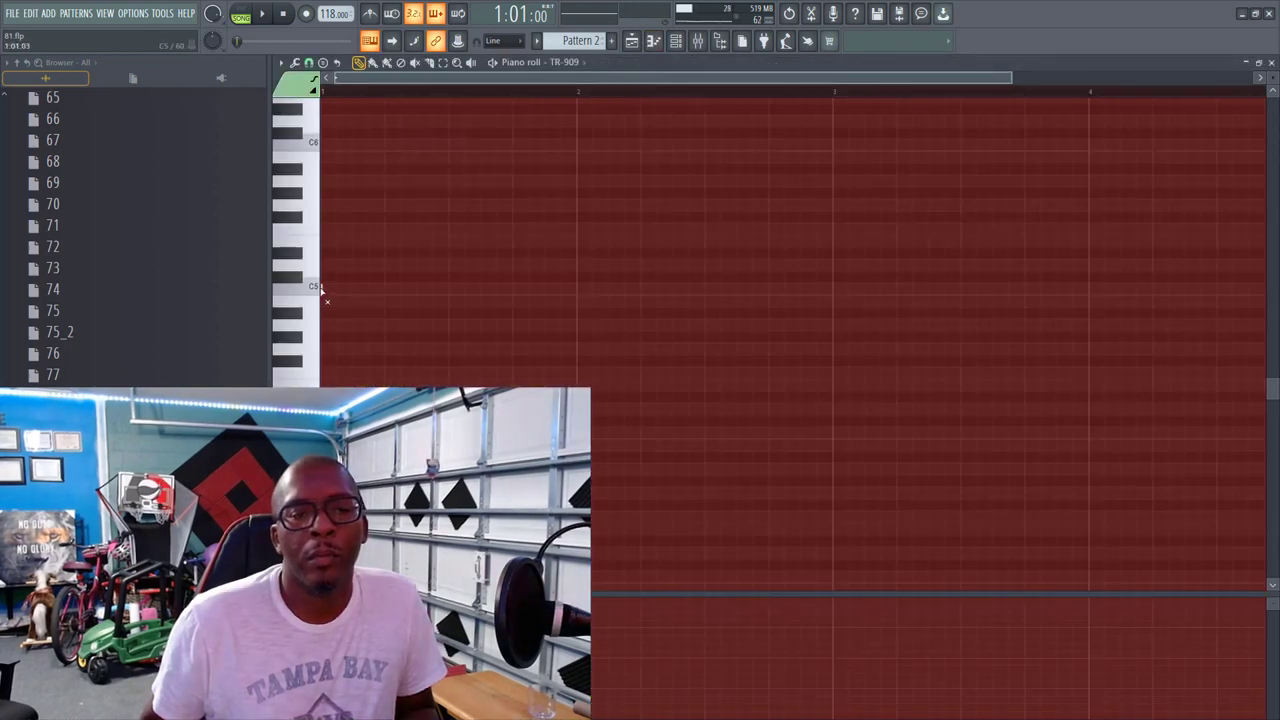
click(332, 289)
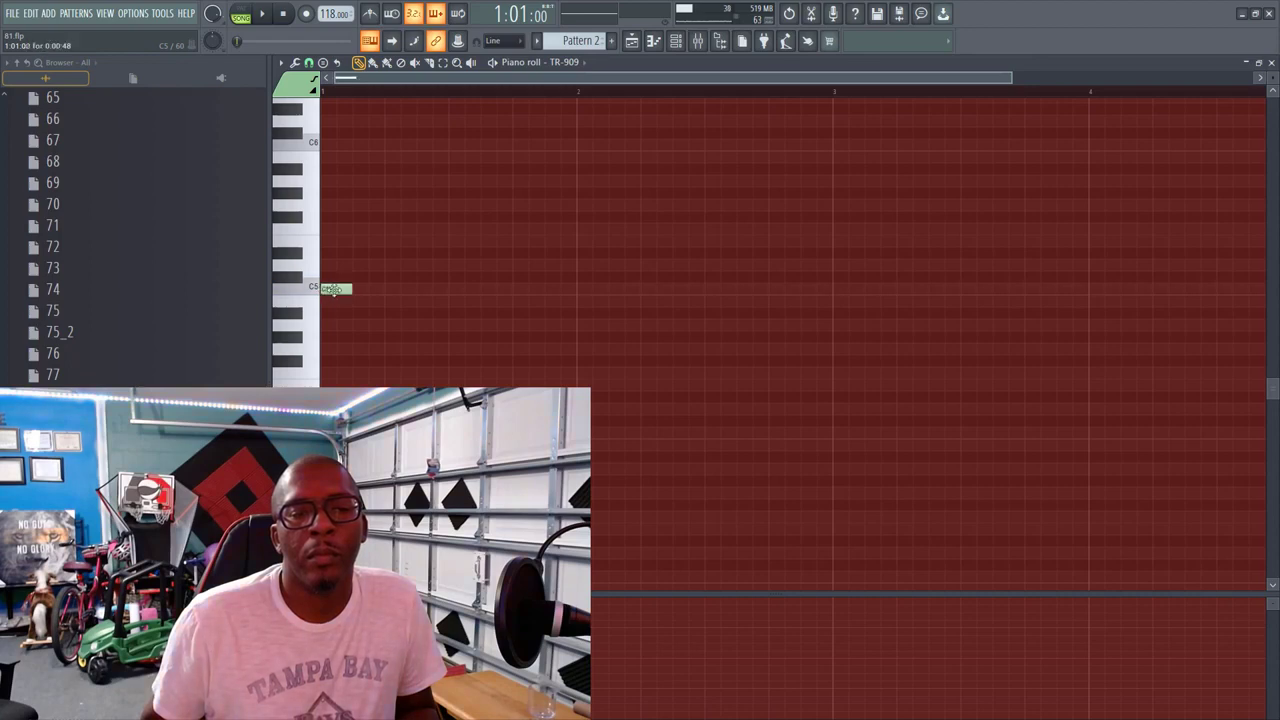
Step: Preview Pattern 2 in pattern mode and lengthen its C5 note to four bars
click(492, 66)
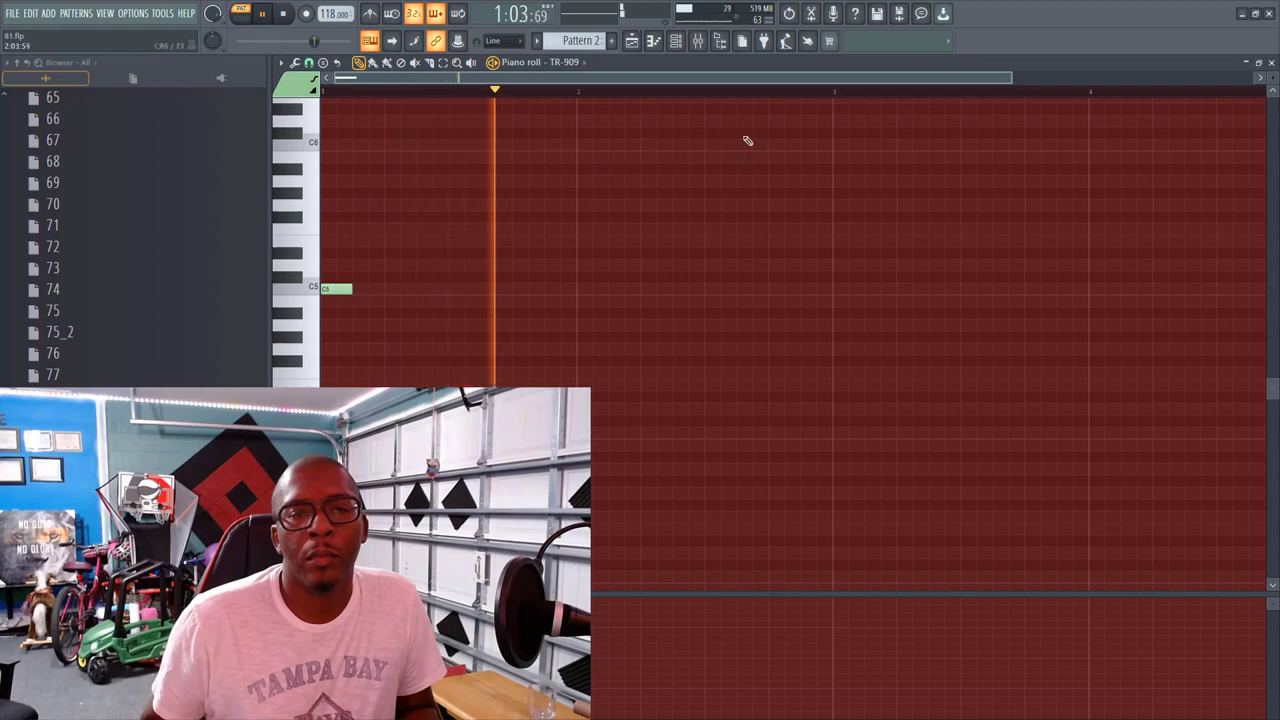
key(space)
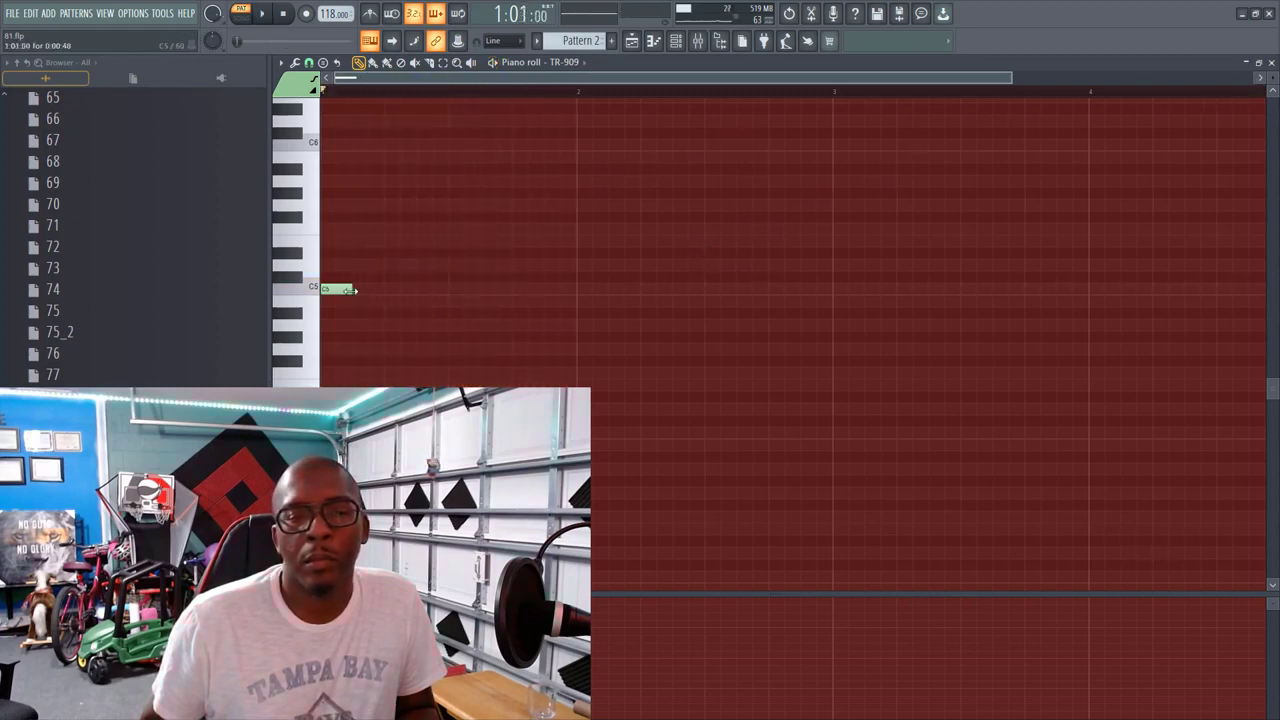
drag(354, 290, 797, 296)
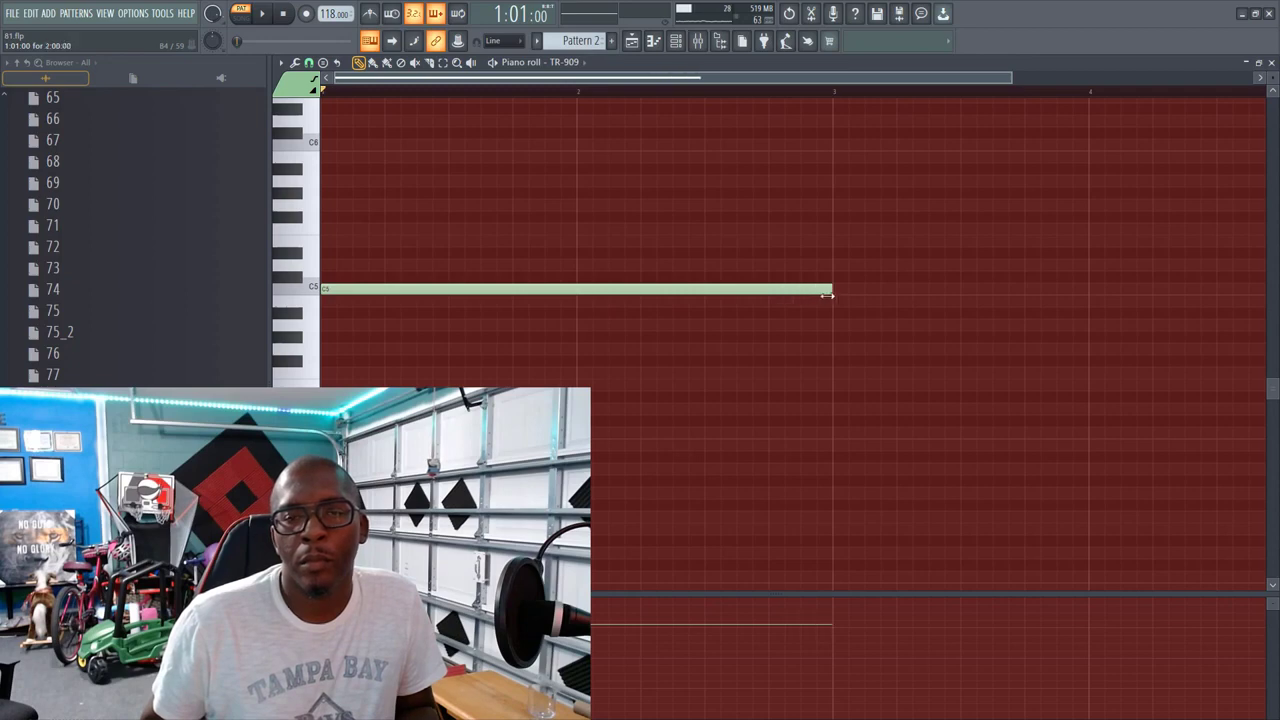
key(space)
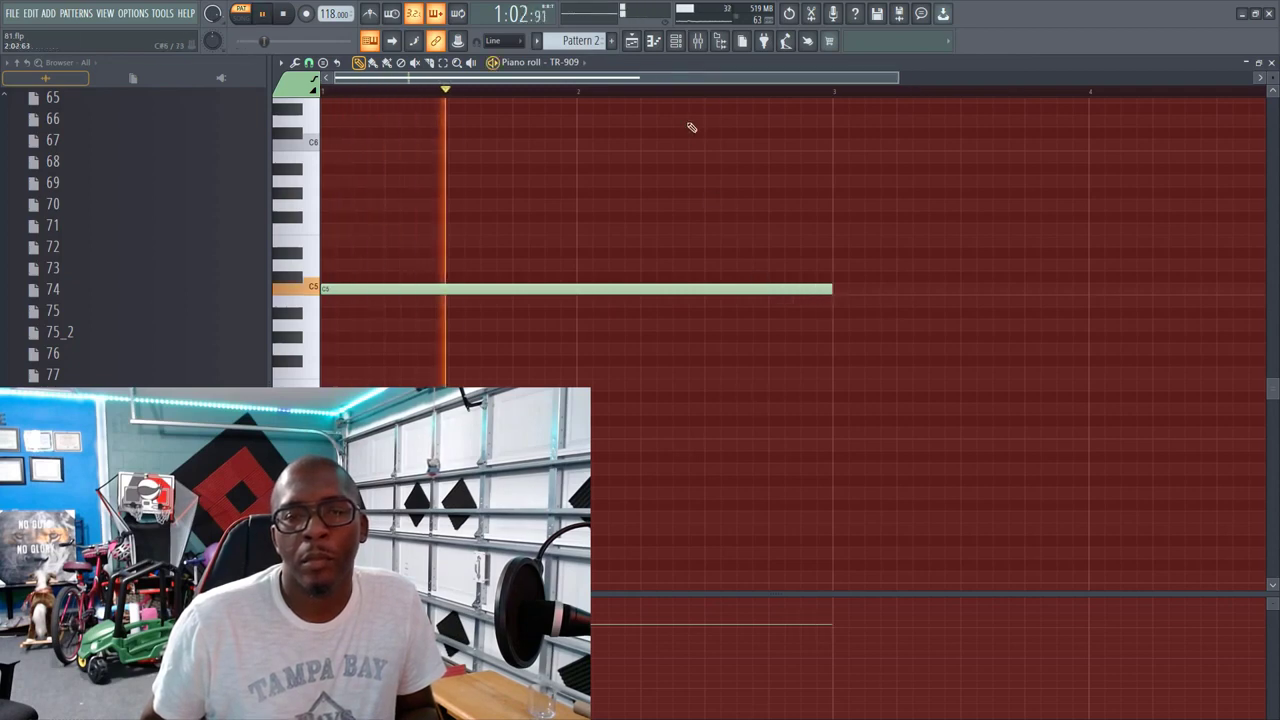
drag(745, 84, 843, 86)
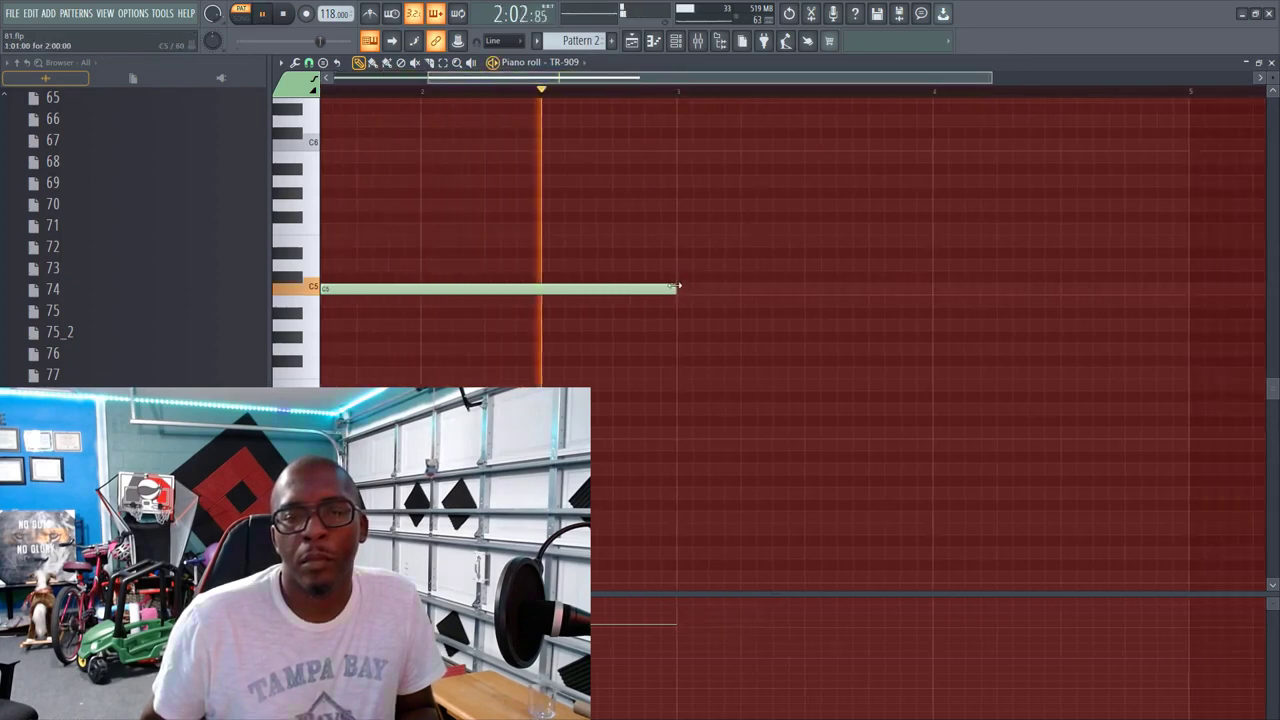
drag(679, 290, 1185, 290)
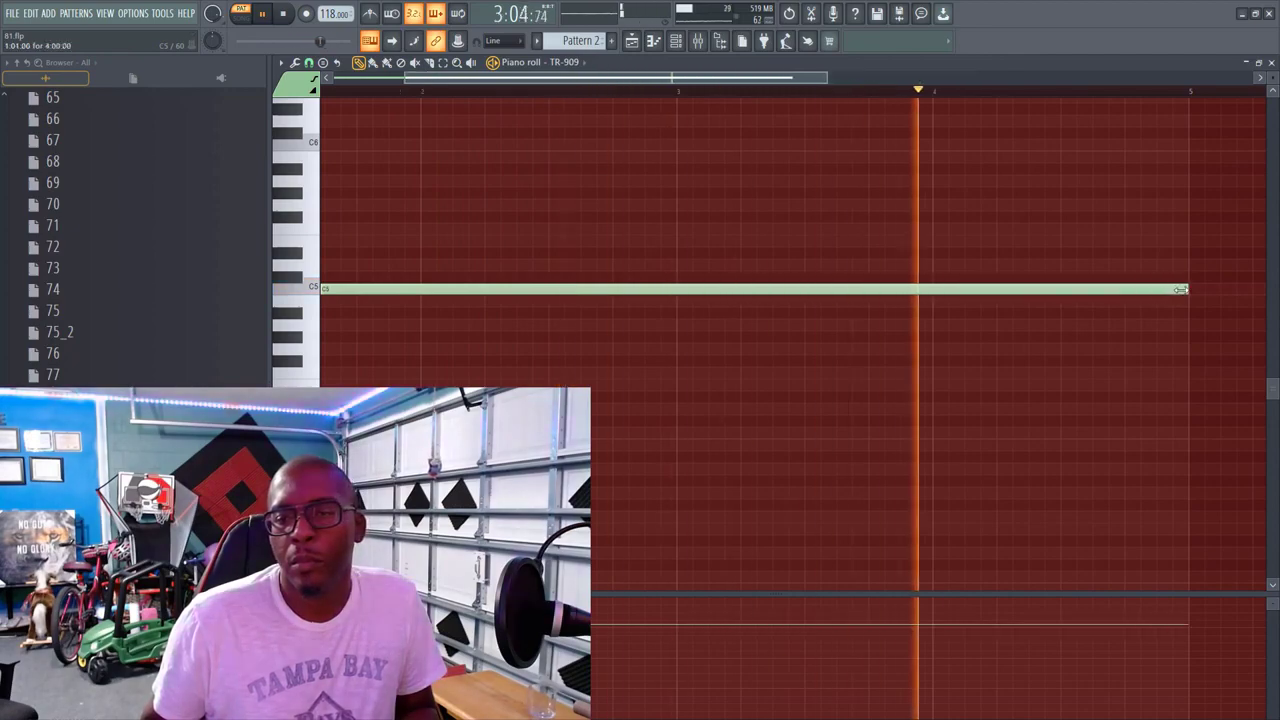
Step: Stop playback and extend the C5 note in Pattern 2 to eight bars
click(1271, 63)
key(space)
click(571, 138)
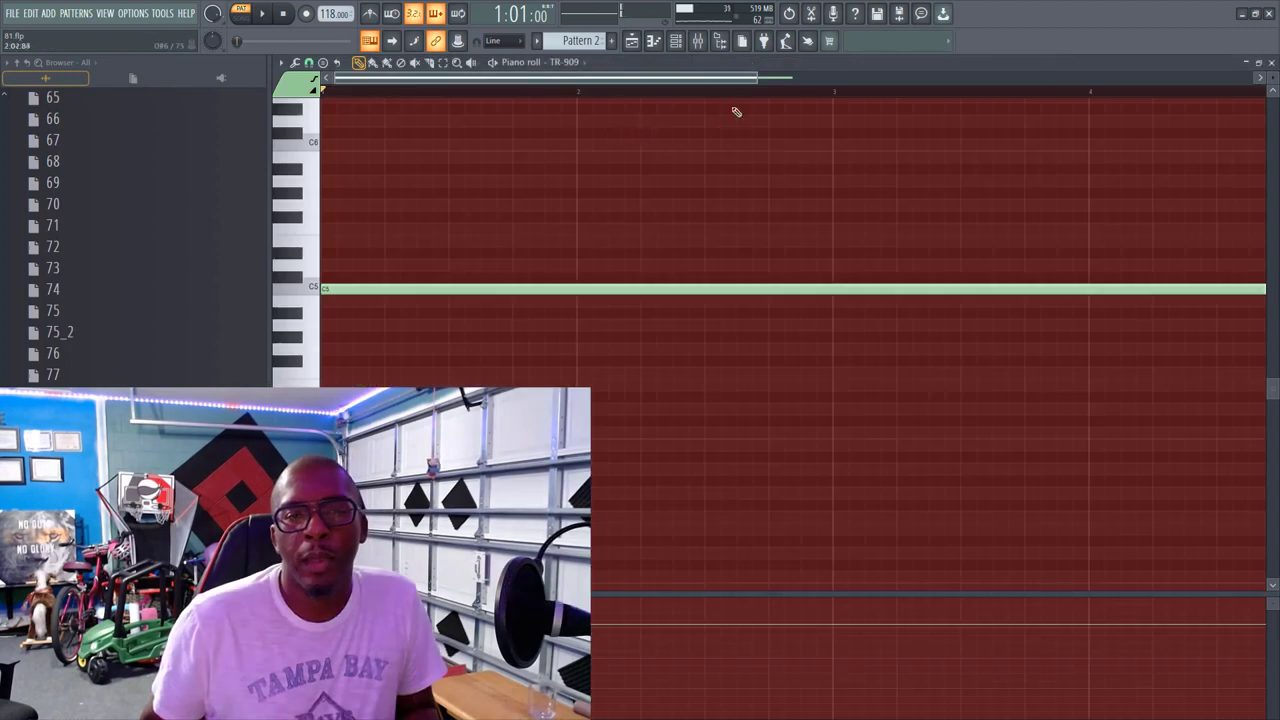
drag(760, 77, 792, 77)
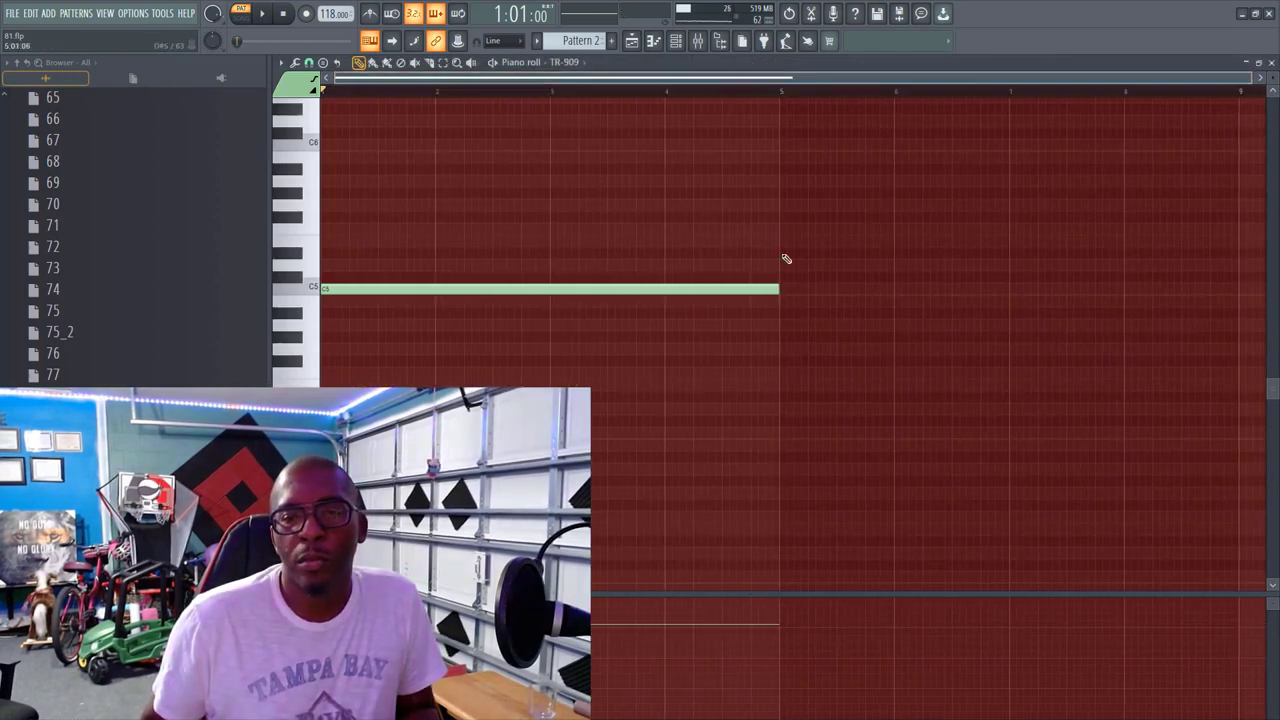
drag(779, 292, 1225, 300)
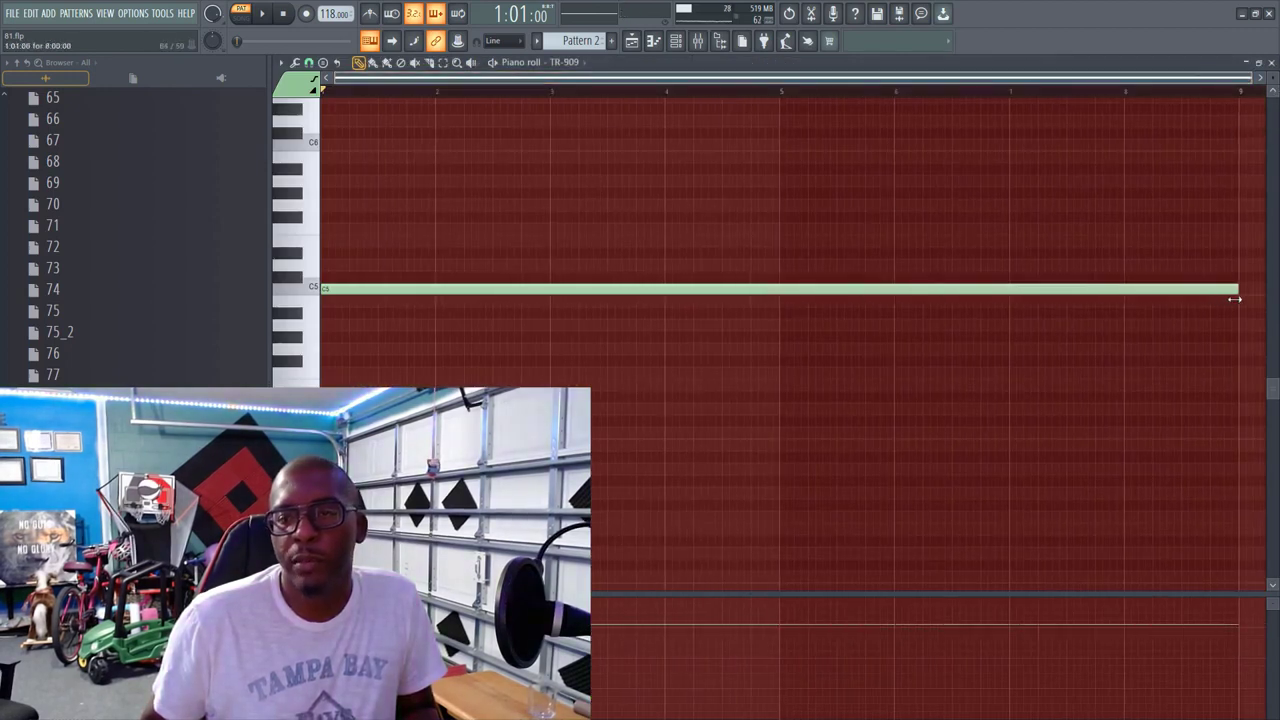
Step: Play Pattern 2 while extending its C5 note to 32 bars, ending at bar 33
key(space)
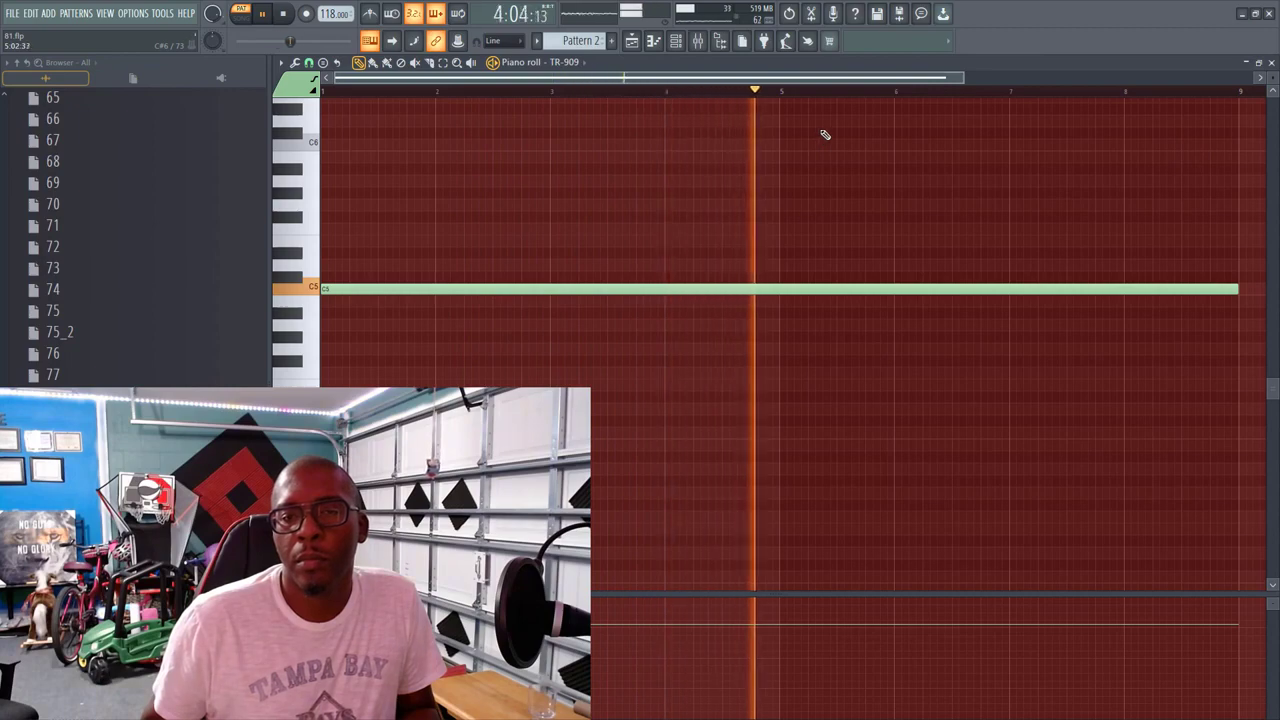
drag(959, 79, 1270, 86)
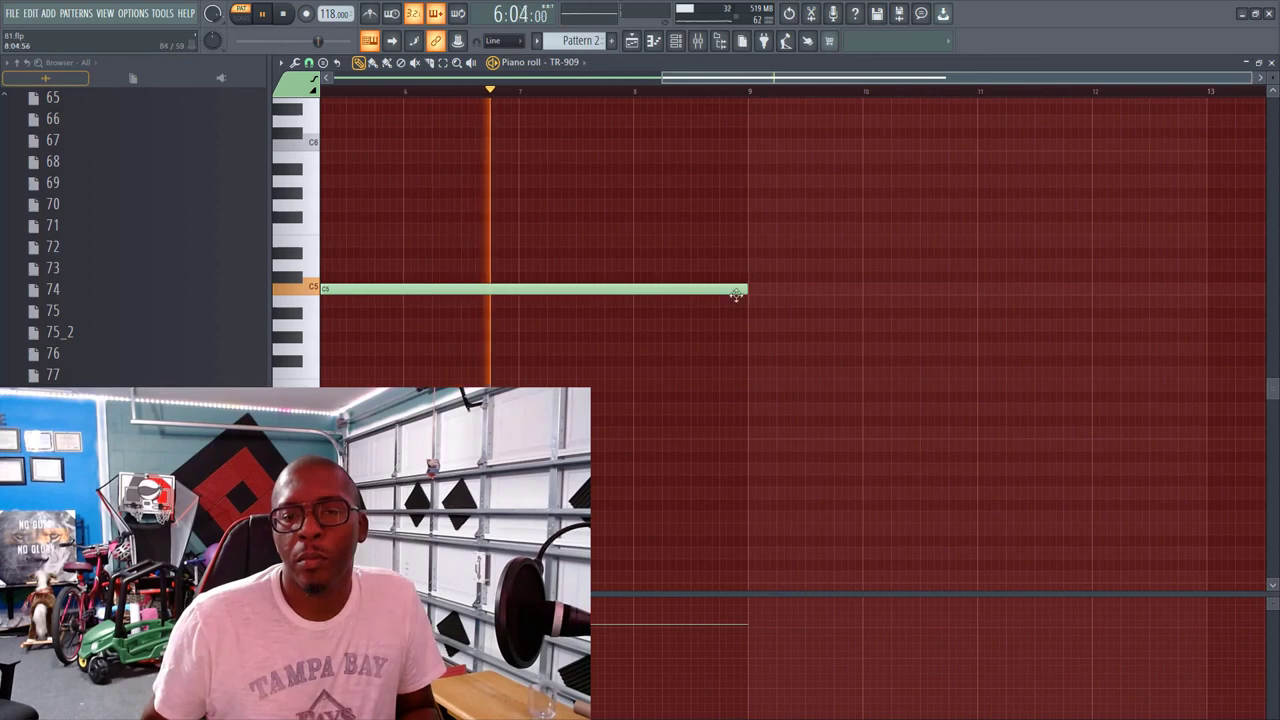
drag(748, 294, 1274, 287)
drag(1029, 82, 1114, 82)
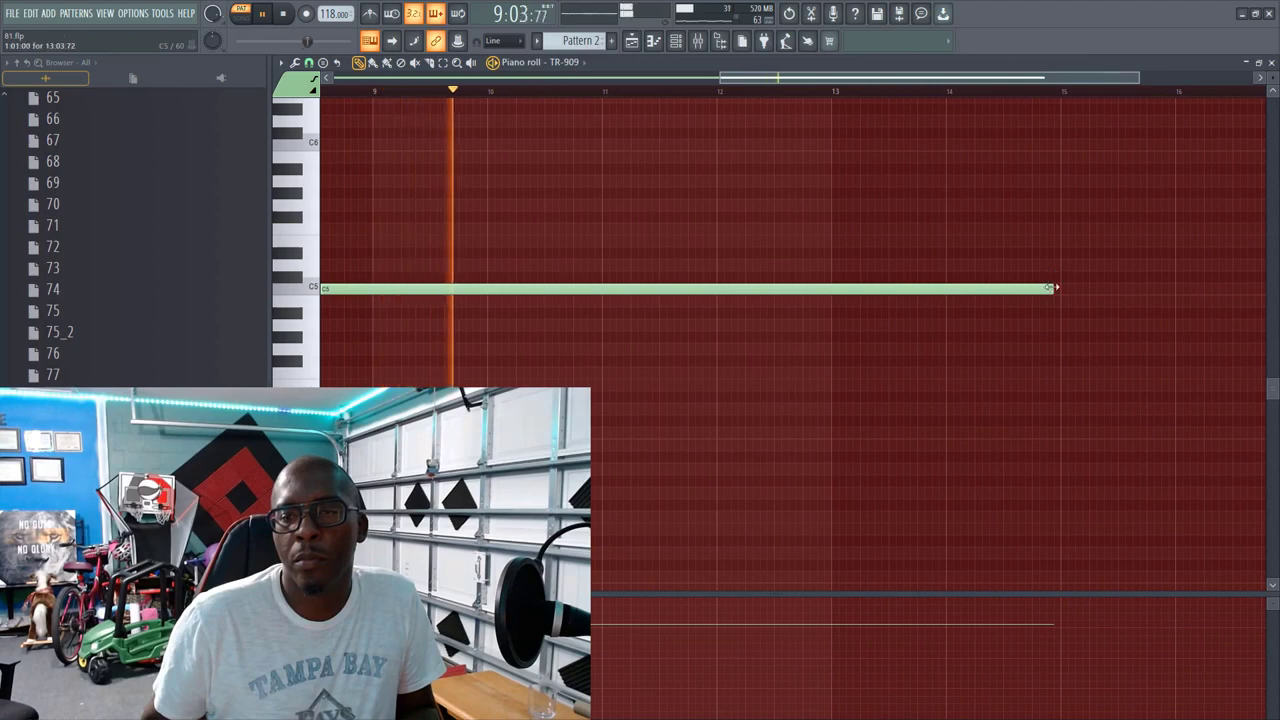
drag(1050, 288, 1201, 260)
drag(1094, 82, 1277, 102)
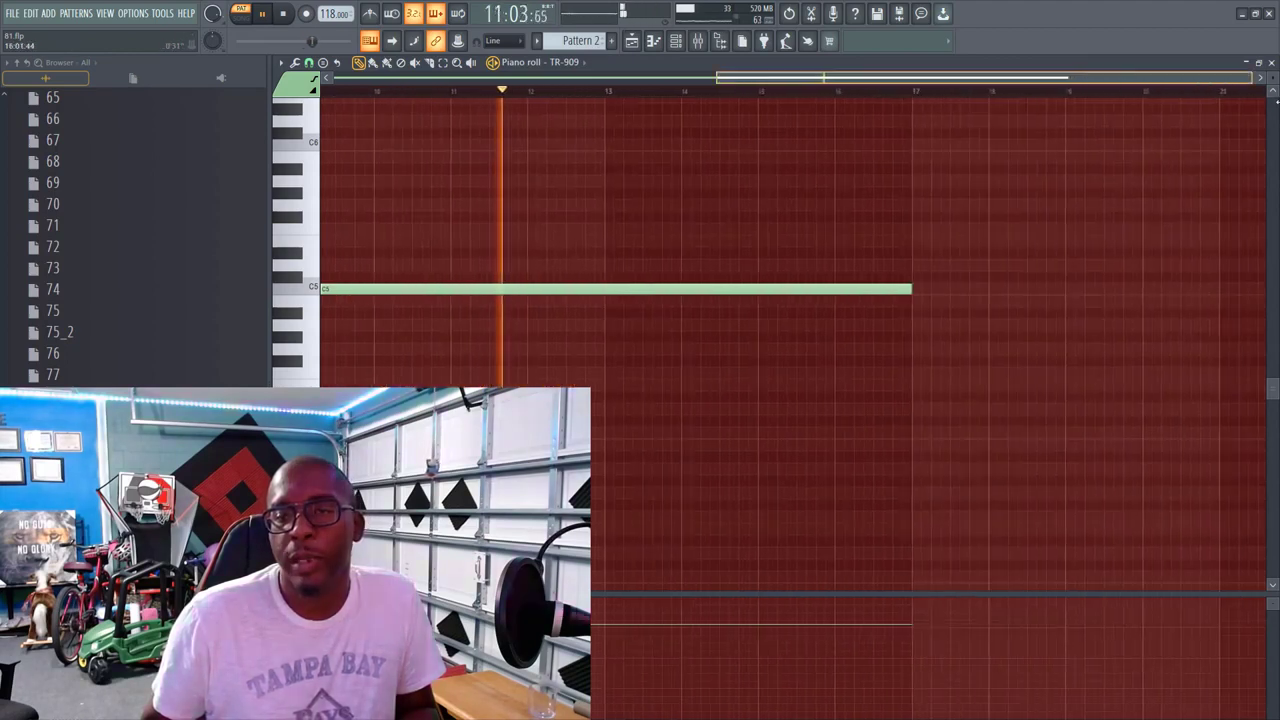
mouse_move(920, 288)
mouse_down()
mouse_move(1253, 288)
mouse_move(1275, 215)
mouse_move(1055, 231)
mouse_move(1066, 237)
mouse_up()
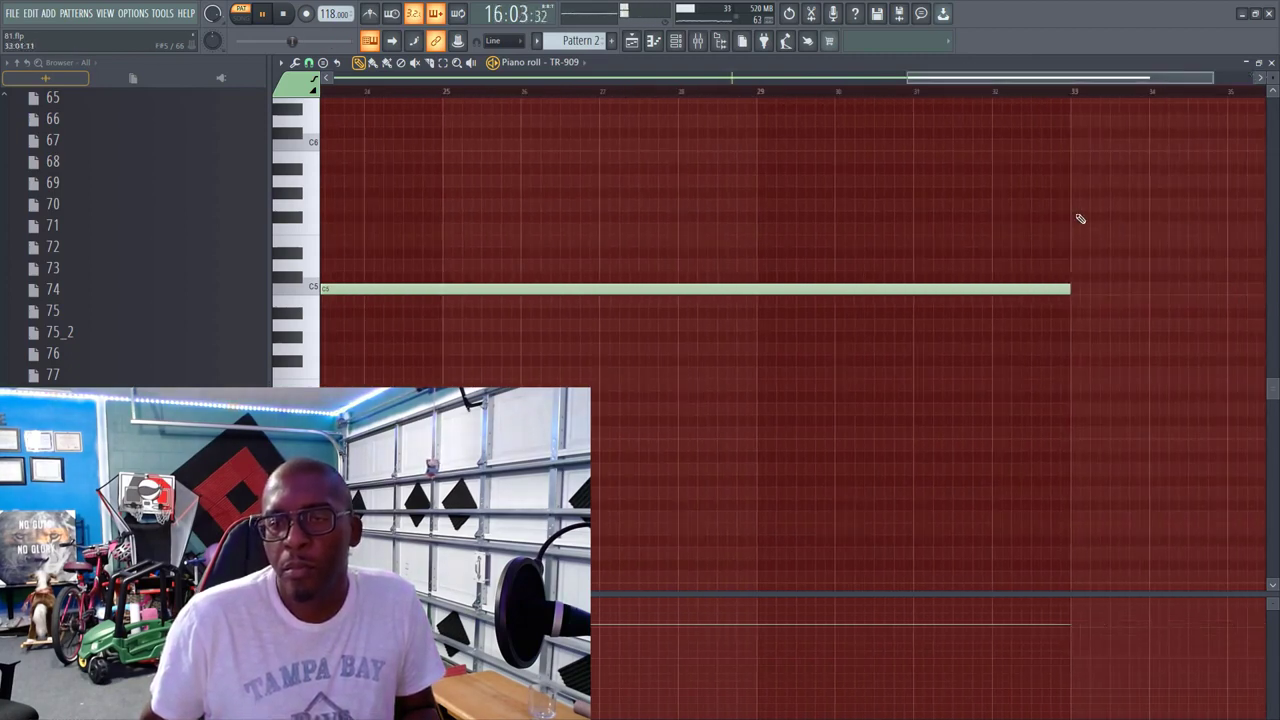
click(1087, 191)
right_click(1115, 192)
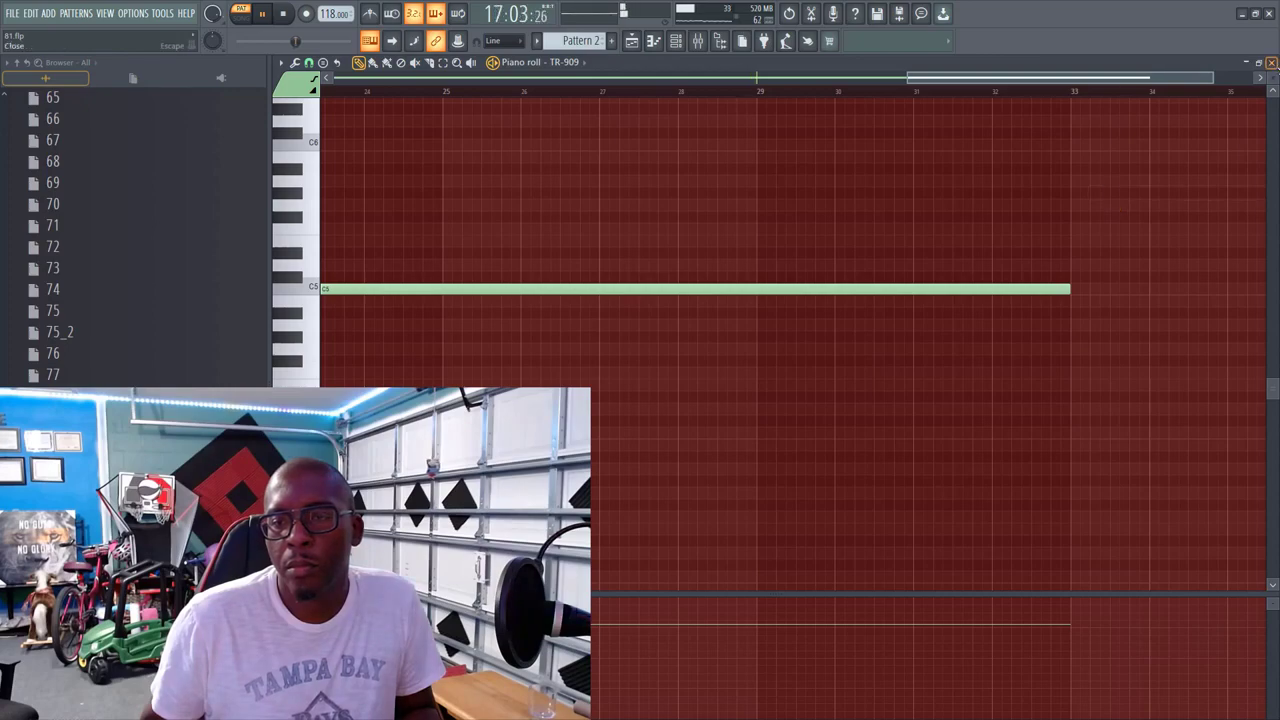
Step: Close the piano roll and place Pattern 2 on Track 2 starting at bar 1
click(1271, 62)
click(891, 165)
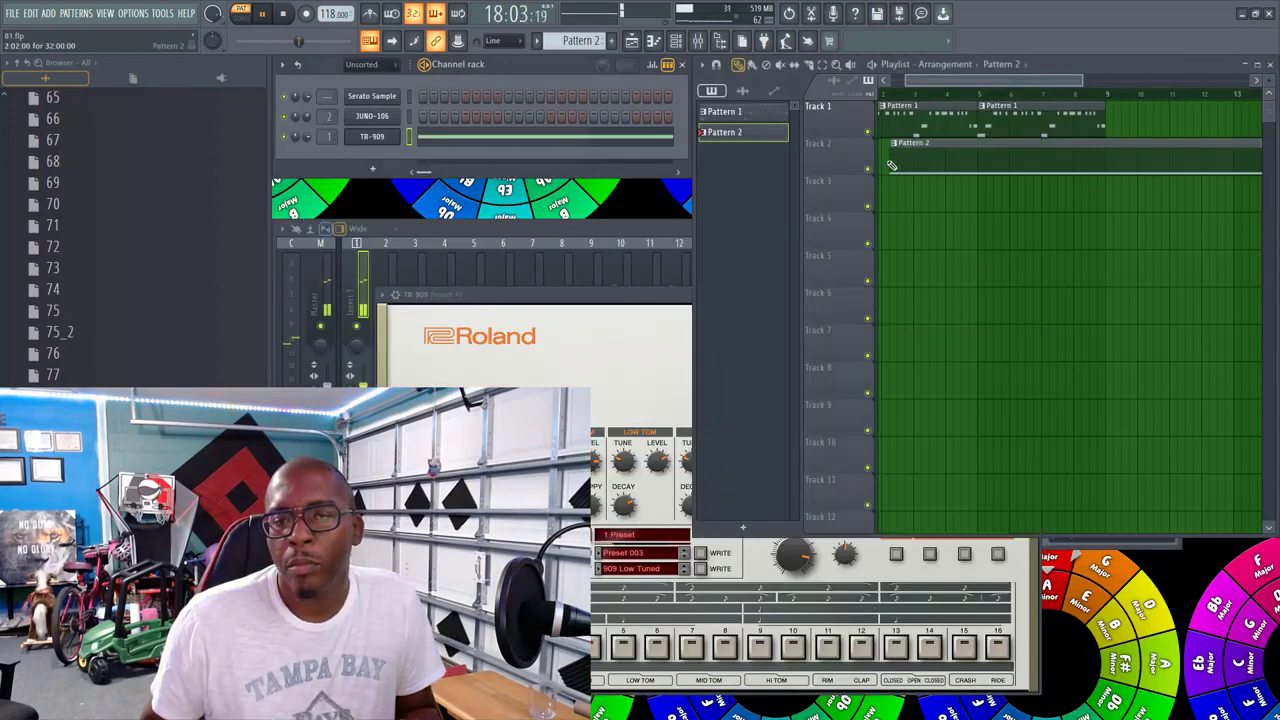
drag(955, 161, 781, 165)
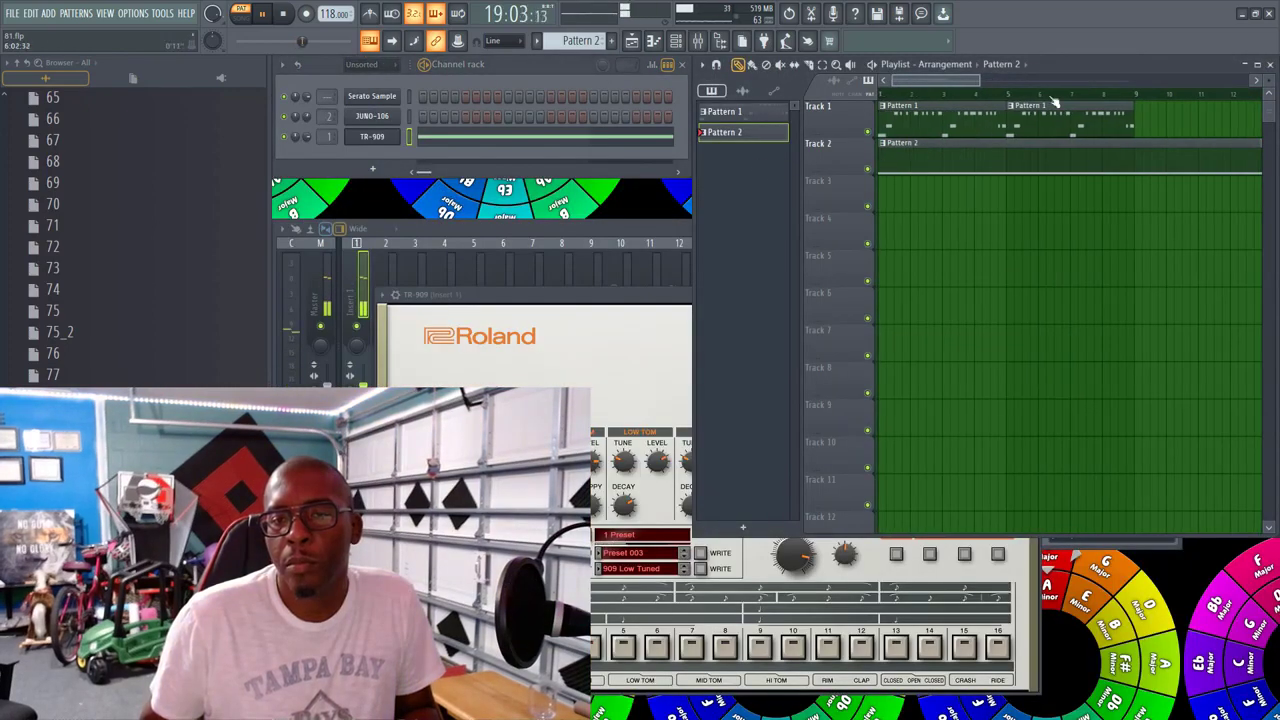
Step: Paint repeated Pattern 1 clips along Track 1 from bar 9 to bar 33, and stop playback with the TR-909 in front
drag(978, 80, 1262, 86)
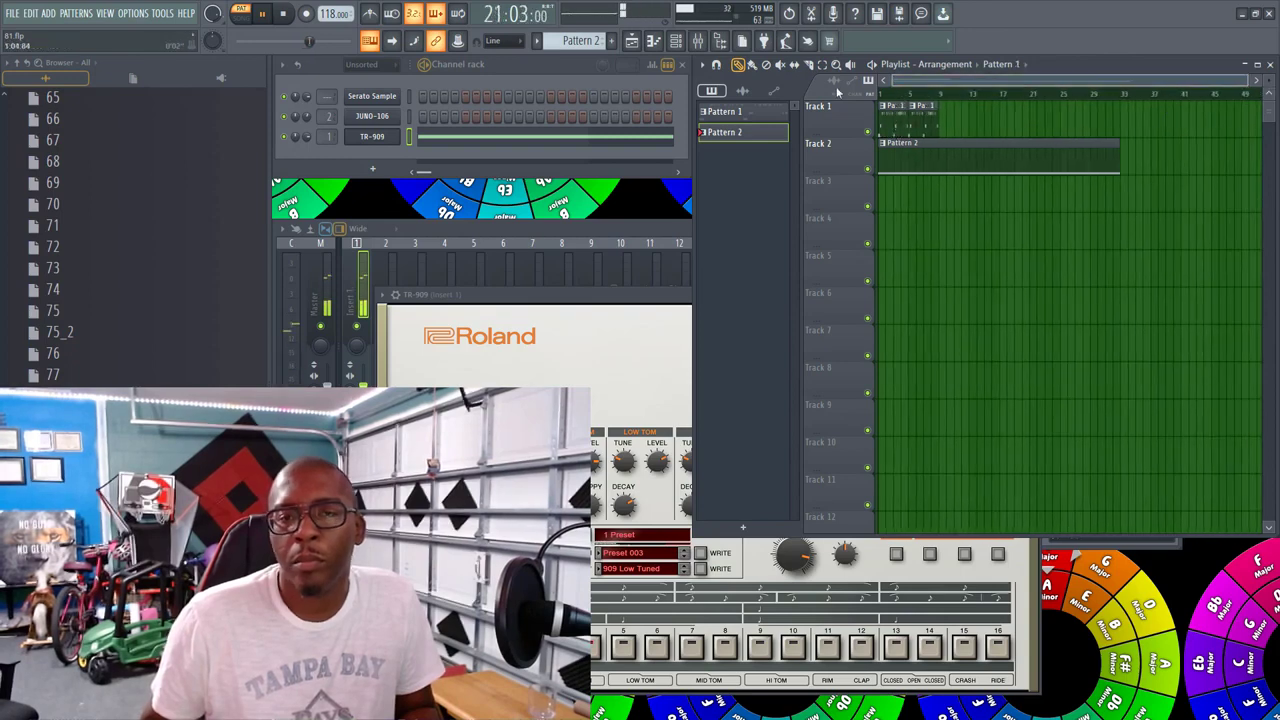
click(752, 64)
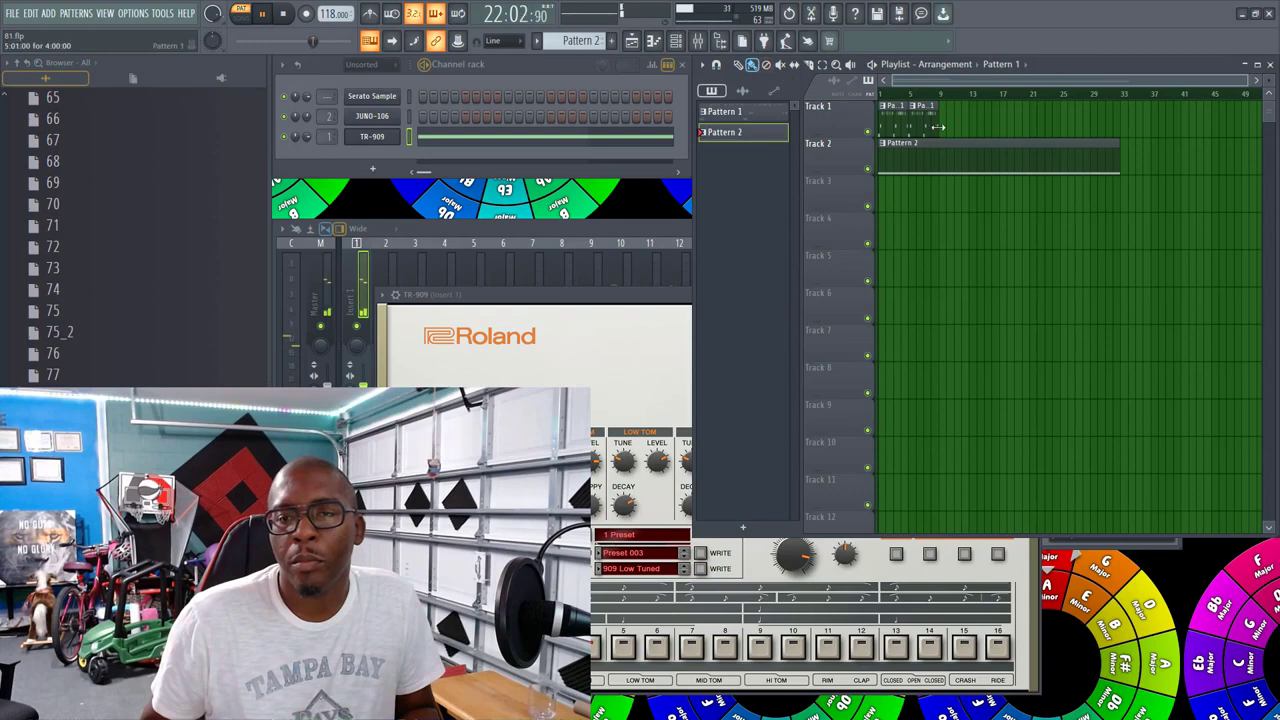
drag(947, 127, 1067, 126)
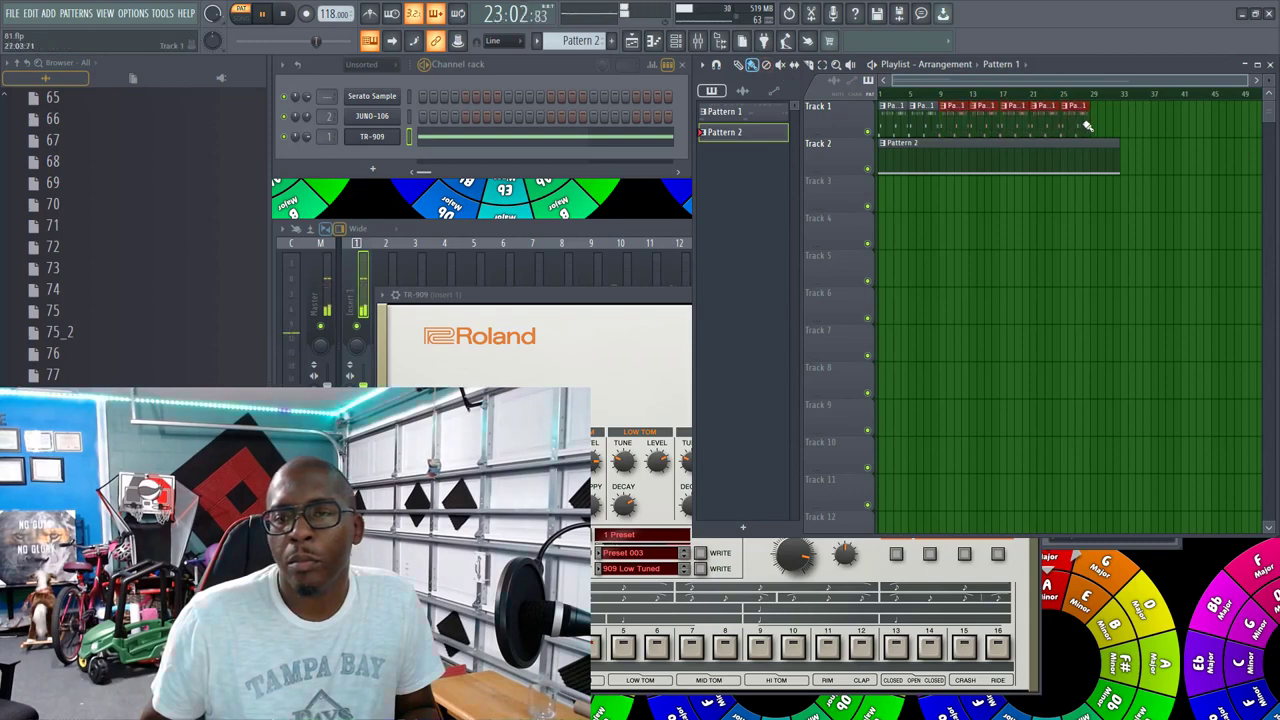
click(623, 338)
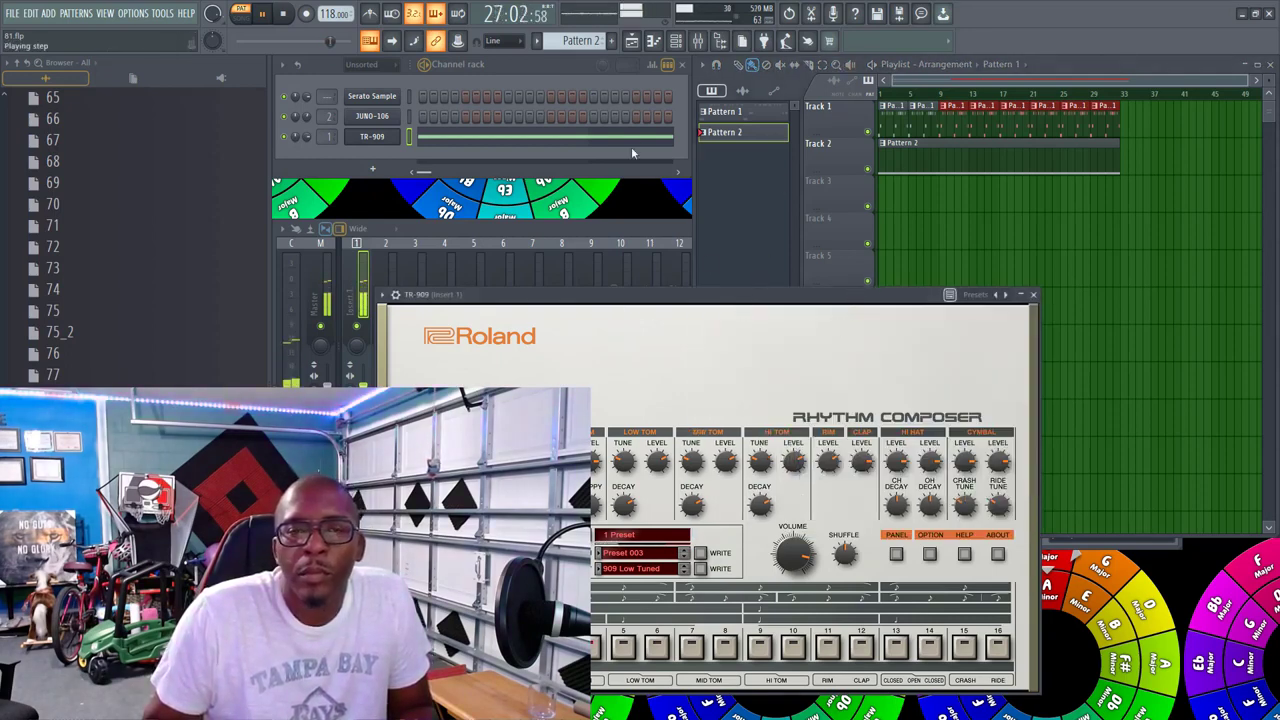
key(space)
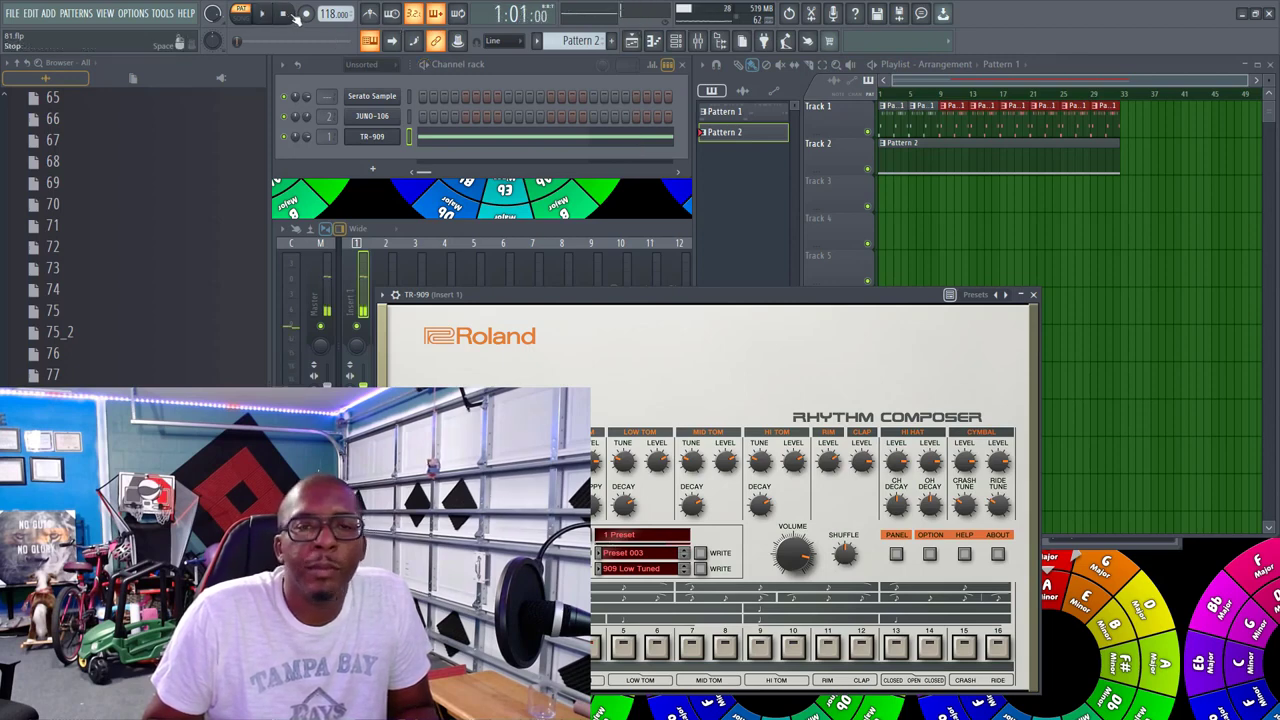
Step: Check Insert 2 in the mixer, close the mixer, and move the TR-909 window so its full panel is easier to see
click(699, 42)
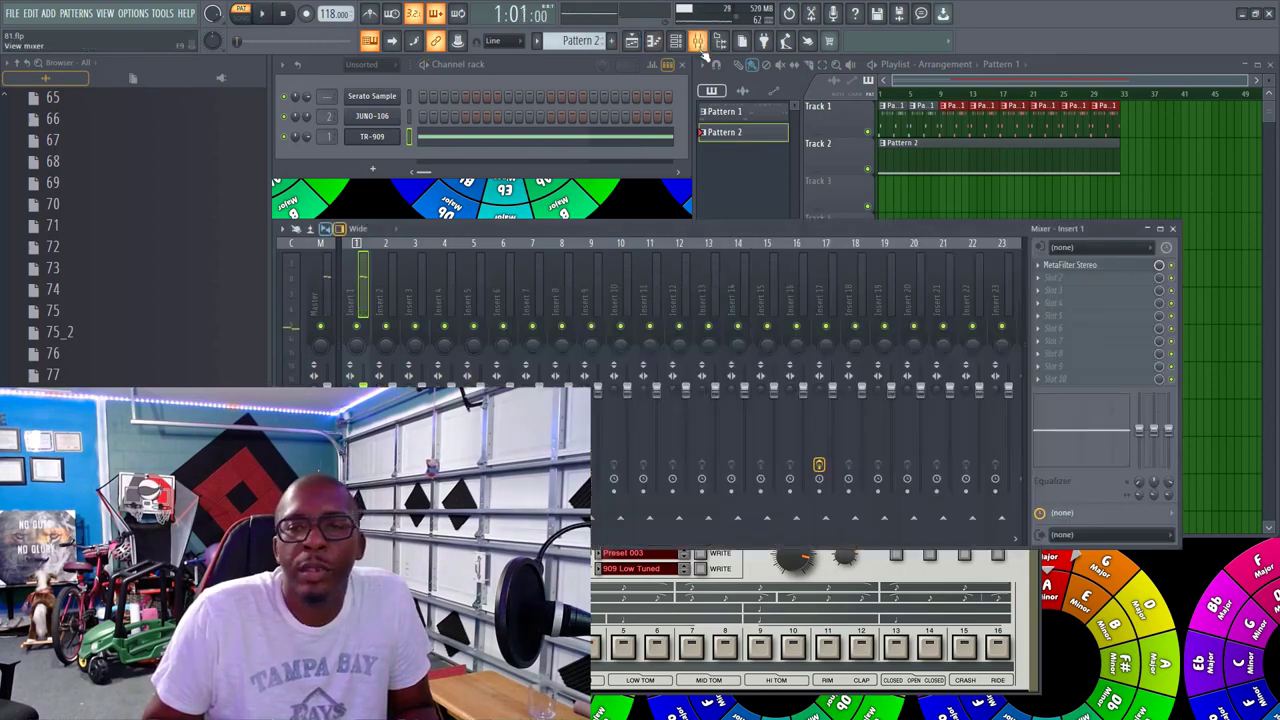
click(385, 293)
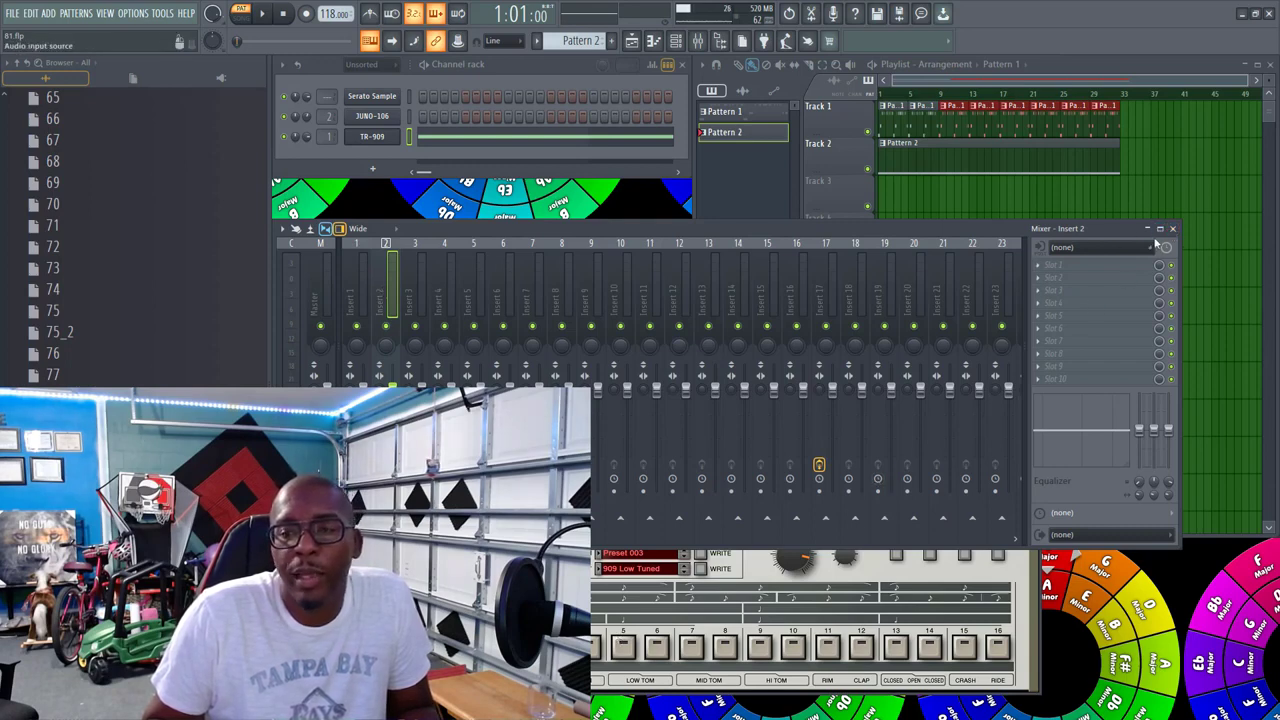
click(1174, 229)
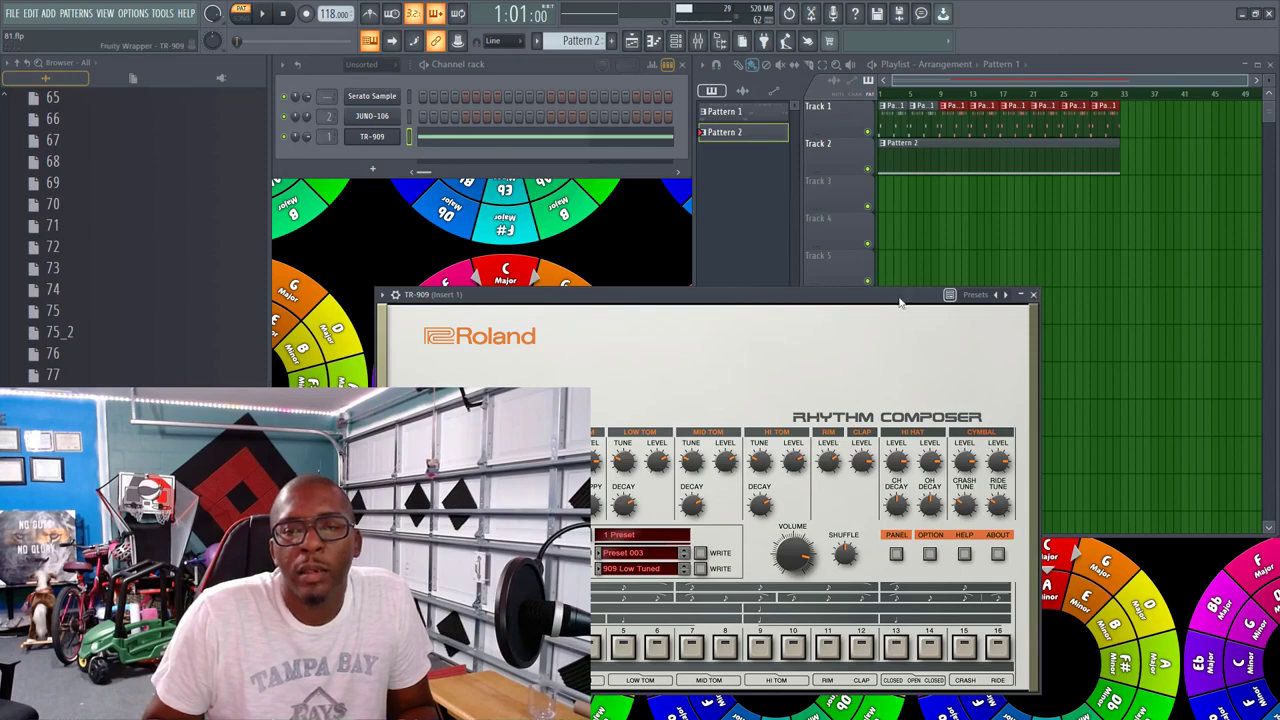
drag(899, 300, 857, 167)
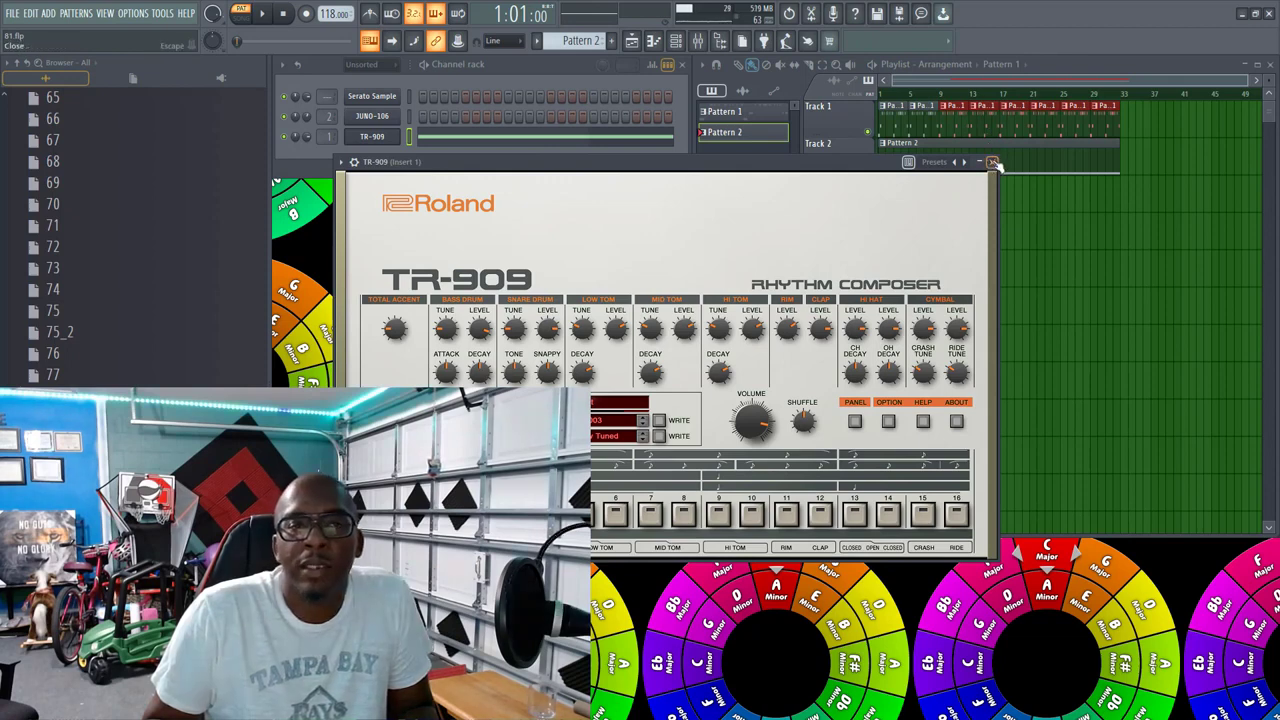
drag(870, 167, 809, 193)
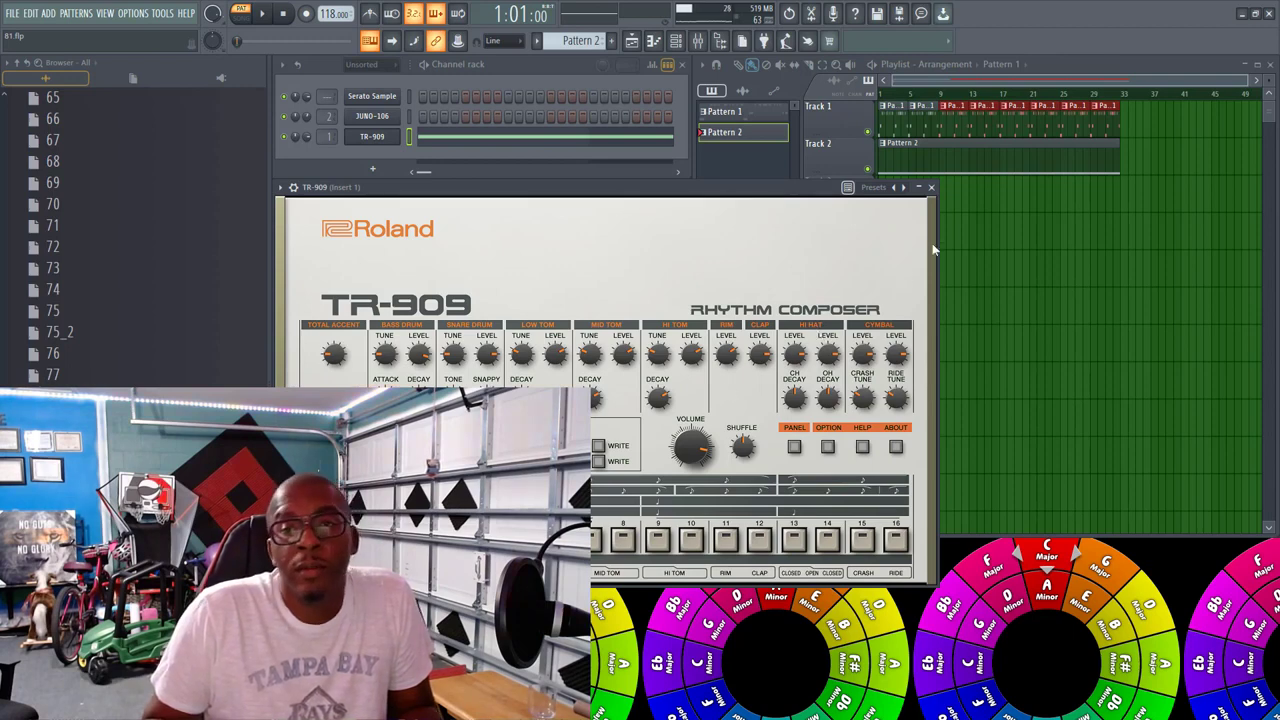
Step: Close the TR-909 window, add a kARMAkILLER channel to the channel rack and audition a note with it
click(931, 188)
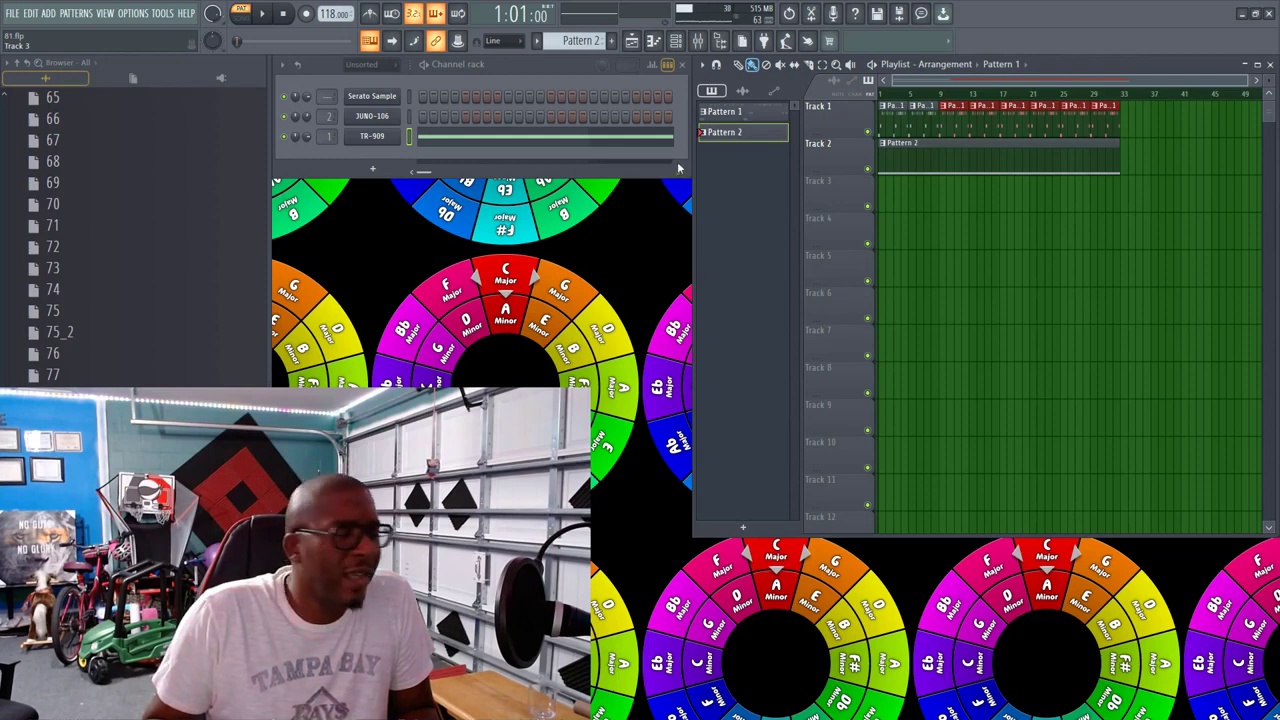
click(381, 169)
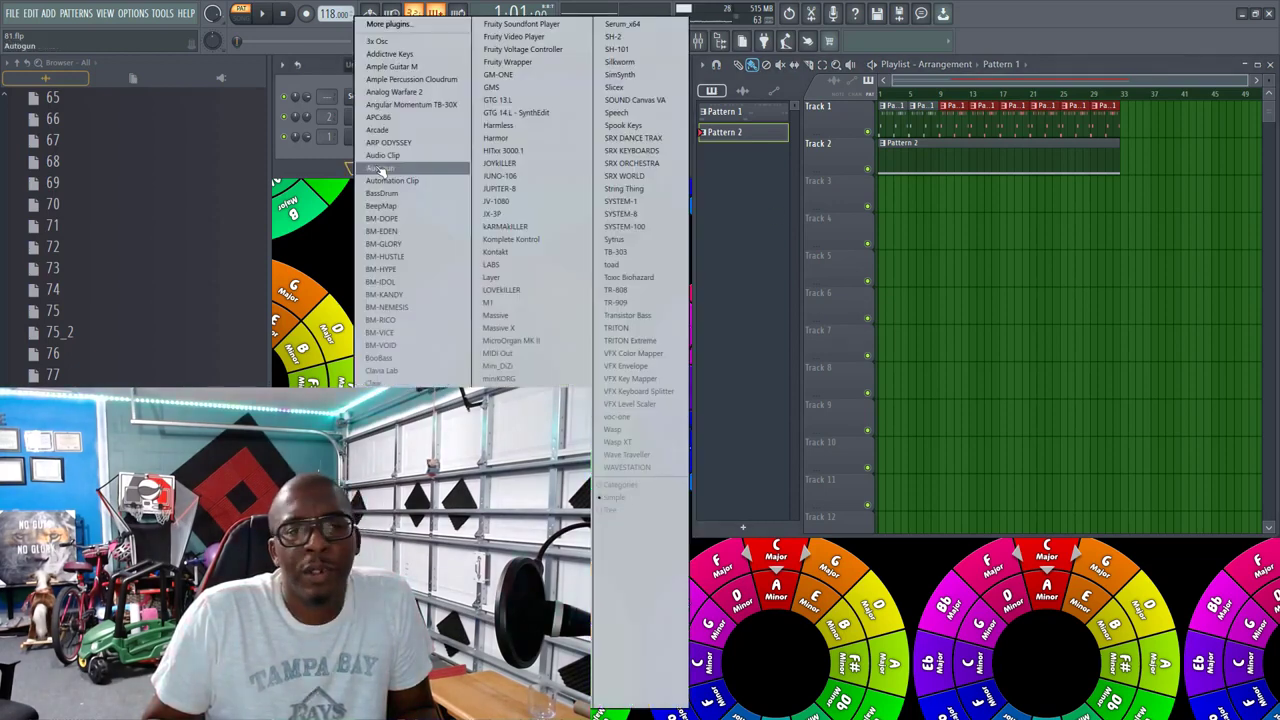
click(538, 226)
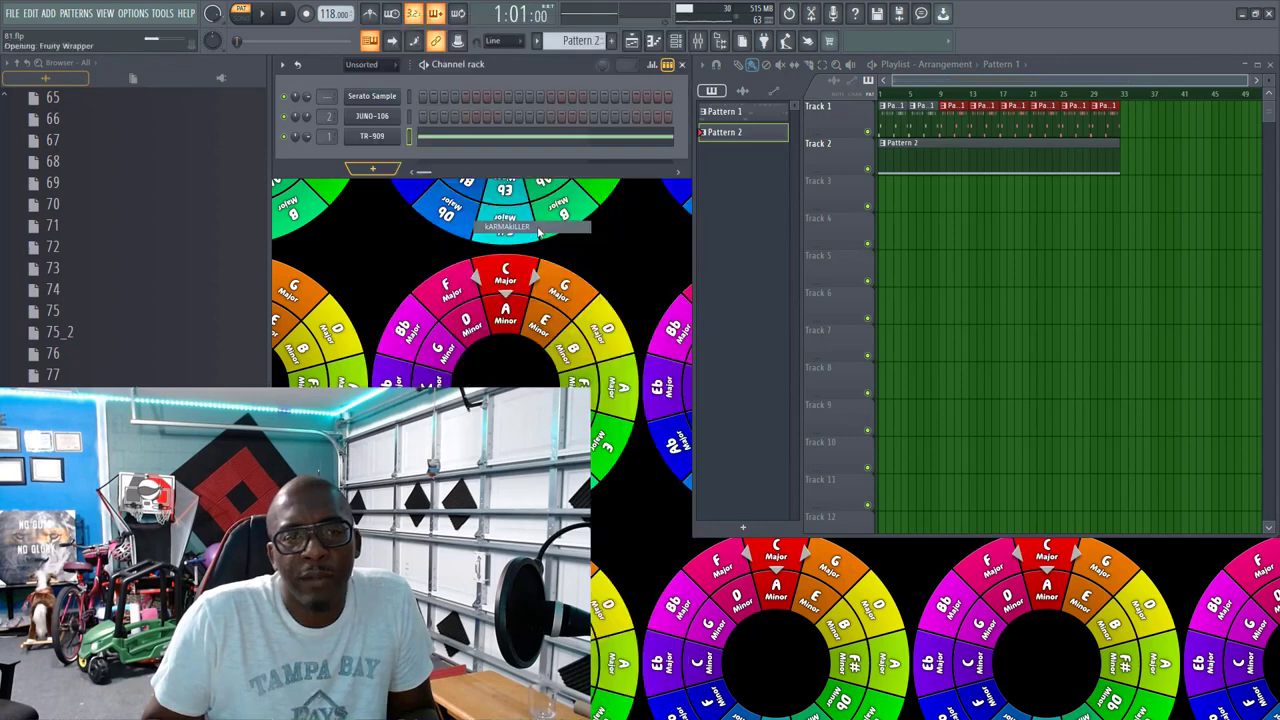
click(833, 229)
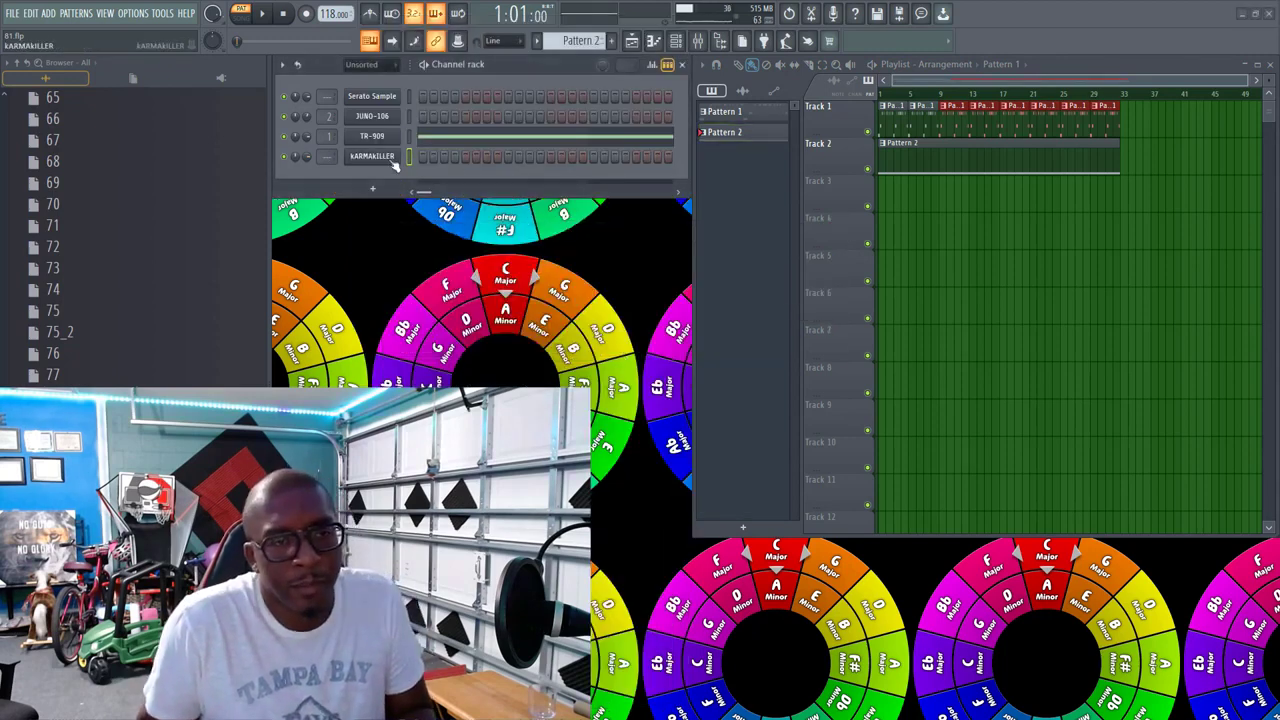
key(n)
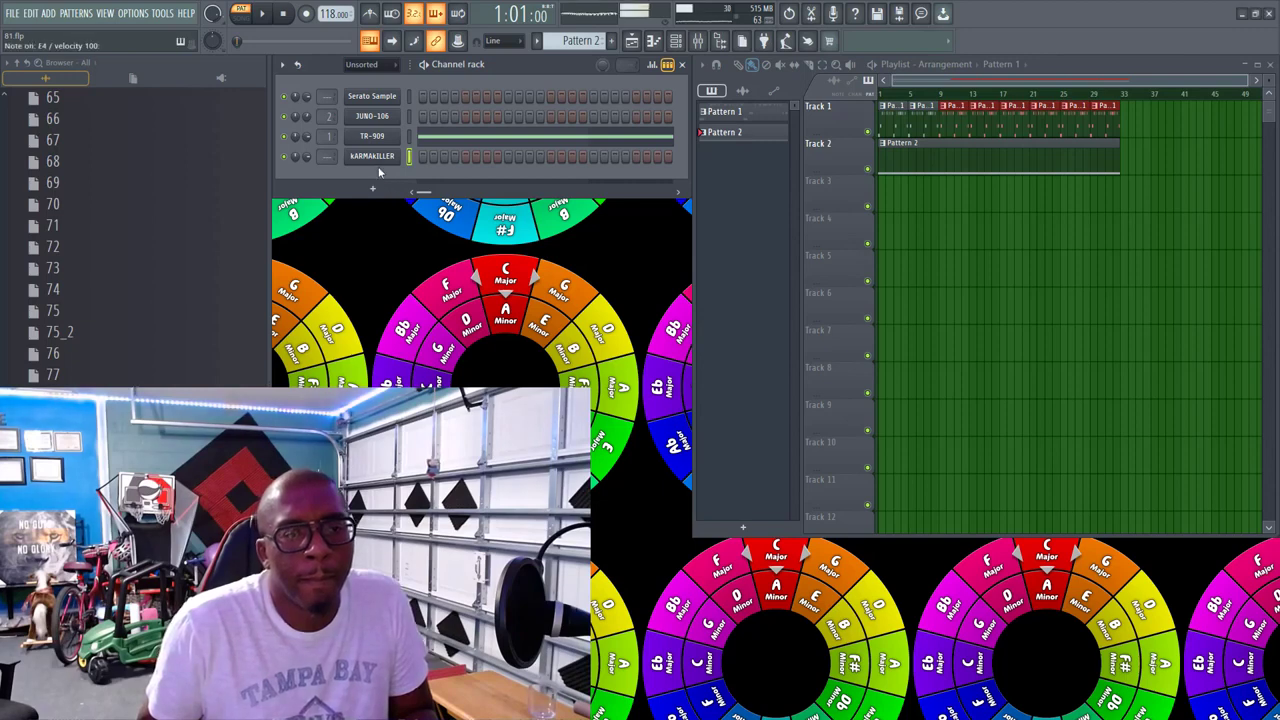
Step: Replace the kARMAkILLER channel with the TR-808 and bring its plugin window up for viewing
right_click(395, 155)
mouse_move(440, 259)
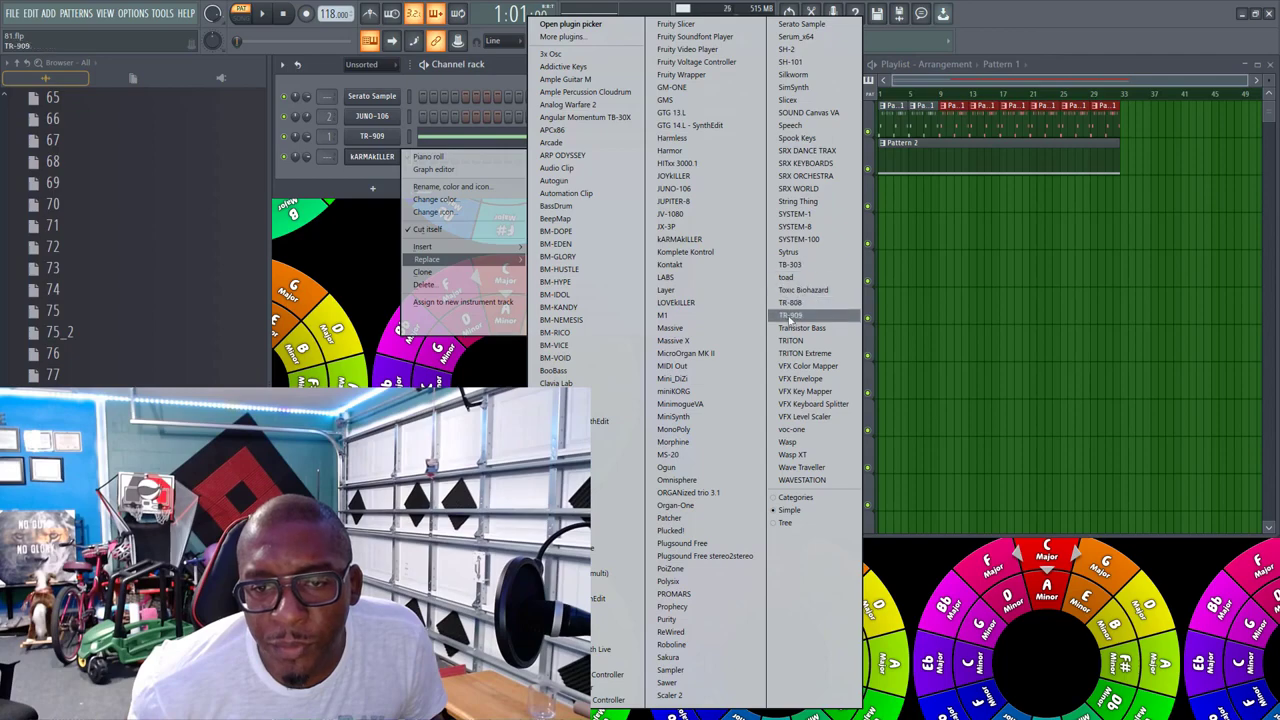
click(788, 303)
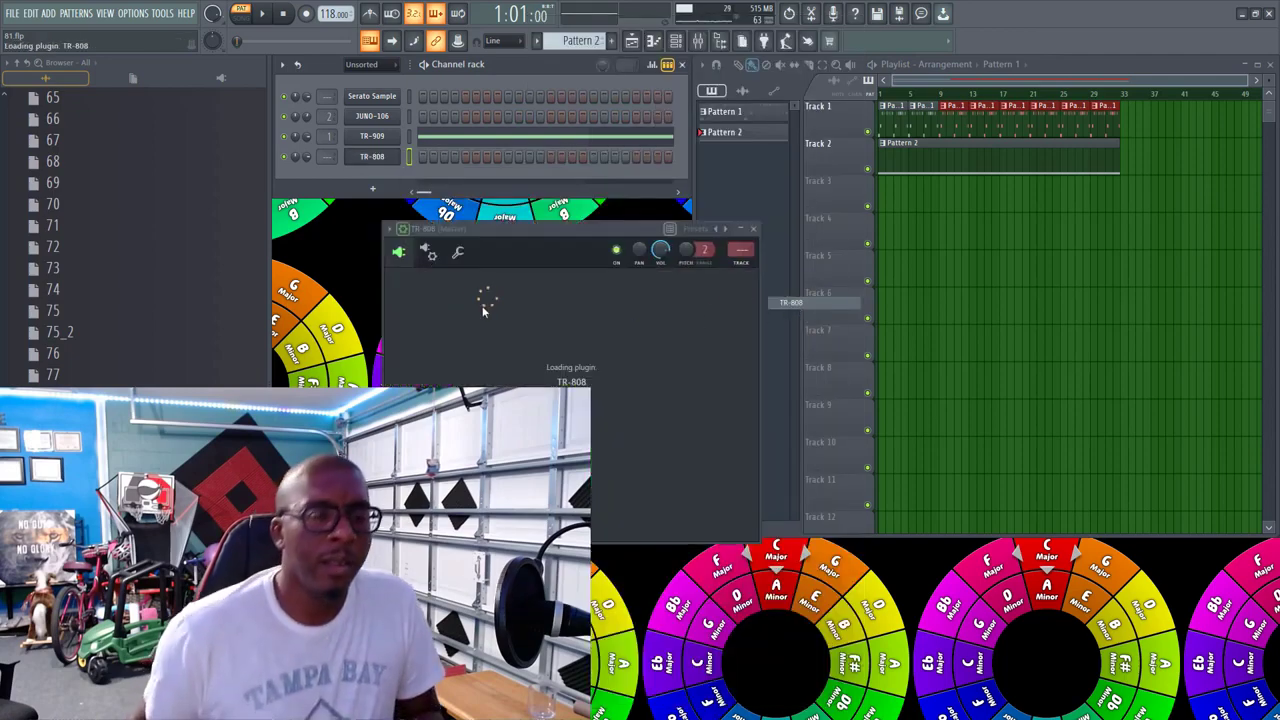
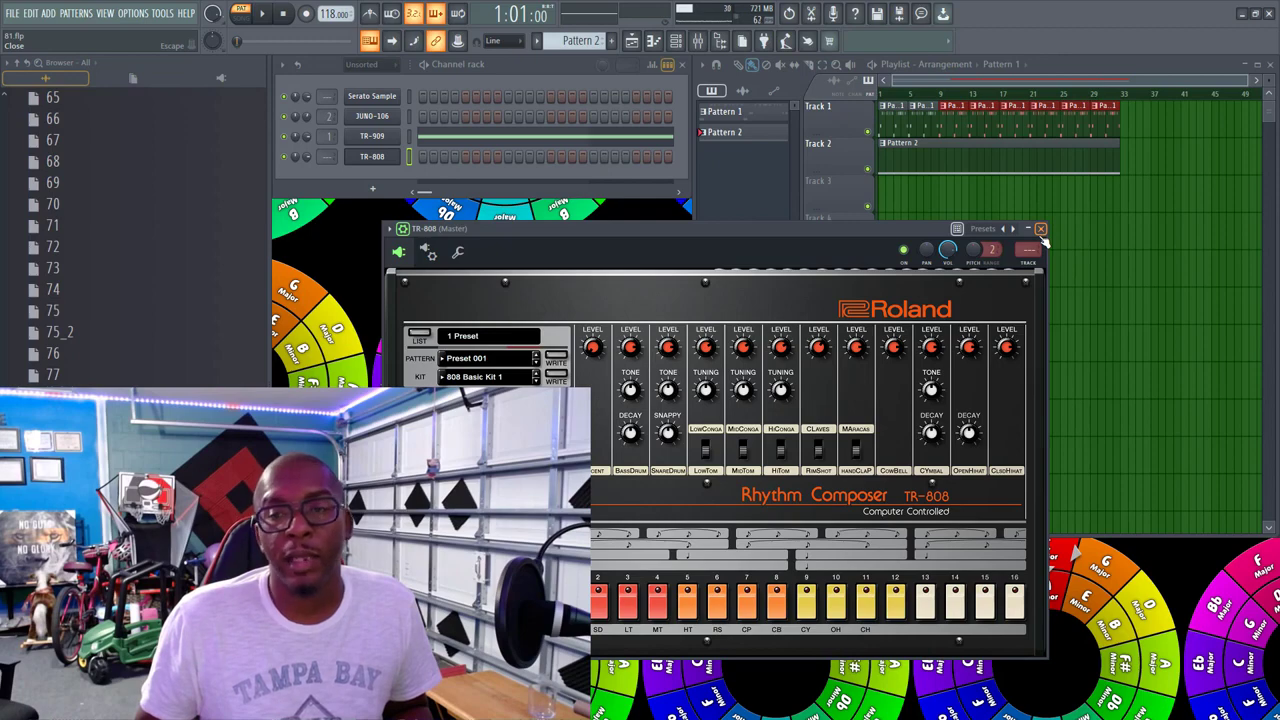
click(1040, 230)
click(375, 157)
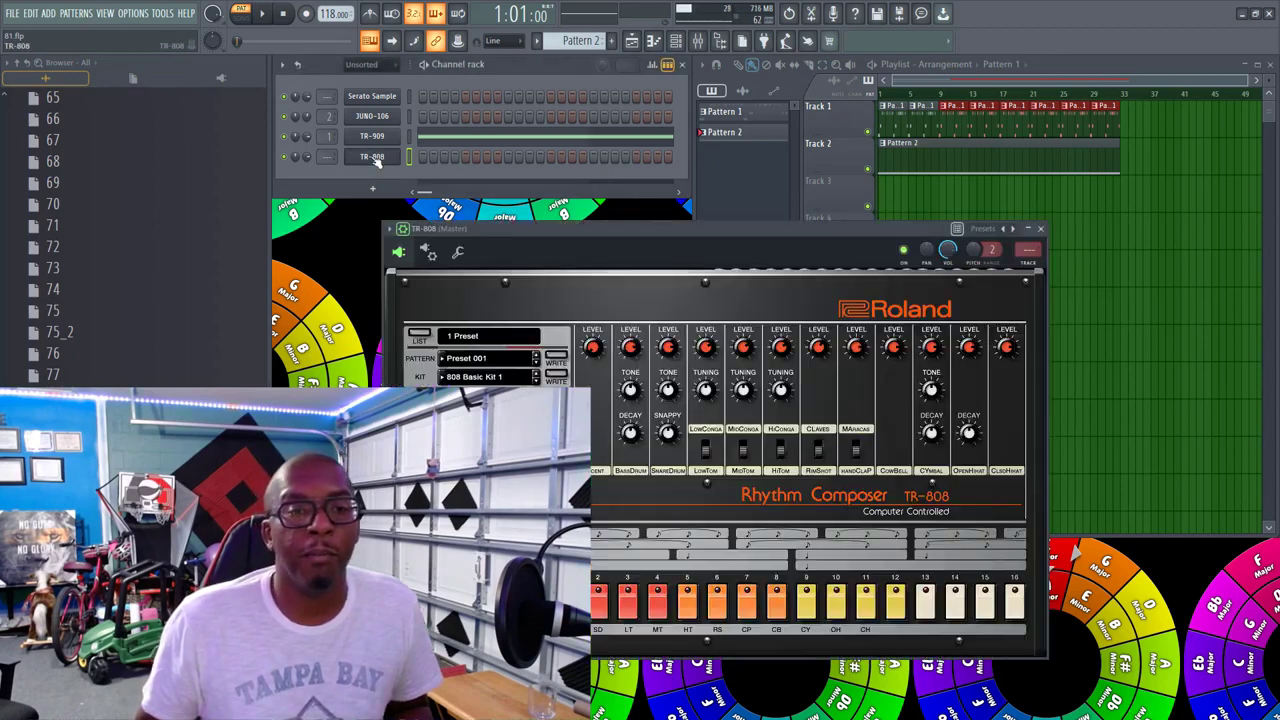
click(376, 160)
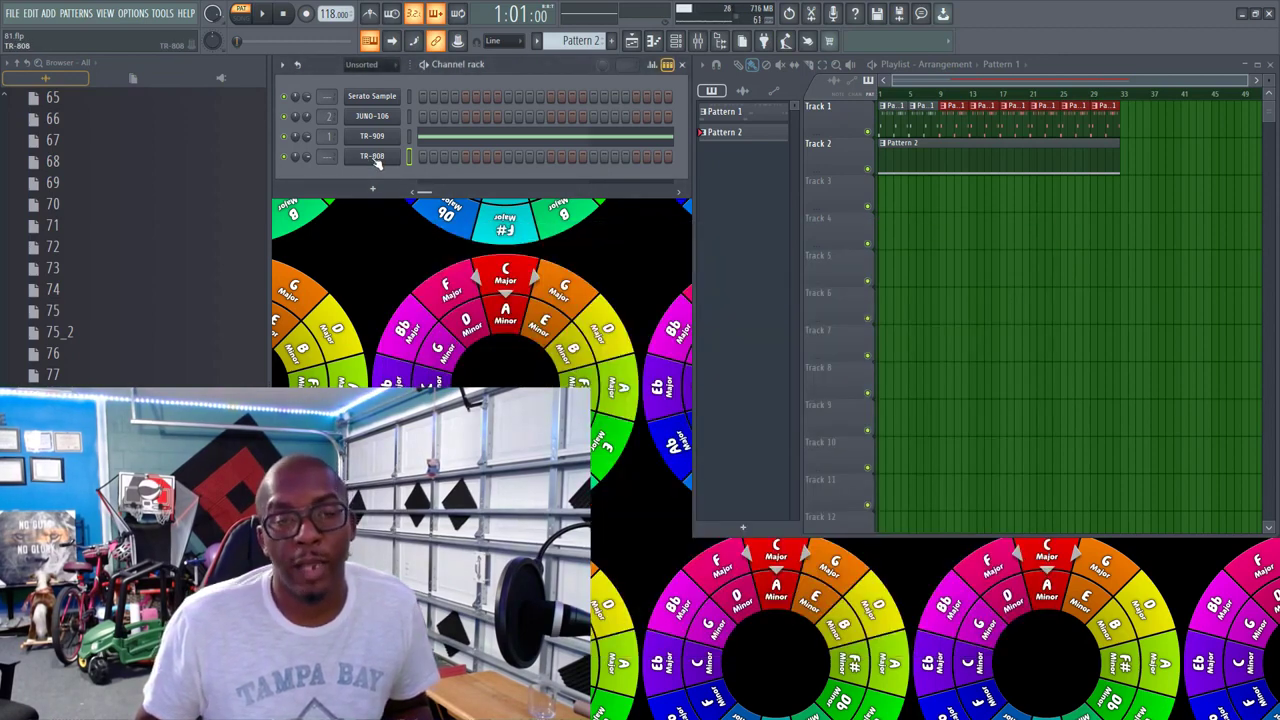
click(376, 160)
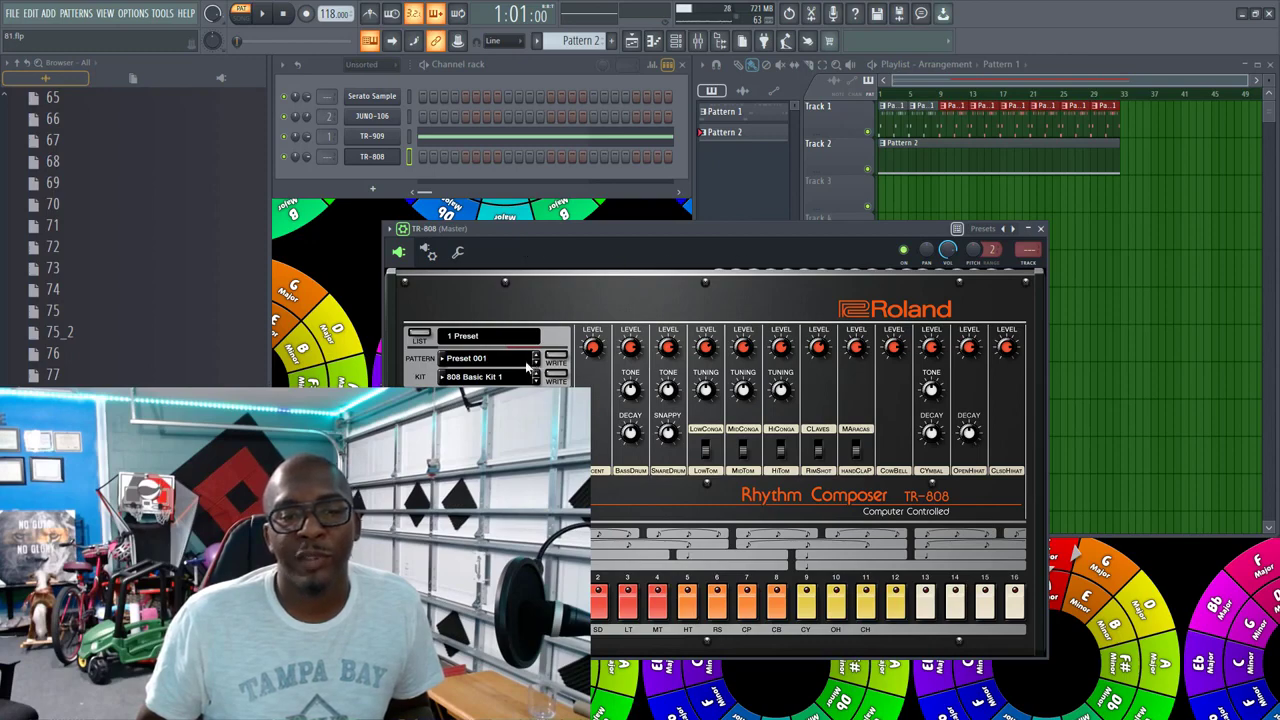
Step: Browse the TR-808's pattern presets and kit list, keeping 808 Basic Kit 1 as the kit
click(497, 377)
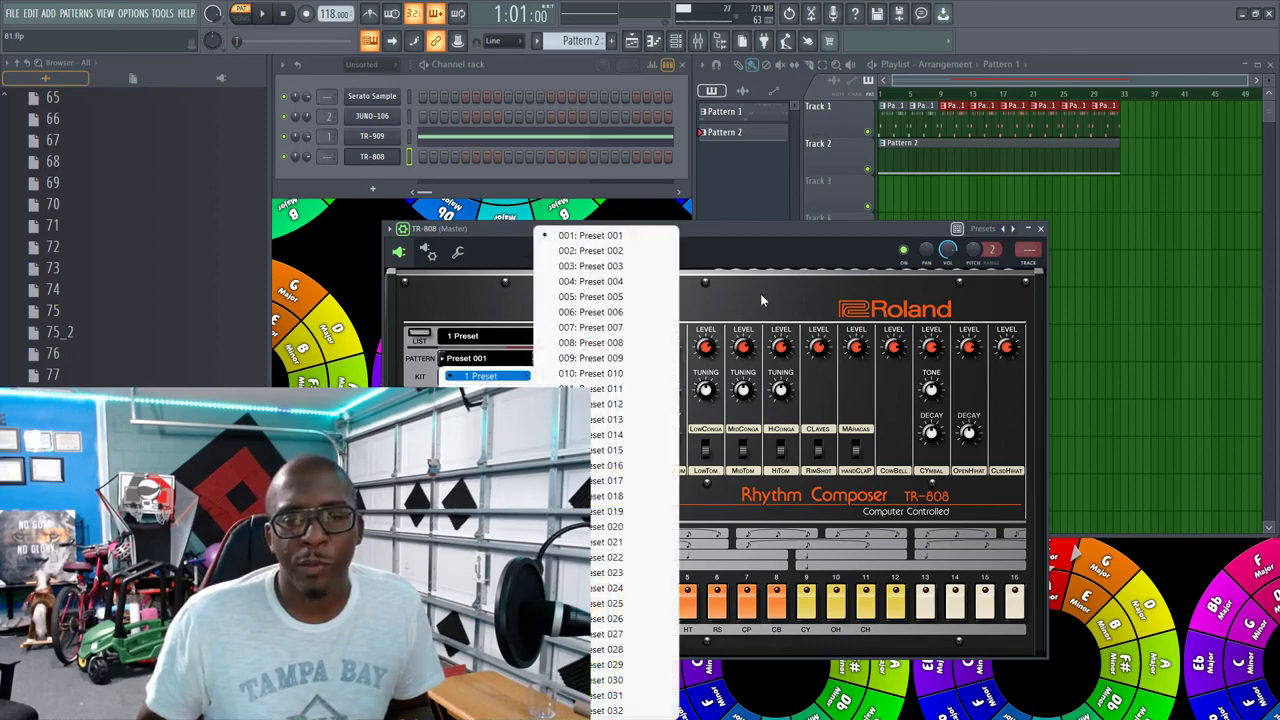
click(776, 283)
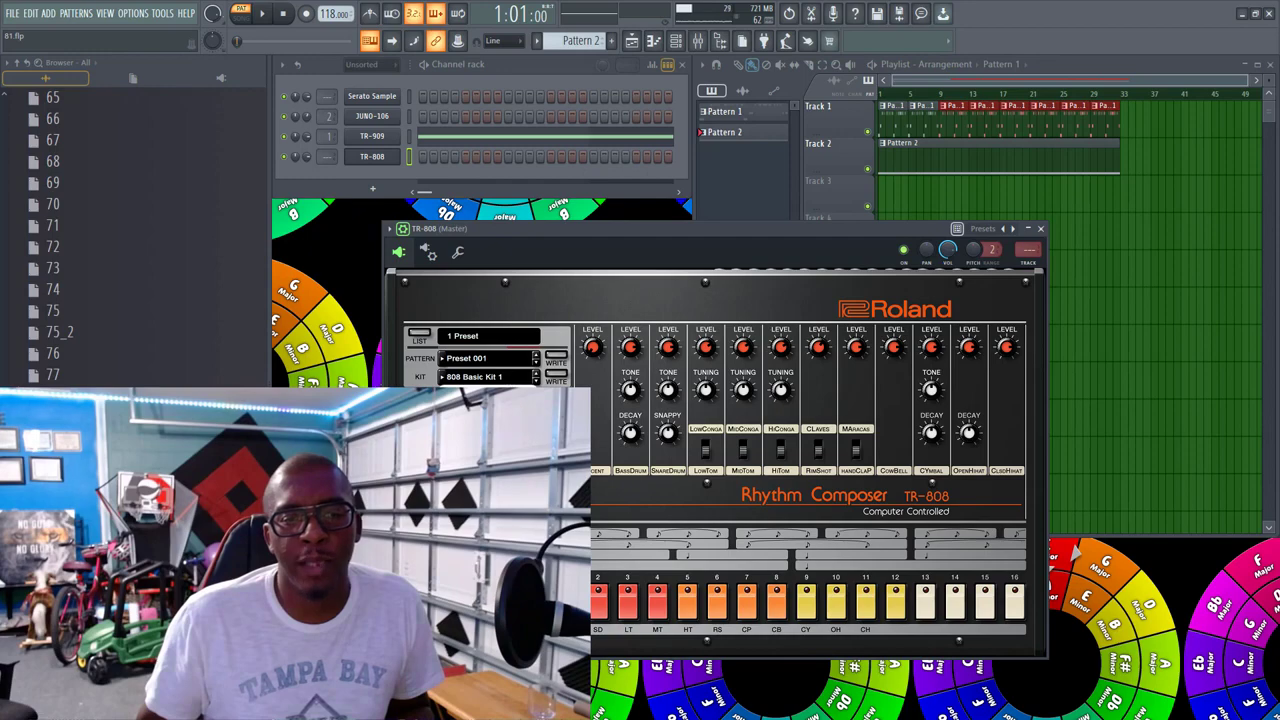
click(497, 377)
scroll(610, 470, down, 20)
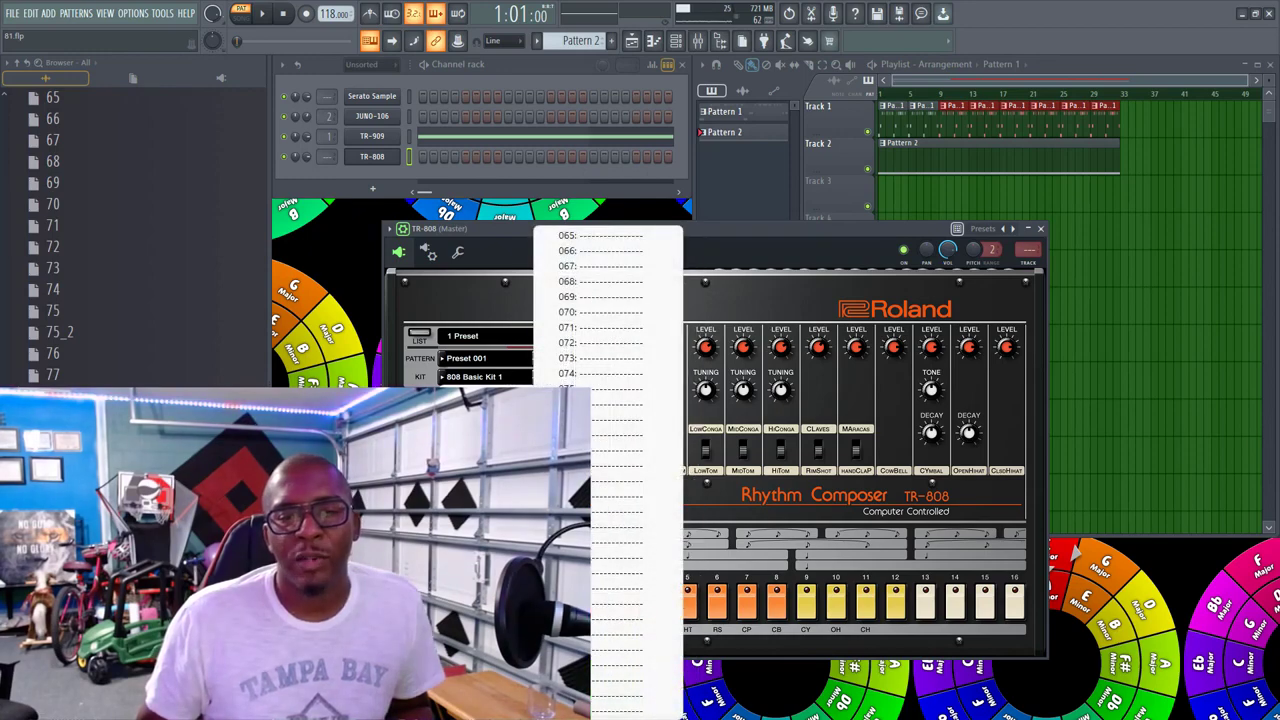
mouse_move(484, 396)
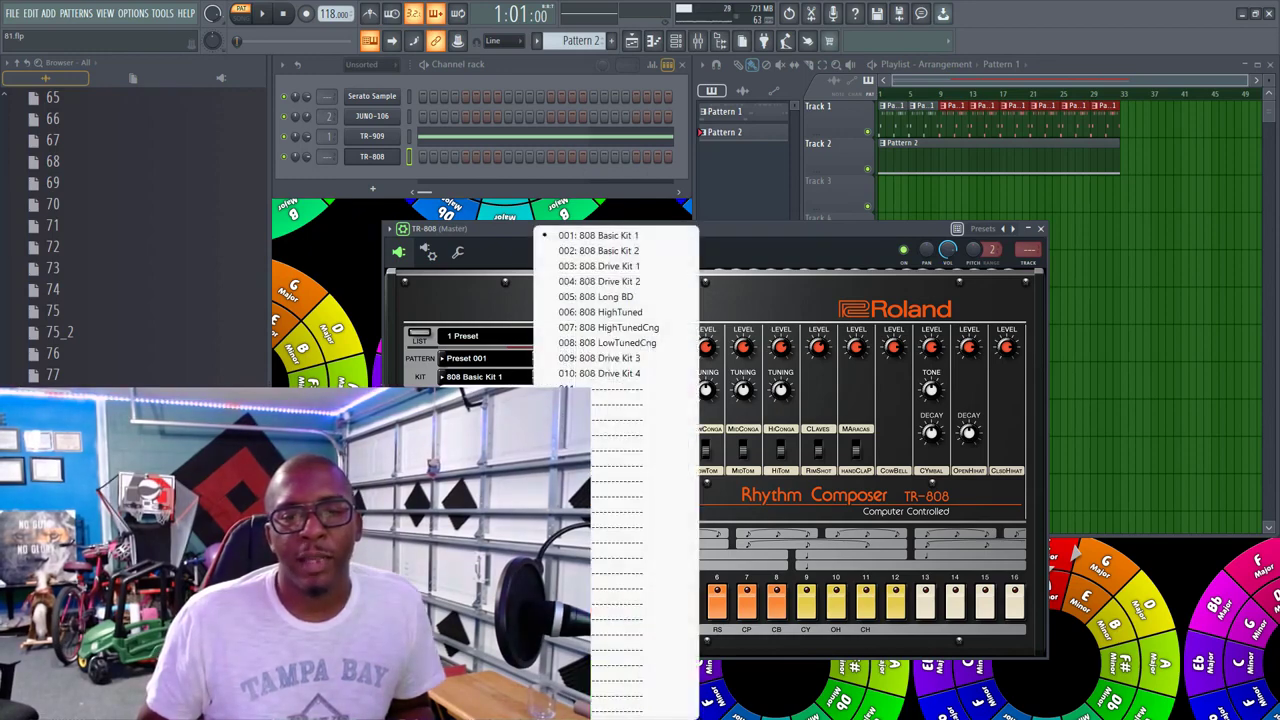
click(600, 236)
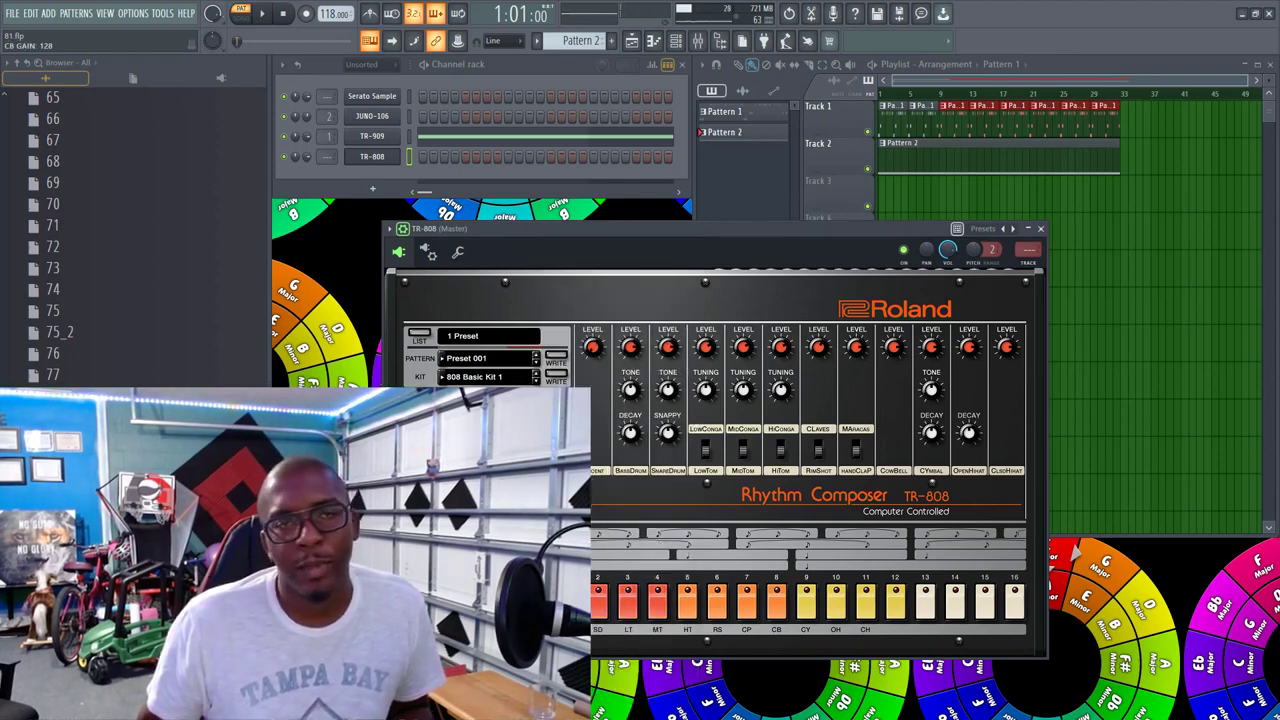
Step: Delete the TR-808 channel from the channel rack
right_click(396, 156)
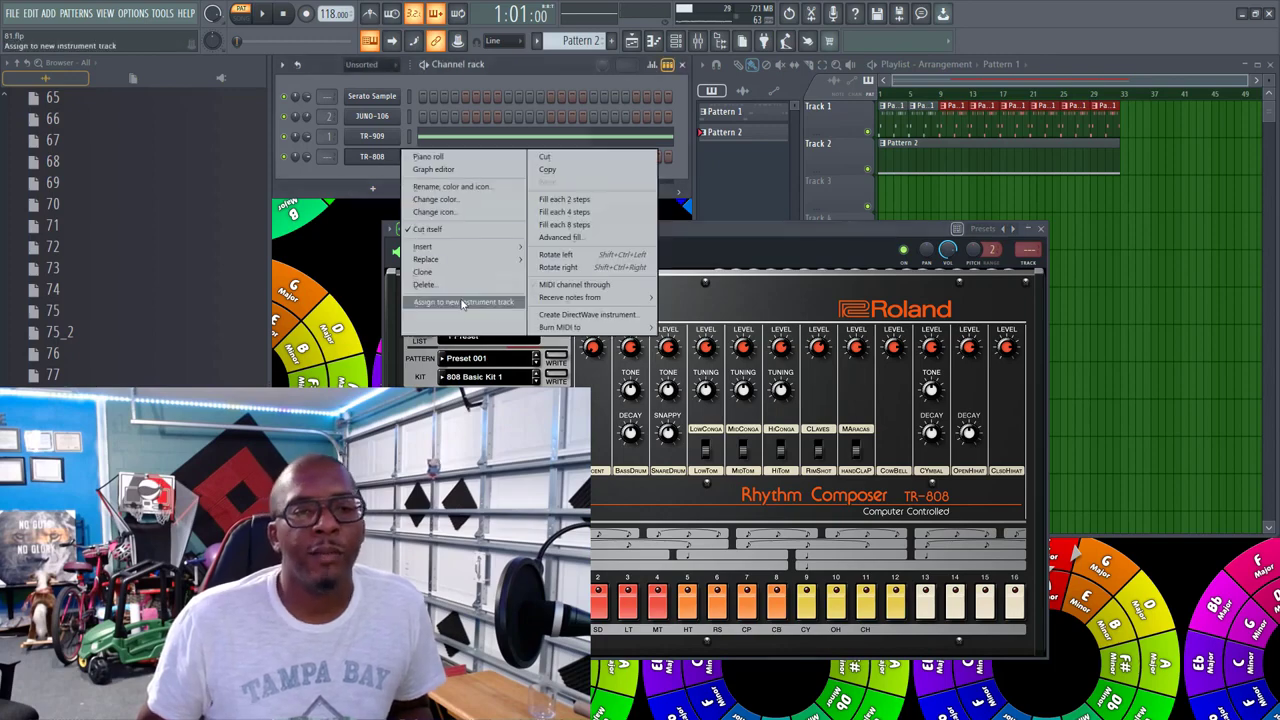
click(424, 284)
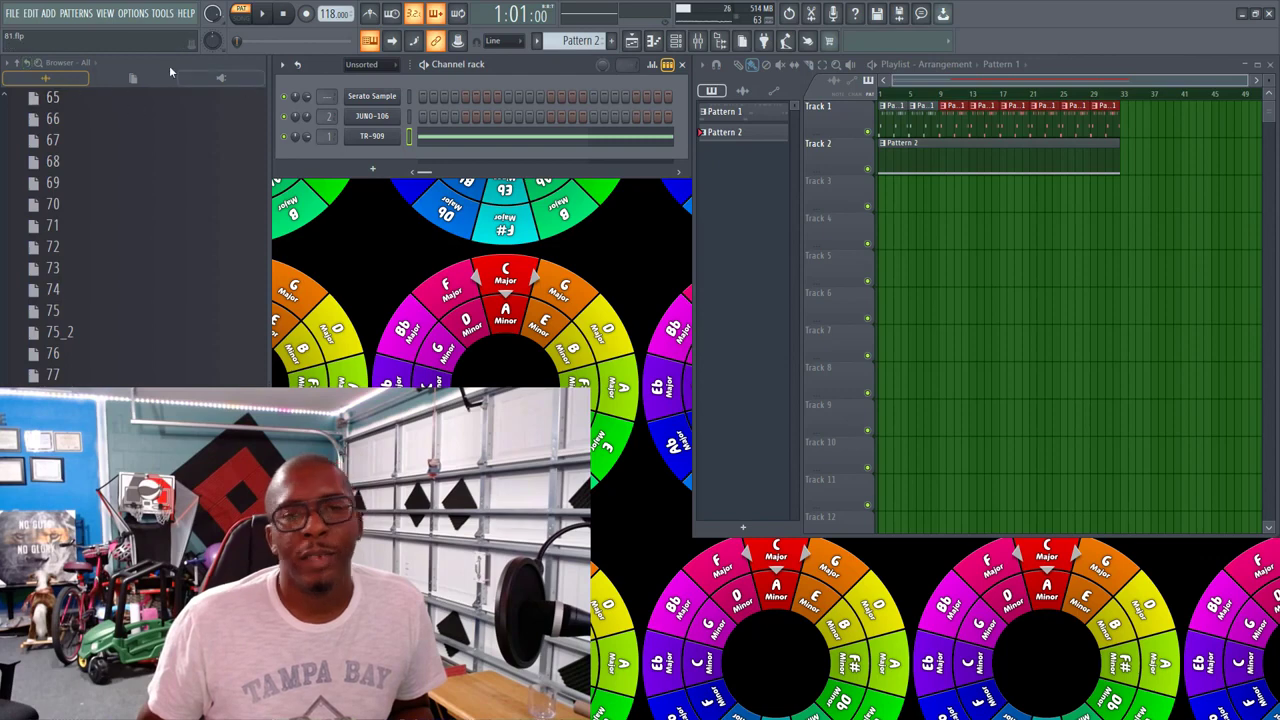
Step: Open project 82.flp, play it briefly and set the channel rack's group filter to All
click(12, 13)
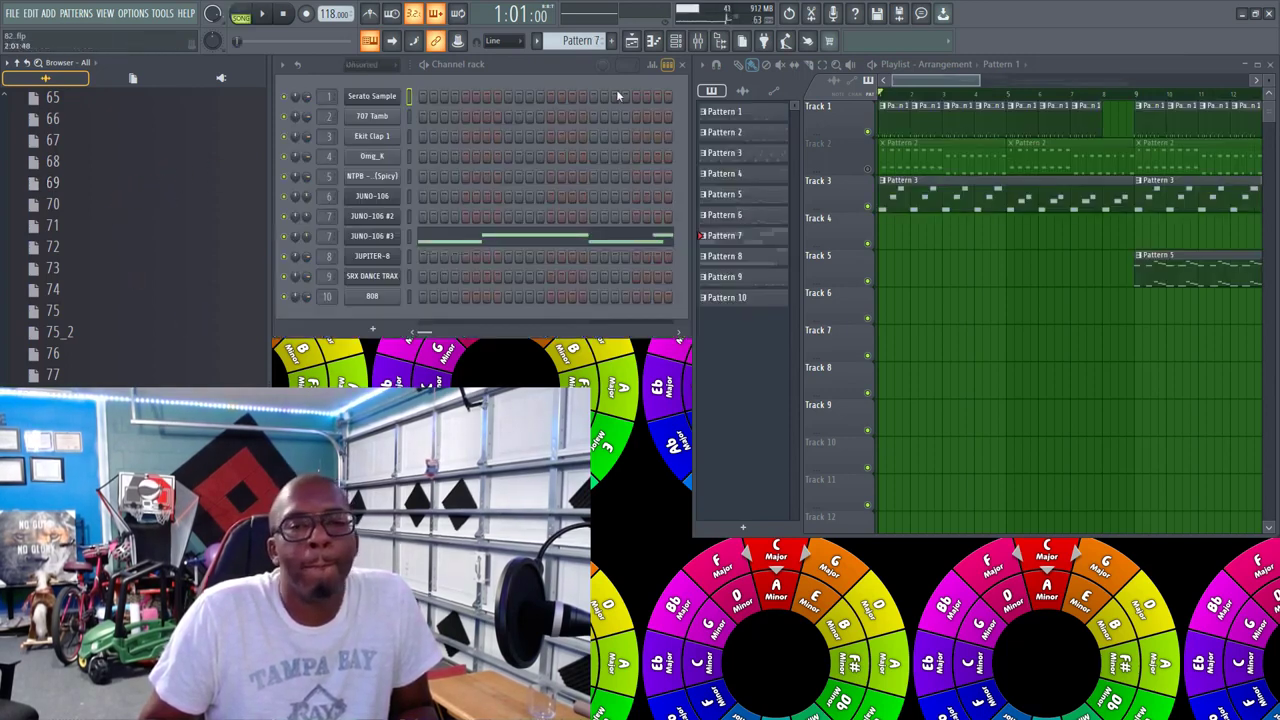
key(space)
key(space)
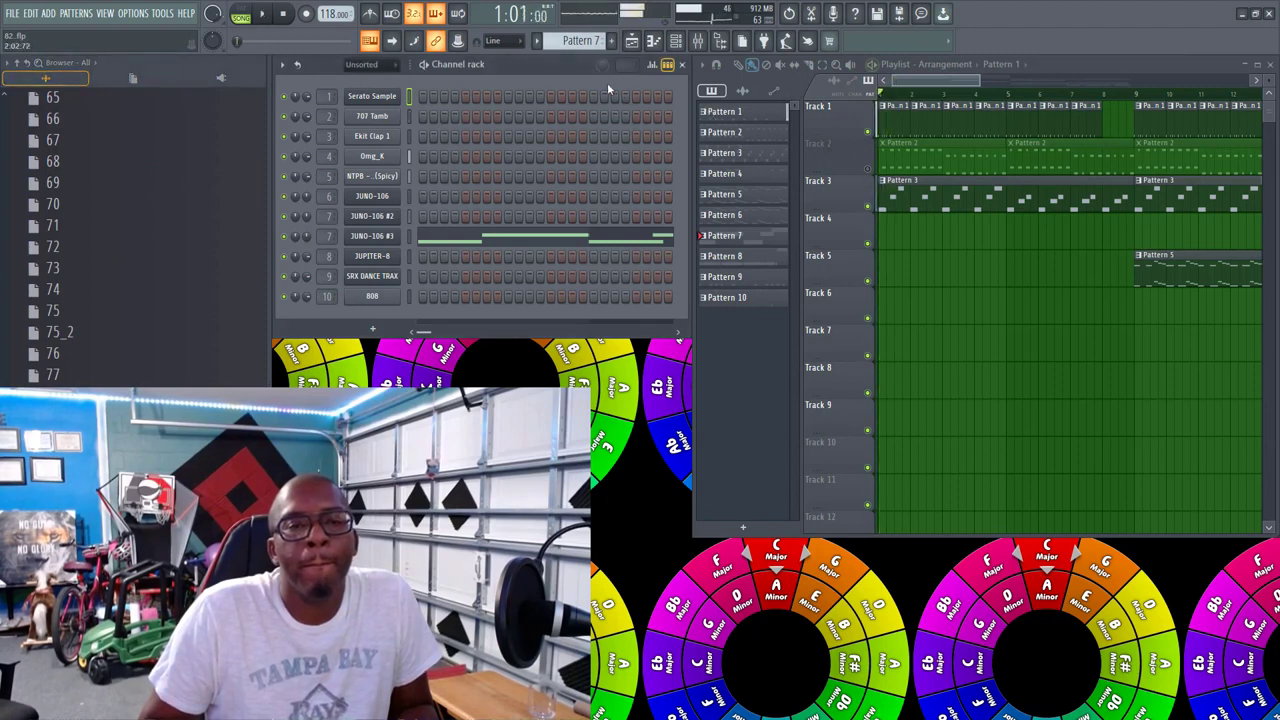
click(370, 66)
click(384, 80)
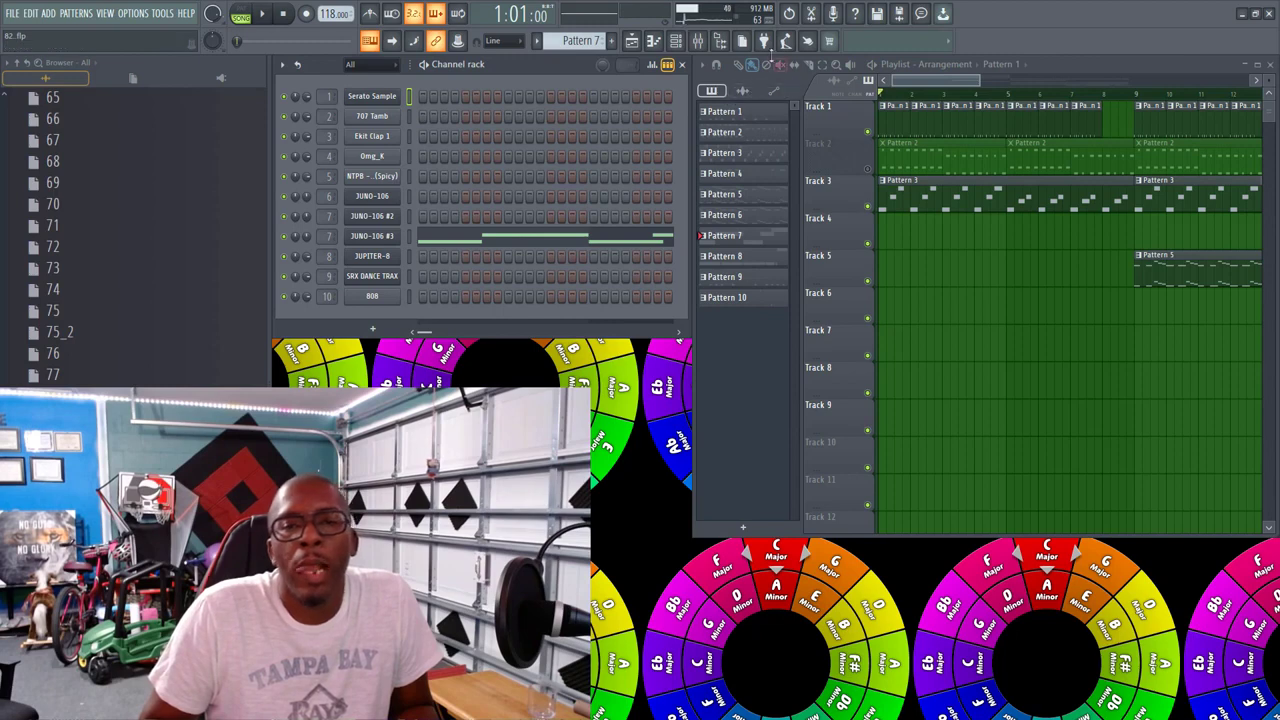
Step: Open the mixer and examine the effect slots of Insert 14, Insert 17, SRX DANCE TRAX and 808
click(697, 40)
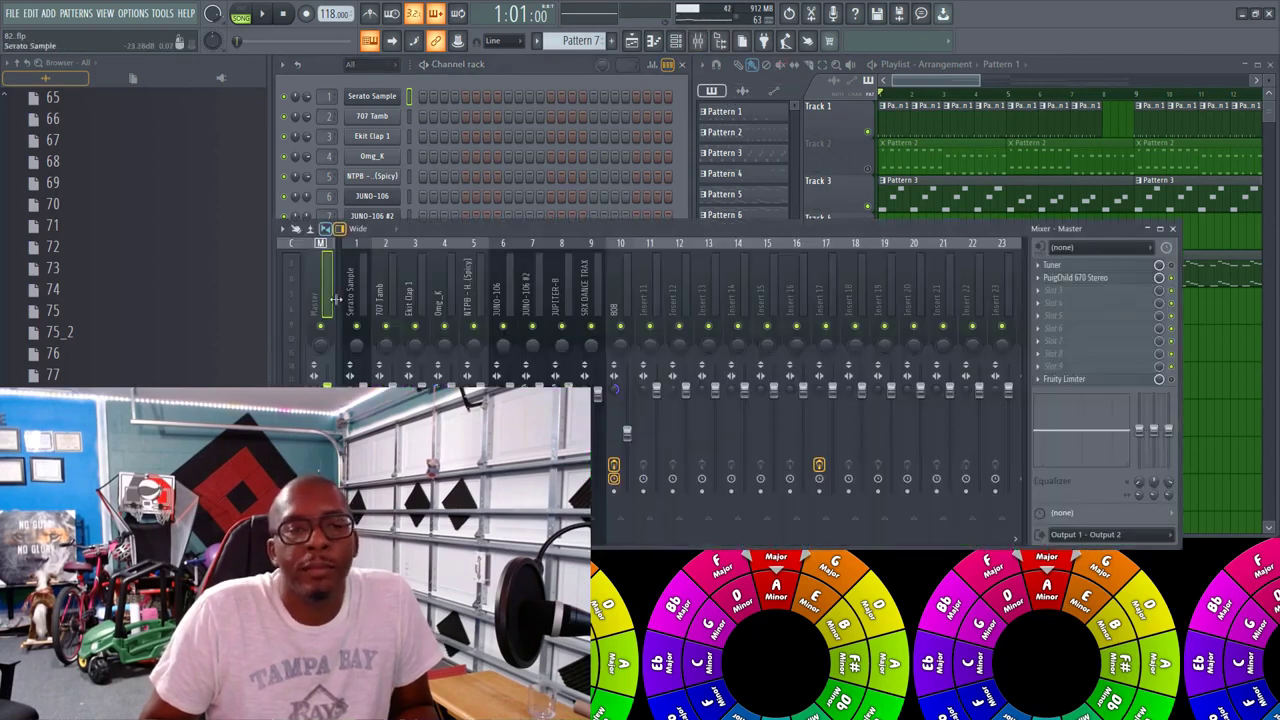
click(851, 297)
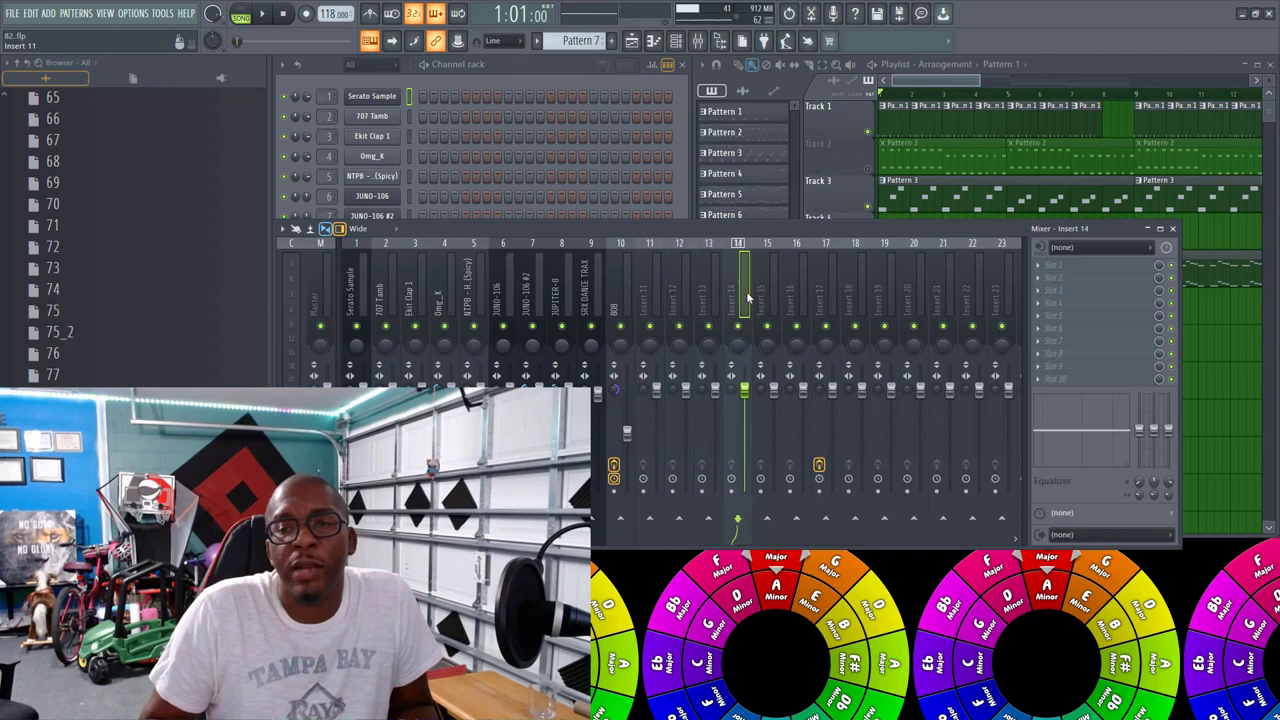
click(830, 297)
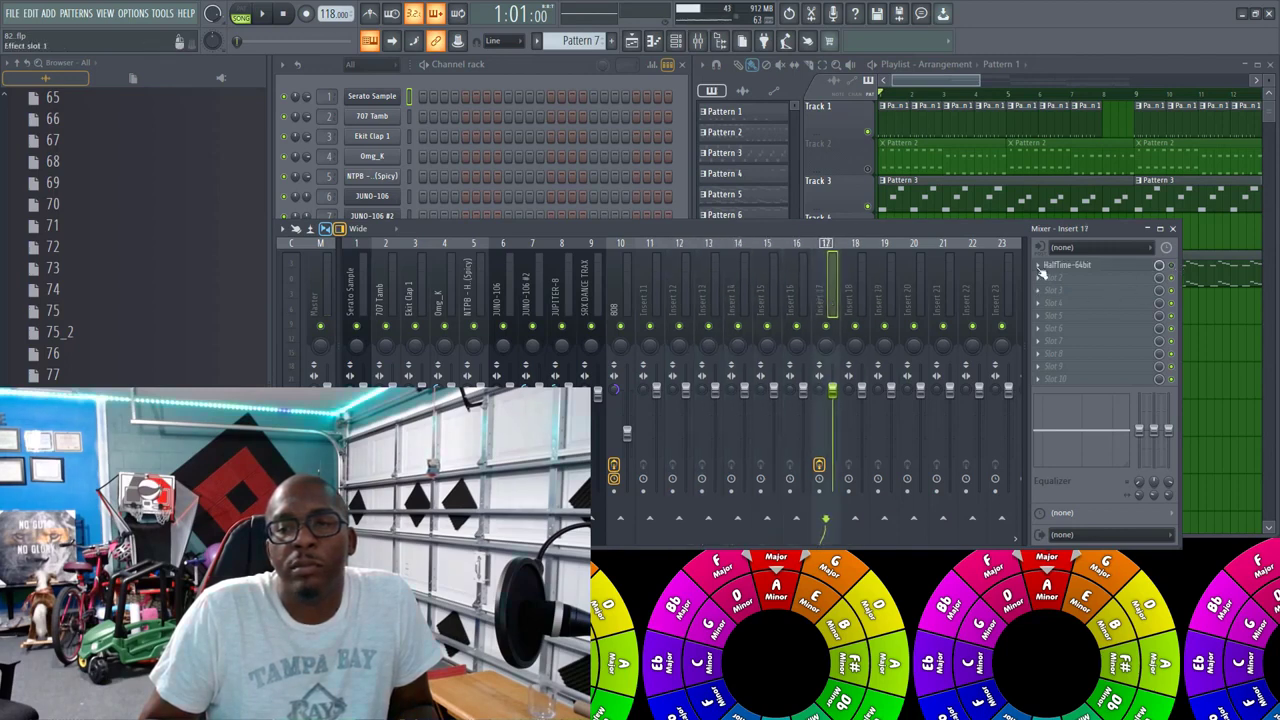
click(597, 303)
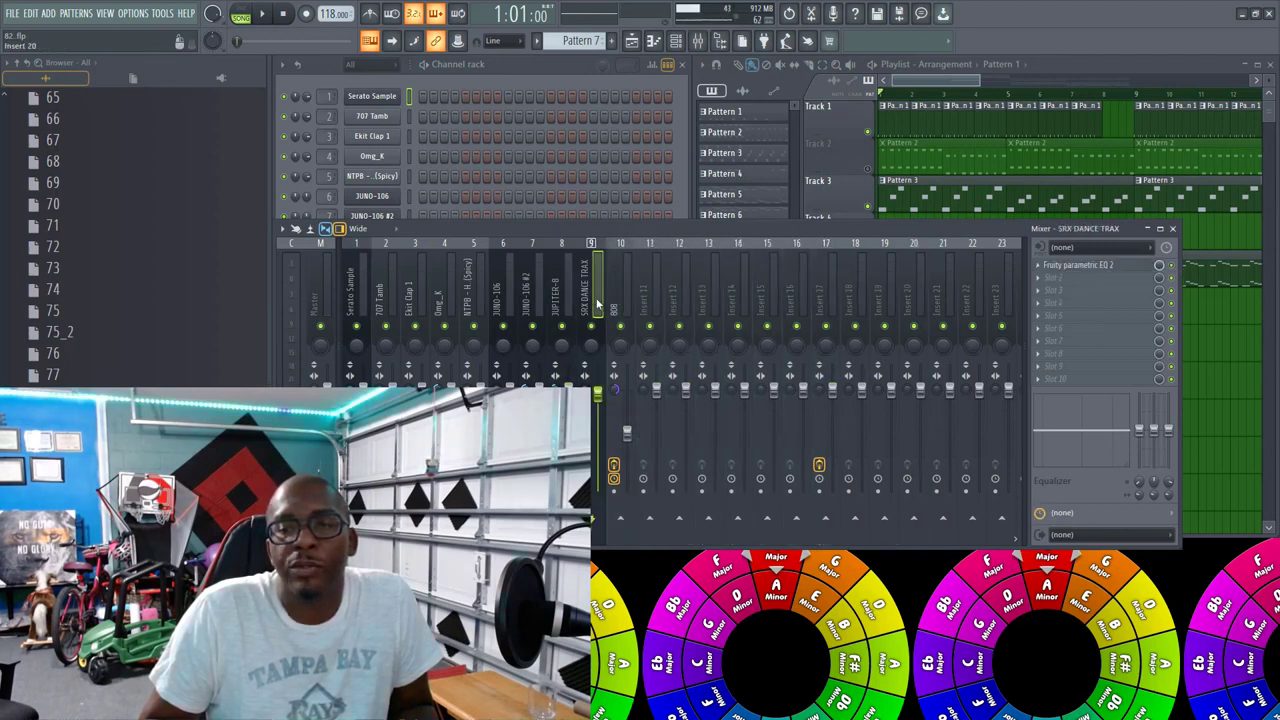
click(624, 303)
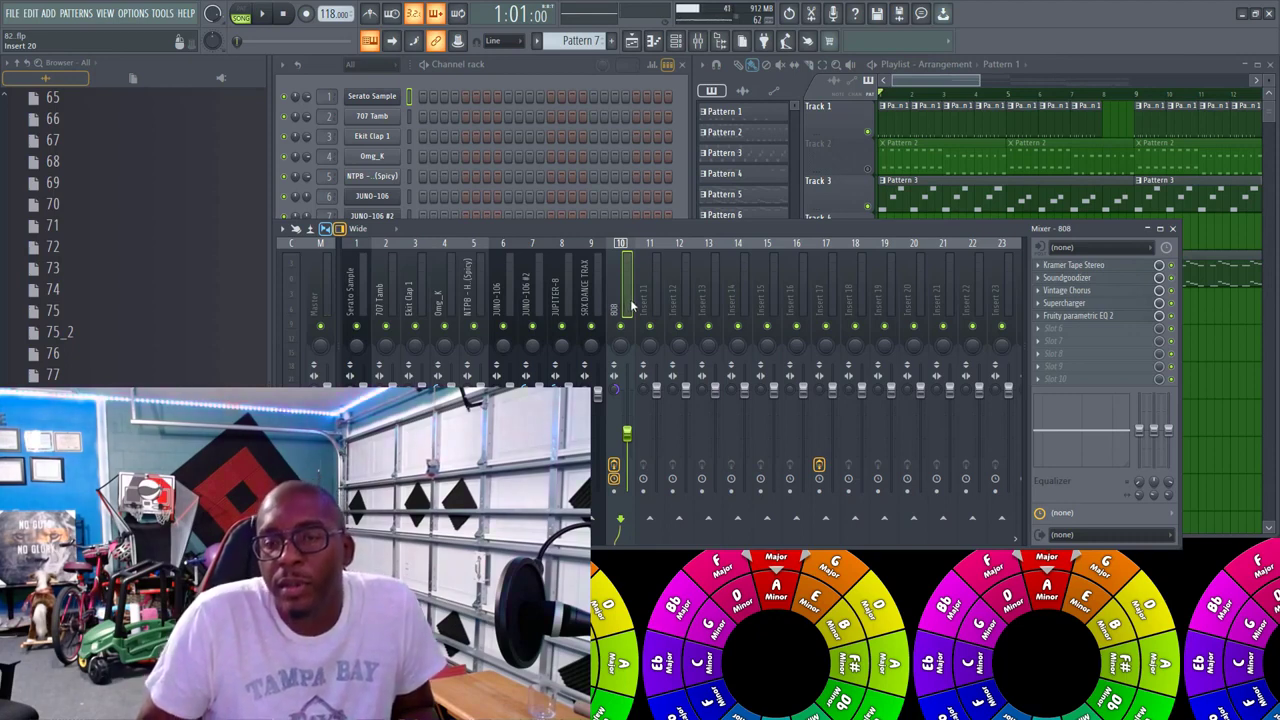
click(602, 311)
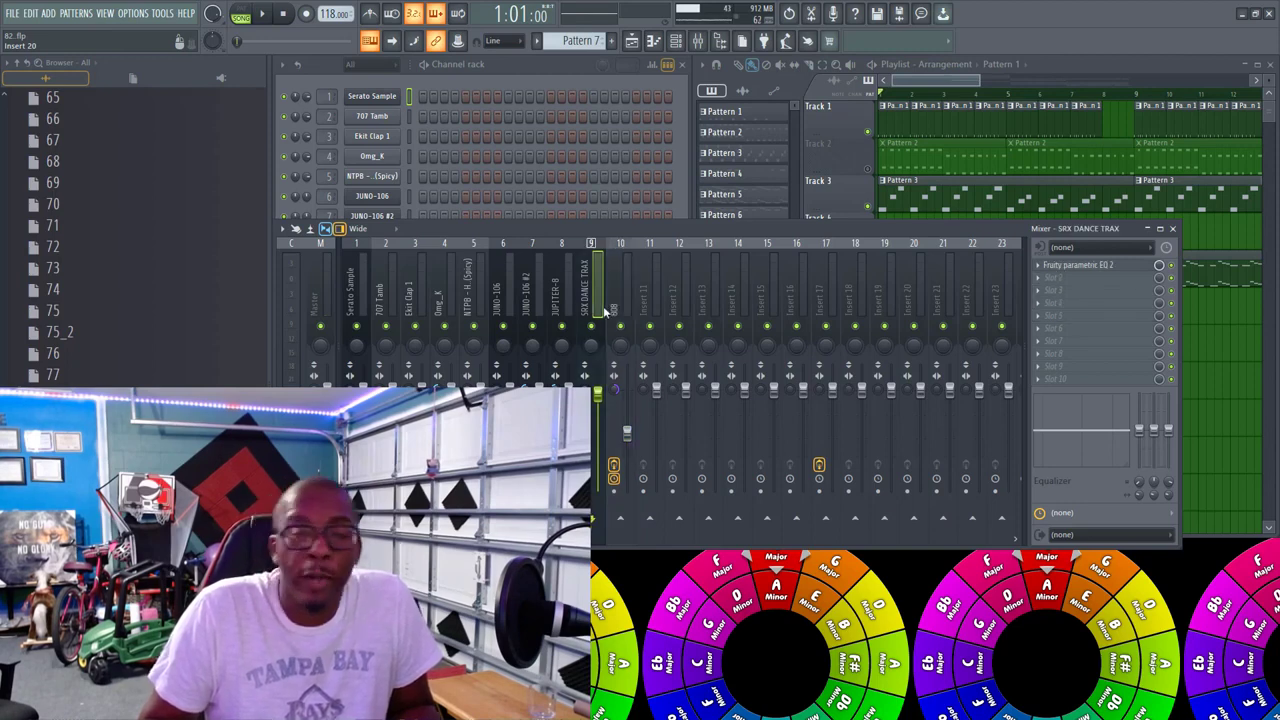
click(608, 309)
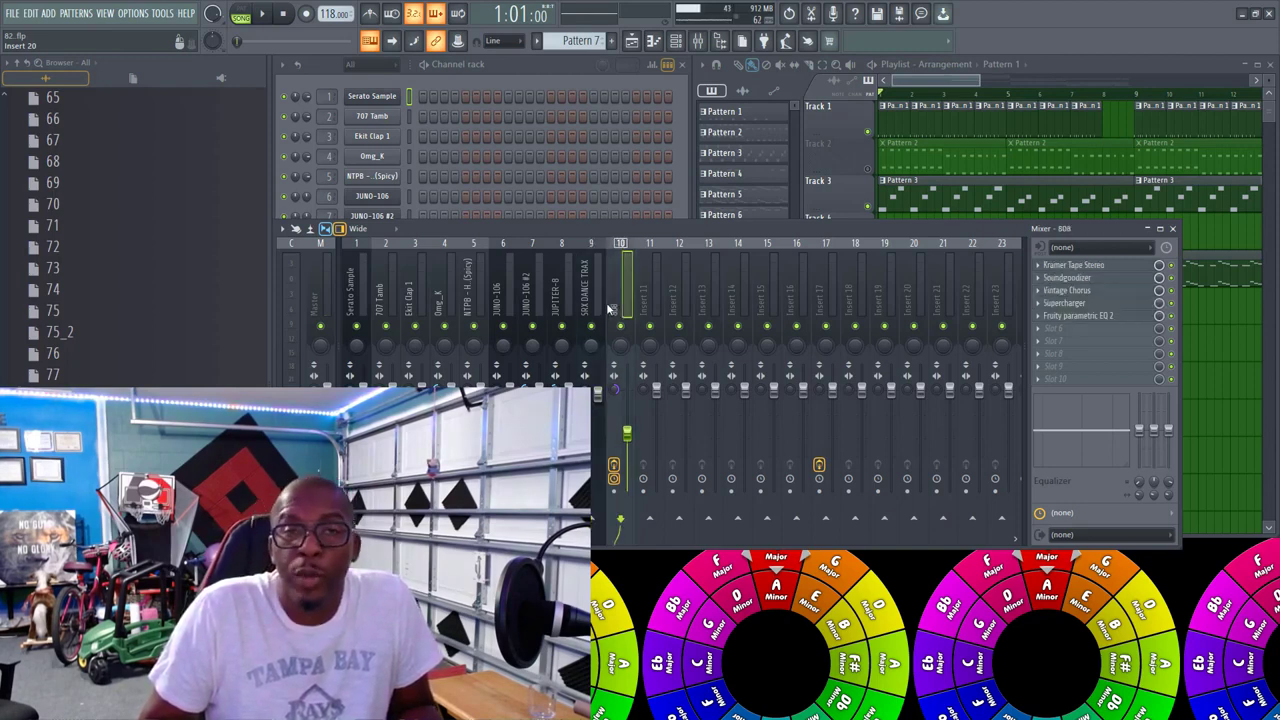
Step: Go through the mixer tracks from SRX DANCE TRAX back to Serato Sample, examining each one's effect chain
click(600, 310)
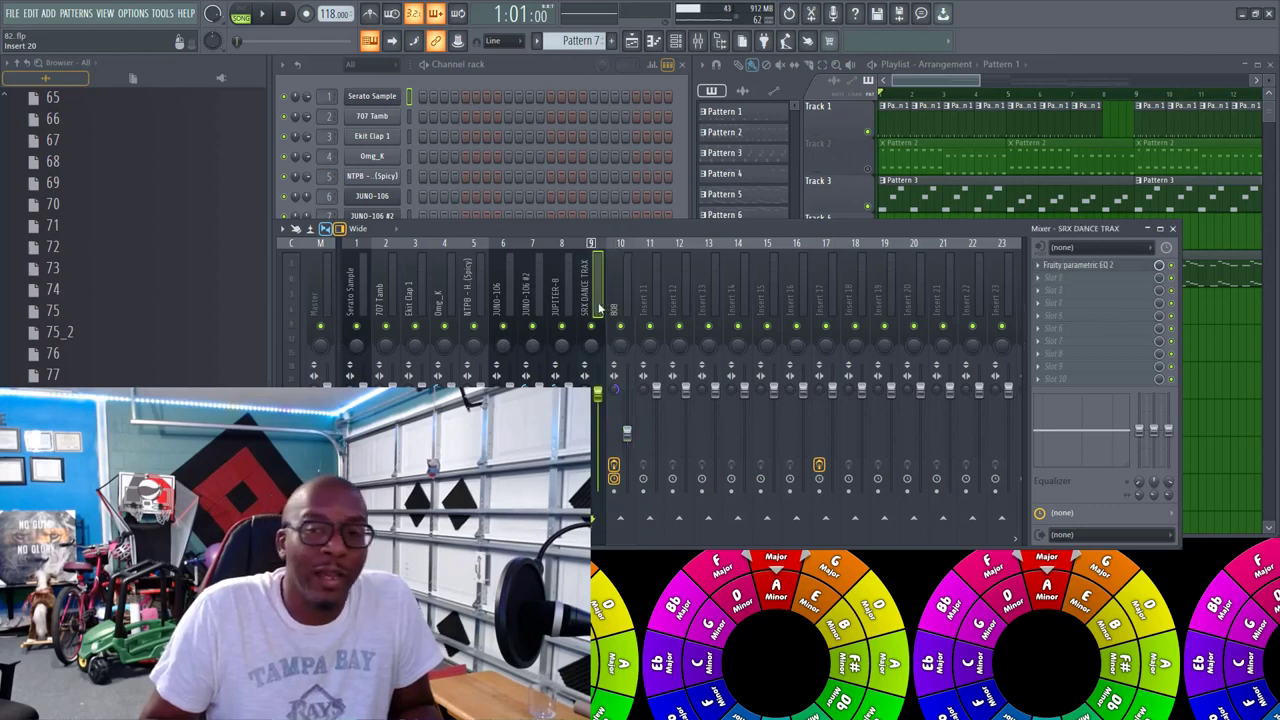
click(564, 309)
click(525, 308)
click(509, 307)
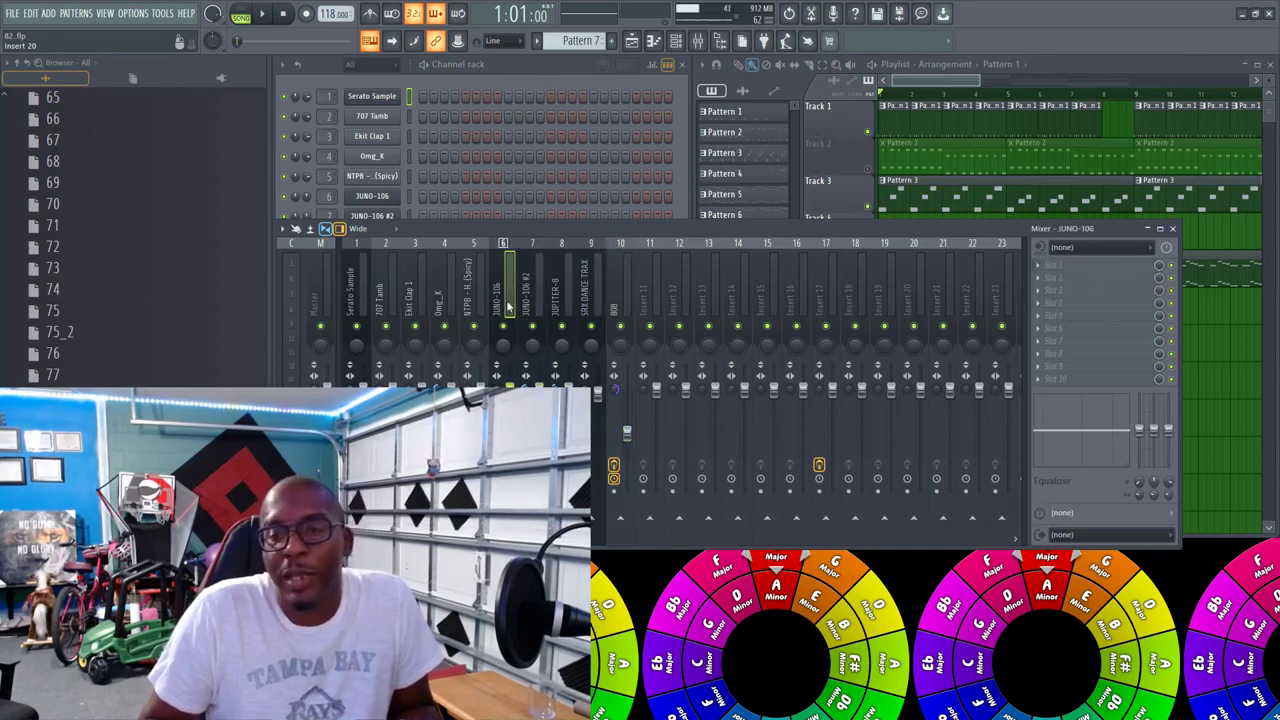
click(478, 302)
click(450, 298)
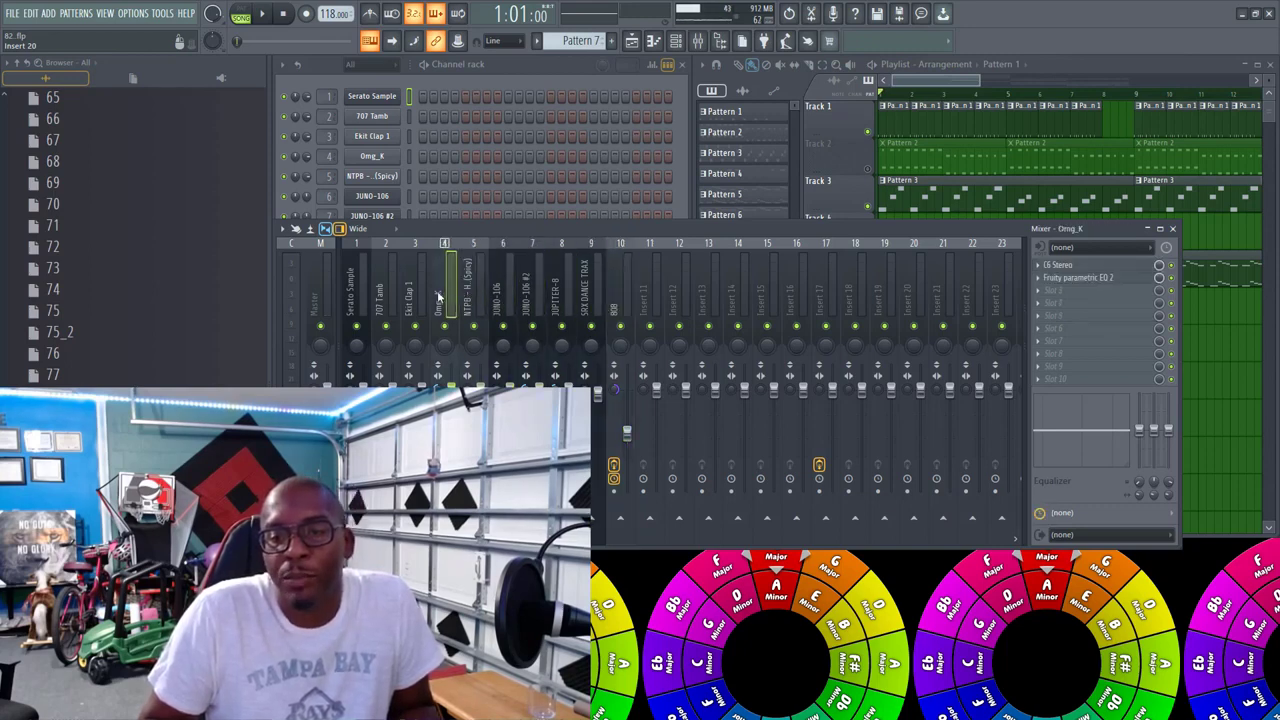
click(420, 300)
click(382, 302)
click(348, 305)
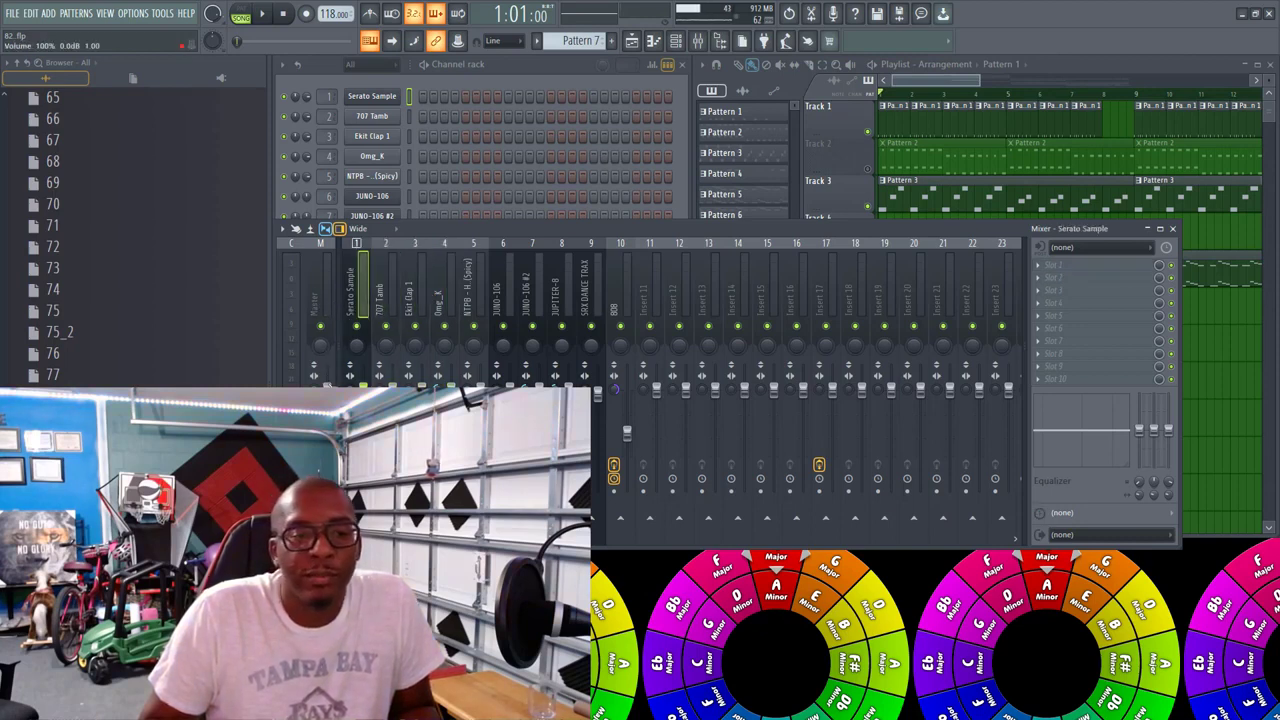
Step: Check the effects on the Master and Serato Sample mixer tracks, and open the Serato Sample plugin window
click(323, 338)
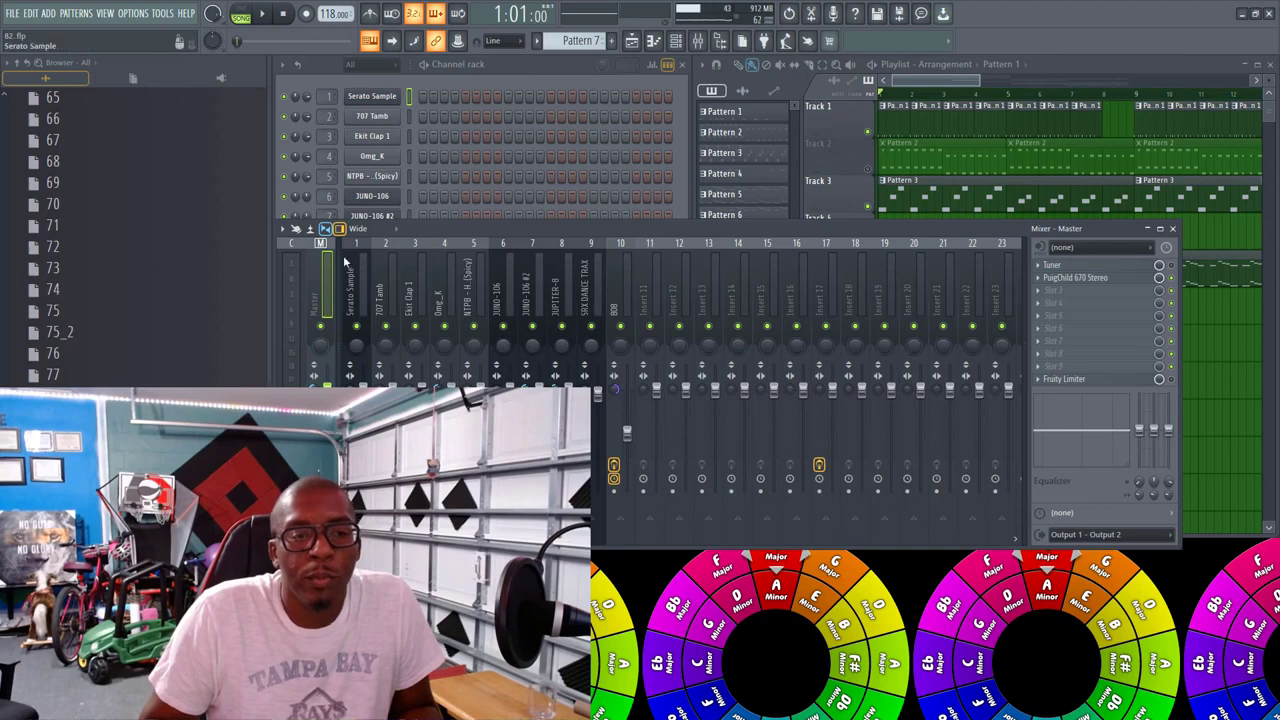
click(350, 300)
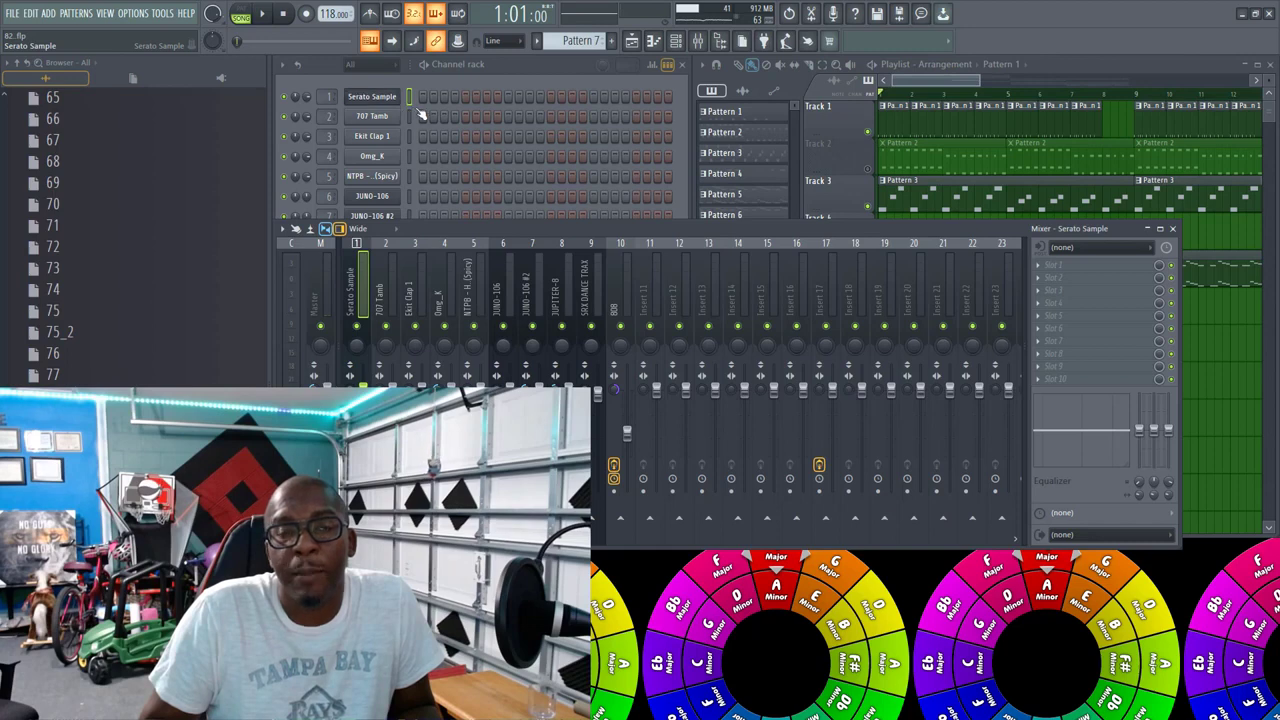
click(372, 96)
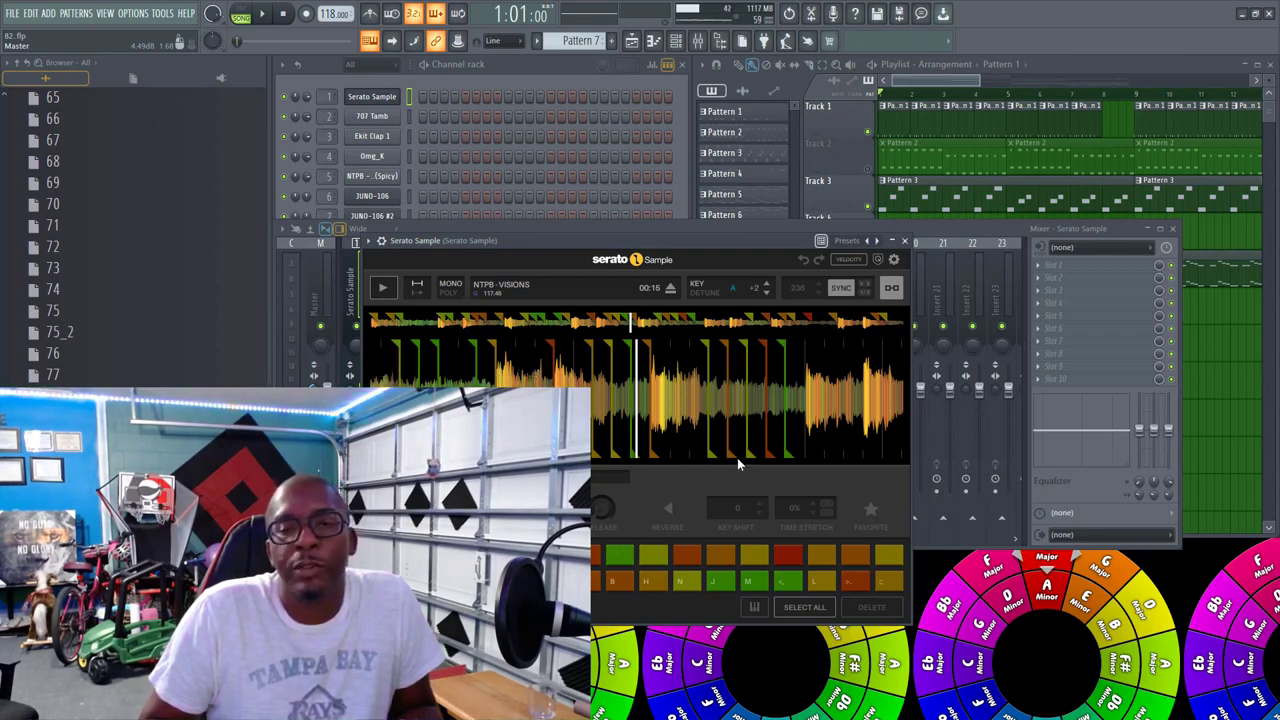
Step: Close the Serato Sample and mixer windows, bring the whole arrangement into view in the playlist, and play the song
click(905, 242)
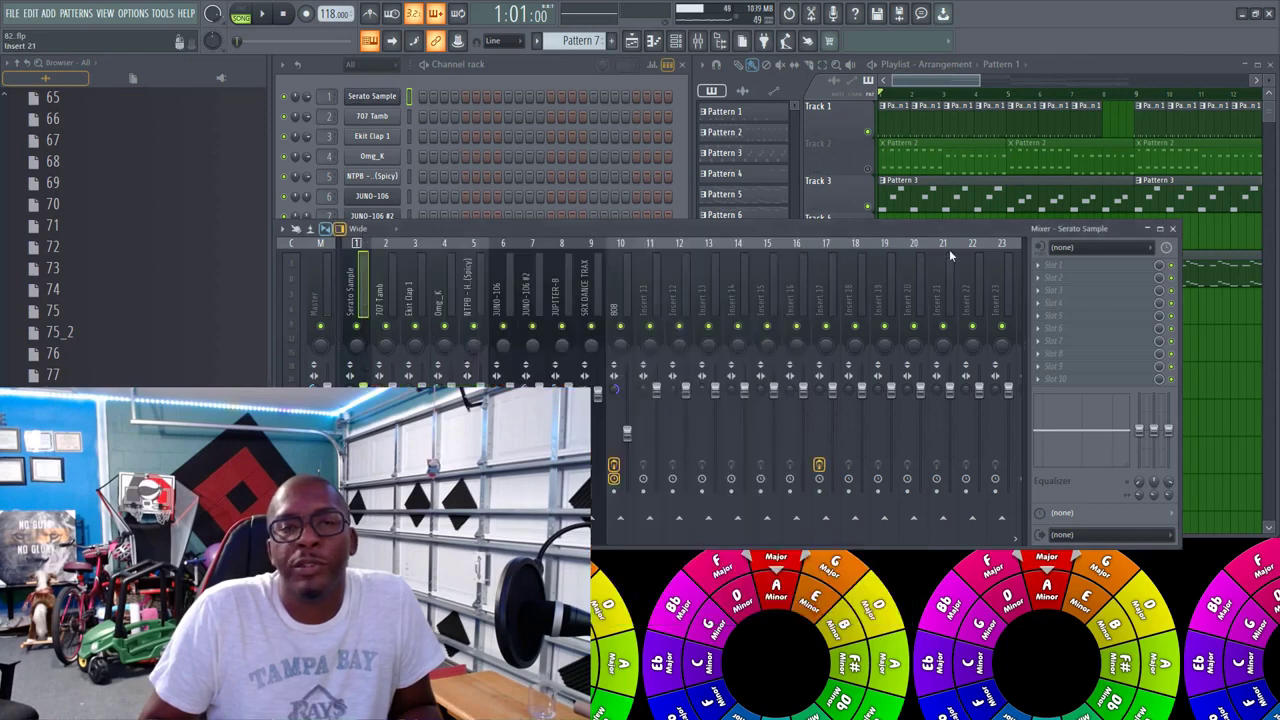
click(1173, 228)
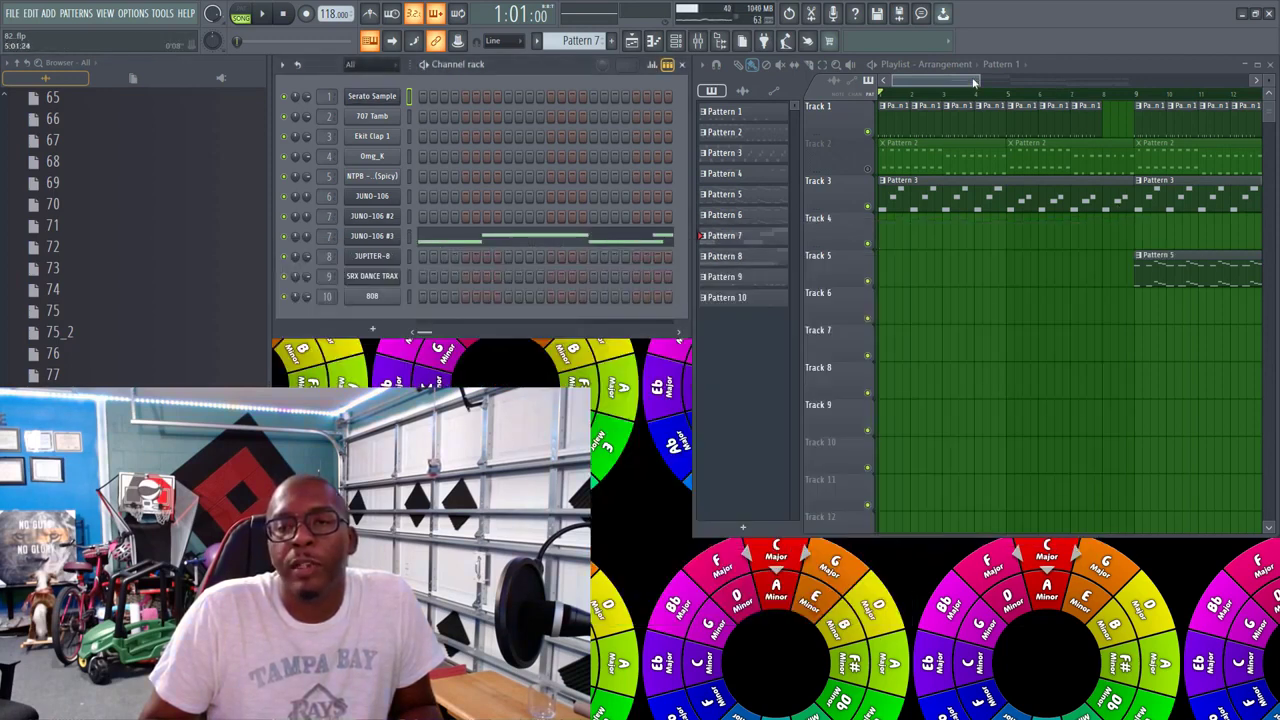
drag(981, 80, 1193, 93)
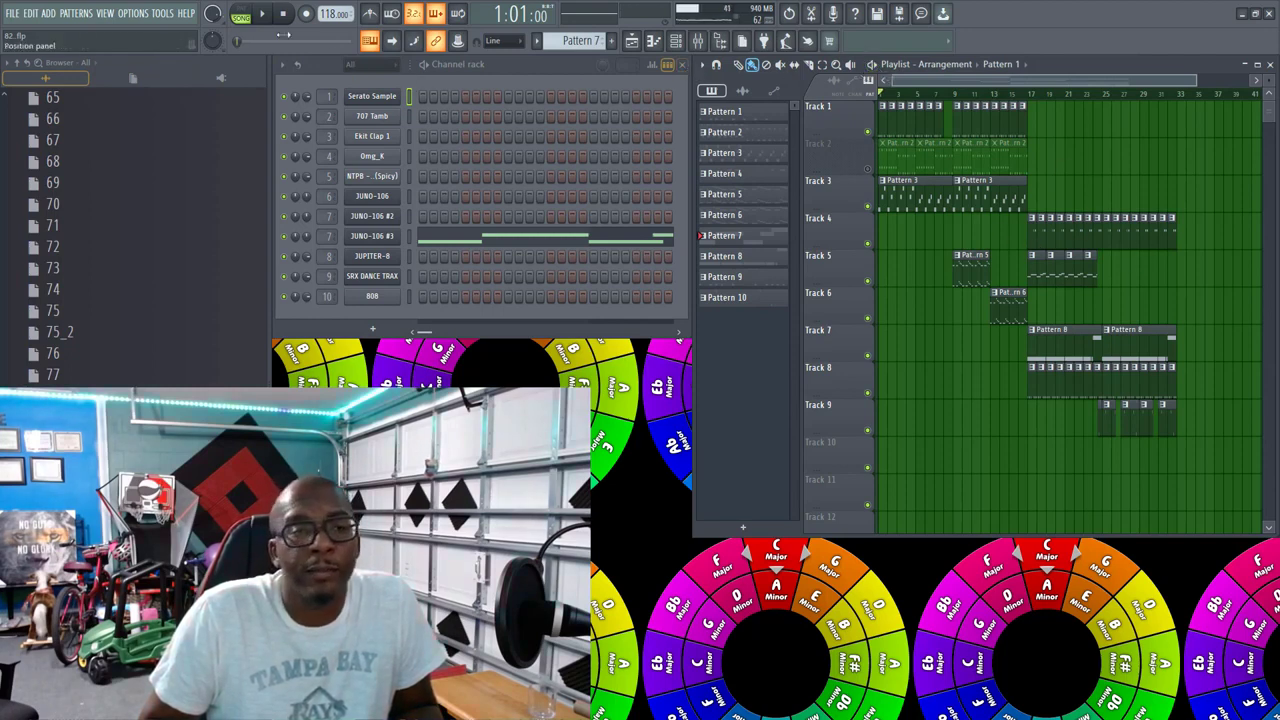
key(space)
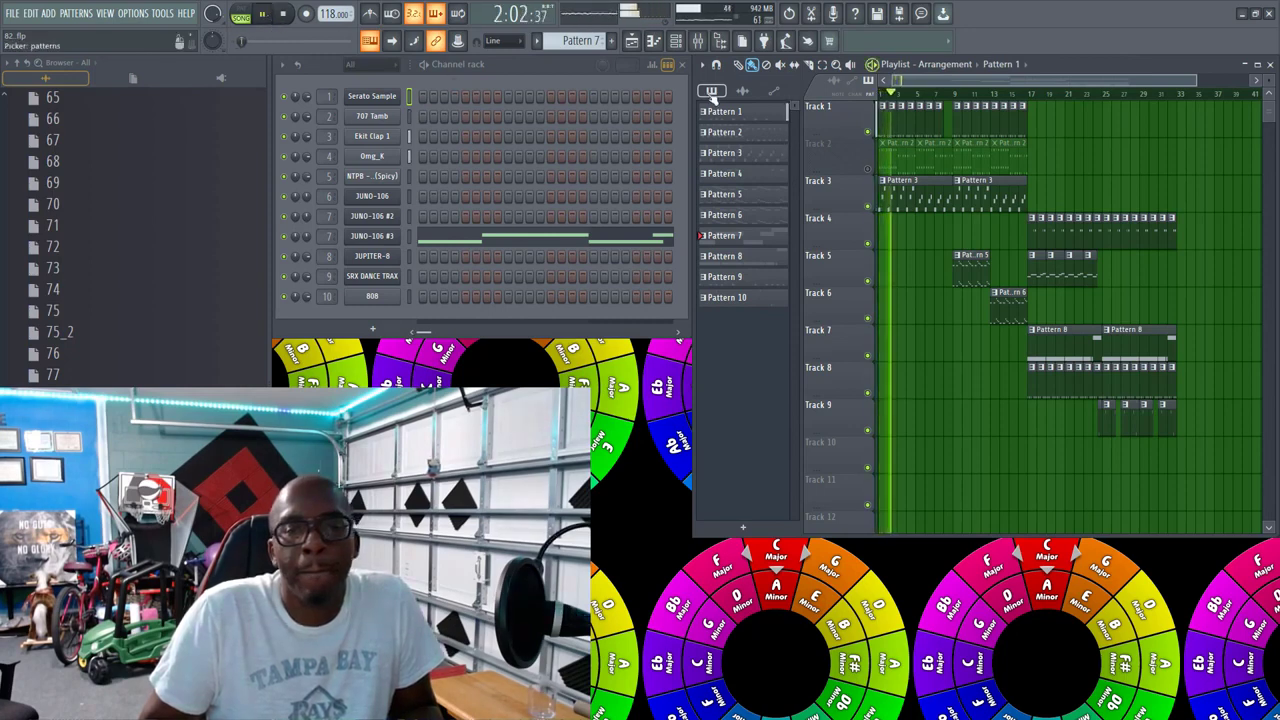
Step: Open the mixer and load Fruity Delay 3 into the first effect slot of the 707 Tamb track
click(698, 42)
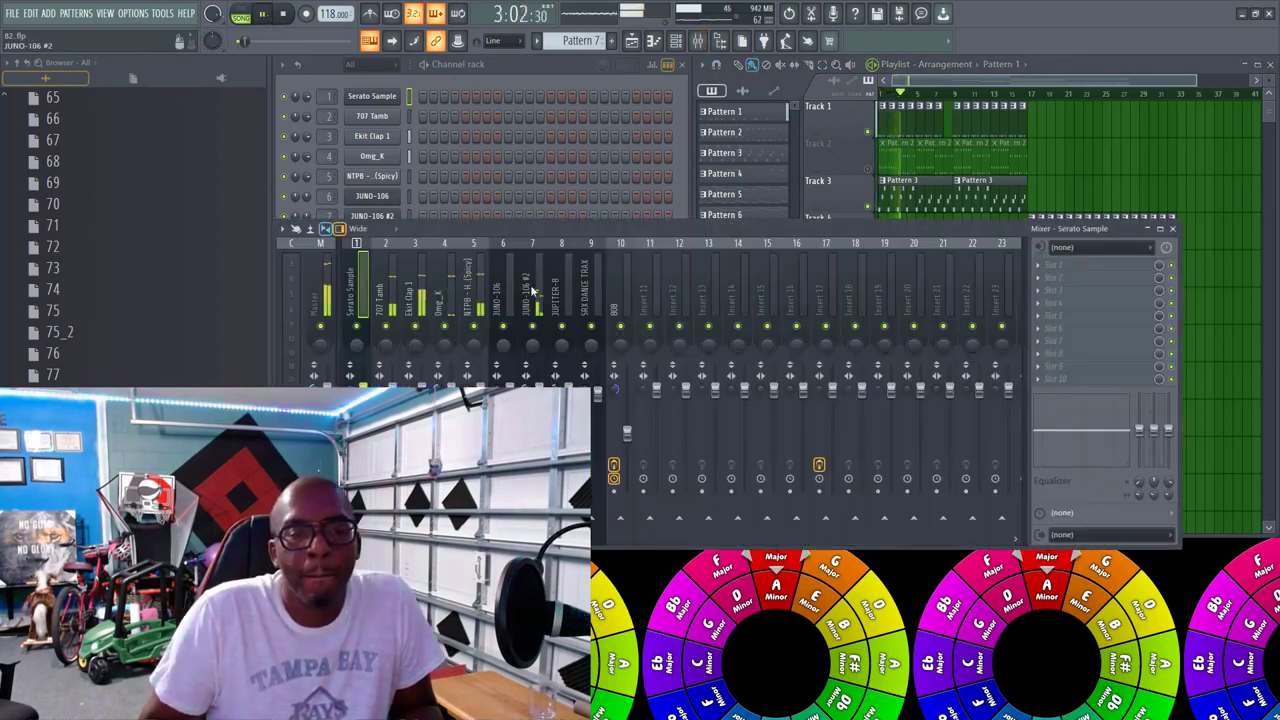
click(390, 295)
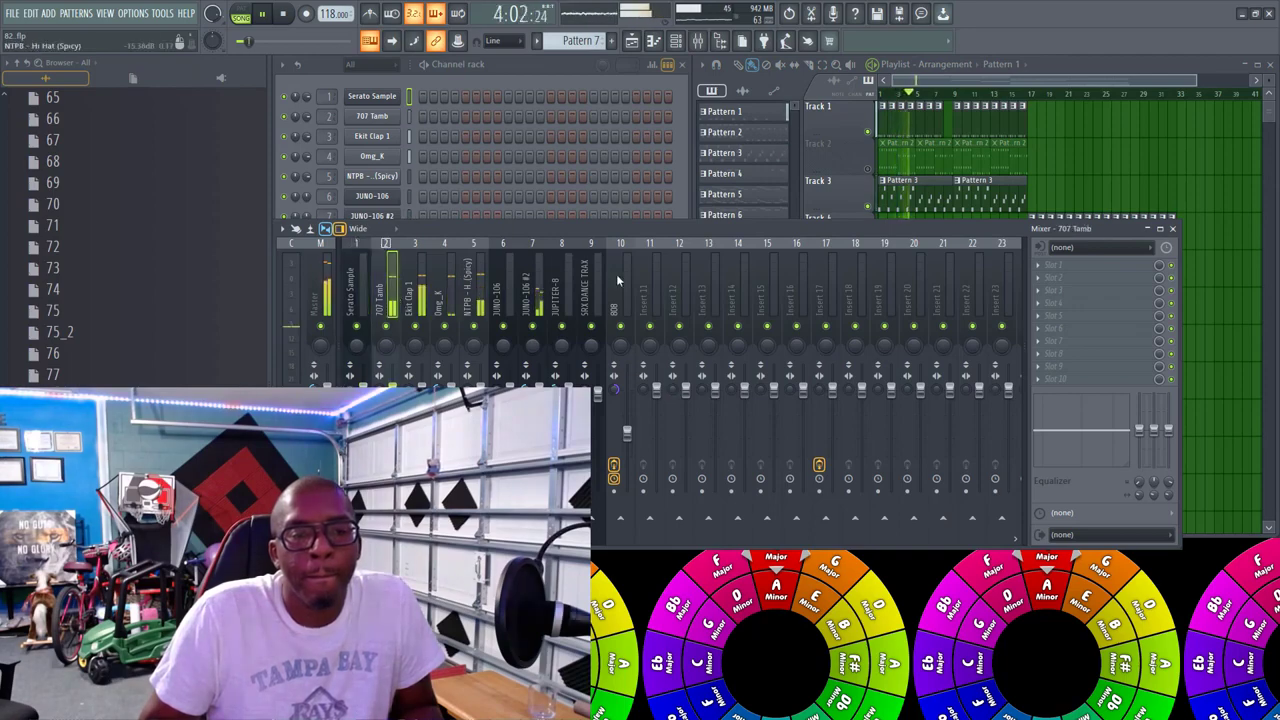
click(1045, 268)
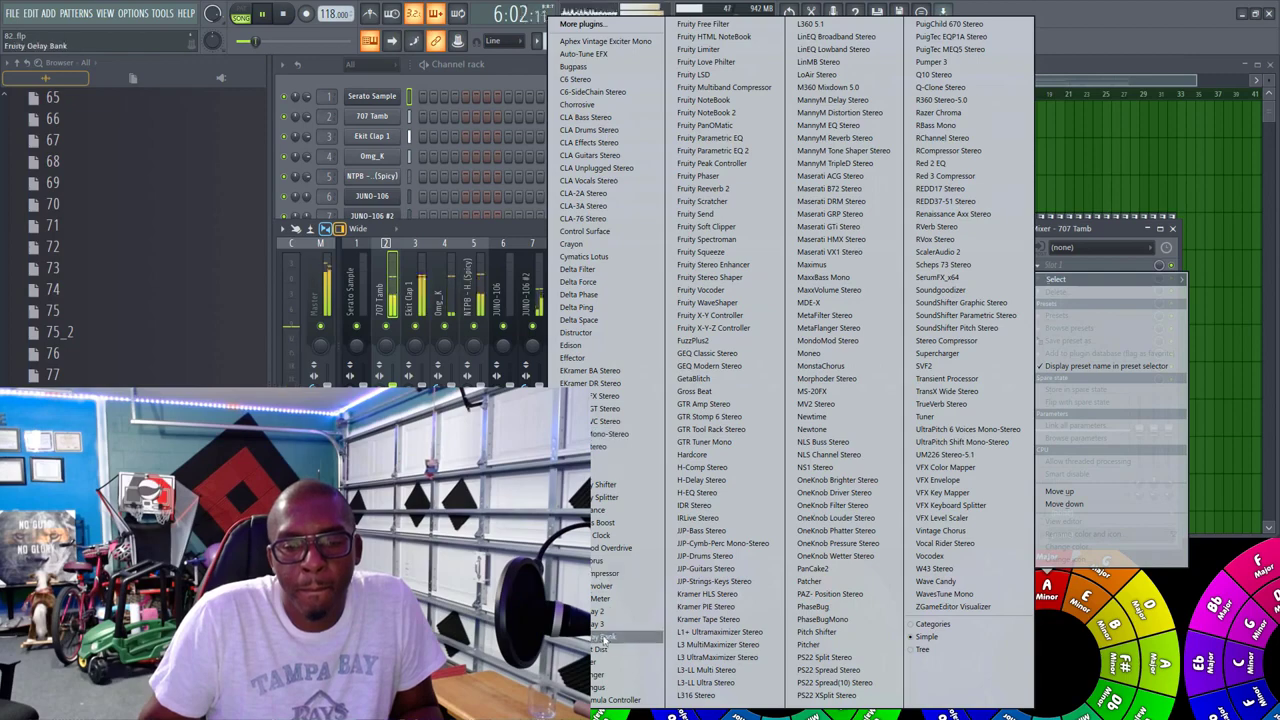
click(603, 625)
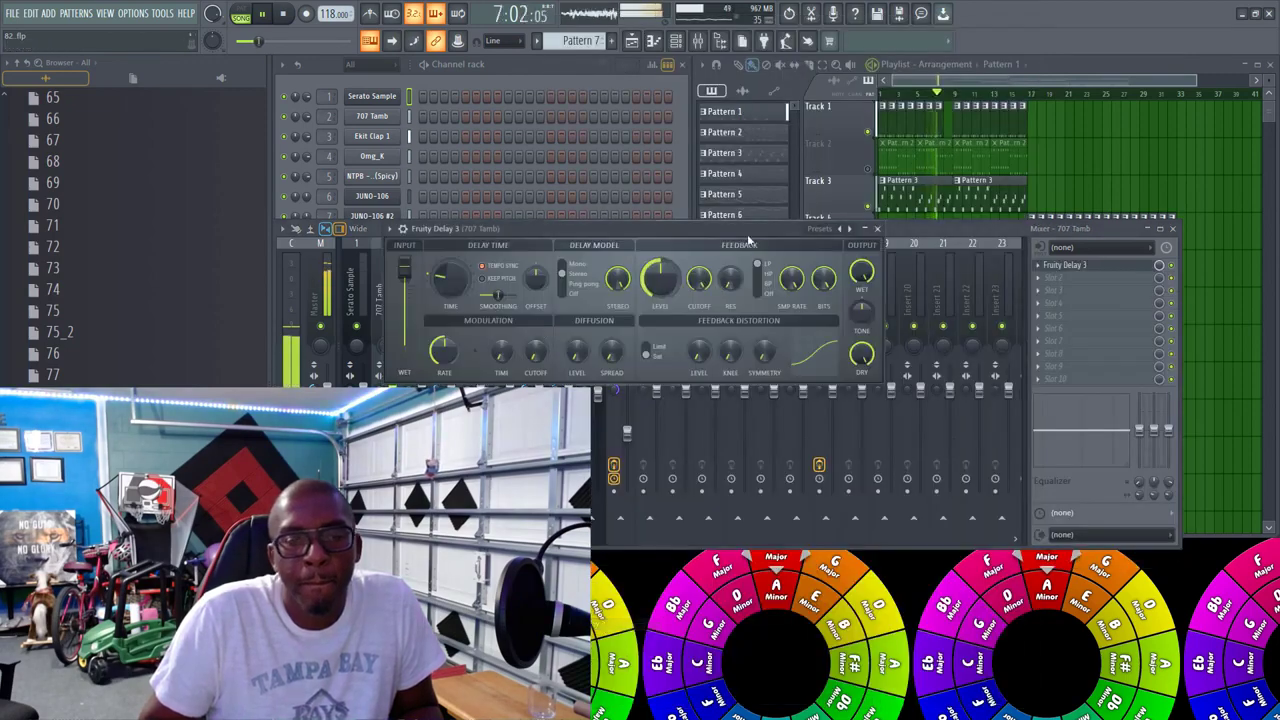
Step: Apply the Tape preset to Fruity Delay 3, lower its feedback level and set the feedback cutoff to about 568 Hz
click(836, 231)
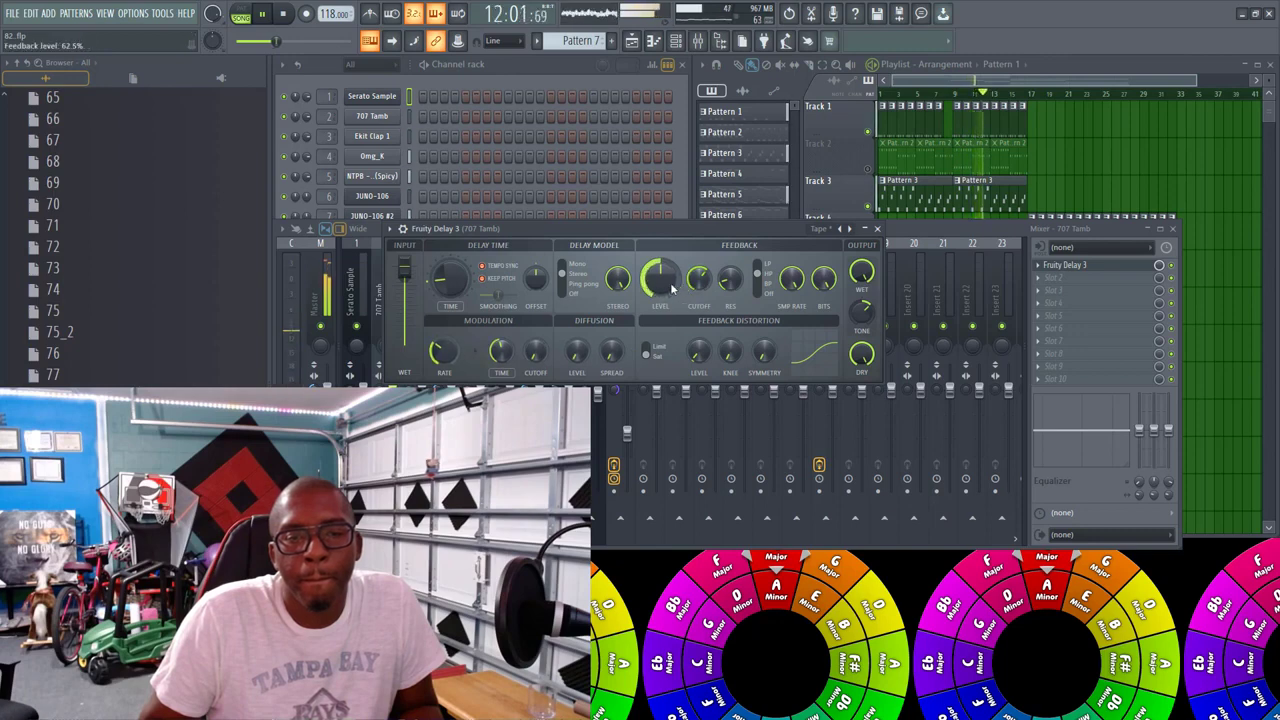
drag(669, 282, 669, 318)
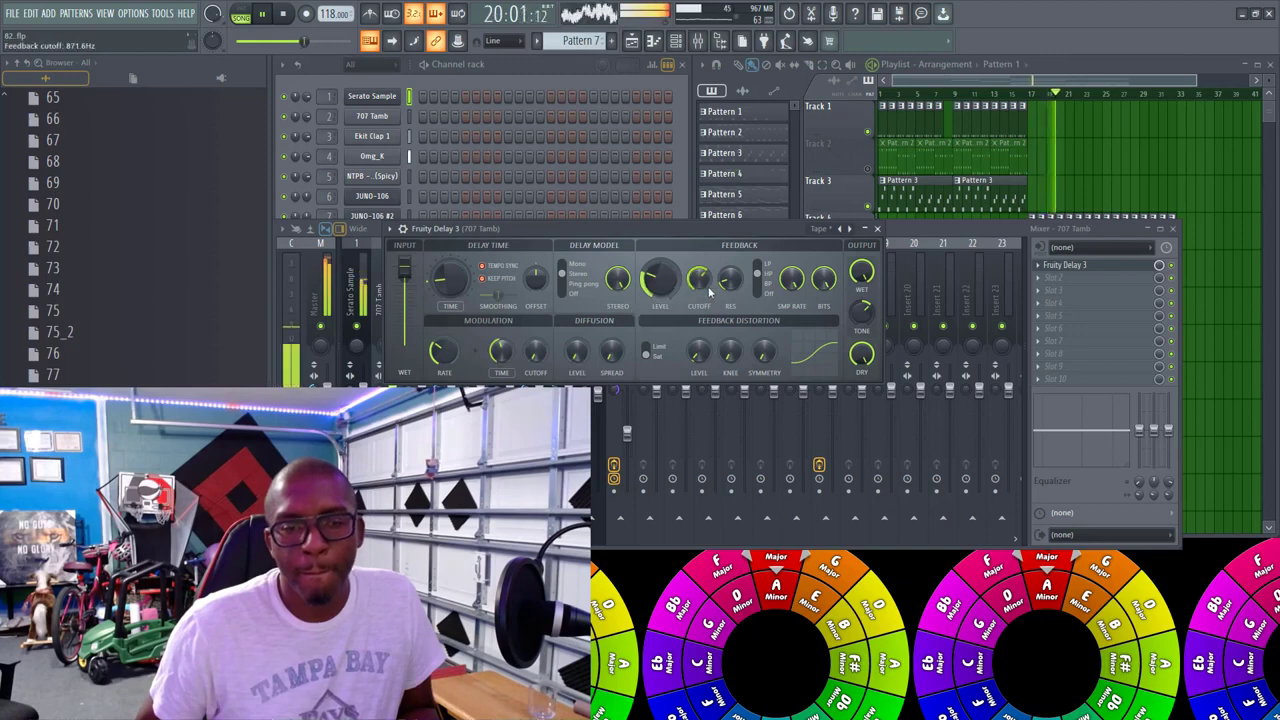
drag(699, 279, 699, 282)
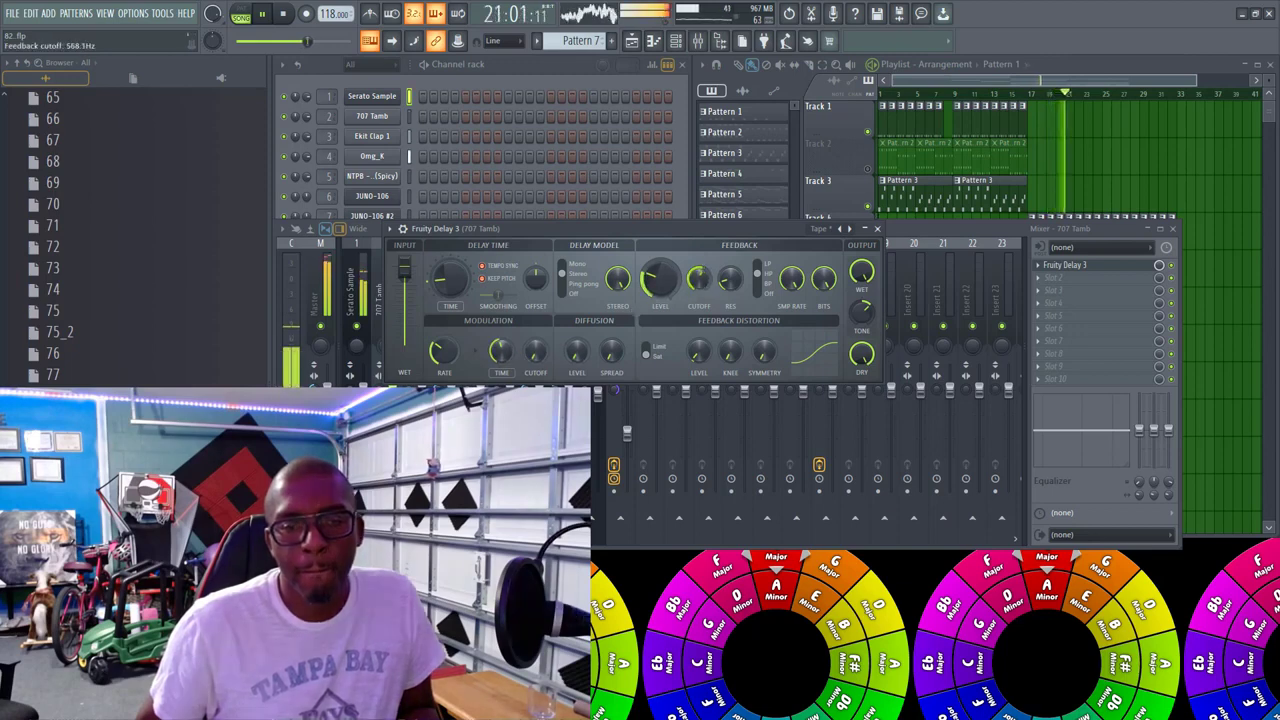
Step: Add Fruity Reeverb 2 to 707 Tamb's second slot with the DANZ VERB preset, raise its wet level, and stop playback
click(1039, 279)
mouse_move(1055, 292)
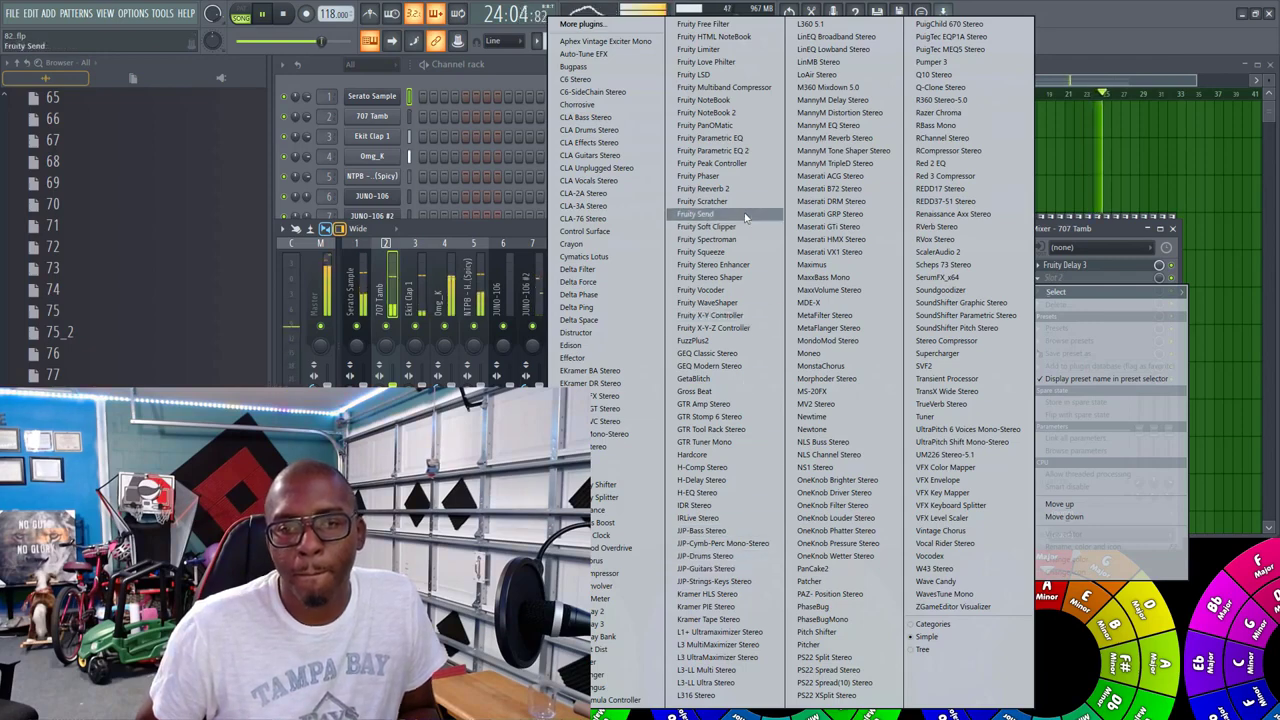
click(705, 188)
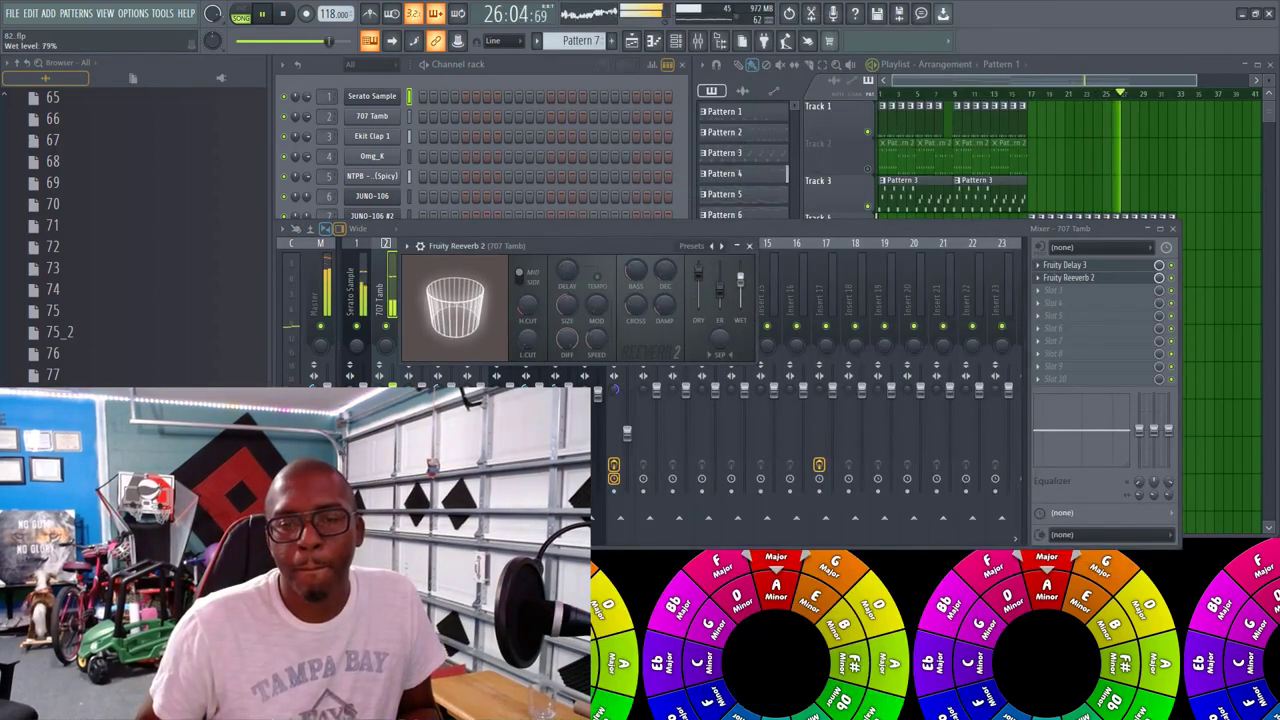
click(698, 250)
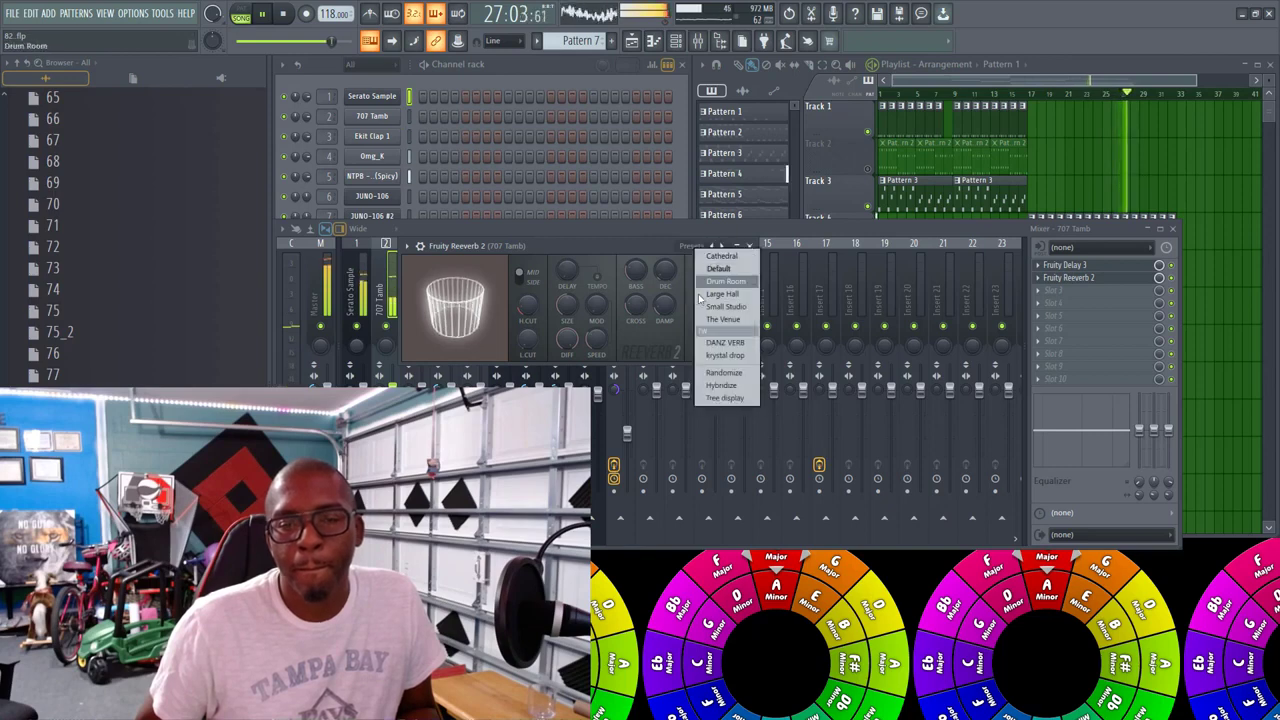
click(720, 345)
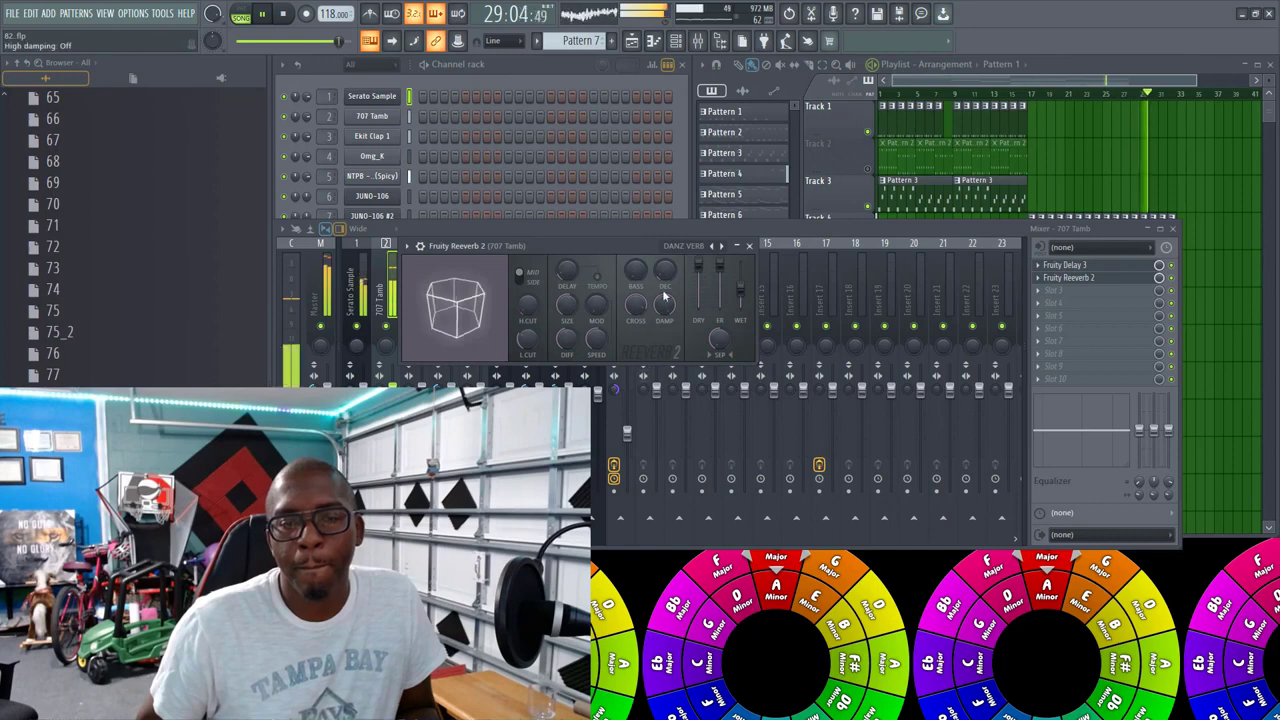
mouse_move(743, 305)
mouse_down()
mouse_move(743, 290)
mouse_move(741, 302)
mouse_up()
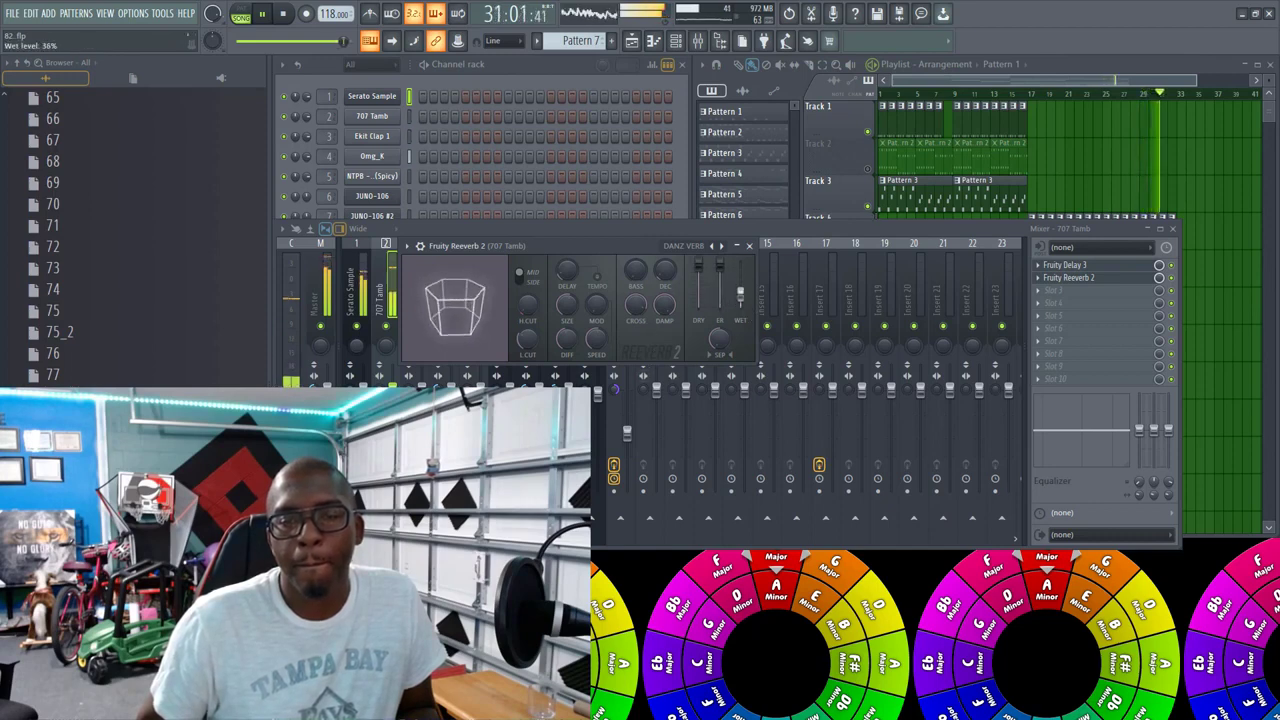
click(750, 247)
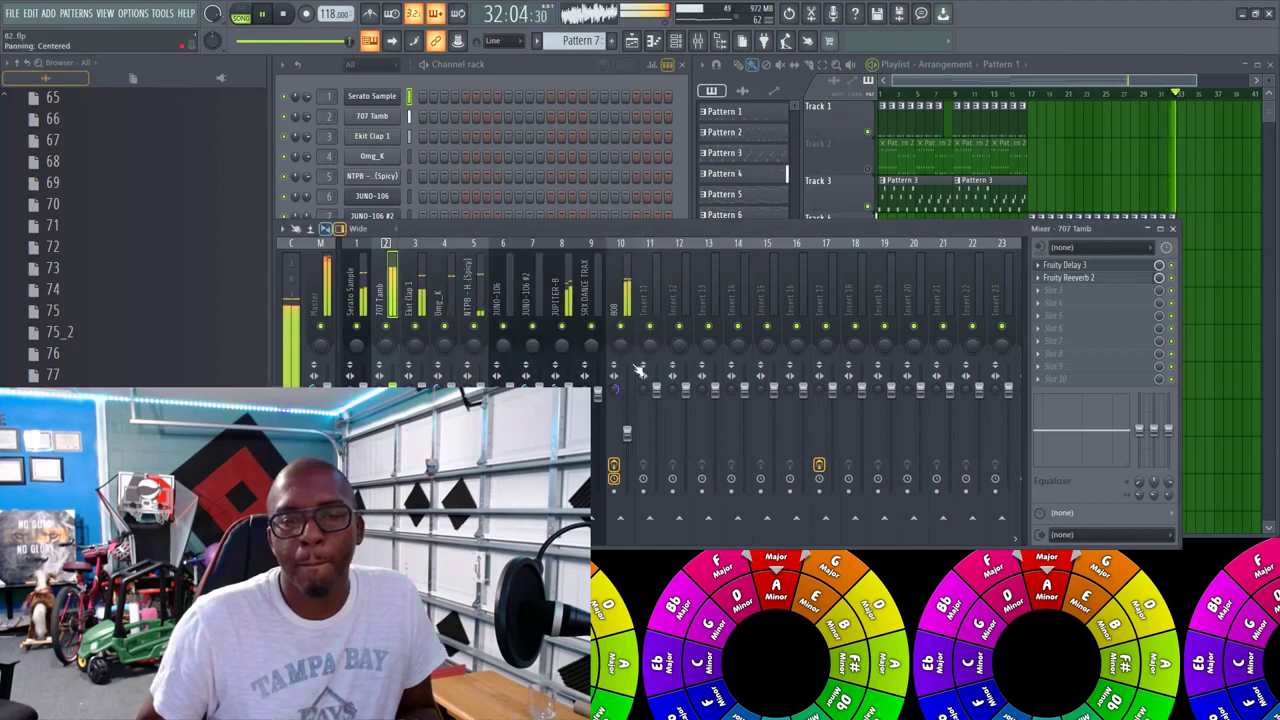
key(space)
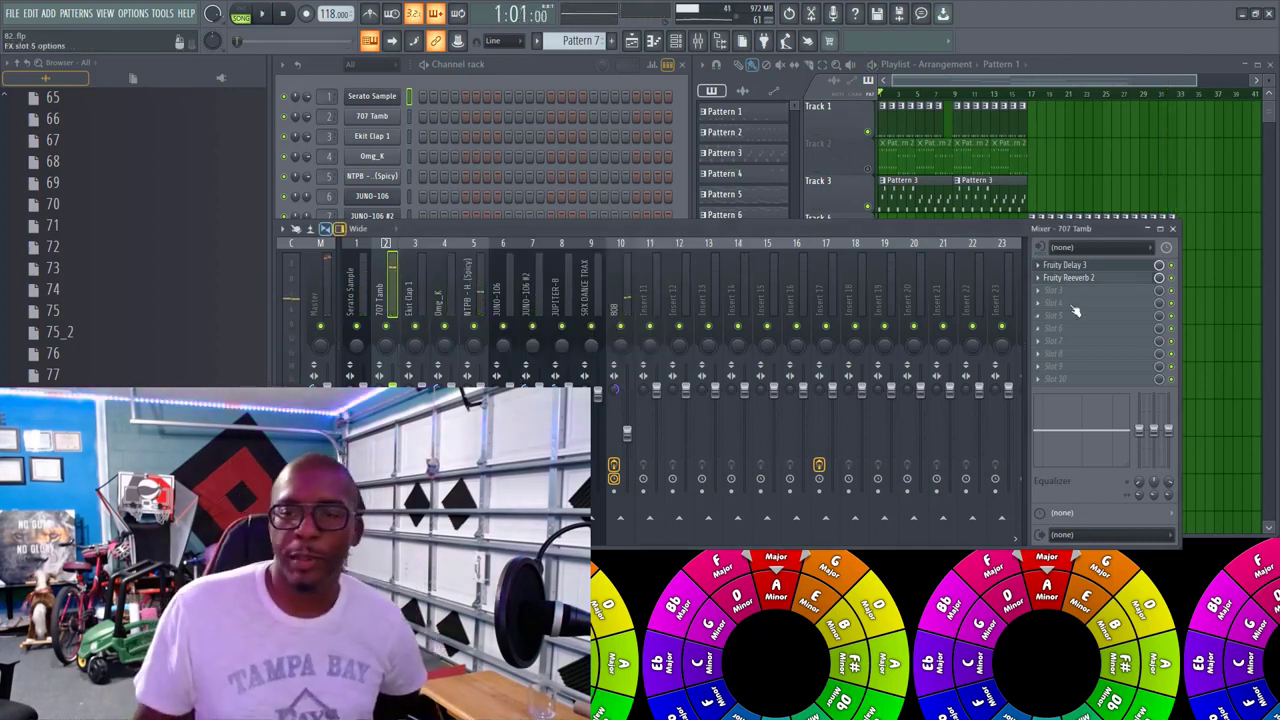
Step: Look through the effect plugins available for 707 Tamb's third slot and play the song briefly
click(1046, 299)
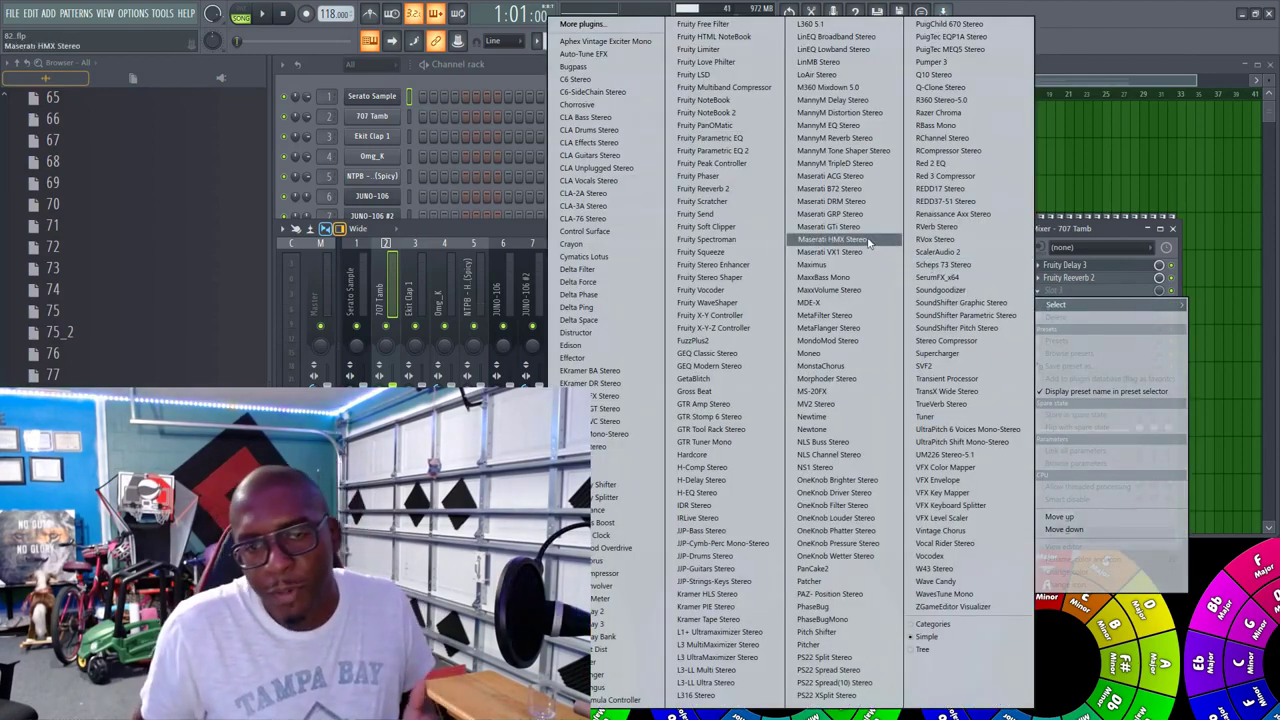
click(531, 230)
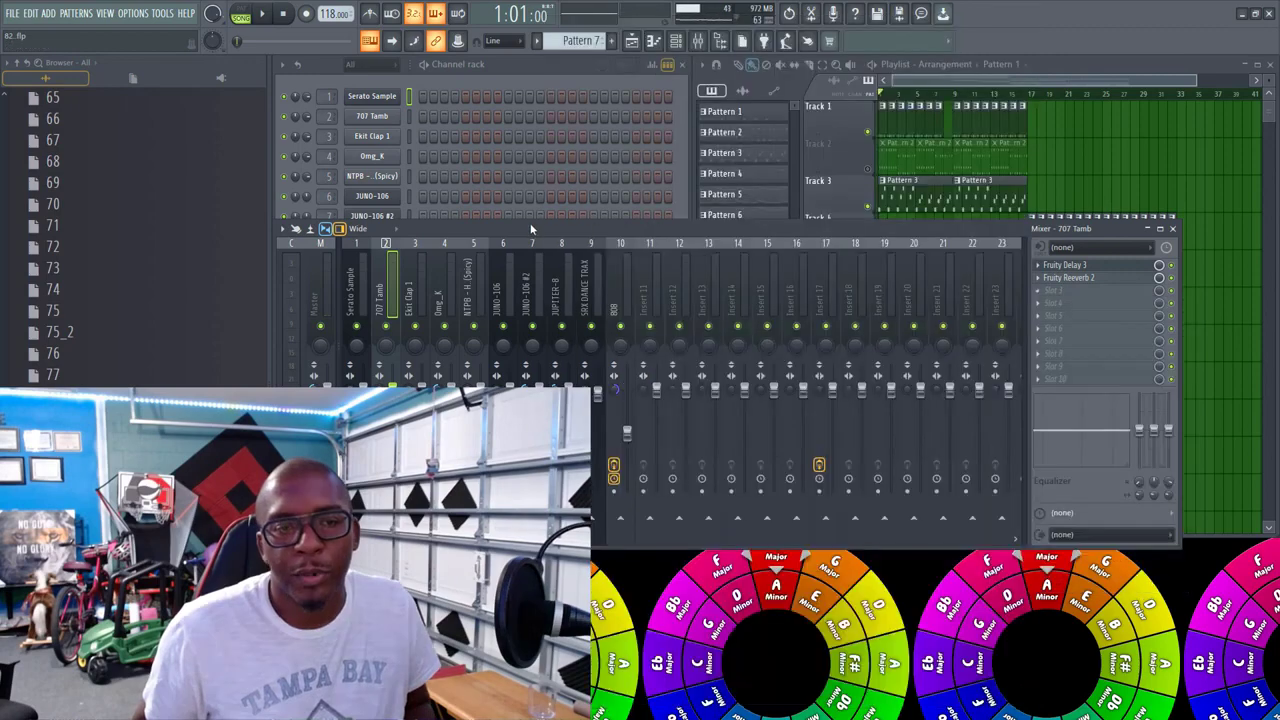
key(space)
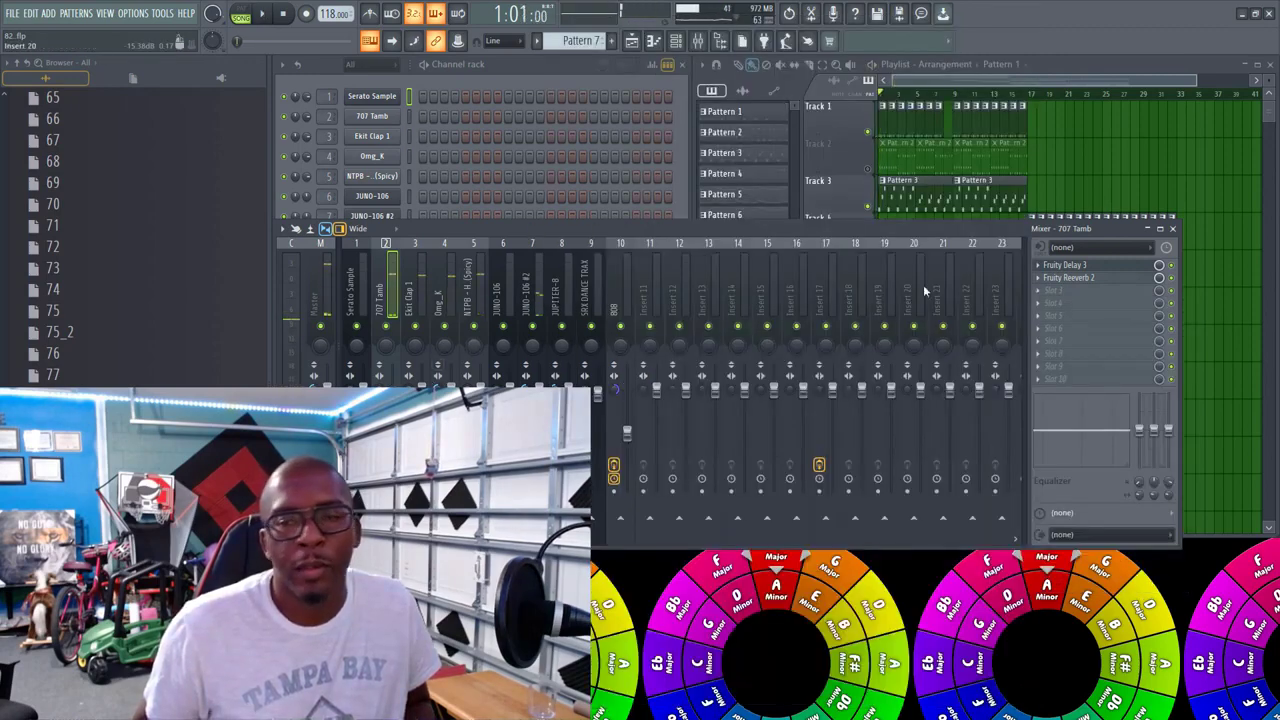
Step: Lower Fruity Delay 3's feedback cutoff to 87.4 Hz and its feedback level to 10.5% on 707 Tamb, auditioning the song
click(1135, 268)
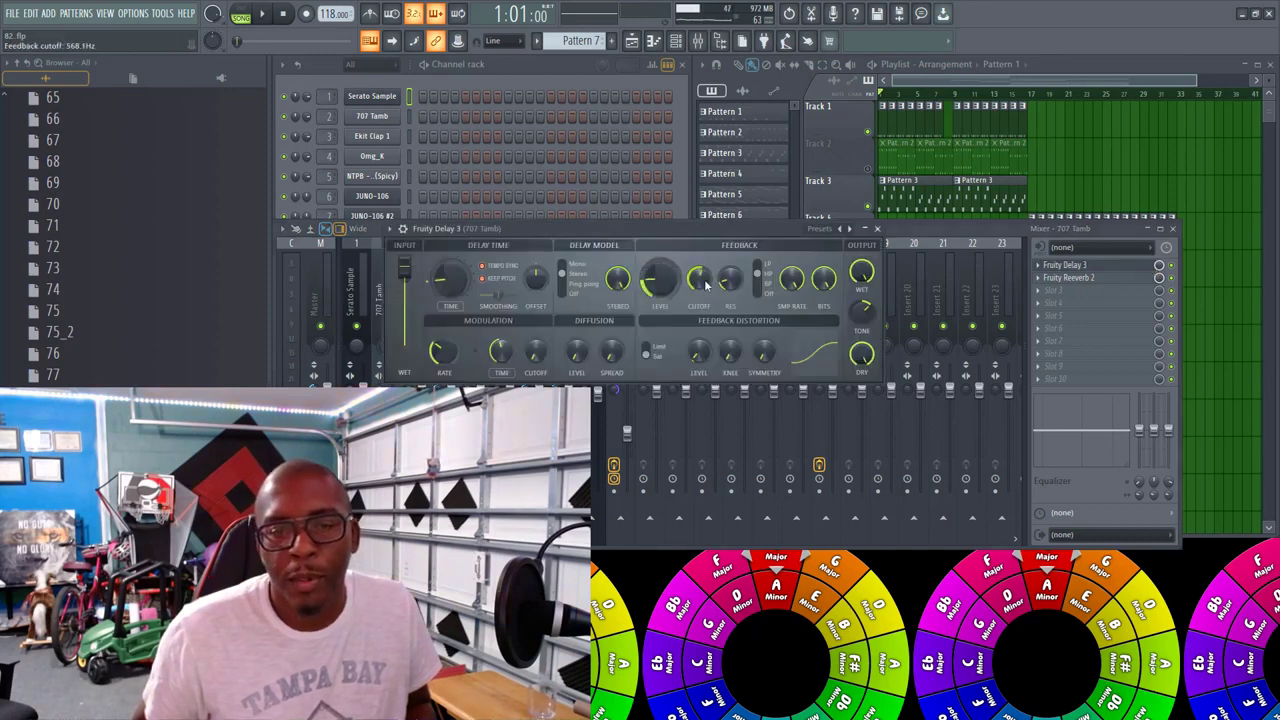
mouse_move(703, 283)
mouse_down()
mouse_move(703, 318)
mouse_move(699, 290)
mouse_up()
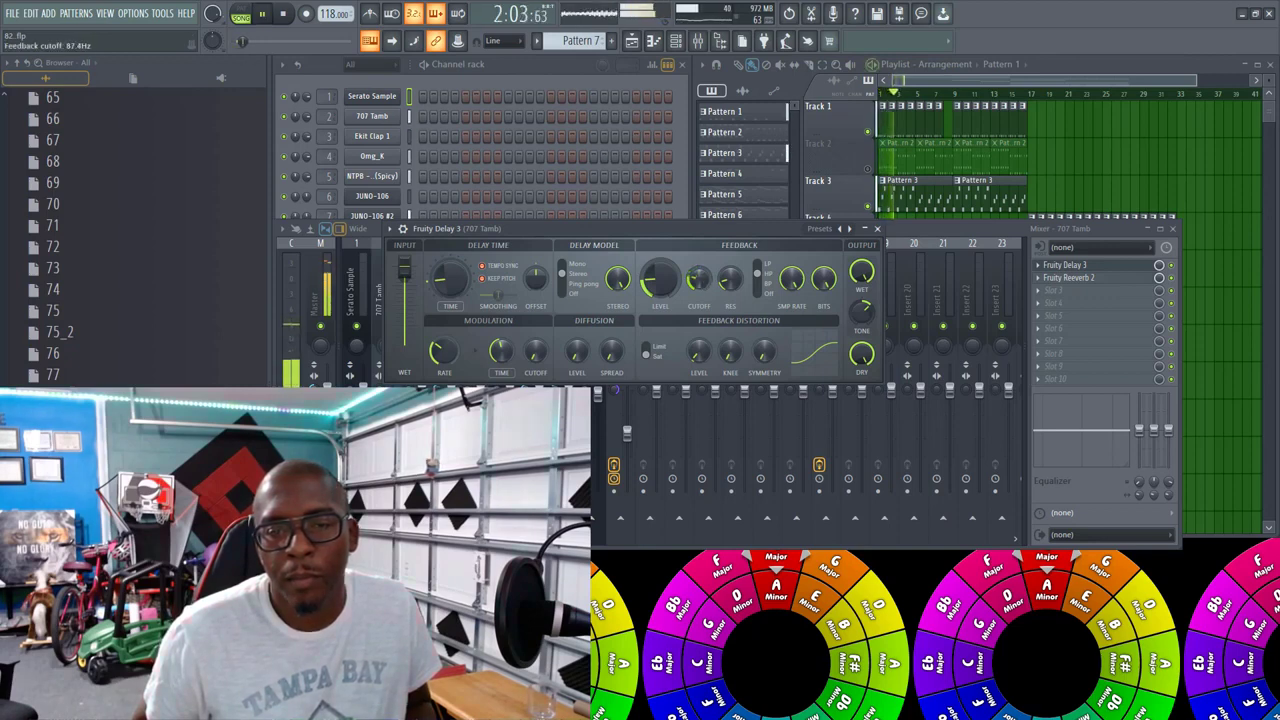
key(space)
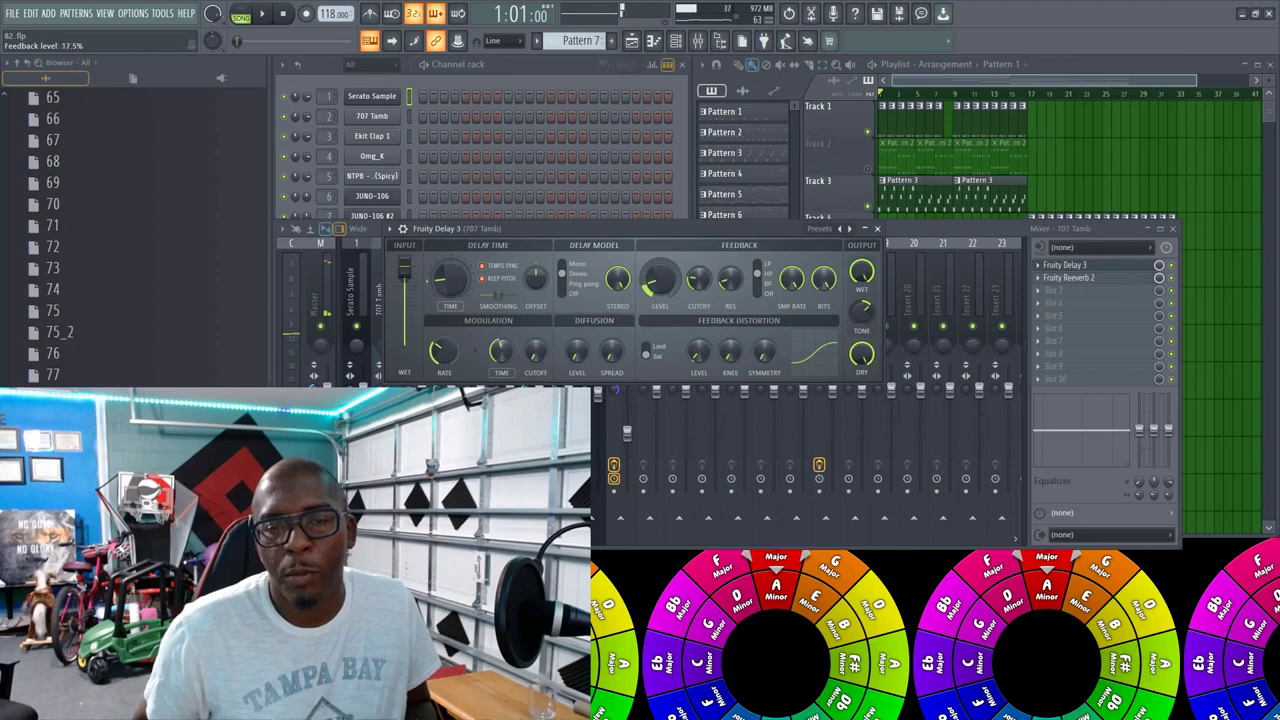
key(space)
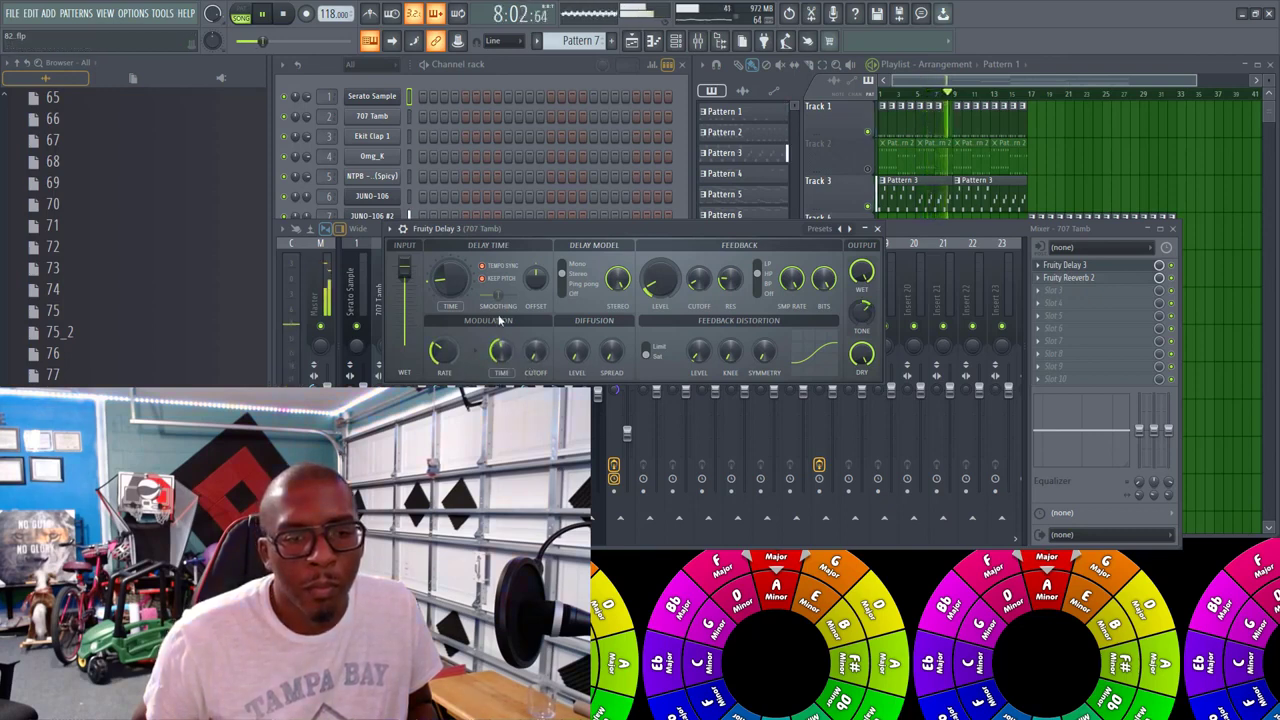
key(space)
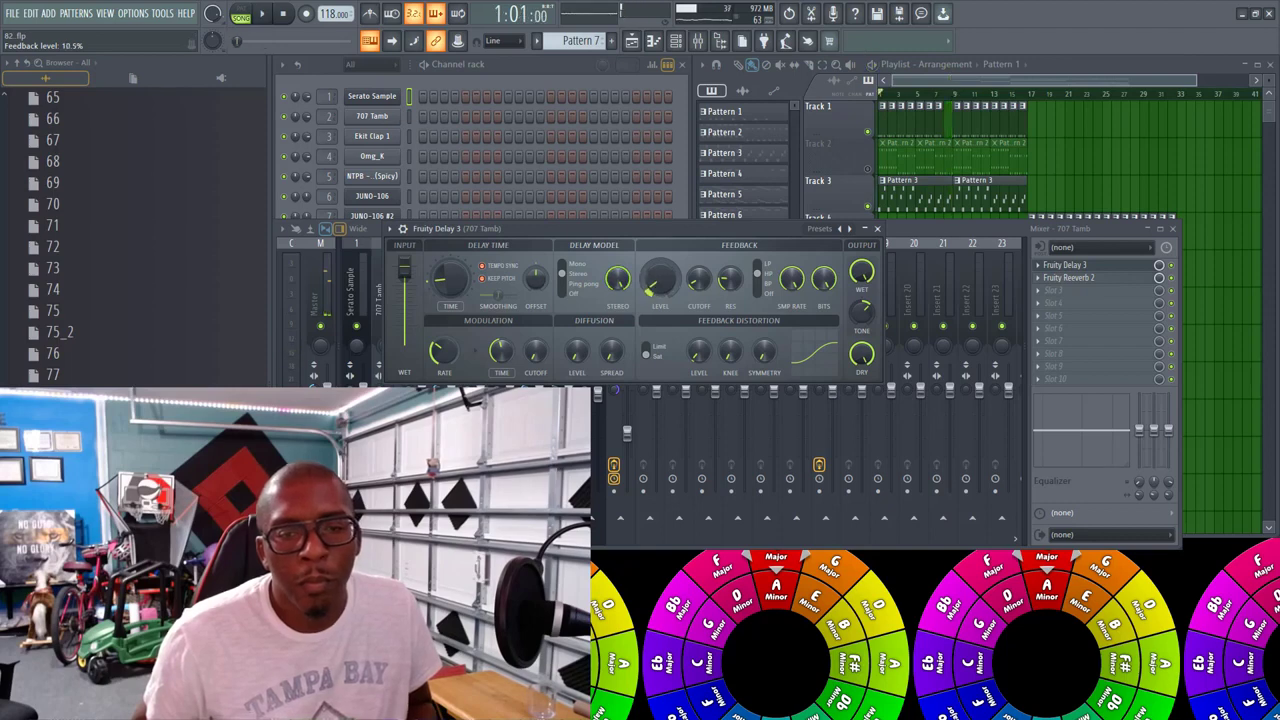
Step: Play the song, close the delay, and set the wet level of 707 Tamb's Fruity Reeverb 2 to 53%
key(space)
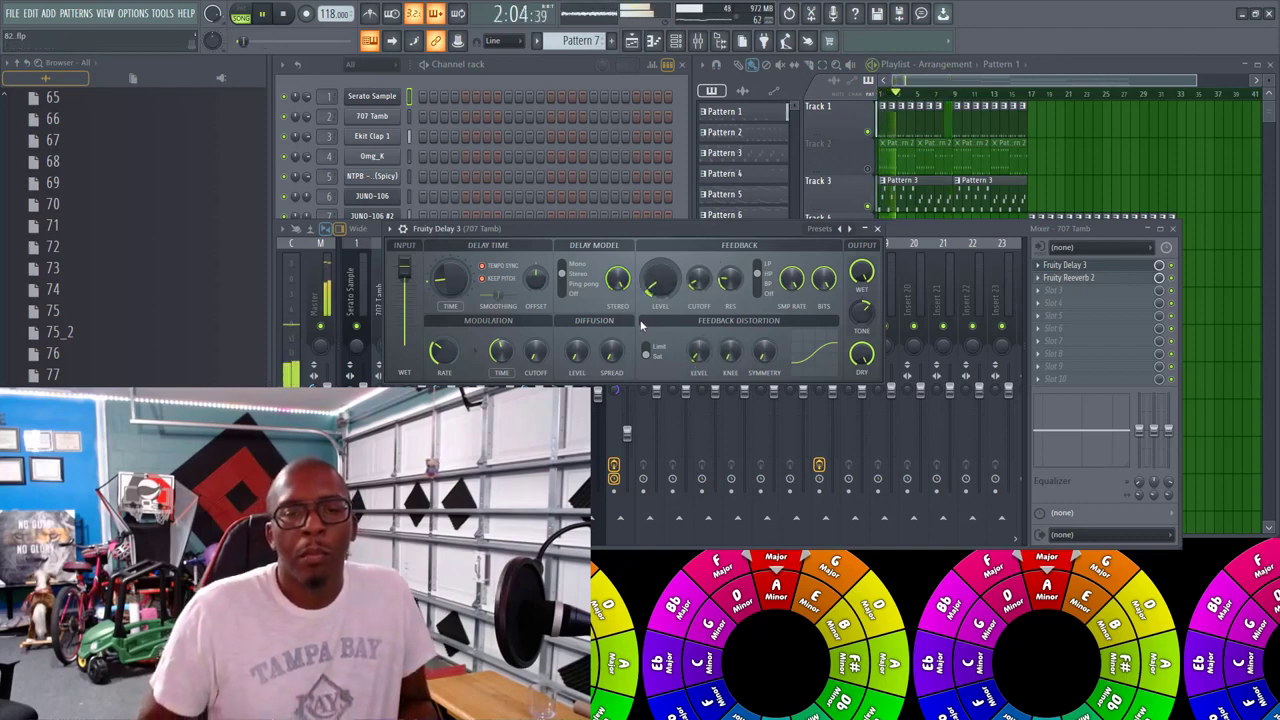
click(878, 229)
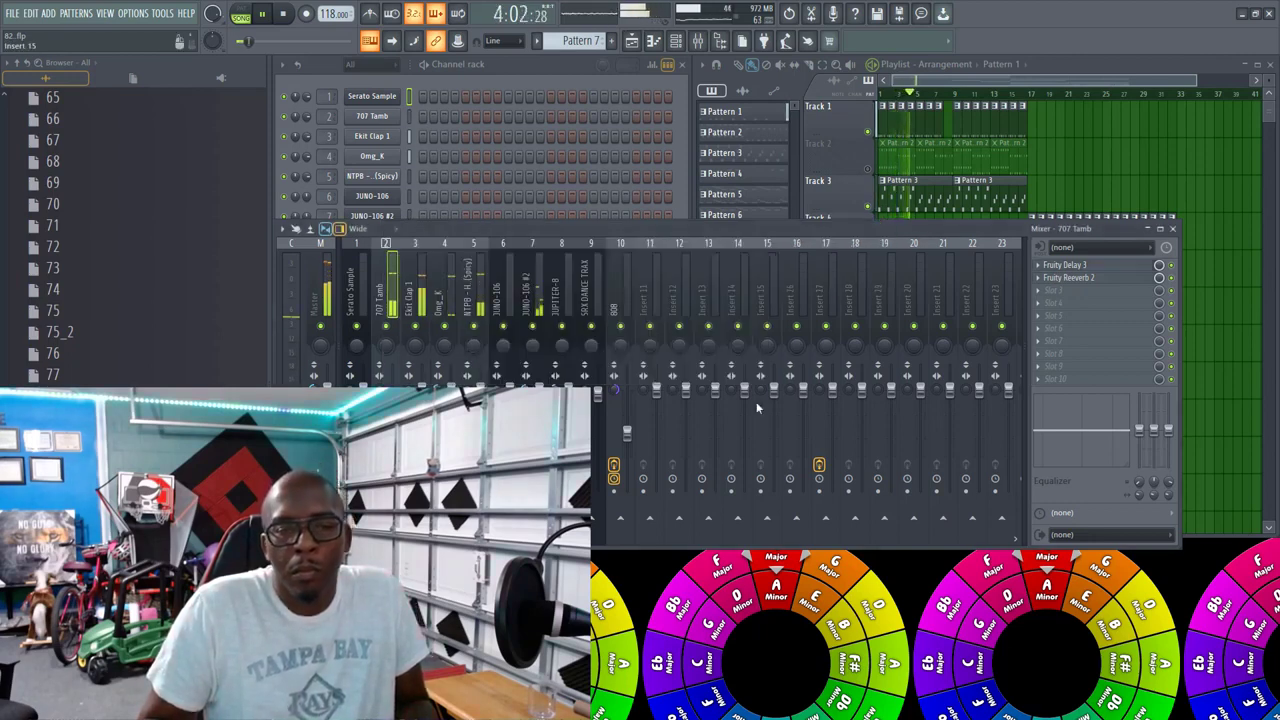
click(1148, 282)
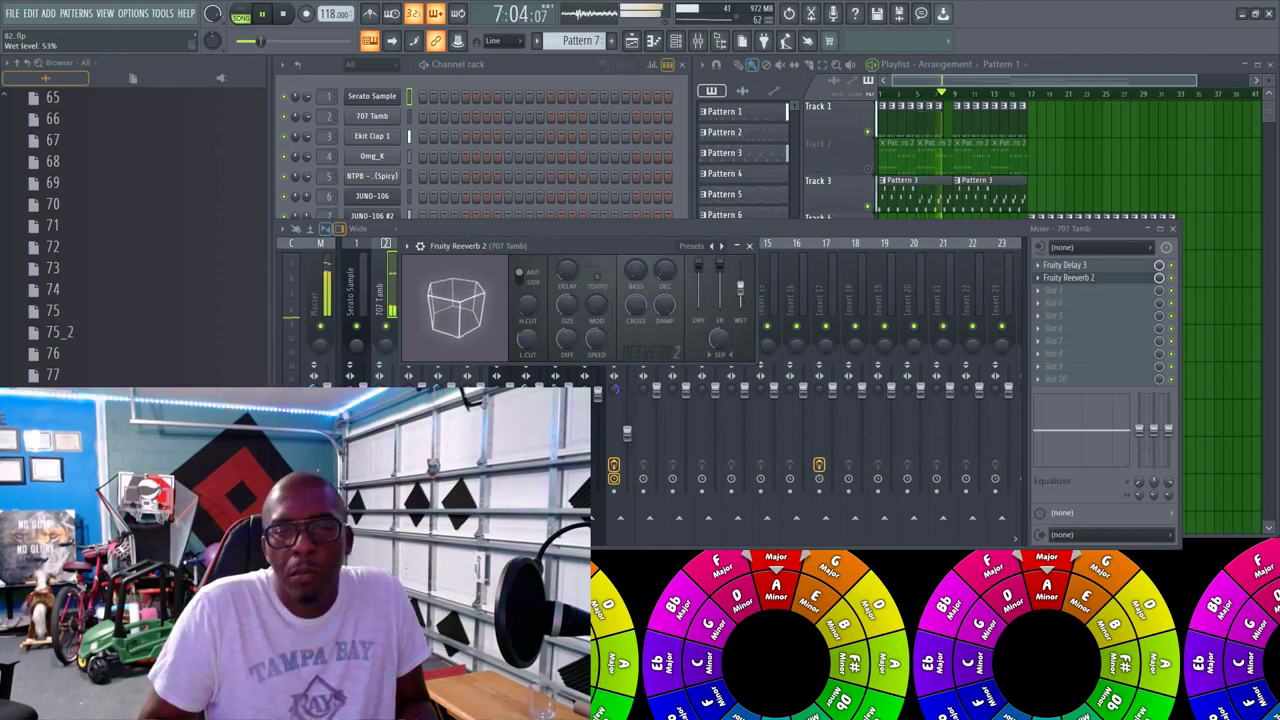
click(749, 245)
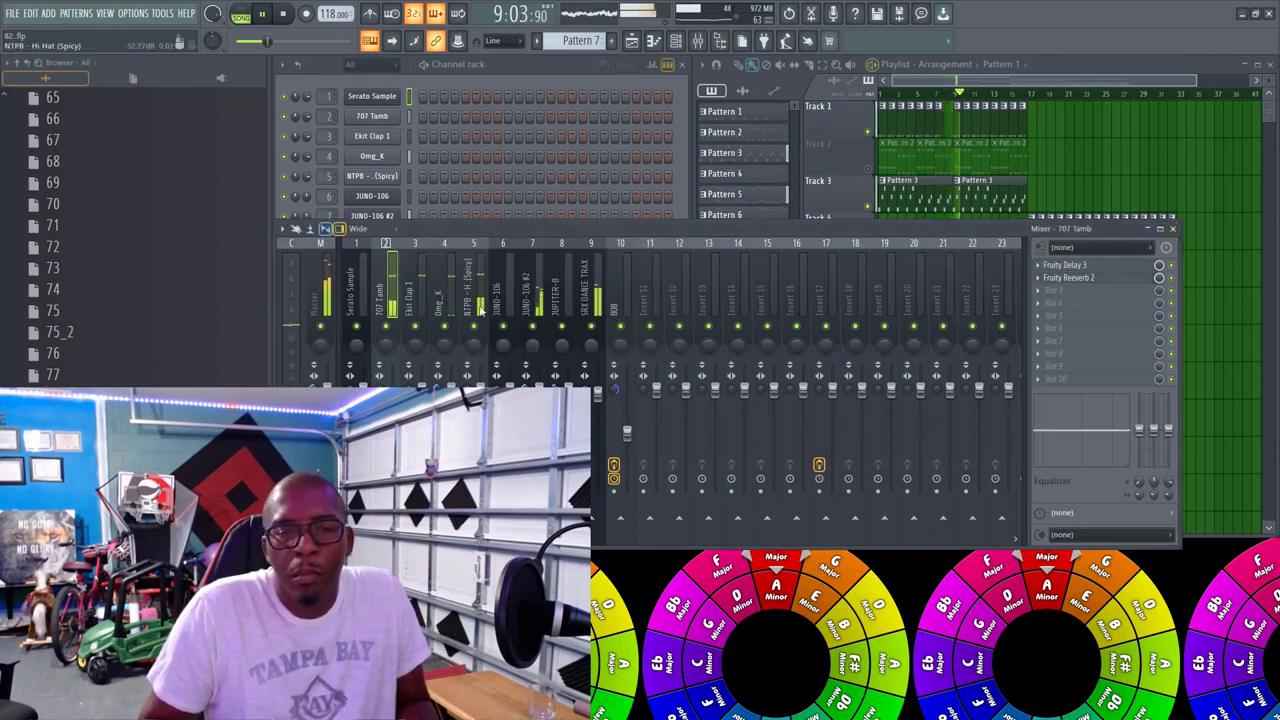
Step: Lower the SRX DANCE TRAX mixer track's volume to 91% and look through the effects available for its second slot
click(600, 300)
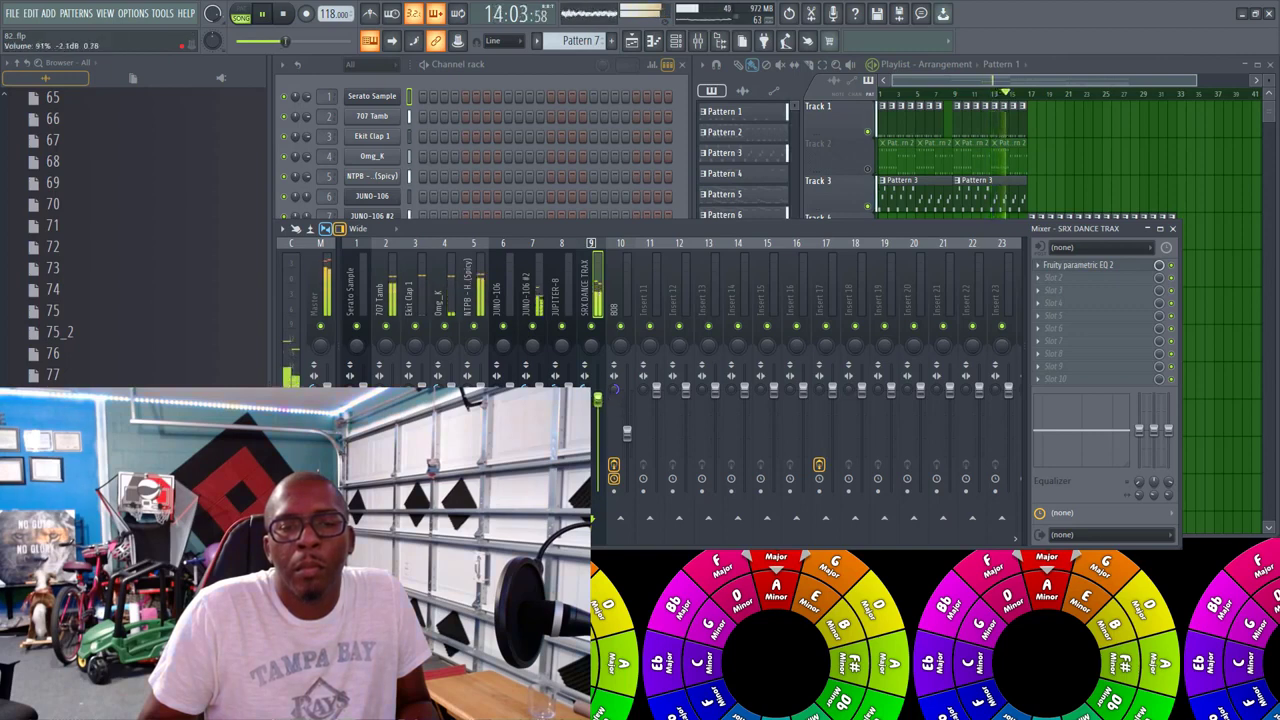
click(1041, 285)
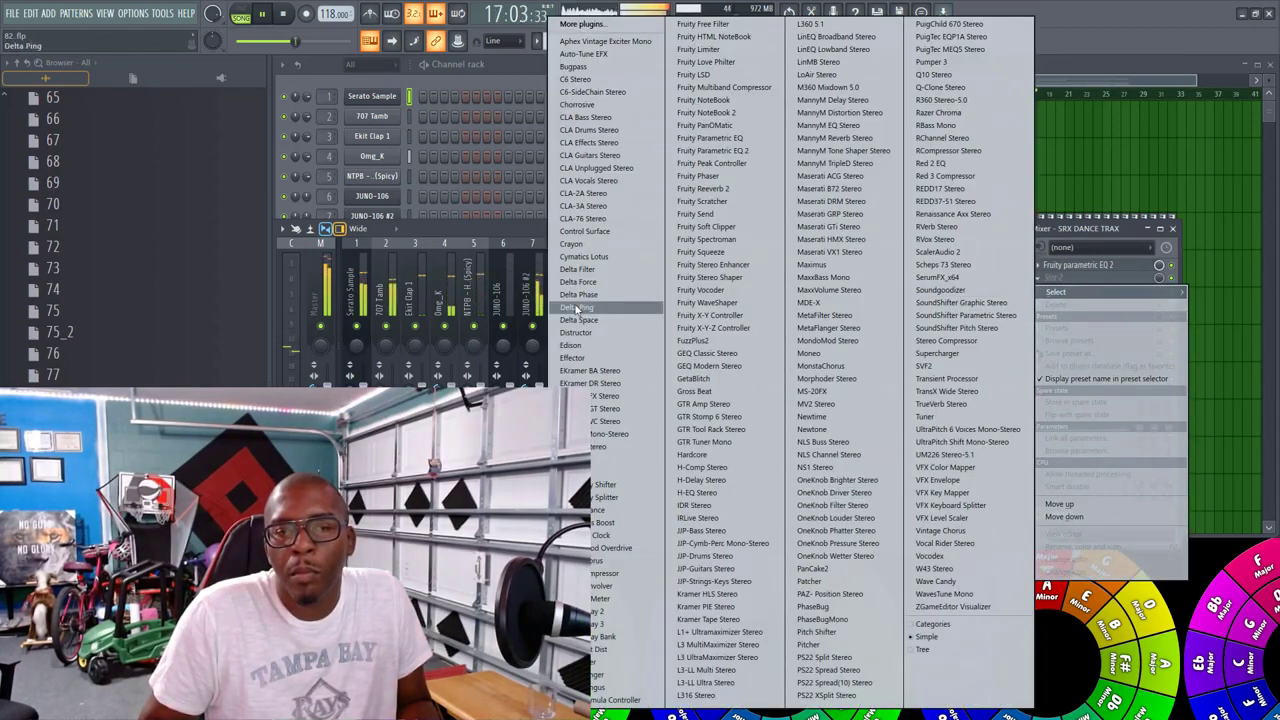
click(527, 232)
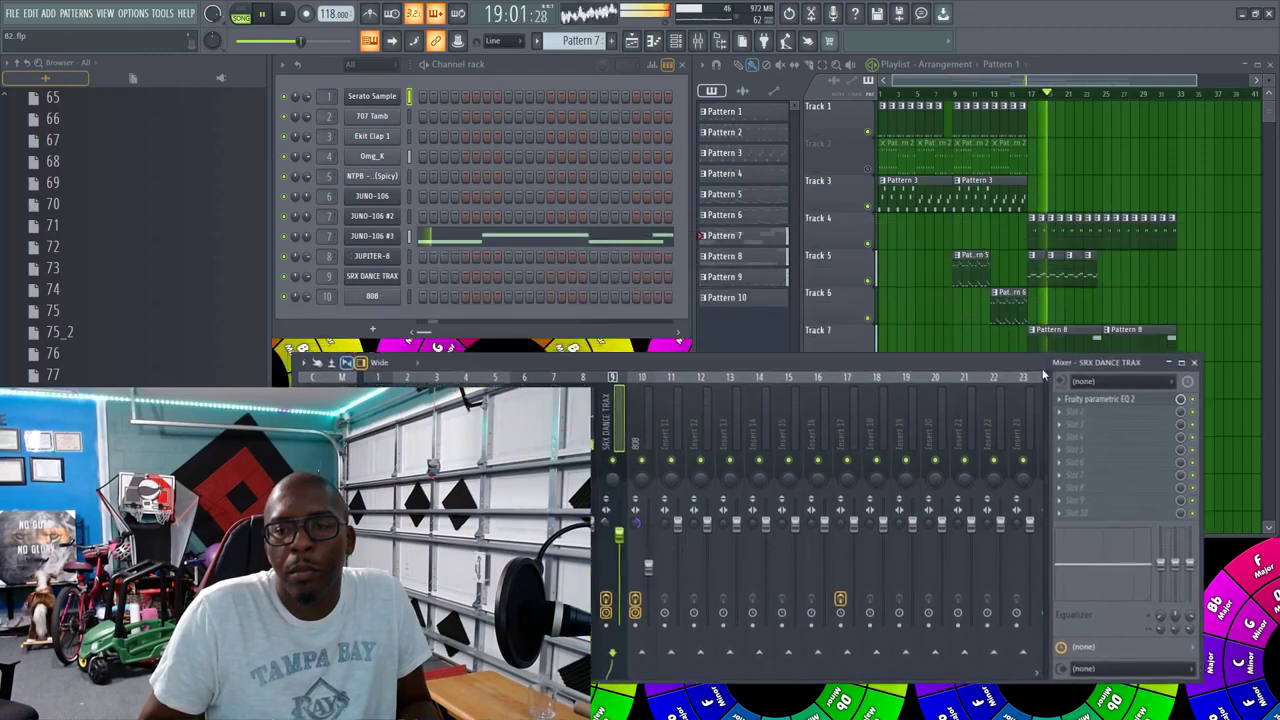
Step: Move the mixer window down to uncover more of the playlist and select the JUPITER-8 mixer track
drag(1043, 375, 1060, 425)
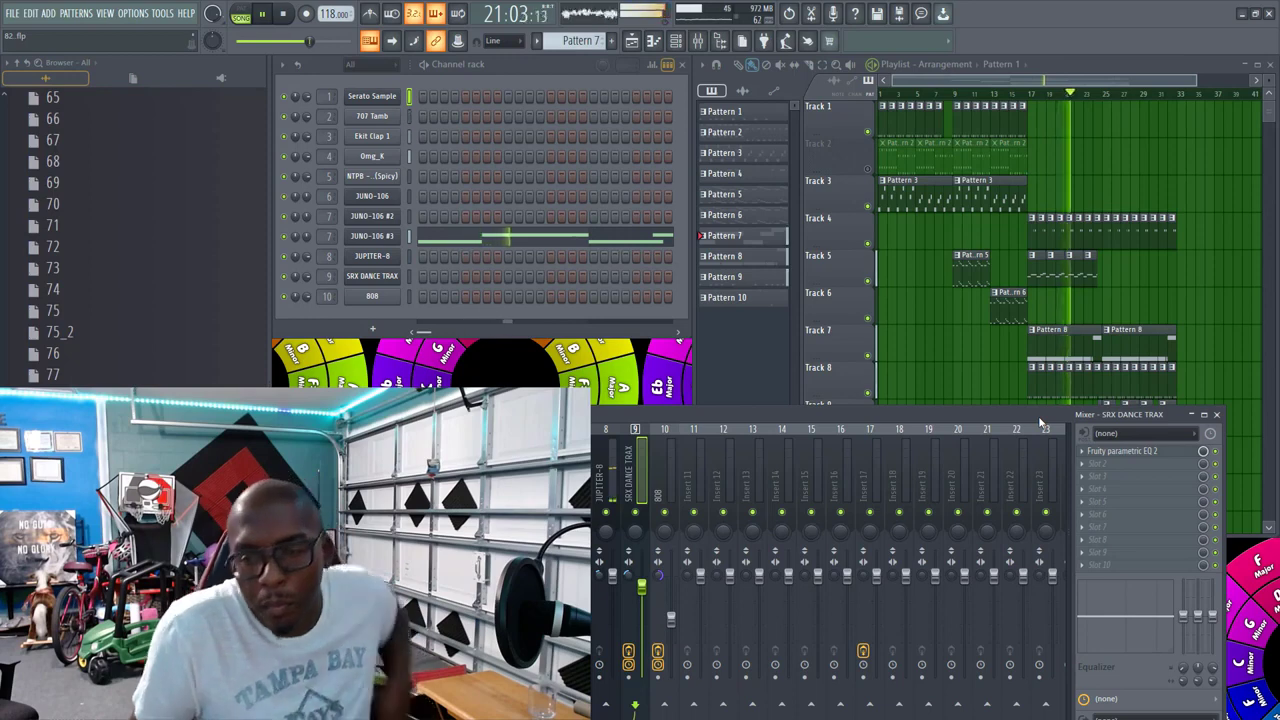
click(612, 440)
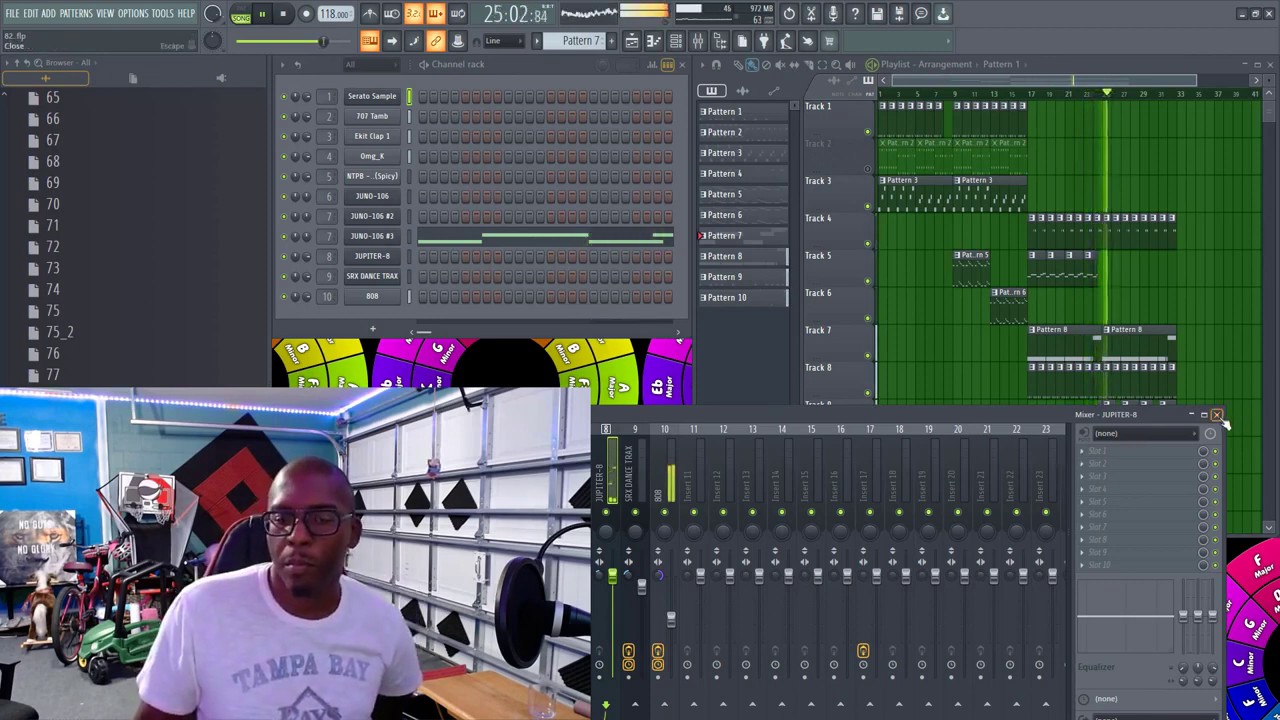
Step: Close the mixer and copy the clips in bars 9 to 16 on Tracks 1 to 6 to bar 33
click(668, 458)
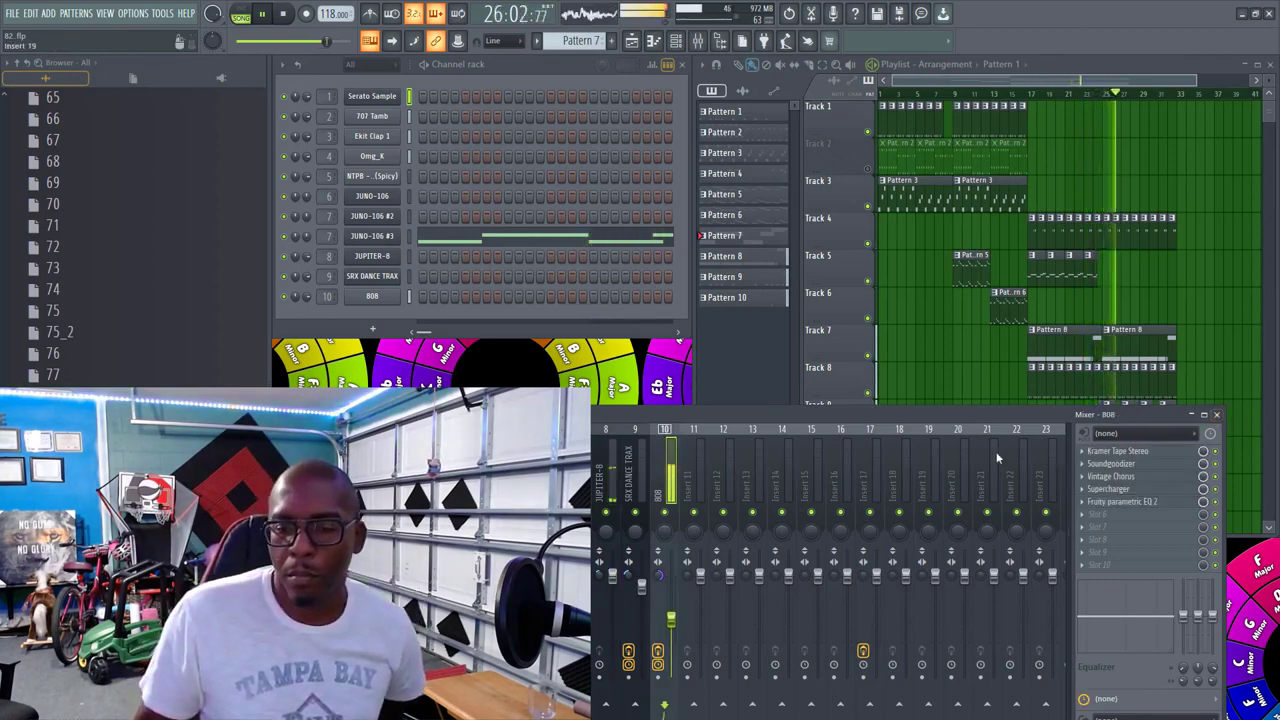
click(1217, 415)
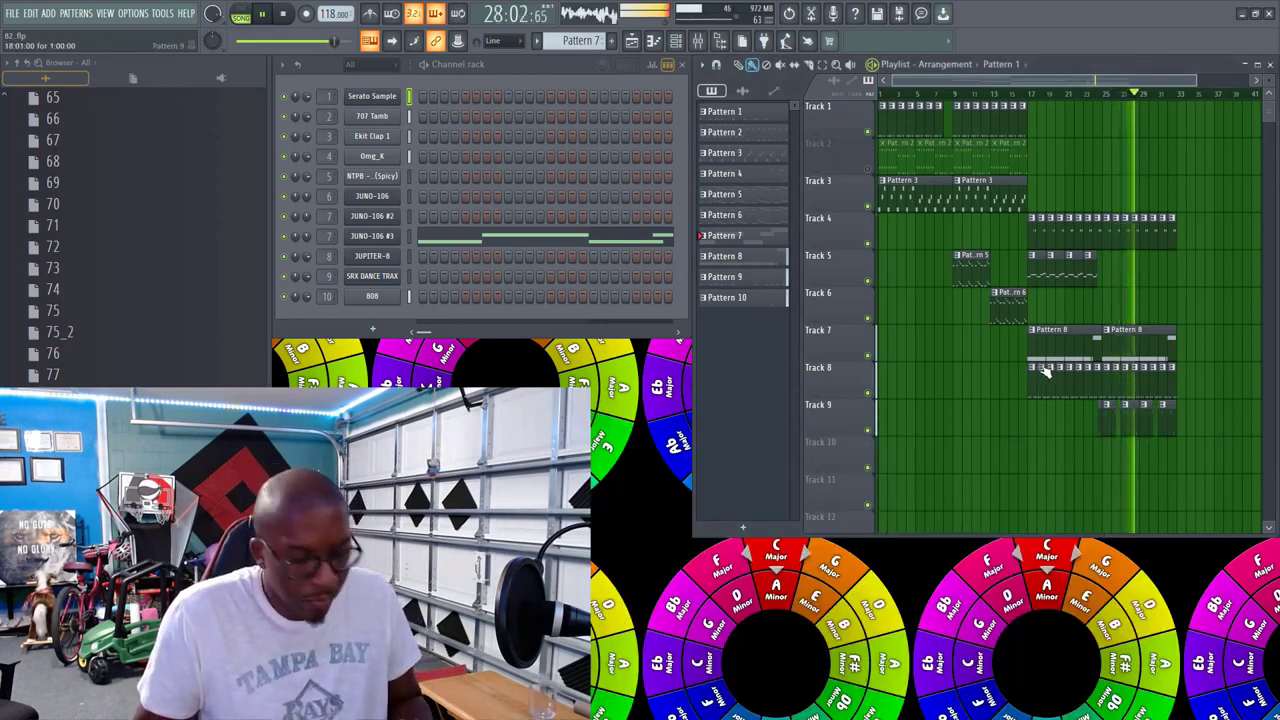
drag(1017, 362, 970, 104)
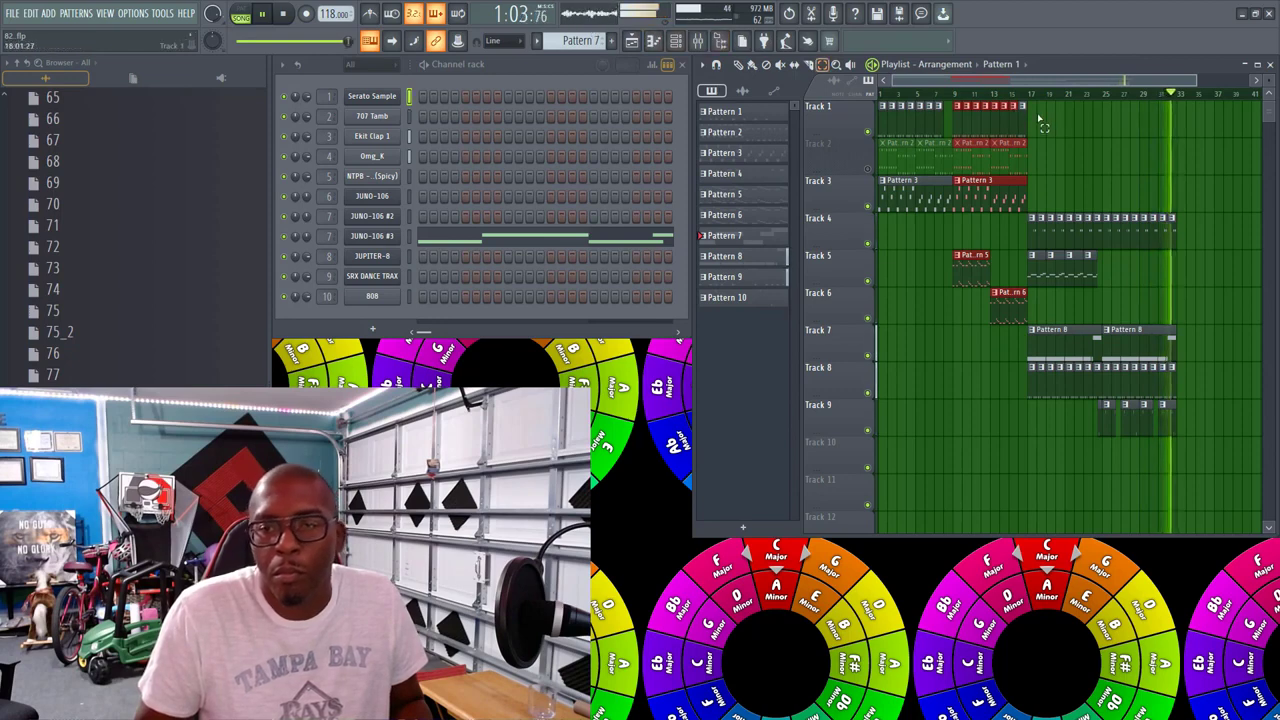
key(space)
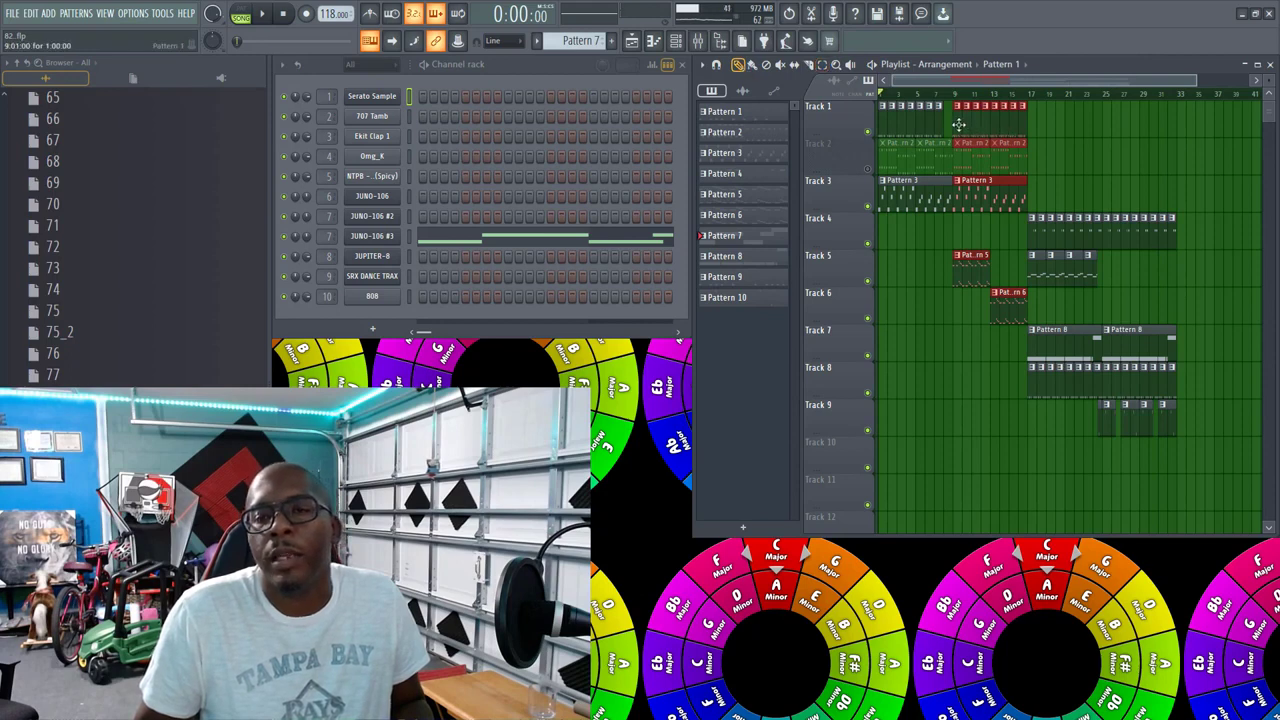
drag(958, 124, 1184, 136)
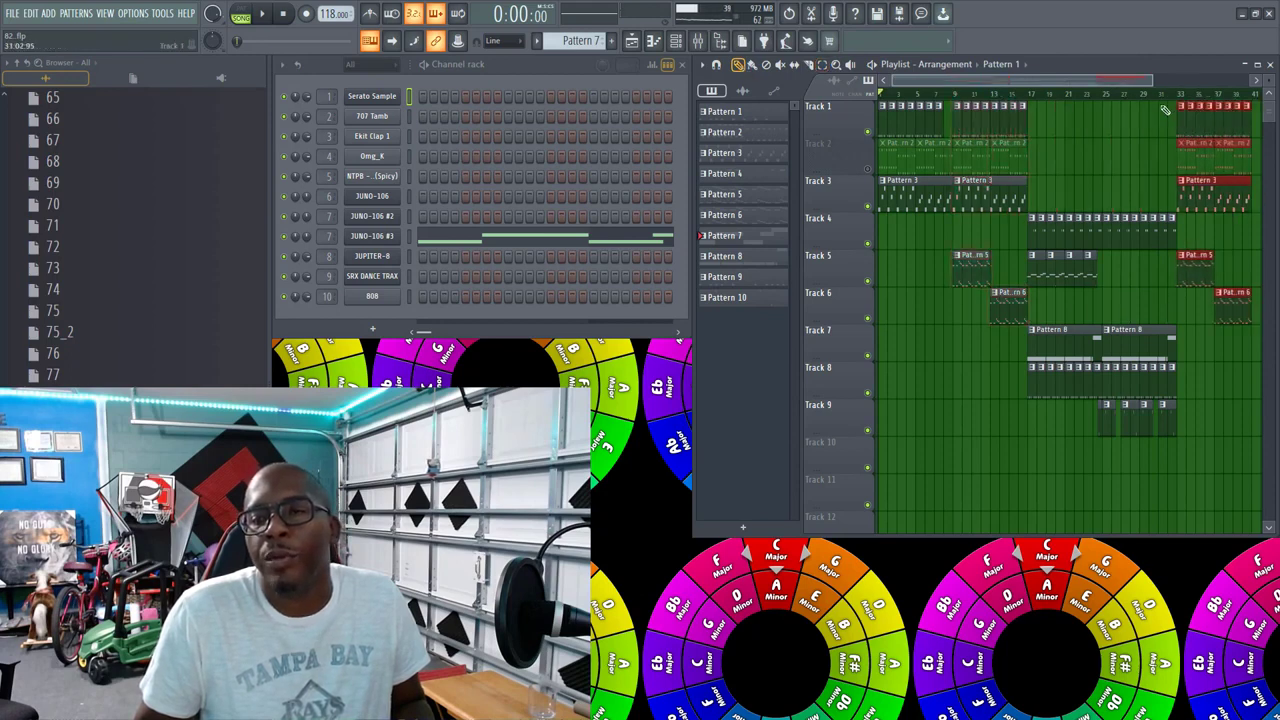
Step: Play the song from just before bar 33, delete Track 6's Pattern 6 clip at bar 37, and undo the deletion
drag(1100, 81, 1188, 82)
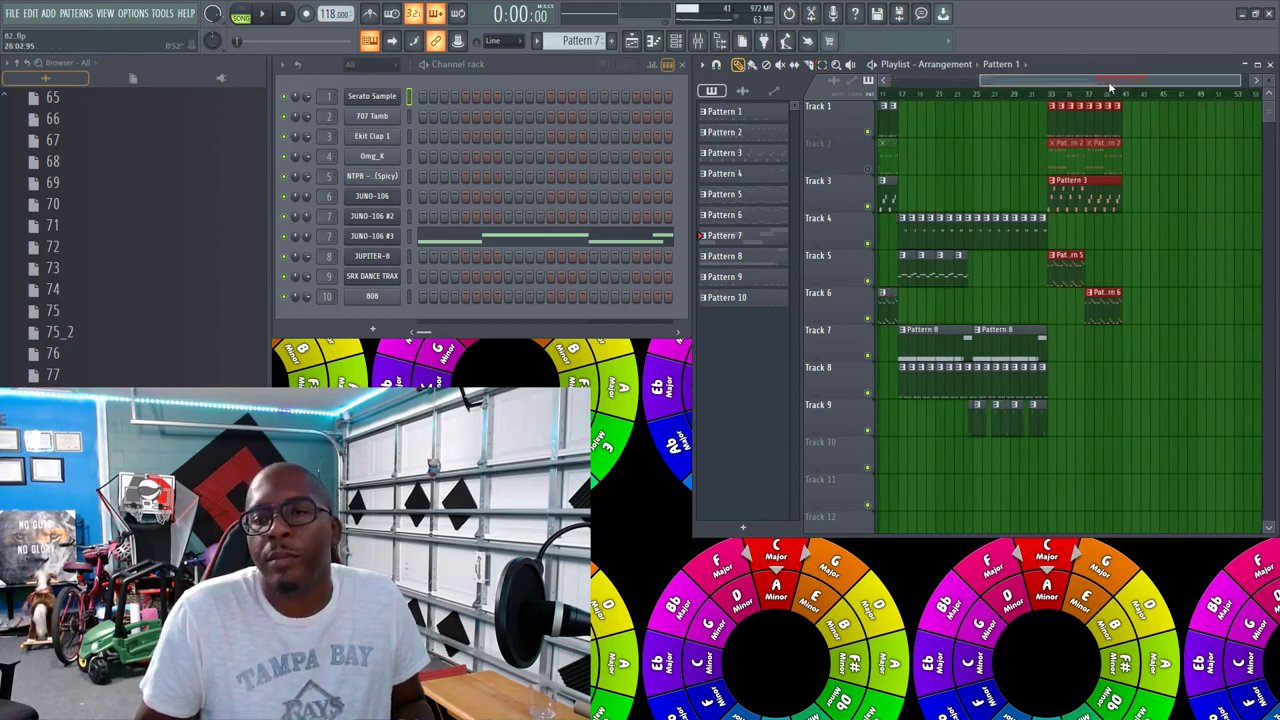
click(1040, 94)
key(space)
ctrl+click(1141, 267)
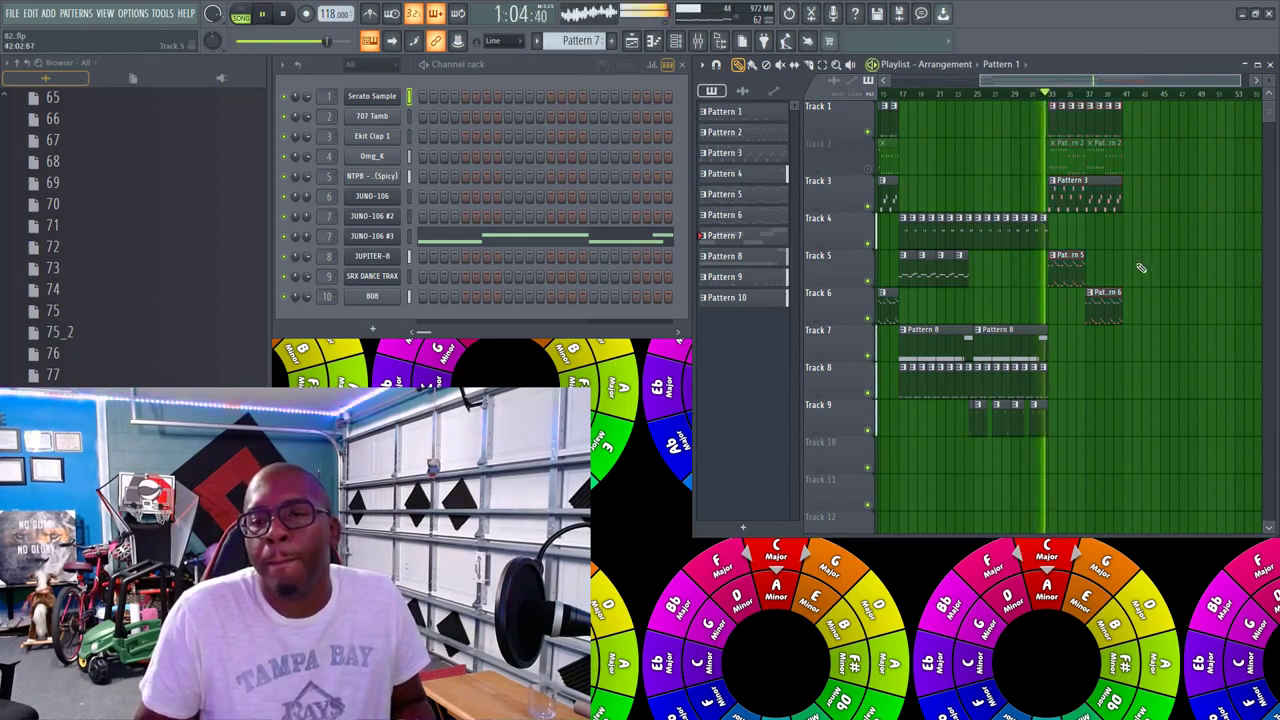
right_click(1108, 305)
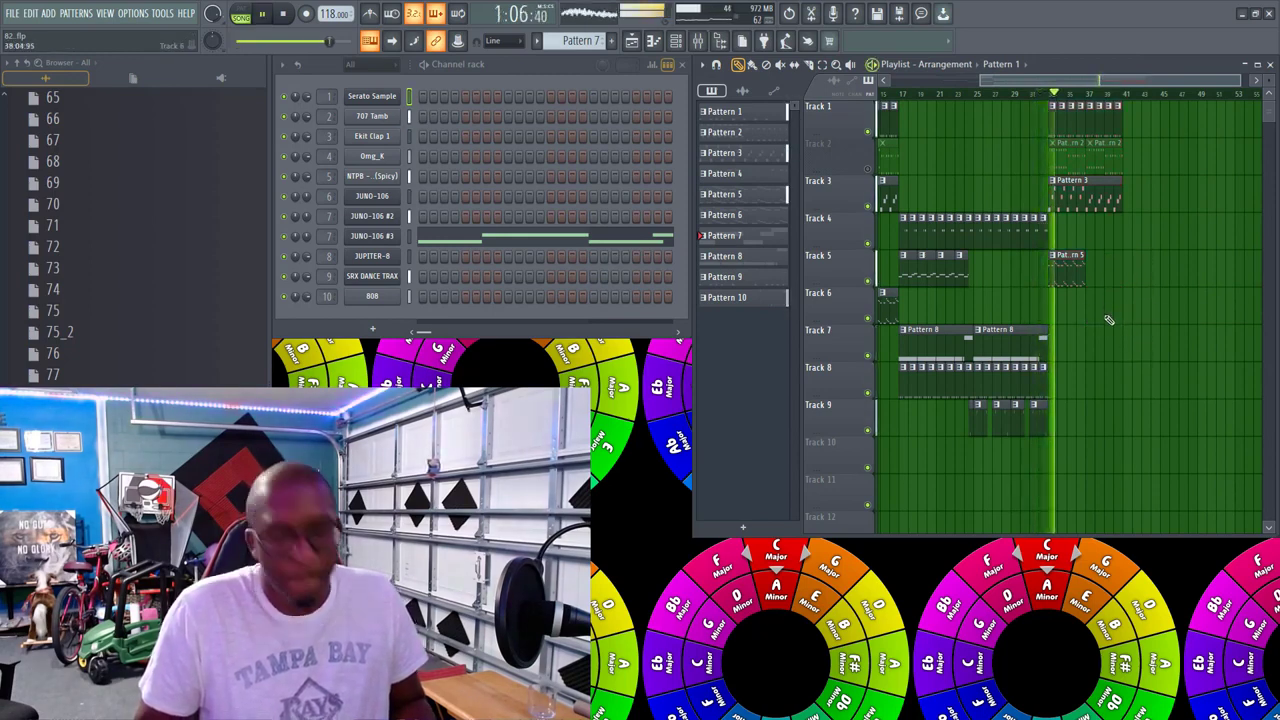
key(ctrl+z)
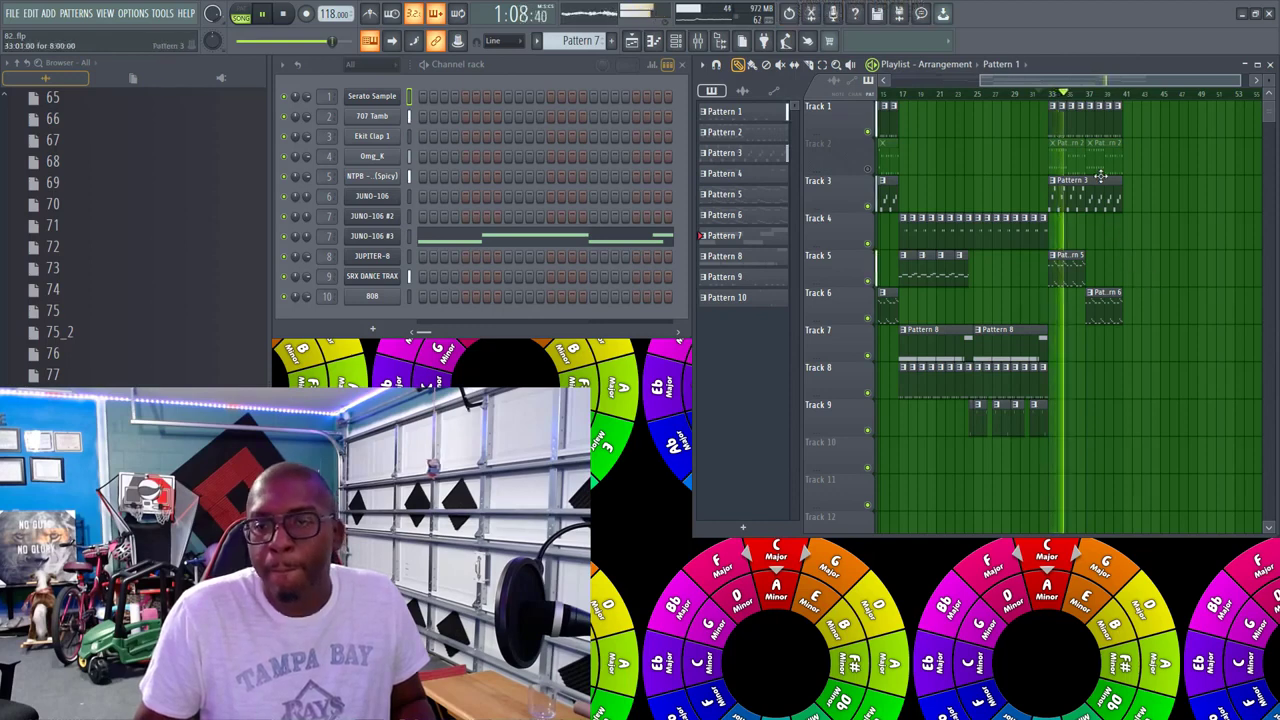
Step: Unmute Track 2 and audition the section from bar 33 with Track 1 muted and unmuted again
click(868, 171)
key(space)
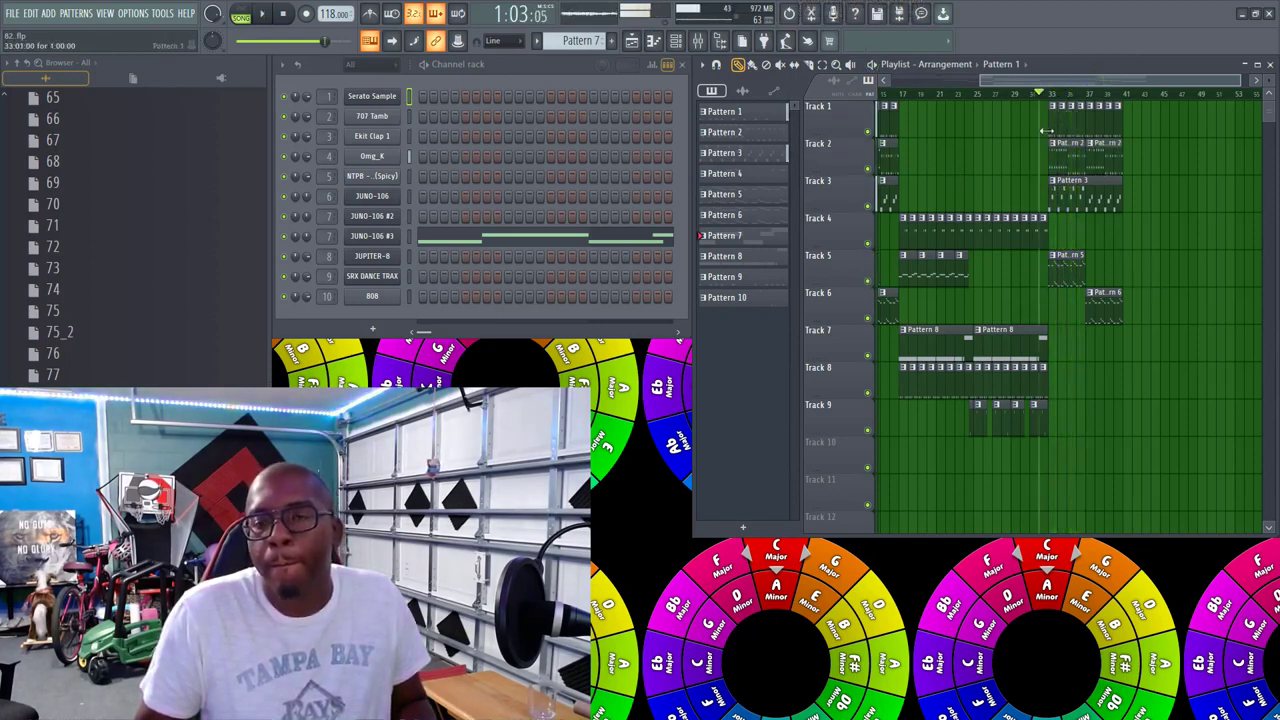
click(868, 133)
key(space)
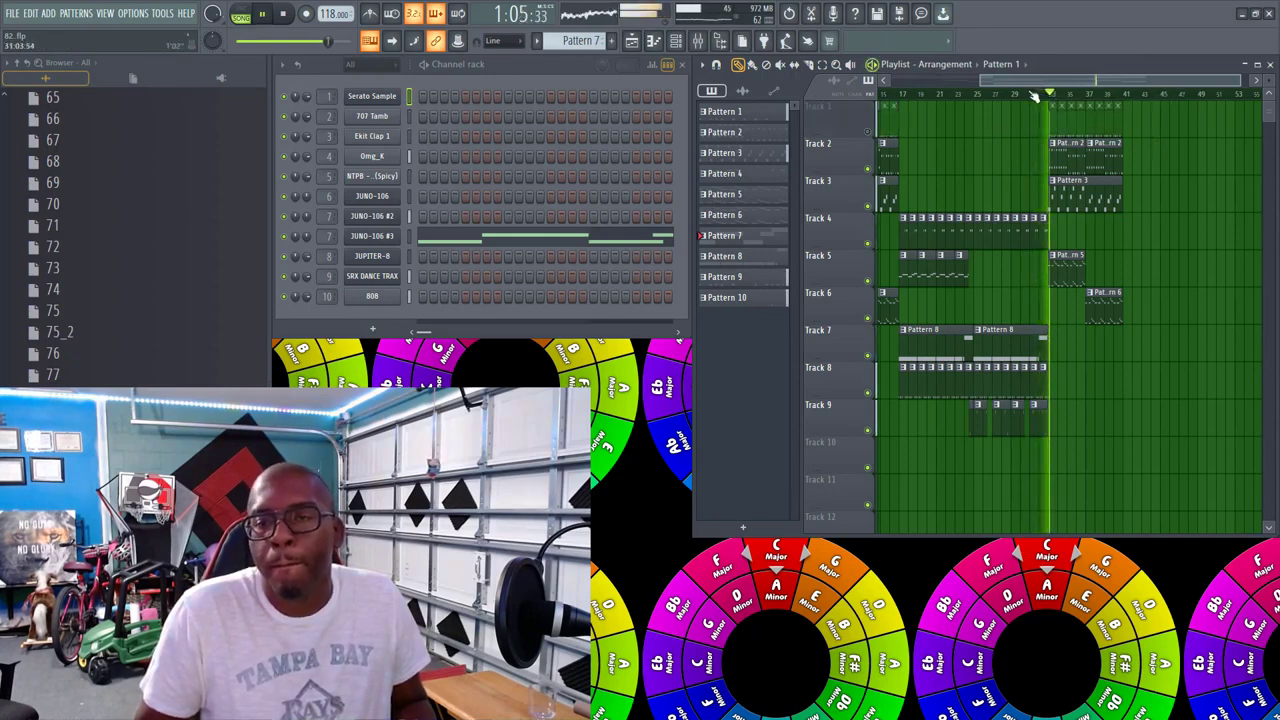
drag(991, 80, 1057, 80)
click(868, 133)
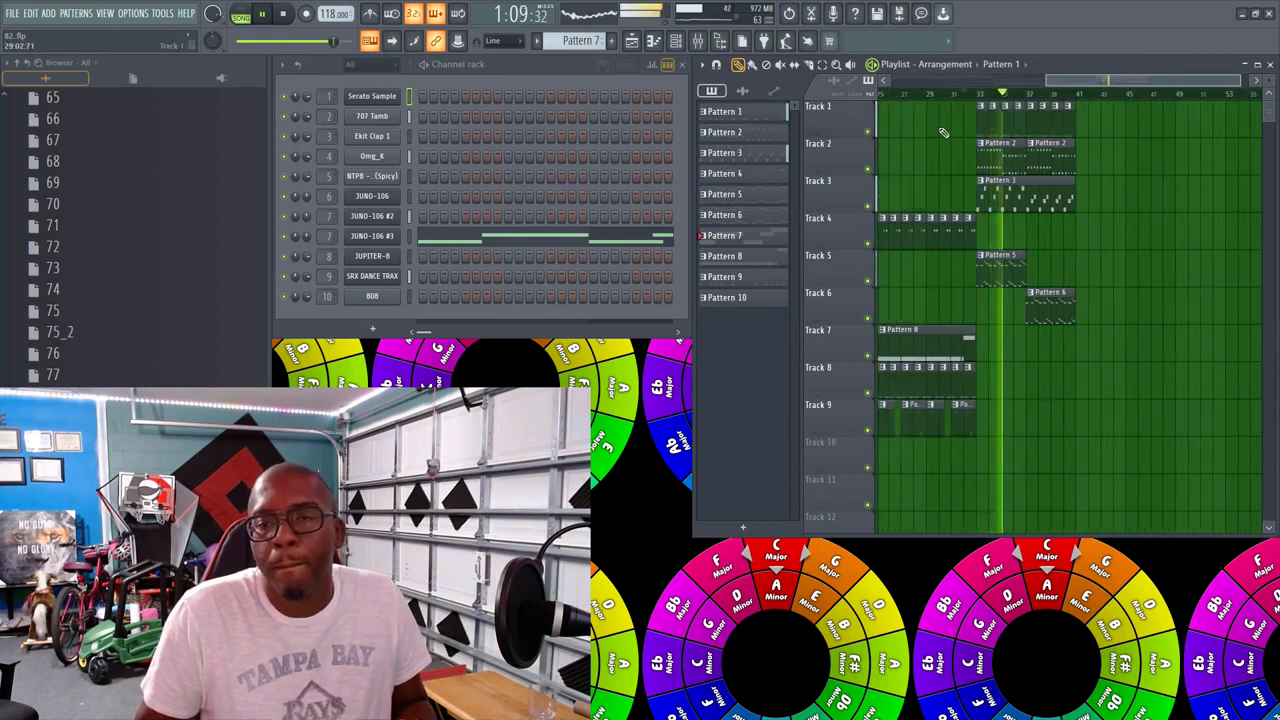
key(space)
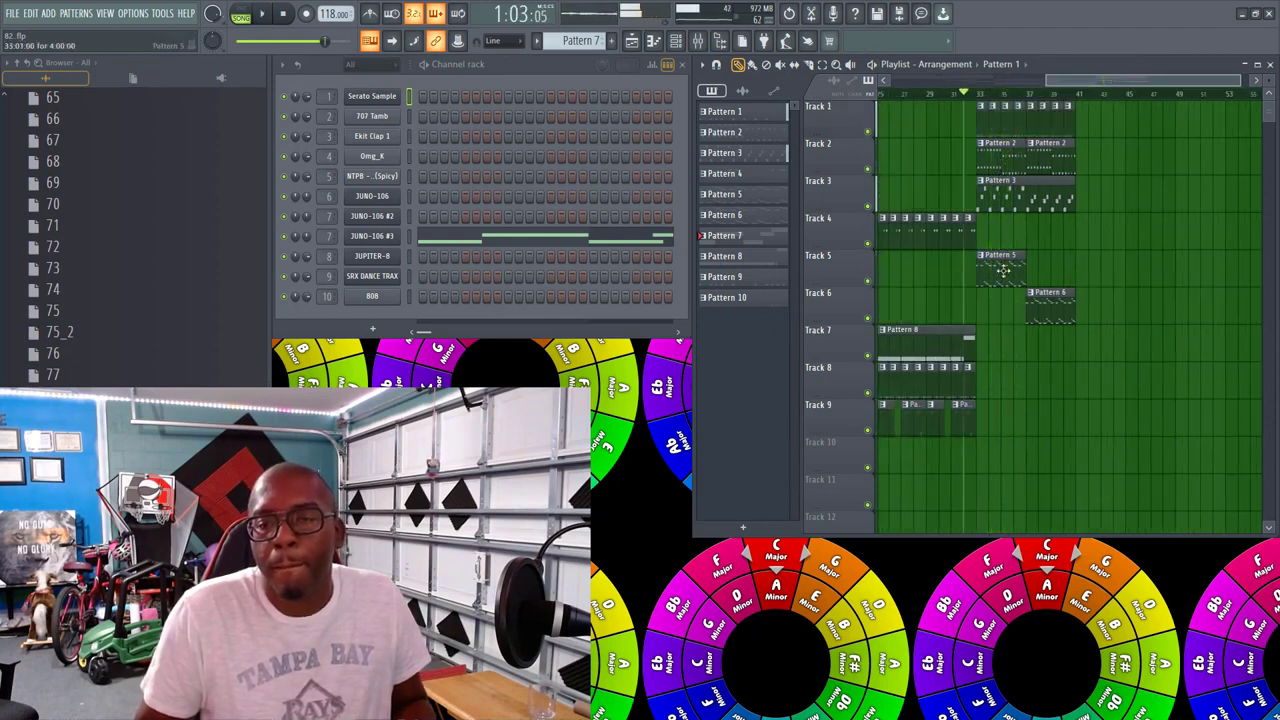
Step: Audition the bar 33 section with Track 5 soloed and muted, and restore the track
right_click(868, 281)
key(space)
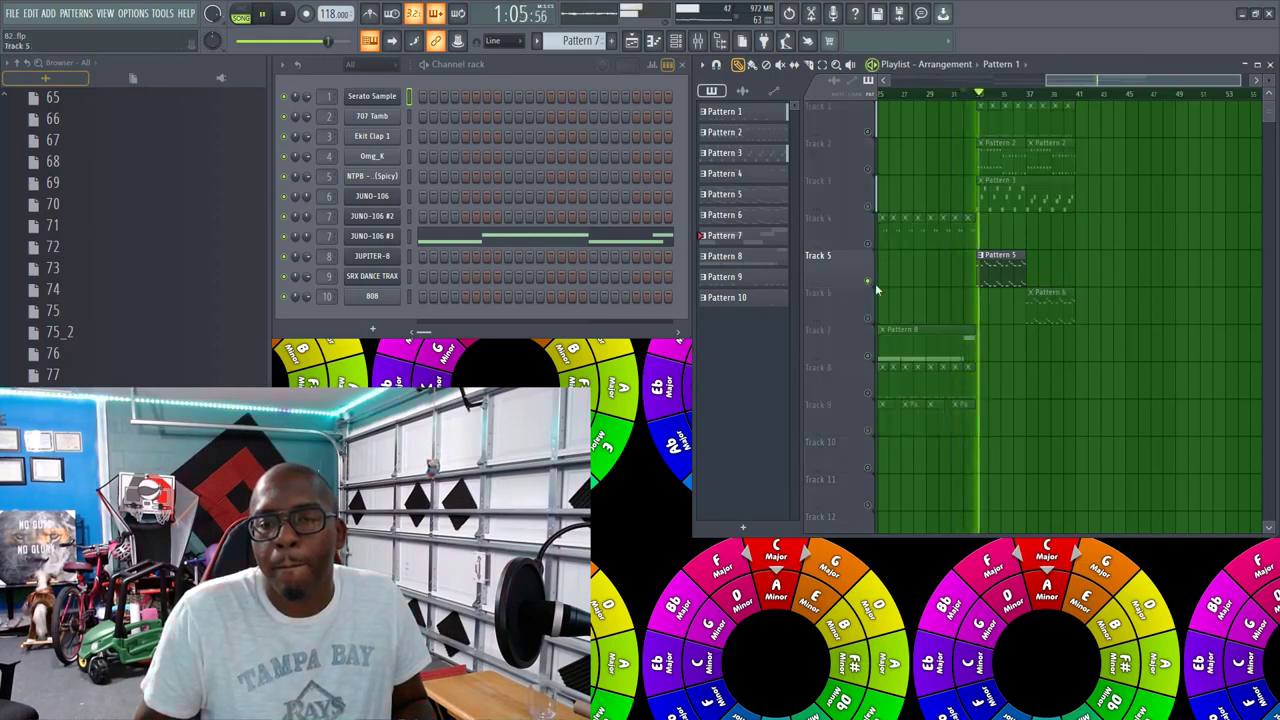
click(868, 282)
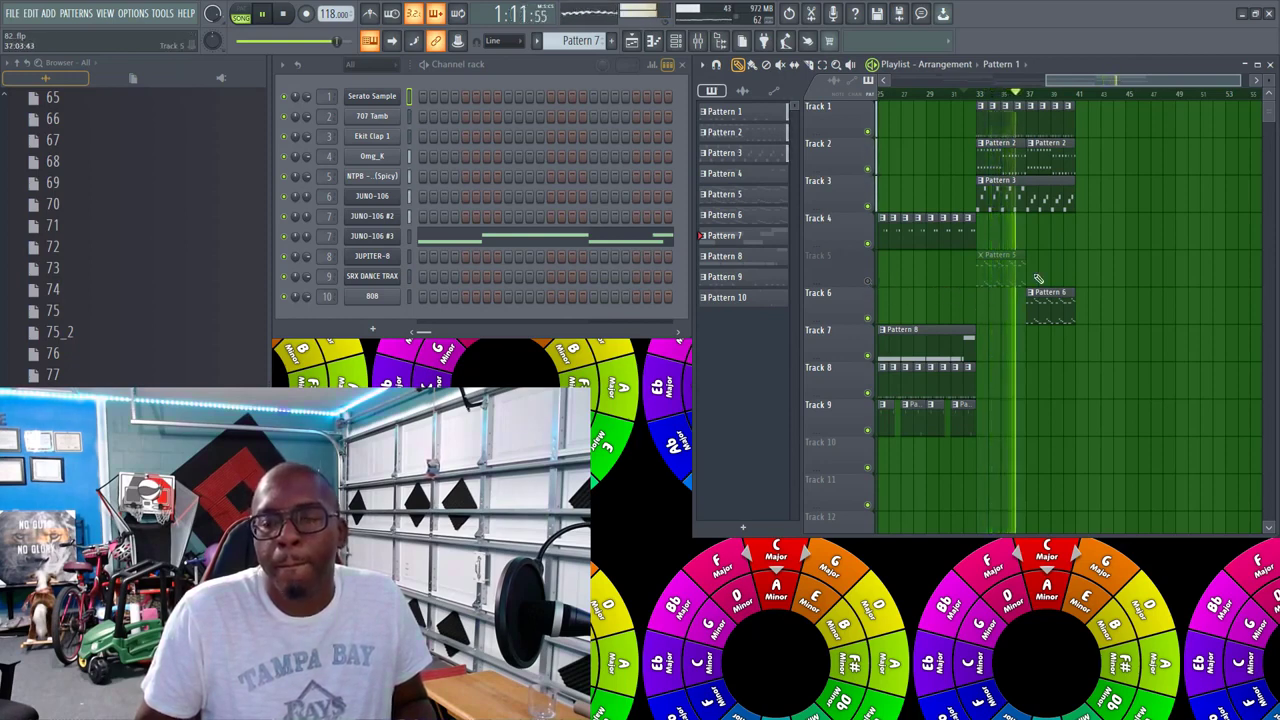
click(869, 281)
Step: Mute Track 3 and remove the last two Pattern 1 clips on Track 1 at bars 39 and 40, auditioning the section
click(867, 206)
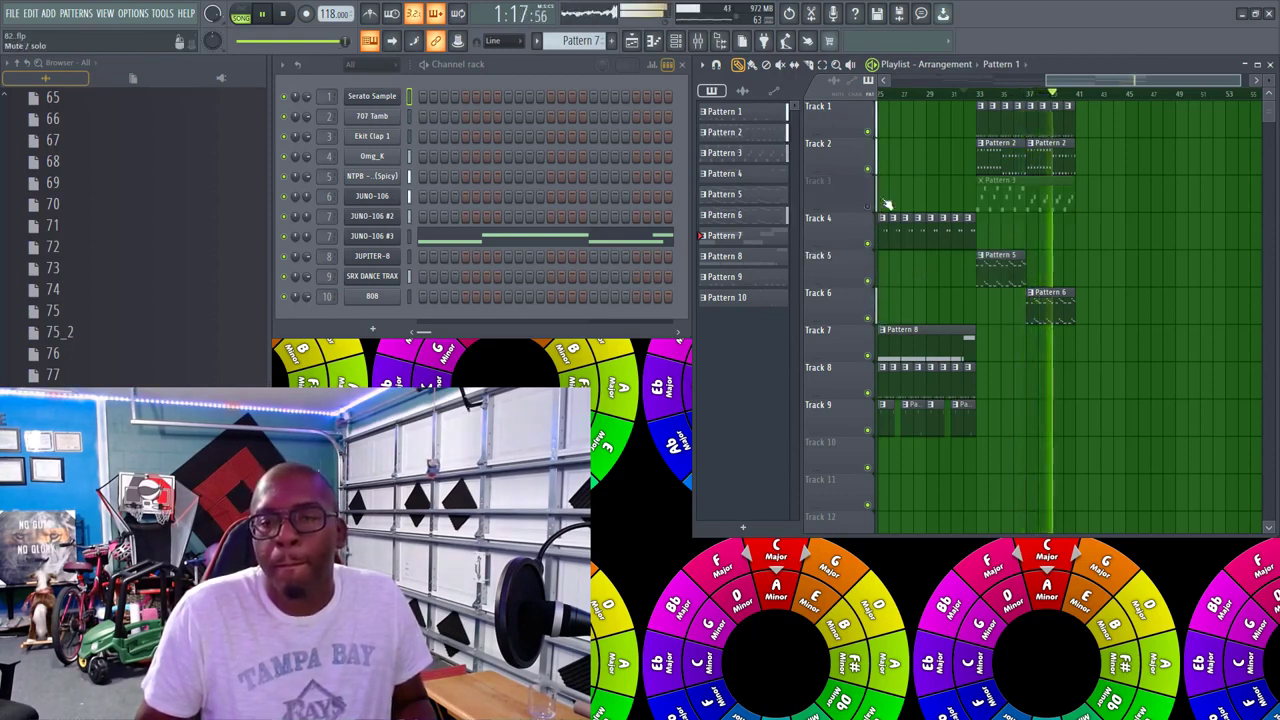
key(space)
key(space)
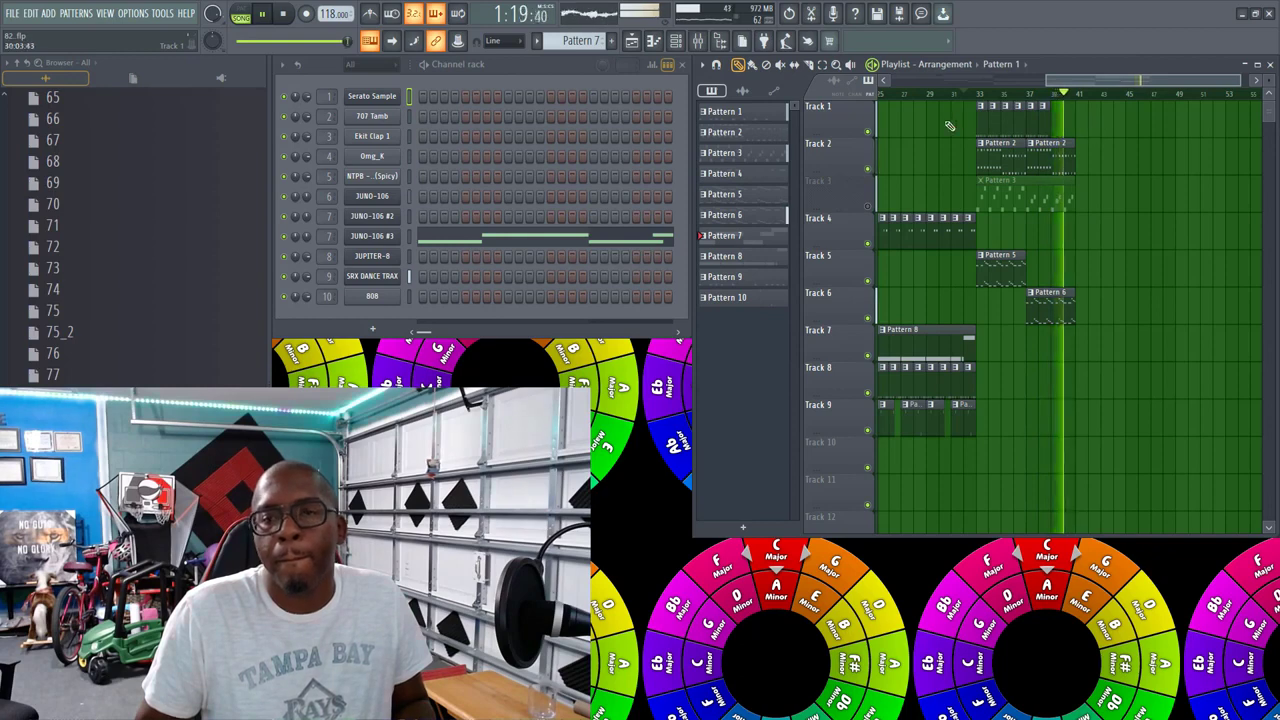
key(space)
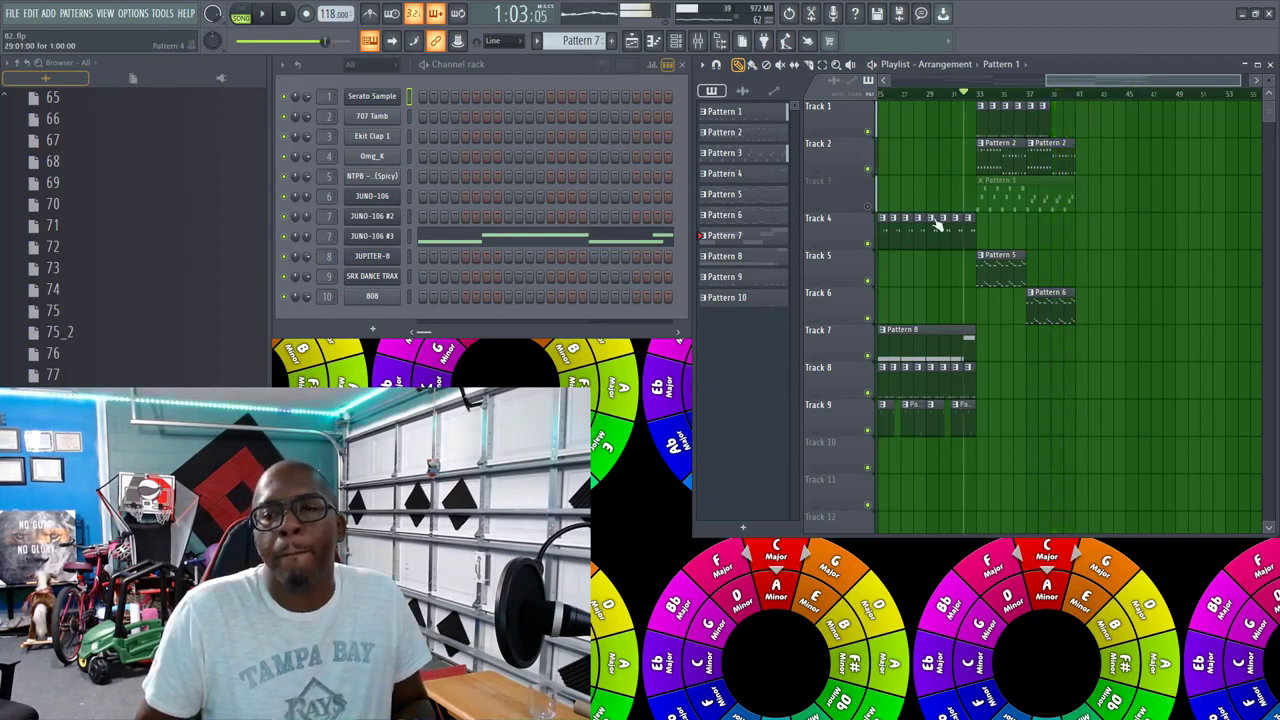
Step: Return playback to the start of the song, audition Track 3 soloed, and reactivate all tracks including Track 3
drag(1100, 85, 1062, 82)
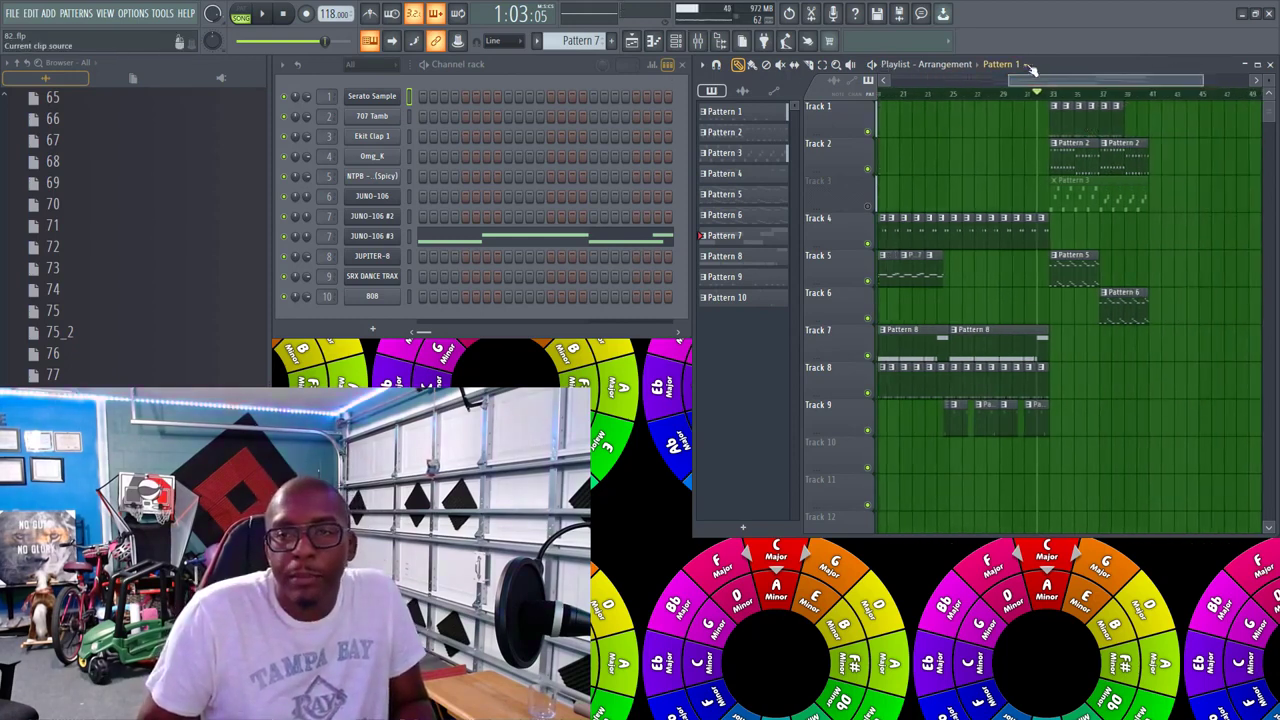
drag(1035, 87, 881, 90)
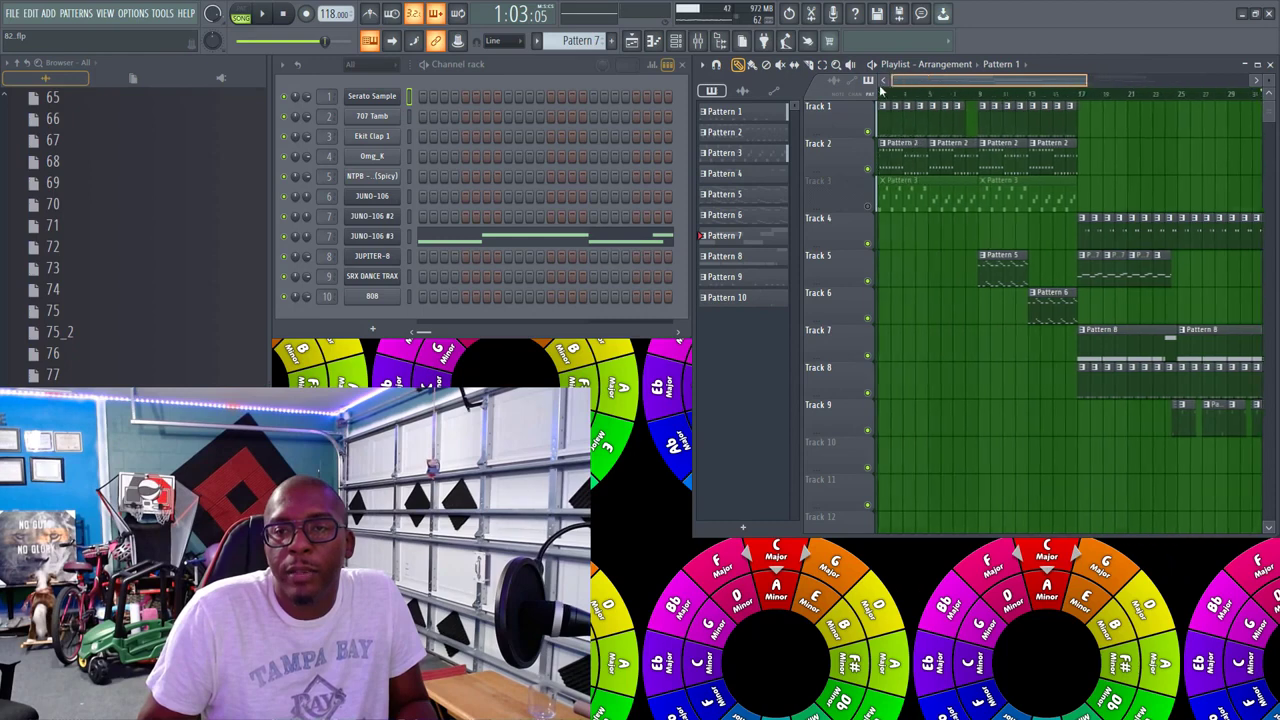
drag(1090, 81, 1150, 82)
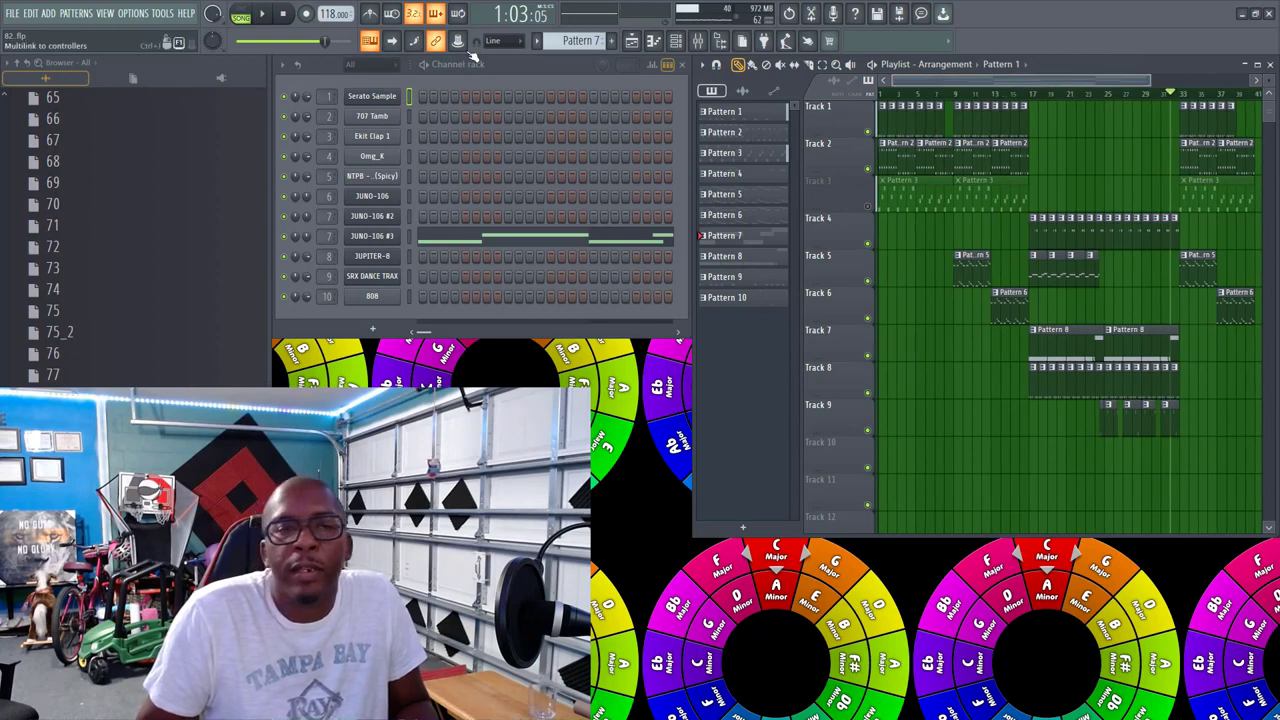
click(299, 16)
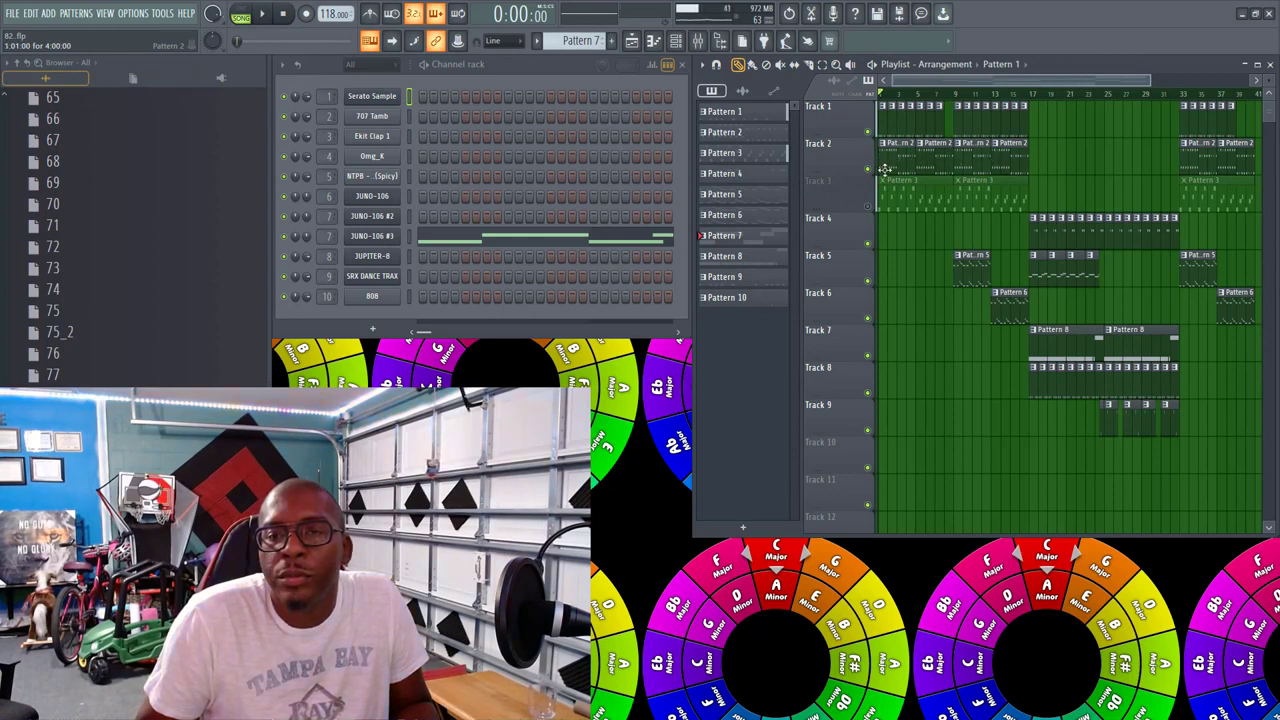
key(space)
right_click(865, 205)
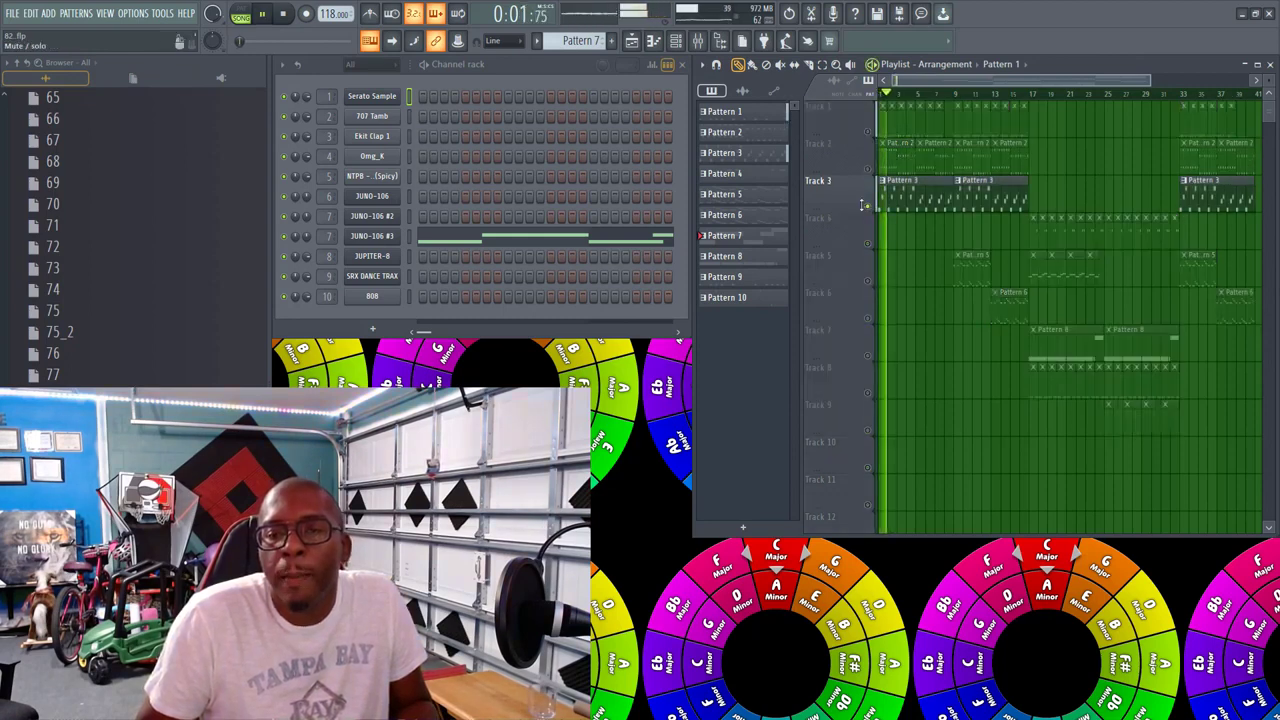
key(space)
right_click(867, 207)
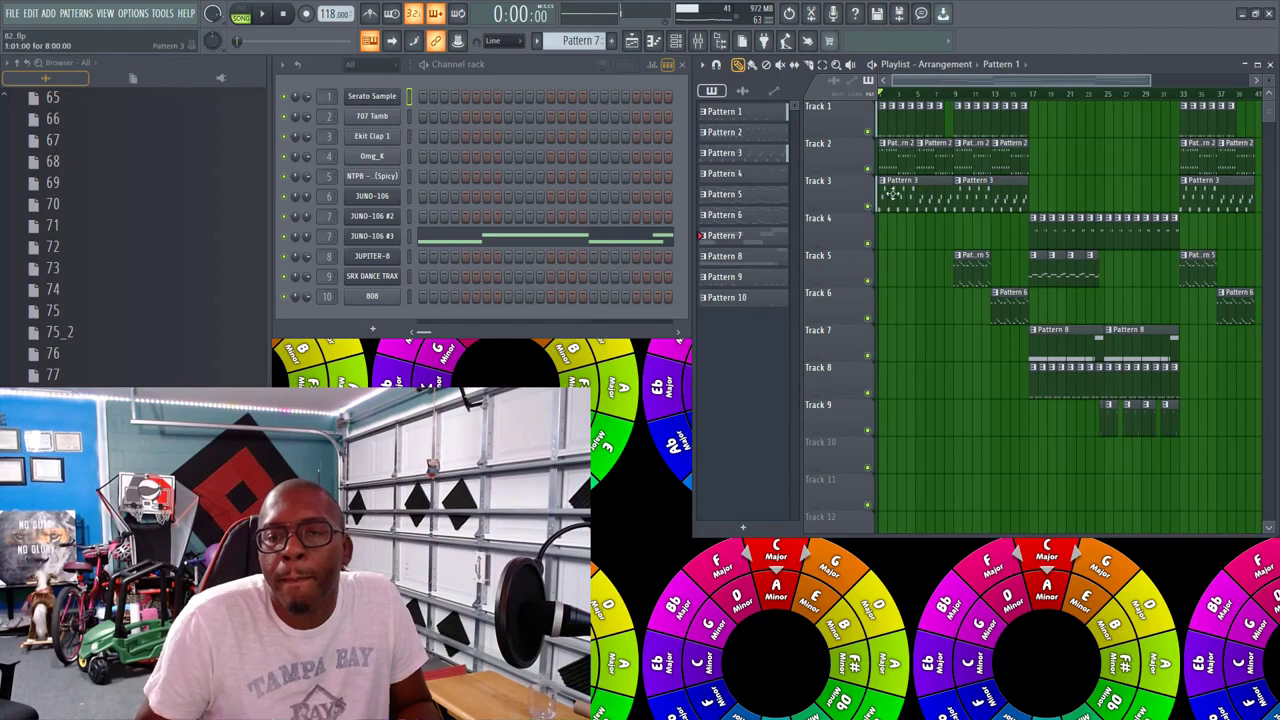
Step: Maximize the playlist, delete Track 3's Pattern 3 clip at bar 1, and play the song from the start
double_click(1094, 58)
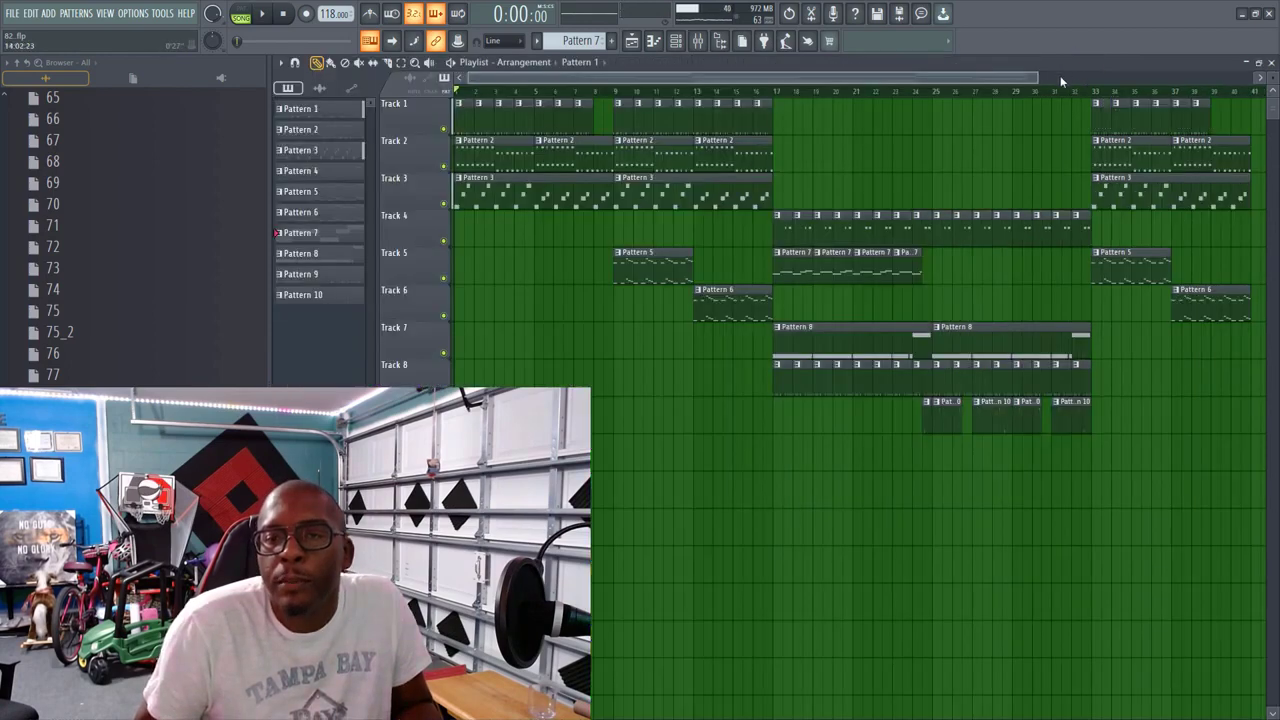
drag(1036, 80, 655, 80)
right_click(568, 151)
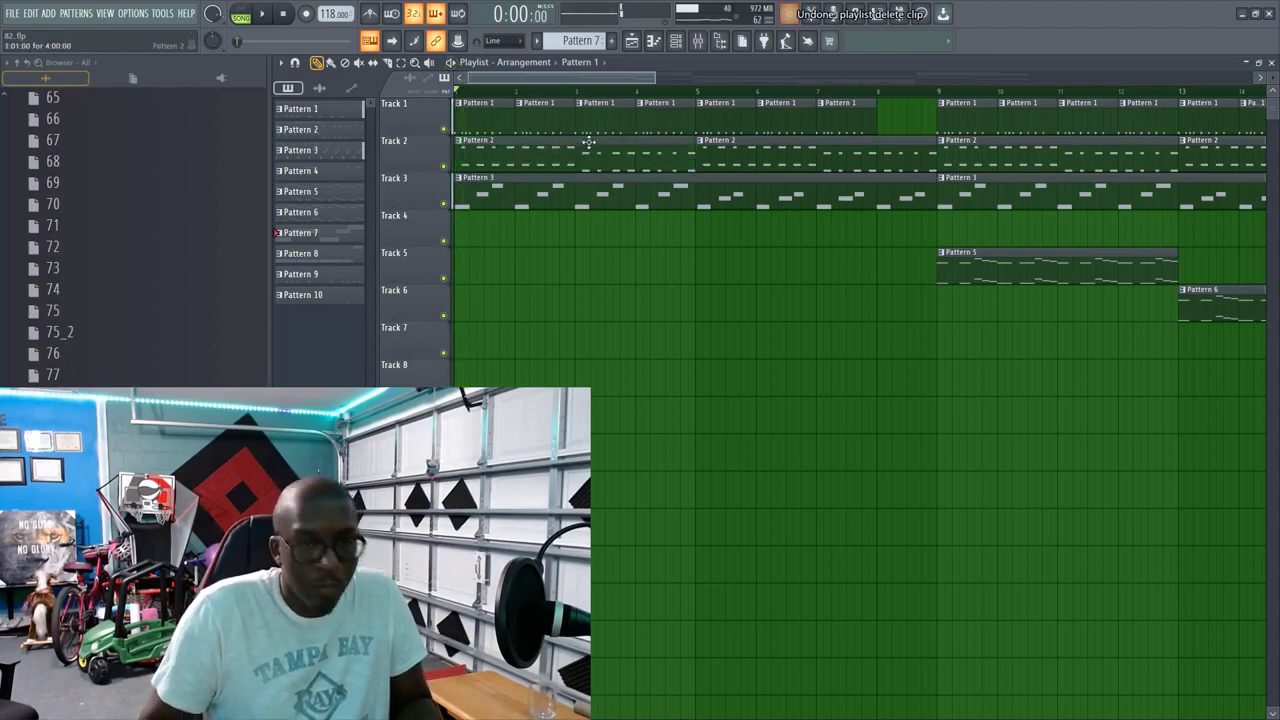
key(ctrl+z)
right_click(588, 192)
key(space)
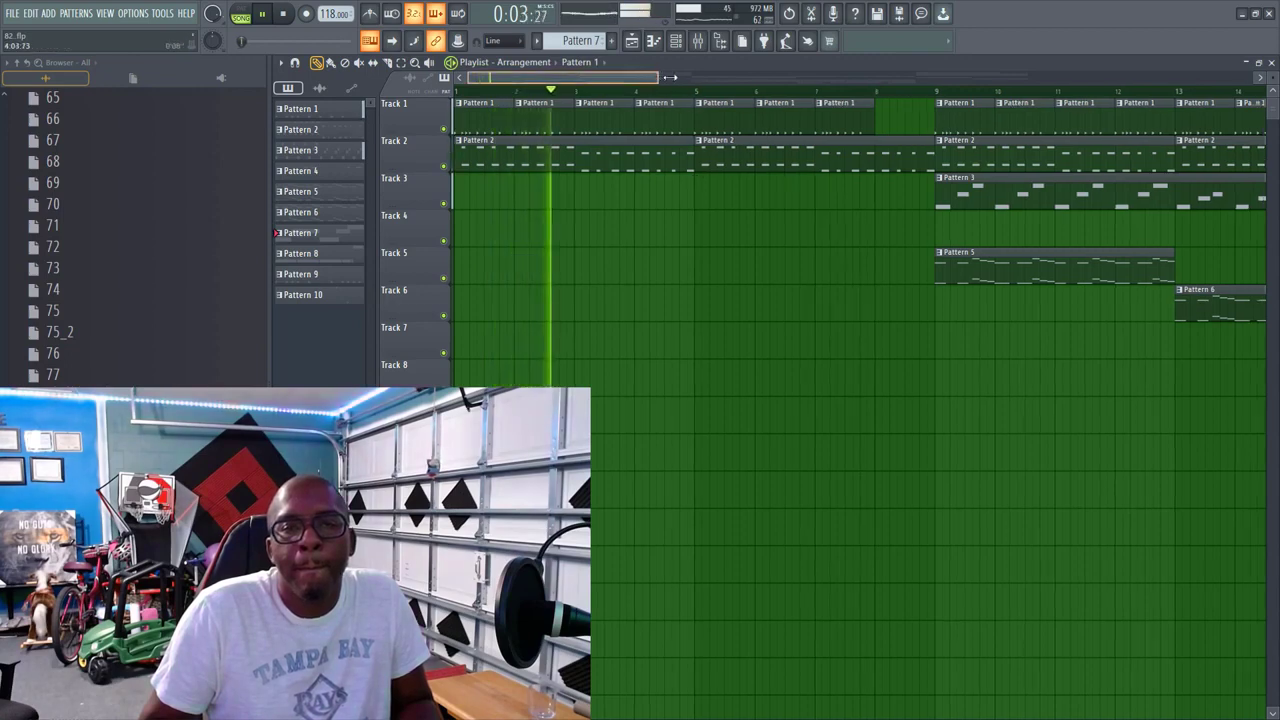
Step: Delete Track 2's two Pattern 2 clips at bars 9 and 13 while the song plays
drag(658, 77, 745, 77)
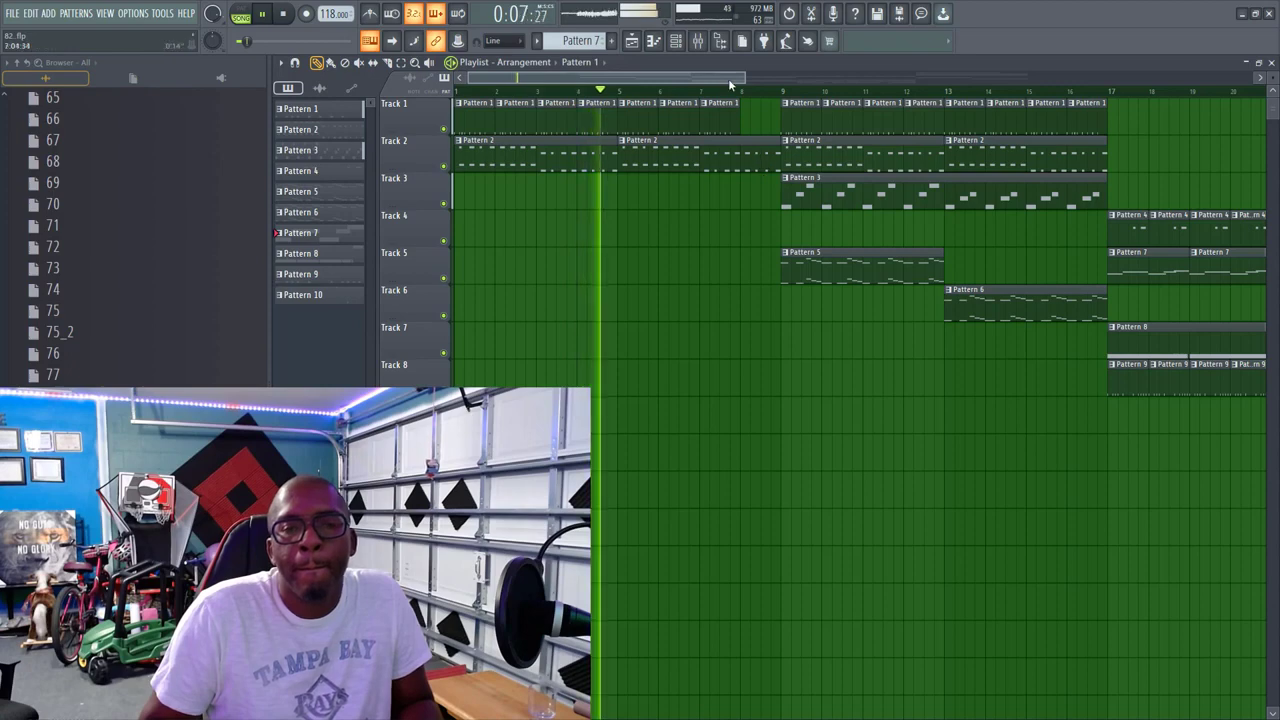
drag(745, 77, 795, 78)
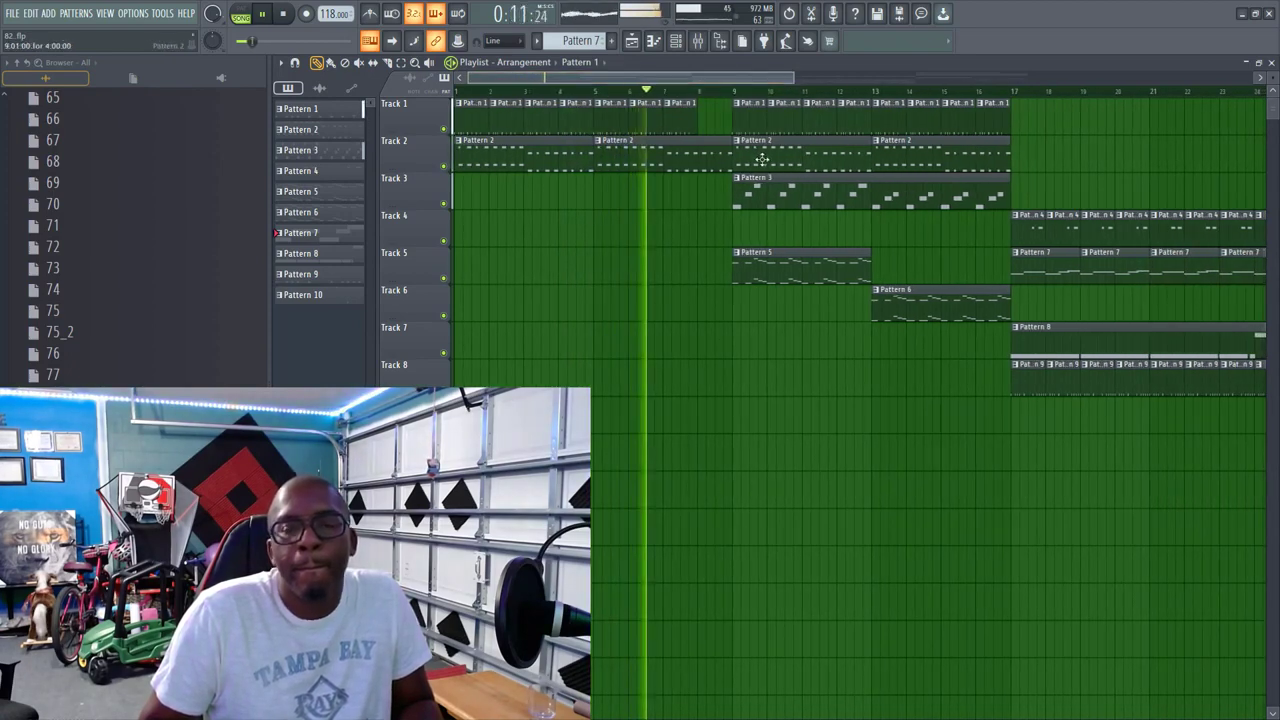
right_click(762, 159)
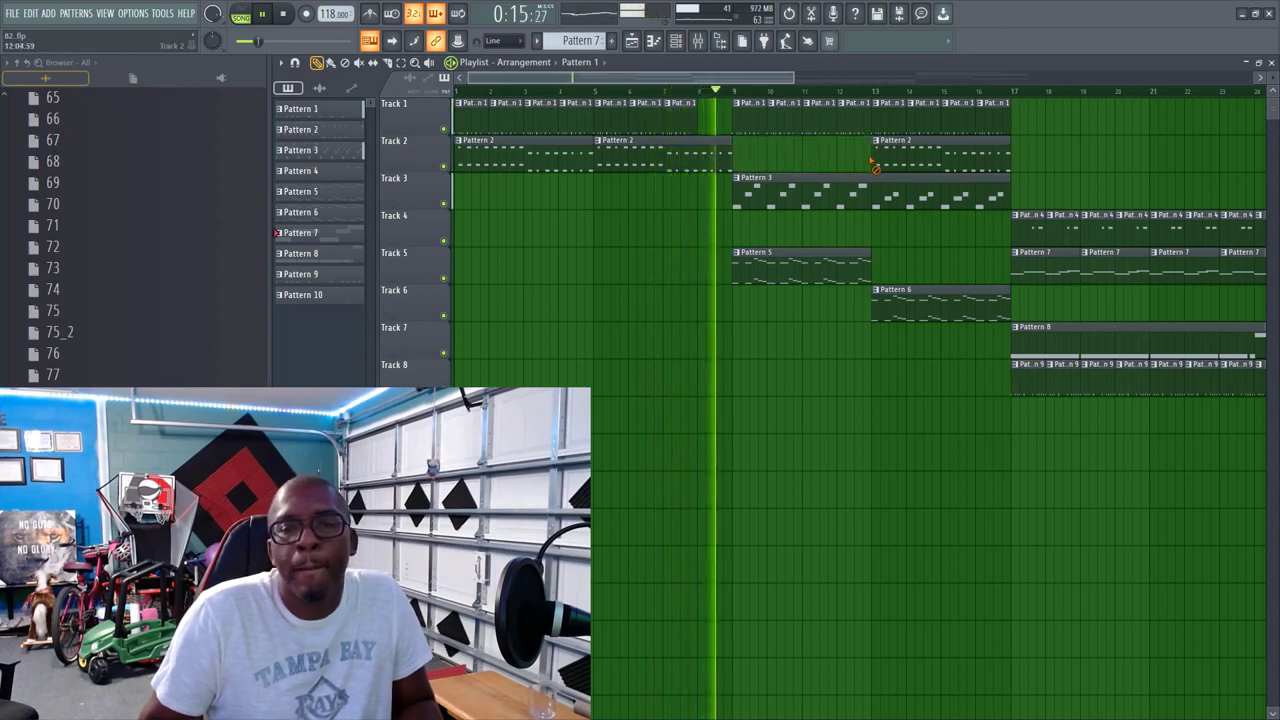
right_click(874, 160)
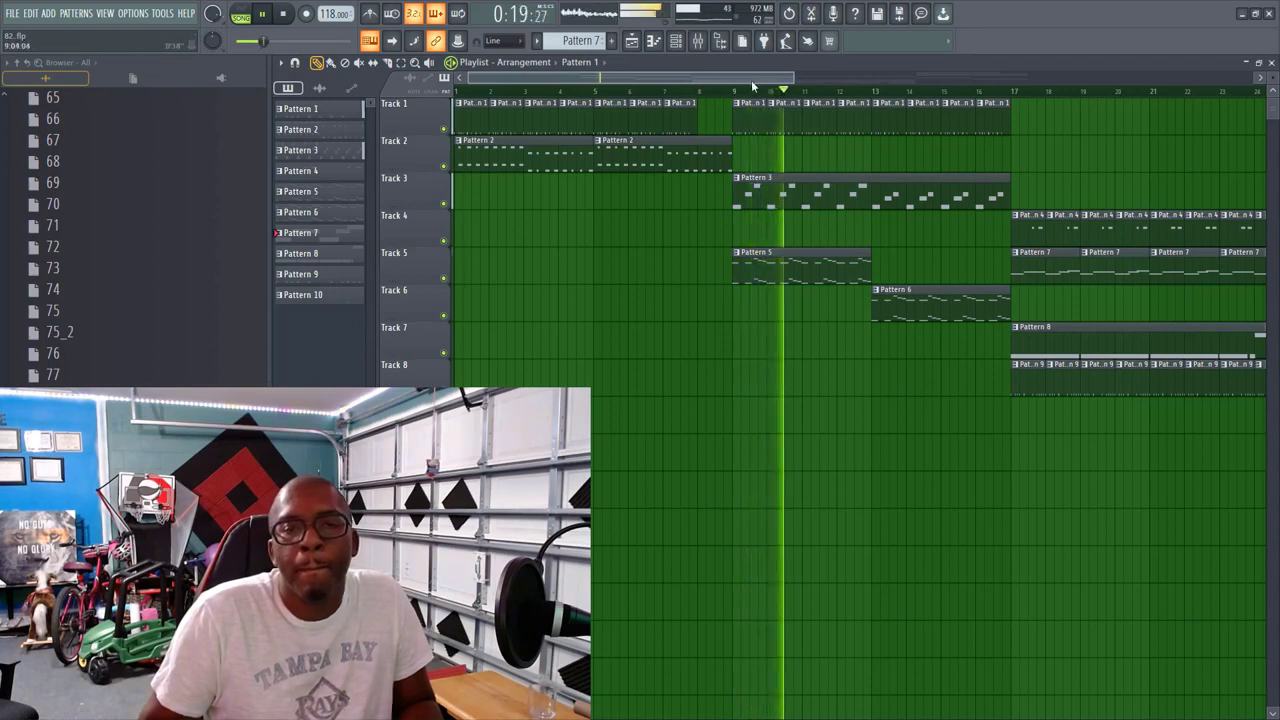
Step: Load OneKnob Brighter Stereo into the first effect slot of the JUPITER-8 mixer track while the song plays, and close the mixer
click(699, 81)
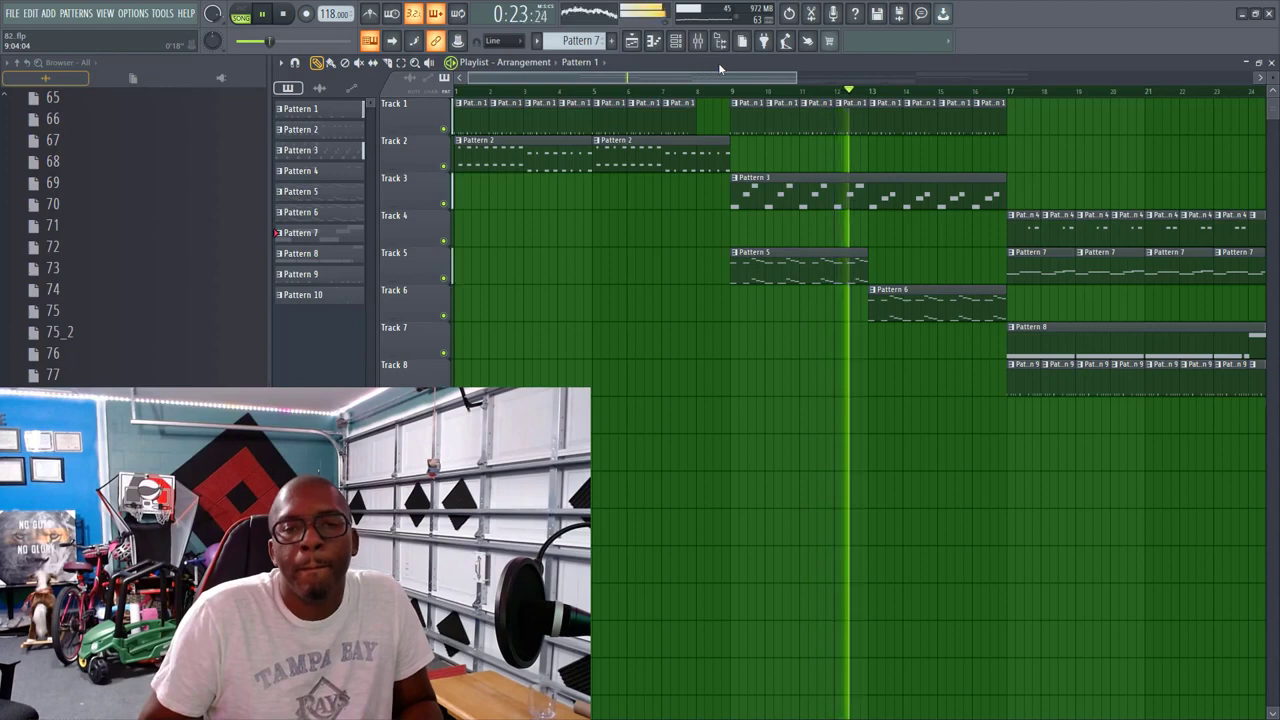
drag(711, 76, 874, 89)
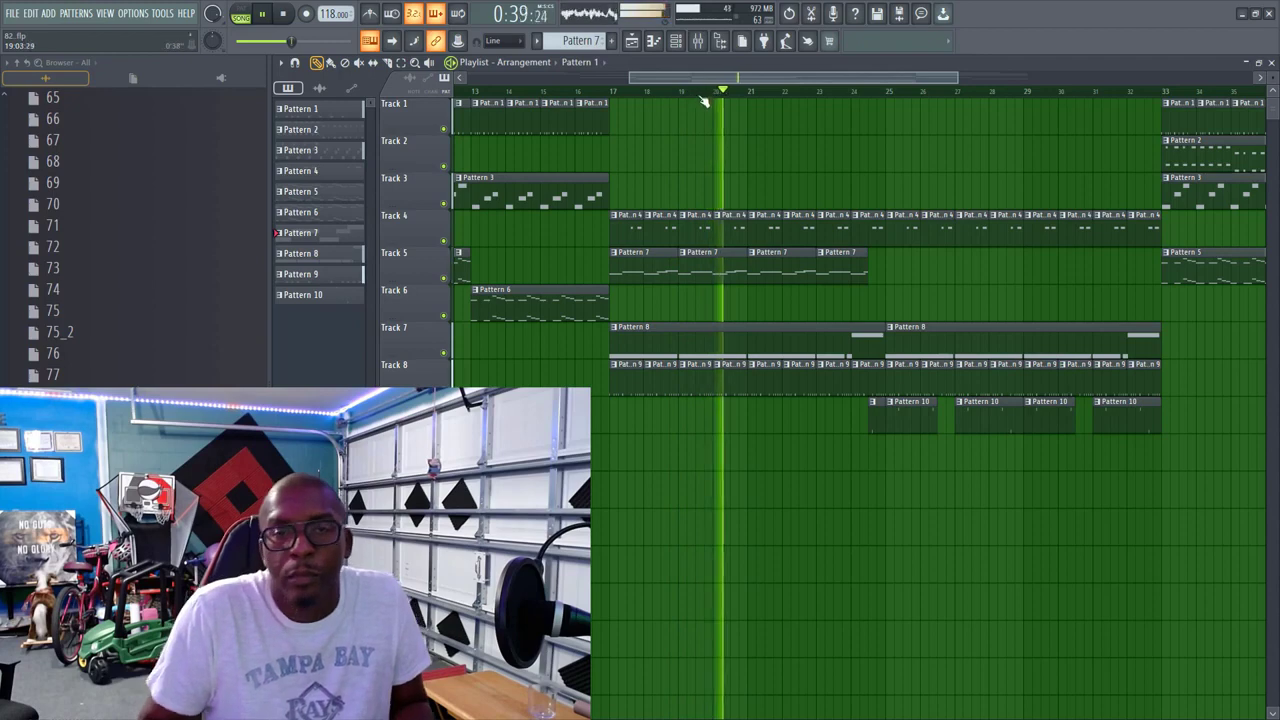
click(713, 46)
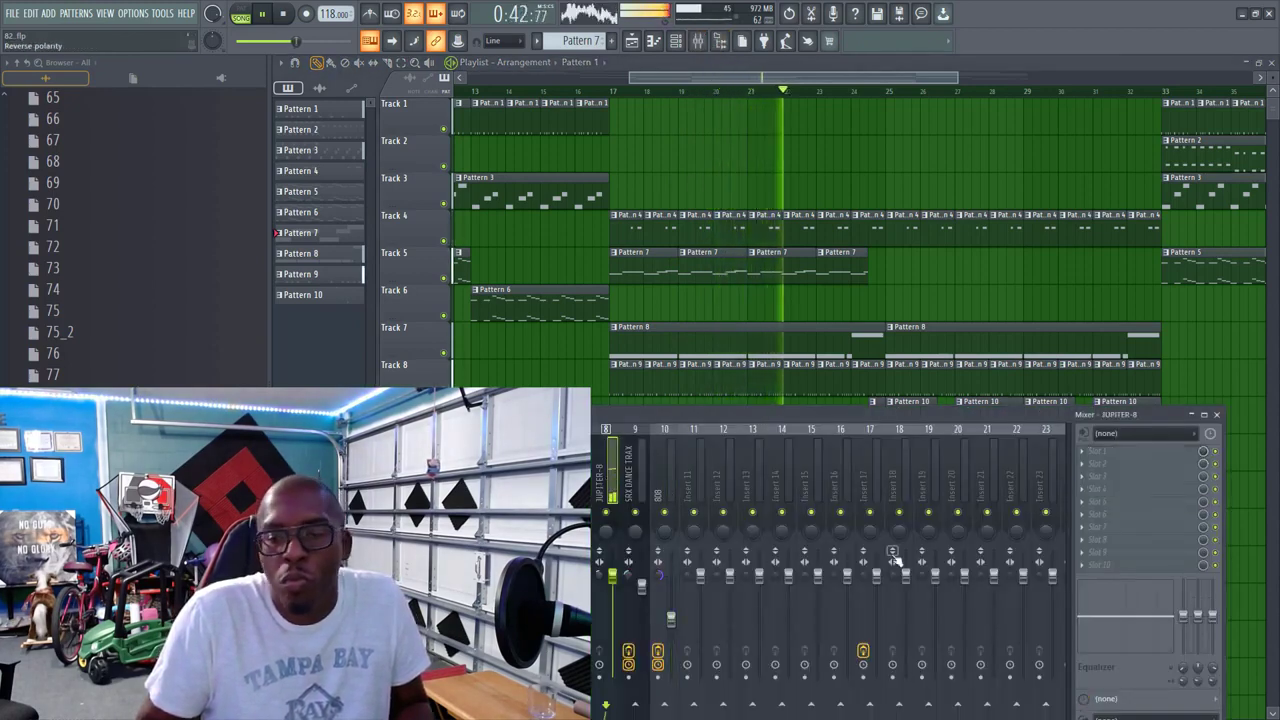
click(1084, 452)
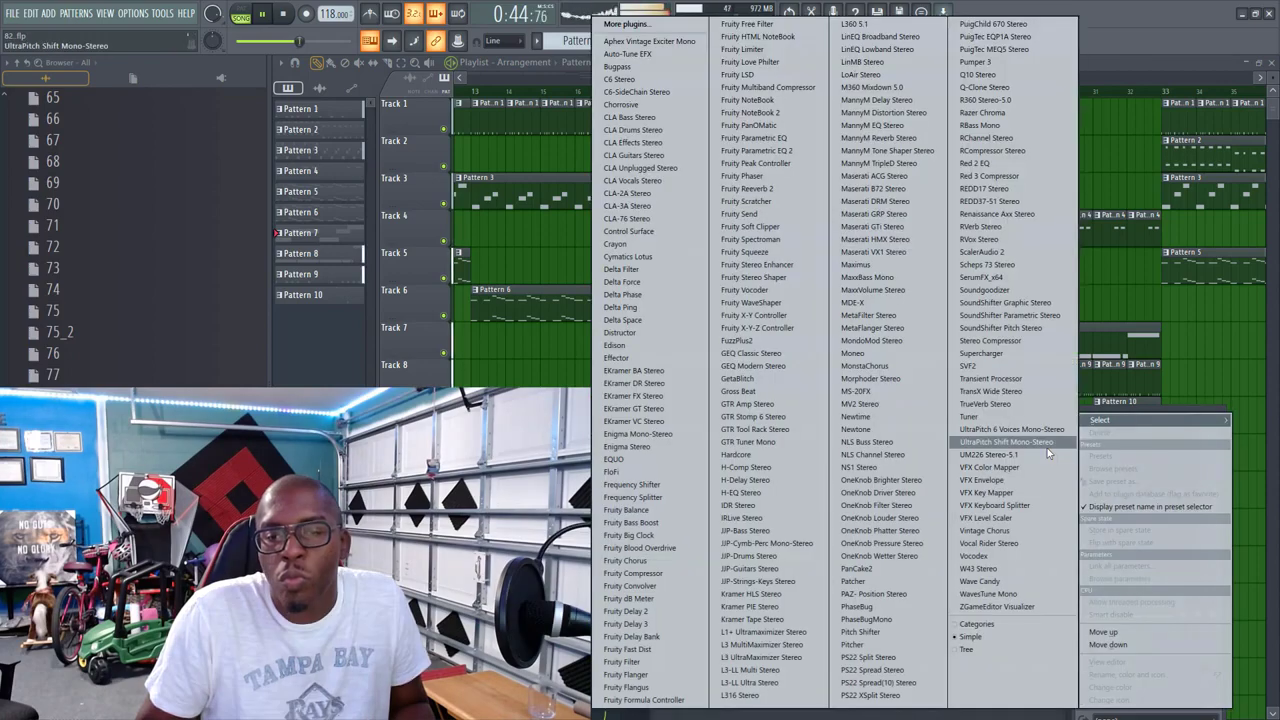
click(927, 481)
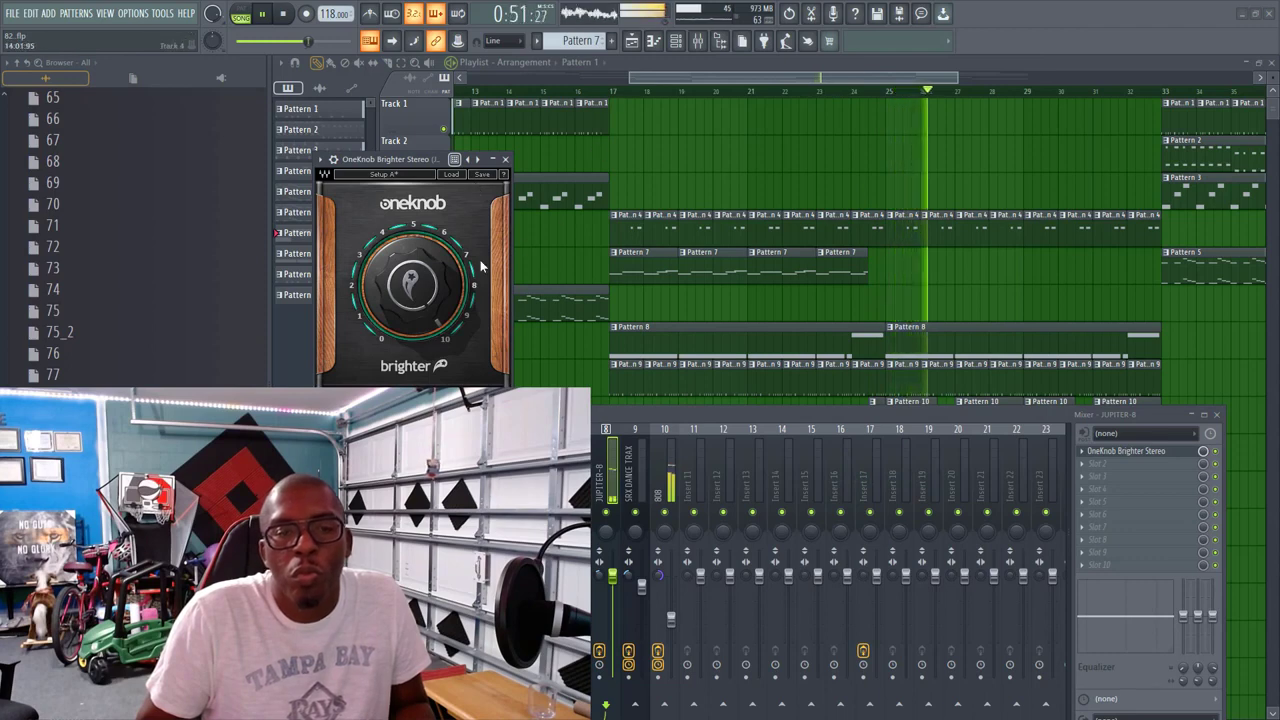
click(505, 159)
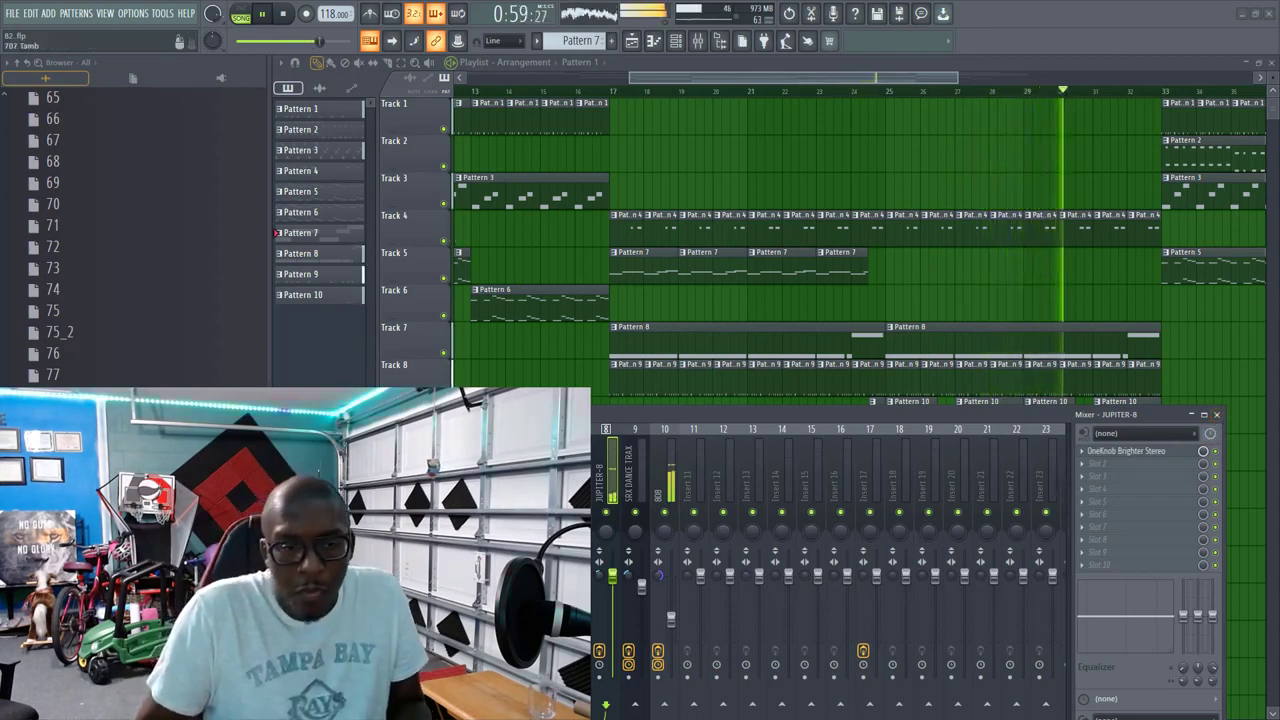
click(575, 480)
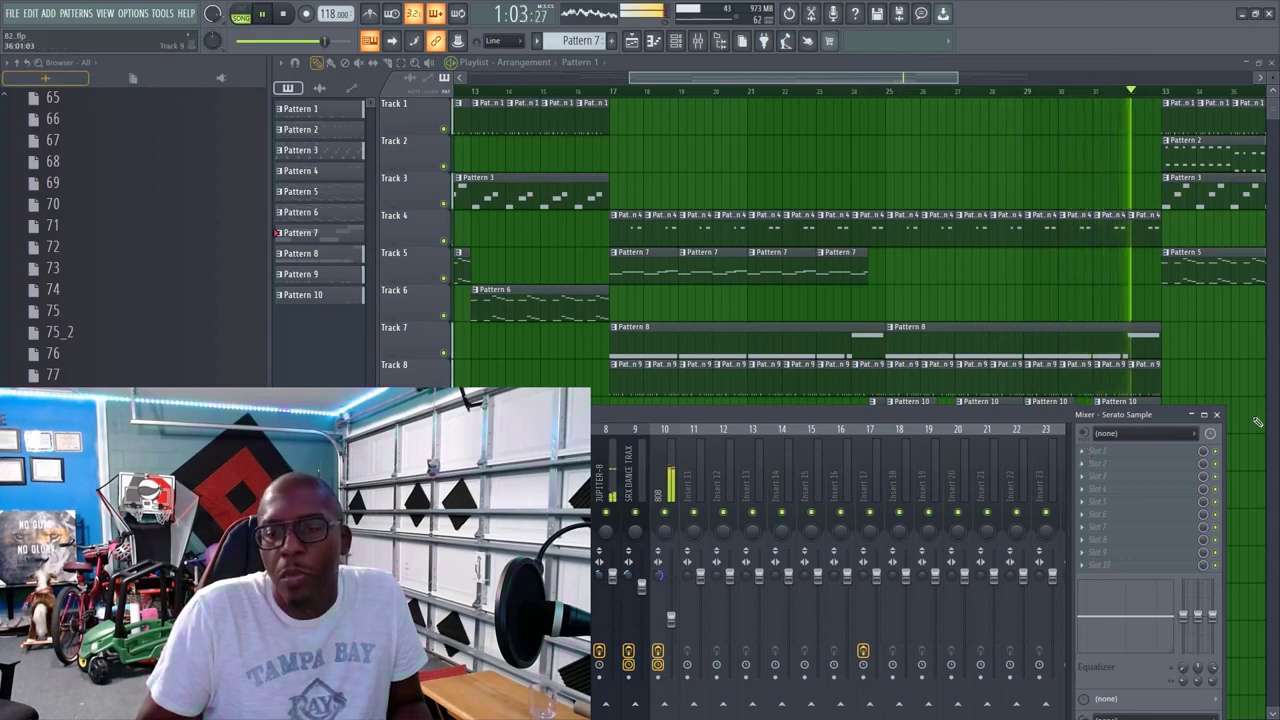
click(1216, 414)
Step: Stop the song and export it as an MP3 file, closing the 100 Beats folder window
key(space)
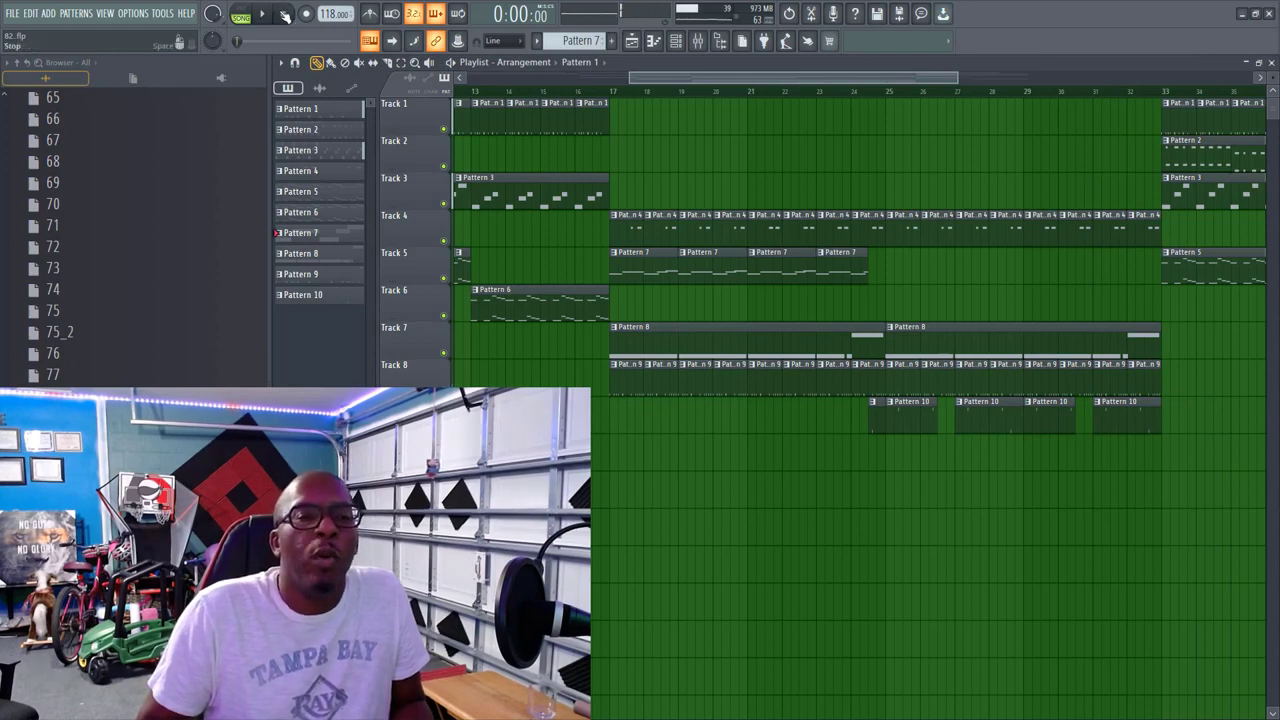
click(13, 14)
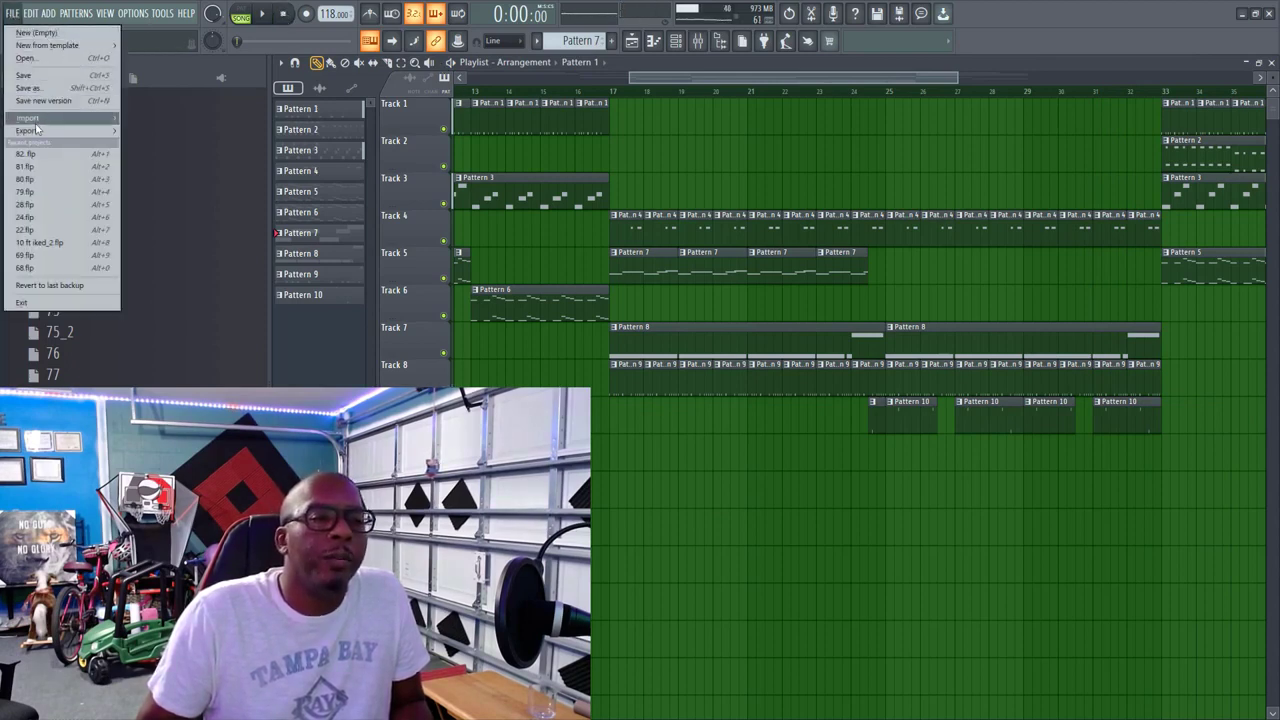
mouse_move(70, 134)
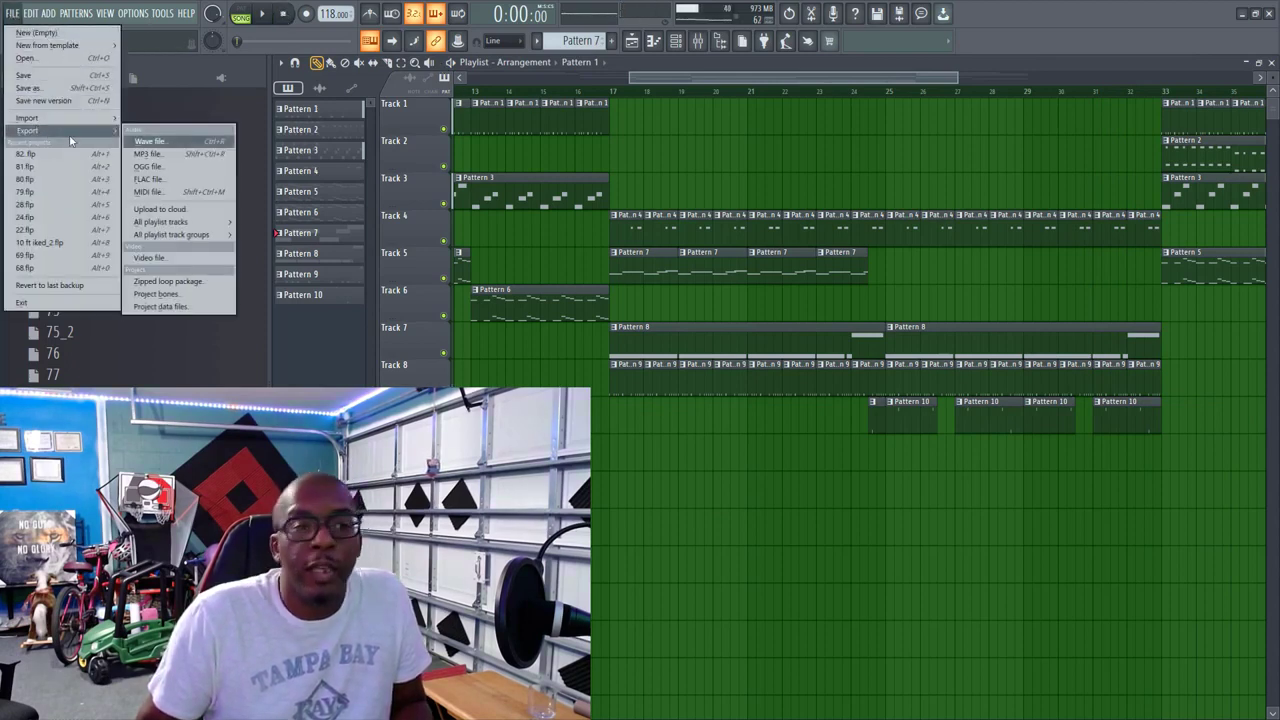
click(150, 153)
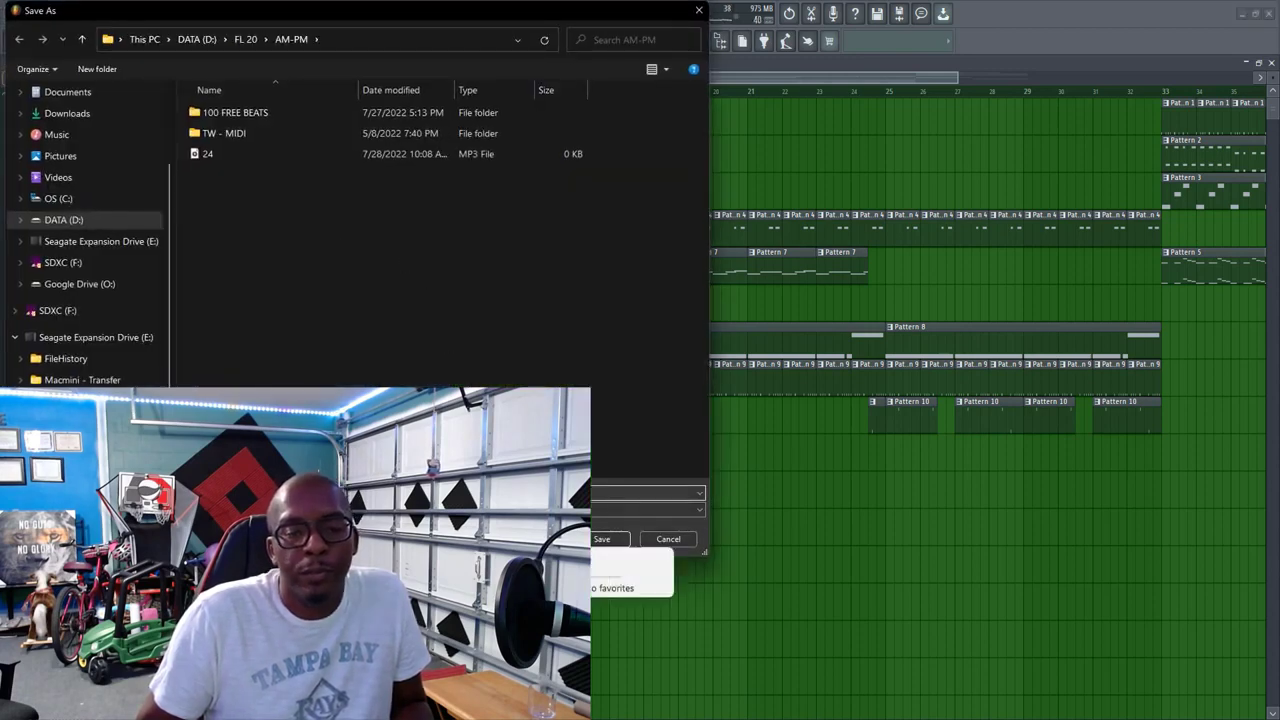
click(606, 556)
click(606, 540)
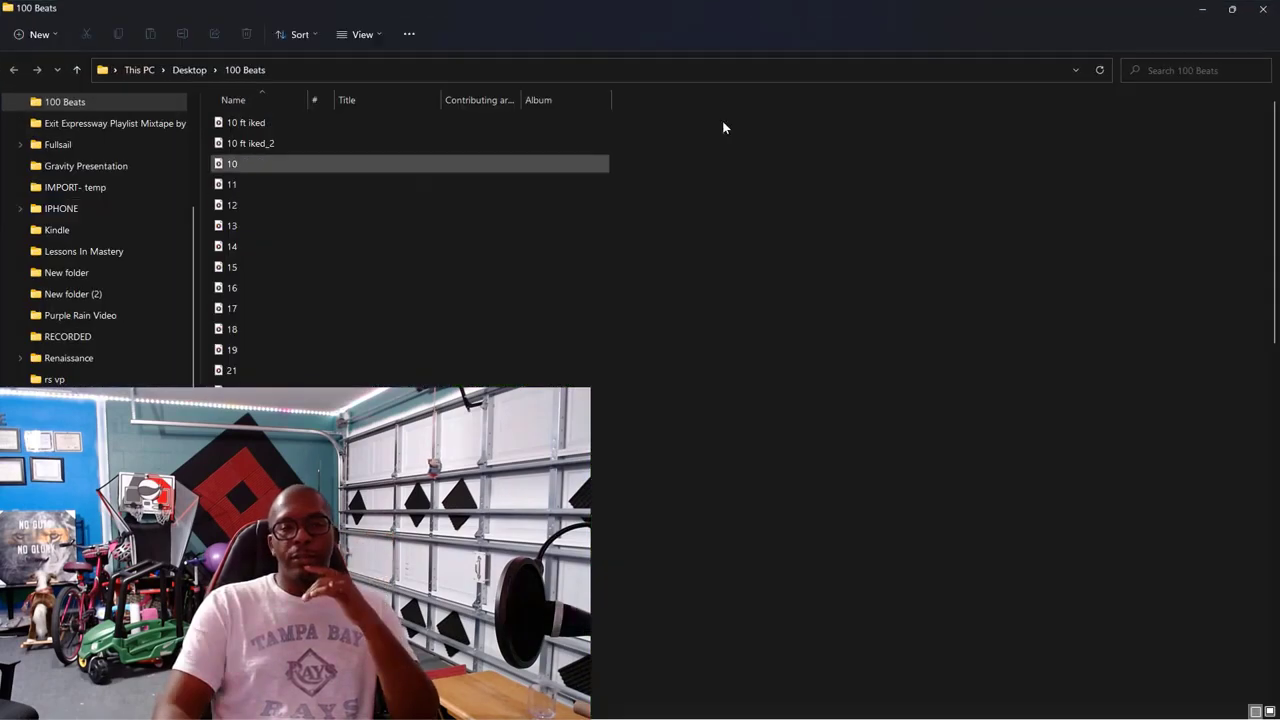
click(1262, 6)
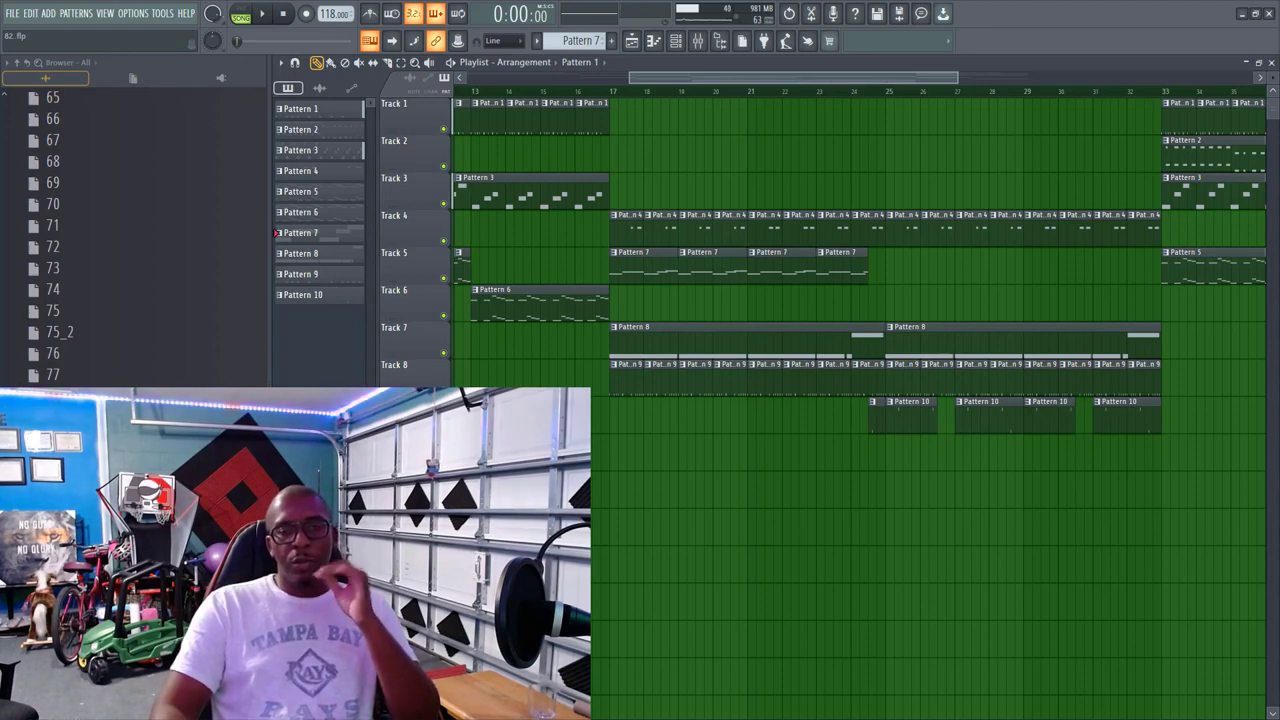
click(31, 15)
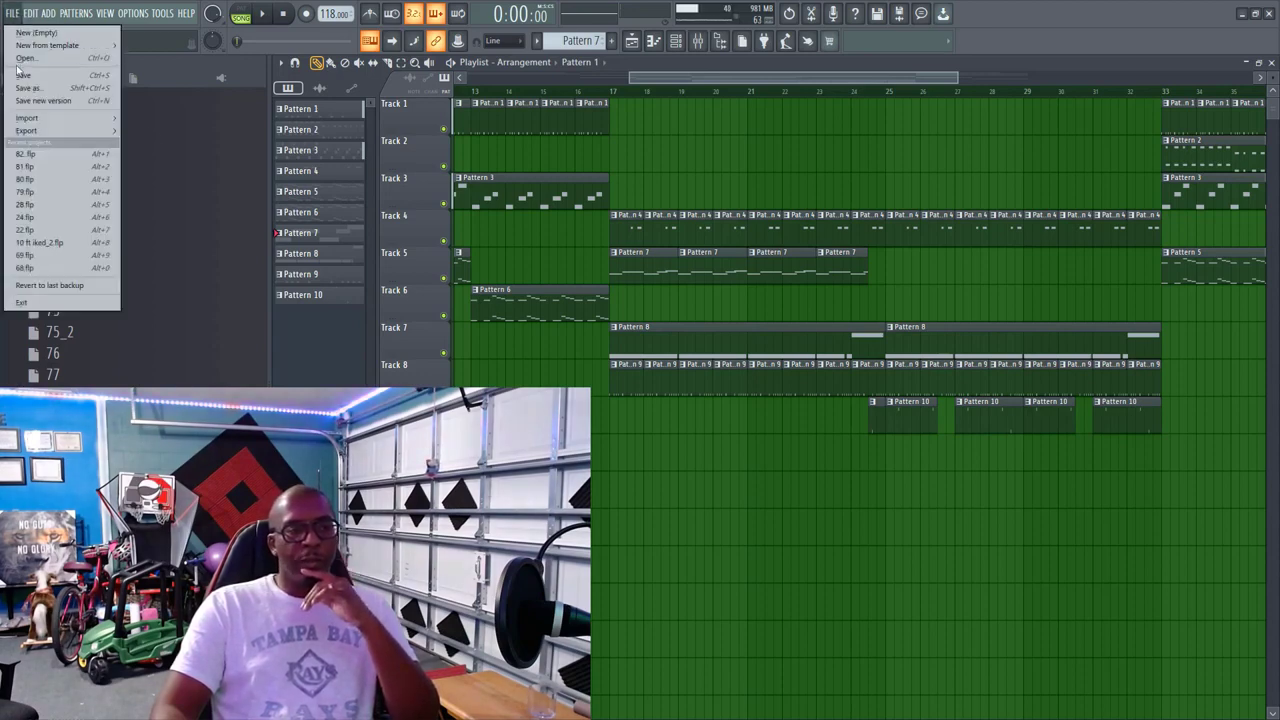
click(167, 171)
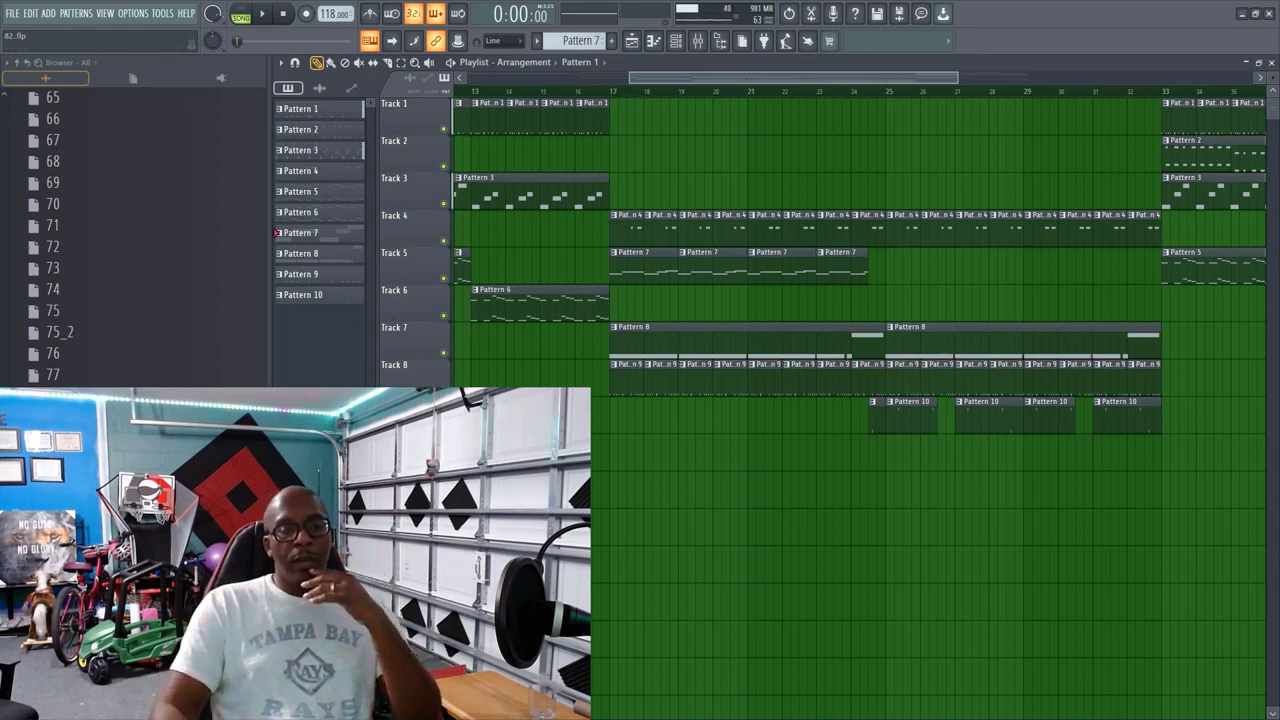
Step: Look through the numbered and titled project files in the AM-PM folder under FL 20 in the browser
scroll(55, 103, up, 20)
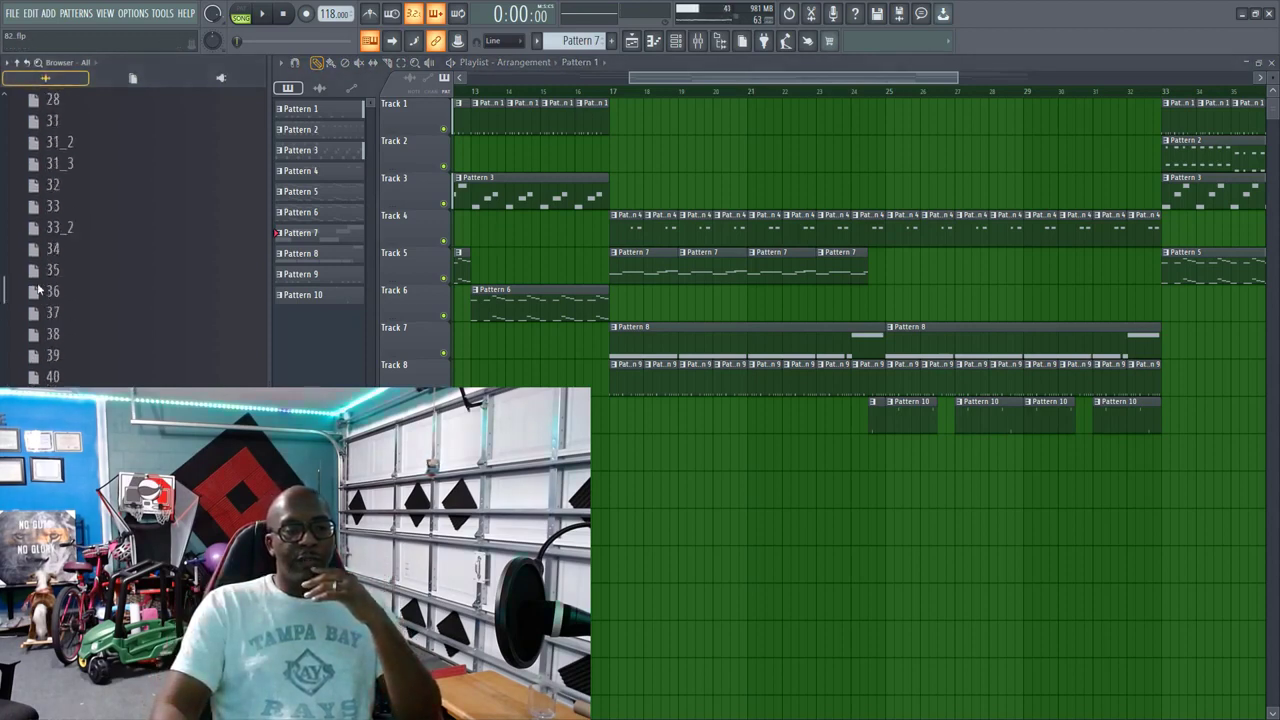
scroll(55, 103, up, 3)
click(17, 63)
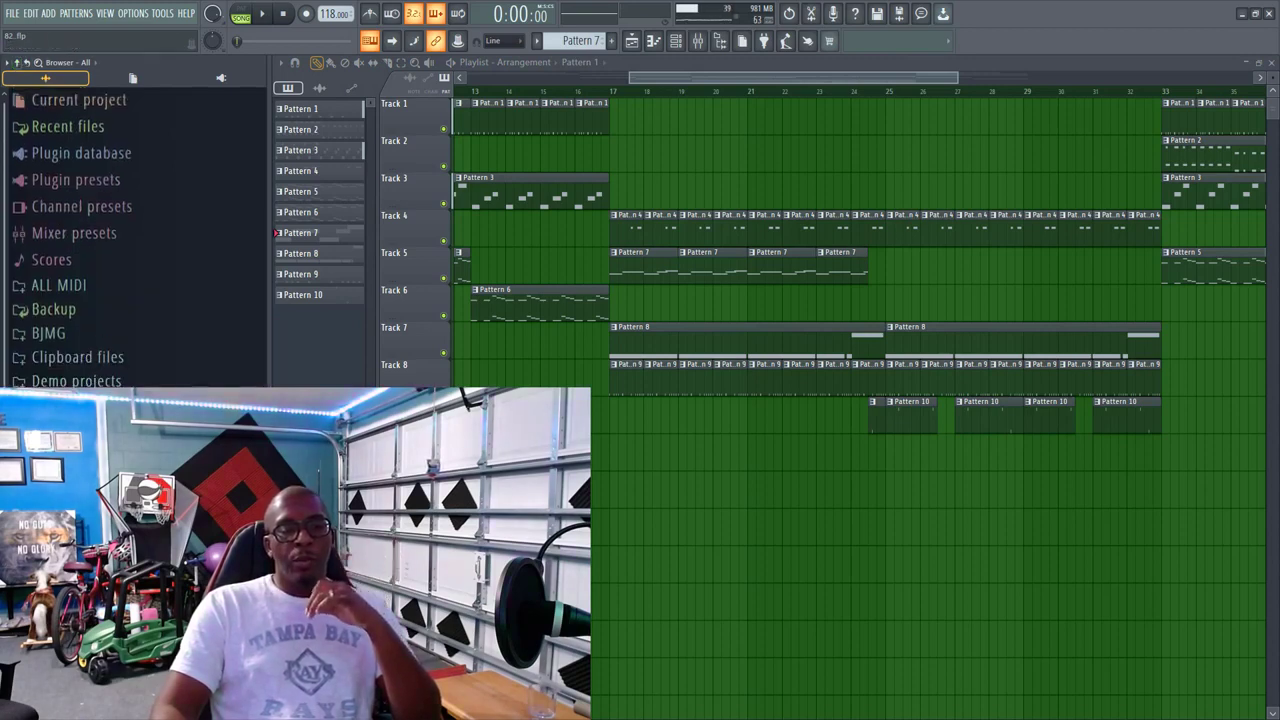
scroll(135, 240, down, 3)
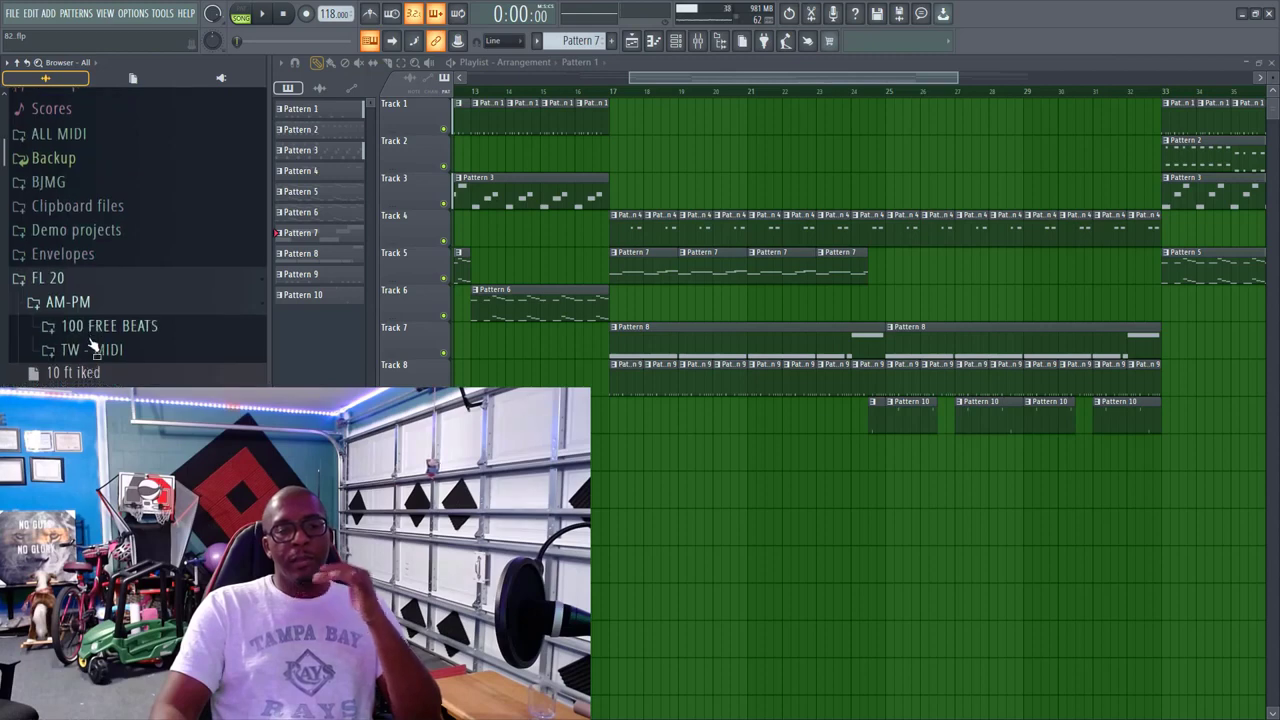
scroll(82, 370, down, 20)
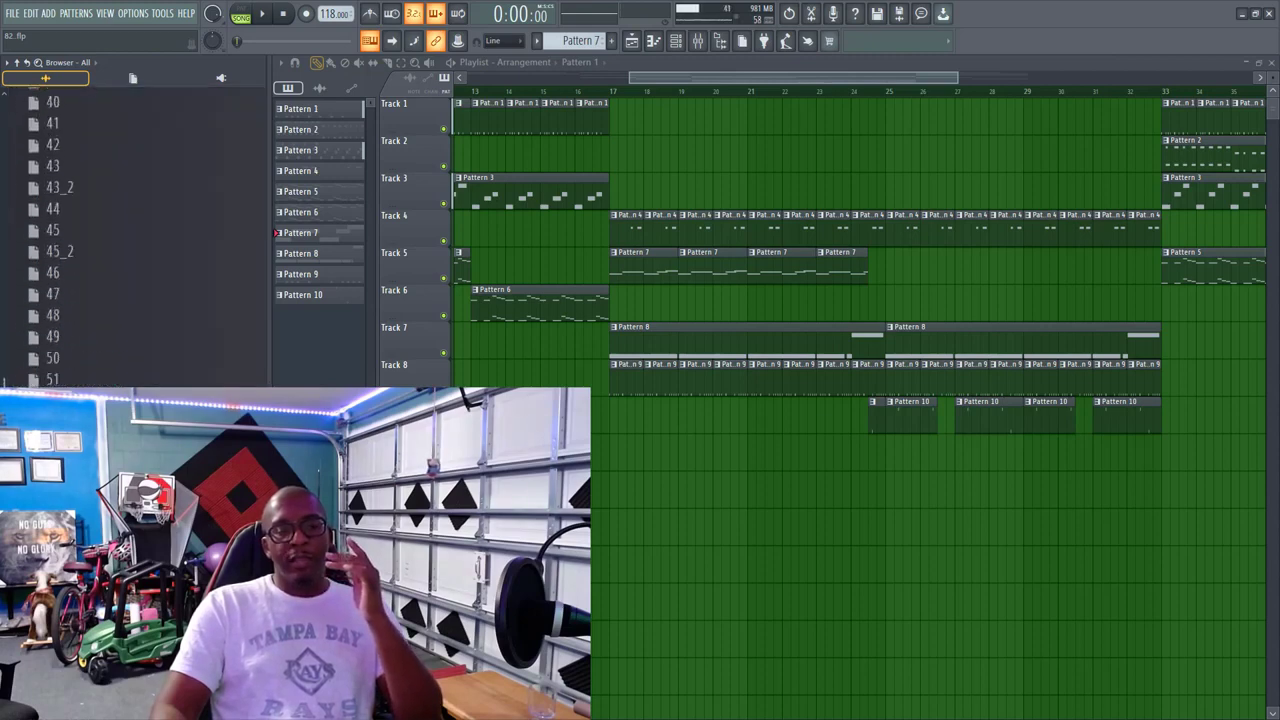
scroll(104, 237, down, 10)
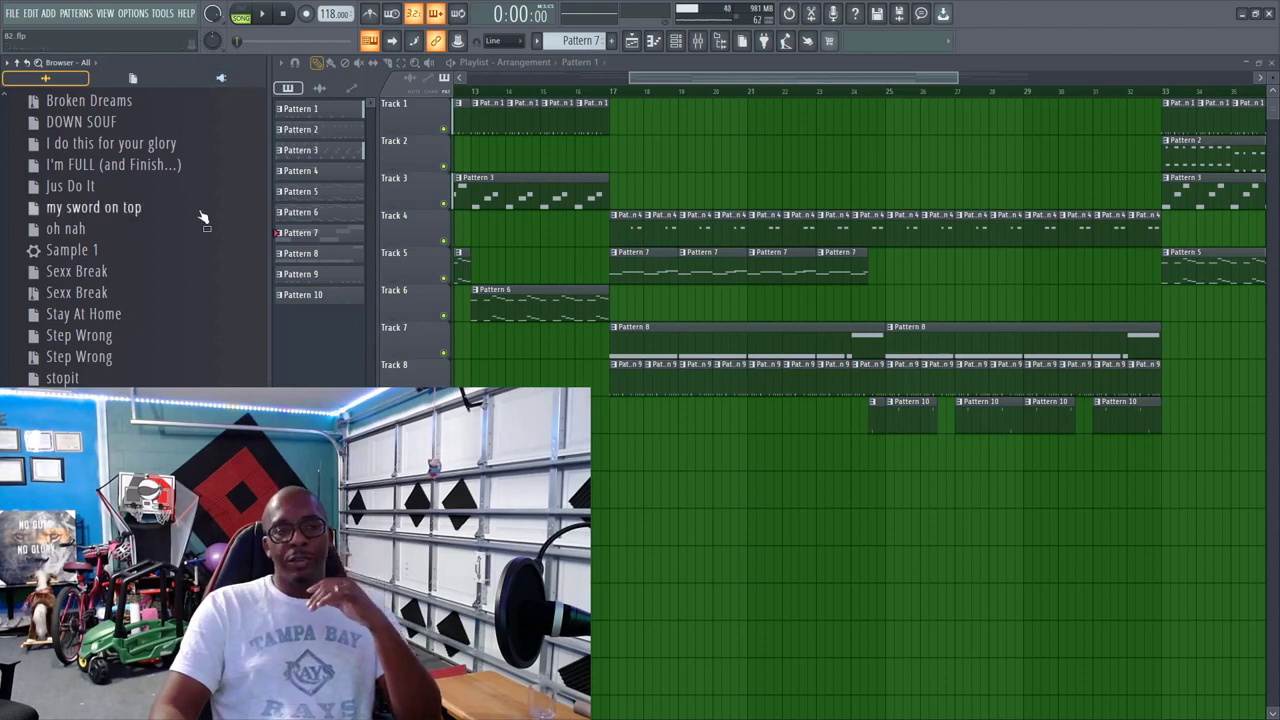
scroll(199, 240, up, 5)
scroll(110, 237, down, 5)
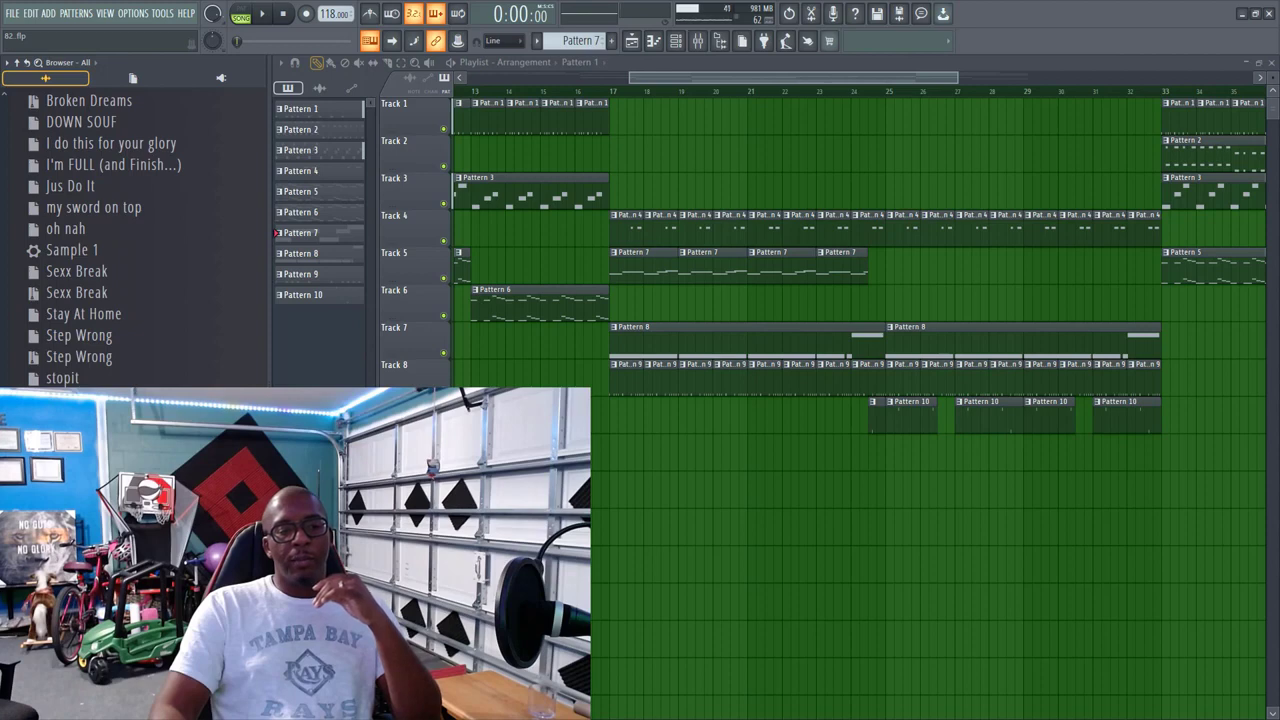
scroll(104, 237, up, 15)
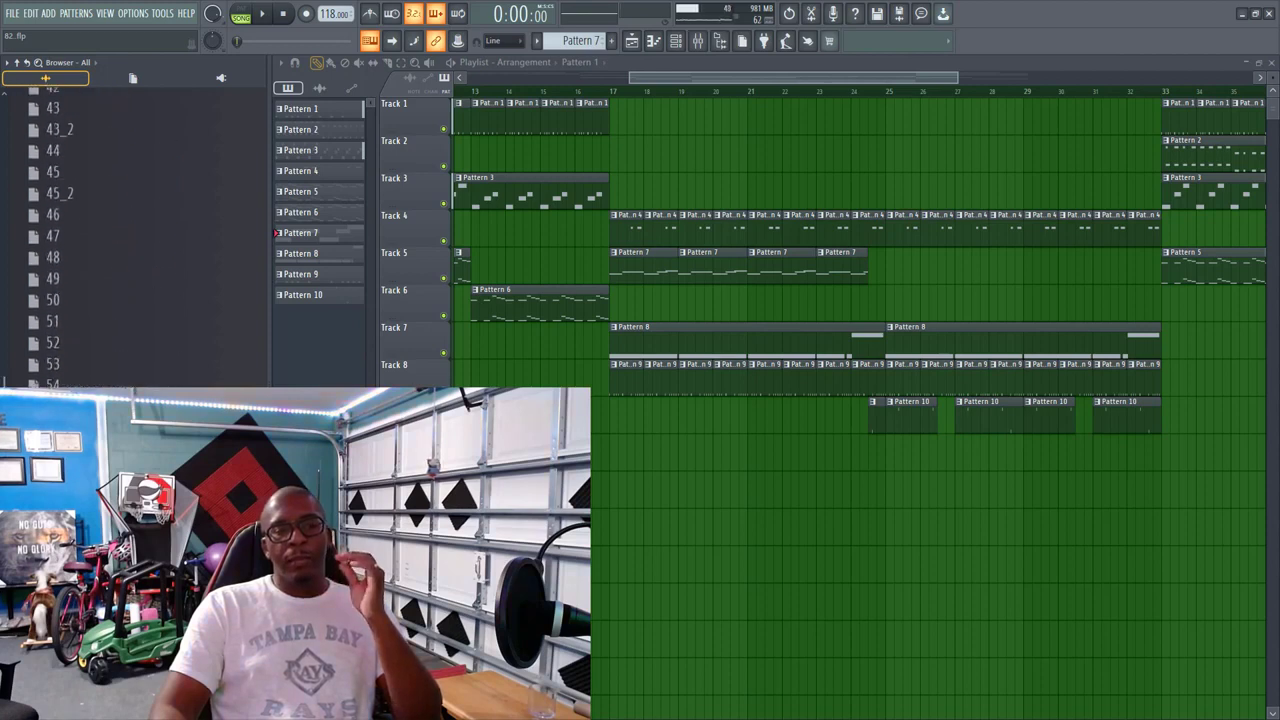
scroll(47, 378, up, 3)
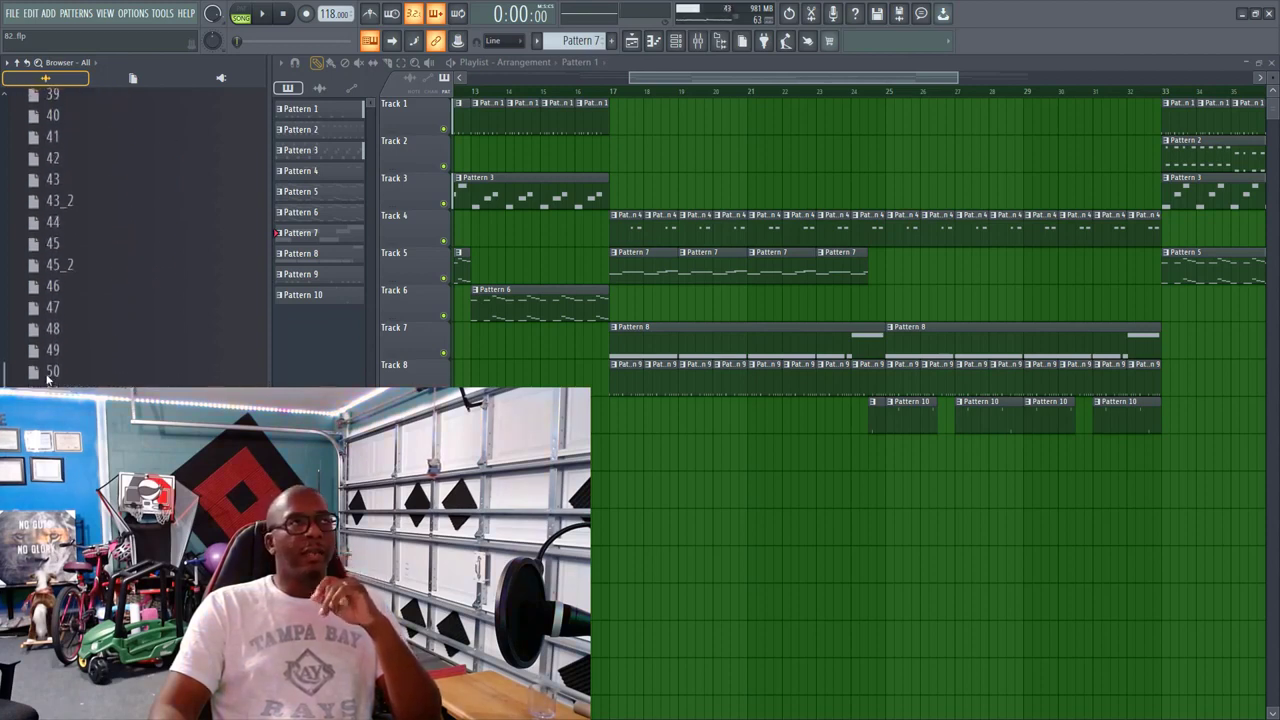
scroll(47, 378, up, 10)
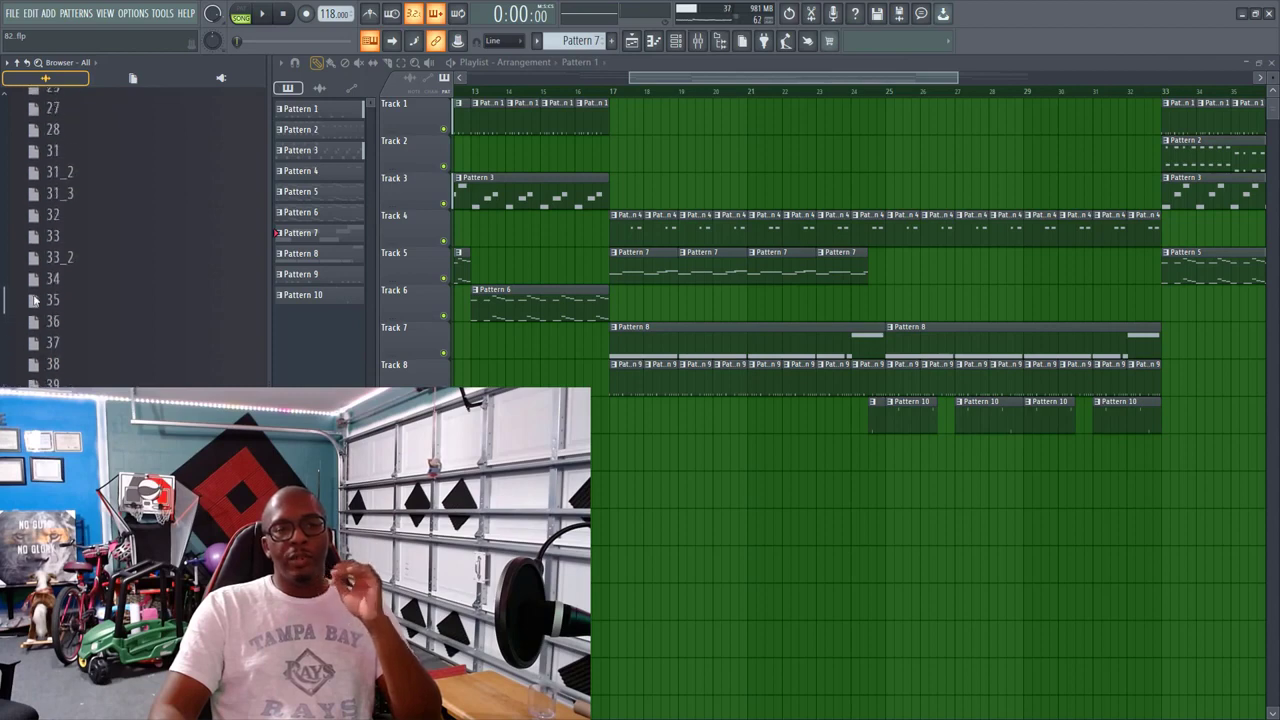
scroll(37, 272, up, 7)
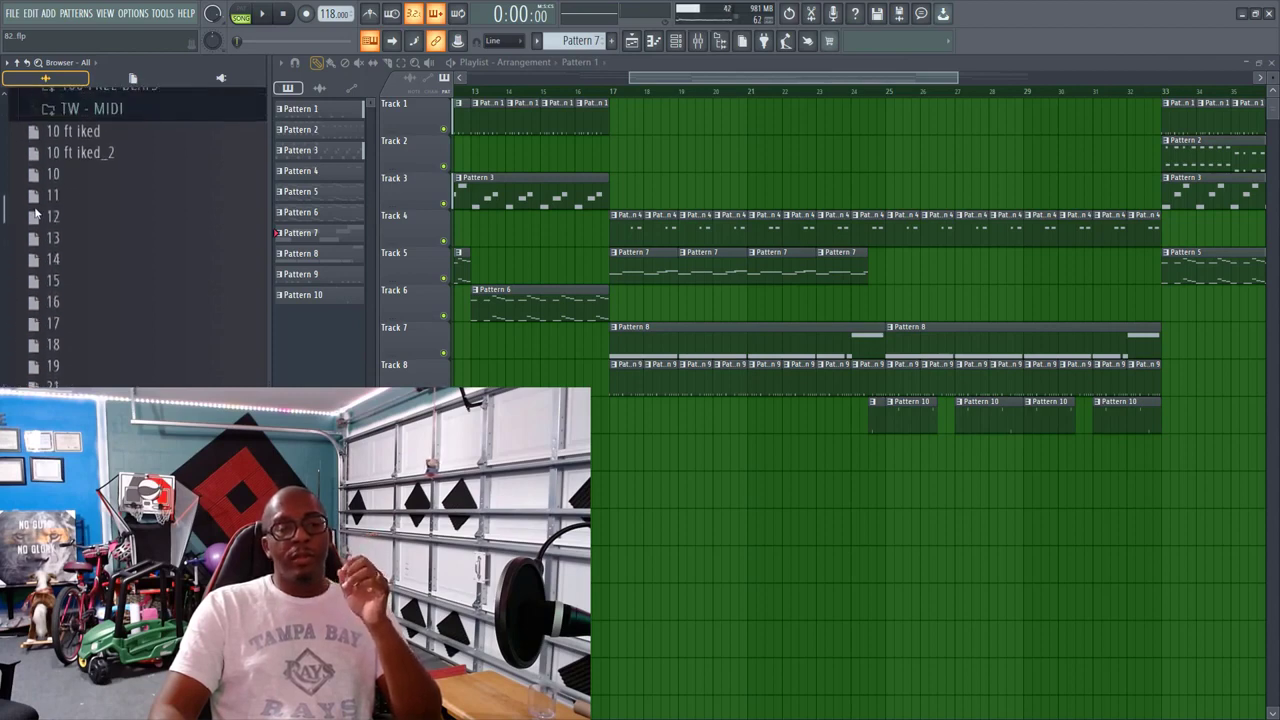
scroll(82, 172, up, 2)
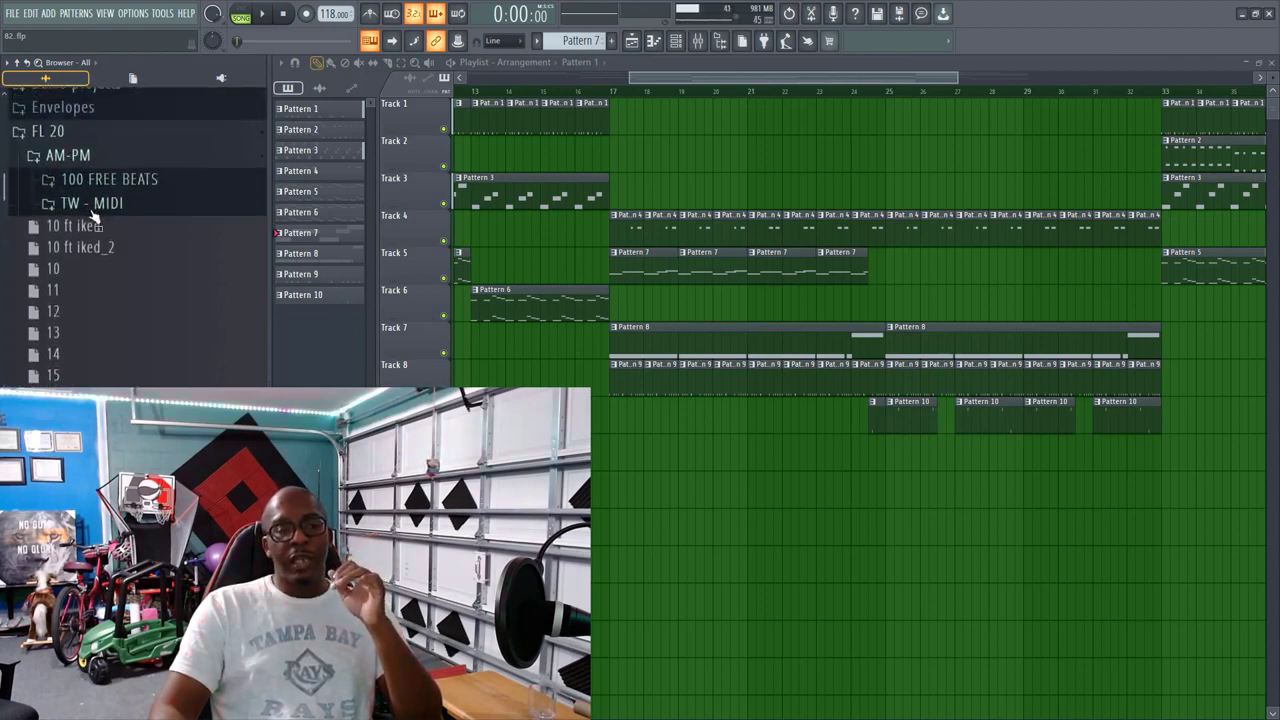
Step: Collapse the AM-PM folder and briefly expand the DAWN FM folder to check its contents
click(88, 160)
scroll(87, 177, up, 5)
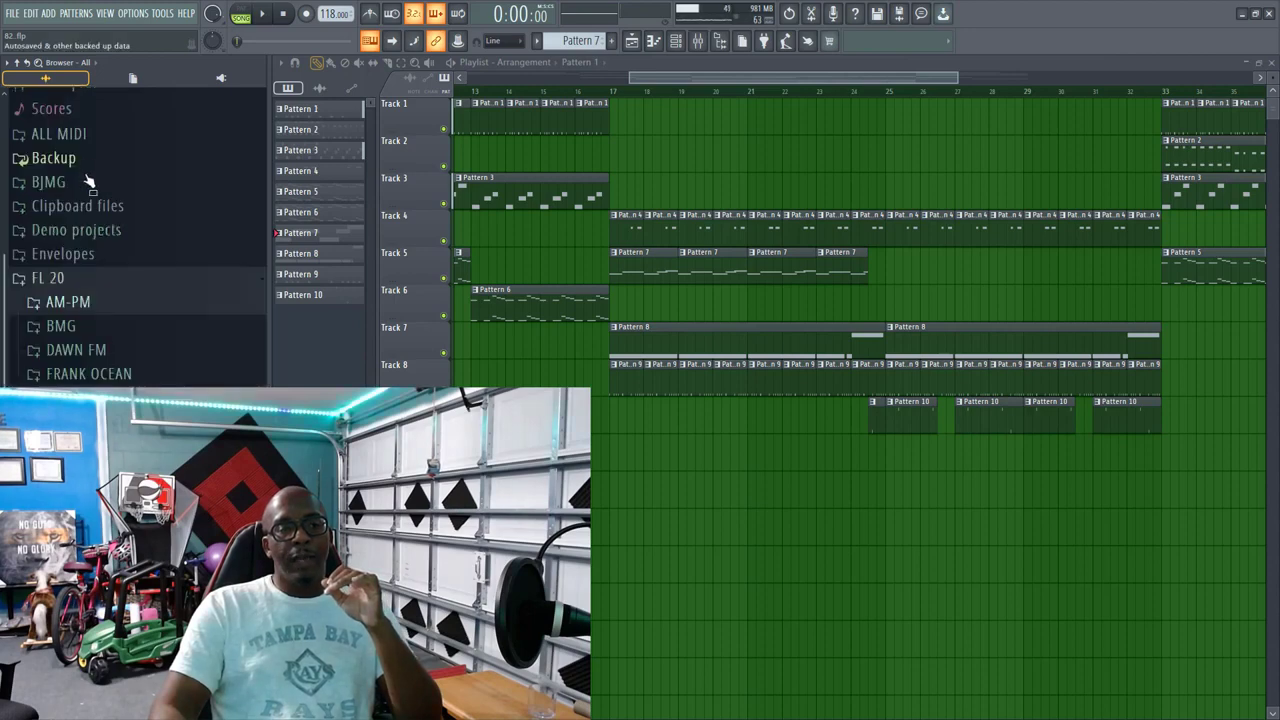
click(80, 358)
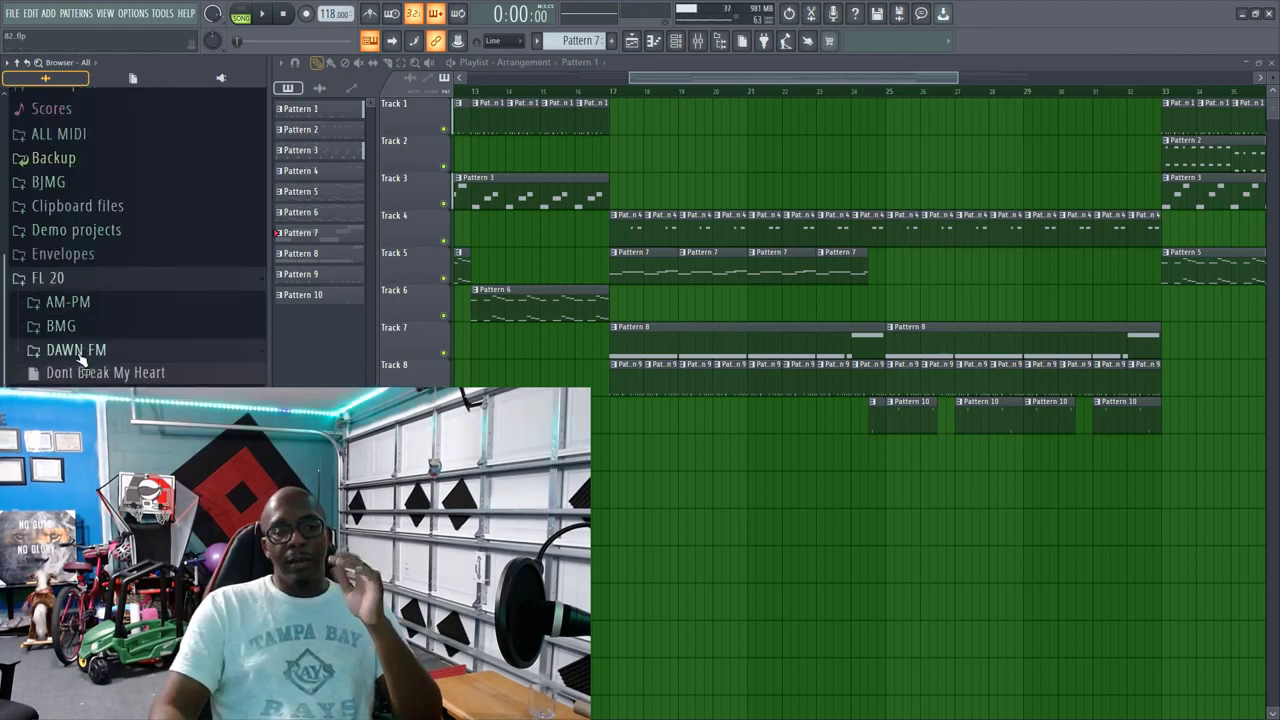
click(80, 358)
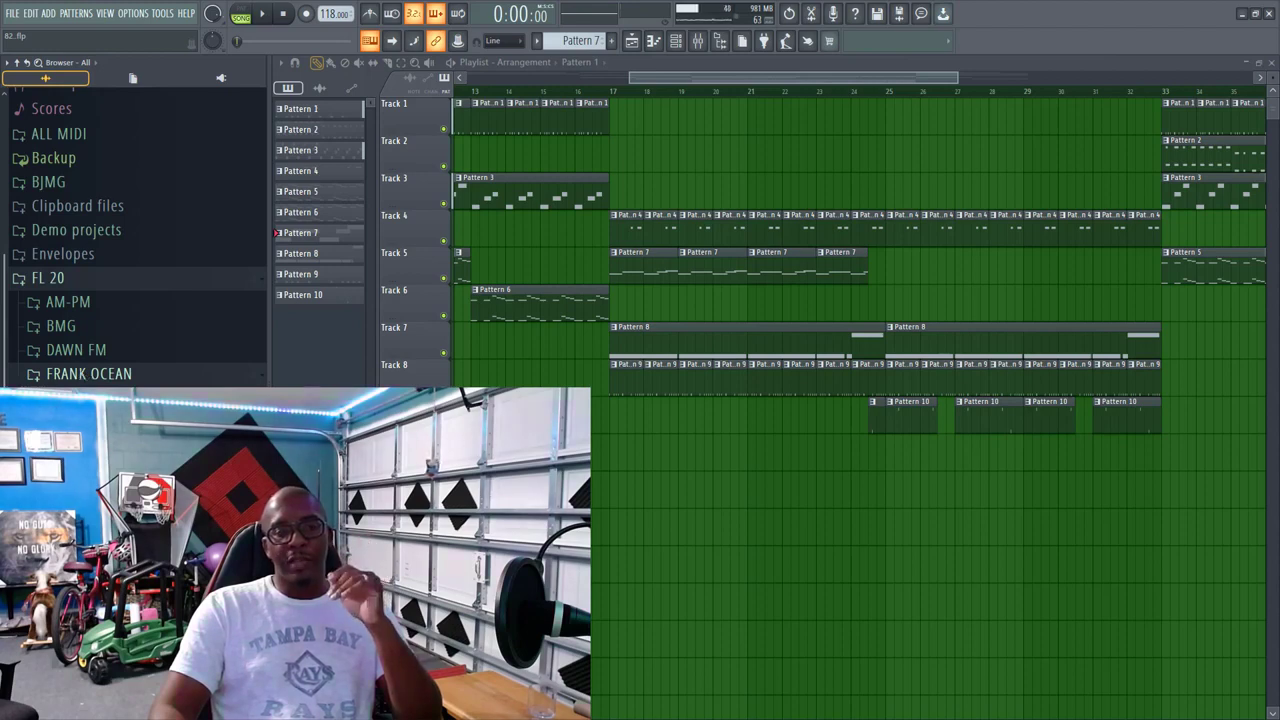
Step: Reopen the AM-PM folder and review its numbered projects from 10 through 82
click(70, 303)
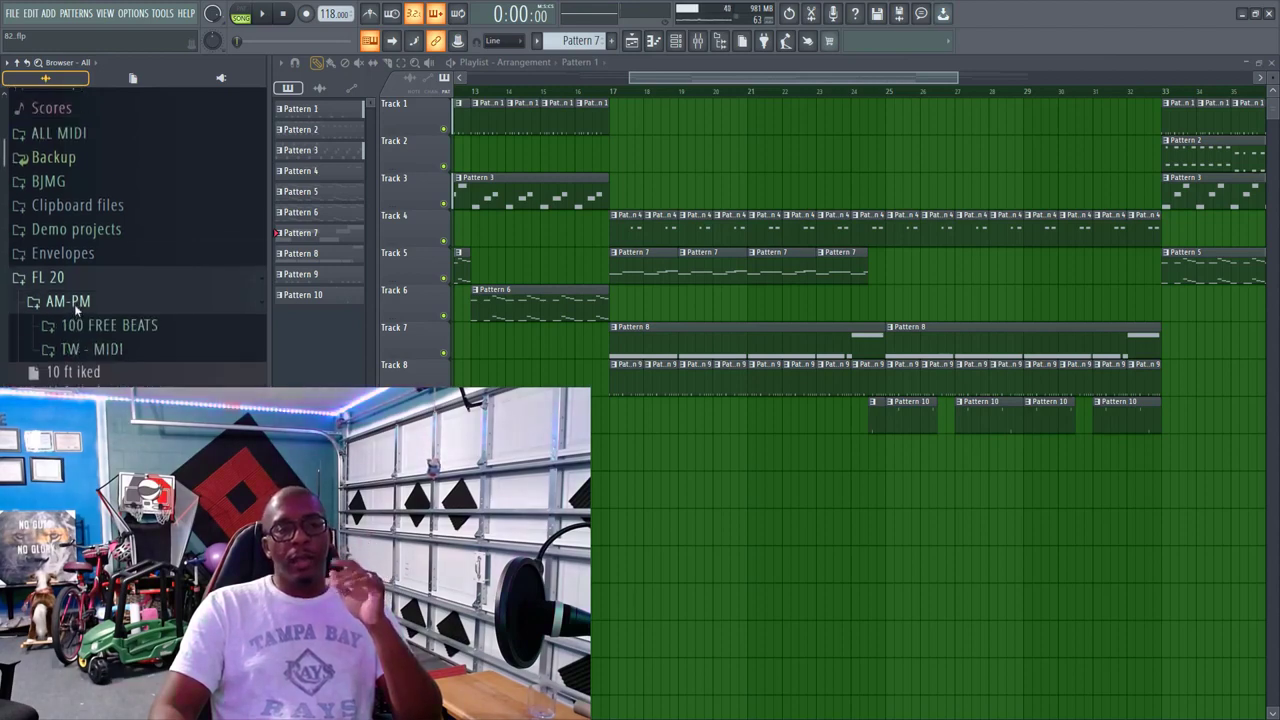
scroll(3, 183, down, 20)
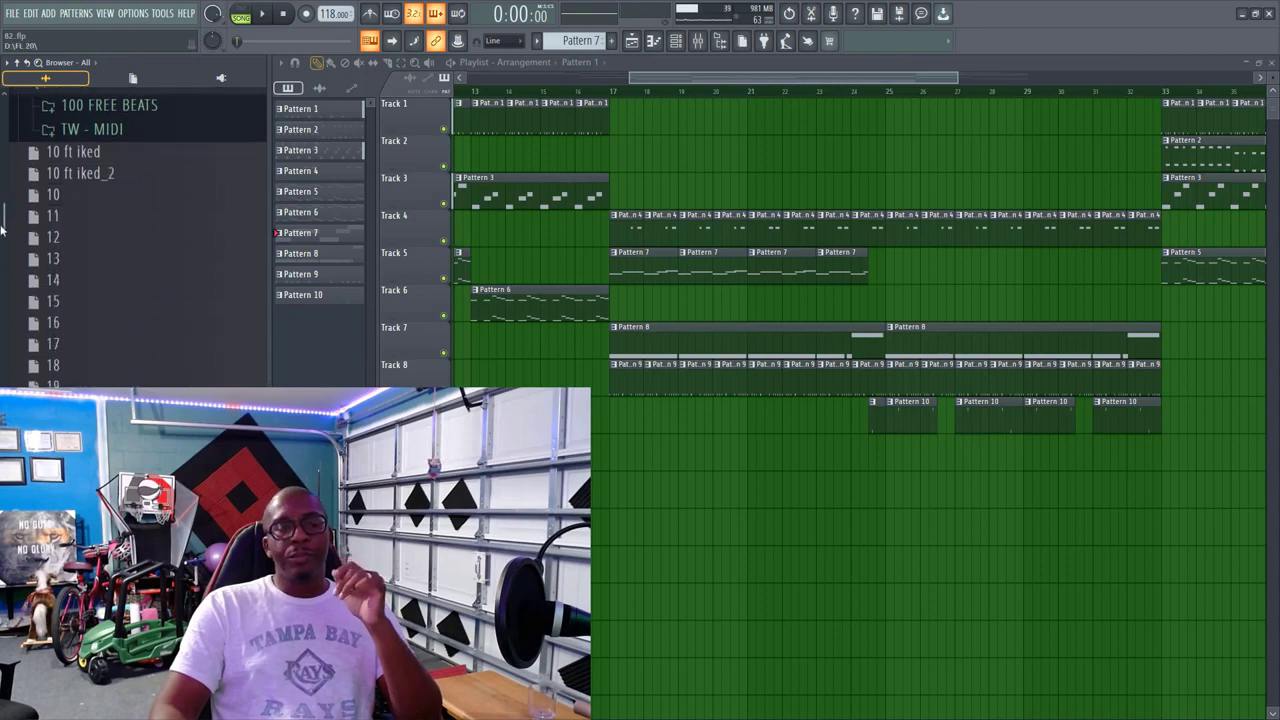
scroll(135, 235, up, 1)
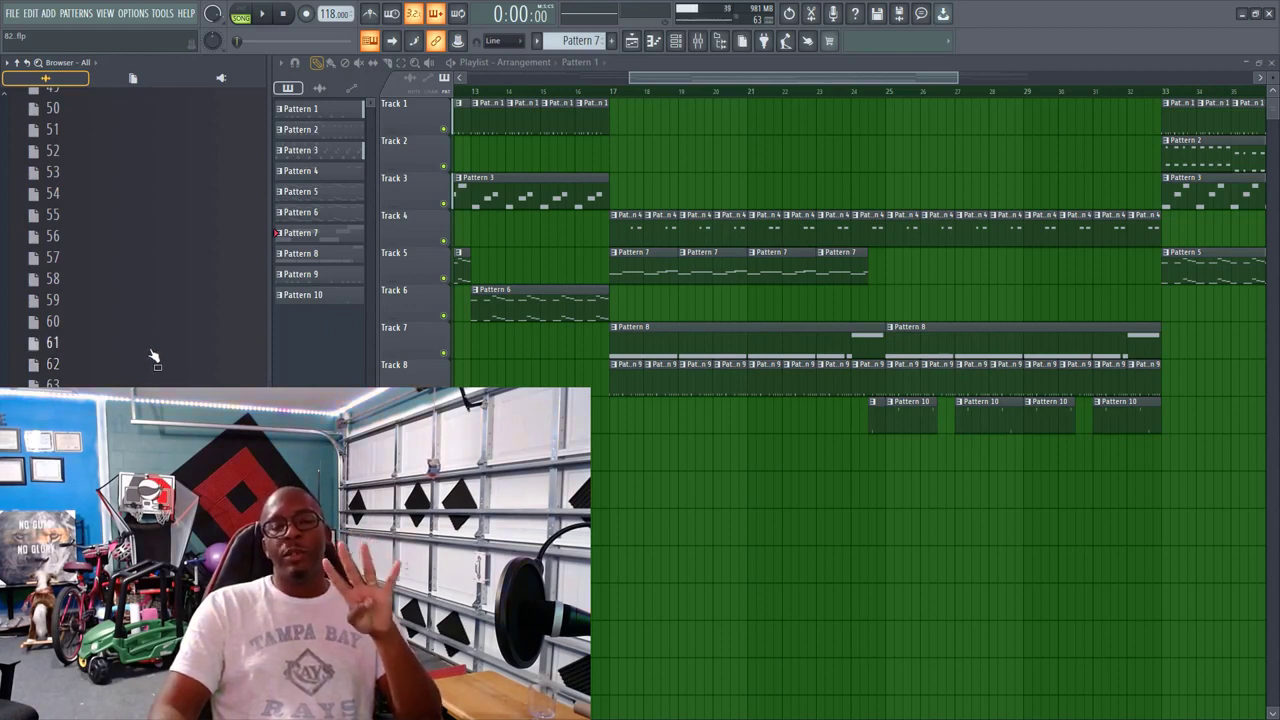
scroll(135, 235, down, 7)
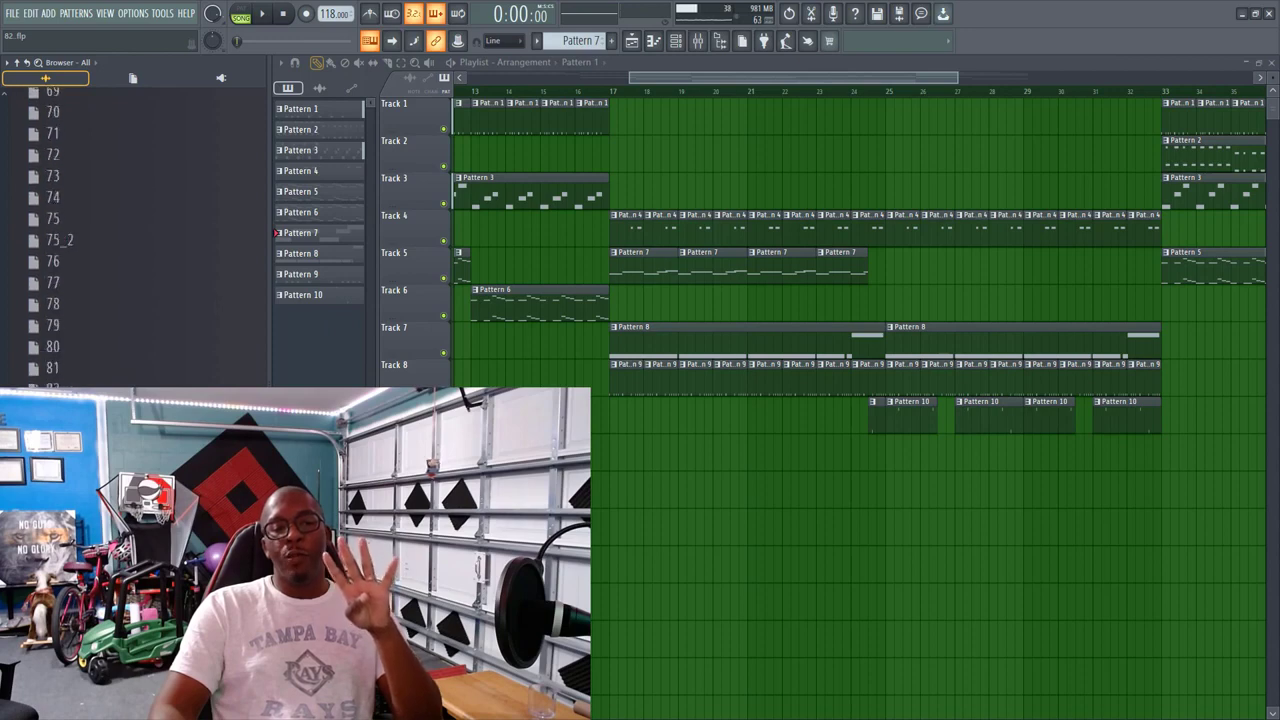
scroll(135, 235, up, 1)
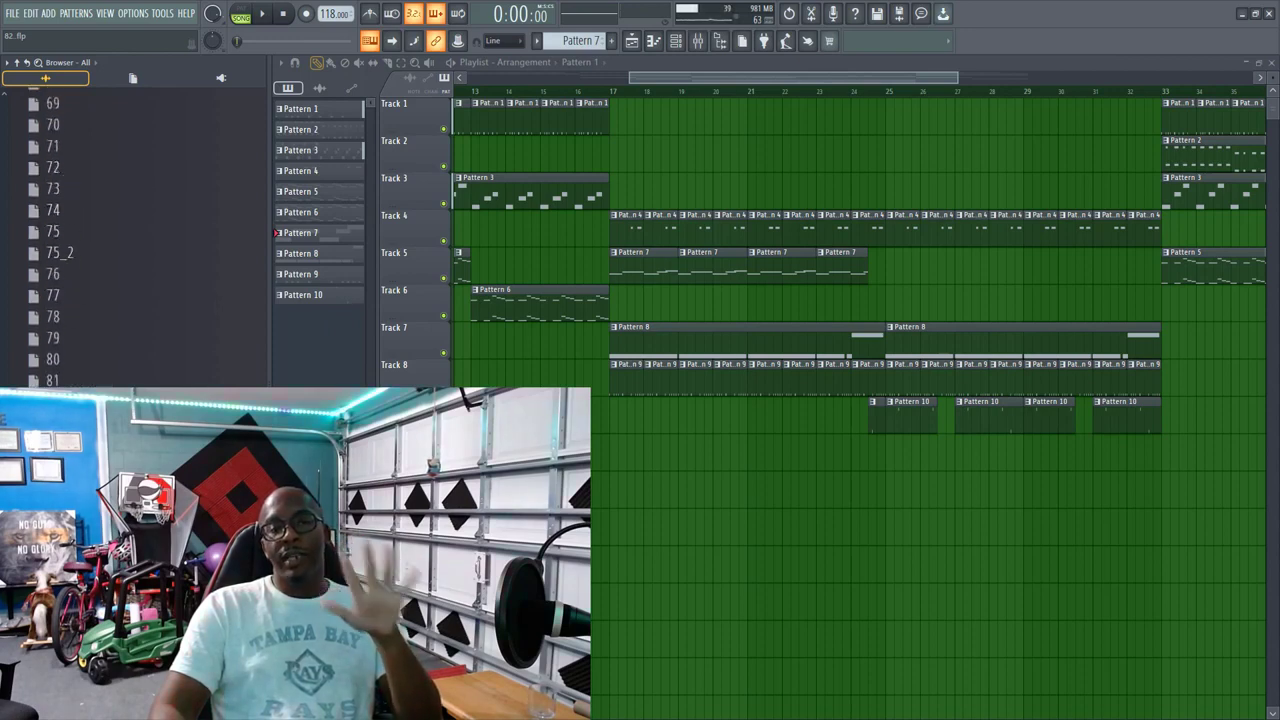
scroll(102, 237, down, 4)
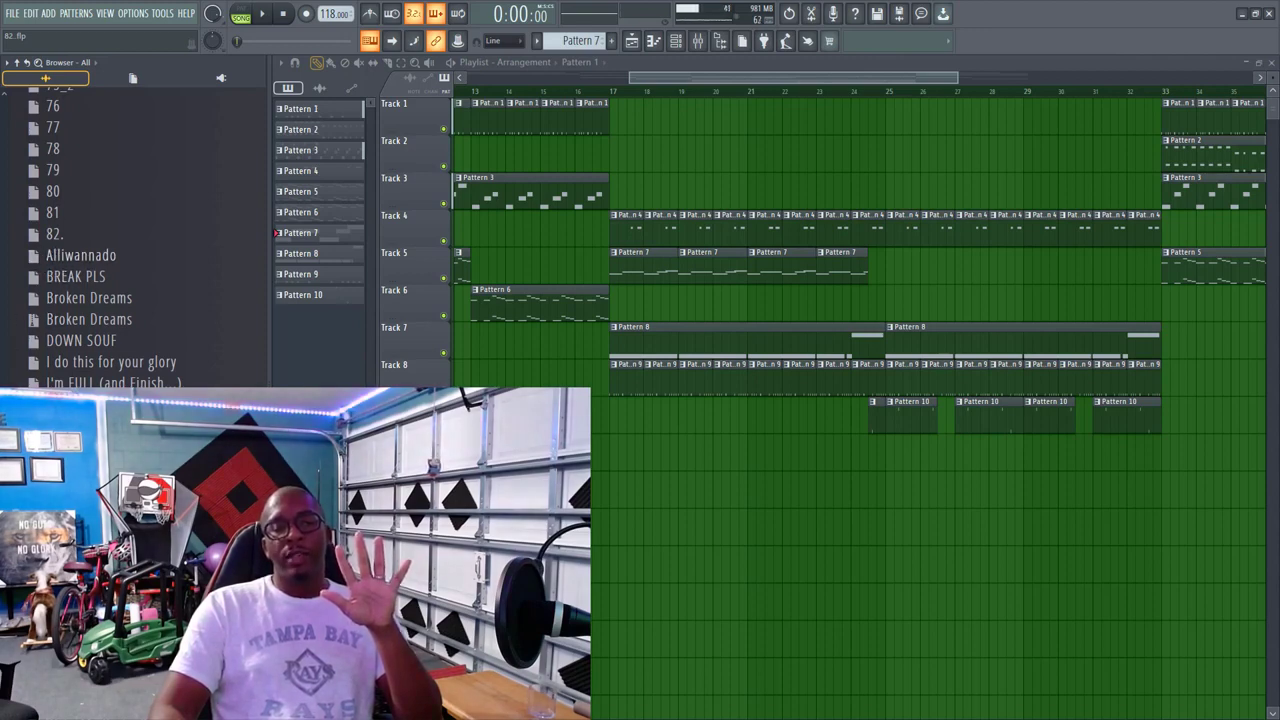
Step: Play the song from the beginning to review its arrangement, briefly checking the mixer with the Master track's effects before closing it
scroll(102, 237, down, 4)
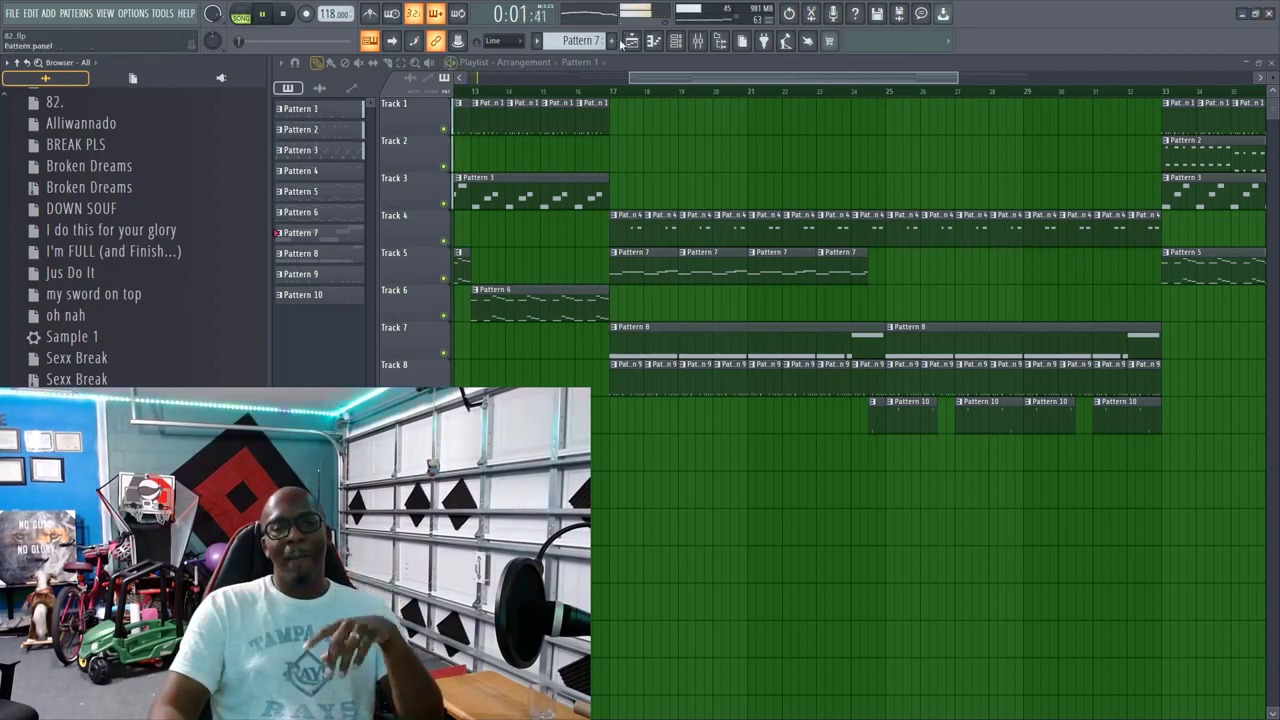
drag(635, 78, 475, 57)
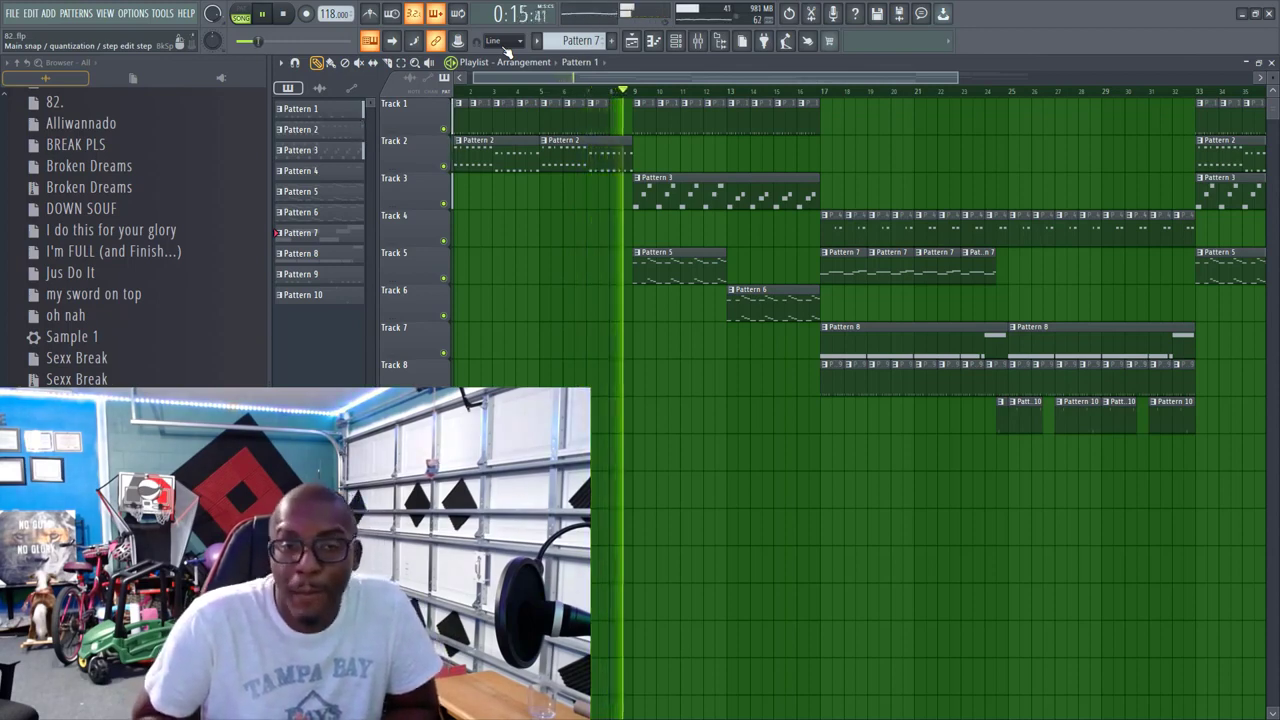
click(698, 40)
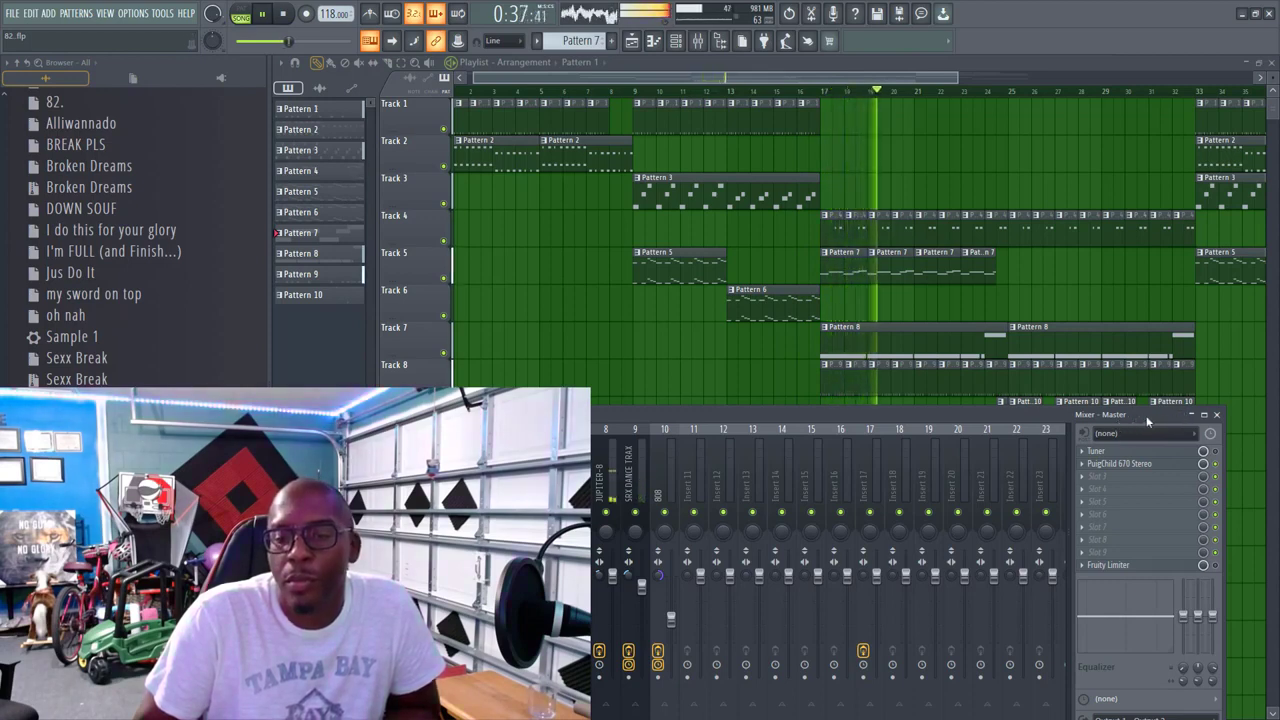
drag(1147, 421, 1105, 414)
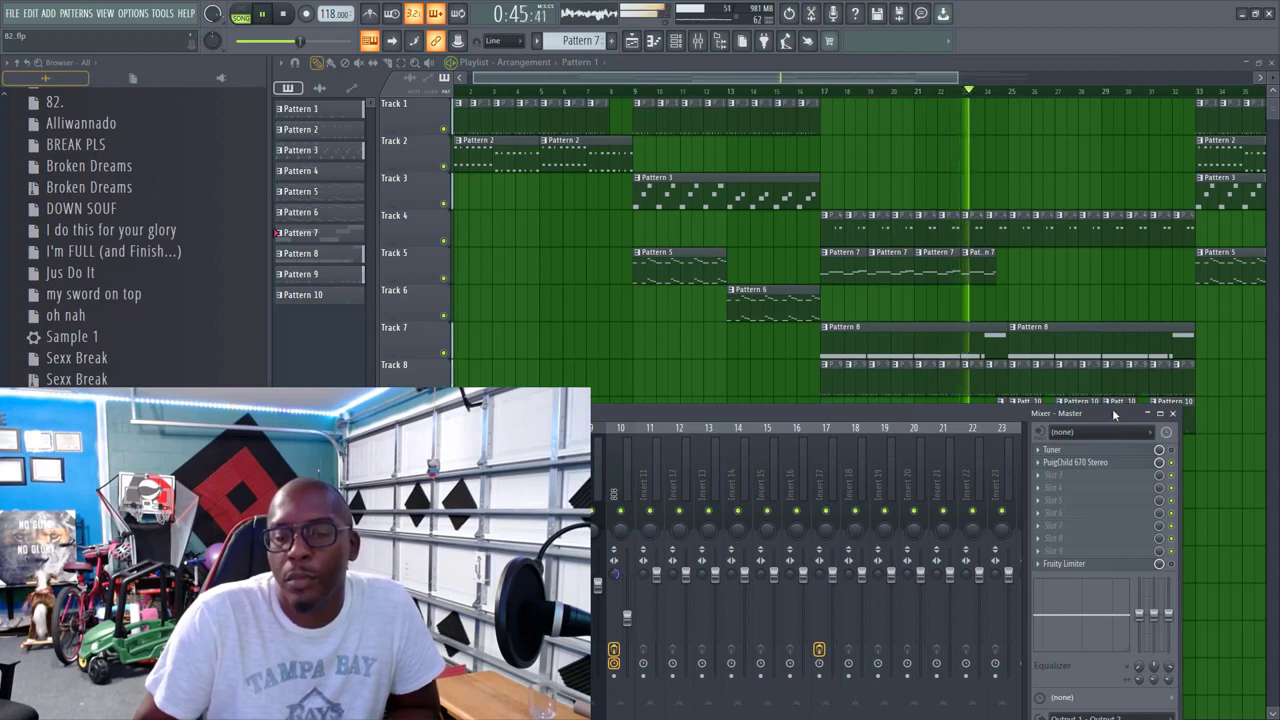
click(1174, 414)
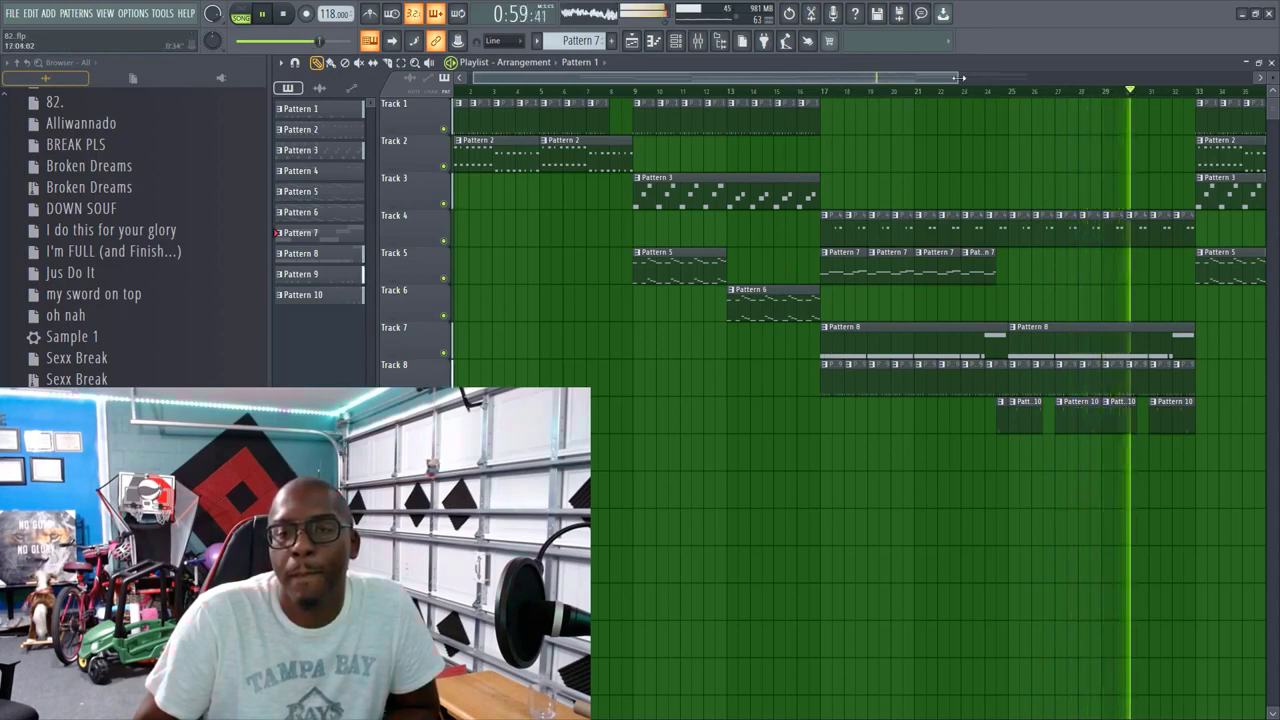
Step: Delete the second Pattern 3 clip on Track 3, starting at bar 33, and minimise the project window to the desktop
drag(961, 77, 1100, 77)
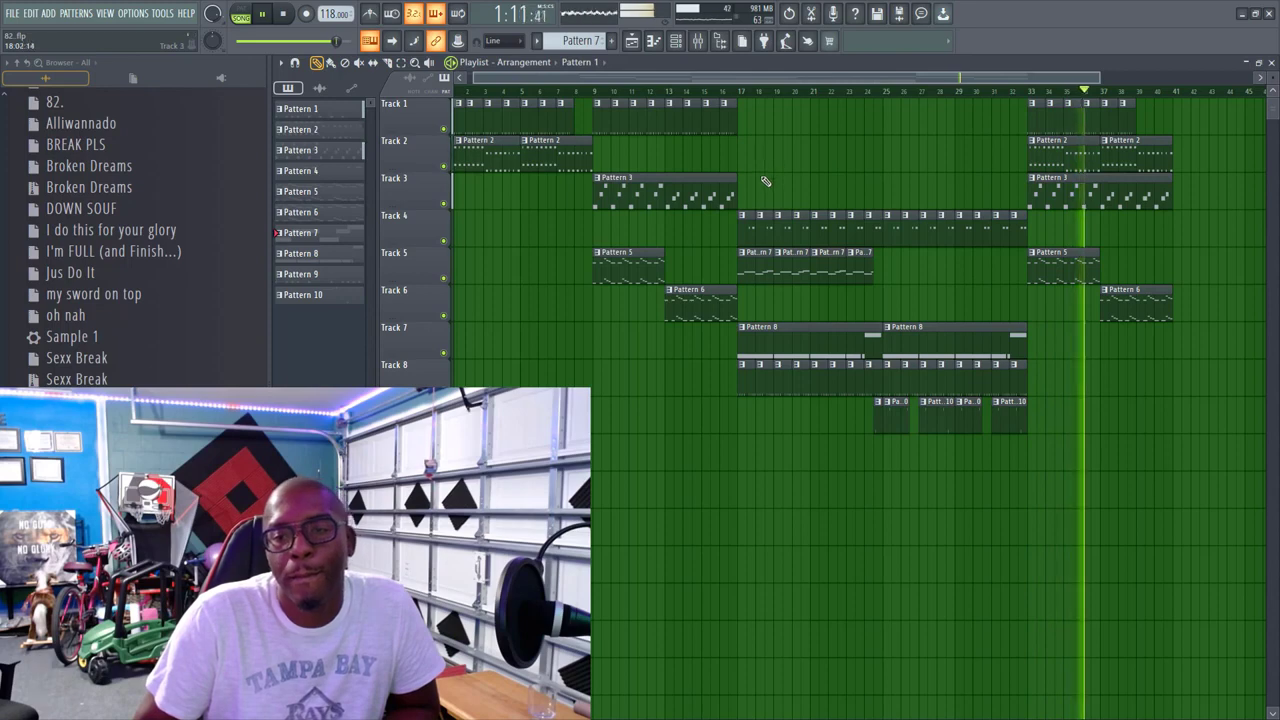
right_click(1036, 198)
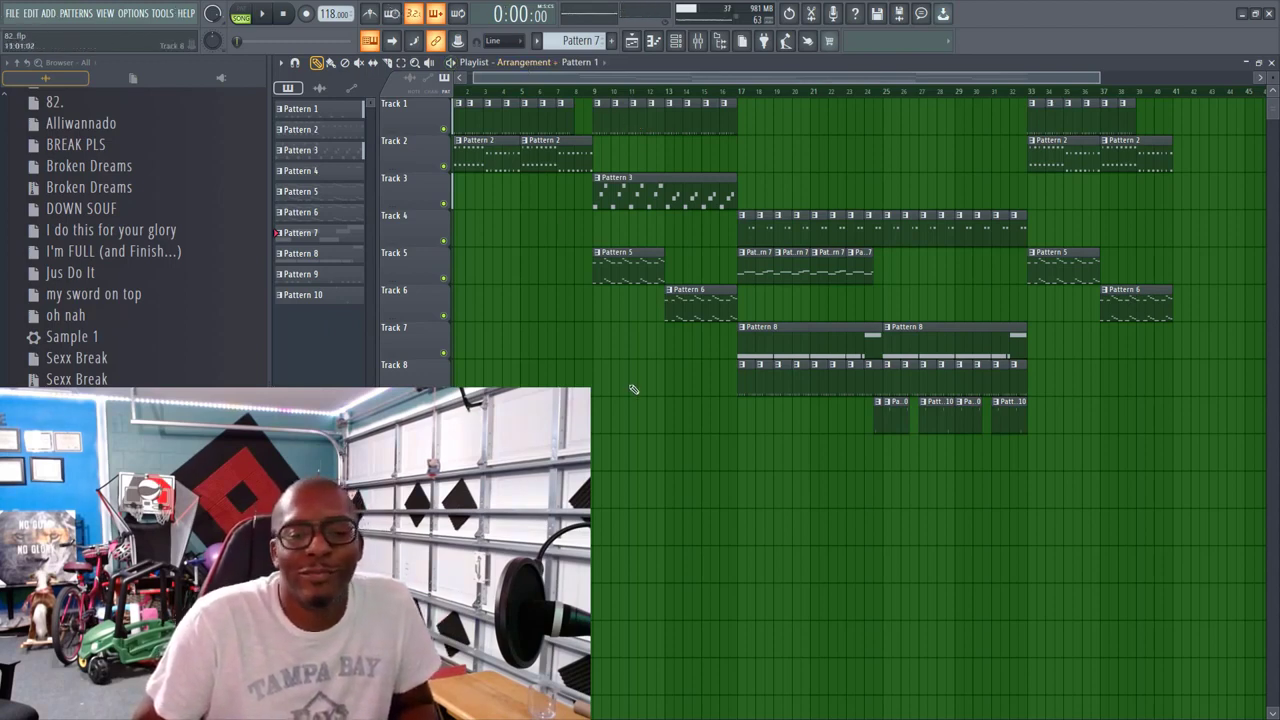
click(1250, 20)
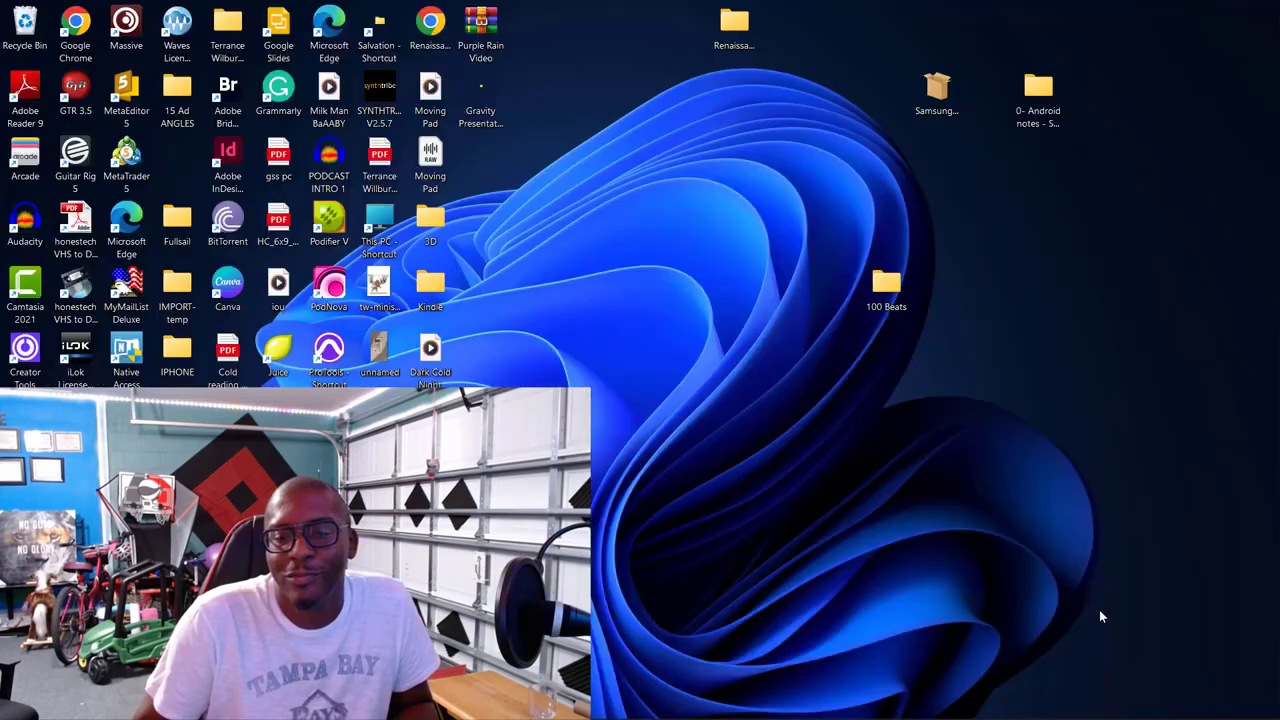